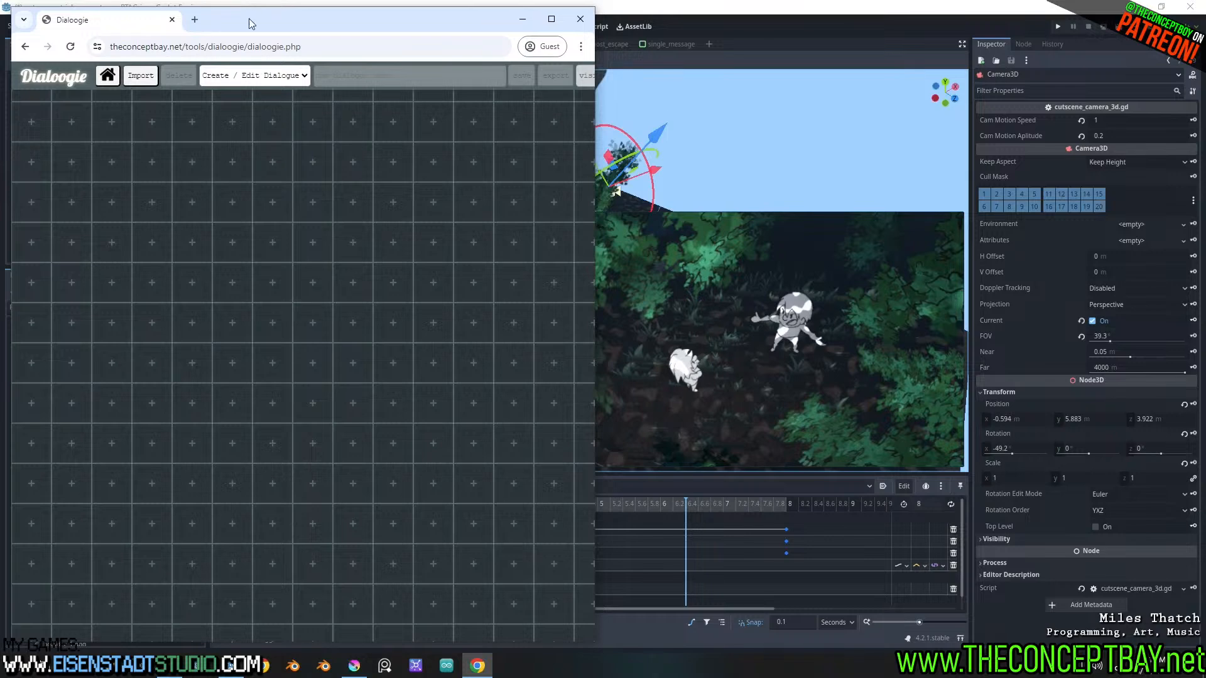
Import the dialogue JSON file from the rtag_rise project's engine/dialogues/demo folder
left_click(140, 76)
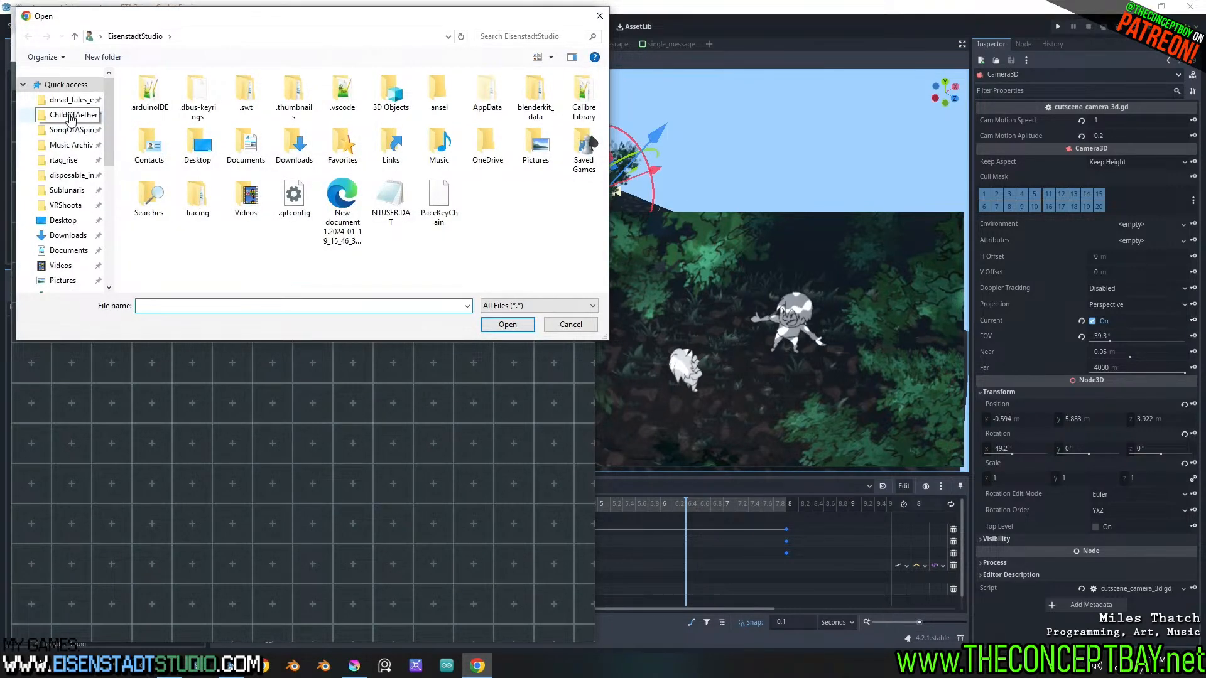
left_click(64, 160)
double_click(146, 95)
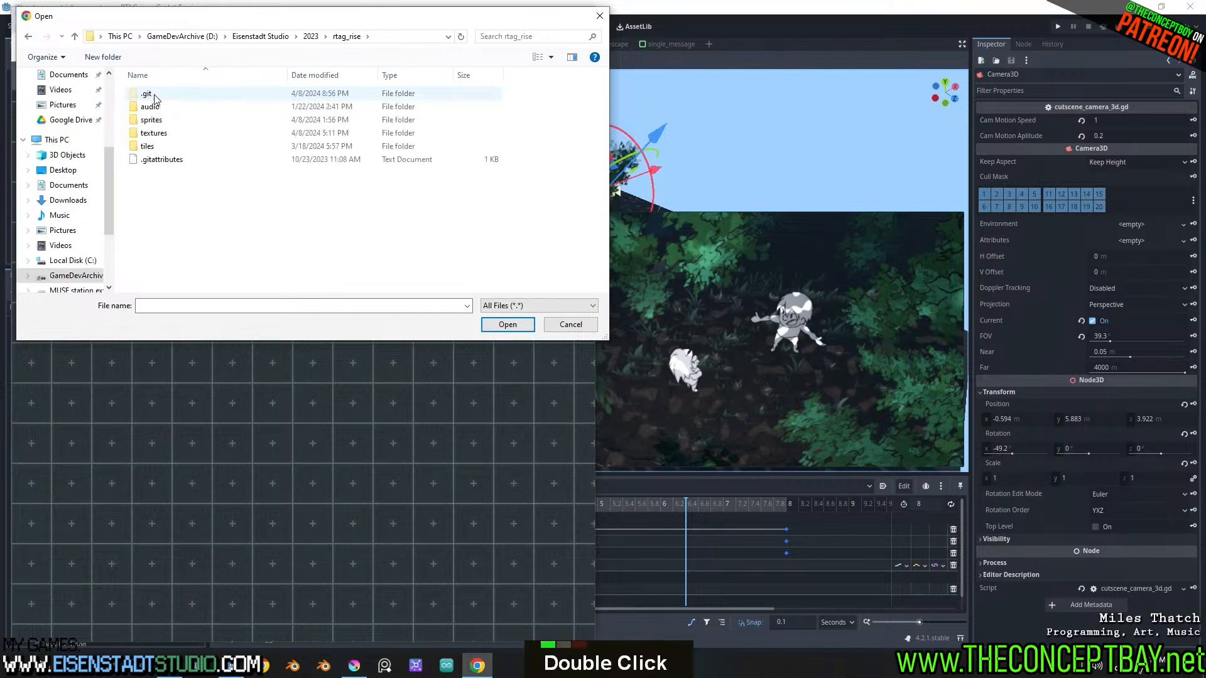
left_click(347, 36)
double_click(213, 107)
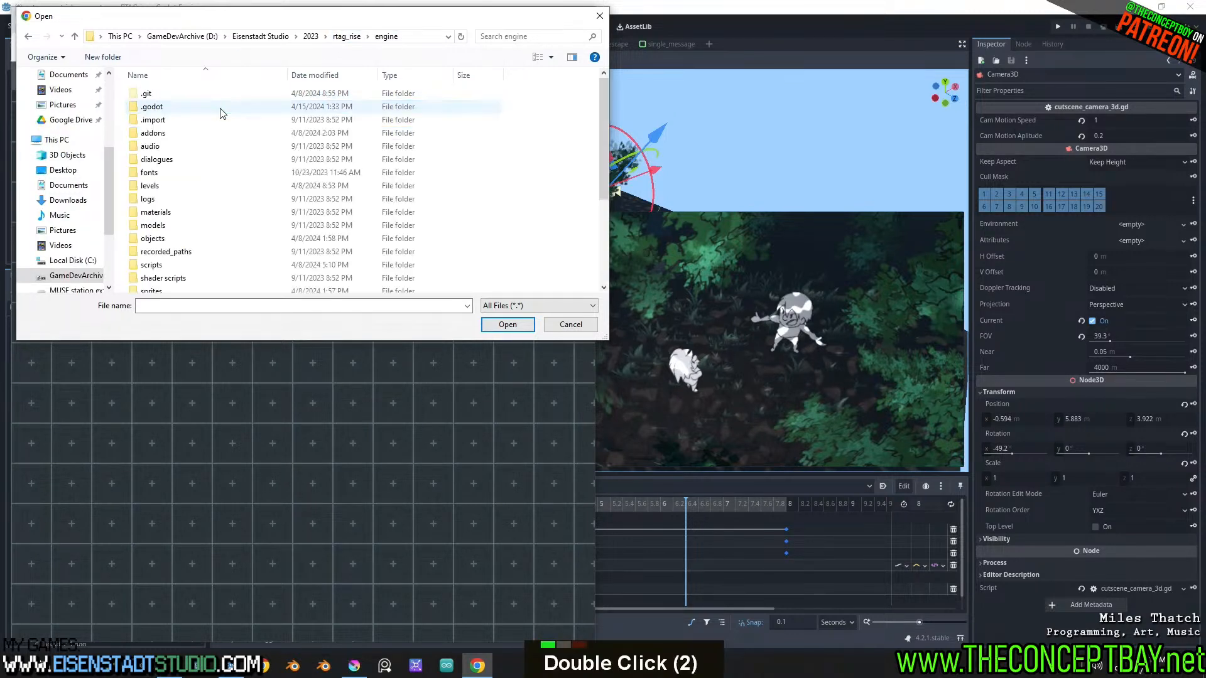
double_click(177, 160)
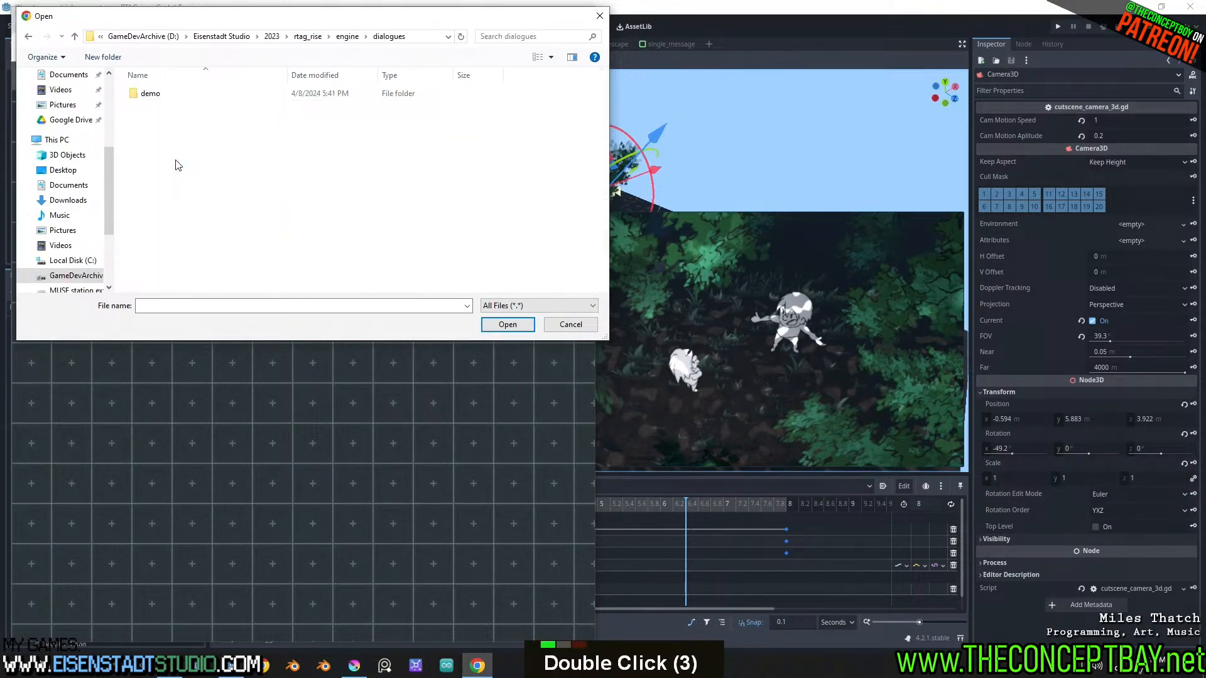
double_click(169, 95)
double_click(177, 116)
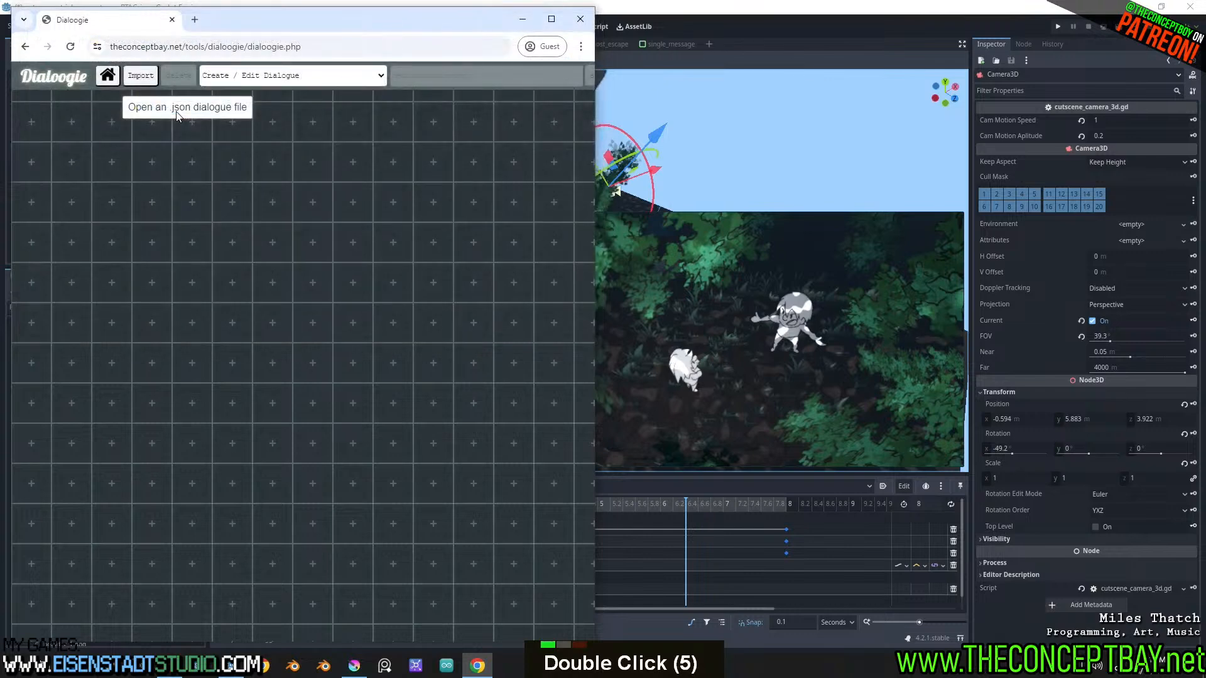
Open the trial_course_6_06_phase_out_lost dialogue and highlight the phrase text in the "28 - at least were out.wav" node
left_click(232, 75)
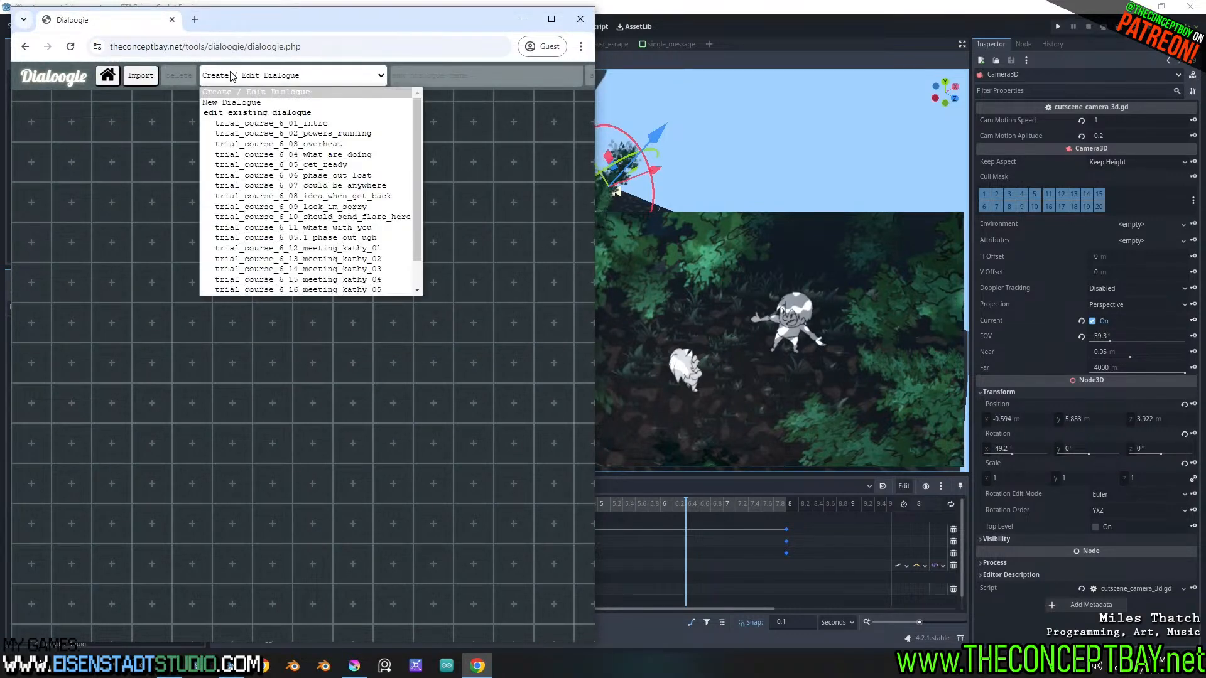
left_click(344, 180)
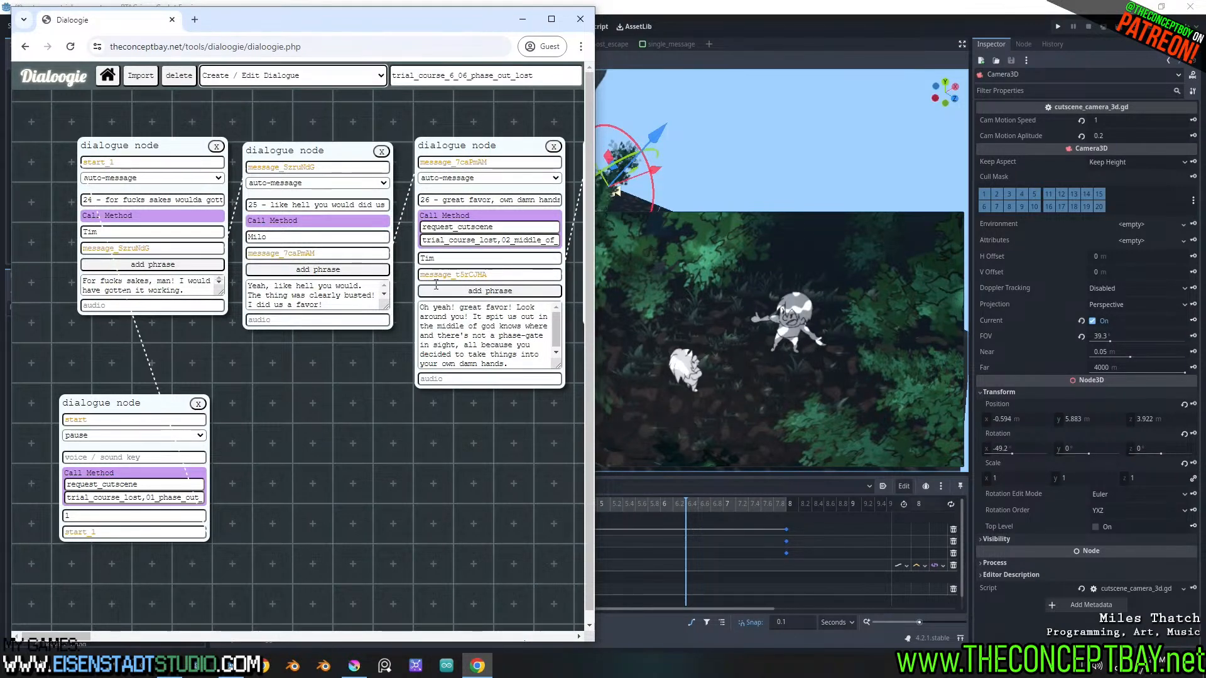
key("ctrl")
scroll(386, 398, "down", 1, "ctrl")
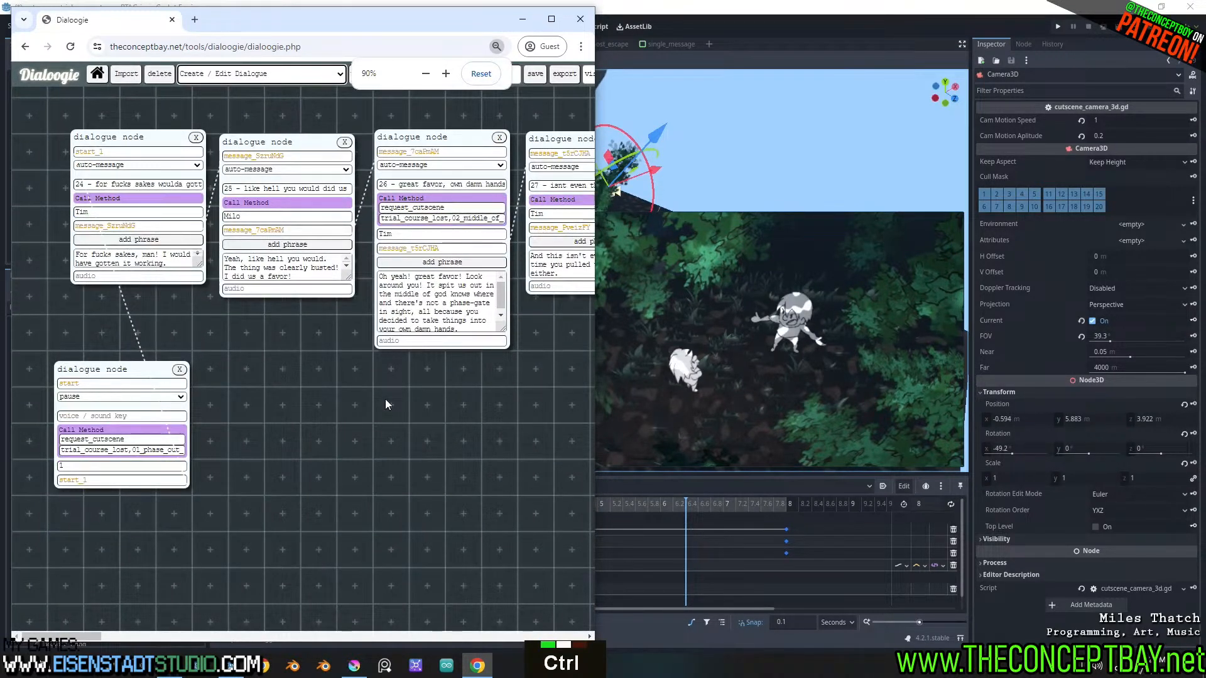
scroll(386, 398, "down", 1, "ctrl")
scroll(386, 398, "down", 2, "shift")
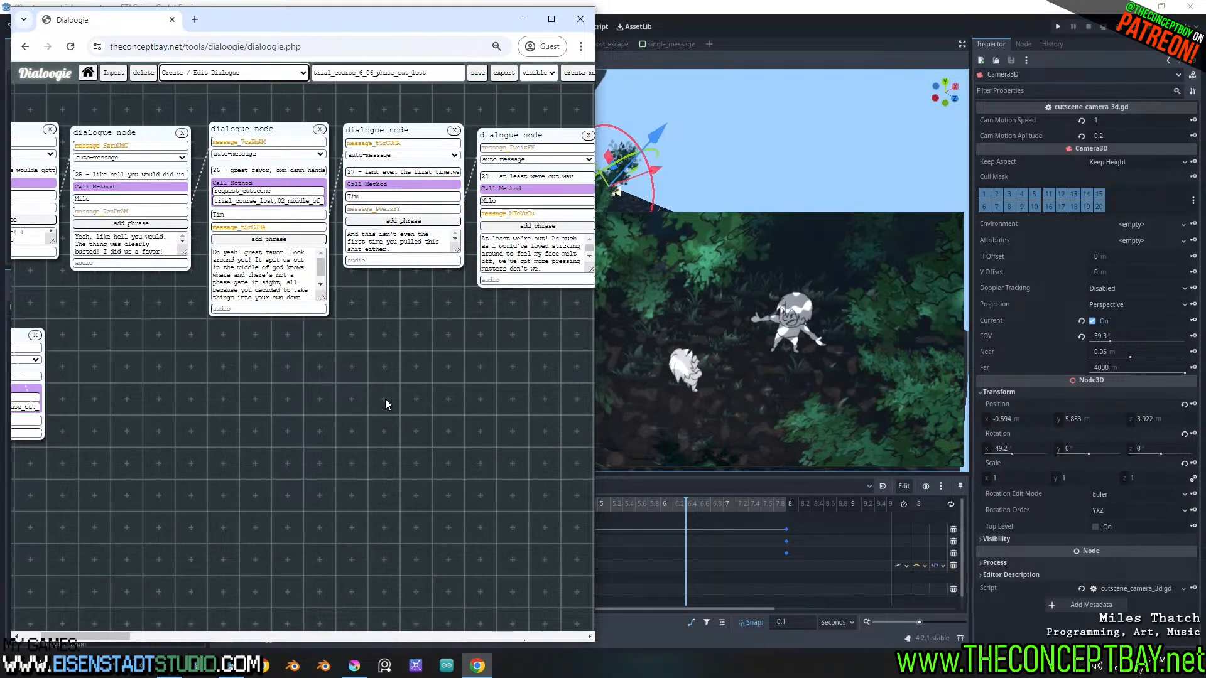
scroll(385, 398, "down", 3, "shift")
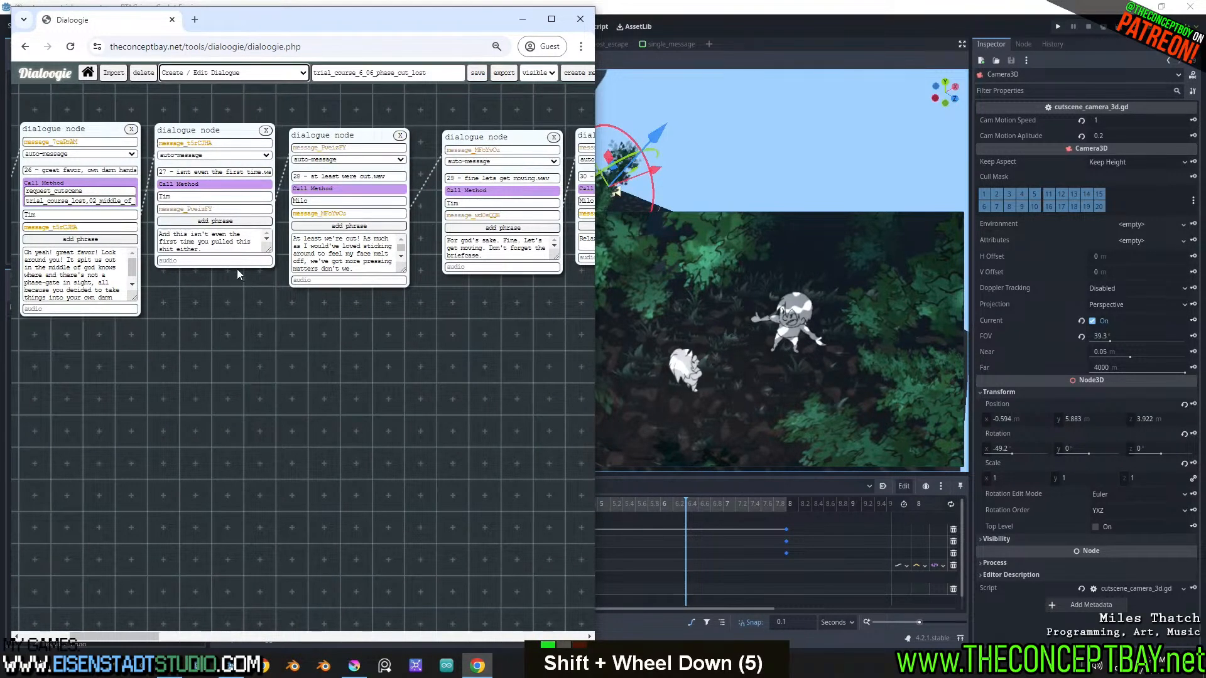
scroll(237, 269, "down", 2, "shift")
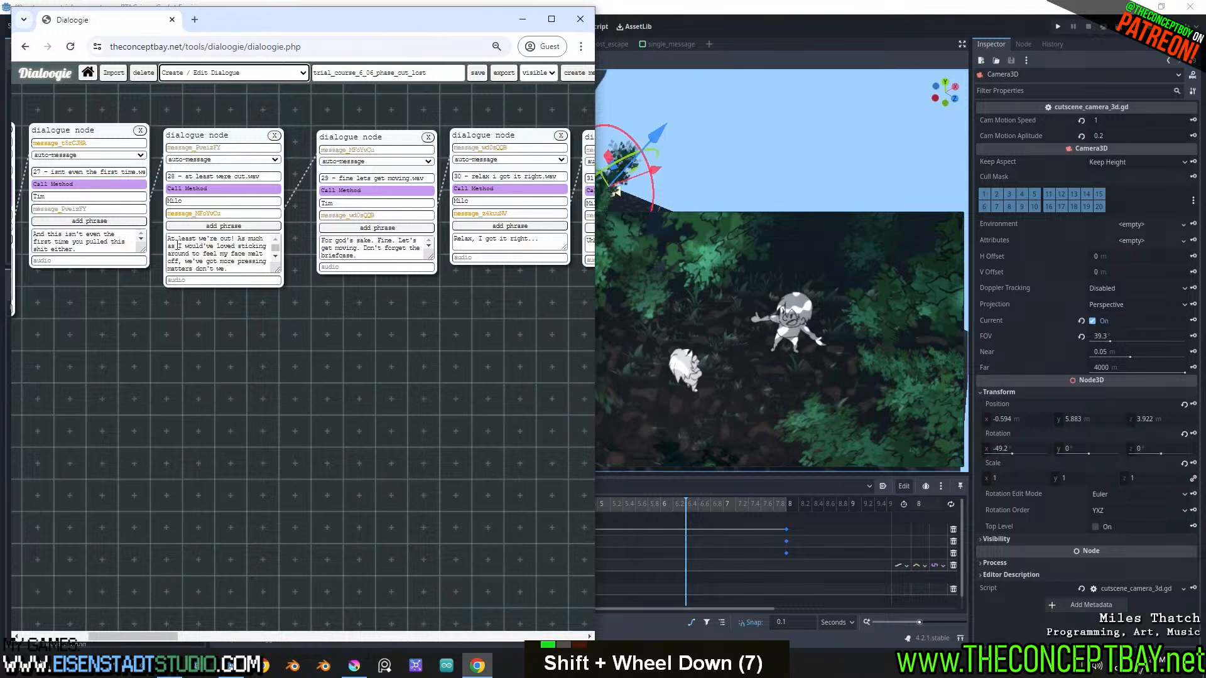
left_click_drag(171, 240, 241, 271)
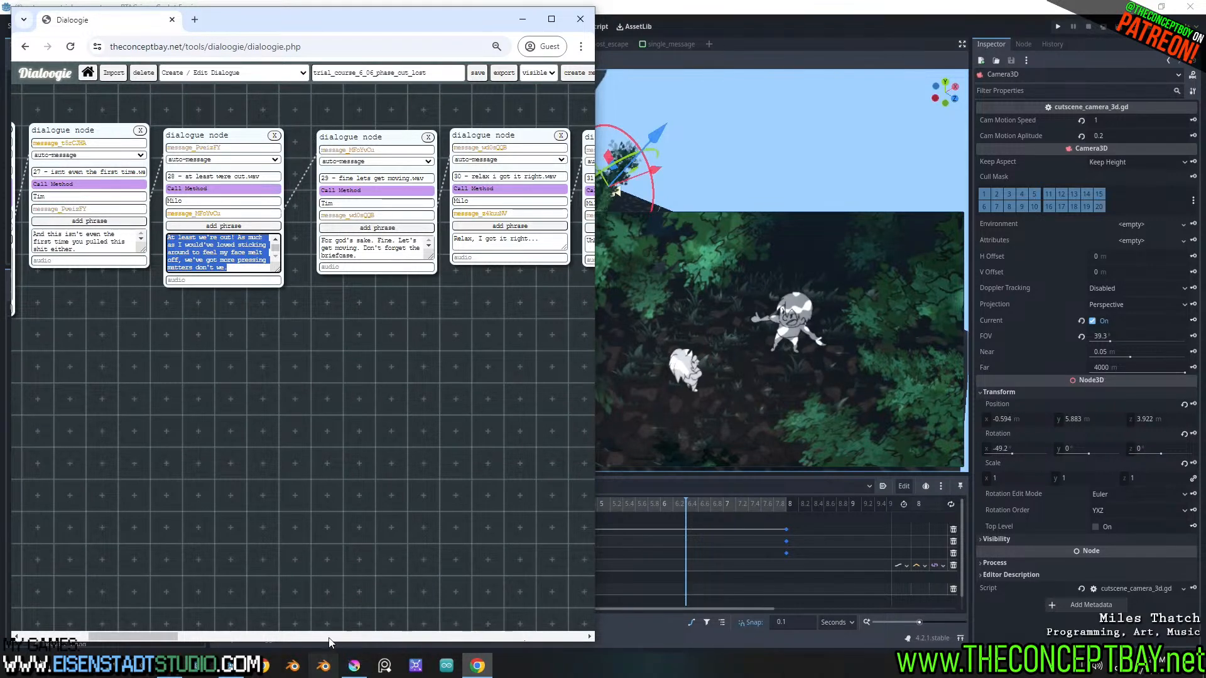
Switch to Krita, open trial_course_lost.kra, and add a new paint layer inside a new group named 03
left_click(354, 666)
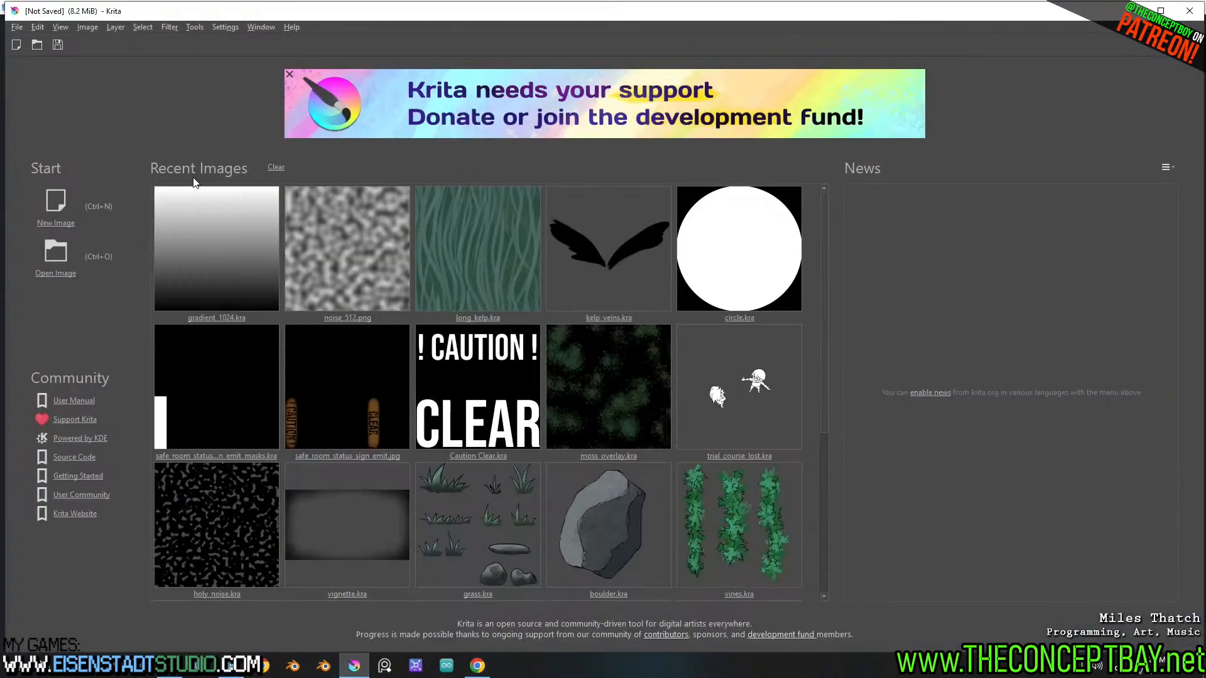
left_click(760, 437)
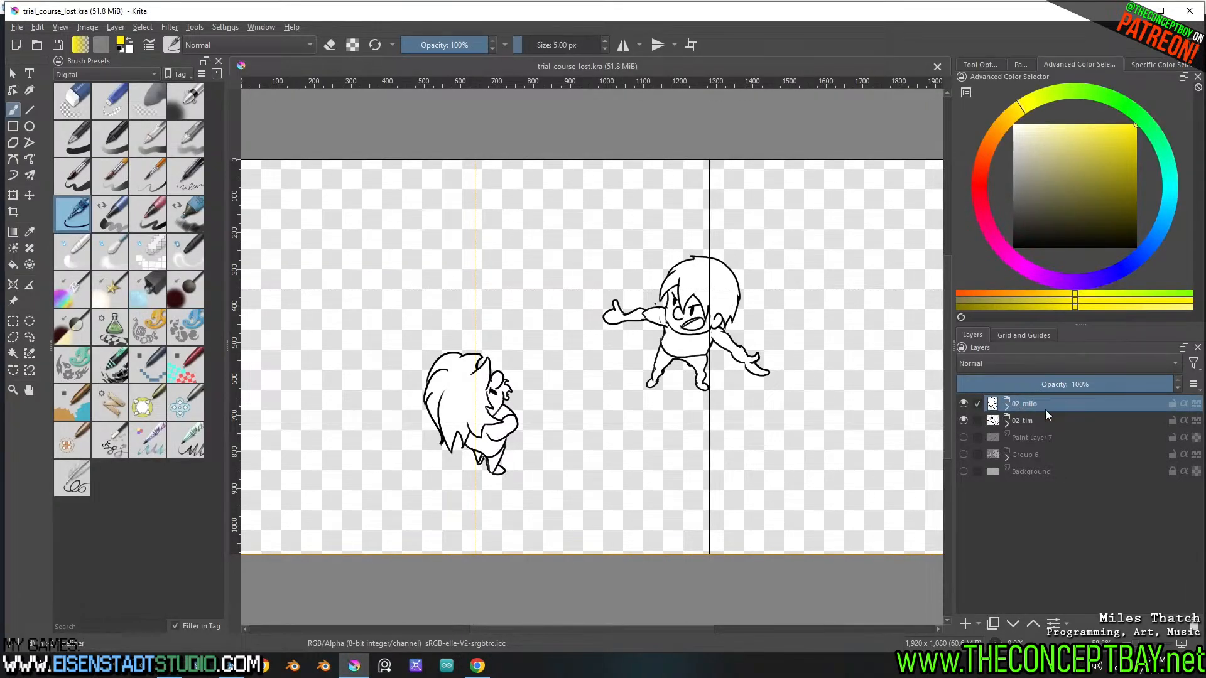
left_click(964, 623)
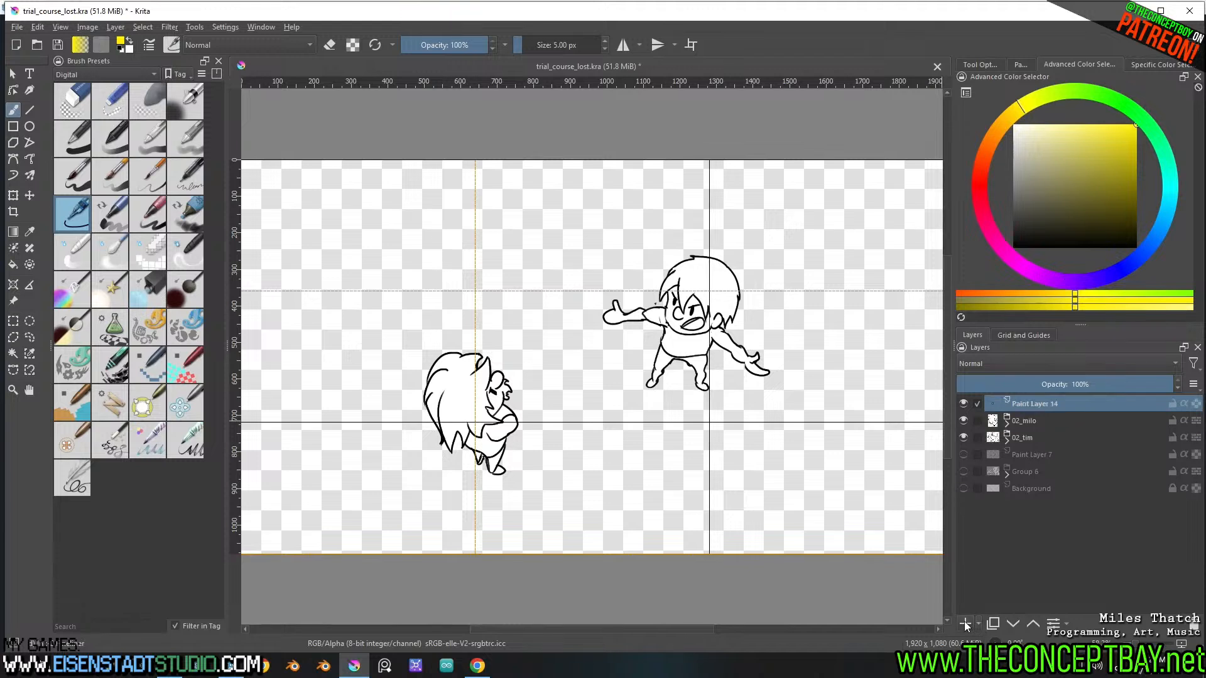
key("ctrl+g")
double_click(1029, 405)
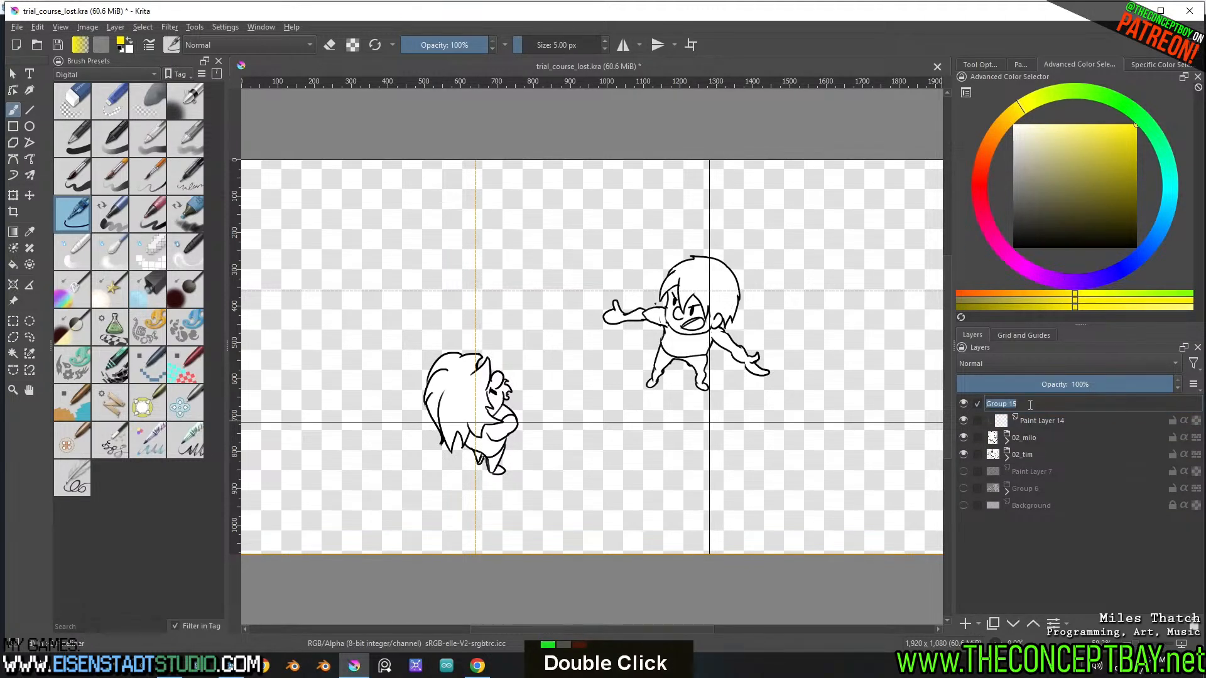
type("03")
key("Return")
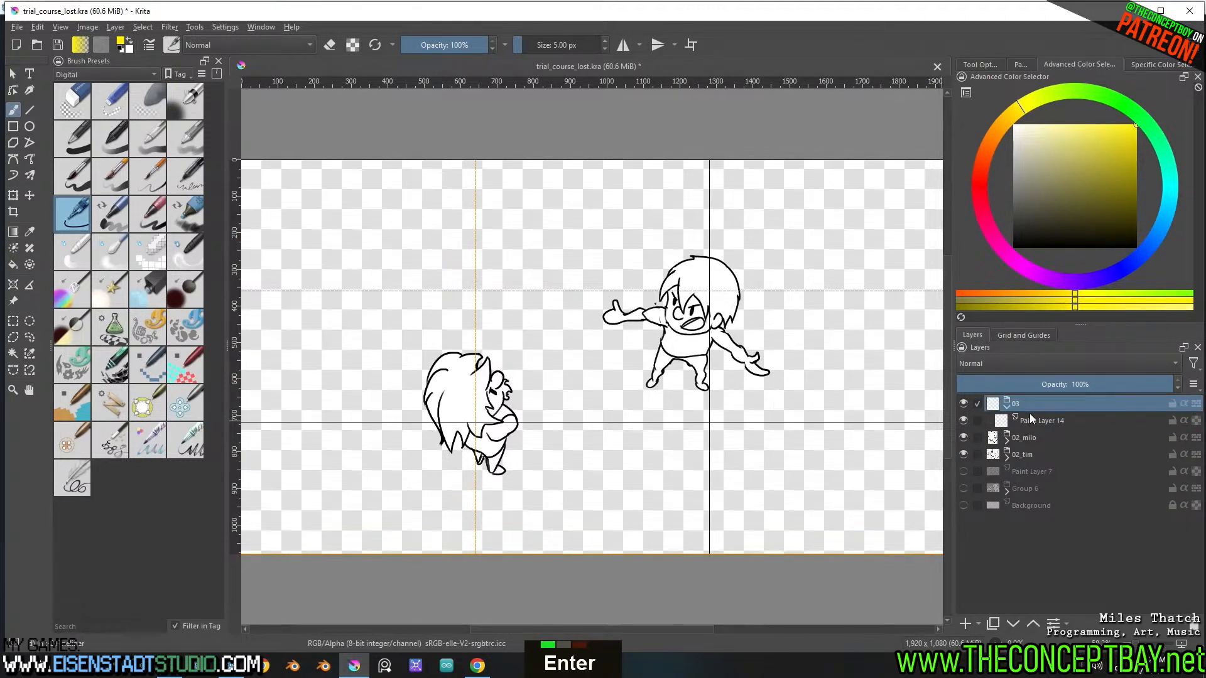
Group the layers 02_milo, 02_tim and Paint Layer 7 into a collapsed group named 02
left_click(1038, 440)
left_click(1037, 462, "shift")
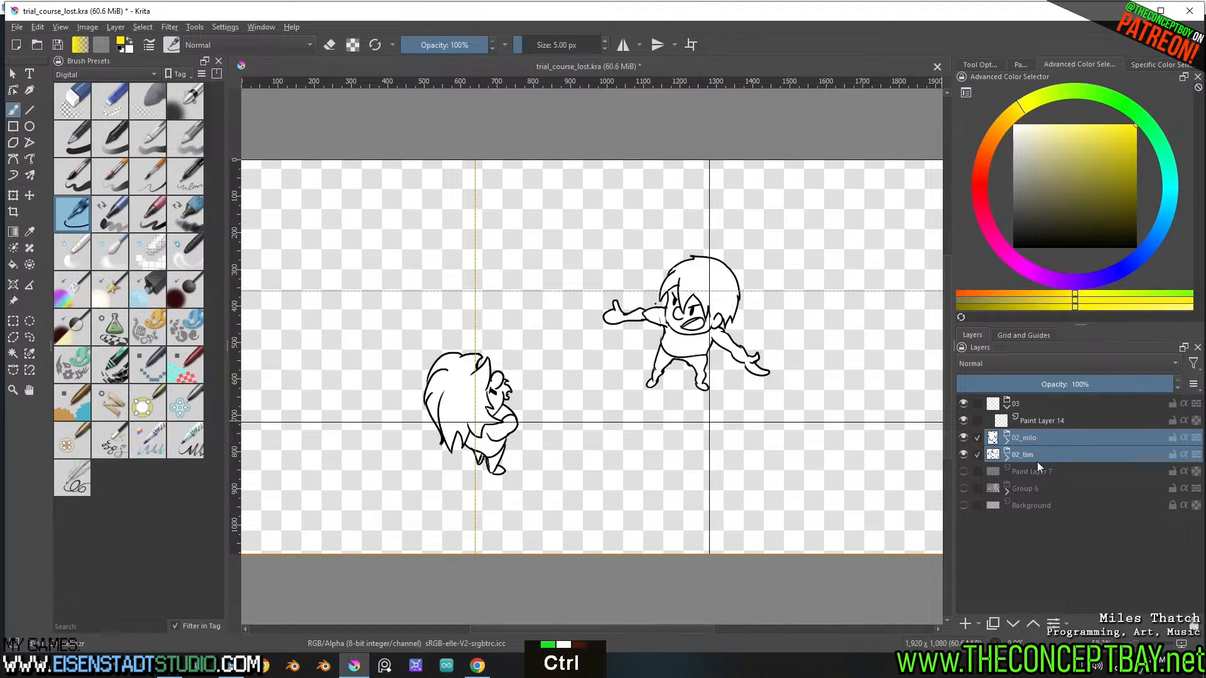
left_click(1036, 469, "shift")
key("ctrl+g")
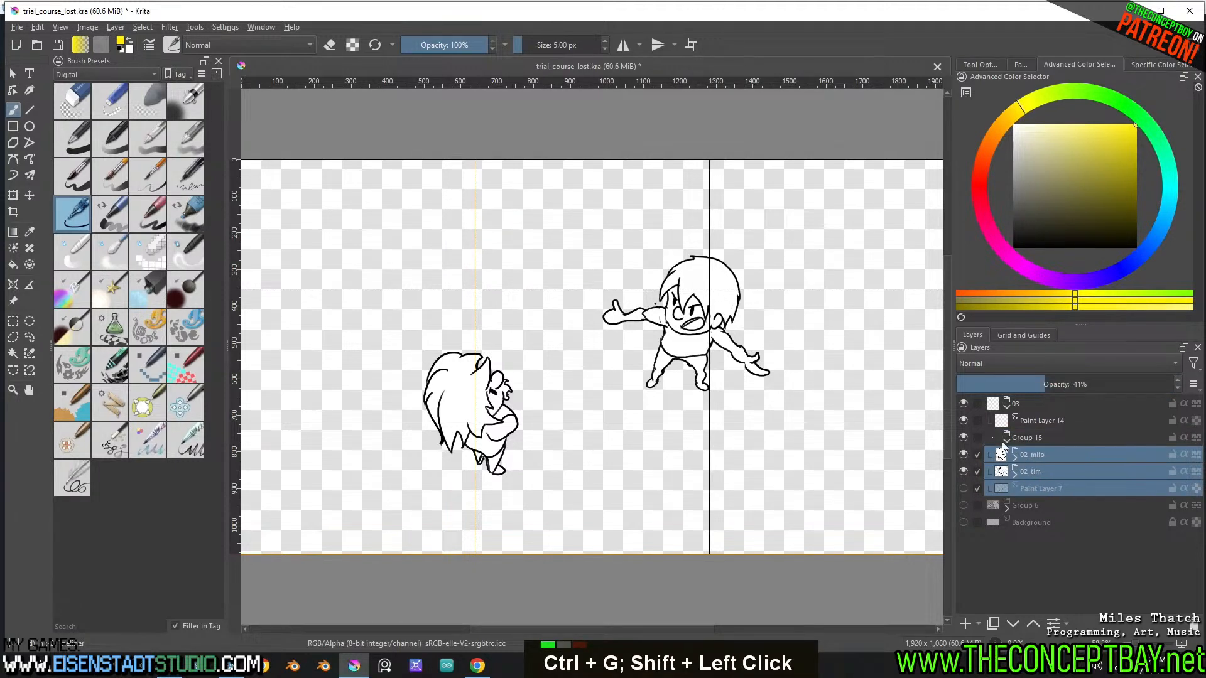
left_click(1006, 442)
double_click(1030, 437)
double_click(1030, 437)
type("02")
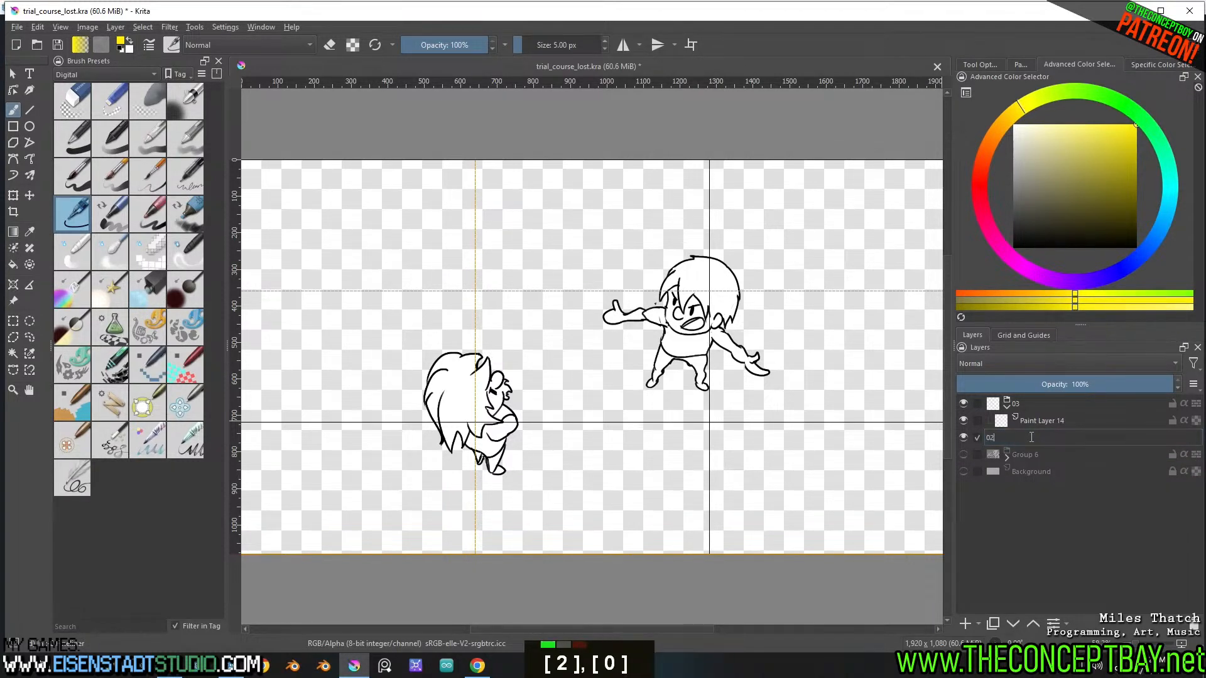
key("Return")
Rename the Group 6 layer group as 01
double_click(1012, 455)
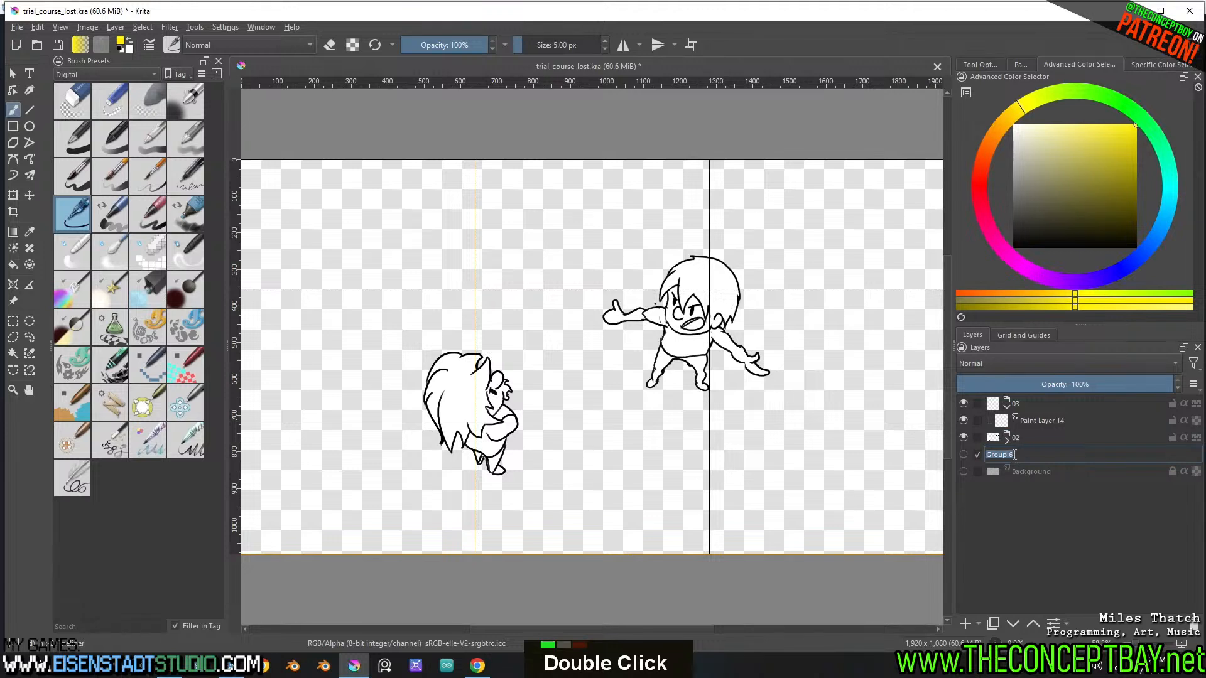
type("01")
key("Return")
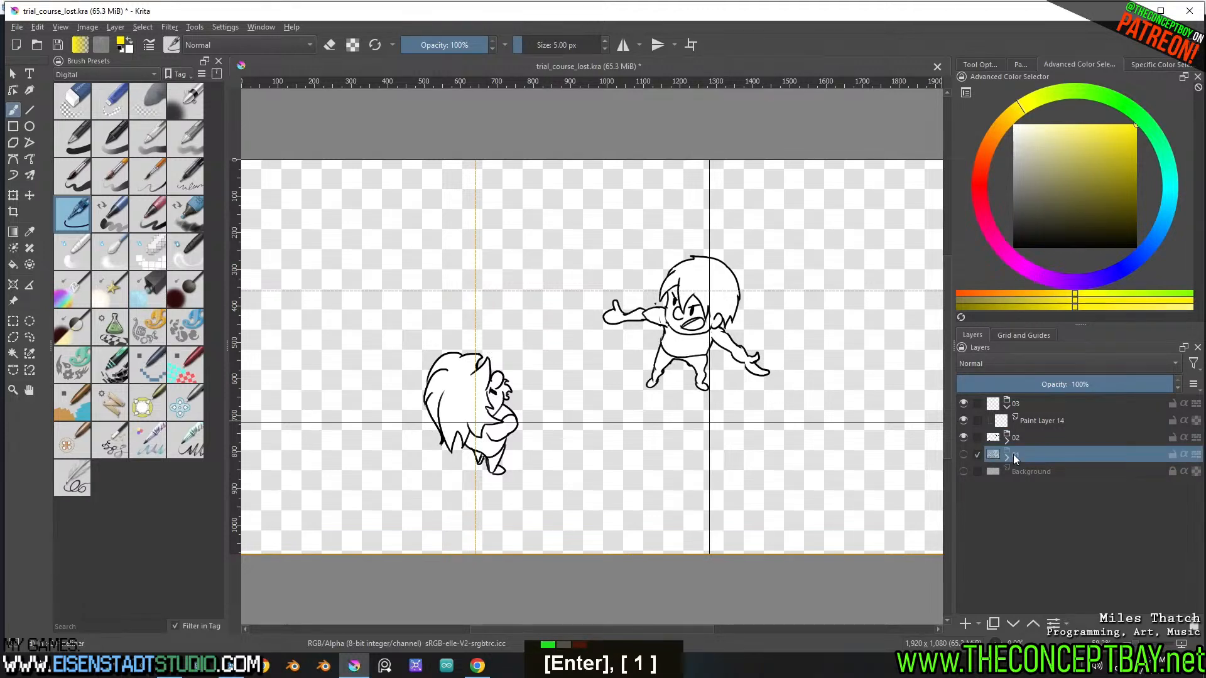
Activate the empty paint layer in group 03 with group 02 hidden, and reset the painting colors to default black
left_click(1068, 420)
left_click(963, 438)
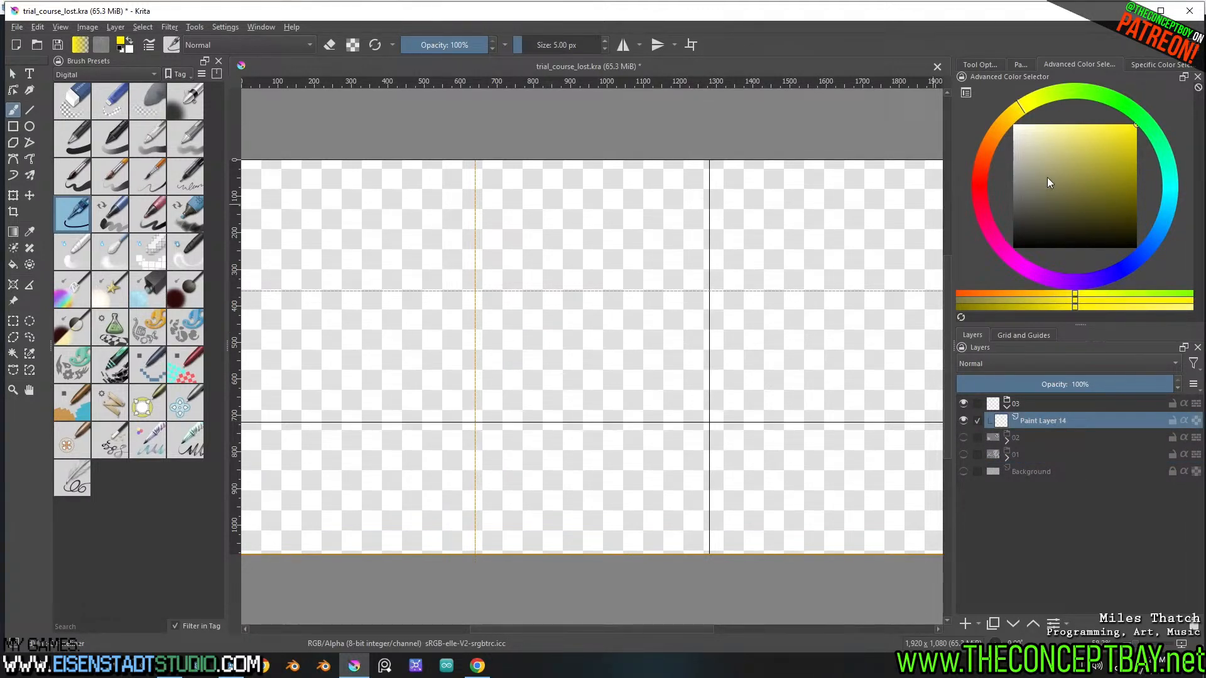
key("d")
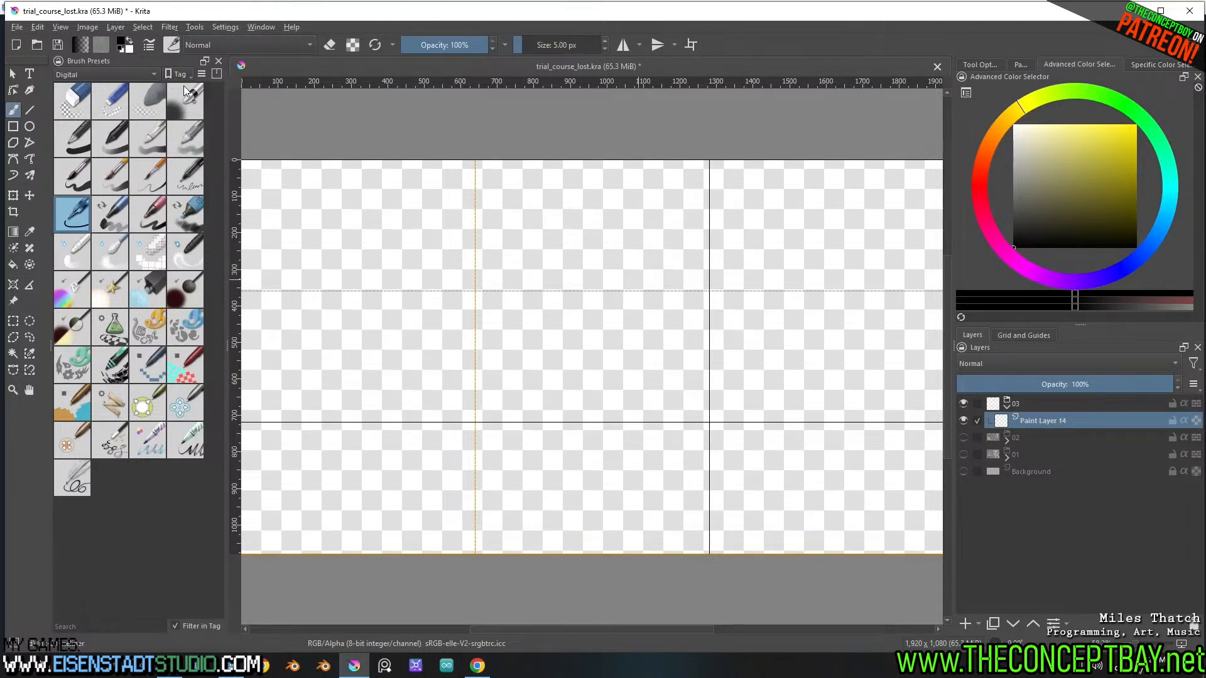
Choose the blue-handled brush preset above the pen presets and reduce it to 11 px, undoing the test strokes
left_click(121, 178)
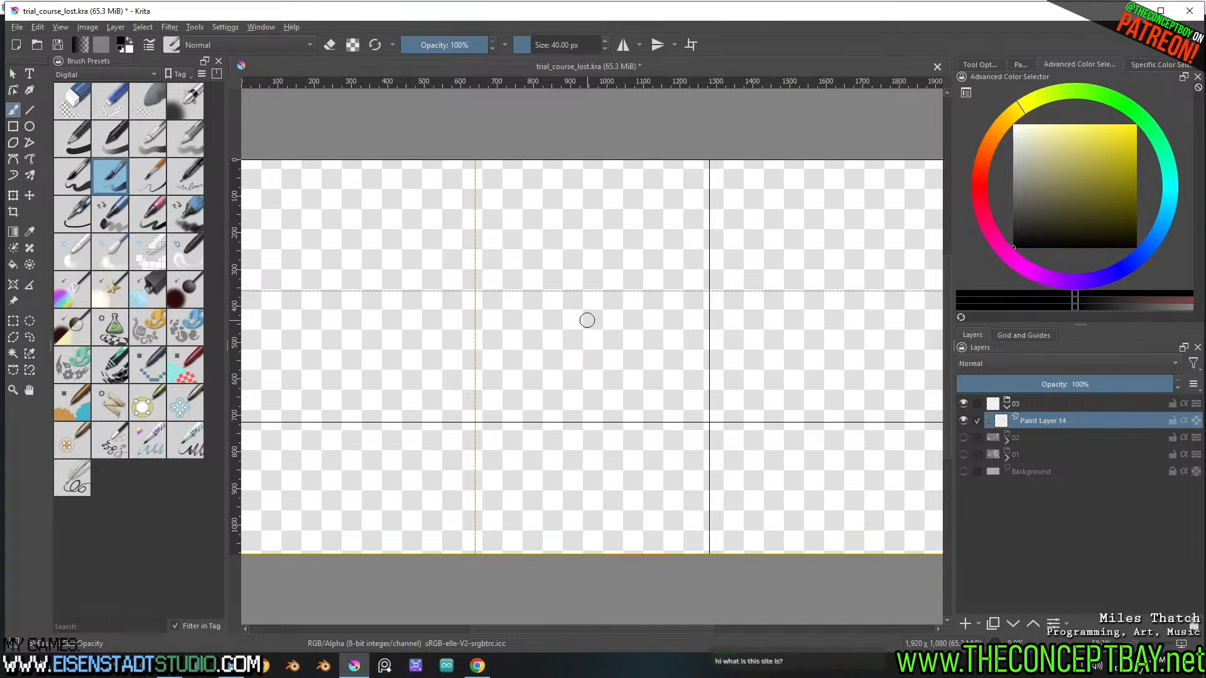
key("shift")
left_click_drag(601, 320, 583, 320, "shift")
left_click_drag(600, 313, 734, 415)
key("ctrl+z")
left_click_drag(634, 355, 641, 355, "shift")
mouse_move(619, 354)
left_mouse_down()
mouse_move(648, 341)
mouse_move(734, 432)
left_mouse_up()
key("ctrl+z")
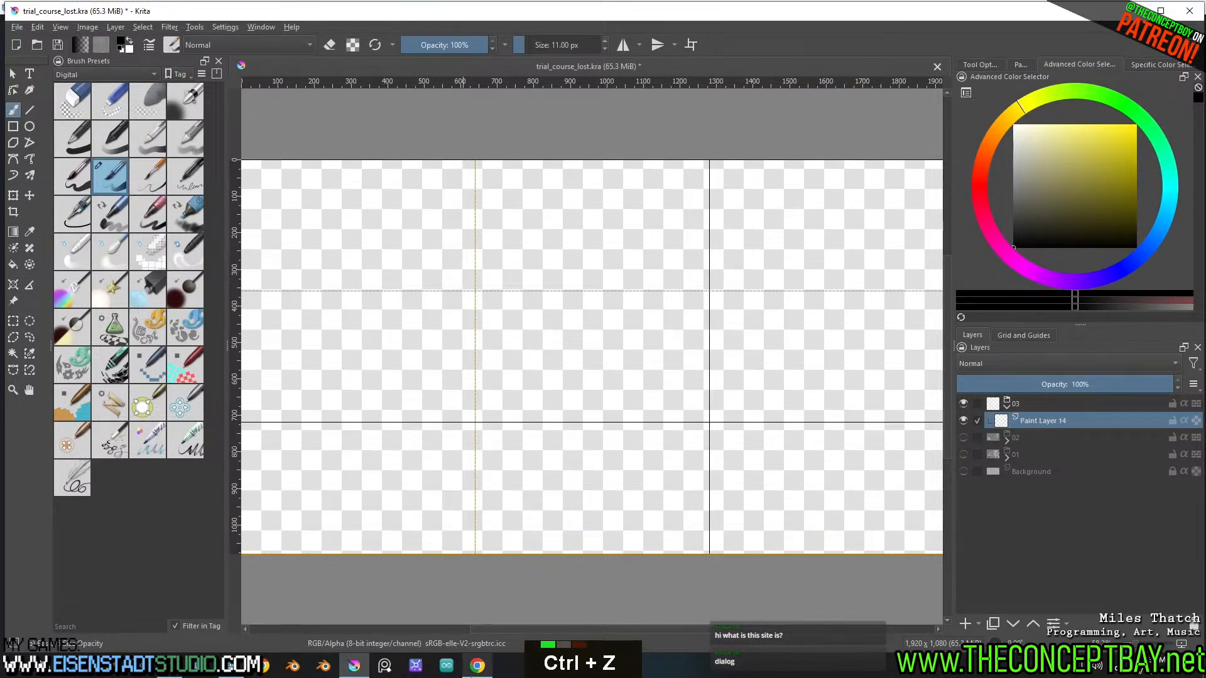
Switch to the Chrome browser and load theconceptbay.net in a new tab
left_click(477, 665)
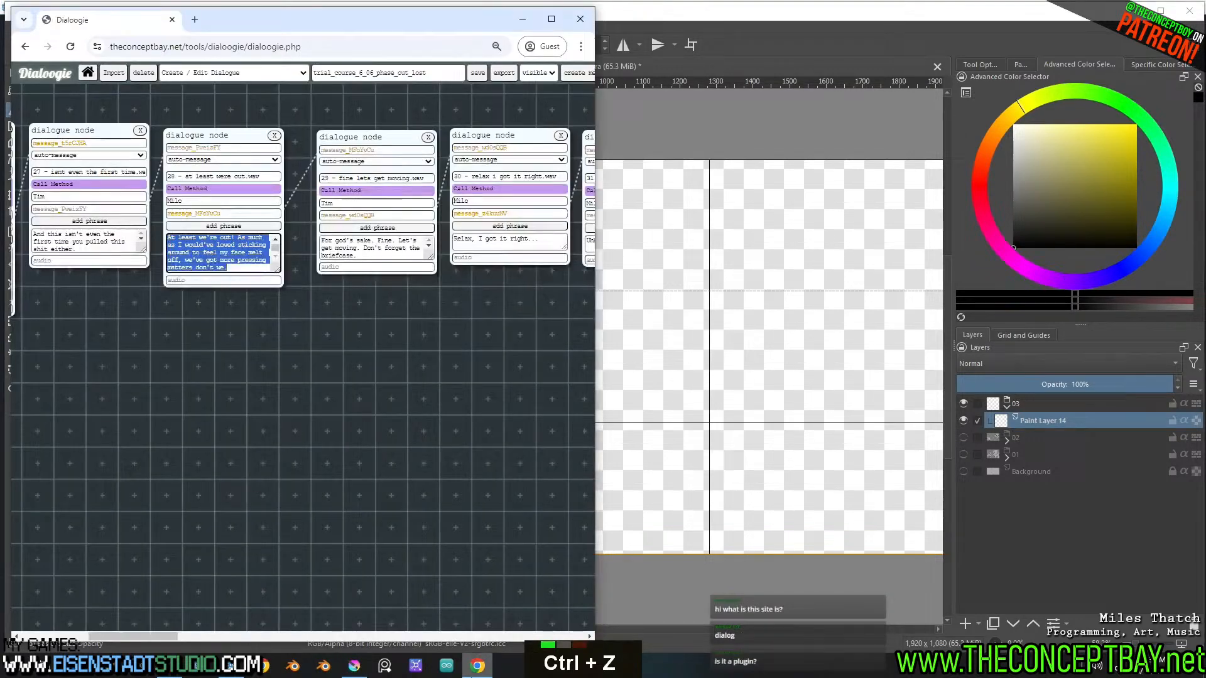
left_click(195, 21)
type("theconce")
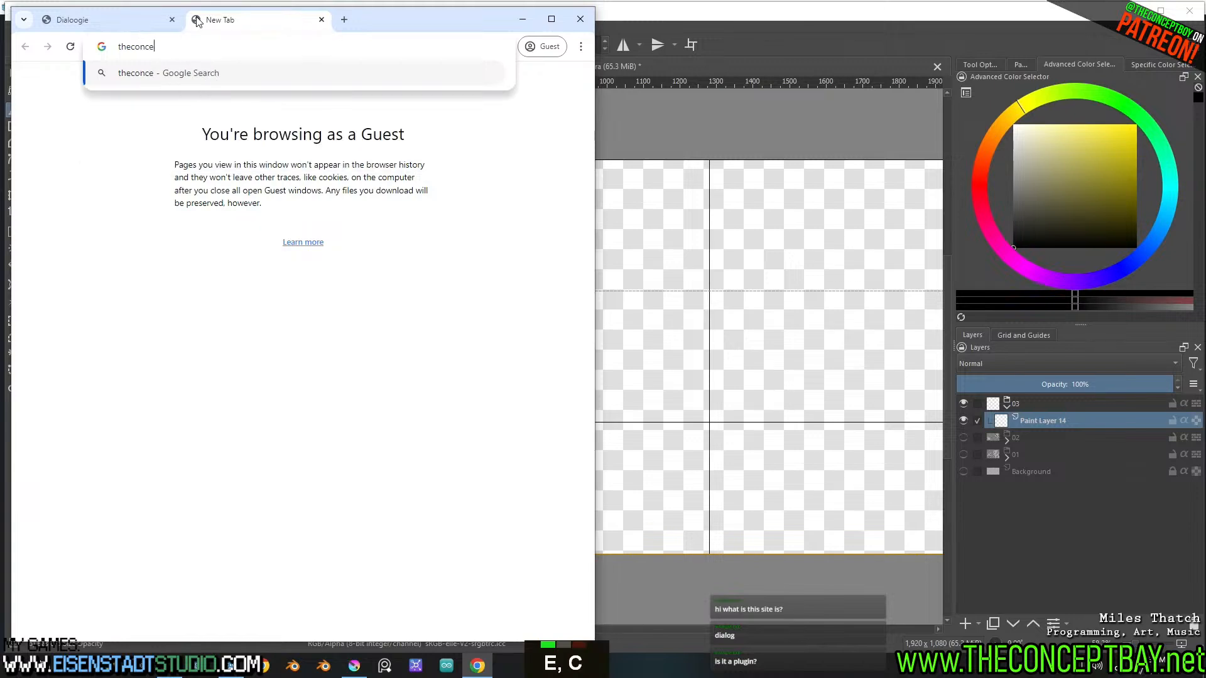
type("ptbauy")
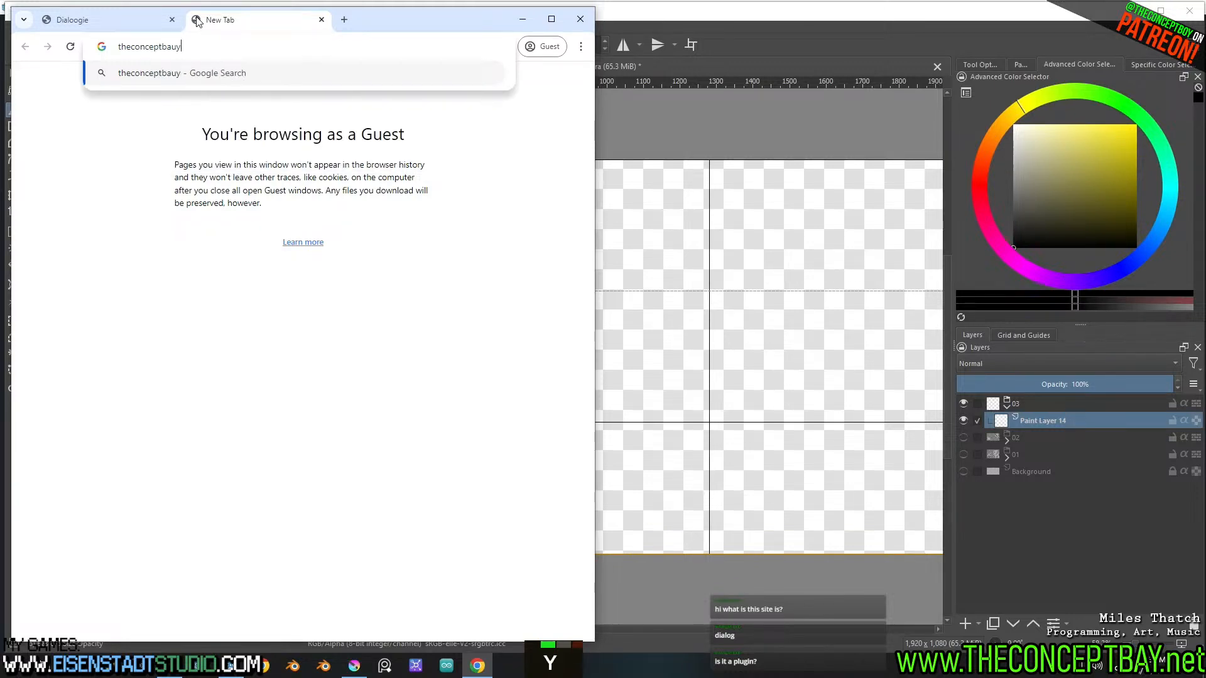
key("BackSpace")
key("BackSpace")
type("y.net")
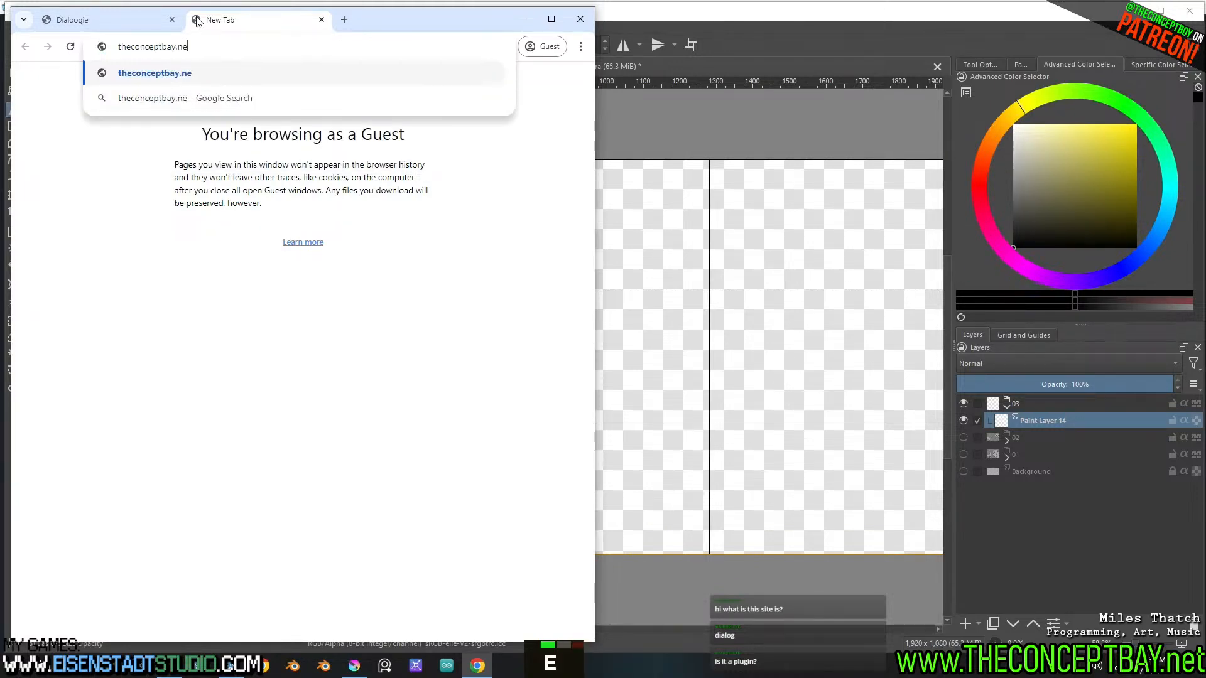
key("Return")
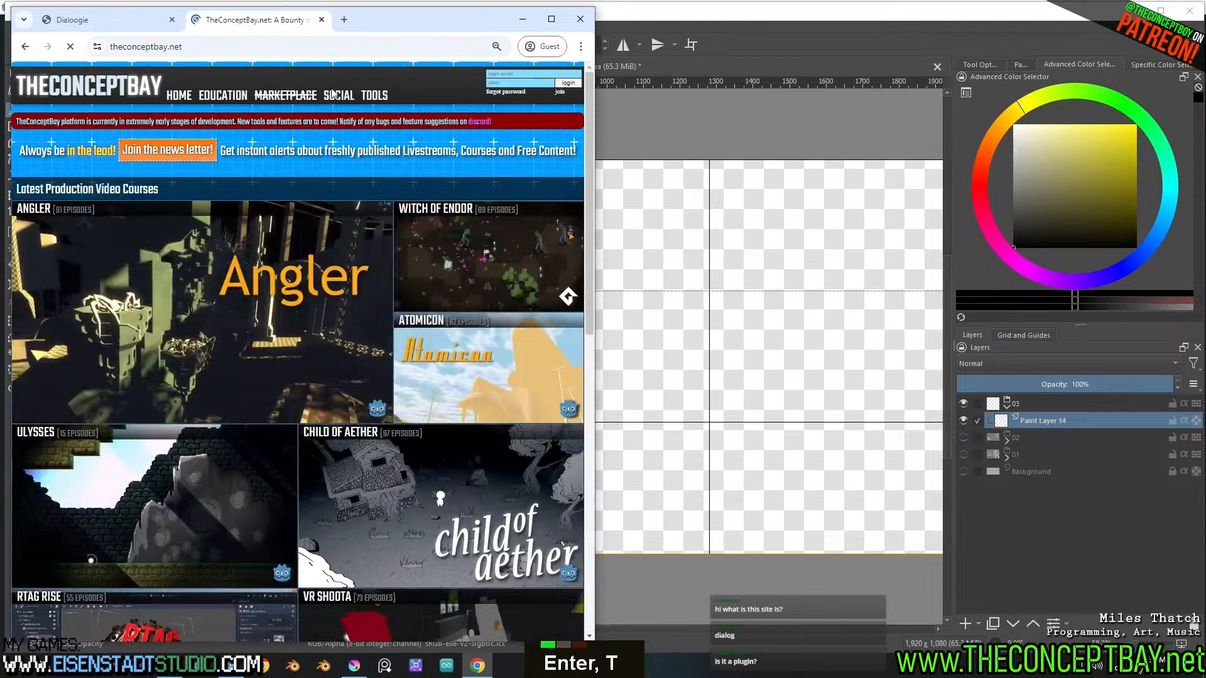
Open the site's Dialoogie tool in a widened browser window and start a new dialogue
scroll(333, 94, "down", 2, "ctrl")
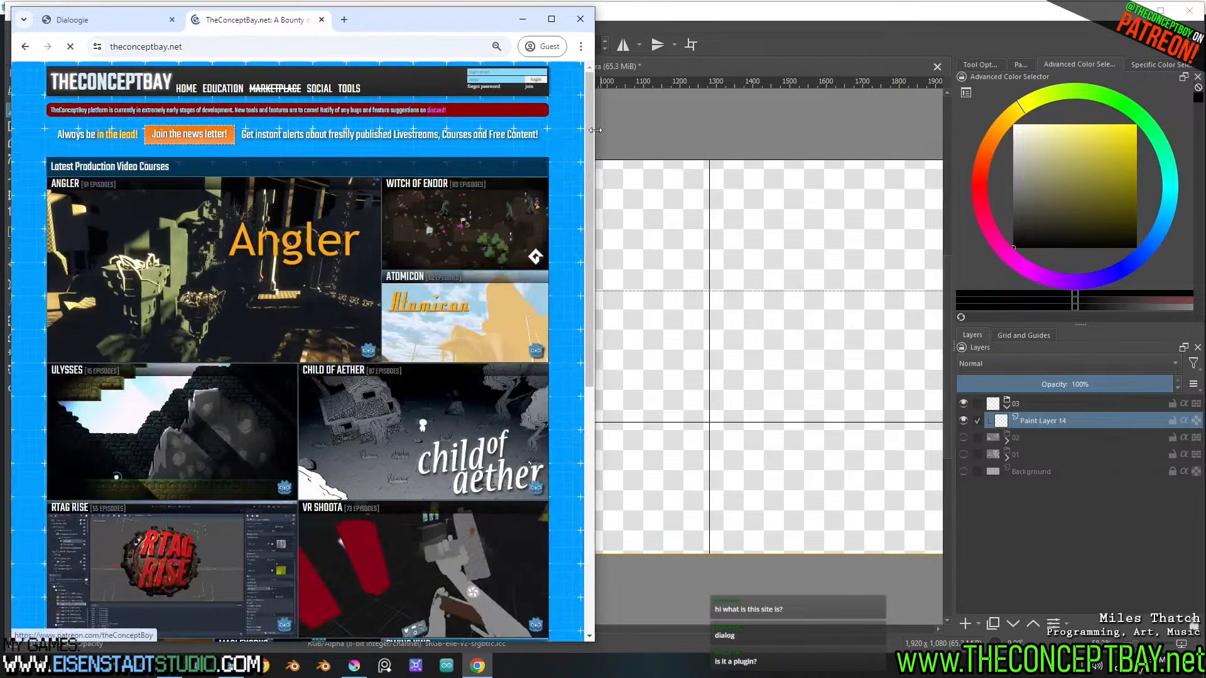
left_click_drag(595, 130, 749, 130)
scroll(696, 162, "up", 2, "ctrl")
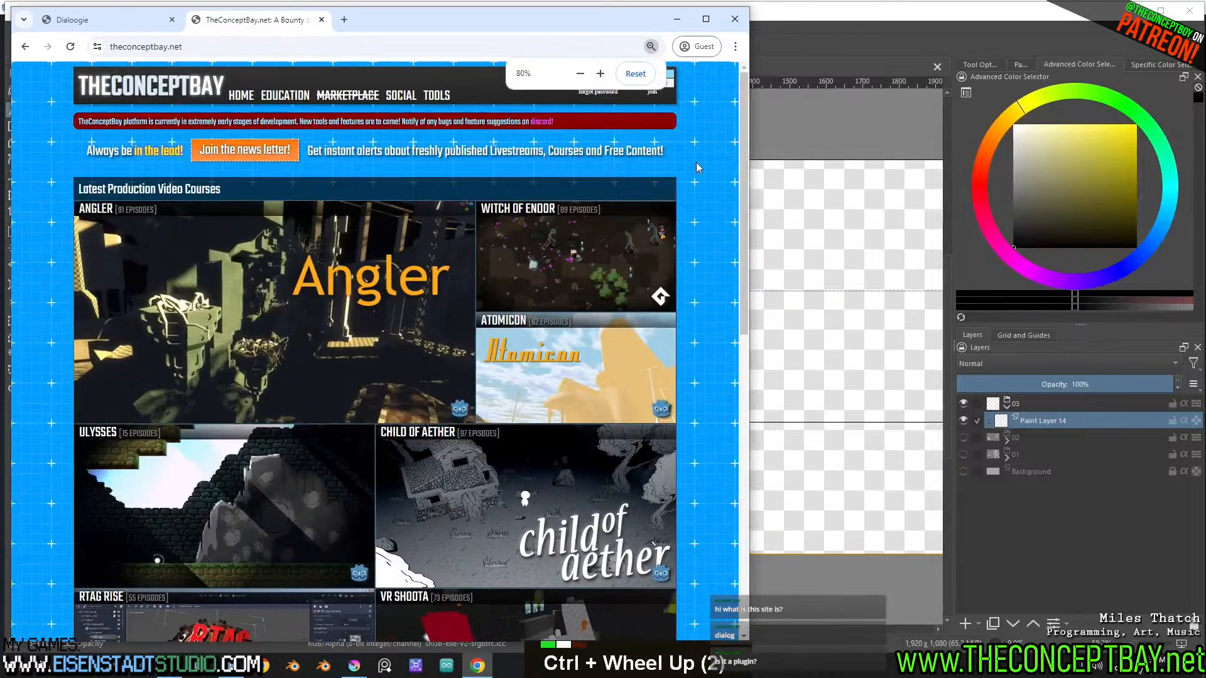
mouse_move(433, 97)
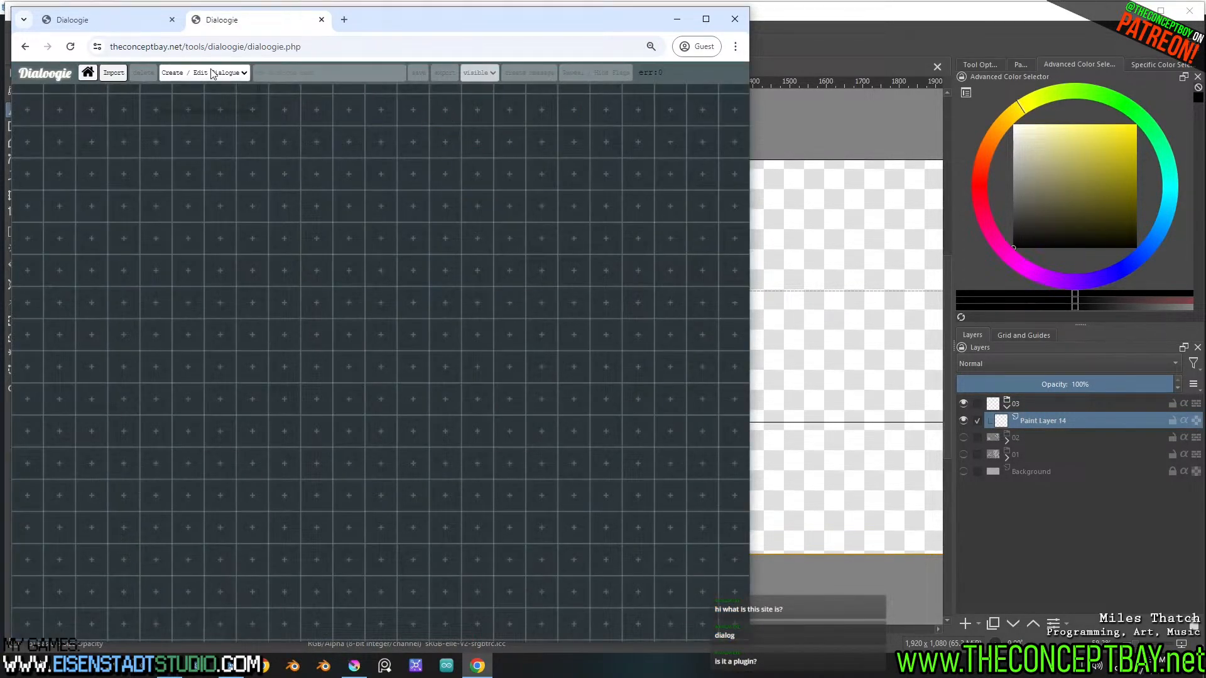
left_click(212, 73)
left_click(186, 94)
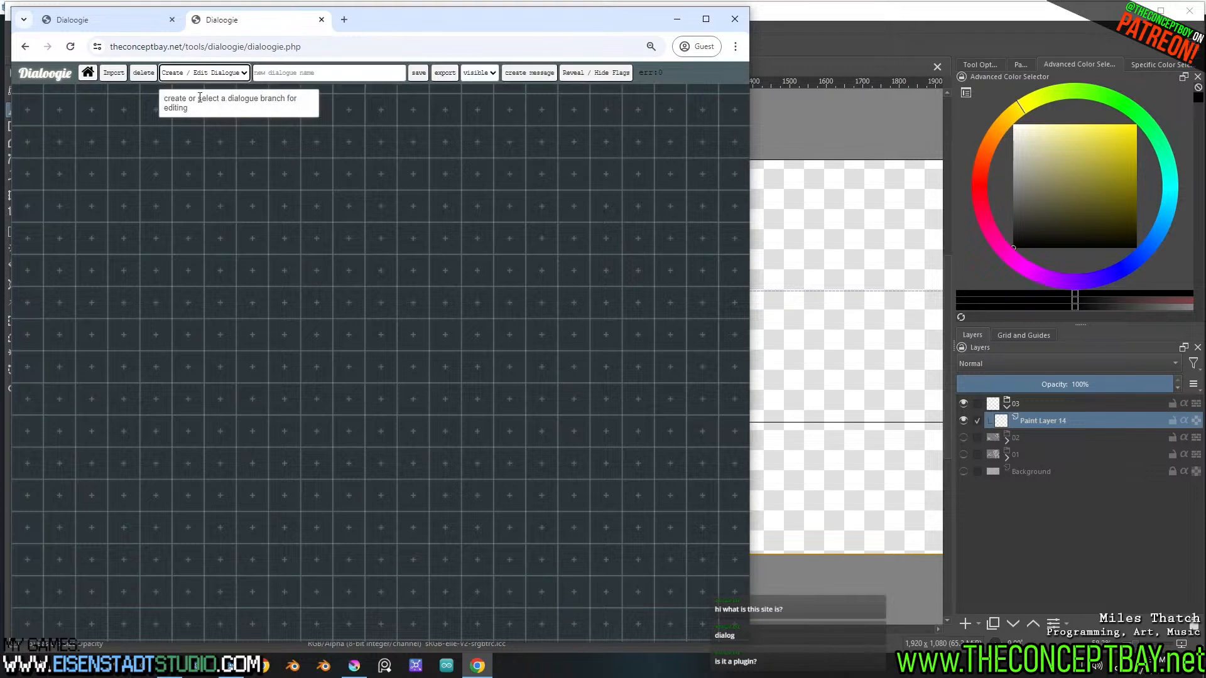
Add a dialogue node to the empty dialogue, leave its type as message, and shift it slightly
left_click(529, 73)
left_click(87, 153)
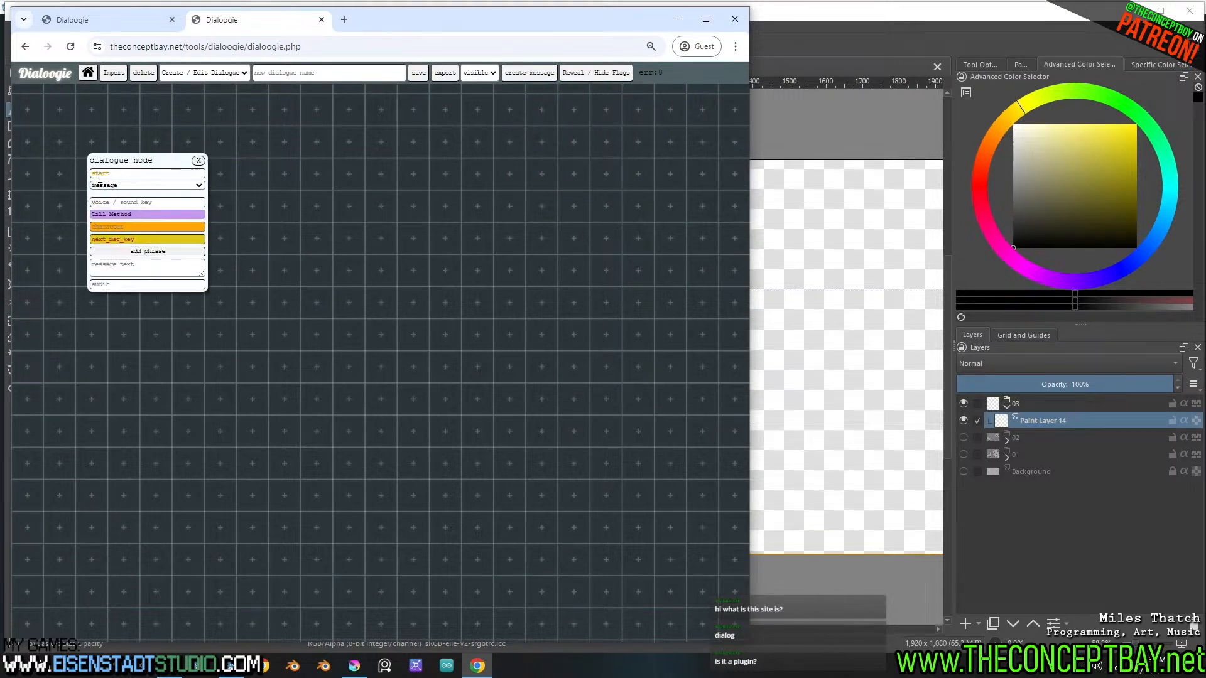
left_click(115, 186)
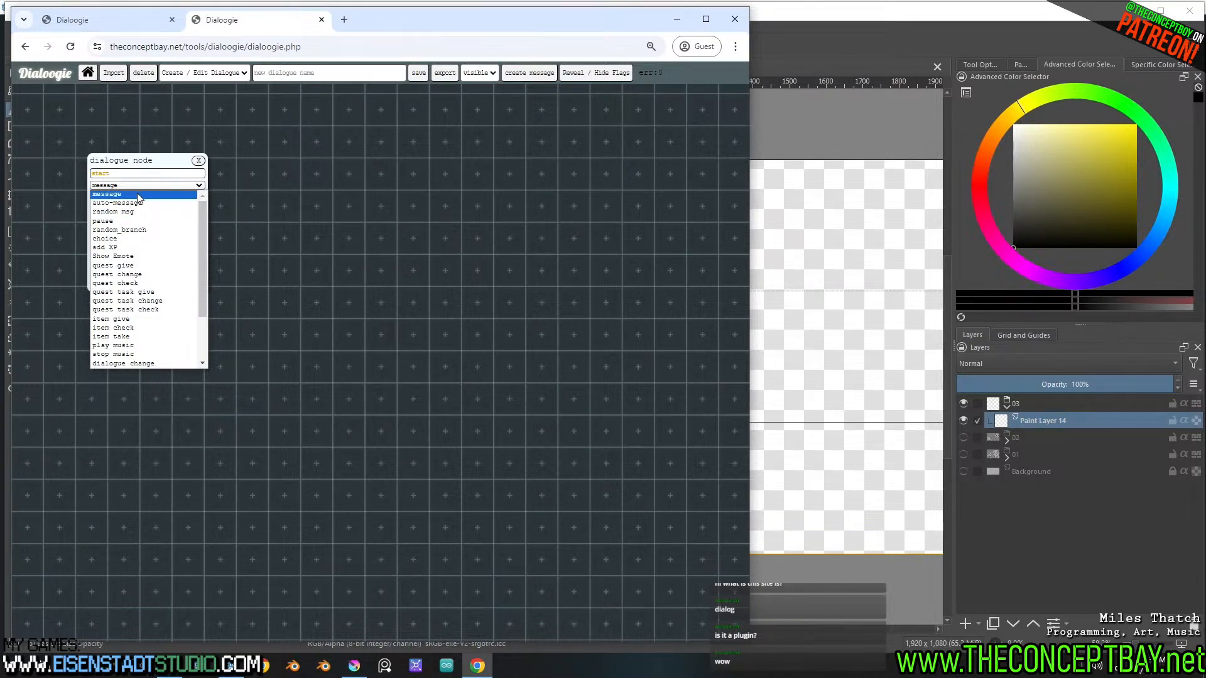
left_click(226, 130)
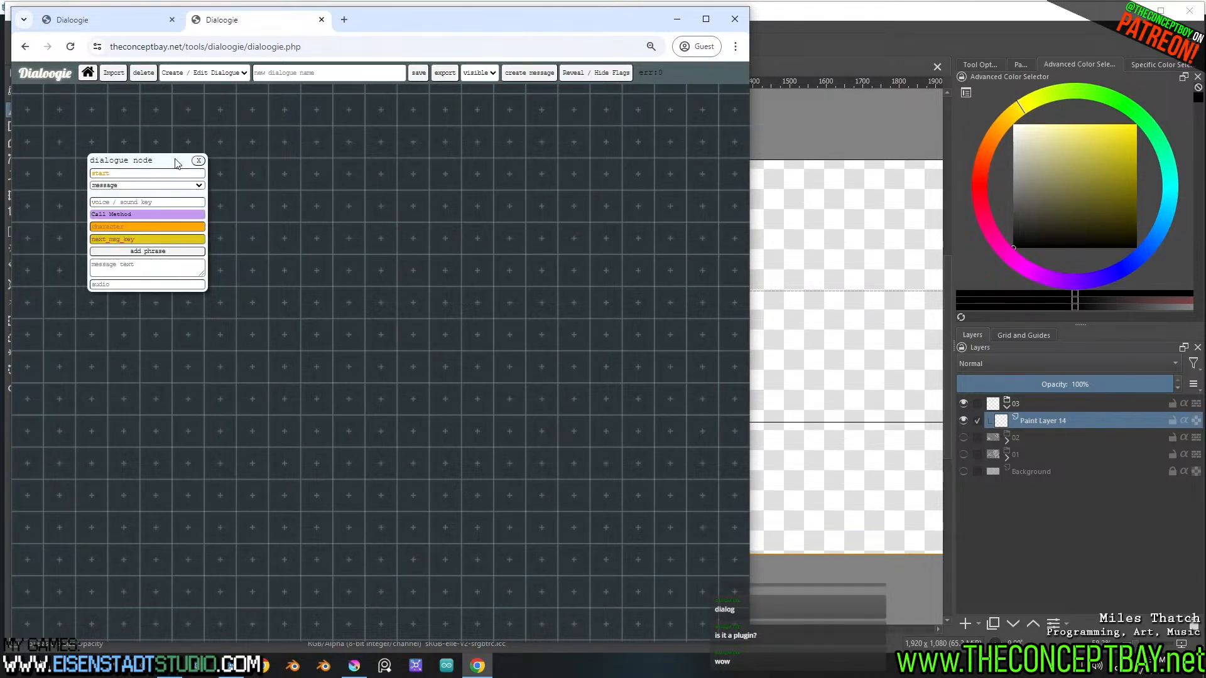
left_click_drag(180, 163, 192, 160)
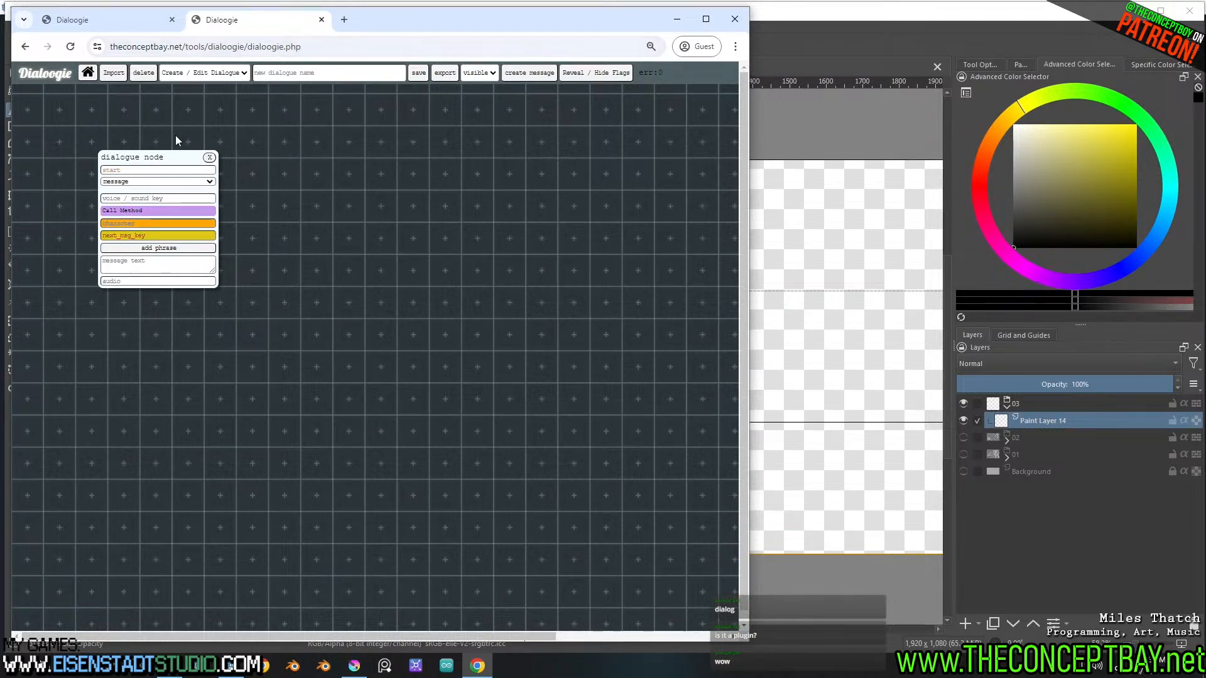
Return to the trial_course_6_06_phase_out_lost dialogue and line up the "29 - fine lets get moving.wav" node with its neighbours
left_click(137, 28)
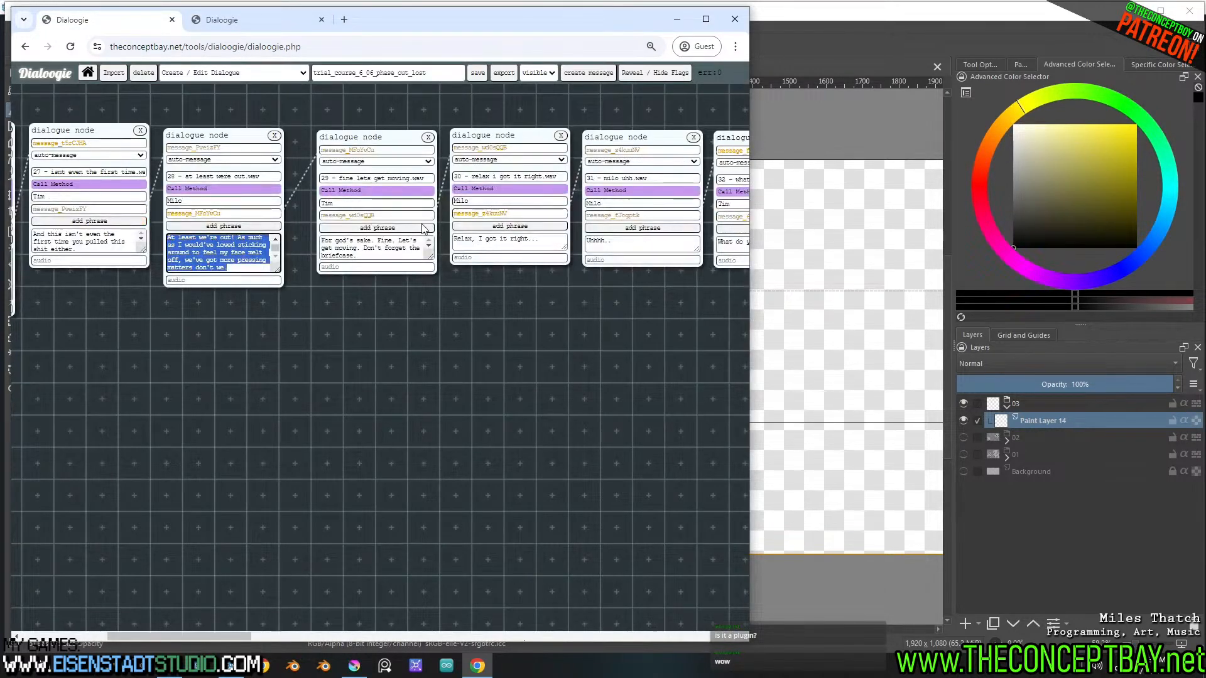
scroll(275, 320, "up", 1, "shift")
scroll(275, 319, "down", 4, "shift")
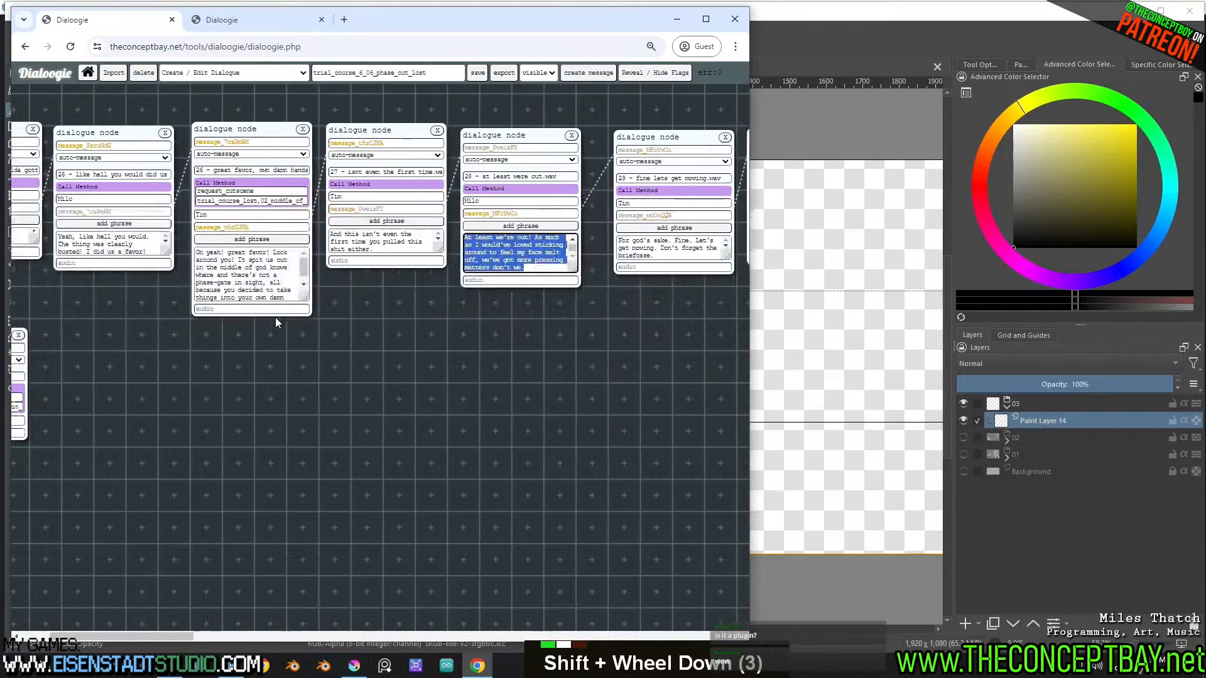
scroll(279, 137, "down", 2, "shift")
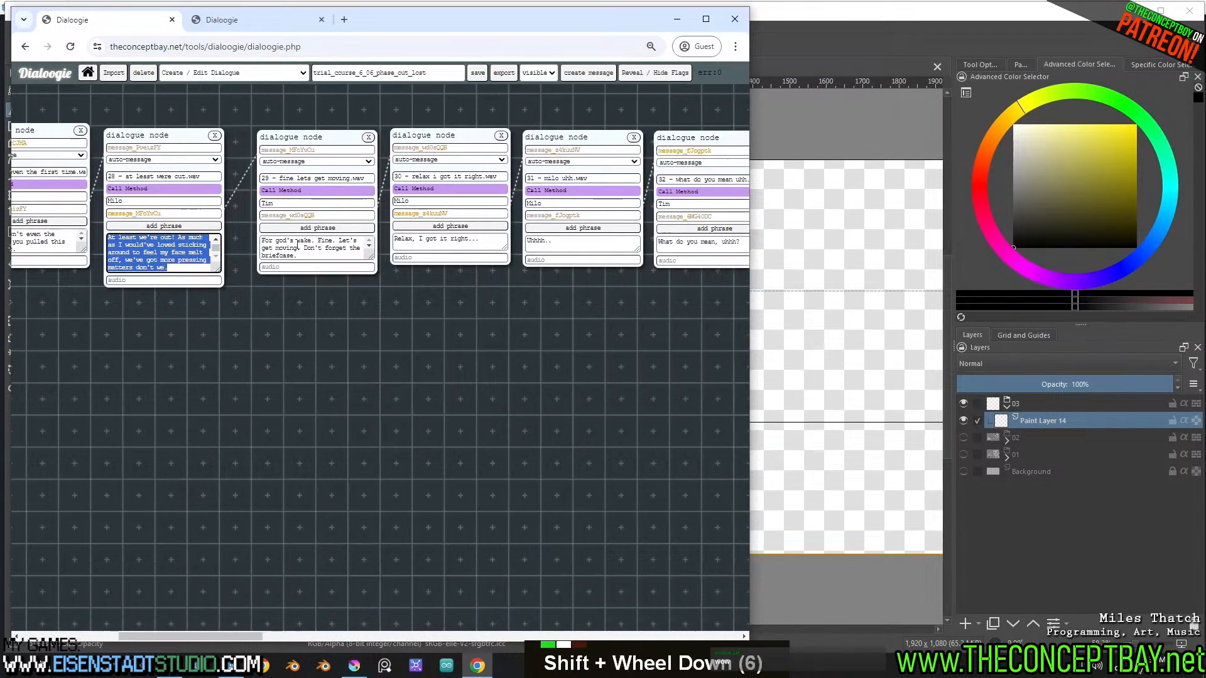
left_click_drag(278, 330, 308, 136)
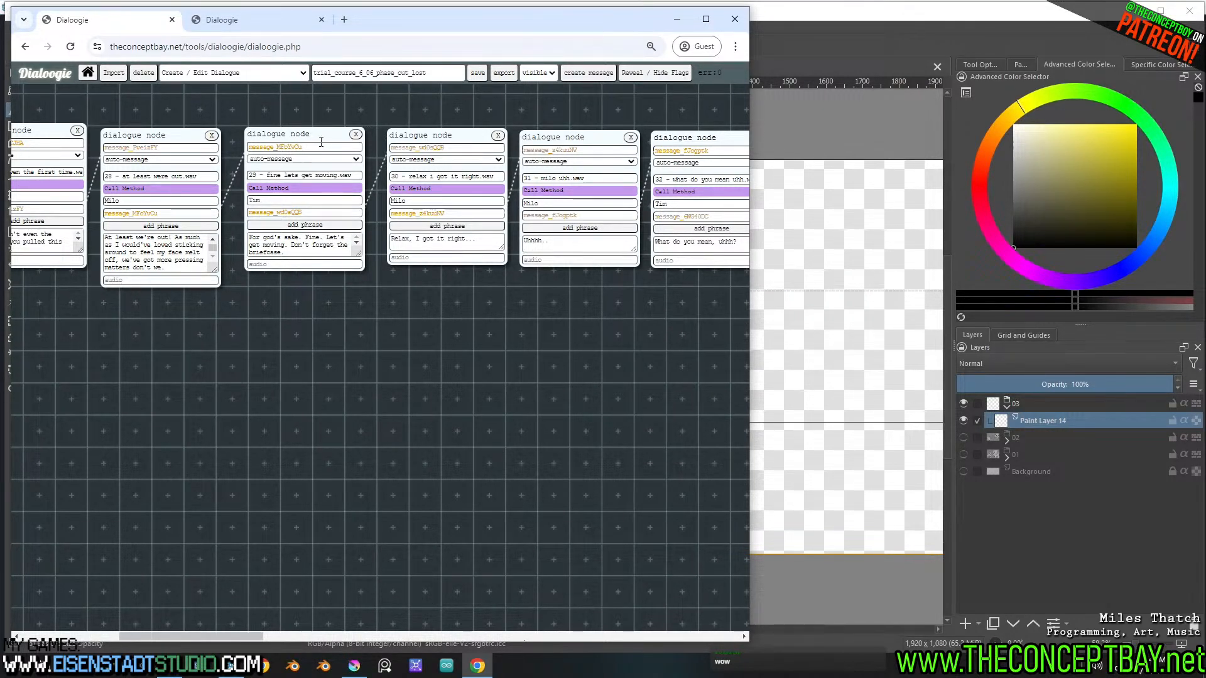
mouse_move(323, 139)
left_mouse_down()
mouse_move(349, 146)
mouse_move(328, 145)
left_mouse_up()
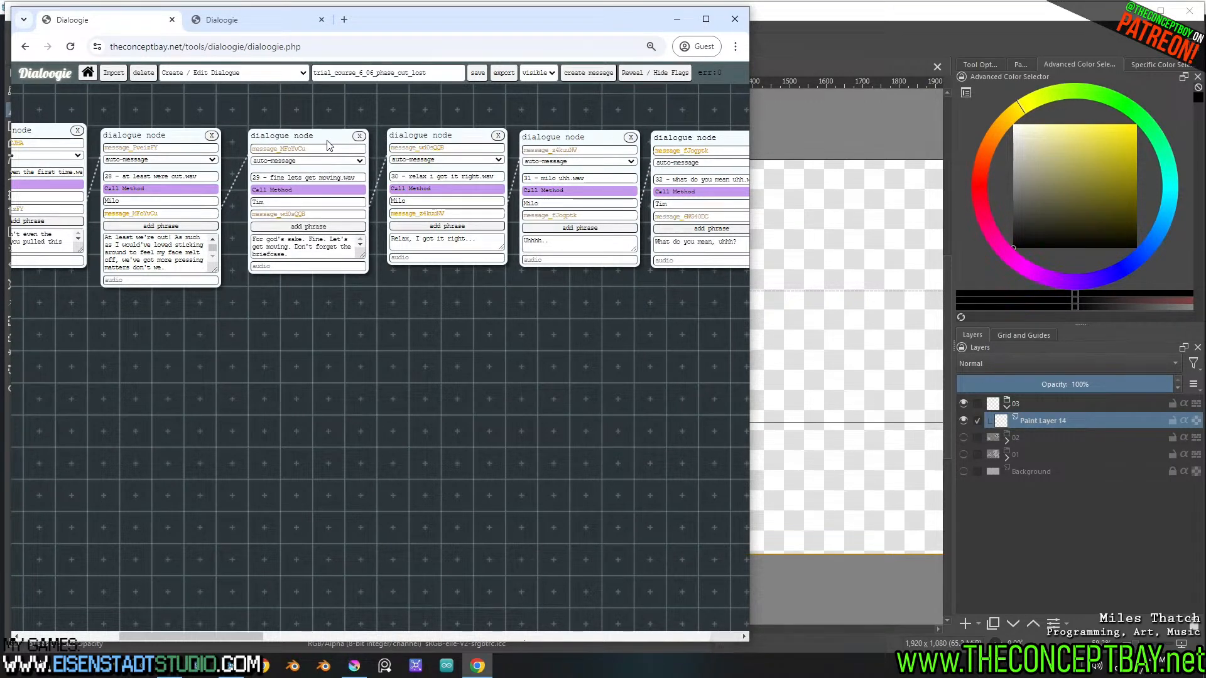
Look through the rest of the dialogue chain and examine the available types for the "28 - at least were out.wav" node
scroll(480, 350, "down", 5, "shift")
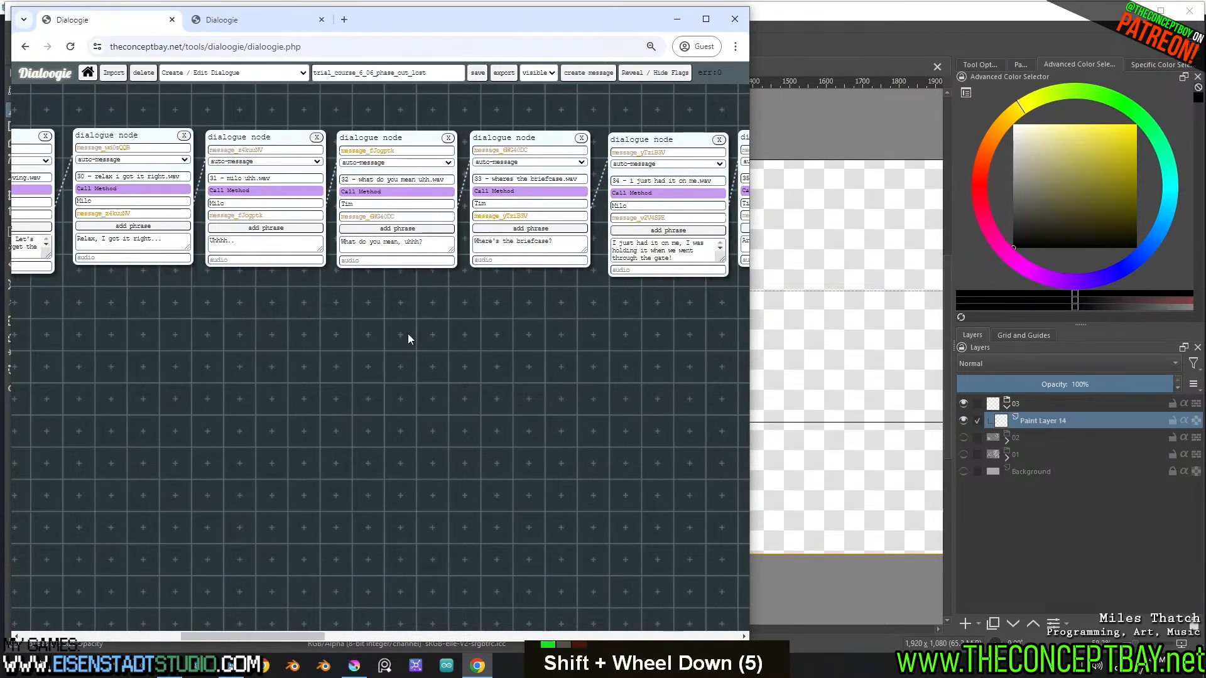
scroll(402, 333, "down", 13, "shift")
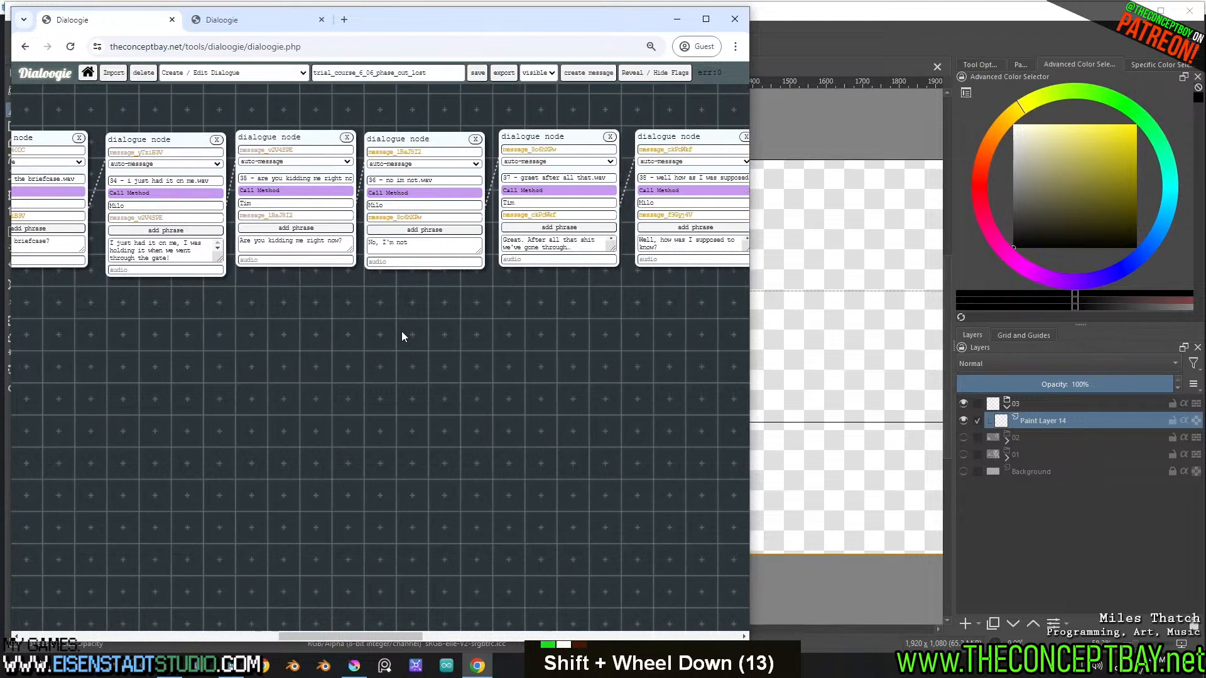
scroll(401, 332, "up", 6, "shift")
scroll(402, 332, "up", 10, "shift")
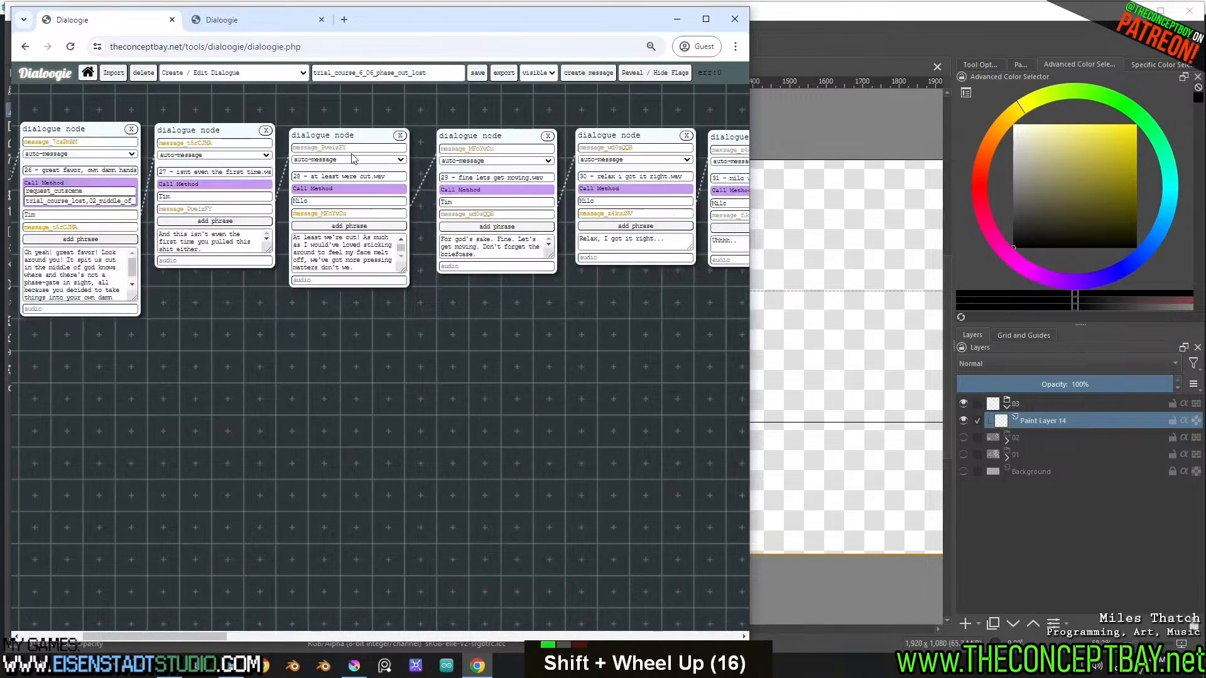
double_click(353, 158)
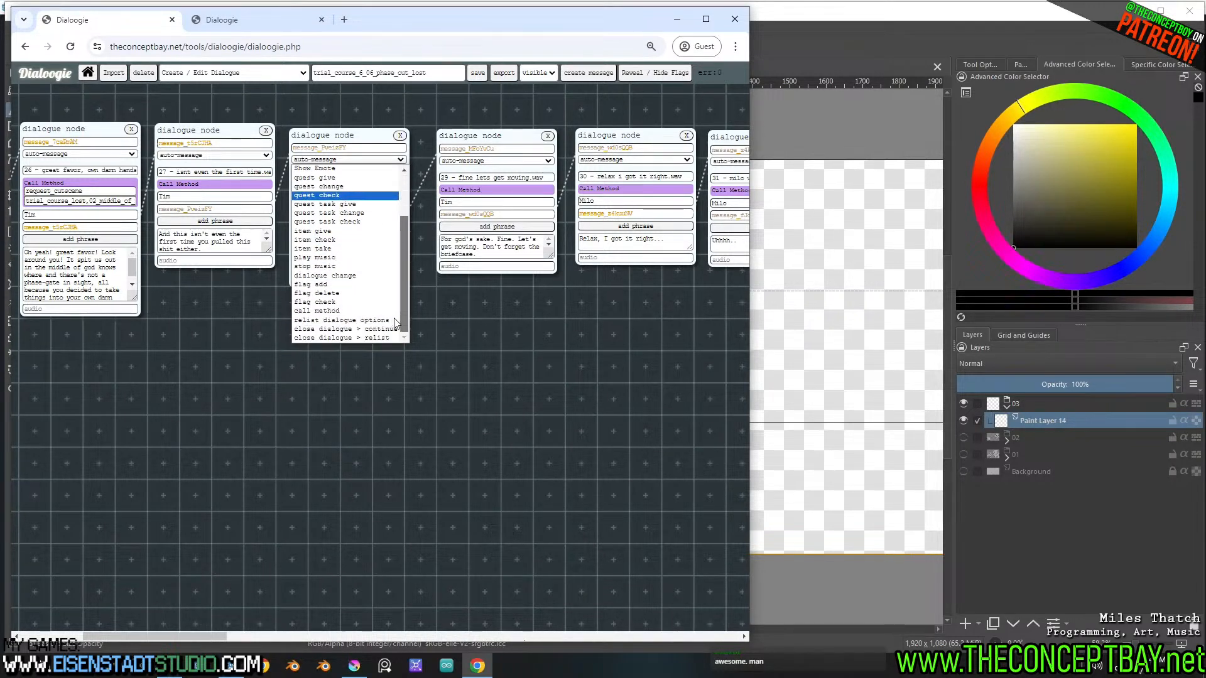
left_click_drag(405, 240, 405, 255)
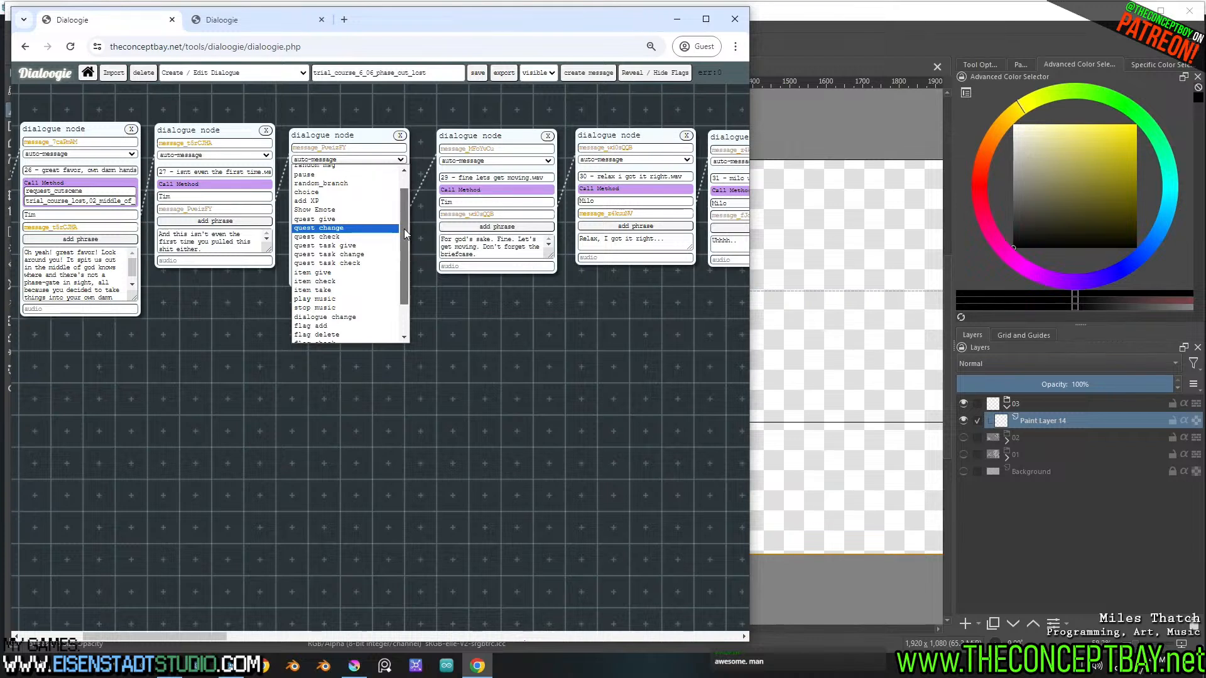
left_click_drag(405, 229, 406, 265)
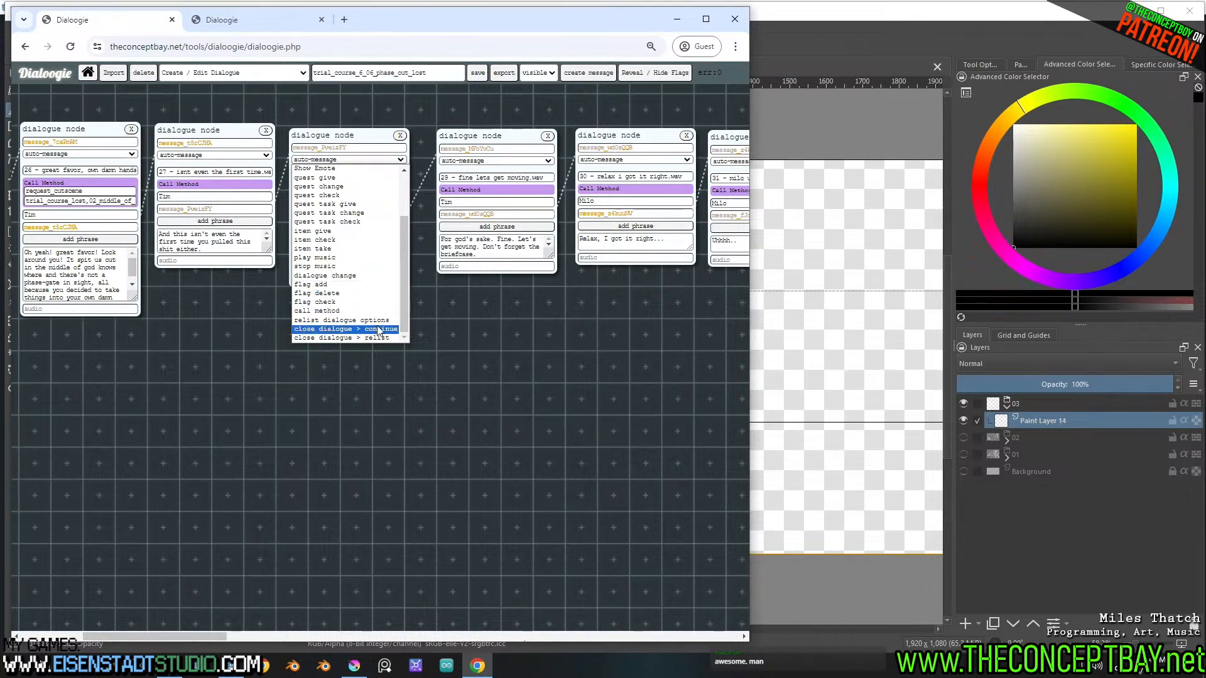
left_click(500, 325)
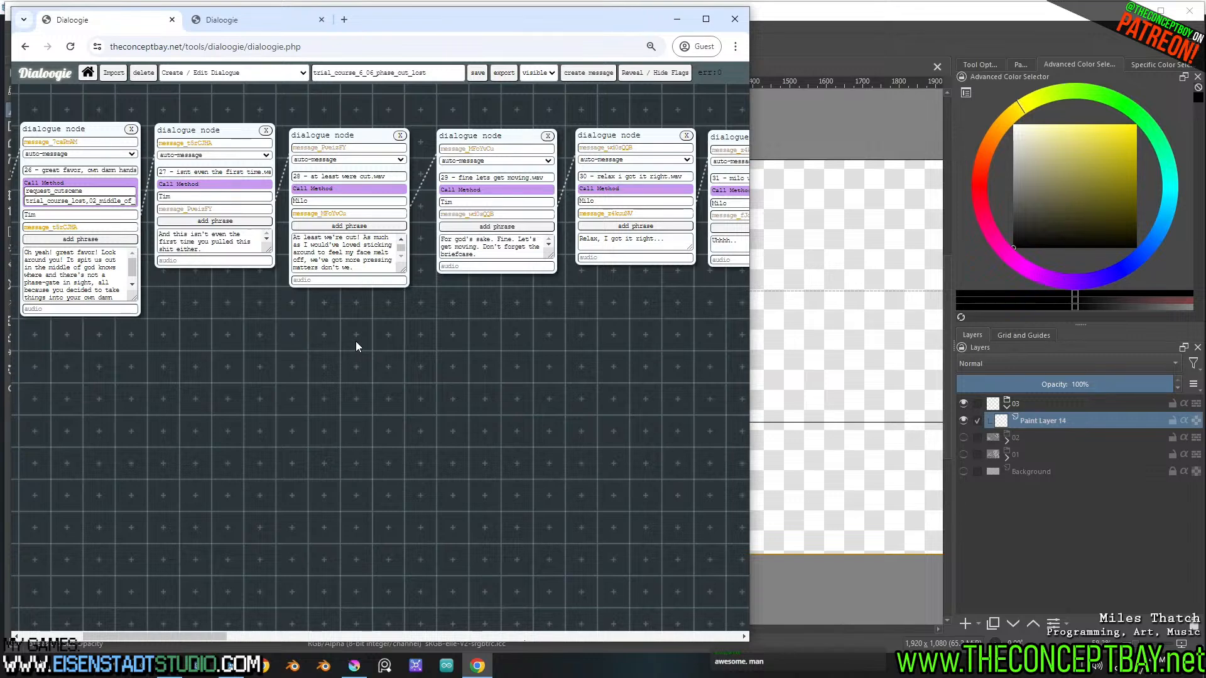
Move the nodes for audio lines 26 and 27 slightly down to align them with the rest of the row
scroll(356, 342, "up", 10, "shift")
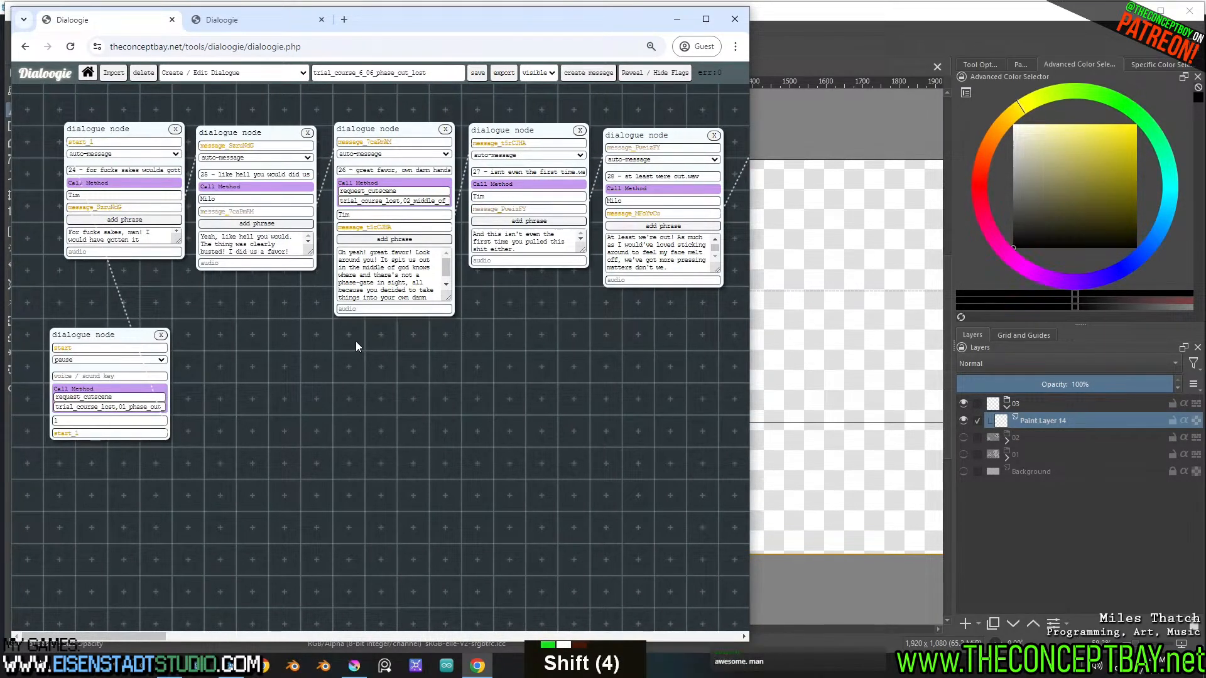
scroll(355, 346, "down", 2, "shift")
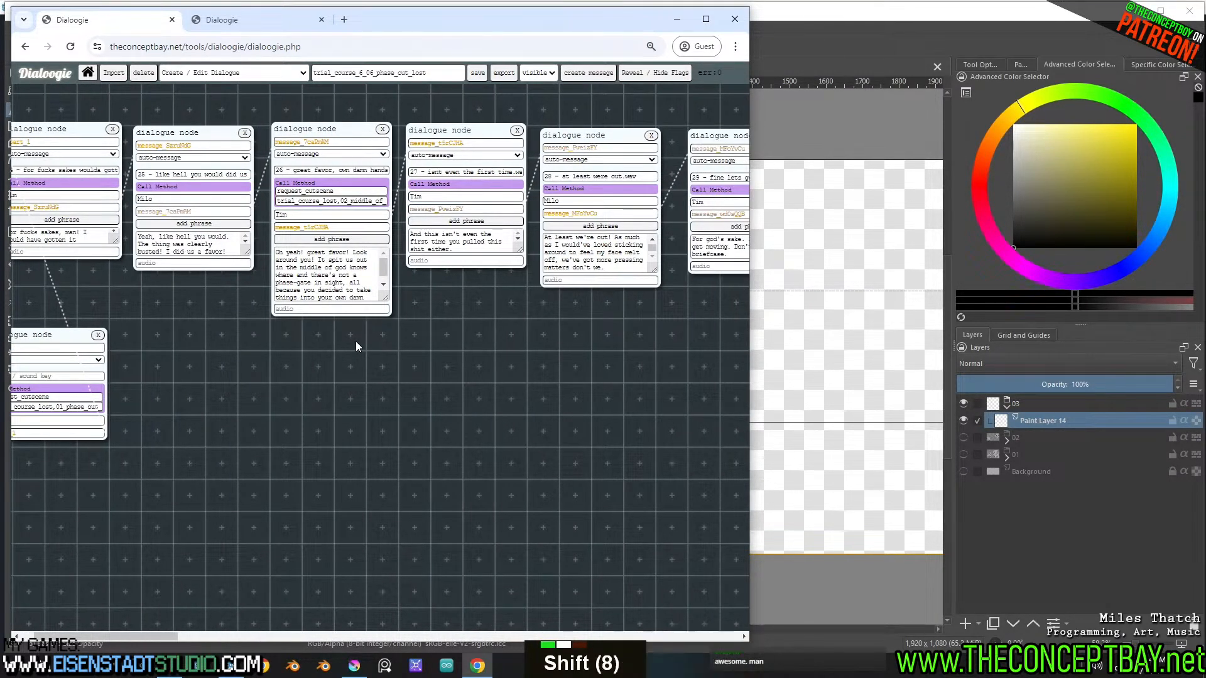
scroll(245, 314, "up", 2, "shift")
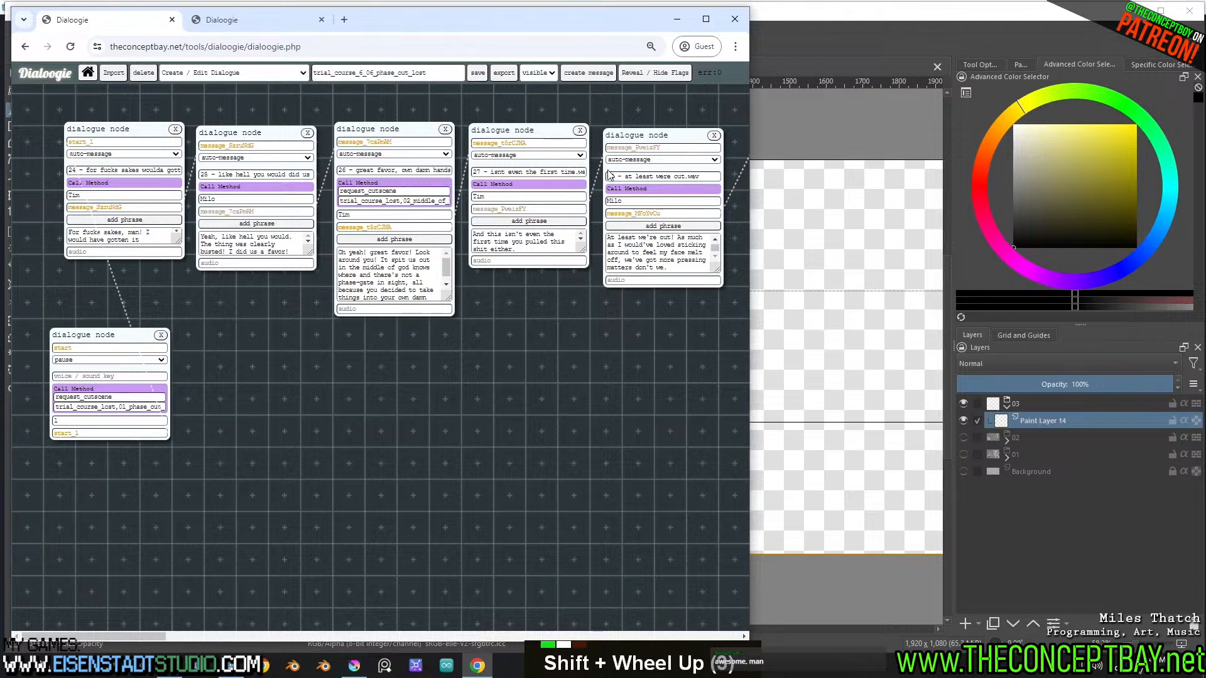
scroll(609, 175, "down", 2, "shift")
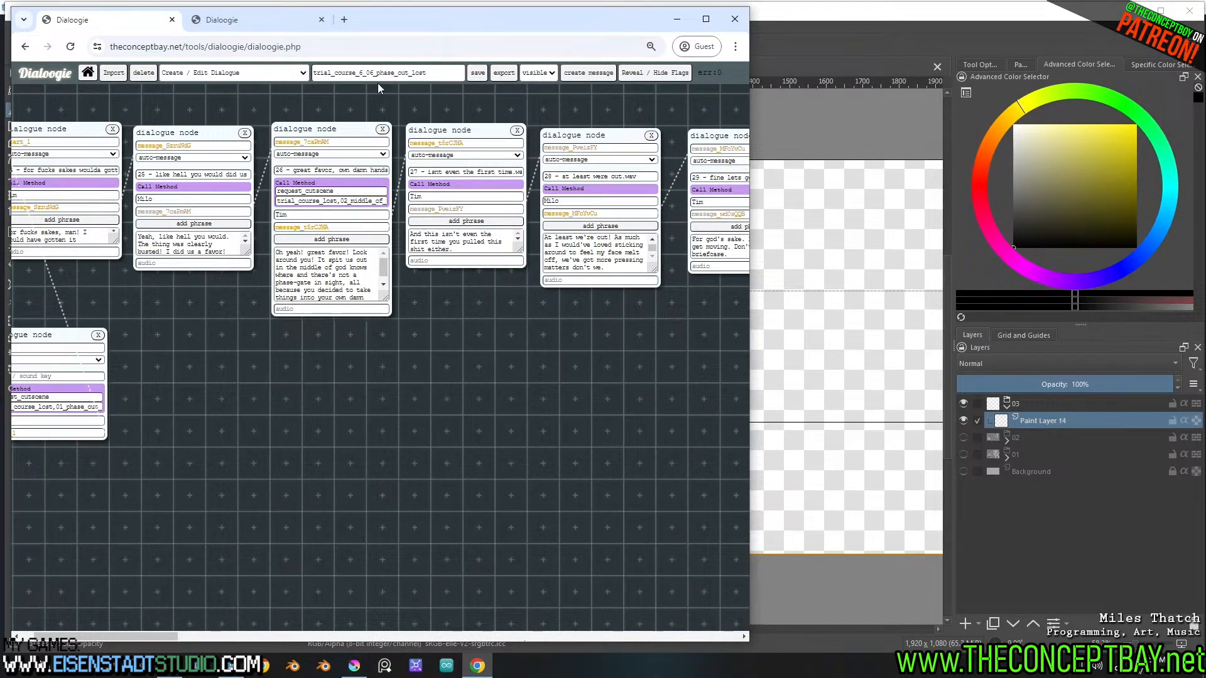
mouse_move(353, 133)
left_mouse_down()
mouse_move(342, 132)
mouse_move(355, 142)
left_mouse_up()
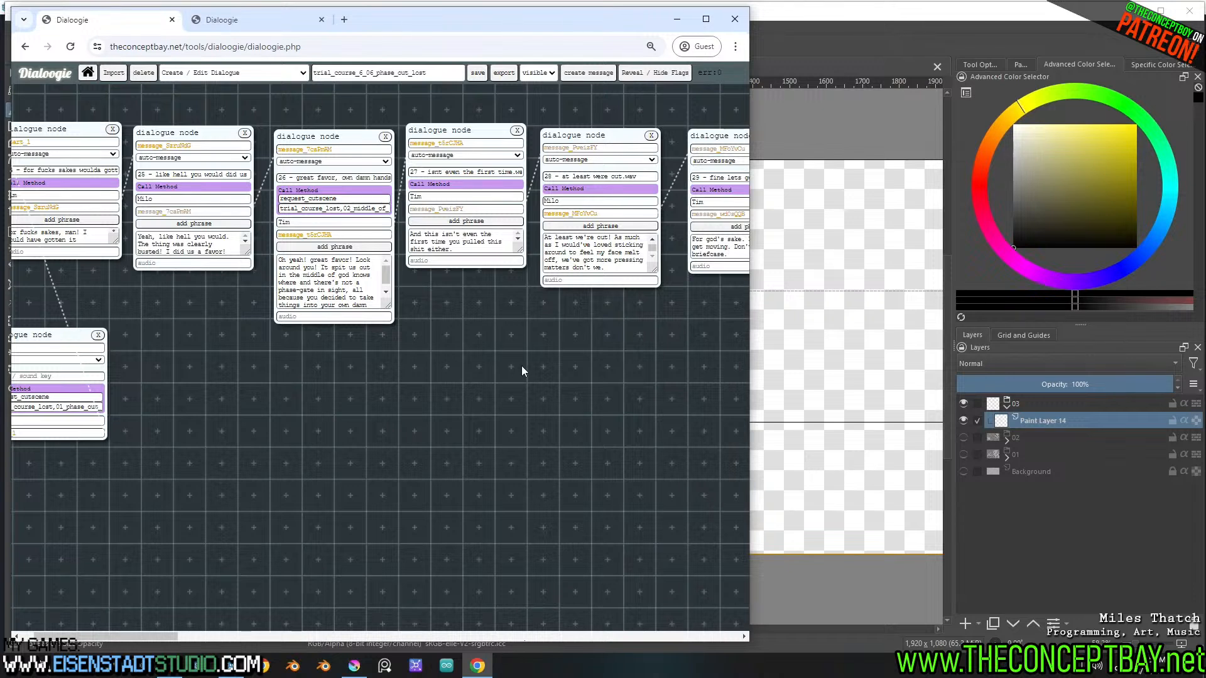
left_click_drag(344, 142, 344, 140)
left_click_drag(444, 133, 440, 138)
Review the neighbouring lines and select the whole message text of the "28 - at least were out.wav" node
scroll(481, 171, "down", 16, "shift")
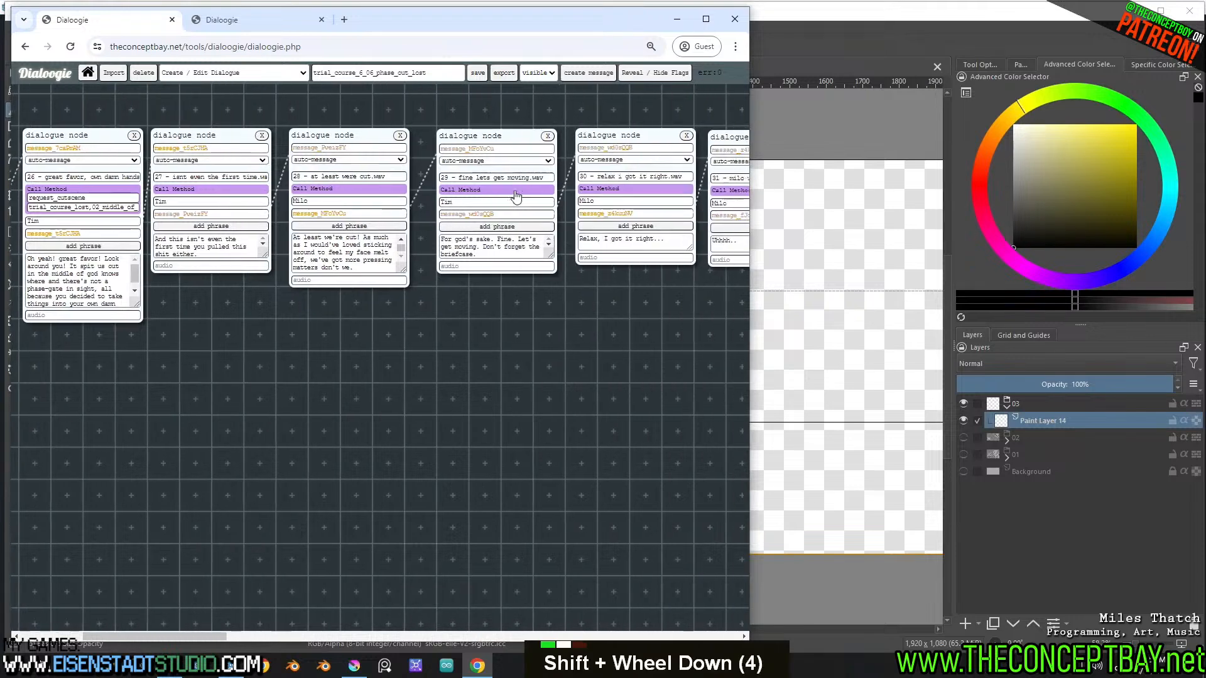
scroll(514, 190, "up", 7, "shift")
scroll(515, 191, "up", 10, "shift")
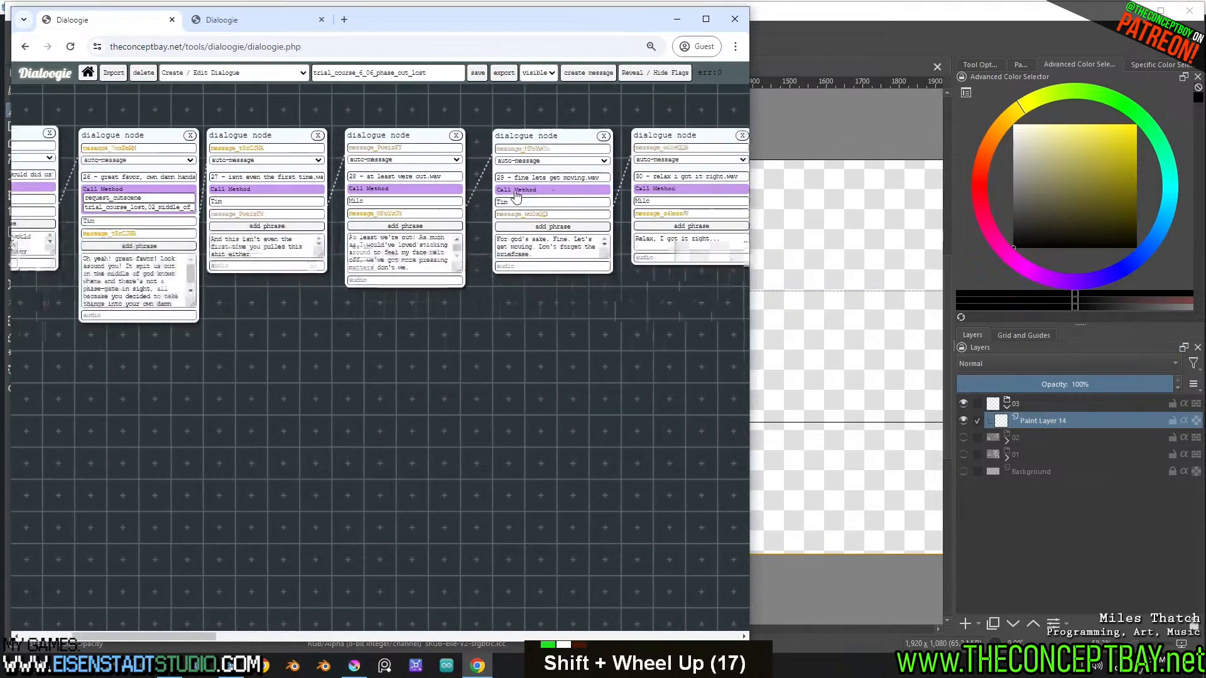
scroll(508, 207, "down", 2, "shift")
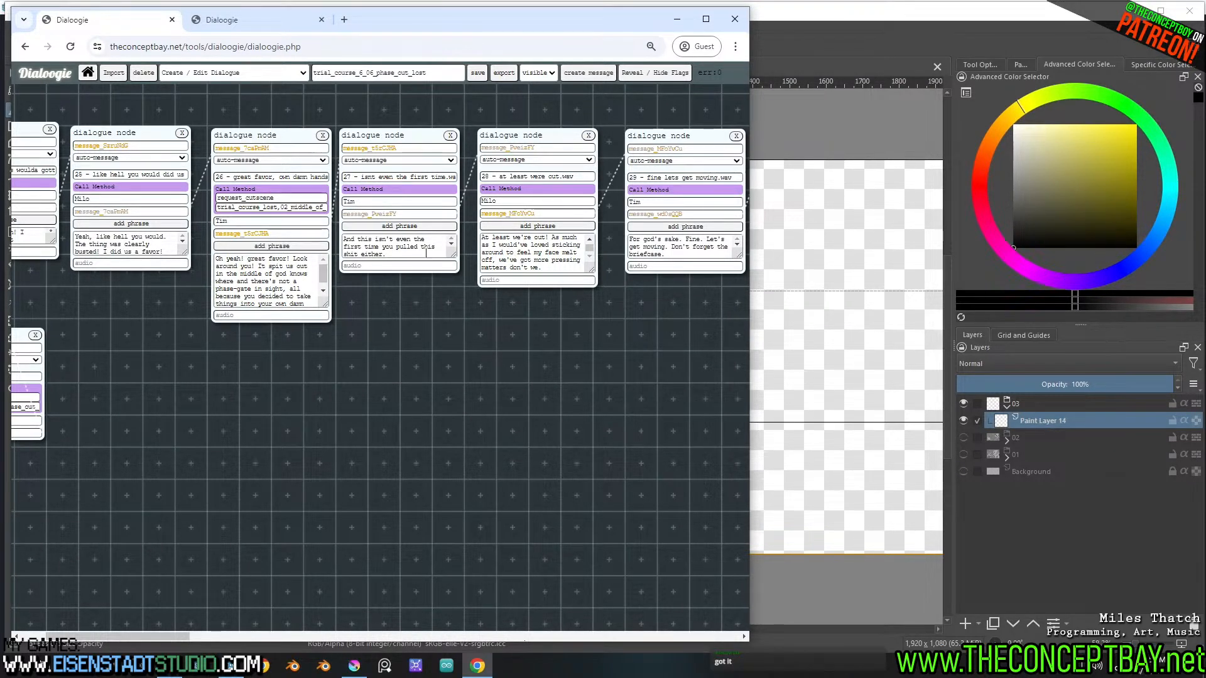
scroll(426, 251, "down", 4, "shift")
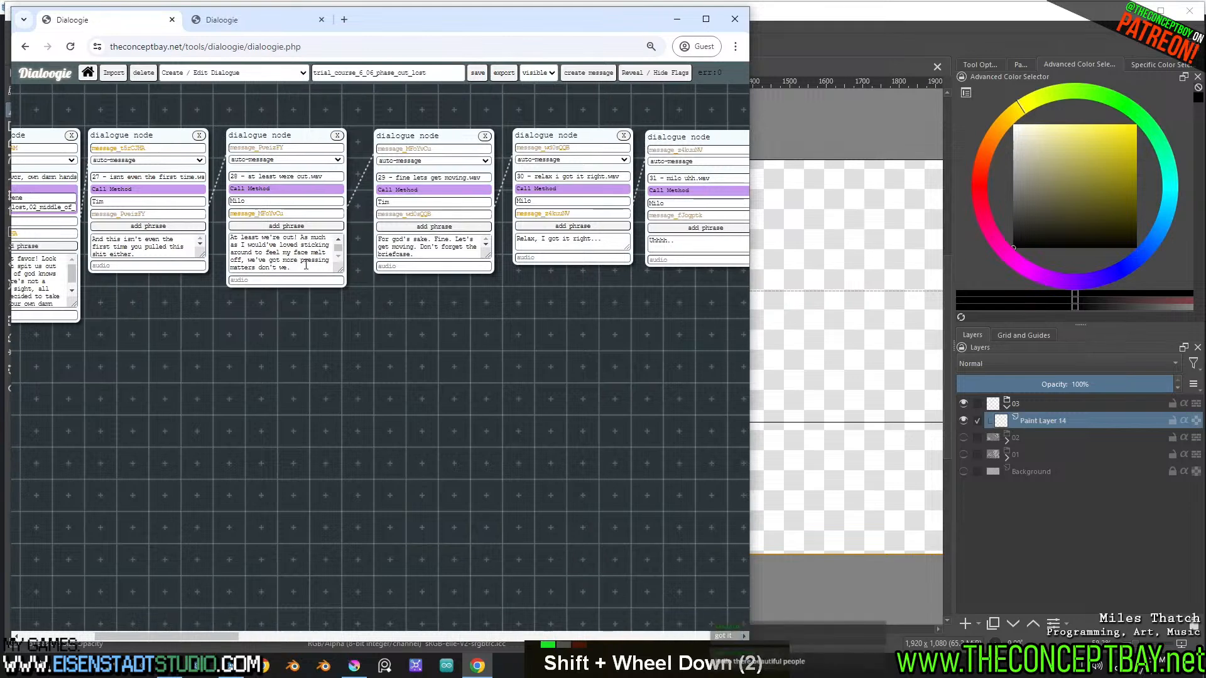
scroll(306, 264, "up", 2, "ctrl")
key("ctrl+a")
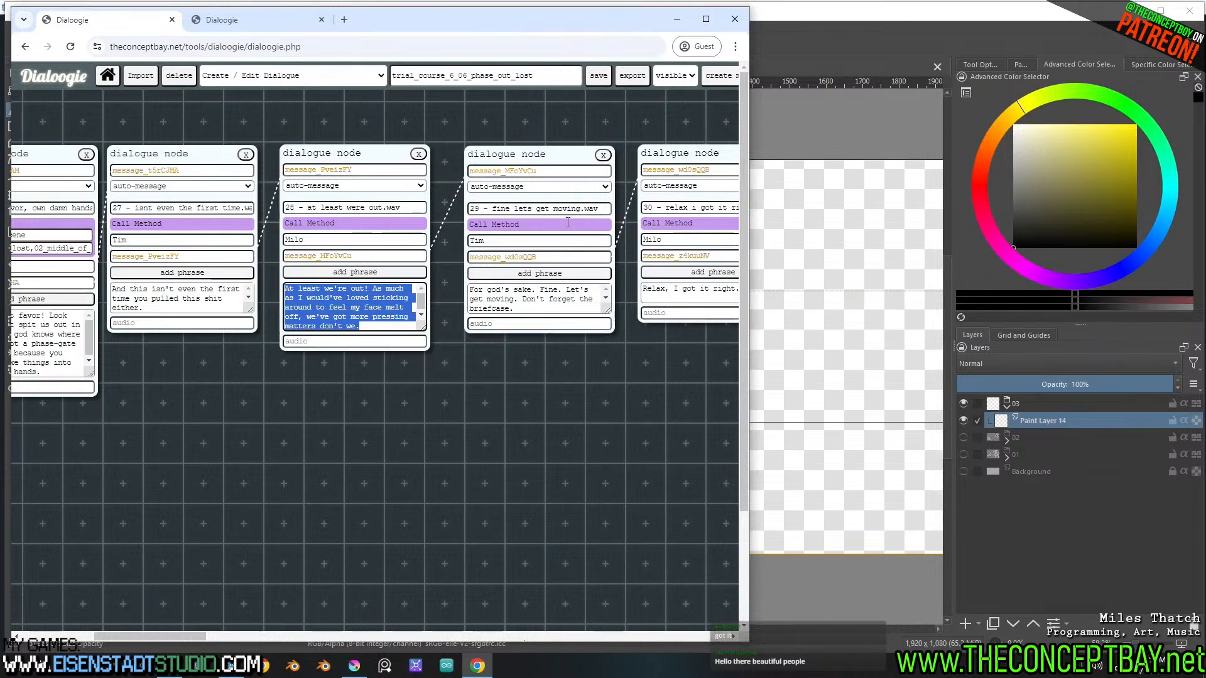
left_click(781, 17)
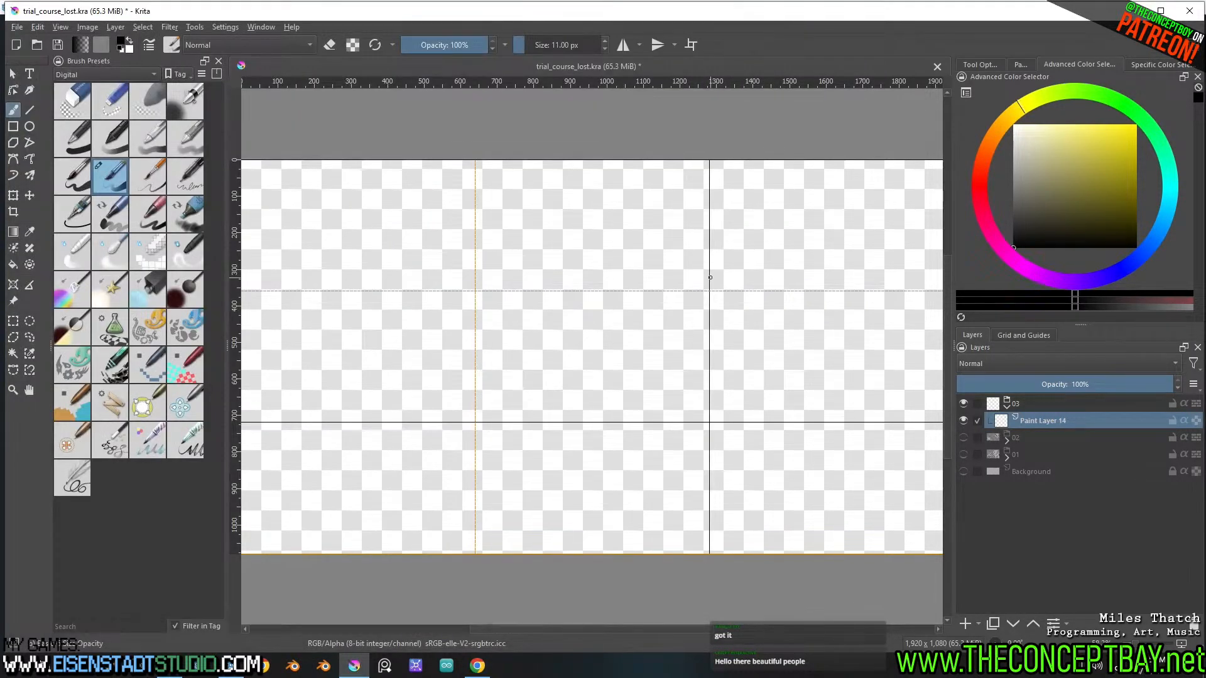
mouse_move(652, 244)
left_mouse_down()
mouse_move(645, 358)
mouse_move(695, 382)
left_mouse_up()
key("ctrl+z")
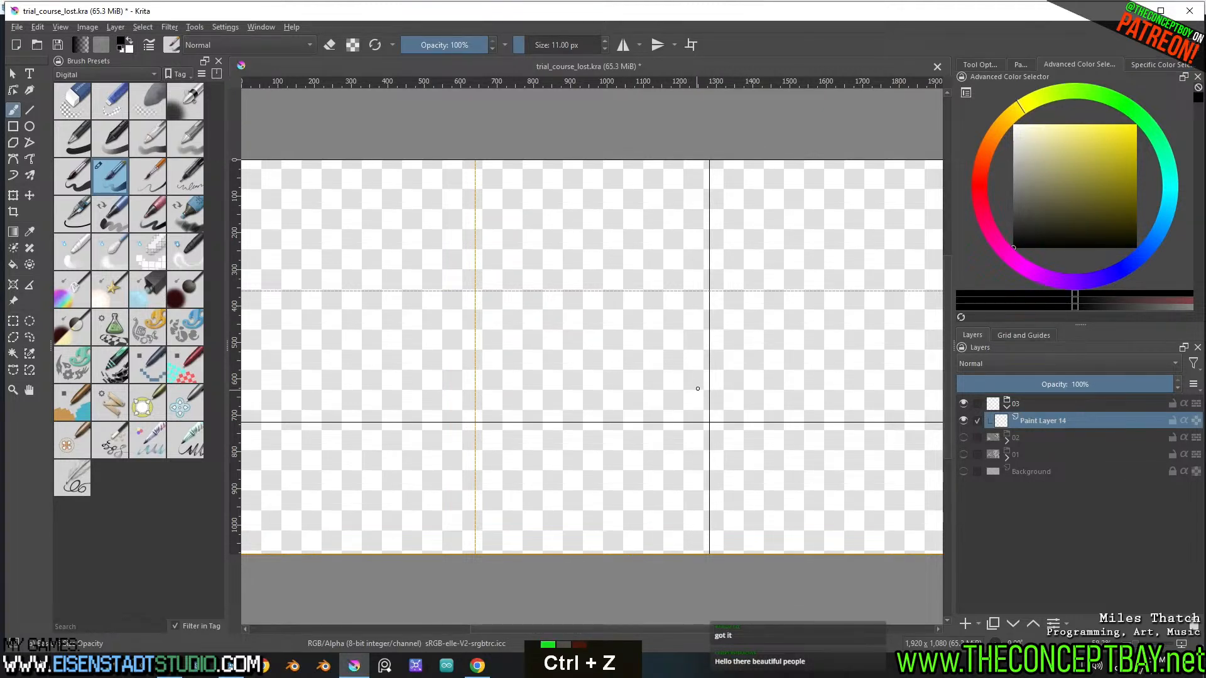
middle_click_drag(662, 323, 645, 350, "ctrl")
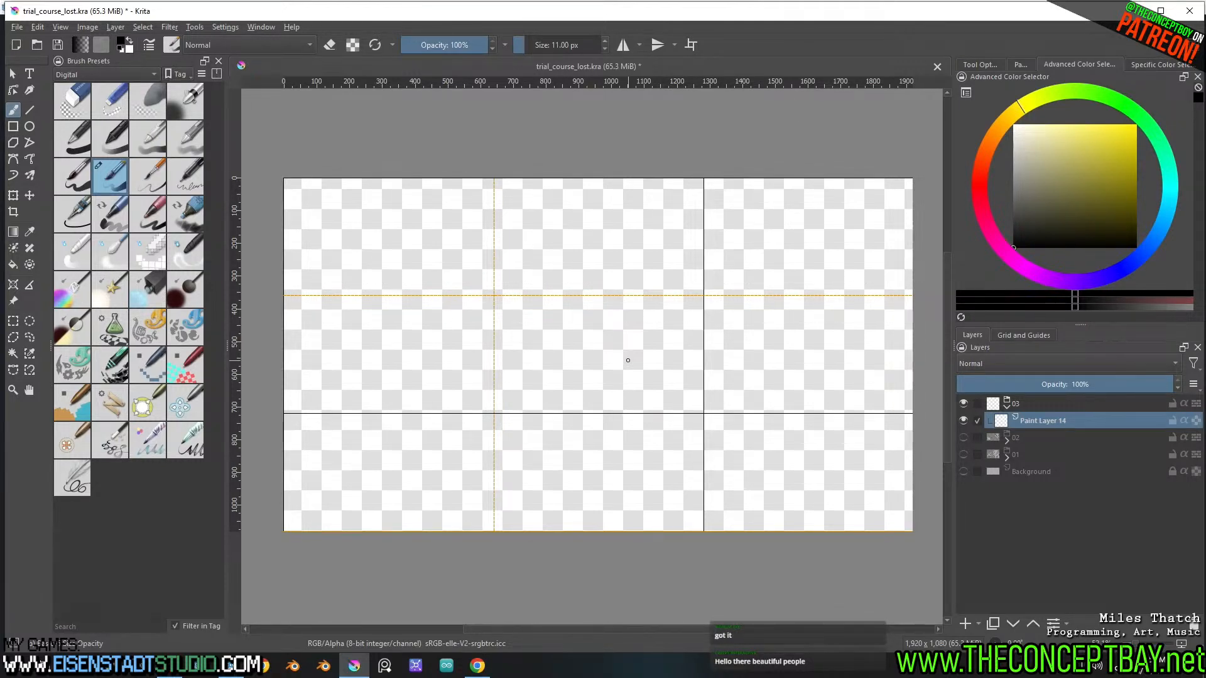
Switch back to the Chrome browser and reread the message texts of nodes 28 to 30 for the third drawing
left_click(478, 666)
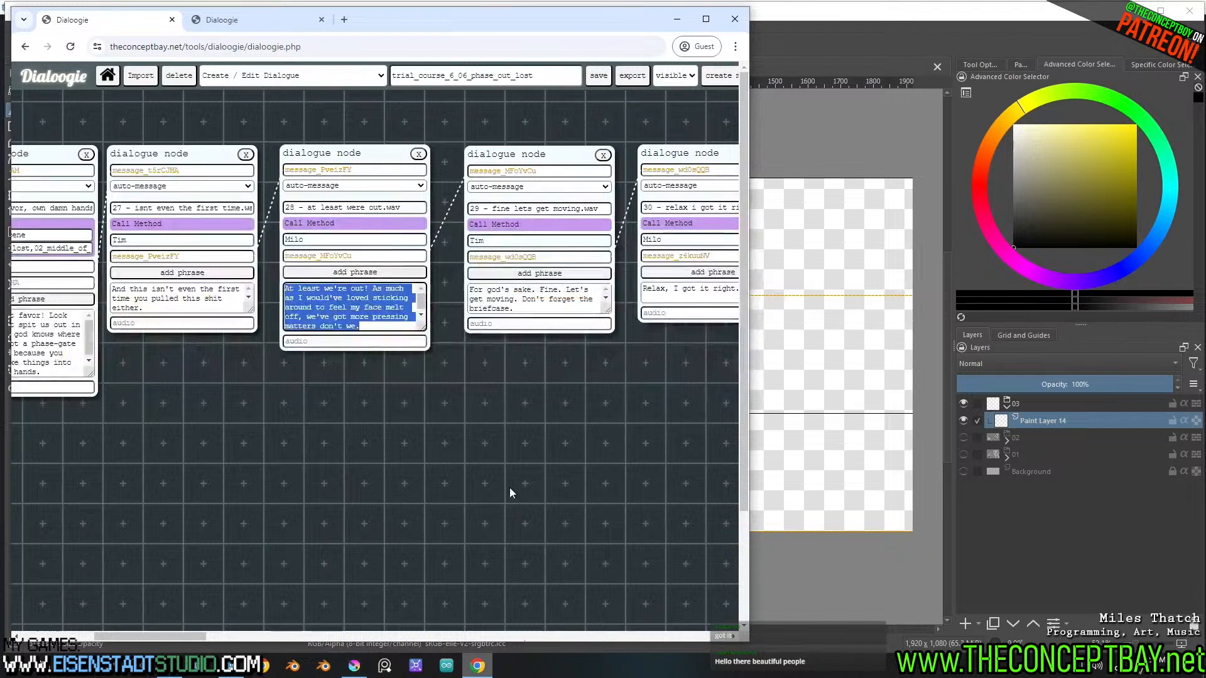
scroll(553, 290, "right", 1, "shift")
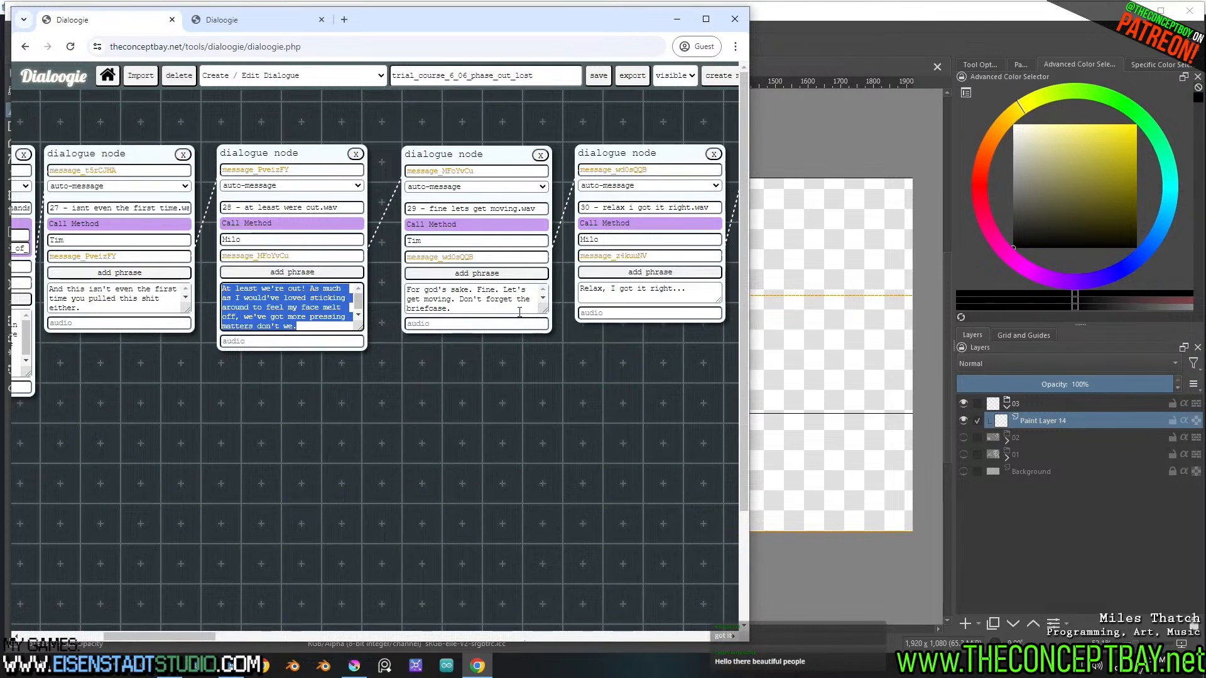
left_click(315, 329)
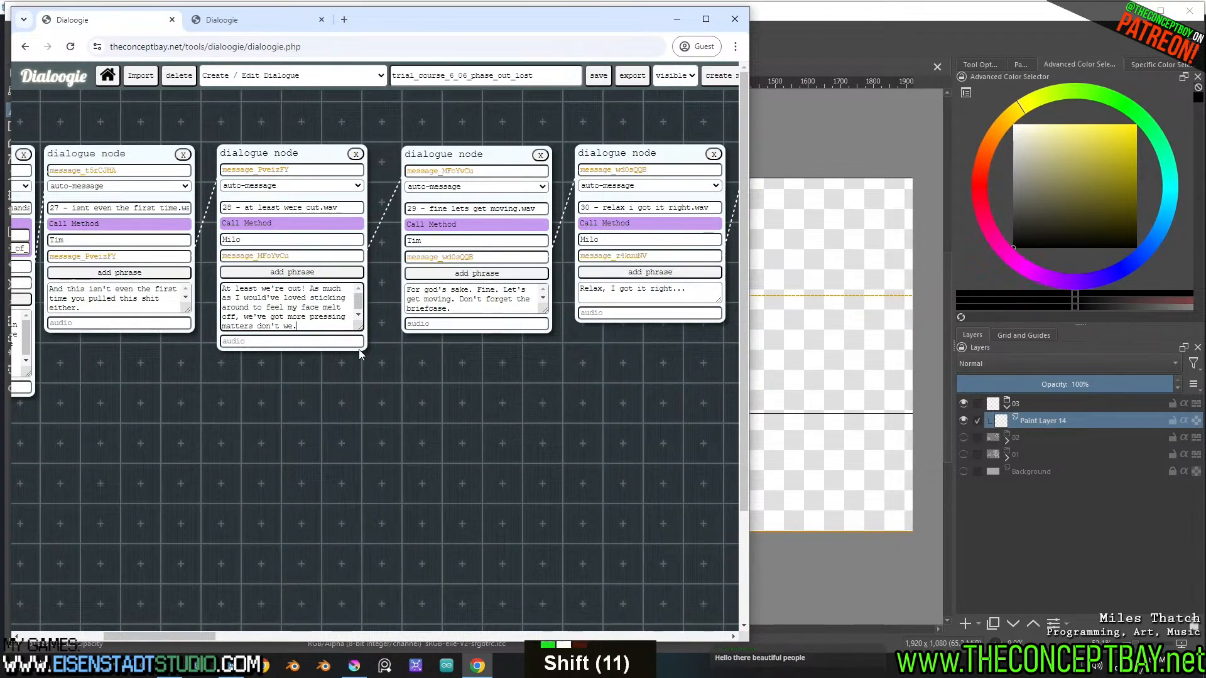
scroll(359, 349, "down", 1, "shift")
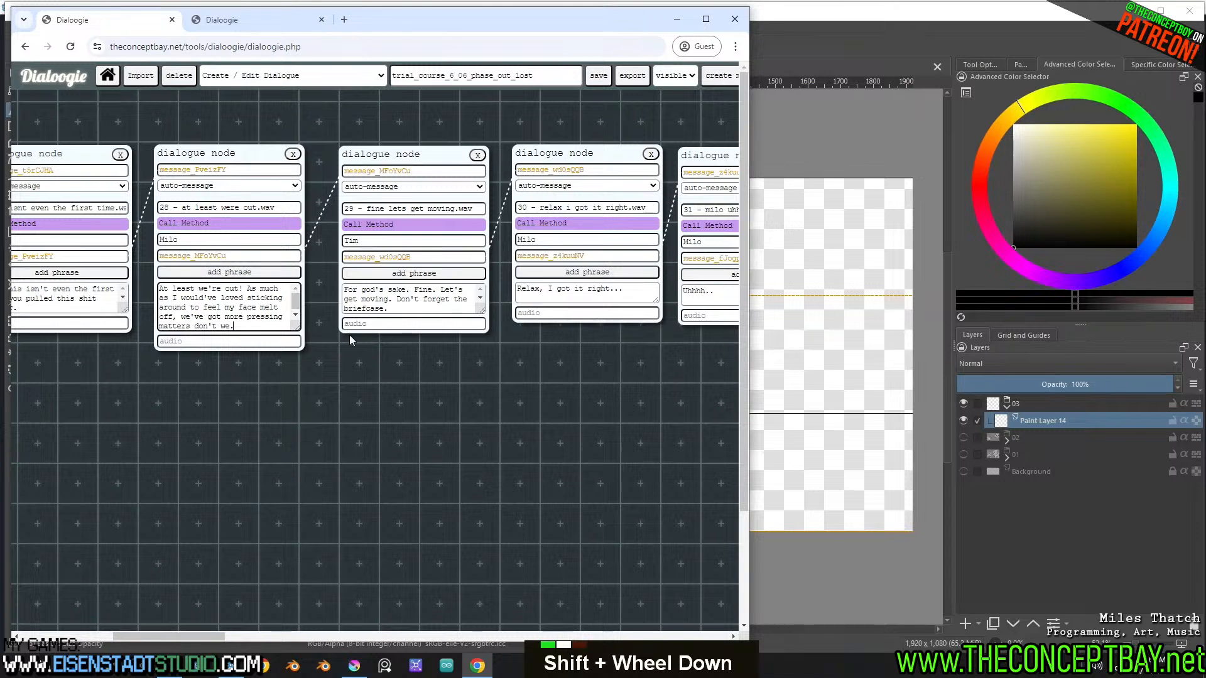
left_click_drag(393, 291, 440, 312)
left_click_drag(532, 289, 635, 295)
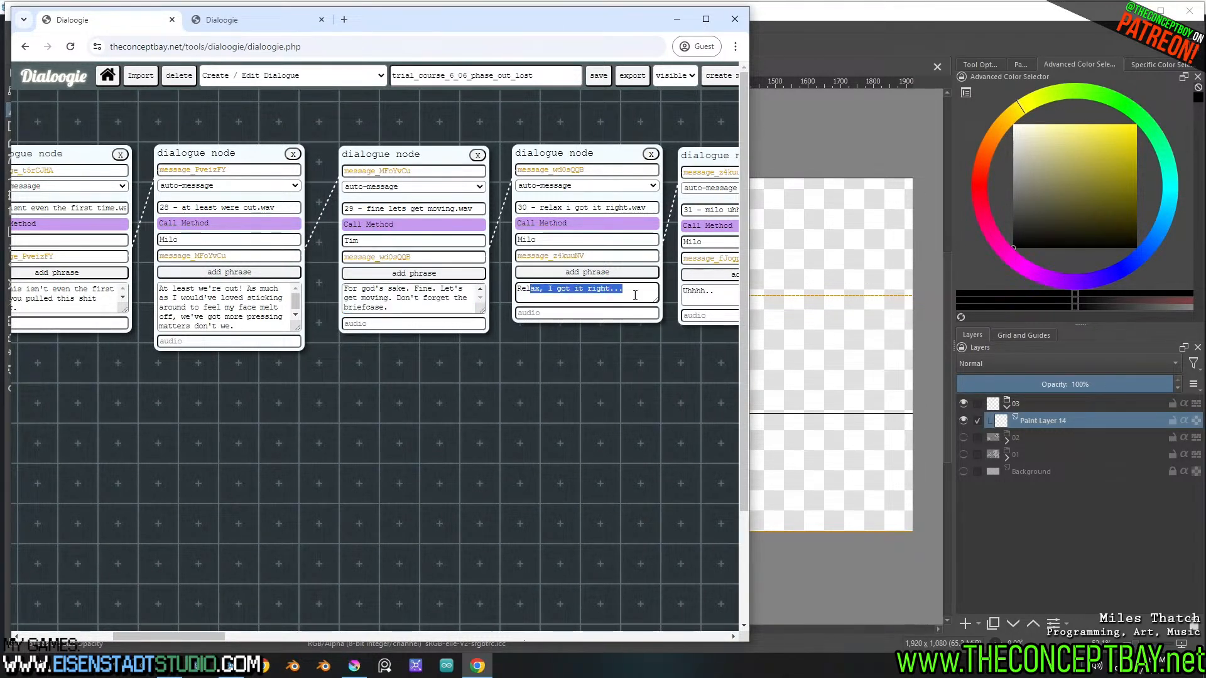
left_click(252, 308)
double_click(252, 308)
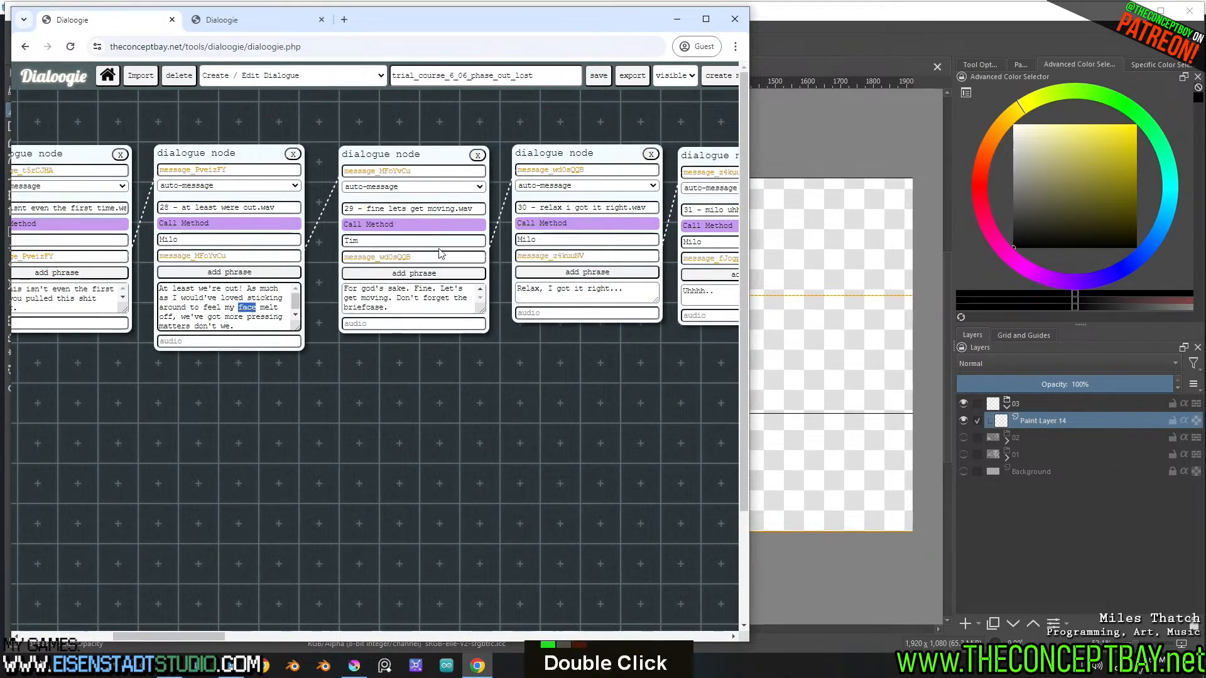
Switch to Krita and sketch a large round head with curved vertical and horizontal face guidelines on Paint Layer 14
left_click(880, 36)
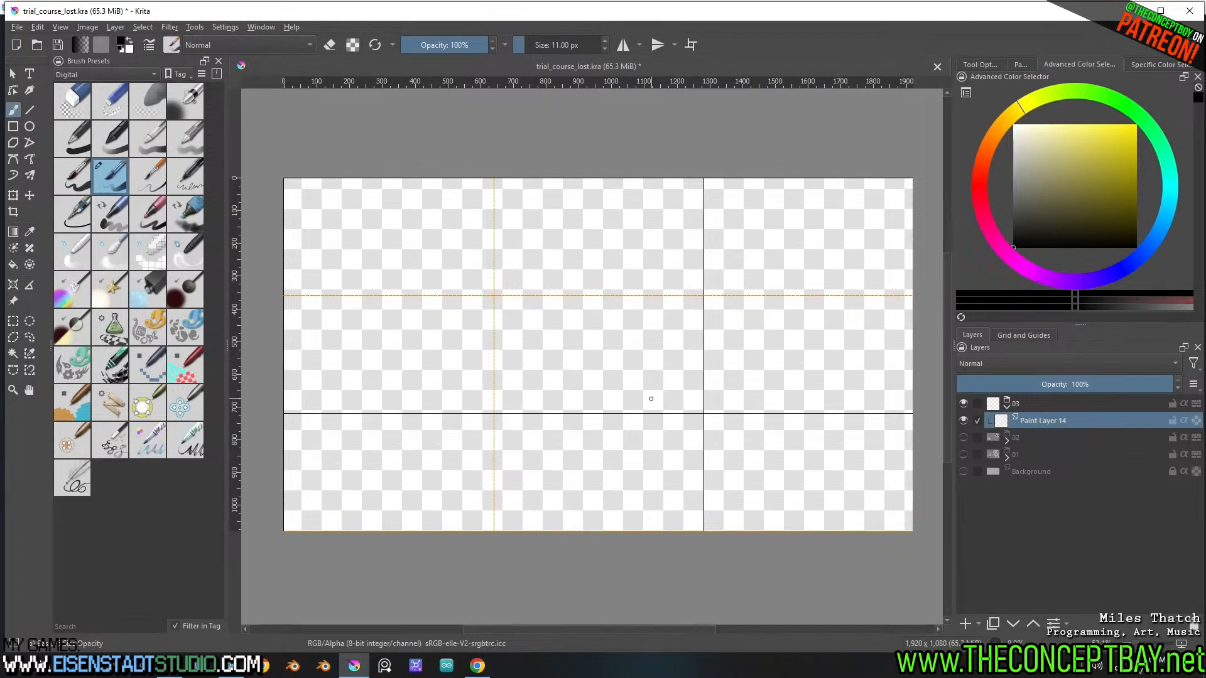
mouse_move(479, 404)
left_mouse_down()
mouse_move(475, 224)
mouse_move(427, 282)
mouse_move(494, 388)
mouse_move(582, 262)
mouse_move(606, 295)
mouse_move(439, 264)
mouse_move(547, 383)
mouse_move(528, 198)
left_mouse_up()
left_click_drag(468, 235, 558, 377)
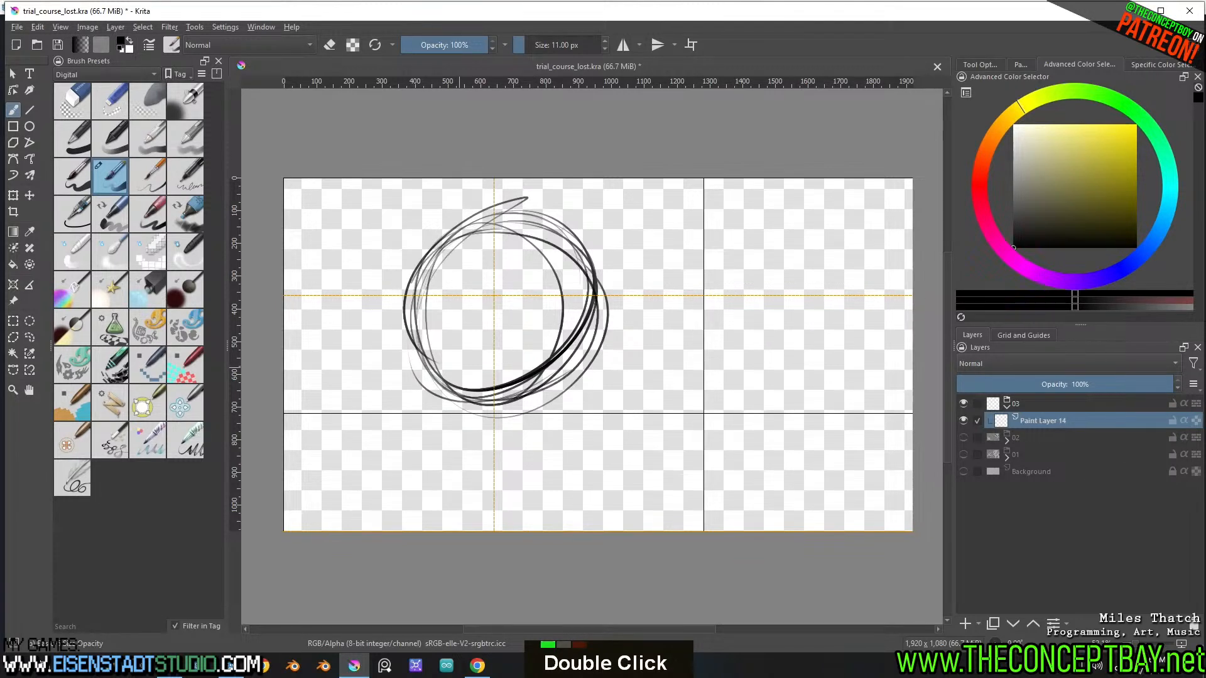
mouse_move(521, 224)
left_mouse_down()
mouse_move(538, 400)
mouse_move(542, 359)
mouse_move(552, 364)
left_mouse_up()
mouse_move(443, 304)
left_mouse_down()
mouse_move(620, 311)
mouse_move(537, 300)
mouse_move(586, 313)
left_mouse_up()
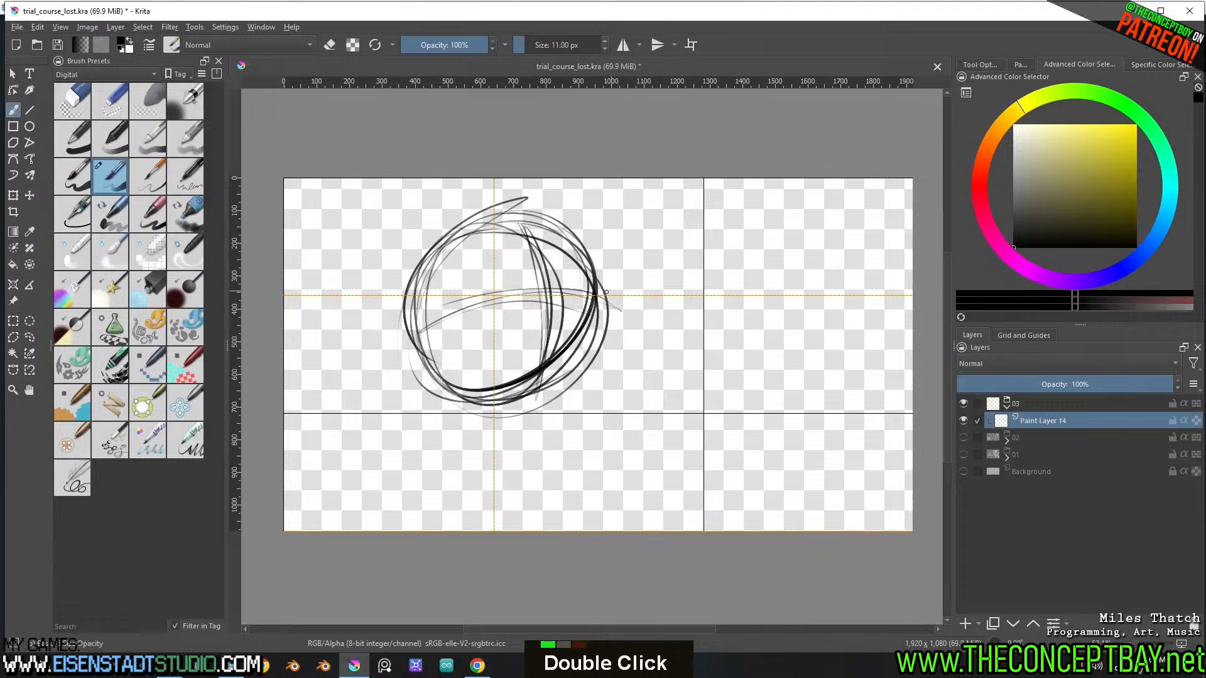
left_click_drag(506, 301, 600, 316)
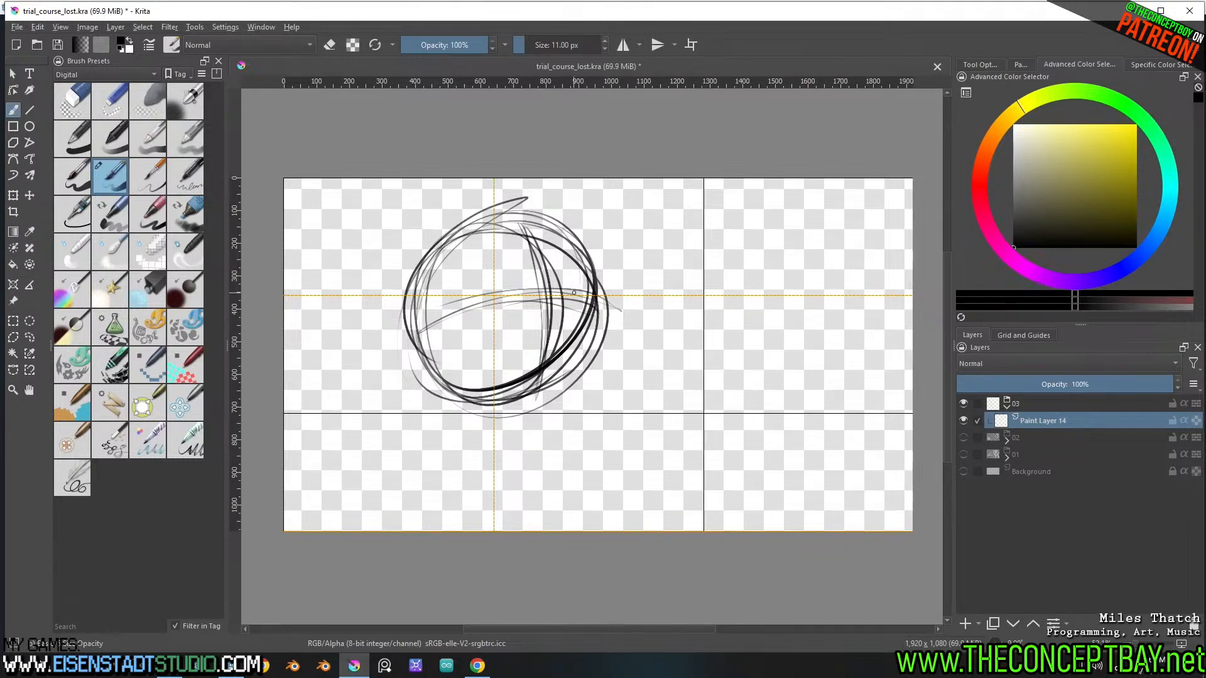
left_click_drag(572, 295, 527, 318)
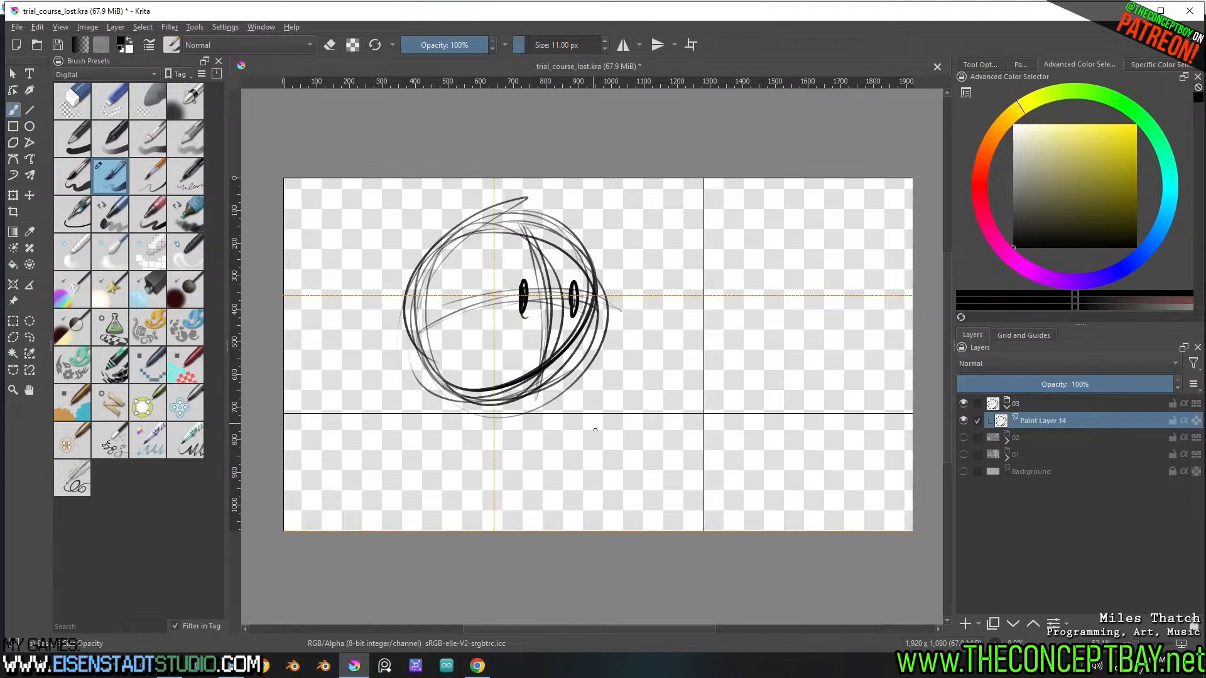
left_click(596, 522, "ctrl")
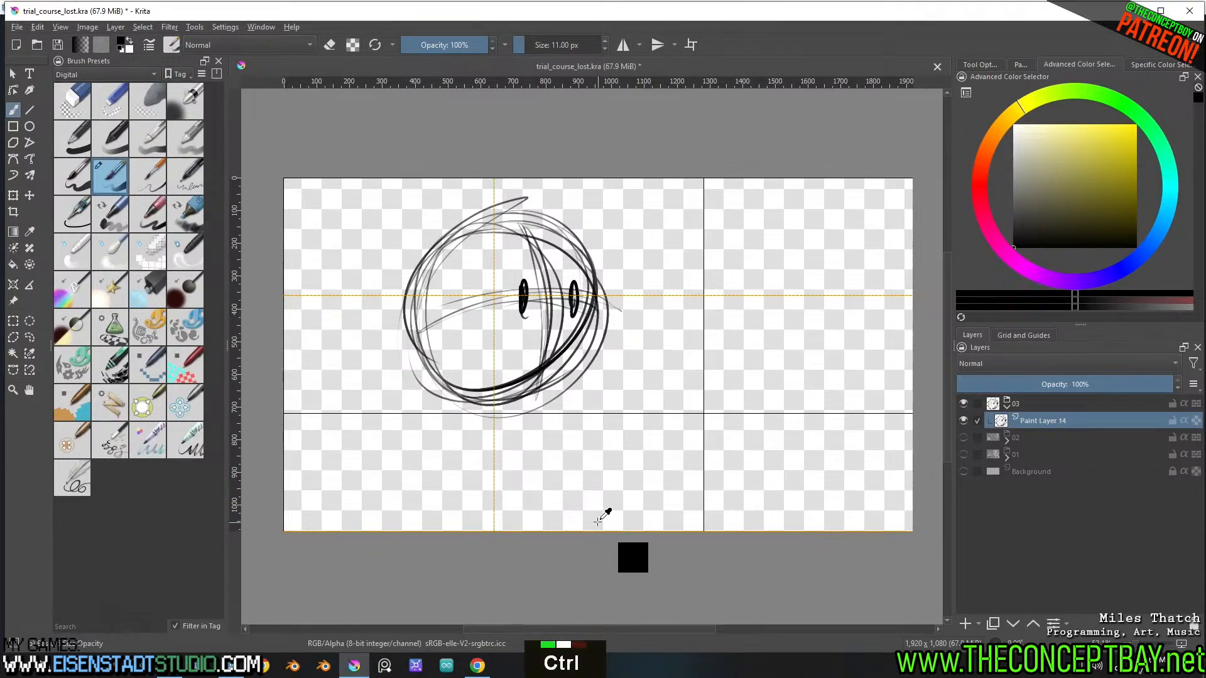
key("ctrl+z")
key("ctrl+z")
key("ctrl+z")
key("ctrl+z")
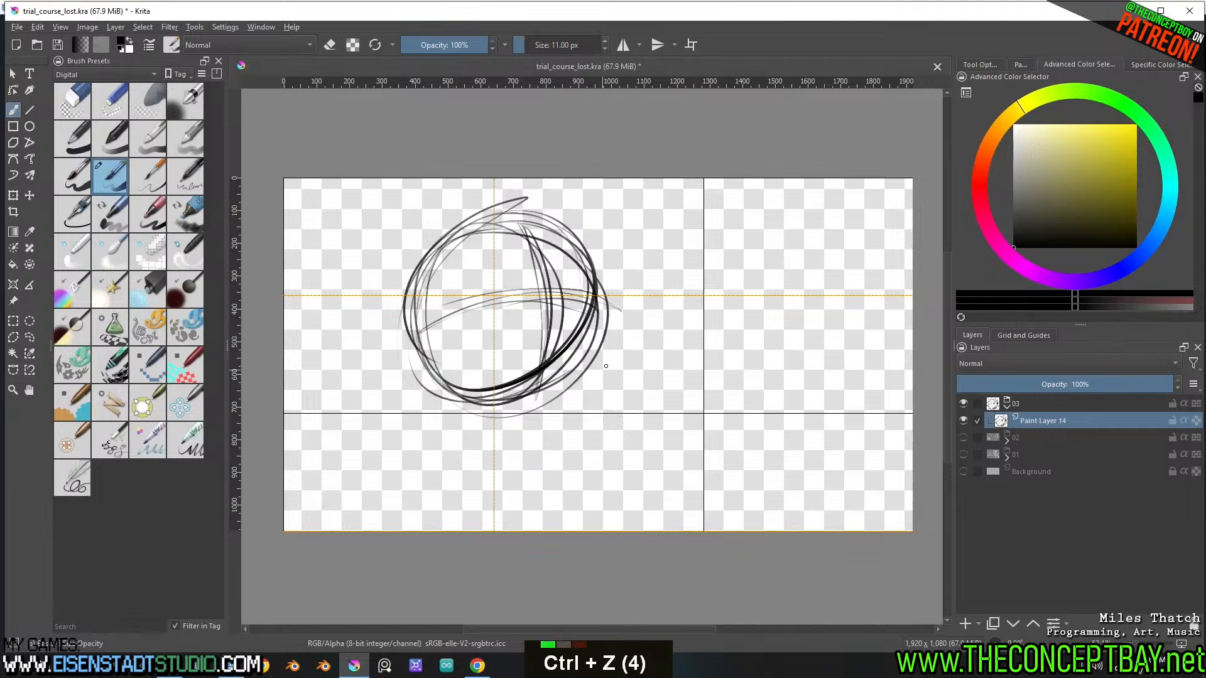
left_click_drag(368, 235, 645, 363)
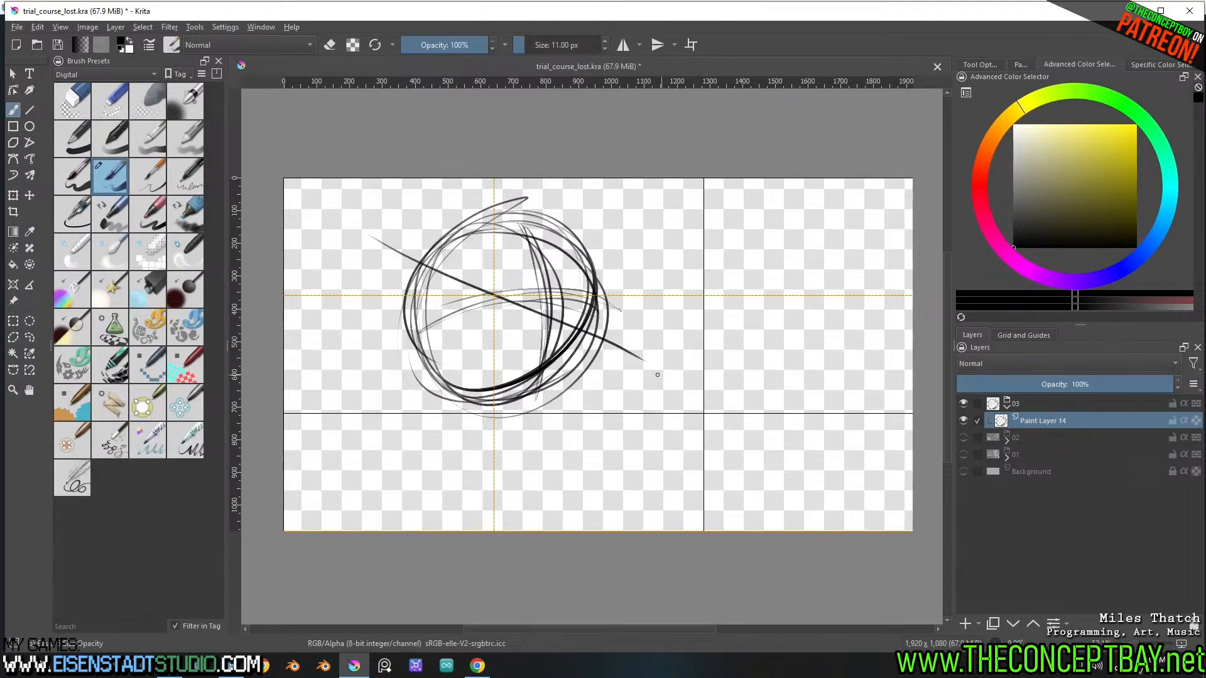
mouse_move(556, 220)
left_mouse_down()
mouse_move(509, 396)
mouse_move(488, 397)
mouse_move(523, 372)
left_mouse_up()
key("ctrl+z")
key("ctrl+z")
key("ctrl+z")
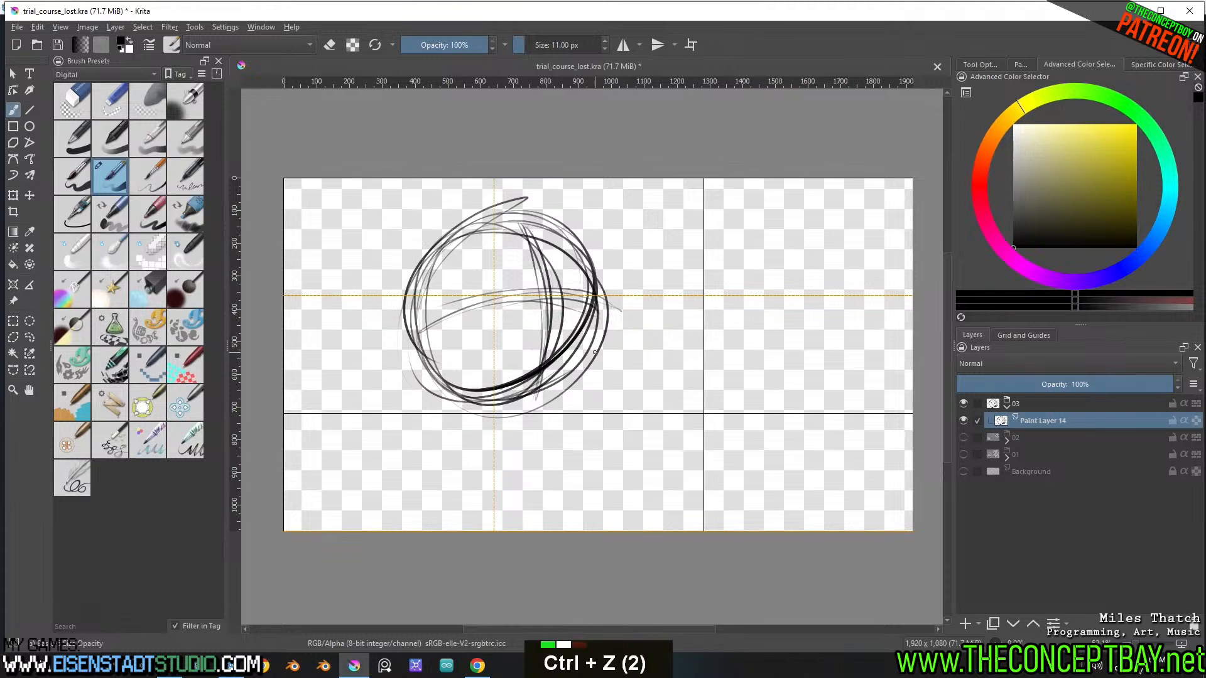
left_click_drag(420, 333, 666, 255)
key("ctrl+z")
Sketch tilted eye guidelines rising to the right, two narrow oval eyes below them, and a heavier cheek and jaw contour
mouse_move(368, 359)
left_mouse_down()
mouse_move(630, 283)
mouse_move(667, 258)
left_mouse_up()
left_click_drag(397, 343, 618, 275)
mouse_move(383, 320)
left_mouse_down()
mouse_move(605, 274)
mouse_move(422, 329)
mouse_move(569, 333)
mouse_move(528, 344)
left_mouse_up()
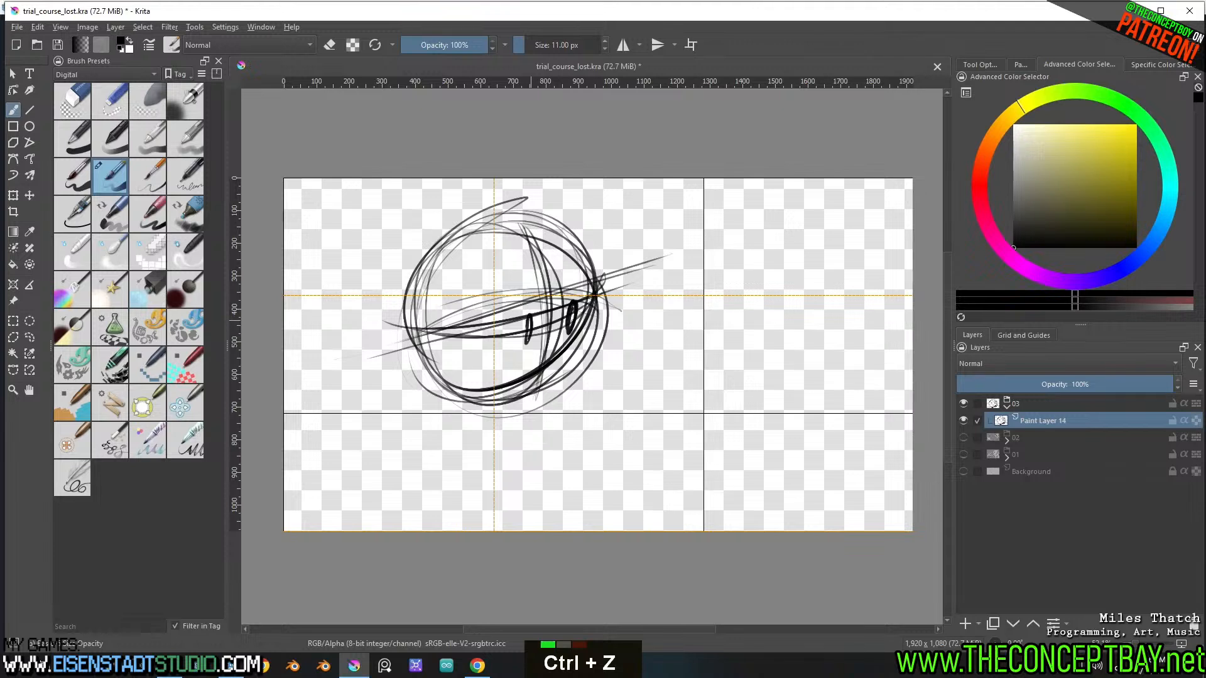
mouse_move(595, 307)
left_mouse_down()
mouse_move(569, 384)
mouse_move(478, 419)
left_mouse_up()
left_click_drag(593, 346, 521, 412)
mouse_move(508, 412)
left_mouse_down()
mouse_move(433, 359)
mouse_move(464, 400)
mouse_move(540, 397)
left_mouse_up()
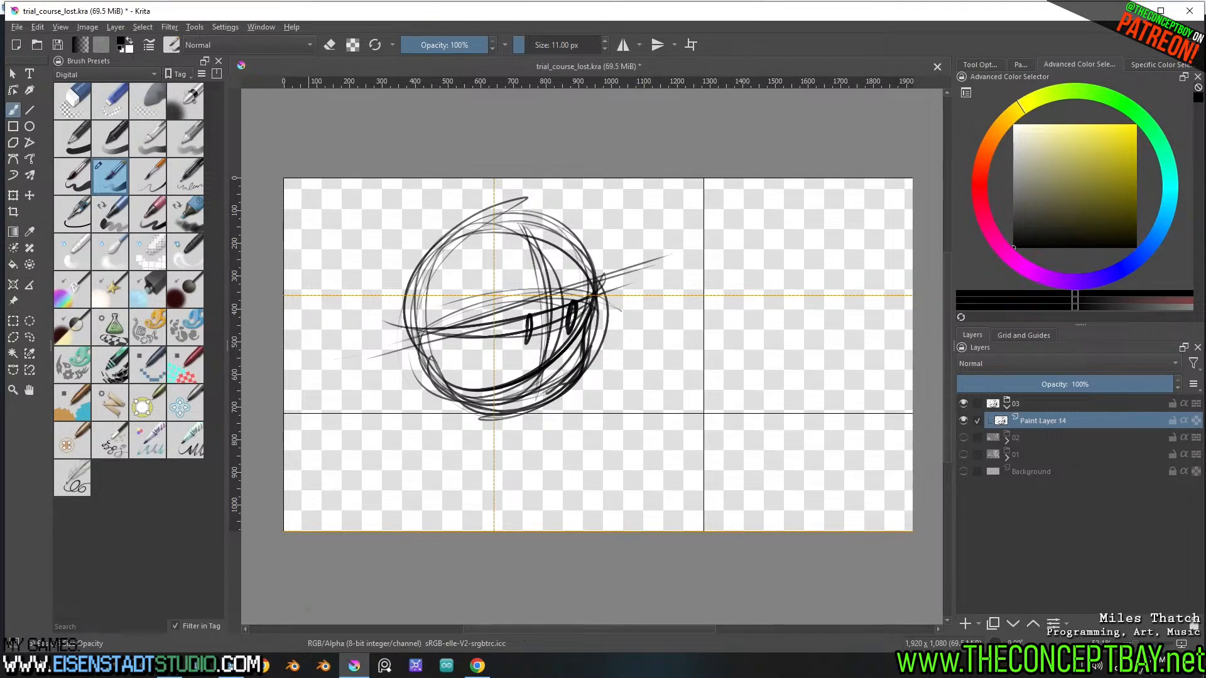
Switch to Godot and view the 01_phase_out_lost animation as a reference for the characters' look
left_click(231, 665)
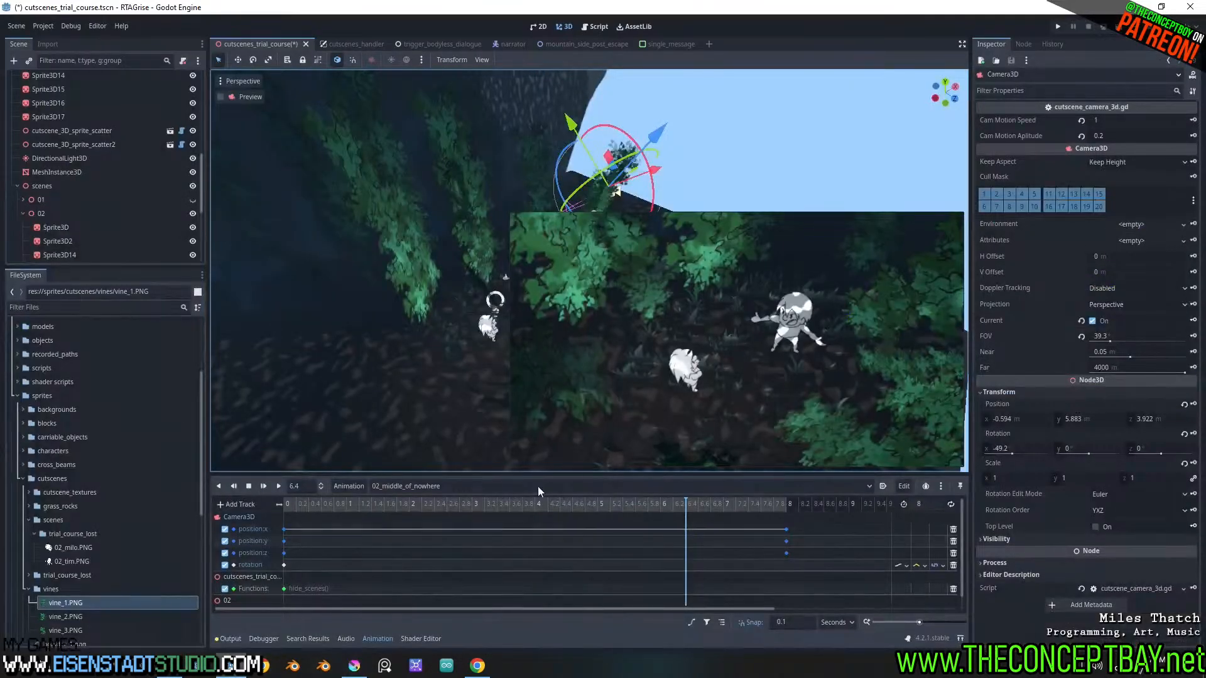
left_click(383, 490)
left_click(421, 507)
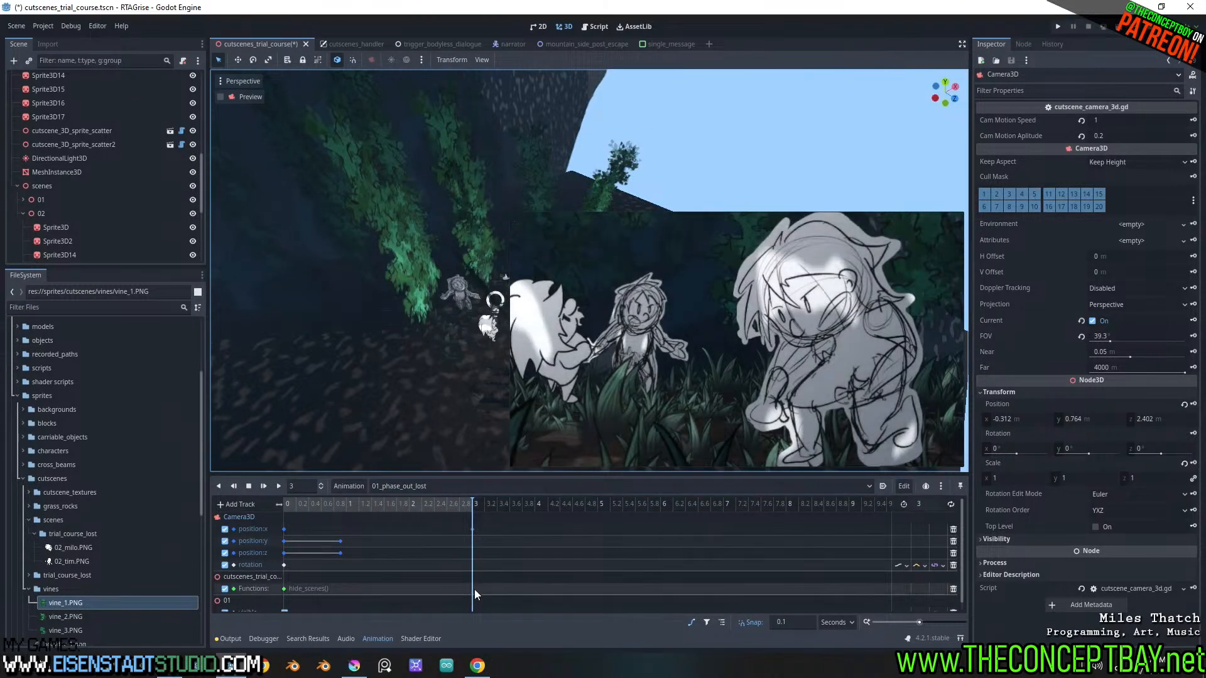
Return to Krita and sketch a bent arm with raised forearm below the head, plus a round shoulder joined to the elbow
left_click(354, 665)
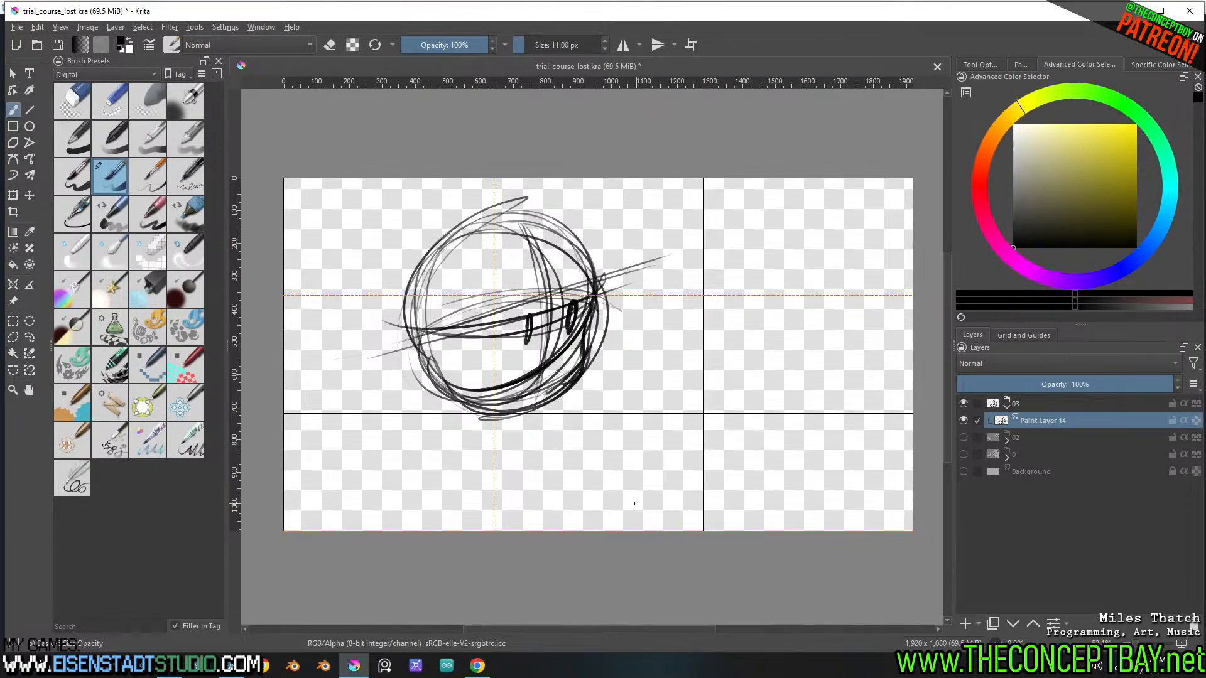
mouse_move(639, 381)
left_mouse_down()
mouse_move(661, 442)
mouse_move(629, 411)
mouse_move(642, 450)
mouse_move(620, 483)
mouse_move(625, 472)
mouse_move(545, 452)
mouse_move(544, 482)
left_mouse_up()
left_click_drag(591, 469, 544, 479)
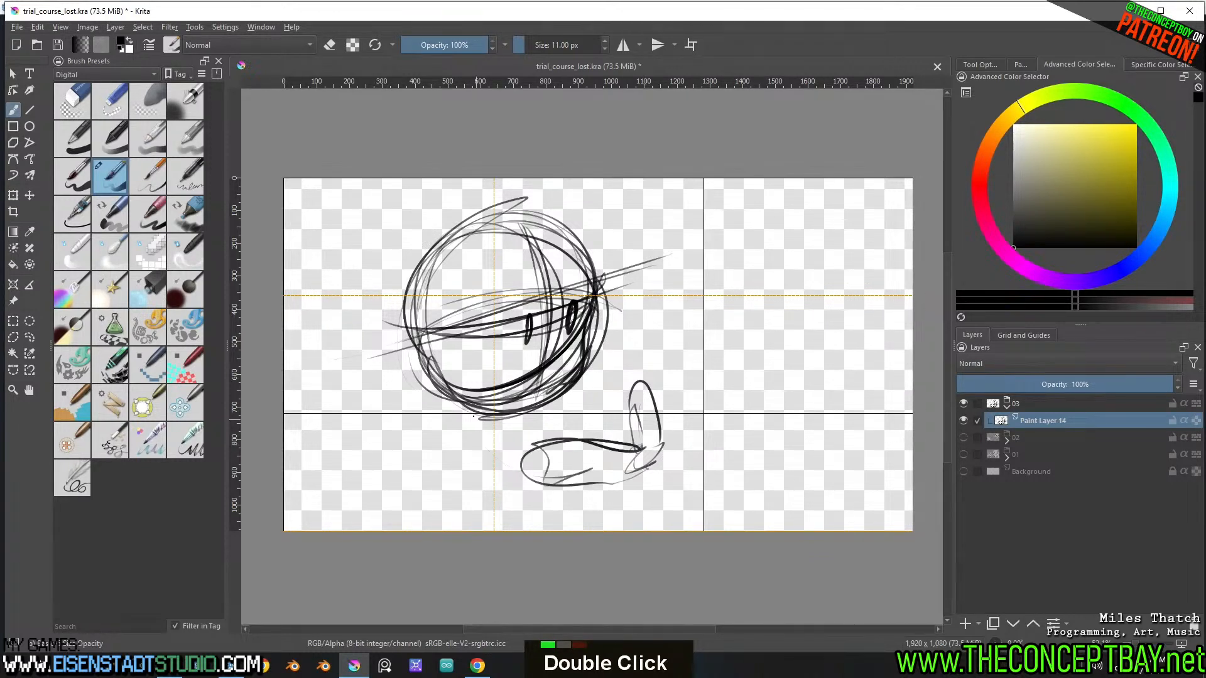
mouse_move(470, 417)
left_mouse_down()
mouse_move(480, 461)
mouse_move(483, 412)
left_mouse_up()
left_click_drag(474, 421, 554, 467)
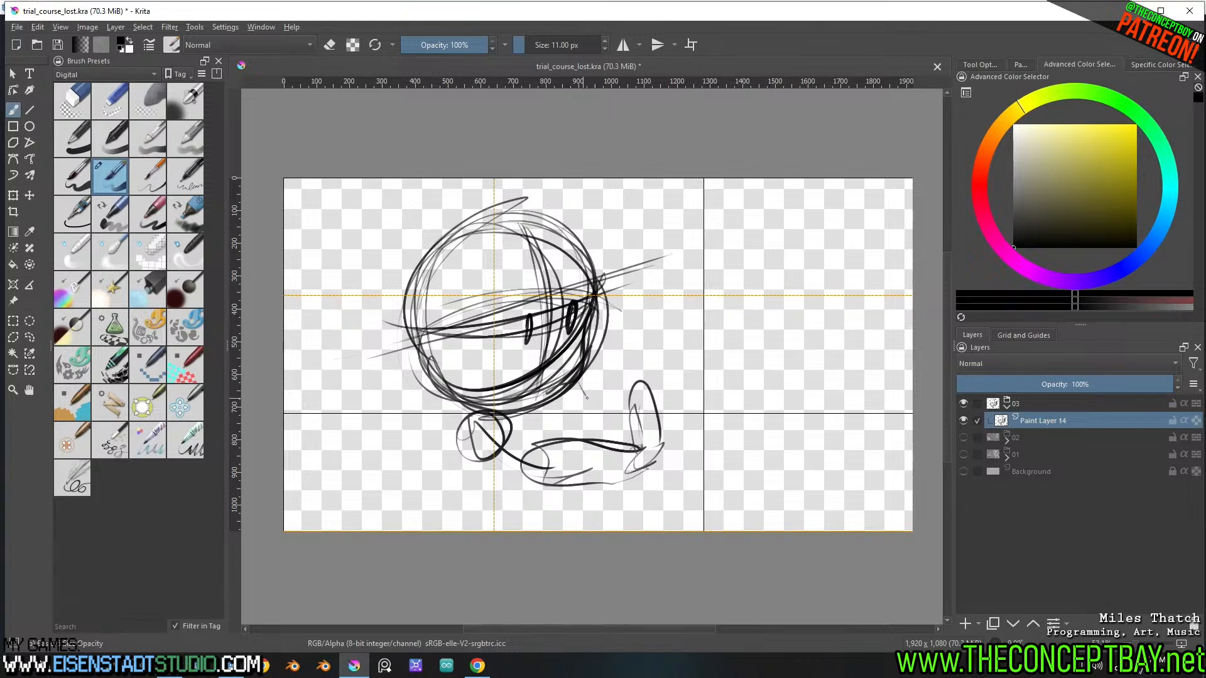
Rough in the neck, the second shoulder and both sides of the torso beneath the head
left_click_drag(587, 399, 596, 409)
mouse_move(469, 402)
left_mouse_down()
mouse_move(582, 411)
mouse_move(580, 393)
left_mouse_up()
mouse_move(580, 393)
left_mouse_down()
mouse_move(612, 427)
mouse_move(603, 481)
left_mouse_up()
left_click_drag(453, 404, 449, 490)
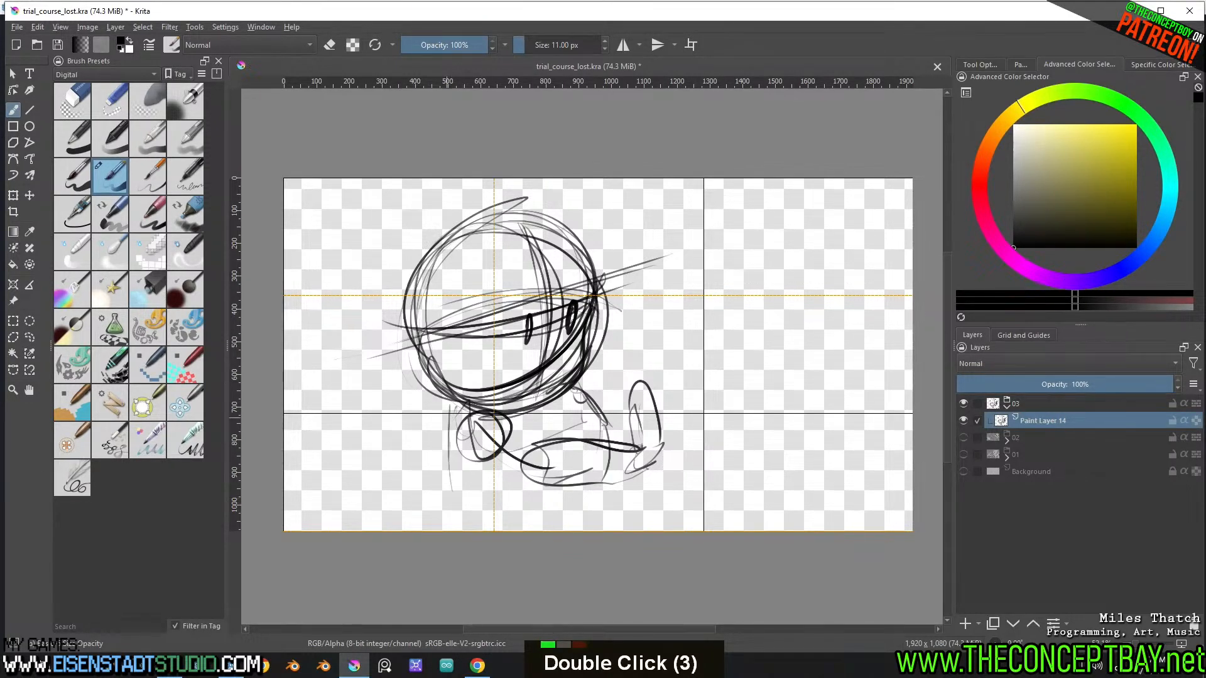
Shift the whole sketch slightly up and left and extend the back, belly and chest lines of the torso
key("t")
left_click_drag(579, 365, 556, 353)
key("b")
left_click_drag(440, 410, 433, 511)
mouse_move(466, 491)
left_mouse_down()
mouse_move(563, 451)
mouse_move(573, 434)
left_mouse_up()
mouse_move(559, 385)
left_mouse_down()
mouse_move(591, 497)
mouse_move(572, 495)
left_mouse_up()
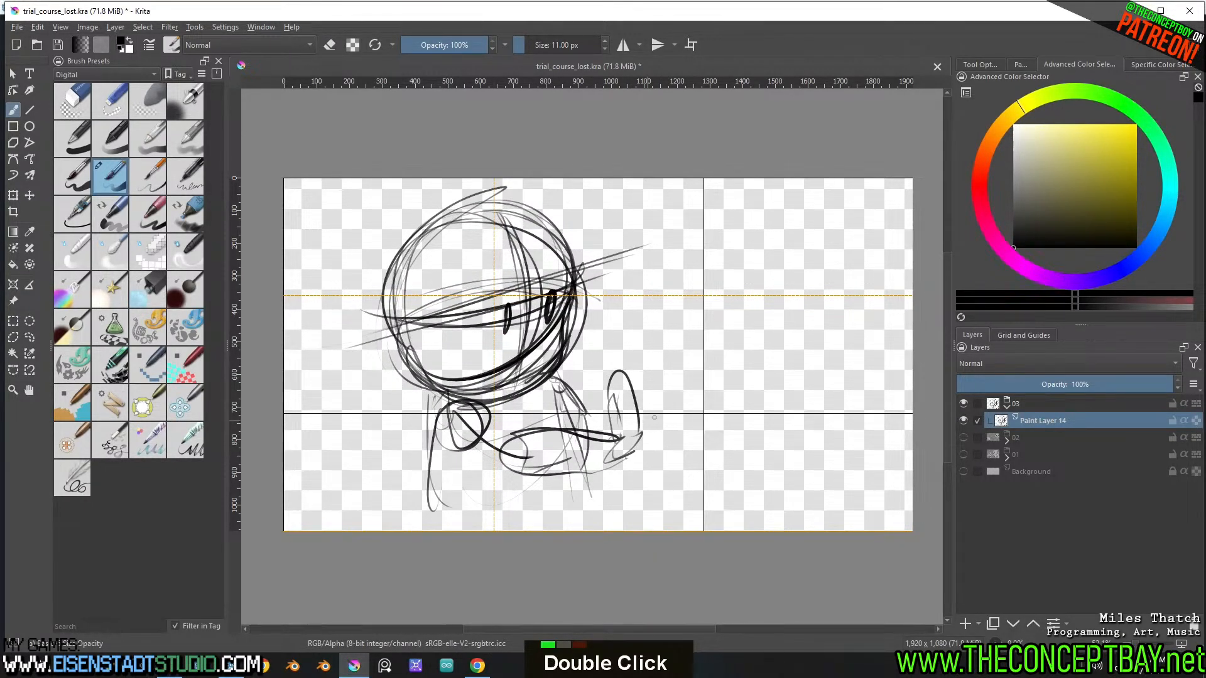
Draw three short motion lines ending in small blobs beside the raised forearm, and sketch the hands and forearm details
left_click_drag(659, 423, 695, 457)
left_click_drag(648, 386, 711, 405)
left_click_drag(648, 469, 662, 491)
left_click_drag(670, 504, 674, 512)
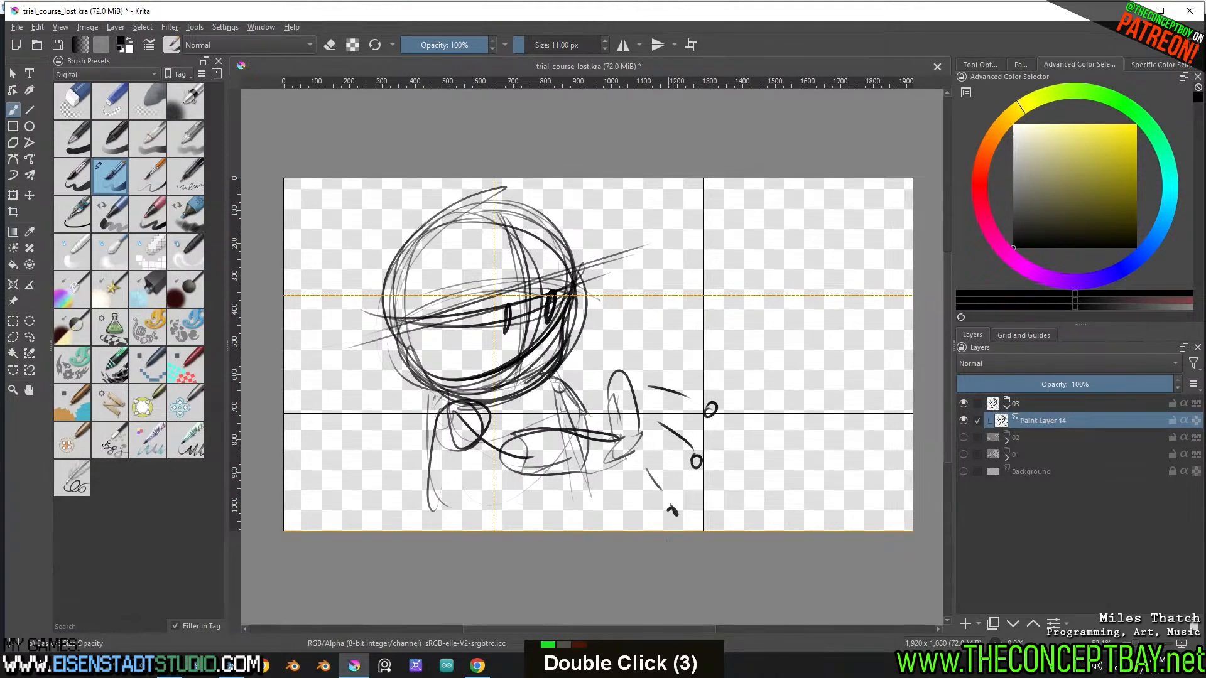
mouse_move(577, 374)
left_mouse_down()
mouse_move(589, 363)
mouse_move(578, 390)
mouse_move(578, 368)
left_mouse_up()
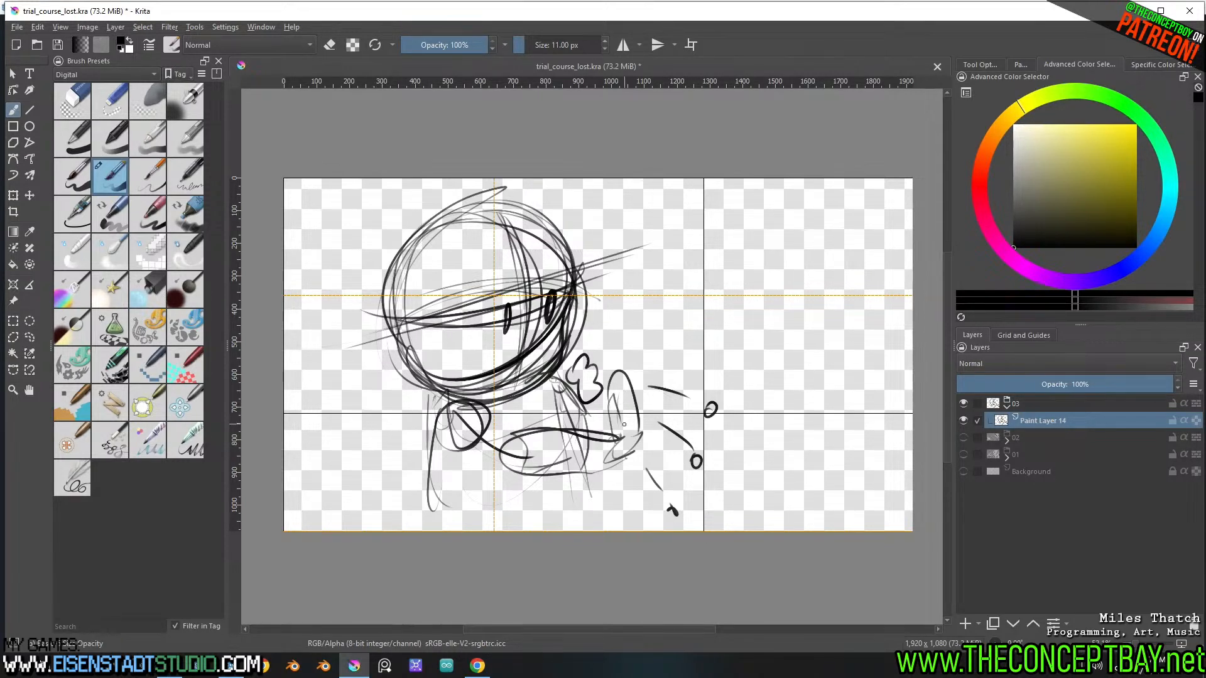
mouse_move(620, 418)
left_mouse_down()
mouse_move(631, 400)
mouse_move(635, 409)
mouse_move(604, 388)
mouse_move(618, 419)
left_mouse_up()
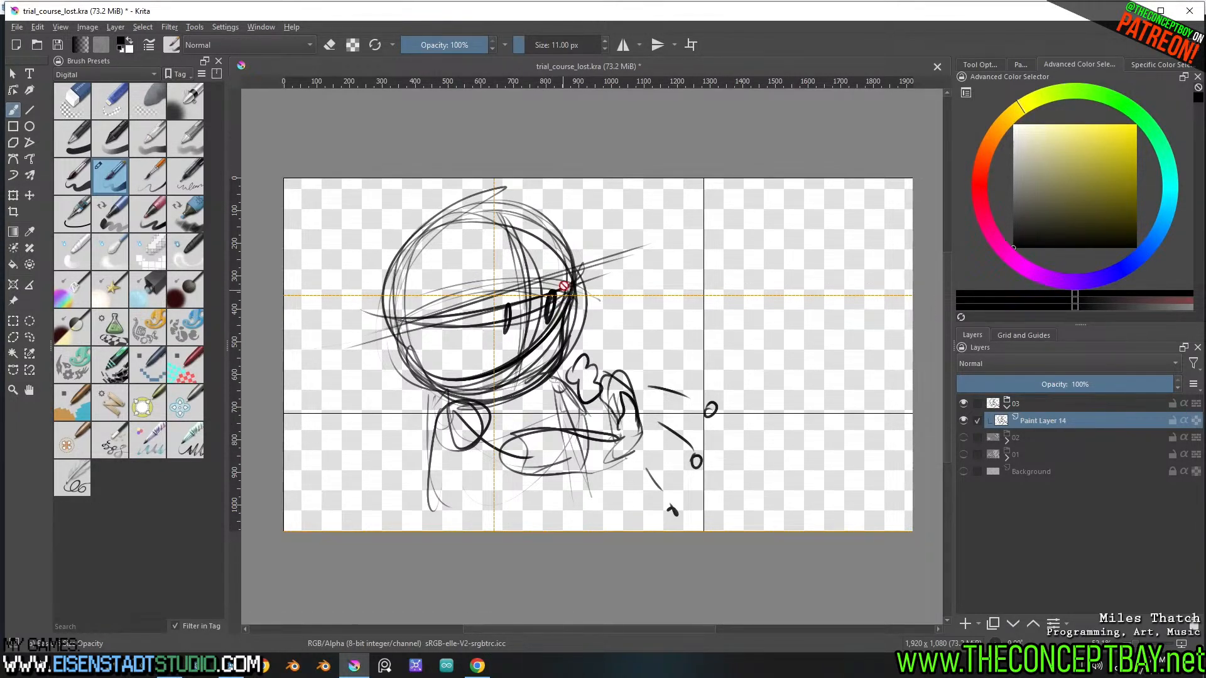
Lasso and delete the construction lines in the middle of the face, deselect, and redraw the two oval eyes
key("l")
mouse_move(565, 284)
left_mouse_down()
mouse_move(561, 328)
mouse_move(538, 265)
mouse_move(566, 280)
mouse_move(553, 312)
mouse_move(496, 344)
mouse_move(503, 321)
mouse_move(568, 297)
left_mouse_up()
key("Delete")
key("b")
key("ctrl+shift+a")
key("ctrl+z")
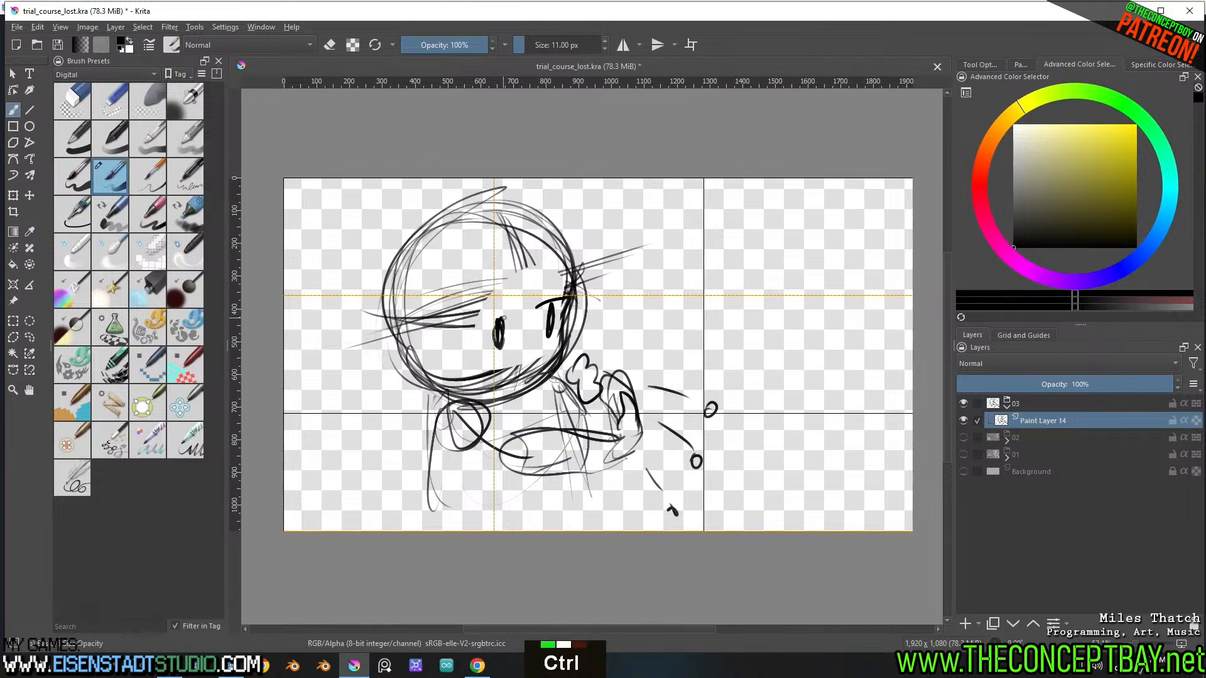
Rework the eyebrows, then sketch a rounded nose and a jagged neckline, undoing the stray strokes
key("ctrl+z")
key("ctrl+z")
key("ctrl+z")
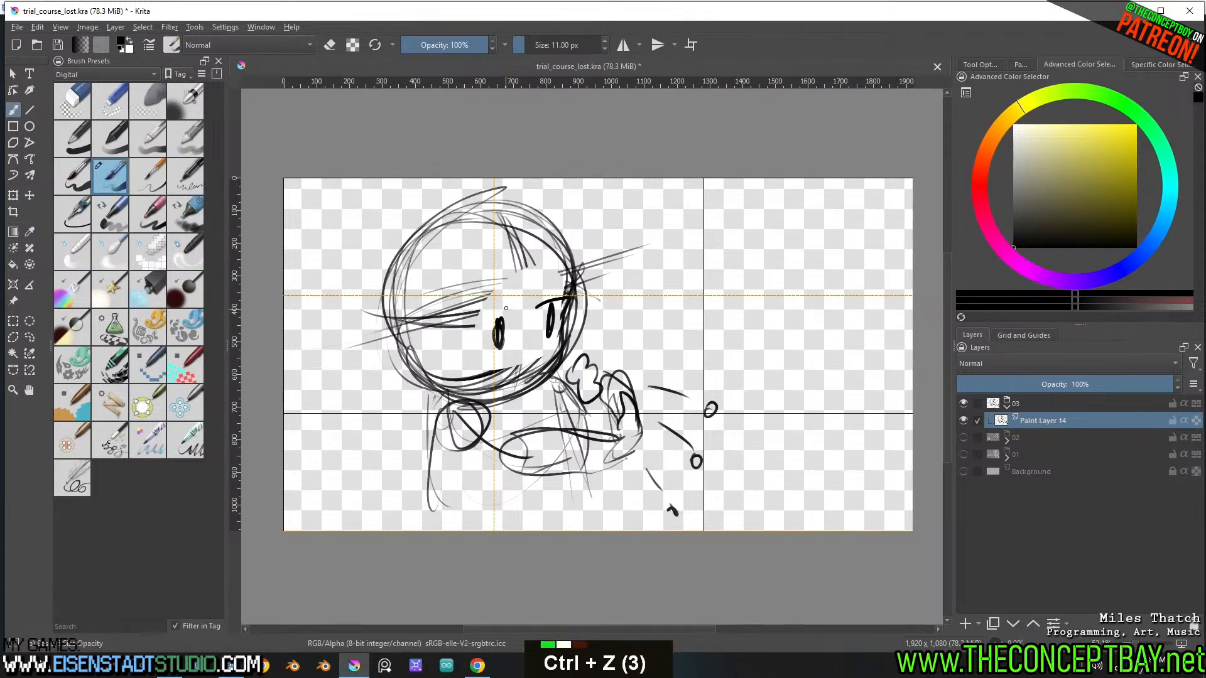
key("ctrl+z")
key("ctrl+z")
key("ctrl+z")
mouse_move(540, 308)
left_mouse_down()
mouse_move(558, 297)
mouse_move(478, 311)
mouse_move(541, 370)
mouse_move(528, 359)
mouse_move(544, 359)
mouse_move(550, 398)
mouse_move(515, 429)
mouse_move(497, 402)
left_mouse_up()
key("ctrl+z")
key("ctrl+z")
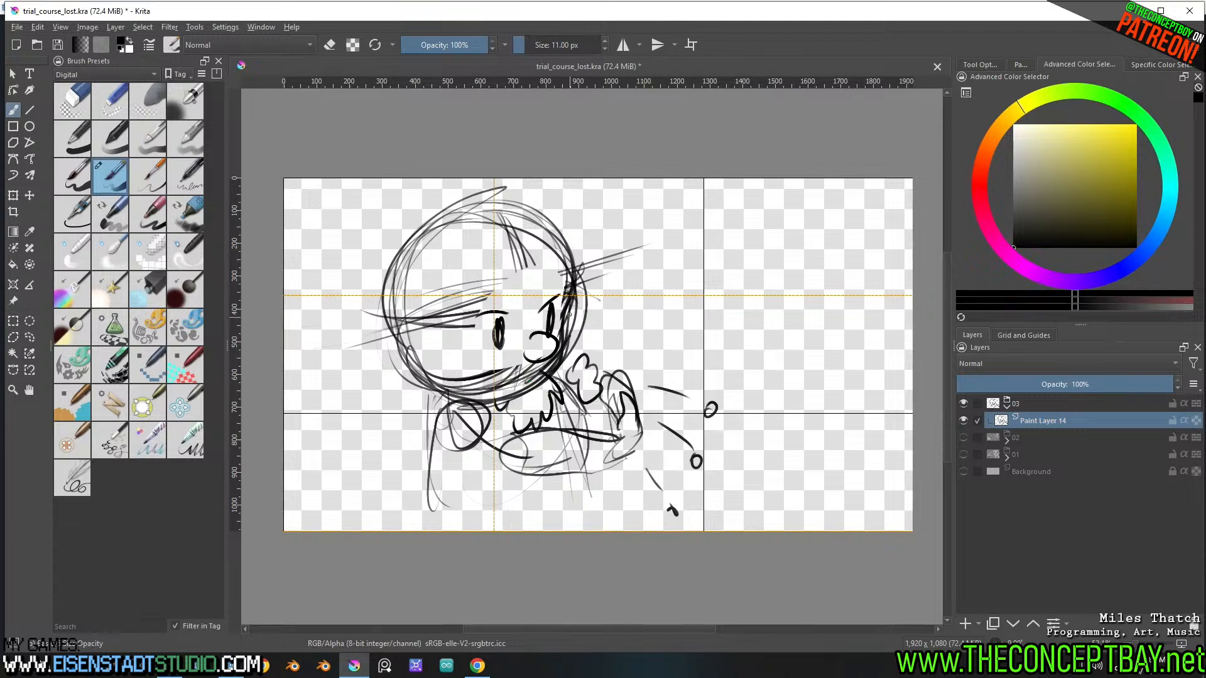
Darken the right cheek and jaw contour and settle on a small oval at the lower left of the face, undoing failed tries
left_click_drag(572, 299, 529, 396)
mouse_move(566, 361)
left_mouse_down()
mouse_move(505, 406)
mouse_move(557, 383)
left_mouse_up()
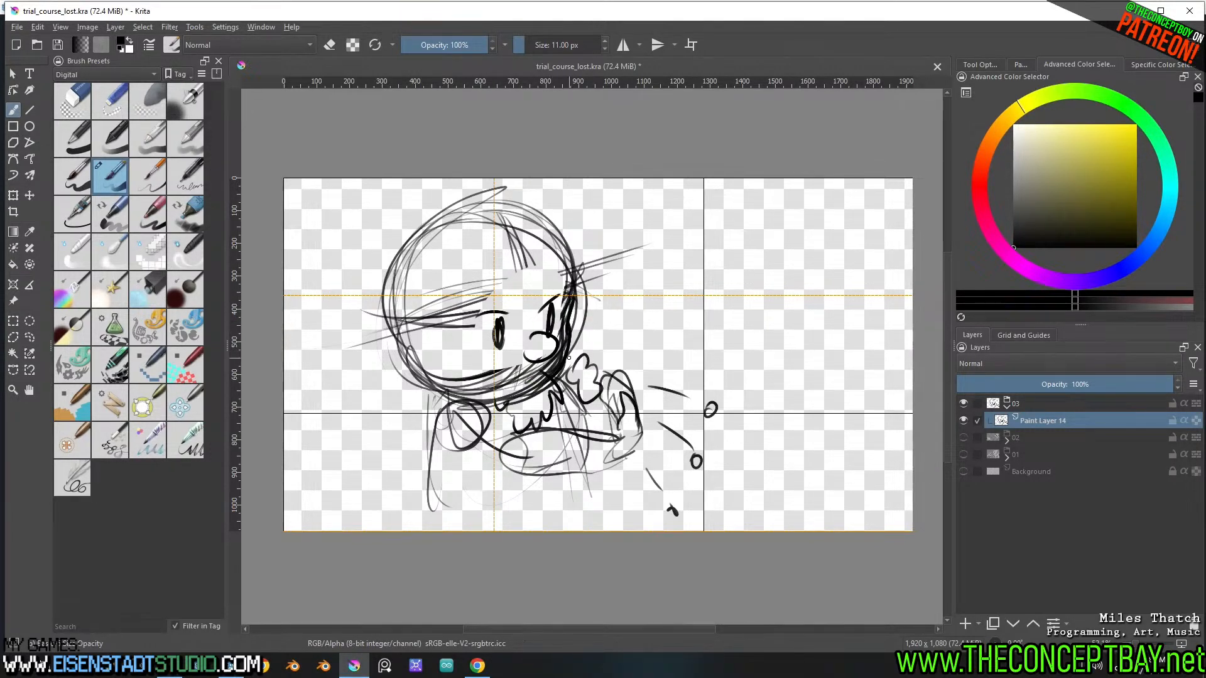
mouse_move(492, 360)
left_mouse_down()
mouse_move(435, 383)
mouse_move(496, 379)
mouse_move(483, 354)
mouse_move(445, 383)
mouse_move(460, 342)
mouse_move(481, 386)
mouse_move(485, 375)
mouse_move(448, 380)
mouse_move(466, 336)
mouse_move(447, 383)
mouse_move(496, 372)
left_mouse_up()
key("ctrl+z")
key("ctrl+z")
key("ctrl+z")
key("ctrl+z")
key("ctrl+z")
key("ctrl+z")
key("ctrl+z")
key("ctrl+z")
key("ctrl+z")
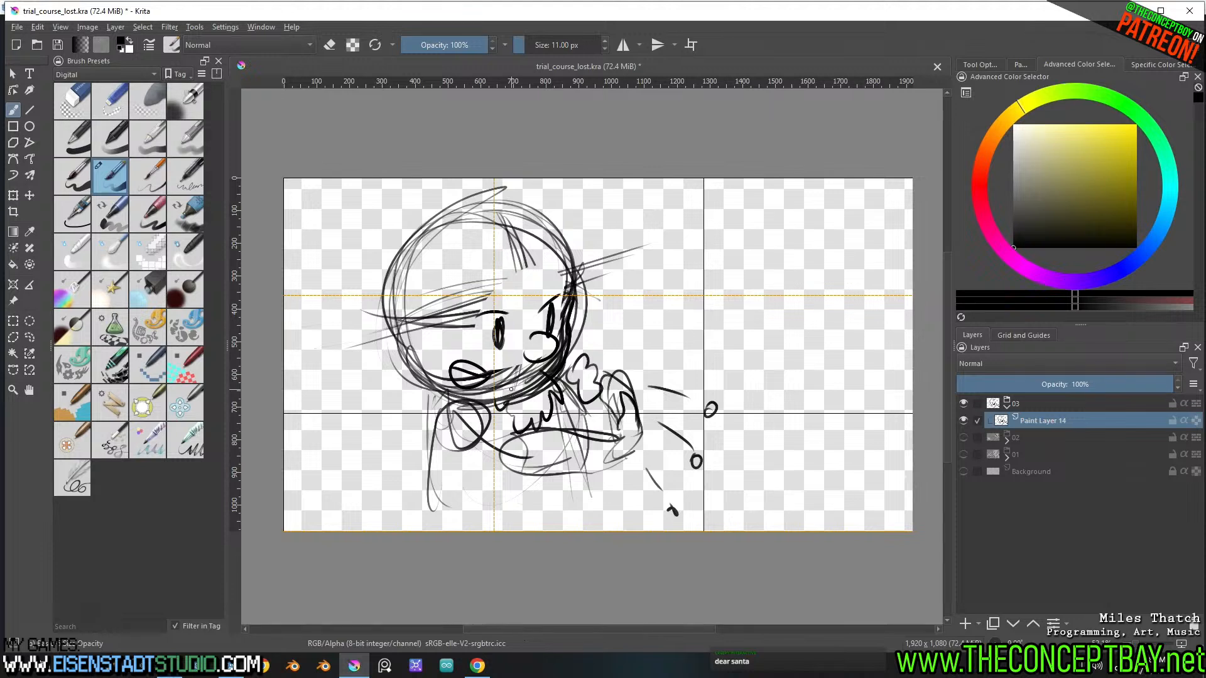
Sketch the near arm reaching across the torso, with a round hand or elbow at its end
mouse_move(538, 446)
left_mouse_down()
mouse_move(545, 494)
mouse_move(557, 462)
left_mouse_up()
mouse_move(480, 417)
left_mouse_down()
mouse_move(529, 454)
mouse_move(512, 465)
left_mouse_up()
mouse_move(461, 455)
left_mouse_down()
mouse_move(517, 470)
mouse_move(606, 438)
mouse_move(585, 458)
mouse_move(596, 473)
left_mouse_up()
Lasso the raised forearm and hand, move them closer to the body, and deselect
key("l")
mouse_move(623, 366)
left_mouse_down()
mouse_move(600, 391)
mouse_move(659, 398)
mouse_move(629, 365)
left_mouse_up()
key("t")
left_click_drag(624, 420, 607, 426)
key("b")
key("ctrl+shift+a")
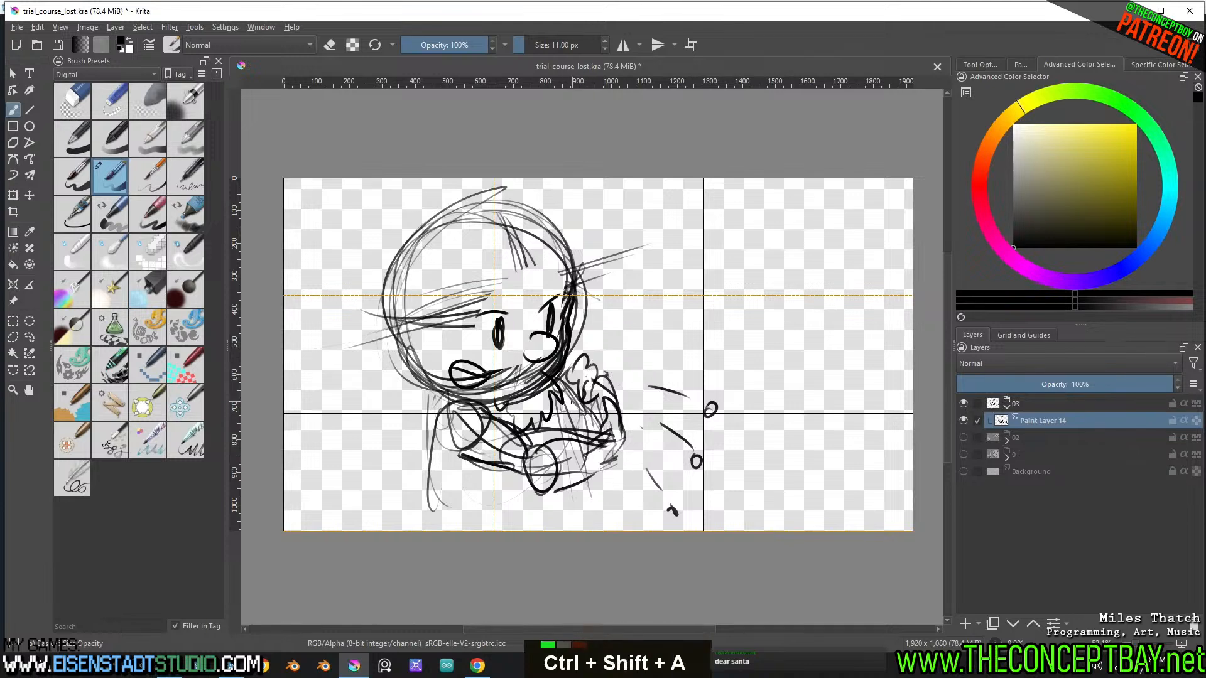
Sketch the front side of the torso and a hanging forearm with a hand at the canvas's lower edge
left_click_drag(565, 389, 598, 430)
mouse_move(579, 398)
left_mouse_down()
mouse_move(611, 439)
mouse_move(601, 464)
mouse_move(611, 506)
left_mouse_up()
mouse_move(584, 472)
left_mouse_down()
mouse_move(575, 510)
mouse_move(611, 502)
left_mouse_up()
mouse_move(601, 493)
left_mouse_down()
mouse_move(606, 530)
mouse_move(569, 530)
mouse_move(611, 529)
left_mouse_up()
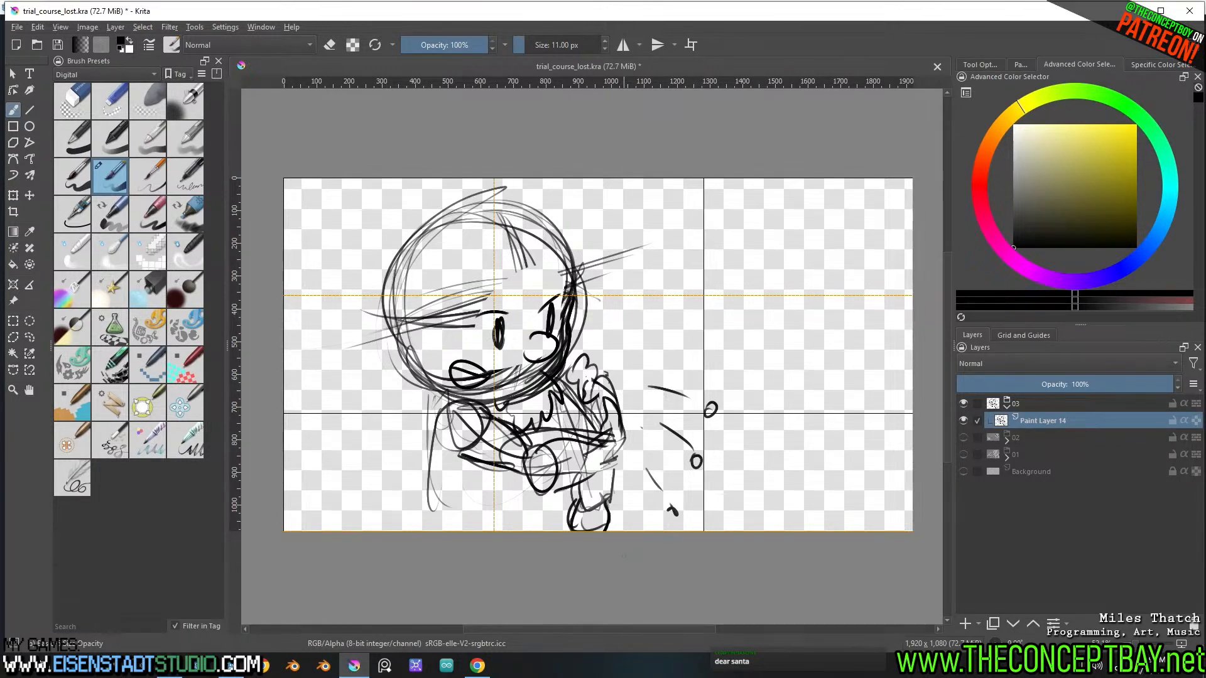
Reinforce the character's back line from the shoulder down to the lower canvas edge with heavier strokes
left_click_drag(440, 418, 433, 530)
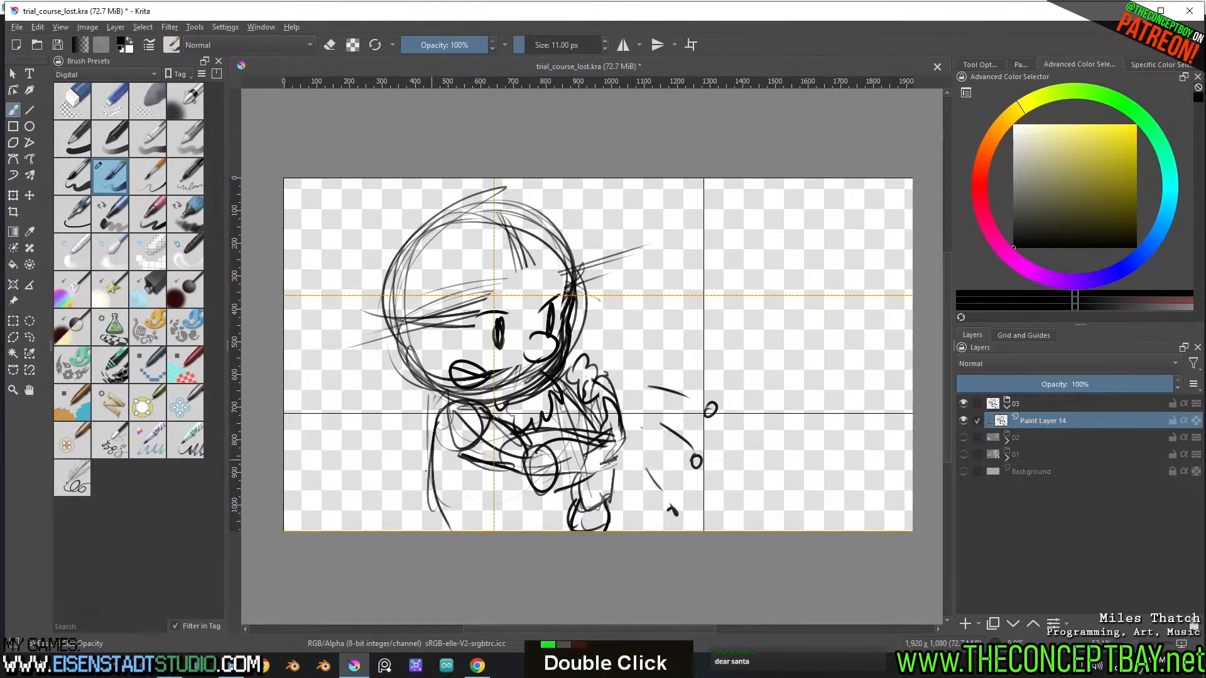
left_click_drag(436, 429, 438, 529)
left_click_drag(443, 432, 433, 520)
left_click_drag(442, 490, 434, 529)
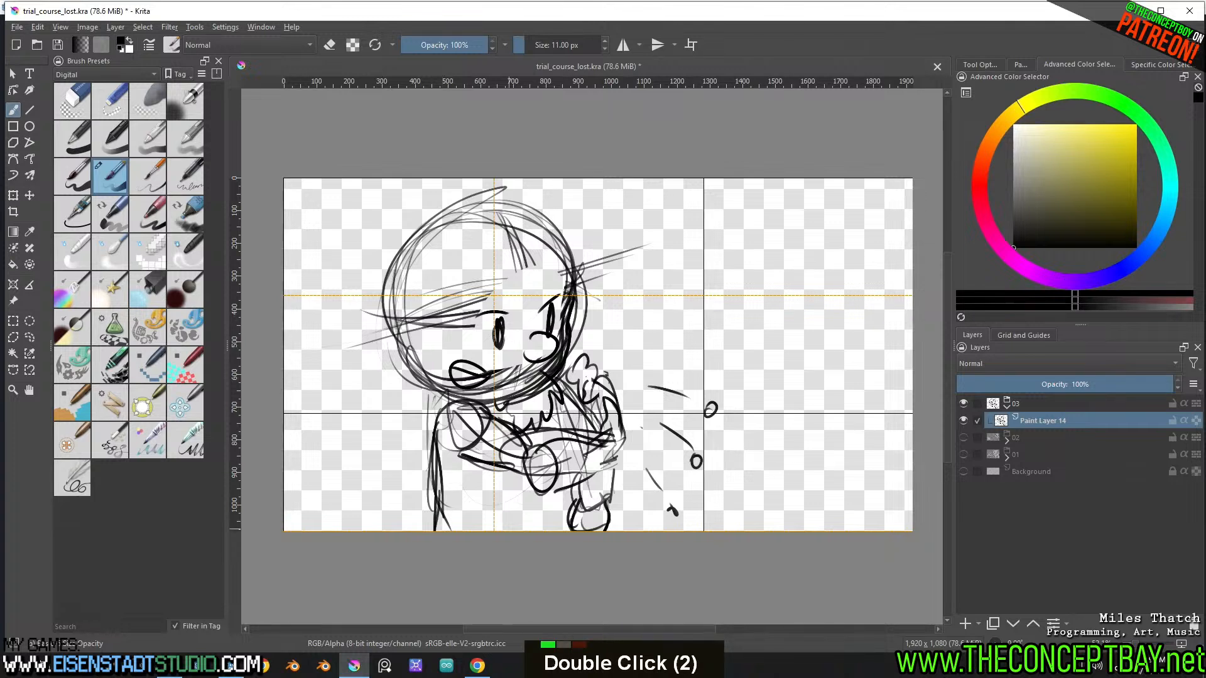
left_click_drag(437, 410, 431, 505)
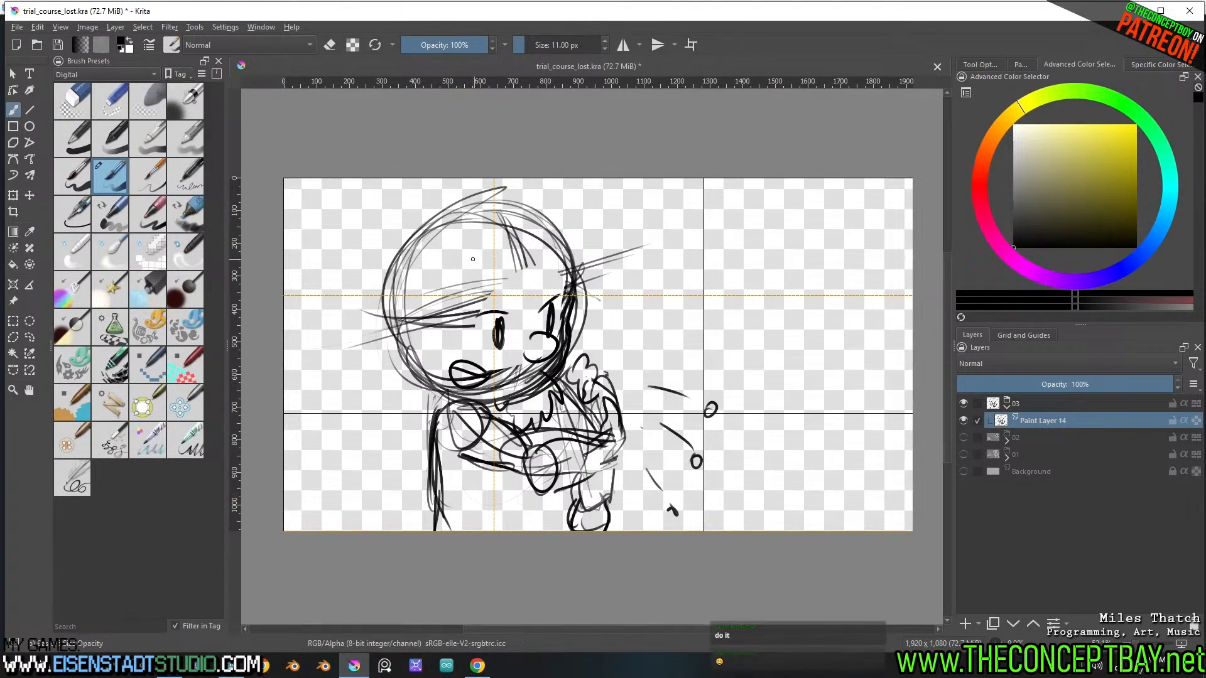
Draw pointed hair strands across the forehead and beside the eyes, and add an ear at the left side of the head
left_click_drag(476, 259, 533, 356)
left_click_drag(532, 277, 558, 278)
left_click_drag(478, 271, 477, 367)
left_click_drag(474, 327, 441, 329)
key("ctrl+z")
key("ctrl+z")
left_click_drag(472, 264, 480, 367)
mouse_move(475, 322)
left_mouse_down()
mouse_move(434, 349)
mouse_move(424, 384)
left_mouse_up()
key("ctrl+z")
left_click_drag(405, 325, 416, 364)
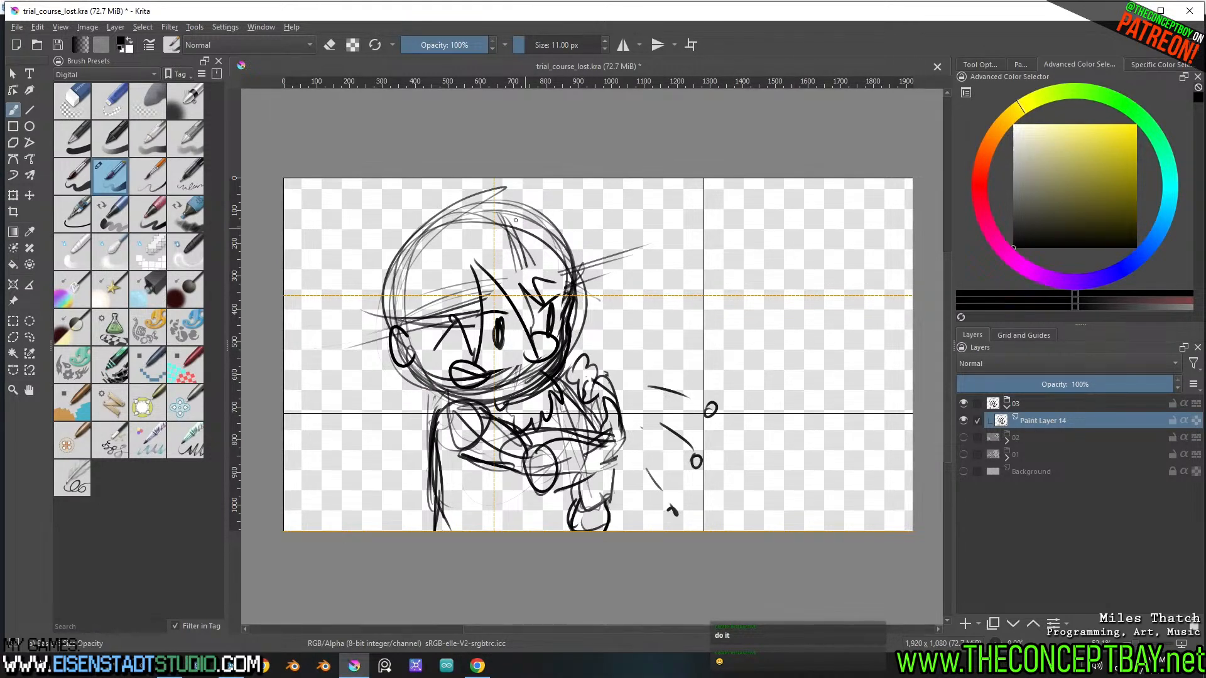
Outline the hair from the crown down the back of the head to jagged tips at the neck and over the top
mouse_move(506, 216)
left_mouse_down()
mouse_move(442, 210)
mouse_move(412, 248)
left_mouse_up()
key("ctrl+z")
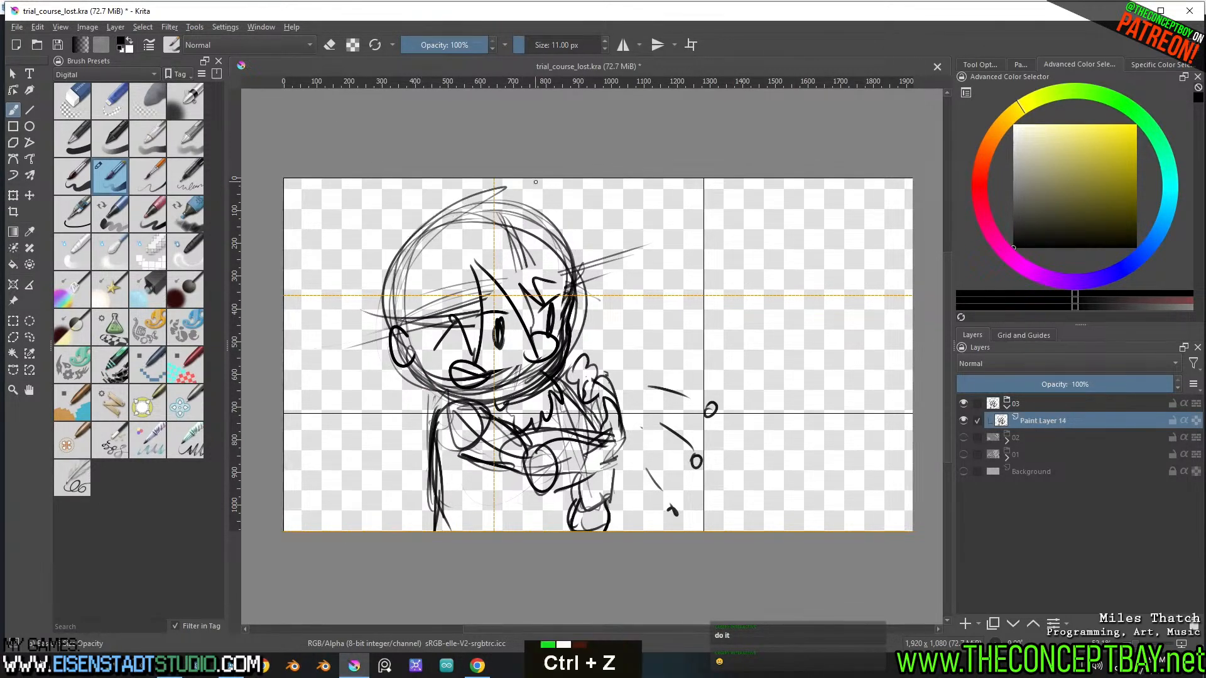
mouse_move(446, 203)
left_mouse_down()
mouse_move(399, 211)
mouse_move(356, 338)
mouse_move(375, 357)
mouse_move(379, 427)
mouse_move(433, 391)
left_mouse_up()
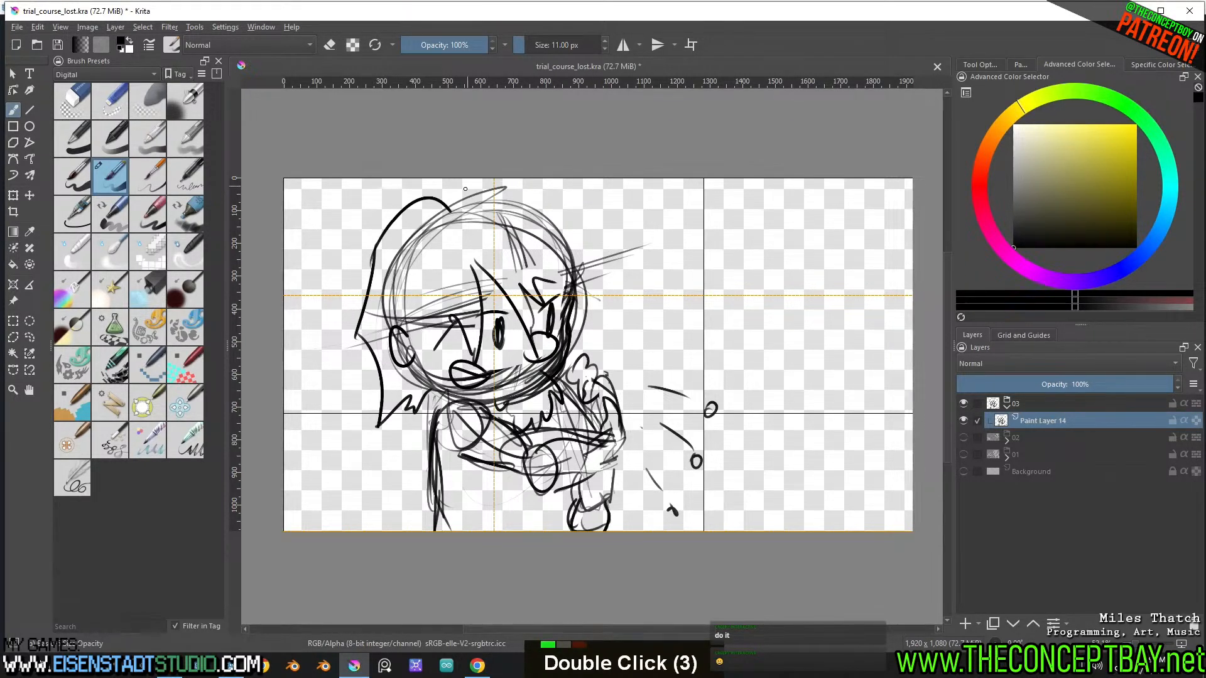
mouse_move(452, 211)
left_mouse_down()
mouse_move(501, 188)
mouse_move(565, 254)
left_mouse_up()
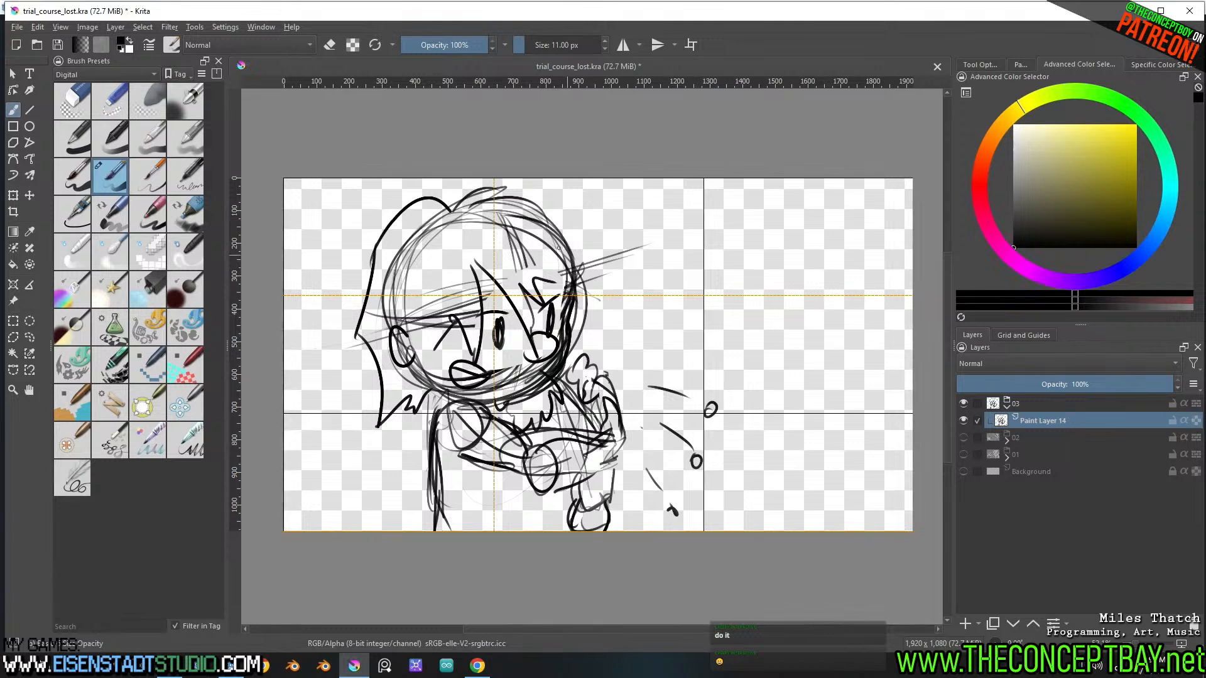
Outline the front side of the hair from the crown past the cheek and refine the pointed strands around the forehead and ear
left_click_drag(518, 214, 591, 321)
mouse_move(495, 197)
left_mouse_down()
mouse_move(582, 250)
mouse_move(602, 362)
left_mouse_up()
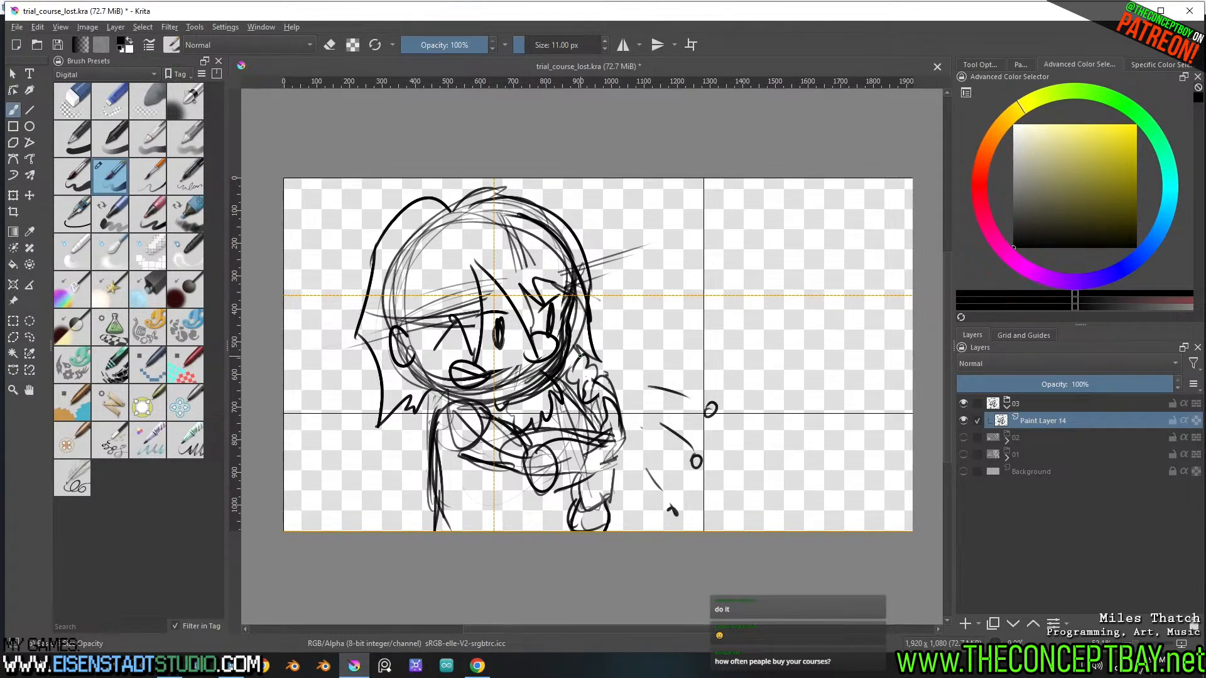
mouse_move(475, 186)
left_mouse_down()
mouse_move(548, 205)
mouse_move(582, 231)
mouse_move(588, 319)
left_mouse_up()
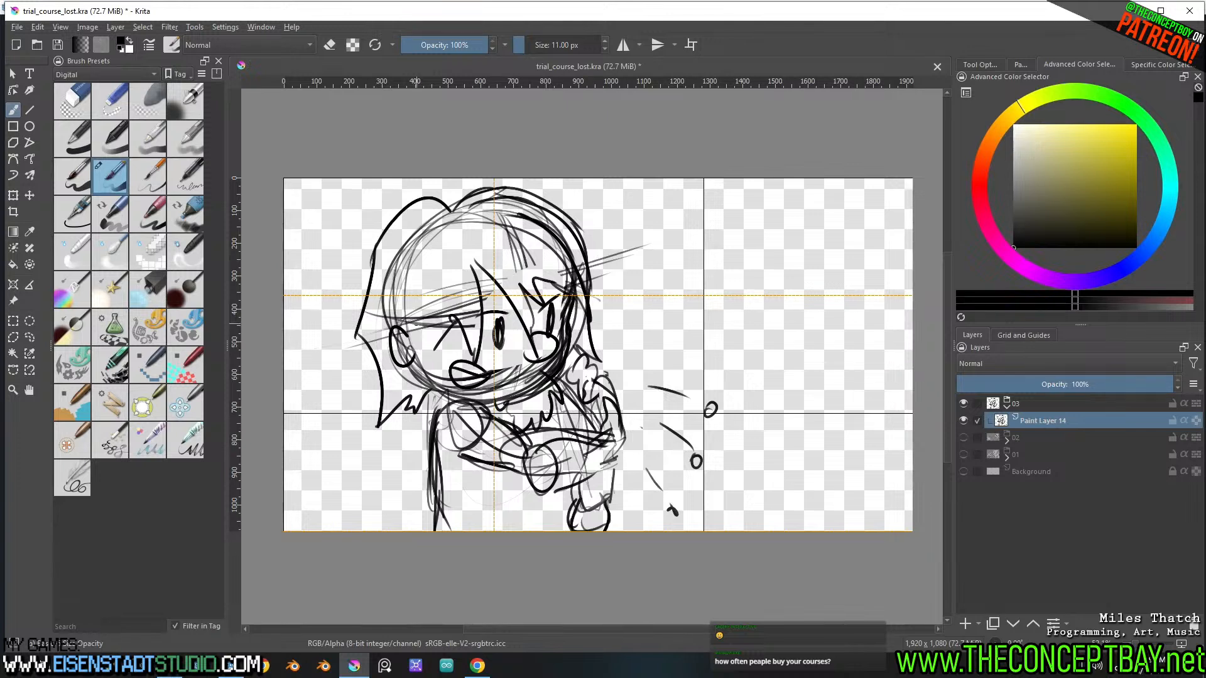
mouse_move(405, 327)
left_mouse_down()
mouse_move(414, 348)
mouse_move(452, 318)
left_mouse_up()
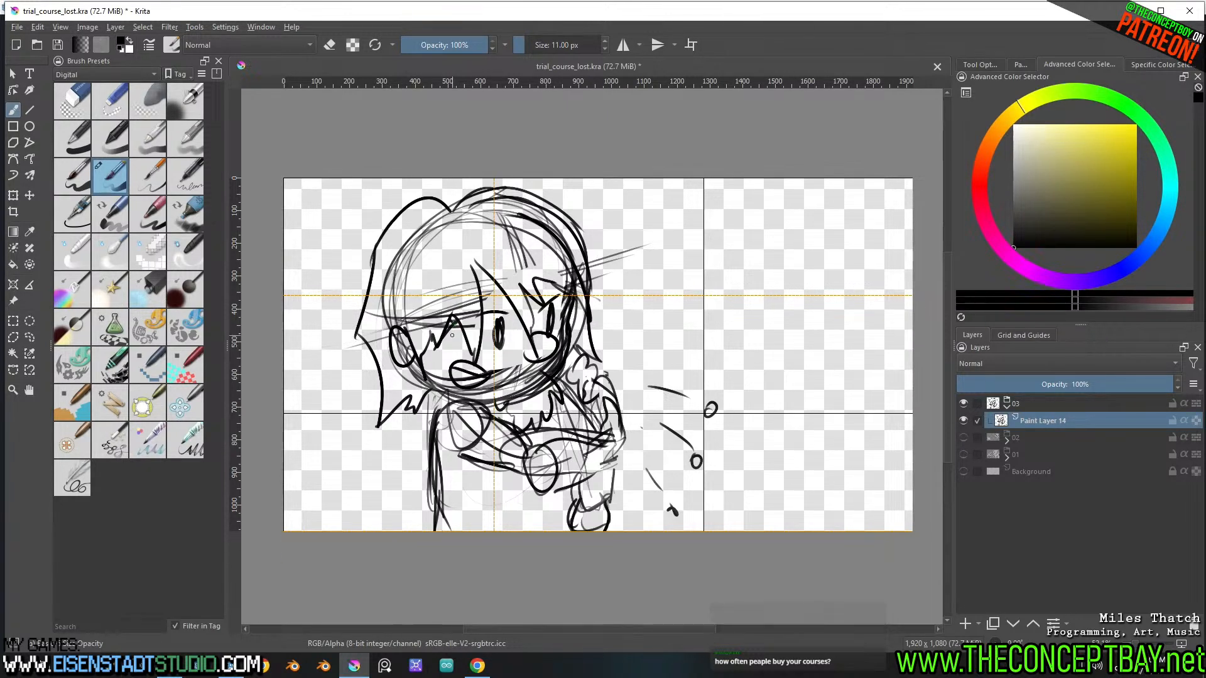
left_click_drag(472, 257, 476, 271)
left_click_drag(450, 208, 510, 192)
left_click_drag(521, 258, 539, 290)
Strengthen the lower contour of the folded arm from the round hand out to the elbow
mouse_move(555, 492)
left_mouse_down()
mouse_move(637, 440)
mouse_move(559, 485)
left_mouse_up()
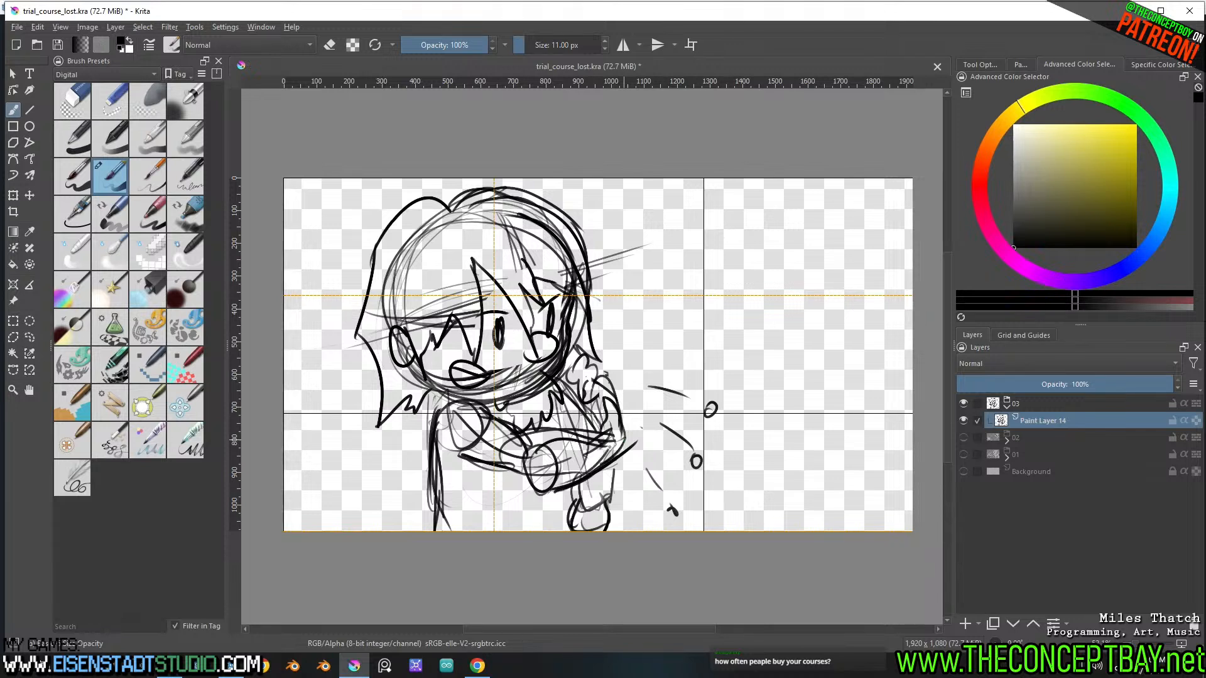
left_click_drag(625, 431, 597, 469)
left_click_drag(620, 447, 614, 425)
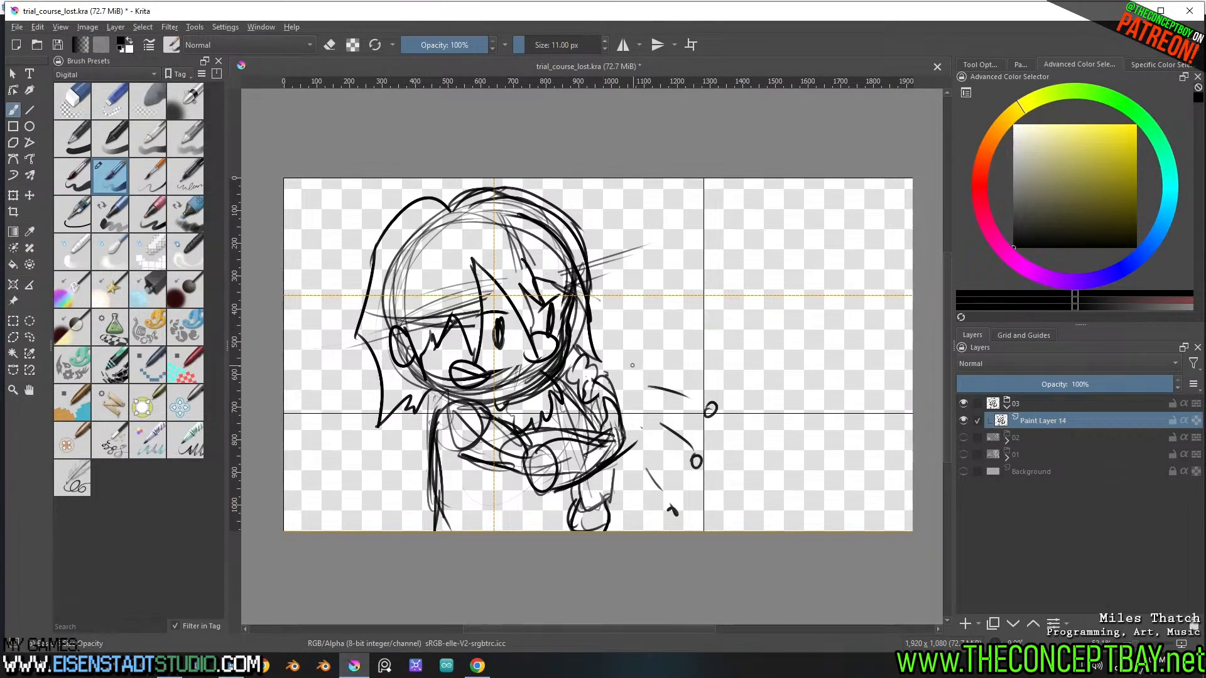
Draw two small cloud-like shapes in front of the character and erase the uppermost line-and-circle mark beside them
mouse_move(633, 366)
left_mouse_down()
mouse_move(664, 384)
mouse_move(636, 408)
mouse_move(629, 378)
left_mouse_up()
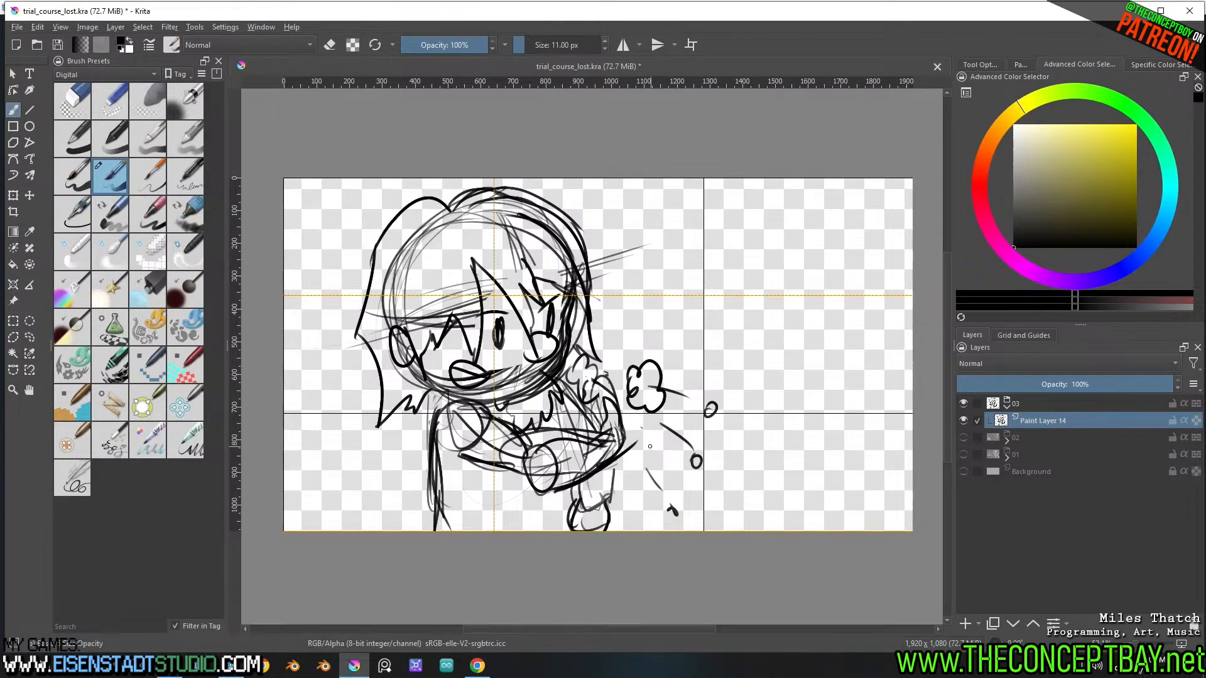
mouse_move(642, 442)
left_mouse_down()
mouse_move(667, 456)
mouse_move(633, 446)
left_mouse_up()
key("l")
mouse_move(670, 388)
left_mouse_down()
mouse_move(681, 415)
mouse_move(671, 384)
left_mouse_up()
key("Delete")
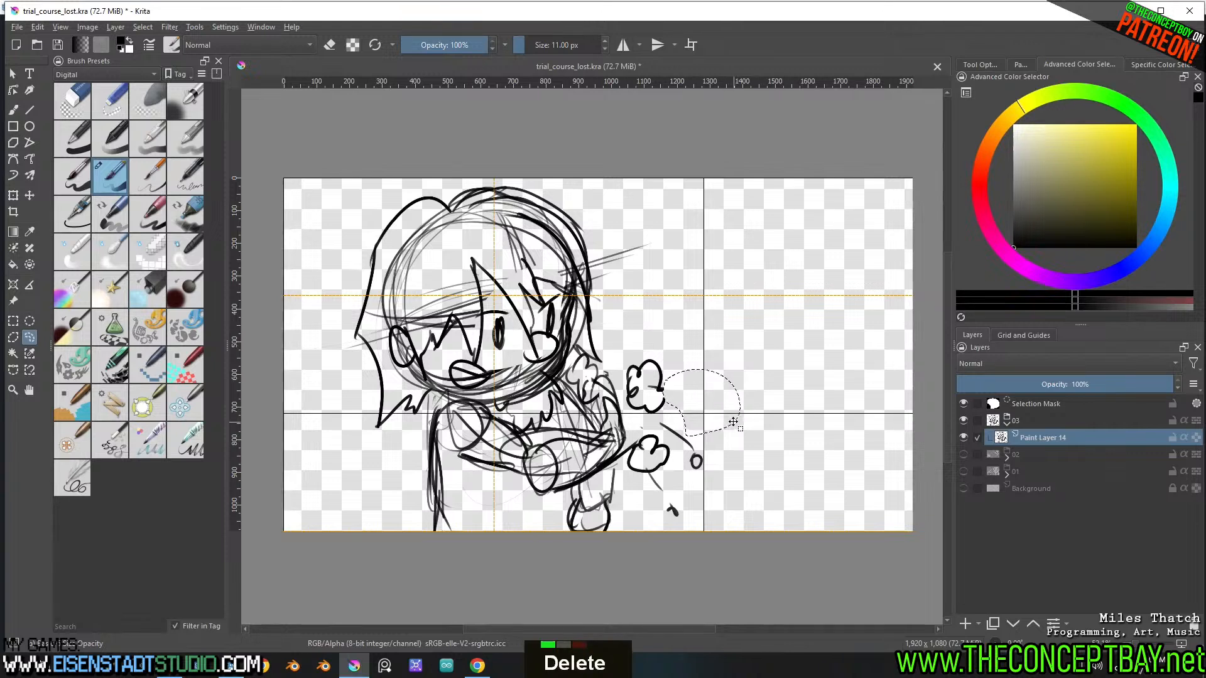
key("ctrl+shift+a")
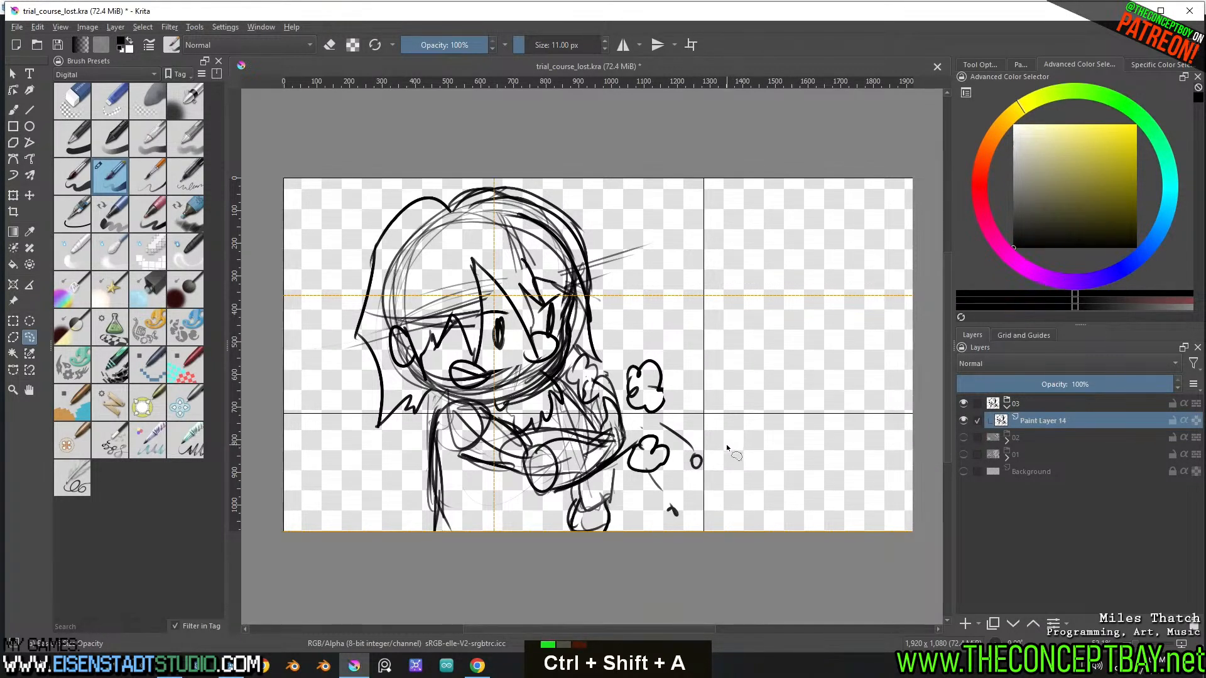
key("b")
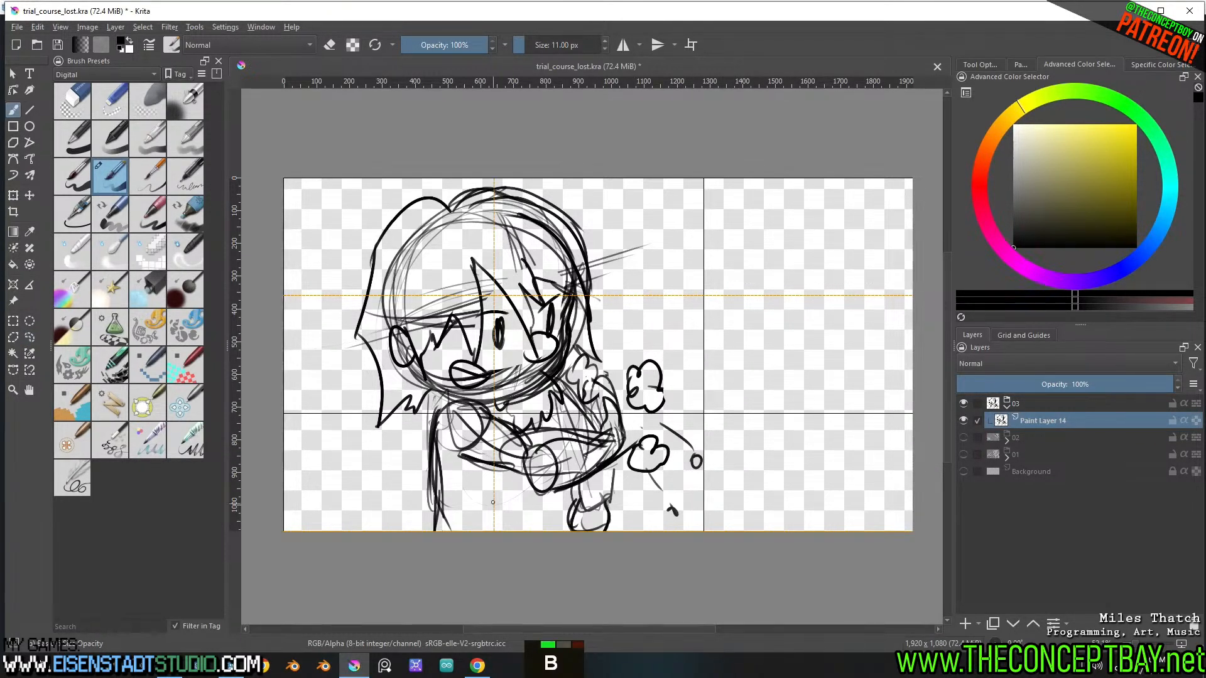
Draw the clothing lines from the folded arm down to the lower canvas edge and touch up the character's back line
left_click_drag(489, 518, 531, 465)
key("ctrl+z")
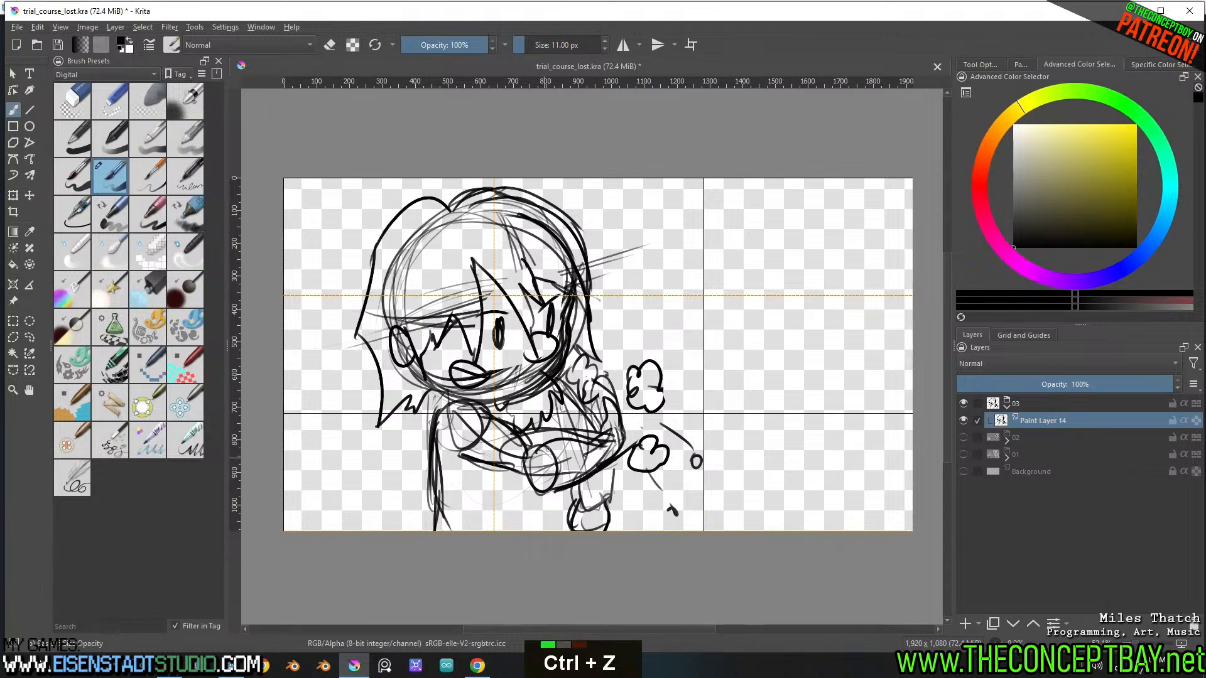
left_click_drag(556, 415, 499, 528)
left_click_drag(556, 439, 528, 531)
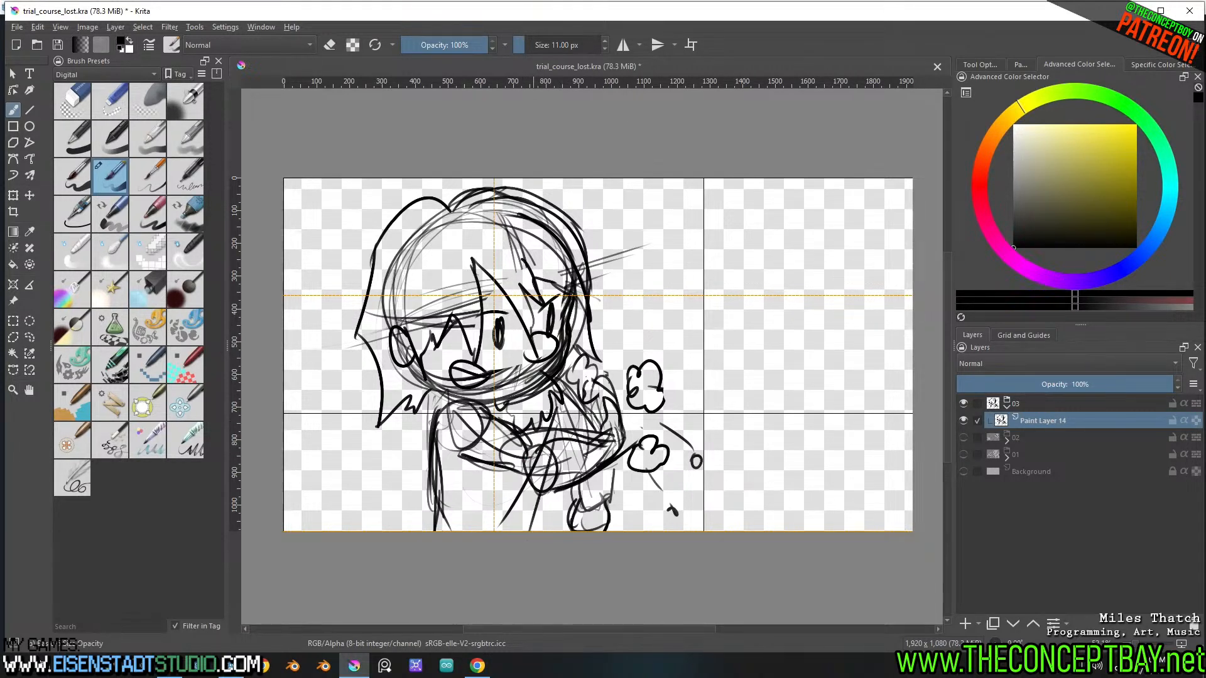
double_click(559, 503)
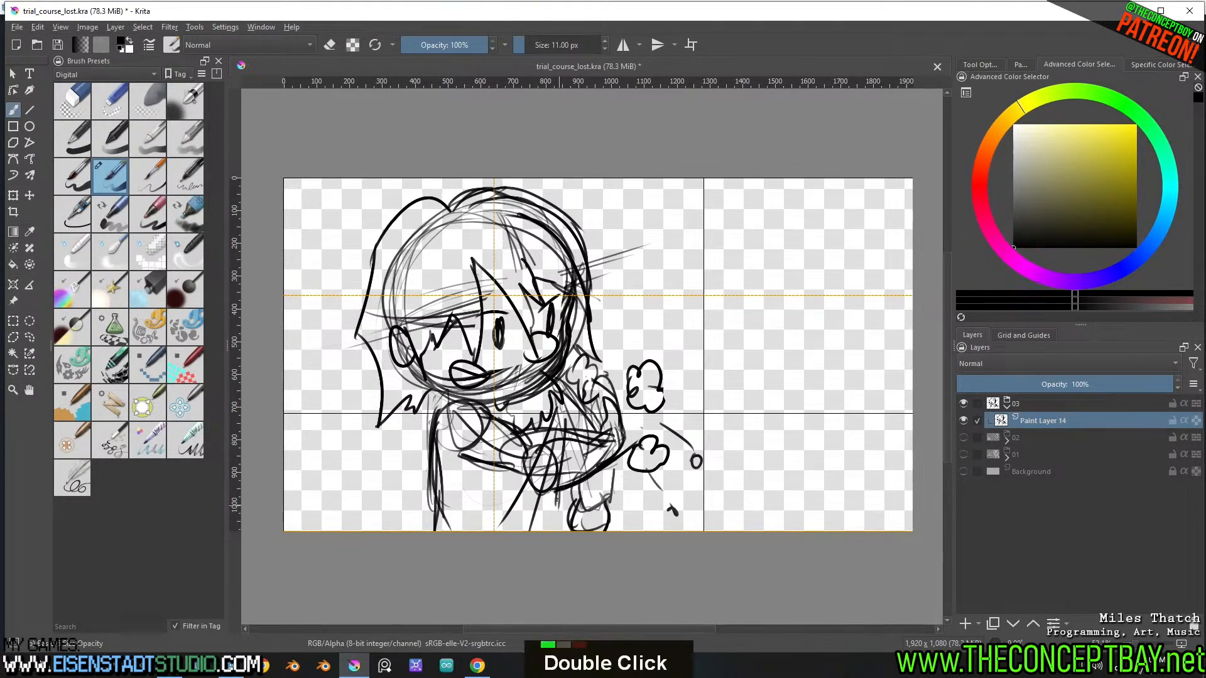
left_click_drag(561, 506, 564, 531)
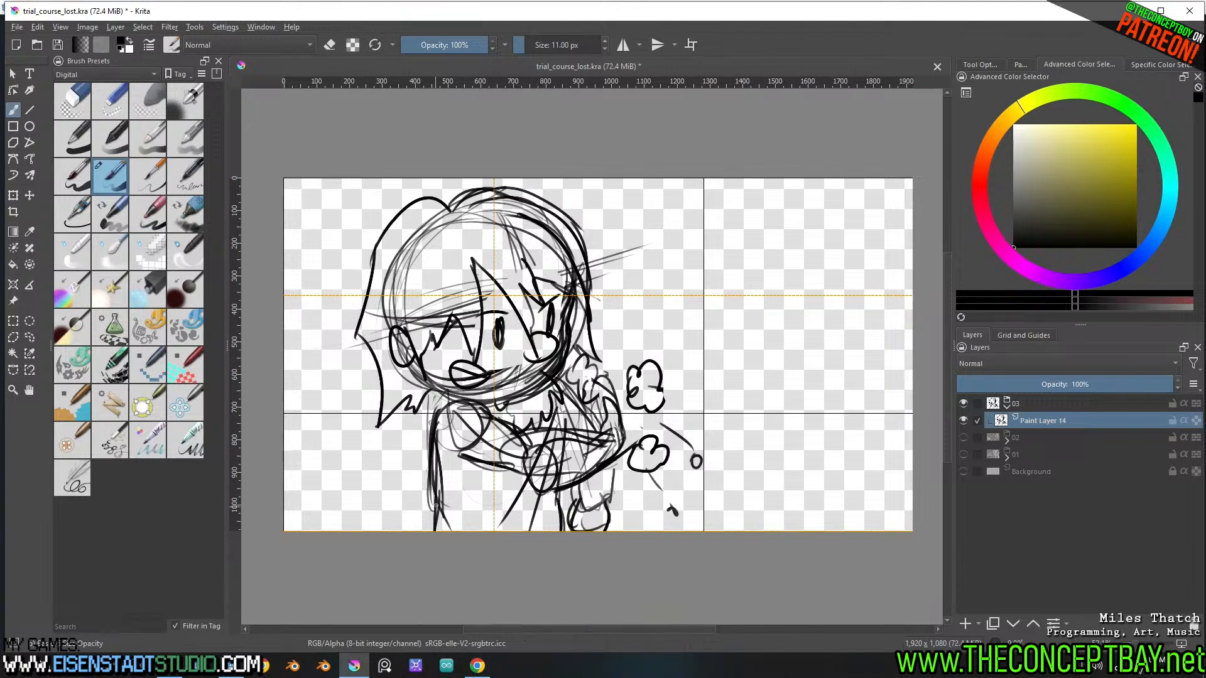
left_click_drag(433, 504, 442, 522)
left_click_drag(436, 407, 429, 439)
Erase the lowest line-and-dot mark beneath the lower cloud-like shape
key("l")
left_click_drag(658, 473, 693, 478)
key("Delete")
key("ctrl+shift+a")
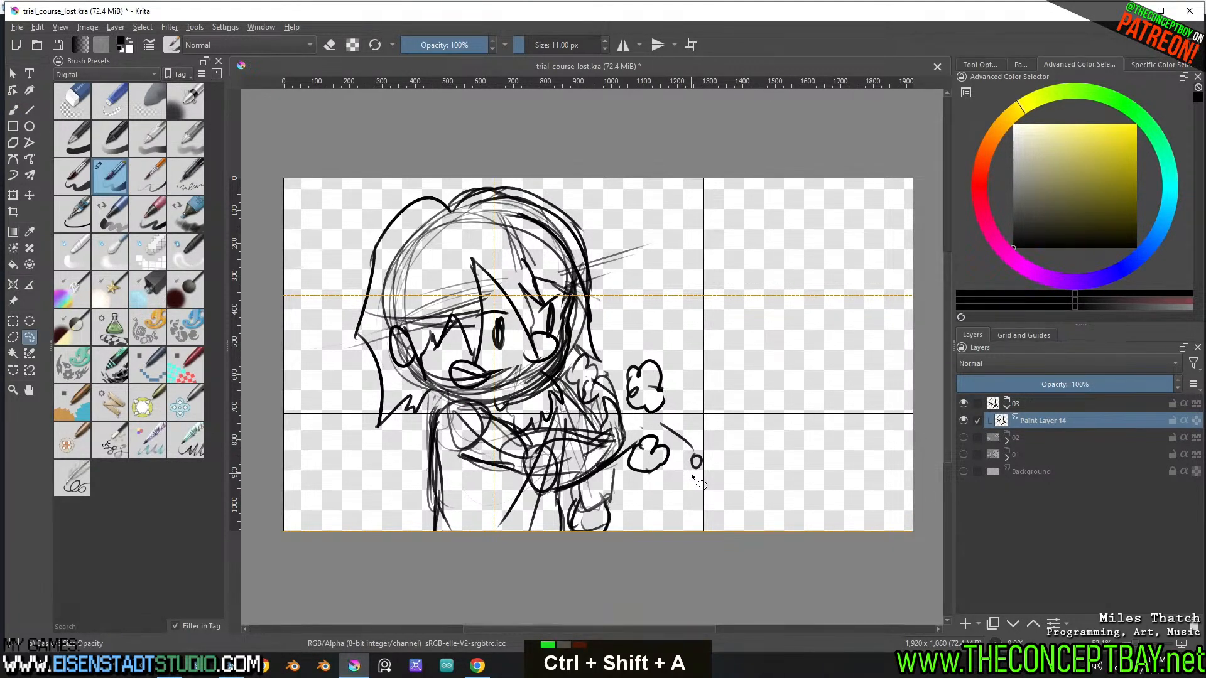
key("b")
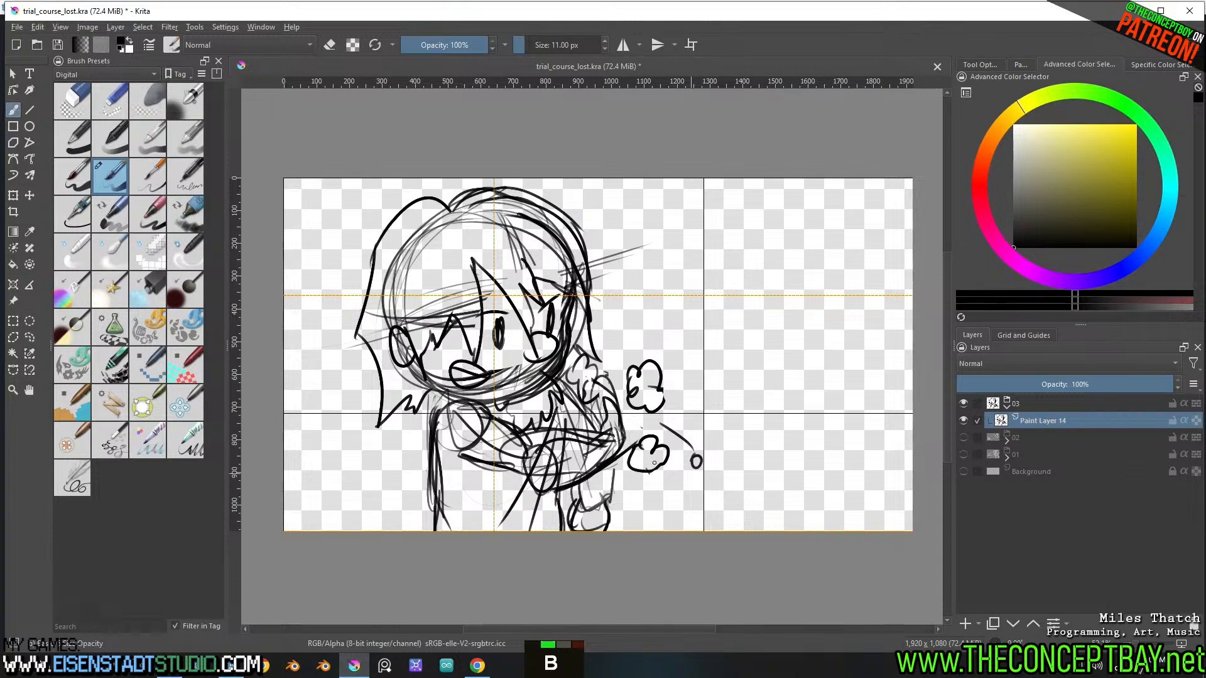
key("t")
mouse_move(540, 376)
left_mouse_down("shift")
mouse_move(521, 376)
mouse_move(613, 379)
left_mouse_up("shift")
key("b")
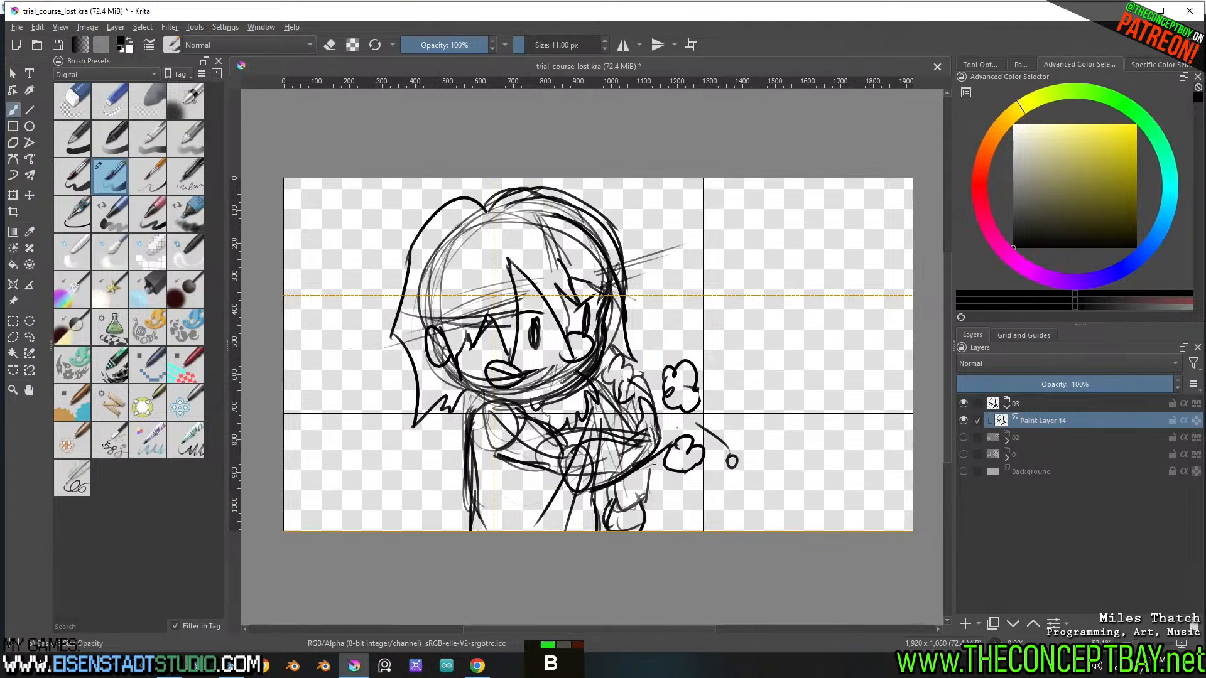
mouse_move(793, 183)
left_mouse_down()
mouse_move(783, 319)
mouse_move(797, 532)
left_mouse_up()
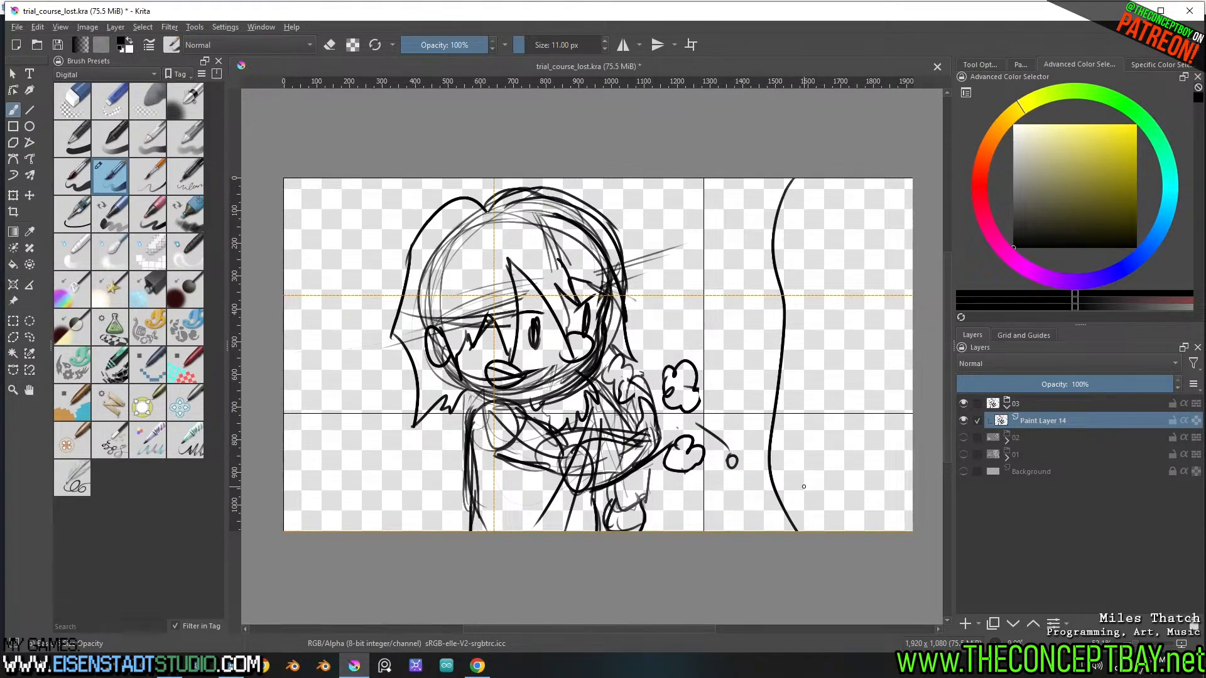
mouse_move(784, 360)
left_mouse_down()
mouse_move(758, 344)
mouse_move(784, 419)
left_mouse_up()
key("ctrl+z")
key("ctrl+z")
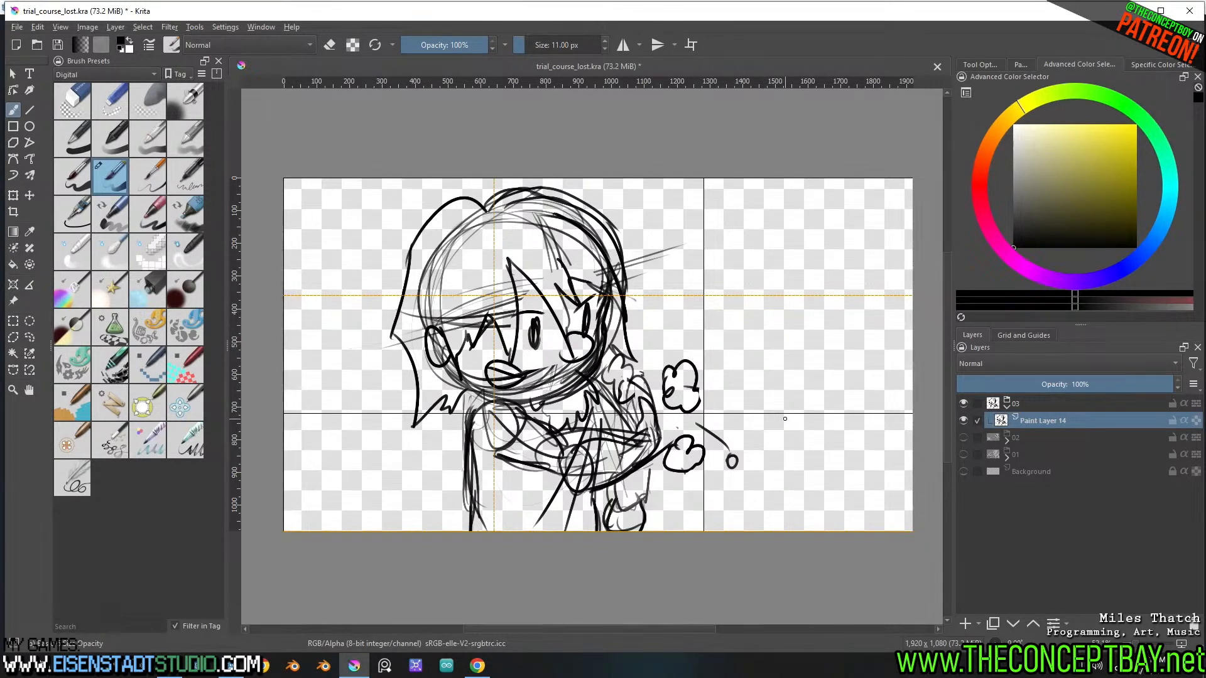
key("t")
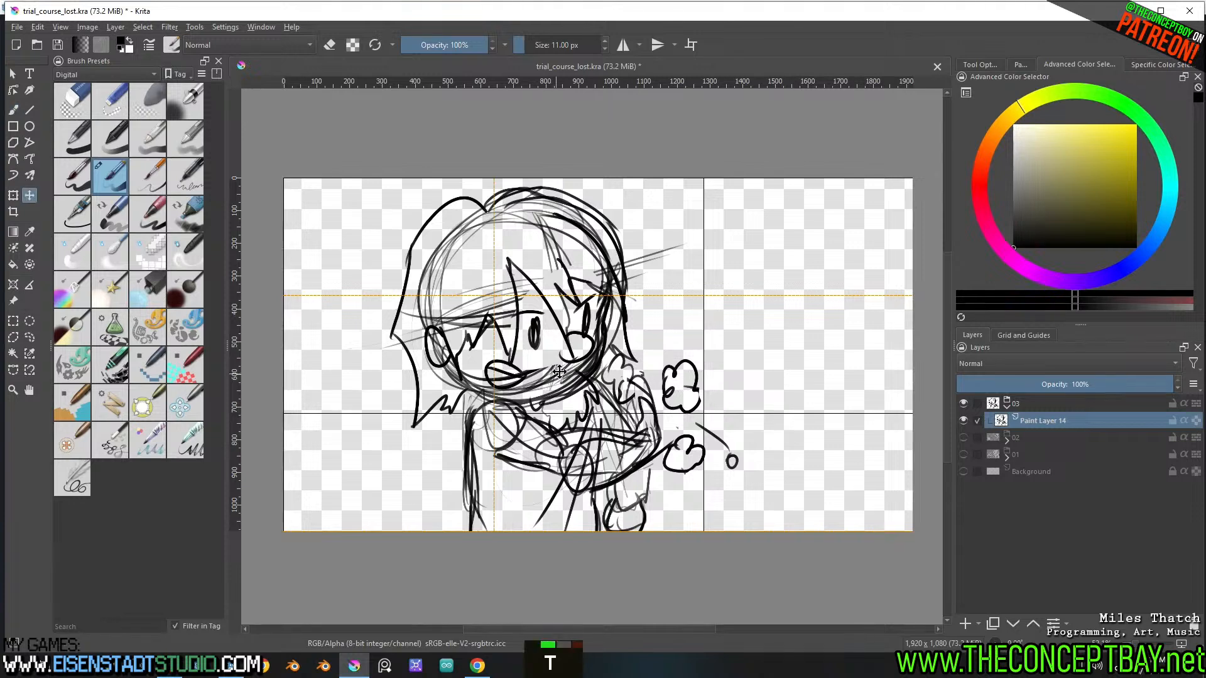
left_click_drag(592, 394, 554, 393, "shift")
key("b")
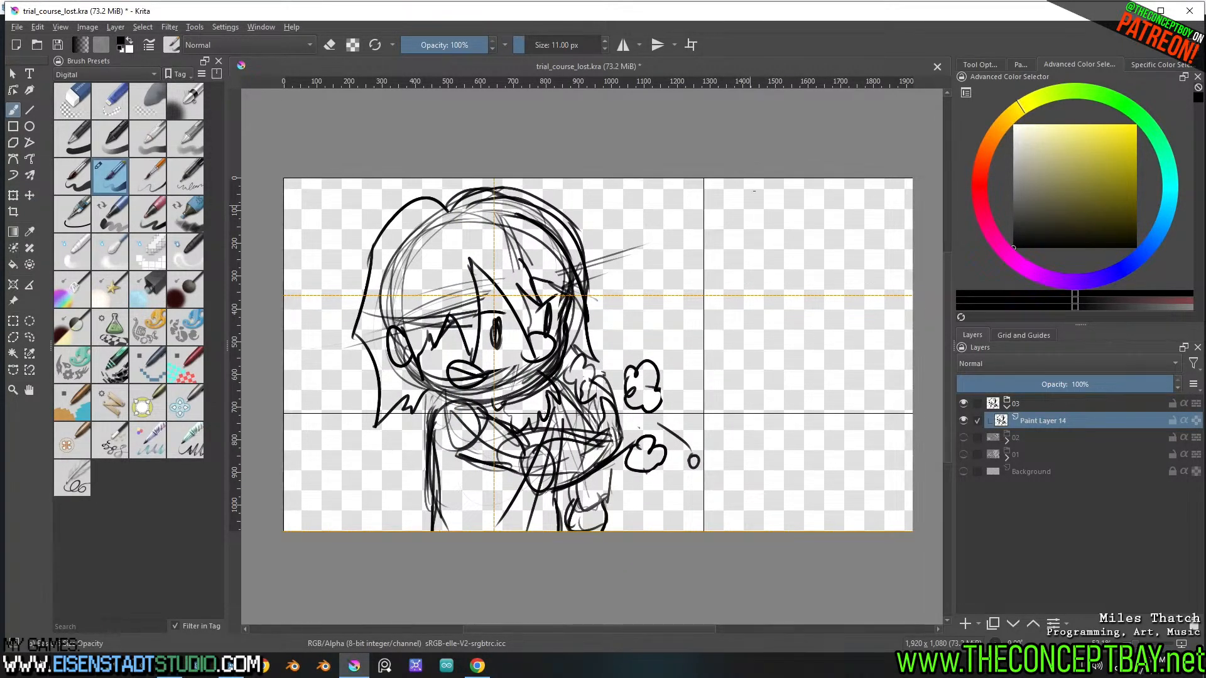
left_click_drag(752, 182, 765, 532)
key("ctrl+z")
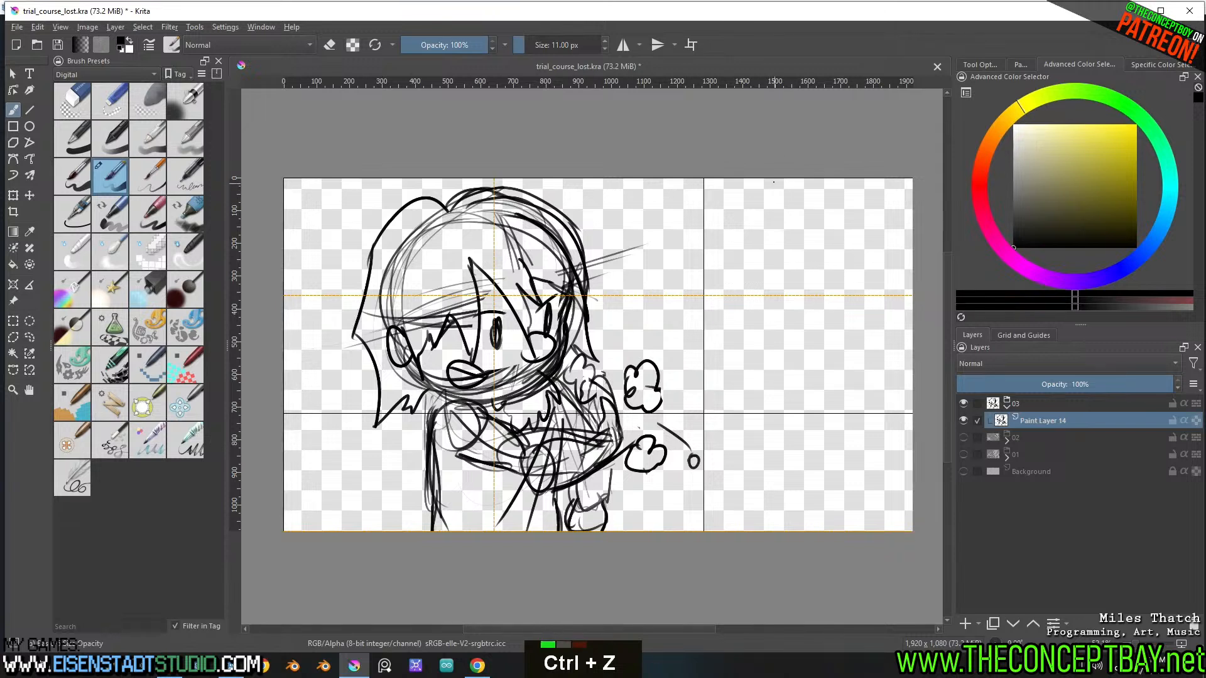
mouse_move(773, 182)
left_mouse_down()
mouse_move(728, 531)
mouse_move(771, 223)
mouse_move(759, 532)
left_mouse_up()
key("ctrl+z")
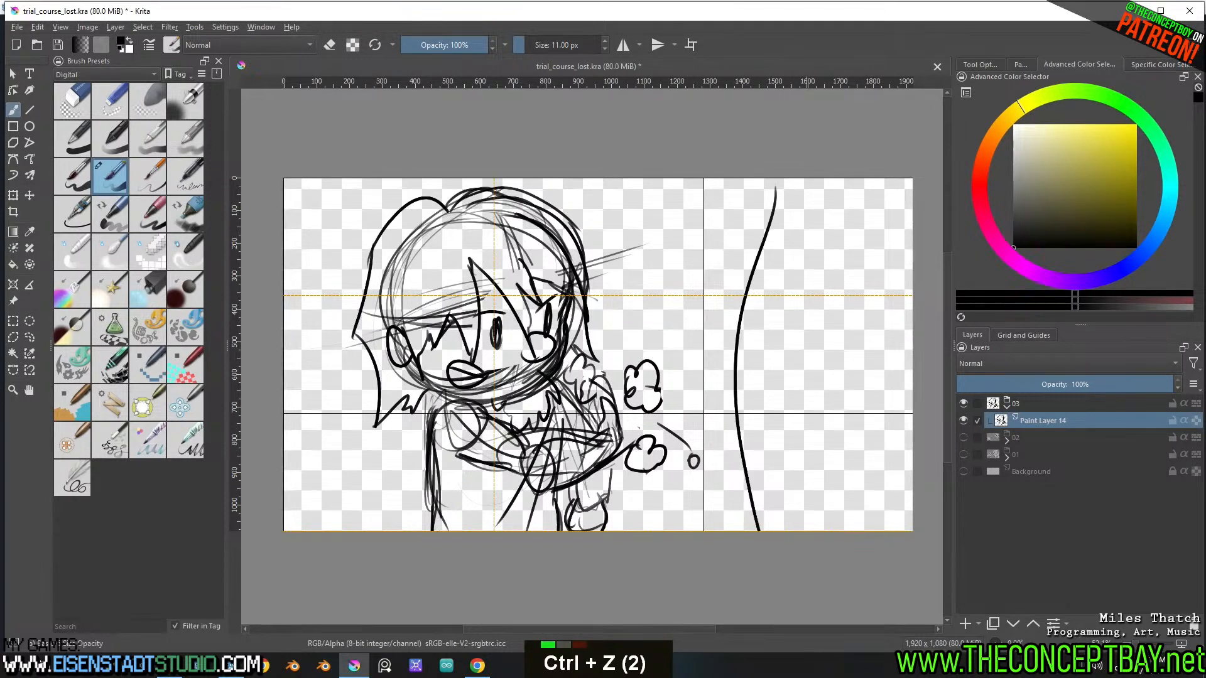
key("ctrl+z")
Sketch a curved vertical profile line spanning the canvas height in the empty area facing the character
mouse_move(751, 243)
left_mouse_down()
mouse_move(749, 205)
mouse_move(746, 532)
left_mouse_up()
left_click_drag(763, 341, 755, 532)
mouse_move(753, 296)
left_mouse_down()
mouse_move(757, 316)
mouse_move(713, 432)
left_mouse_up()
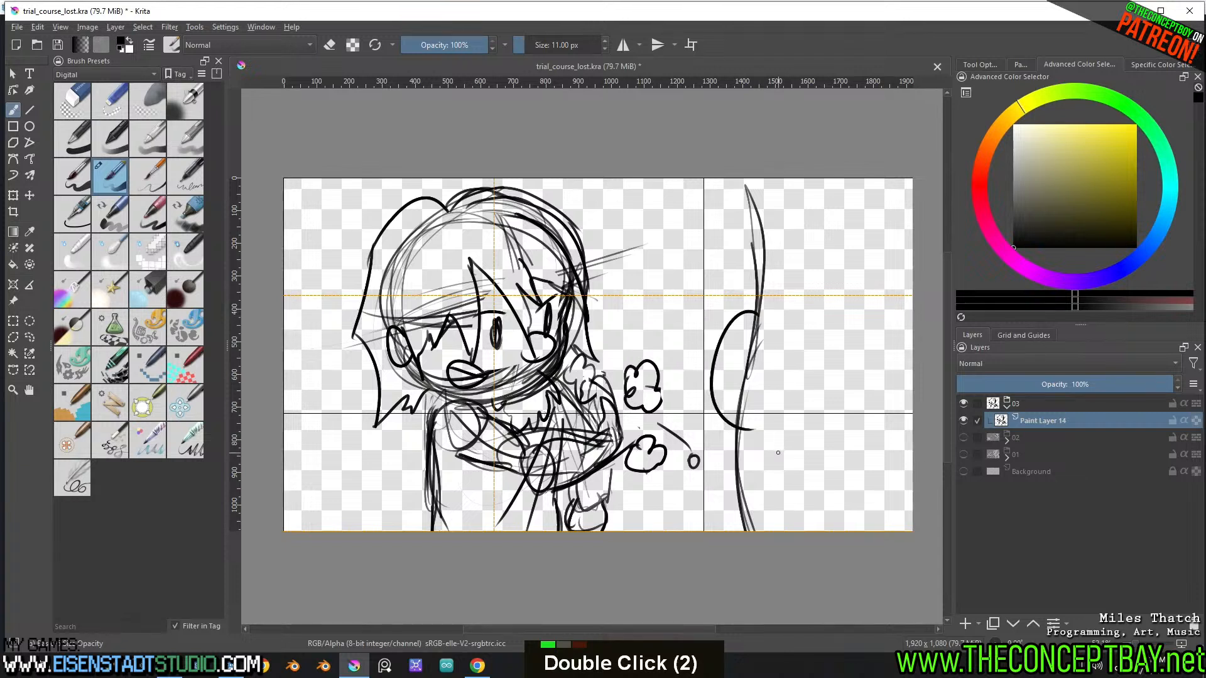
key("ctrl+z")
mouse_move(784, 288)
left_mouse_down()
mouse_move(722, 336)
mouse_move(781, 409)
left_mouse_up()
key("ctrl+z")
Draw long pointed hair strands hanging forward from the upper part of the second figure's profile line
mouse_move(746, 182)
left_mouse_down()
mouse_move(683, 380)
mouse_move(757, 269)
mouse_move(732, 364)
left_mouse_up()
left_click_drag(760, 308, 736, 349)
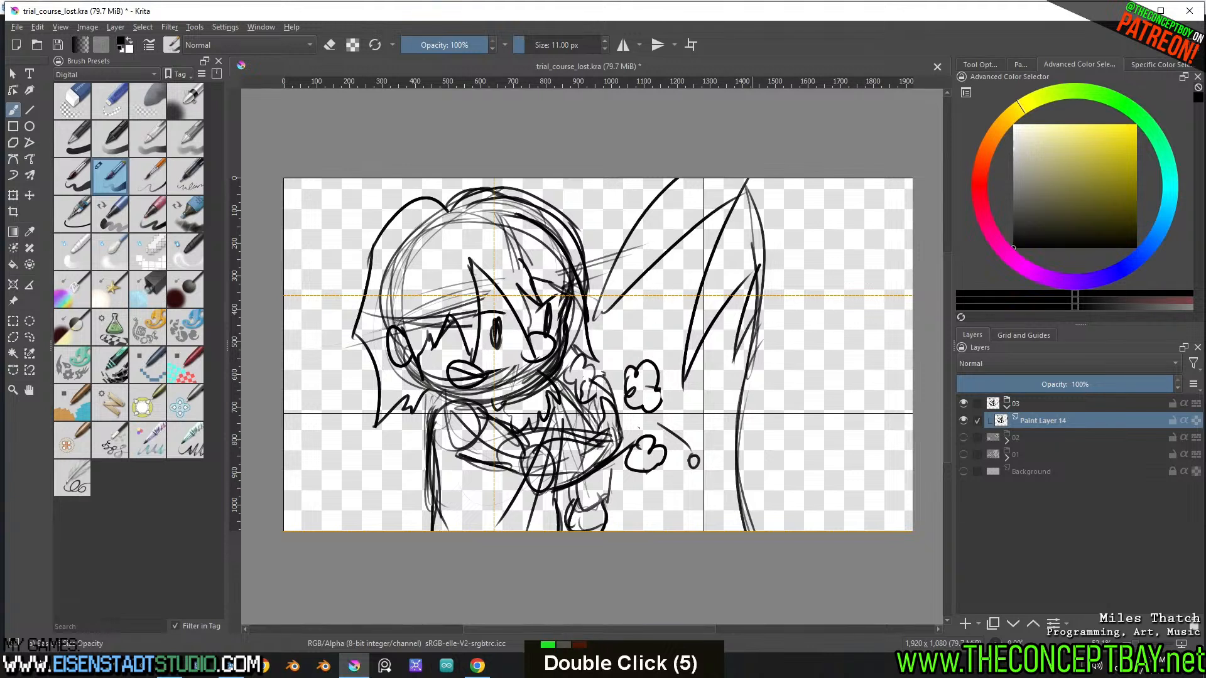
key("ctrl+z")
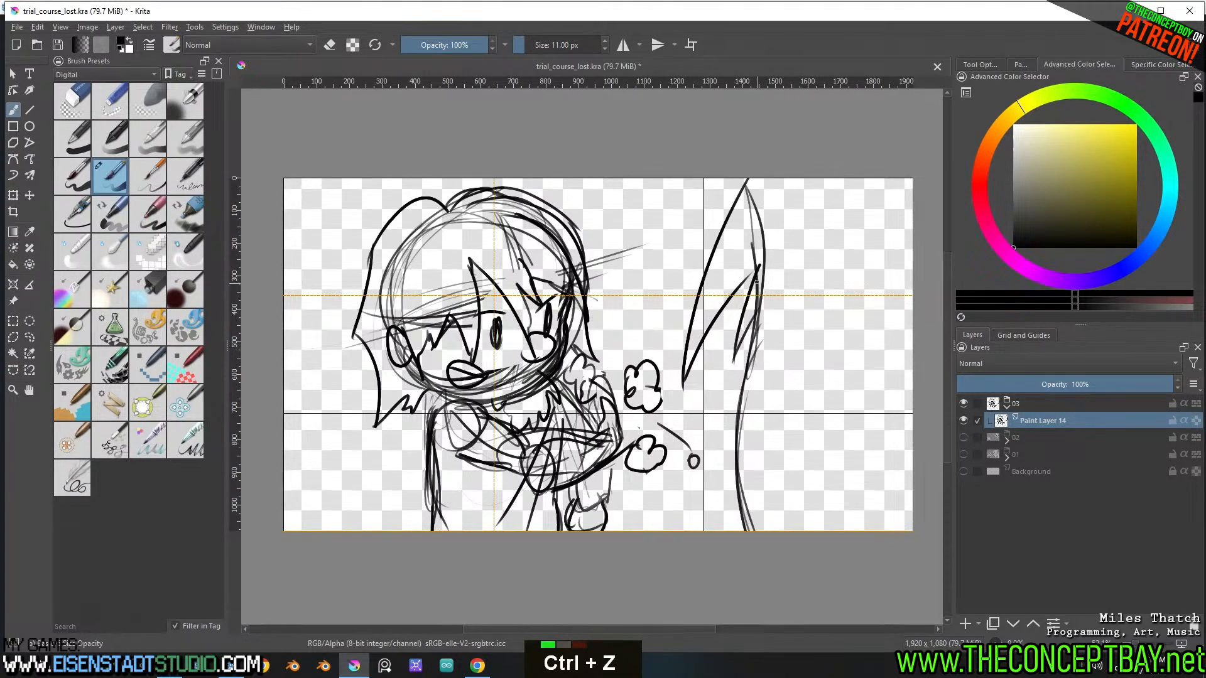
Draw the second figure's long curve with a small pointed bump and a short arc in the lower canvas corner, and save the file
mouse_move(767, 250)
left_mouse_down()
mouse_move(801, 478)
mouse_move(827, 441)
mouse_move(845, 531)
left_mouse_up()
left_click_drag(868, 532, 913, 483)
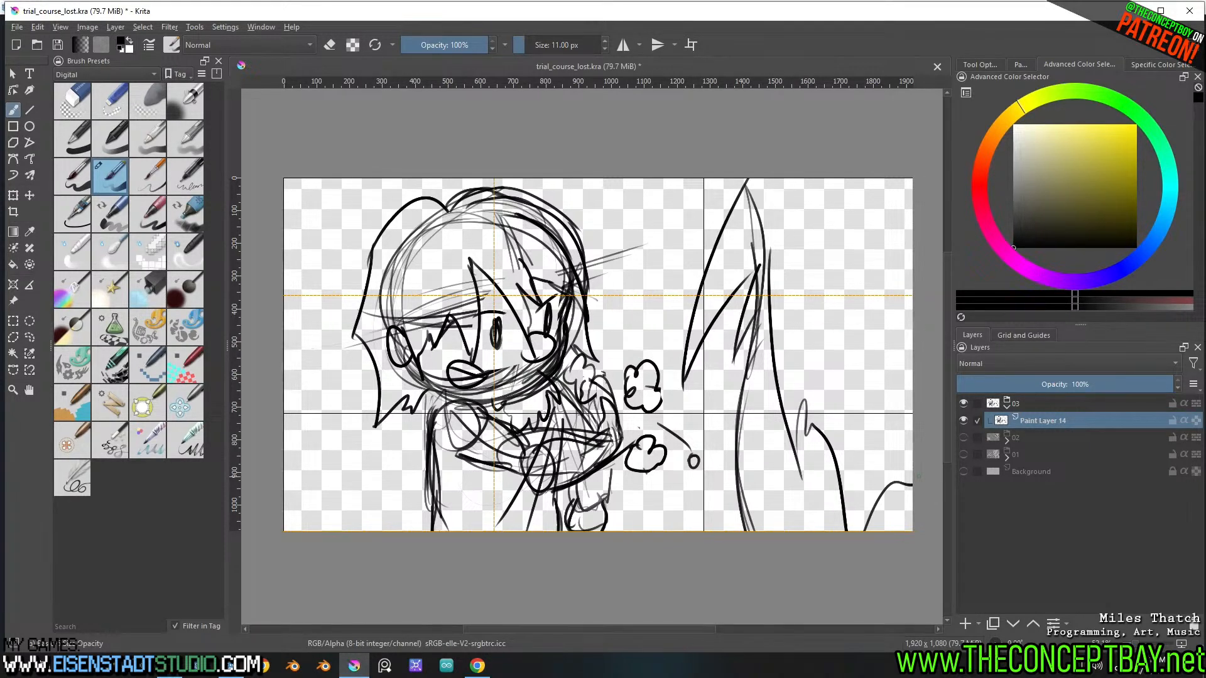
key("ctrl+s")
Reinforce the second figure's vertical profile line from the hair tips to the lower canvas edge with heavy strokes
mouse_move(753, 295)
left_mouse_down()
mouse_move(735, 447)
mouse_move(749, 405)
left_mouse_up()
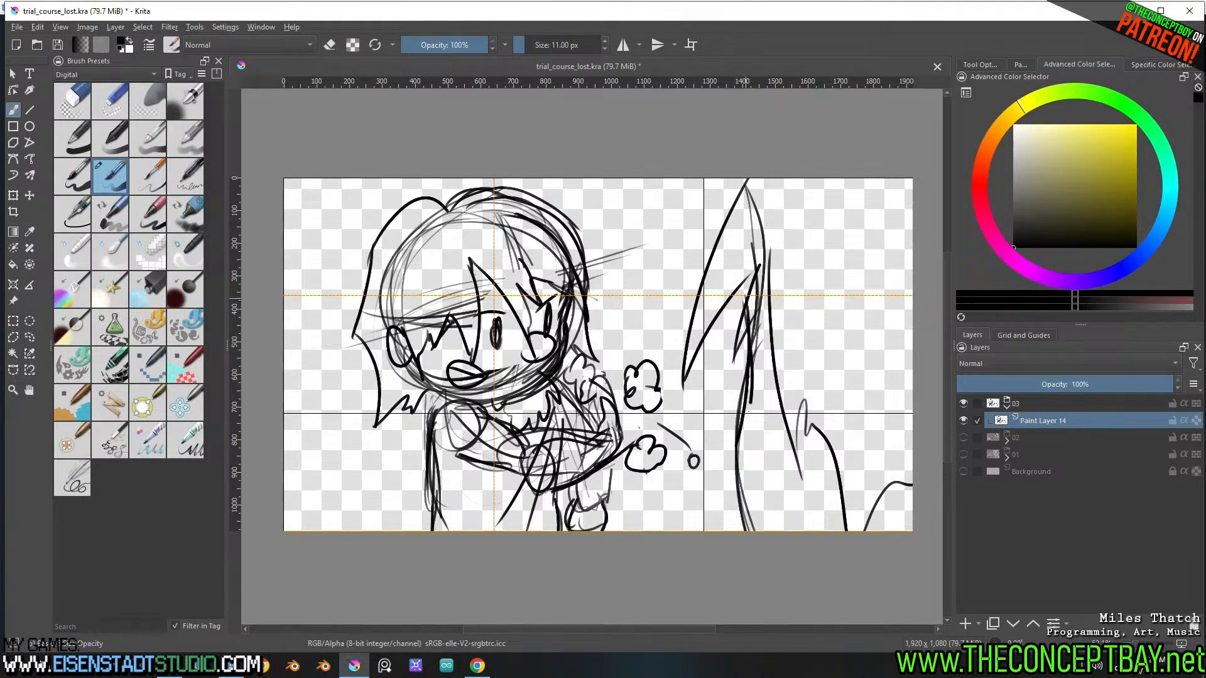
left_click_drag(751, 364, 734, 471)
left_click_drag(751, 403, 741, 531)
left_click_drag(754, 363, 741, 471)
mouse_move(747, 301)
left_mouse_down()
mouse_move(753, 367)
mouse_move(750, 351)
left_mouse_up()
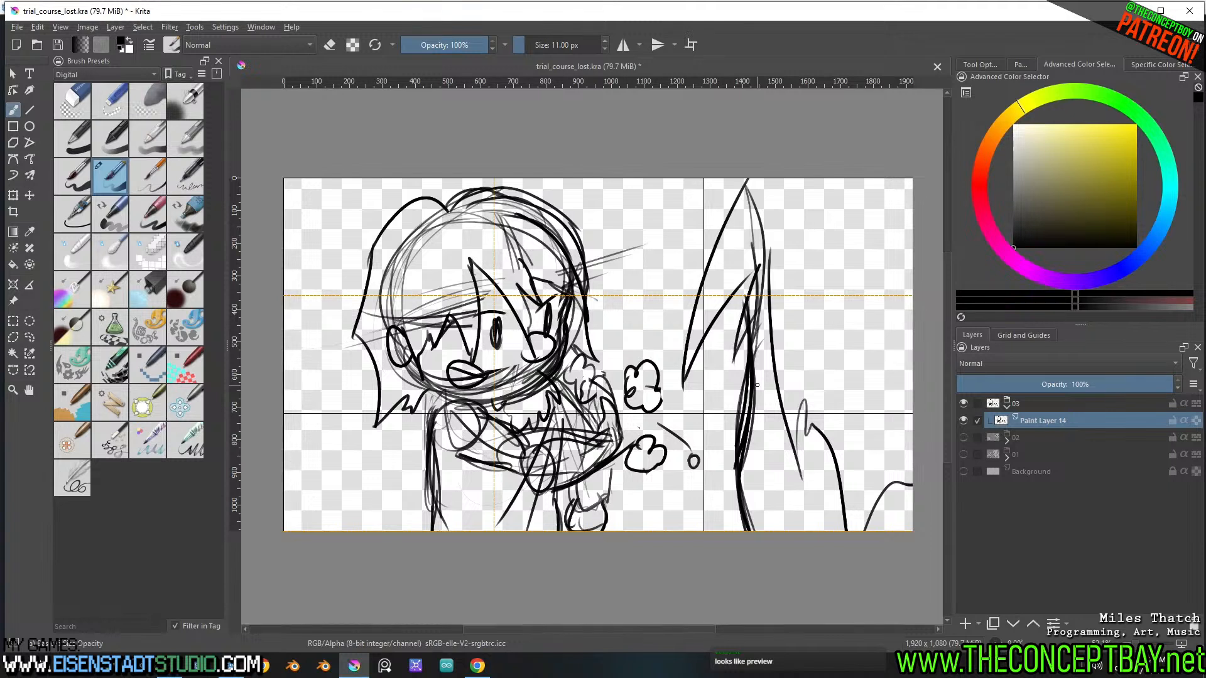
Erase the overly thick middle section of the second figure's profile line and redraw it as a cleaner contour
key("l")
mouse_move(751, 345)
left_mouse_down()
mouse_move(747, 465)
mouse_move(744, 347)
left_mouse_up()
key("Delete")
key("ctrl+shift+a")
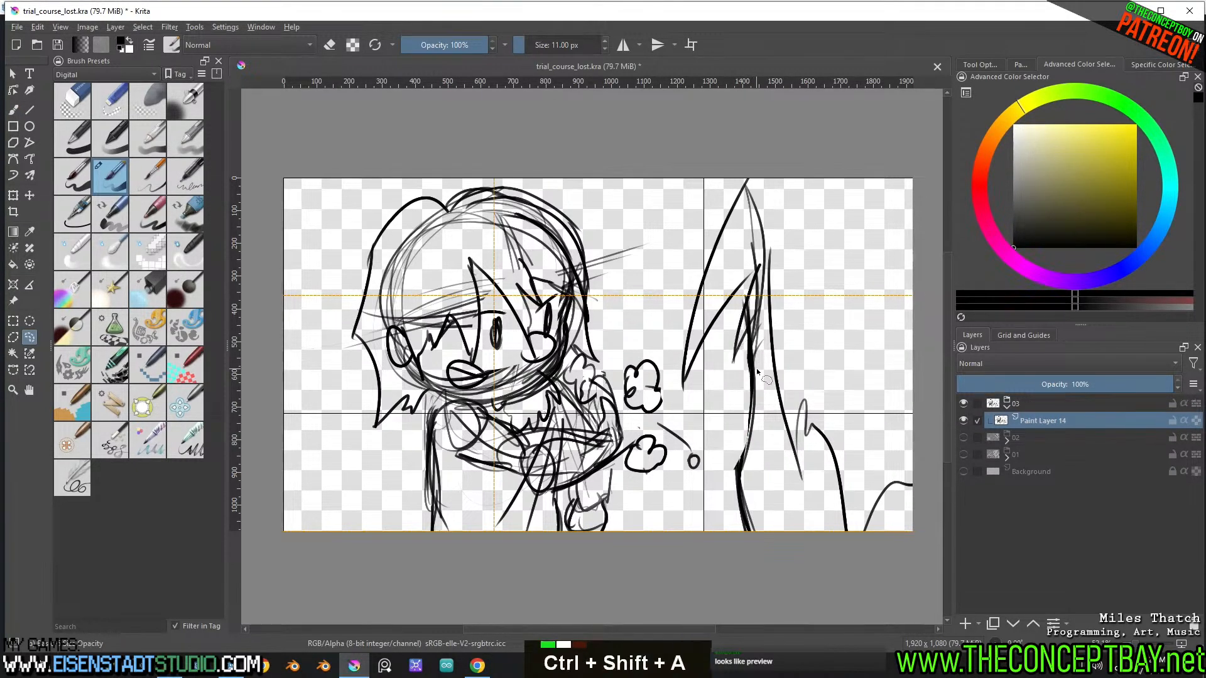
key("b")
left_click_drag(747, 320, 752, 276)
mouse_move(753, 280)
left_mouse_down()
mouse_move(752, 430)
mouse_move(739, 491)
left_mouse_up()
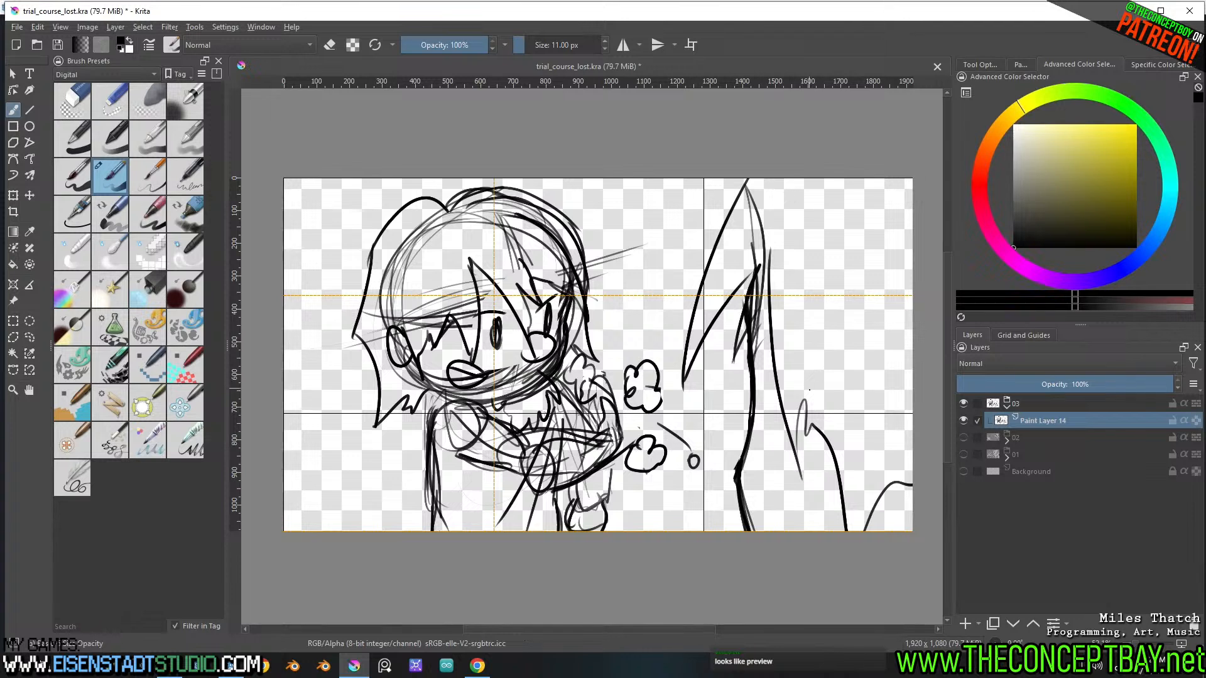
left_click_drag(810, 383, 826, 474)
key("ctrl+z")
mouse_move(802, 380)
left_mouse_down()
mouse_move(848, 380)
mouse_move(790, 468)
left_mouse_up()
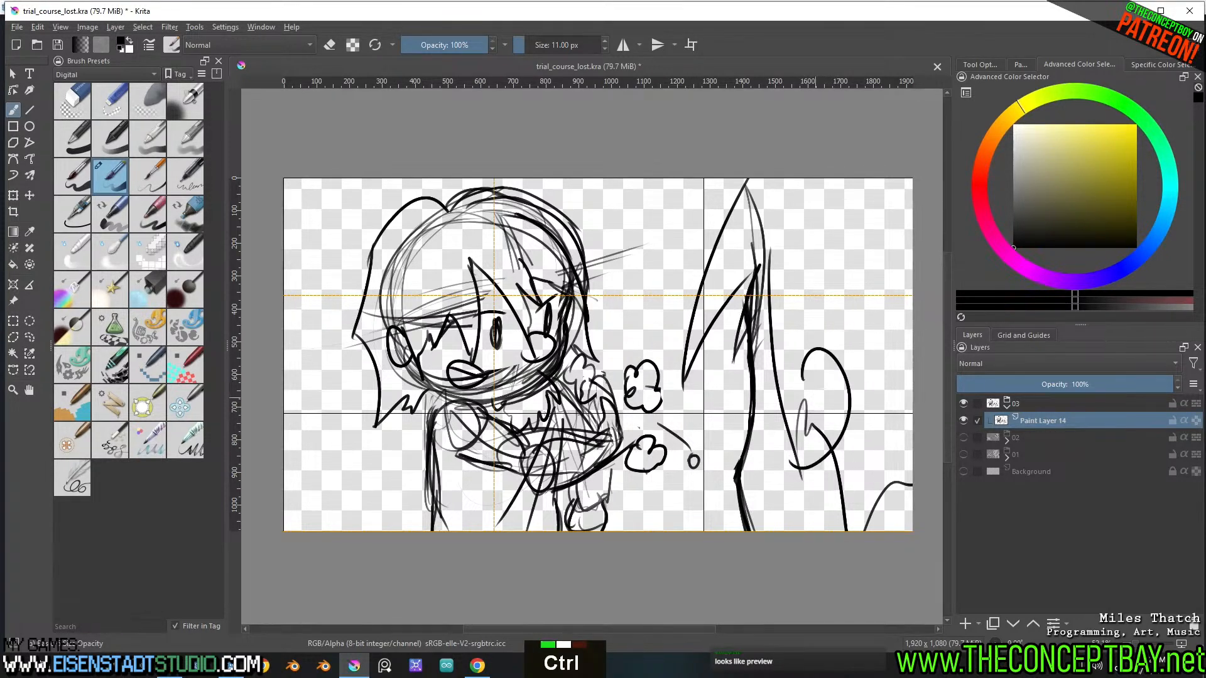
key("ctrl+z")
left_click_drag(804, 380, 824, 461)
key("ctrl+z")
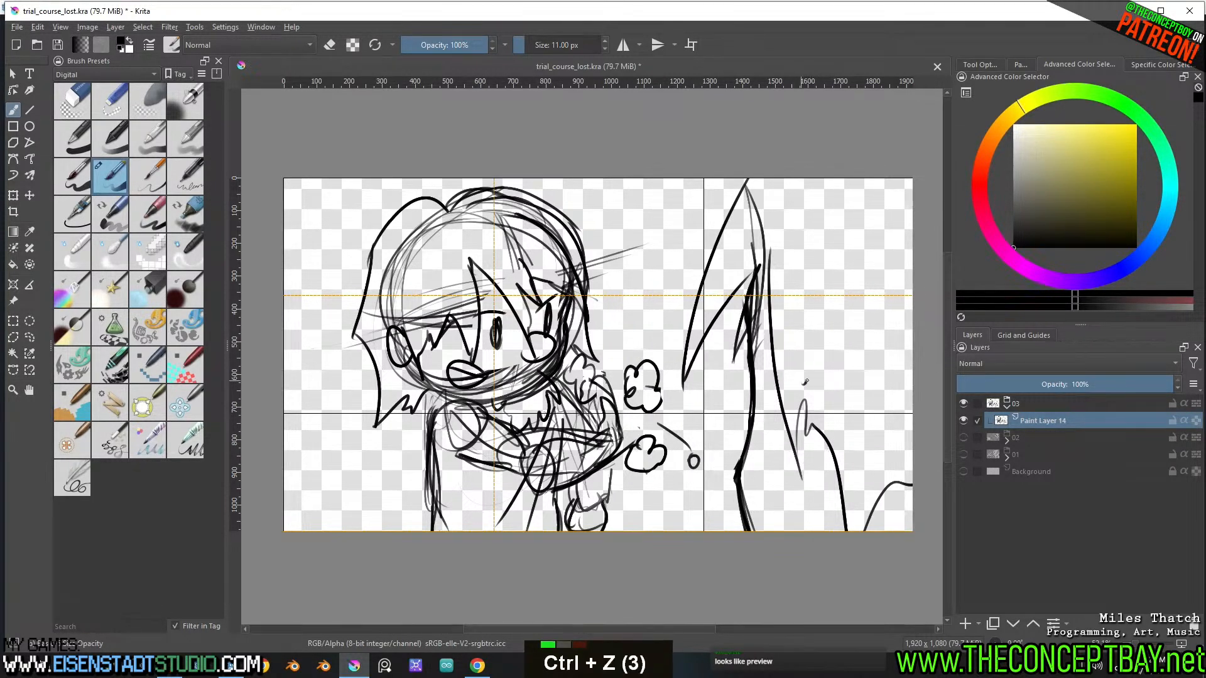
left_click_drag(804, 380, 817, 495)
key("ctrl+z")
mouse_move(803, 380)
left_mouse_down()
mouse_move(799, 448)
mouse_move(815, 458)
left_mouse_up()
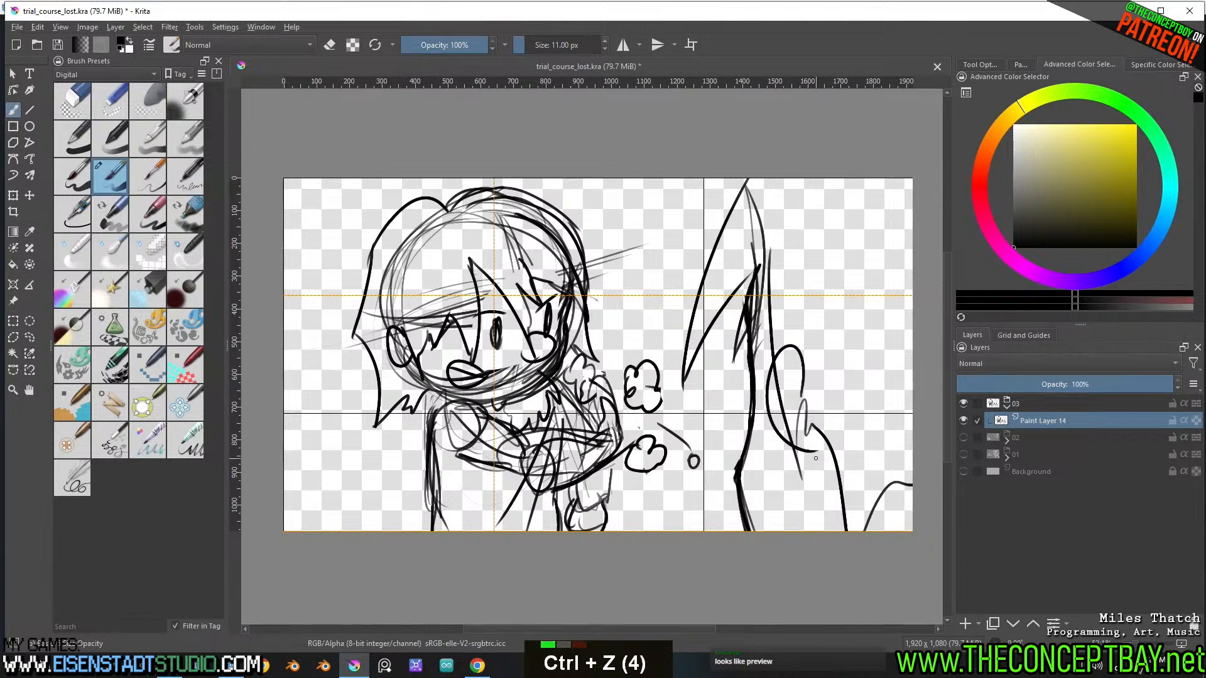
key("ctrl+z")
mouse_move(792, 397)
left_mouse_down()
mouse_move(809, 343)
mouse_move(820, 462)
left_mouse_up()
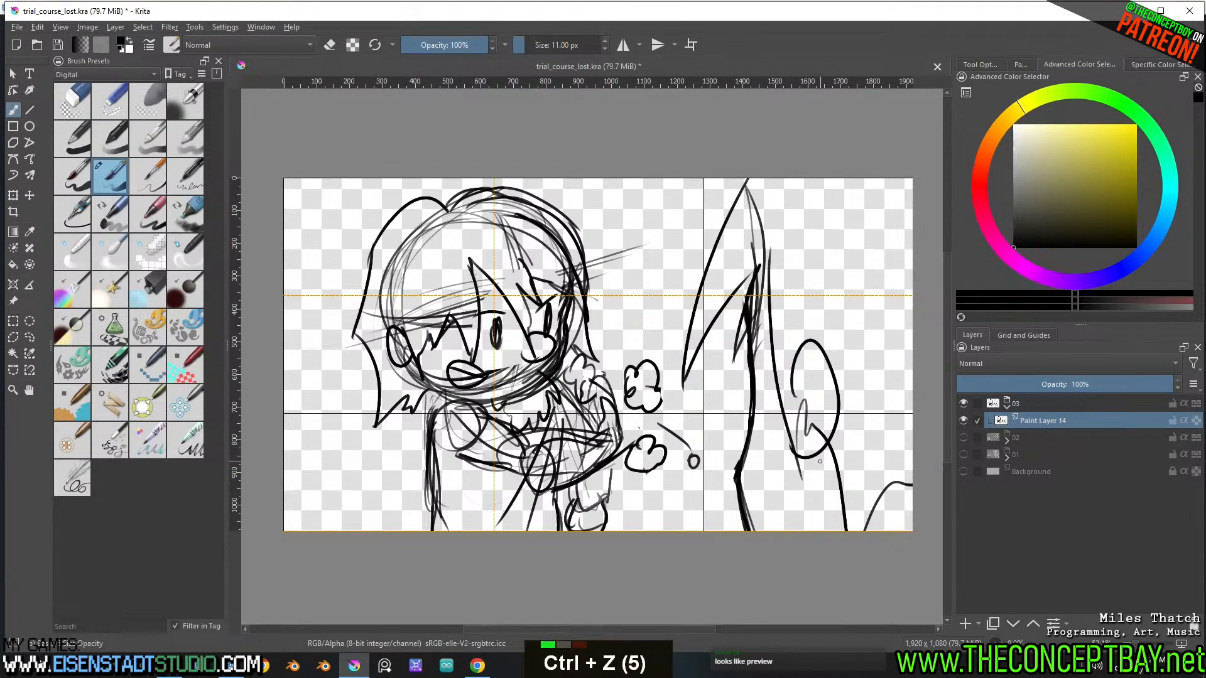
key("ctrl+z")
Draw an oval with a small downward point beneath it on the second figure's body, with contour lines running above and below it
left_click_drag(804, 383, 820, 450)
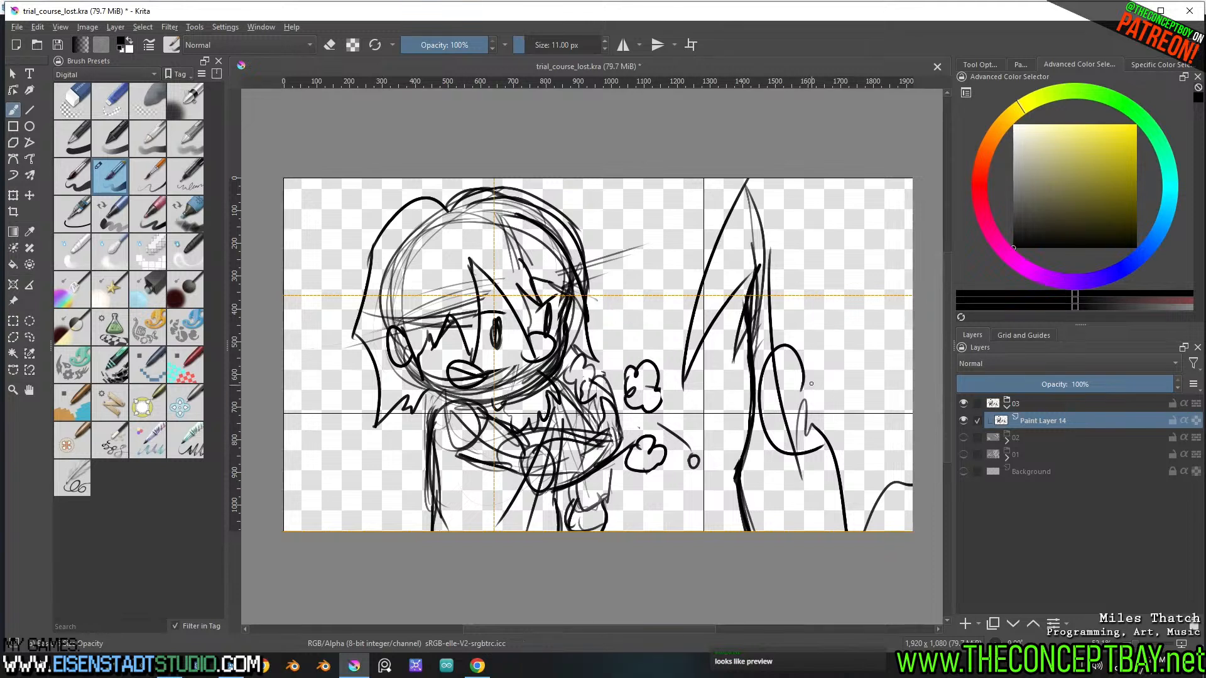
left_click_drag(788, 344, 841, 492)
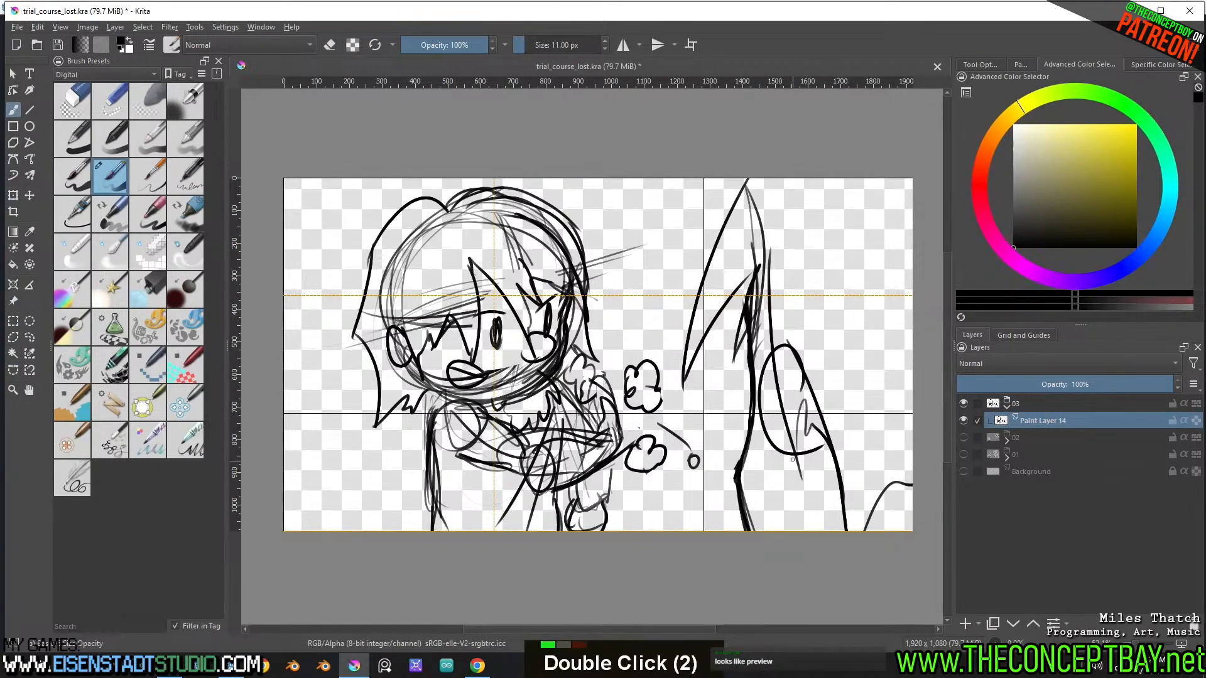
key("e")
mouse_move(773, 355)
left_mouse_down()
mouse_move(808, 531)
mouse_move(802, 458)
left_mouse_up()
key("e")
key("ctrl+z")
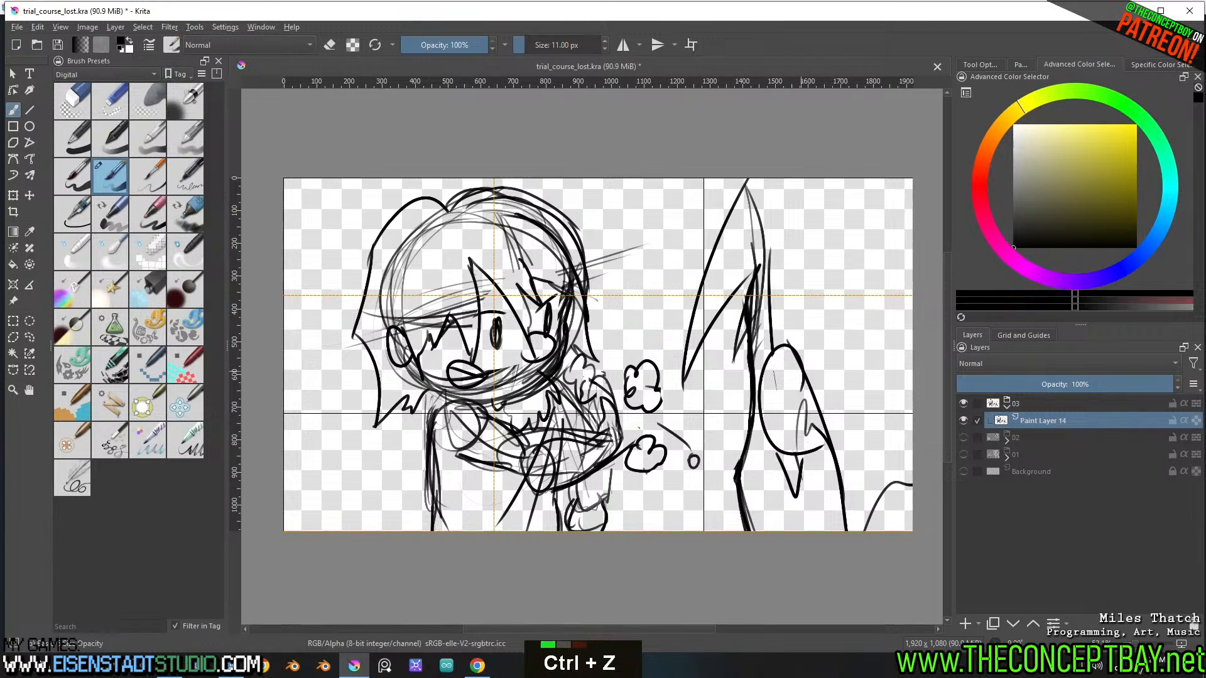
left_click_drag(838, 233, 796, 350)
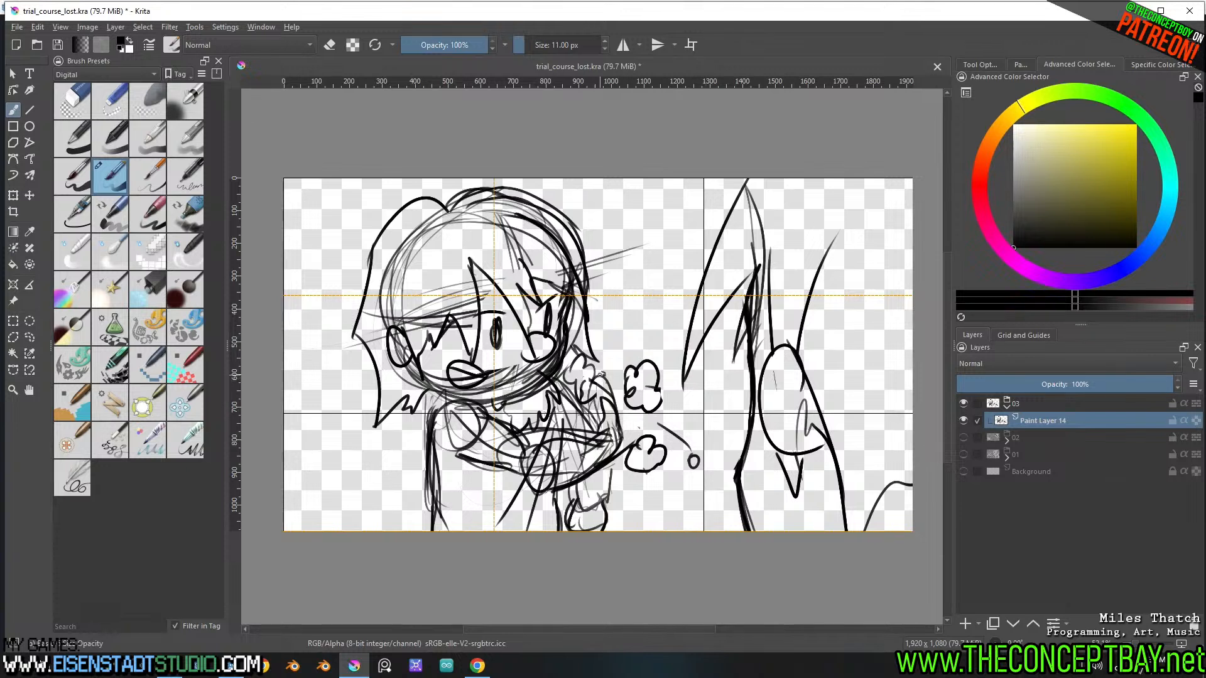
Select the second figure's line art with a freehand outline and cut and paste it onto its own layer
key("l")
mouse_move(717, 160)
left_mouse_down()
mouse_move(665, 352)
mouse_move(719, 466)
mouse_move(820, 574)
mouse_move(939, 525)
mouse_move(924, 283)
mouse_move(691, 188)
mouse_move(717, 165)
left_mouse_up()
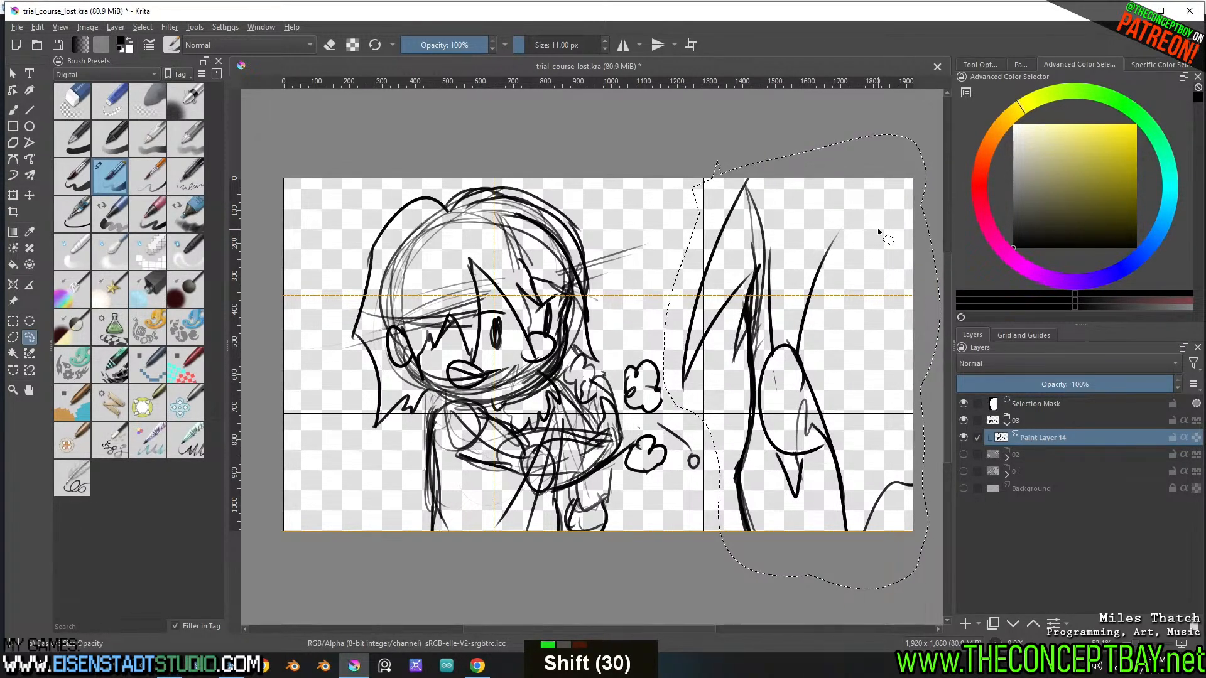
key("ctrl+shift+a")
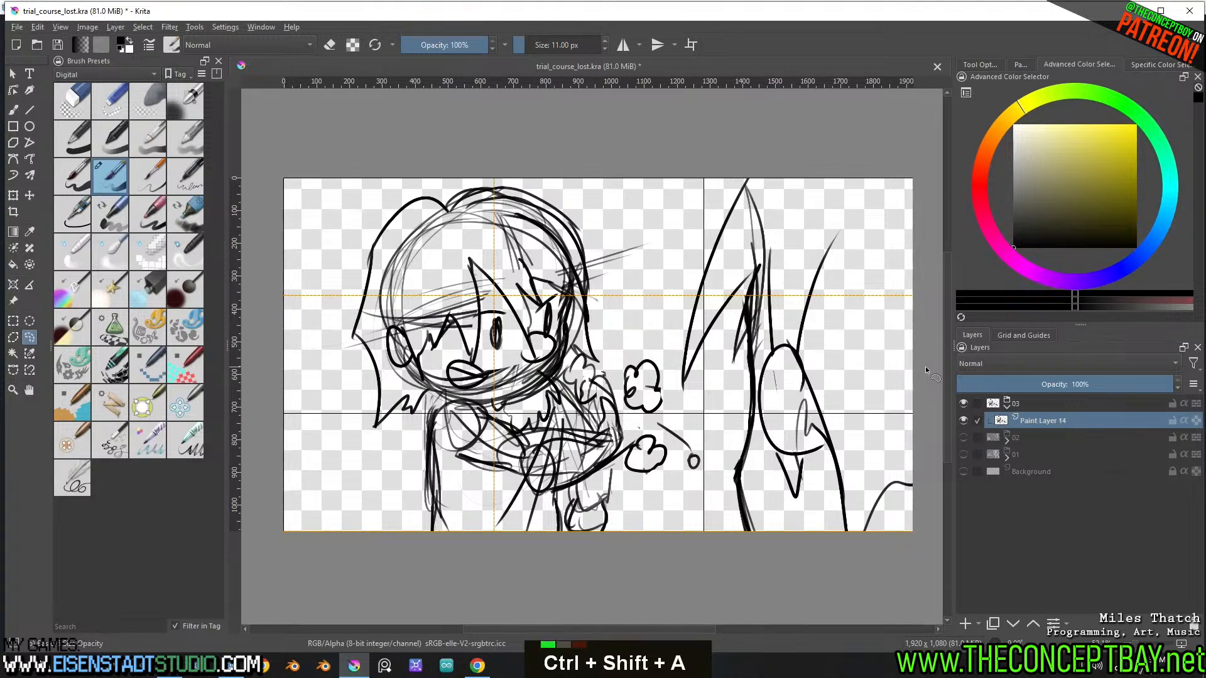
key("ctrl+shift+z")
key("ctrl+z")
key("ctrl+x")
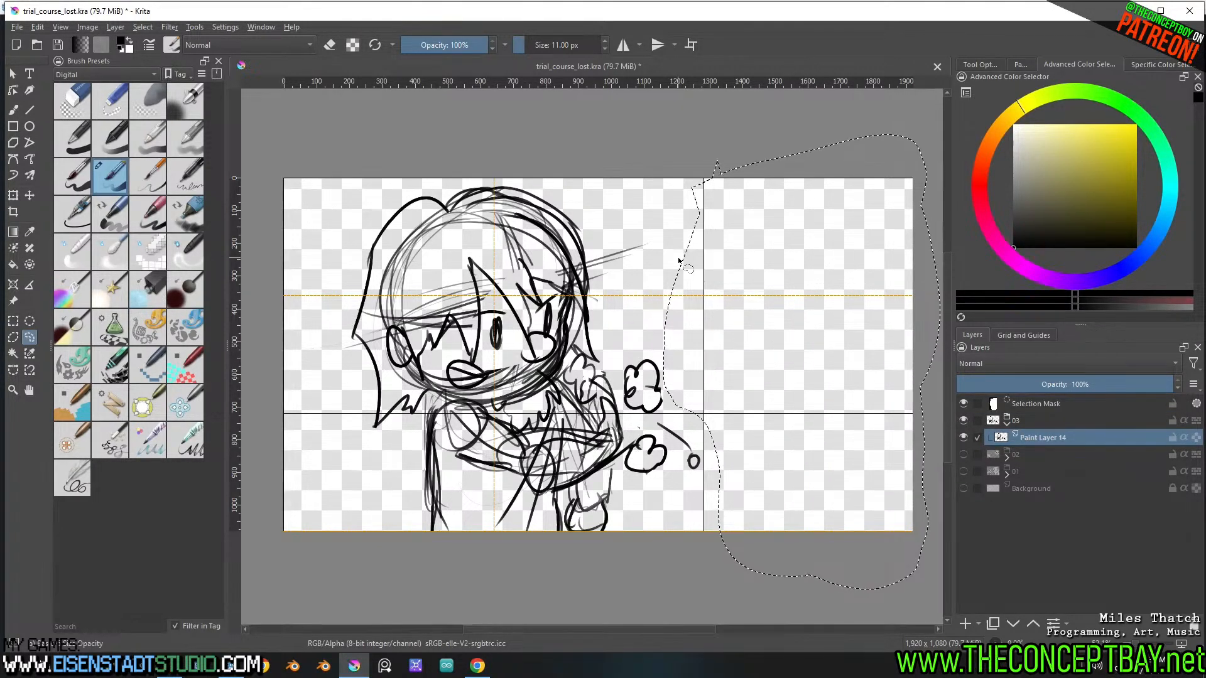
key("ctrl+shift+a")
key("ctrl+v")
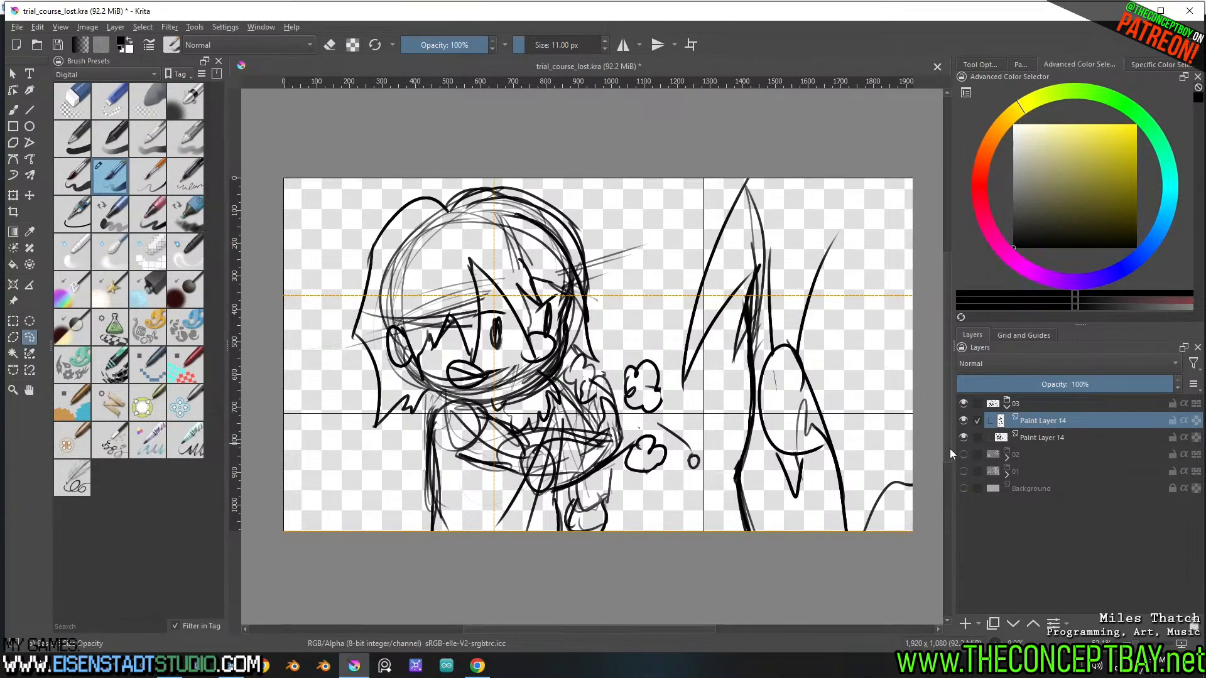
Rename the distressed character's layer as milo and the second figure's layer as tim
double_click(1037, 436)
type("milo")
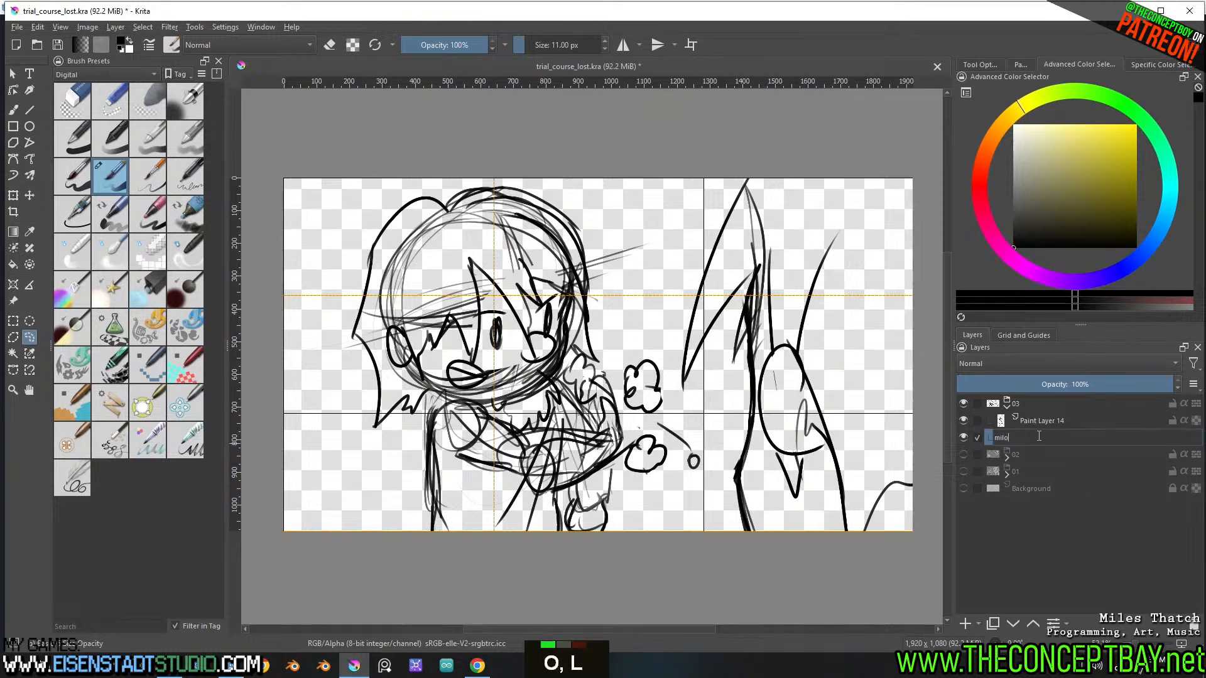
key("Return")
double_click(1079, 420)
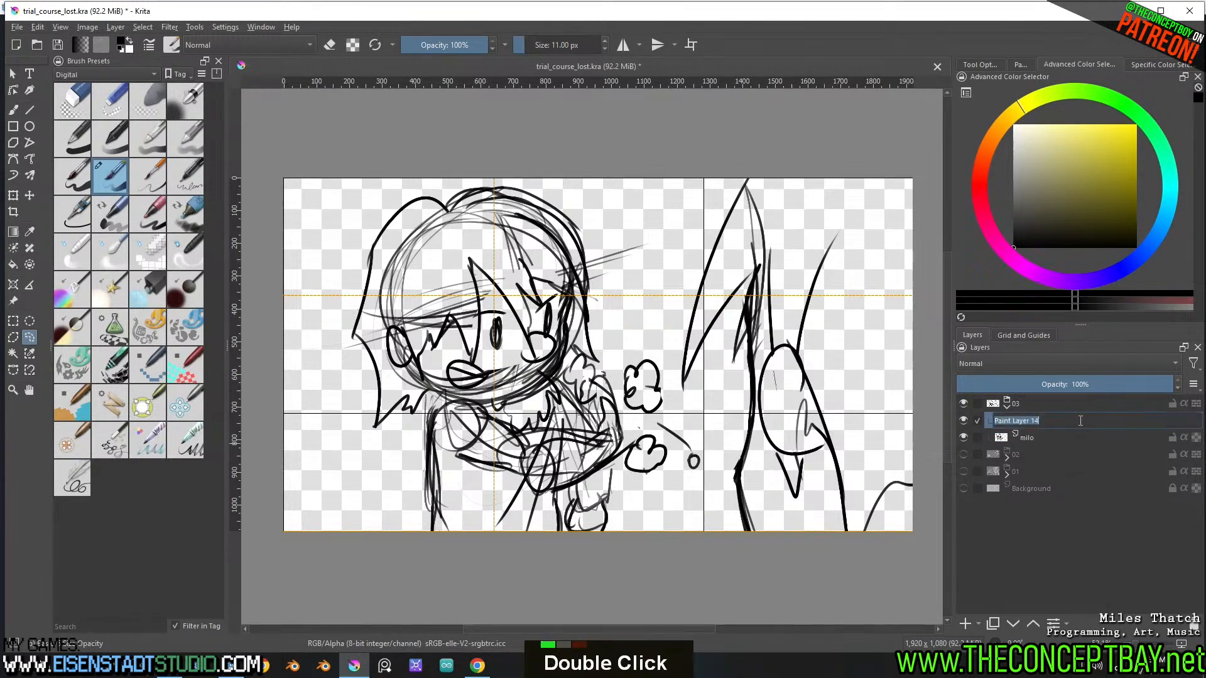
type("tim")
key("Return")
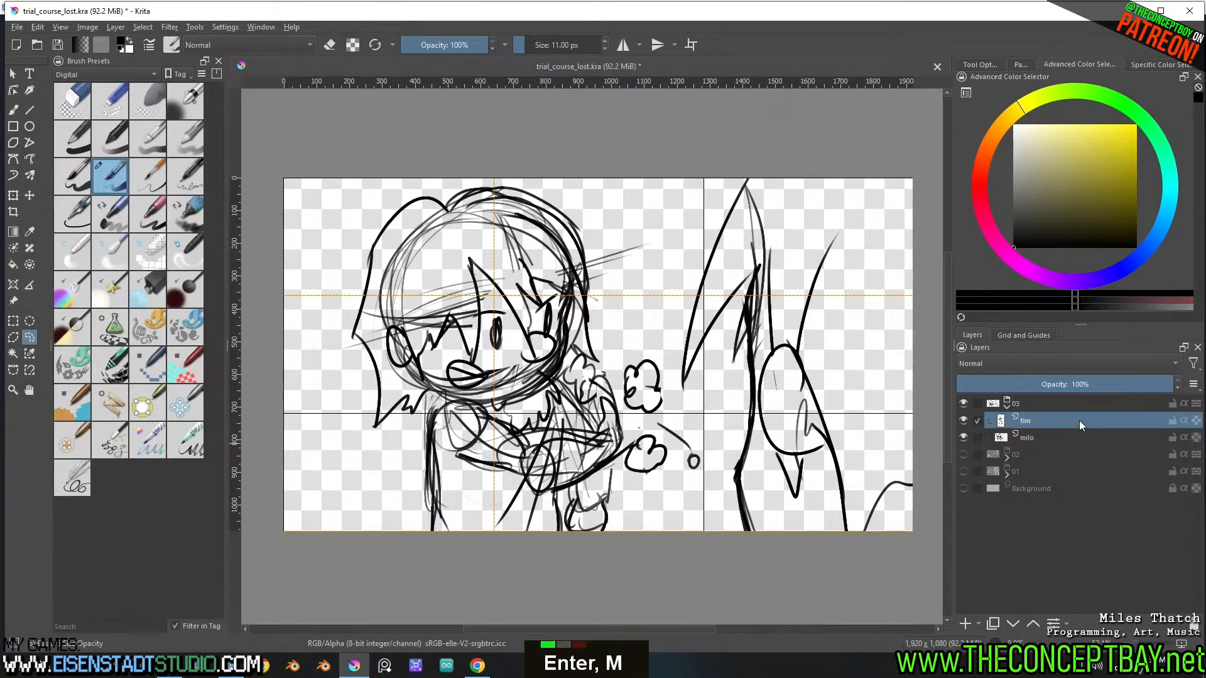
Put the milo layer in a group and add a new paint layer beneath it within that group
left_click(1043, 435)
key("ctrl+g")
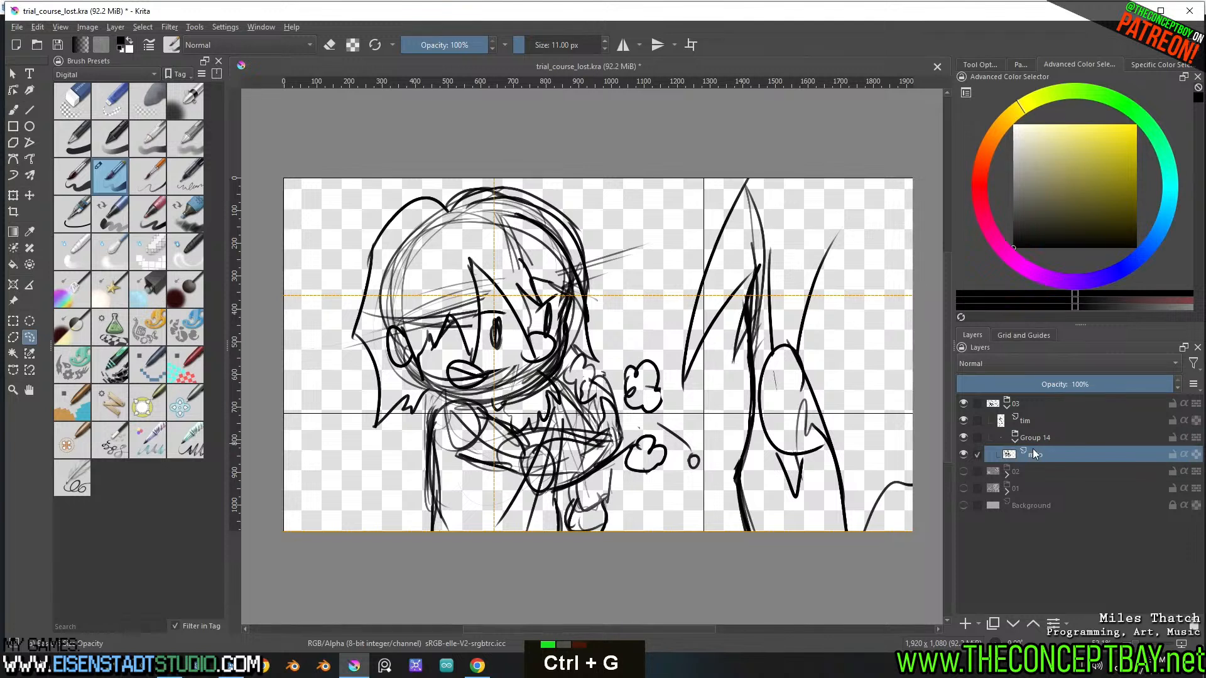
left_click(965, 624)
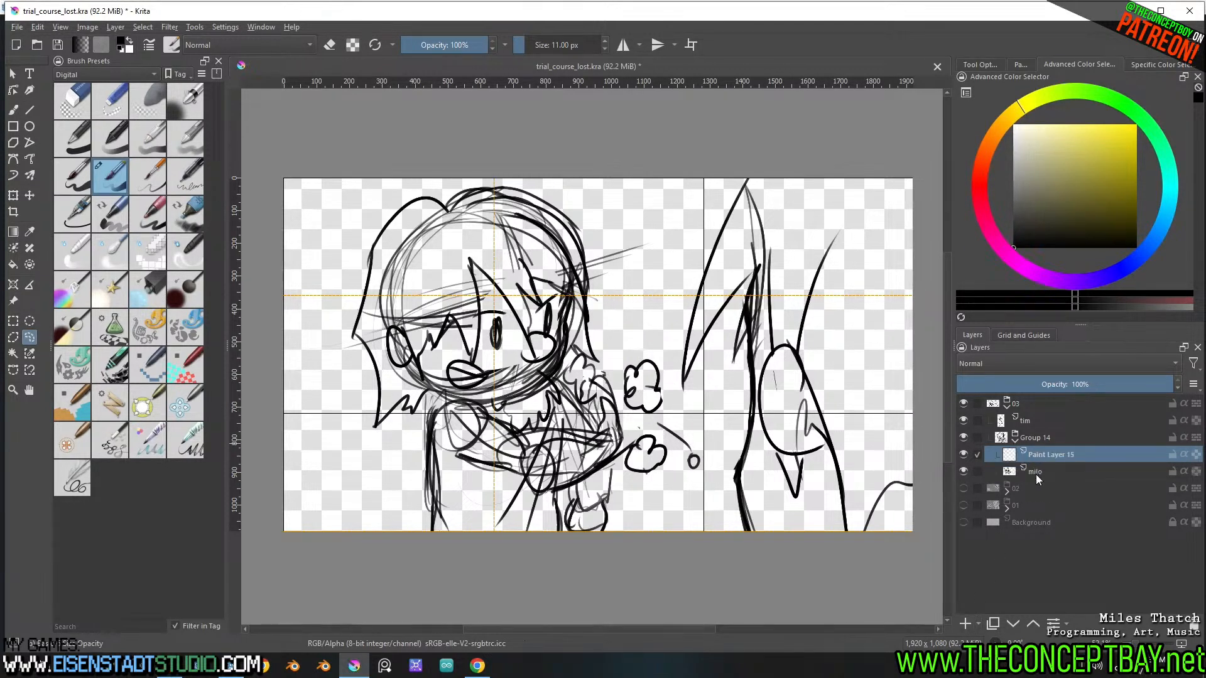
left_click(1035, 474)
left_click_drag(1038, 469, 1053, 448)
left_click(1049, 471)
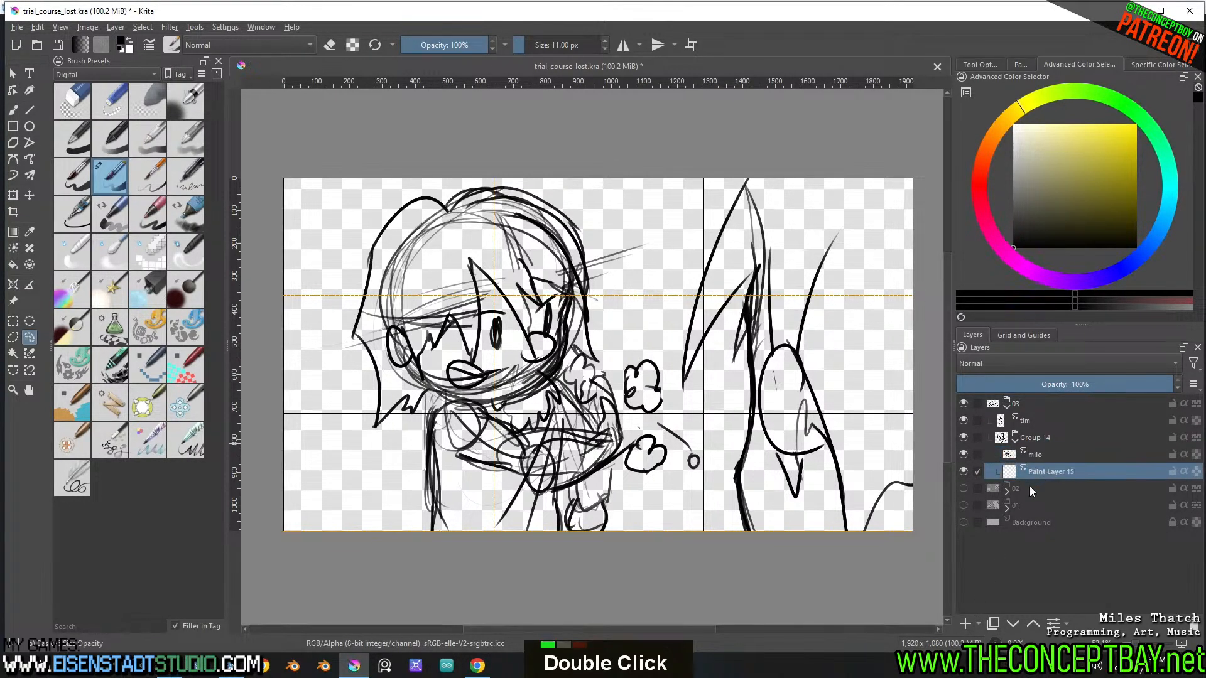
key("b")
left_click_drag(1021, 204, 968, 100)
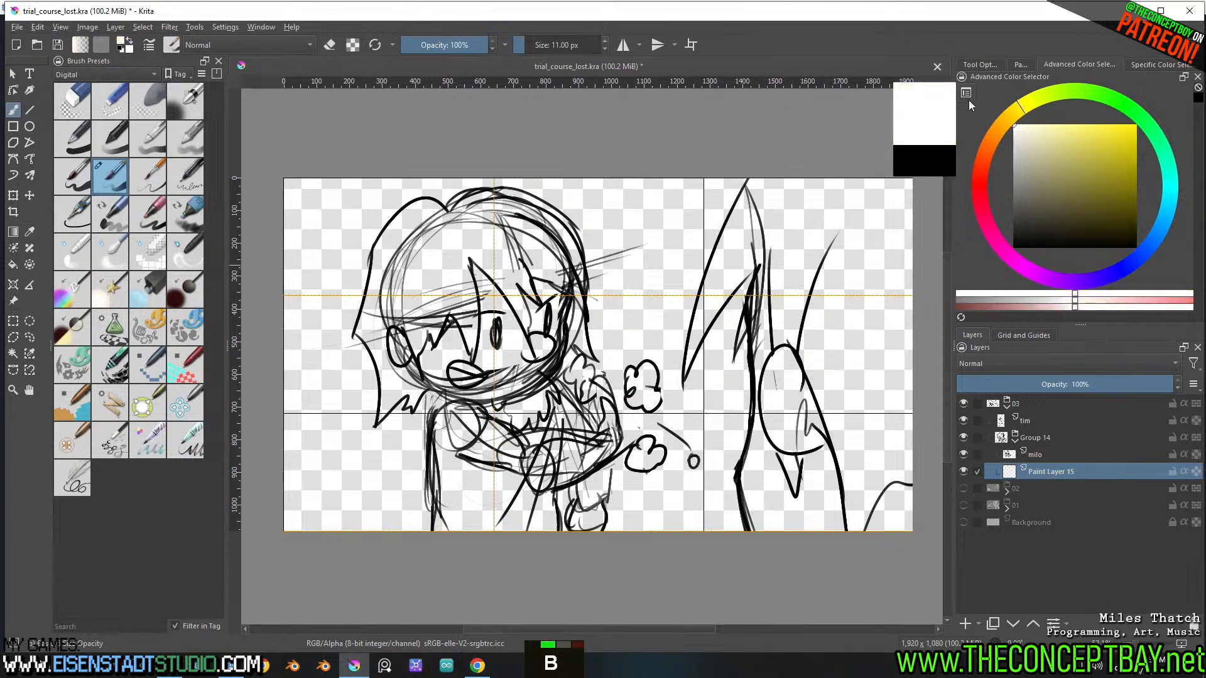
left_click_drag(750, 286, 763, 286, "shift")
left_click_drag(723, 326, 685, 372, "shift")
mouse_move(692, 346)
left_mouse_down()
mouse_move(714, 315)
mouse_move(695, 324)
left_mouse_up()
key("ctrl+z")
Brush dark yellow along the inside of the second figure's pointed hair strand and profile line on the new paint layer
left_click_drag(1061, 196, 1136, 178)
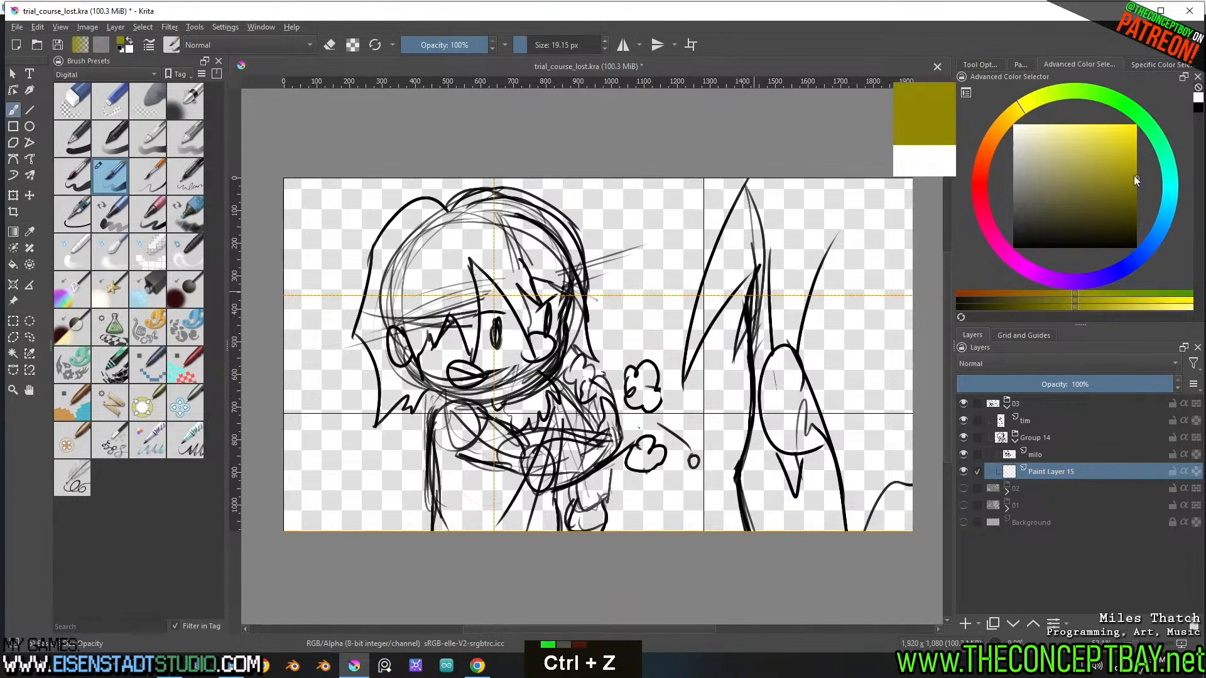
left_click_drag(688, 368, 756, 188, "shift")
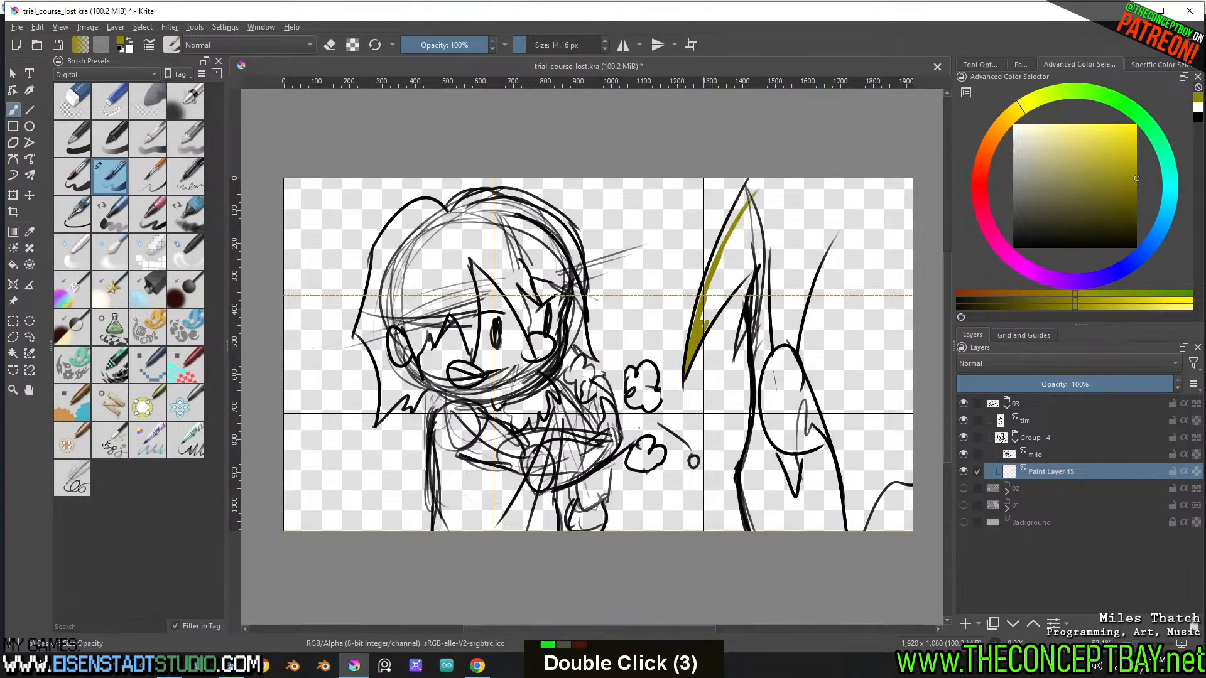
left_click_drag(691, 330, 756, 178)
left_click_drag(711, 294, 751, 182)
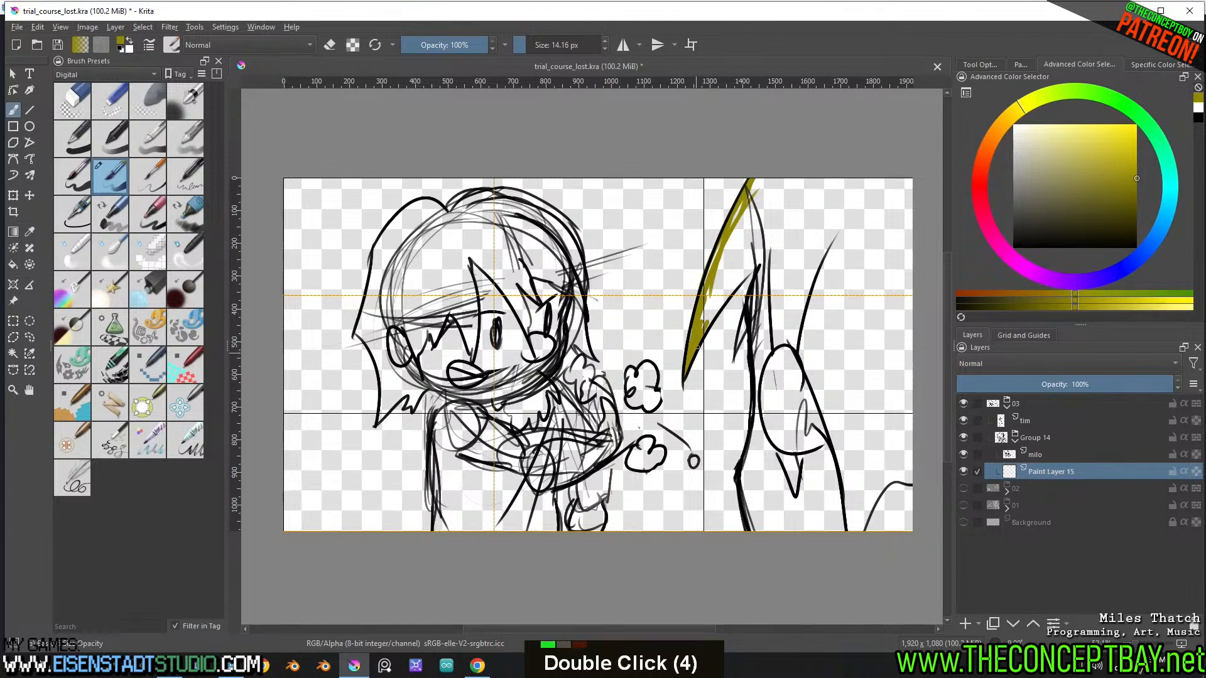
mouse_move(698, 348)
left_mouse_down()
mouse_move(760, 263)
mouse_move(748, 330)
left_mouse_up()
left_click_drag(752, 403, 738, 479)
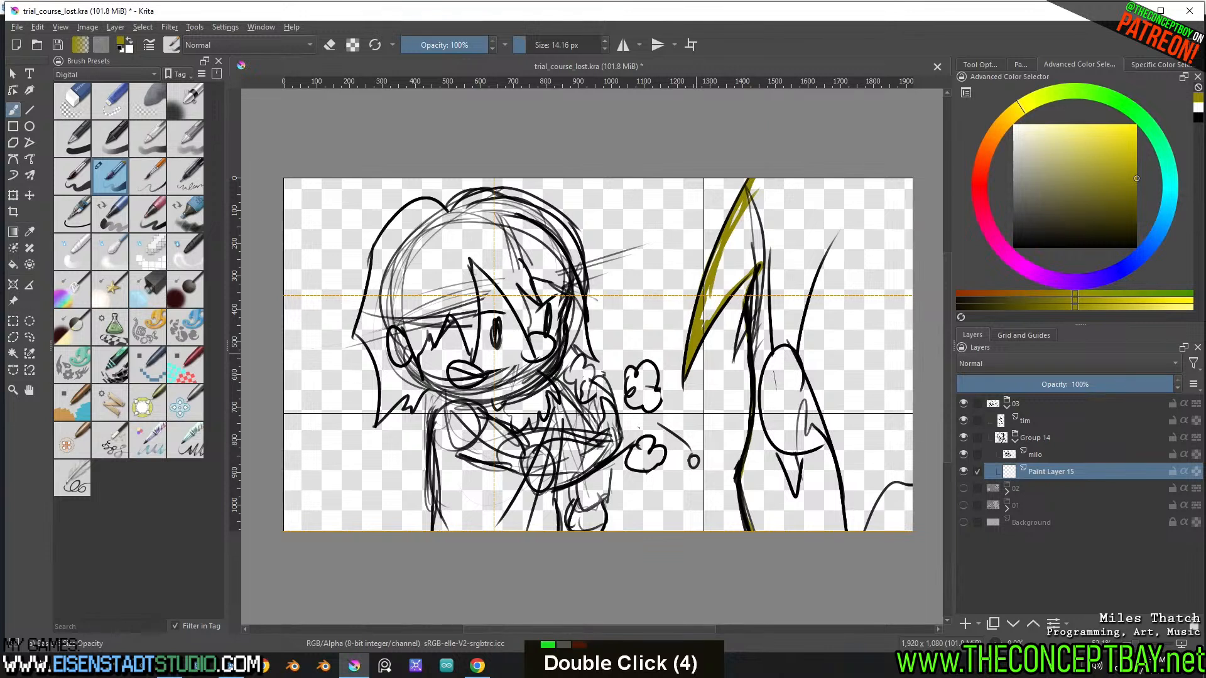
Fill the second figure's whole silhouette with dark yellow and cover the small gaps left in the hair strands
key("f")
left_click(795, 223)
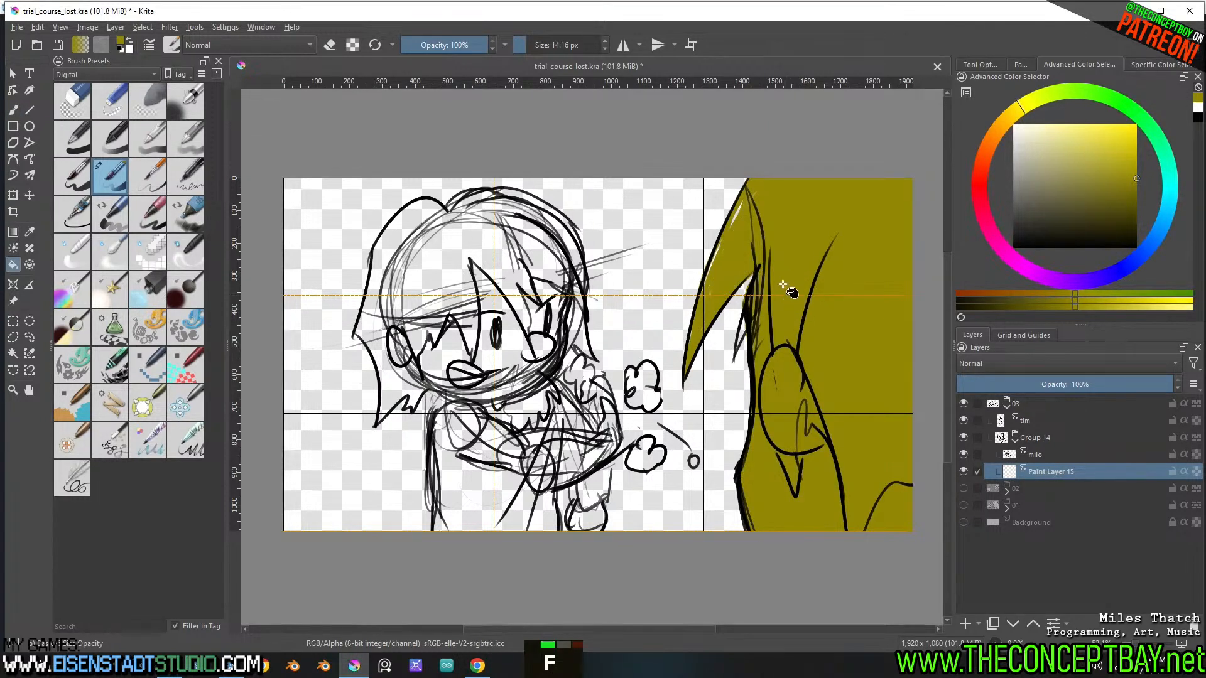
key("n")
double_click(712, 268)
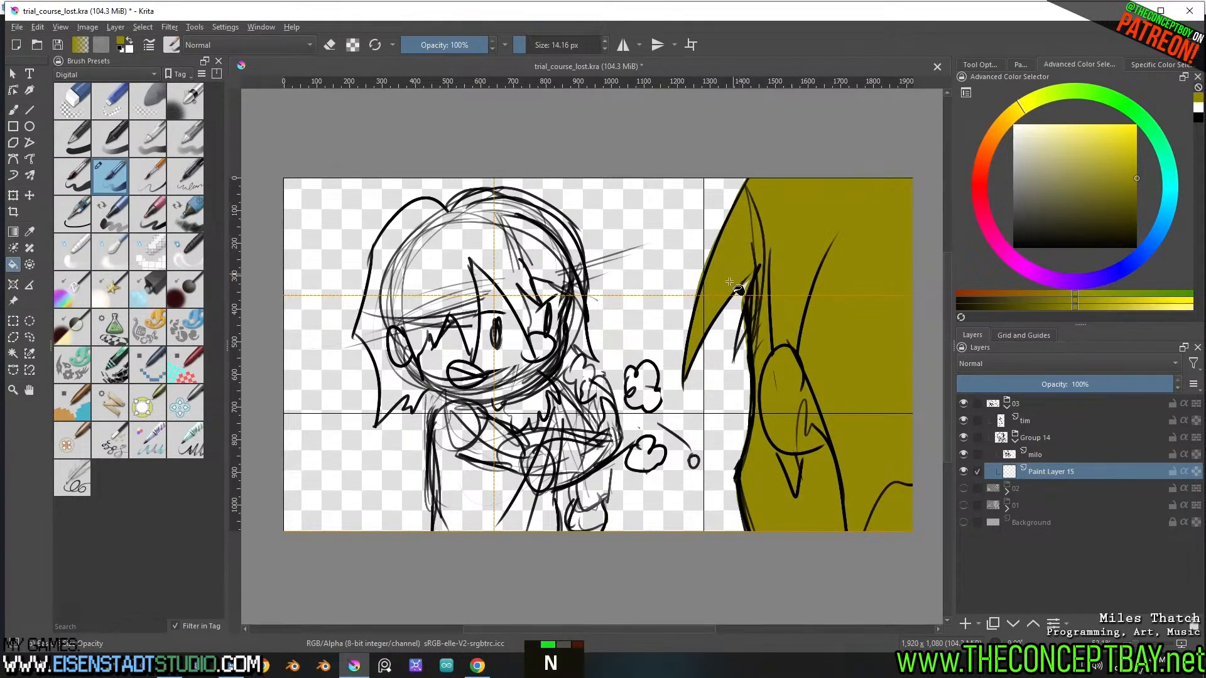
key("b")
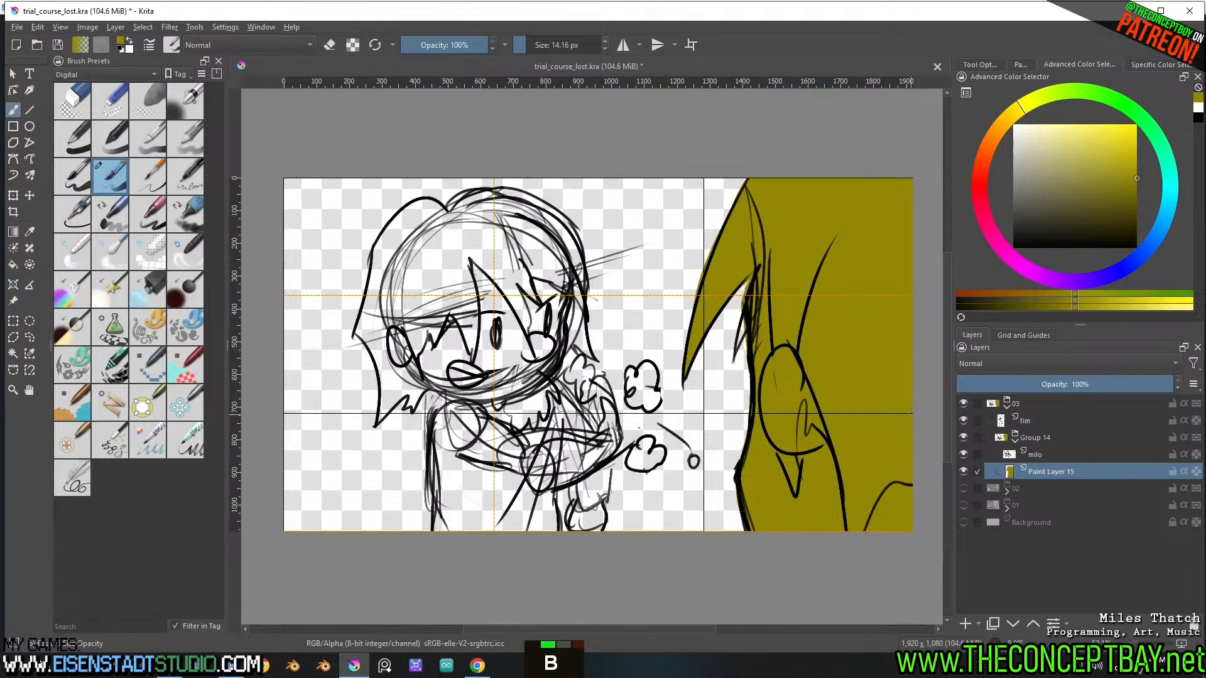
double_click(741, 333)
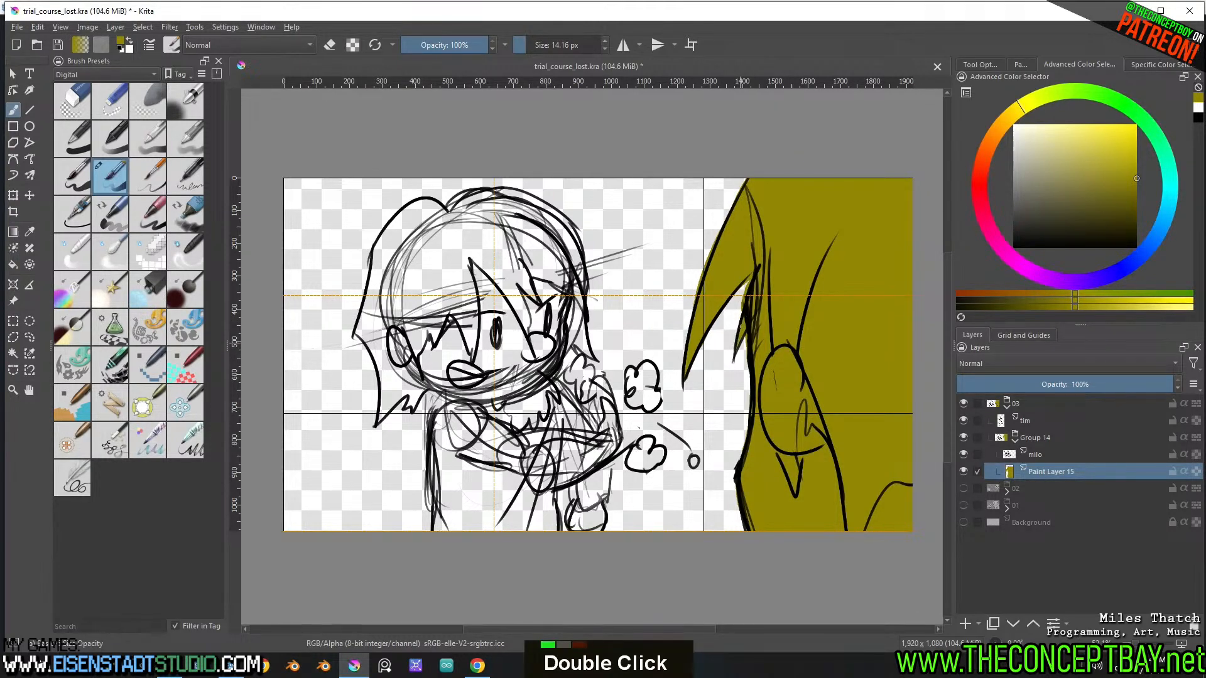
Turn the second figure's fill white with an HSV/HSL adjustment, setting Lightness to 100
key("ctrl+u")
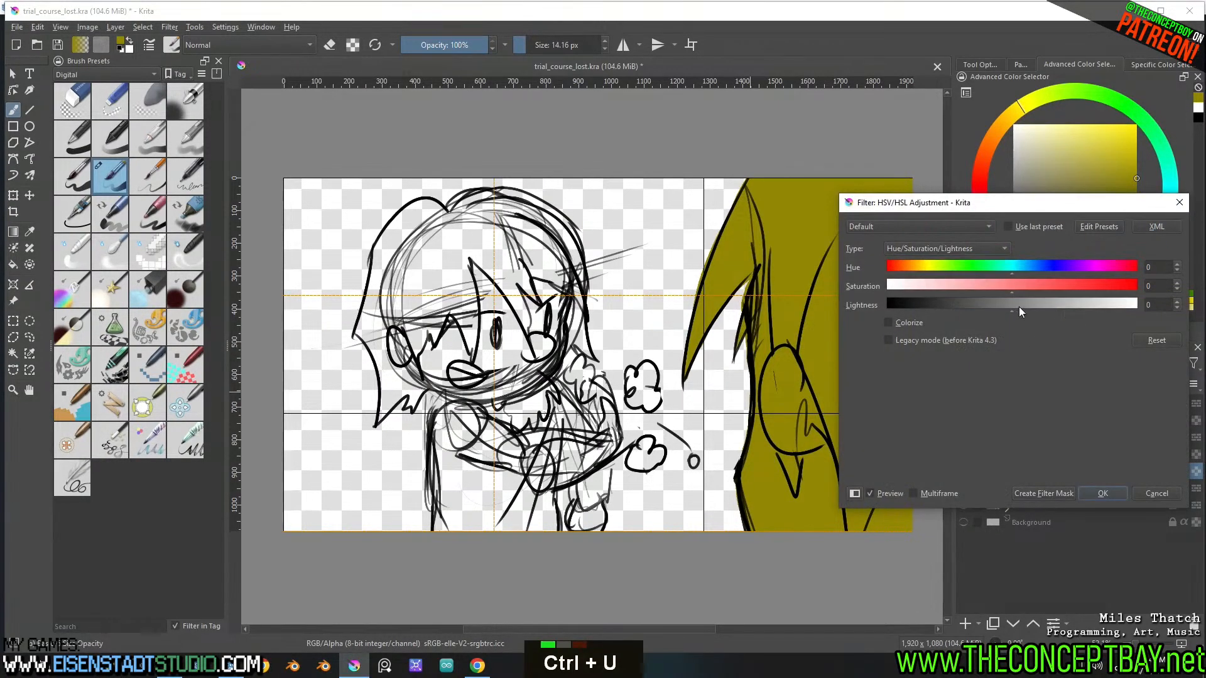
left_click_drag(1018, 306, 1189, 323)
left_click(1103, 494)
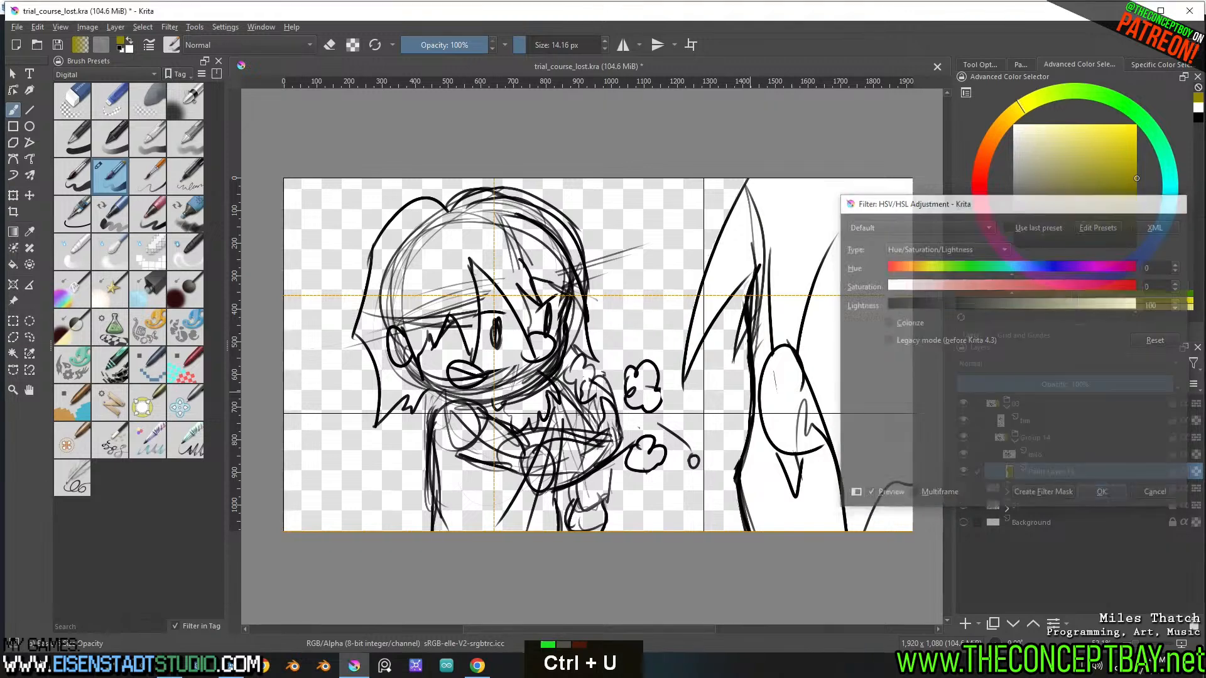
Move the white fill layer, Paint Layer 15, out of Group 14 to directly below the tim layer
left_click(1015, 442)
left_click(1026, 418)
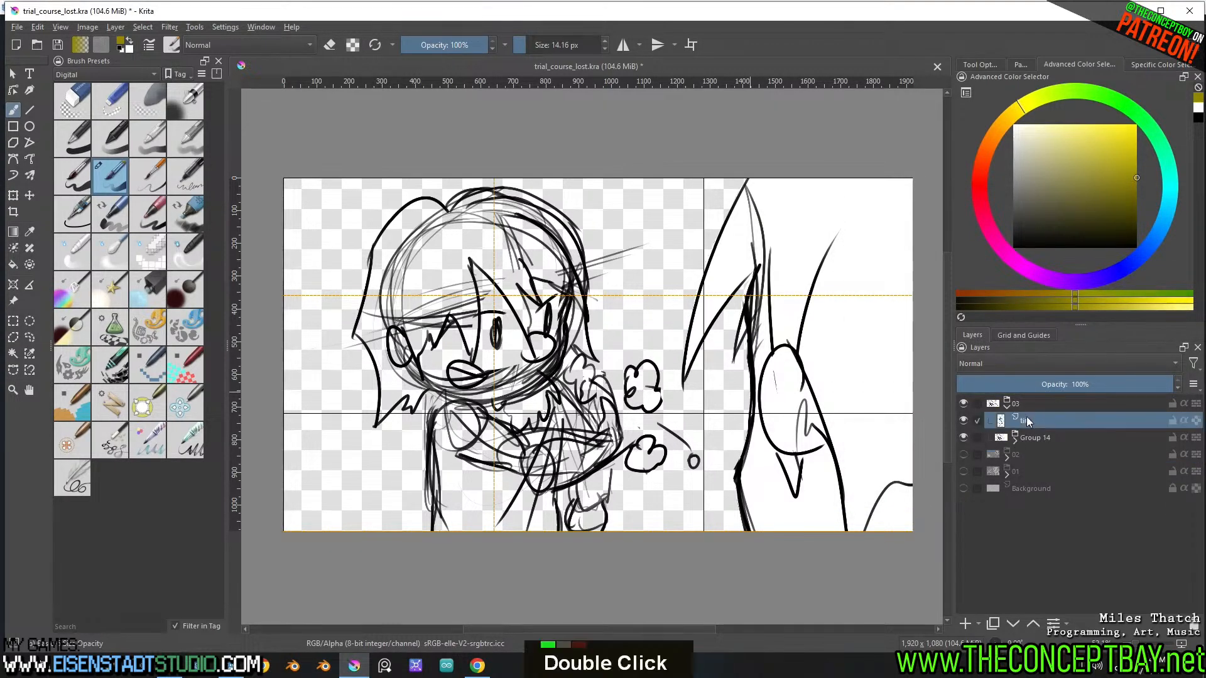
left_click(1036, 436)
double_click(962, 437)
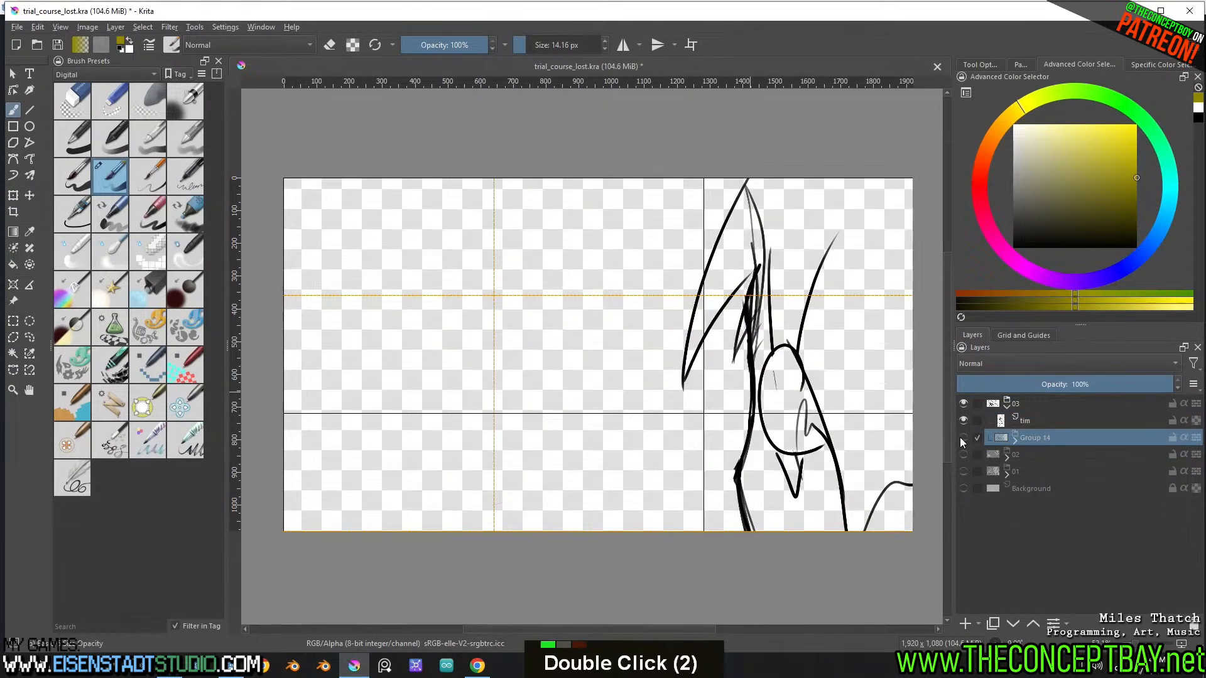
double_click(965, 436)
left_click(1014, 438)
left_click(1038, 474)
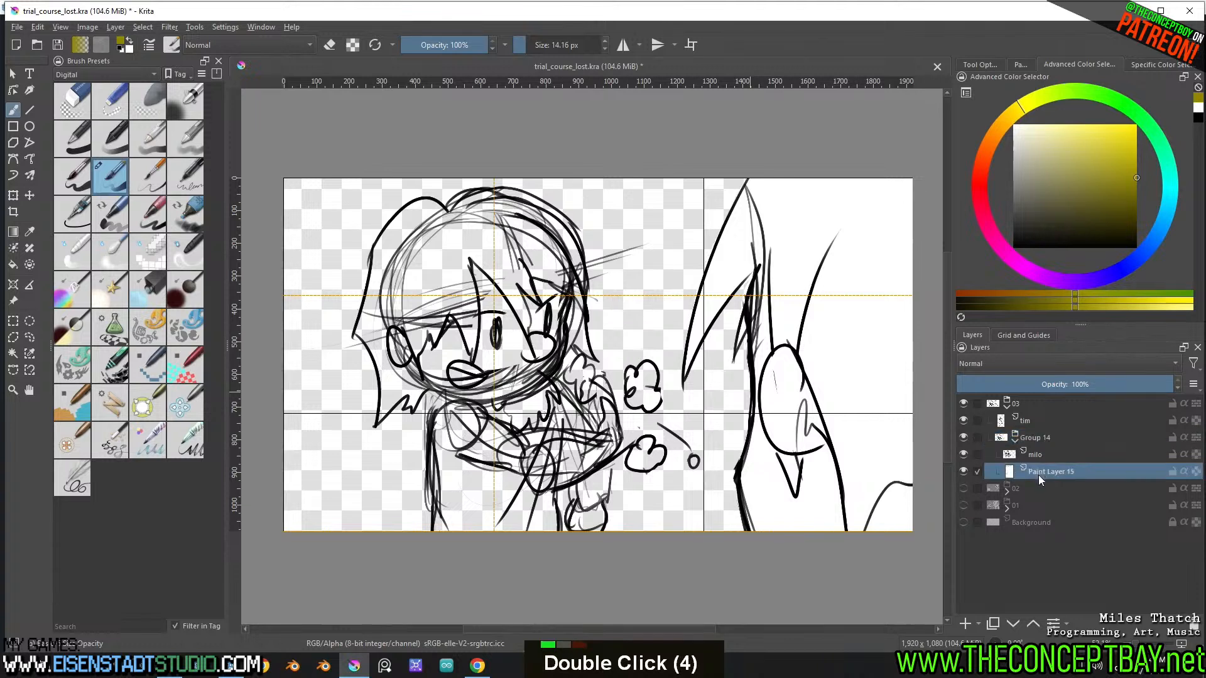
left_click_drag(1038, 474, 1051, 427)
Group the tim line art with its white fill layer and name the group tim
left_click(1044, 423, "shift")
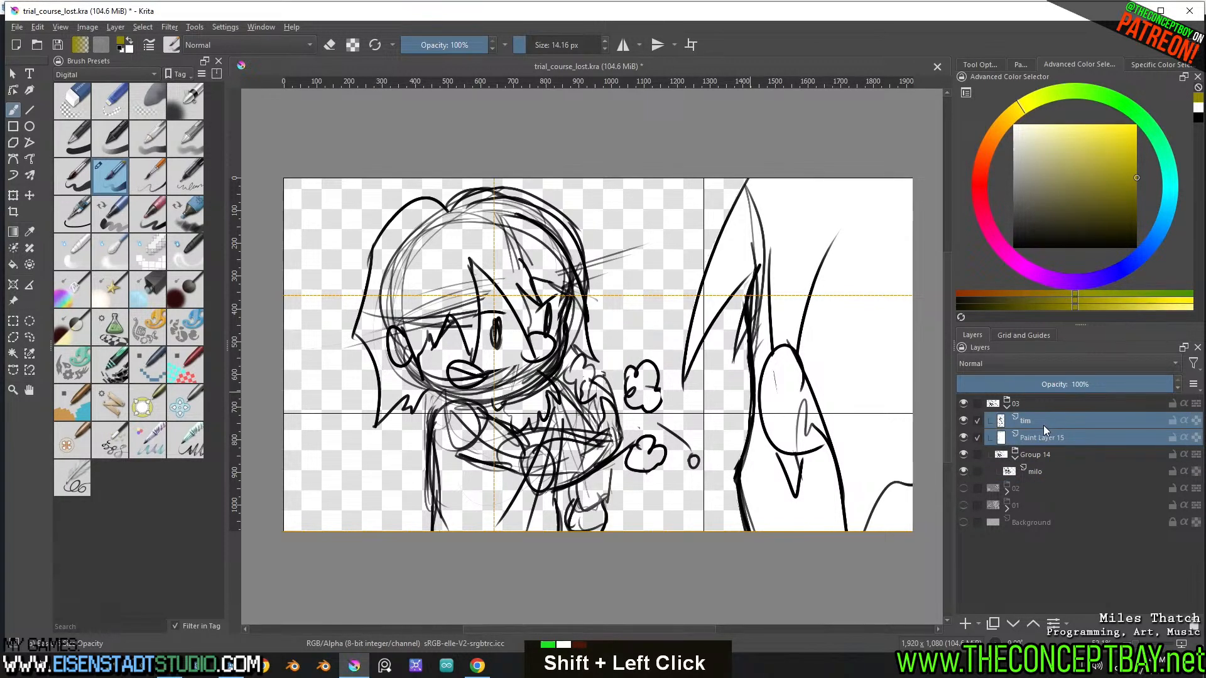
key("ctrl+g")
double_click(1012, 421)
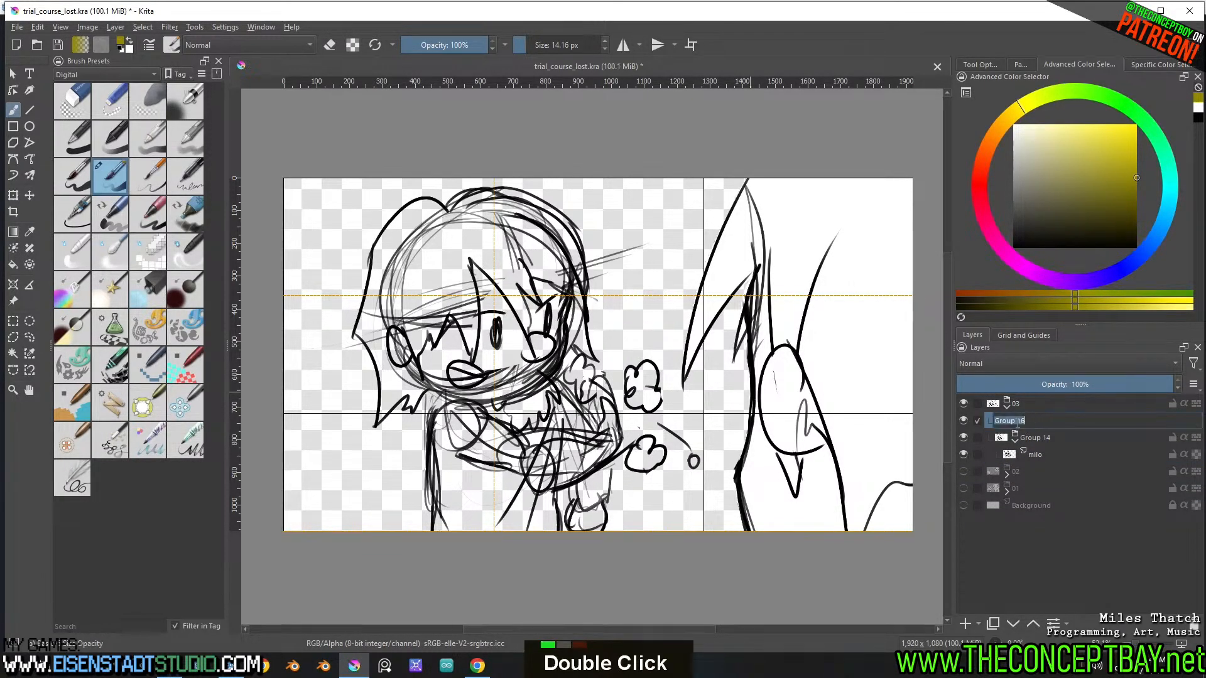
type("tim")
key("Return")
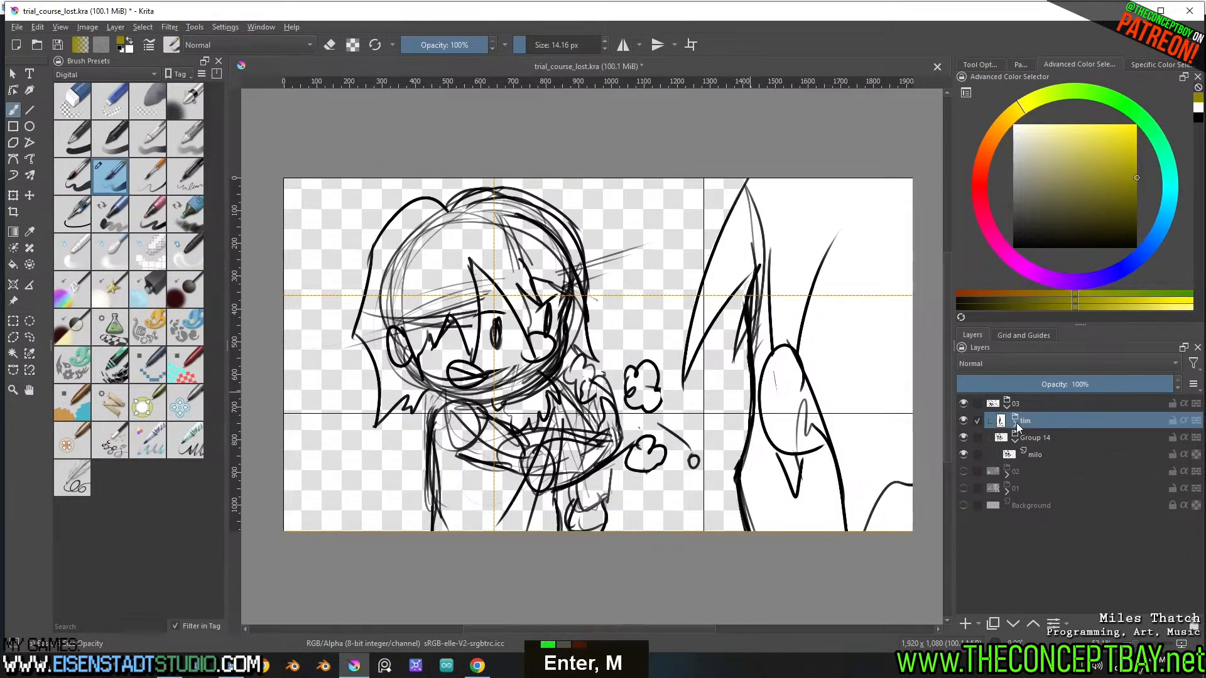
Rename Group 14 to milo and make the milo line-art layer inside it active
double_click(964, 421)
double_click(1021, 439)
type("m")
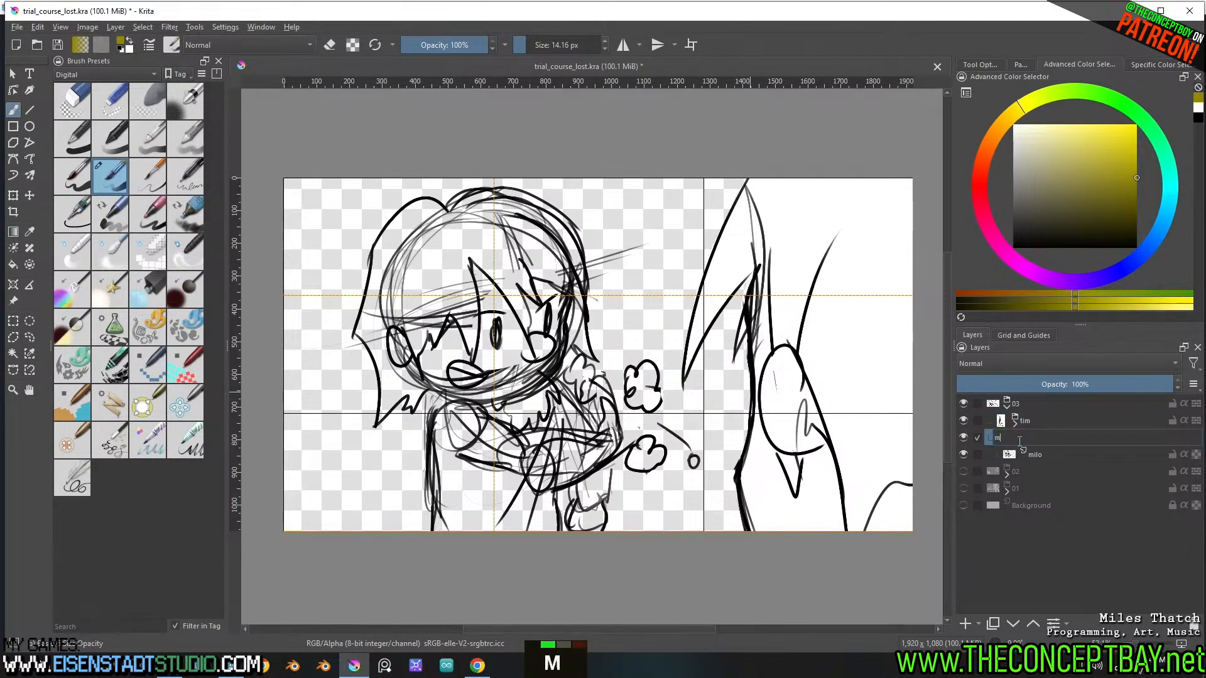
type("ilo")
key("Return")
left_click(1039, 460)
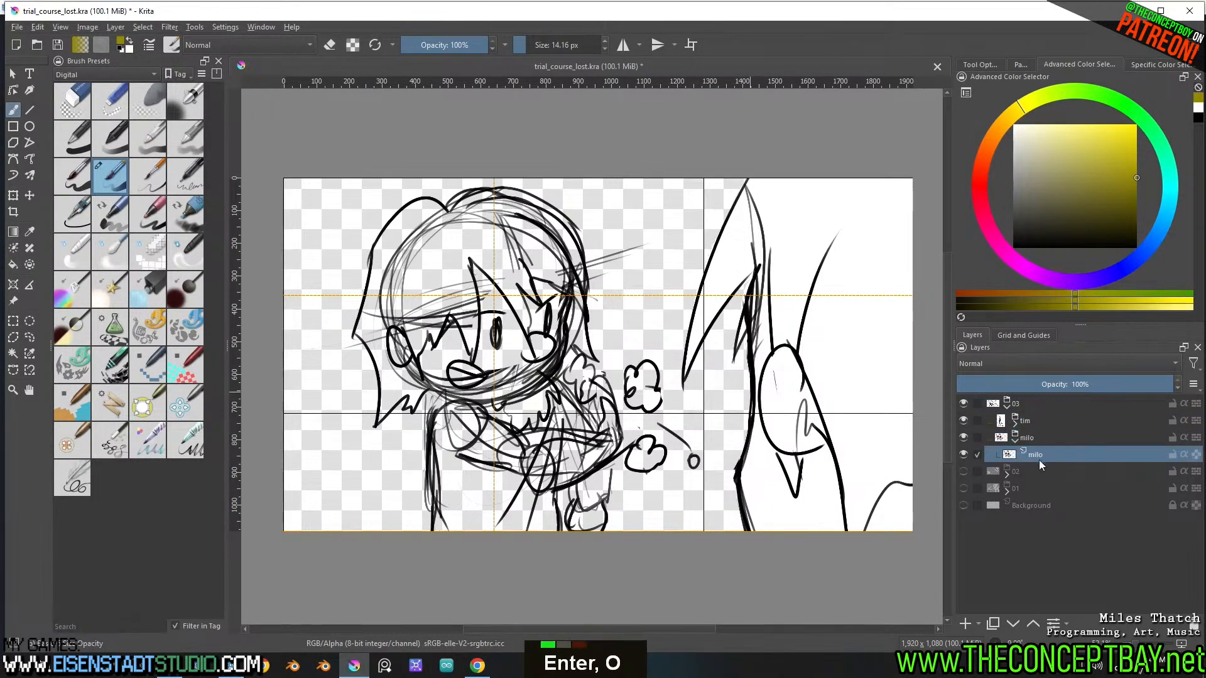
key("b")
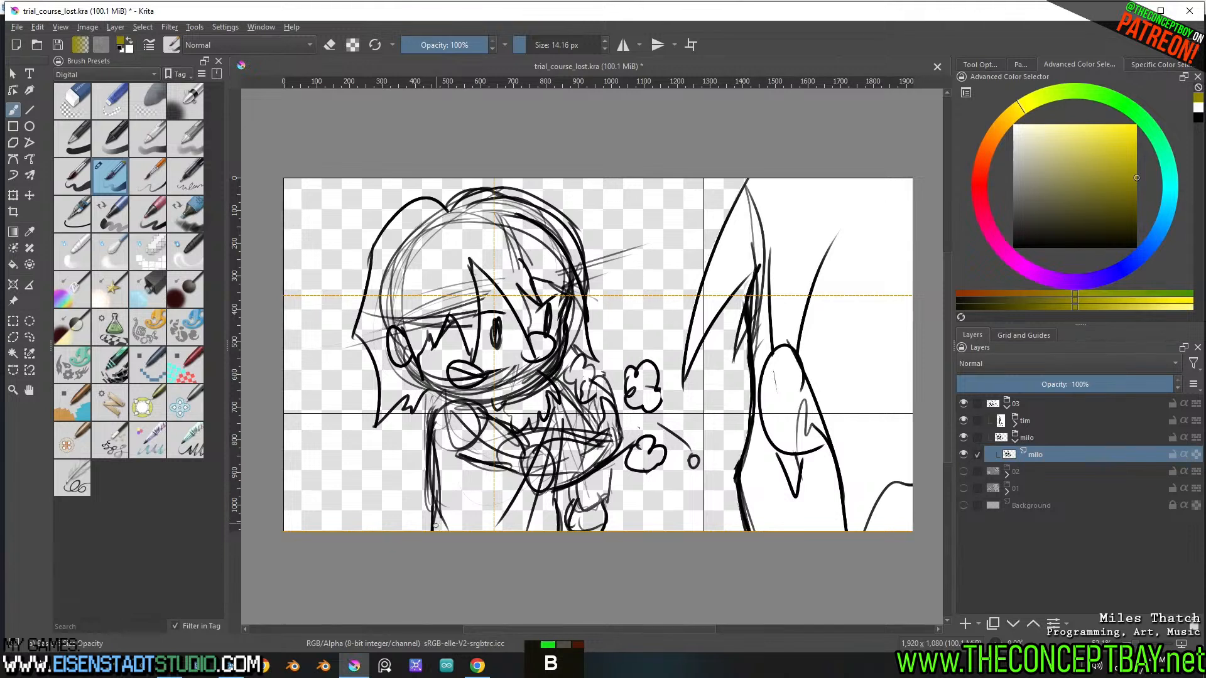
key("ctrl+z")
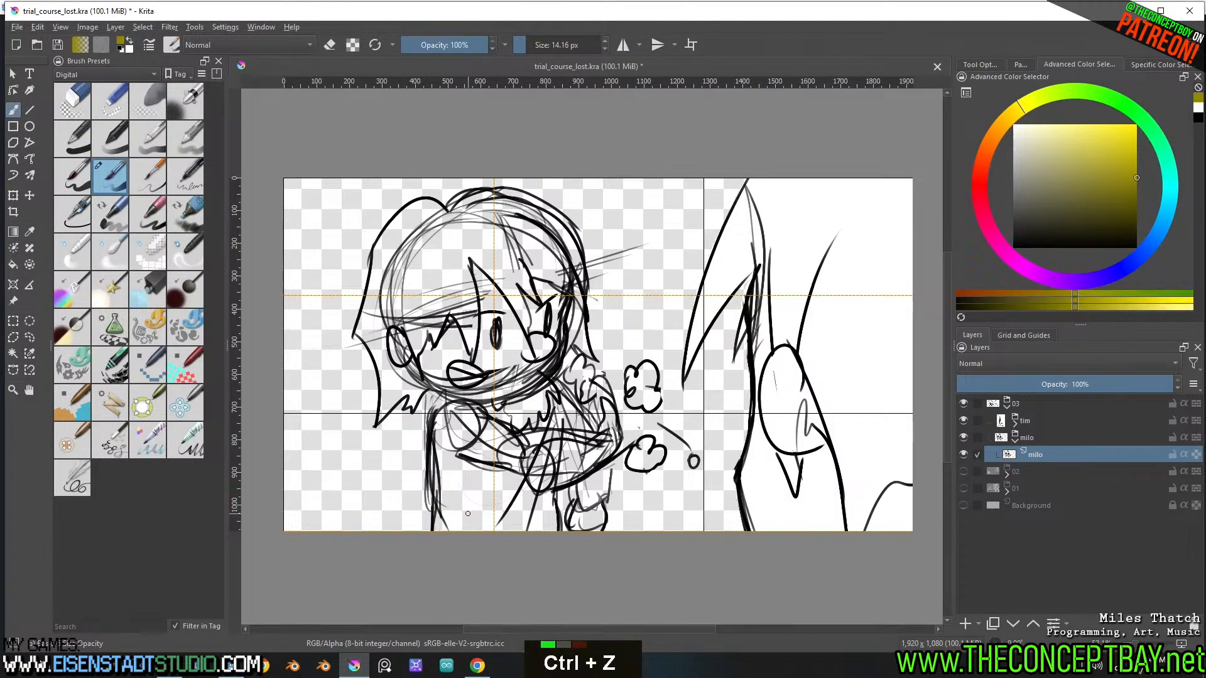
key("Insert")
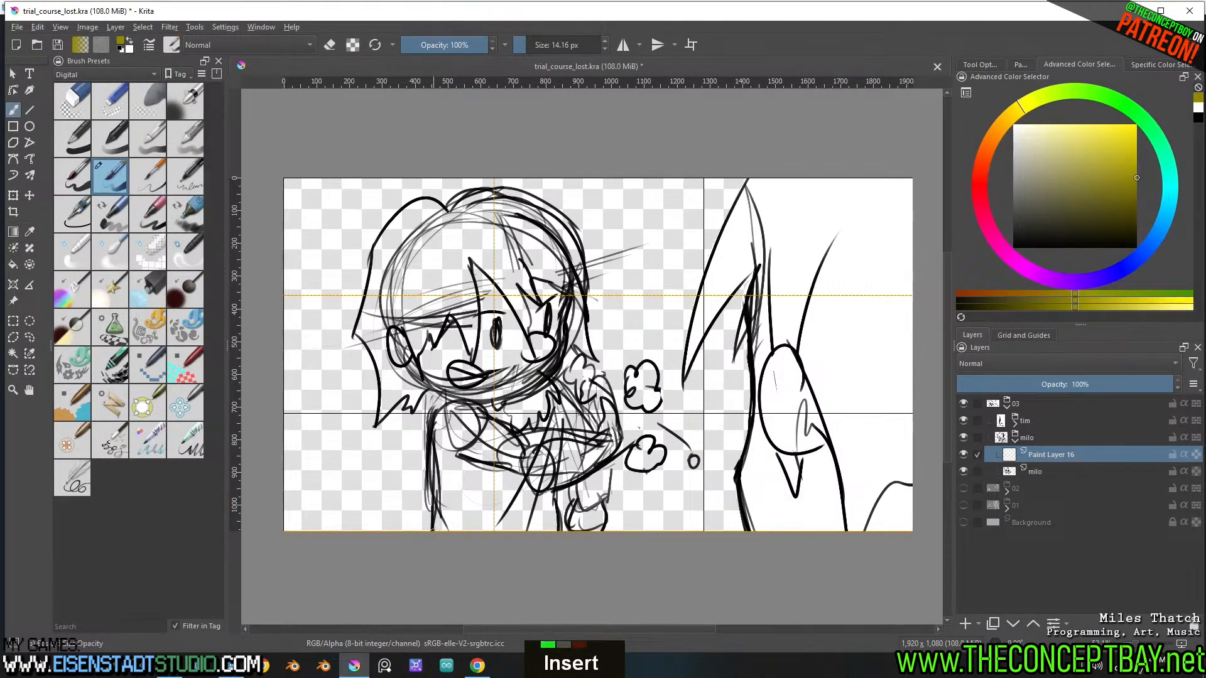
mouse_move(433, 527)
left_mouse_down()
mouse_move(430, 436)
mouse_move(455, 397)
mouse_move(431, 386)
mouse_move(407, 409)
mouse_move(414, 390)
mouse_move(375, 426)
mouse_move(381, 372)
mouse_move(361, 336)
mouse_move(390, 226)
mouse_move(427, 198)
mouse_move(455, 217)
mouse_move(481, 188)
mouse_move(521, 194)
mouse_move(577, 237)
mouse_move(582, 323)
left_mouse_up()
key("ctrl+x")
Select milo's silhouette by selecting the empty area around it, inverting the selection and shrinking it slightly, with a brush size of about 260 px
key("w")
left_click(624, 291)
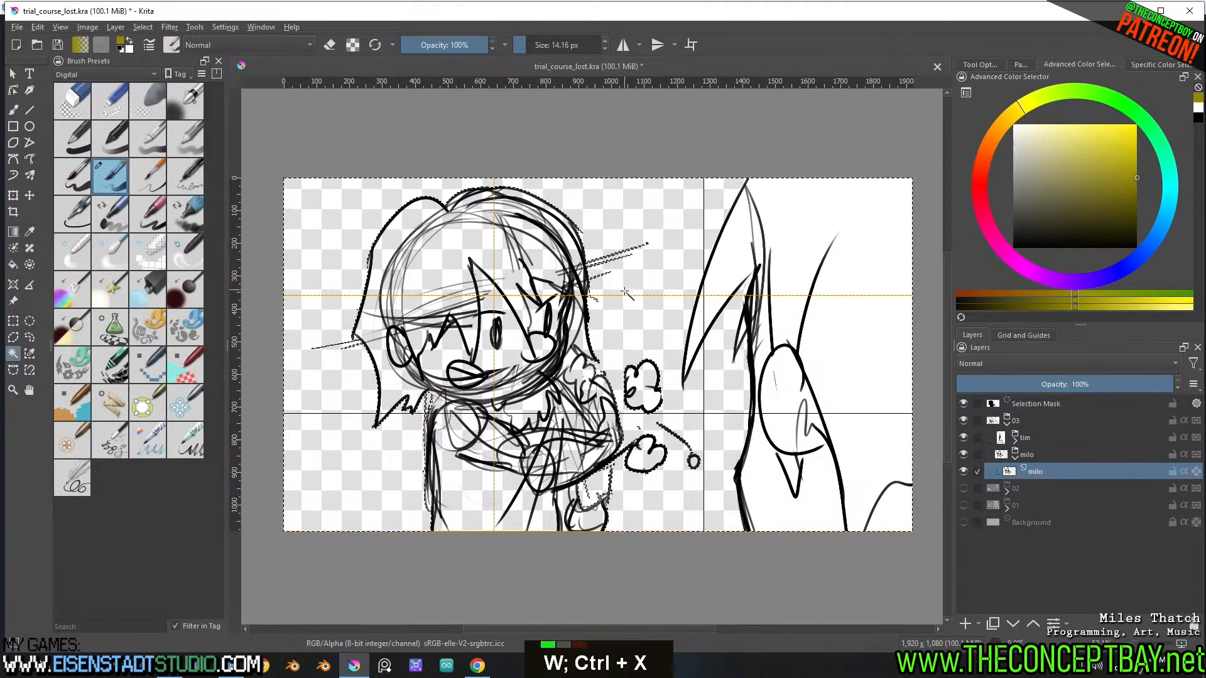
key("ctrl+shift+i")
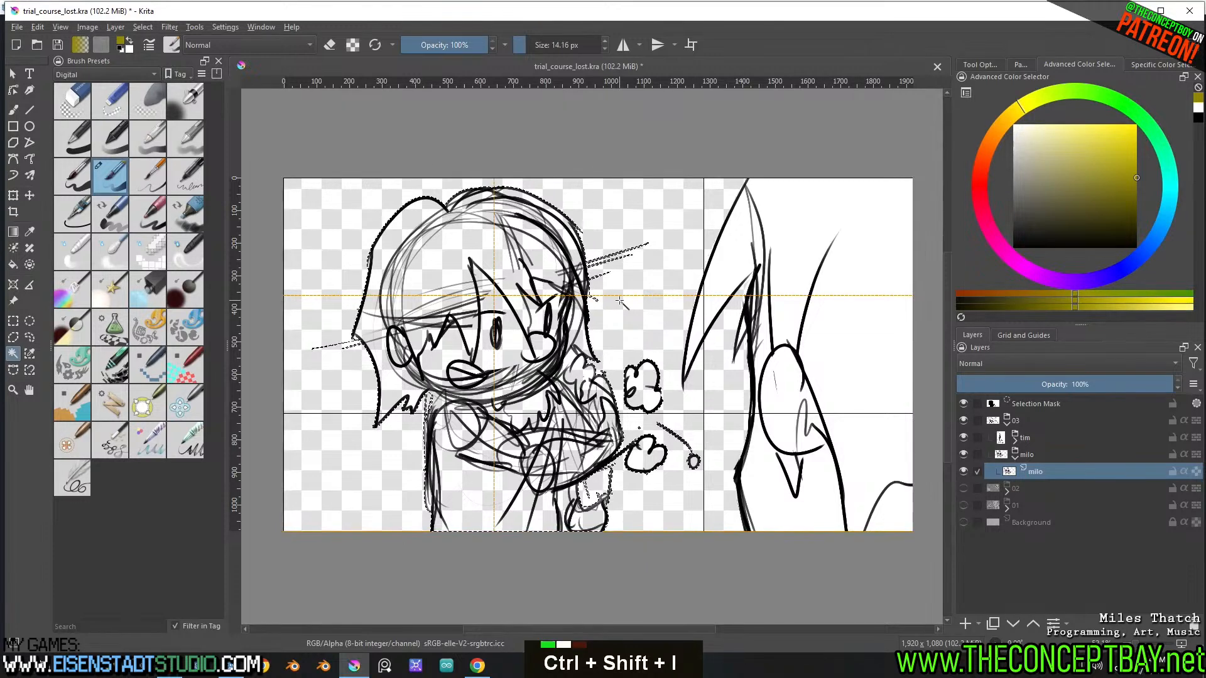
key("b")
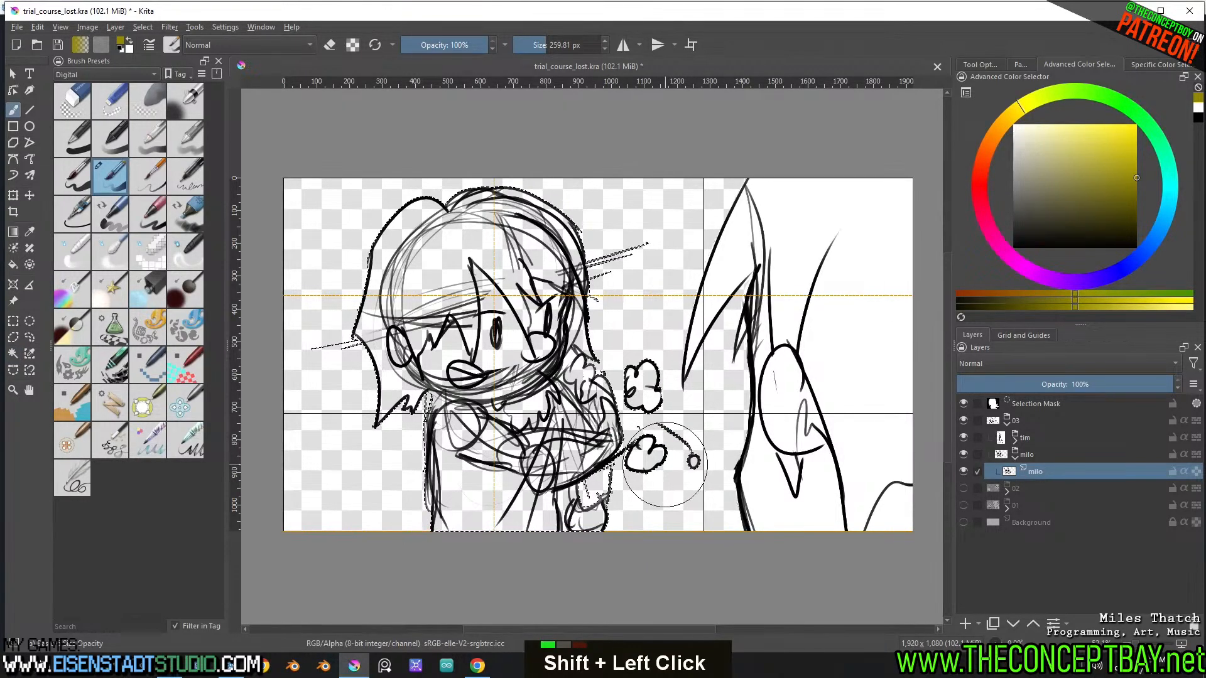
key("Return")
key("shift+F5")
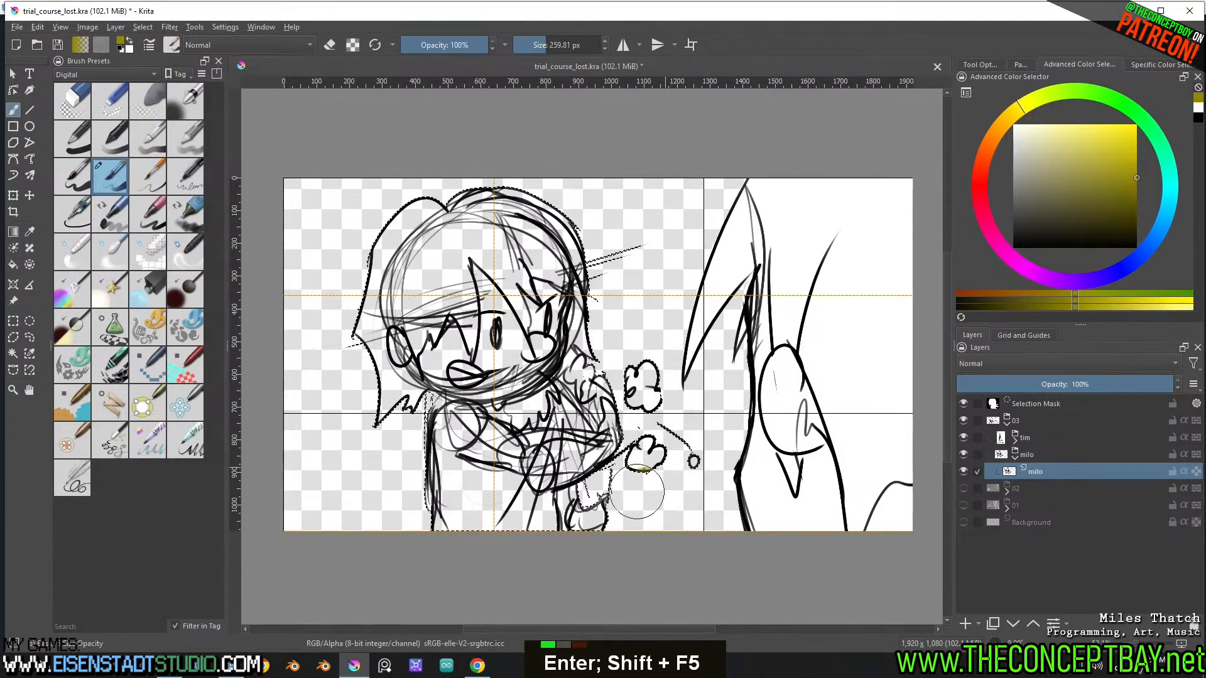
Paint milo's selected silhouette dark yellow on a new layer, after undoing the stroke made on the line-art layer, and clear the selection
mouse_move(637, 492)
left_mouse_down()
mouse_move(596, 412)
mouse_move(594, 488)
left_mouse_up()
key("ctrl+z")
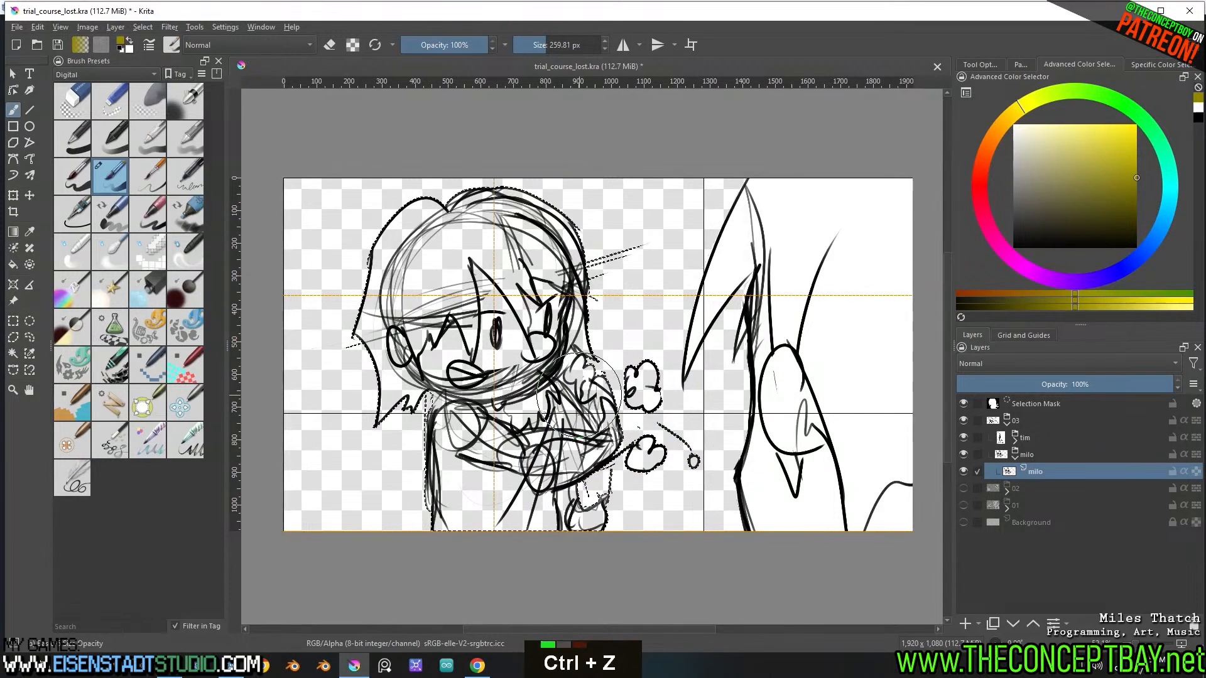
key("Insert")
mouse_move(591, 483)
left_mouse_down()
mouse_move(680, 342)
mouse_move(553, 270)
mouse_move(433, 233)
mouse_move(367, 404)
left_mouse_up()
key("ctrl+shift+a")
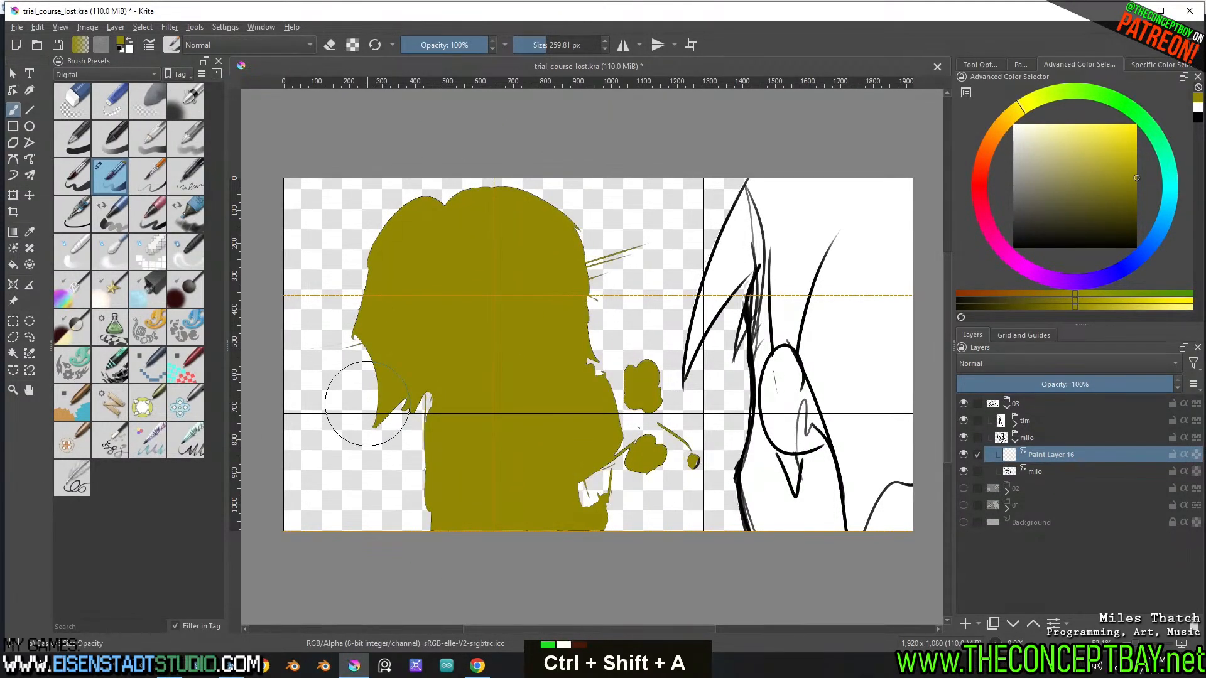
Place the fill layer below the milo line art and turn it white with an HSV/HSL adjustment, setting Lightness to 100
left_click_drag(1053, 471, 1057, 451)
left_click(1042, 473)
key("ctrl+u")
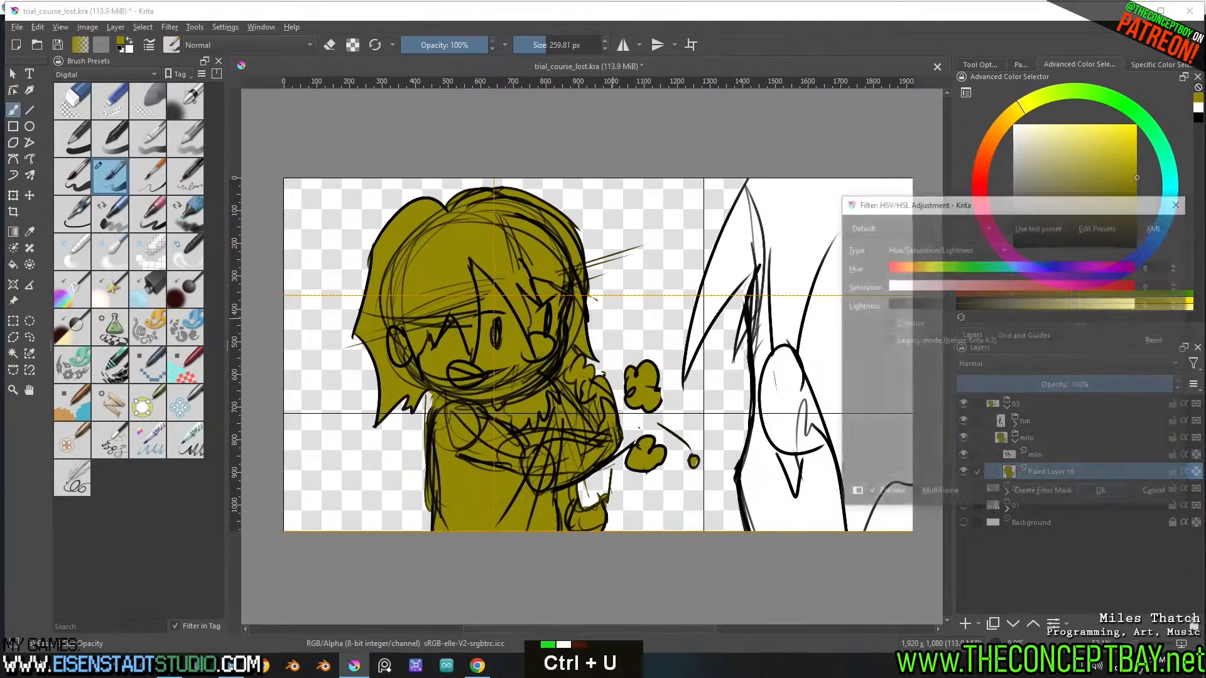
left_click_drag(1012, 305, 1200, 296)
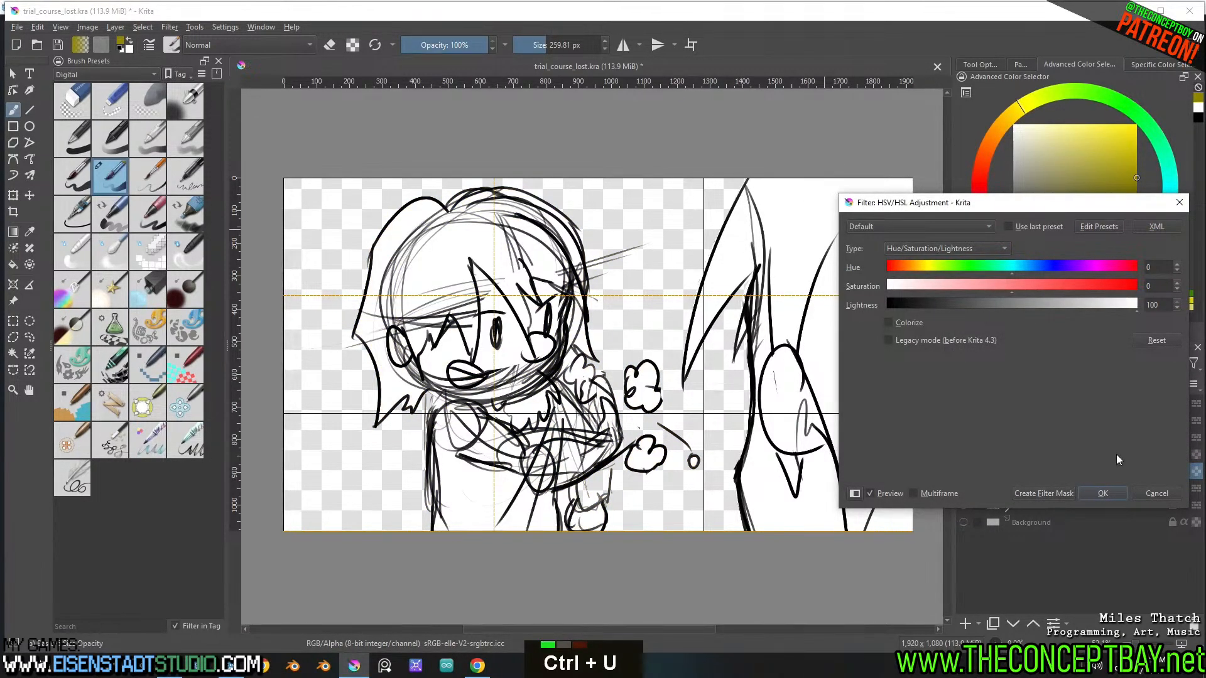
left_click(1103, 494)
left_click(1016, 440)
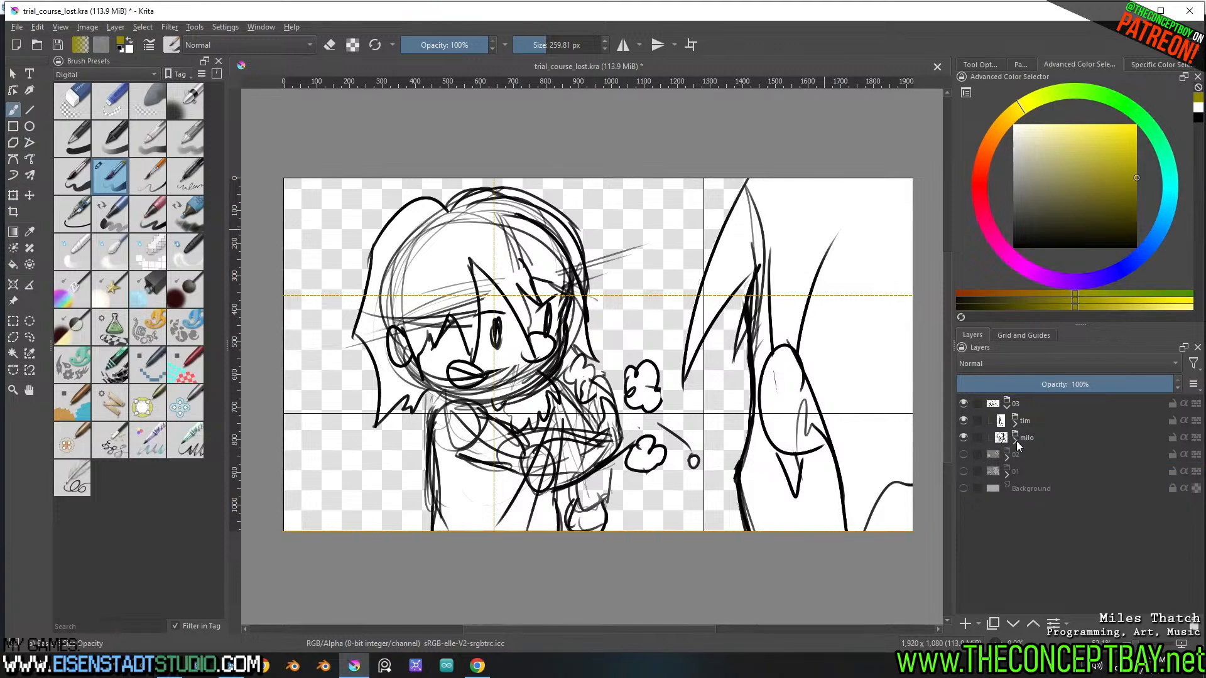
Move the tim and milo groups out of group 03 to the top level, hide group 03 and save the document
mouse_move(1037, 435)
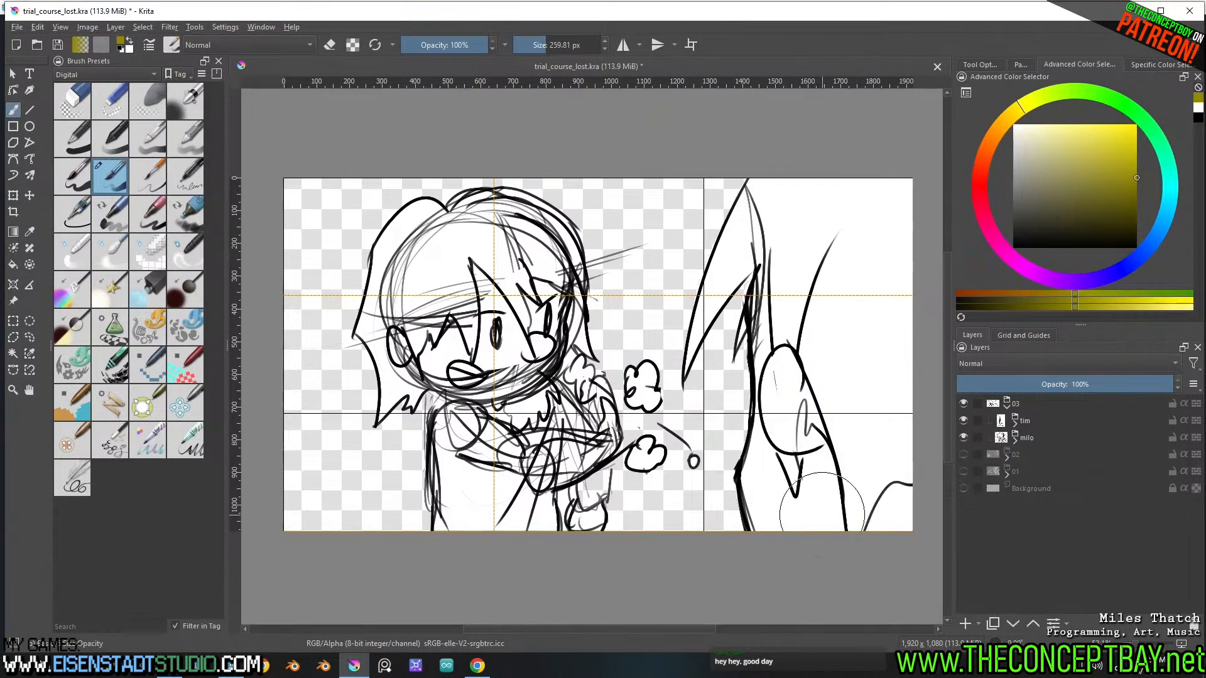
middle_click_drag(737, 543, 736, 553, "ctrl")
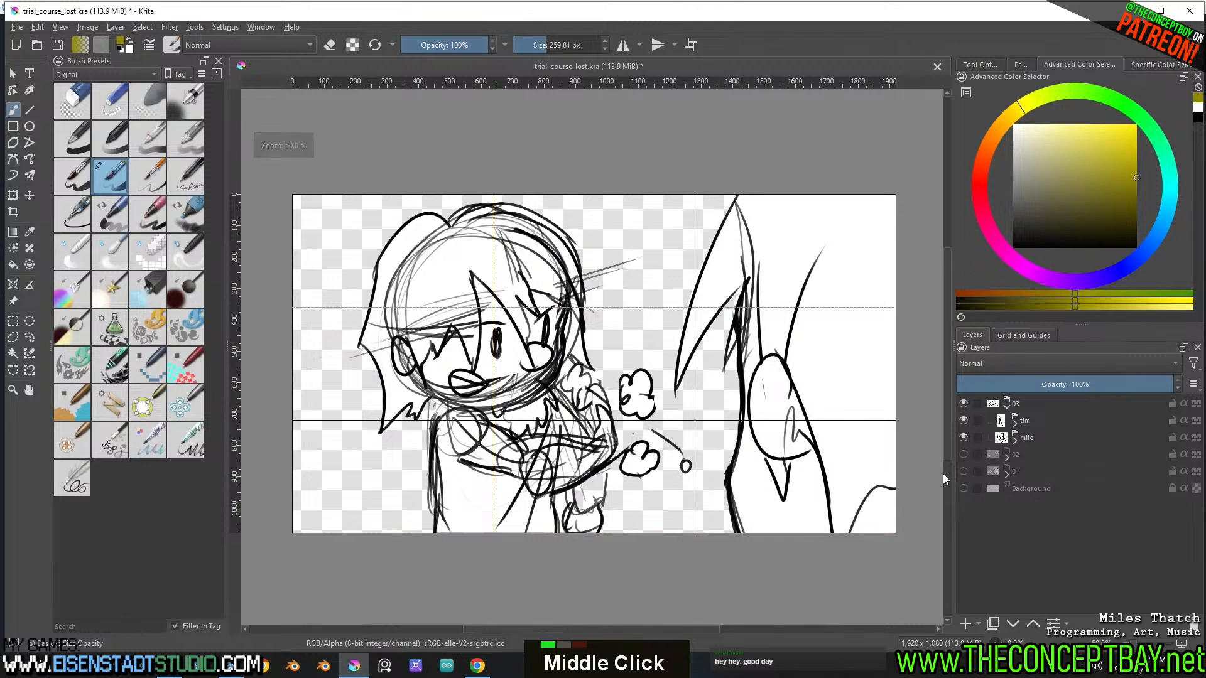
left_click(1030, 420)
left_click(1031, 431, "shift")
left_click_drag(1032, 431, 1050, 397, "shift")
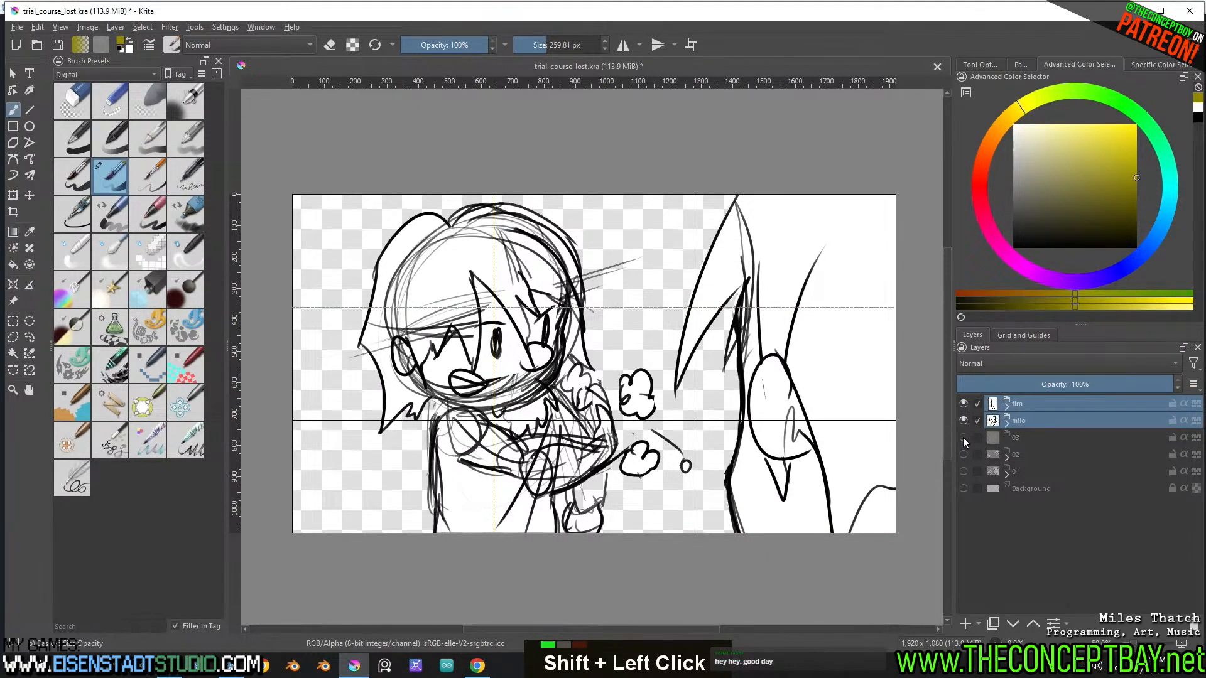
key("ctrl+s")
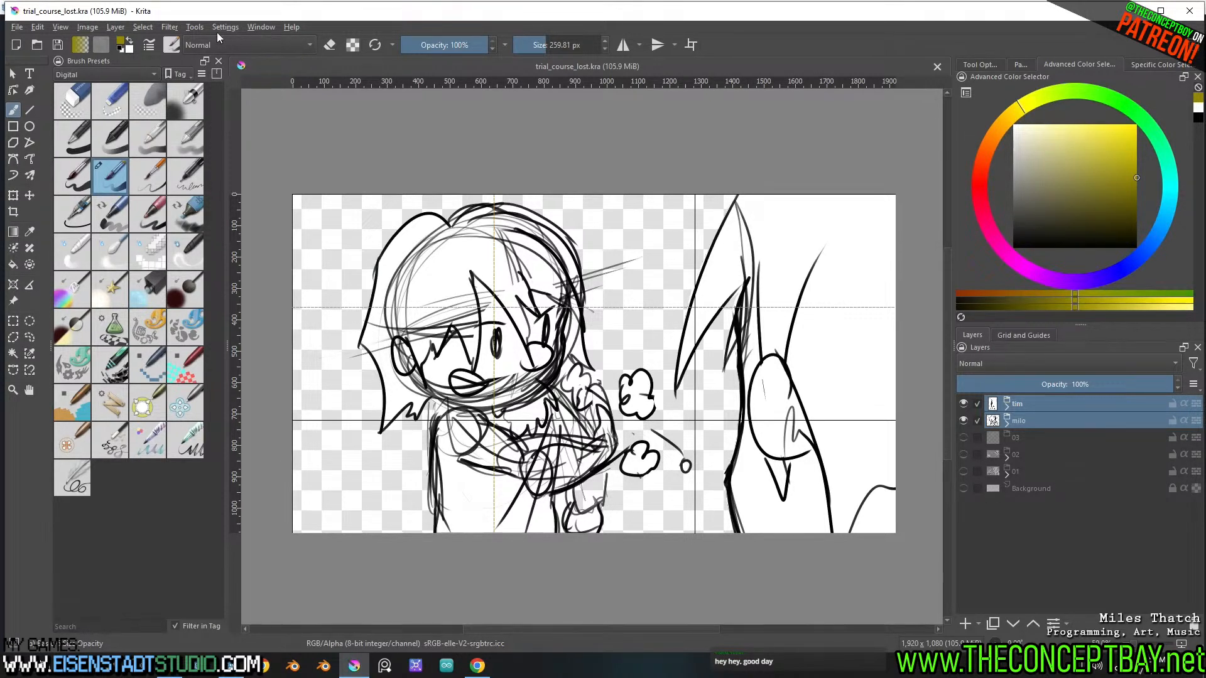
Open the Export Layers script and choose the trial_course_lost document for export
left_click(196, 27)
mouse_move(216, 43)
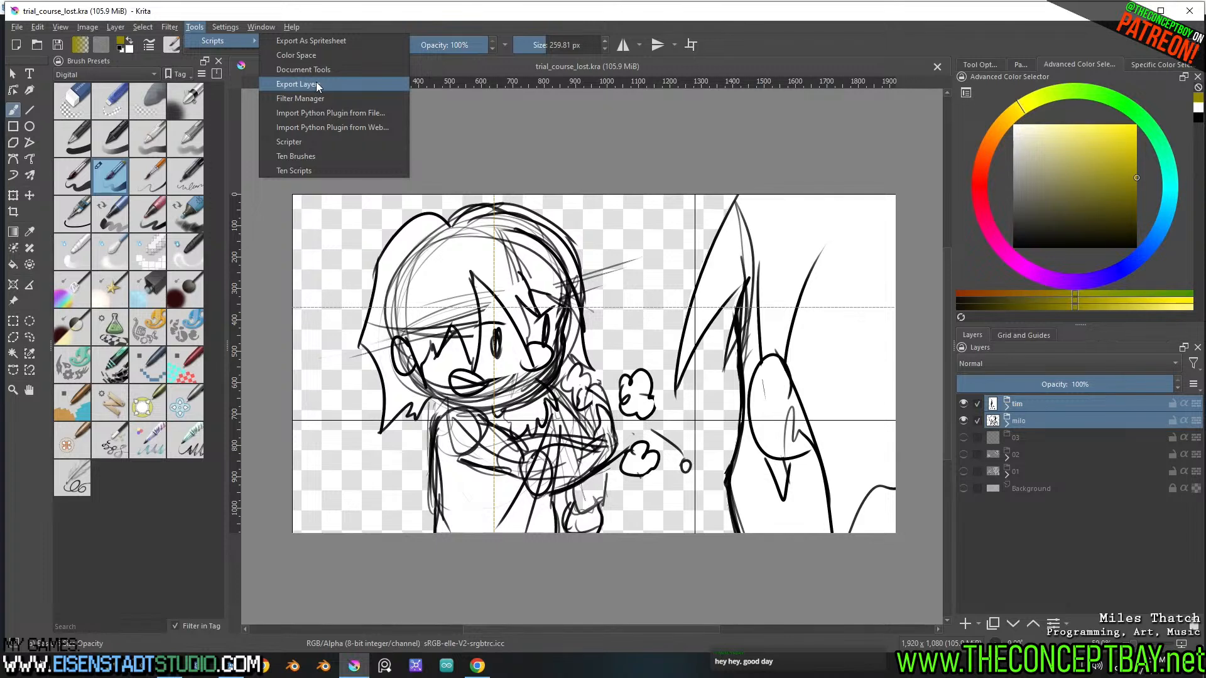
left_click(317, 86)
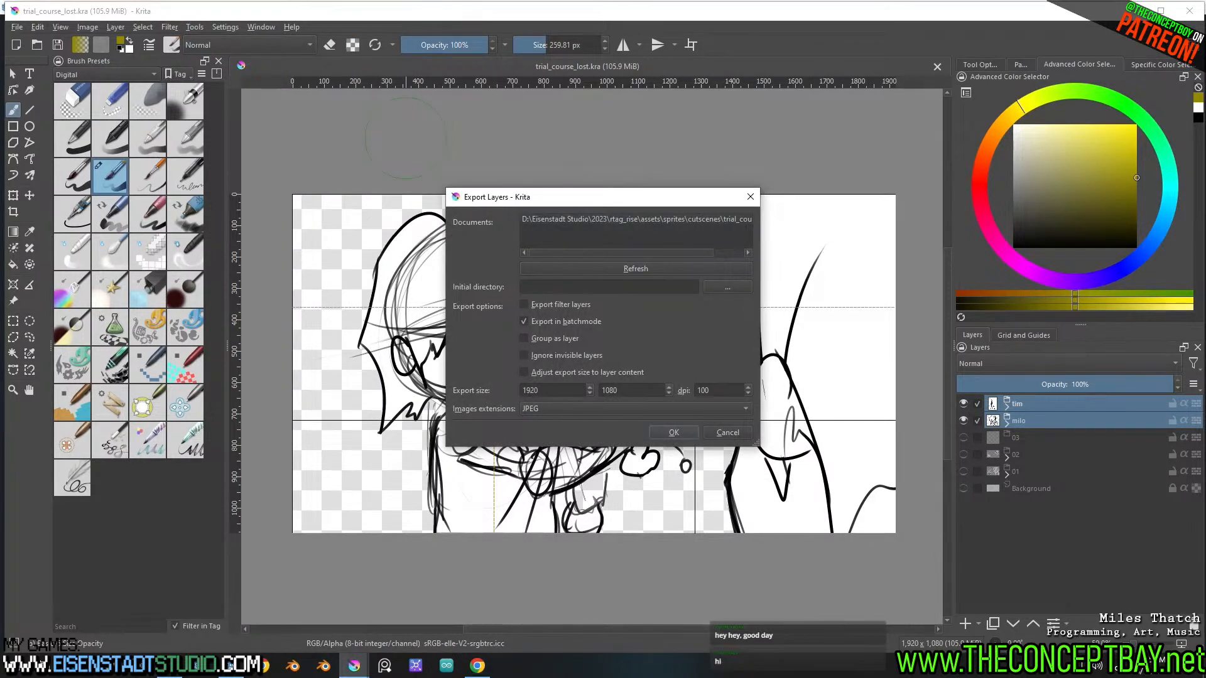
left_click(710, 219)
Browse for the export's initial directory to rtag_rise/engine/sprites/cutscenes/trial_course_lost
left_click(721, 287)
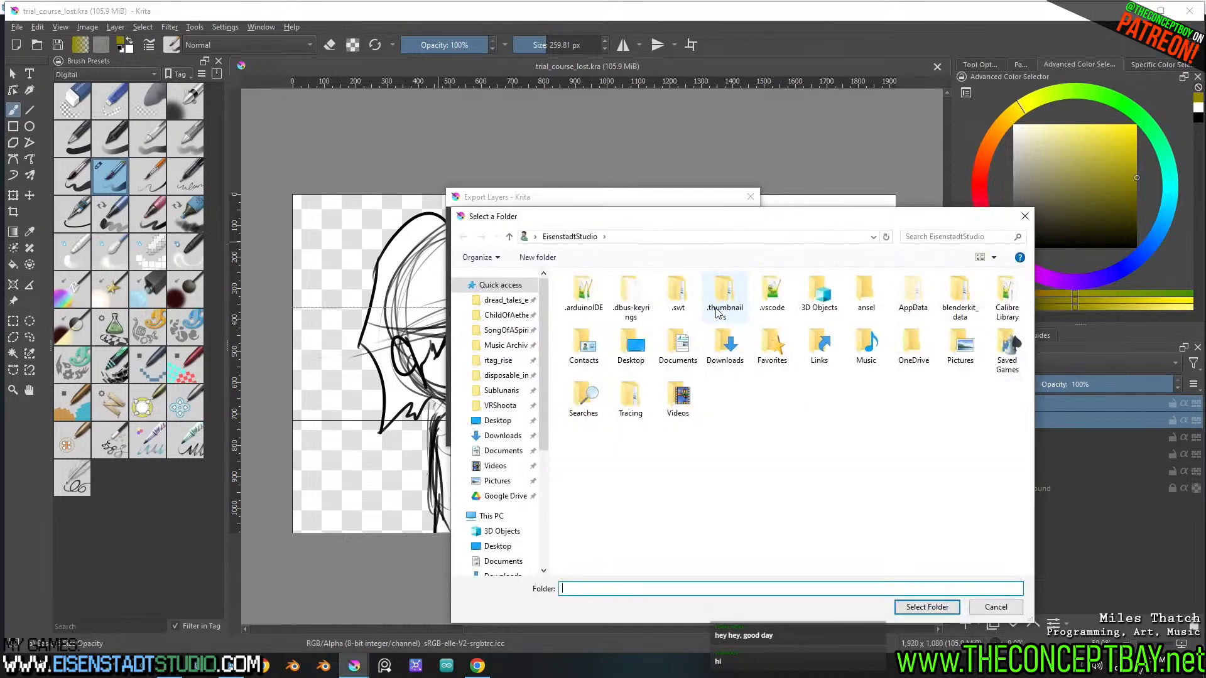
left_click(498, 359)
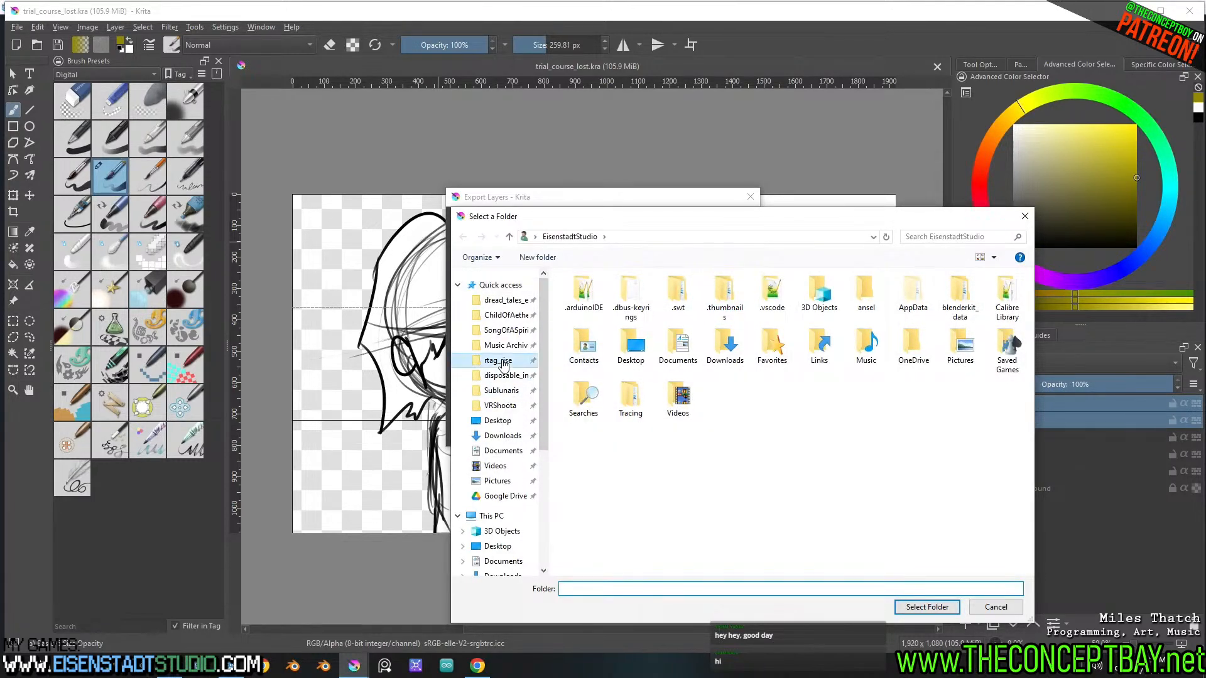
left_click(617, 308)
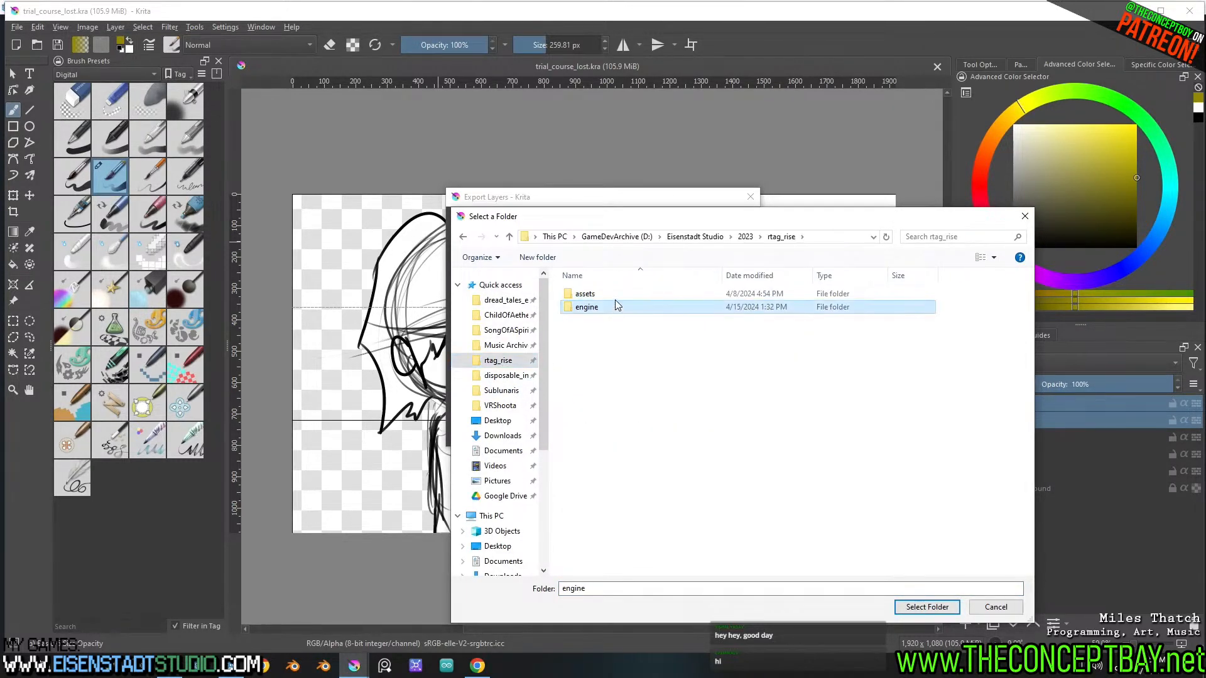
double_click(617, 310)
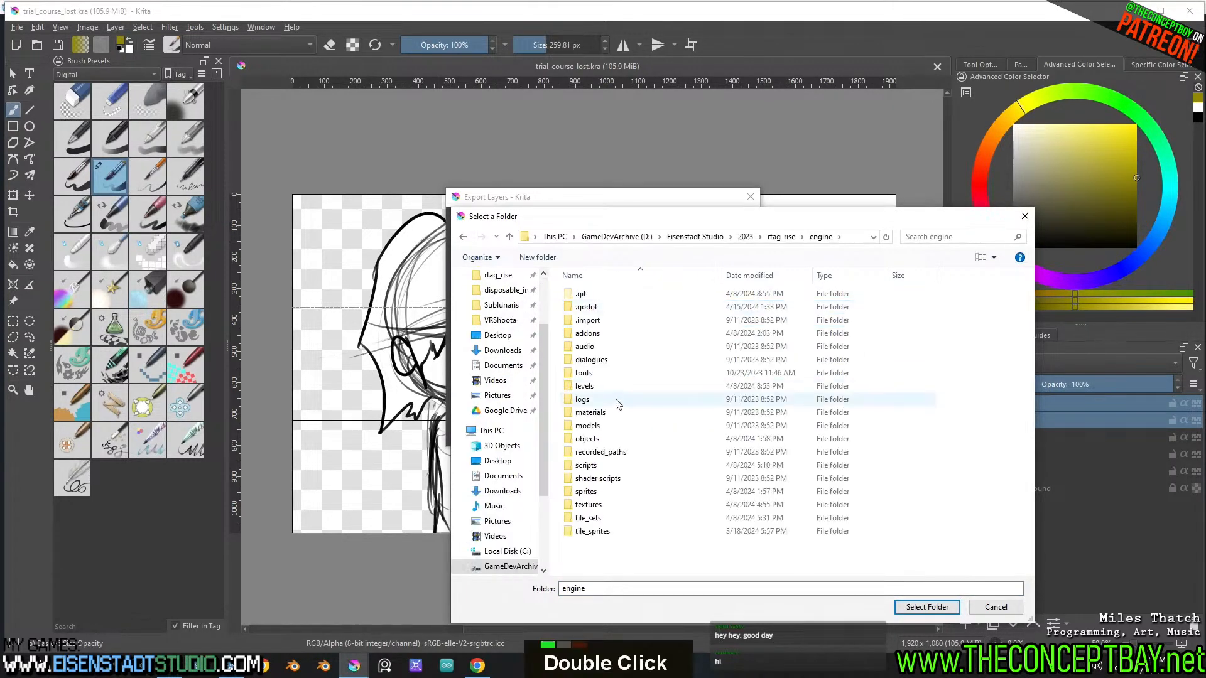
double_click(602, 493)
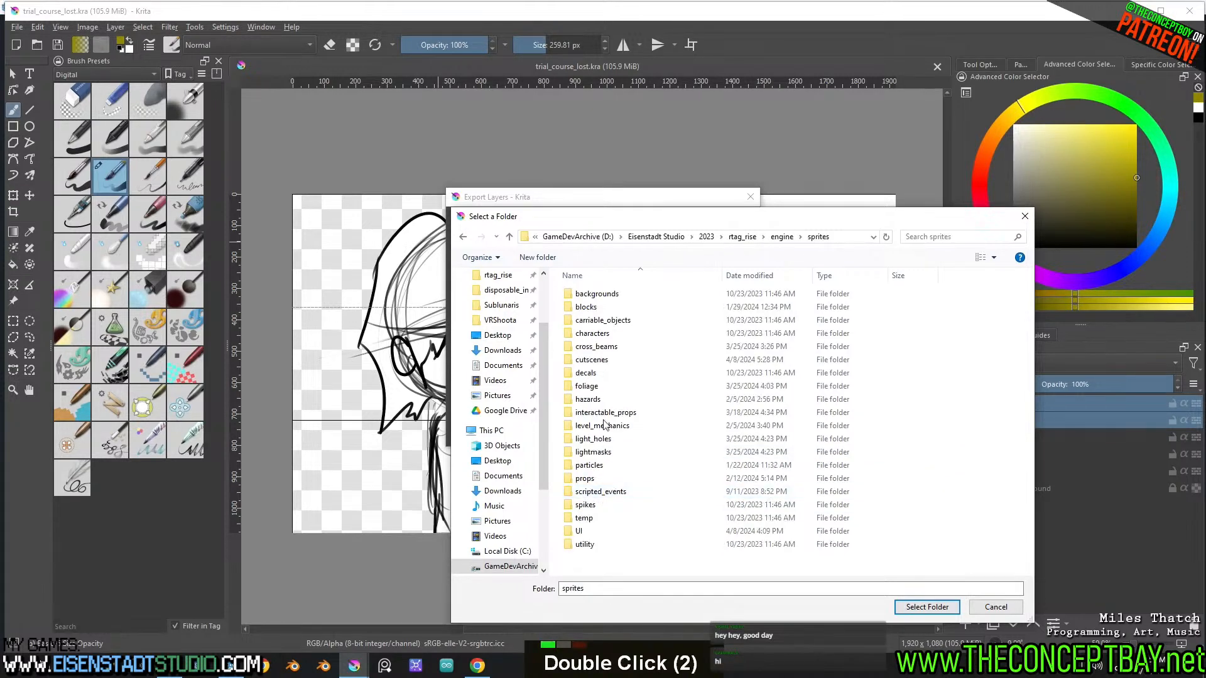
double_click(601, 362)
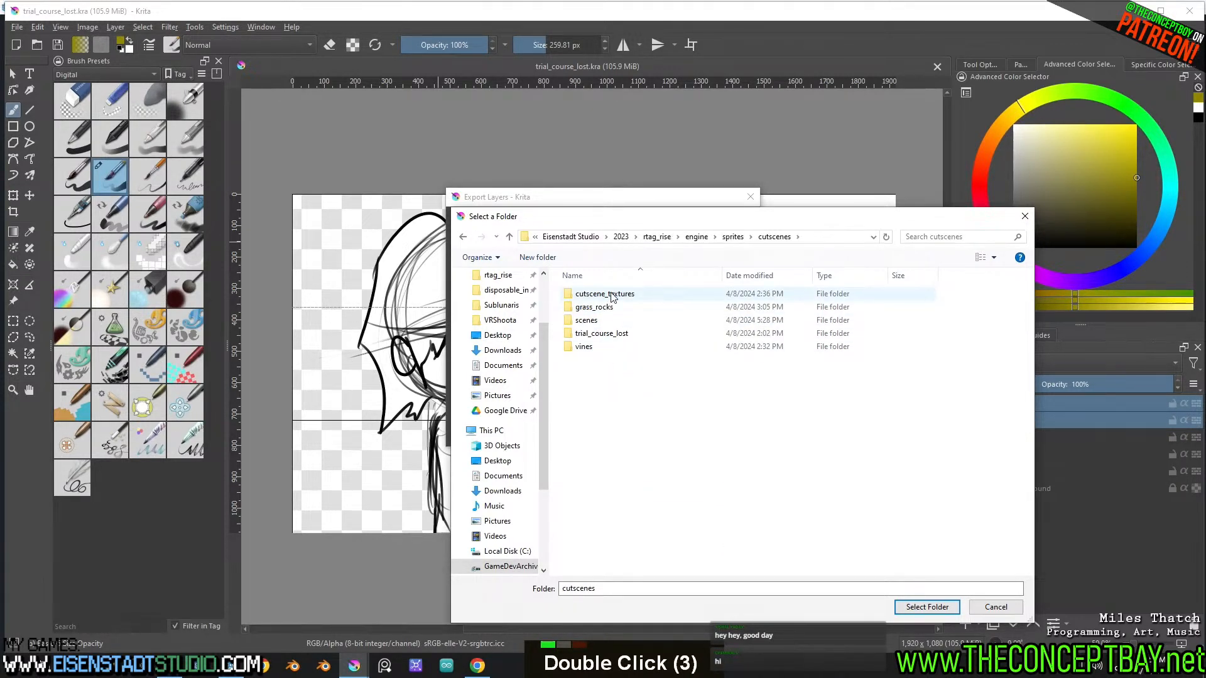
double_click(612, 333)
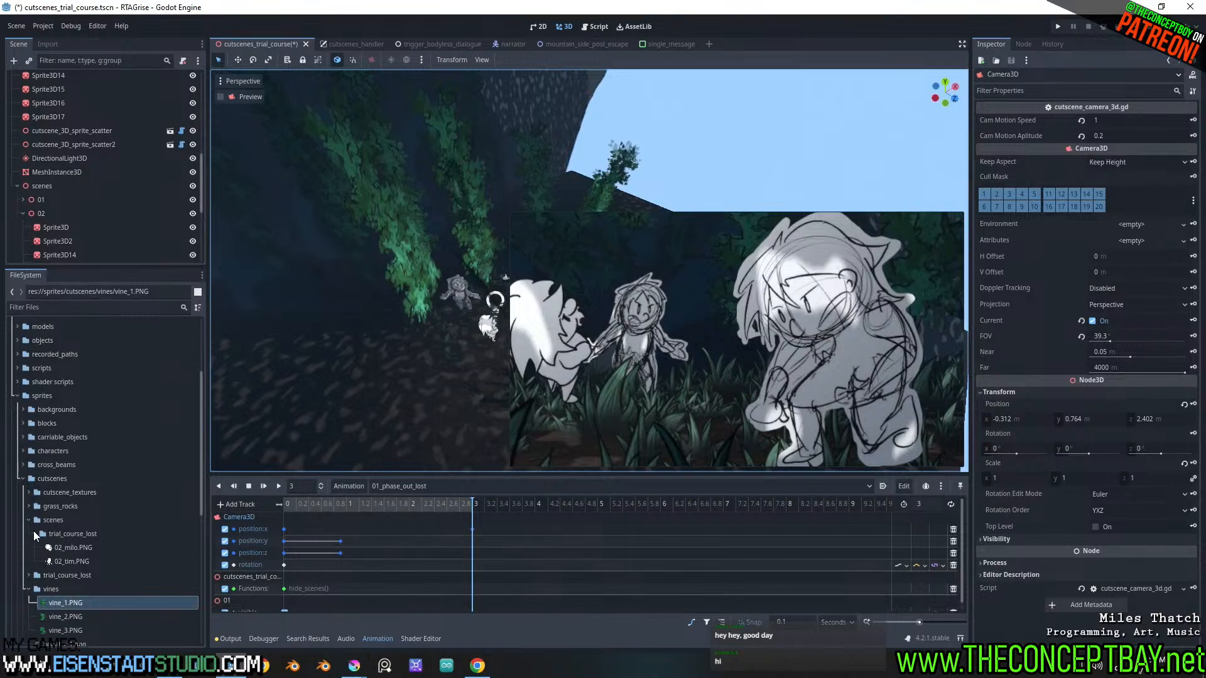
Switch to Godot, compare the contents of the two trial_course_lost folders under sprites/cutscenes, and return to Krita
left_click(73, 534)
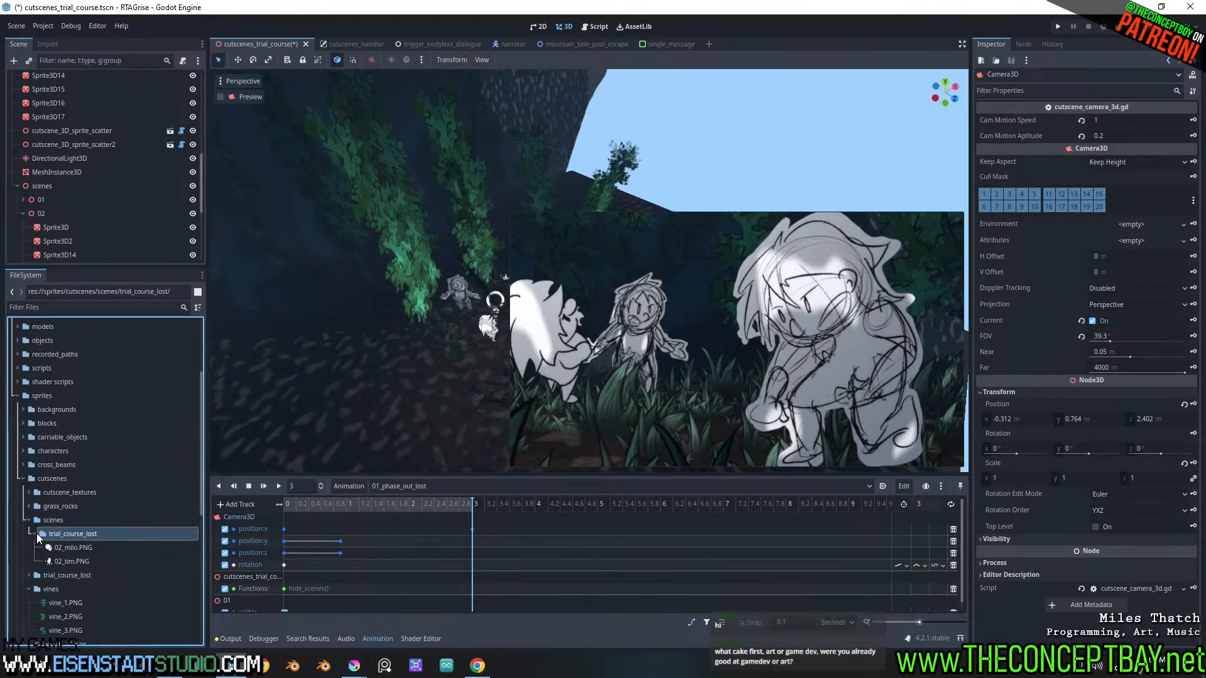
left_click(34, 534)
left_click(49, 548)
left_click(26, 548)
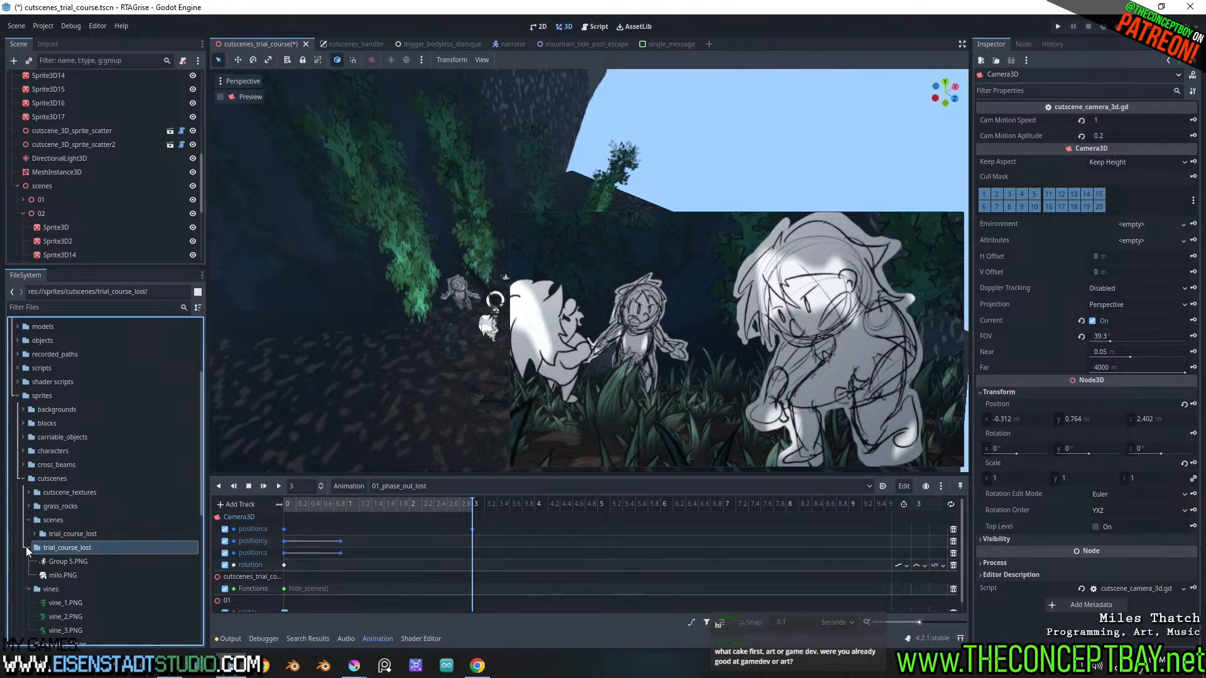
left_click(26, 547)
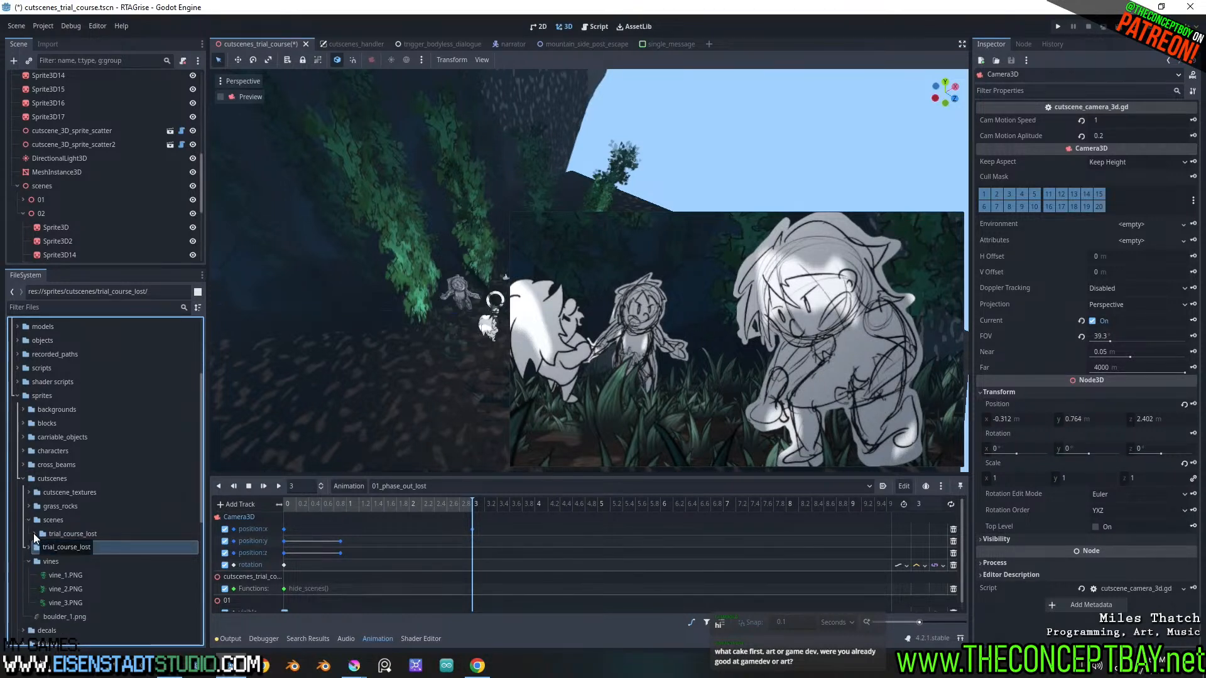
left_click(33, 533)
right_click(67, 535)
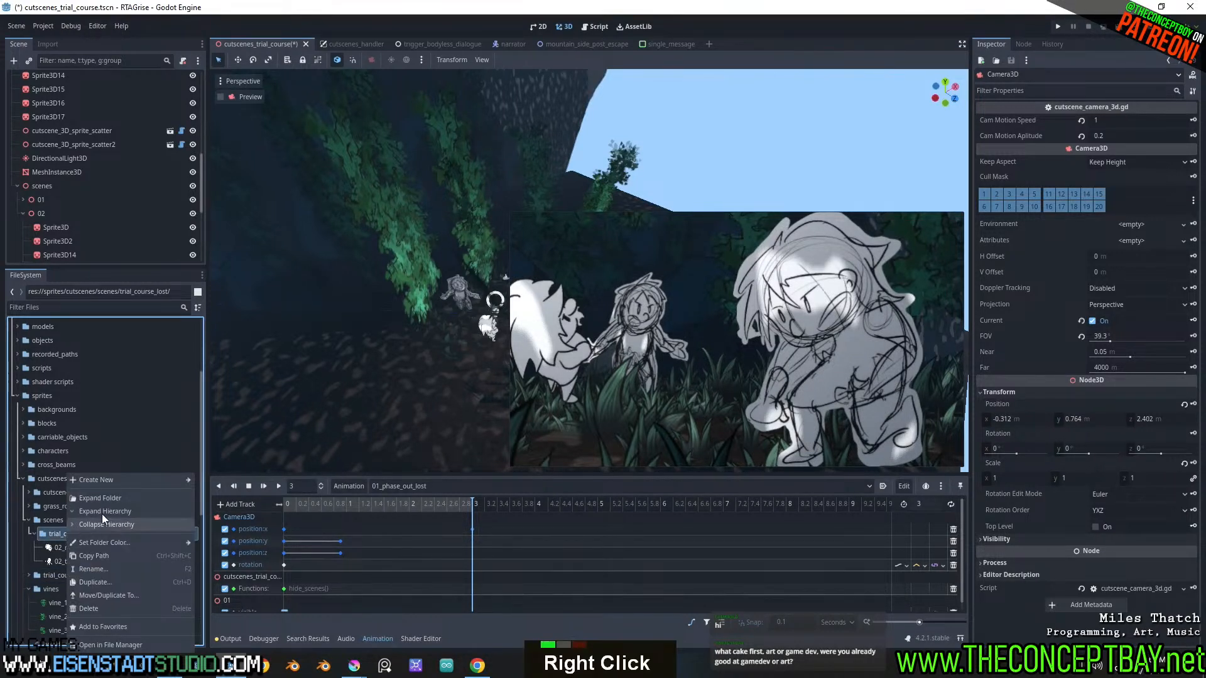
left_click(52, 535)
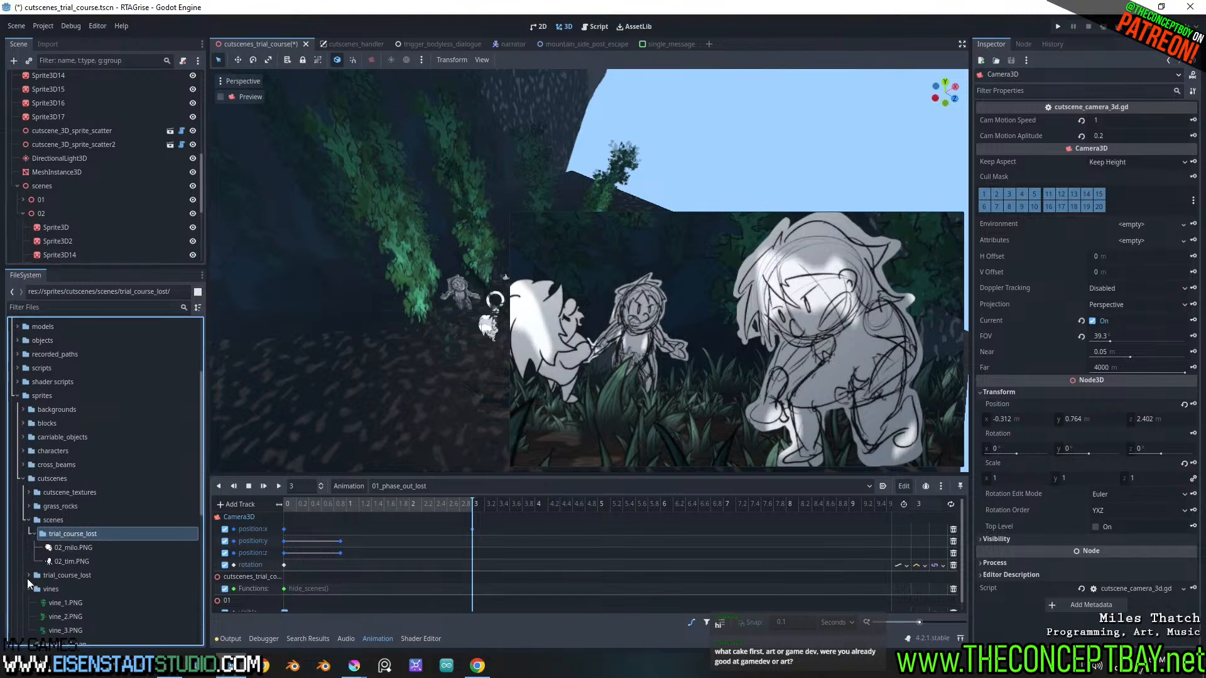
left_click(28, 575)
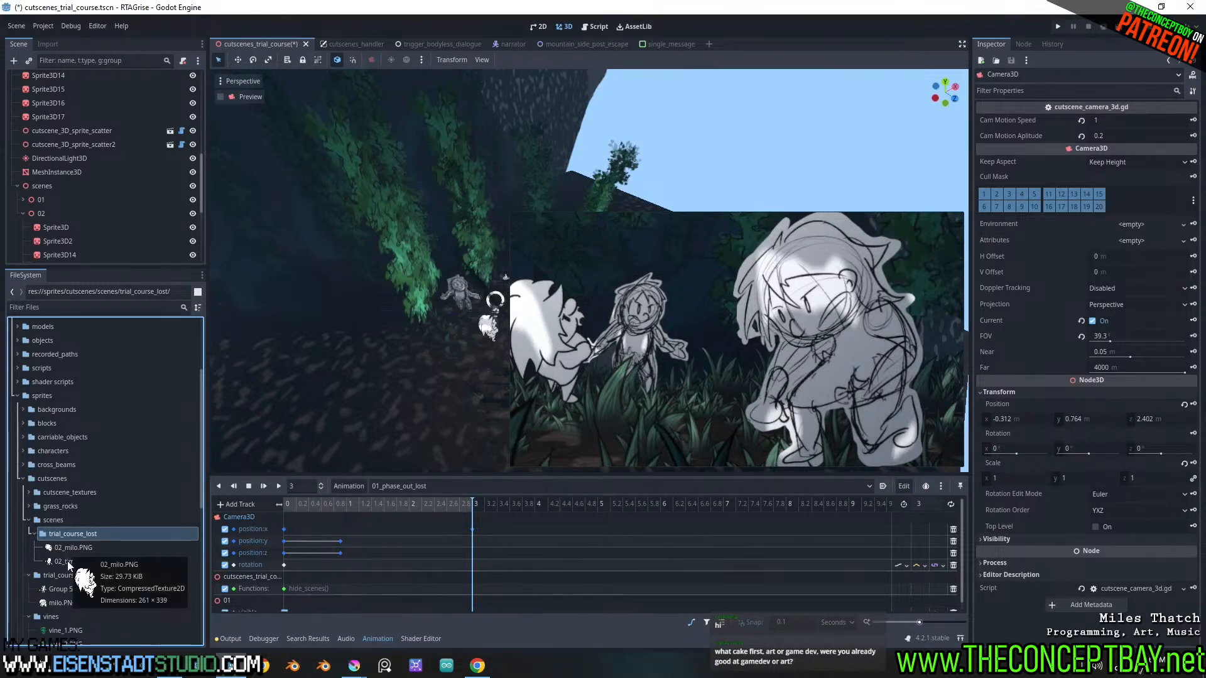
mouse_move(365, 670)
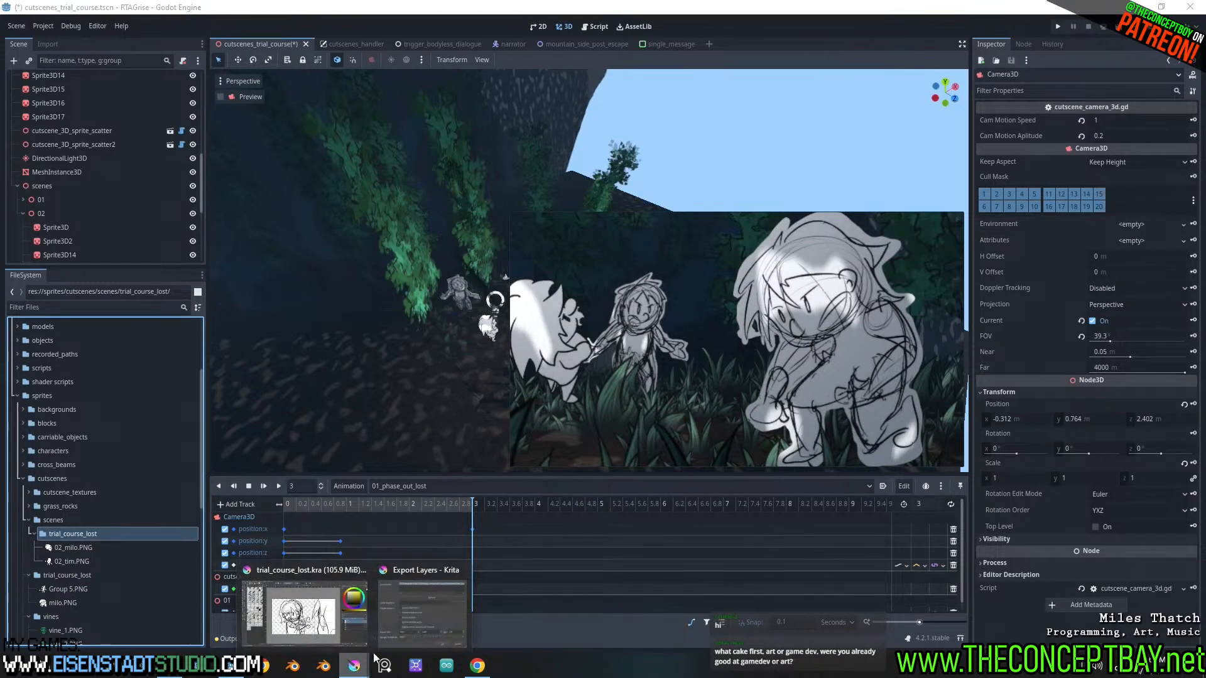
left_click(301, 602)
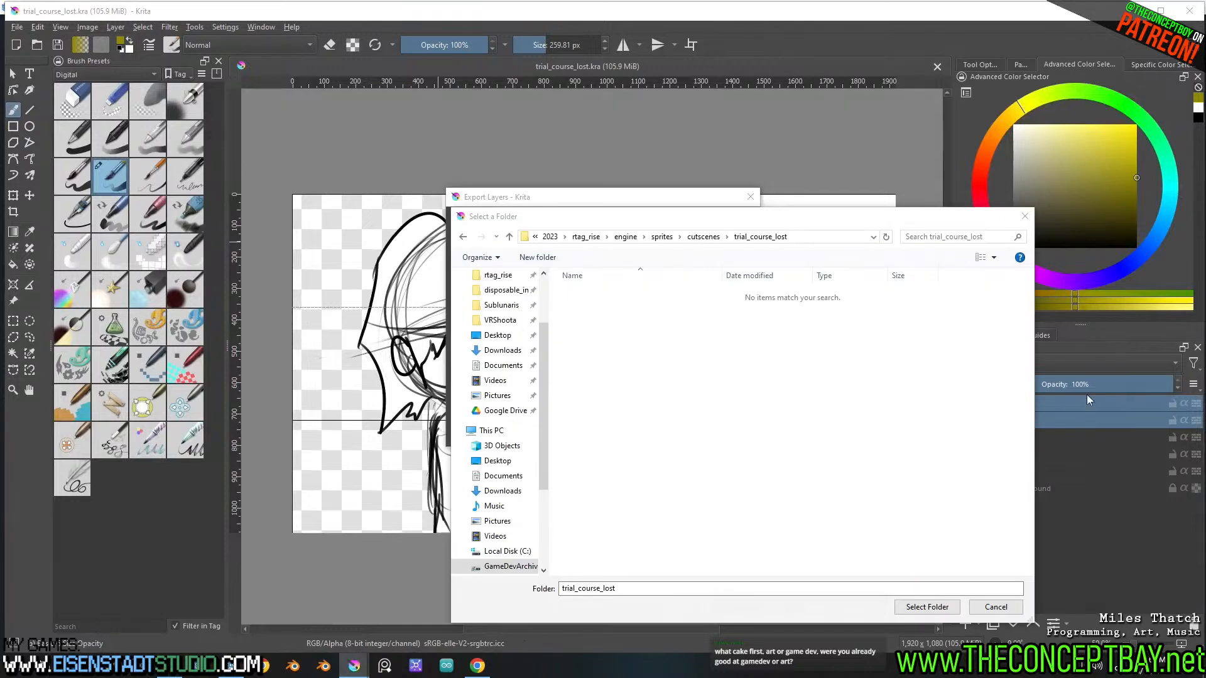
Close the folder browser and Export Layers dialog, and rename the tim group to 03_tim
left_click(1024, 216)
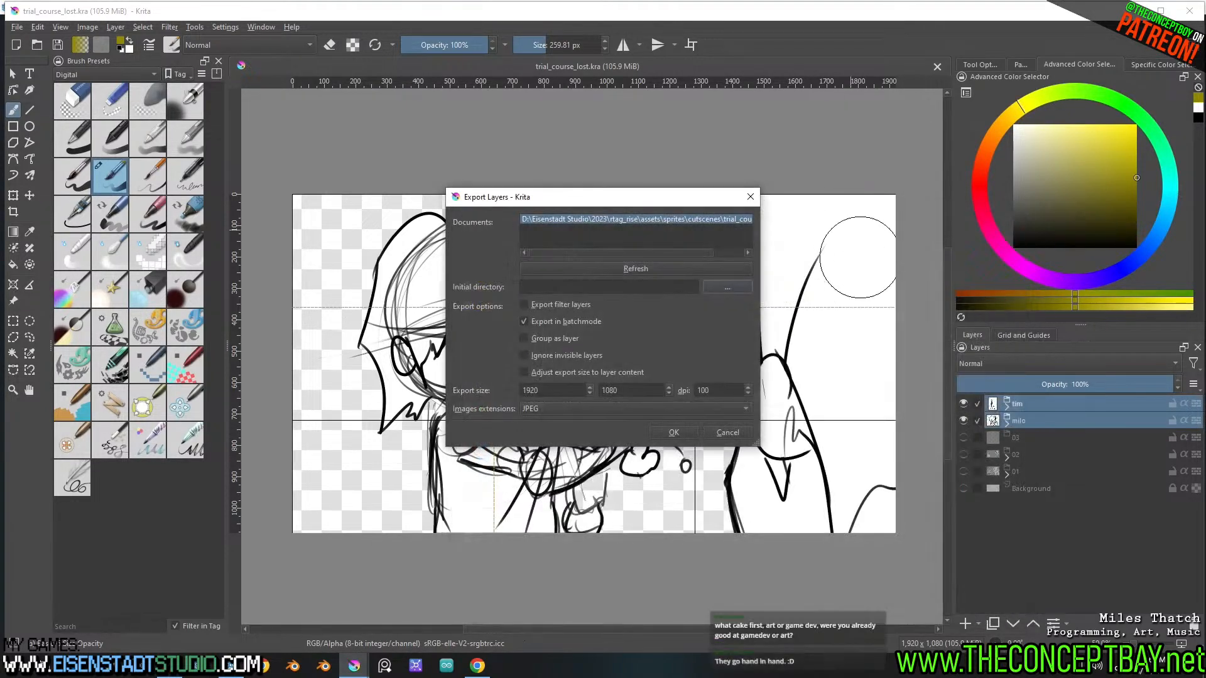
key("Escape")
left_click(1023, 406)
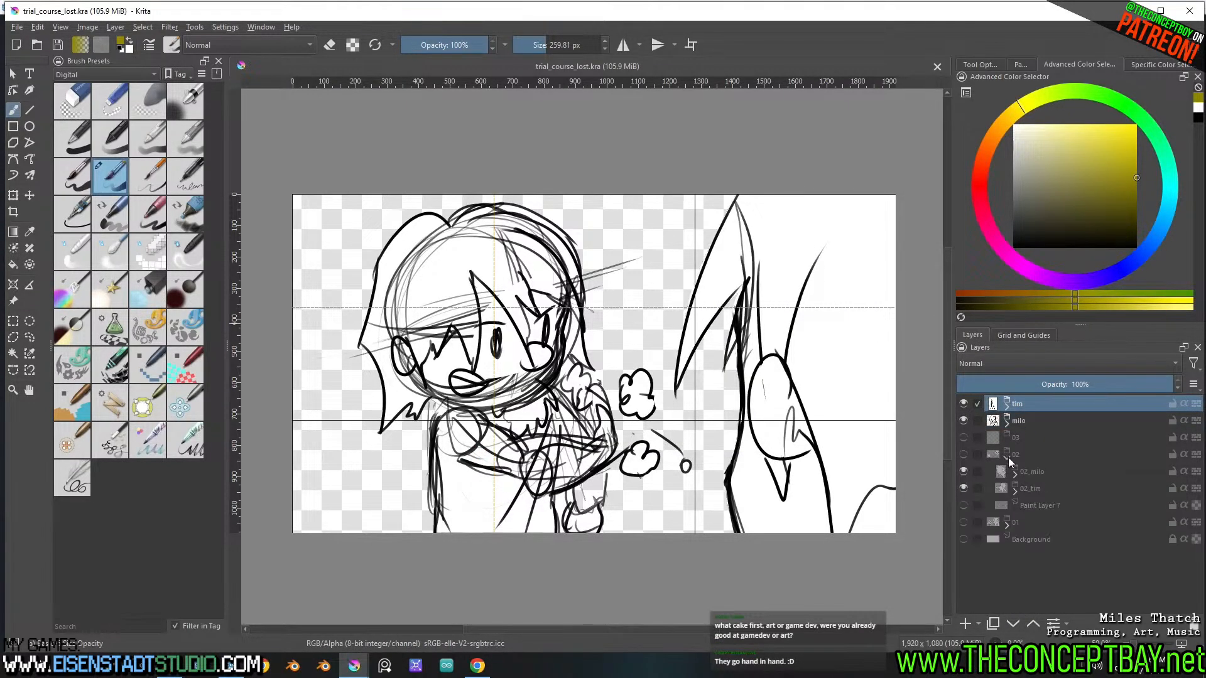
key("F2")
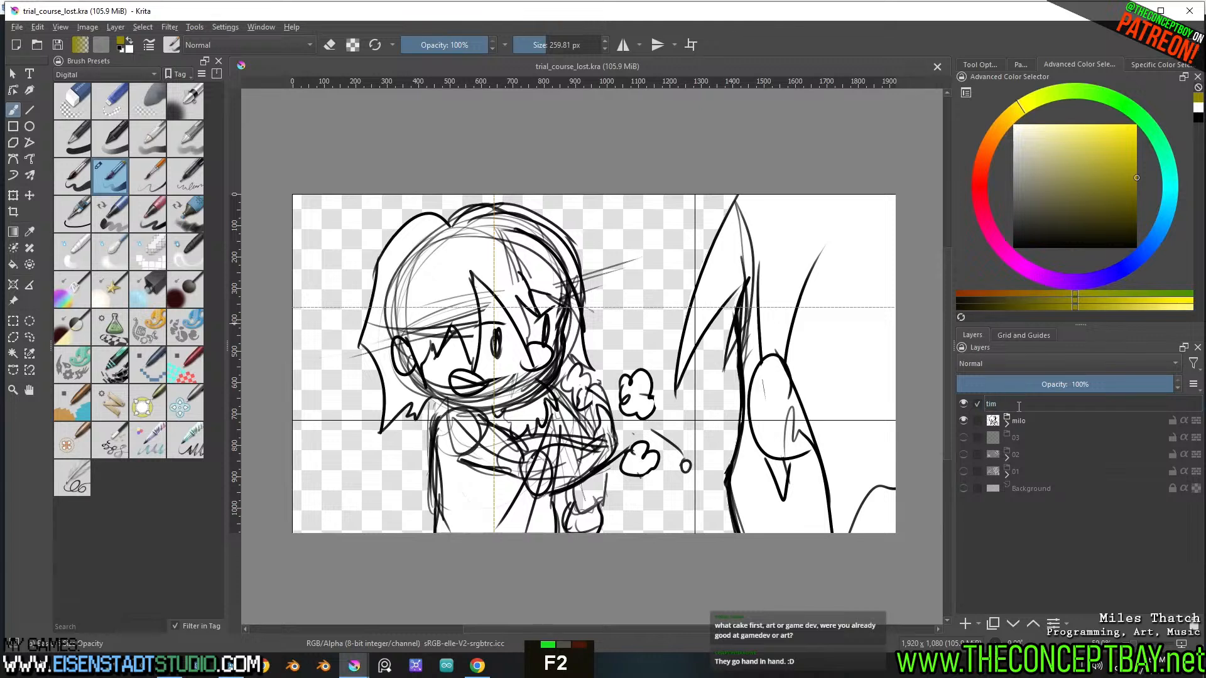
key("ctrl+Left")
key("ctrl+Left")
type("03_")
key("Return")
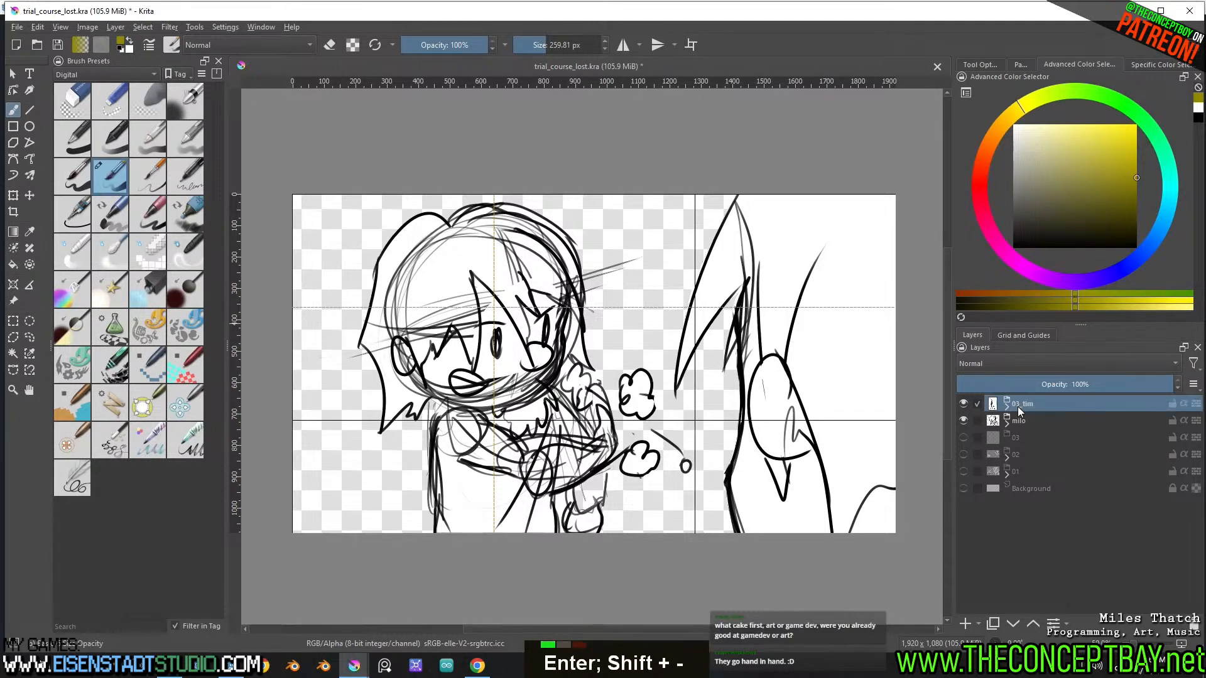
Rename the milo group to 03_milo
left_click(1027, 419)
key("F2")
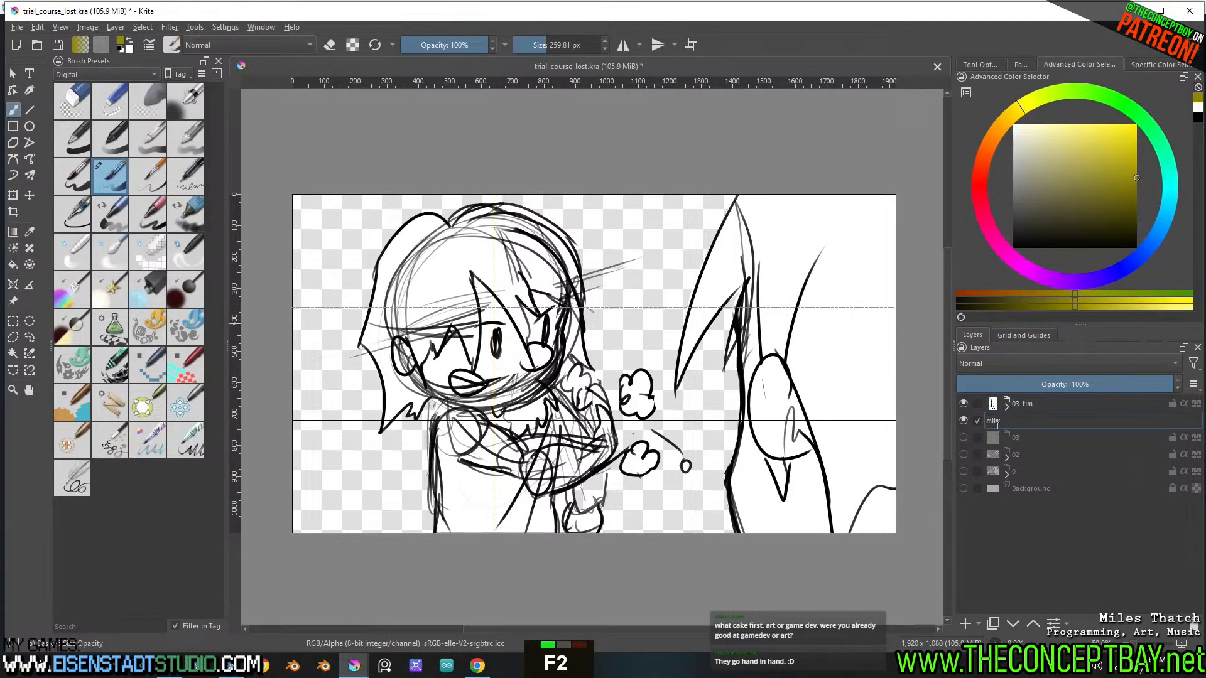
key("ctrl+Left")
key("ctrl+Left")
type("03_")
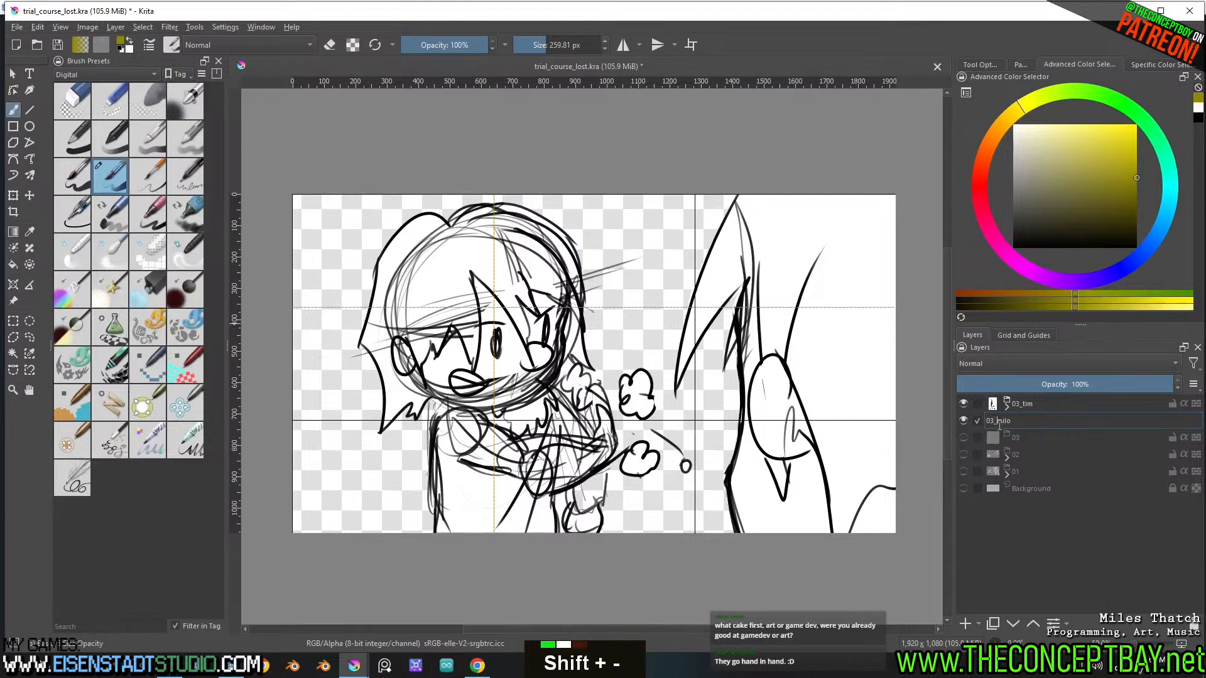
key("Return")
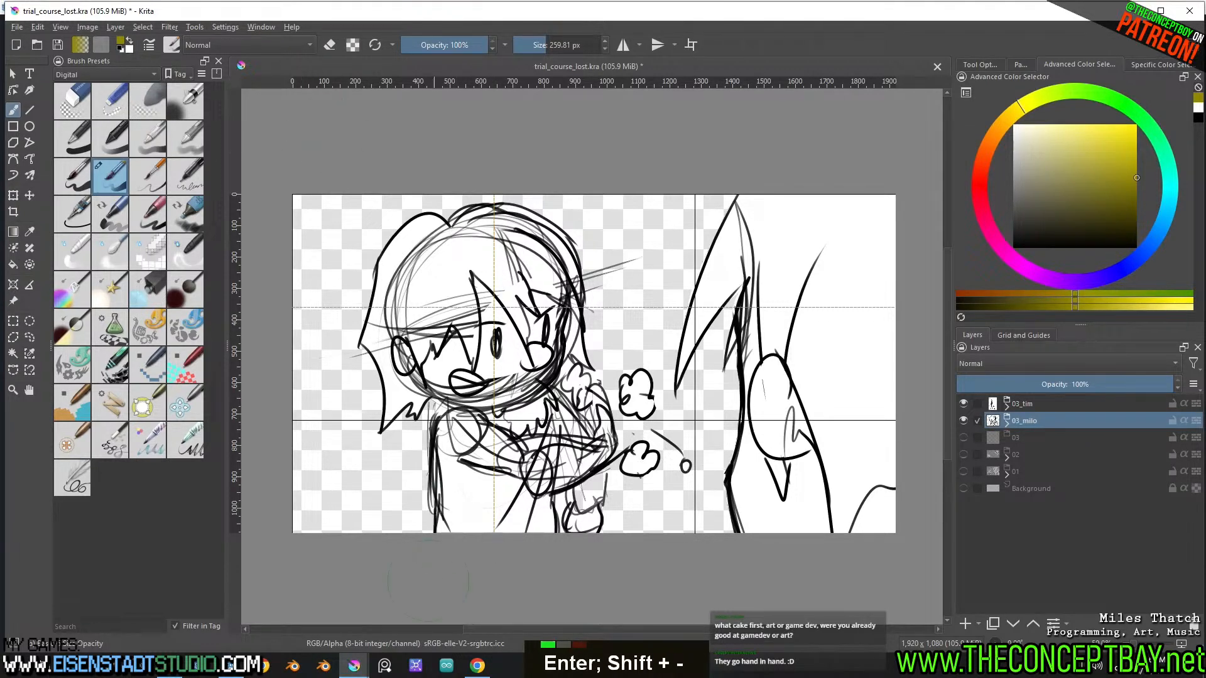
Set Export Layers to group as layer, ignore invisible layers, fit size to content and output PNG, then browse to rtag_rise for the directory
double_click(431, 606)
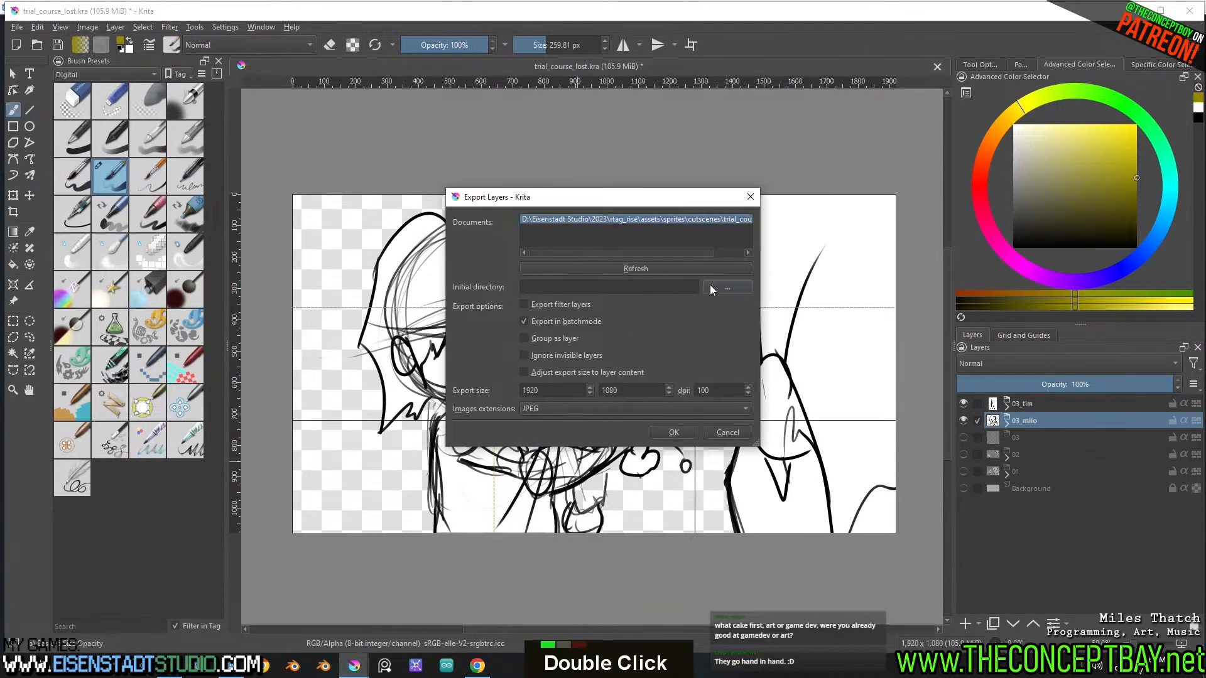
left_click(711, 289)
left_click(1024, 216)
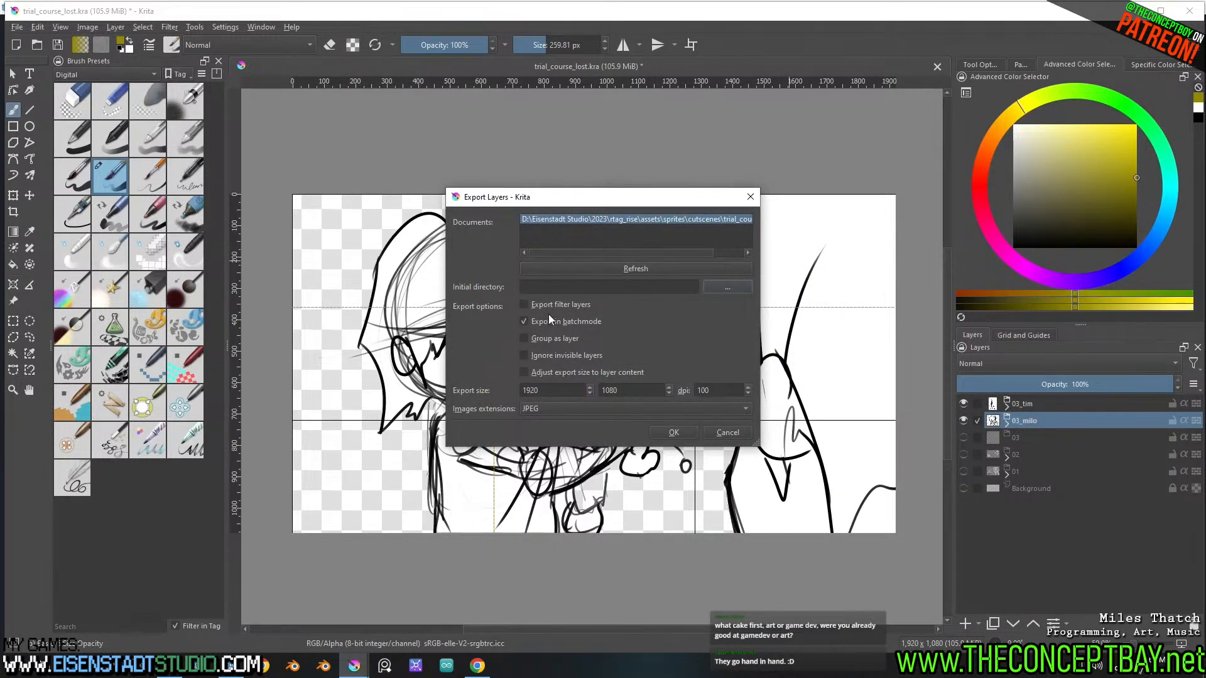
left_click(540, 341)
double_click(556, 409)
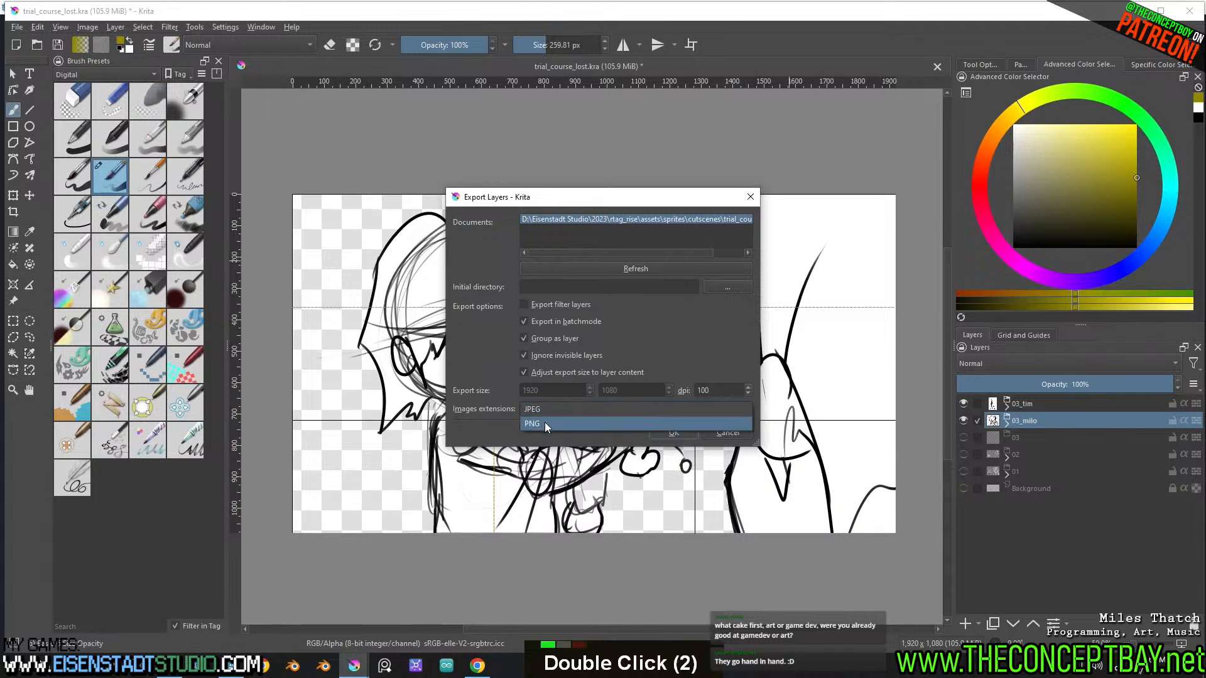
left_click(727, 287)
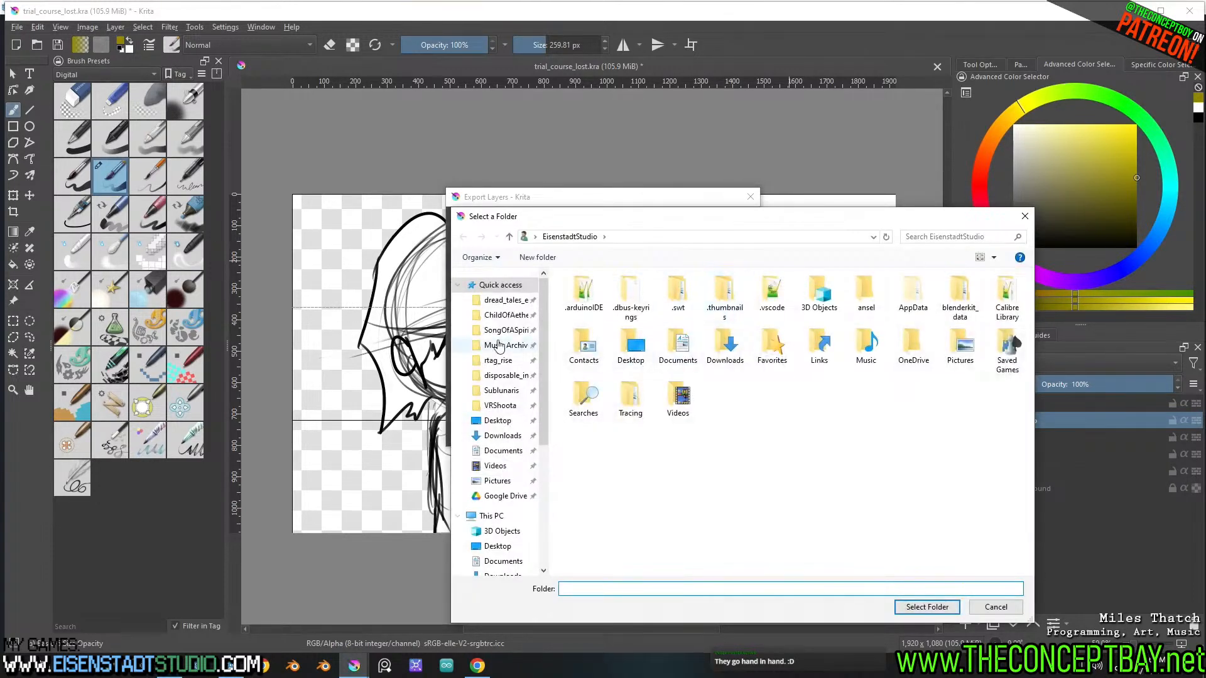
left_click(498, 360)
double_click(585, 294)
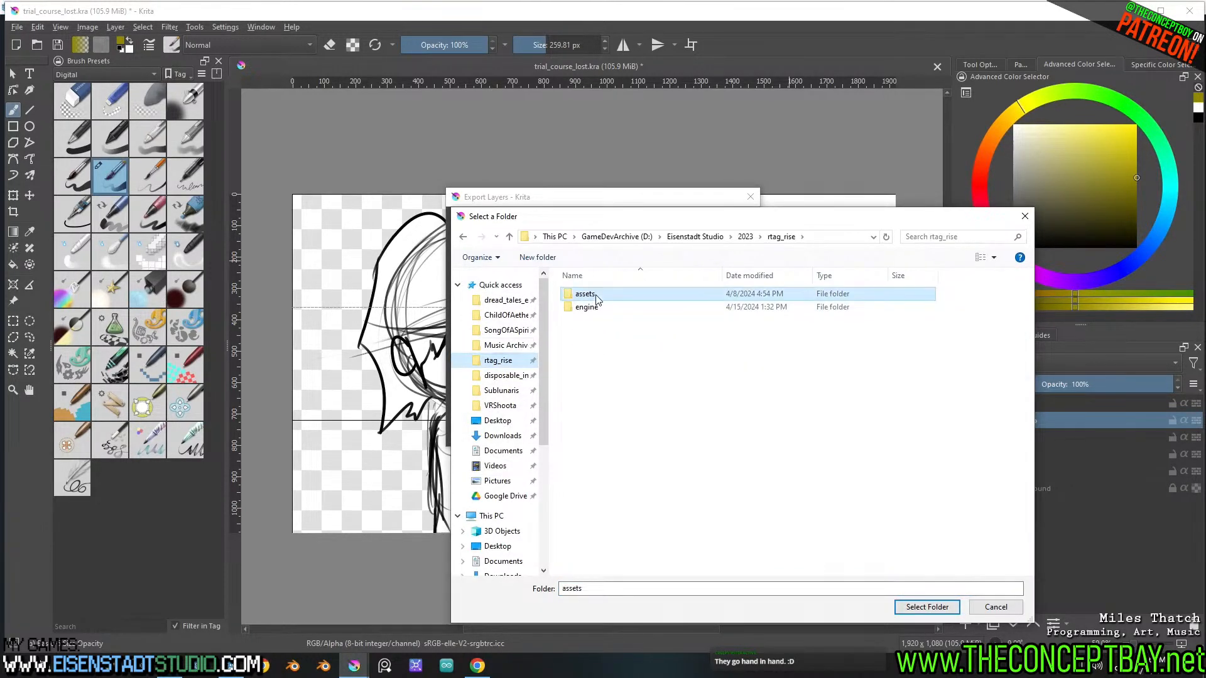
left_click(597, 321)
double_click(597, 321)
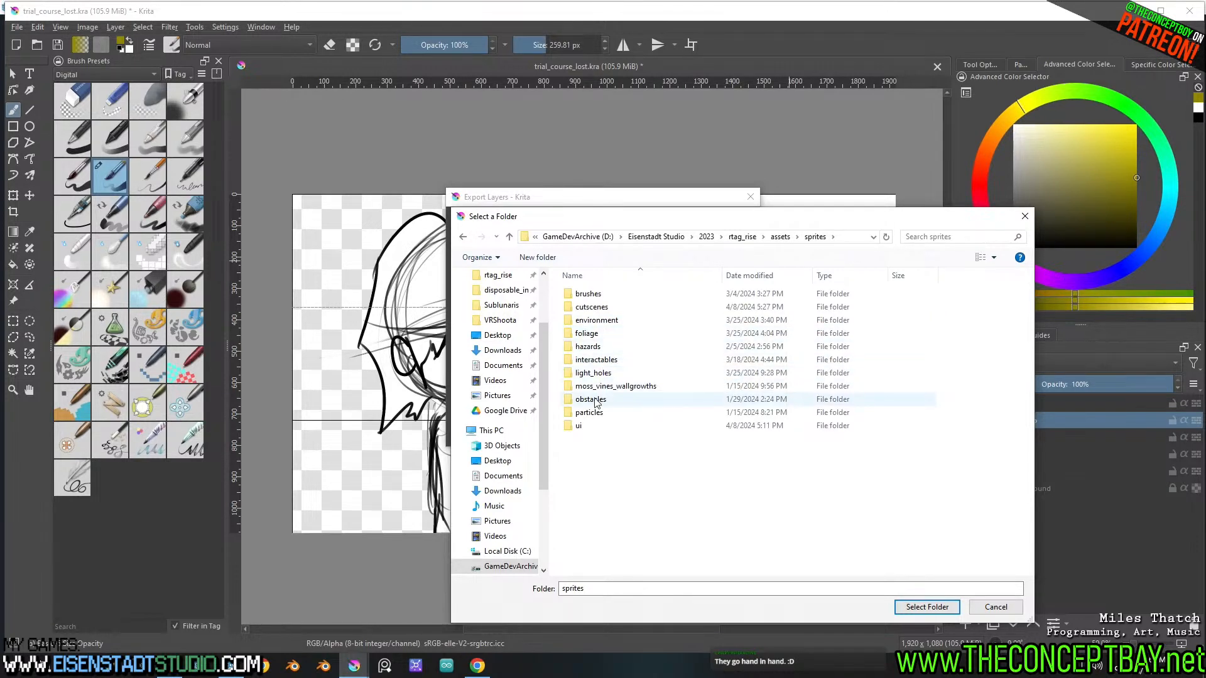
double_click(607, 308)
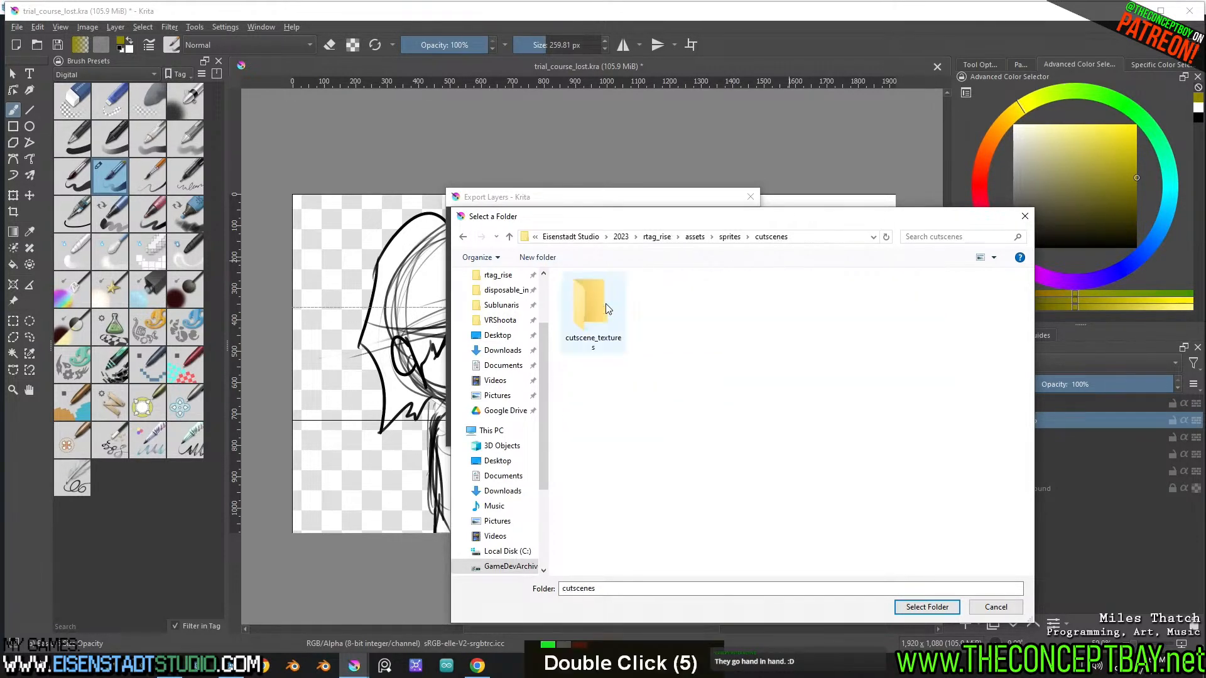
double_click(607, 318)
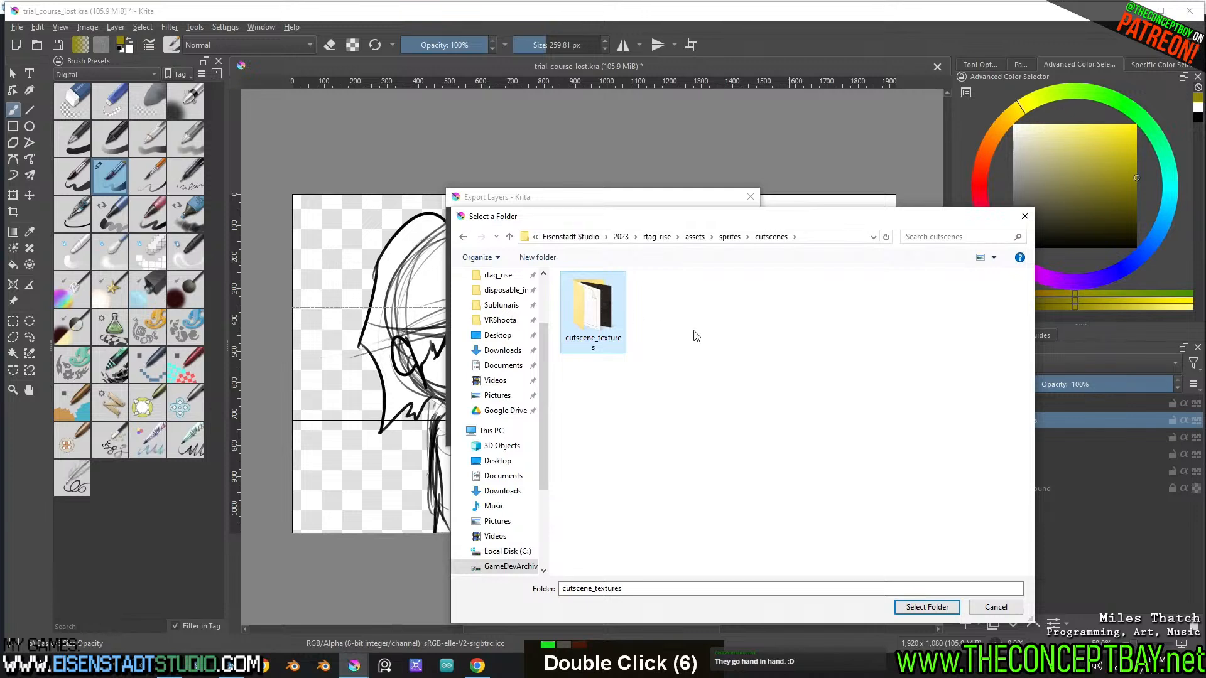
left_click(656, 236)
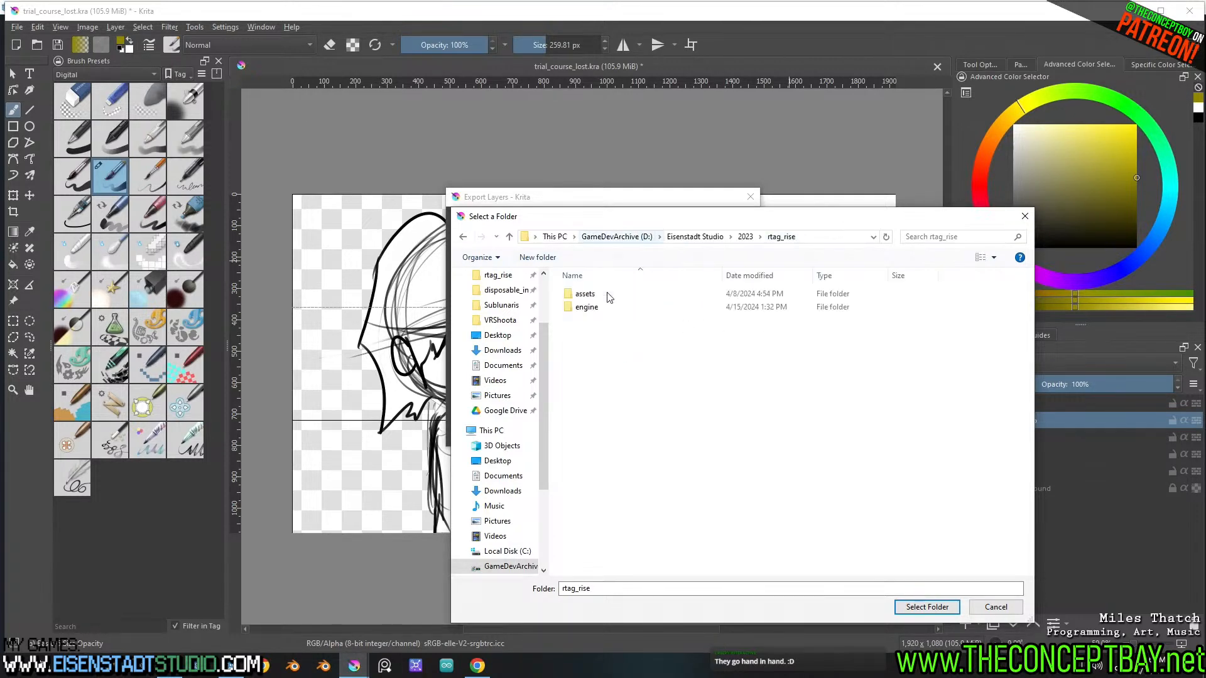
Browse to engine/sprites/cutscenes and pin the cutscenes folder to Quick access
double_click(602, 313)
double_click(587, 493)
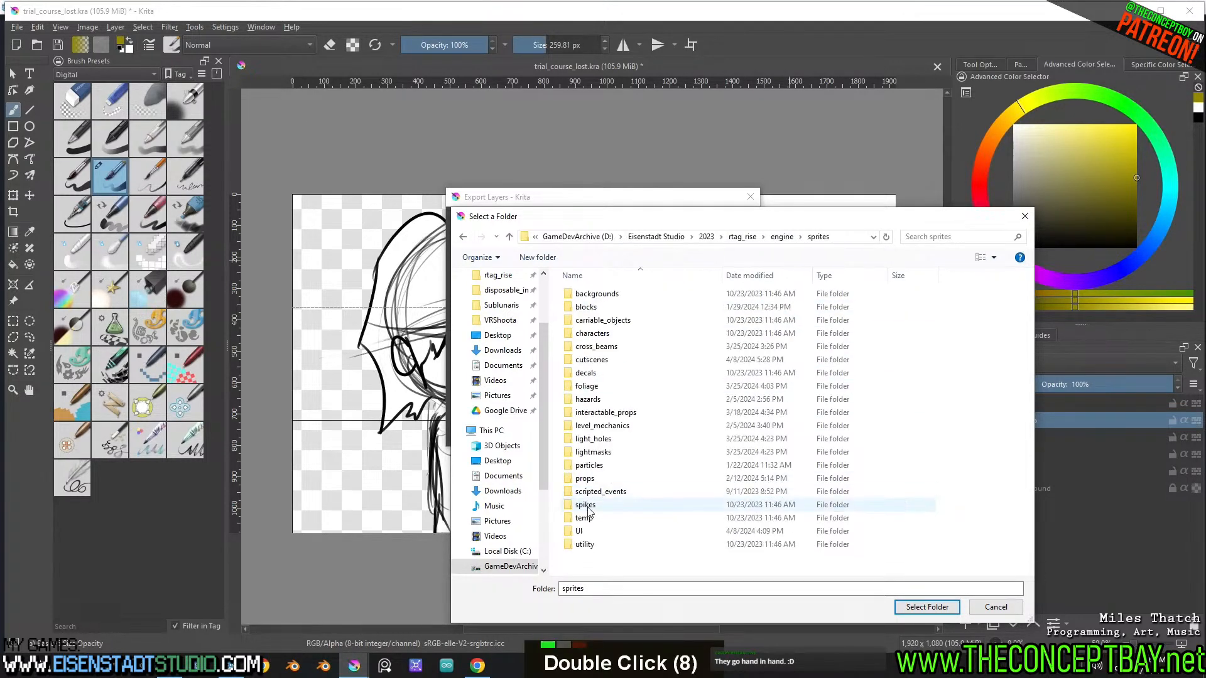
double_click(593, 360)
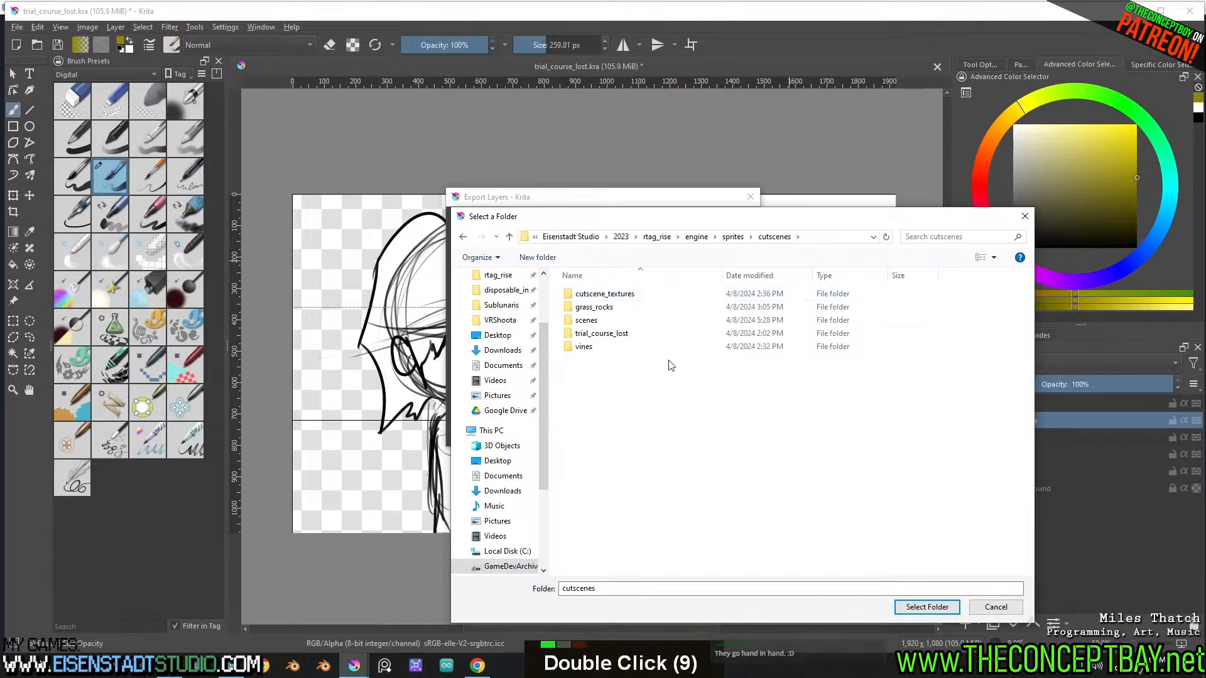
scroll(643, 440, "up", 4)
left_click(733, 237)
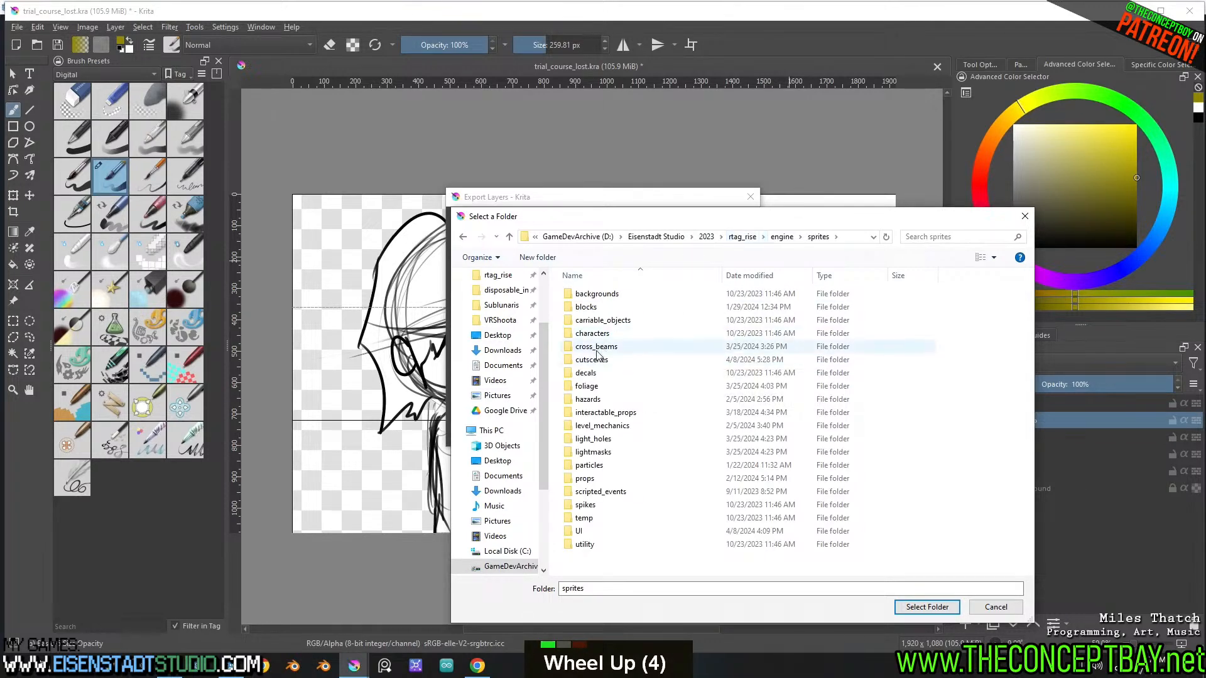
left_click_drag(593, 360, 506, 350)
left_click(500, 349)
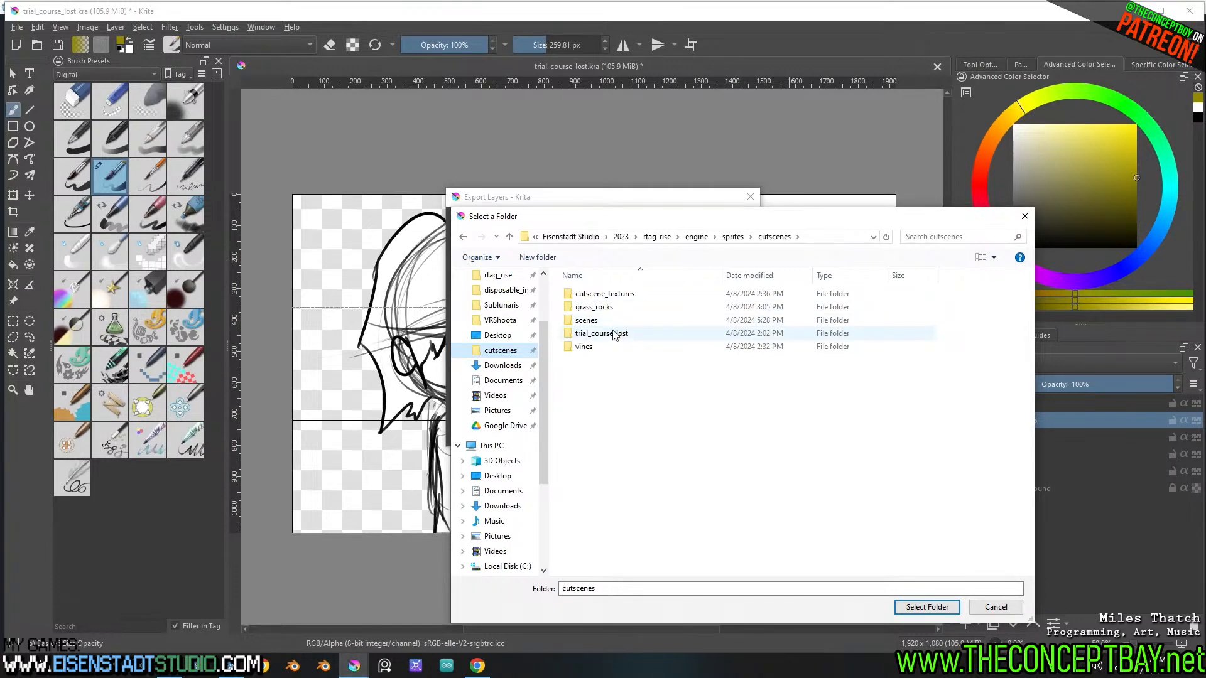
Export the layers into the engine's sprites/cutscenes folder and switch to Godot
left_click(927, 607)
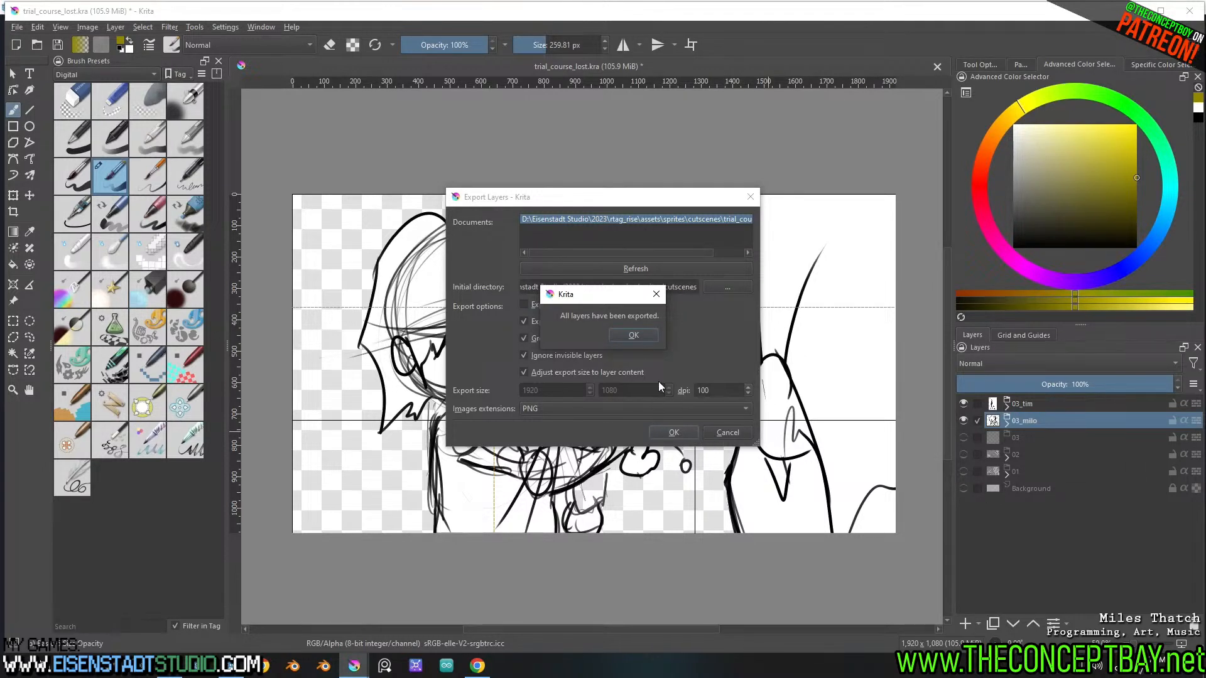
left_click(645, 335)
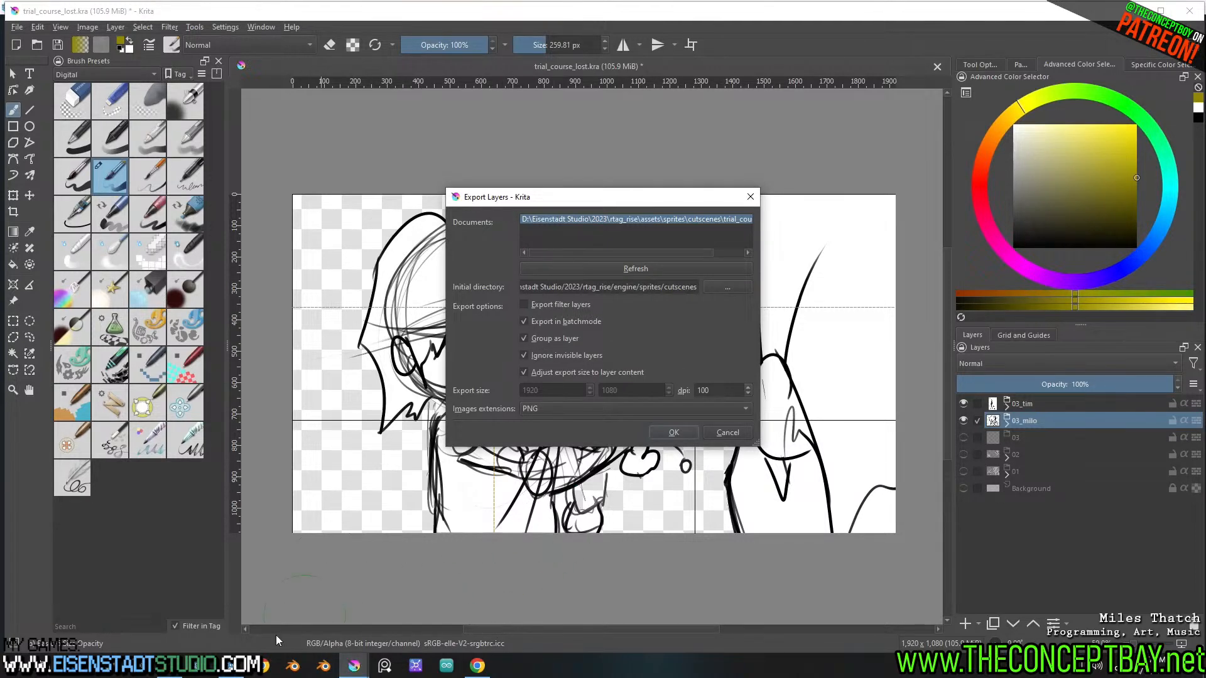
left_click(241, 656)
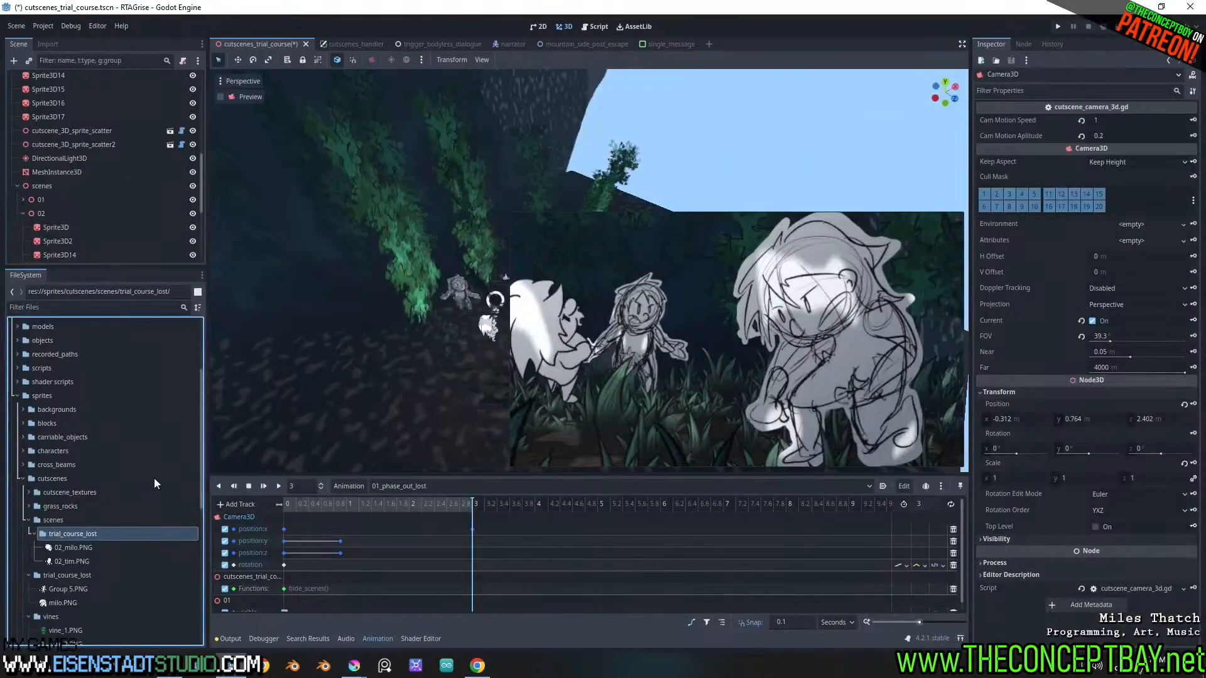
Rename Group 5.PNG in the sprites/cutscenes/trial_course_lost folder to 01_milo.PNG
left_click(88, 588)
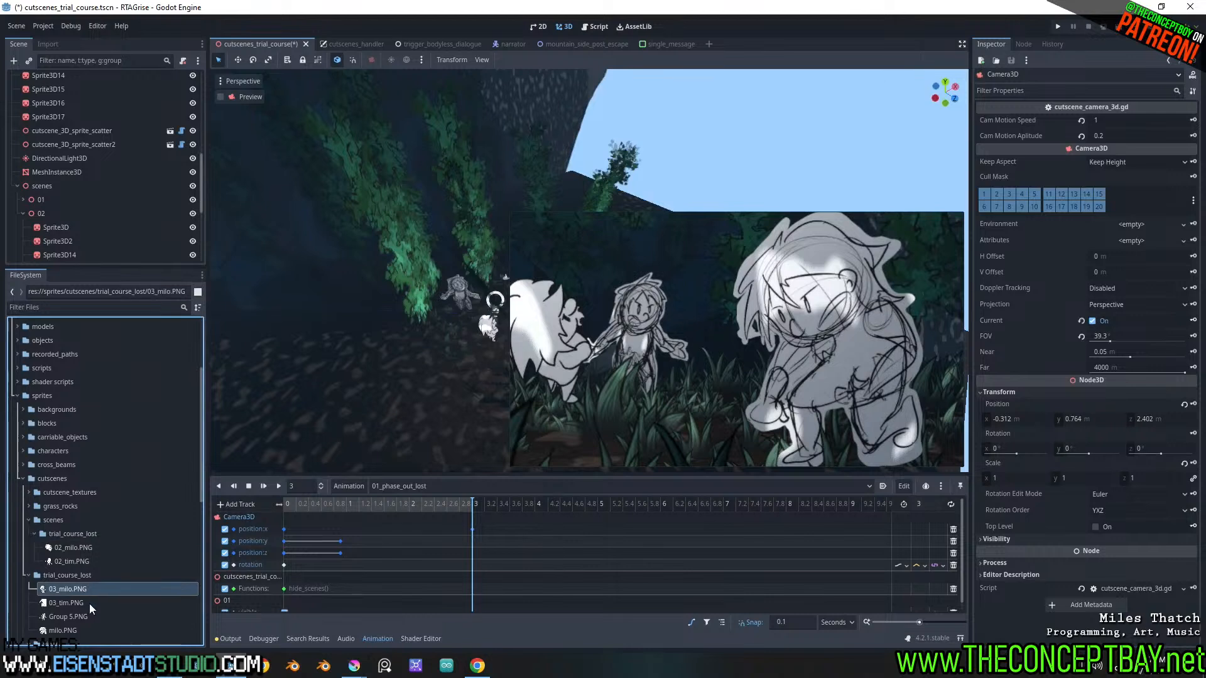
double_click(82, 617)
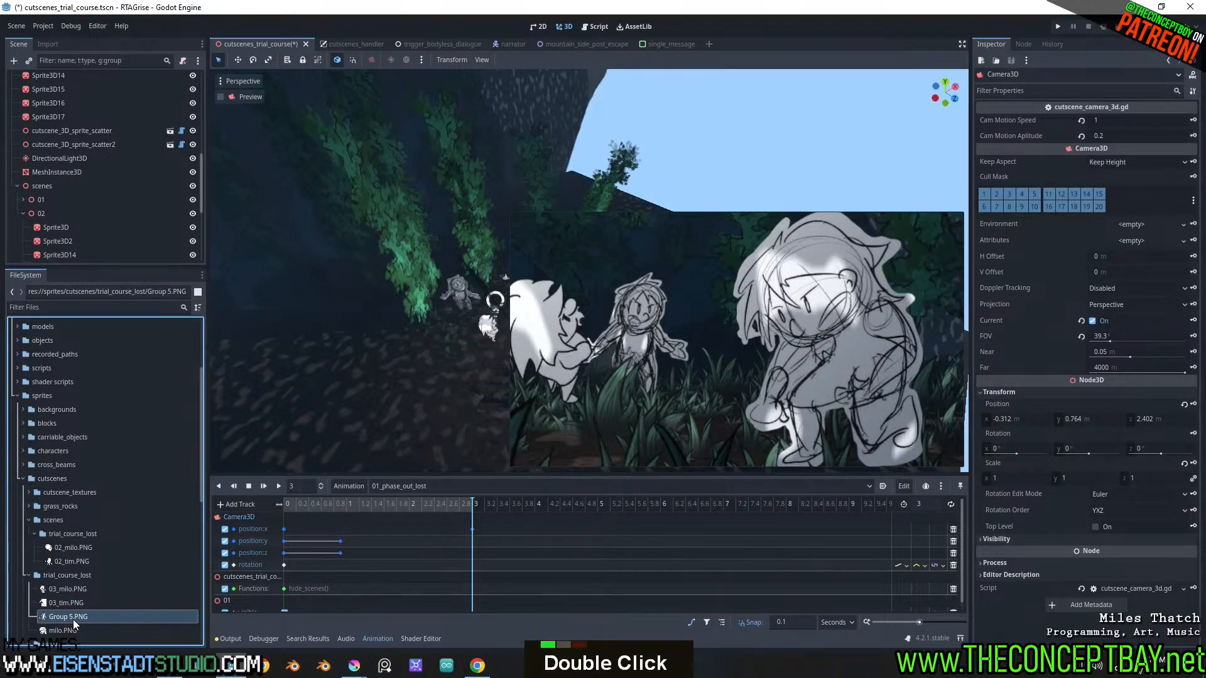
double_click(72, 620)
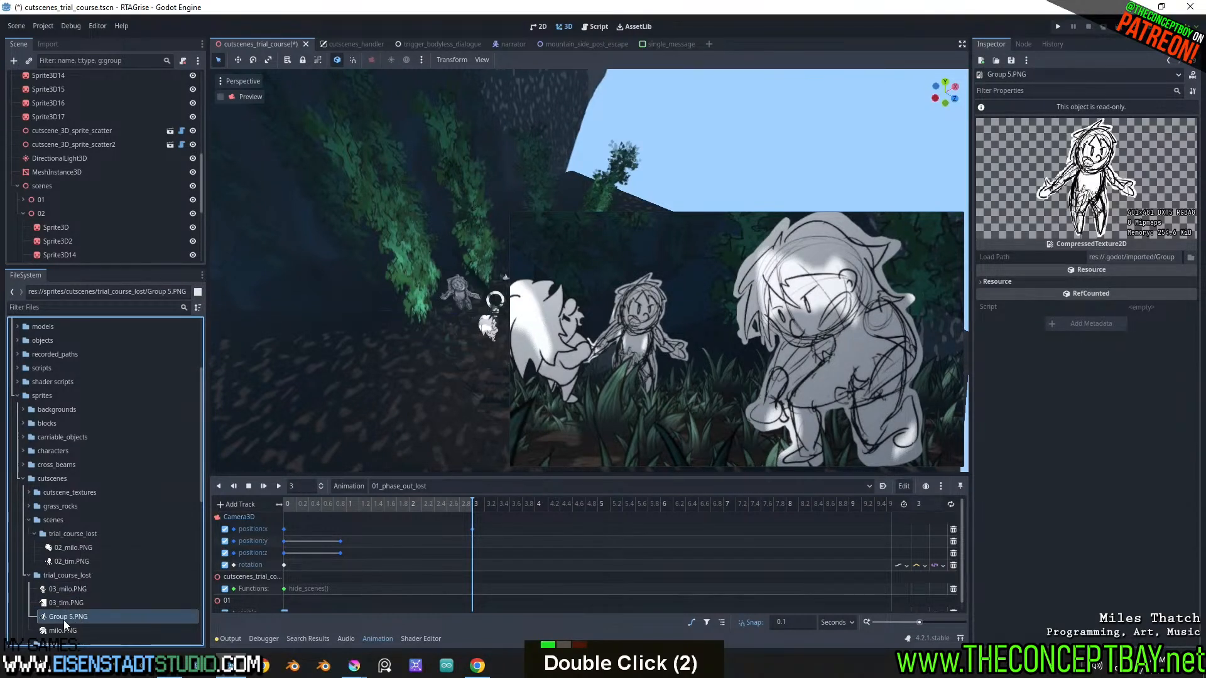
key("F2")
type("01_mi.PNG")
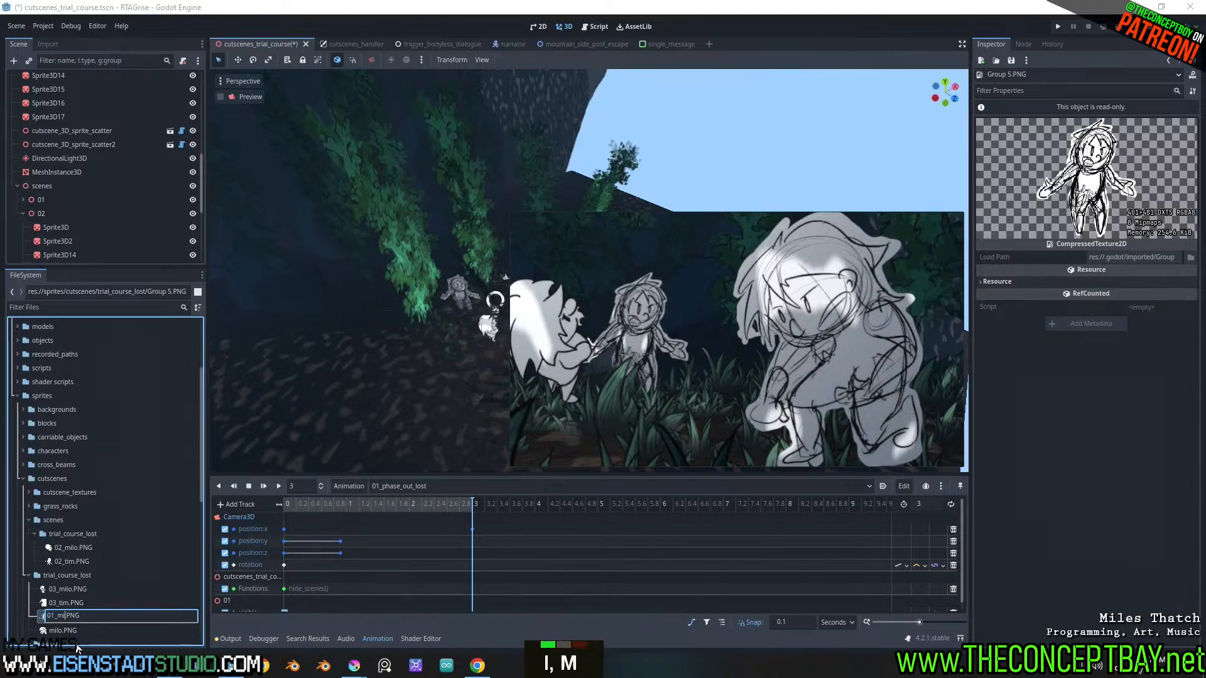
key("Return")
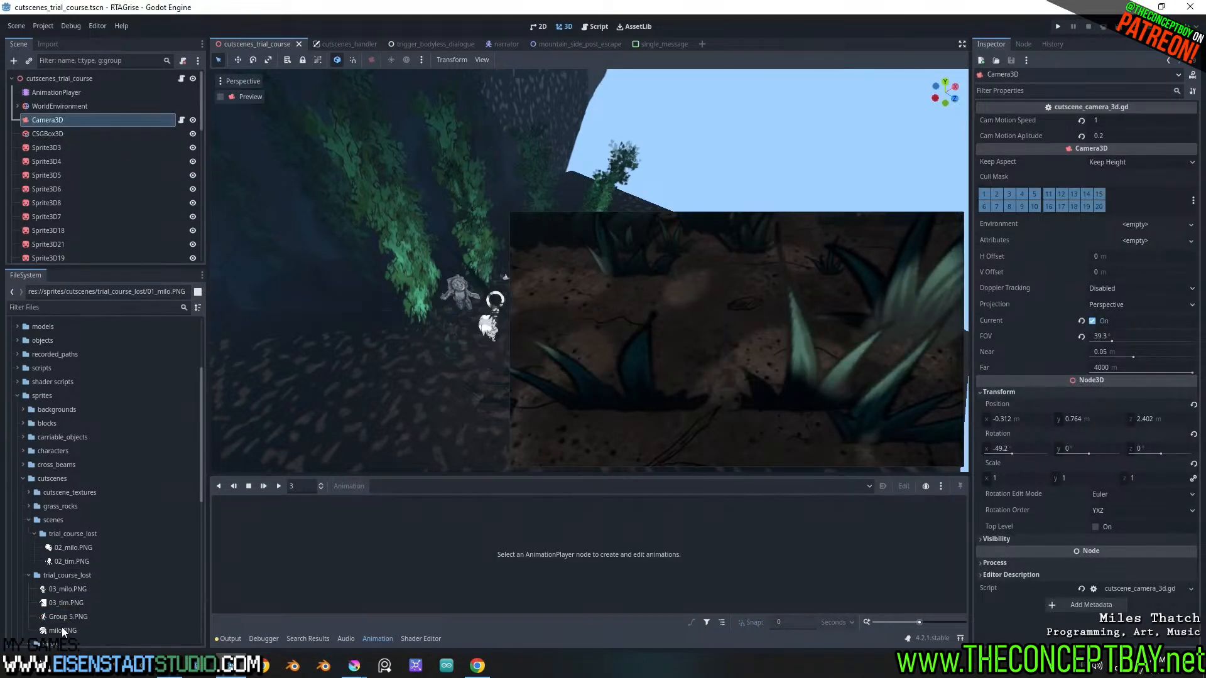
Preview milo.PNG to check which character it shows, and rename 01_milo.PNG to 01_tim.PNG
left_click(63, 631)
key("F2")
key("Escape")
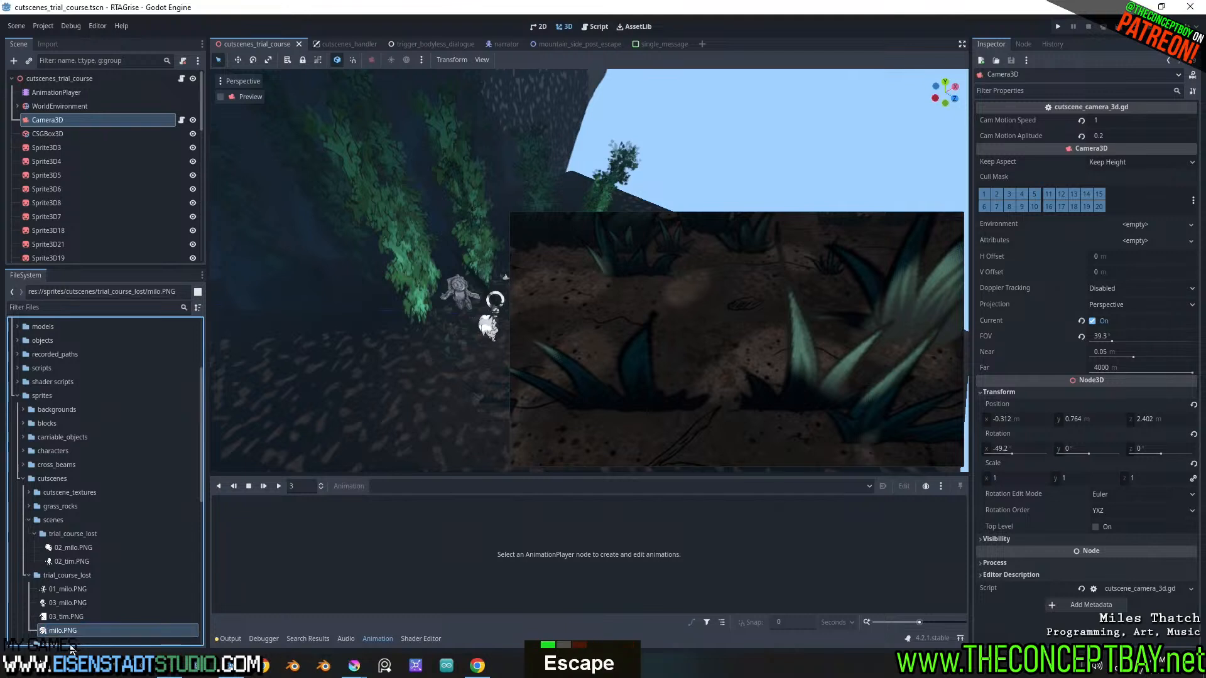
double_click(64, 631)
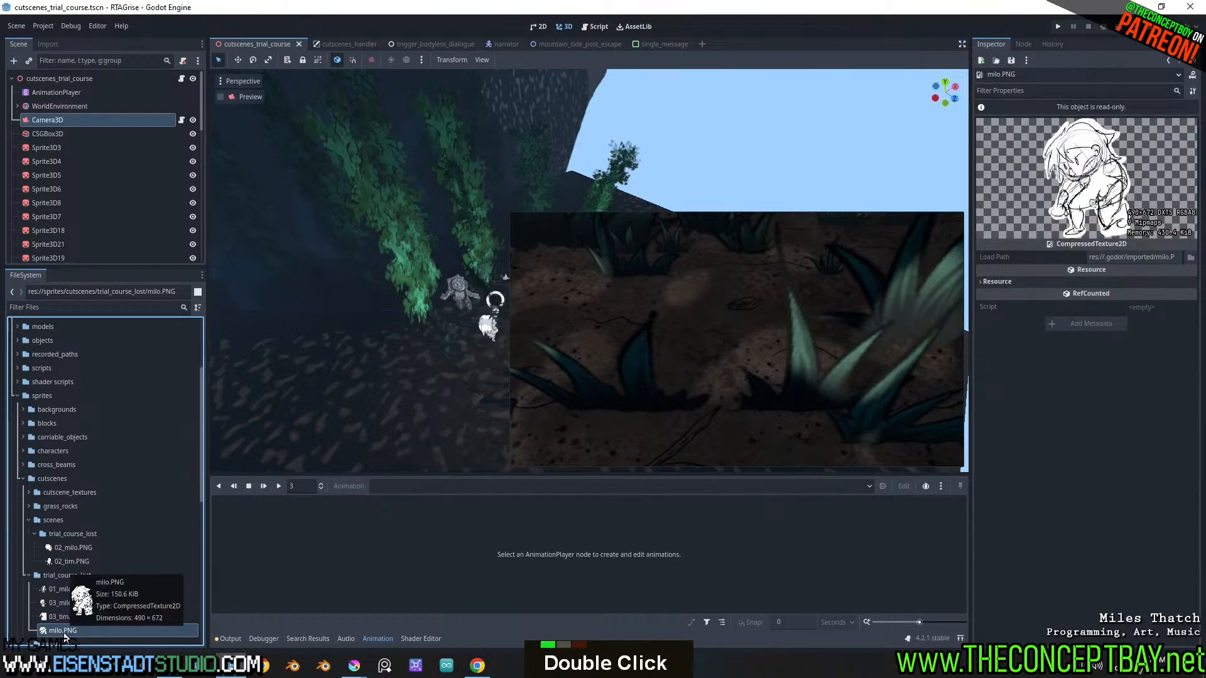
left_click(63, 589)
key("F2")
left_click(58, 588)
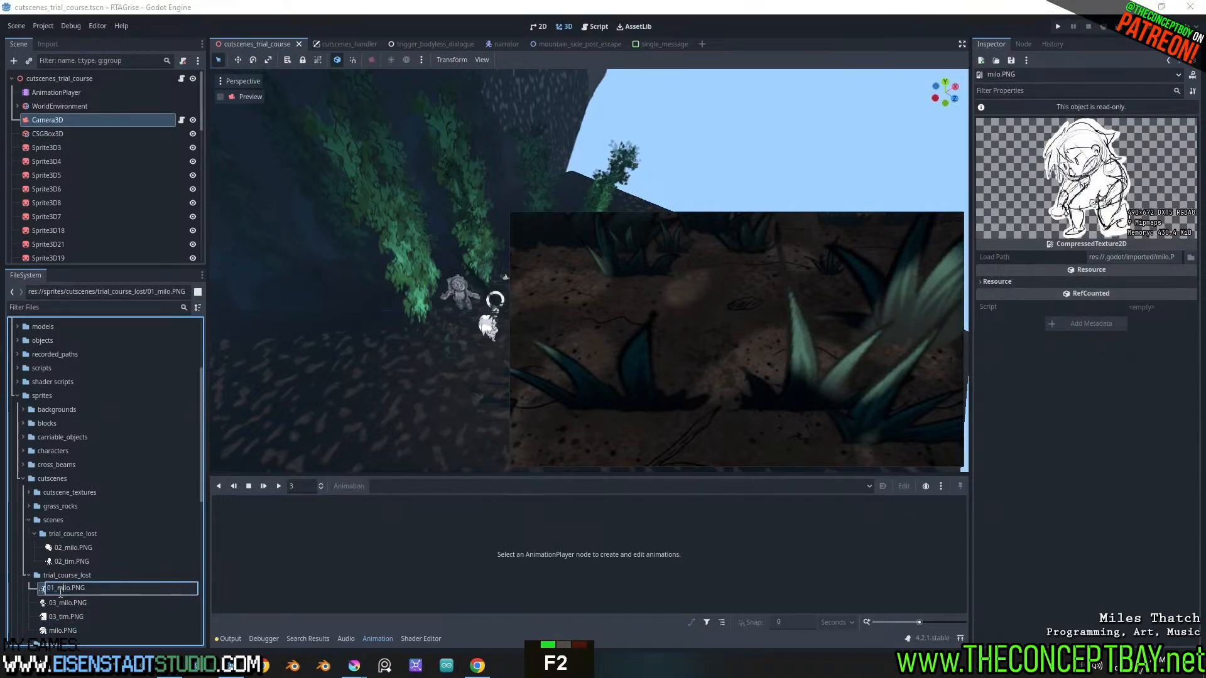
left_click(70, 588, "shift")
type("t")
key("Return")
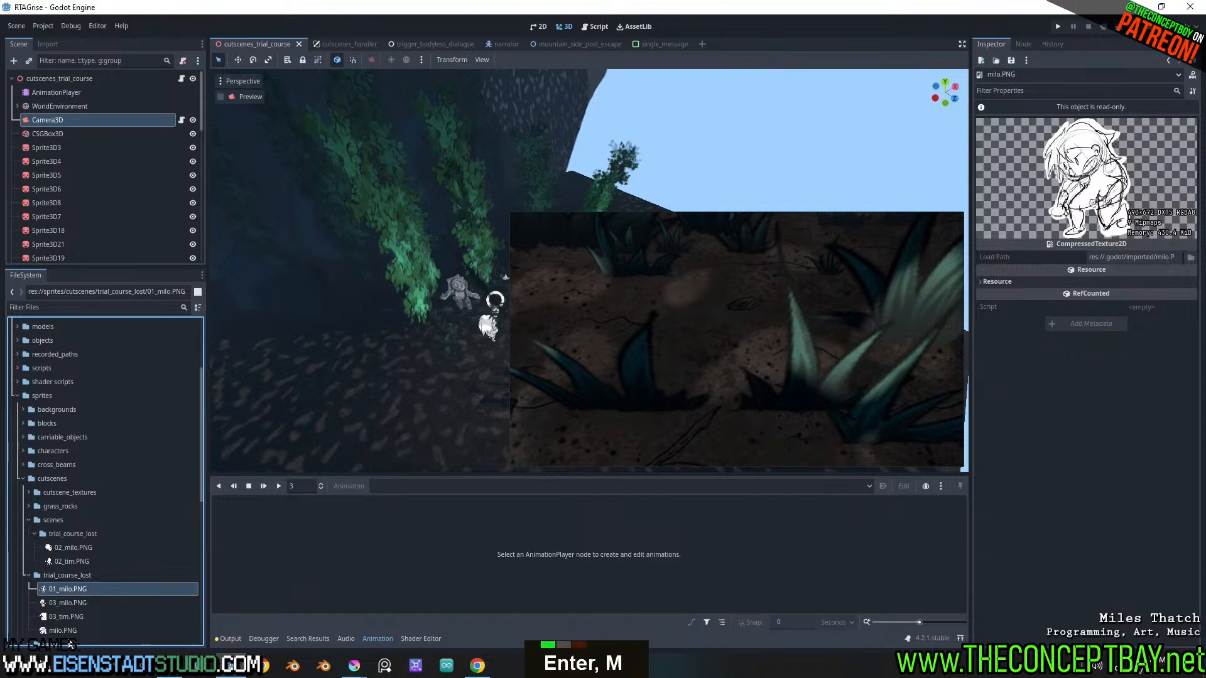
Rename milo.PNG in the trial_course_lost folder to 01_milo.PNG
left_click(63, 630)
key("F2")
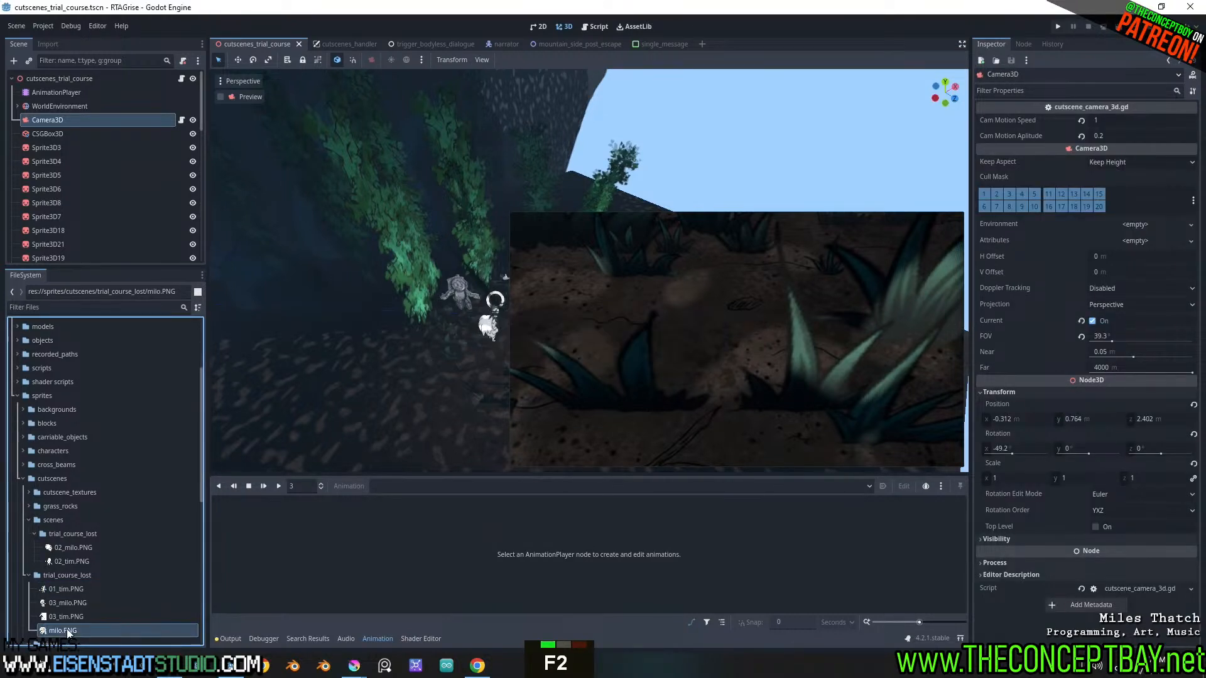
type("01_")
key("F2")
key("F2")
key("ctrl+Left")
key("ctrl+Left")
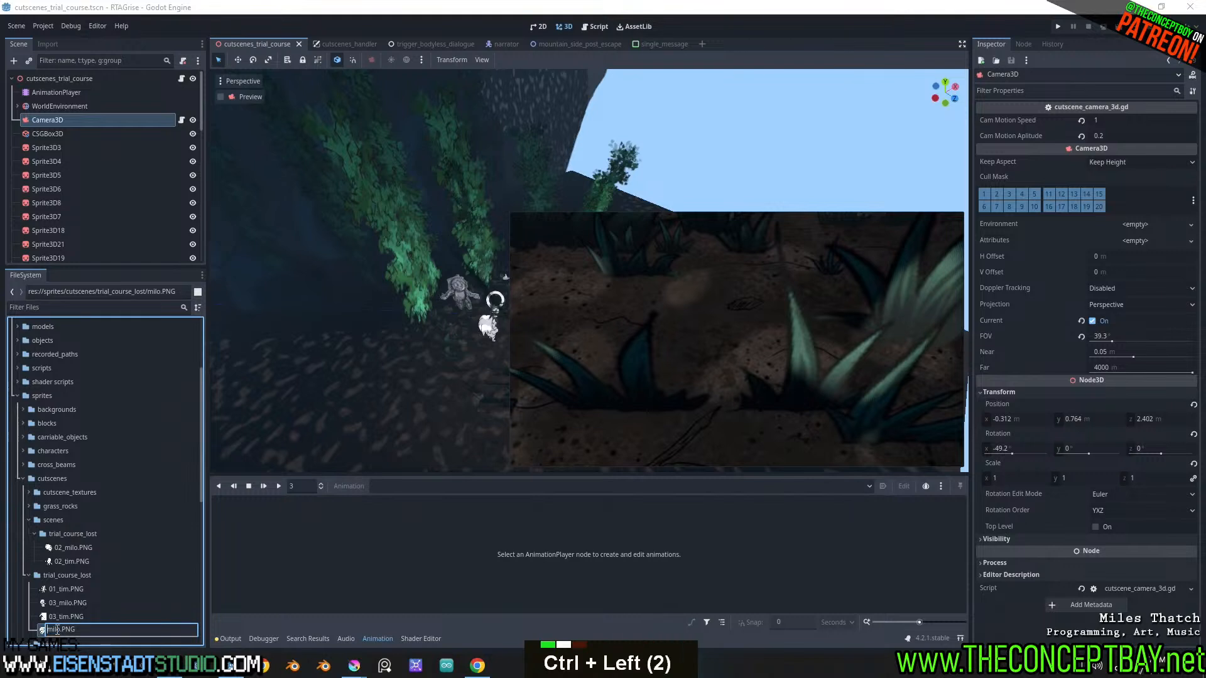
type("_")
key("Return")
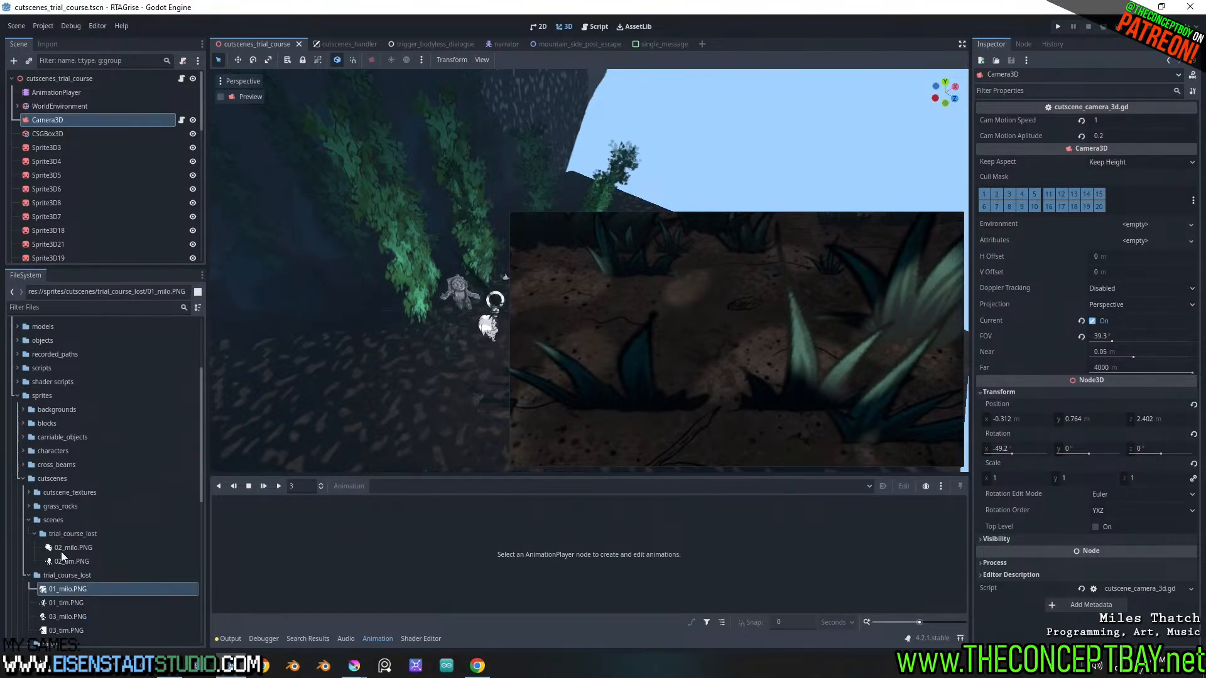
Move the four renamed and exported sprites into scenes/trial_course_lost and delete the emptied cutscenes/trial_course_lost folder
left_click_drag(70, 628, 71, 534, "shift")
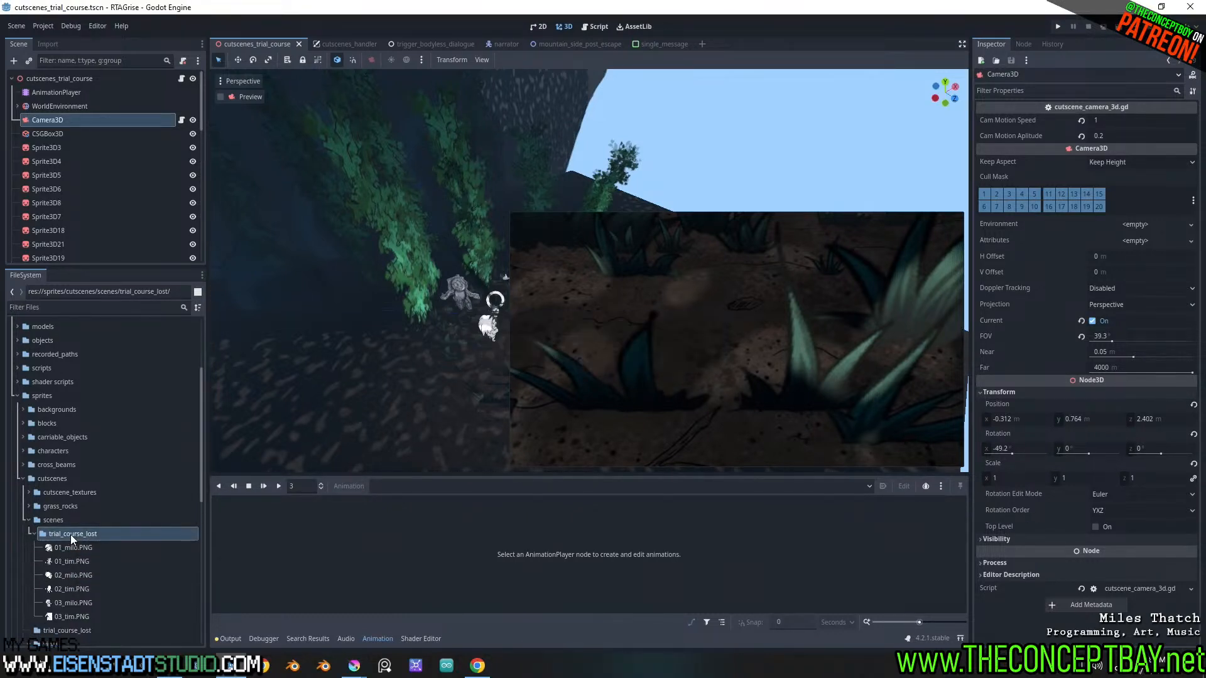
left_click(67, 631)
key("Delete")
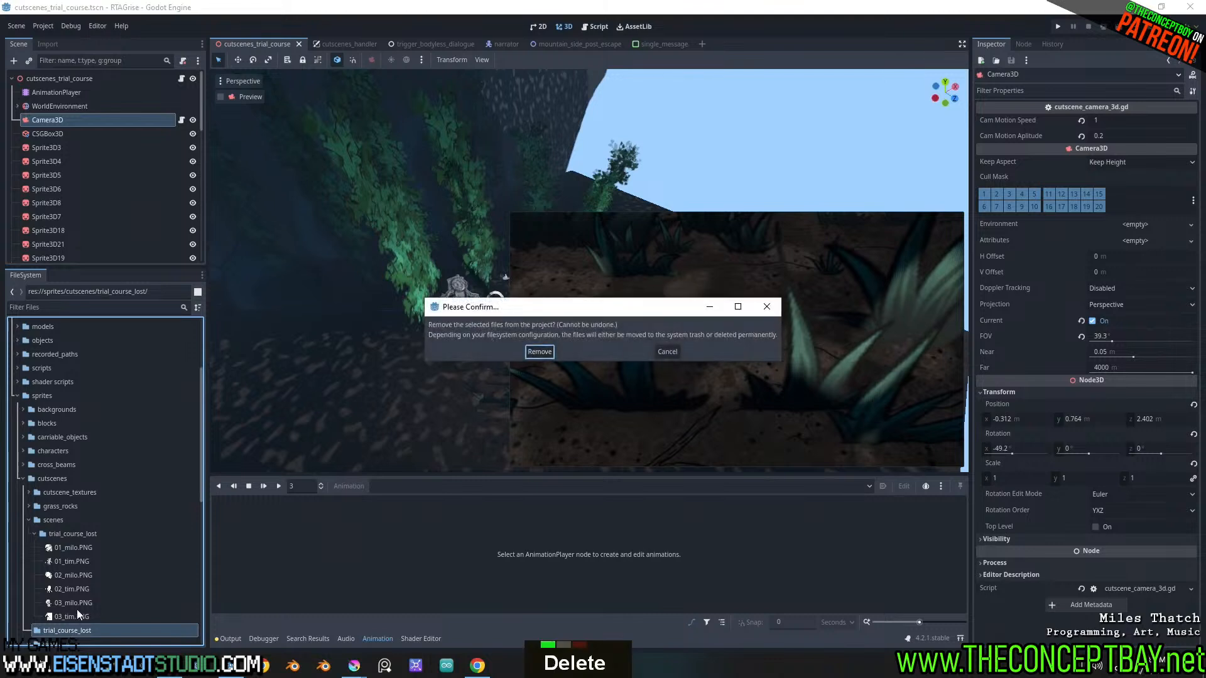
key("Return")
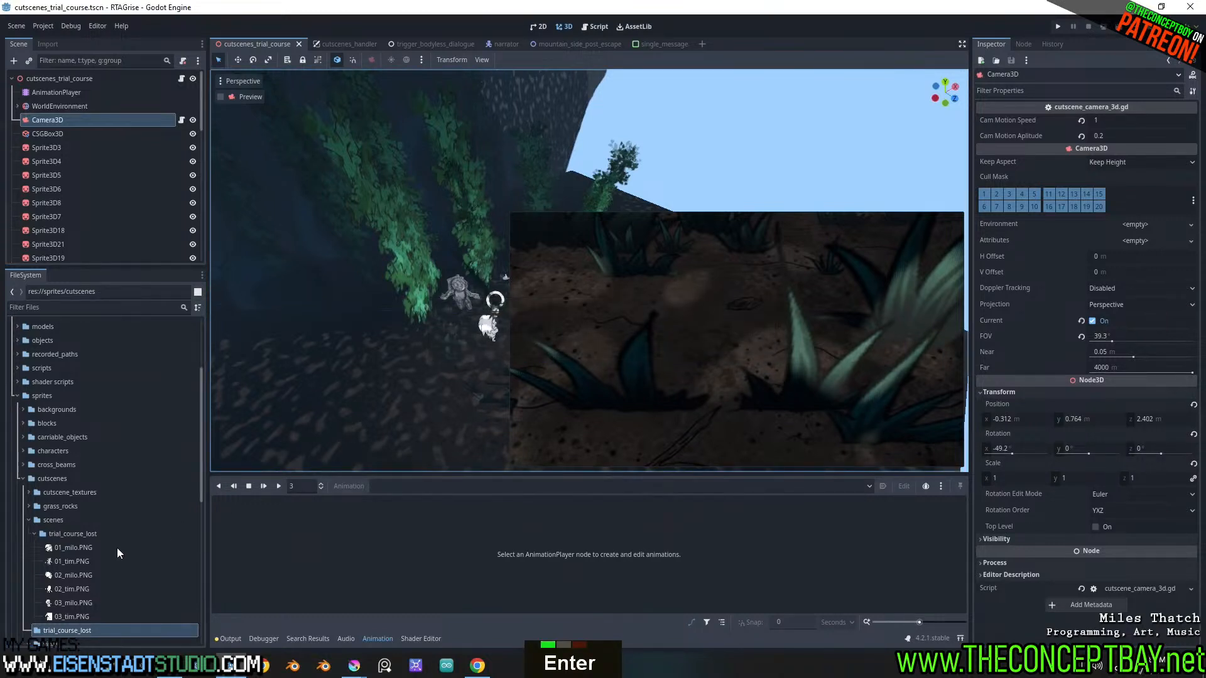
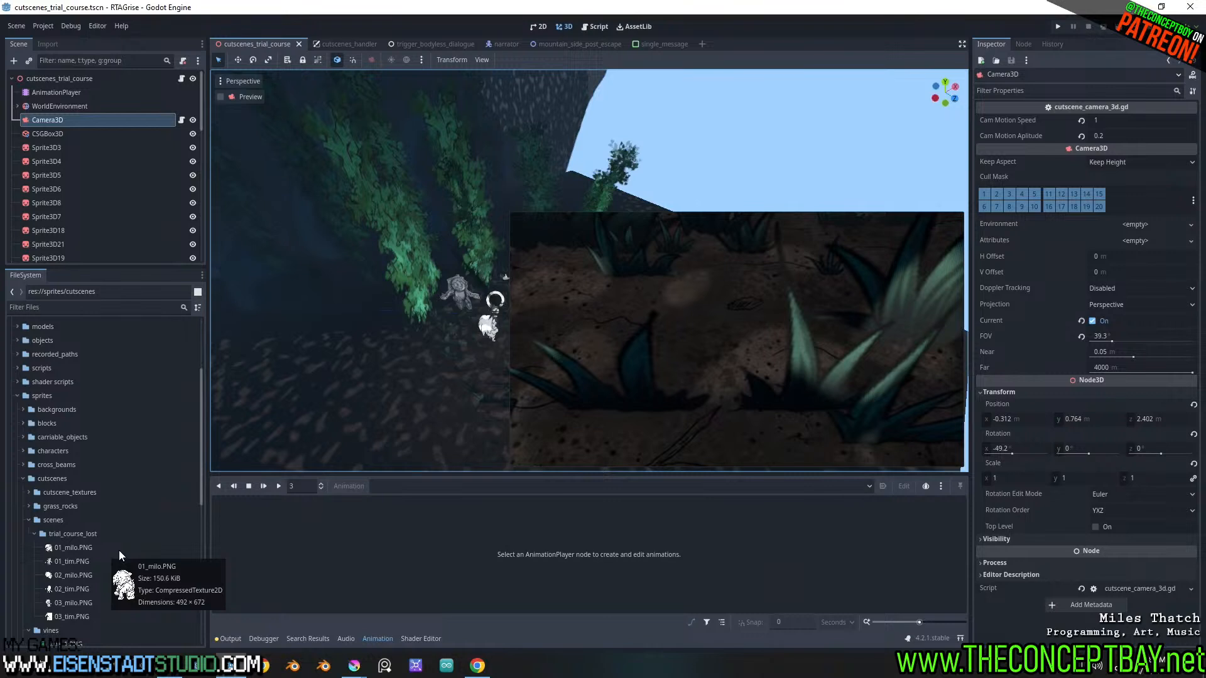
Select 01_milo.PNG in the trial_course_lost sprite folder and save the cutscenes_trial_course scene
left_click(108, 532)
key("ctrl+s")
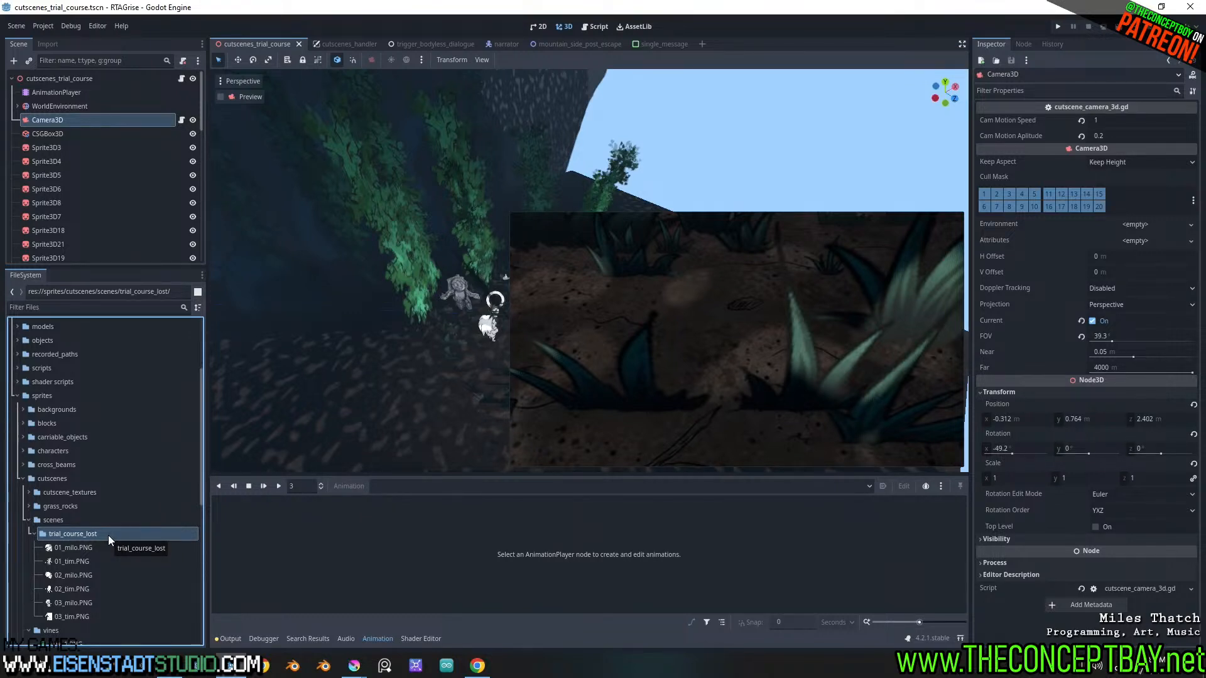
left_click(127, 551)
key("ctrl+s")
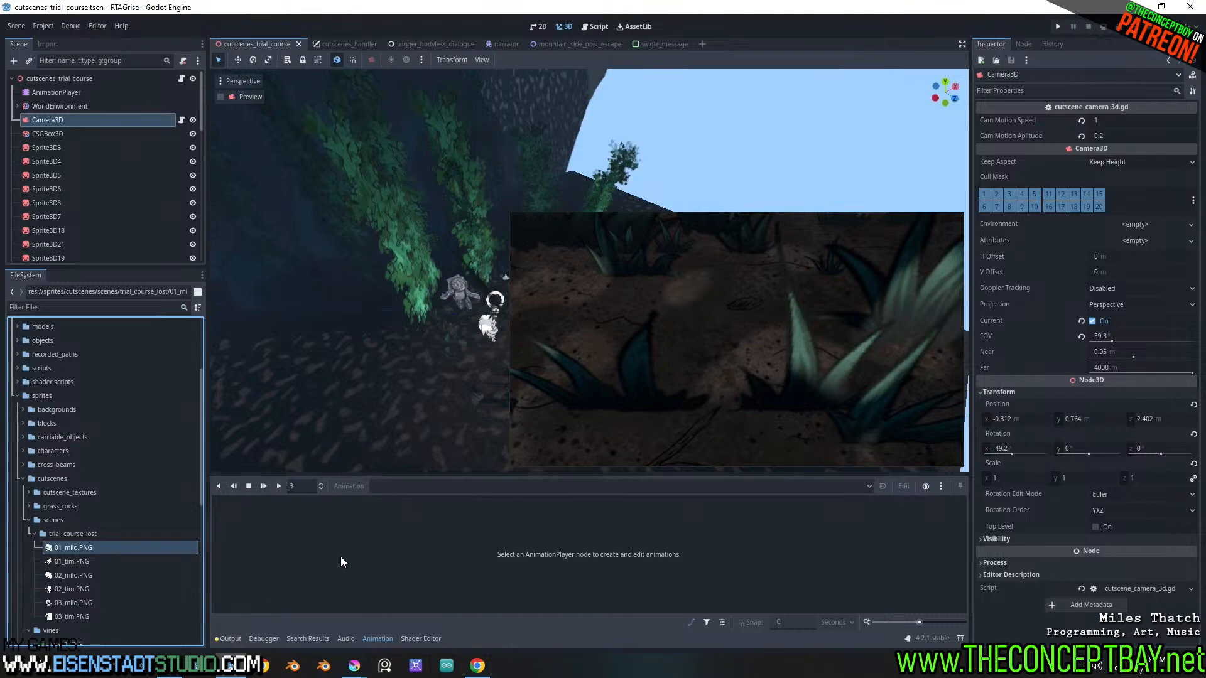
Switch to Krita, close the finished Export Layers window, view the trial_course_lost drawing, and return to Godot
mouse_move(364, 675)
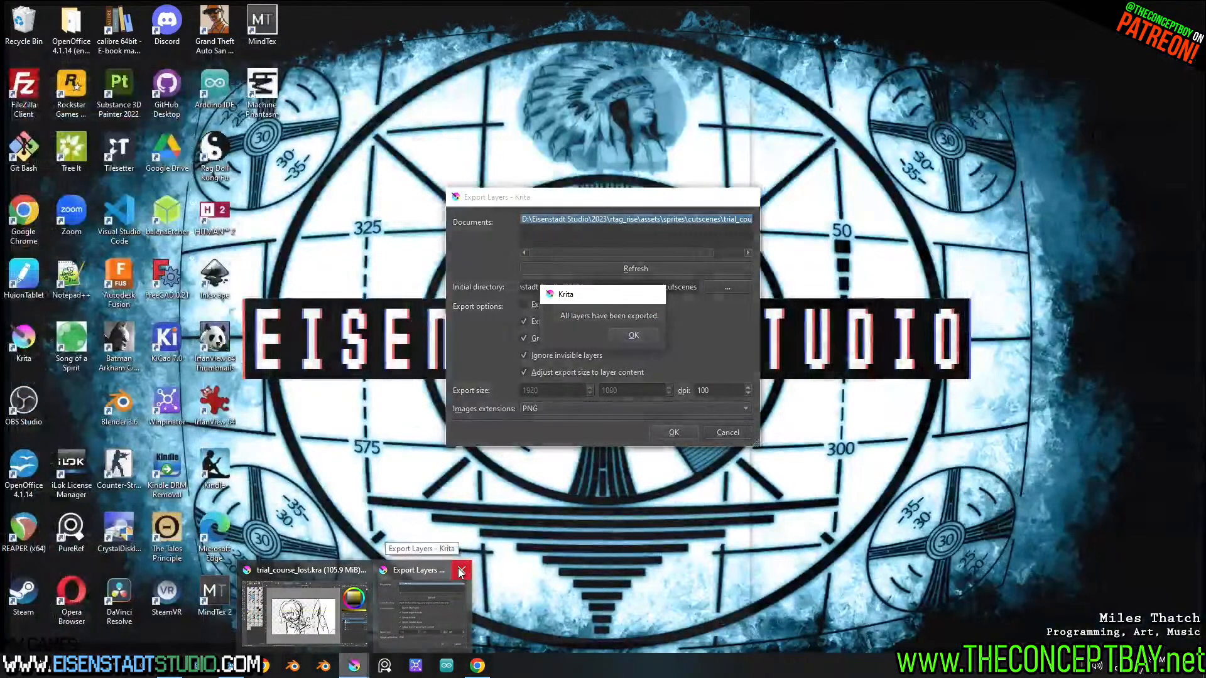
left_click(461, 572)
left_click(363, 573)
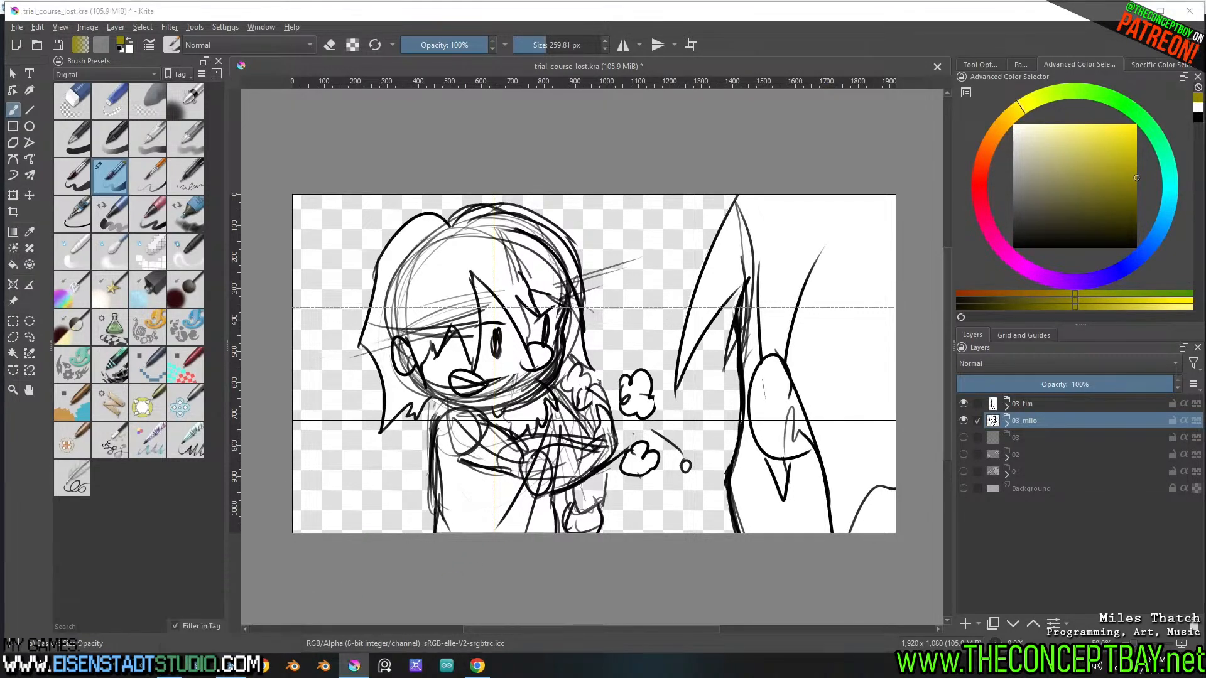
key("alt+Tab")
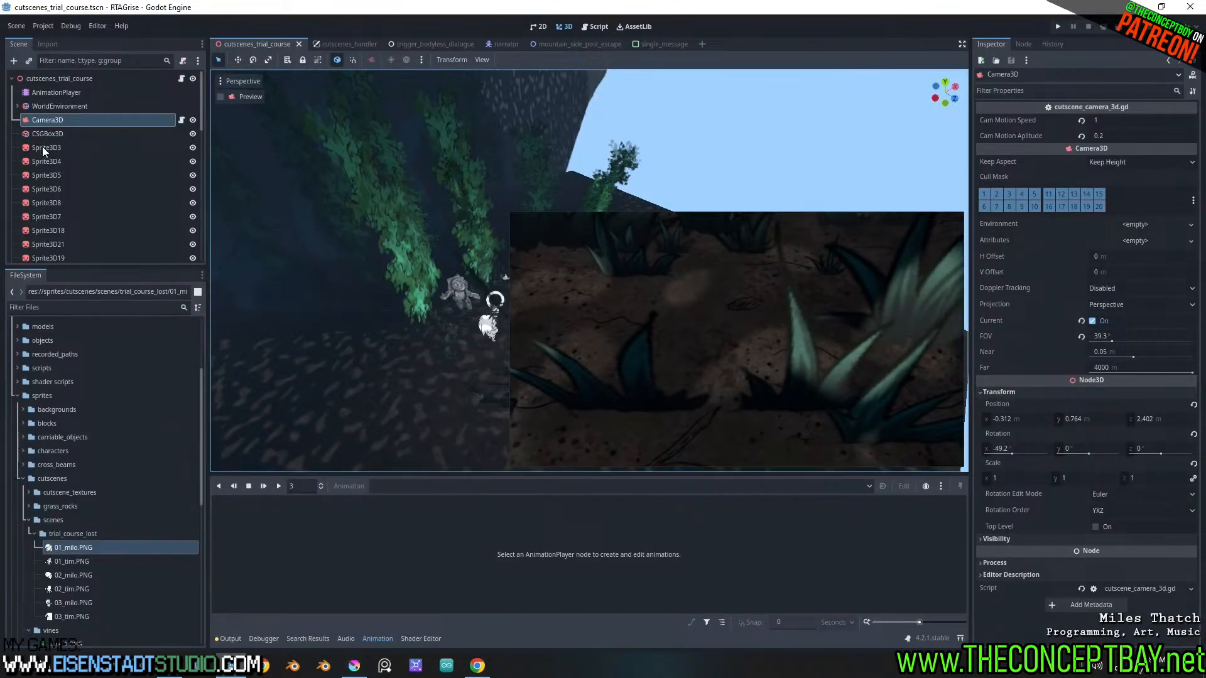
Collapse node 02 under scenes and hide both the 02 and 01 scene nodes
scroll(42, 146, "down", 20)
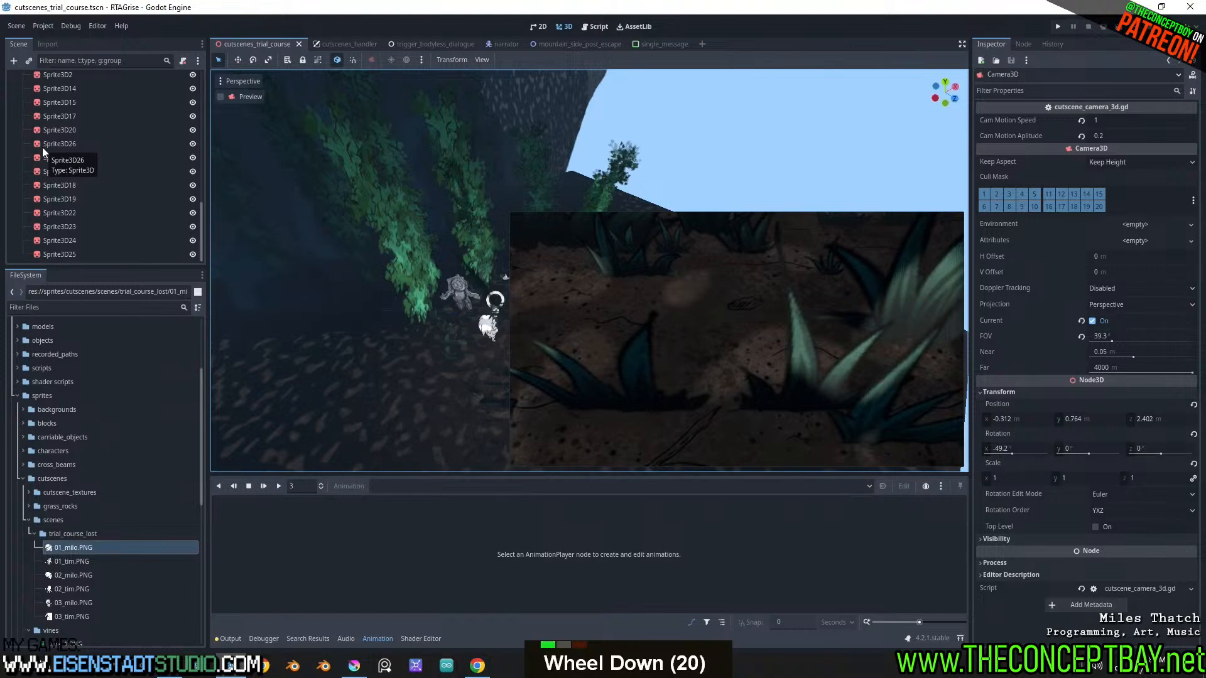
scroll(42, 147, "down", 2)
scroll(54, 153, "up", 6)
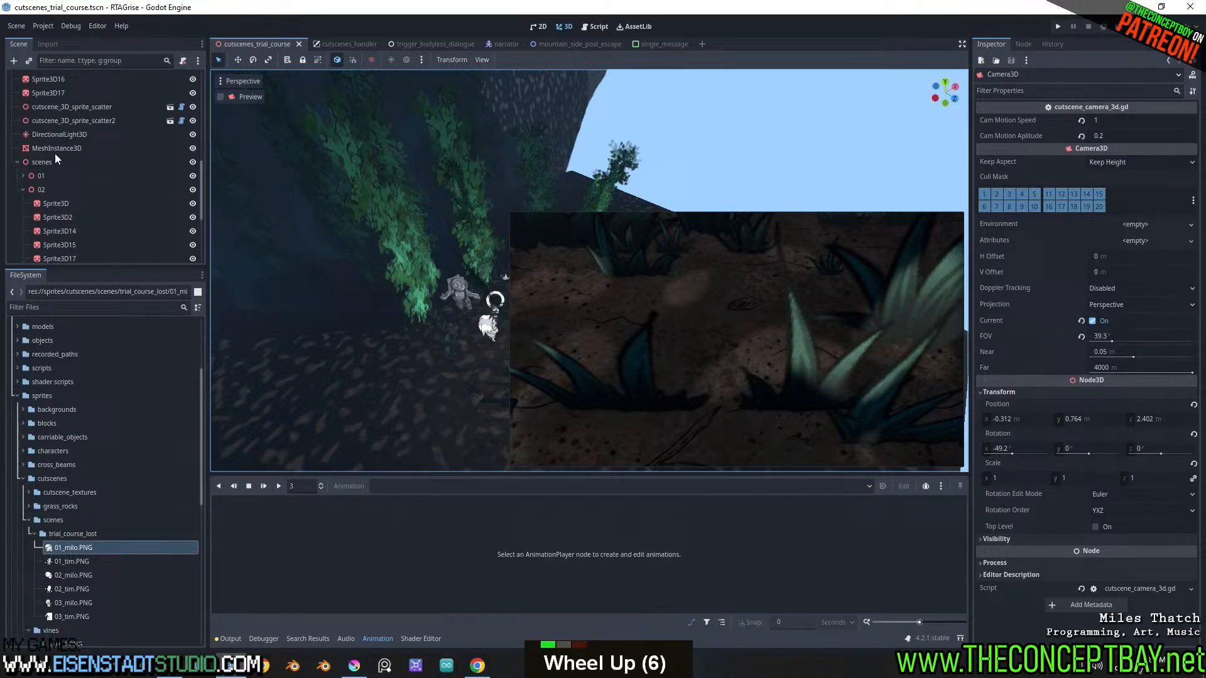
left_click(25, 190)
double_click(21, 190)
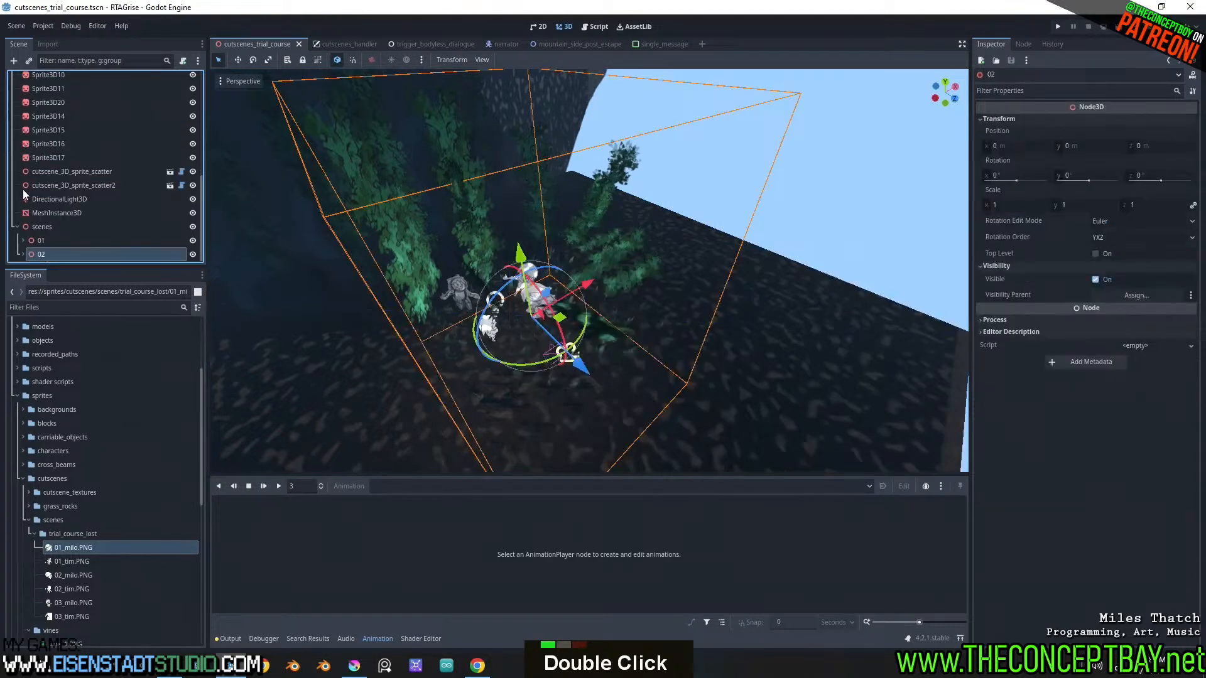
left_click(193, 254)
middle_click_drag(244, 235, 430, 182)
scroll(521, 215, "up", 3, "shift")
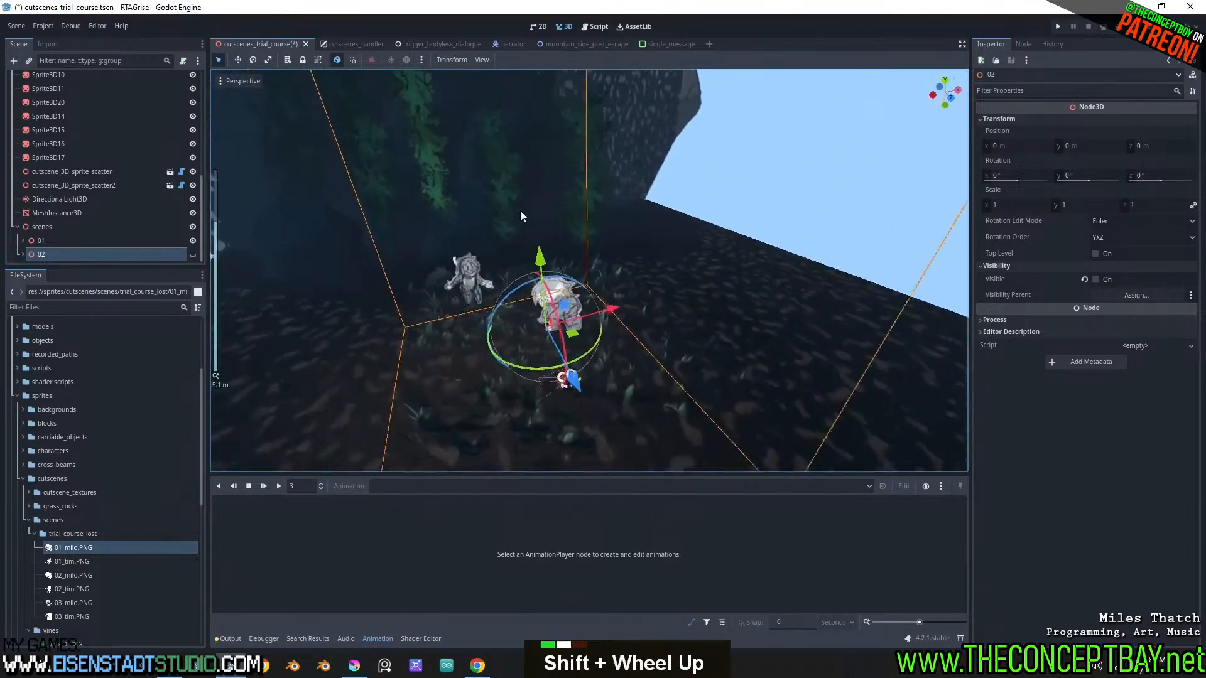
left_click(193, 241)
Add a Node3D child to the scenes node and name it 03
left_click(125, 226)
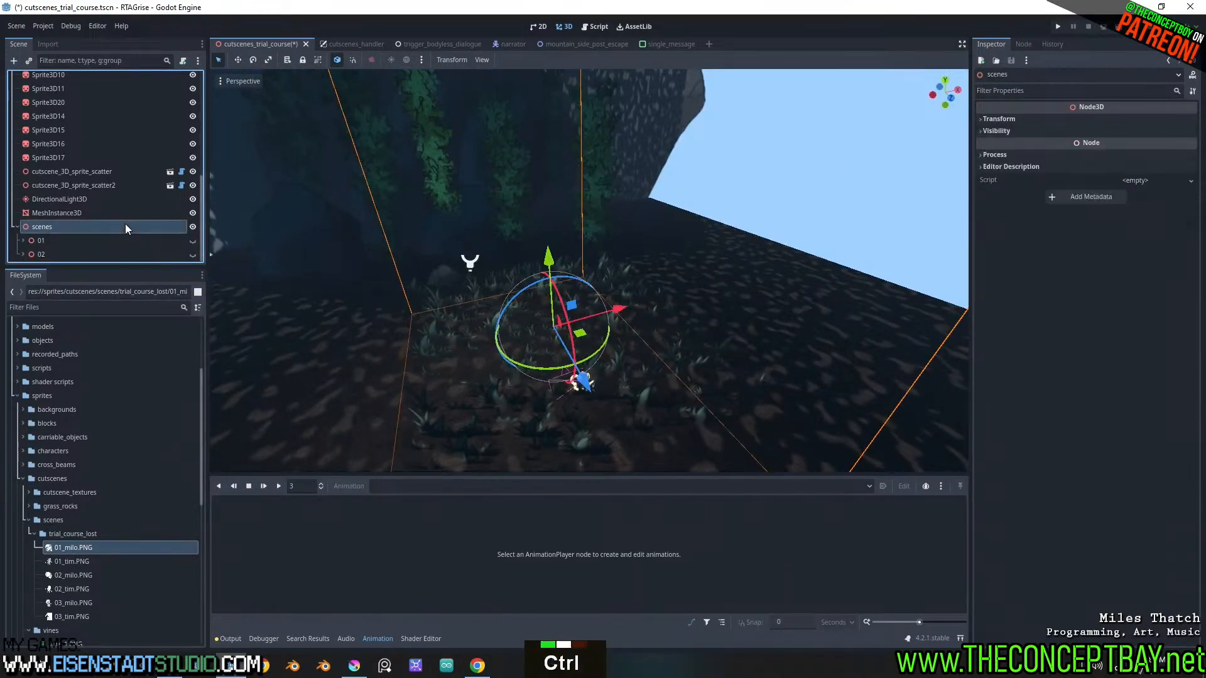
key("ctrl+a")
type("node")
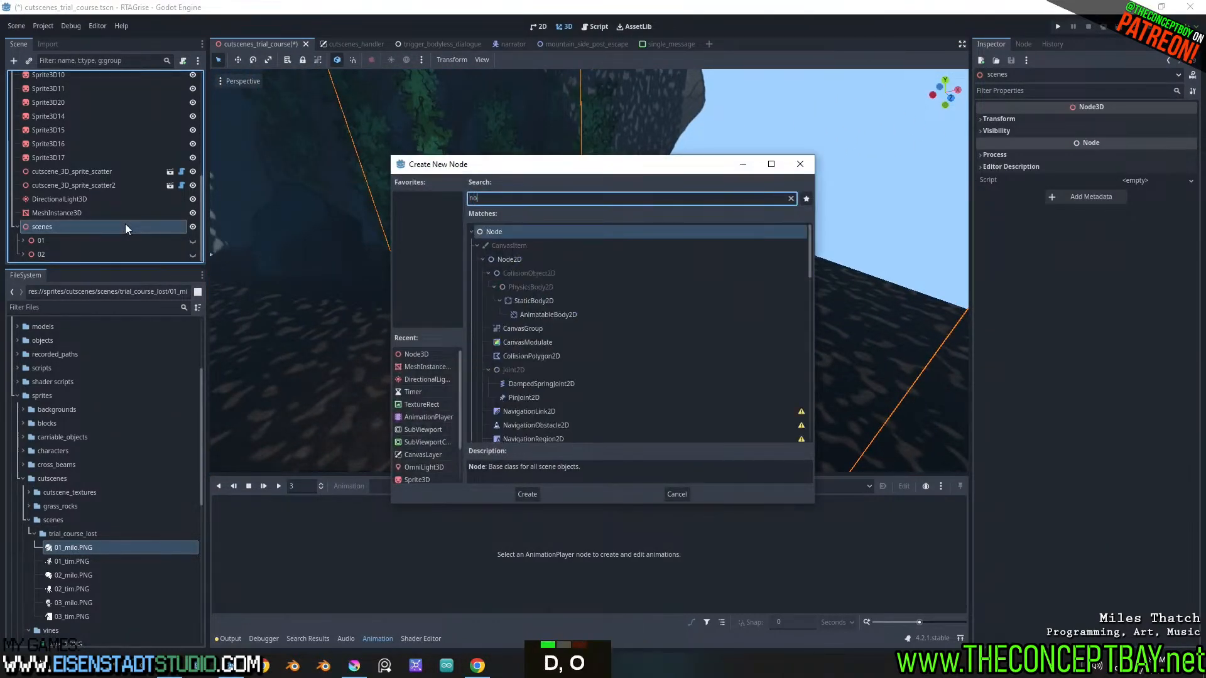
key("Down")
key("Down")
key("Down")
key("Down")
key("Down")
key("Down")
key("Down")
key("Down")
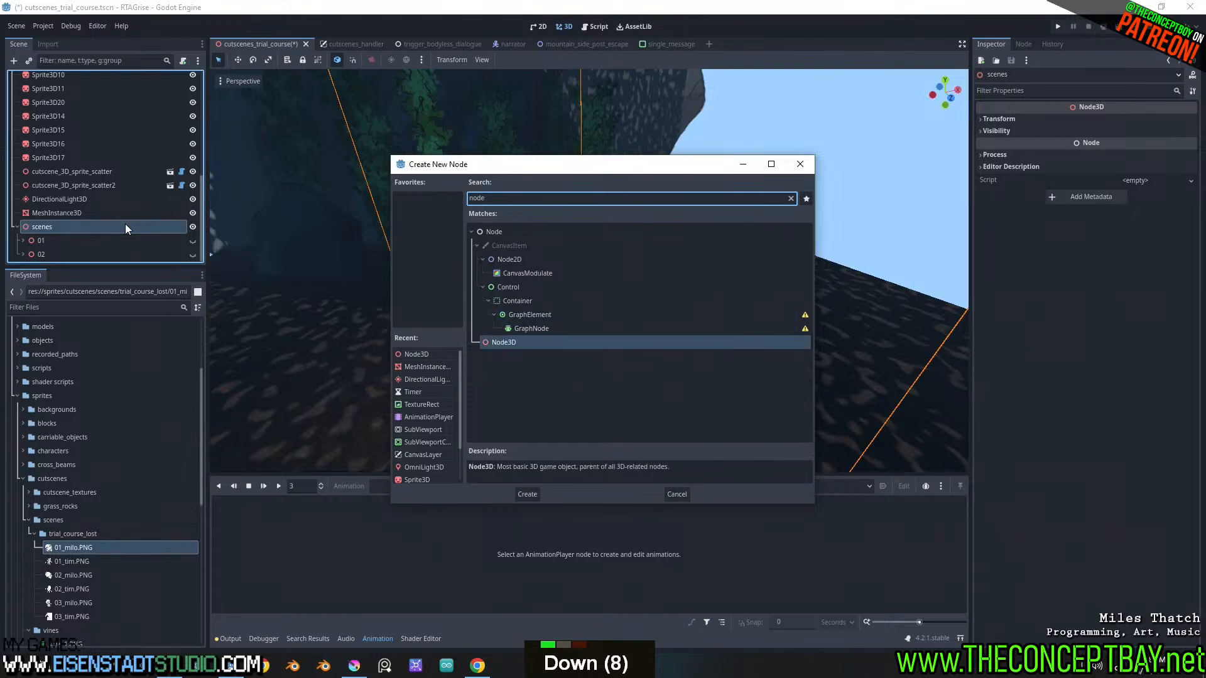
key("Return")
key("Down")
key("F2")
type("03")
key("Return")
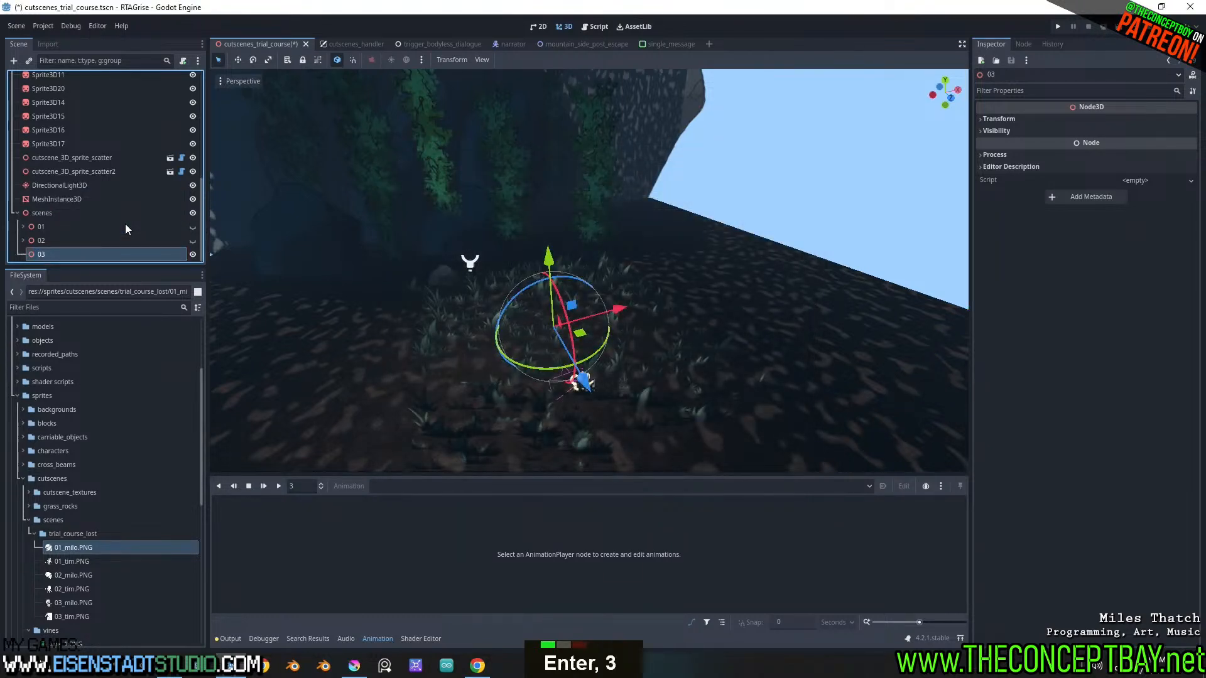
left_click(69, 616)
left_click(71, 603, "ctrl")
left_click_drag(66, 605, 74, 254)
key("ctrl+shift+a")
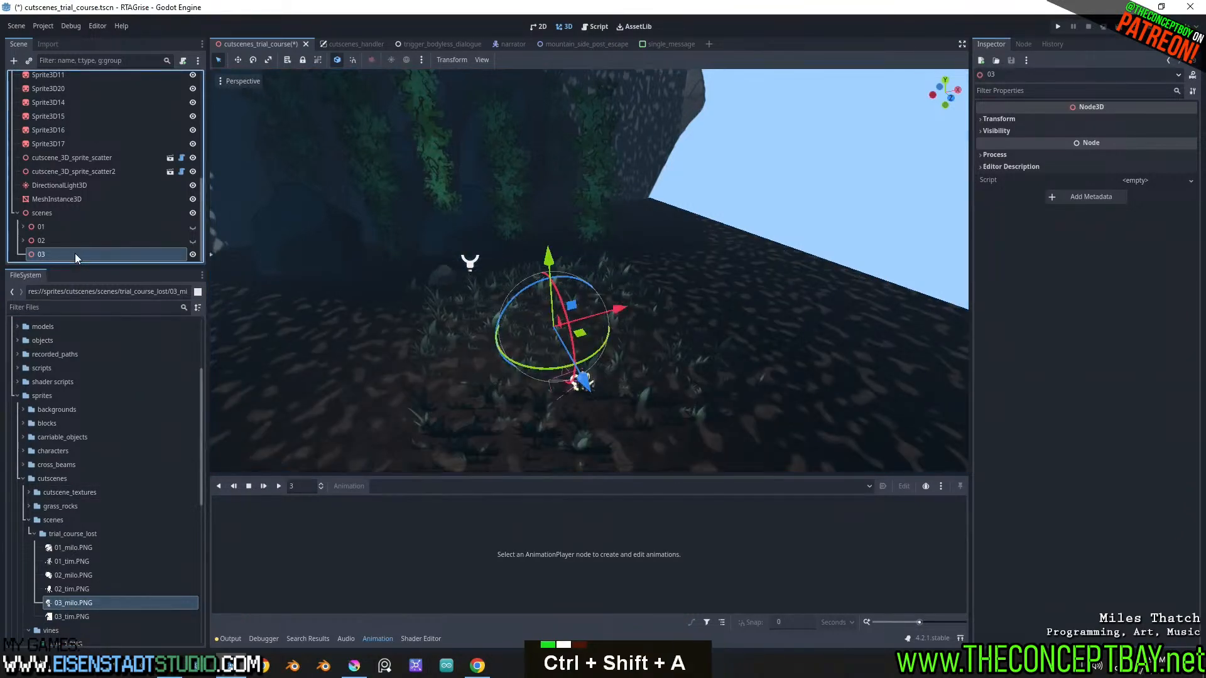
key("Escape")
key("e")
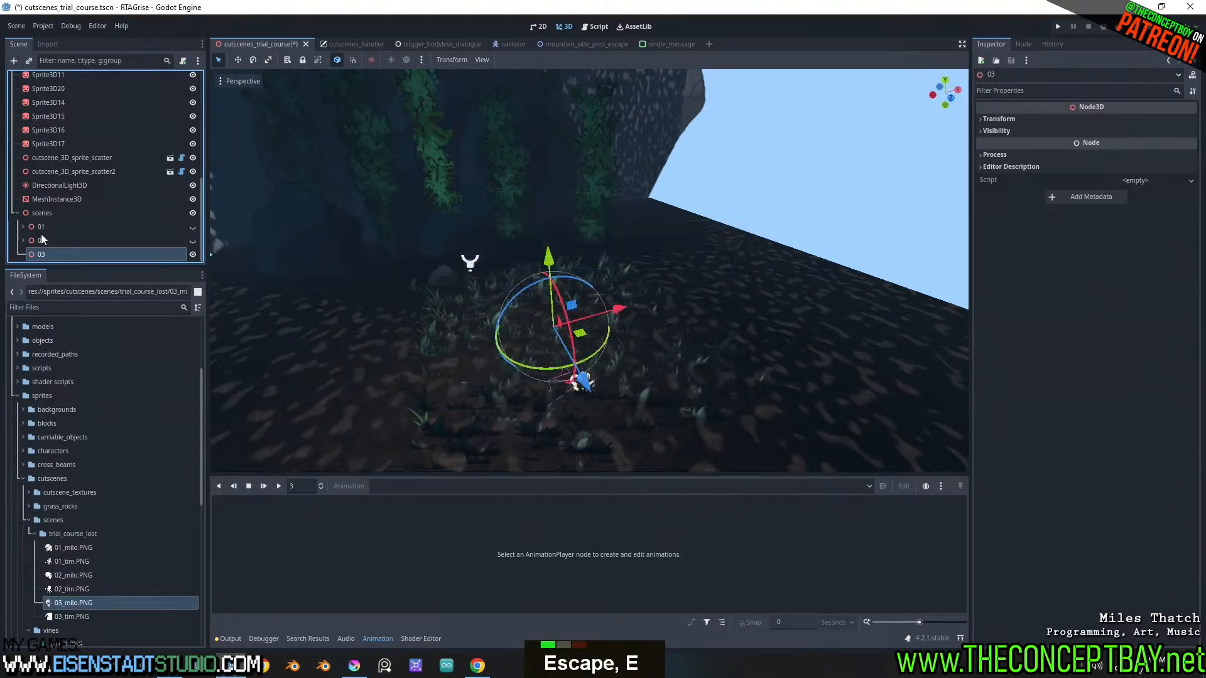
Duplicate Sprite3D and Sprite3D2 from node 02, move the copies into node 03, and collapse node 02
left_click(23, 240)
scroll(66, 213, "down", 3)
left_click(69, 185)
left_click(69, 197, "shift")
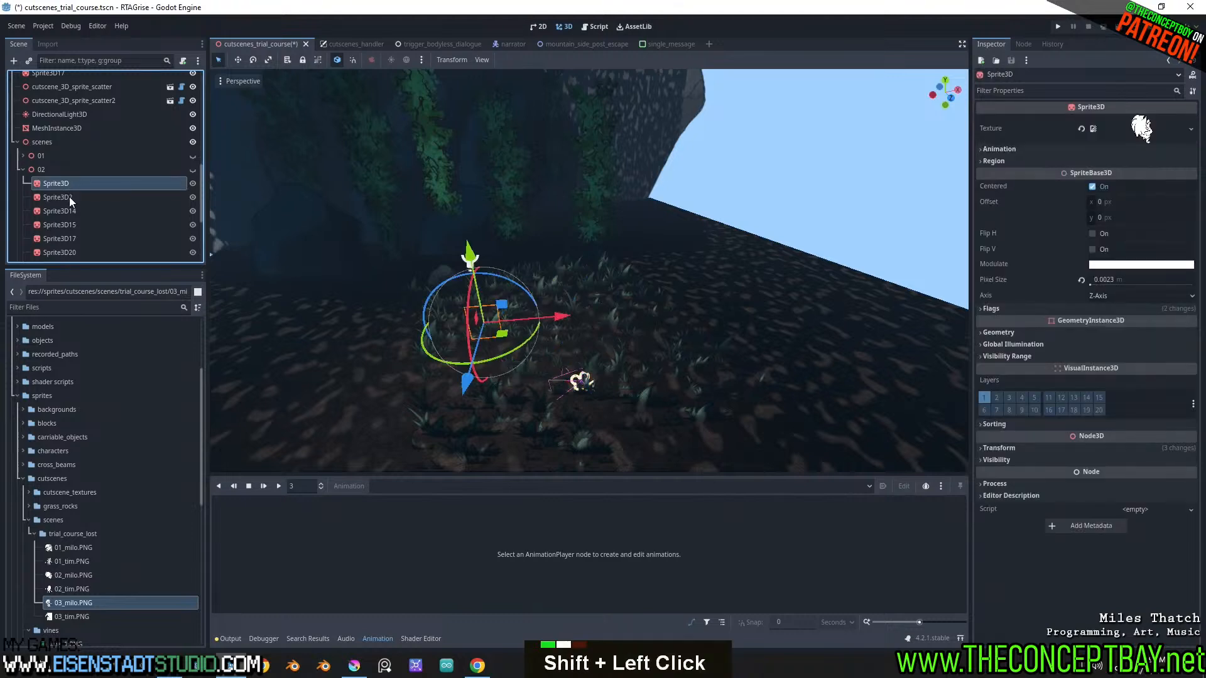
key("ctrl+d")
left_click_drag(78, 229, 58, 253)
scroll(55, 205, "down", 10)
scroll(88, 236, "up", 4)
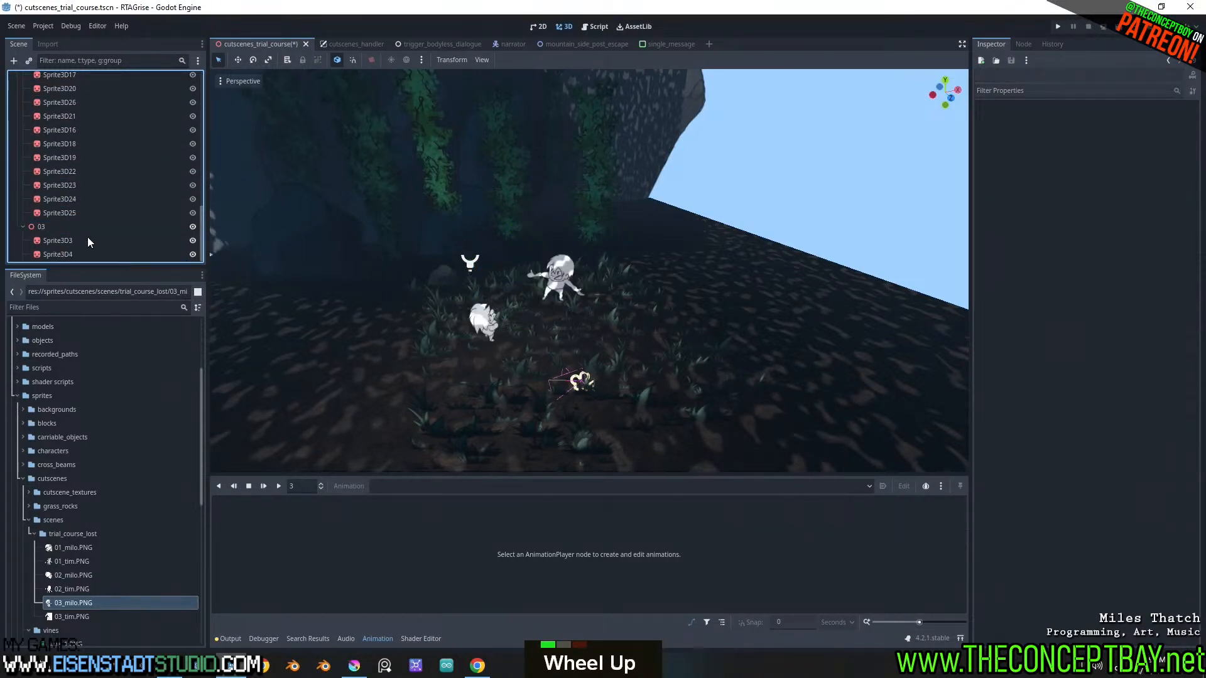
left_click(24, 101)
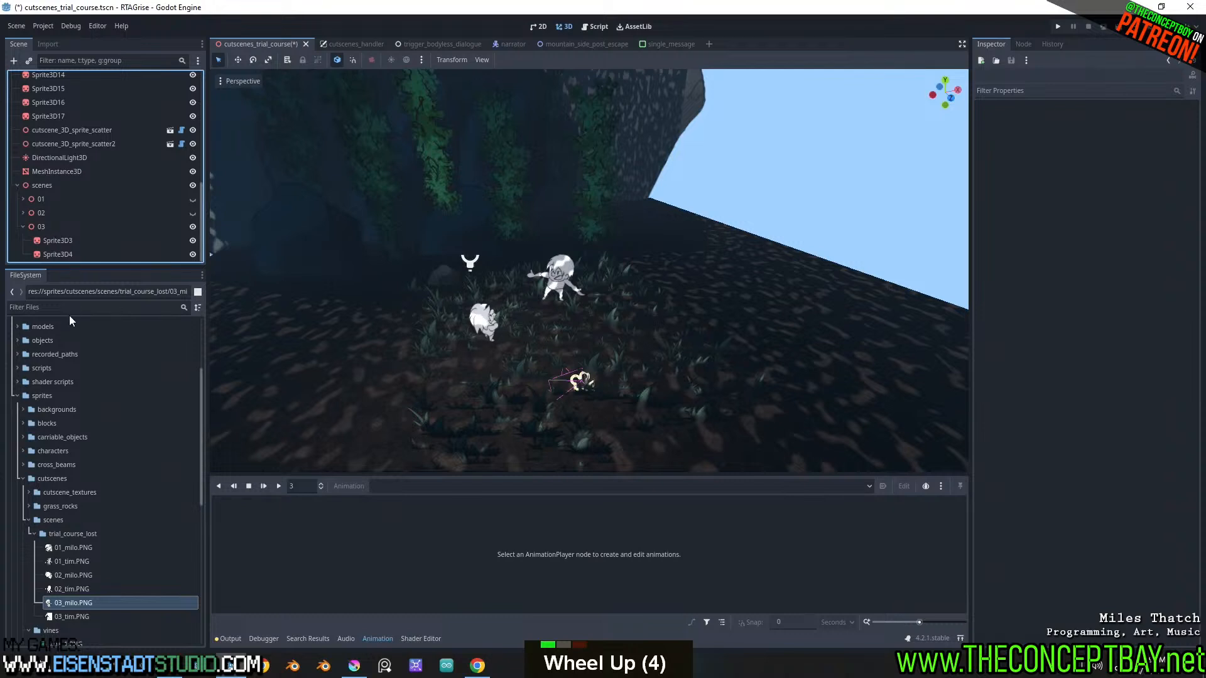
Assign 03_milo.PNG to Sprite3D3 and 03_tim.PNG to Sprite3D4 under node 03, and inspect both in the viewport
left_click_drag(89, 603, 69, 240)
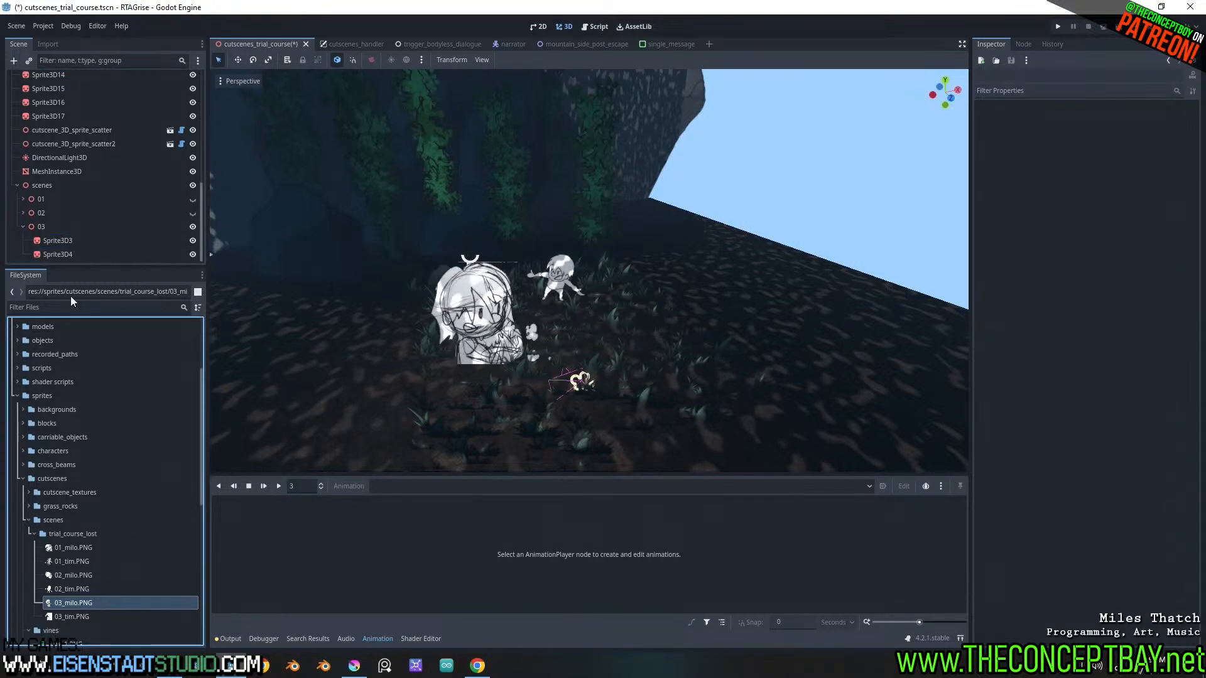
left_click_drag(77, 617, 57, 256)
left_click(560, 251)
middle_click_drag(559, 251, 532, 223)
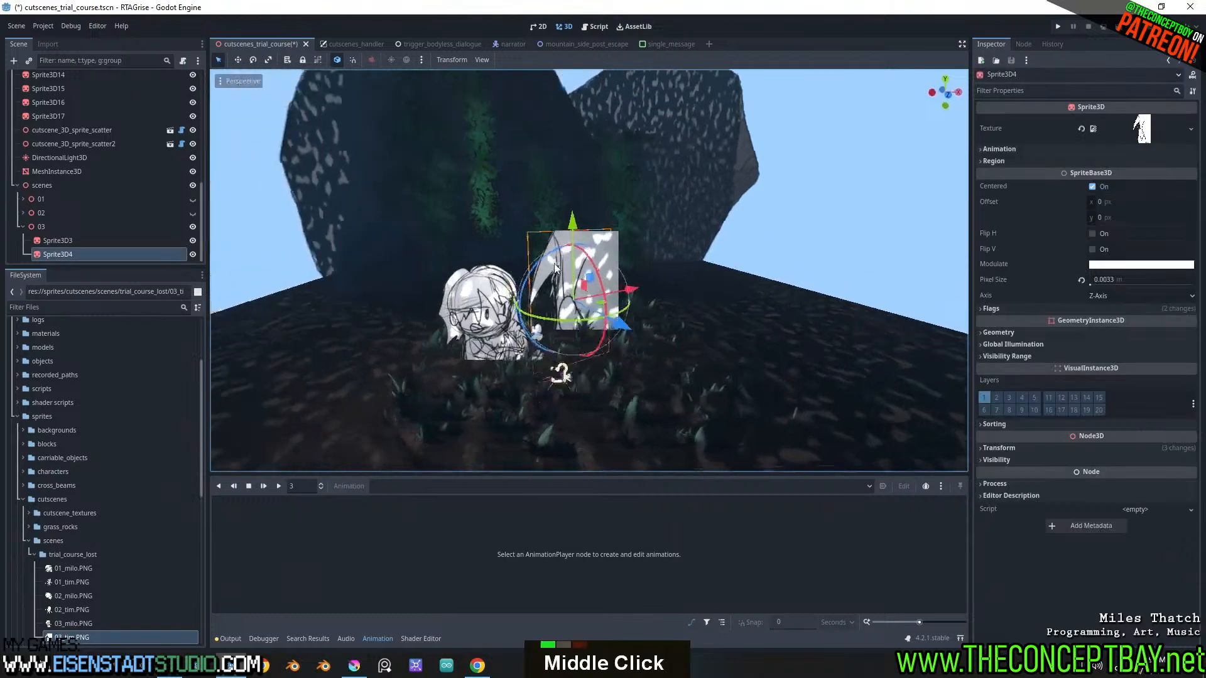
scroll(606, 299, "up", 5)
middle_click_drag(606, 299, 619, 302, "shift")
scroll(619, 301, "down", 2)
middle_click_drag(613, 255, 599, 308, "shift")
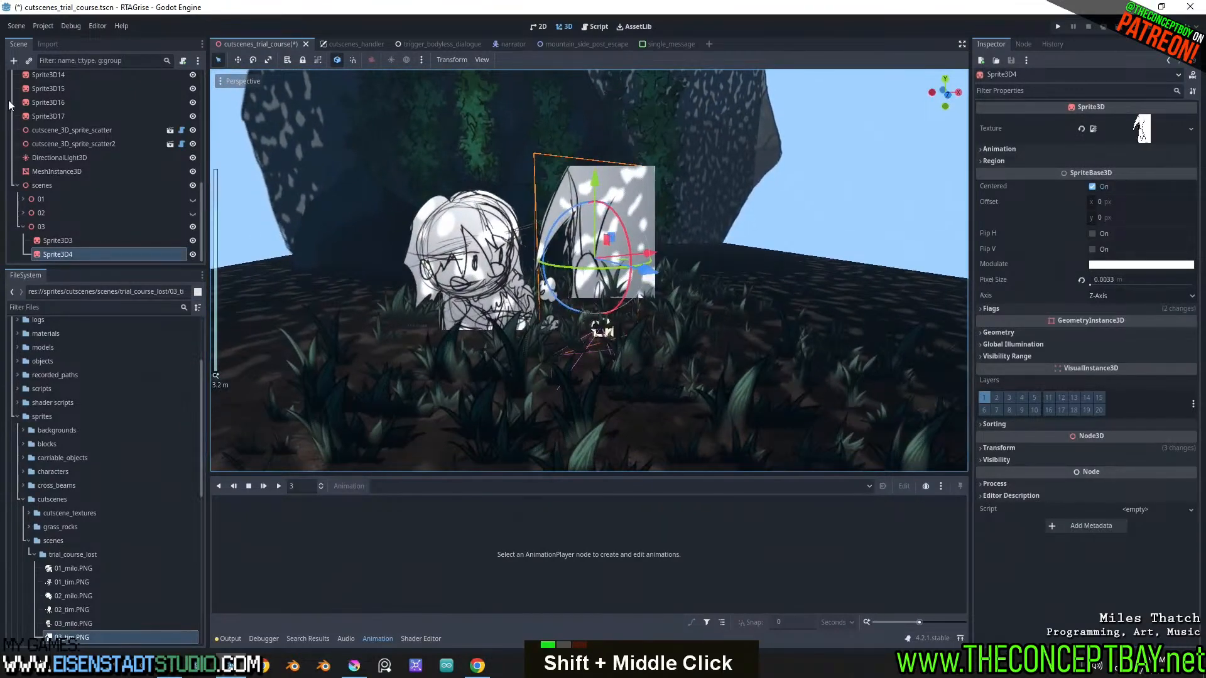
Open the AnimationPlayer's 01_phase_out_lost animation and show the Camera3D preview
scroll(9, 105, "up", 13)
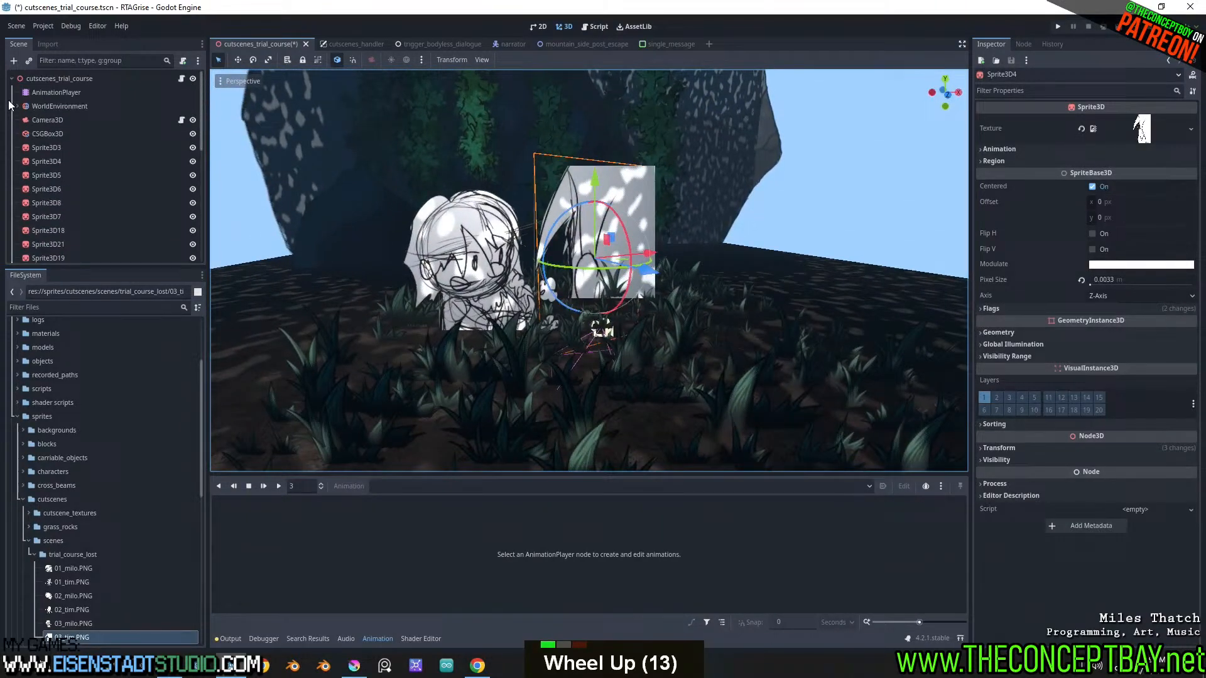
left_click(48, 93)
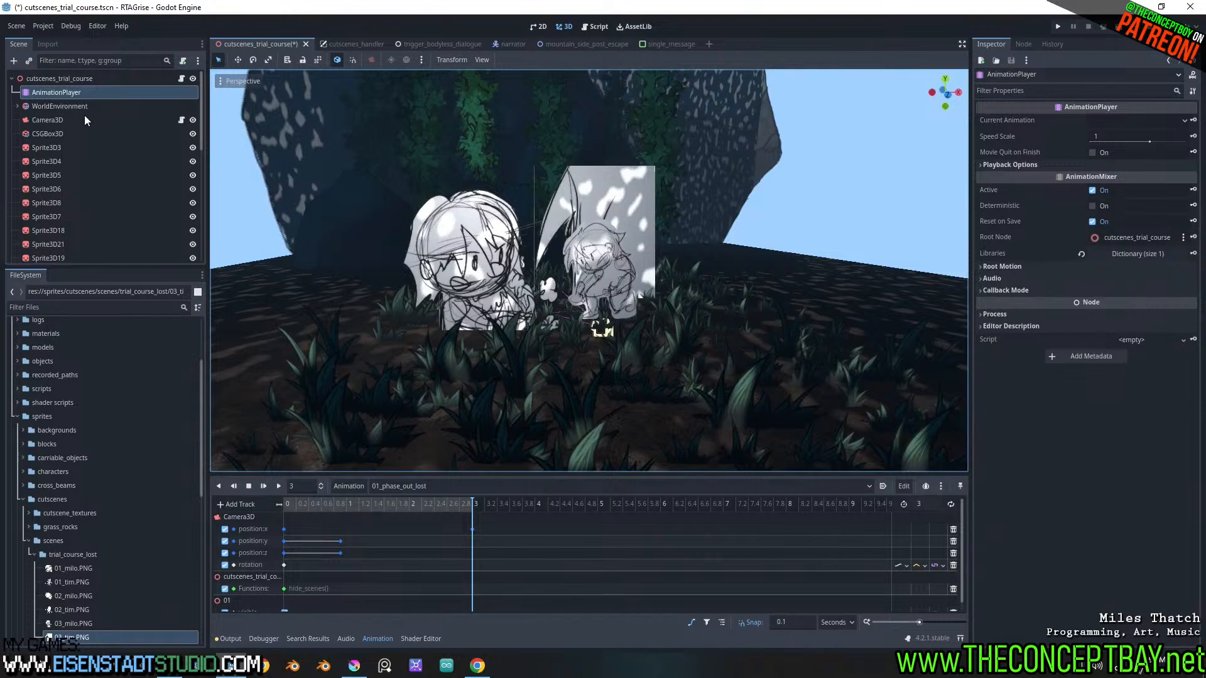
left_click(48, 119)
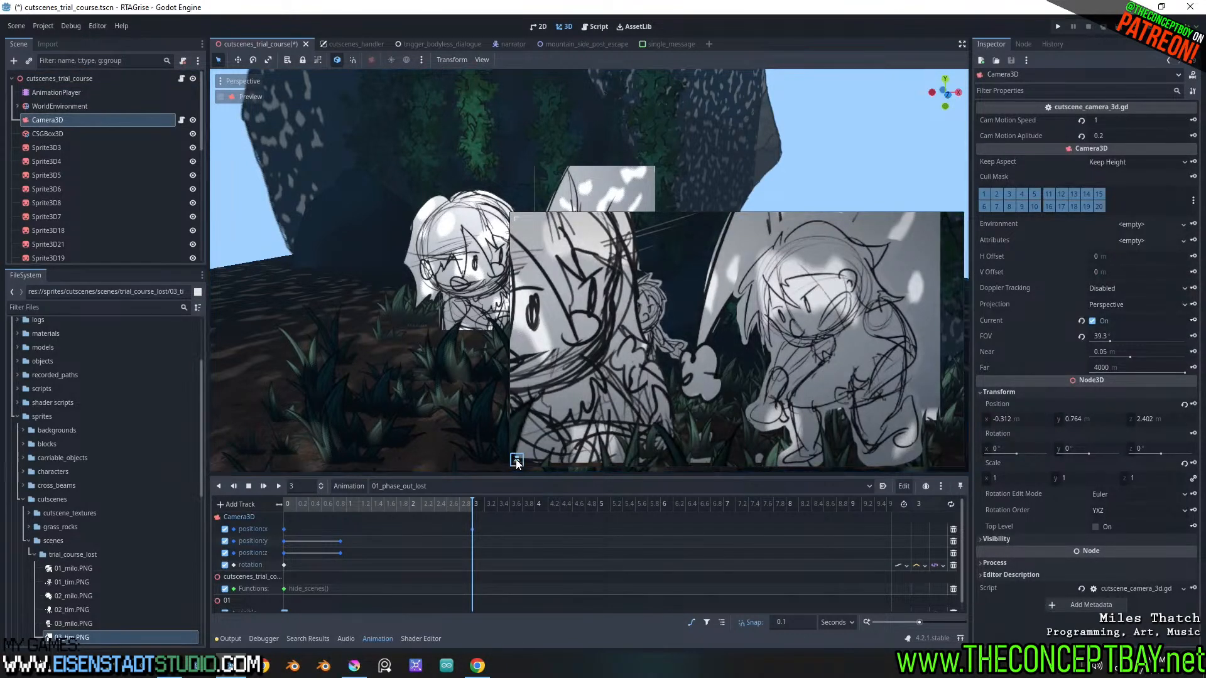
left_click(413, 487)
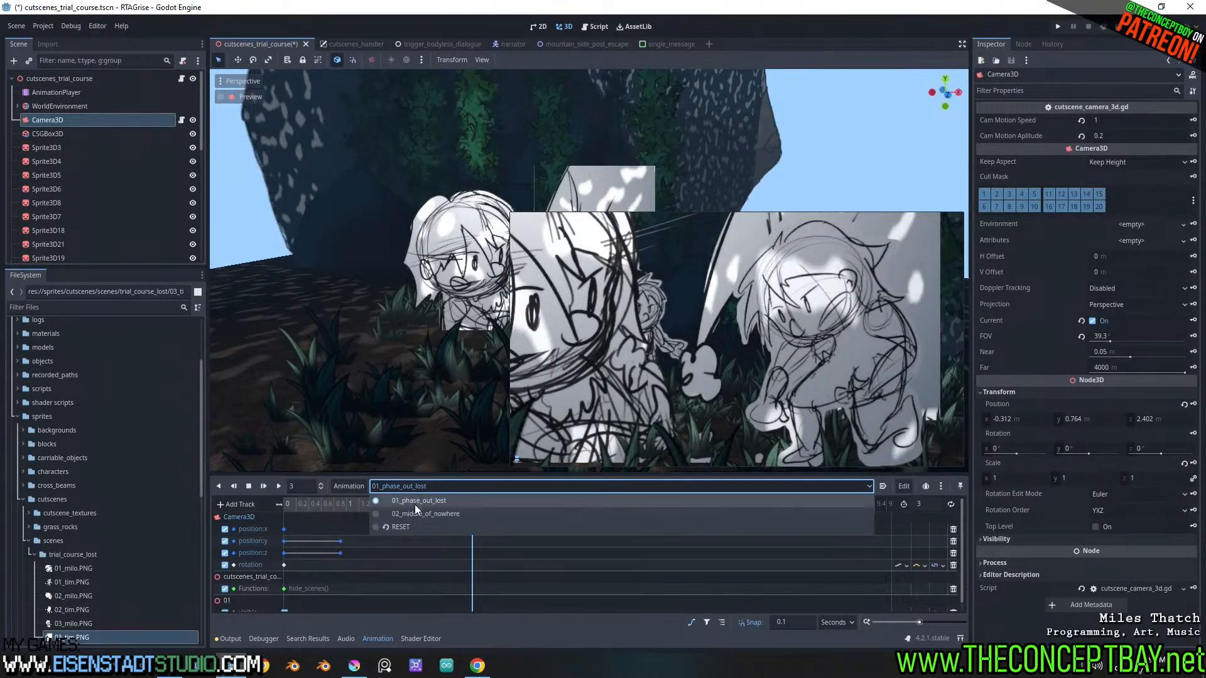
left_click(406, 497)
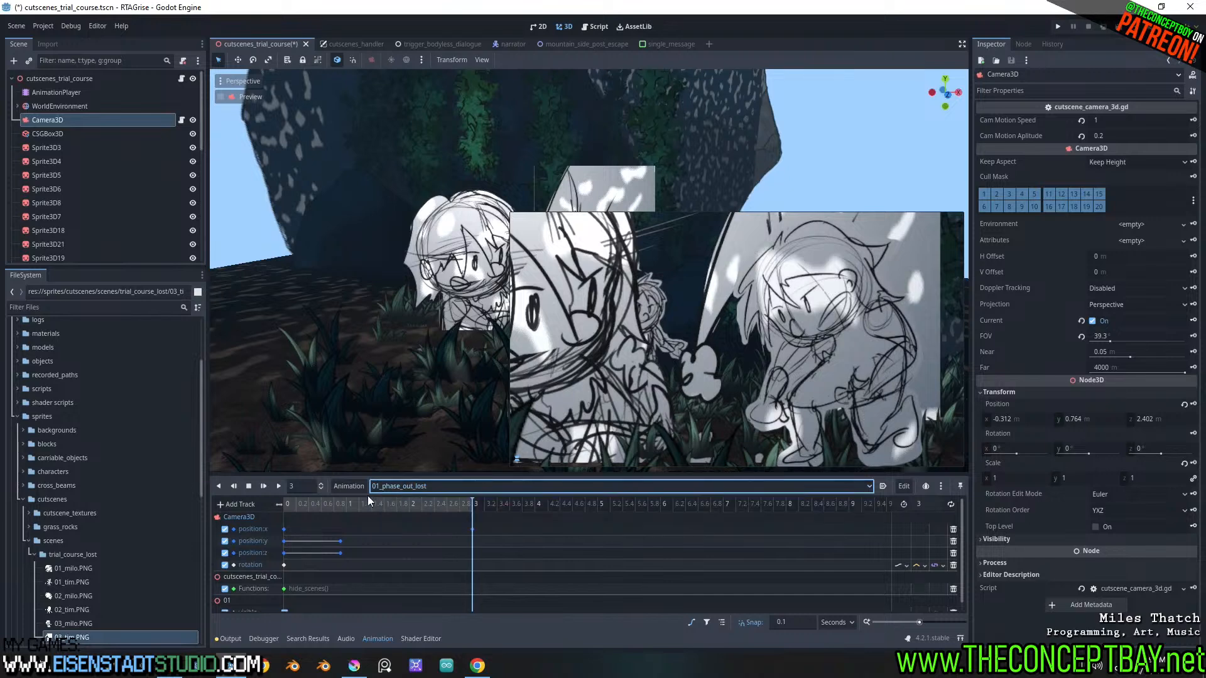
Duplicate the 01_phase_out_lost animation as 03_phase_out_lost
left_click(350, 485)
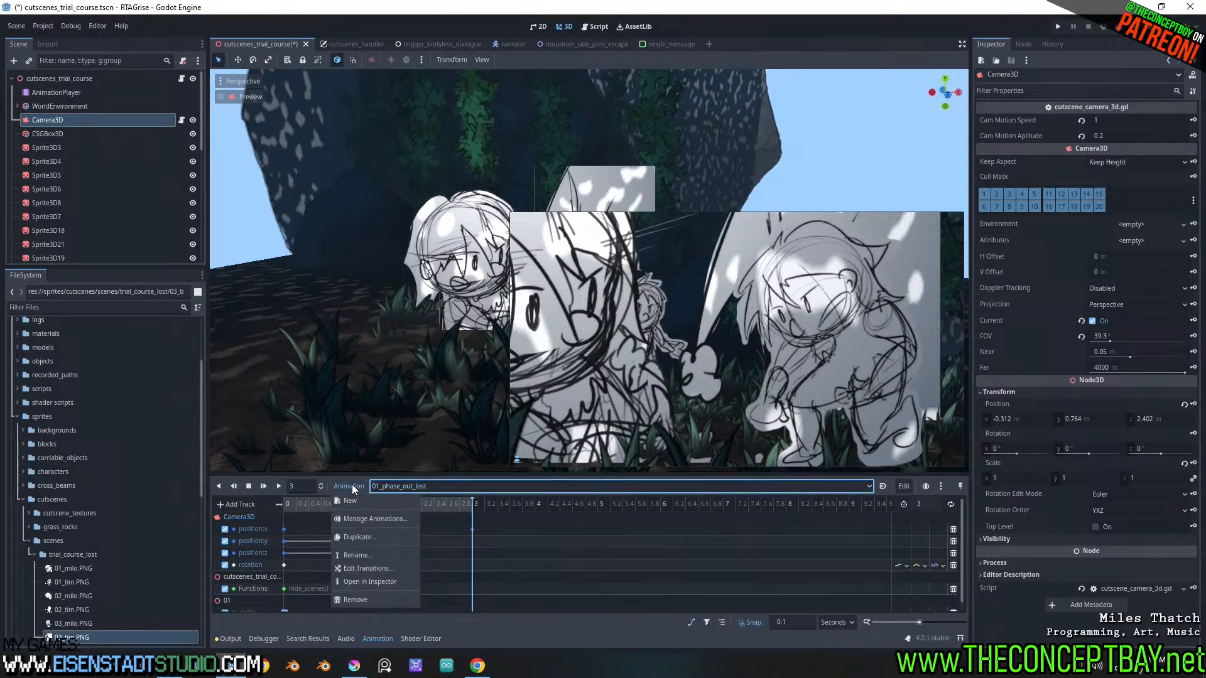
left_click(366, 537)
key("ctrl+Left")
key("Right")
key("Right")
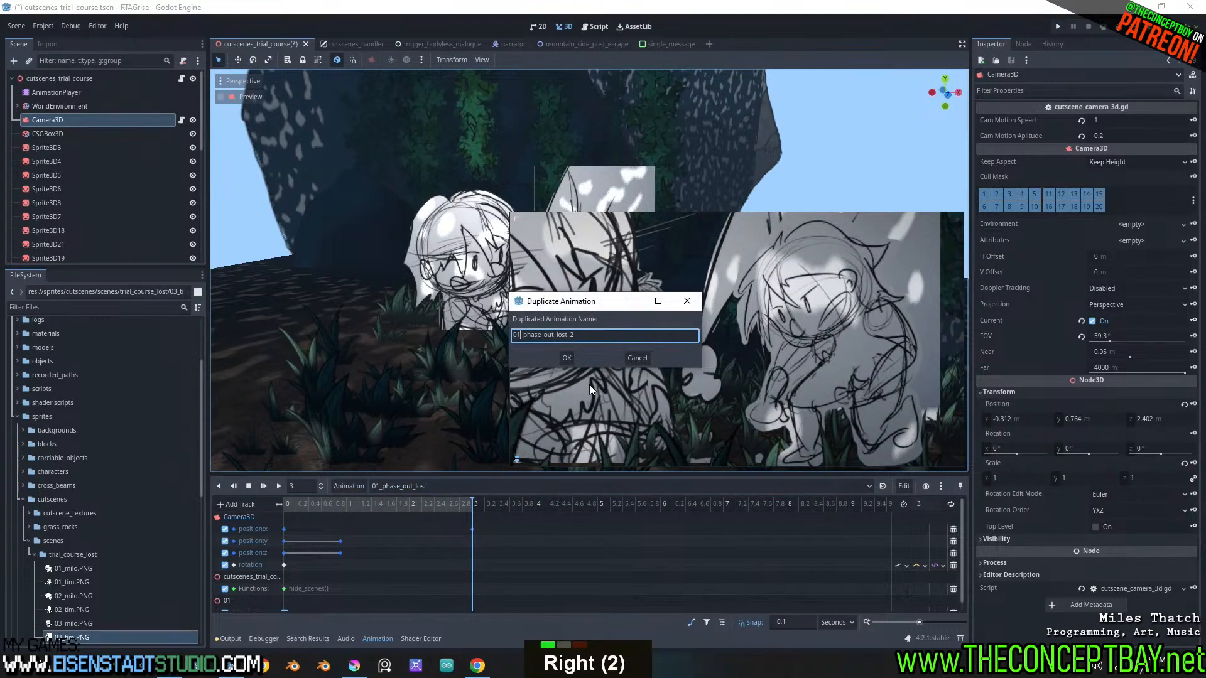
key("BackSpace")
type("3")
key("ctrl+Right")
key("ctrl+Right")
key("BackSpace")
key("BackSpace")
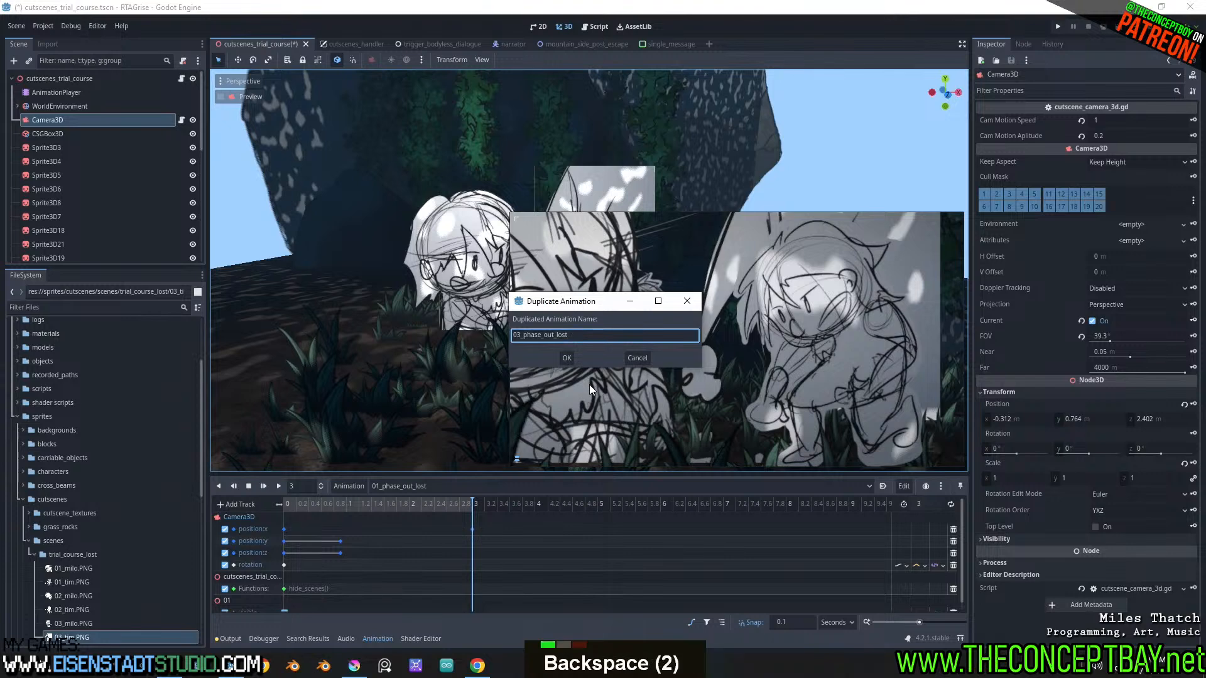
key("Return")
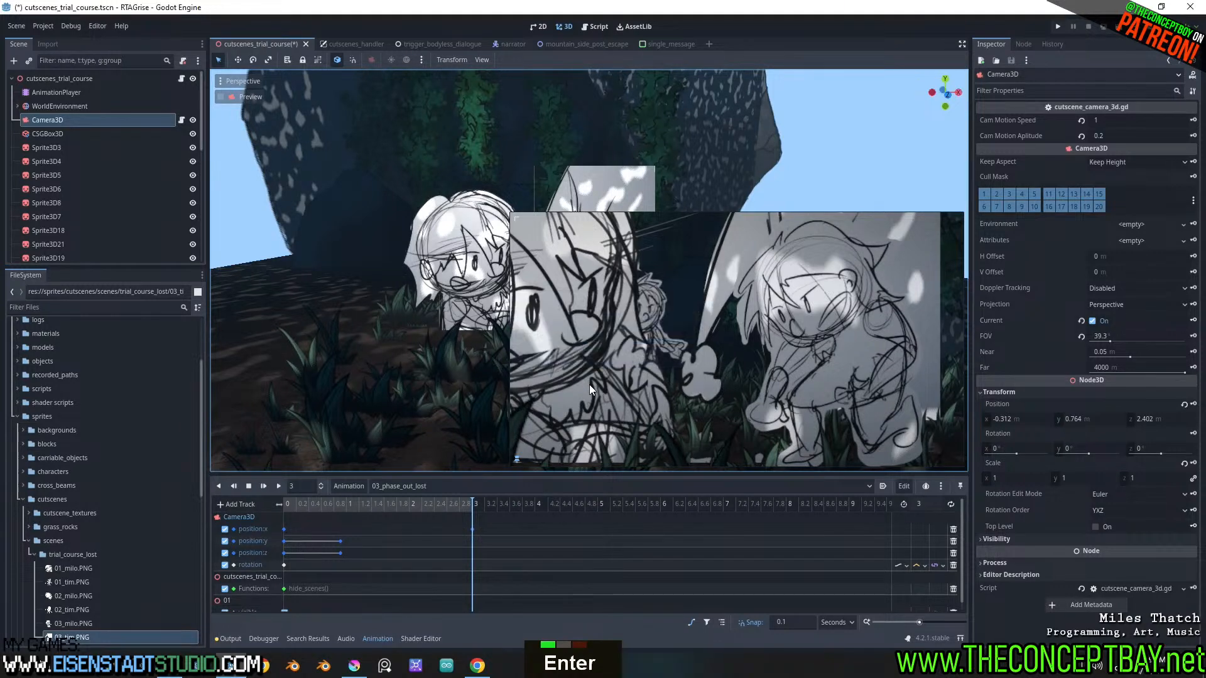
Duplicate the 03_phase_out_lost animation under the name 03_more_pressing_matters
double_click(542, 483)
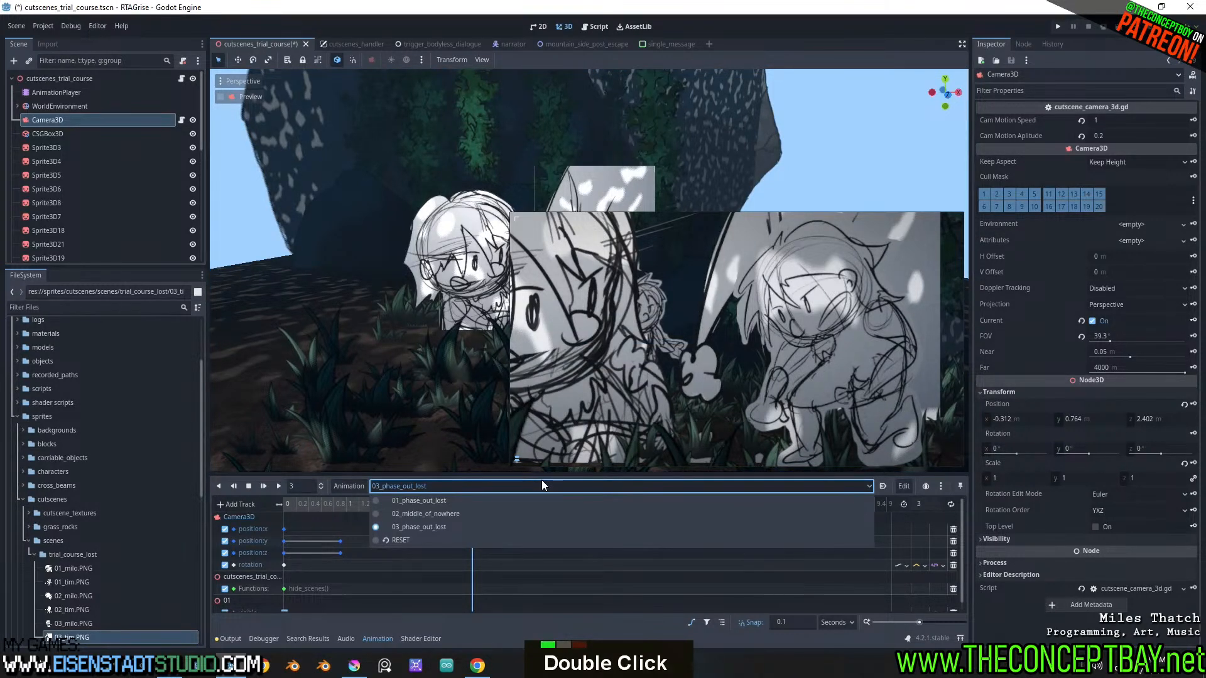
left_click(542, 483)
left_click(355, 486)
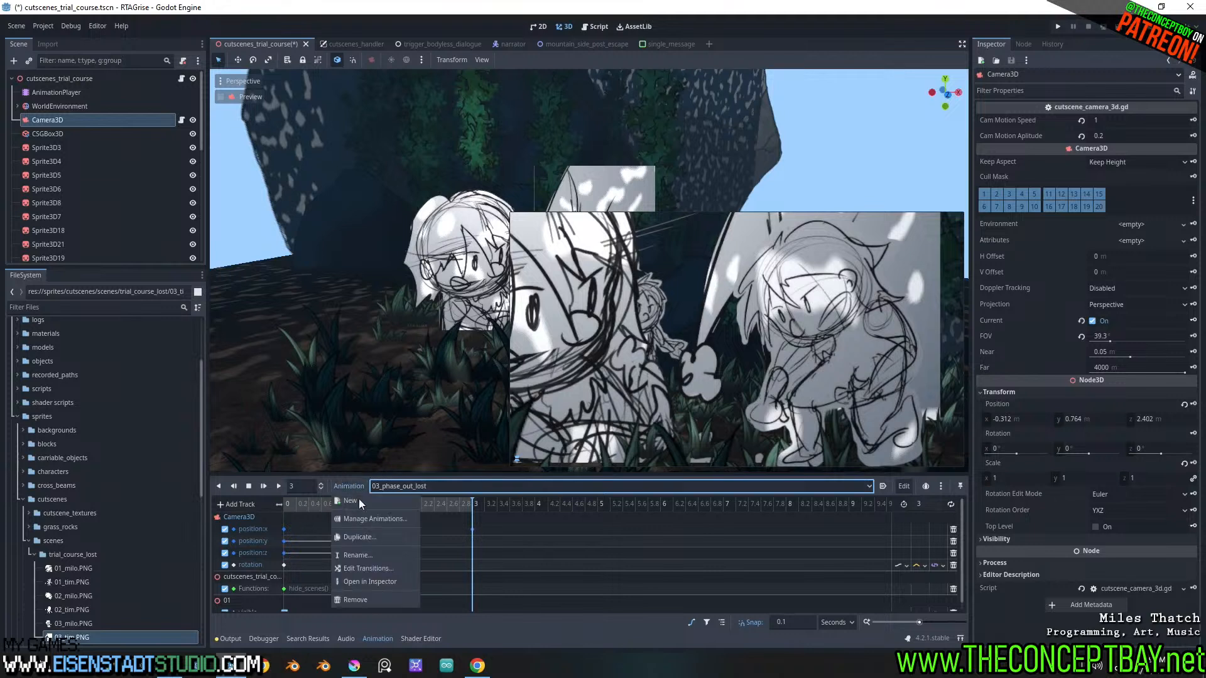
left_click(358, 536)
key("Right")
key("ctrl+shift+Left")
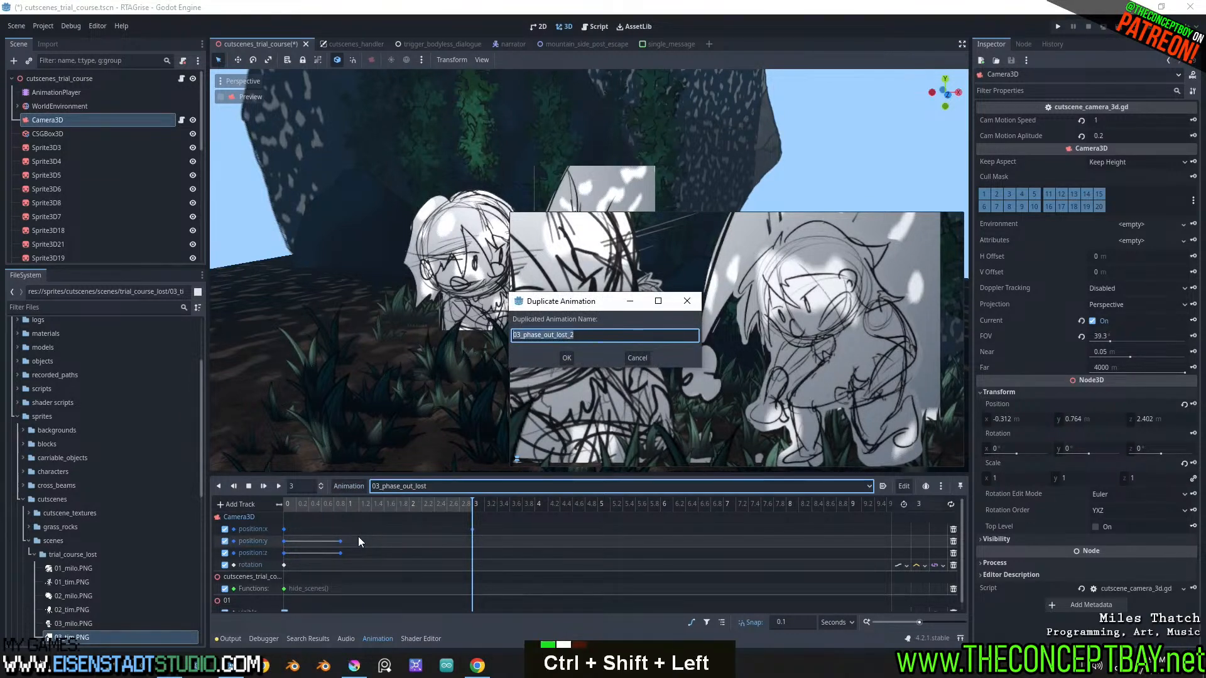
key("shift+Right")
key("shift+Right")
key("shift+Right")
type("m")
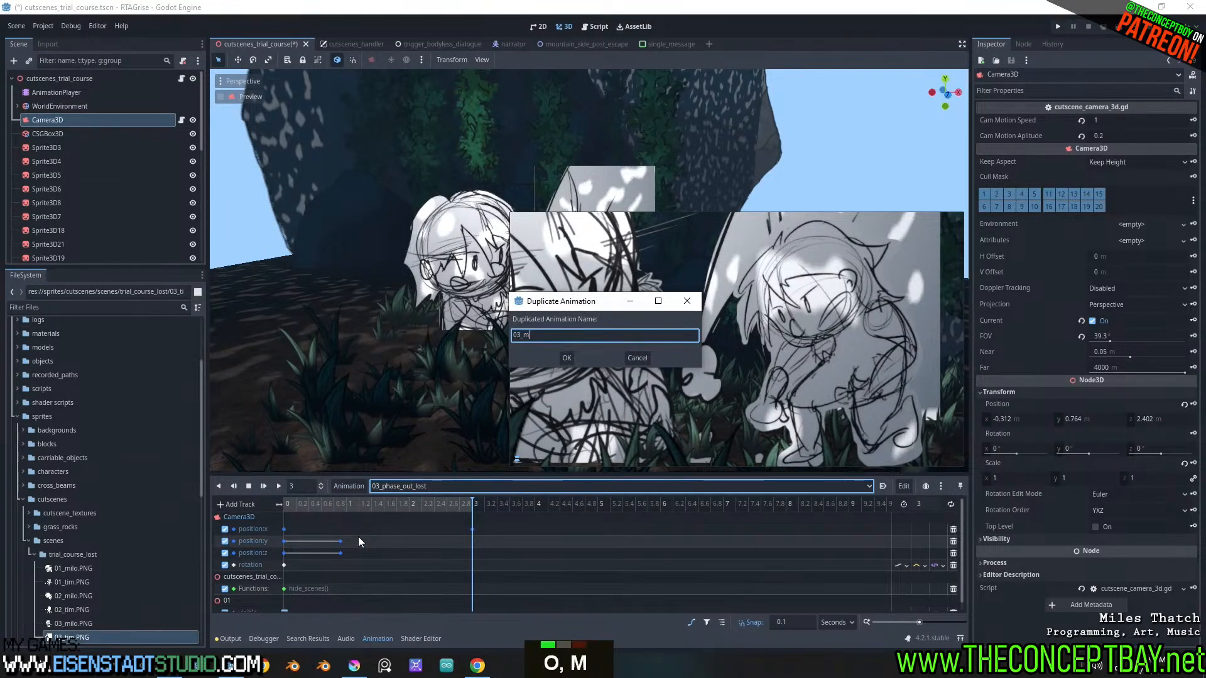
type("ore_pressing_may")
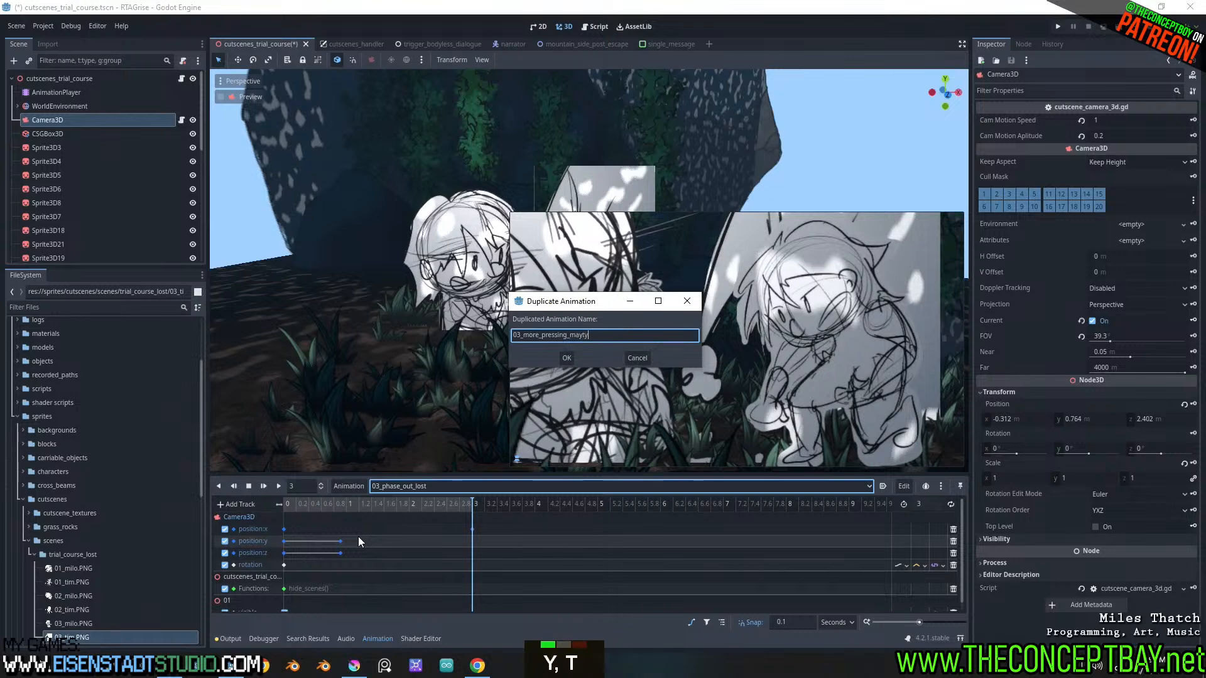
key("BackSpace")
type("tters")
key("Return")
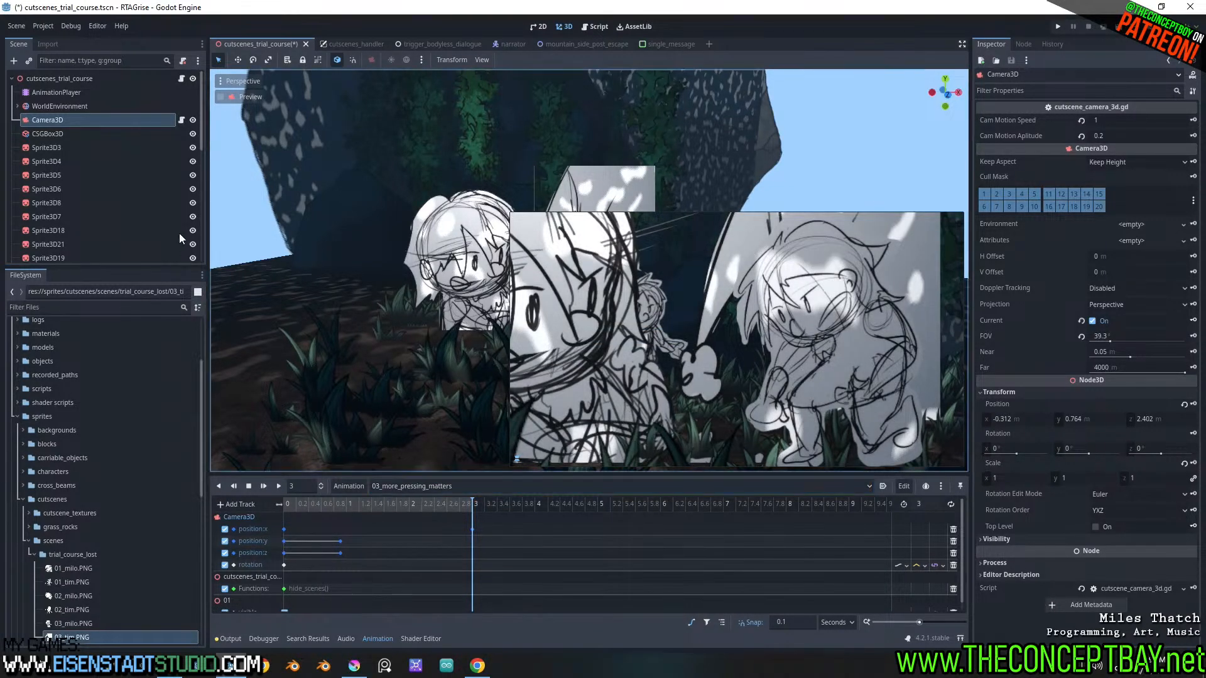
Hide node 01 and retarget the animation's visible track from node 01 to node 03
scroll(19, 125, "down", 16)
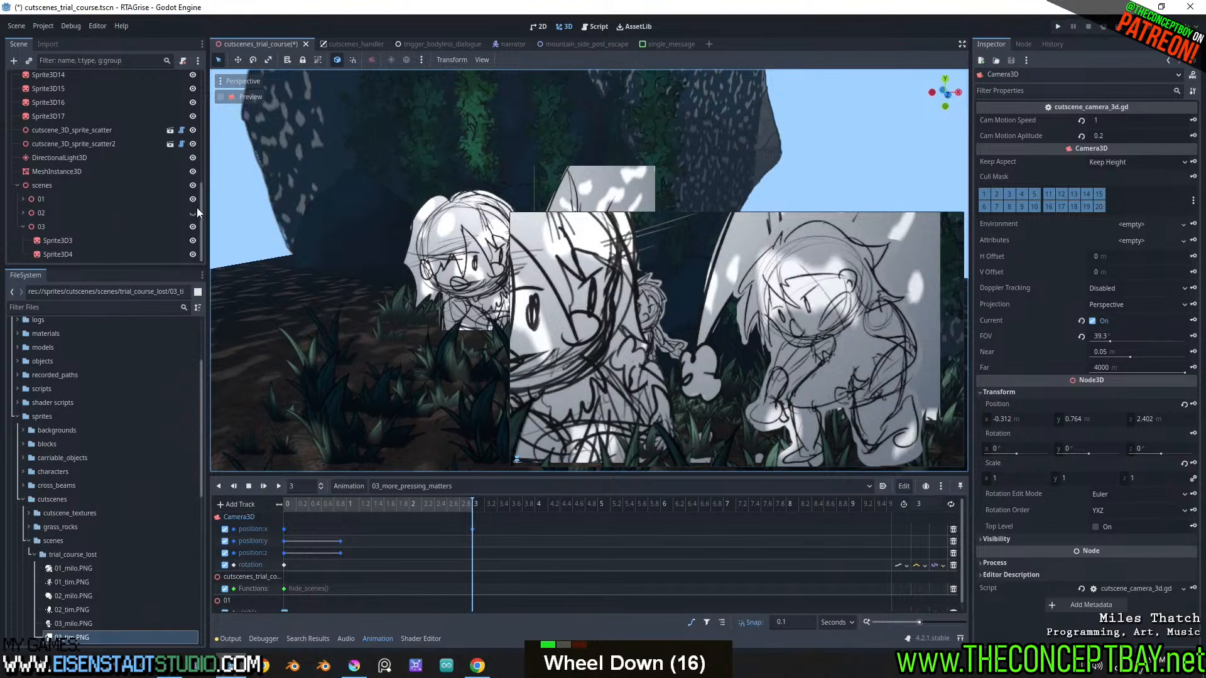
left_click(193, 199)
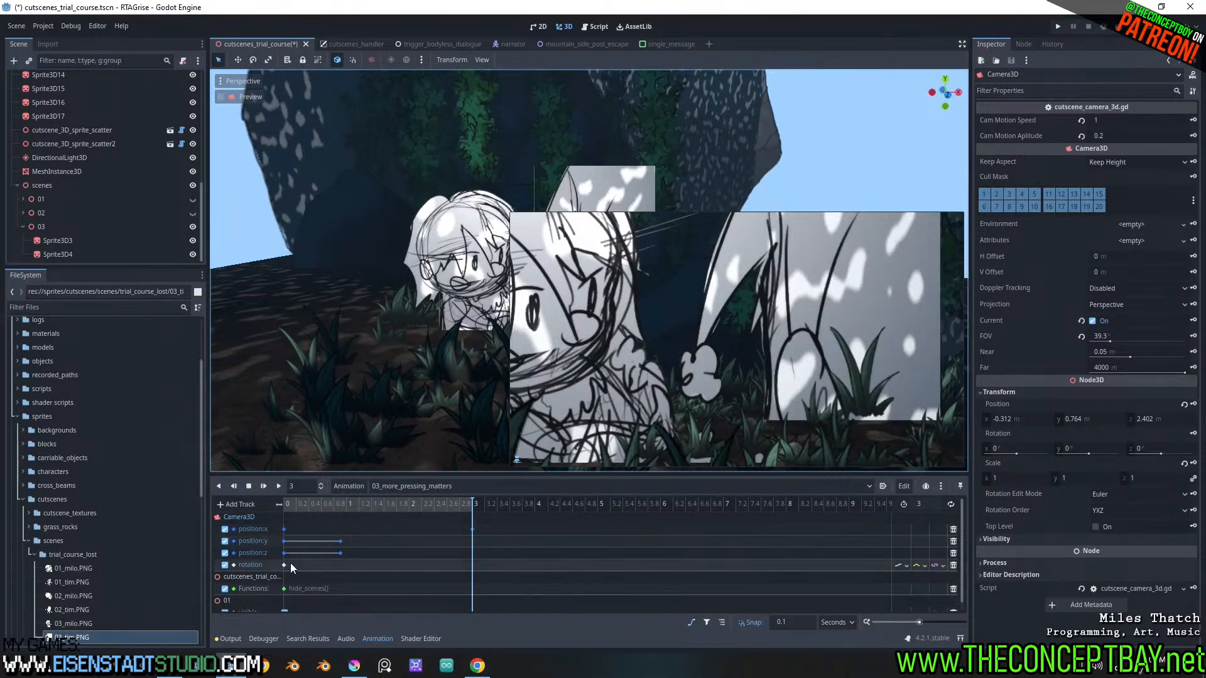
scroll(289, 563, "down", 3)
left_click(284, 605)
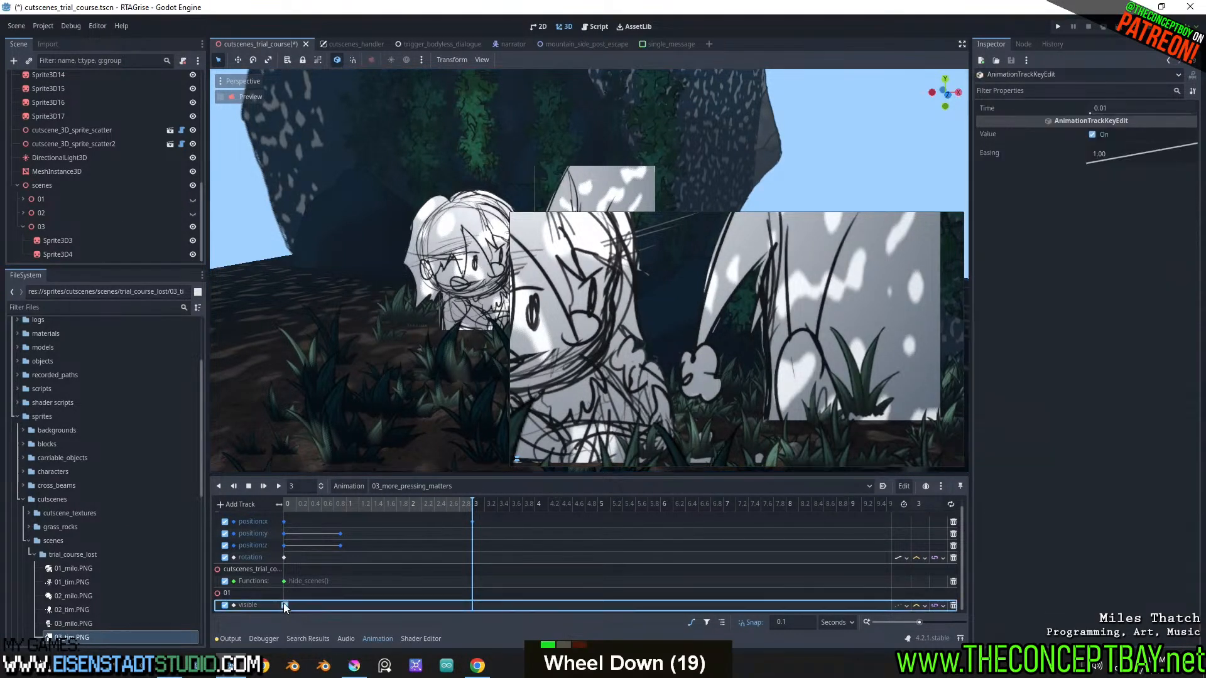
double_click(228, 594)
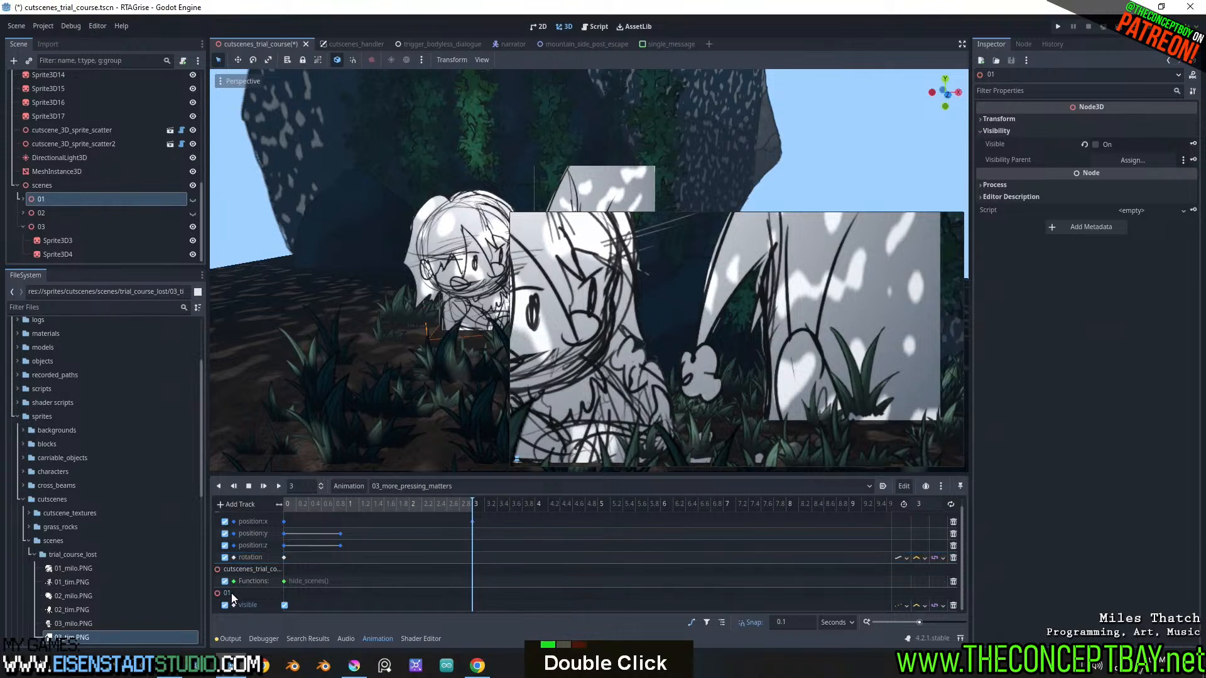
double_click(245, 604)
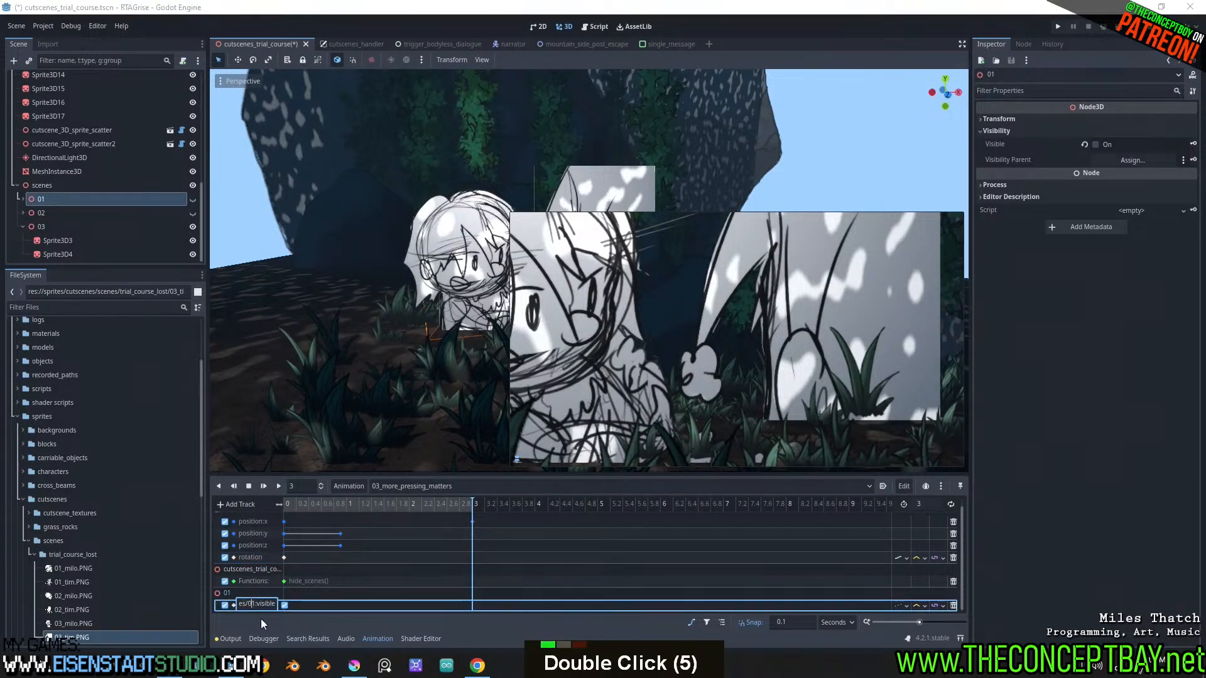
key("Right")
key("BackSpace")
type("3")
key("Return")
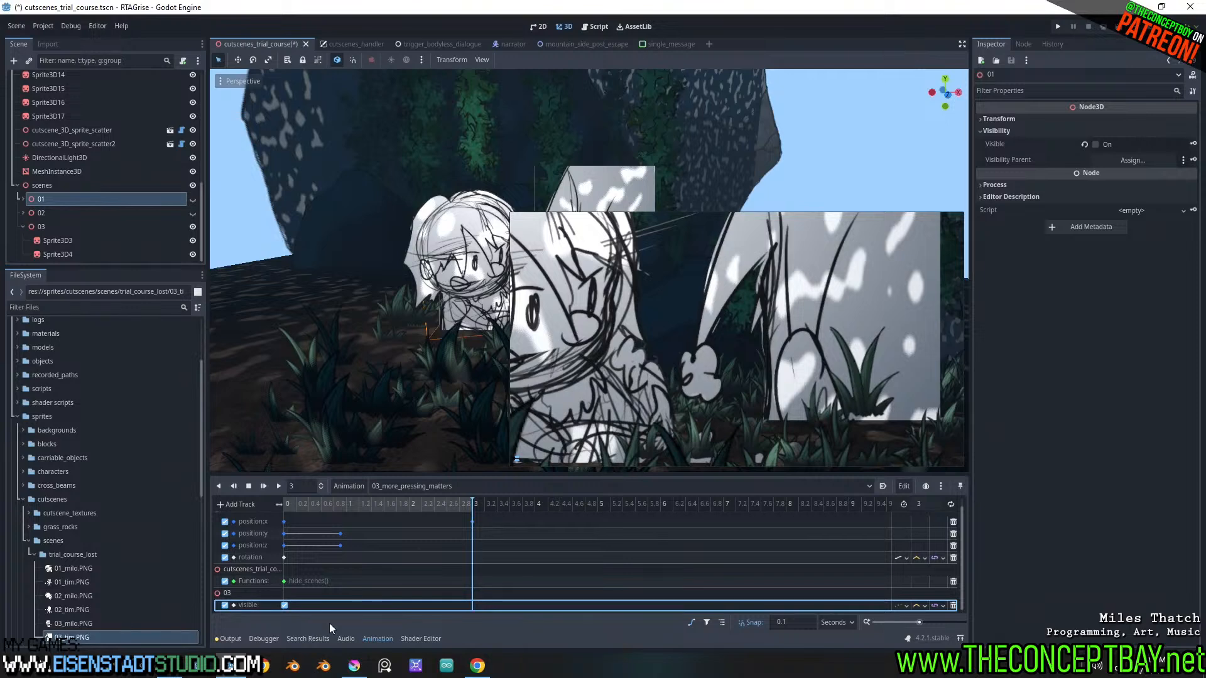
Rewind the animation to 0 and delete Camera3D's position:x keyframe at 3 seconds
left_click_drag(363, 503, 226, 499)
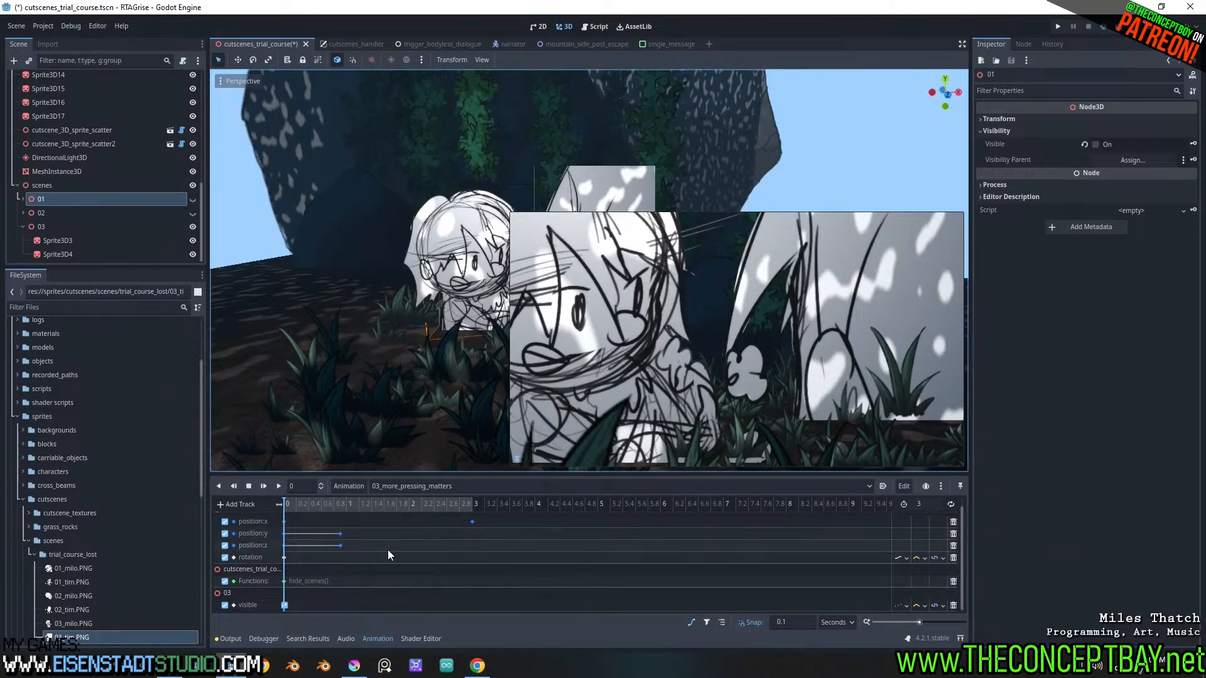
left_click_drag(356, 506, 226, 505)
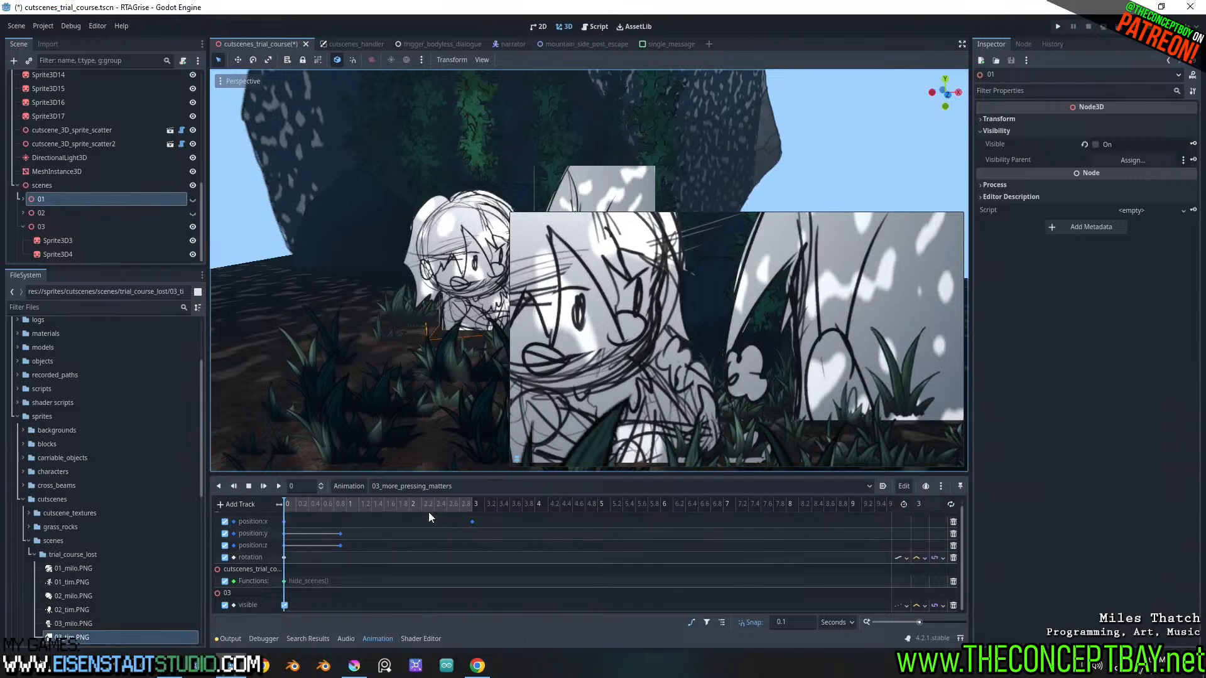
left_click(472, 521)
key("Delete")
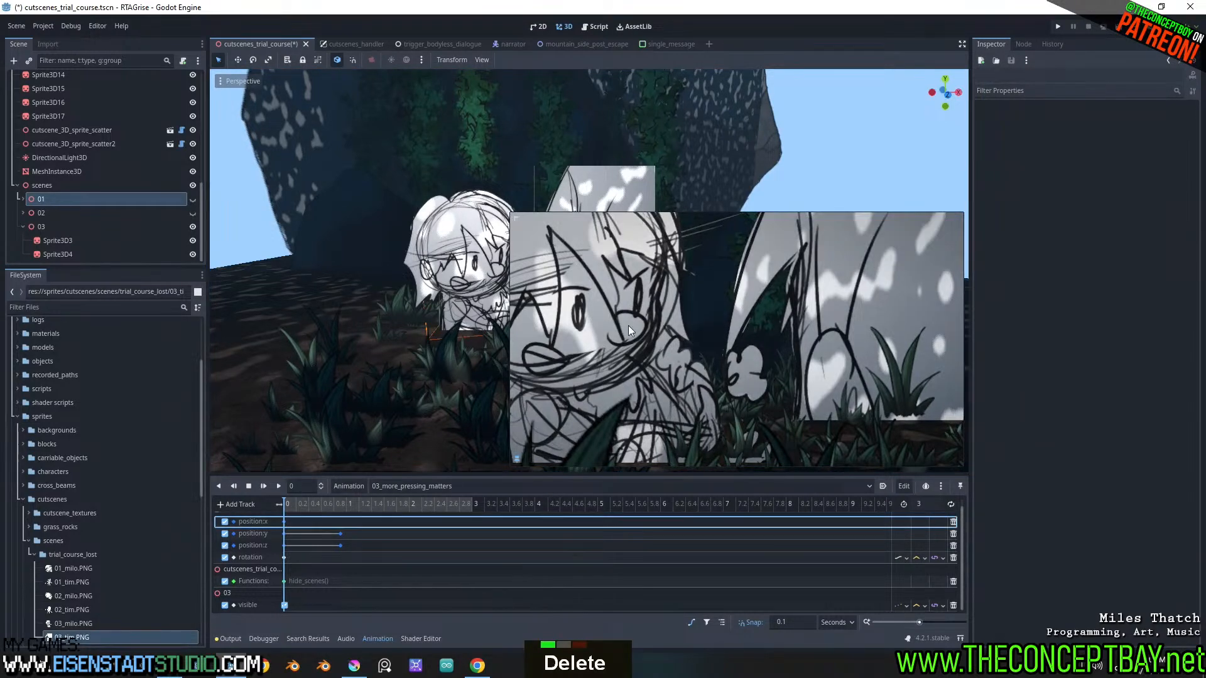
Shrink the camera preview overlay so that it no longer covers the node 03 sprites in the viewport
scroll(435, 295, "down", 2)
mouse_move(434, 295)
middle_mouse_down("shift")
mouse_move(375, 318)
mouse_move(433, 315)
middle_mouse_up("shift")
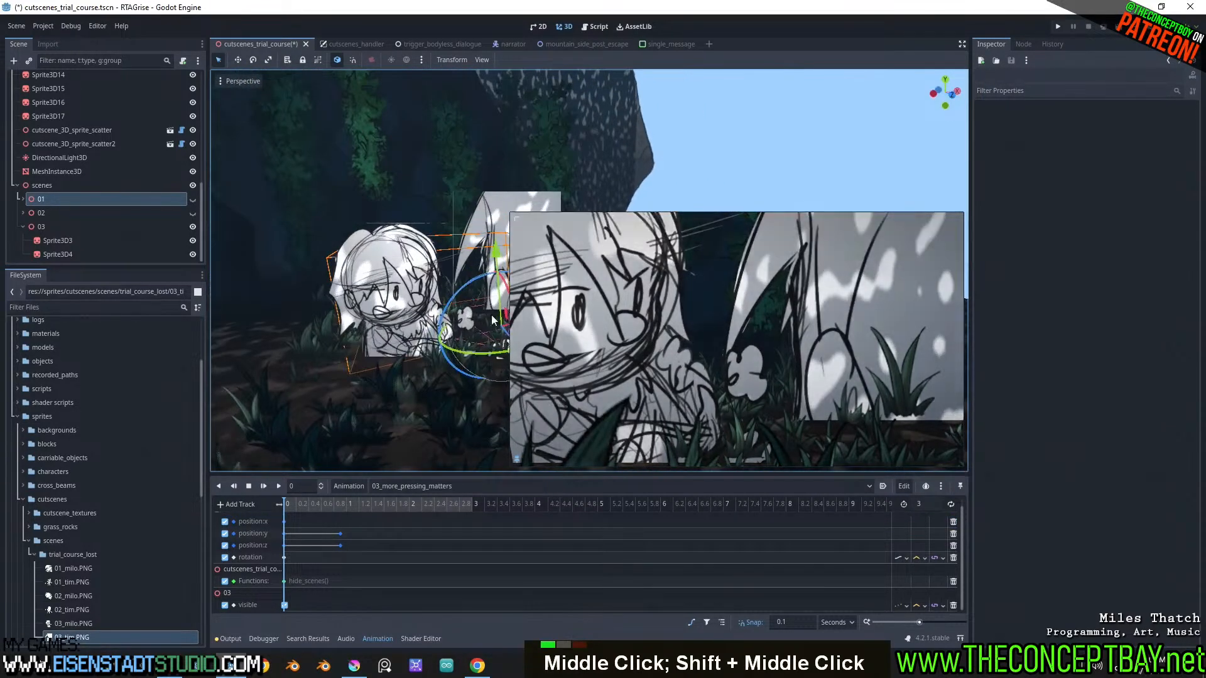
left_click_drag(513, 217, 627, 278)
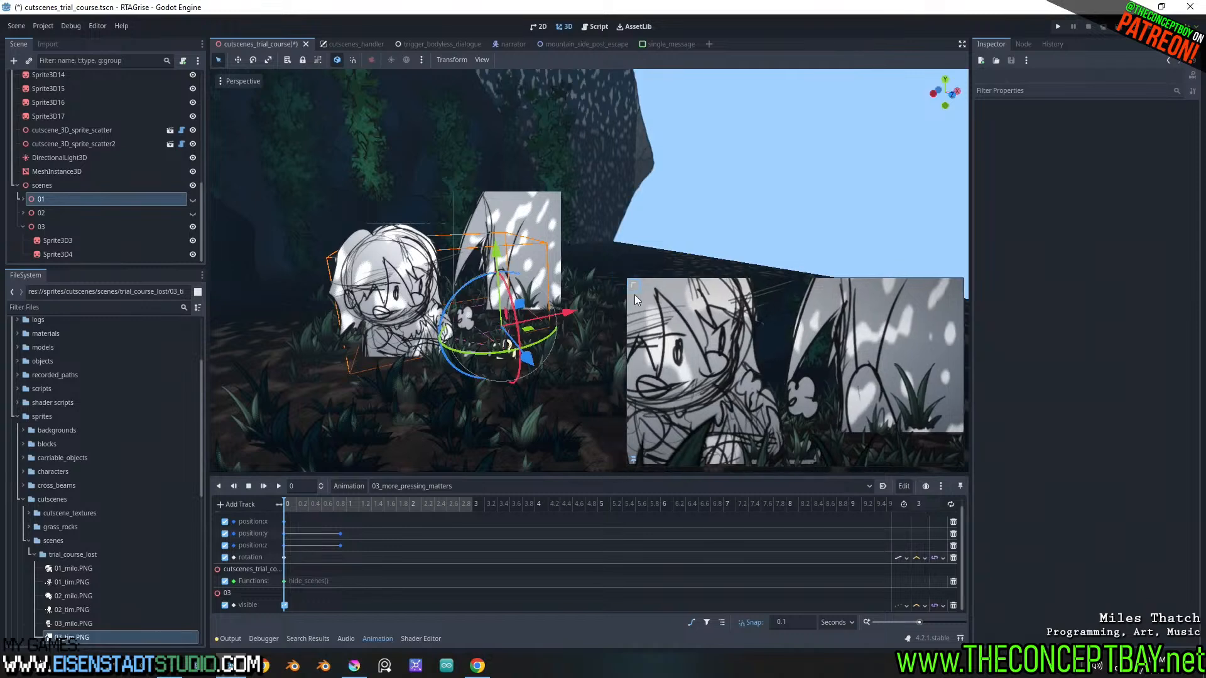
scroll(550, 350, "down", 3, "shift")
middle_click_drag(550, 346, 574, 347)
middle_click_drag(574, 347, 526, 342, "shift")
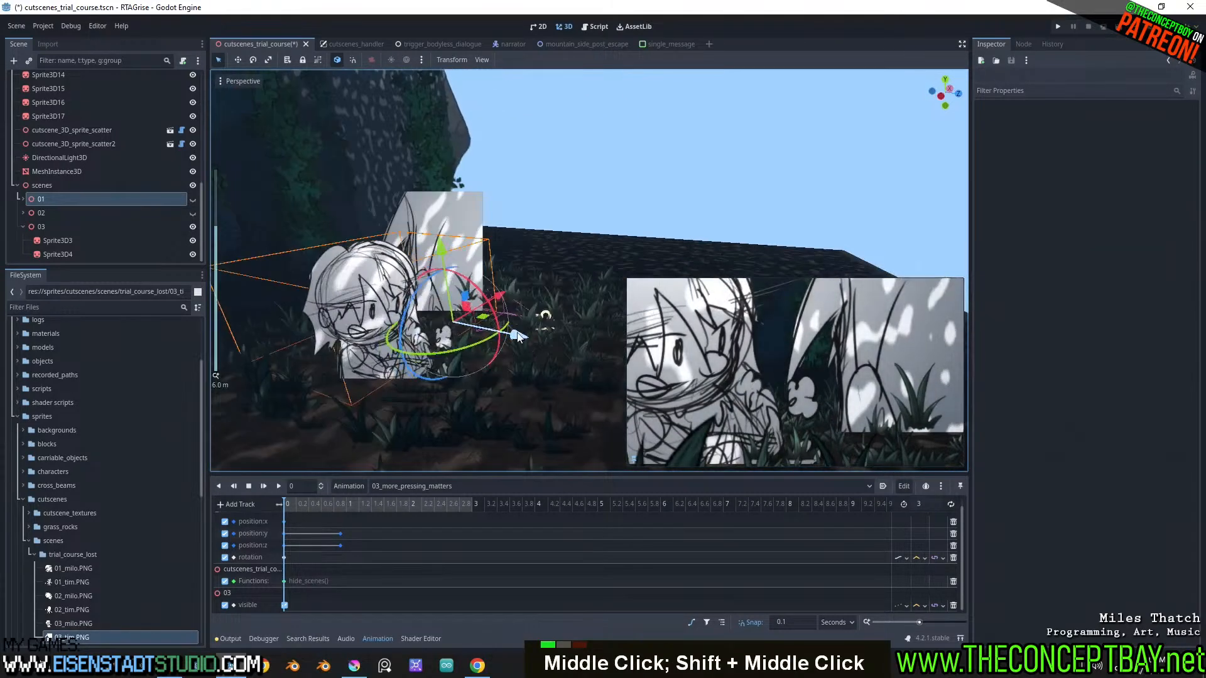
left_click_drag(526, 342, 554, 361)
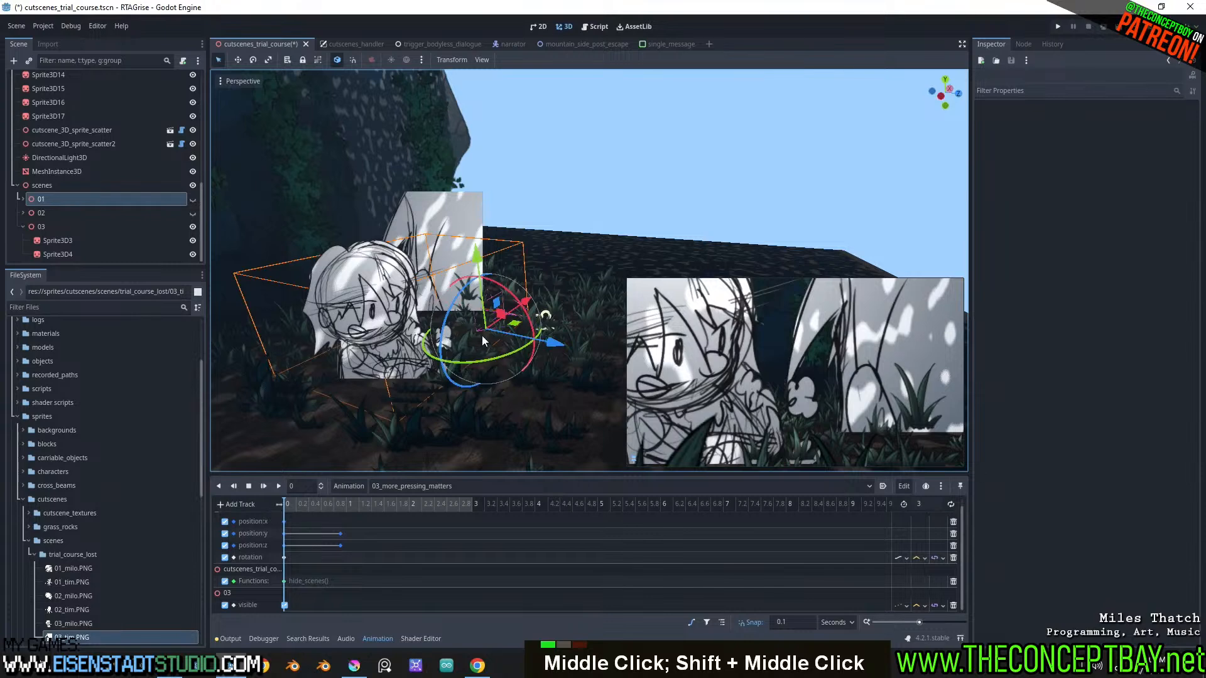
Select Camera3D and pull it back from the characters for a wider framing
scroll(118, 206, "up", 7)
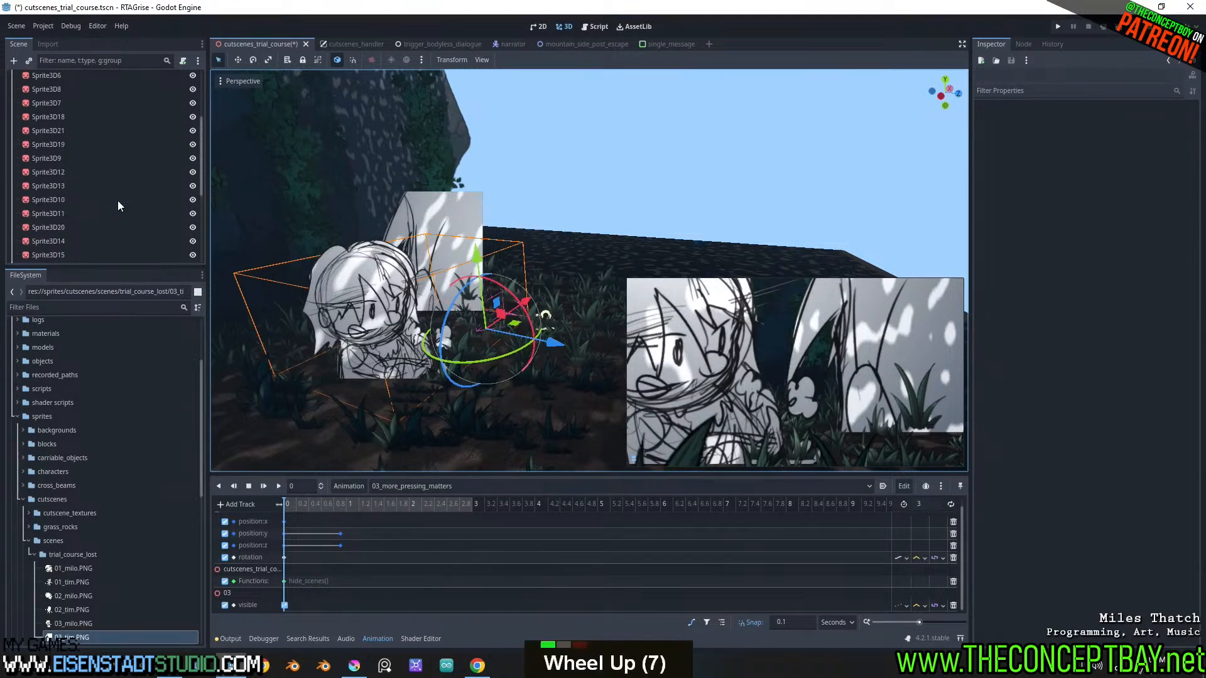
scroll(118, 206, "up", 10)
left_click(48, 119)
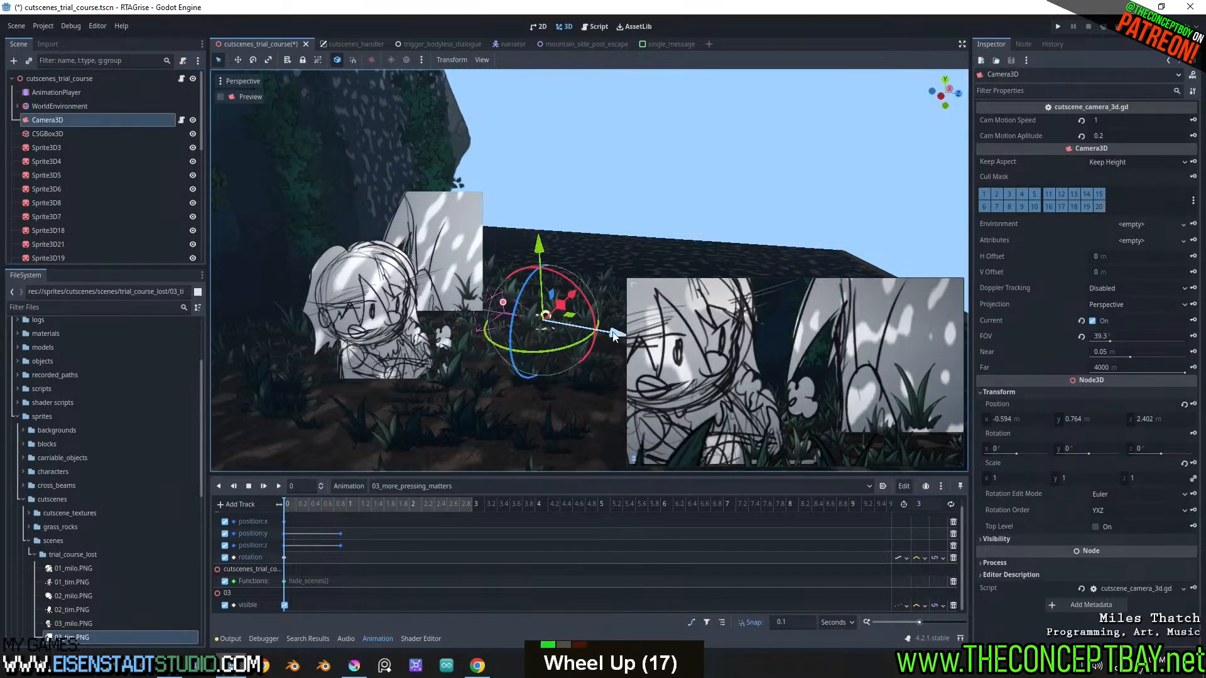
left_click_drag(609, 261, 608, 235)
middle_click_drag(606, 238, 532, 286)
middle_click_drag(541, 294, 588, 333, "shift")
left_click_drag(593, 358, 483, 250)
Move the tim sprite, Sprite3D4, in front of the milo sprite as seen from the camera
left_click(481, 239)
middle_click_drag(481, 240, 525, 288)
scroll(526, 293, "down", 2)
left_click_drag(510, 264, 543, 259)
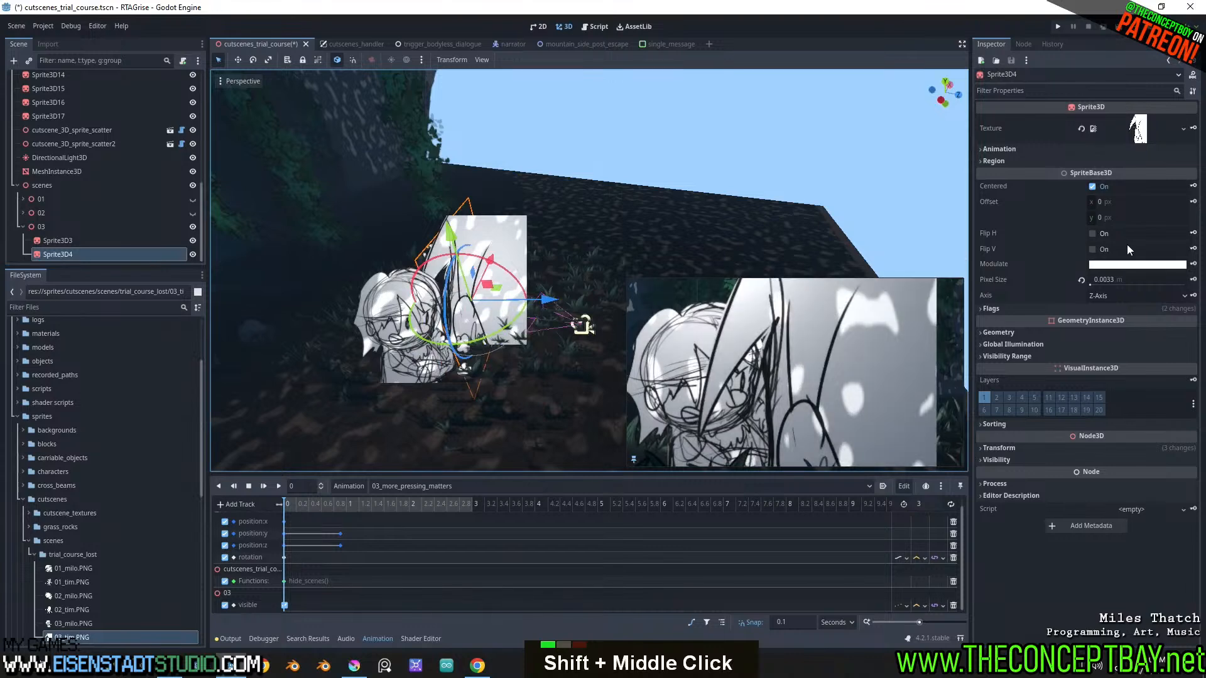
Set the pixel size of Sprite3D3 and Sprite3D4 to 0.0014 m and move Sprite3D4 closer to the camera
left_click(387, 319, "shift")
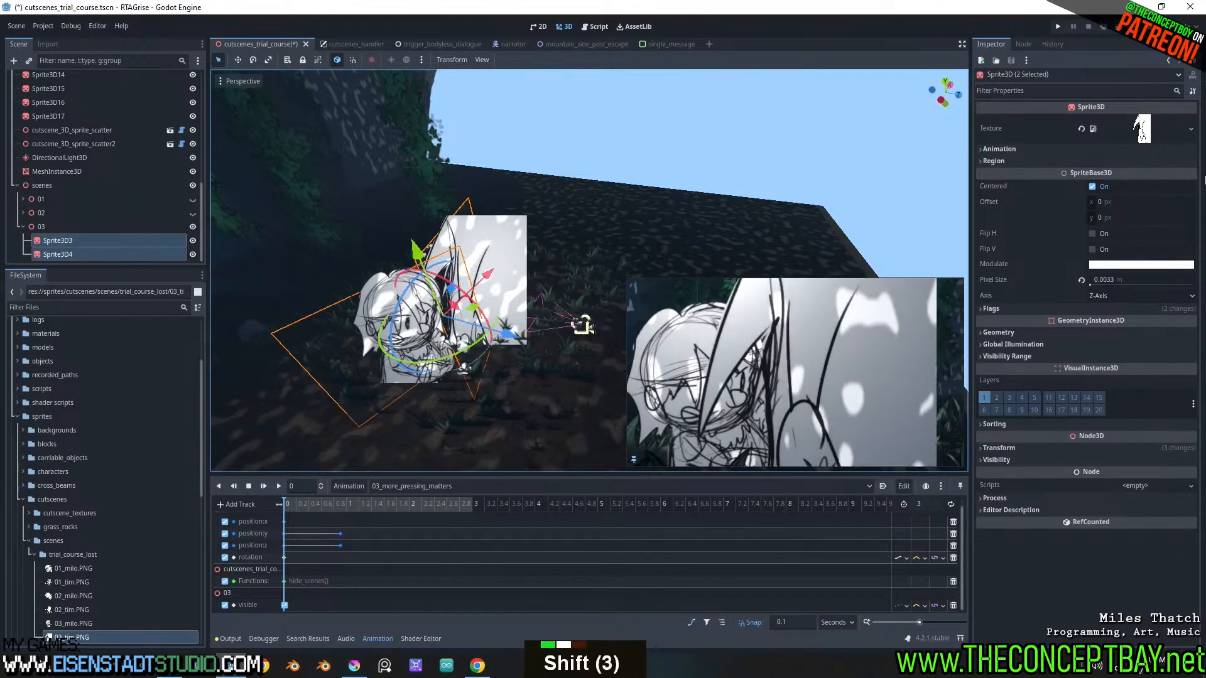
mouse_move(1105, 280)
left_mouse_down("shift")
mouse_move(1074, 280)
mouse_move(1091, 287)
left_mouse_up("shift")
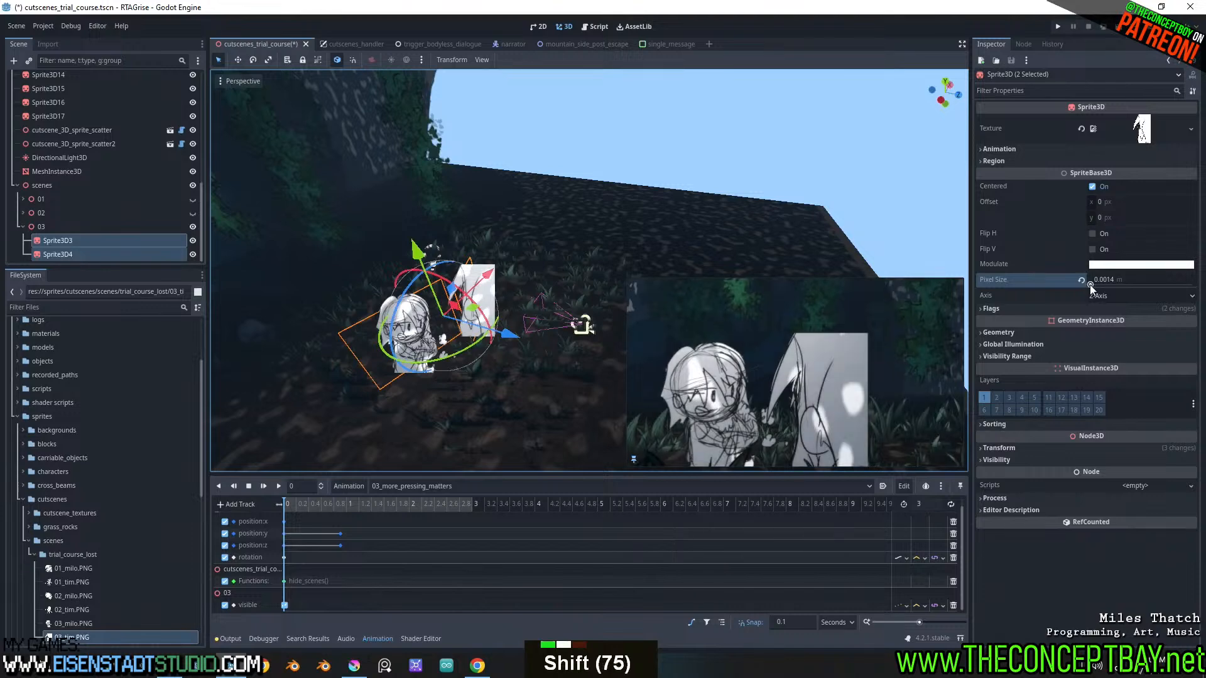
left_click(552, 162)
left_click(474, 308)
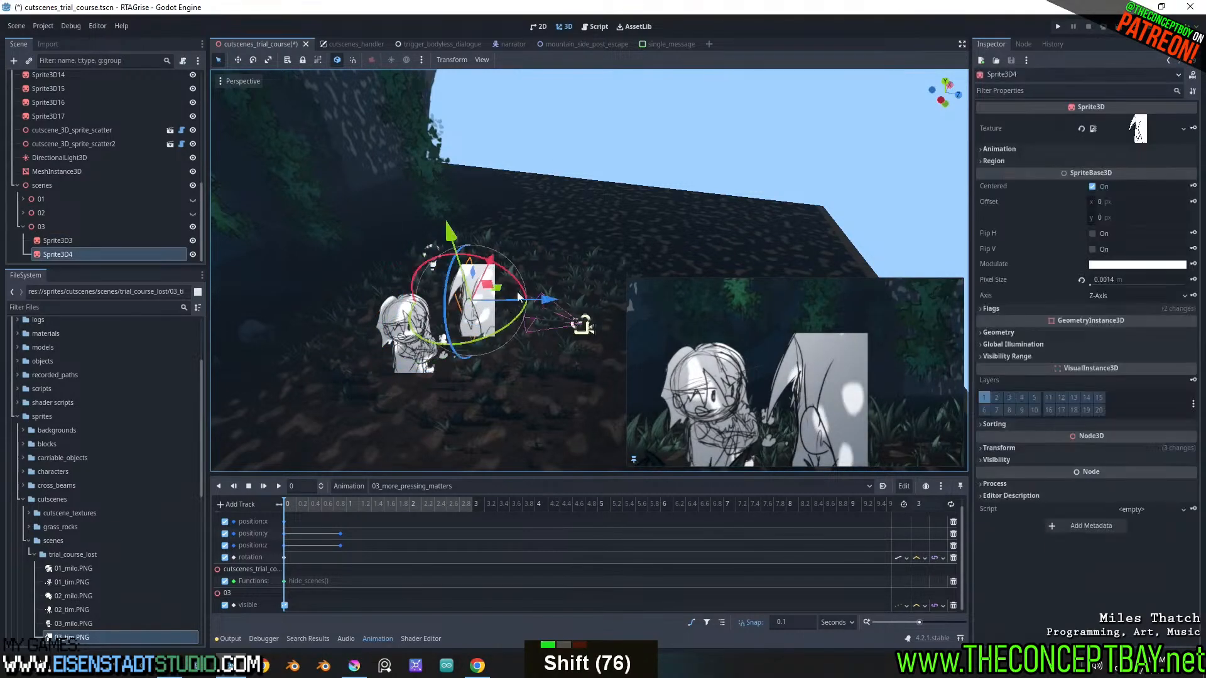
left_click_drag(519, 297, 593, 291)
Set the pixel size of Sprite3D3 to 0.002 m and reposition it beside the tim sprite in the camera framing
left_click(393, 331)
mouse_move(384, 284)
left_mouse_down()
mouse_move(378, 231)
mouse_move(382, 274)
left_mouse_up()
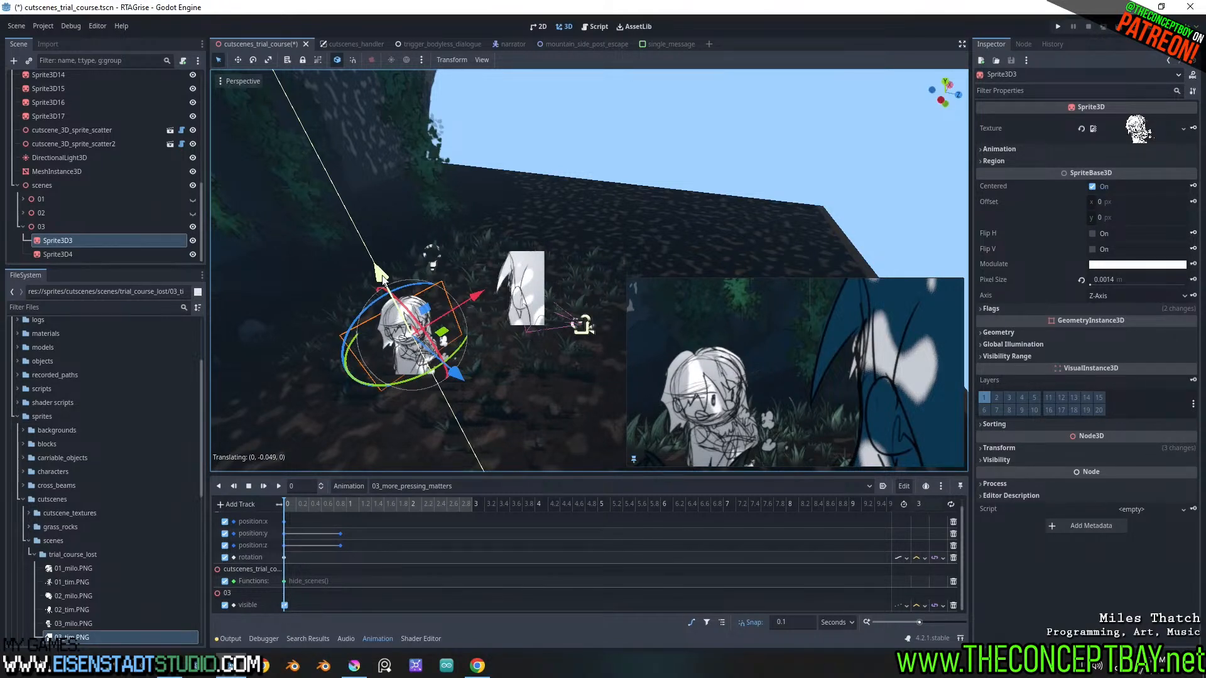
left_click_drag(381, 274, 381, 275)
mouse_move(1126, 289)
left_mouse_down("shift")
mouse_move(1169, 289)
mouse_move(1132, 290)
left_mouse_up("shift")
mouse_move(395, 272)
left_mouse_down()
mouse_move(397, 253)
mouse_move(400, 264)
left_mouse_up()
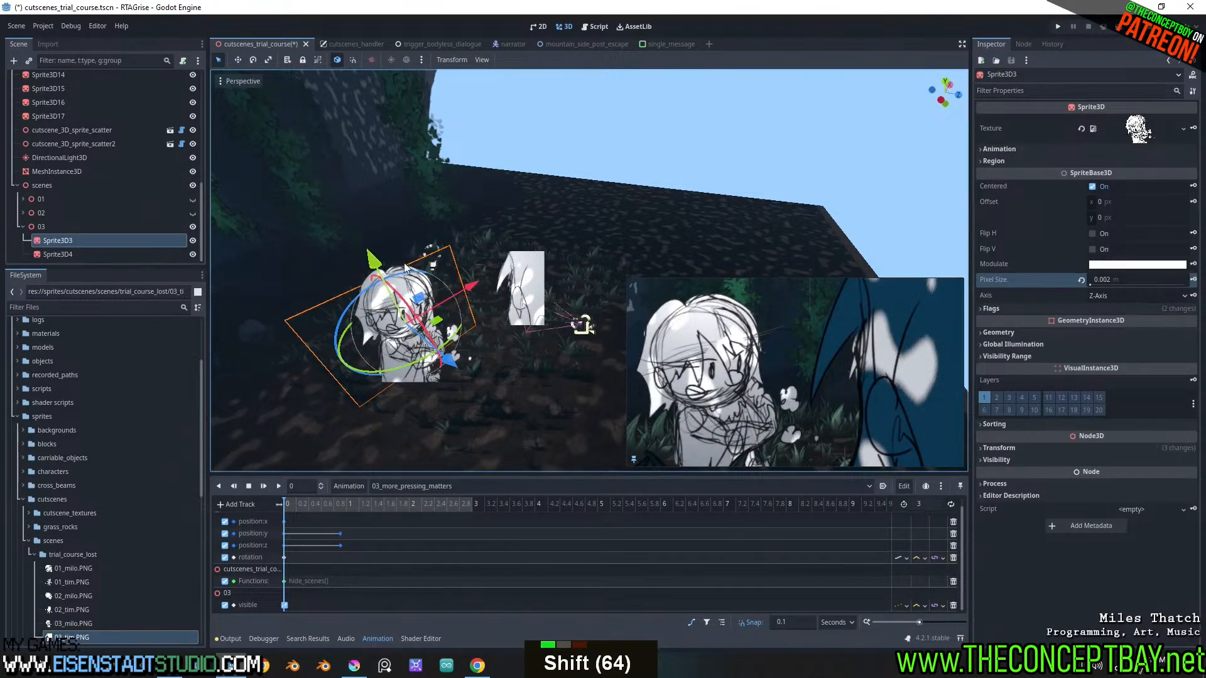
left_click_drag(471, 289, 483, 283)
left_click_drag(450, 347, 460, 359)
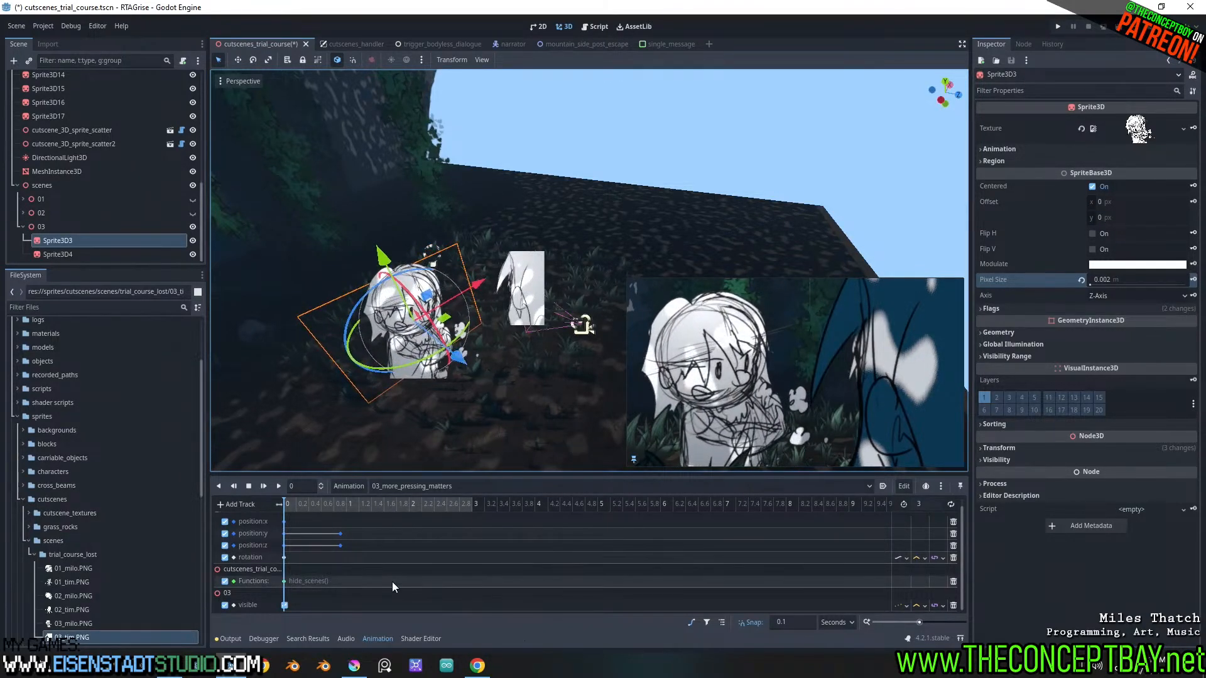
At time 0, move Camera3D back to Z 3.283 m and up to Y 1.029 m
left_click_drag(312, 503, 274, 501)
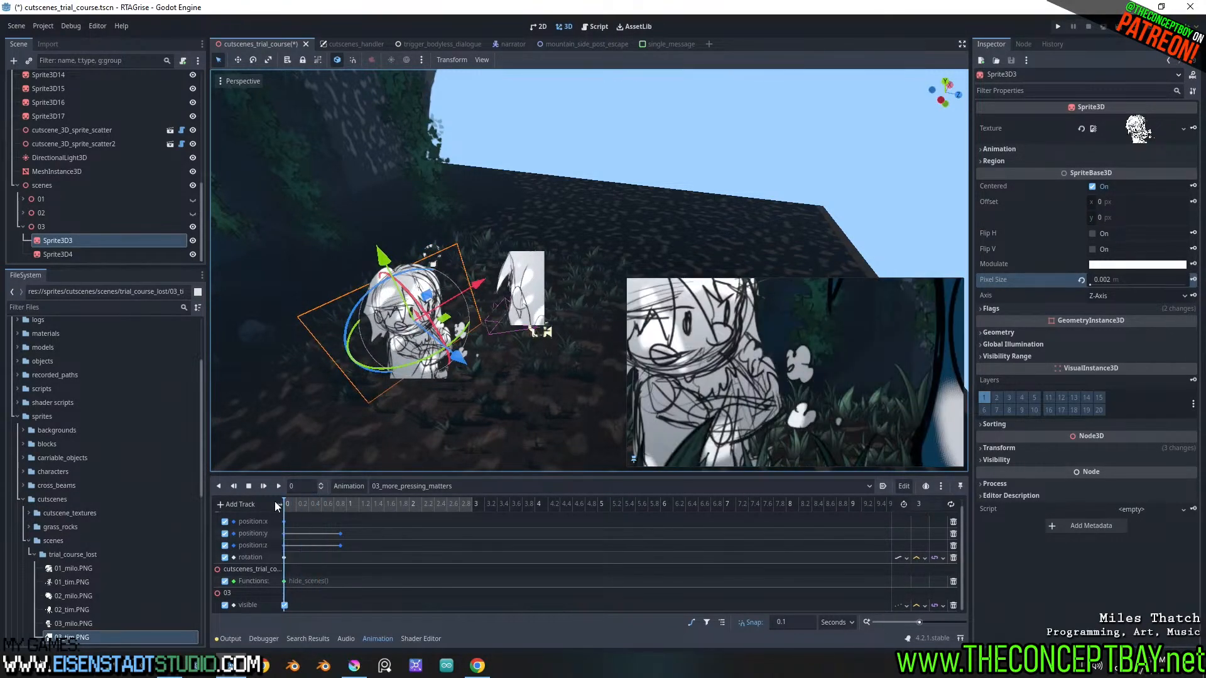
scroll(112, 203, "up", 13)
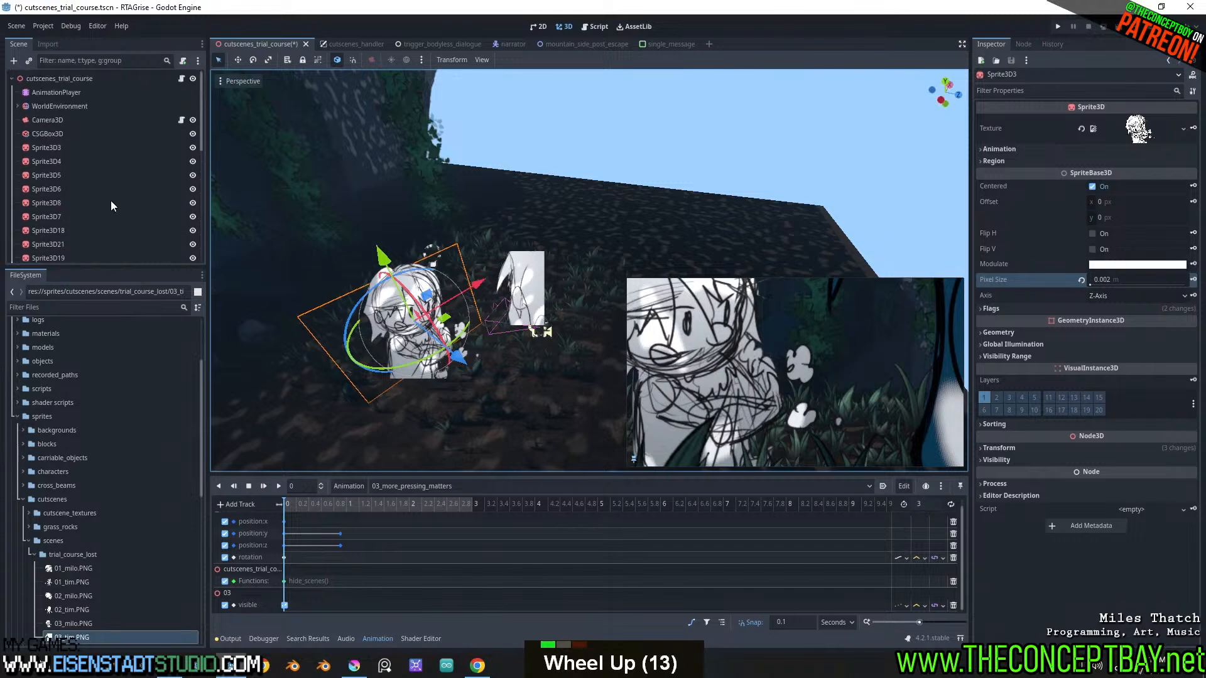
left_click(61, 117)
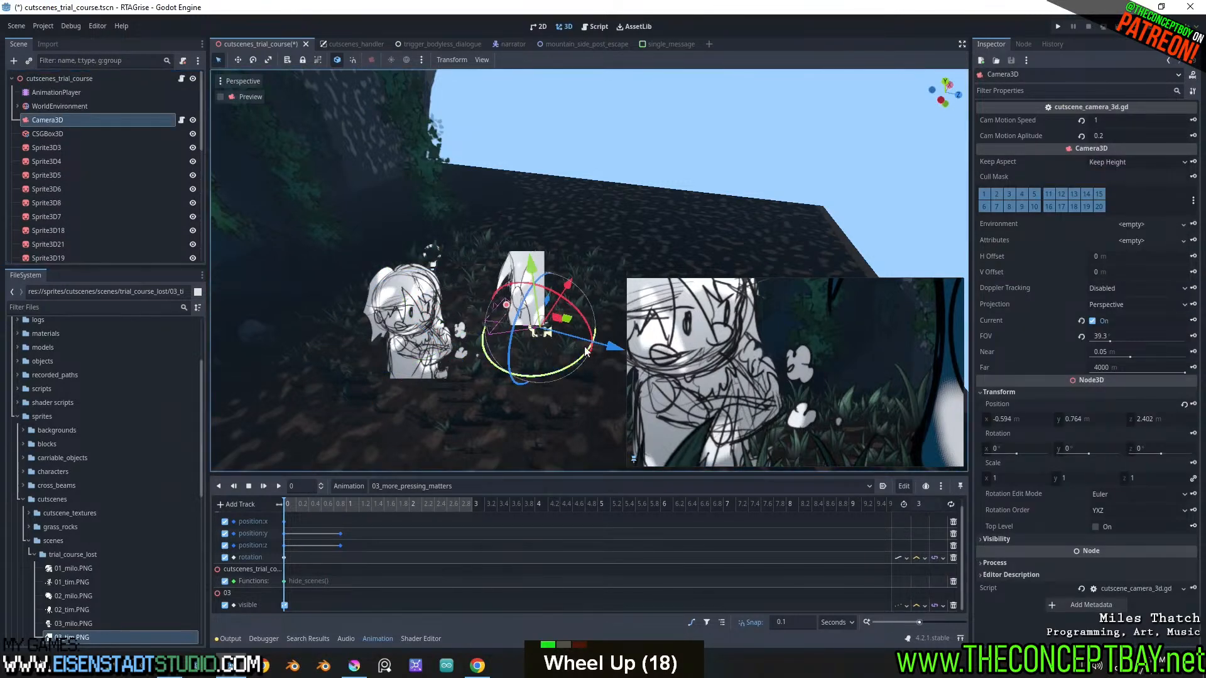
left_click_drag(612, 352, 666, 363)
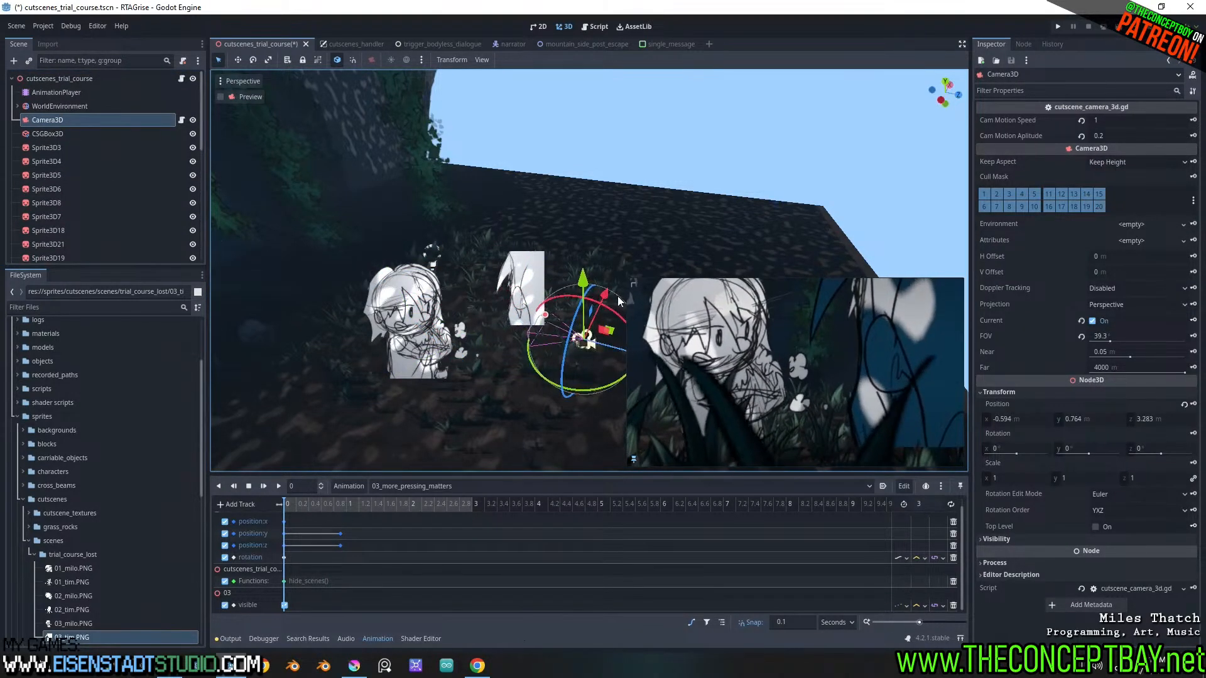
mouse_move(584, 277)
left_mouse_down()
mouse_move(587, 258)
mouse_move(594, 267)
left_mouse_up()
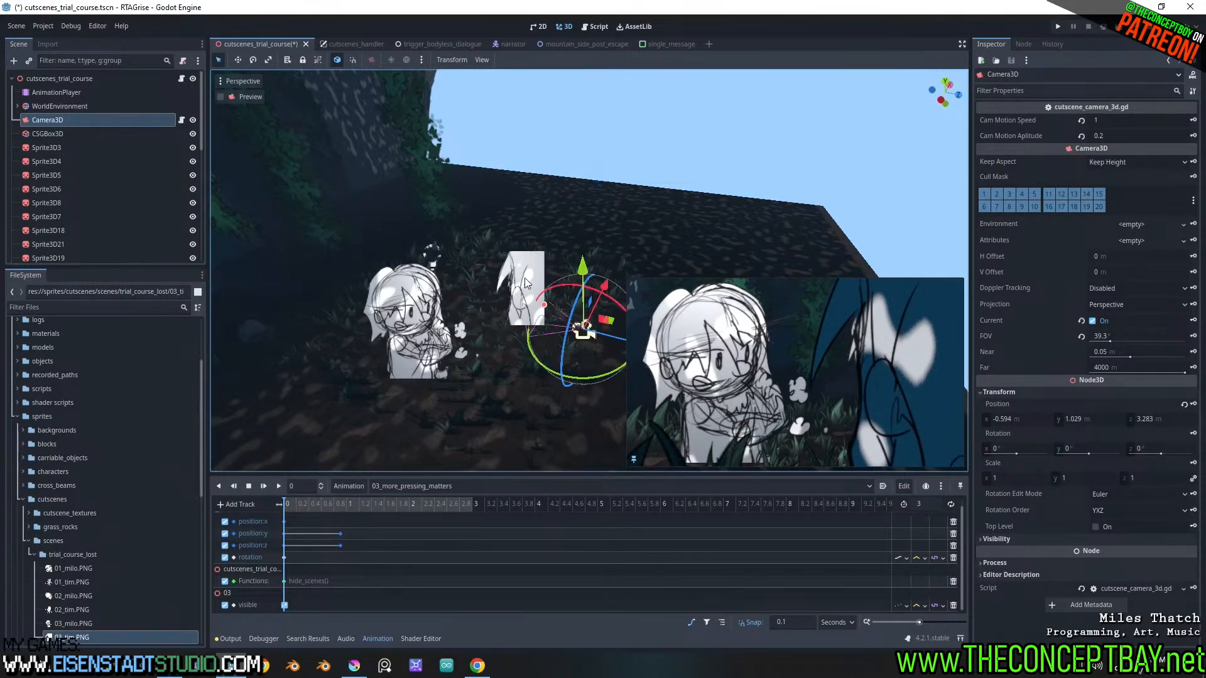
Reposition the tim sprite, Sprite3D4, farther from the camera and slightly higher beside the milo sprite
left_click(526, 286)
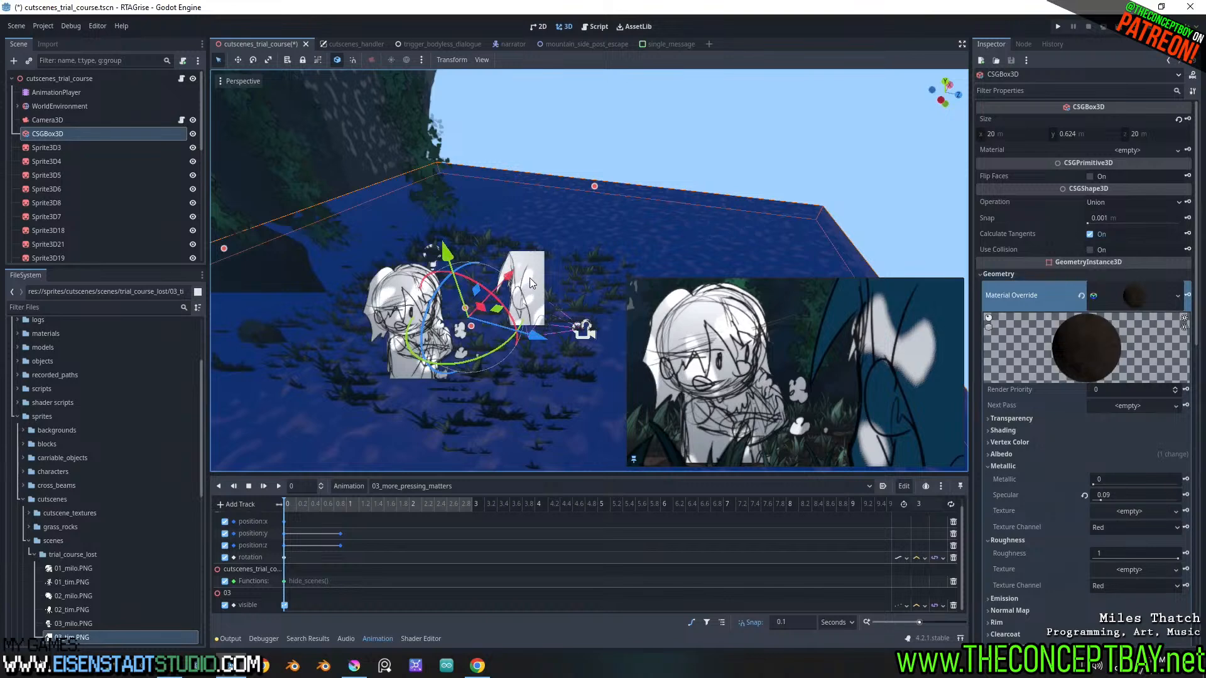
left_click(401, 281)
middle_click_drag(401, 281, 408, 306)
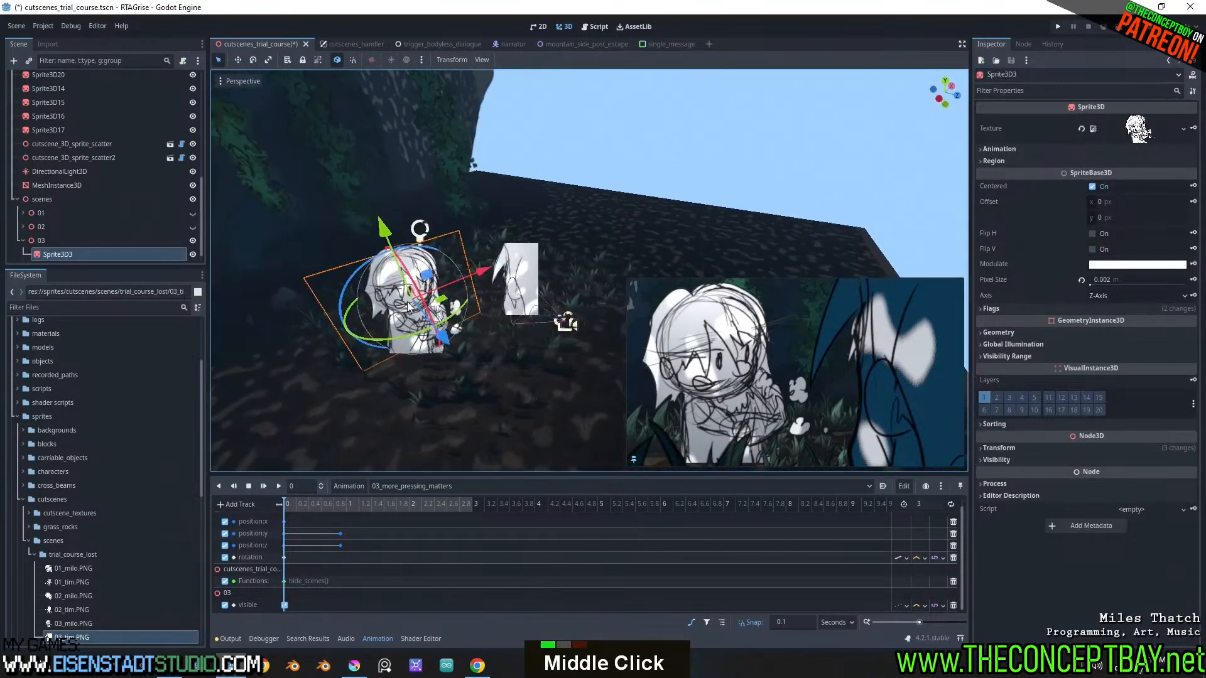
left_click(501, 267)
scroll(153, 185, "down", 12)
left_click(84, 253)
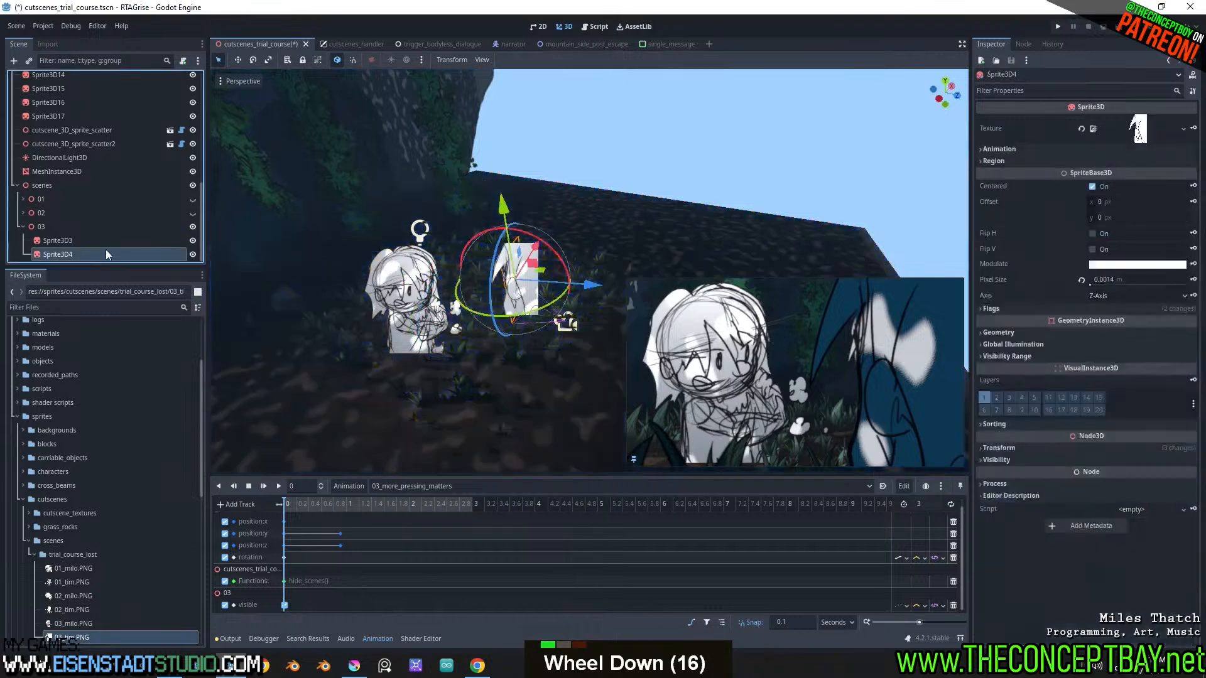
left_click_drag(597, 289, 580, 290)
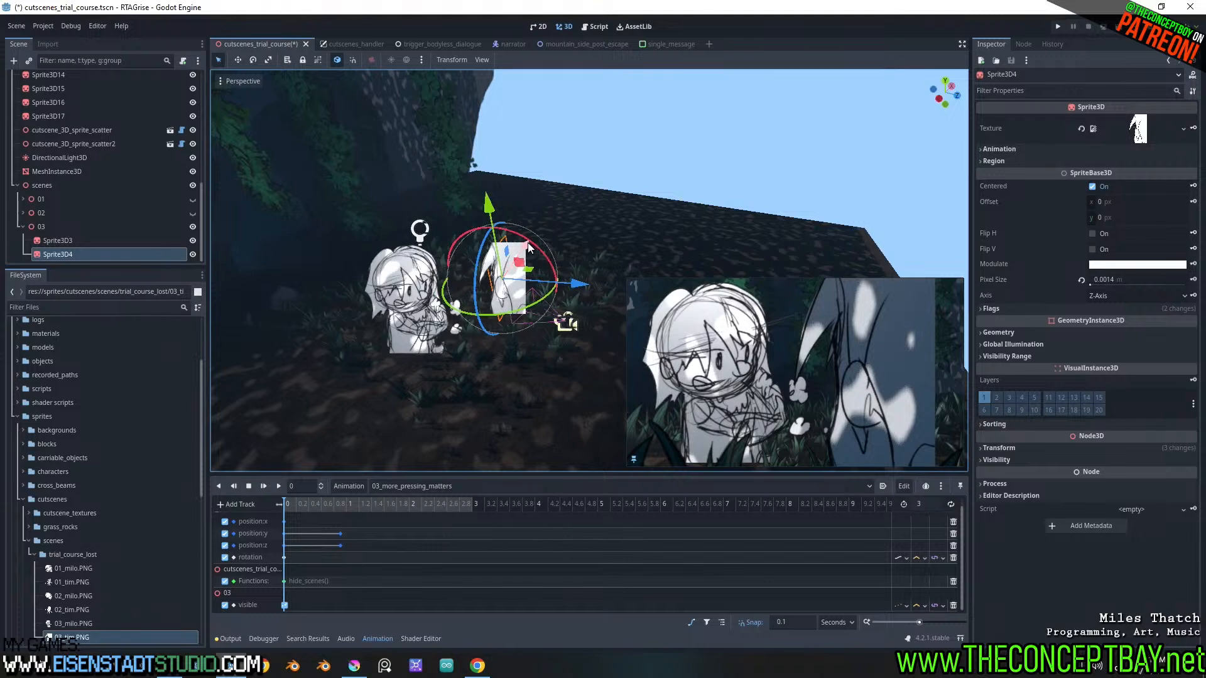
left_click_drag(534, 250, 544, 245)
left_click_drag(581, 284, 583, 281)
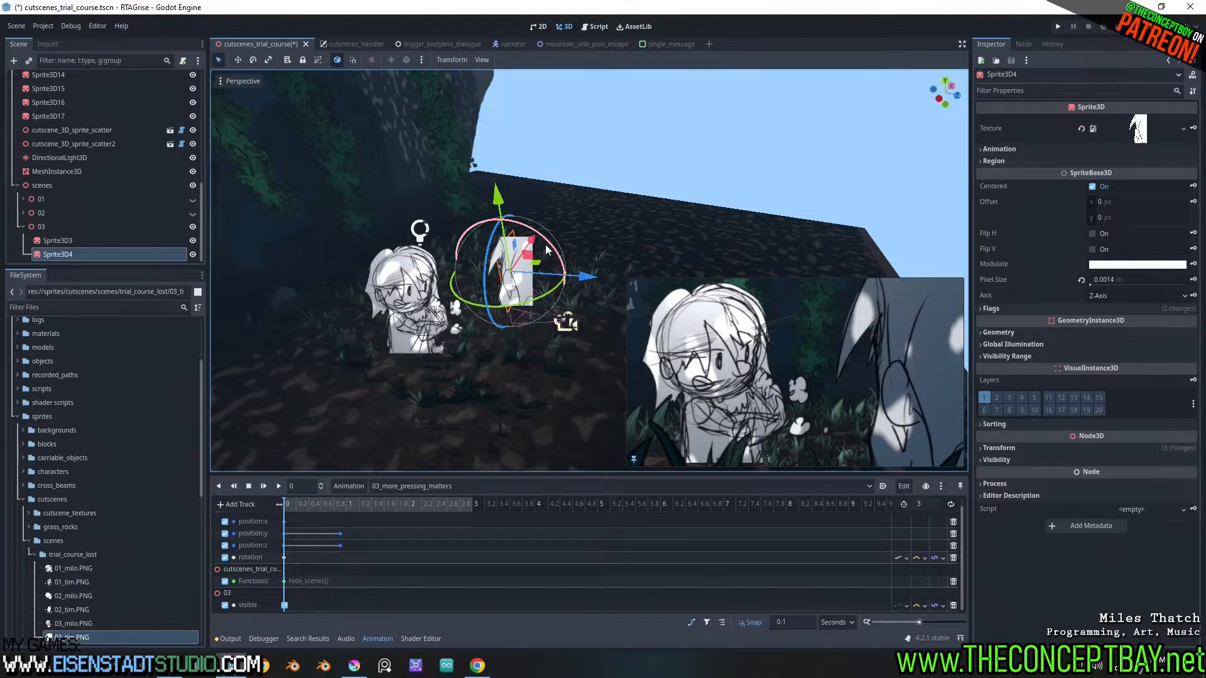
left_click_drag(536, 242, 535, 245)
Move the milo sprite, Sprite3D3, closer to the tim sprite, turning off local space to fine-tune its placement
left_click(398, 273)
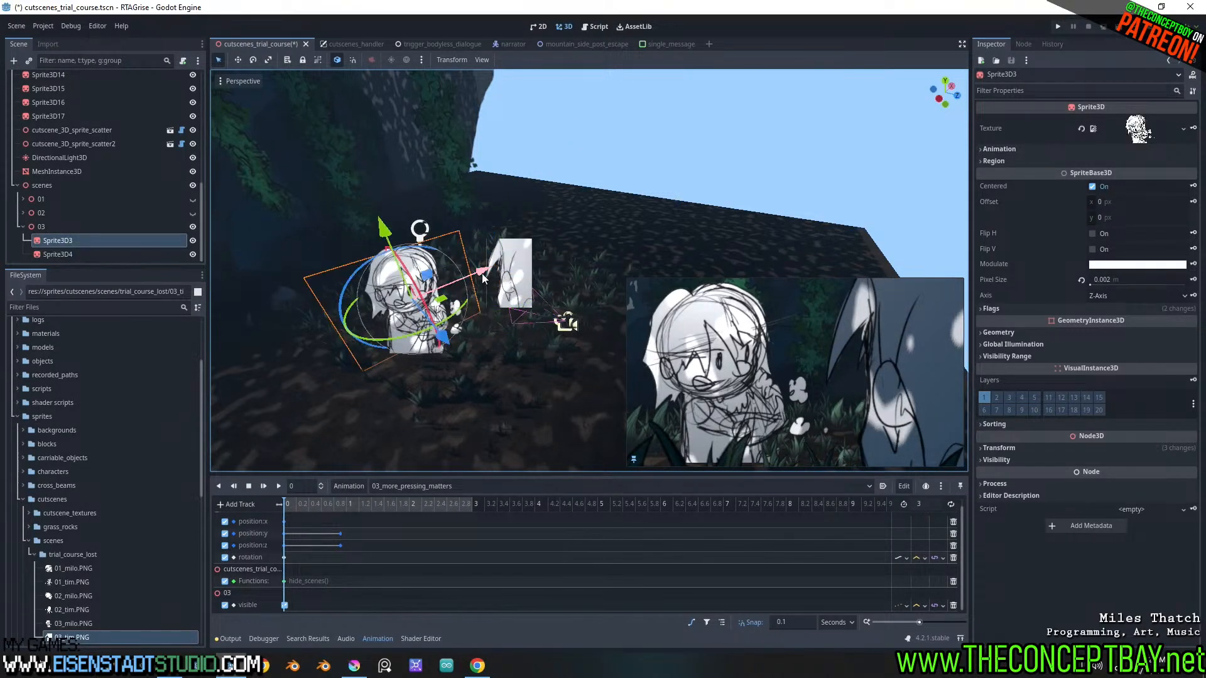
left_click_drag(444, 306, 468, 295)
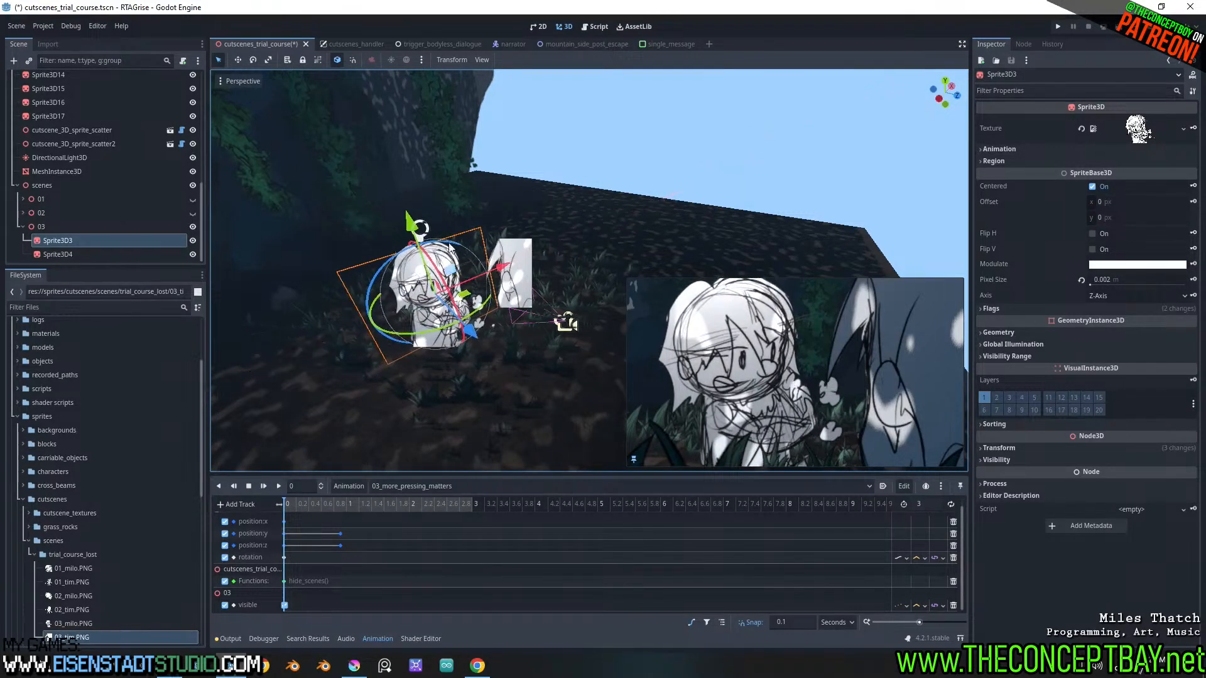
left_click_drag(410, 221, 423, 235)
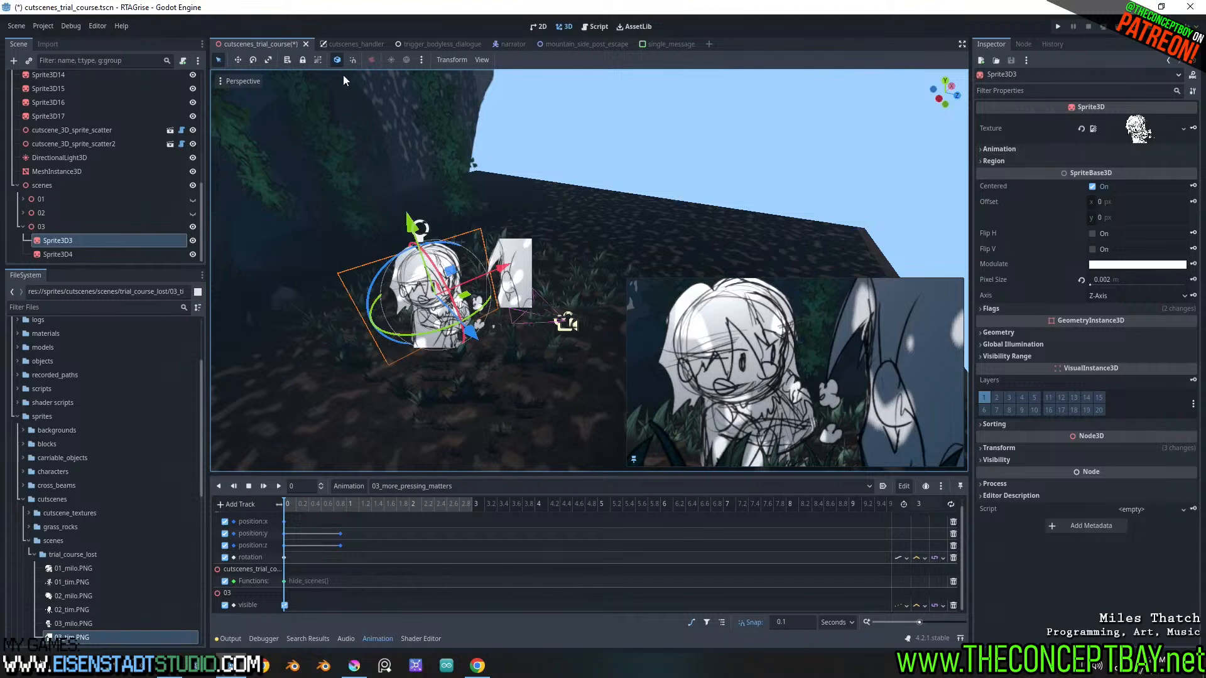
left_click(337, 60)
left_click_drag(491, 320, 488, 315)
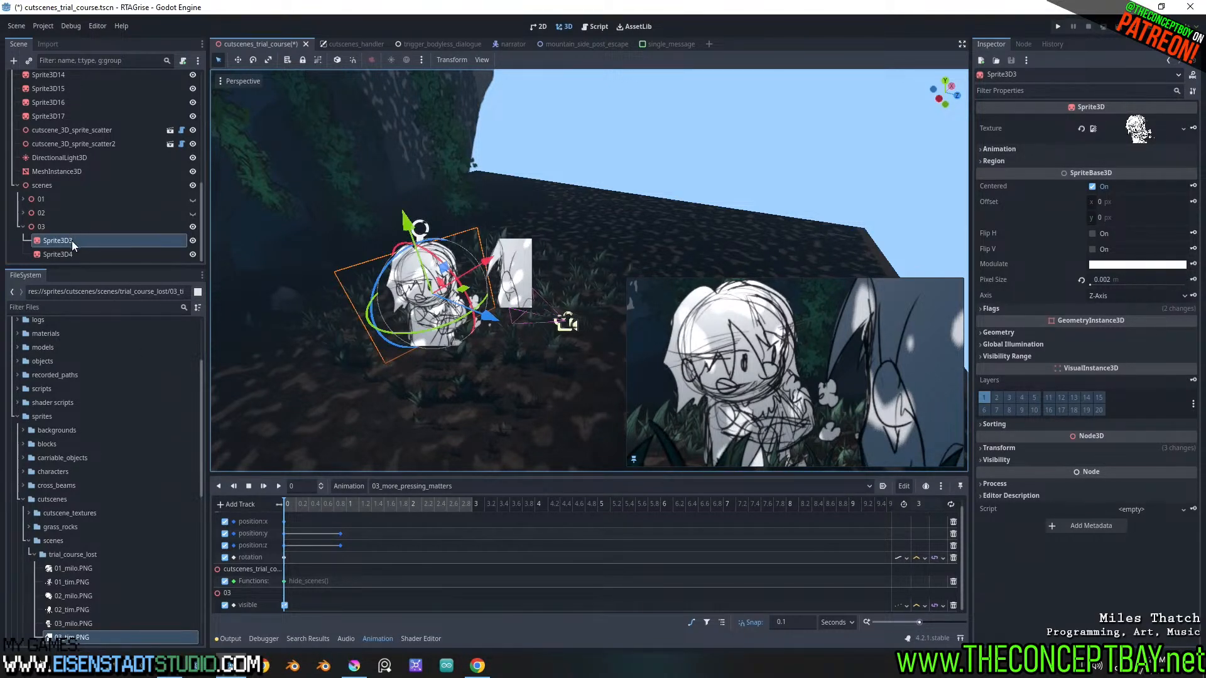
Raise Sprite3D3, Sprite3D4 and Camera3D together and rotate them about the vertical axis to a camera Y rotation of -19.2°
left_click(64, 255, "shift")
scroll(40, 148, "up", 17)
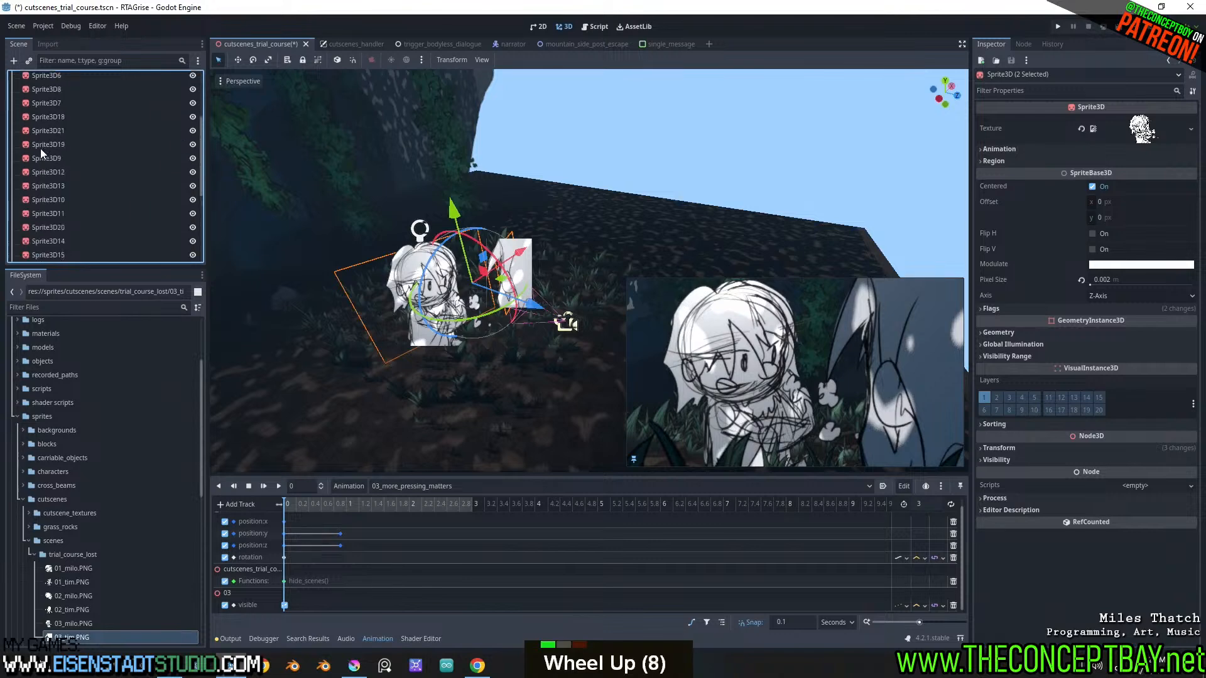
left_click(48, 119, "ctrl")
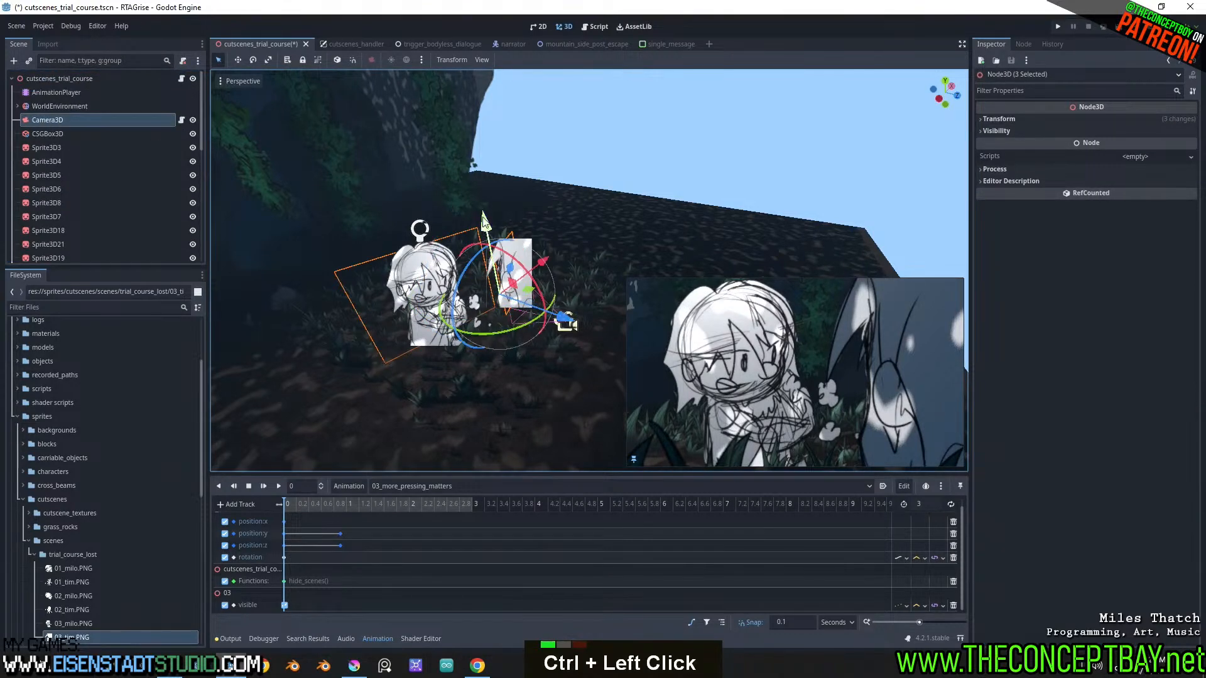
left_click_drag(484, 220, 487, 179)
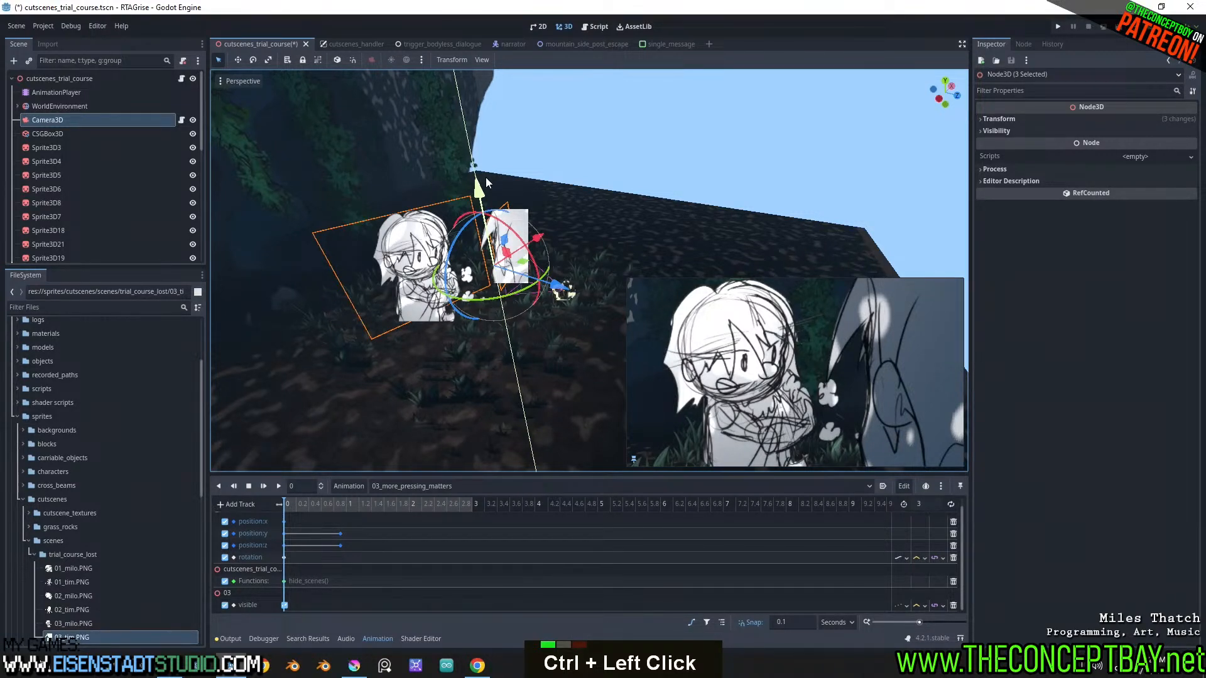
left_click_drag(486, 178, 486, 178)
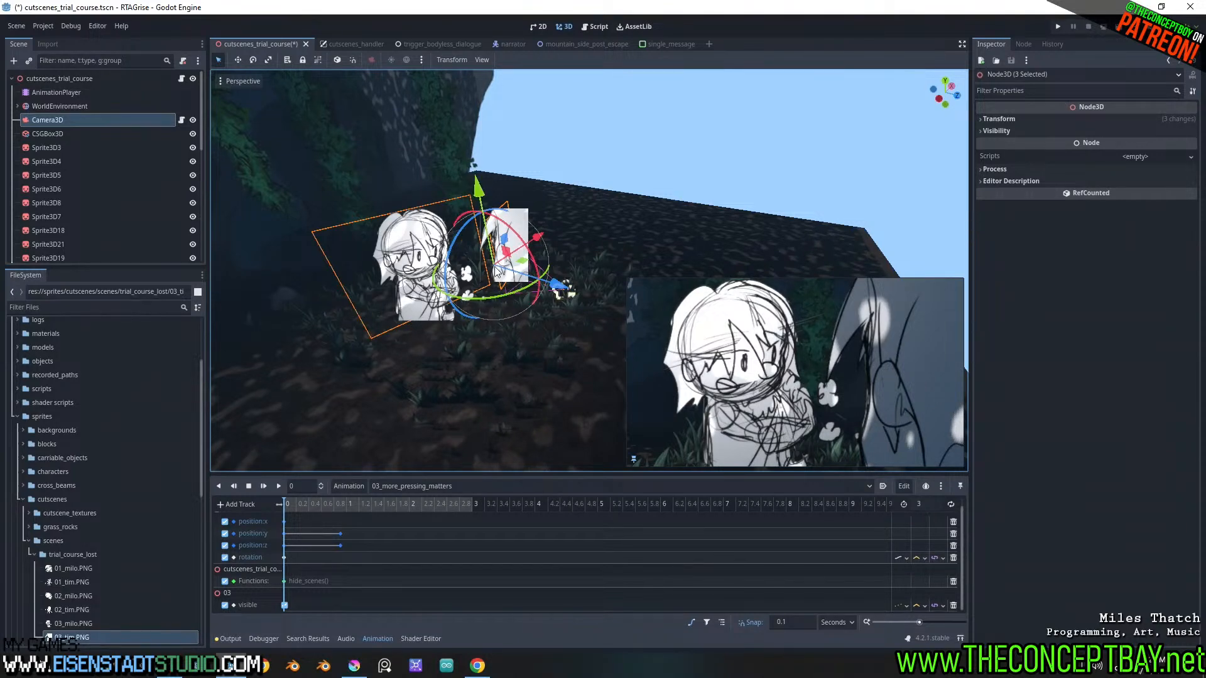
left_click_drag(518, 299, 511, 302)
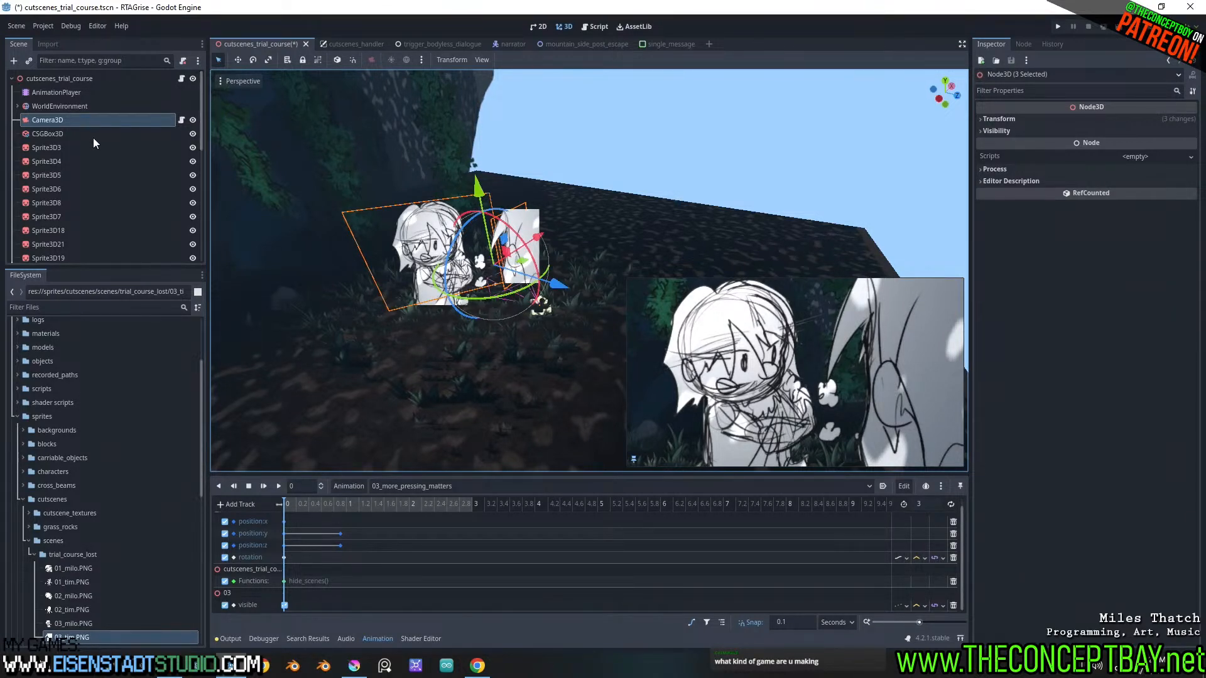
Key Camera3D's position and rotation at time 0 and delete its later position keyframes
left_click(96, 120)
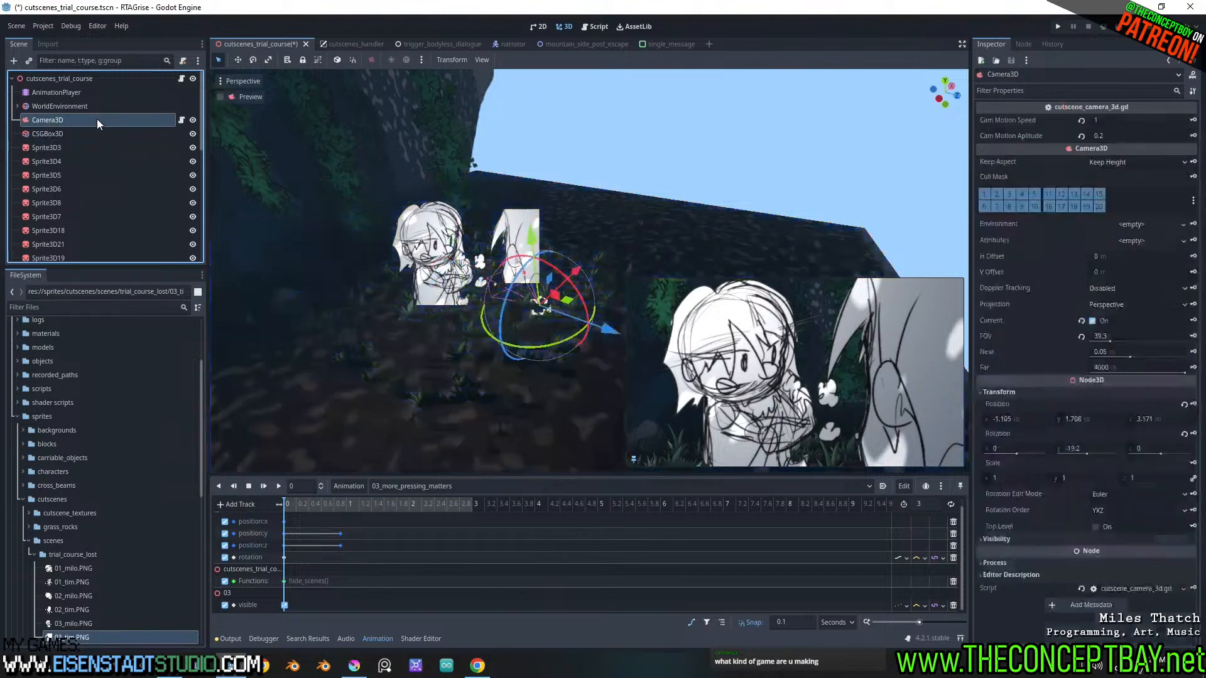
left_click(1195, 407)
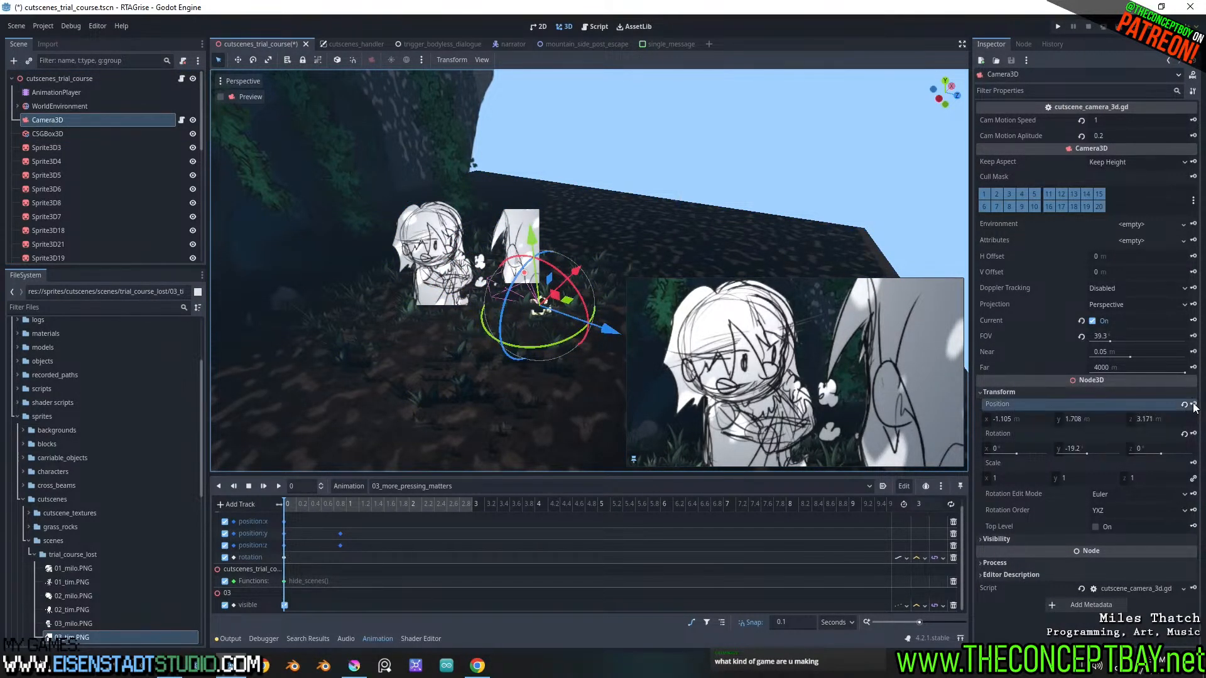
left_click(1194, 435)
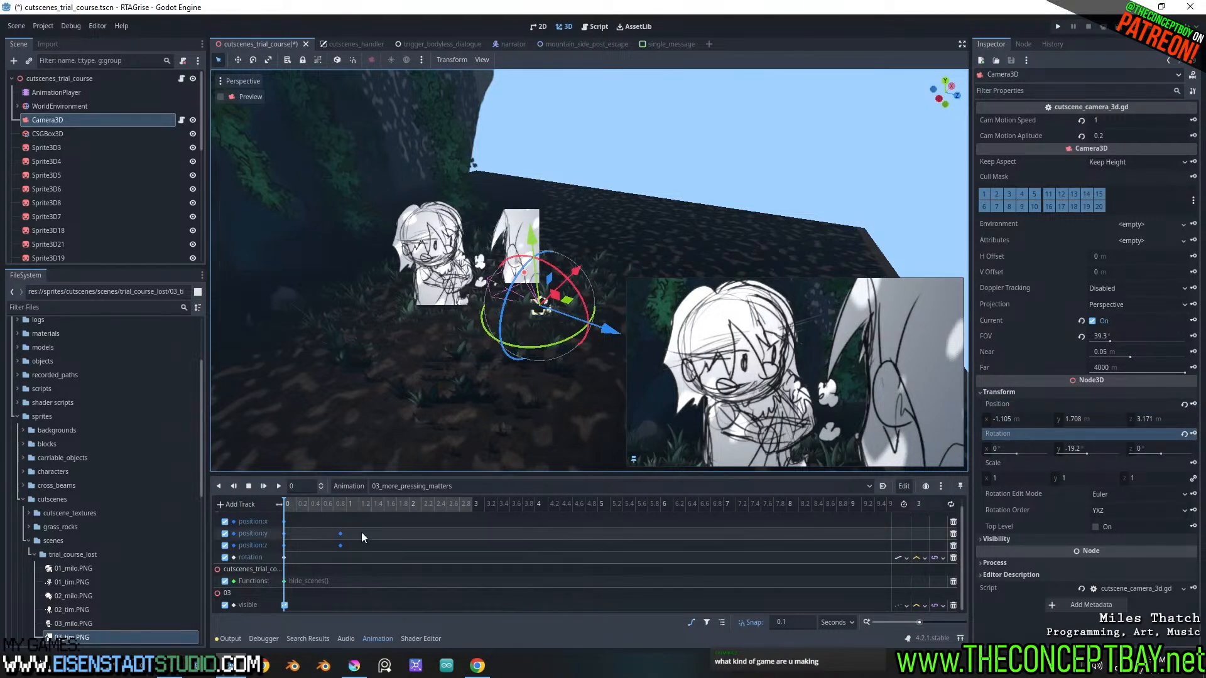
left_click_drag(310, 526, 364, 564)
key("Delete")
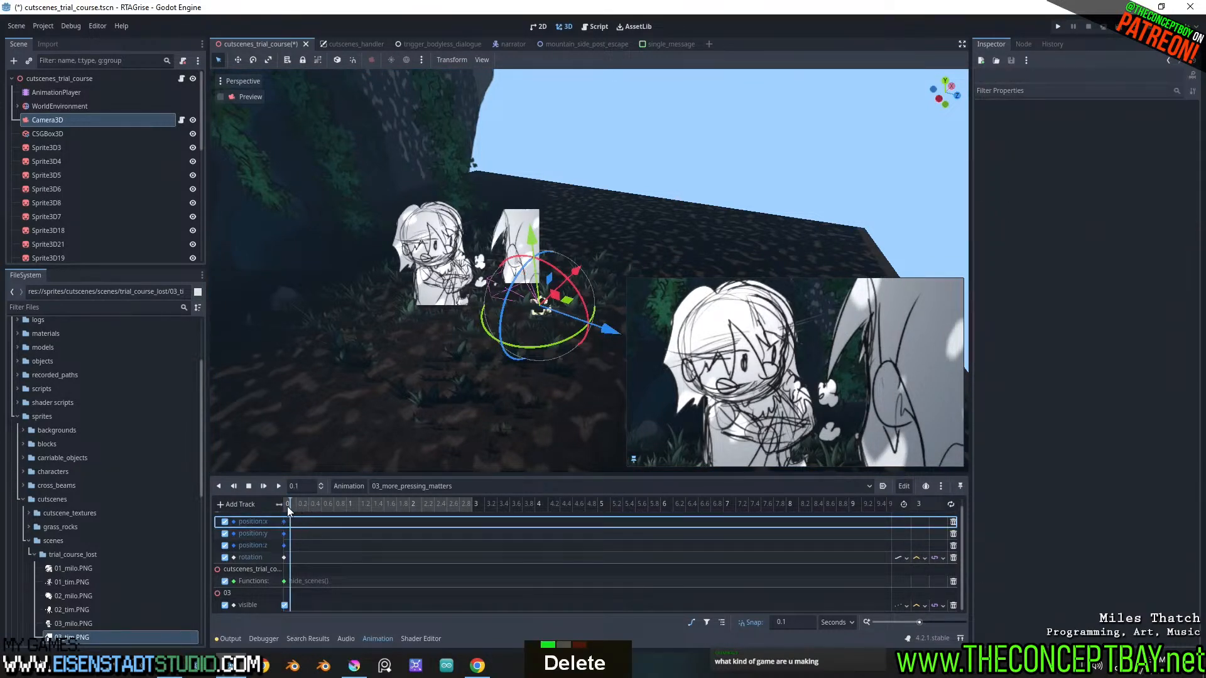
Play the 03_more_pressing_matters animation from the start to check the shot, and save the scene
left_click(264, 487)
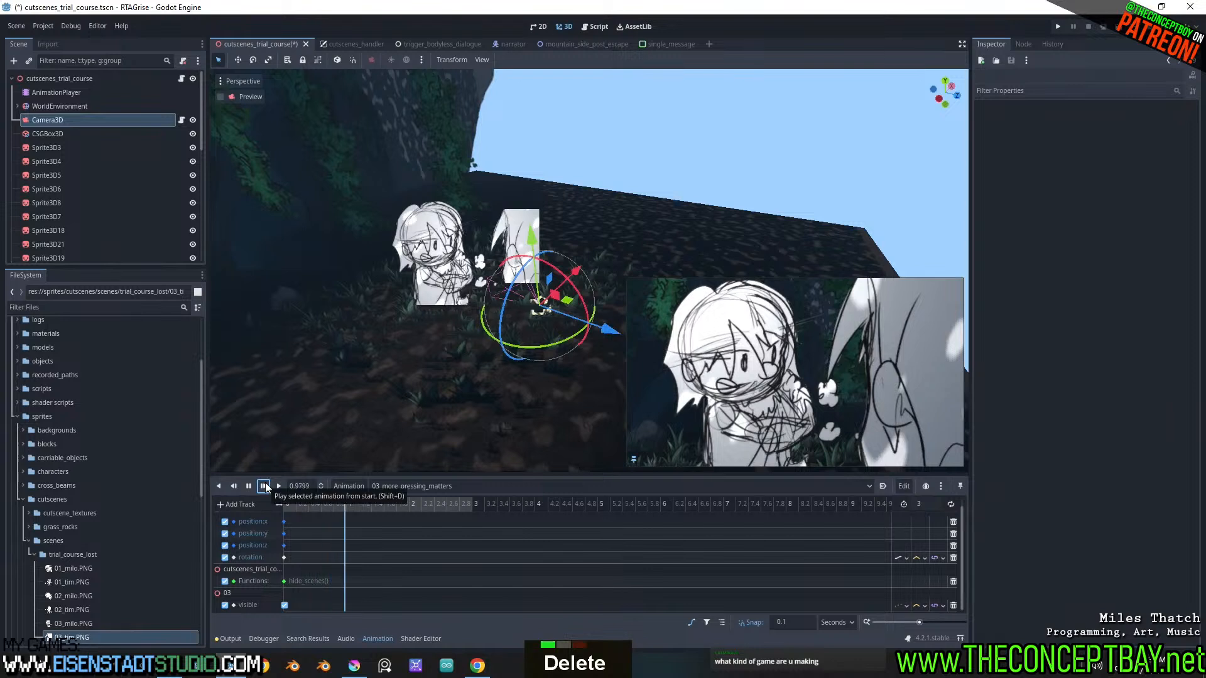
left_click(248, 486)
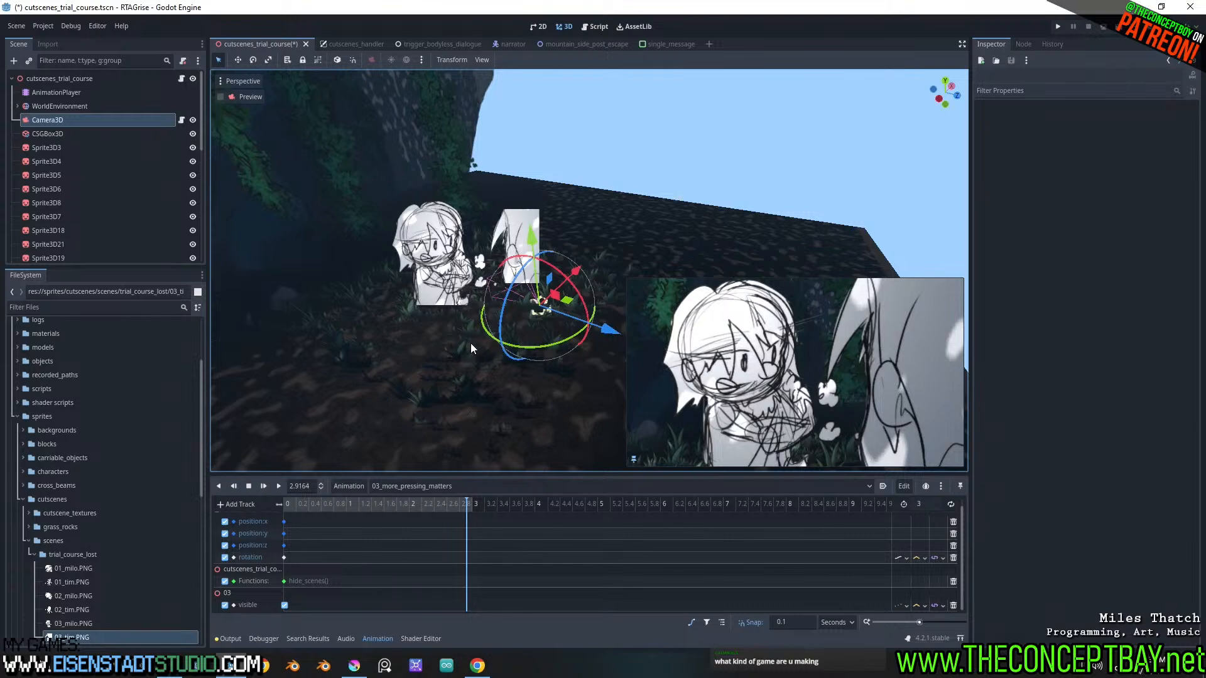
scroll(493, 289, "down", 4)
scroll(492, 327, "up", 3)
middle_click_drag(493, 326, 559, 264)
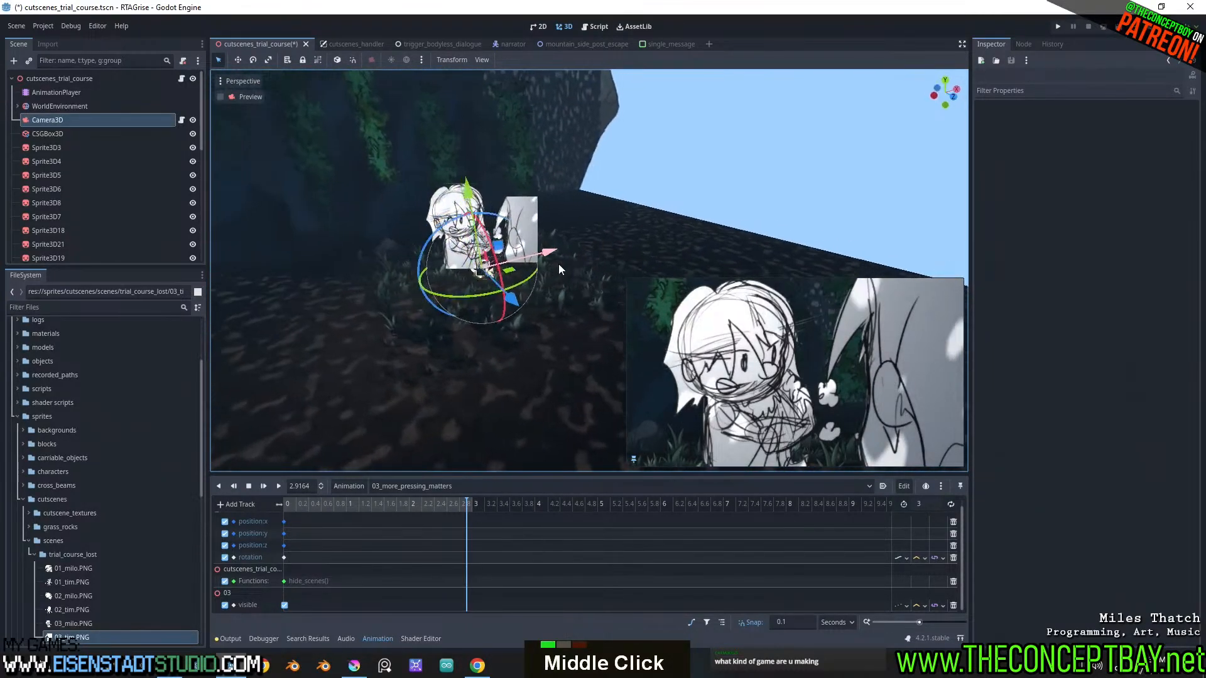
key("ctrl+s")
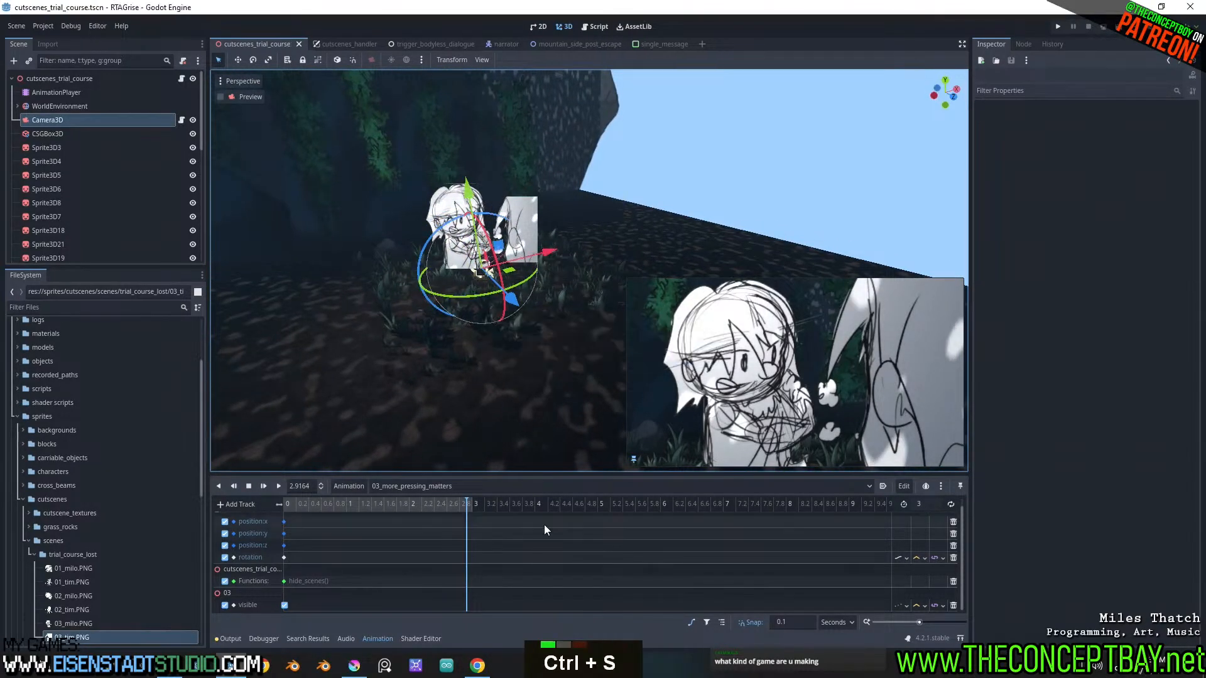
Copy the animation name 03_more_pressing_matters without renaming the animation
left_click(349, 486)
left_click(367, 555)
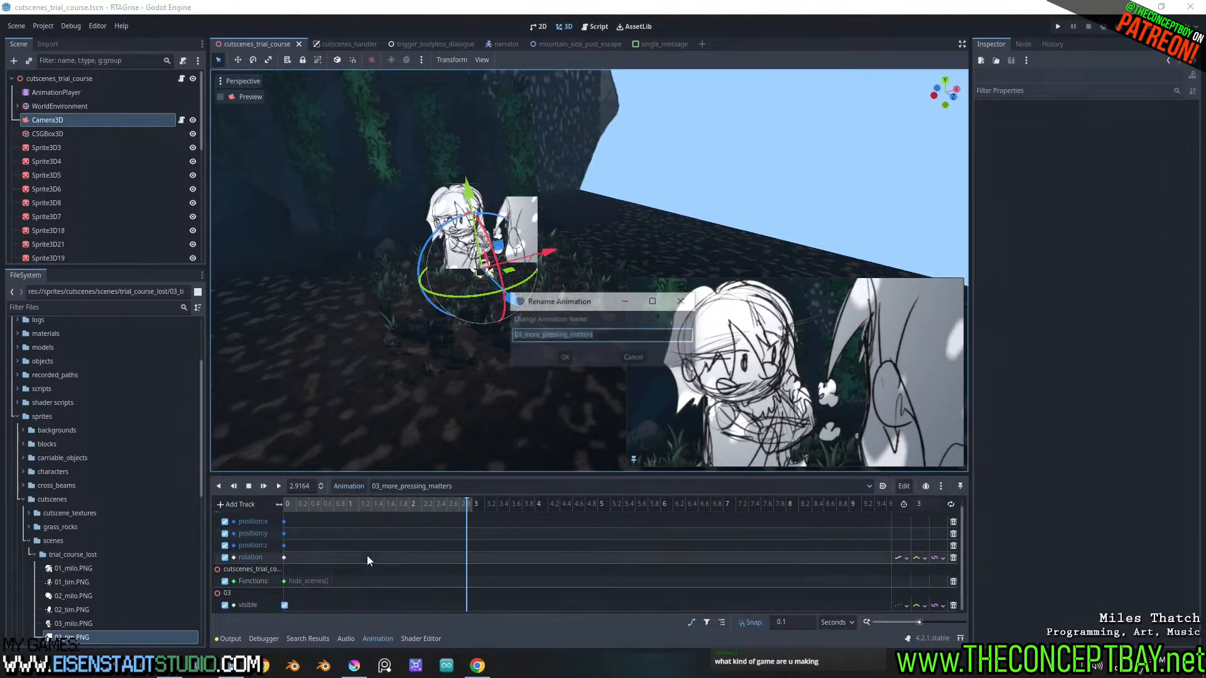
key("ctrl+c")
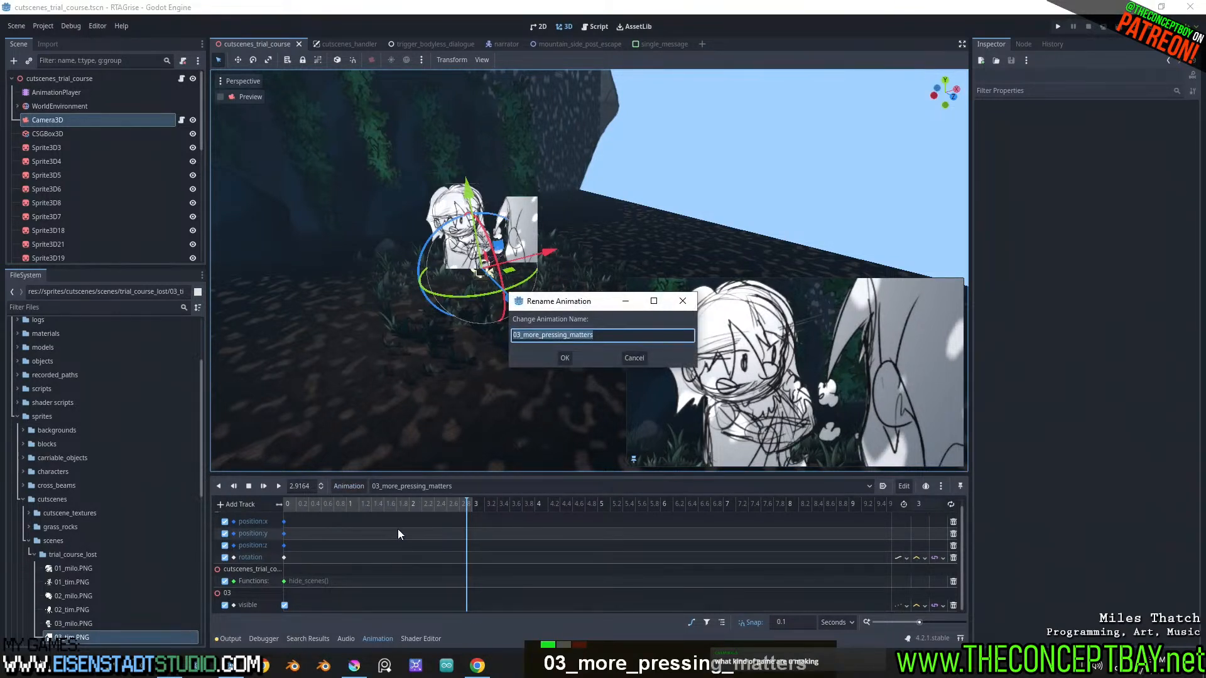
key("Escape")
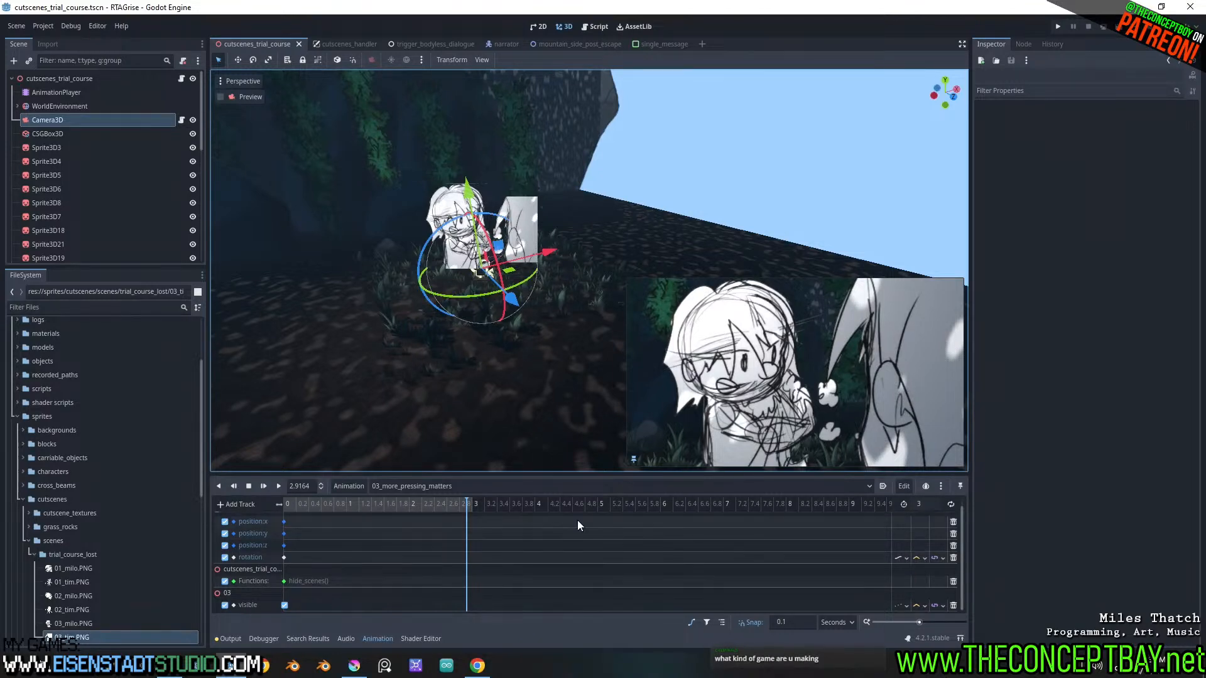
In Dialoogie in Chrome, add 03_more_pressing_matters as the method call argument of the "28 - at least were out.wav" dialogue node
left_click(478, 665)
scroll(246, 323, "left", 2, "shift")
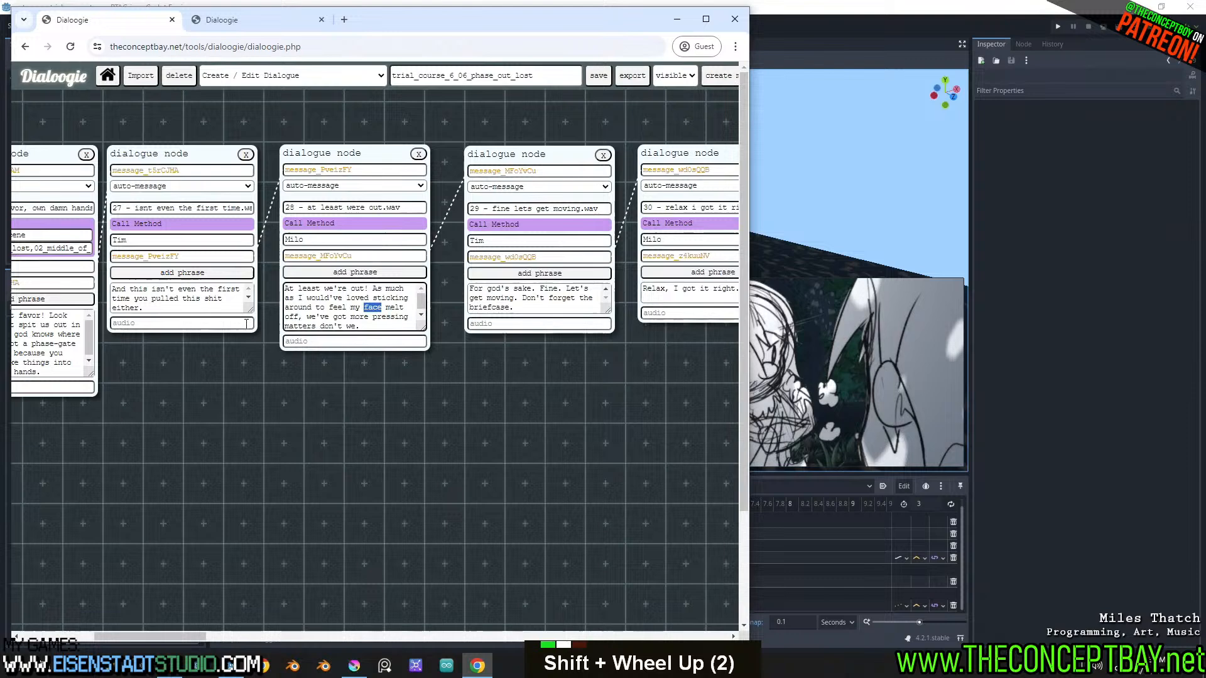
left_click(324, 223)
scroll(352, 252, "left", 3, "shift")
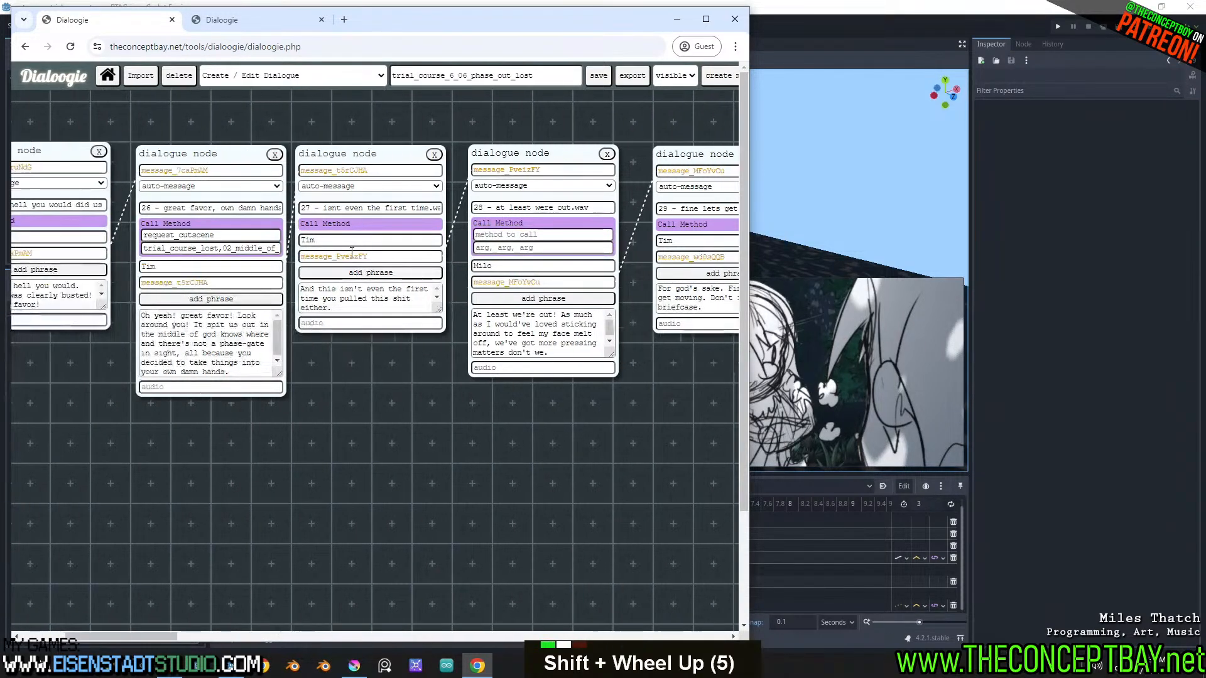
scroll(351, 251, "right", 1, "shift")
left_click(471, 249)
key("ctrl+v")
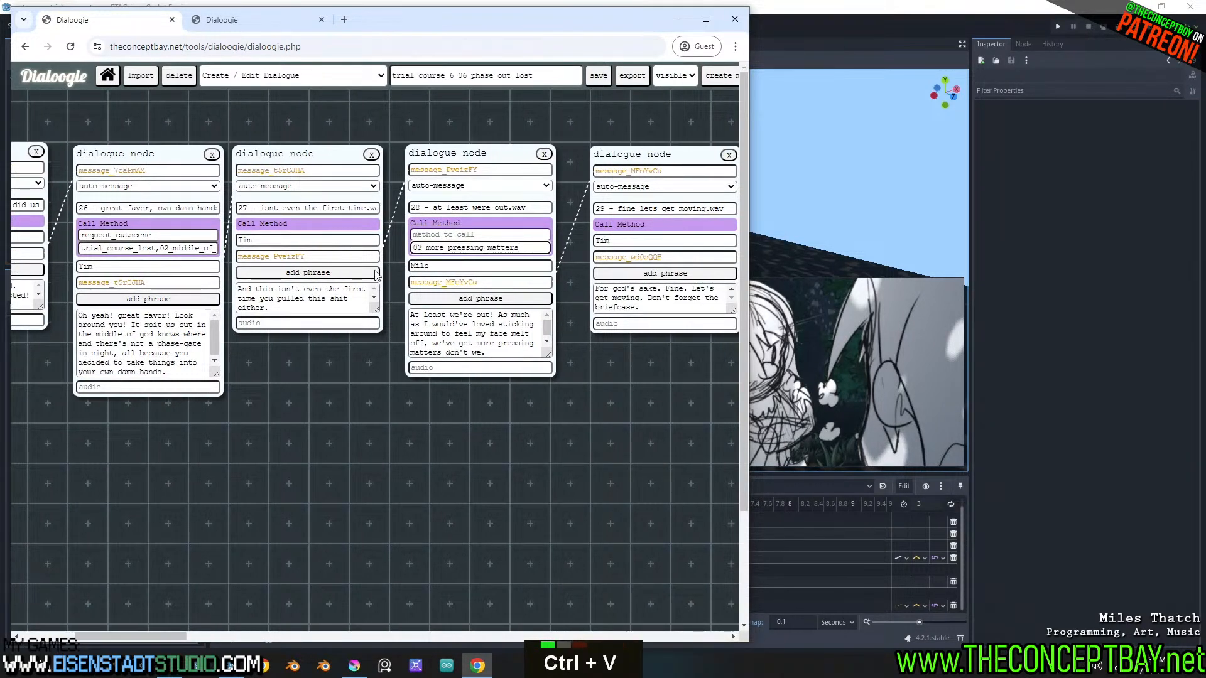
Set the method to call on dialogue node 28 to request_cutscene, copied from node 26
left_click(184, 234)
key("ctrl+a")
key("ctrl+c")
left_click(477, 234)
key("ctrl+v")
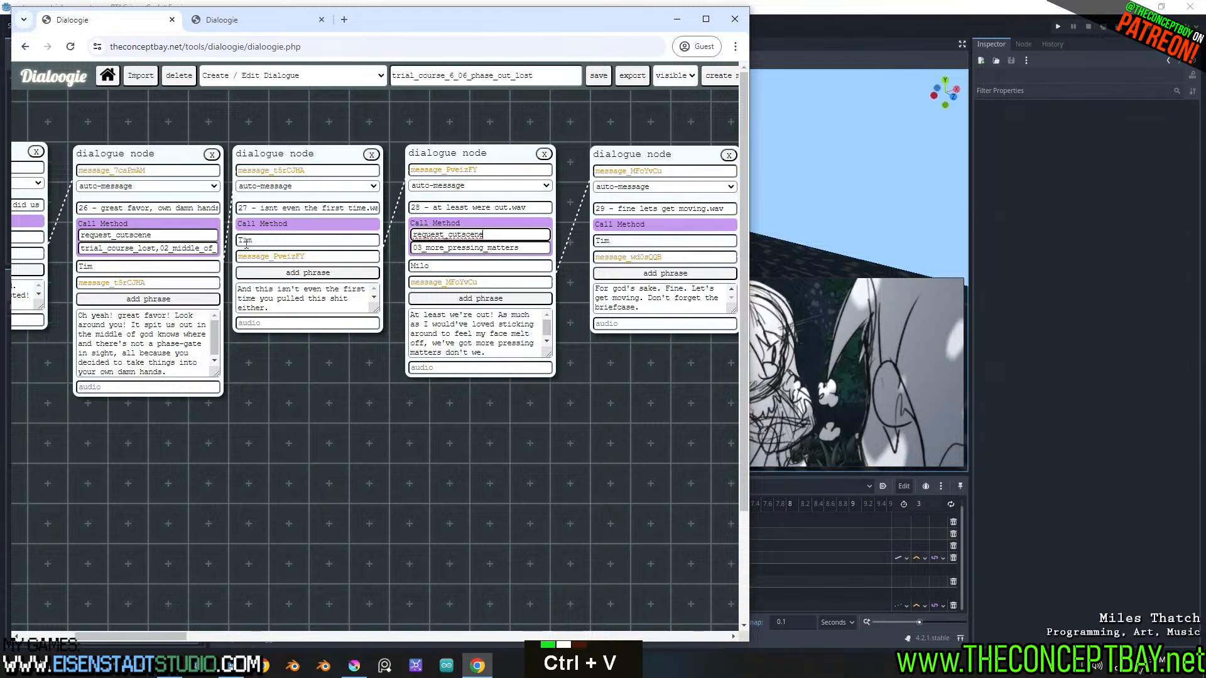
Prefix node 28's method call argument with "trial_course_lost," copied from node 26
left_click_drag(162, 249, 80, 249)
scroll(314, 439, "left", 3, "shift")
key("ctrl+c")
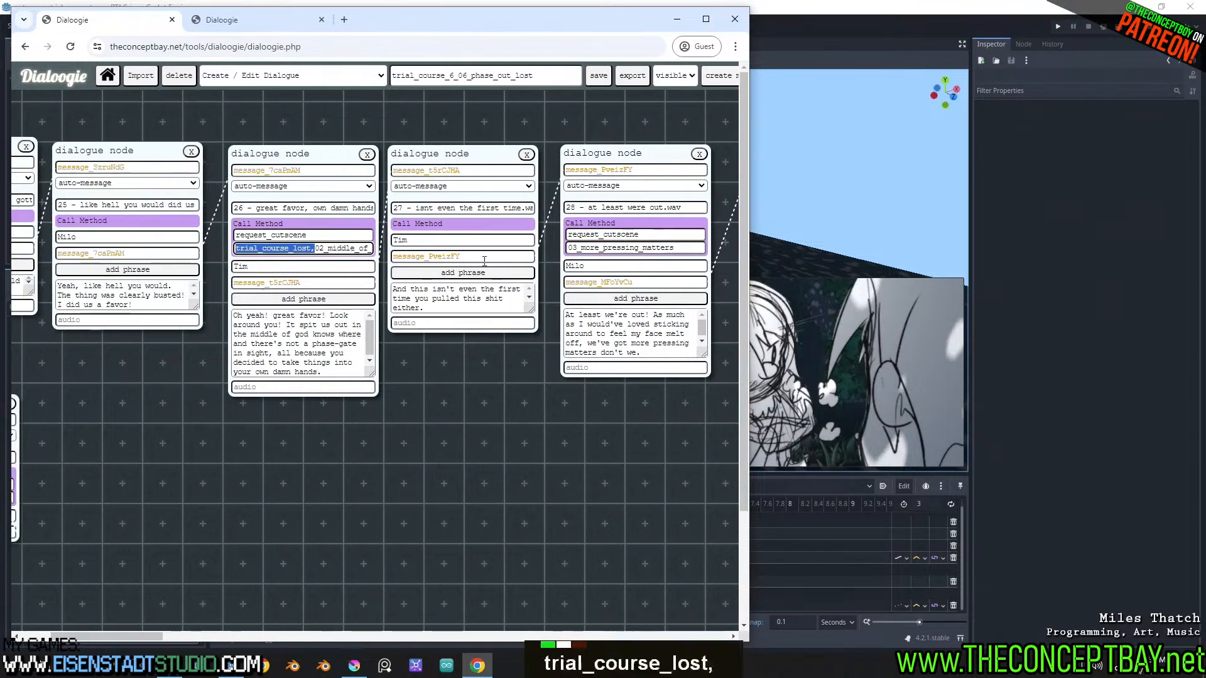
left_click(570, 248)
key("ctrl+v")
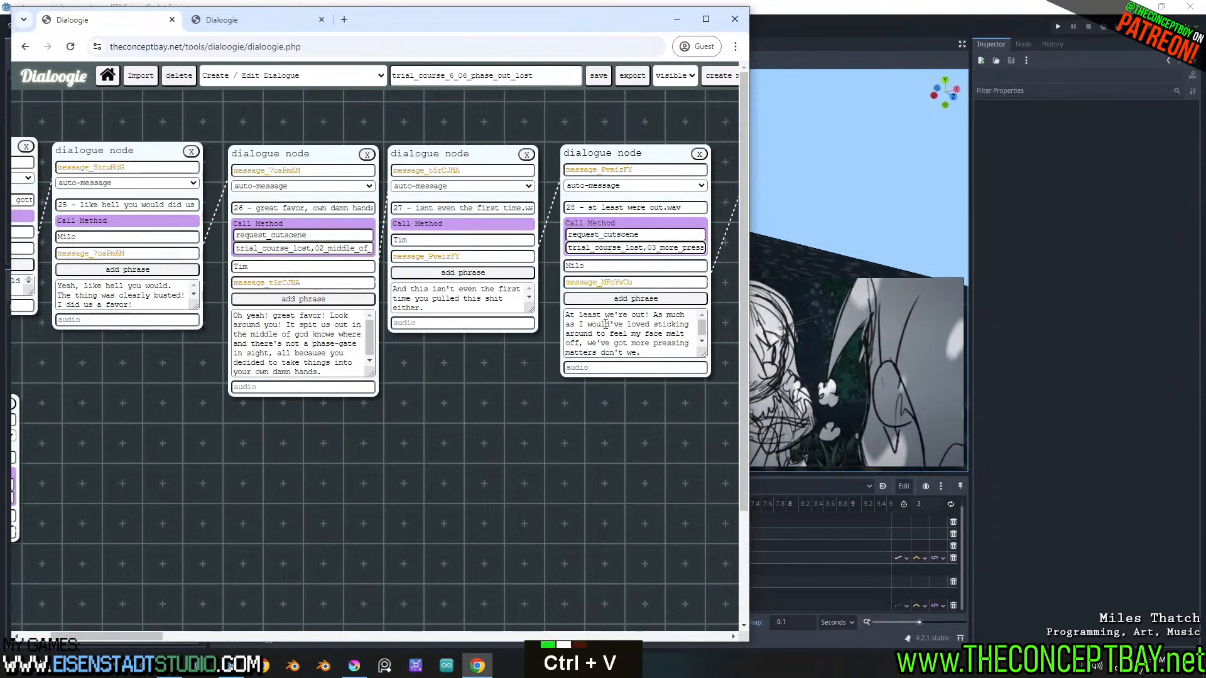
scroll(604, 327, "down", 3, "shift")
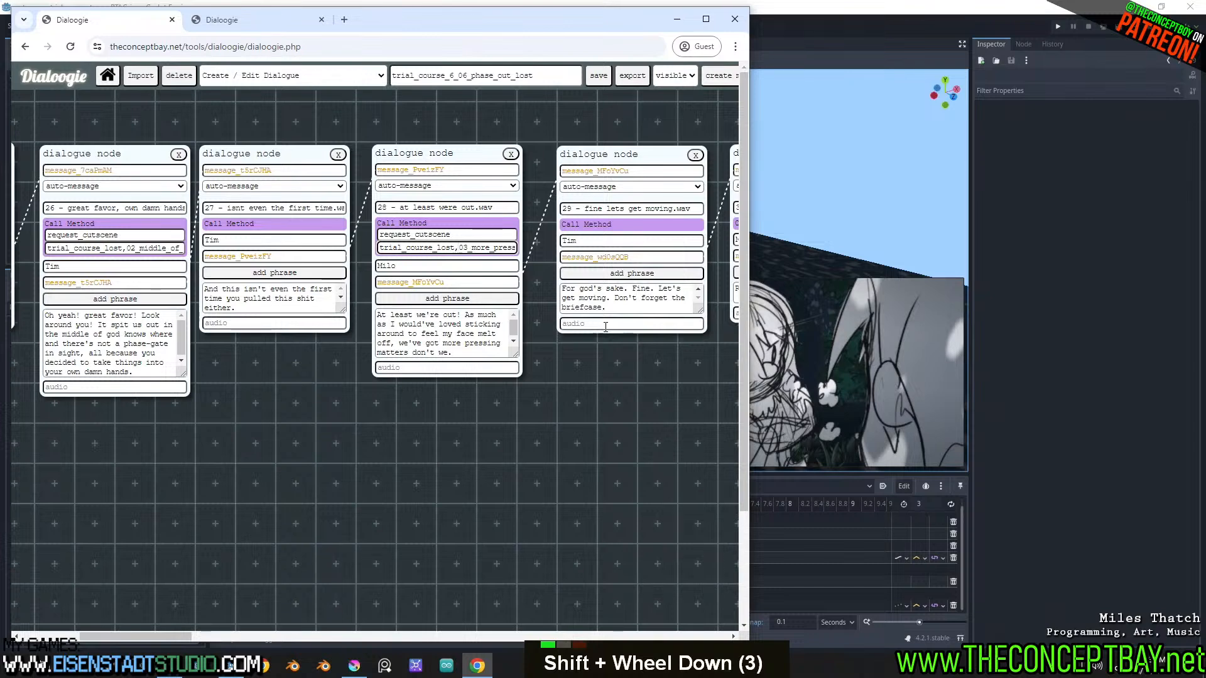
key("ctrl+s")
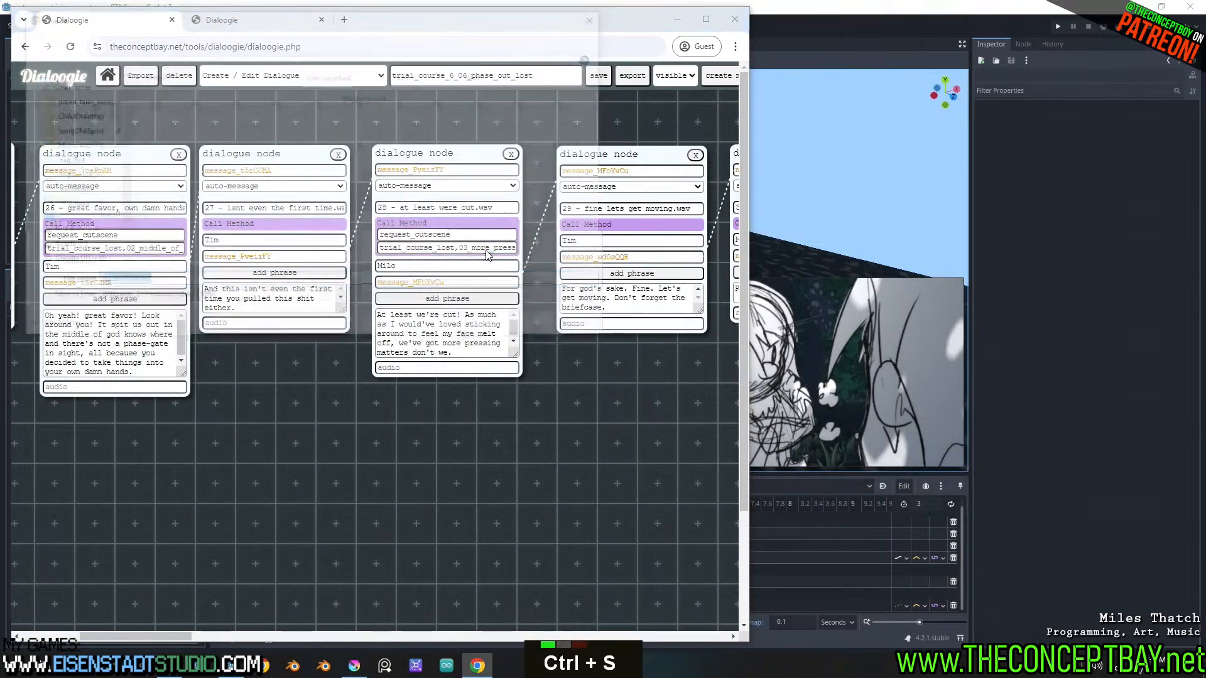
key("Escape")
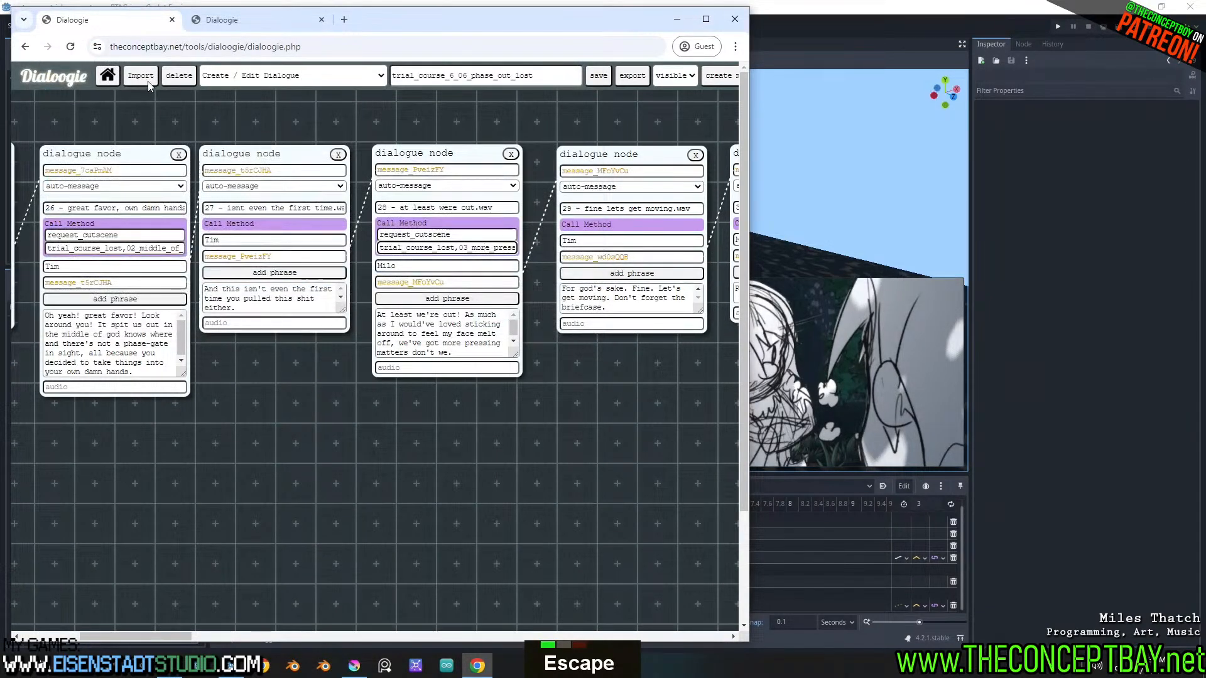
Export the dialogue as character_dialogue.json into rtag_rise/engine/dialogues/demo, replacing the existing file
left_click(644, 77)
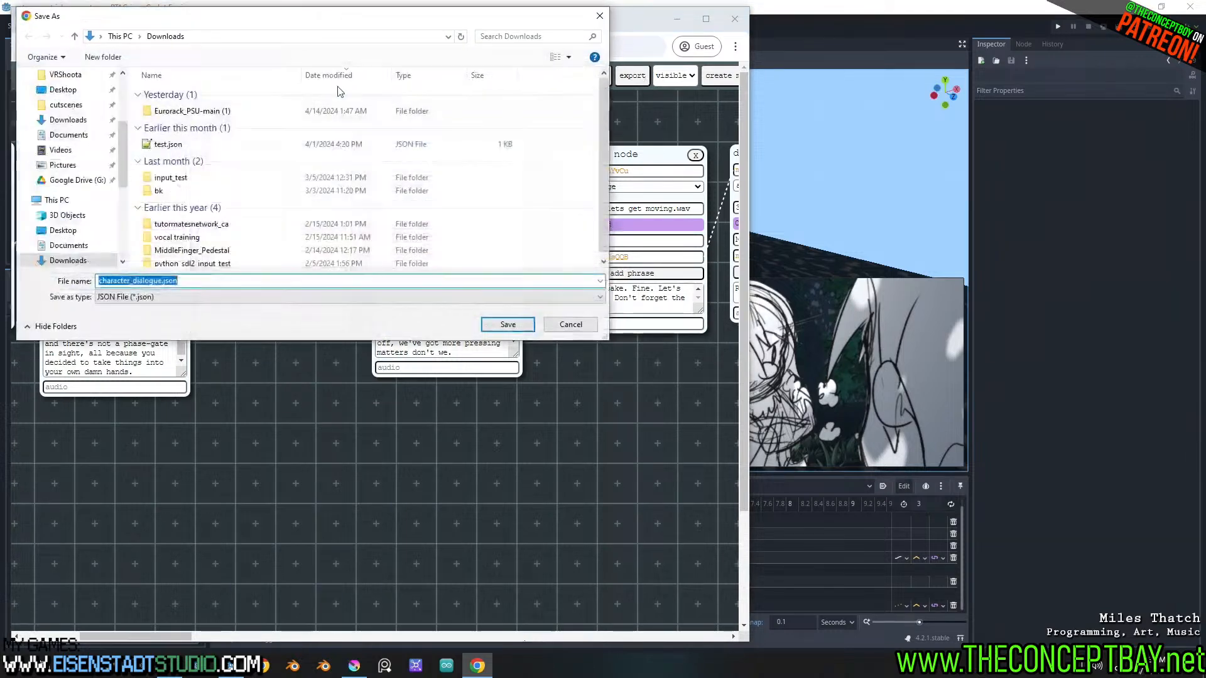
scroll(75, 167, "up", 10)
left_click(63, 160)
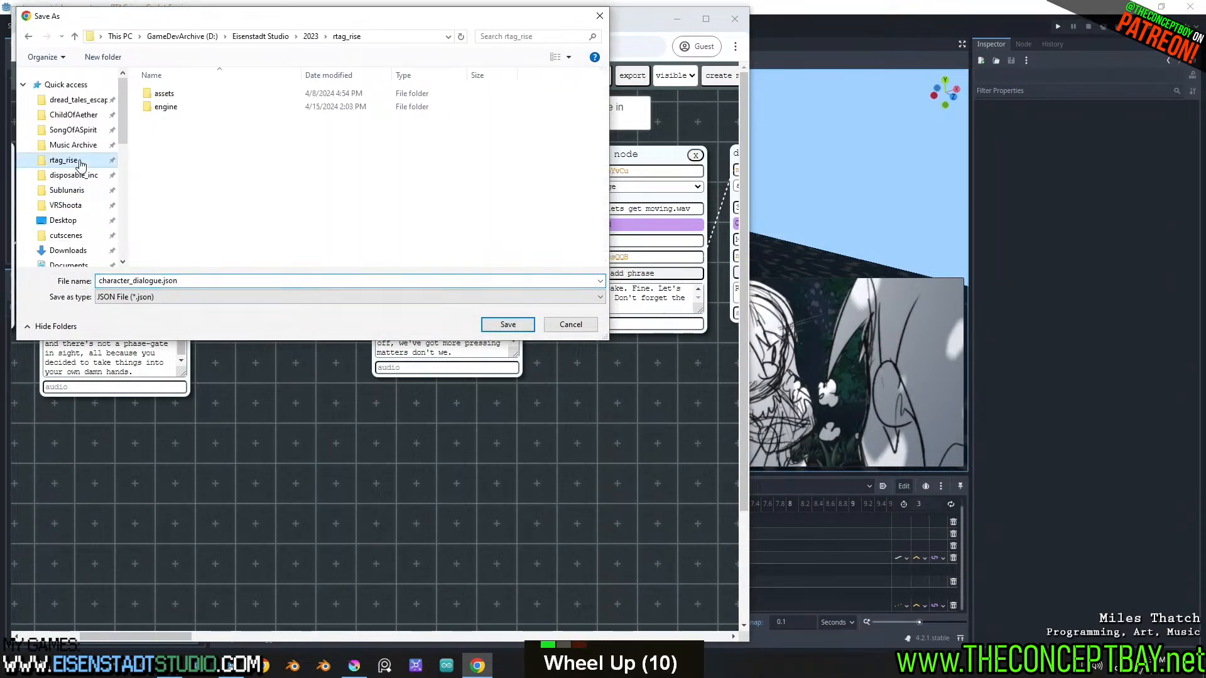
double_click(162, 107)
double_click(170, 160)
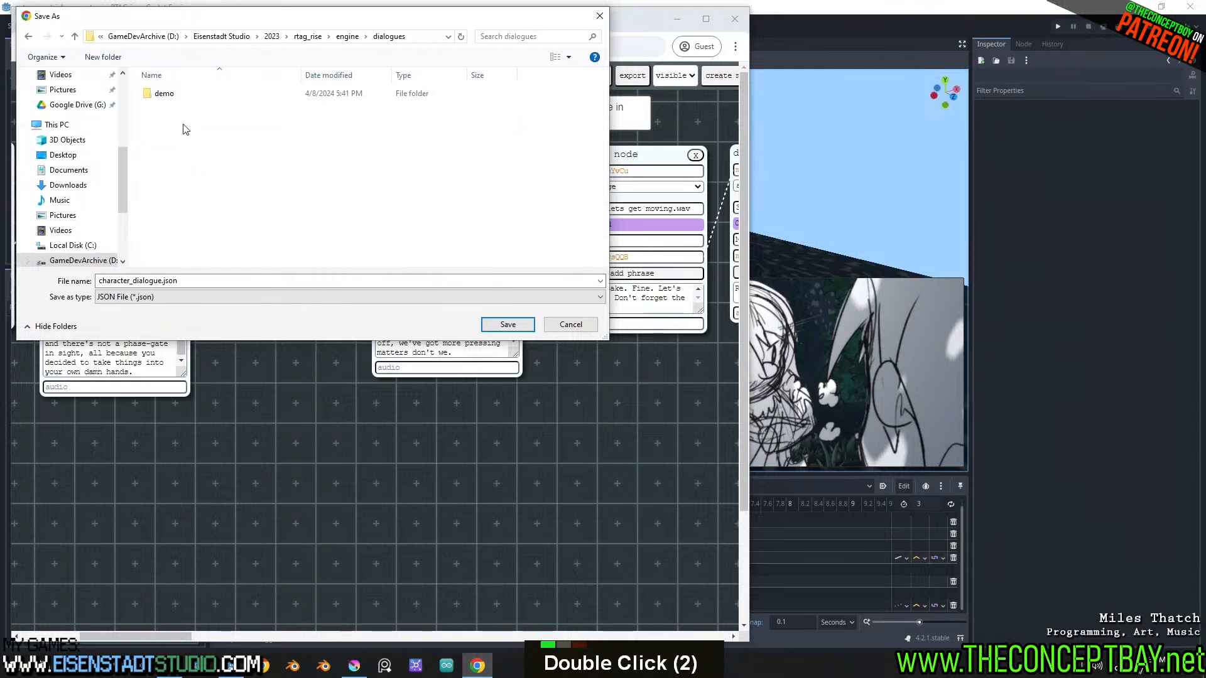
double_click(186, 106)
double_click(186, 106)
double_click(189, 108)
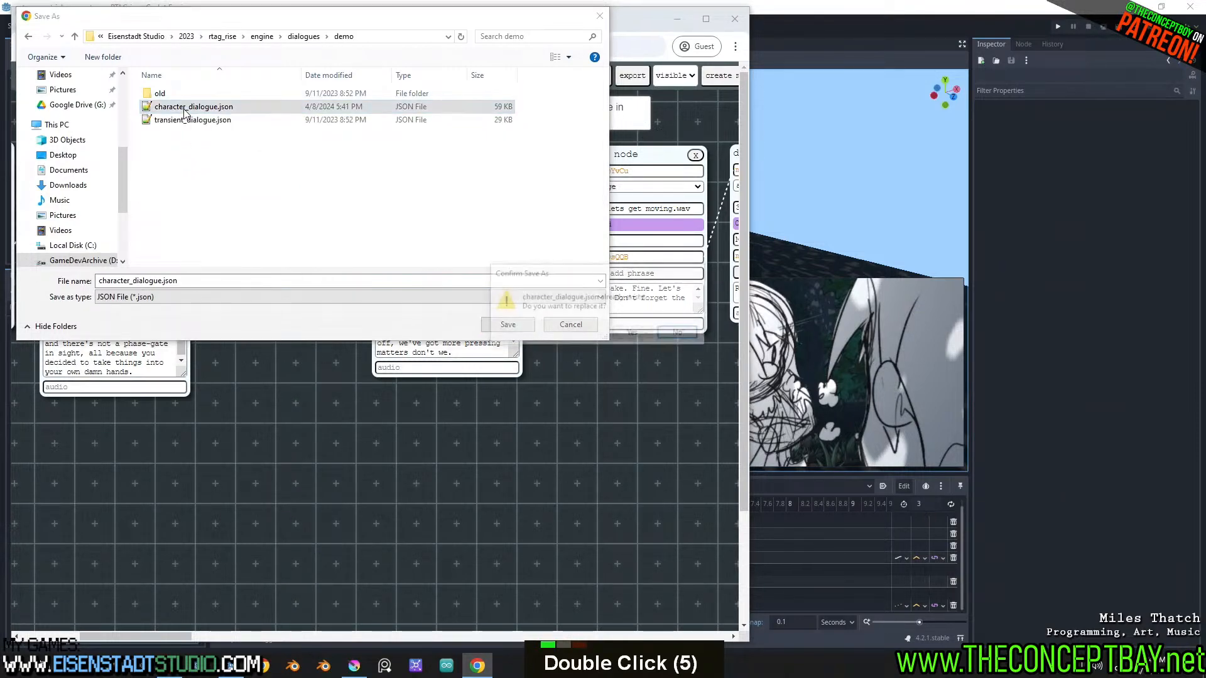
left_click(639, 337)
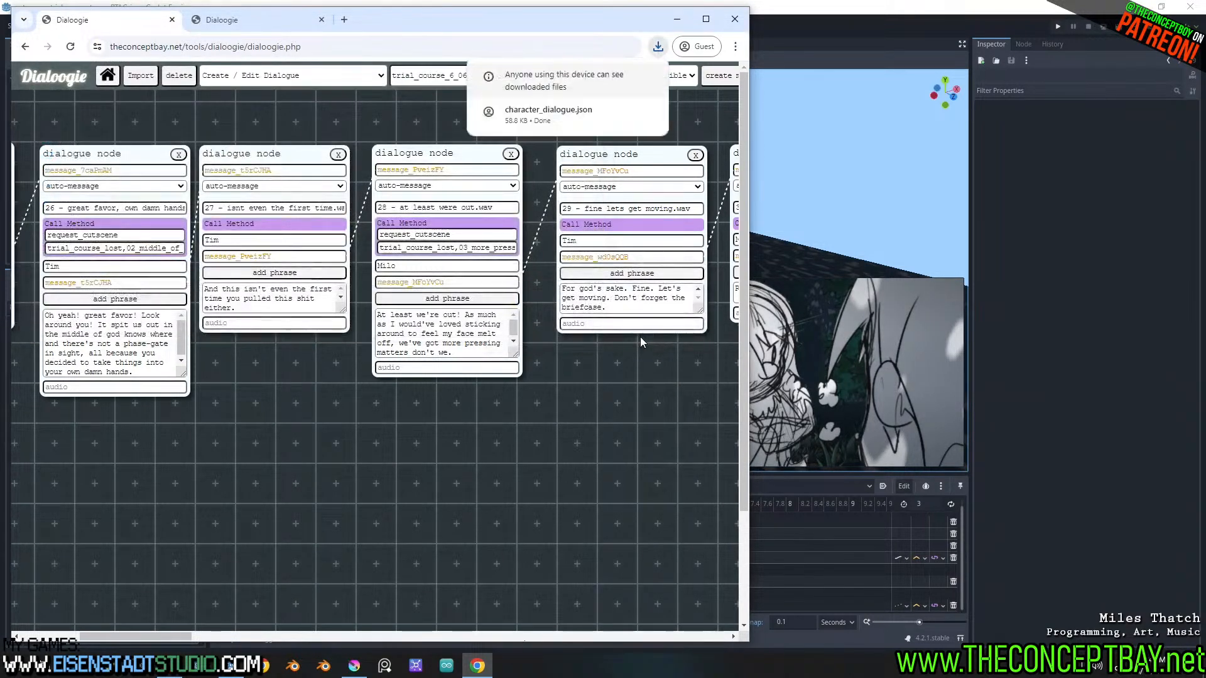
Switch to Godot, start a test run of the project and stop it
left_click(859, 39)
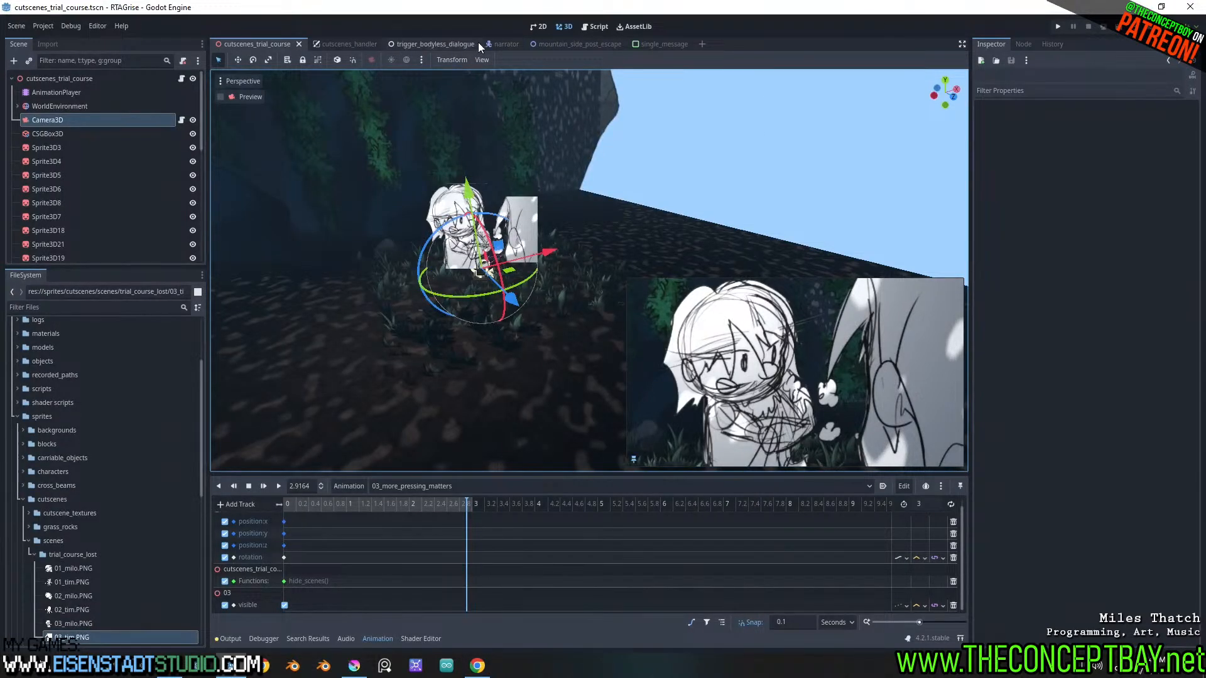
key("F5")
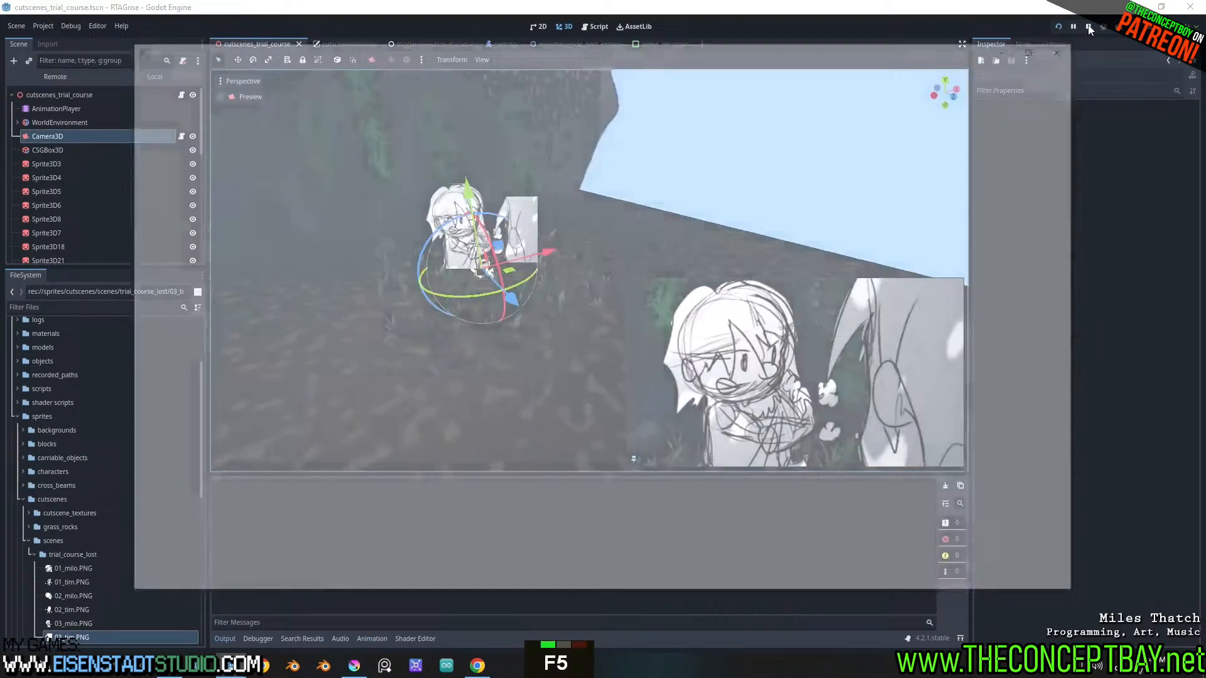
left_click(1088, 26)
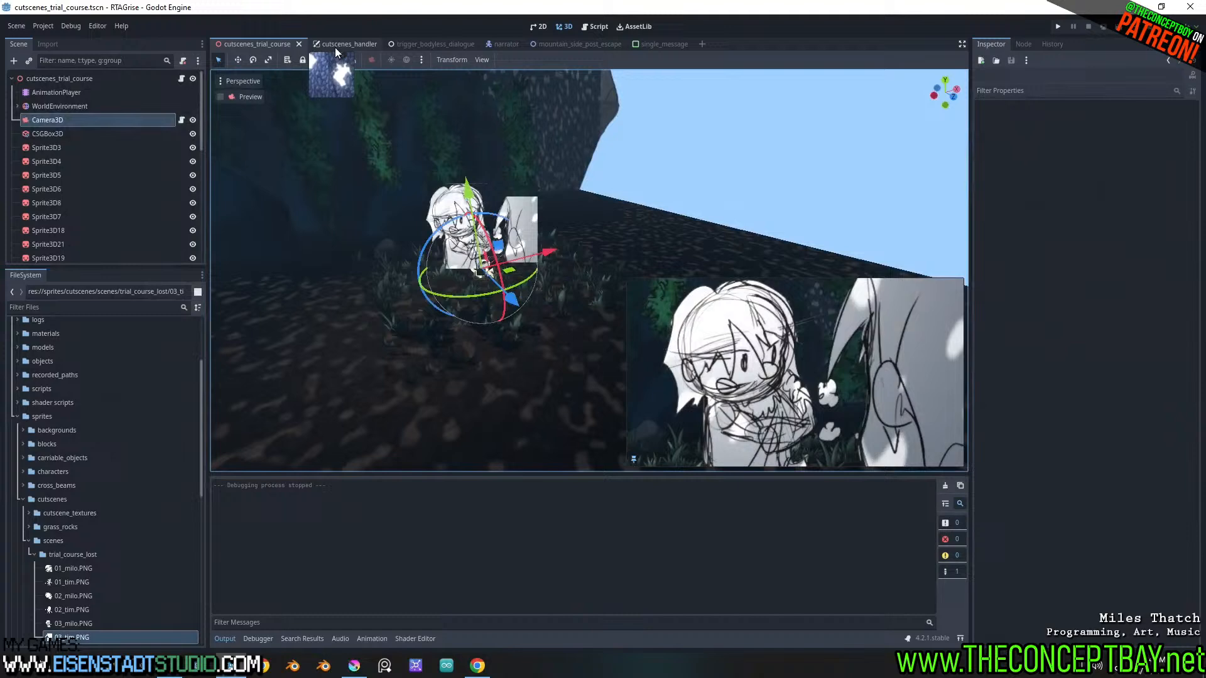
Locate the mountain_side_post_escape.tscn level in the project files and set it as the project's main scene
double_click(432, 44)
left_click(564, 43)
left_click(540, 26)
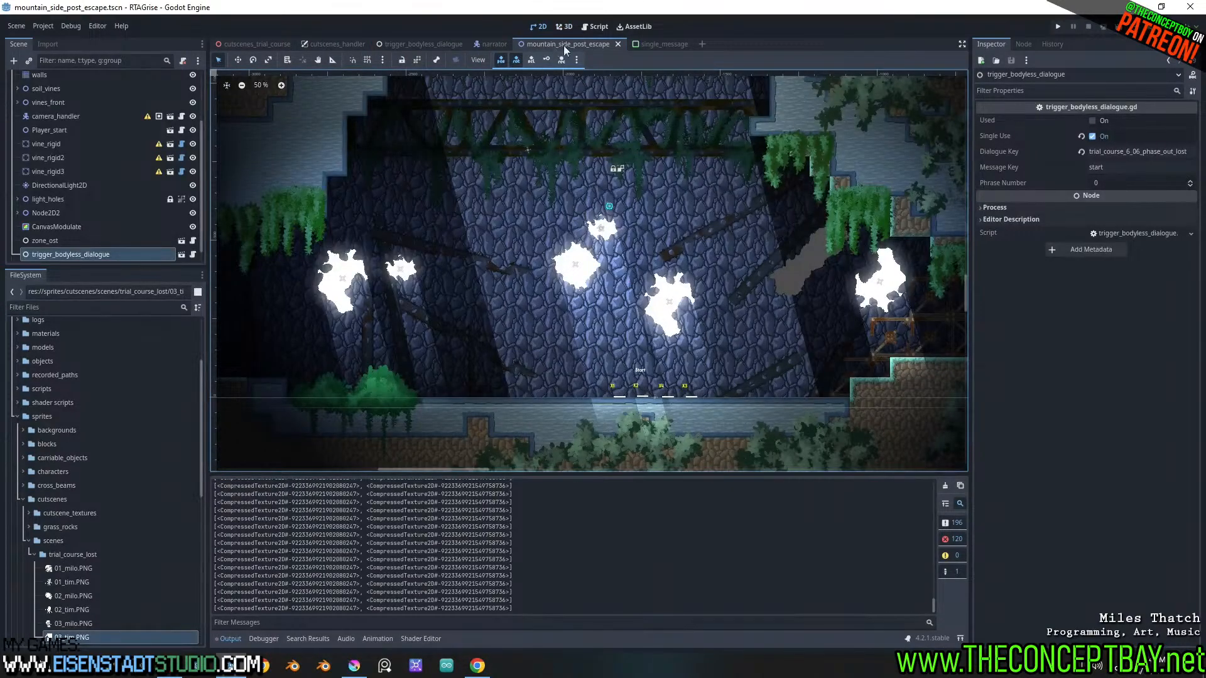
right_click(563, 45)
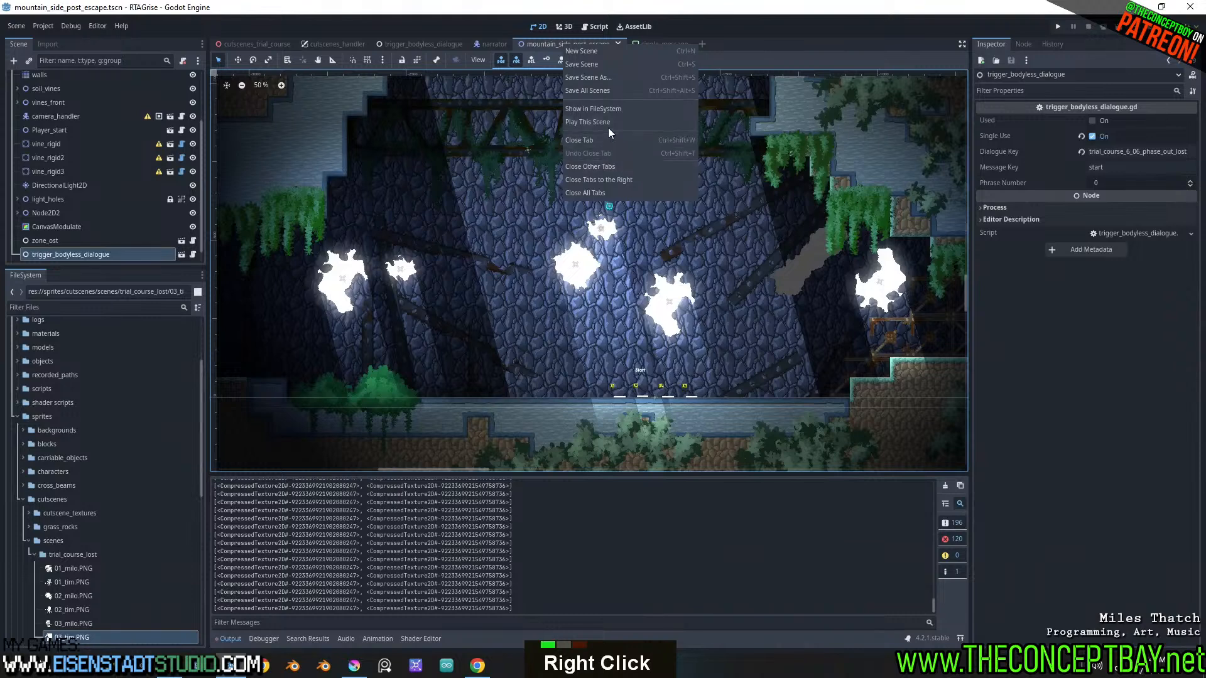
left_click(615, 110)
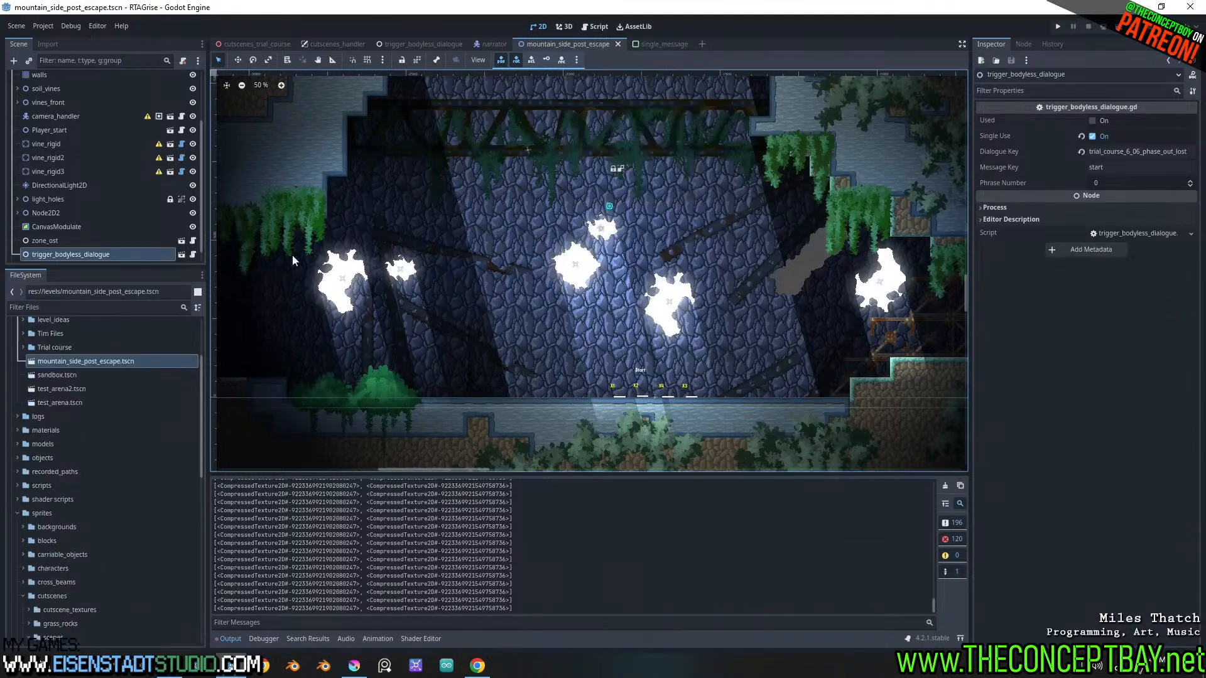
right_click(92, 363)
left_click(135, 393)
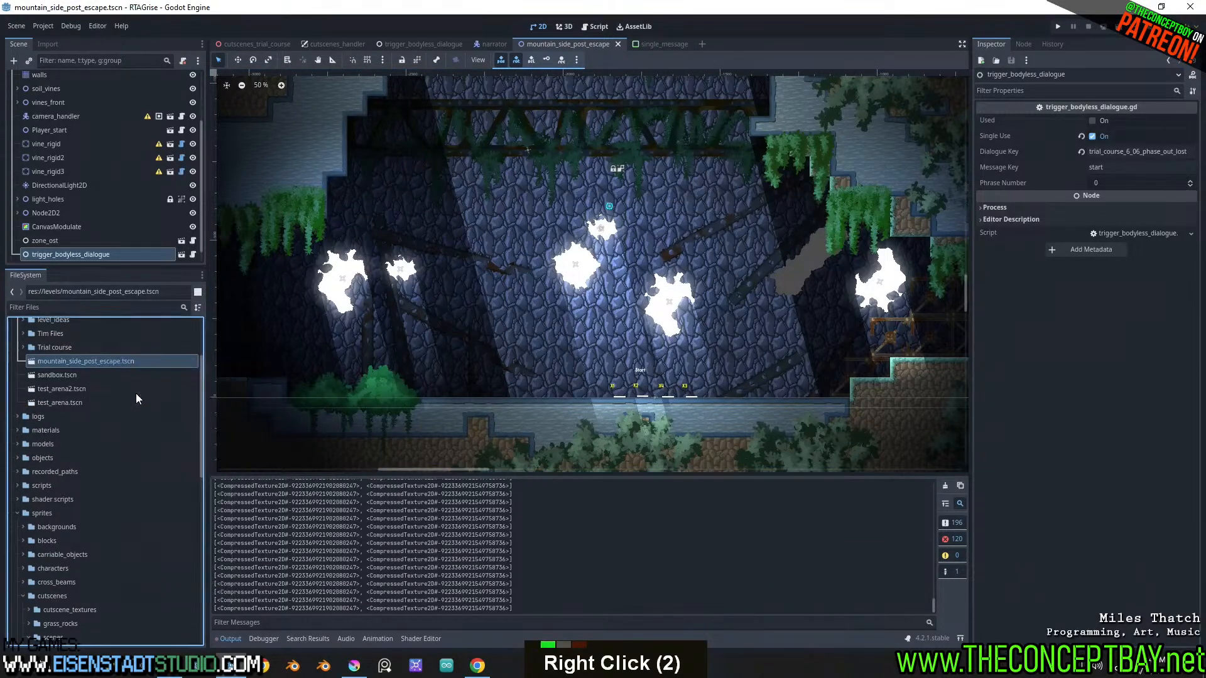
Run the project from the cutscenes_trial_course scene, play the dialogue through the 03_more_pressing_matters shot and close the game
left_click(242, 44)
key("F5")
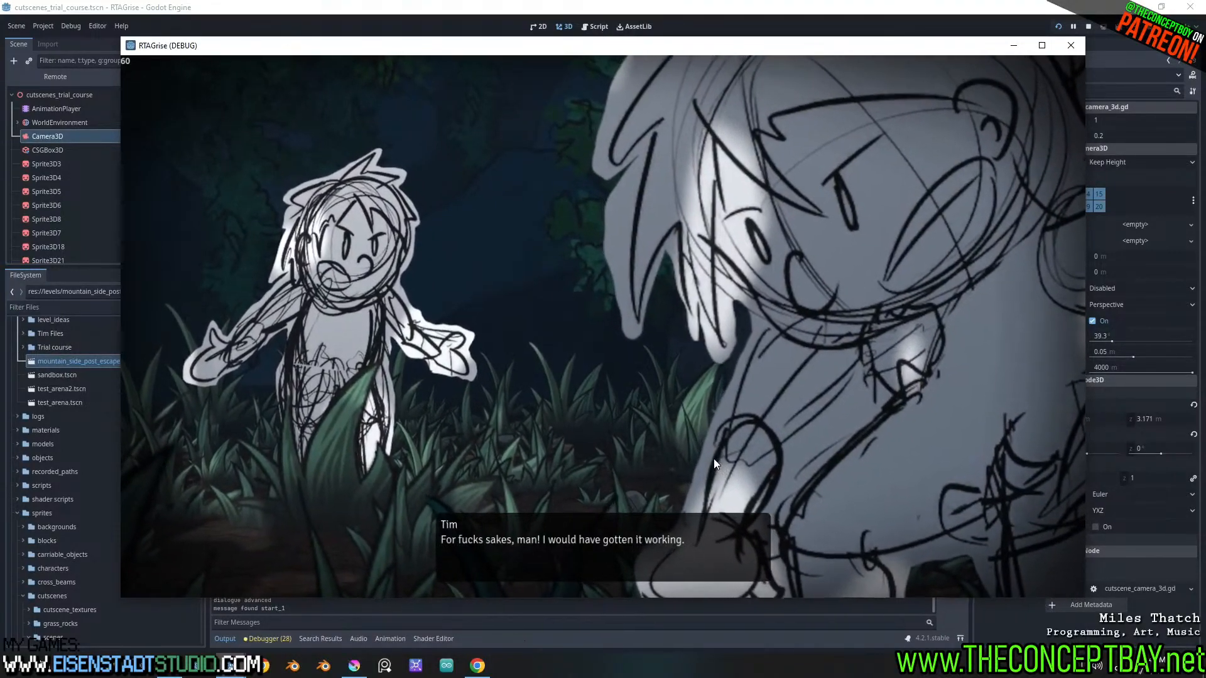
left_click(714, 459)
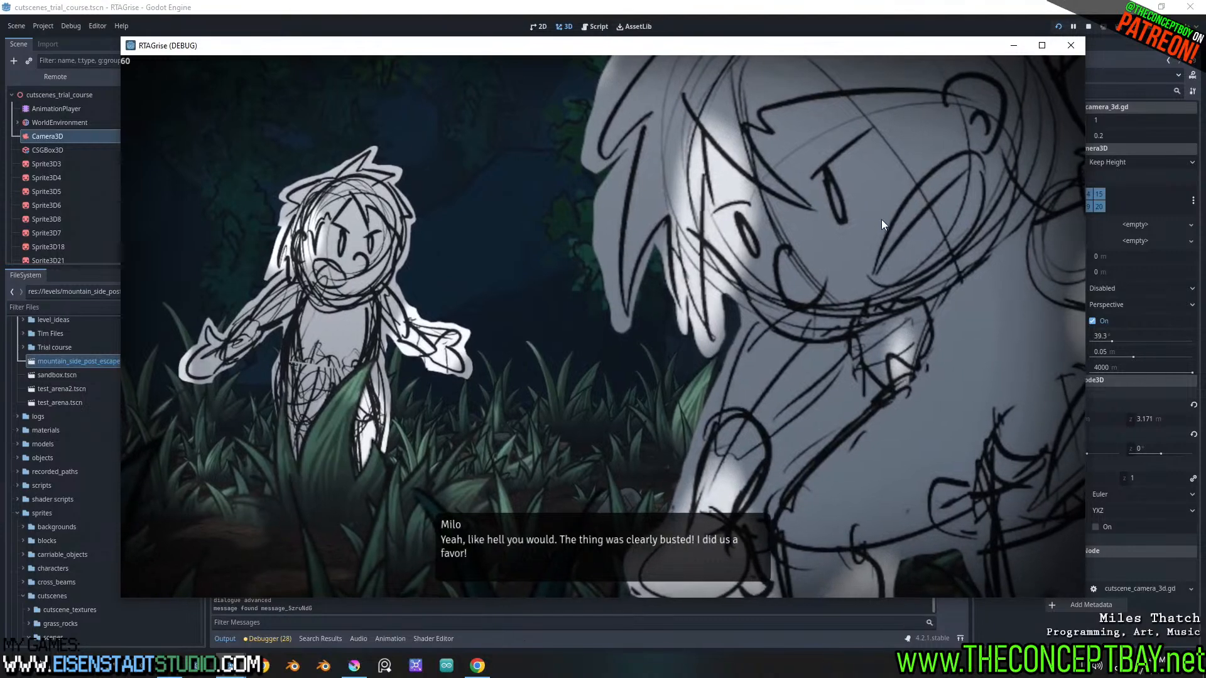
left_click(857, 210)
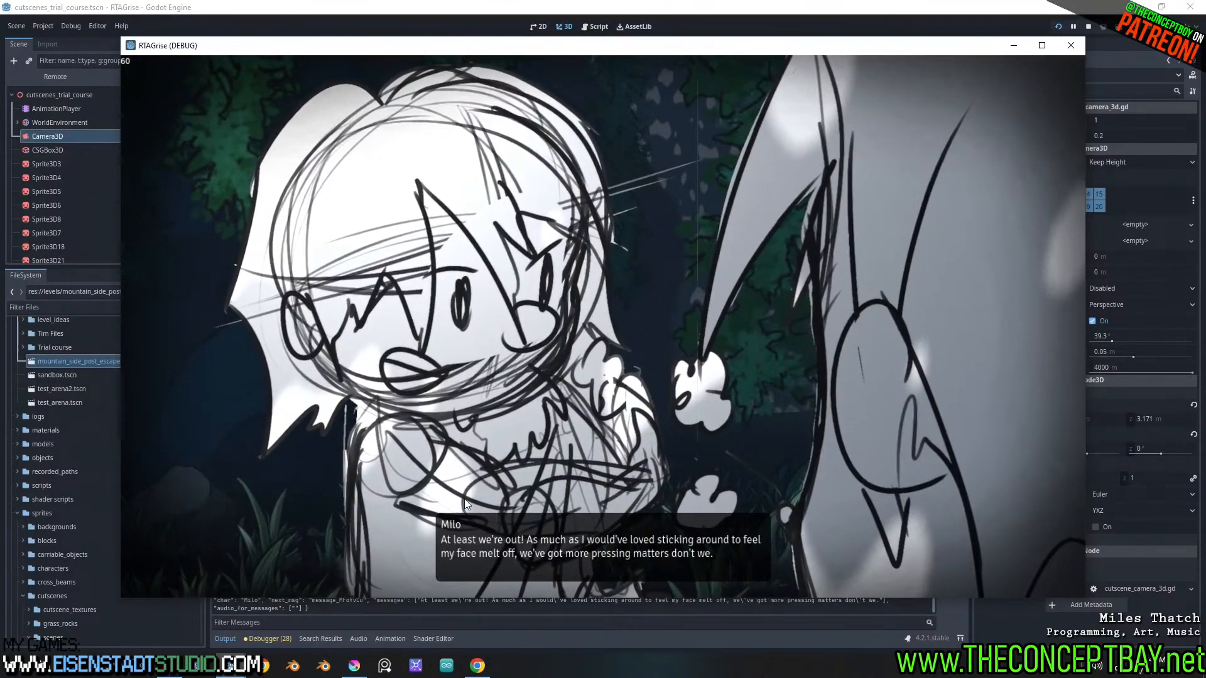
left_click(1073, 44)
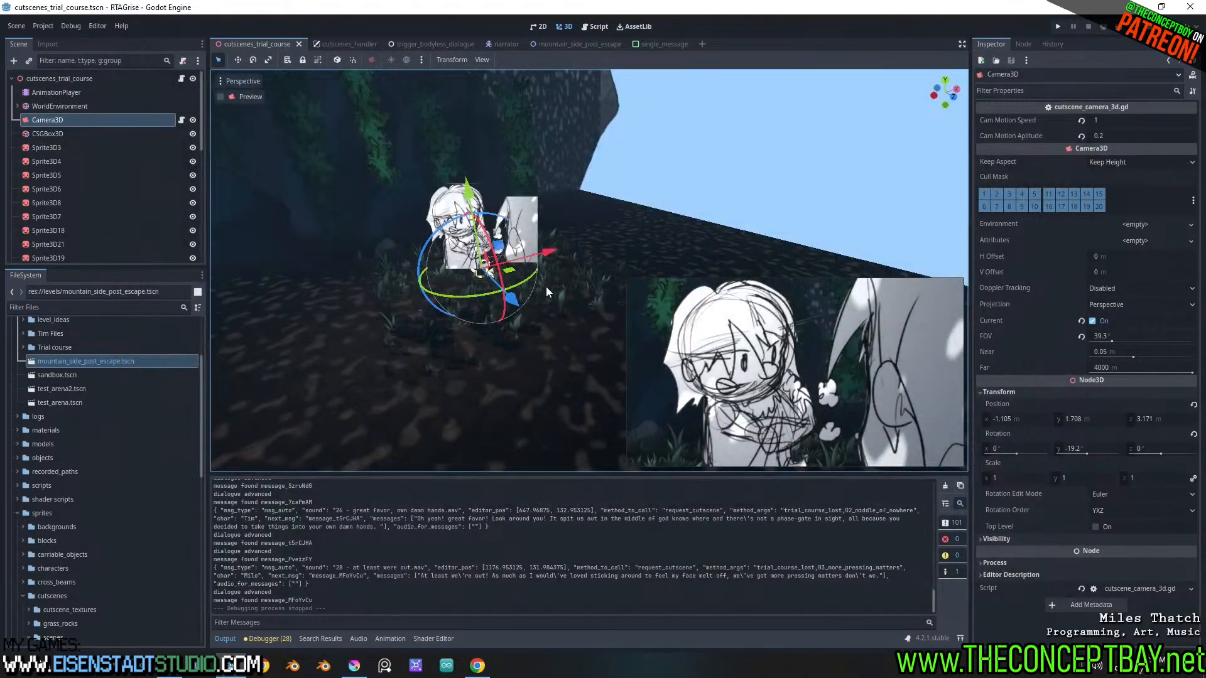
Move the Sprite3D3 character sprite under node 03 back from the camera to a z position of about 0.14 m
middle_click_drag(545, 286, 517, 376)
scroll(521, 341, "up", 2)
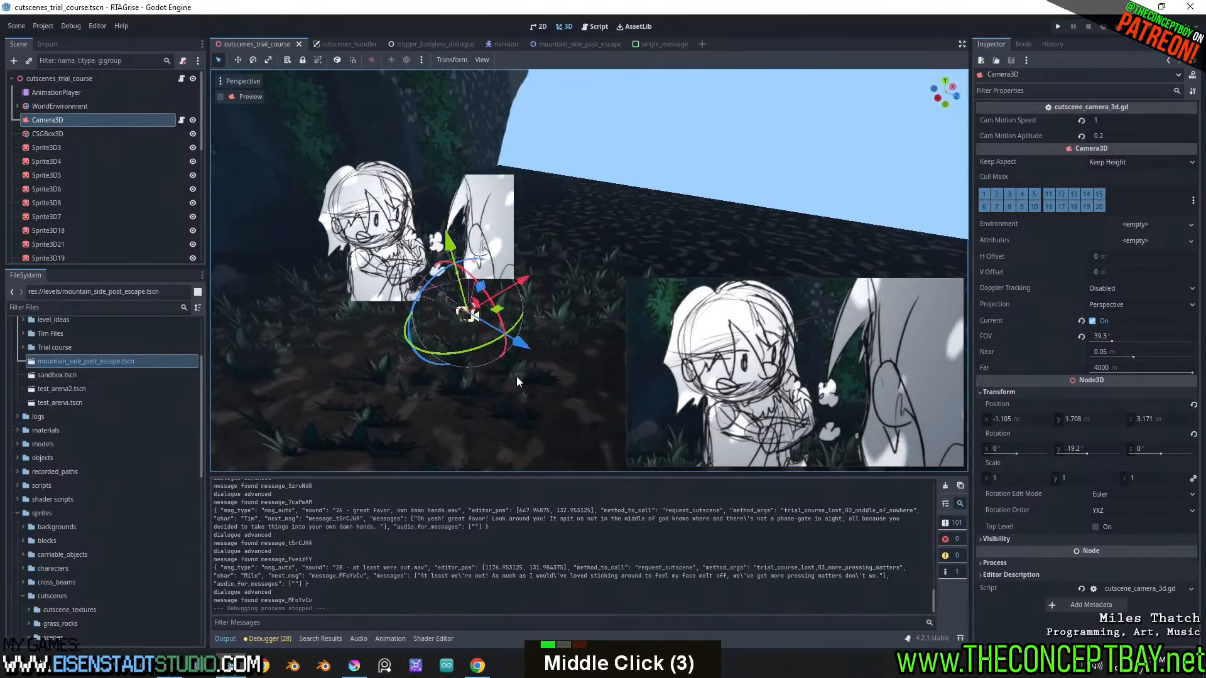
left_click(371, 233)
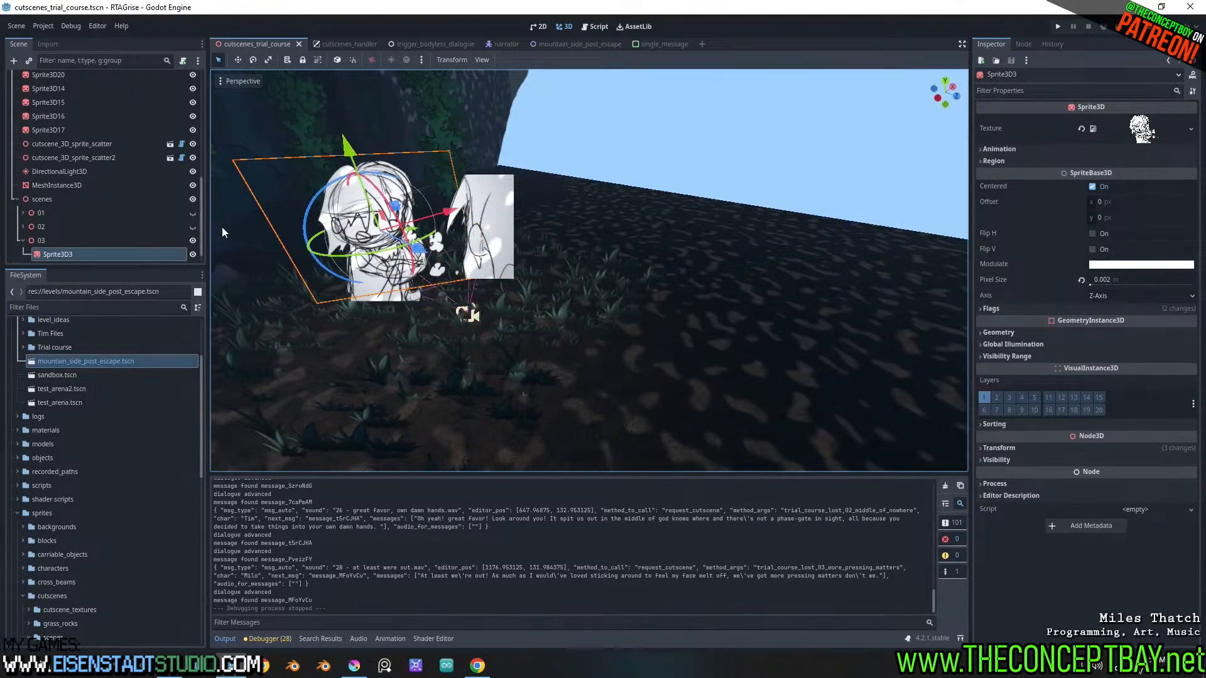
scroll(88, 190, "up", 18)
left_click(66, 119)
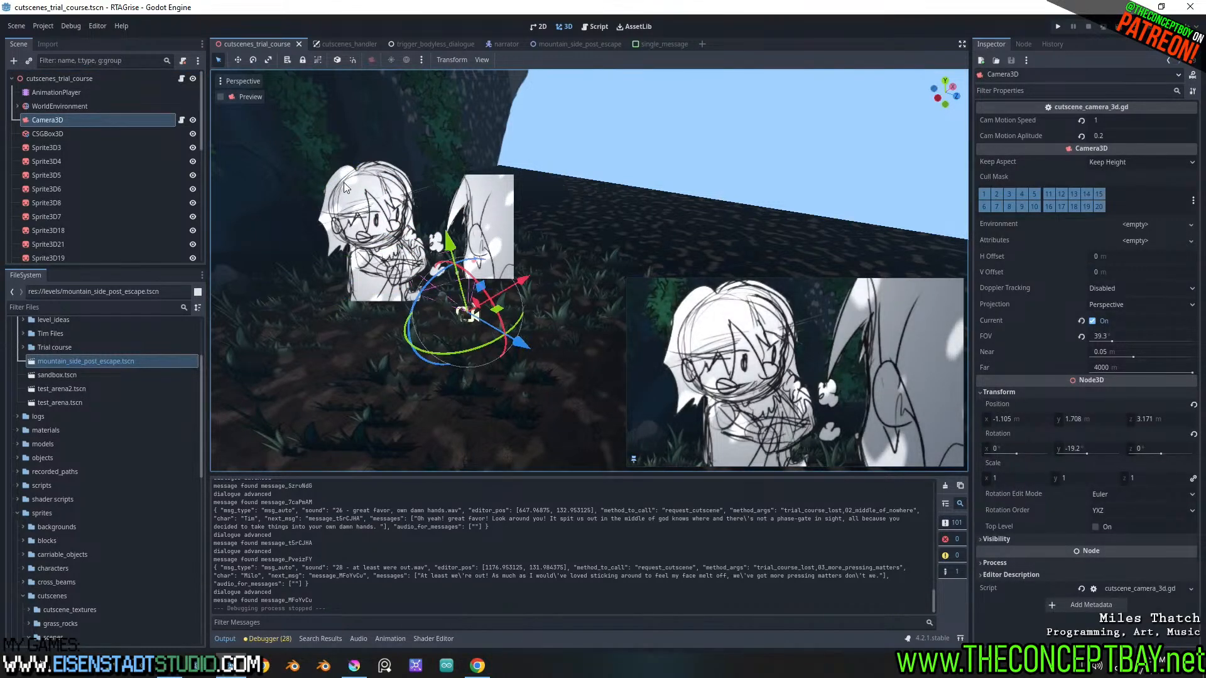
left_click(409, 254)
mouse_move(422, 251)
left_mouse_down()
mouse_move(401, 243)
mouse_move(415, 251)
left_mouse_up()
key("shift")
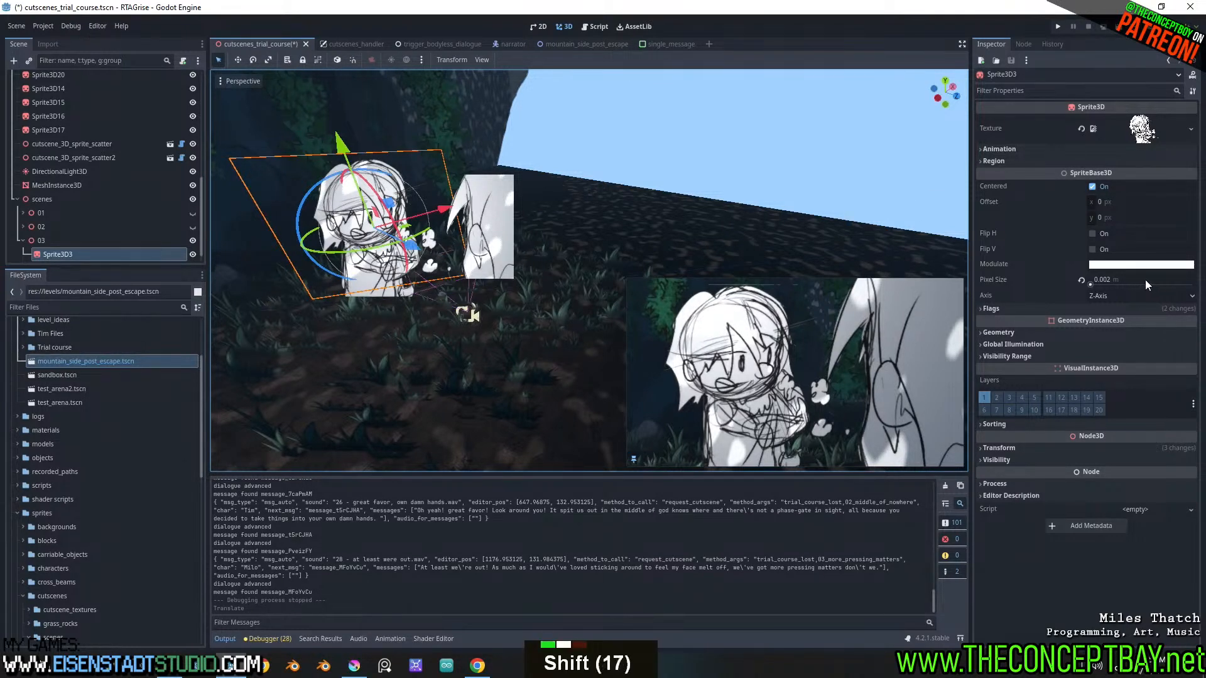
Try to shrink Sprite3D3 by lowering its Pixel Size and undo each change
left_click_drag(1153, 278, 1121, 279, "shift")
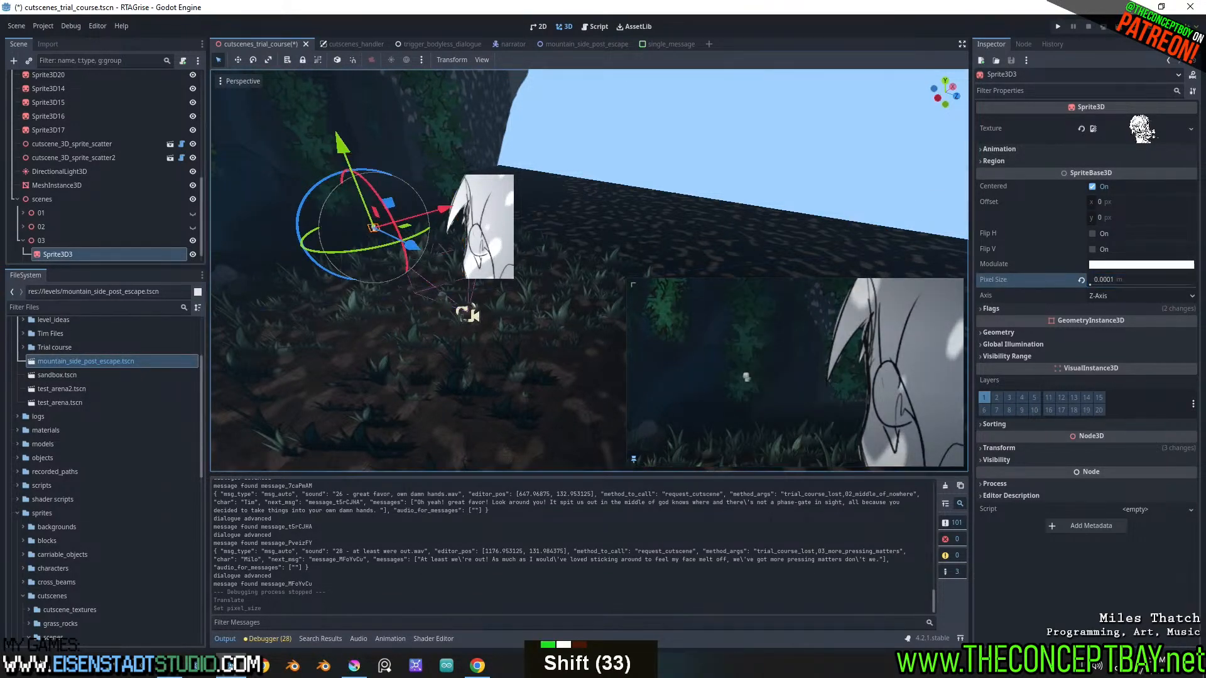
key("ctrl+z")
left_click(1165, 279, "shift")
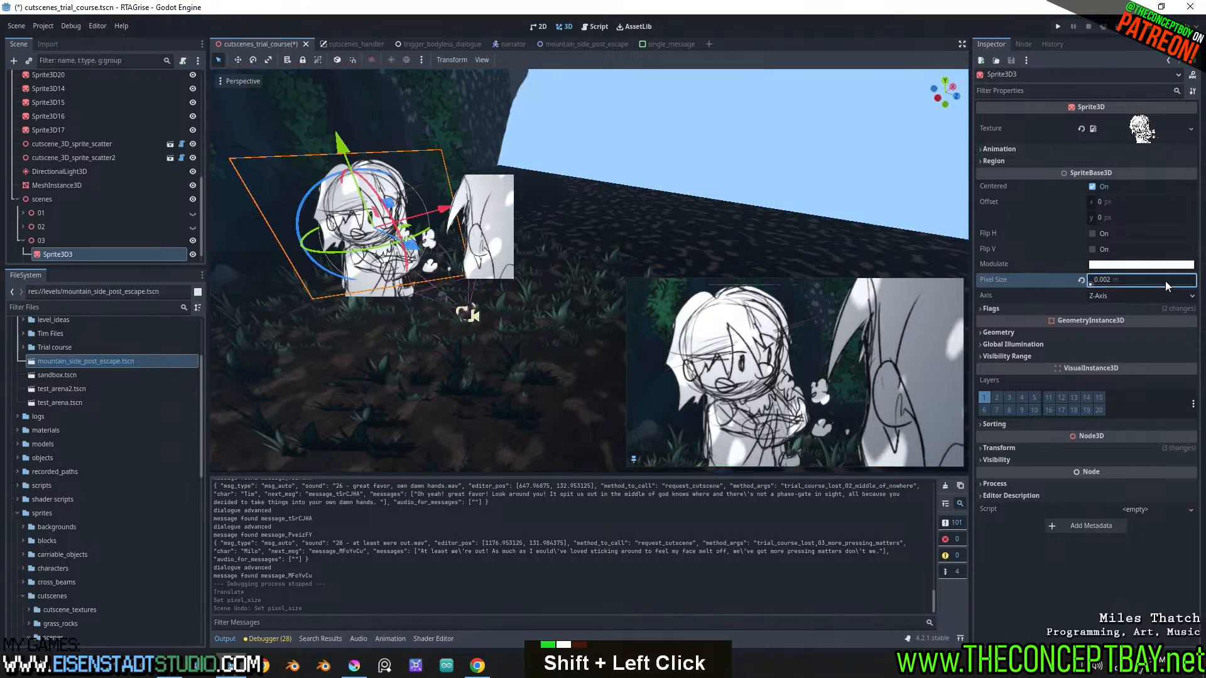
left_click_drag(1163, 281, 1136, 281, "shift")
key("ctrl+z")
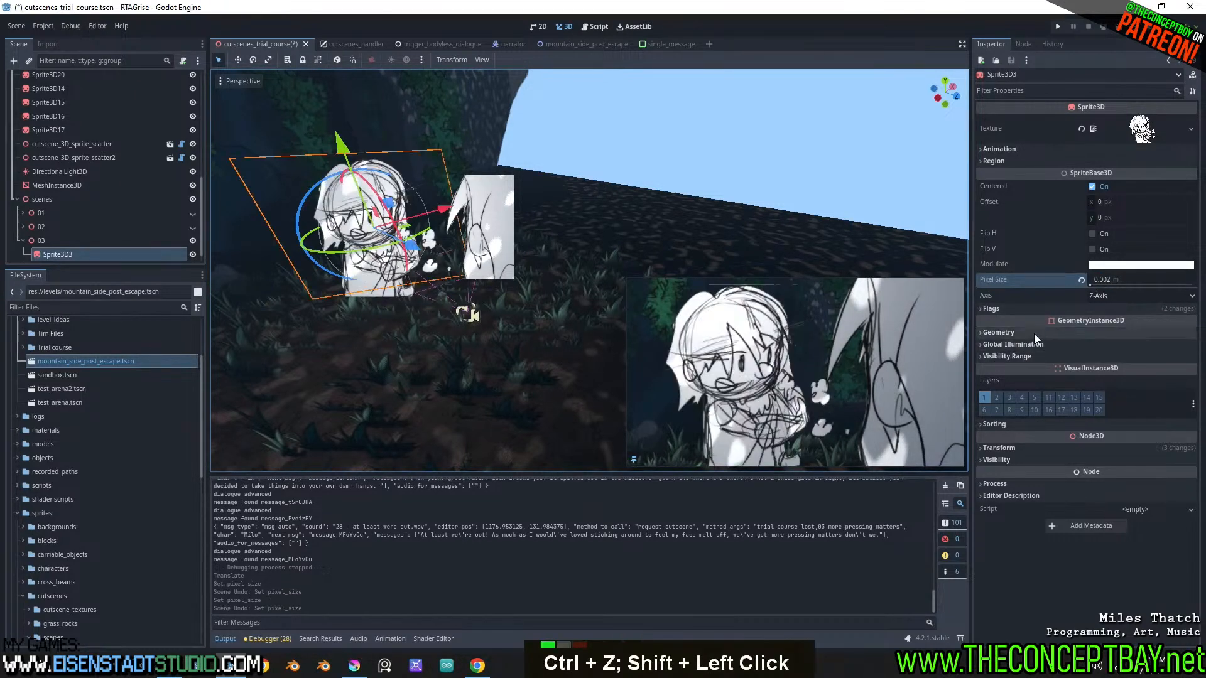
double_click(1038, 331)
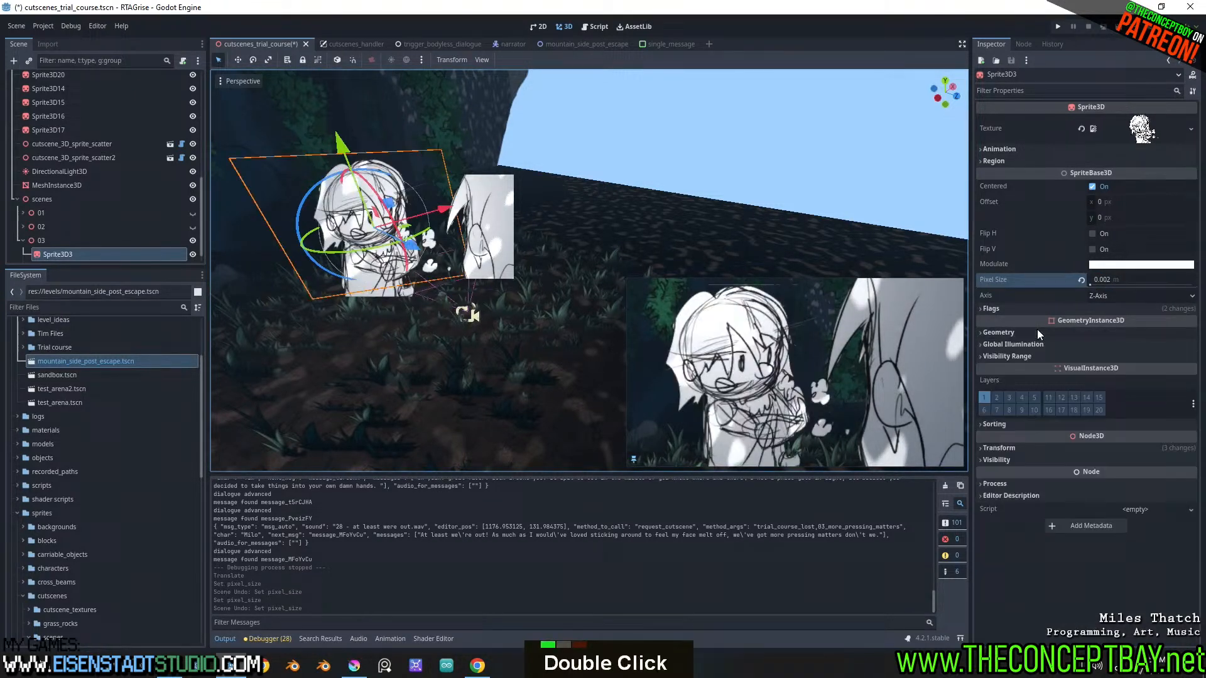
Scale Sprite3D3 uniformly to about 0.895 and reposition it at about x -0.748, y 1.539, z 0.125 m
left_click(1030, 449)
left_click_drag(1092, 537, 1064, 538, "shift")
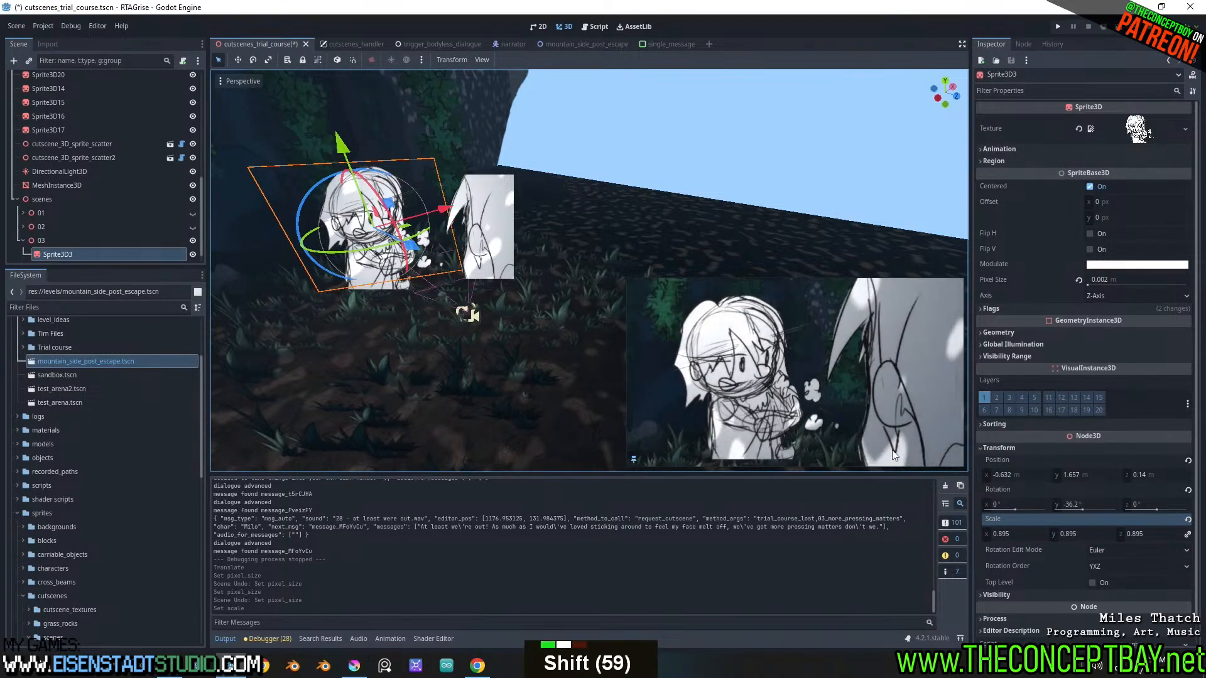
left_click_drag(336, 133, 340, 143)
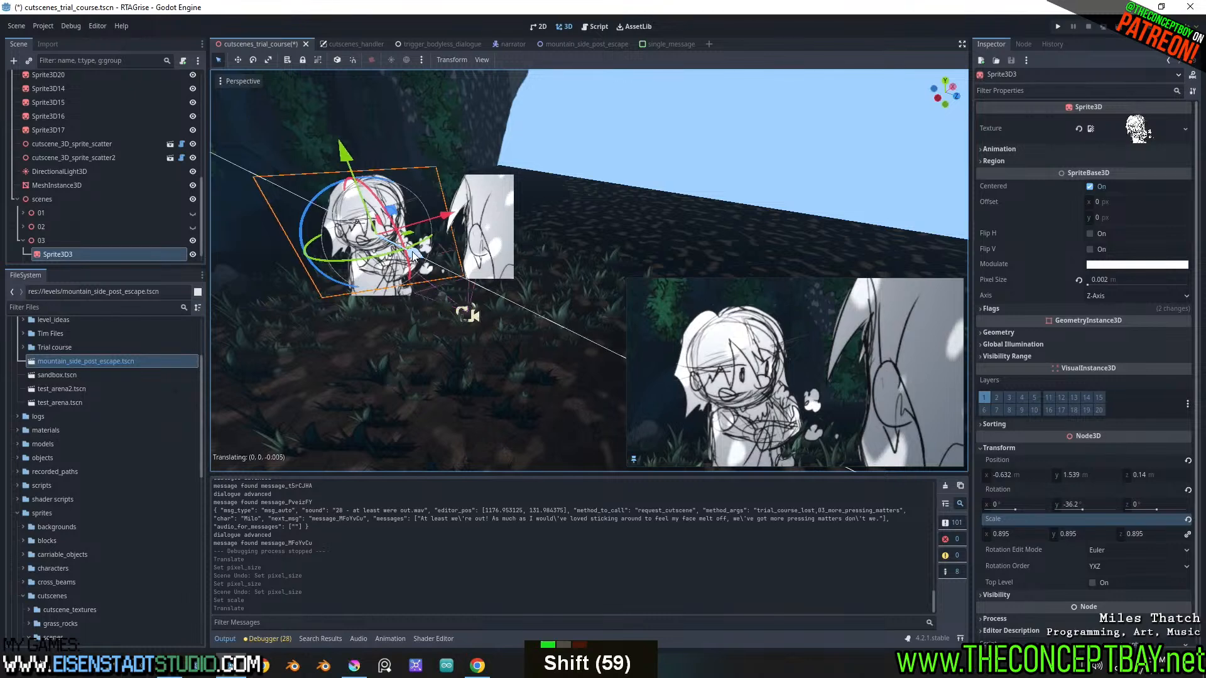
left_click_drag(412, 251, 411, 262)
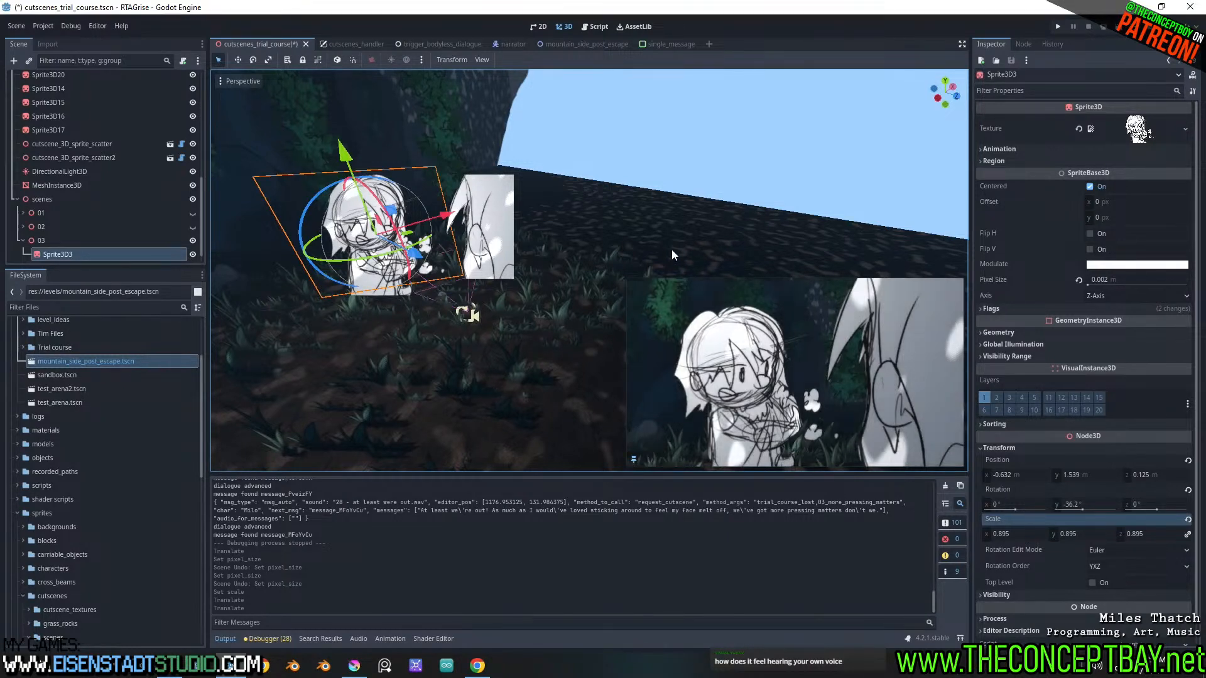
middle_click_drag(572, 258, 580, 232)
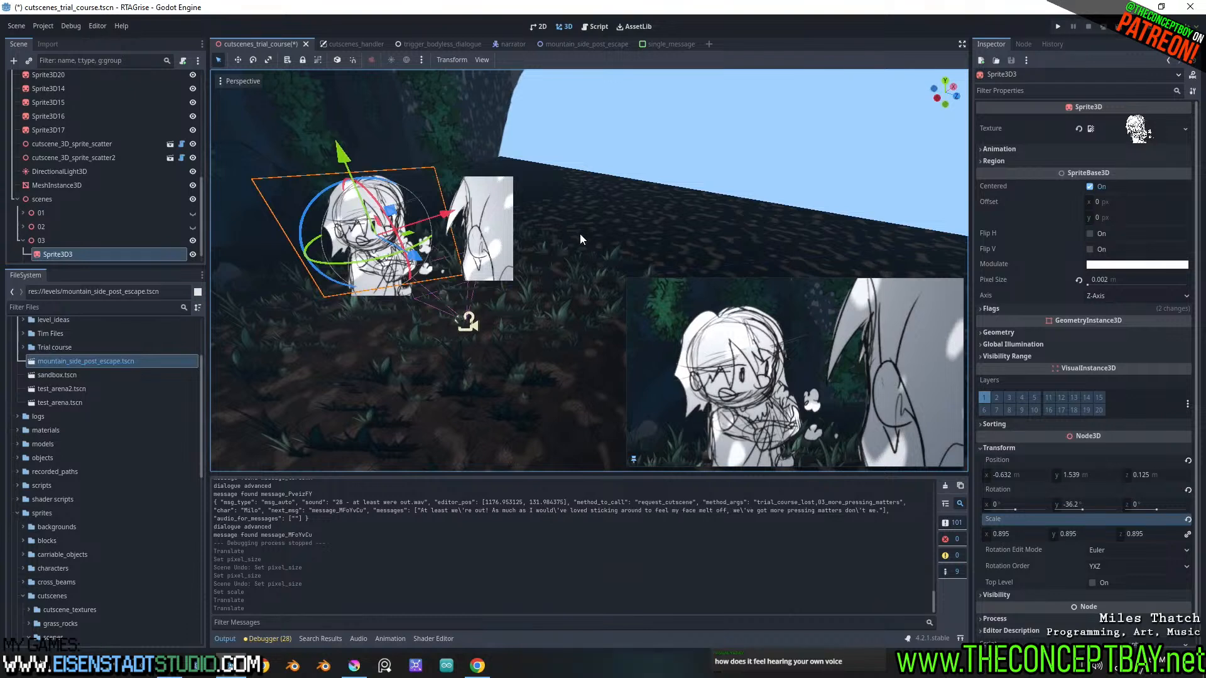
left_click_drag(442, 216, 439, 220)
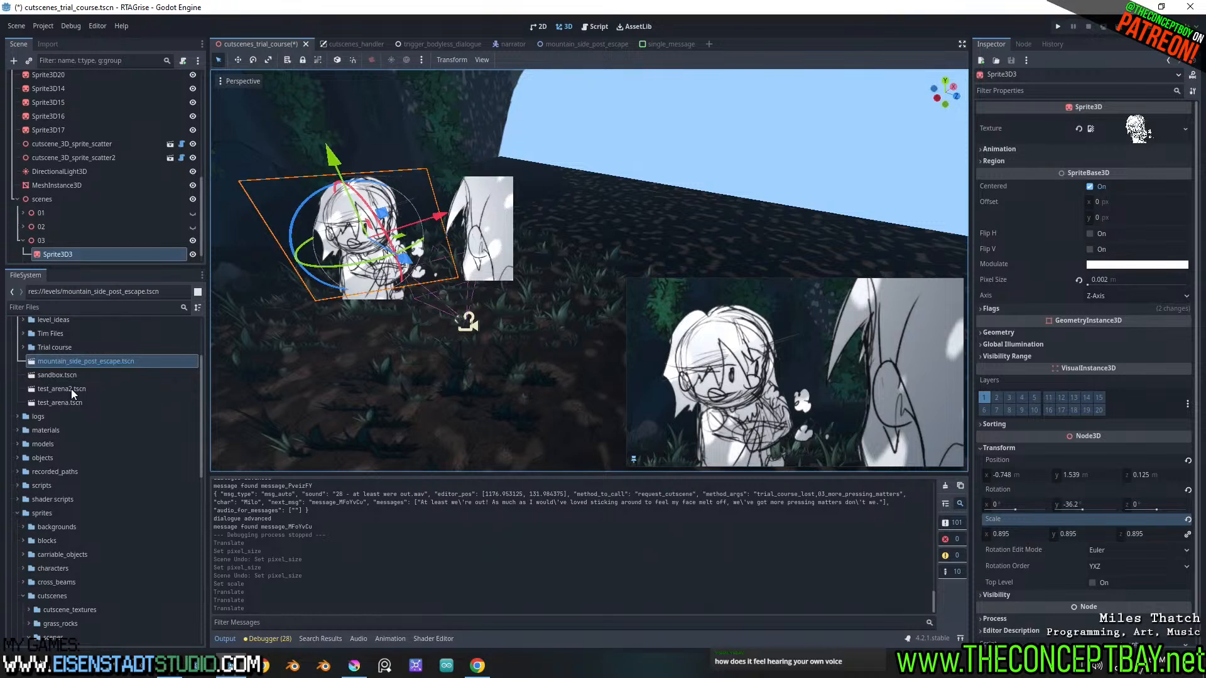
Select Sprite3D3 and Sprite3D4 together under node 03 and open their Flags settings, with both sprites seen up close
scroll(67, 252, "down", 4)
left_click(63, 254, "shift")
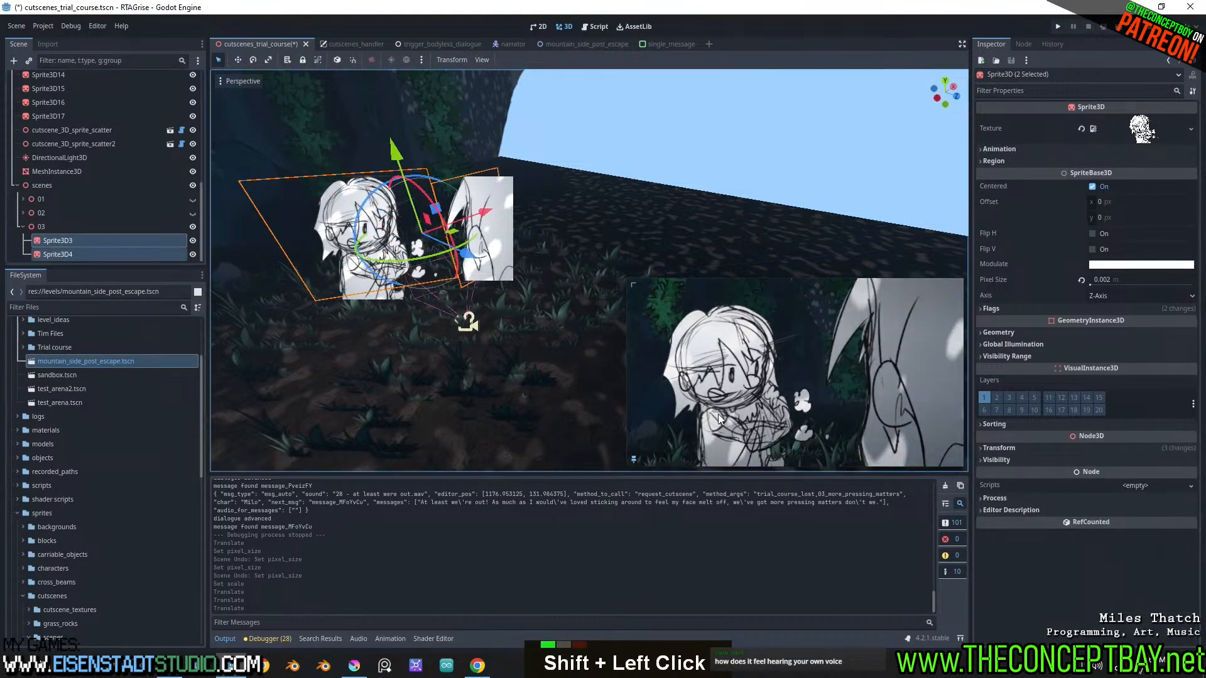
scroll(408, 301, "up", 3)
middle_click_drag(352, 238, 458, 248, "shift")
scroll(465, 262, "up", 1)
middle_click_drag(435, 153, 440, 160)
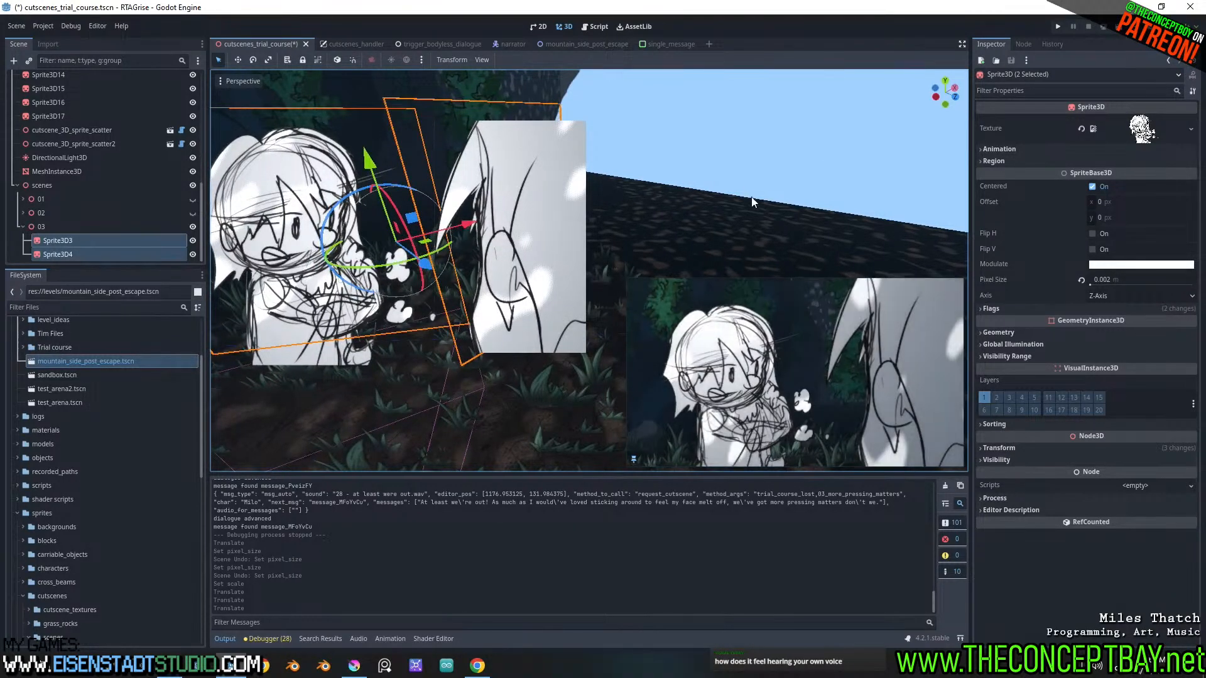
middle_click_drag(755, 199, 751, 194)
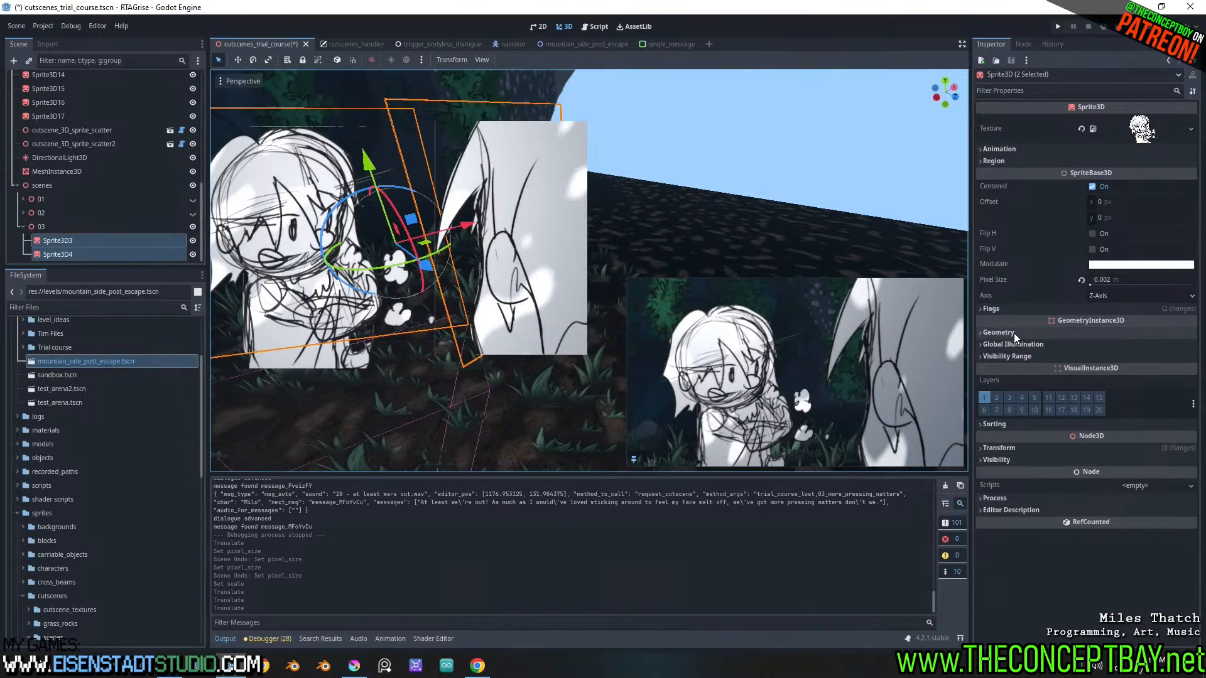
left_click(1023, 309)
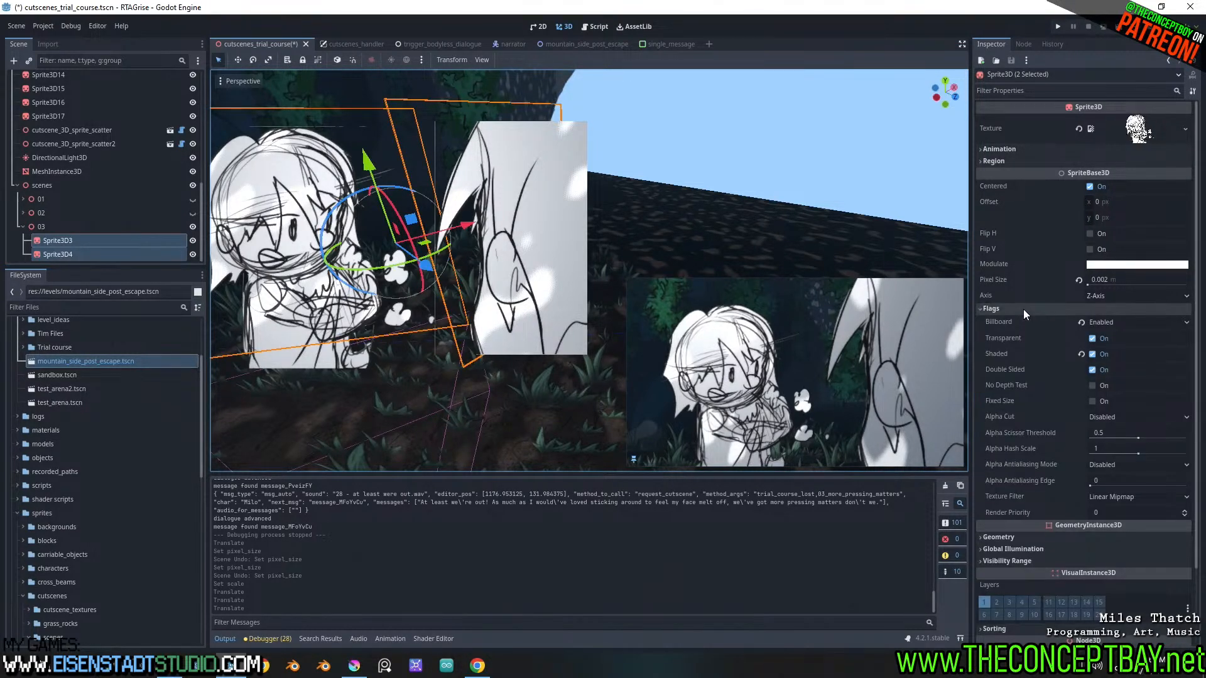
Try the Nearest and Linear texture filters on both selected sprites
left_click(1110, 500)
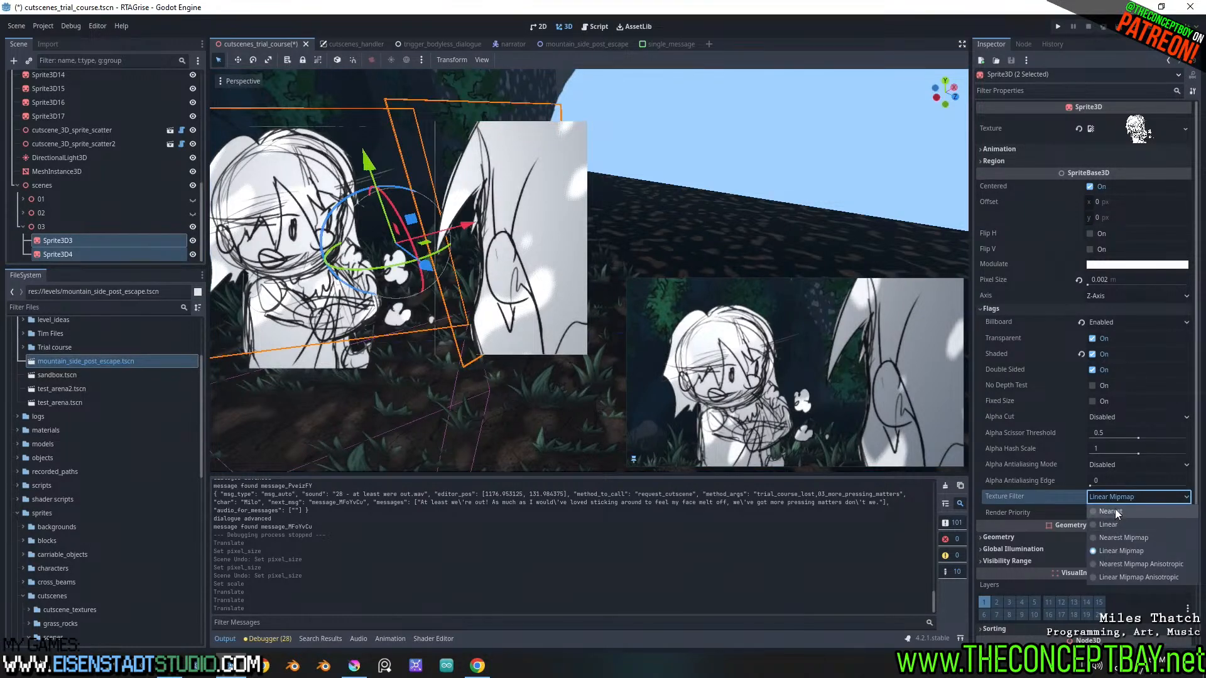
left_click(1114, 511)
left_click(1116, 497)
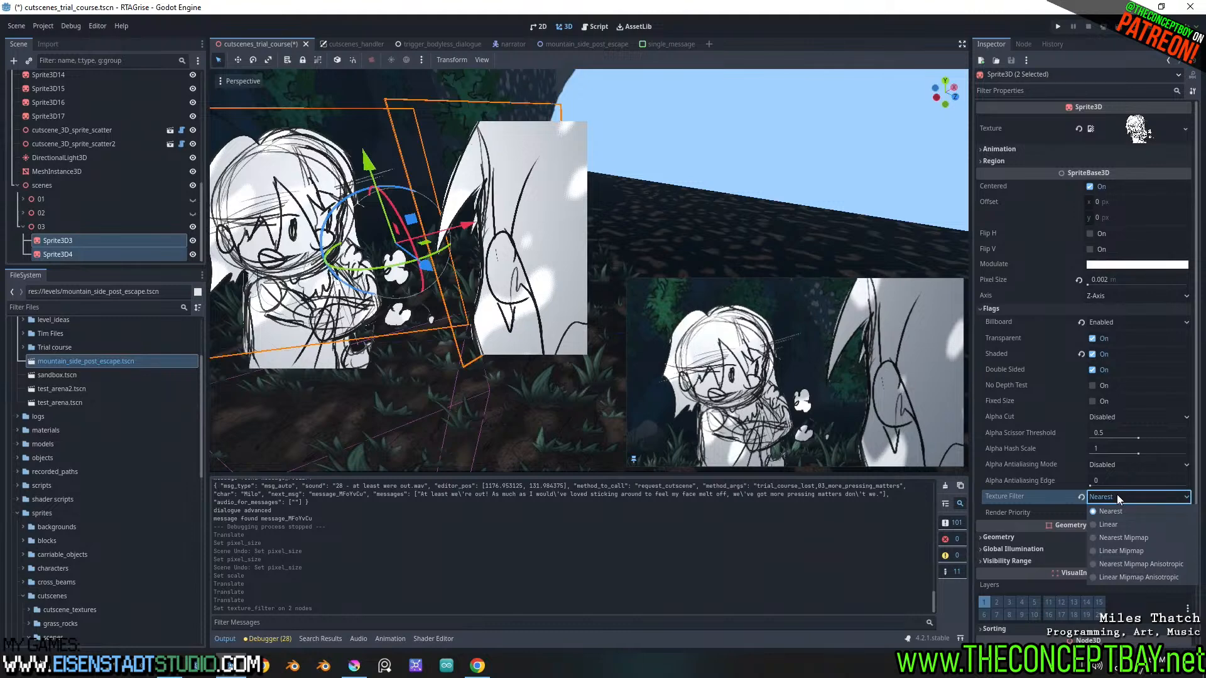
left_click(1119, 525)
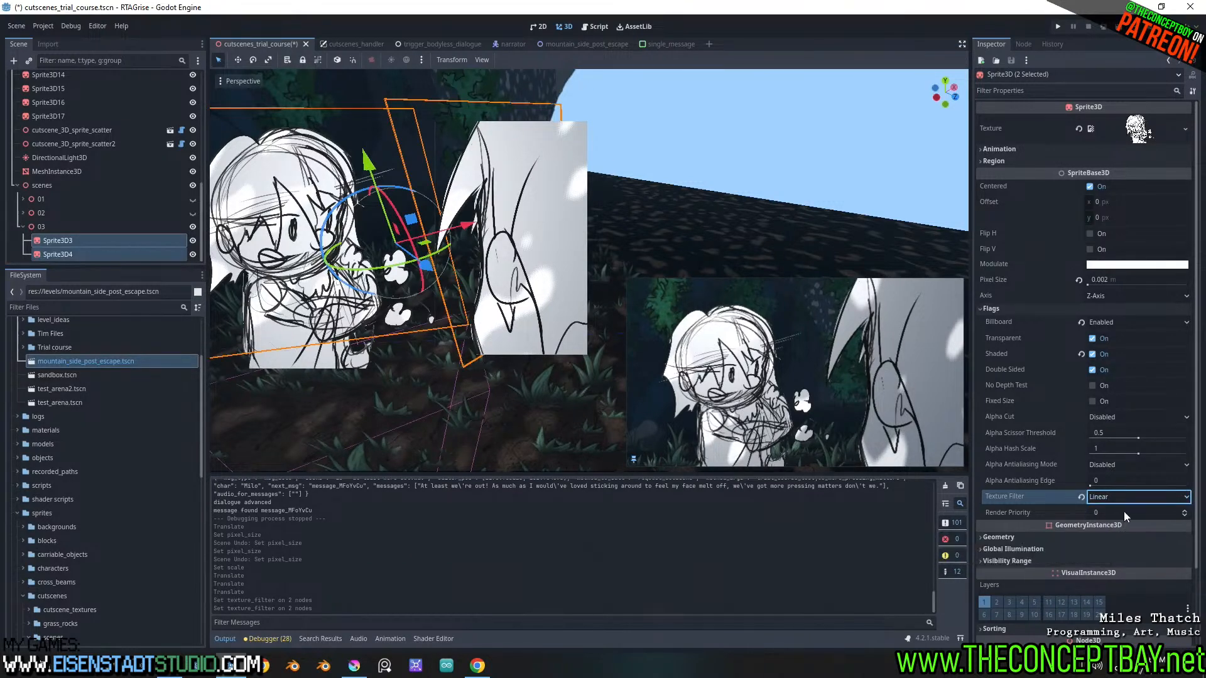
left_click(1128, 499)
left_click(1129, 499)
Turn the sprites' Transparent flag off and on again, and look through their Sorting, Visibility Range and Geometry settings
left_click(1094, 338)
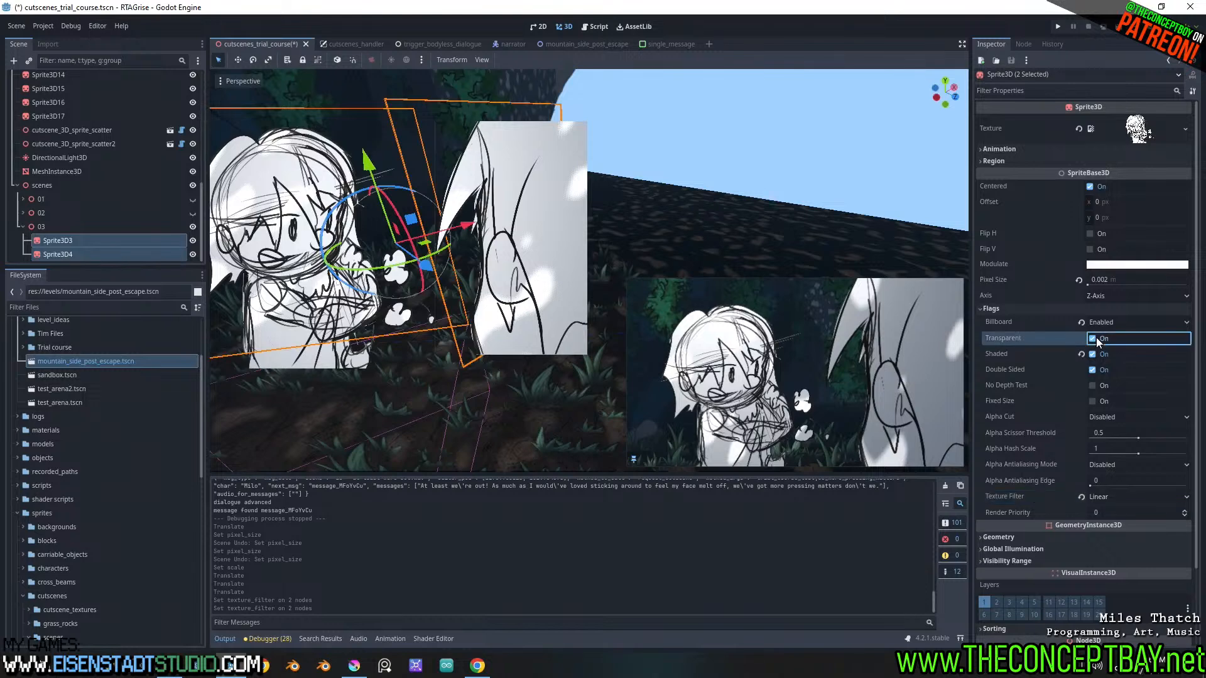
left_click(1094, 338)
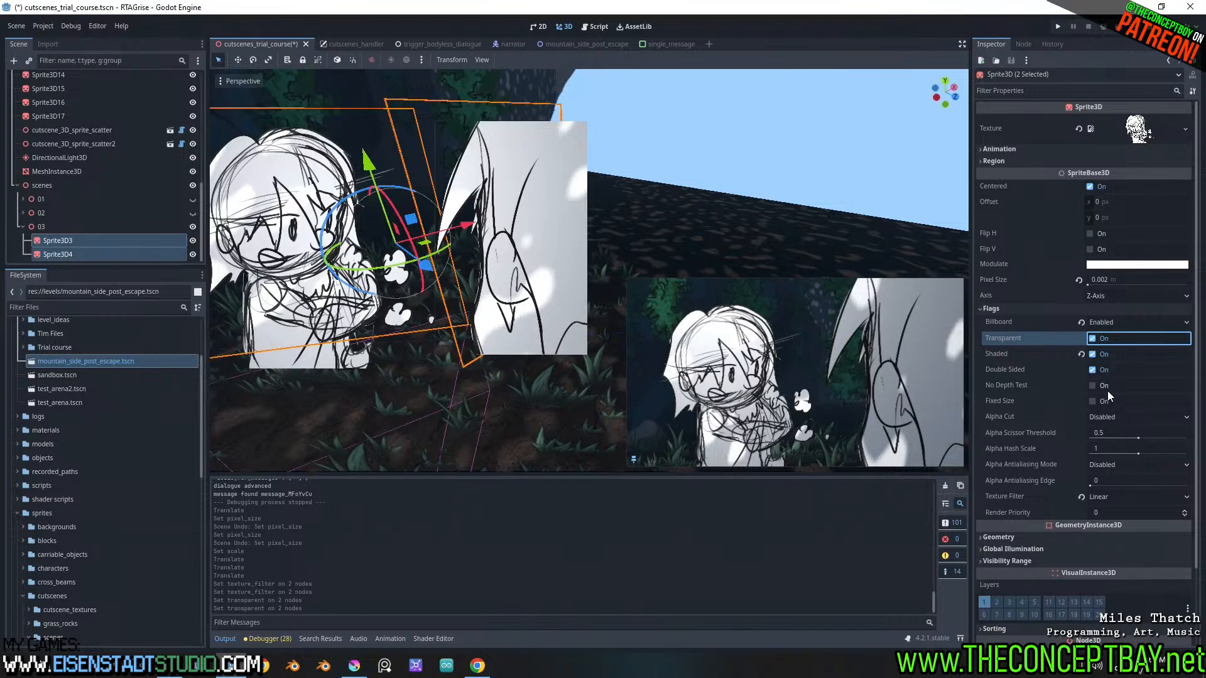
scroll(1107, 391, "down", 4)
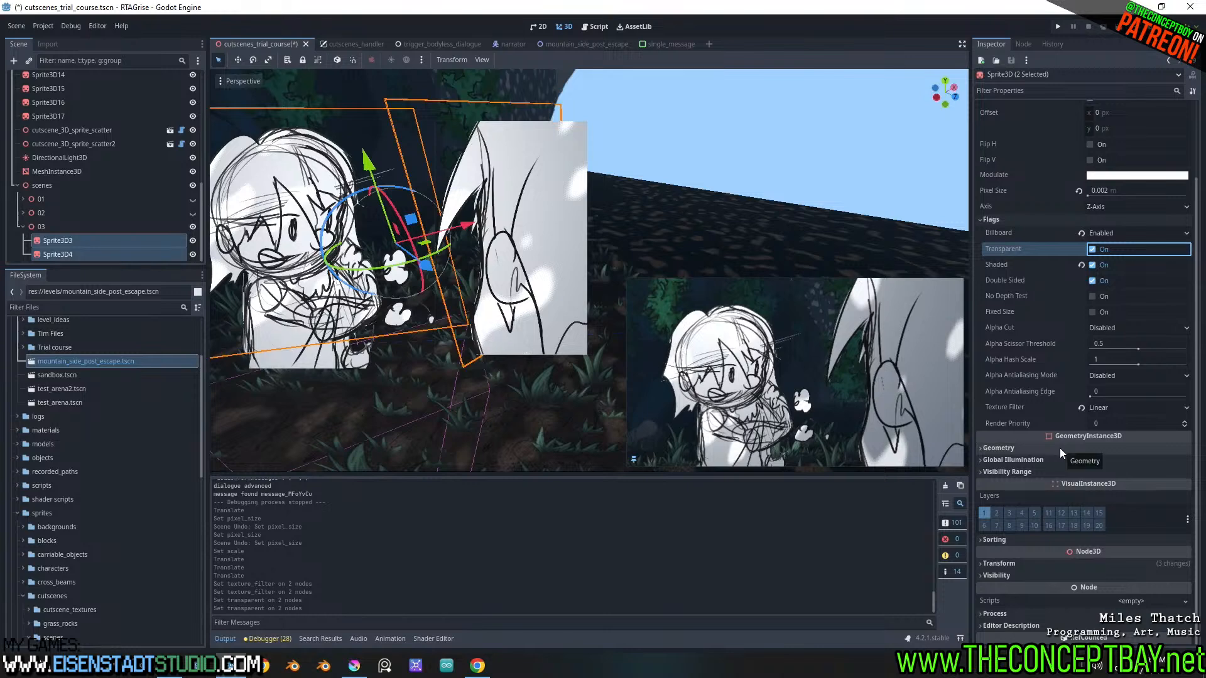
left_click(1019, 539)
left_click(1019, 539)
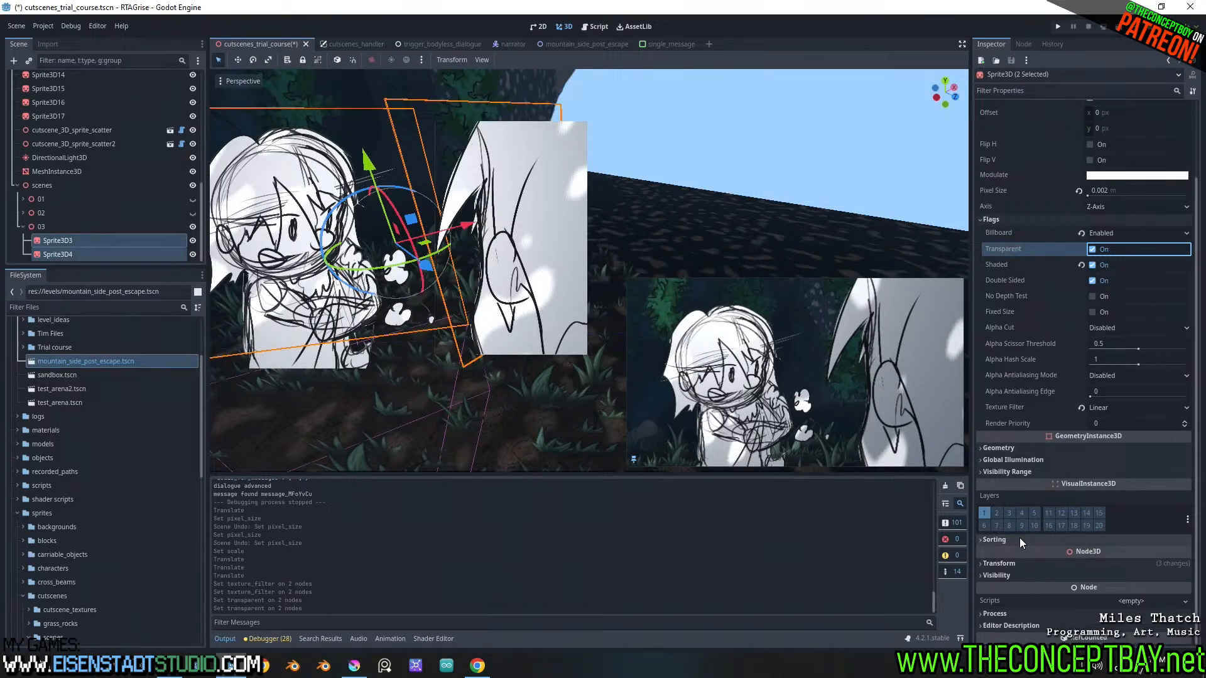
left_click(1025, 473)
left_click(1025, 473)
left_click(1031, 447)
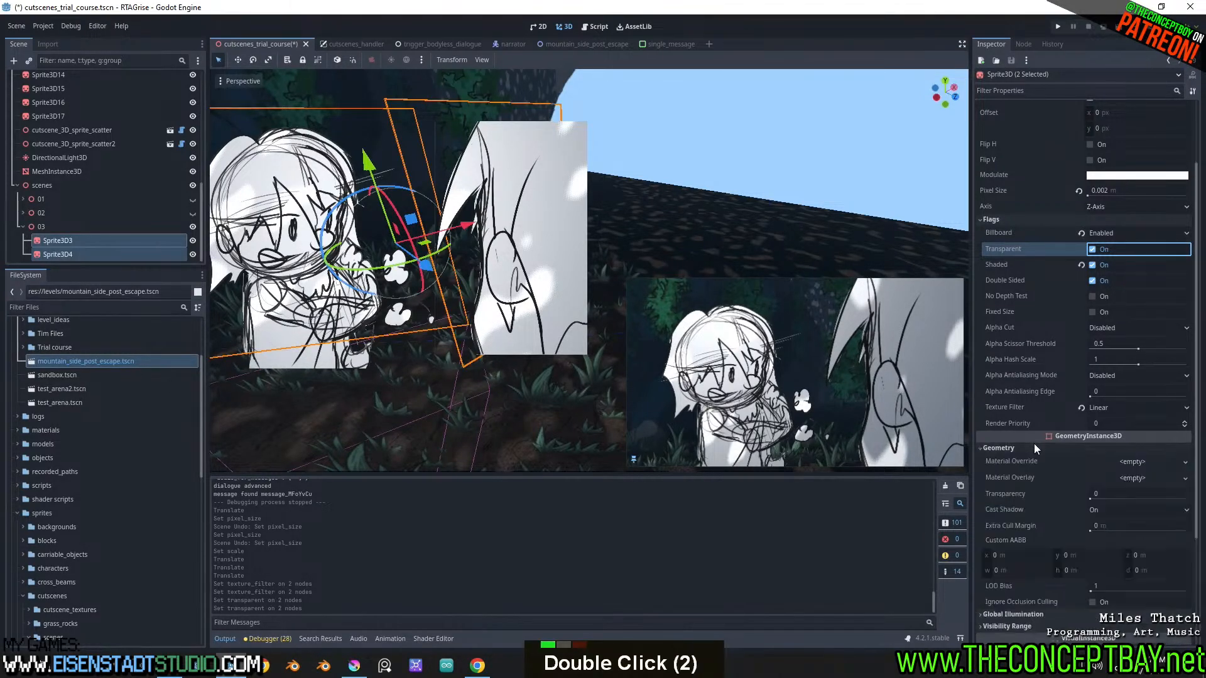
left_click(1034, 447)
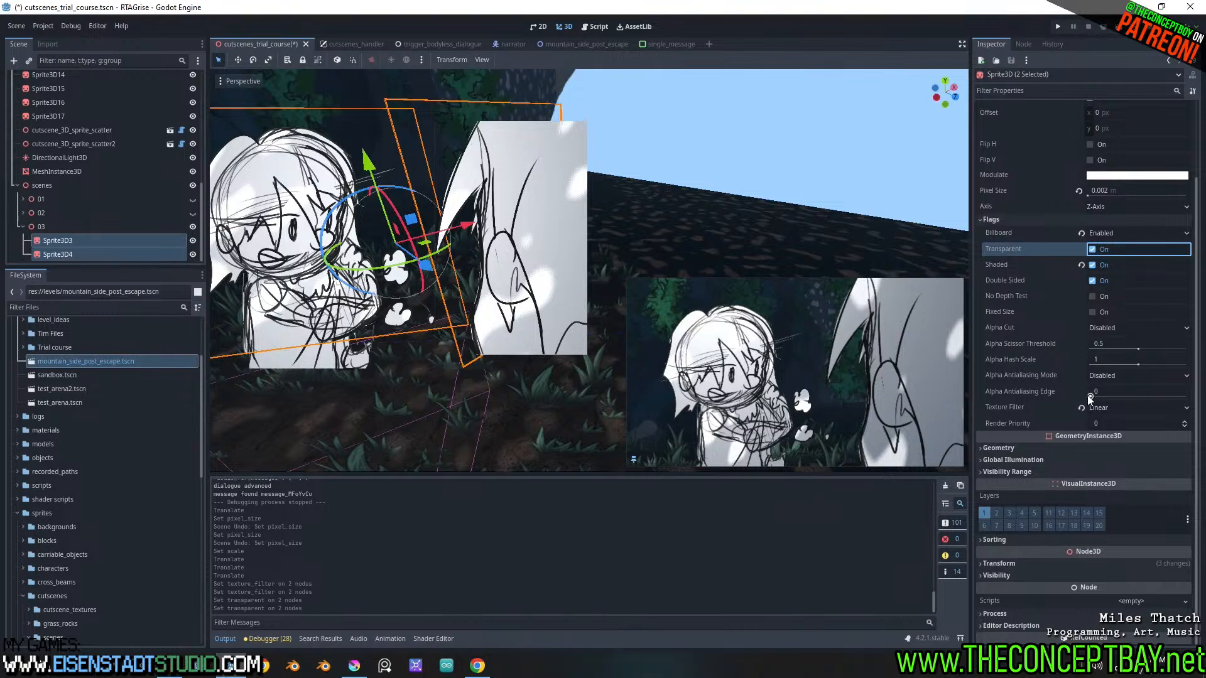
Try adjusting the Alpha Antialiasing Edge, reset the sprites' texture filter and try Nearest Mipmap
mouse_move(1089, 397)
left_mouse_down()
mouse_move(1177, 397)
mouse_move(1090, 398)
left_mouse_up()
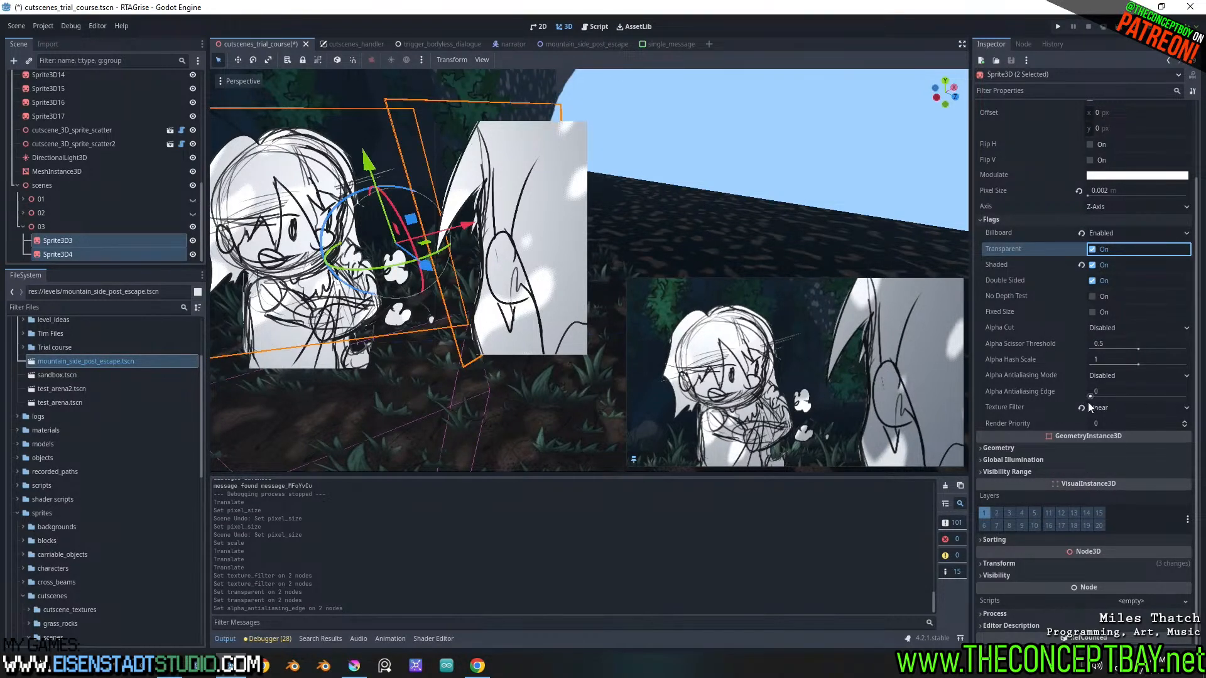
left_click(1081, 407)
left_click(1104, 407)
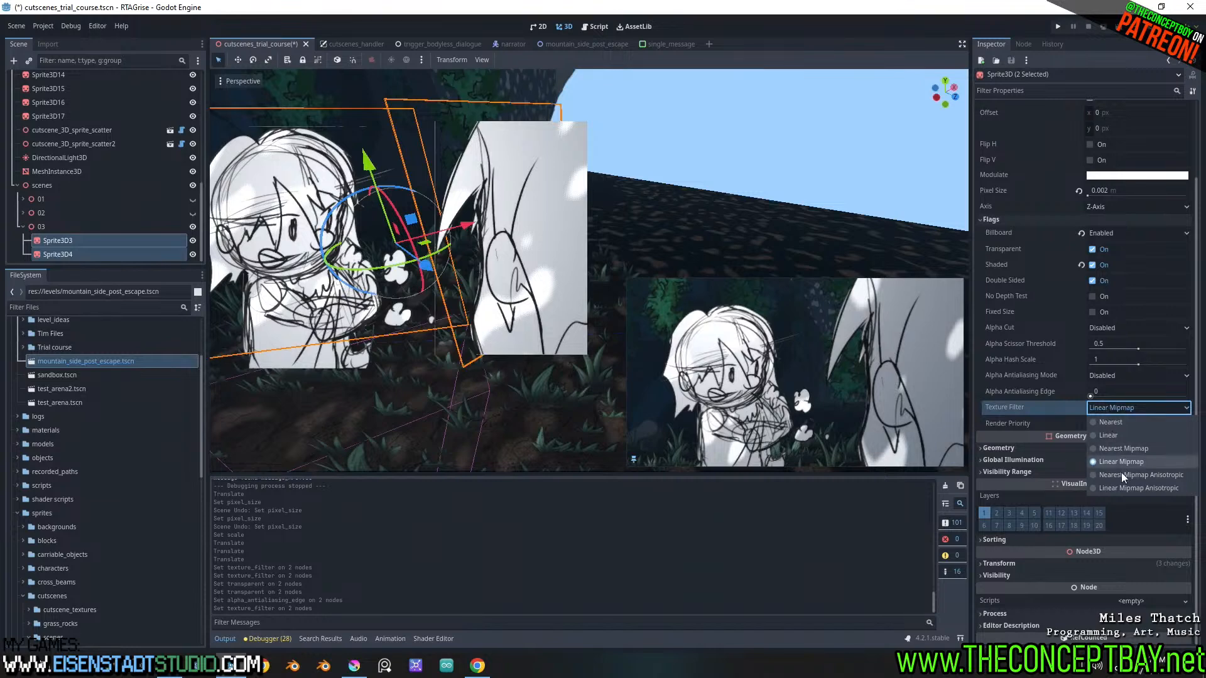
left_click(1121, 449)
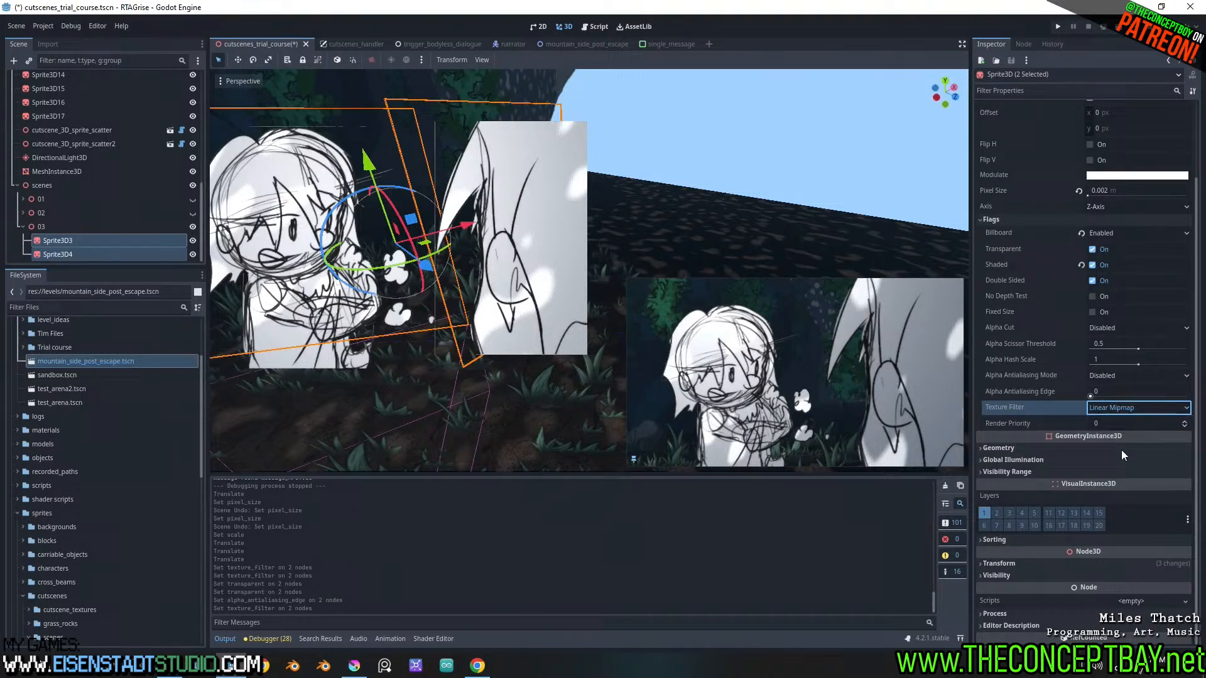
left_click(1130, 409)
left_click(1130, 410)
Set the texture filter of both sprites to Nearest, check their linework up close and try adjusting the Alpha Antialiasing Edge
scroll(523, 236, "down", 6)
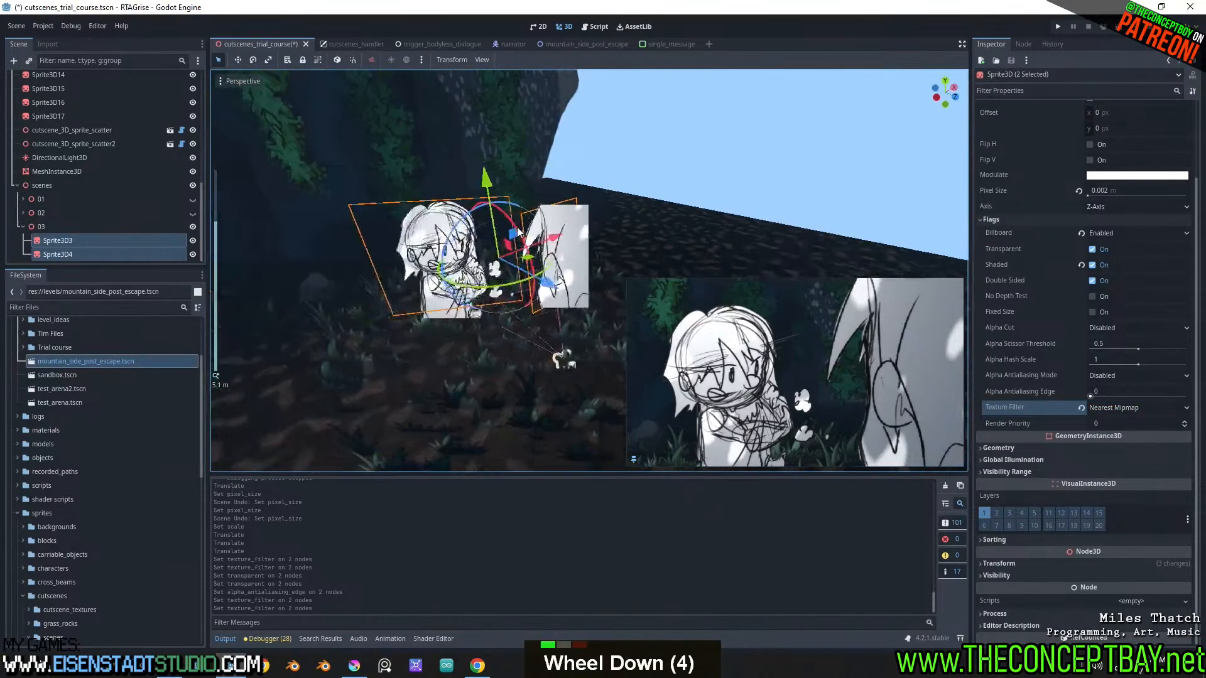
scroll(524, 236, "up", 4)
middle_click_drag(523, 236, 693, 382)
scroll(527, 248, "down", 2)
left_click(1130, 408)
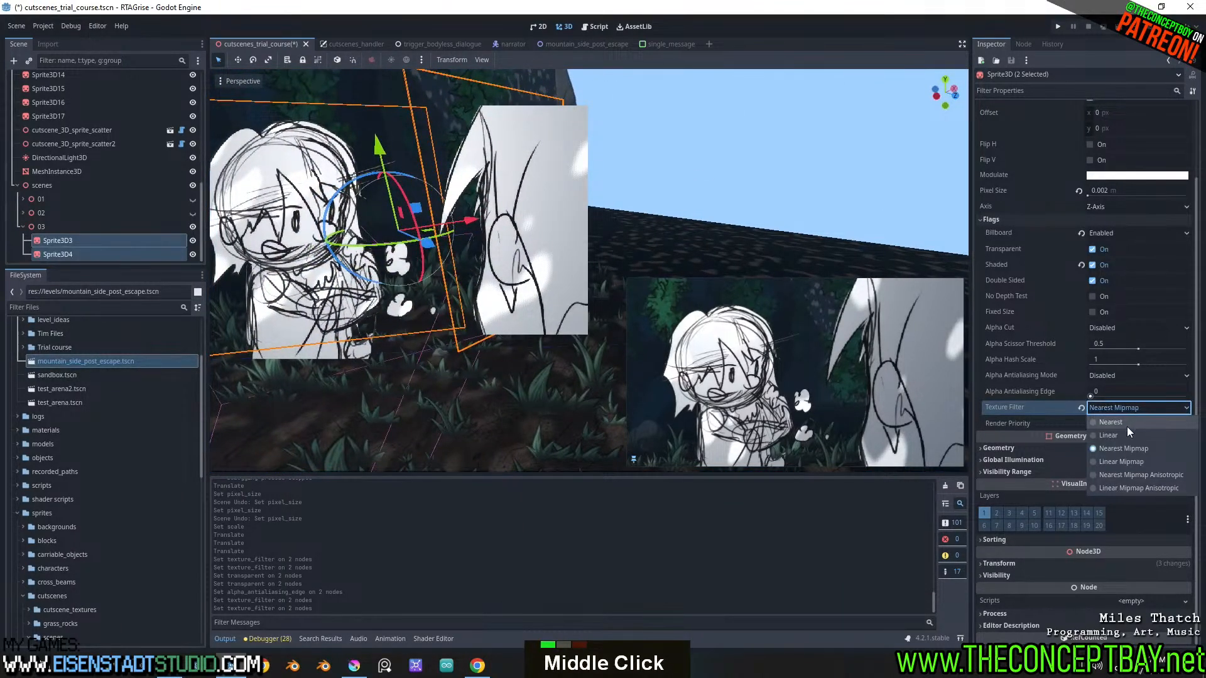
left_click(1119, 422)
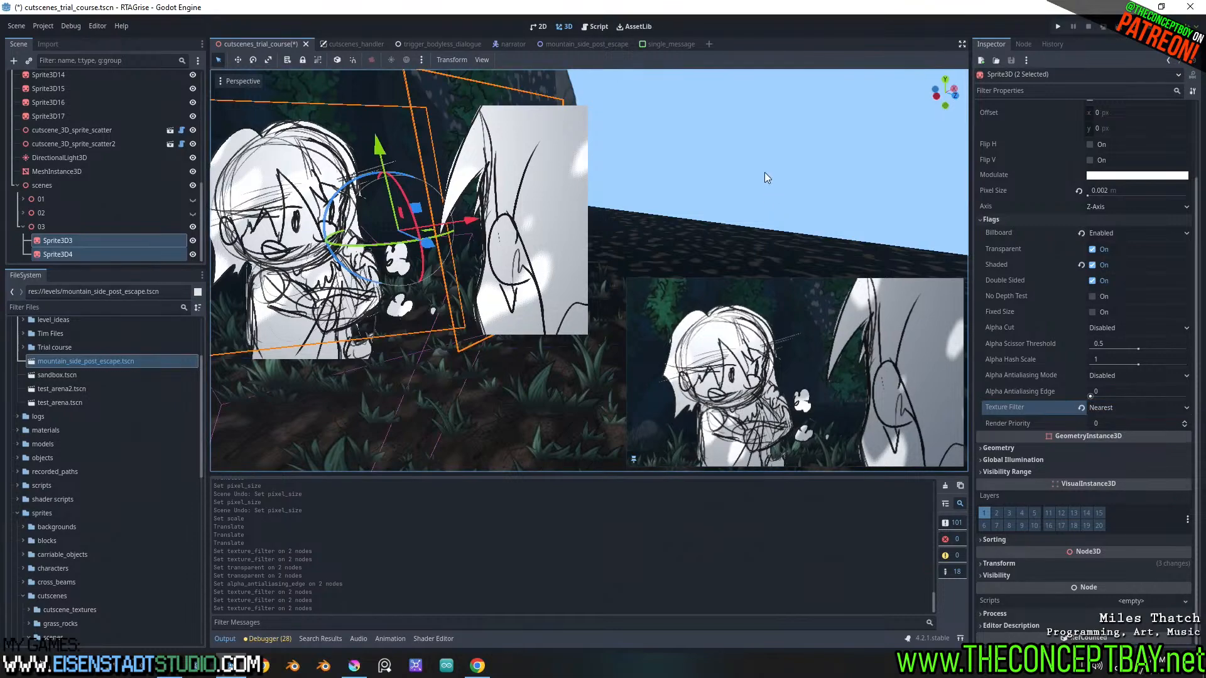
mouse_move(764, 172)
middle_mouse_down()
mouse_move(767, 183)
mouse_move(796, 179)
mouse_move(758, 174)
middle_mouse_up()
scroll(773, 188, "up", 1)
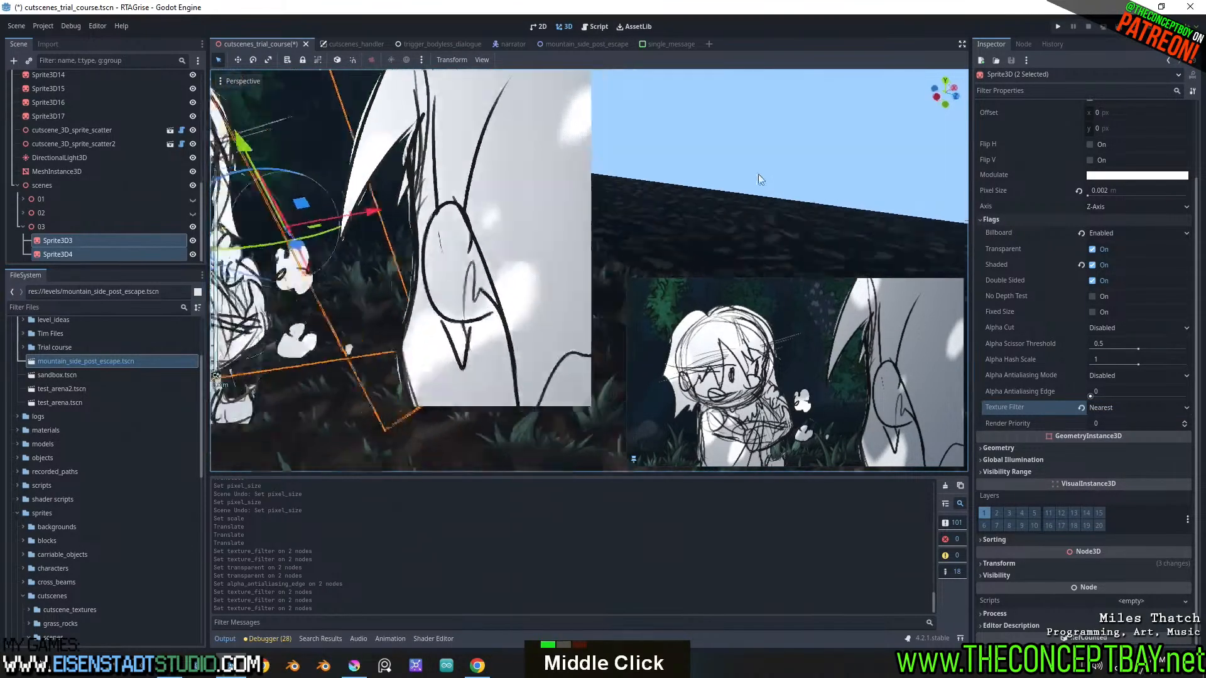
scroll(834, 260, "down", 2)
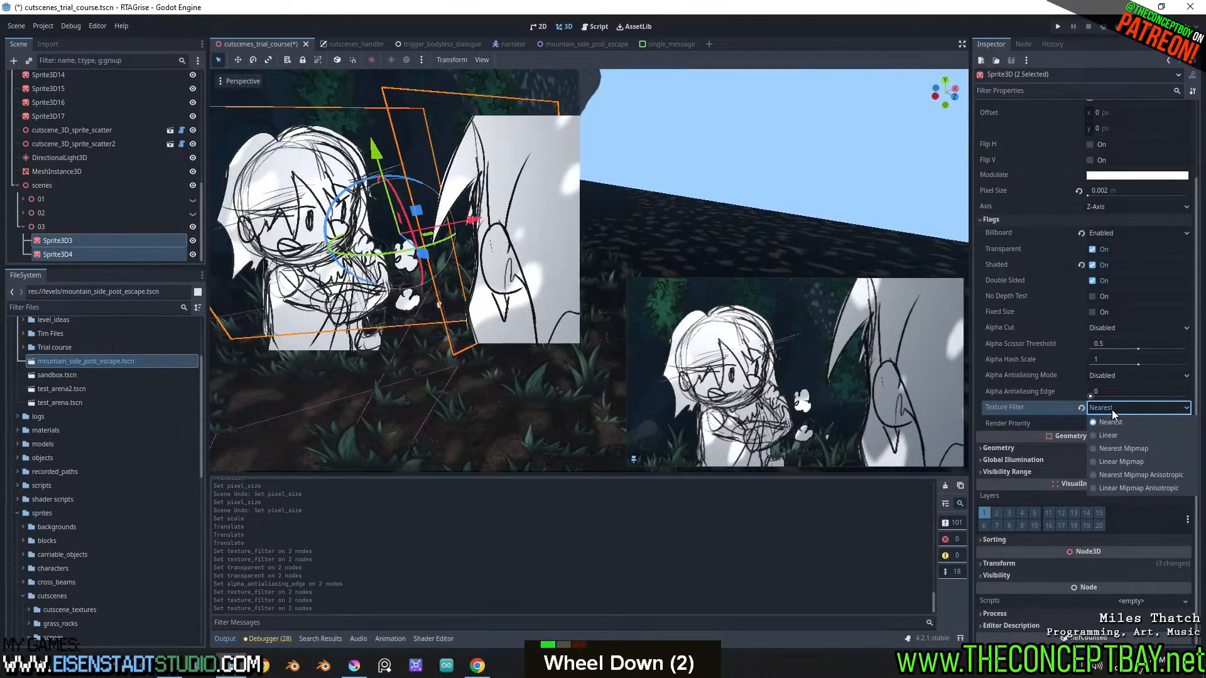
left_click_drag(1091, 397, 1099, 397)
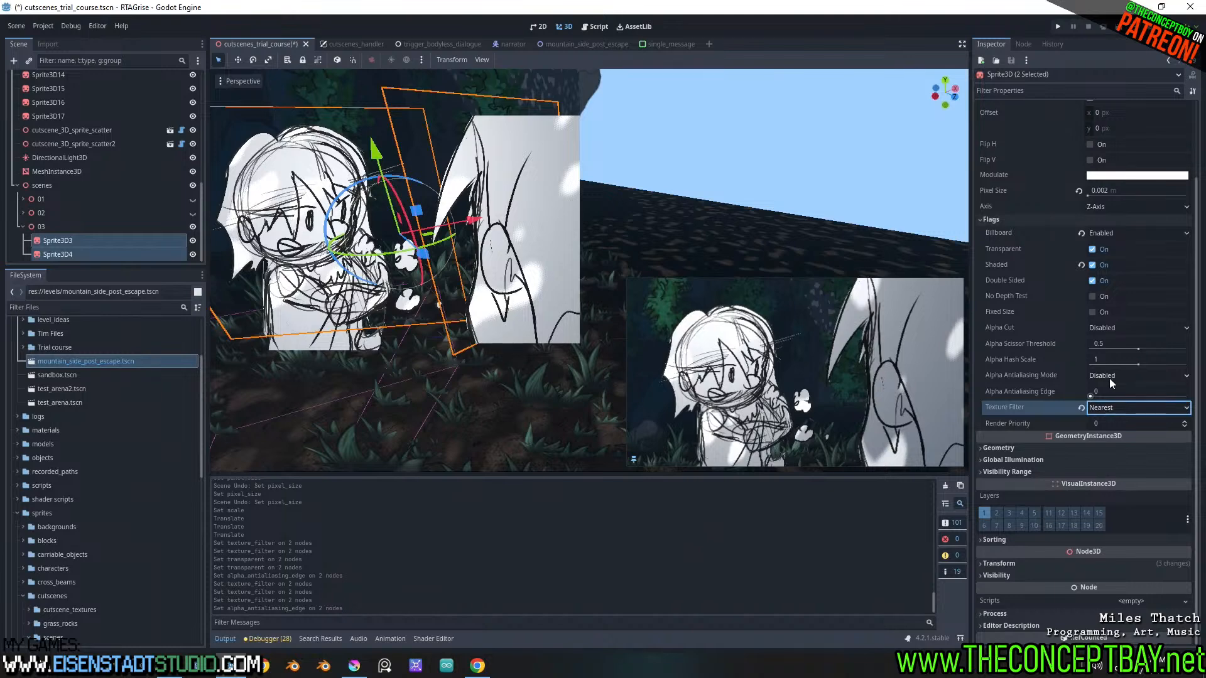
Run the project, advance through the cutscene dialogue and minimise the game window
middle_click_drag(782, 219, 793, 209)
key("F5")
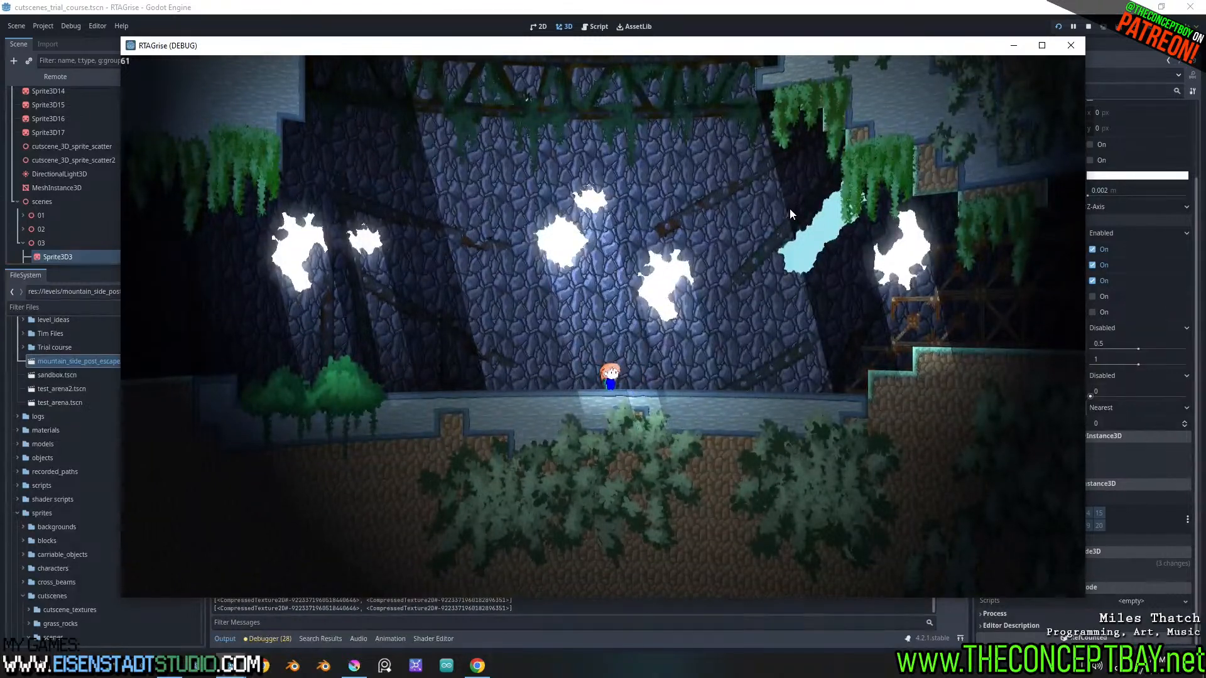
key("Return")
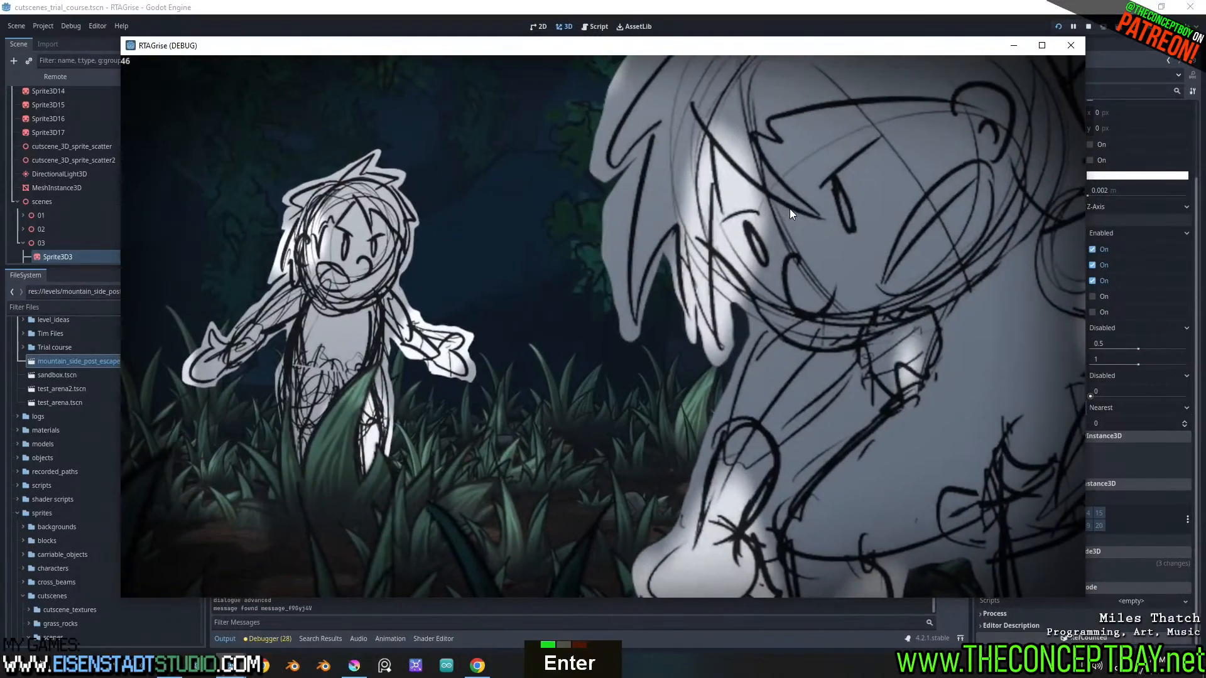
left_click(1015, 47)
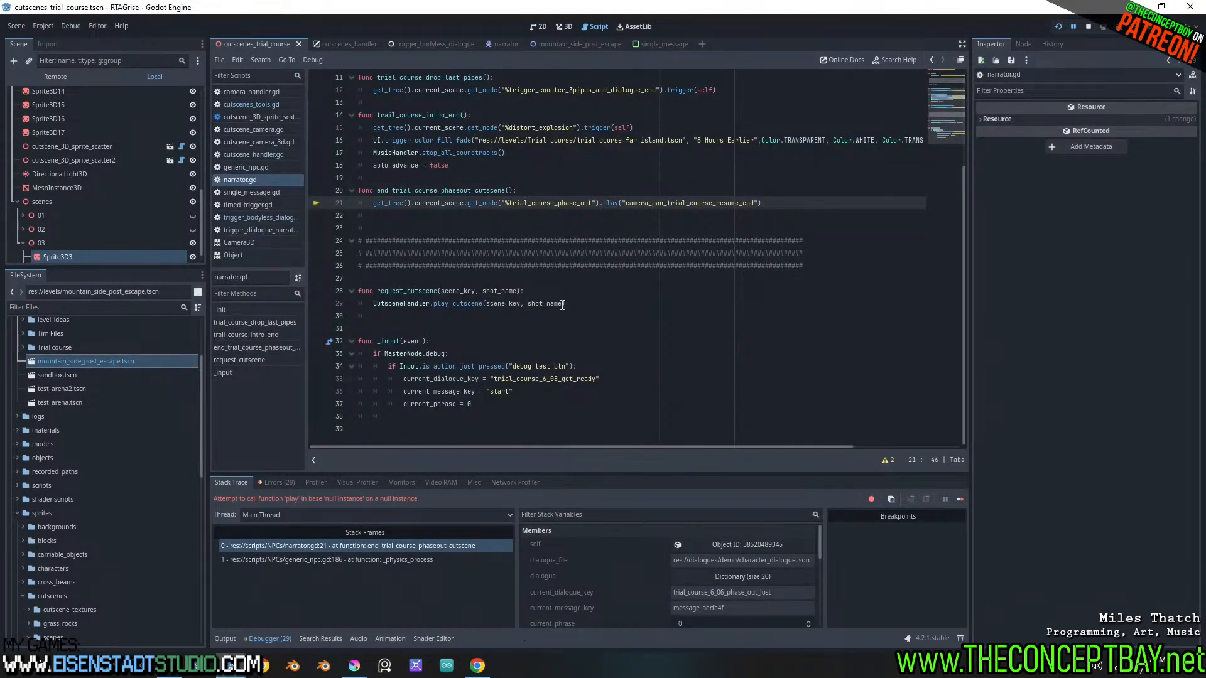
Inspect the trial_course_phase_out node call on line 21 of narrator.gd, then rerun the project briefly and close the game
scroll(563, 305, "up", 2)
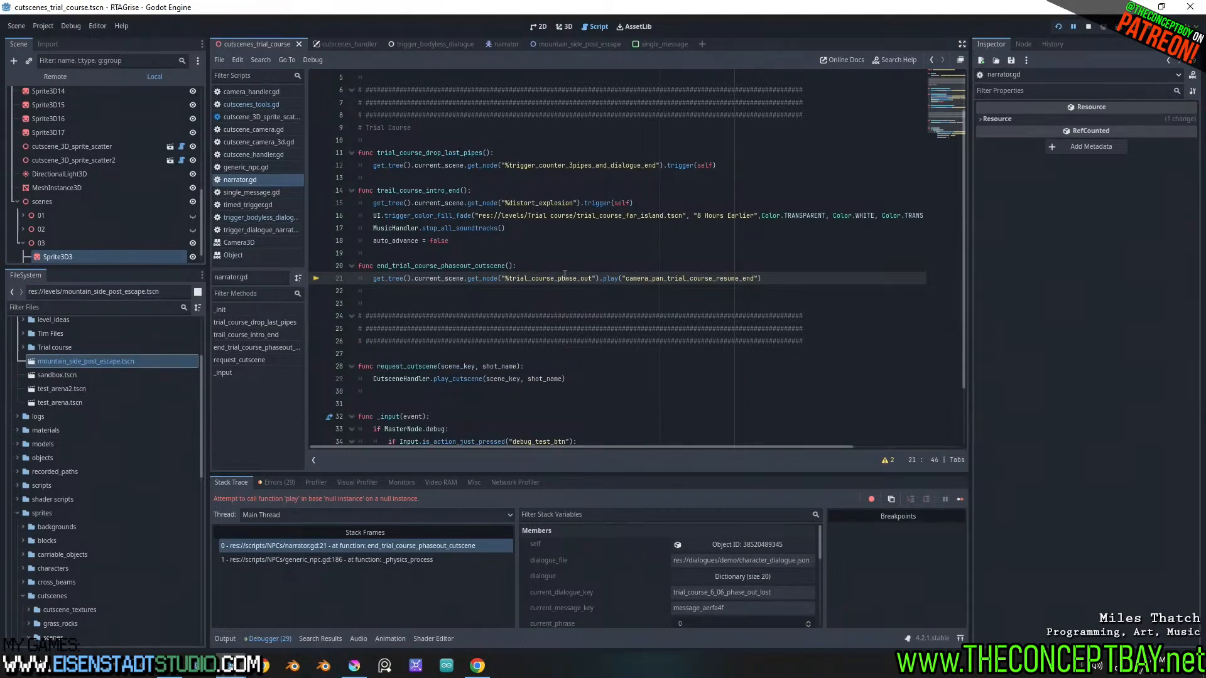
double_click(552, 283)
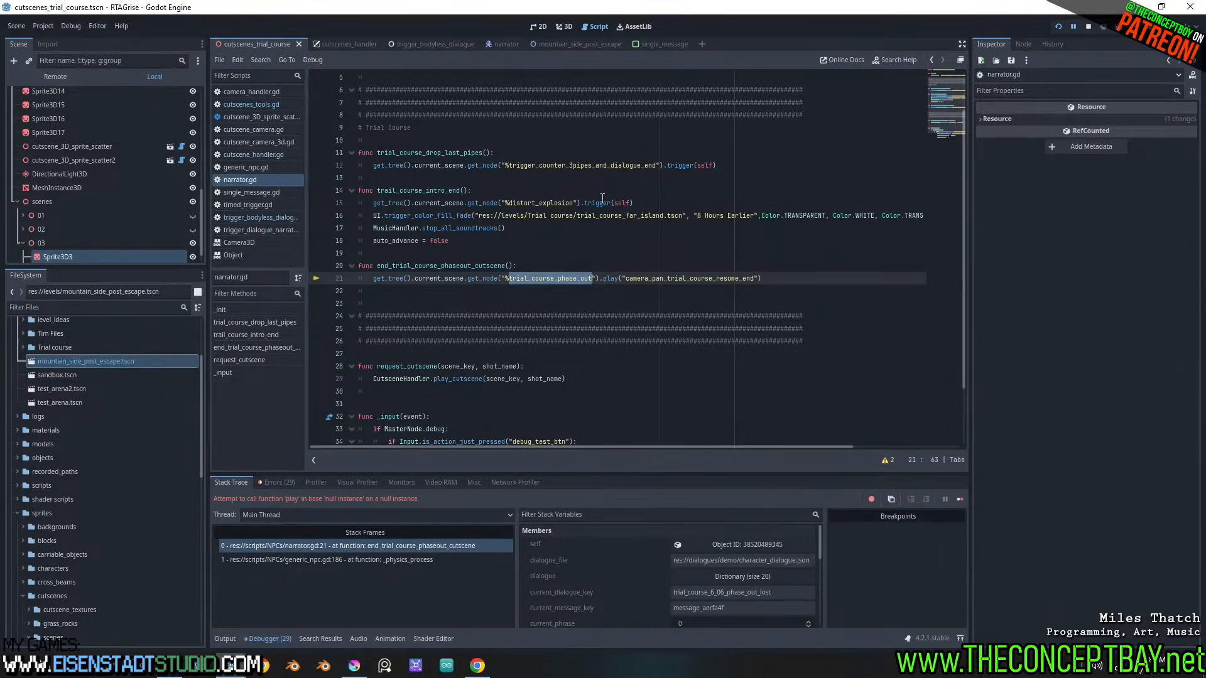
key("F5")
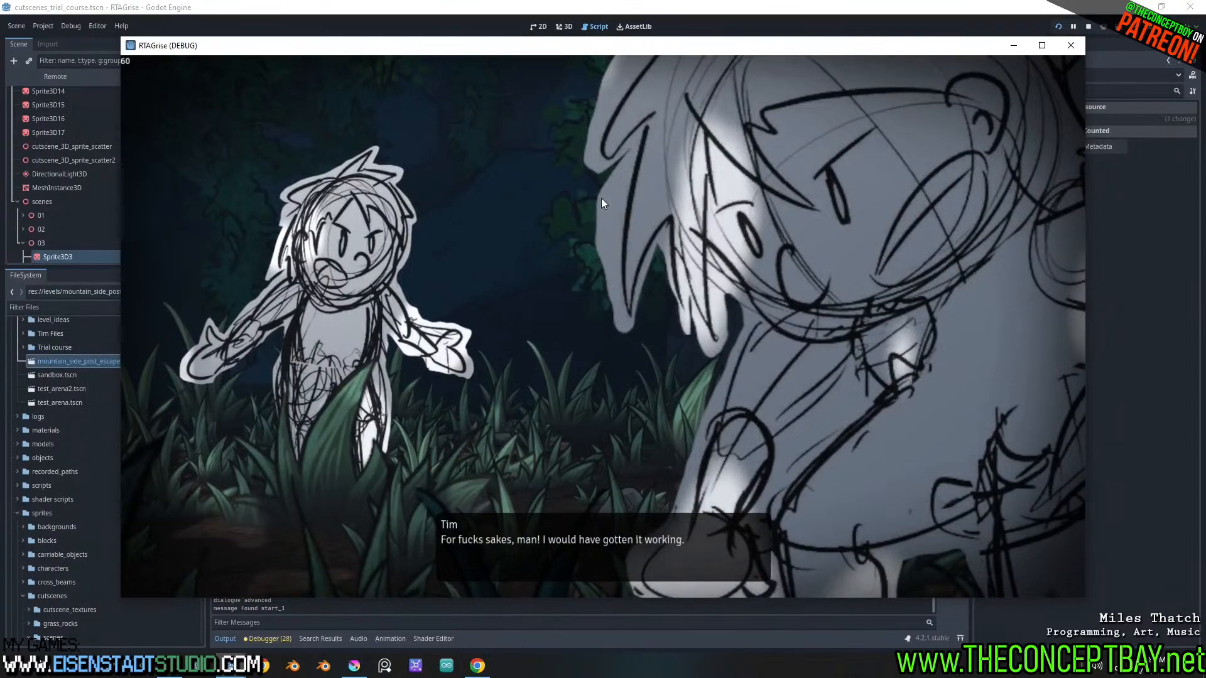
left_click(1072, 45)
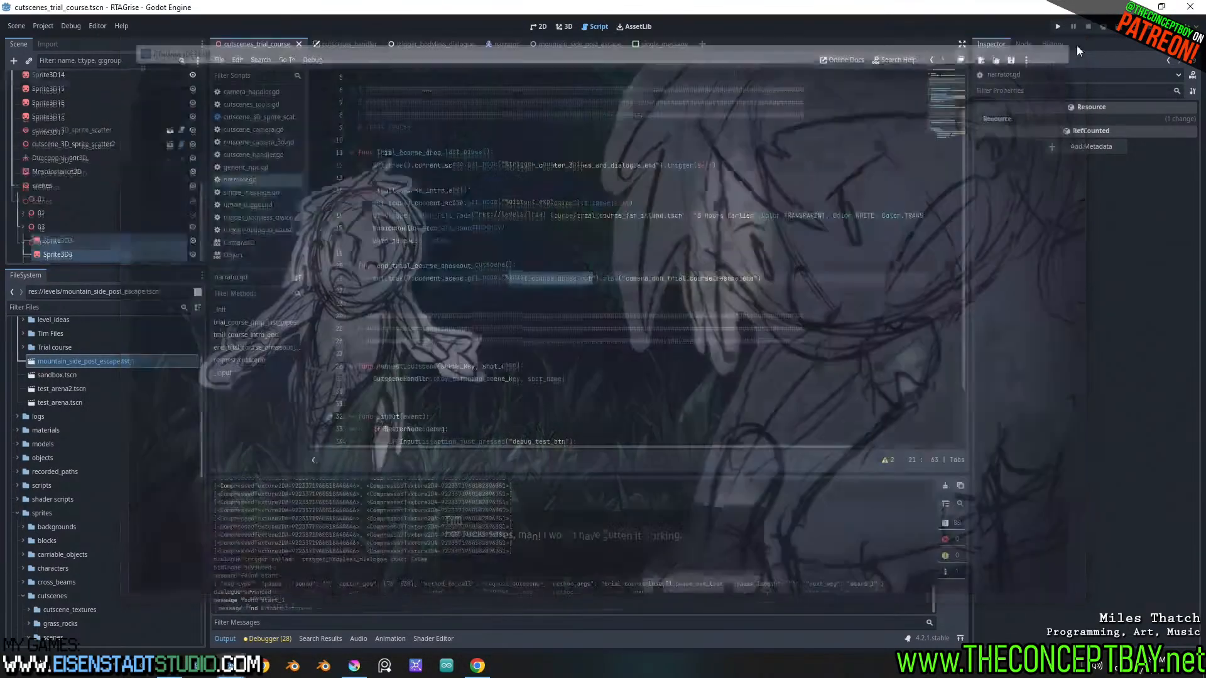
Open generic_npc.gd, the script narrator.gd extends, and find the skip_cutscene check in _physics_process
scroll(555, 274, "up", 7)
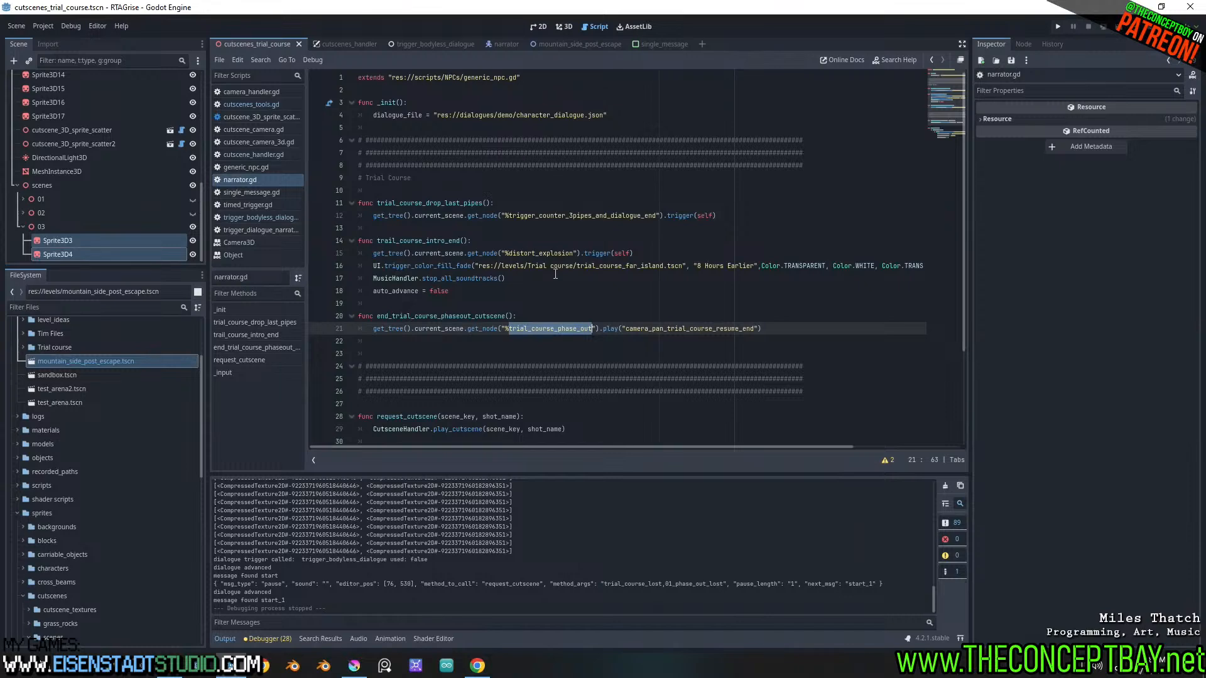
scroll(555, 275, "up", 6)
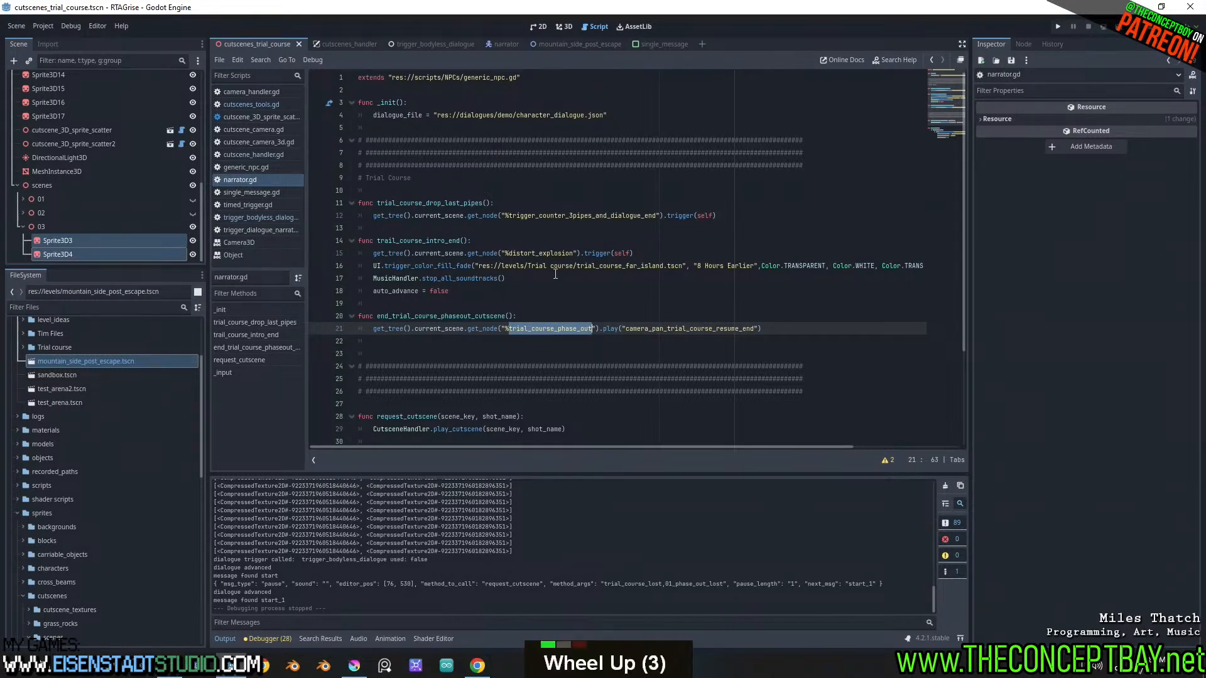
left_click(485, 82, "ctrl")
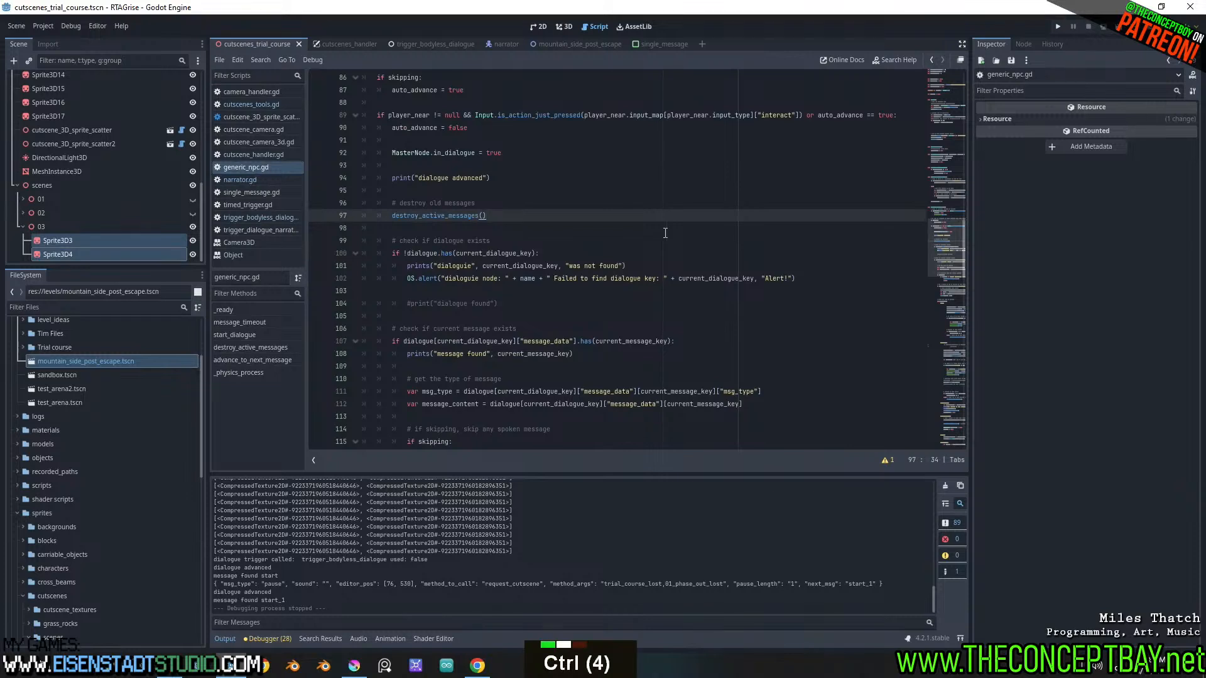
key("ctrl+f")
key("Escape")
scroll(665, 233, "up", 3)
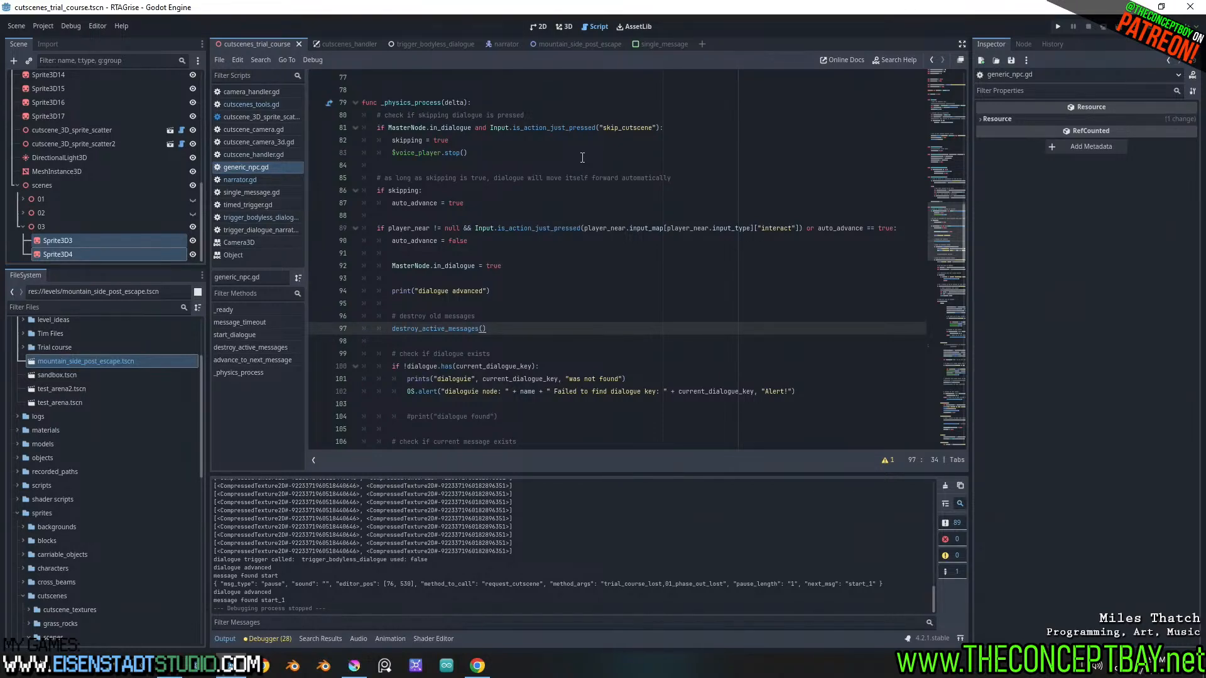
left_click(391, 141)
key("shift")
key("shift")
key("shift")
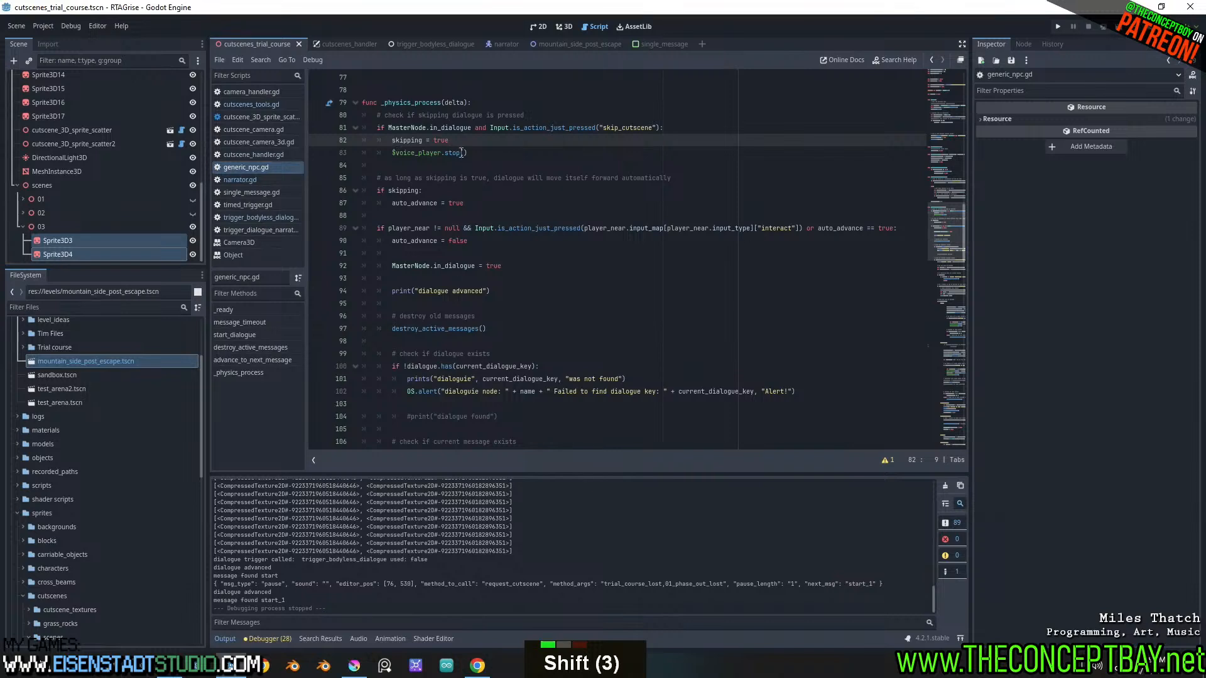
type("#")
left_click(393, 153)
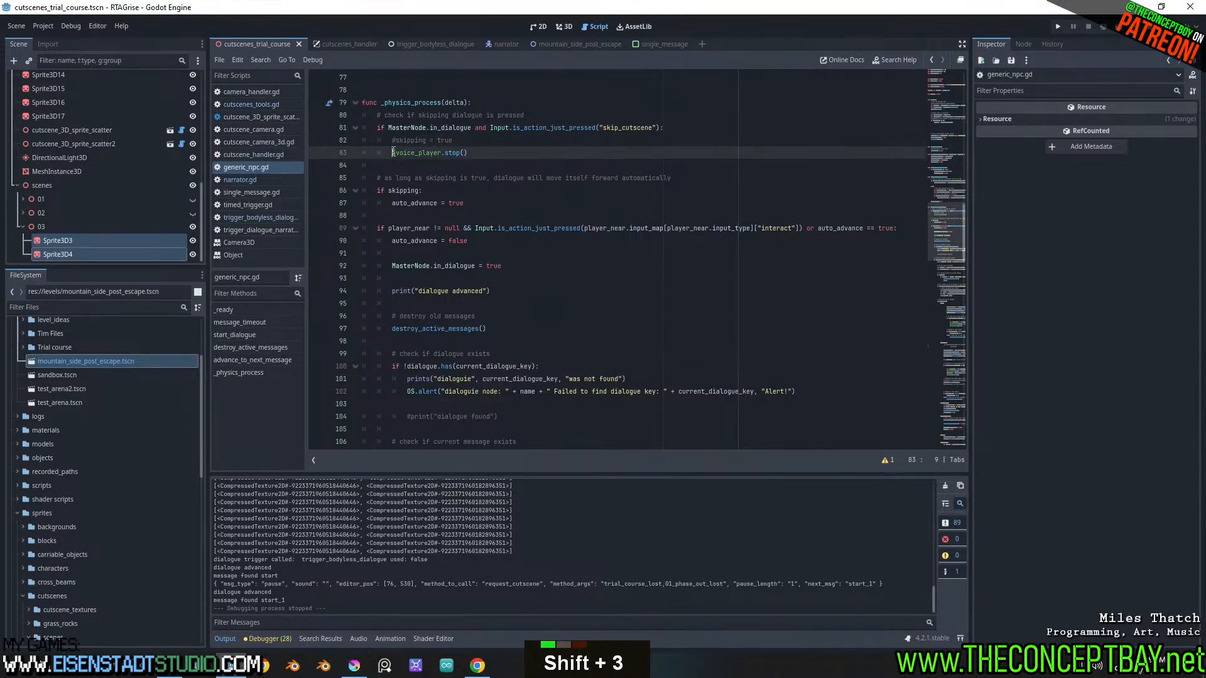
type("#")
left_click(699, 128)
key("Return")
key("Return")
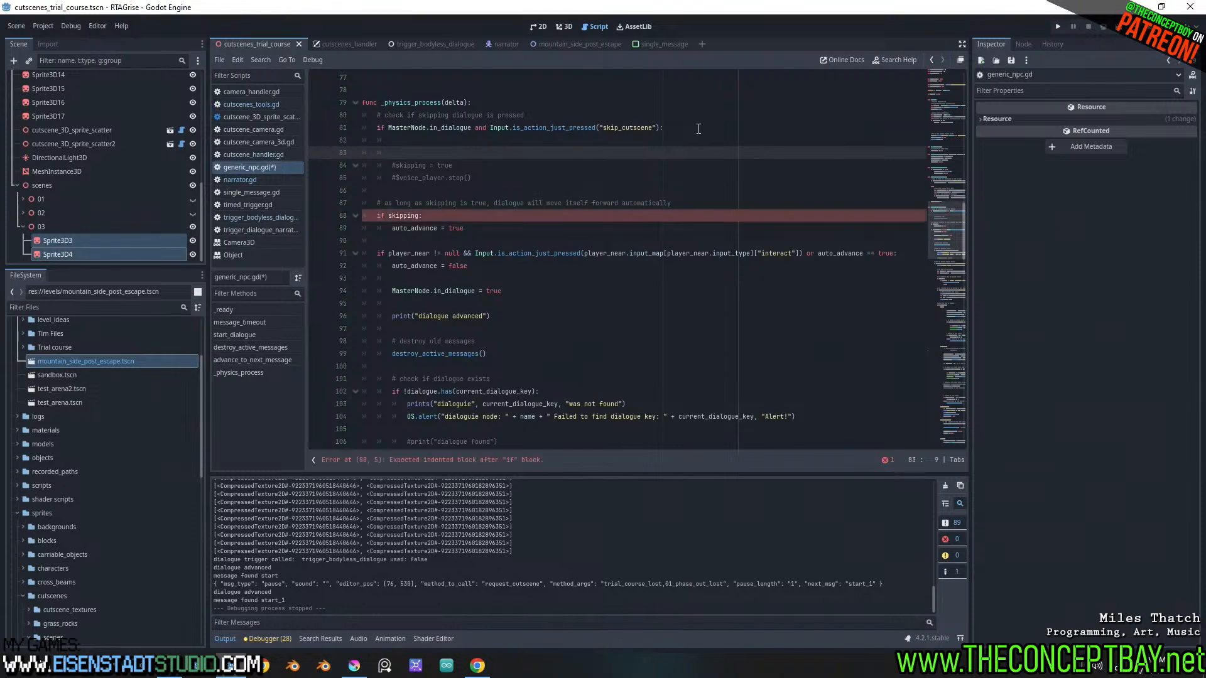
key("ctrl+z")
key("ctrl+z")
key("ctrl+z")
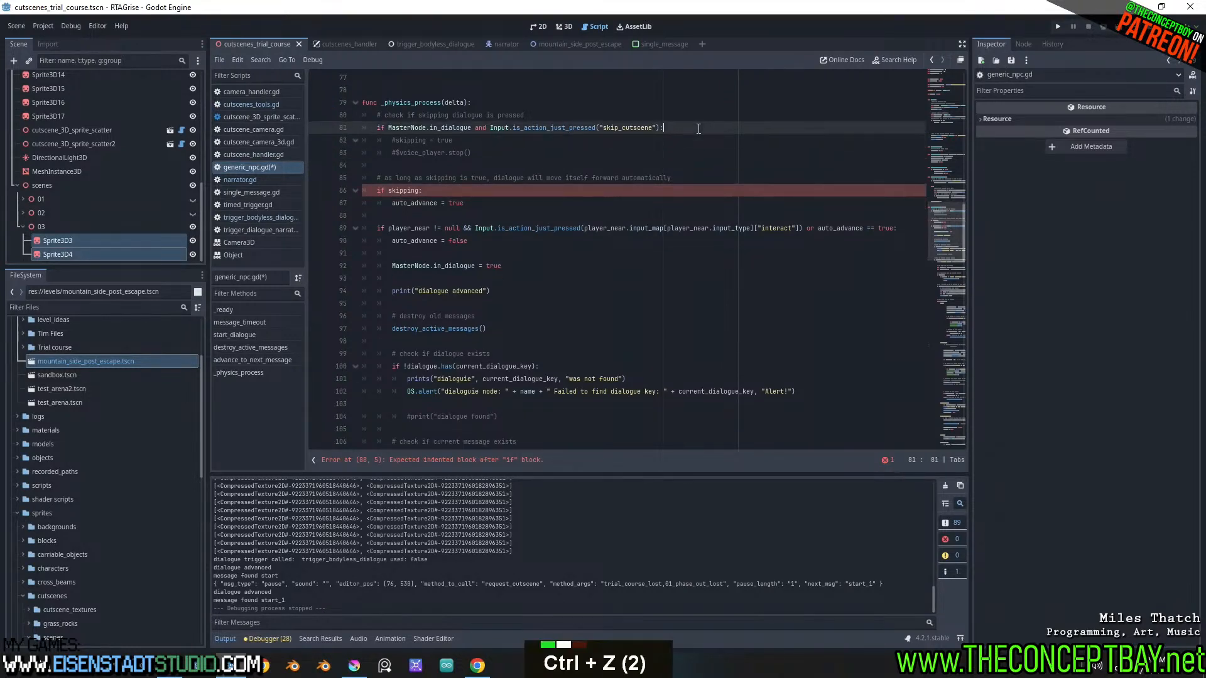
left_click(698, 128)
Declare var skip_cutscene_time = 0 beneath the skipping variable at the head of generic_npc.gd and copy its name
scroll(698, 129, "up", 4)
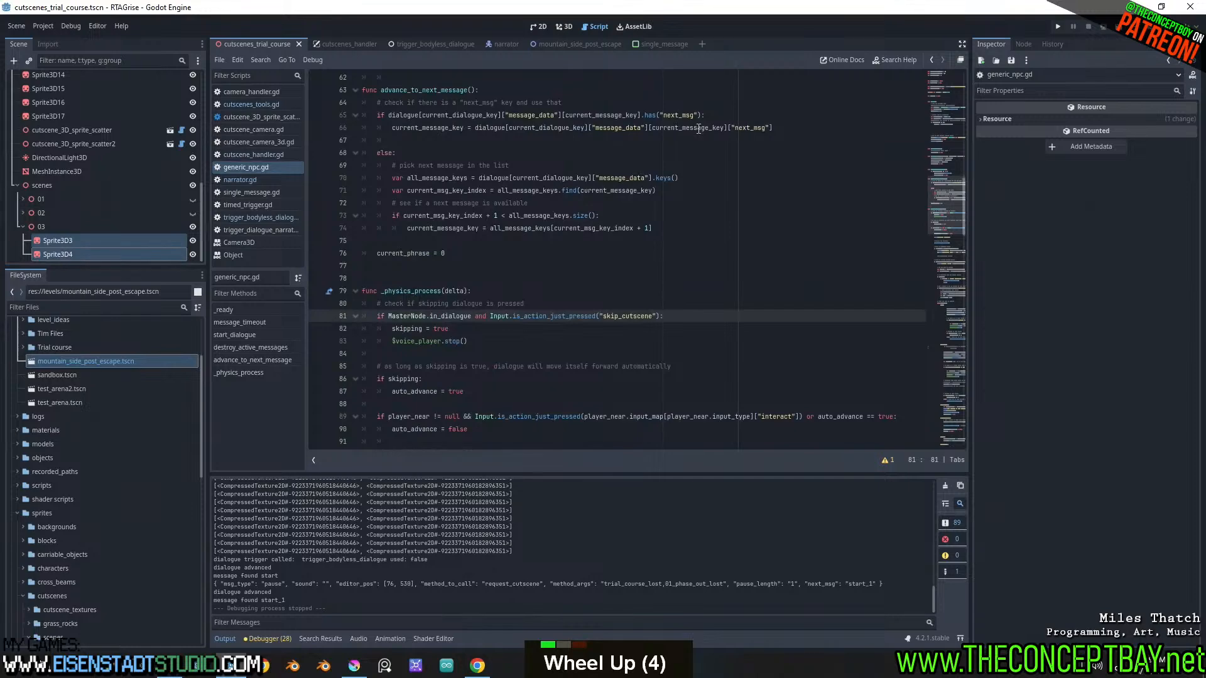
scroll(698, 128, "up", 14)
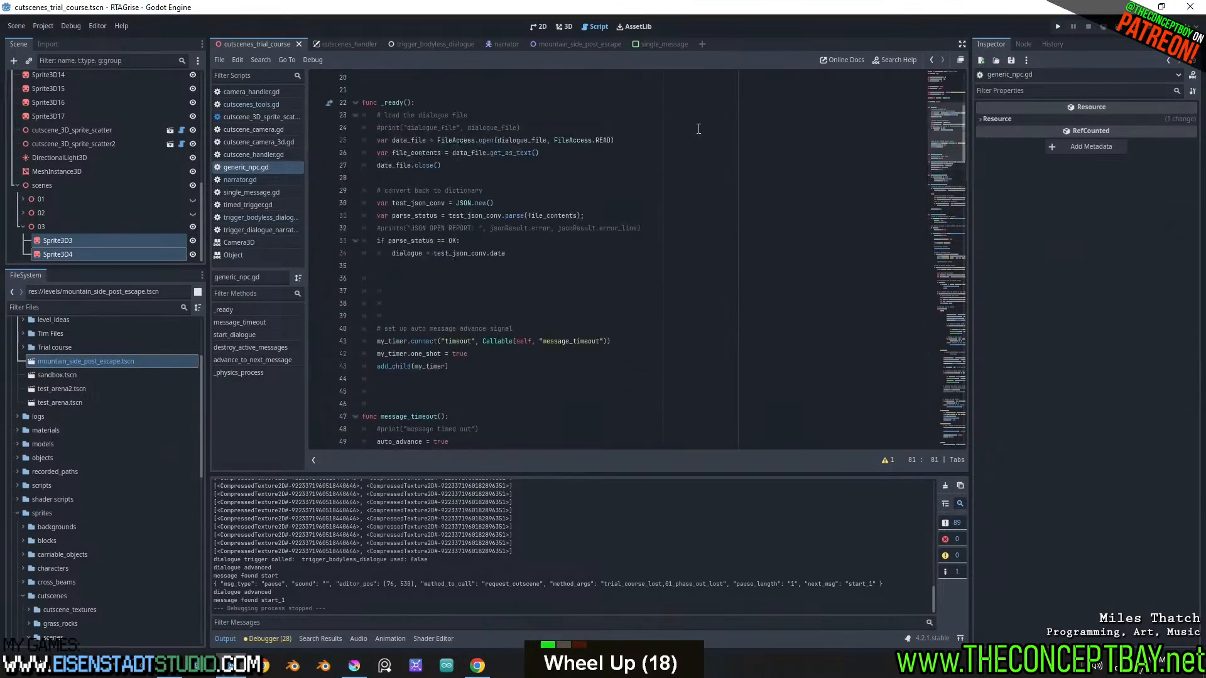
scroll(698, 128, "up", 8)
left_click(484, 303)
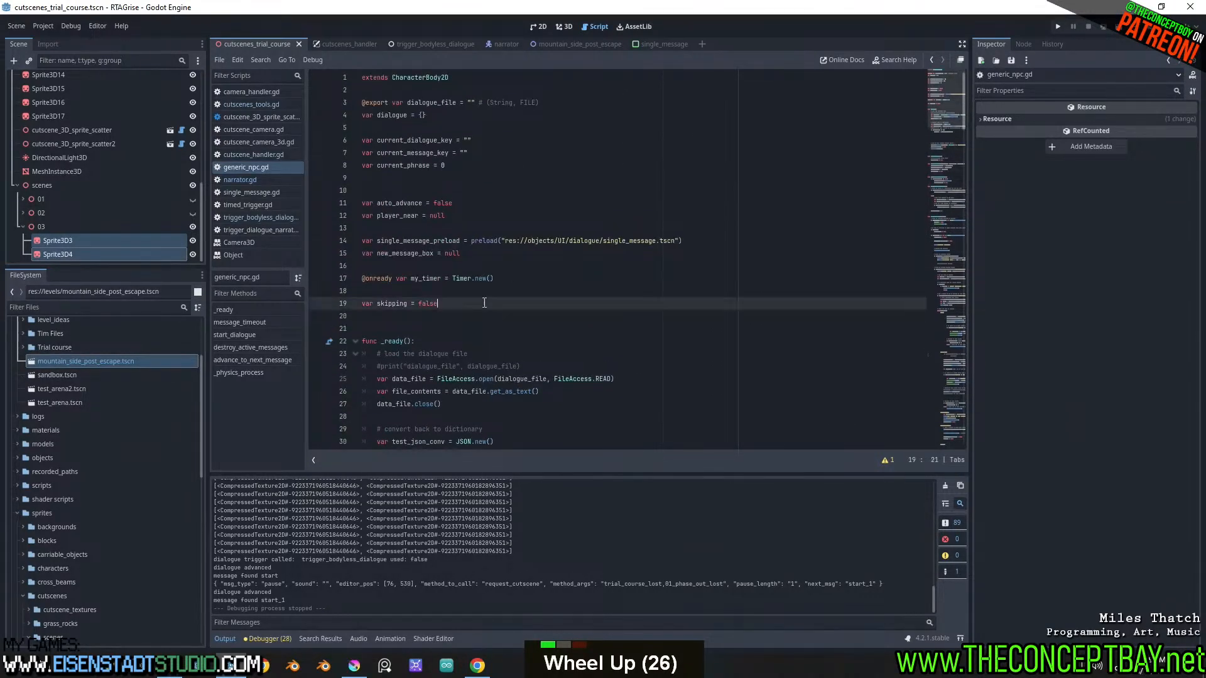
key("Return")
key("Return")
type("var skip_")
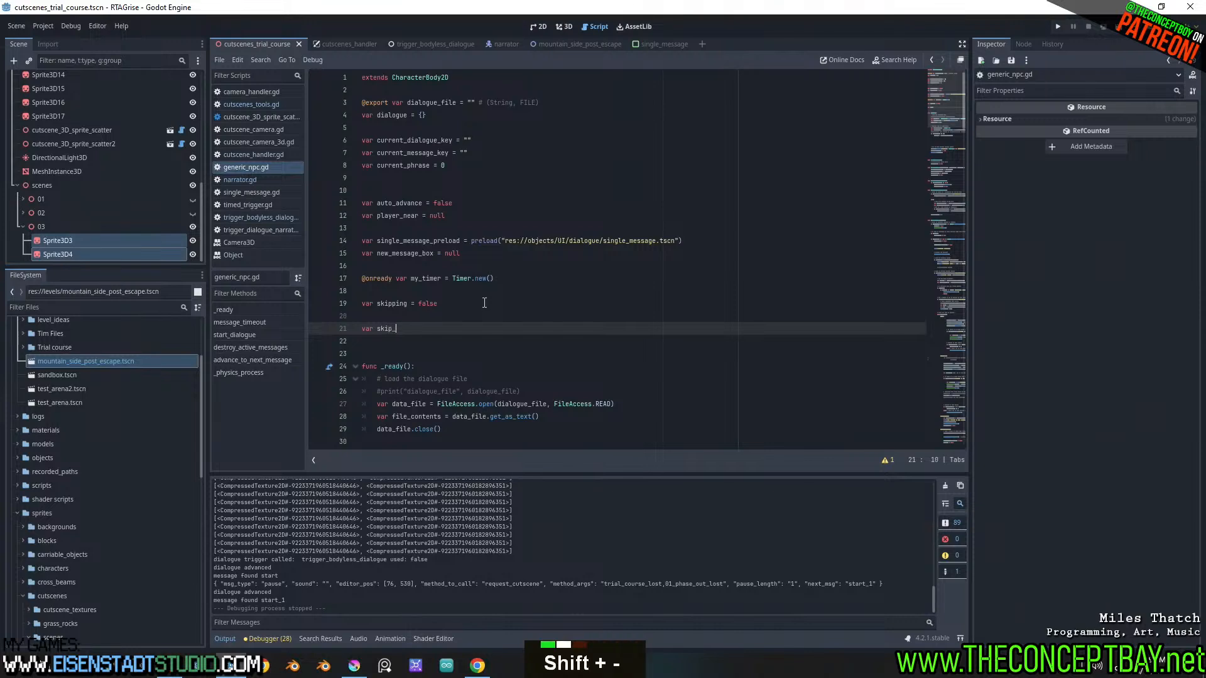
type("cutscene_time")
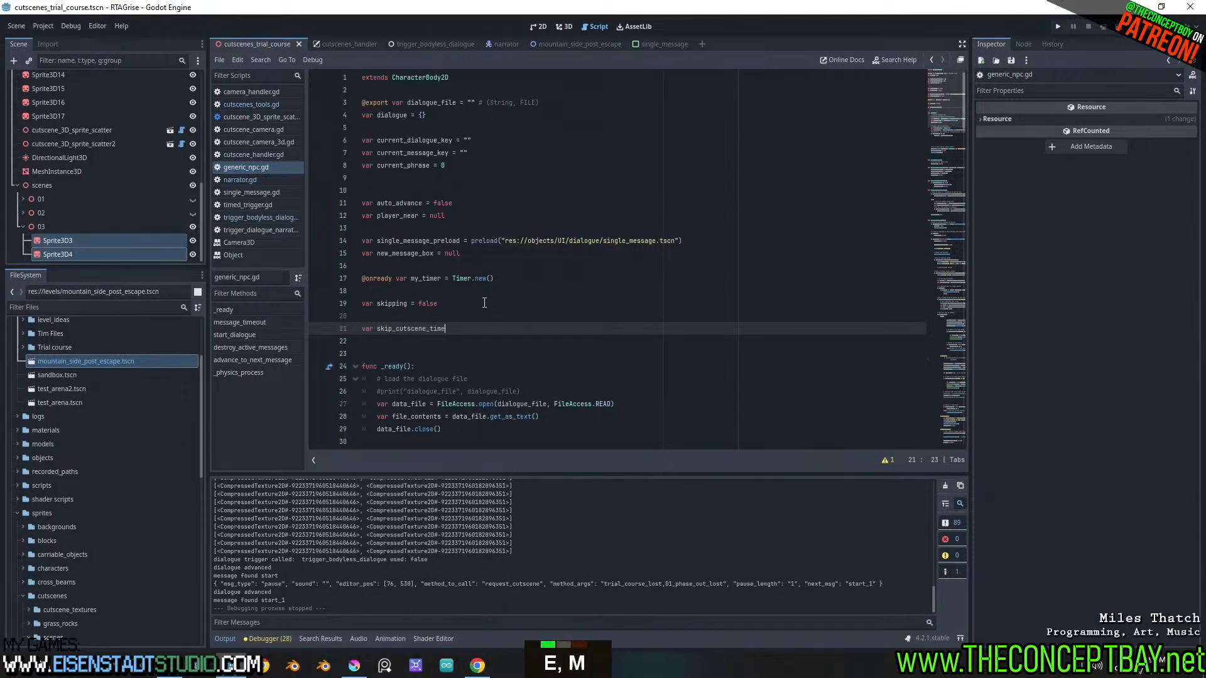
type(" = 0.")
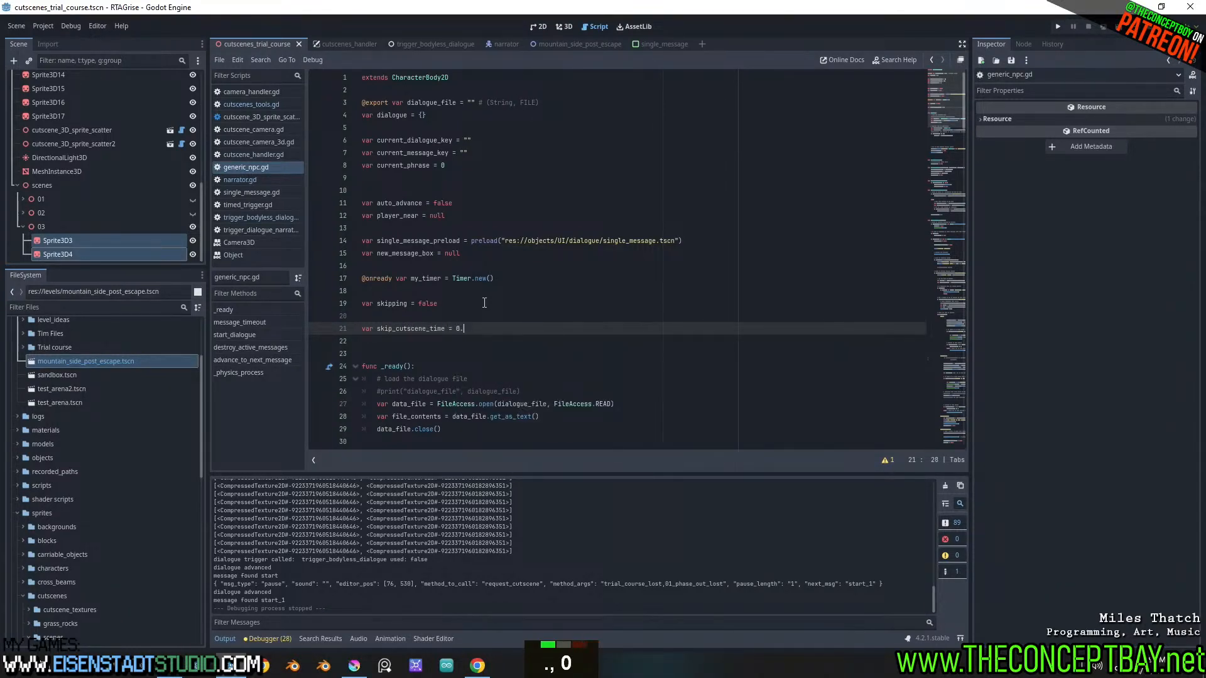
key("BackSpace")
double_click(412, 329)
key("ctrl+c")
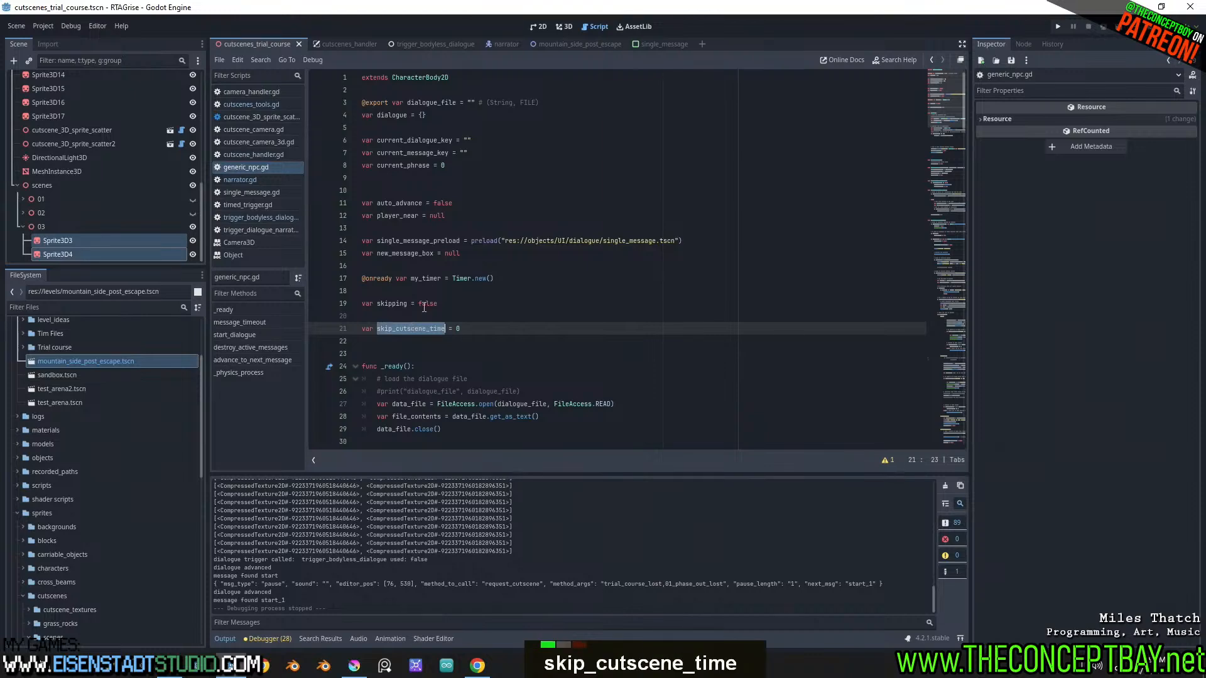
Split the skip check in _physics_process, nesting if Input.is_action_just_pressed("skip_cutscene"): on its own line under if MasterNode.in_dialogue
scroll(424, 308, "down", 20)
scroll(423, 307, "down", 5)
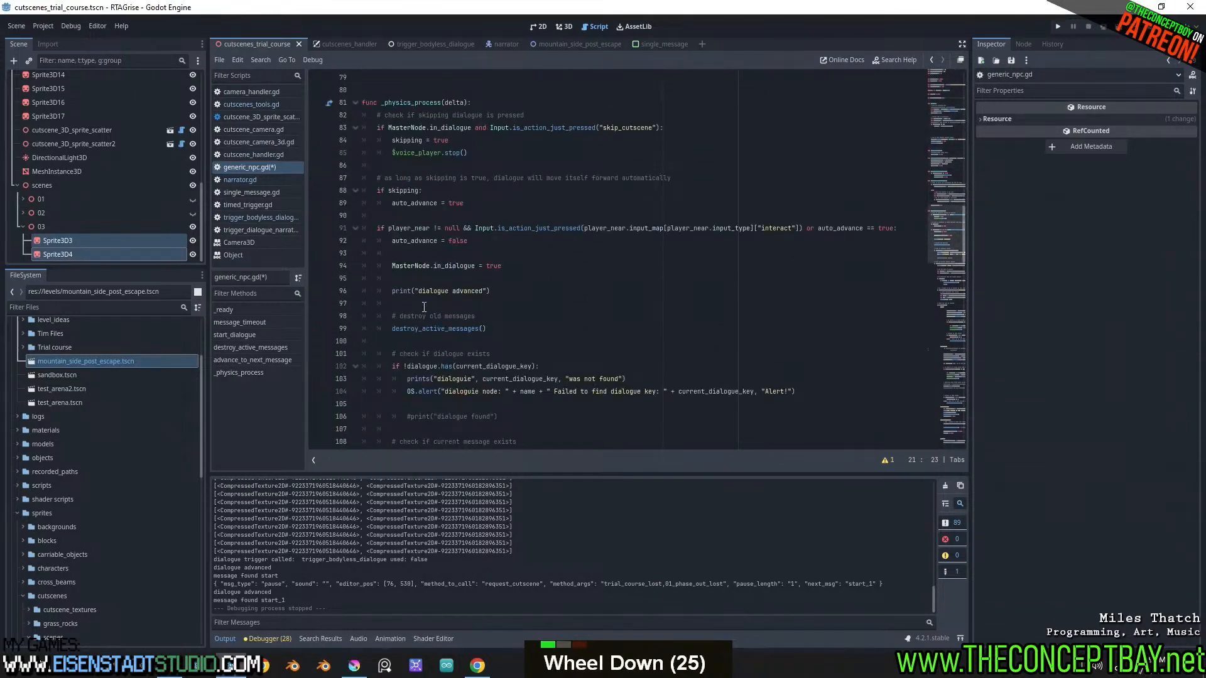
scroll(424, 307, "up", 2)
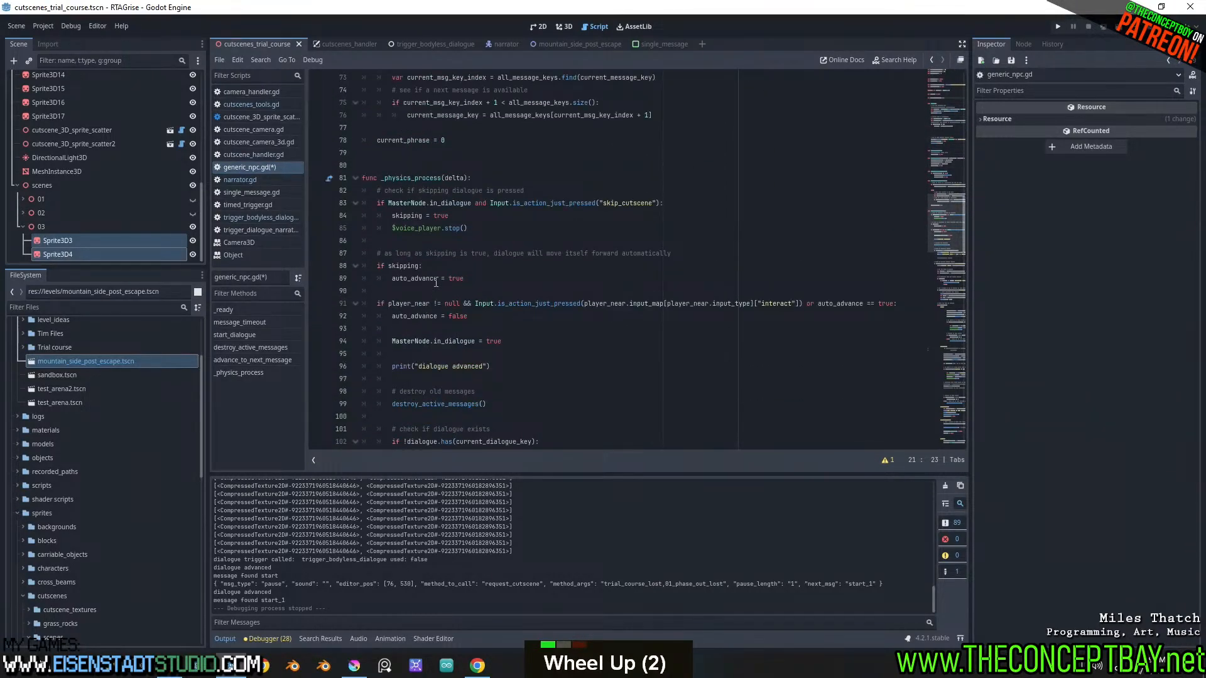
left_click(488, 204)
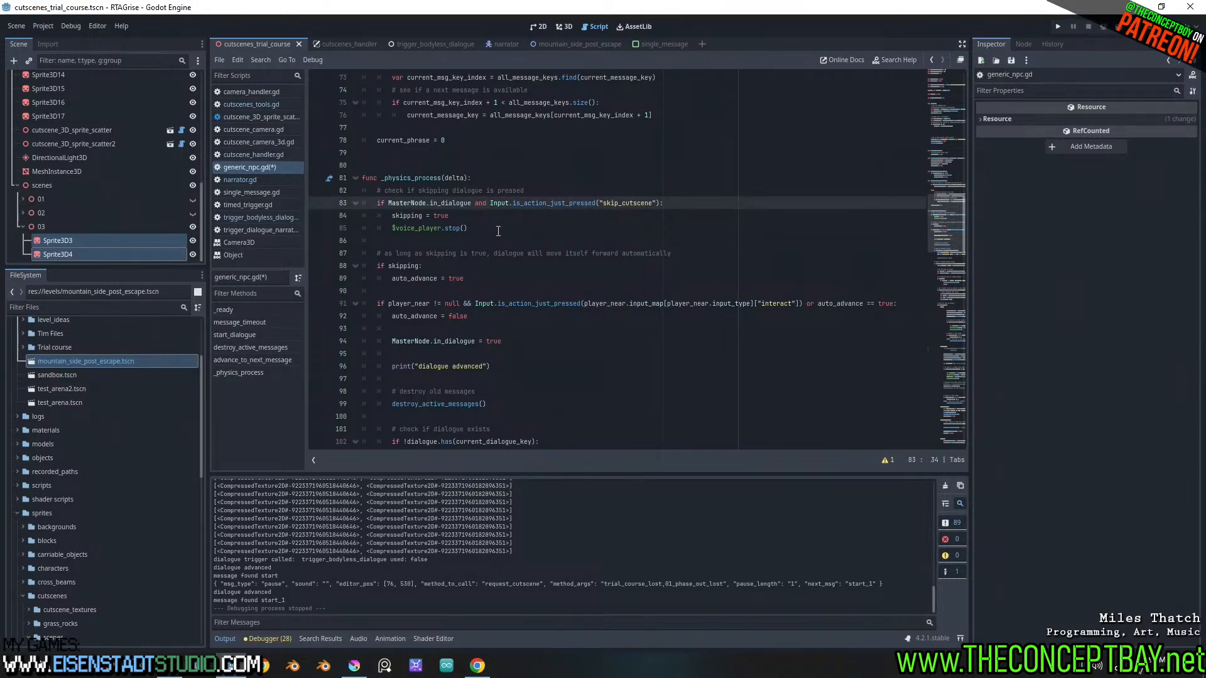
key("Right")
key("ctrl+Right")
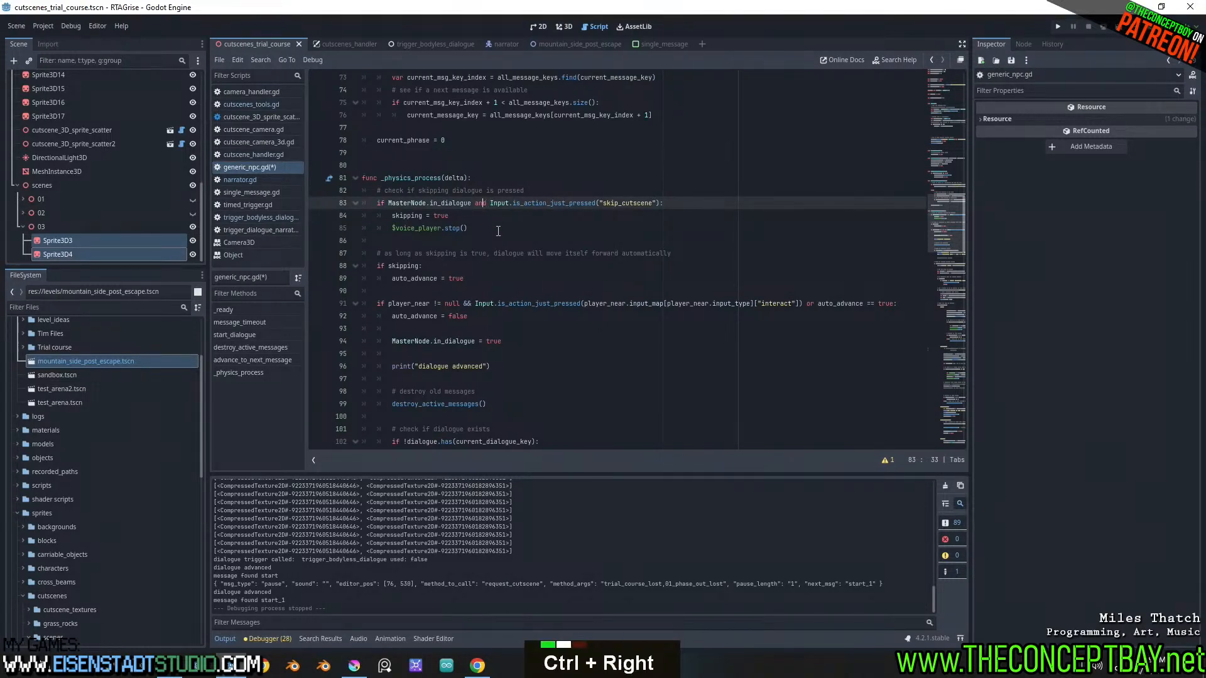
key("ctrl+shift+Left")
key("BackSpace")
key("Return")
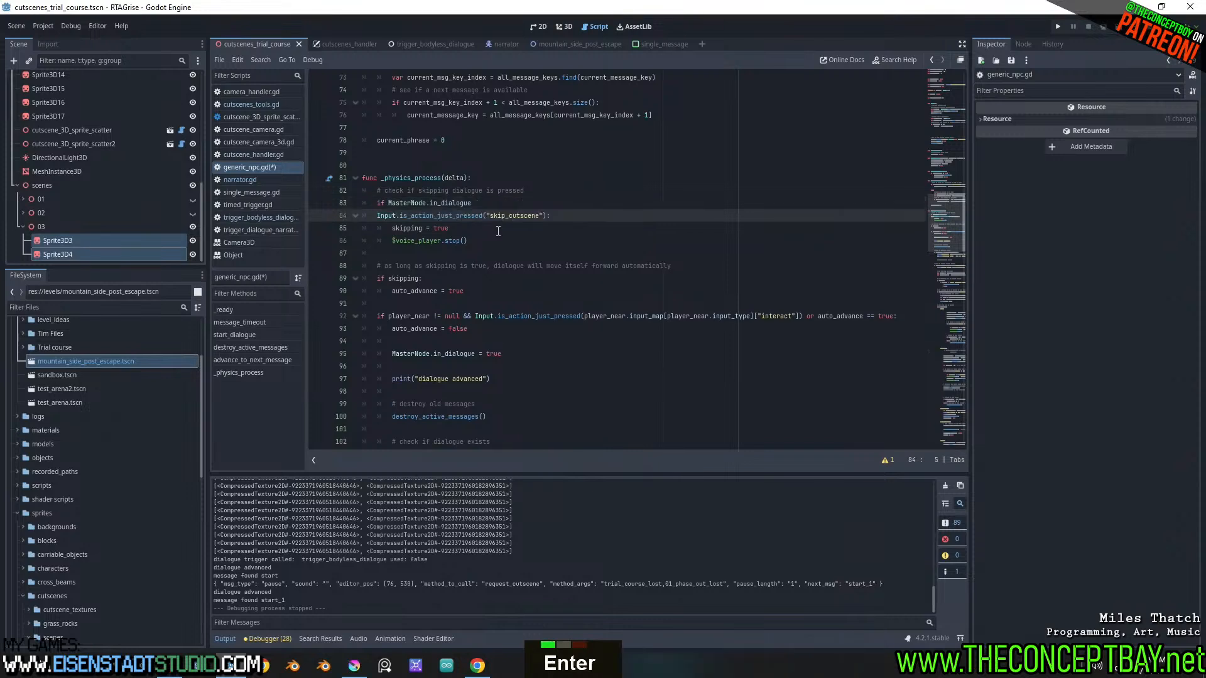
key("Tab")
type("if")
key("ctrl+Right")
key("ctrl+Right")
key("ctrl+Right")
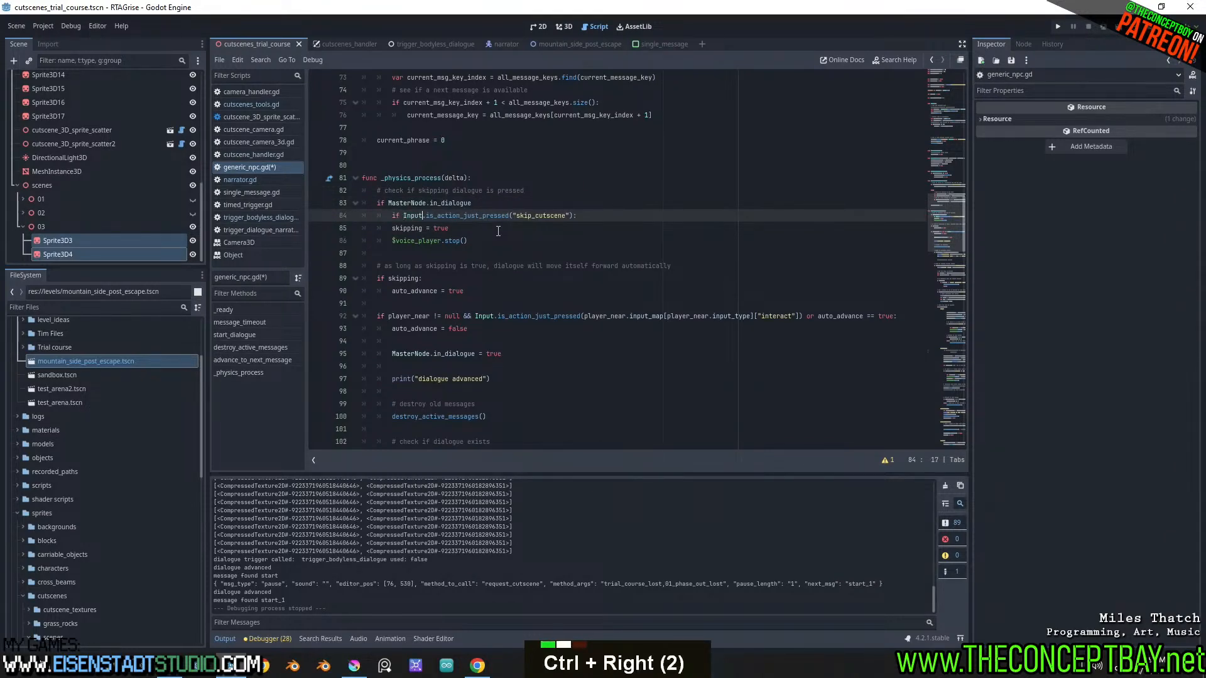
key("ctrl+Right")
Inside the just-pressed check, assign Time.get_ticks_msec() to skip_cutscene_time
key("Return")
key("ctrl+v")
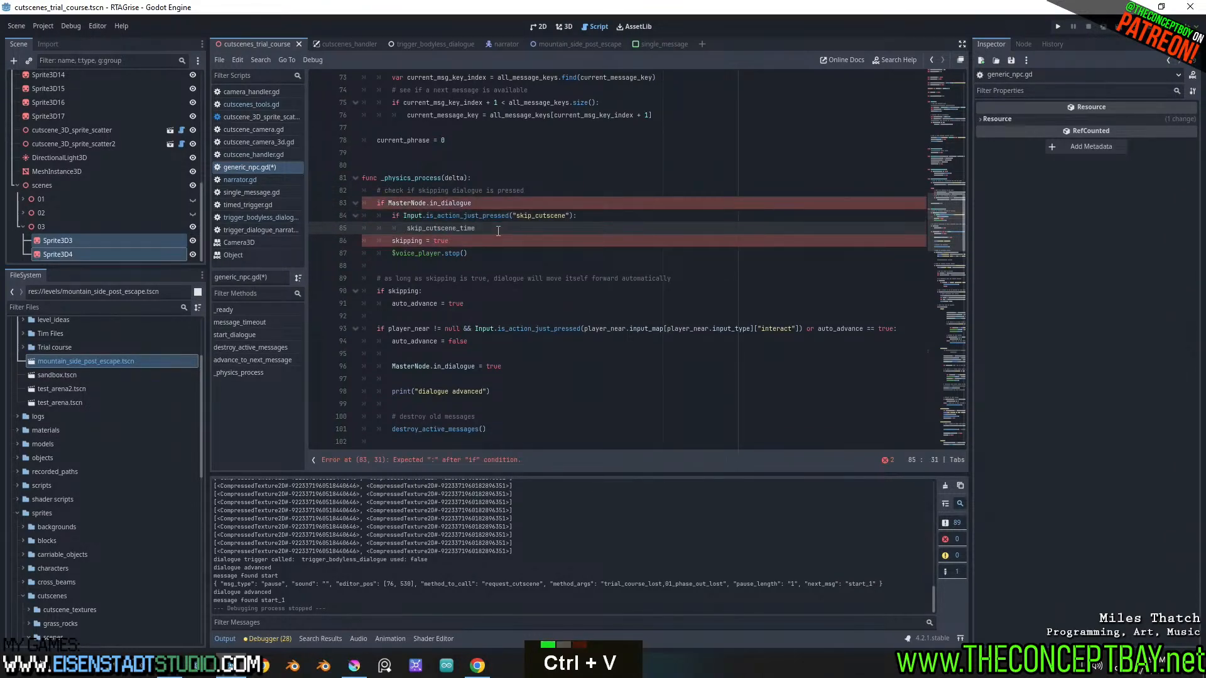
type("= ")
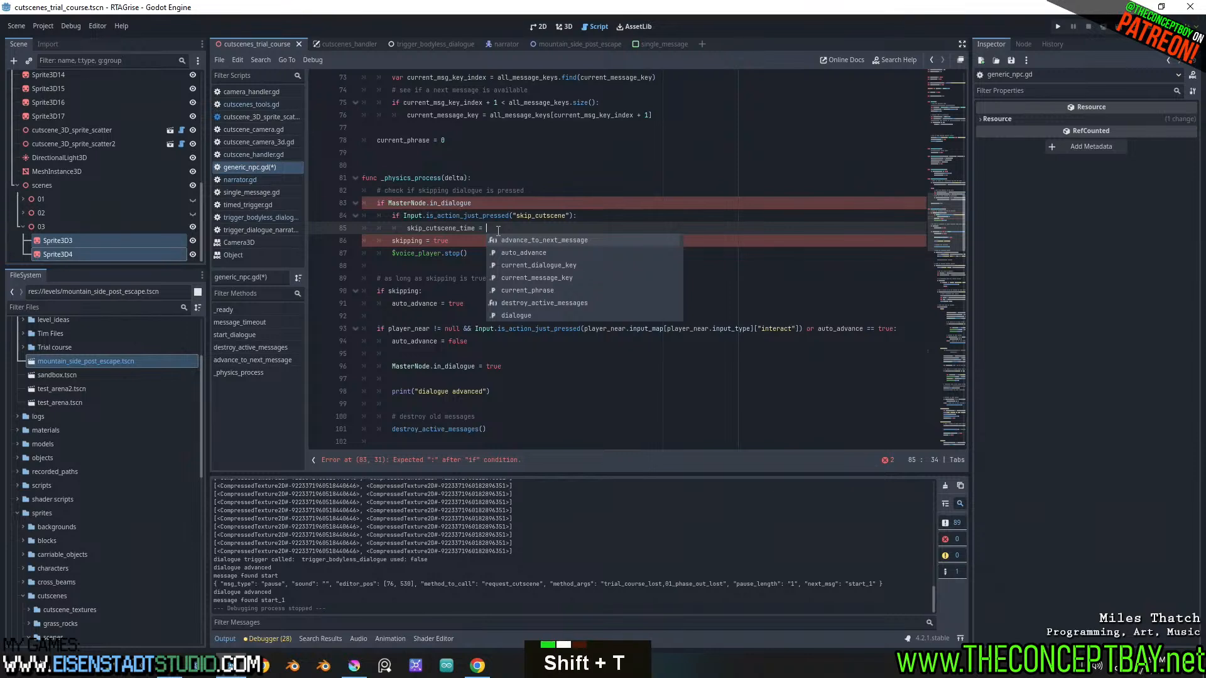
type("Time.get_tu")
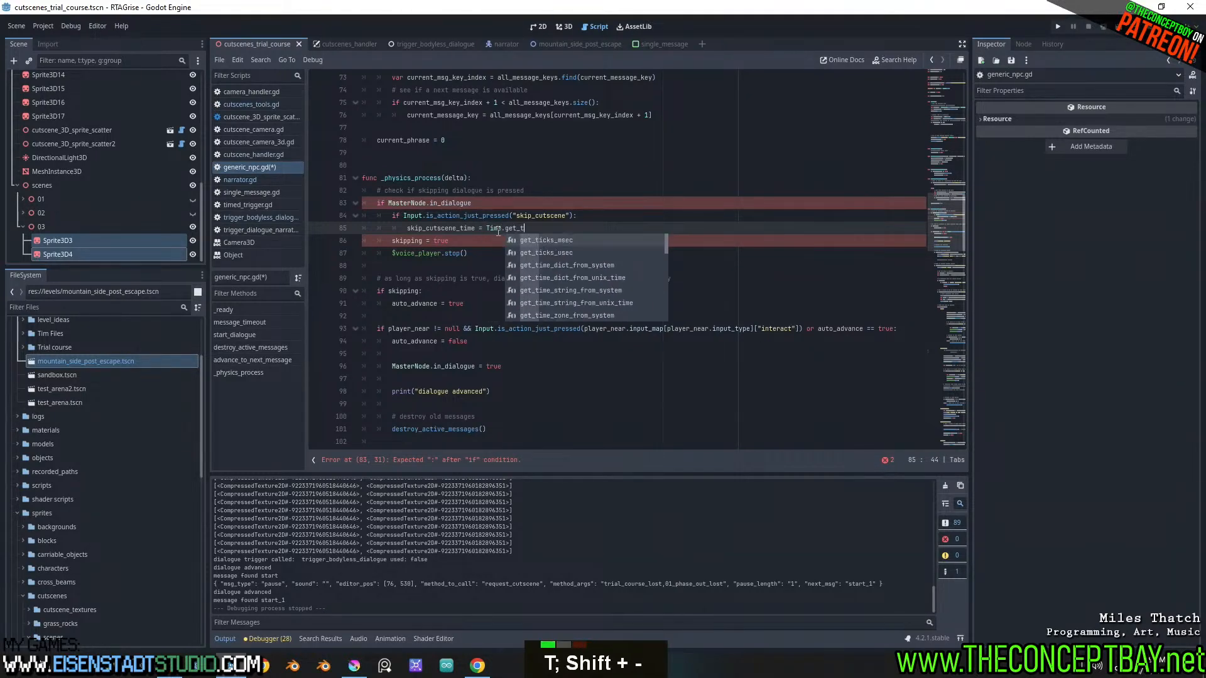
key("Return")
key("Left")
key("Left")
key("Left")
key("Left")
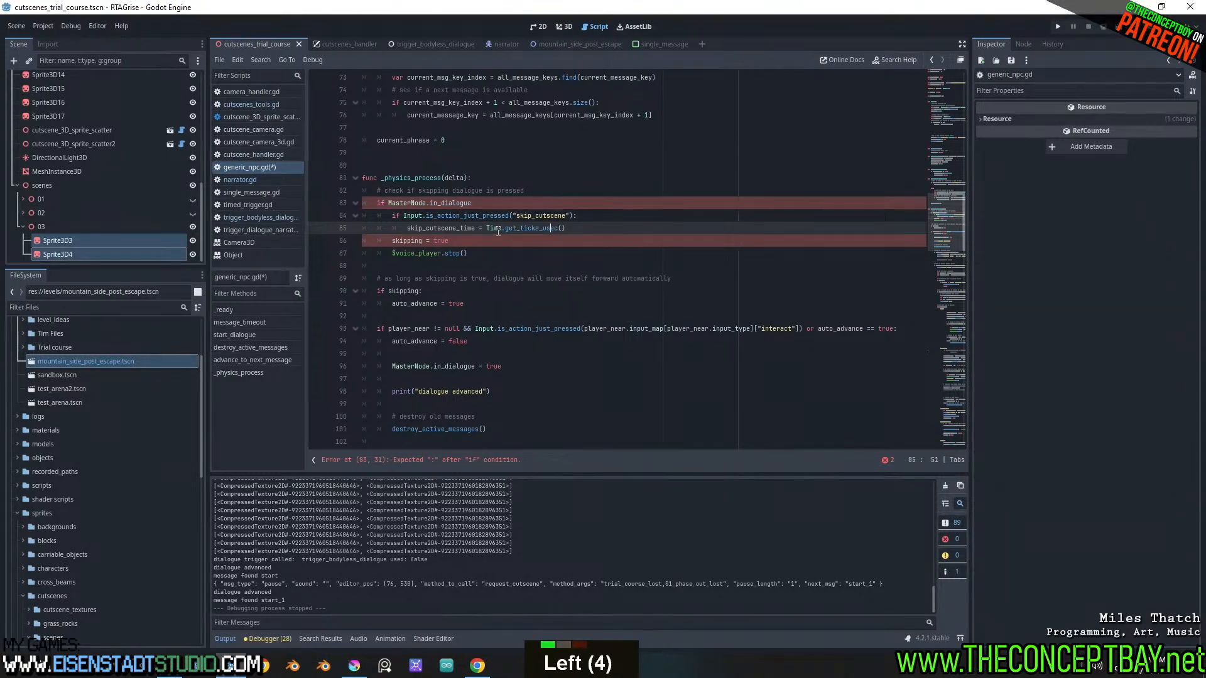
key("BackSpace")
type("m")
key("ctrl+Right")
key("ctrl+Right")
type(":")
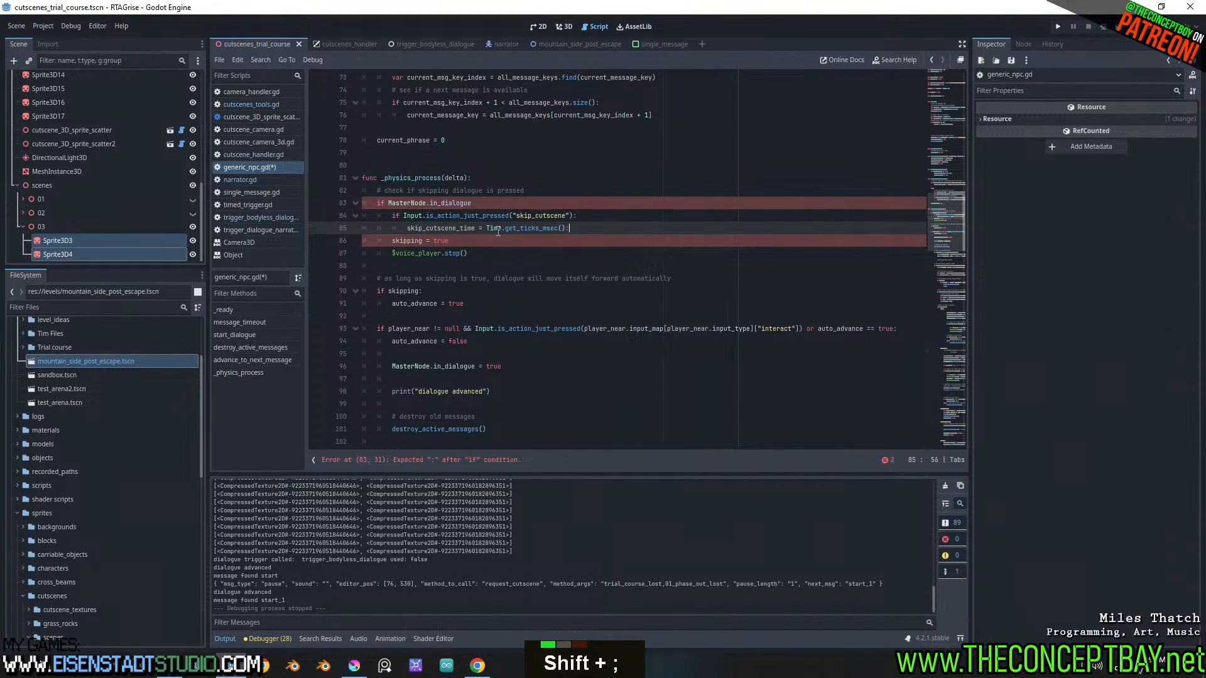
Add blank lines below the skip_cutscene_time assignment and remove the colon at the assignment's end
key("Return")
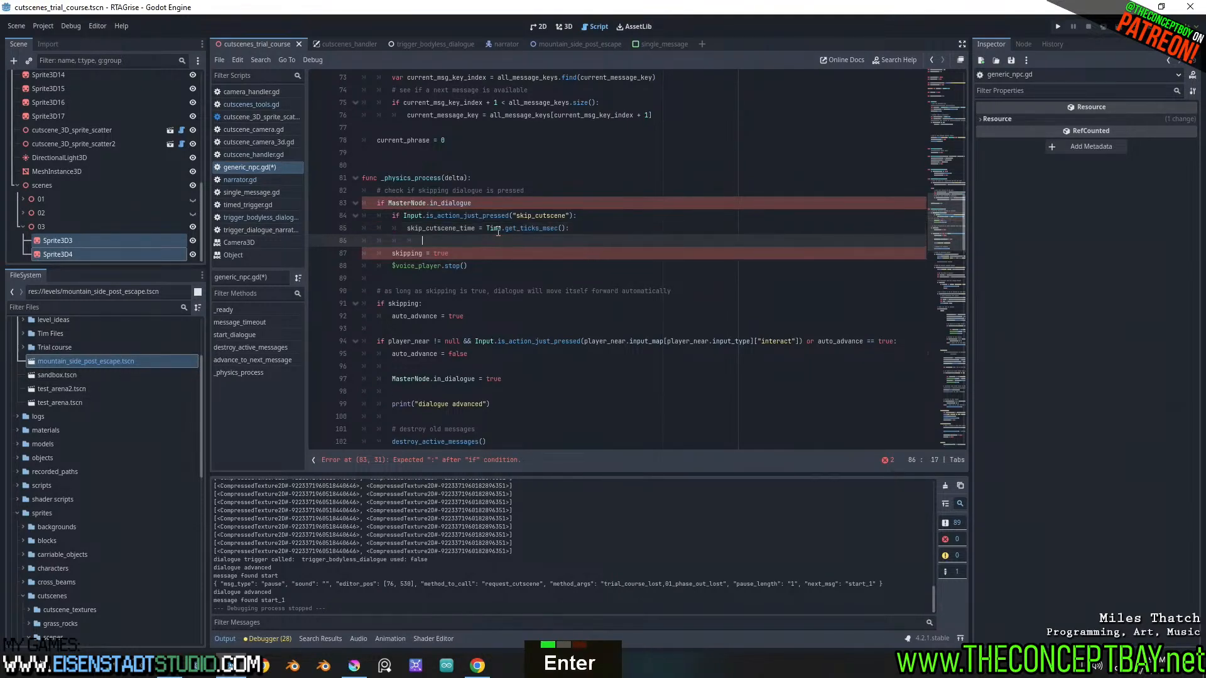
key("BackSpace")
key("BackSpace")
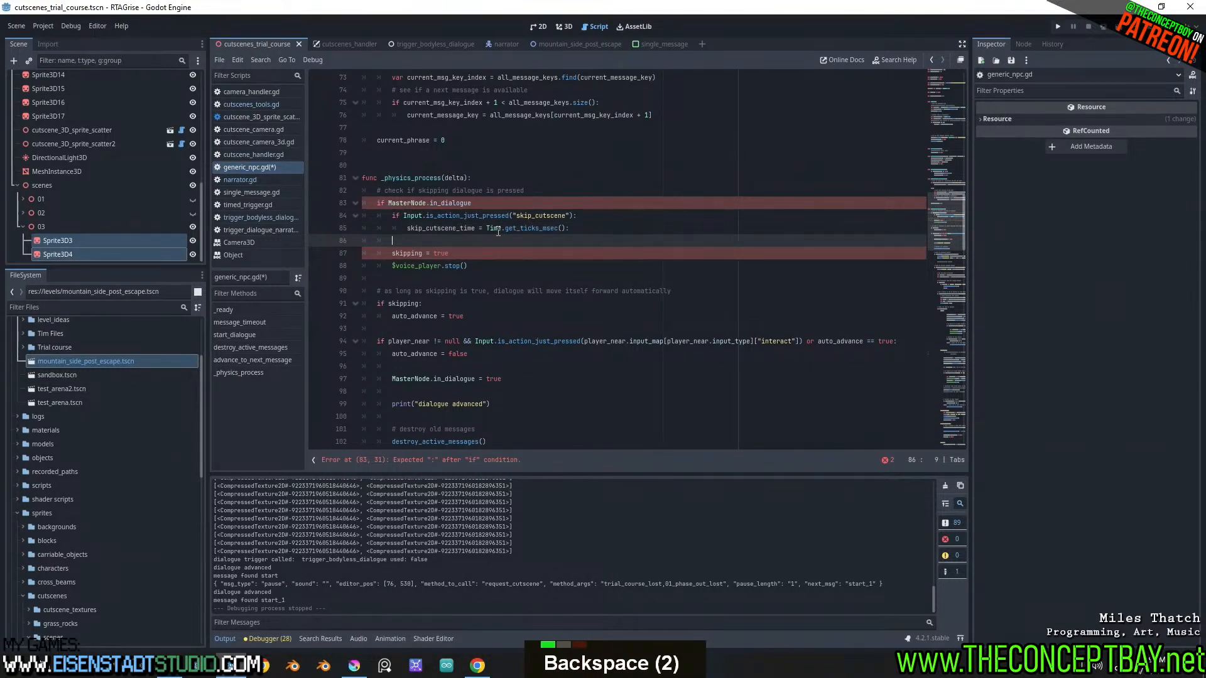
key("Return")
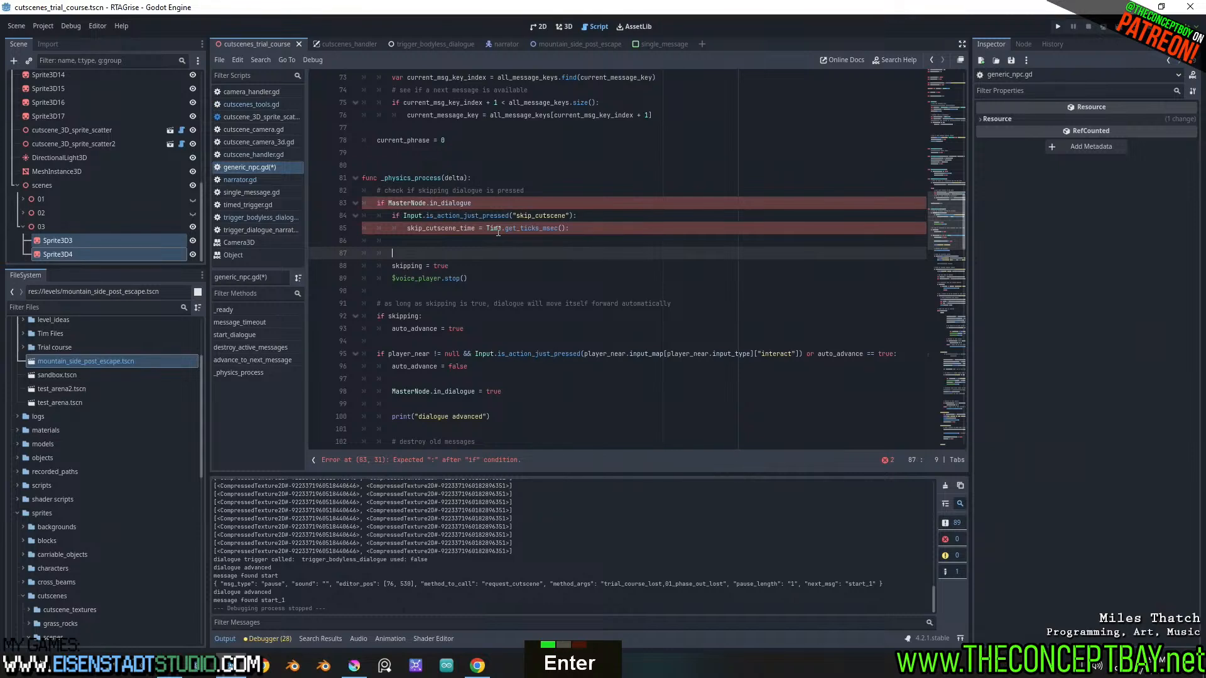
left_click(588, 228)
key("BackSpace")
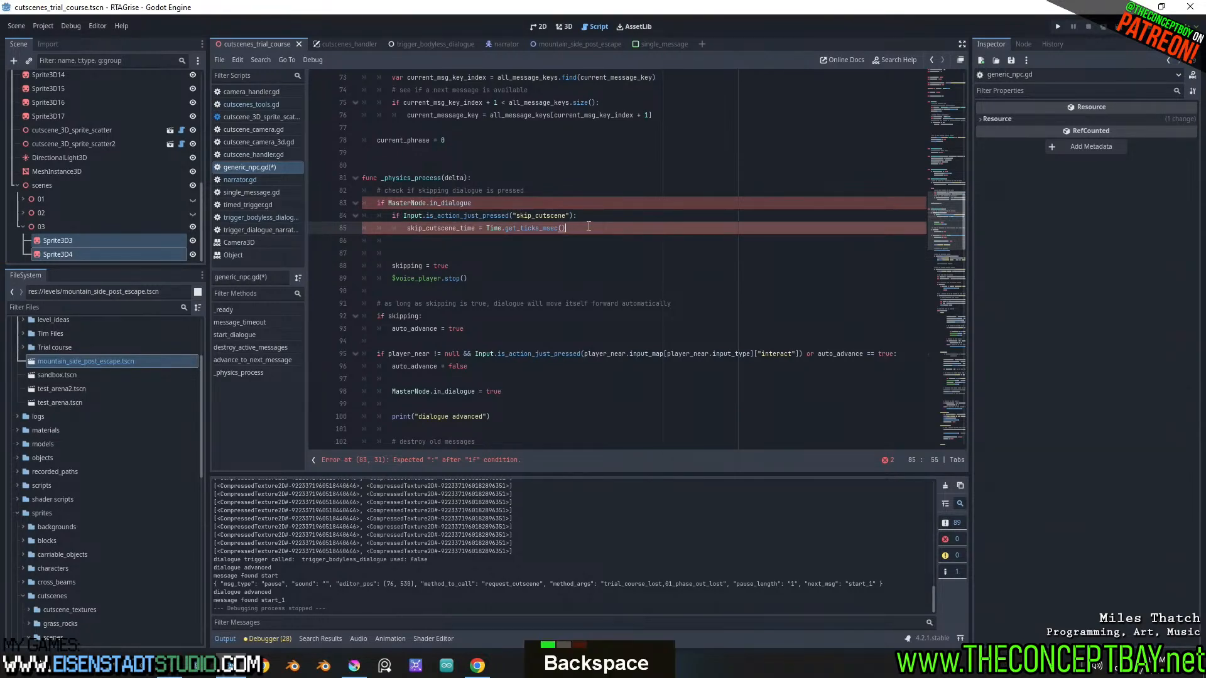
Duplicate the skip_cutscene just-pressed check directly below the skip_cutscene_time assignment
key("Up")
key("Down")
key("Up")
key("End")
key("shift+Home")
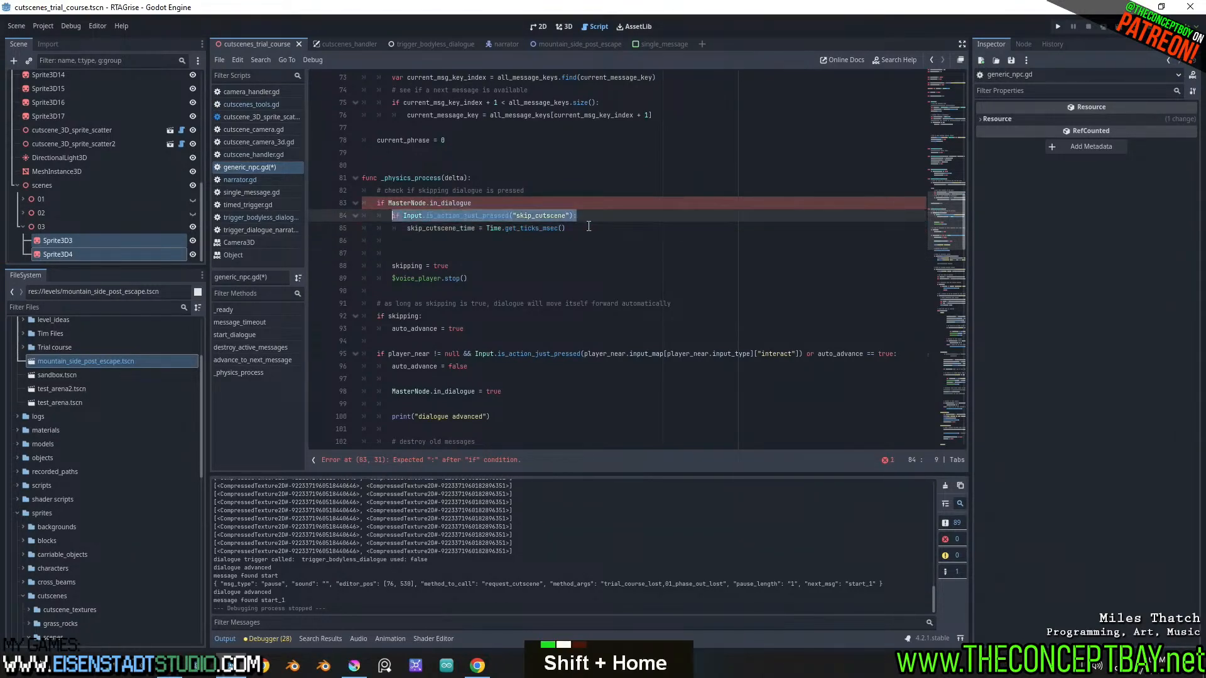
key("Down")
key("ctrl+c")
key("Down")
key("ctrl+v")
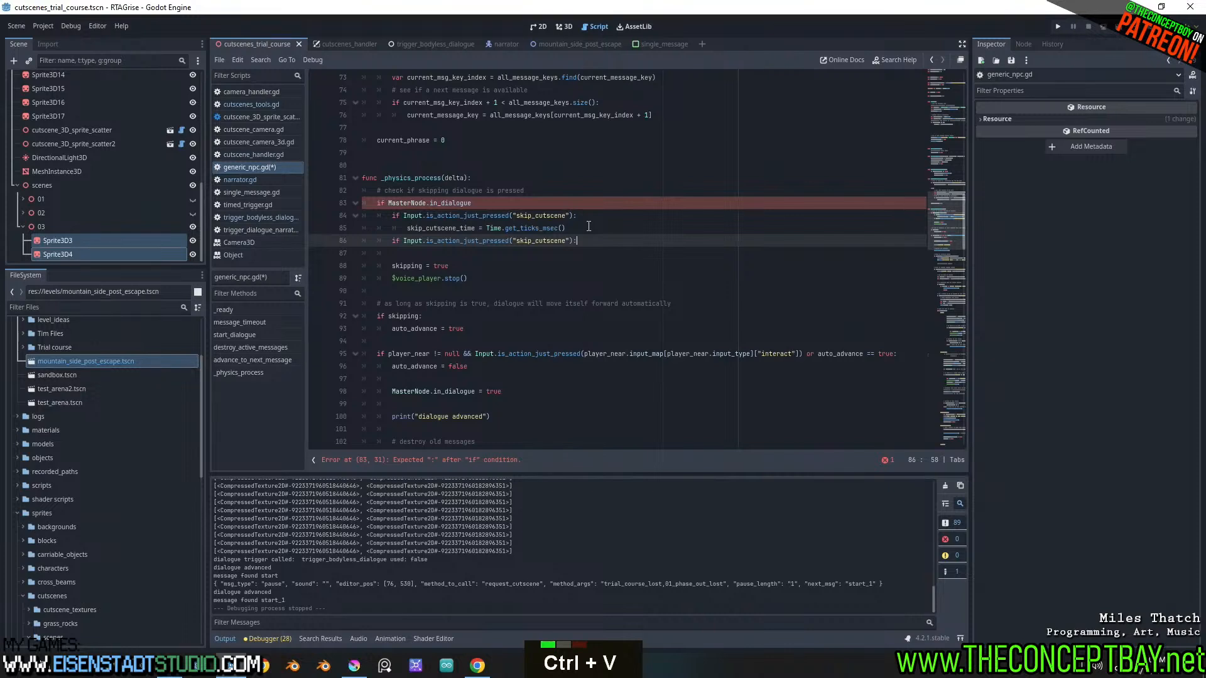
Change the duplicated check to Input.is_action_just_released("skip_cutscene")
key("ctrl+Left")
key("ctrl+Left")
key("Right")
key("ctrl+Left")
key("ctrl+Right")
key("Right")
key("Left")
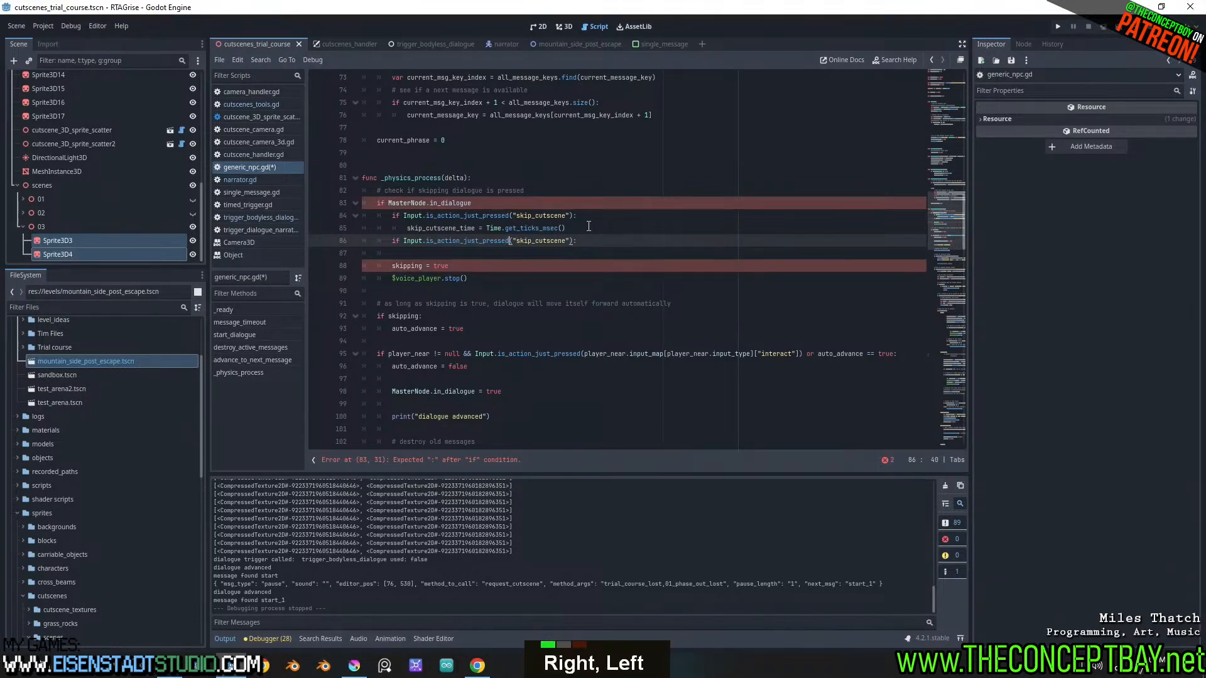
key("BackSpace")
key("BackSpace")
key("BackSpace")
key("BackSpace")
key("BackSpace")
key("BackSpace")
key("BackSpace")
type("released")
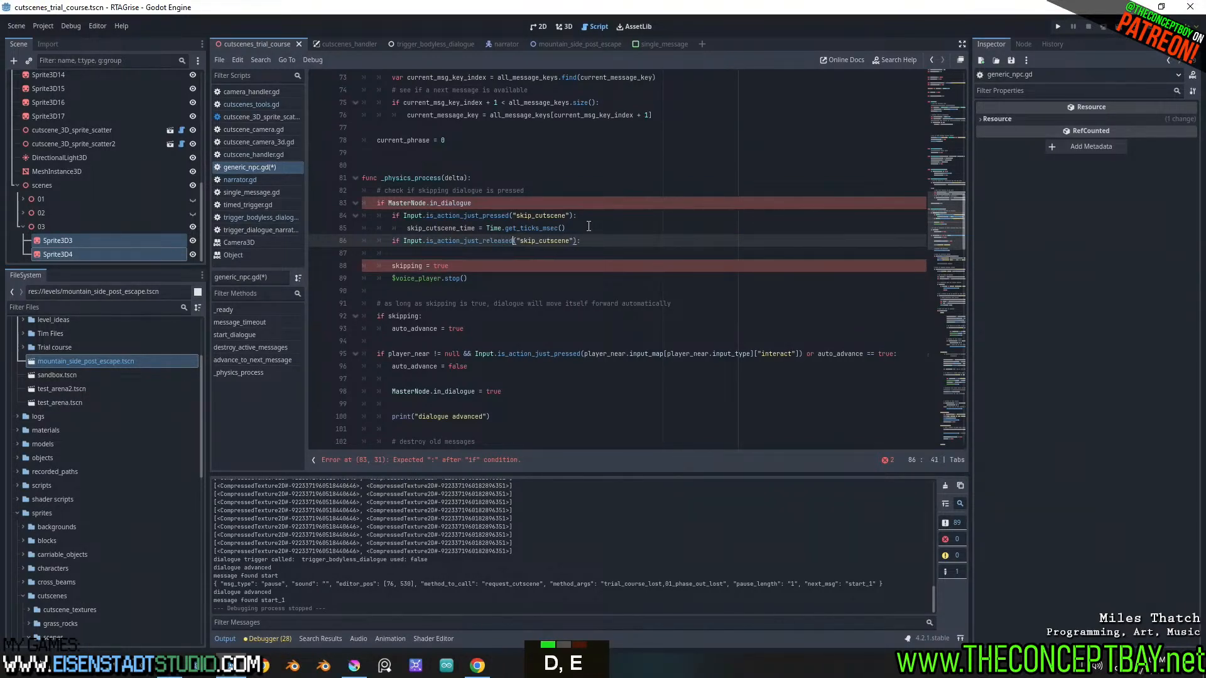
key("ctrl+Right")
key("ctrl+Right")
Inside the skip_cutscene just-released check, begin a nested if condition with Time.get_ticks_msec()
key("Return")
type("i")
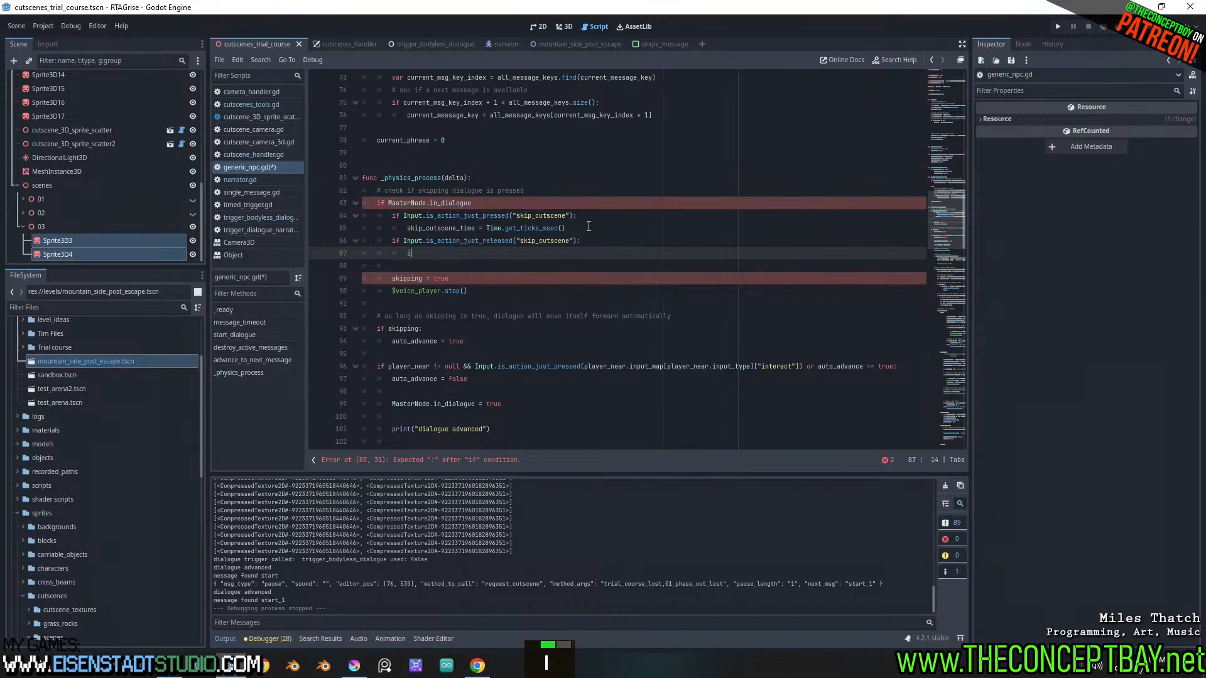
type("f")
left_click_drag(589, 228, 487, 228)
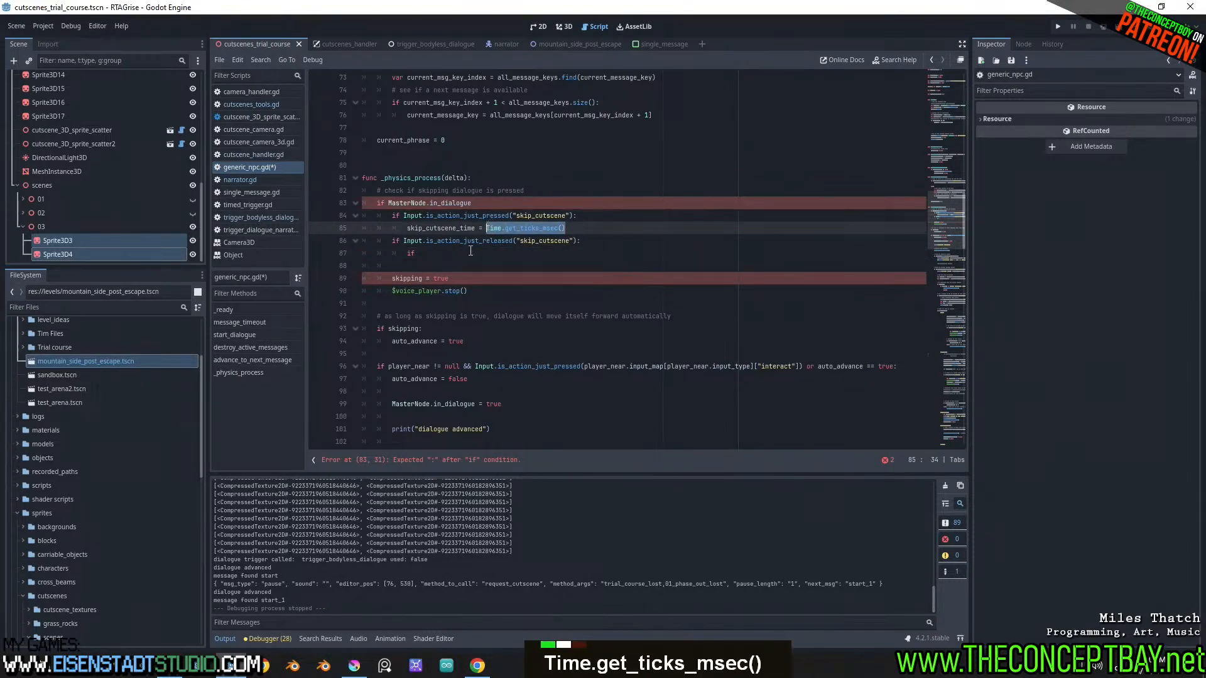
left_click(470, 251)
key("ctrl+v")
Complete the nested condition by subtracting skip_cutscene_time and testing whether the difference is < 1000, ending with a colon
double_click(440, 228)
key("ctrl+c")
left_click(516, 252)
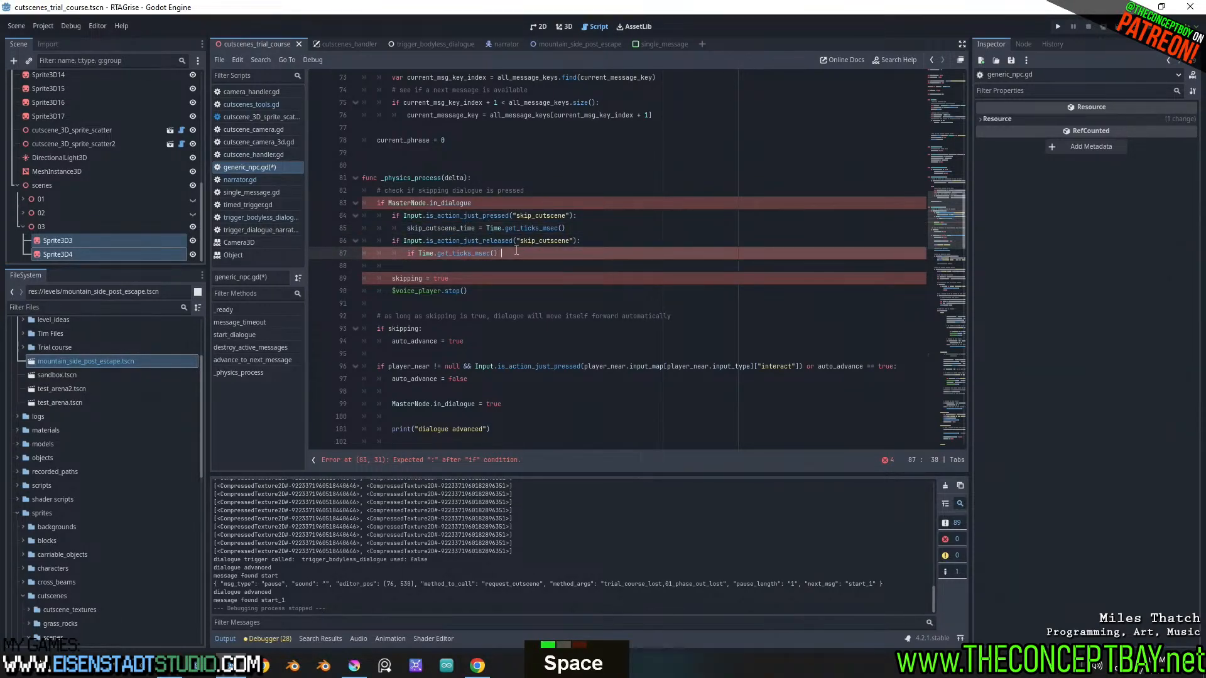
type("-")
key("ctrl+v")
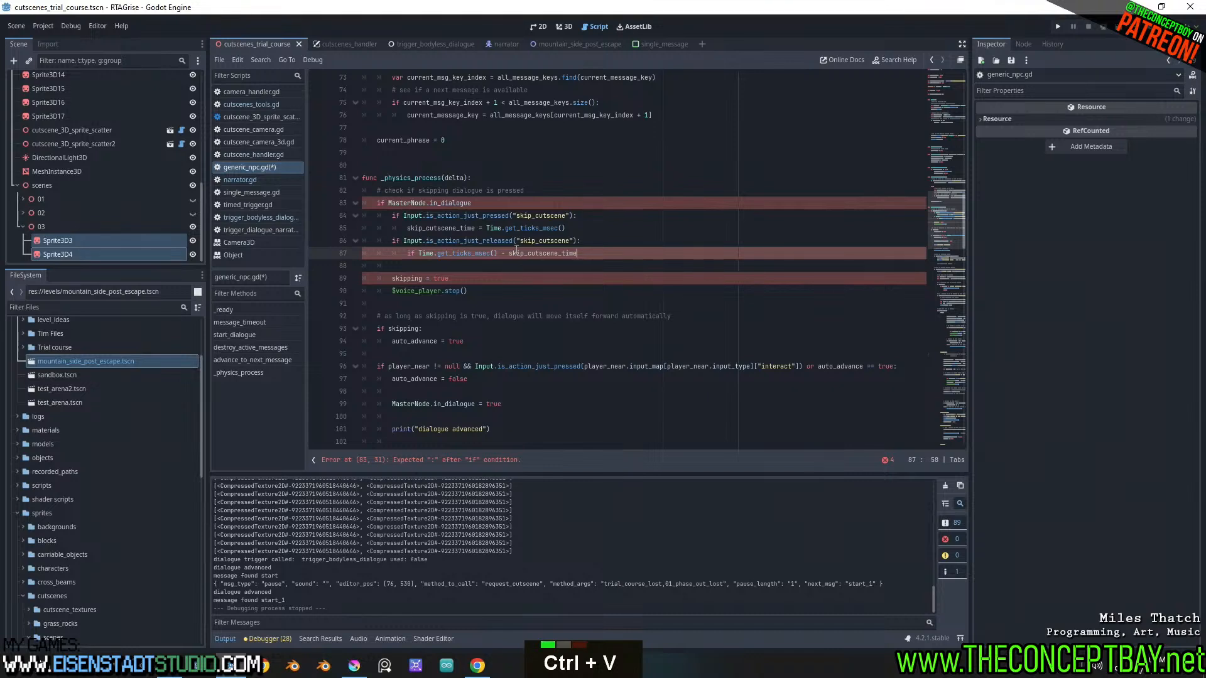
type("< ")
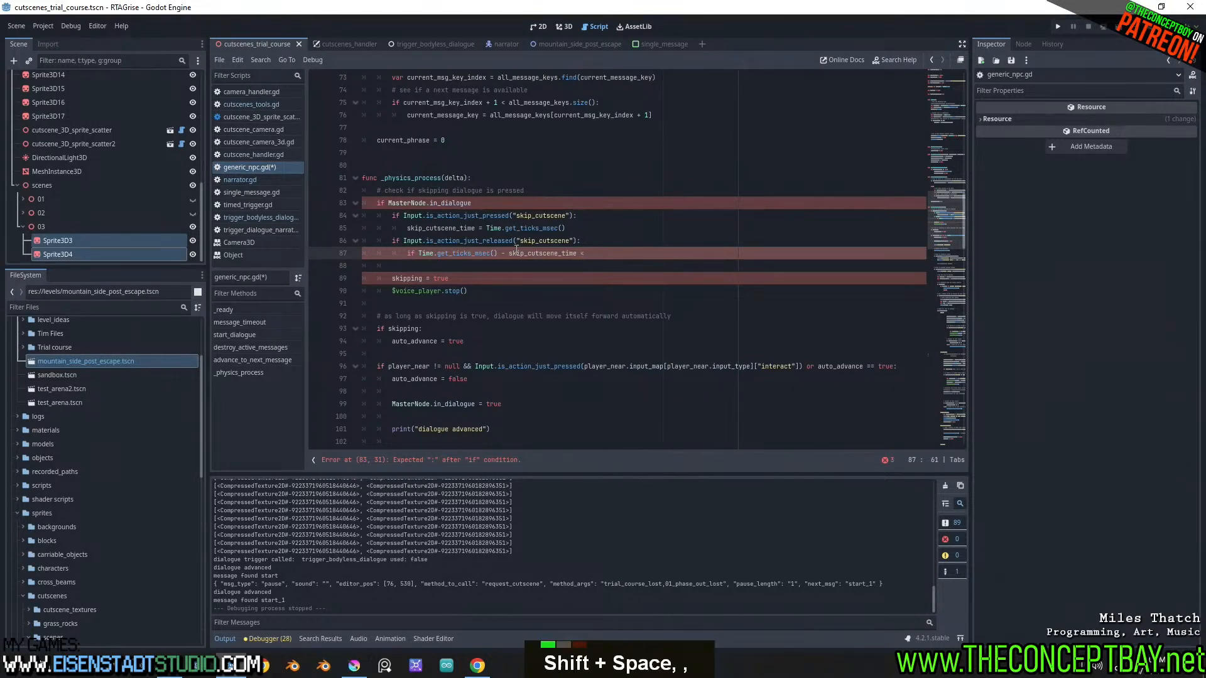
type("1000:")
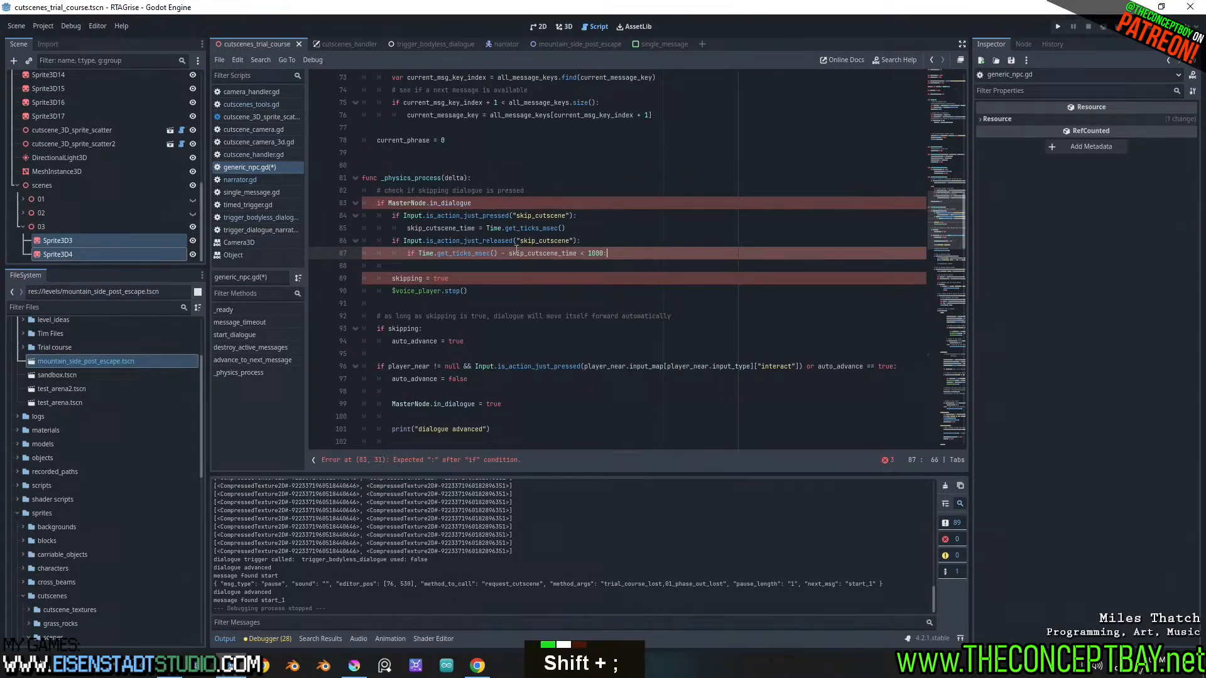
key("Return")
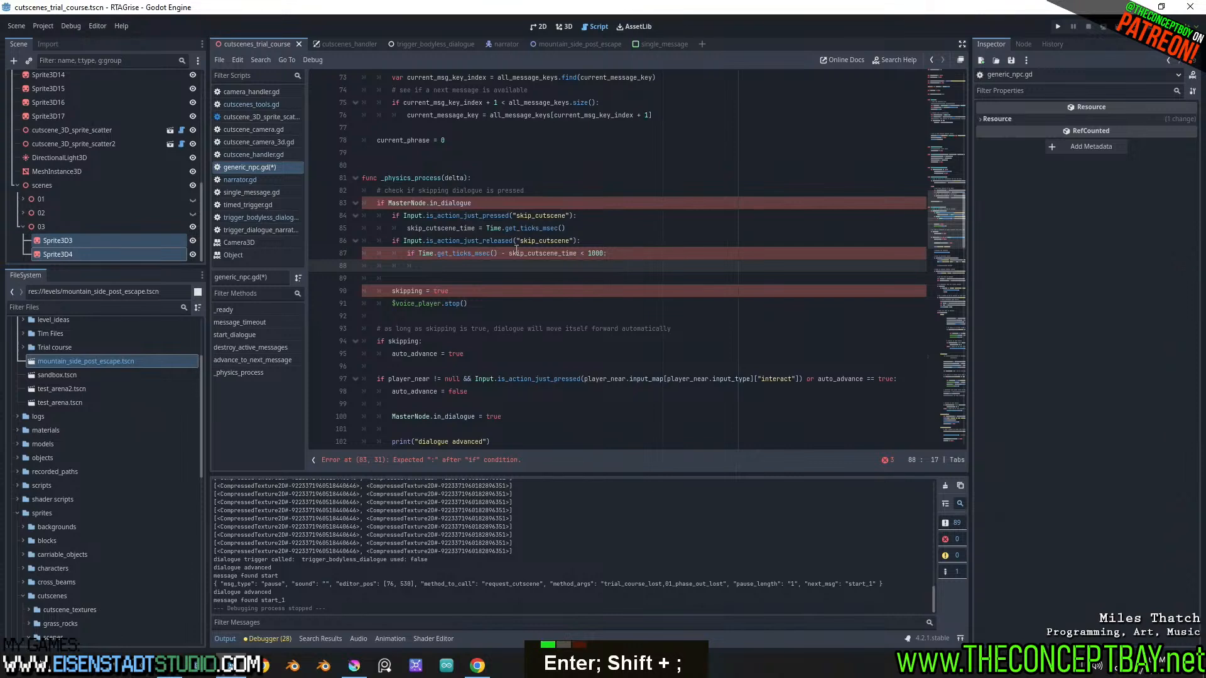
Add an else branch to the hold-time condition and move the skipping = true and $voice_player.stop() lines into it
key("Return")
type("else:")
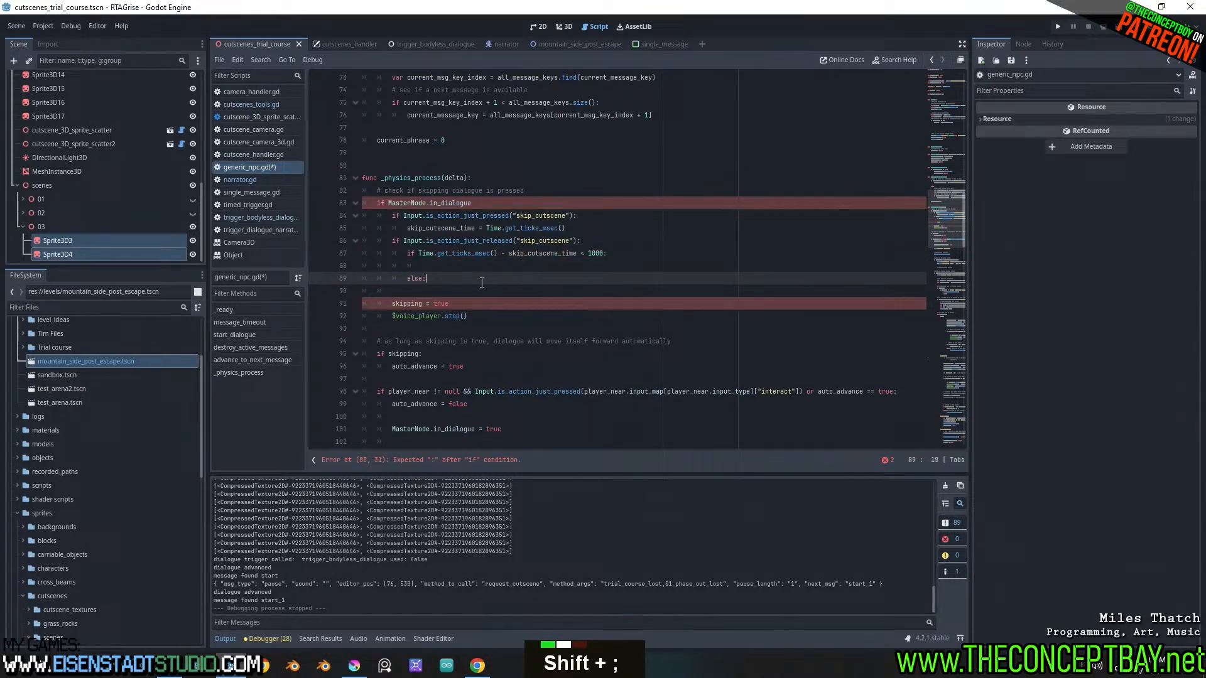
key("Return")
left_click_drag(481, 335, 376, 316)
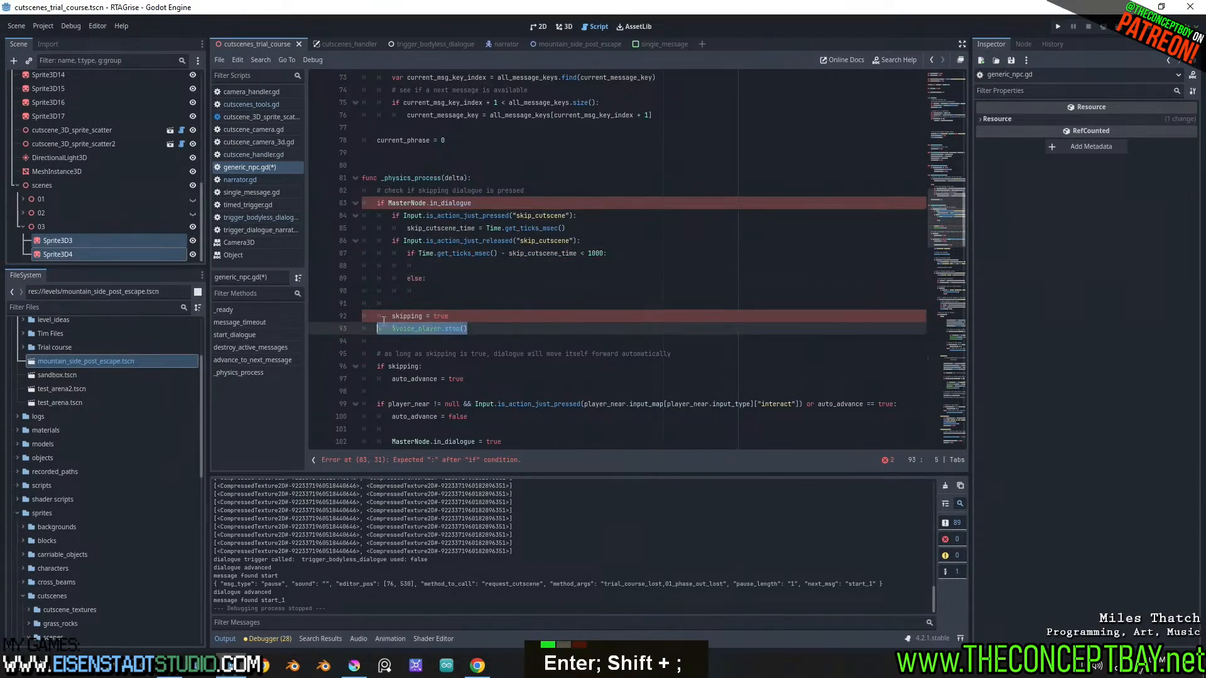
key("ctrl+x")
left_click(422, 291)
key("ctrl+v")
Align the skipping = true and $voice_player.stop() lines one indent level inside the else branch
left_click(389, 303)
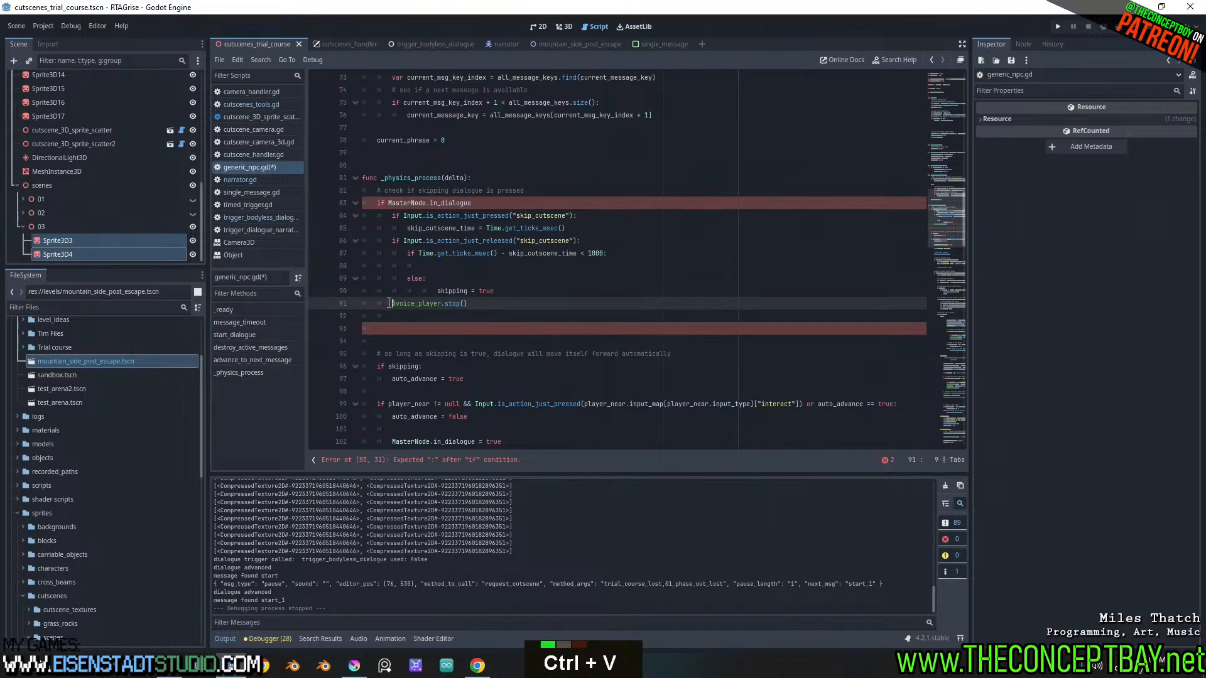
key("Tab")
key("Tab")
left_click(438, 288)
key("BackSpace")
left_click(449, 265)
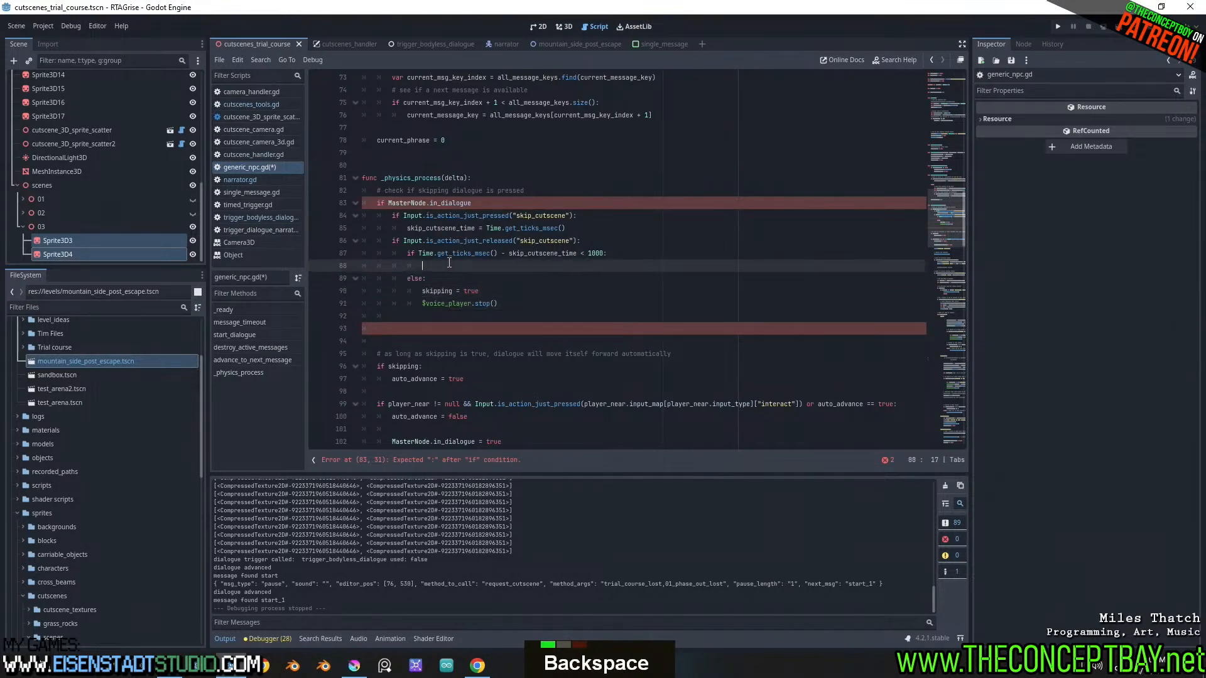
type("conti")
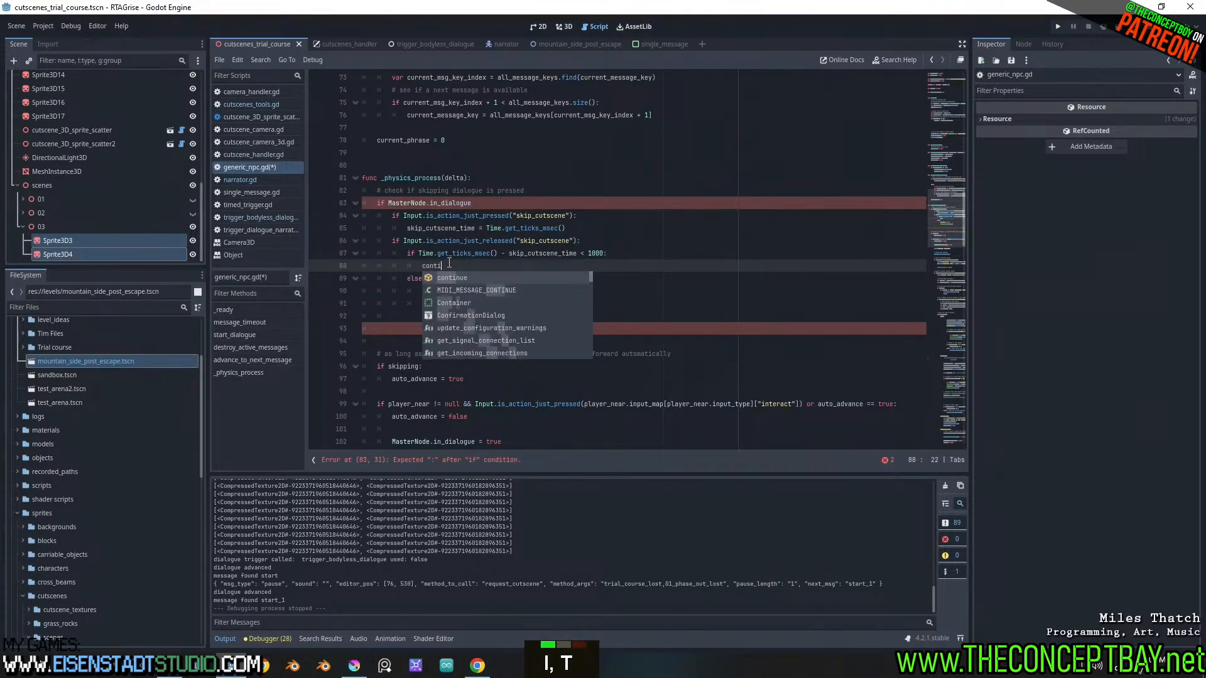
key("Escape")
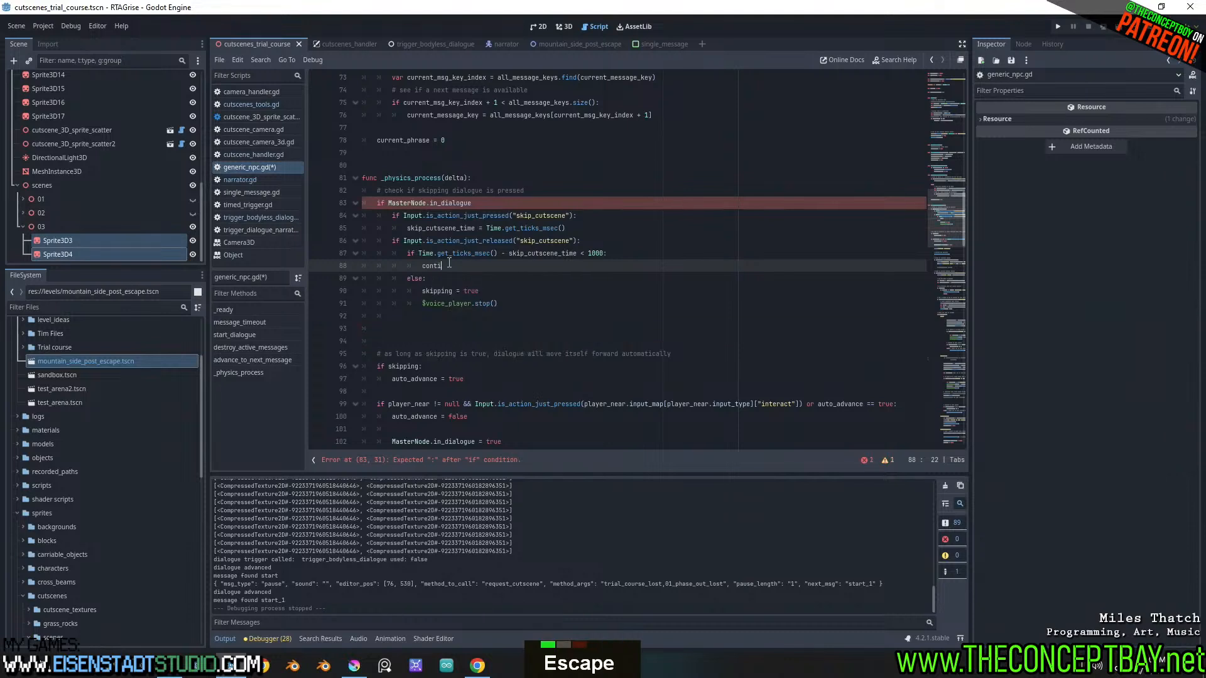
Copy the advance_to_next_message() call from the else branch of the advance-to-next-phrase section
scroll(933, 226, "down", 3)
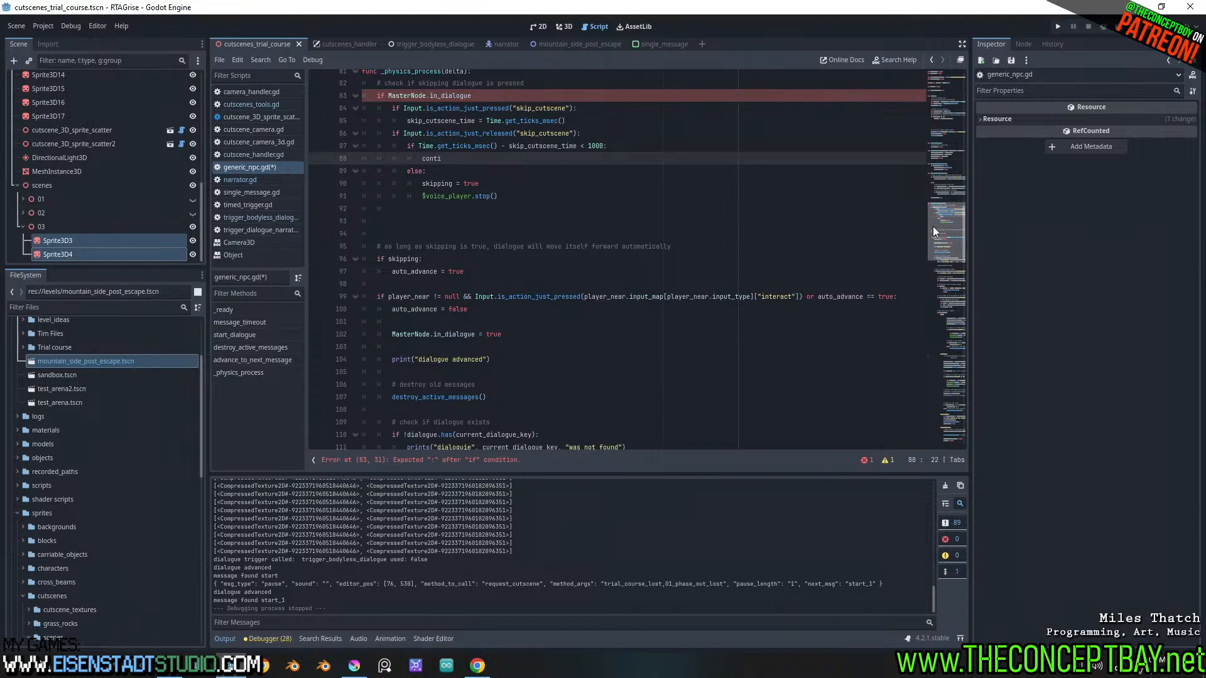
left_click_drag(933, 227, 933, 231)
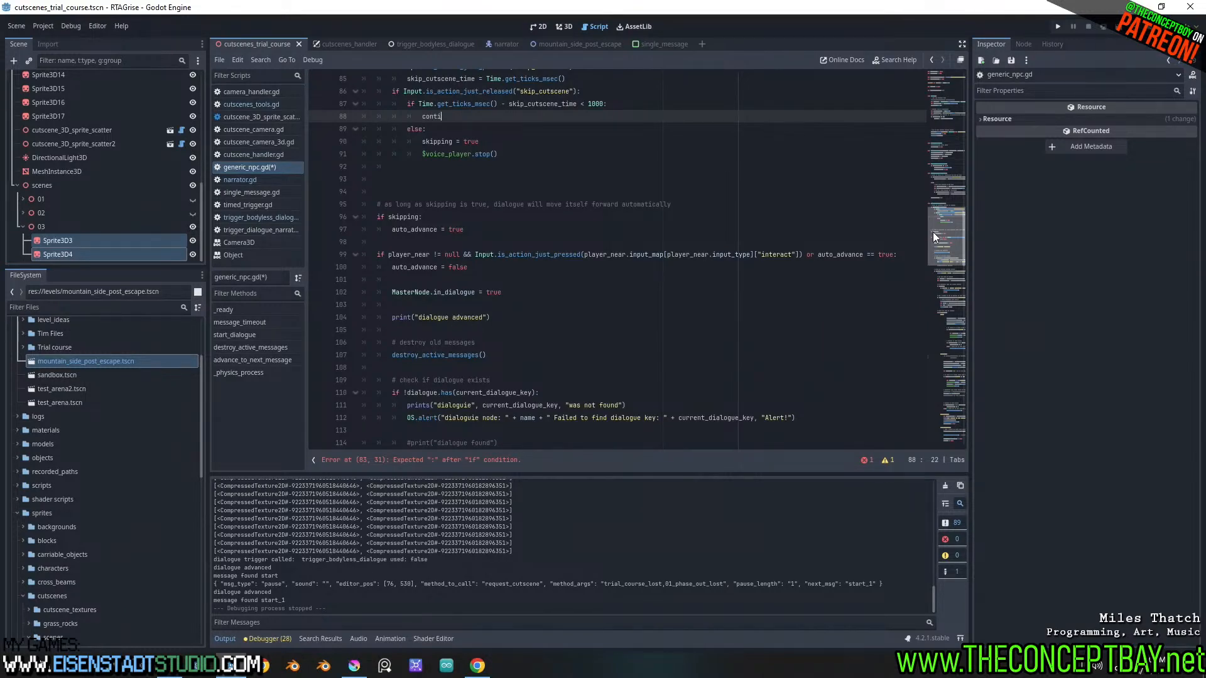
left_click_drag(933, 232, 932, 234)
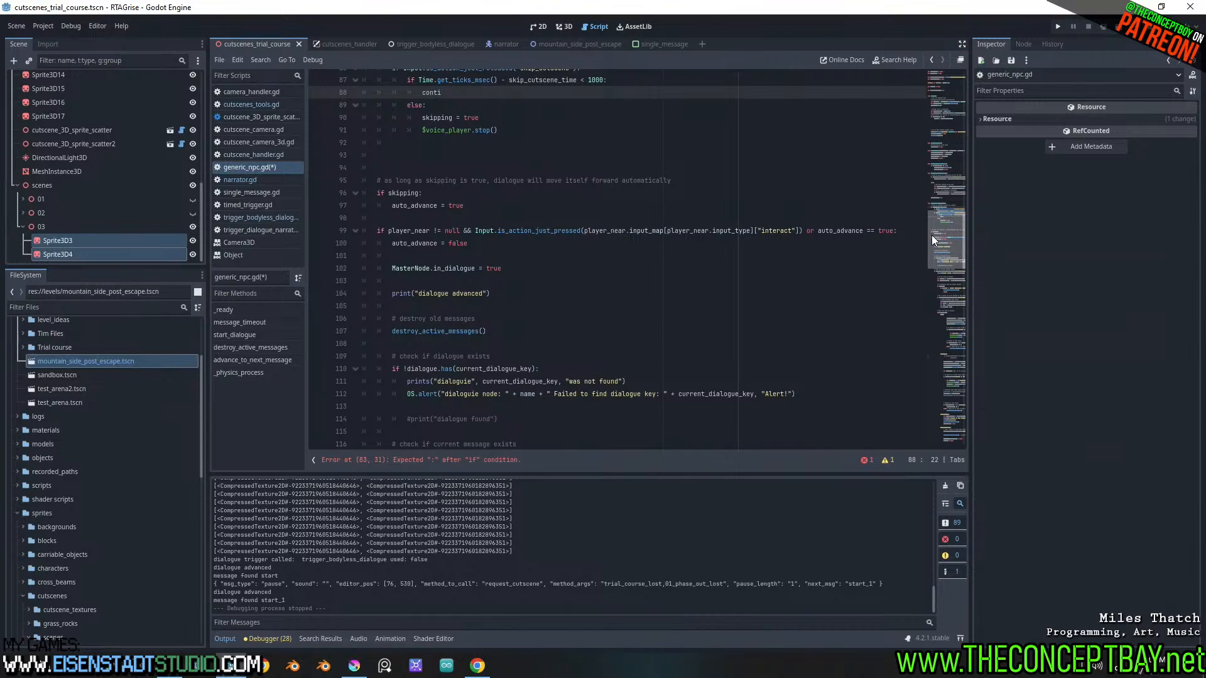
left_click_drag(932, 235, 901, 373)
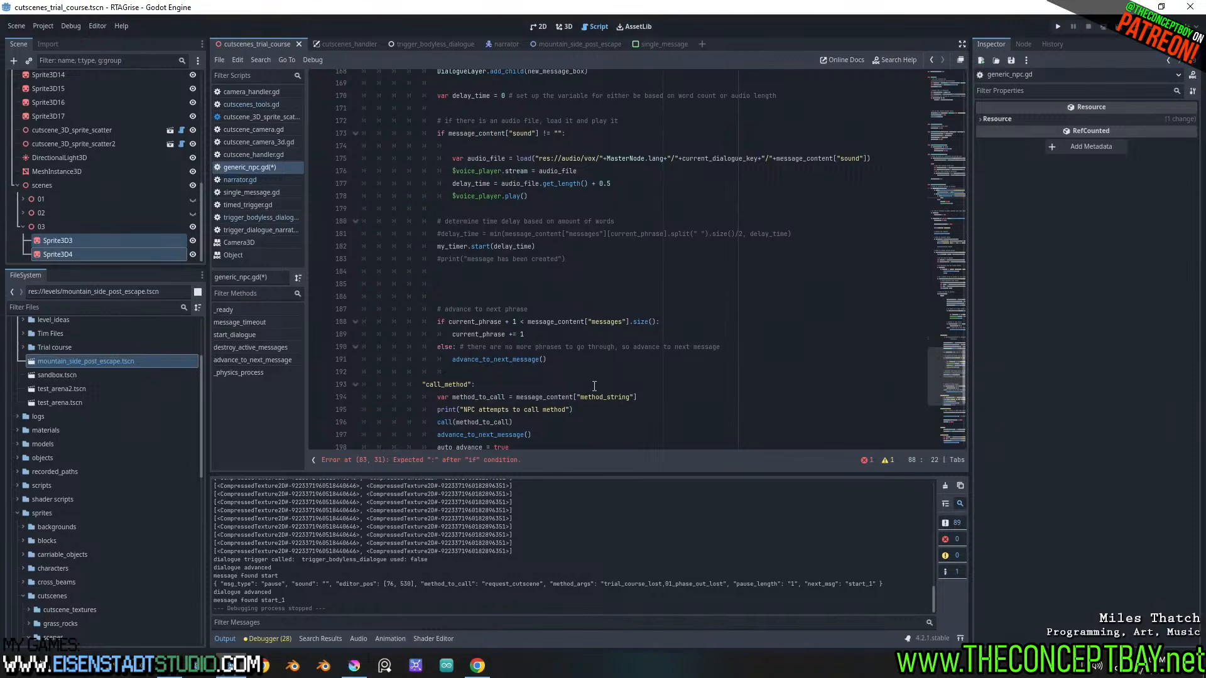
left_click_drag(546, 359, 453, 362)
key("ctrl+c")
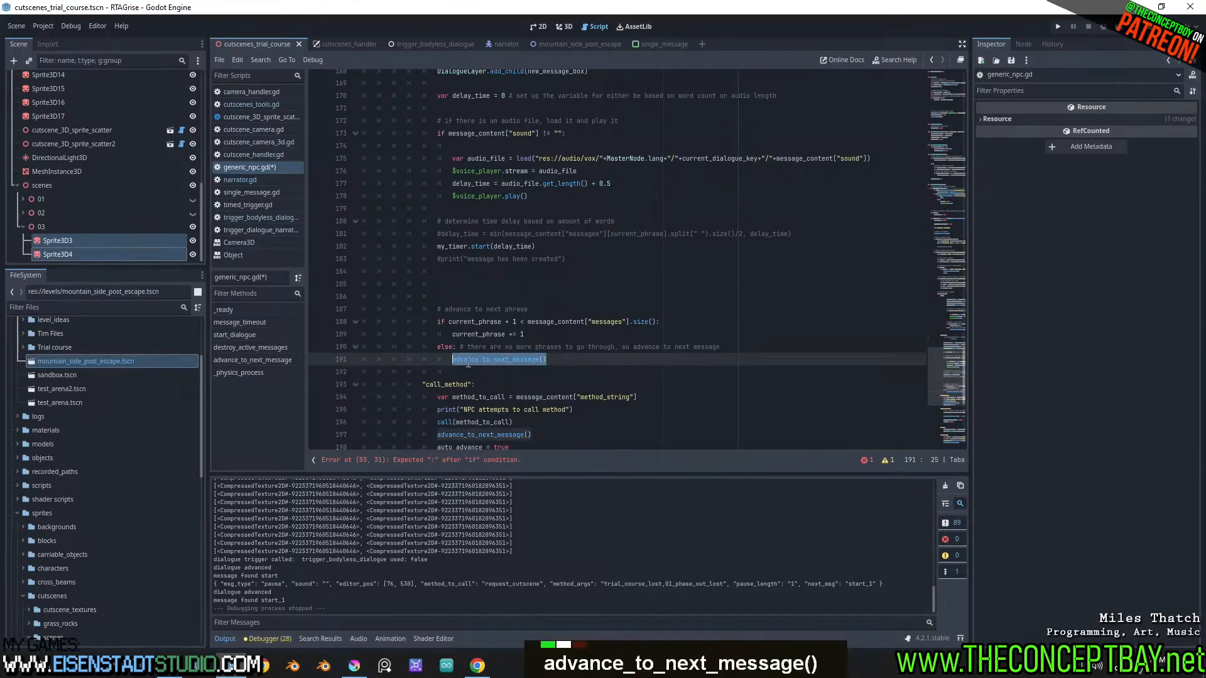
scroll(465, 361, "up", 20)
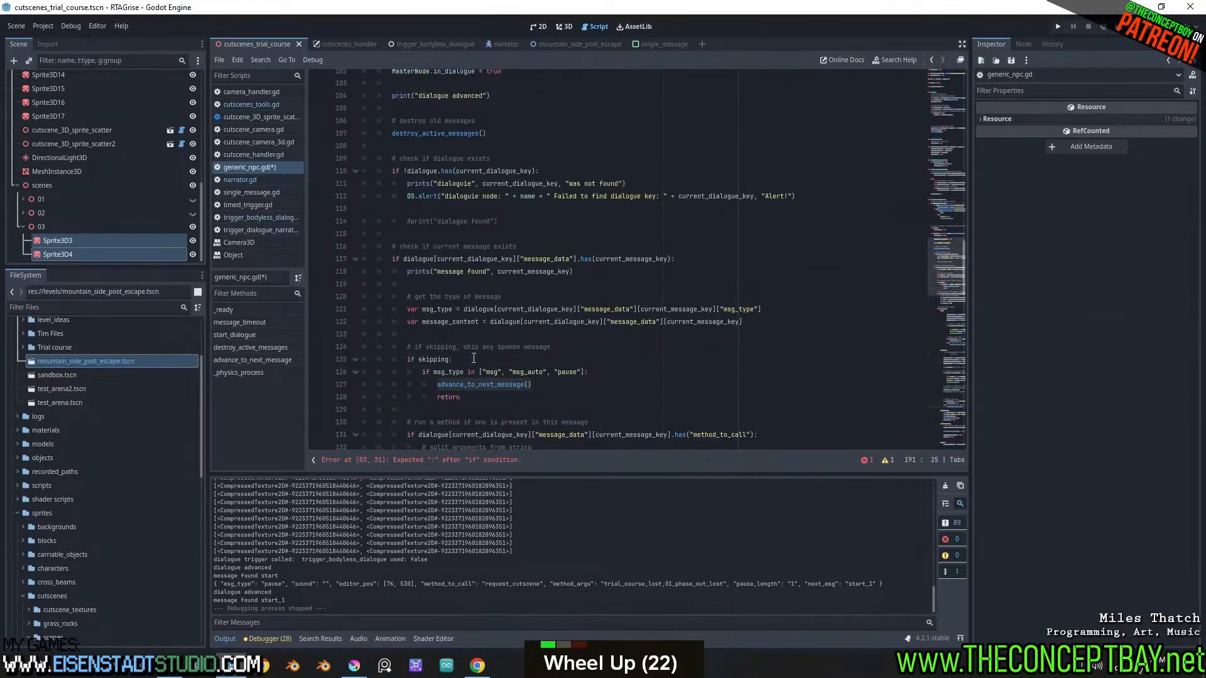
scroll(471, 358, "up", 11)
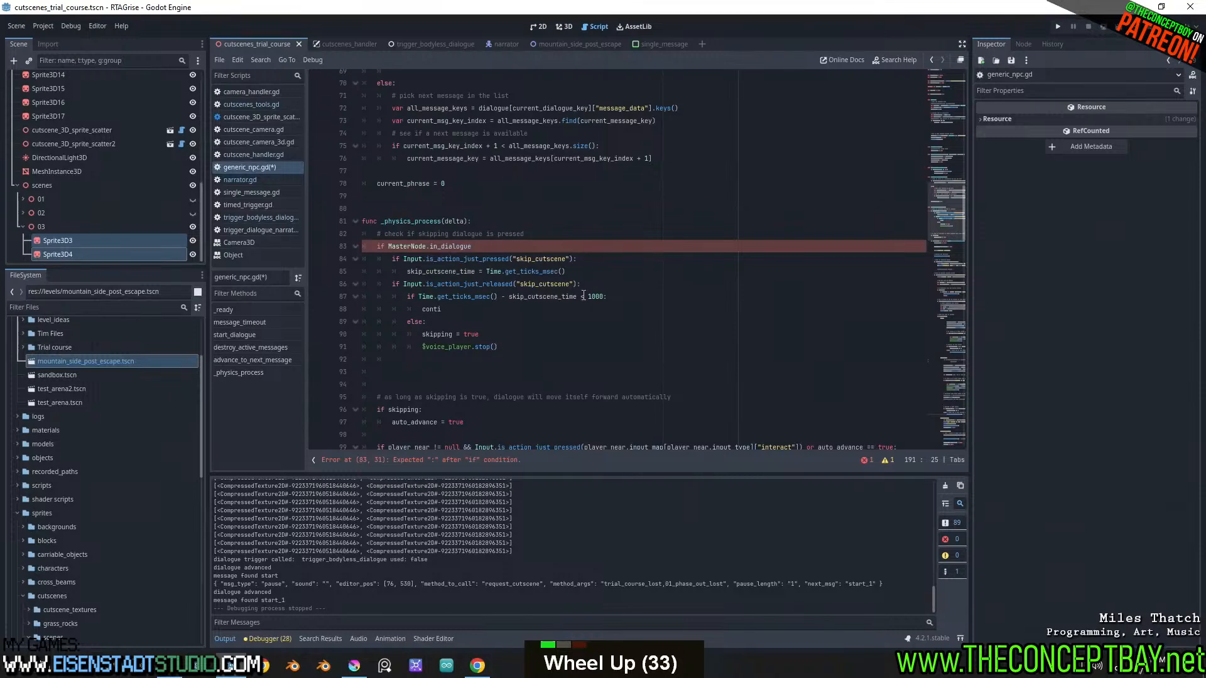
Add the missing colon to the MasterNode.in_dialogue condition, put advance_to_next_message() in the under-1000 branch, and save the script
left_click(555, 246)
type(":")
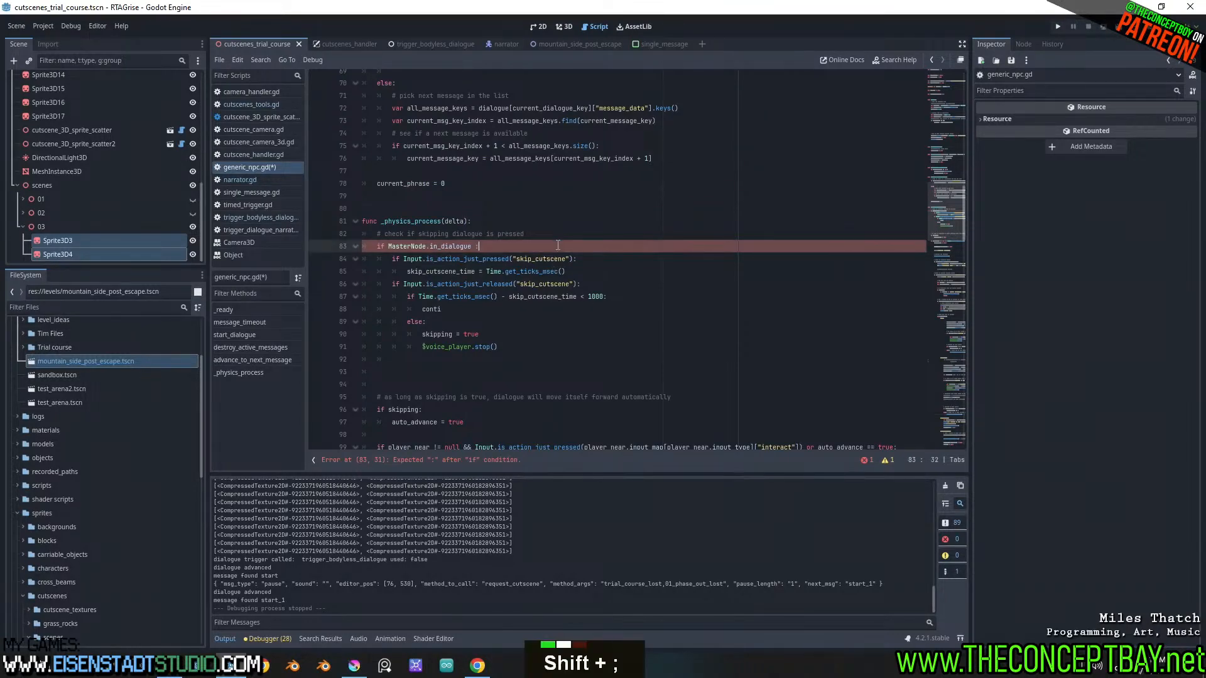
double_click(433, 309)
key("ctrl+v")
key("ctrl+s")
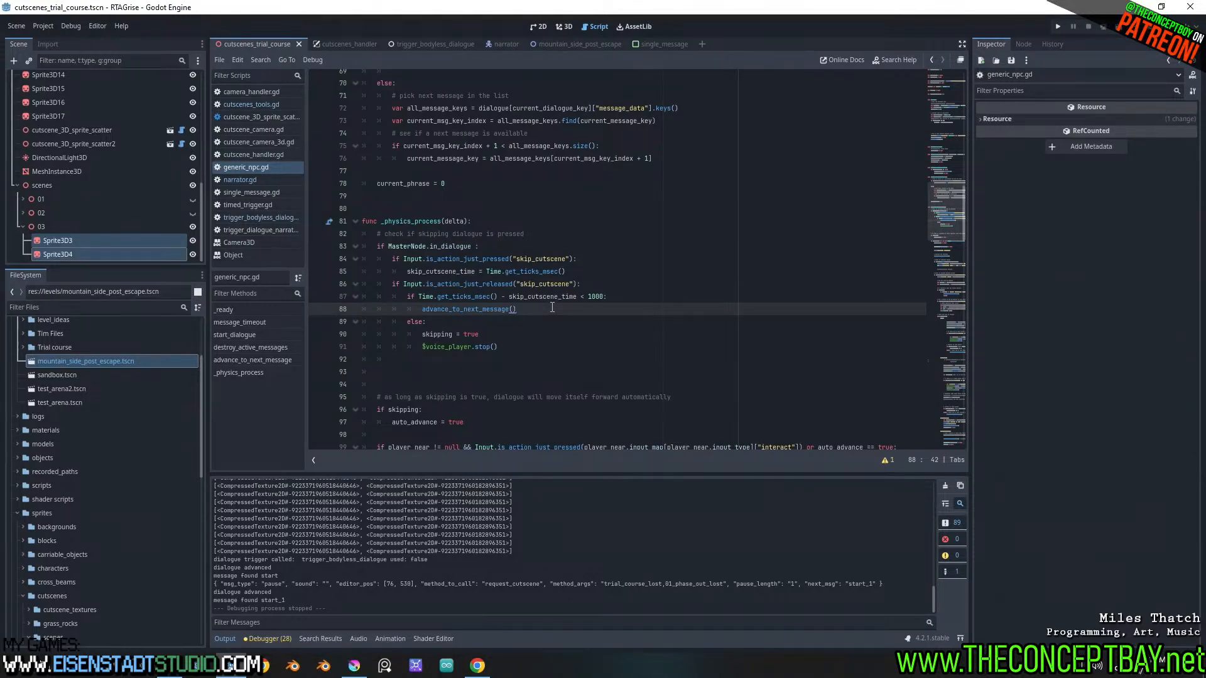
Copy $voice_player.stop() from the else branch to directly above advance_to_next_message() in the under-1000 branch and save
left_click_drag(542, 343, 421, 346)
key("ctrl+c")
left_click(638, 295)
key("Return")
key("ctrl+v")
key("ctrl+s")
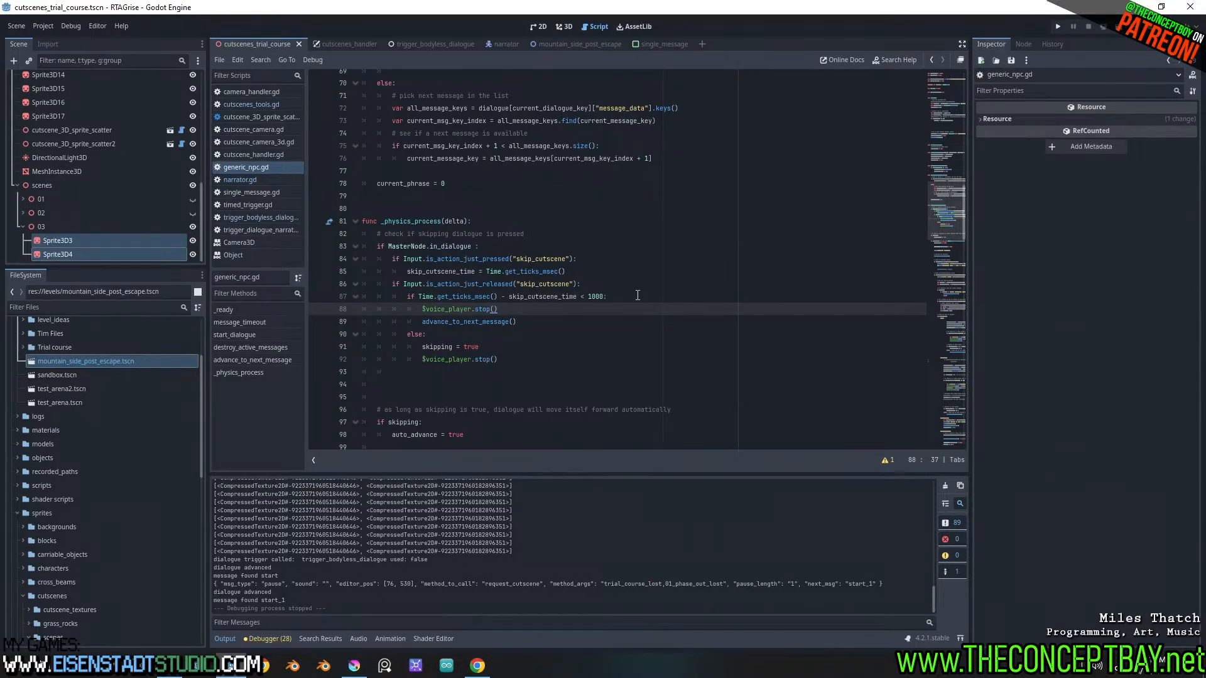
Run the project, try skipping through the cutscene dialogue, and close the game window
key("F5")
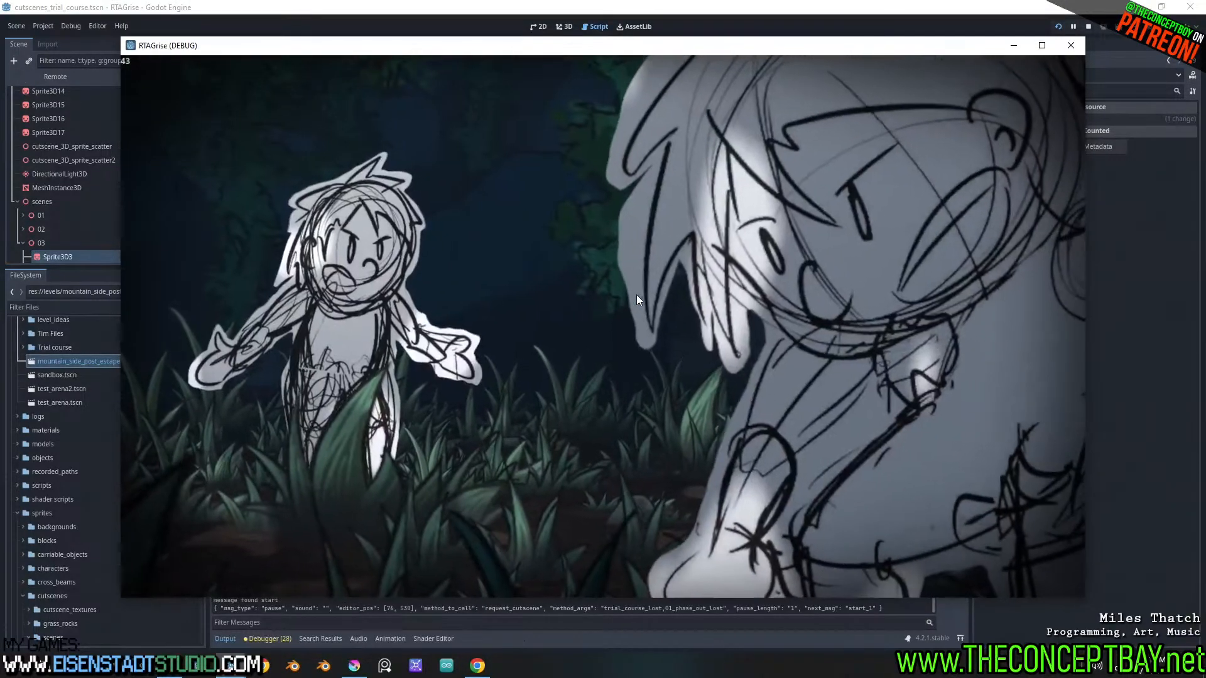
key("Return")
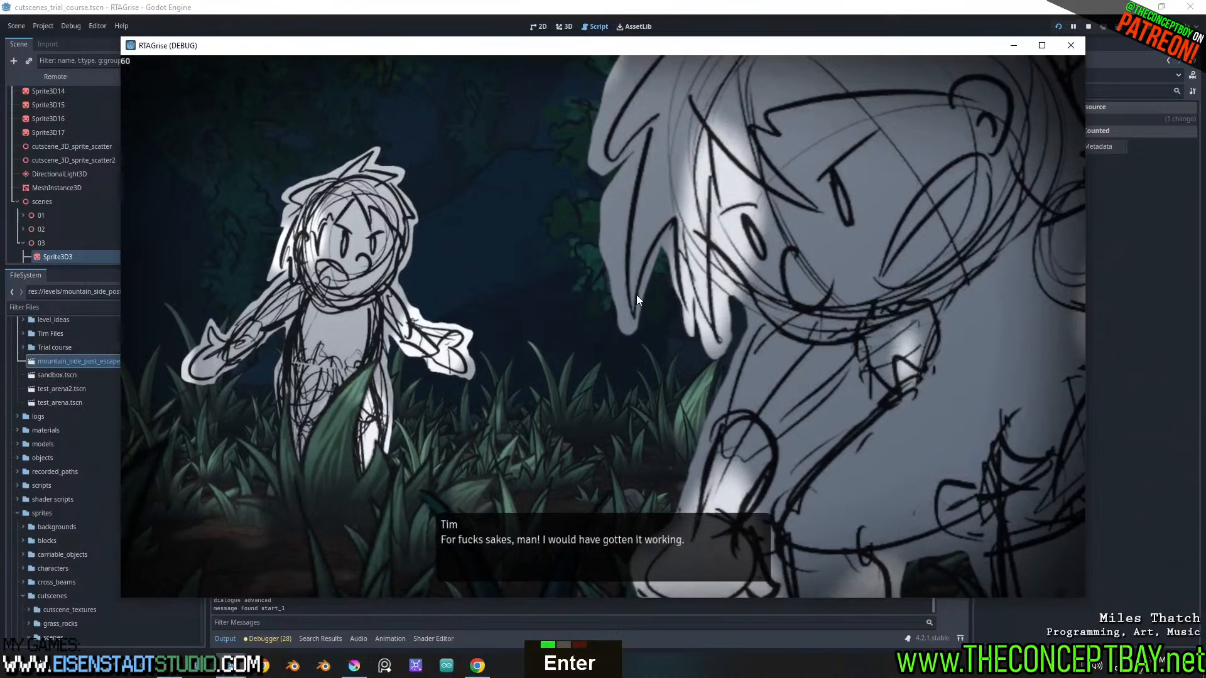
key("Return")
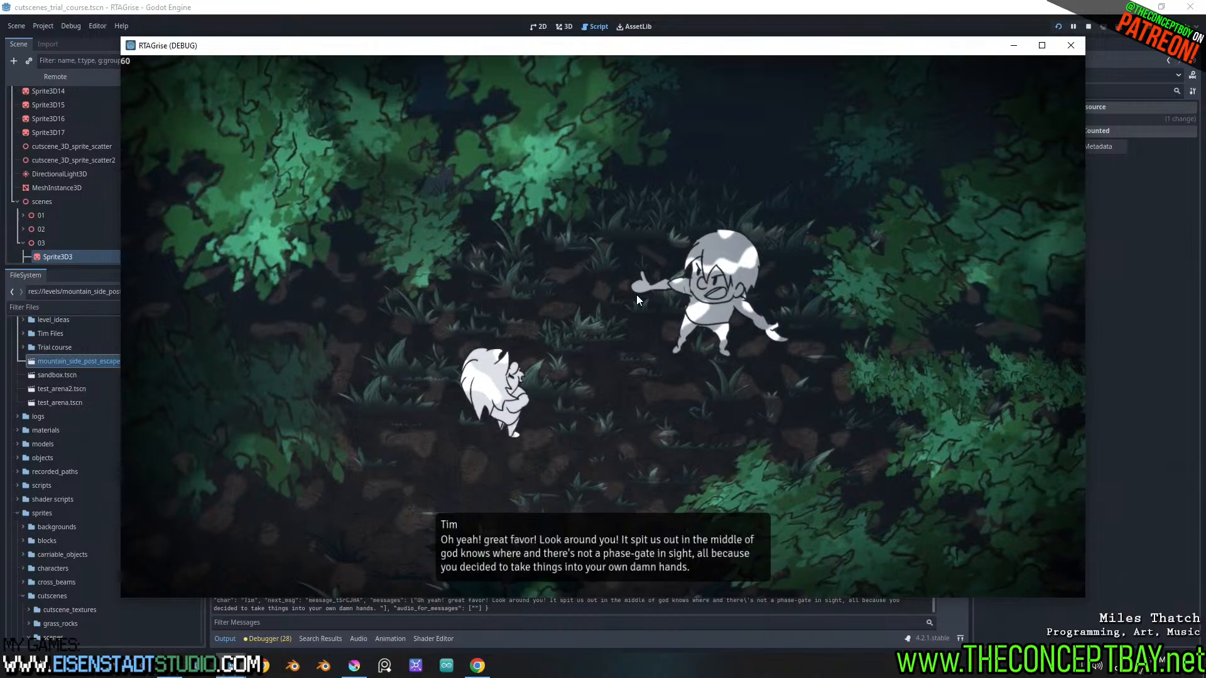
key("space")
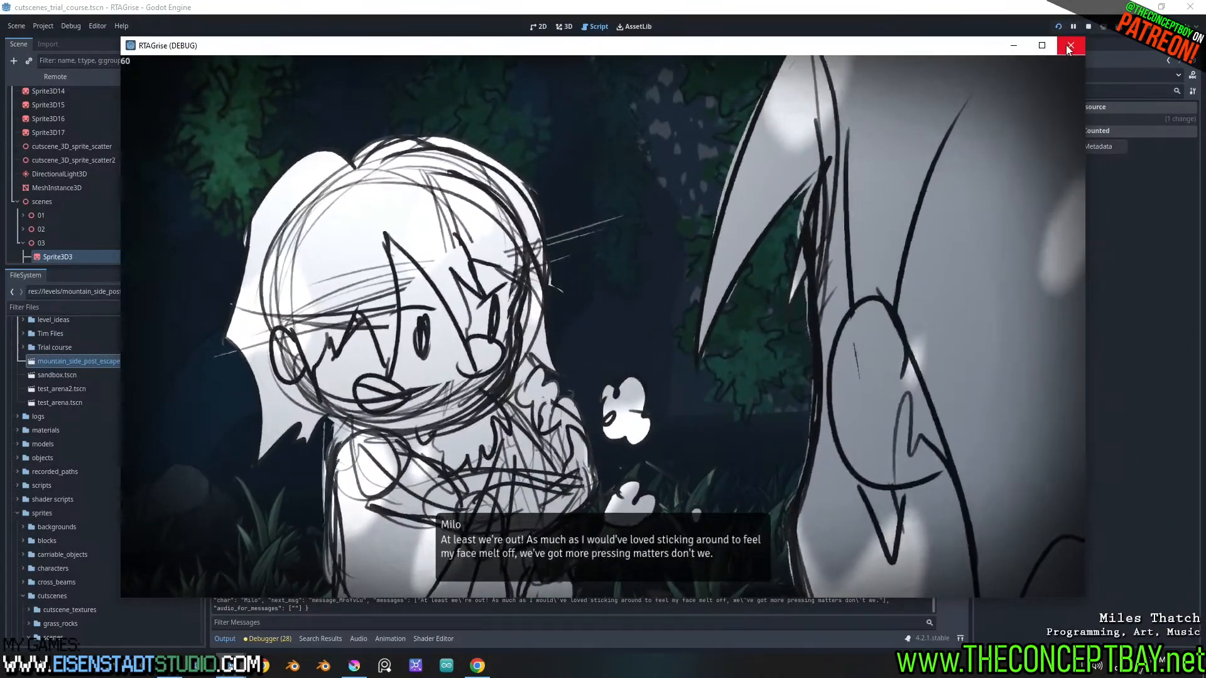
left_click(1069, 46)
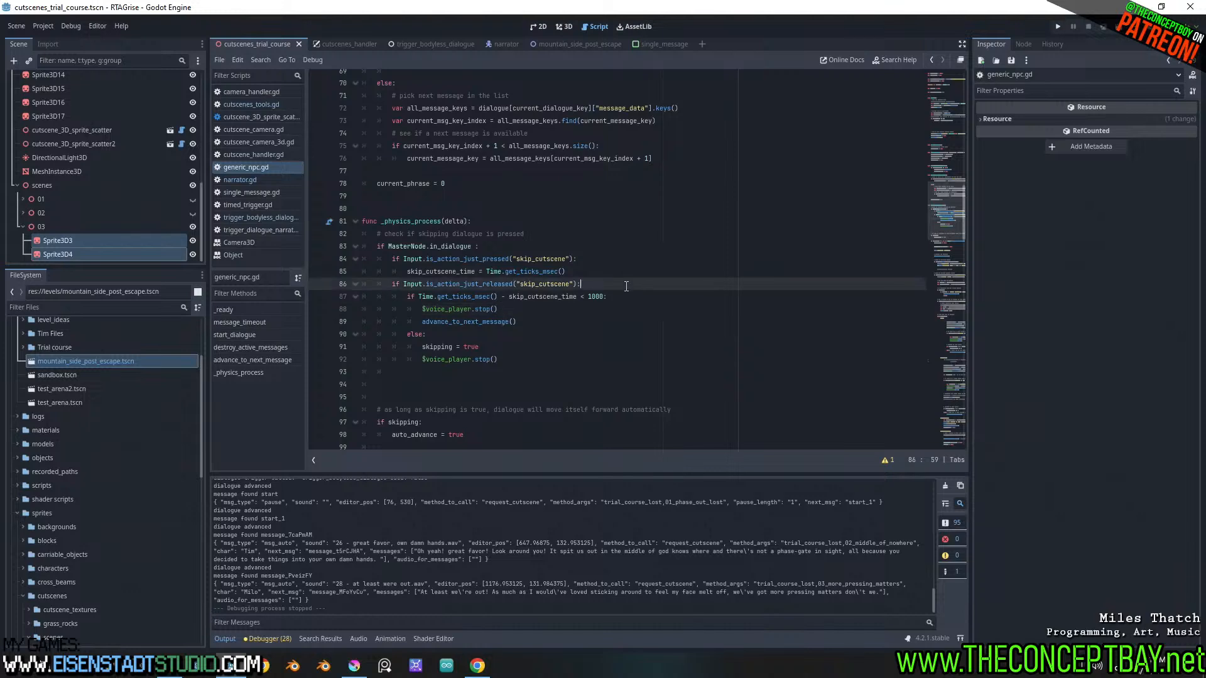
Search generic_npc.gd for advance_to_next_message, step through its occurrences, and examine its definition and the script's variable declarations
left_click(629, 297)
scroll(629, 296, "down", 2)
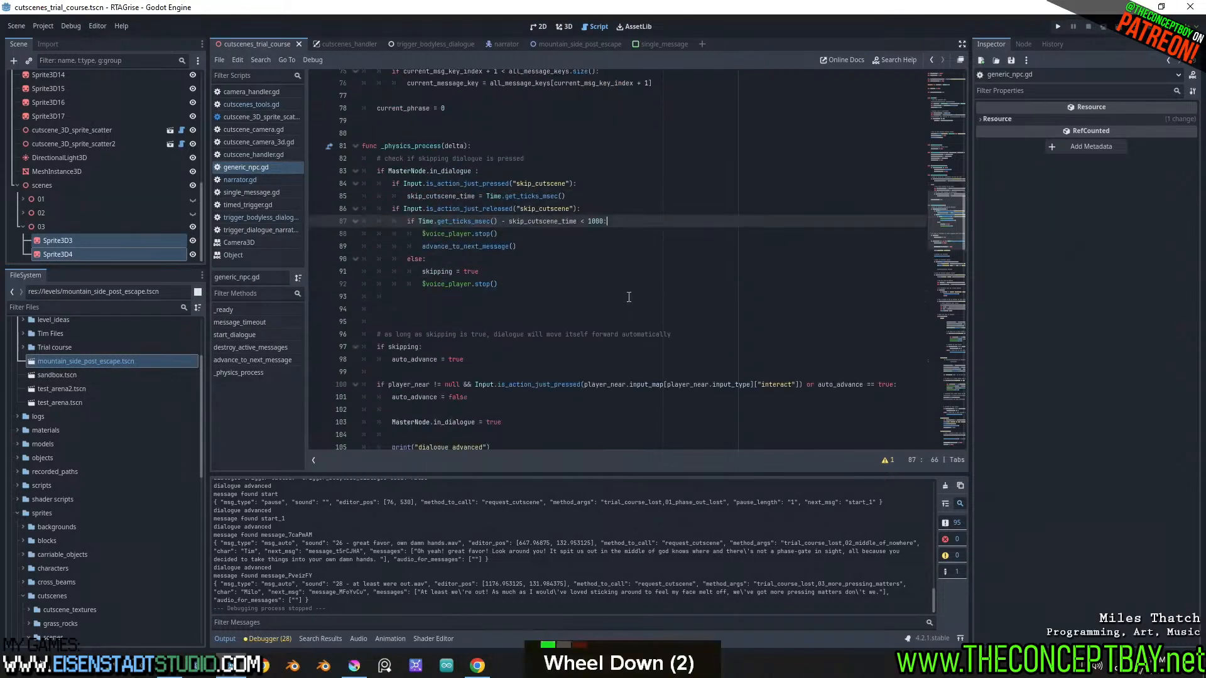
double_click(455, 247)
key("ctrl+f")
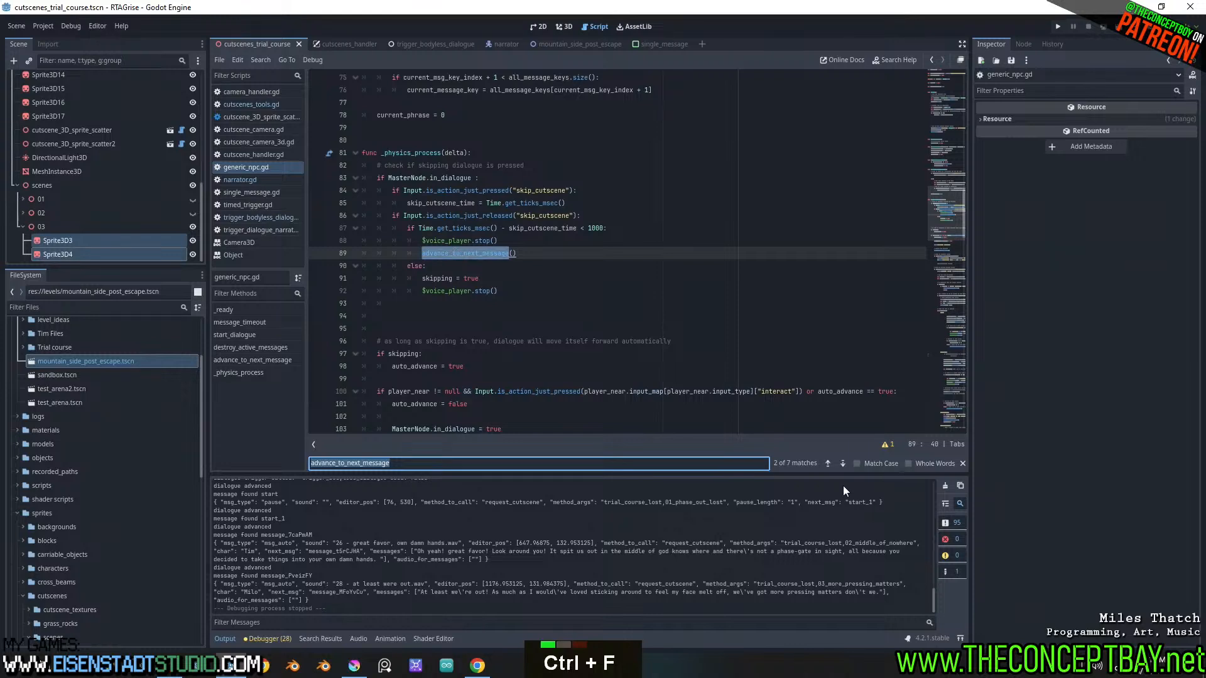
left_click(842, 463)
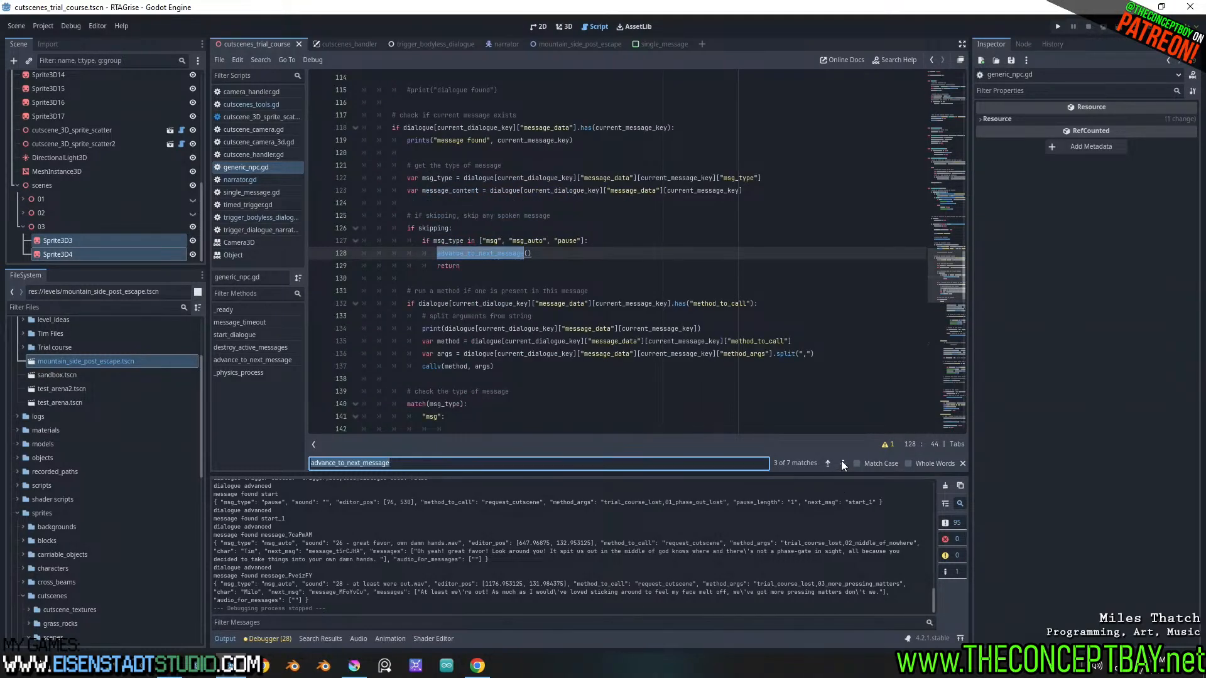
left_click(842, 463)
left_click(841, 462)
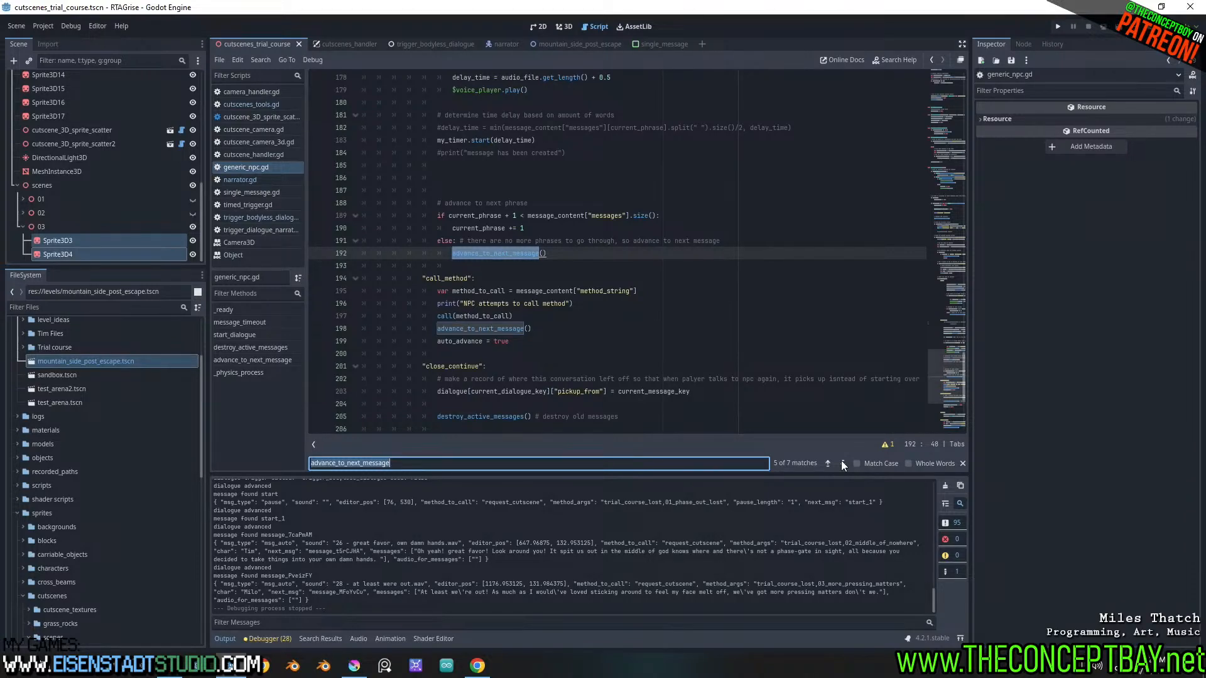
left_click(841, 462)
left_click(842, 462)
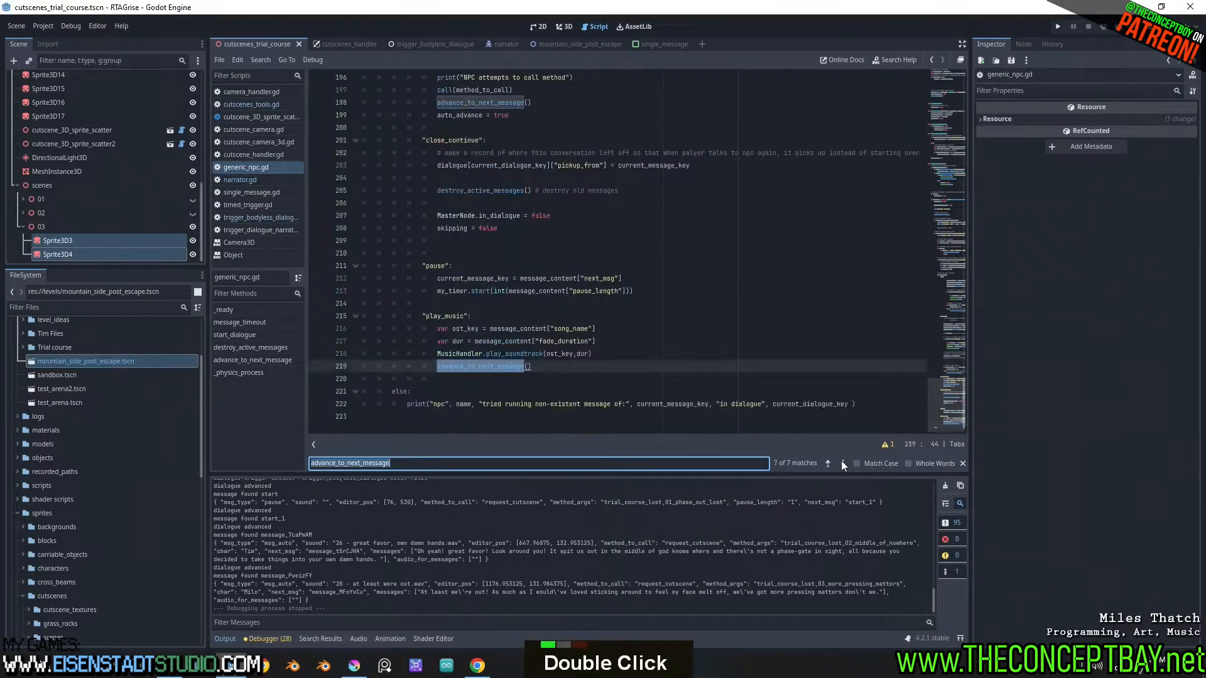
left_click(841, 462)
scroll(563, 274, "down", 2)
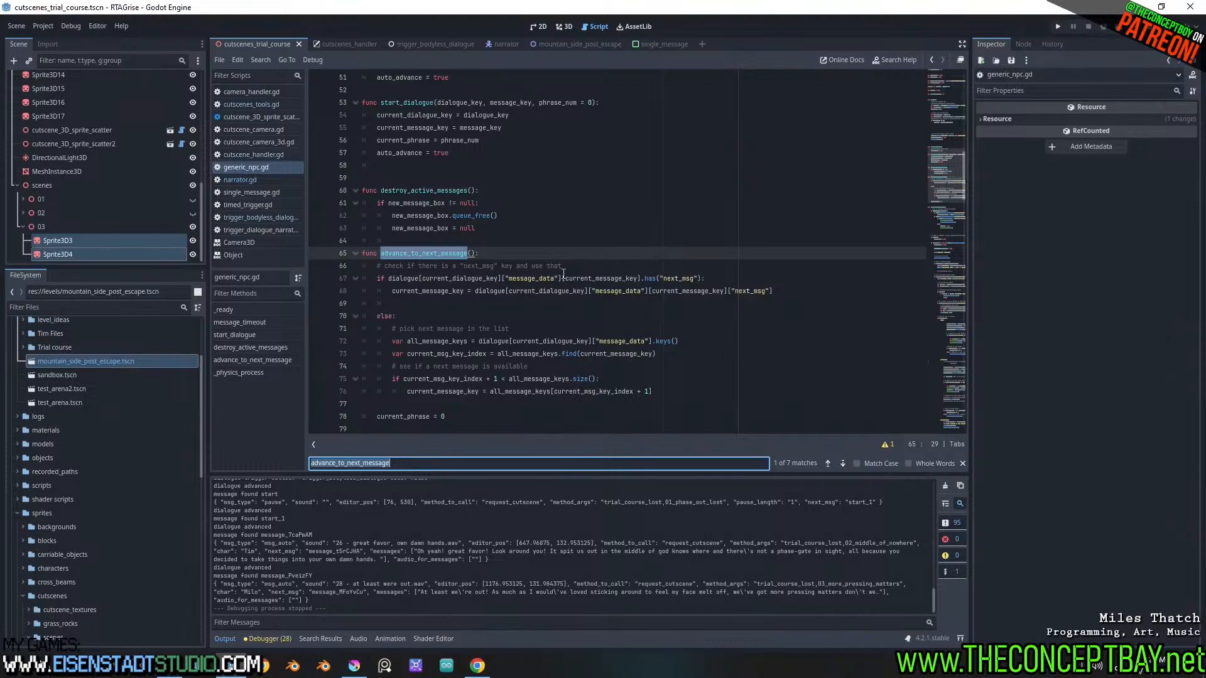
scroll(563, 275, "up", 2)
scroll(420, 289, "down", 1)
left_click_drag(944, 196, 932, 79)
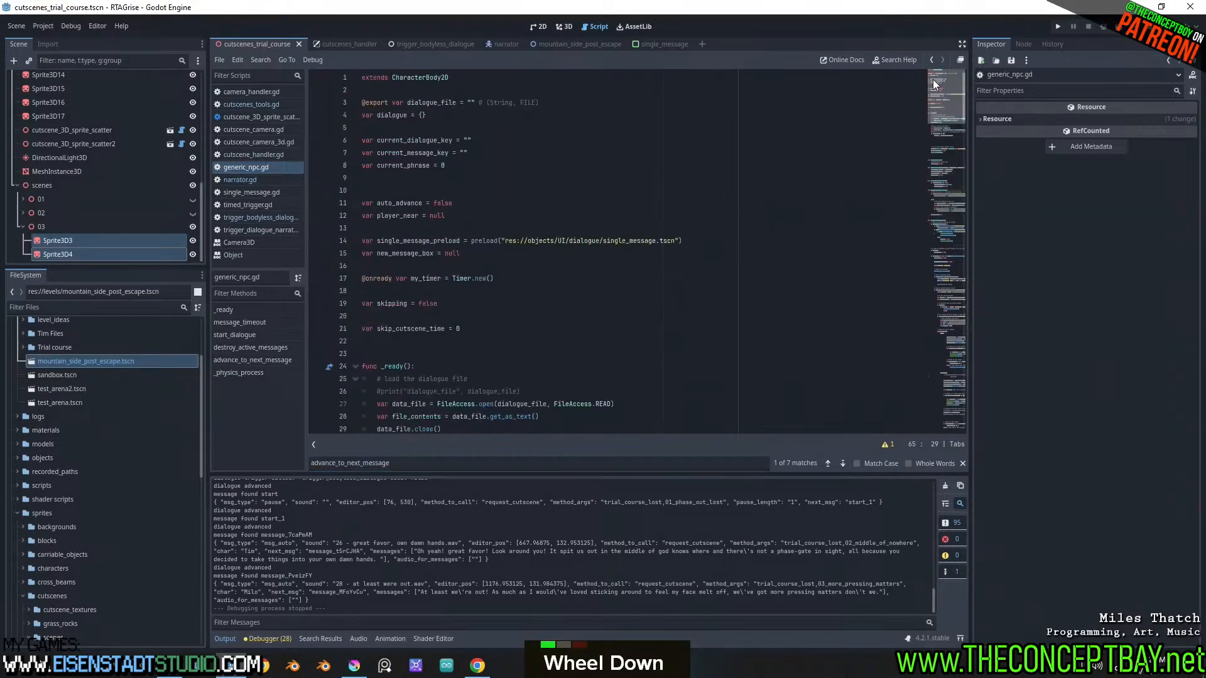
In generic_npc.gd, add auto_advance = true directly below advance_to_next_message() in the under-1000 branch of _physics_process
scroll(657, 261, "down", 4)
scroll(656, 261, "down", 1)
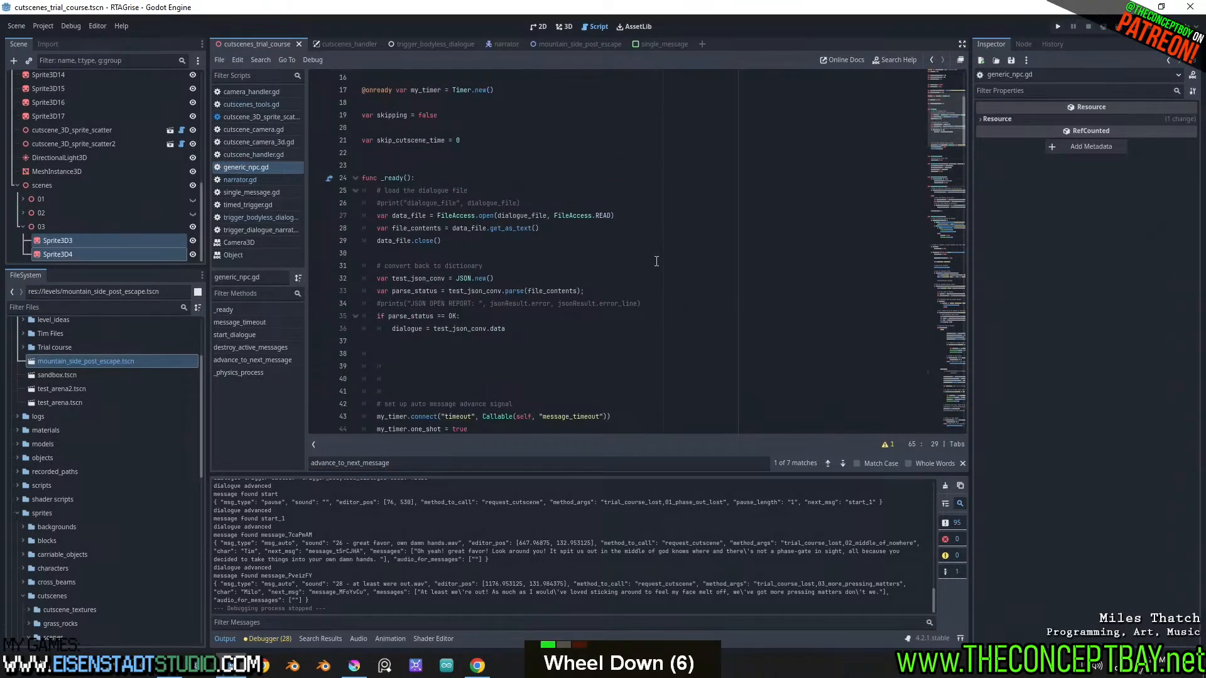
scroll(656, 261, "down", 15)
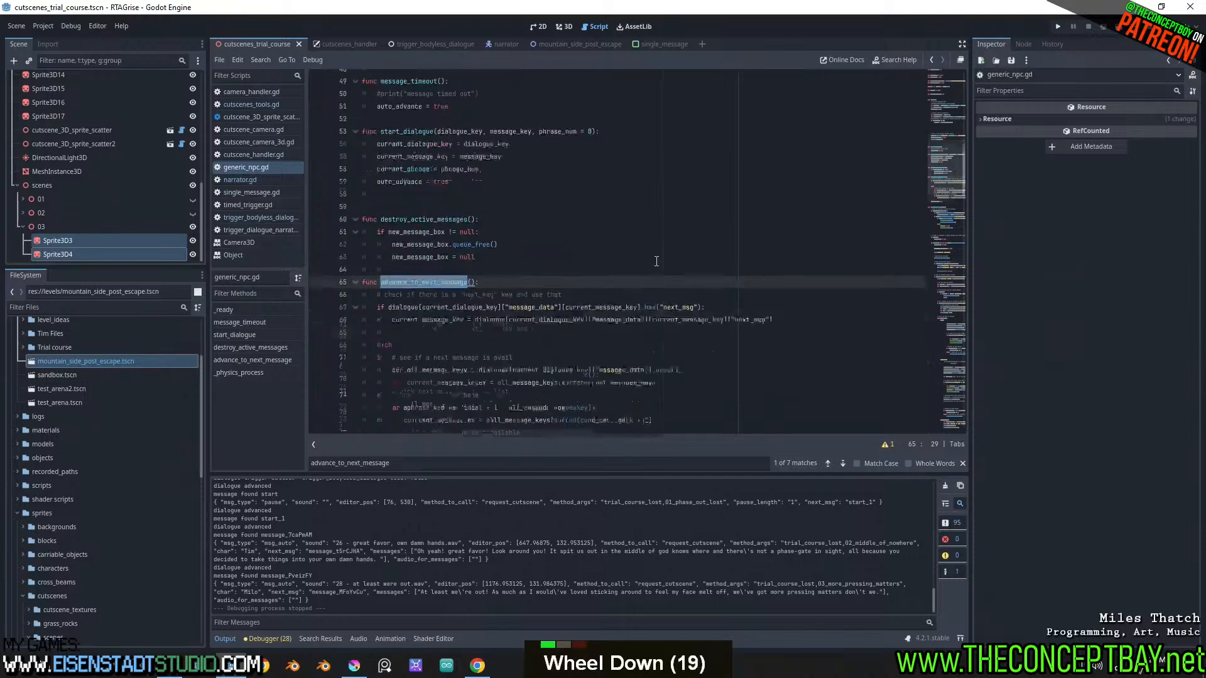
left_click(842, 464)
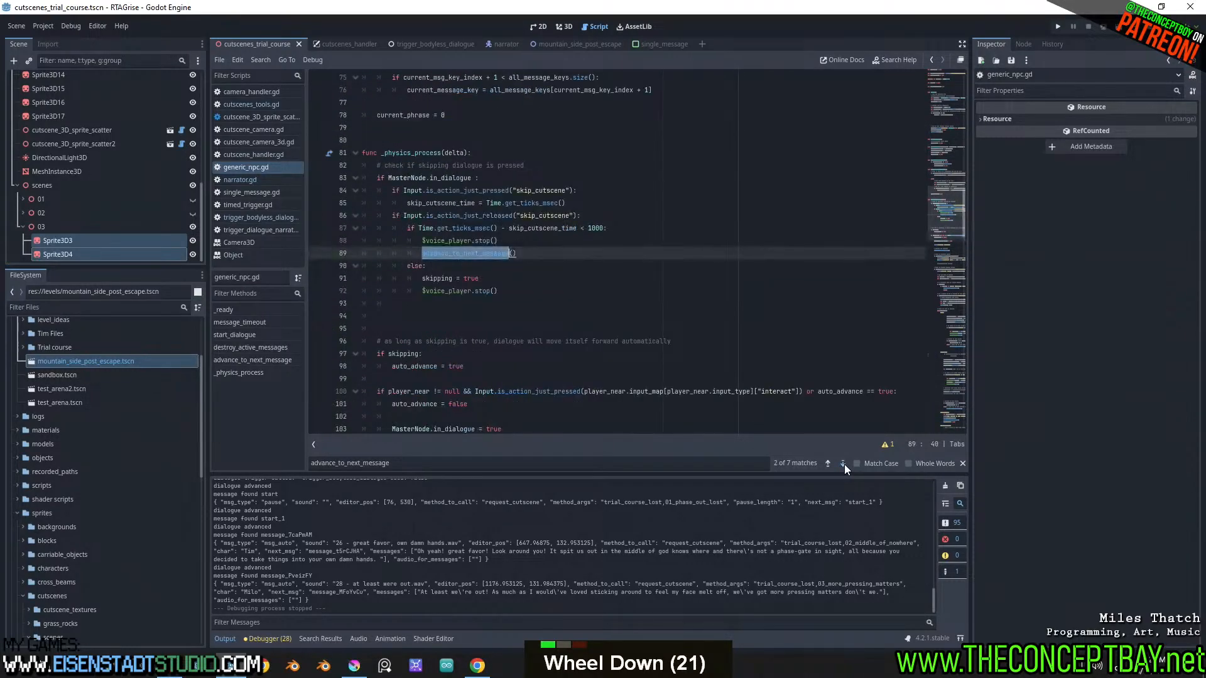
left_click(843, 464)
left_click(830, 463)
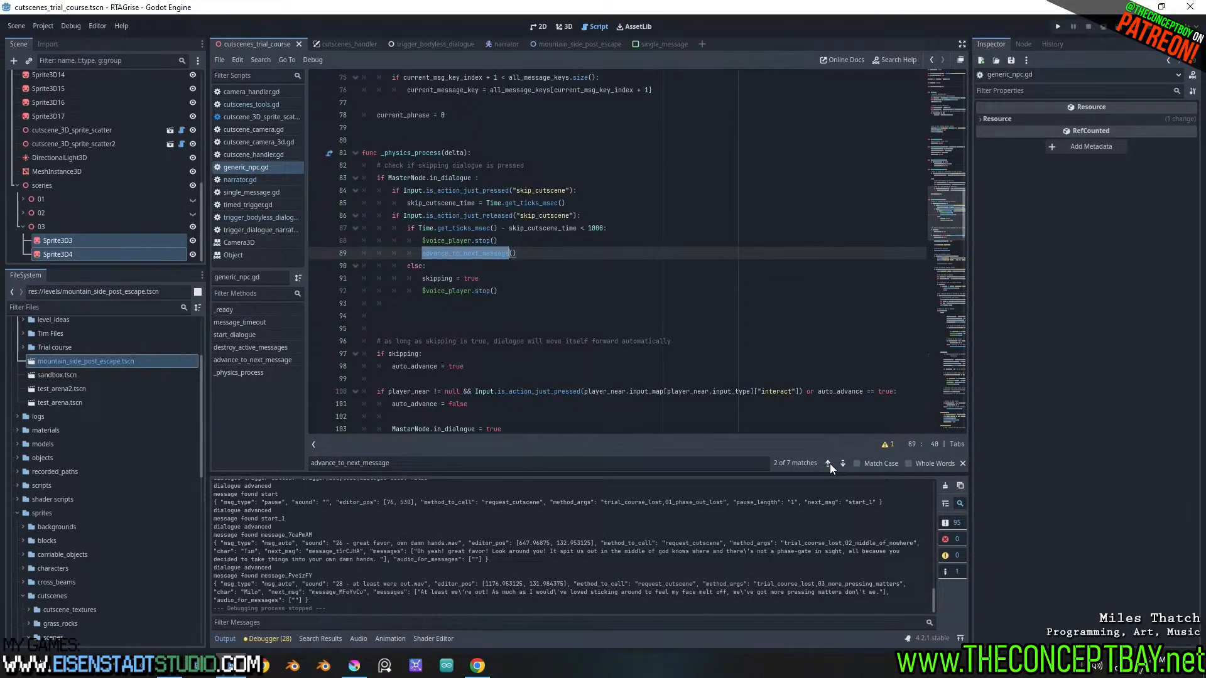
left_click(579, 254)
key("Return")
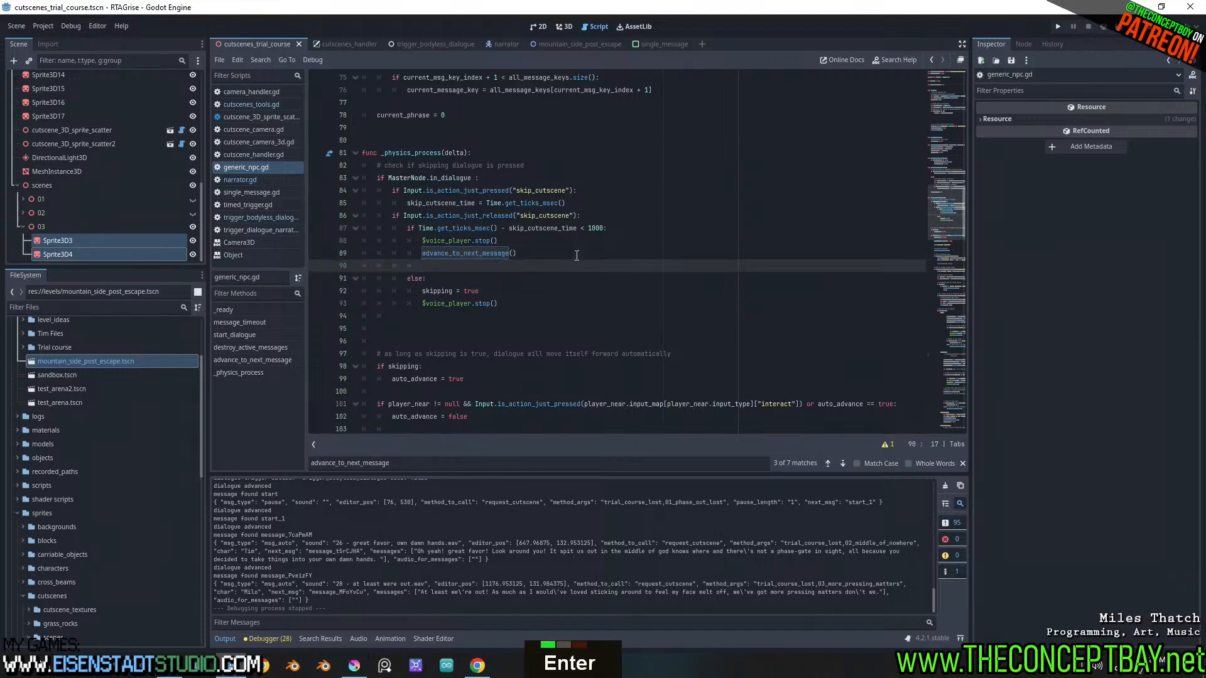
type("auto_advance = true")
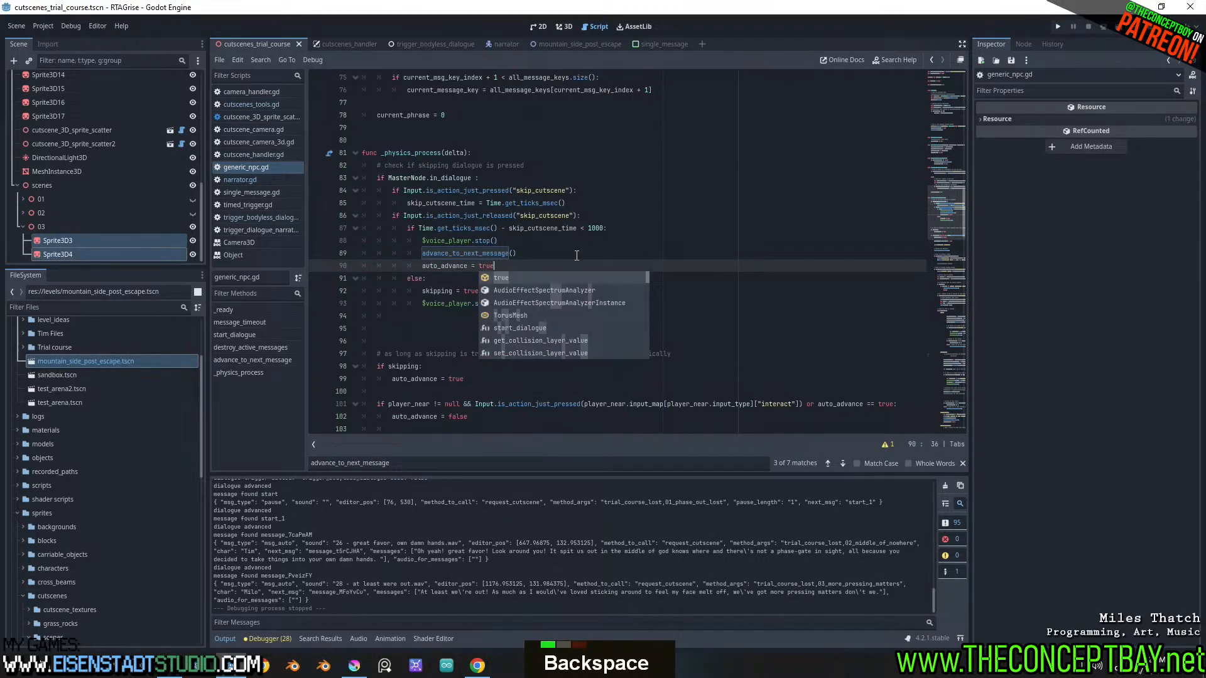
Run the project, skip through the cutscene dialogue one message at a time, and close the game window
key("F5")
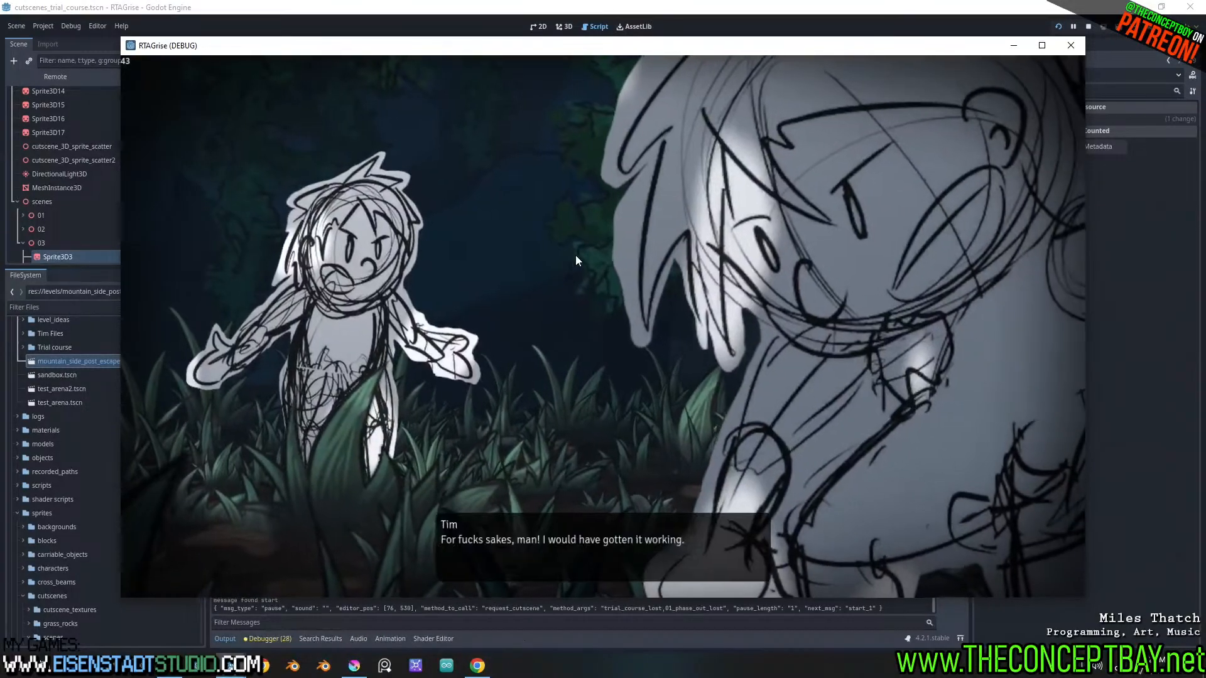
key("Return")
key("Return")
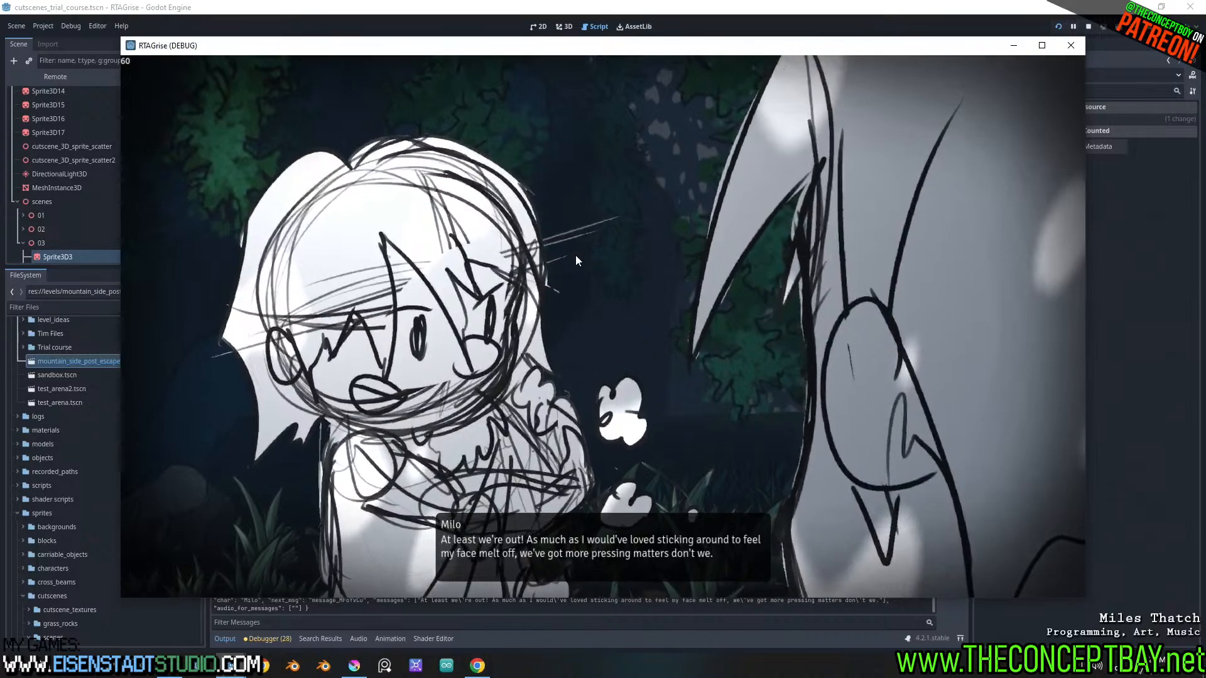
key("Return")
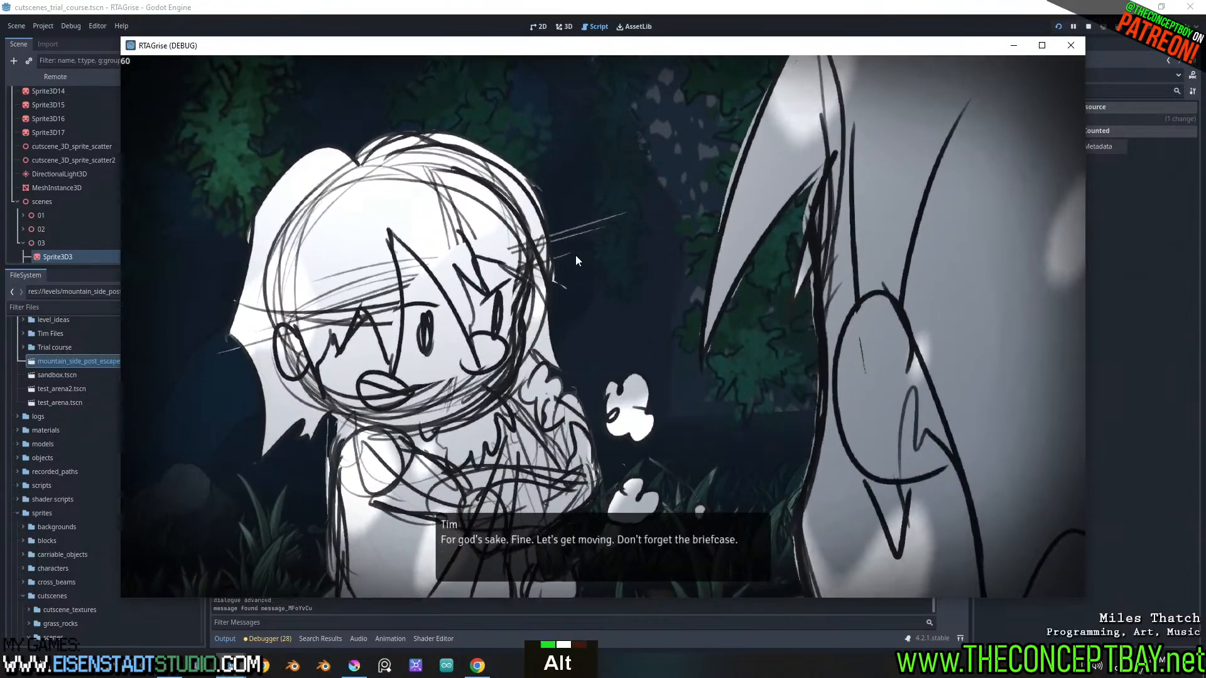
key("alt+F4")
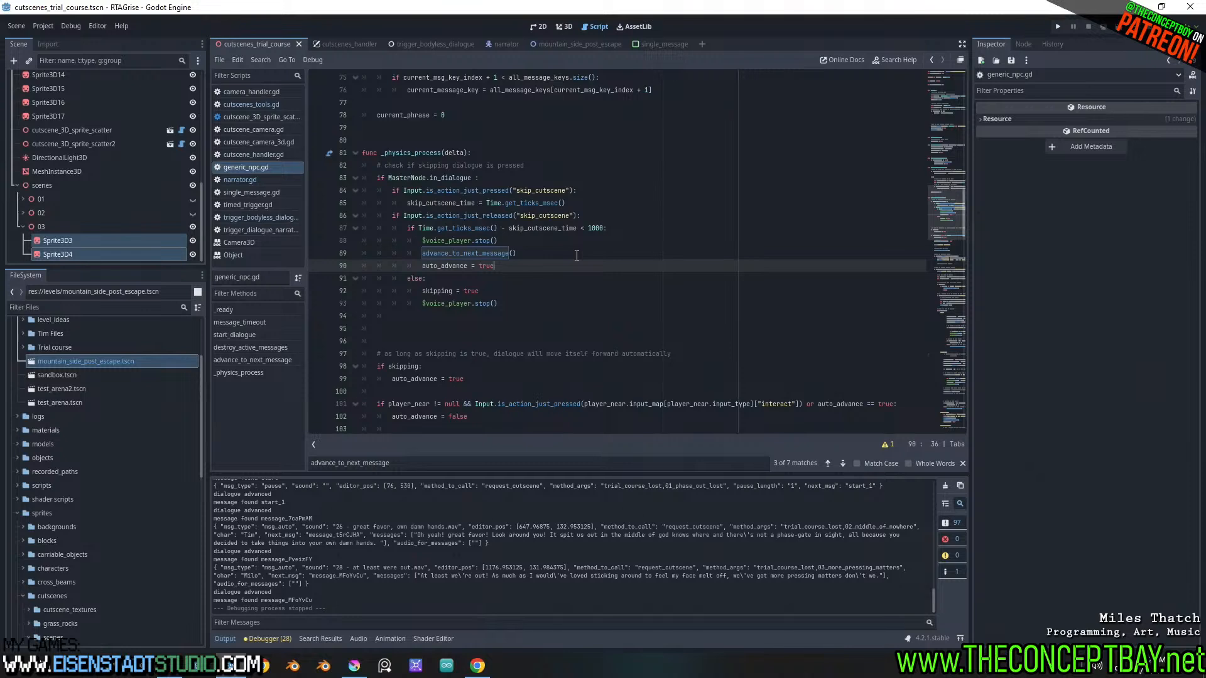
Switch to Dialoogie in the browser and read the trial_course_6_06_phase_out_lost dialogue nodes following the 03_more_pressing_matters cutscene call
left_click(477, 665)
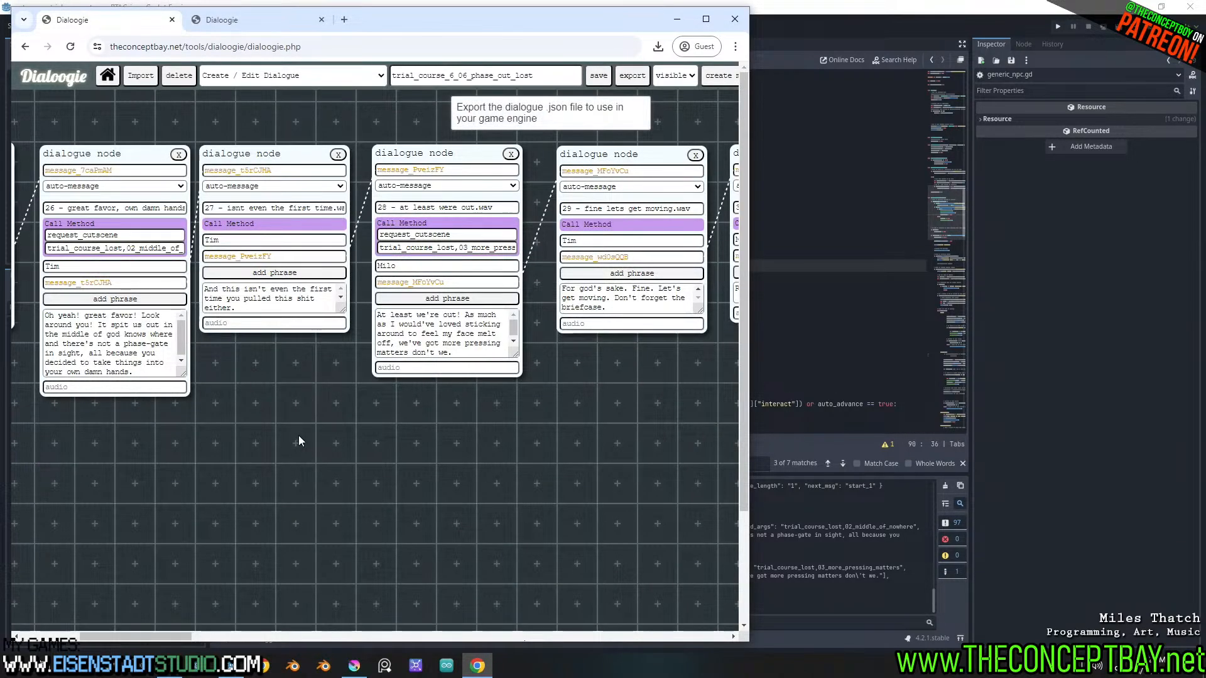
scroll(298, 436, "up", 3, "shift")
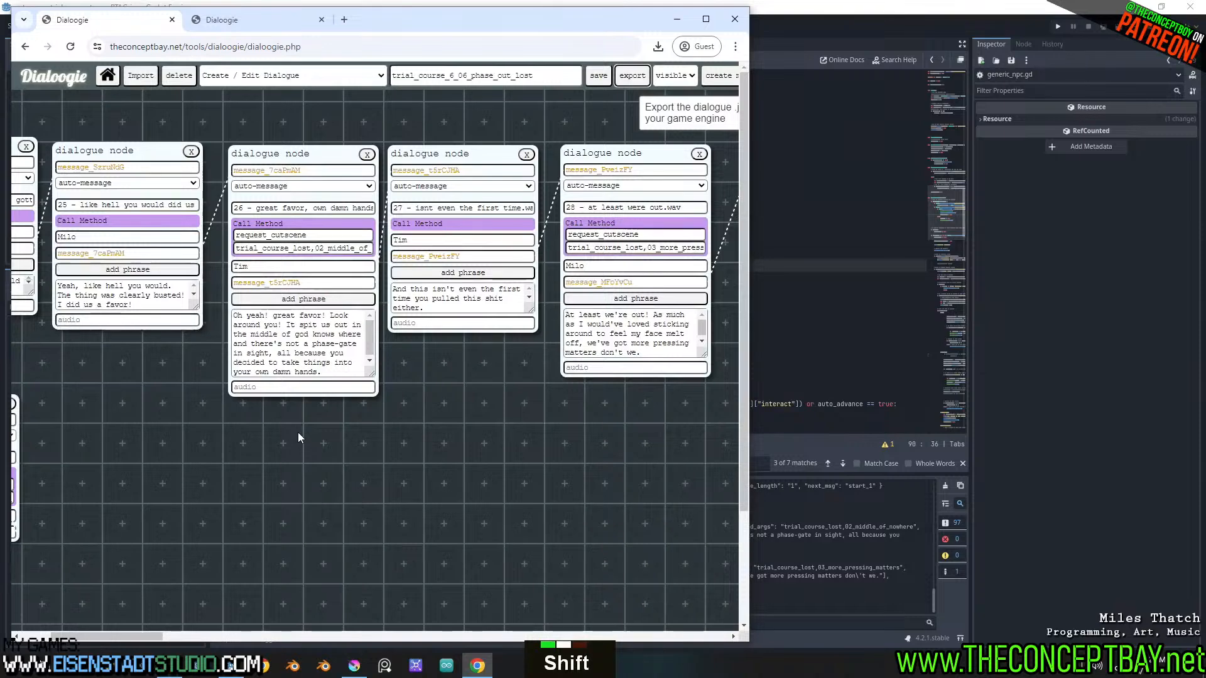
scroll(297, 432, "up", 2, "shift")
scroll(298, 432, "down", 8, "shift")
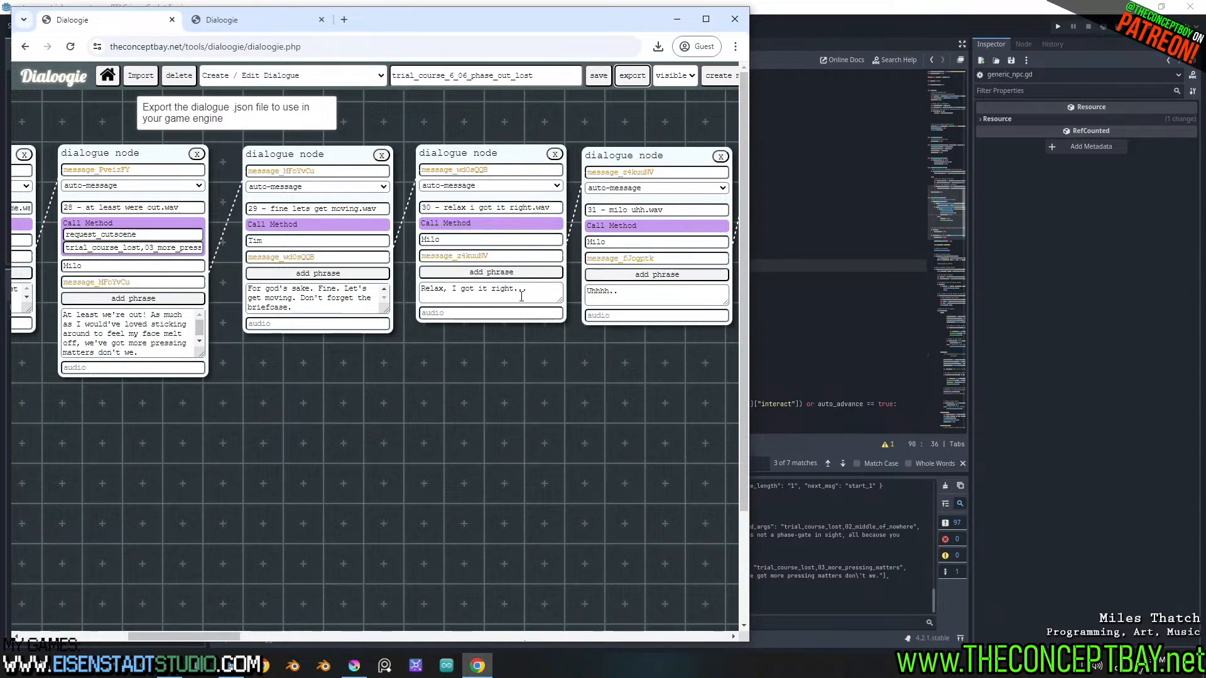
left_click_drag(531, 291, 396, 293)
left_click(361, 308)
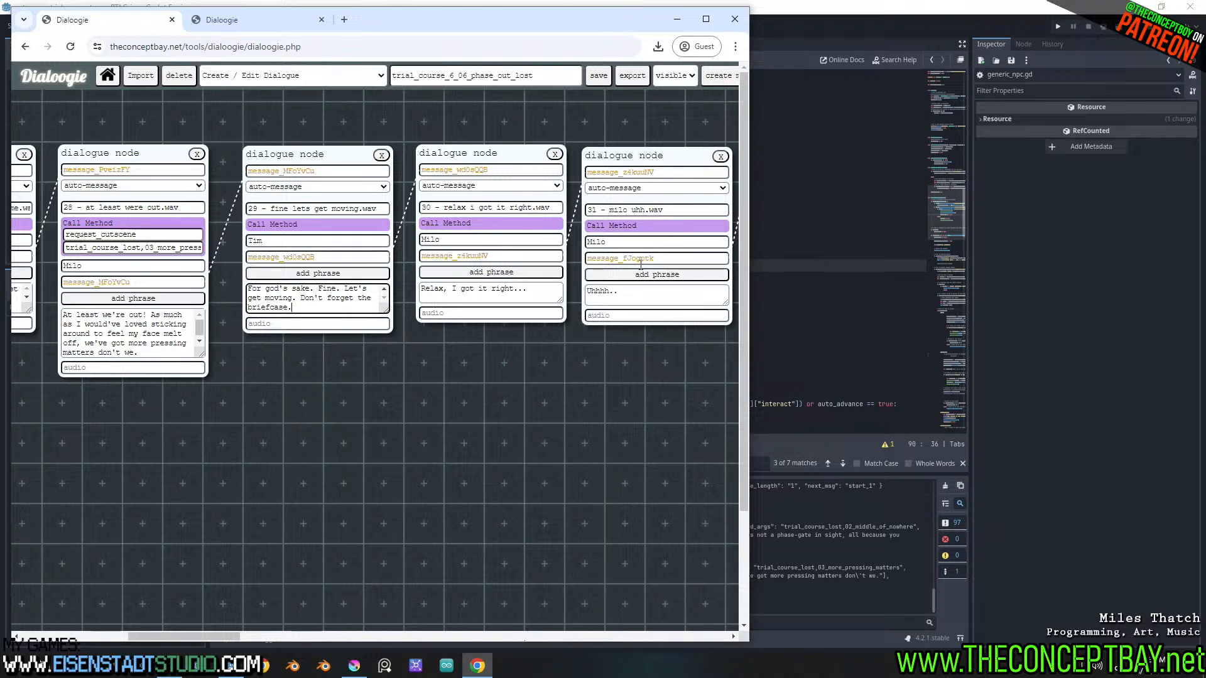
triple_click(543, 294)
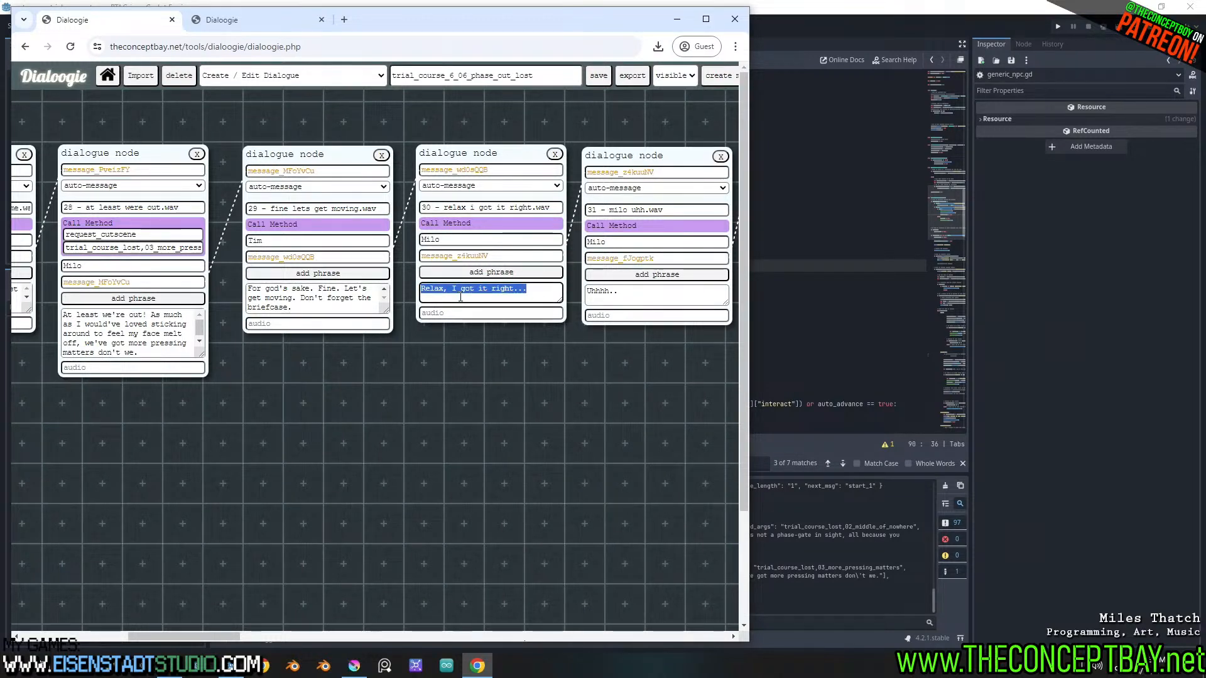
scroll(461, 298, "down", 4, "shift")
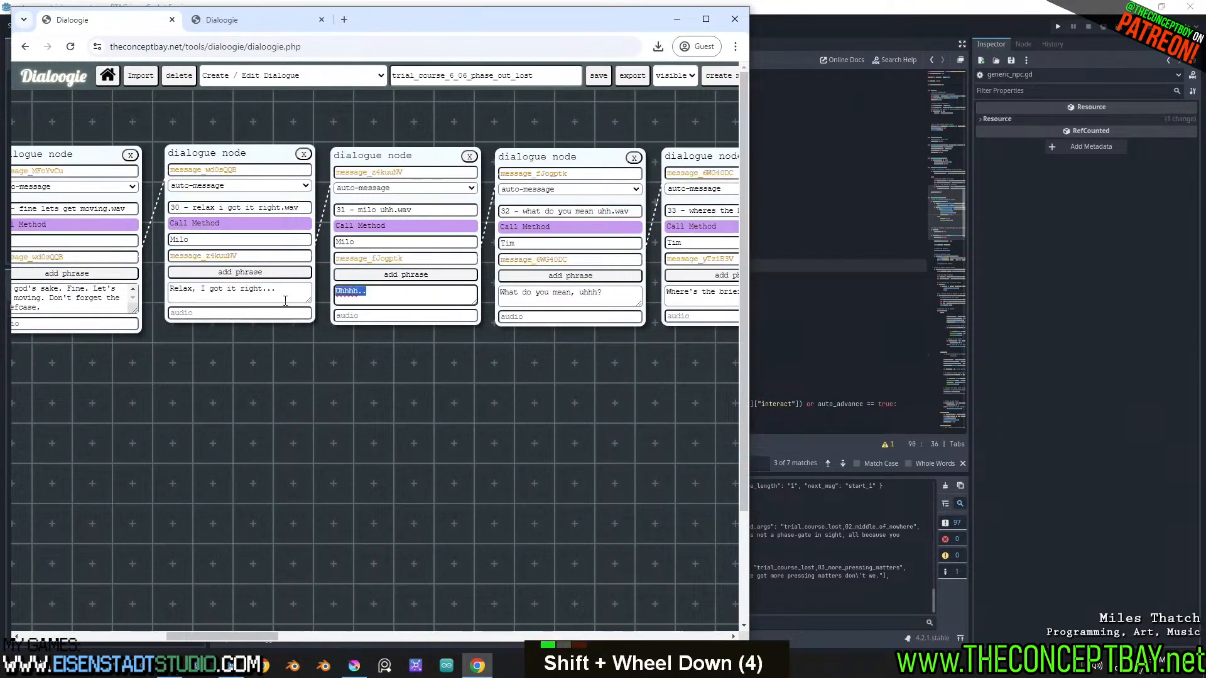
scroll(393, 344, "down", 2, "shift")
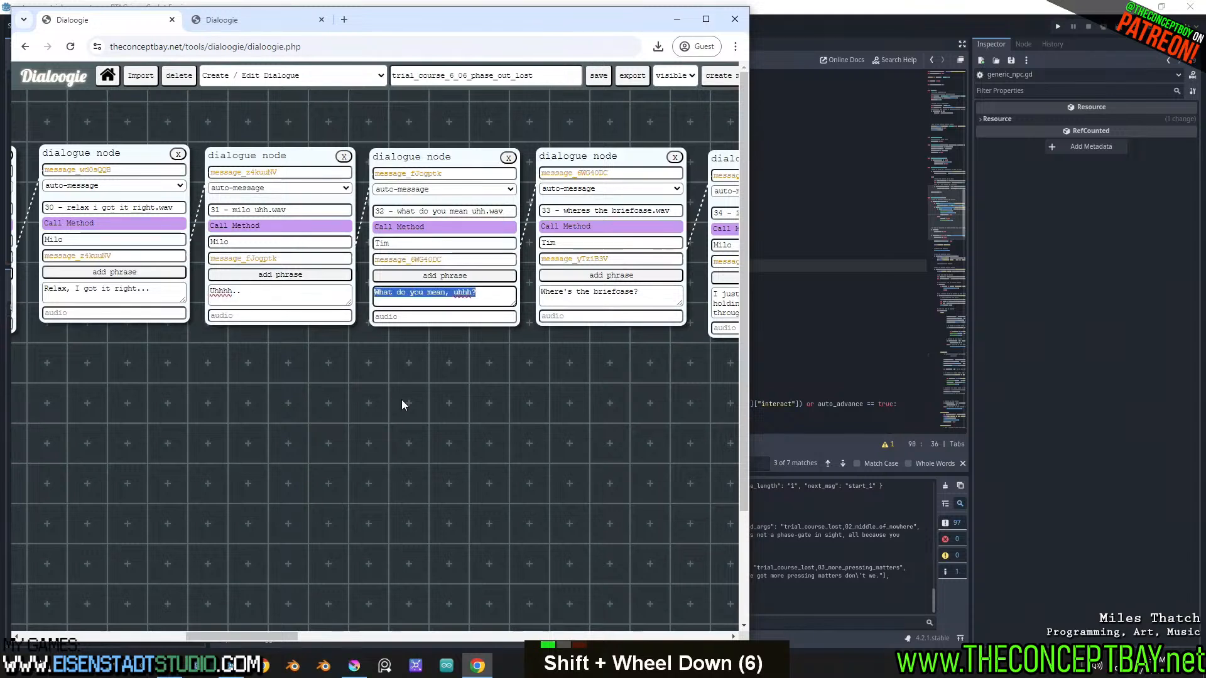
left_click(482, 297)
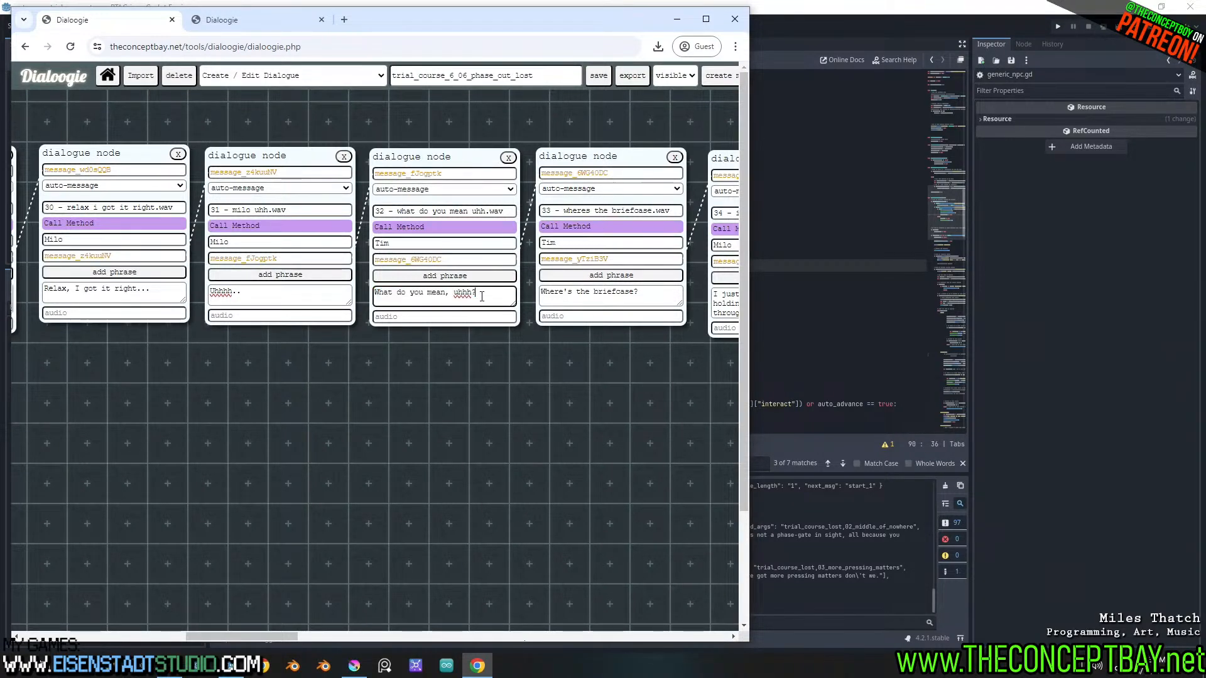
key("ctrl+a")
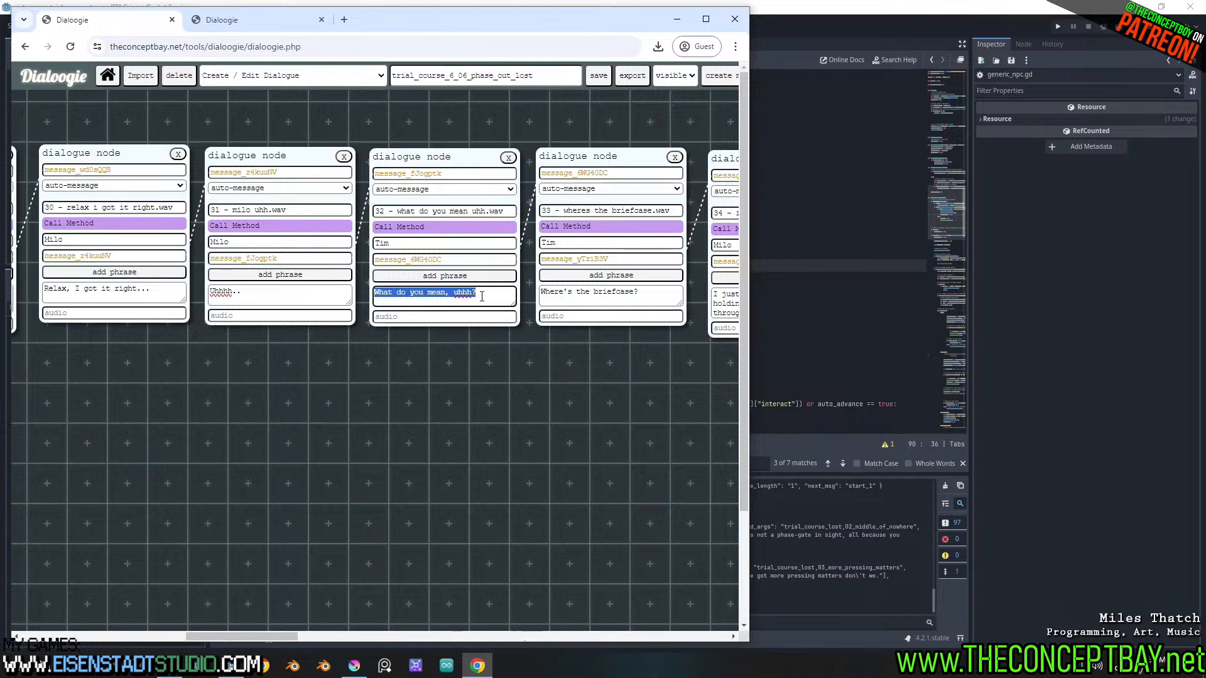
scroll(481, 296, "down", 3, "shift")
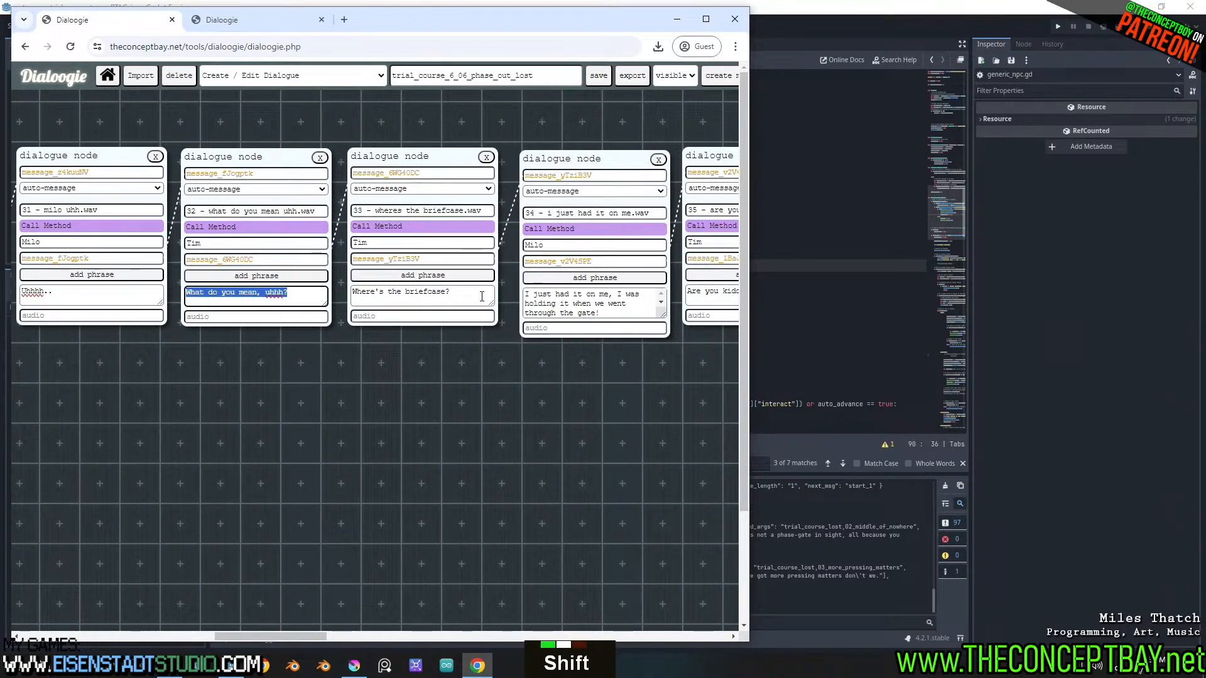
Review the dialogue nodes from message 27 to message 35 again, comparing their lines with the existing cutscene calls
scroll(482, 296, "up", 1, "shift")
scroll(481, 297, "up", 8, "shift")
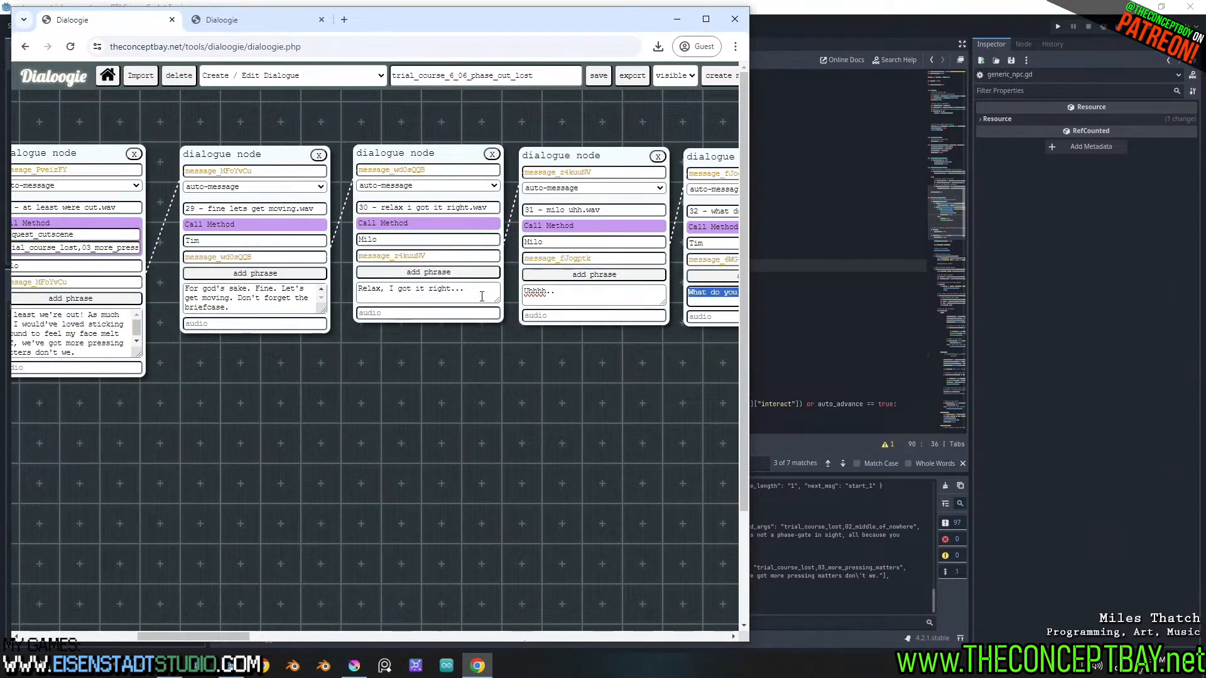
scroll(482, 297, "down", 12, "shift")
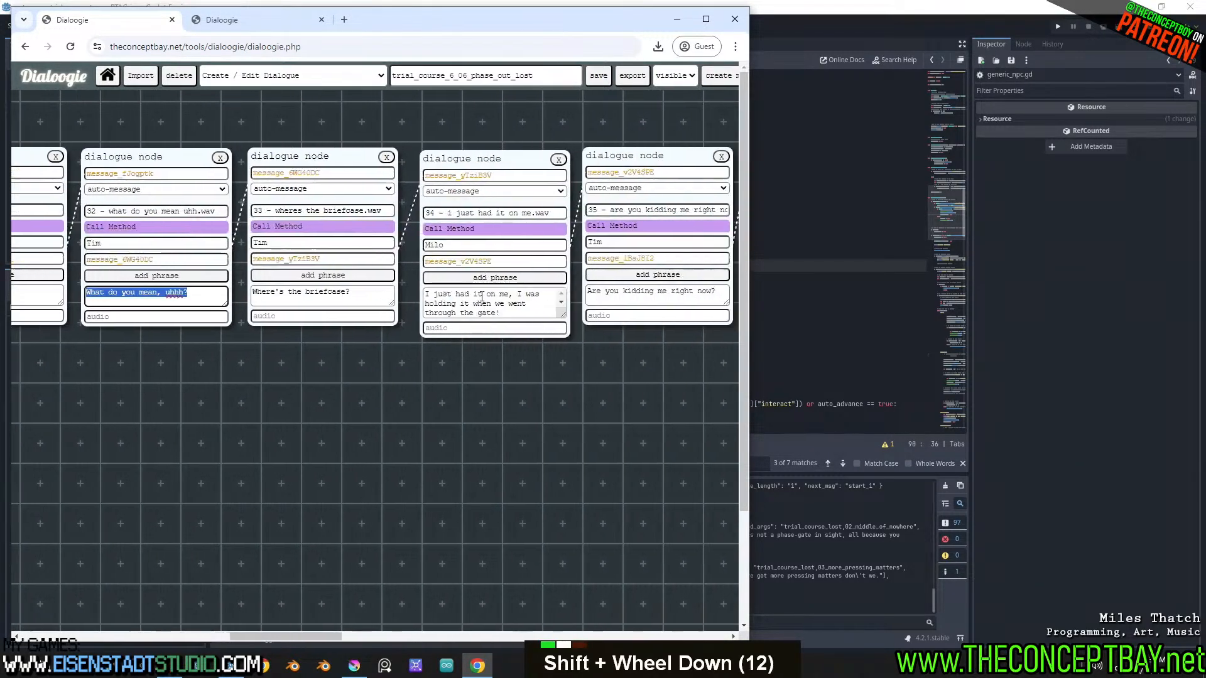
scroll(481, 297, "up", 12, "shift")
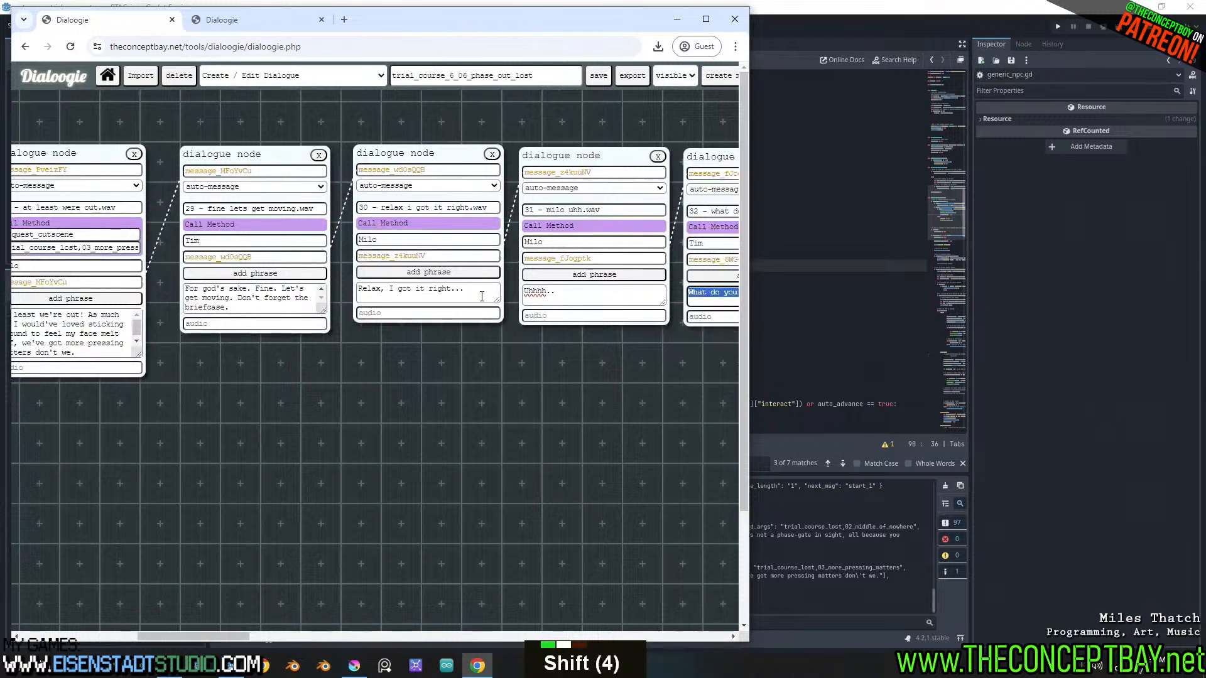
scroll(482, 296, "up", 4, "shift")
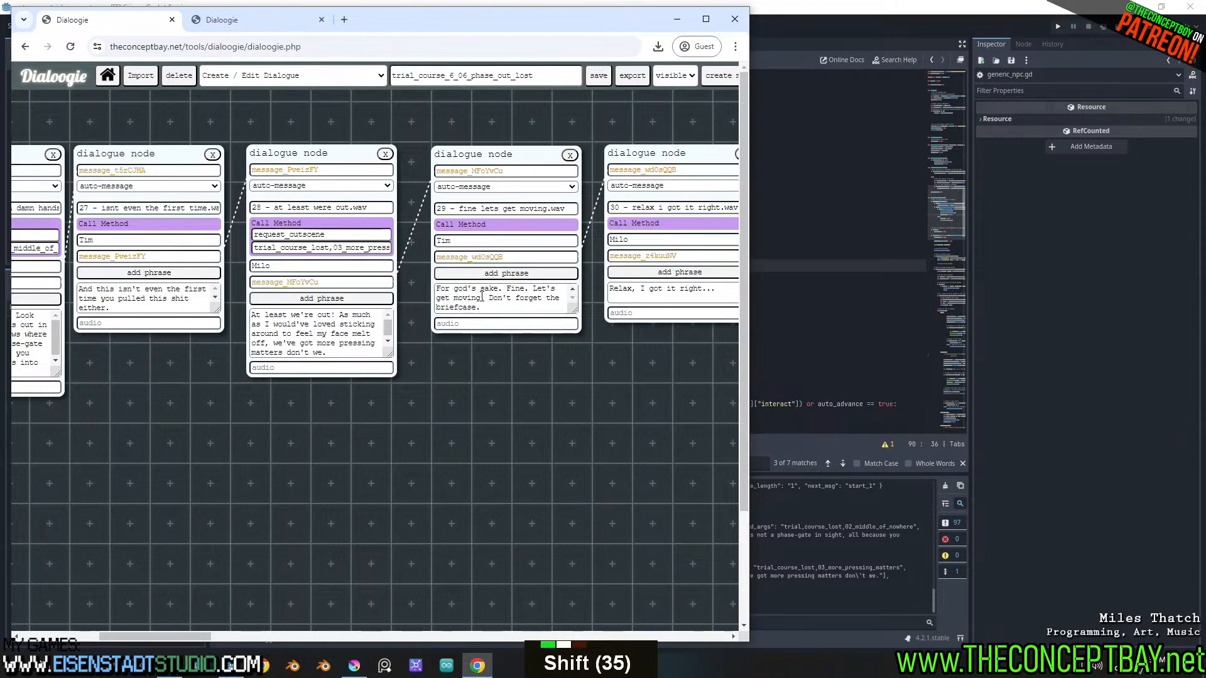
scroll(238, 320, "up", 2, "shift")
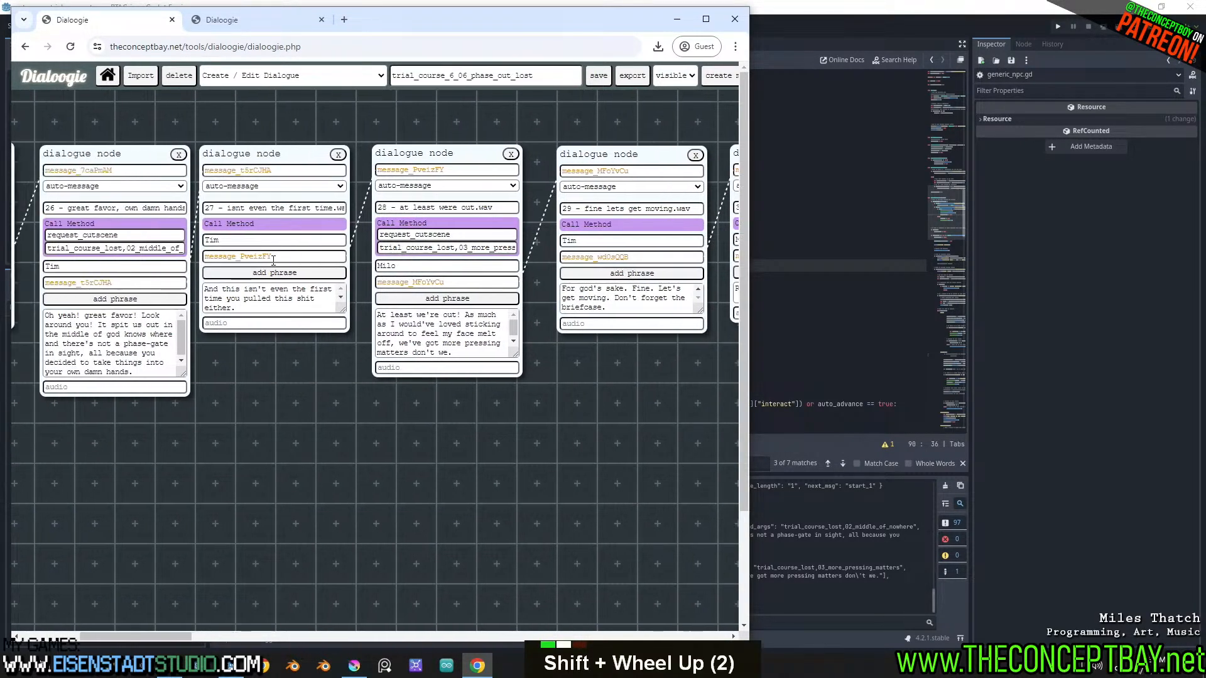
scroll(274, 323, "down", 5, "shift")
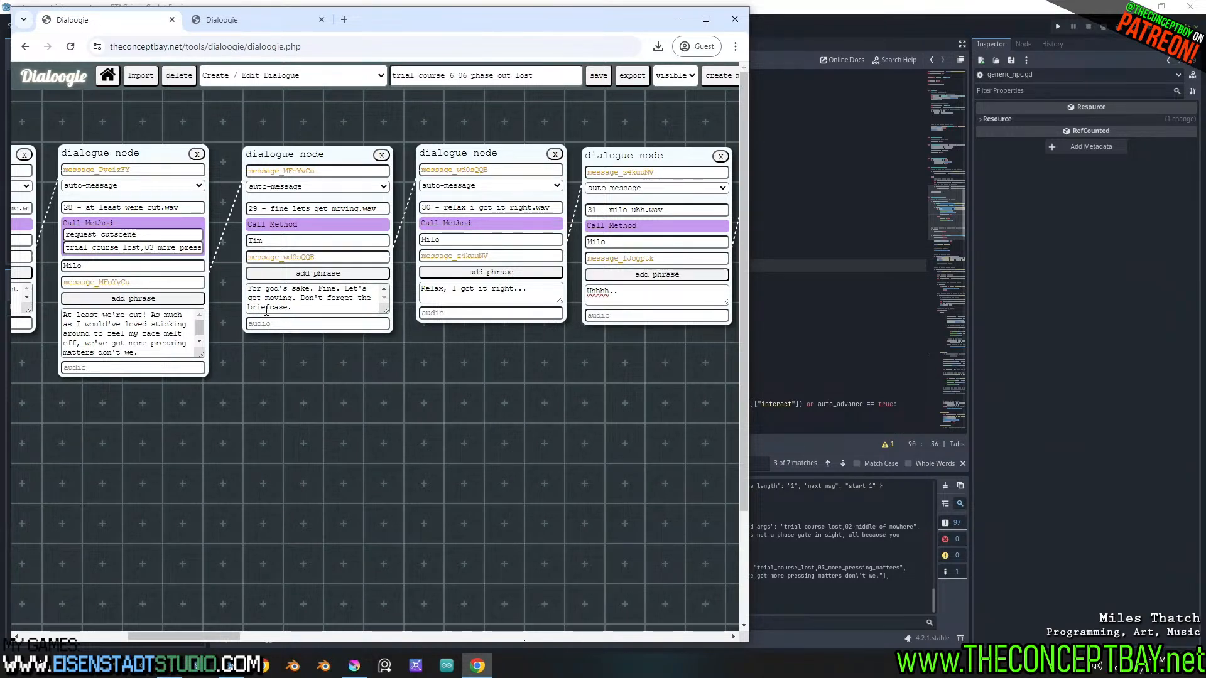
scroll(266, 310, "down", 3, "shift")
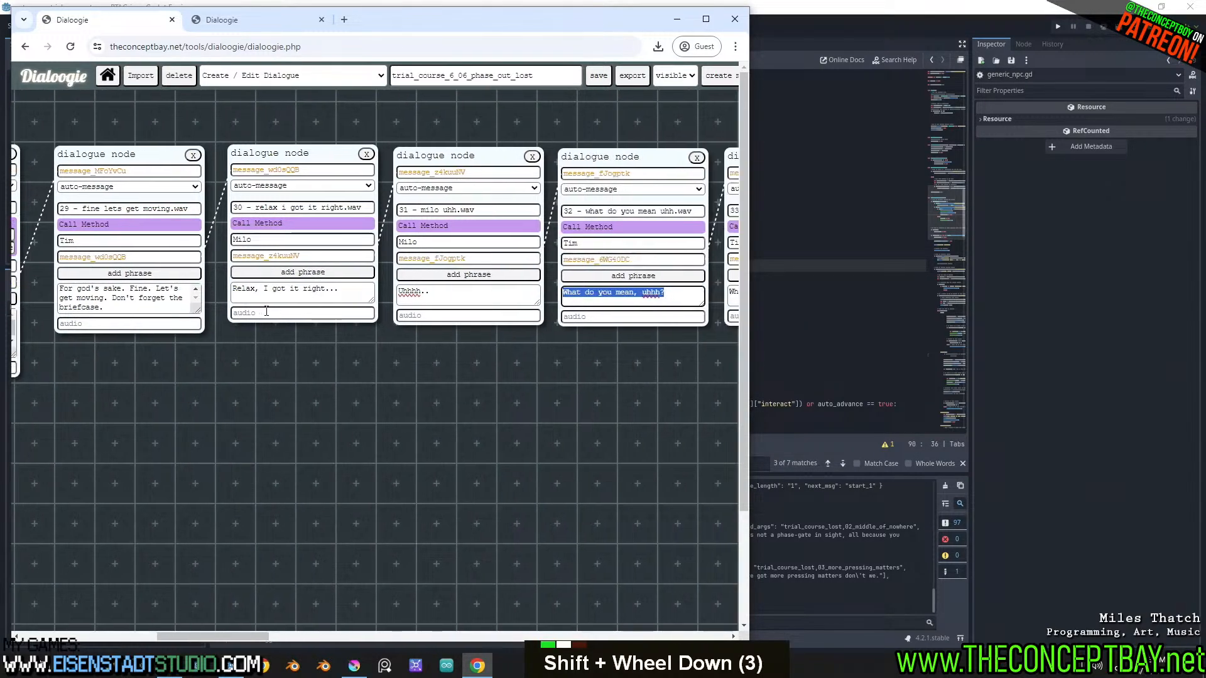
scroll(266, 314, "up", 2, "shift")
scroll(266, 314, "up", 3, "shift")
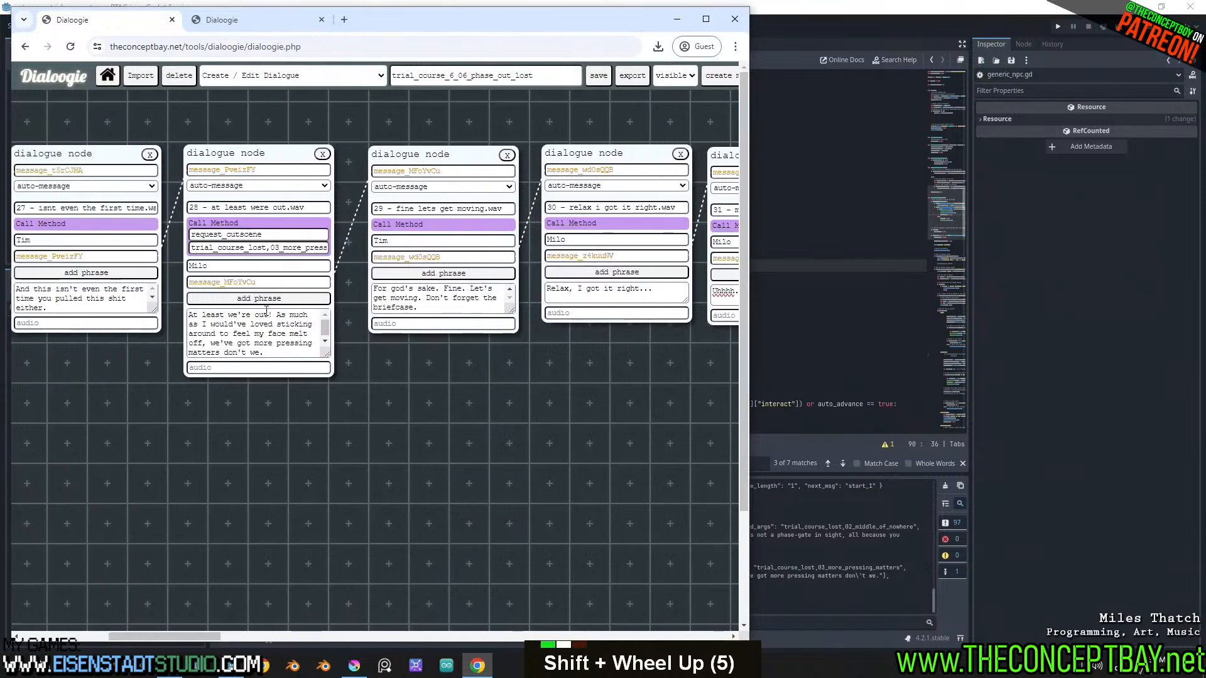
scroll(266, 314, "down", 1, "shift")
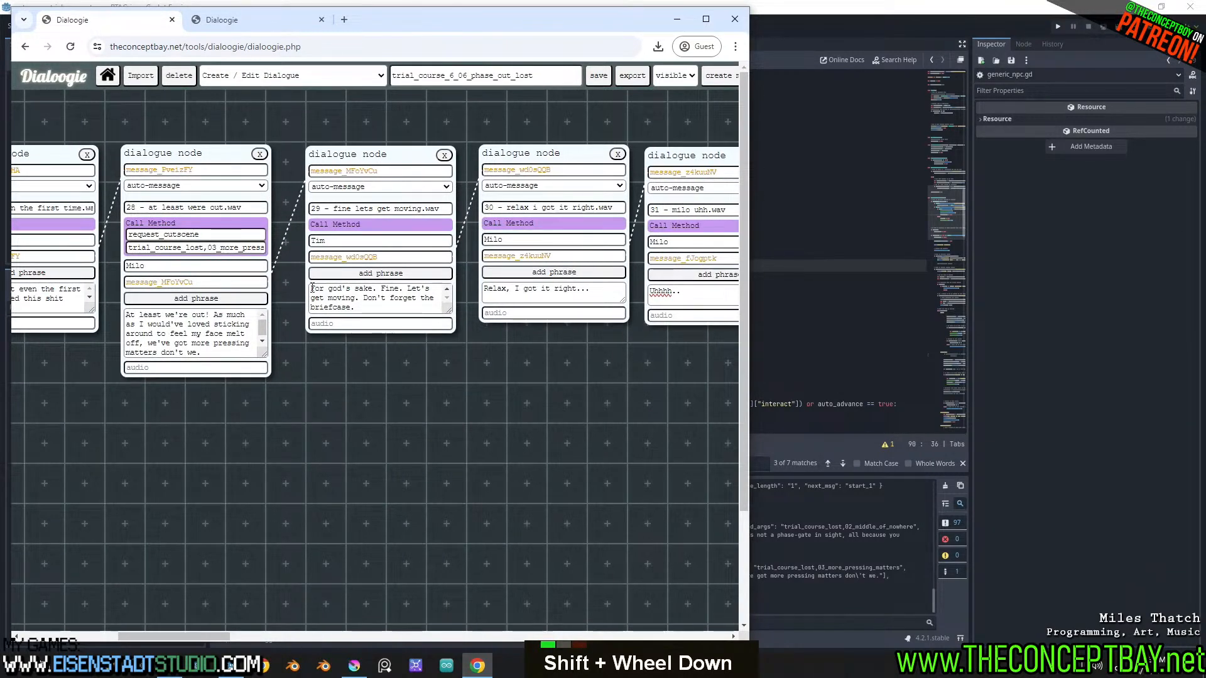
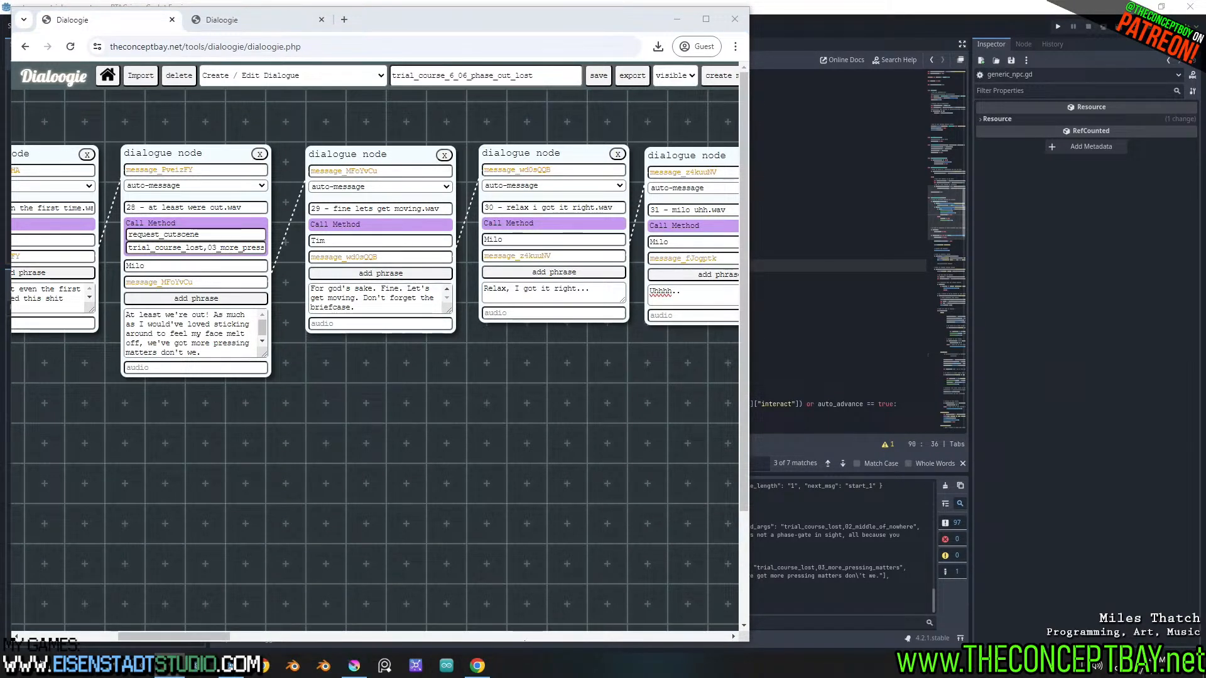
type("That should work")
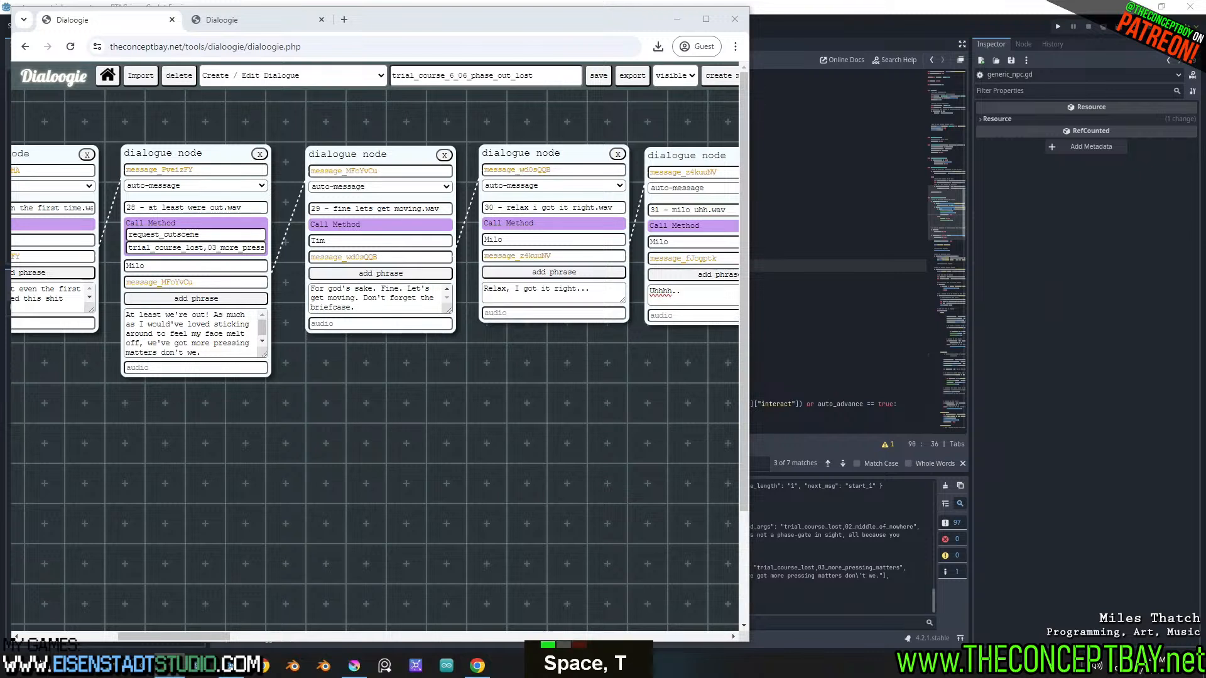
type(".")
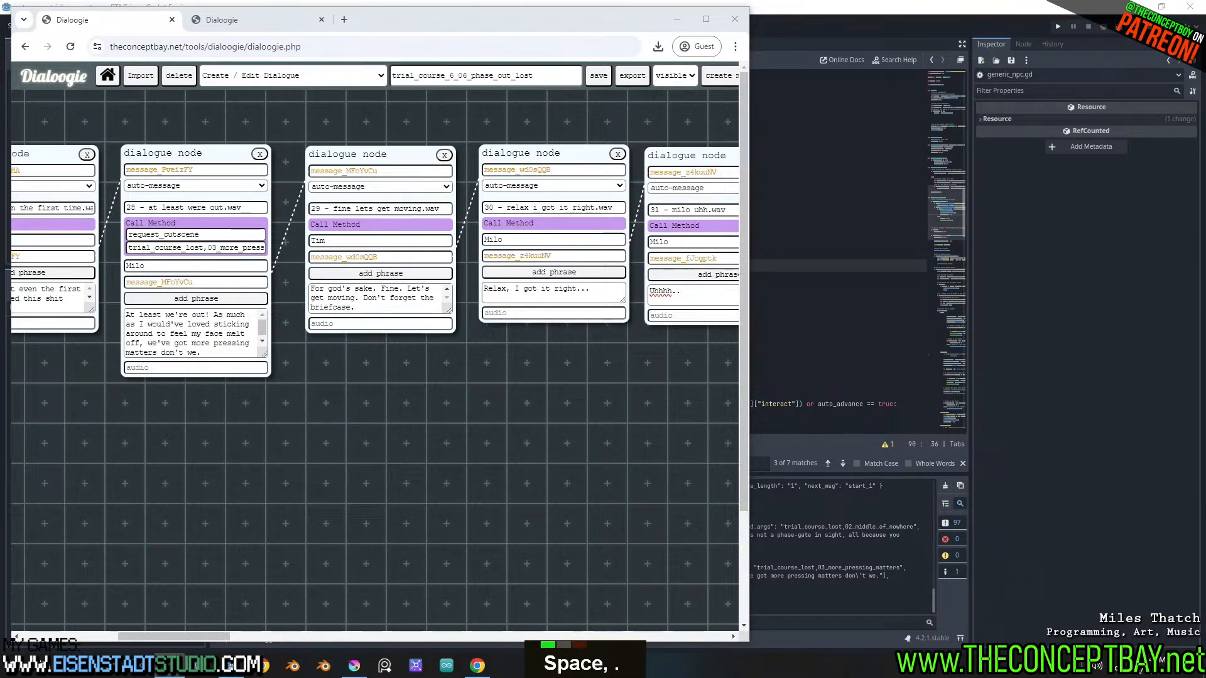
key("Return")
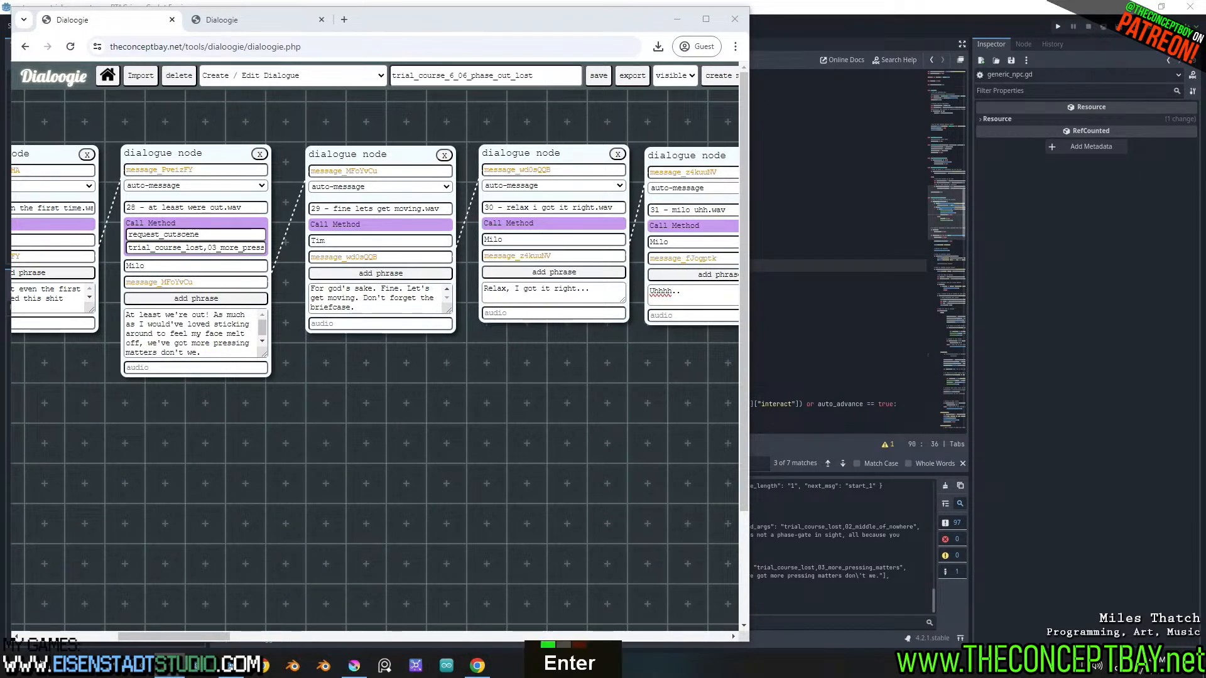
type("Have a l")
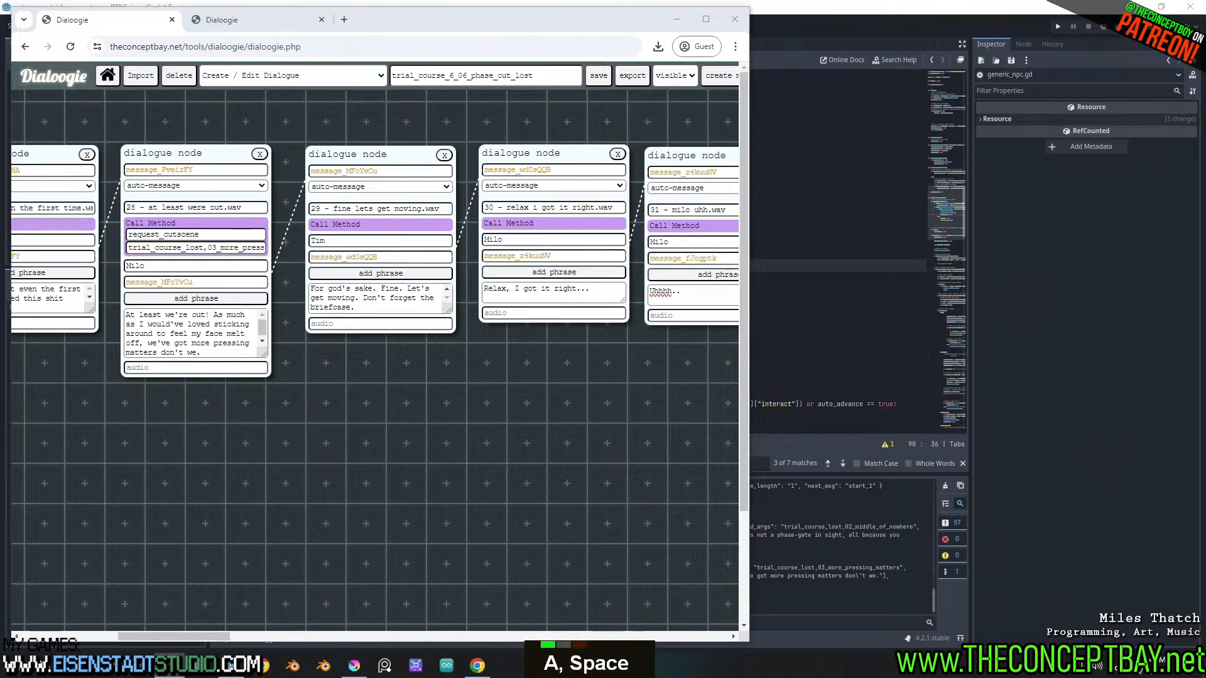
type("ot to get ri")
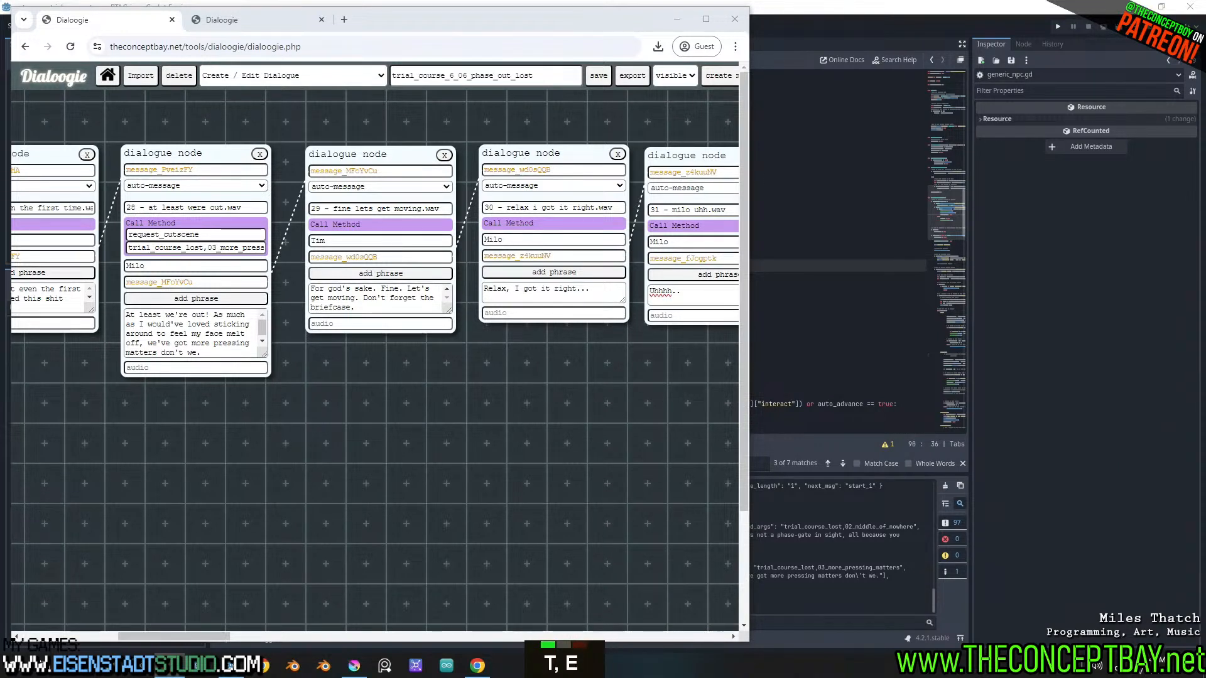
type("ght here while ")
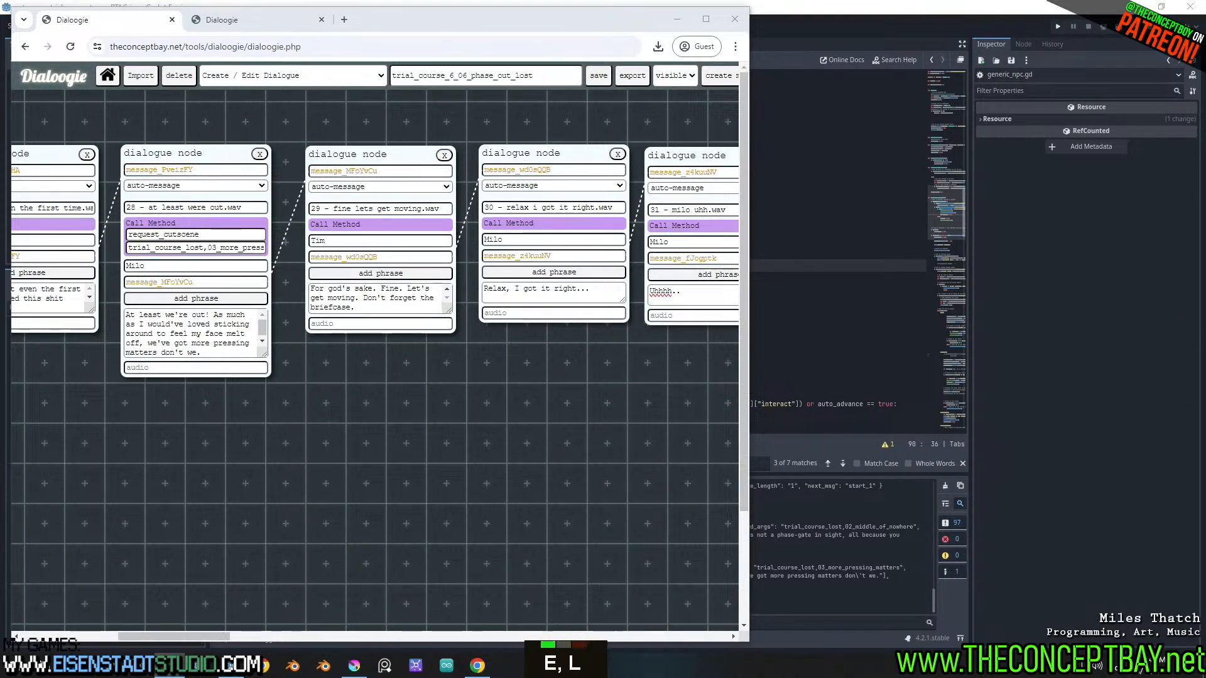
type("the le")
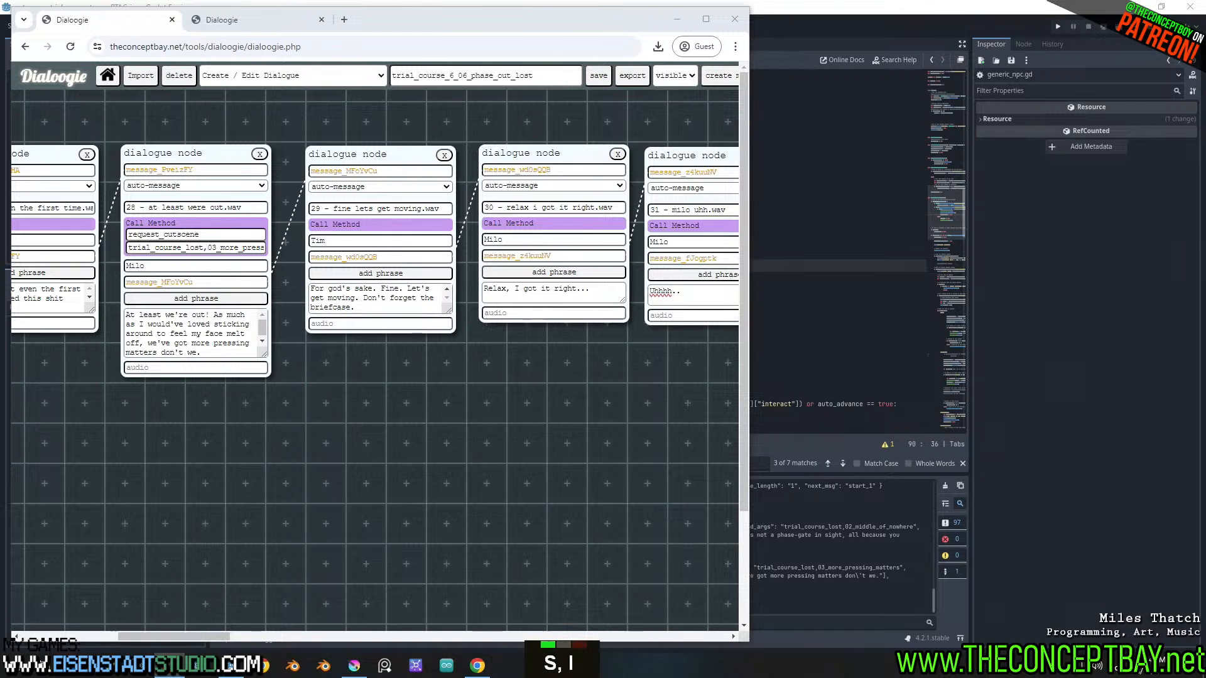
type(" in")
key("BackSpace")
key("BackSpace")
type("le")
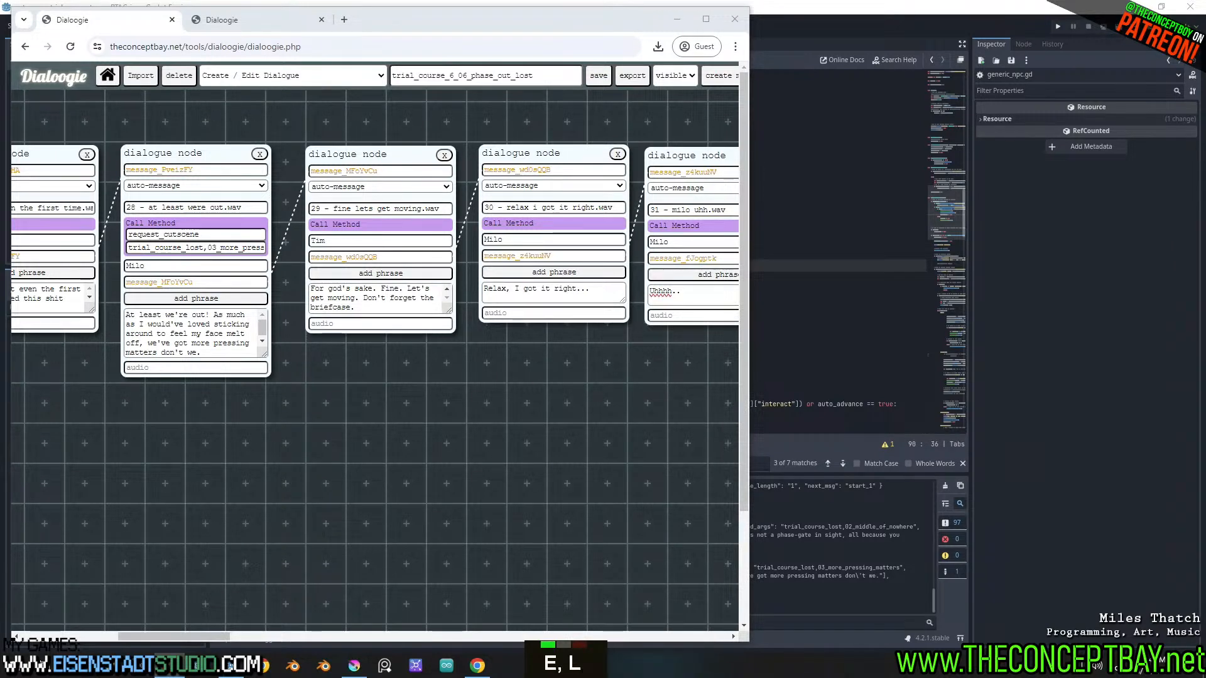
type("d ")
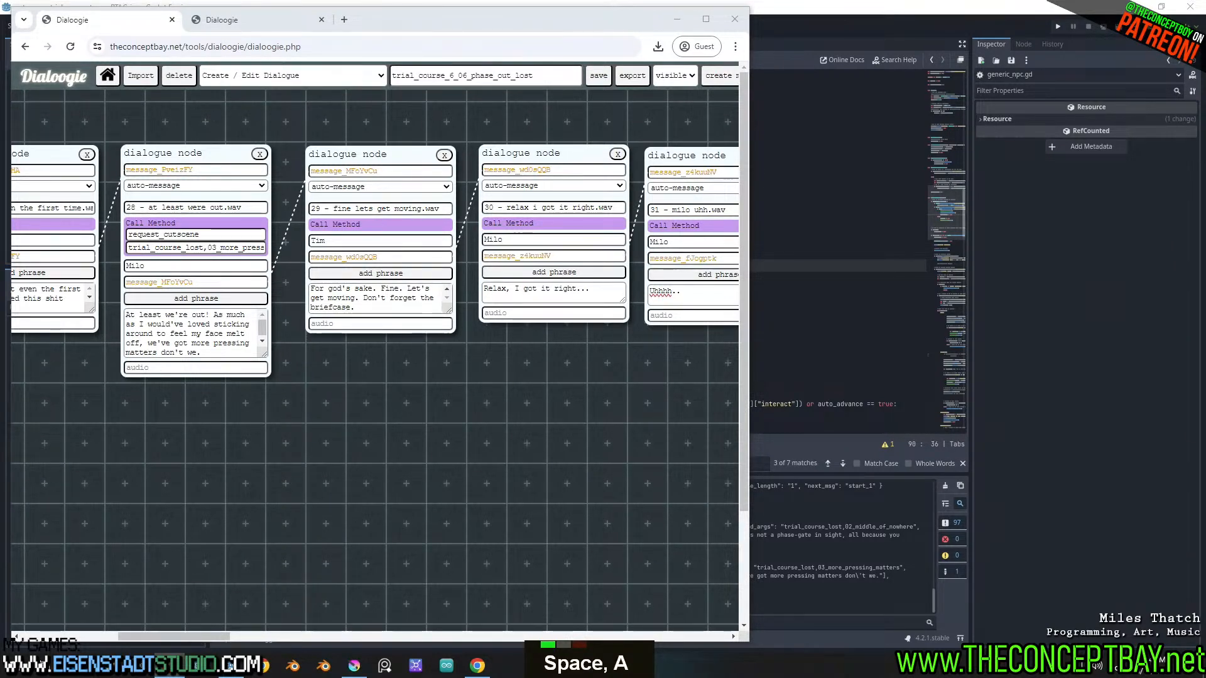
type("clkn")
key("BackSpace")
key("BackSpace")
key("BackSpace")
key("BackSpace")
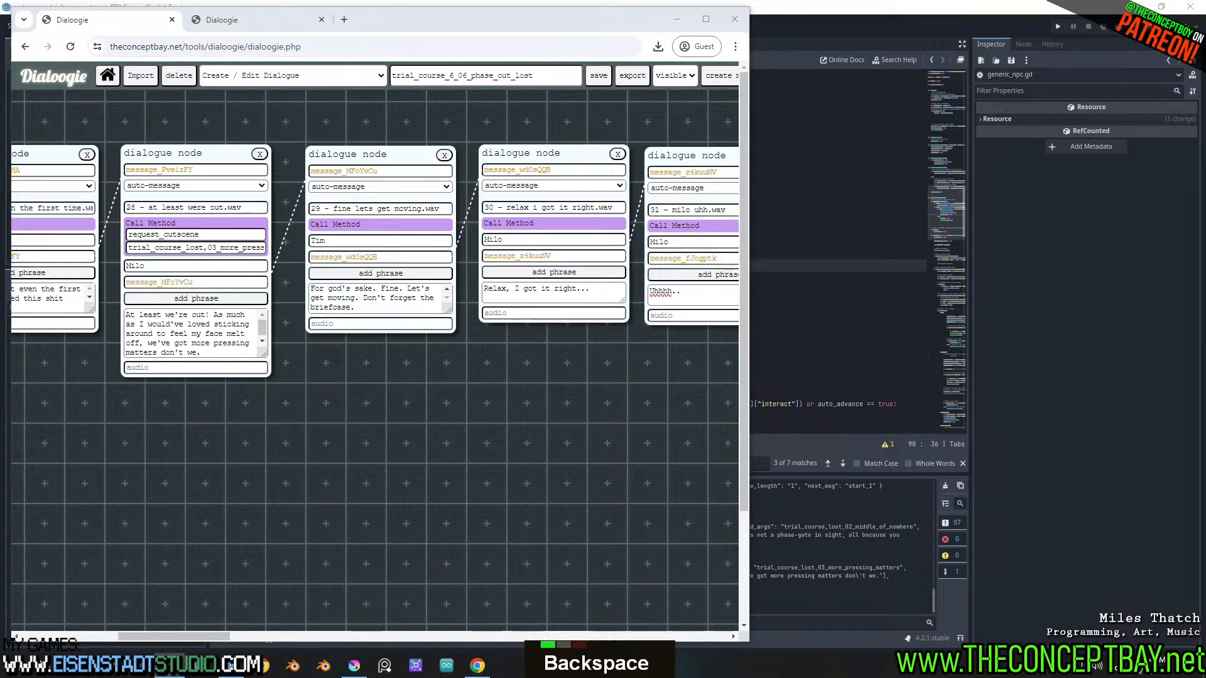
type("uh k")
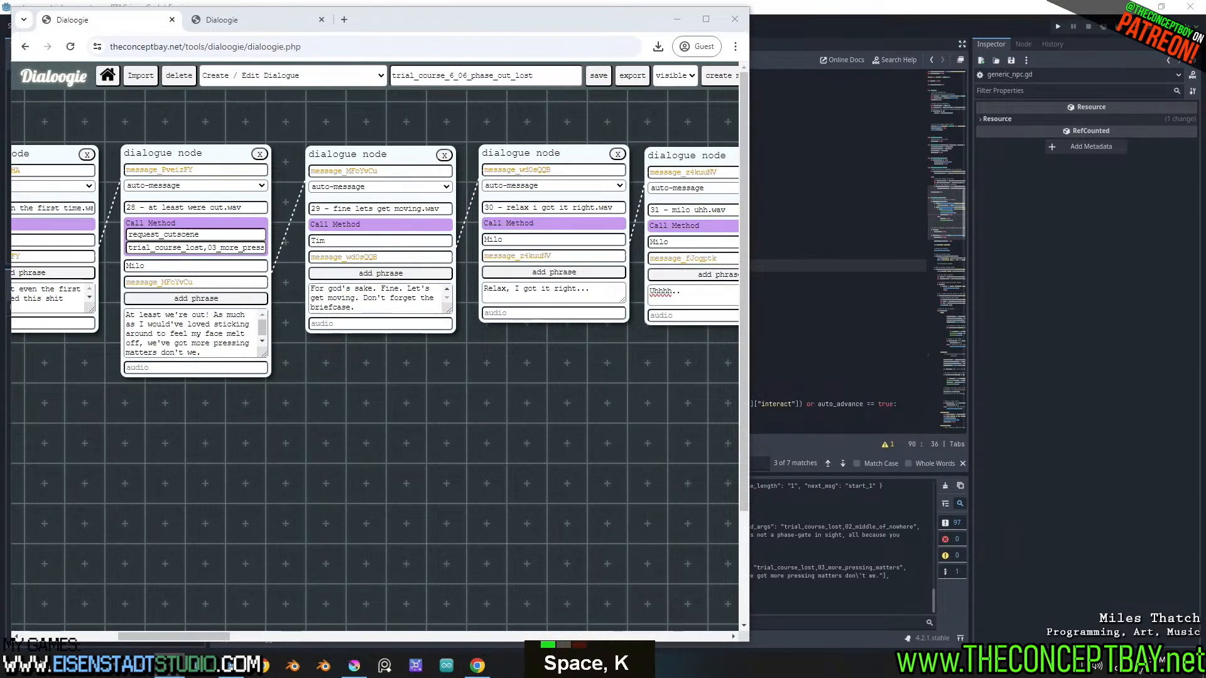
type("the this s is a positii")
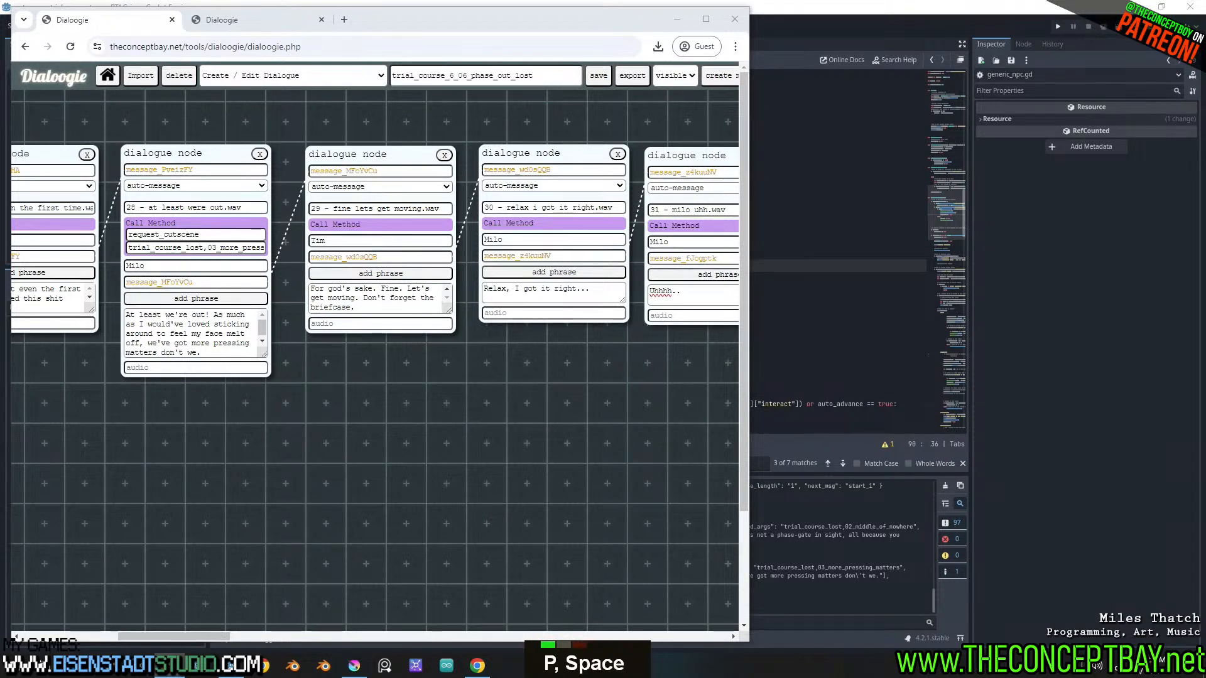
key("BackSpace")
key("BackSpace")
key("Return")
type("n")
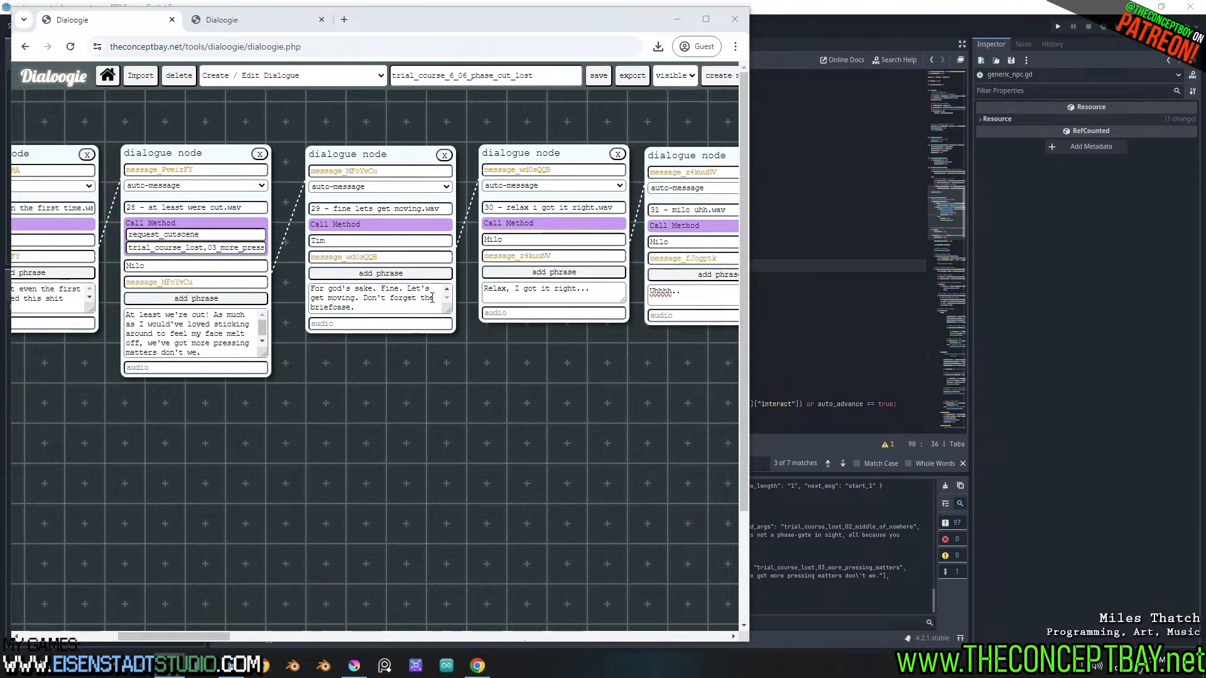
Reread the phrases of messages 29 and 30 in the dialogue nodes, following the lines about the briefcase and "Relax, I got it right..."
triple_click(337, 293)
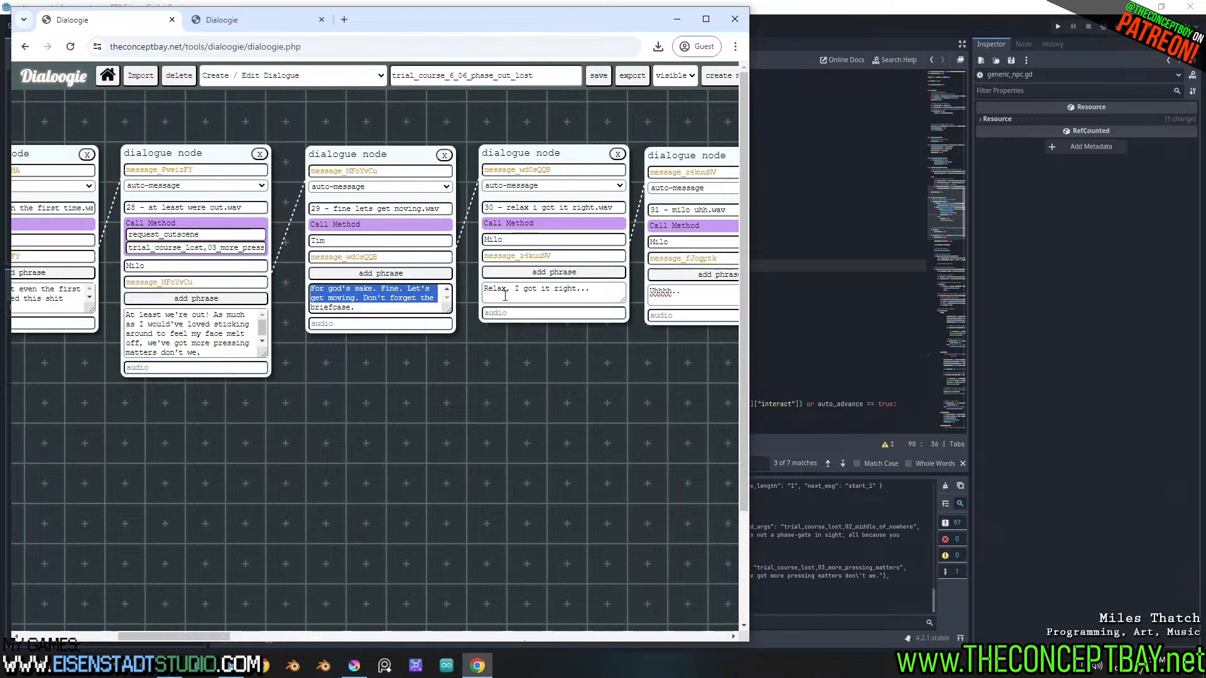
left_click_drag(485, 292, 593, 294)
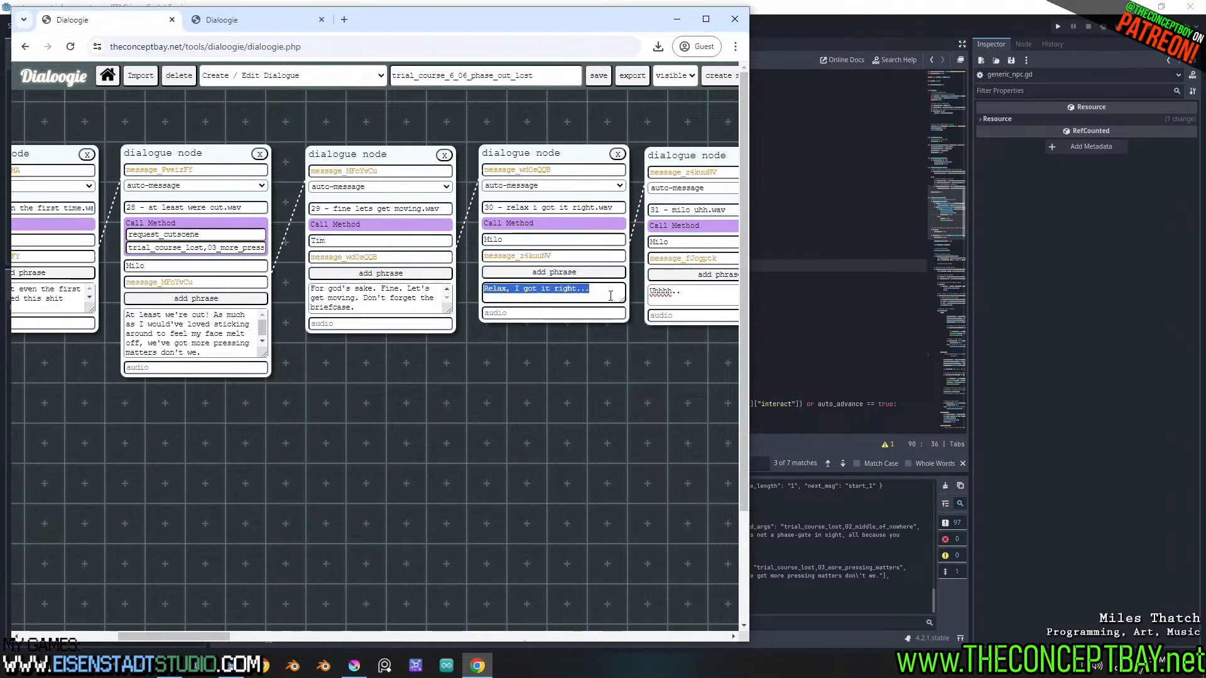
scroll(609, 295, "down", 3, "shift")
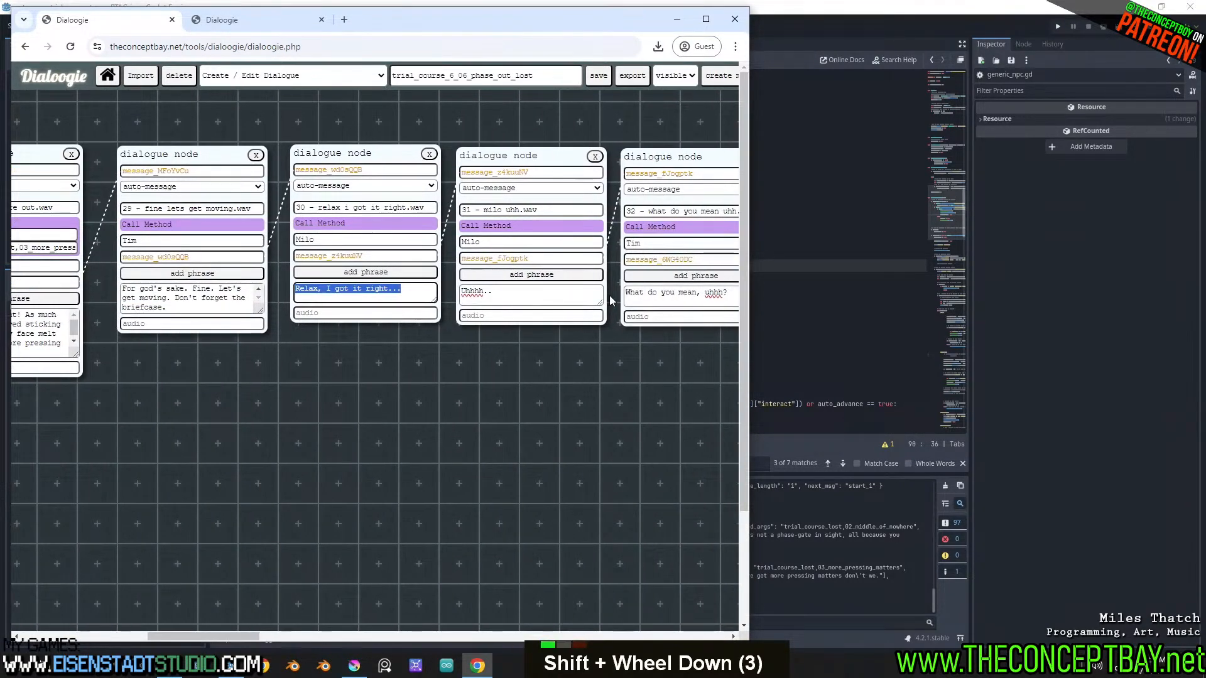
triple_click(151, 303)
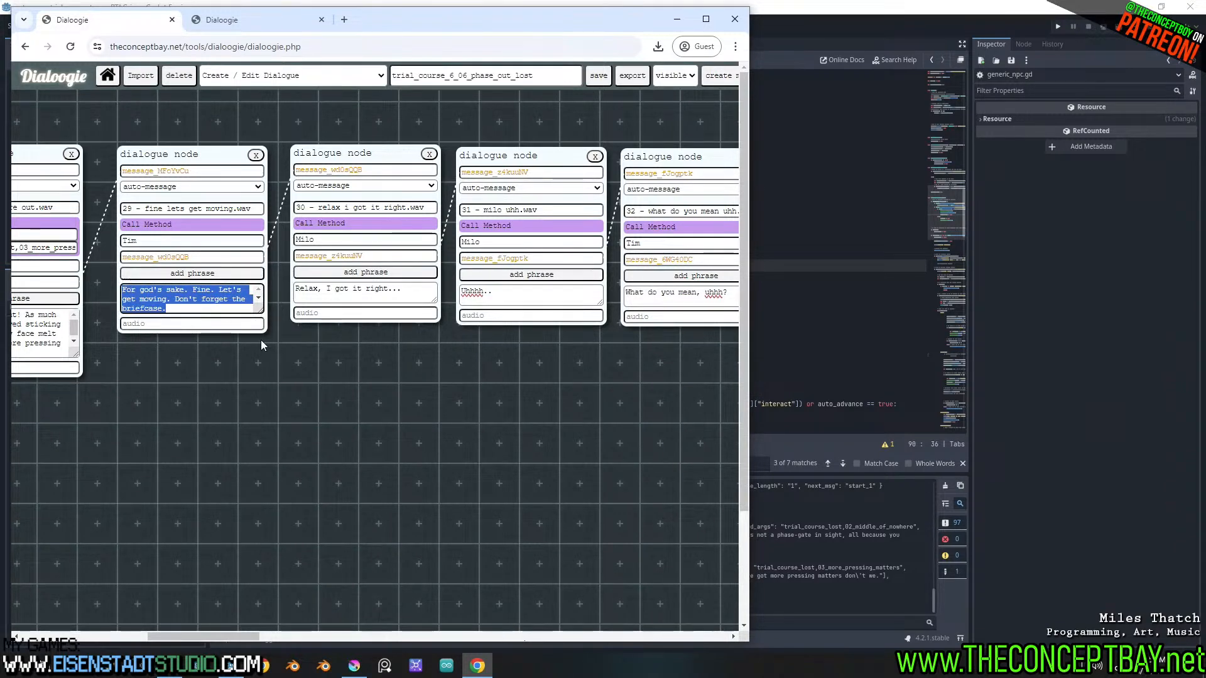
scroll(261, 340, "down", 1, "shift")
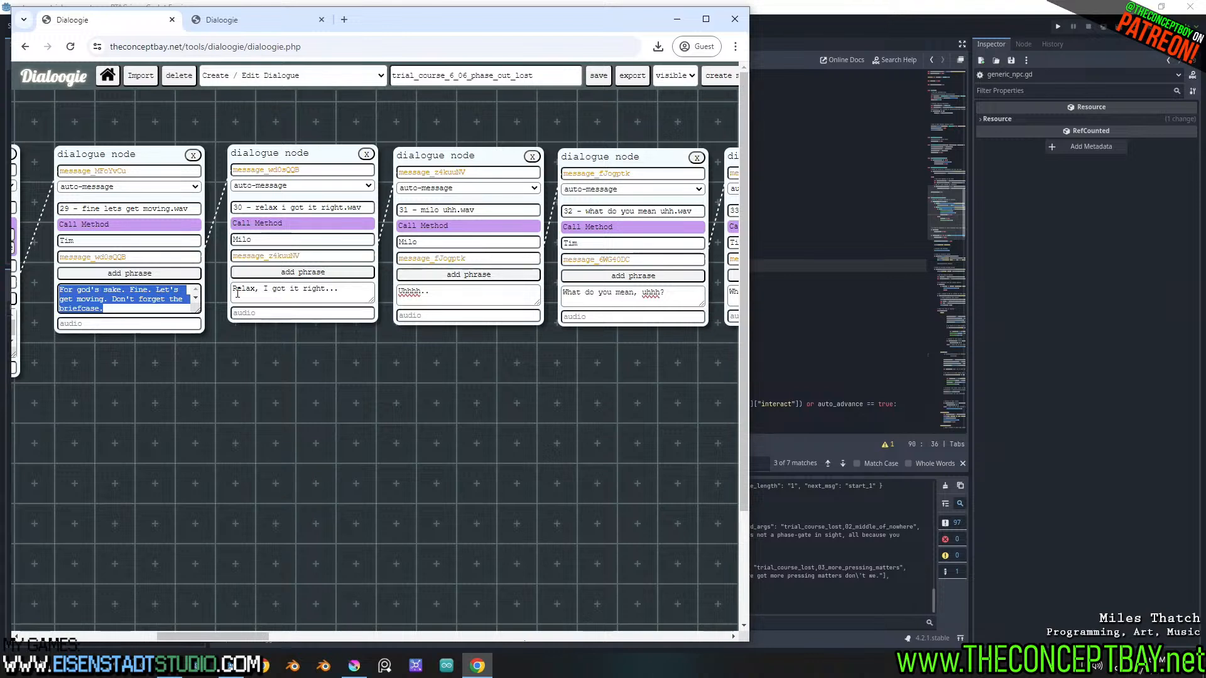
left_click(168, 299)
left_click_drag(59, 289, 189, 310)
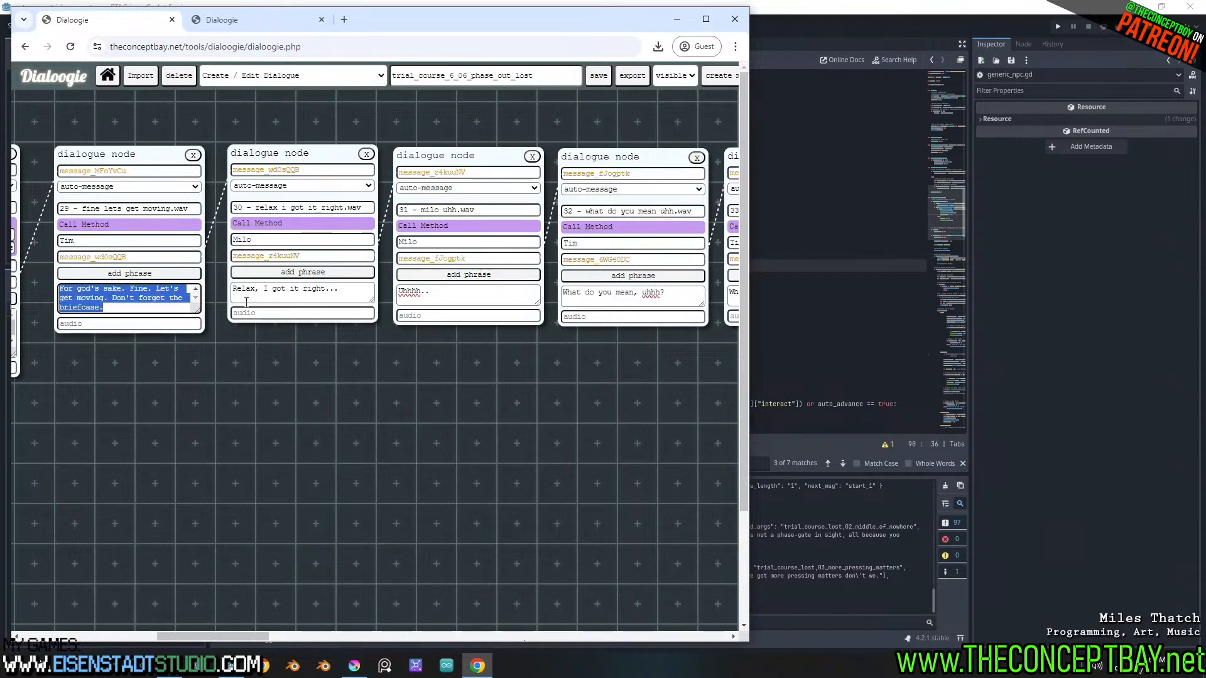
left_click_drag(349, 293, 202, 289)
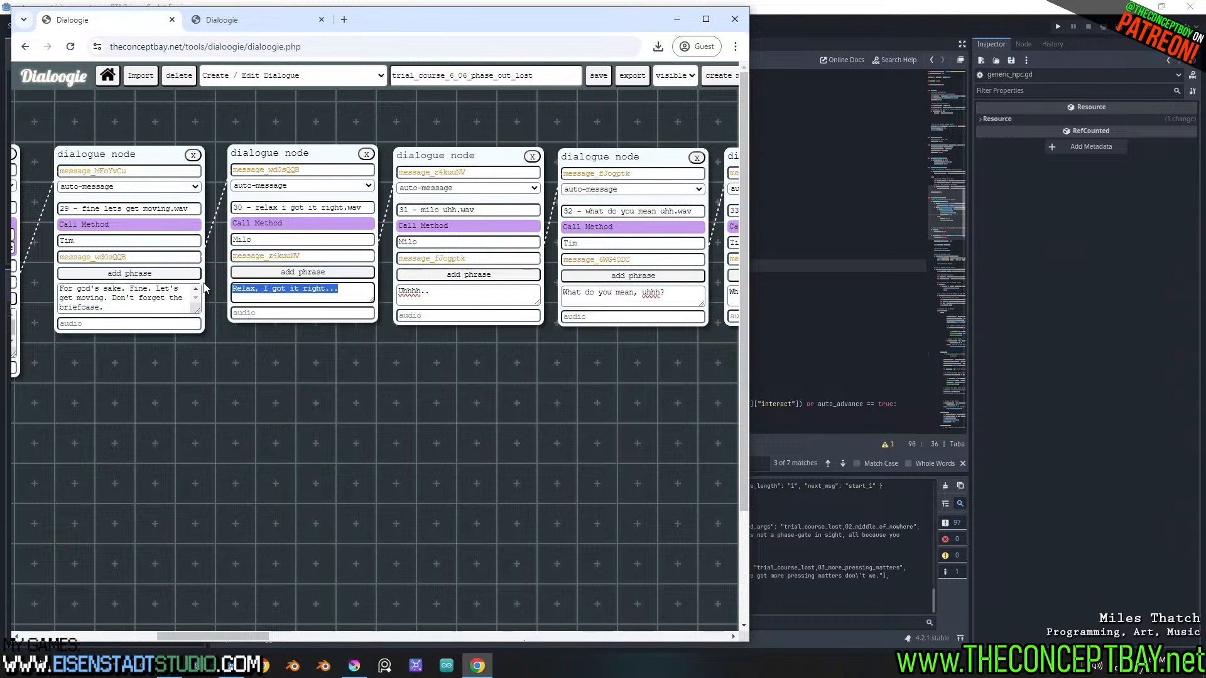
left_click(351, 292)
left_click_drag(353, 291, 195, 278)
left_click_drag(275, 242, 174, 242)
left_click_drag(351, 293, 203, 288)
Switch to Krita and move the 03_tim and 03_milo layers into the 03 group
left_click(352, 668)
left_click(1027, 406, "shift")
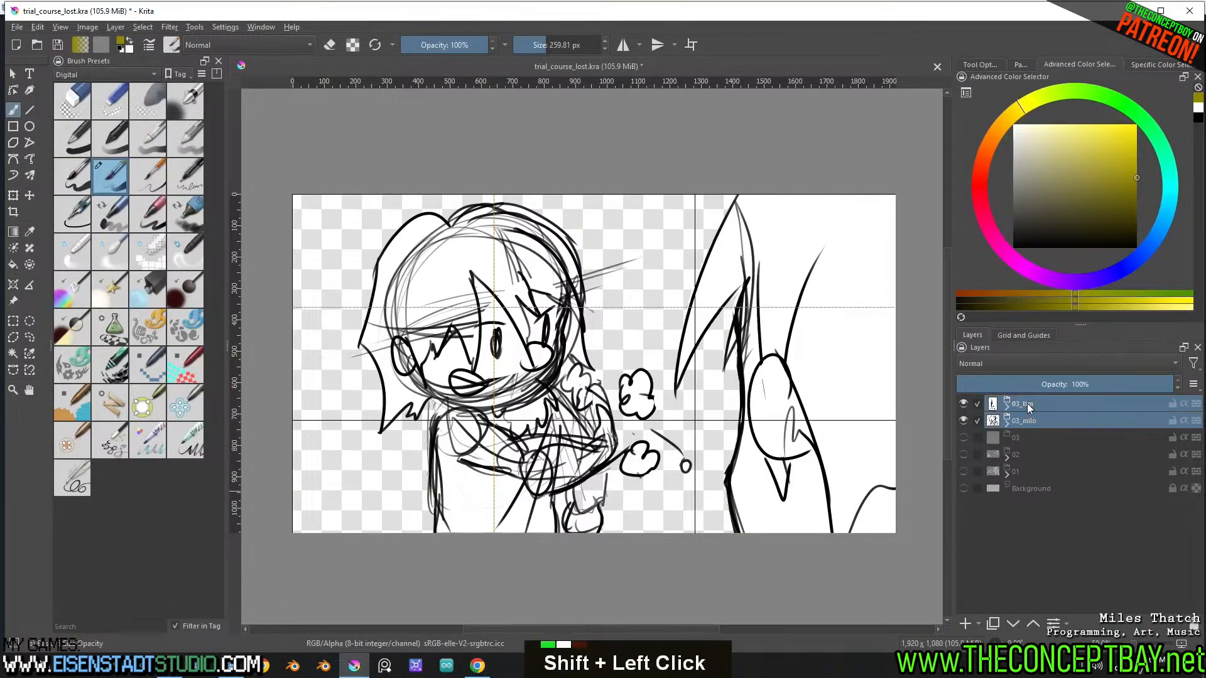
key("shift+Delete")
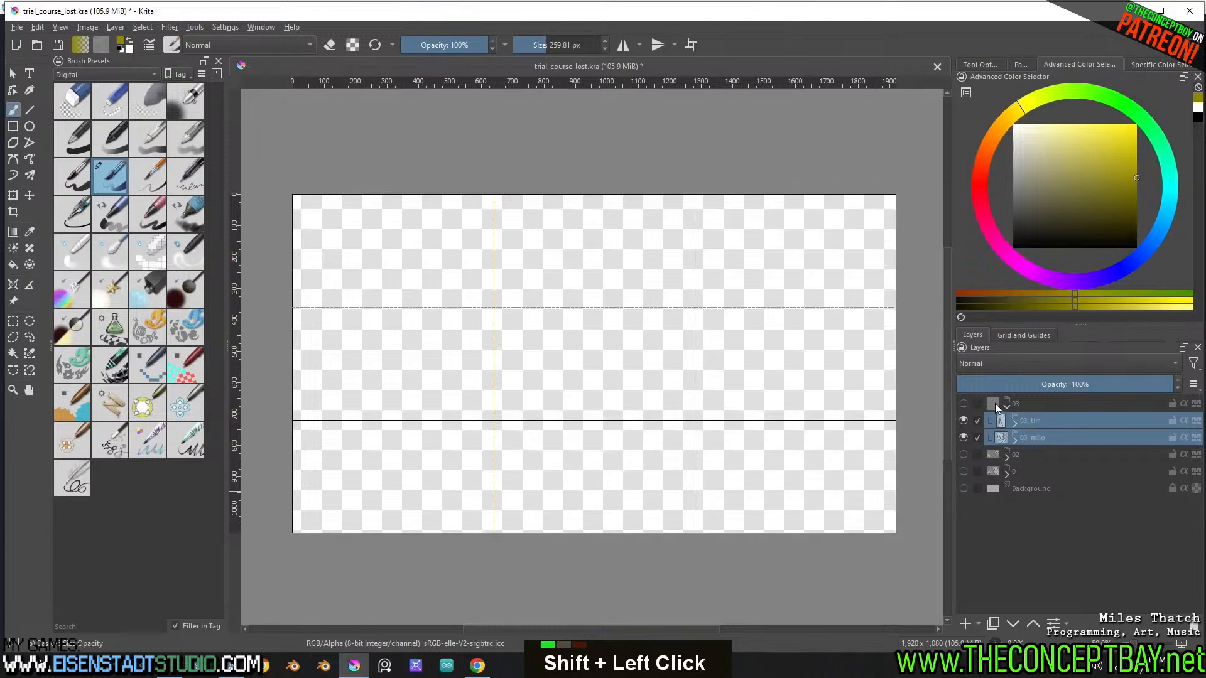
Add a paint layer above the collapsed 03 group and prepare a black brush about 14 px in size
double_click(1055, 400)
key("Insert")
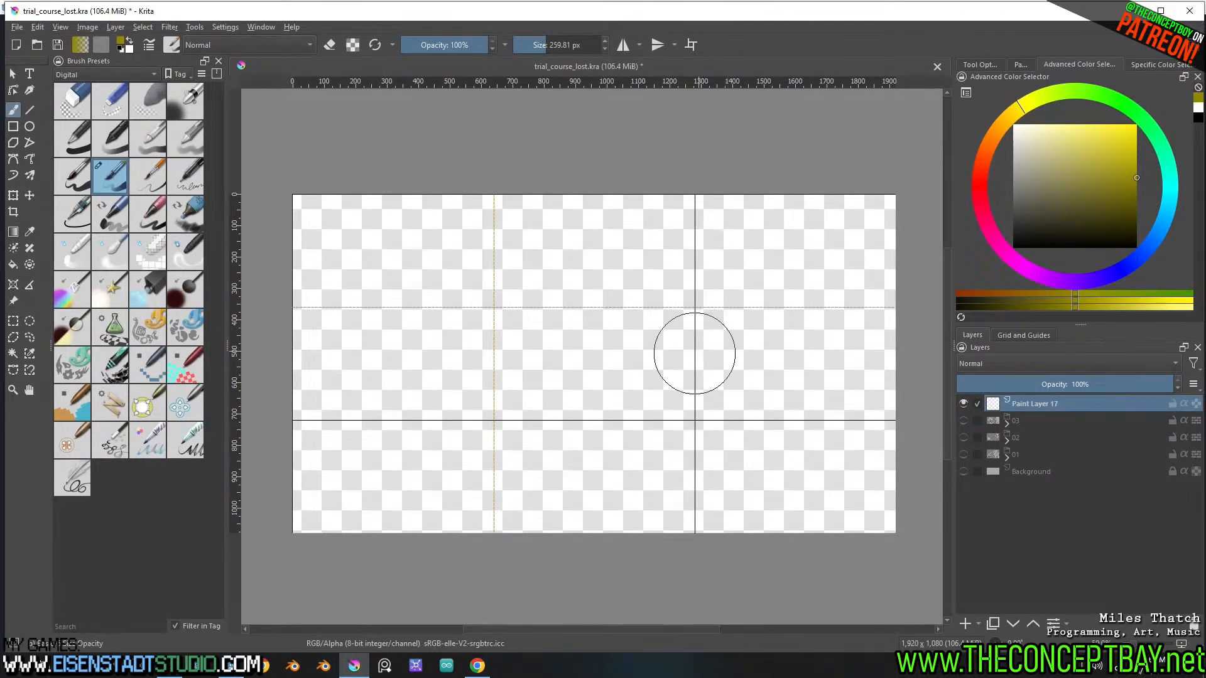
mouse_move(708, 397)
left_mouse_down("shift")
mouse_move(658, 396)
mouse_move(691, 393)
mouse_move(702, 372)
left_mouse_up("shift")
key("d")
mouse_move(681, 300)
left_mouse_down()
mouse_move(719, 314)
mouse_move(660, 276)
mouse_move(637, 301)
mouse_move(639, 333)
left_mouse_up()
left_click_drag(666, 359, 649, 324)
mouse_move(675, 354)
left_mouse_down()
mouse_move(743, 289)
mouse_move(653, 322)
left_mouse_up()
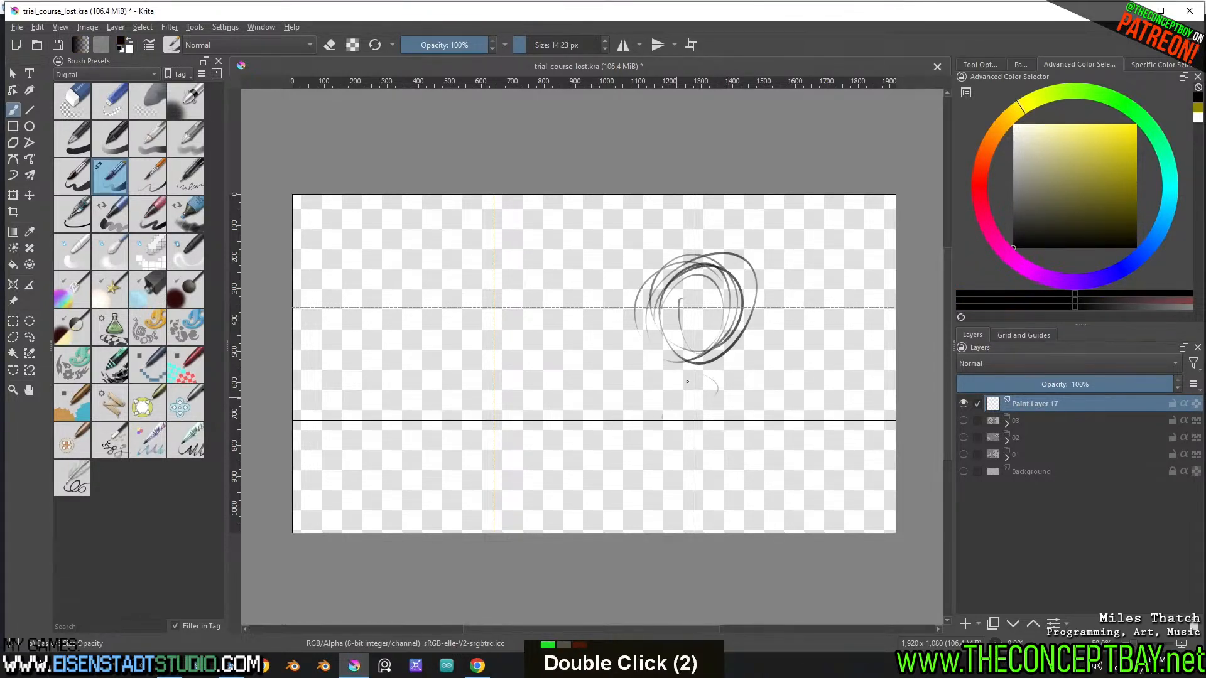
mouse_move(678, 435)
left_mouse_down()
mouse_move(713, 377)
mouse_move(664, 441)
left_mouse_up()
mouse_move(684, 434)
left_mouse_down()
mouse_move(711, 374)
mouse_move(680, 456)
left_mouse_up()
left_click_drag(682, 370, 659, 474)
left_click_drag(696, 310, 682, 427)
mouse_move(691, 376)
left_mouse_down()
mouse_move(673, 445)
mouse_move(653, 450)
mouse_move(646, 481)
left_mouse_up()
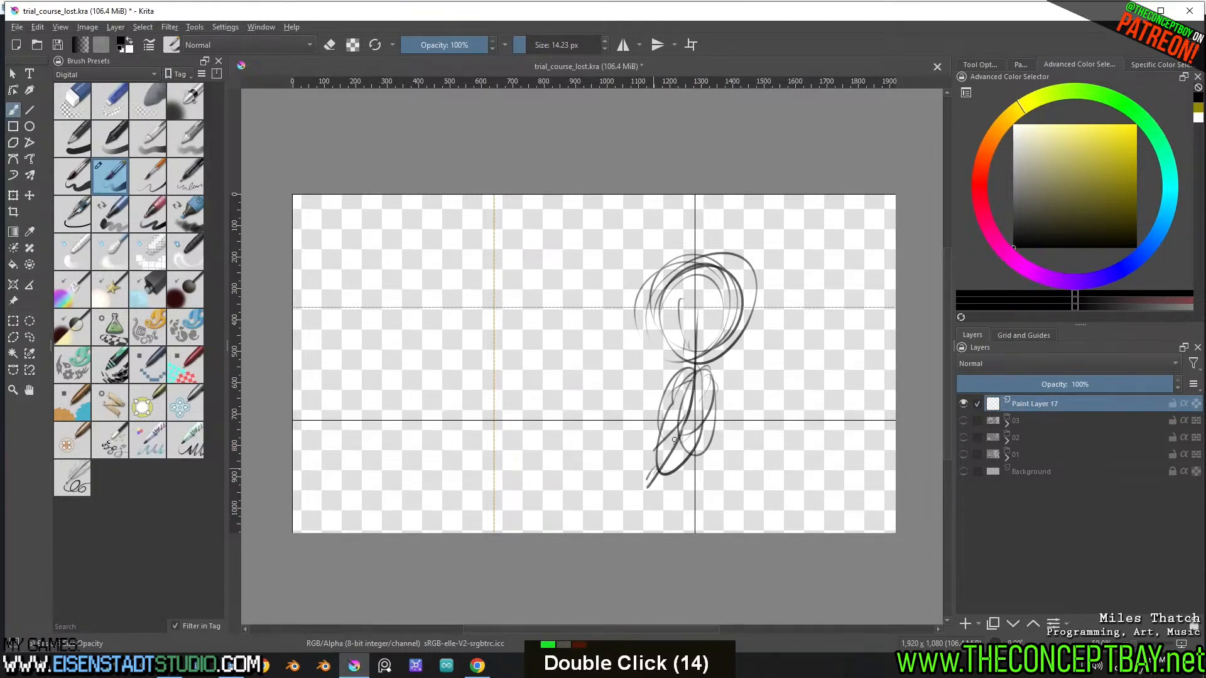
left_click_drag(685, 430, 641, 496)
mouse_move(695, 432)
left_mouse_down()
mouse_move(711, 470)
mouse_move(694, 508)
left_mouse_up()
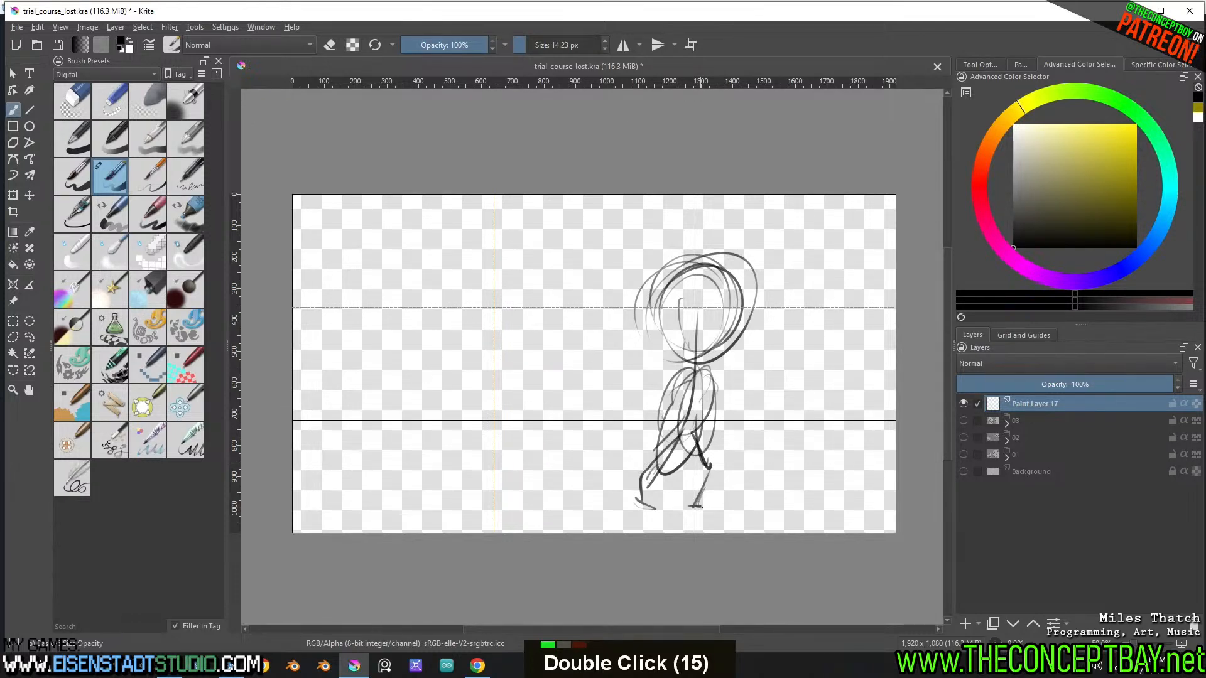
mouse_move(686, 364)
left_mouse_down()
mouse_move(695, 386)
mouse_move(658, 434)
left_mouse_up()
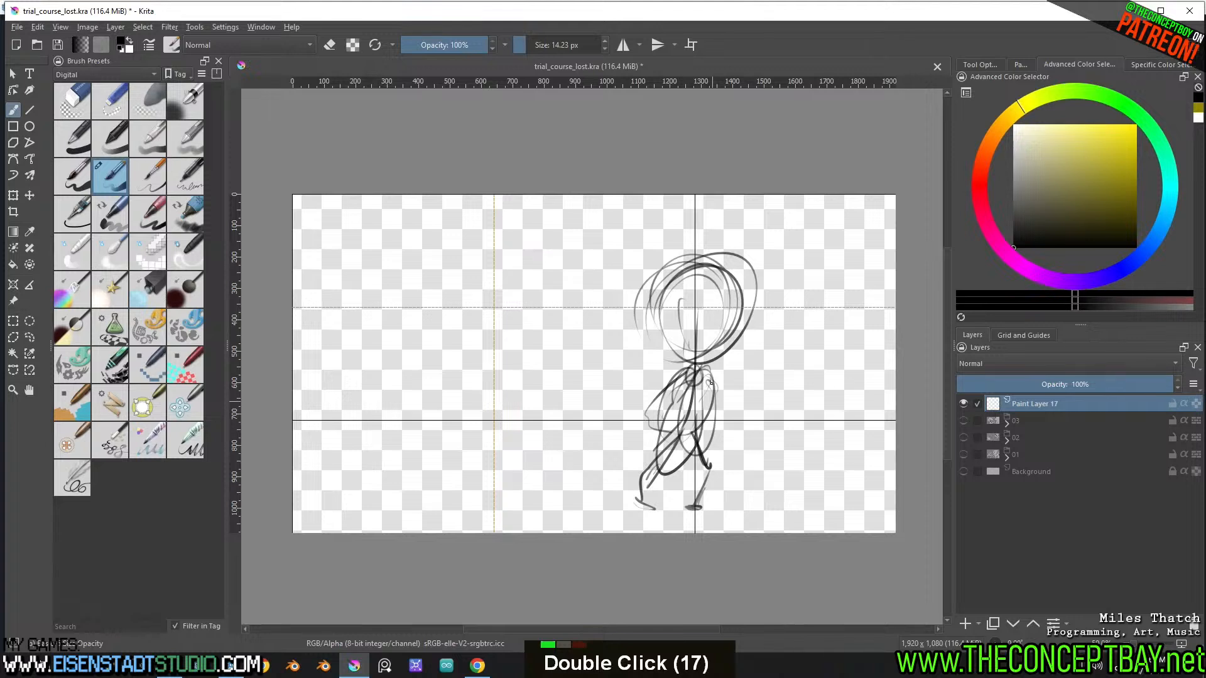
left_click_drag(752, 322, 736, 366)
mouse_move(674, 297)
left_mouse_down()
mouse_move(669, 337)
mouse_move(696, 373)
left_mouse_up()
left_click_drag(754, 263, 658, 482)
left_click_drag(679, 377, 669, 411)
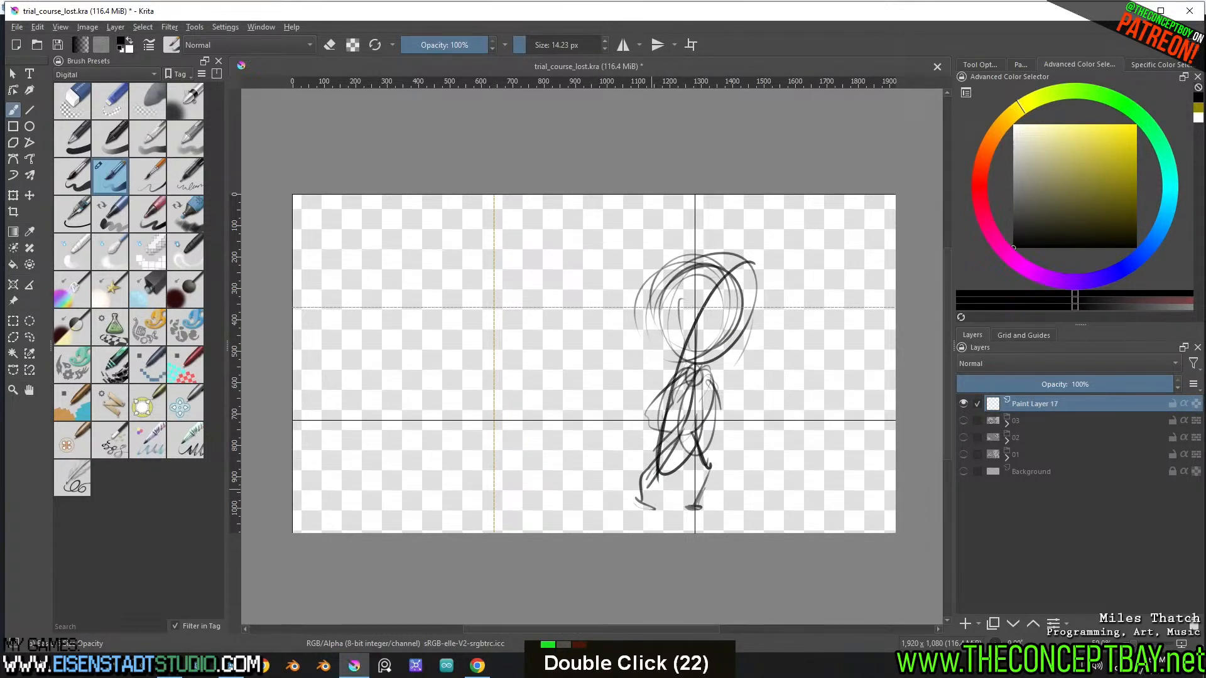
mouse_move(696, 319)
left_mouse_down()
mouse_move(736, 274)
mouse_move(709, 381)
left_mouse_up()
mouse_move(724, 272)
left_mouse_down()
mouse_move(685, 315)
mouse_move(722, 280)
mouse_move(762, 317)
mouse_move(688, 332)
mouse_move(760, 331)
mouse_move(688, 370)
mouse_move(760, 352)
mouse_move(703, 369)
left_mouse_up()
mouse_move(726, 324)
left_mouse_down()
mouse_move(771, 344)
mouse_move(754, 363)
mouse_move(744, 340)
left_mouse_up()
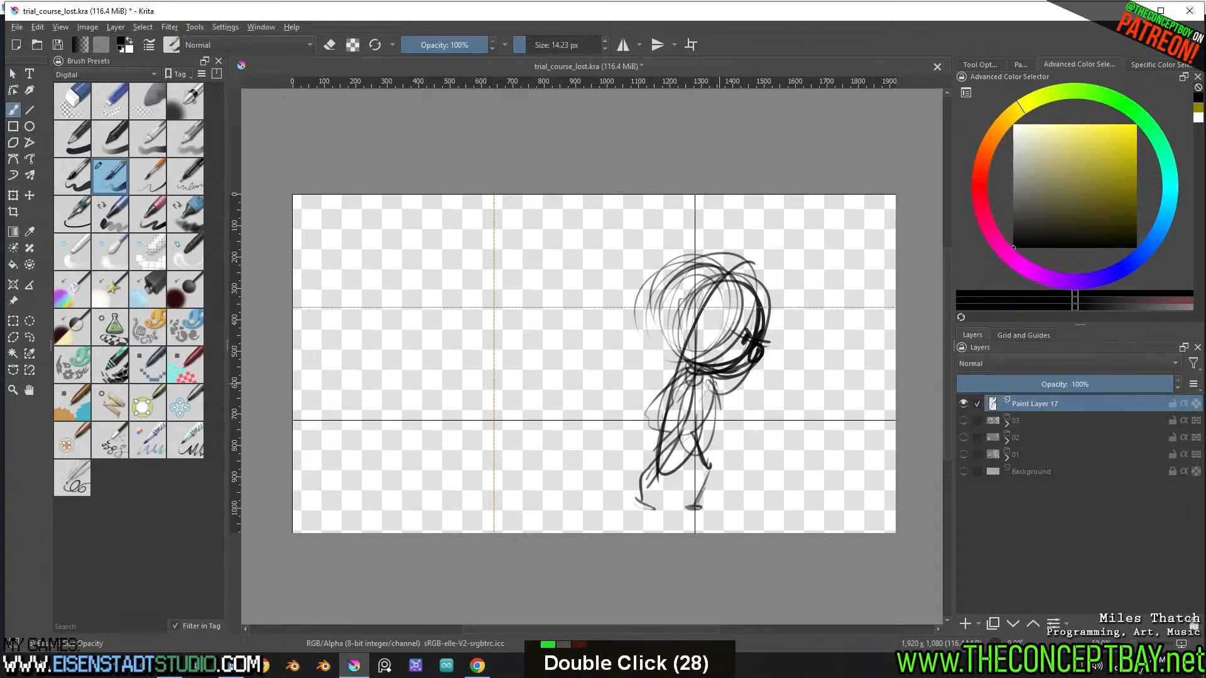
mouse_move(697, 378)
left_mouse_down()
mouse_move(736, 426)
mouse_move(730, 409)
mouse_move(697, 399)
left_mouse_up()
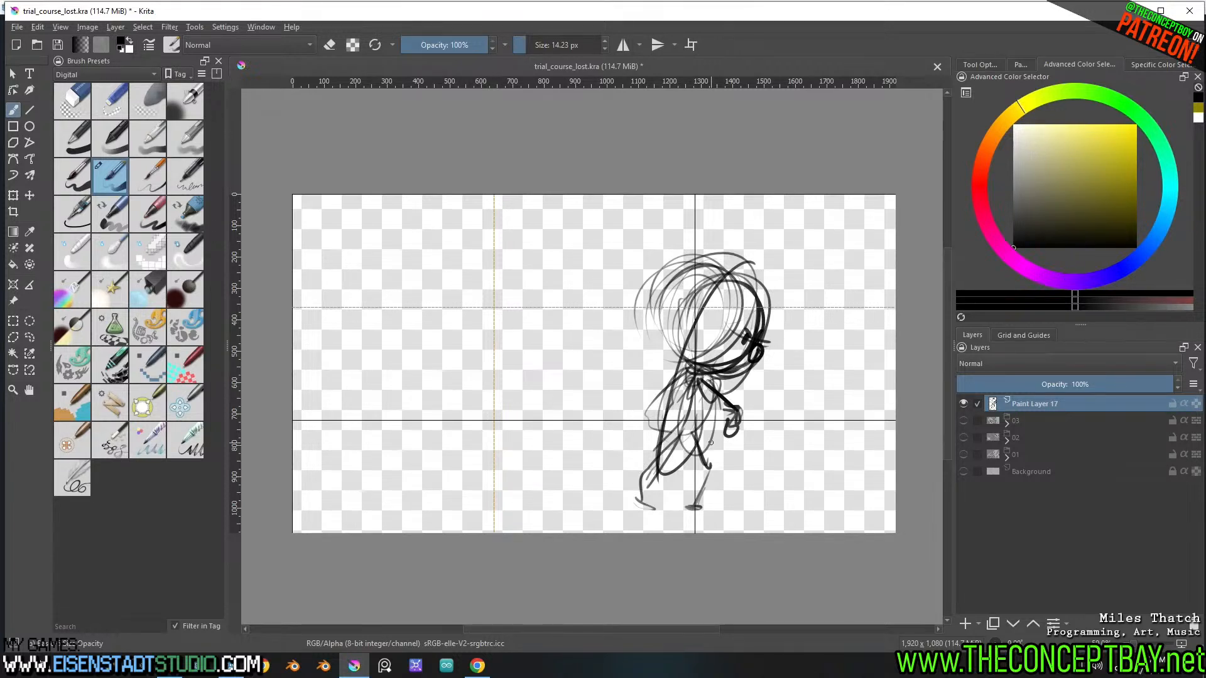
key("Delete")
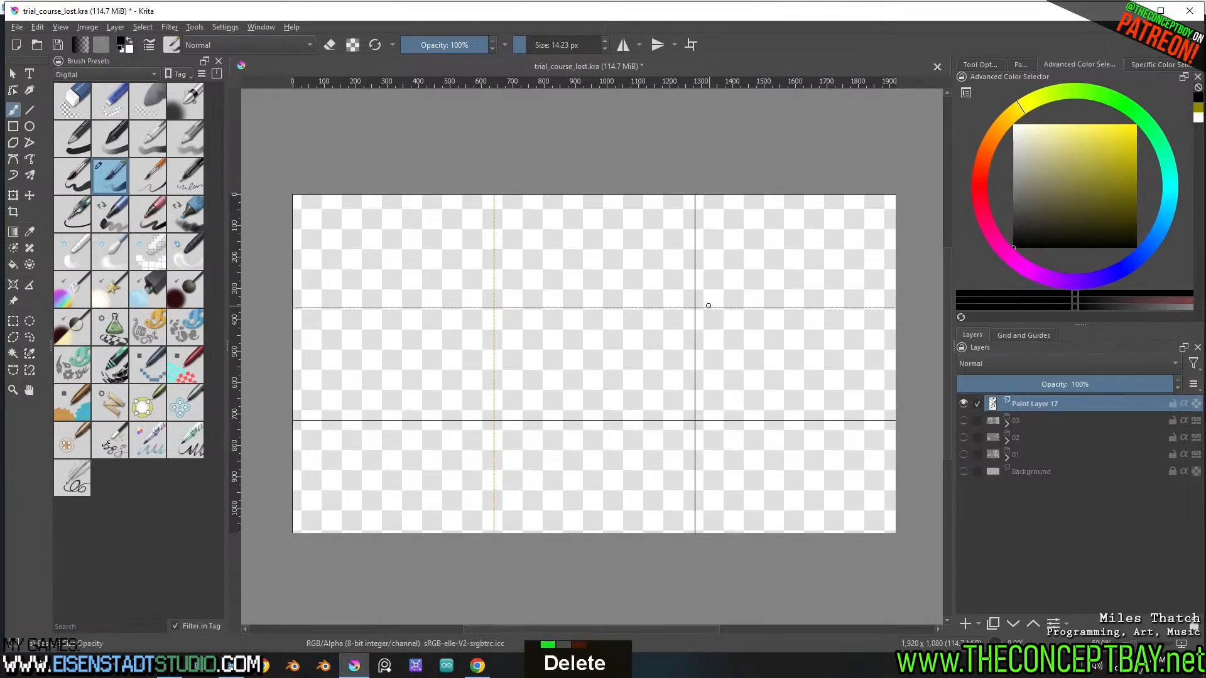
Sketch a leaning figure's slanted body line along the right-hand vertical guide, with rough legs reaching the lower third of the canvas
left_click_drag(706, 266, 661, 478)
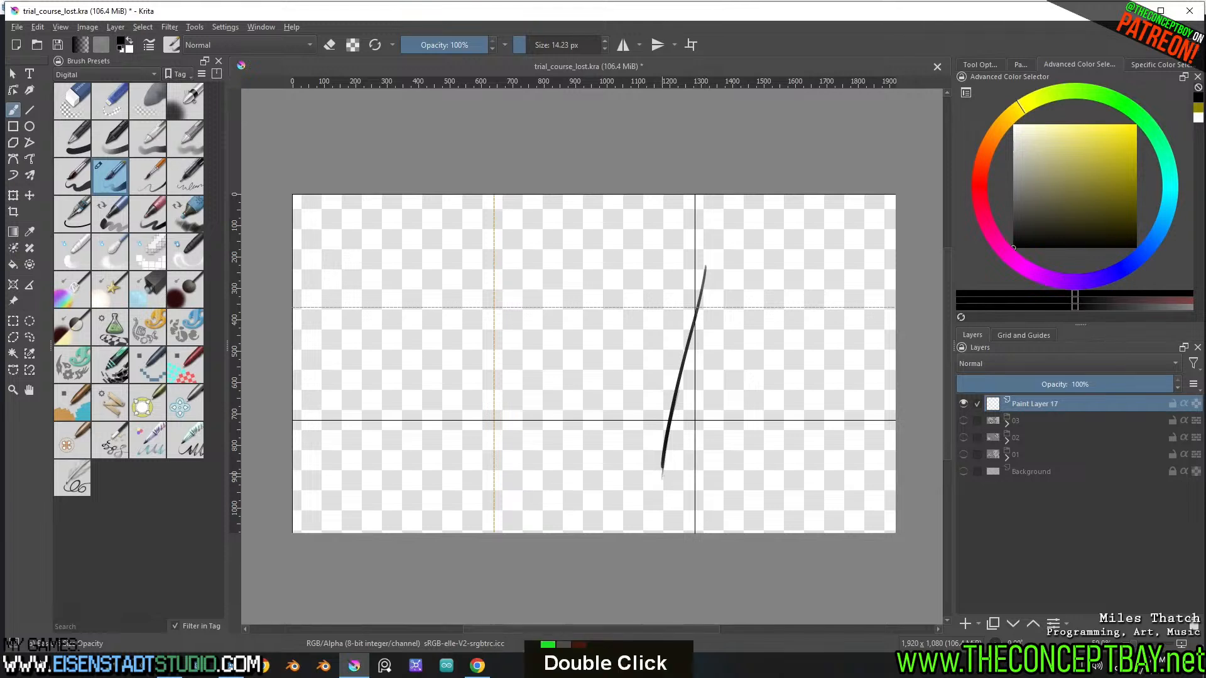
mouse_move(688, 377)
left_mouse_down()
mouse_move(668, 441)
mouse_move(692, 421)
mouse_move(695, 497)
mouse_move(674, 399)
mouse_move(644, 475)
left_mouse_up()
mouse_move(669, 395)
left_mouse_down()
mouse_move(653, 461)
mouse_move(627, 498)
mouse_move(637, 505)
left_mouse_up()
left_click_drag(633, 500, 657, 482)
Sketch a round head with an angry face over the upper end of the figure's body line
left_click_drag(703, 333, 691, 369)
left_click_drag(714, 284, 660, 441)
mouse_move(710, 301)
left_mouse_down()
mouse_move(700, 279)
mouse_move(675, 352)
mouse_move(722, 326)
mouse_move(659, 301)
mouse_move(716, 359)
mouse_move(695, 347)
mouse_move(713, 323)
mouse_move(696, 311)
mouse_move(720, 308)
mouse_move(679, 343)
left_mouse_up()
key("ctrl+z")
key("ctrl+z")
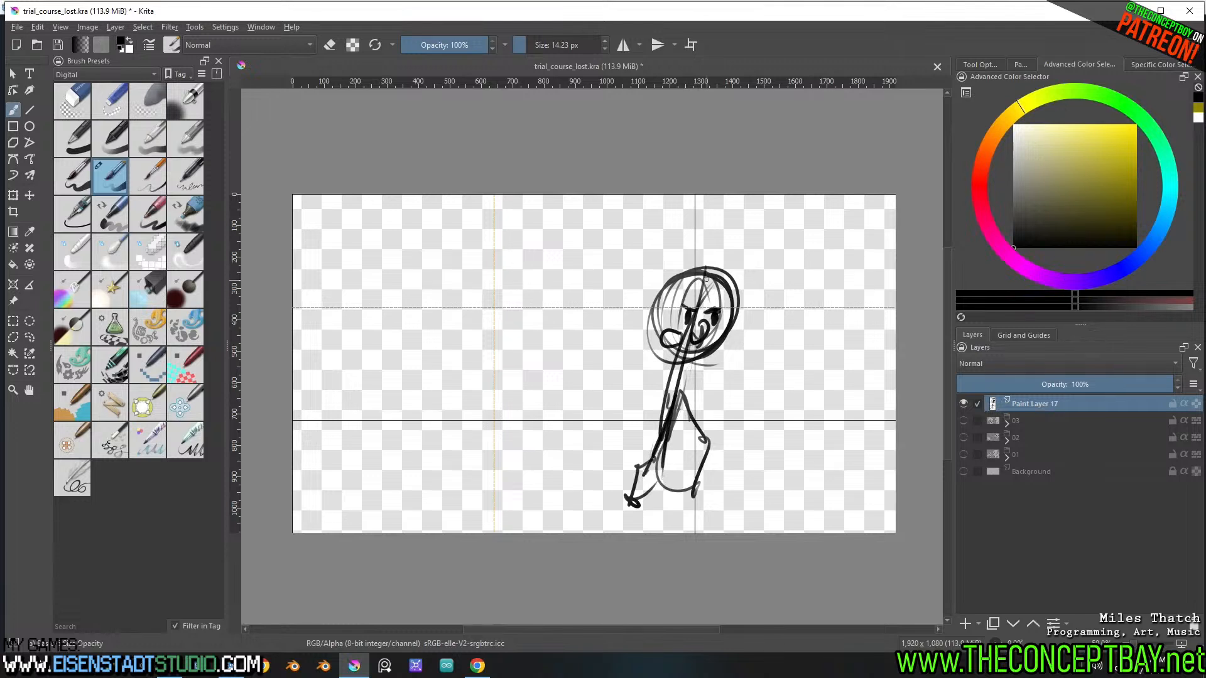
Add spiky, jagged hair with bangs across the forehead and around the top and back of the head
mouse_move(699, 274)
left_mouse_down()
mouse_move(718, 308)
mouse_move(738, 309)
mouse_move(677, 294)
mouse_move(665, 334)
left_mouse_up()
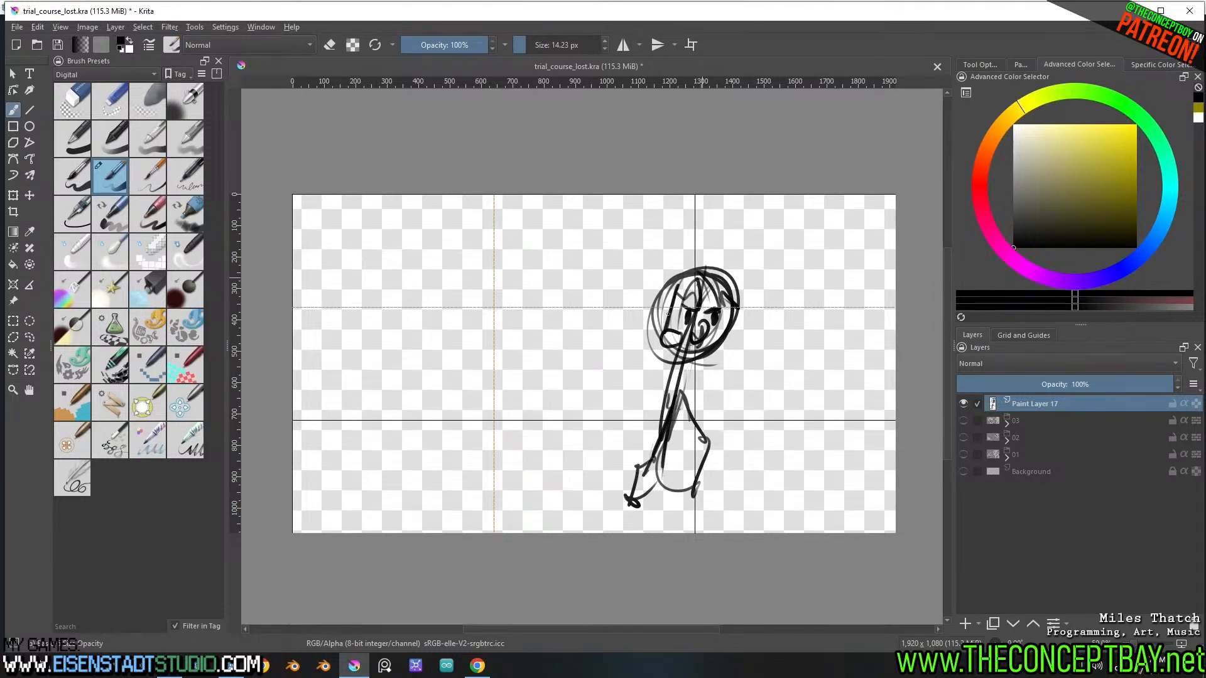
mouse_move(697, 268)
left_mouse_down()
mouse_move(680, 263)
mouse_move(641, 297)
mouse_move(649, 342)
left_mouse_up()
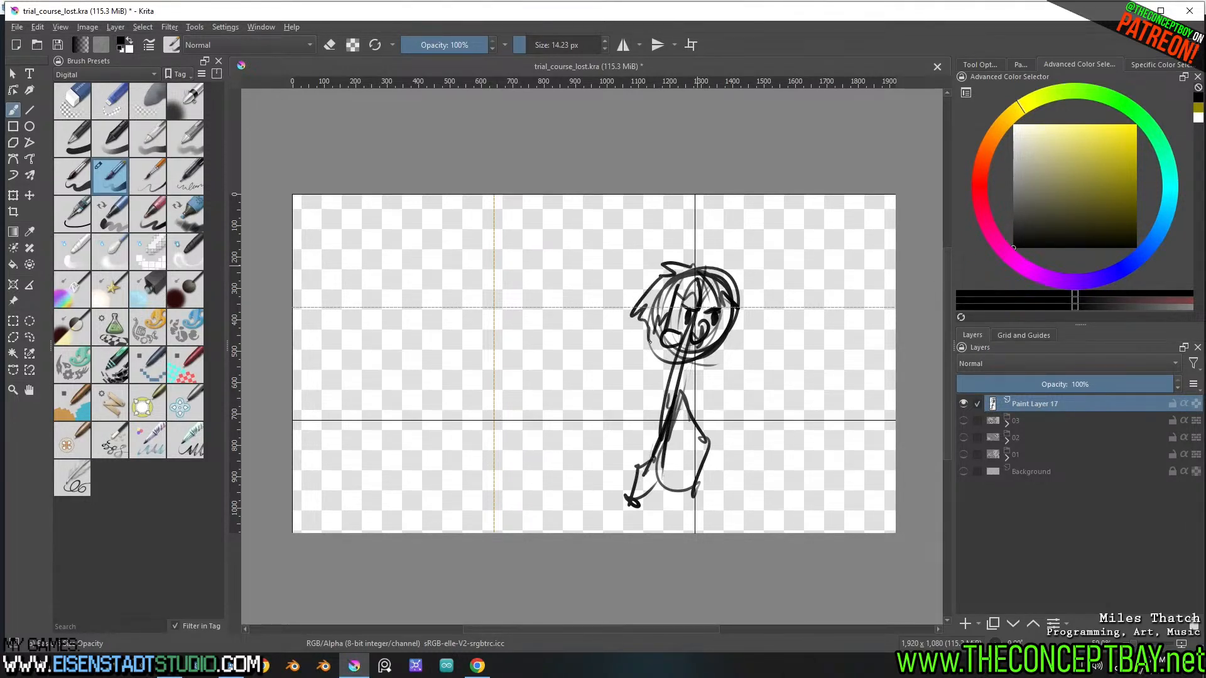
left_click_drag(706, 264, 738, 305)
Sketch the figure's shoulders and torso outline below the head and thicken both bent legs around the guide lines
left_click_drag(696, 361, 702, 399)
left_click_drag(664, 348, 657, 368)
mouse_move(690, 419)
left_mouse_down()
mouse_move(673, 433)
mouse_move(691, 453)
mouse_move(708, 449)
left_mouse_up()
mouse_move(710, 447)
left_mouse_down()
mouse_move(681, 500)
mouse_move(702, 480)
left_mouse_up()
mouse_move(665, 449)
left_mouse_down()
mouse_move(663, 481)
mouse_move(648, 489)
left_mouse_up()
left_click_drag(641, 495, 647, 463)
mouse_move(653, 361)
left_mouse_down()
mouse_move(643, 427)
mouse_move(691, 370)
left_mouse_up()
left_click_drag(697, 364, 687, 423)
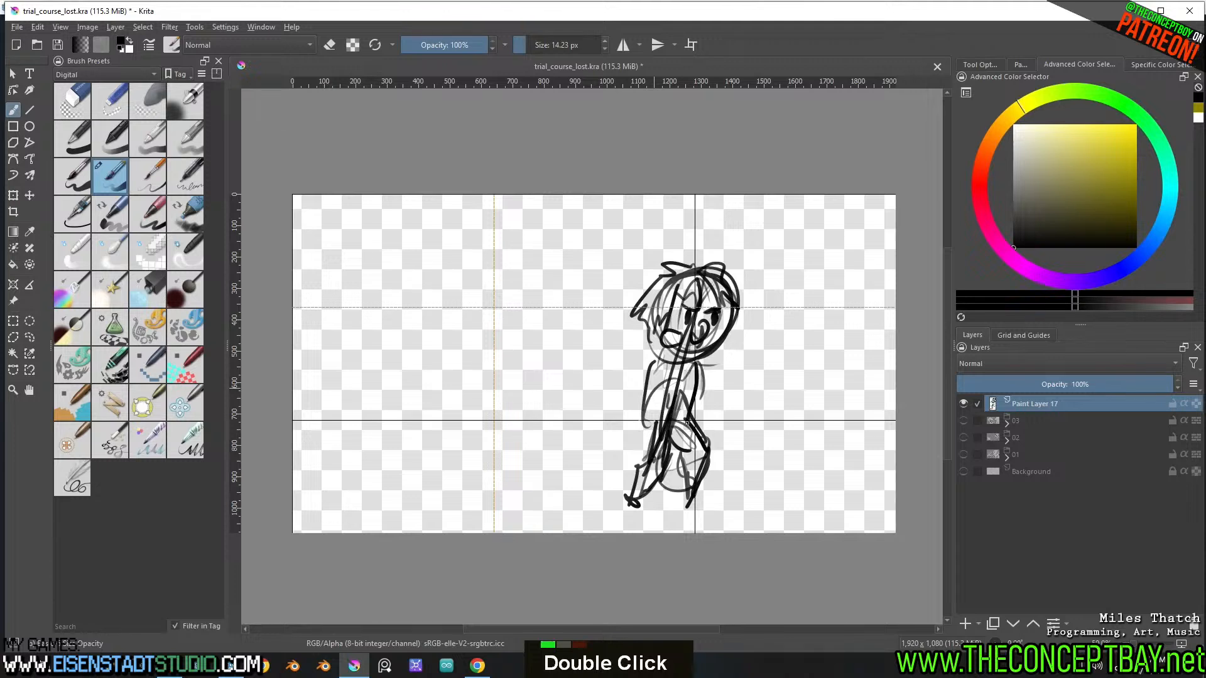
mouse_move(700, 363)
left_mouse_down()
mouse_move(695, 422)
mouse_move(643, 402)
left_mouse_up()
left_click_drag(649, 372, 645, 435)
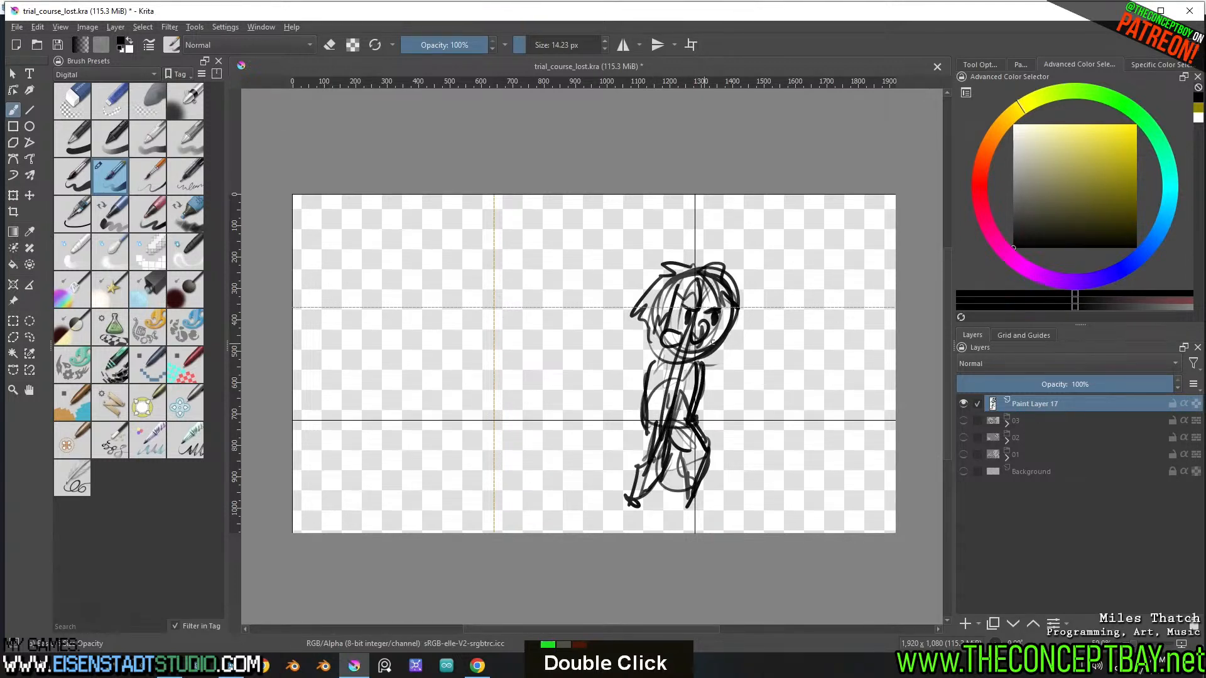
Lasso the head, scale it up slightly with a proportional transform, and clear the selection
key("l")
mouse_move(738, 363)
left_mouse_down()
mouse_move(653, 369)
mouse_move(750, 346)
left_mouse_up()
key("ctrl+t")
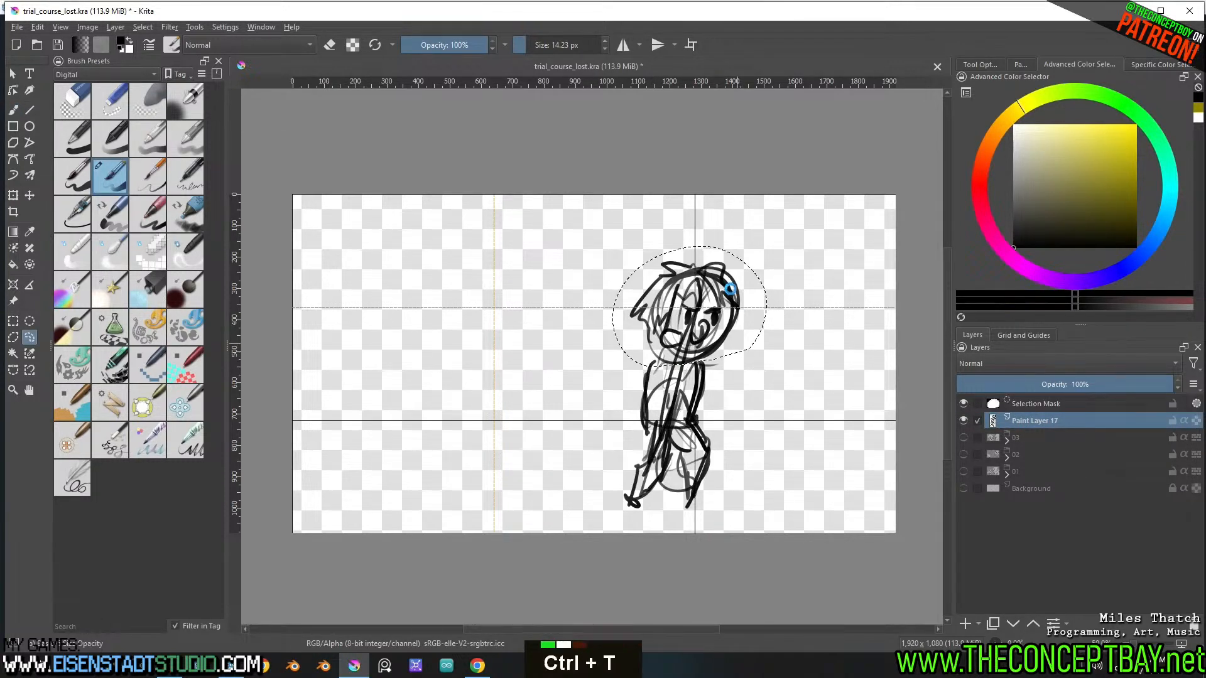
left_click_drag(689, 245, 690, 227, "shift")
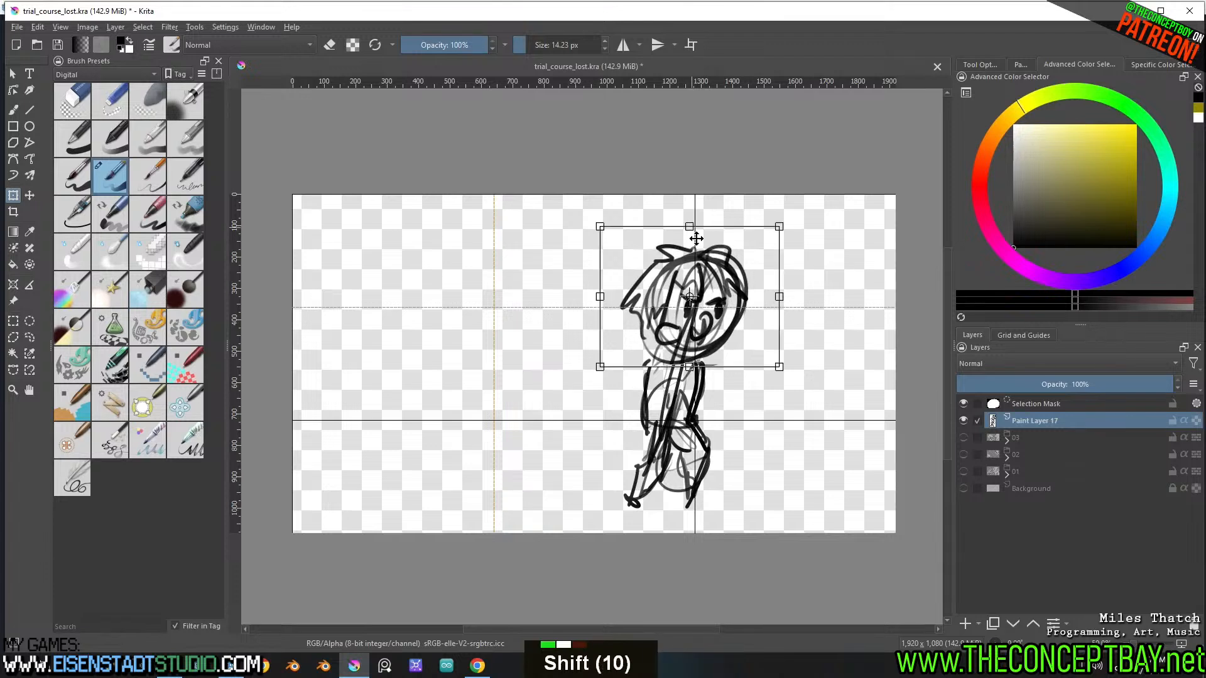
key("b")
key("ctrl+shift+a")
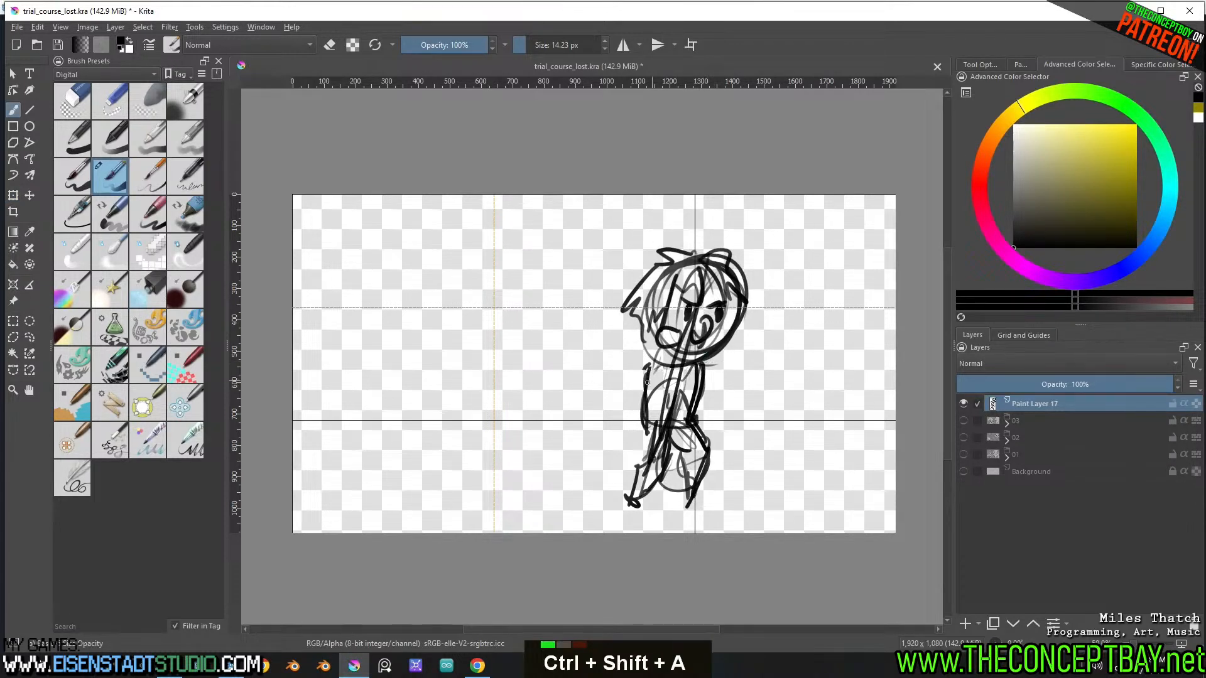
Sketch both arms hanging beside the torso with rounded hands, and darken the jawline
mouse_move(660, 361)
left_mouse_down()
mouse_move(645, 389)
mouse_move(664, 392)
mouse_move(639, 391)
mouse_move(621, 425)
left_mouse_up()
mouse_move(640, 384)
left_mouse_down()
mouse_move(624, 432)
mouse_move(634, 396)
mouse_move(622, 412)
mouse_move(623, 441)
left_mouse_up()
left_click_drag(638, 409, 632, 441)
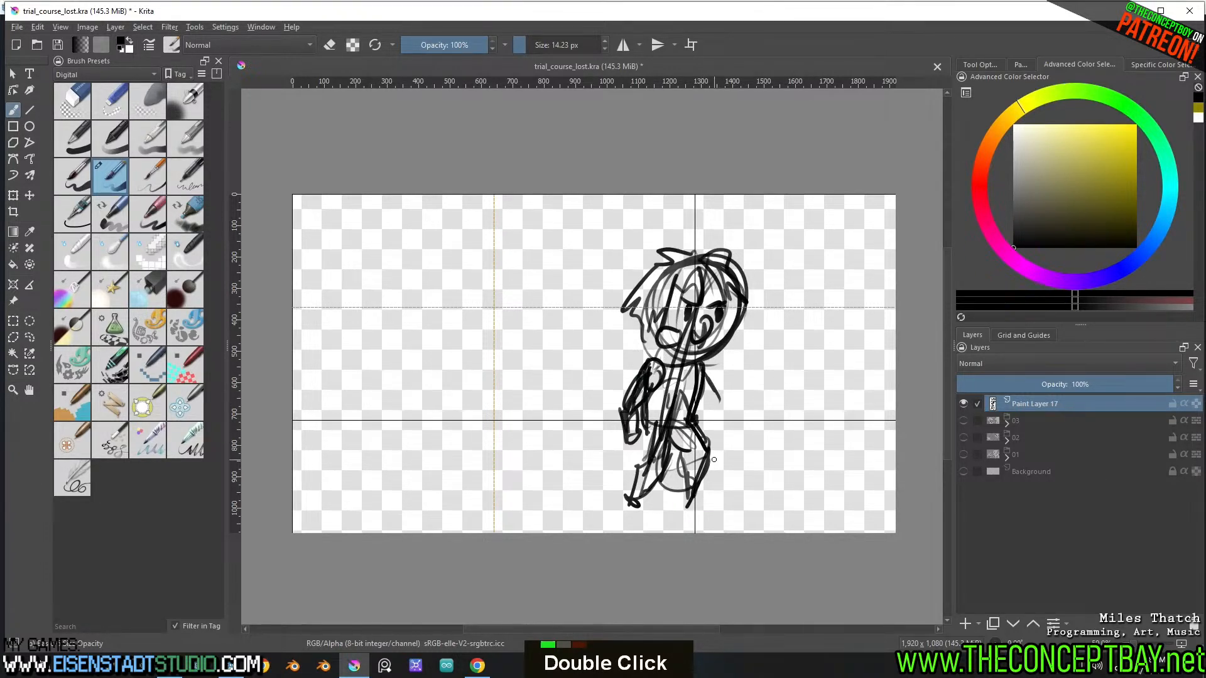
mouse_move(743, 303)
left_mouse_down()
mouse_move(729, 355)
mouse_move(685, 364)
mouse_move(656, 348)
mouse_move(673, 355)
left_mouse_up()
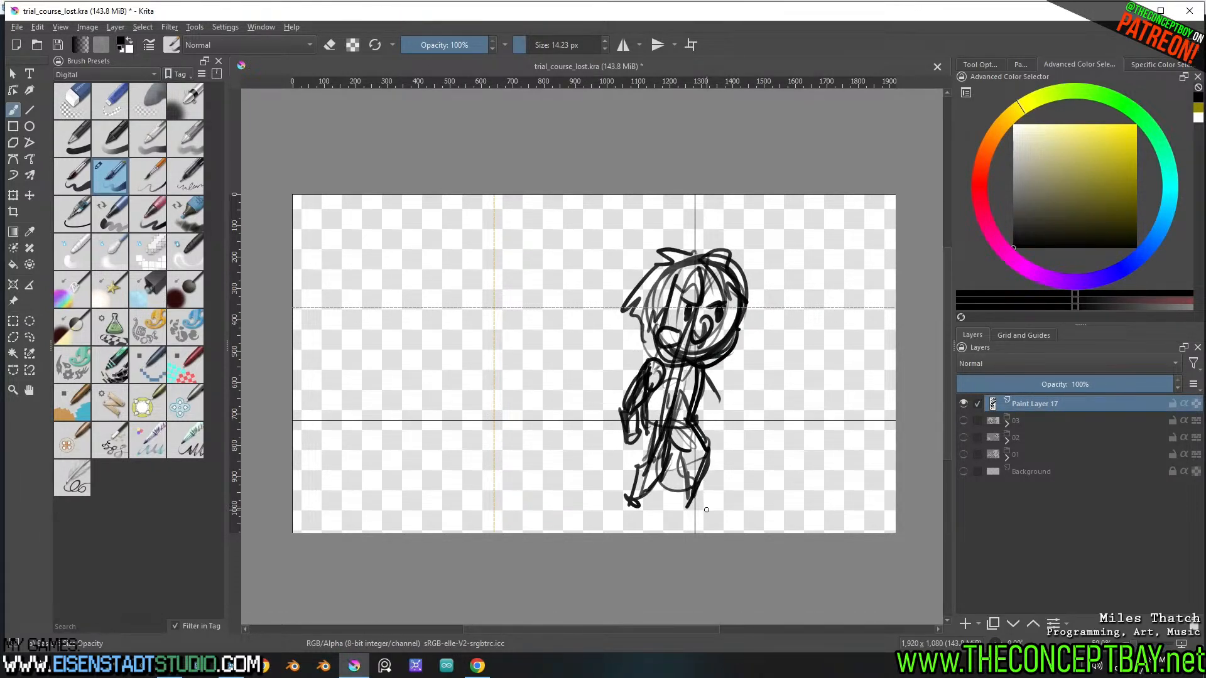
left_click_drag(706, 368, 728, 419)
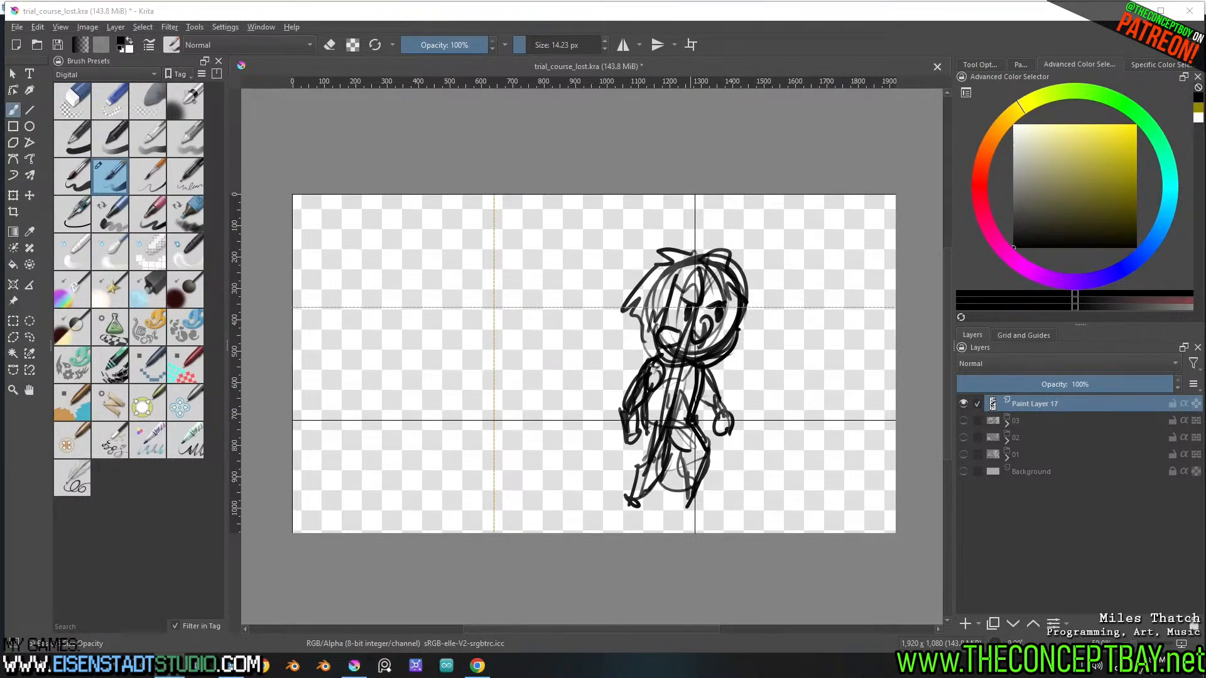
type("real ")
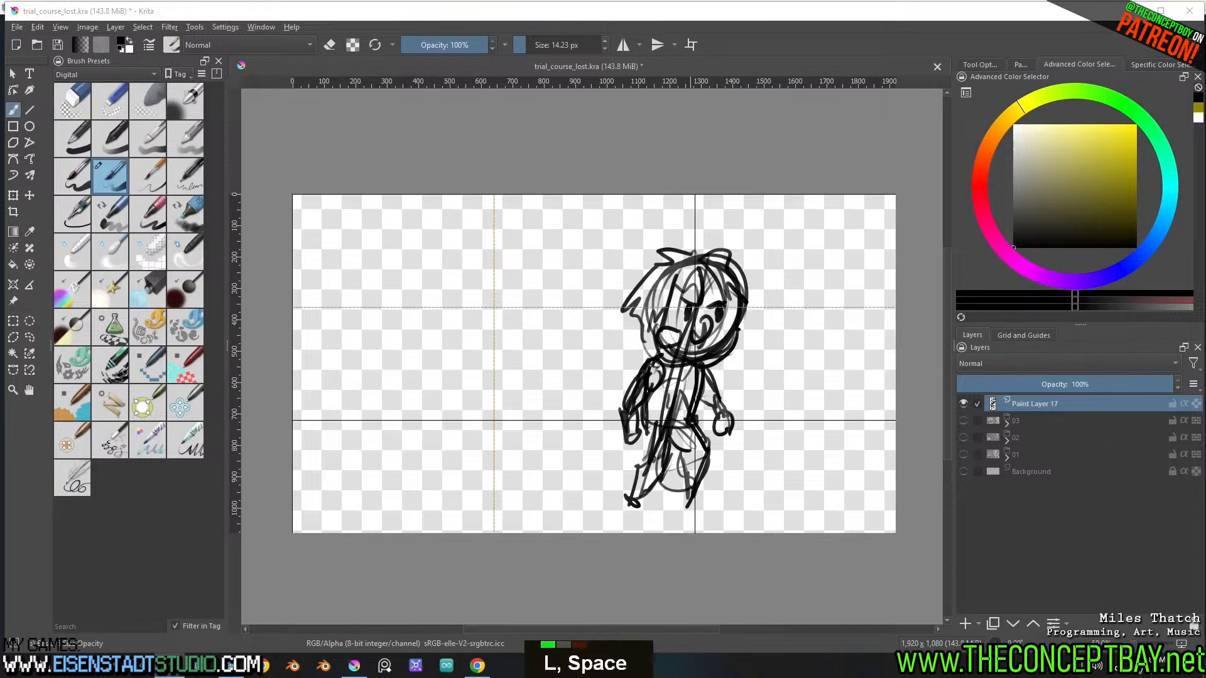
type("o")
key("BackSpace")
key("BackSpace")
key("BackSpace")
key("BackSpace")
key("BackSpace")
type("loop")
key("Return")
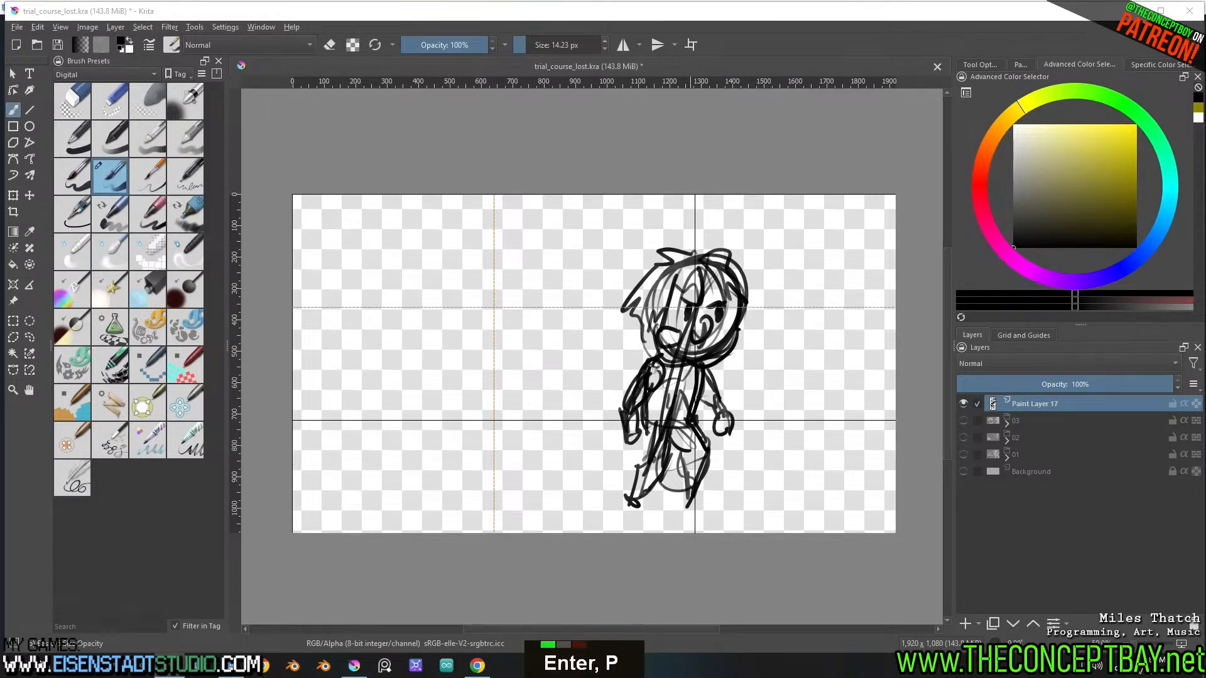
type("ji")
key("BackSpace")
type("jump ")
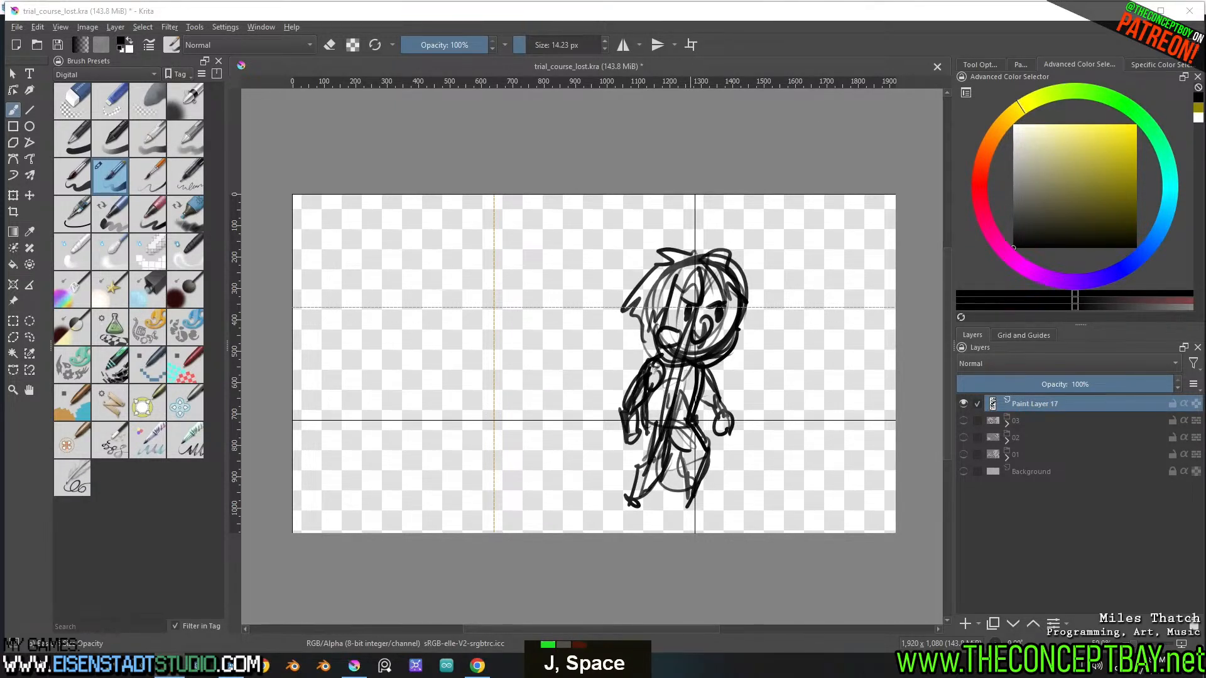
type("a")
key("BackSpace")
key("BackSpace")
key("BackSpace")
key("BackSpace")
key("BackSpace")
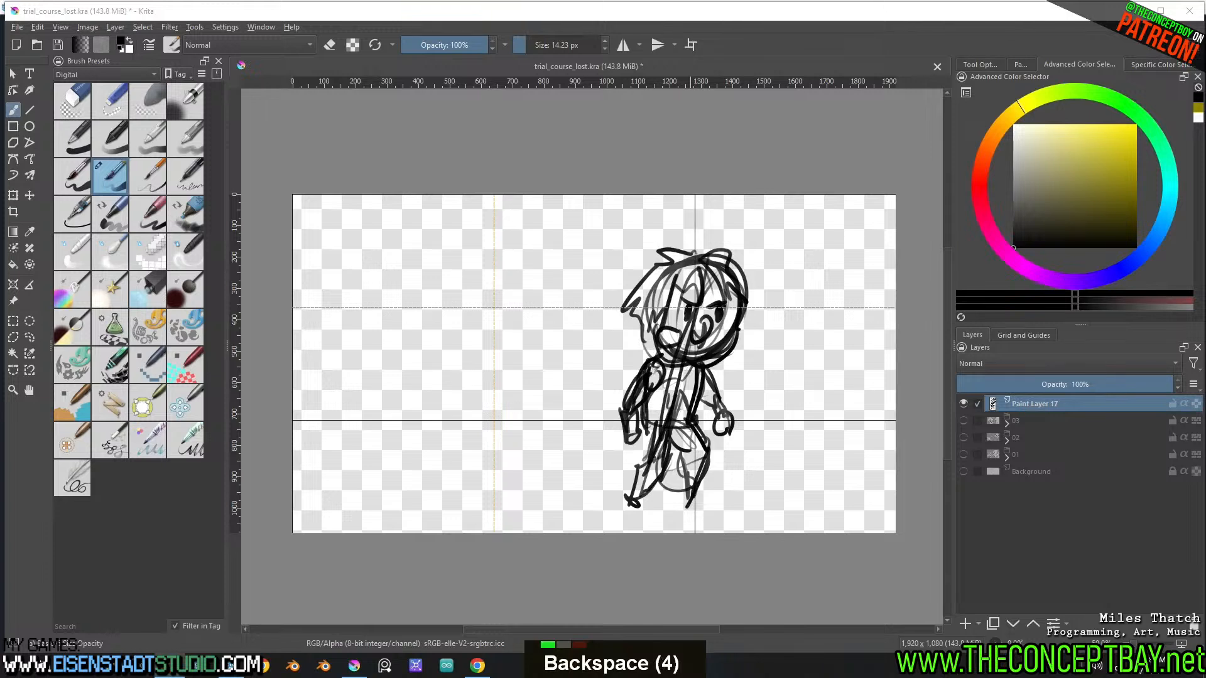
type("ka random positi")
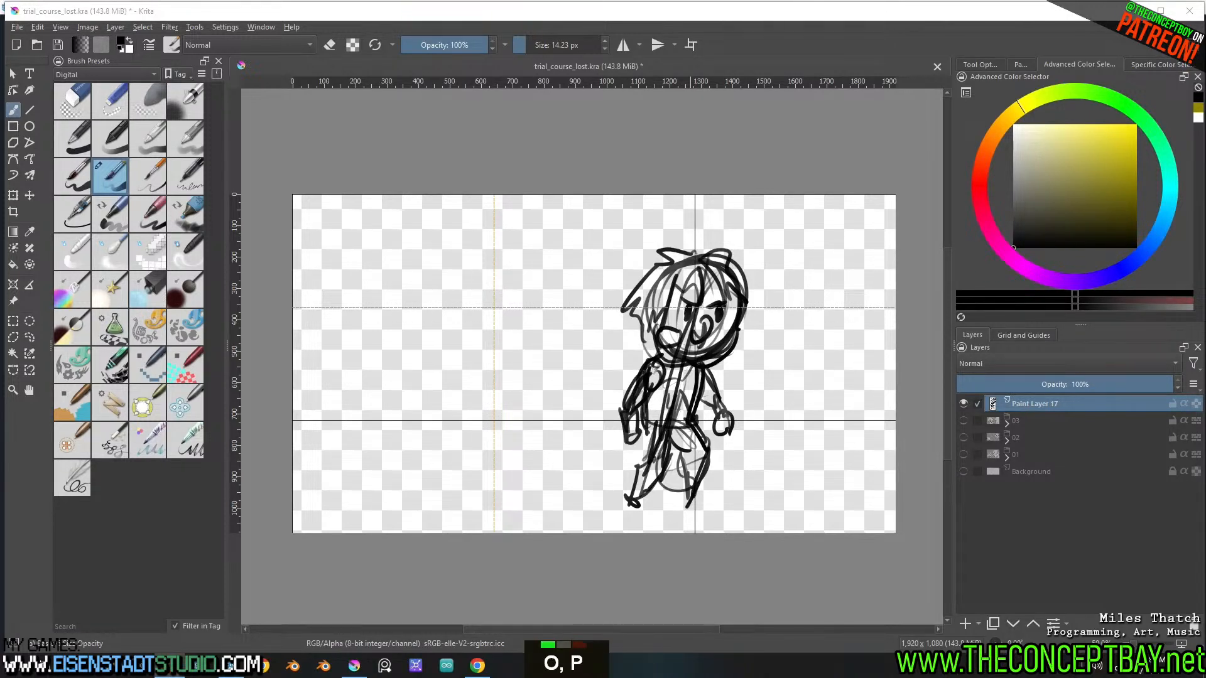
type("on on same")
key("Return")
key("Up")
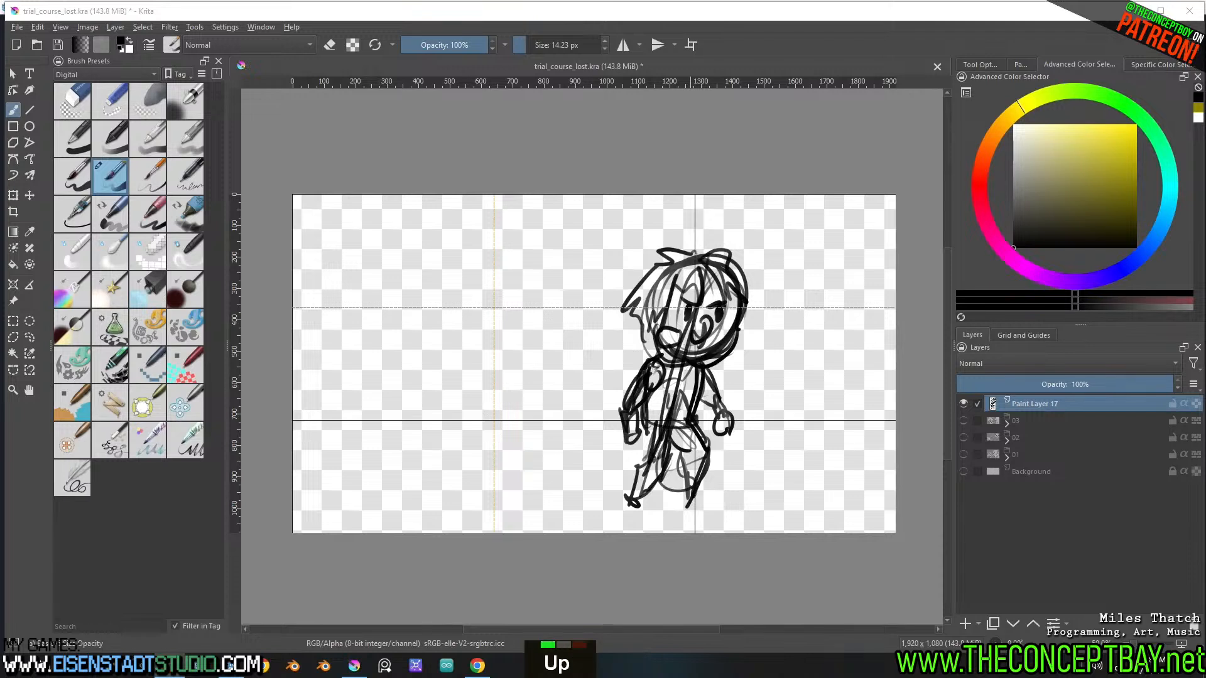
key("Left")
type("l")
key("Return")
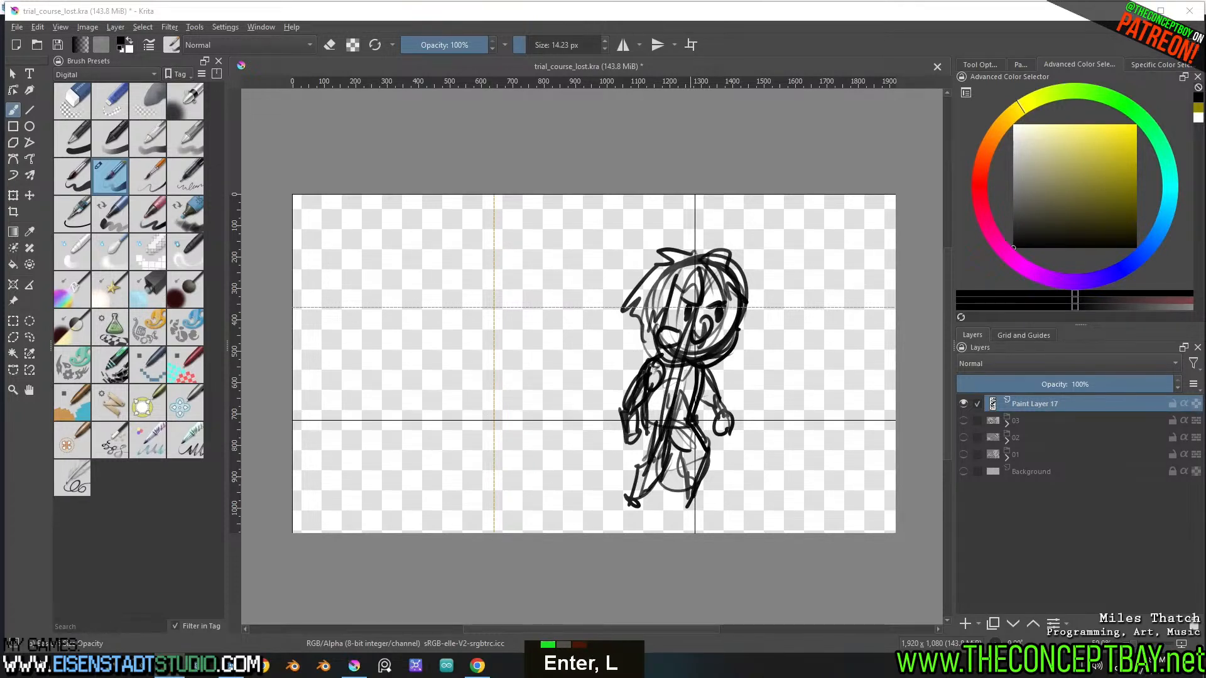
Reduce the brush to about 9.5 px and redraw the mouth, nose and jaw details on the face
middle_click_drag(714, 377, 676, 380)
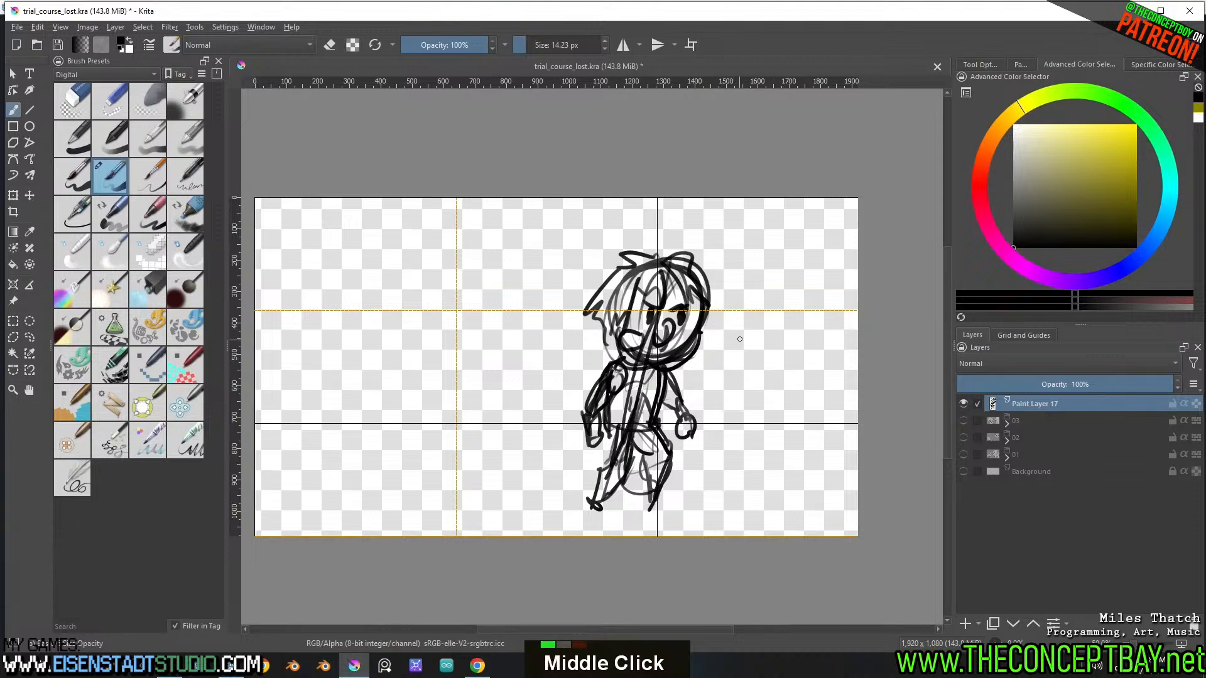
mouse_move(740, 339)
left_mouse_down("shift")
mouse_move(697, 336)
mouse_move(655, 357)
left_mouse_up("shift")
left_click(697, 336, "shift")
mouse_move(681, 353)
left_mouse_down()
mouse_move(632, 344)
mouse_move(662, 353)
mouse_move(671, 319)
mouse_move(640, 344)
left_mouse_up()
left_click_drag(654, 349, 664, 361)
key("ctrl+z")
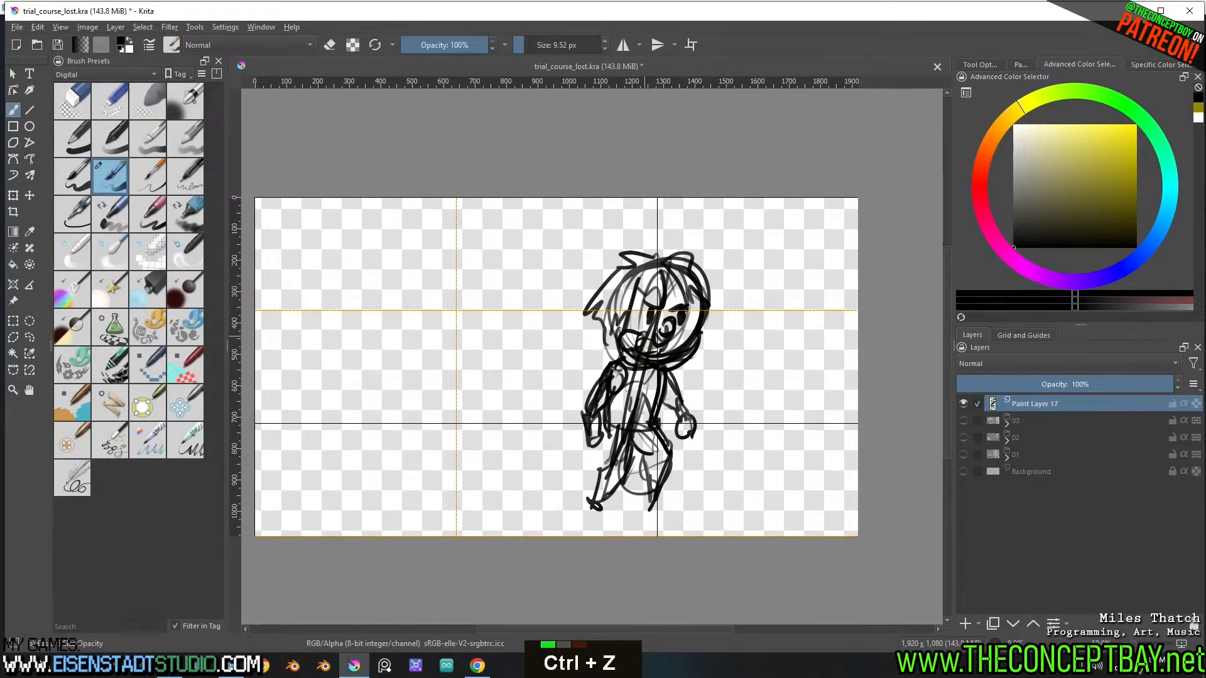
key("ctrl+z")
left_click_drag(639, 330, 636, 344)
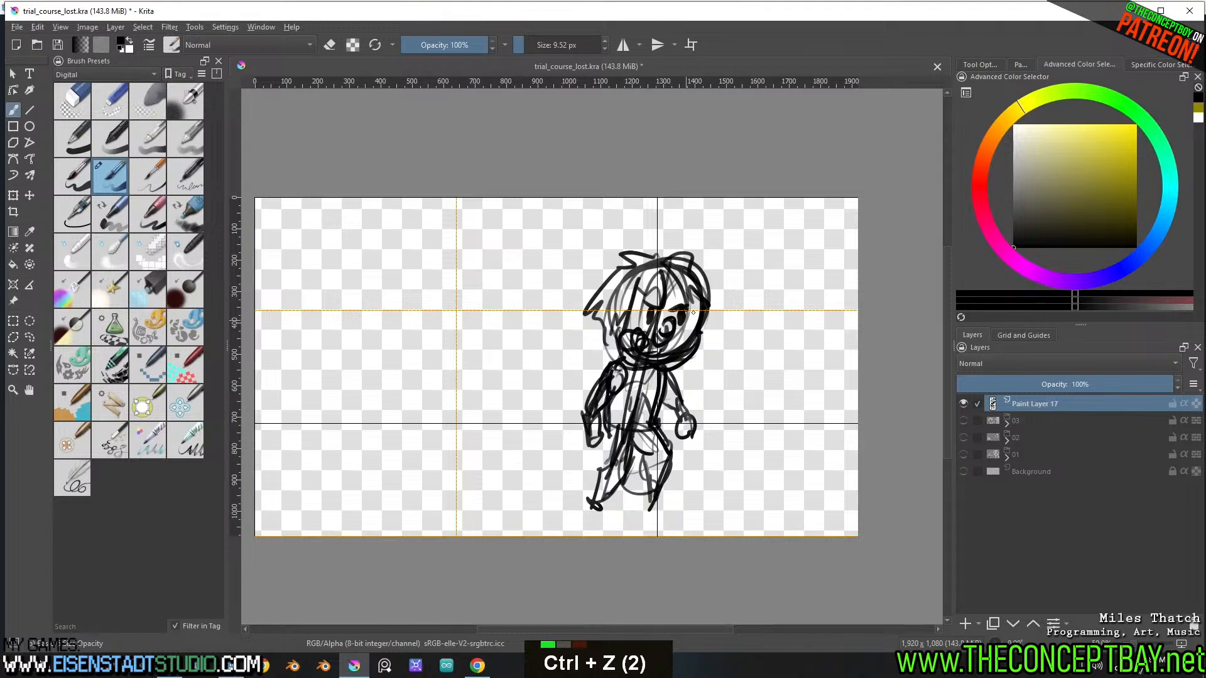
double_click(700, 310)
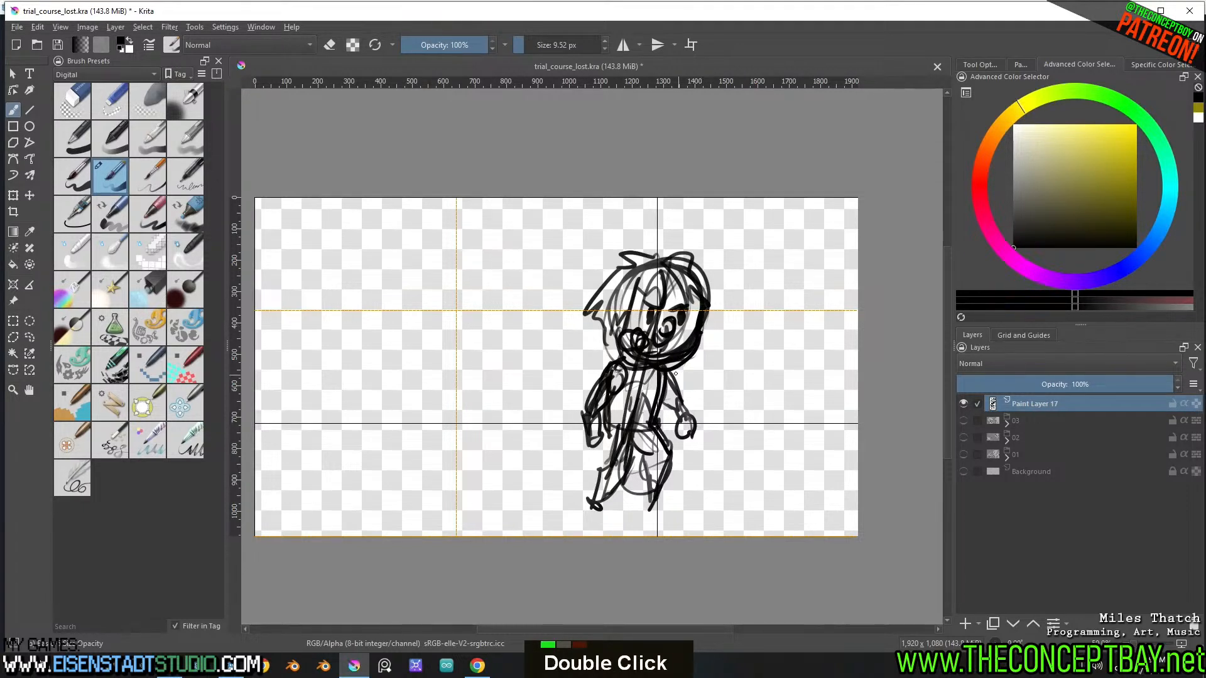
left_click_drag(612, 330, 622, 358)
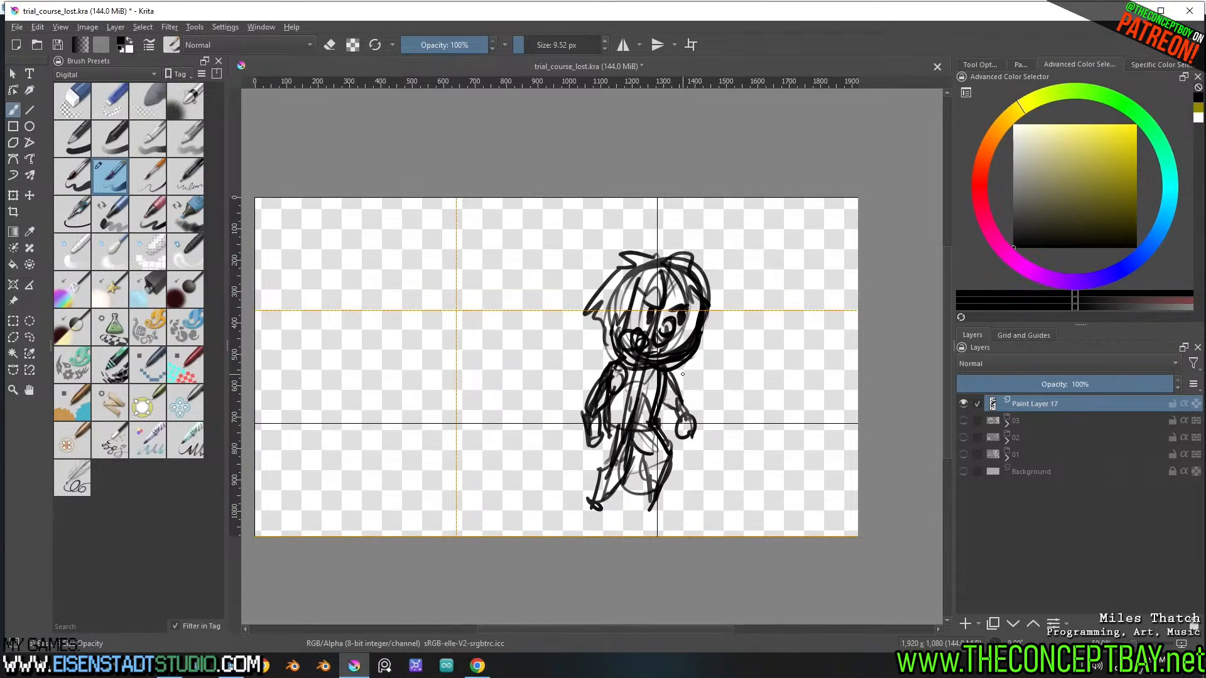
Outline both feet as rounded shoes and add contour lines to the rear leg
mouse_move(648, 500)
left_mouse_down()
mouse_move(669, 507)
mouse_move(657, 516)
left_mouse_up()
mouse_move(592, 489)
left_mouse_down()
mouse_move(598, 519)
mouse_move(640, 467)
mouse_move(631, 456)
mouse_move(602, 470)
left_mouse_up()
left_click_drag(613, 428, 609, 454)
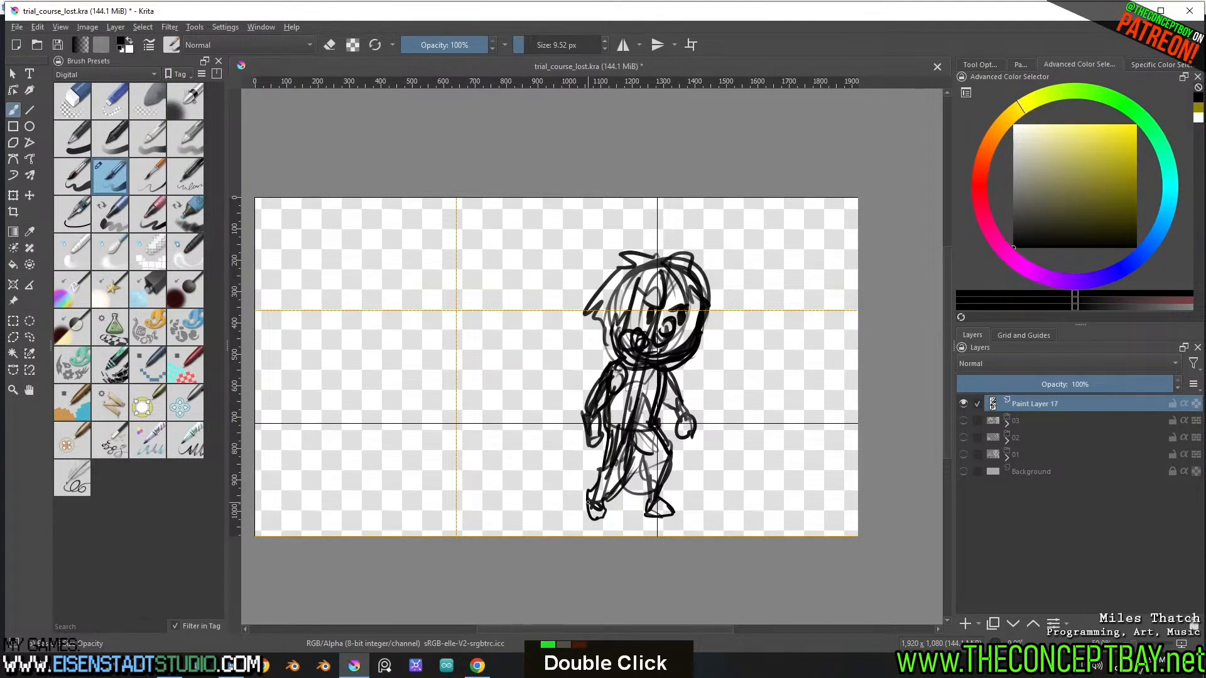
Lasso the head, enlarge it slightly, shift it down onto the shoulders, and clear the selection
key("l")
mouse_move(618, 339)
left_mouse_down()
mouse_move(618, 364)
mouse_move(704, 364)
mouse_move(569, 299)
left_mouse_up()
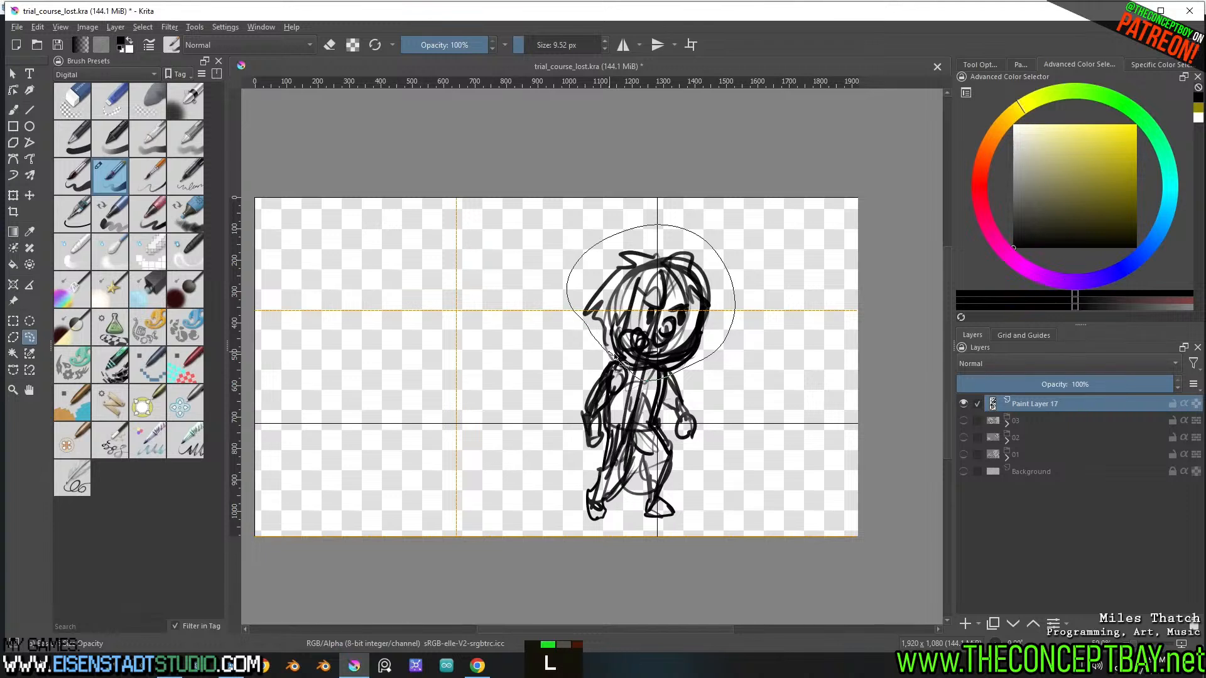
key("ctrl+t")
left_click_drag(734, 212, 751, 212, "shift")
left_click_drag(695, 295, 686, 307)
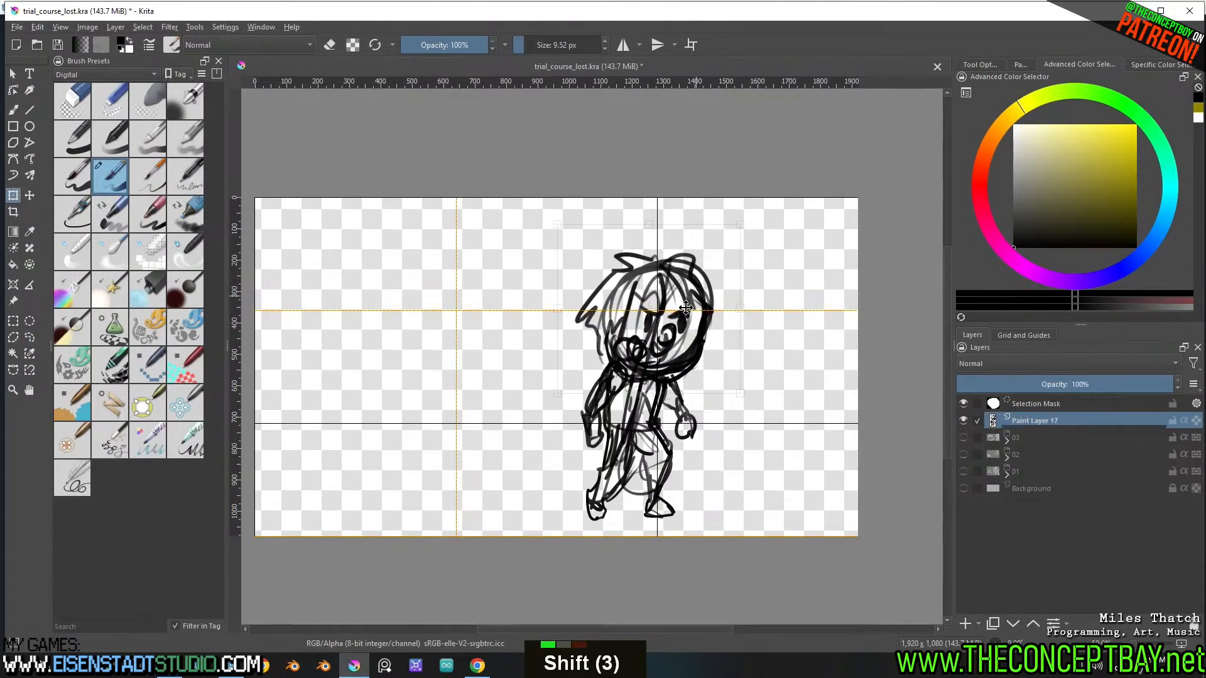
key("b")
key("ctrl+shift+a")
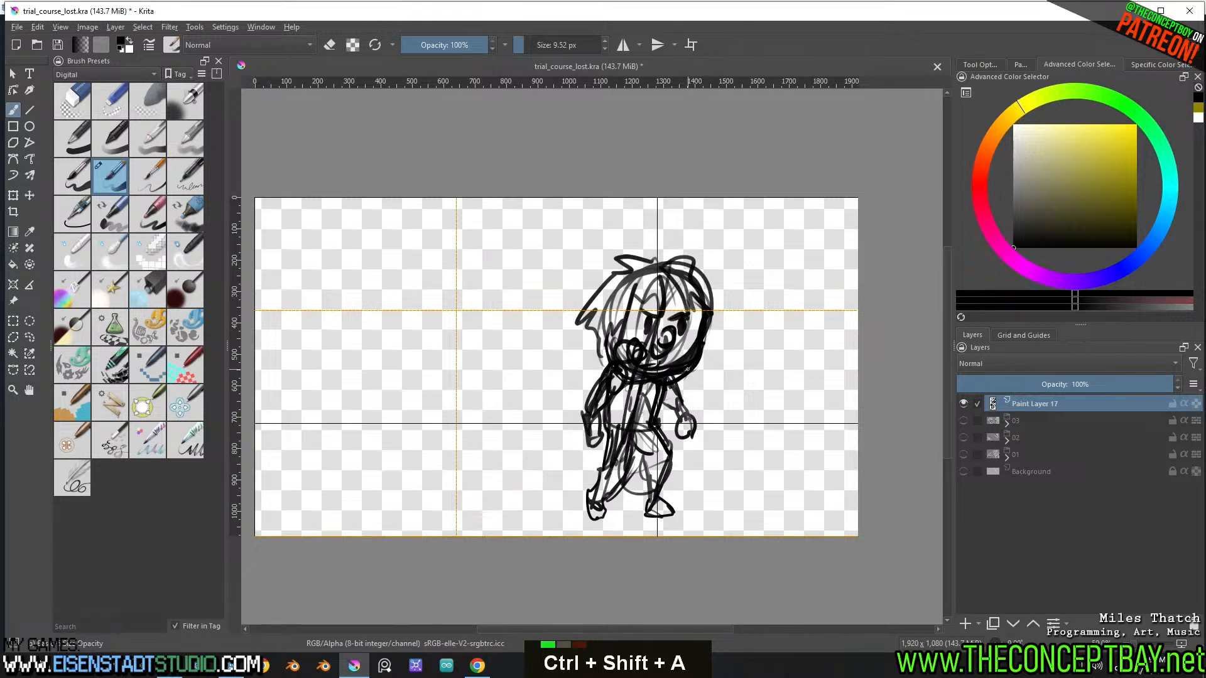
Lasso the body below the head, widen it slightly, move it up a little, and clear the selection
key("l")
mouse_move(683, 379)
left_mouse_down()
mouse_move(622, 368)
mouse_move(553, 471)
left_mouse_up()
left_click_drag(718, 513, 716, 401)
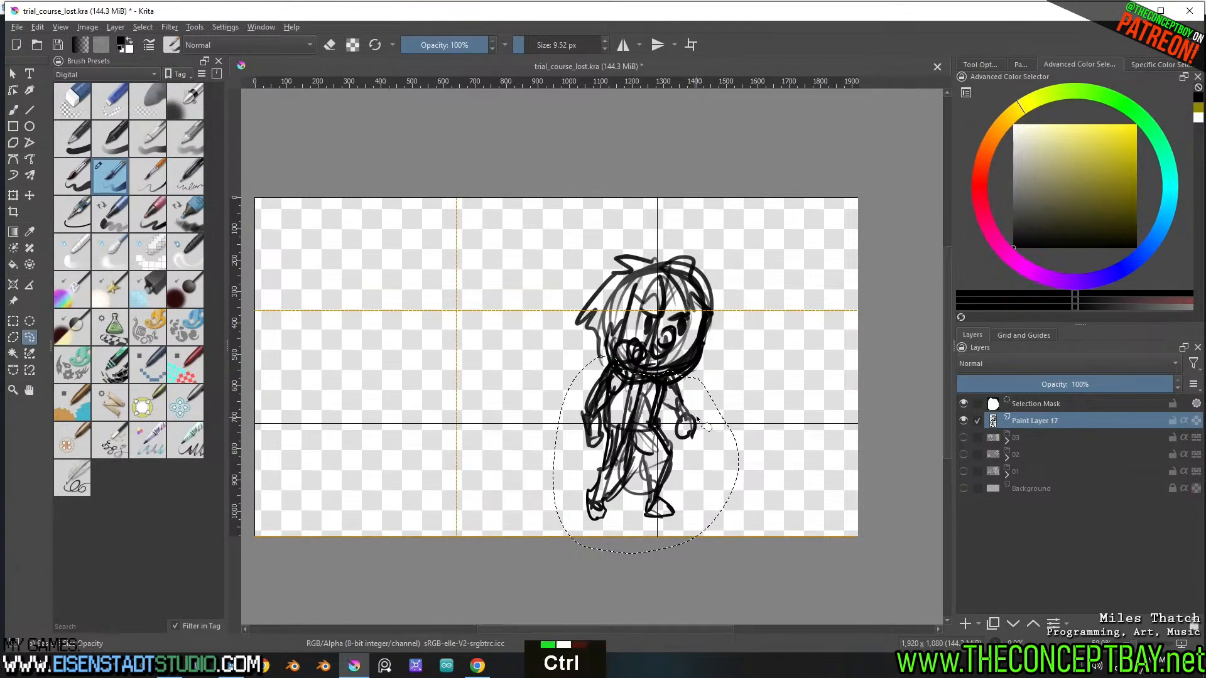
key("ctrl+t")
left_click_drag(737, 456, 754, 457, "shift")
left_click_drag(660, 437, 658, 431)
key("b")
key("ctrl+shift+a")
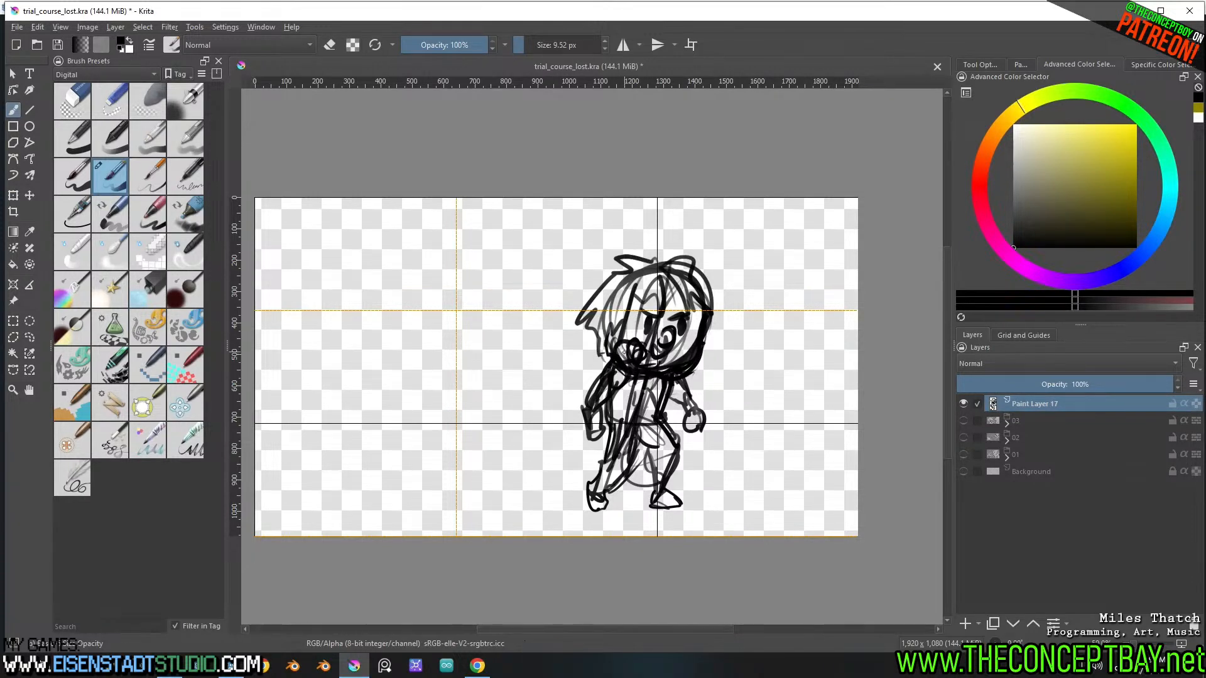
Erase the scribbled mouth and redraw it as a simple open oval
key("e")
mouse_move(645, 344)
left_mouse_down()
mouse_move(646, 361)
mouse_move(623, 350)
left_mouse_up()
key("e")
double_click(624, 357)
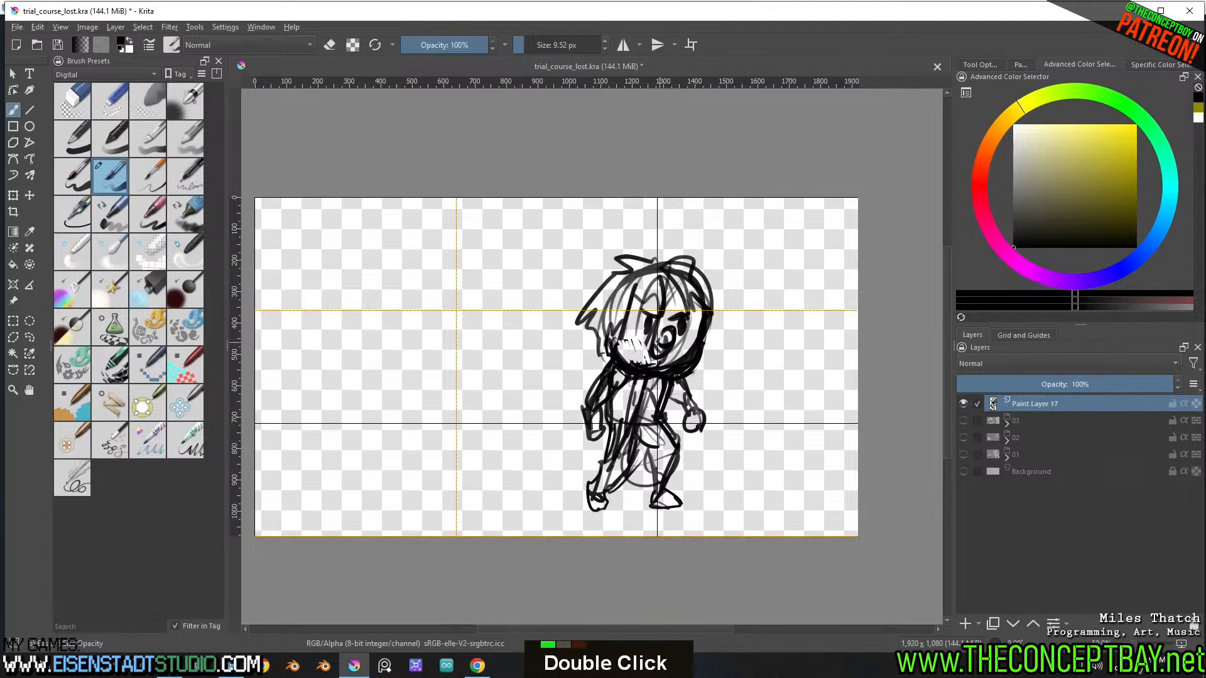
key("ctrl+z")
key("ctrl+z")
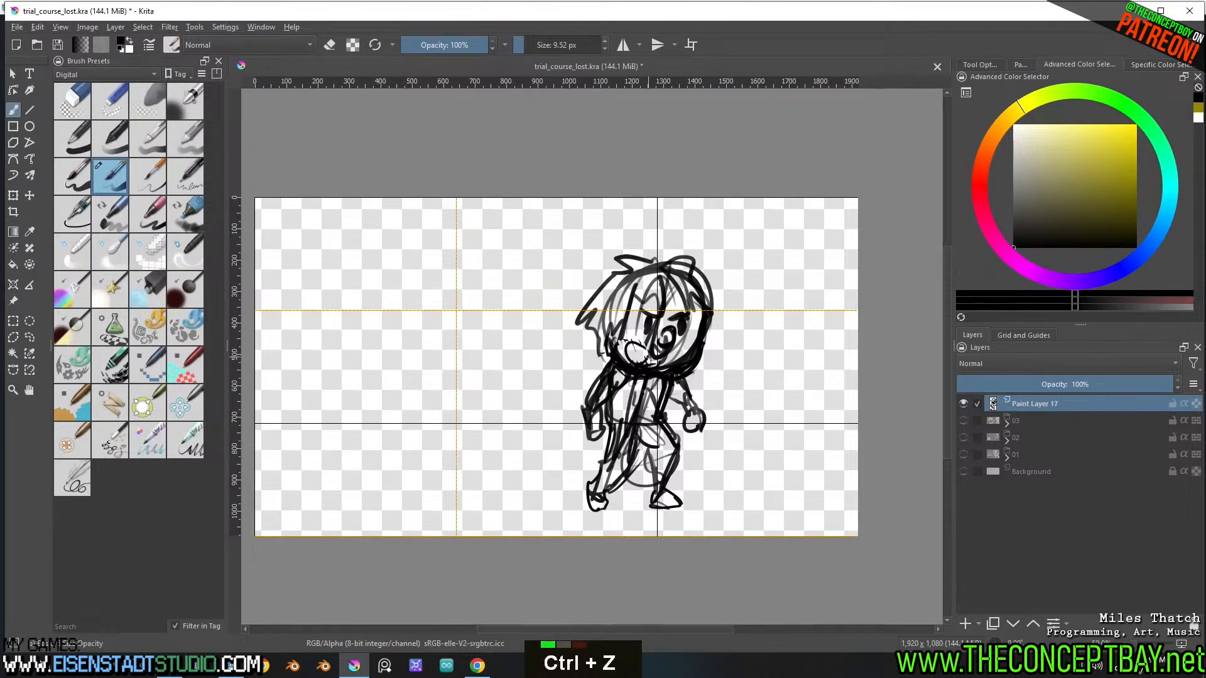
left_click_drag(633, 344, 645, 356)
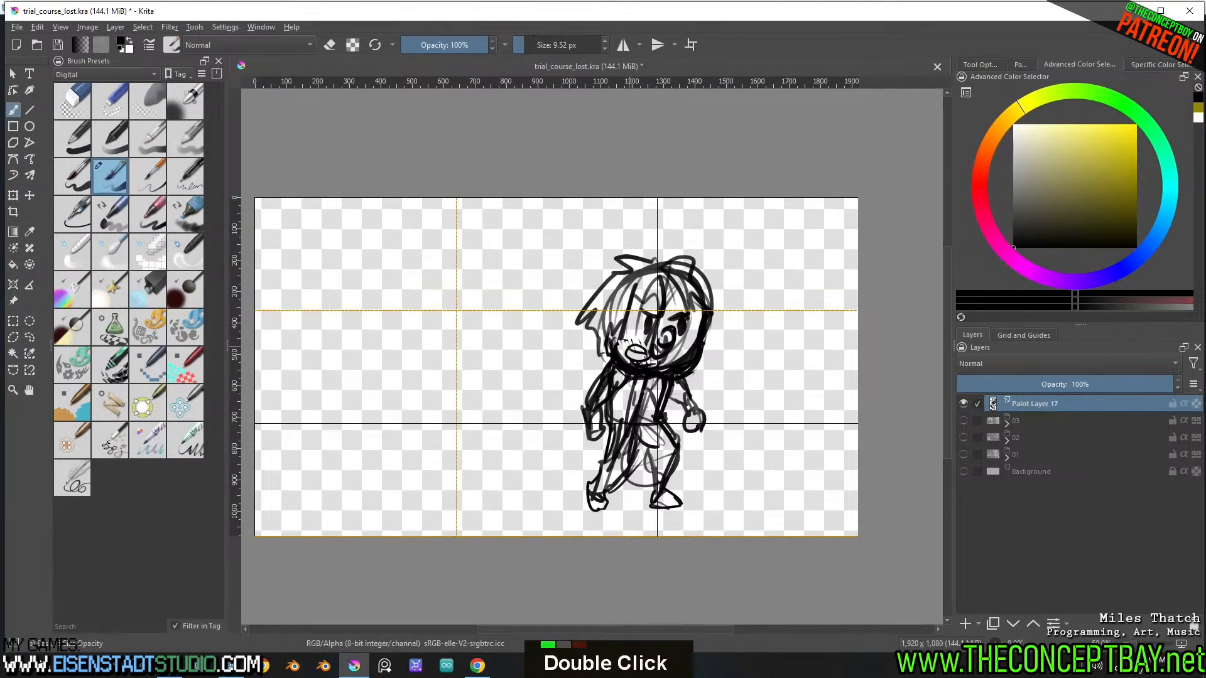
key("ctrl+z")
Erase the messy lines around the nose and clean up the face beside the mouth
key("e")
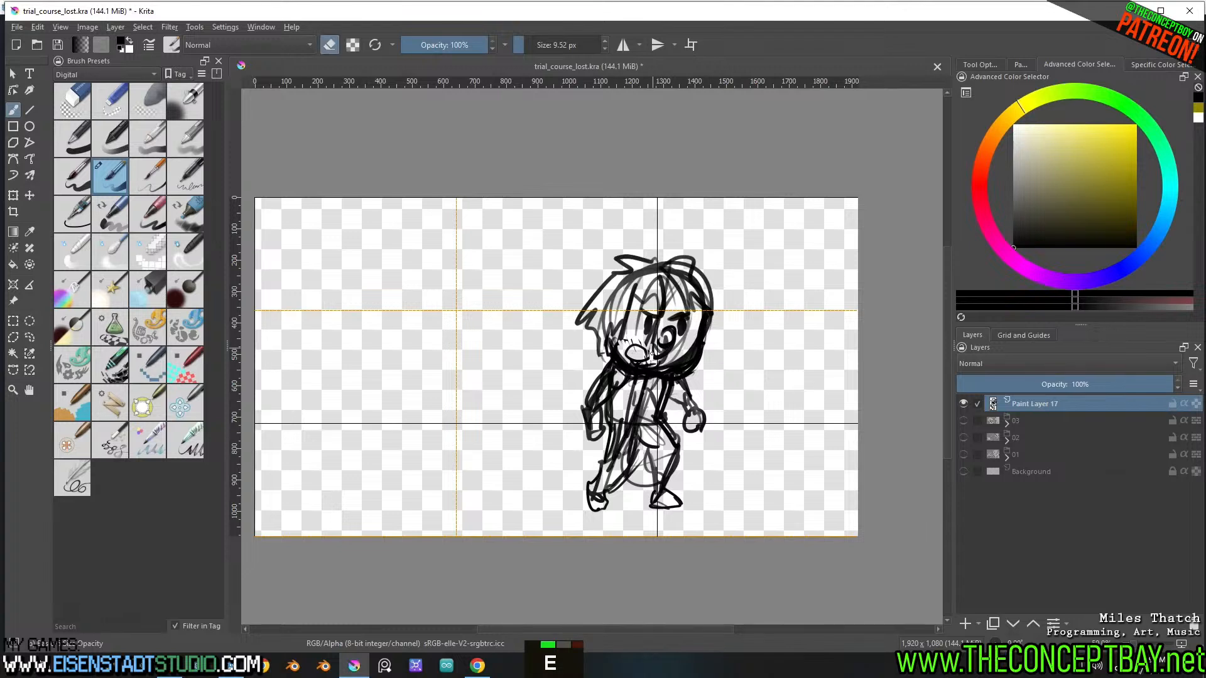
left_click_drag(658, 358, 664, 339)
key("e")
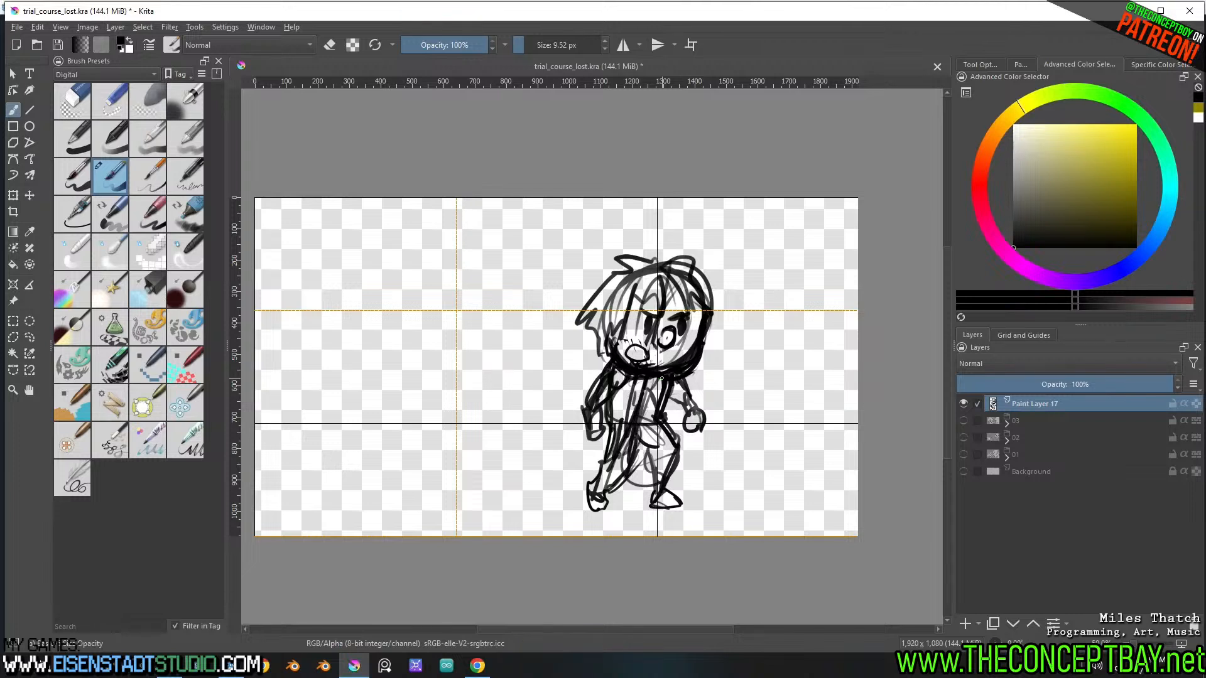
key("e")
key("e")
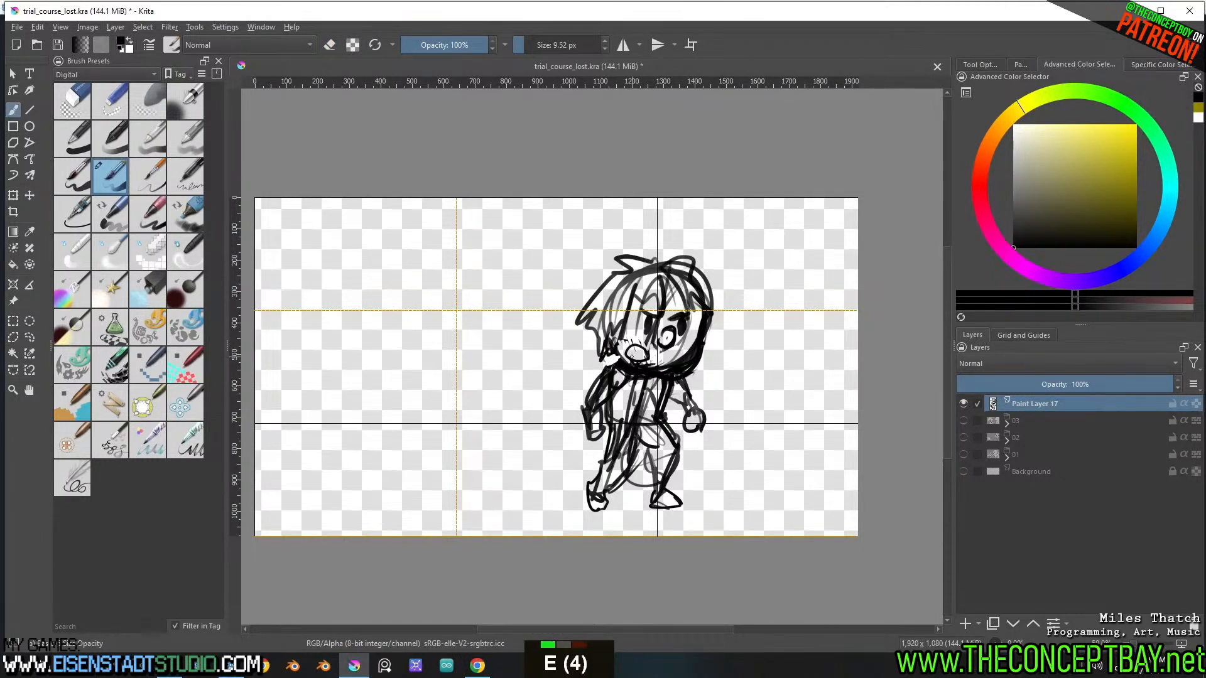
Trim the character's outer cheek outline and replace the long side hair spikes with a shorter, rounder hair outline
key("e")
mouse_move(713, 312)
left_mouse_down()
mouse_move(702, 357)
mouse_move(706, 341)
mouse_move(684, 372)
mouse_move(699, 350)
mouse_move(694, 368)
left_mouse_up()
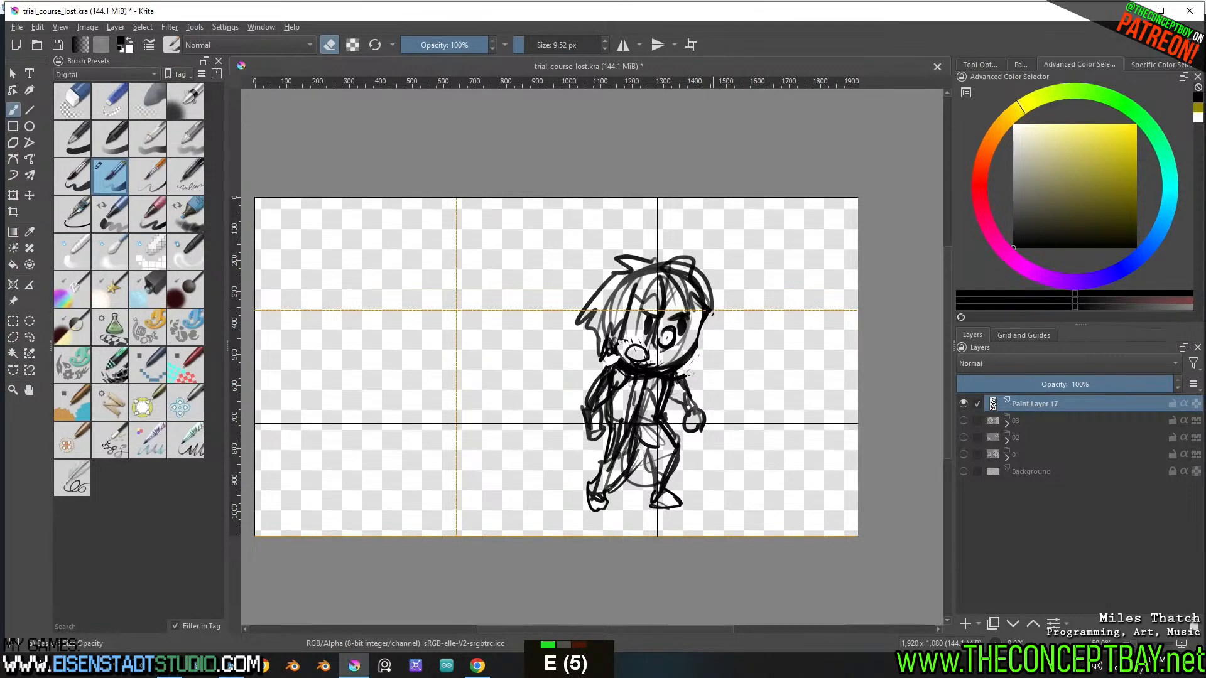
key("e")
mouse_move(704, 321)
left_mouse_down()
mouse_move(702, 370)
mouse_move(687, 369)
left_mouse_up()
key("ctrl+z")
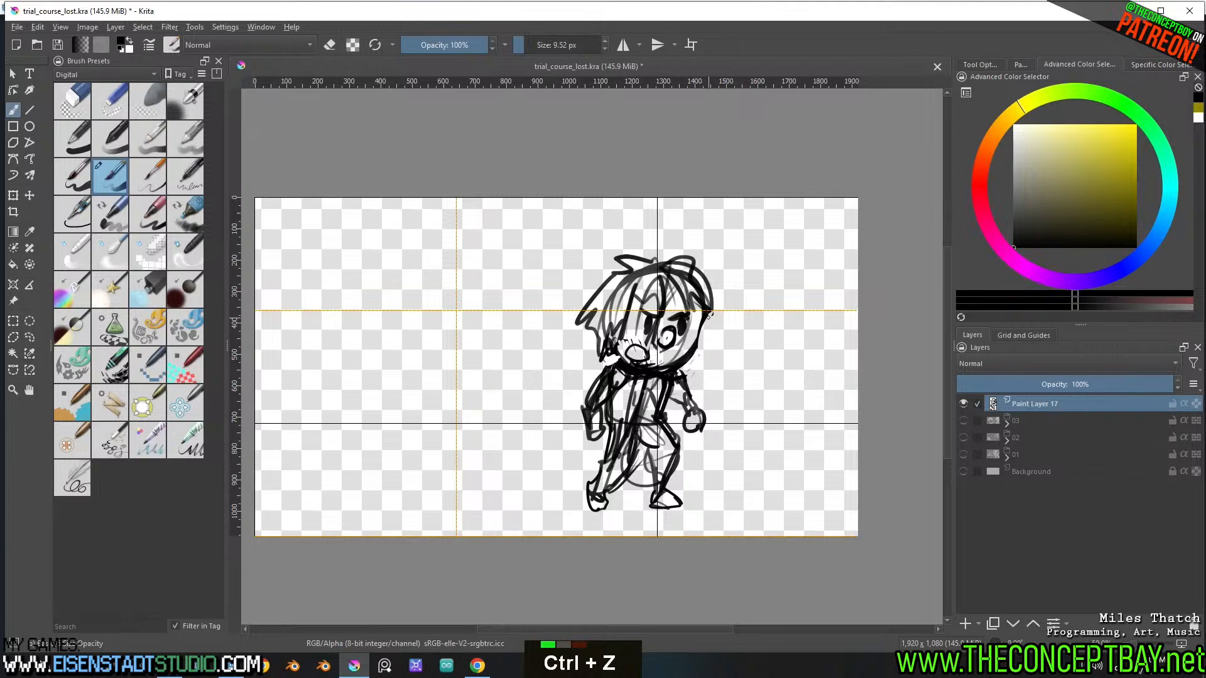
mouse_move(690, 314)
left_mouse_down()
mouse_move(702, 347)
mouse_move(710, 292)
mouse_move(663, 260)
mouse_move(627, 259)
mouse_move(607, 279)
mouse_move(600, 334)
mouse_move(581, 301)
mouse_move(602, 358)
mouse_move(612, 342)
left_mouse_up()
key("e")
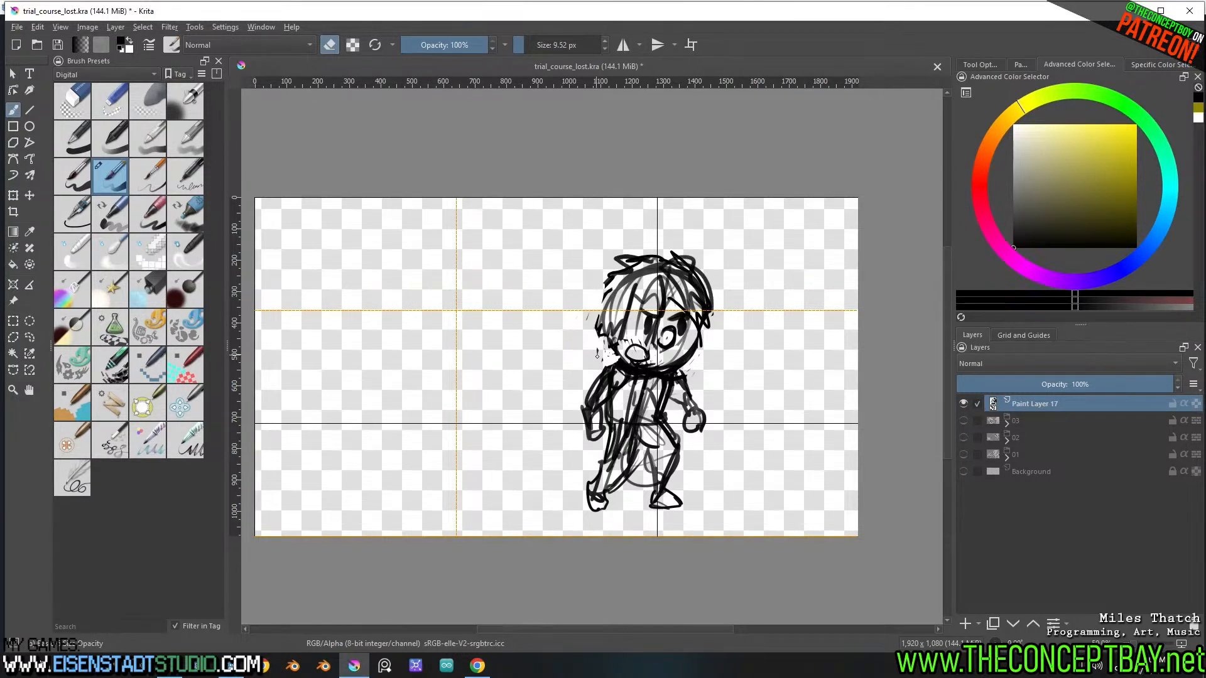
Lasso the head and upper body, move them down slightly, deselect, and redraw the hair locks framing the side of the face
key("l")
mouse_move(674, 413)
left_mouse_down()
mouse_move(711, 446)
mouse_move(511, 355)
mouse_move(603, 456)
mouse_move(634, 409)
mouse_move(673, 412)
left_mouse_up()
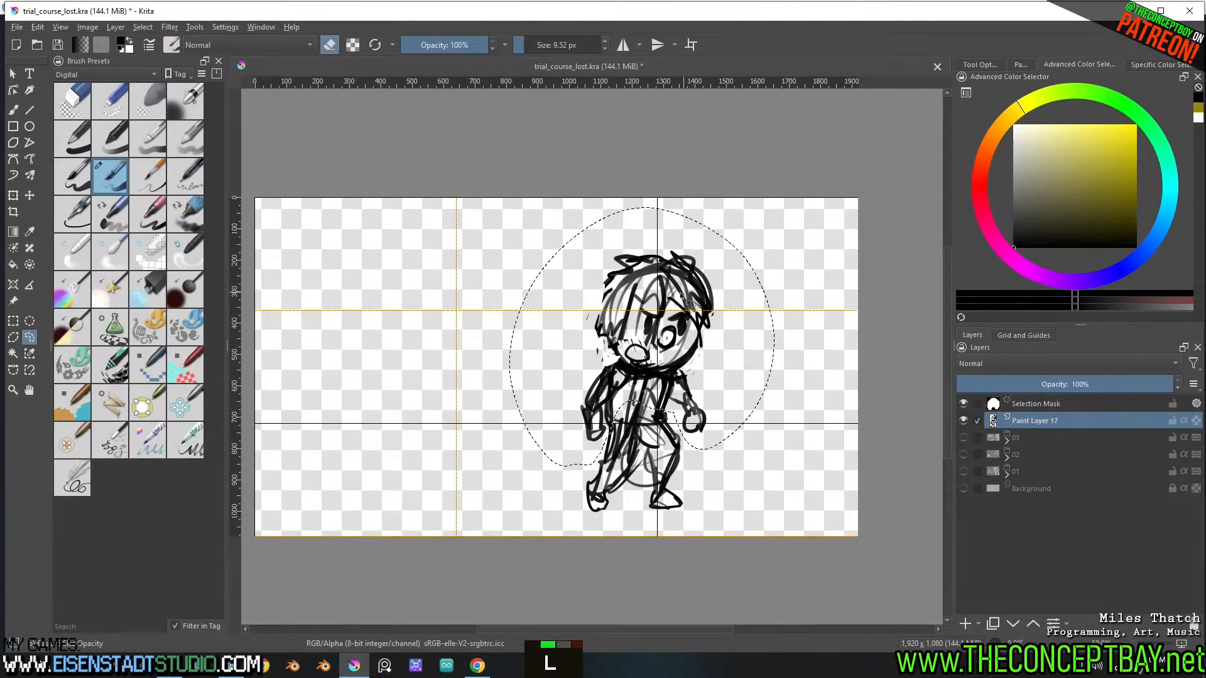
key("t")
left_click_drag(673, 311, 676, 331)
key("b")
key("ctrl+shift+a")
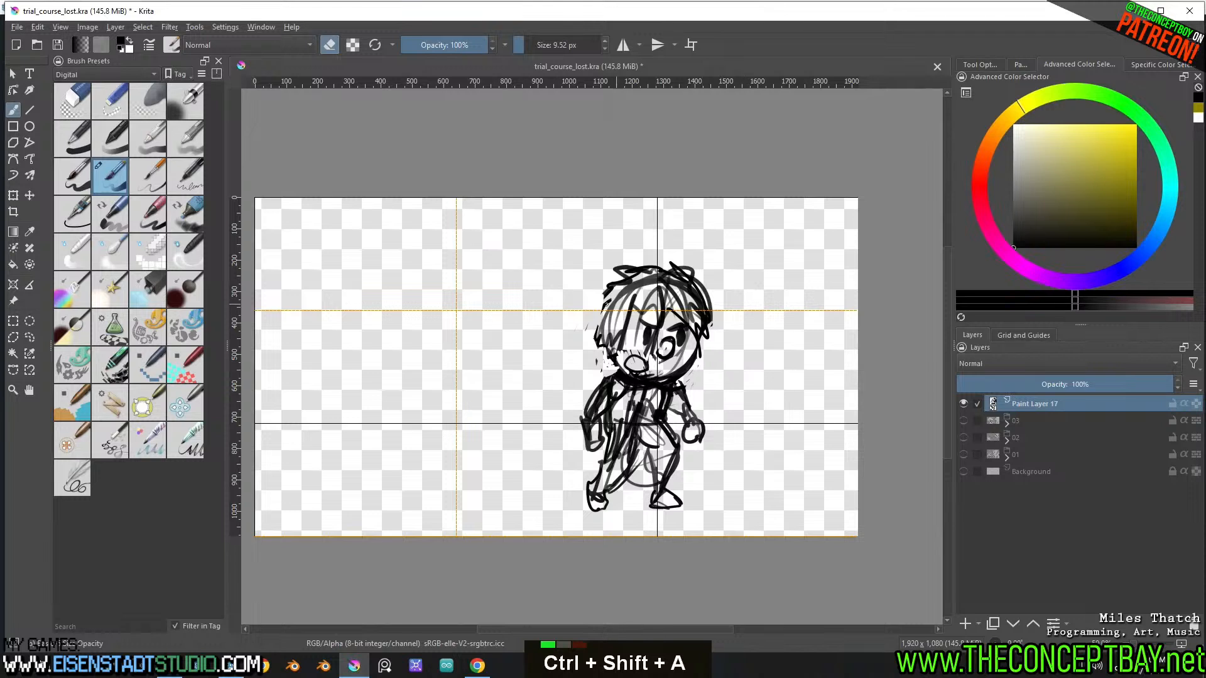
key("e")
mouse_move(596, 331)
left_mouse_down()
mouse_move(587, 346)
mouse_move(604, 356)
left_mouse_up()
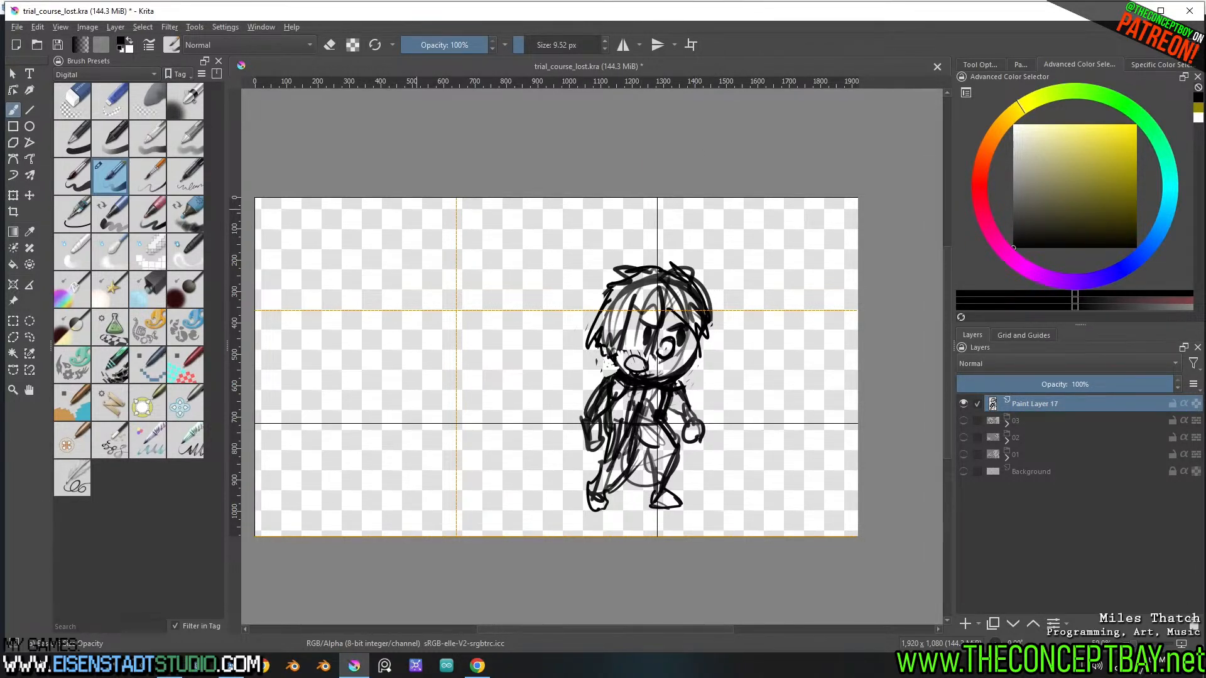
type("ae m a")
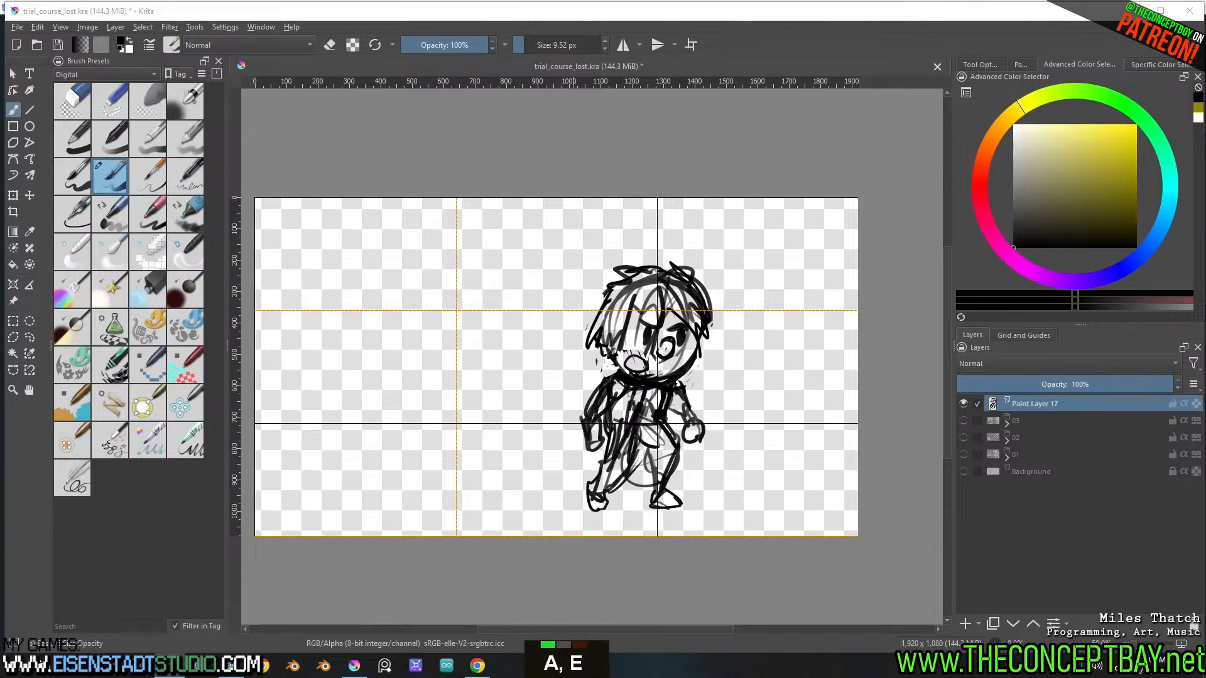
type("ngular velocit")
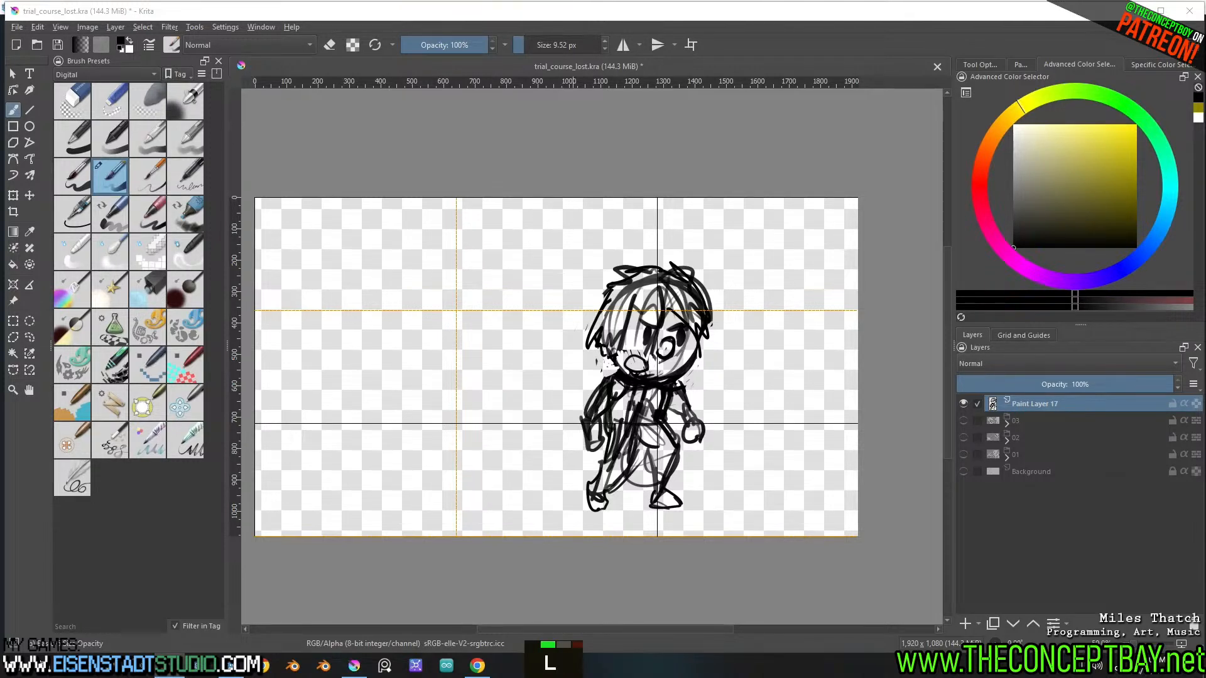
type("unoukl")
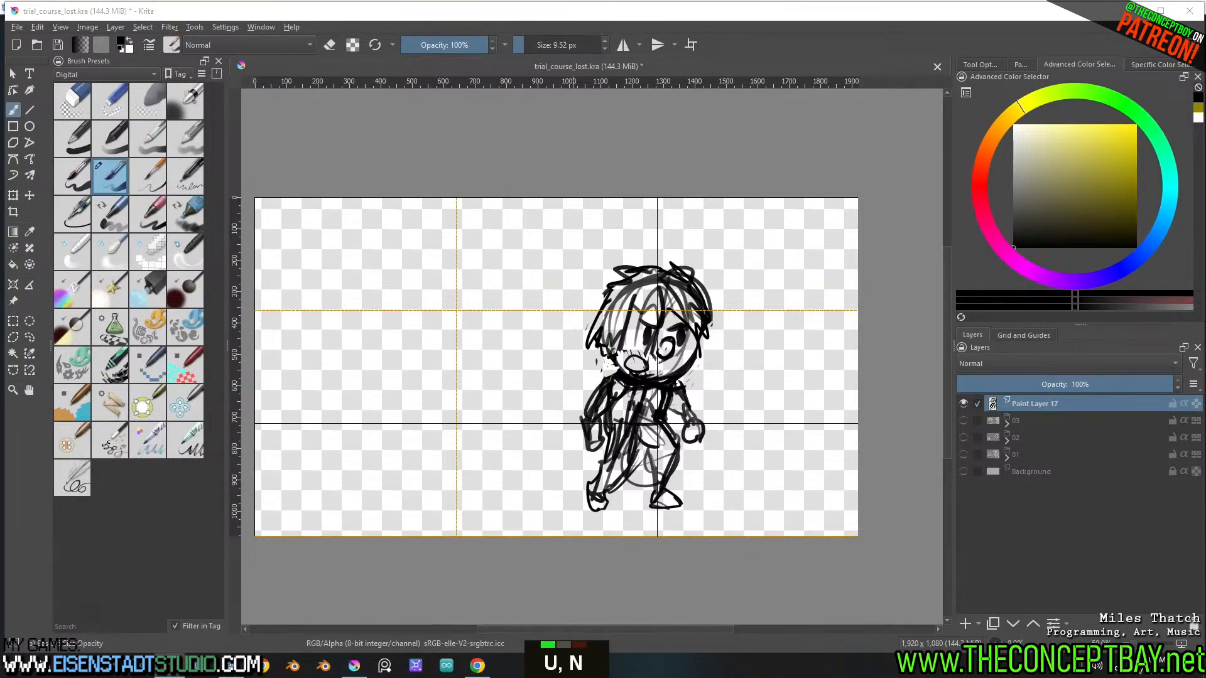
key("BackSpace")
type("op vio sbecause")
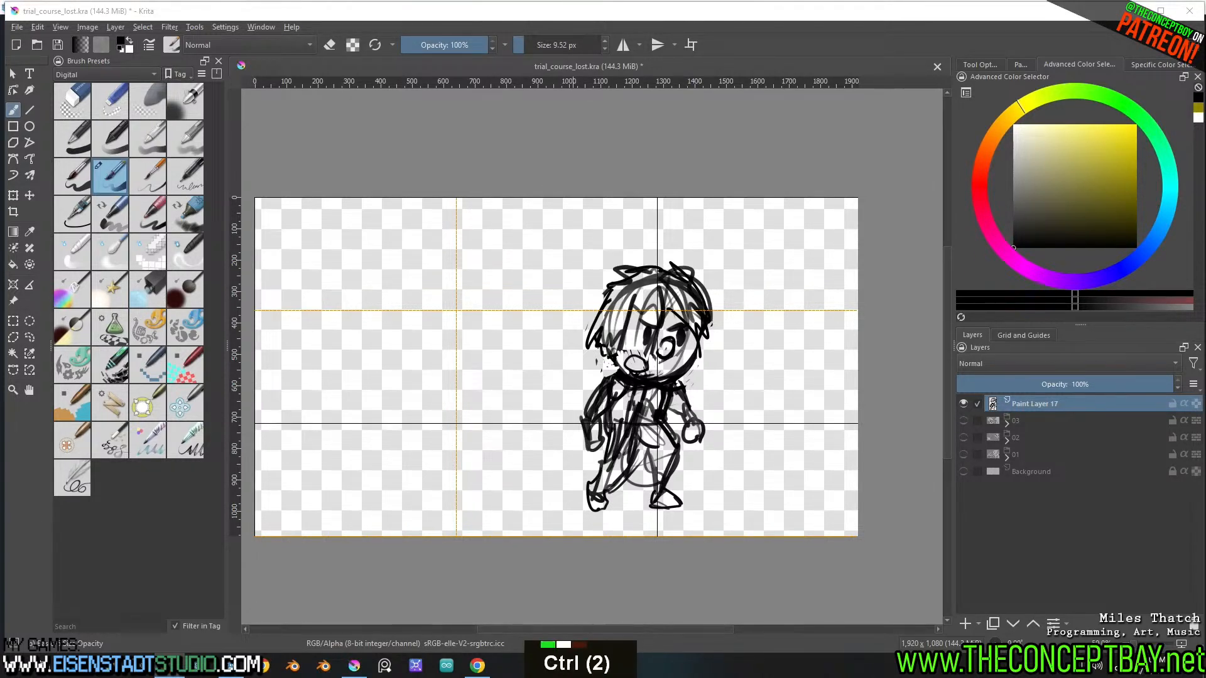
key("ctrl+a")
type("that you actually work ")
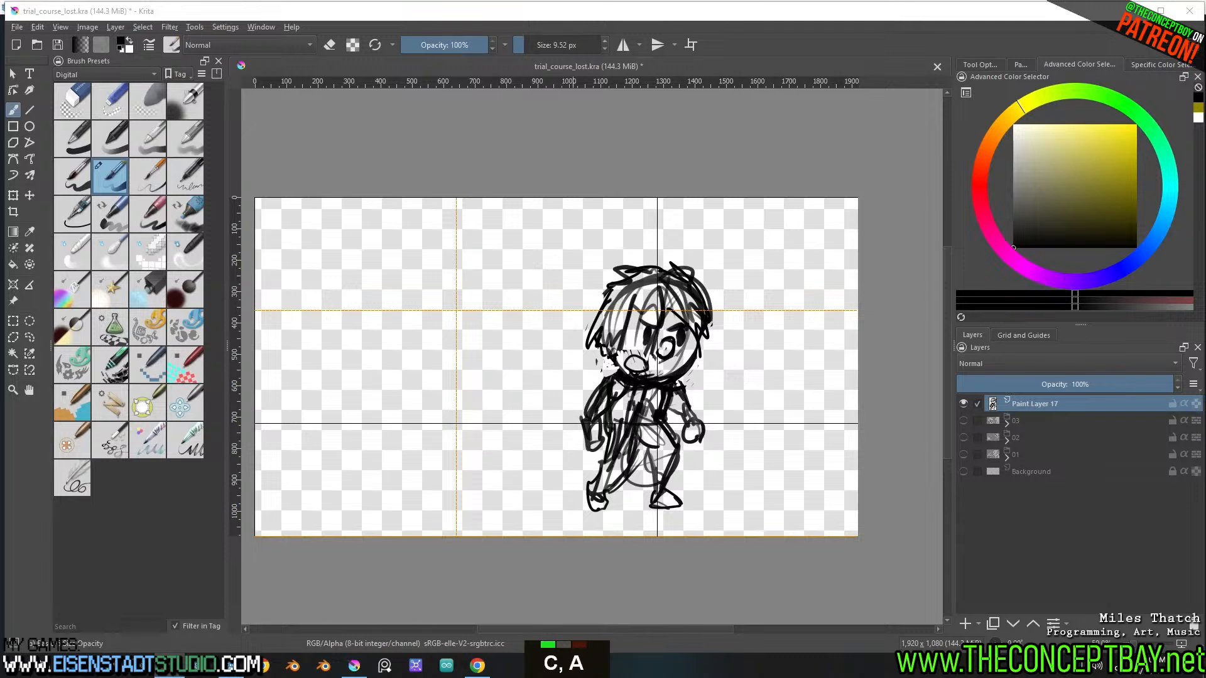
type("well")
key("Return")
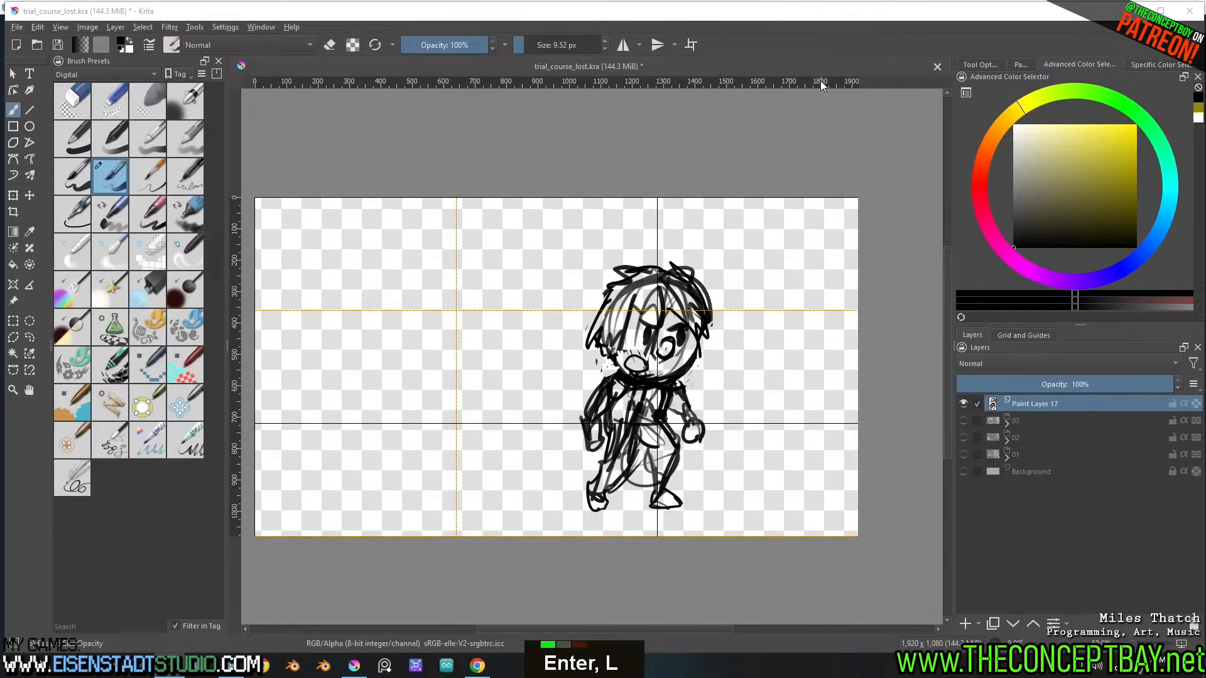
left_click(826, 54)
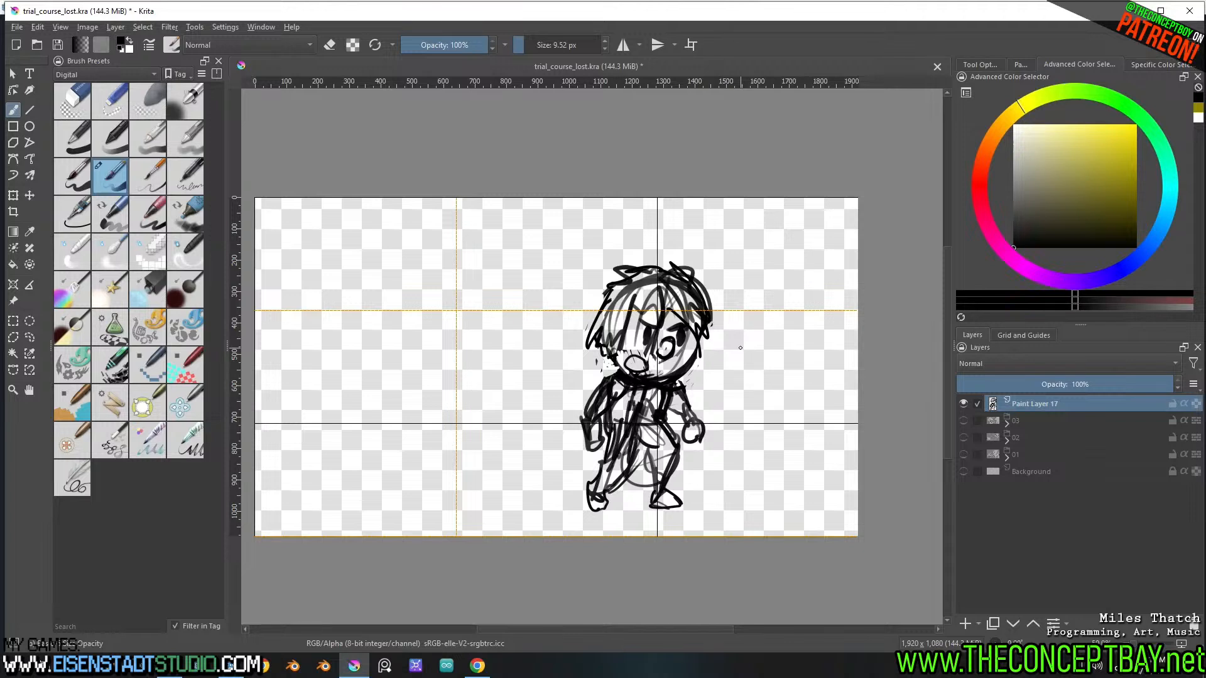
Lasso the head alone, shift it slightly to the right over the body, and clear the selection
key("l")
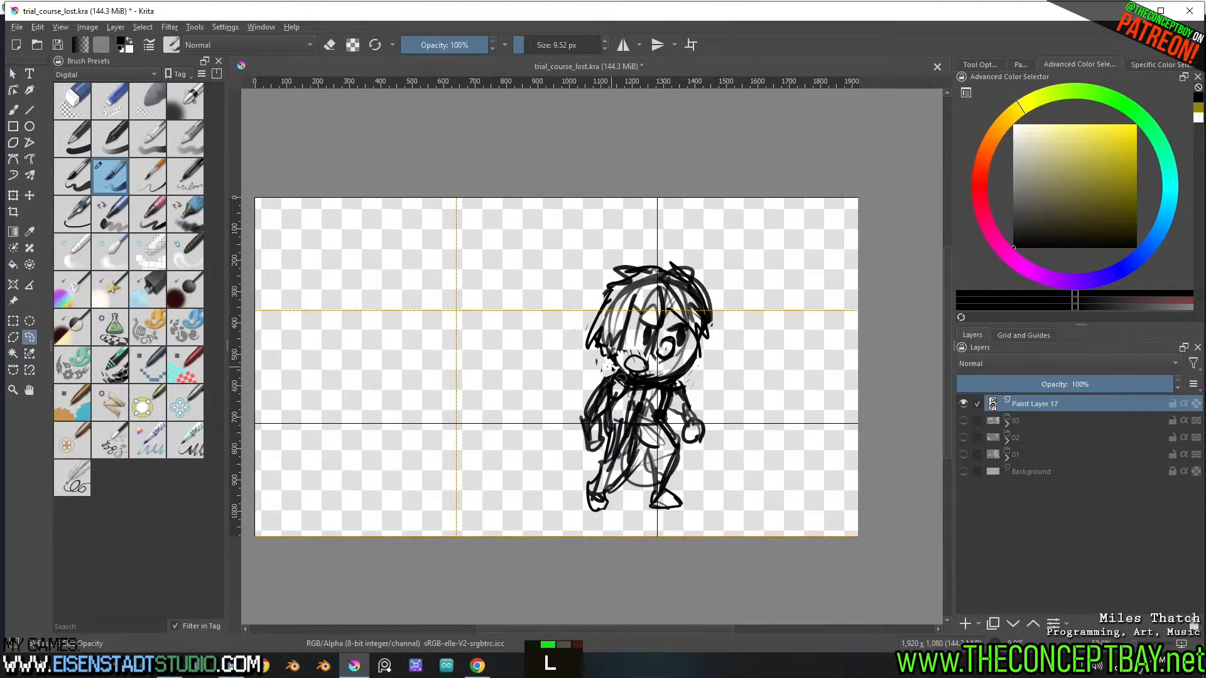
mouse_move(612, 369)
left_mouse_down()
mouse_move(646, 385)
mouse_move(705, 372)
mouse_move(631, 248)
mouse_move(603, 361)
left_mouse_up()
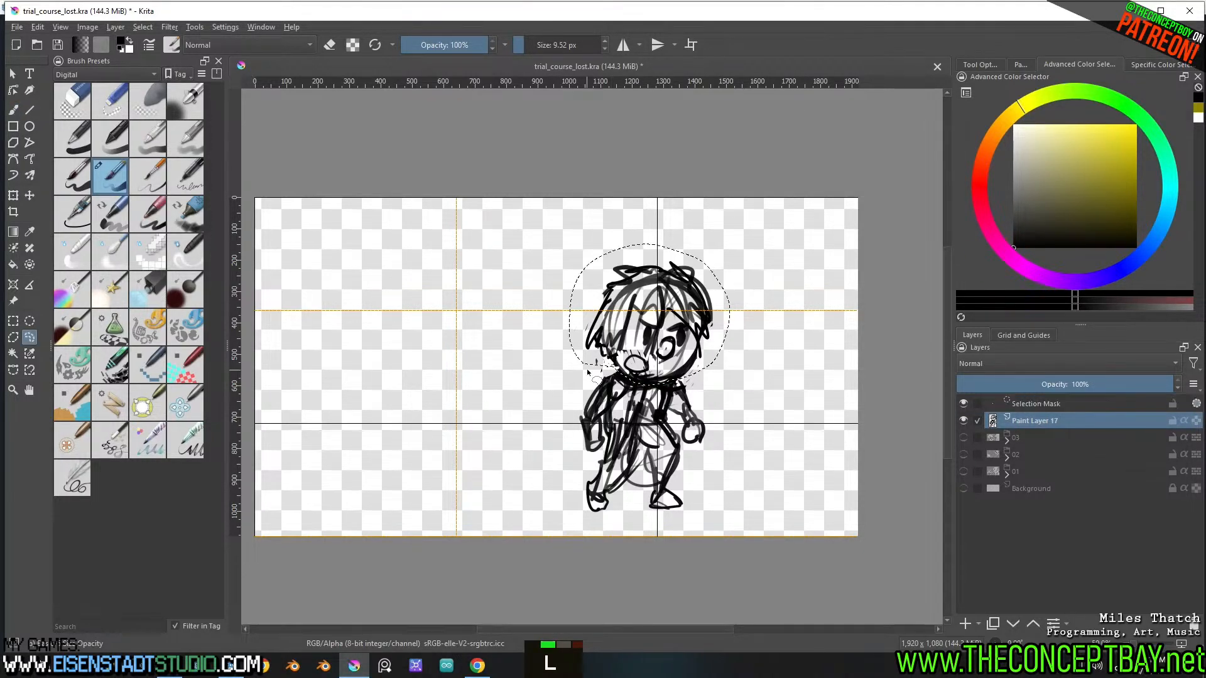
key("t")
mouse_move(677, 317)
left_mouse_down()
mouse_move(691, 320)
mouse_move(687, 355)
mouse_move(653, 368)
mouse_move(635, 323)
mouse_move(696, 325)
left_mouse_up()
key("b")
key("ctrl+shift+a")
Lasso the eyes, move them slightly right toward the cheek outline, and clear the selection
key("l")
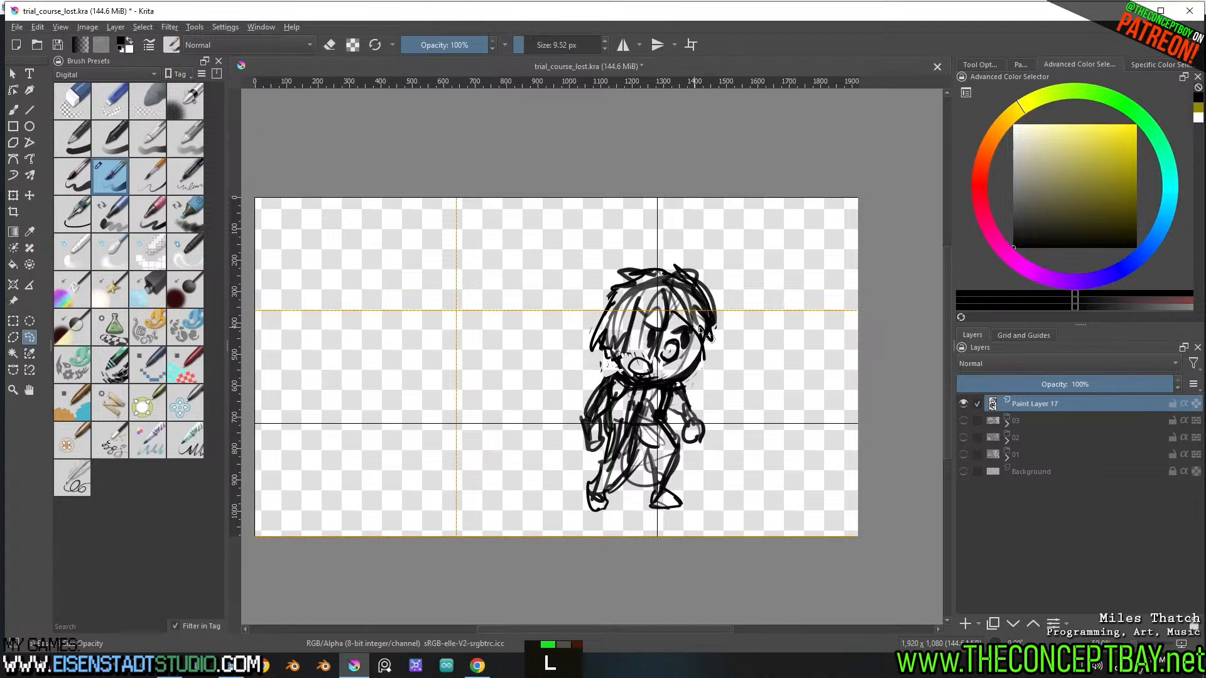
key("t")
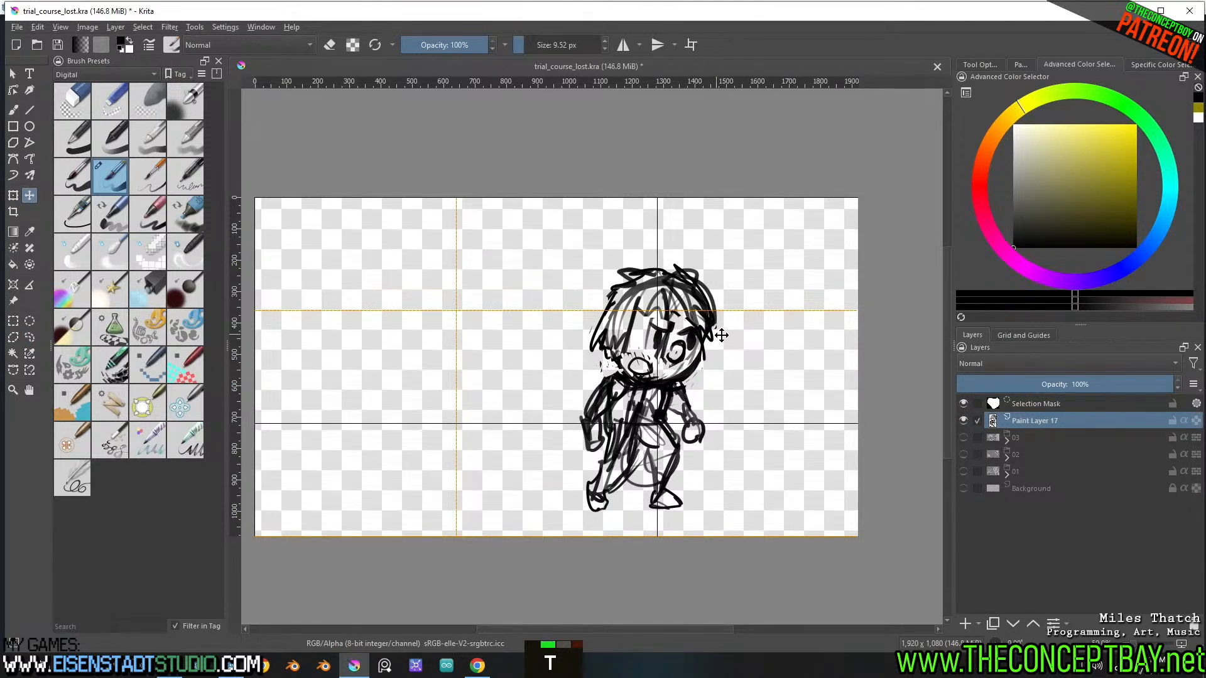
key("b")
key("ctrl+shift+a")
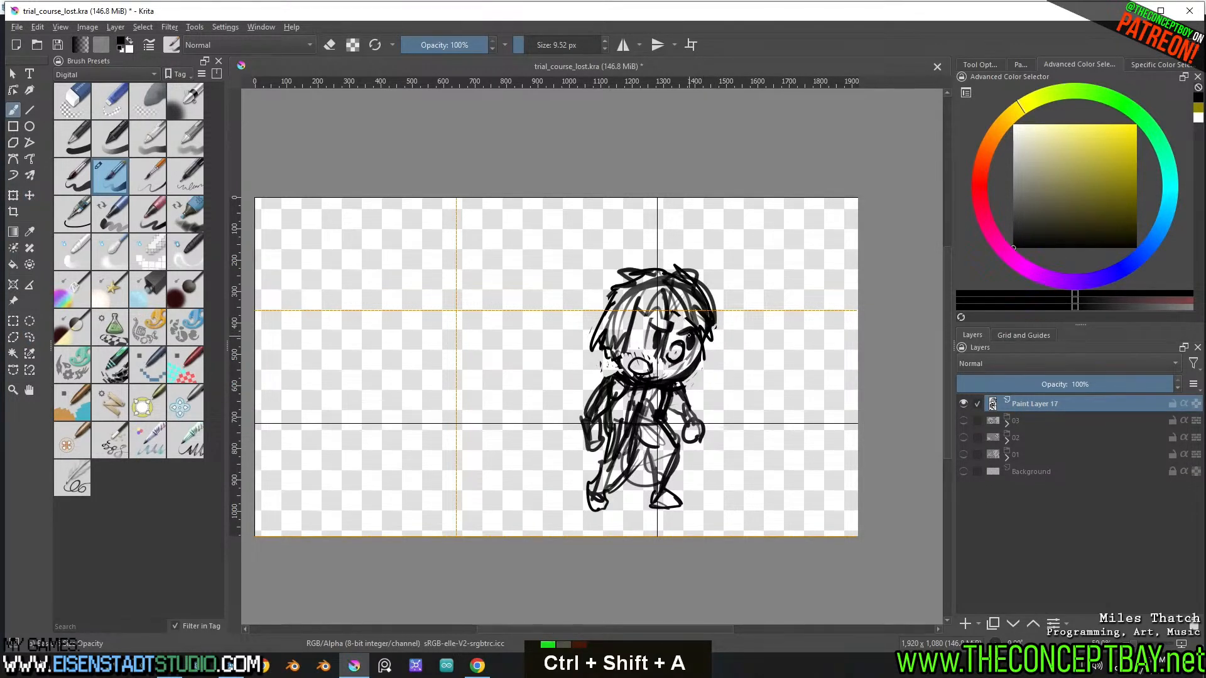
Erase and redraw the cheek outline beside the right eye, tidying the stray lines and hair tips around it
key("e")
key("e")
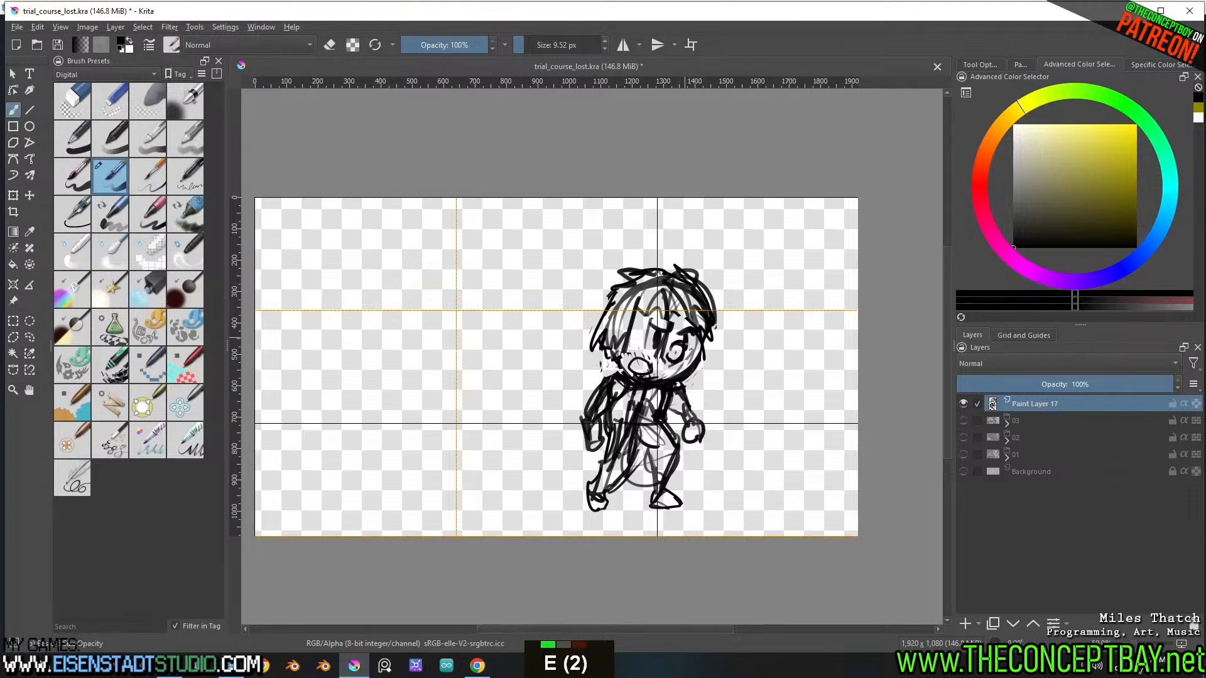
key("e")
key("e")
key("e")
key("e")
key("e")
left_click_drag(704, 337, 695, 362)
key("e")
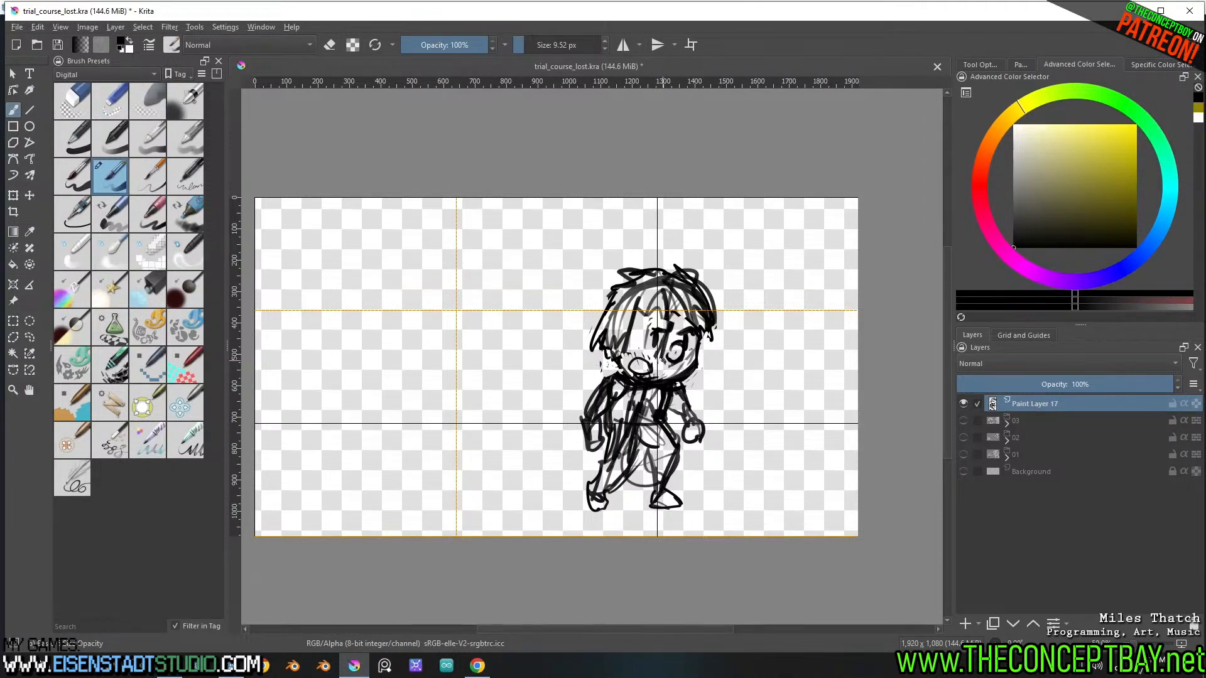
Transform the whole character sketch, enlarging it to nearly the canvas height and moving it left toward the middle
key("ctrl")
left_click_drag(717, 263, 751, 212, "shift")
mouse_move(697, 333)
left_mouse_down()
mouse_move(632, 334)
mouse_move(642, 311)
mouse_move(652, 315)
left_mouse_up()
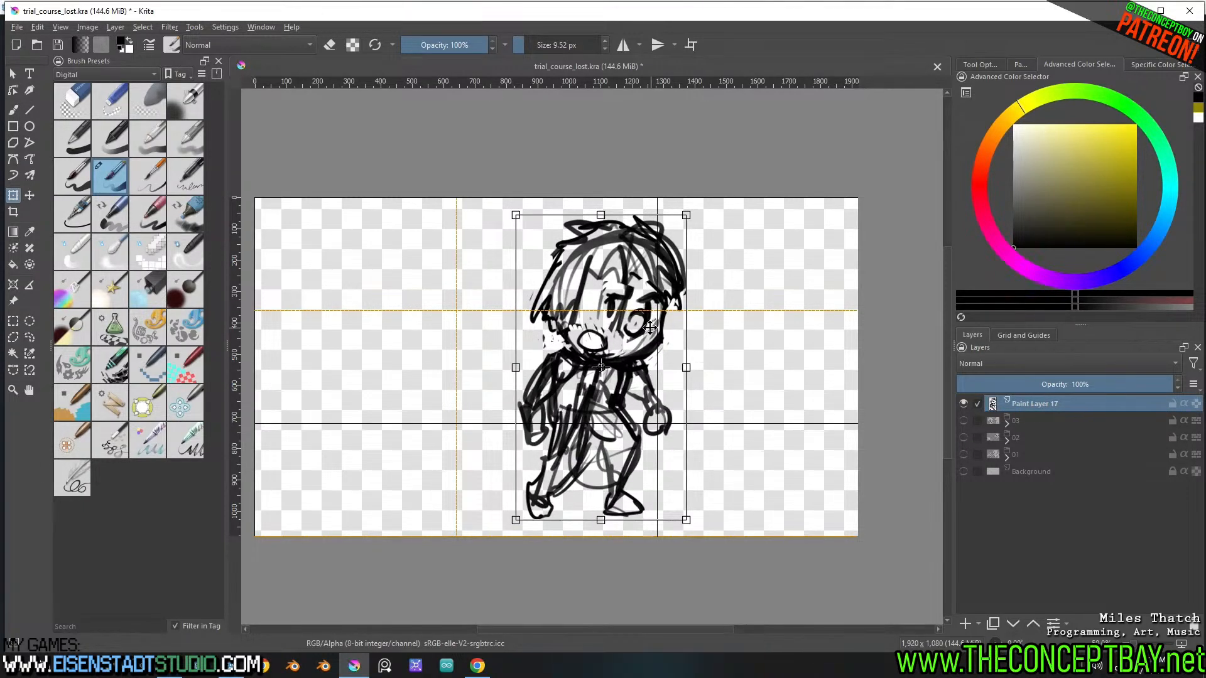
key("b")
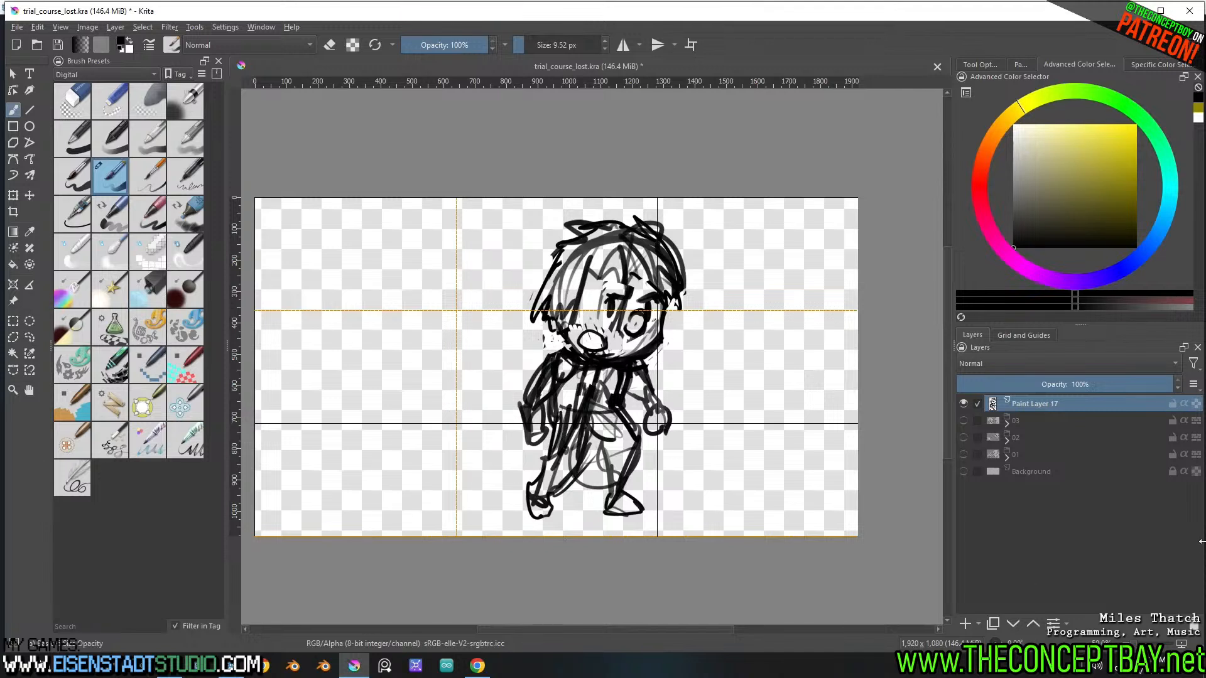
Rename the character's paint layer as 04_tim
double_click(1053, 403)
type("04_tim")
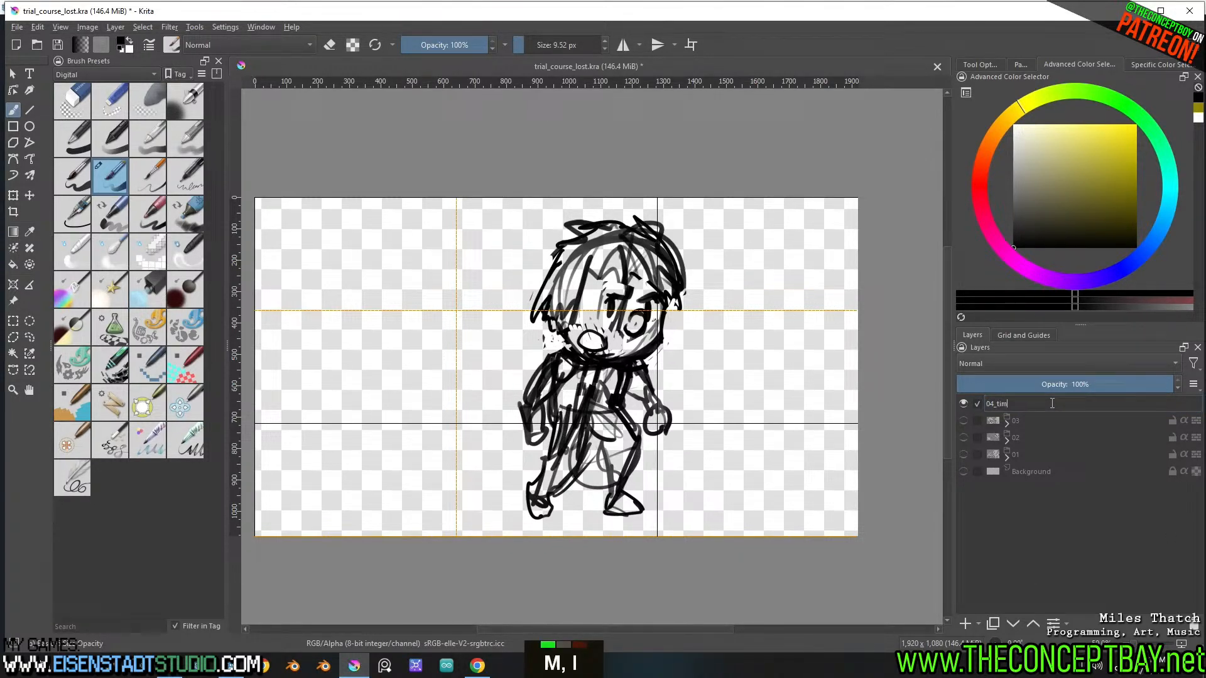
key("Return")
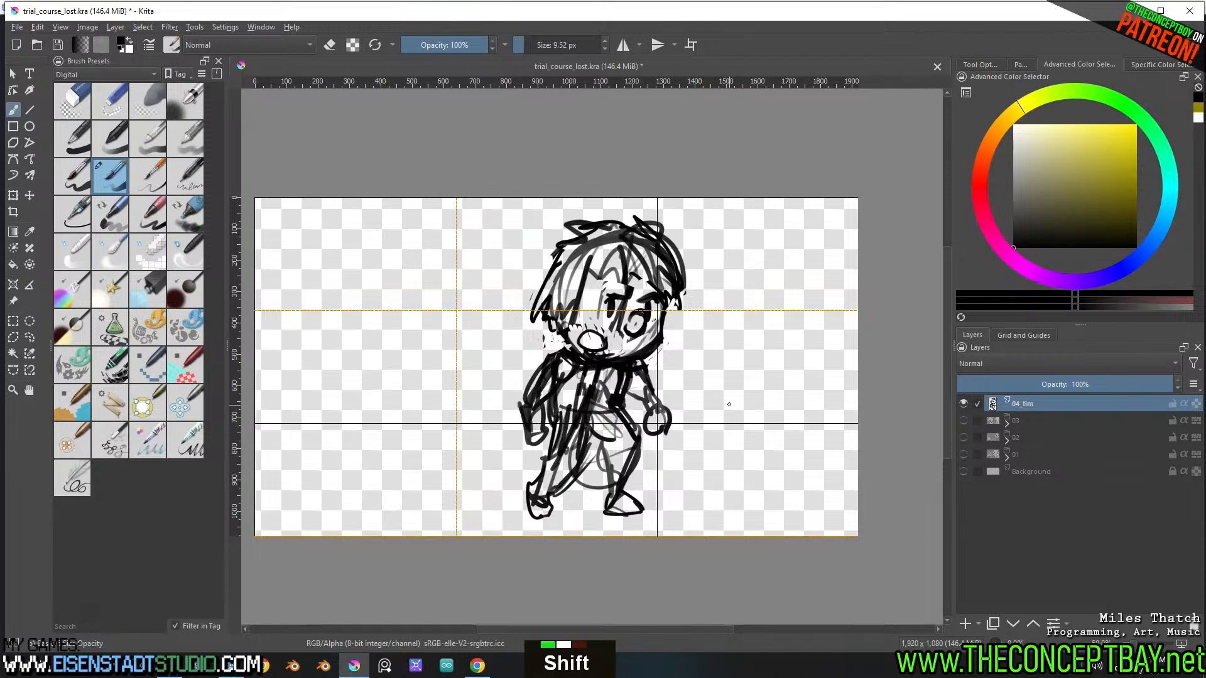
middle_click_drag(726, 404, 732, 406, "shift")
key("5")
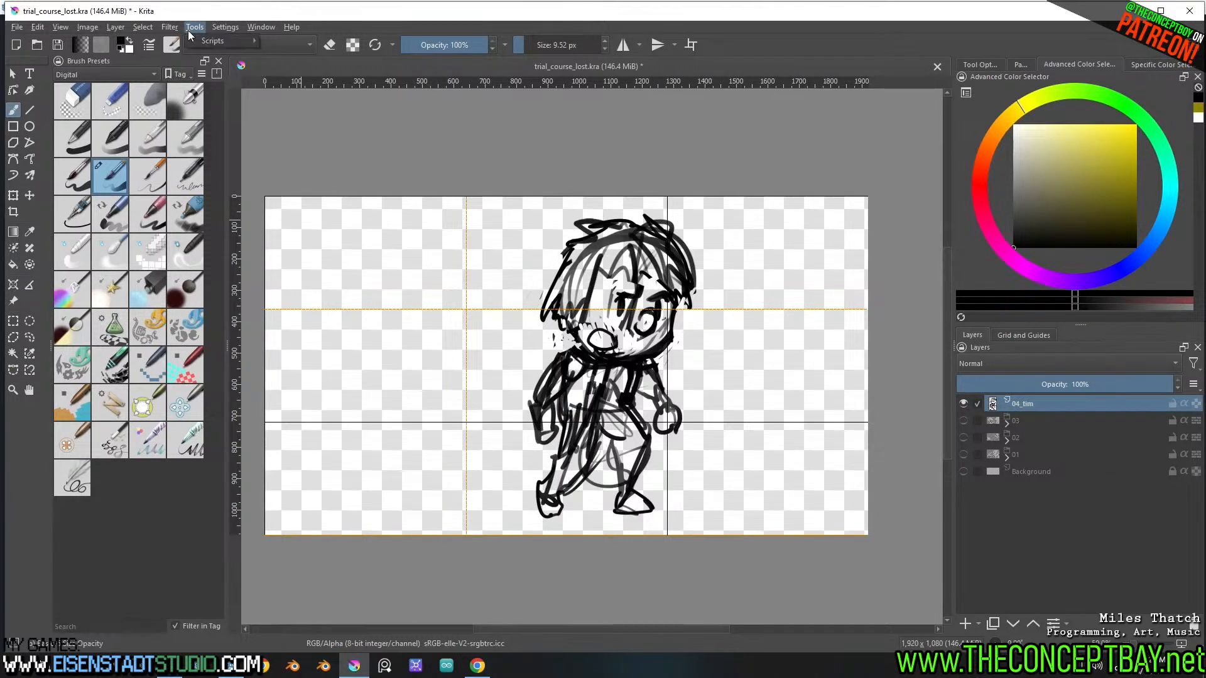
mouse_move(228, 28)
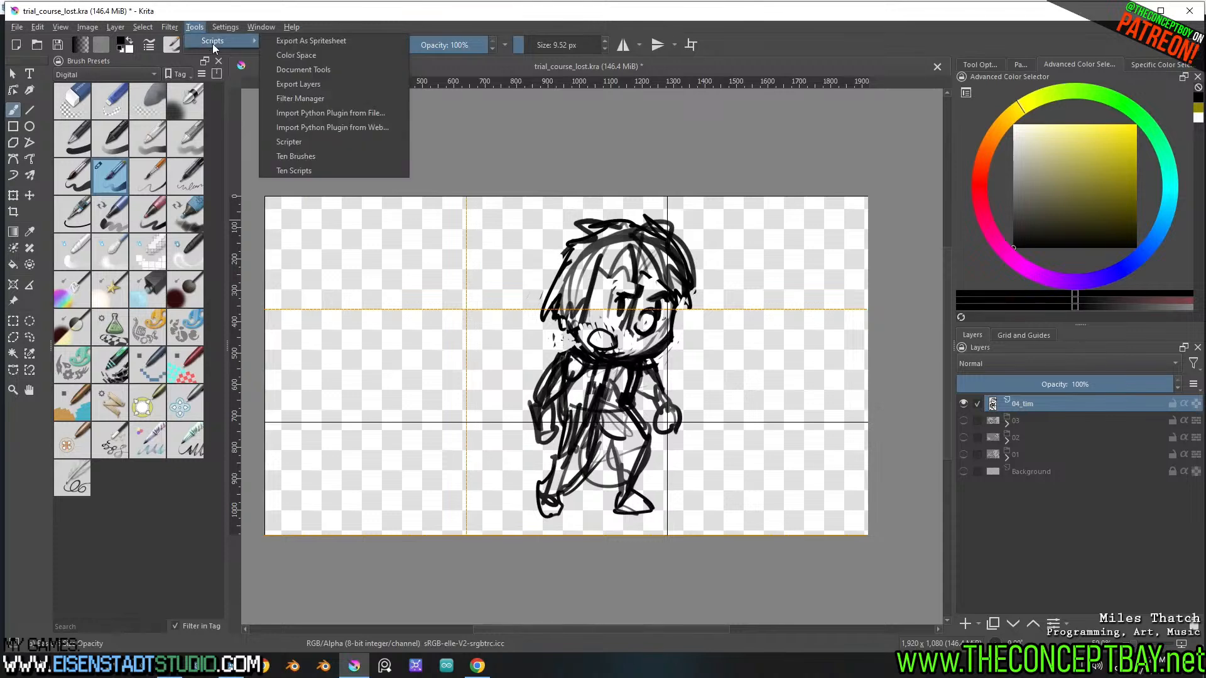
left_click(318, 72)
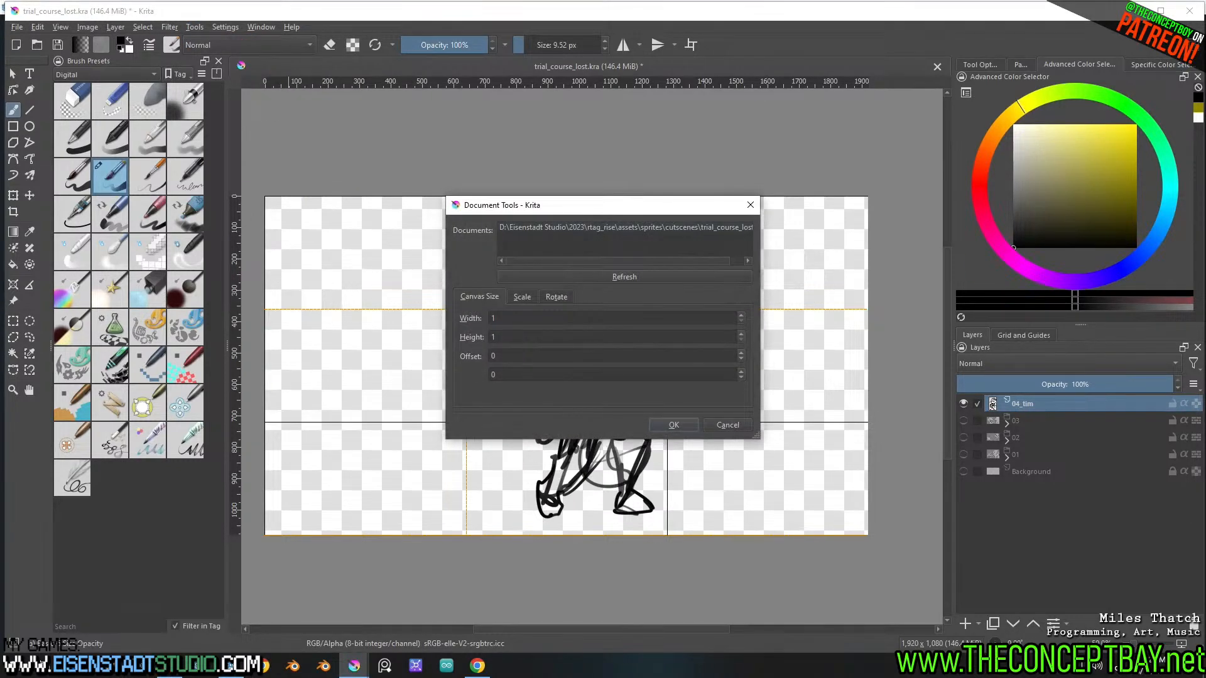
key("Escape")
Set up Export Layers for the document with Group as layer, Ignore invisible layers, Adjust export size to layer content, and PNG format
left_click(217, 29)
mouse_move(182, 29)
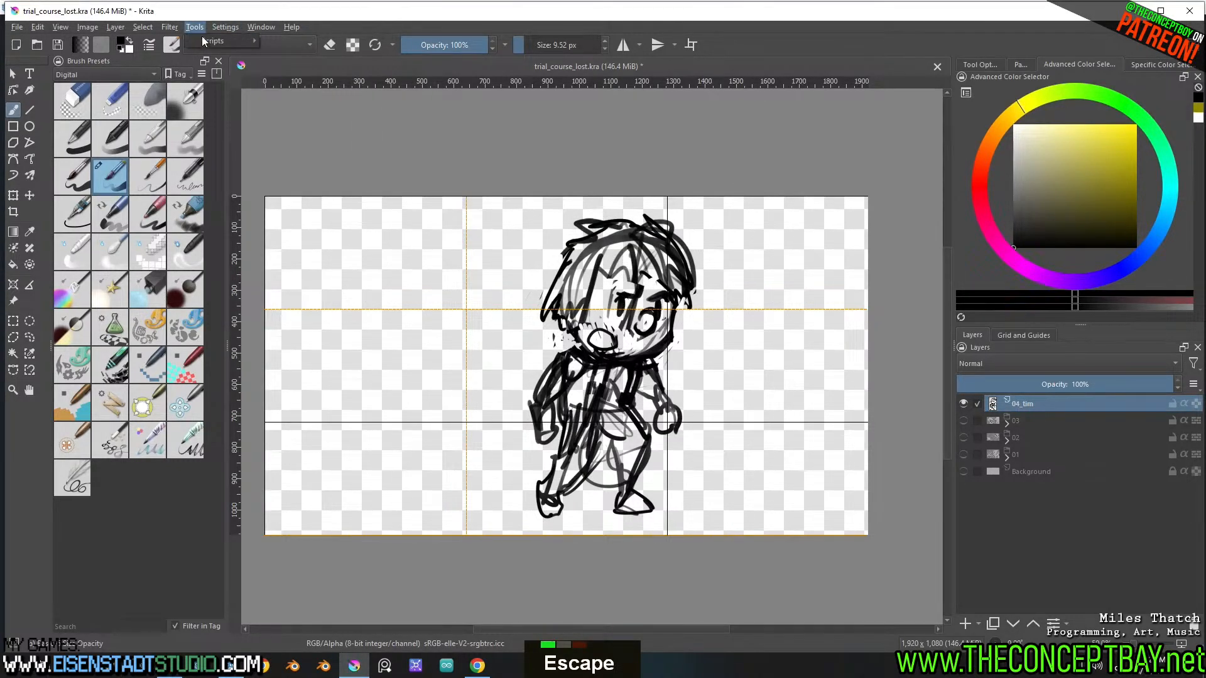
left_click(317, 81)
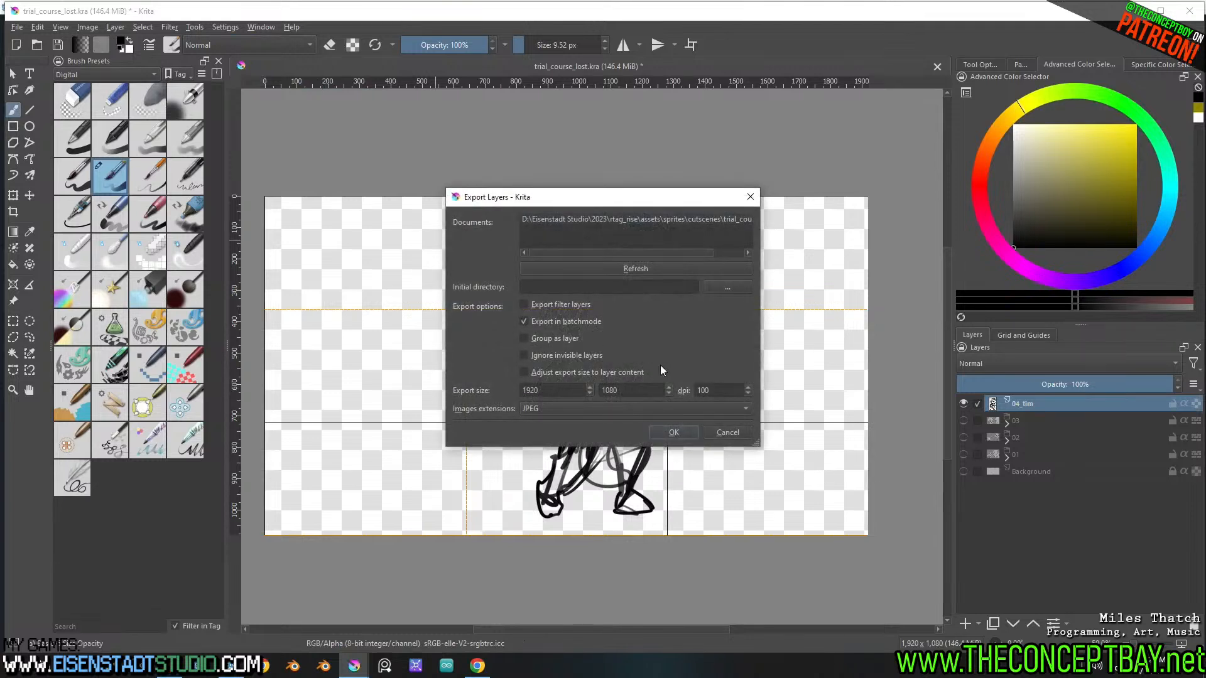
left_click(694, 219)
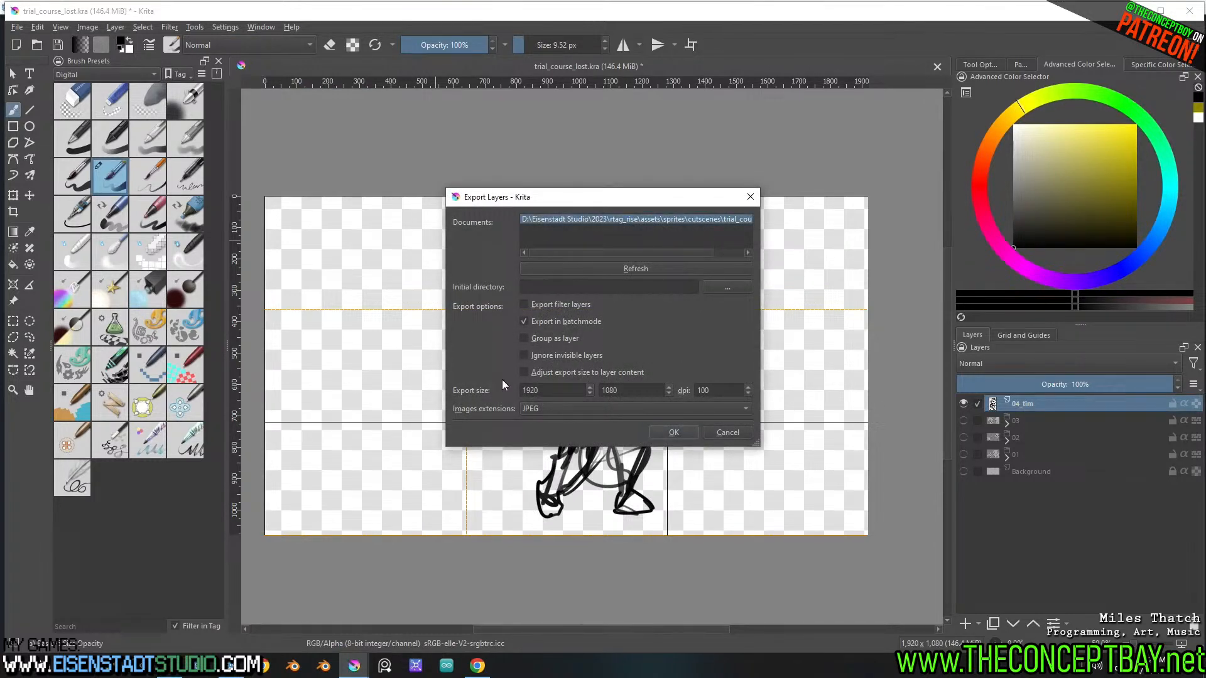
left_click(533, 371)
left_click(531, 356)
left_click(531, 338)
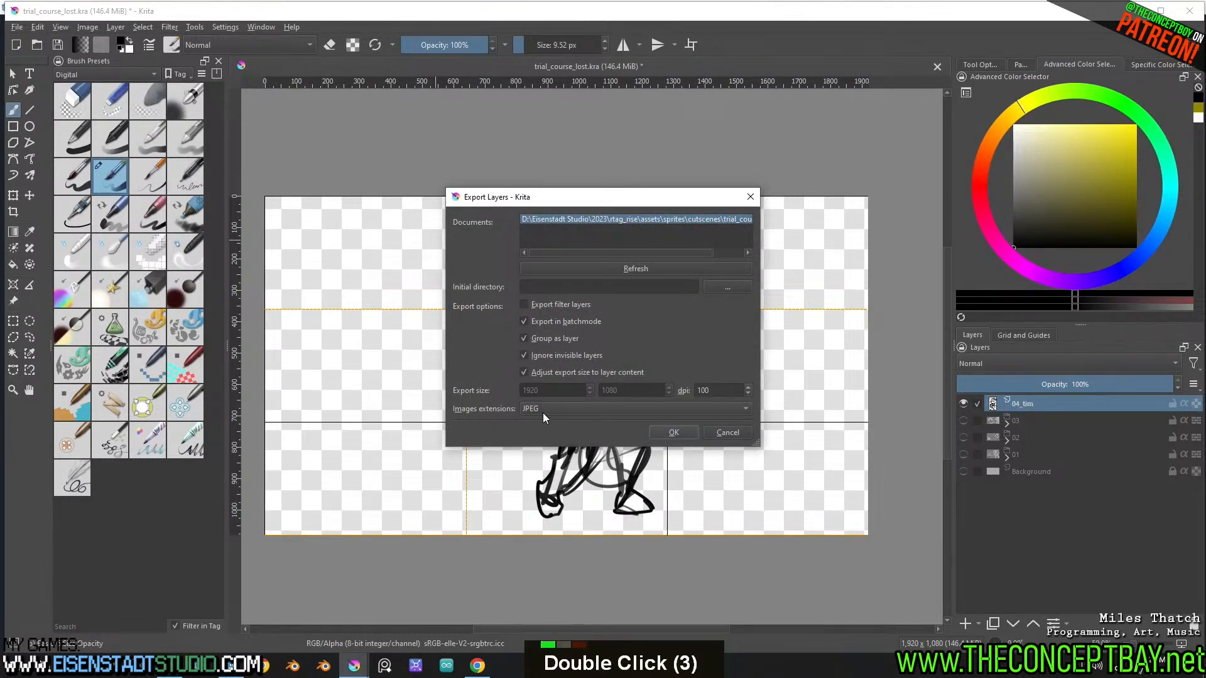
left_click(543, 410)
left_click(544, 424)
Choose the cutscenes folder under rtag_rise's engine sprites as the export directory, export the layers, and close the export dialog
left_click(728, 287)
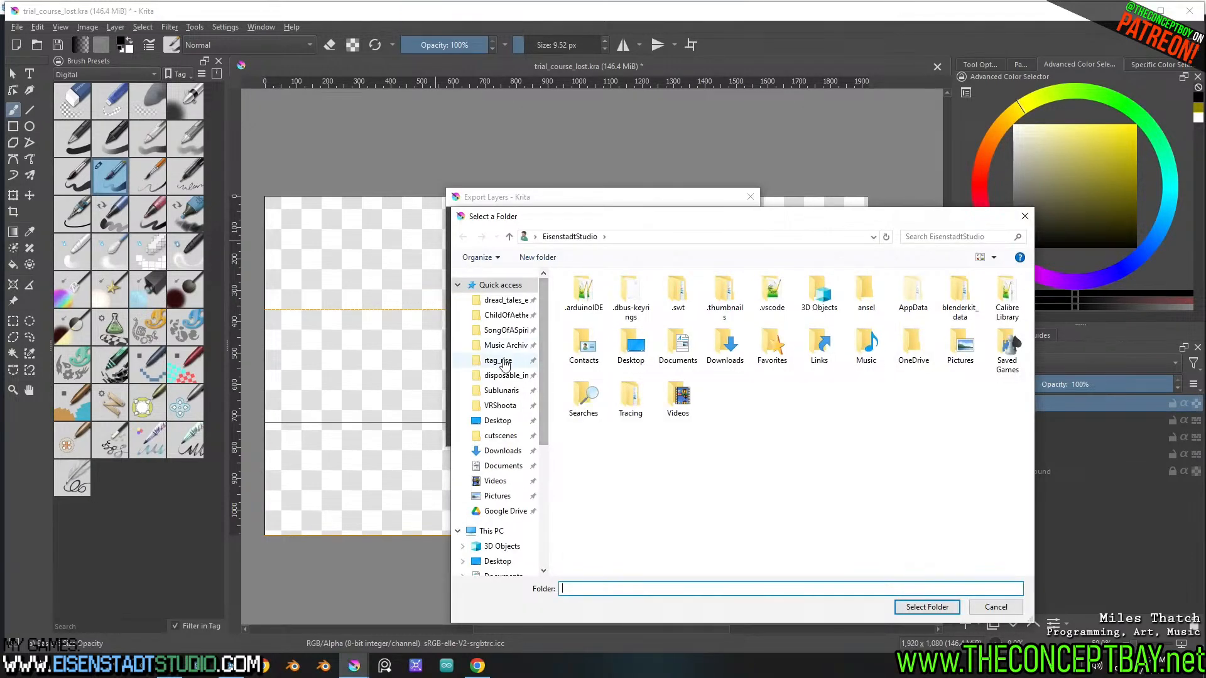
left_click(505, 437)
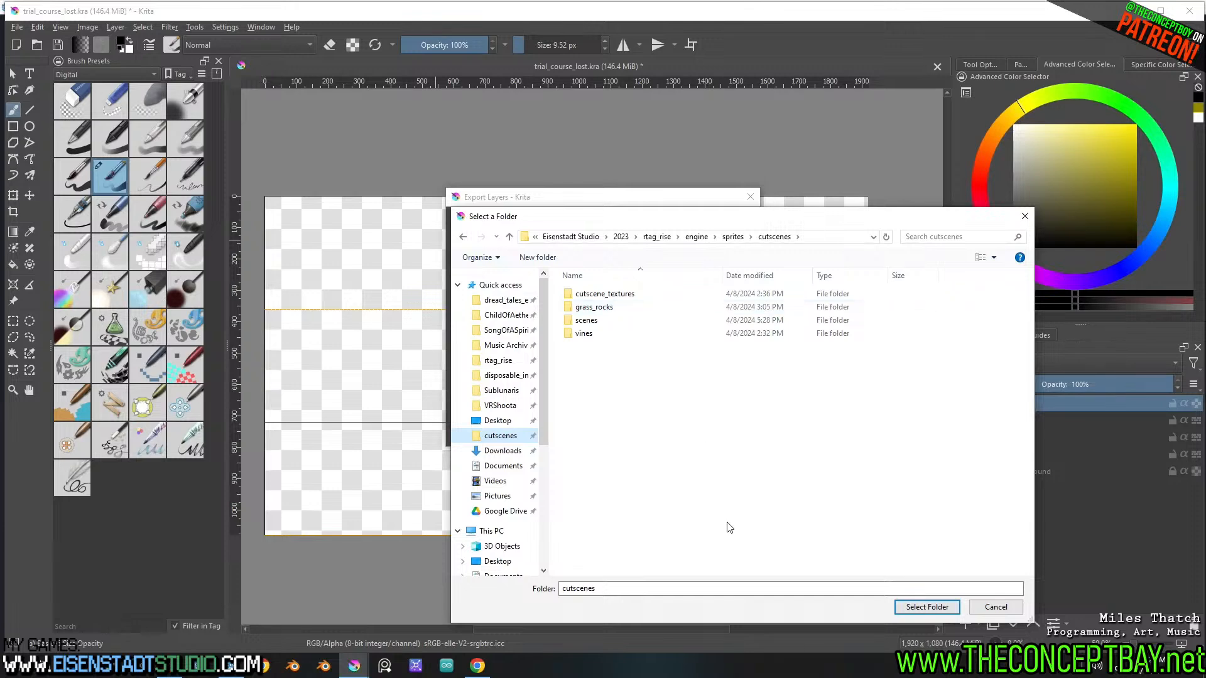
key("Return")
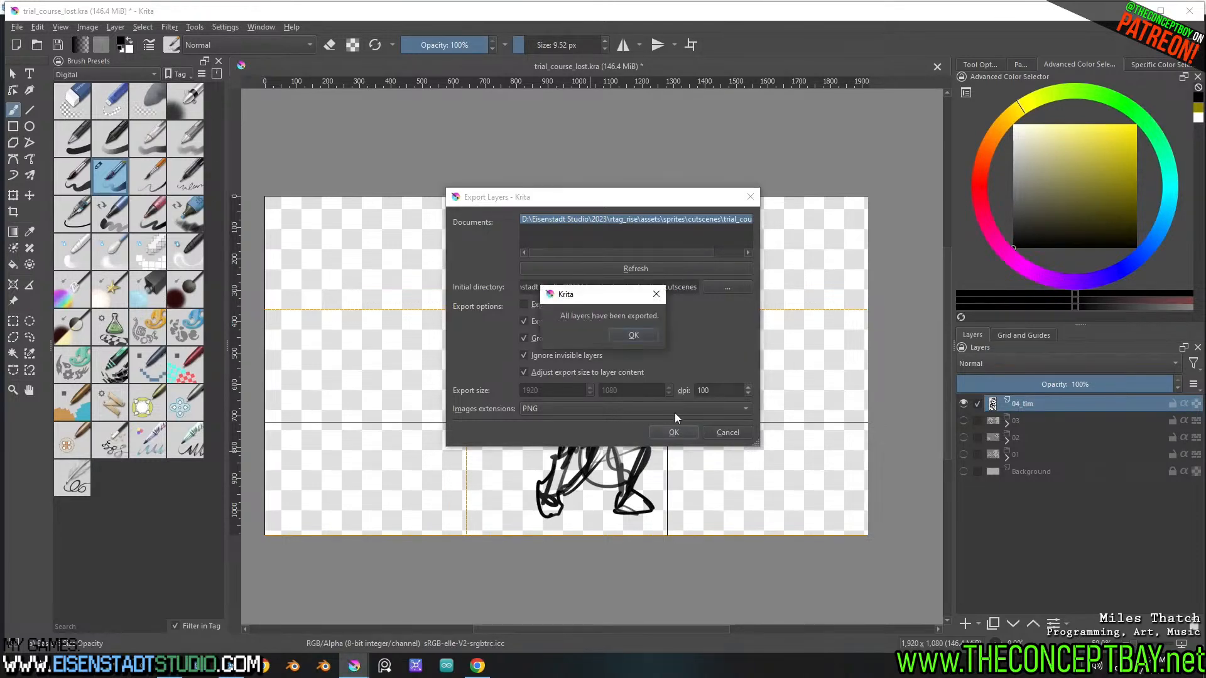
double_click(634, 338)
left_click(732, 433)
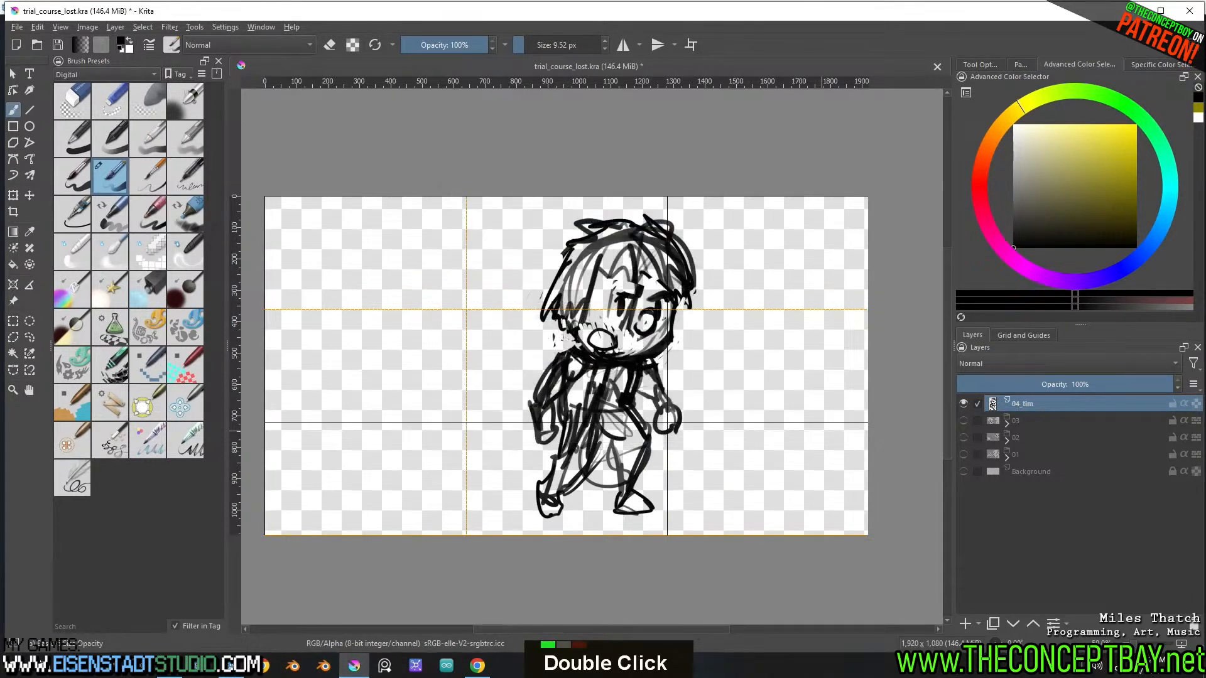
Put the 04_tim sketch layer into a new layer group and name the group 04_tim
key("ctrl+g")
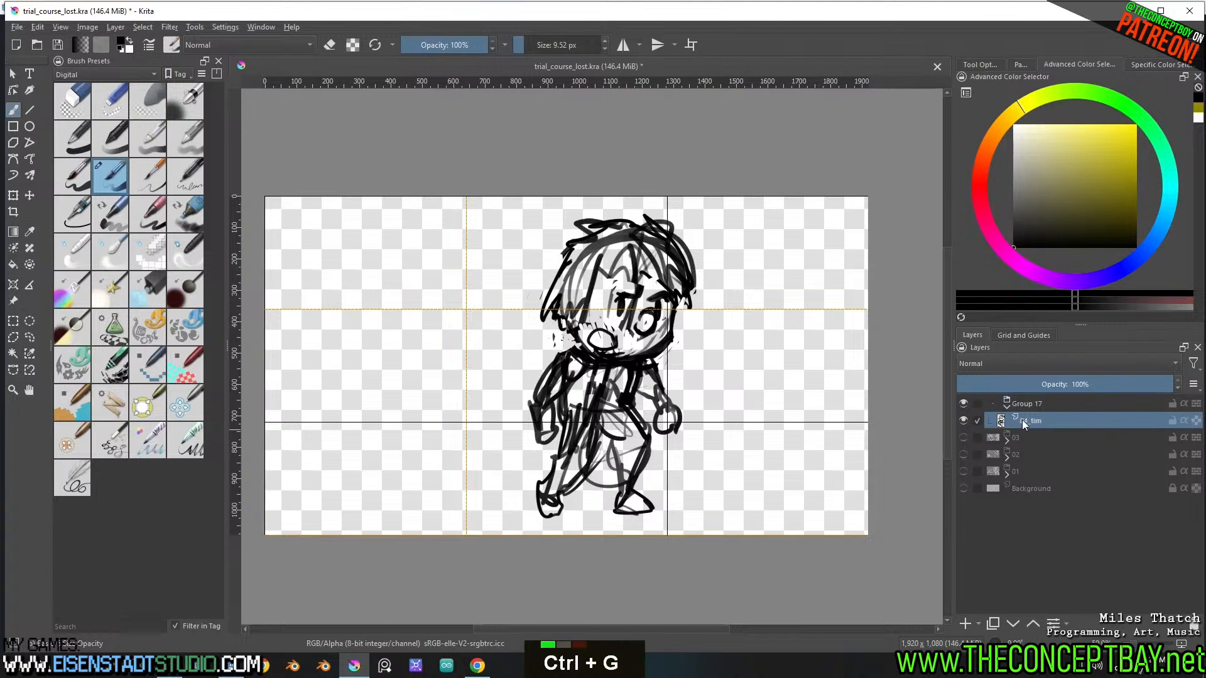
double_click(1022, 420)
key("ctrl+c")
double_click(1032, 406)
key("ctrl+v")
key("Return")
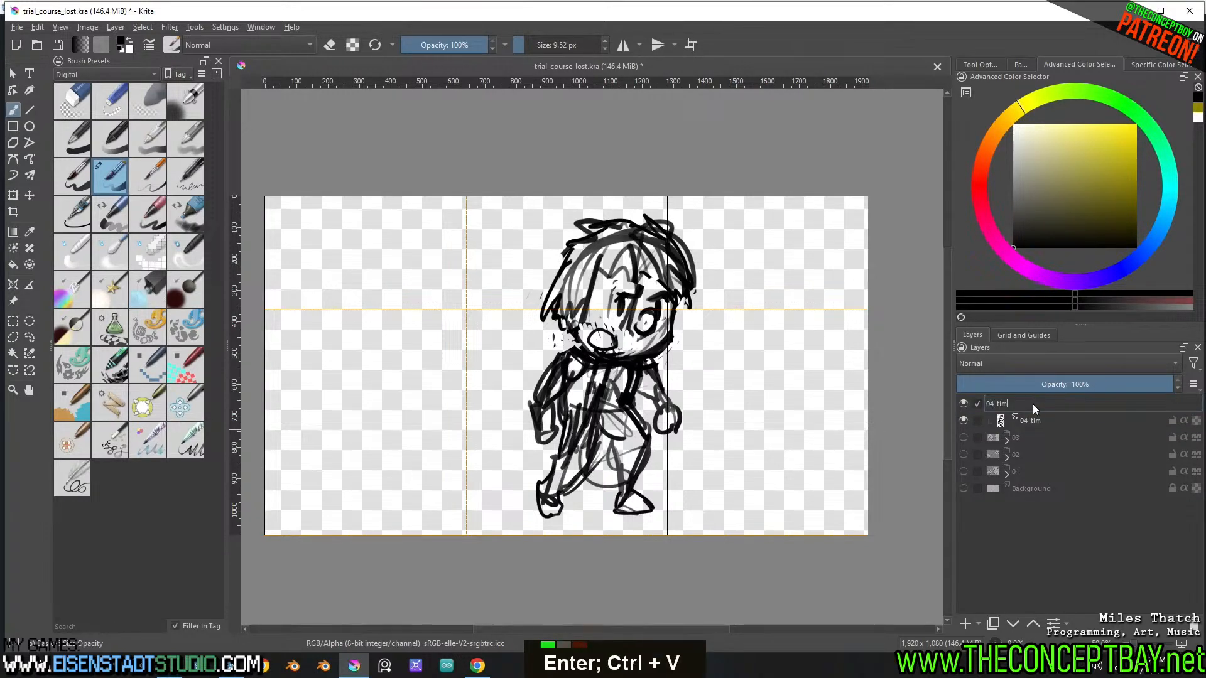
Add a paint layer in the 04_tim group, then select the character's silhouette by growing and inverting a selection of the sketch's empty surroundings
key("Insert")
key("w")
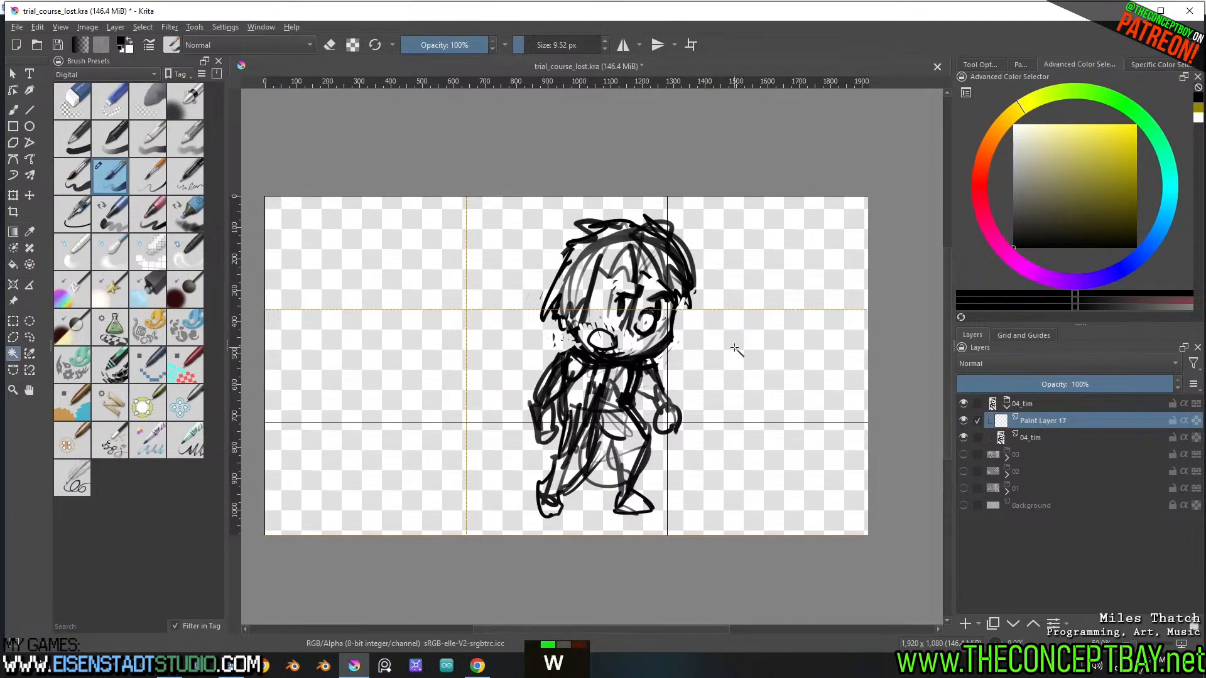
left_click(735, 349)
key("ctrl+shift+a")
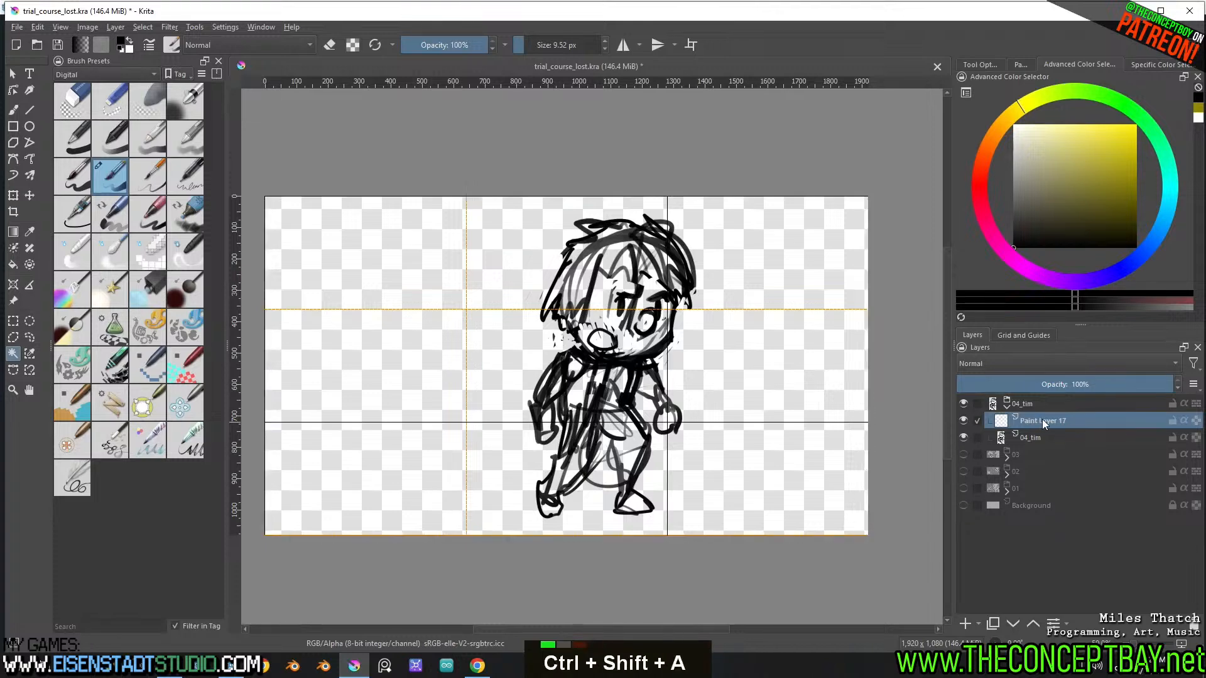
left_click(1030, 454)
left_click(701, 362)
key("shift+F5")
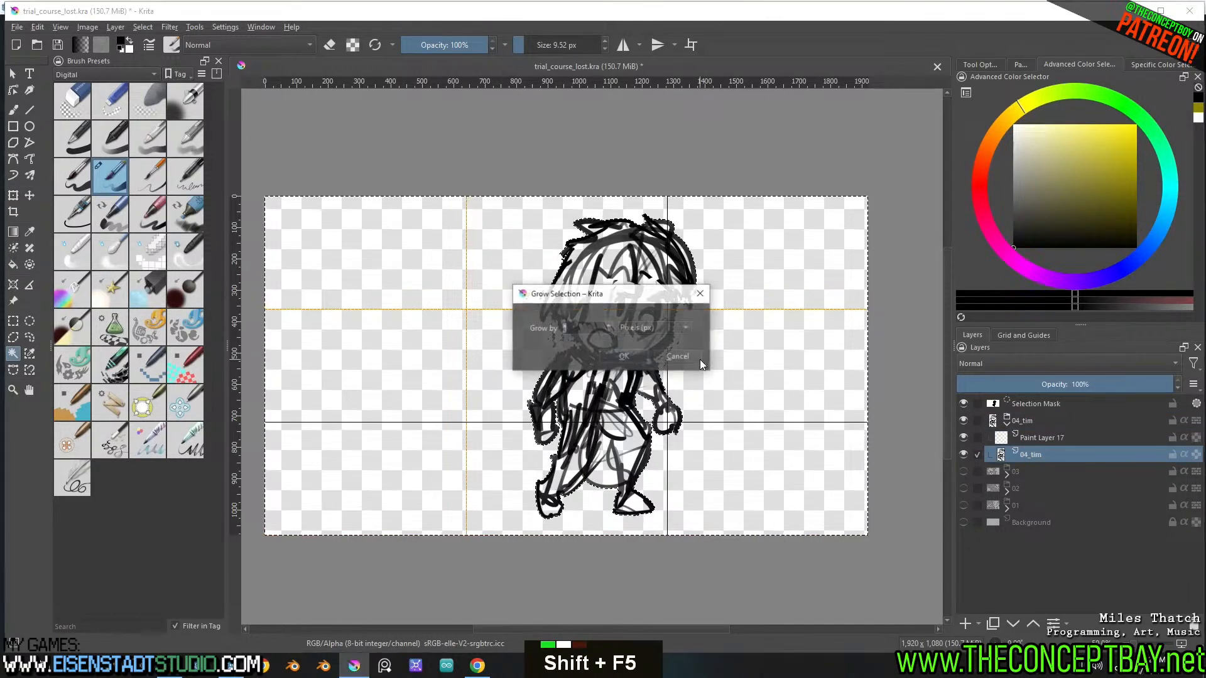
key("Return")
key("ctrl+shift+i")
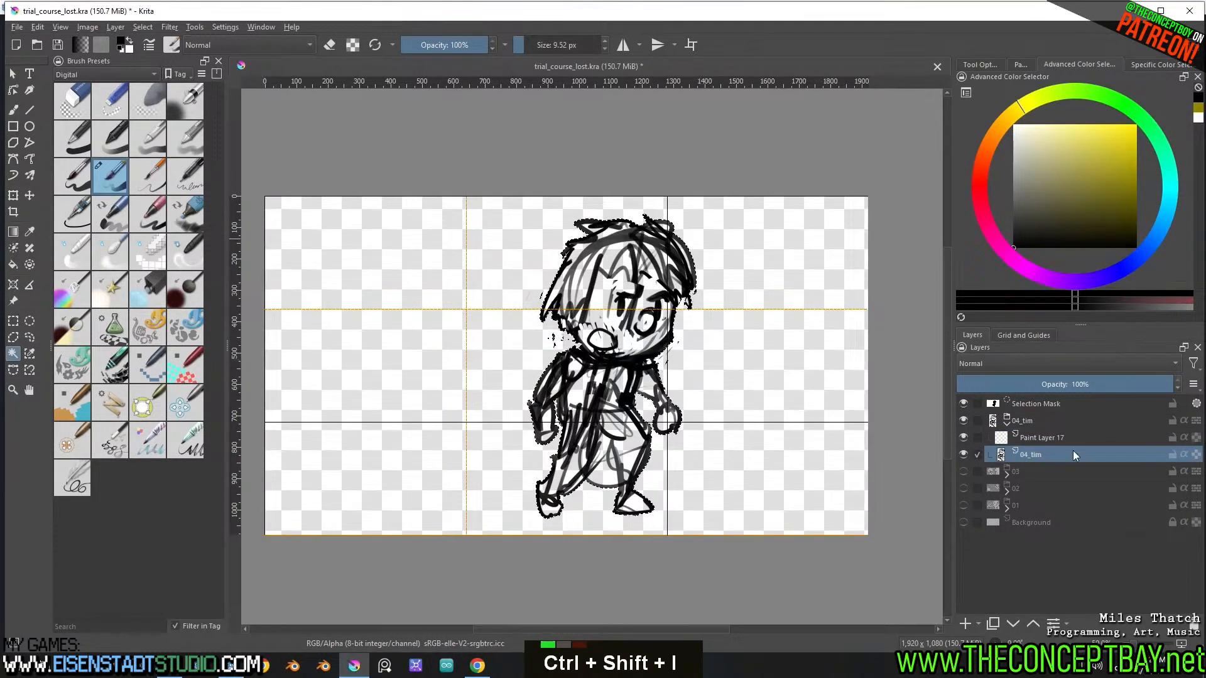
Place the new paint layer beneath the sketch, fill the selected silhouette with white using a large brush, deselect, and save the document
left_click_drag(1073, 452, 1050, 440)
left_click(1036, 453)
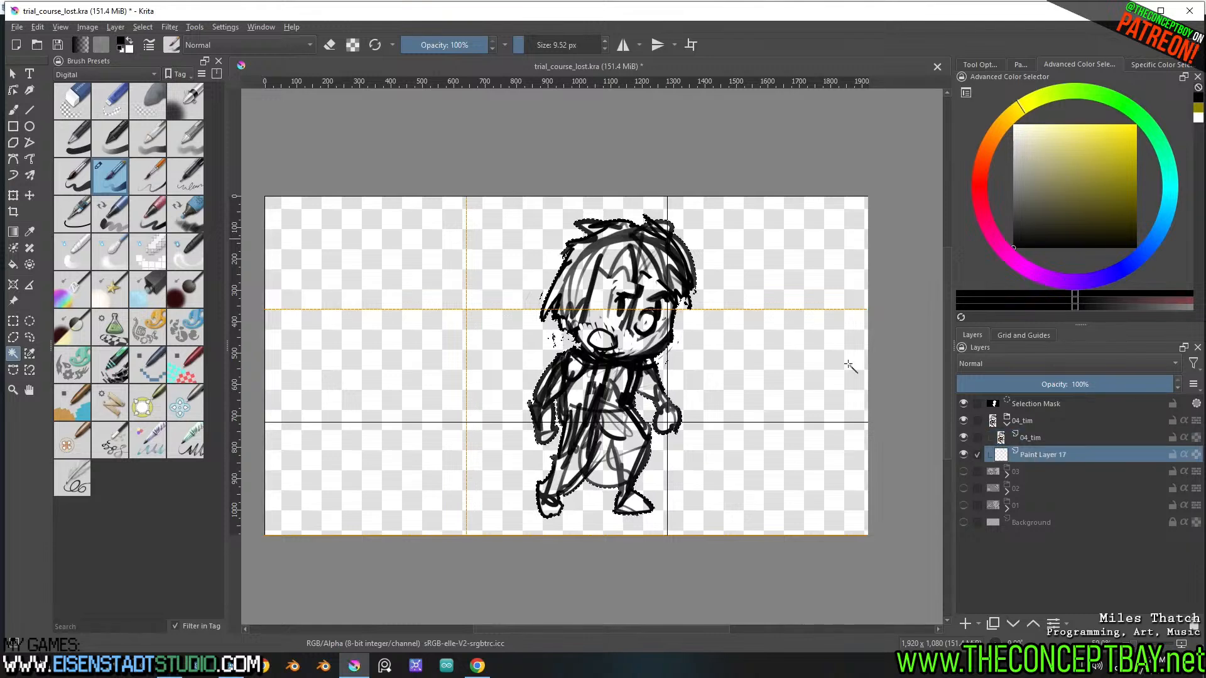
key("b")
left_click_drag(634, 276, 697, 279, "shift")
mouse_move(461, 200)
left_mouse_down()
mouse_move(773, 317)
mouse_move(439, 492)
mouse_move(606, 387)
mouse_move(618, 302)
mouse_move(567, 238)
left_mouse_up()
key("ctrl+i")
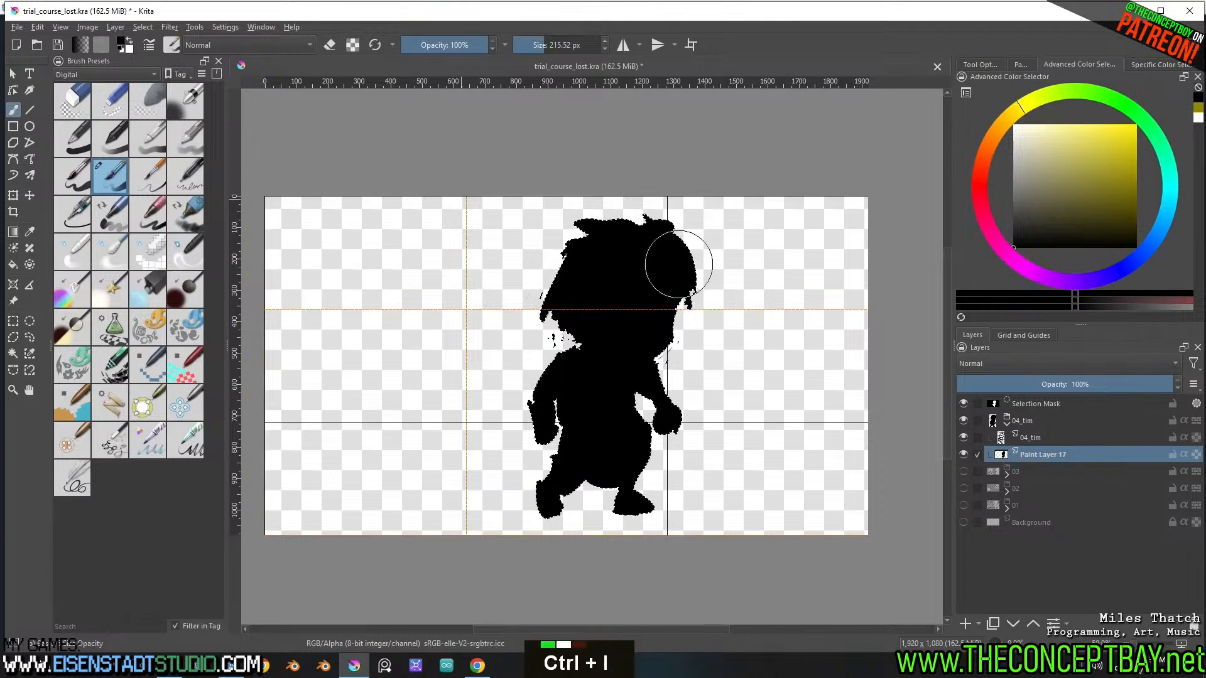
key("ctrl+shift+a")
key("ctrl+s")
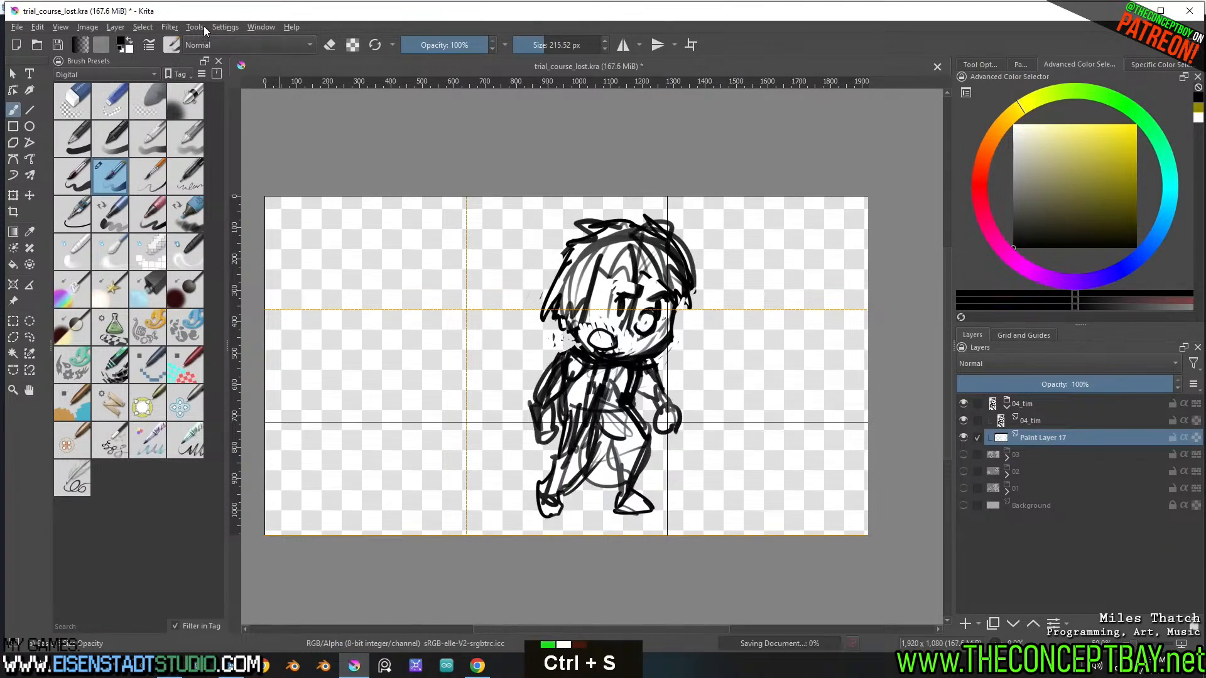
Set up Export Layers for the document with Group as layer, Ignore invisible layers, Adjust export size to layer content, and PNG images
left_click(201, 26)
mouse_move(206, 42)
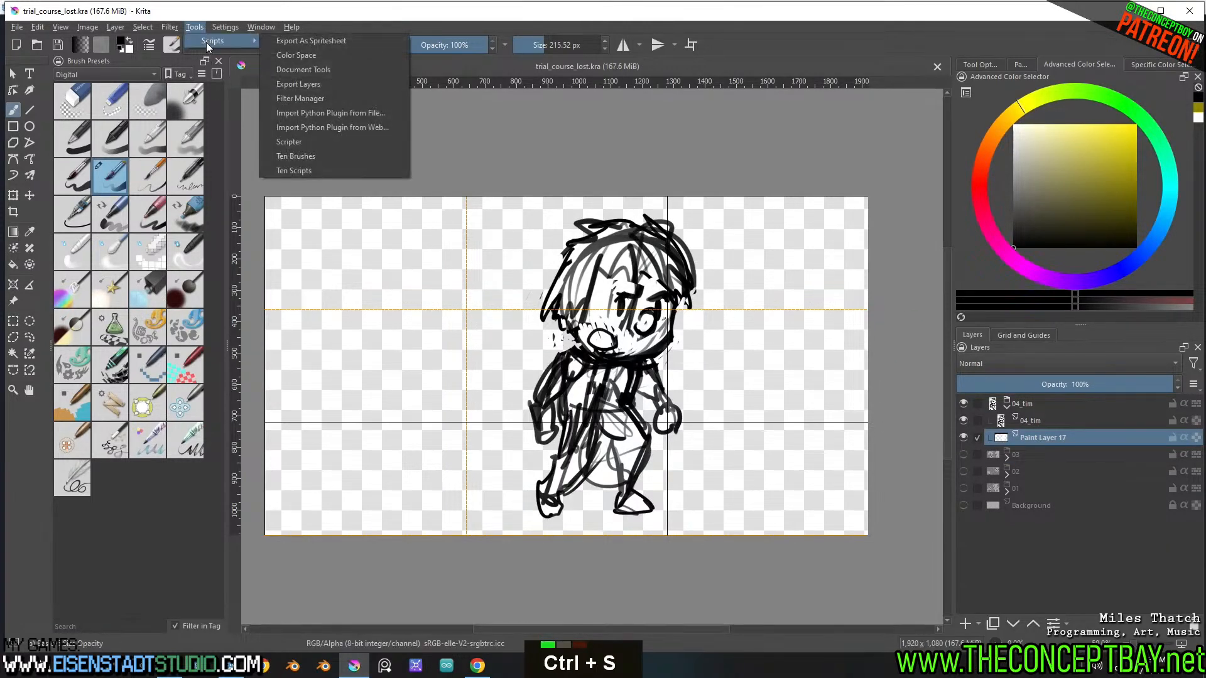
left_click(323, 84)
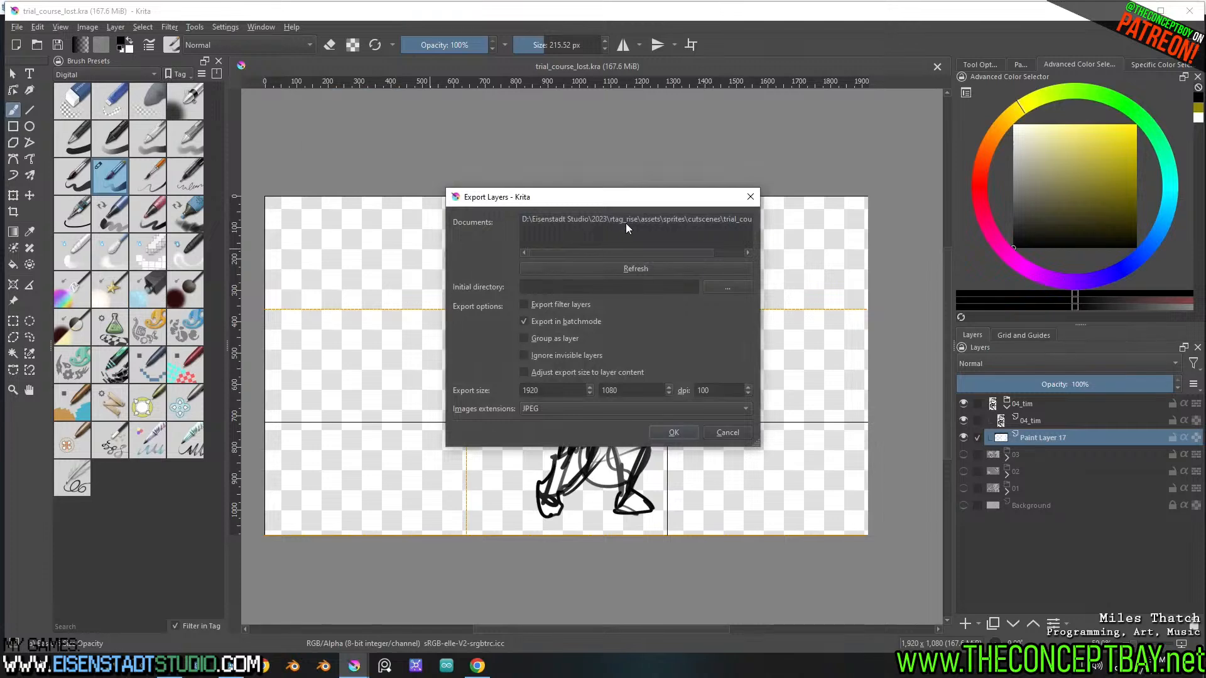
left_click(634, 220)
left_click(523, 373)
left_click(526, 354)
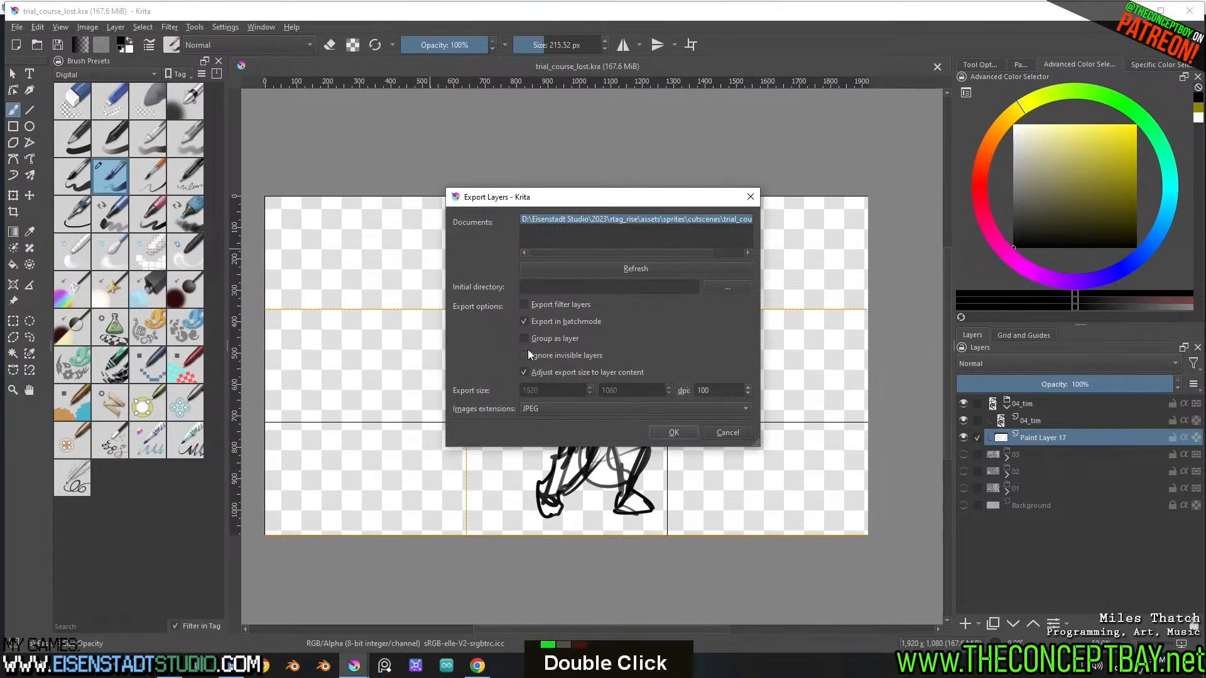
left_click(525, 339)
left_click(542, 410)
left_click(545, 422)
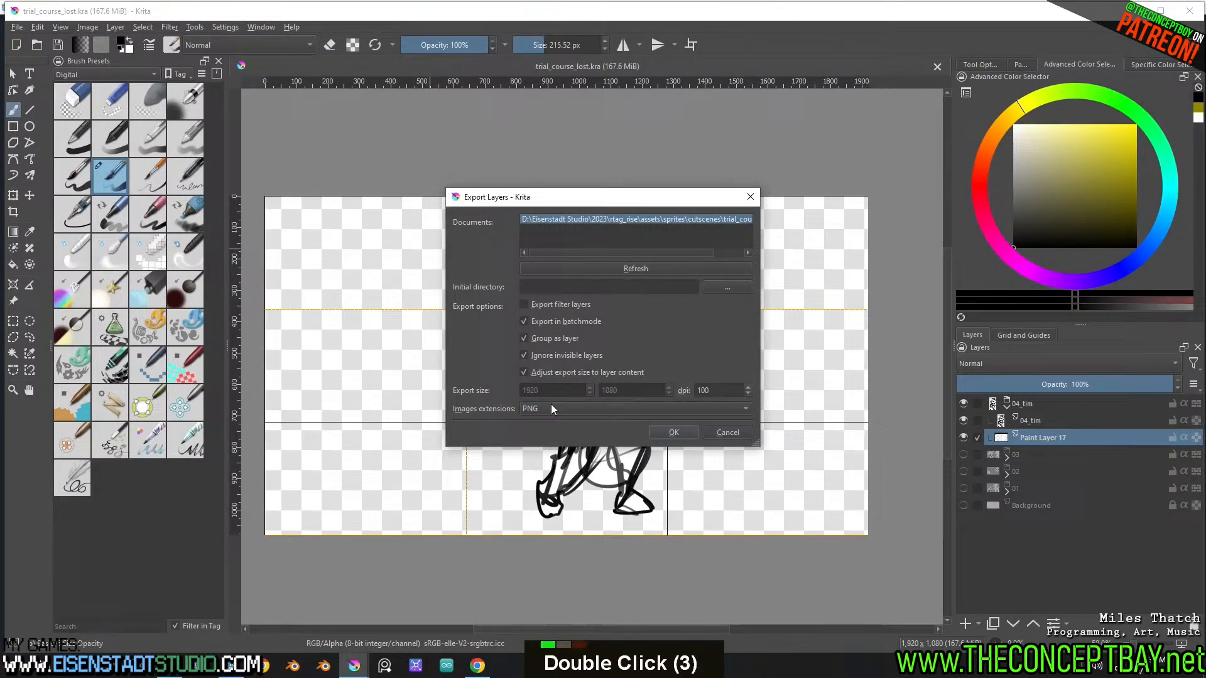
Set the export directory to rtag_rise/engine/sprites/cutscenes, export the grouped 04_tim artwork, and close the export dialog
left_click(717, 281)
left_click(497, 421)
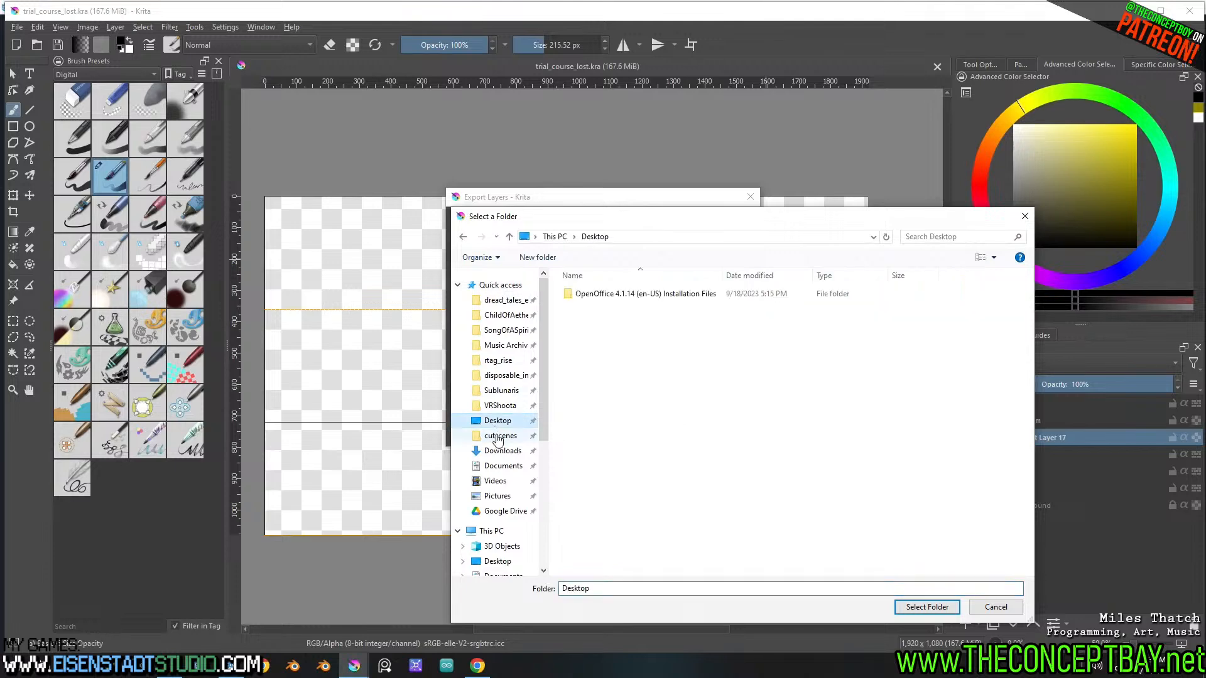
left_click(499, 437)
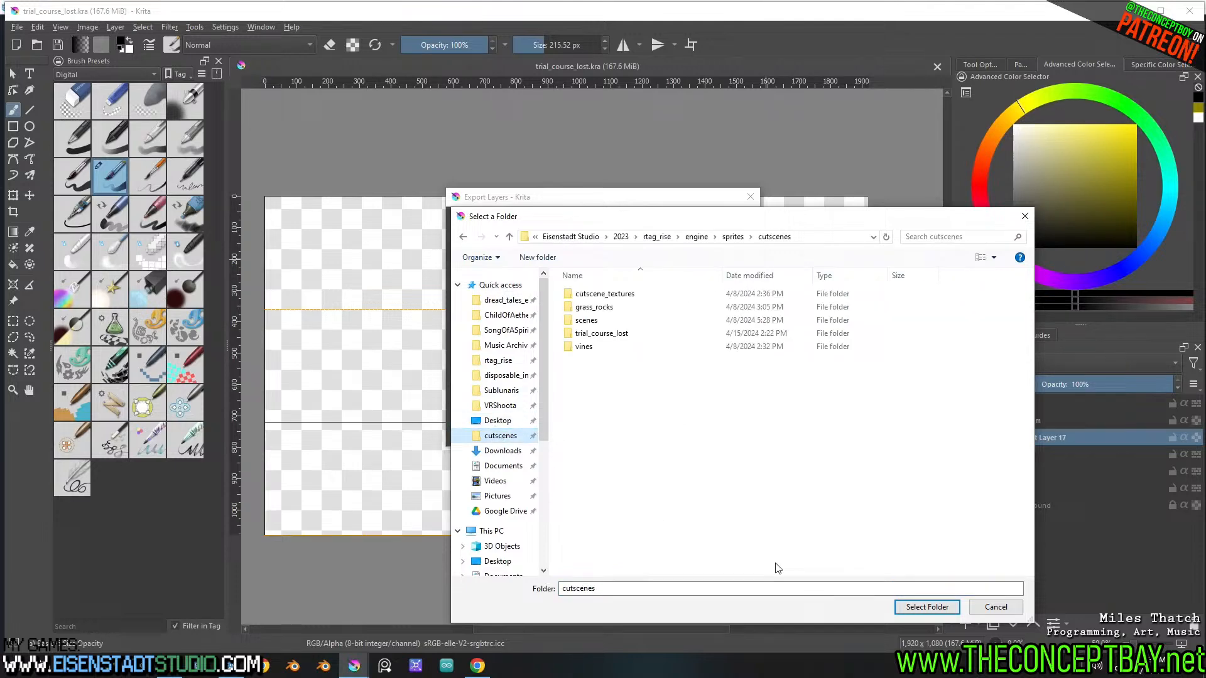
left_click(922, 608)
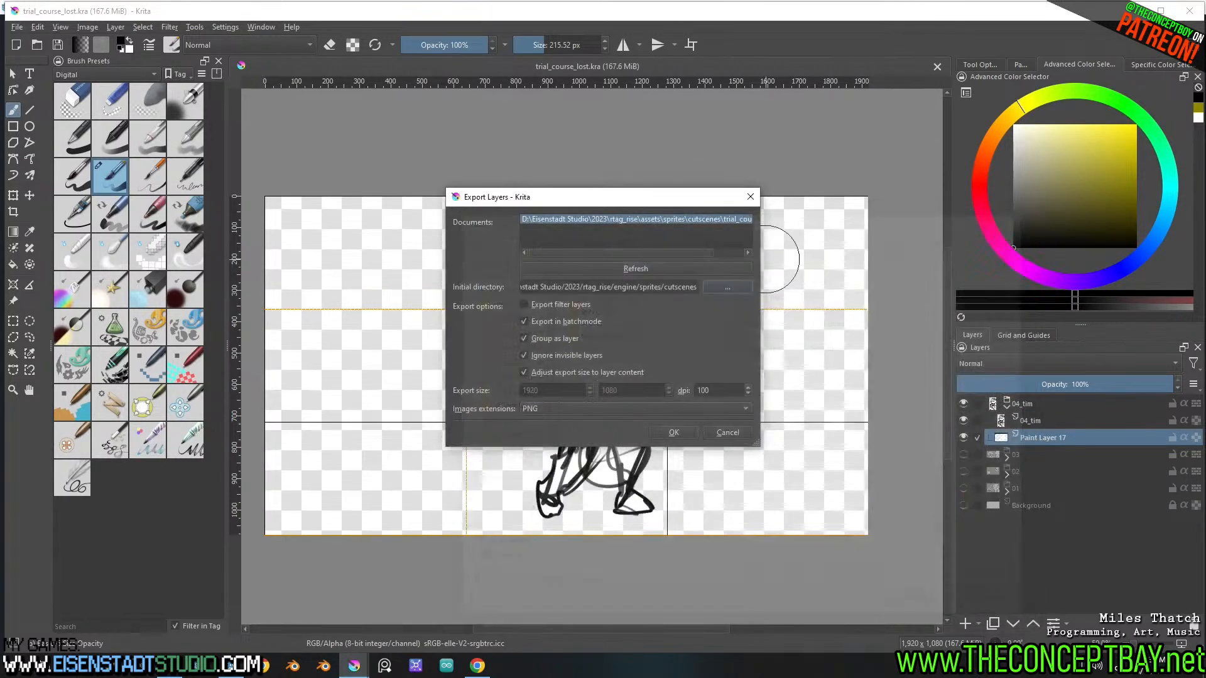
left_click(657, 428)
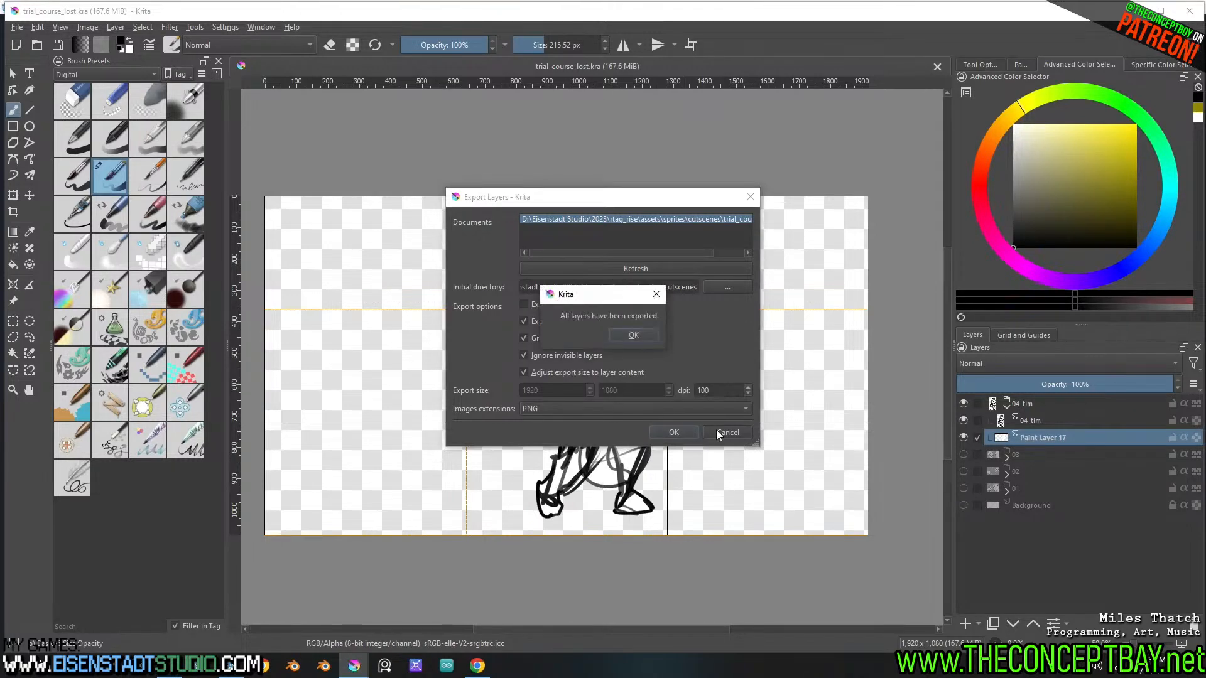
left_click(631, 334)
left_click(728, 432)
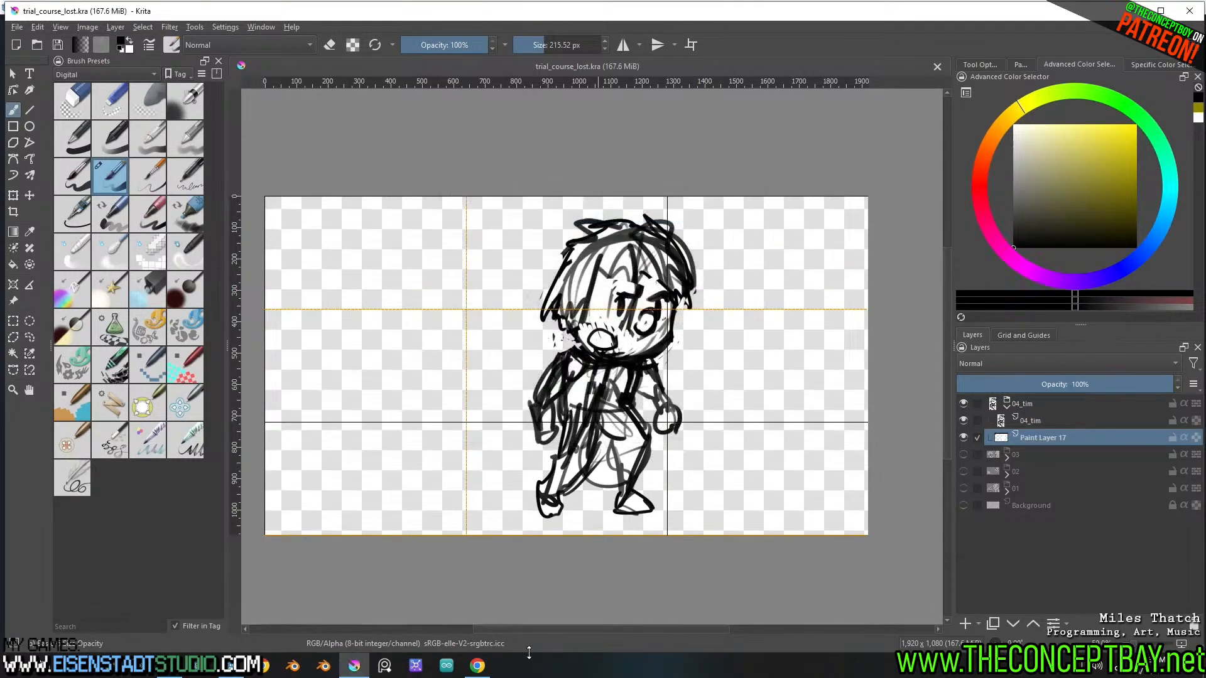
Switch to Godot's 3D view, duplicate scene node 03 as 04, and delete Sprite3D4 from the copy
left_click(293, 667)
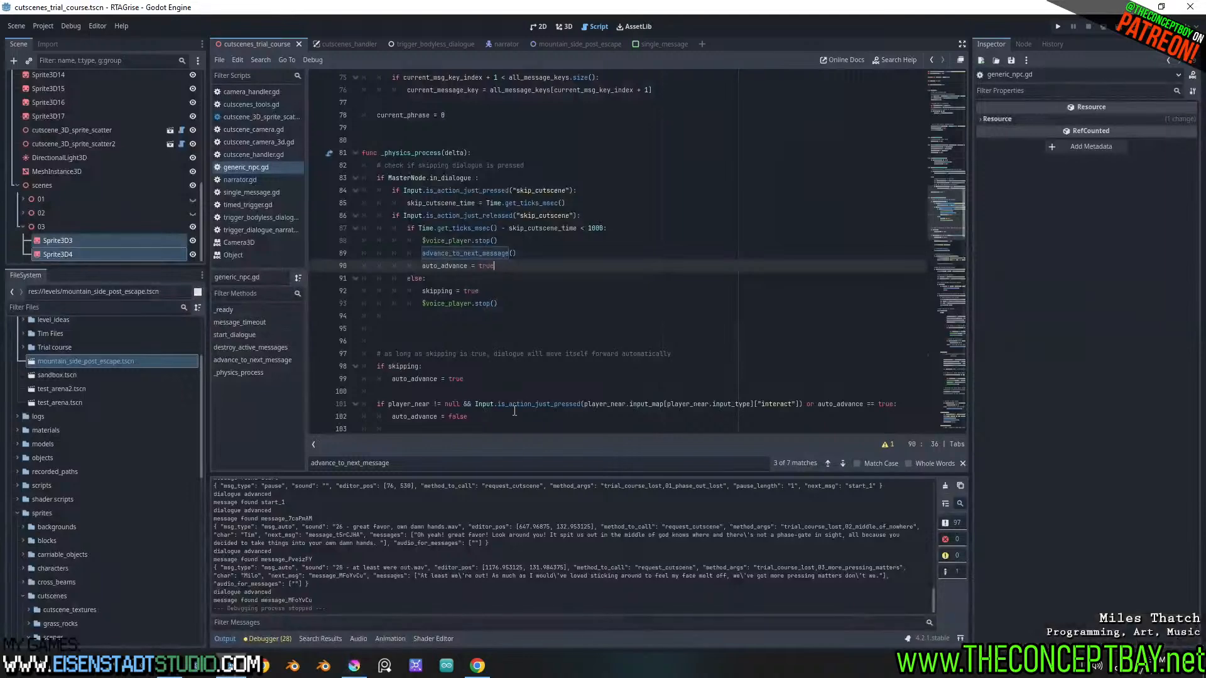
left_click(563, 26)
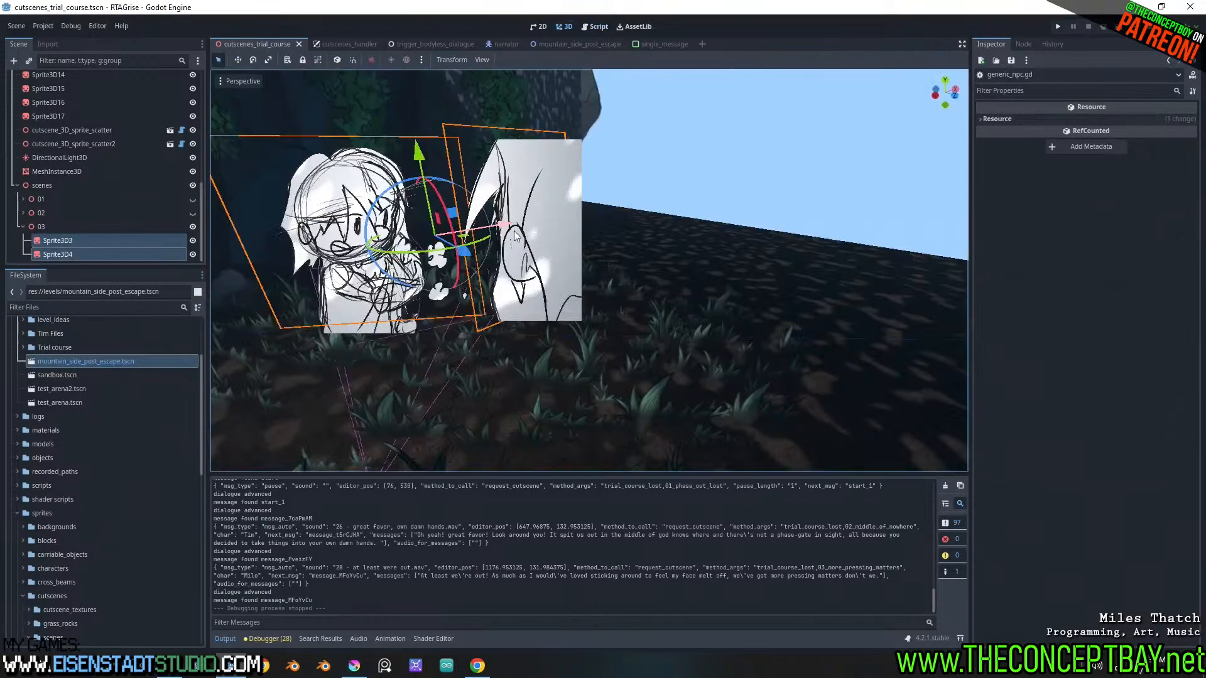
scroll(590, 271, "down", 1)
left_click(47, 228)
key("ctrl+d")
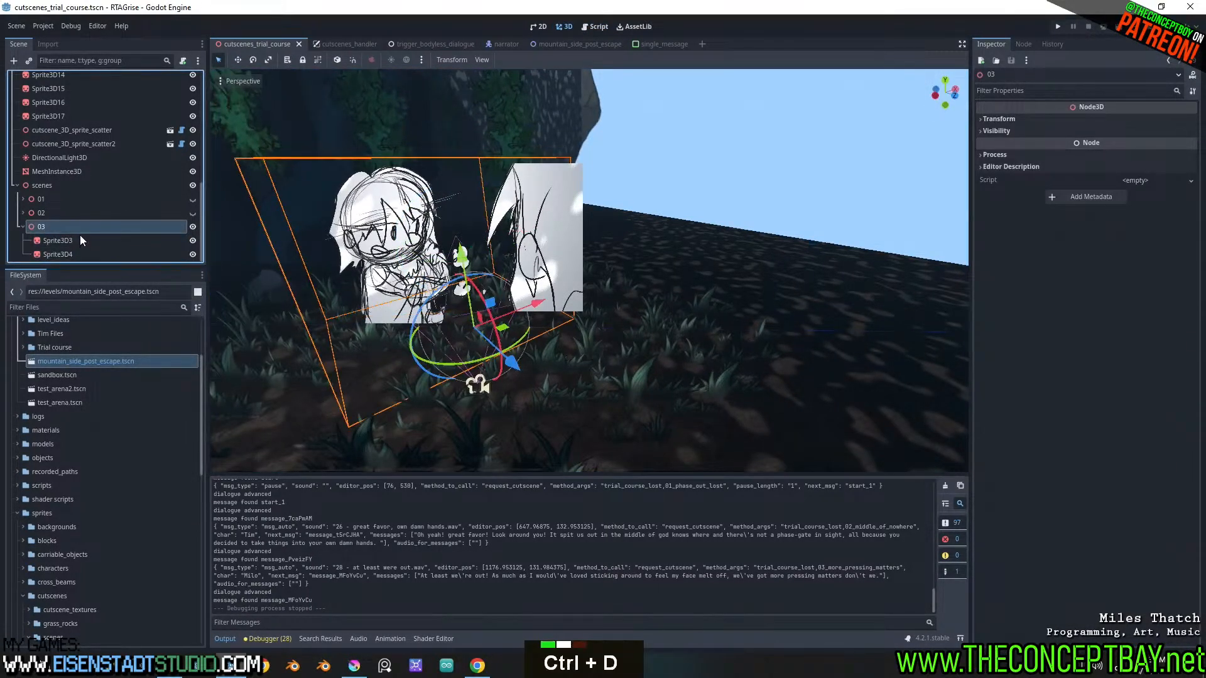
scroll(77, 237, "down", 2)
left_click(64, 250)
key("Delete")
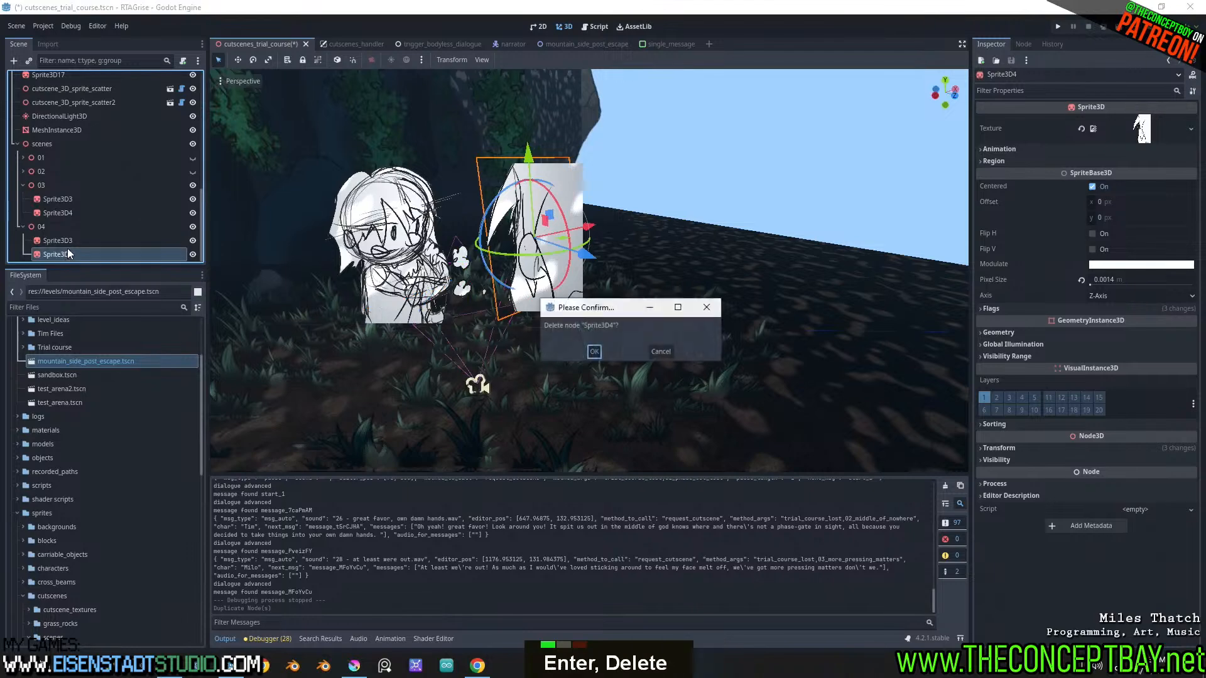
key("Return")
Move the exported 04_tim.PNG into scenes/trial_course_lost and delete the leftover trial_course_lost folder directly under cutscenes
left_click(68, 254)
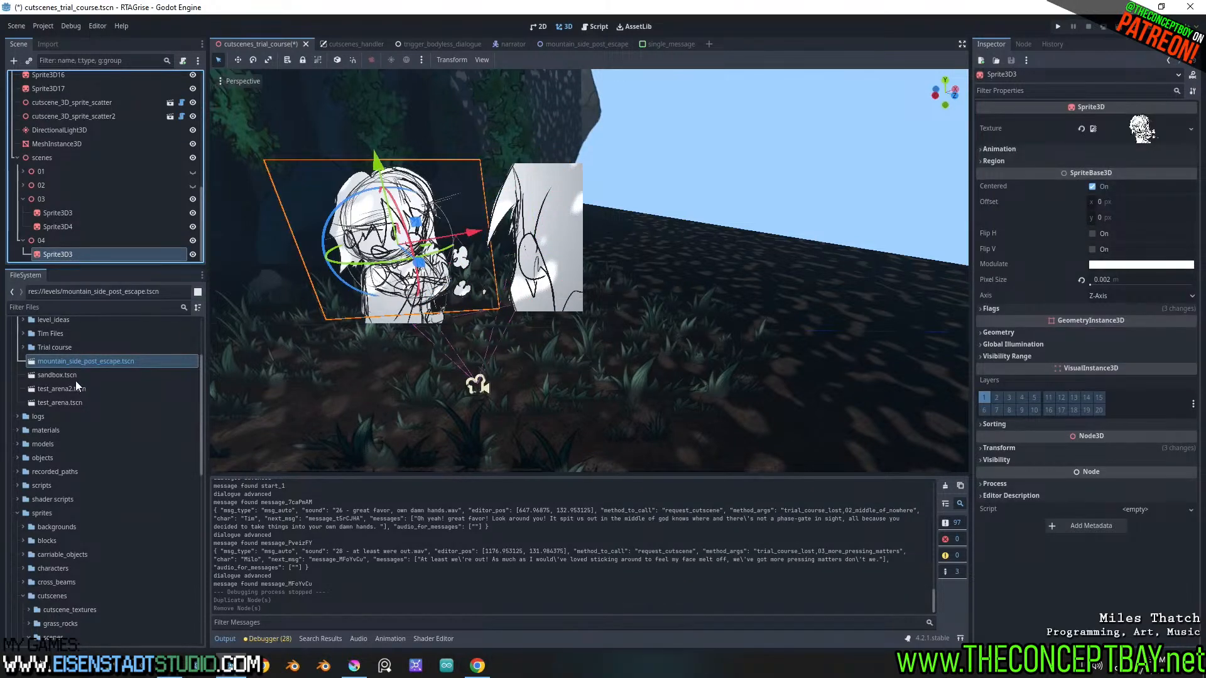
scroll(48, 584, "down", 3)
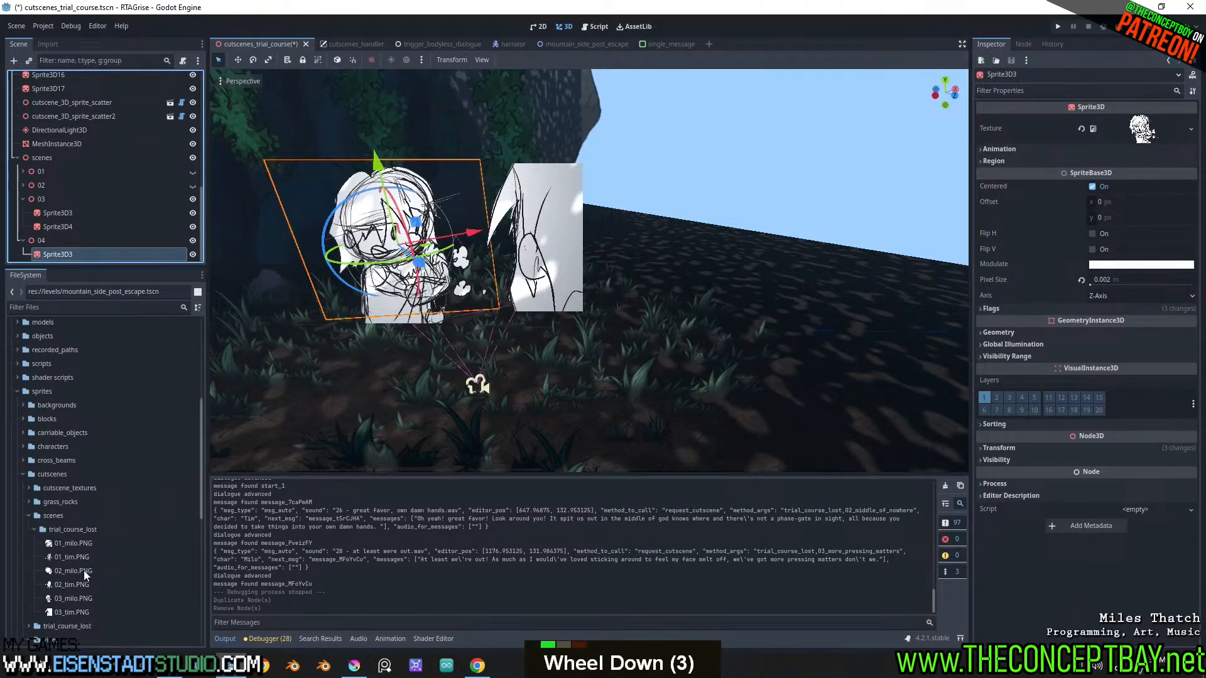
scroll(72, 606, "down", 2)
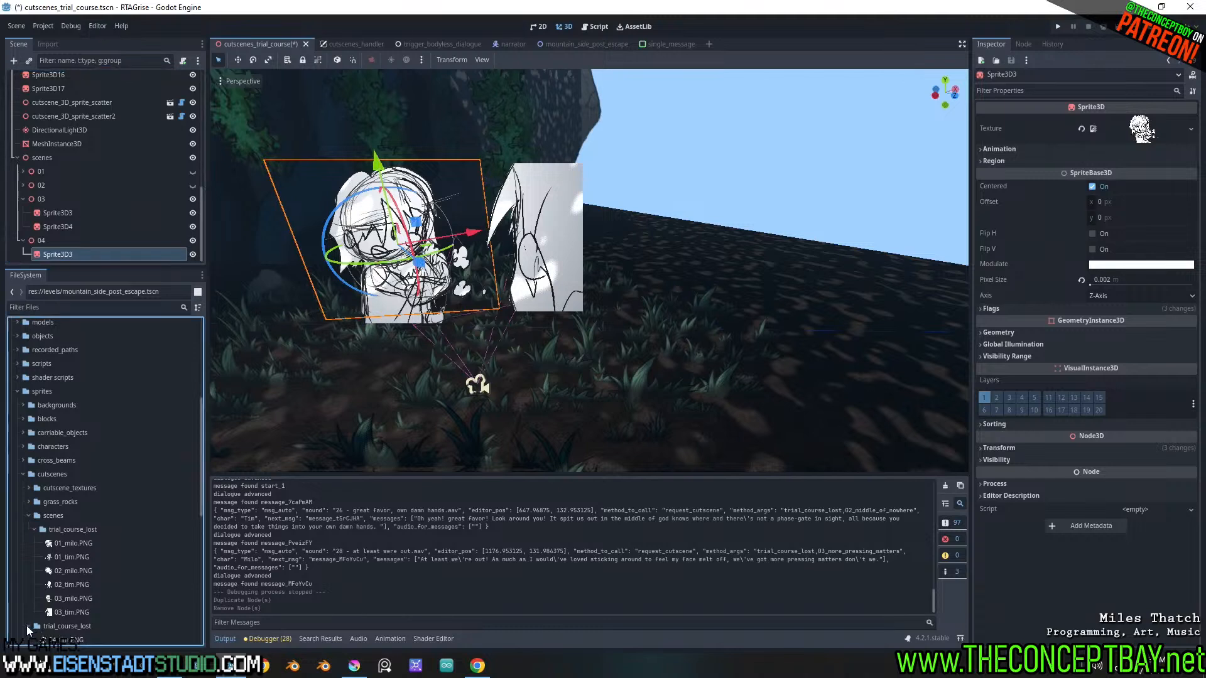
left_click_drag(61, 556, 69, 449)
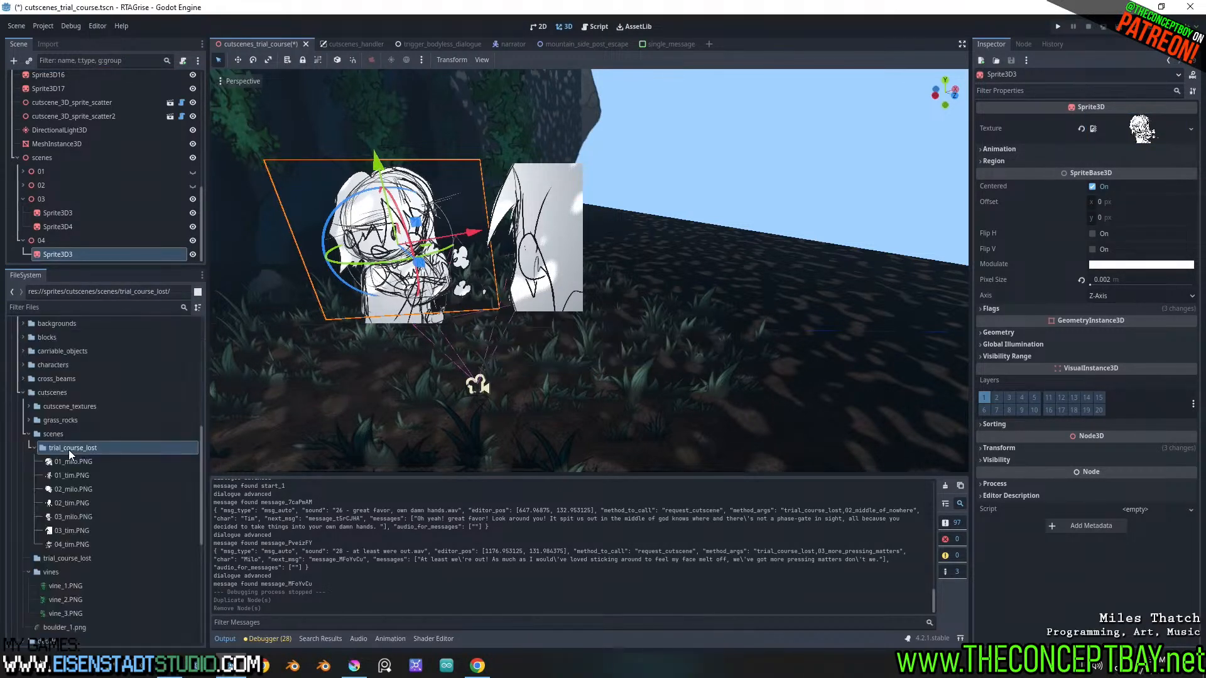
left_click(63, 559)
key("Delete")
key("Return")
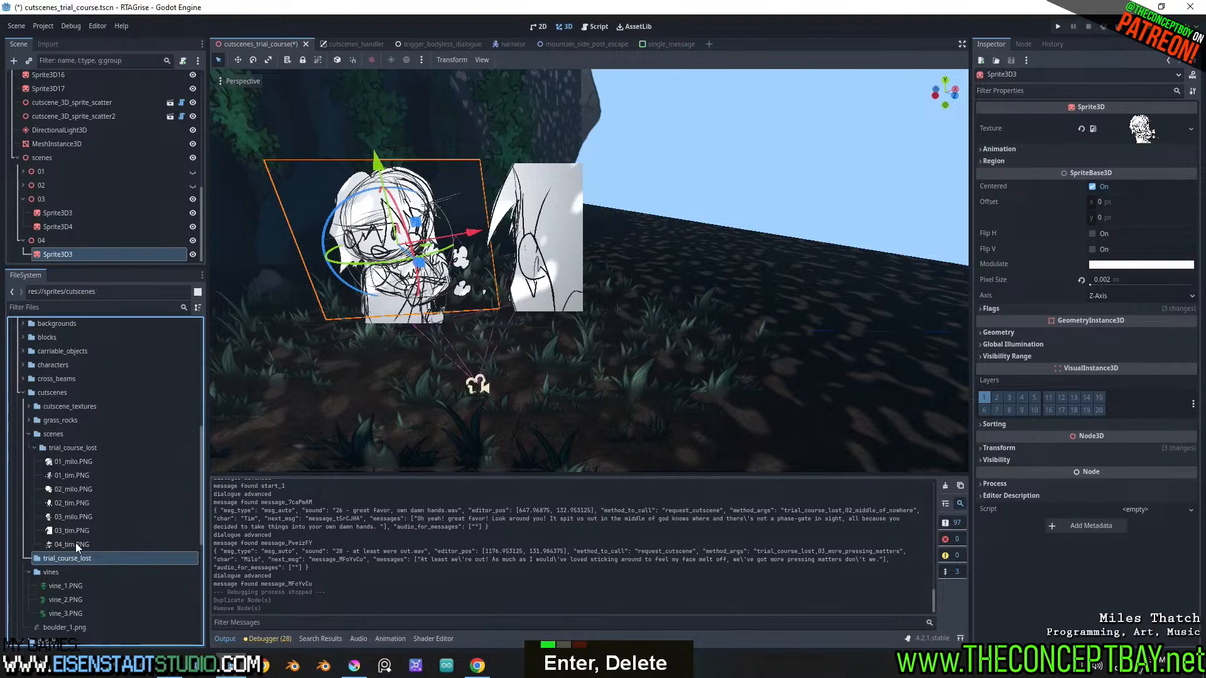
Assign 04_tim.PNG as the texture of Sprite3D3 under node 04, and hide scene node 03
left_click_drag(76, 544, 80, 255)
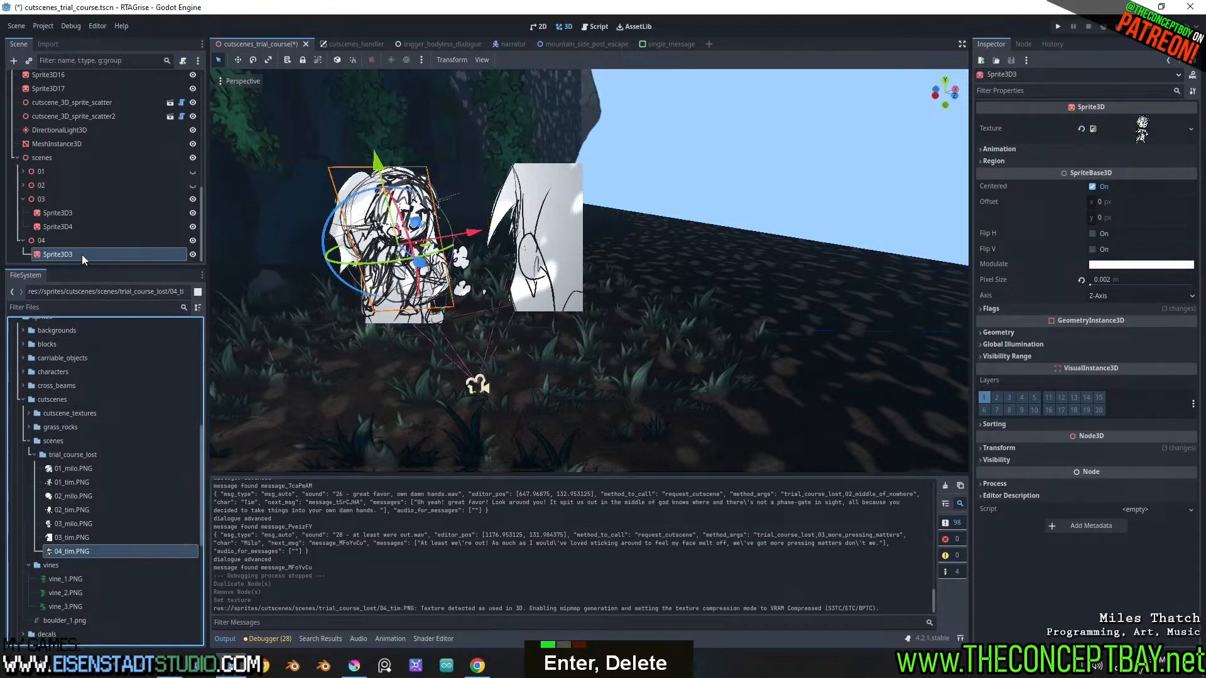
left_click(193, 199)
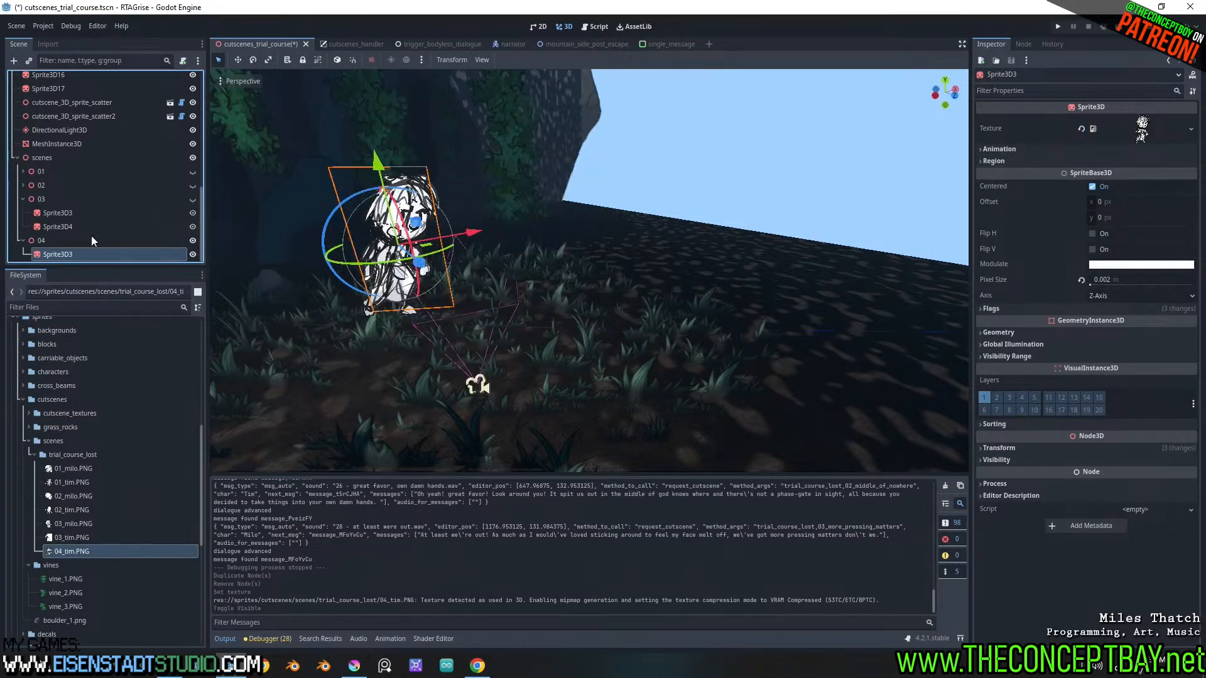
left_click(88, 240)
Examine the set around the shot 04 character and the rock sprite beside the cliff from several angles
middle_click_drag(280, 303, 1031, 299)
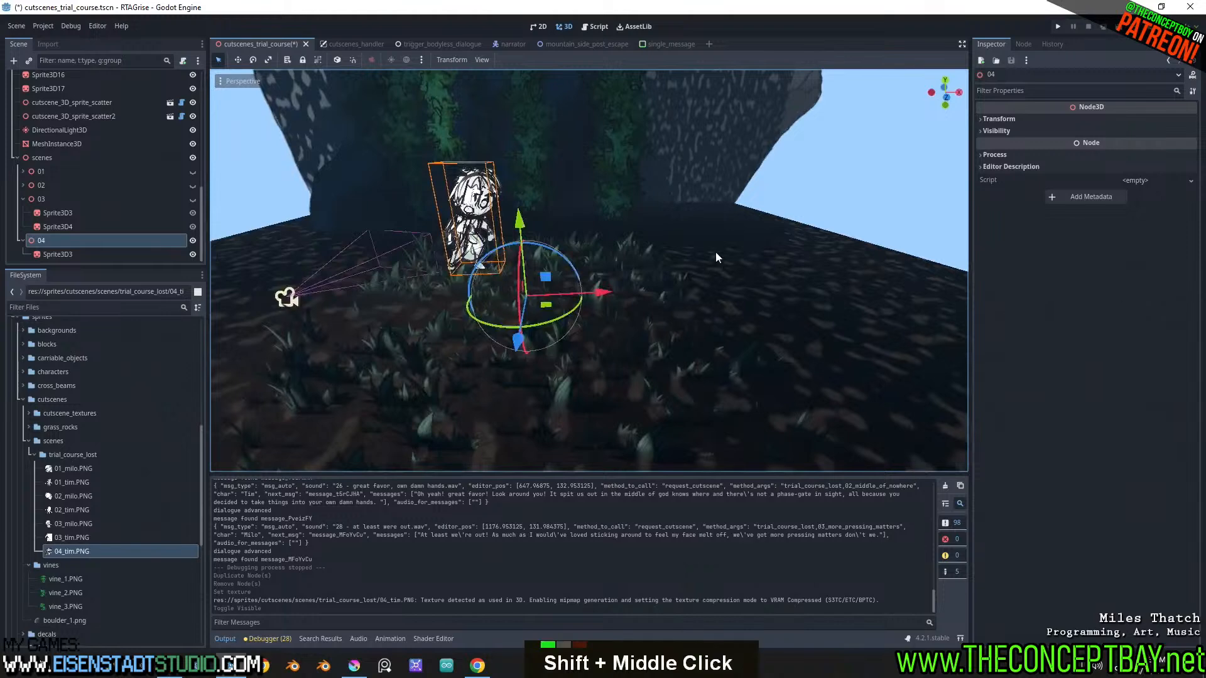
scroll(715, 252, "down", 5)
middle_click_drag(714, 252, 623, 384, "shift")
middle_click_drag(484, 260, 536, 262)
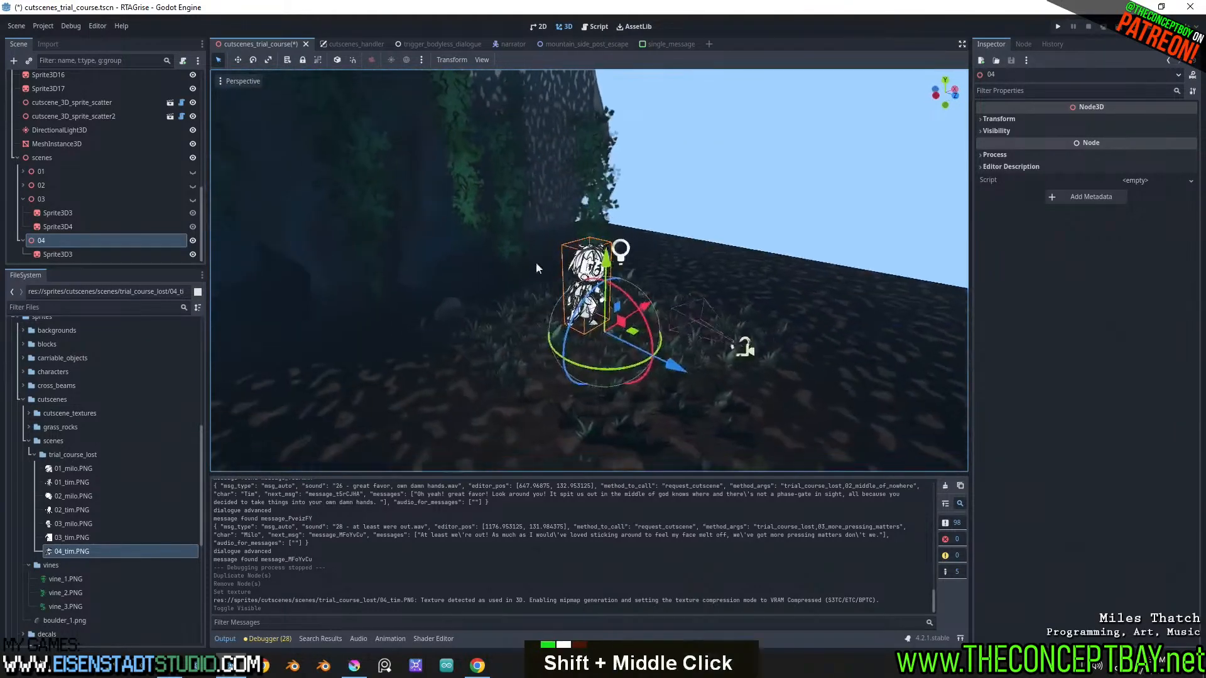
scroll(440, 252, "down", 4)
middle_click_drag(415, 250, 383, 224, "shift")
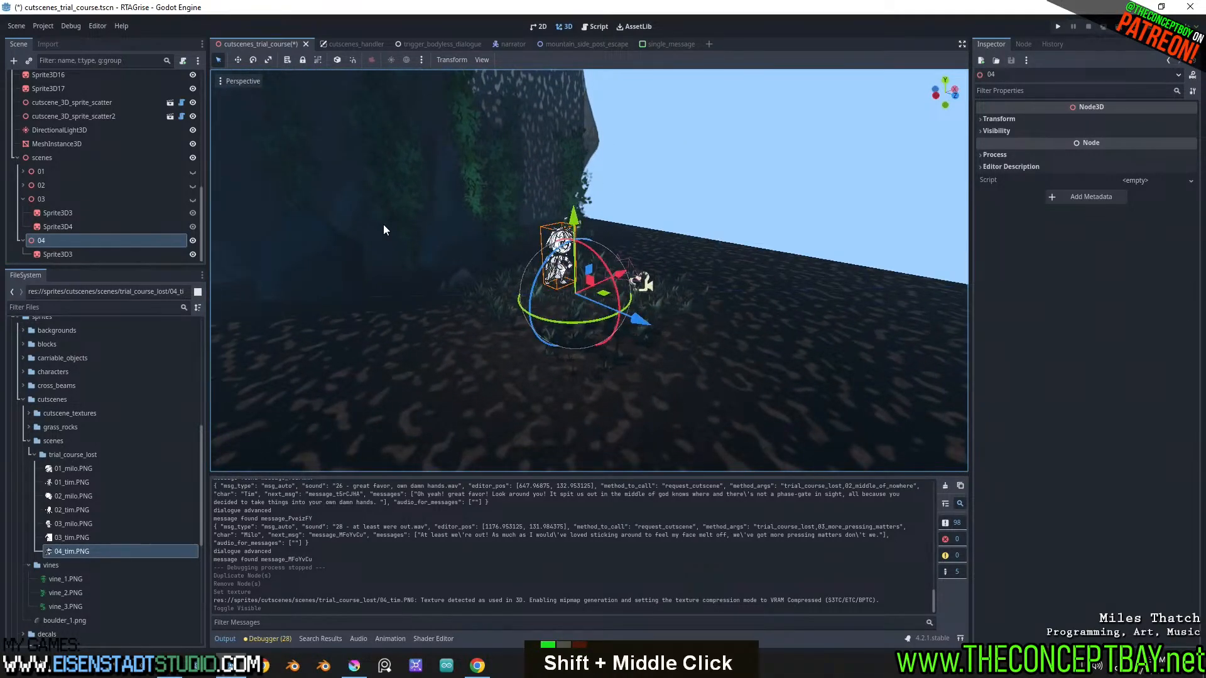
left_click(323, 249)
middle_click_drag(321, 256, 377, 273)
scroll(487, 271, "down", 3)
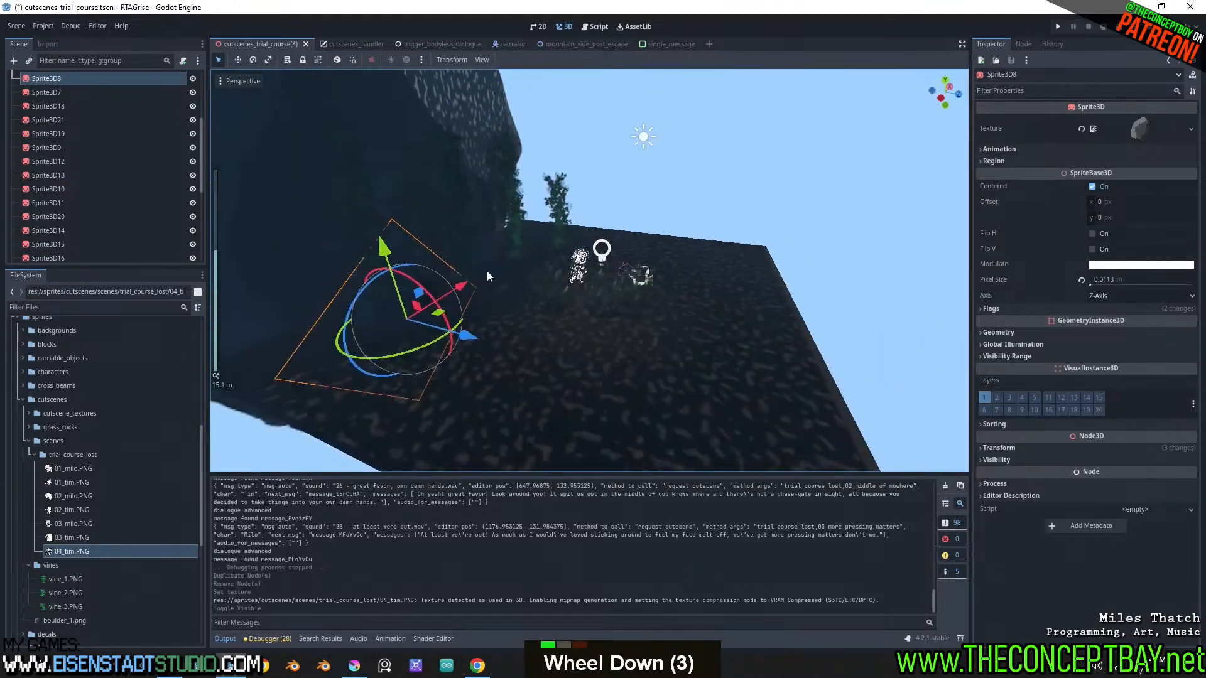
Switch the 3D viewport to an unlit display of the cutscene set
key("j")
middle_click_drag(574, 281, 616, 397)
key("j")
key("k")
scroll(616, 377, "up", 8)
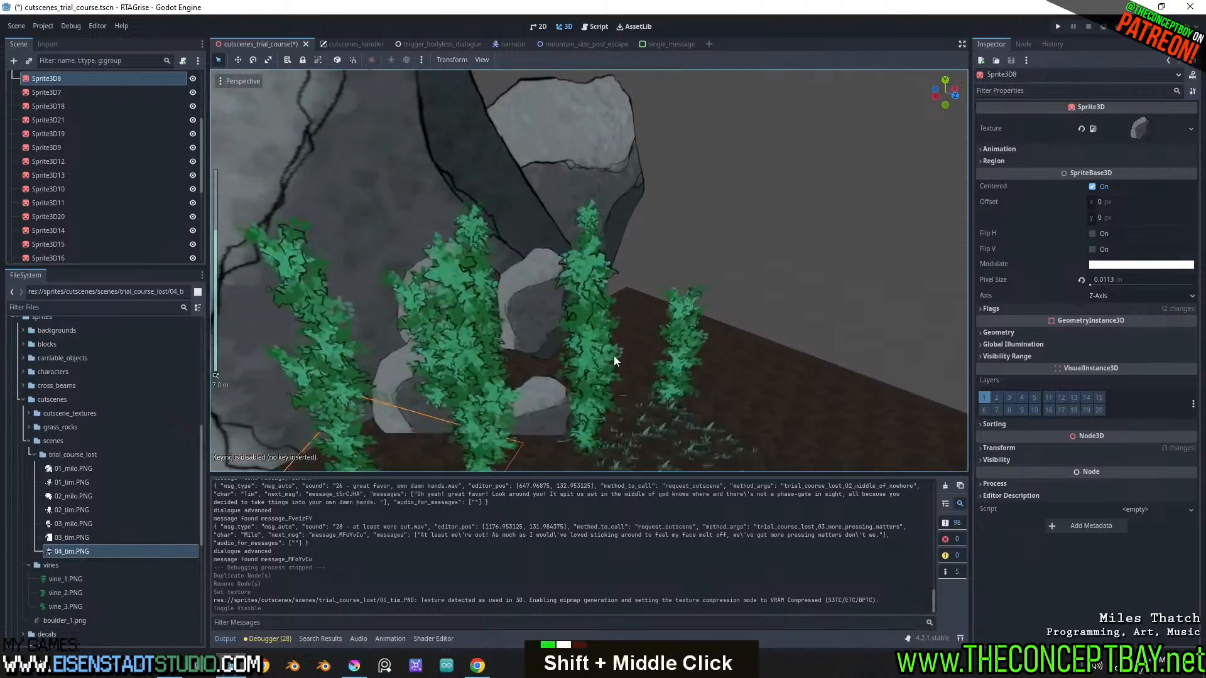
Inspect the boulders, vines, grass patch and empty ground around the character from several angles
scroll(485, 329, "down", 2)
middle_click_drag(484, 329, 553, 292)
scroll(521, 294, "down", 4)
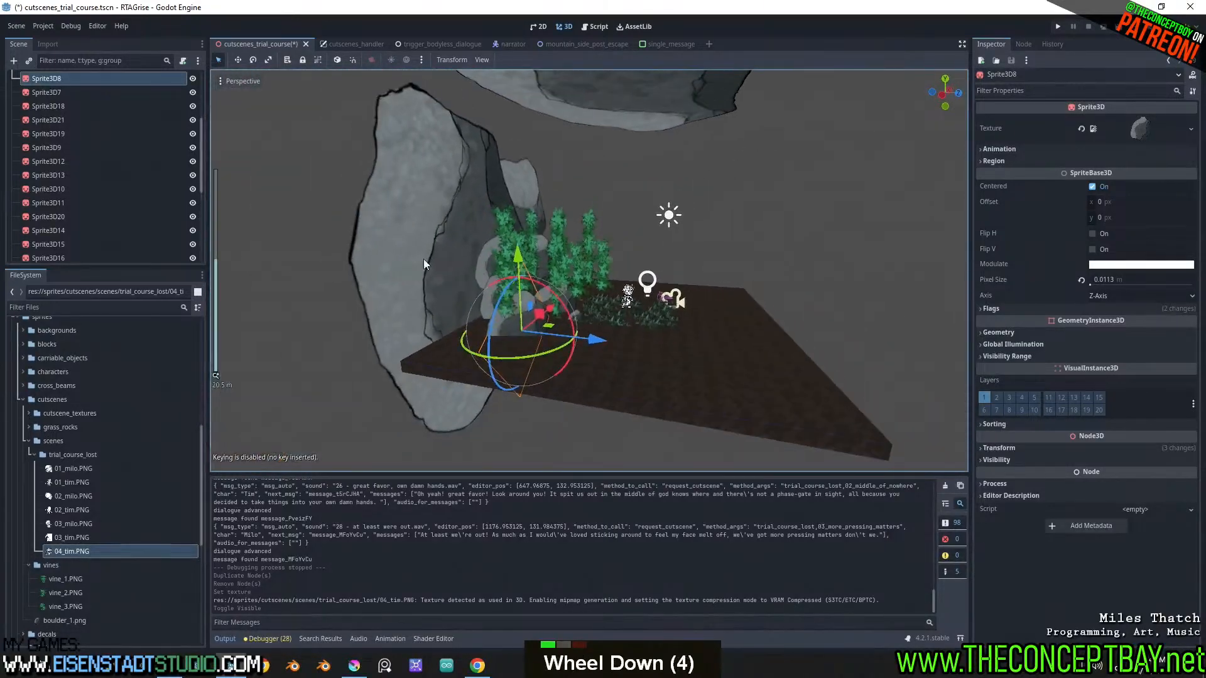
middle_click_drag(423, 259, 739, 308)
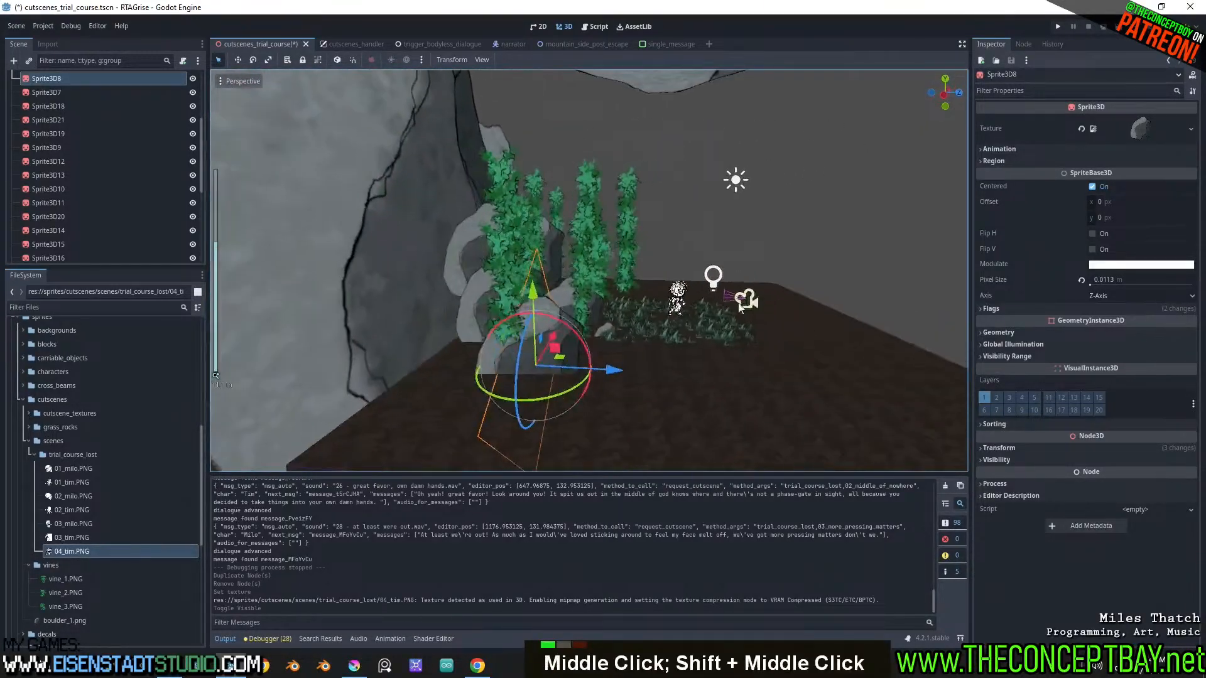
scroll(339, 260, "down", 4)
middle_click_drag(339, 260, 553, 296)
scroll(501, 298, "up", 2)
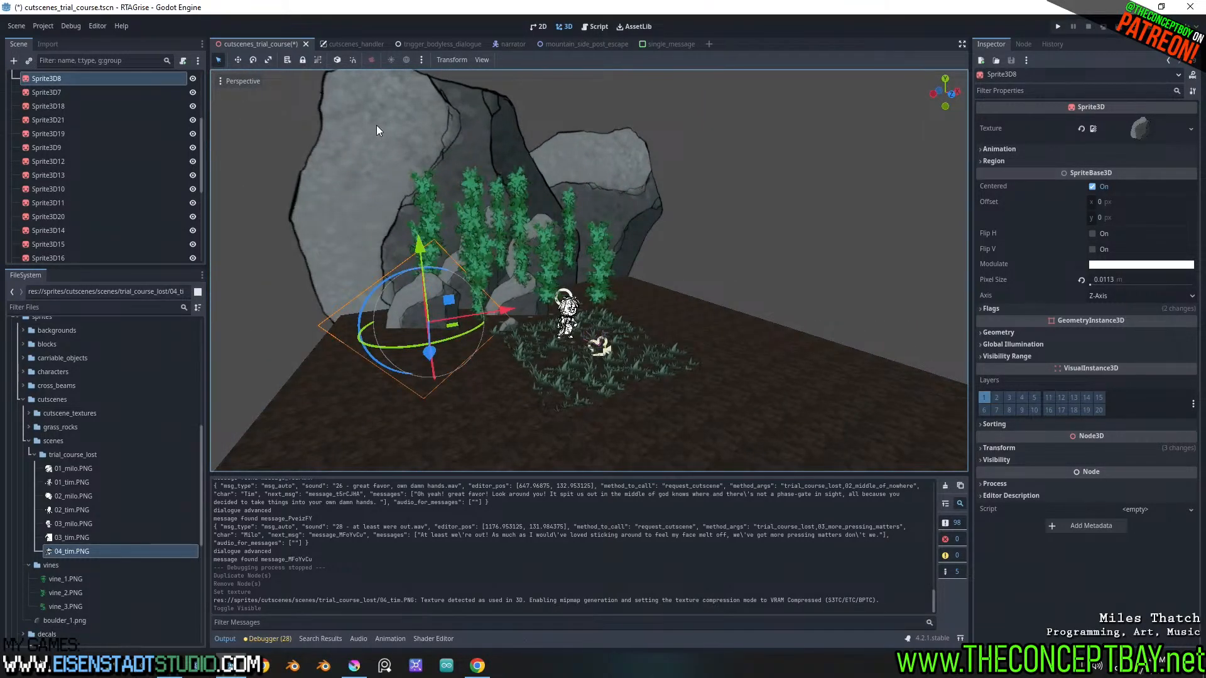
middle_click_drag(390, 137, 563, 201)
middle_click_drag(461, 247, 497, 267)
scroll(541, 288, "up", 3)
scroll(541, 288, "up", 2, "shift")
middle_click_drag(574, 311, 604, 296, "shift")
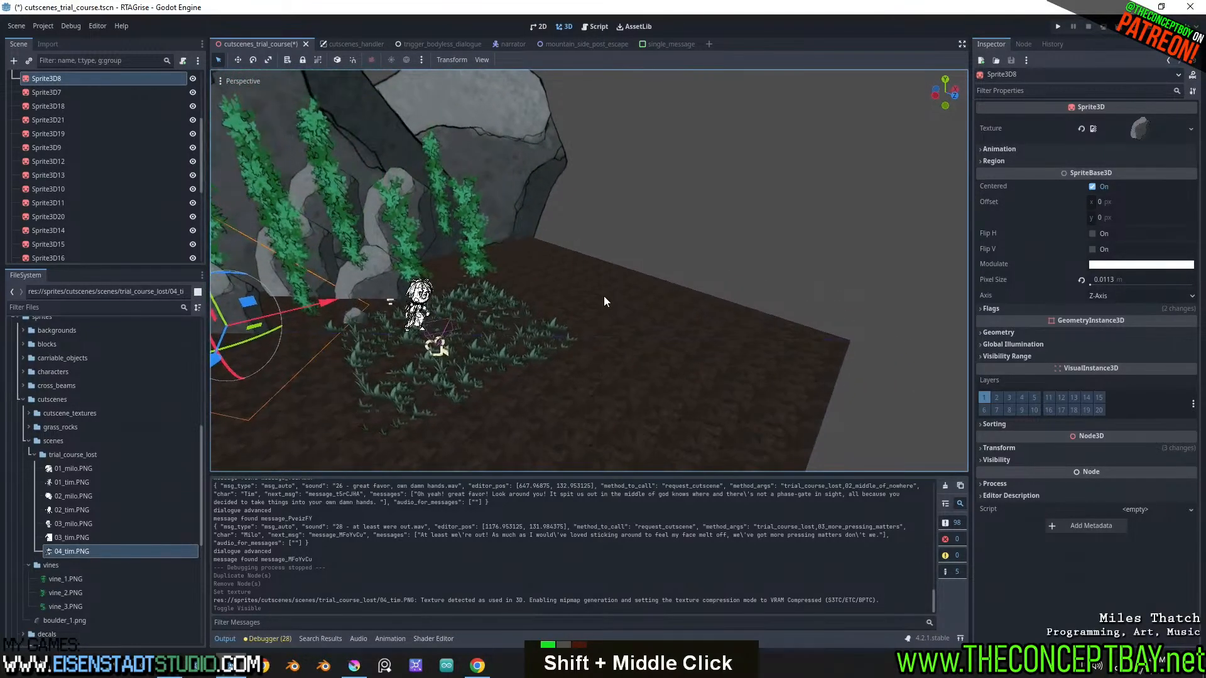
middle_click_drag(577, 225, 344, 211)
middle_click_drag(582, 231, 629, 293, "shift")
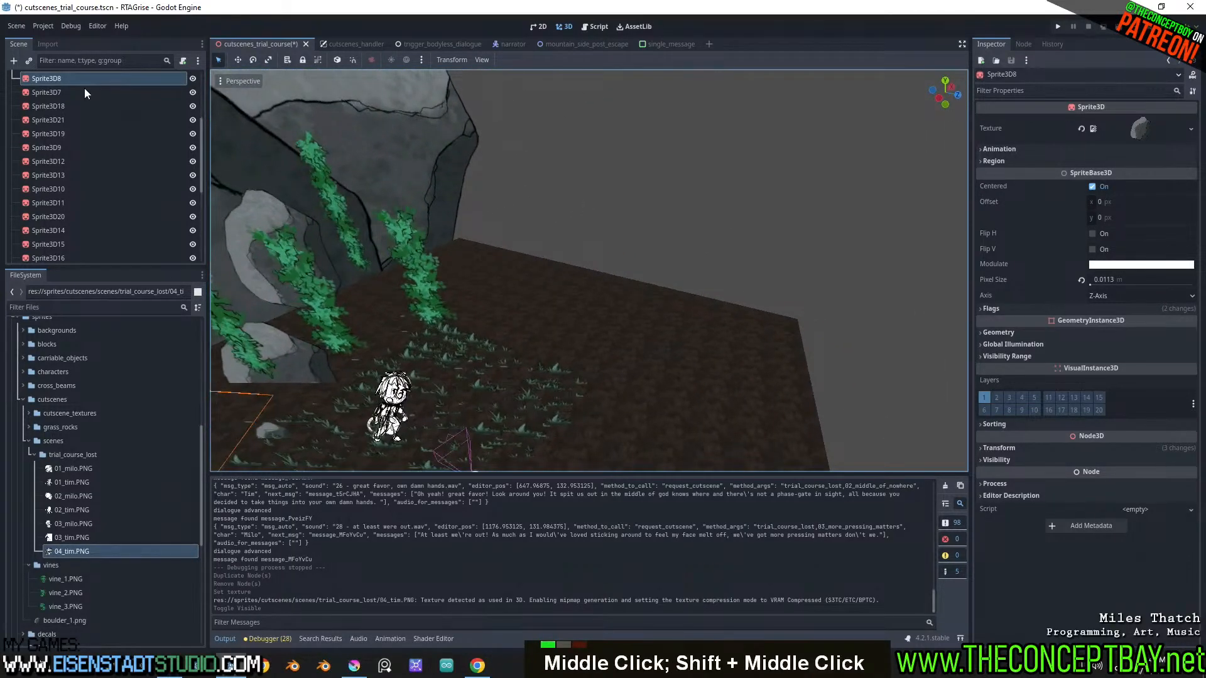
Look through the Sprite3D nodes in the scene tree and check the bare area of ground beyond the vines
scroll(107, 115, "up", 5)
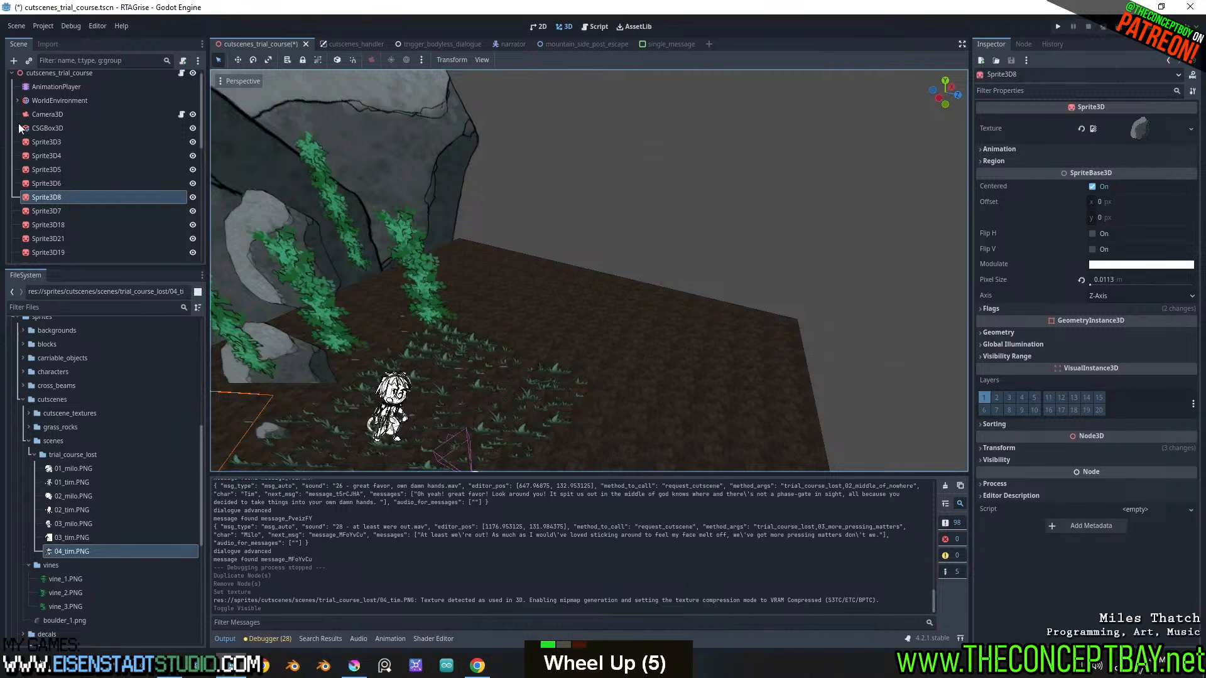
scroll(63, 187, "down", 6)
left_click(63, 189)
scroll(63, 187, "down", 2)
scroll(63, 187, "up", 7)
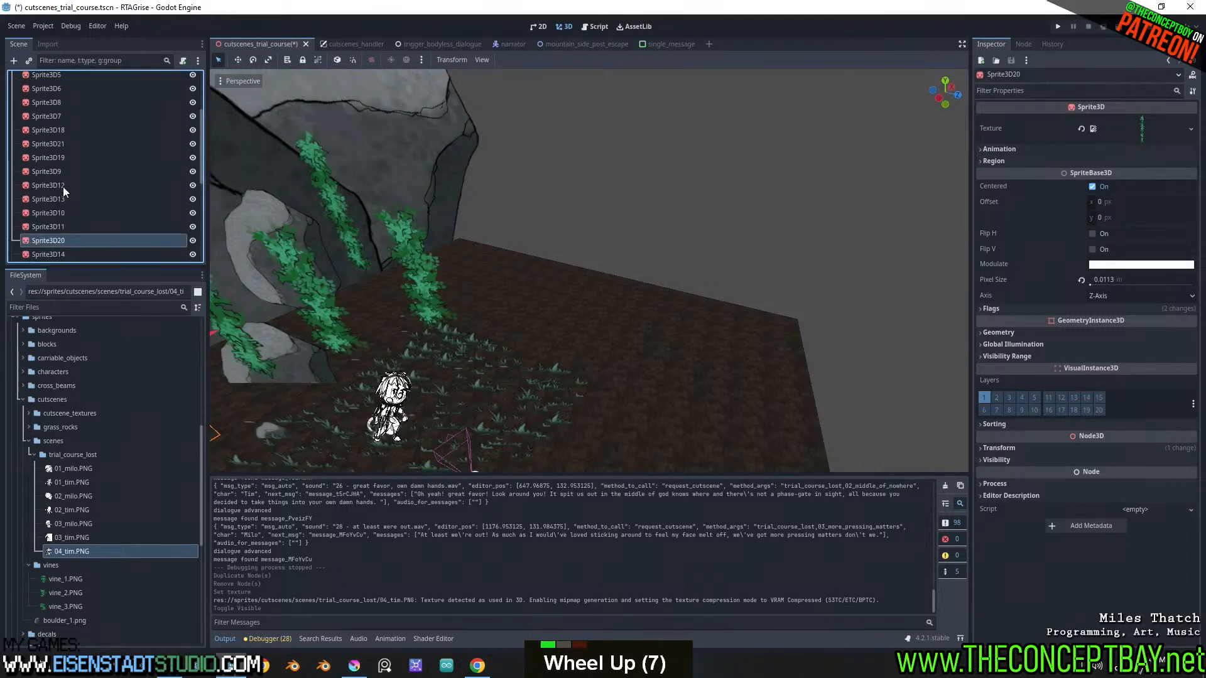
scroll(62, 187, "up", 8)
scroll(520, 225, "down", 1)
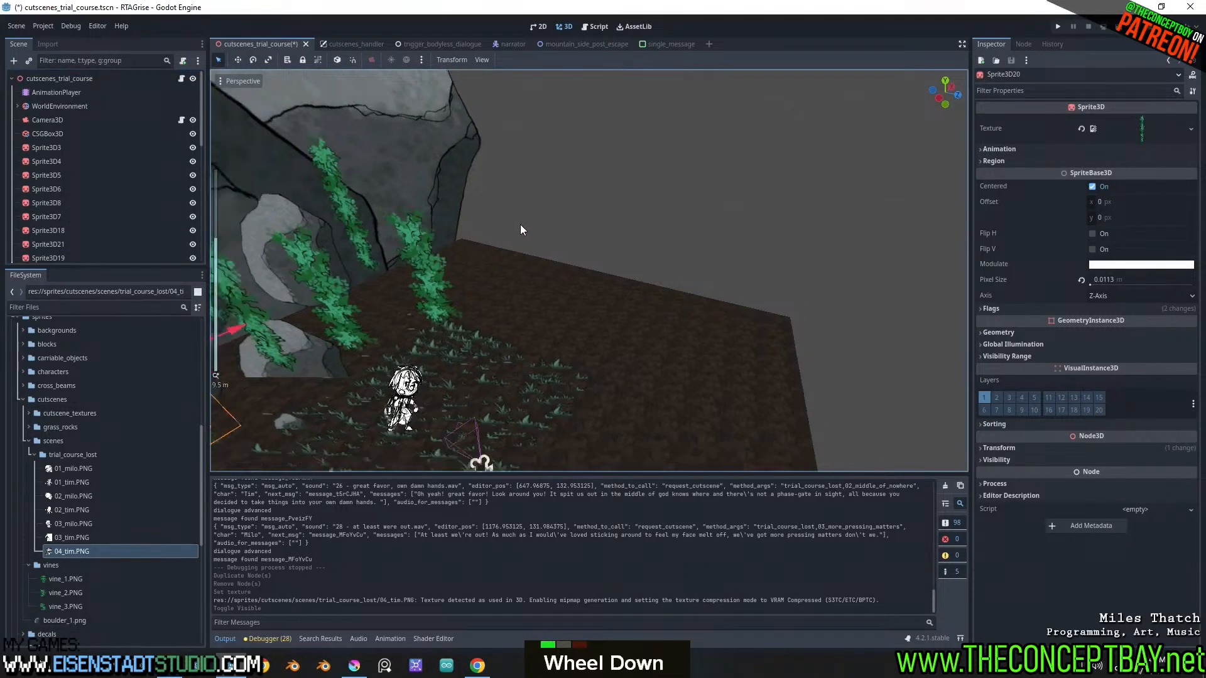
scroll(568, 227, "up", 3)
middle_click_drag(520, 225, 606, 194)
middle_click_drag(606, 194, 596, 270, "shift")
scroll(566, 198, "down", 1)
scroll(556, 272, "up", 2)
left_click(709, 43)
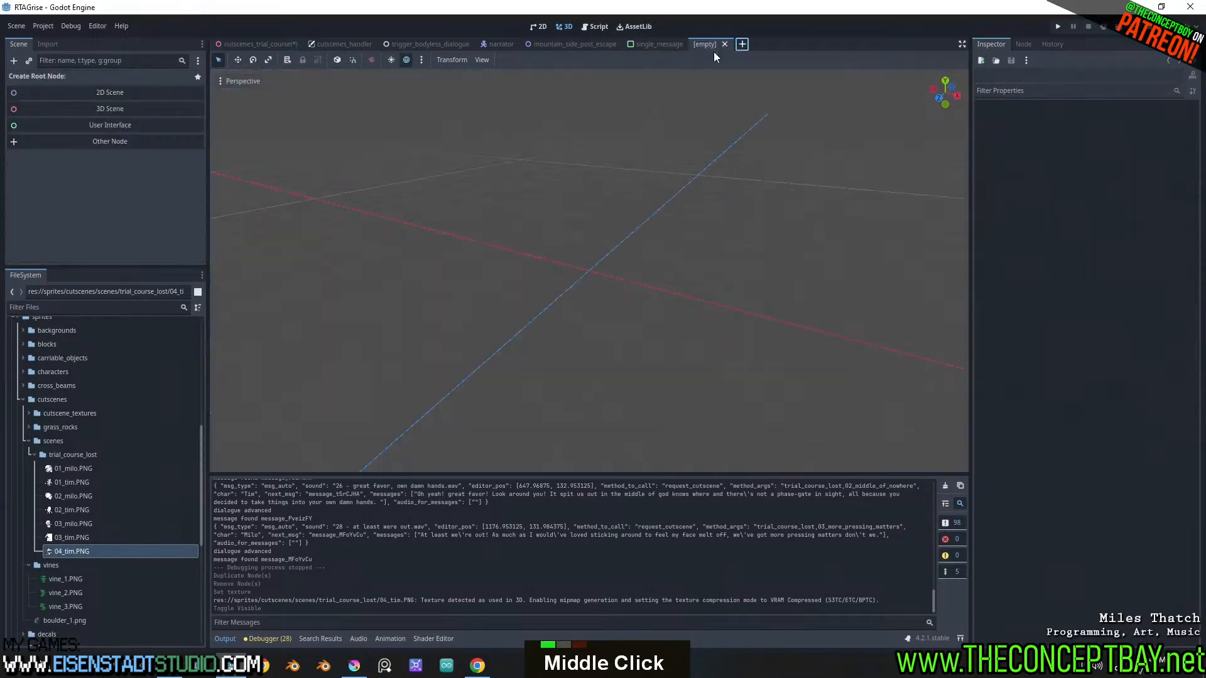
left_click(100, 111)
double_click(66, 78)
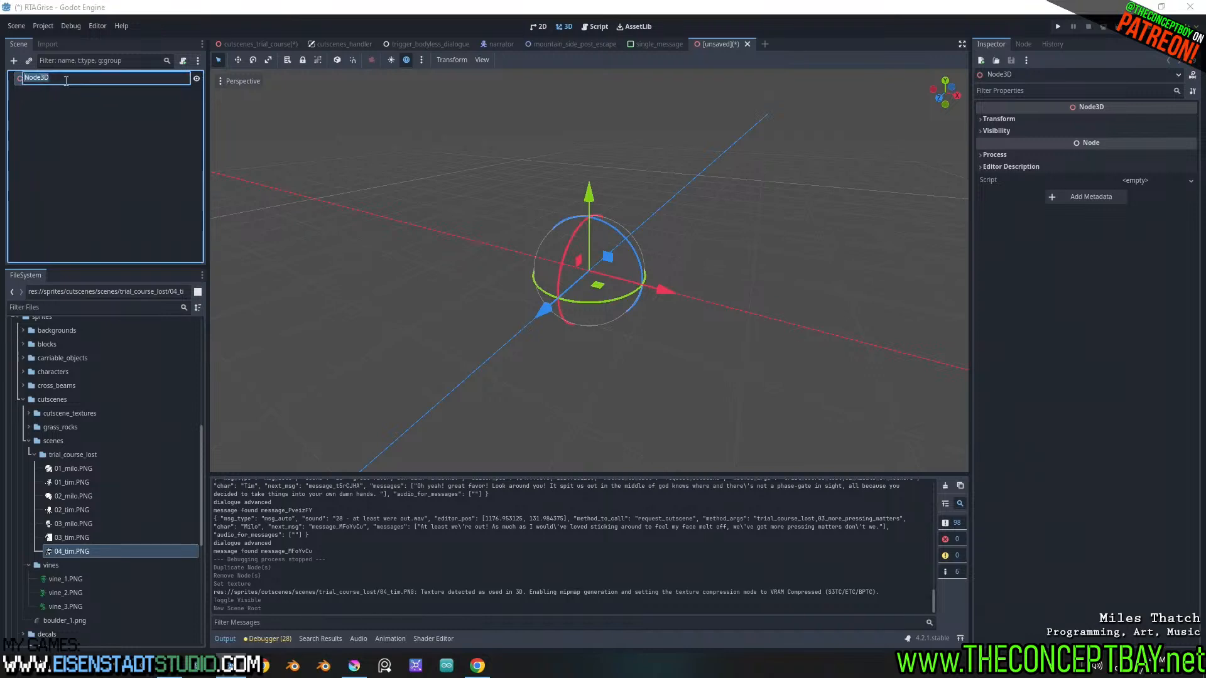
key("ctrl+a")
type("cuts")
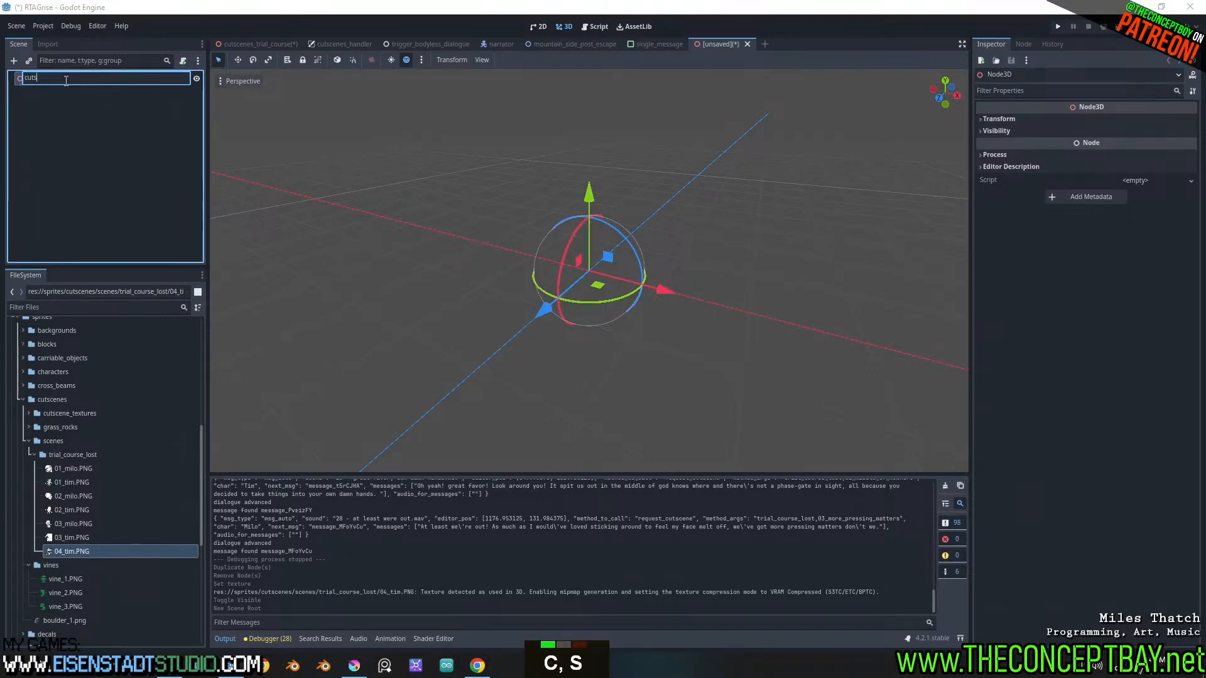
type("cene_bg_")
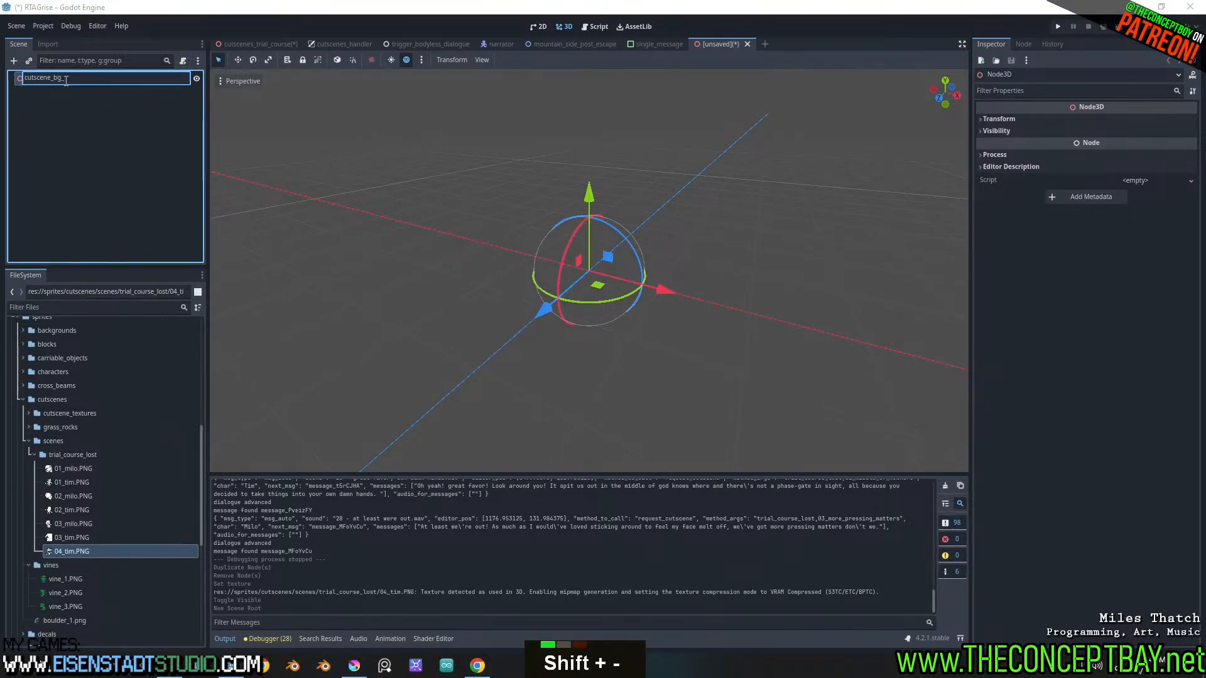
type("popultae")
key("BackSpace")
key("BackSpace")
key("BackSpace")
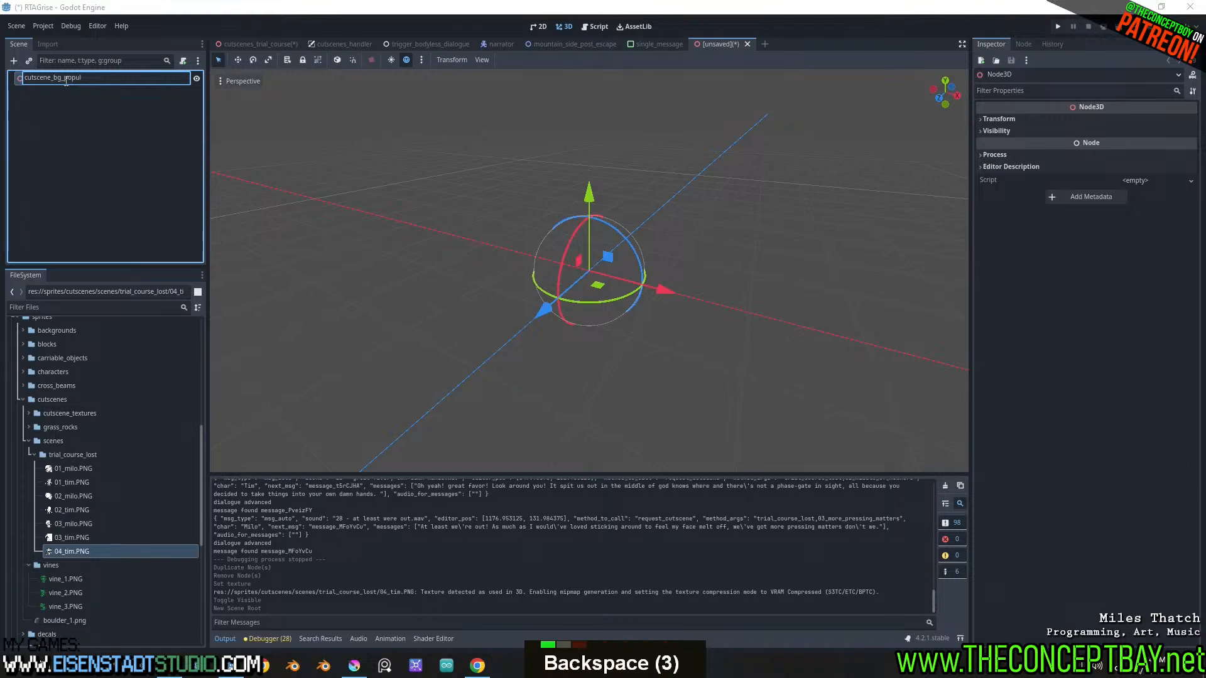
type("ator")
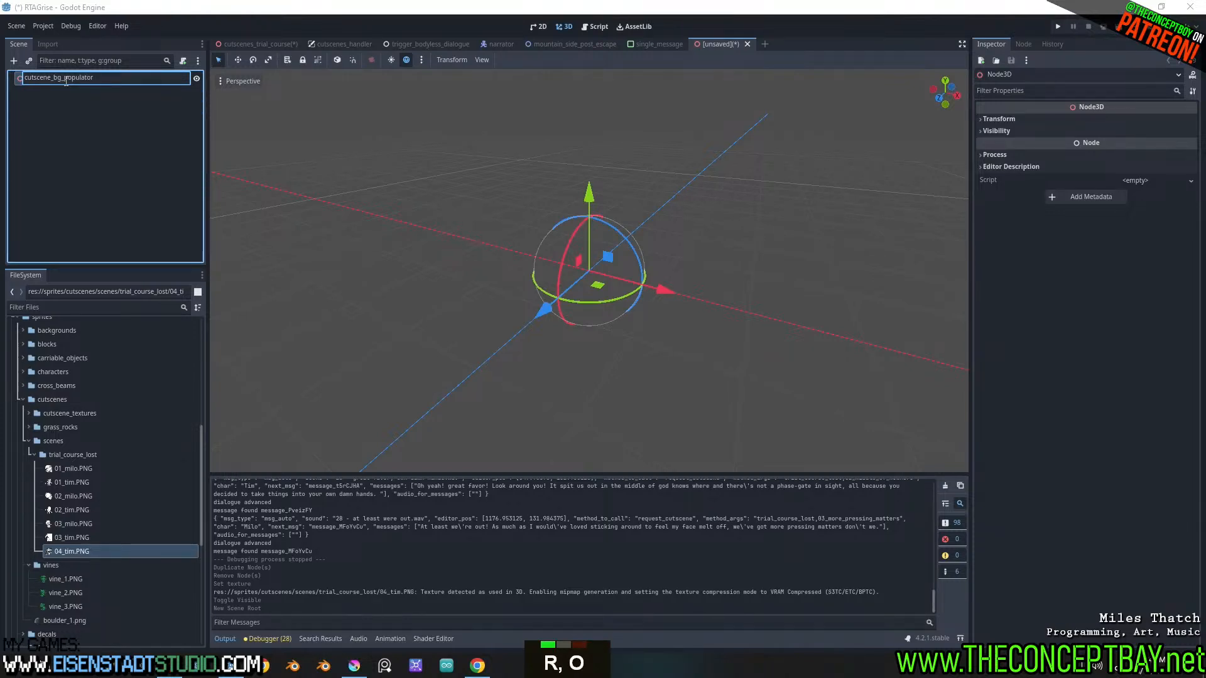
key("Escape")
left_click(748, 44)
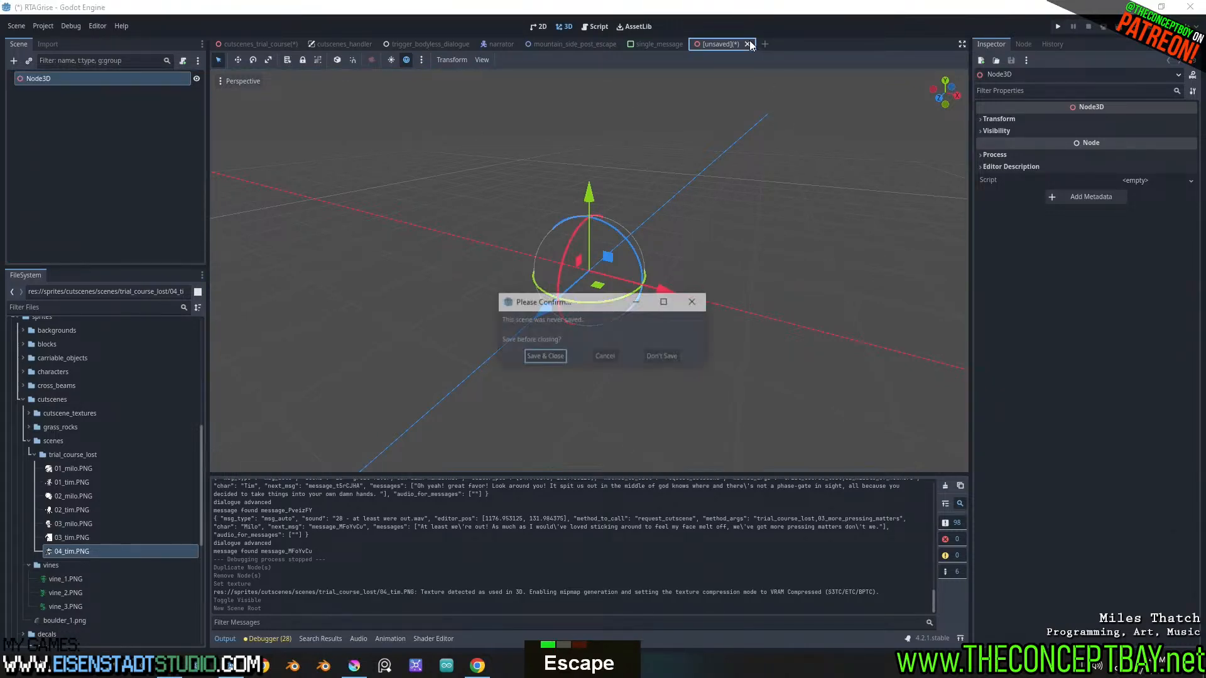
left_click(662, 357)
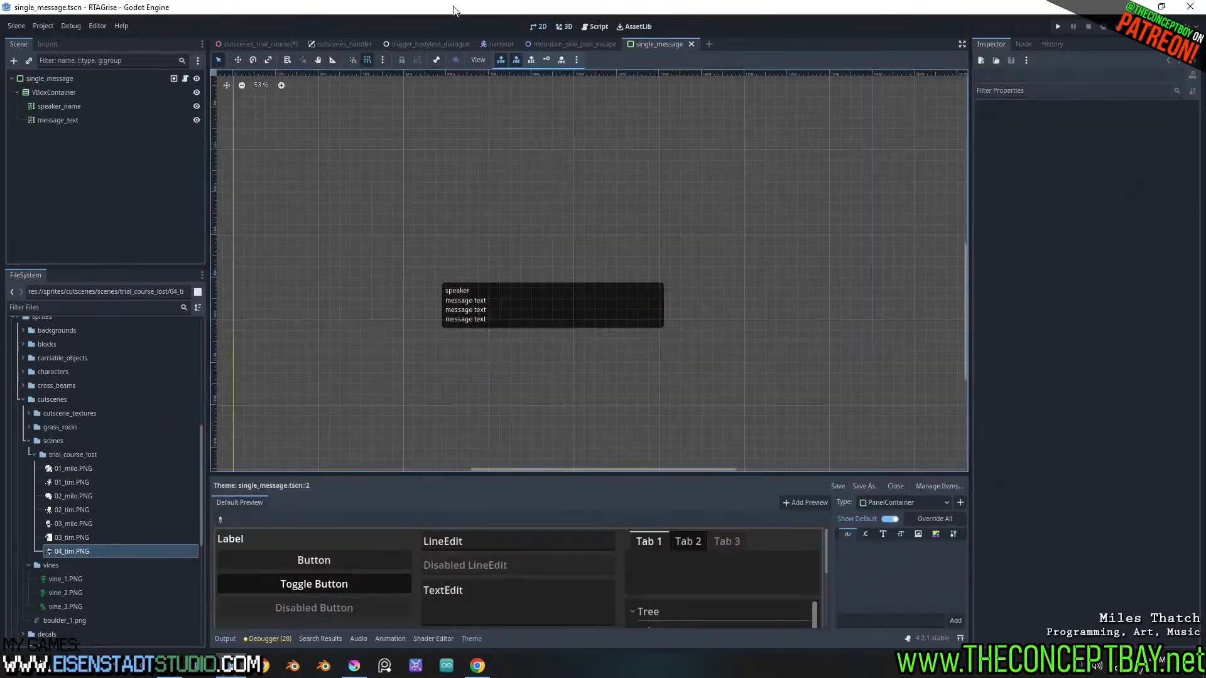
Return to the cutscenes_trial_course scene and check what MeshInstance3D contributes to the ground by toggling its visibility
left_click(258, 44)
middle_click_drag(422, 391, 451, 333, "shift")
left_click(526, 315)
scroll(197, 239, "down", 14)
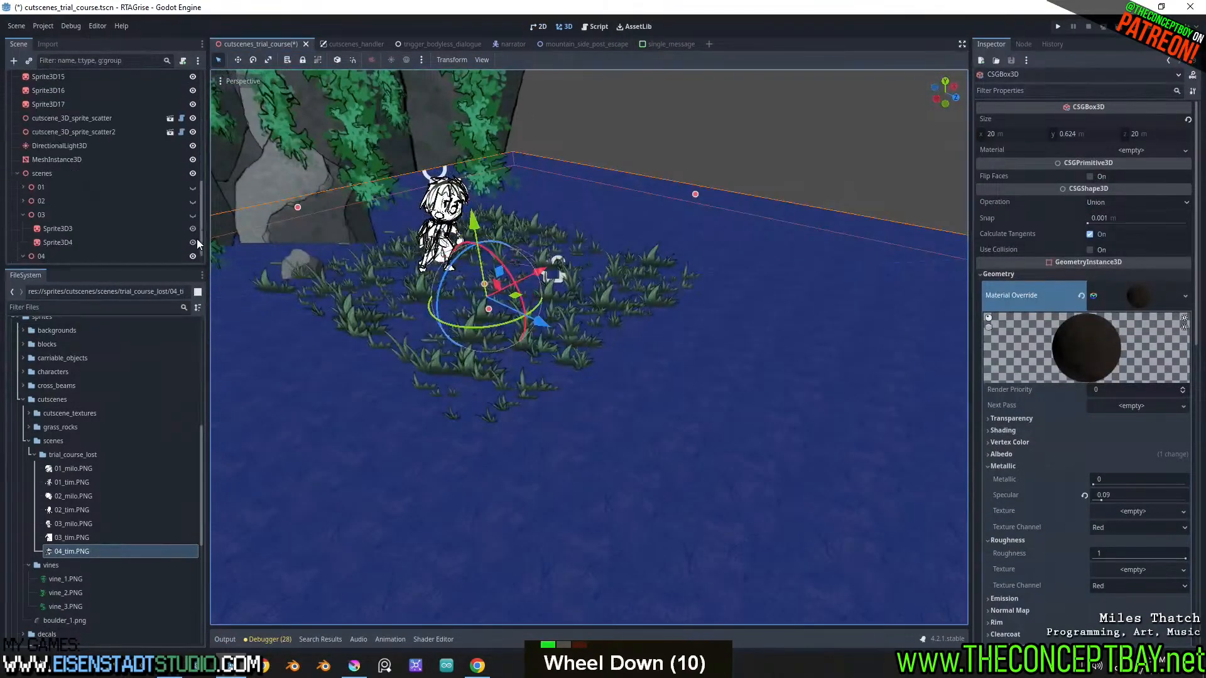
left_click(50, 141)
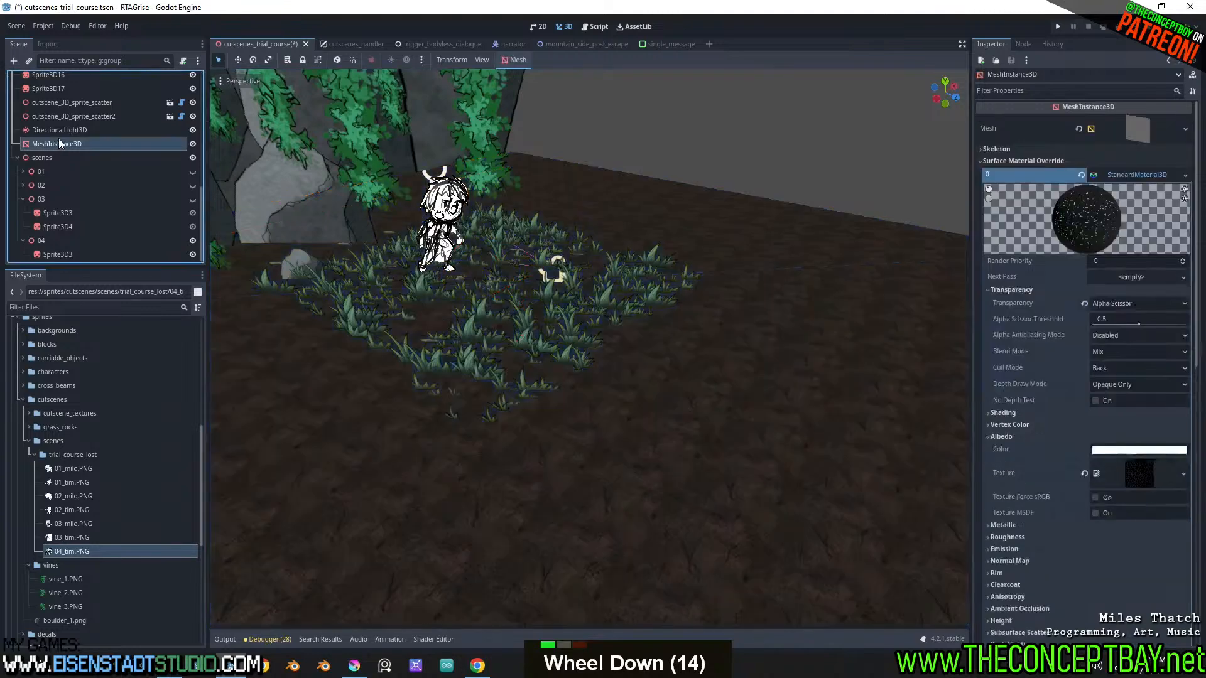
double_click(193, 144)
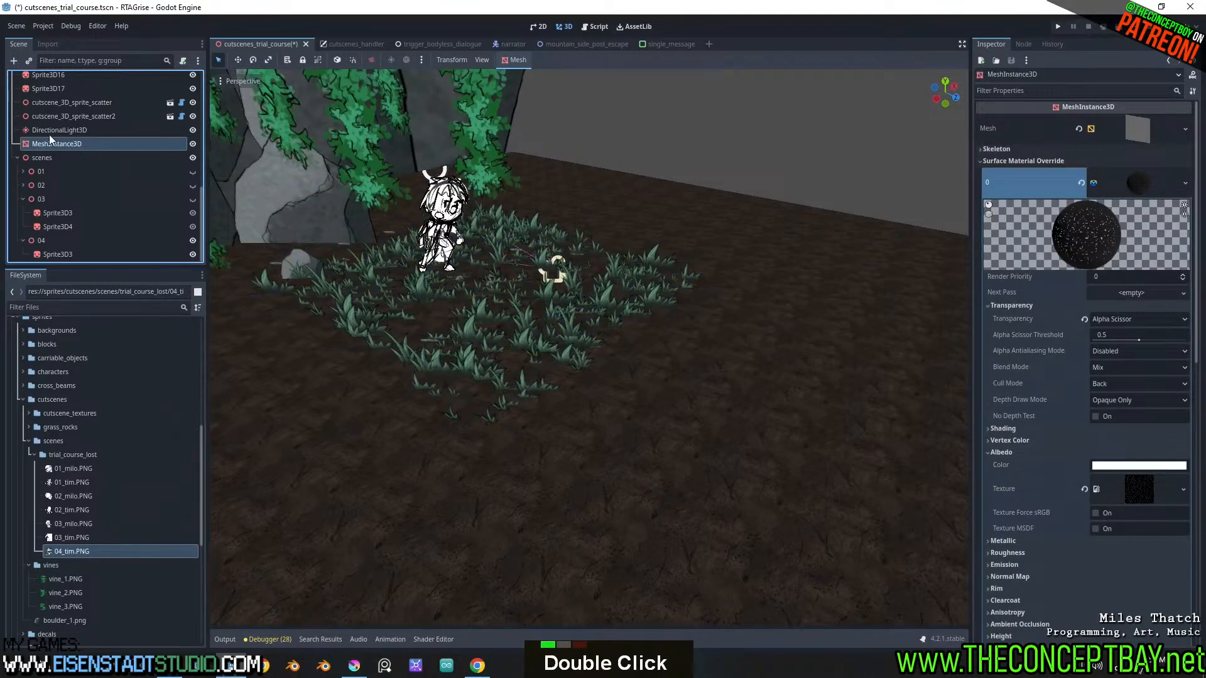
Duplicate cutscene_3D_sprite_scatter2, move the copy to the empty ground beyond the grass patch and rotate it upright
scroll(61, 183, "up", 2)
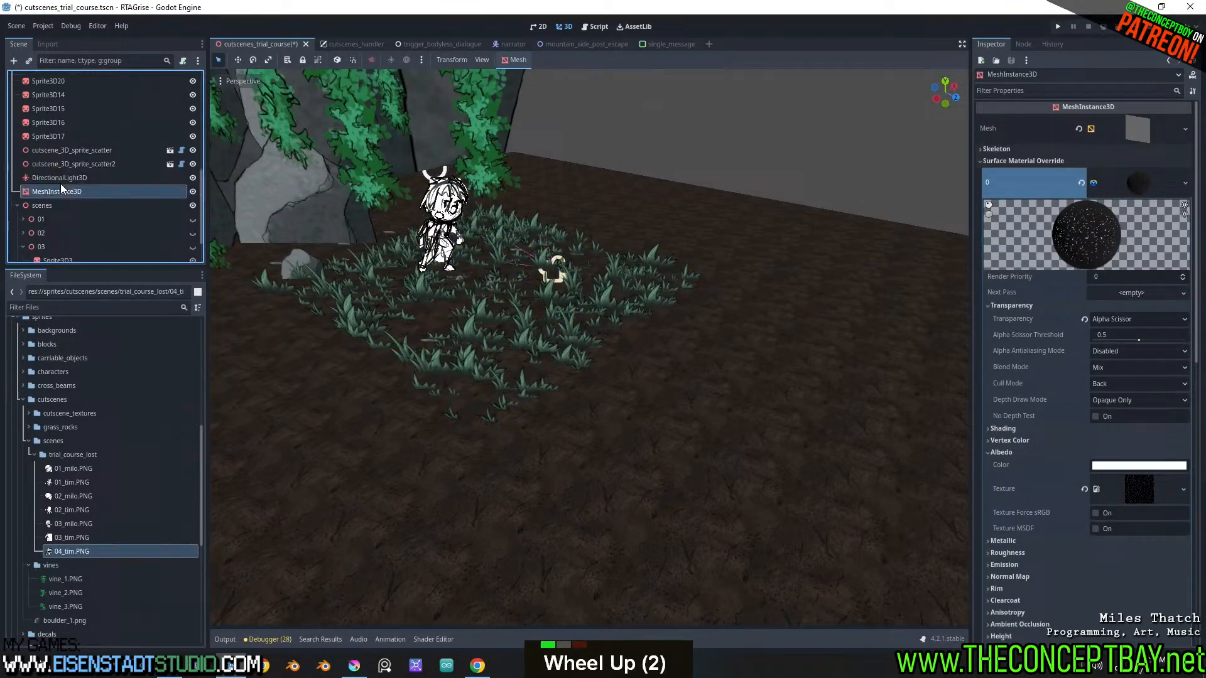
left_click(96, 164)
scroll(321, 249, "down", 7)
middle_click_drag(395, 259, 315, 313, "shift")
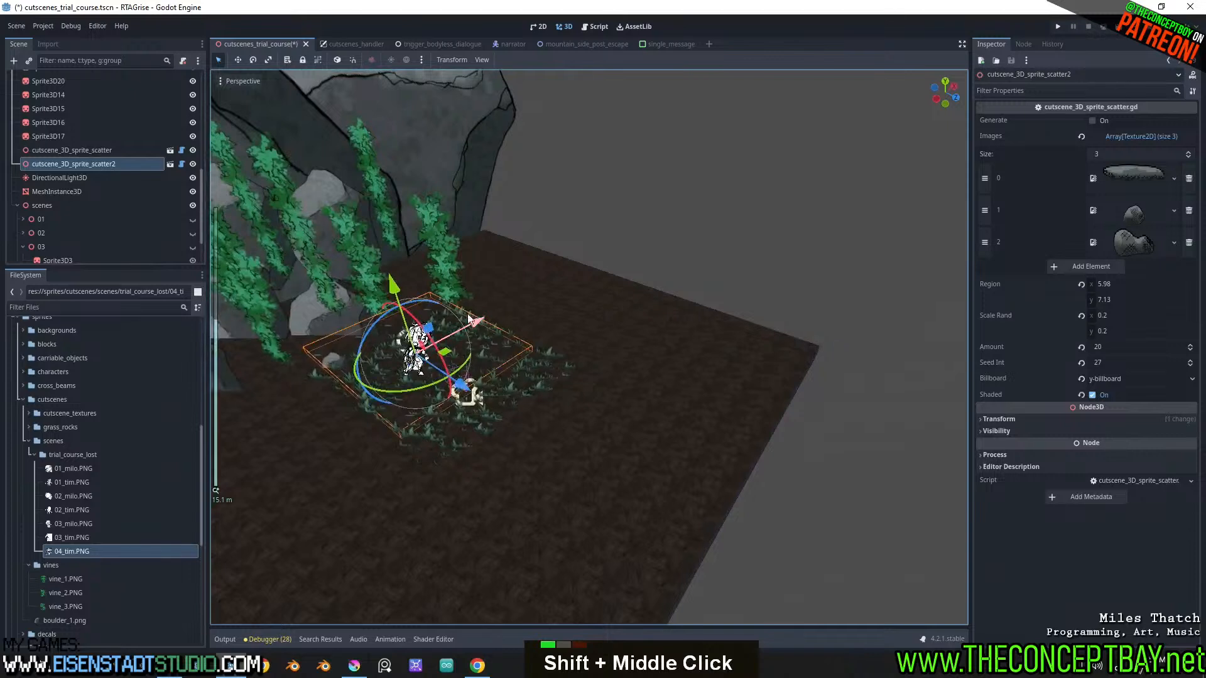
left_click_drag(470, 321, 590, 287)
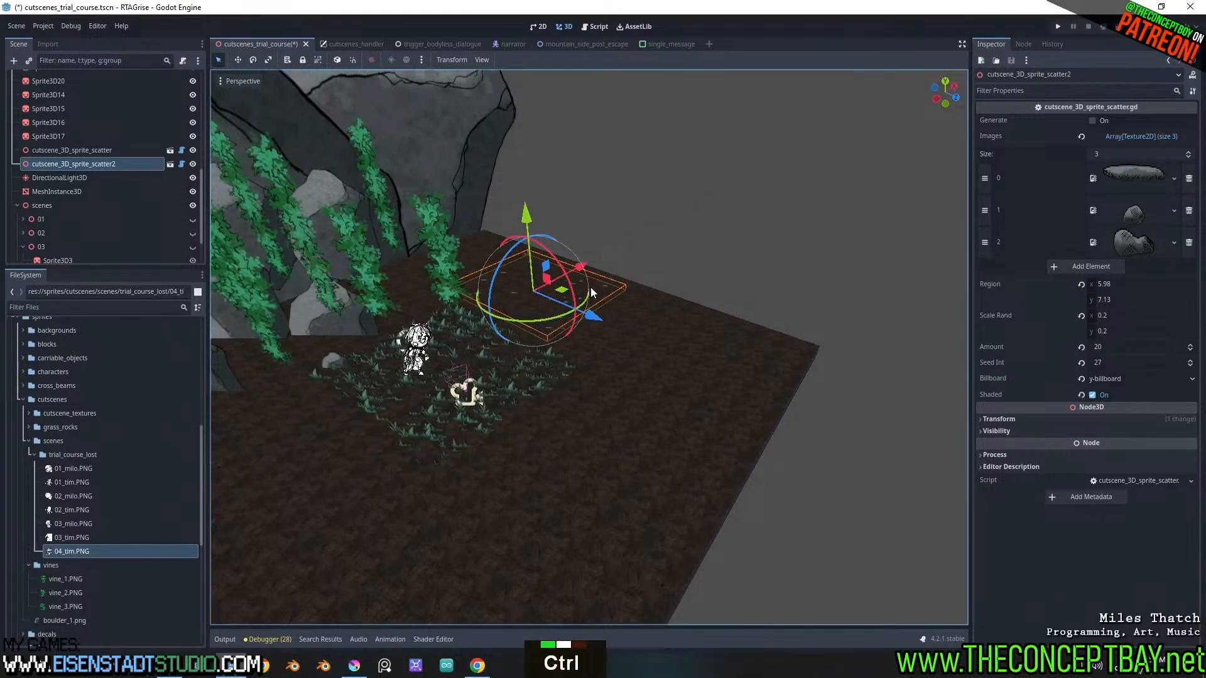
key("ctrl+z")
key("ctrl+d")
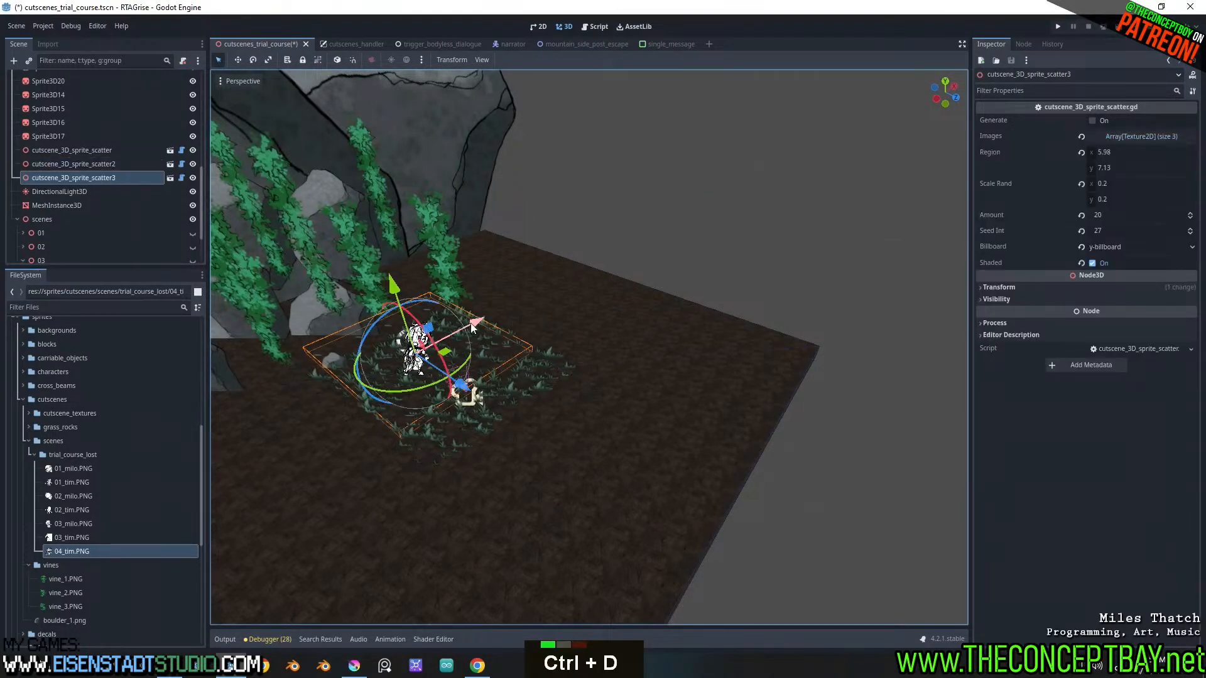
left_click_drag(444, 351, 588, 276)
left_click_drag(546, 220, 531, 289, "ctrl")
scroll(568, 301, "up", 6)
middle_click_drag(568, 301, 619, 315, "shift")
scroll(619, 315, "up", 3)
middle_click_drag(795, 170, 824, 201, "shift")
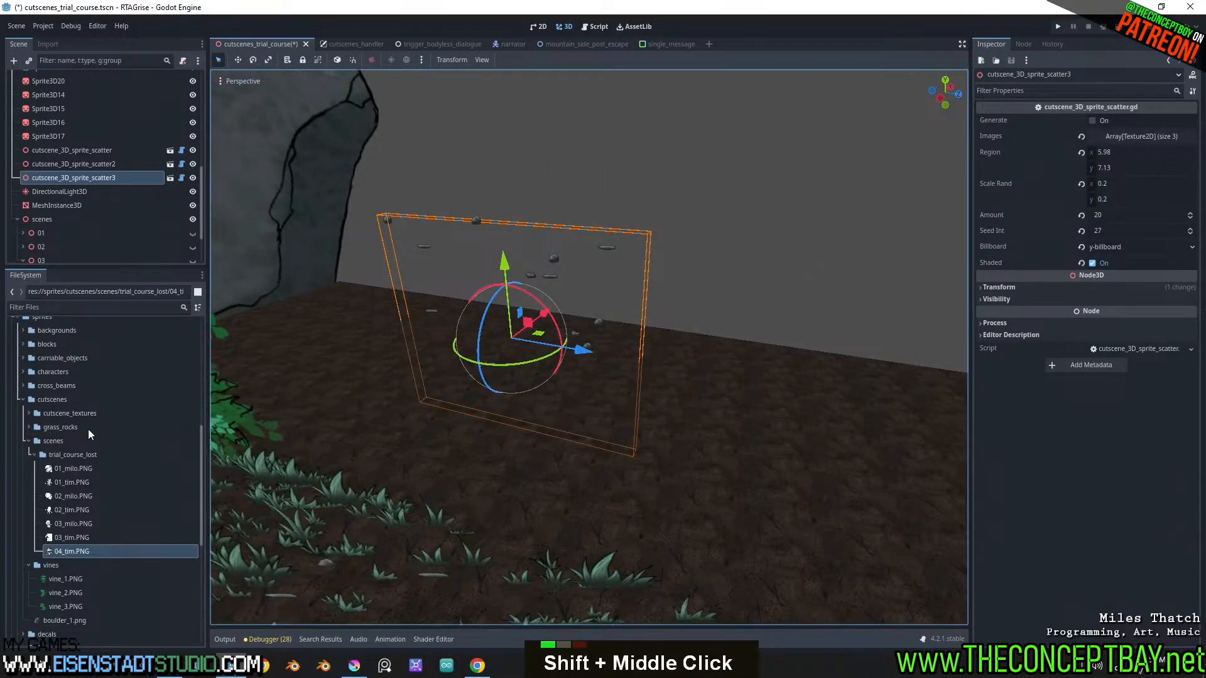
Collapse the scenes and vines folders and add boulder_1.png to the Images array of cutscene_3D_sprite_scatter3
left_click(34, 454)
left_click(28, 441)
left_click(28, 454)
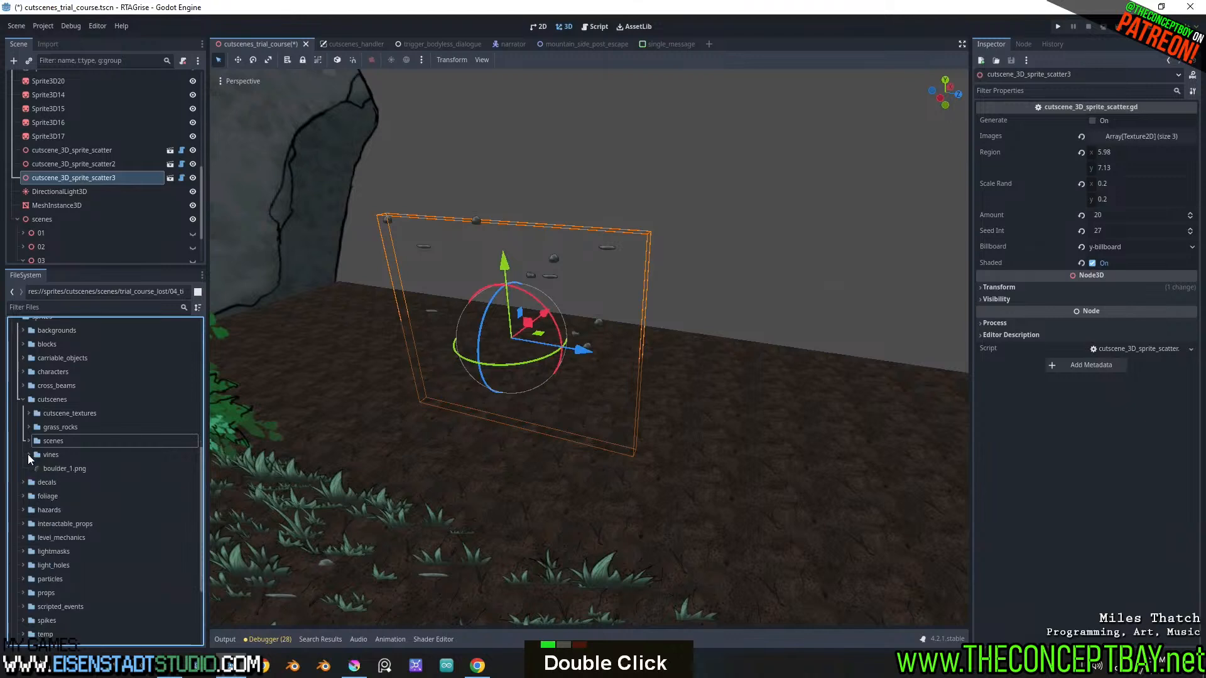
left_click_drag(63, 468, 1141, 137)
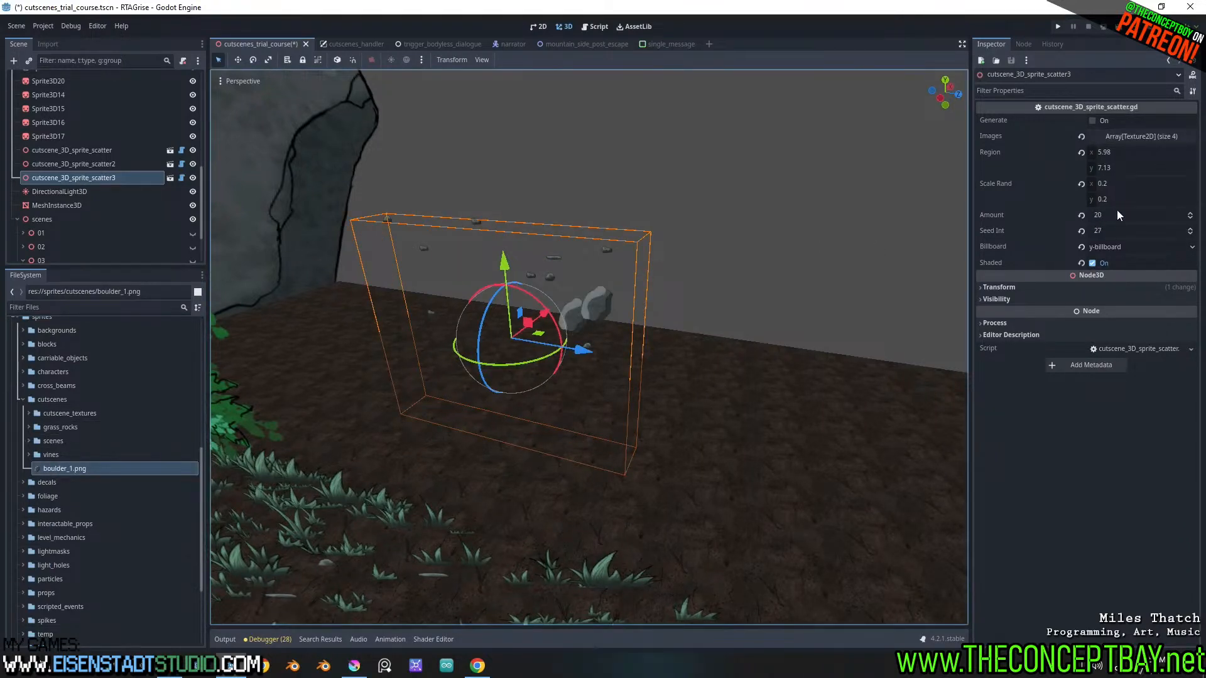
Set the Scale Rand x of cutscene_3D_sprite_scatter3 to 0.57 and try a Region x of 0
left_click_drag(1132, 183, 1181, 183)
left_click(1119, 152)
type("0")
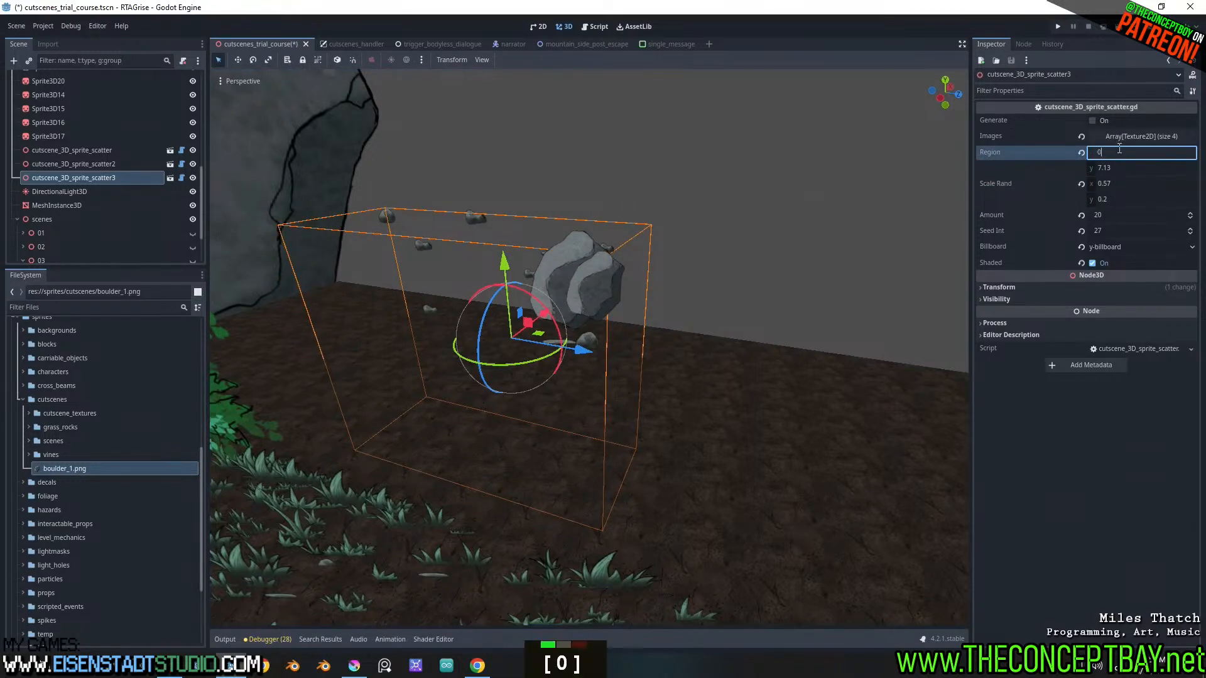
key("Escape")
key("Escape")
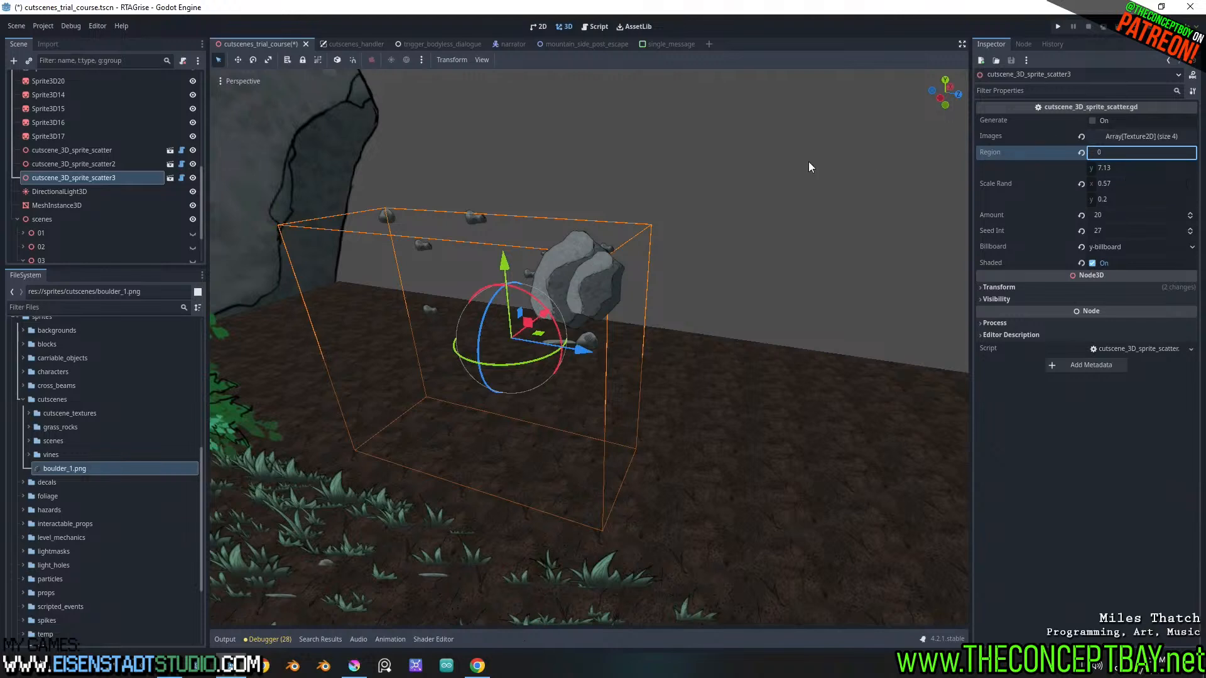
Open the script attached to cutscene_3D_sprite_scatter3 and go to its exported variables
left_click(182, 178)
left_click(560, 418)
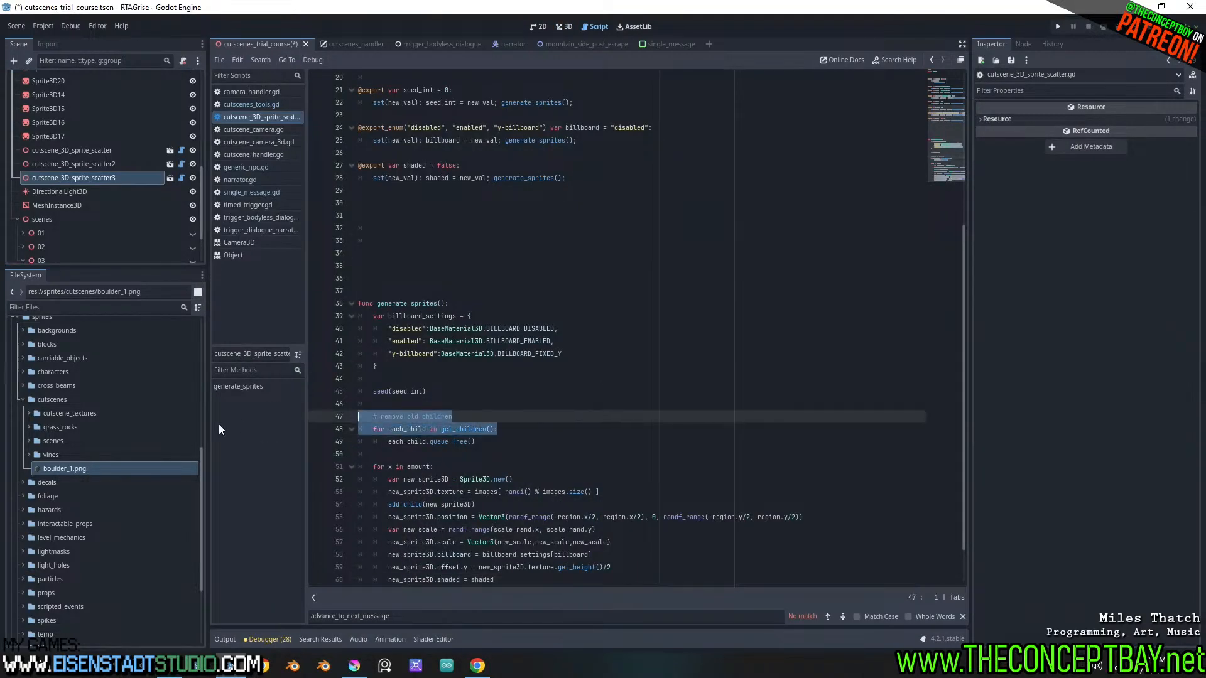
scroll(630, 371, "up", 11)
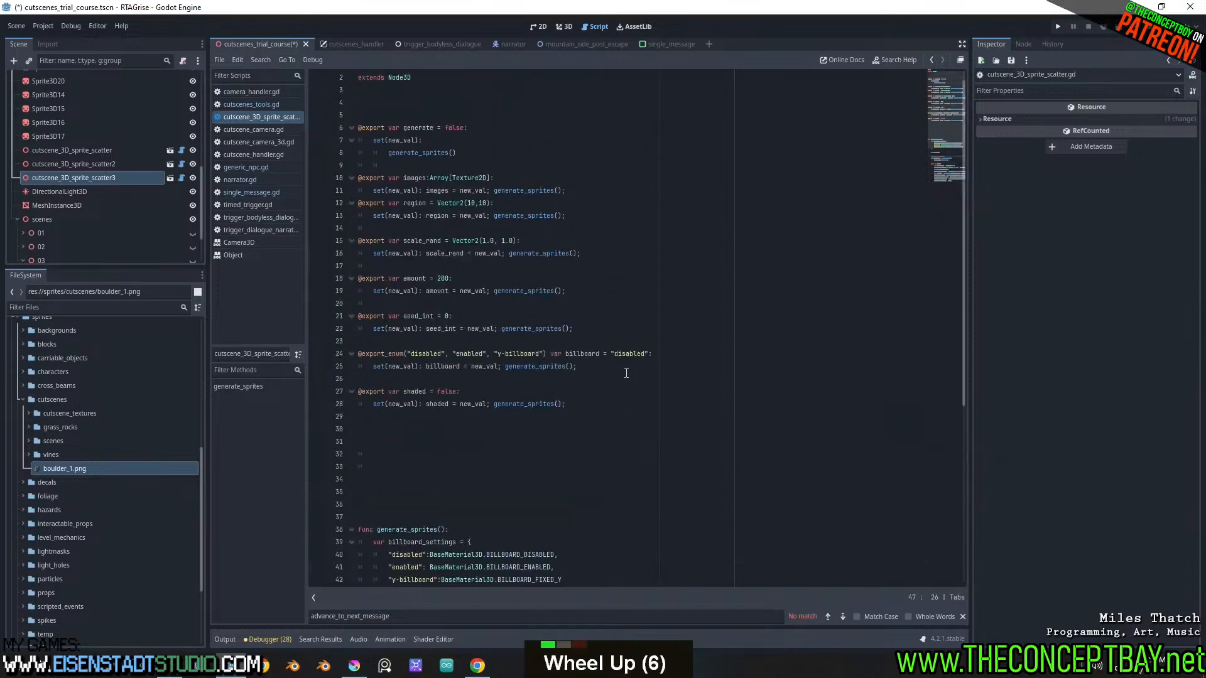
scroll(460, 447, "up", 4)
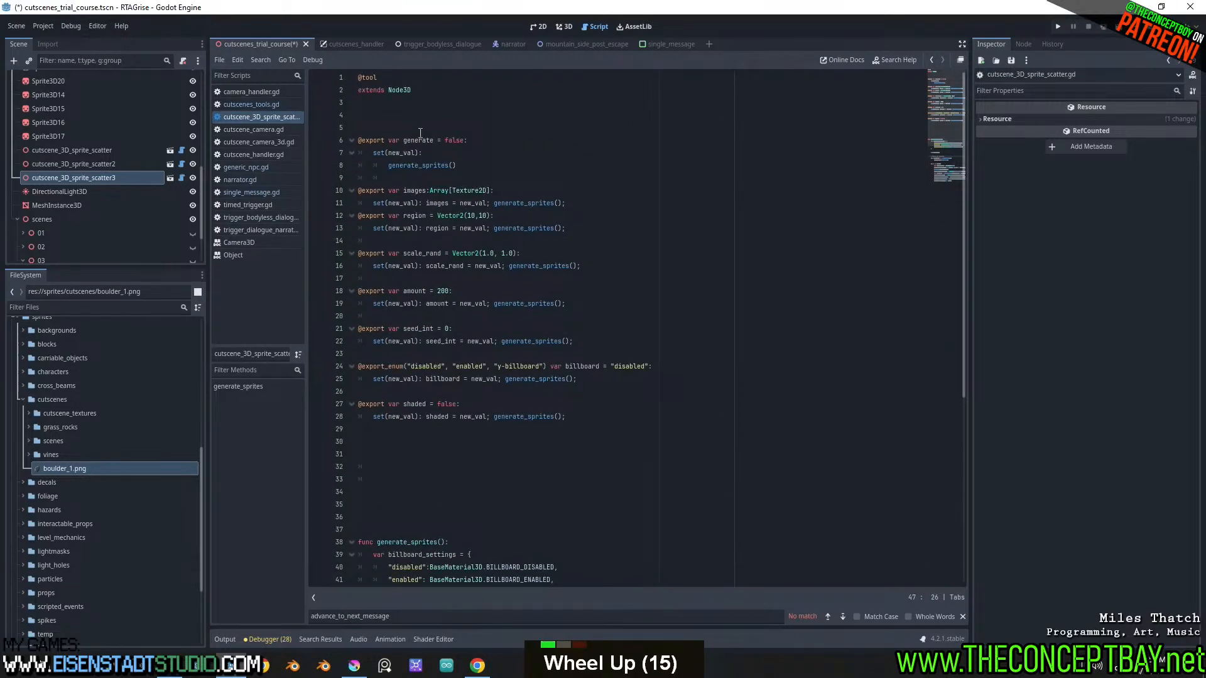
left_click(416, 444)
type("@expor")
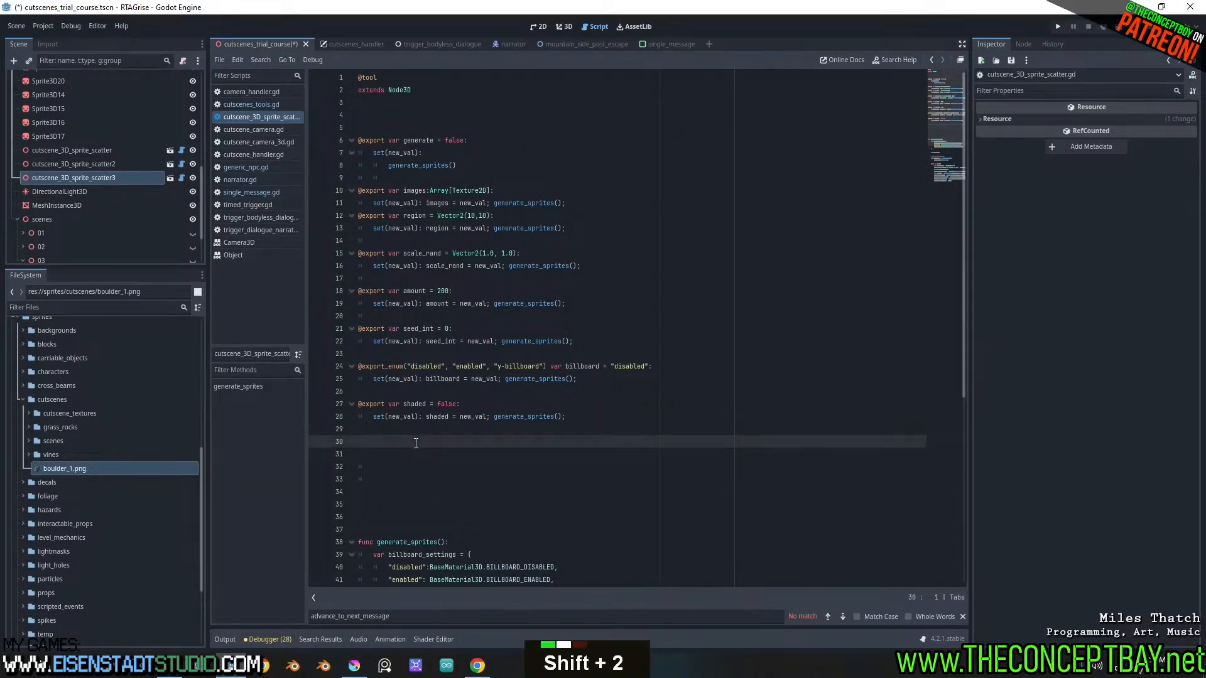
type("t var")
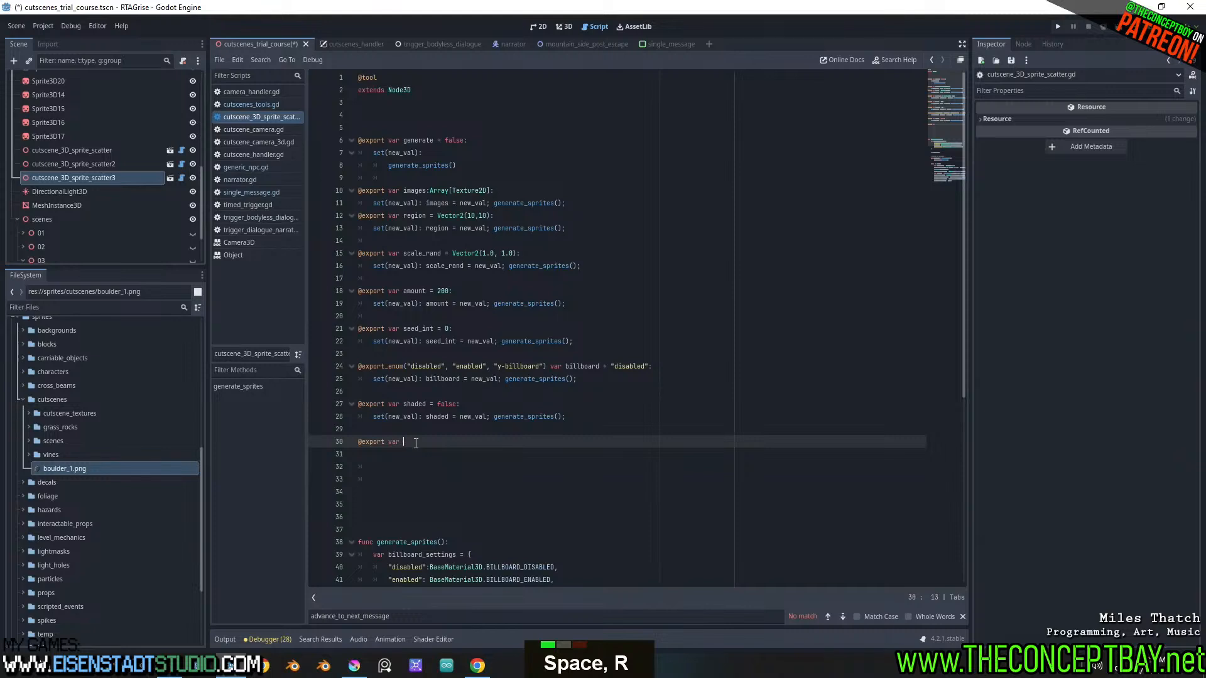
type(" bottom")
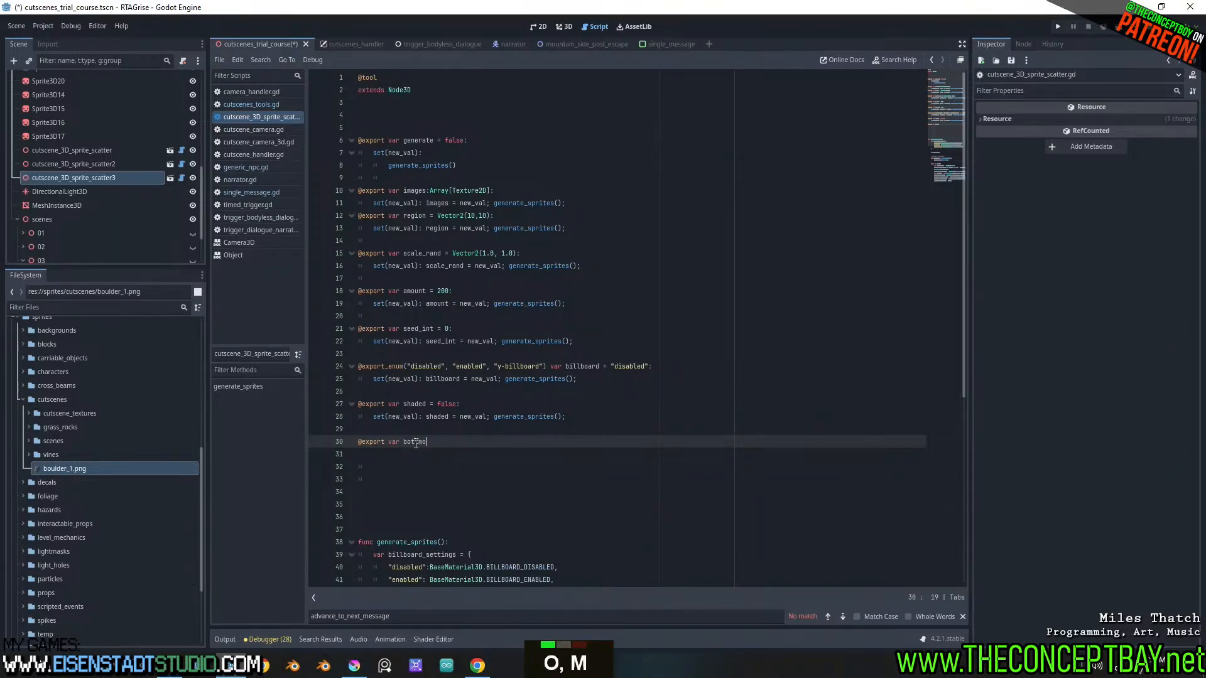
key("ctrl+shift+Left")
type("bottom_offset =")
key("BackSpace")
key("BackSpace")
key("BackSpace")
key("BackSpace")
key("BackSpace")
key("BackSpace")
key("BackSpace")
key("BackSpace")
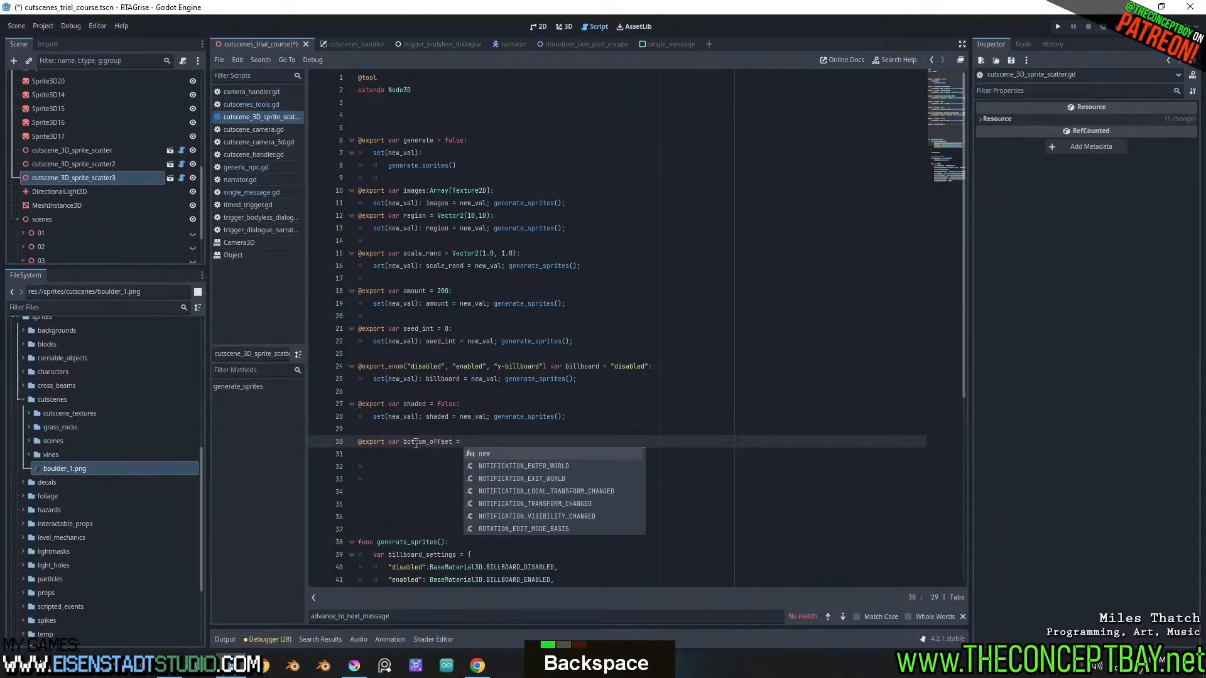
key("BackSpace")
type("ori")
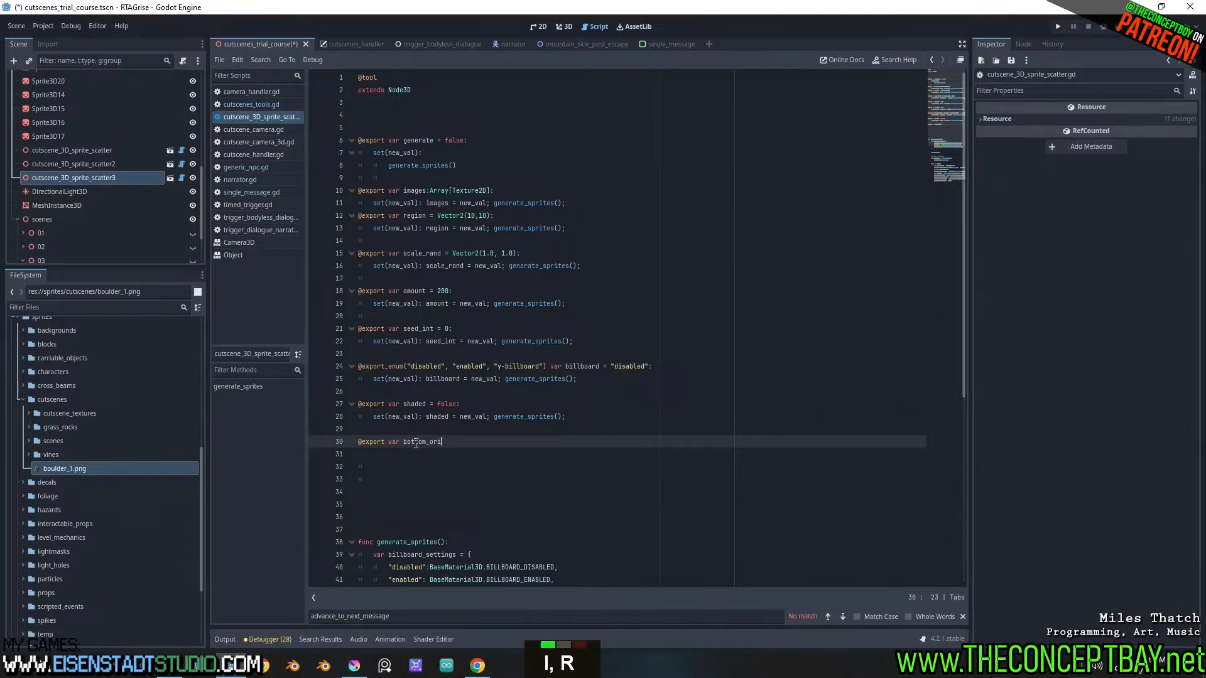
type("ented = true;")
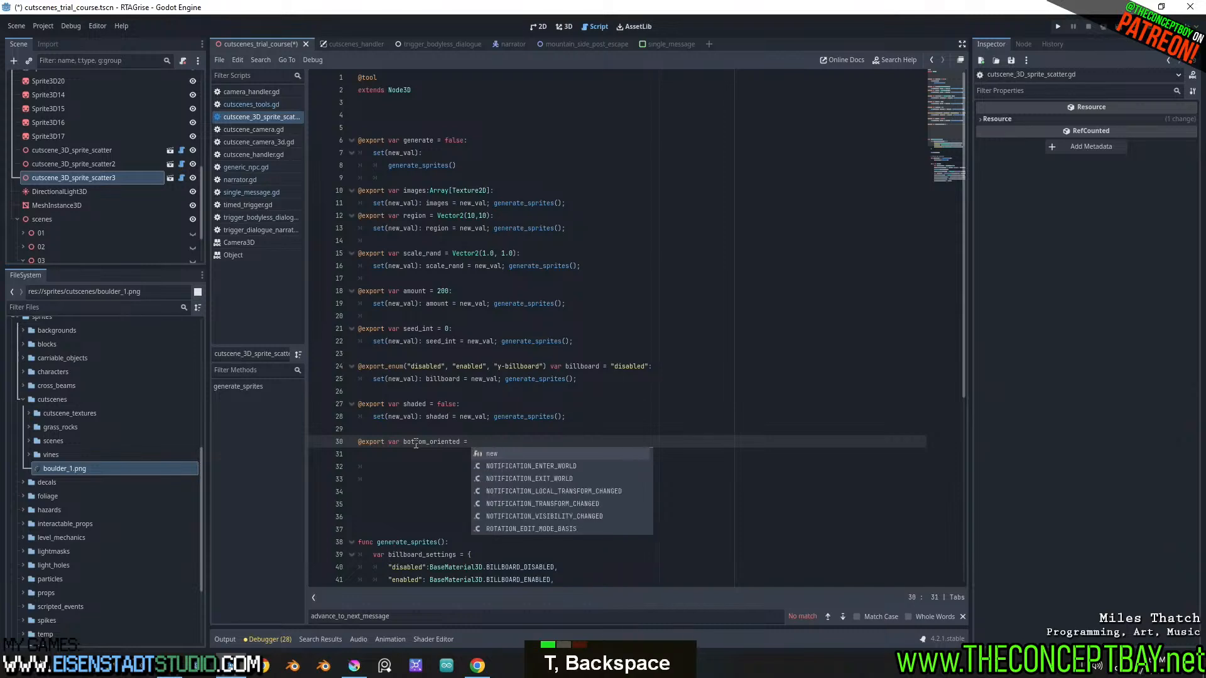
key("Return")
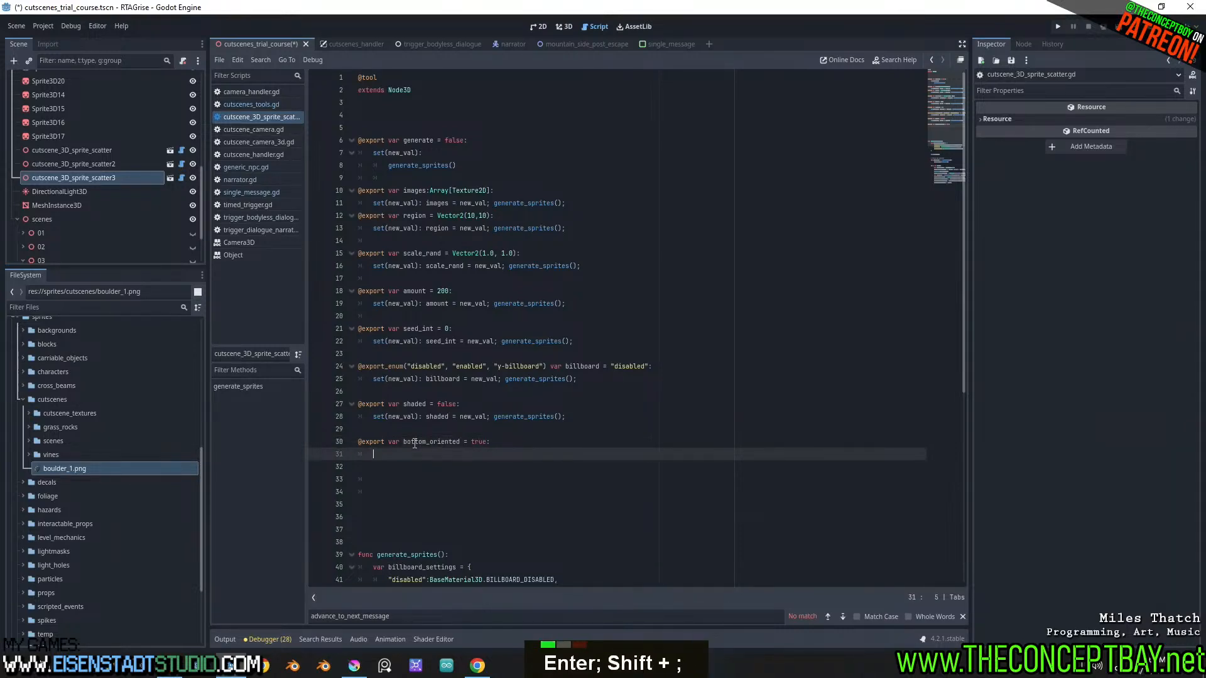
Give bottom_oriented a setter by copying the shaded one and changing its variable name to bottom_oriented
left_click_drag(372, 417, 566, 416)
key("ctrl+c")
left_click(443, 455)
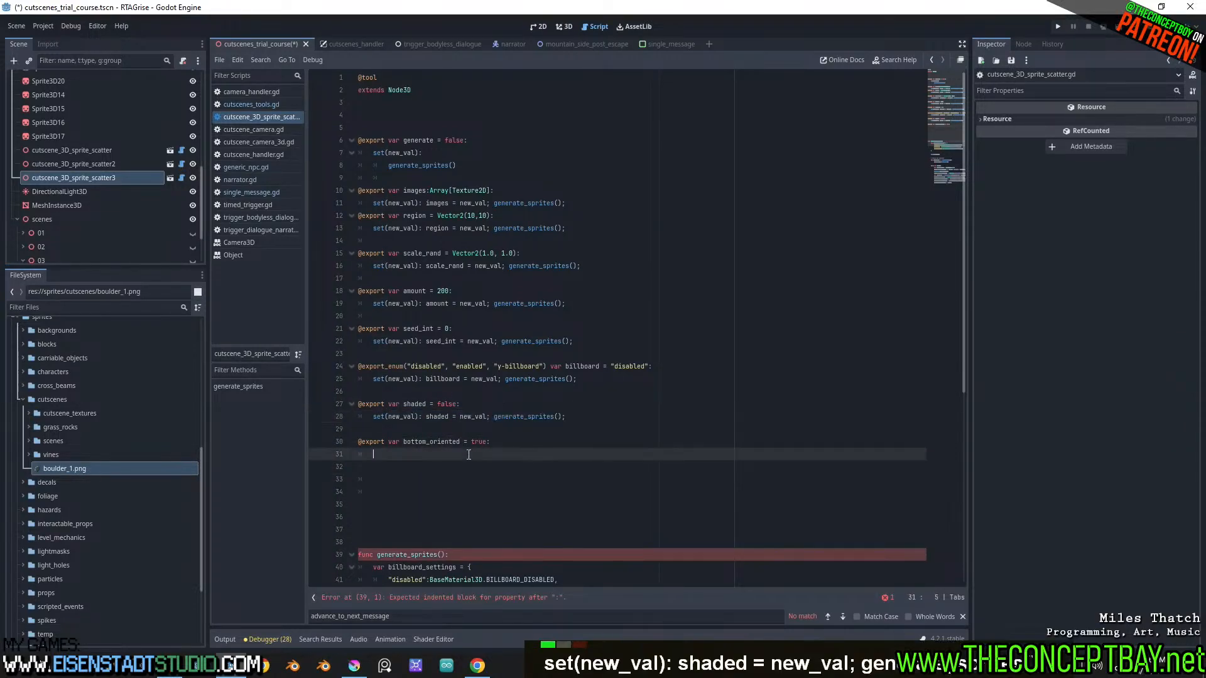
key("ctrl+v")
left_click(446, 433)
double_click(447, 441)
key("ctrl+c")
double_click(437, 454)
key("ctrl+v")
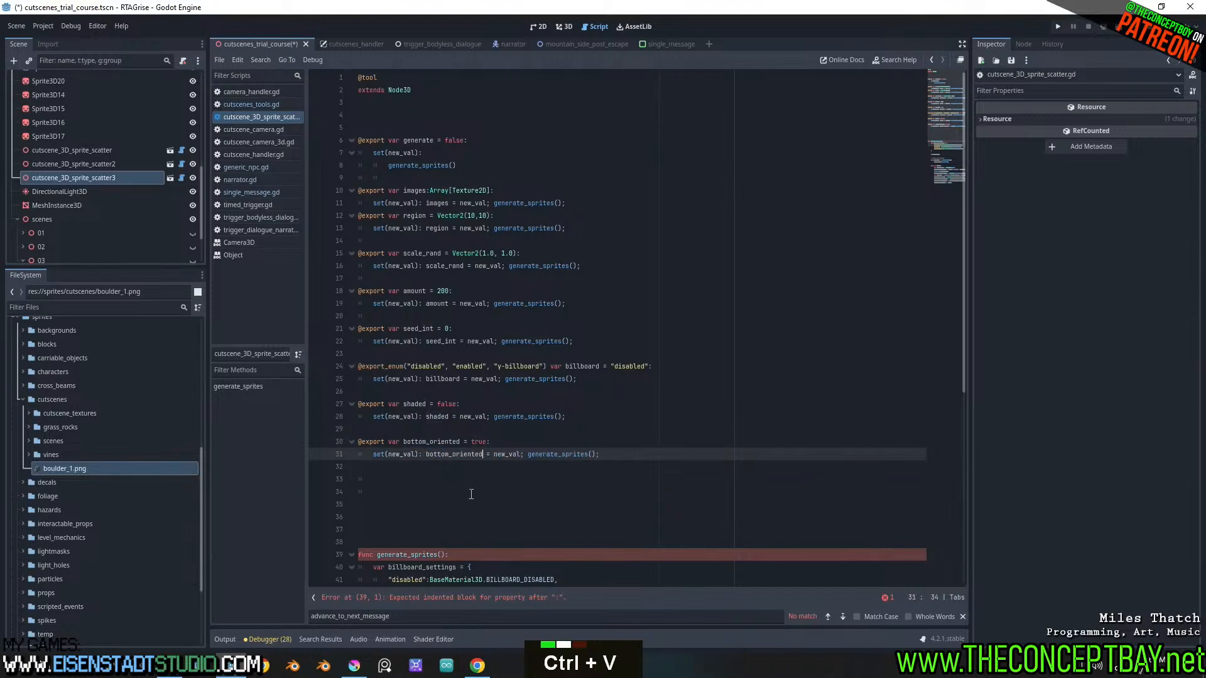
In generate_sprites, put the new_sprite3D.offset.y line inside an "if bottom_oriented:" condition and save
scroll(488, 505, "down", 4)
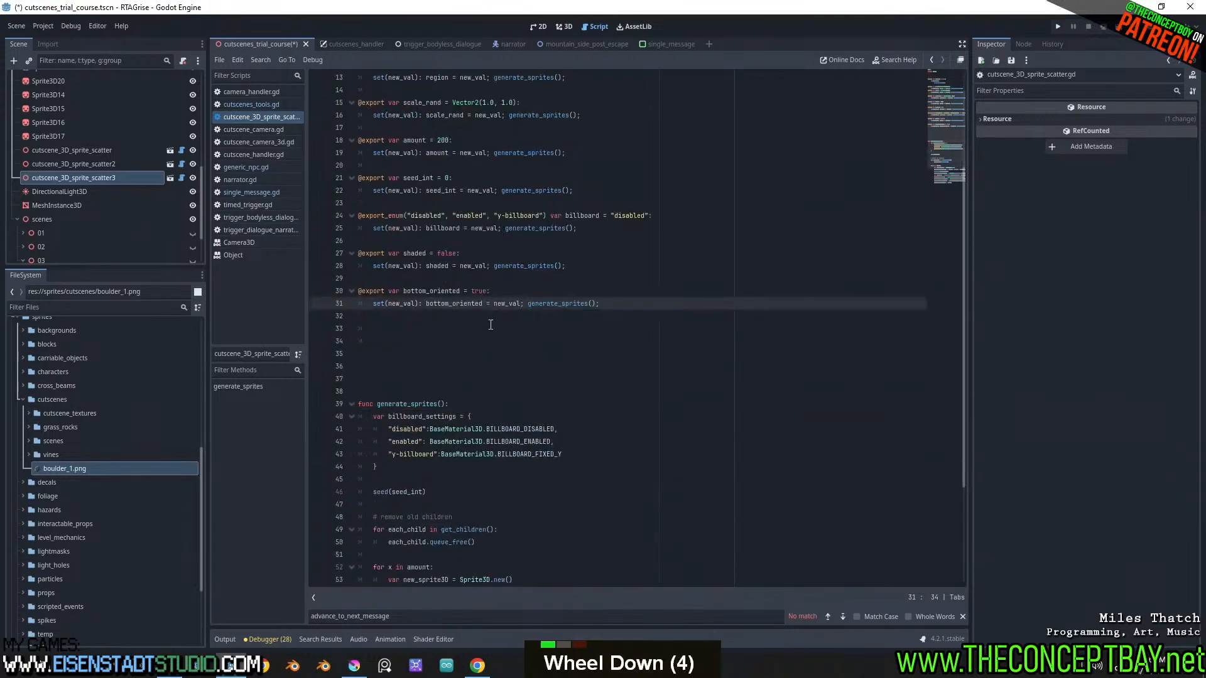
double_click(461, 304)
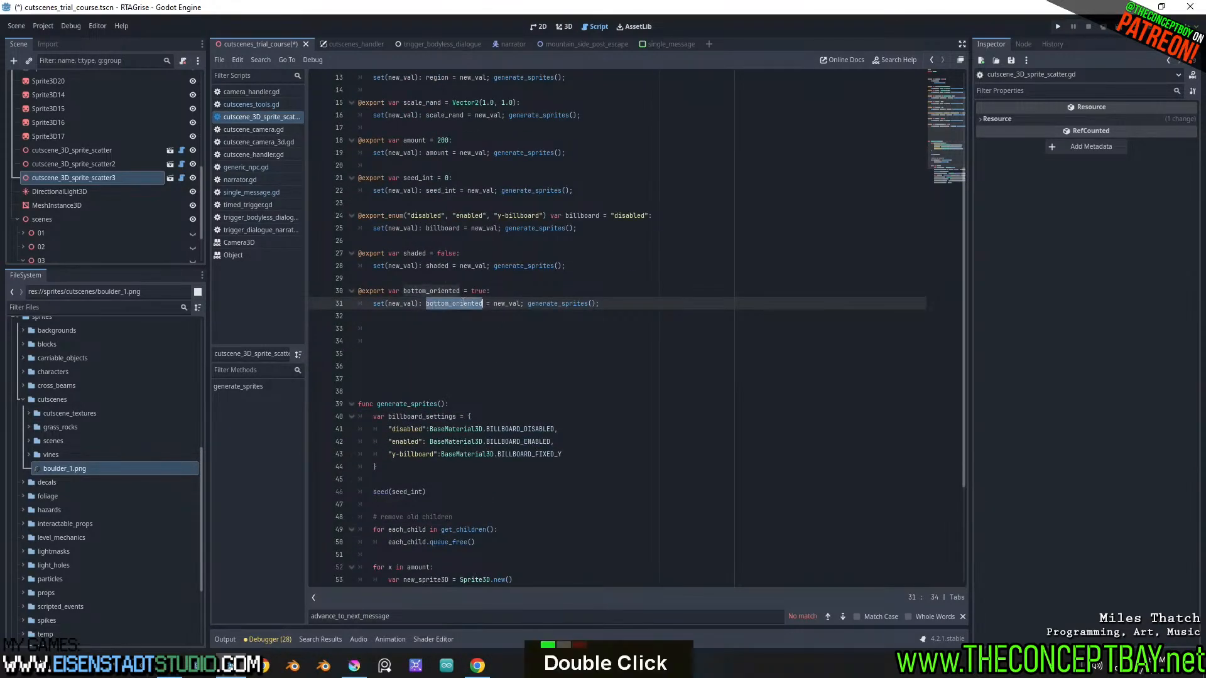
key("ctrl+c")
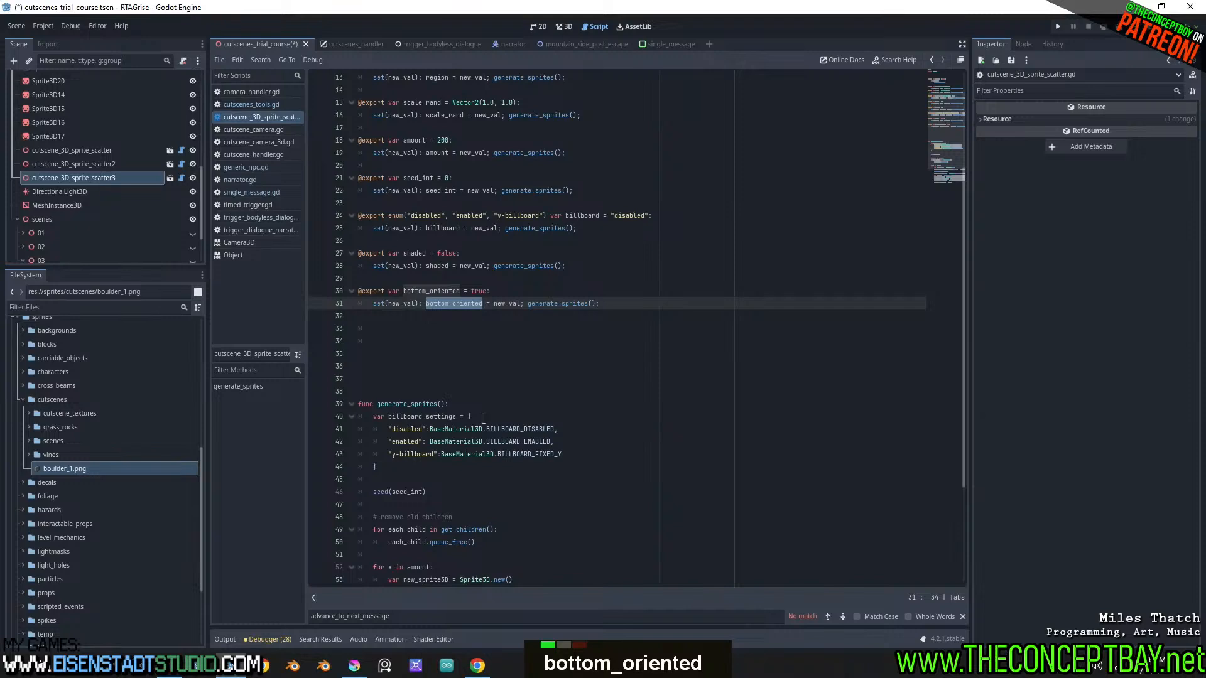
scroll(484, 418, "down", 9)
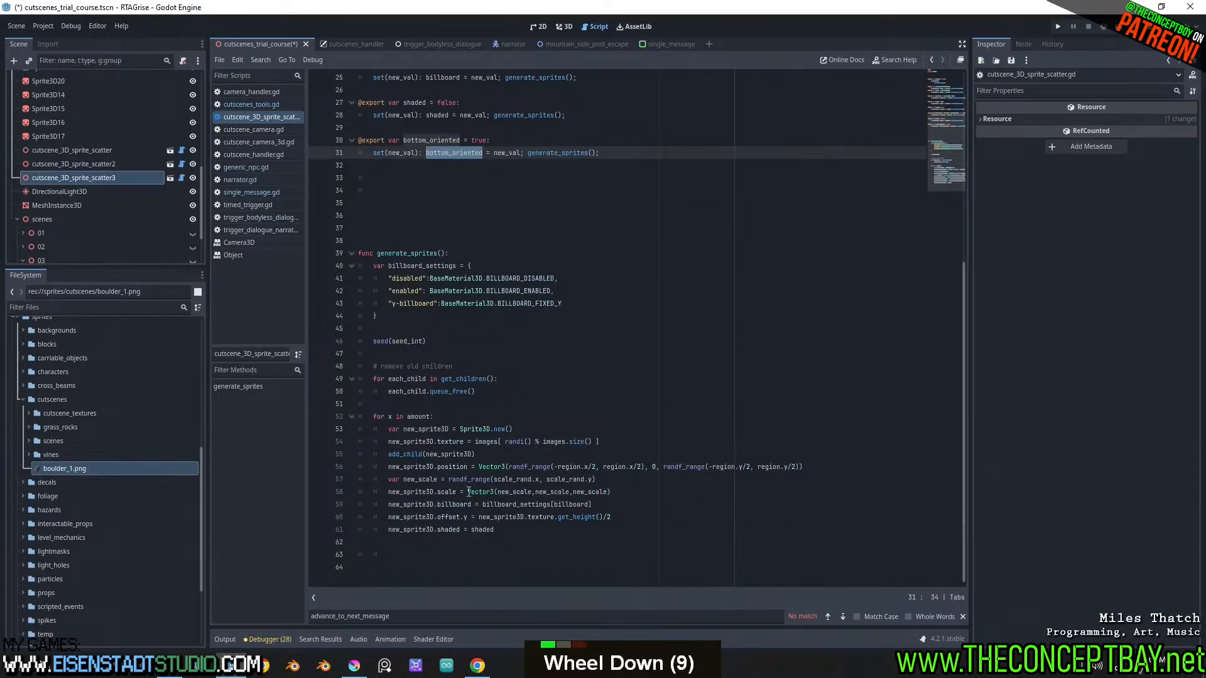
left_click(636, 508)
key("Return")
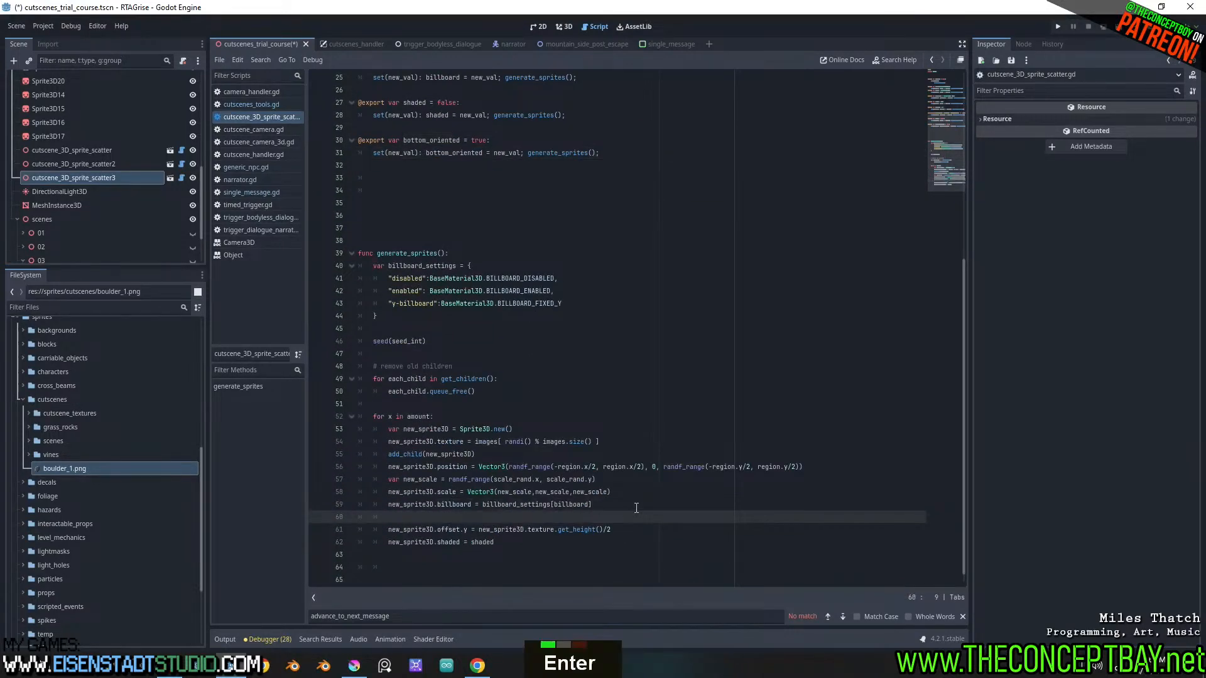
type("if")
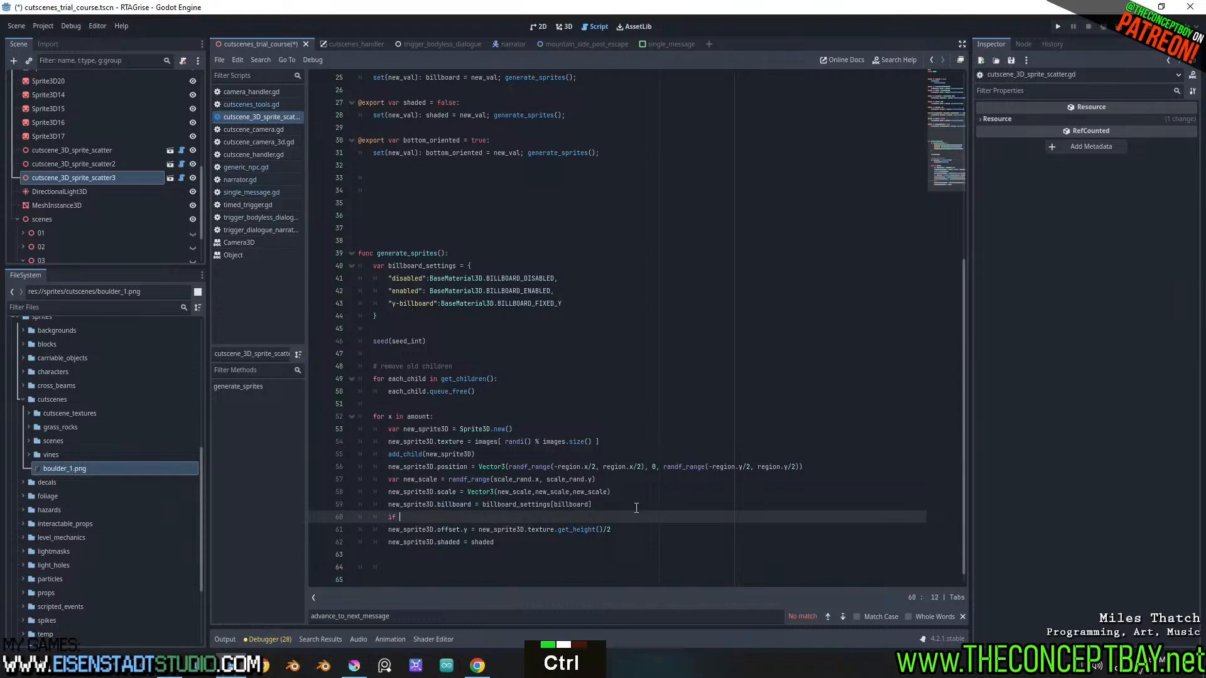
key("ctrl+v")
type(":")
key("Down")
key("Home")
key("Tab")
key("ctrl+s")
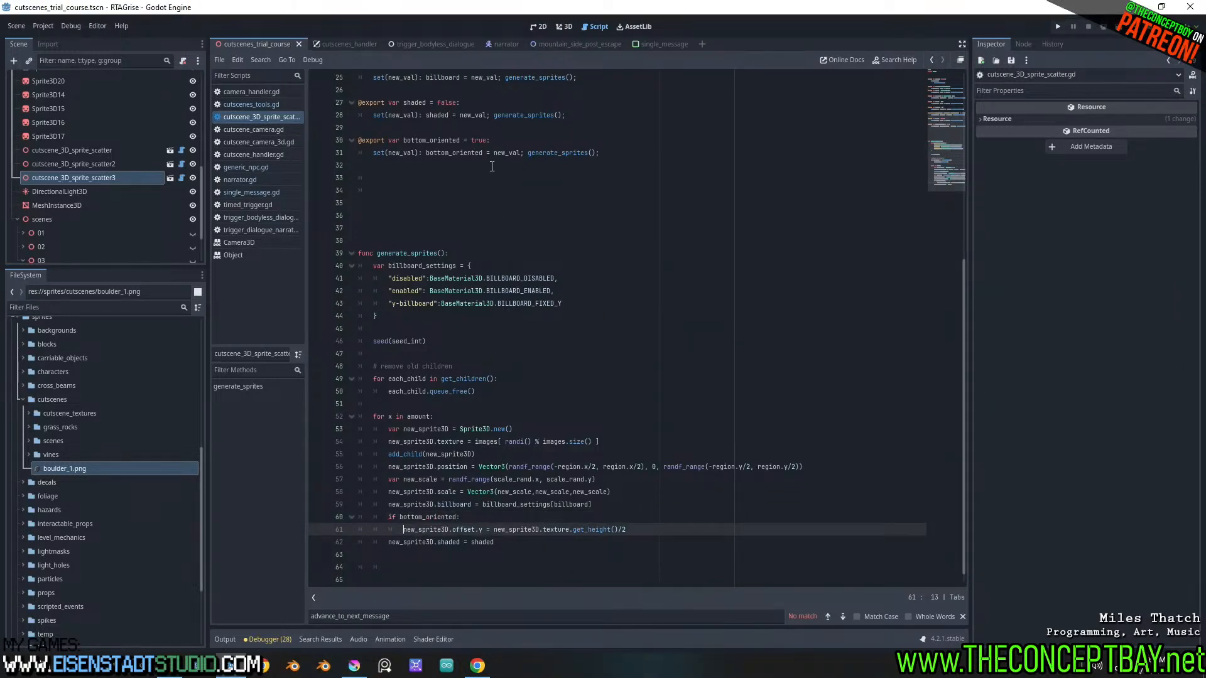
Return to the 3D view, turn off Bottom Oriented for cutscene_3D_sprite_scatter3 and raise the node above the ground
left_click(563, 29)
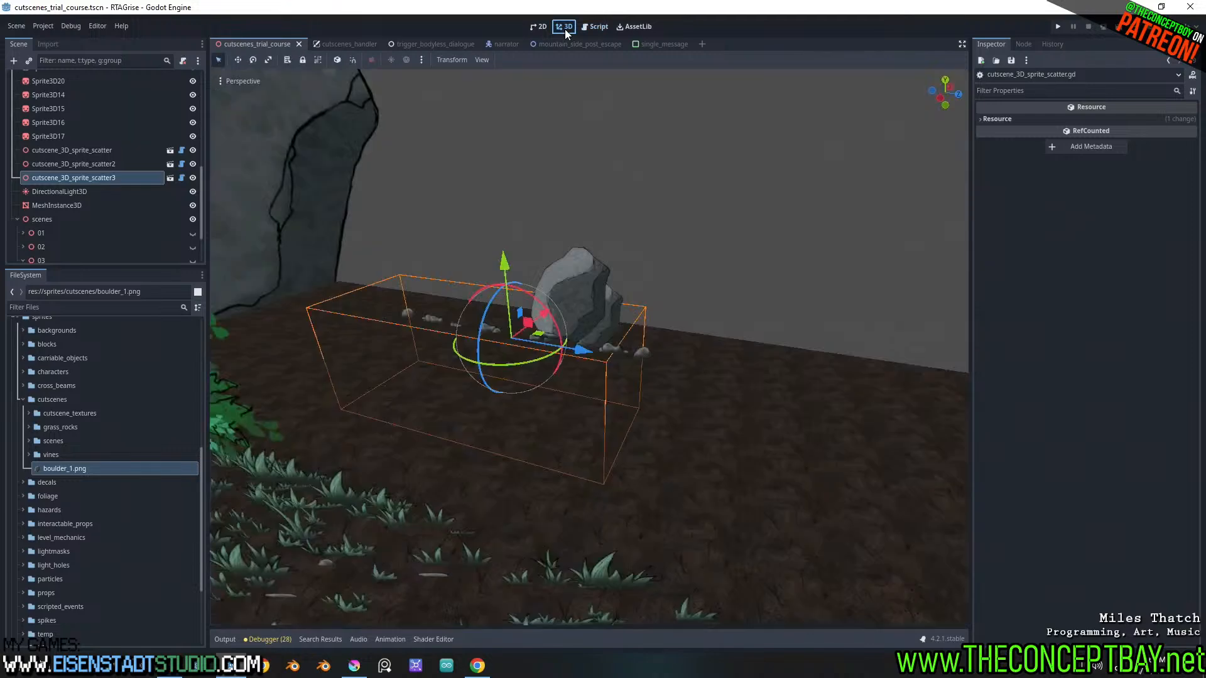
double_click(90, 165)
double_click(94, 179)
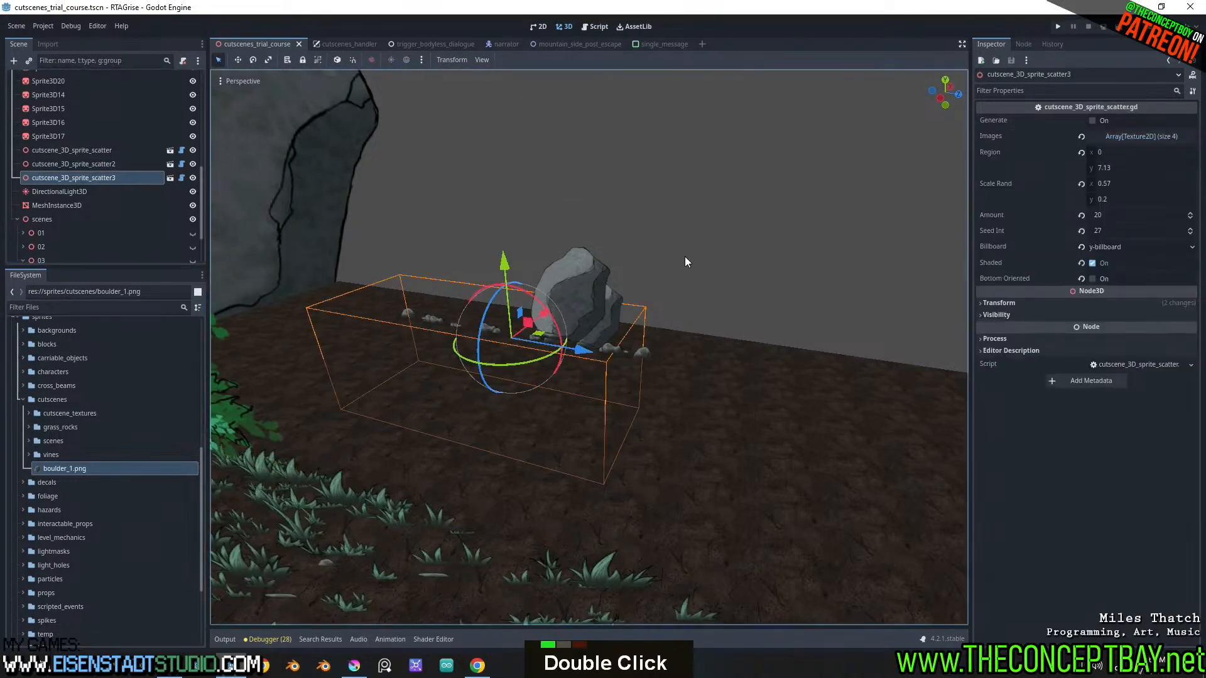
middle_click_drag(684, 256, 681, 269)
scroll(678, 289, "down", 5)
scroll(677, 366, "up", 5)
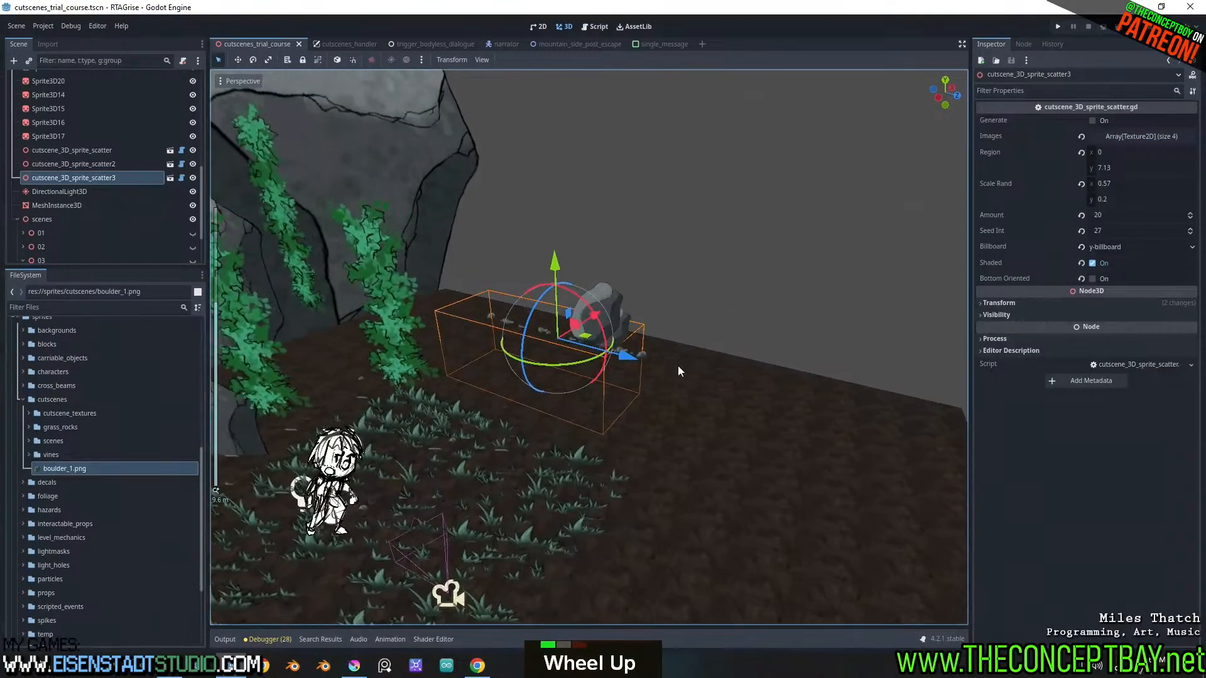
middle_click_drag(919, 245, 918, 242)
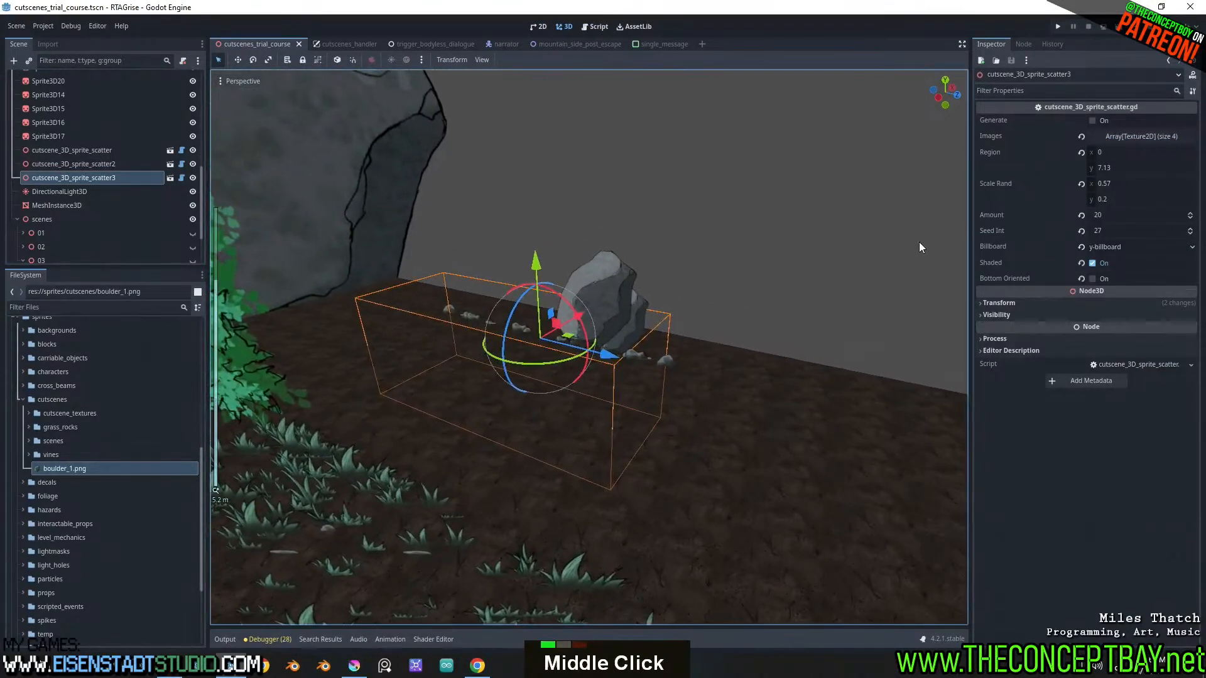
left_click(1091, 282)
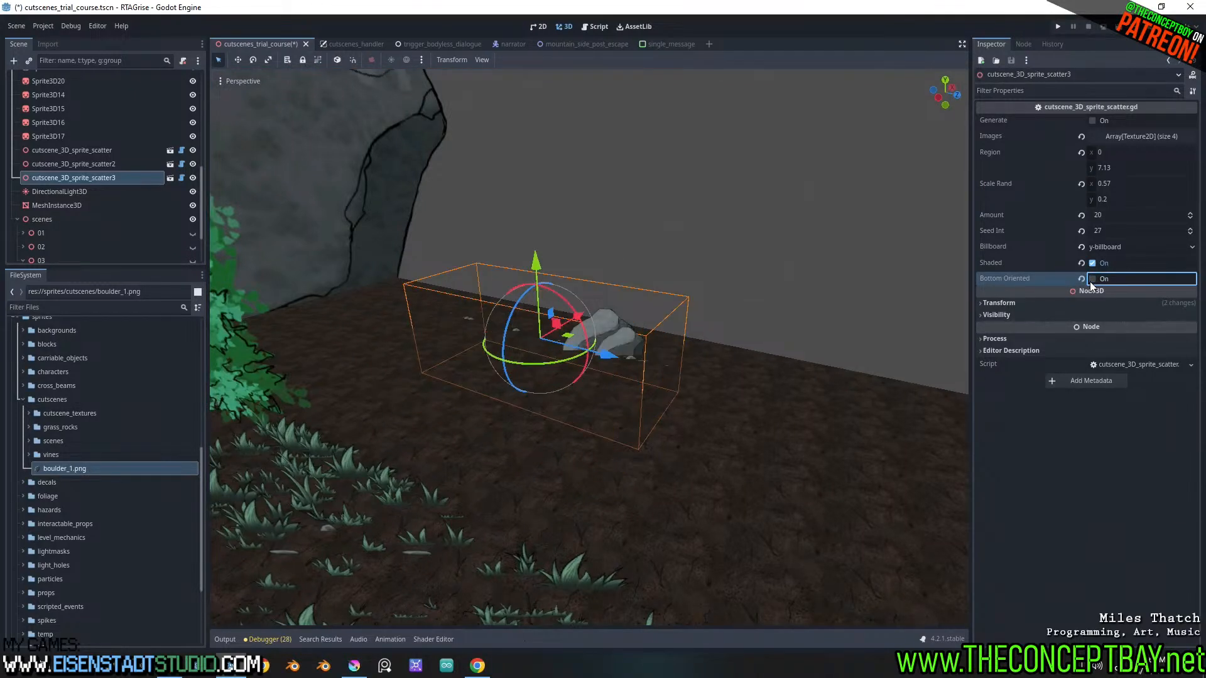
left_click_drag(536, 262, 539, 171)
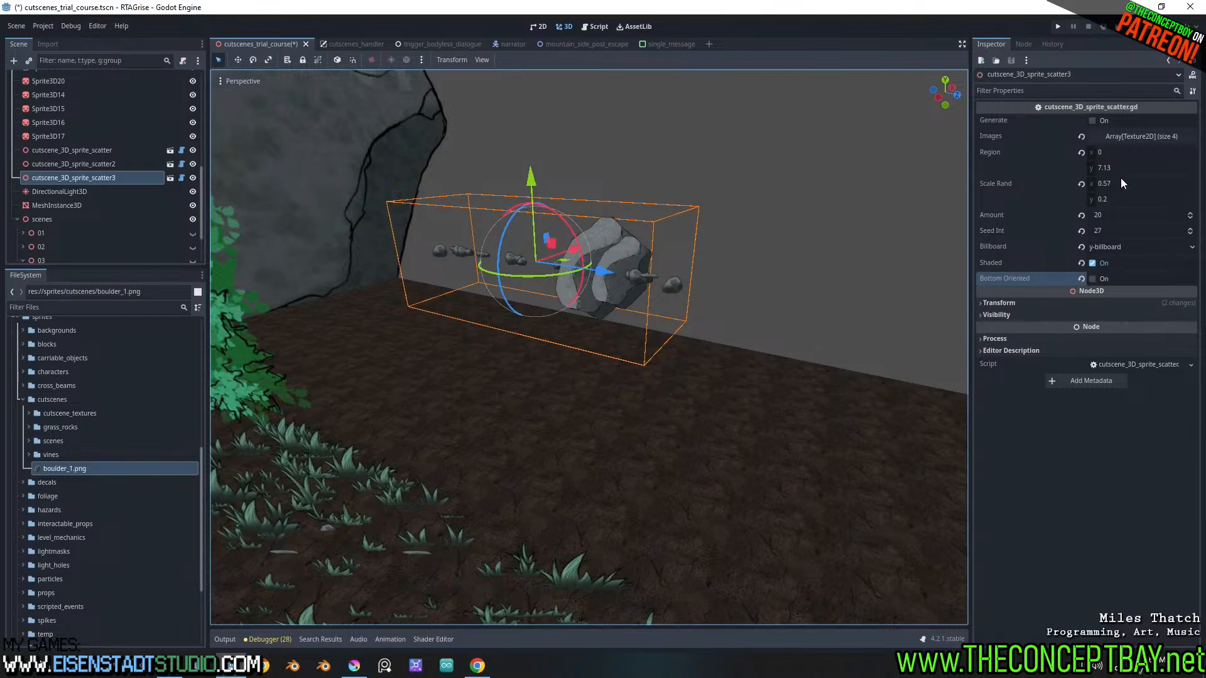
Set the Region x of cutscene_3D_sprite_scatter3 to about 7.285 and both Scale Rand values to 1
left_click_drag(1106, 151, 1177, 150)
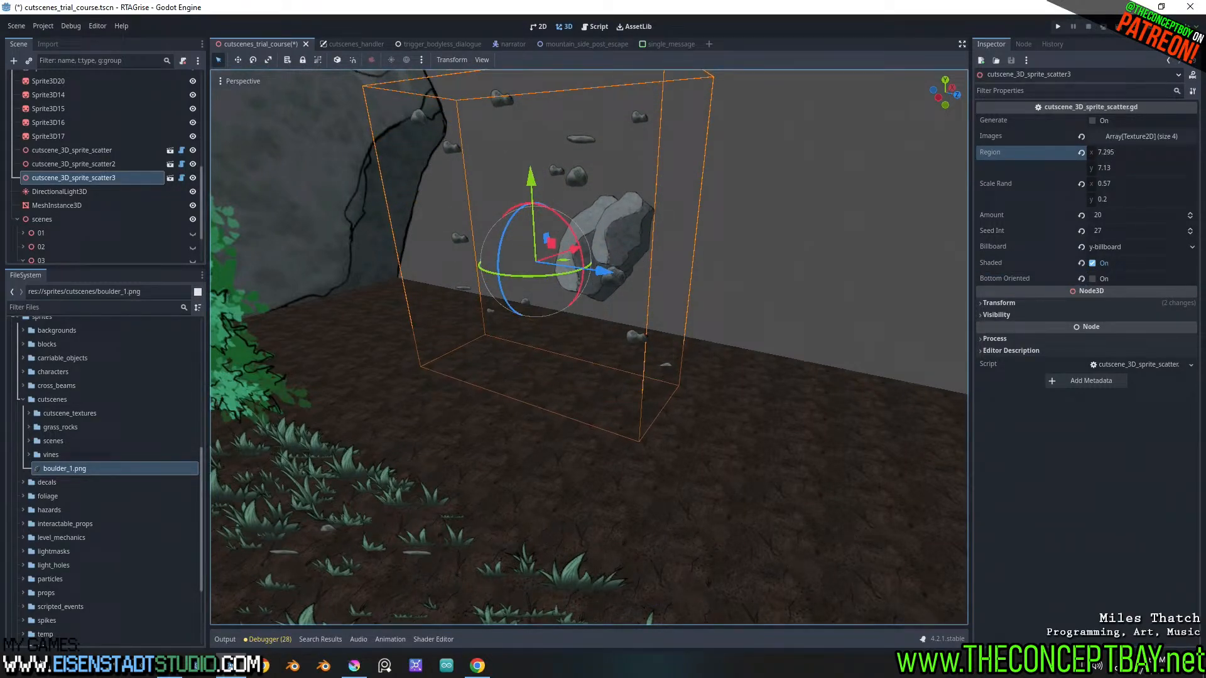
left_click(1115, 183)
type("1")
key("Return")
left_click(1109, 200)
type("1")
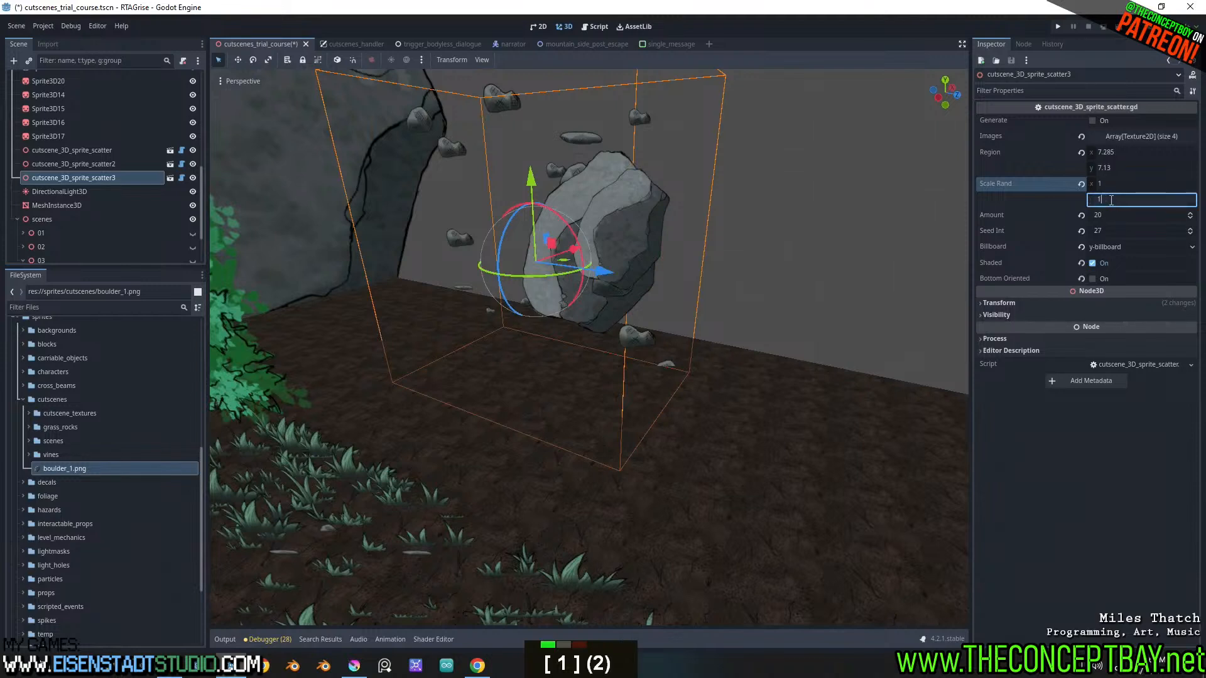
middle_click_drag(683, 203, 702, 197)
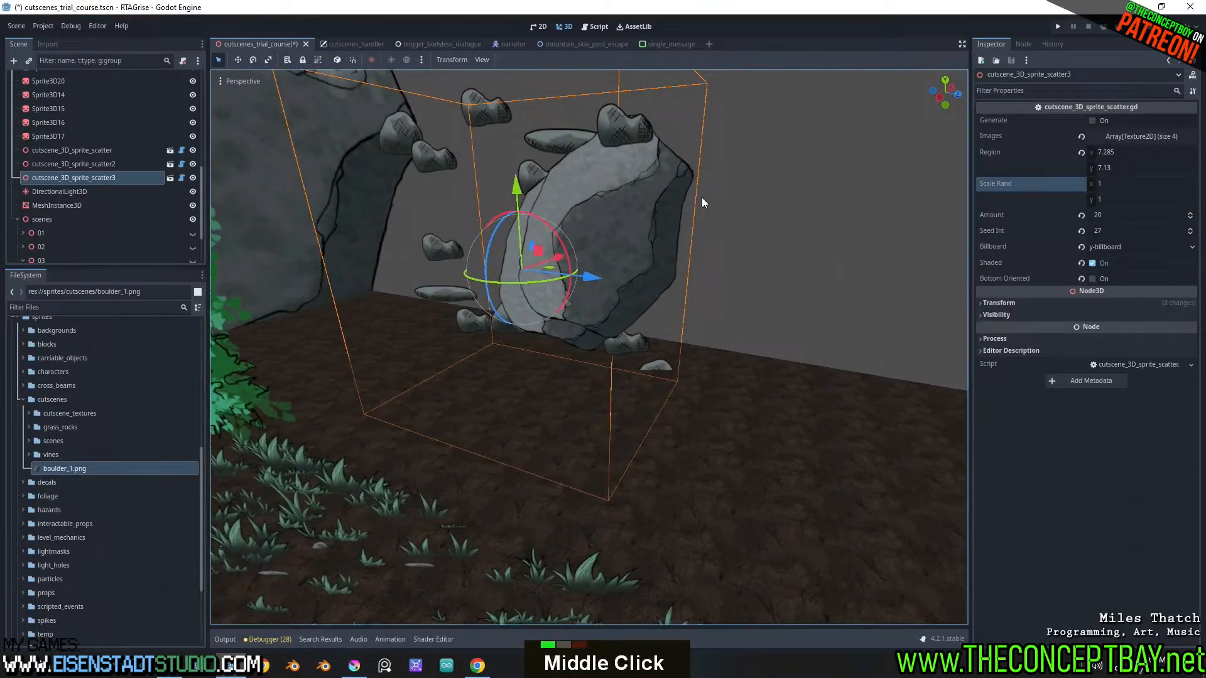
Remove the three small rock images from the Images array of cutscene_3D_sprite_scatter3, keeping only the boulder
left_click(1138, 136)
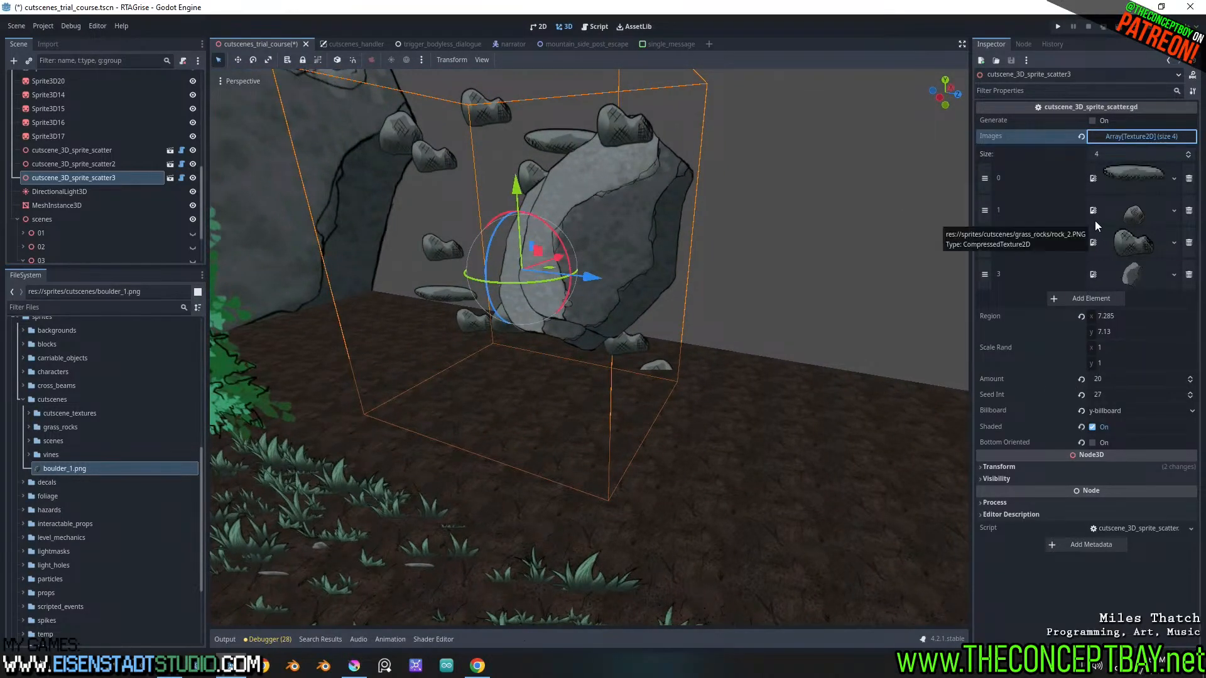
double_click(1189, 211)
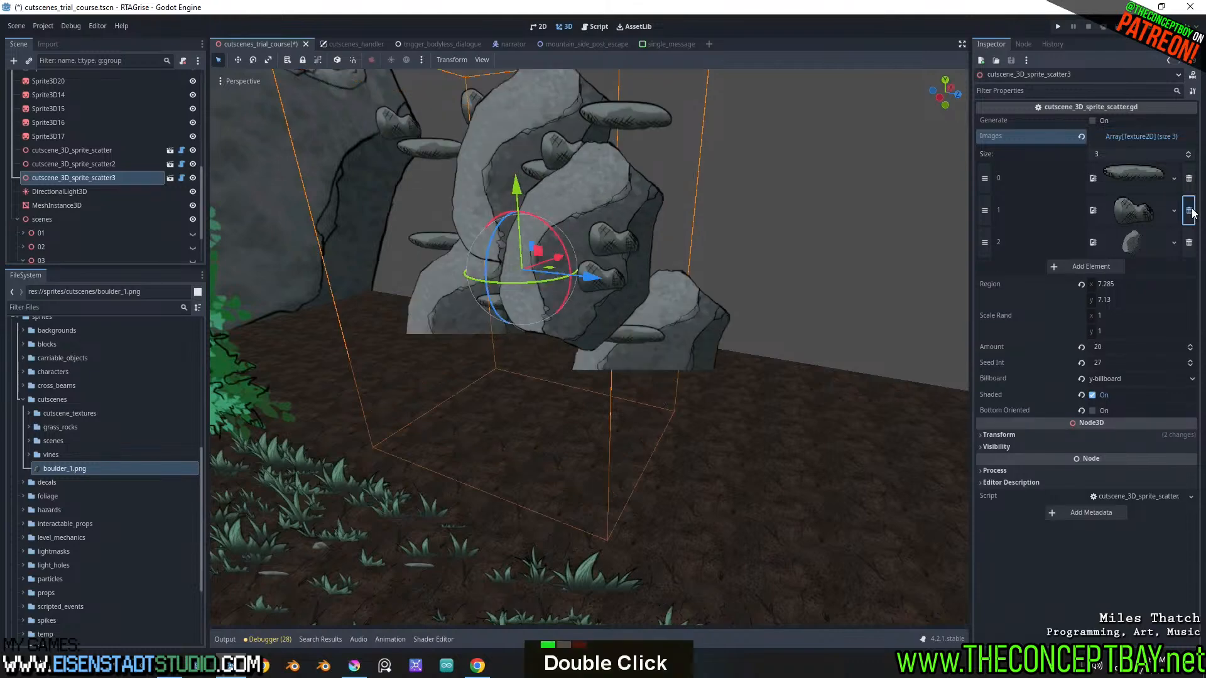
left_click(1189, 178)
middle_click_drag(641, 232, 672, 268)
scroll(656, 228, "down", 3)
scroll(672, 269, "up", 2)
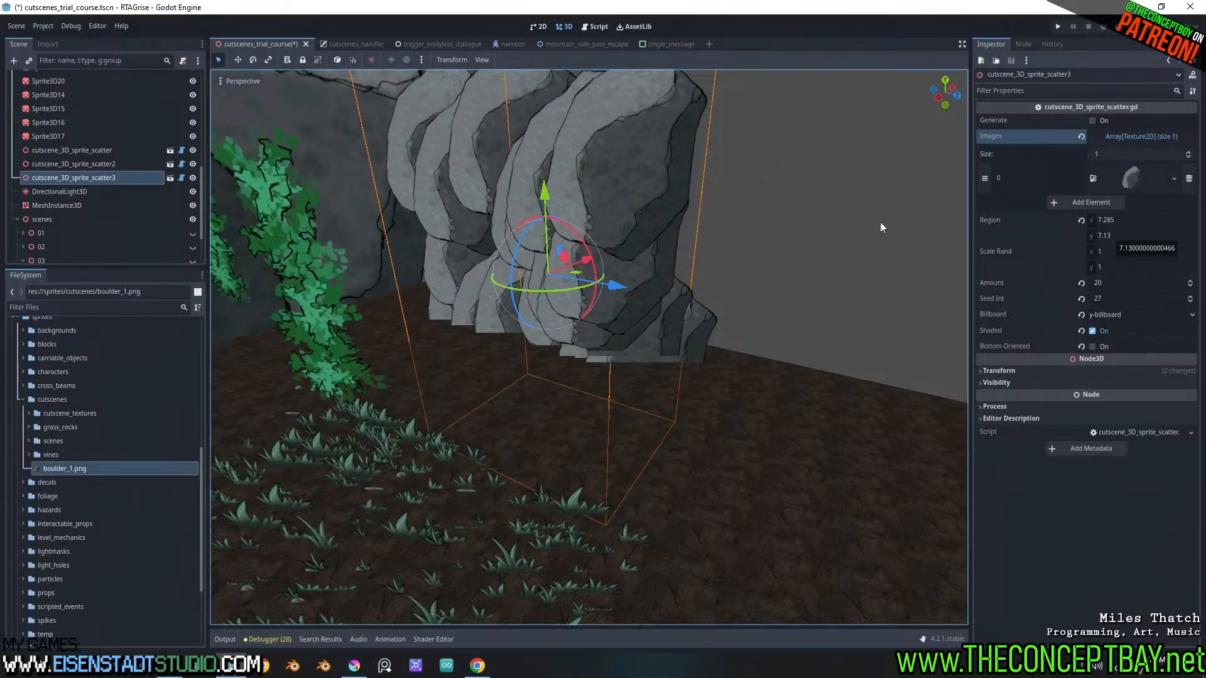
scroll(608, 224, "down", 2)
middle_click_drag(607, 225, 869, 274)
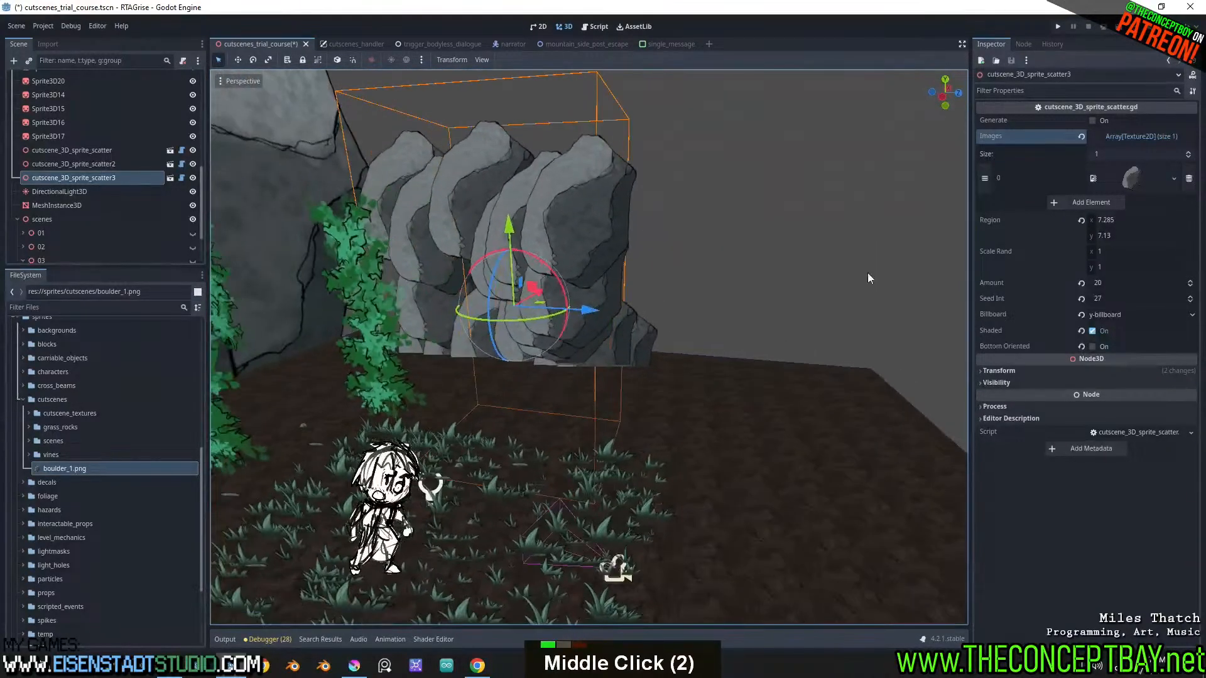
scroll(884, 295, "up", 2)
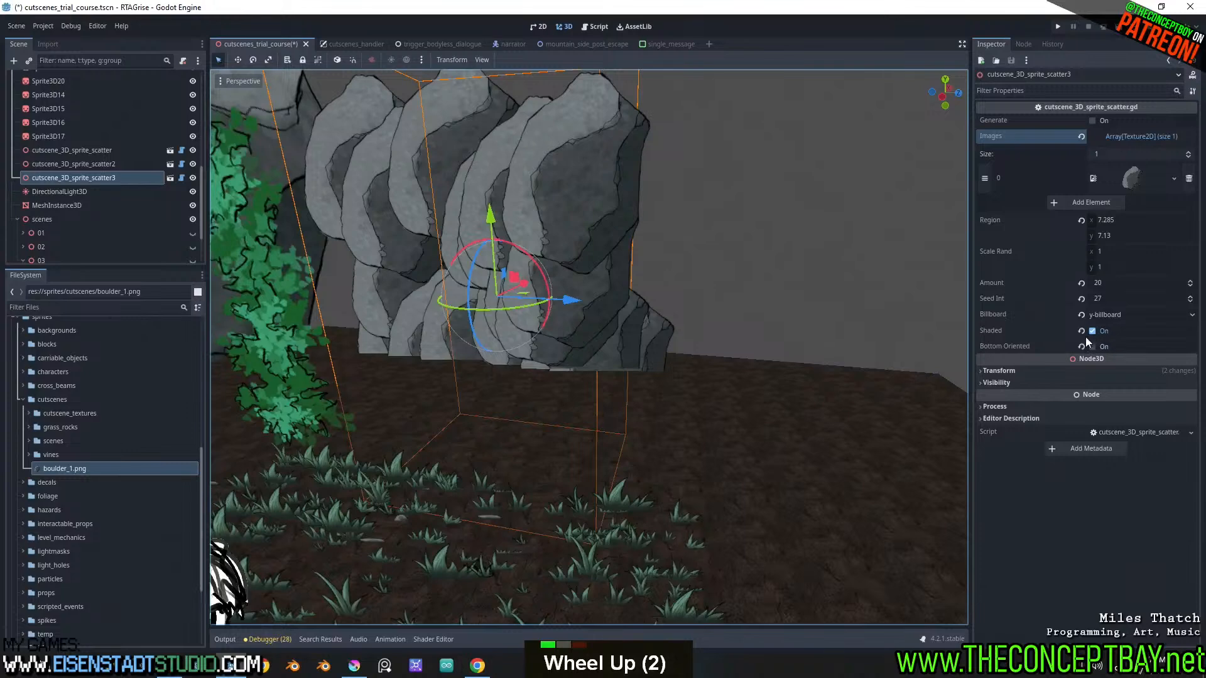
Set the Billboard of cutscene_3D_sprite_scatter3 to disabled and rotate the node about its vertical axis
left_click(1103, 315)
left_click(1106, 327)
middle_click_drag(842, 317, 563, 281)
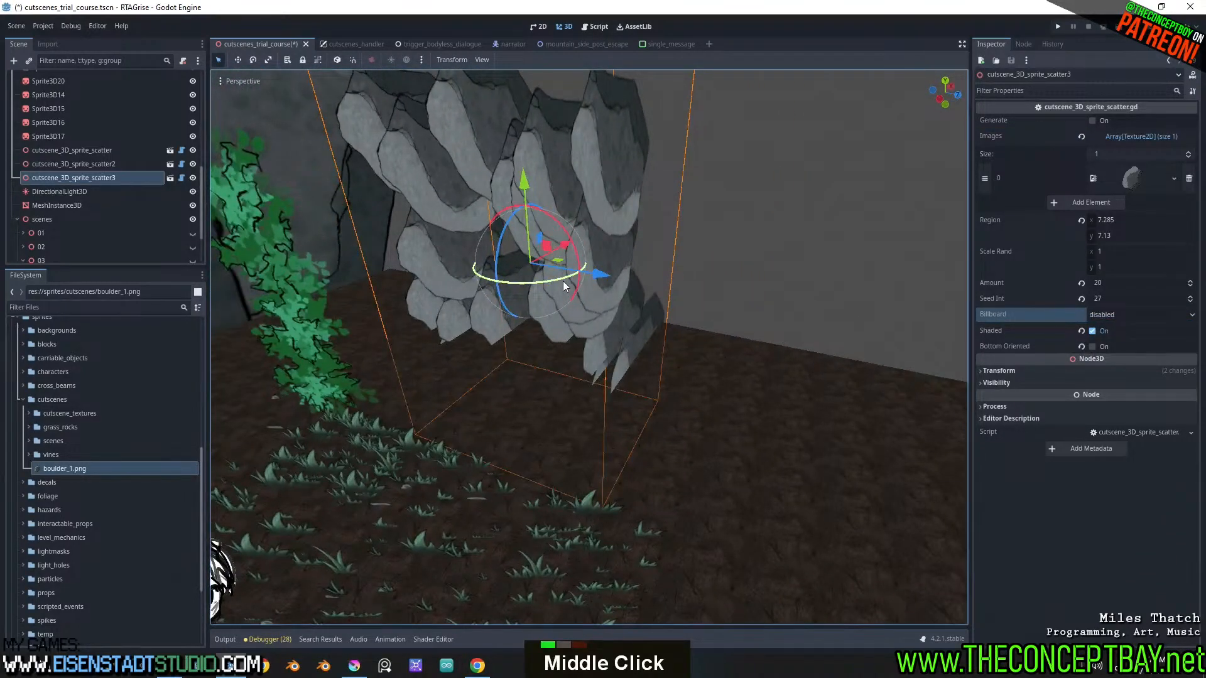
mouse_move(563, 280)
left_mouse_down()
mouse_move(507, 280)
mouse_move(549, 283)
left_mouse_up()
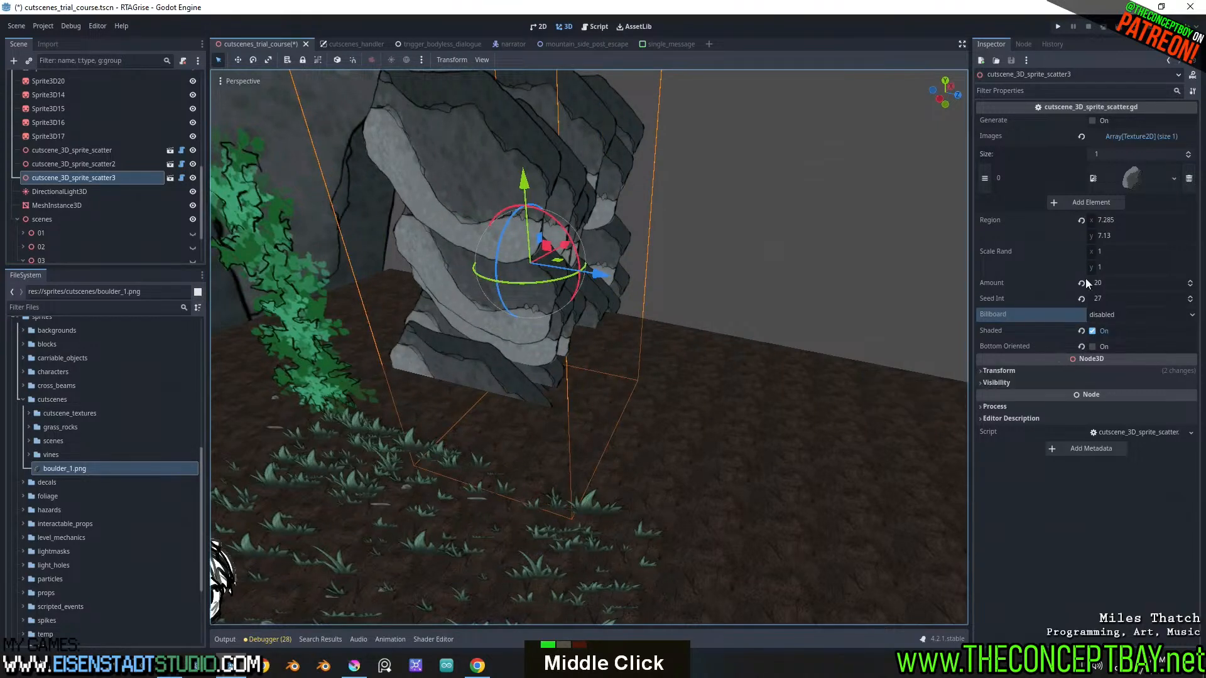
Try enlarging the Region of cutscene_3D_sprite_scatter3 to about 7.465 by 9.6, and undo that change
mouse_move(1112, 223)
left_mouse_down()
mouse_move(1194, 237)
mouse_move(1080, 237)
mouse_move(1131, 236)
left_mouse_up()
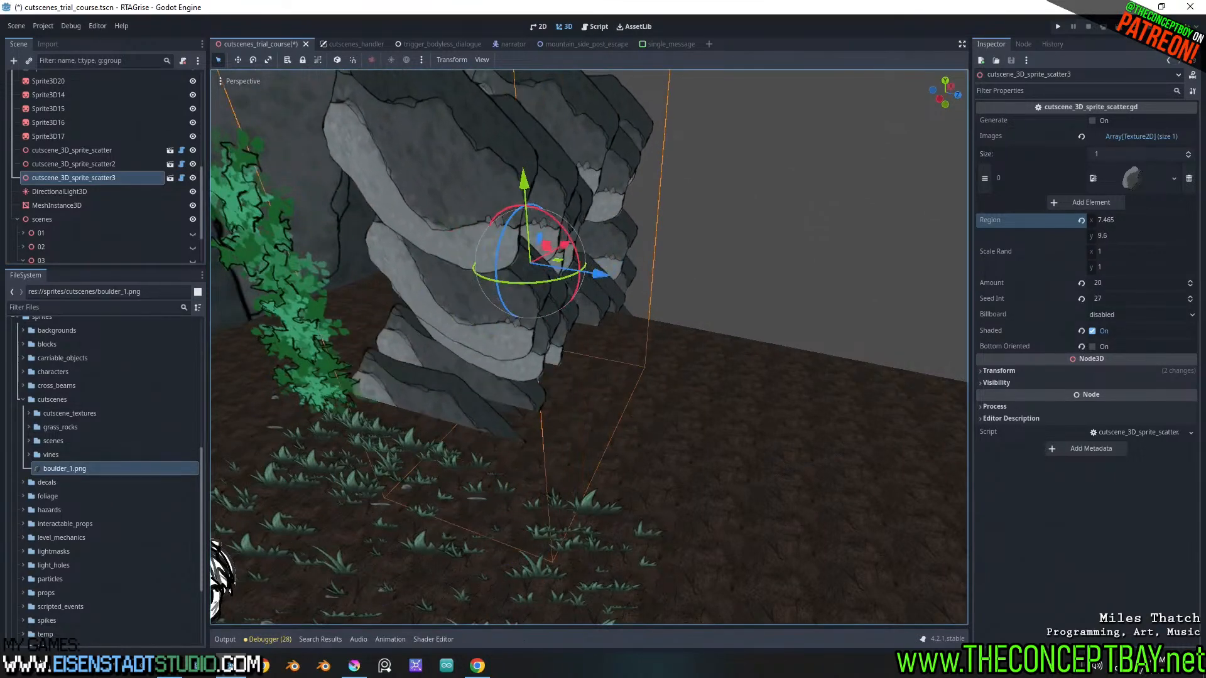
key("ctrl+z")
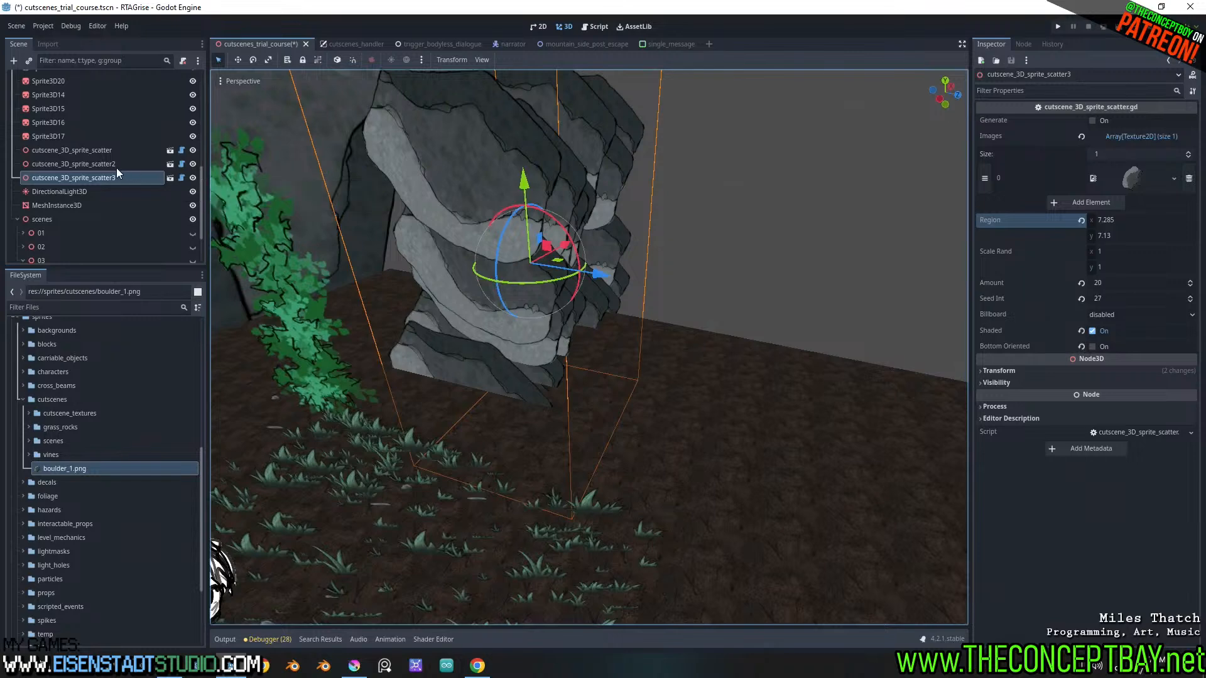
Open cutscene_3D_sprite_scatter.gd and locate every use of the region variable in the script
left_click(181, 178)
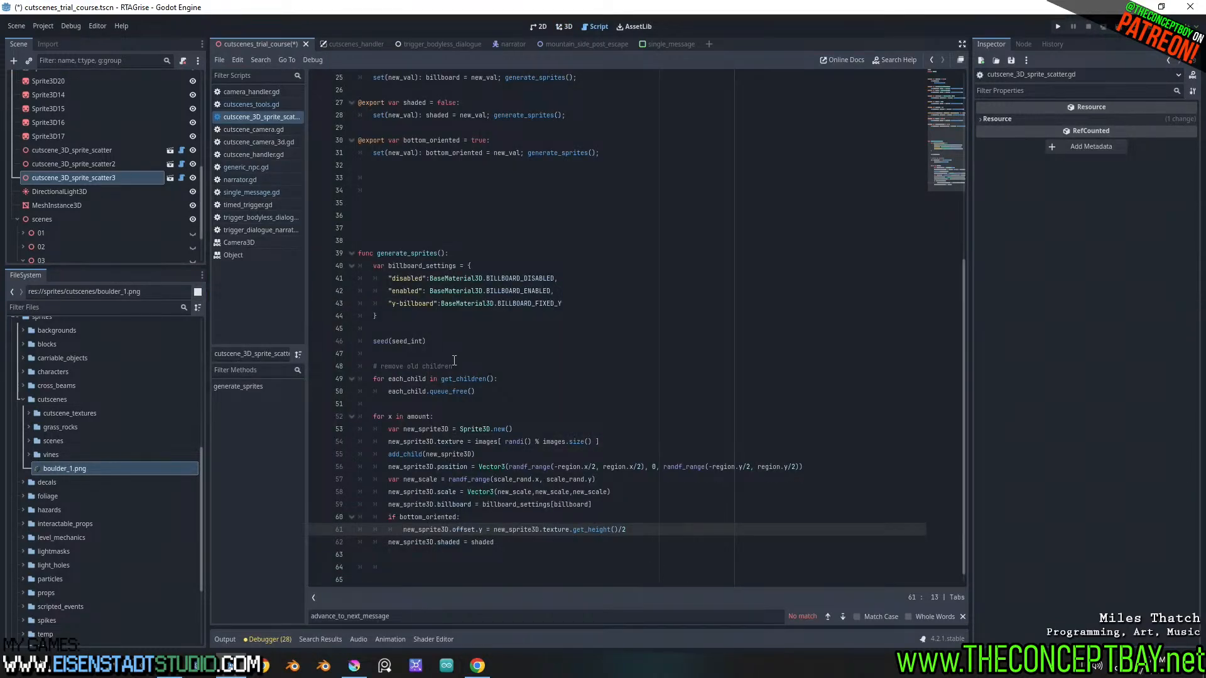
scroll(476, 394, "up", 11)
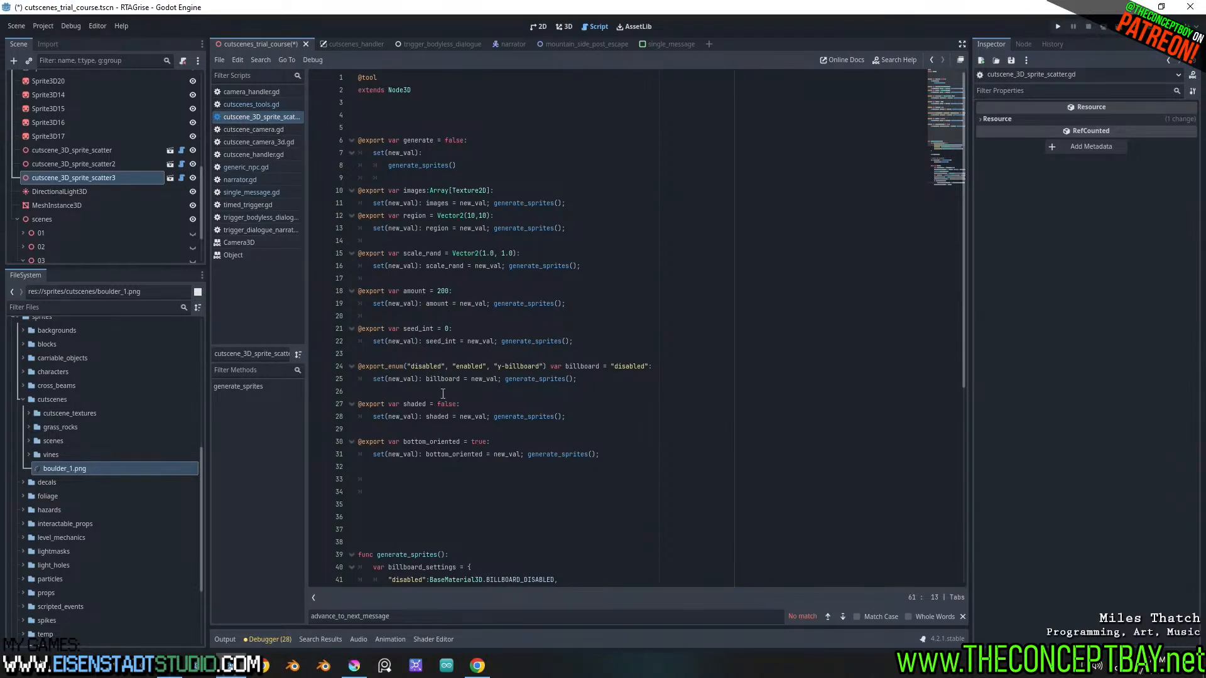
double_click(415, 217)
key("ctrl+f")
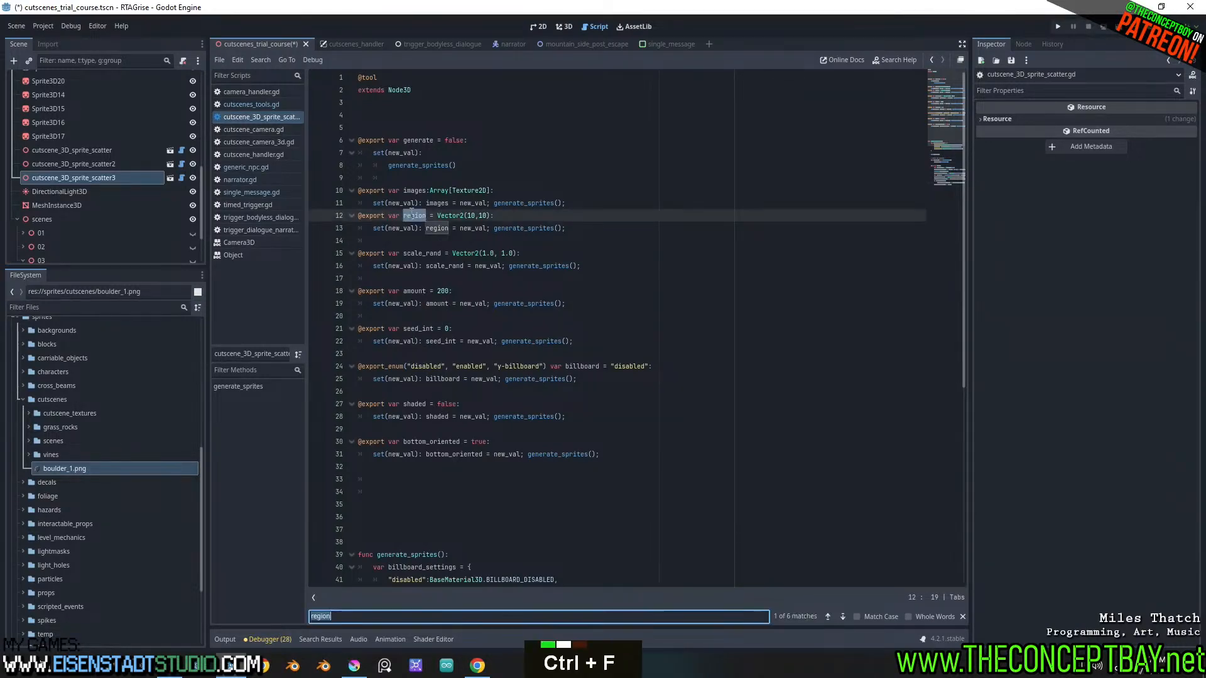
scroll(466, 317, "down", 4)
scroll(467, 317, "down", 10)
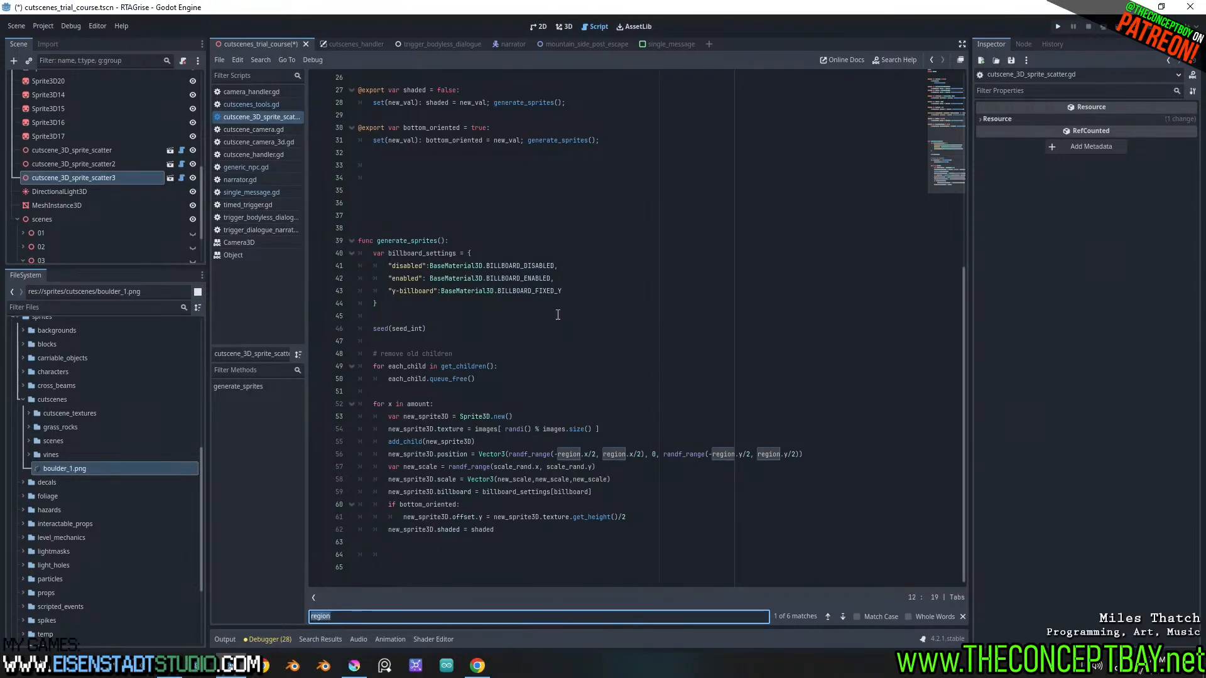
scroll(557, 315, "up", 11)
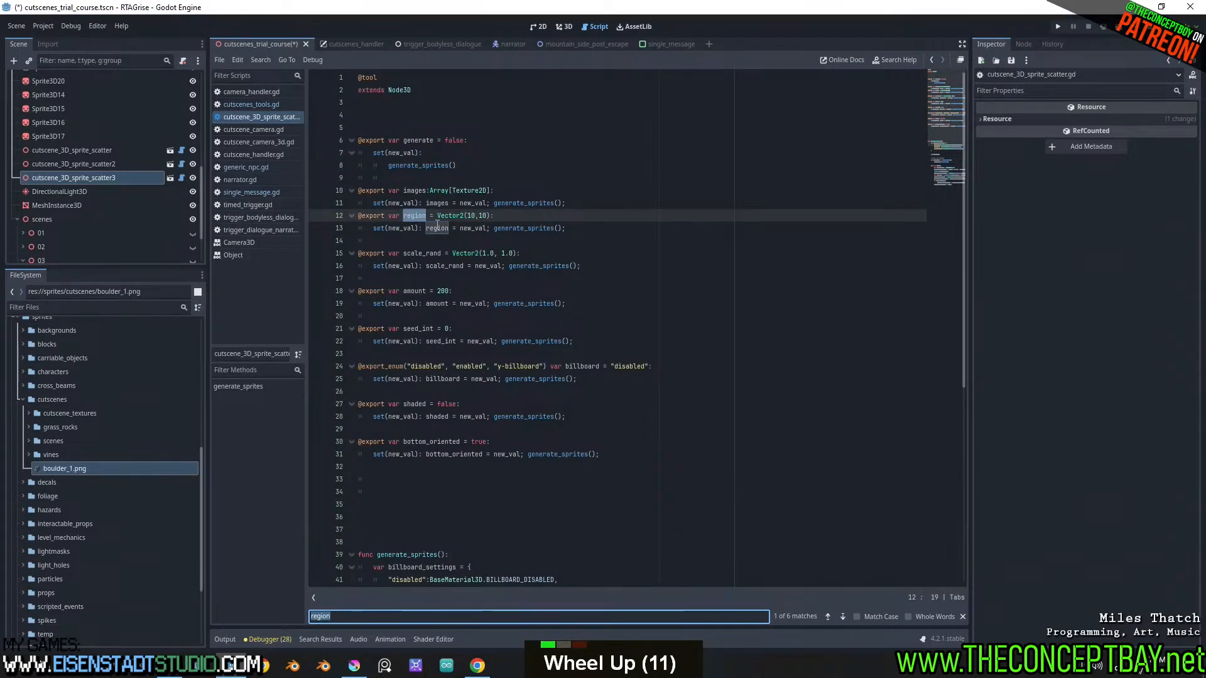
Change the default of the exported region variable from a Vector2 to a Vector3 with a third component of 0
left_click(463, 216)
key("BackSpace")
type("3")
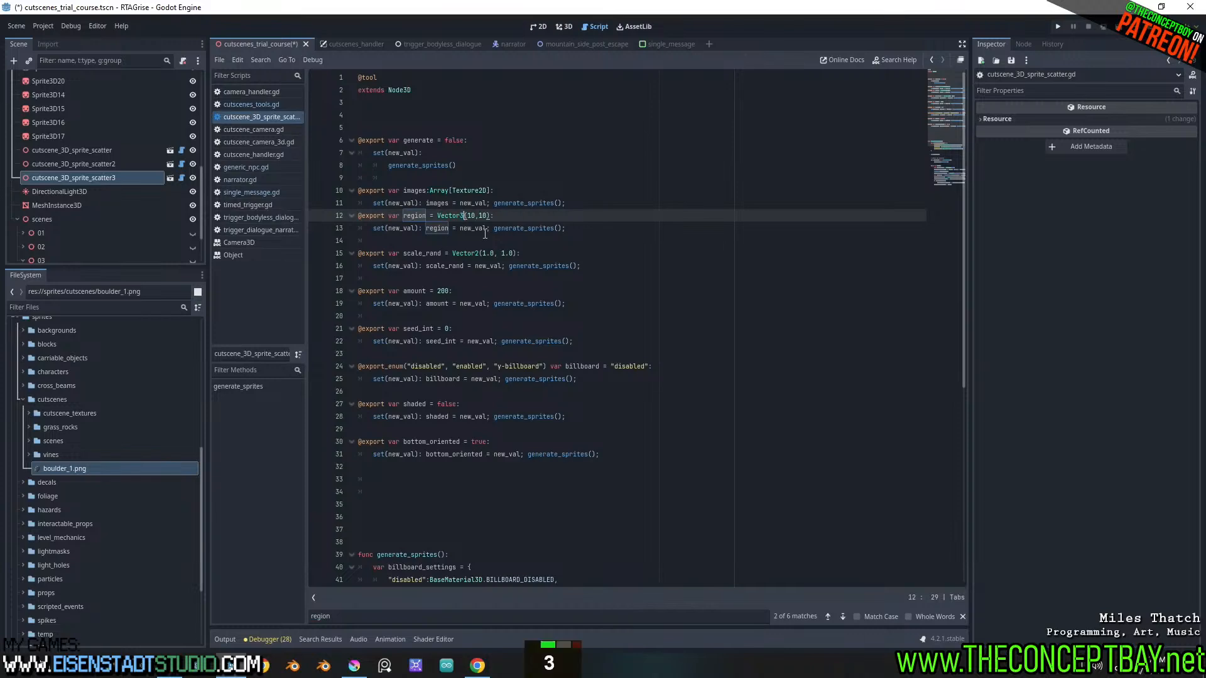
left_click(488, 216)
type(", 1")
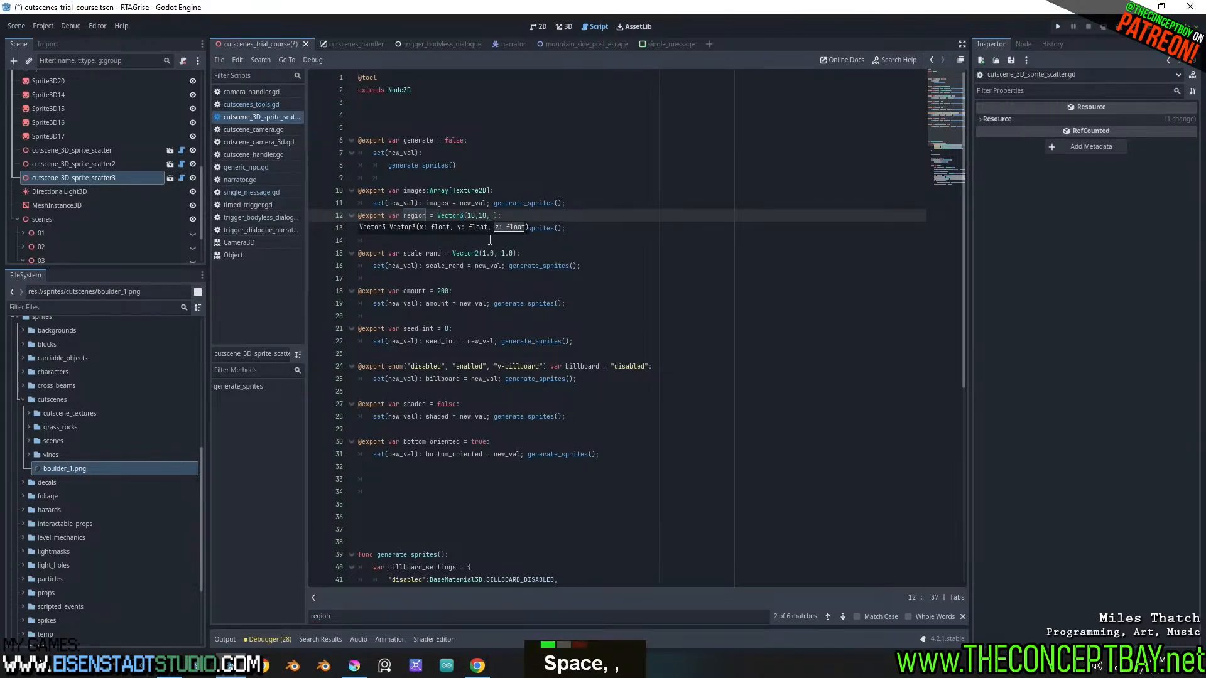
key("BackSpace")
type("0")
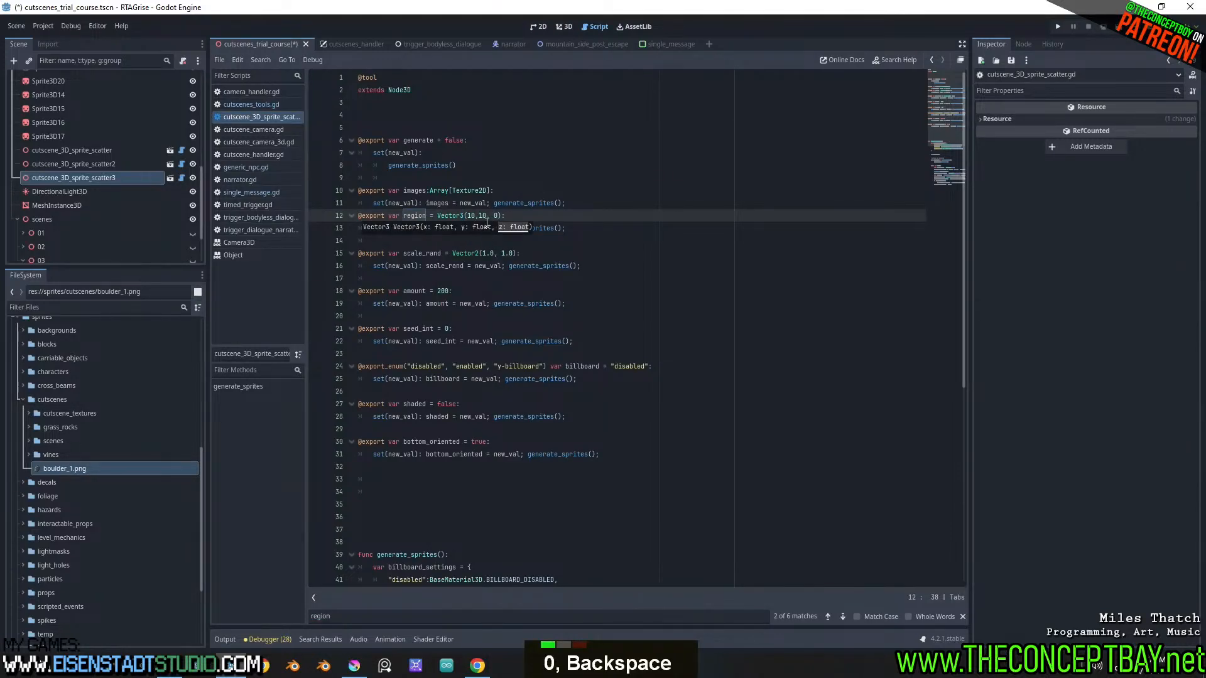
Correct the region default so that it reads Vector3(10,0,10)
left_click(505, 216)
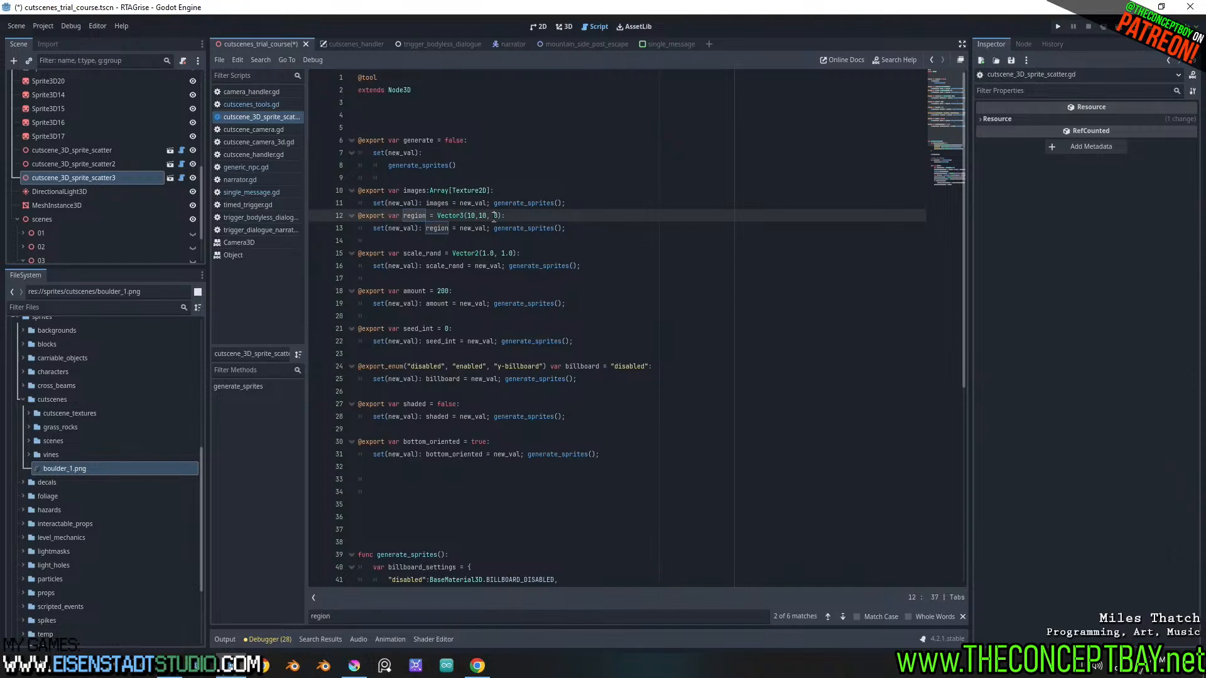
key("BackSpace")
double_click(484, 217)
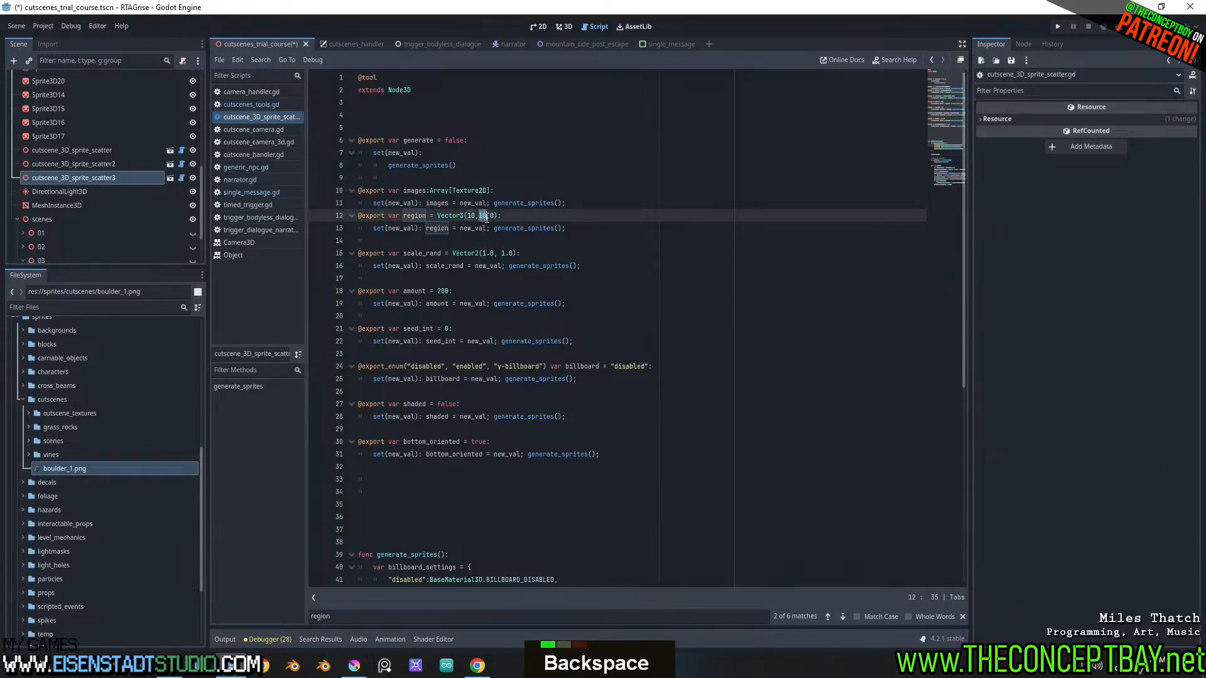
key("BackSpace")
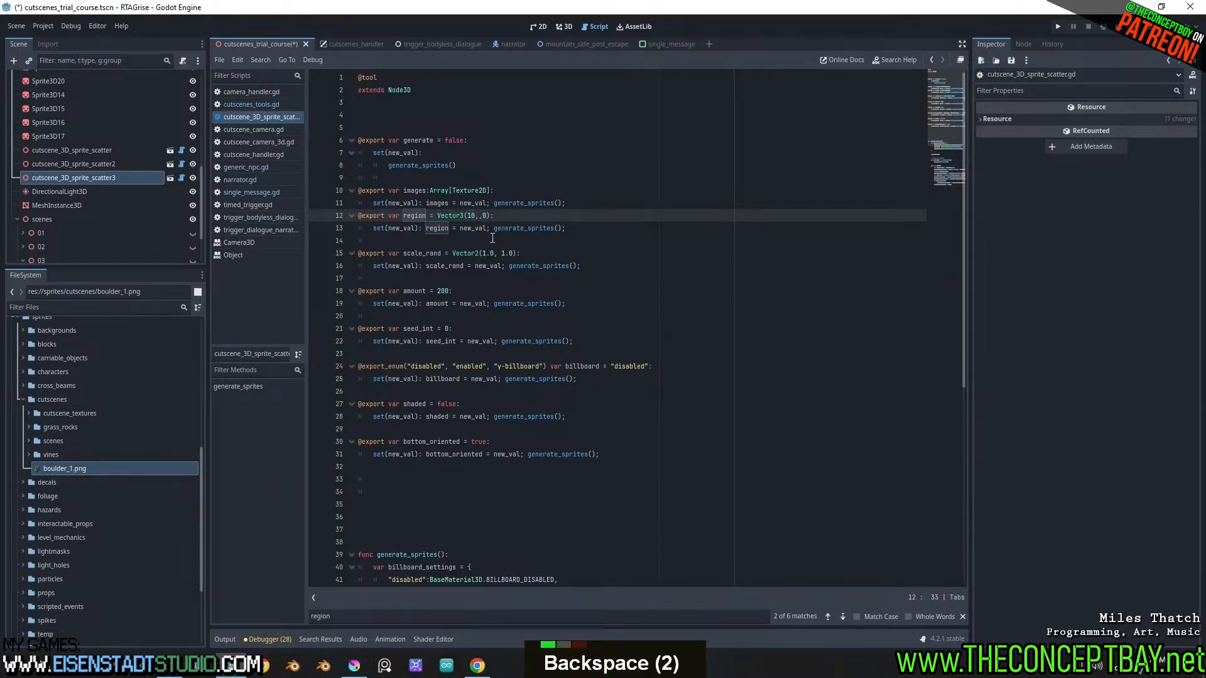
type("0")
left_click(491, 217)
key("BackSpace")
type("10")
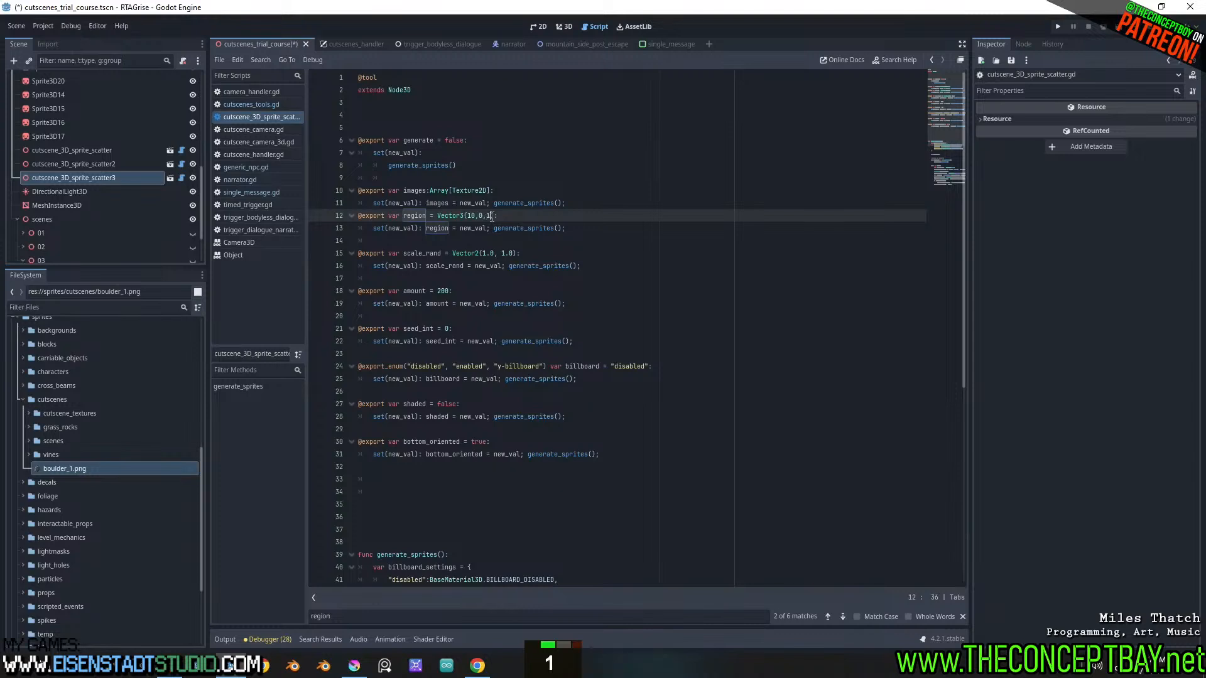
left_click(513, 218)
In generate_sprites, make the last randf_range of new_sprite3D.position use region.z for both of its limits
scroll(506, 315, "down", 5)
scroll(506, 315, "up", 4)
scroll(506, 315, "down", 10)
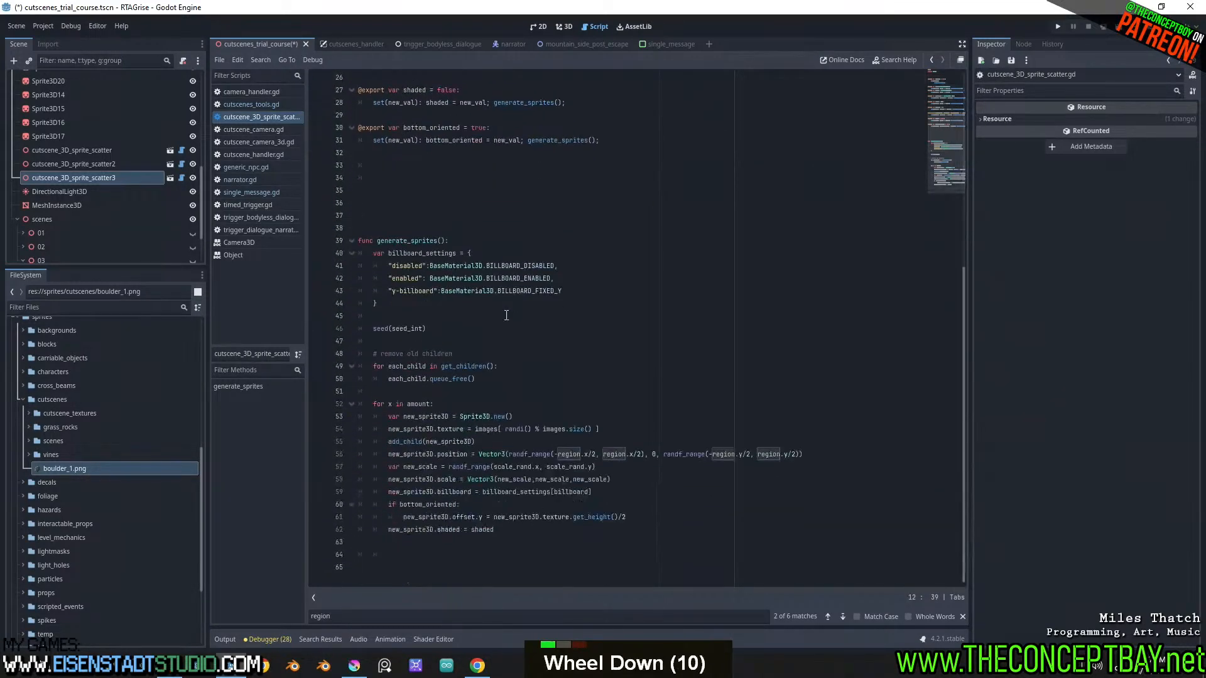
double_click(737, 454)
type("z")
double_click(787, 456)
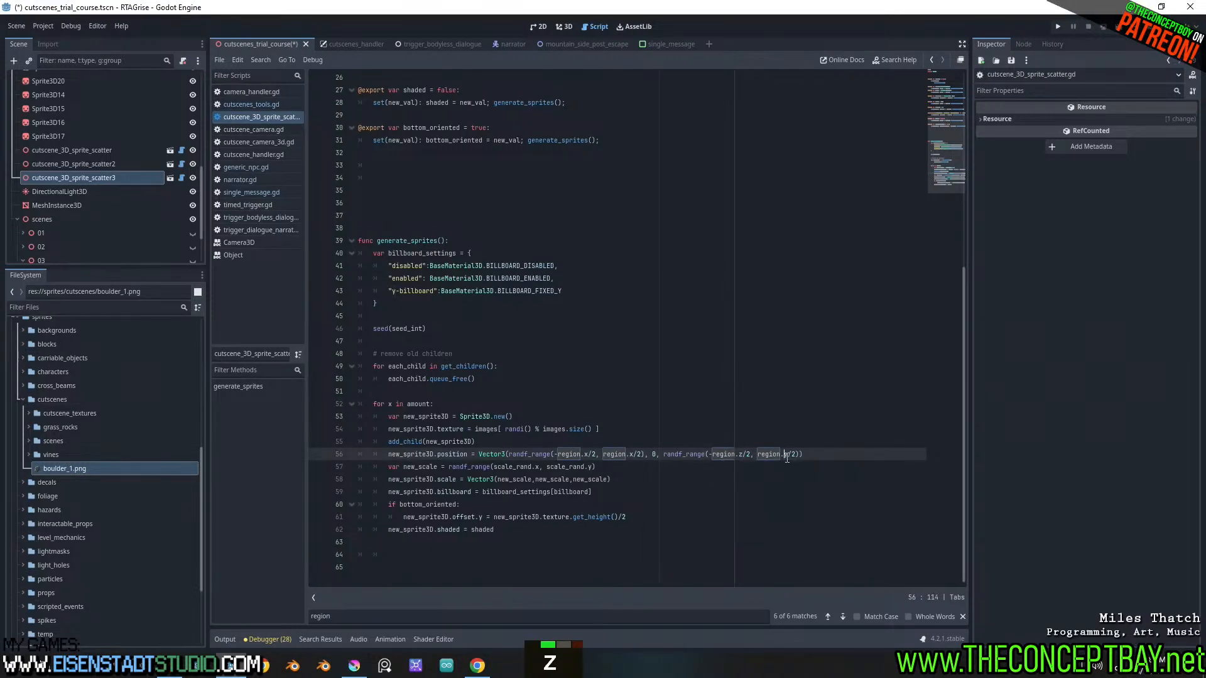
type("z")
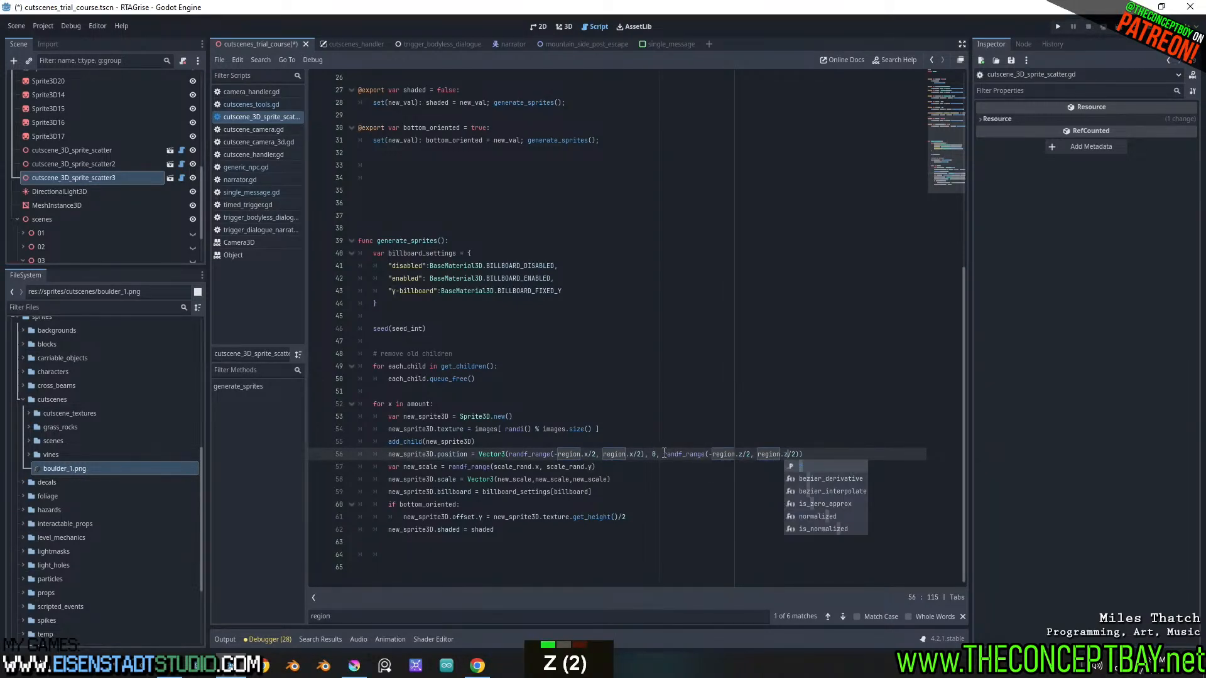
Replace the fixed 0 in new_sprite3D.position with randf_range(-region.y/2, region.y/2) and save
left_click_drag(664, 453, 799, 454)
key("ctrl+c")
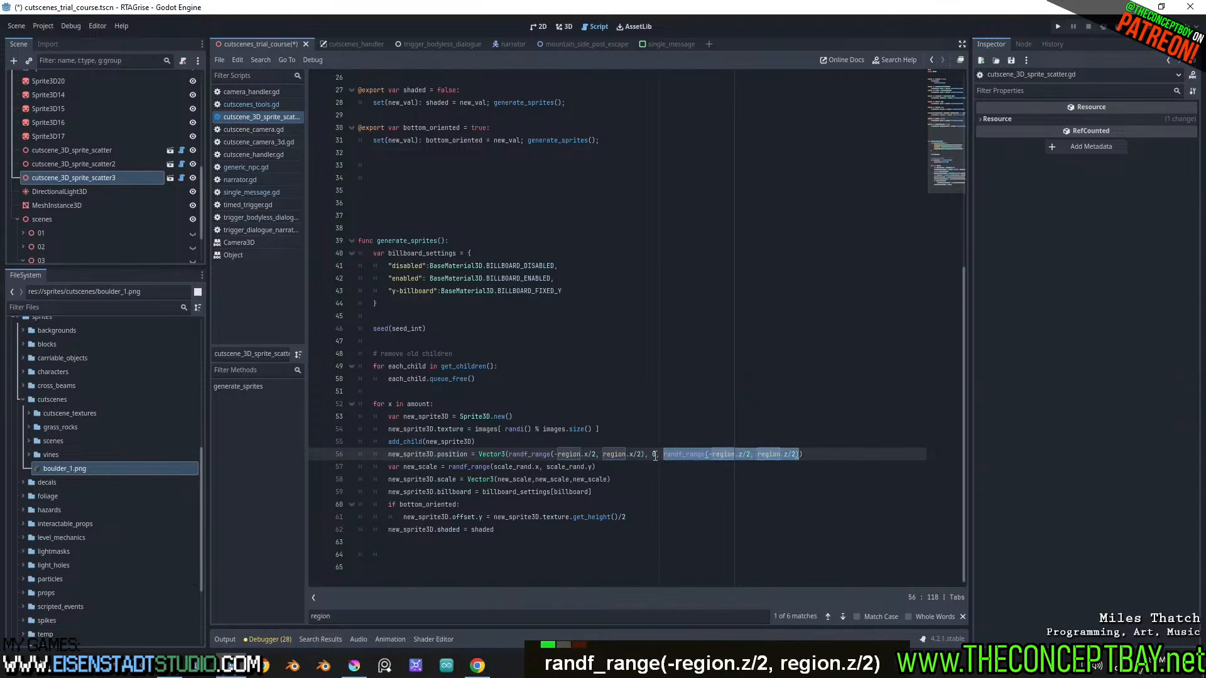
double_click(654, 454)
key("ctrl+v")
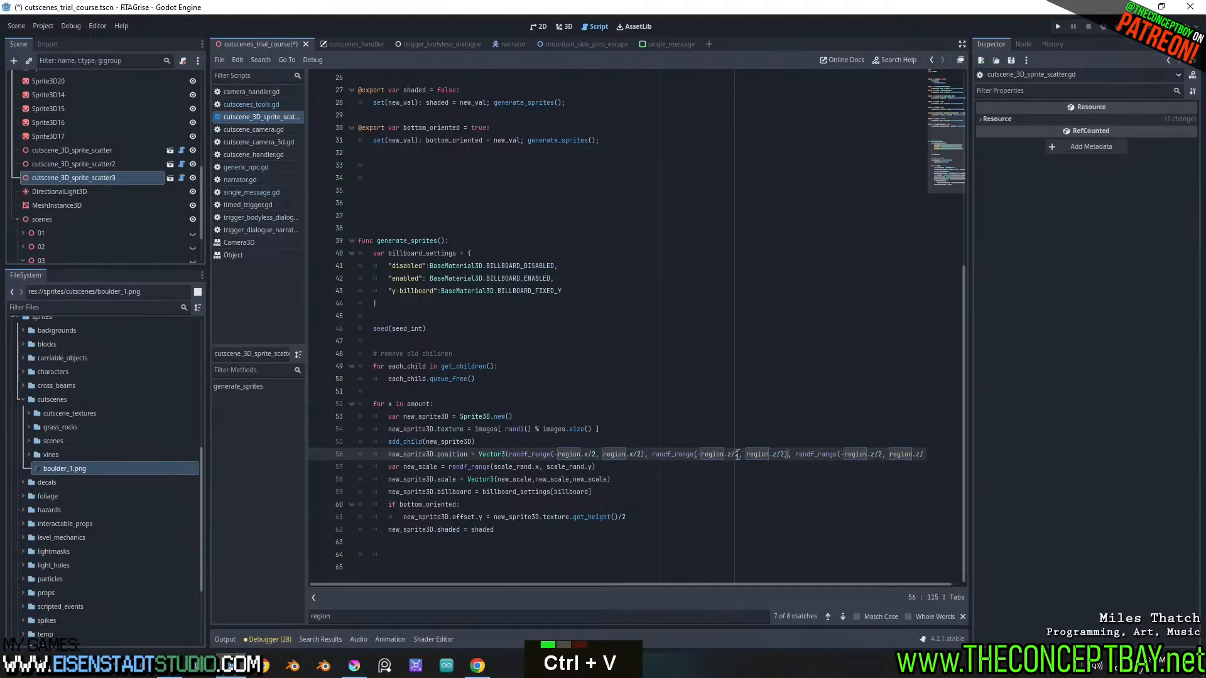
double_click(731, 454)
type("y")
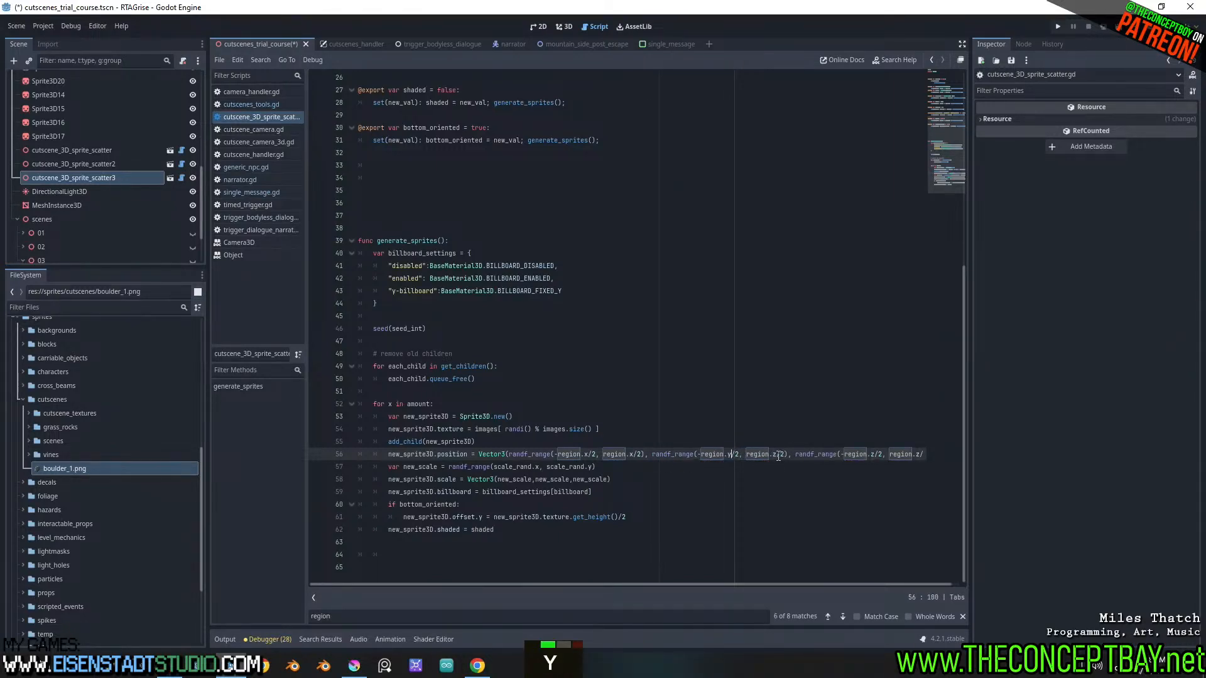
type("y")
left_click(770, 442)
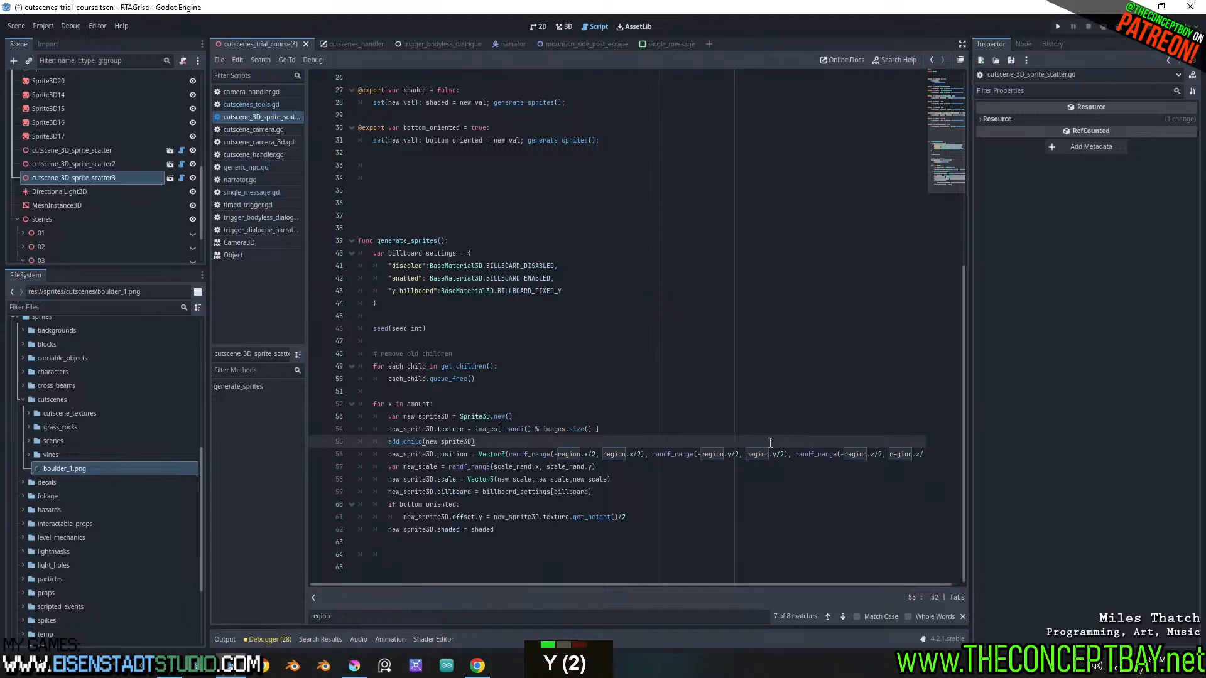
key("ctrl+s")
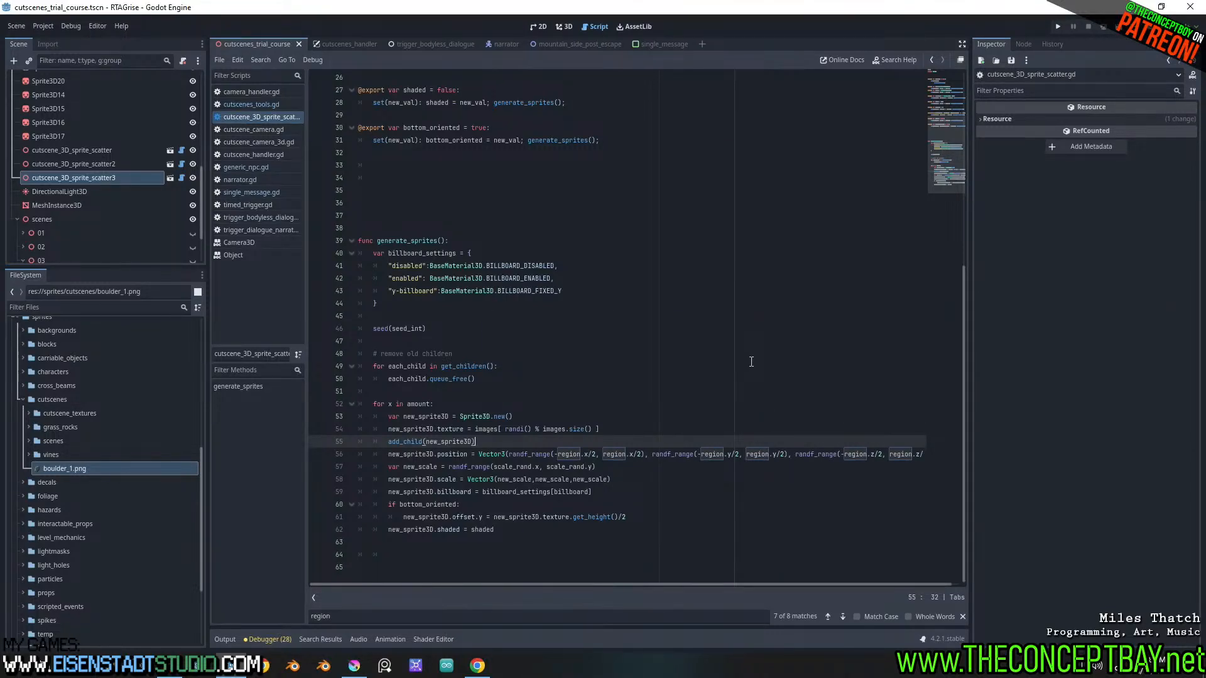
In the 3D view, set the Region z of cutscene_3D_sprite_scatter3 to about 2.045 and slide the node along its blue axis away from the cliff
left_click(568, 27)
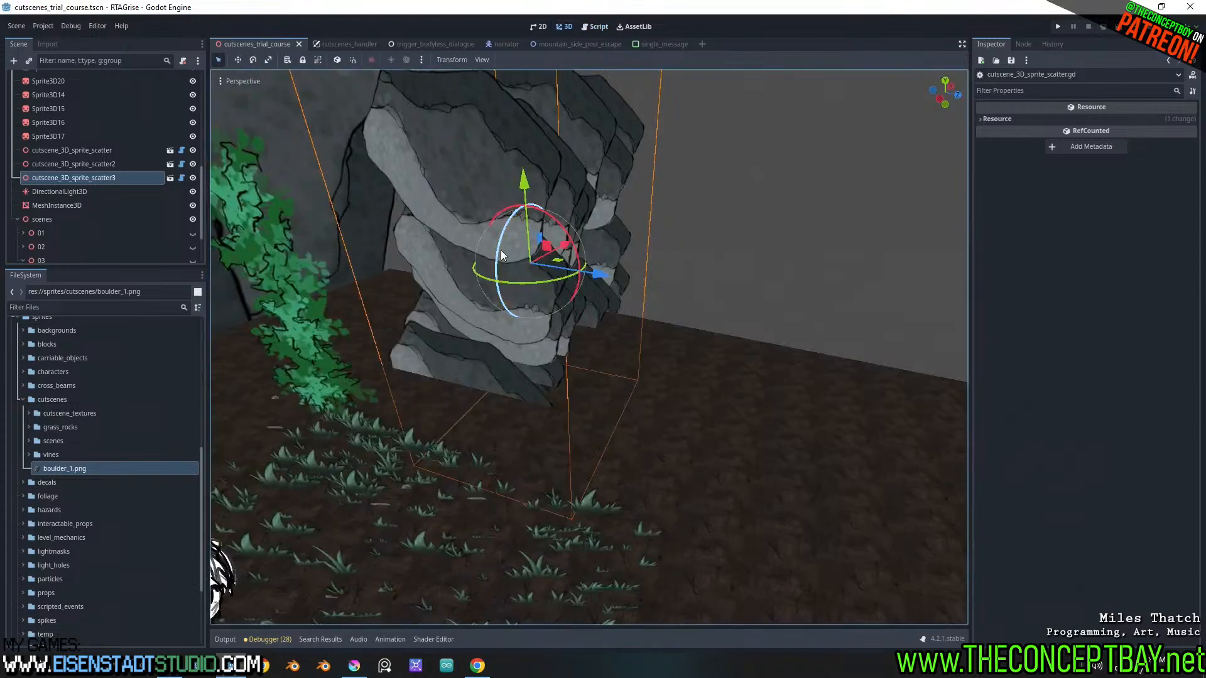
scroll(544, 354, "down", 2)
middle_click_drag(544, 354, 565, 339)
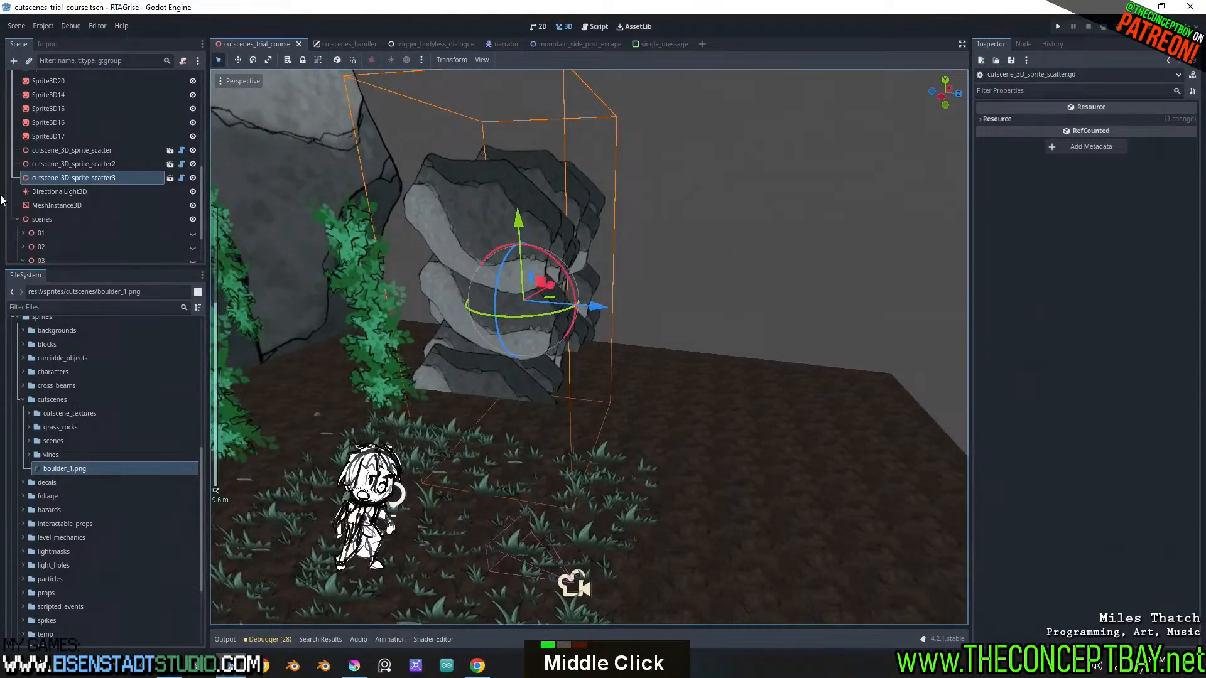
double_click(74, 177)
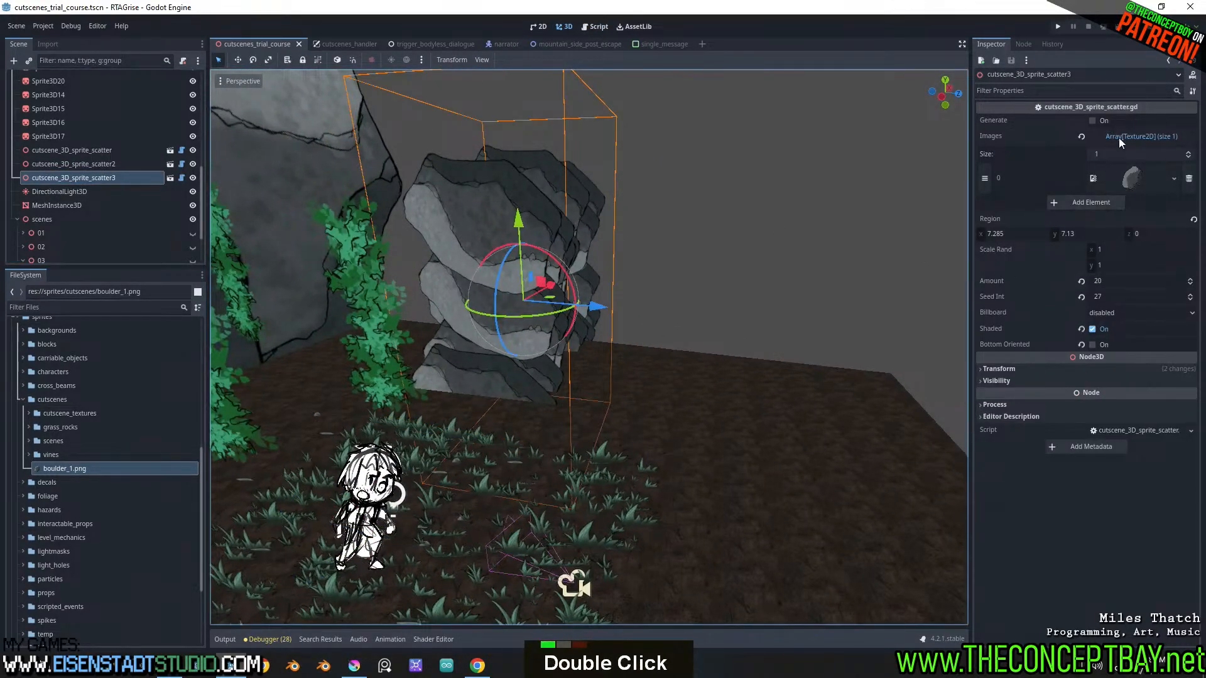
left_click(1138, 135)
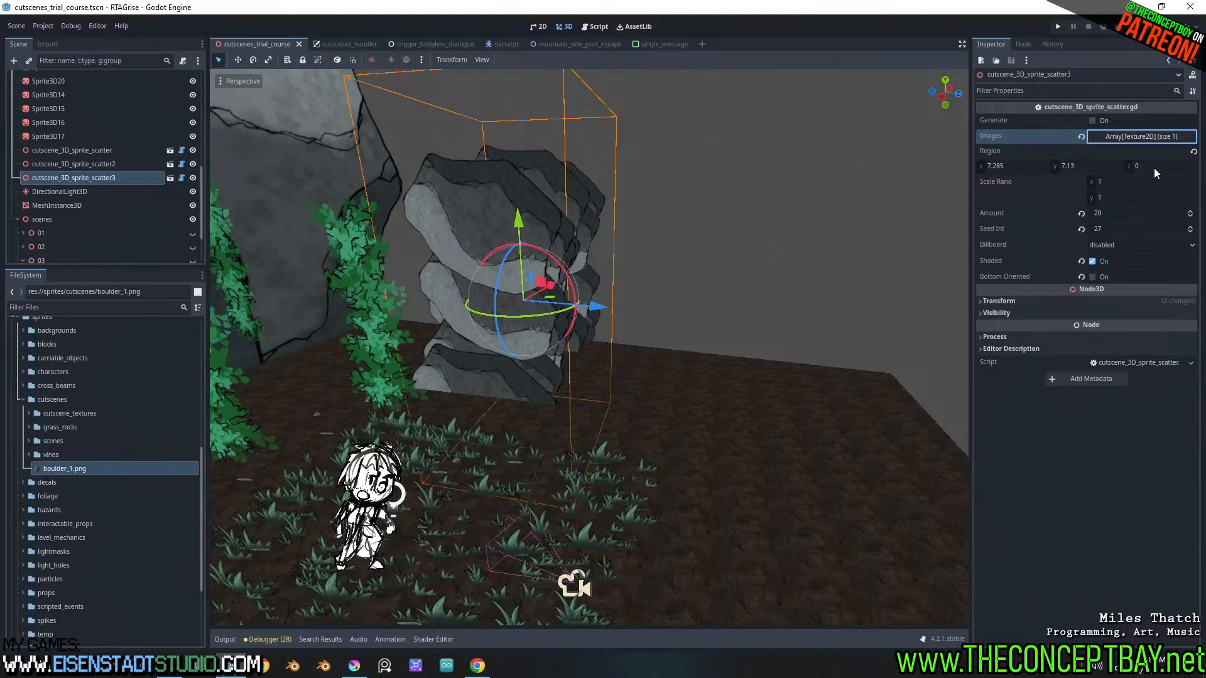
left_click_drag(1154, 167, 1190, 168)
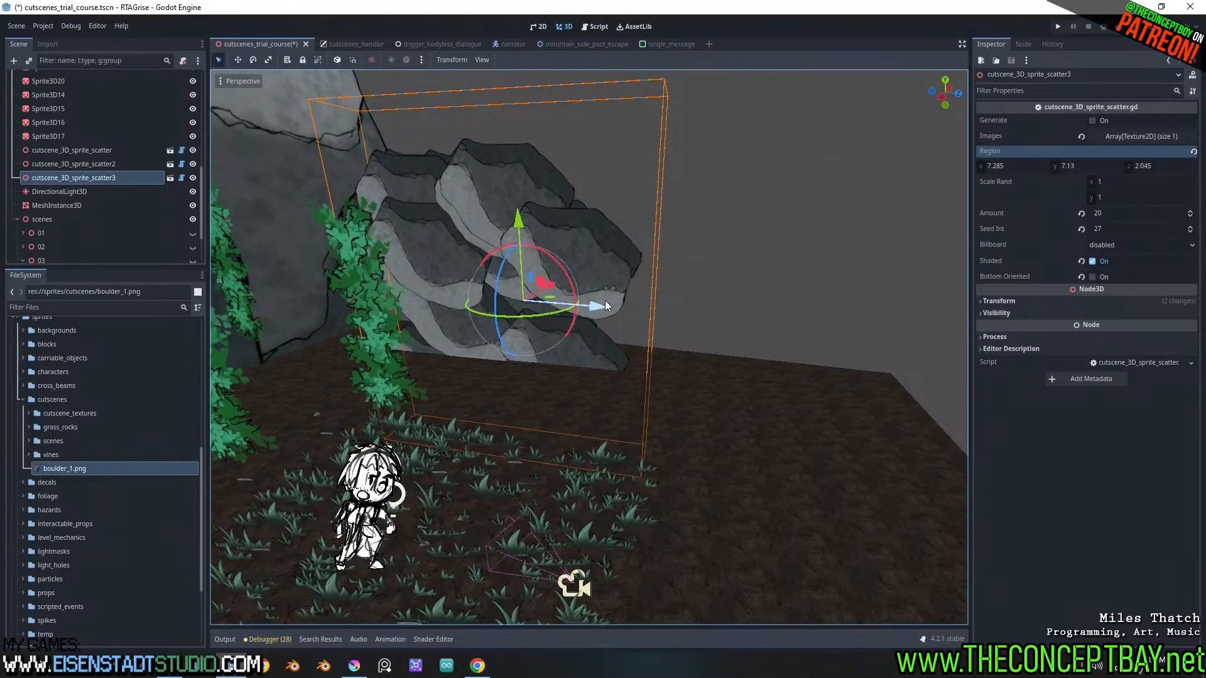
left_click_drag(602, 305, 682, 311)
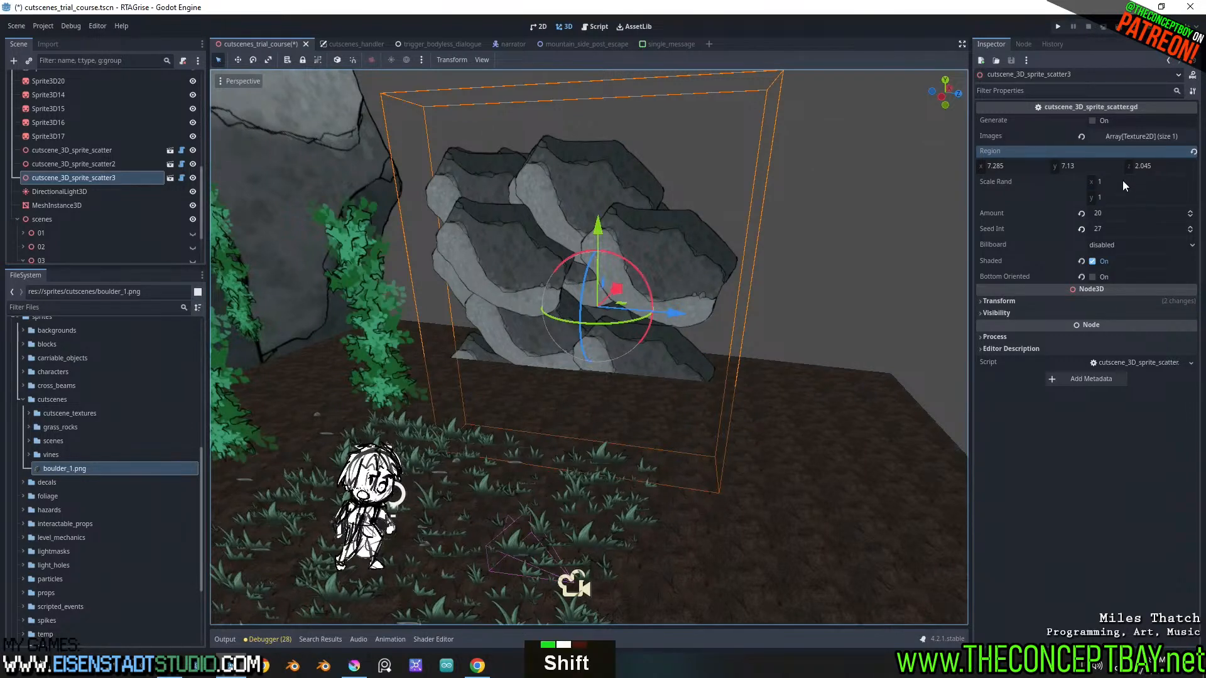
Set the Scale Rand x of cutscene_3D_sprite_scatter3 to about 0.299, Seed Int to 32 and Region x to about 7.831
mouse_move(1126, 181)
left_mouse_down("shift")
mouse_move(1093, 181)
mouse_move(1126, 182)
left_mouse_up("shift")
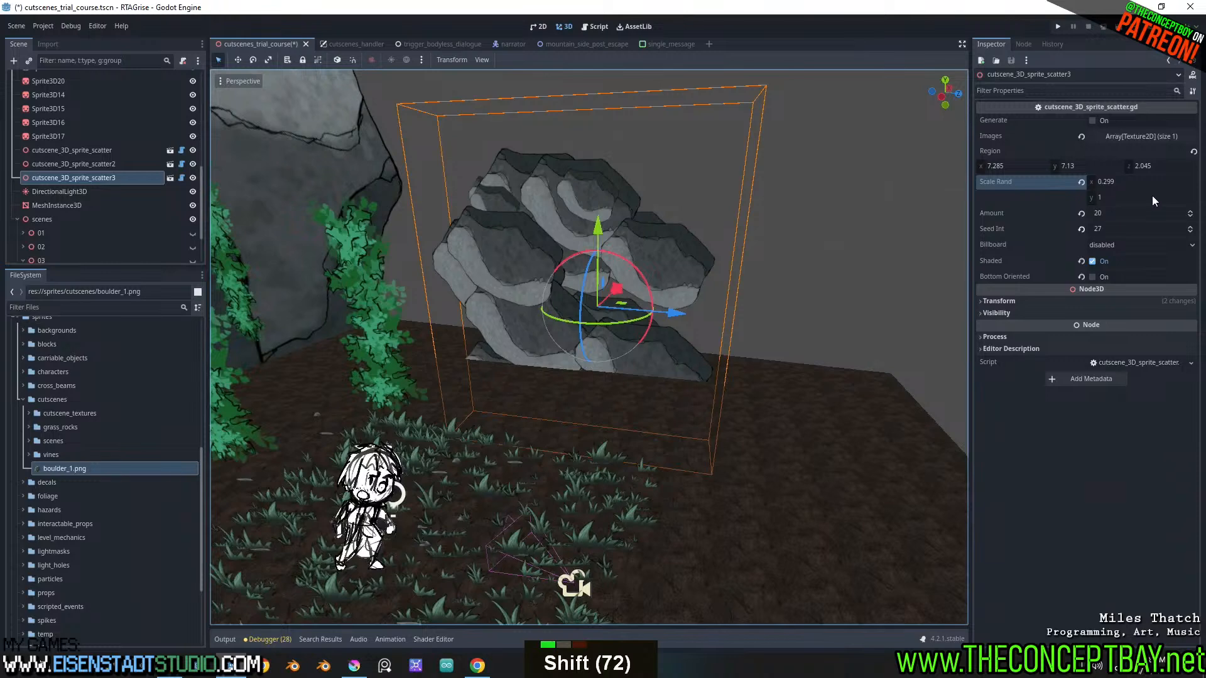
left_click(1190, 227)
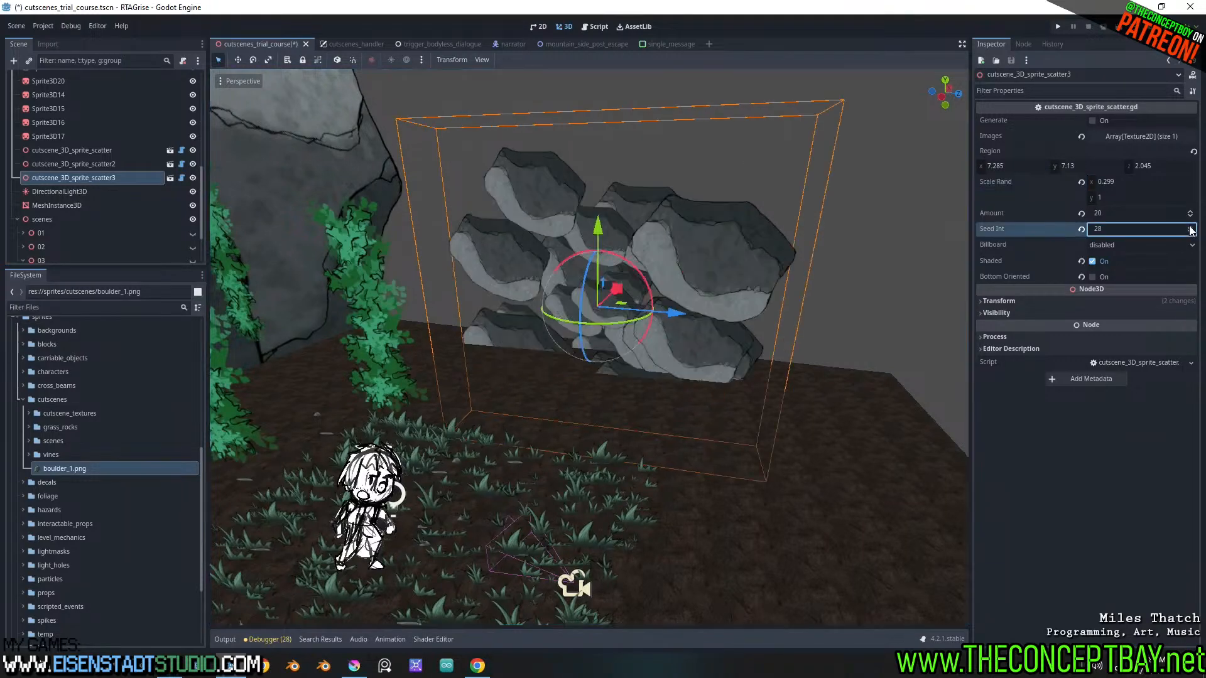
double_click(1190, 227)
left_click(1190, 227)
left_click(1190, 227)
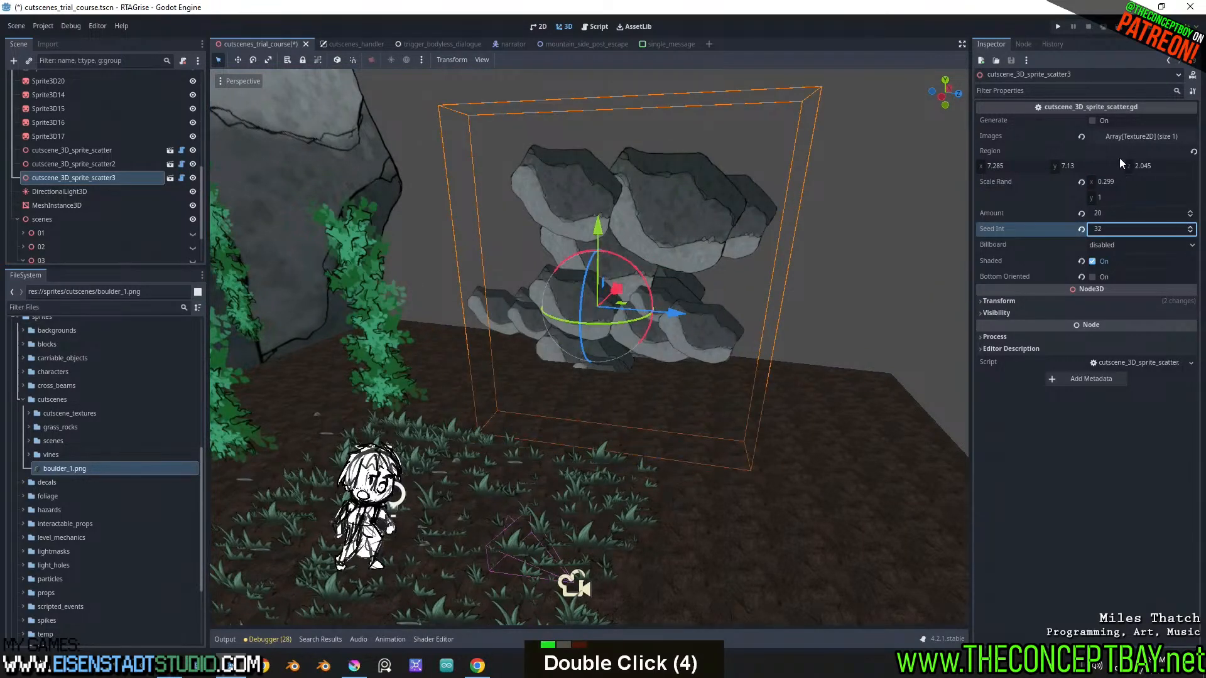
mouse_move(1005, 168)
left_mouse_down("shift")
mouse_move(1023, 169)
mouse_move(996, 168)
mouse_move(1012, 168)
left_mouse_up("shift")
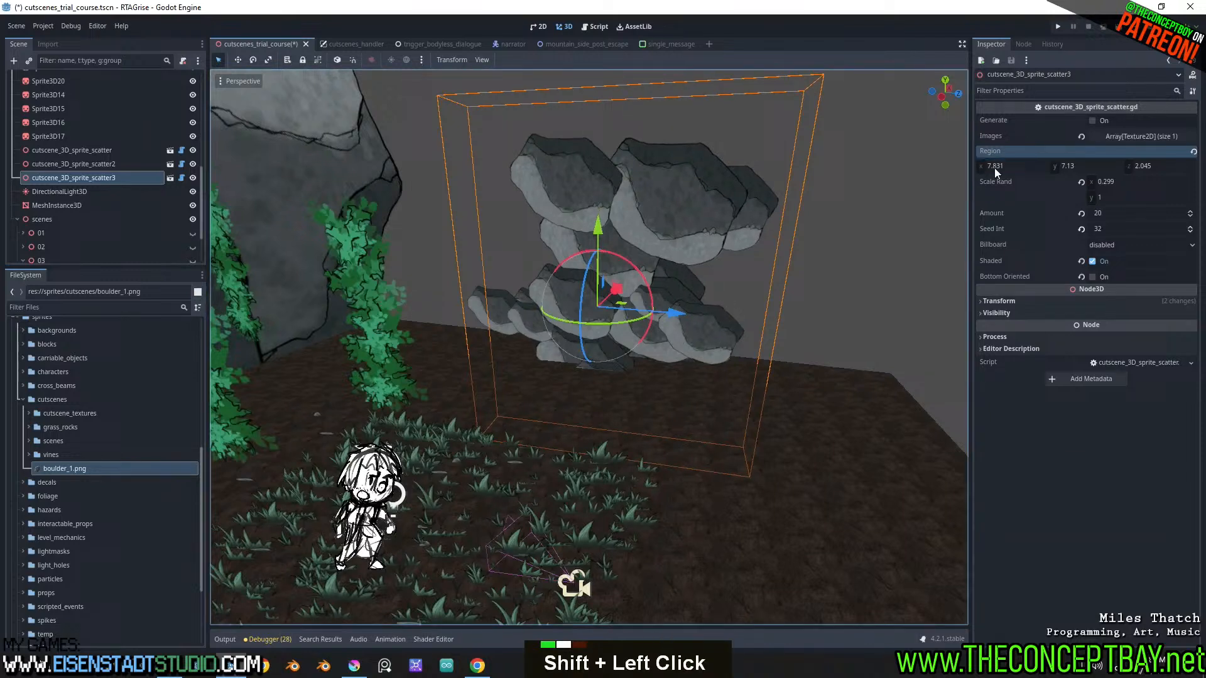
Reset the rotation of cutscene_3D_sprite_scatter3, rotate it -90° about Y, and undo a trial rotation about another axis
left_click(1090, 302)
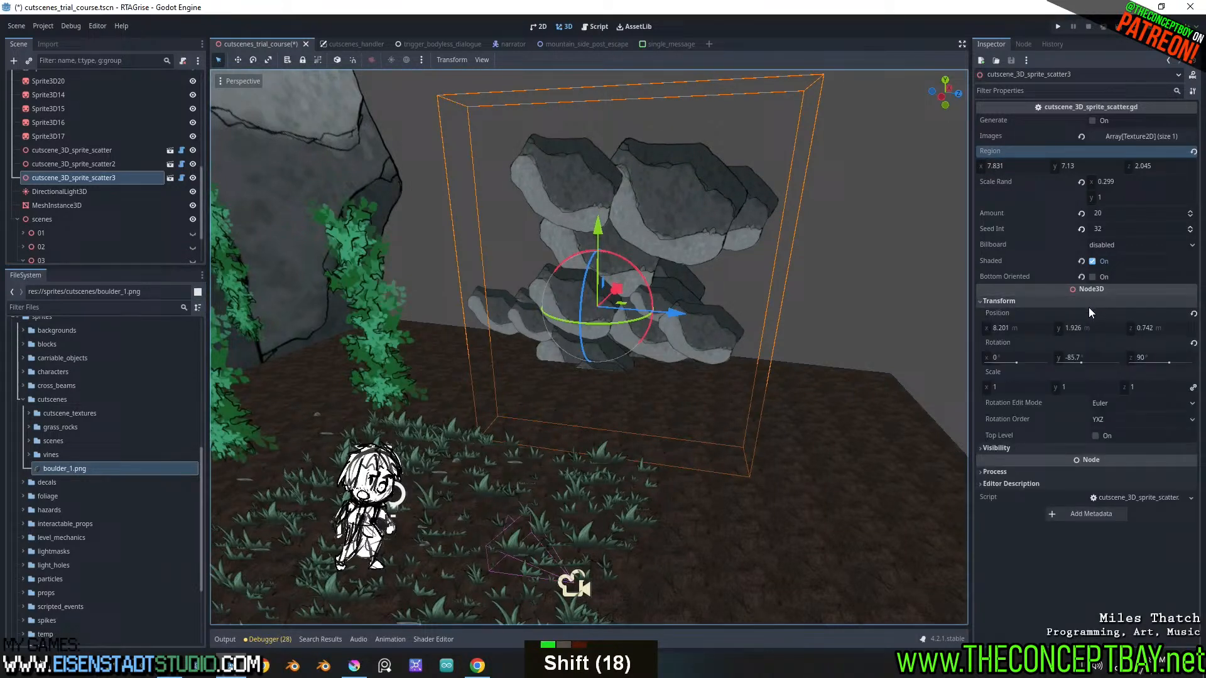
left_click(1193, 344)
left_click_drag(641, 320, 609, 321, "ctrl")
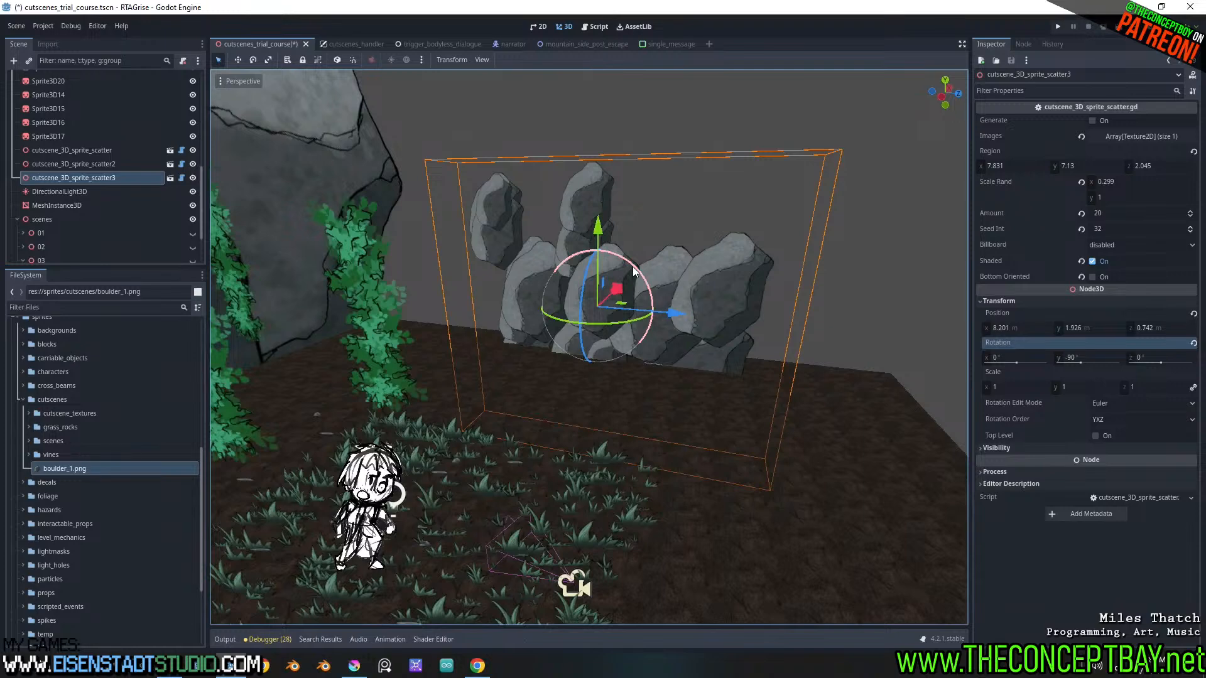
left_click_drag(633, 270, 636, 289)
key("ctrl+z")
Open the script of cutscene_3D_sprite_scatter3 and duplicate the scale_rand export variable with its setter directly below the original
left_click(182, 177)
scroll(434, 173, "up", 7)
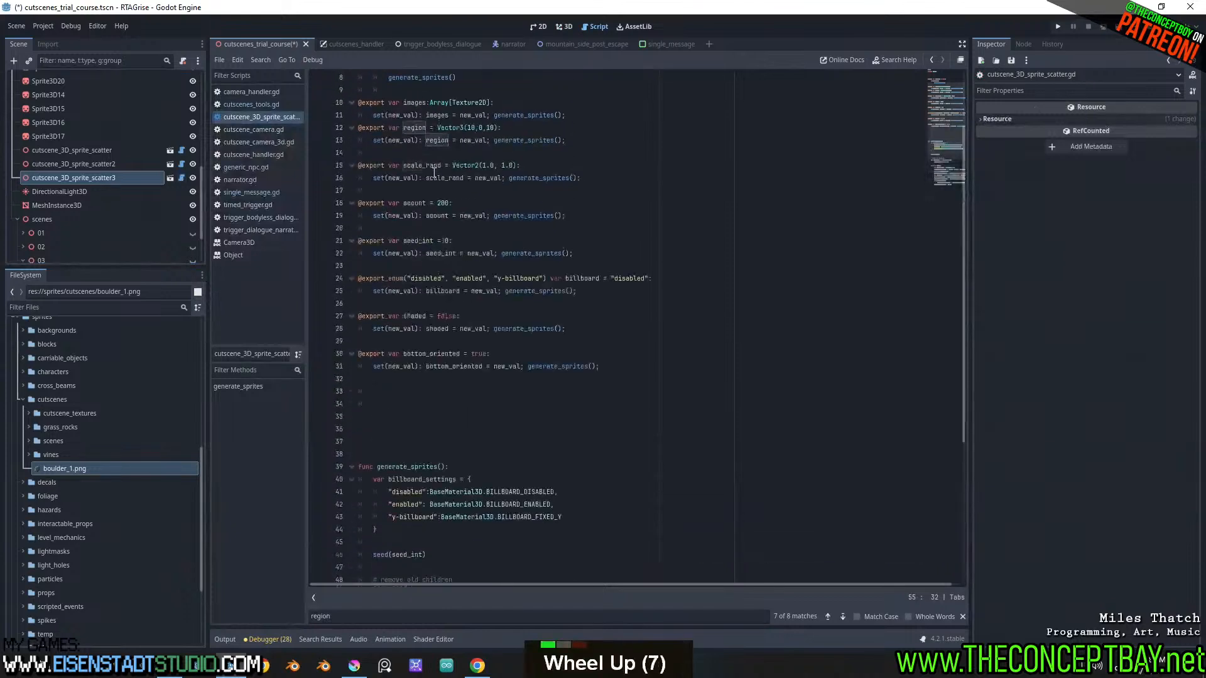
scroll(434, 174, "up", 6)
left_click_drag(604, 262, 337, 246)
key("ctrl+c")
left_click(600, 271)
key("Return")
key("BackSpace")
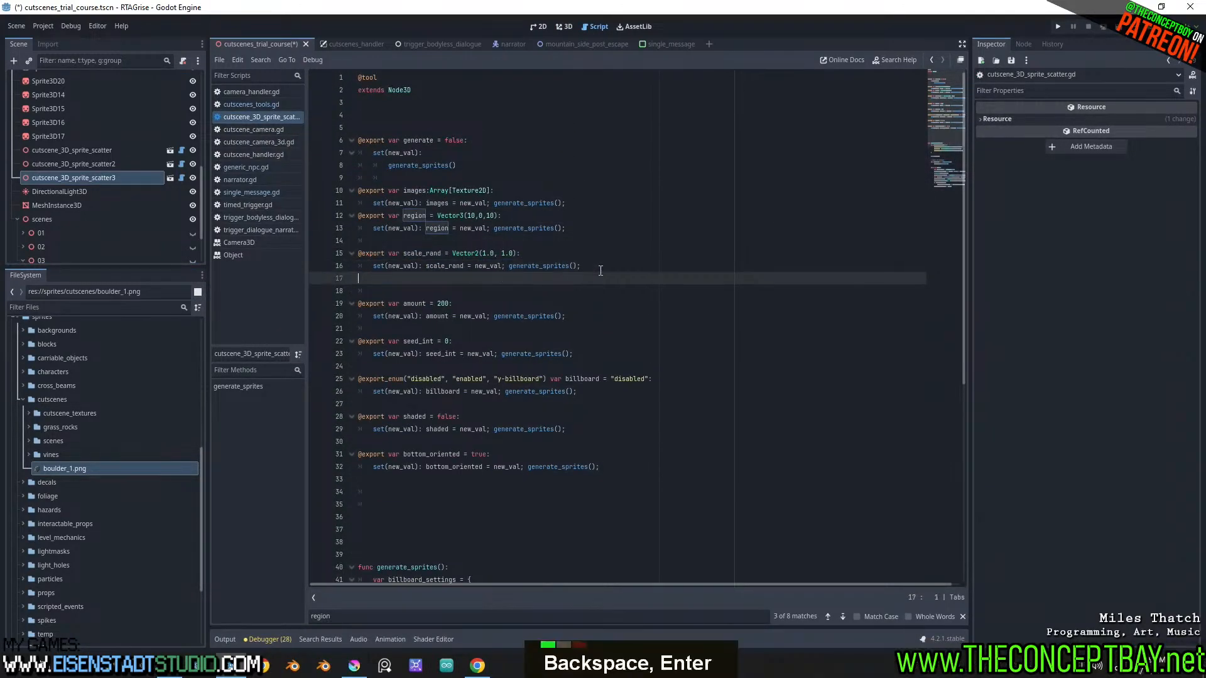
key("Return")
key("ctrl+v")
left_click(370, 294)
key("BackSpace")
key("BackSpace")
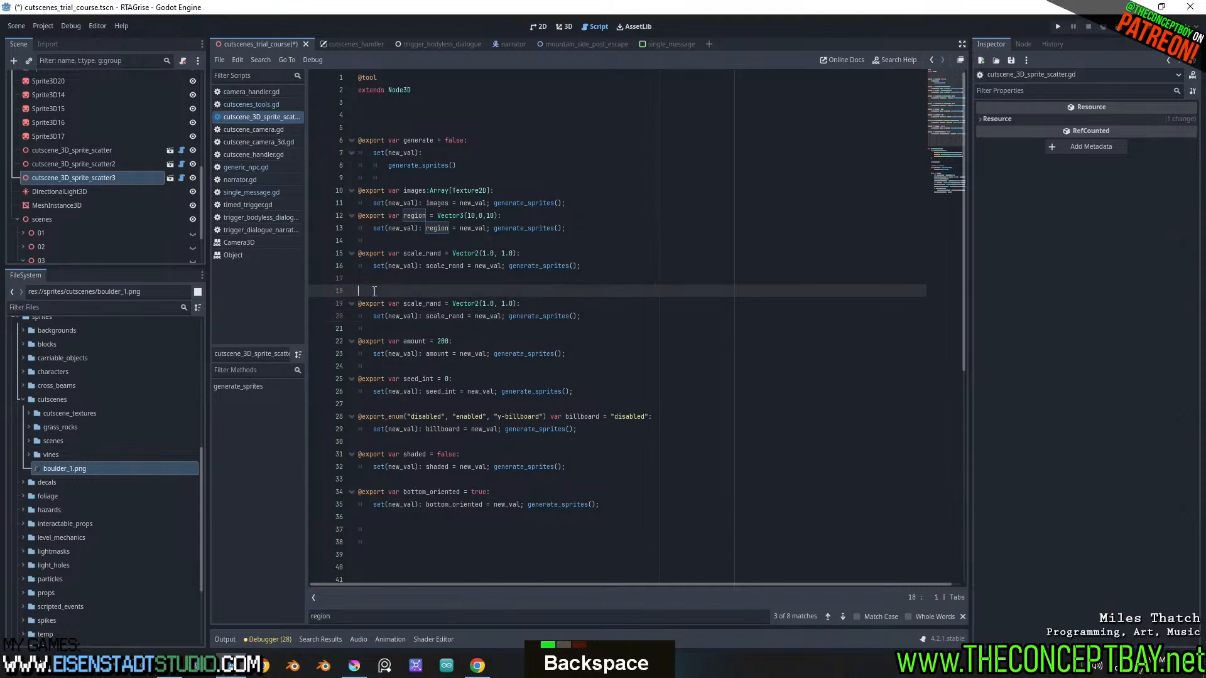
Rename the duplicated export variable to angle_rand, copy that name, and change its default value's type to Vector3
double_click(422, 291)
type("angle_rand")
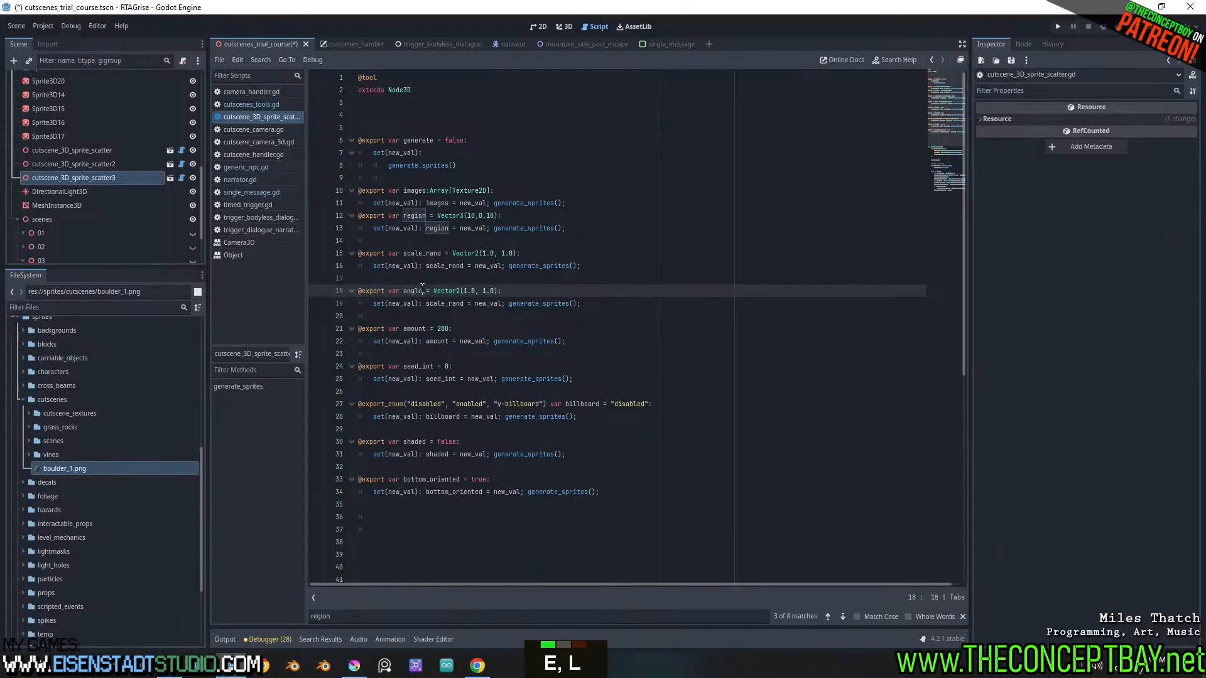
double_click(422, 291)
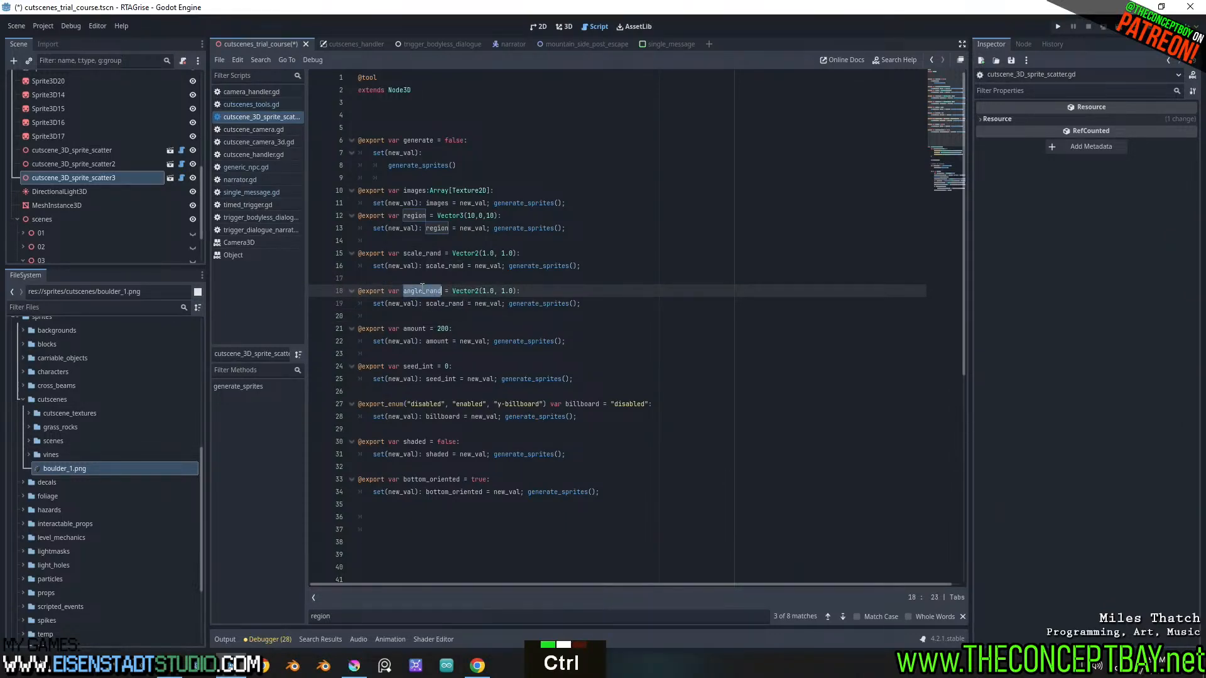
key("ctrl+c")
left_click(479, 291)
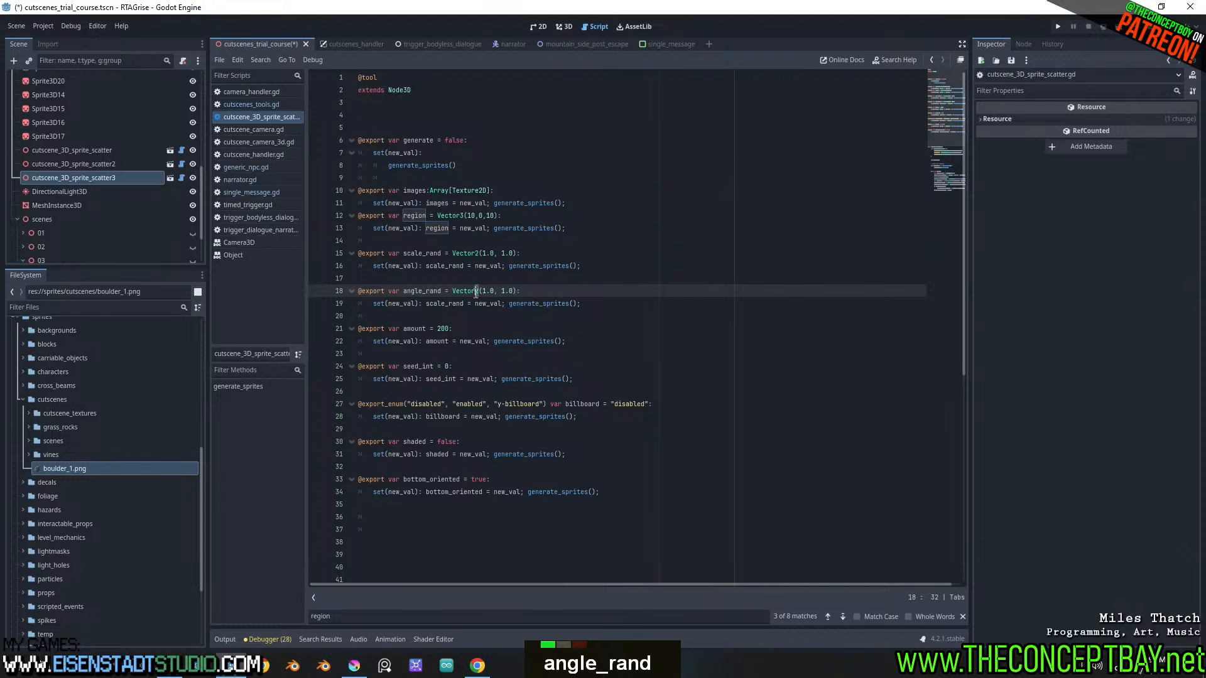
key("Delete")
type("3")
left_click(508, 286)
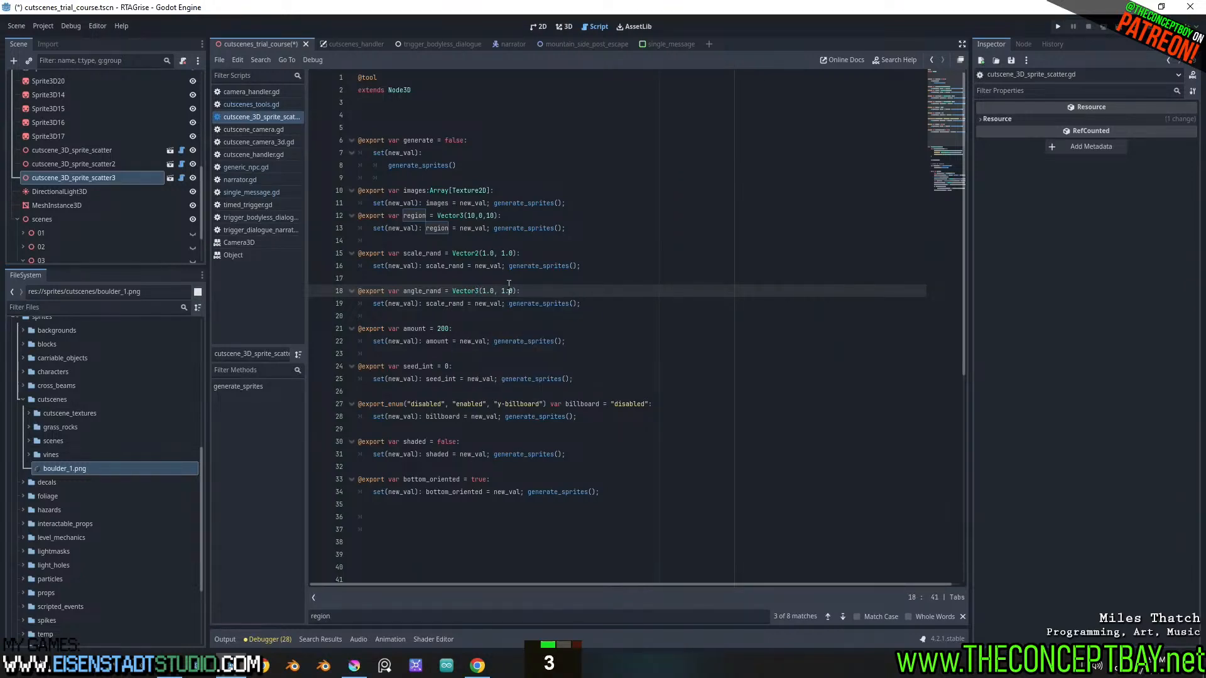
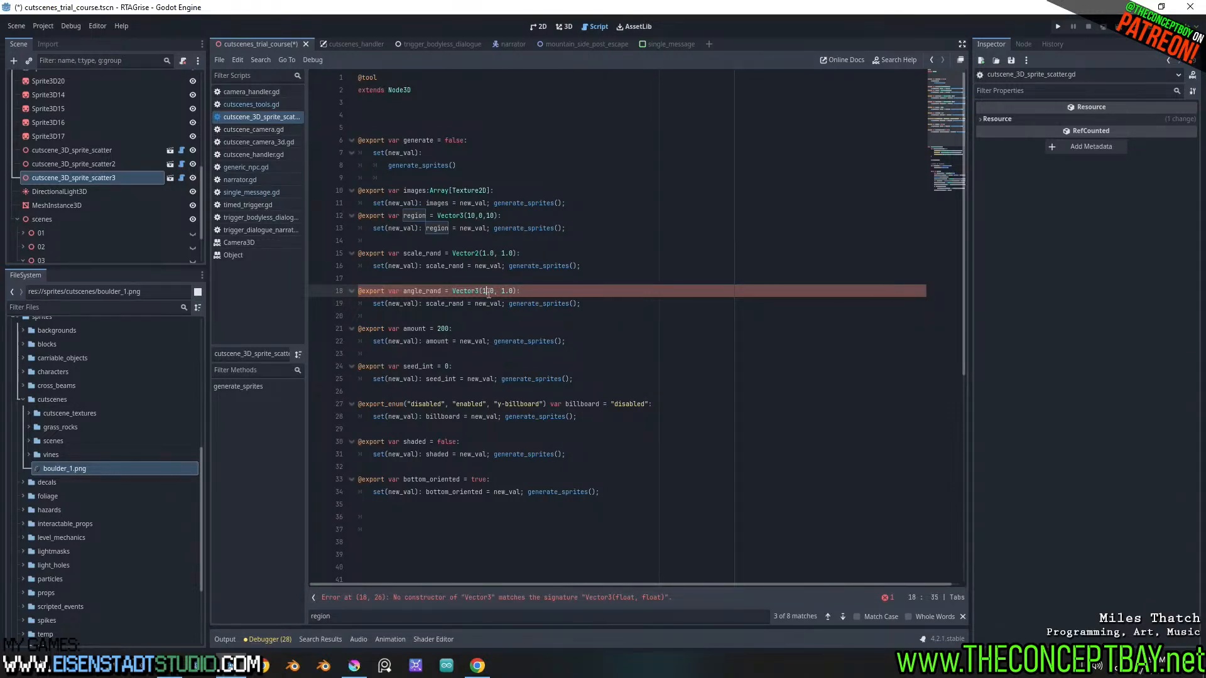
Set the default value of the angle_rand export variable to Vector3(0.0, 0.0, 0.0)
key("BackSpace")
type("0")
key("Right")
key("Right")
key("Right")
key("Right")
key("Right")
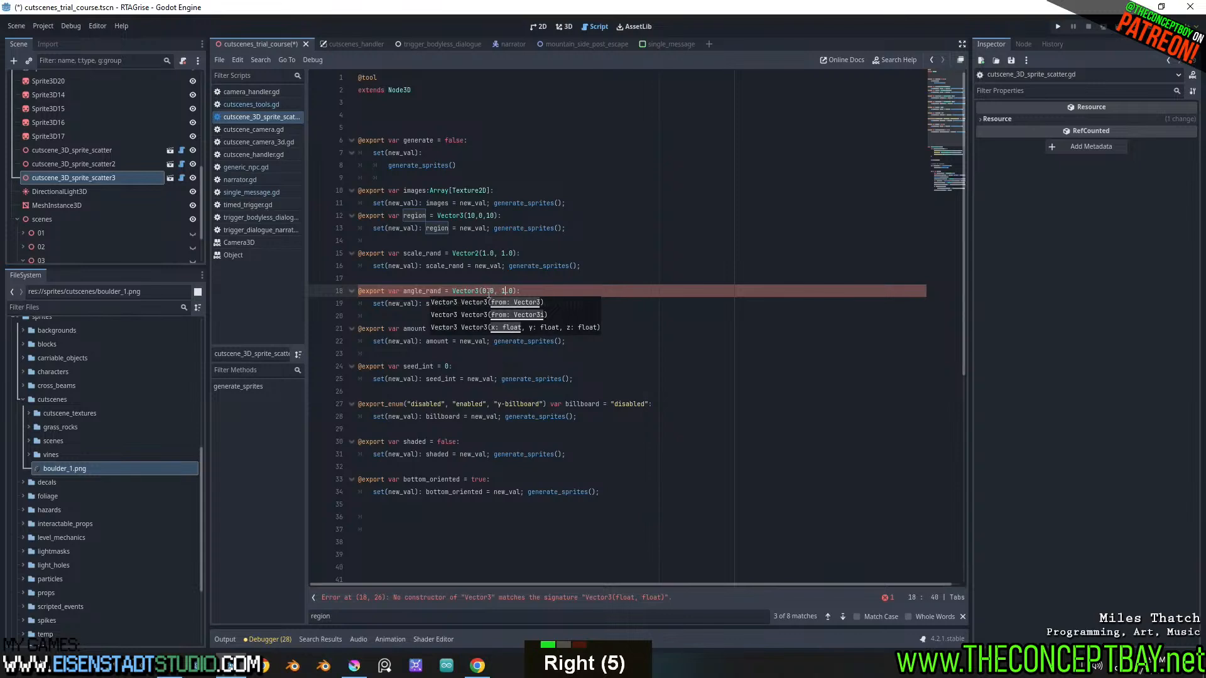
key("BackSpace")
type("0")
key("Right")
key("Right")
type(", 0.0")
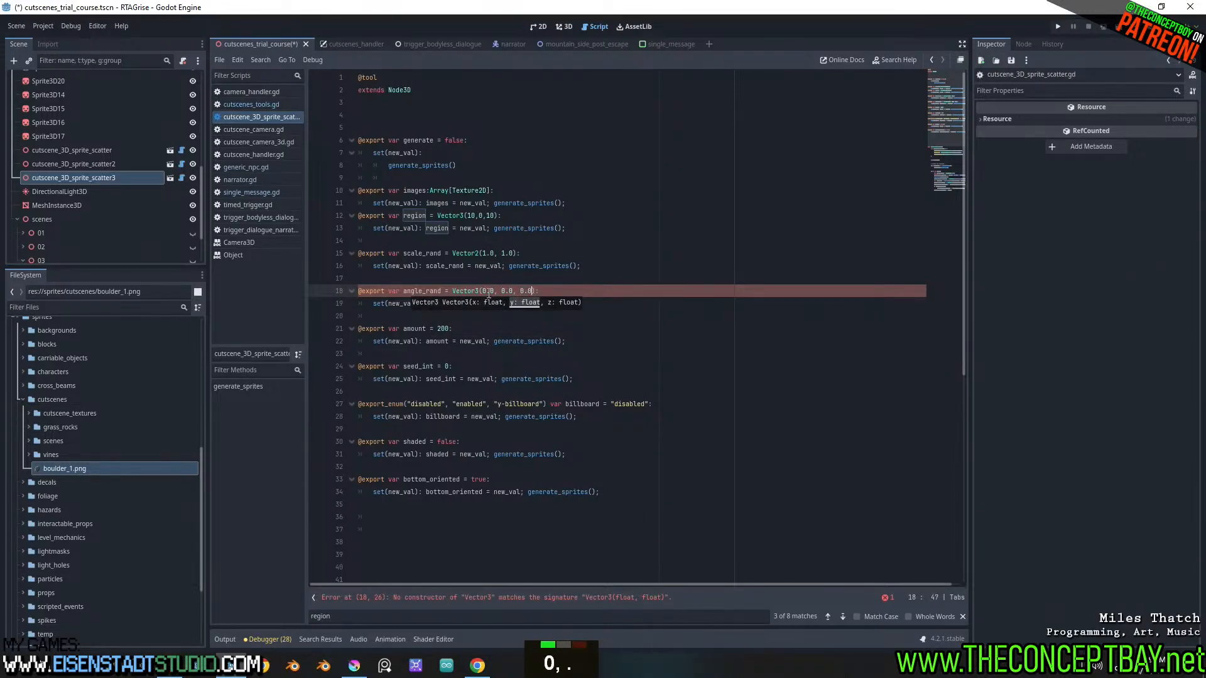
Replace scale_rand with angle_rand in the setter of the angle_rand export variable
double_click(412, 291)
key("ctrl+c")
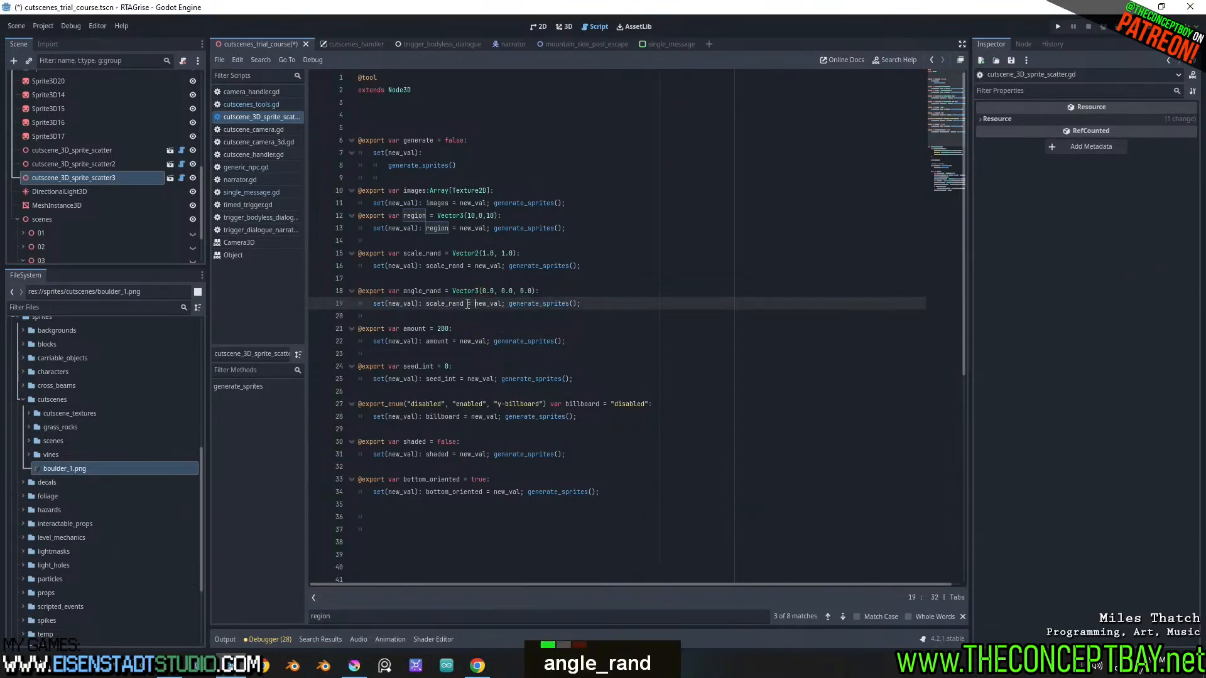
double_click(447, 304)
key("ctrl+v")
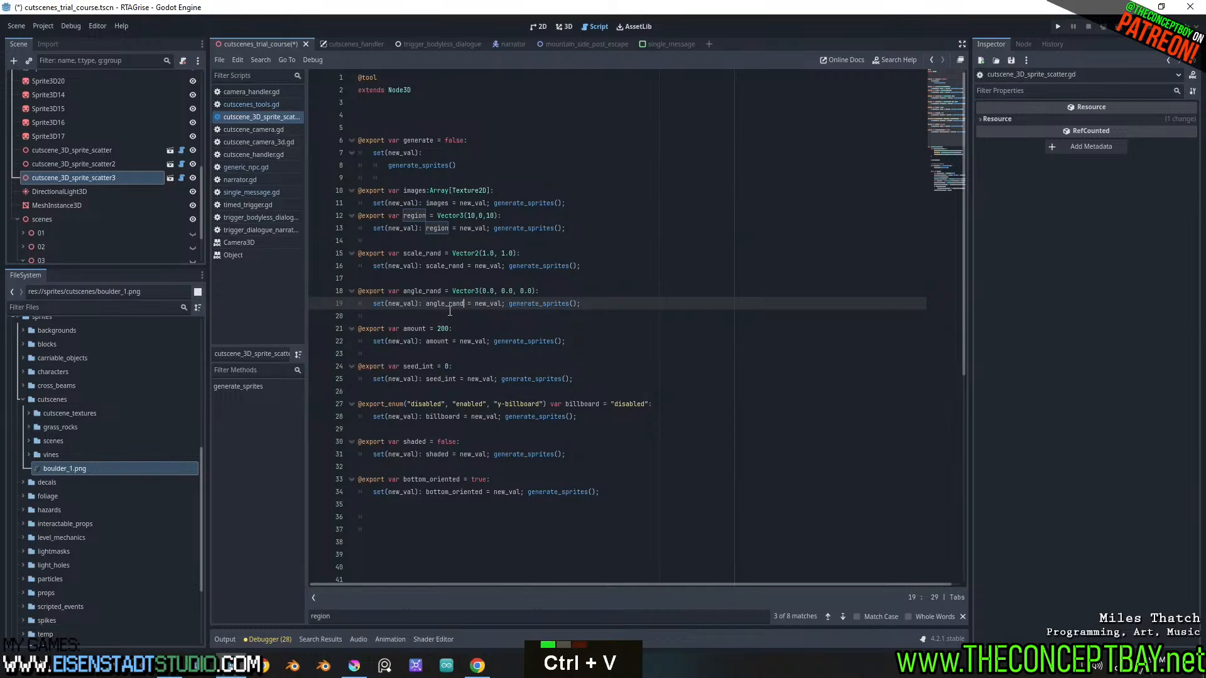
double_click(445, 303)
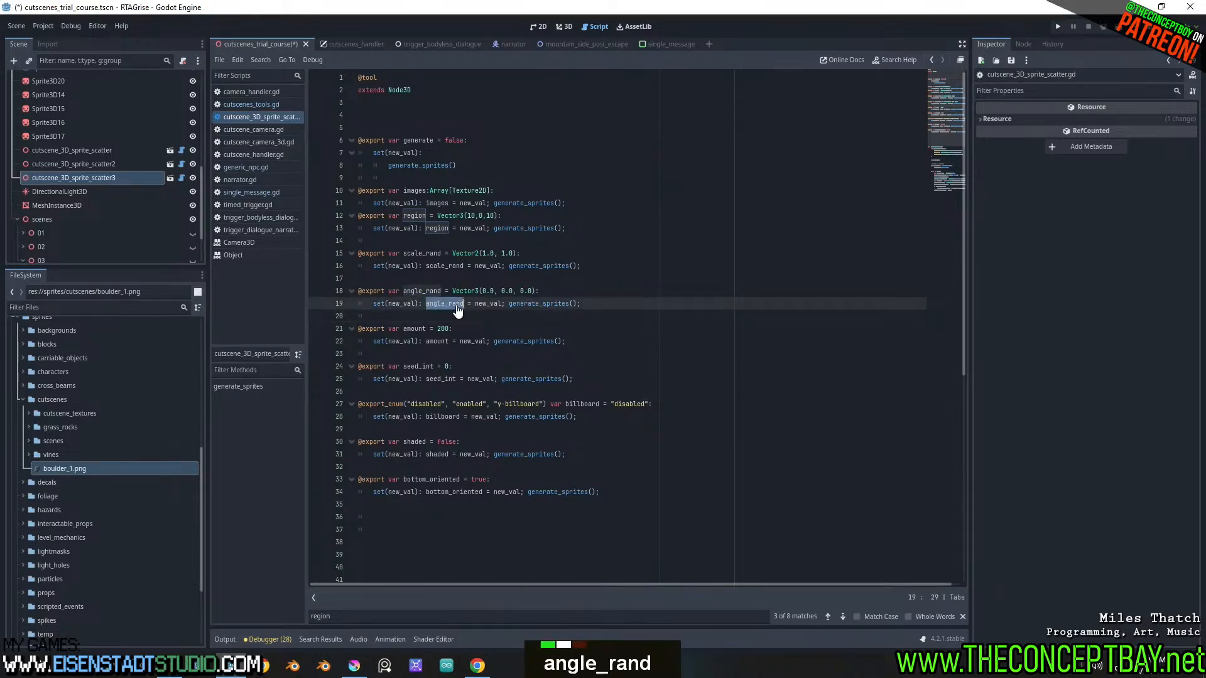
In generate_sprites, duplicate the new_sprite3D.position line directly below itself and change the copy's property to rotation_degrees
scroll(602, 414, "down", 7)
scroll(602, 414, "down", 5)
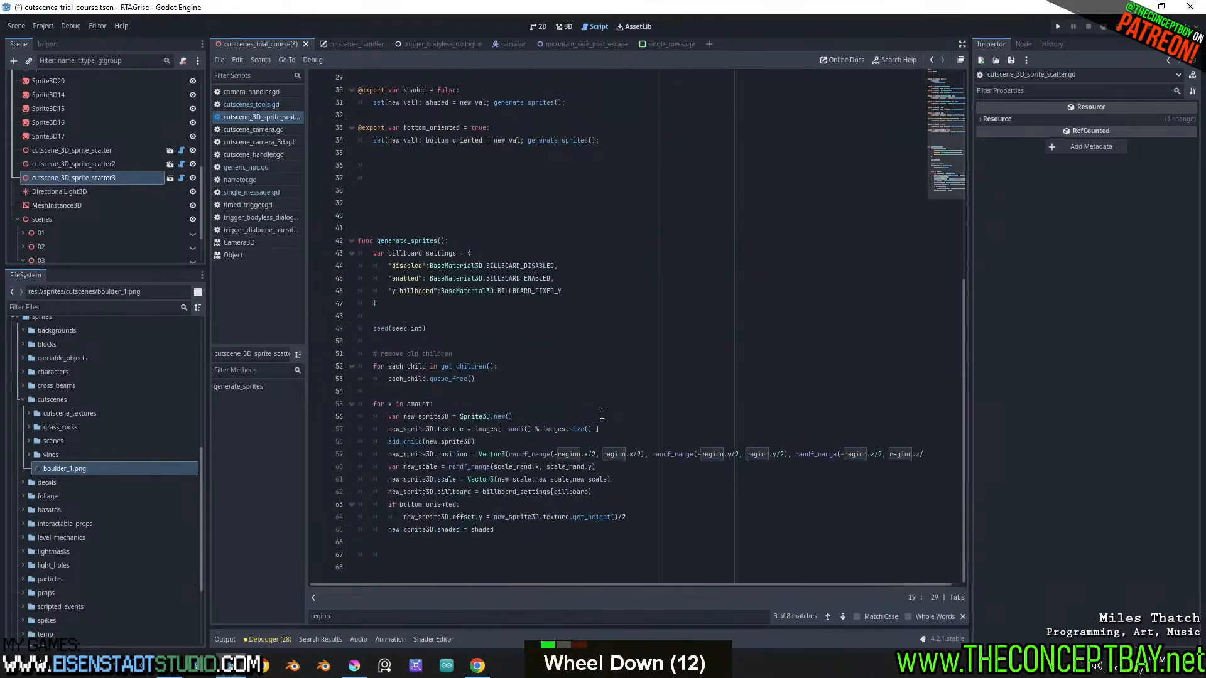
left_click(633, 510)
key("Return")
key("BackSpace")
key("Return")
left_click(680, 454)
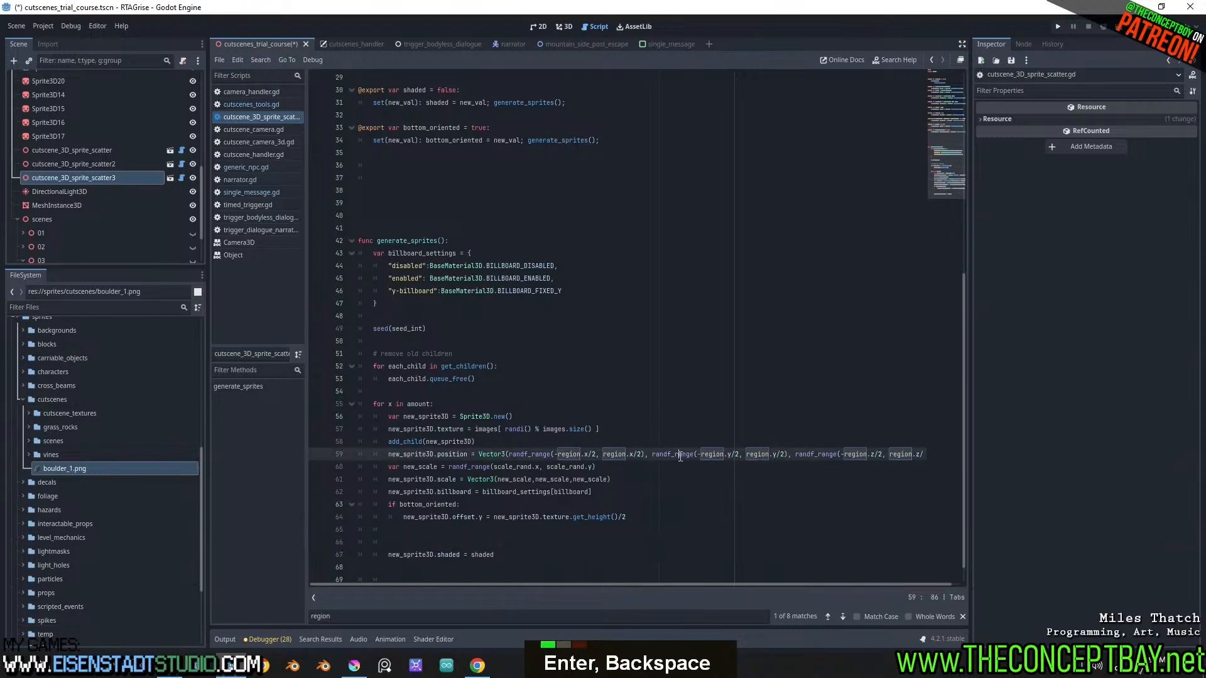
key("ctrl+shift+d")
double_click(446, 467)
type("rotation_d")
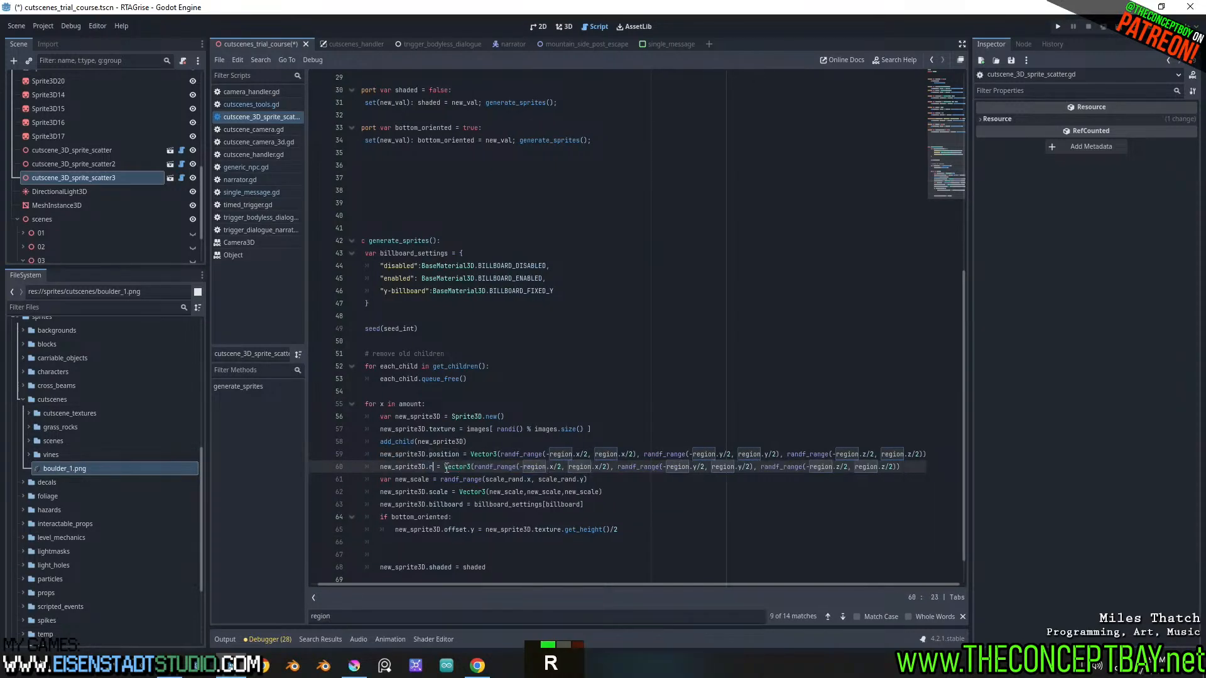
key("Return")
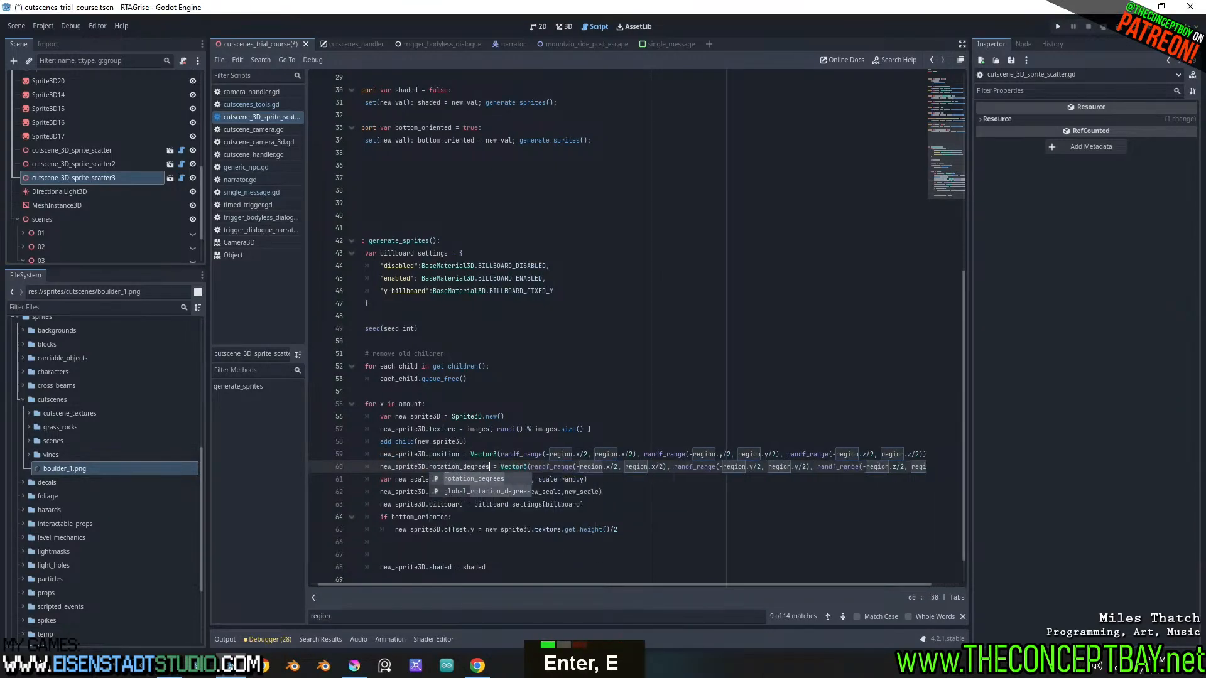
Replace both region references with angle_rand in the x range of the rotation_degrees line
key("ctrl+Right")
key("ctrl+Right")
key("ctrl+Right")
key("ctrl+Right")
key("Right")
key("ctrl+Right")
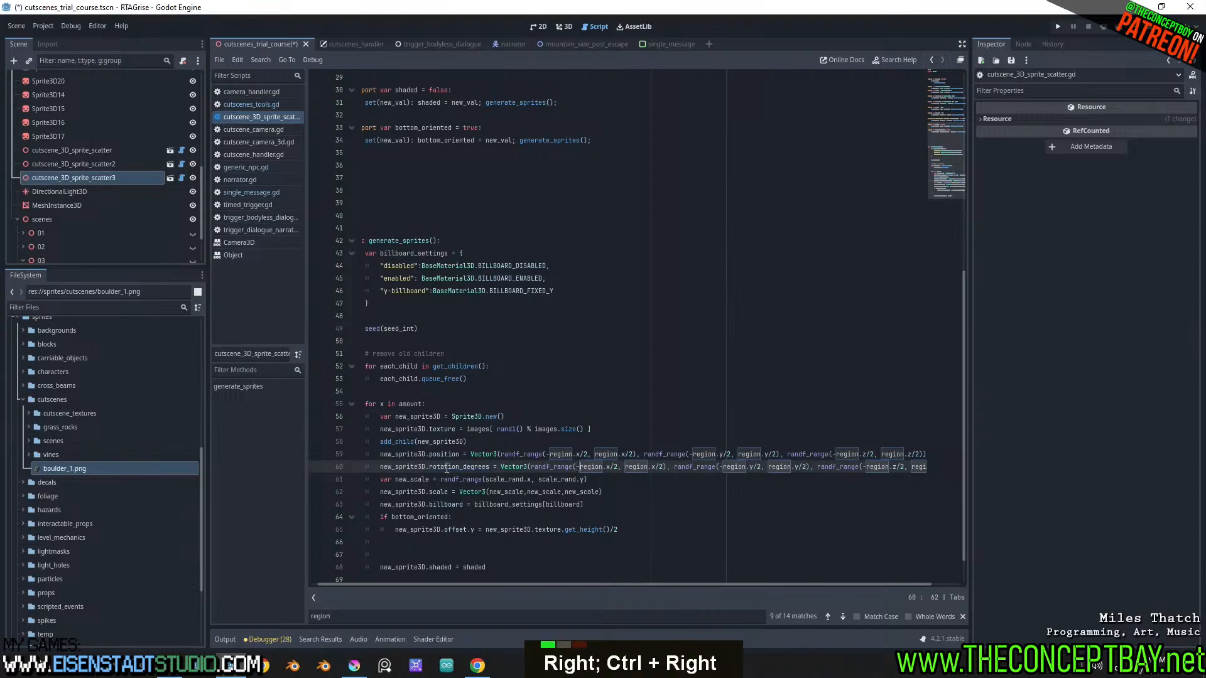
key("ctrl+shift+Right")
key("ctrl+v")
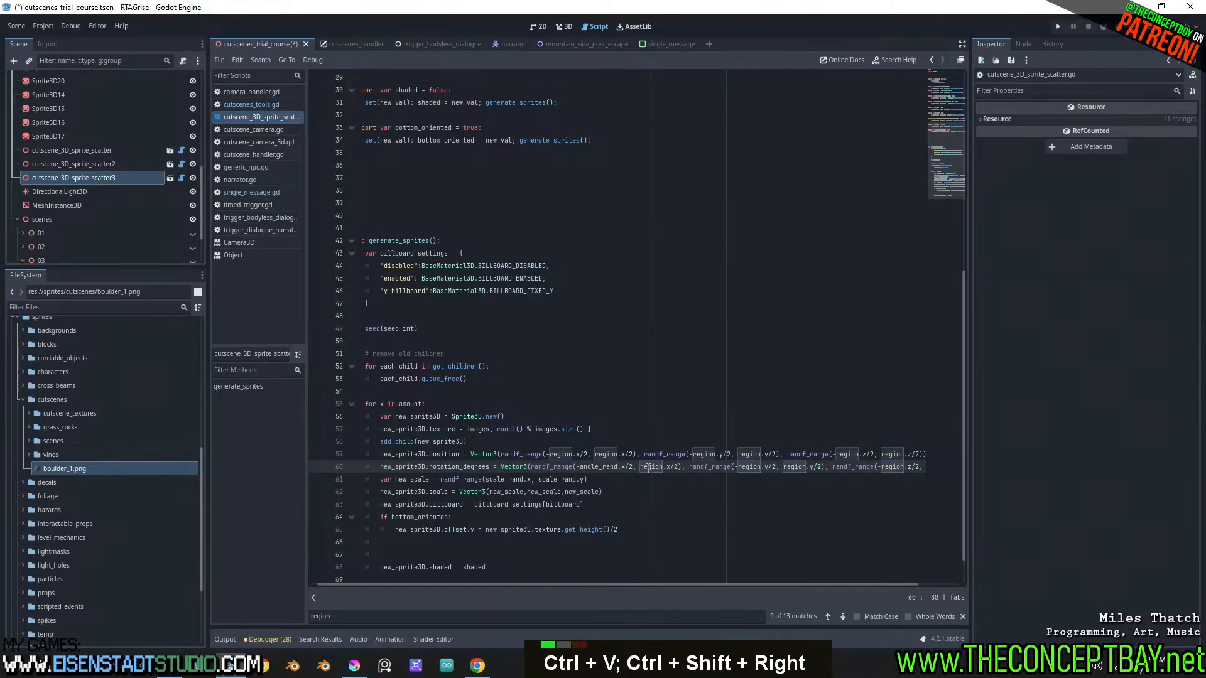
key("ctrl+v")
Replace region with angle_rand in the y and z ranges of the rotation_degrees line and save
scroll(904, 467, "down", 4, "shift")
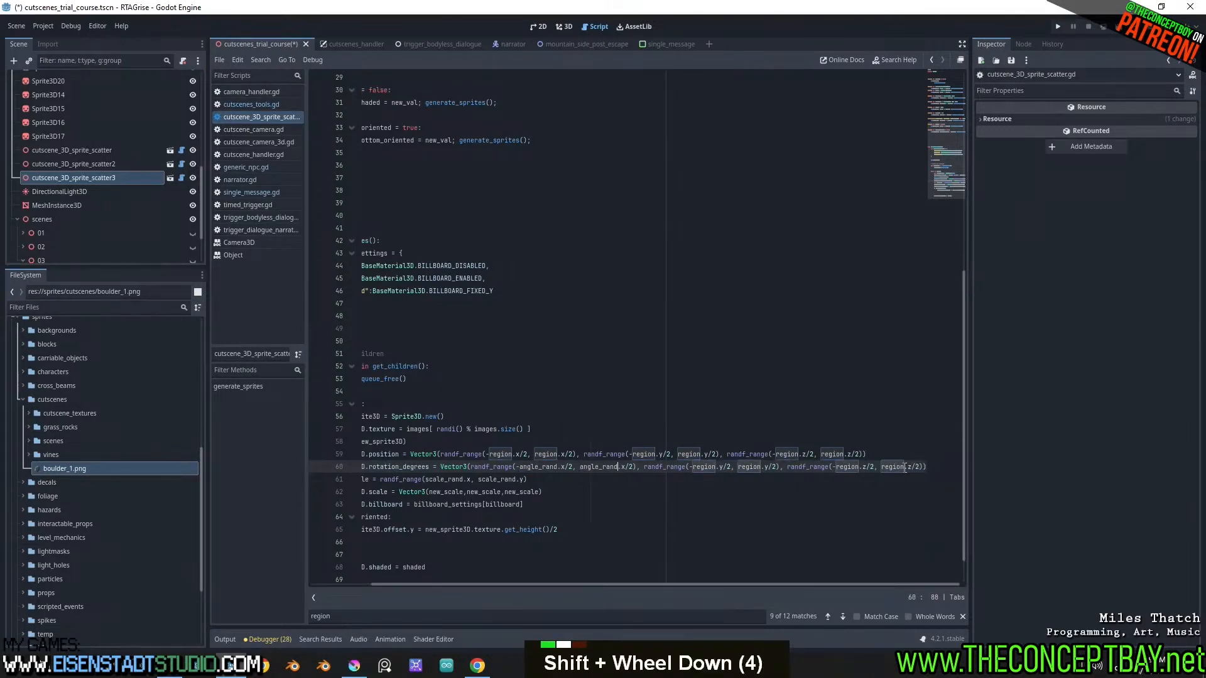
double_click(902, 467)
key("ctrl+v")
double_click(834, 467)
key("ctrl+v")
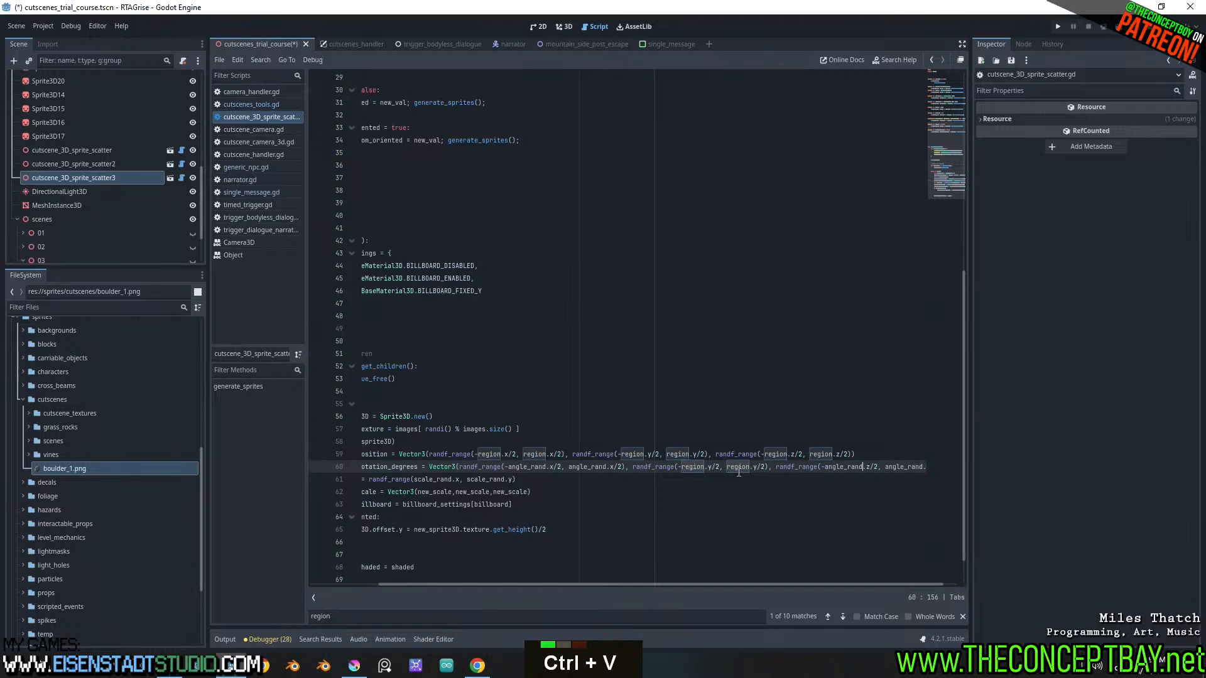
double_click(738, 467)
key("ctrl+v")
double_click(692, 466)
key("ctrl+v")
key("ctrl+s")
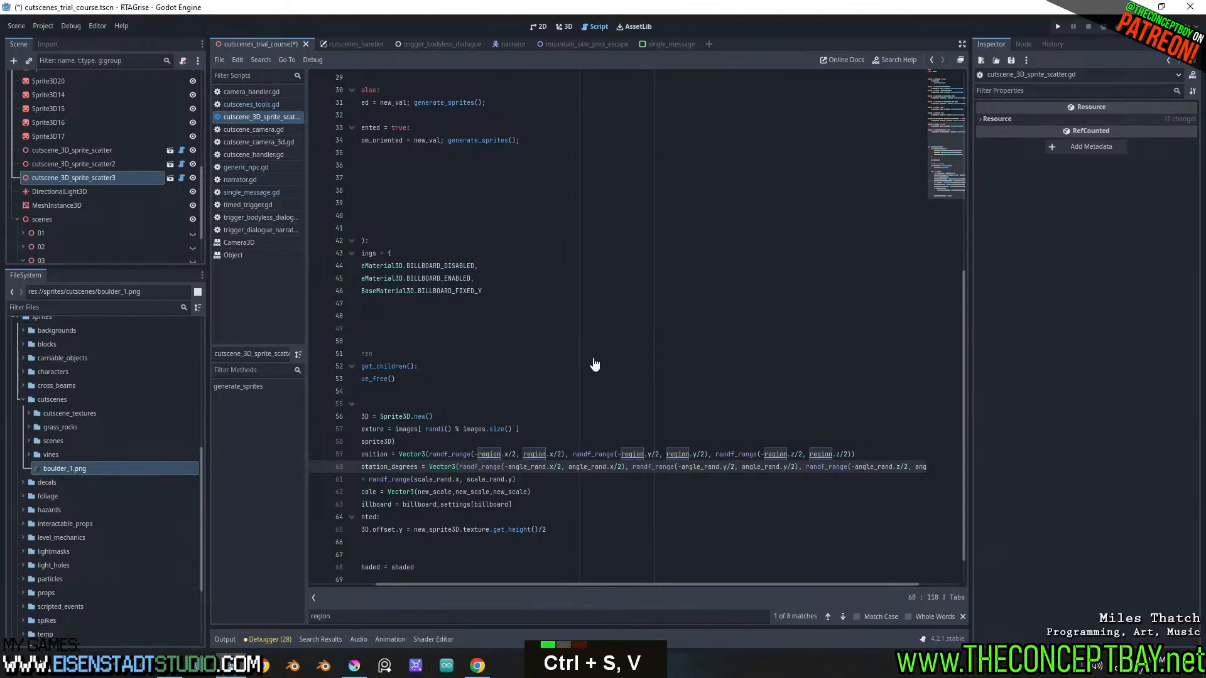
In the 3D view, set the Angle Rand of cutscene_3D_sprite_scatter3 to about x 1.63, y -0.86 and z 63.765
left_click(560, 31)
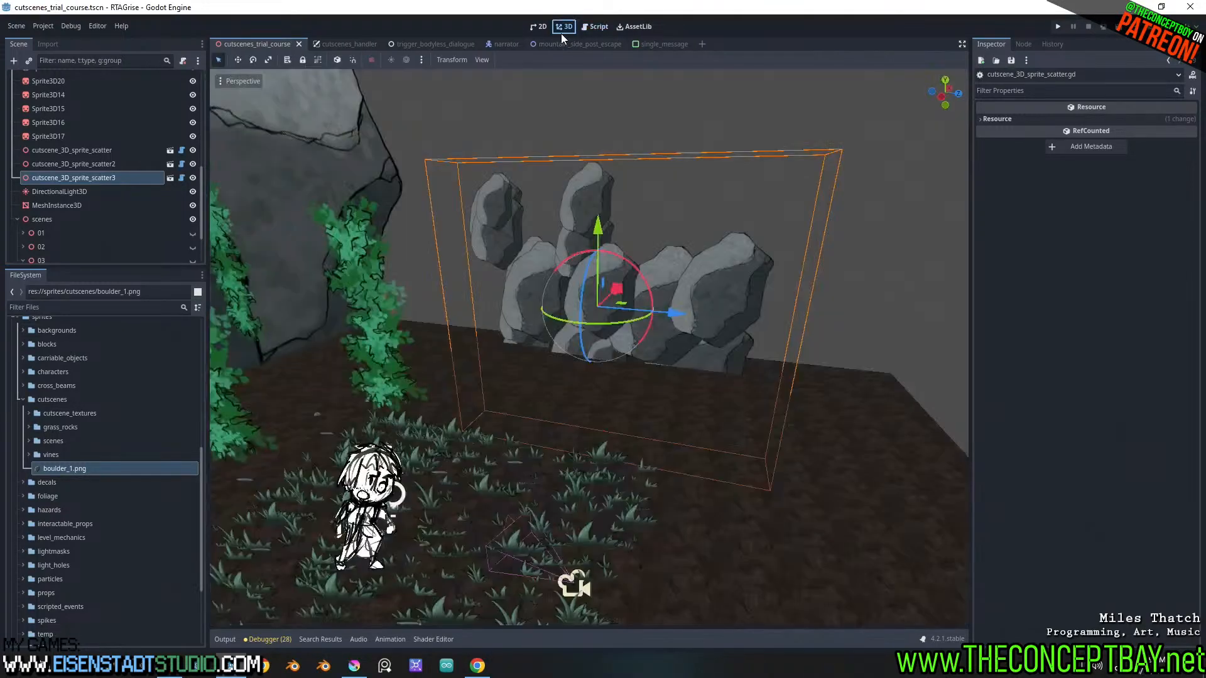
left_click(86, 181)
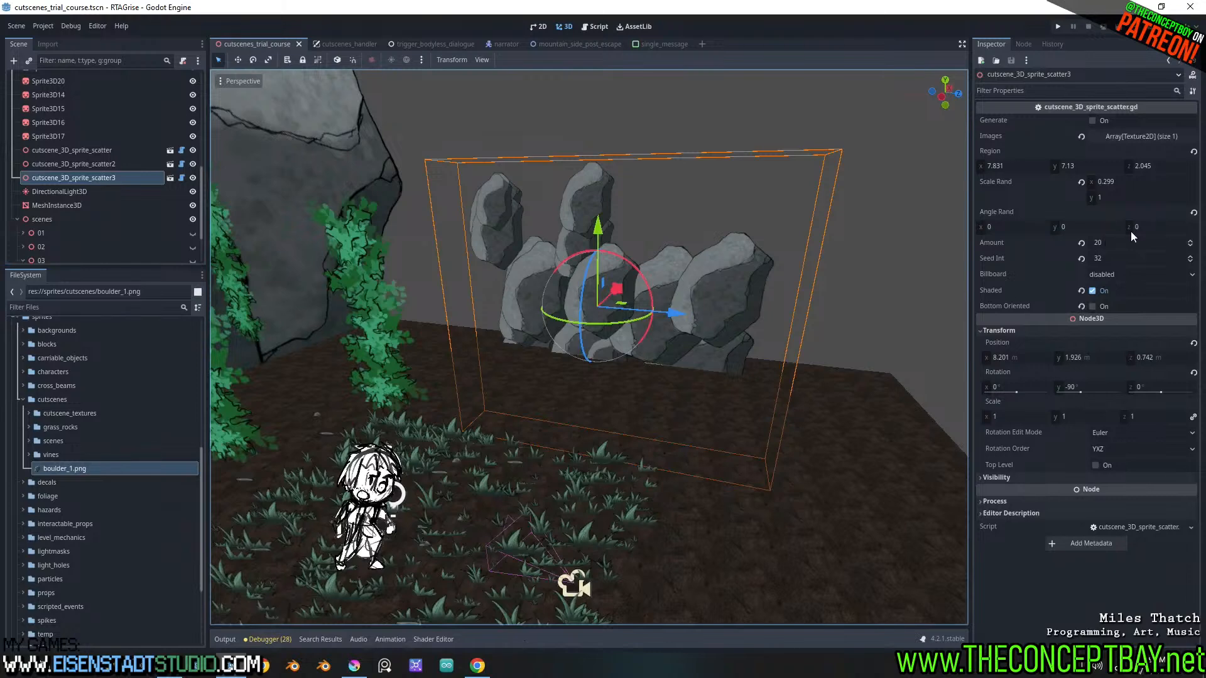
left_click_drag(1075, 232, 1099, 231)
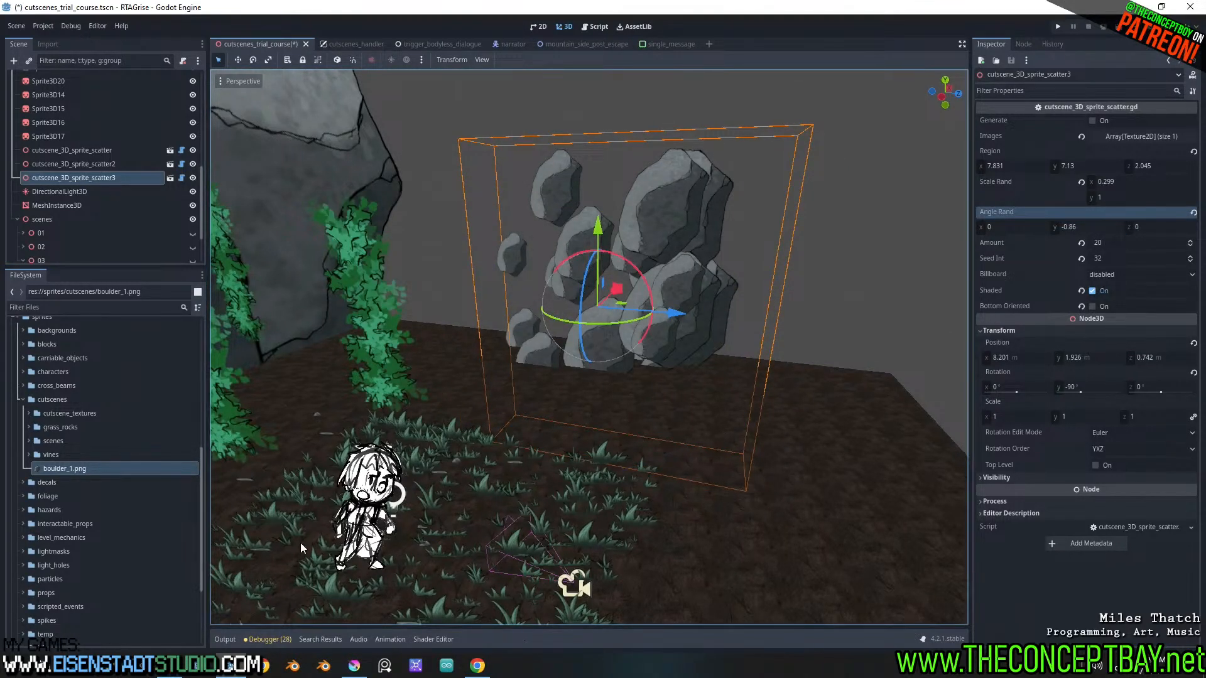
left_click(225, 640)
left_click_drag(1020, 233, 1050, 233)
mouse_move(1158, 232)
left_mouse_down()
mouse_move(1191, 232)
mouse_move(1155, 227)
left_mouse_up()
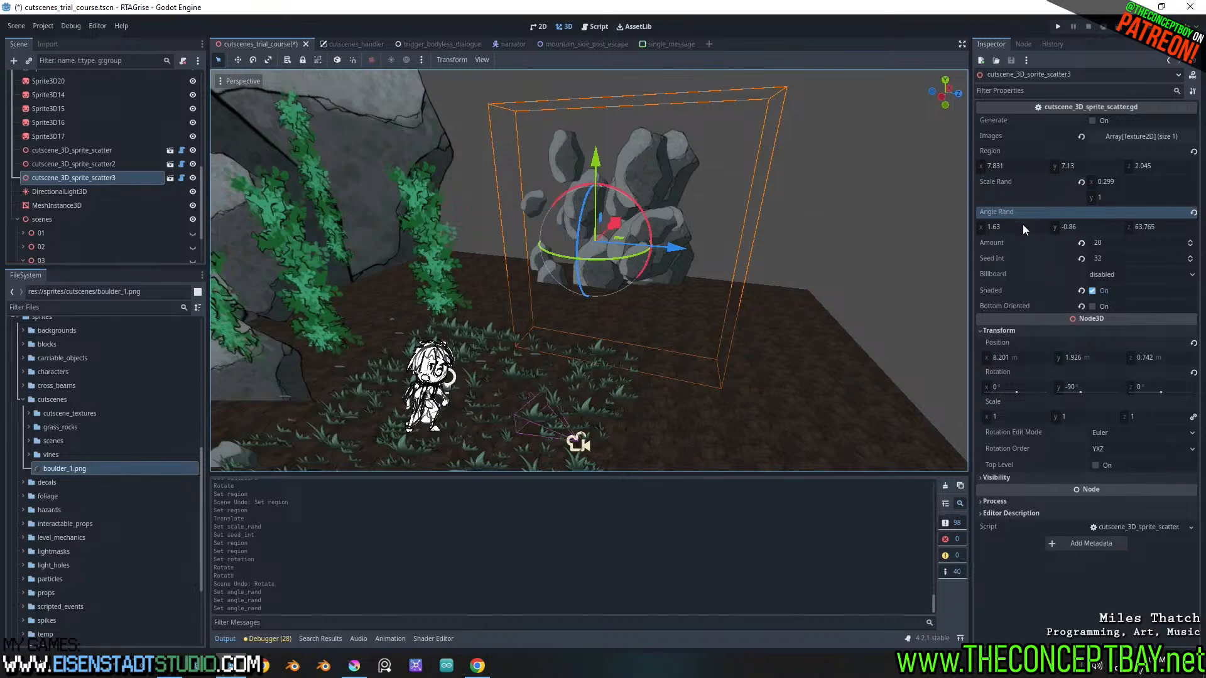
Try an Angle Rand y of about 128.4 on cutscene_3D_sprite_scatter3, and set it to 0
middle_click_drag(630, 274, 574, 319)
middle_click_drag(655, 319, 623, 316, "shift")
middle_click_drag(623, 316, 683, 278)
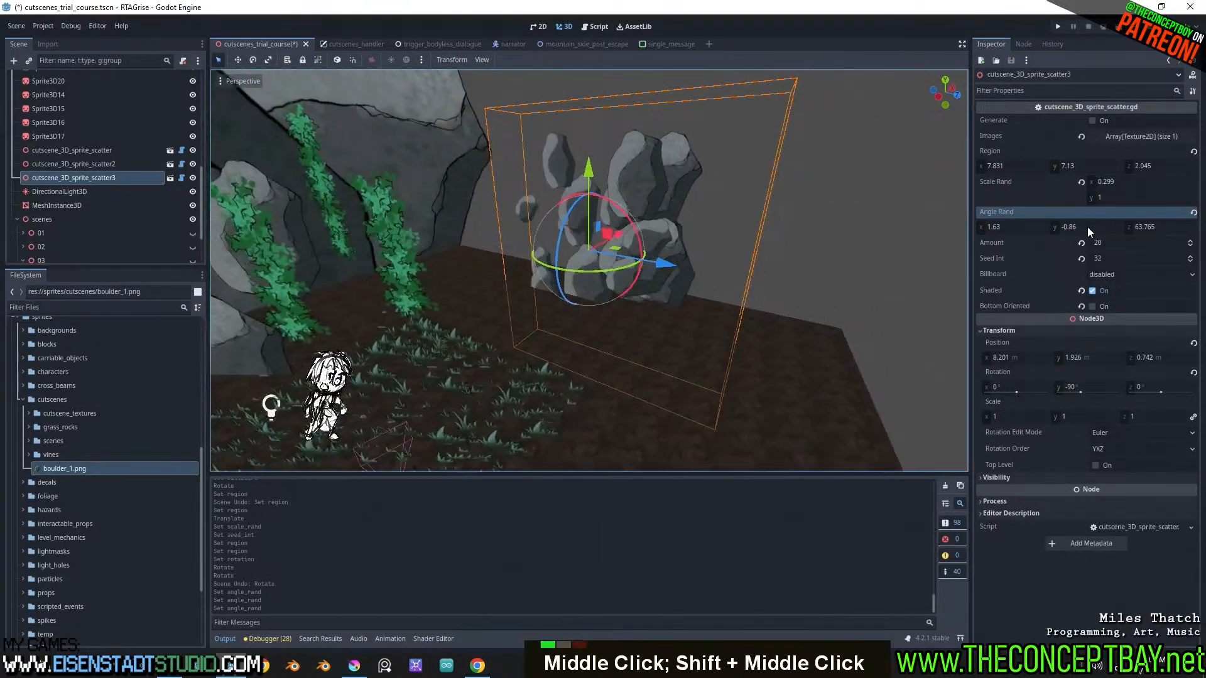
left_click_drag(1087, 228, 1137, 228)
left_click(1085, 229)
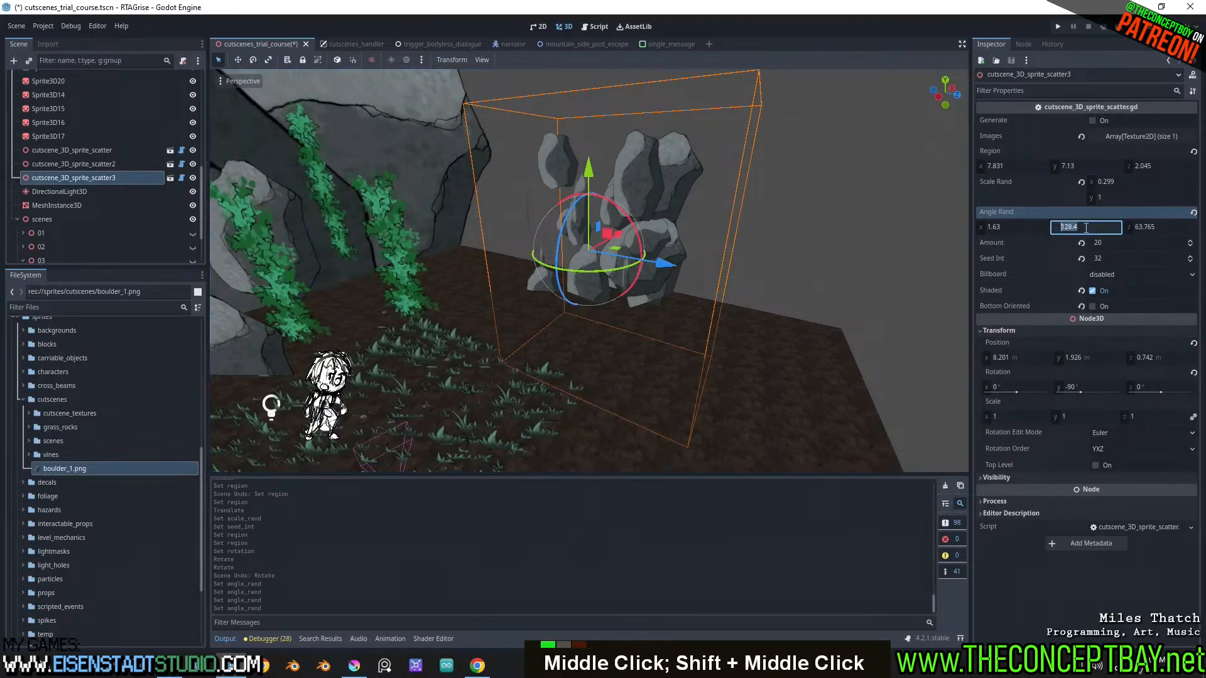
type("0")
key("Return")
Set the Angle Rand z of cutscene_3D_sprite_scatter3 to about 99.075
middle_click_drag(654, 233, 854, 273)
scroll(693, 231, "up", 2)
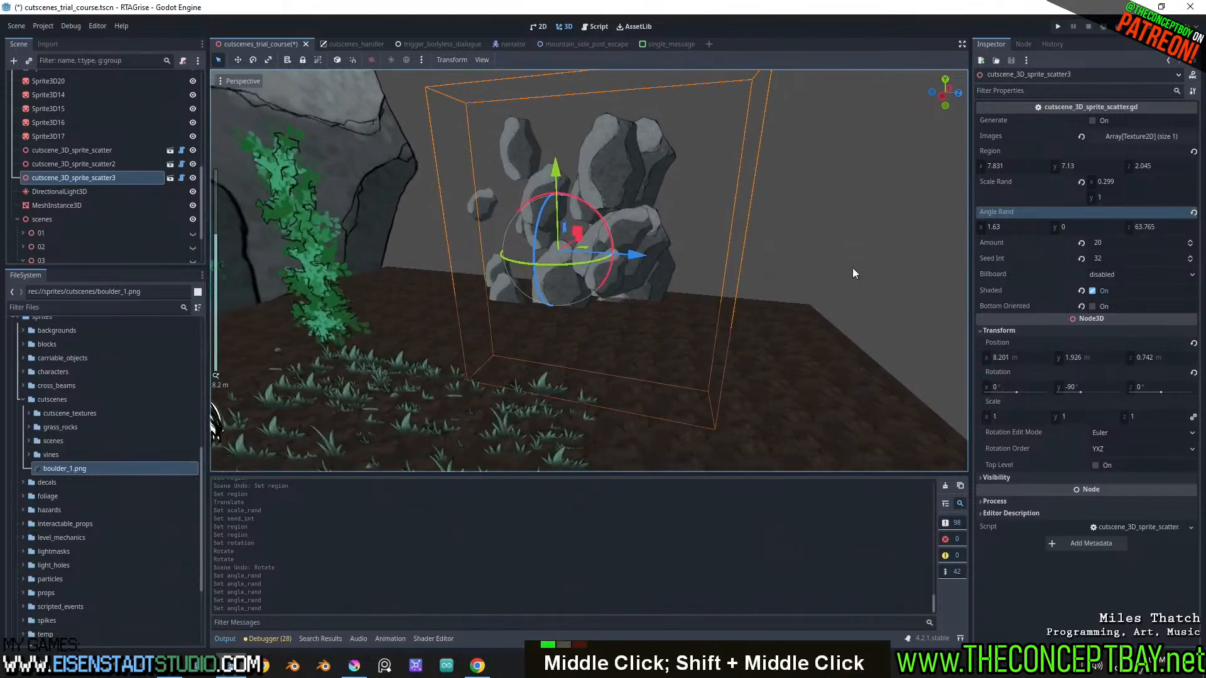
left_click_drag(1146, 231, 1153, 231)
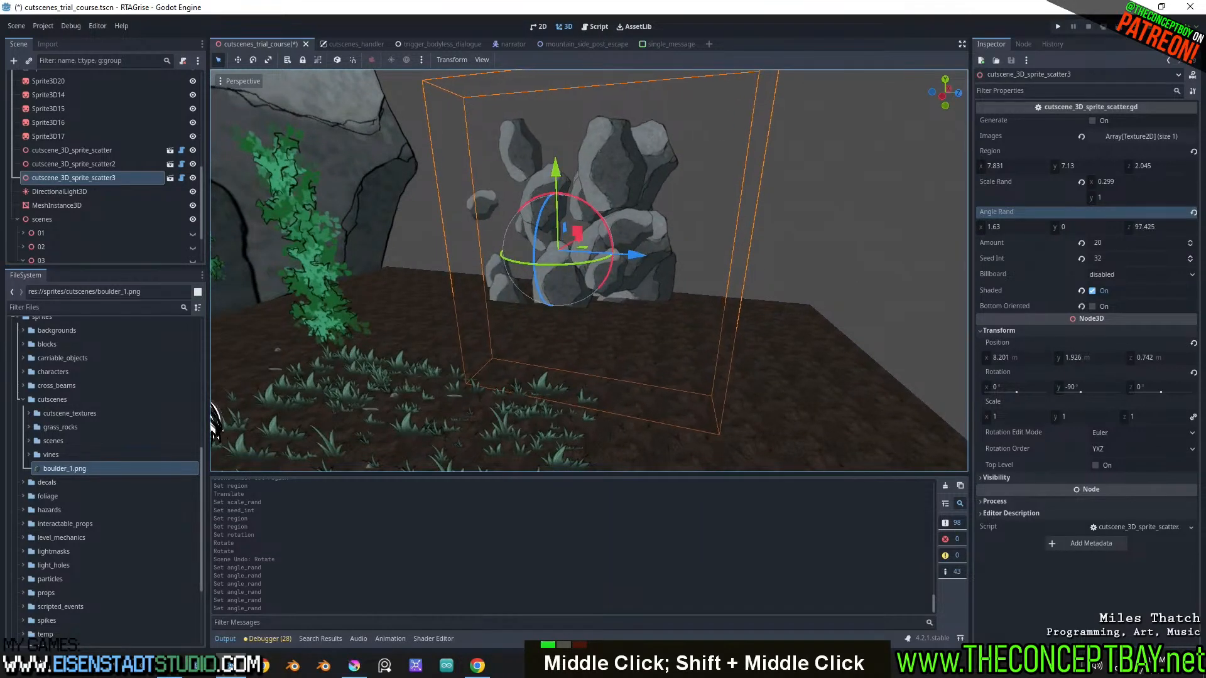
scroll(1109, 200, "up", 2)
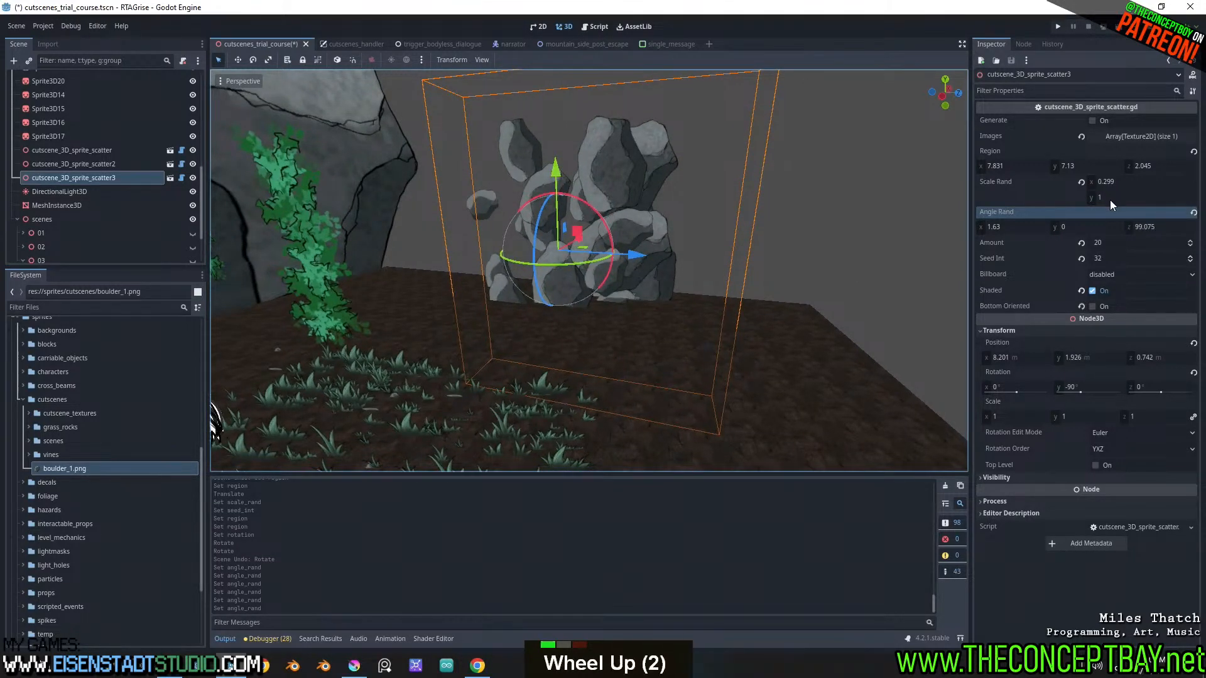
Set the Scale Rand x of cutscene_3D_sprite_scatter3 to about 0.637 and its Region z to about 3.925
left_click_drag(1124, 183, 1139, 183, "shift")
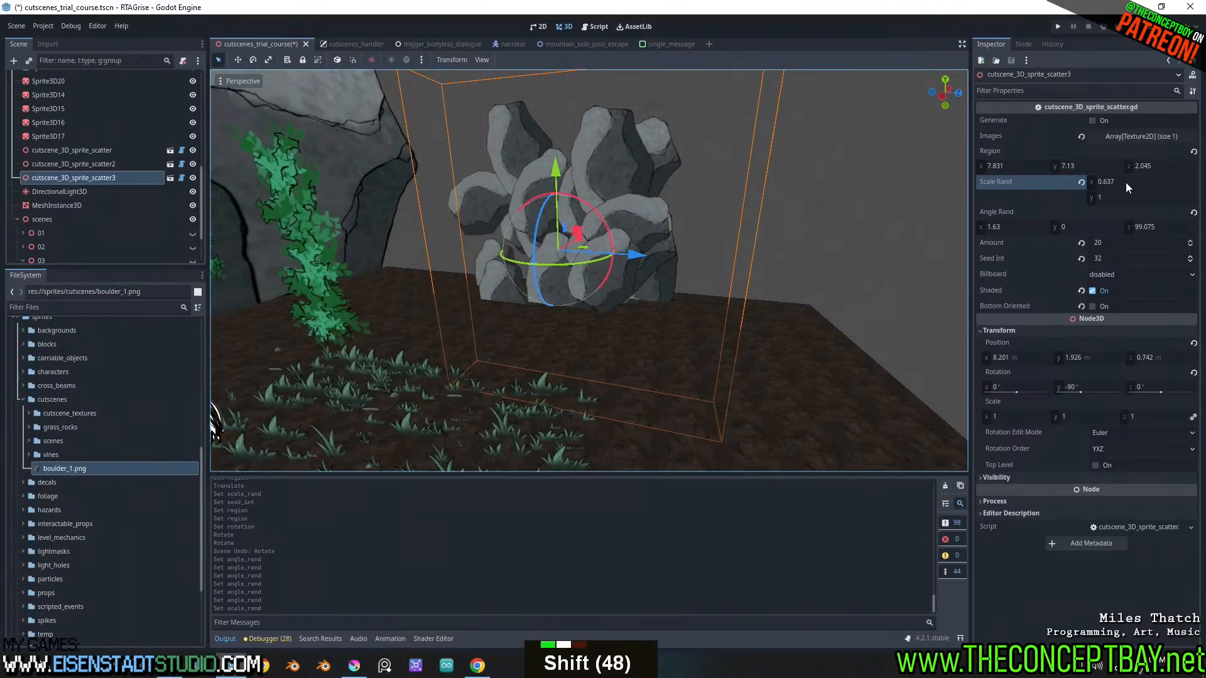
mouse_move(668, 233)
middle_mouse_down("shift")
mouse_move(658, 249)
mouse_move(752, 234)
mouse_move(667, 247)
mouse_move(897, 262)
mouse_move(818, 302)
mouse_move(710, 315)
mouse_move(687, 291)
mouse_move(744, 258)
mouse_move(609, 242)
mouse_move(711, 239)
mouse_move(609, 298)
mouse_move(479, 261)
mouse_move(383, 258)
mouse_move(515, 266)
mouse_move(658, 241)
middle_mouse_up("shift")
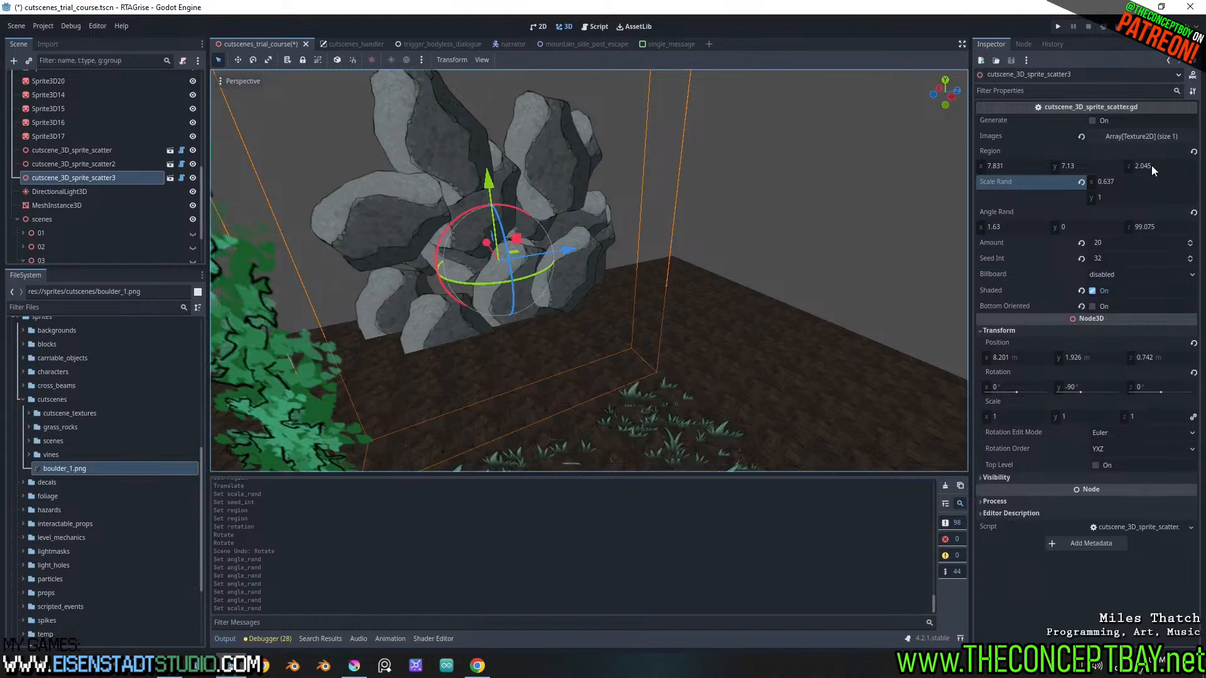
left_click_drag(1151, 164, 1200, 164)
mouse_move(722, 233)
middle_mouse_down()
mouse_move(582, 227)
mouse_move(723, 249)
middle_mouse_up()
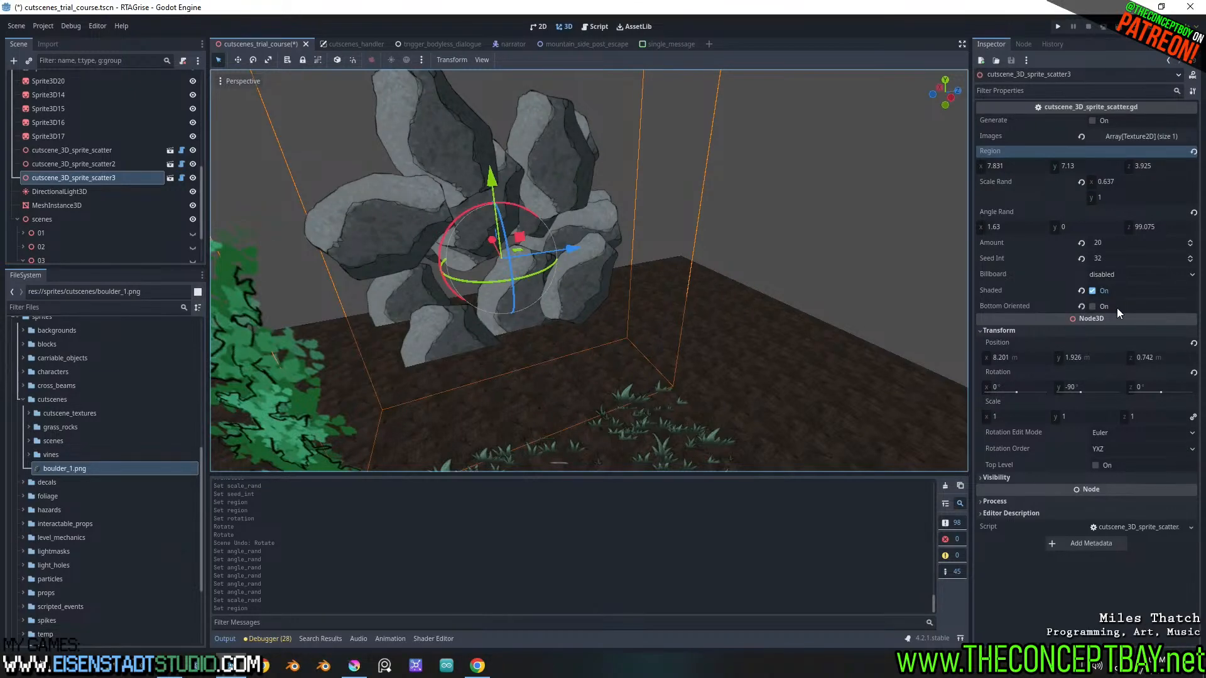
Open the script of cutscene_3D_sprite_scatter3 at its export variables
left_click(183, 178)
scroll(505, 377, "up", 1)
scroll(505, 377, "up", 2, "shift")
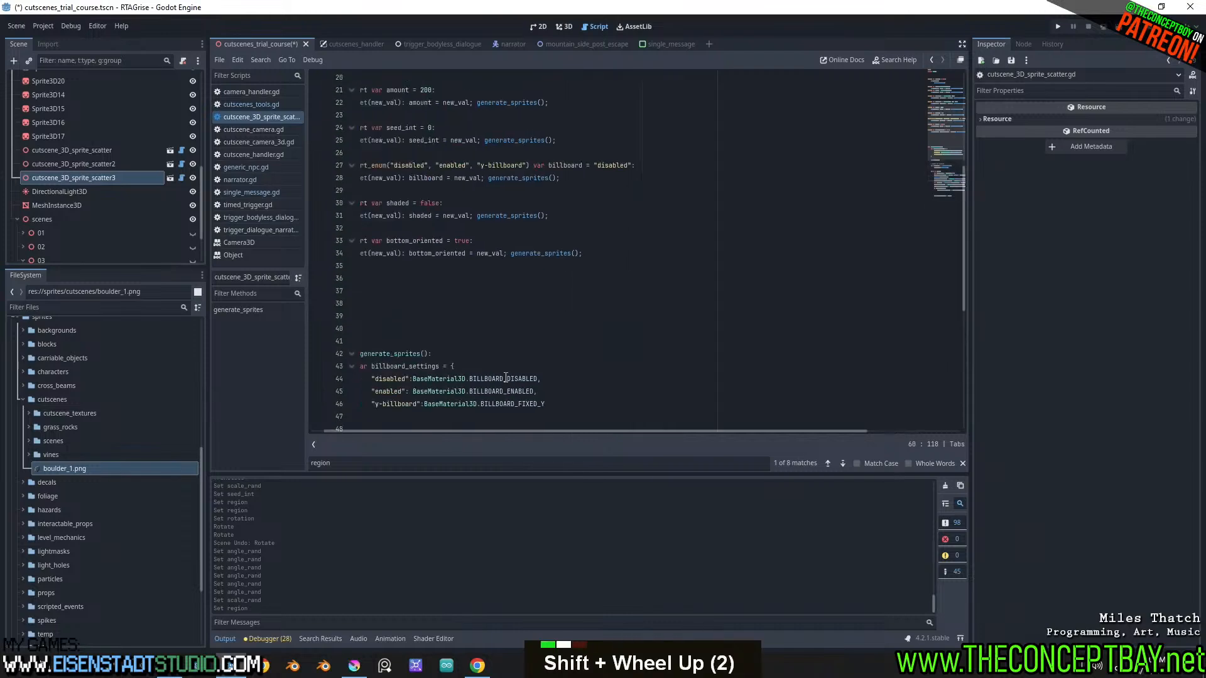
left_click(408, 304)
double_click(404, 325)
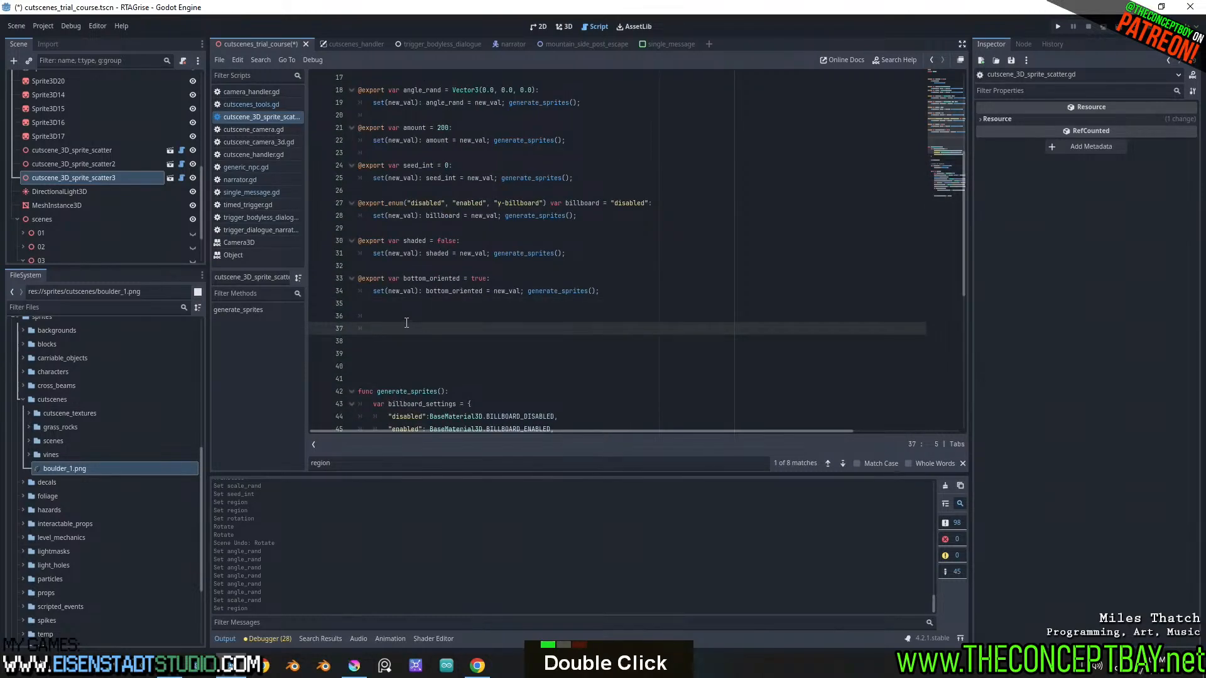
double_click(407, 316)
type("@ex")
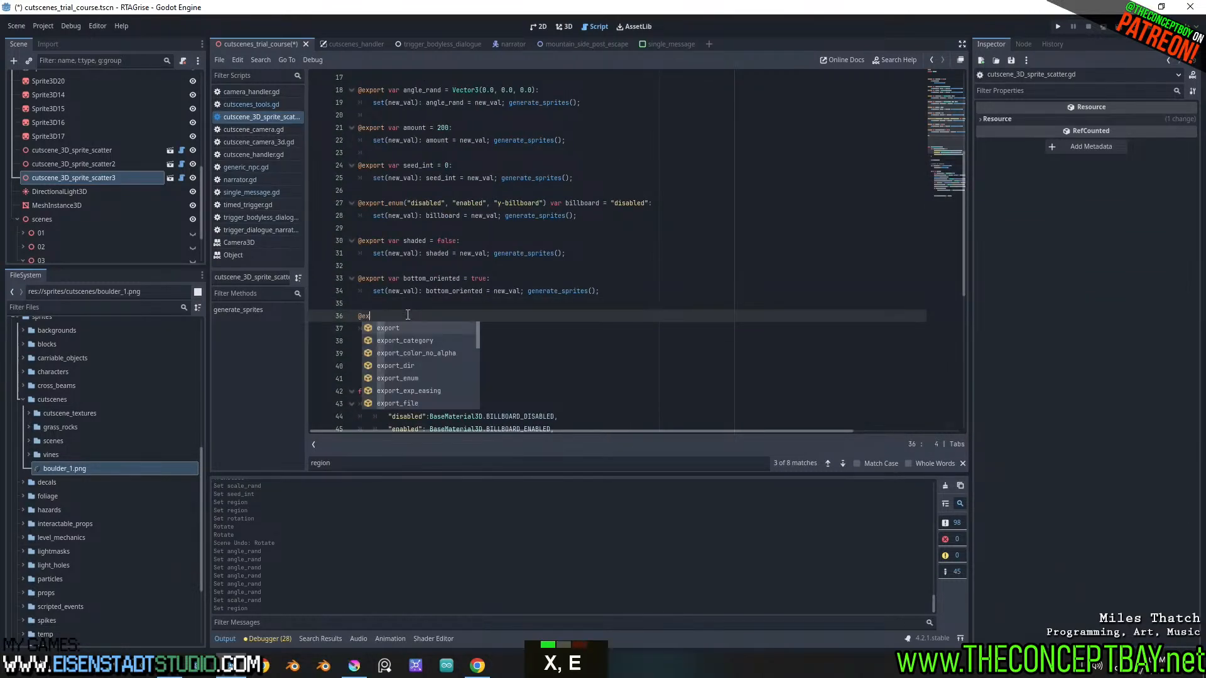
key("Return")
key("ctrl+z")
left_click_drag(409, 304, 315, 280)
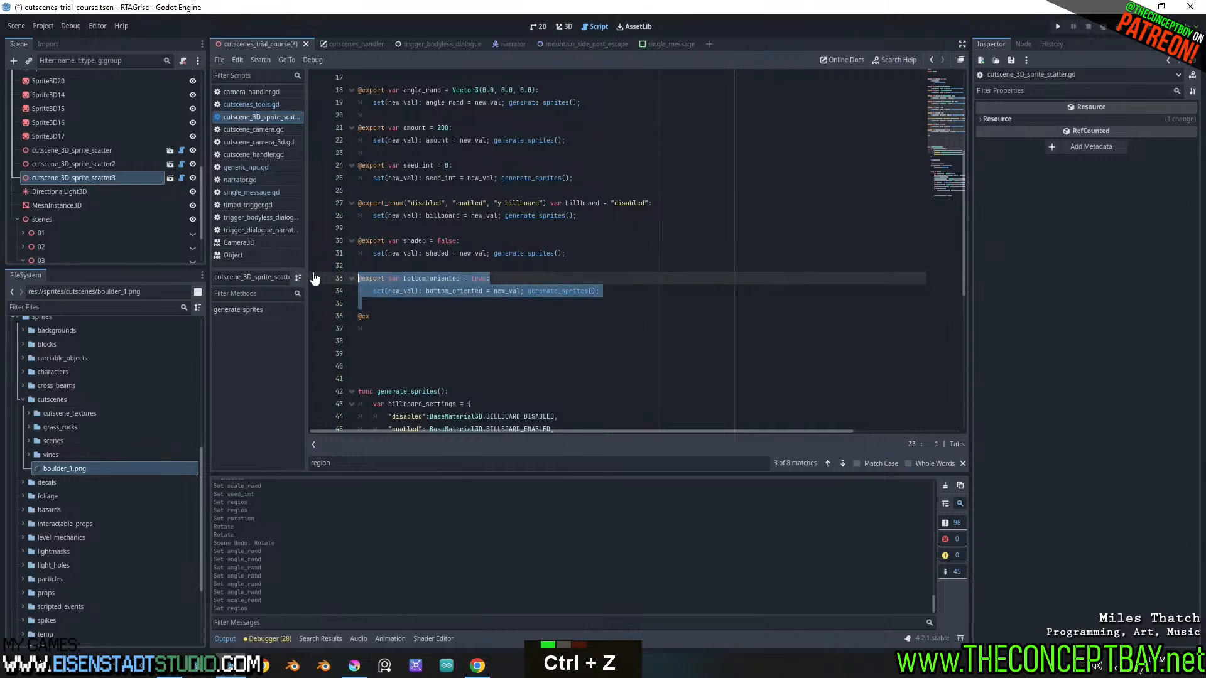
key("ctrl+c")
left_click_drag(390, 315, 332, 321)
key("ctrl+v")
Rename the duplicated export variable to alpha_cut in its declaration and setter, and save
double_click(434, 316)
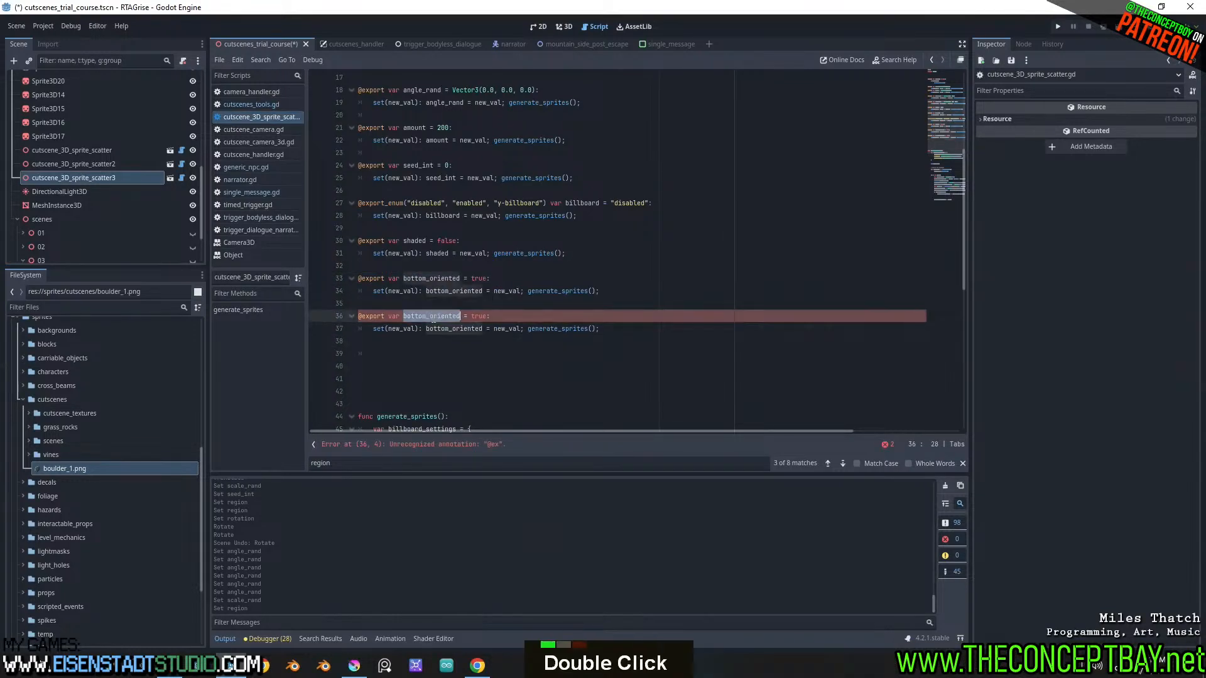
type("alpha")
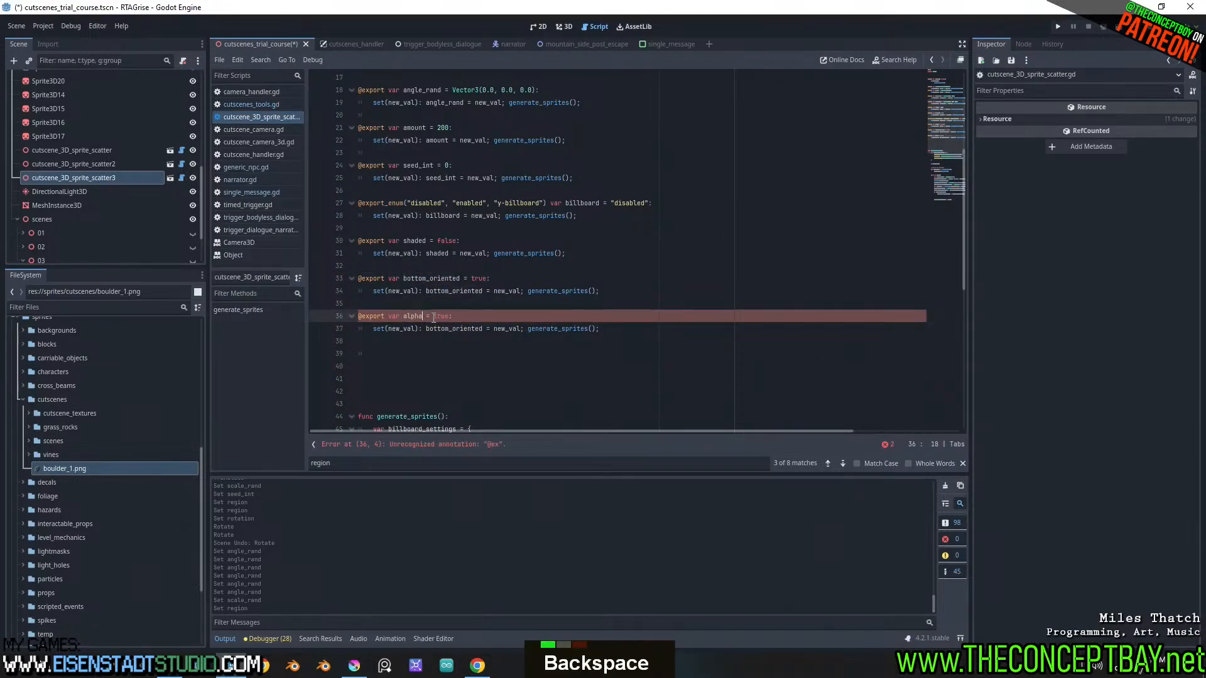
type("_cut")
key("ctrl+shift+Left")
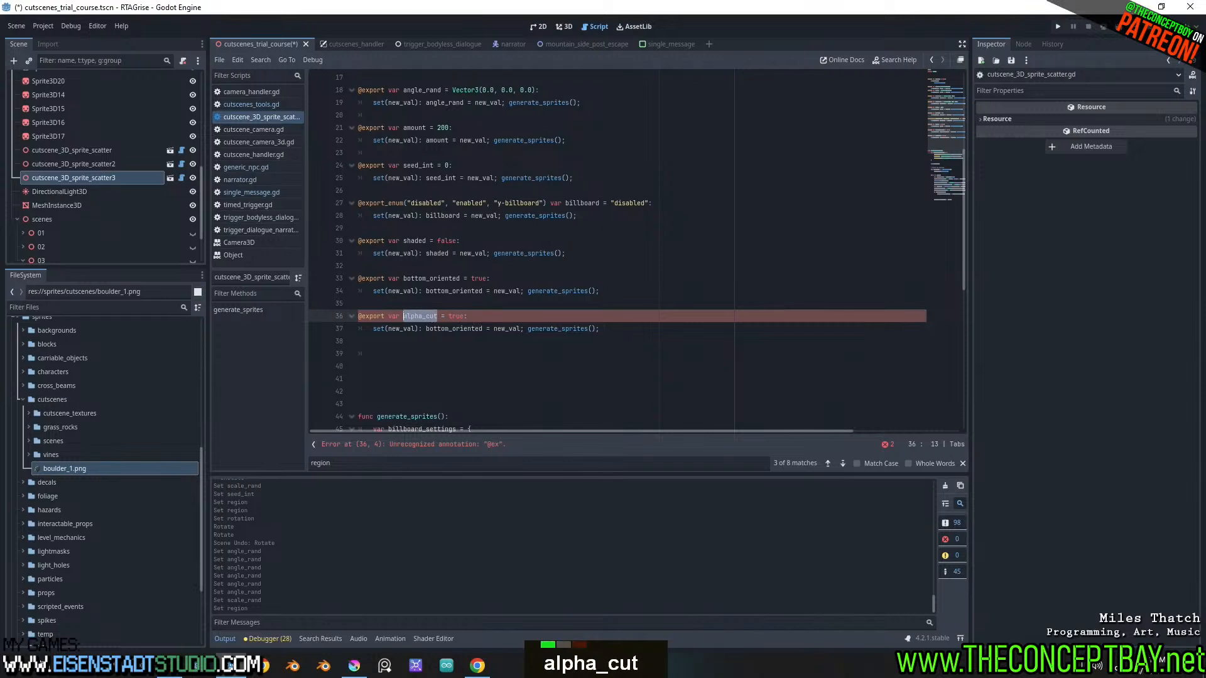
double_click(452, 329)
key("ctrl+v")
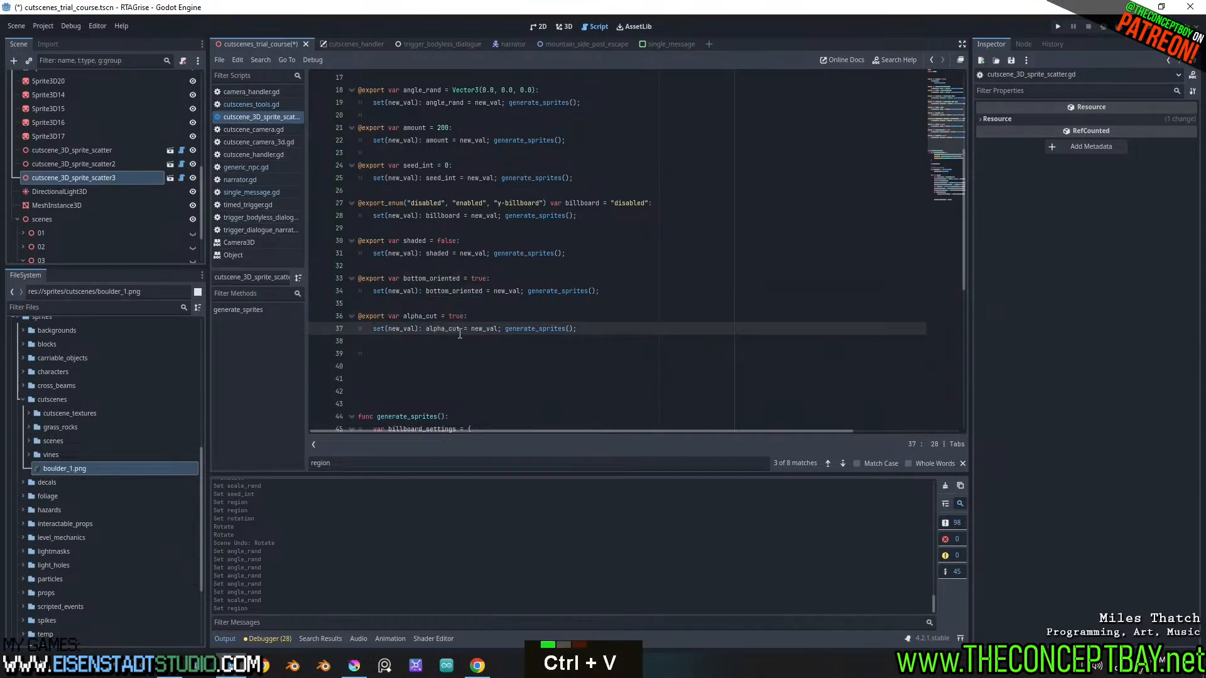
scroll(464, 333, "down", 1)
key("ctrl+s")
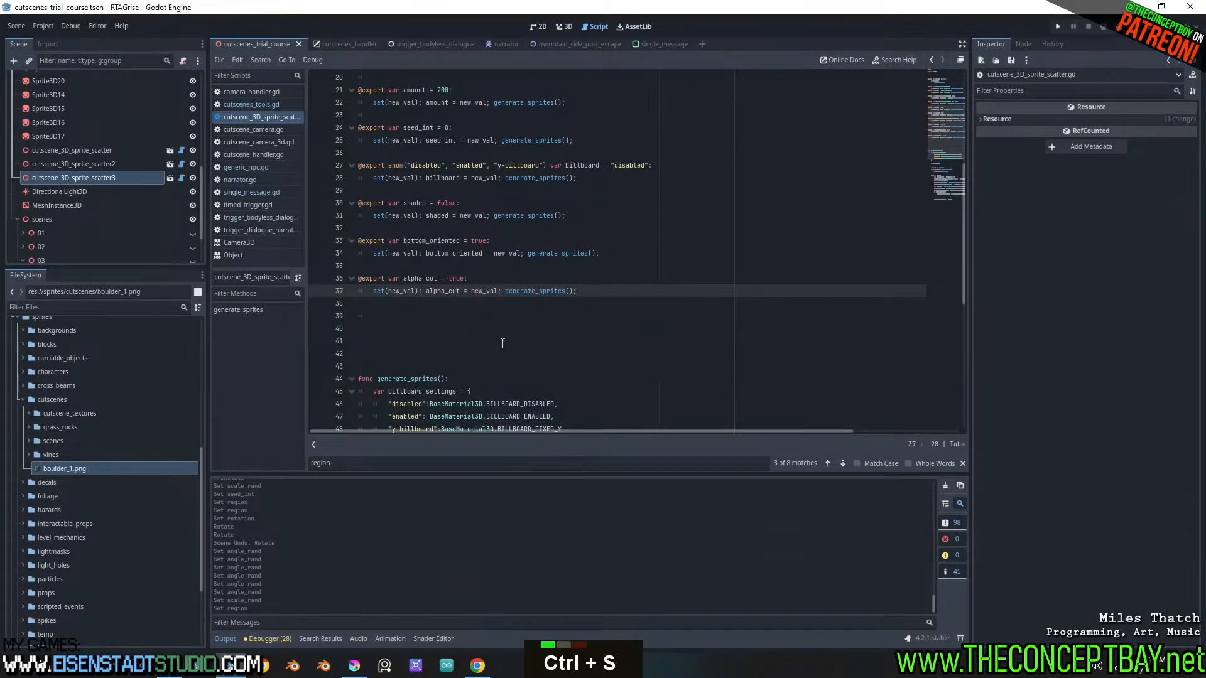
Add an if alpha_cut: condition below the billboard assignment in the sprite loop of generate_sprites
scroll(498, 329, "down", 5)
scroll(498, 328, "down", 3)
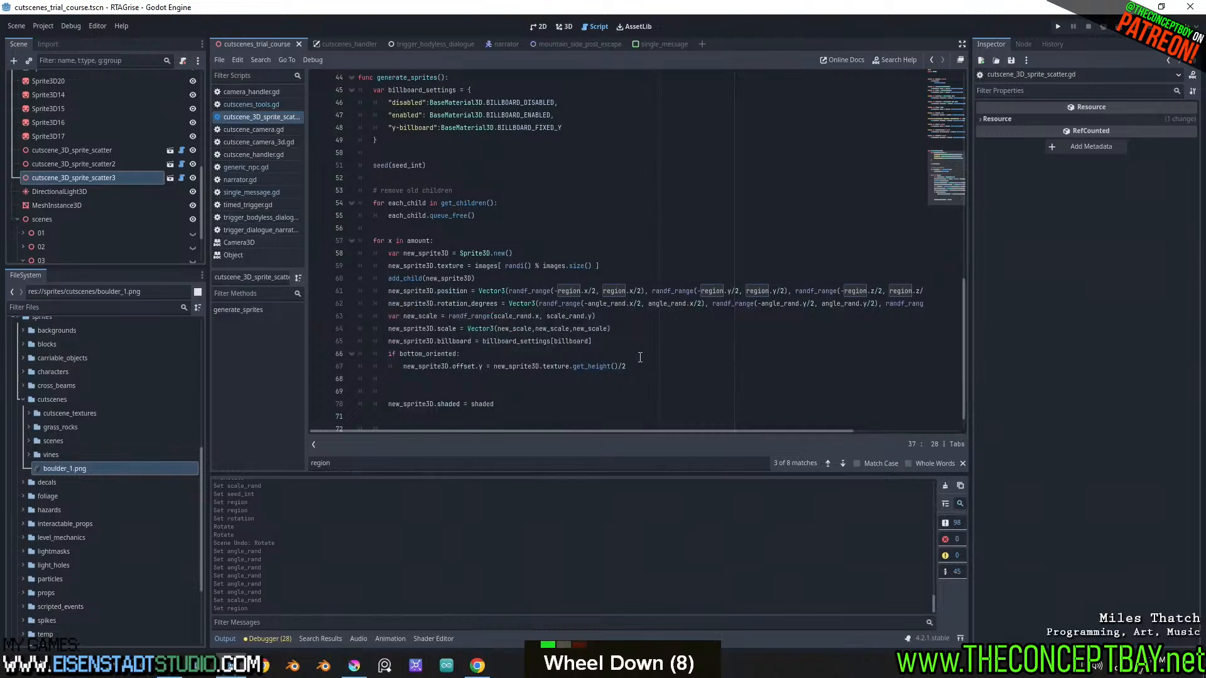
left_click(629, 340)
key("Return")
type("if")
key("ctrl+v")
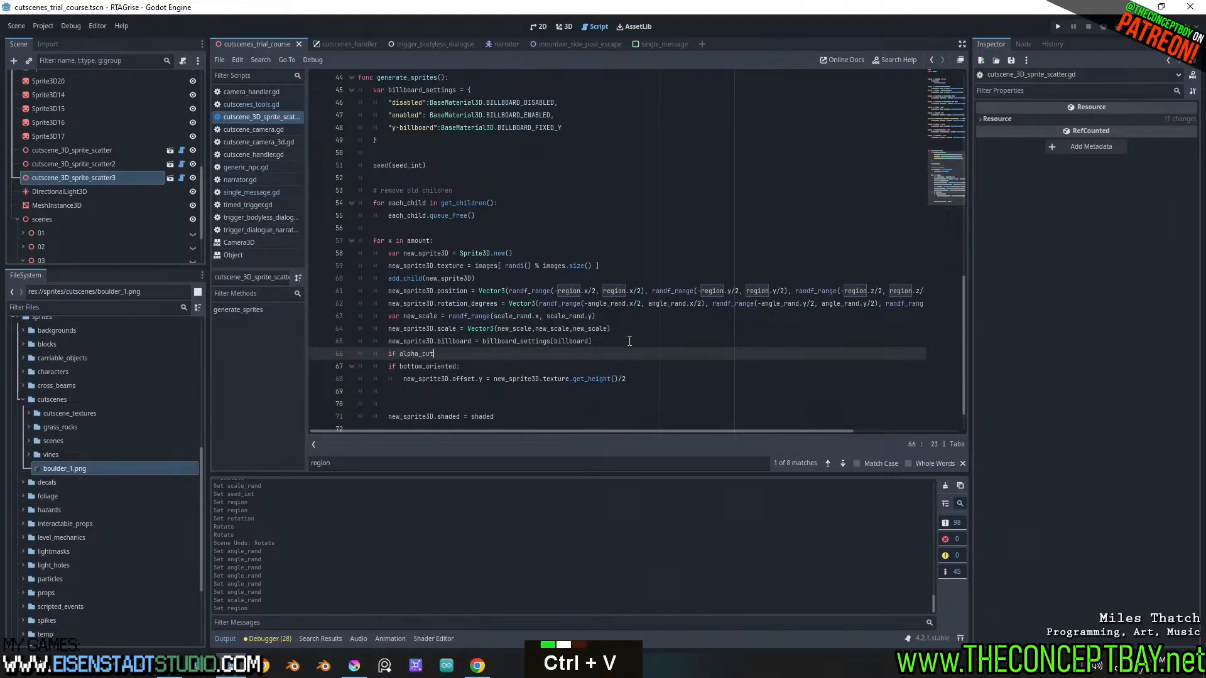
type(":")
key("Return")
Copy the new_sprite3D. prefix from the billboard line into the body of the alpha_cut condition
key("Up")
key("Up")
key("ctrl+Left")
key("ctrl+shift+Right")
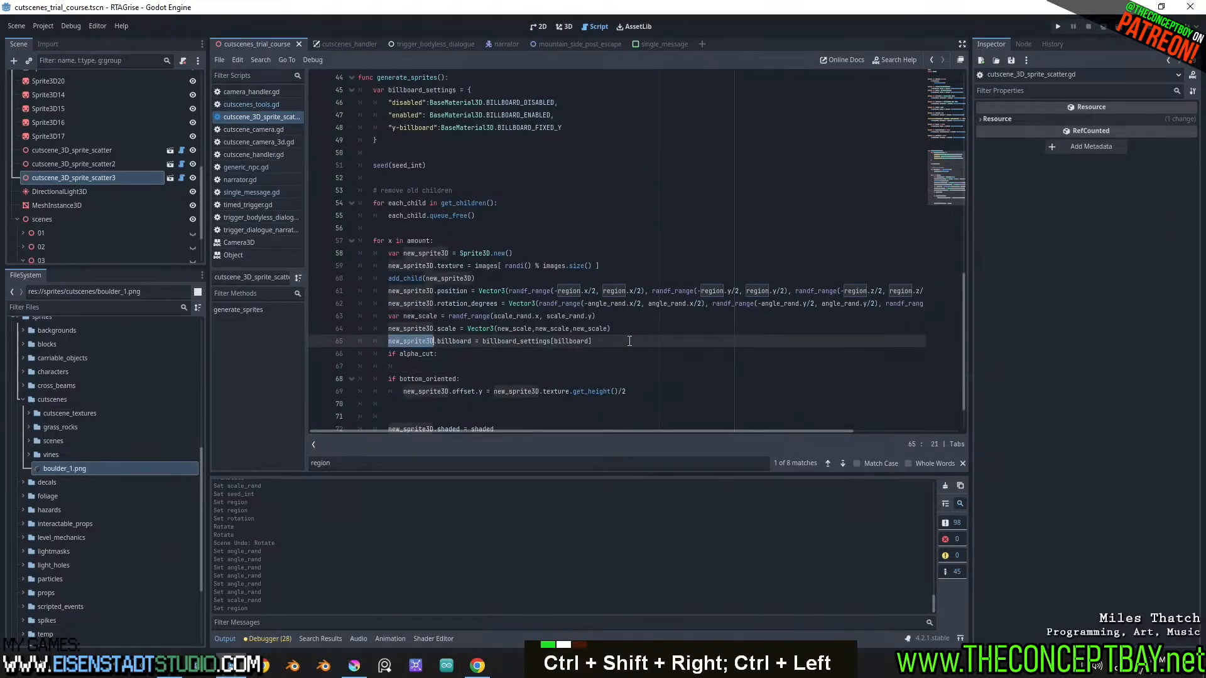
key("shift+Right")
key("ctrl+c")
key("Down")
key("Down")
key("ctrl+v")
Complete the condition's body as new_sprite3D.alpha_cut = SpriteBase3D.ALPHA_CUT_DISCARD and save the script
type("a")
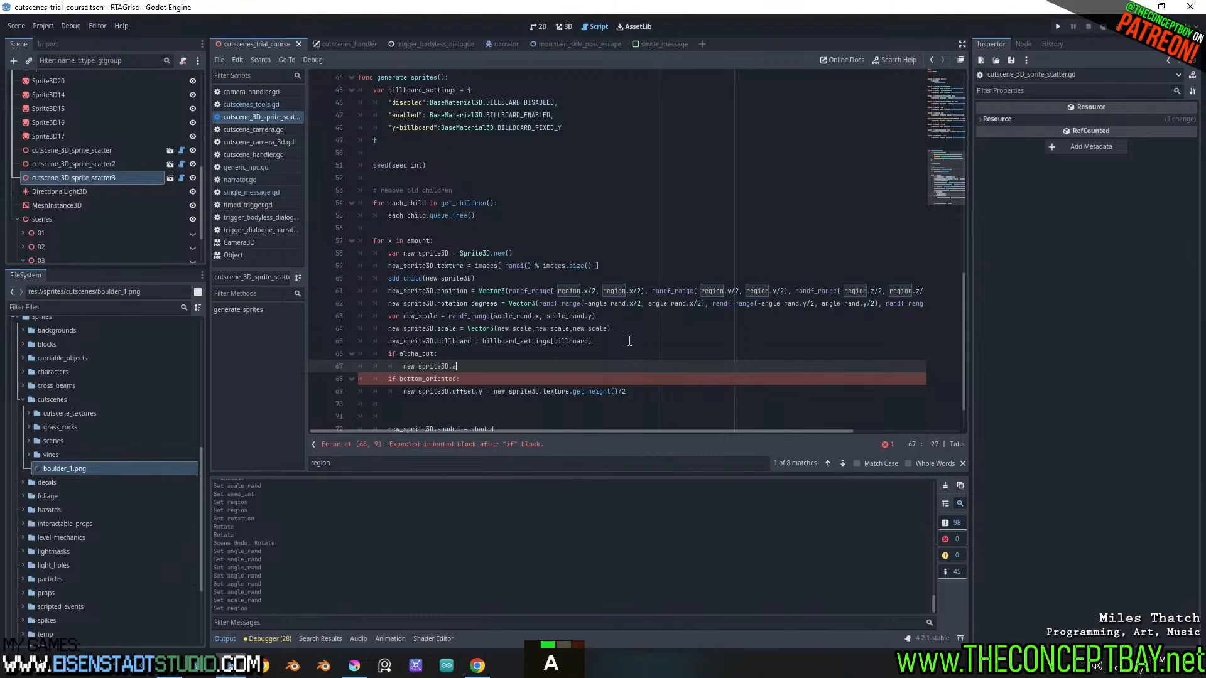
type("lpha_")
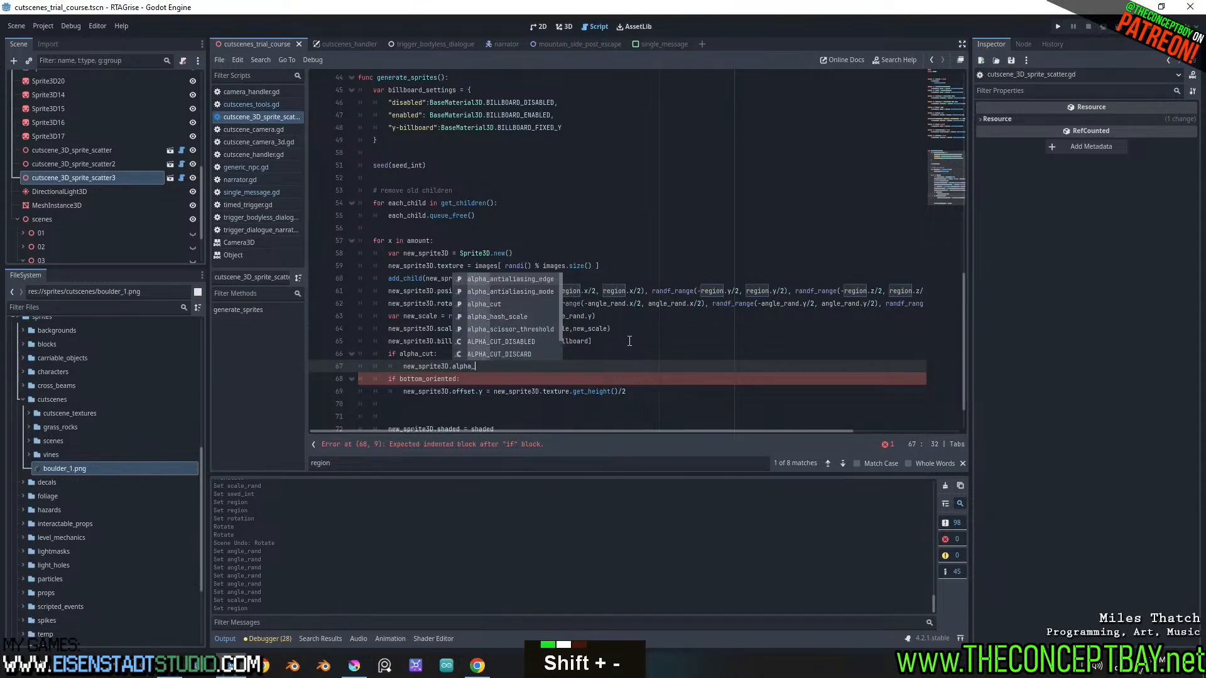
key("Down")
key("Down")
key("Return")
type("=")
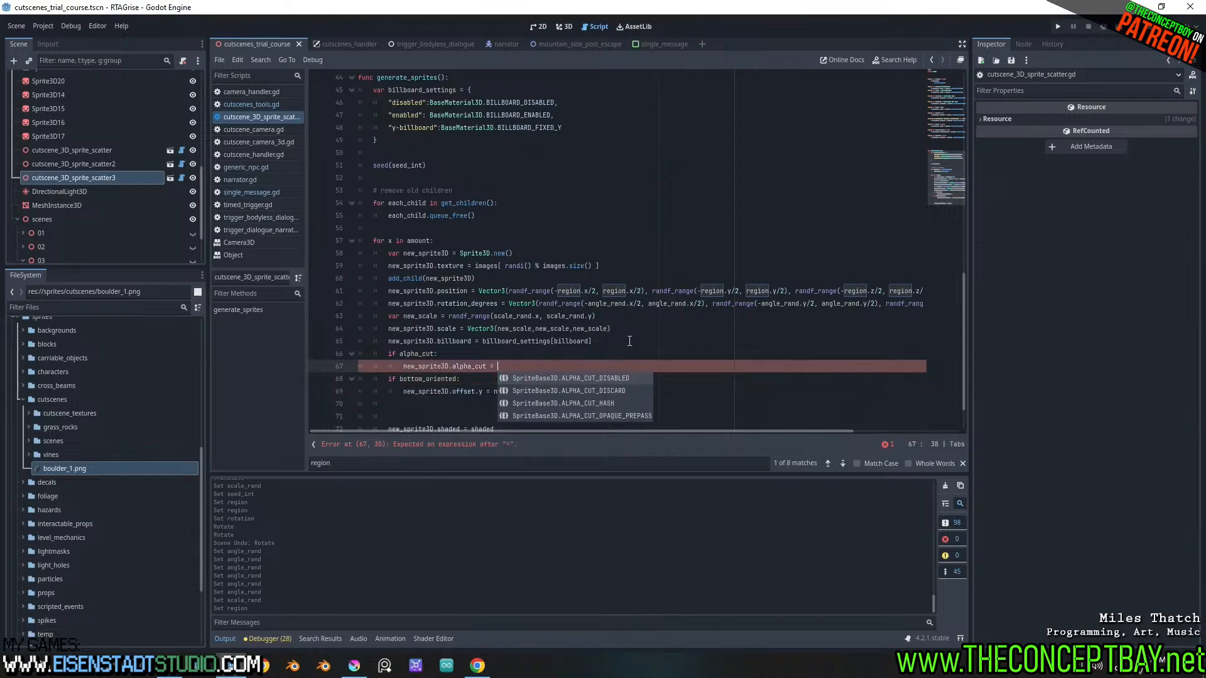
key("Down")
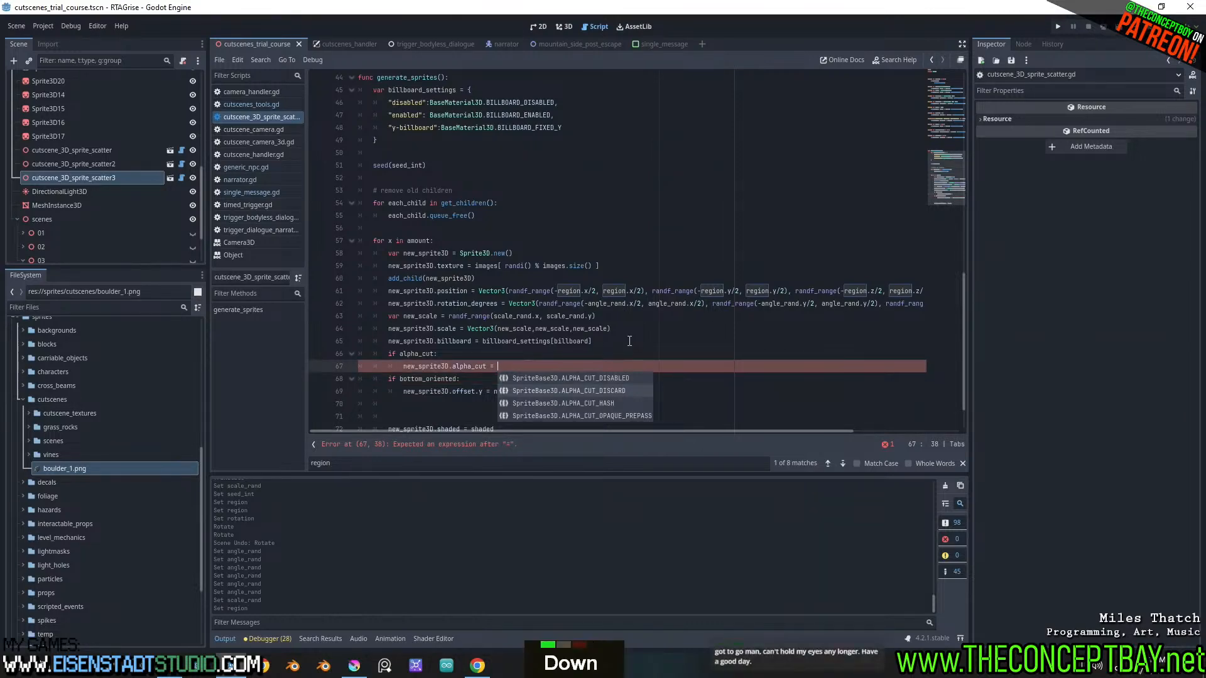
key("Return")
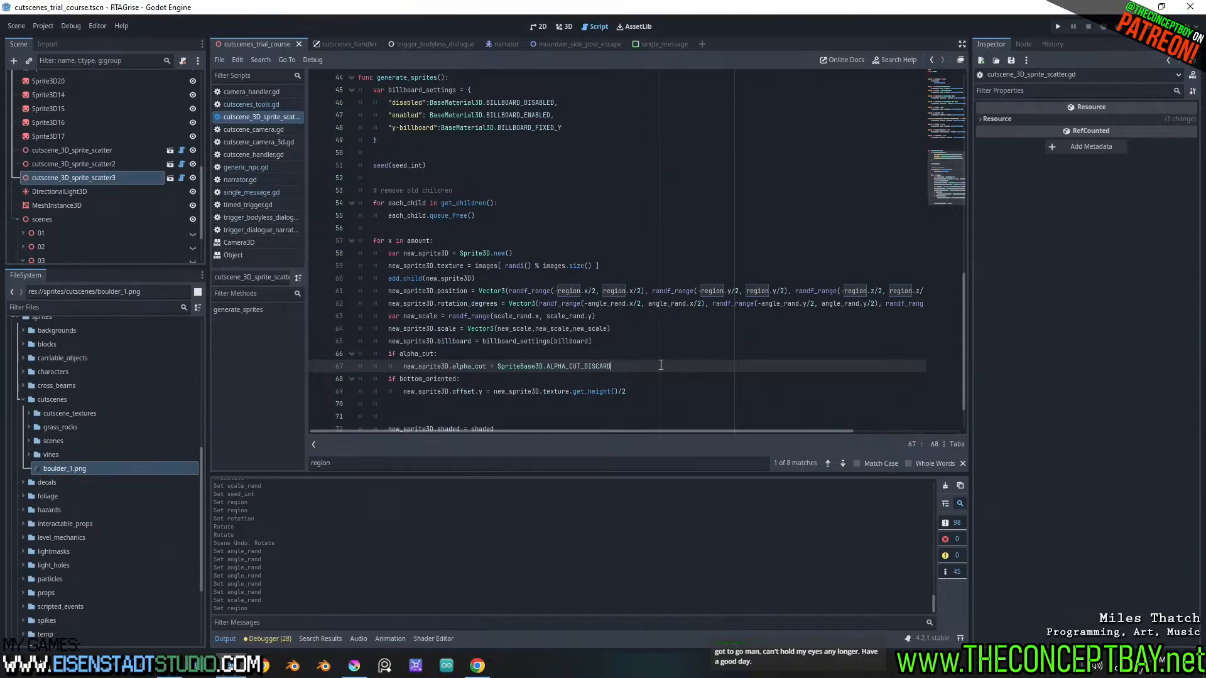
key("ctrl+s")
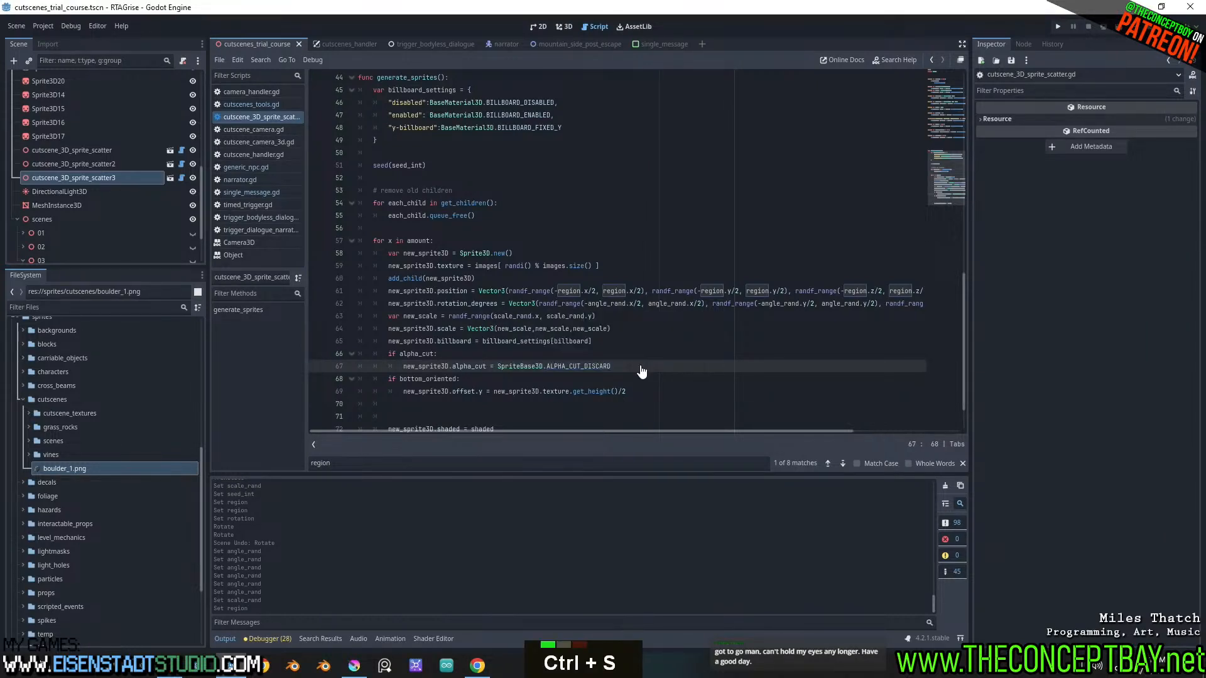
Enable Alpha Cut on cutscene_3D_sprite_scatter3 and toggle its visibility off and on to inspect the boulders
left_click(565, 27)
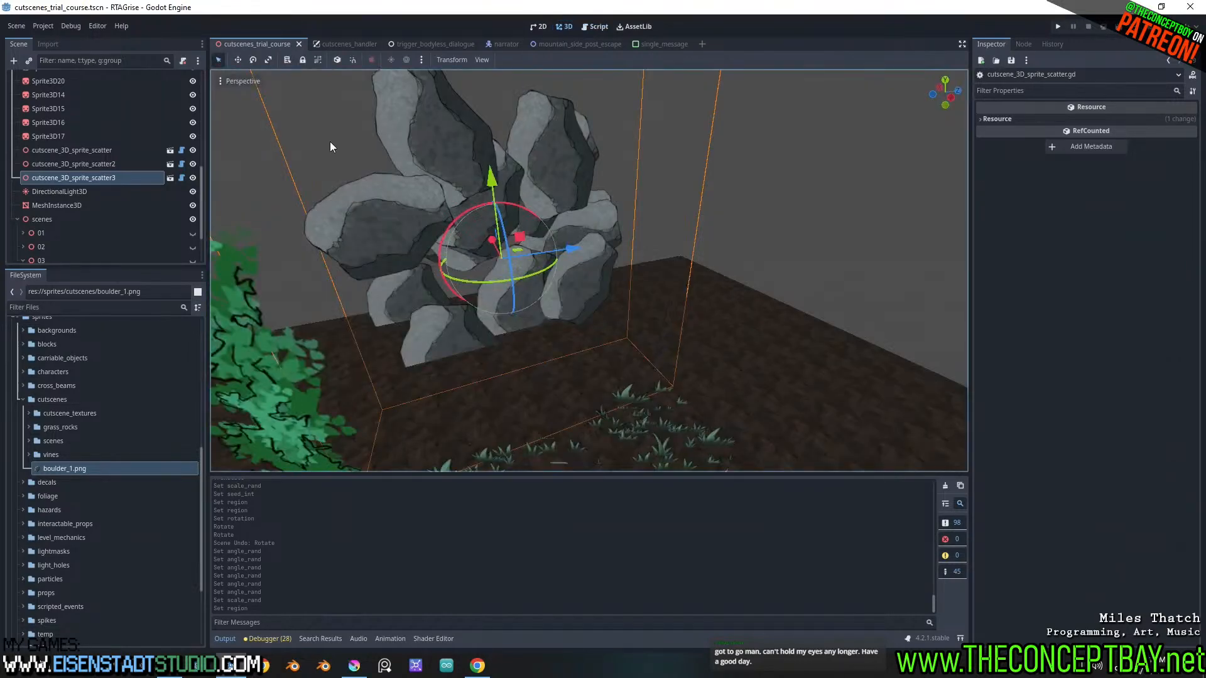
left_click(144, 178)
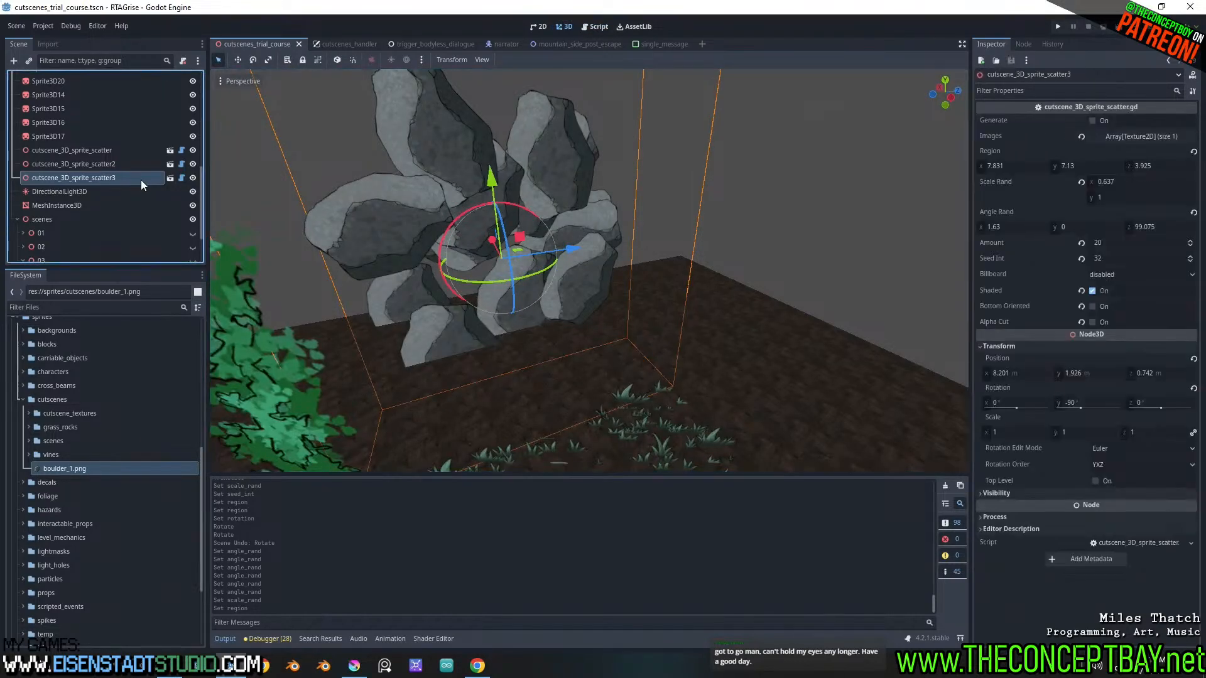
left_click(1103, 322)
middle_click_drag(683, 280, 668, 337)
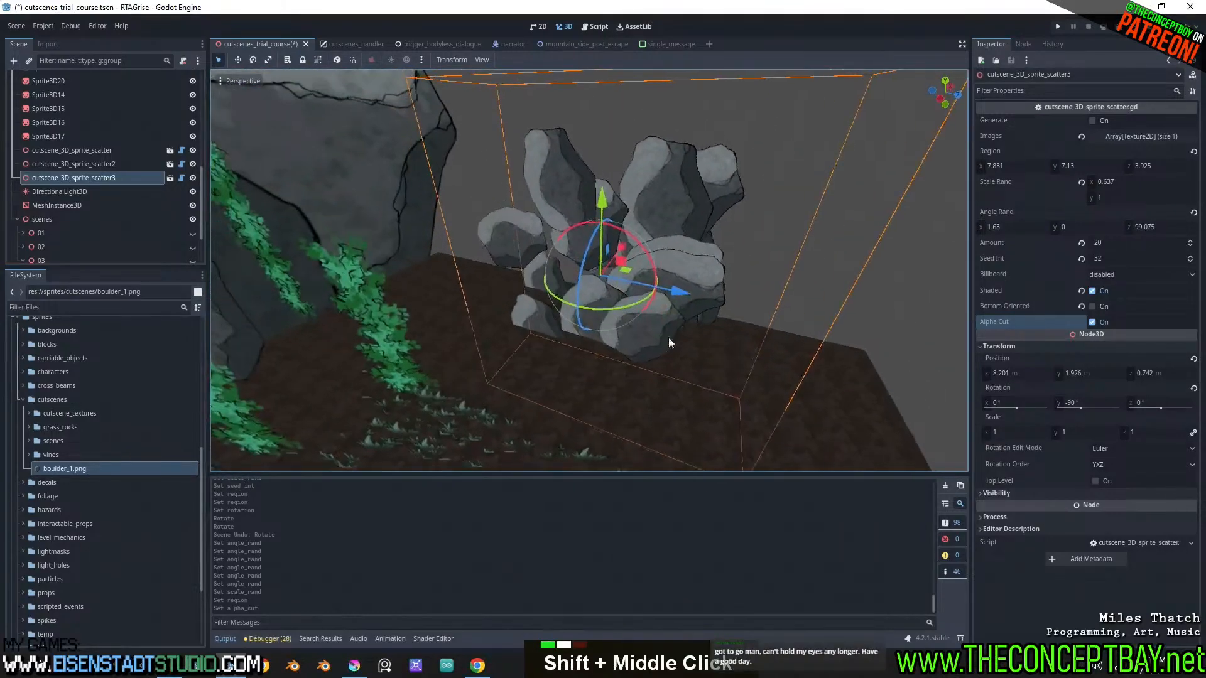
scroll(749, 281, "up", 3)
middle_click_drag(749, 281, 643, 299, "shift")
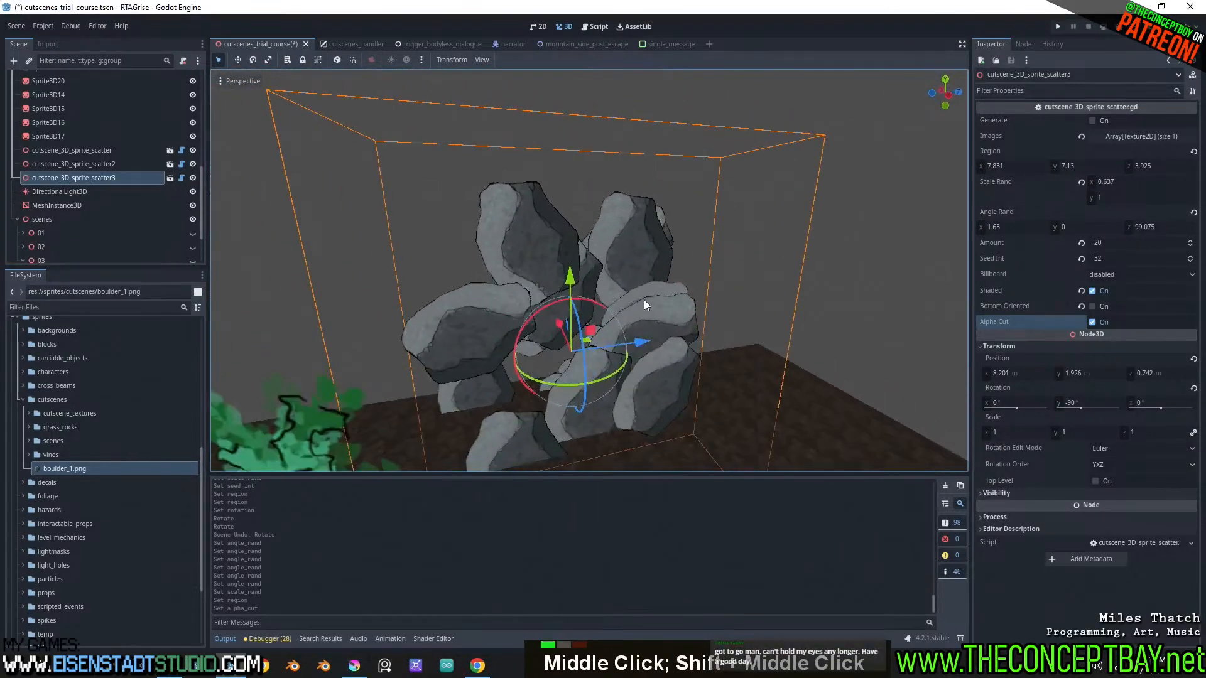
left_click(193, 177)
left_click(192, 178)
Reopen the scatter script and duplicate the alpha_cut export variable with its setter directly below the original
double_click(181, 178)
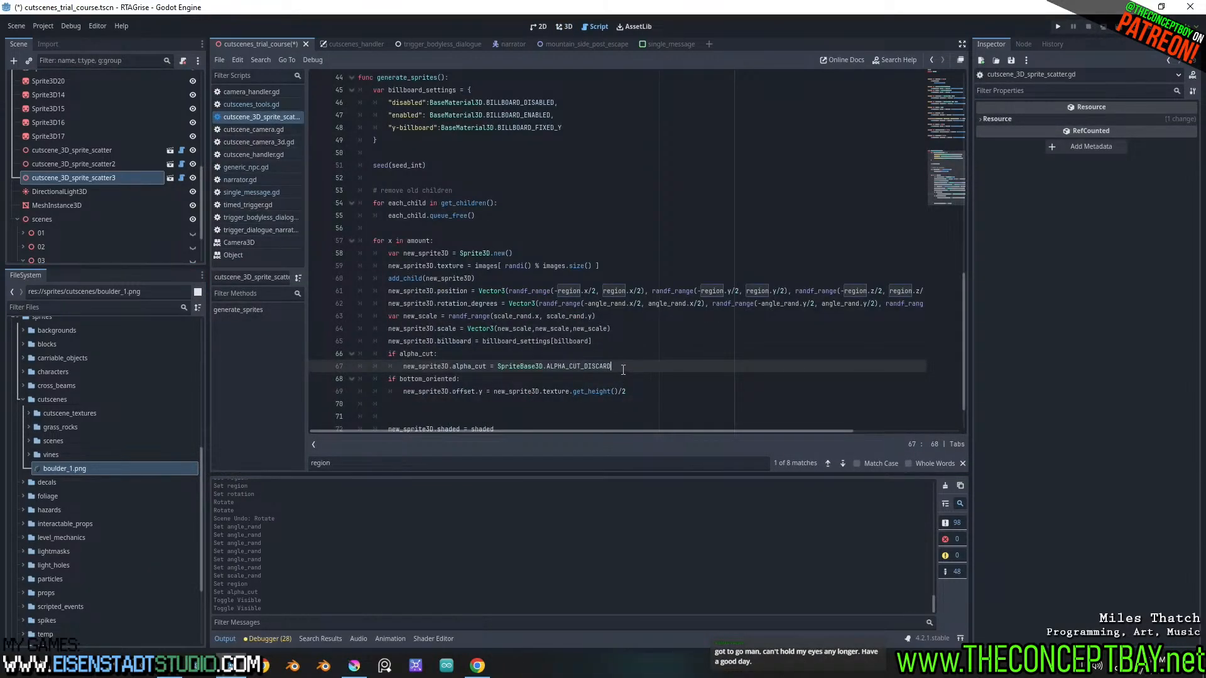
scroll(623, 370, "up", 6)
left_click_drag(420, 236, 359, 206)
left_click(365, 220)
key("ctrl+c")
left_click(418, 228)
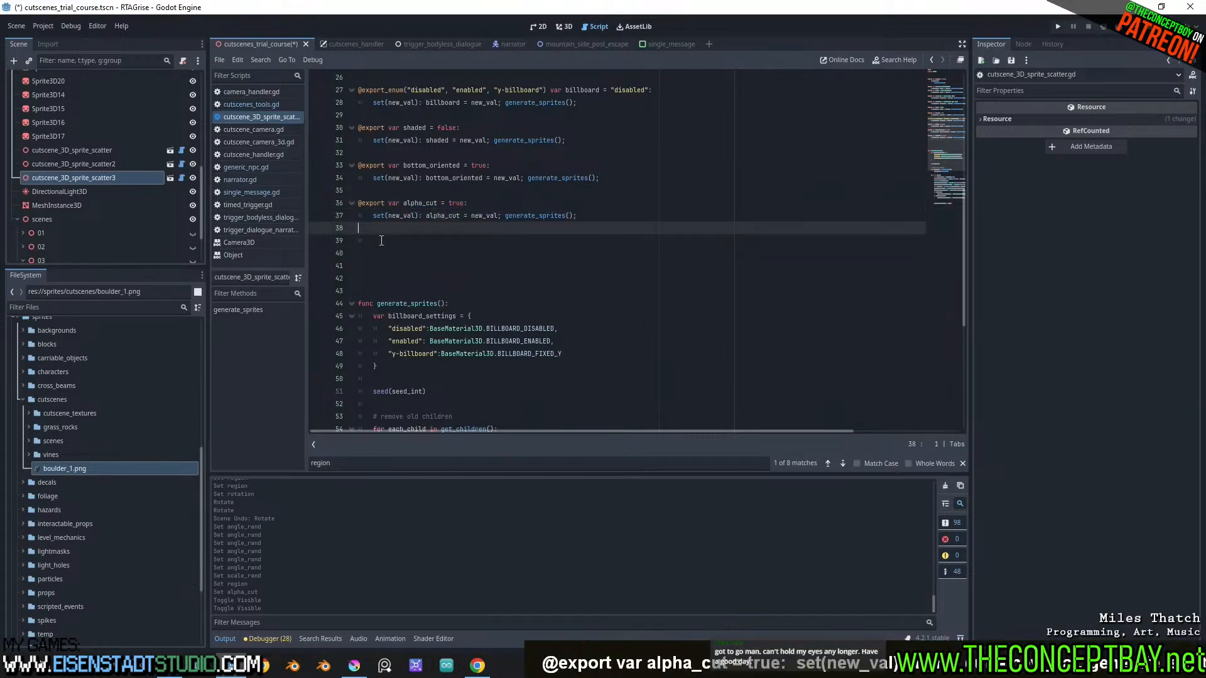
key("ctrl+v")
Rename the duplicated export variable to alpha_cut_amt in both its declaration and its setter
left_click(438, 228)
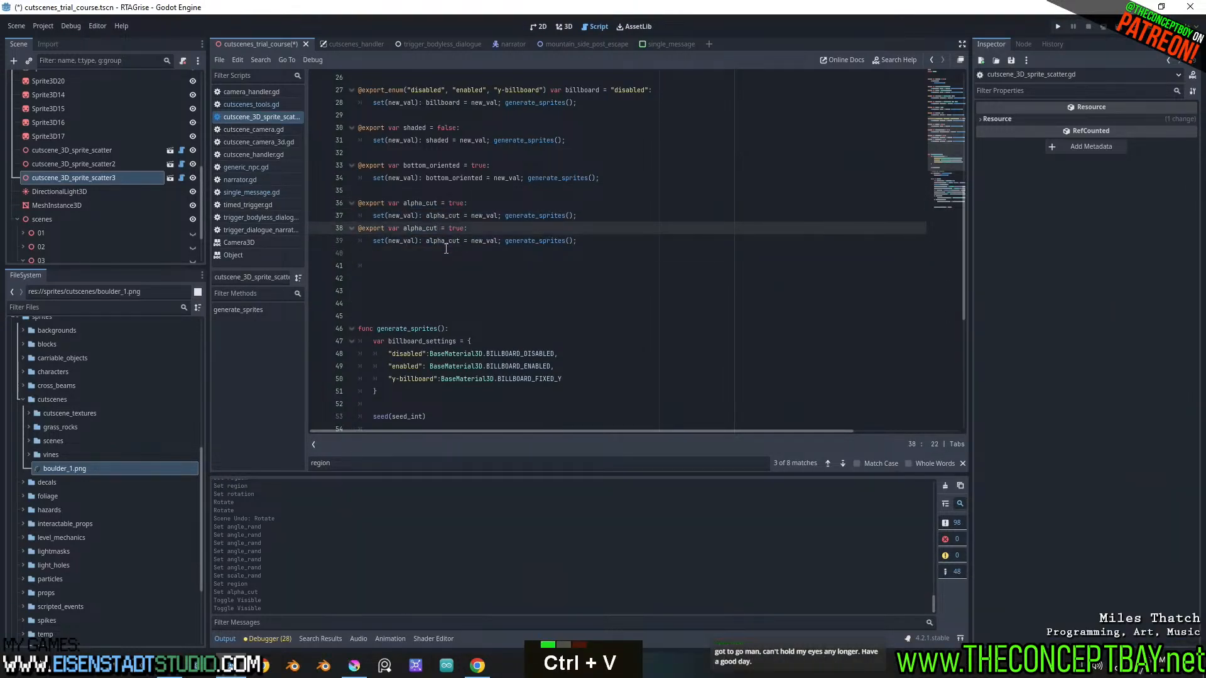
key("shift+BackSpace")
type("y")
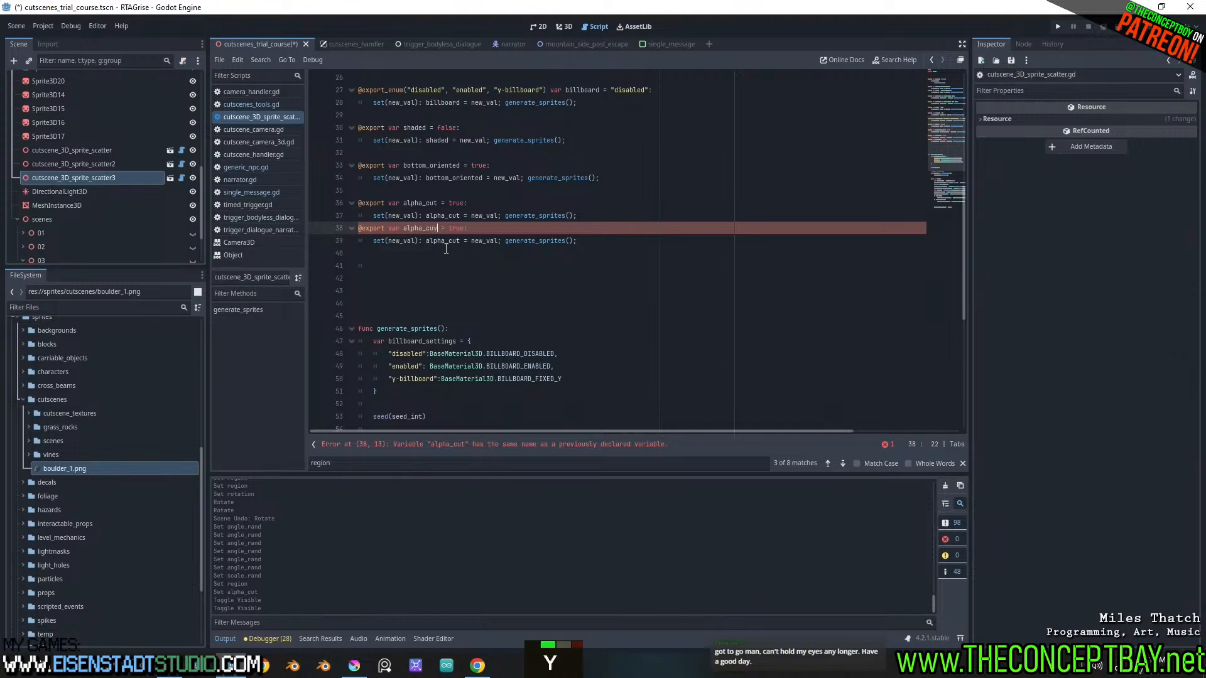
key("BackSpace")
type("t_amt")
key("ctrl+shift+Left")
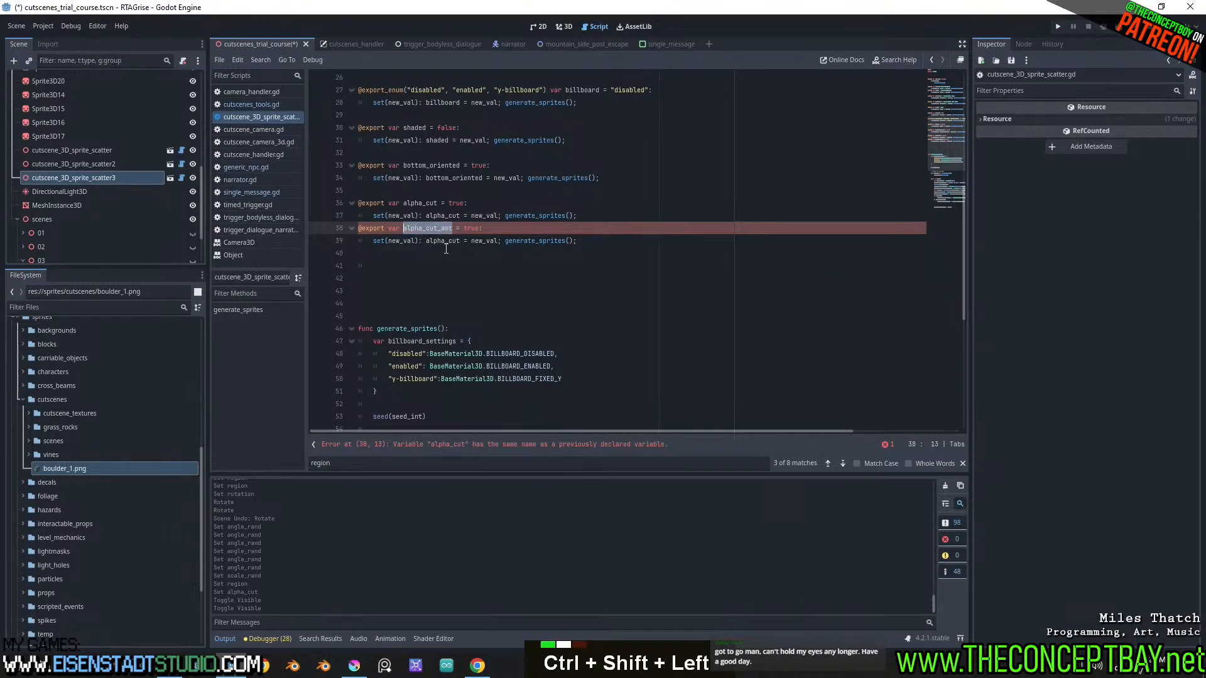
key("ctrl+c")
double_click(453, 241)
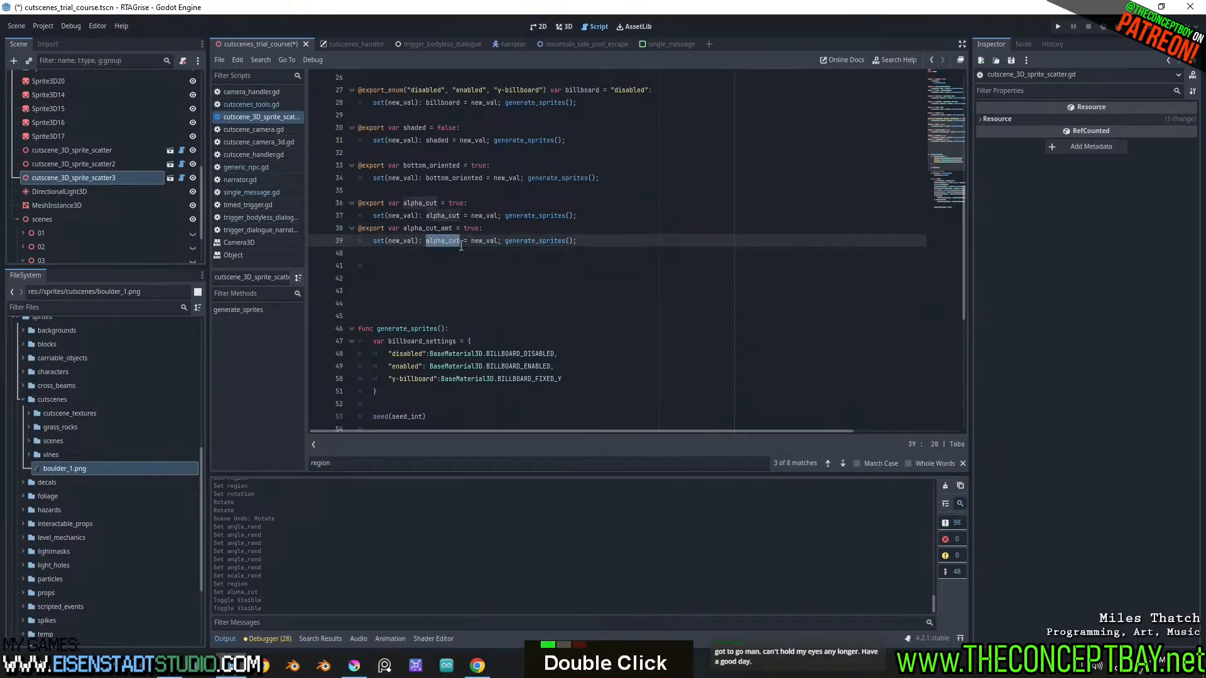
key("ctrl+v")
Start a new line with new_sprite3D below the ALPHA_CUT_DISCARD assignment inside the alpha_cut condition
scroll(489, 251, "down", 9)
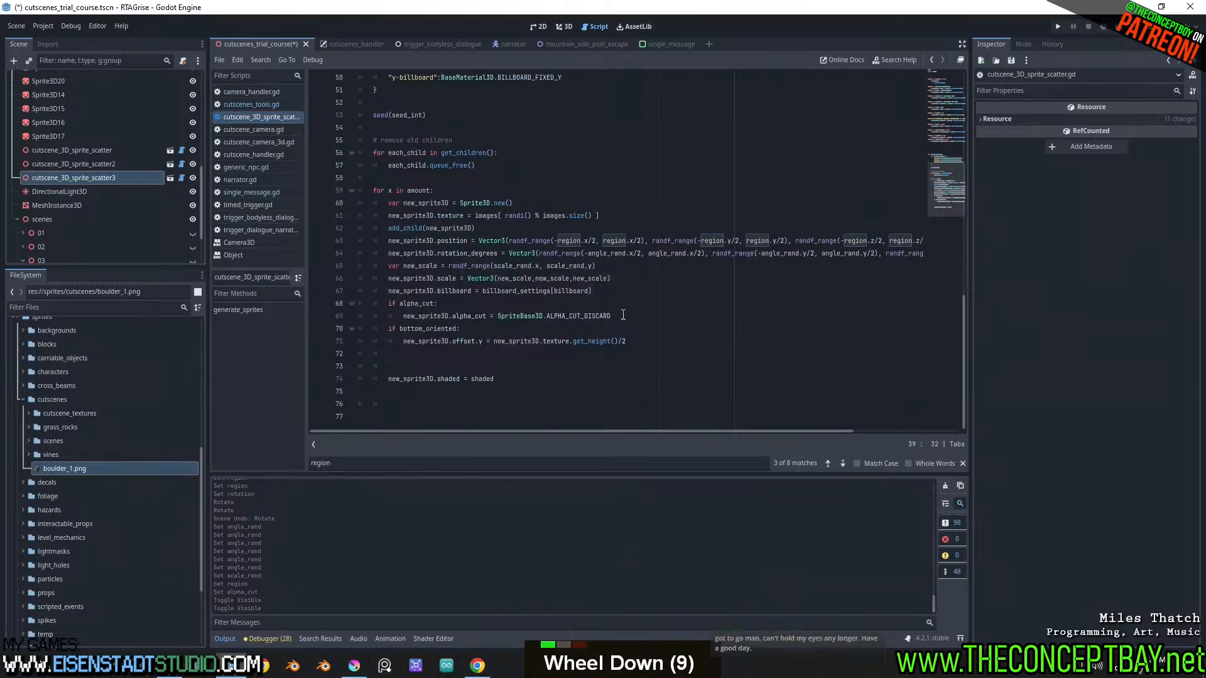
left_click(623, 315)
key("Return")
type(".")
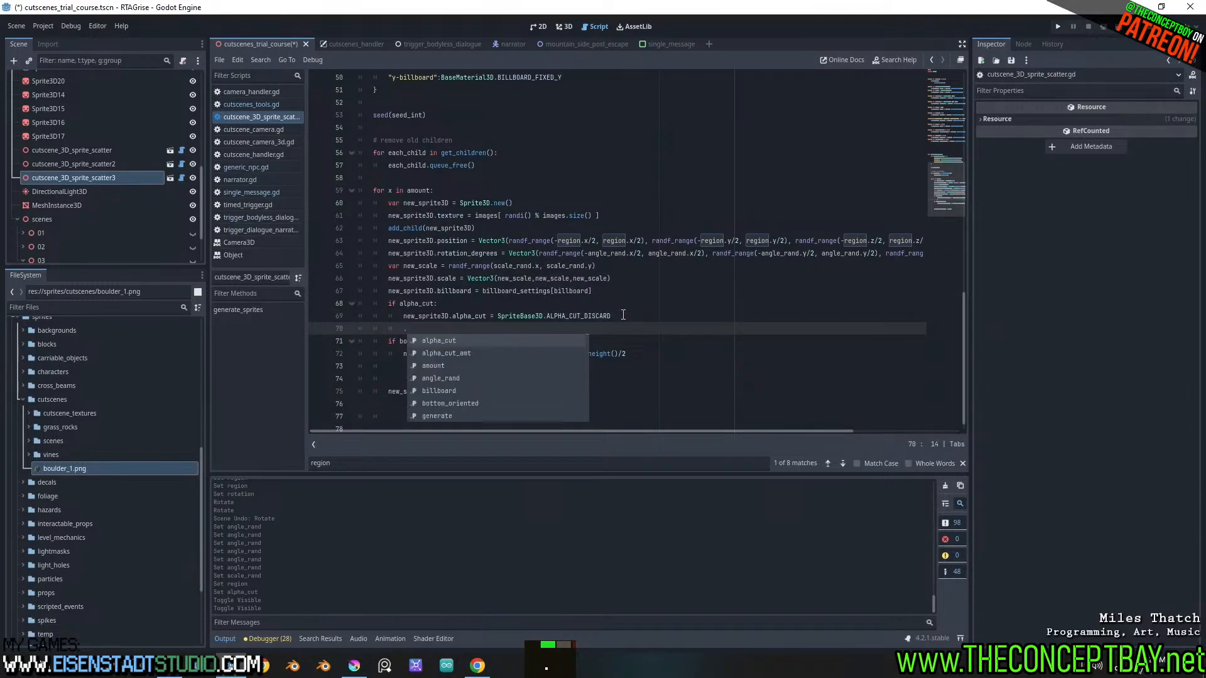
key("BackSpace")
type("new_sp")
key("Return")
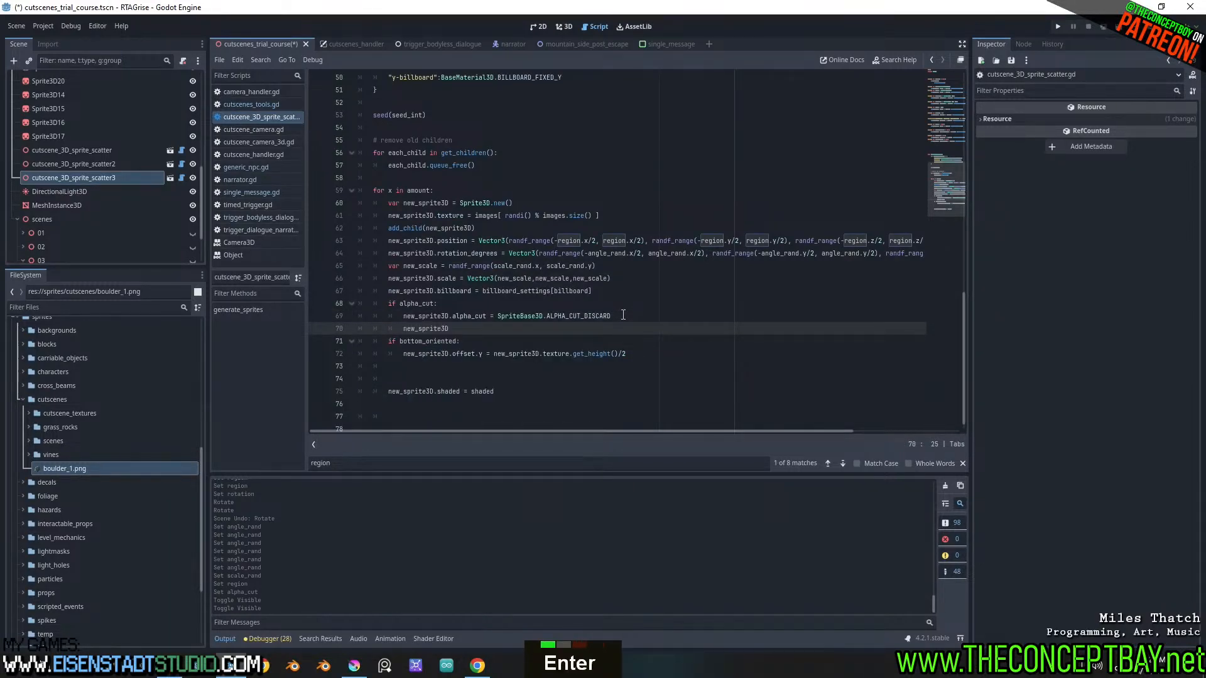
Complete the new line as new_sprite3D.alpha_scissor_threshold = alpha_cut_amt and save the script
type(".aloph")
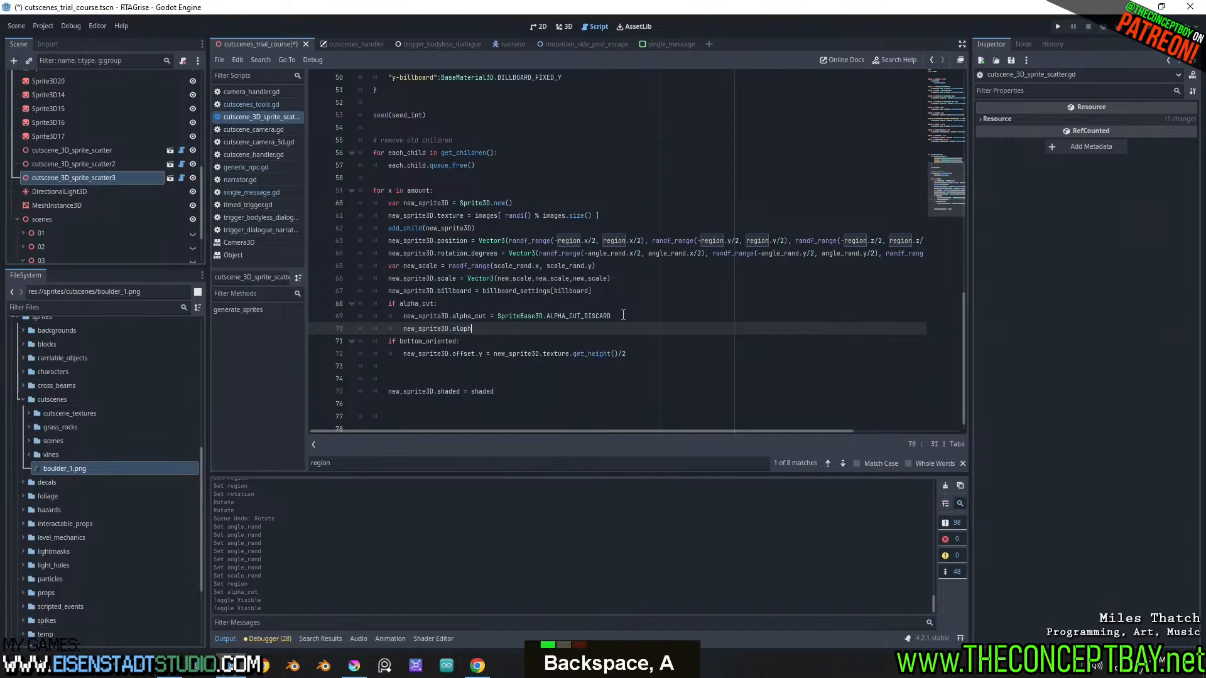
key("BackSpace")
key("BackSpace")
key("BackSpace")
type("pha")
key("BackSpace")
key("BackSpace")
key("BackSpace")
type("pha")
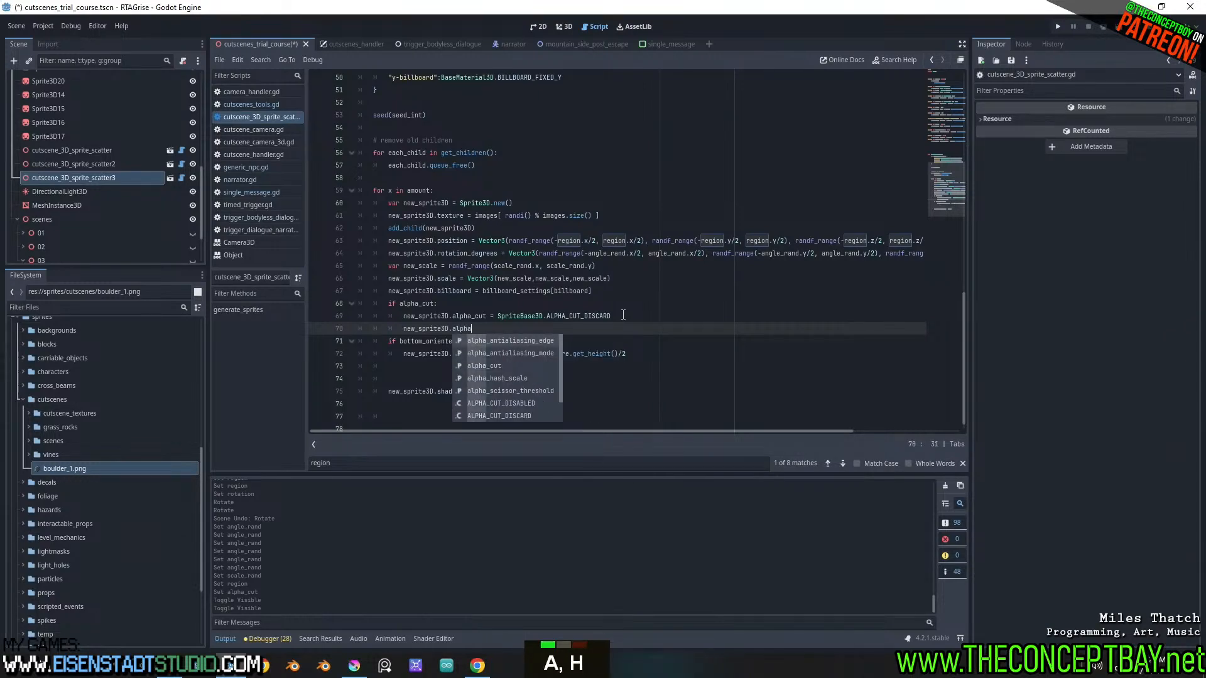
type("_cu")
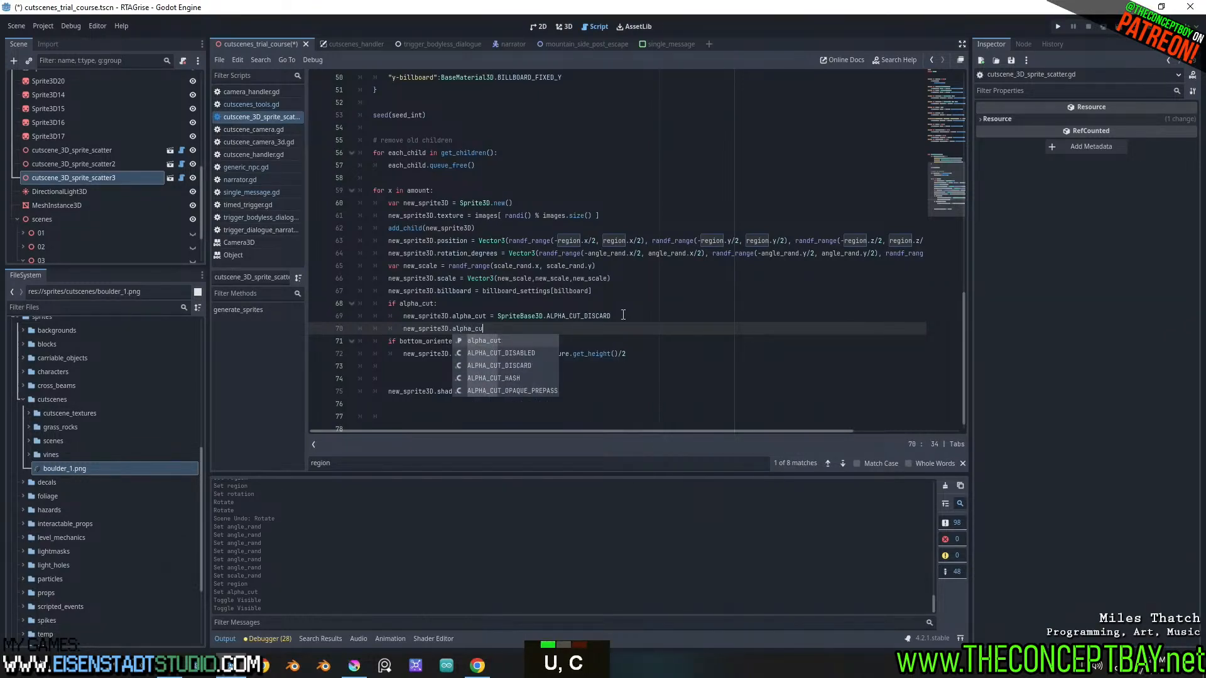
key("BackSpace")
key("BackSpace")
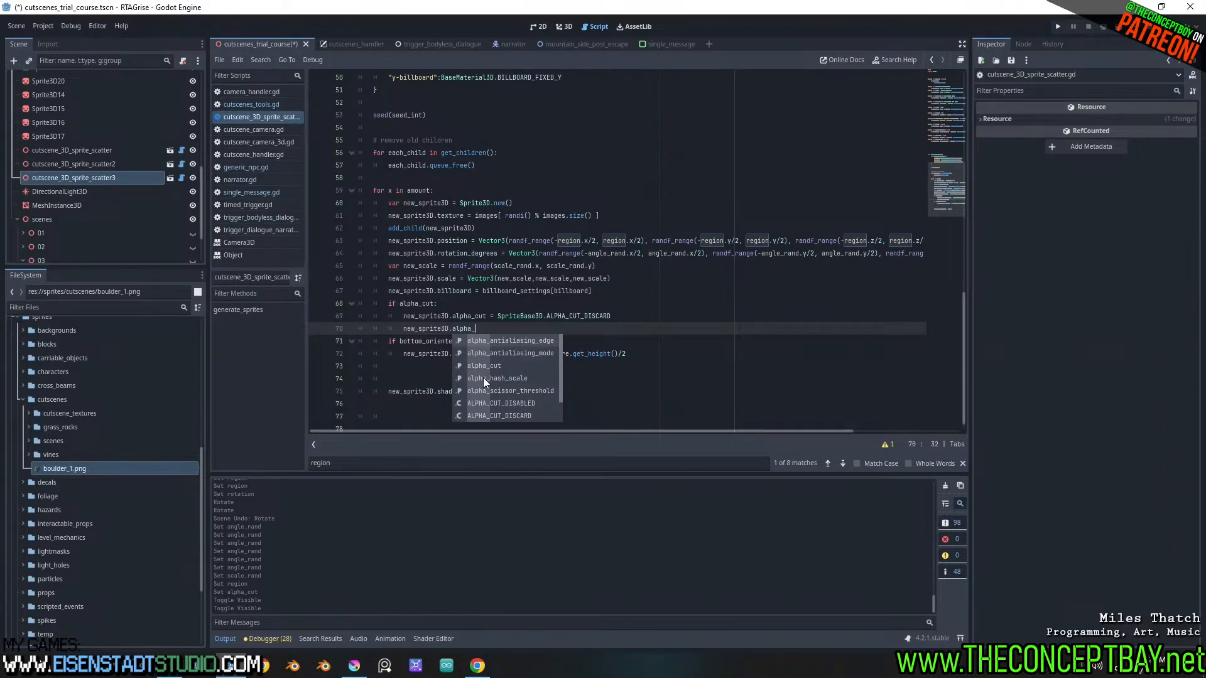
scroll(498, 375, "down", 4)
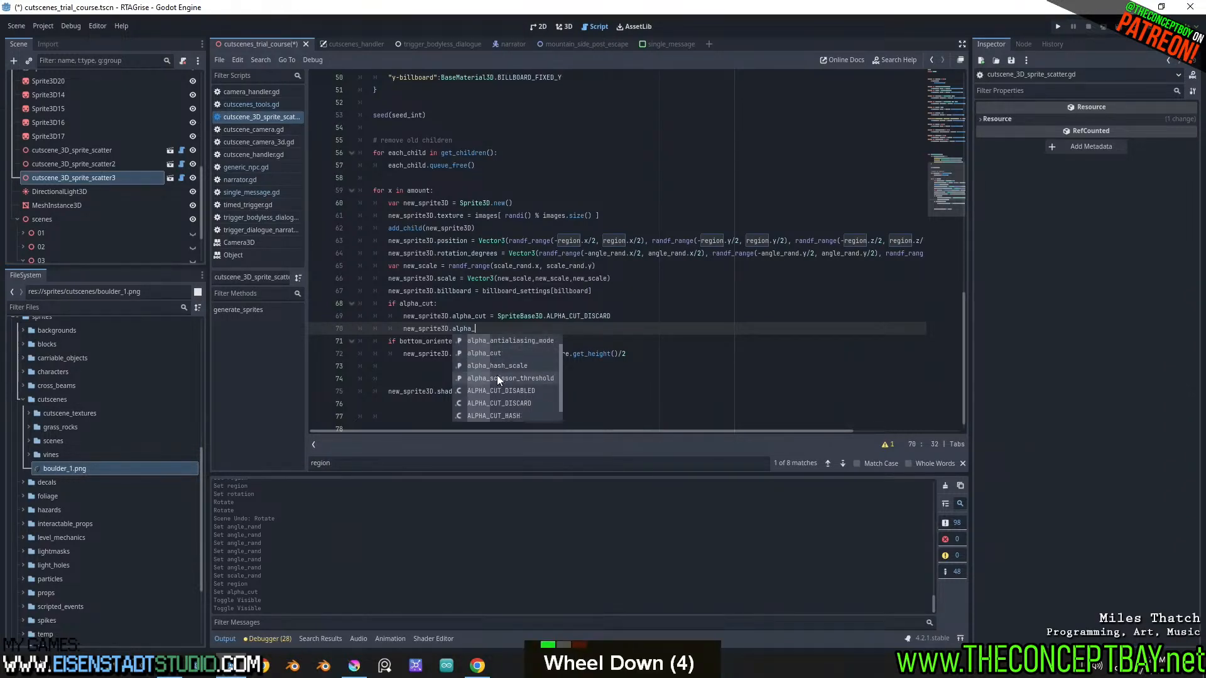
double_click(496, 375)
left_click(549, 338)
key("ctrl+v")
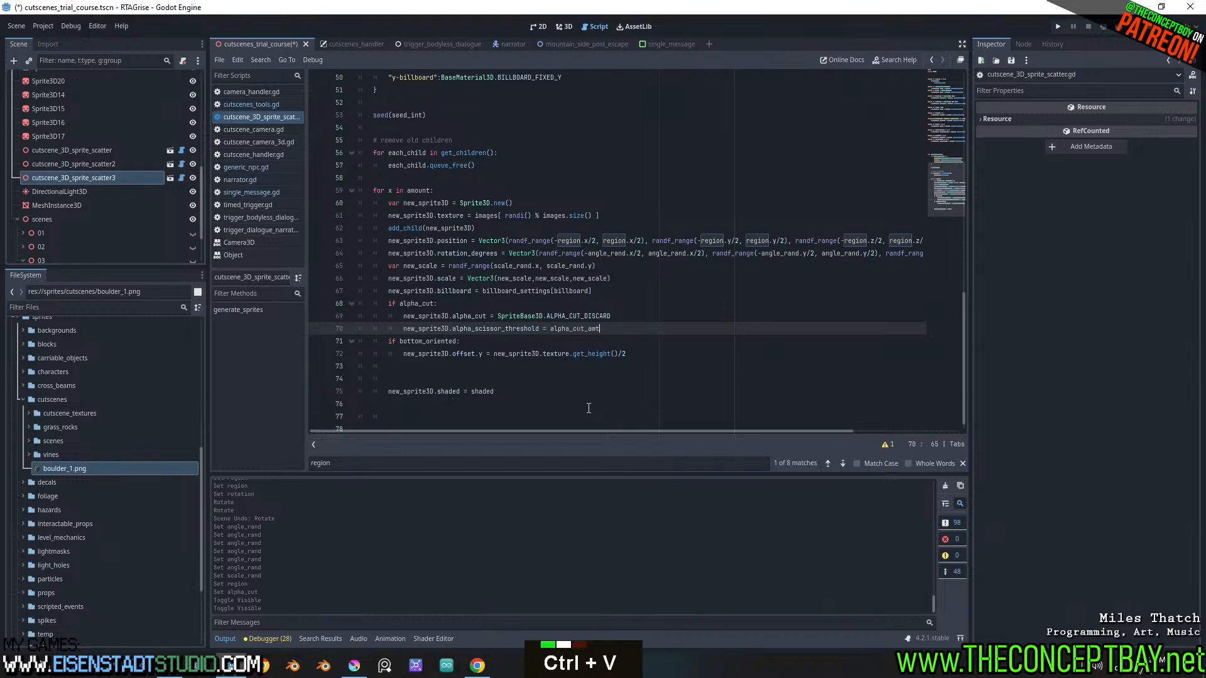
key("ctrl+s")
Review the two alpha assignments, save again, and check the exported properties of cutscene_3D_sprite_scatter3 in the 3D view
double_click(468, 316)
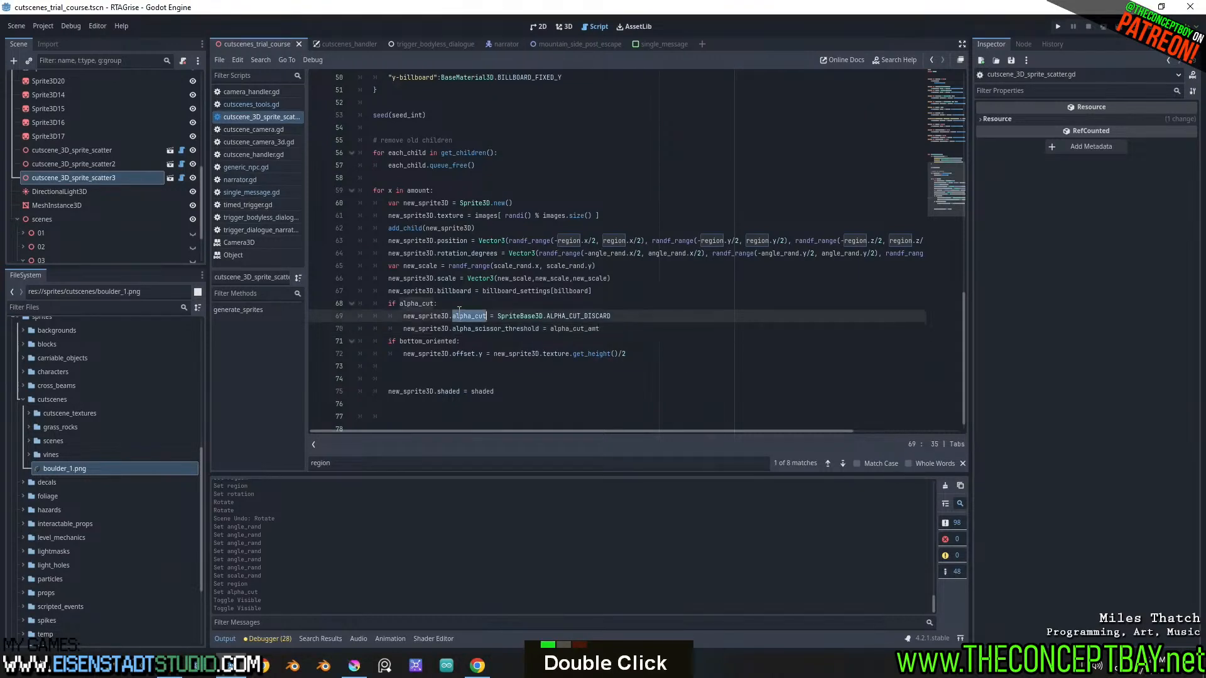
double_click(464, 328)
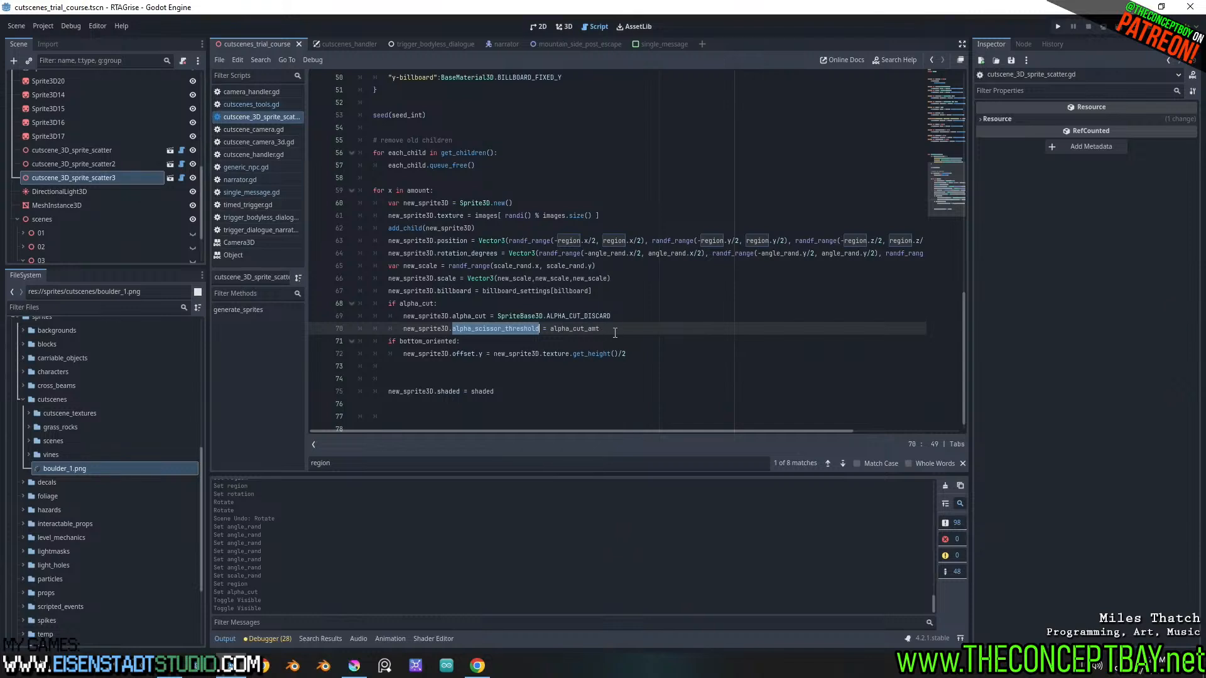
key("ctrl+s")
left_click(564, 27)
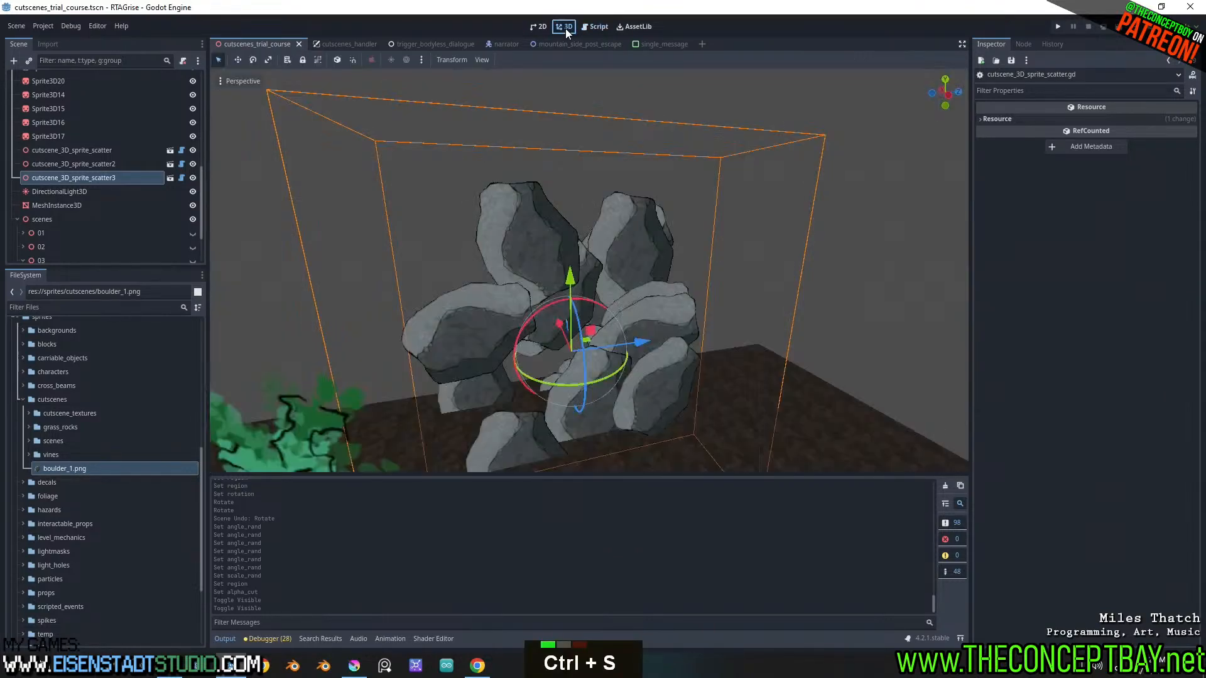
left_click(69, 177)
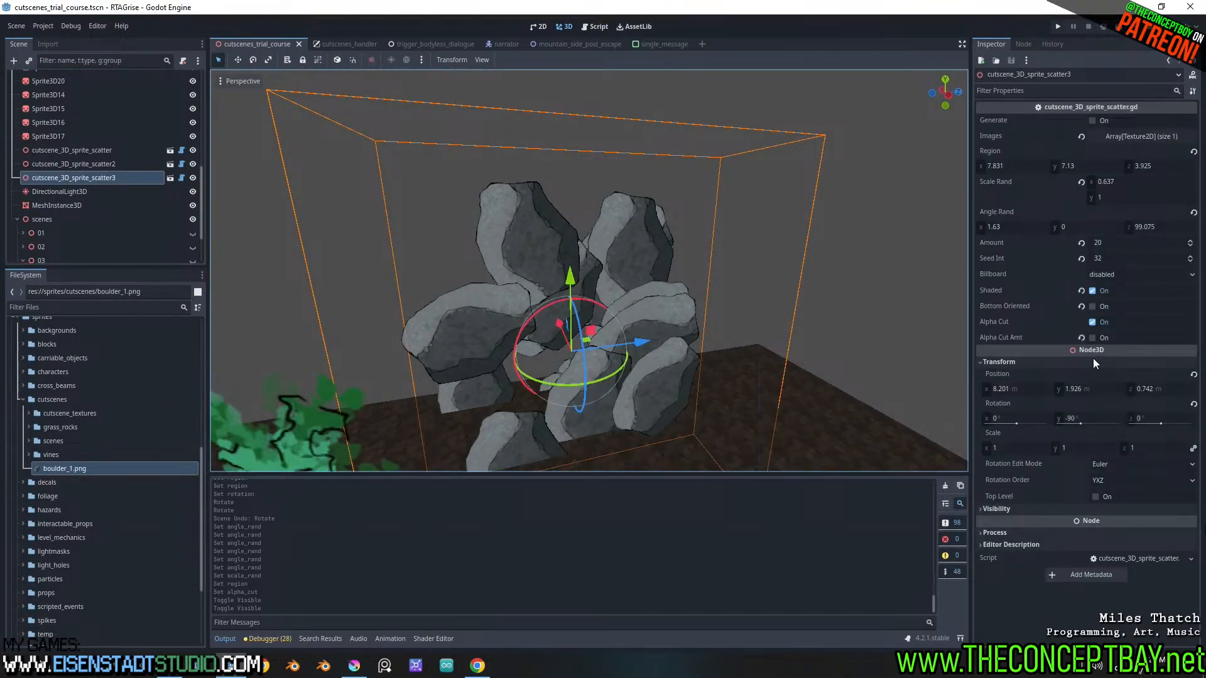
left_click(181, 177)
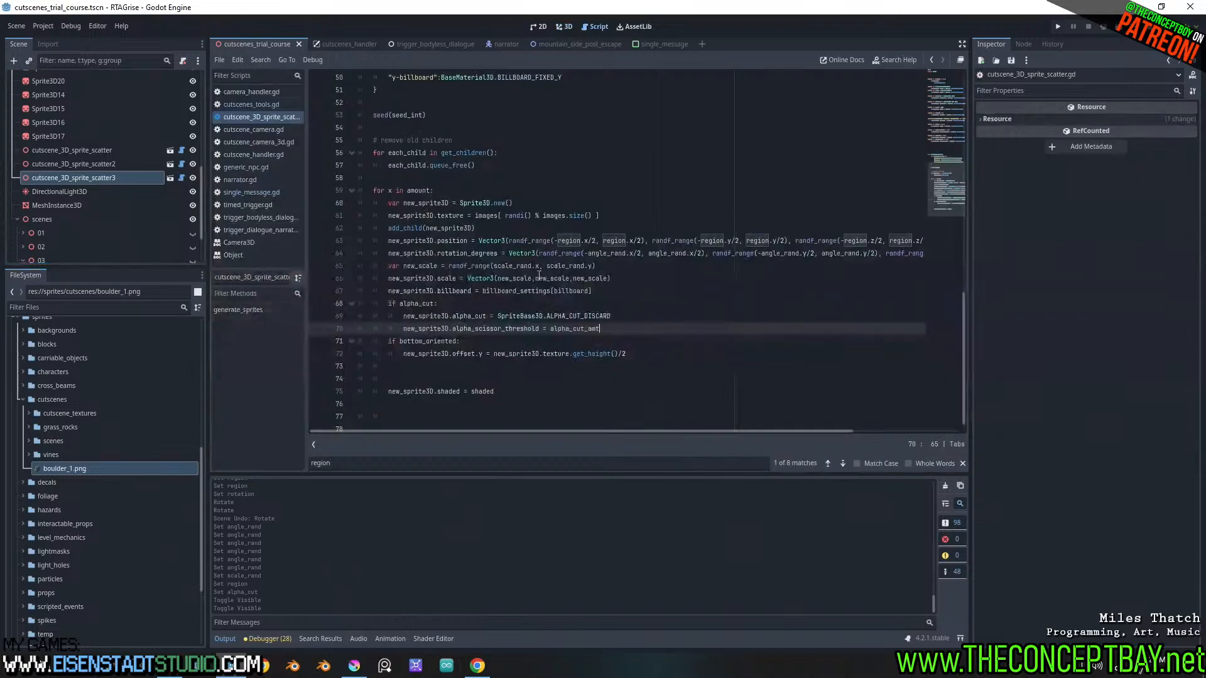
scroll(513, 247, "up", 10)
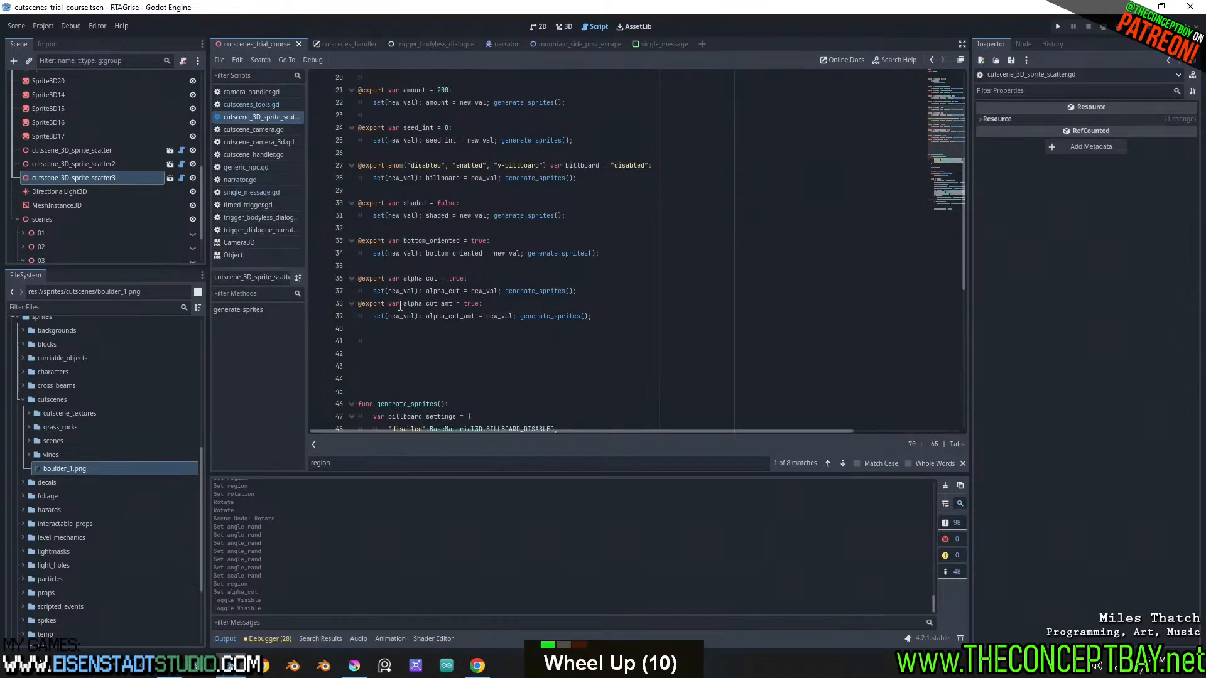
left_click(400, 306)
key("Left")
type("_ra")
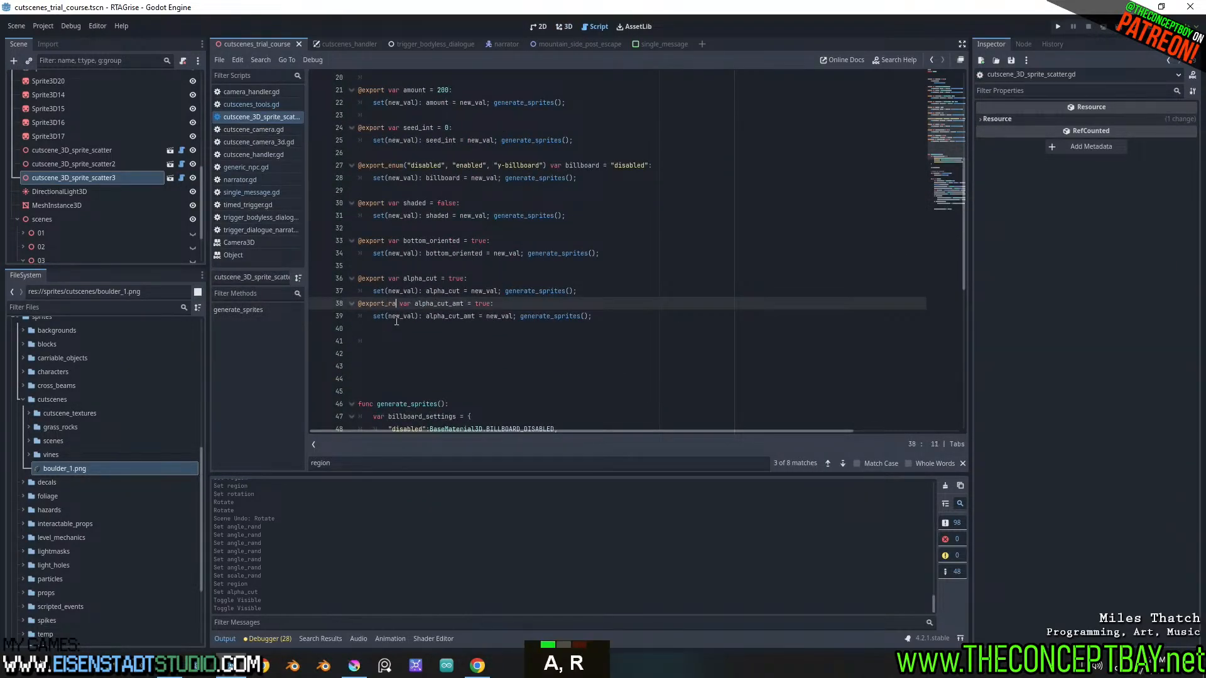
type("nge(0.)")
key("Left")
type("0.")
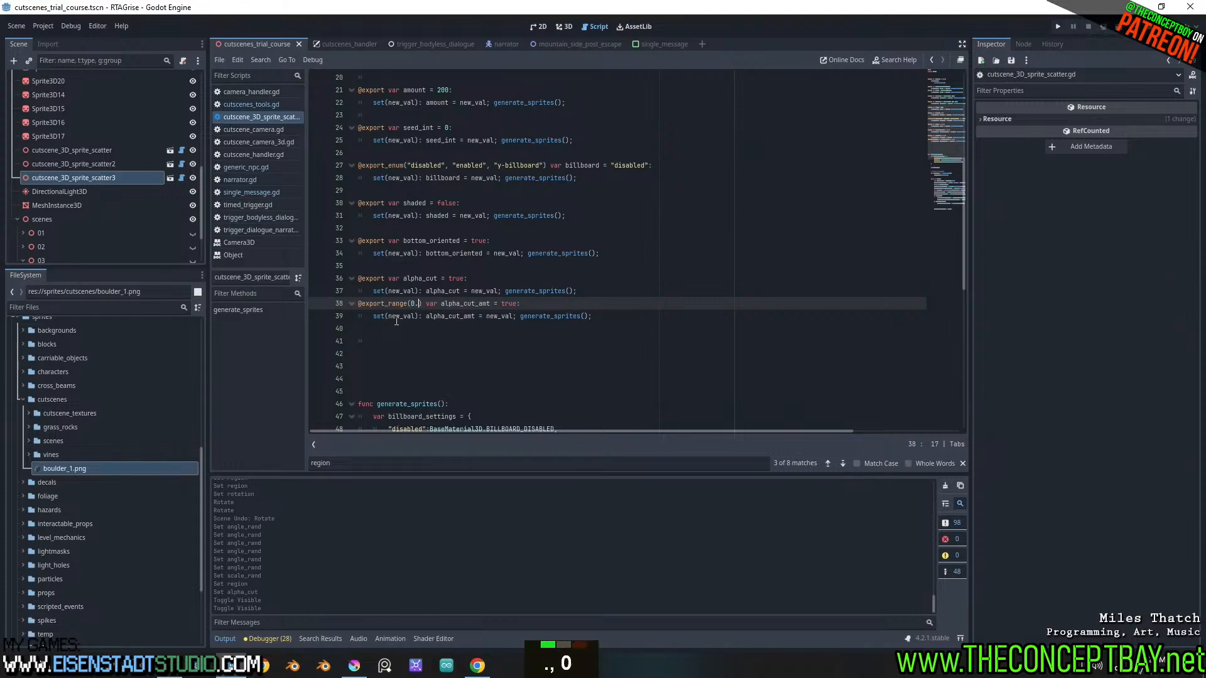
type("0, 1.0")
Set the default value of alpha_cut_amt to 0.5 and save the script
double_click(470, 305)
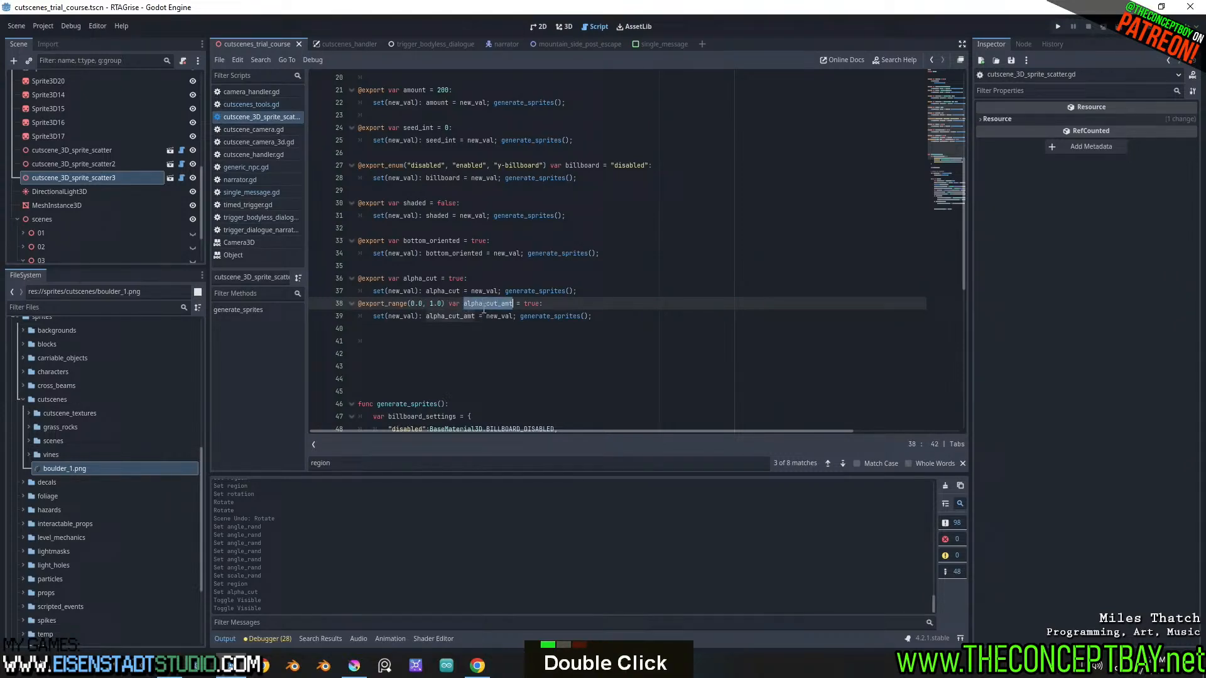
double_click(531, 304)
type("0.5")
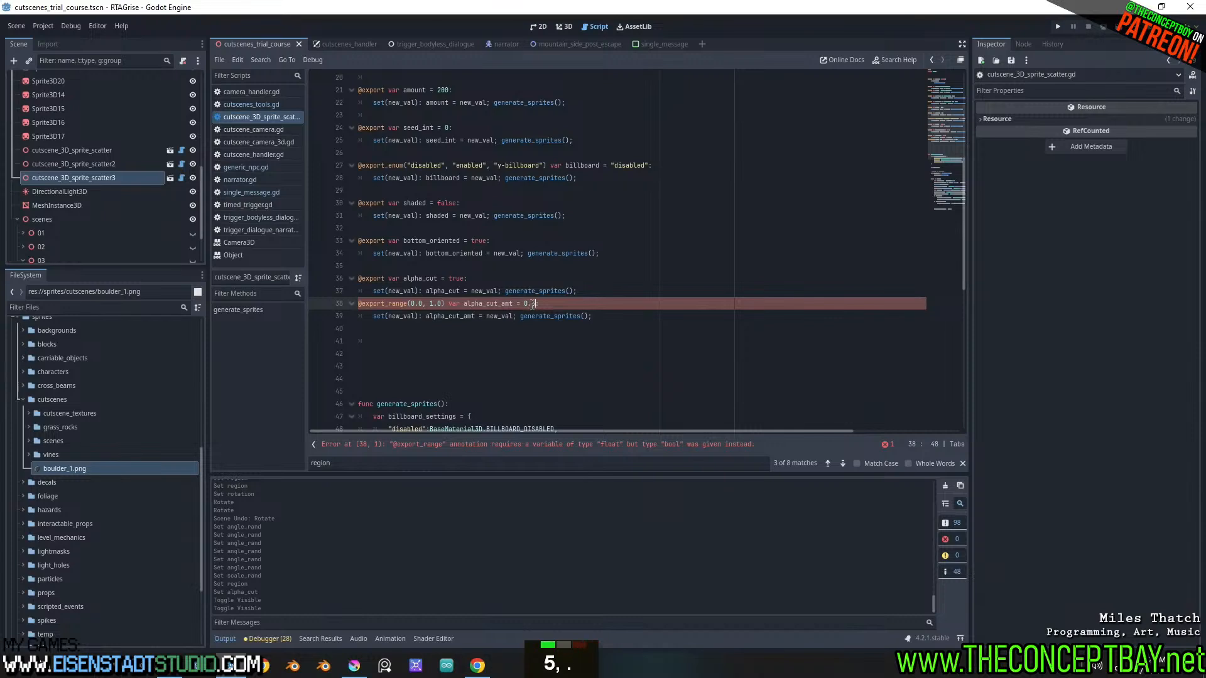
key("ctrl+s")
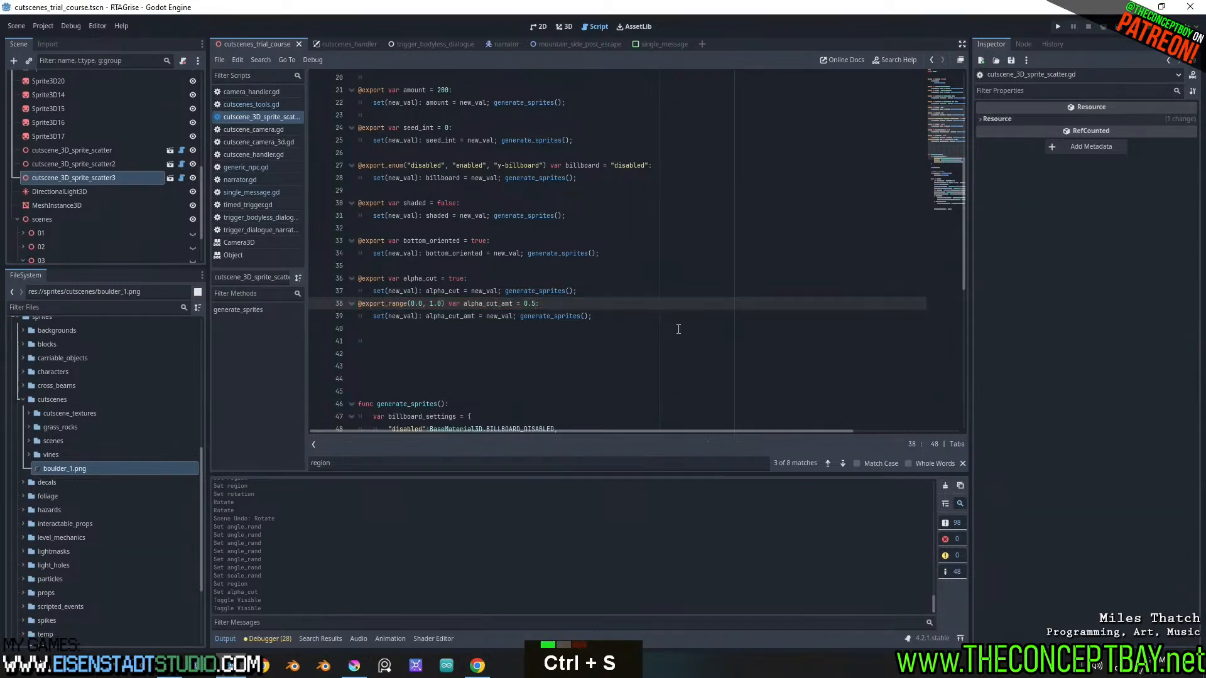
In the 3D view, reset Alpha Cut Amt on cutscene_3D_sprite_scatter3 to its default, then lower it to 0.128
left_click(565, 27)
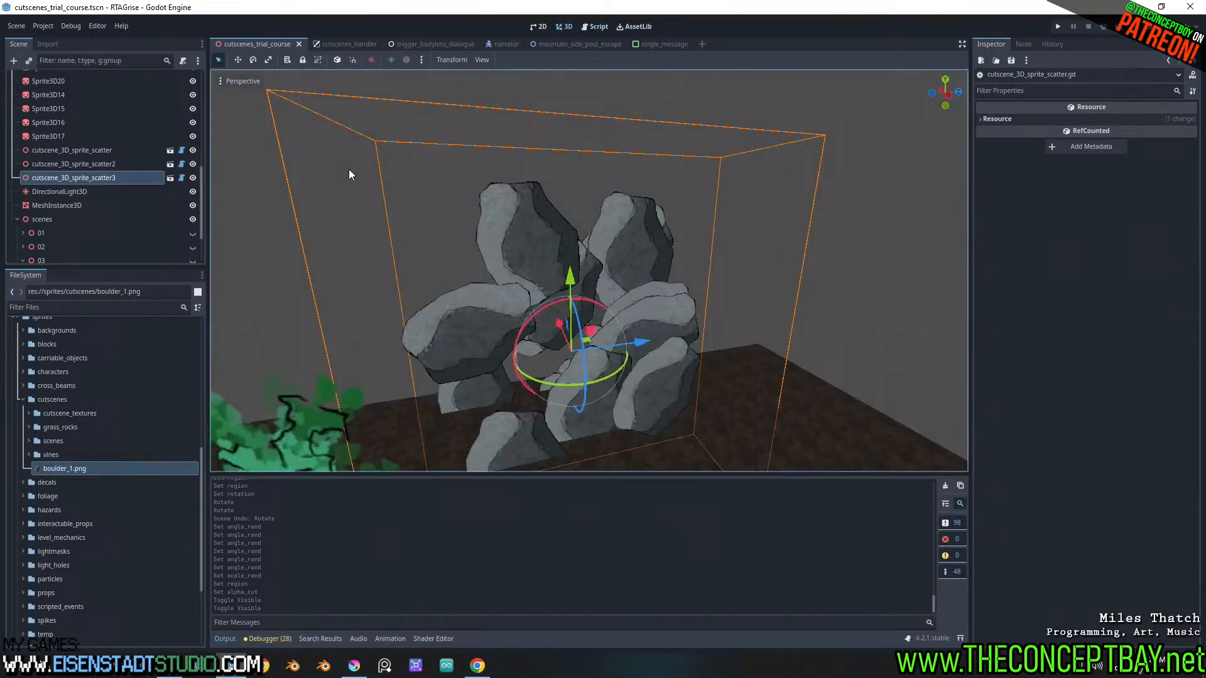
left_click(110, 174)
left_click(1081, 338)
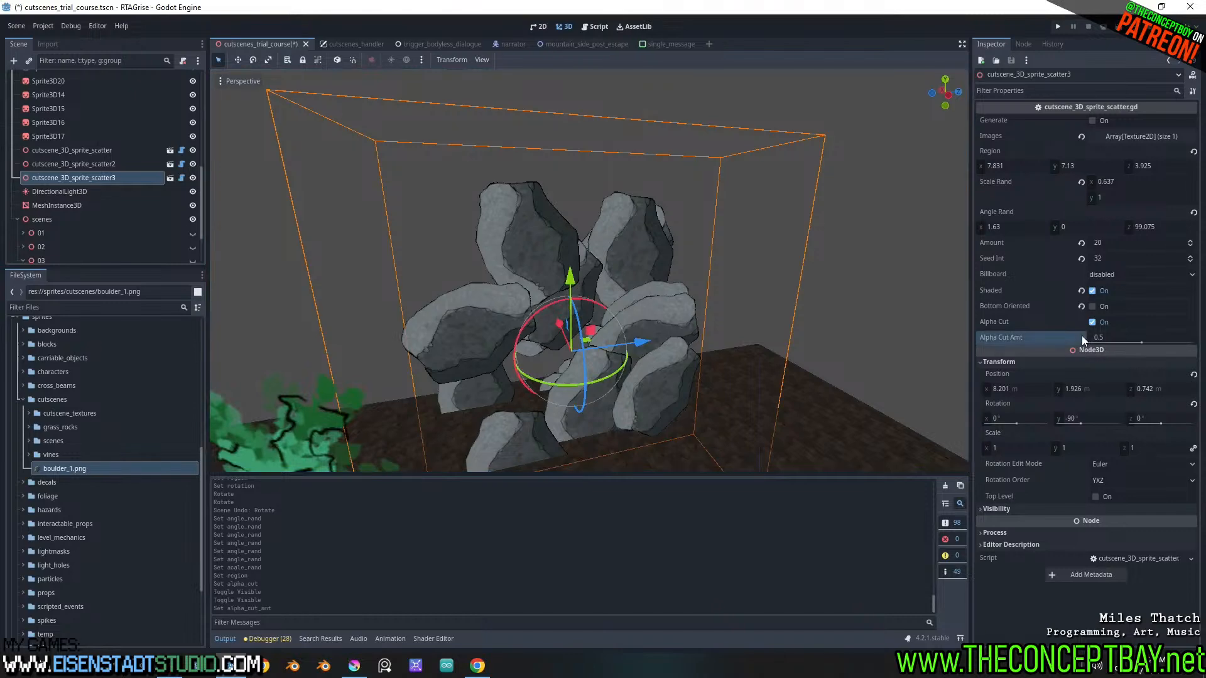
left_click_drag(1140, 344, 1104, 357)
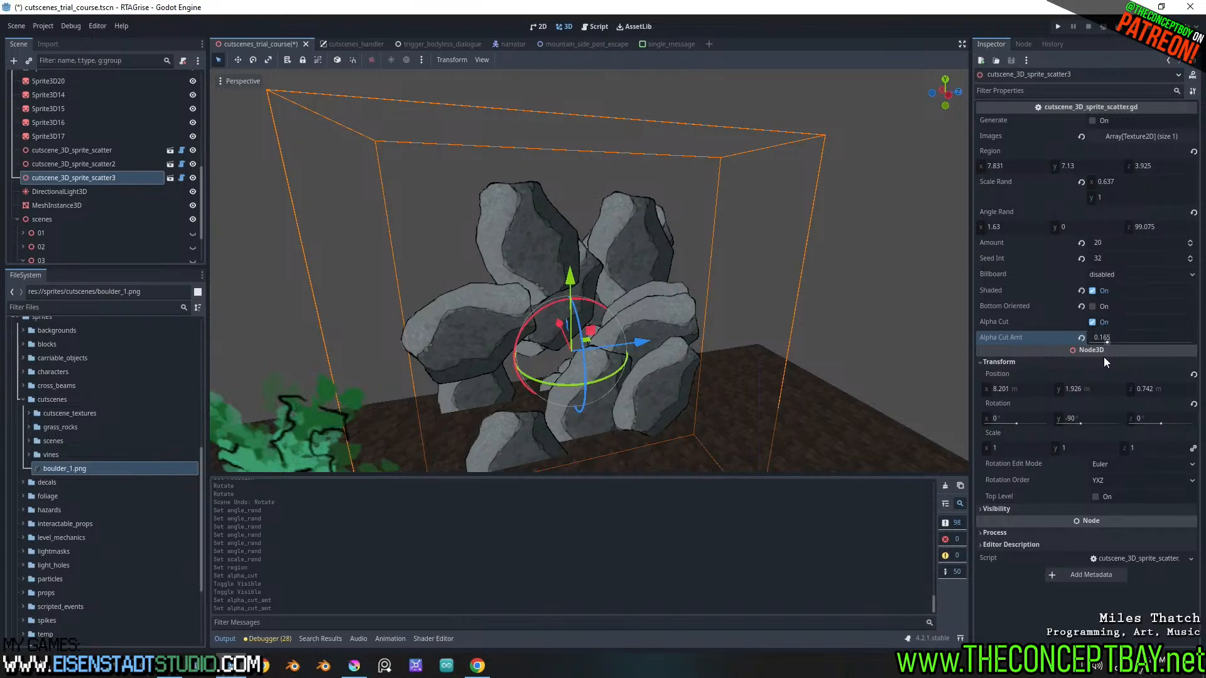
Switch the 3D viewport to lit display and examine the boulder wall from the character's side
scroll(702, 304, "down", 3)
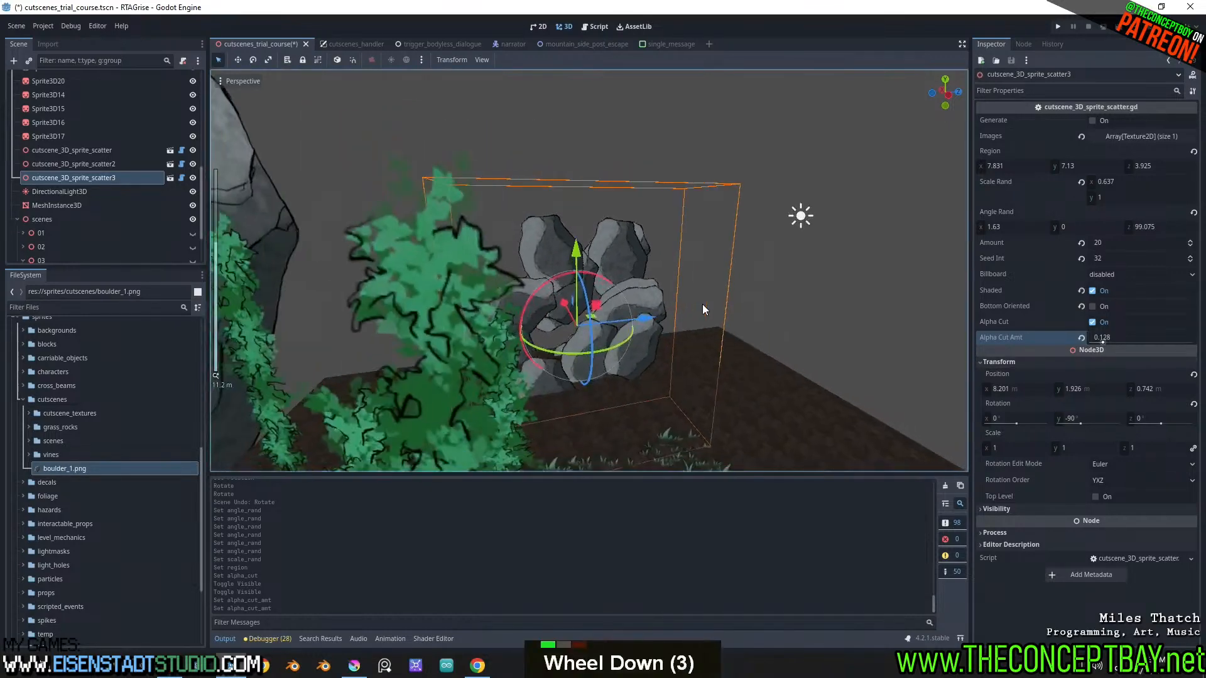
middle_click_drag(703, 303, 417, 255)
scroll(378, 223, "up", 3)
key("k")
key("j")
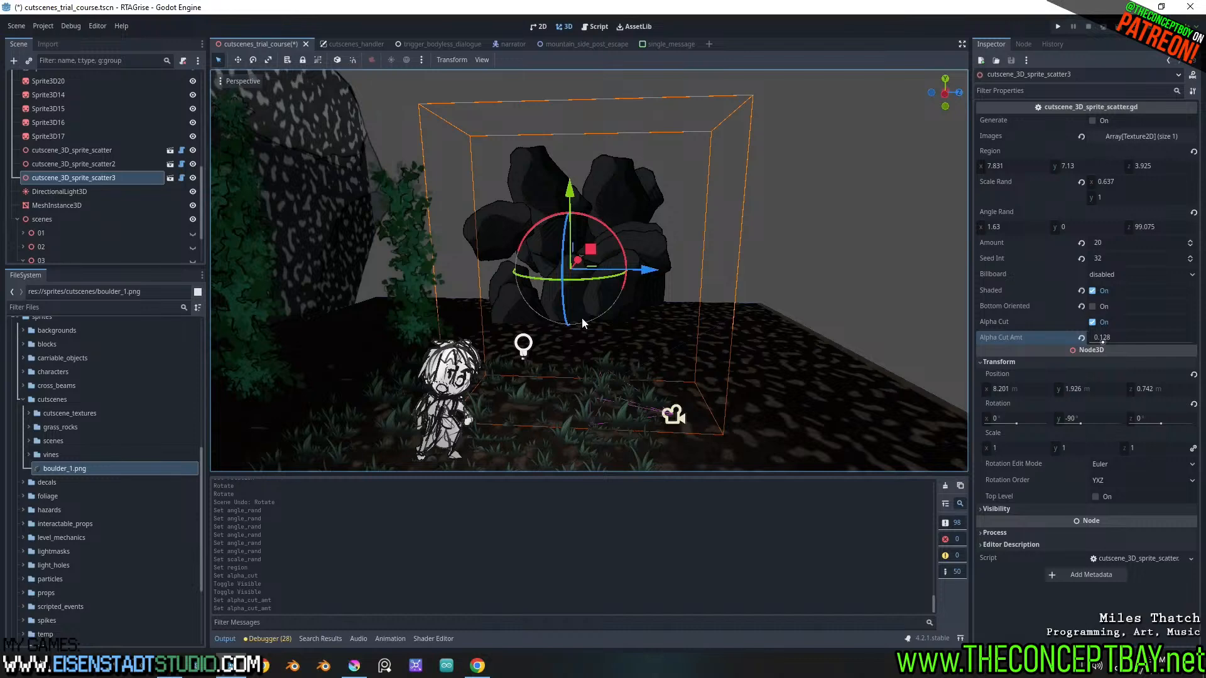
middle_click_drag(614, 286, 627, 314)
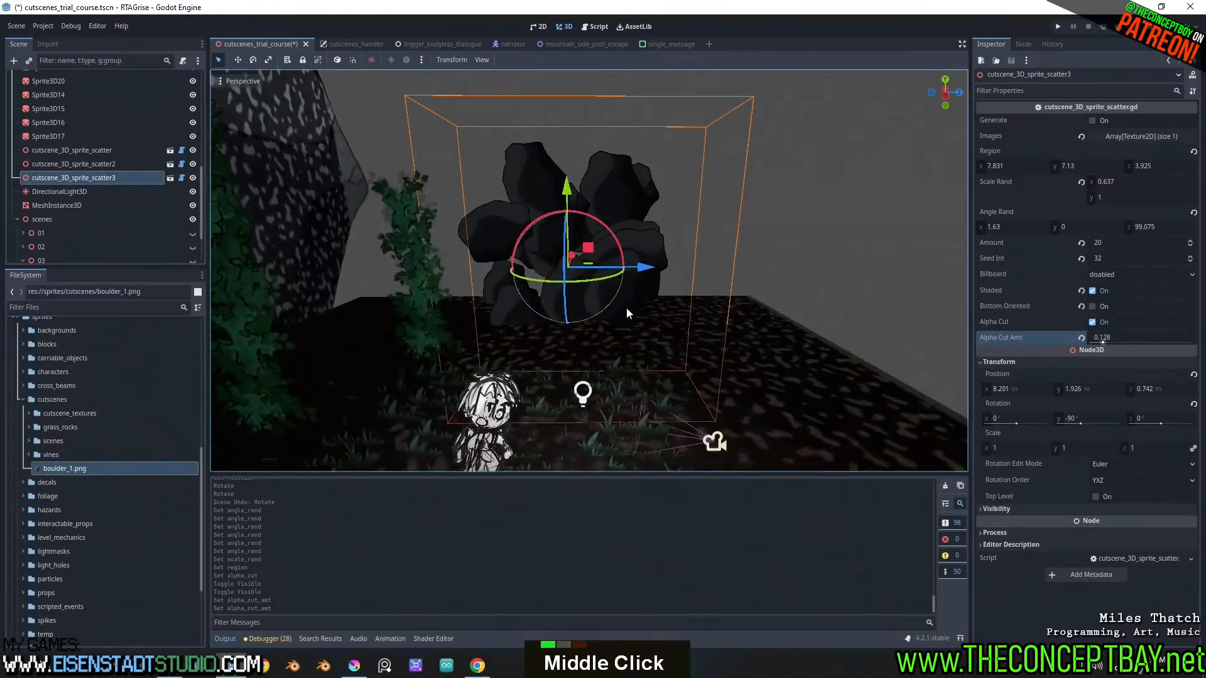
scroll(16, 115, "up", 12)
Open the animation editor and pin the Camera3D preview in the 3D viewport
left_click(58, 110)
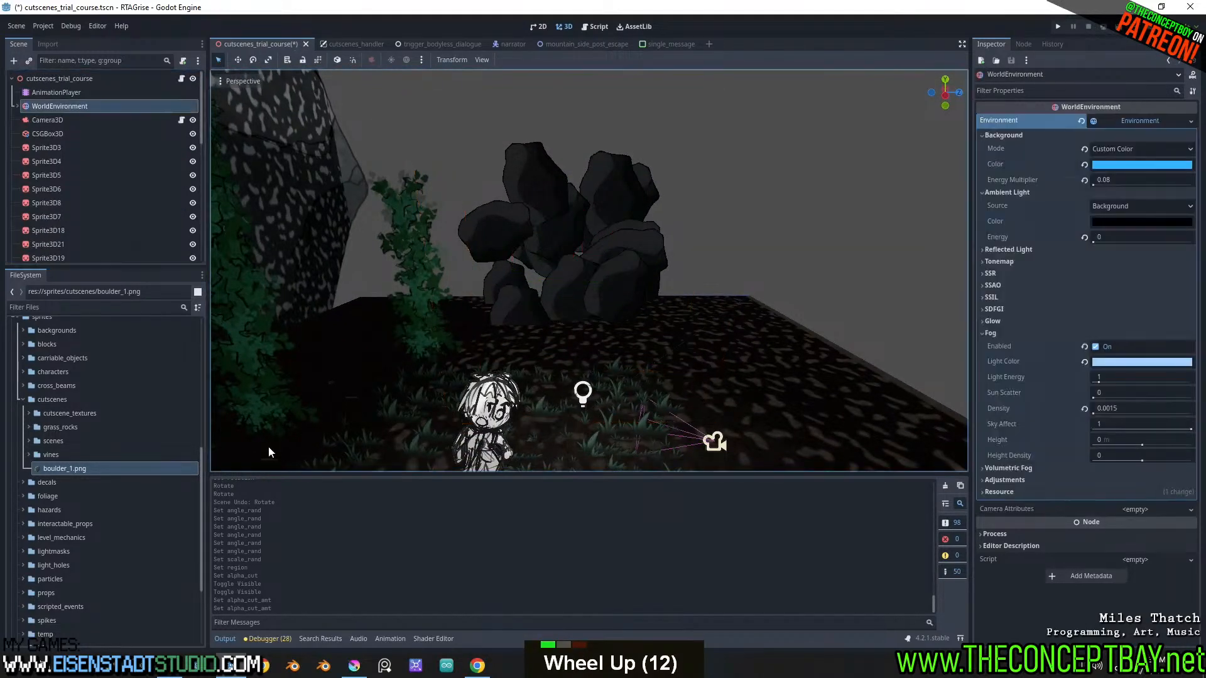
left_click(391, 638)
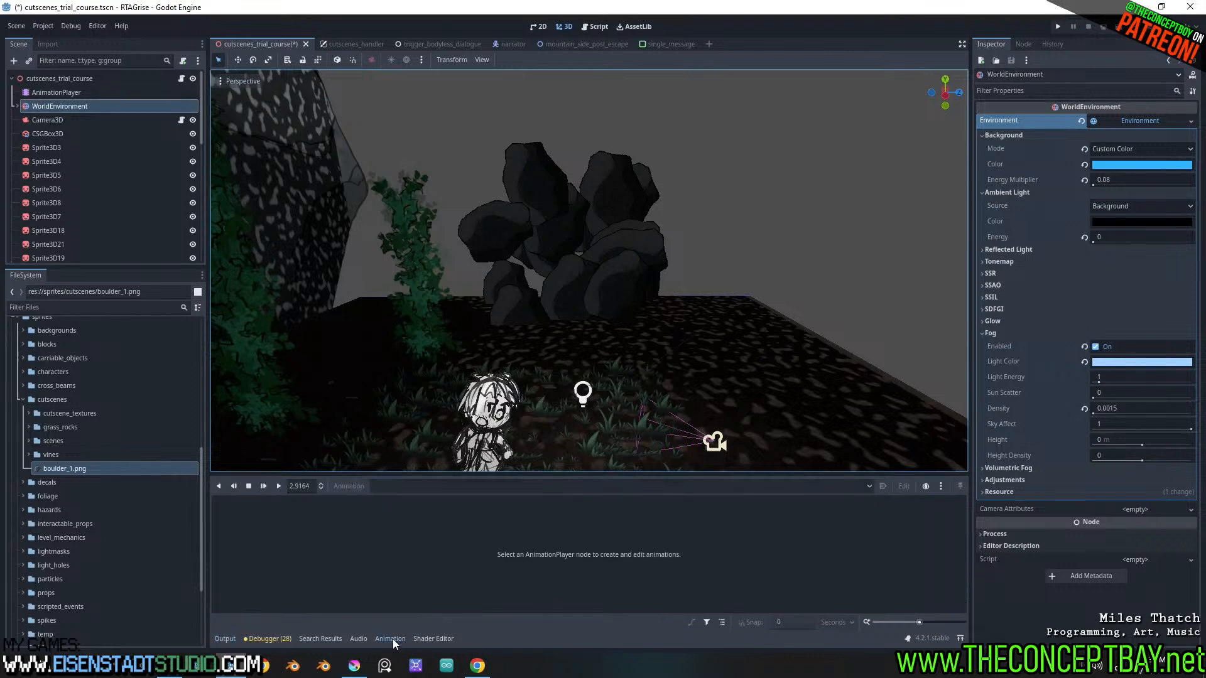
left_click(54, 123)
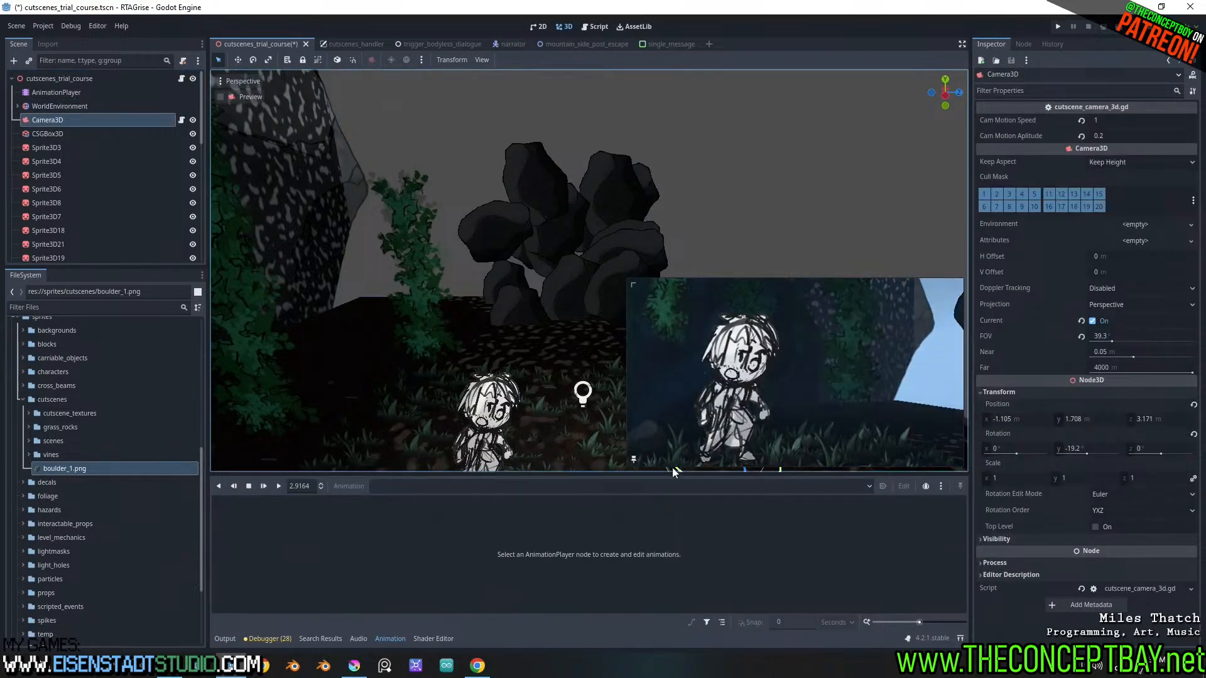
left_click(633, 462)
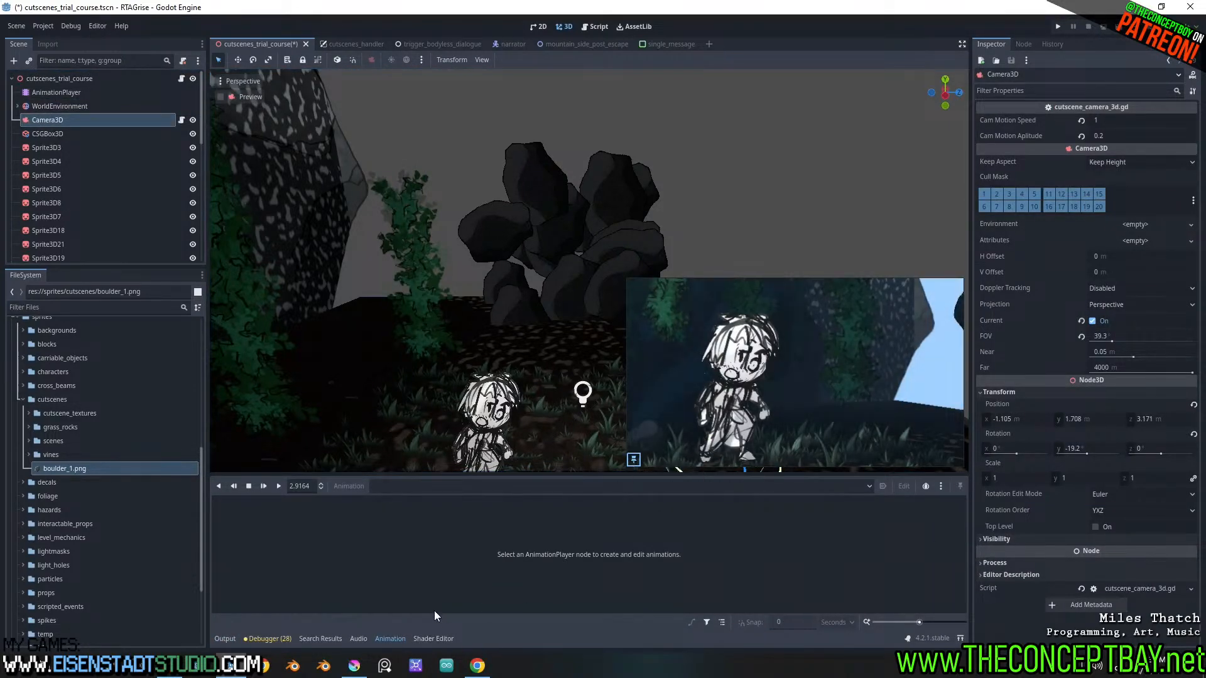
scroll(492, 341, "down", 2)
middle_click_drag(492, 341, 555, 359, "shift")
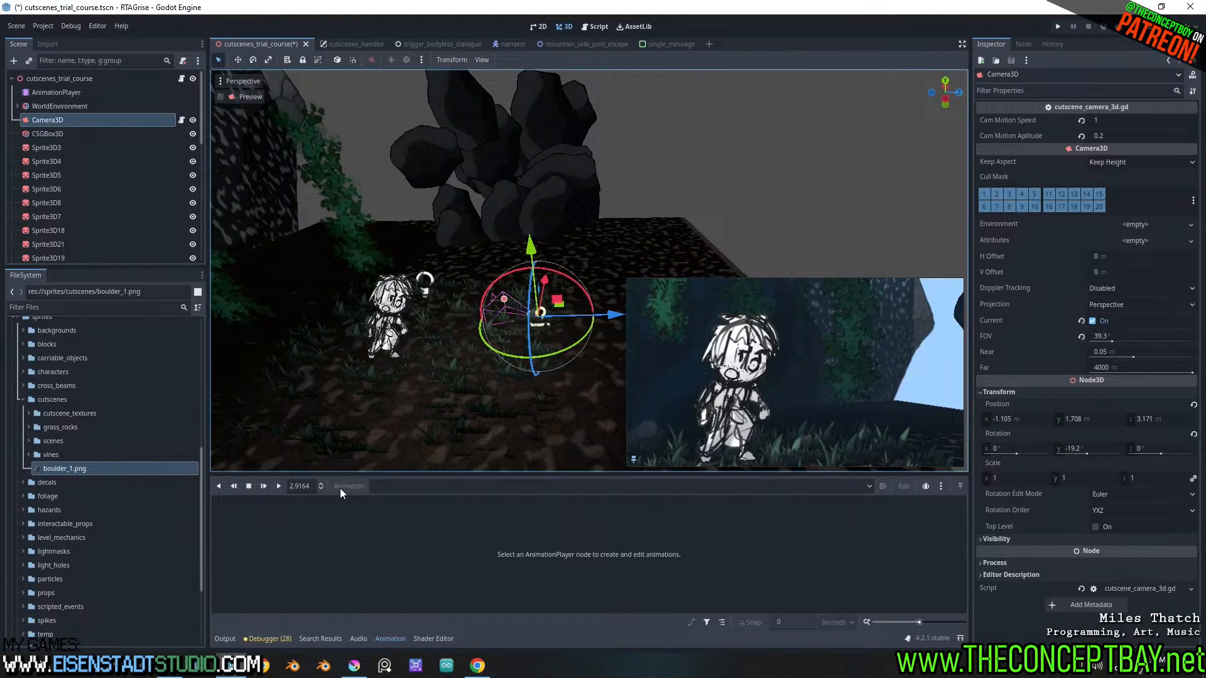
Duplicate the AnimationPlayer's 03_more_pressing_matters animation under the name 04_lets_get_moving
left_click(82, 92)
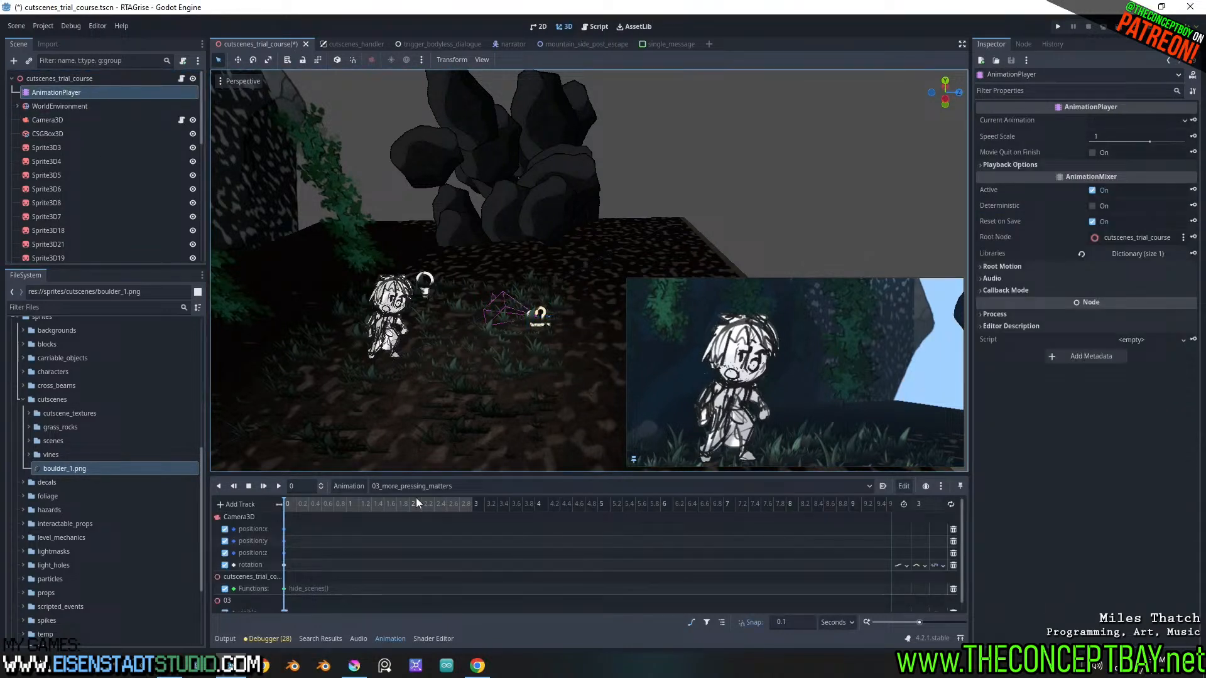
left_click(351, 492)
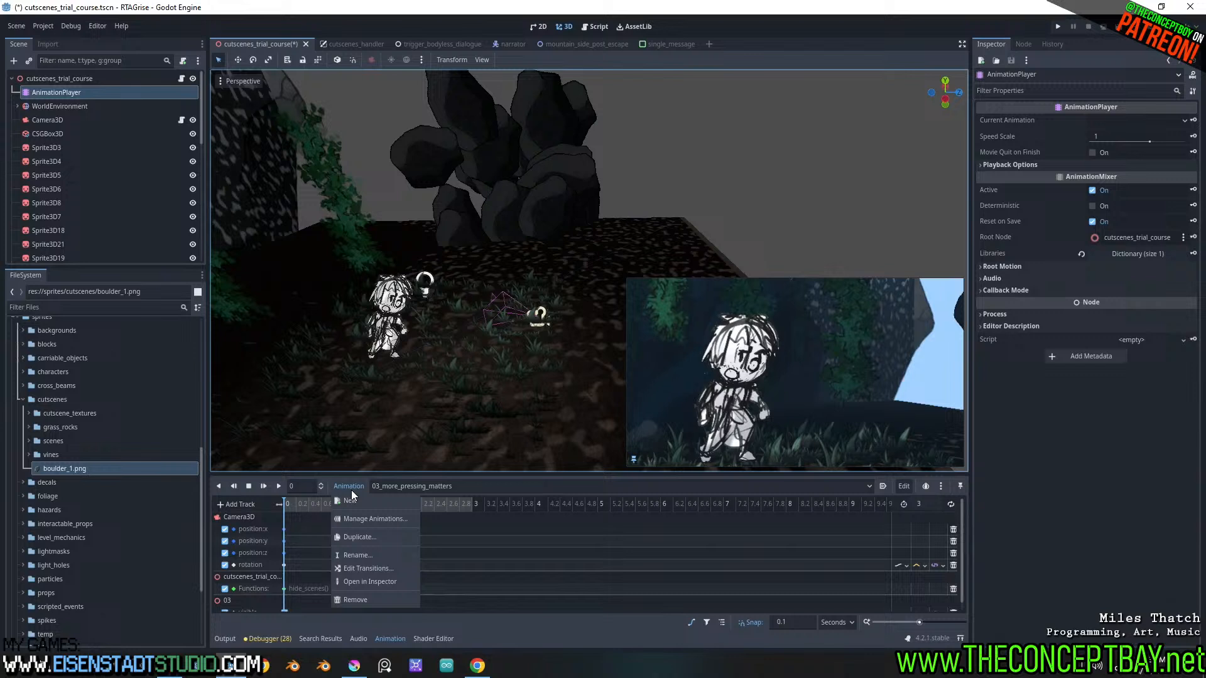
left_click(364, 539)
key("ctrl+Left")
key("Right")
key("Right")
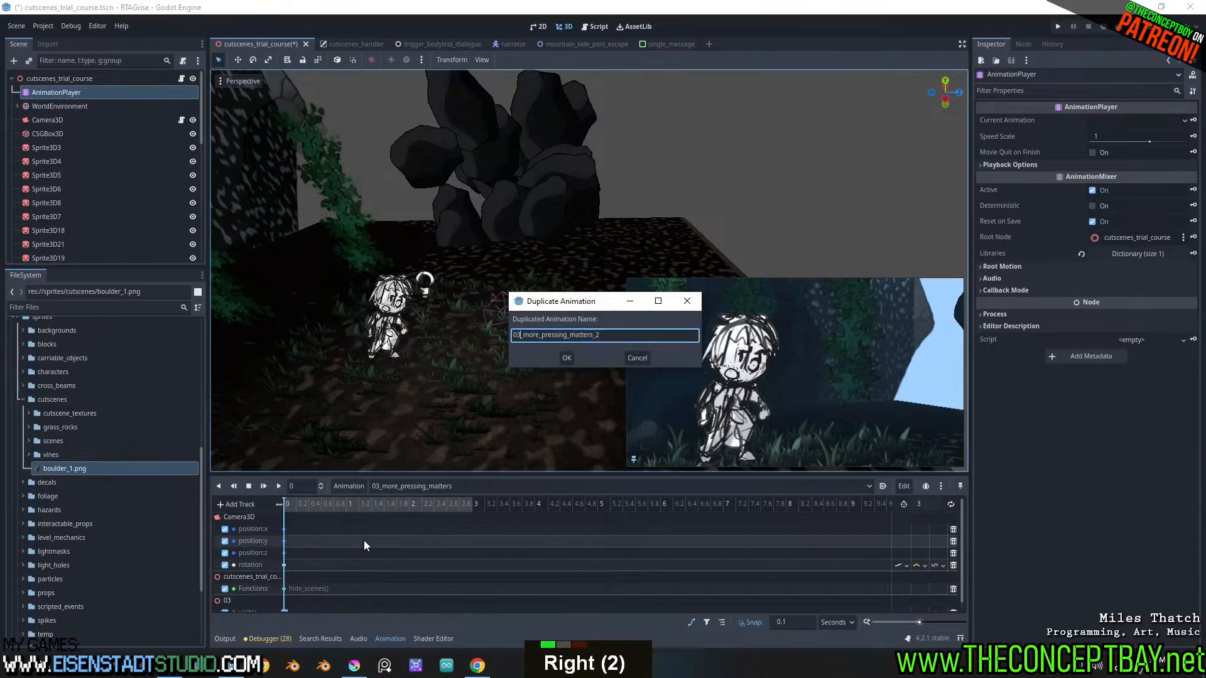
key("BackSpace")
type("4")
key("Right")
key("ctrl+shift+Right")
key("ctrl+shift+Right")
type("le")
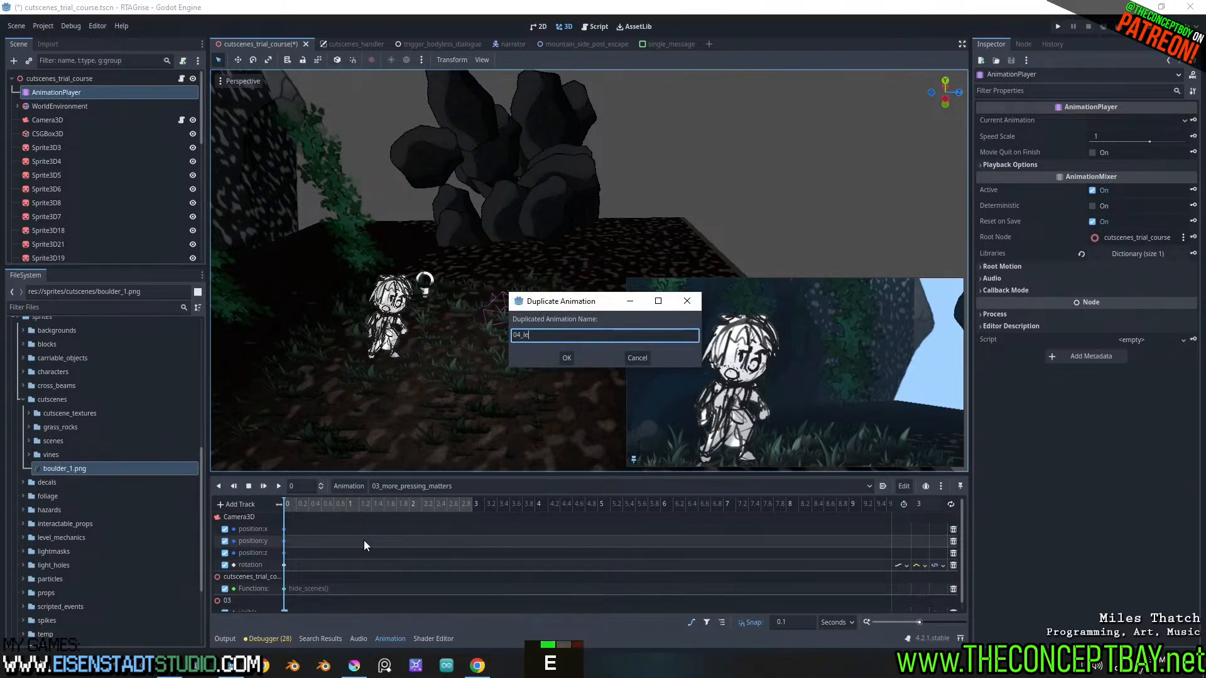
type("ts_get_mo")
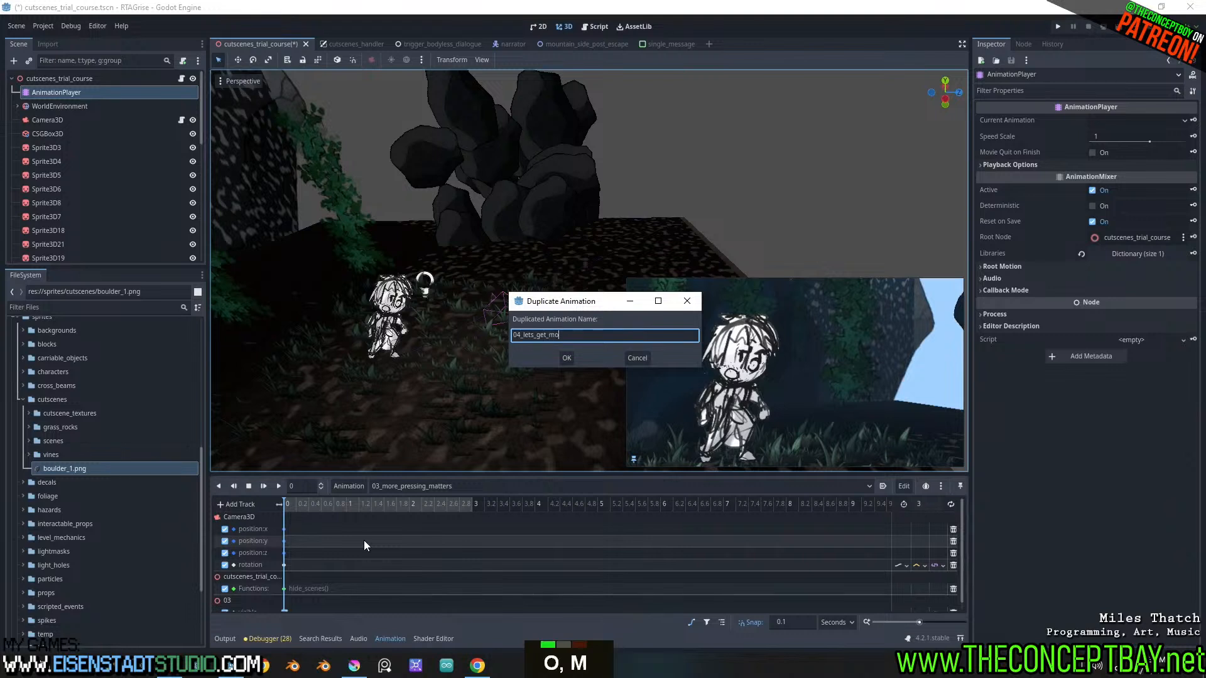
type("ving")
key("Return")
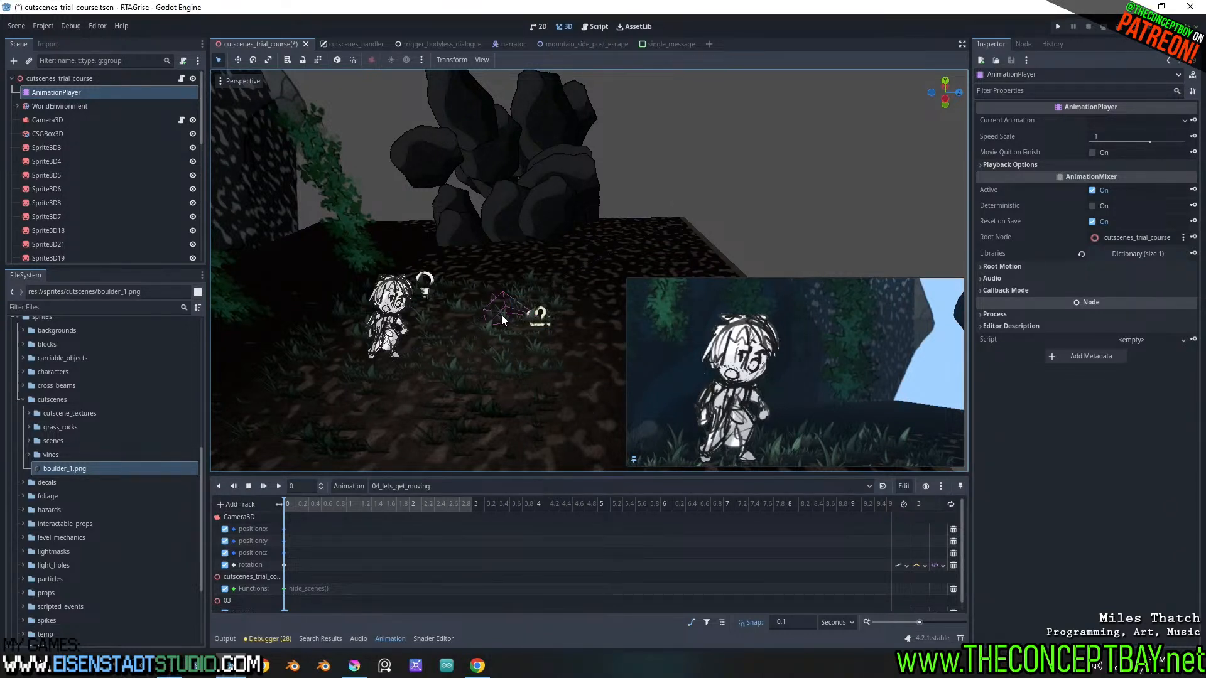
Rotate scene 04's character sprite and Camera3D together about the vertical axis until the camera faces the boulder wall
left_click(395, 304)
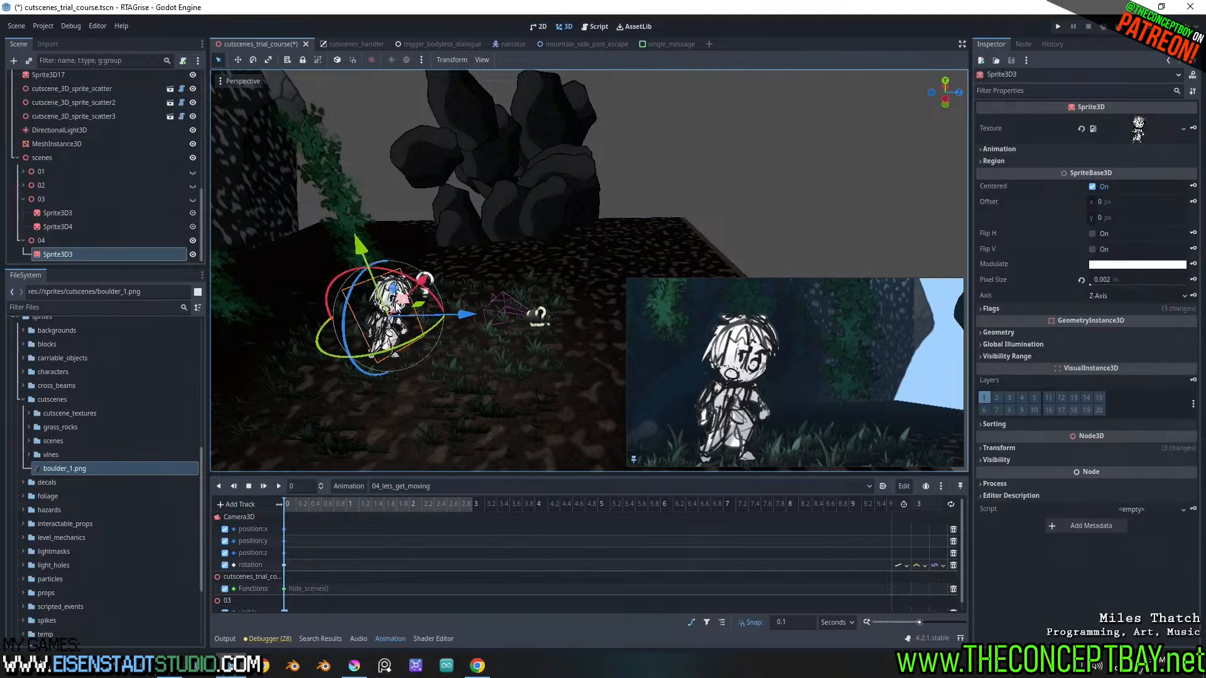
scroll(89, 176, "down", 5)
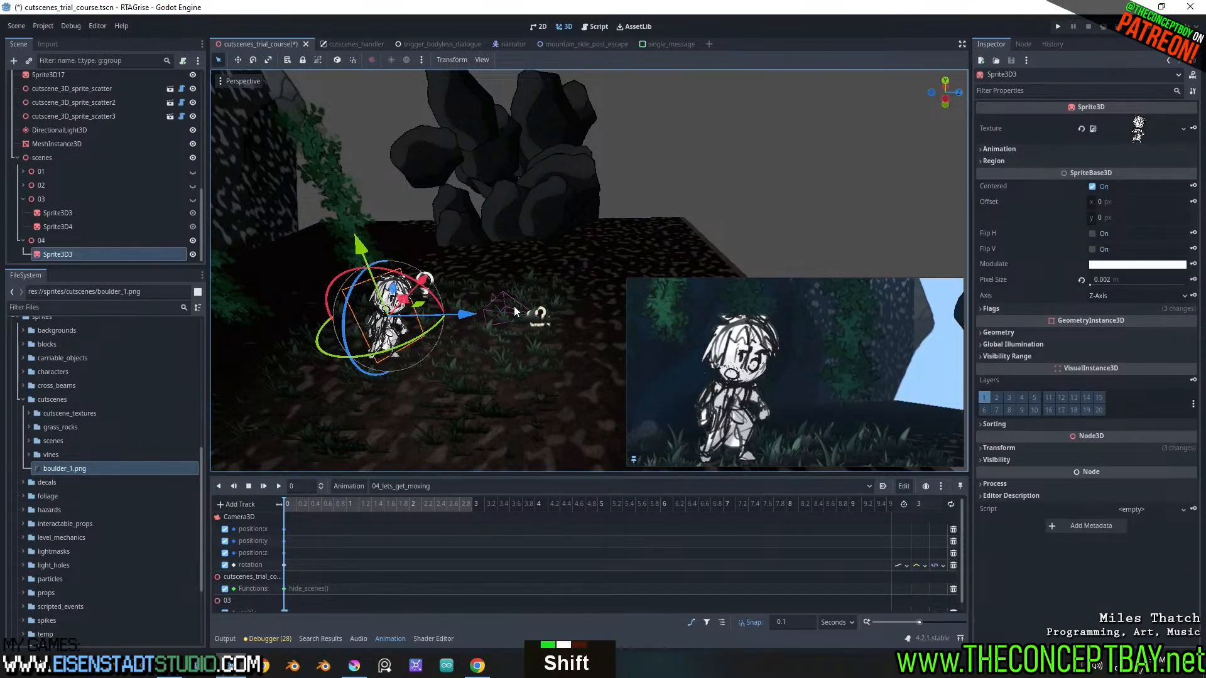
left_click(499, 299, "shift")
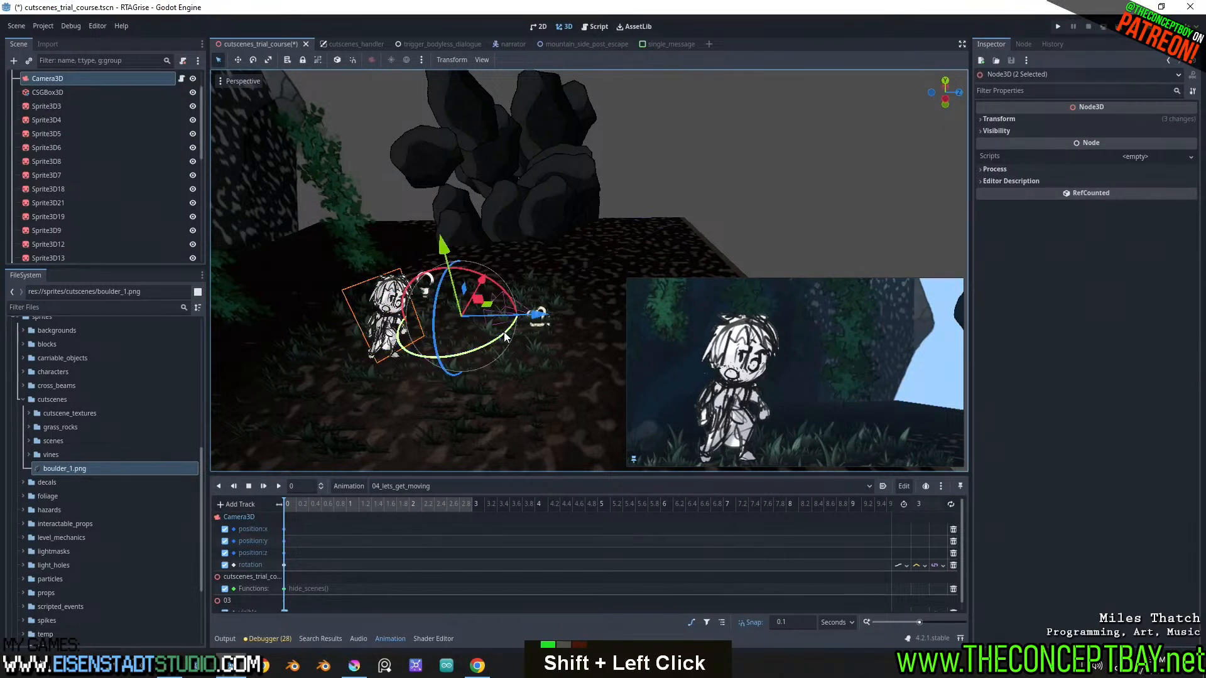
mouse_move(468, 355)
left_mouse_down()
mouse_move(492, 343)
mouse_move(467, 352)
left_mouse_up()
scroll(467, 351, "down", 3)
middle_click_drag(433, 319, 388, 329)
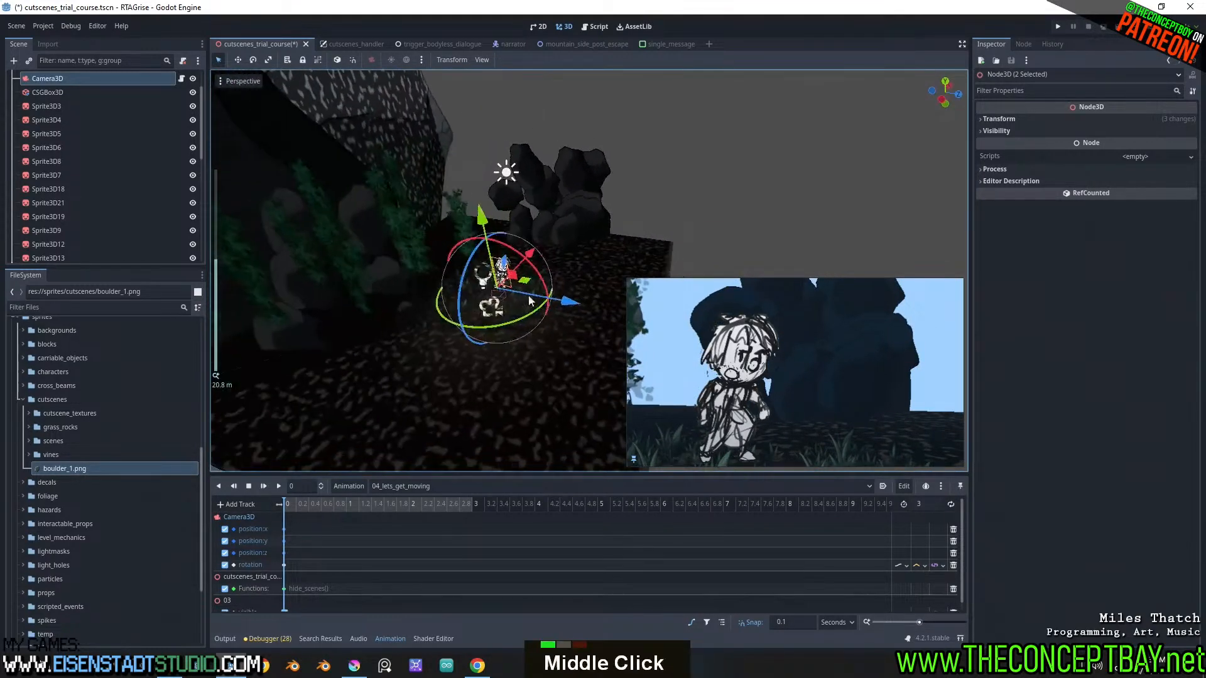
Duplicate the grass scatter node cutscene_3D_sprite_scatter and move the copy across the ground to the area in front of the boulders
scroll(388, 329, "up", 2)
left_click(359, 333)
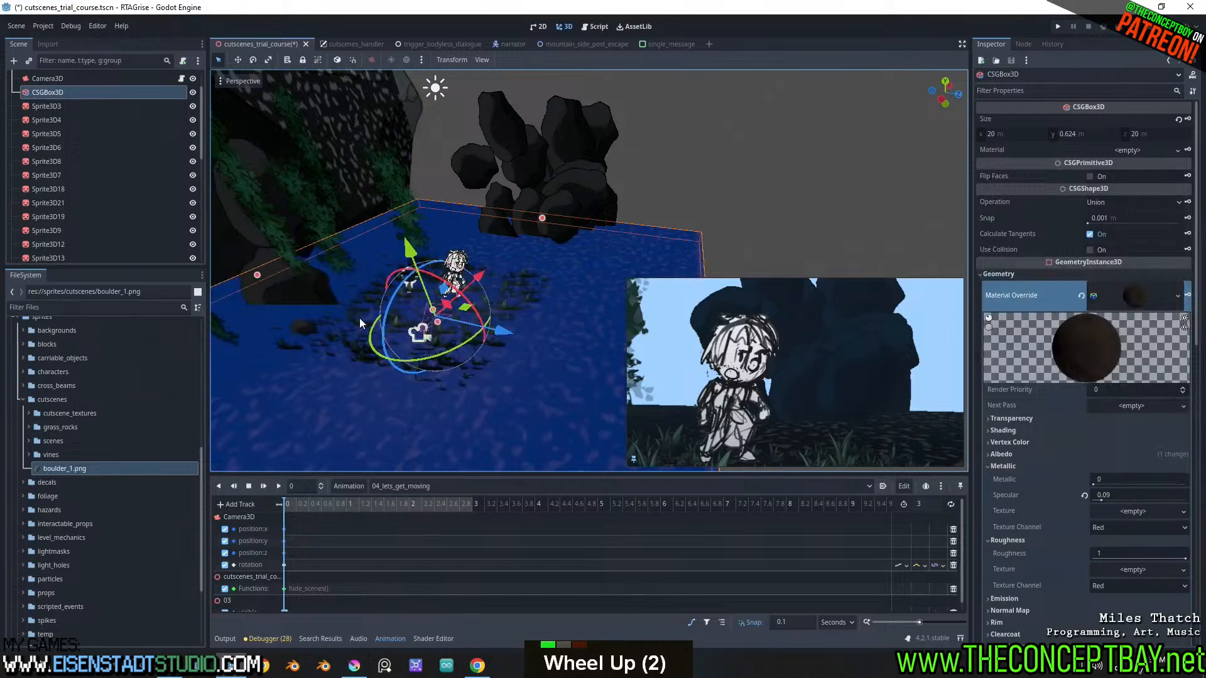
scroll(88, 187, "down", 5)
scroll(88, 188, "up", 3)
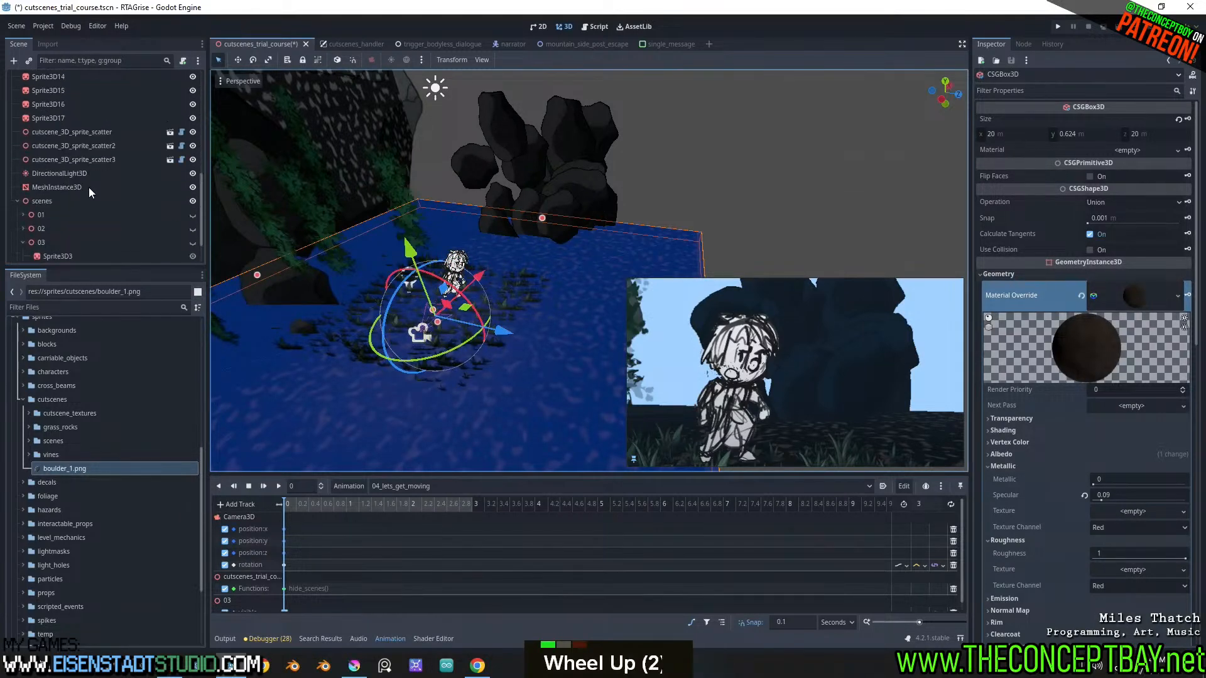
left_click(89, 179)
key("ctrl+d")
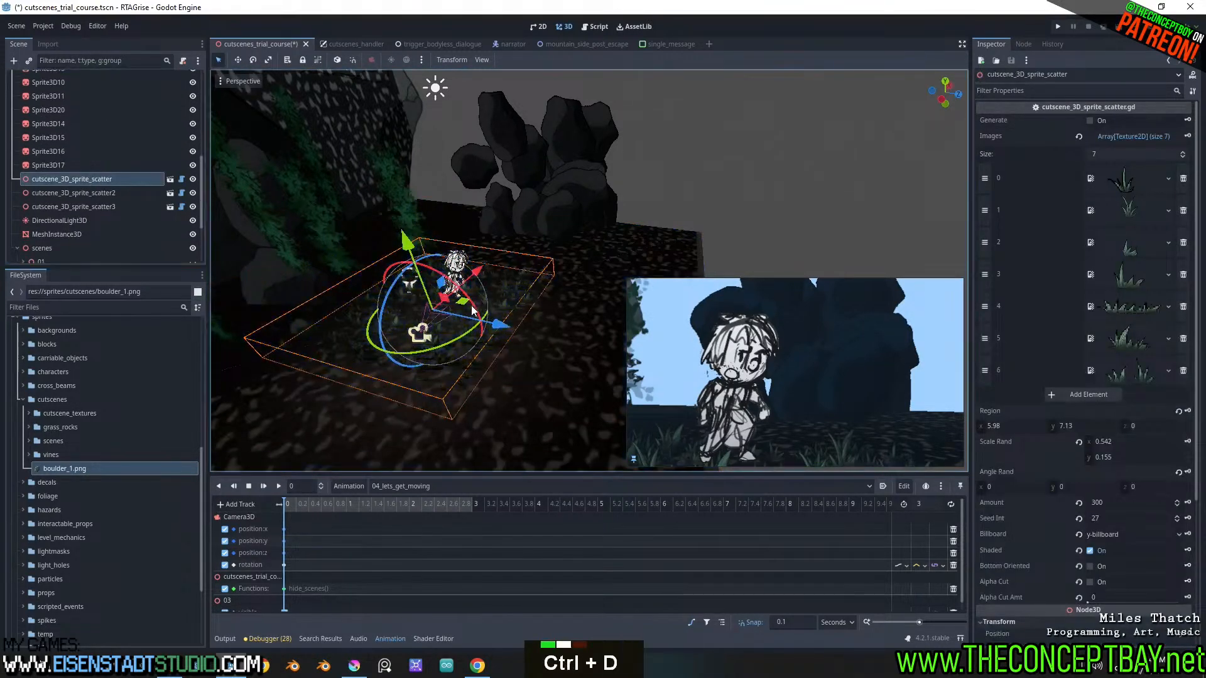
left_click_drag(466, 308, 547, 250)
scroll(547, 250, "up", 2)
middle_click_drag(546, 251, 564, 285, "shift")
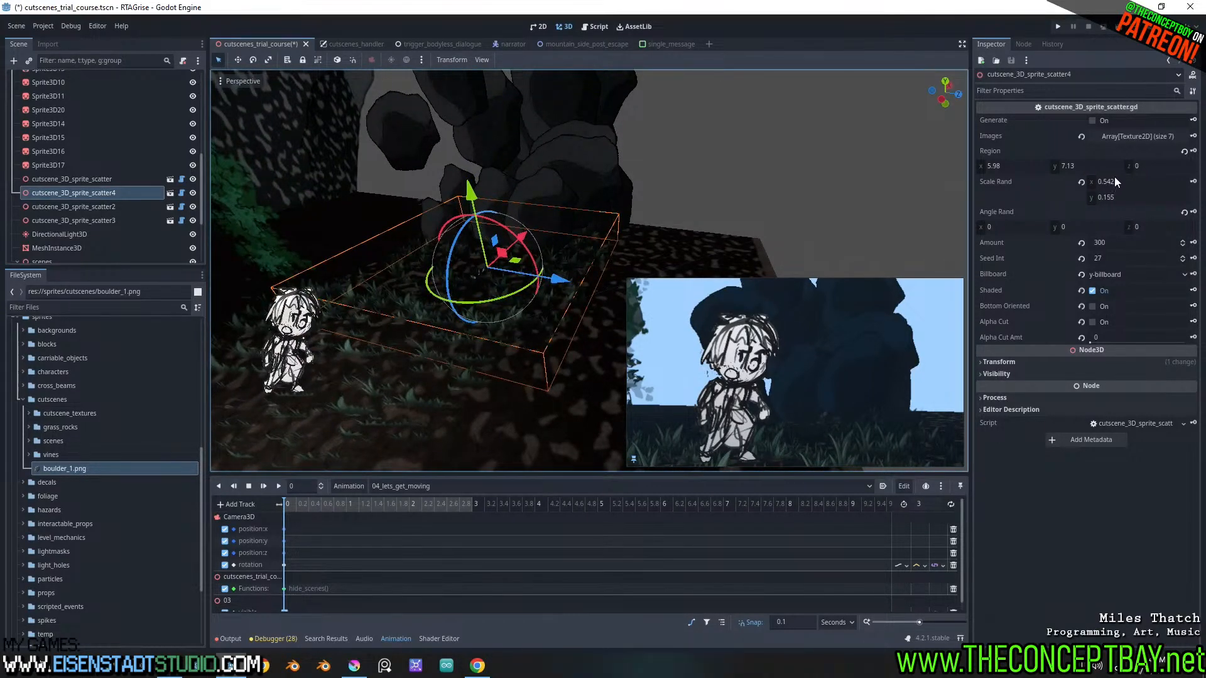
Undo the trial changes to the Region values of the duplicated grass scatter
key("ctrl+z")
key("ctrl+z")
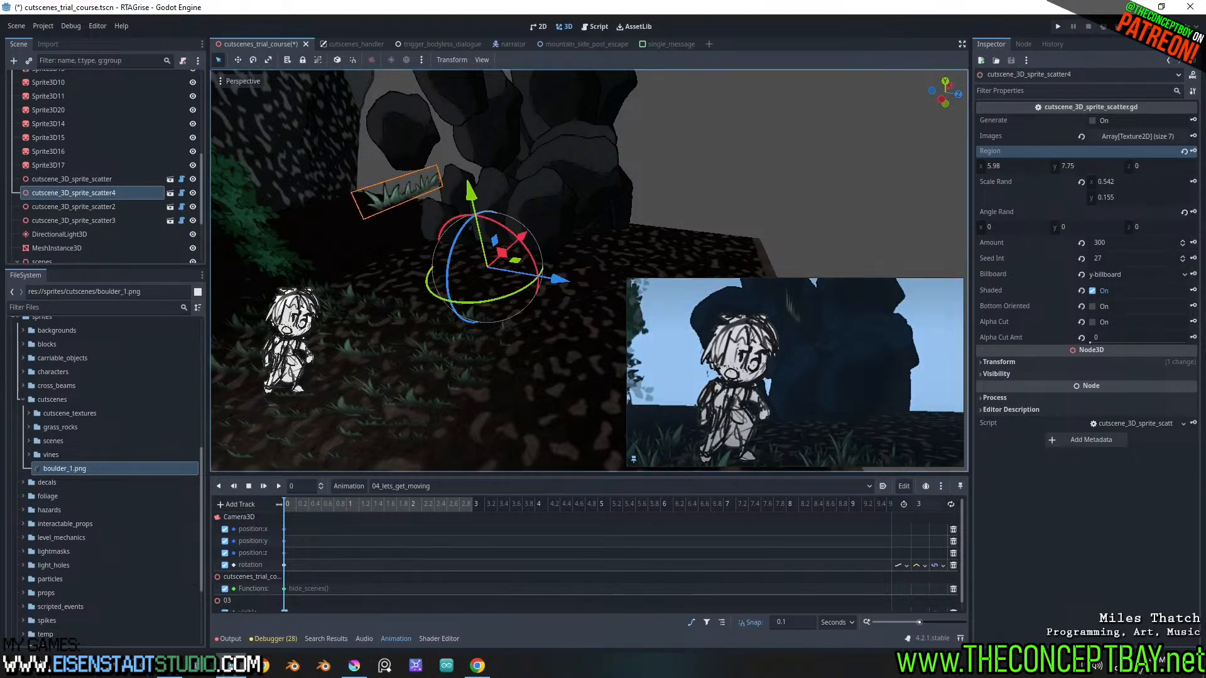
key("ctrl+z")
left_click_drag(1140, 164, 1140, 163)
key("ctrl+z")
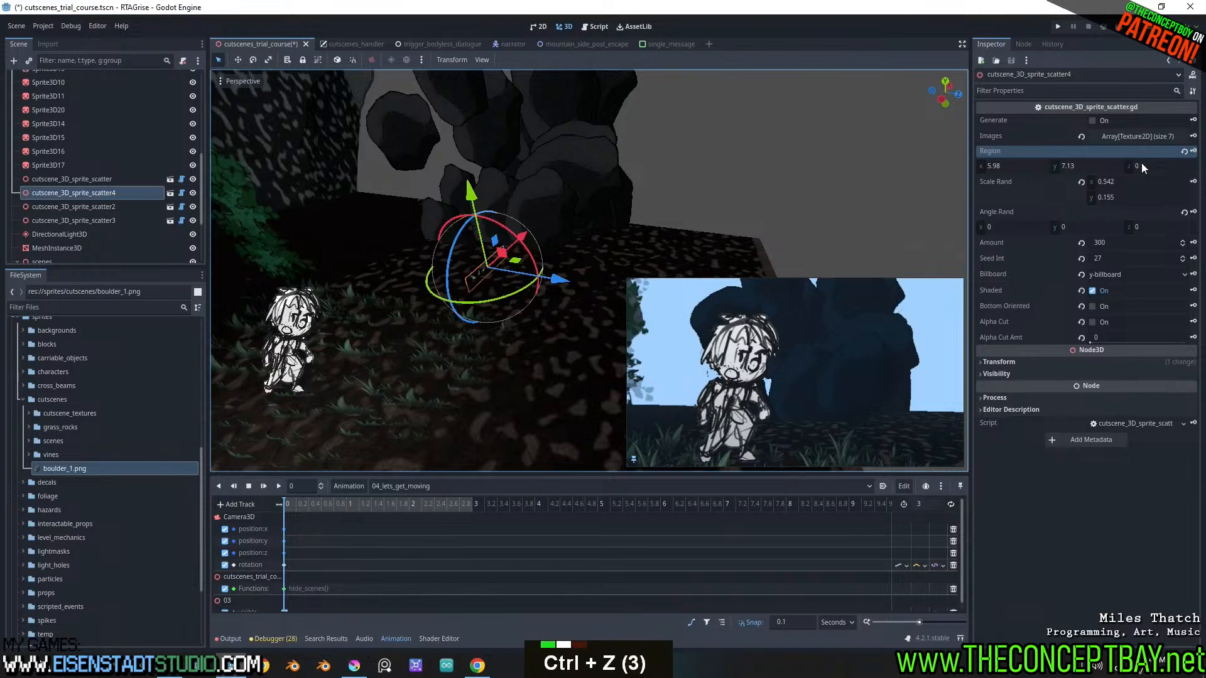
Set the duplicated grass scatter's Region to 10 on X, 0 on Y and 10 on Z
left_click(1021, 166)
type("10")
key("Tab")
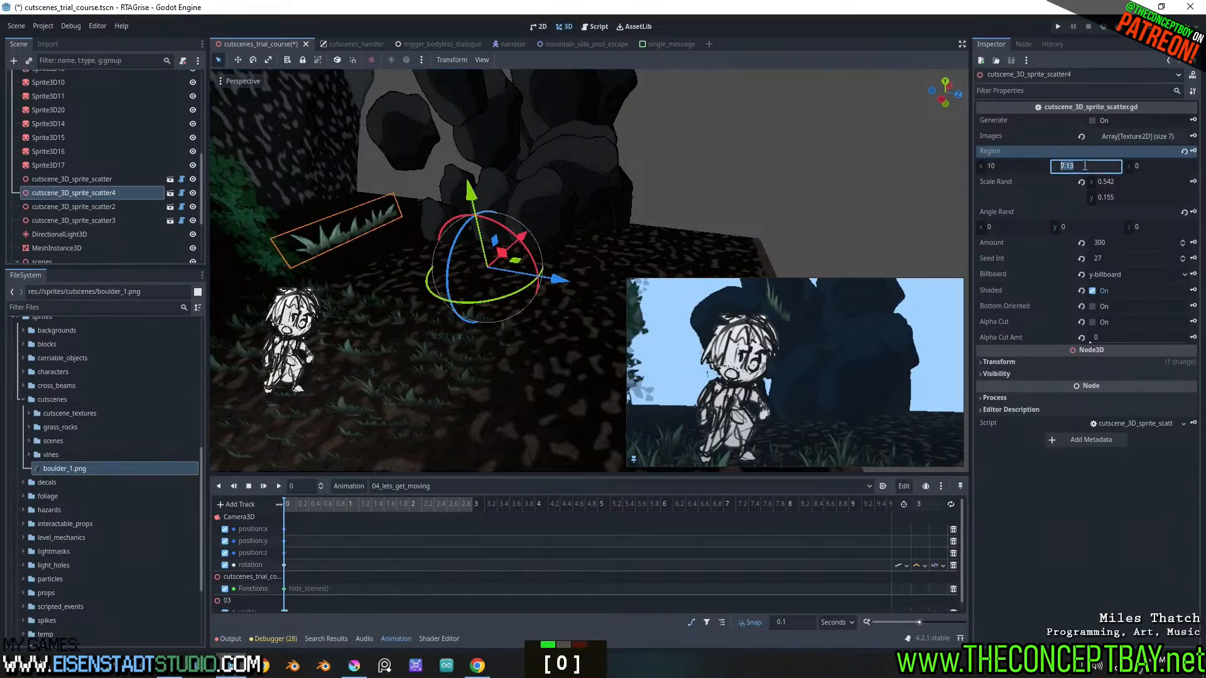
type("0")
key("Tab")
type("10")
key("Return")
middle_click_drag(697, 275, 560, 234)
scroll(482, 183, "up", 2)
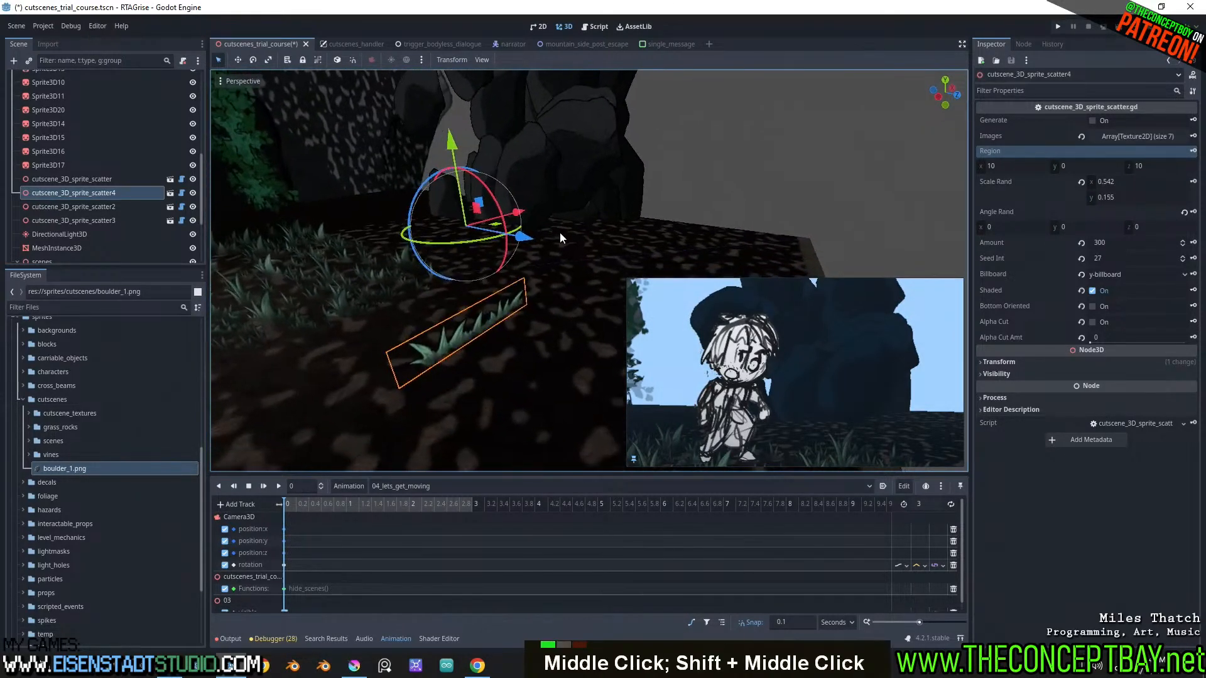
Open the script of cutscene_3D_sprite_scatter4 and search it for uses of the region variable
left_click(181, 192)
scroll(477, 252, "up", 5)
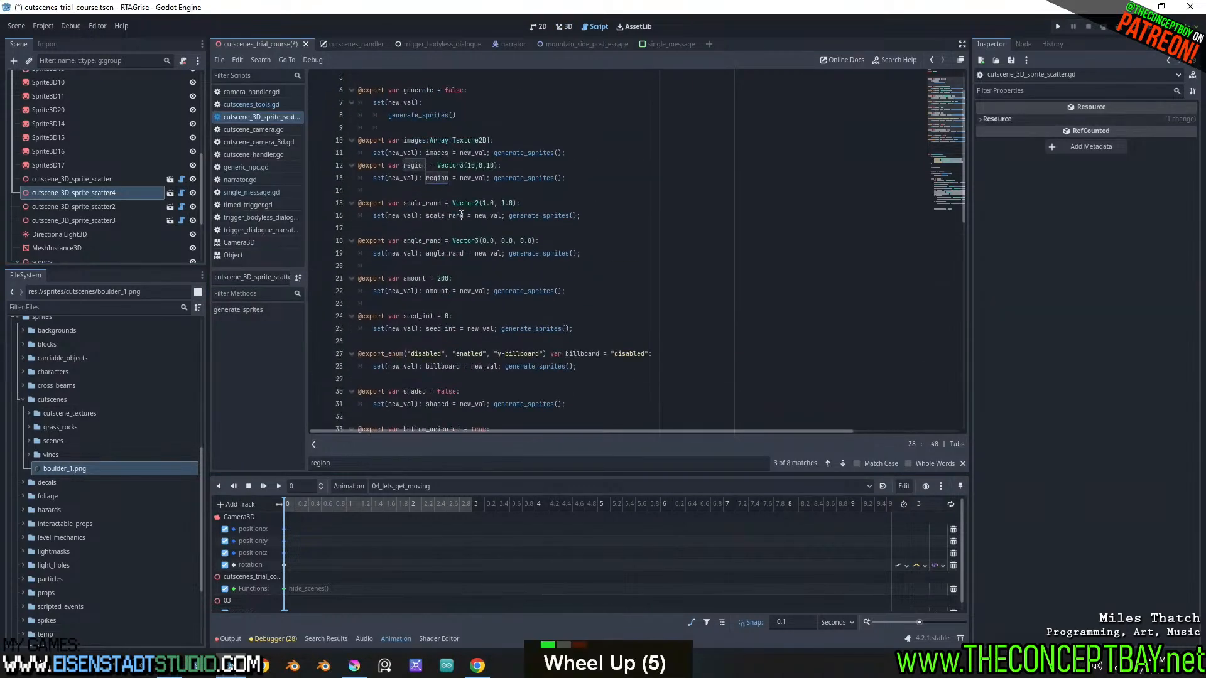
double_click(415, 165)
key("ctrl+f")
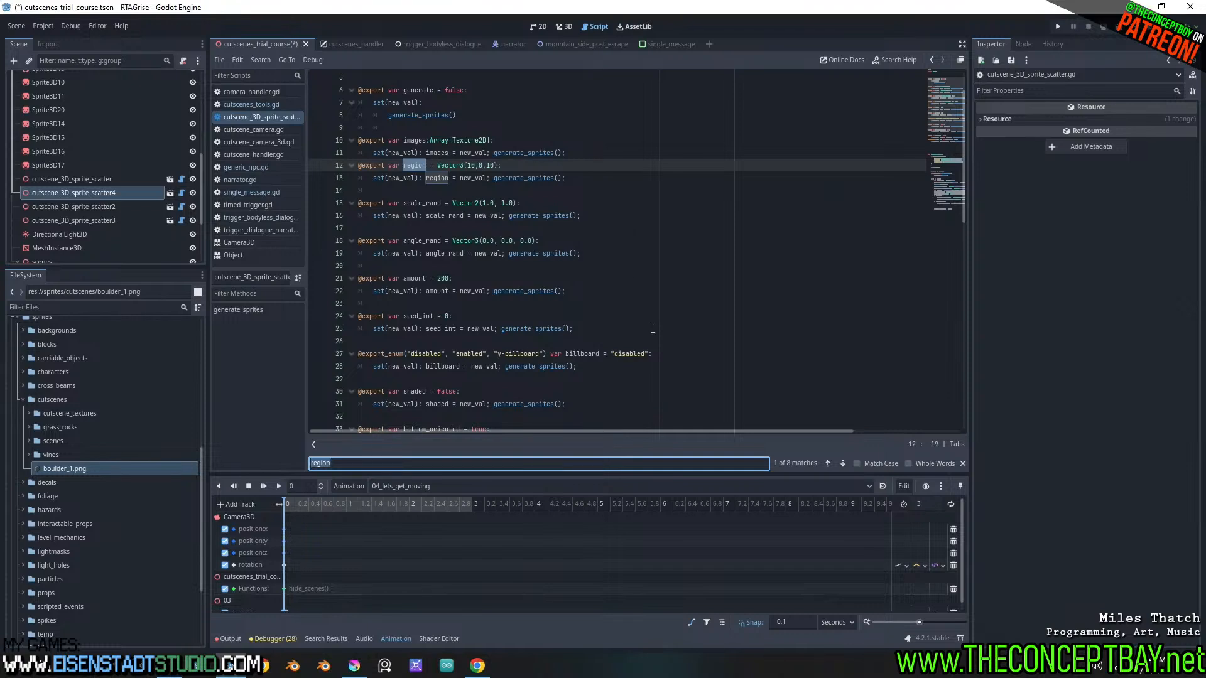
left_click(843, 463)
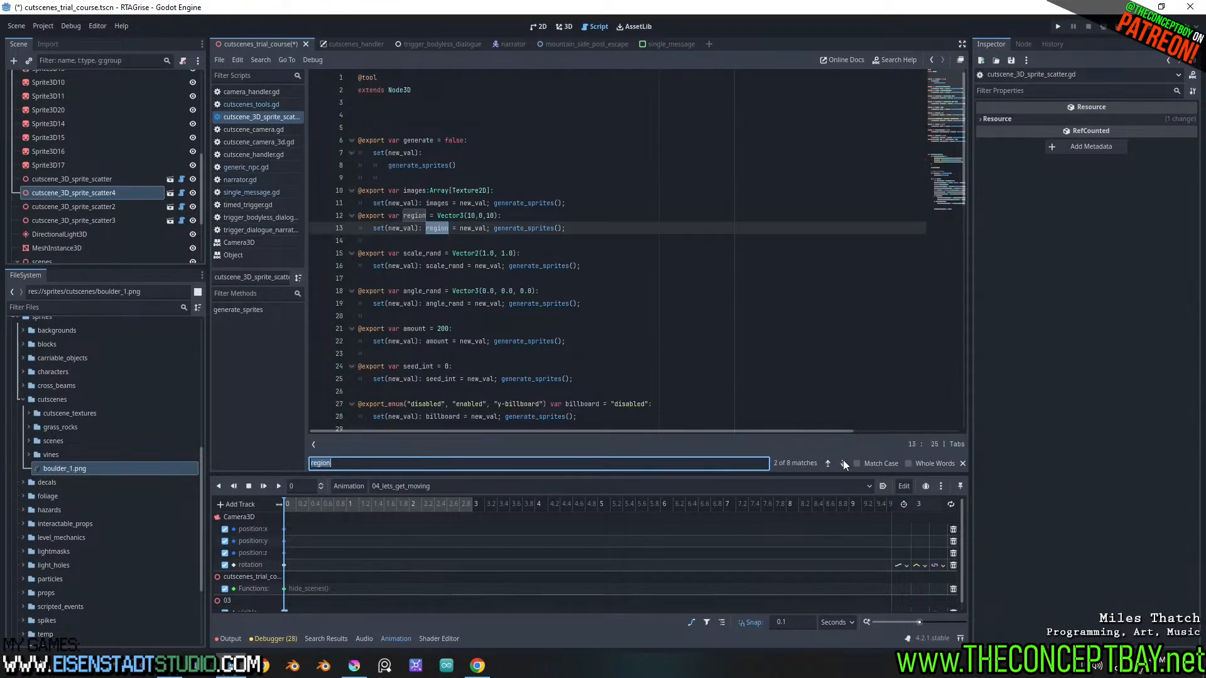
left_click(843, 463)
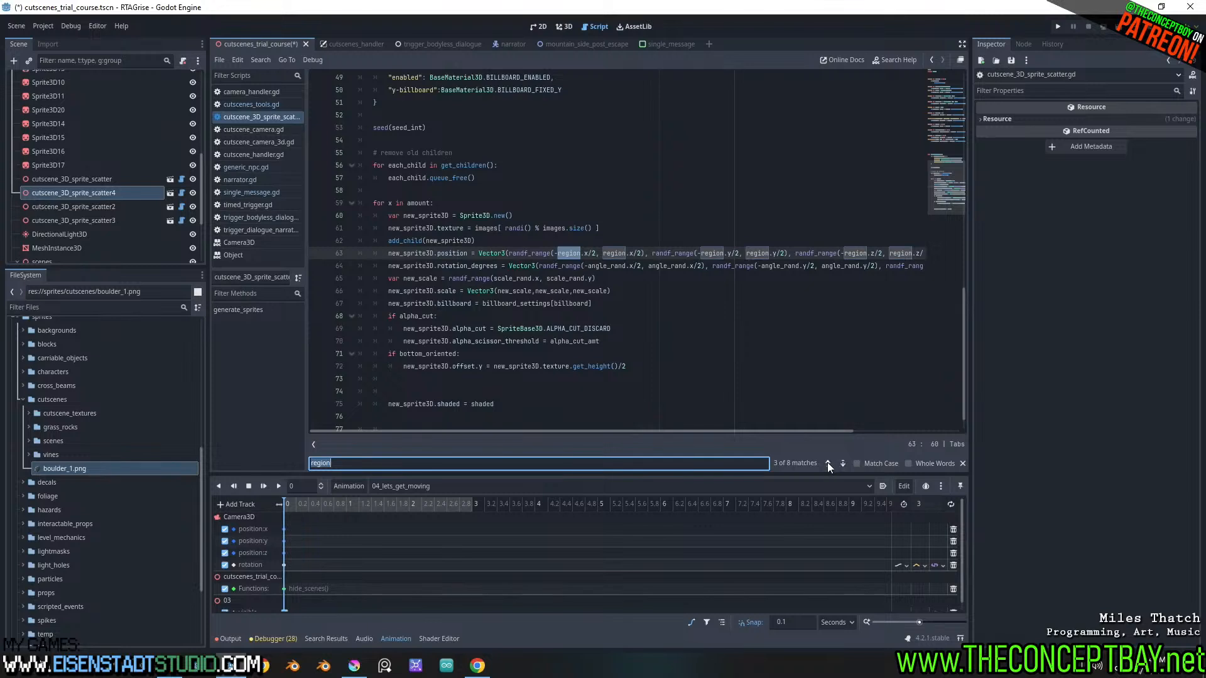
left_click(827, 463)
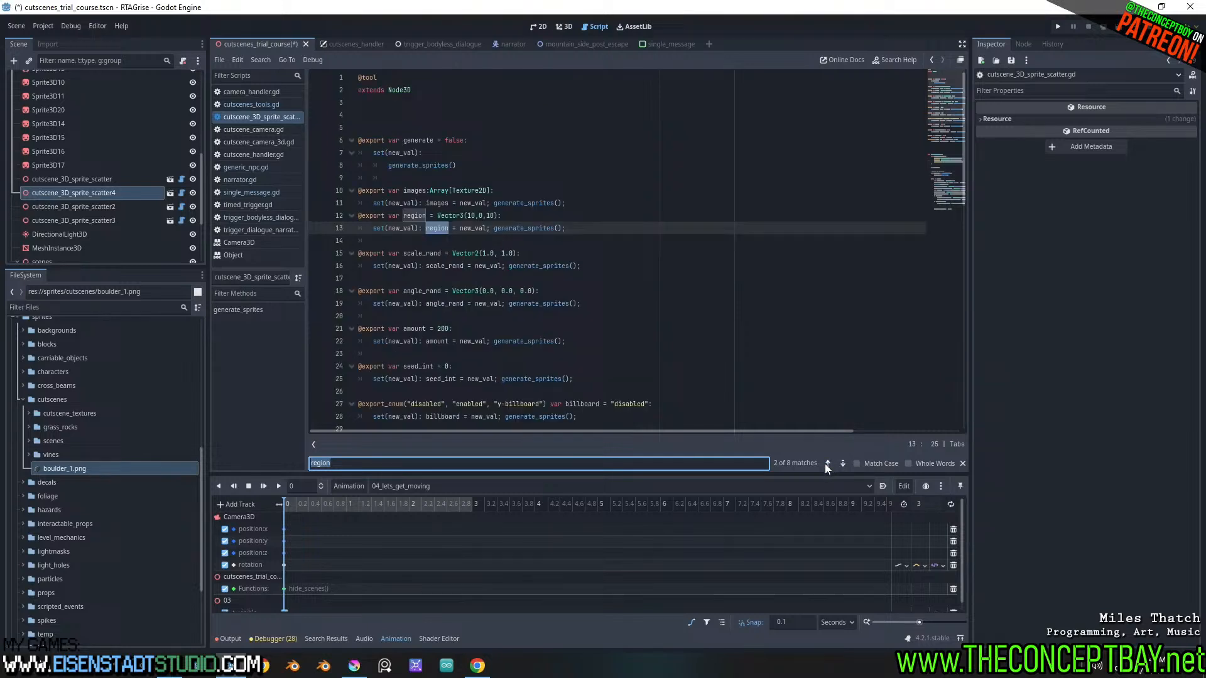
Change the region variable's default to Vector3(10.0,0.0,10.0), save, and return to the 3D view
left_click(475, 215)
type(".0")
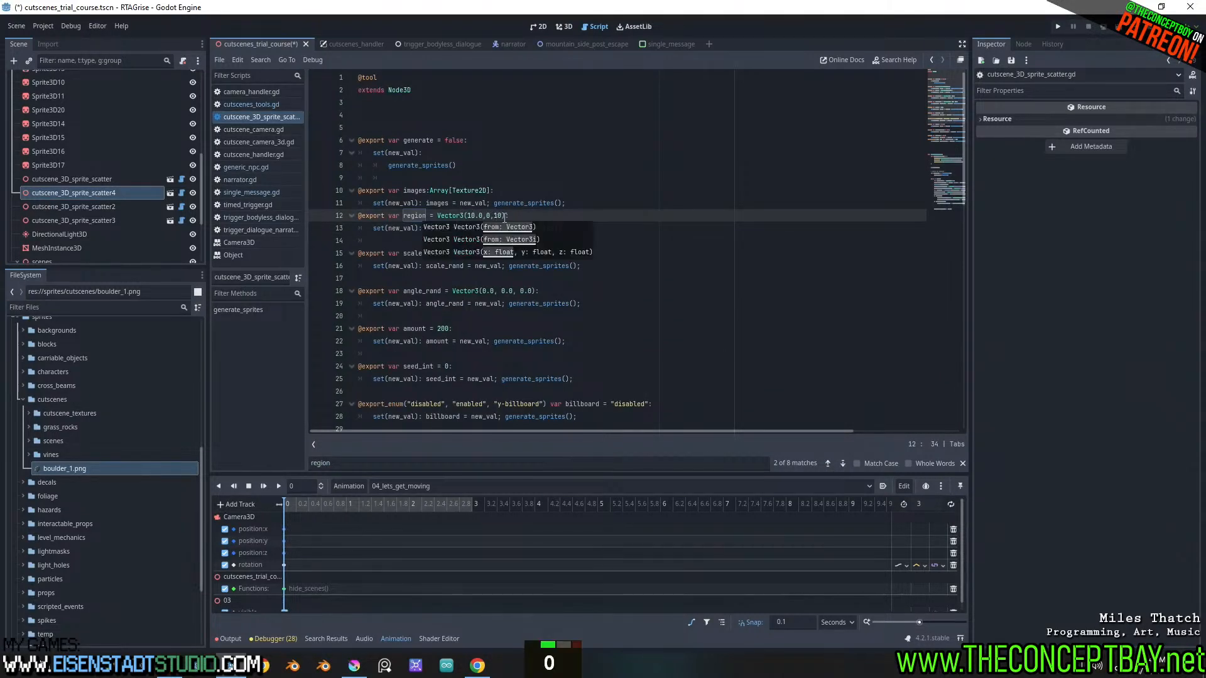
left_click(502, 215)
type(".0")
left_click(490, 215)
type(".0")
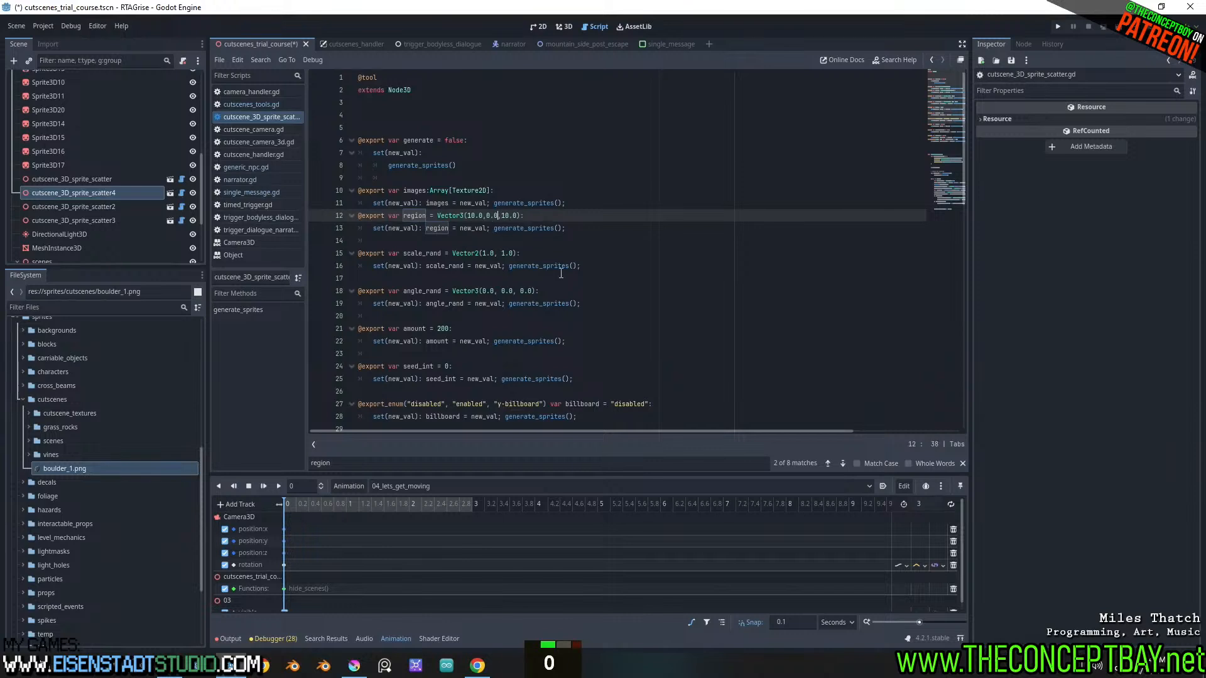
left_click(838, 465)
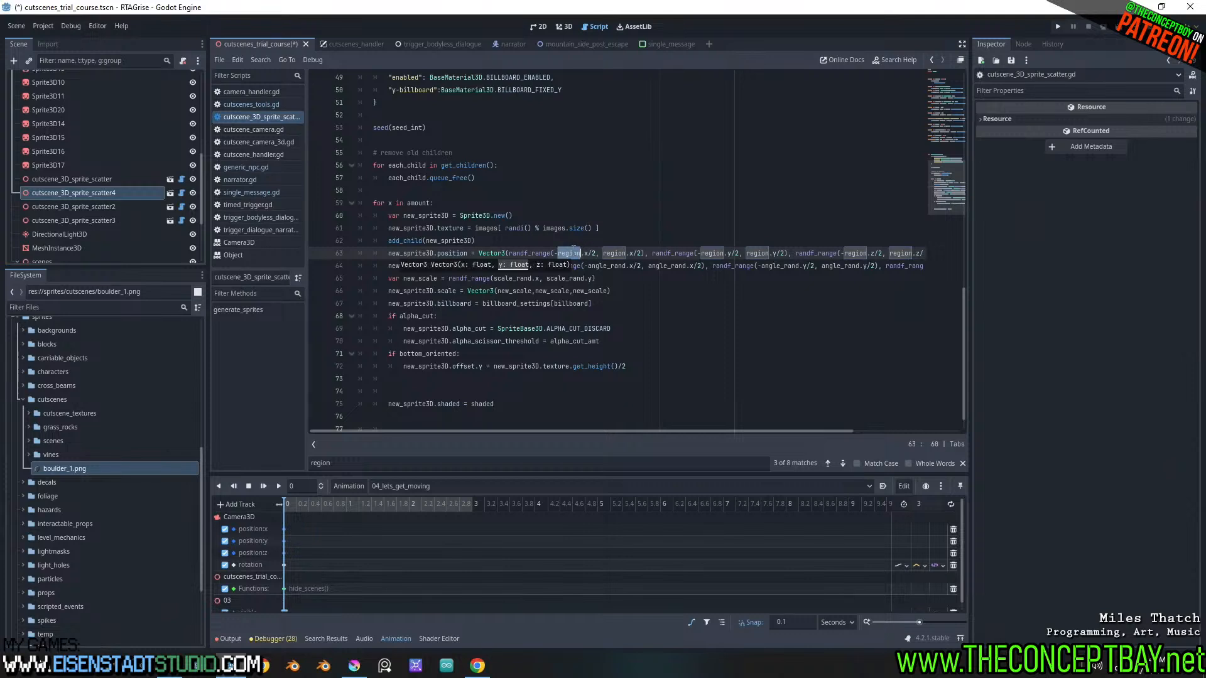
left_click(572, 252)
key("ctrl+s")
left_click(564, 26)
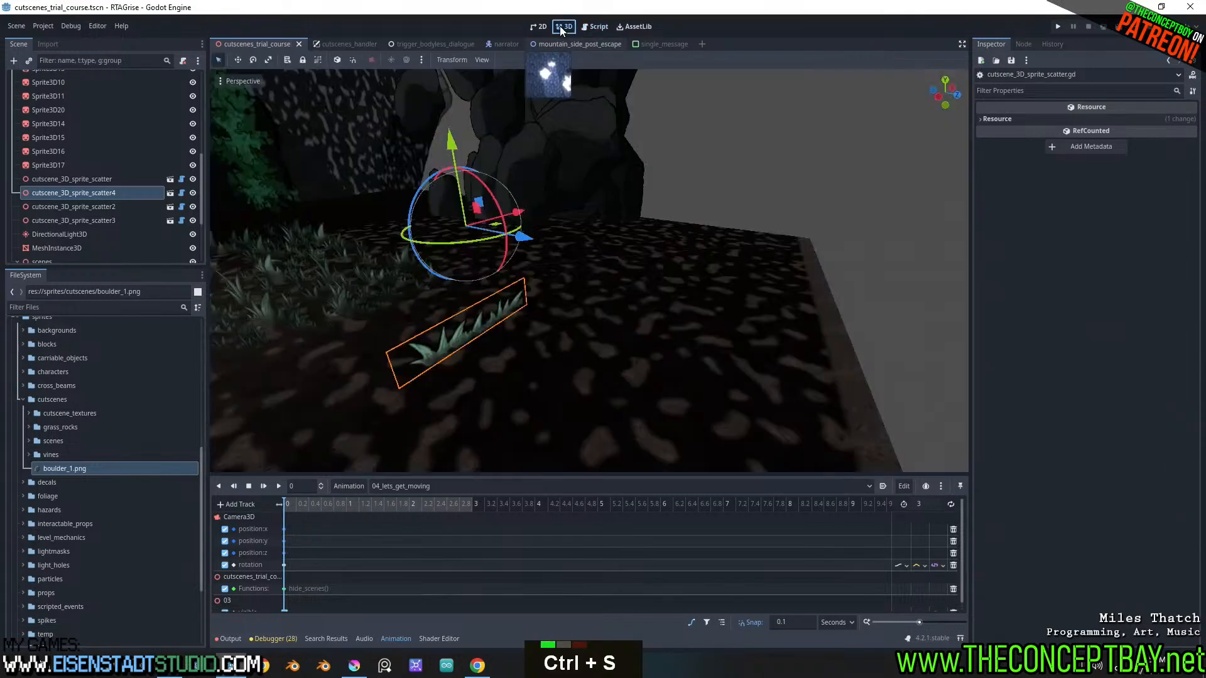
Regenerate the sprites of cutscene_3D_sprite_scatter4 and set its Amount to 310
left_click(110, 196)
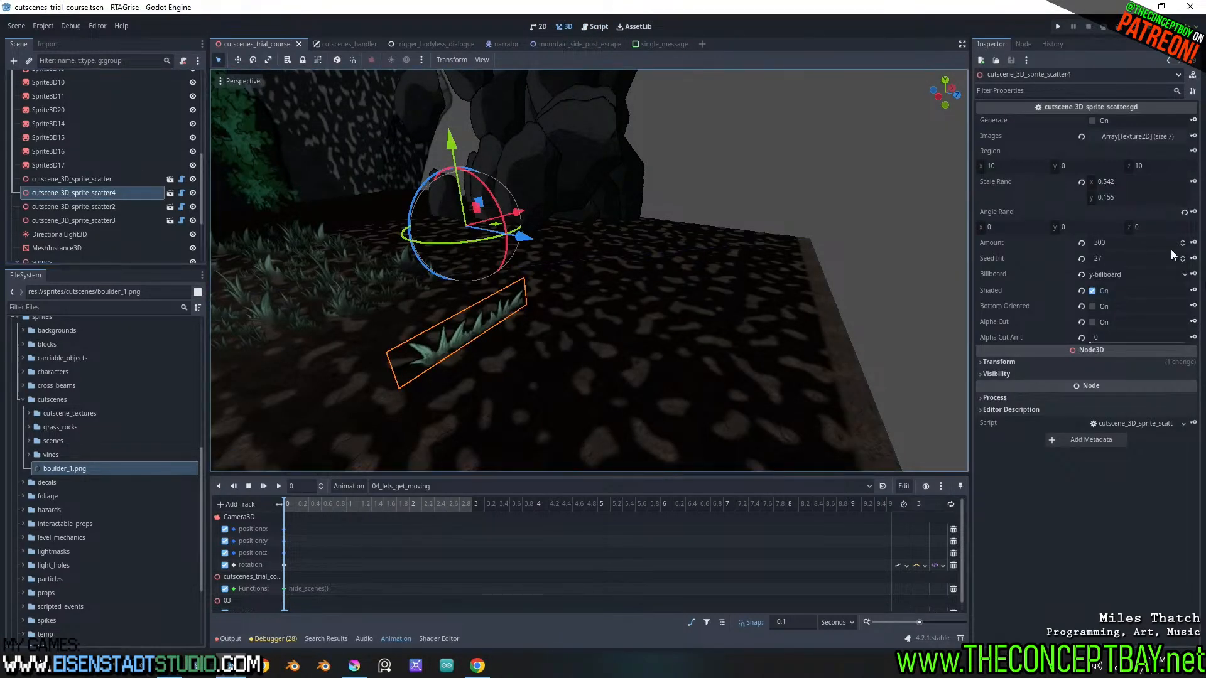
key("ctrl+z")
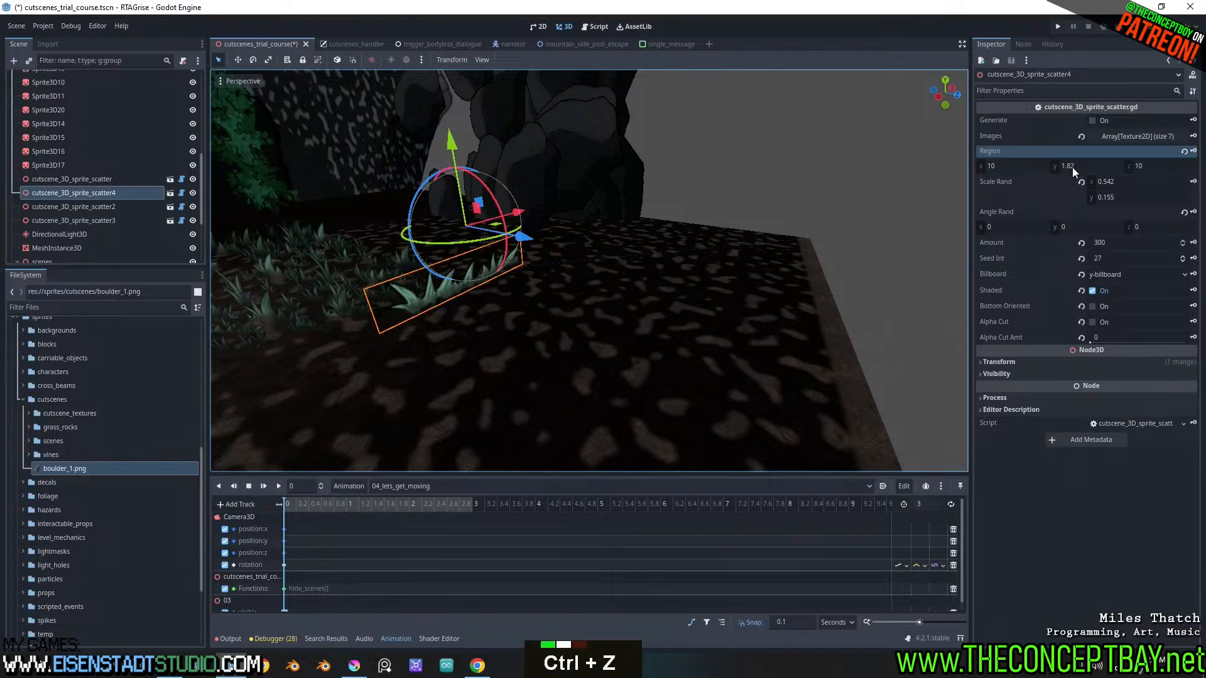
double_click(1091, 120)
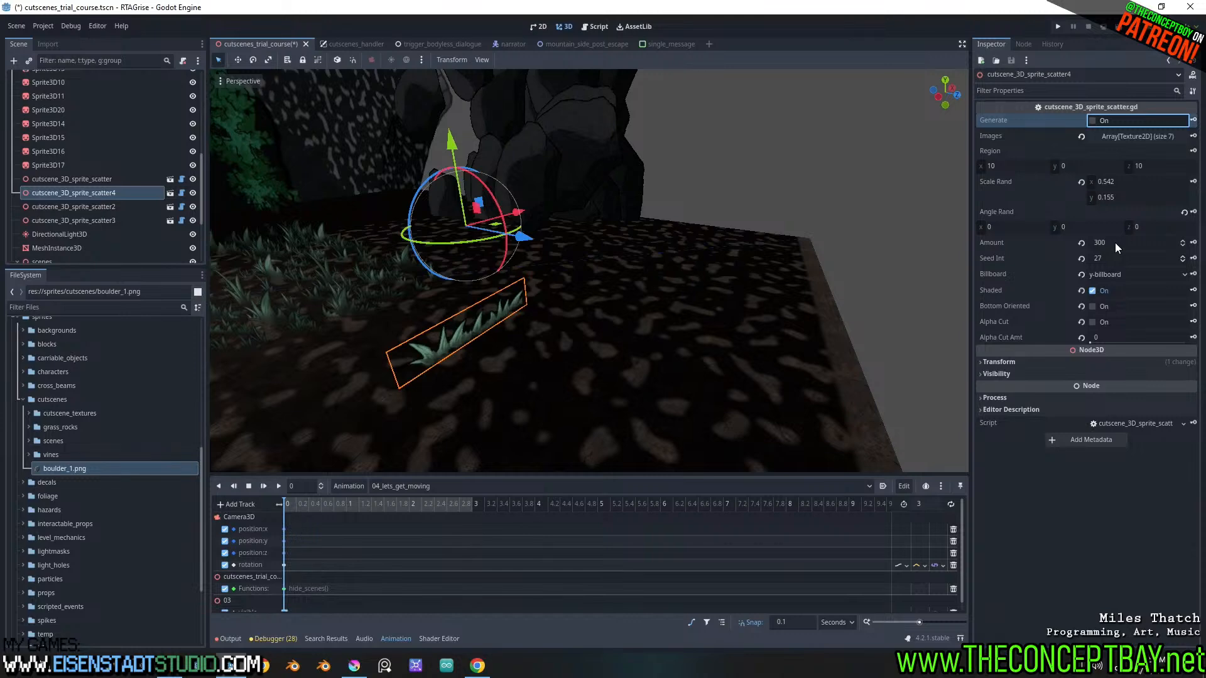
mouse_move(1114, 242)
left_mouse_down()
mouse_move(1042, 242)
mouse_move(1137, 242)
left_mouse_up()
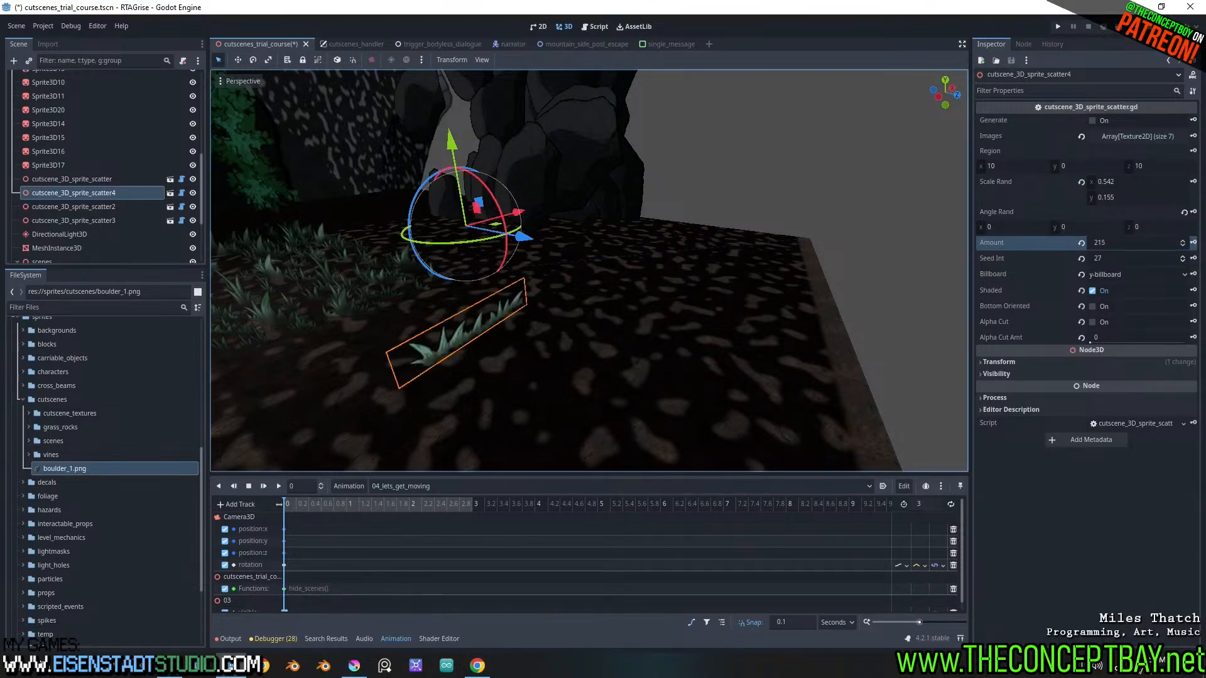
scroll(781, 275, "down", 13)
middle_click_drag(781, 275, 728, 272)
scroll(729, 273, "up", 6)
scroll(729, 272, "up", 7)
mouse_move(607, 267)
middle_mouse_down("shift")
mouse_move(608, 286)
mouse_move(627, 285)
mouse_move(626, 256)
middle_mouse_up("shift")
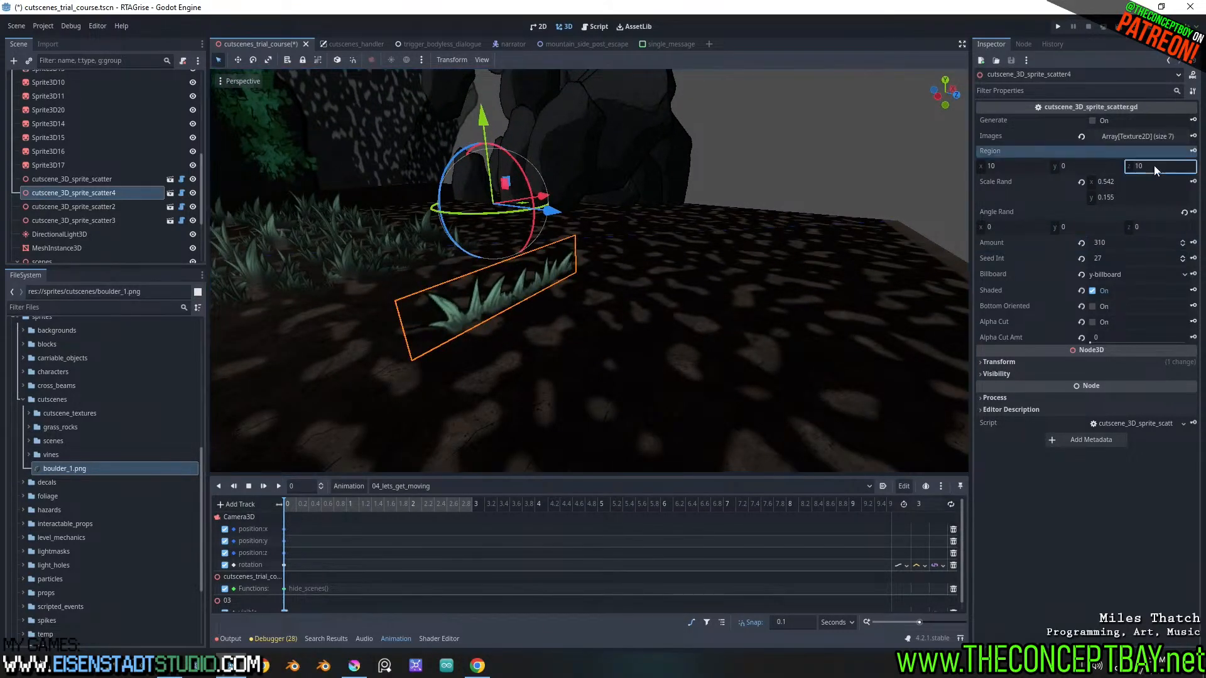
Set the Region of cutscene_3D_sprite_scatter4 to 0 on the X and Z axes
mouse_move(1154, 165)
left_mouse_down()
mouse_move(1176, 165)
mouse_move(1154, 165)
left_mouse_up()
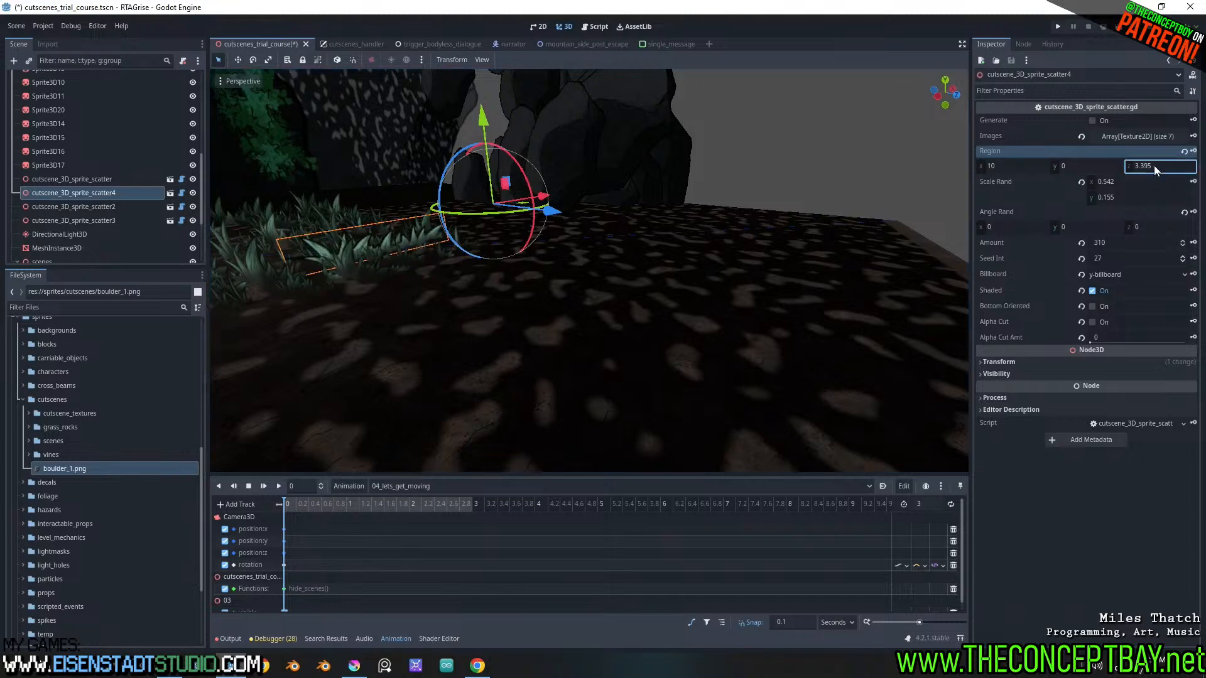
type("0")
key("Return")
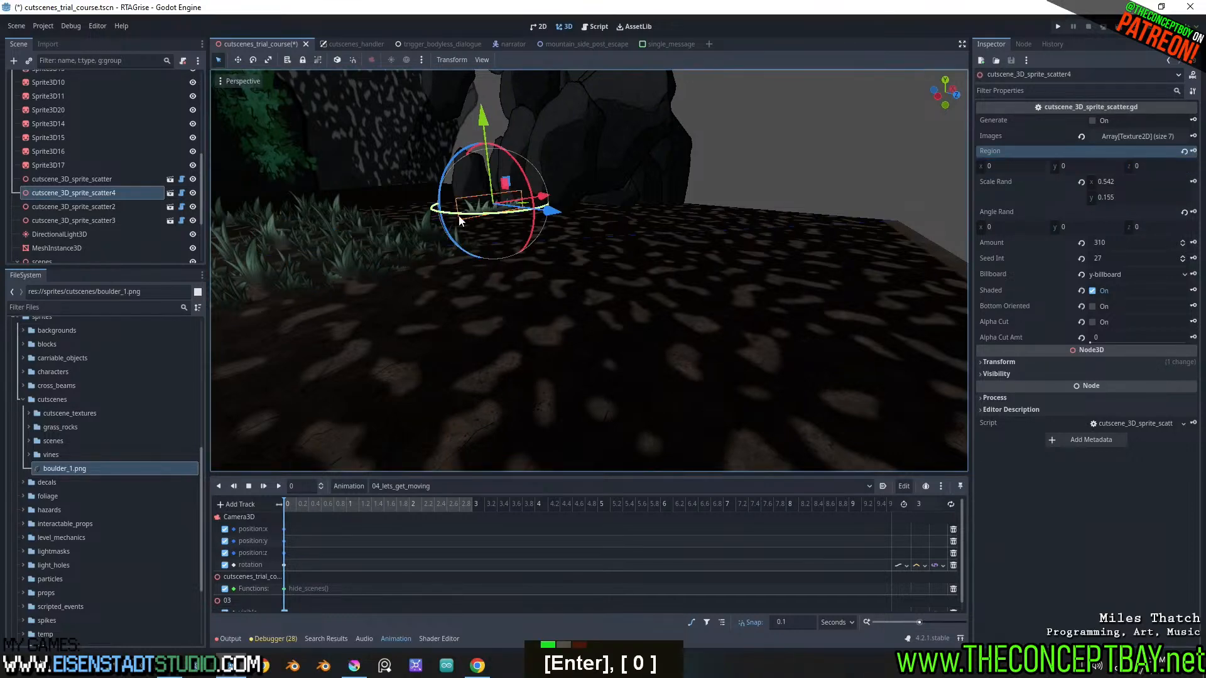
Frame the grass scatter closely and set its Region Z to 2.72
mouse_move(522, 245)
middle_mouse_down()
mouse_move(466, 252)
mouse_move(528, 230)
middle_mouse_up()
key("f")
scroll(565, 238, "up", 4)
middle_click_drag(710, 251, 587, 234)
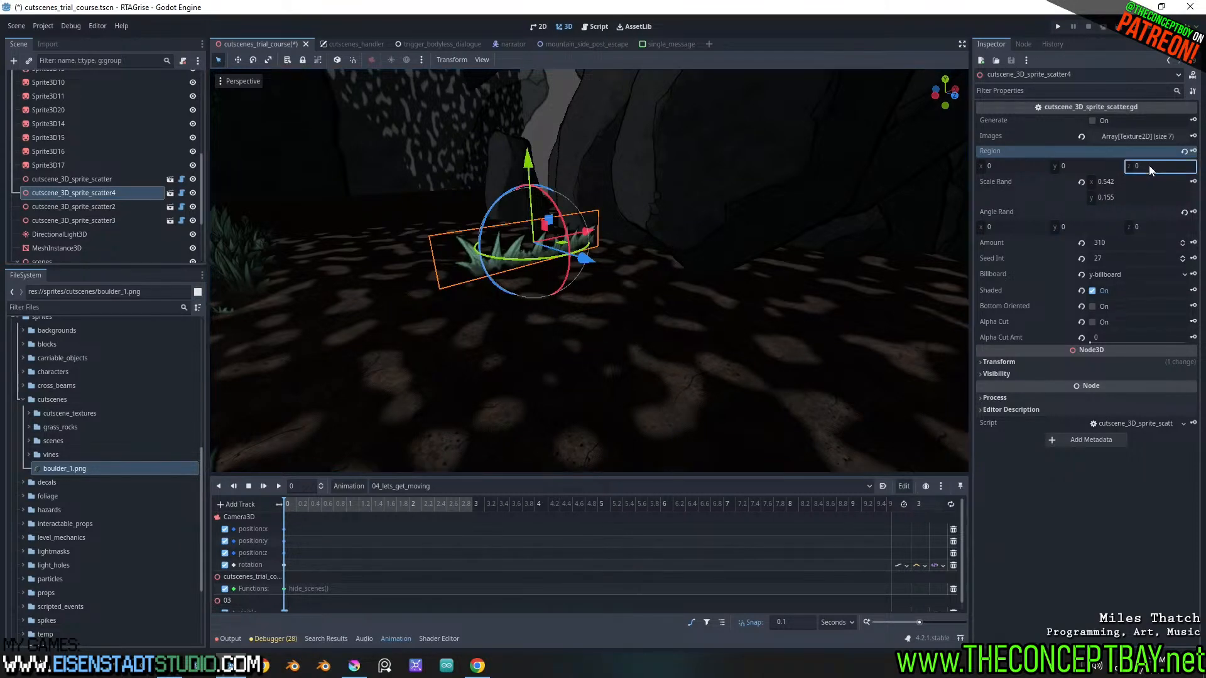
left_click_drag(1148, 165, 1202, 165)
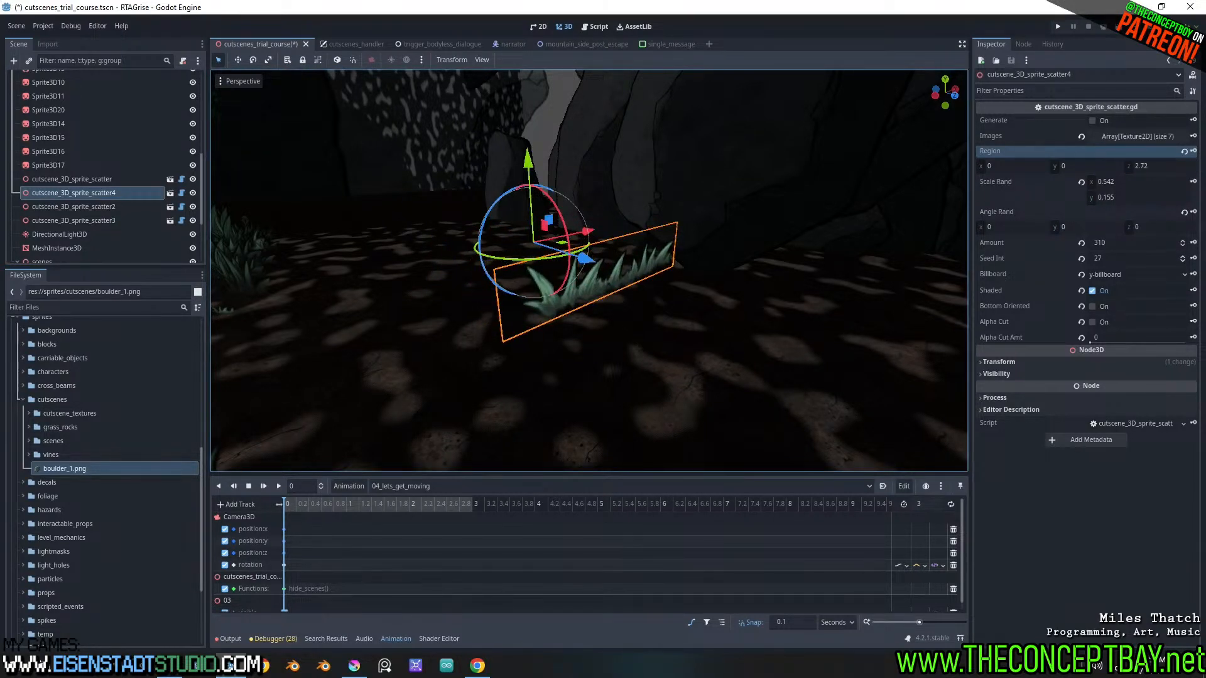
middle_click_drag(776, 230, 645, 238)
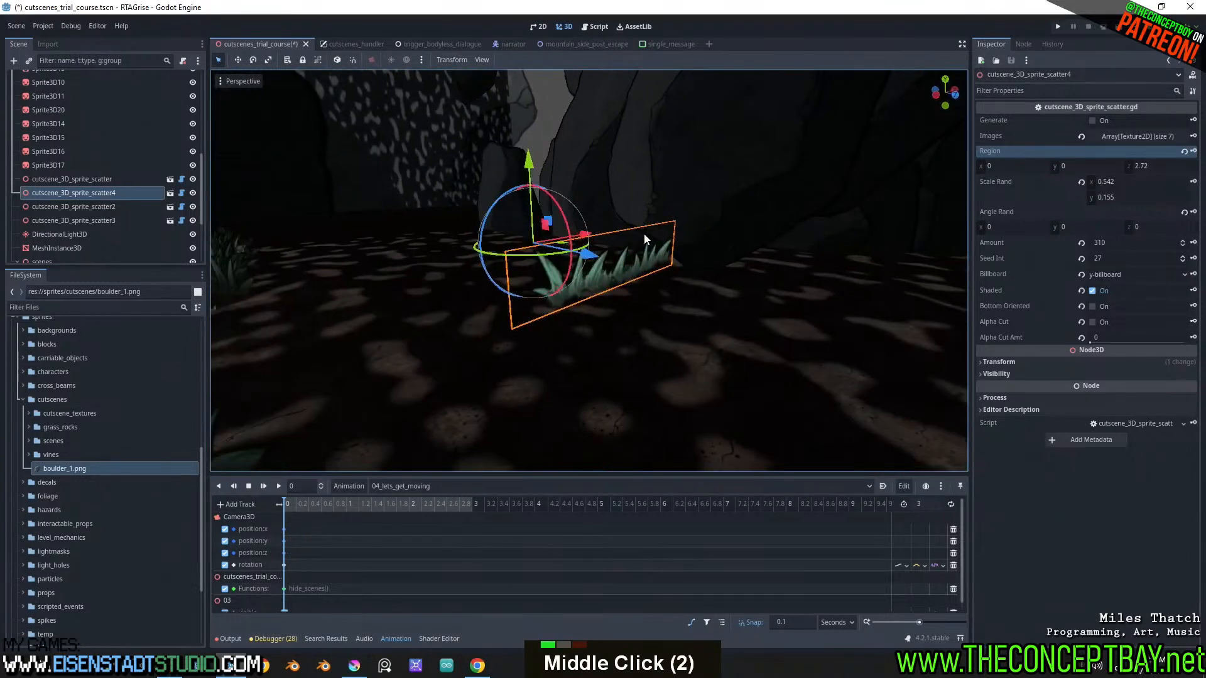
Examine the generate_sprites function in the scatter script, including the seed call and the sprite position and rotation lines
left_click(182, 193)
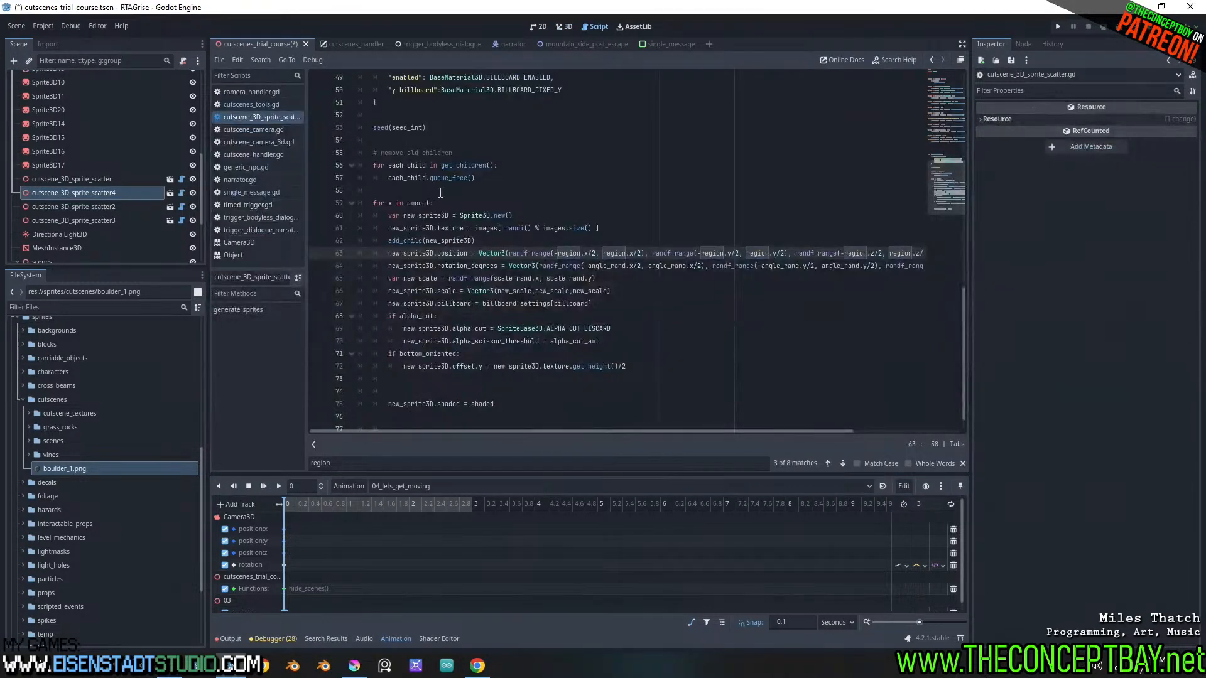
scroll(457, 244, "up", 3)
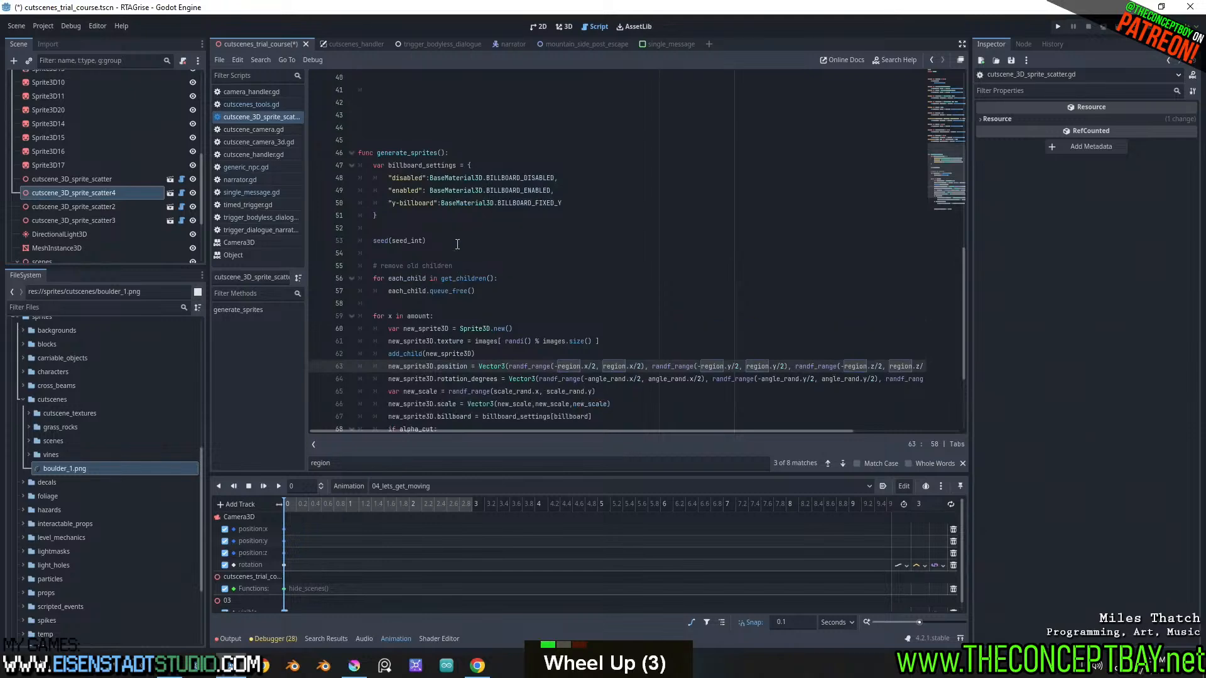
scroll(458, 244, "down", 4)
scroll(457, 245, "up", 1)
scroll(457, 245, "up", 1)
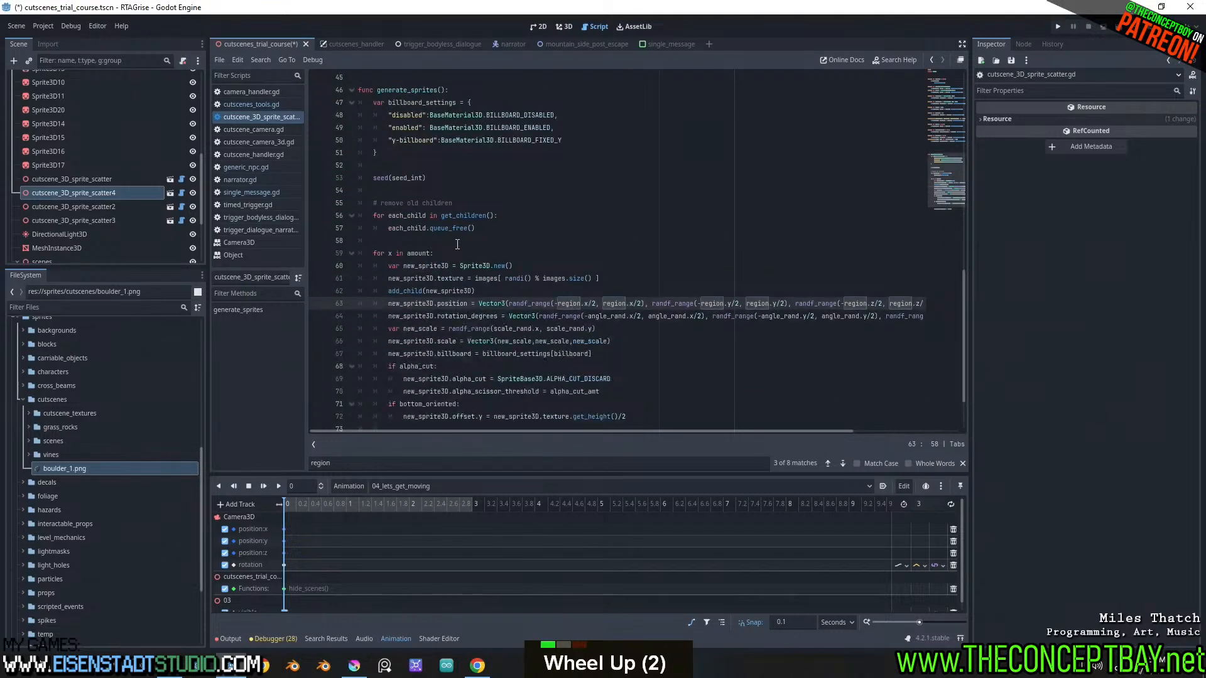
scroll(457, 245, "up", 2)
scroll(457, 244, "down", 1)
left_click(405, 204)
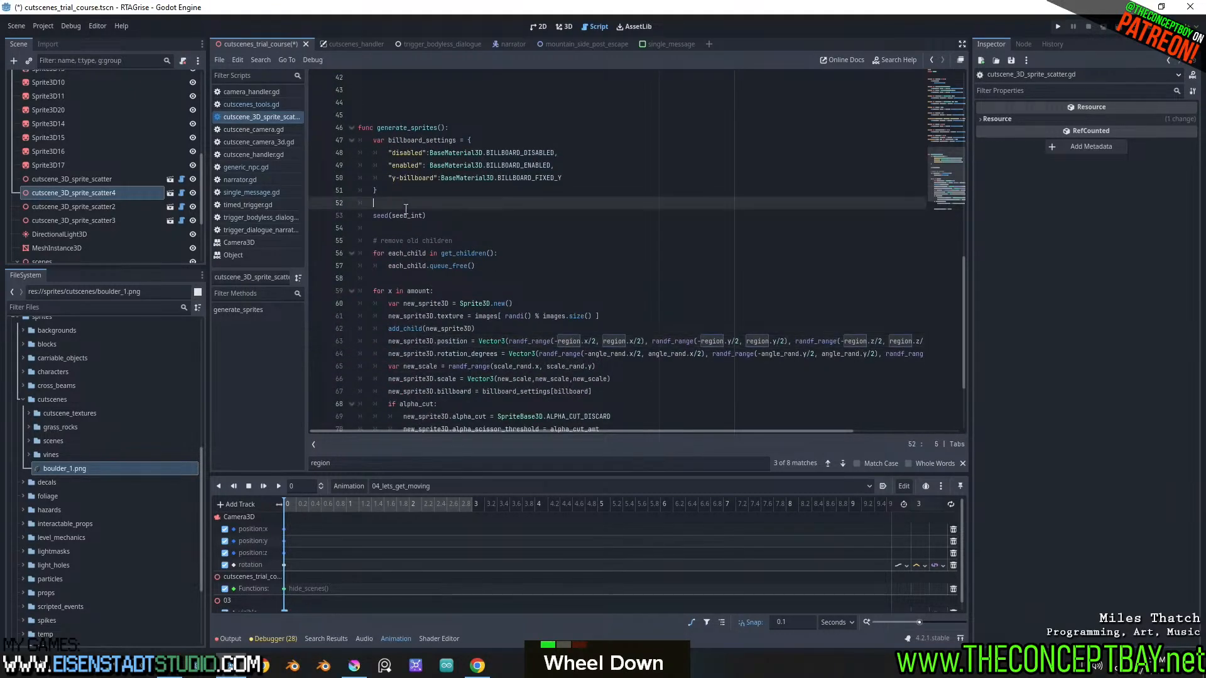
double_click(409, 216)
scroll(449, 283, "down", 1)
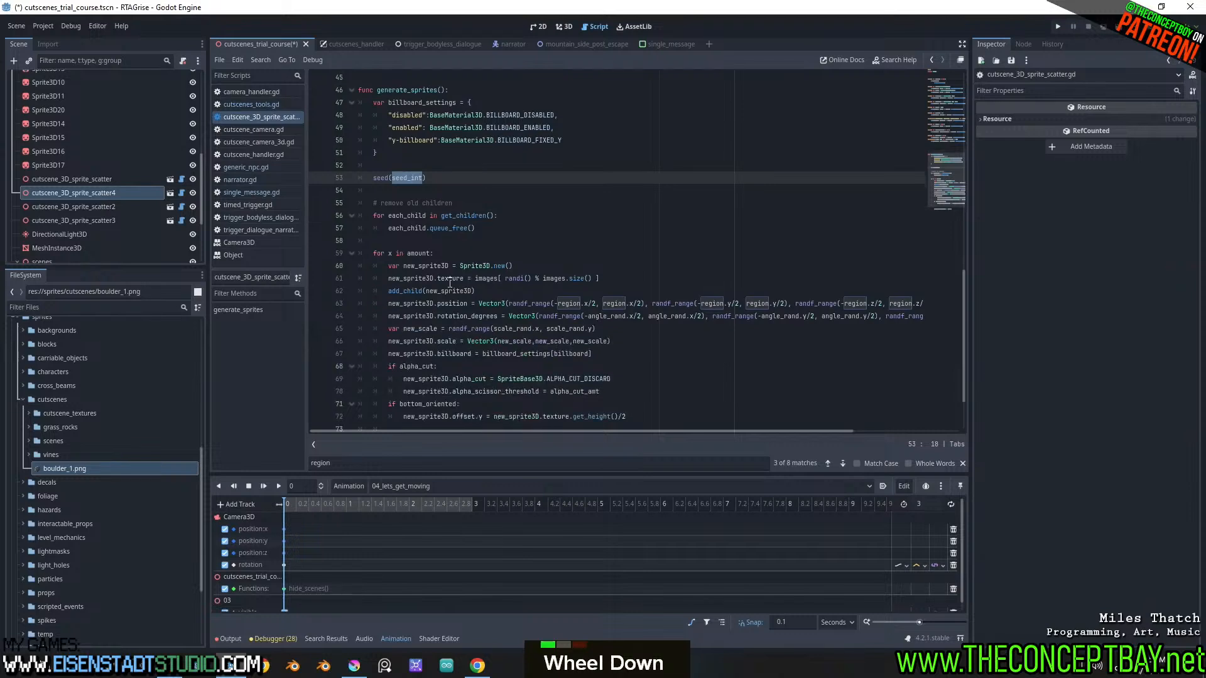
double_click(381, 179)
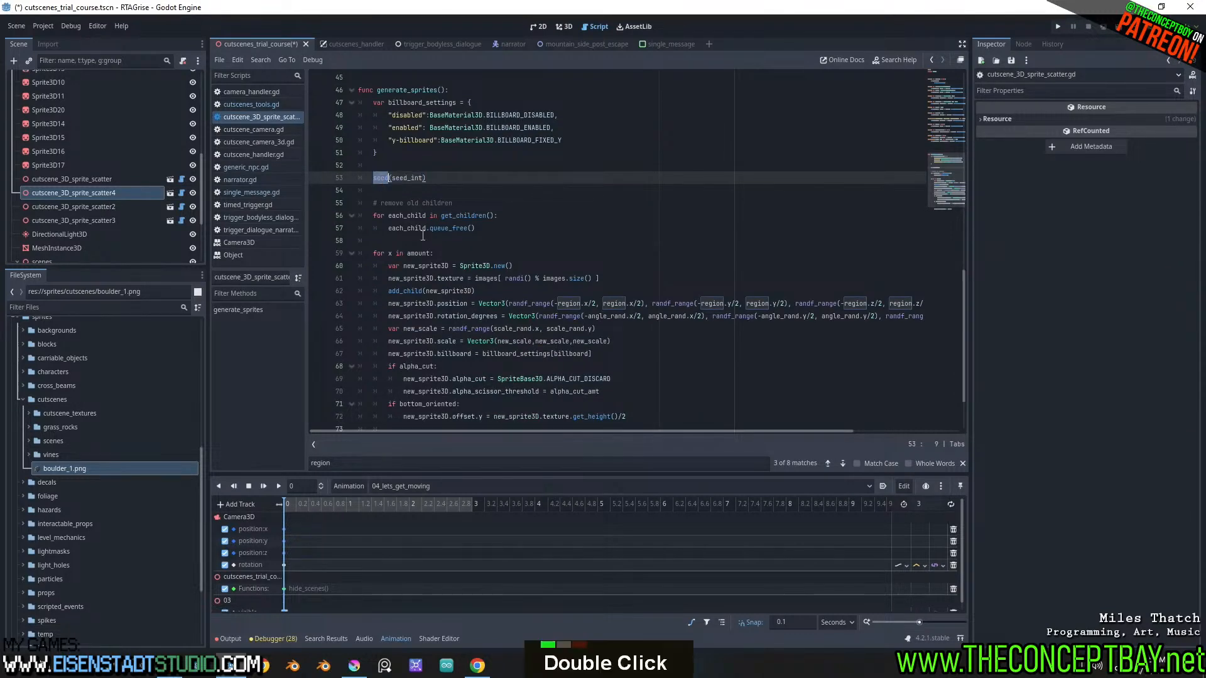
scroll(452, 243, "down", 3)
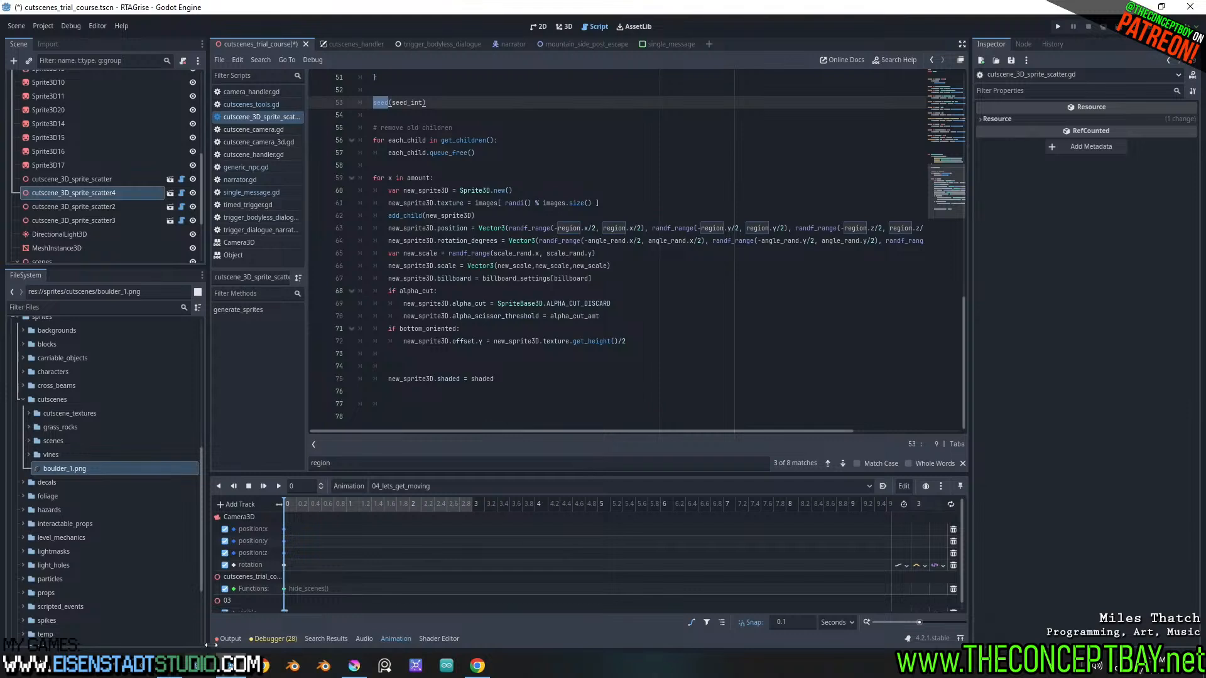
Read the errors in the output log and examine the full rotation_degrees expression on line 64 of the script
left_click(232, 640)
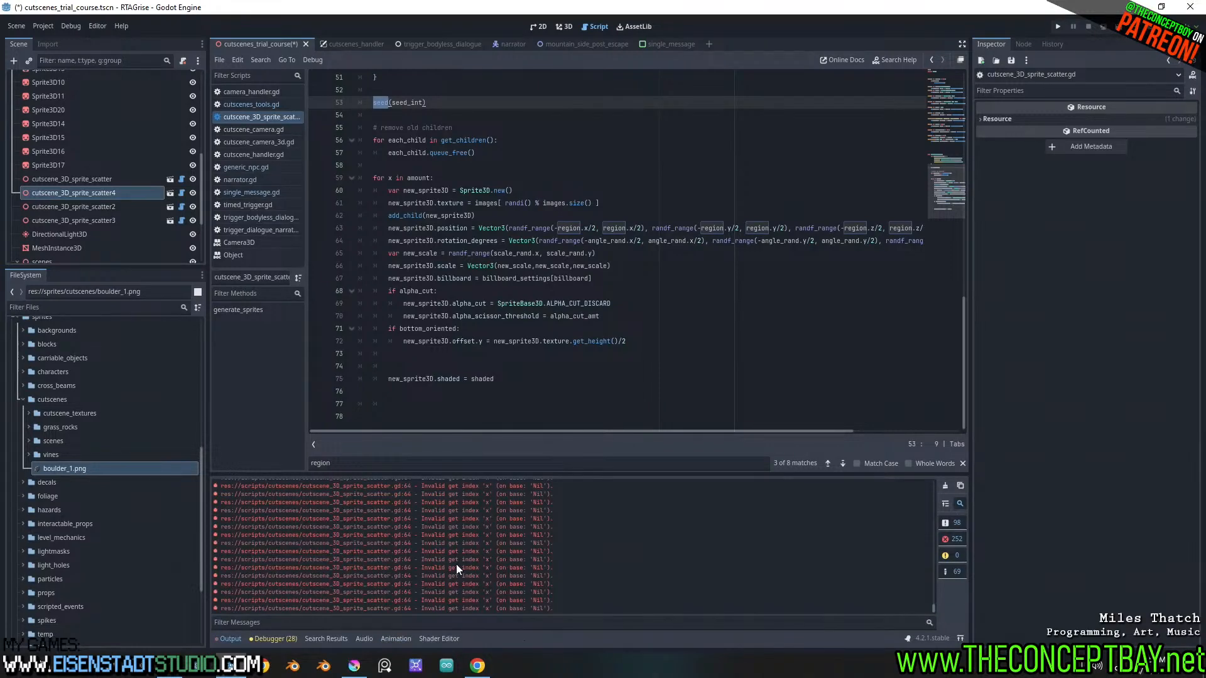
scroll(678, 282, "down", 2, "shift")
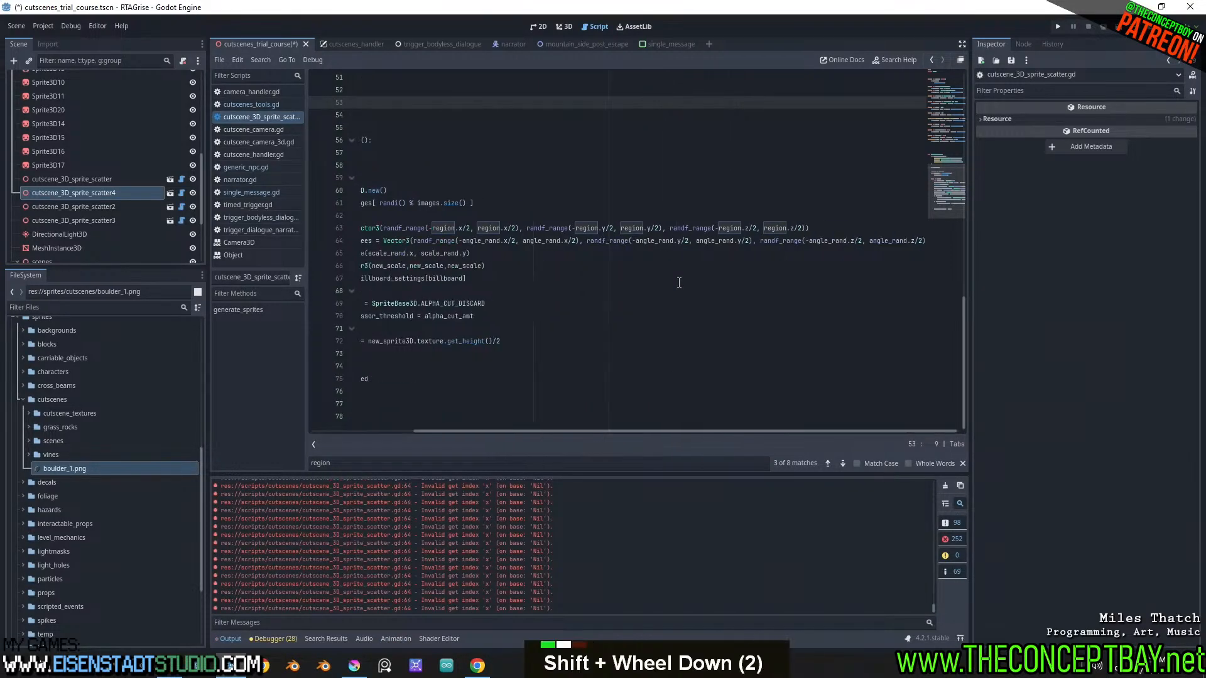
Save, return to the 3D view, and set a fresh Angle Rand value of 0, 0, 0 on cutscene_3D_sprite_scatter4
left_click(679, 282)
key("ctrl+s")
left_click(556, 28)
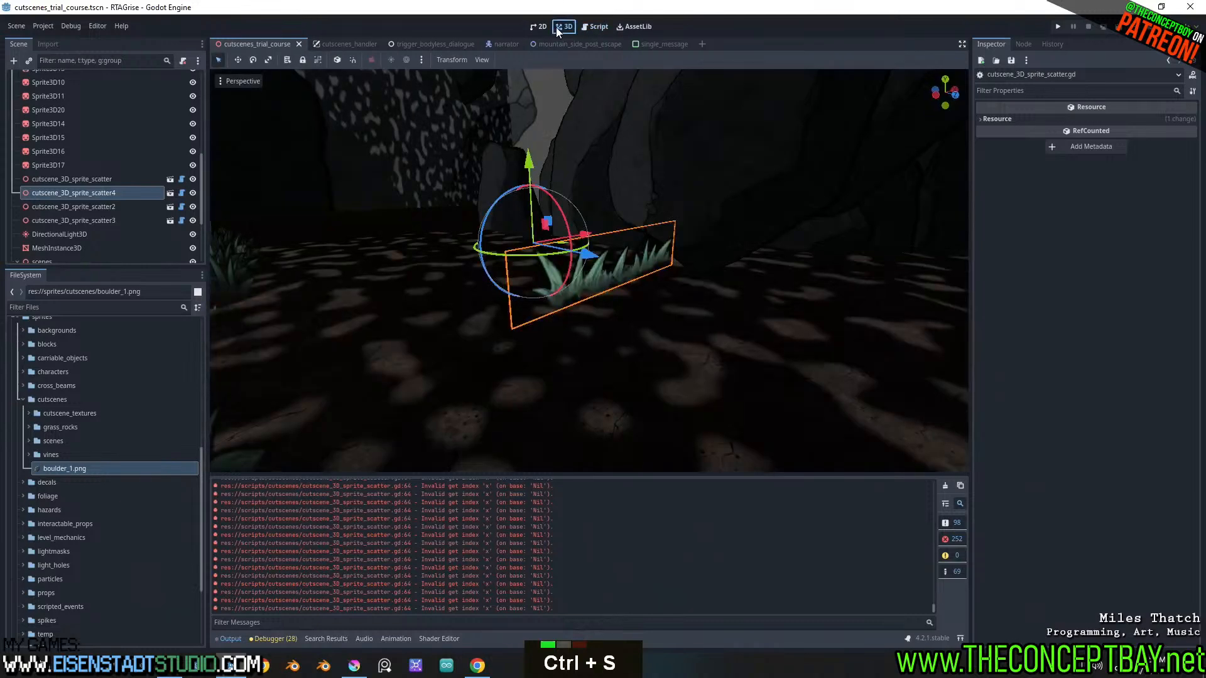
left_click(117, 196)
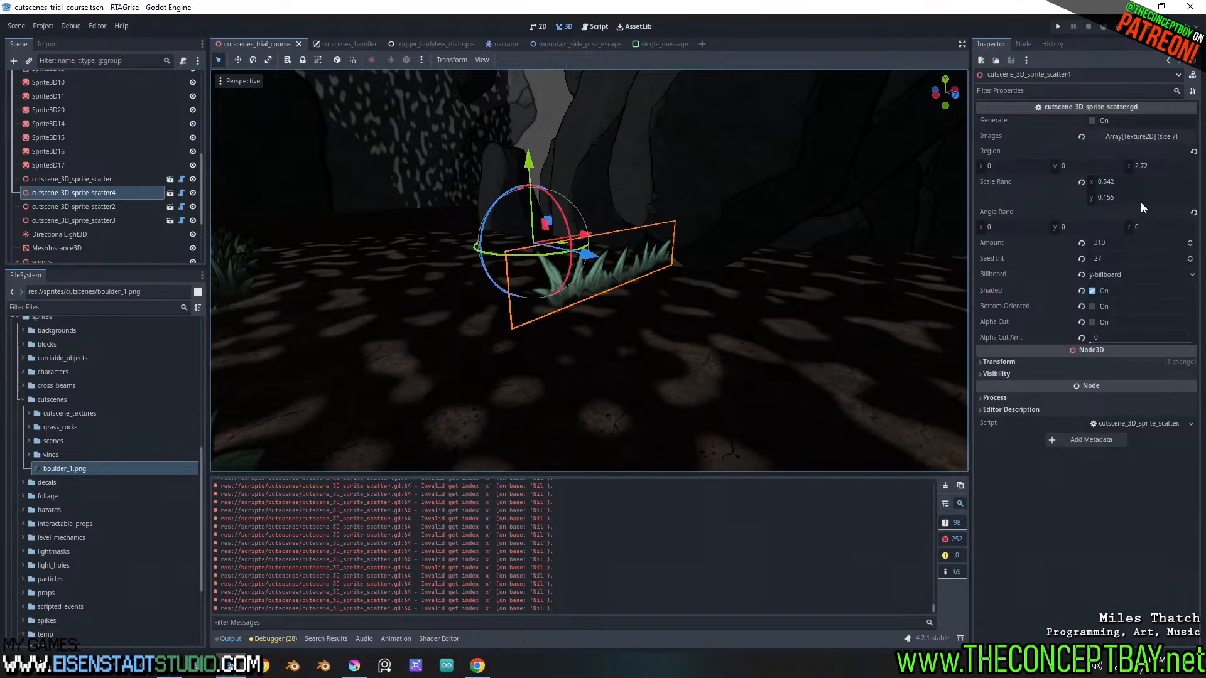
left_click(1195, 213)
middle_click_drag(743, 262, 761, 294)
scroll(761, 294, "down", 4)
scroll(650, 349, "down", 4, "shift")
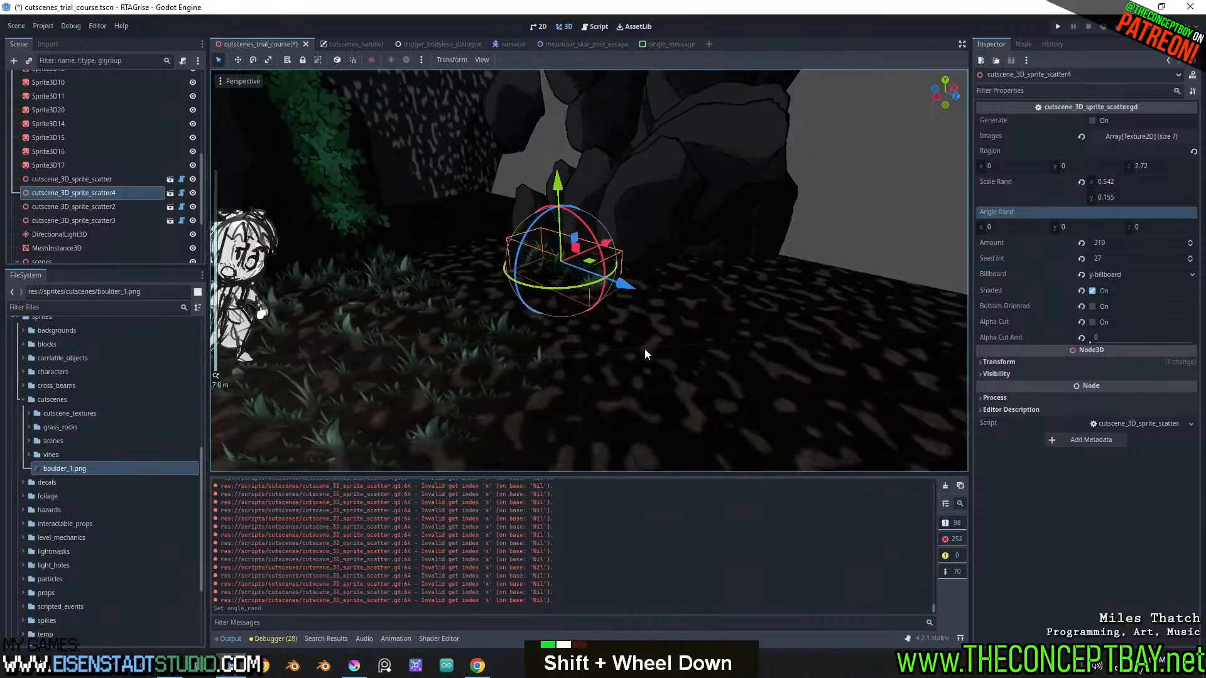
mouse_move(644, 348)
middle_mouse_down()
mouse_move(664, 348)
mouse_move(645, 345)
middle_mouse_up()
scroll(665, 343, "up", 6)
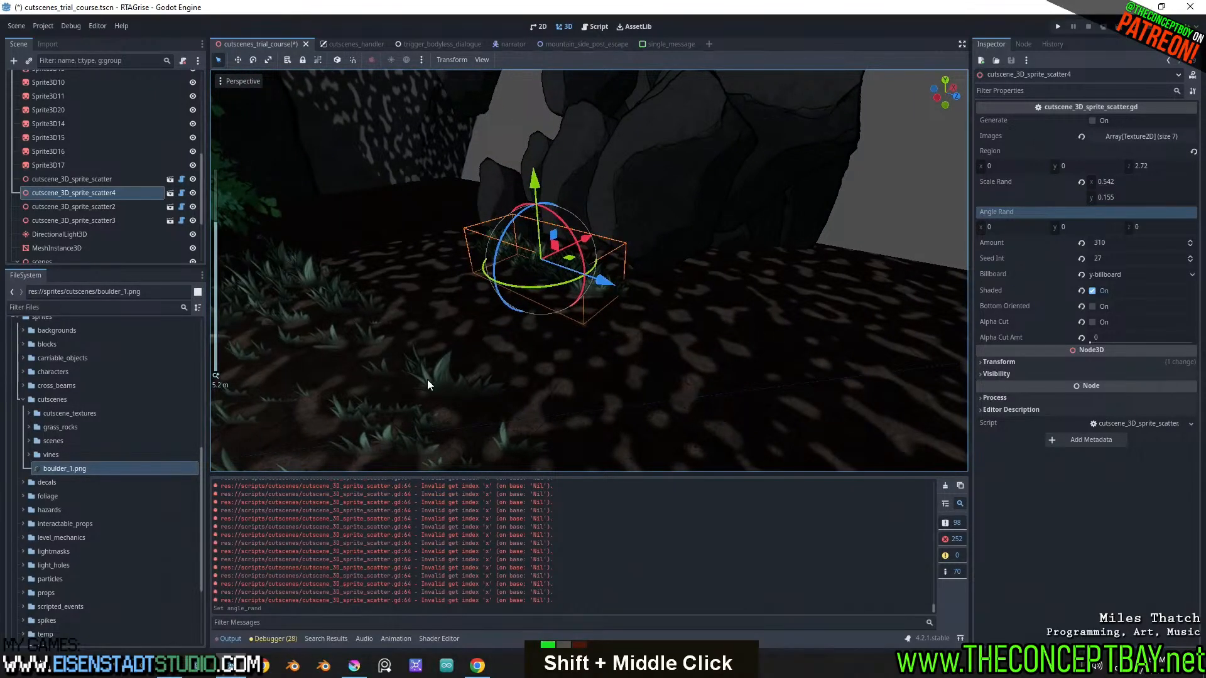
Reset Angle Rand to 0, 0, 0 on cutscene_3D_sprite_scatter2
left_click(115, 206)
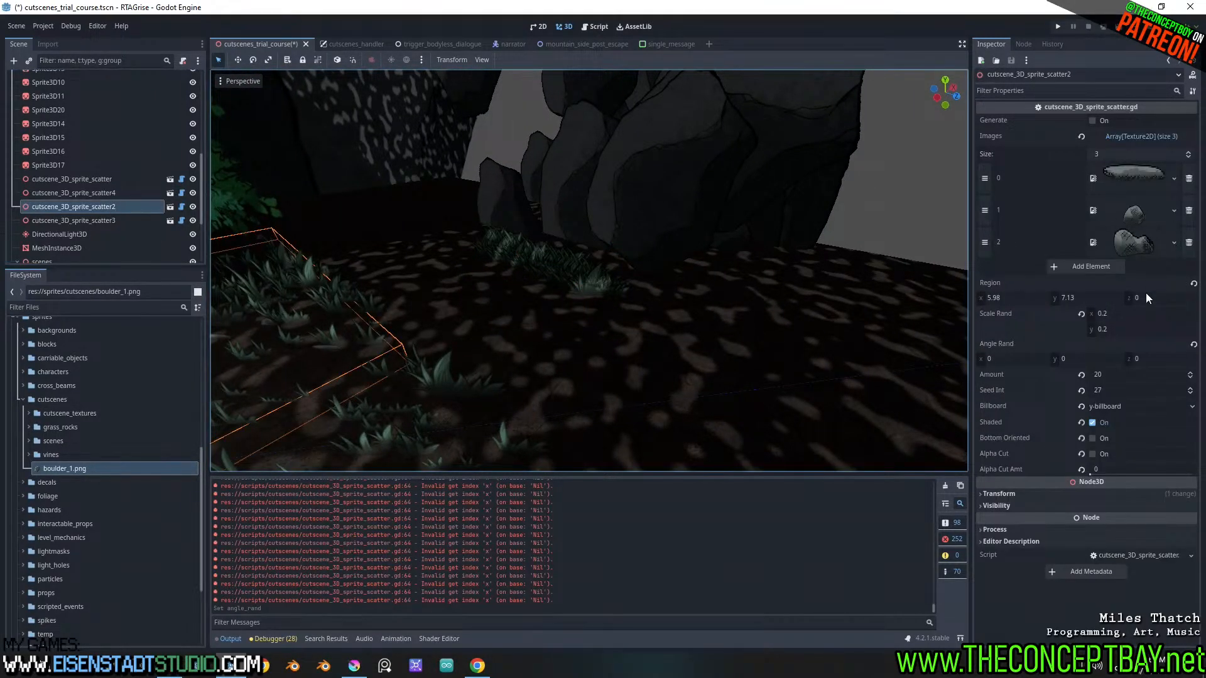
left_click(1194, 344)
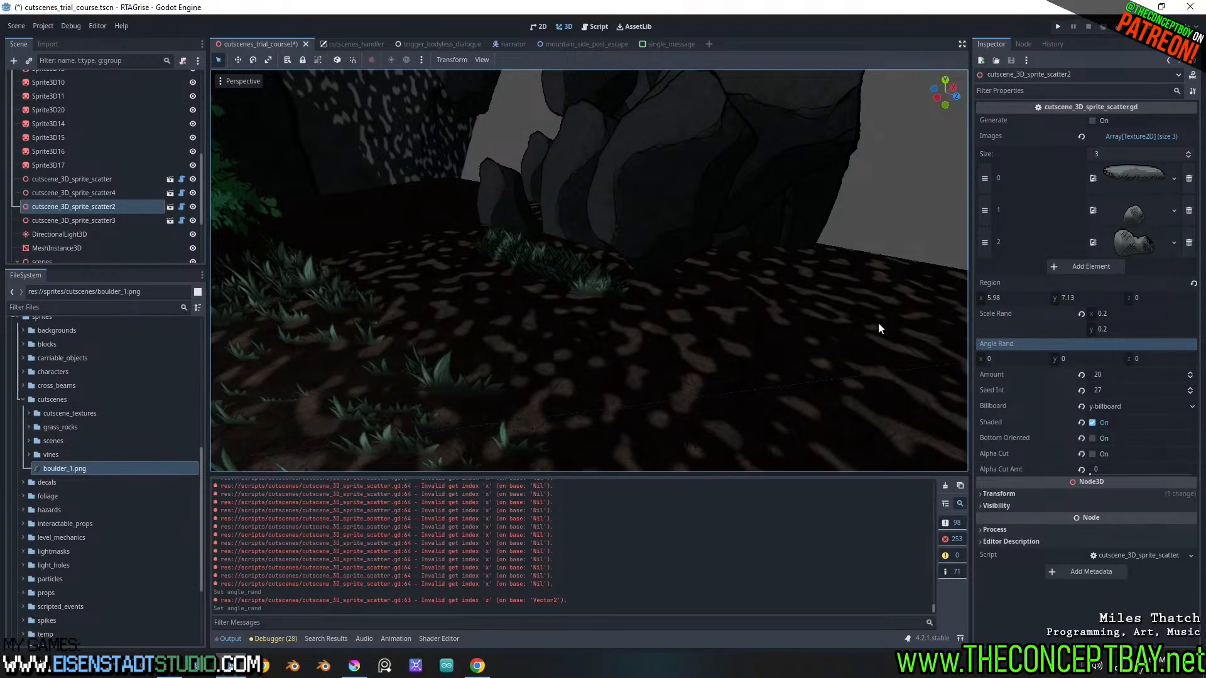
left_click(72, 221)
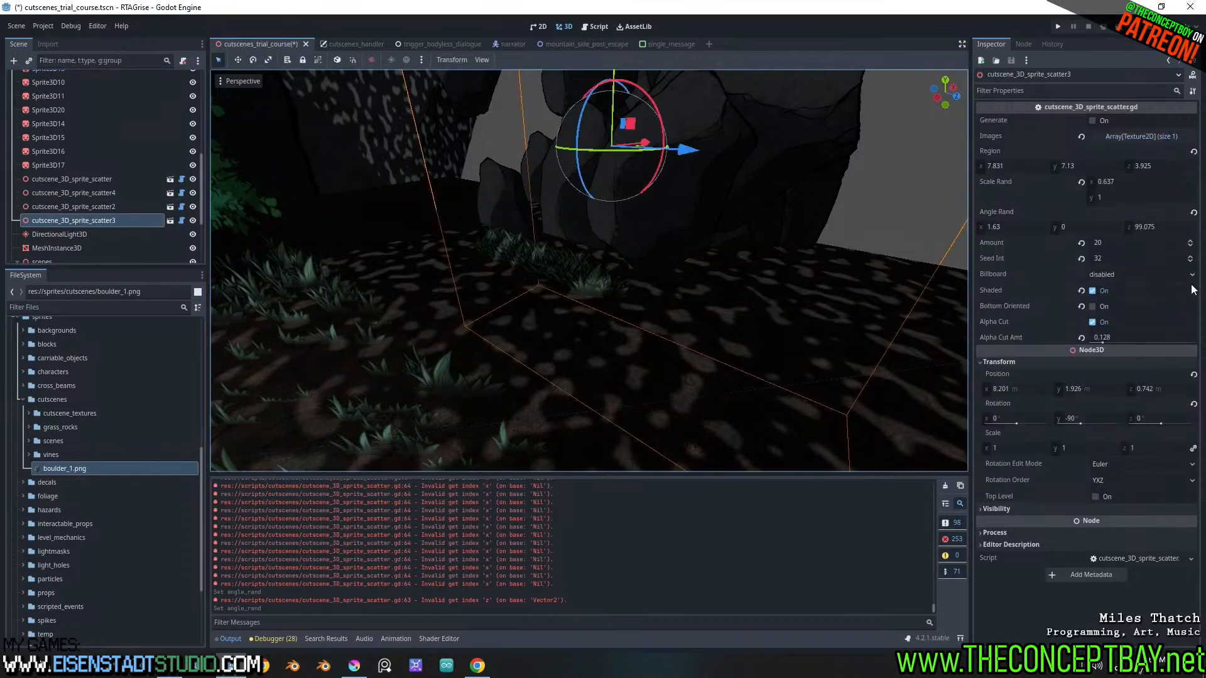
left_click(1193, 405)
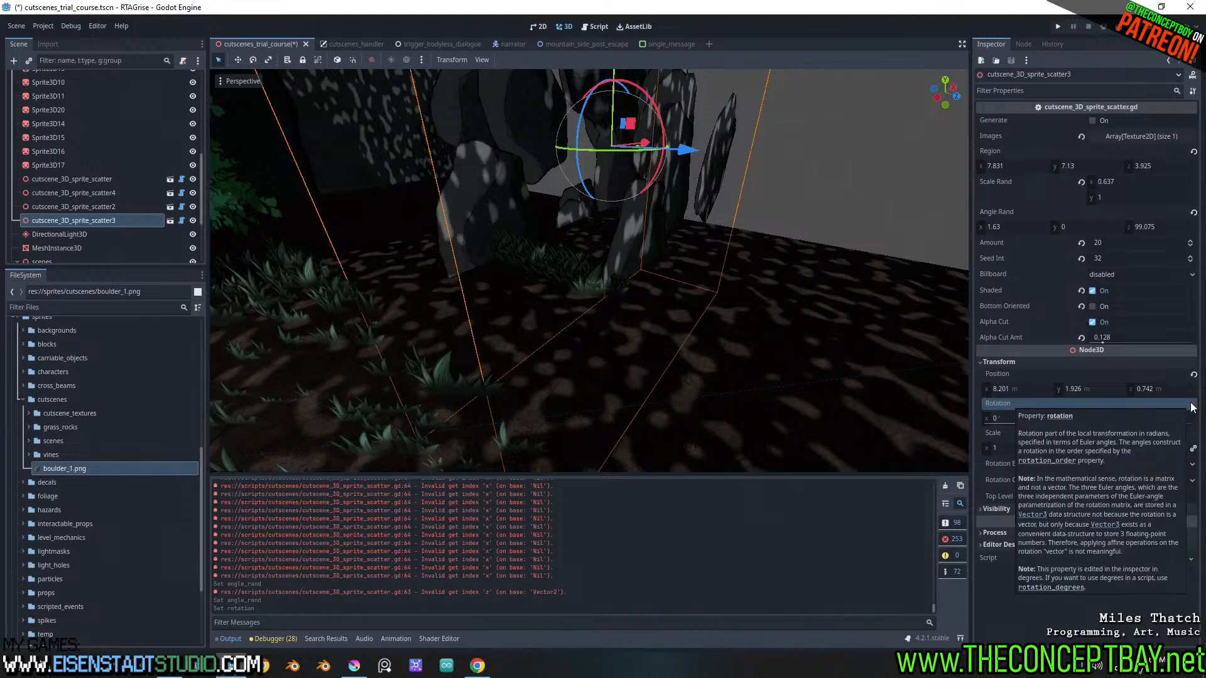
key("ctrl+z")
Reset Angle Rand to 0, 0, 0 on the original grass scatter, cutscene_3D_sprite_scatter
left_click(94, 180)
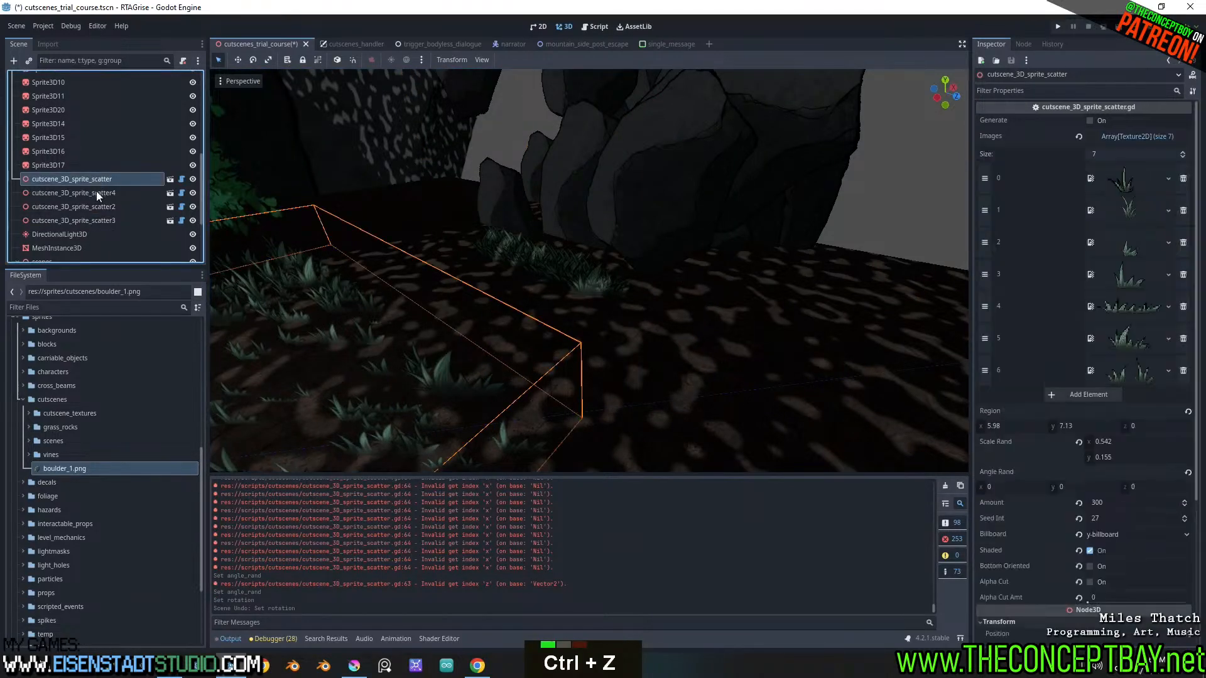
left_click(1187, 474)
scroll(613, 389, "up", 3)
middle_click_drag(613, 389, 691, 354, "shift")
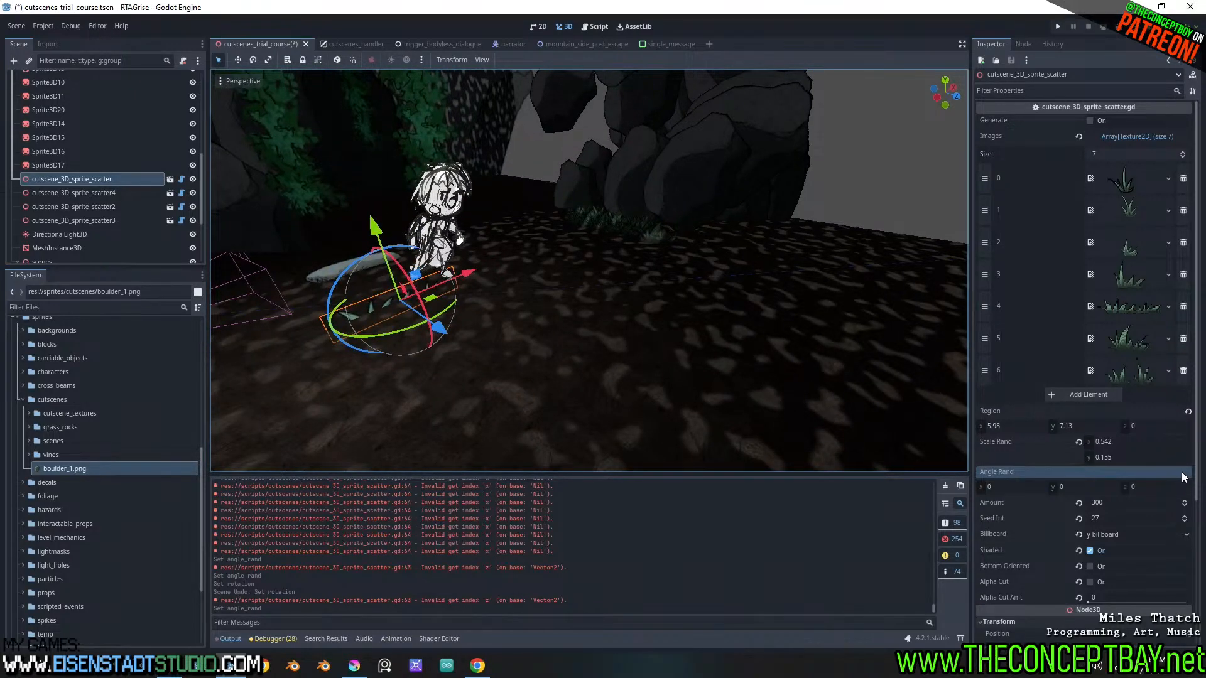
Move the grass scatter's 7.13 Region extent from Y to Z, leaving Region at 5.98, 0, 7.13
left_click_drag(1145, 425, 1167, 425)
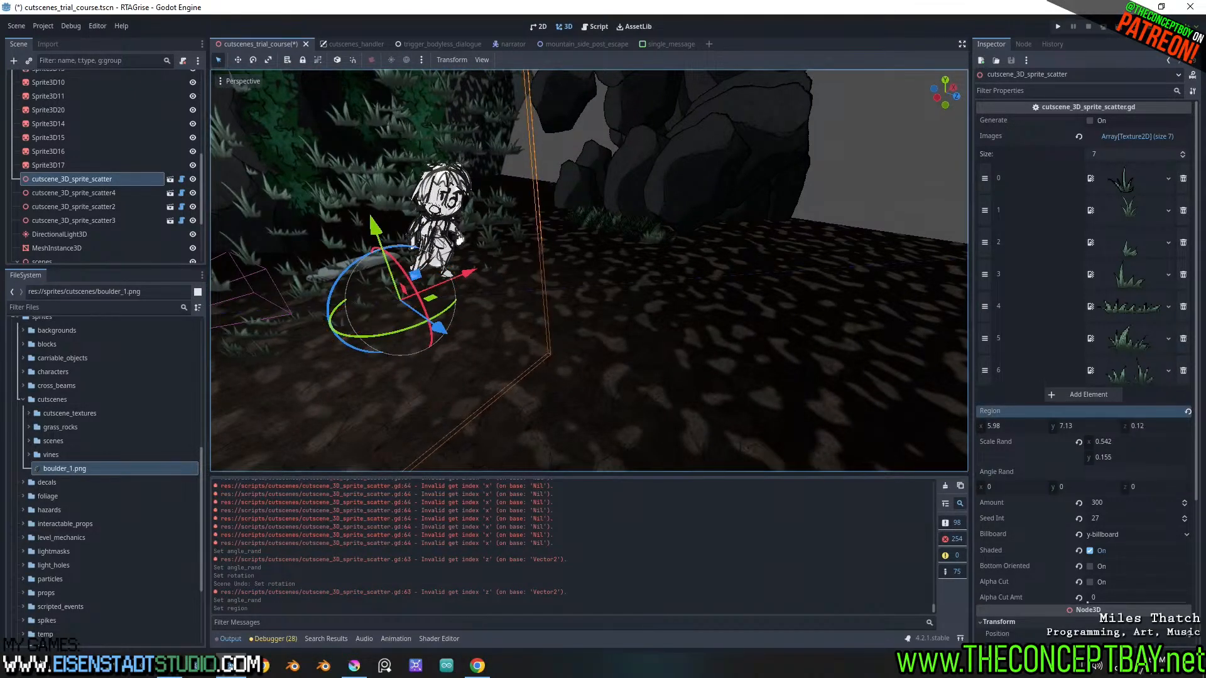
left_click(1084, 424)
key("ctrl+x")
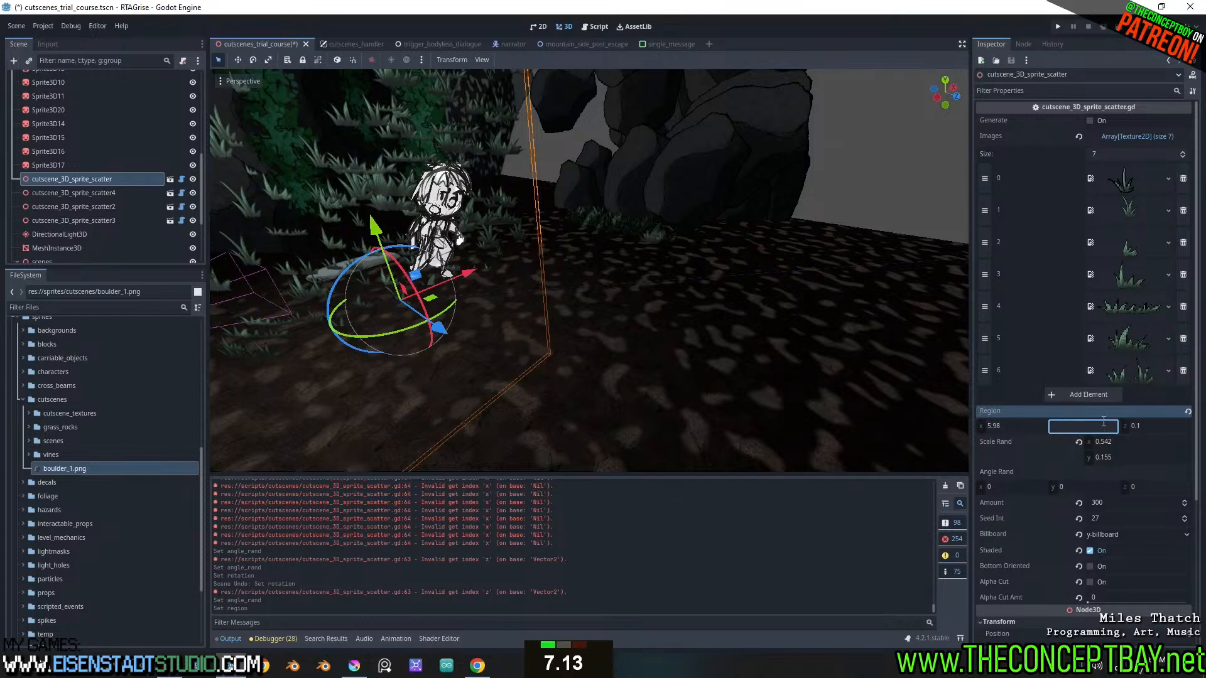
key("Return")
left_click(1152, 424)
key("ctrl+v")
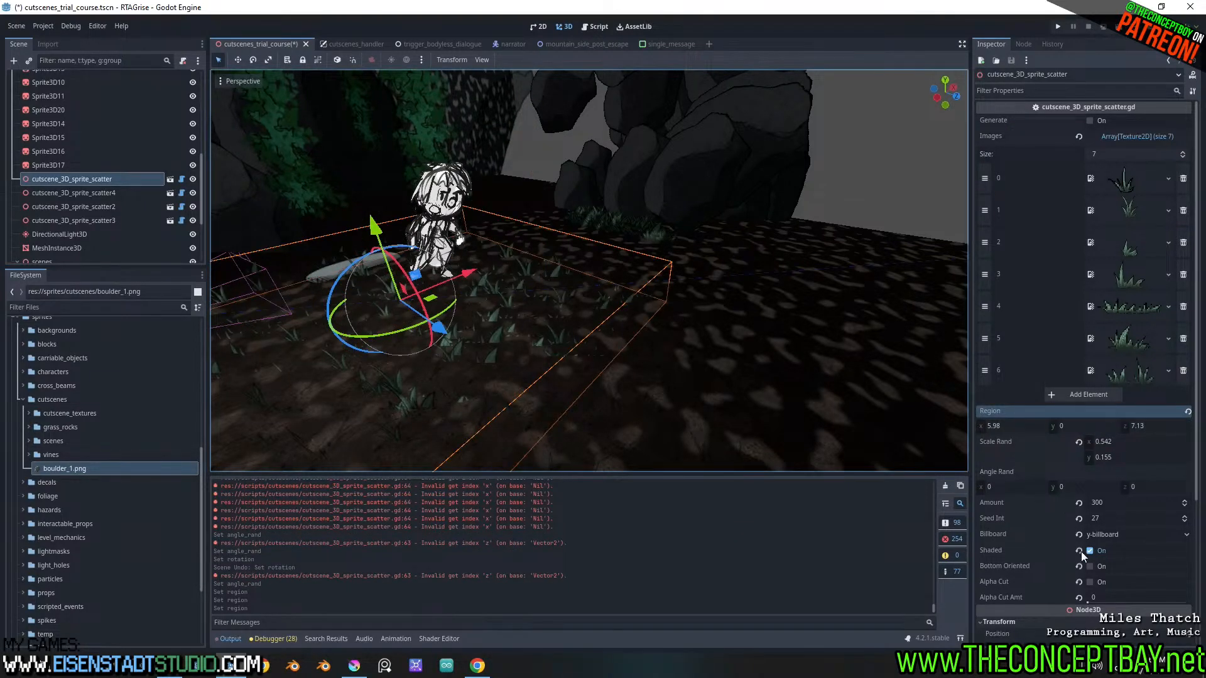
Turn on Bottom Oriented for cutscene_3D_sprite_scatter and check how the grass sits on the ground
left_click(1089, 568)
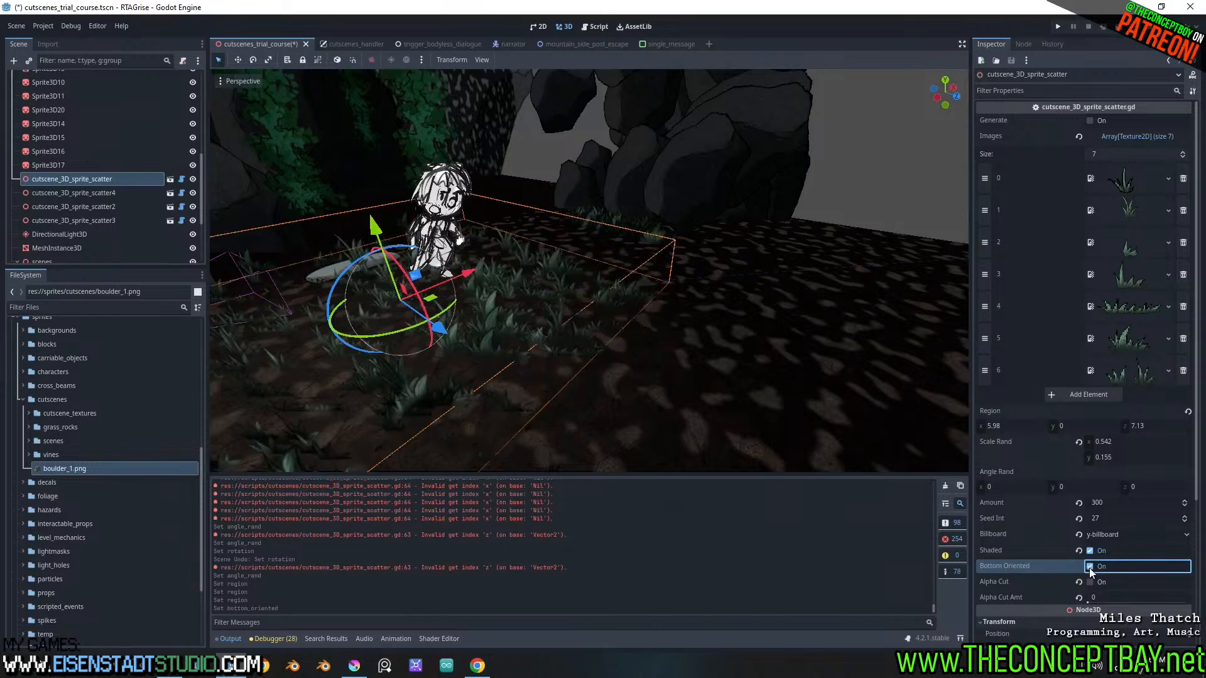
middle_click(450, 323)
mouse_move(450, 323)
middle_mouse_down()
mouse_move(423, 289)
mouse_move(452, 347)
middle_mouse_up()
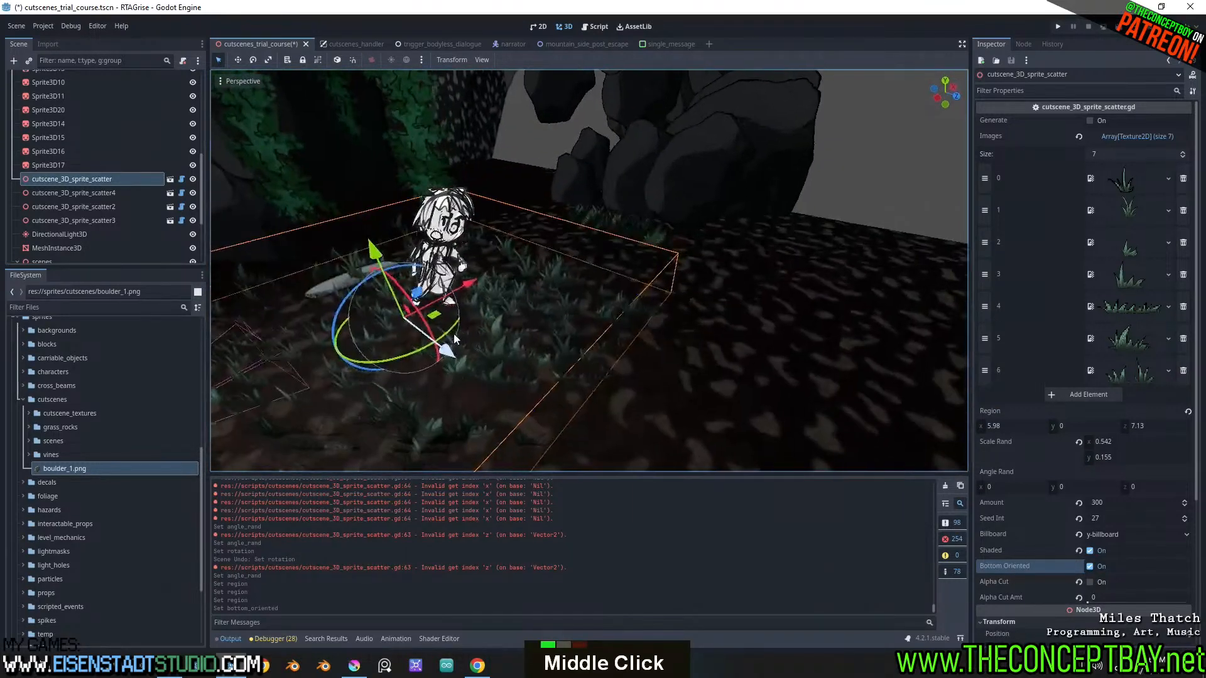
middle_click_drag(528, 273, 597, 290, "shift")
scroll(483, 307, "down", 4)
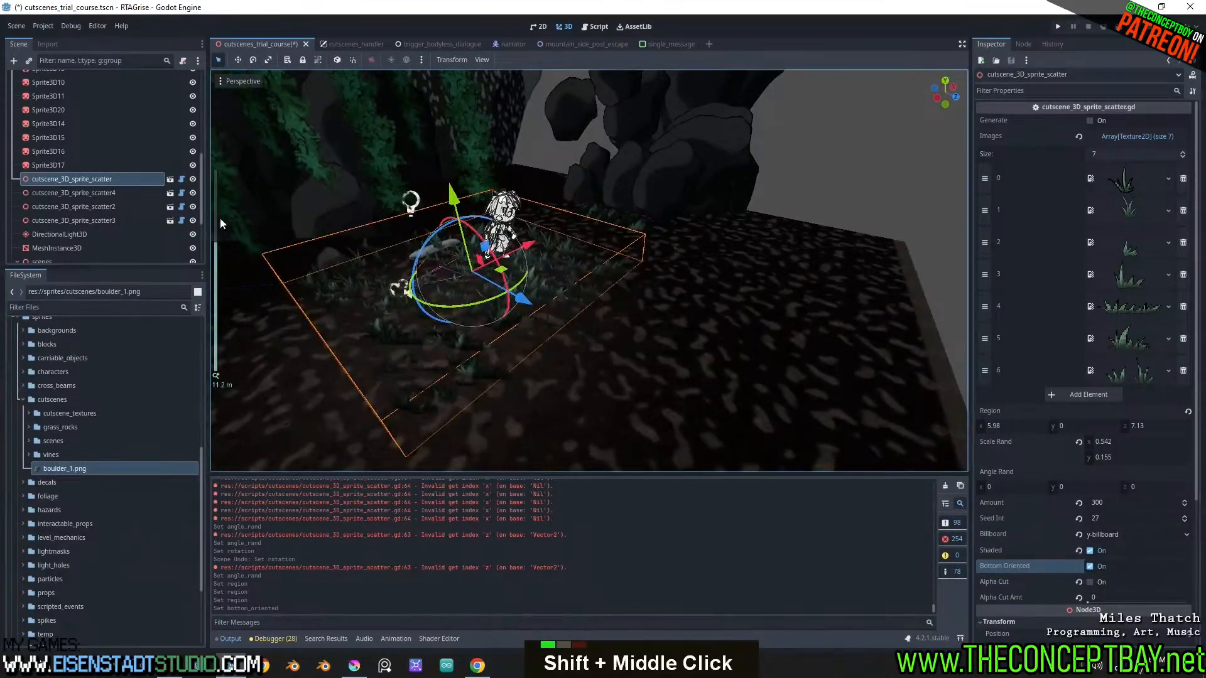
left_click(99, 197)
left_click(99, 206)
double_click(100, 216)
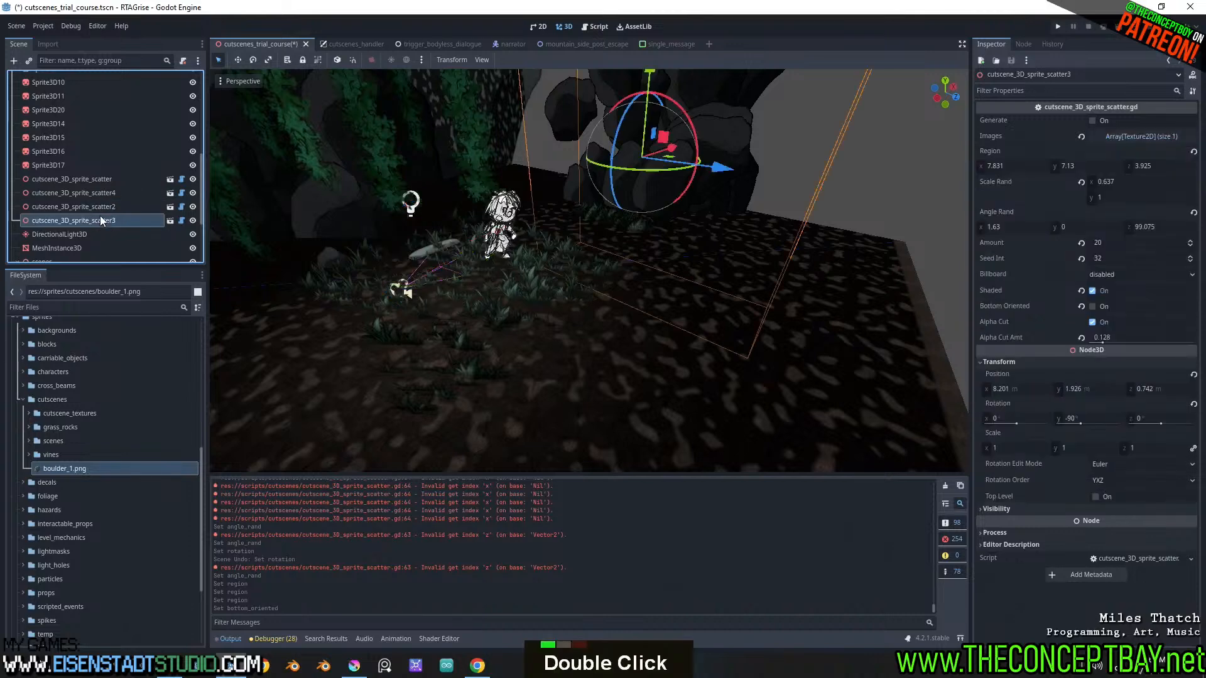
key("Return")
key("Delete")
key("ctrl+z")
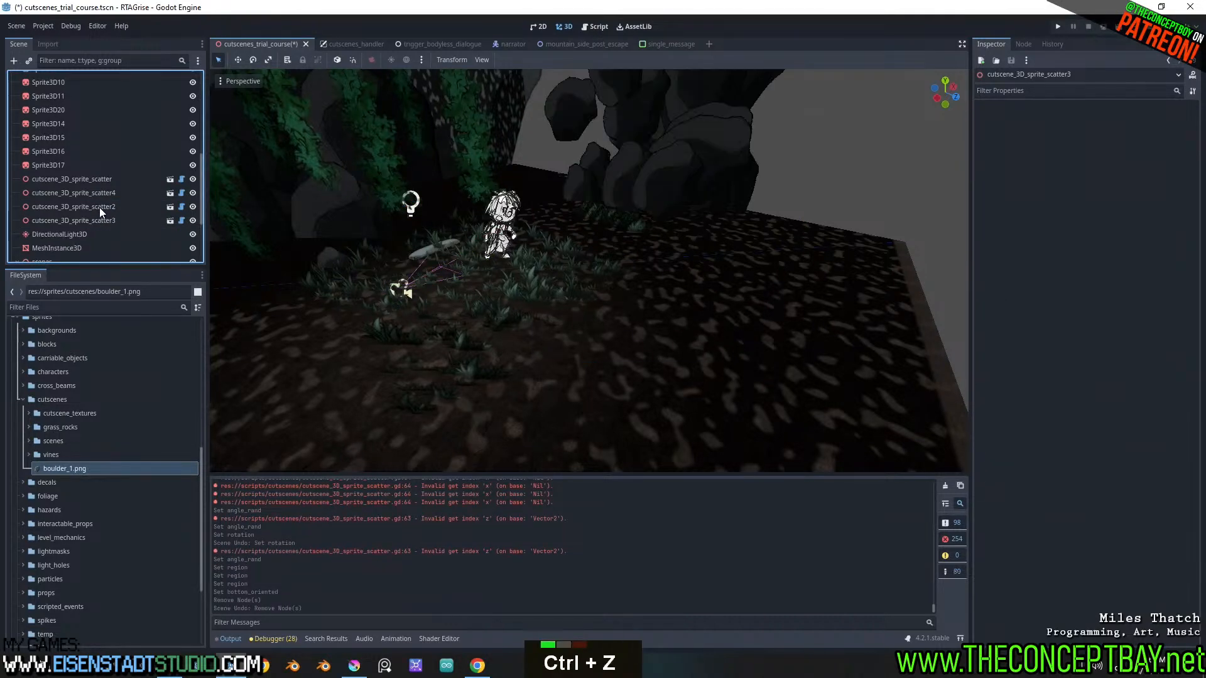
Delete the redundant cutscene_3D_sprite_scatter4 node from the scene
left_click(100, 206)
left_click(107, 194)
key("Delete")
key("Return")
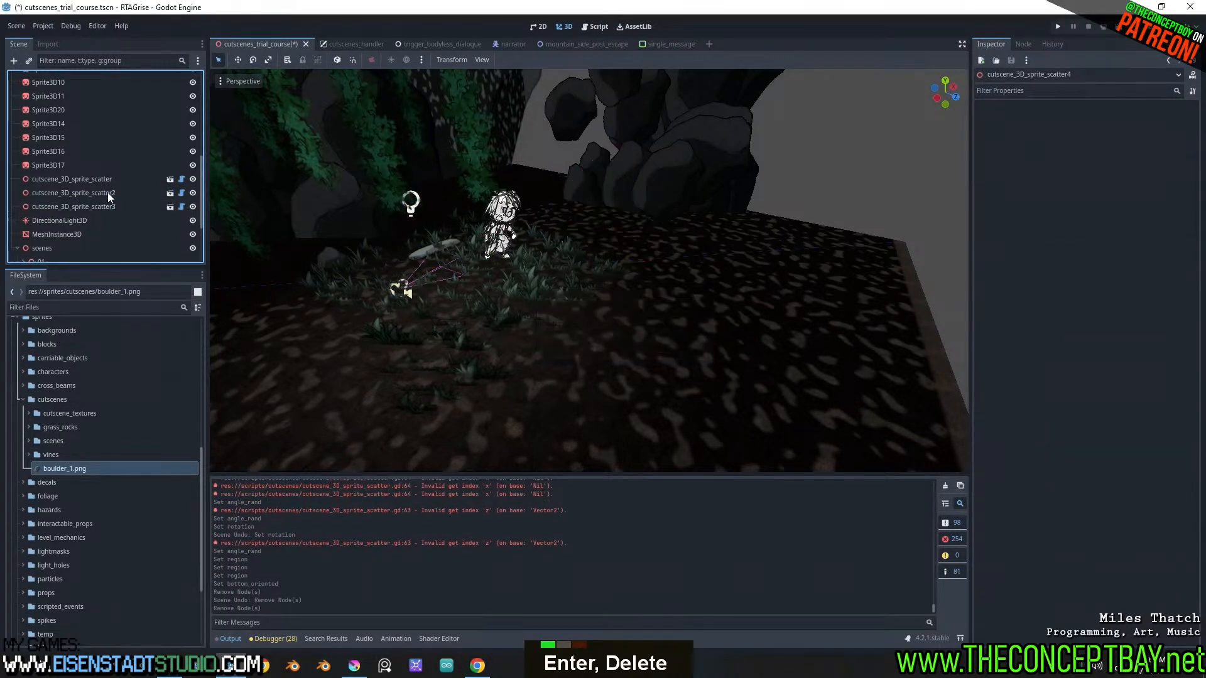
Extend cutscene_3D_sprite_scatter over the ground by setting its Region X and Z to 20
left_click(108, 179)
middle_click_drag(820, 322, 758, 311, "shift")
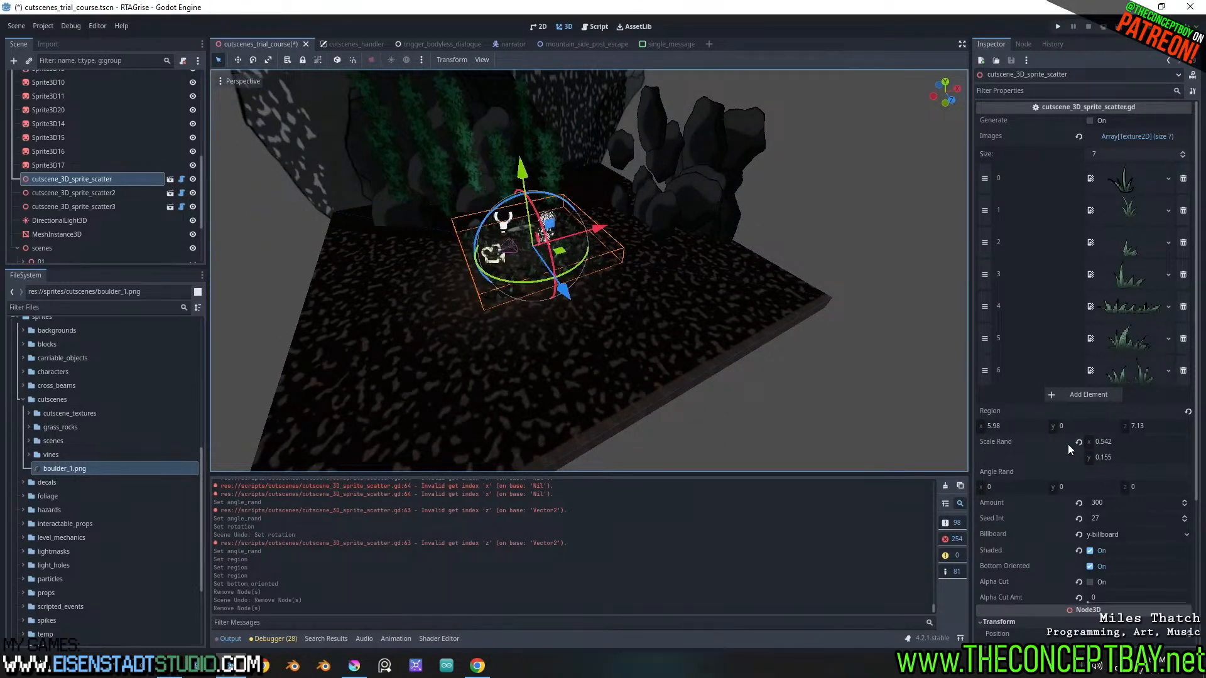
left_click(1024, 427)
type("20")
key("Return")
left_click(1150, 426)
type("20")
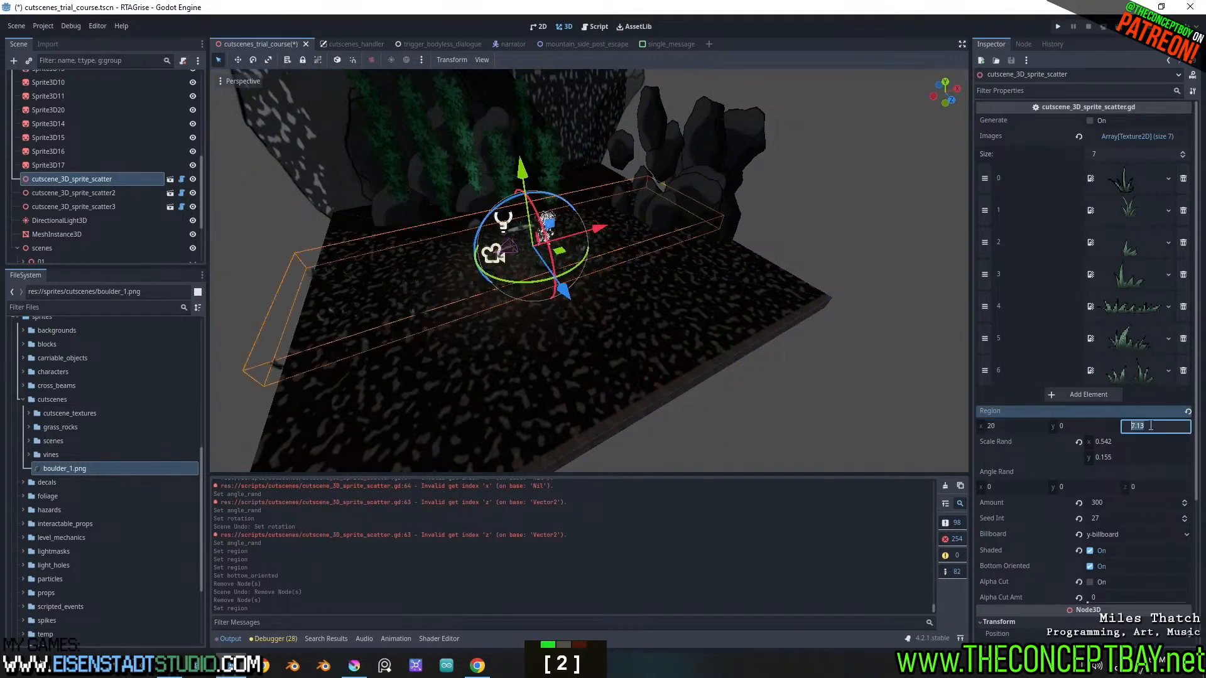
Set the grass scatter's Amount to 900 and check the coverage around the character
left_click(1112, 505)
type("900")
key("Return")
scroll(652, 268, "up", 4)
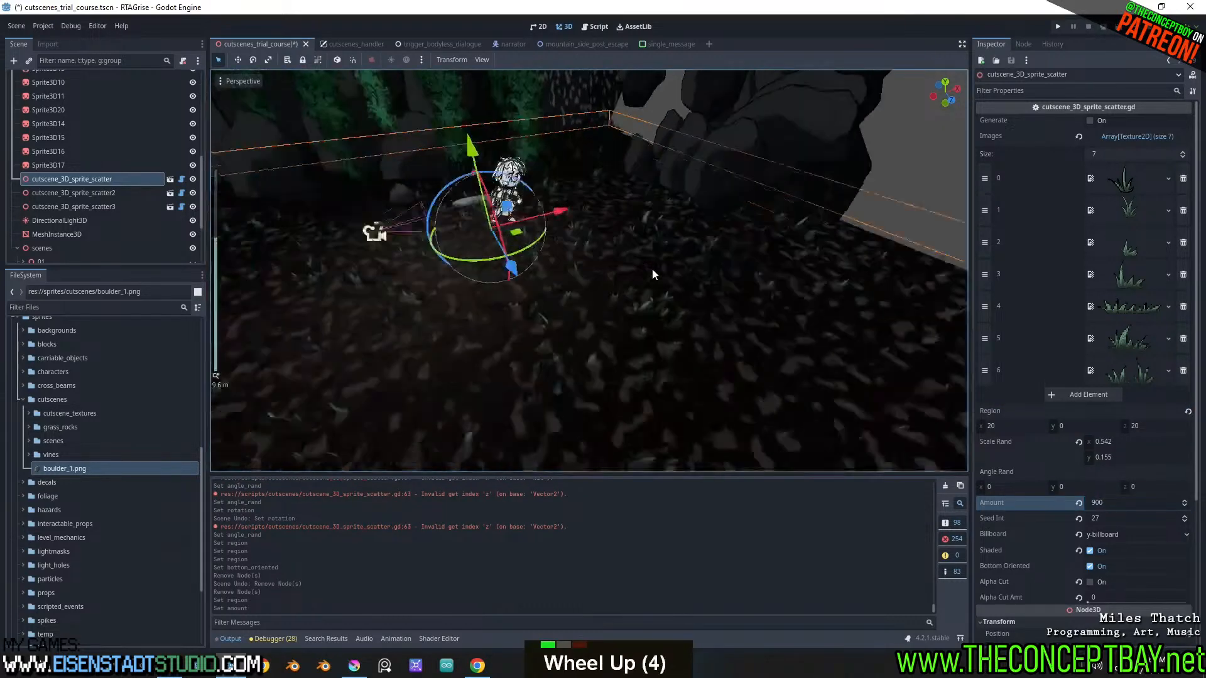
middle_click_drag(652, 273, 664, 270)
Raise the grass scatter's Amount to 2000 and check its density from near and far
left_click_drag(1105, 500, 1156, 500, "shift")
left_click(1105, 500)
type("2000")
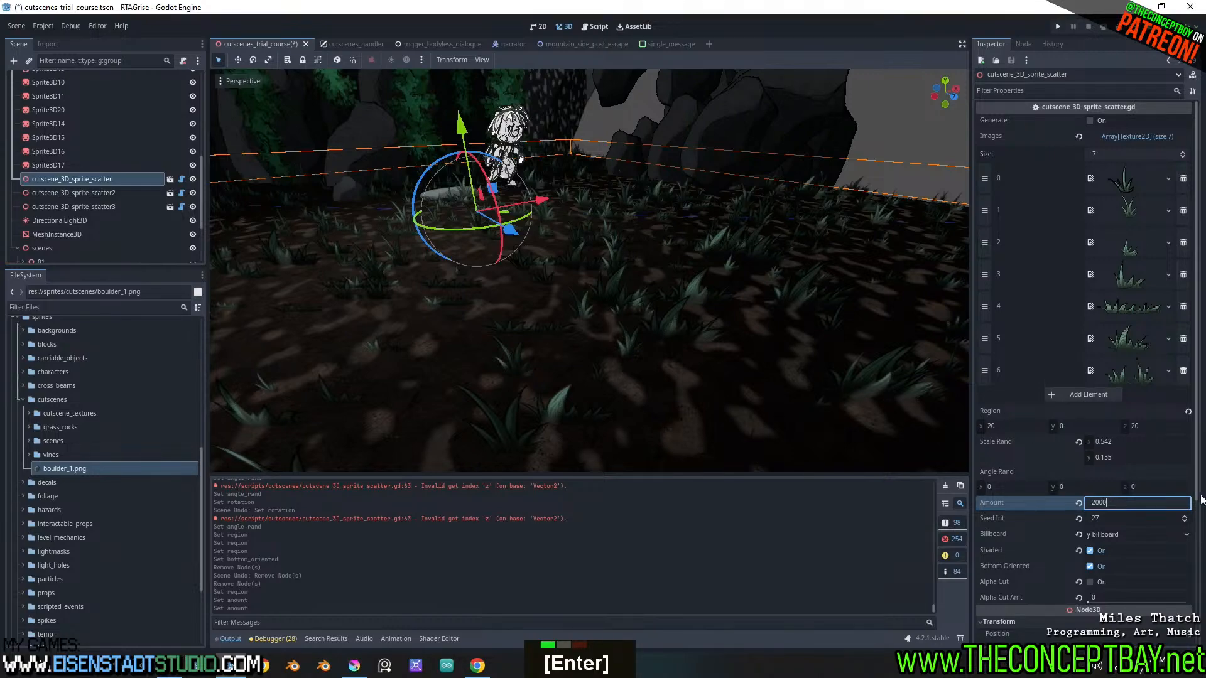
key("Return")
scroll(631, 280, "down", 1)
middle_click_drag(640, 280, 666, 279)
scroll(618, 275, "up", 2)
scroll(657, 254, "down", 1)
scroll(675, 273, "up", 2)
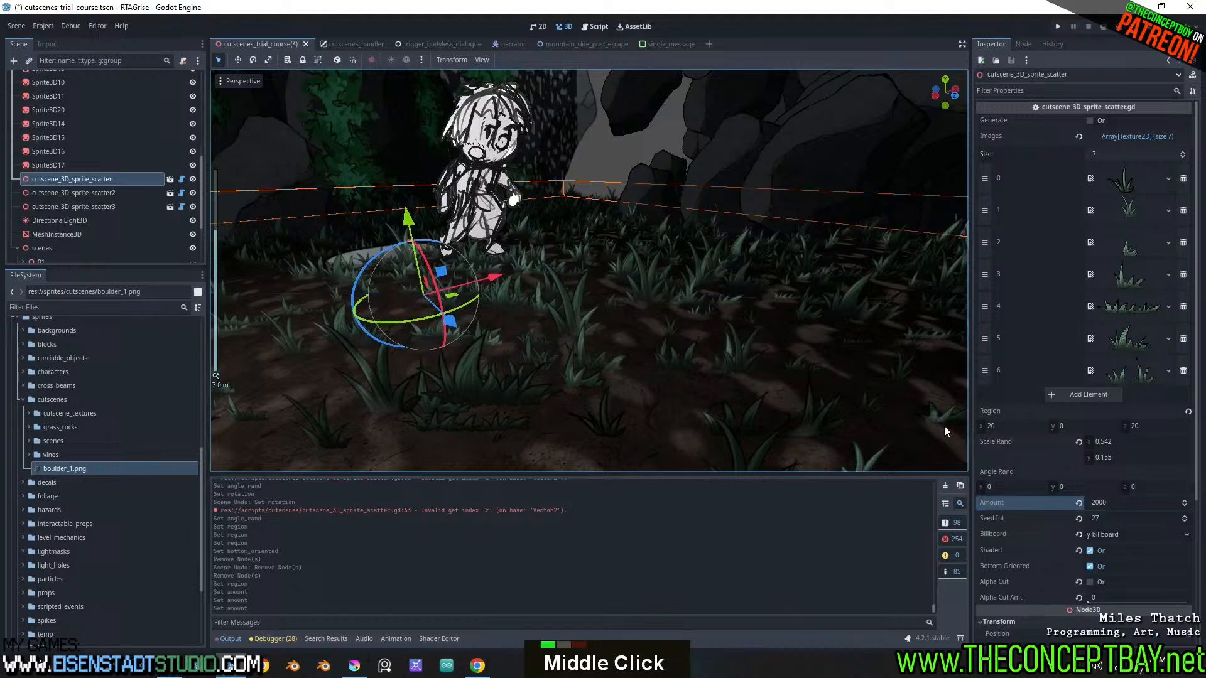
Set the grass scatter's Amount to 4000
left_click(1121, 502)
type("4000")
key("Return")
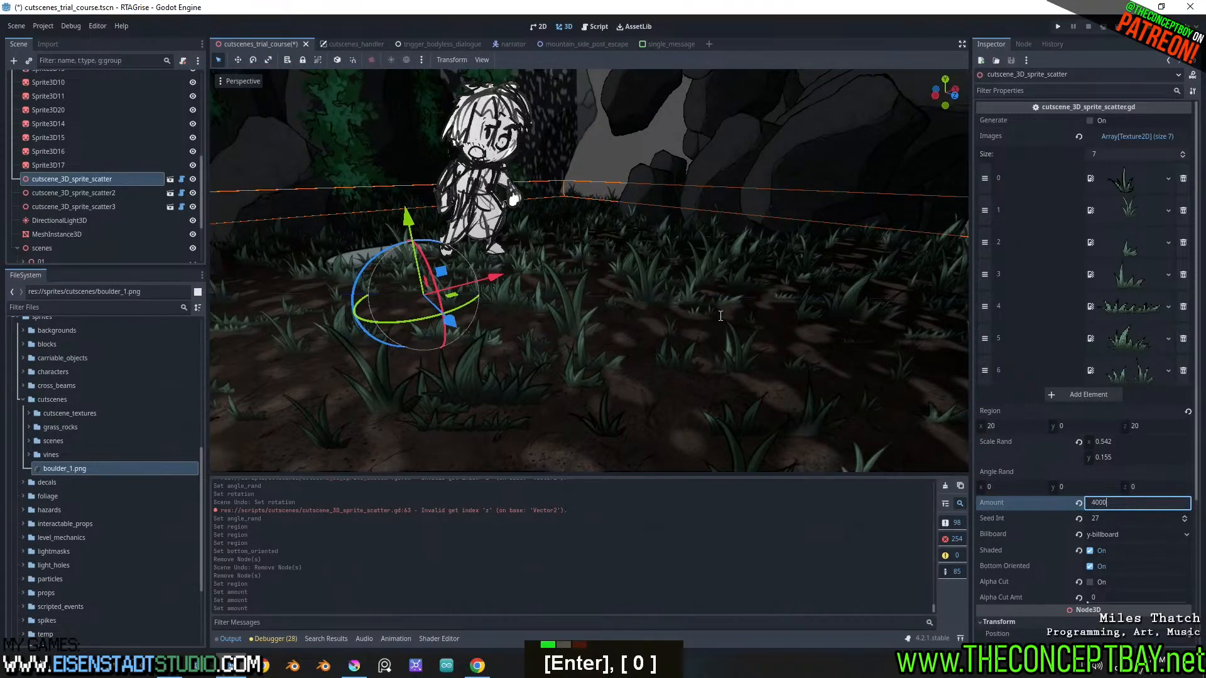
Examine the density and coverage of the grass around the character from several angles and distances
scroll(641, 259, "down", 1)
middle_click_drag(641, 259, 778, 252)
scroll(578, 255, "down", 2)
scroll(620, 247, "up", 5)
scroll(689, 242, "up", 1)
scroll(655, 254, "down", 5)
scroll(684, 240, "up", 2)
scroll(744, 244, "up", 1)
scroll(653, 252, "up", 3)
scroll(691, 266, "down", 1)
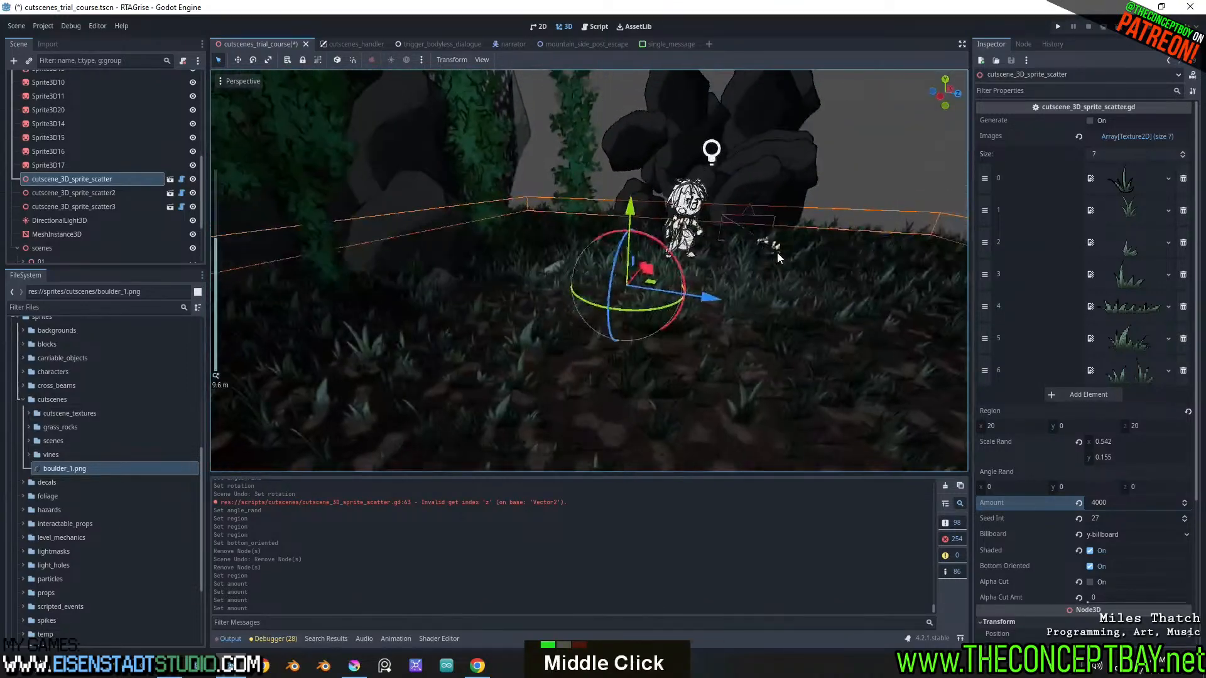
scroll(699, 253, "up", 2)
middle_click_drag(699, 253, 642, 271)
scroll(656, 281, "up", 2)
scroll(691, 274, "up", 2)
scroll(689, 274, "down", 2)
scroll(642, 271, "down", 5)
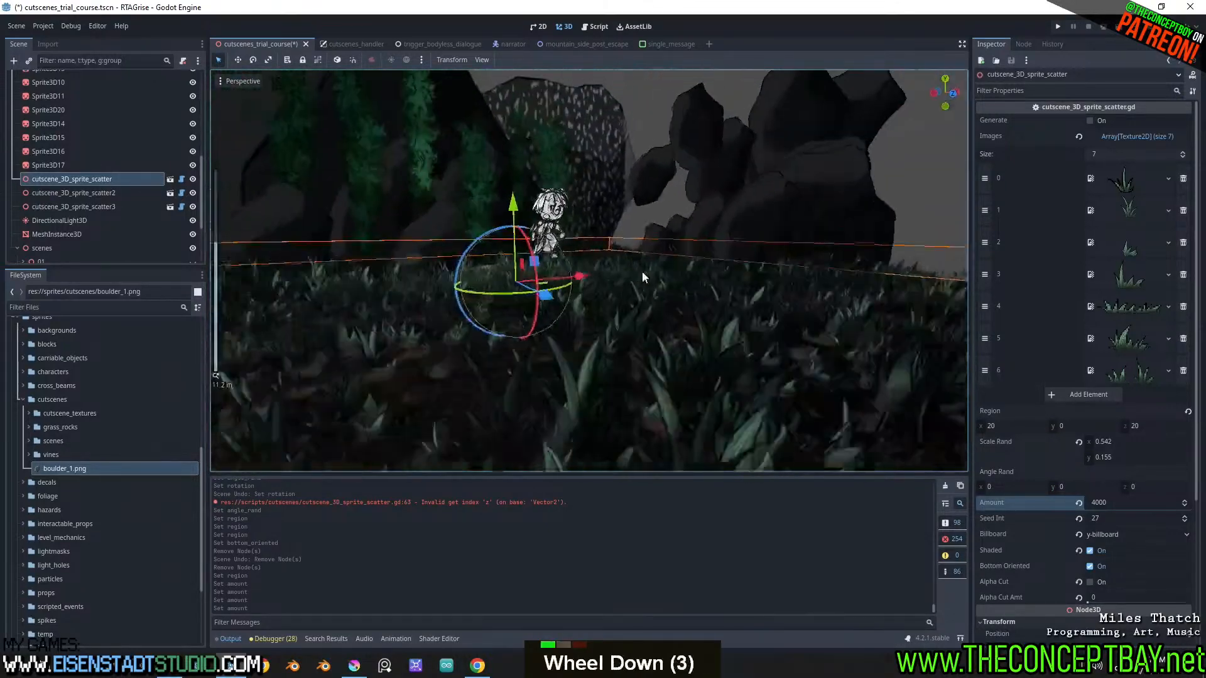
scroll(647, 279, "up", 3)
Save the cutscenes_trial_course scene and look over the grass near the character and the camera
key("ctrl+s")
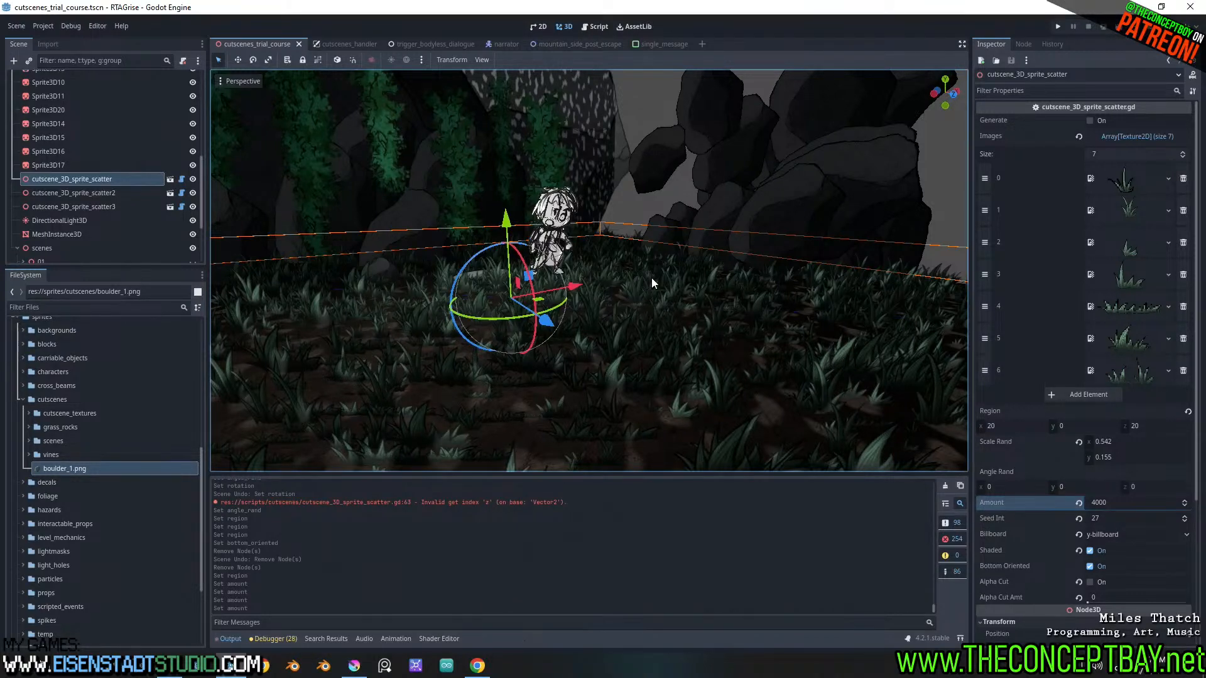
scroll(654, 308, "up", 2)
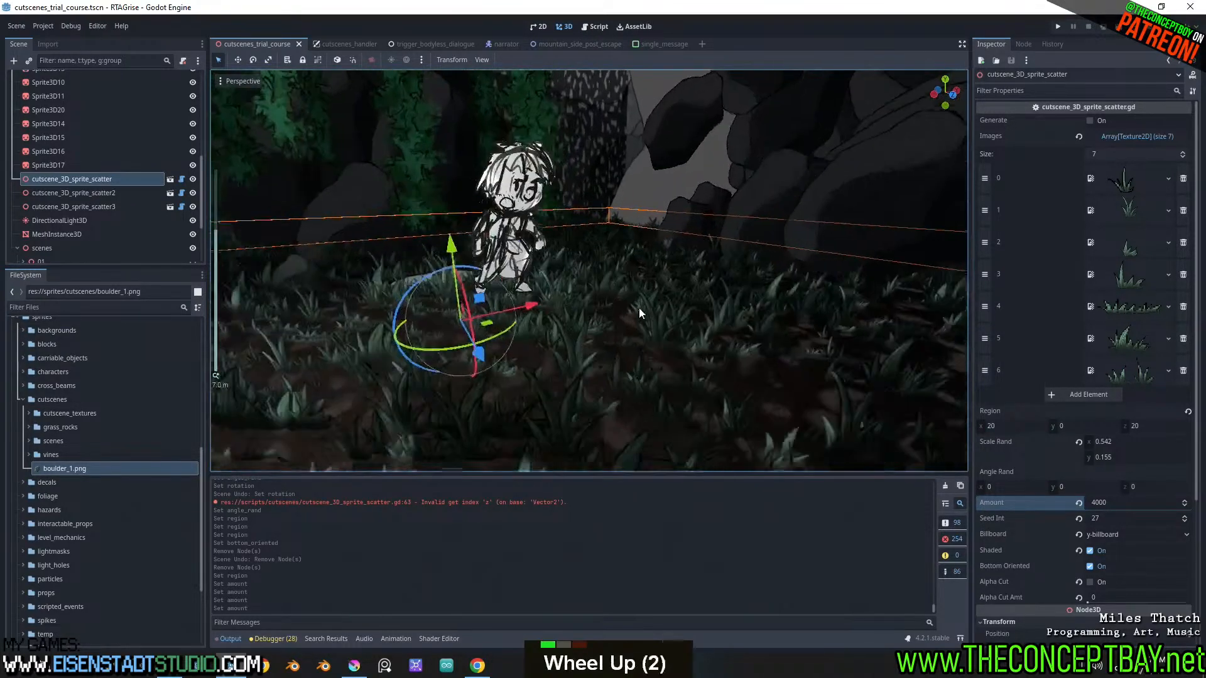
middle_click_drag(639, 308, 612, 322)
scroll(703, 289, "down", 2)
middle_click_drag(793, 259, 688, 266, "shift")
scroll(126, 162, "up", 13)
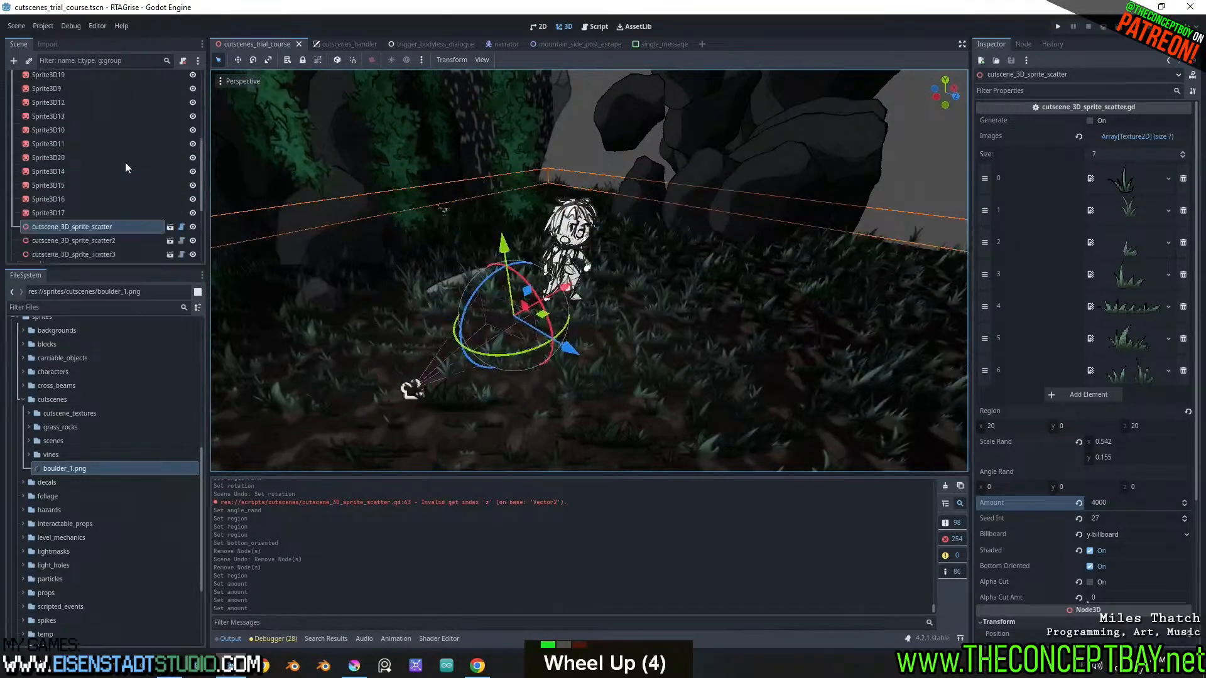
Check the shot's framing in the Camera3D preview, then clear the node selection
left_click(36, 119)
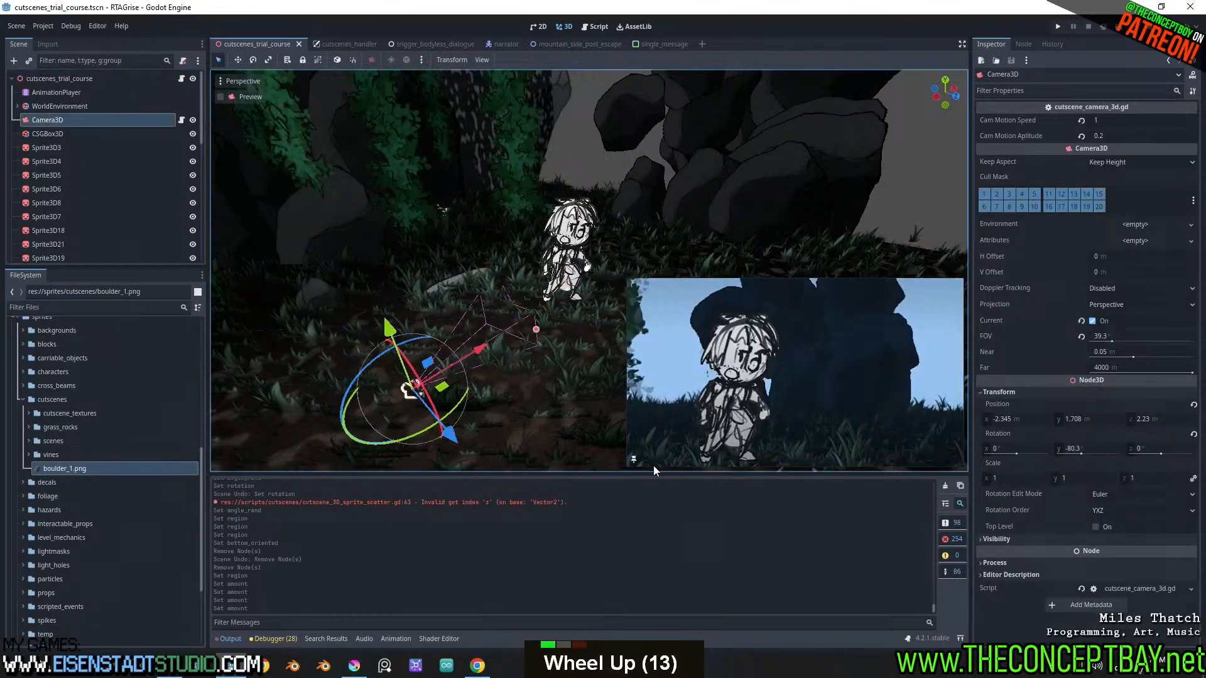
middle_click(637, 459)
middle_click_drag(587, 336, 465, 310)
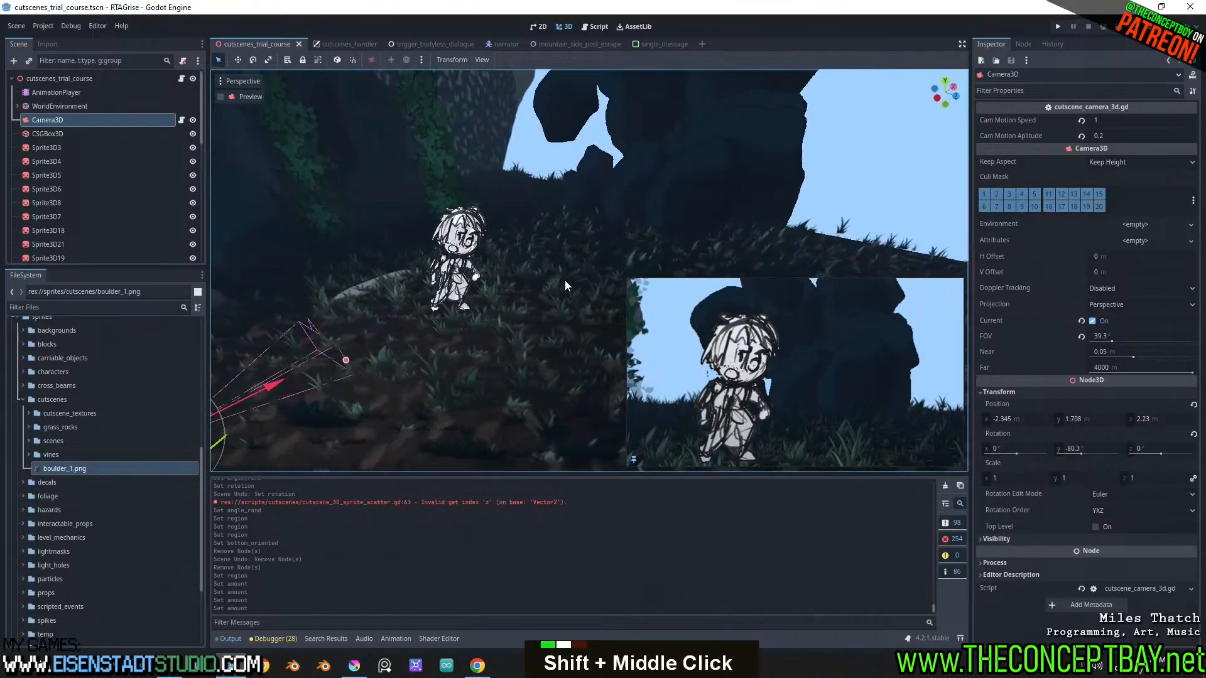
left_click(703, 142)
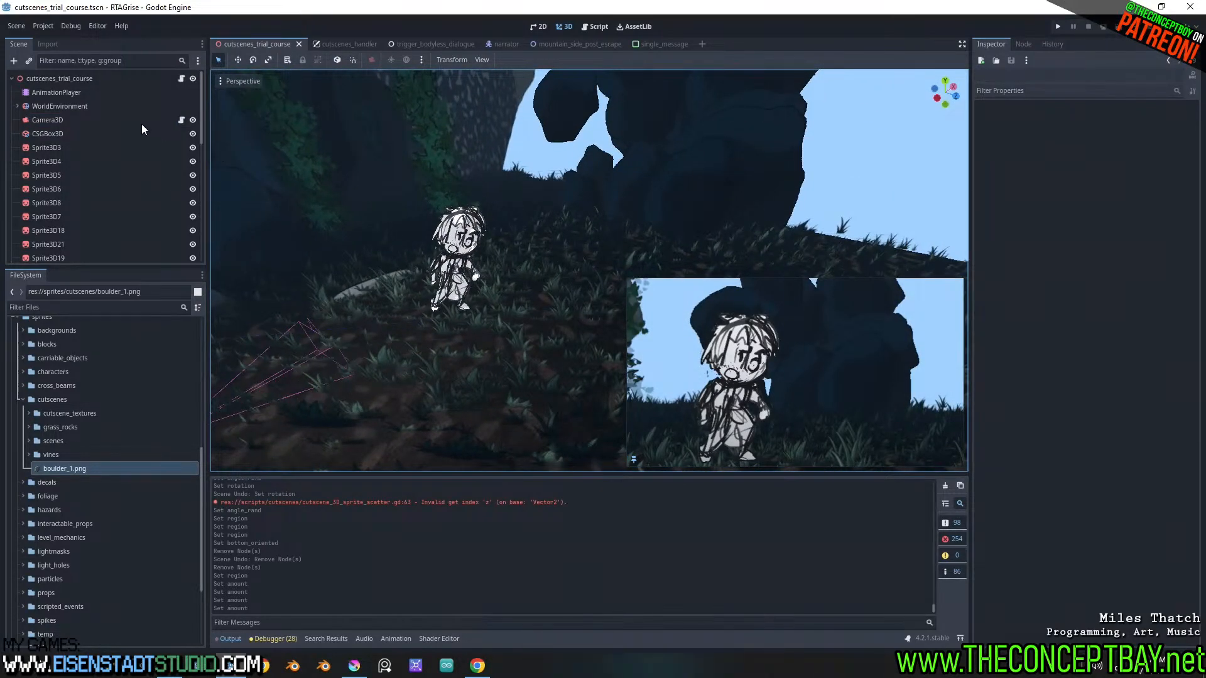
Toggle the visibility of cutscene_3D_sprite_scatter3 off and back on to identify its sprites
scroll(77, 176, "down", 13)
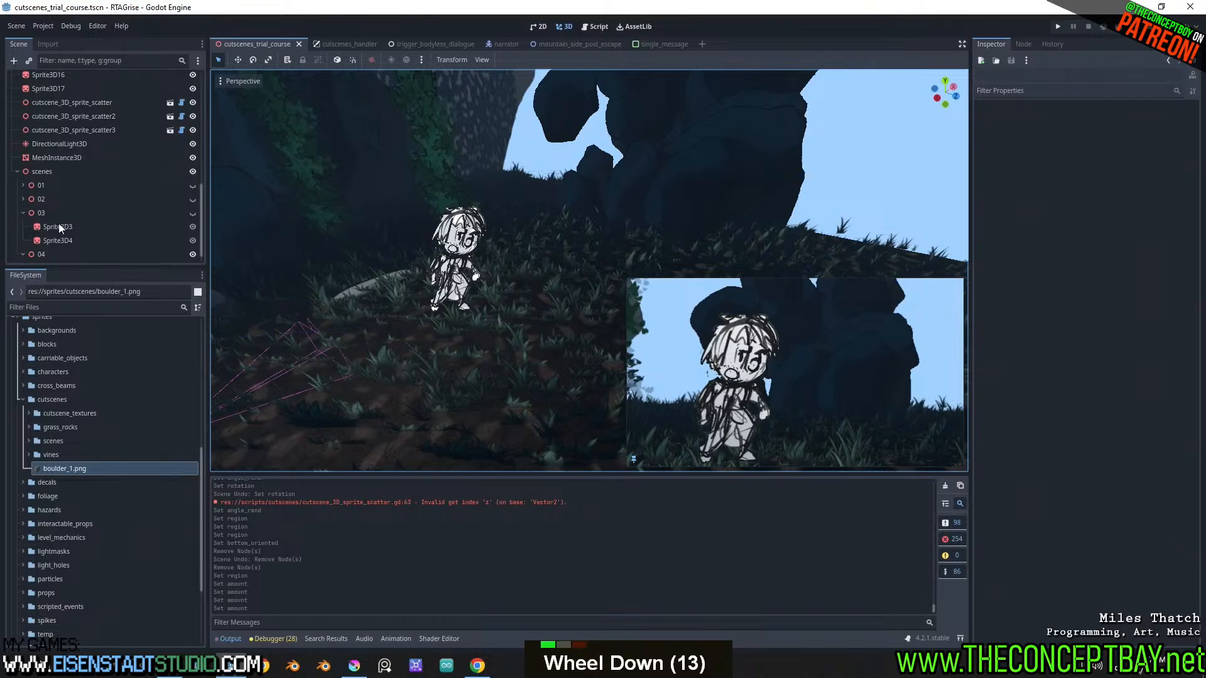
left_click(66, 130)
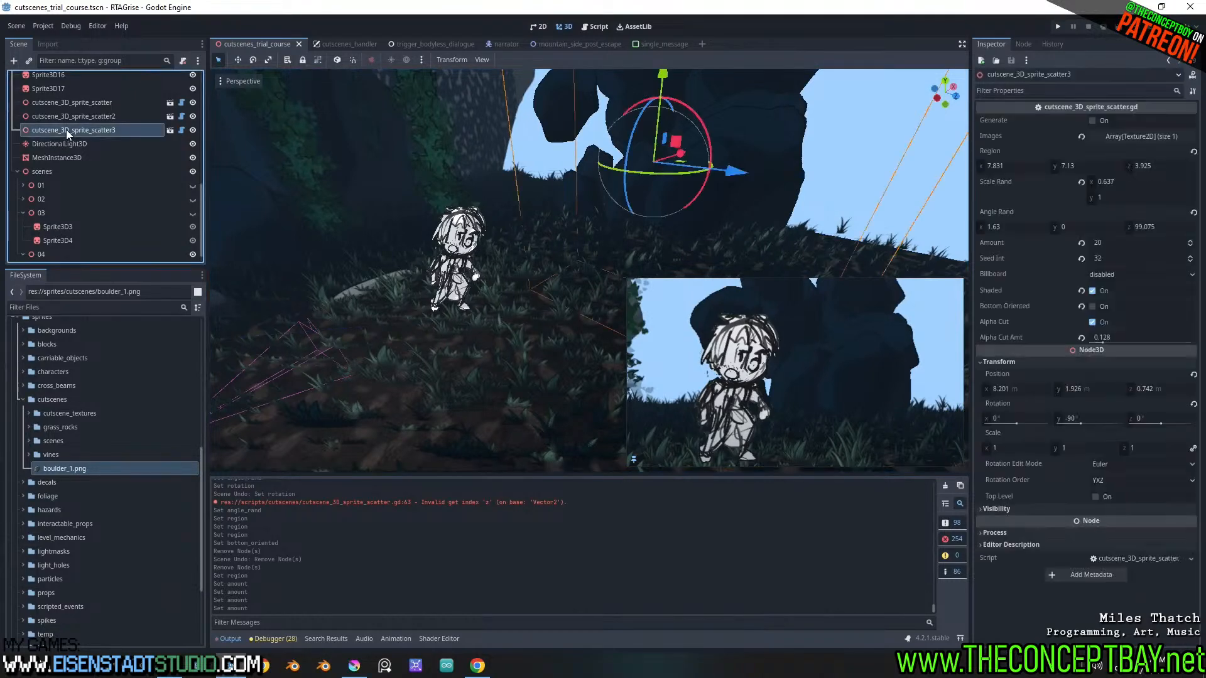
double_click(195, 128)
Widen cutscene_3D_sprite_scatter3 to a Region X of 23.836 and raise its Amount to 110
middle_click_drag(440, 193, 447, 217, "shift")
middle_click_drag(725, 223, 646, 197)
scroll(645, 197, "up", 2)
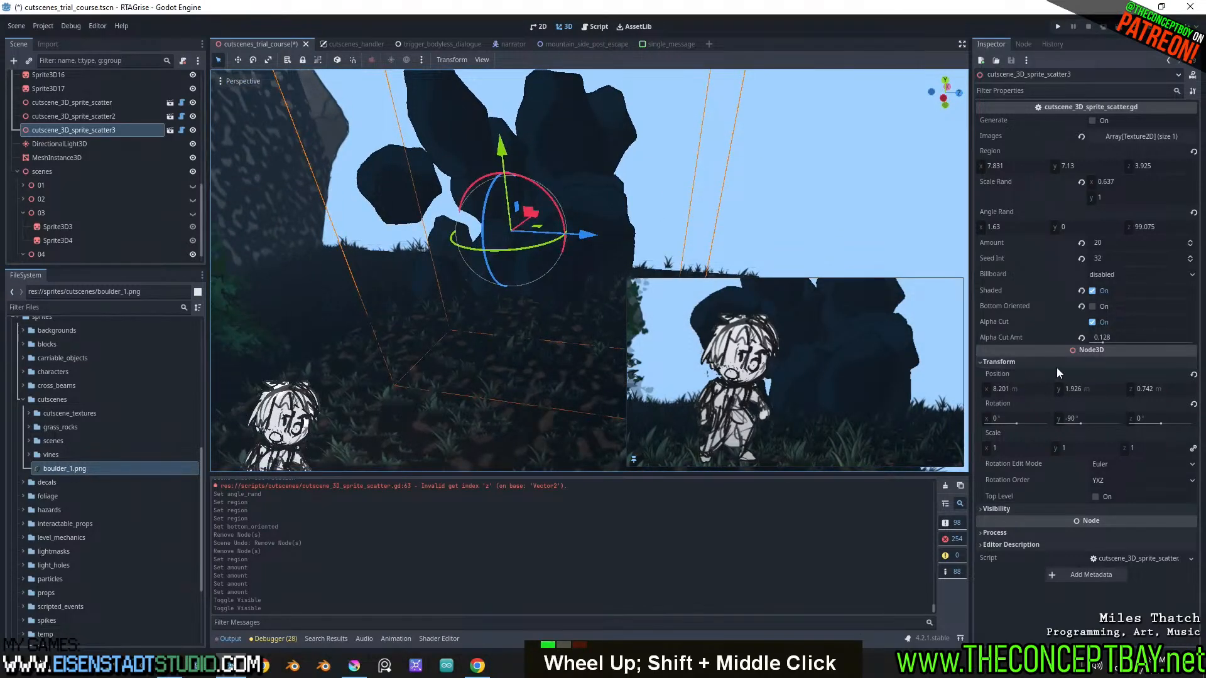
left_click_drag(998, 167, 1178, 199)
left_click_drag(1120, 243, 1174, 242)
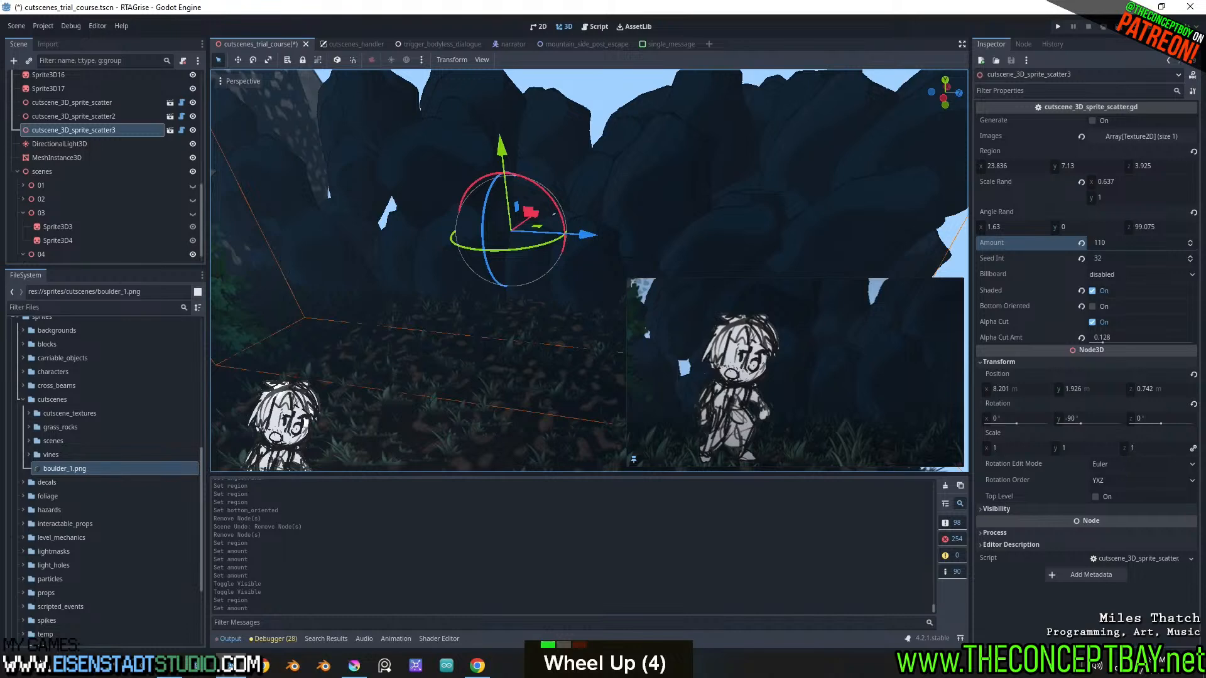
Rotate cutscene_3D_sprite_scatter3 about its vertical axis to a Y rotation of -53°
middle_click_drag(630, 196, 647, 227)
middle_click_drag(647, 227, 670, 198, "shift")
left_click_drag(572, 225, 664, 186)
middle_click_drag(609, 260, 483, 285, "shift")
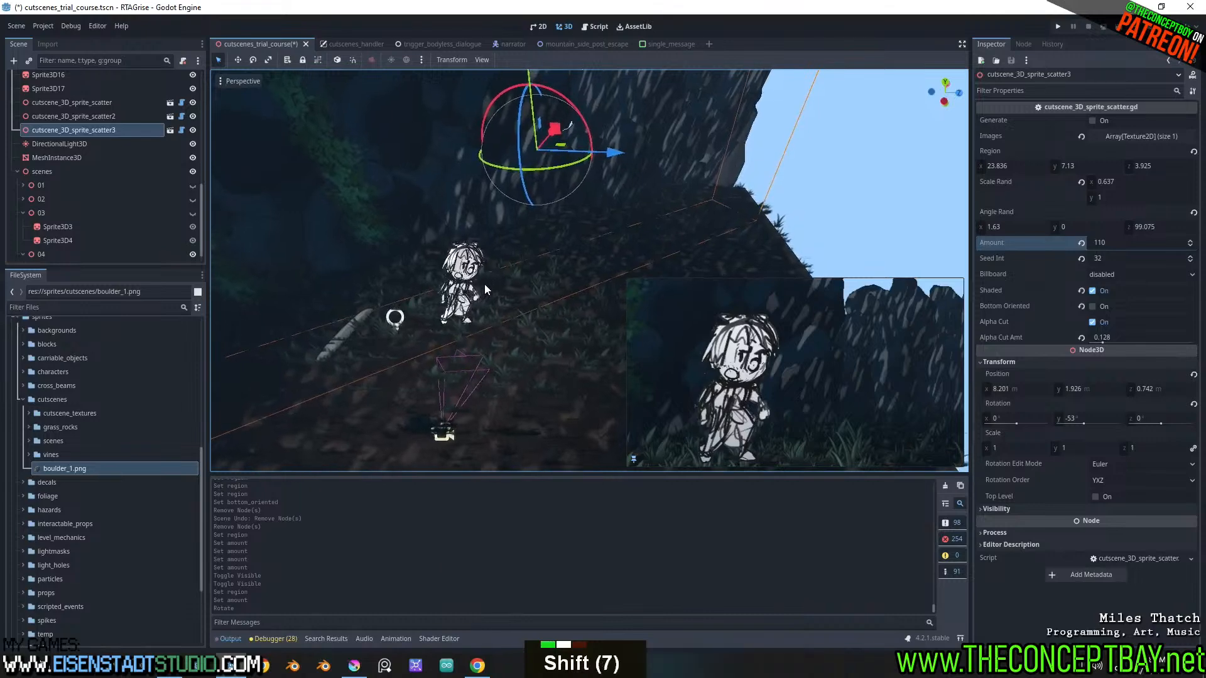
Raise cutscene_3D_sprite_scatter3 to a Y position of 3.244 m
scroll(589, 155, "down", 2)
left_click_drag(541, 76, 534, 34)
scroll(523, 141, "down", 2)
middle_click_drag(522, 141, 582, 172)
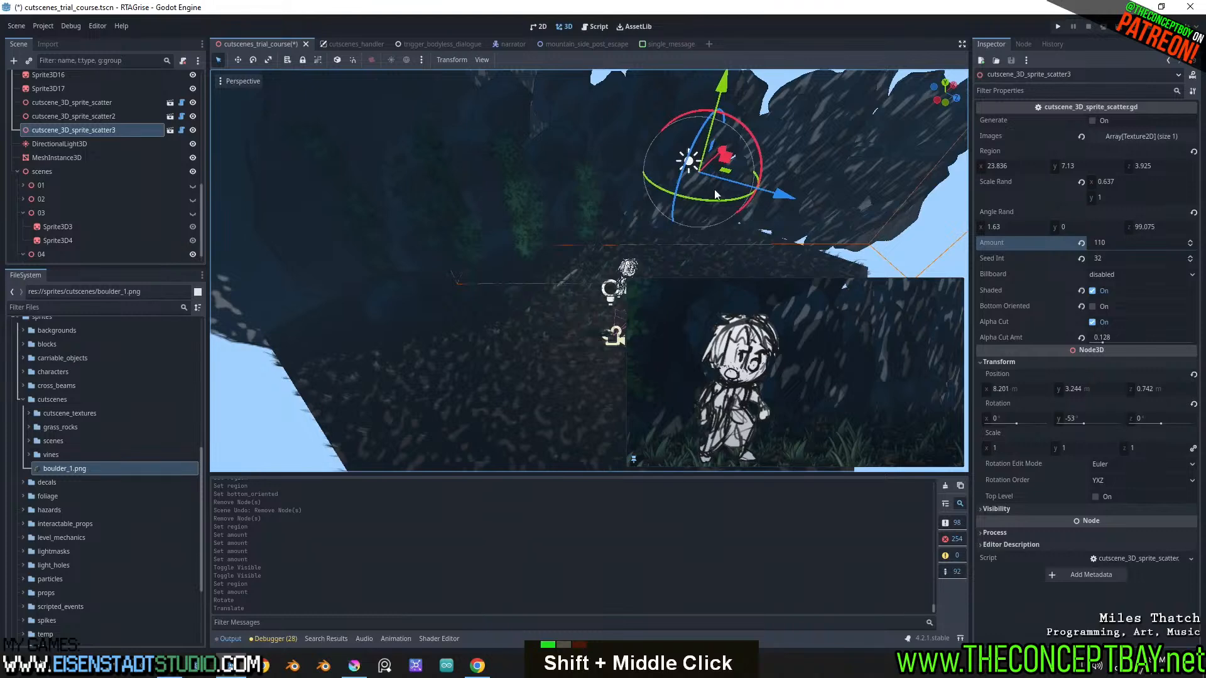
Move cutscene_3D_sprite_scatter3 along its local axes to an X position of 10.429 m and Z of 3.697 m
left_click(336, 60)
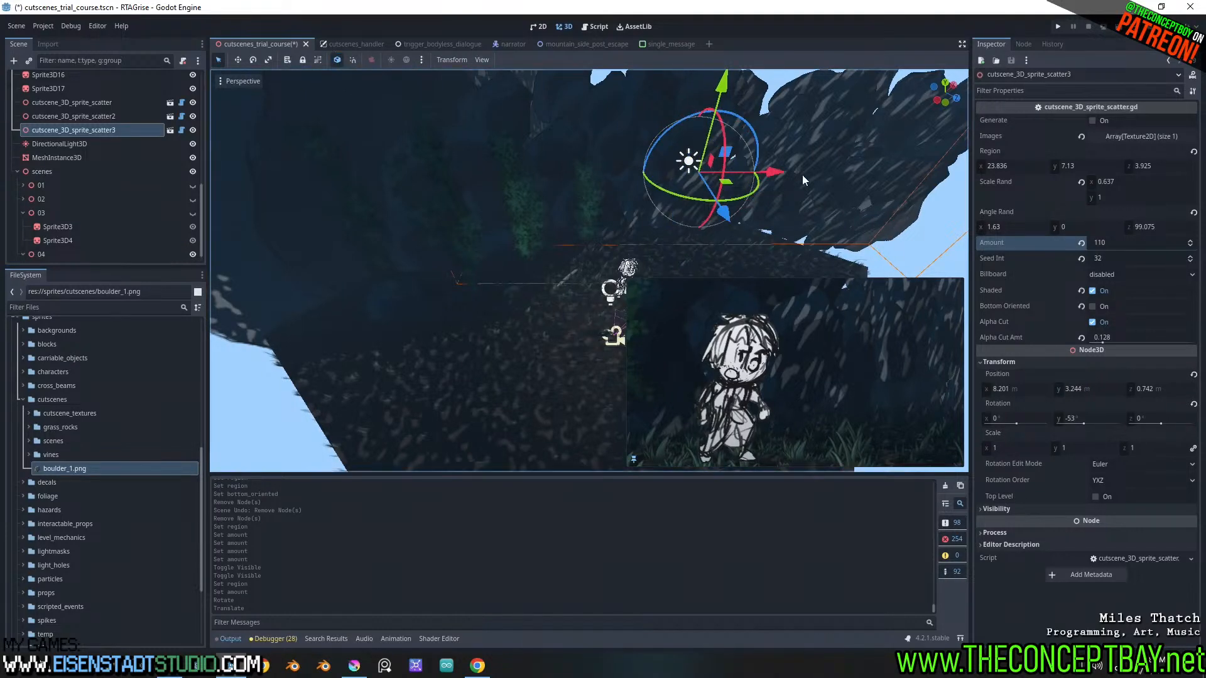
left_click_drag(725, 170, 856, 166)
middle_click_drag(856, 166, 826, 171, "shift")
left_click_drag(826, 177, 812, 174)
middle_click_drag(811, 174, 671, 169, "shift")
scroll(651, 175, "up", 2)
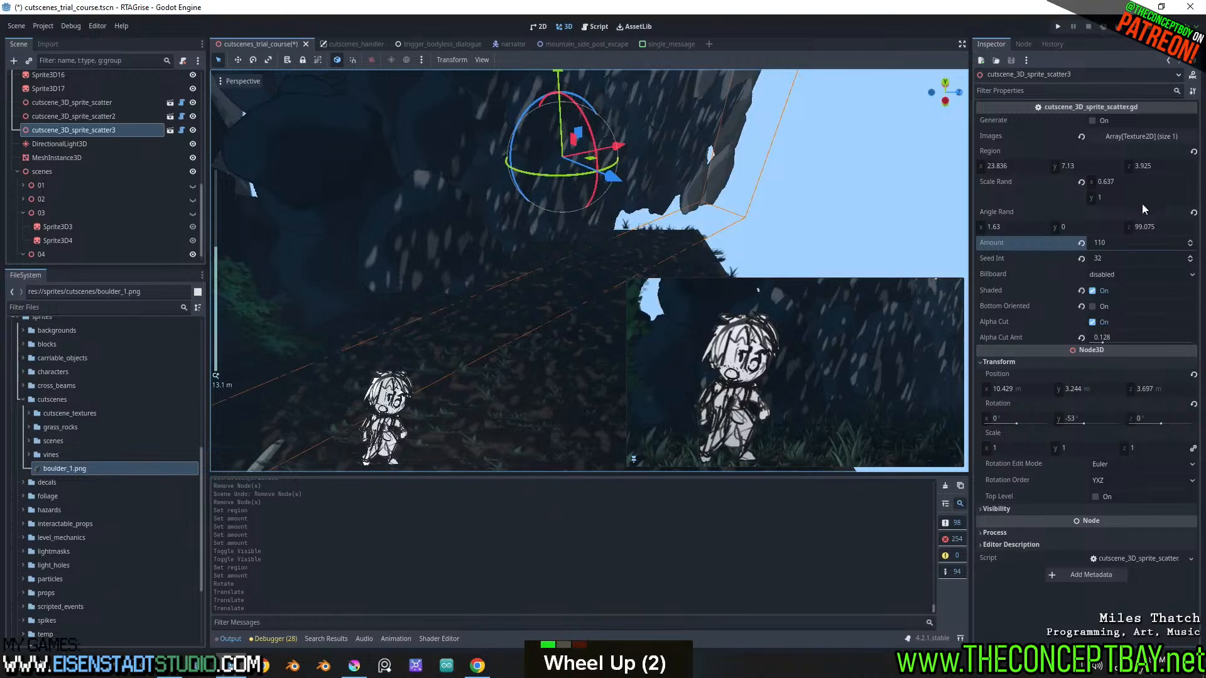
Set the boulder scatter's Angle Rand Z to 99.96 and its Seed Int to 38
left_click_drag(1152, 225, 1148, 225)
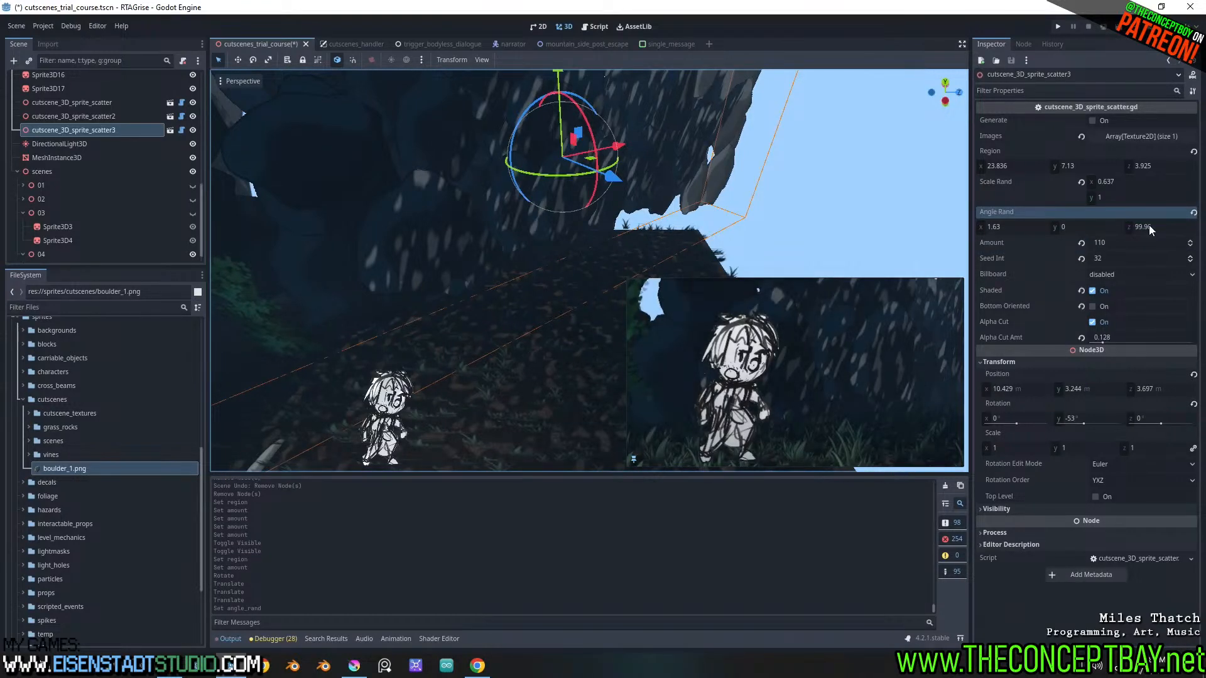
left_click(1189, 257)
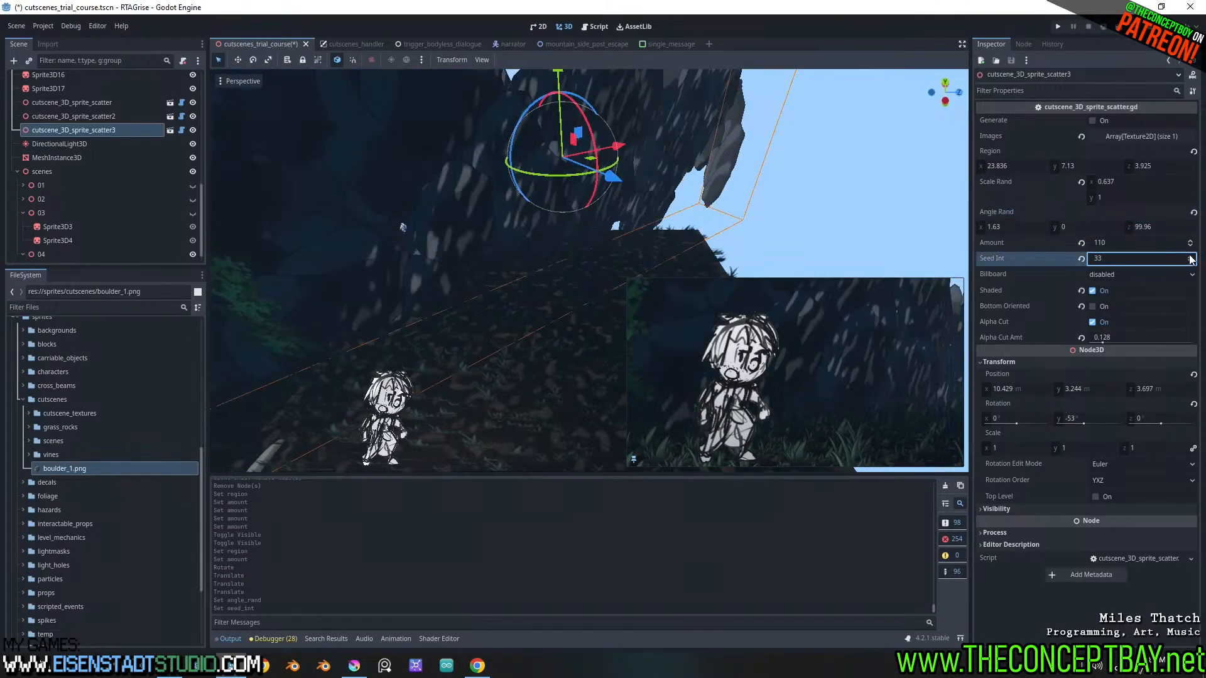
left_click(1190, 256)
left_click(1190, 257)
left_click(1189, 256)
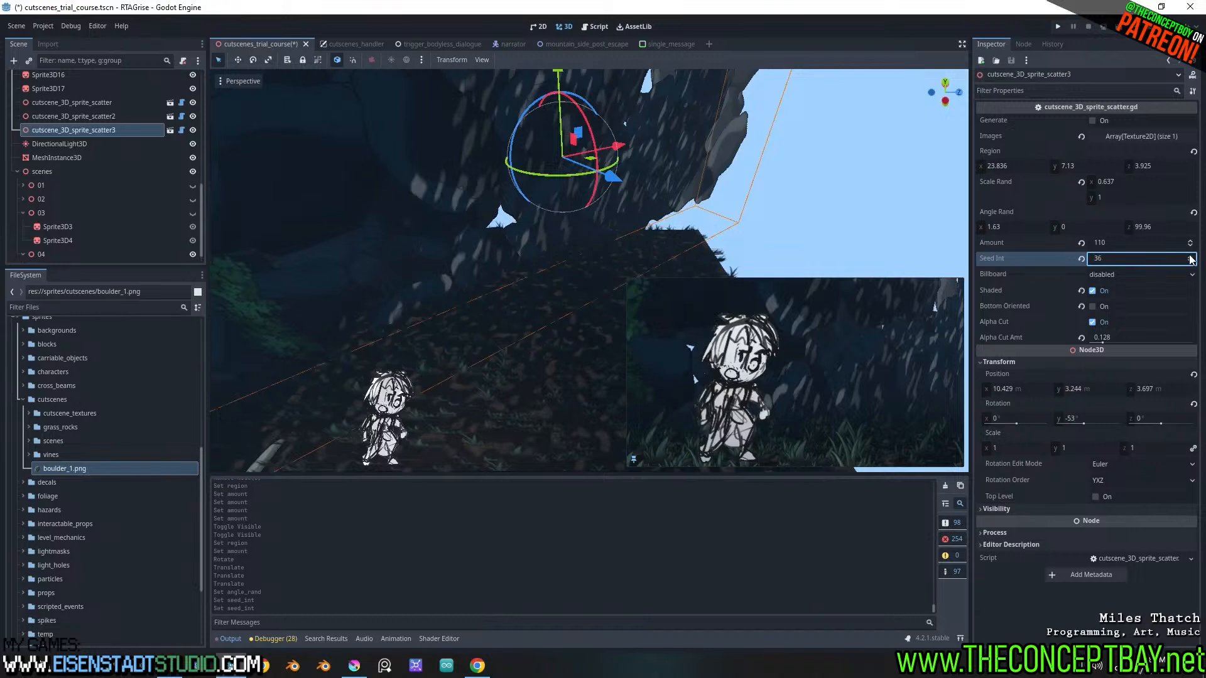
left_click(1190, 256)
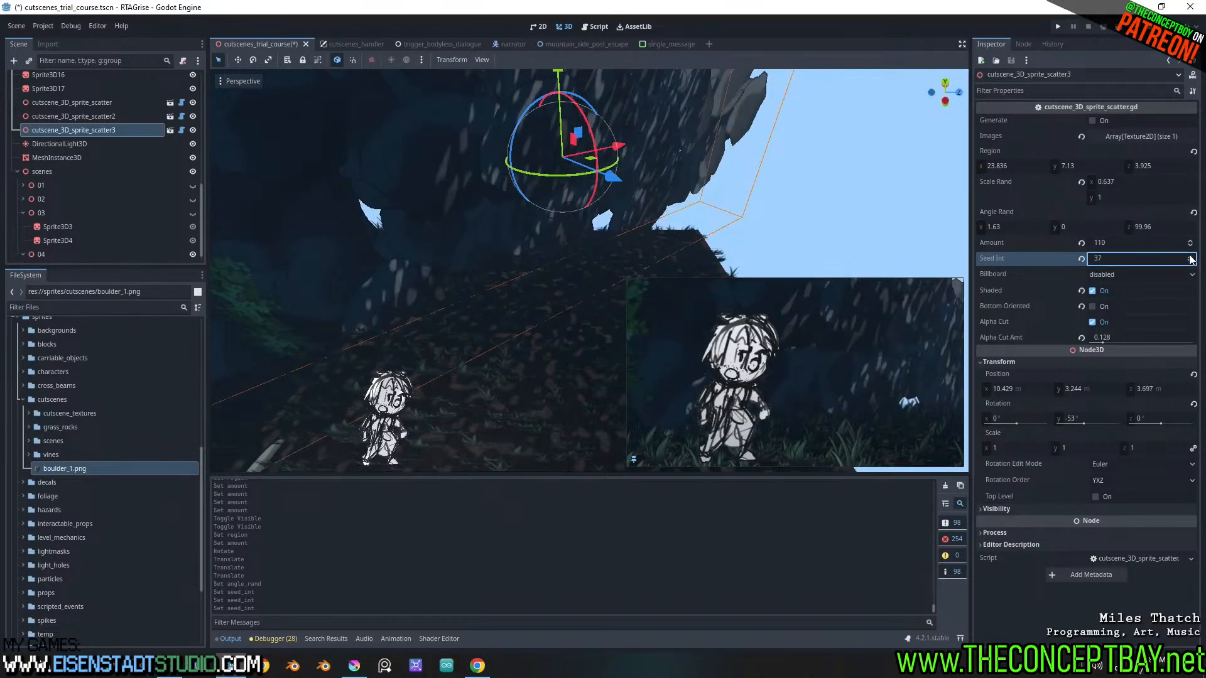
left_click(1189, 256)
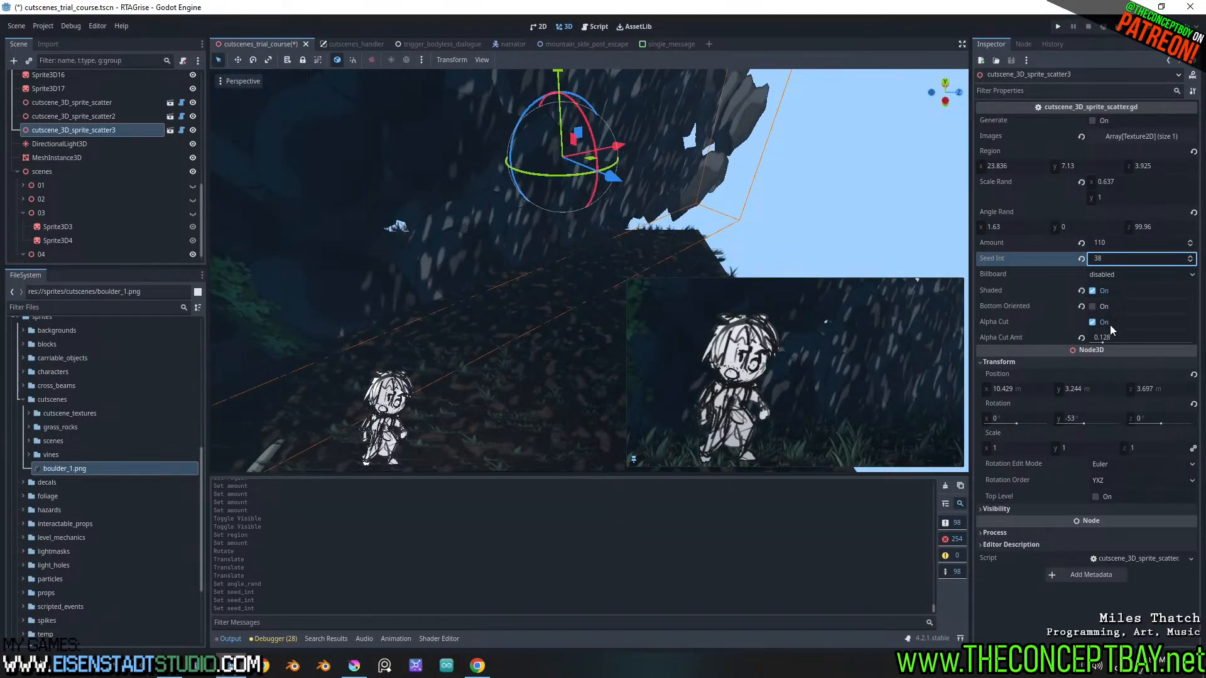
Set the boulder scatter's Billboard to enabled and shift it to an X position of 11.022 m and Z of 3.25 m
left_click(1113, 272)
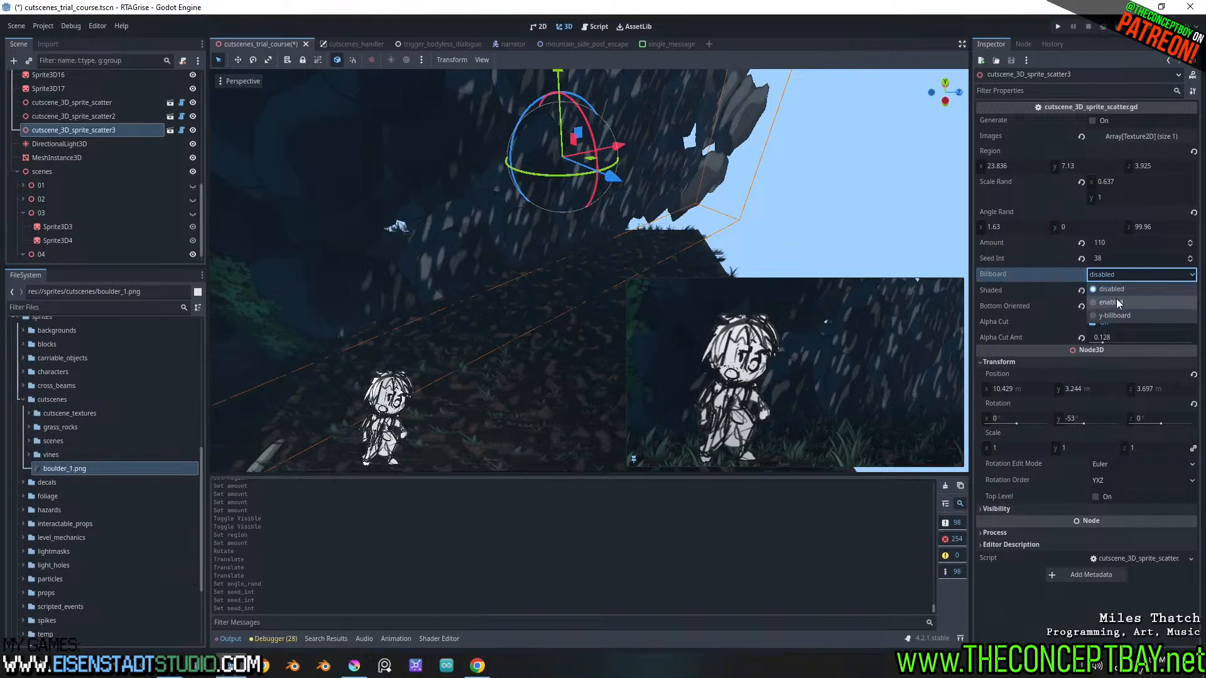
left_click(1117, 300)
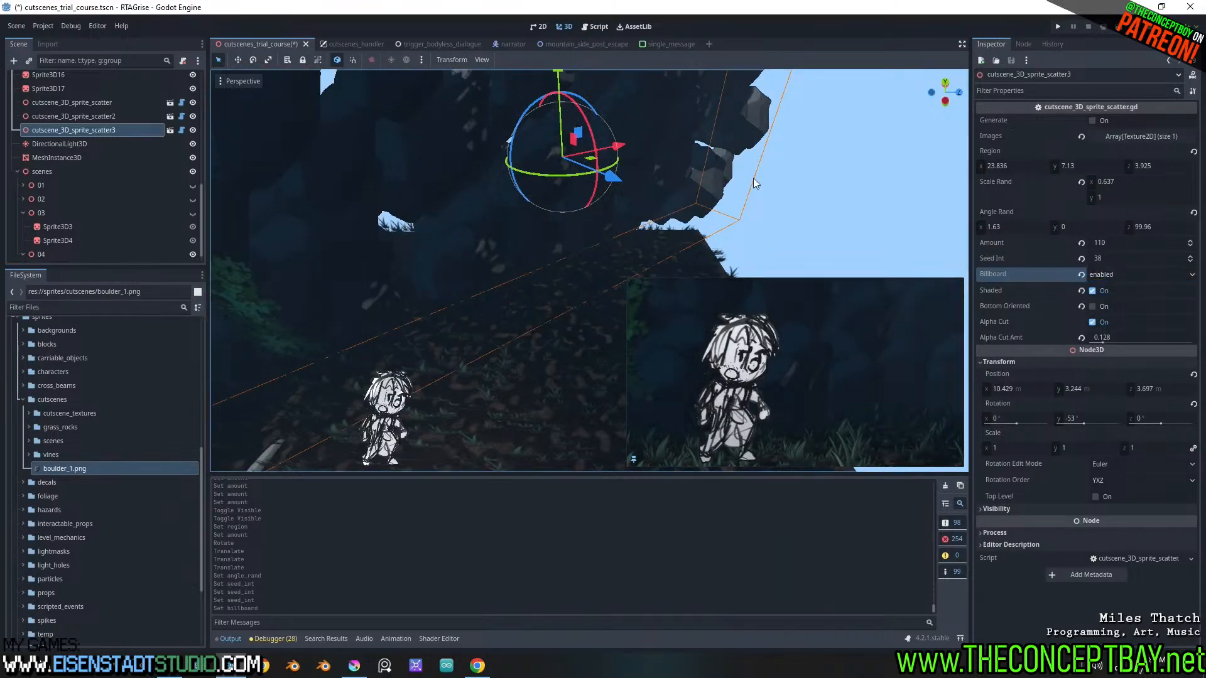
middle_click_drag(774, 185, 794, 170)
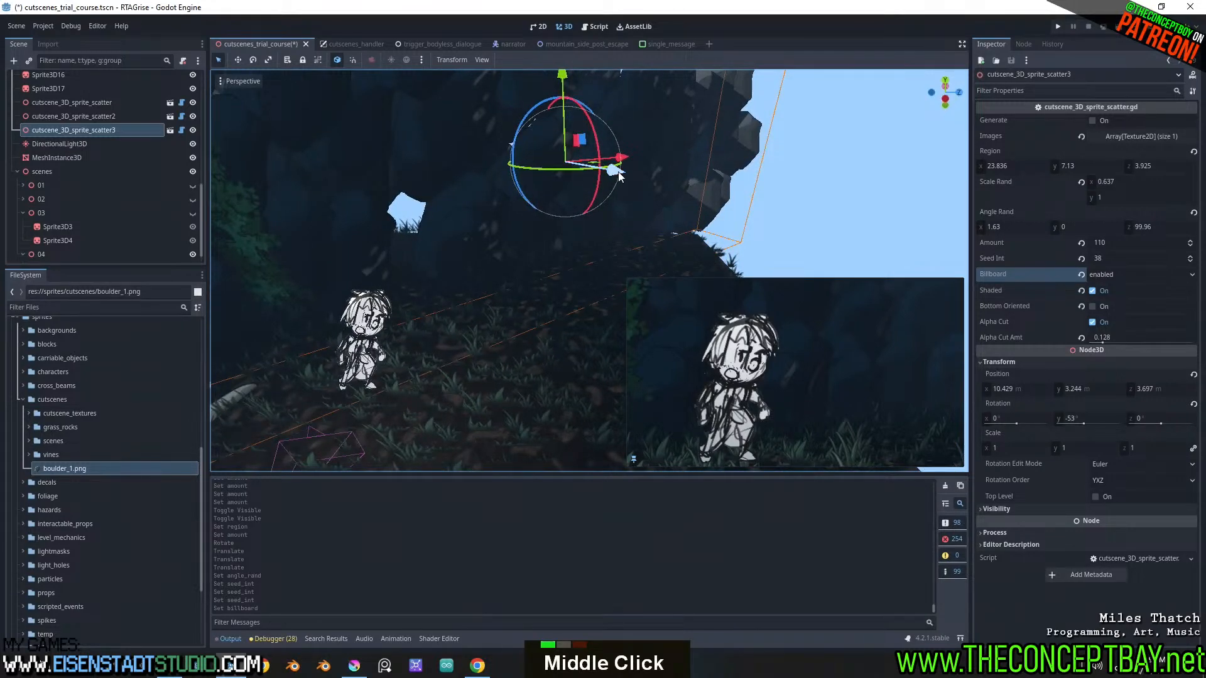
mouse_move(604, 165)
left_mouse_down()
mouse_move(558, 153)
mouse_move(602, 173)
left_mouse_up()
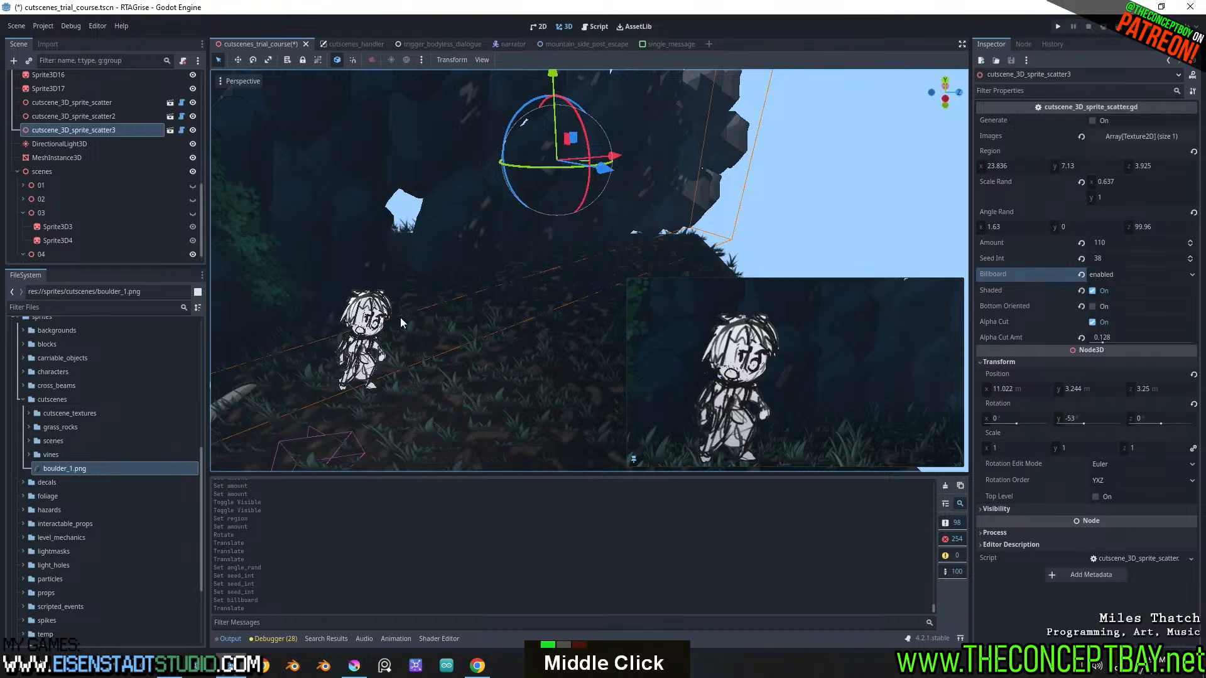
Shift the shot 04 character sprite sideways across the ground and lower it slightly
left_click(377, 322)
middle_click_drag(354, 417, 471, 304, "shift")
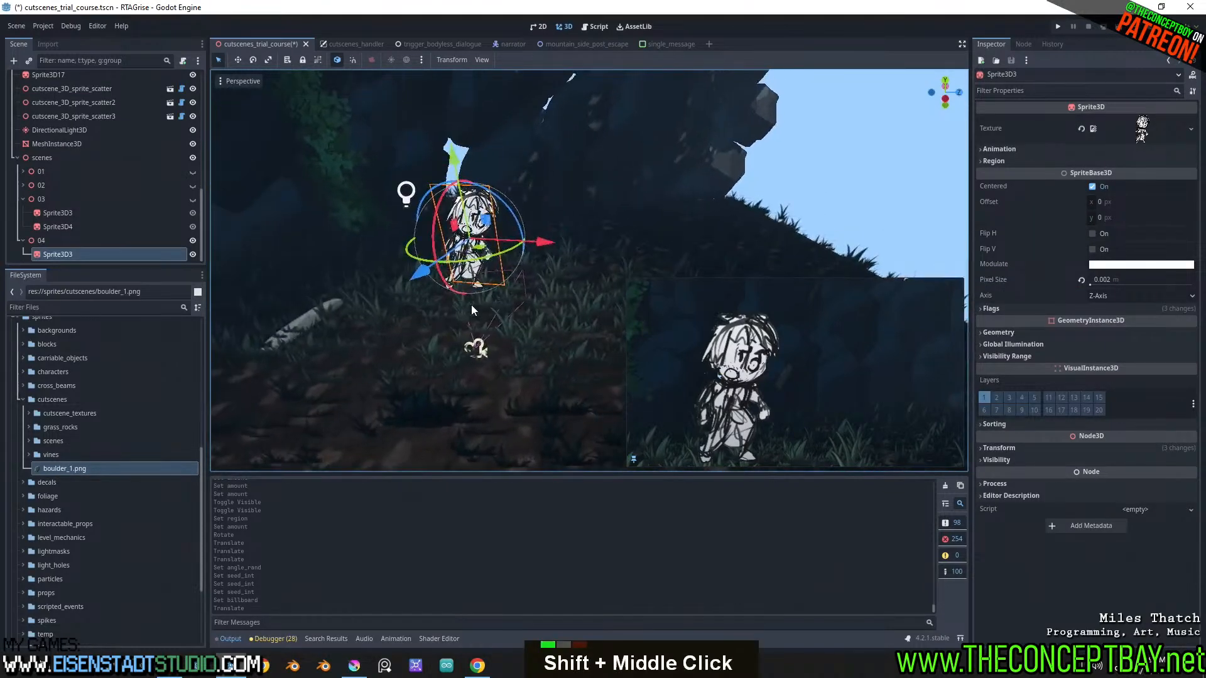
mouse_move(539, 243)
left_mouse_down()
mouse_move(572, 243)
mouse_move(531, 251)
left_mouse_up()
key("ctrl+z")
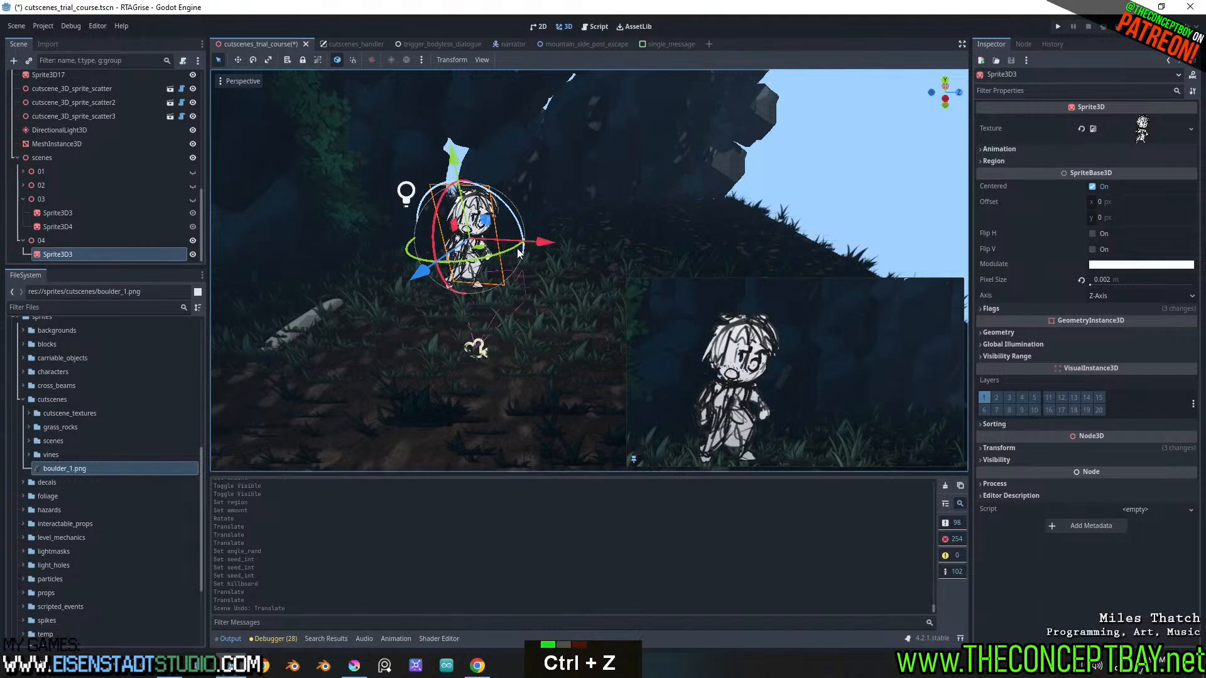
mouse_move(478, 251)
left_mouse_down()
mouse_move(556, 252)
mouse_move(482, 250)
mouse_move(499, 250)
left_mouse_up()
left_click_drag(471, 160, 474, 172)
middle_click_drag(535, 263, 597, 255)
scroll(582, 248, "up", 3)
left_click_drag(570, 158, 575, 218)
middle_click_drag(576, 217, 578, 191, "shift")
scroll(585, 244, "down", 4)
Lower Camera3D to reframe the character, and reposition the camera and character sprite together in front of the boulder wall
left_click(599, 165)
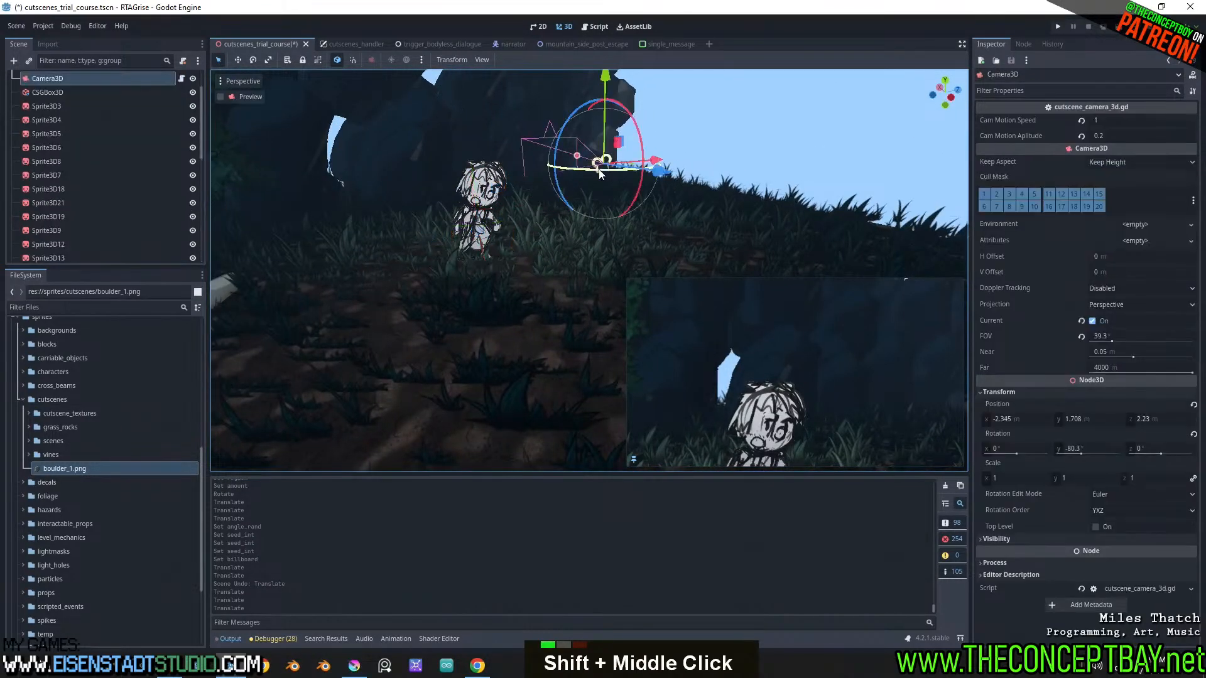
left_click_drag(605, 132, 585, 183)
left_click_drag(661, 231, 510, 228)
key("ctrl+z")
left_click(480, 190, "shift")
key("ctrl+z")
scroll(510, 231, "down", 2)
middle_click_drag(560, 180, 610, 284, "shift")
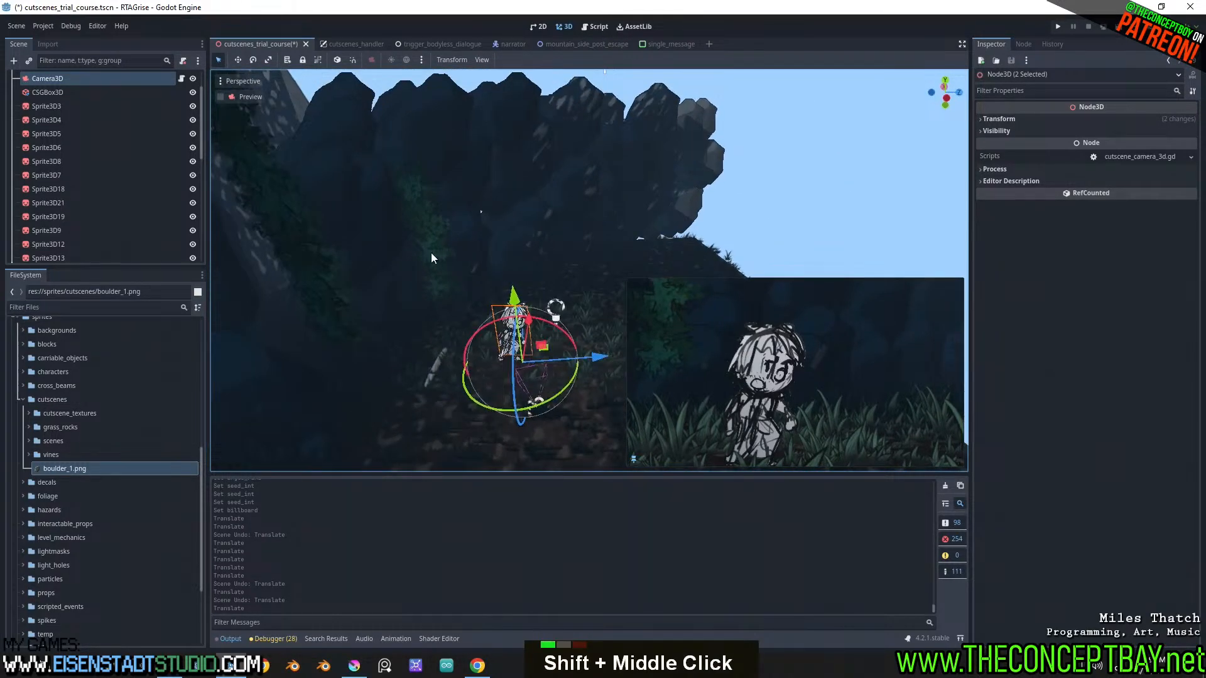
Duplicate the vine sprite on the boulder wall and place the copy farther along and higher up the wall
left_click(431, 253)
middle_click_drag(521, 265, 482, 265)
key("ctrl+d")
left_click_drag(451, 250, 505, 237)
left_click_drag(465, 160, 461, 134)
Make two more copies of the vine sprite and space them out along the wall behind the character
key("ctrl+d")
left_click_drag(505, 210, 581, 205)
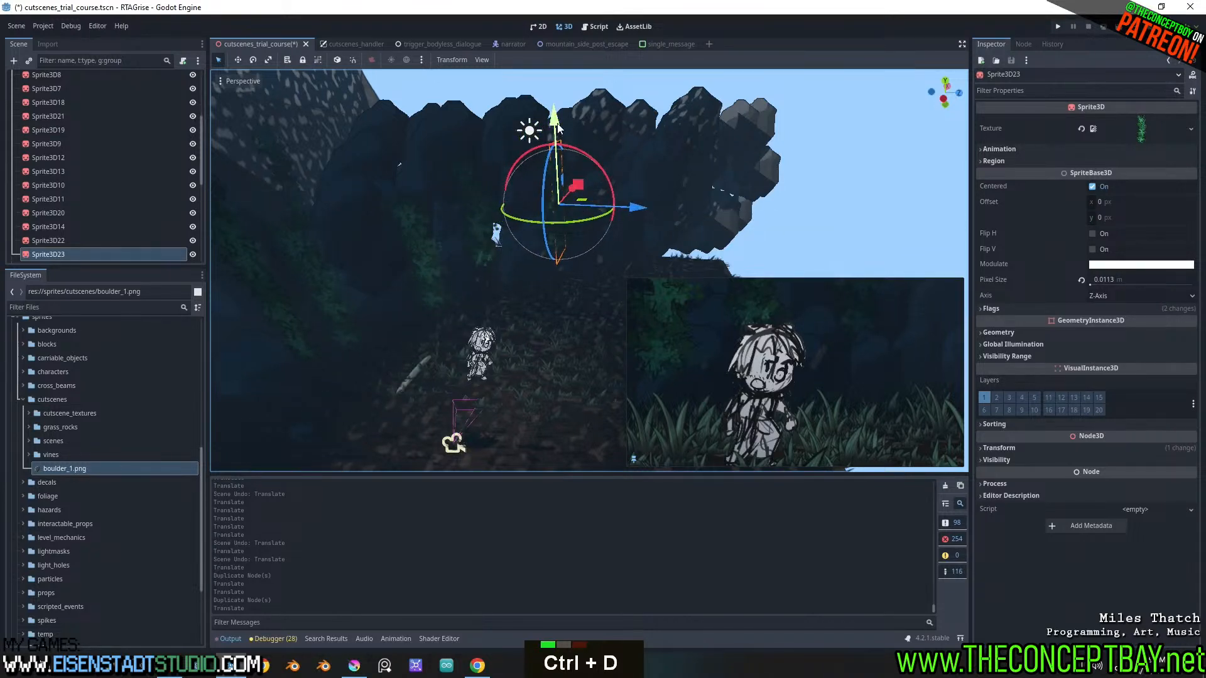
mouse_move(558, 131)
left_mouse_down()
mouse_move(564, 150)
mouse_move(560, 134)
left_mouse_up()
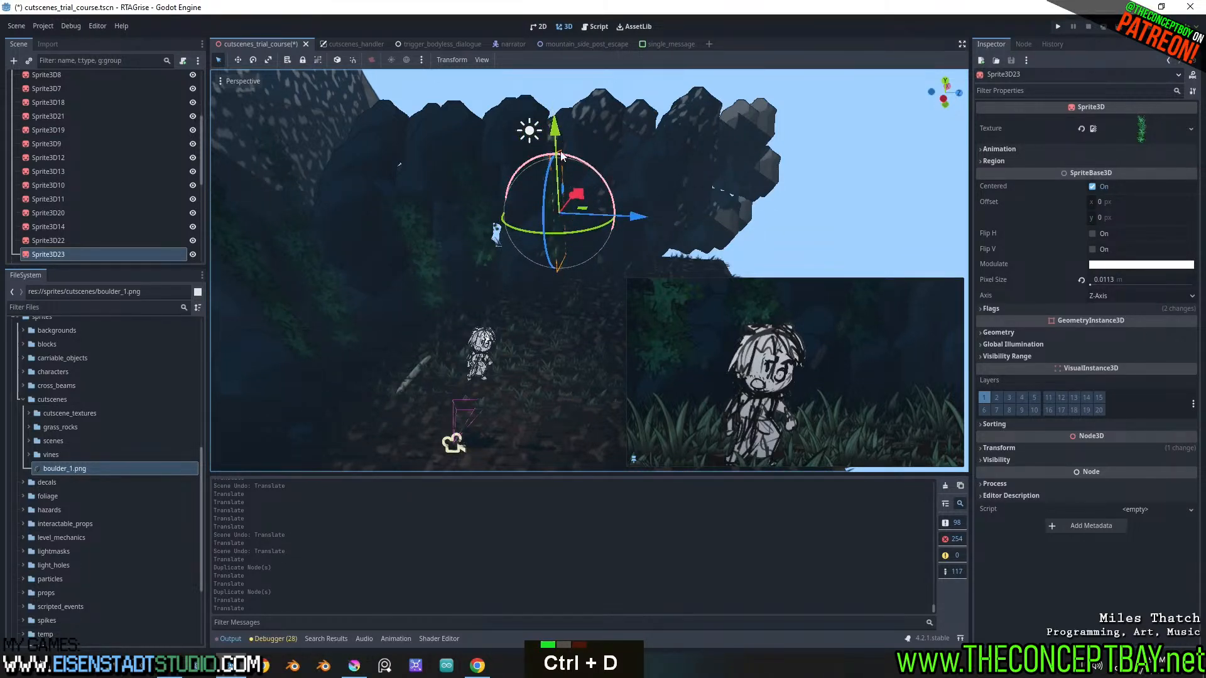
left_click_drag(582, 202, 623, 191)
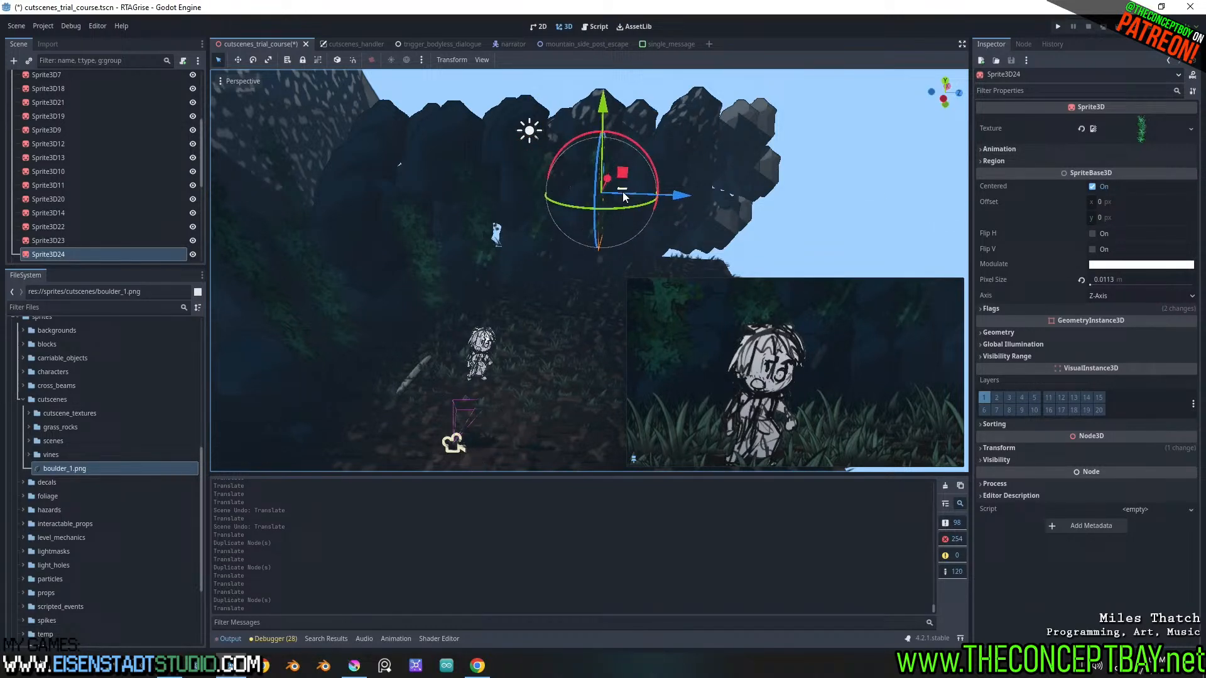
Search the project textures for "vines" and load one of the matches onto the Sprite3D24 vine
left_click(1191, 129)
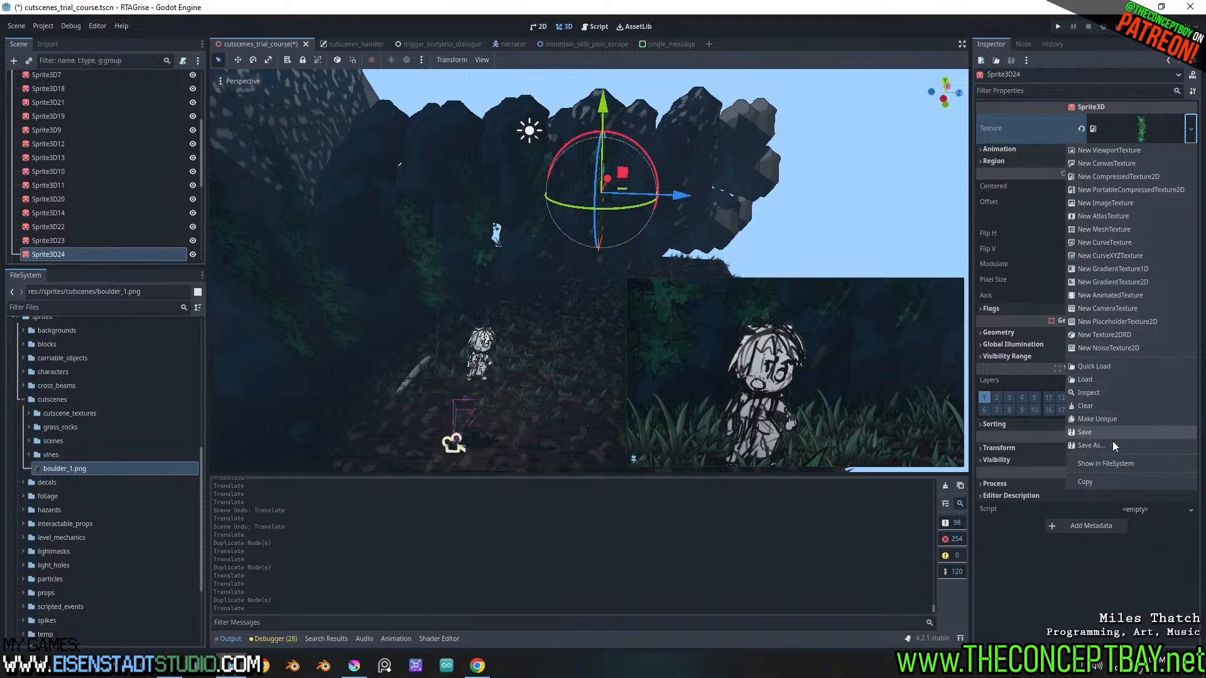
left_click(1106, 372)
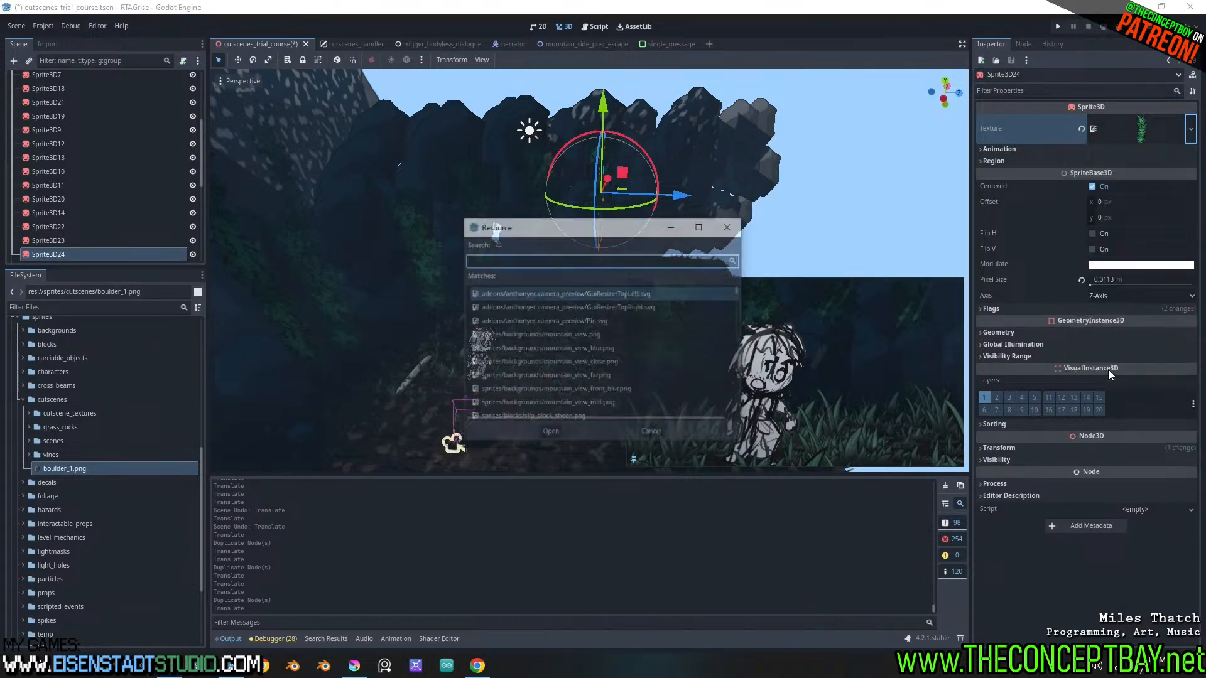
type("vines")
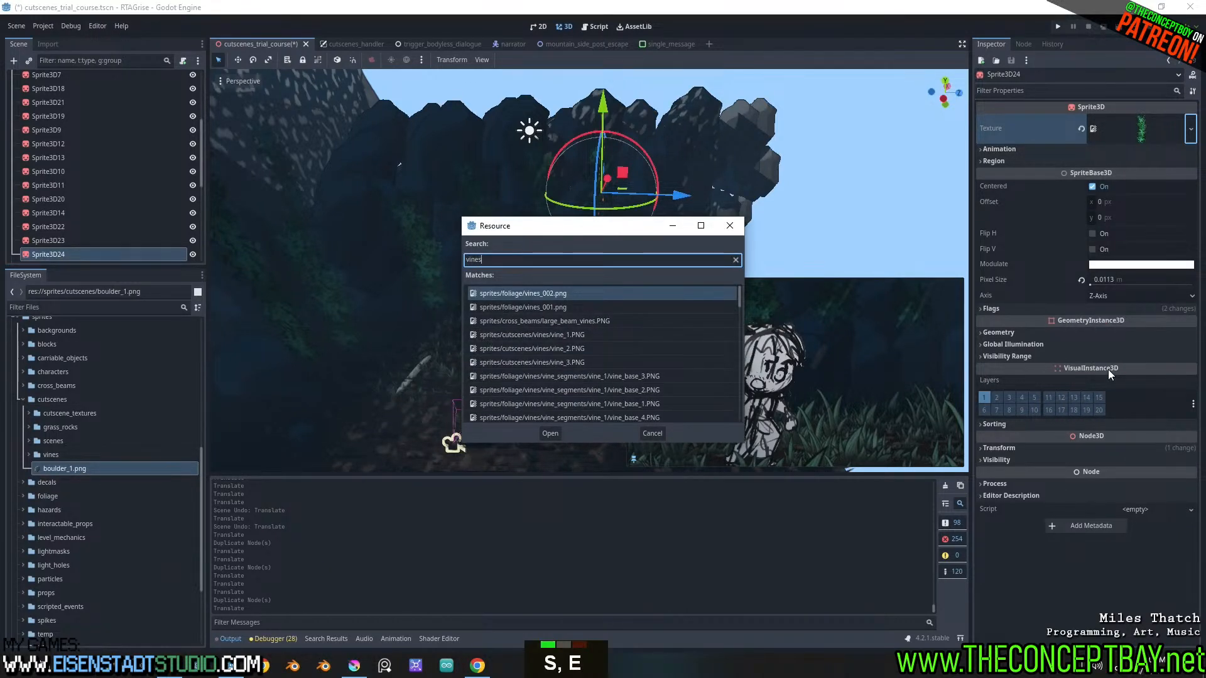
key("Down")
key("Down")
key("Down")
key("Down")
key("Return")
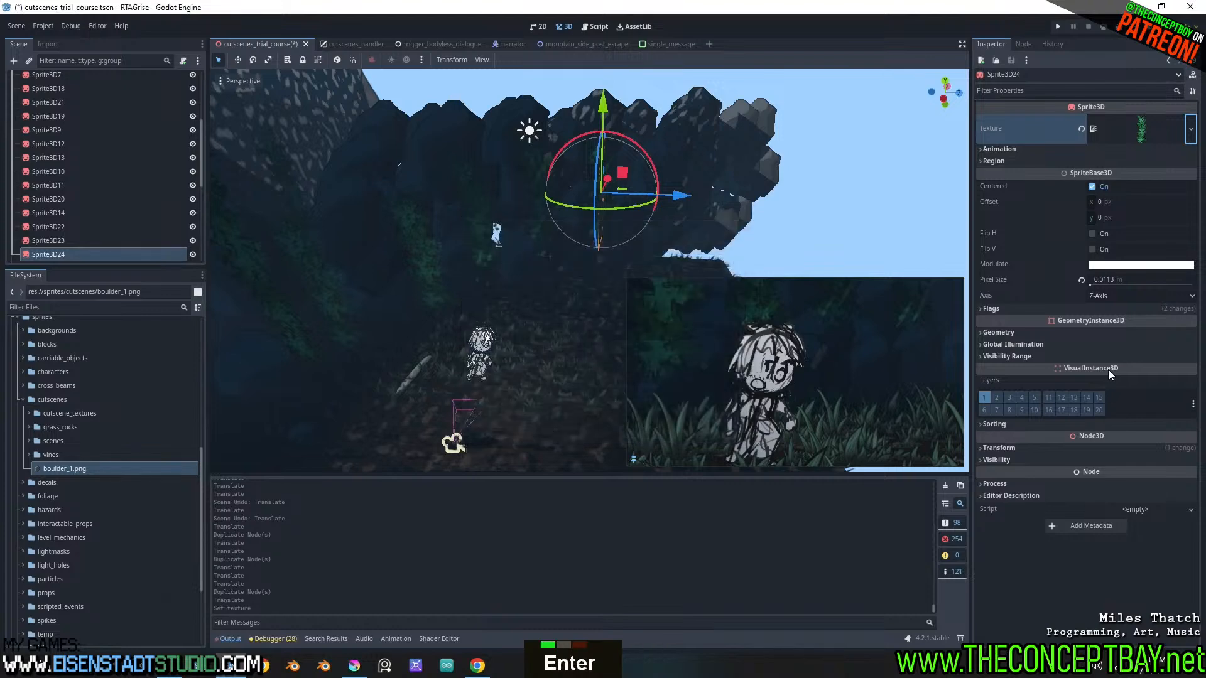
Assign vine_1.PNG from the cutscenes vines folder as the texture of Sprite3D24
scroll(713, 165, "up", 3, "shift")
middle_click_drag(714, 167, 771, 180, "shift")
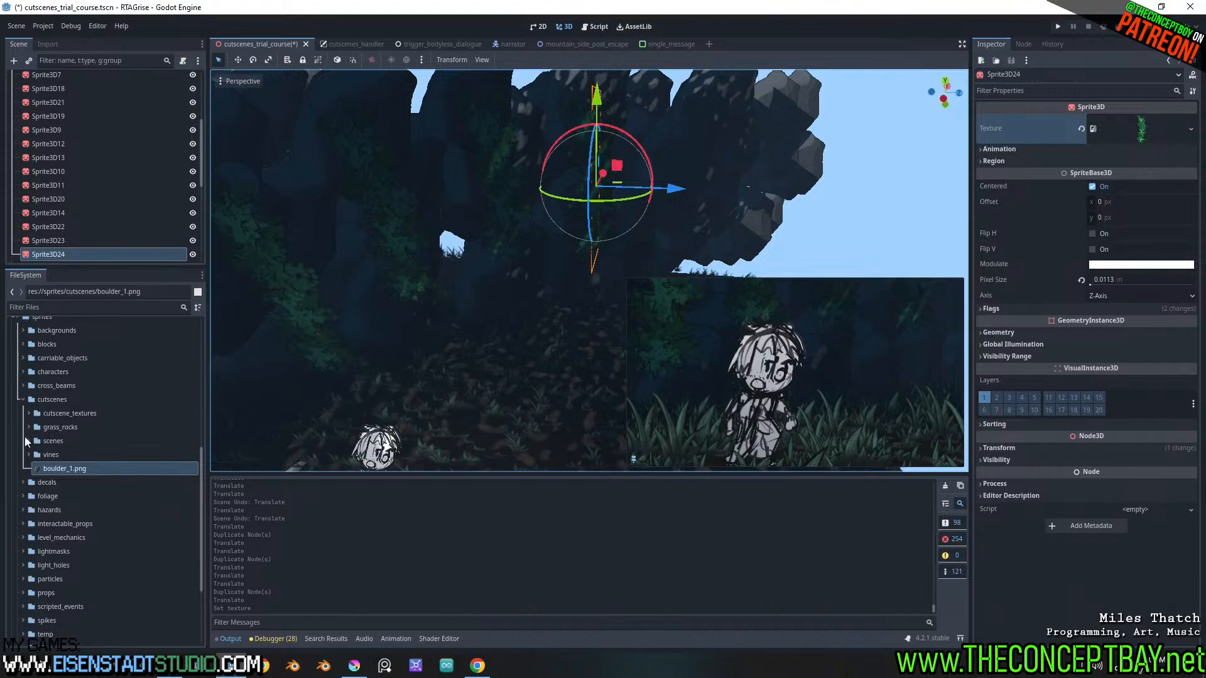
double_click(33, 455)
left_click_drag(88, 471, 1149, 130)
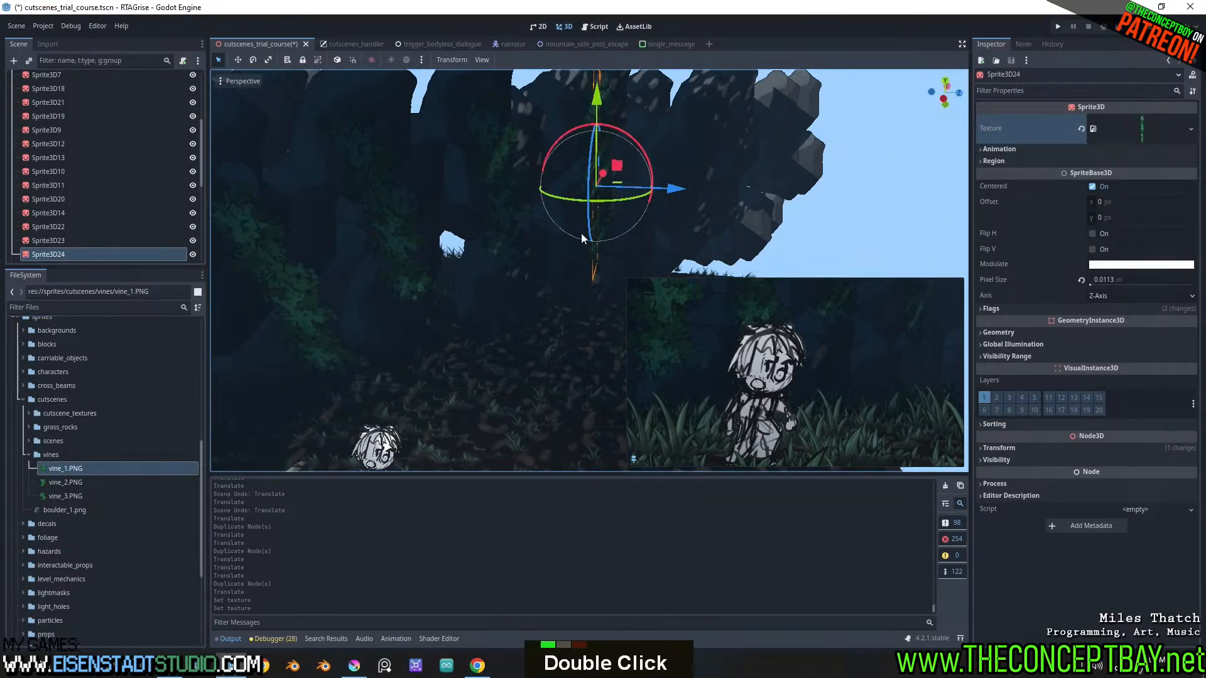
Assign vine_3.PNG as the texture of Sprite3D23 and vine_1.PNG as the texture of Sprite3D22
left_click(509, 198)
left_click_drag(66, 496, 1080, 196)
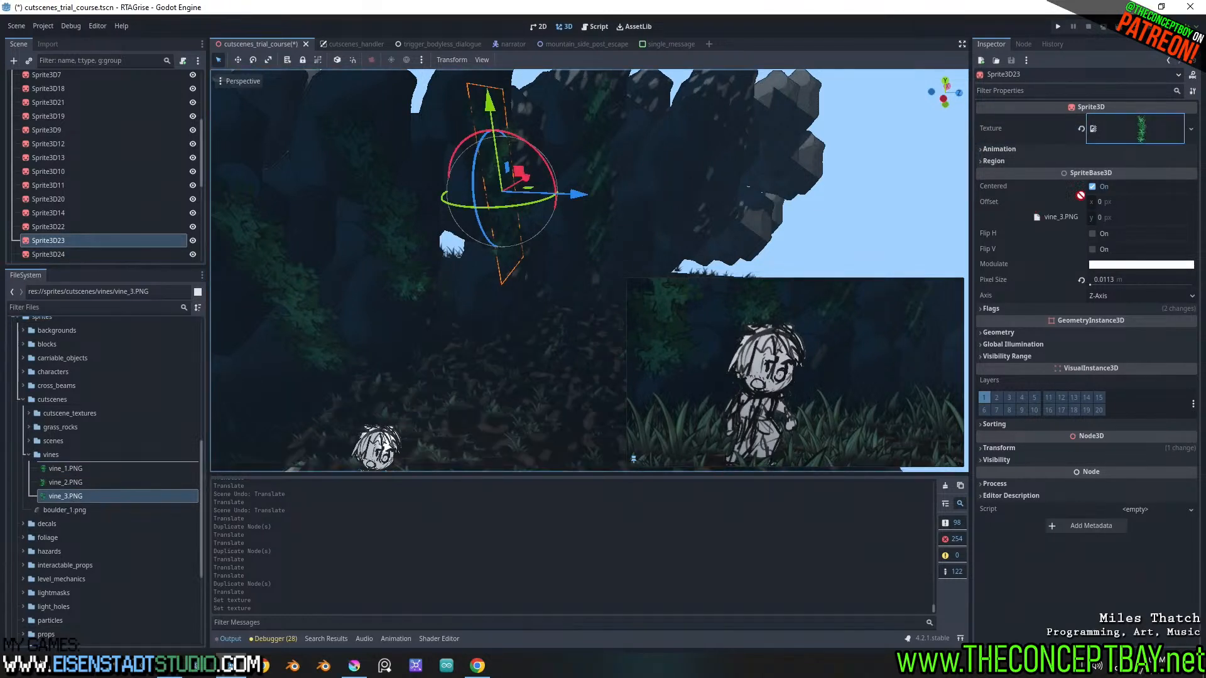
left_click_drag(1150, 131, 1149, 133)
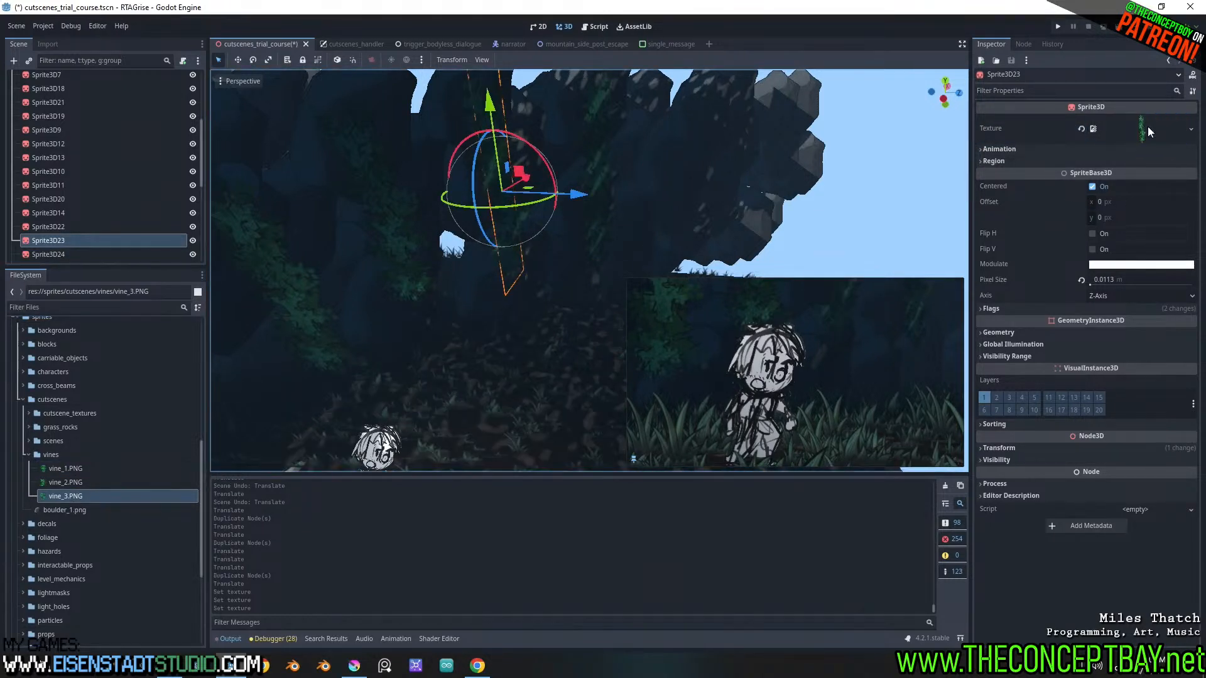
left_click(409, 266)
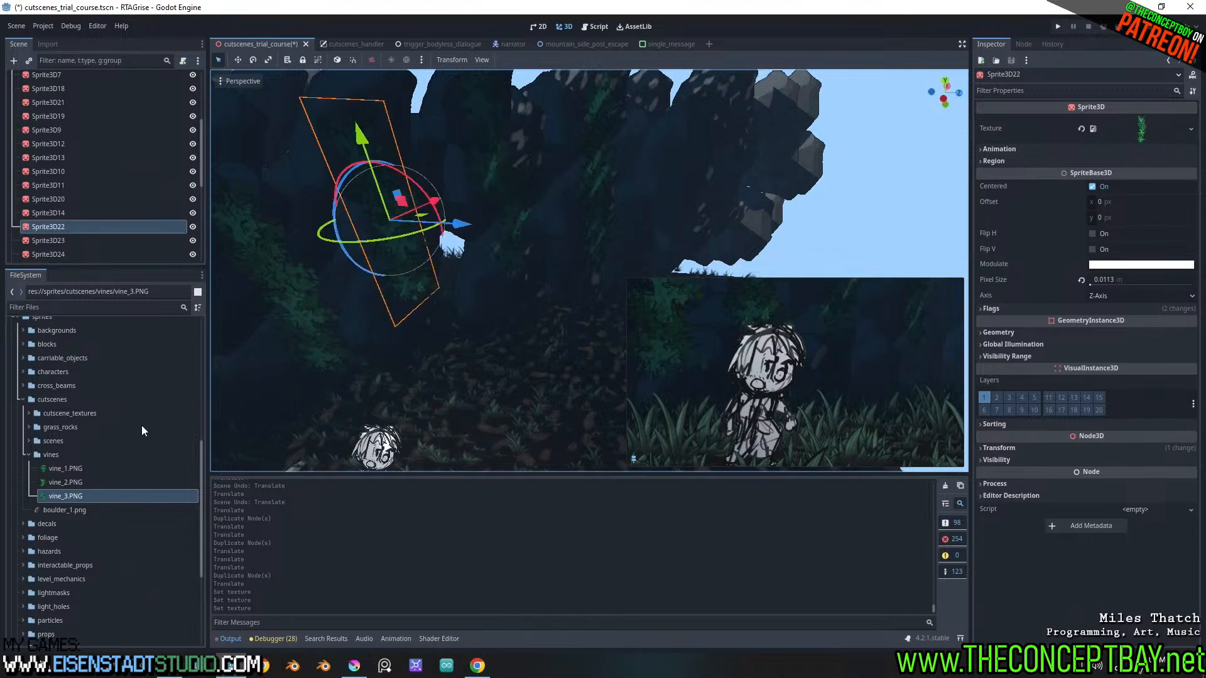
left_click_drag(65, 468, 63, 441)
left_click_drag(1150, 137, 1149, 137)
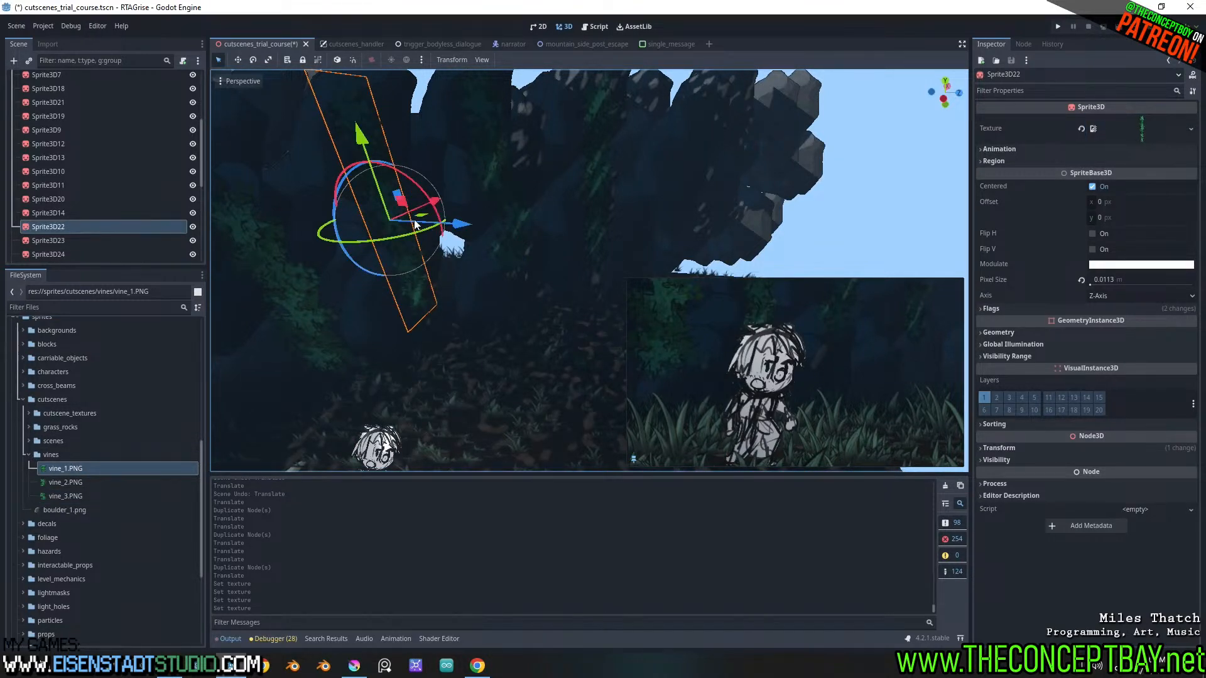
Duplicate the Sprite3D22 vine twice and place the copies along the boulder wall
key("ctrl+d")
left_click_drag(409, 209, 530, 171)
key("ctrl+d")
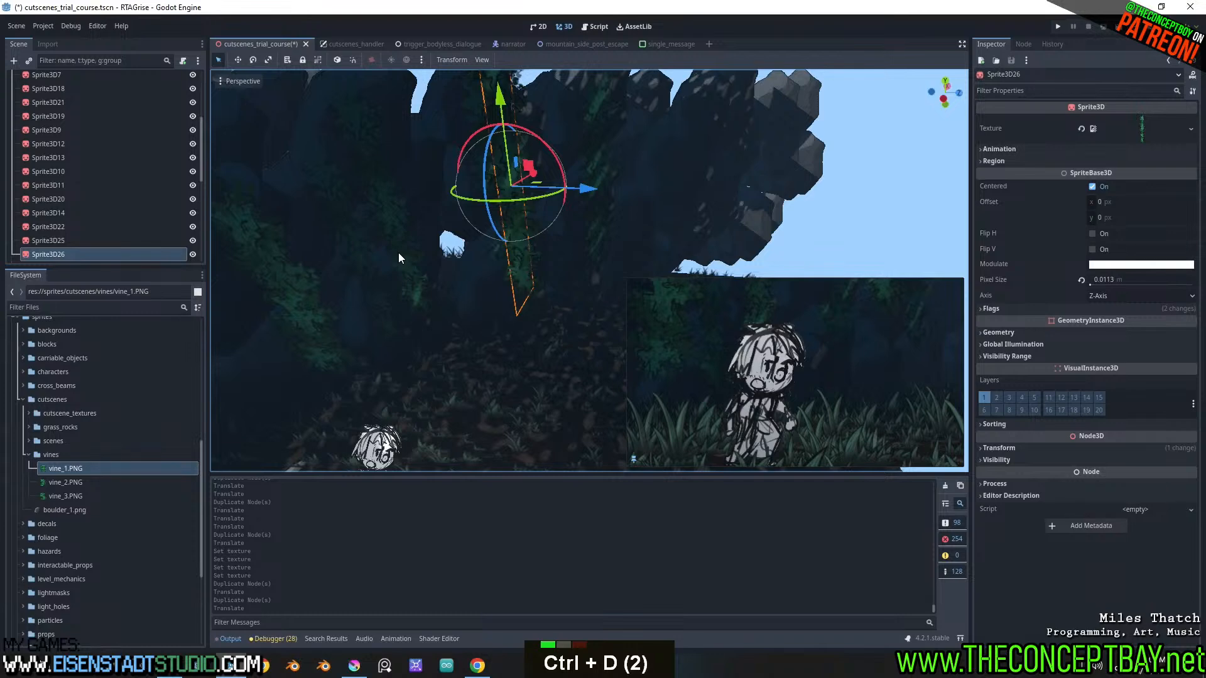
Lower the grass scatter cutscene_3D_sprite_scatter slightly toward the ground around the character's feet
mouse_move(426, 352)
middle_mouse_down()
mouse_move(449, 306)
mouse_move(462, 315)
mouse_move(439, 365)
mouse_move(517, 337)
middle_mouse_up()
scroll(448, 308, "up", 3)
scroll(439, 365, "up", 3)
left_click(358, 341)
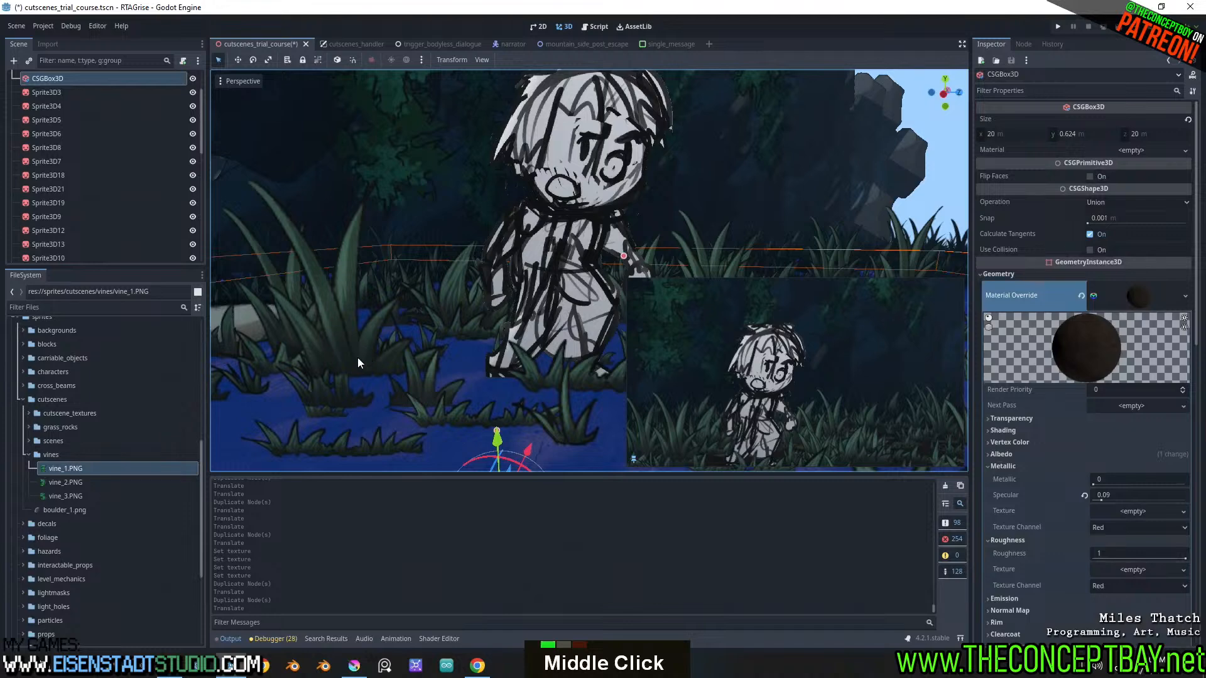
scroll(69, 127, "down", 10)
left_click(65, 187)
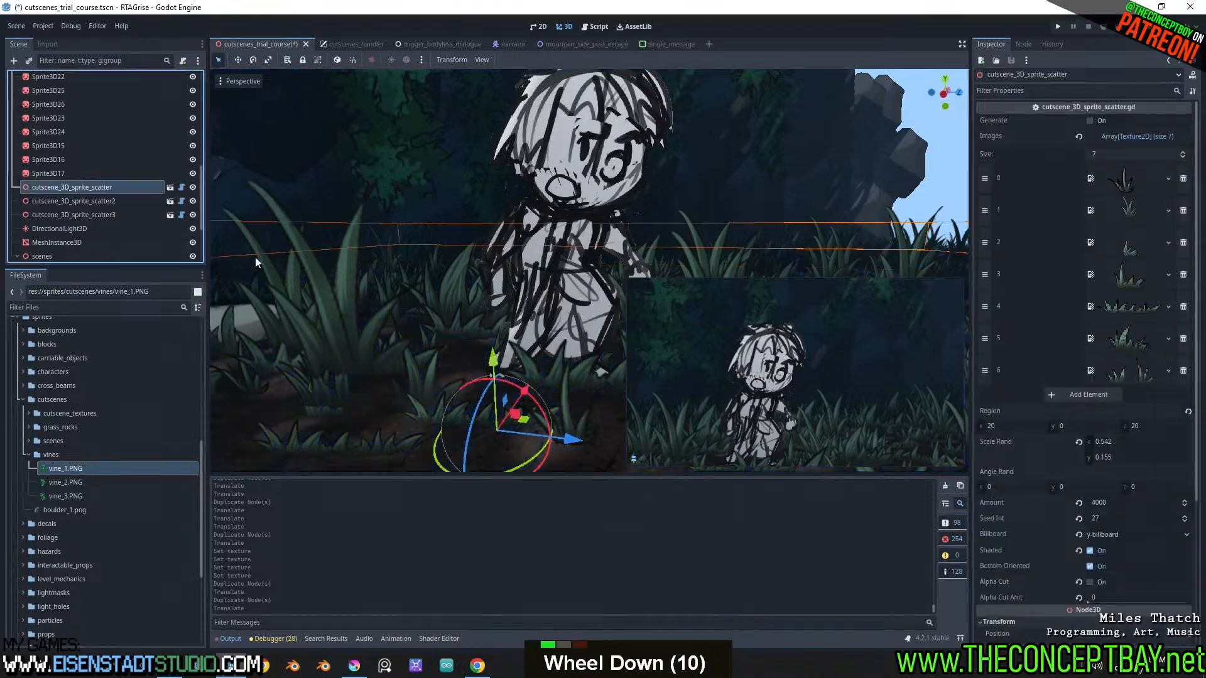
left_click_drag(493, 358, 499, 370)
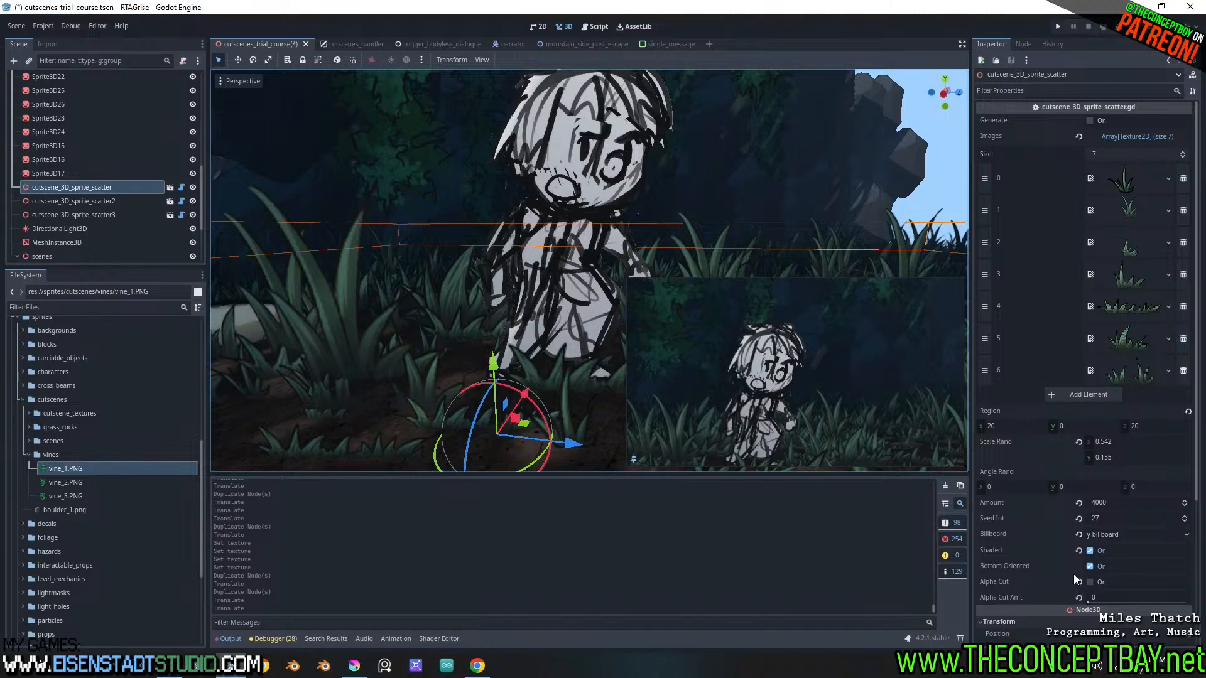
Toggle Bottom Oriented off and back on for the grass scatter to compare how the blades sit on the ground
left_click(1088, 567)
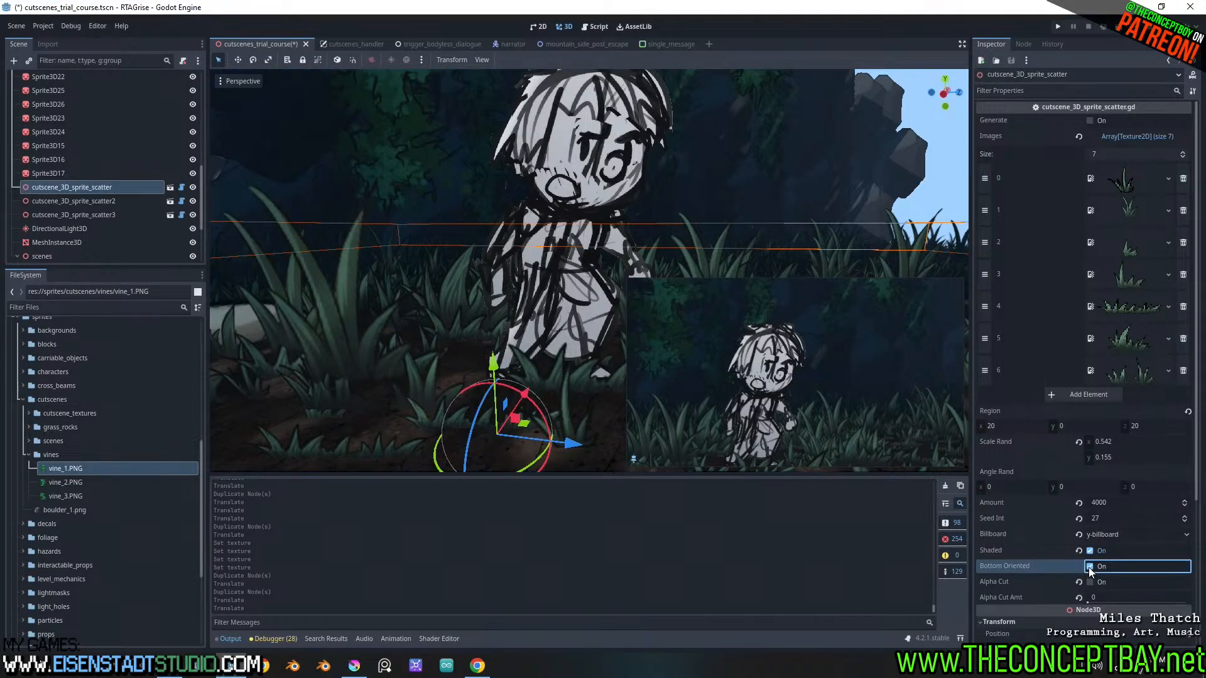
left_click(1089, 567)
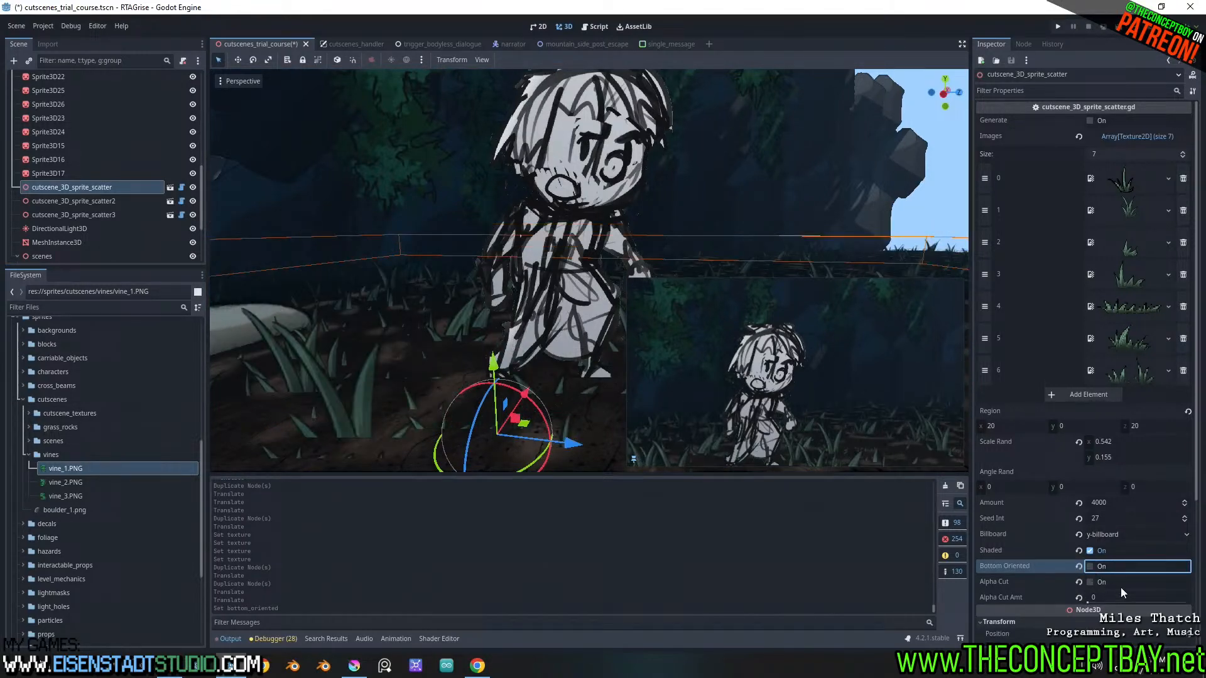
left_click(1089, 566)
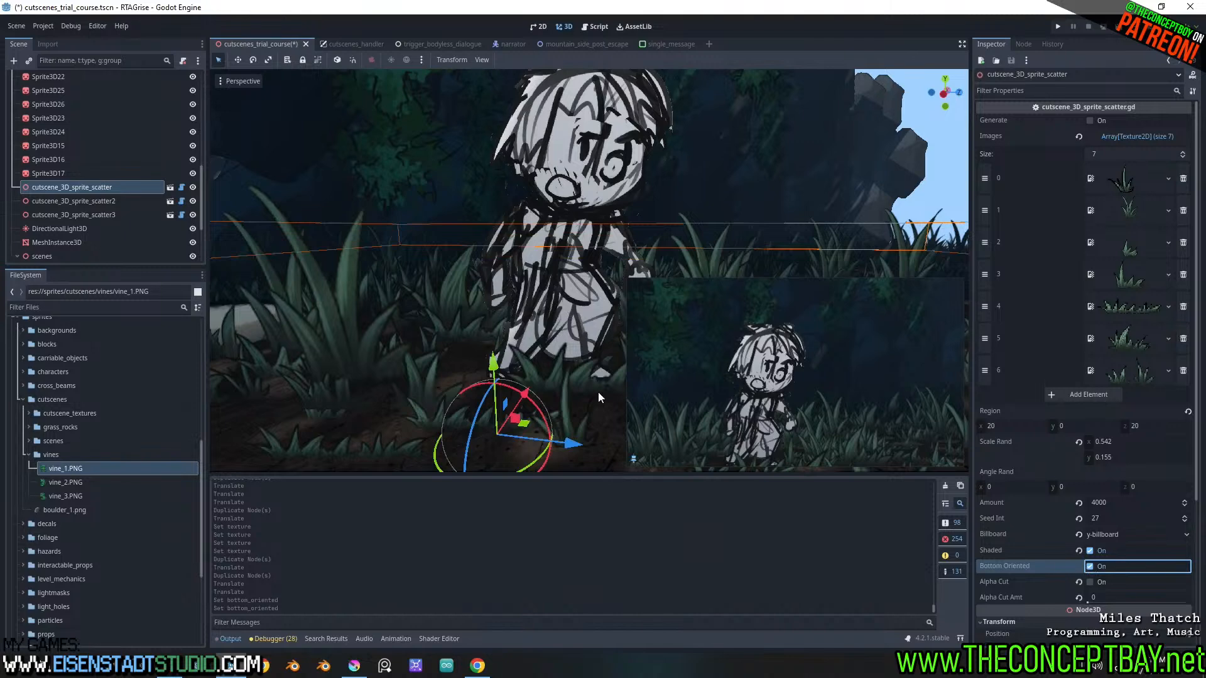
Turn Bottom Oriented back on for the grass scatter and inspect how the blades sit around the character
middle_click(473, 373)
scroll(474, 368, "down", 3)
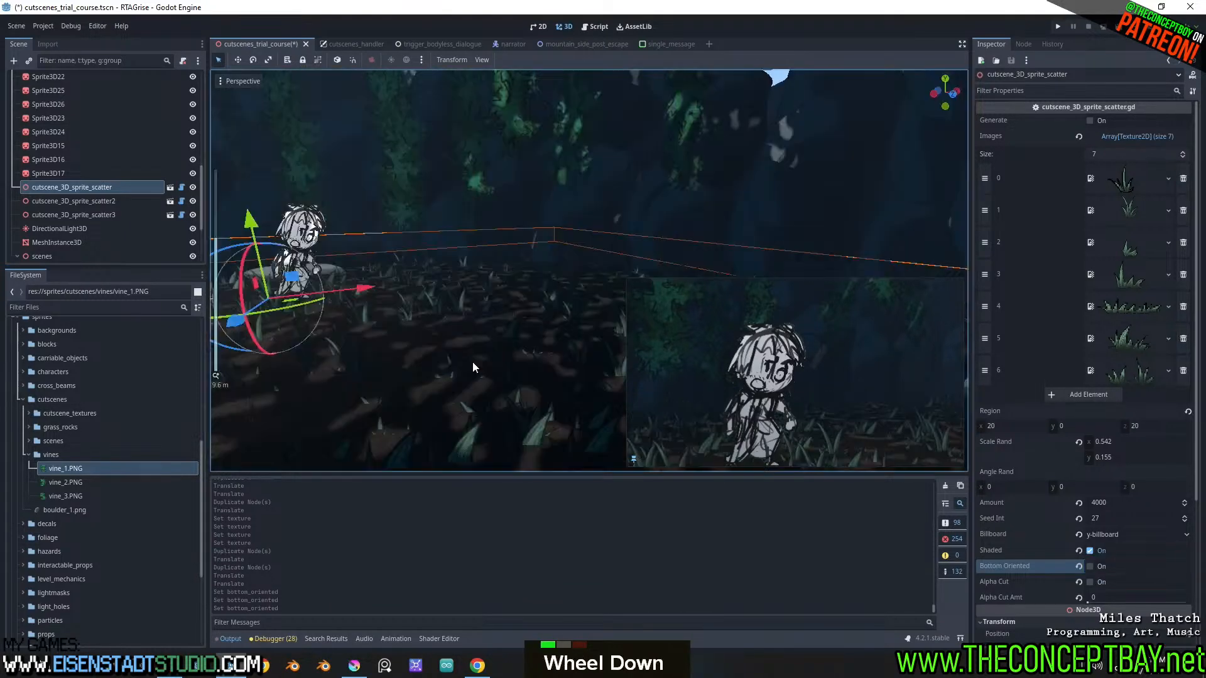
scroll(468, 364, "up", 3)
scroll(465, 363, "down", 2)
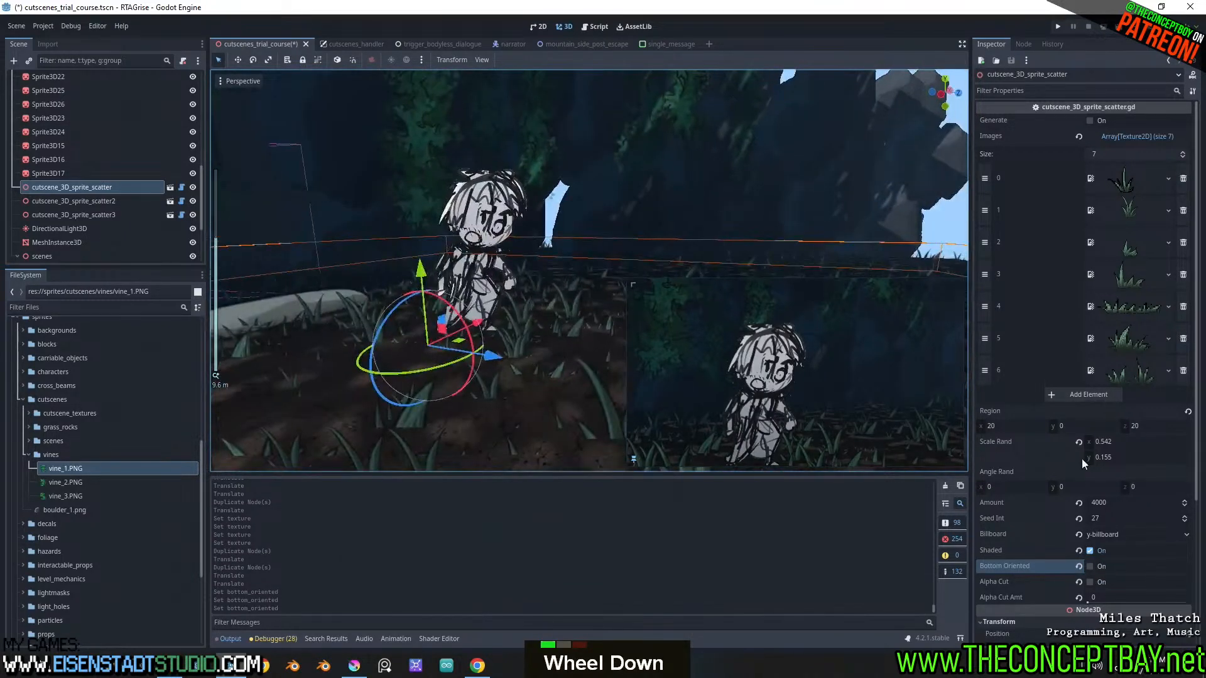
left_click(1090, 566)
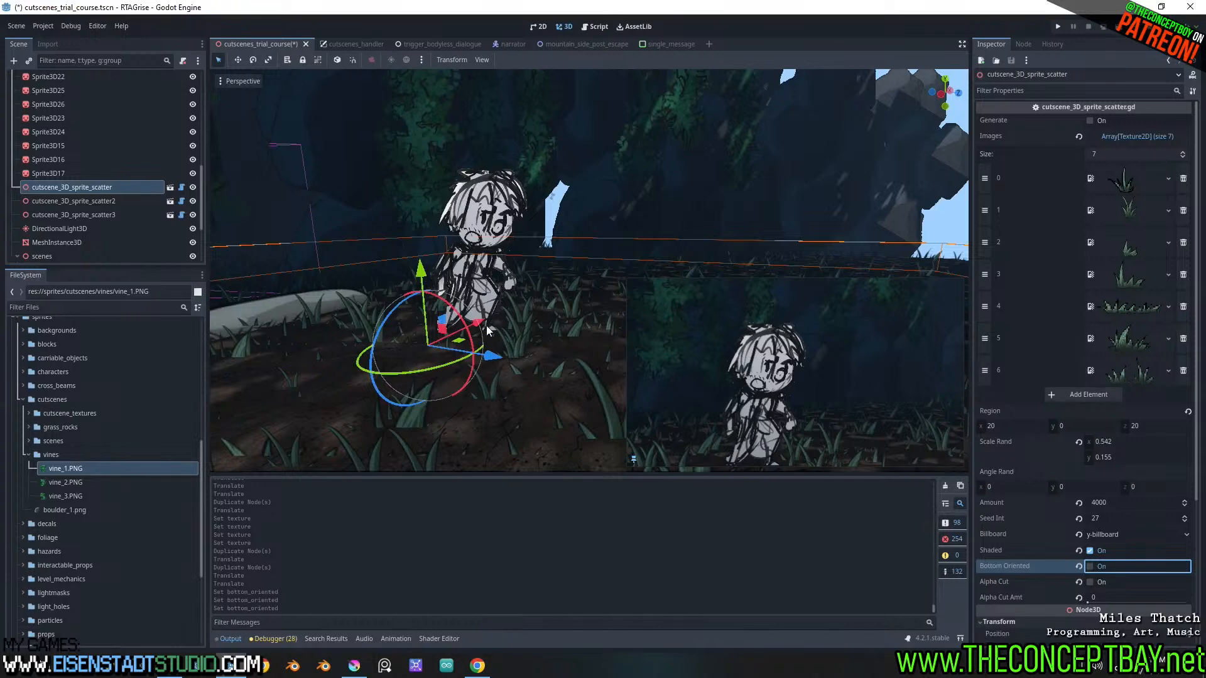
middle_click_drag(383, 307, 407, 325)
scroll(397, 311, "down", 2)
scroll(387, 319, "up", 2)
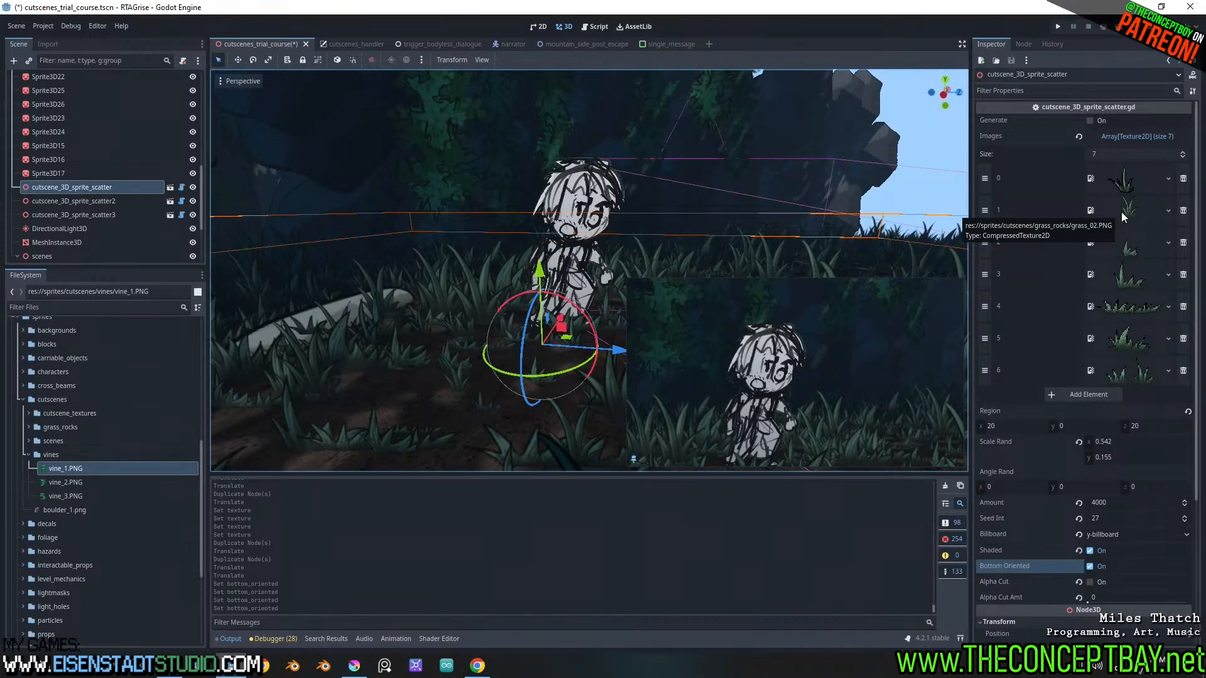
Preview the grass textures in image slots 4 and 1 of the scatter and expand the grass_rocks folder in place of vines
left_click(1129, 309)
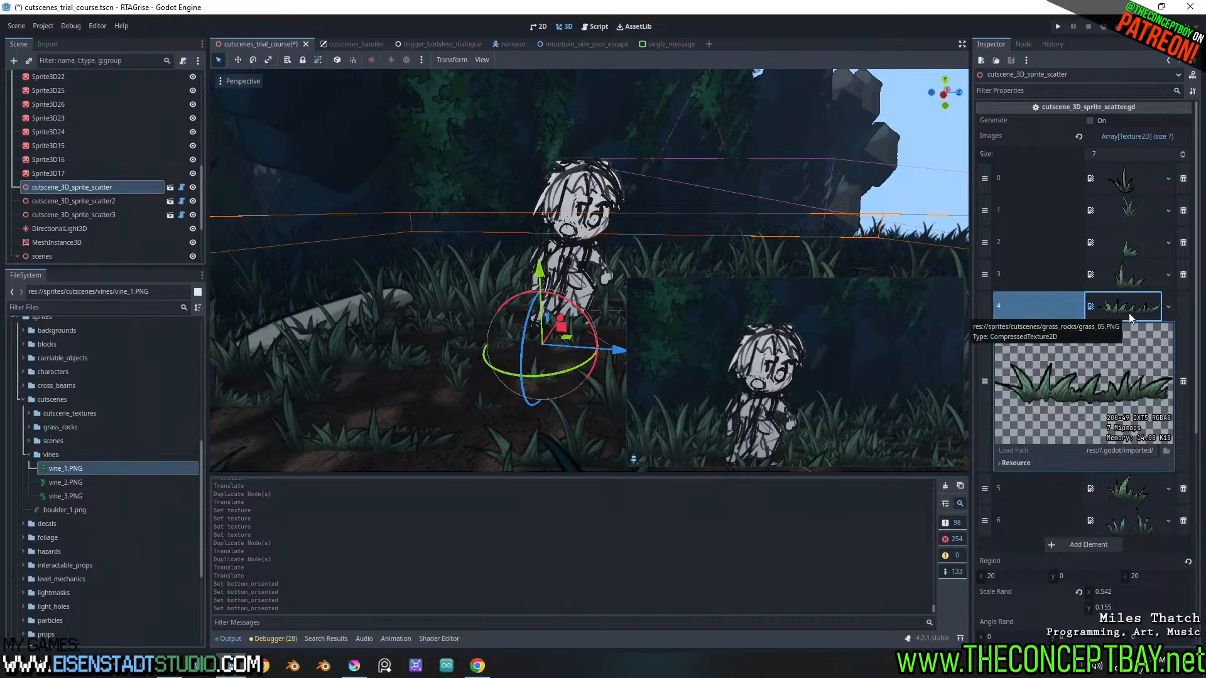
left_click(1137, 204)
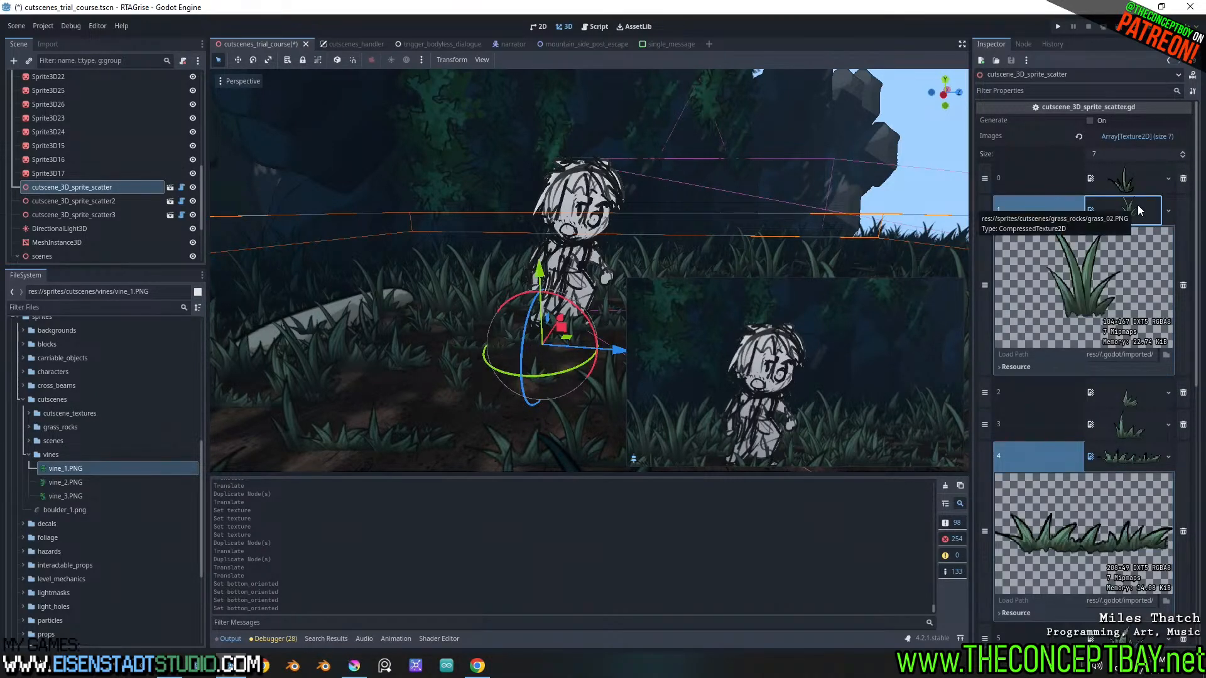
left_click(32, 453)
left_click(33, 430)
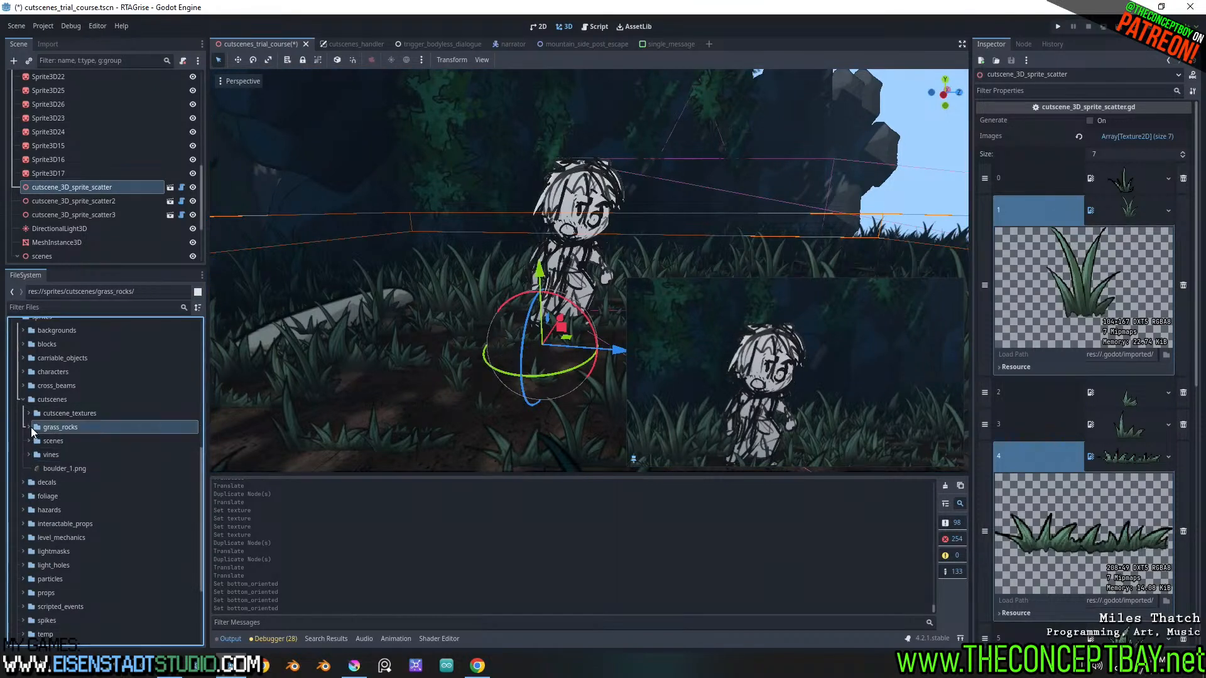
left_click(29, 429)
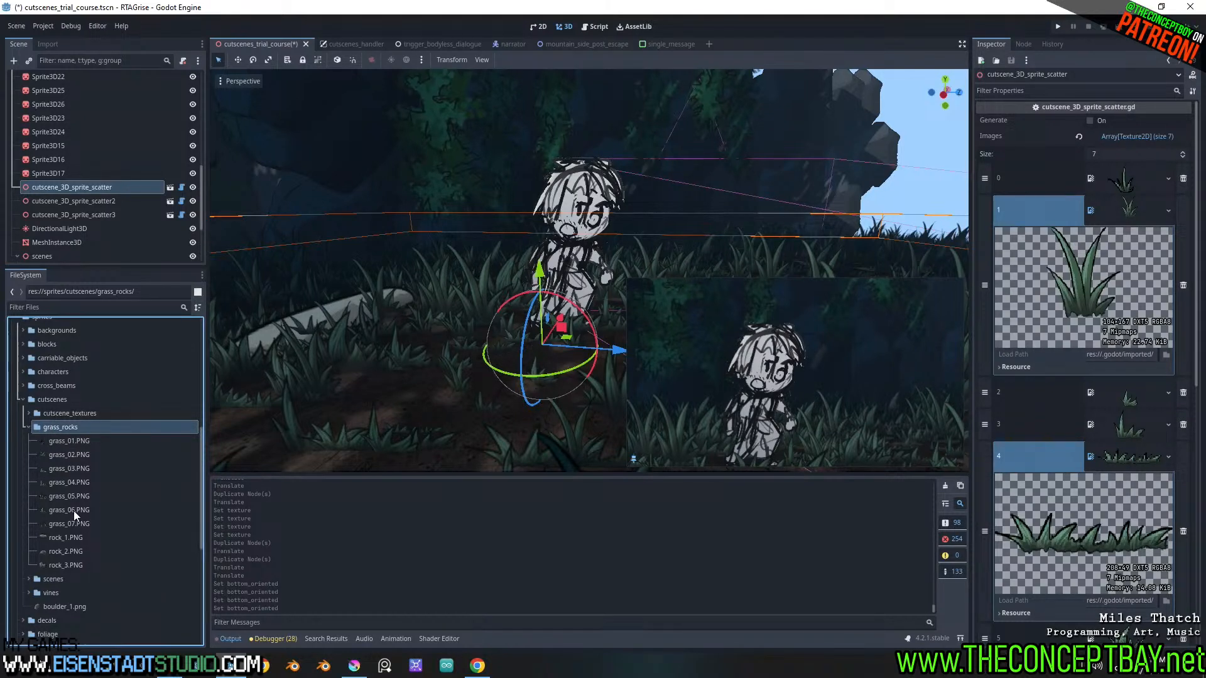
Open grass_01.PNG from the grass_rocks folder in the external program Krita, with the whole image in view
mouse_move(74, 511)
right_click(68, 443)
left_click(138, 630)
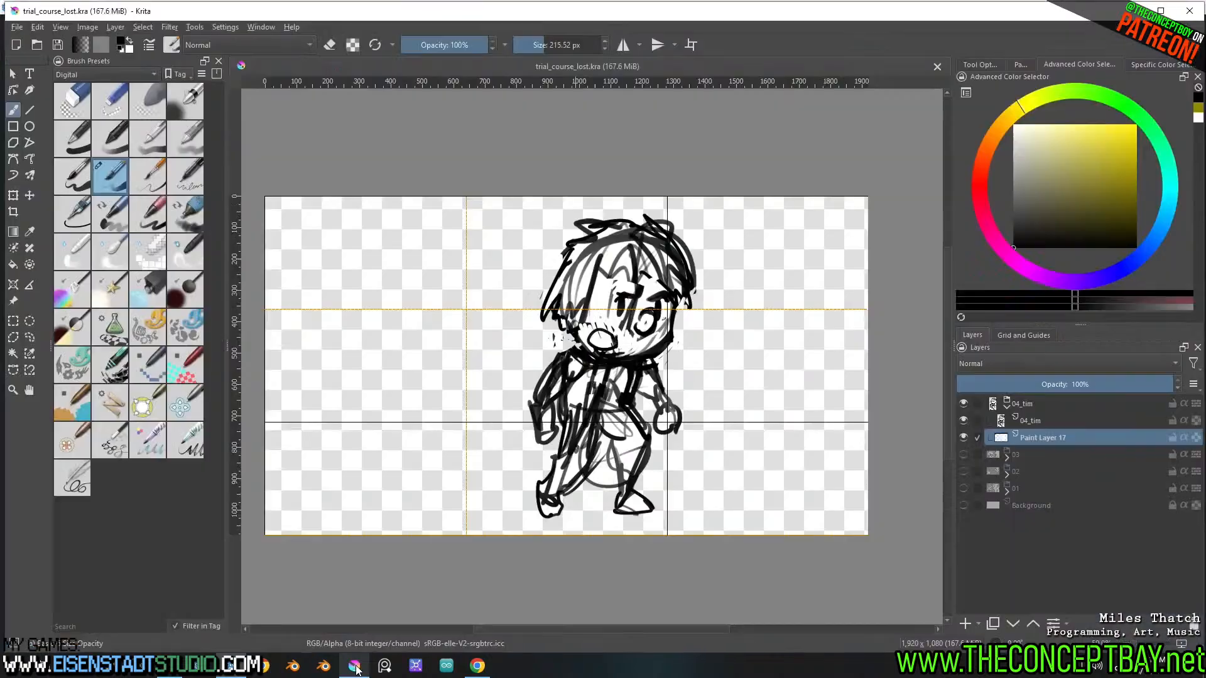
scroll(717, 261, "down", 2)
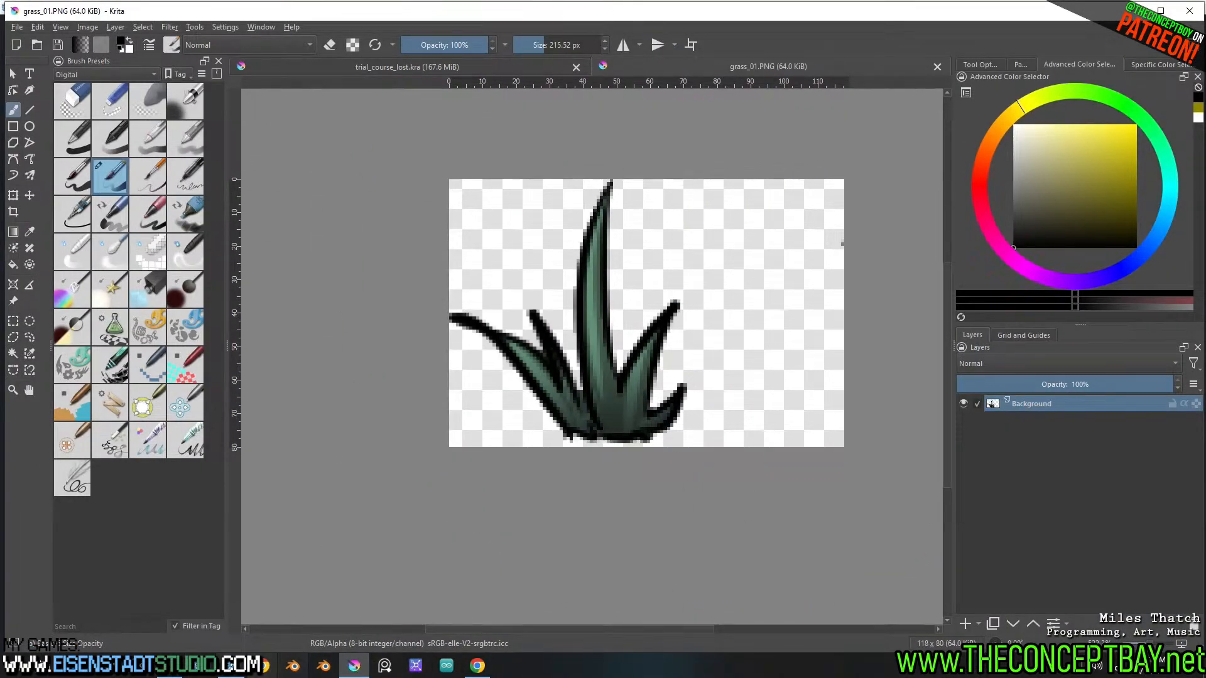
Return to Godot and open grass_02.PNG externally in Krita as well
left_click(231, 665)
right_click(60, 454)
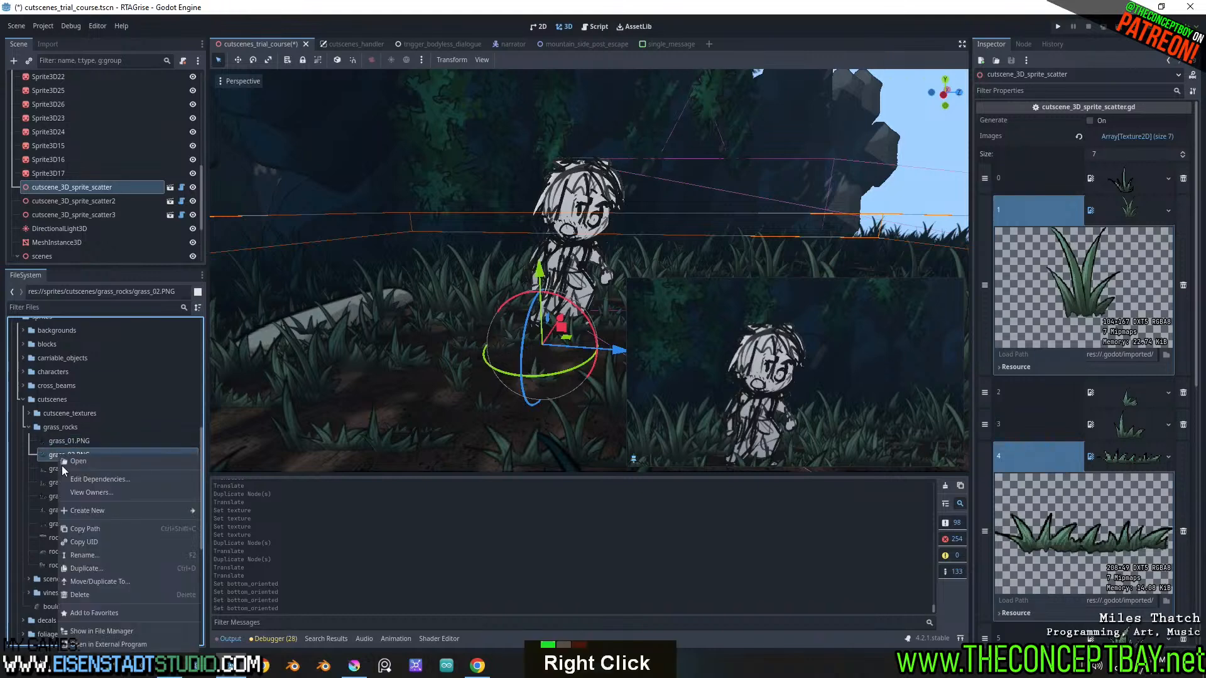
left_click(95, 644)
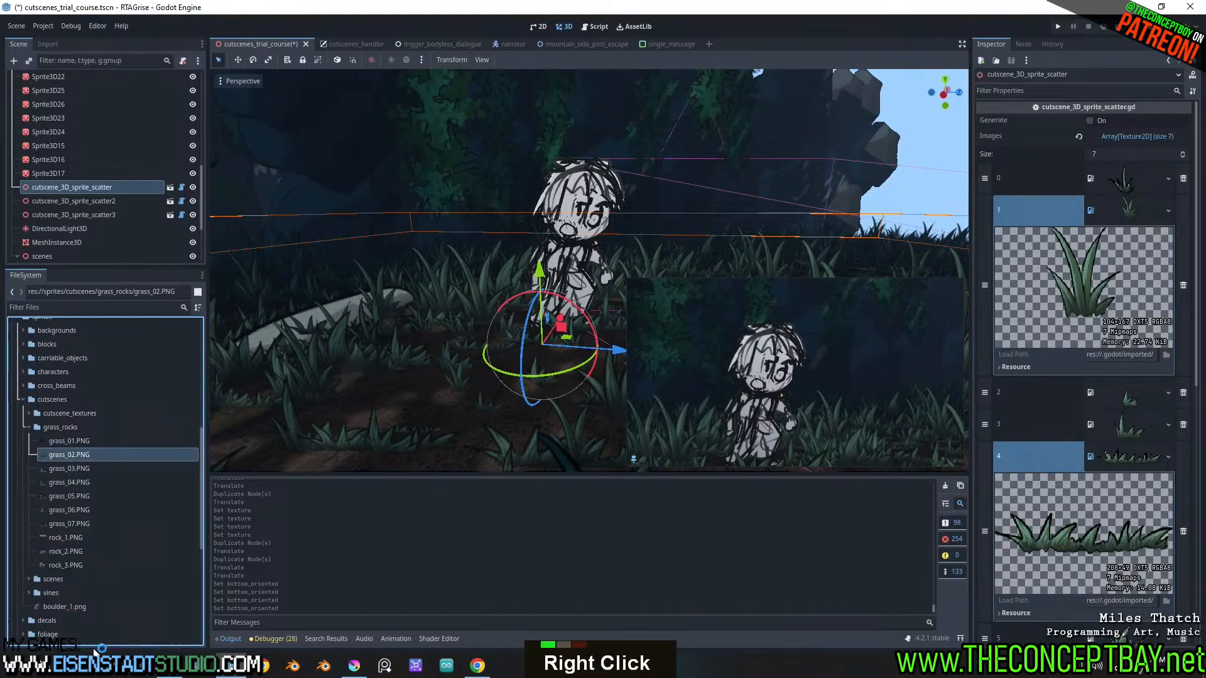
left_click(355, 665)
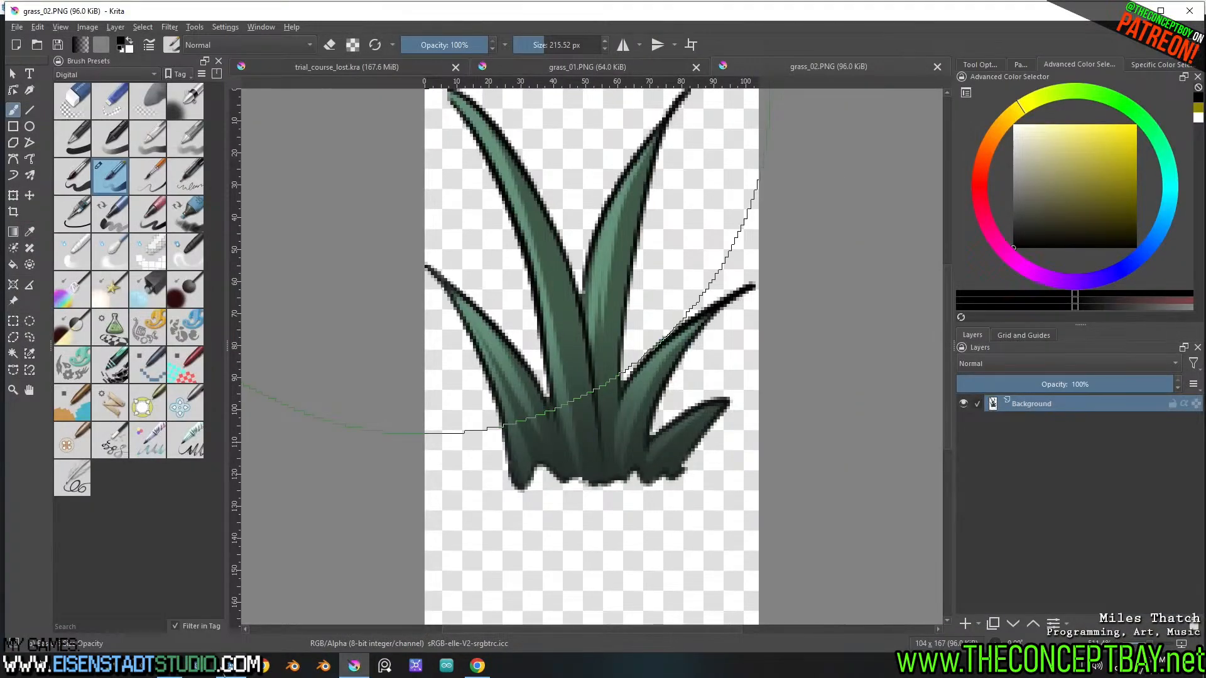
Return to Godot, open grass_03.PNG externally, and switch to Krita to view the full image
left_click(232, 666)
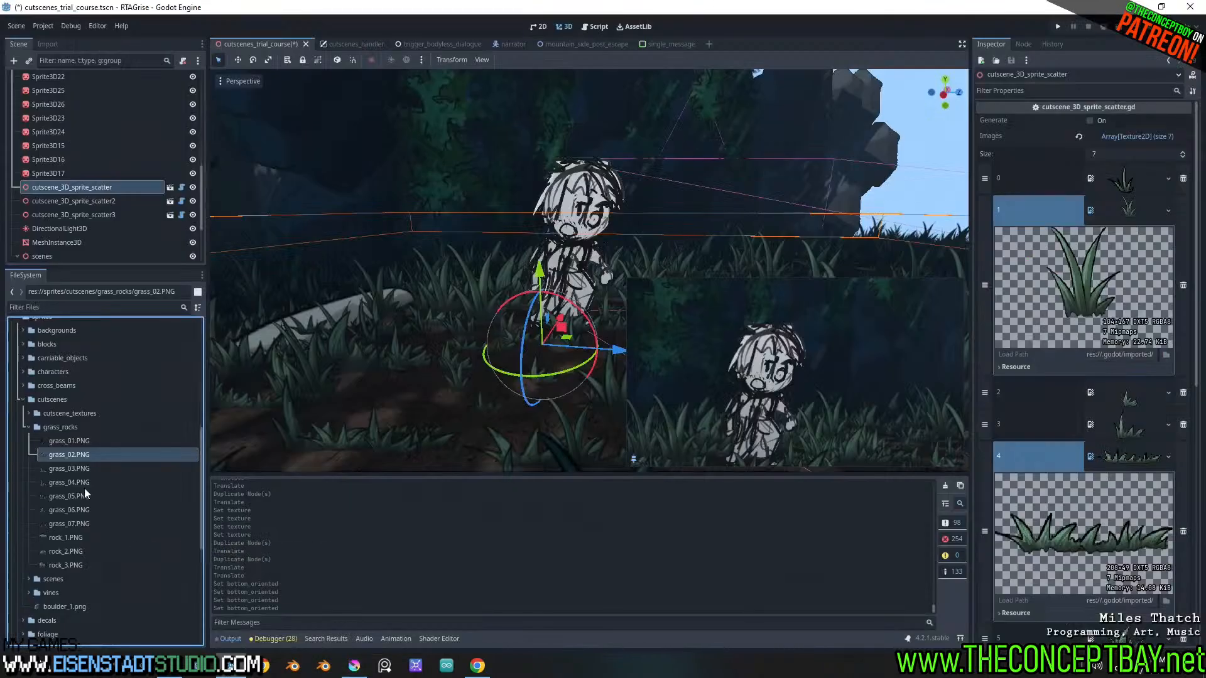
right_click(80, 469)
left_click(119, 645)
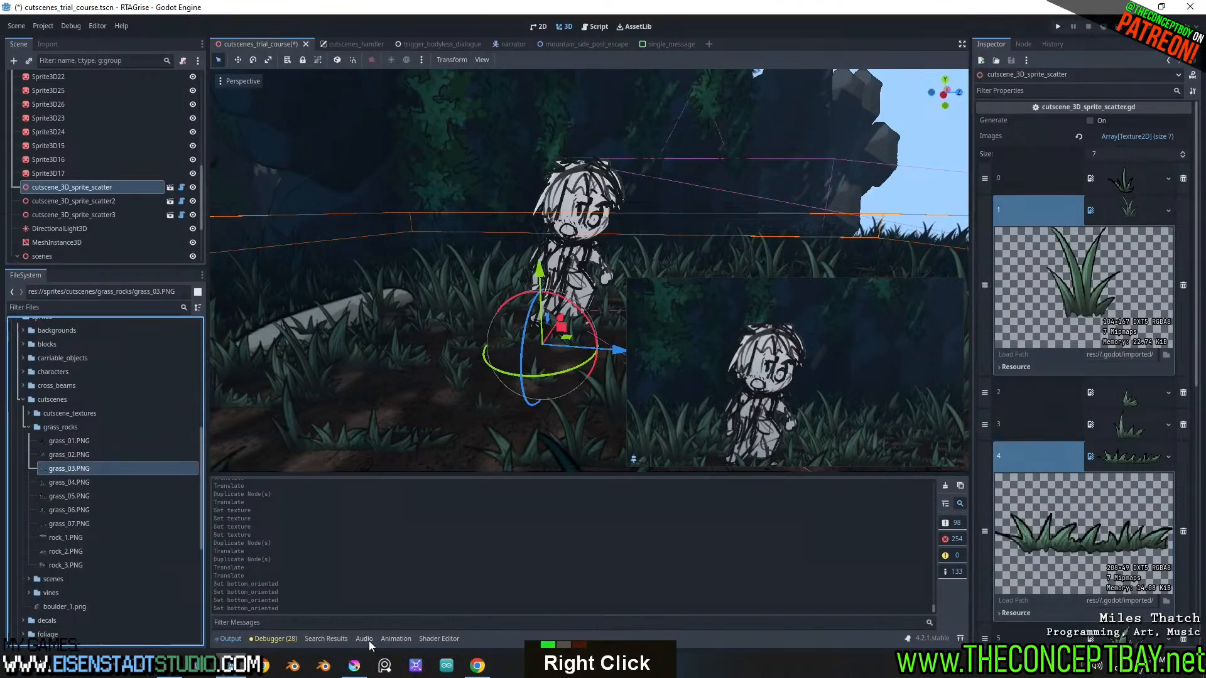
left_click(355, 665)
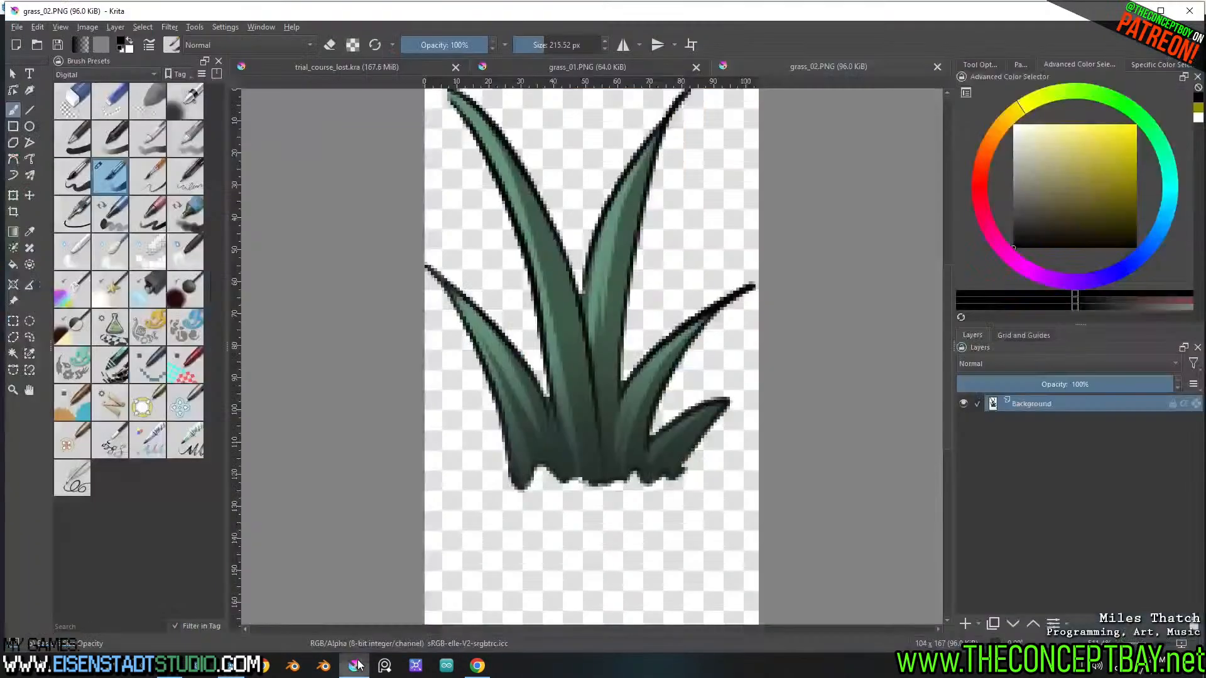
scroll(817, 176, "down", 2)
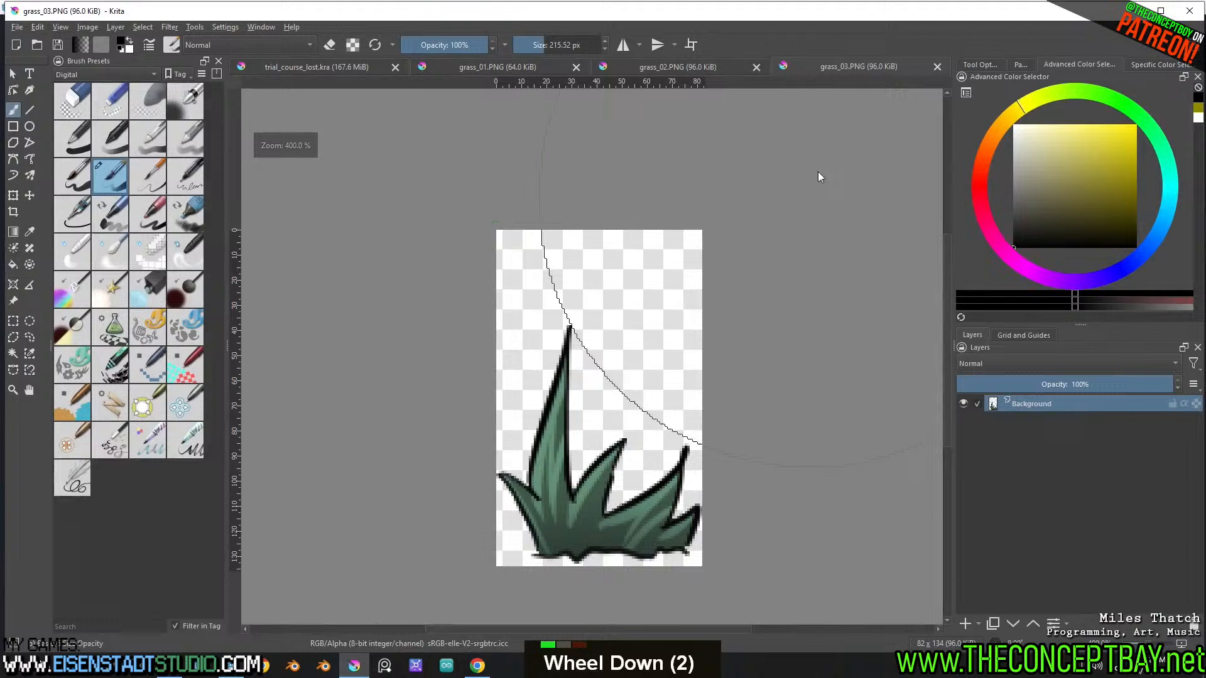
Bring up the grass_02.PNG document in Krita with the whole canvas in view
left_click(722, 68)
scroll(566, 251, "down", 1)
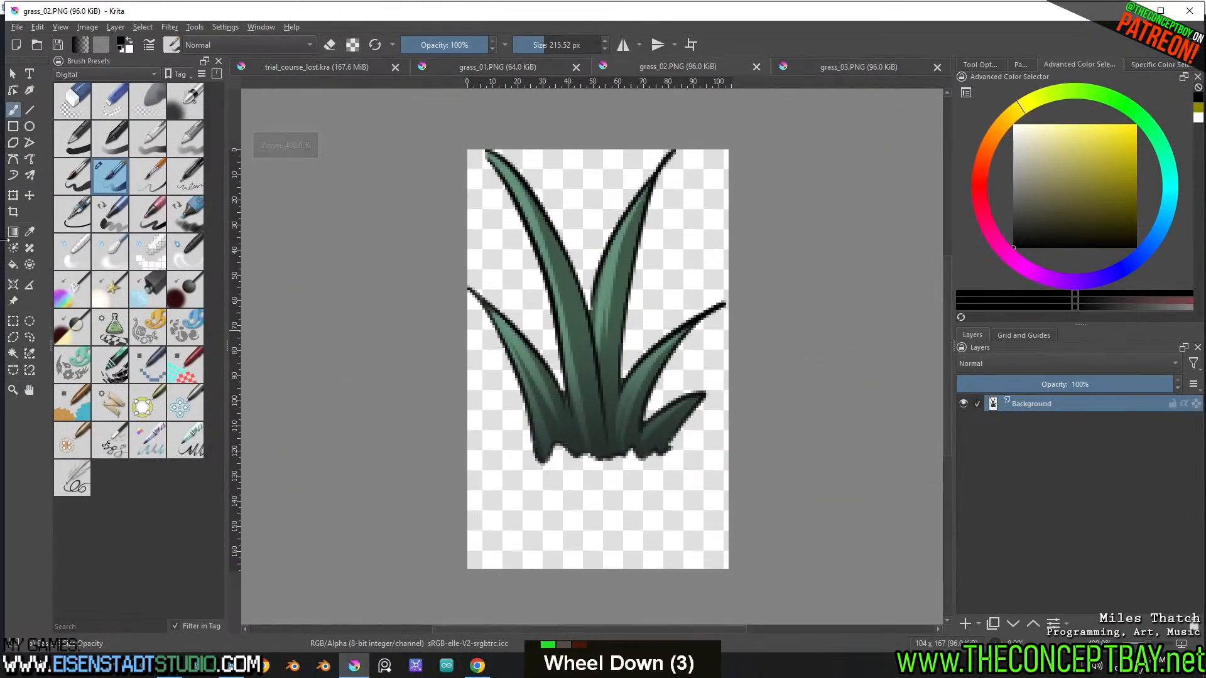
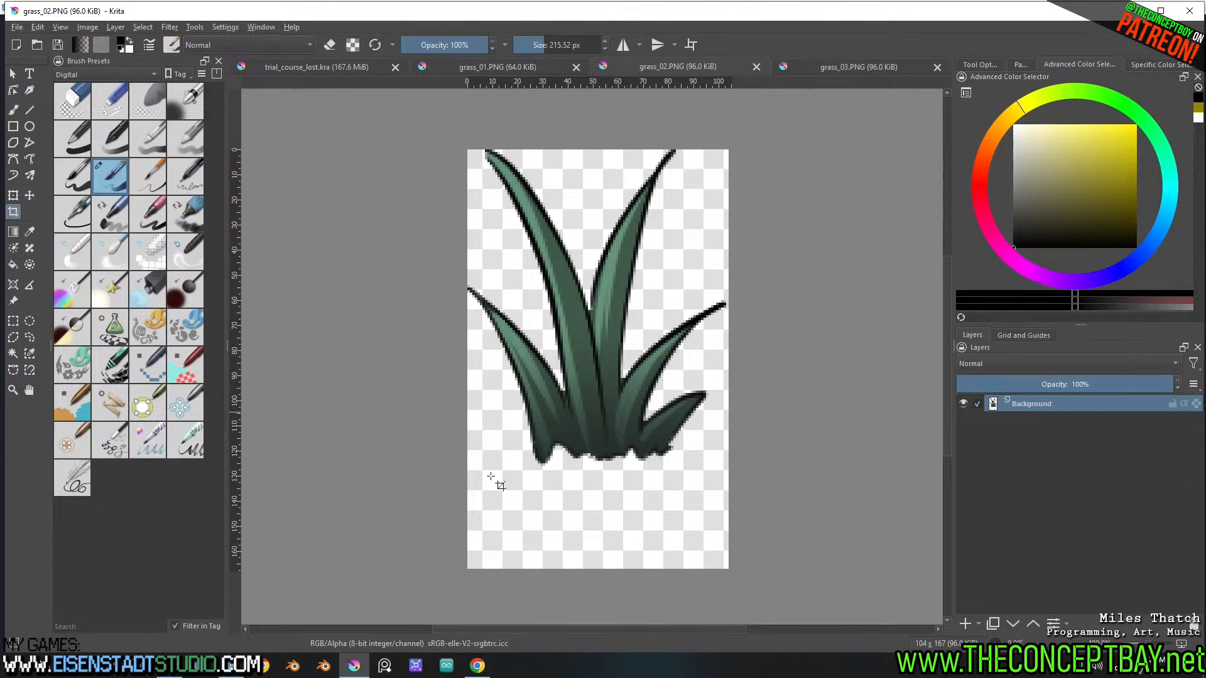
Crop the empty area below the grass in grass_02.PNG to make the image 104 x 126 px, and save it
left_click(606, 464)
left_click_drag(597, 569, 611, 466)
key("Return")
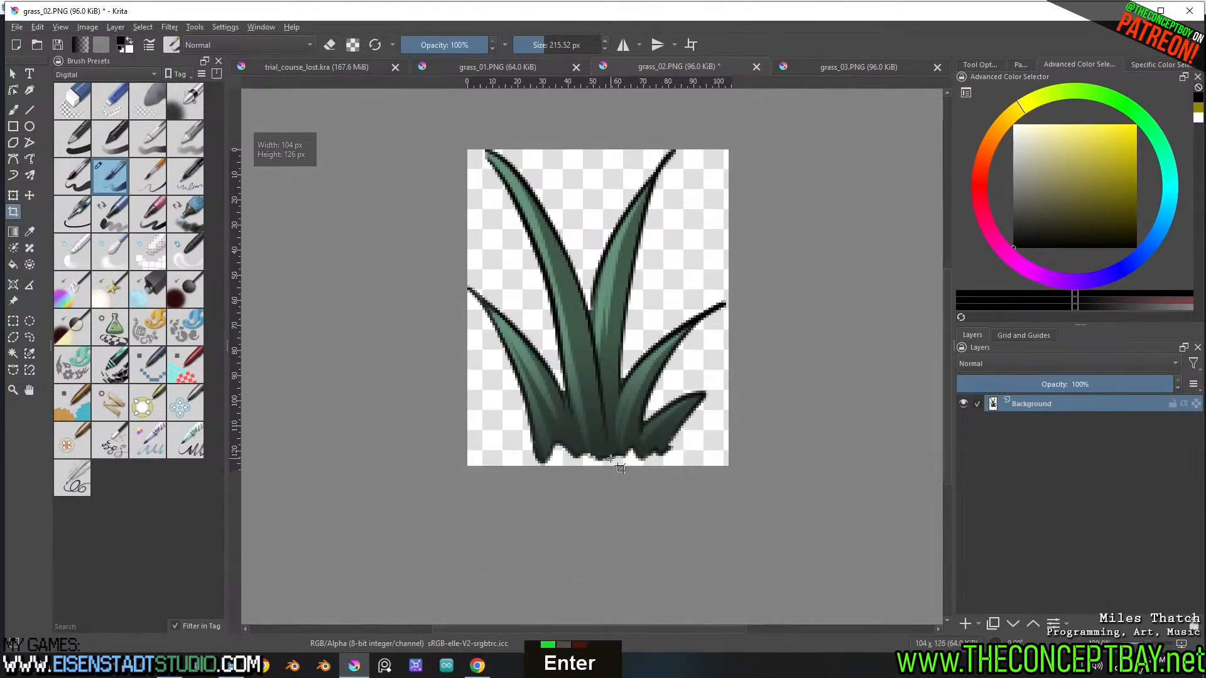
key("ctrl+s")
left_click(661, 452)
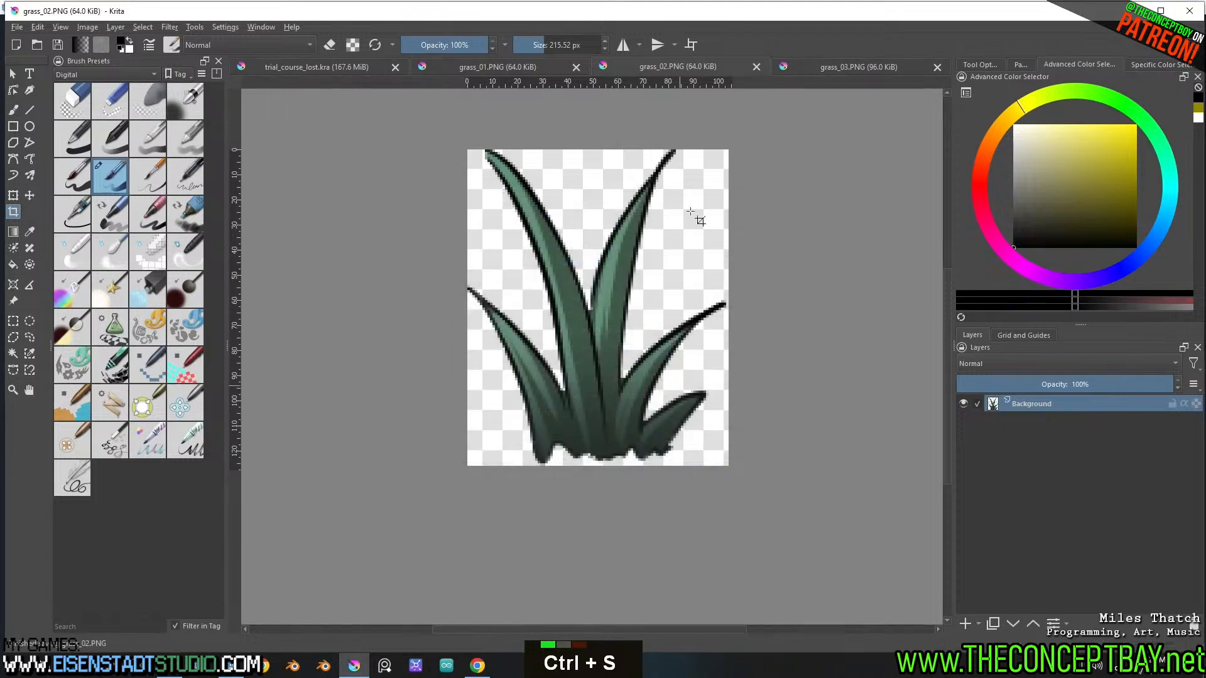
Close the grass_02, grass_03 and grass_01 images, leaving only trial_course_lost.kra open
left_click(758, 66)
left_click(936, 67)
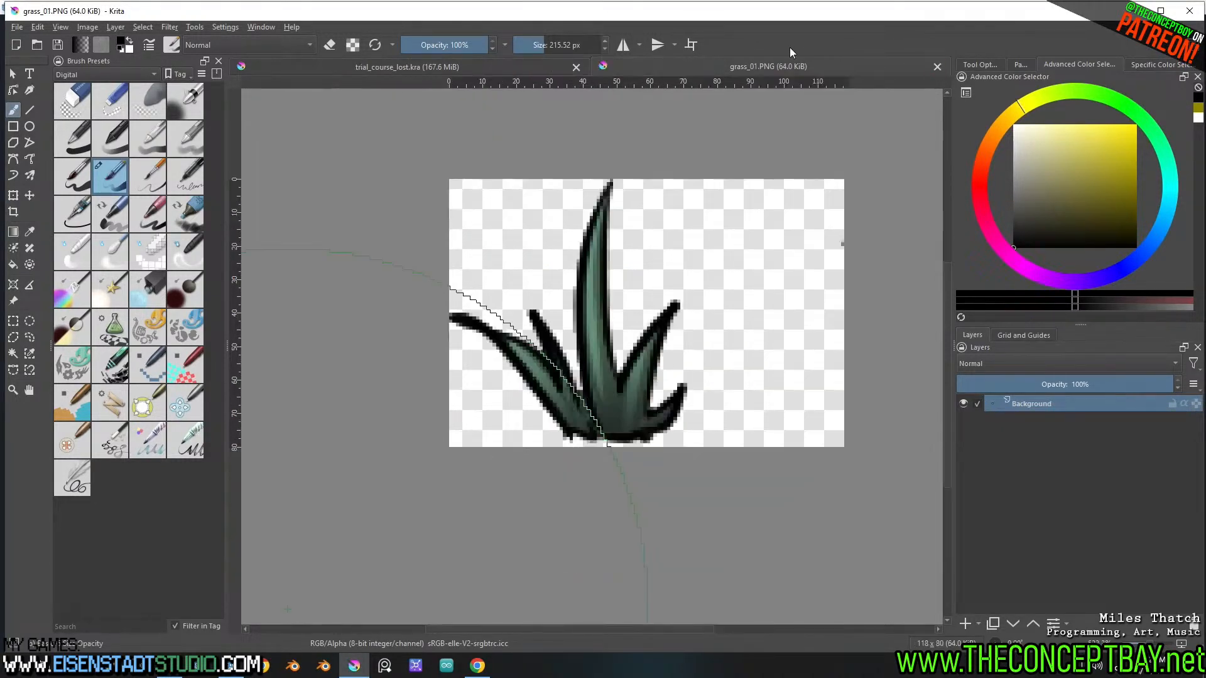
left_click(936, 67)
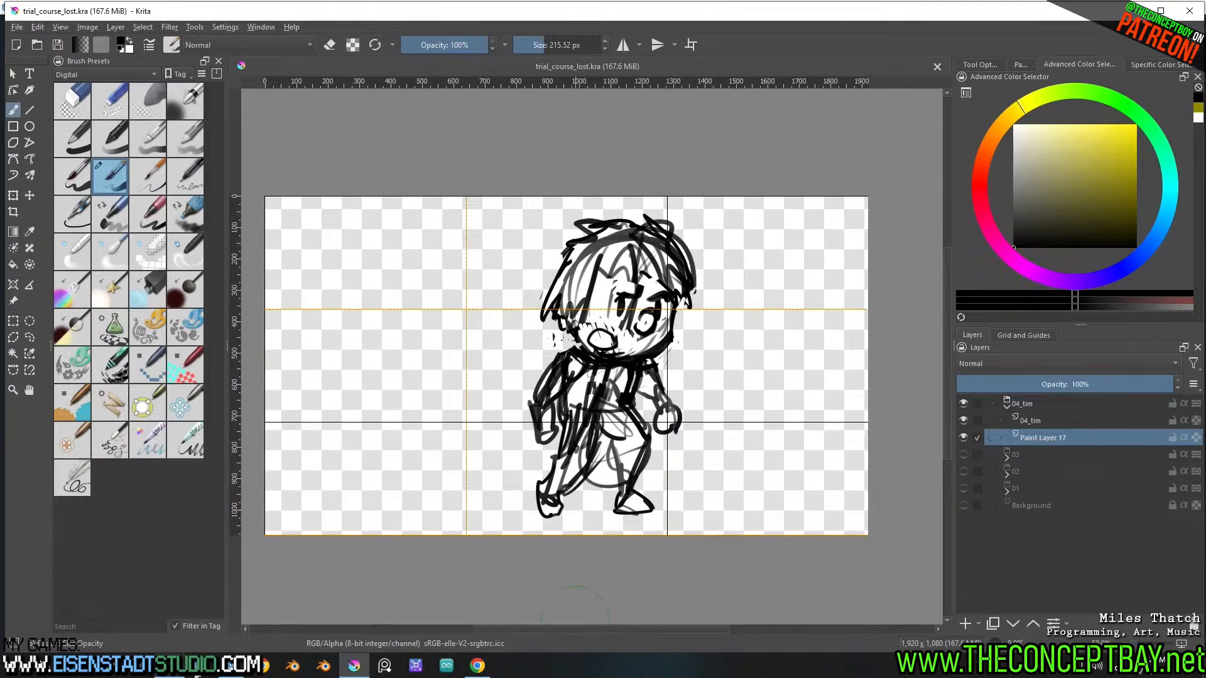
Switch to Godot and open grass_04.PNG from the grass_rocks folder in the external image editor
left_click(235, 673)
right_click(78, 483)
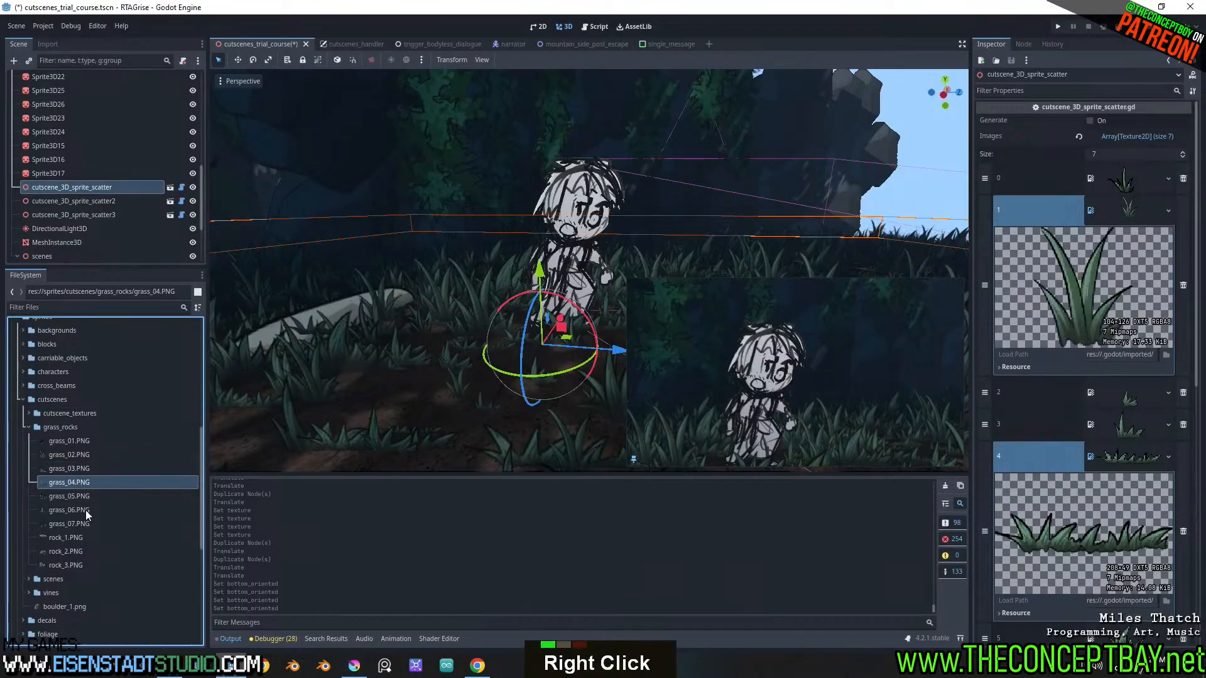
left_click(76, 522, "shift")
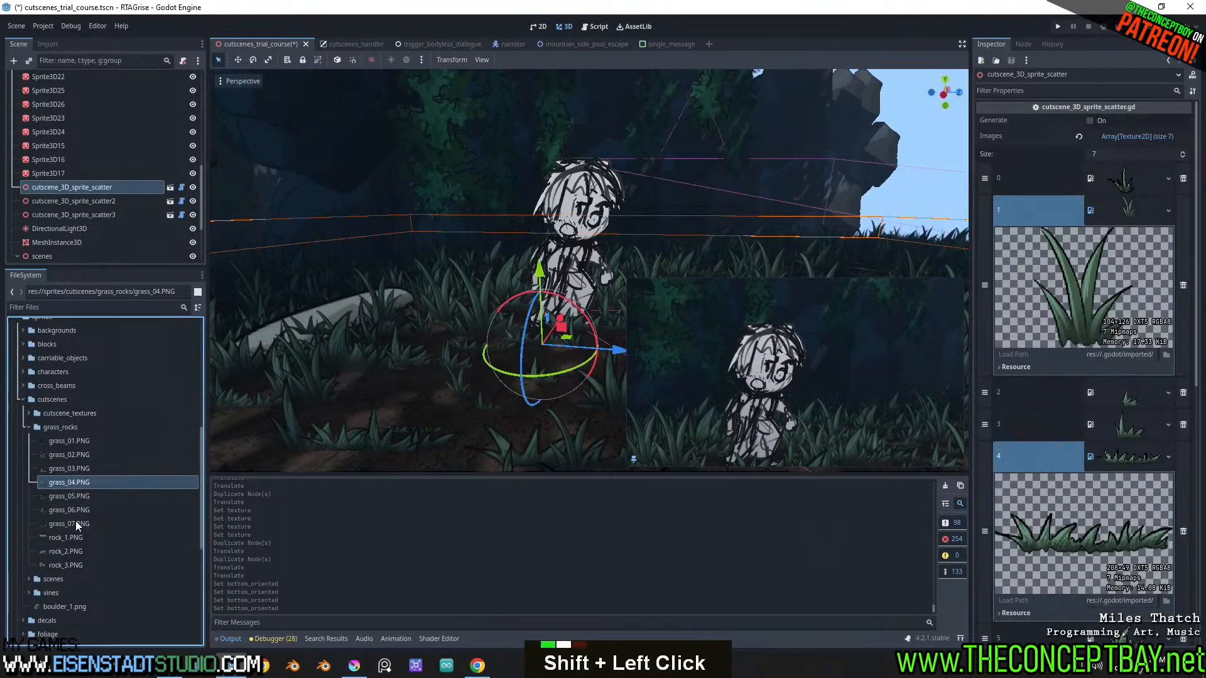
left_click(77, 484, "shift")
right_click(78, 485)
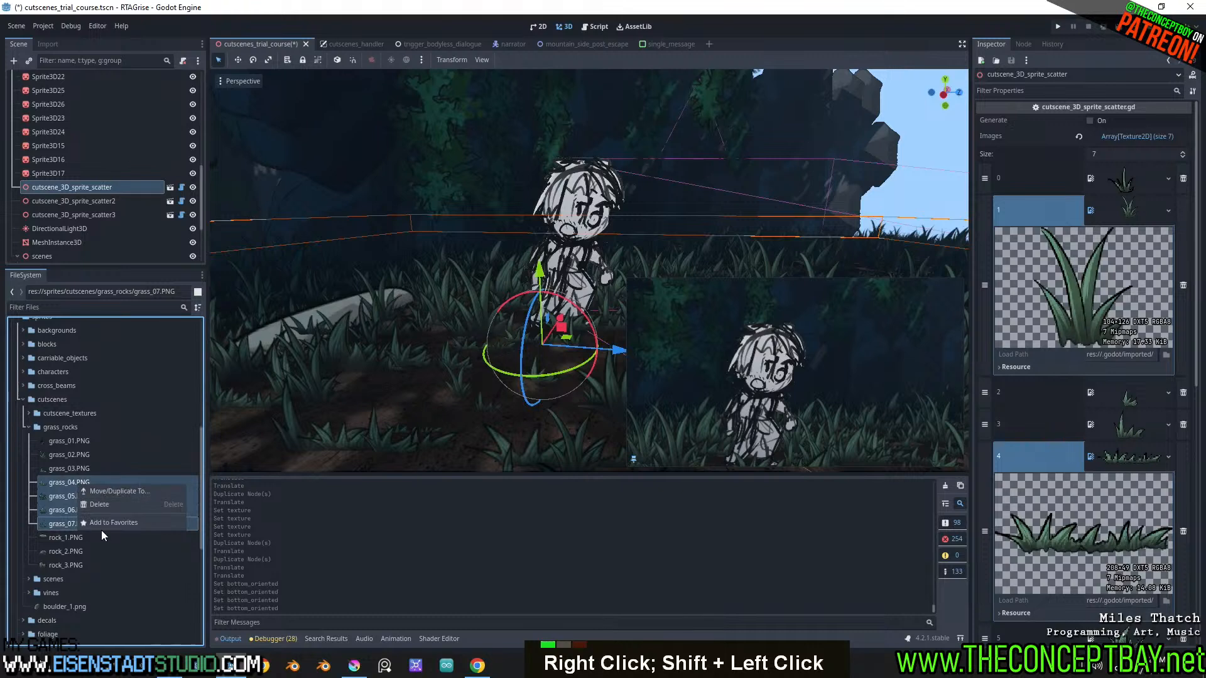
right_click(52, 485)
right_click(54, 483)
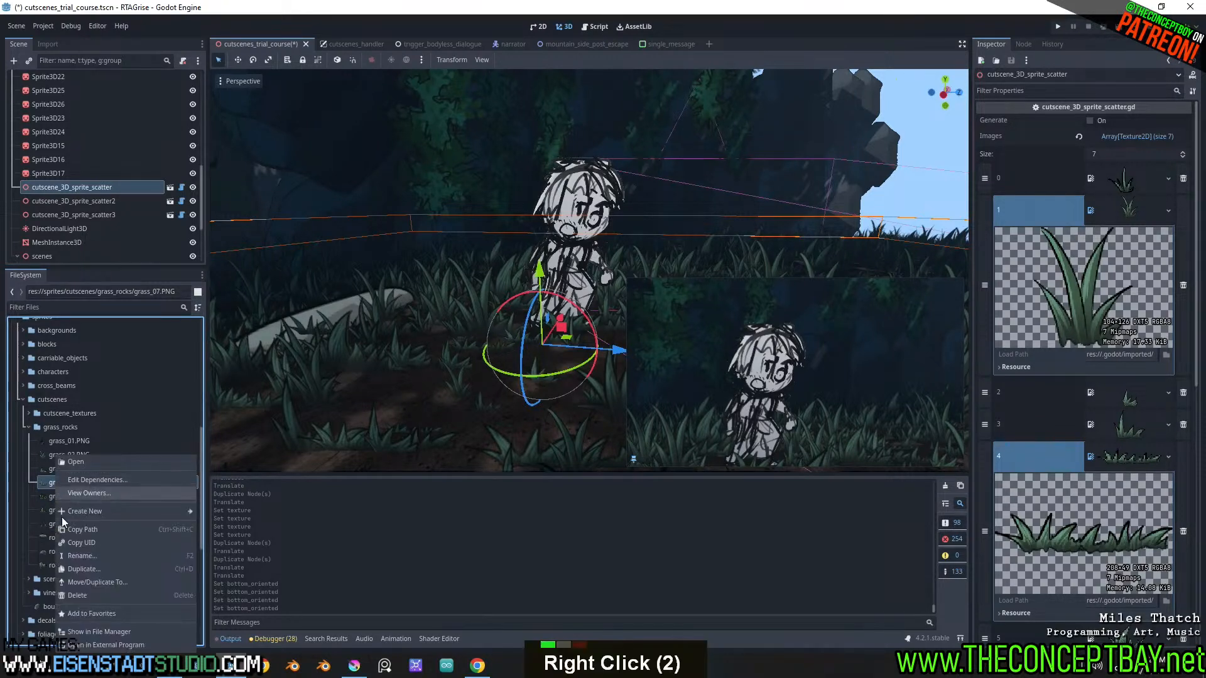
left_click(97, 643)
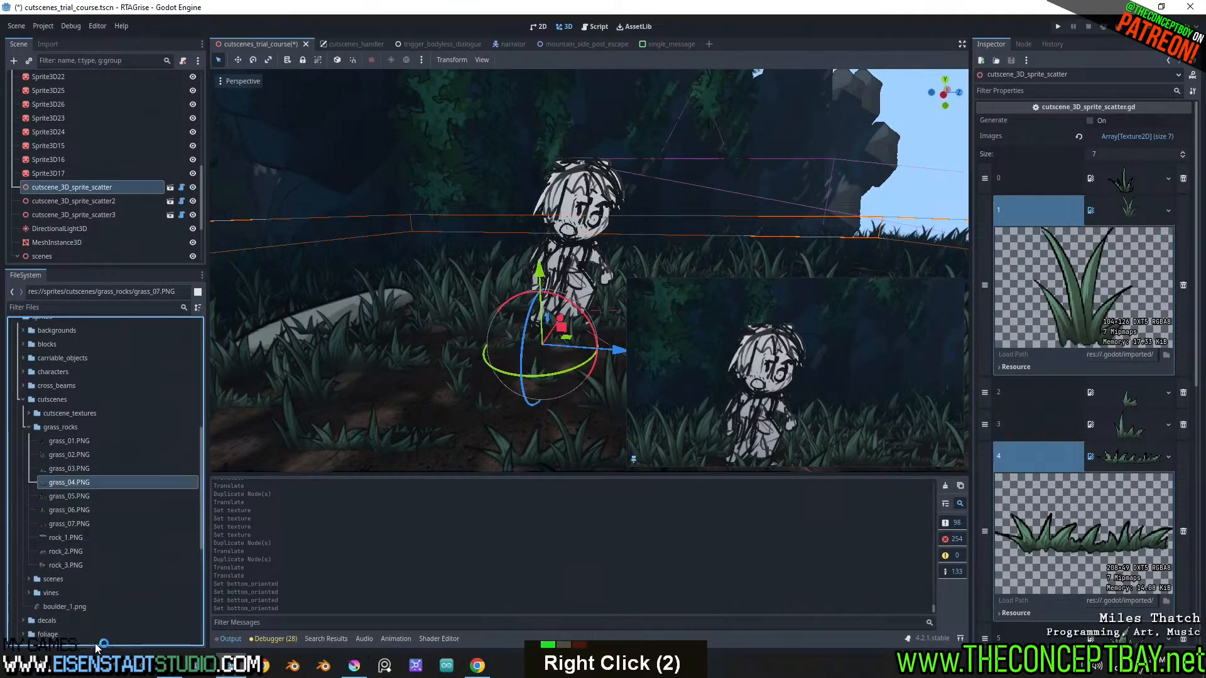
Open grass_05.PNG, grass_06.PNG and grass_07.PNG from the grass_rocks folder in the external image editor
right_click(88, 497)
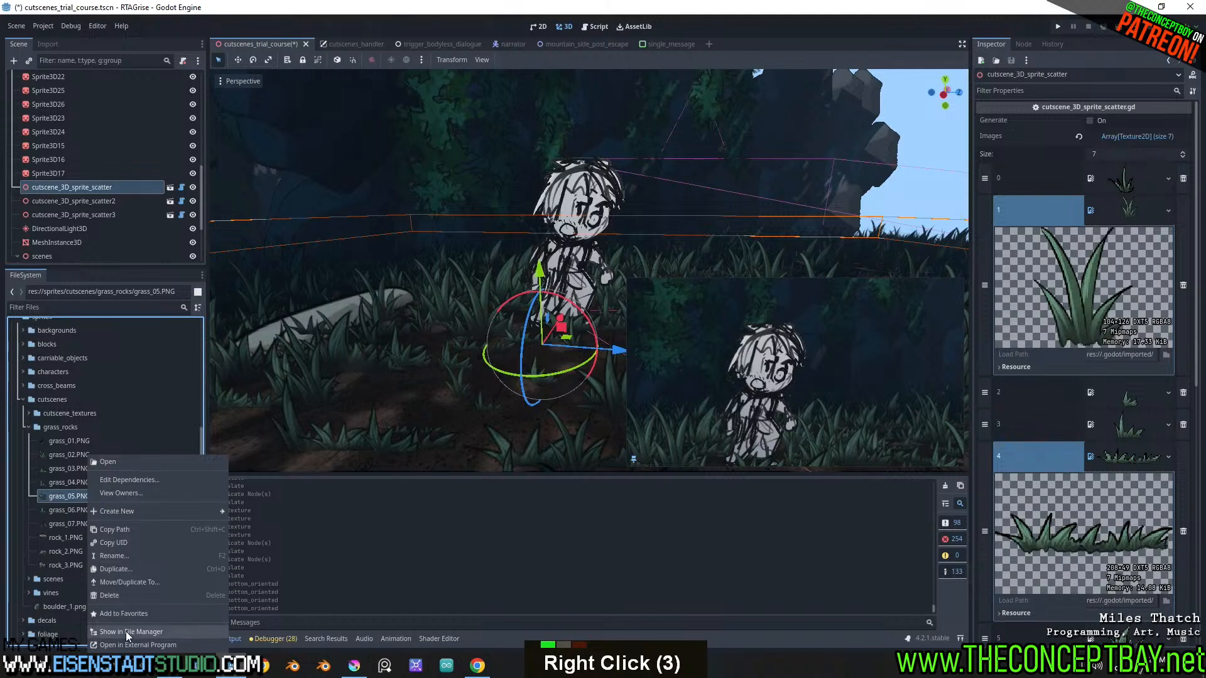
left_click(127, 643)
right_click(74, 511)
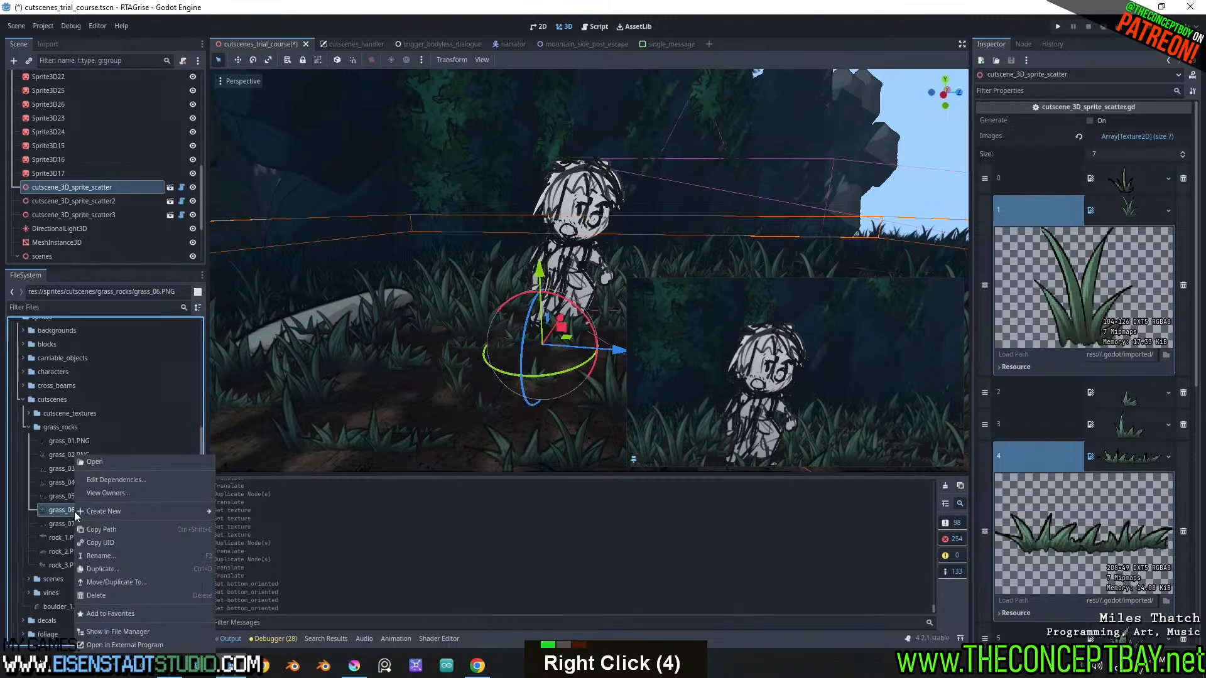
left_click(108, 638)
right_click(85, 521)
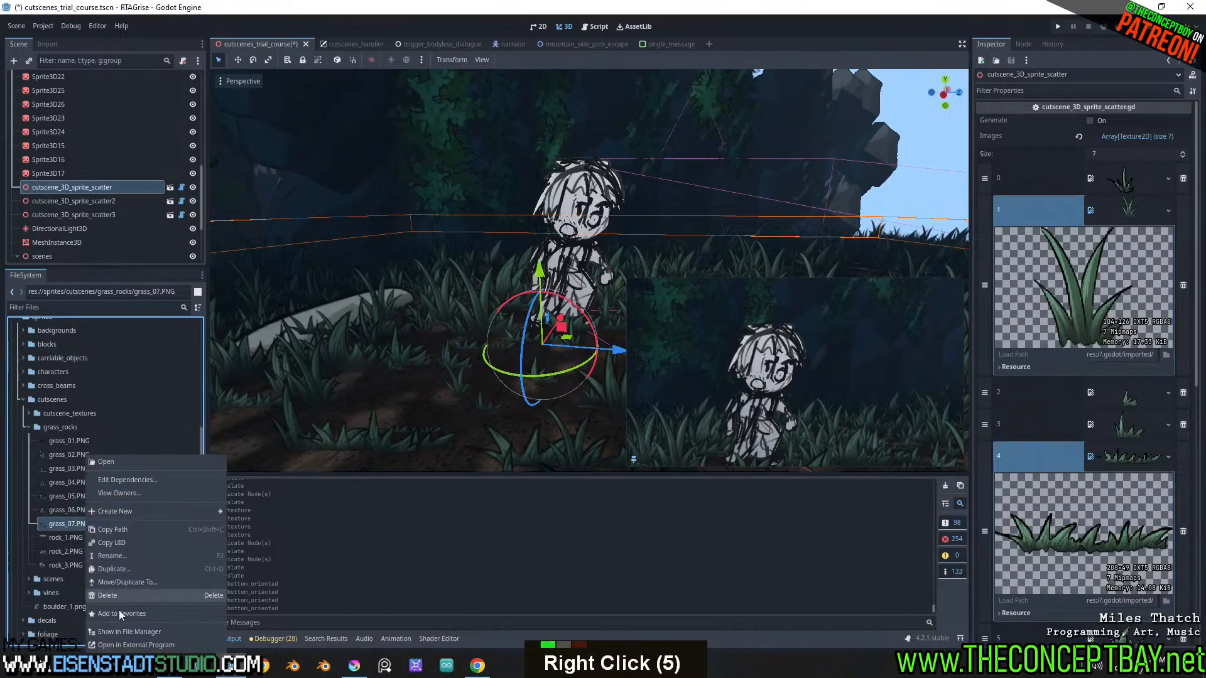
left_click(128, 639)
Switch to Krita, check the canvas edges of the grass_04 to grass_07 images, and close all four
left_click(363, 671)
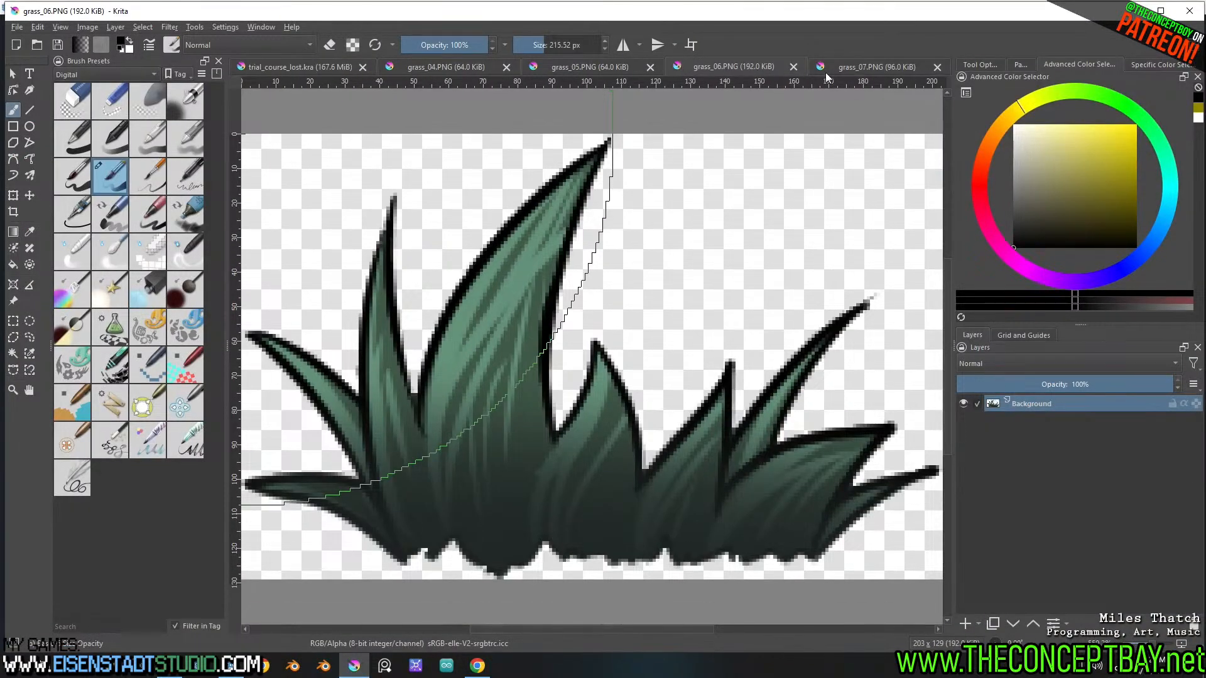
left_click(795, 67)
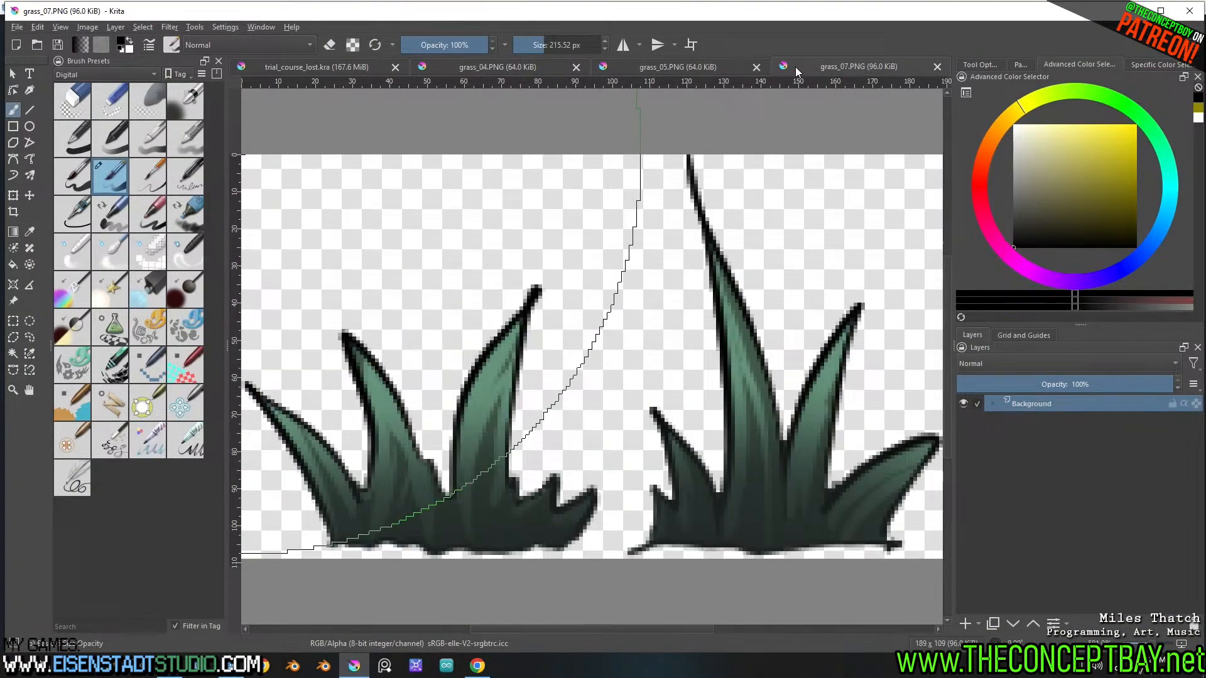
left_click(937, 67)
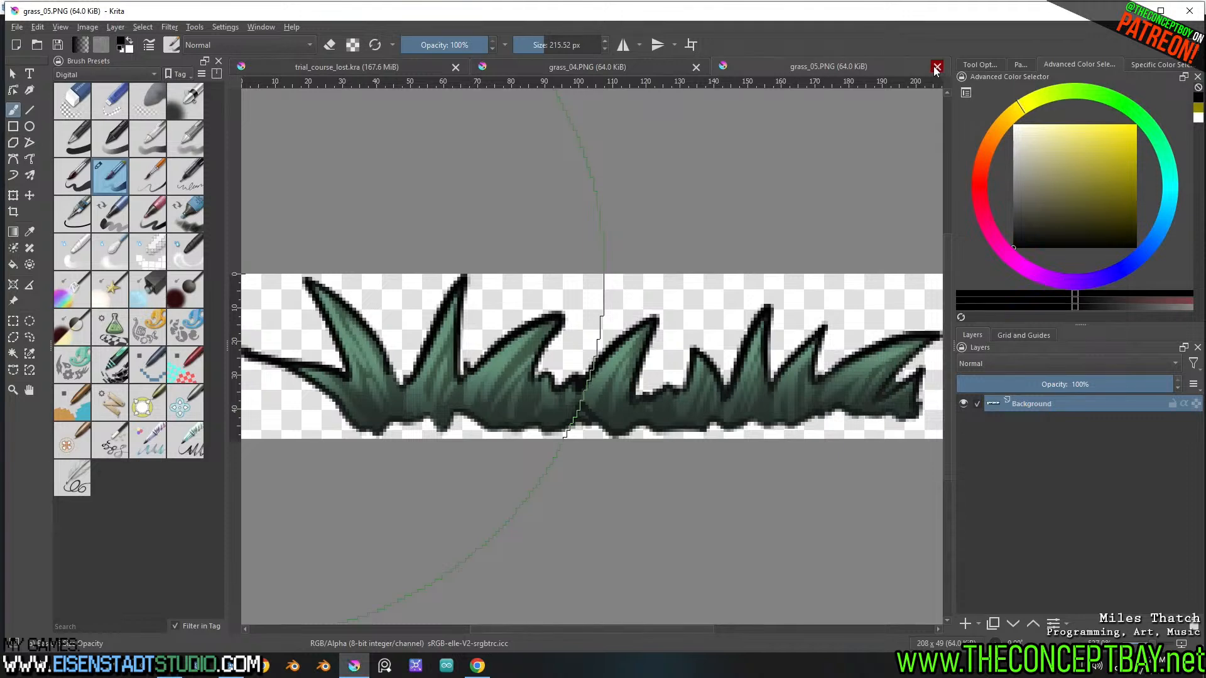
left_click(936, 67)
left_click(936, 67)
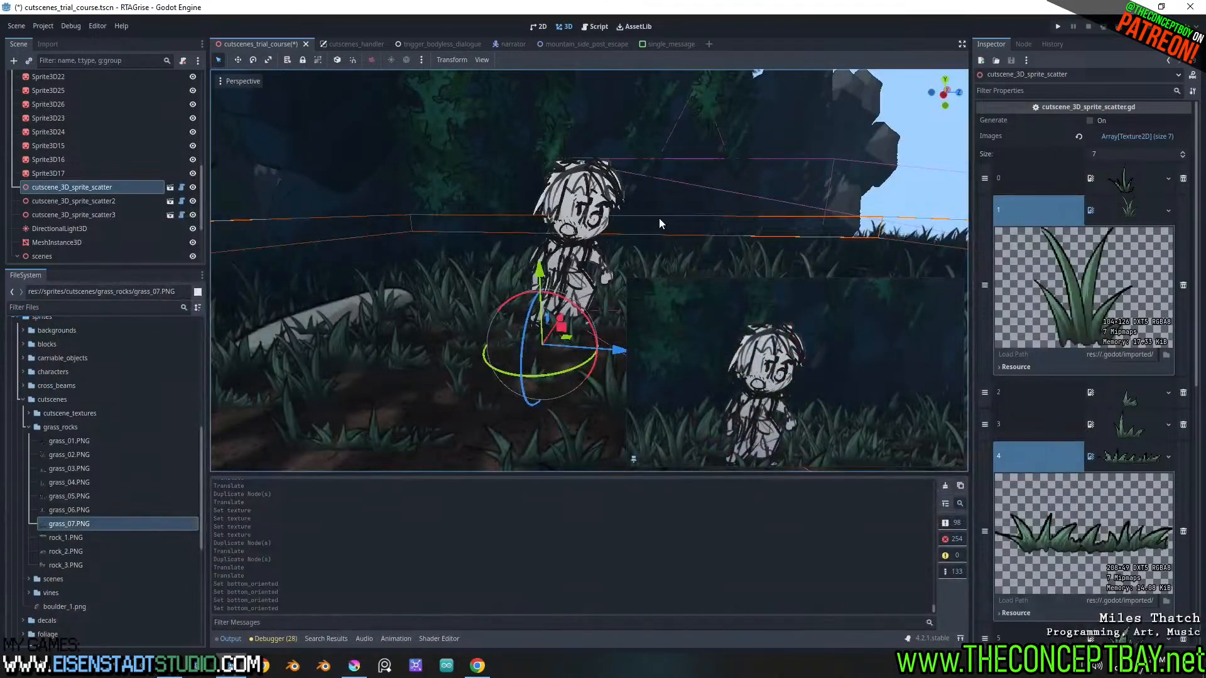
Back in Godot, slightly adjust the height of the cutscene_3D_sprite_scatter node in the forest scene
mouse_move(525, 323)
middle_mouse_down()
mouse_move(458, 325)
mouse_move(519, 324)
middle_mouse_up()
scroll(496, 327, "down", 2)
scroll(516, 338, "up", 2)
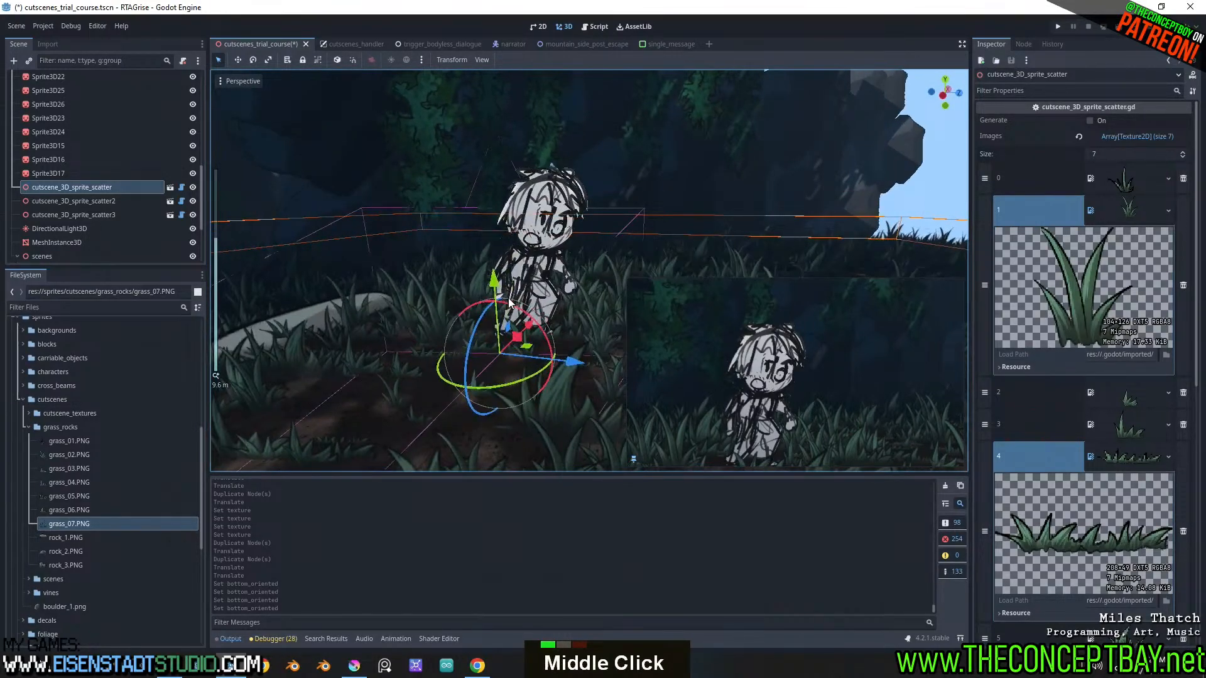
left_click_drag(493, 284, 493, 284)
scroll(488, 281, "down", 3)
mouse_move(487, 281)
middle_mouse_down()
mouse_move(481, 317)
mouse_move(390, 332)
mouse_move(481, 323)
mouse_move(486, 300)
middle_mouse_up()
scroll(485, 299, "up", 2)
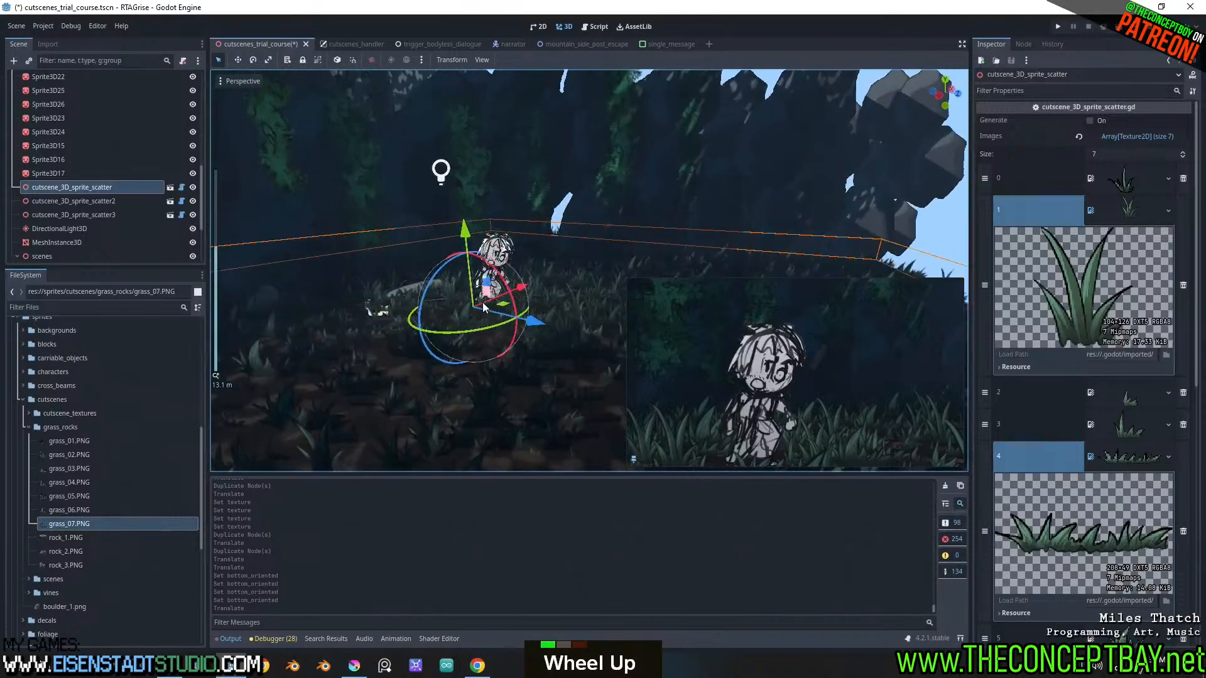
Examine the perforated overhead plane MeshInstance3D and how it covers the forest set
scroll(485, 299, "down", 2)
scroll(575, 265, "down", 4)
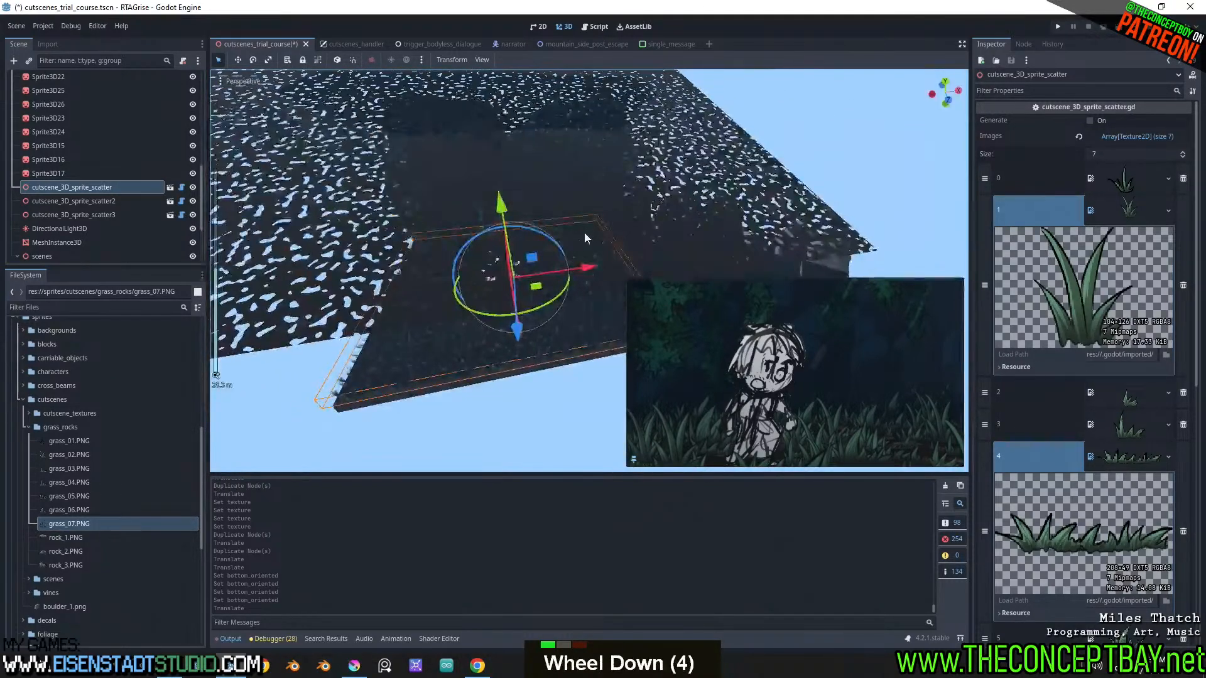
middle_click_drag(575, 264, 600, 205)
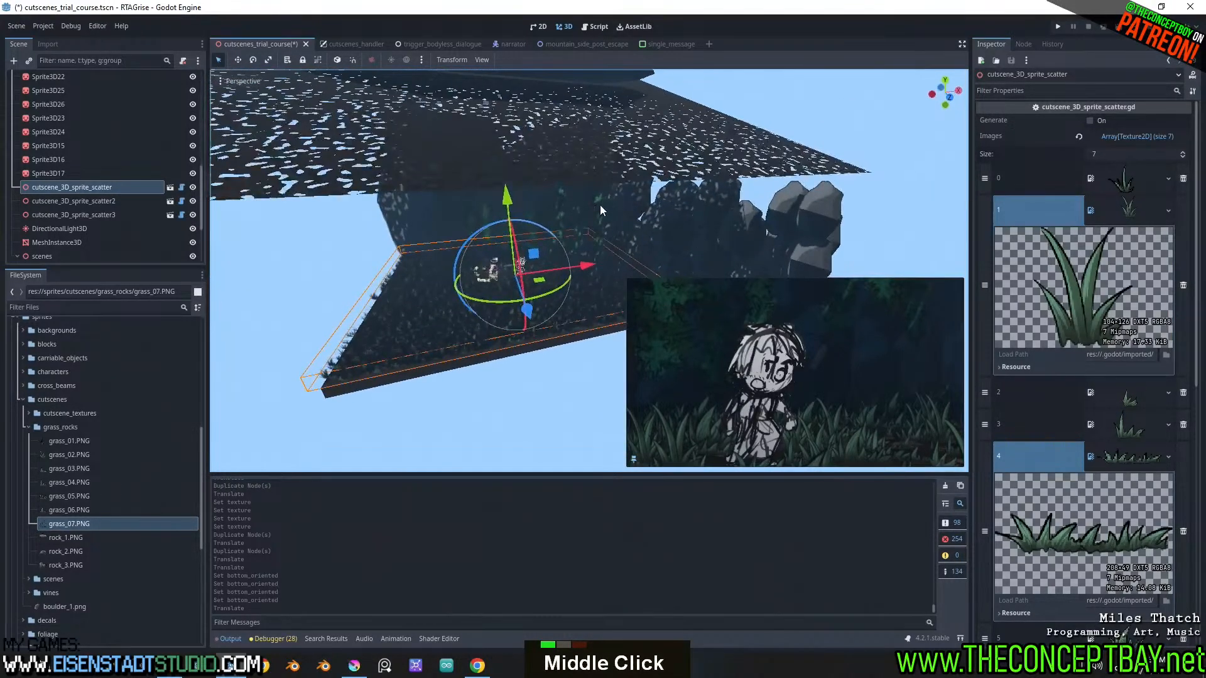
left_click(698, 130)
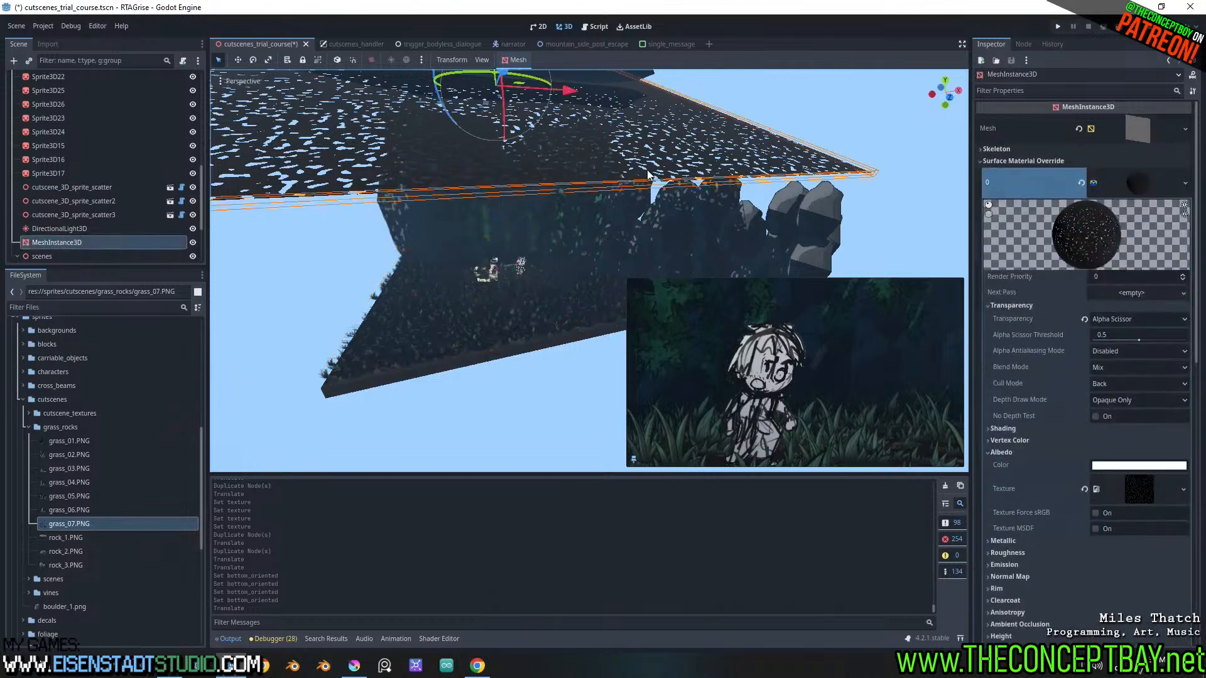
scroll(628, 272, "up", 1)
middle_click_drag(628, 272, 591, 282)
scroll(587, 262, "up", 4)
scroll(633, 246, "down", 2, "shift")
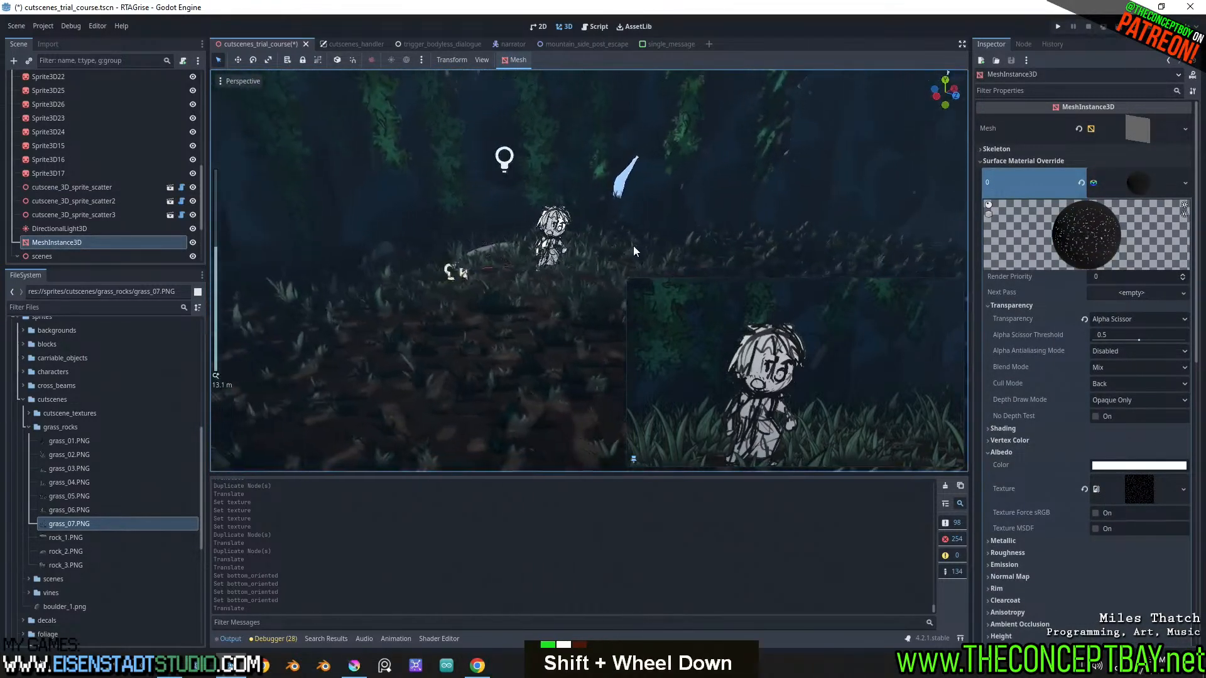
Try several rotations of DirectionalLight3D to change how the light falls across the forest backdrop
middle_click_drag(633, 247, 528, 256, "shift")
left_click(499, 239)
scroll(540, 264, "up", 3)
key("g")
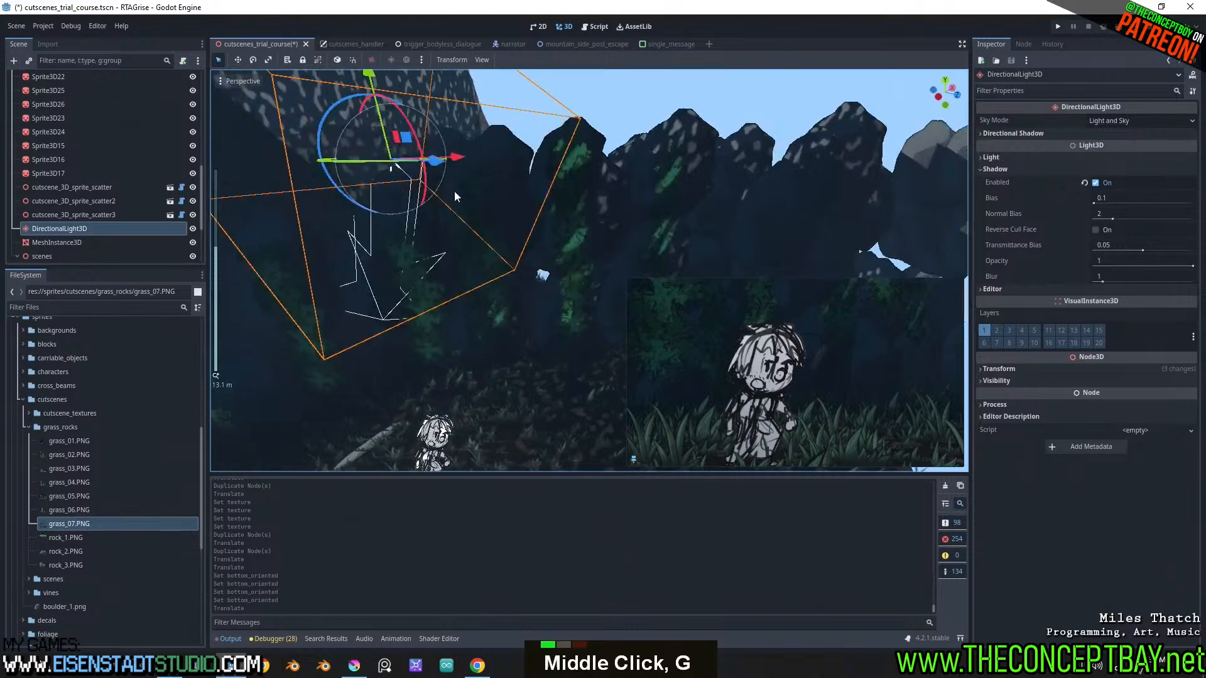
left_click_drag(397, 165, 359, 160)
key("ctrl+z")
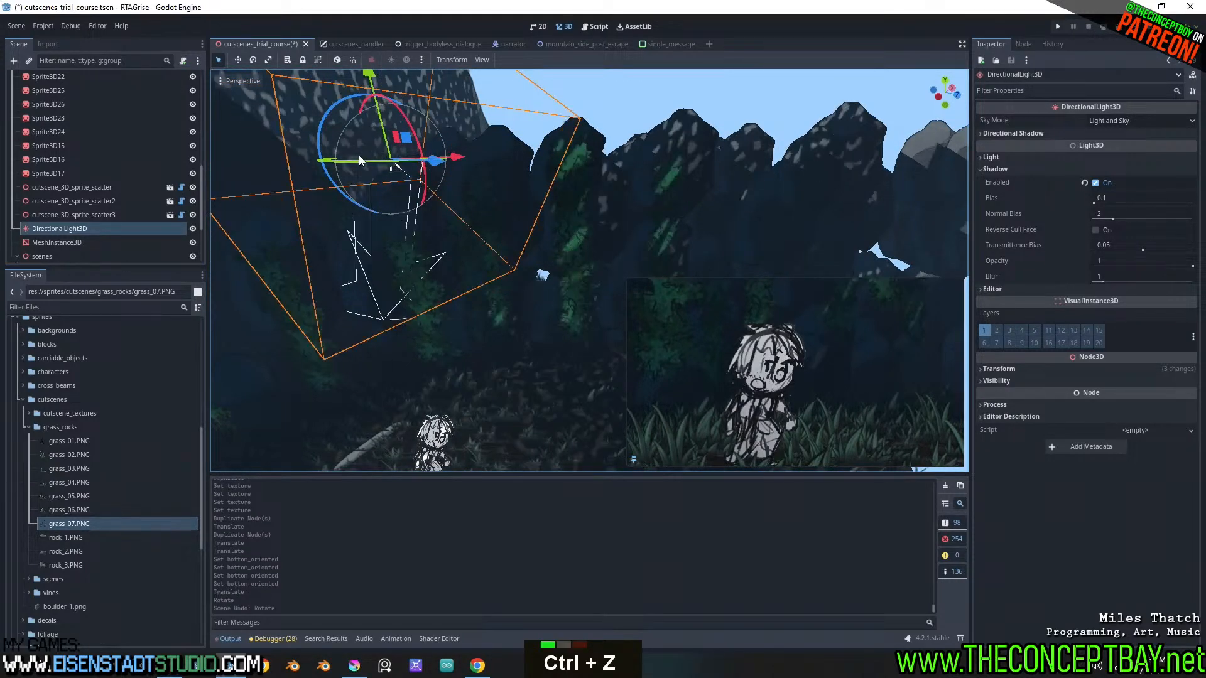
middle_click_drag(586, 187, 560, 168)
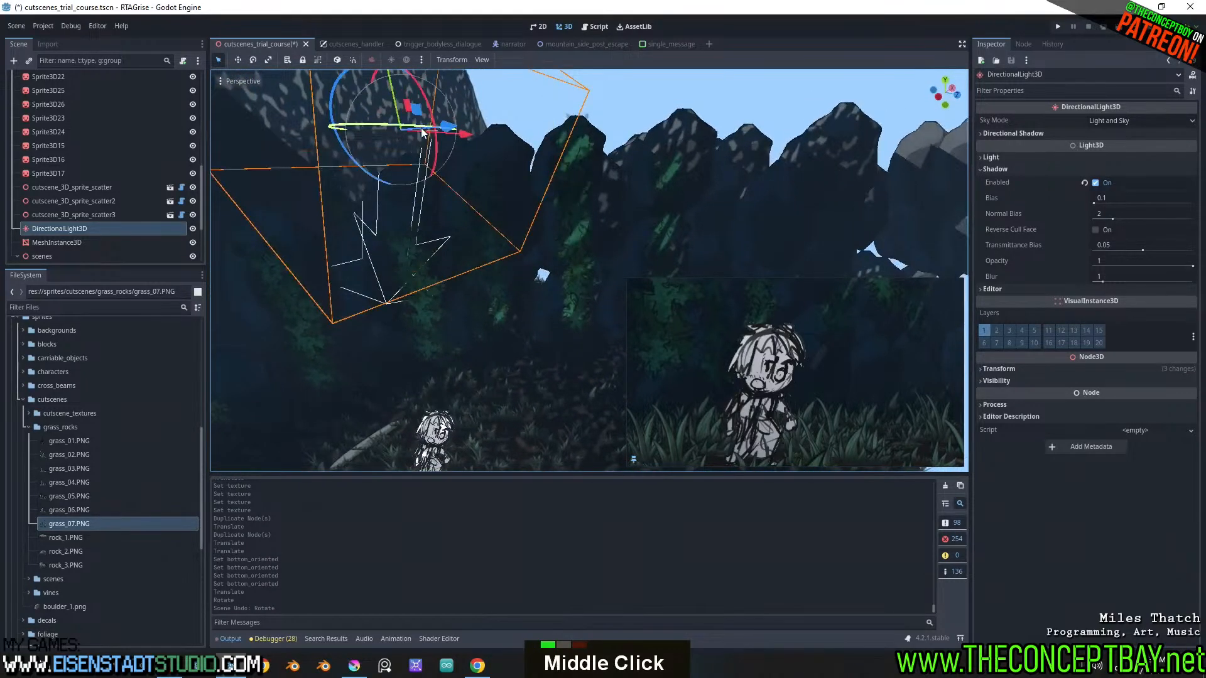
mouse_move(397, 124)
left_mouse_down()
mouse_move(367, 126)
mouse_move(393, 120)
left_mouse_up()
key("ctrl+z")
scroll(440, 157, "down", 10)
scroll(604, 187, "up", 4)
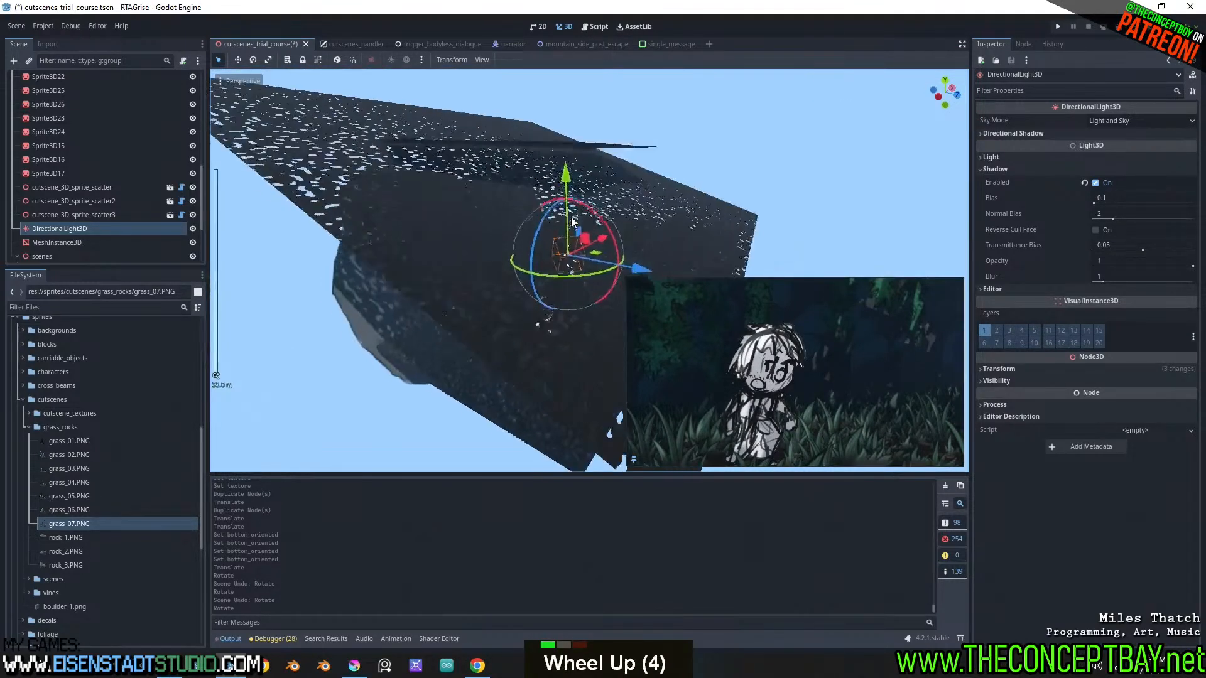
key("ctrl+z")
Reposition the large rock sprite Sprite3D21 that lies flat above the forest scene
left_click(586, 137)
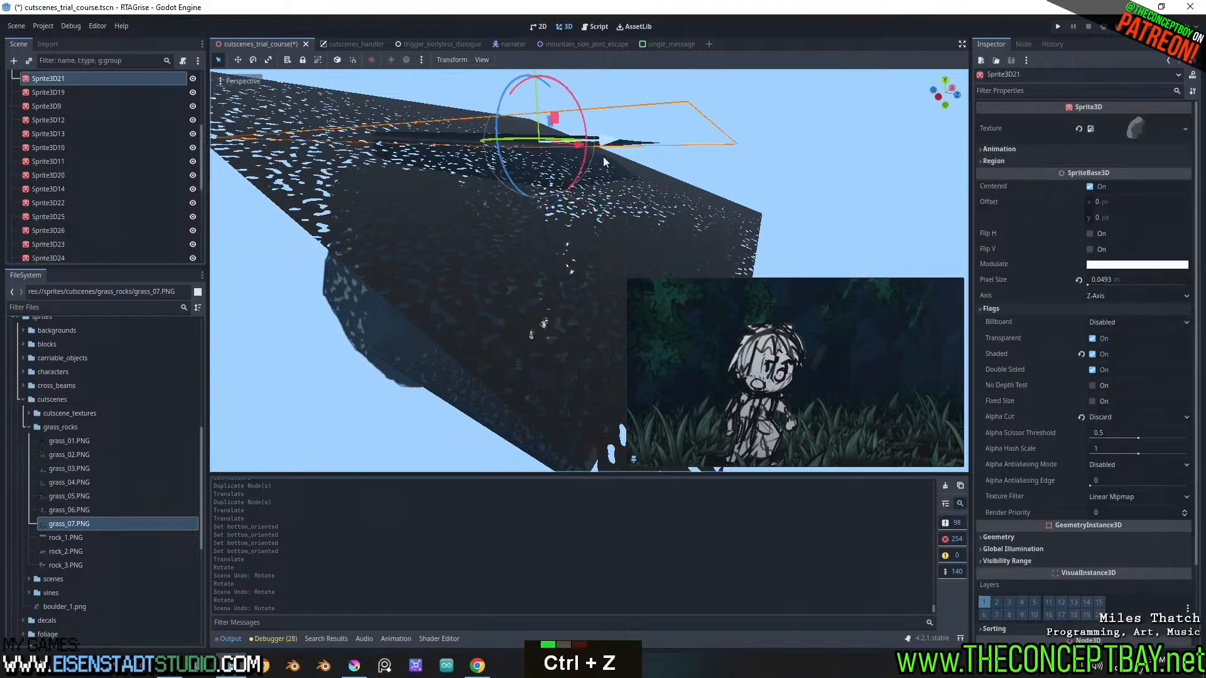
middle_click_drag(603, 156, 563, 209)
left_click_drag(537, 189, 520, 180)
scroll(530, 191, "up", 3)
mouse_move(528, 238)
middle_mouse_down()
mouse_move(530, 191)
mouse_move(563, 177)
mouse_move(544, 235)
middle_mouse_up()
scroll(553, 210, "down", 4)
scroll(552, 210, "up", 2, "shift")
scroll(544, 240, "up", 1, "shift")
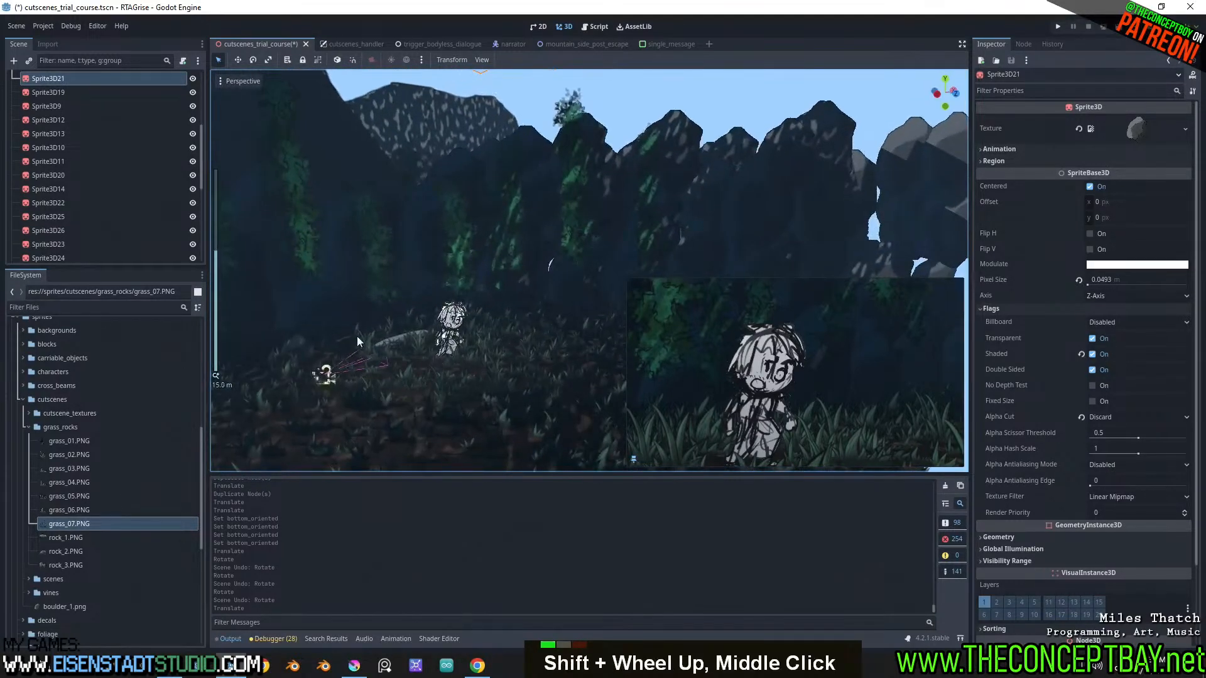
Move Camera3D to position x -2.345, y 0.859, z 1.035 and copy its properties
left_click(327, 372)
left_click_drag(327, 374, 324, 385)
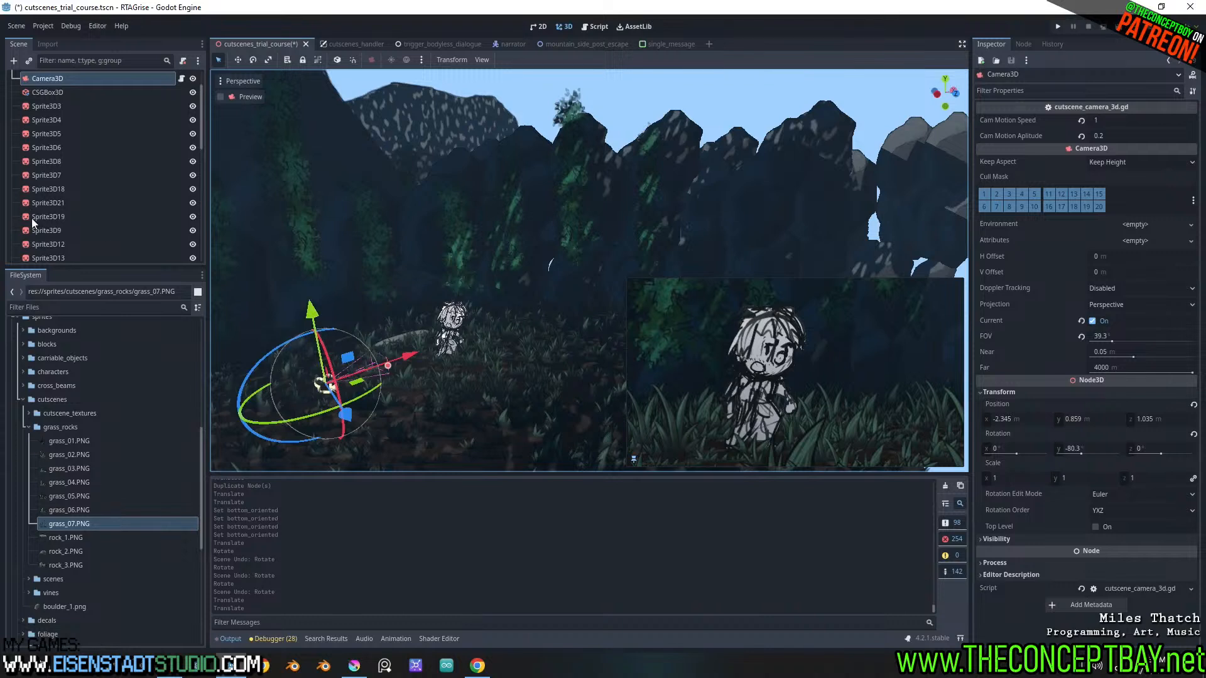
scroll(44, 220, "down", 13)
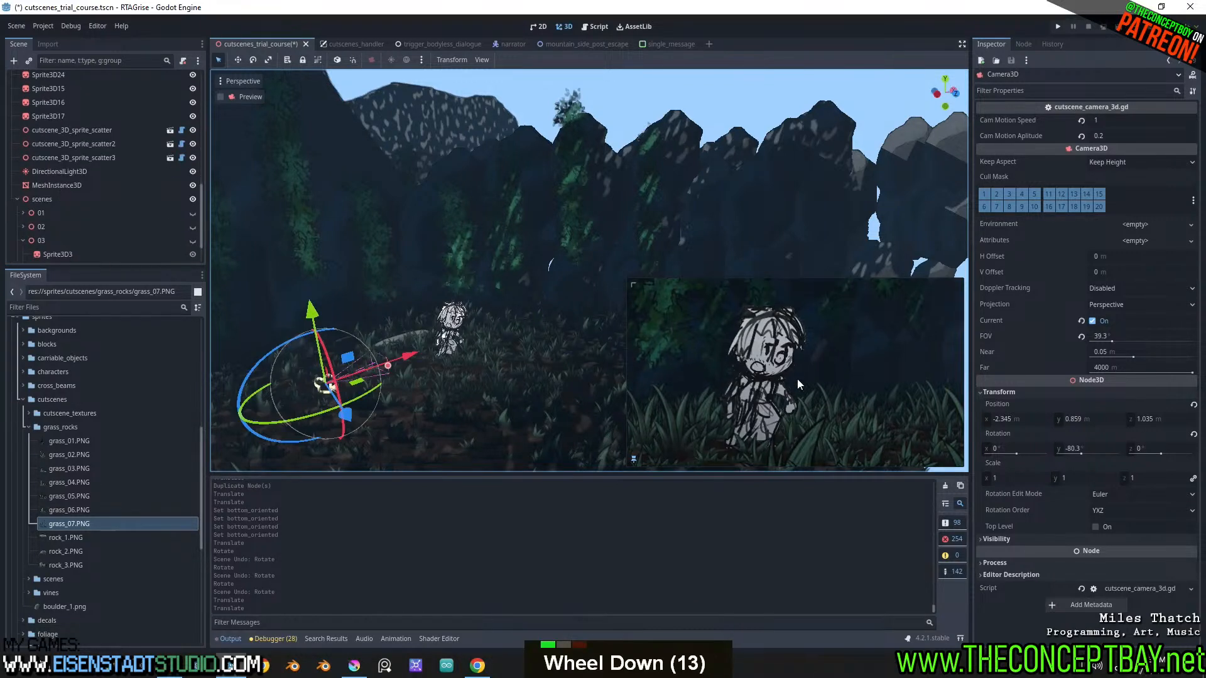
right_click(1011, 404)
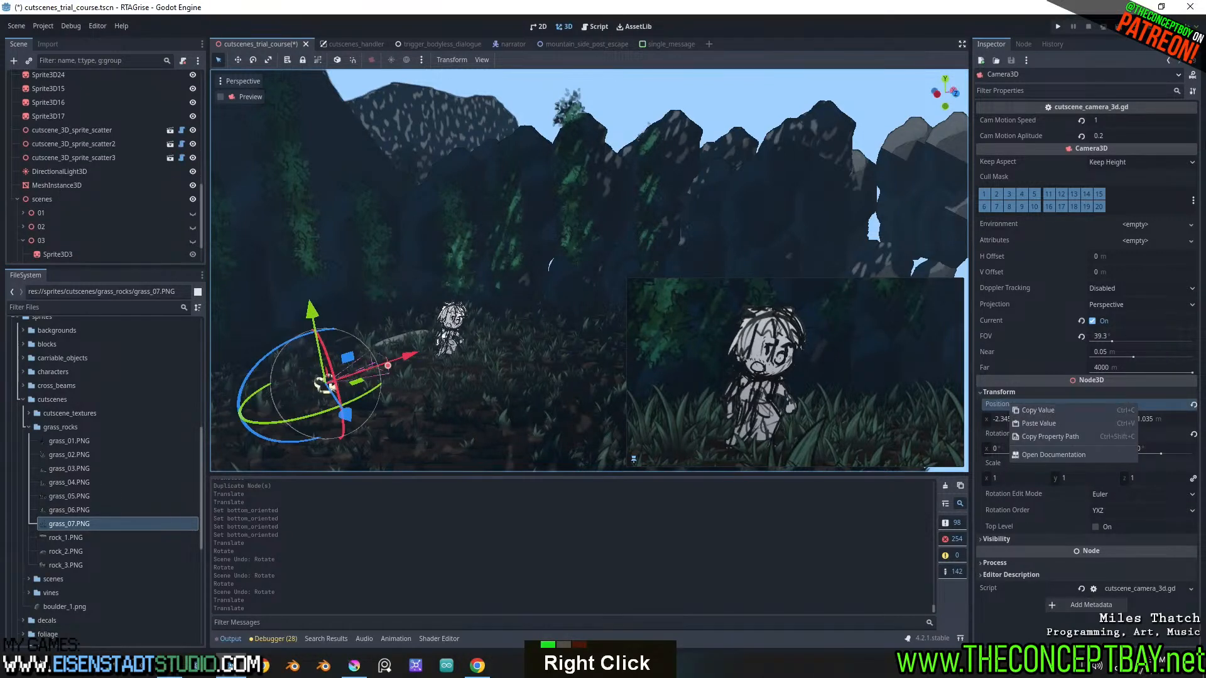
double_click(1192, 93)
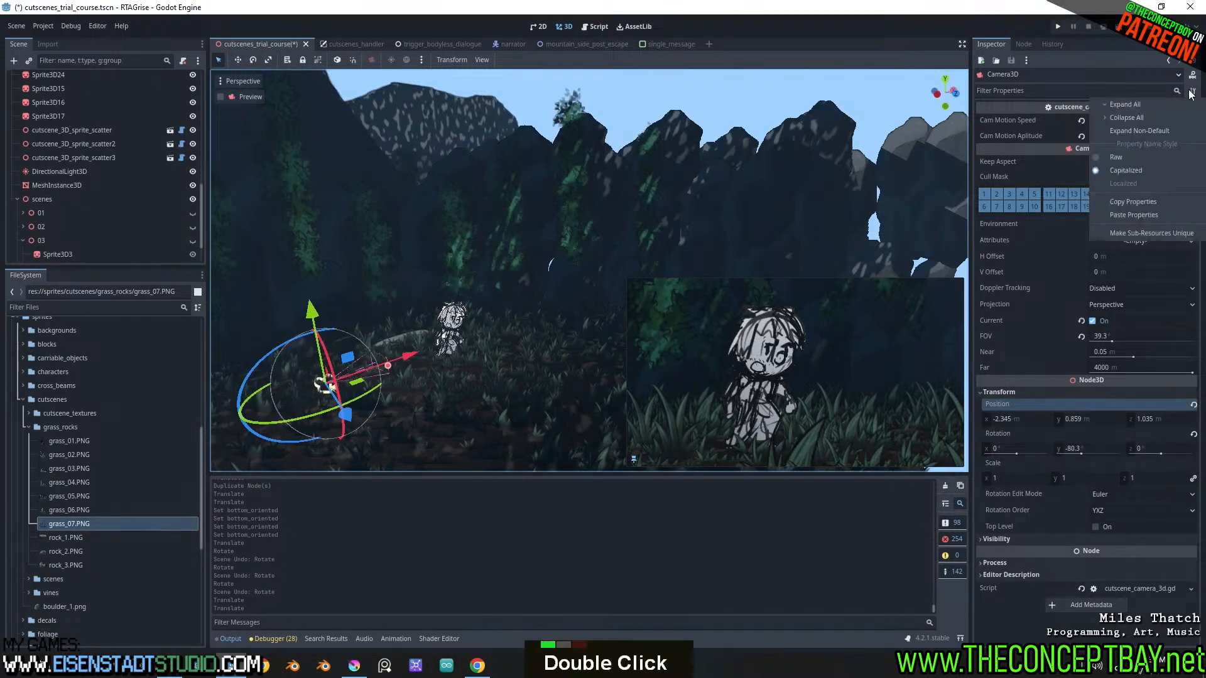
left_click(1126, 198)
Select the AnimationPlayer node to open the 04_lets_get_moving animation in the timeline
scroll(179, 171, "down", 5)
scroll(57, 231, "up", 3)
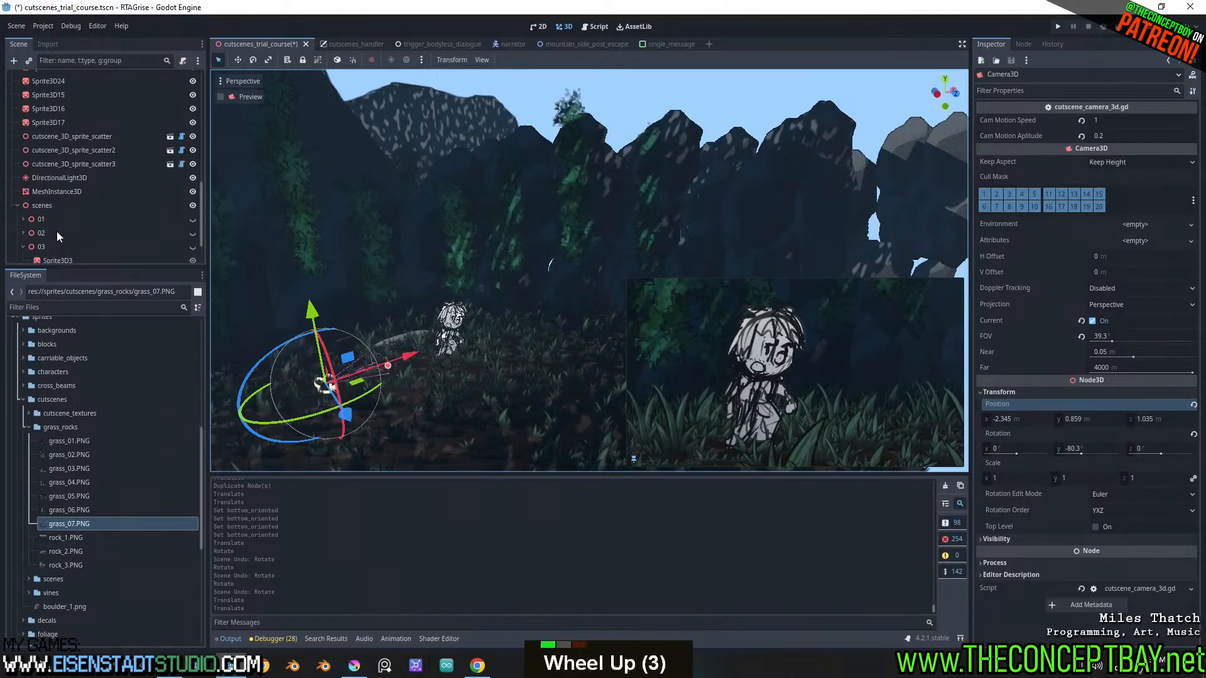
scroll(56, 231, "up", 16)
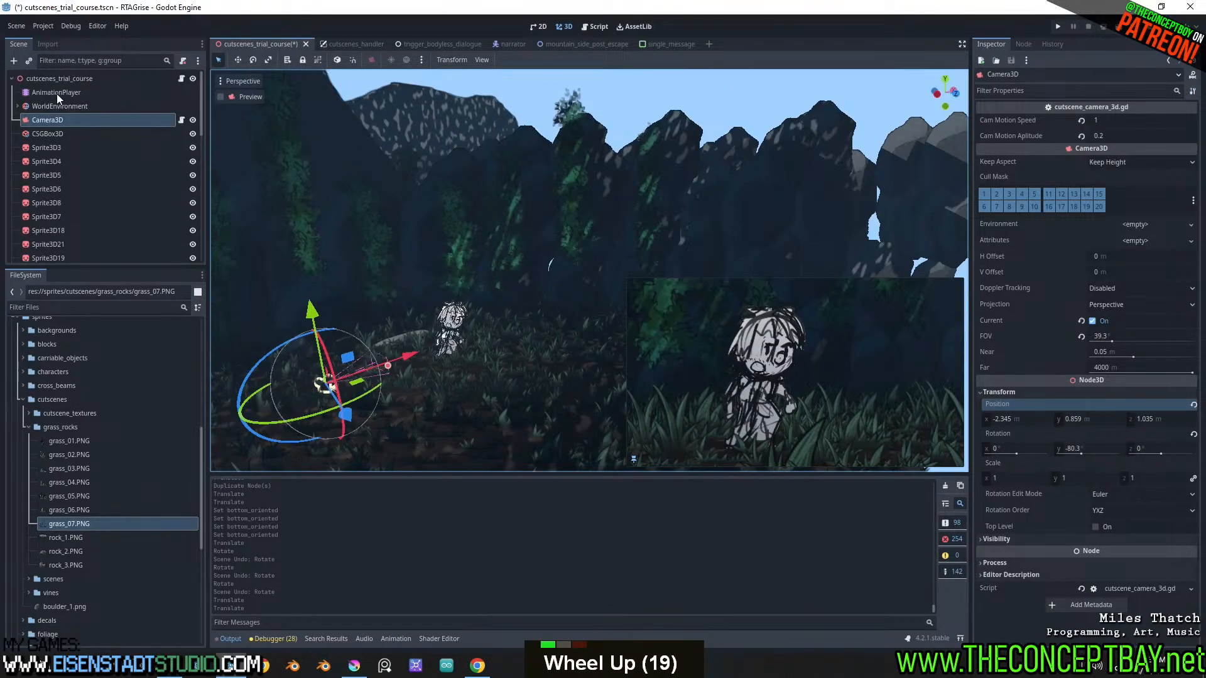
left_click(57, 93)
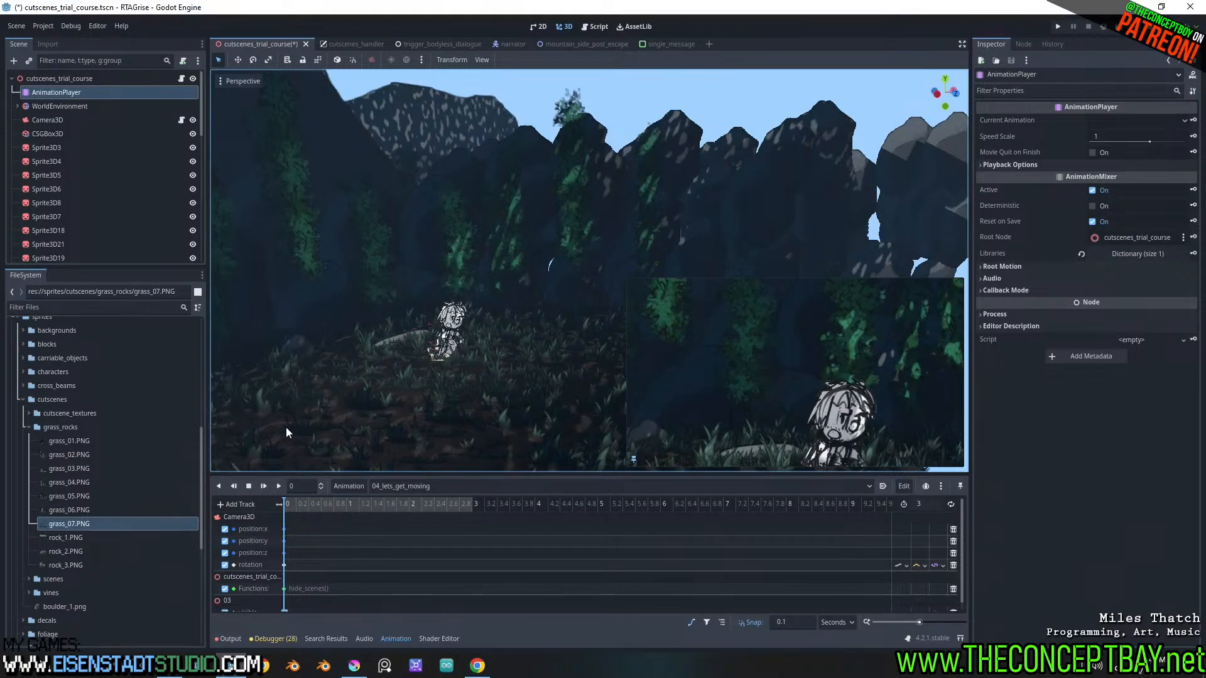
Paste the copied camera properties onto Camera3D
left_click(58, 118)
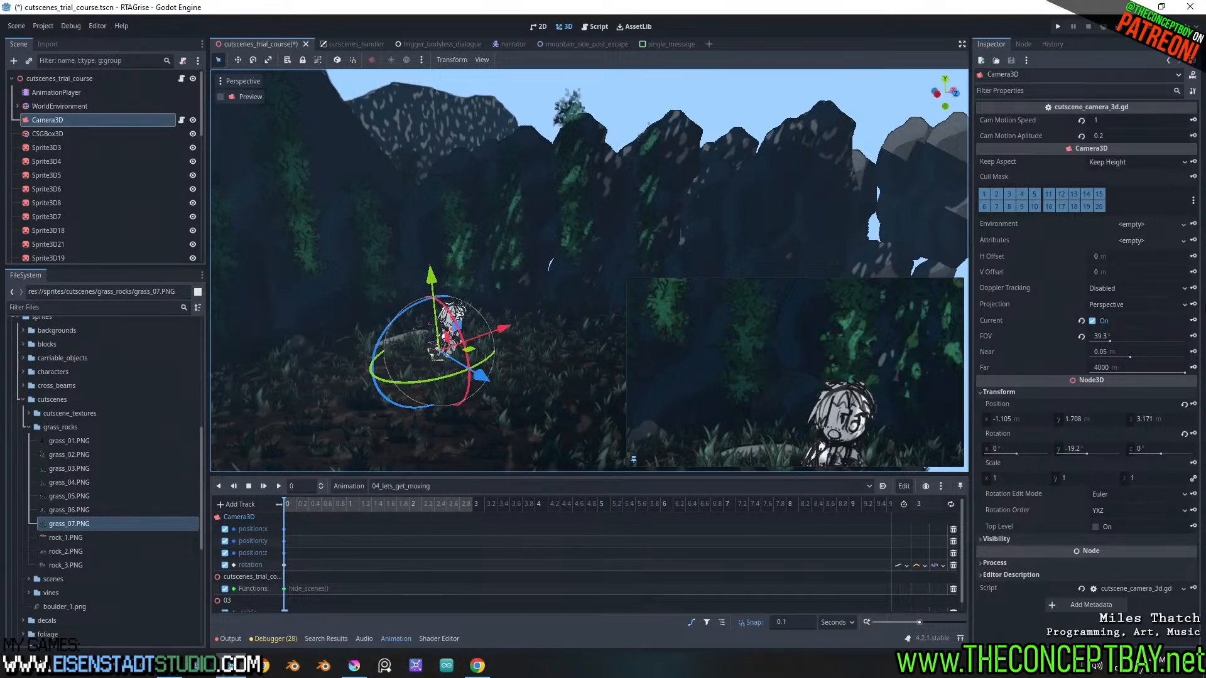
left_click(1193, 93)
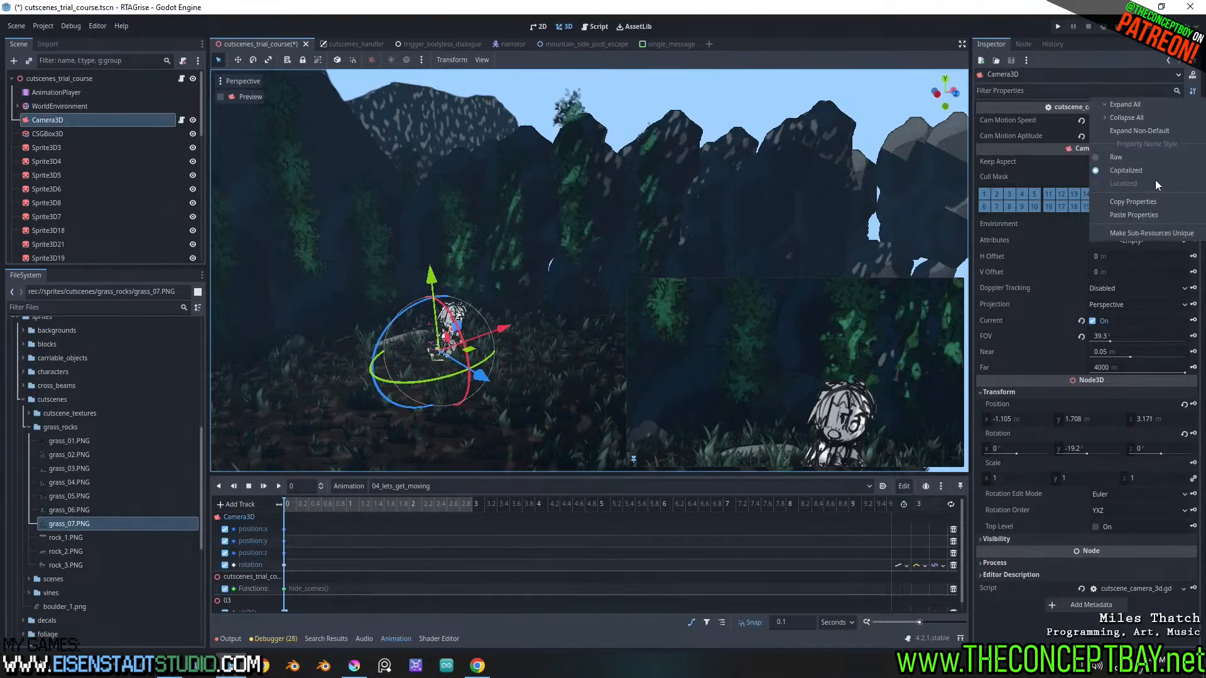
left_click(1146, 216)
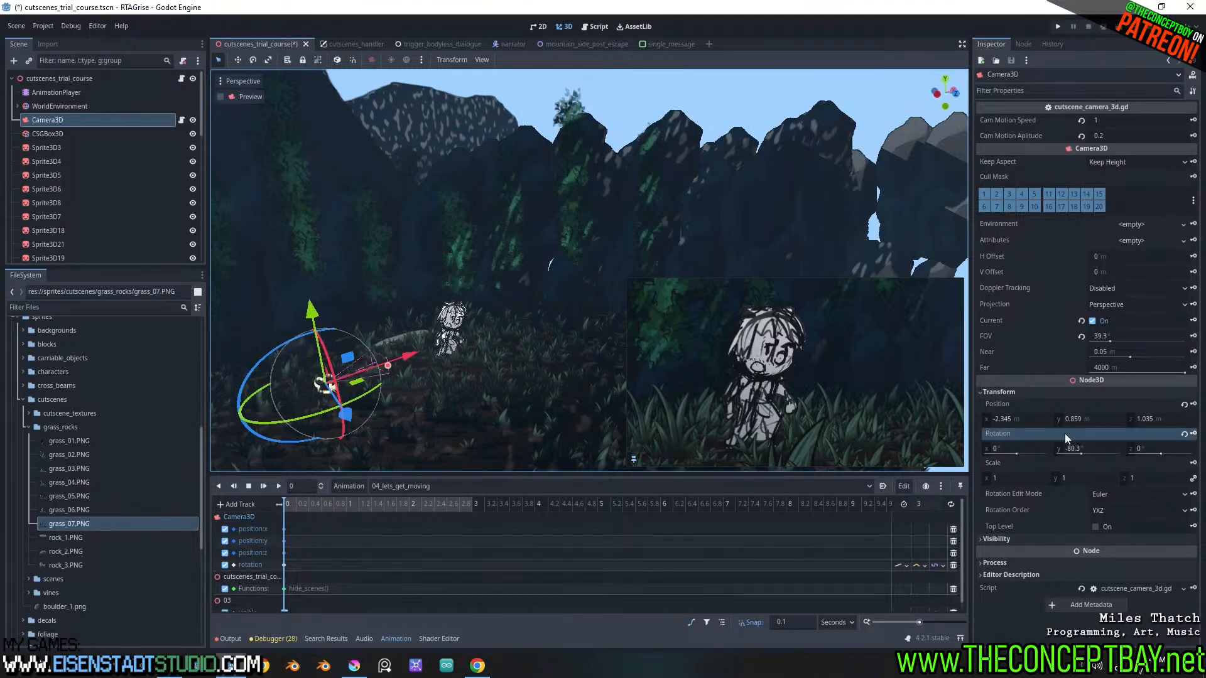
Select the character sprite Sprite3D3 under scene node 04 in the forest view
key("f")
scroll(725, 296, "up", 5)
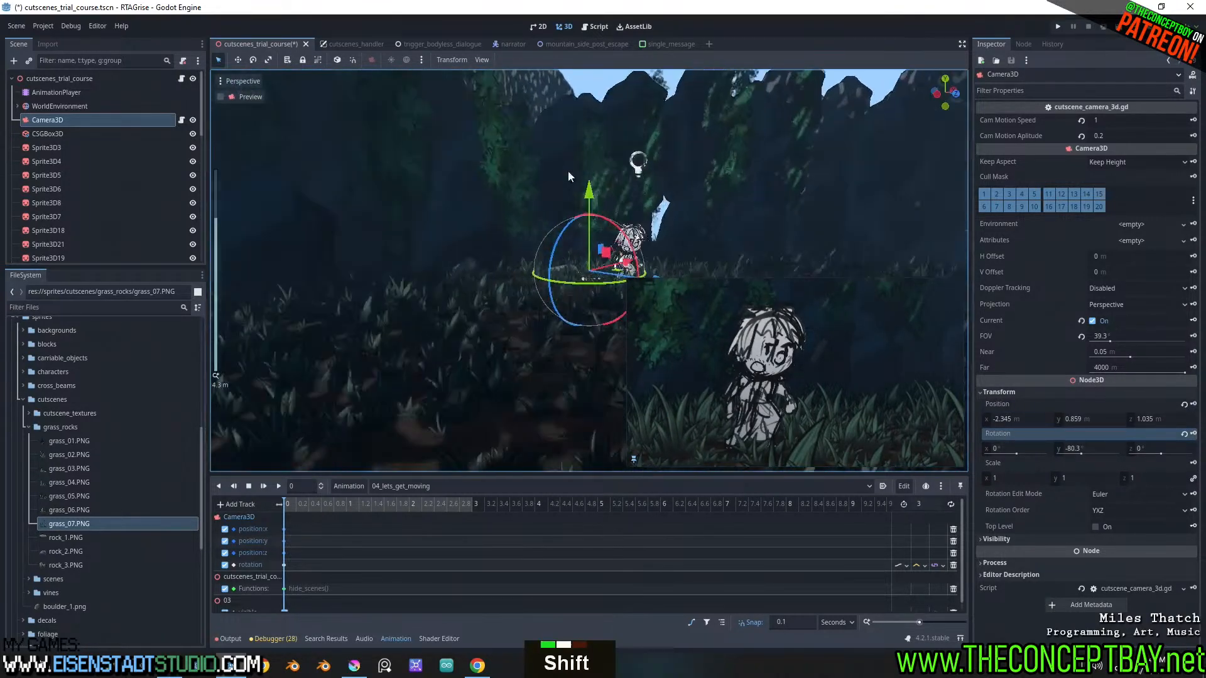
middle_click_drag(568, 170, 451, 246, "shift")
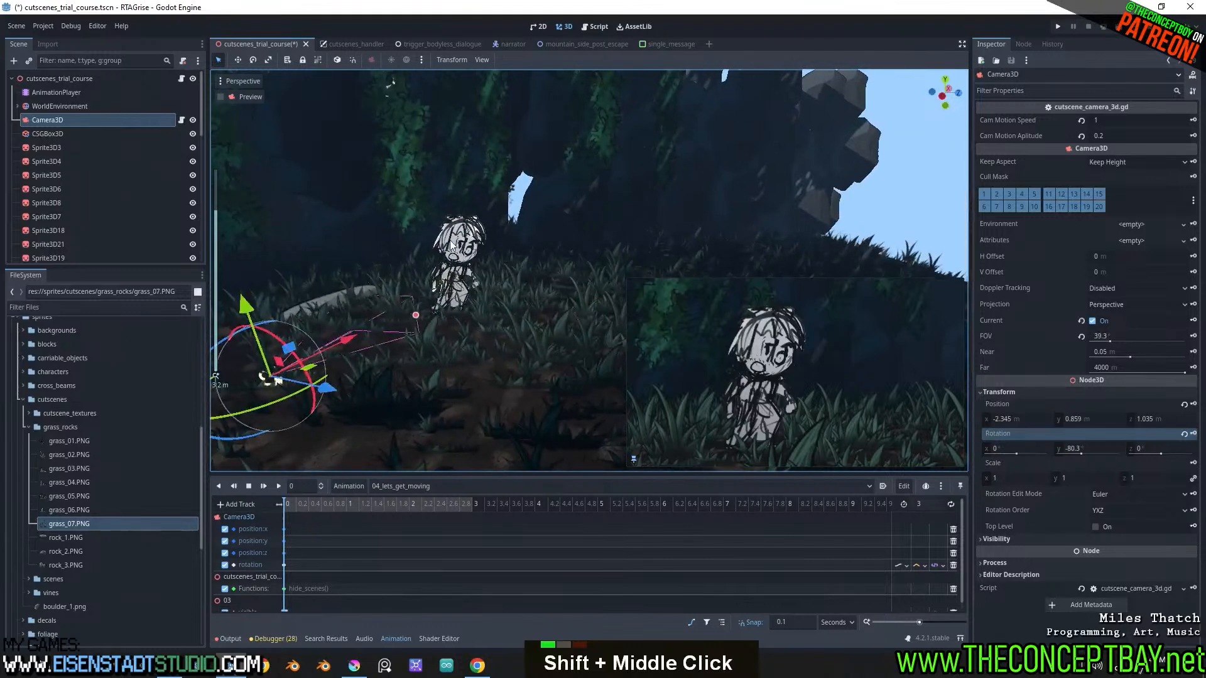
left_click(451, 246)
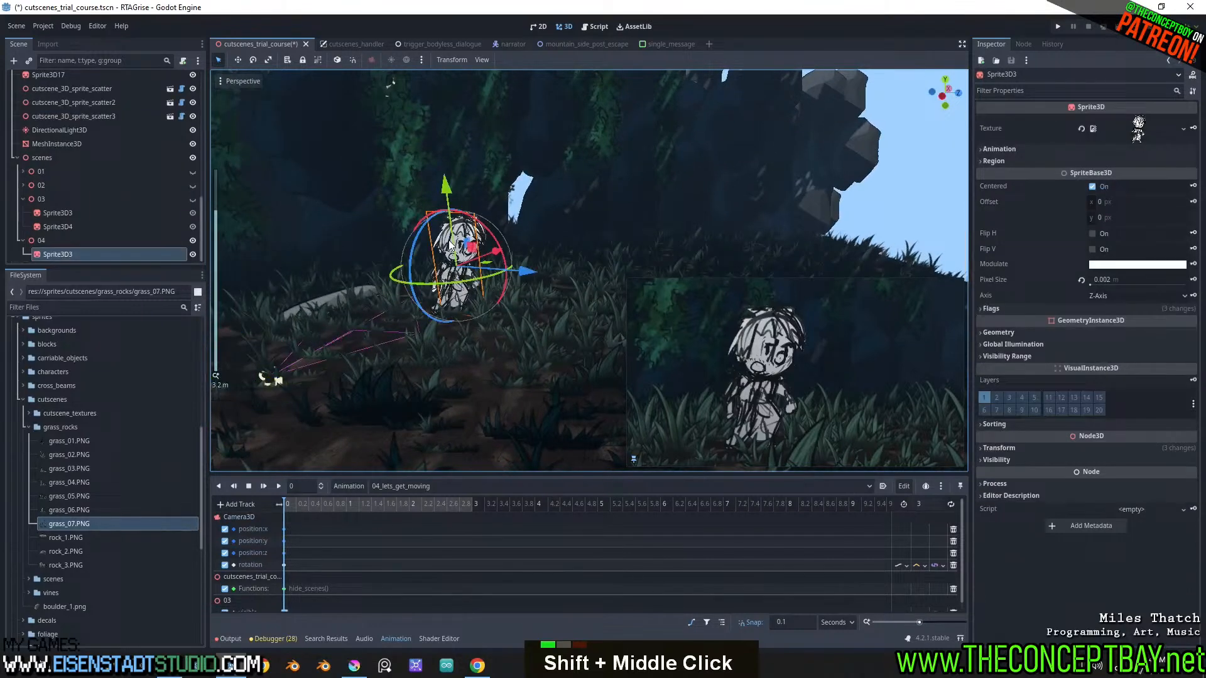
Switch to Krita, touch up the character's eyebrow area on the 04_tim paint layer with eraser and brush, and save the drawing
left_click(354, 667)
left_click(1054, 422)
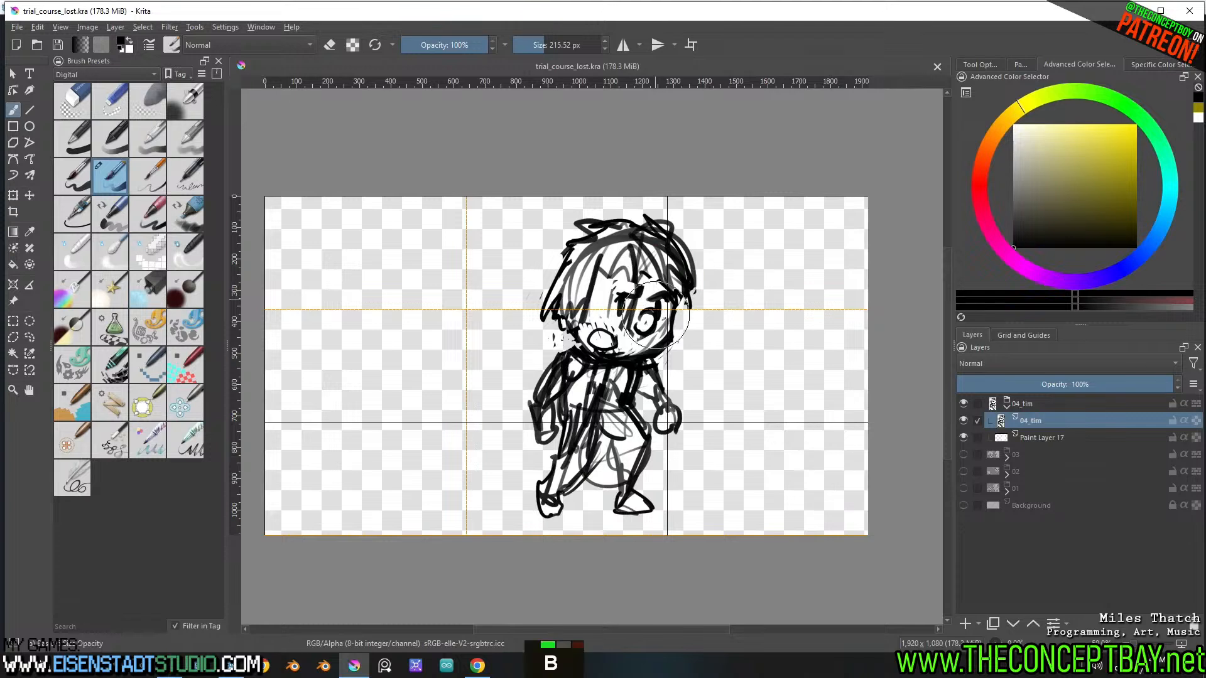
left_click_drag(662, 321, 630, 323, "shift")
key("e")
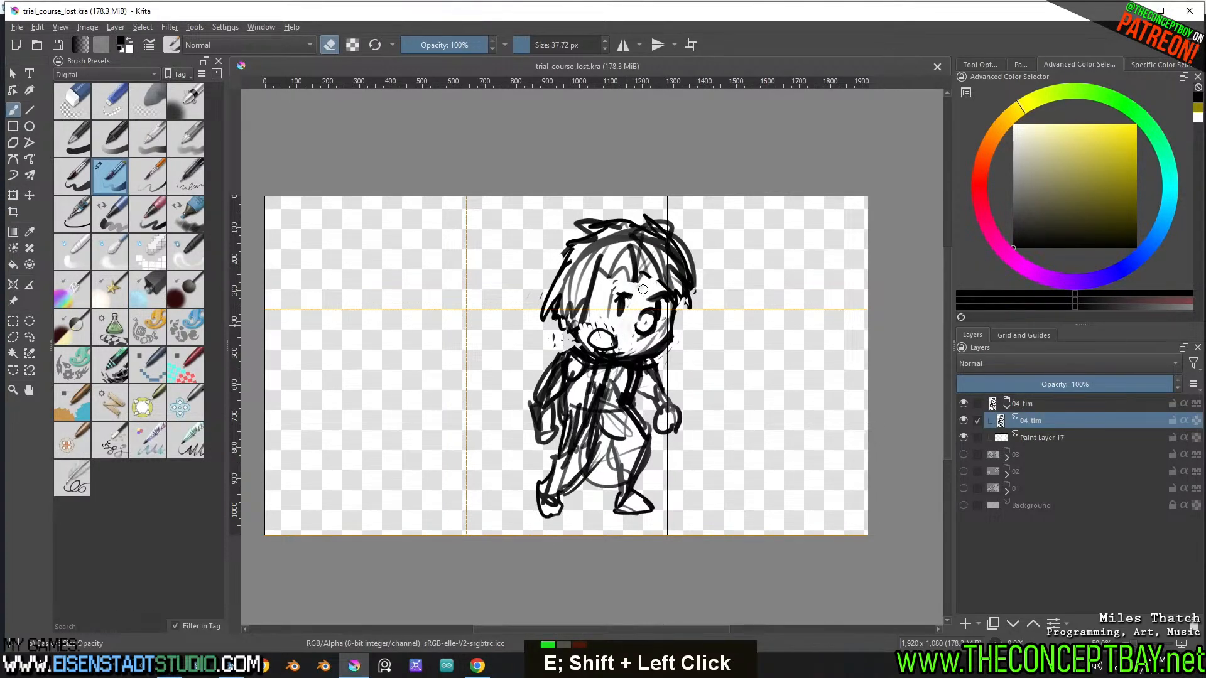
key("e")
key("ctrl+z")
left_click_drag(636, 300, 633, 299, "shift")
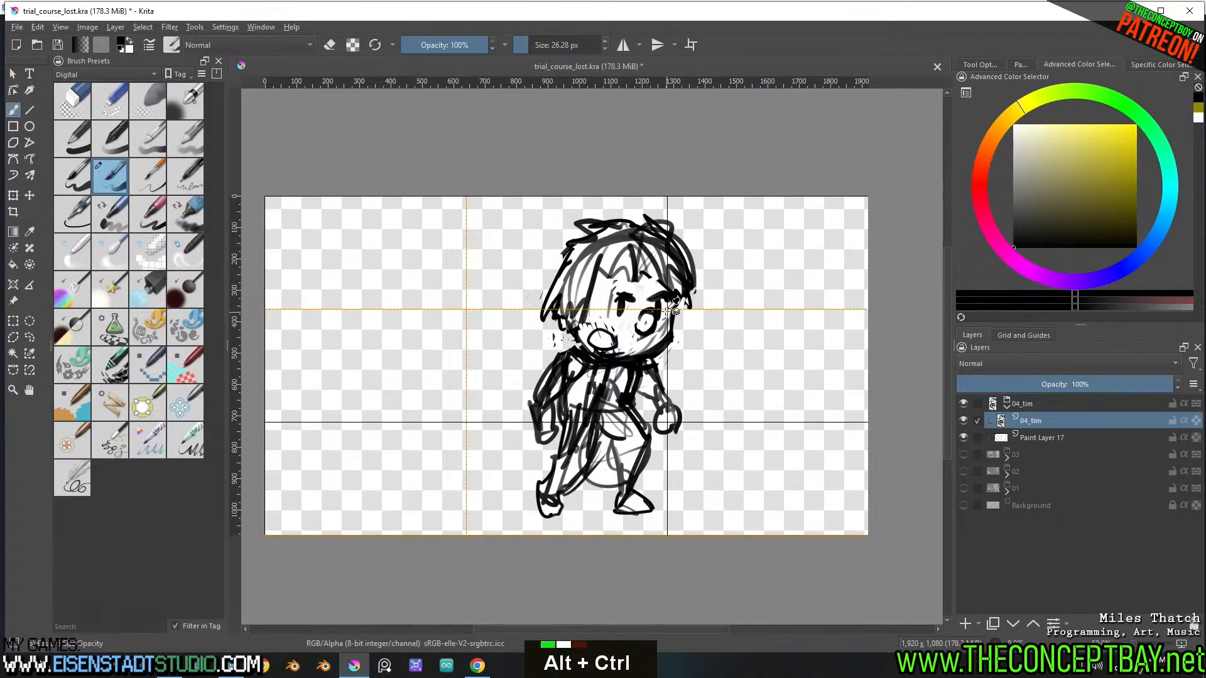
key("ctrl+s")
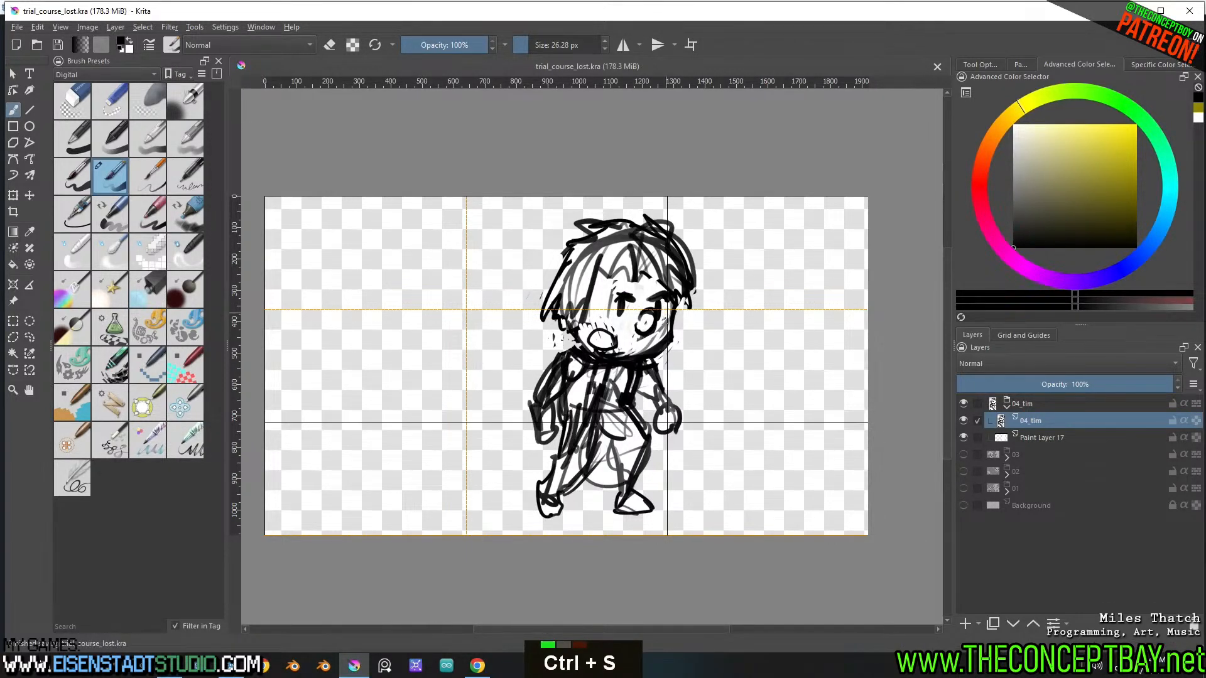
Open the Export Layers script and set its initial directory to the engine's sprites/cutscenes/scenes folder
left_click(225, 27)
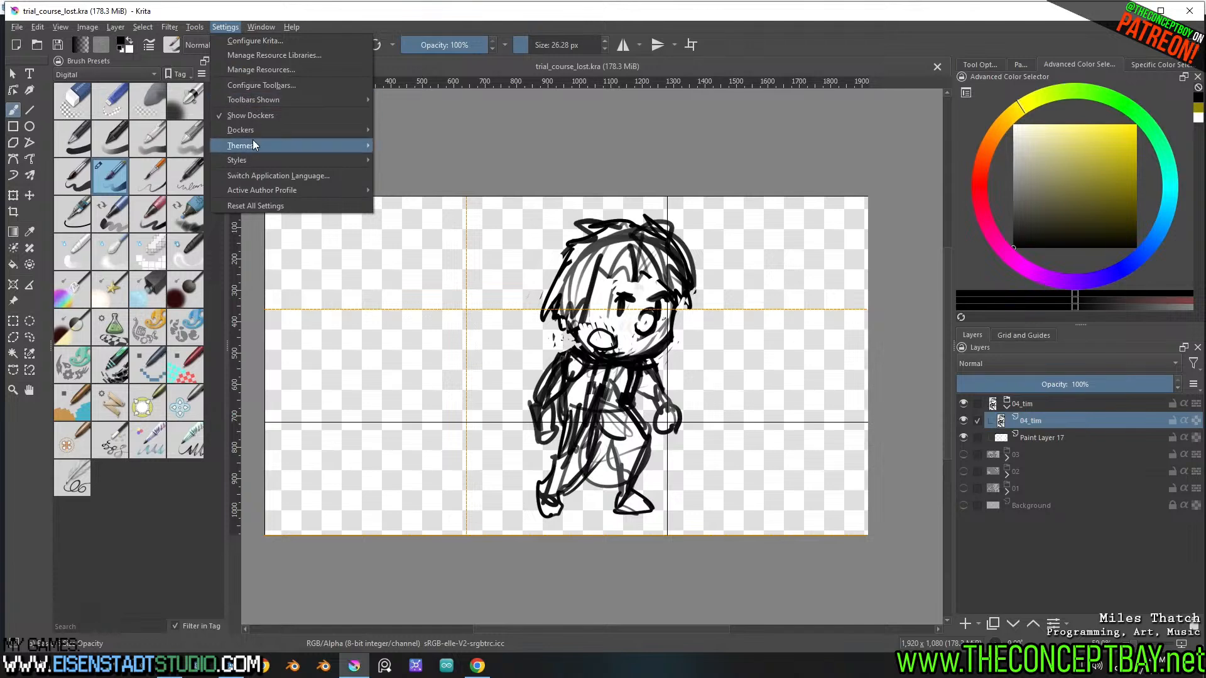
mouse_move(292, 101)
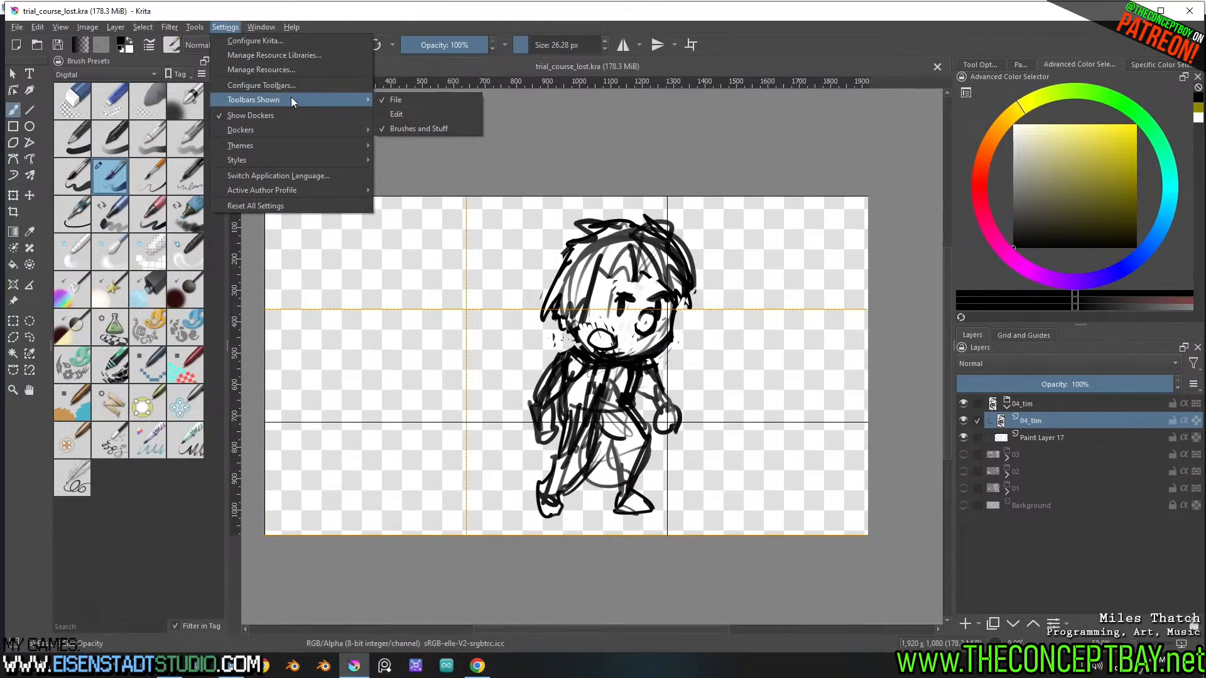
mouse_move(196, 29)
mouse_move(240, 41)
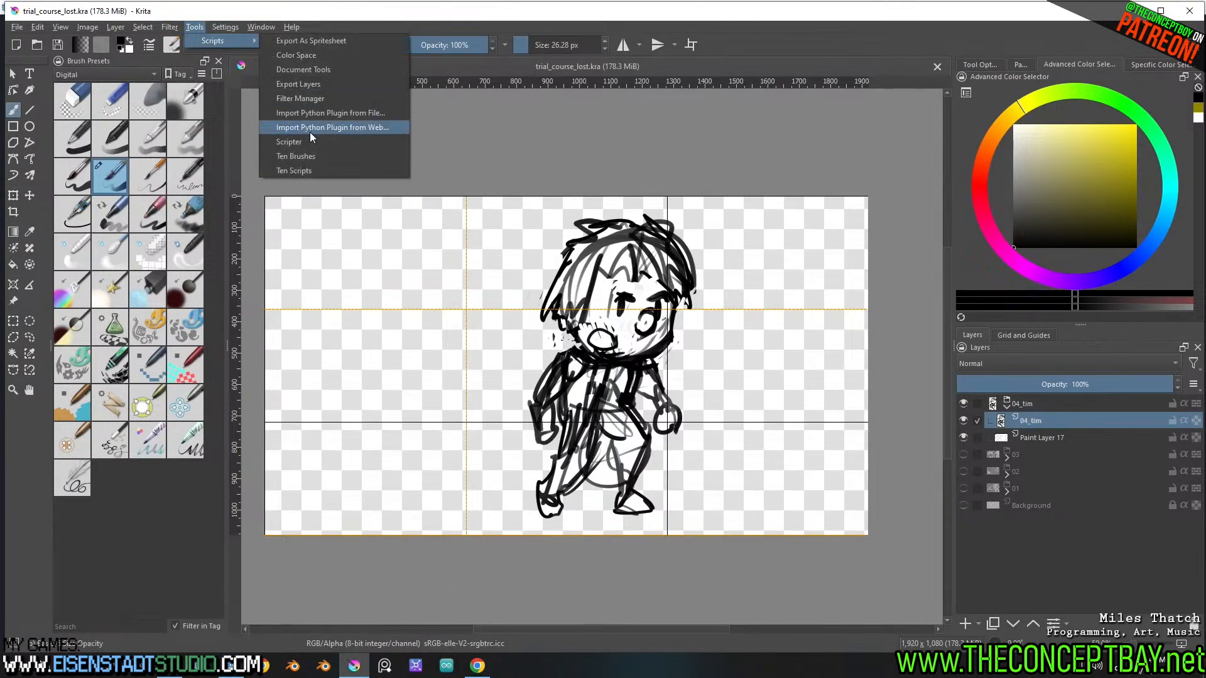
left_click(313, 87)
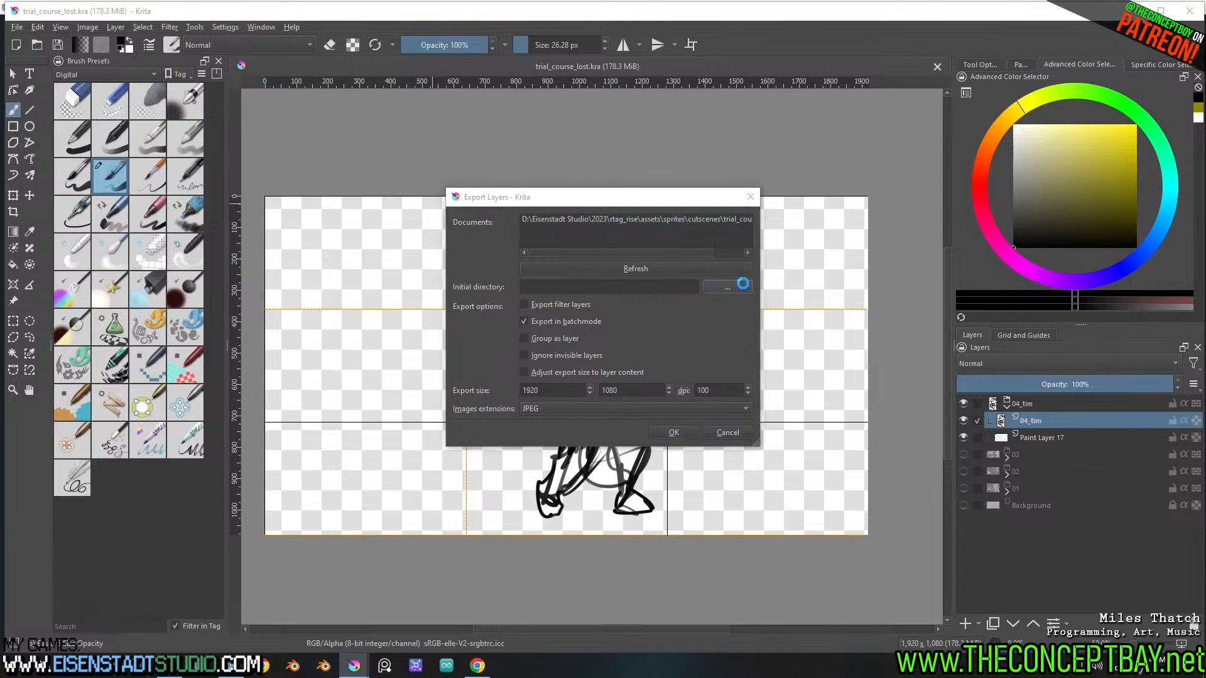
left_click(727, 287)
left_click(483, 439)
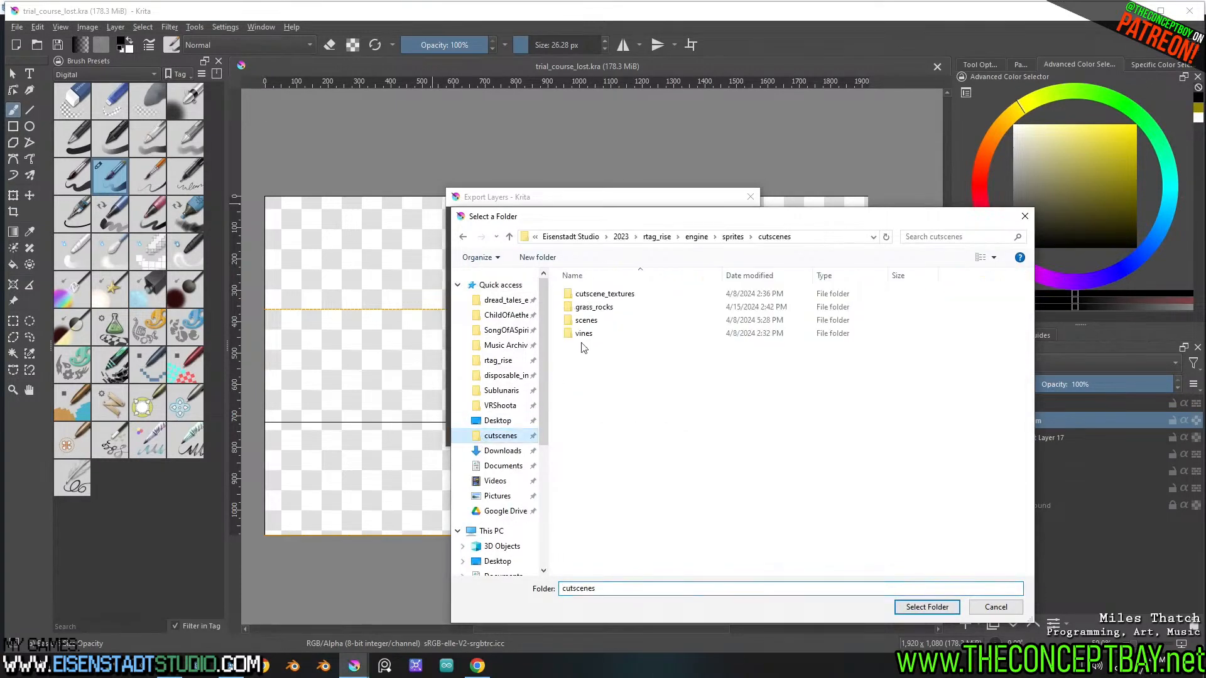
double_click(586, 320)
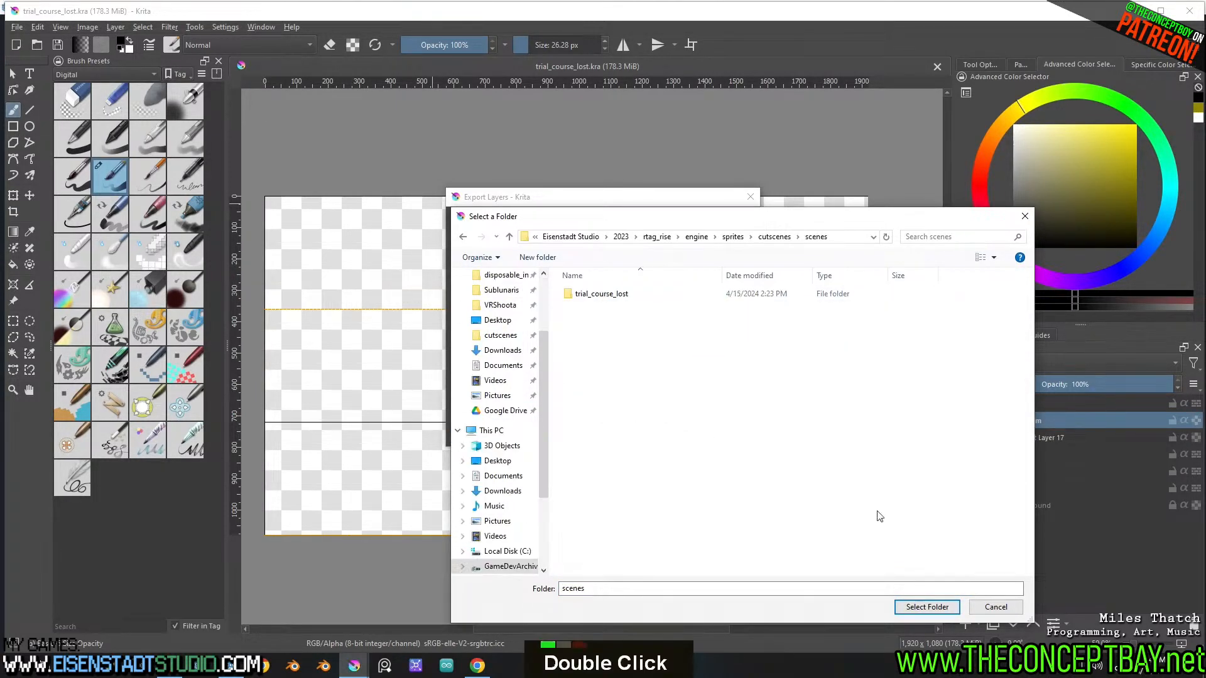
left_click(927, 607)
Export trial_course_lost as PNG with groups as layers, invisible layers ignored and size adjusted to layer content, and switch back to Godot
left_click(540, 372)
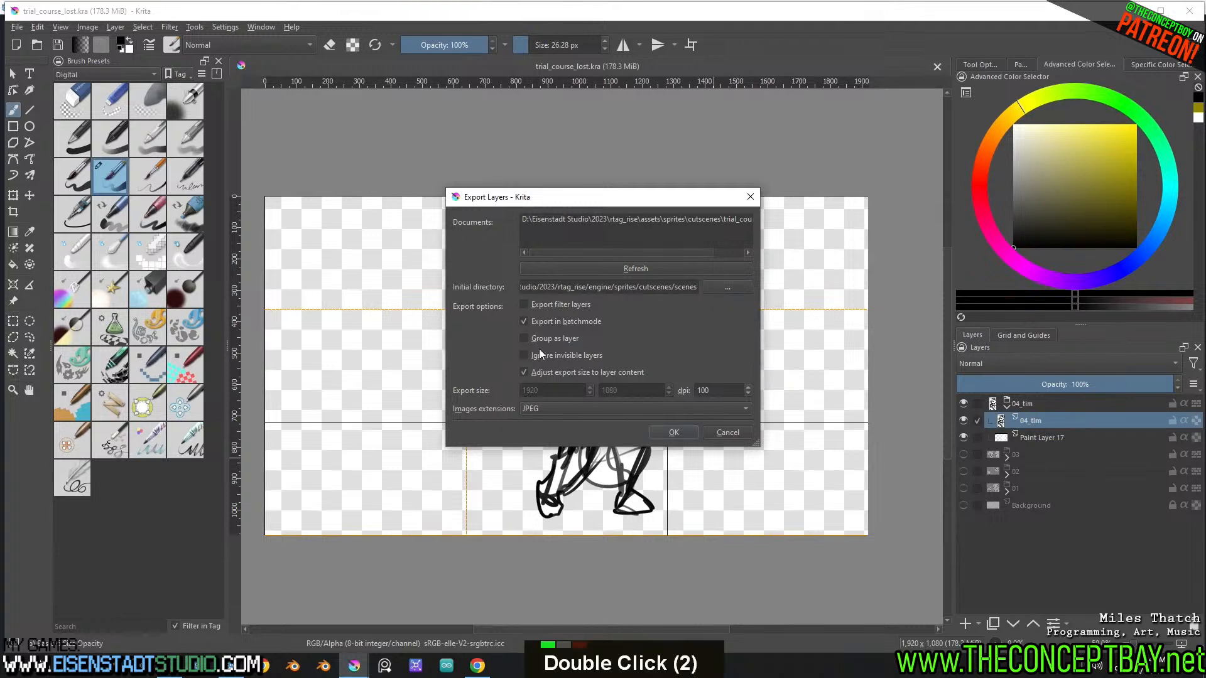
left_click(528, 356)
left_click(535, 409)
left_click(540, 426)
left_click(675, 432)
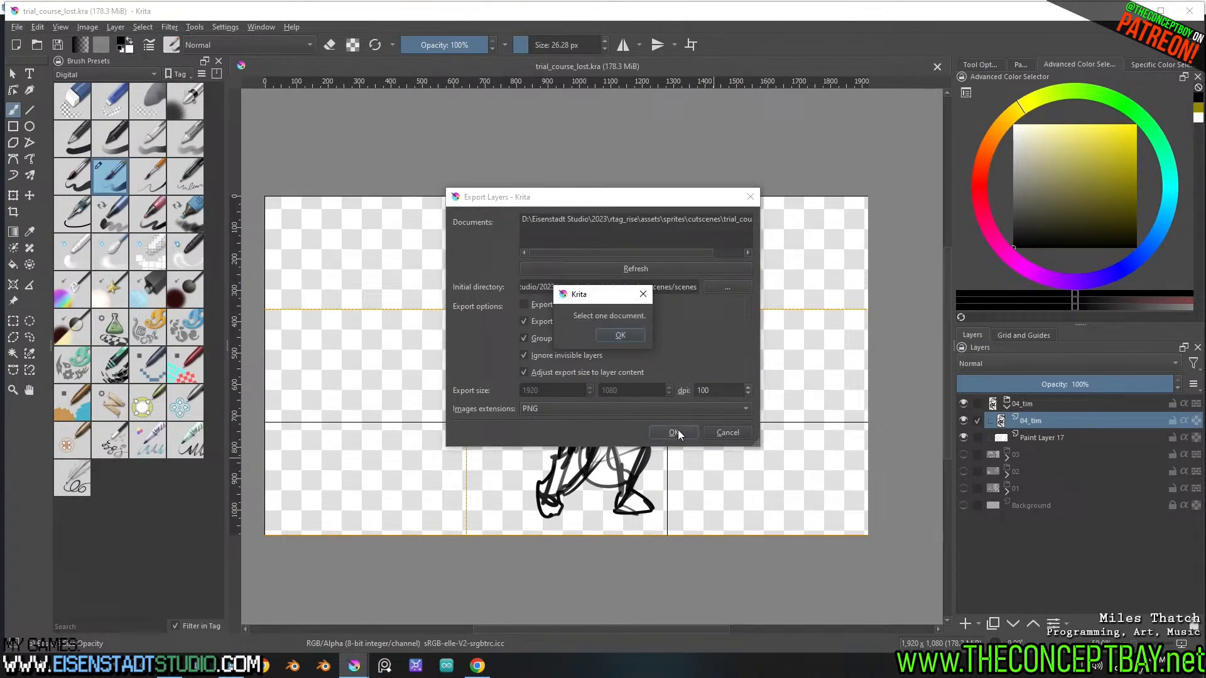
left_click(622, 332)
left_click(665, 218)
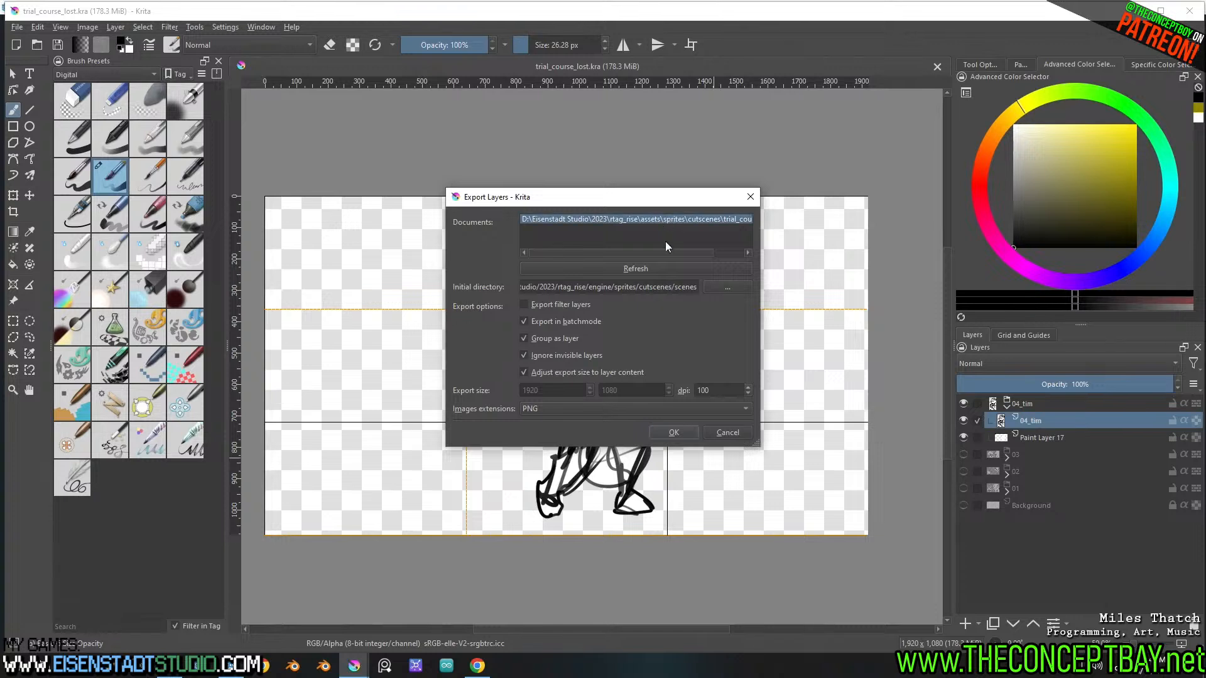
left_click(685, 432)
left_click(640, 338)
left_click(731, 434)
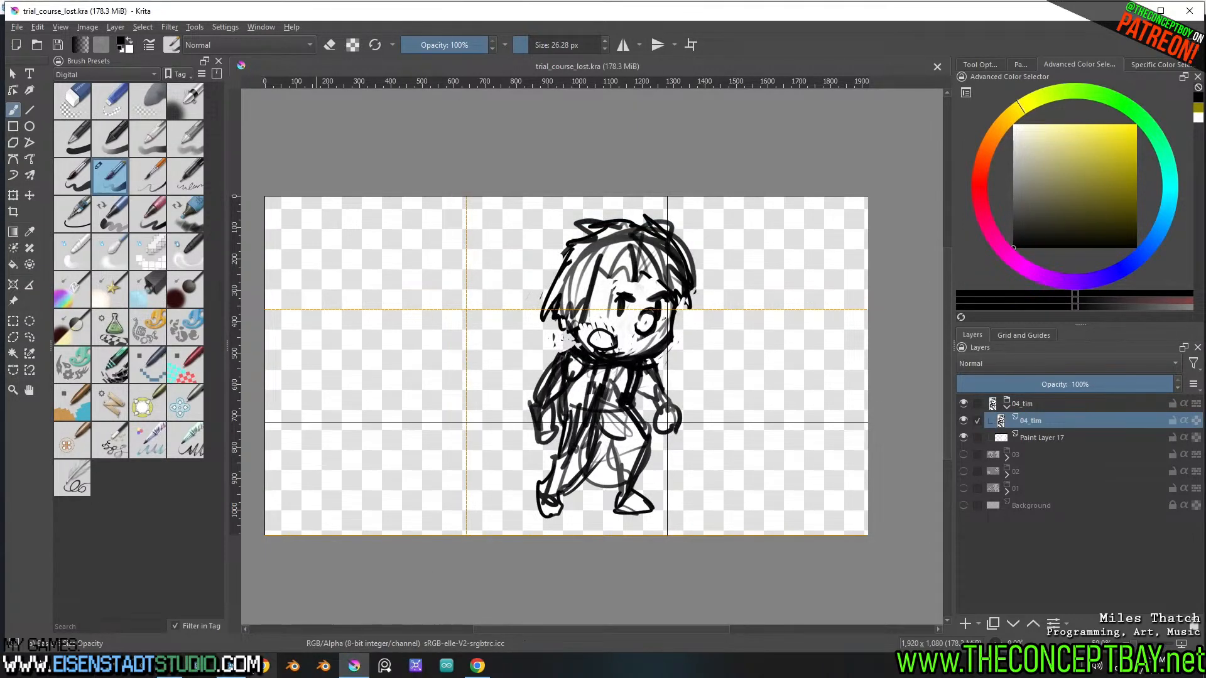
left_click(231, 666)
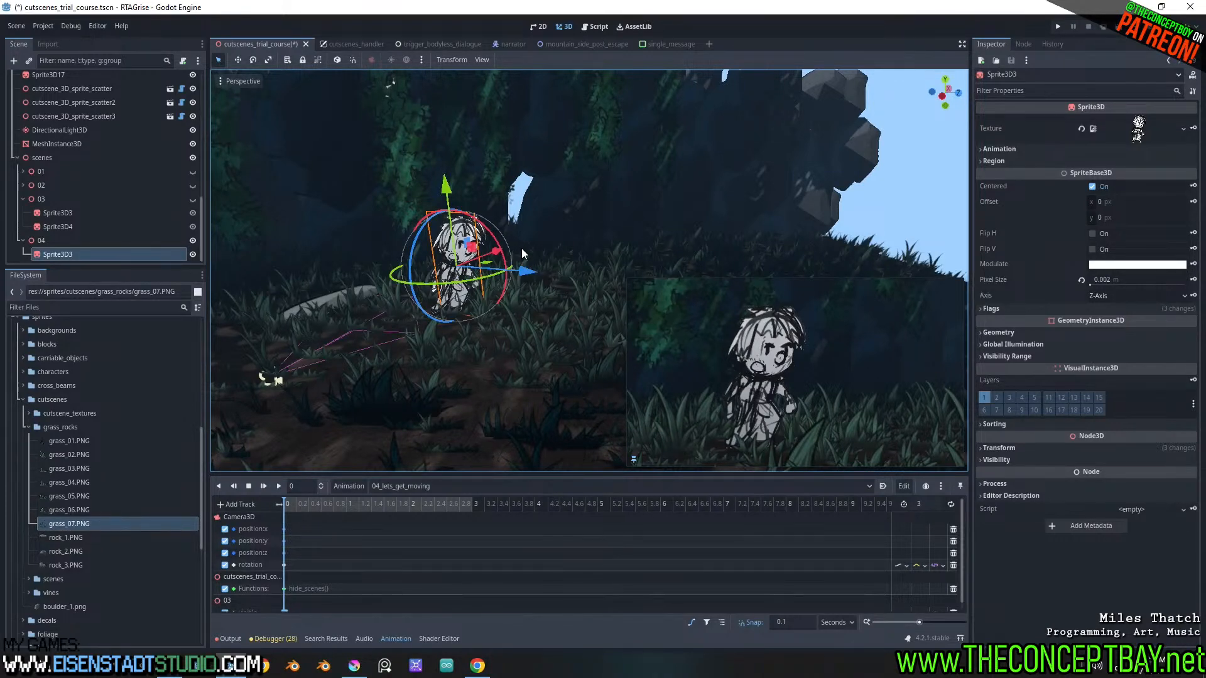
Switch to Krita, erase part of the white fill between the character's legs on Paint Layer 17, and save the drawing
left_click(354, 666)
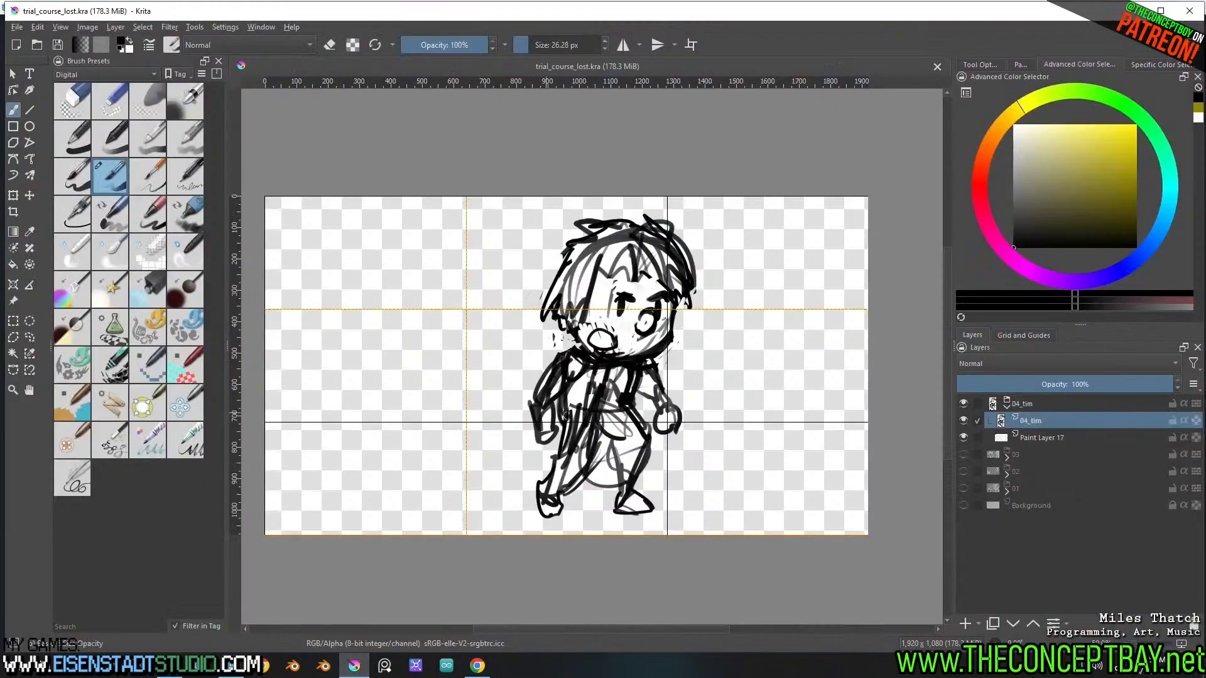
left_click(1040, 440)
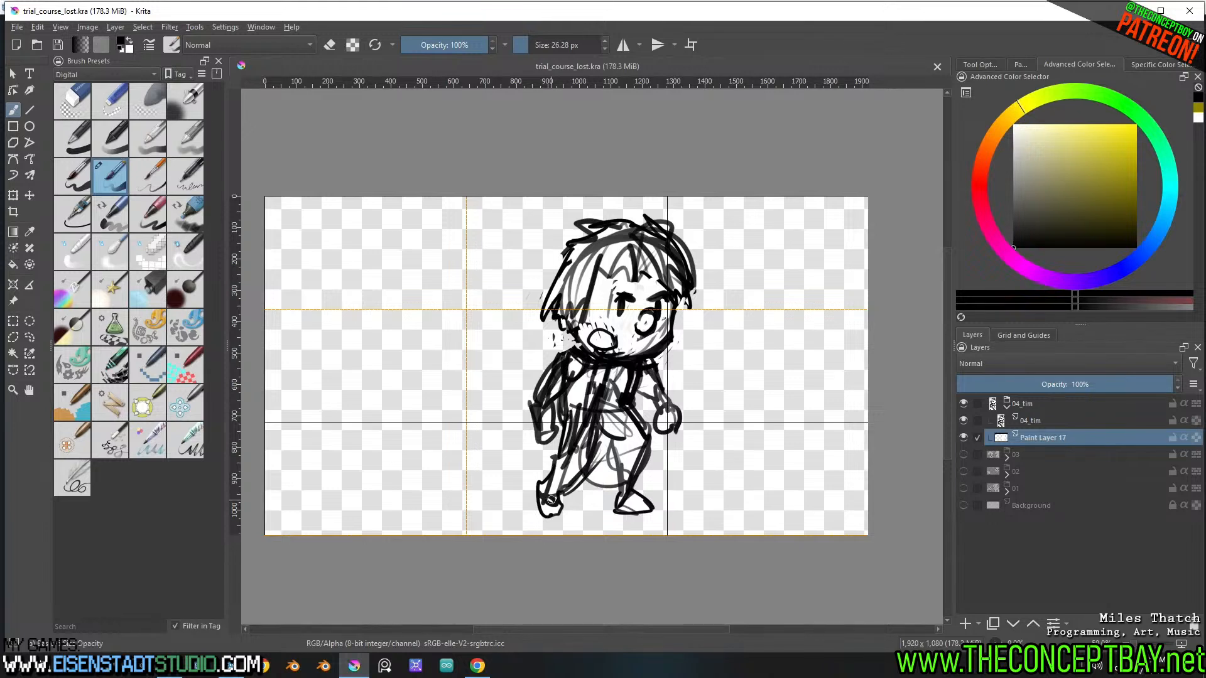
key("b")
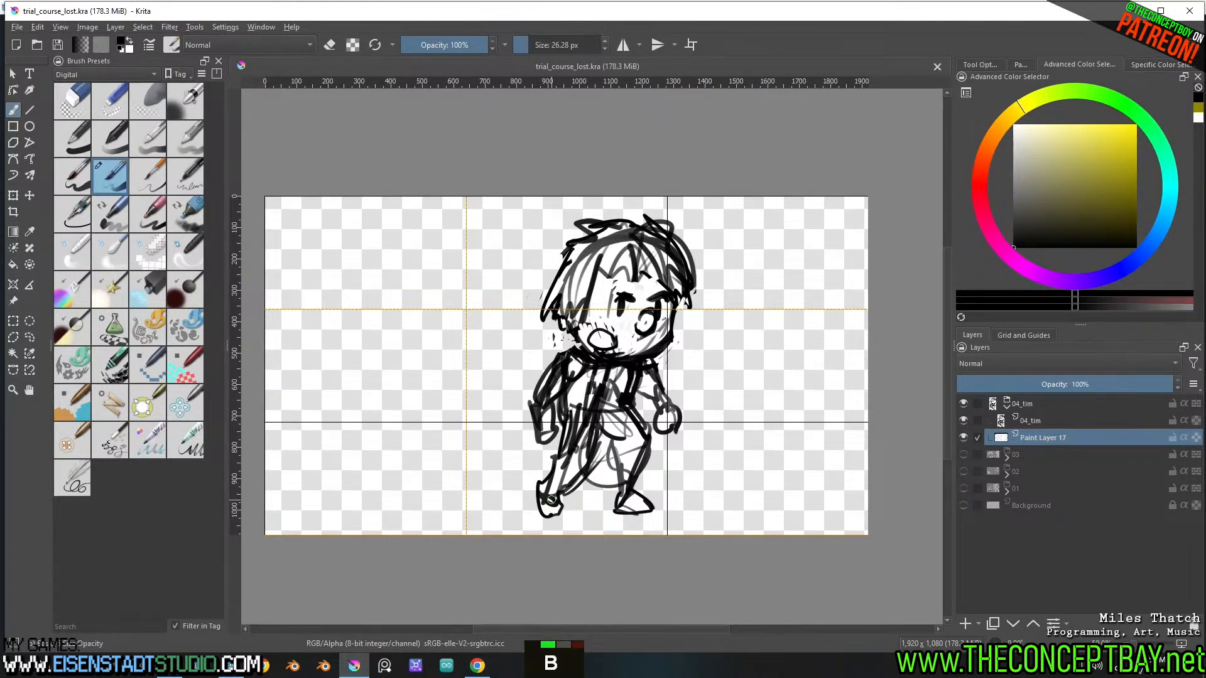
key("e")
left_click(594, 476)
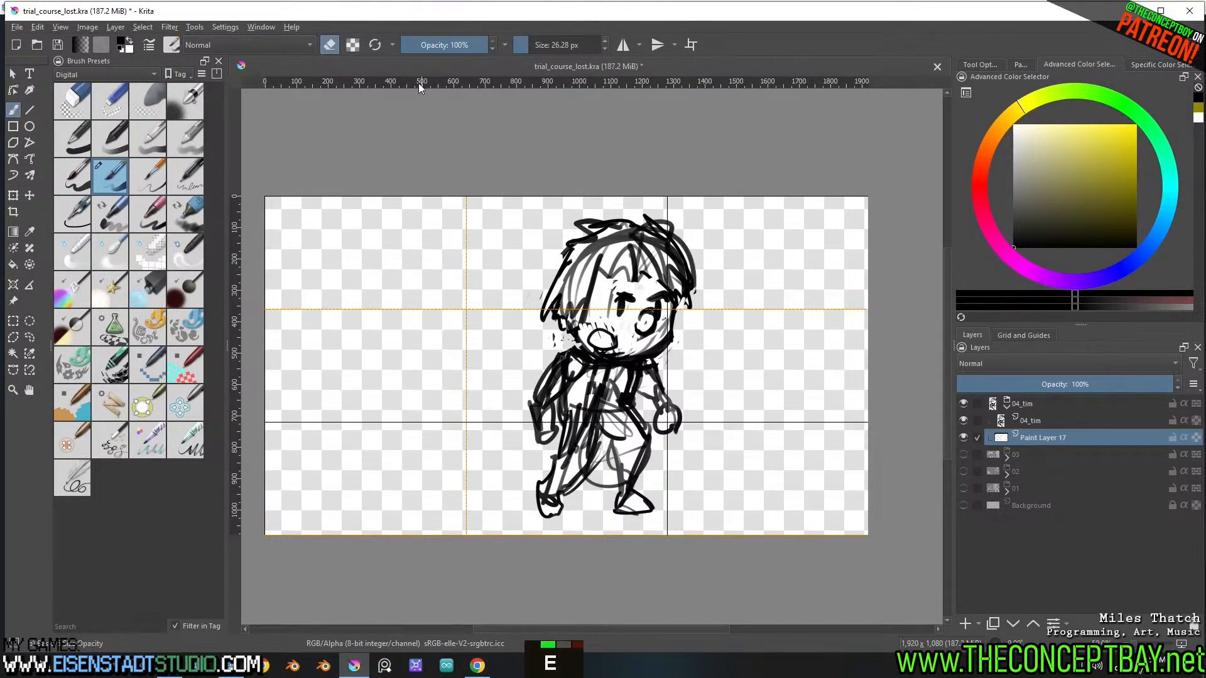
key("ctrl+s")
Set up Export Layers for trial_course_lost with size adjusted to layer content, invisible layers ignored, groups as layers and PNG format
left_click(193, 27)
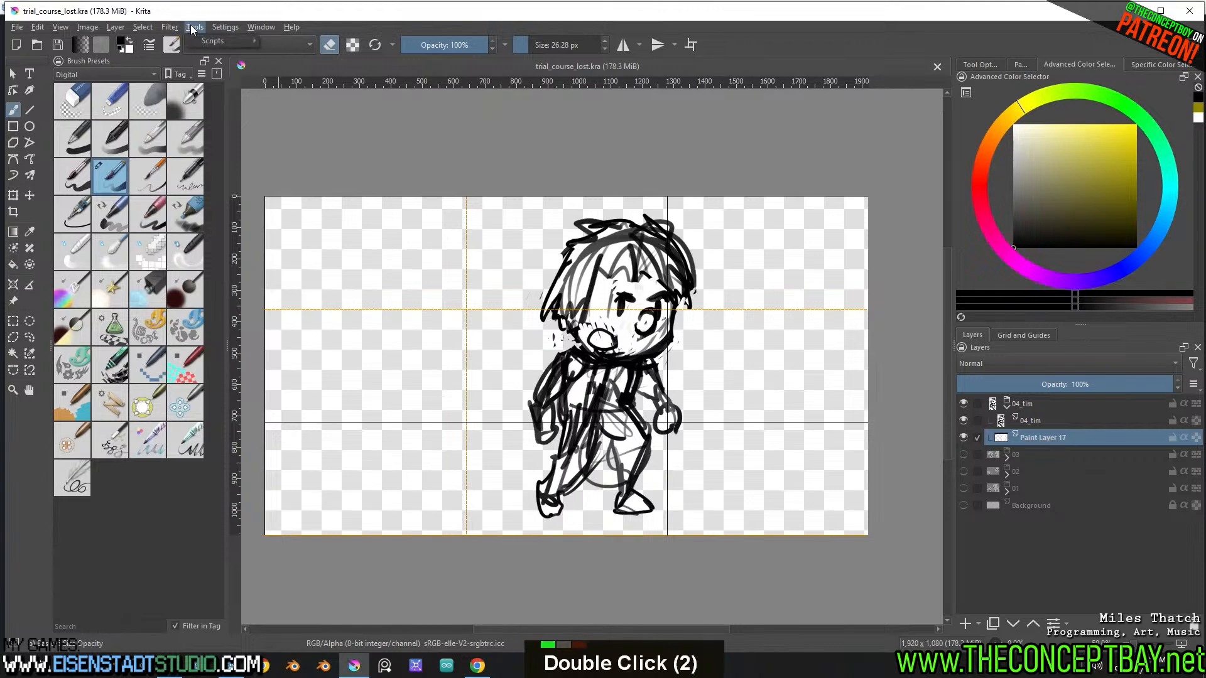
mouse_move(210, 39)
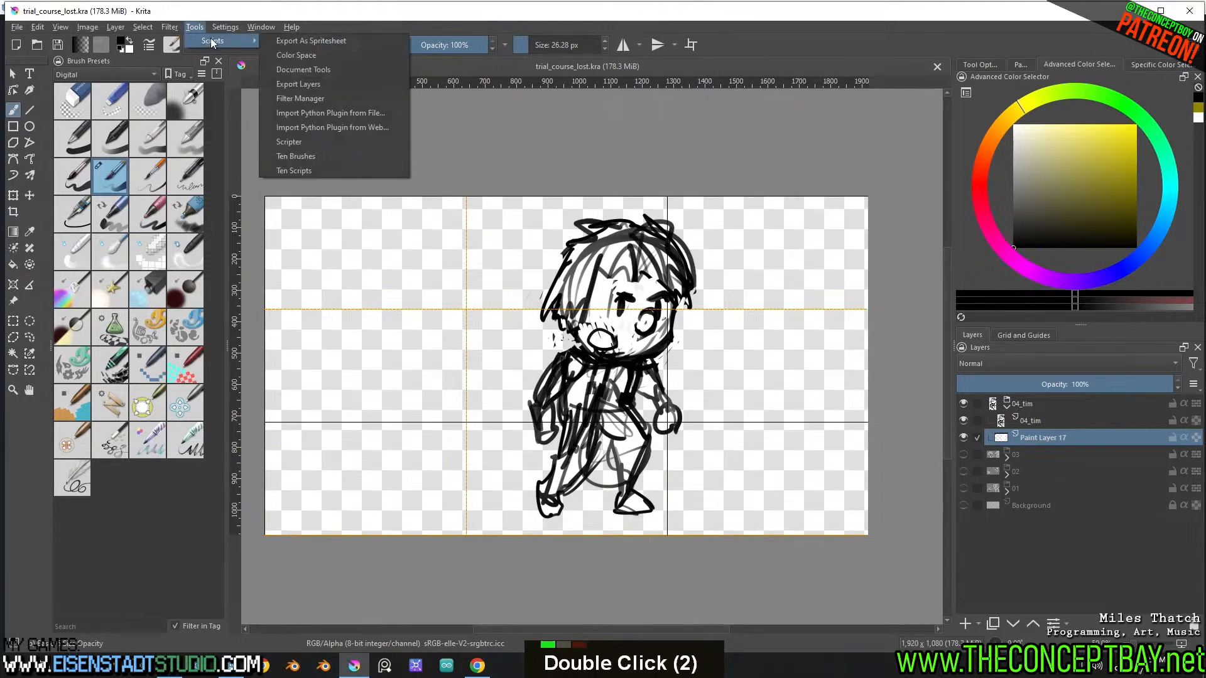
left_click(321, 84)
left_click(687, 218)
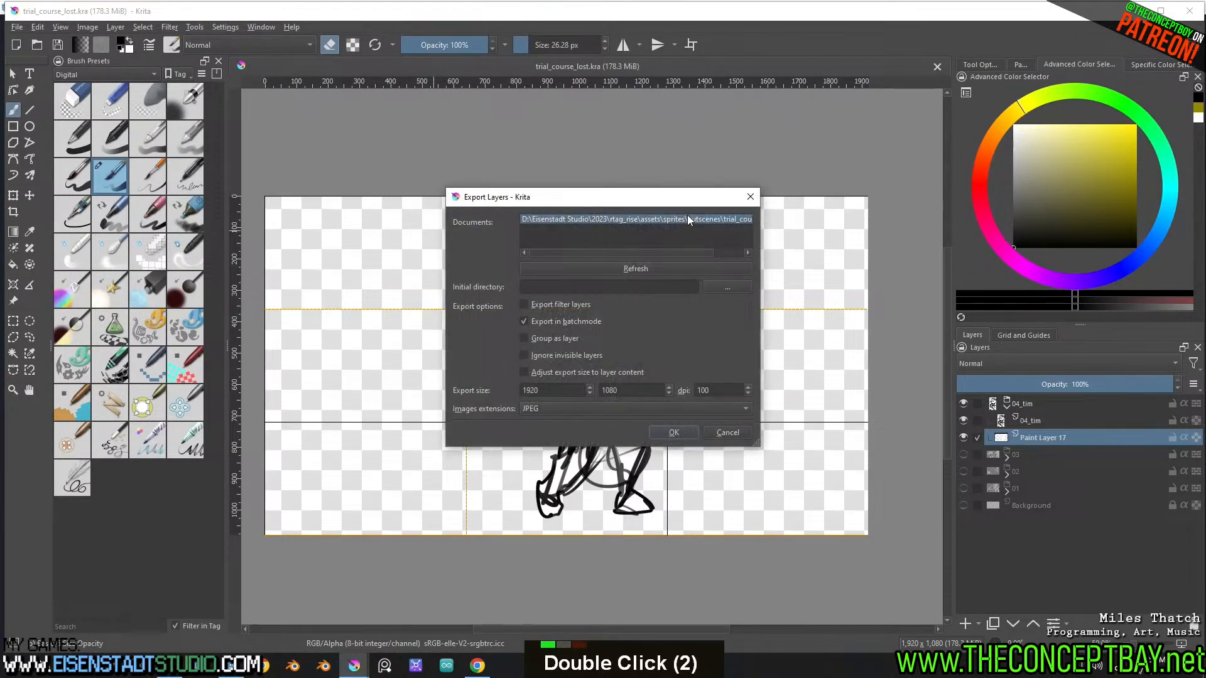
left_click(557, 373)
left_click(528, 356)
left_click(525, 339)
left_click(541, 409)
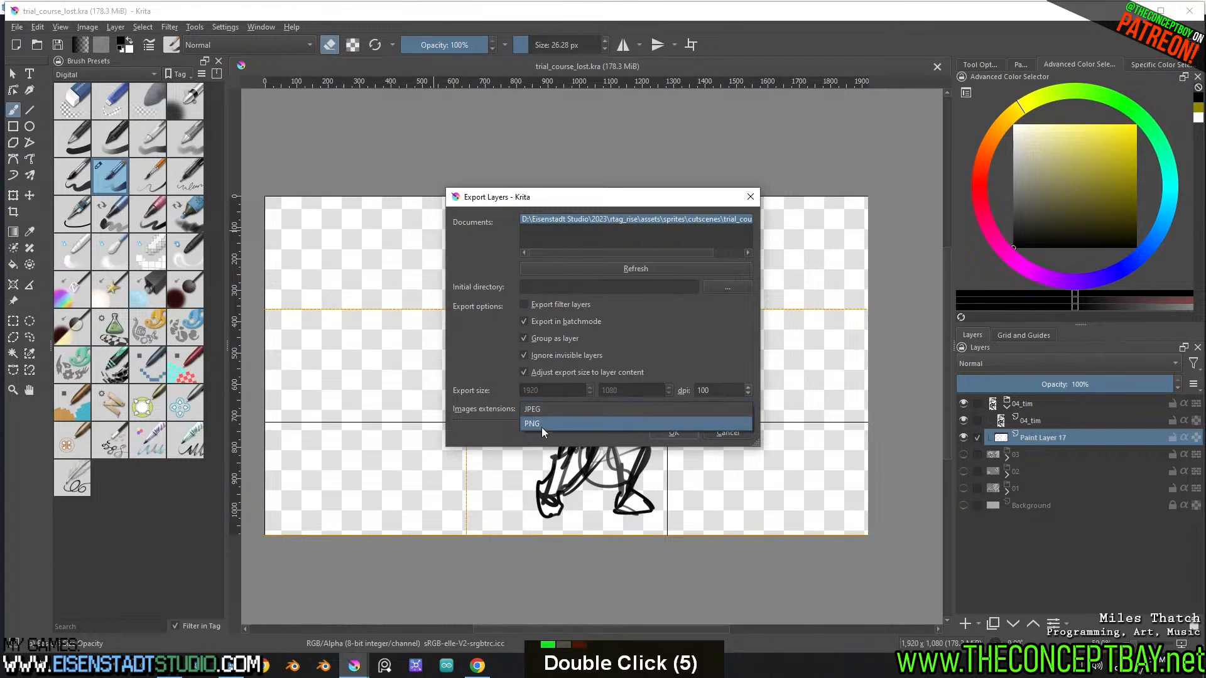
left_click(541, 424)
Export the layers into the engine's sprites/cutscenes/scenes folder and switch back to Godot
left_click(725, 288)
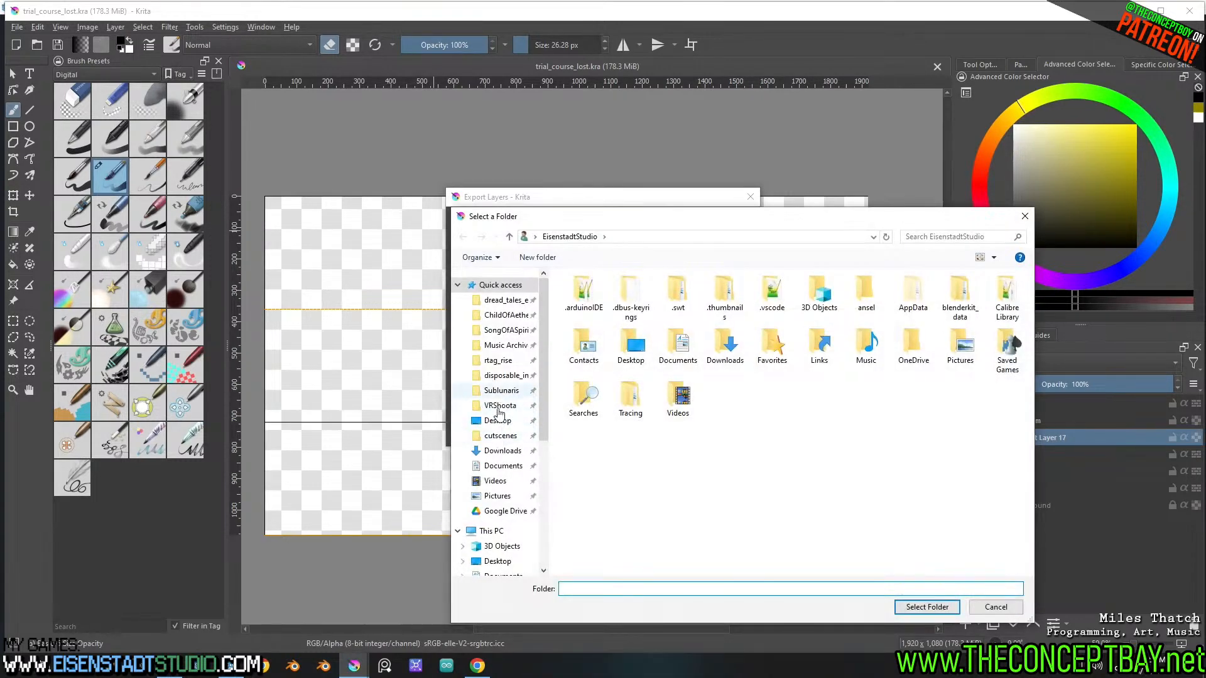
left_click(501, 435)
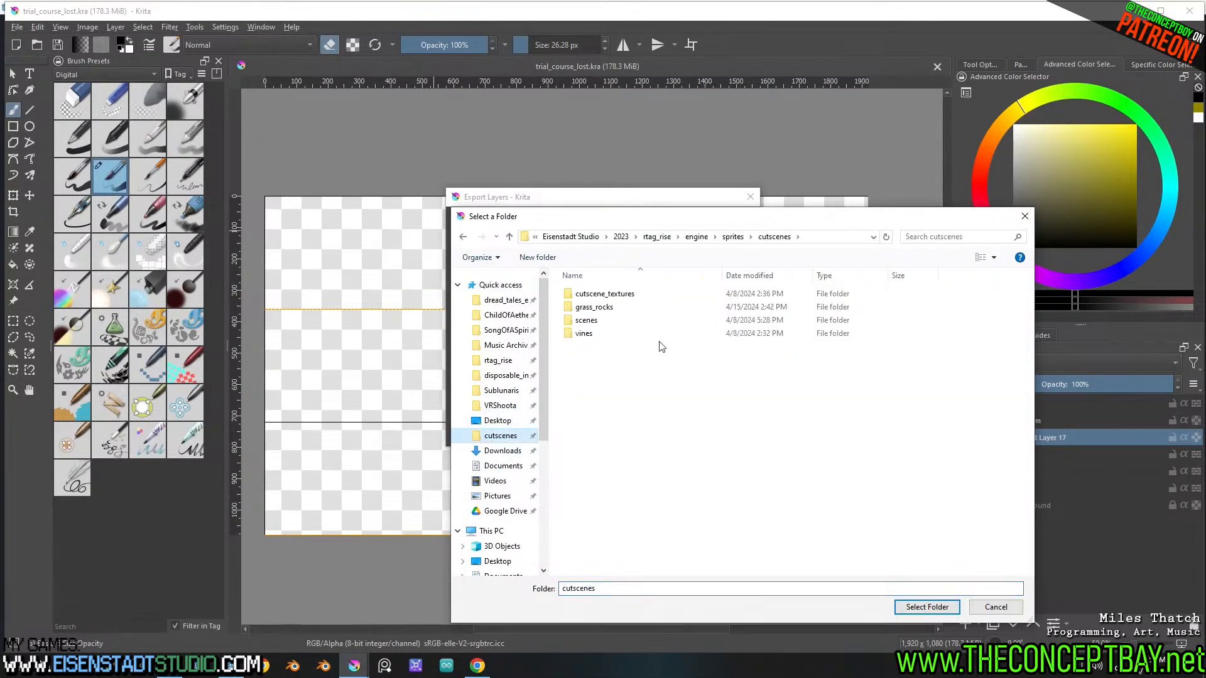
left_click(603, 321)
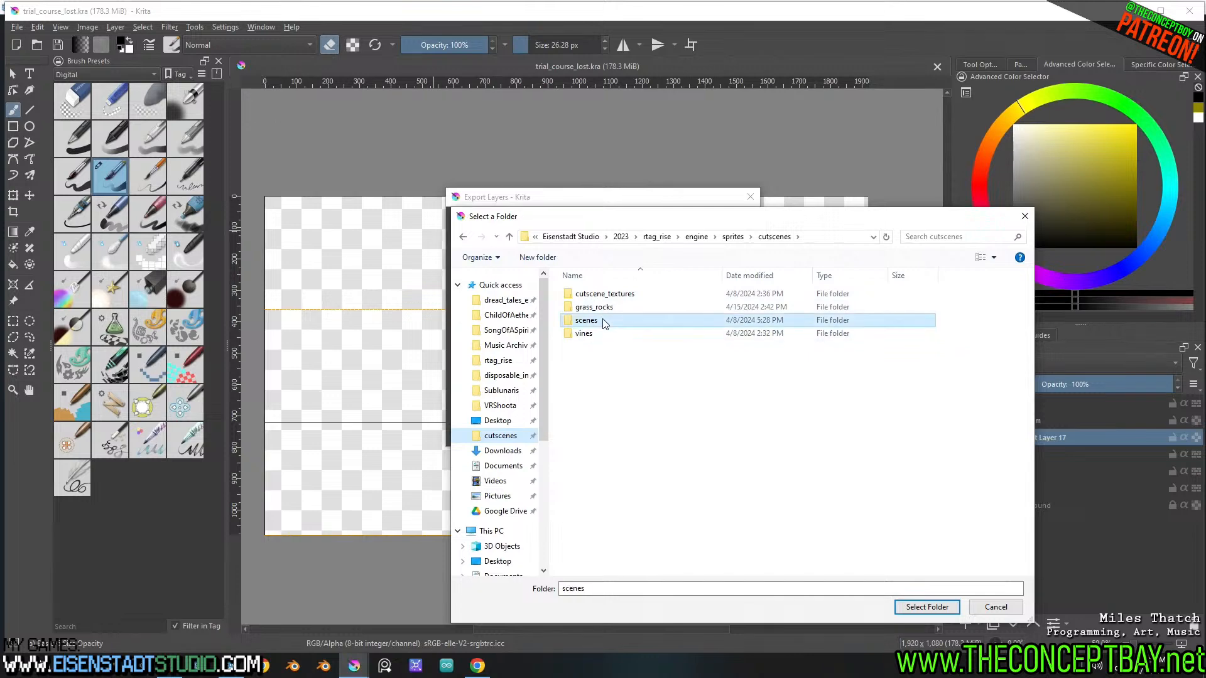
double_click(603, 322)
left_click(927, 607)
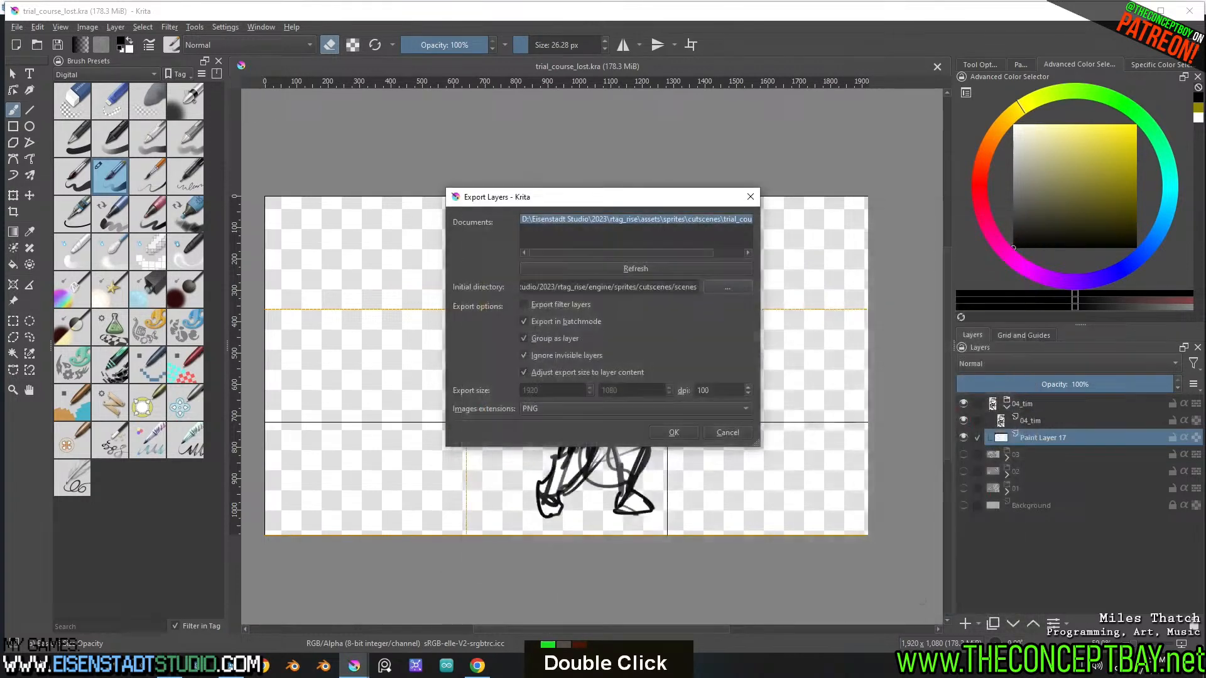
left_click(668, 432)
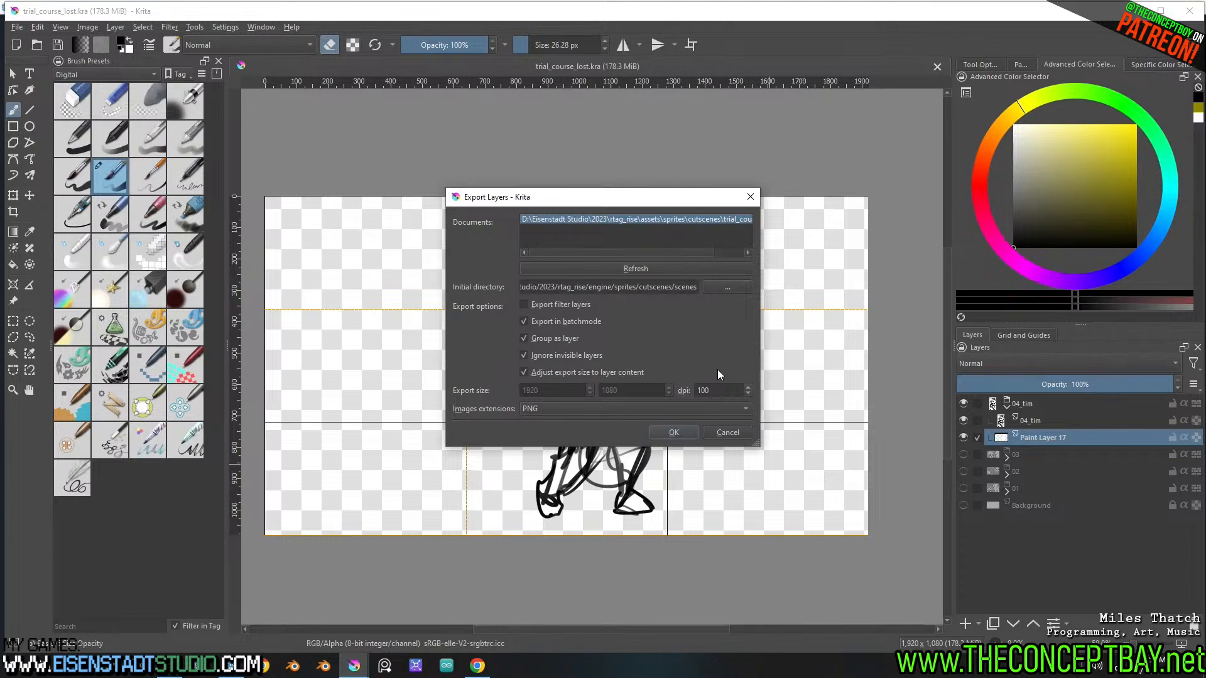
left_click(642, 329)
left_click(230, 667)
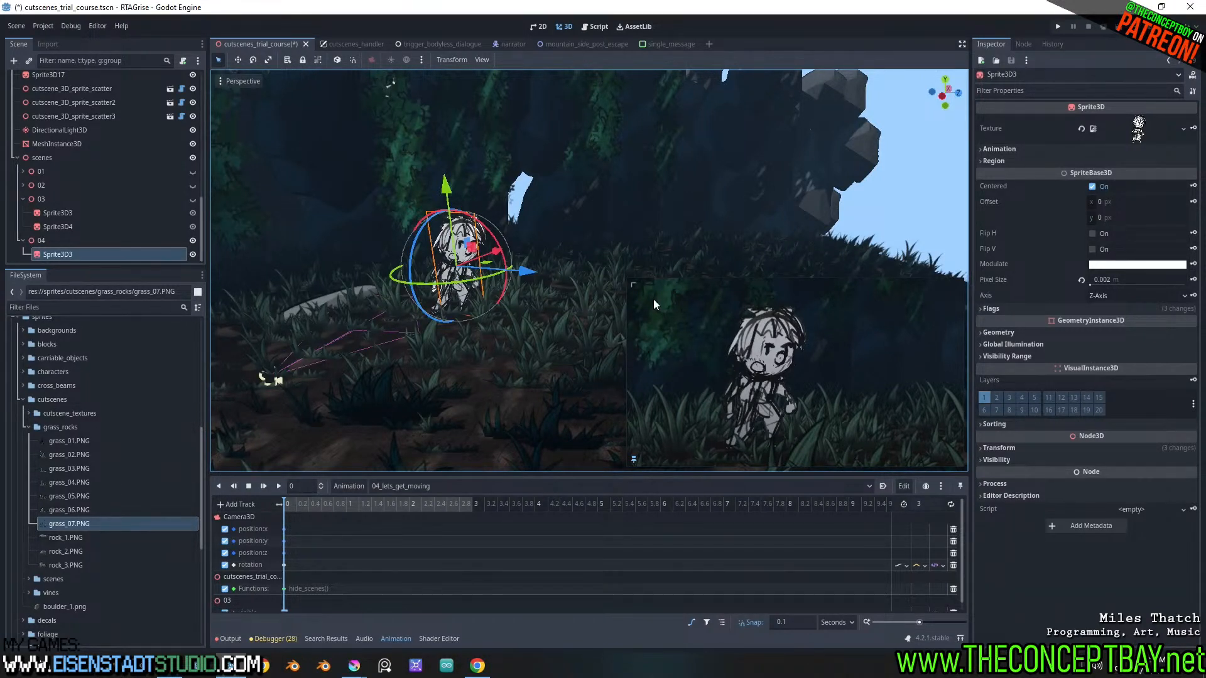
Copy the animation name 04_lets_get_moving, switch to Dialoogie, and paste it as the Call Method argument of the 29 - fine lets get moving.wav node
double_click(347, 484)
left_click(353, 554)
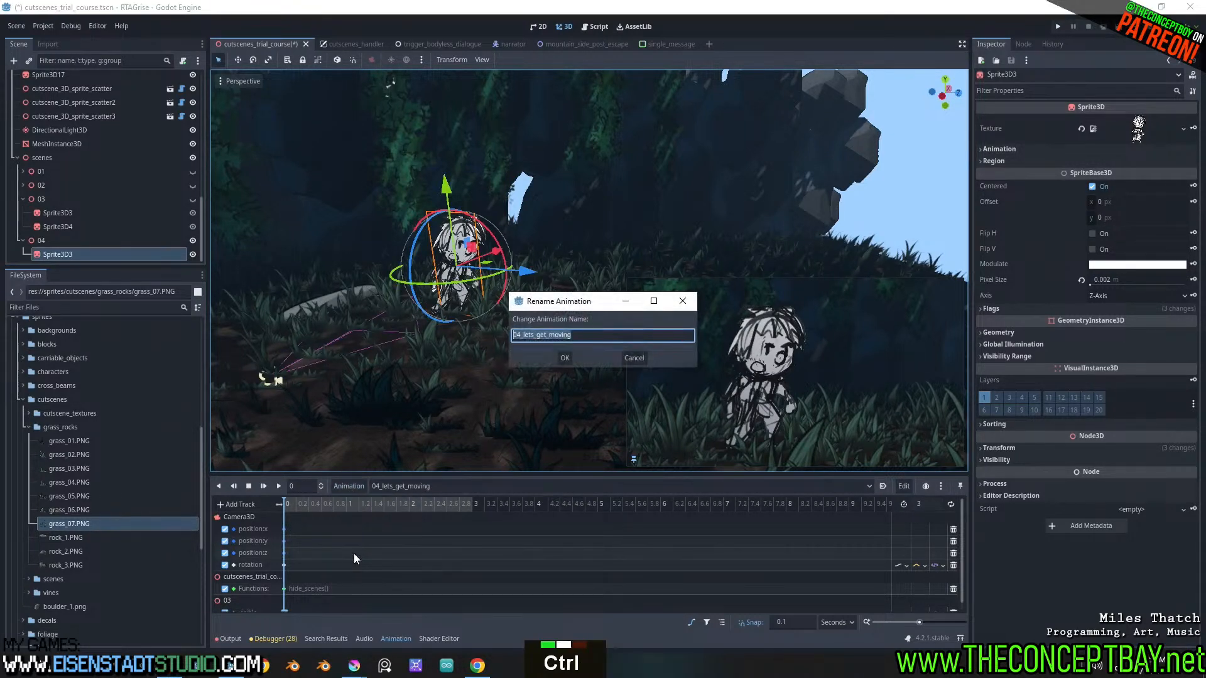
key("ctrl+c")
key("Escape")
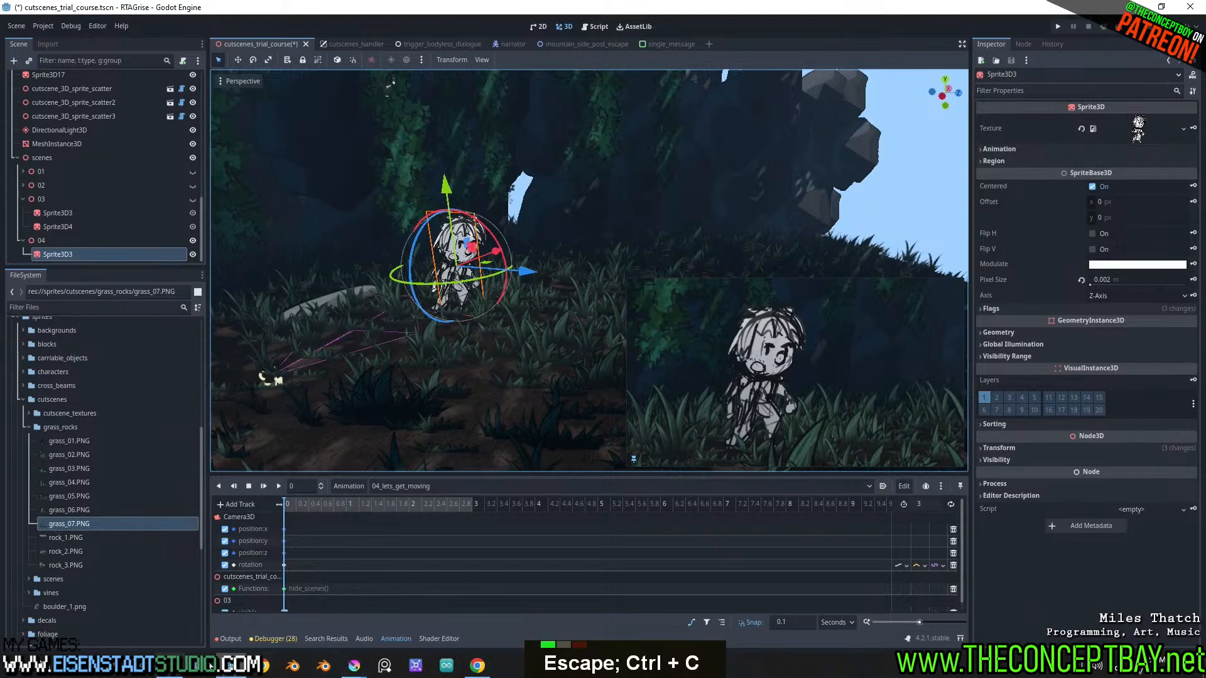
left_click(476, 669)
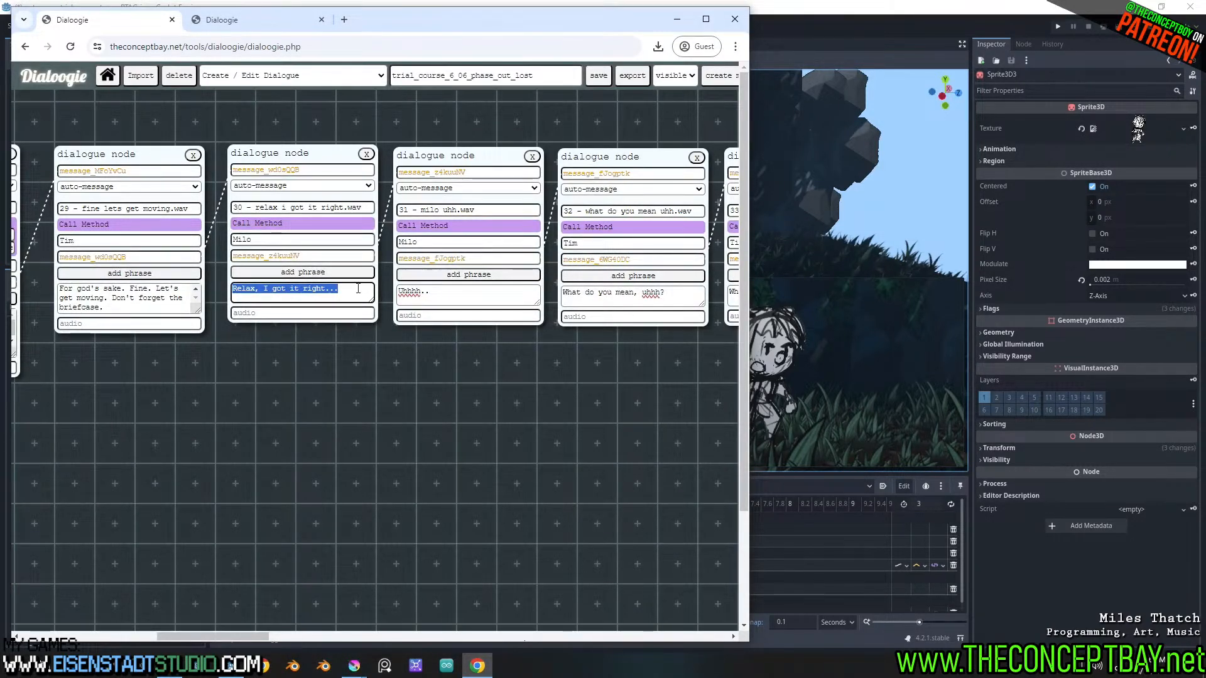
scroll(358, 288, "up", 3, "shift")
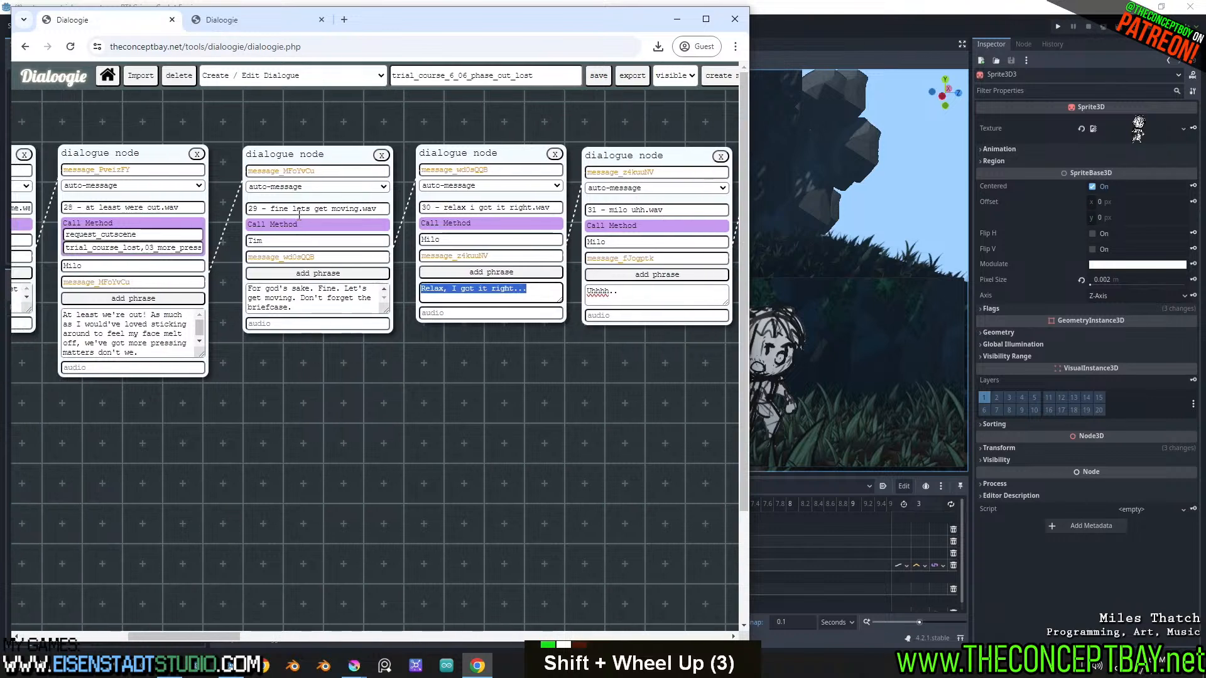
left_click(299, 225)
left_click(299, 248)
key("ctrl+v")
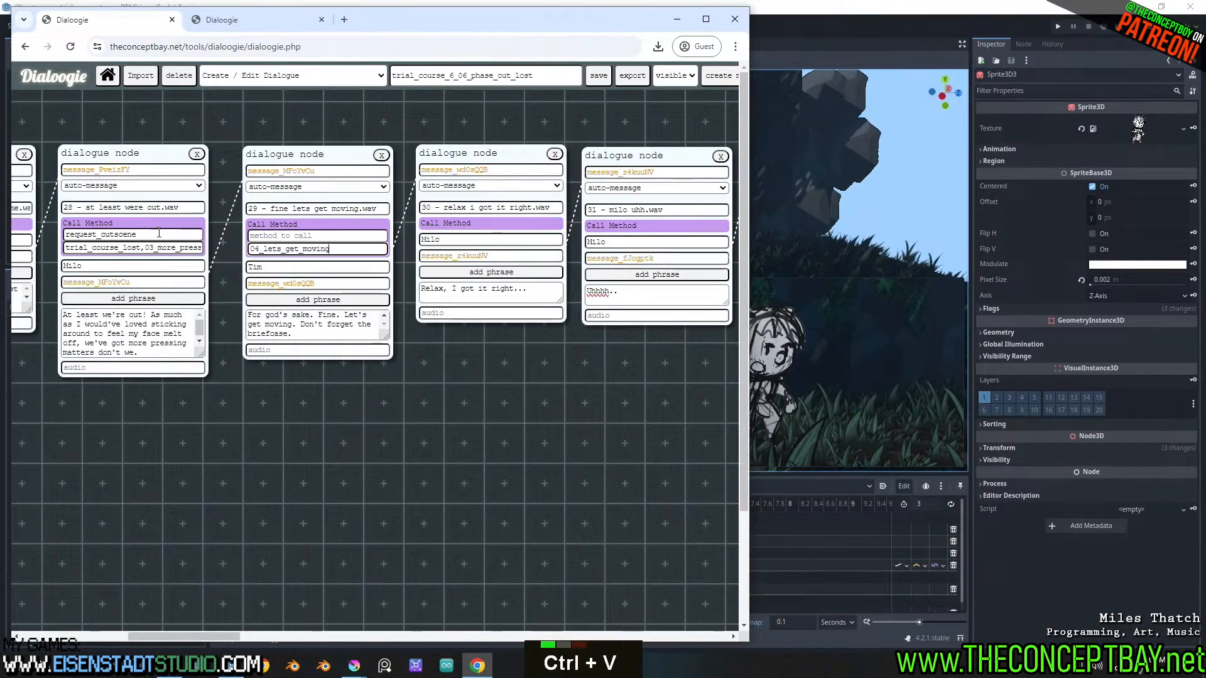
Copy request_cutscene from dialogue node 28 into the method to call of node 29
left_click_drag(159, 233, 31, 235)
key("ctrl+c")
left_click(404, 234)
key("ctrl+v")
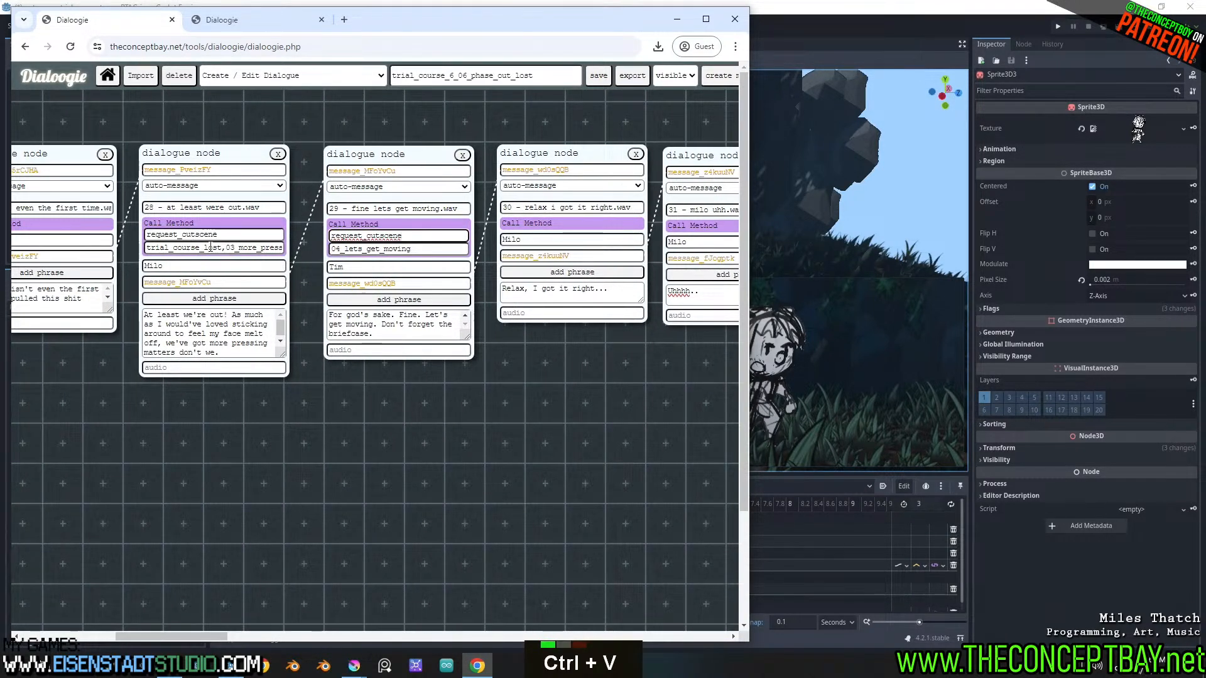
Copy the trial_course_lost, prefix from node 28's method argument and insert it before 04_lets_get_moving in node 29, checking the full text
left_click_drag(224, 248, 145, 248)
key("ctrl+c")
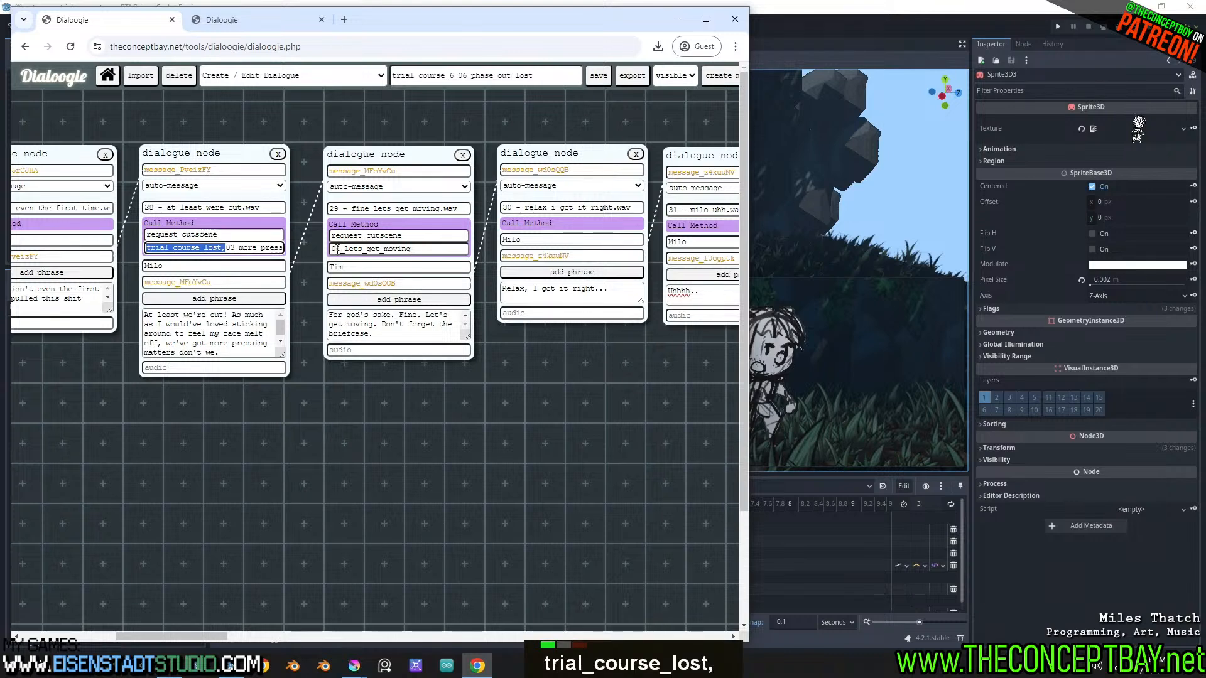
left_click(331, 248)
key("ctrl+v")
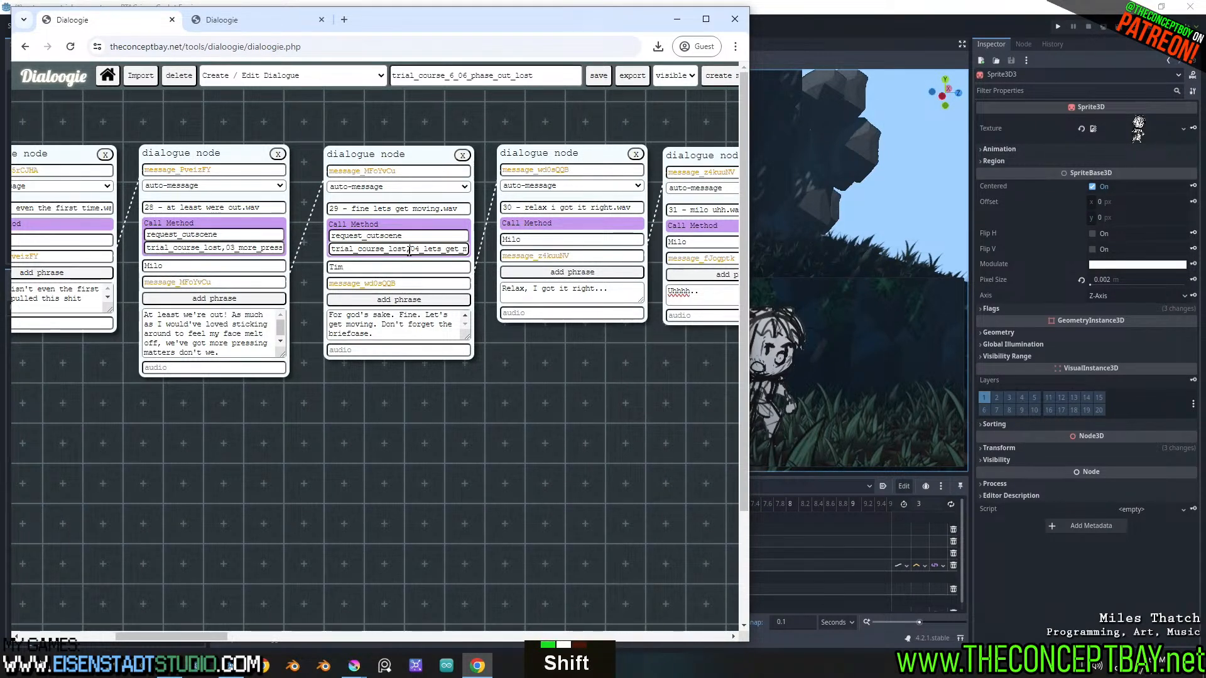
scroll(402, 249, "down", 3, "shift")
left_click_drag(419, 249, 456, 266)
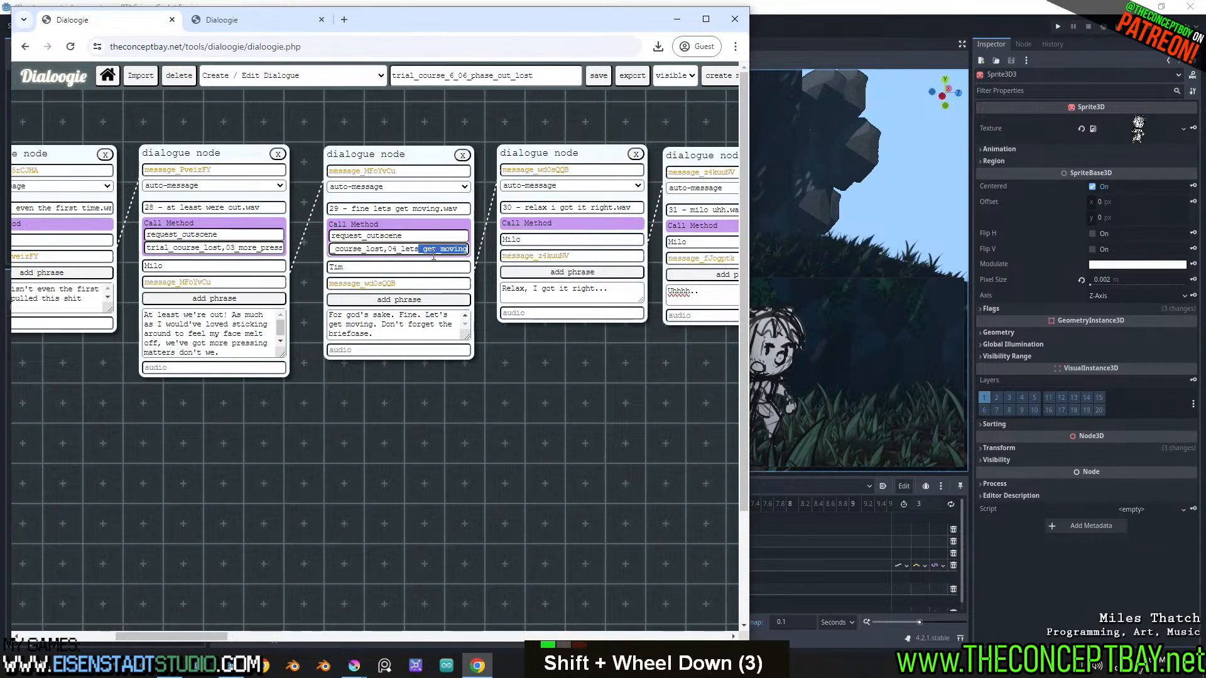
Export the dialogue over the existing character_dialogue.json in engine/dialogues/demo and return to Godot
key("ctrl+s")
key("Escape")
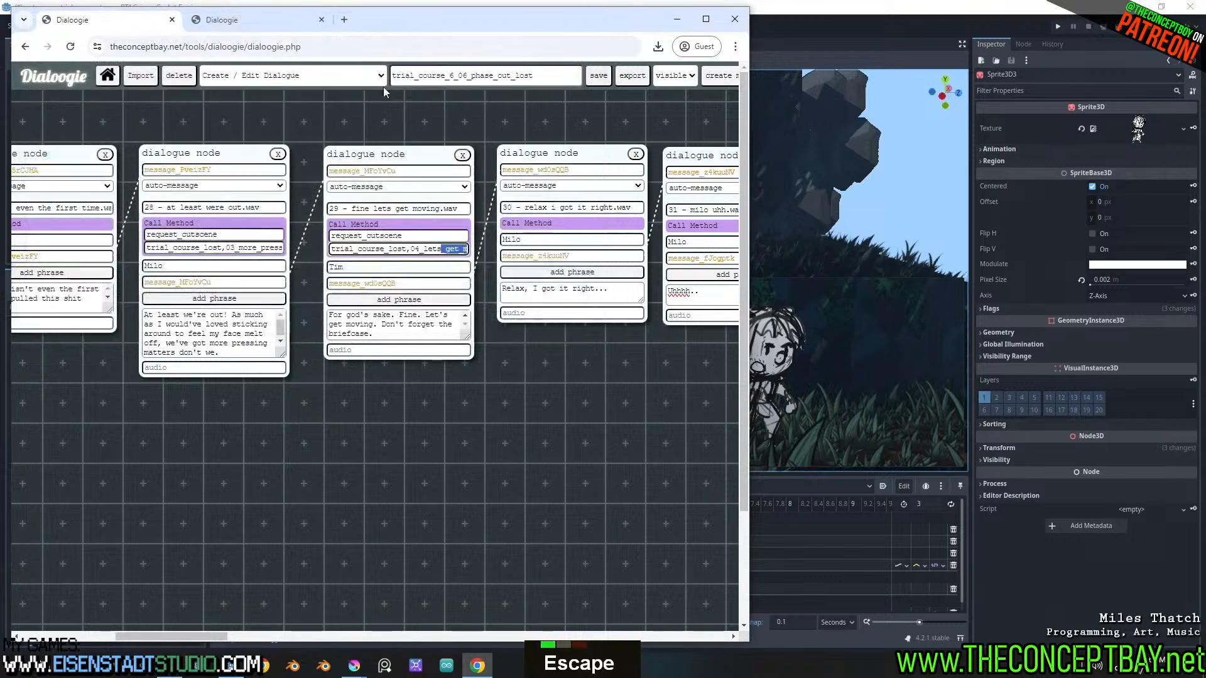
double_click(470, 183)
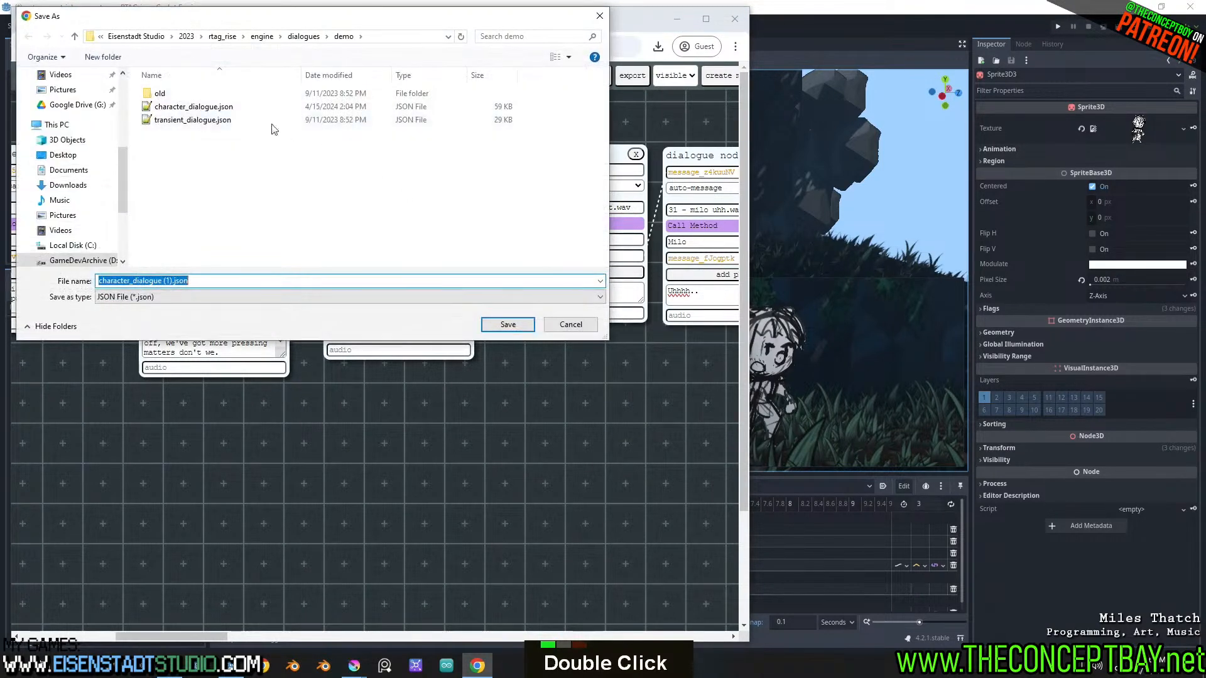
double_click(194, 107)
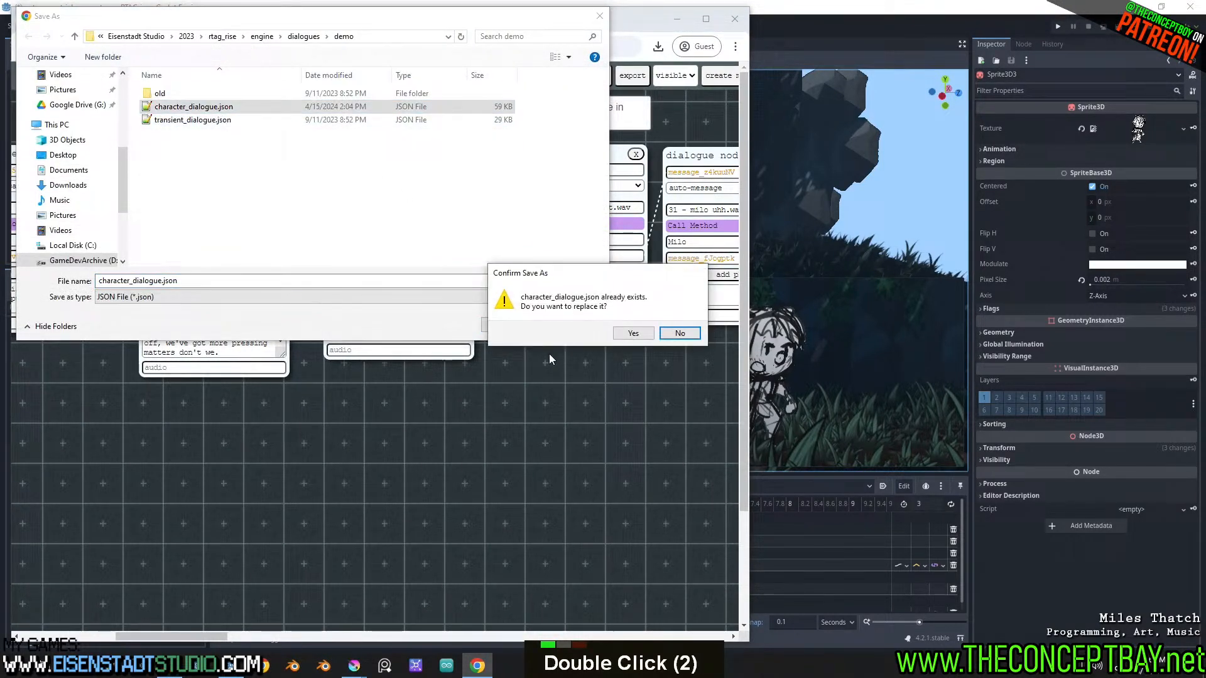
left_click(645, 334)
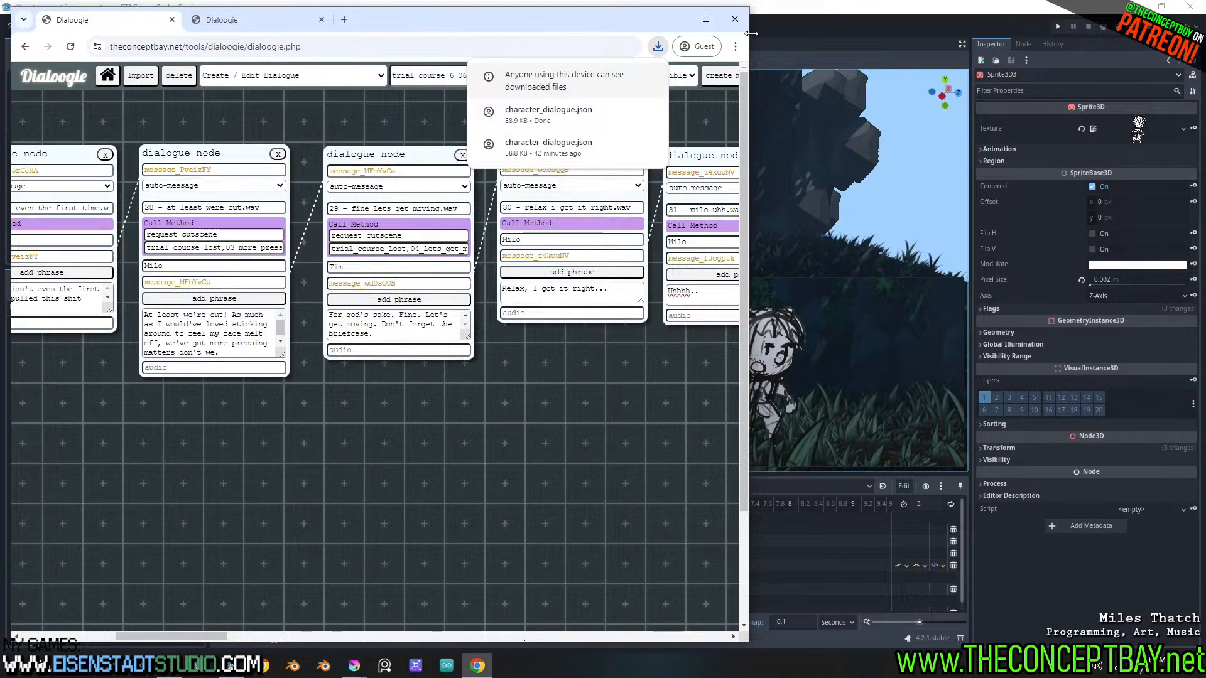
left_click(677, 19)
Run the project to test the cutscene and minimize the game window to reach the debugger
middle_click_drag(666, 234, 658, 218)
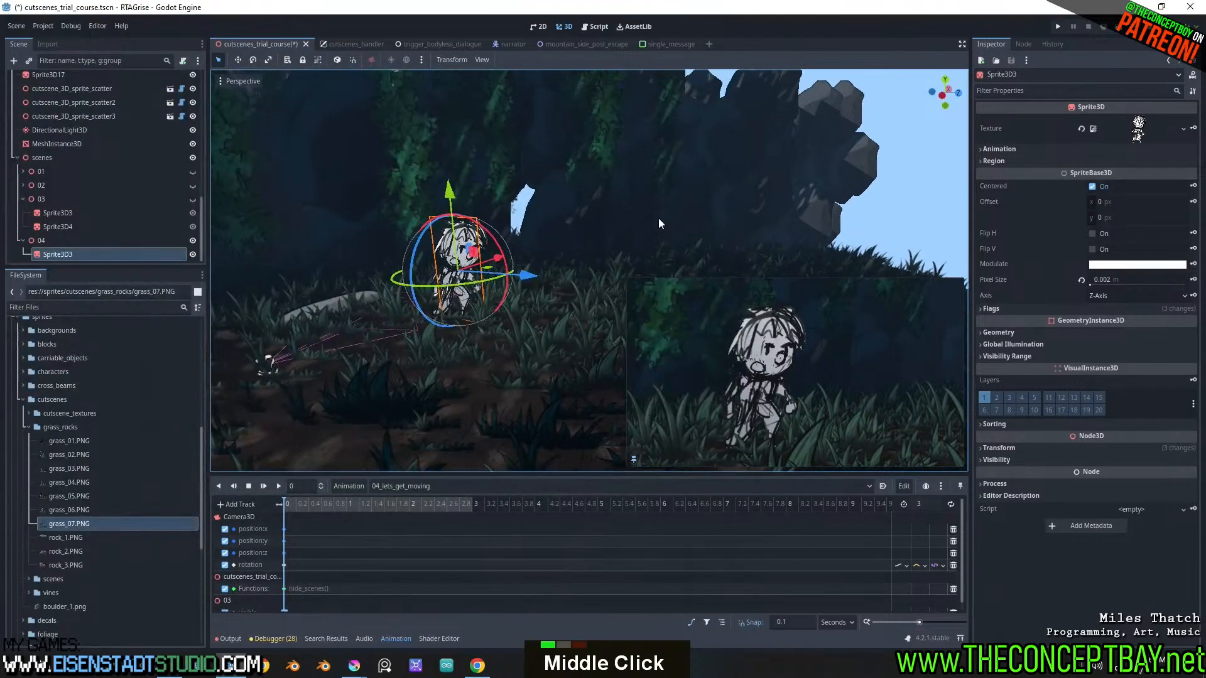
key("F5")
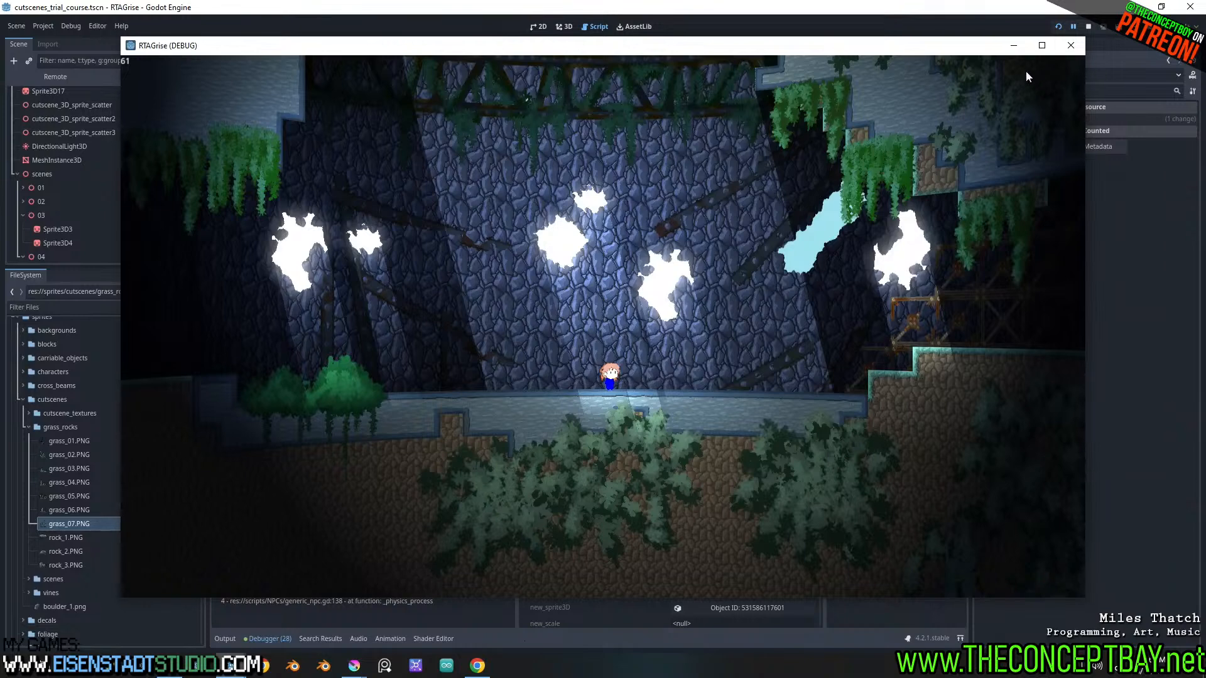
double_click(1019, 53)
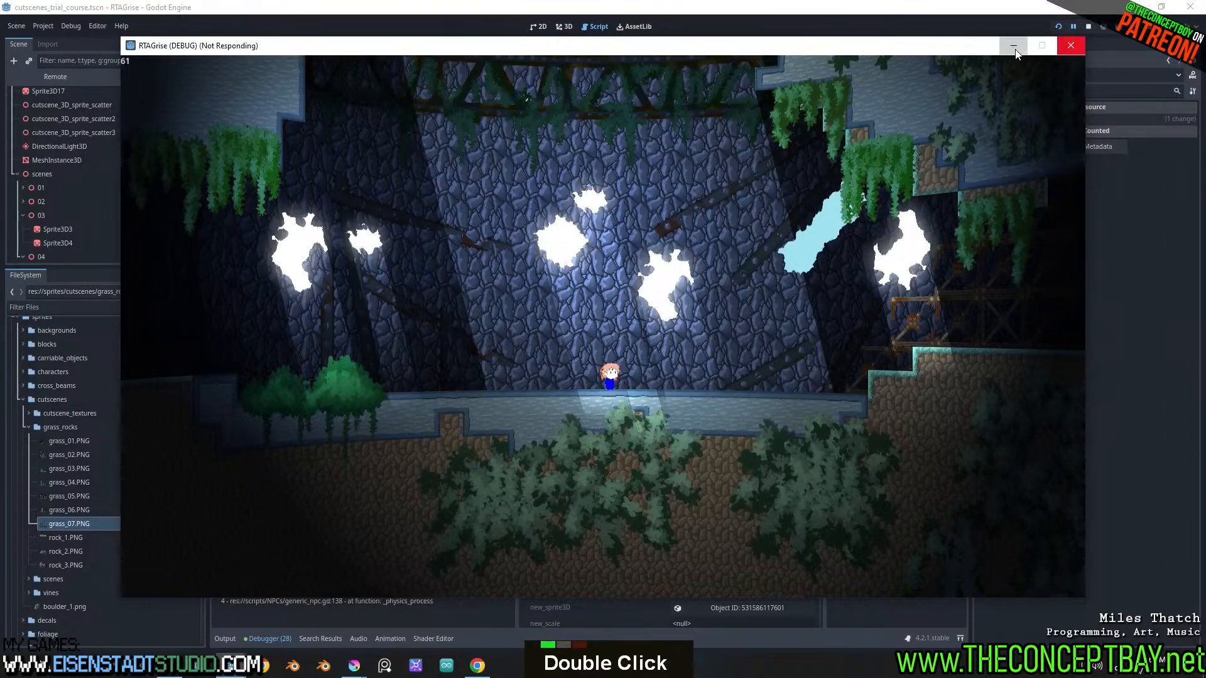
left_click(1017, 54)
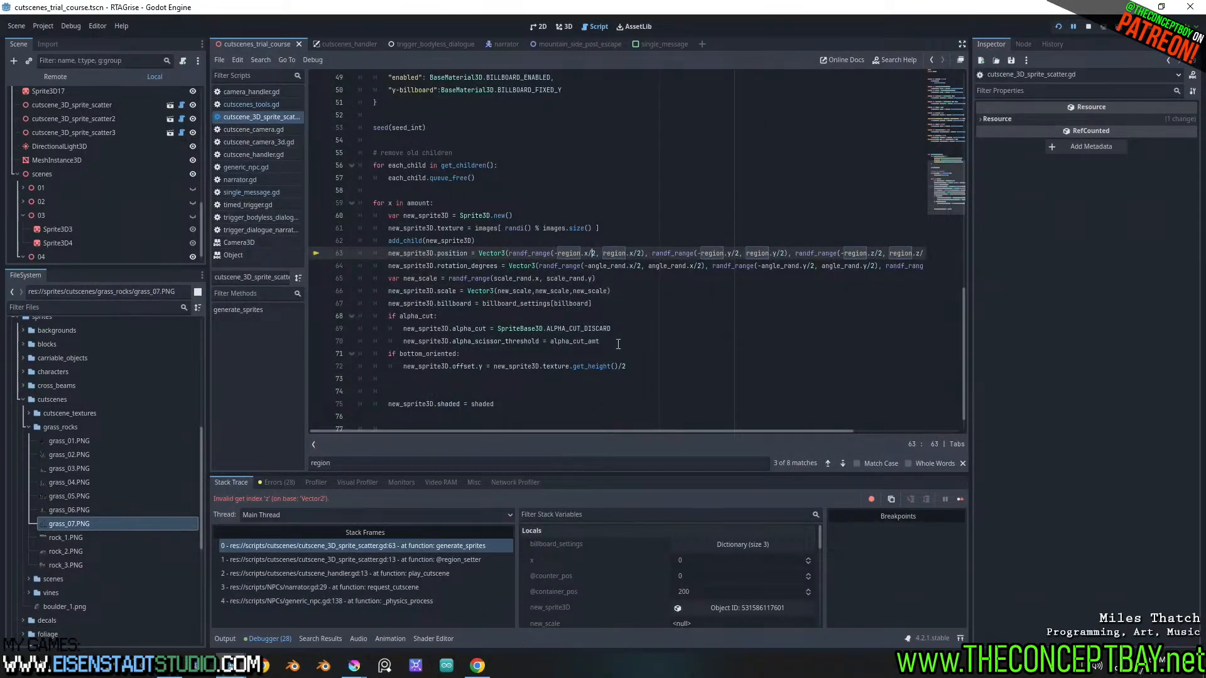
Examine the generate_sprites stack variables in the debugger and inspect the remote self object's region values
mouse_move(618, 344)
scroll(635, 568, "up", 1)
scroll(635, 568, "down", 6)
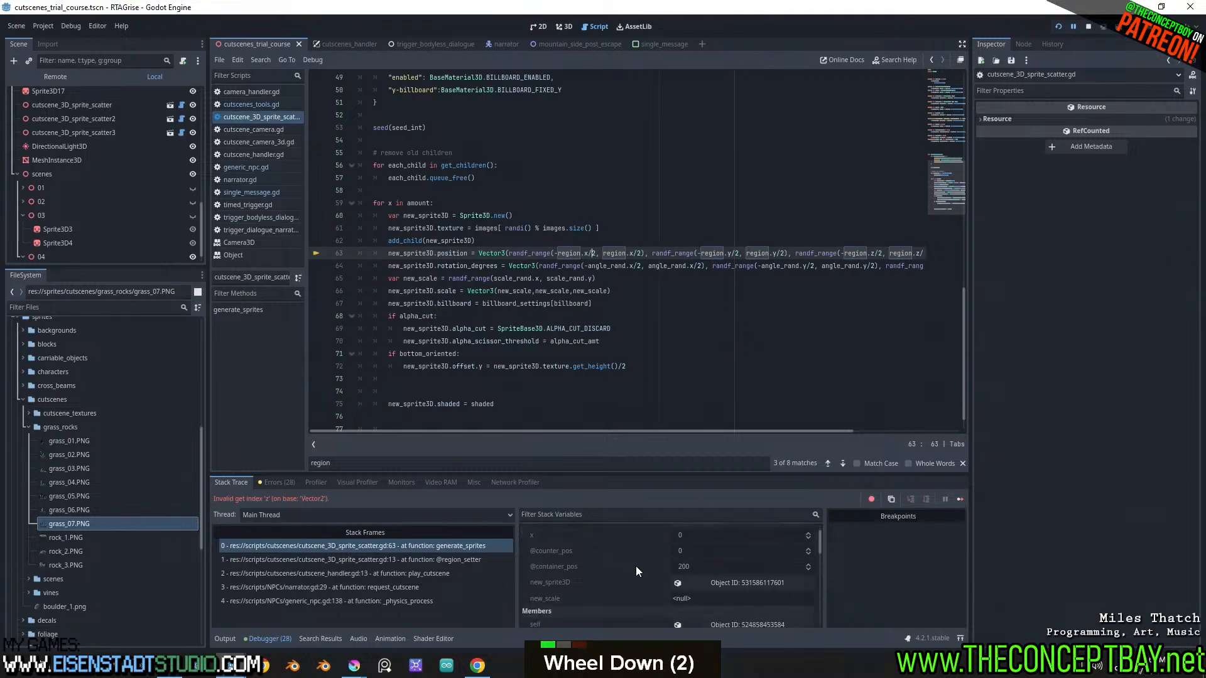
scroll(636, 568, "down", 20)
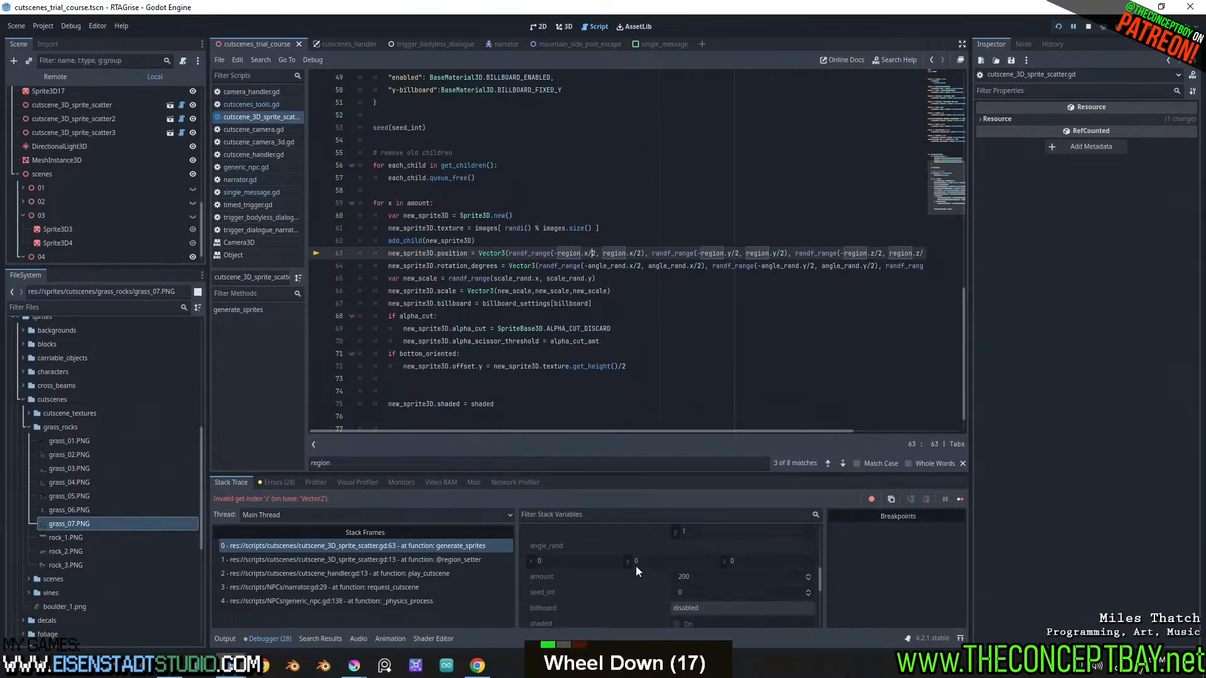
scroll(636, 571, "up", 5)
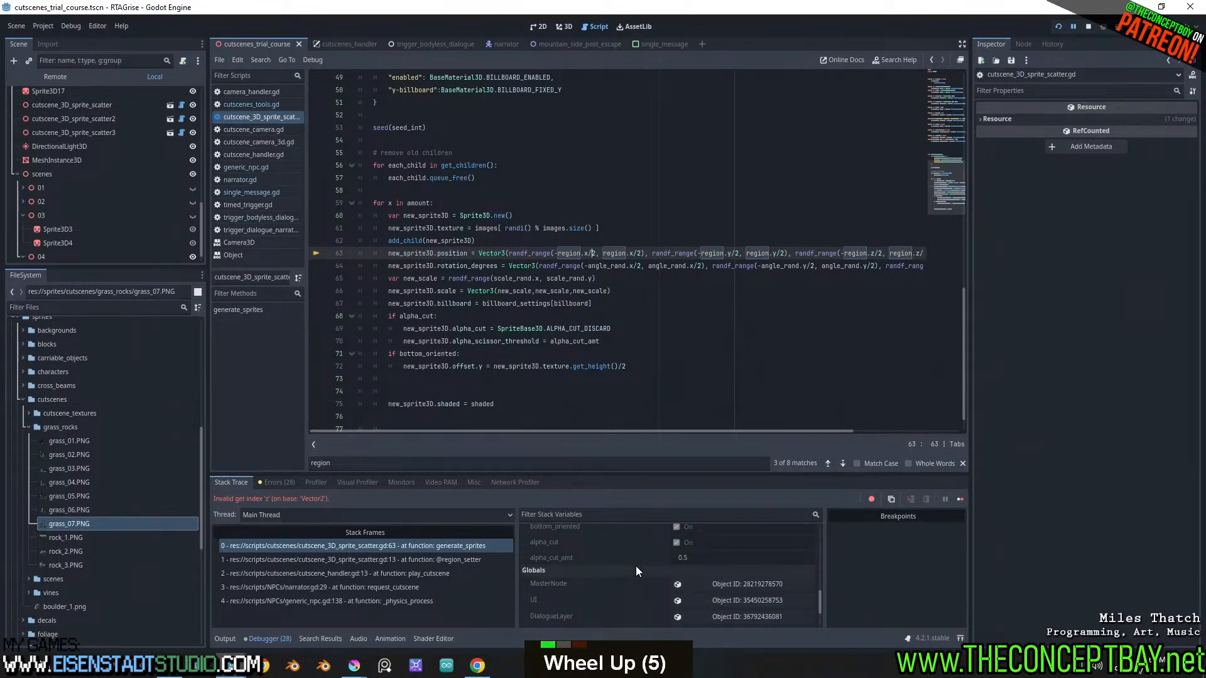
scroll(636, 568, "up", 20)
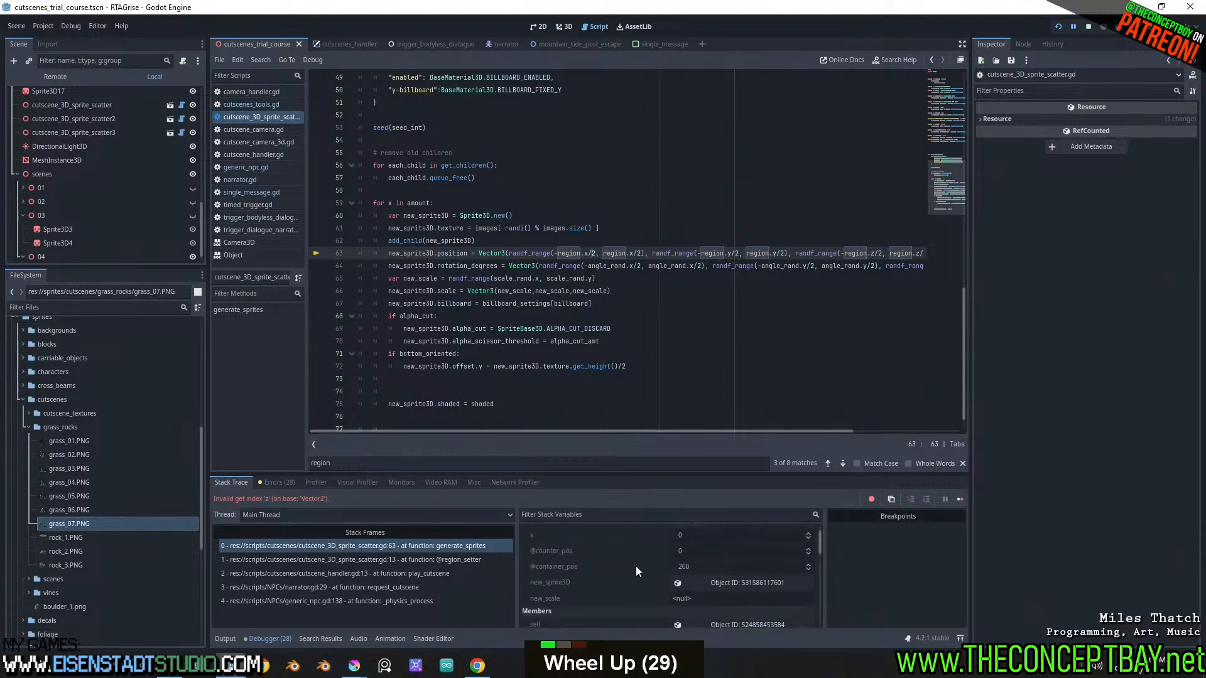
scroll(636, 566, "up", 6)
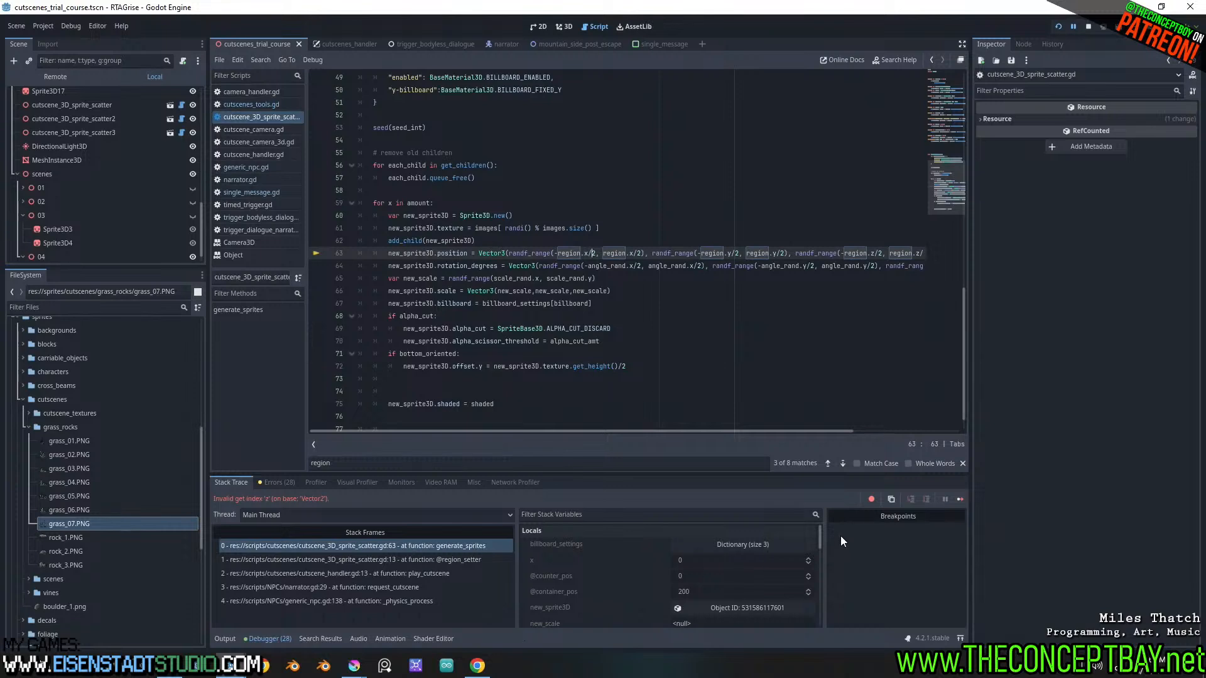
mouse_move(820, 530)
left_mouse_down()
mouse_move(810, 575)
mouse_move(812, 553)
left_mouse_up()
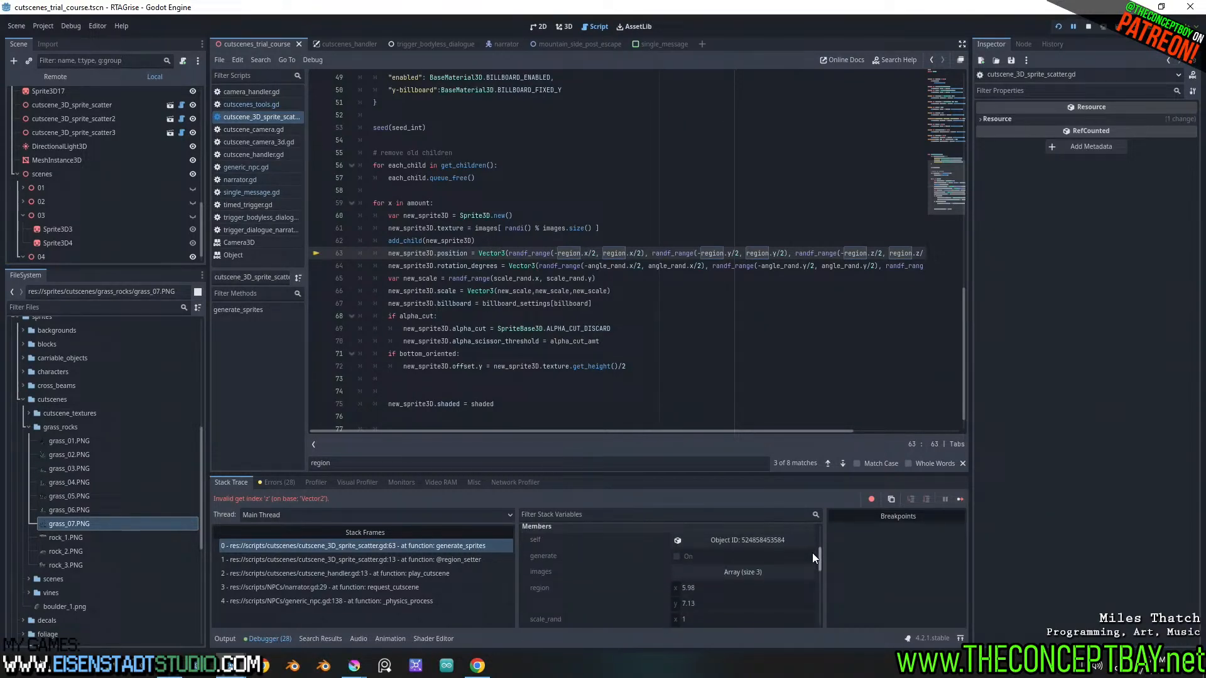
left_click(772, 540)
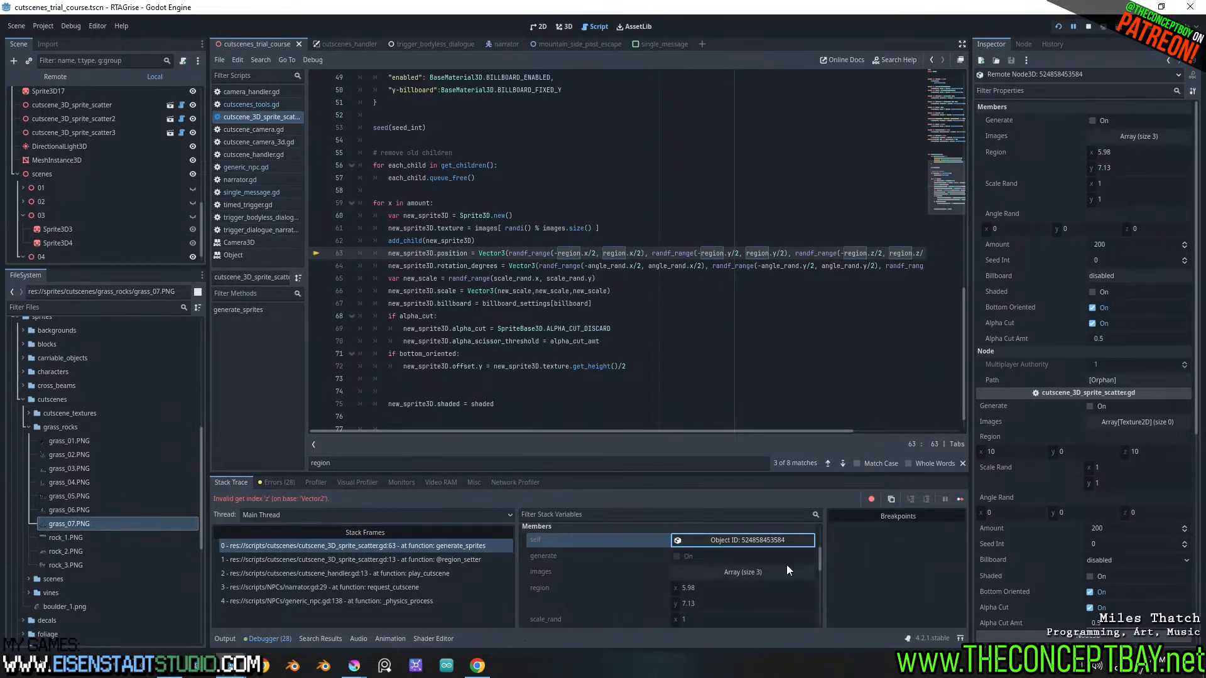
mouse_move(820, 560)
left_mouse_down()
mouse_move(815, 619)
mouse_move(834, 555)
left_mouse_up()
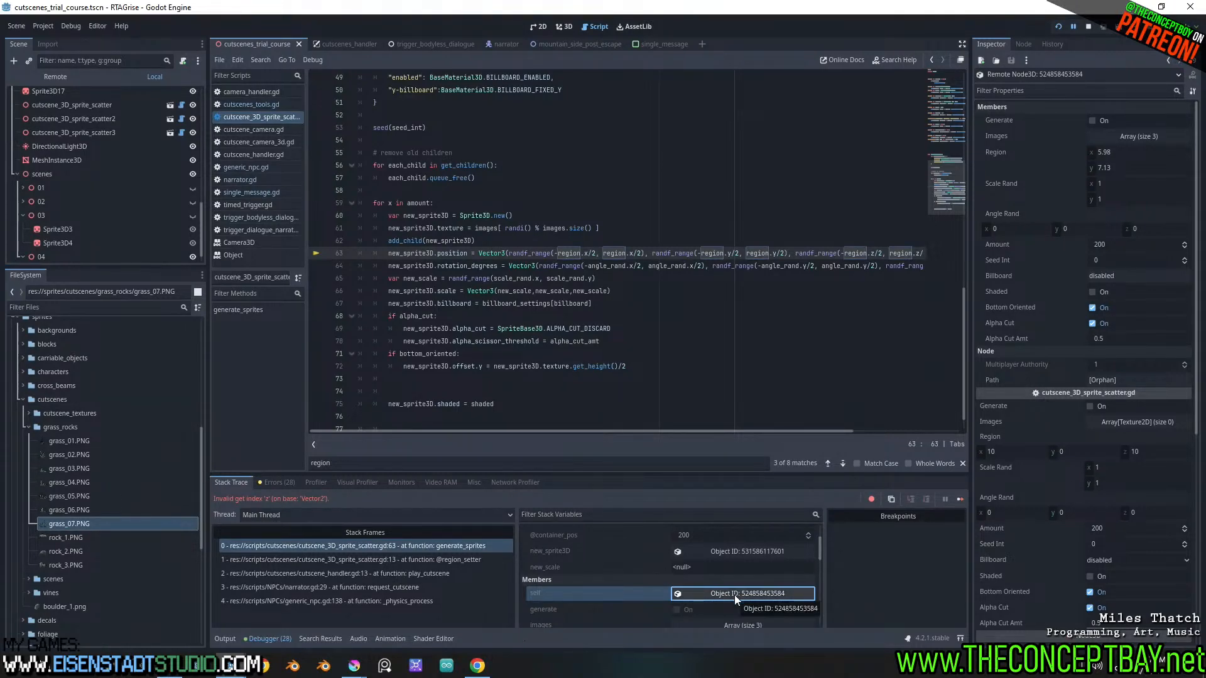
Go back to the 3D scene and inspect the scatter settings of cutscene_3D_sprite_scatter3
left_click(549, 26)
left_click(563, 27)
scroll(358, 337, "down", 3)
middle_click_drag(358, 336, 506, 285)
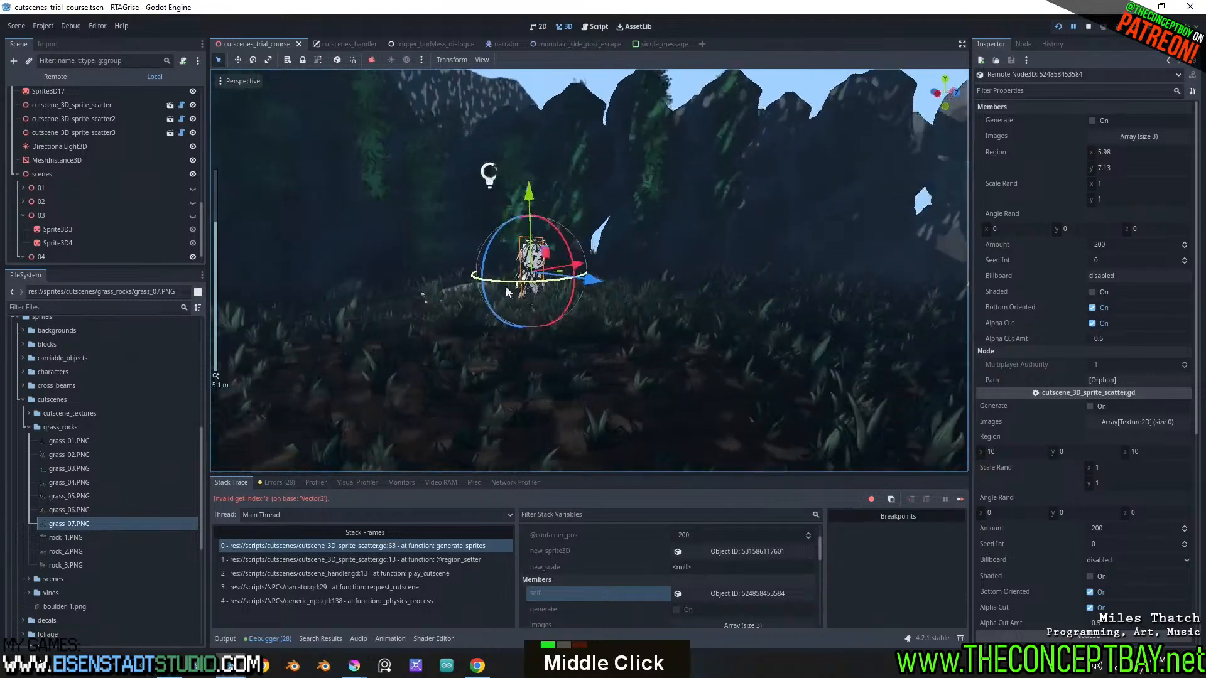
scroll(138, 210, "down", 6)
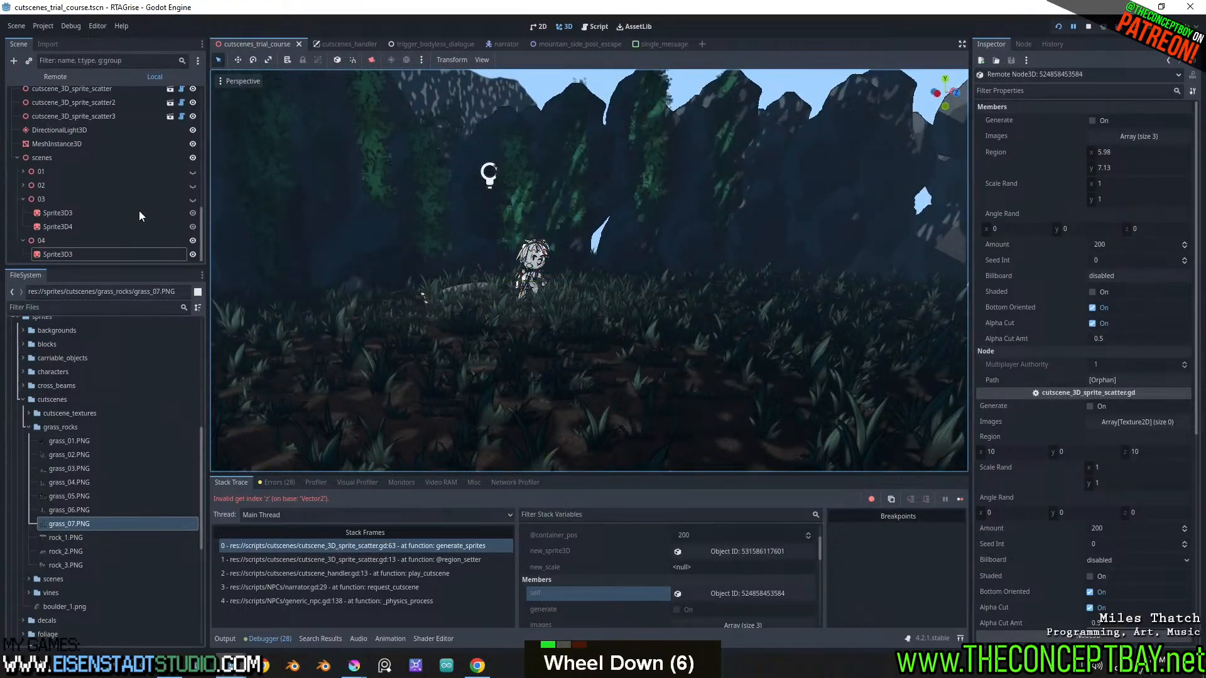
scroll(132, 218, "up", 4)
left_click(87, 203)
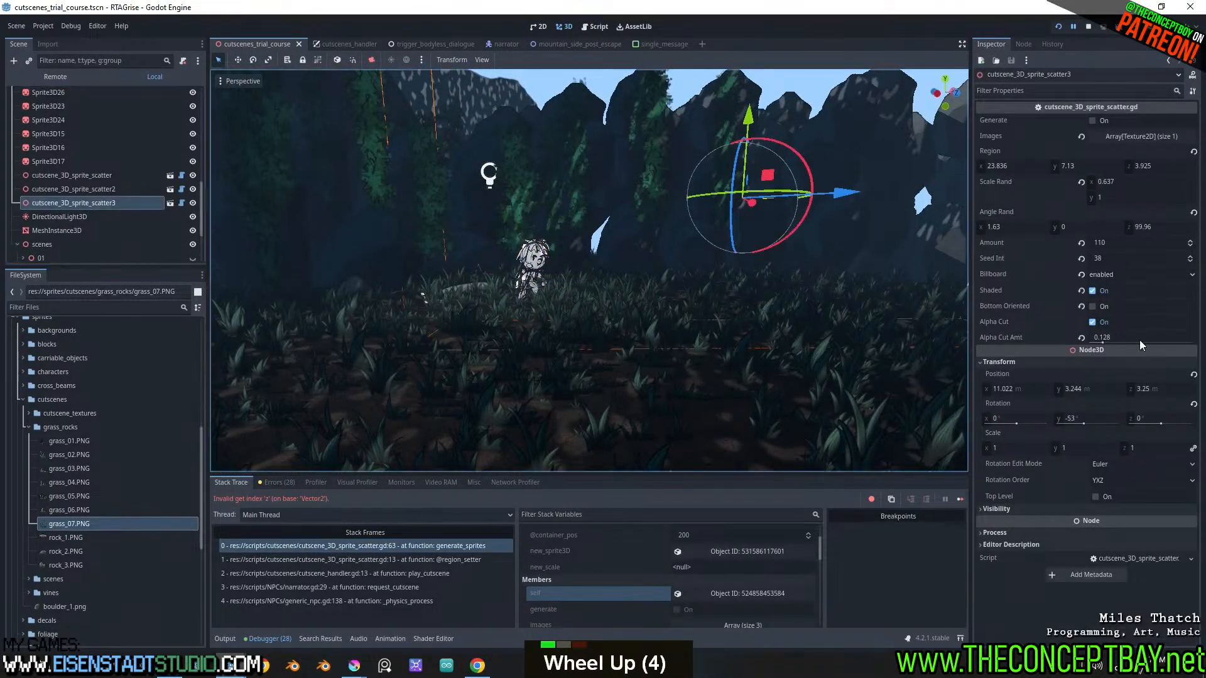
Set the region of cutscene_3D_sprite_scatter2 to 0 in y and 7.13 in z
scroll(1152, 305, "up", 7)
left_click(104, 190)
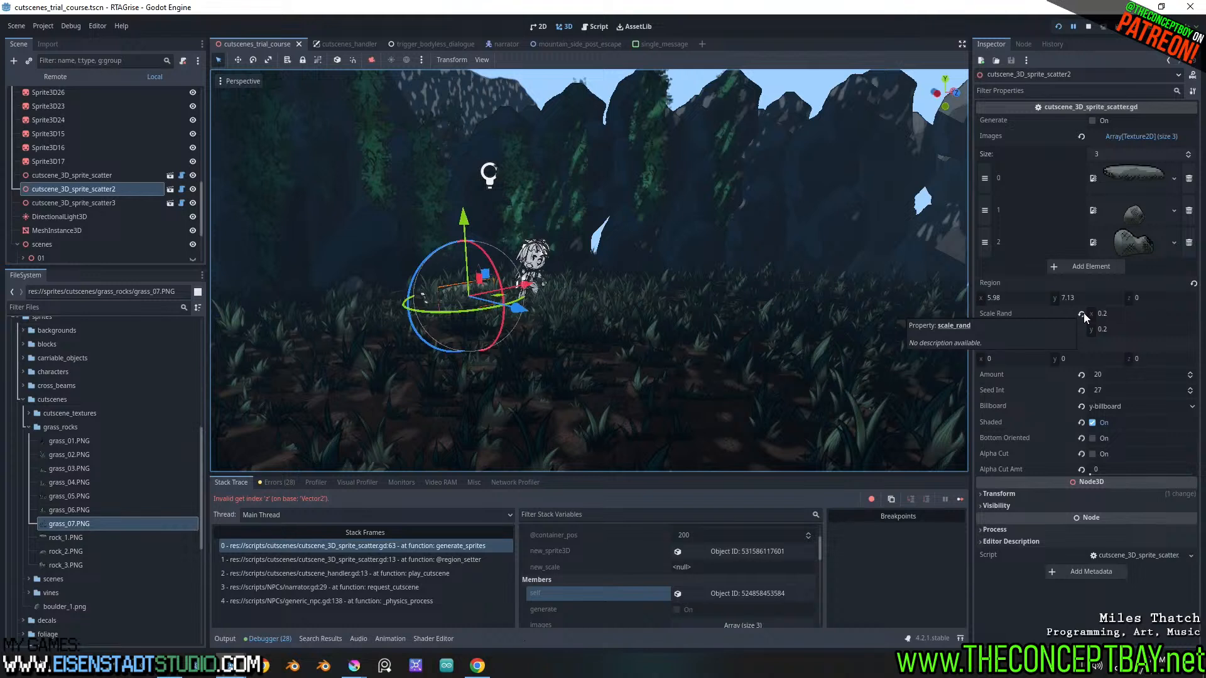
left_click_drag(1150, 297, 1126, 297)
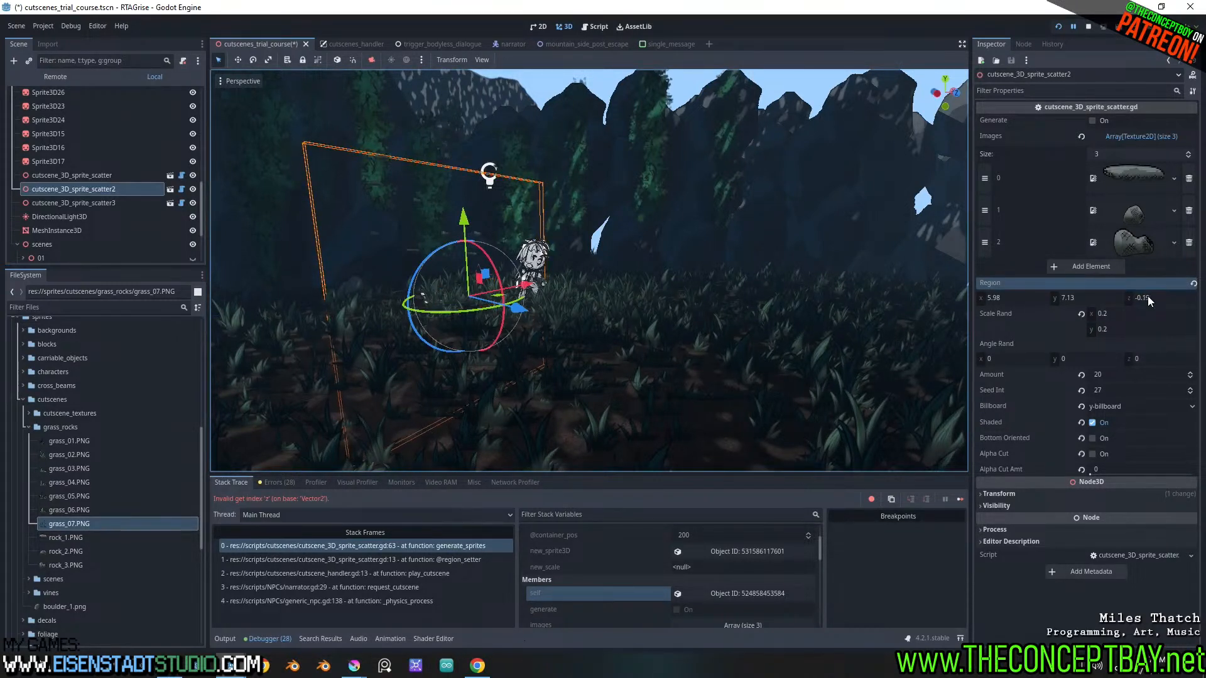
left_click(1144, 298)
left_click(1093, 303)
key("ctrl+x")
type("0")
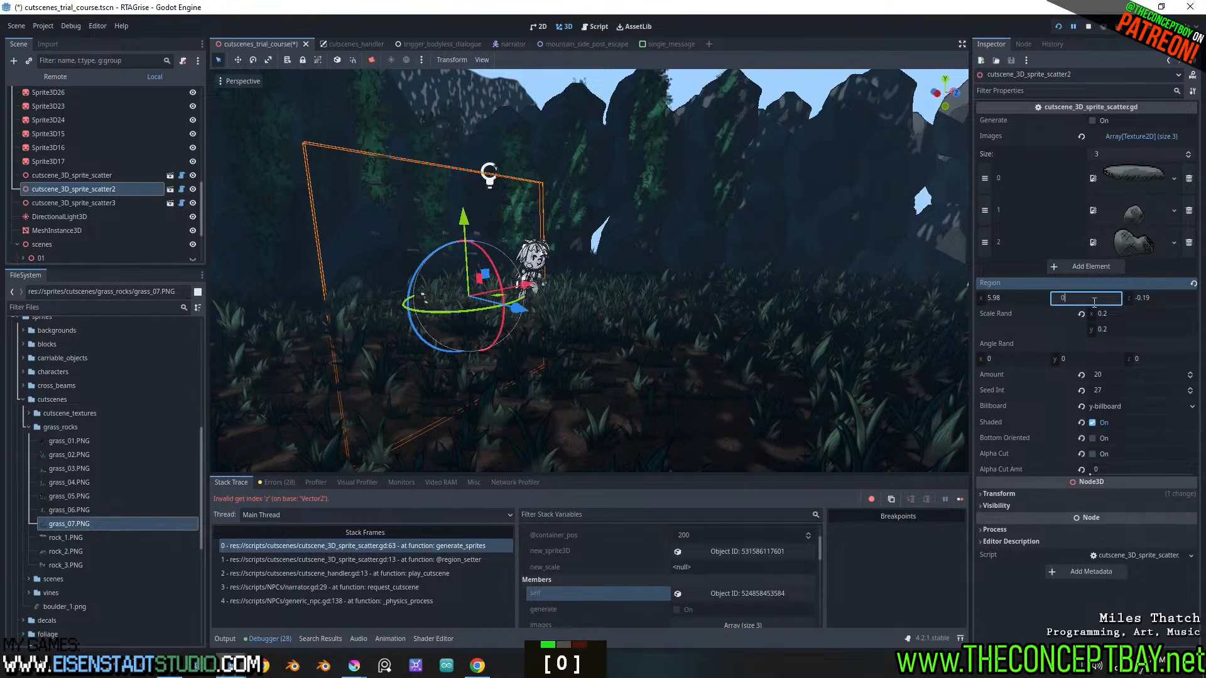
key("Return")
left_click(1154, 300)
key("ctrl+v")
key("Return")
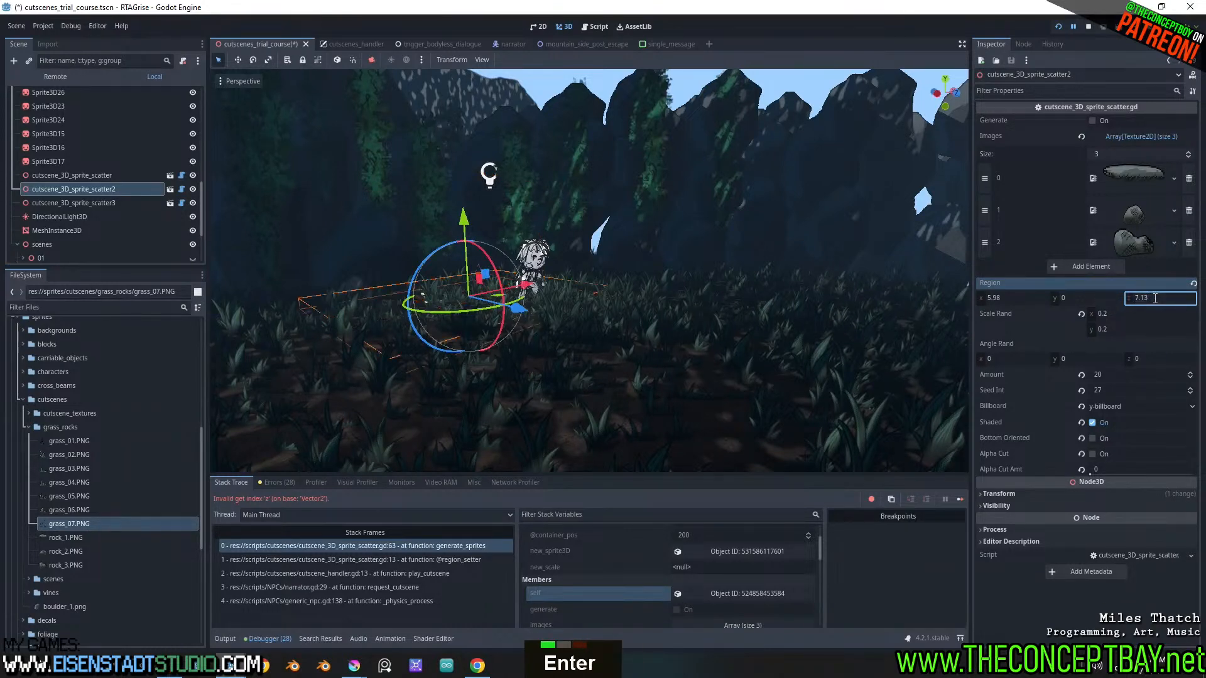
Save the cutscenes_trial_course scene, run the project, and restart it to retest the cutscene
key("ctrl+s")
key("F5")
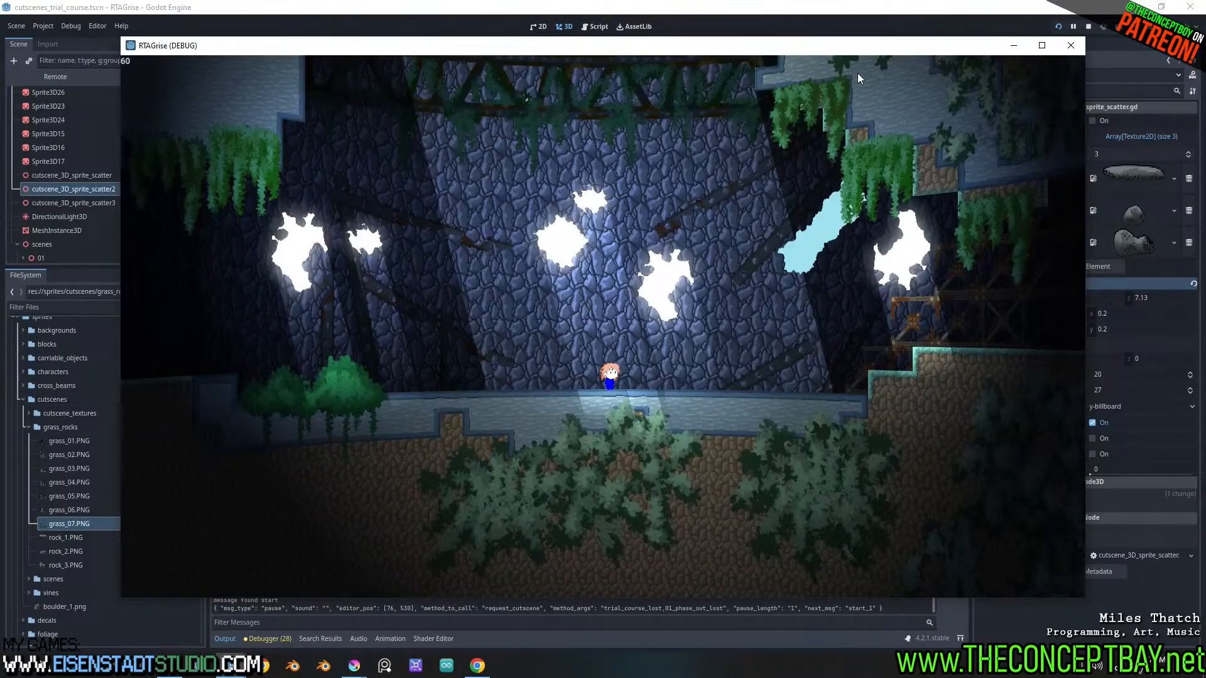
double_click(1016, 43)
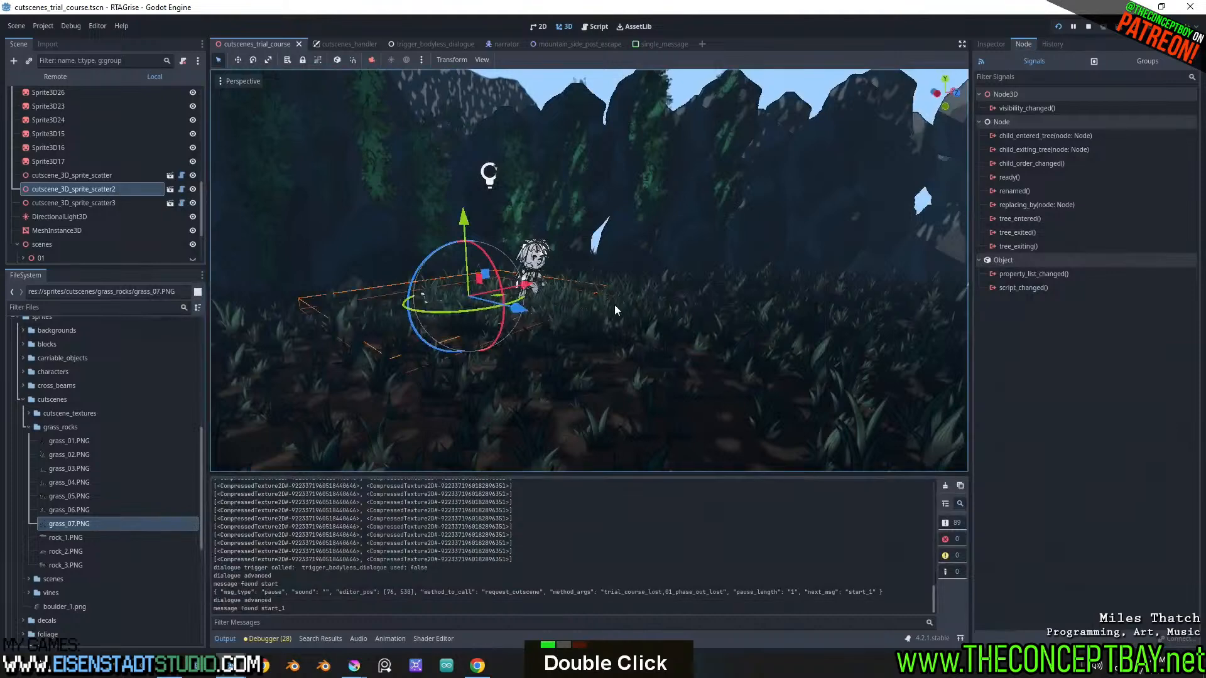
double_click(1056, 28)
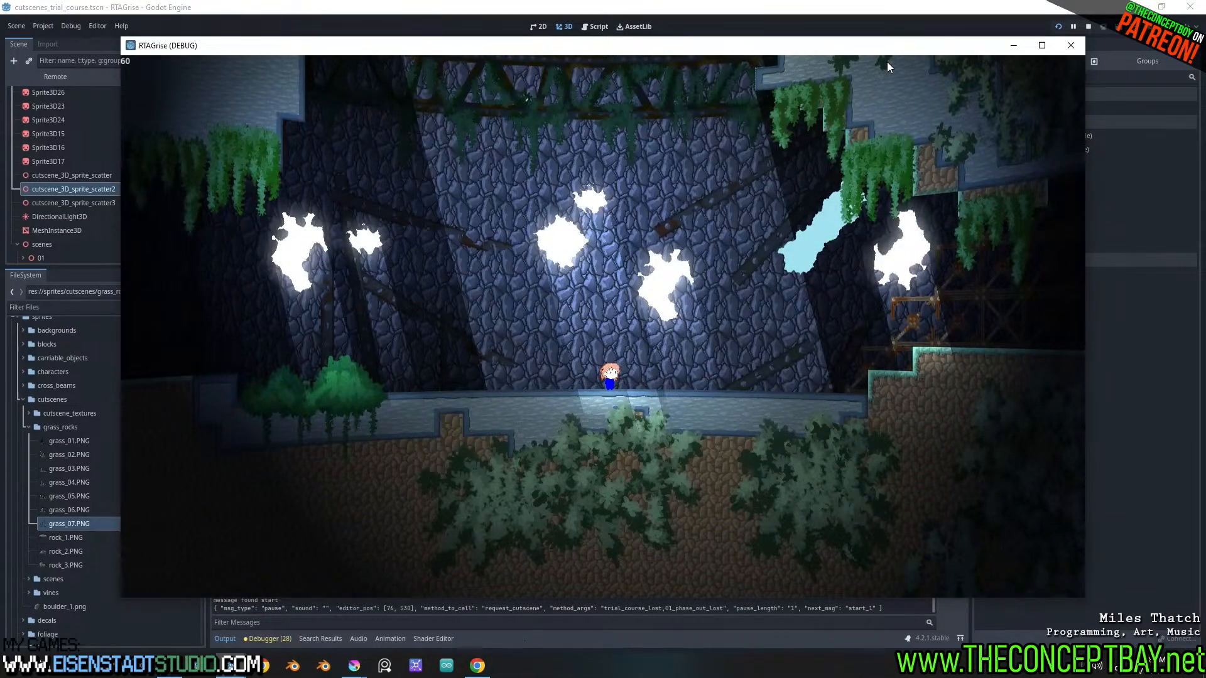
Play through the cutscene dialogue in the running game until the lines after the 03 shot, and close the game
key("Return")
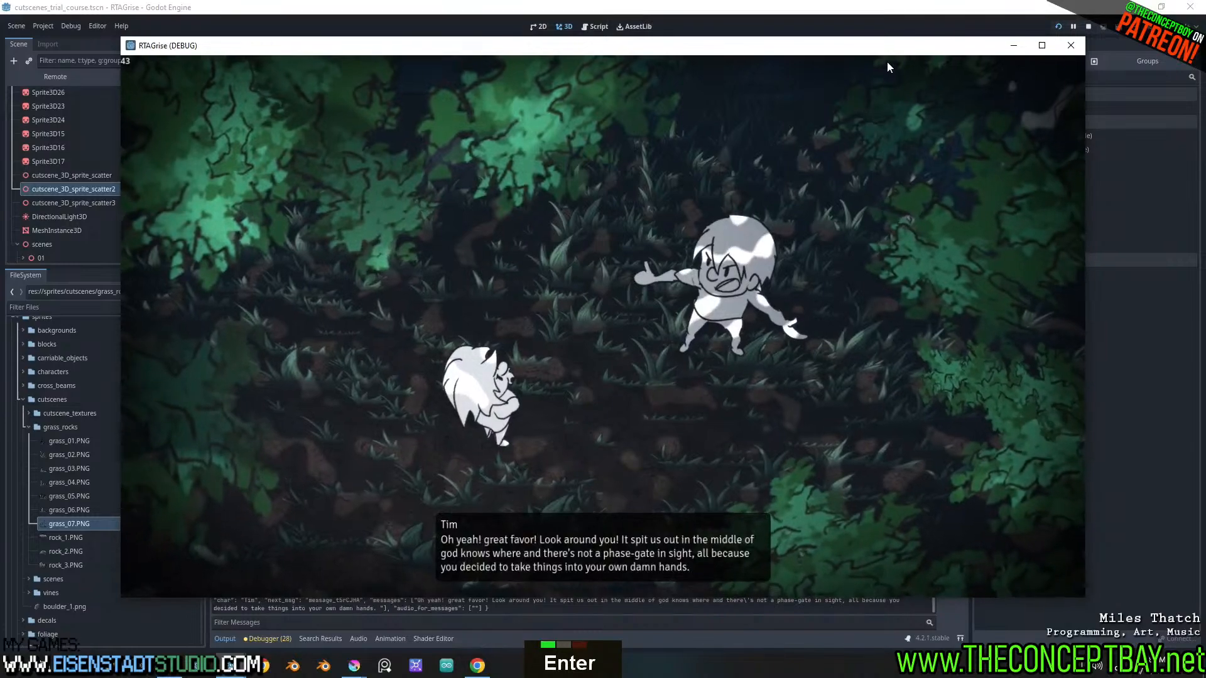
key("Return")
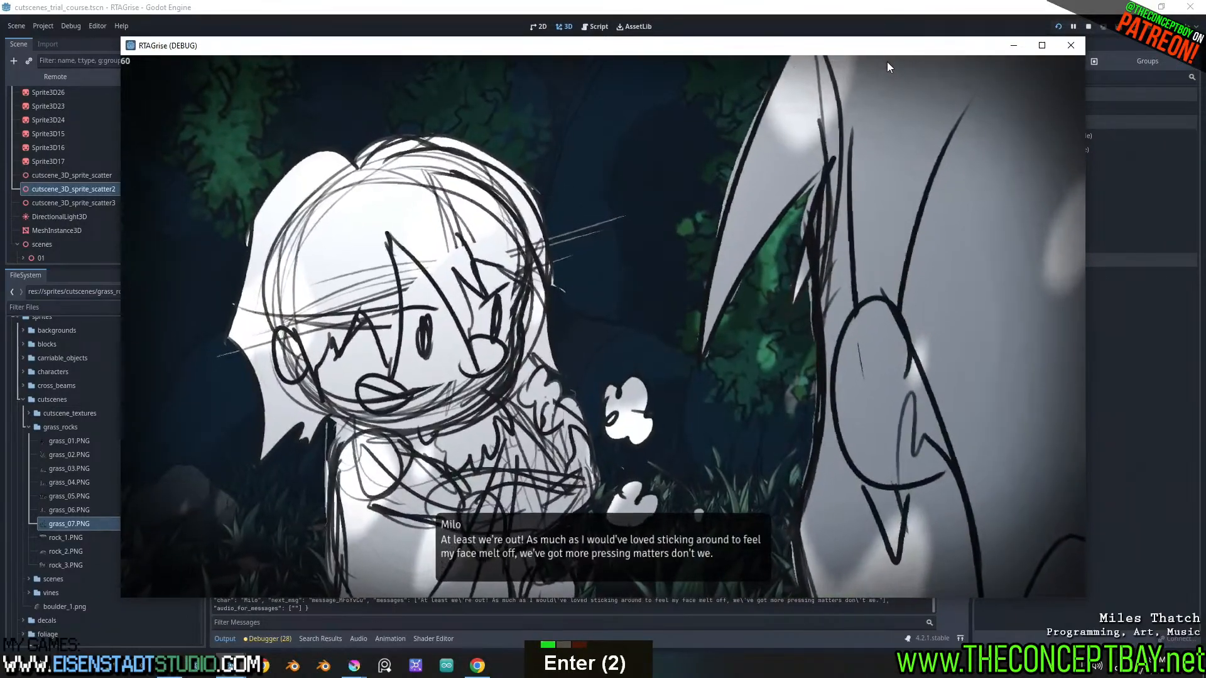
key("Return")
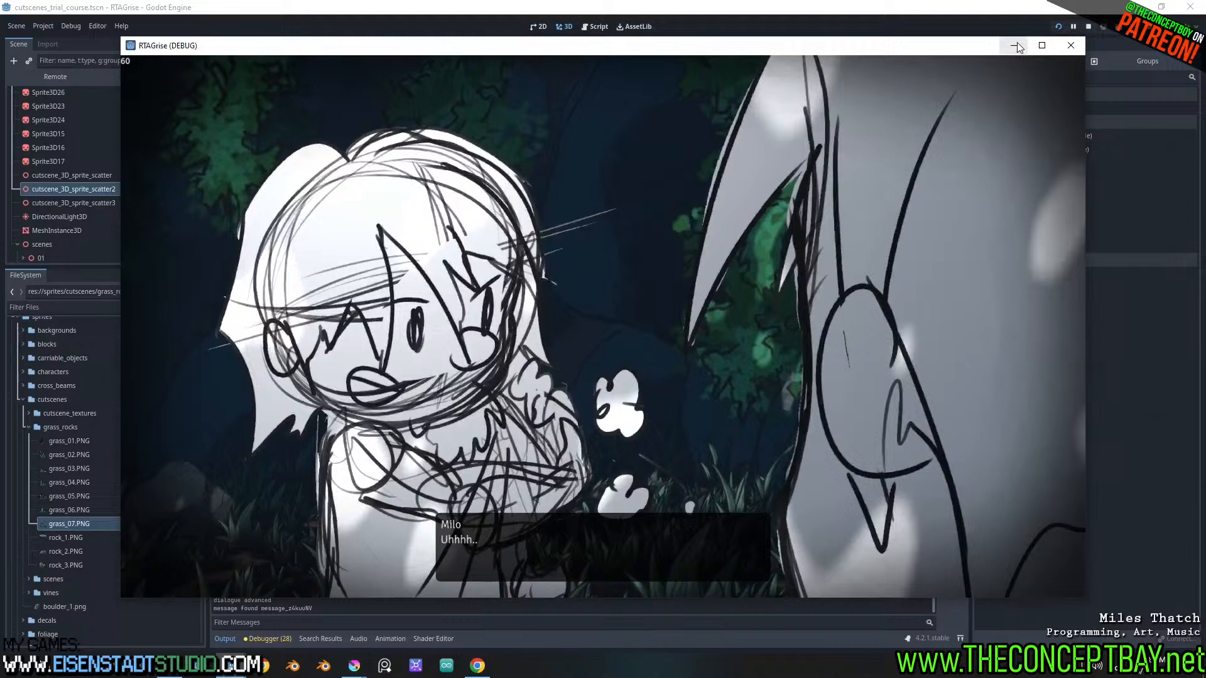
left_click(1076, 47)
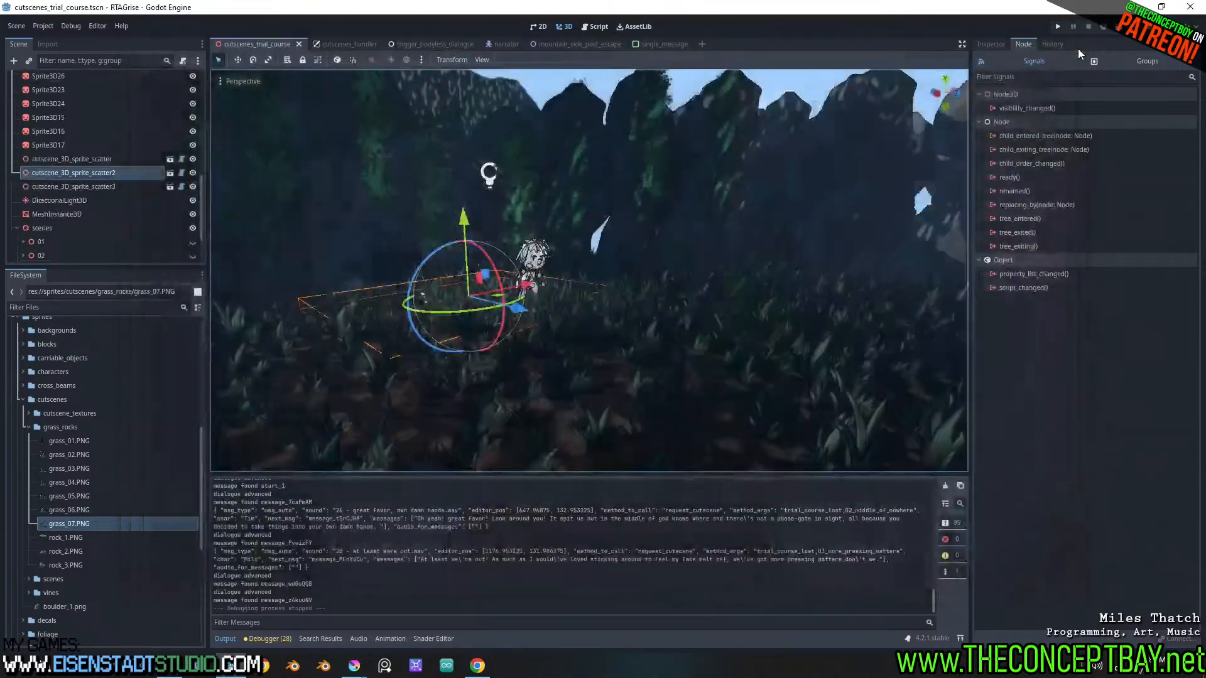
Switch to Dialoogie, check the 04_lets_get_moving cutscene argument on dialogue node 29, save trial_course_6_06_phase_out_lost, and return to Godot
left_click(477, 666)
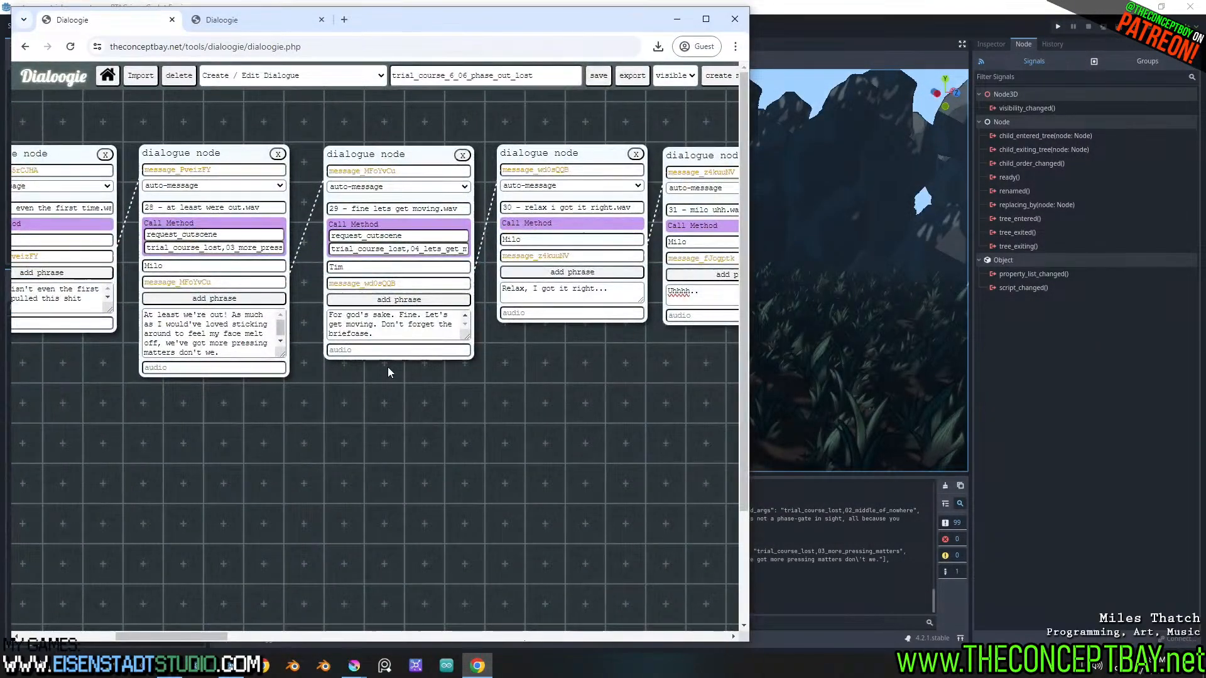
scroll(386, 367, "up", 2, "shift")
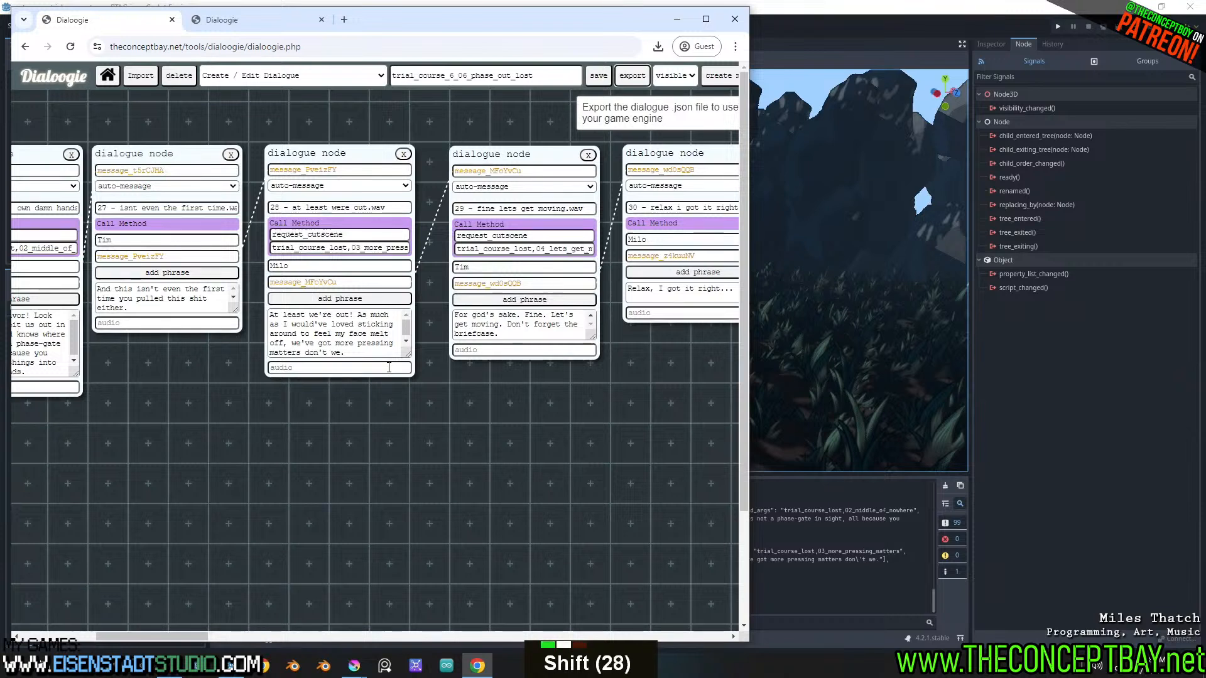
scroll(389, 367, "up", 1, "shift")
scroll(388, 367, "down", 3, "shift")
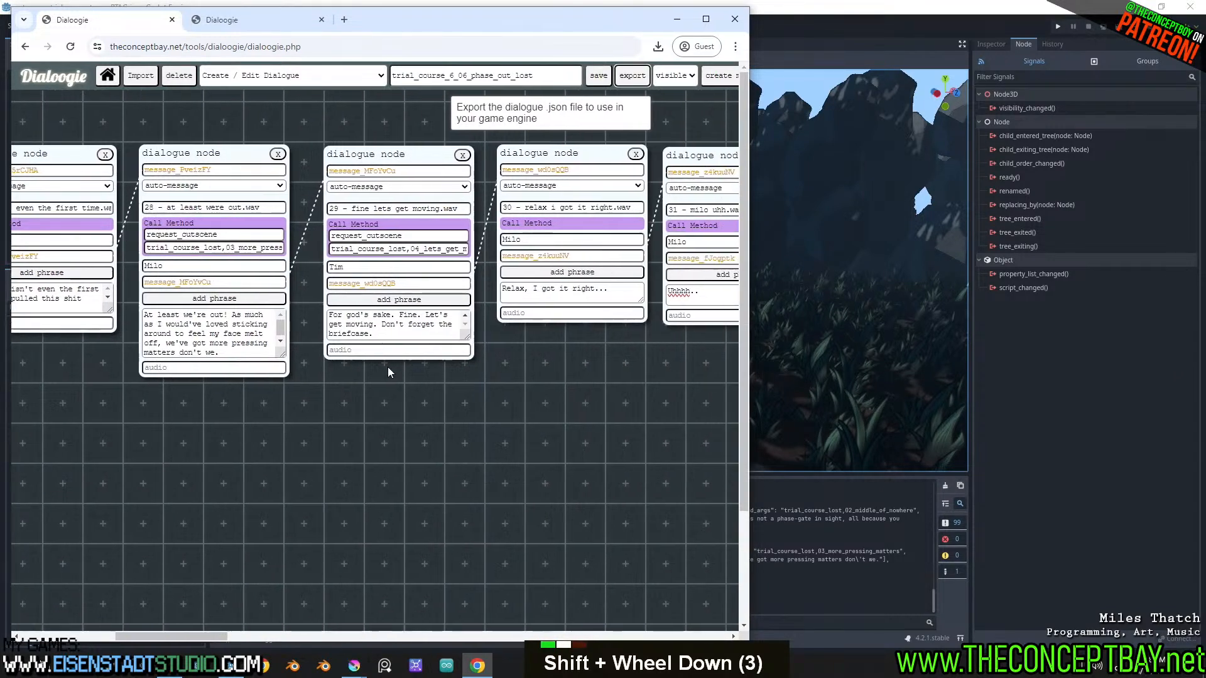
scroll(388, 369, "down", 1, "shift")
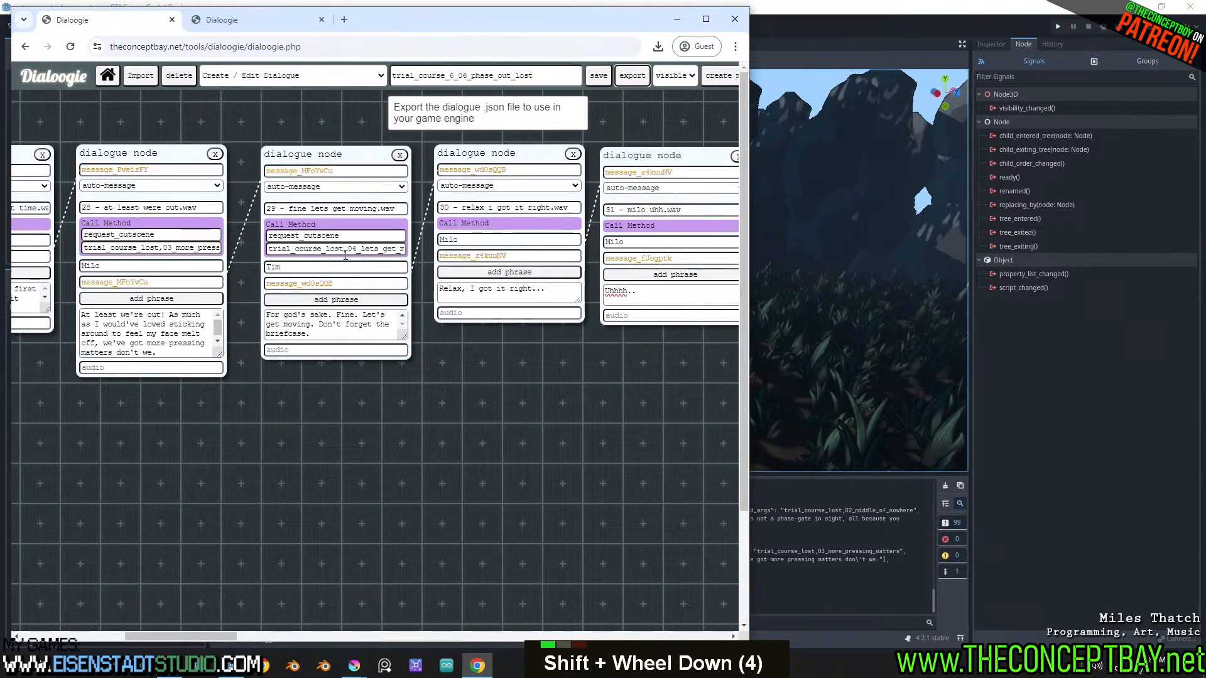
left_click_drag(351, 249, 496, 254)
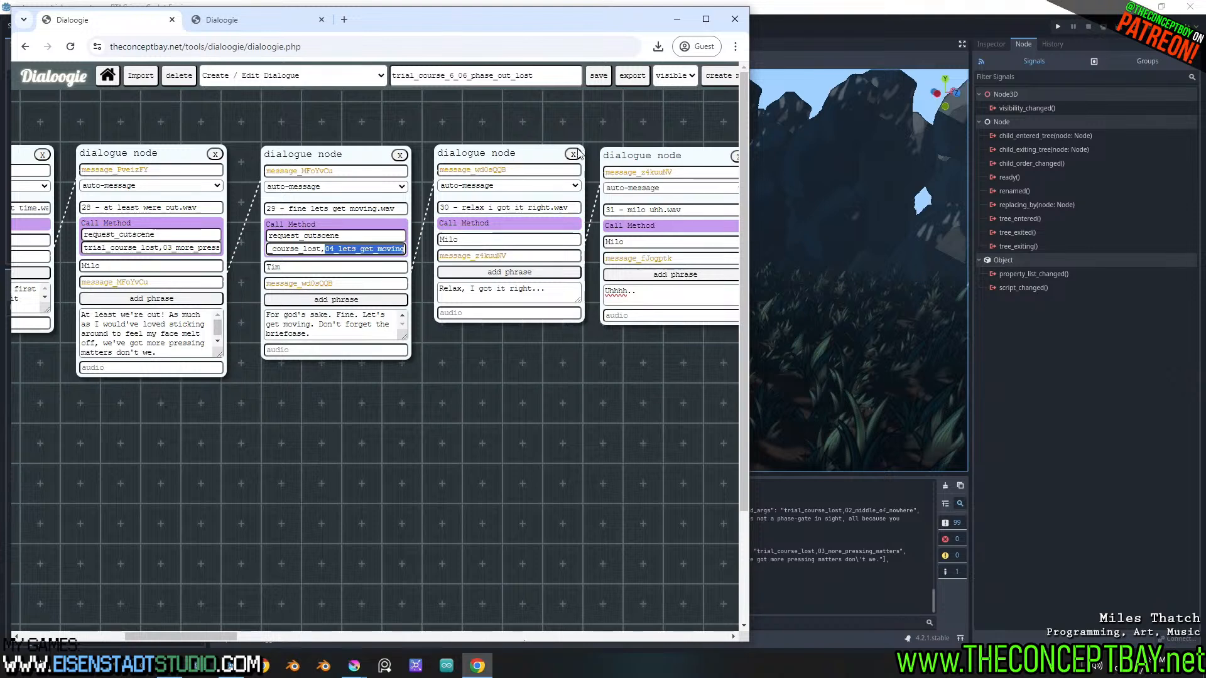
left_click(603, 76)
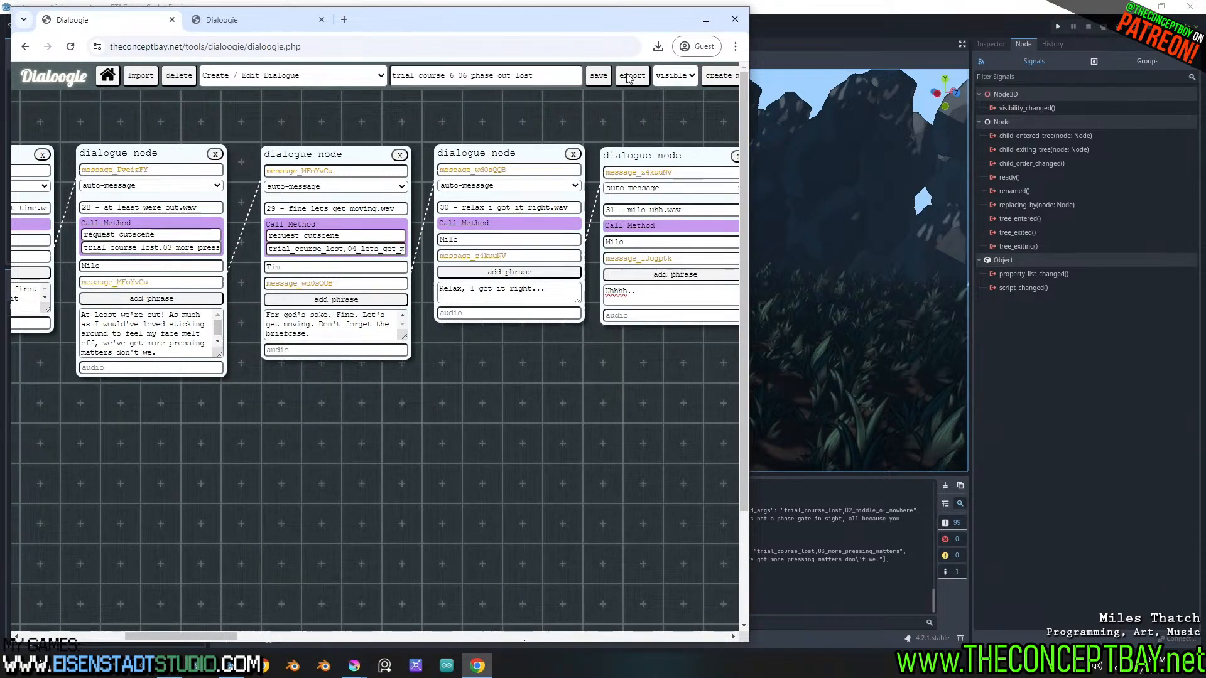
left_click(804, 51)
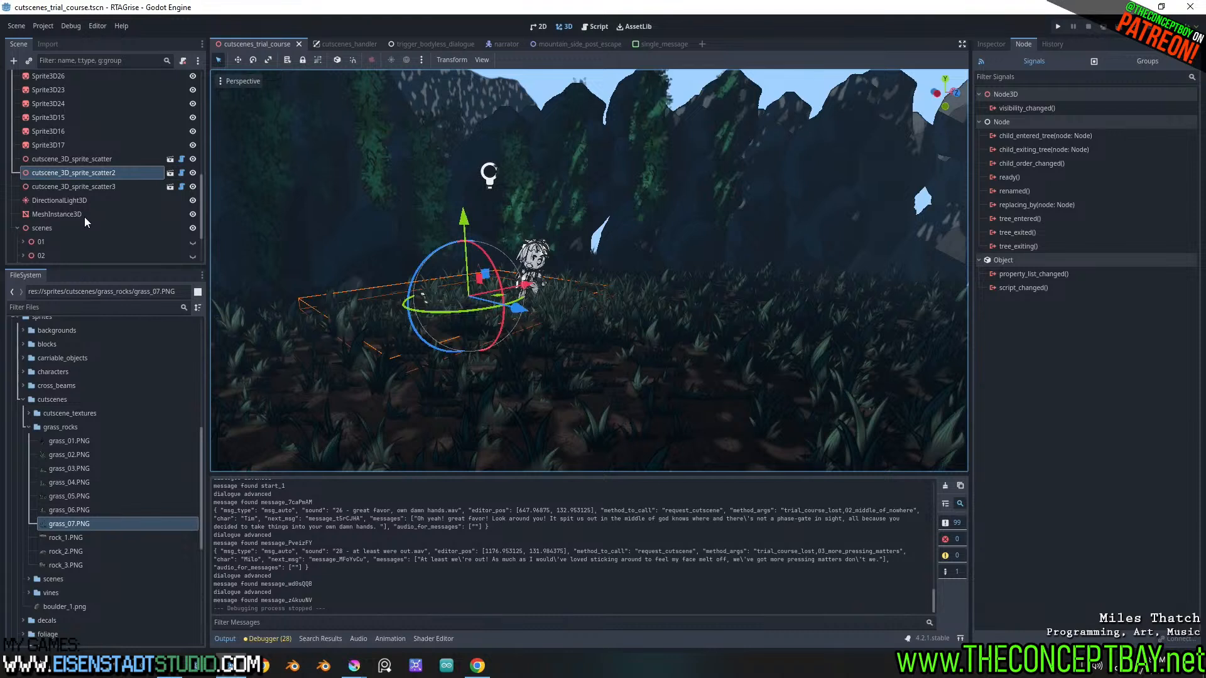
In the 04_lets_get_moving animation, retarget the scene visibility track from node 03 to node 04
left_click(390, 638)
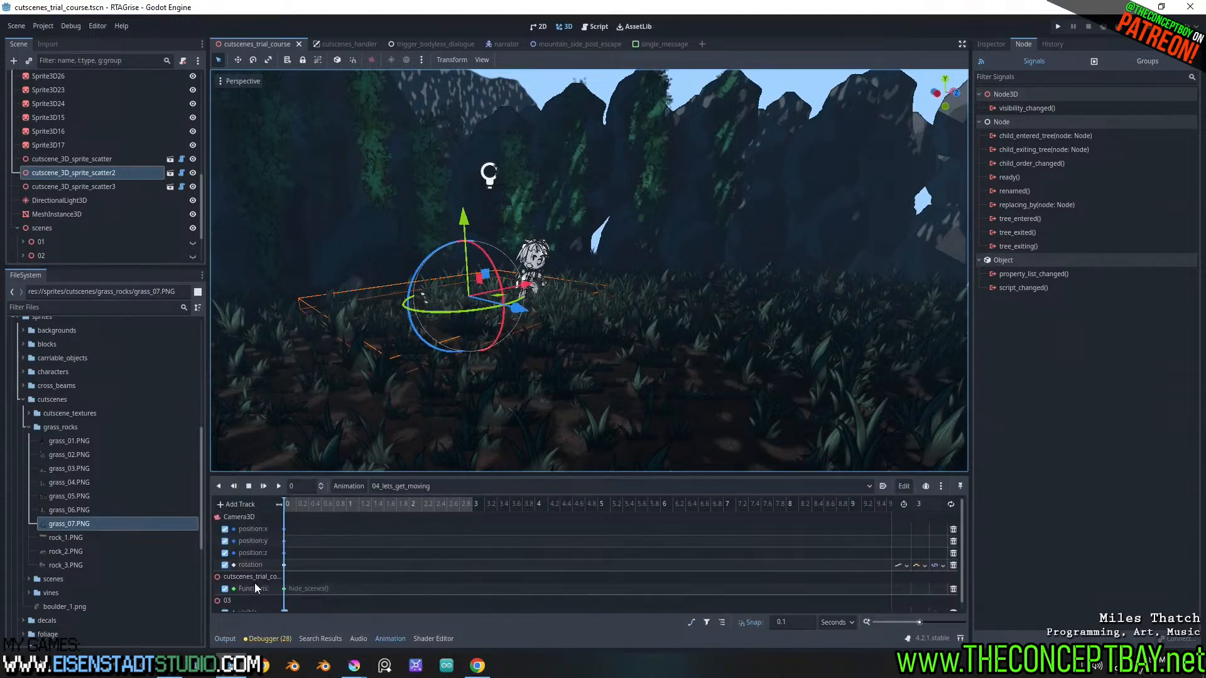
scroll(242, 585, "down", 2)
double_click(244, 602)
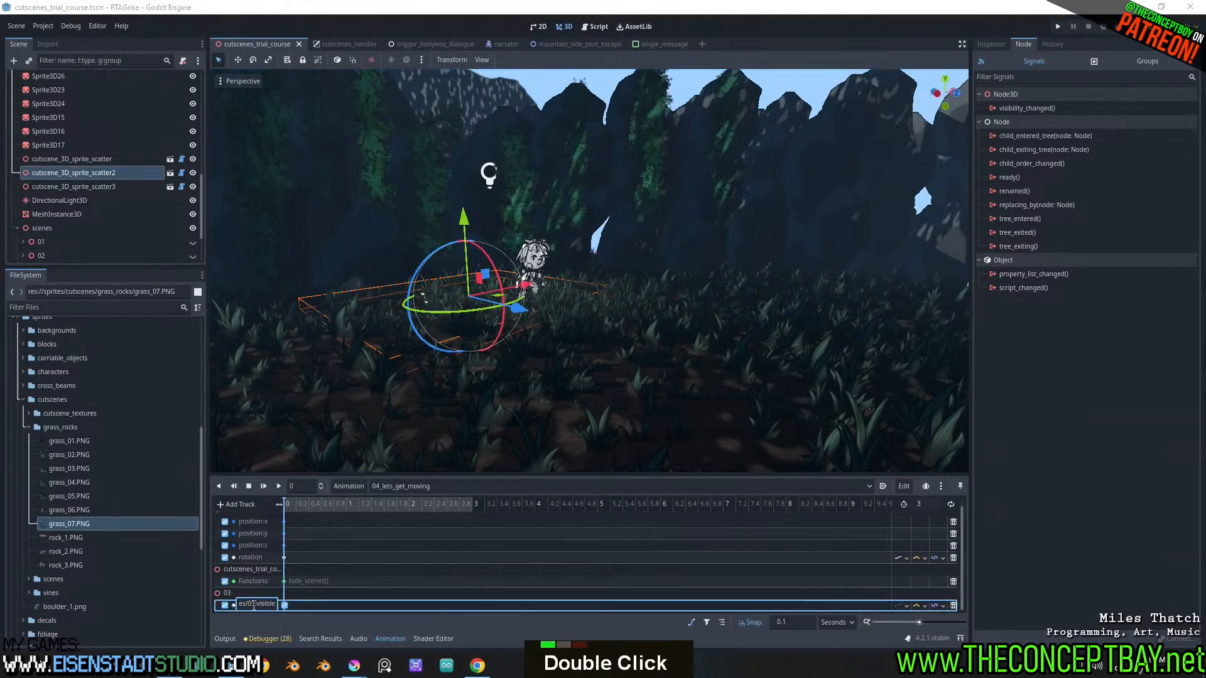
type("4")
key("Return")
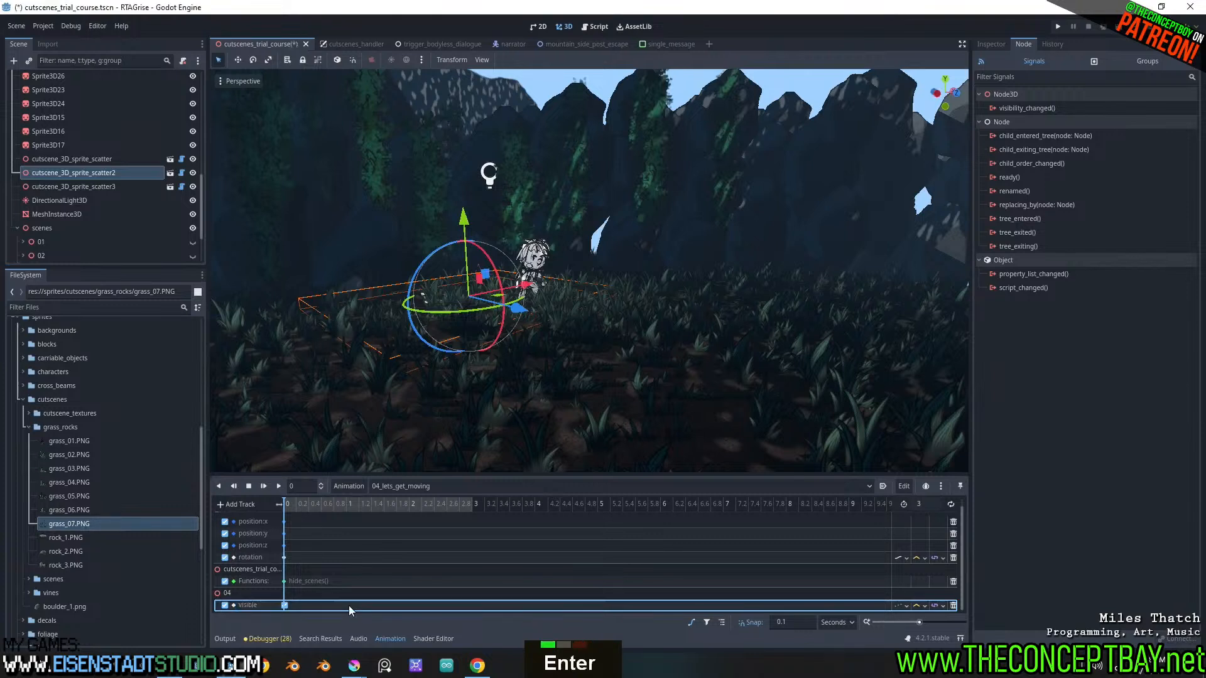
Paste the copied properties onto Camera3D with the animation at time 0, placing it at -2.345, 0.859, 1.035
scroll(148, 206, "down", 11)
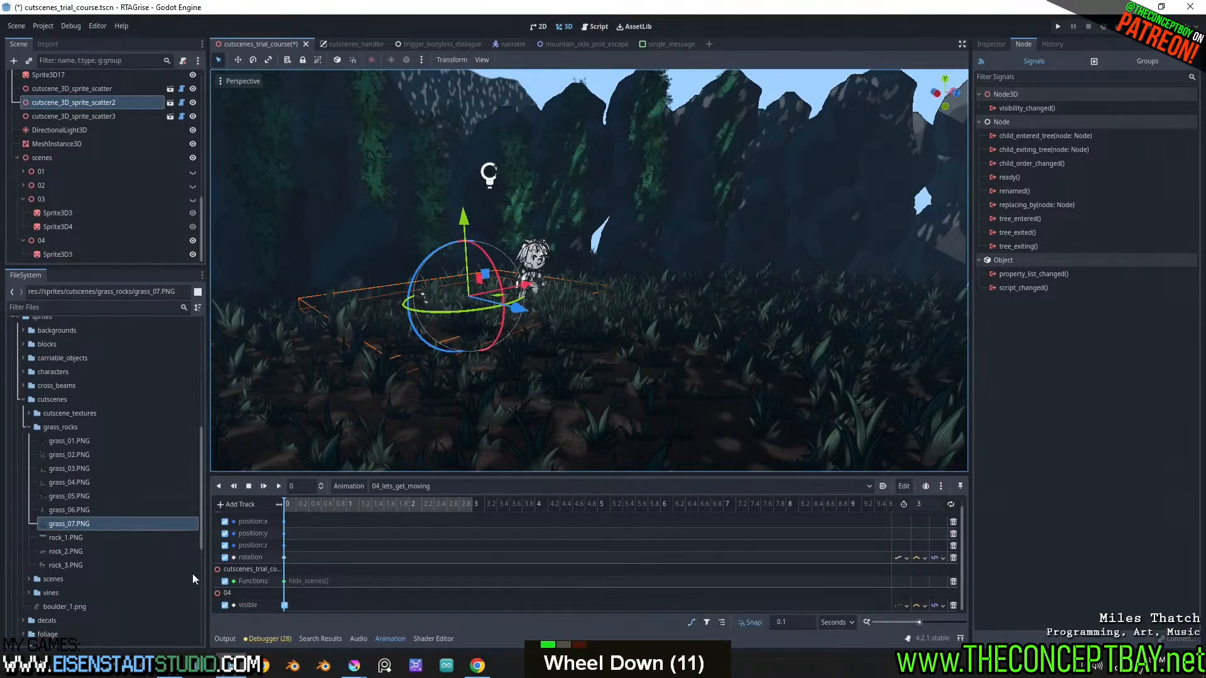
scroll(299, 516, "up", 4)
left_click_drag(300, 504, 279, 494)
middle_click_drag(457, 446, 549, 393)
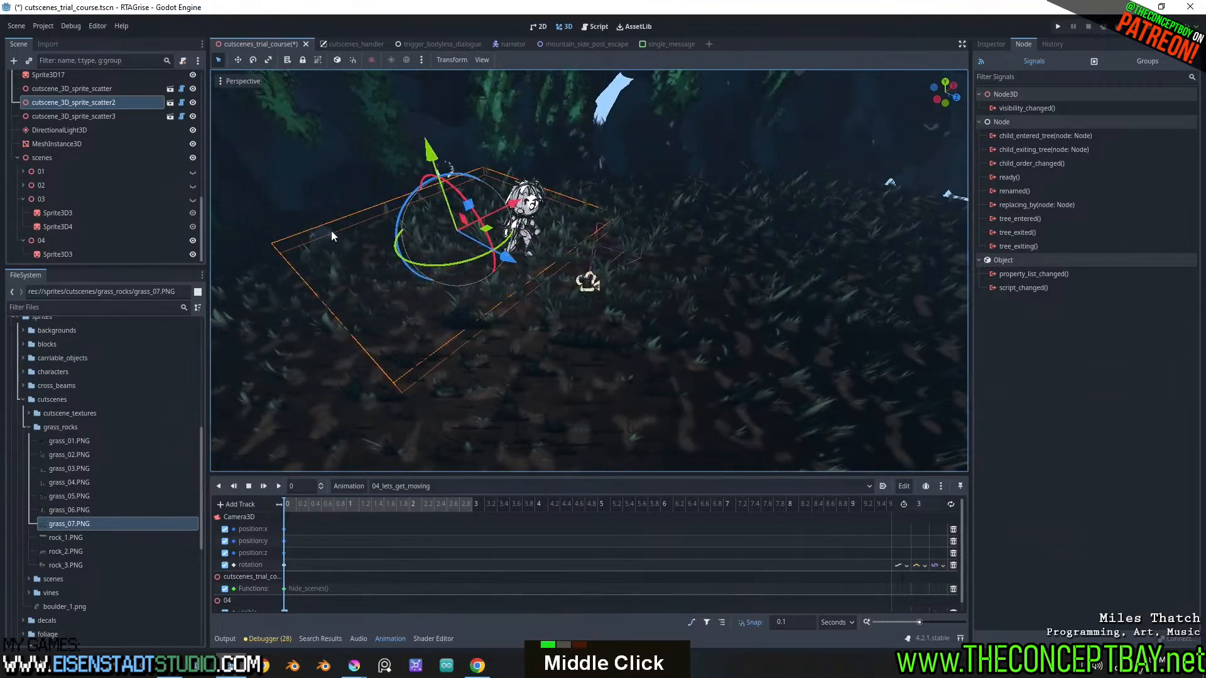
scroll(78, 159, "up", 18)
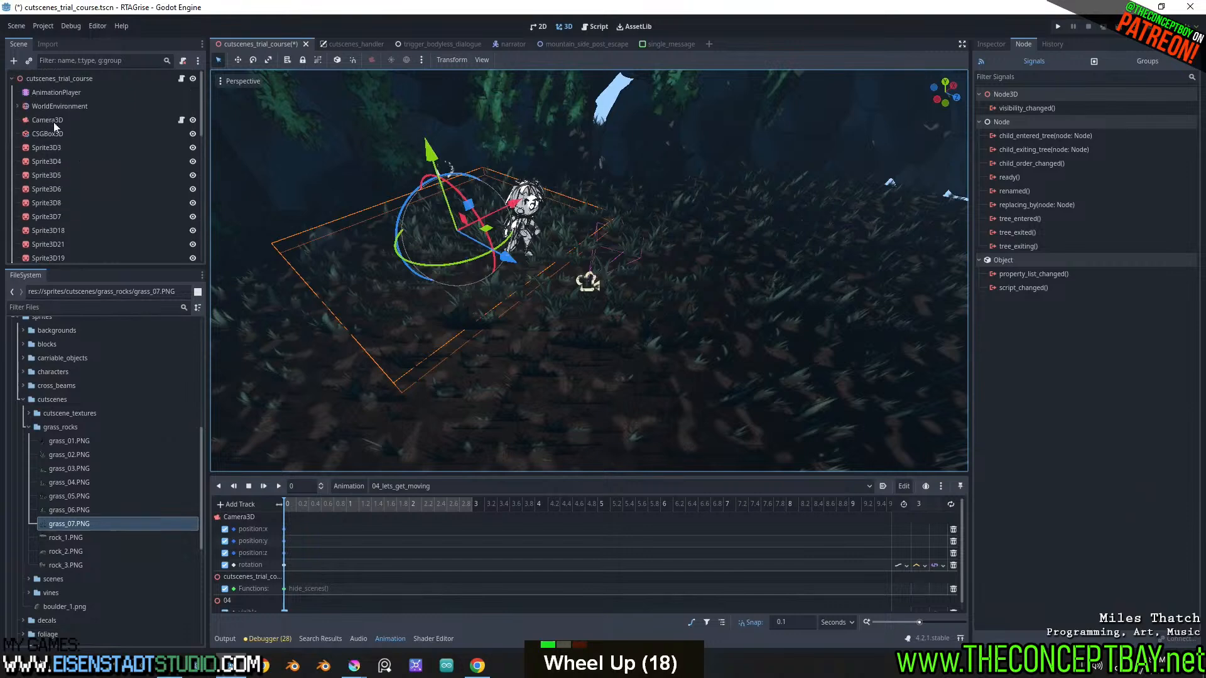
left_click(51, 119)
left_click(991, 44)
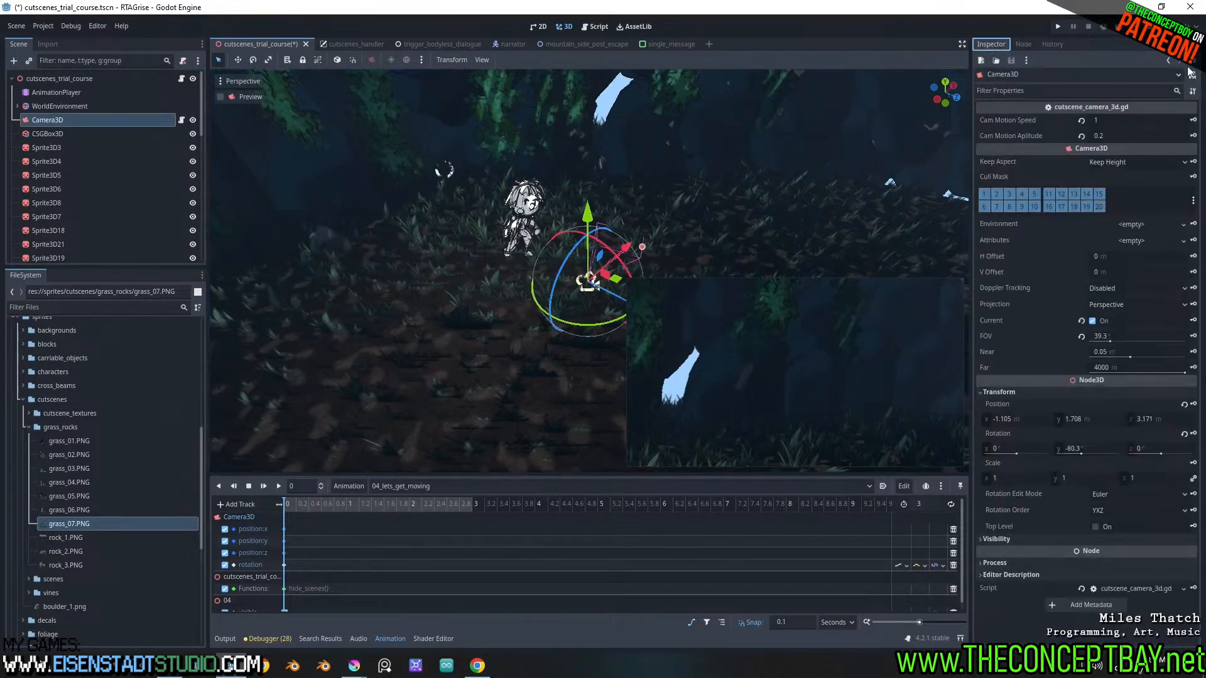
left_click(1192, 91)
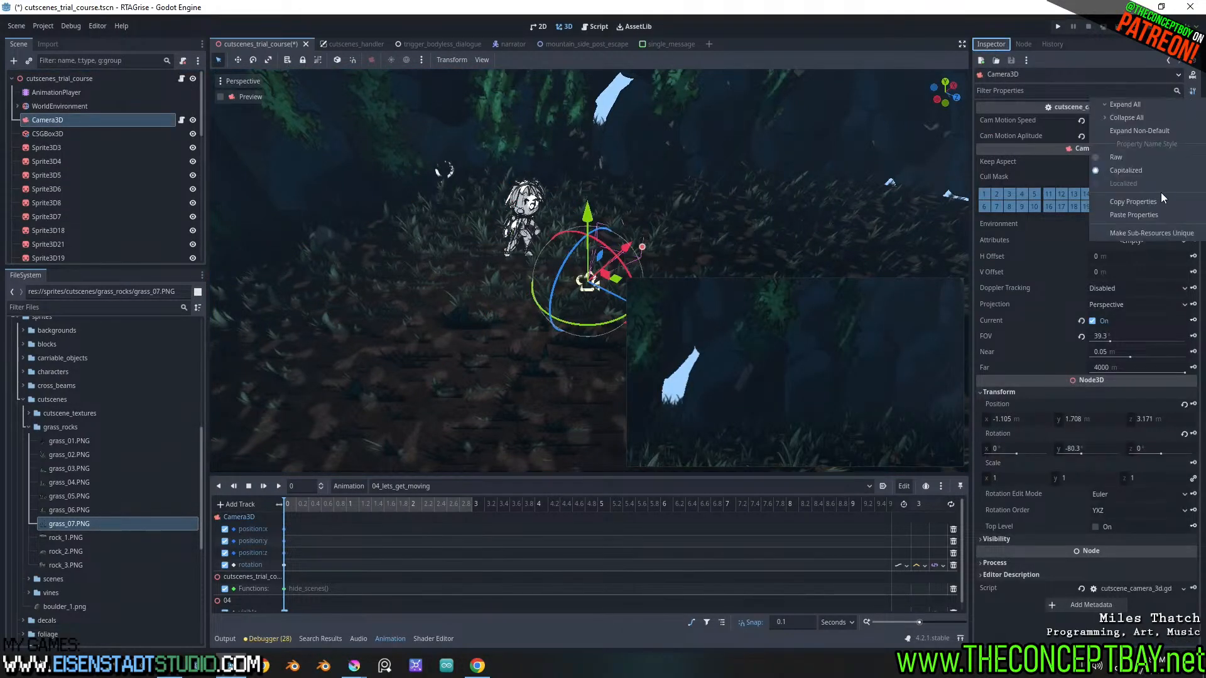
left_click(1131, 215)
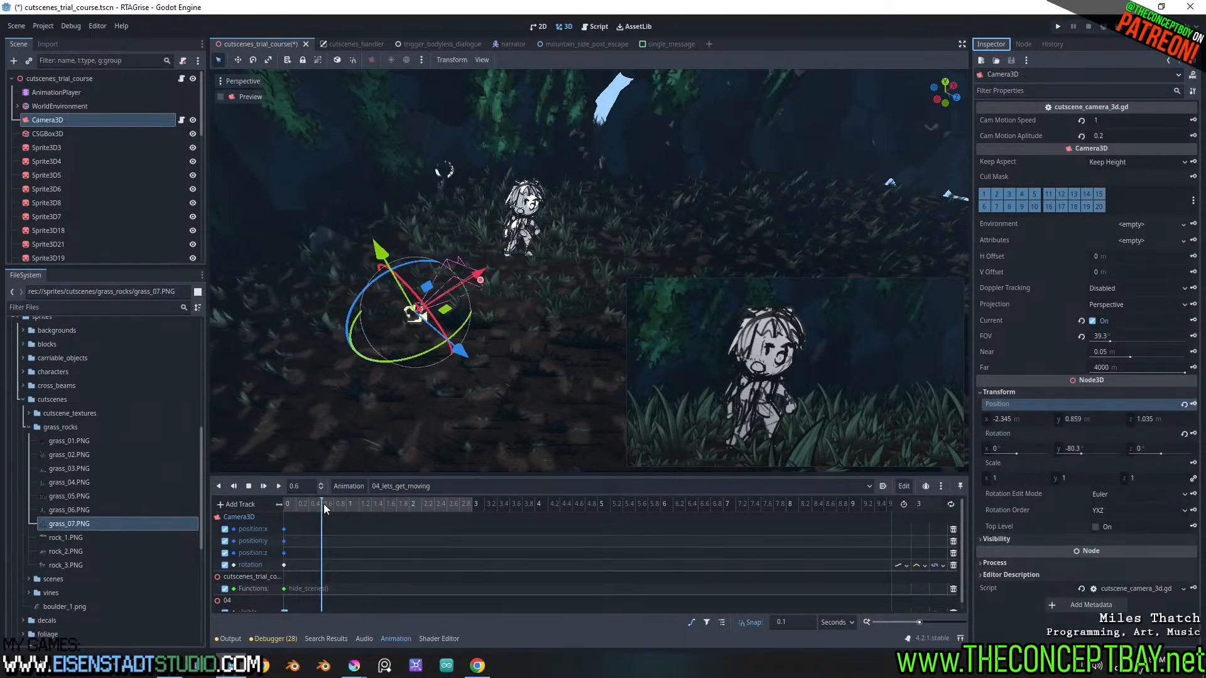
Run the project, play the cutscene dialogue through the 04_lets_get_moving shot, and close the game
key("F5")
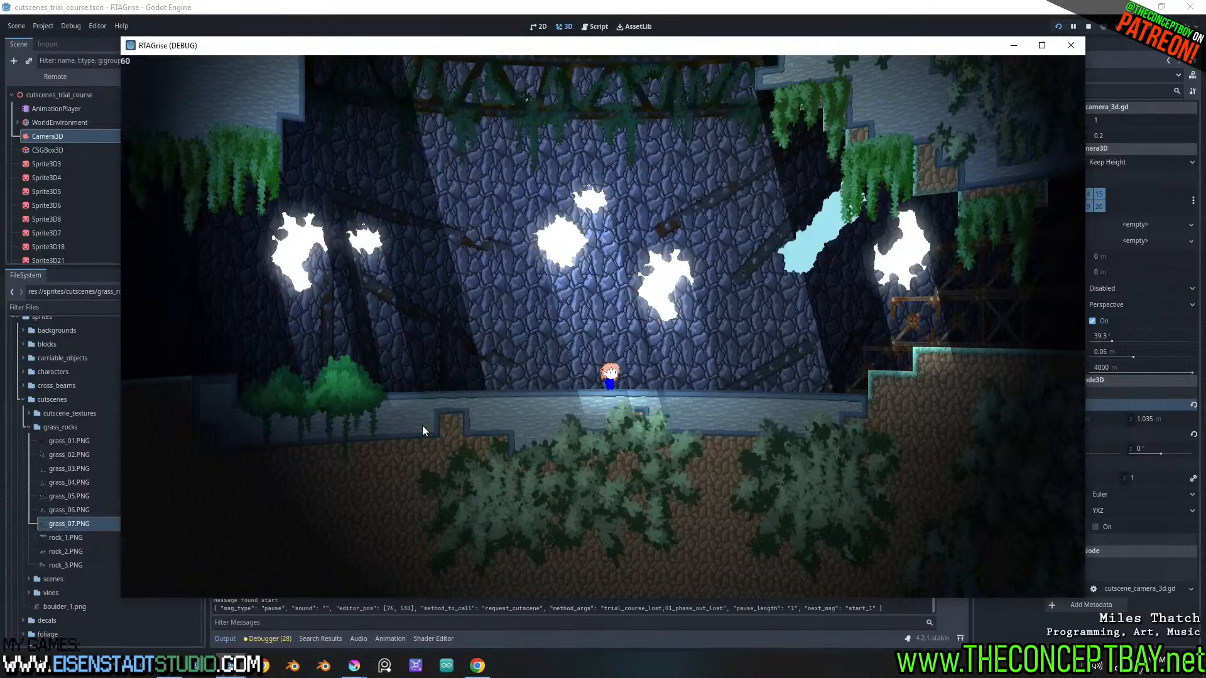
key("Return")
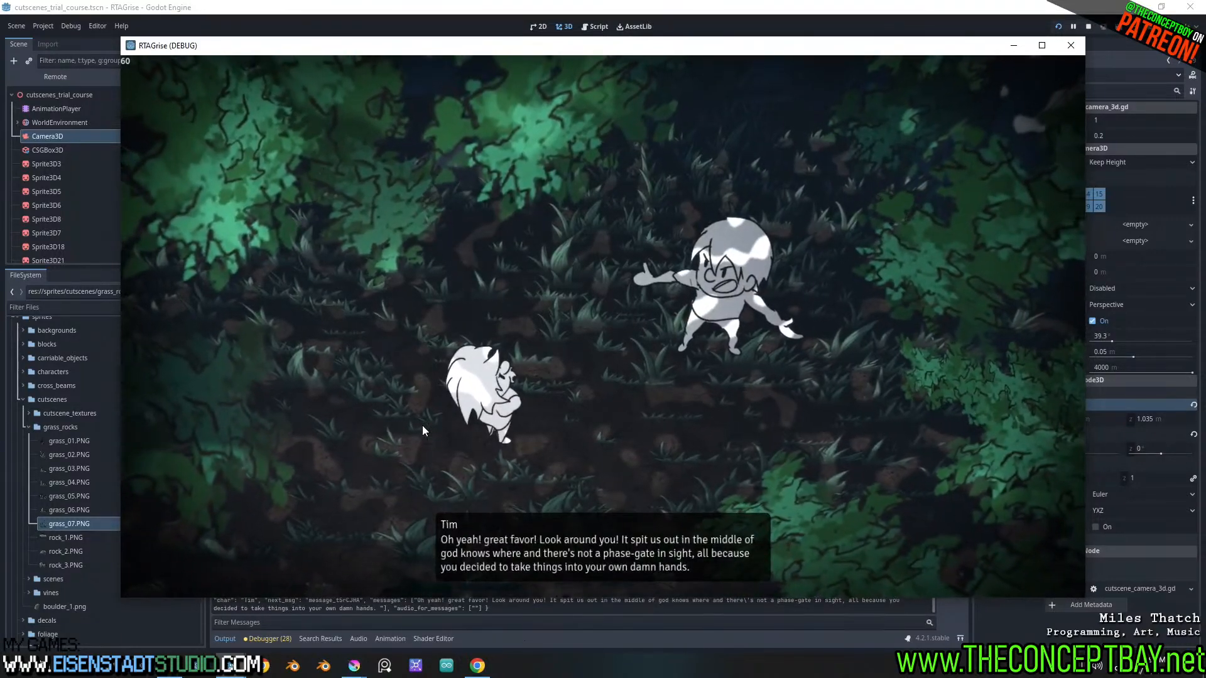
key("Return")
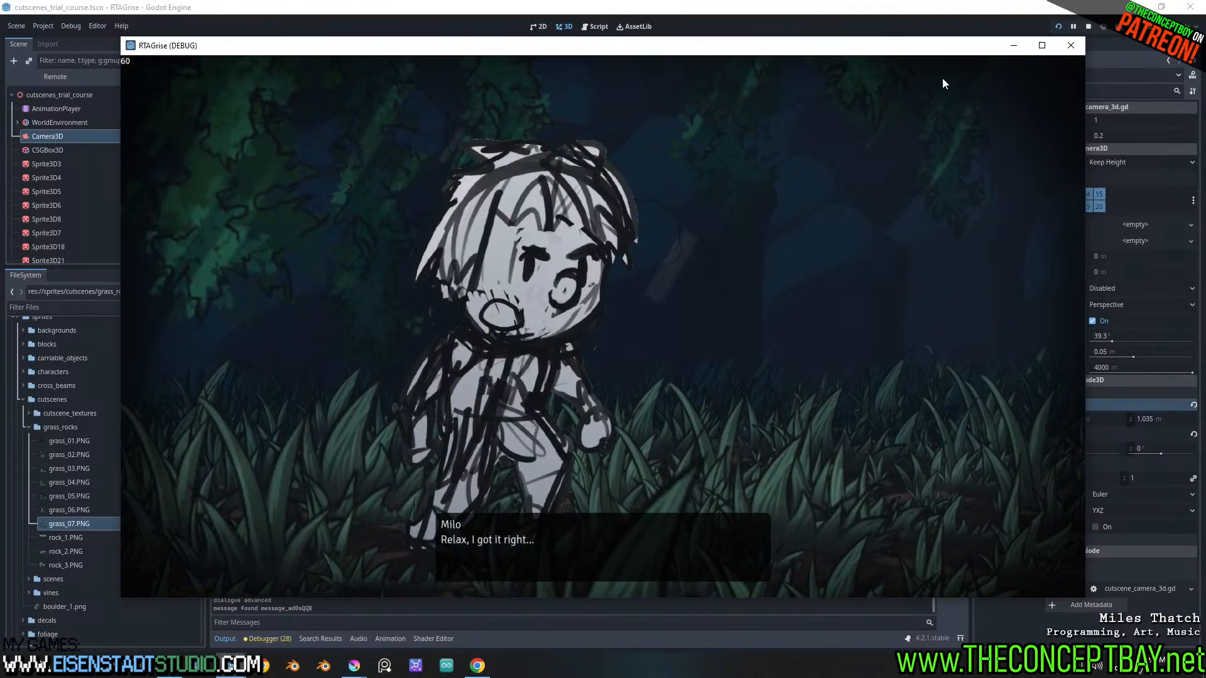
left_click(1070, 45)
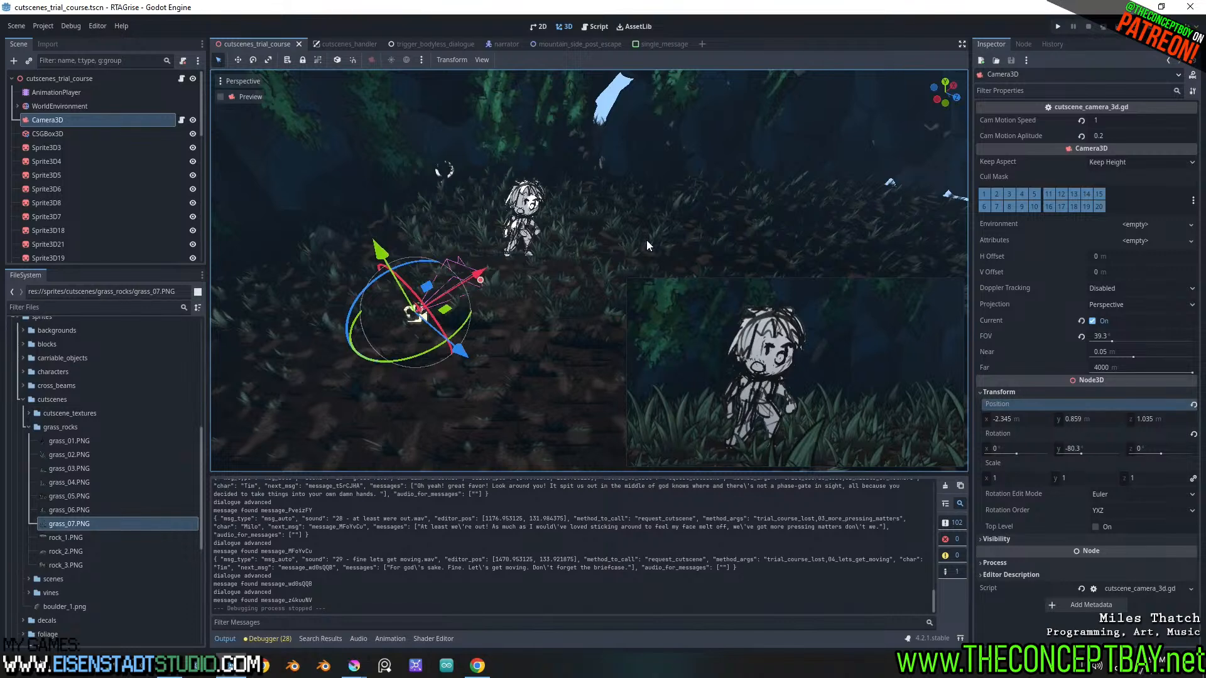
Move the character sprite of scene 04 closer to the camera and raise Camera3D to a y position of about 1.028 m
left_click(525, 218)
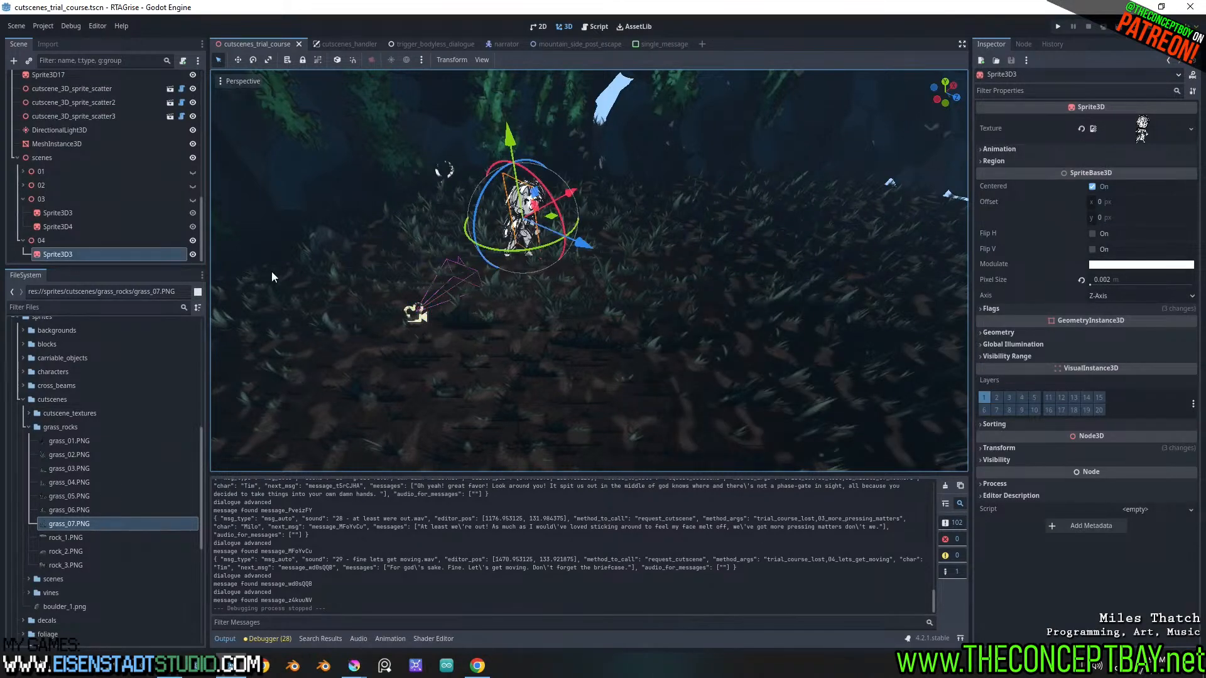
scroll(106, 178, "up", 18)
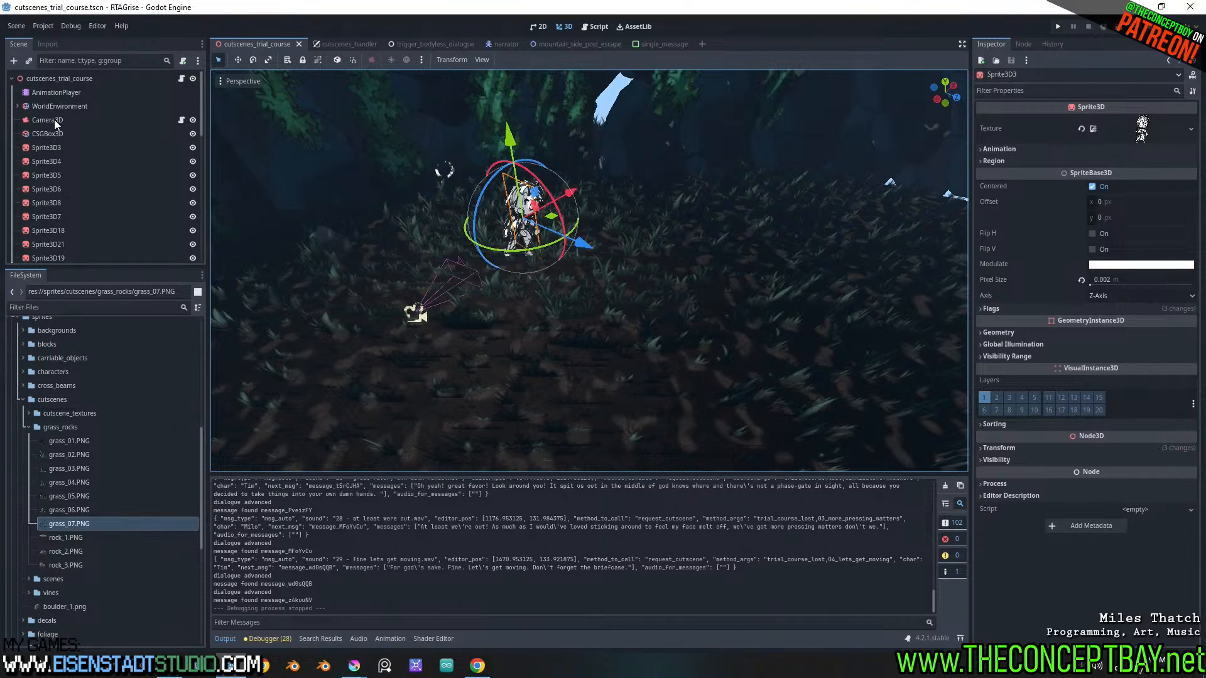
left_click(54, 119)
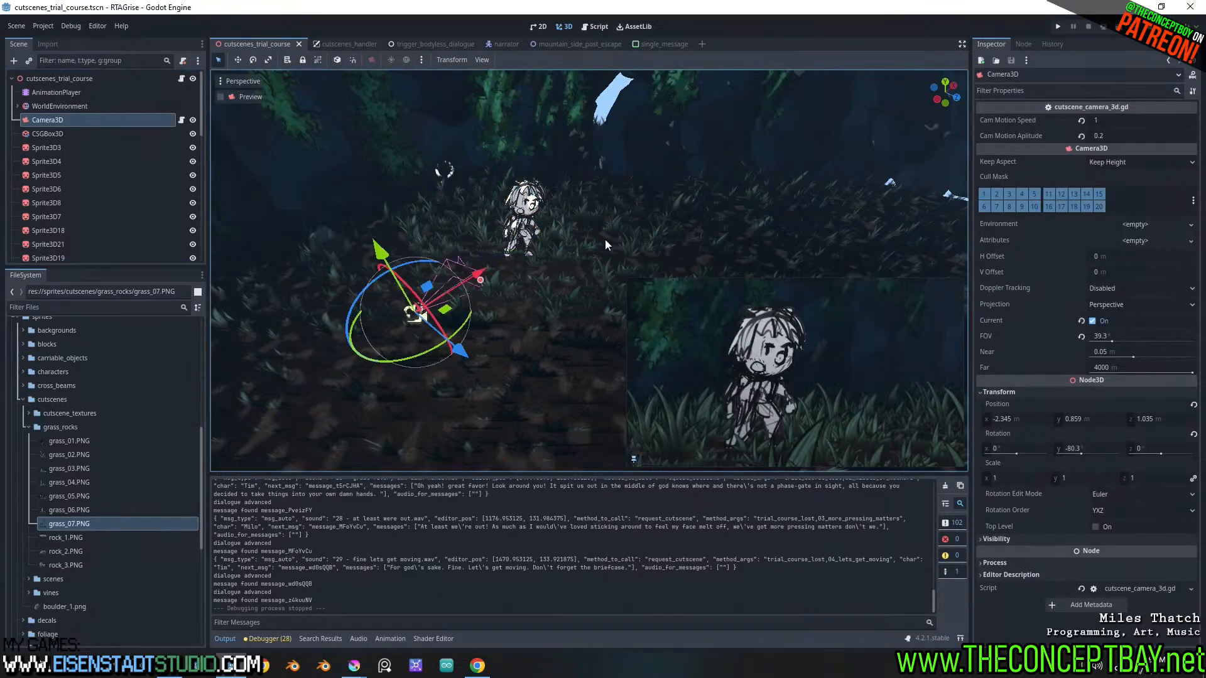
left_click(524, 214)
scroll(541, 251, "up", 4)
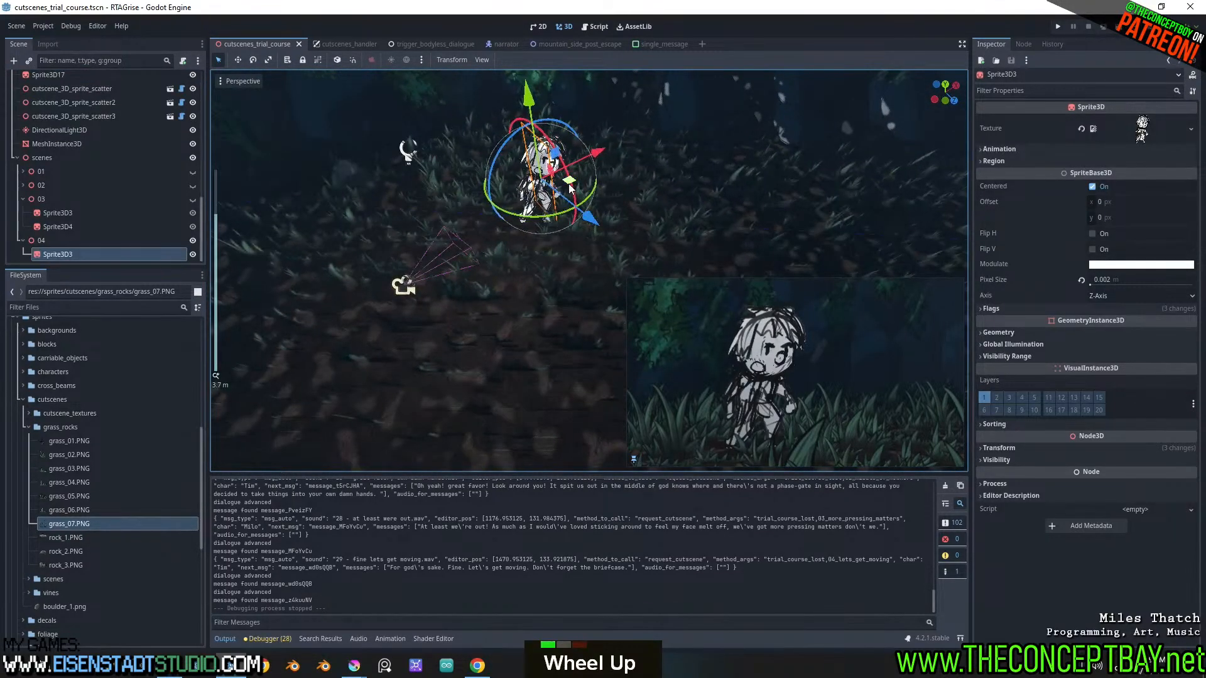
left_click_drag(573, 205, 527, 212)
left_click(405, 287)
left_click_drag(382, 250, 359, 227)
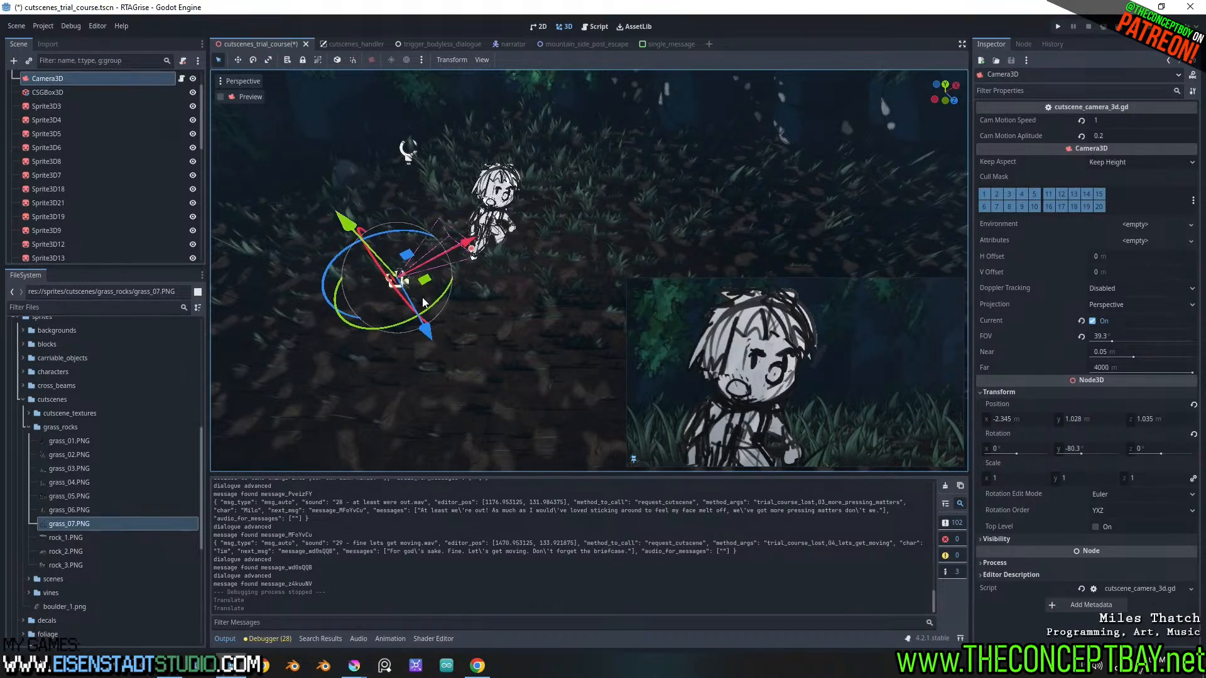
Select Sprite3D3 under scene 04 and nudge it slightly along the two-axis plane to adjust its framing in the camera preview
left_click(506, 196)
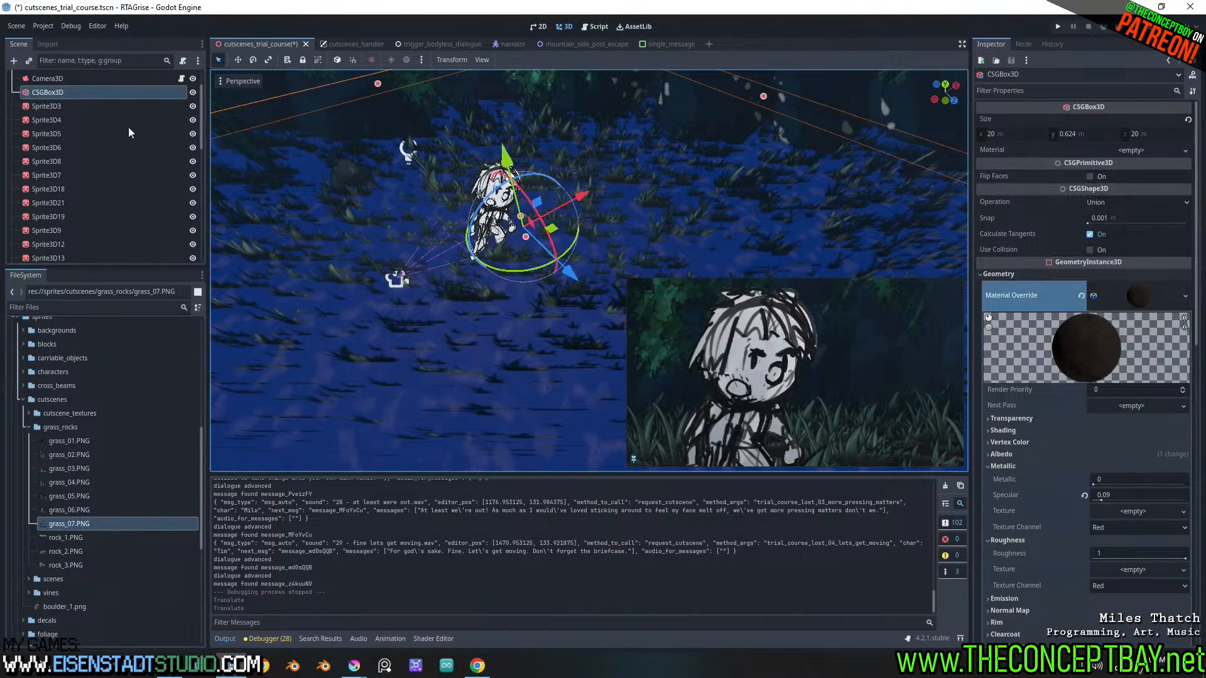
scroll(113, 97, "down", 16)
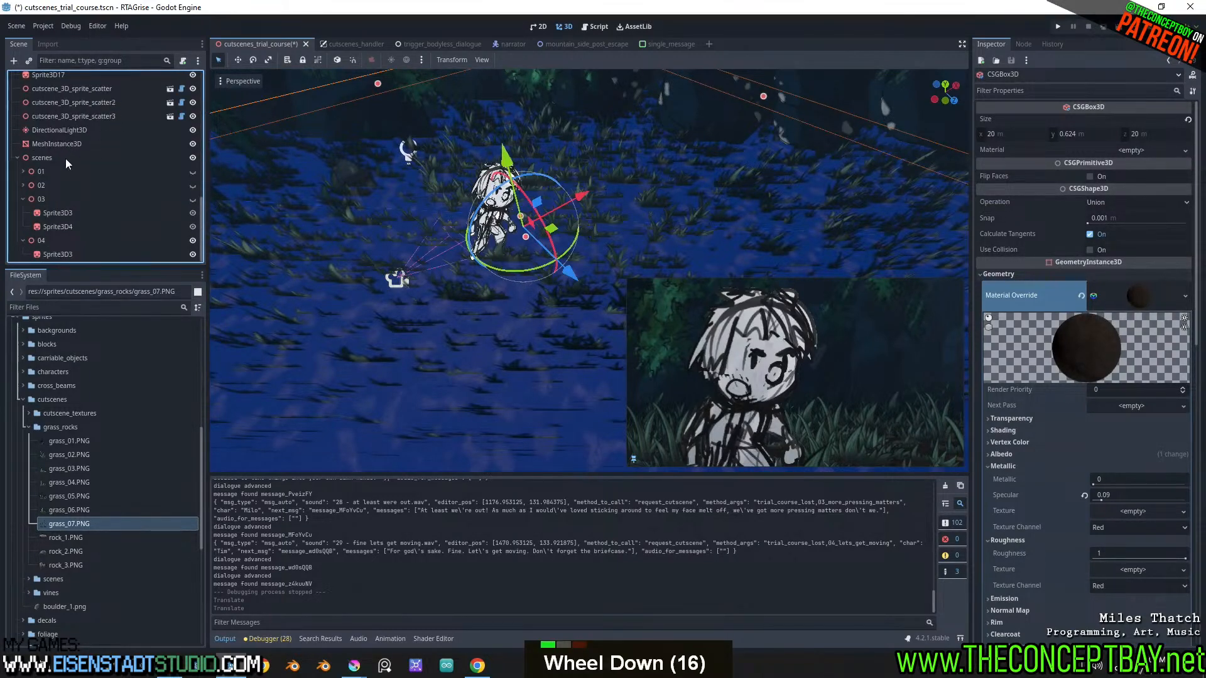
left_click(56, 249)
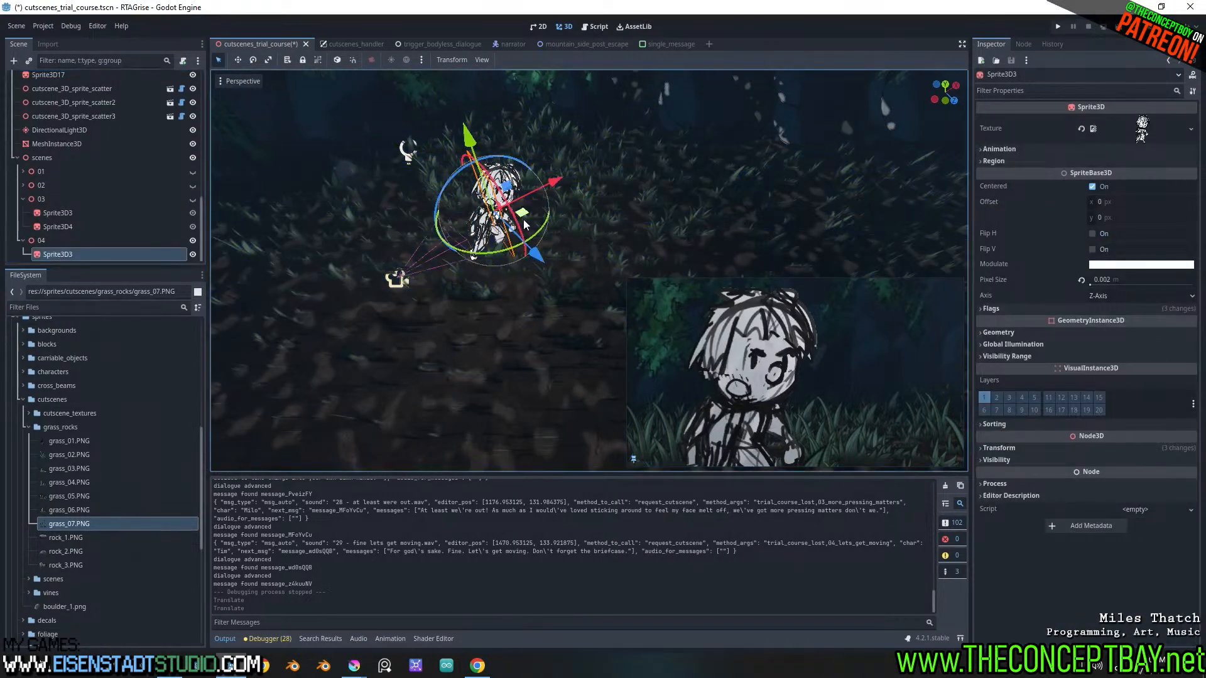
left_click_drag(524, 221, 522, 216)
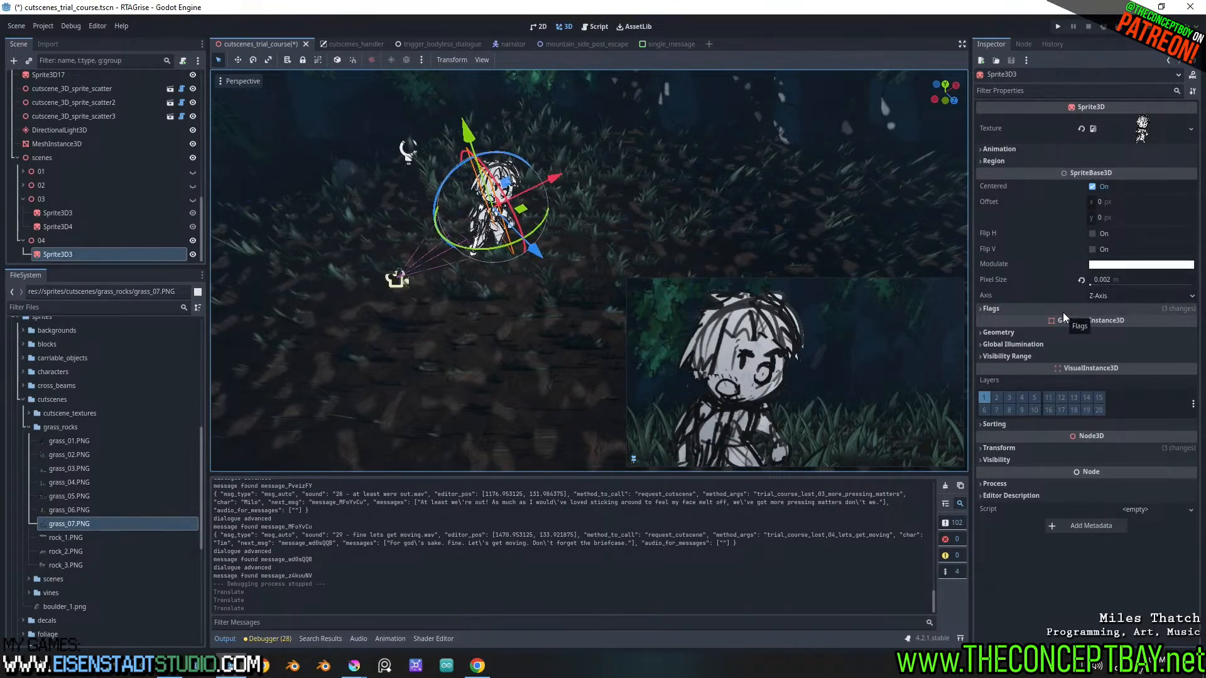
Show the 04_lets_get_moving animation tracks and select the Camera3D node of the cutscene scene
left_click(385, 639)
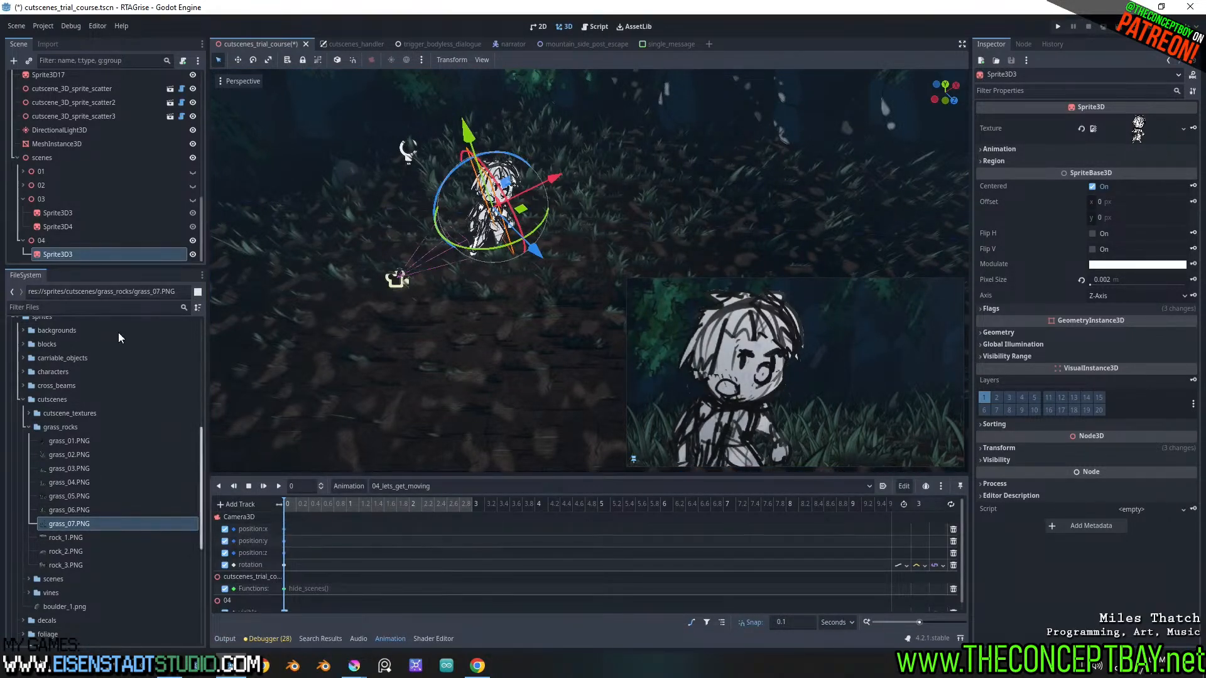
scroll(49, 135, "up", 18)
scroll(55, 126, "up", 2)
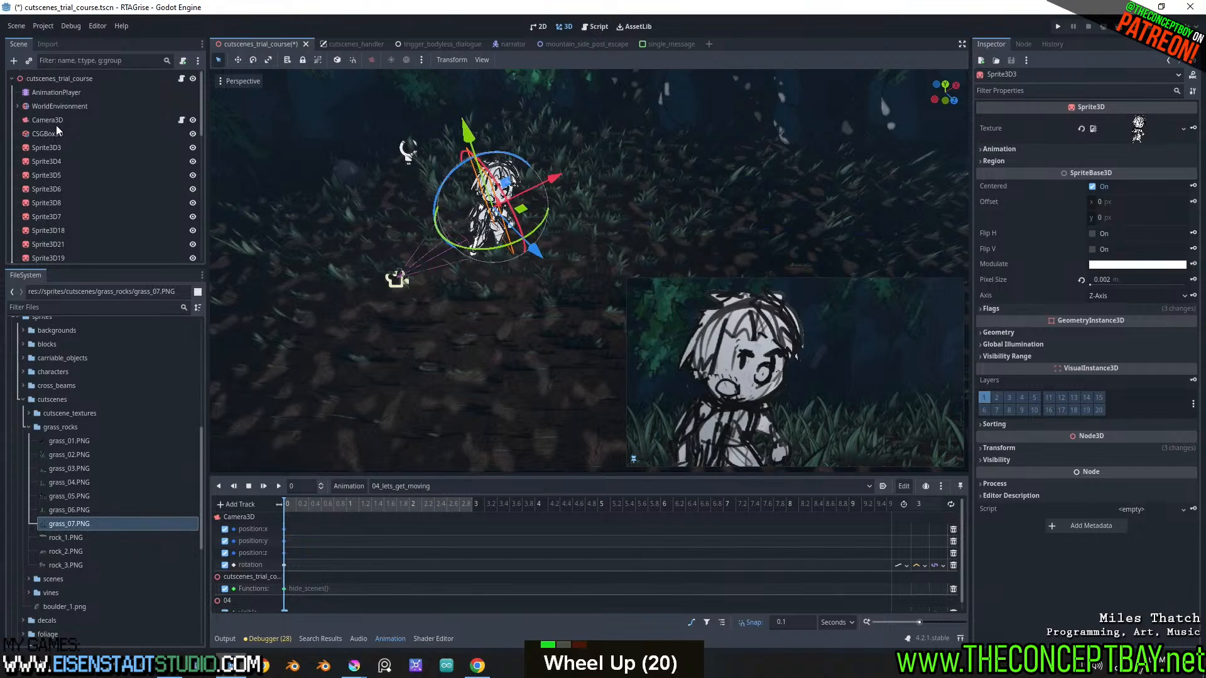
left_click(55, 119)
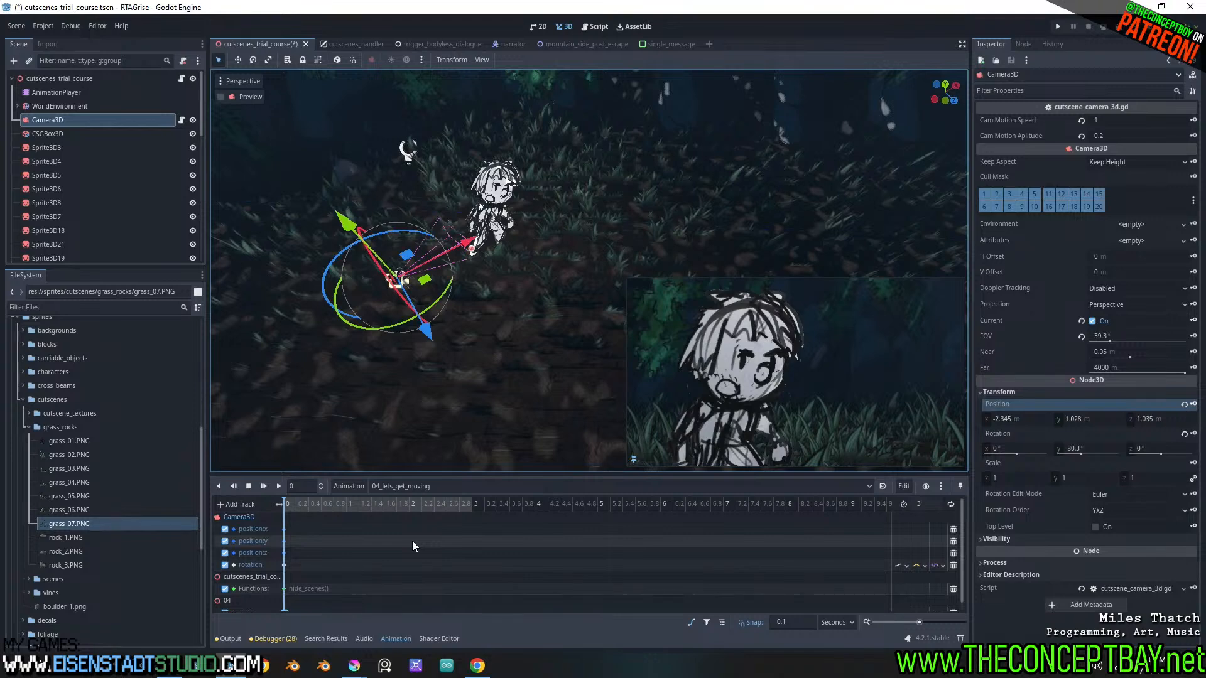
Run the project, advance the cutscene dialogue to the trial_course_lost_03_more_pressing_matters shot, and close the game
key("F5")
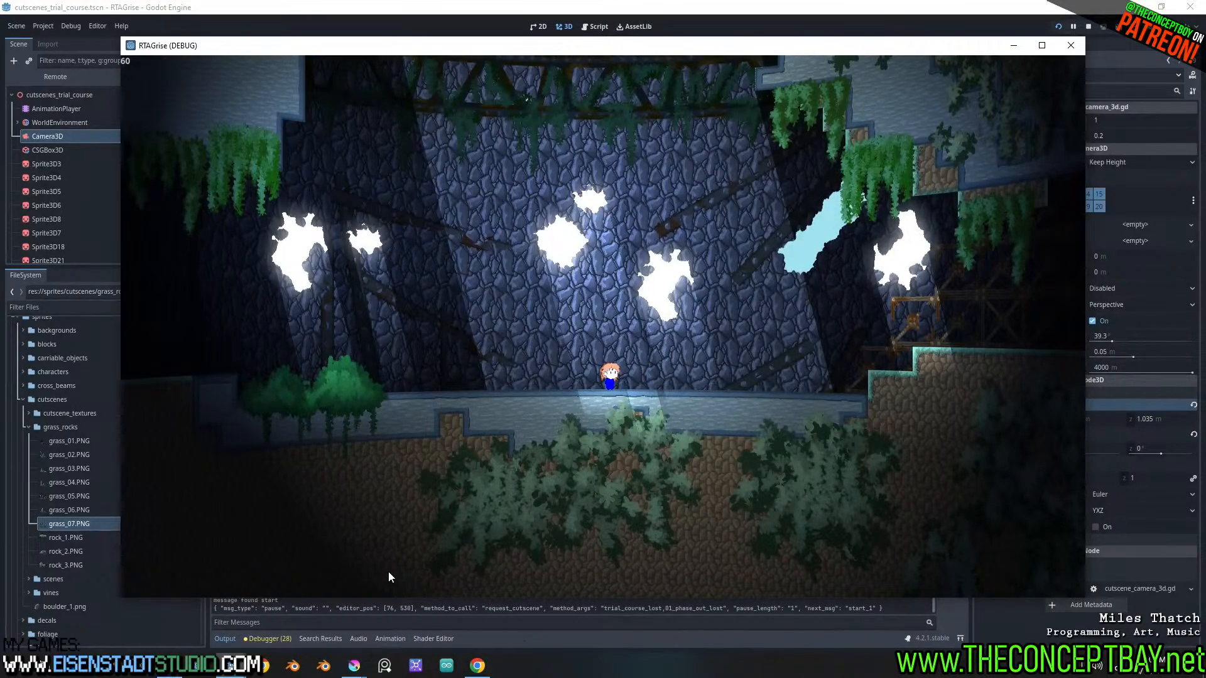
key("Return")
key("Return")
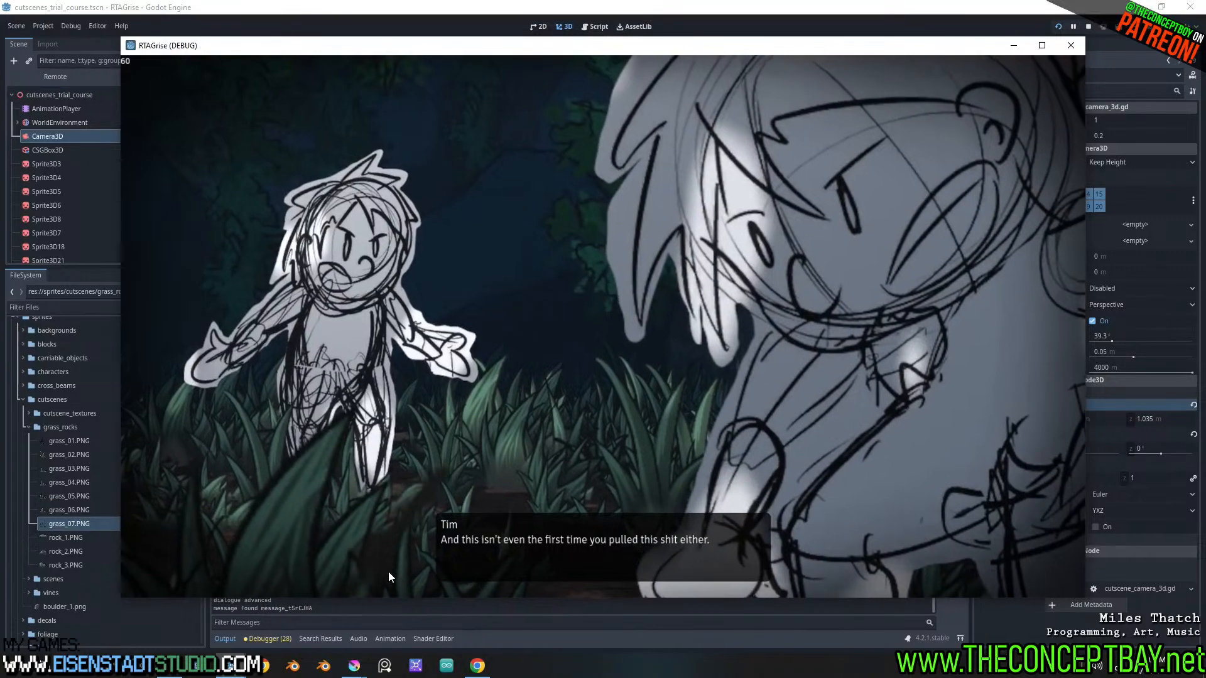
key("Return")
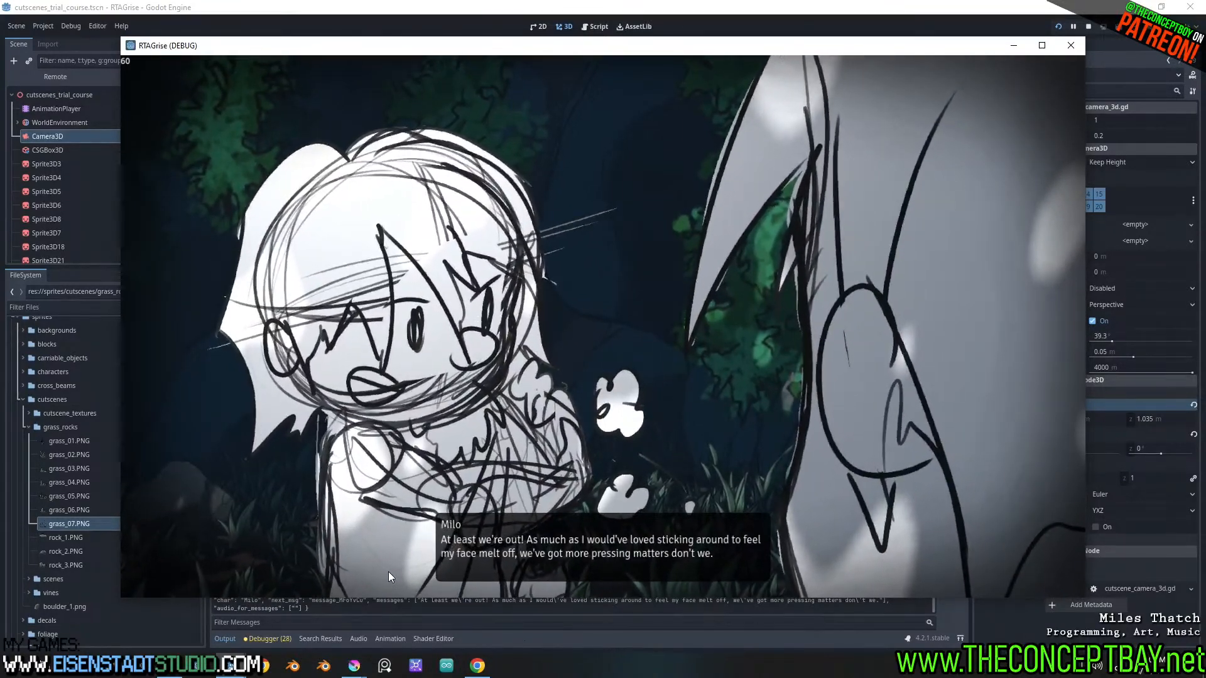
key("alt")
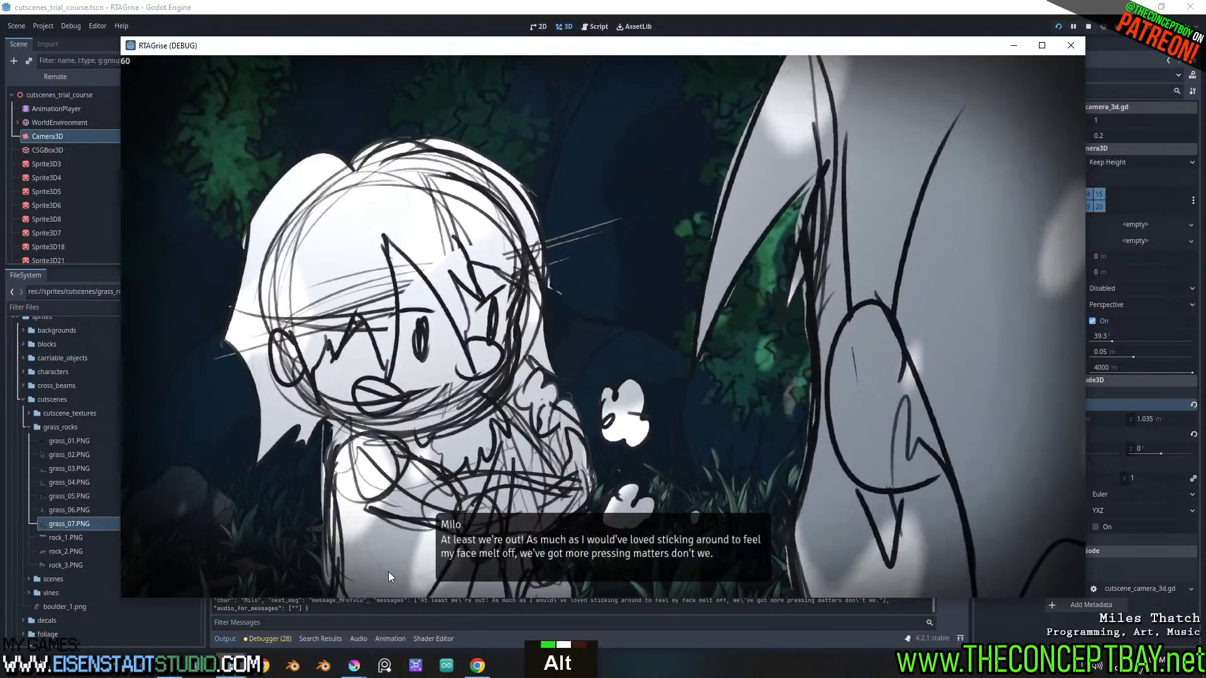
key("alt+F4")
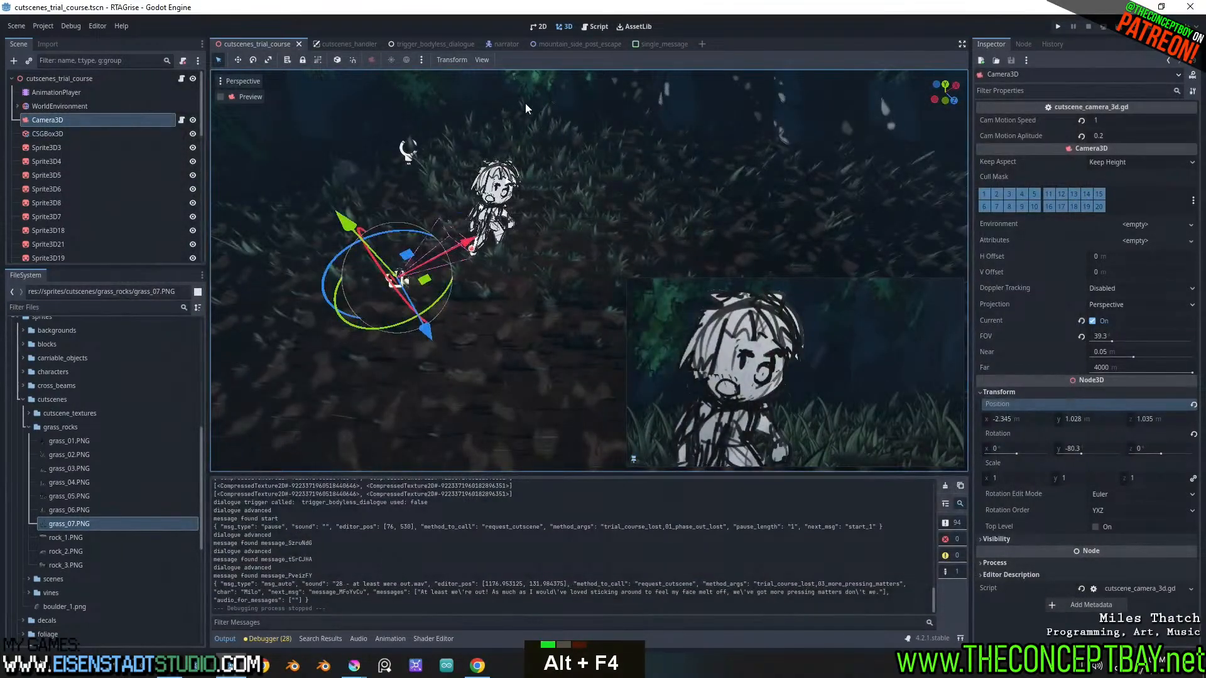
Open generic_npc.gd and examine how _physics_process handles the skip_cutscene input, its time threshold, and the calls that advance the dialogue
left_click(594, 27)
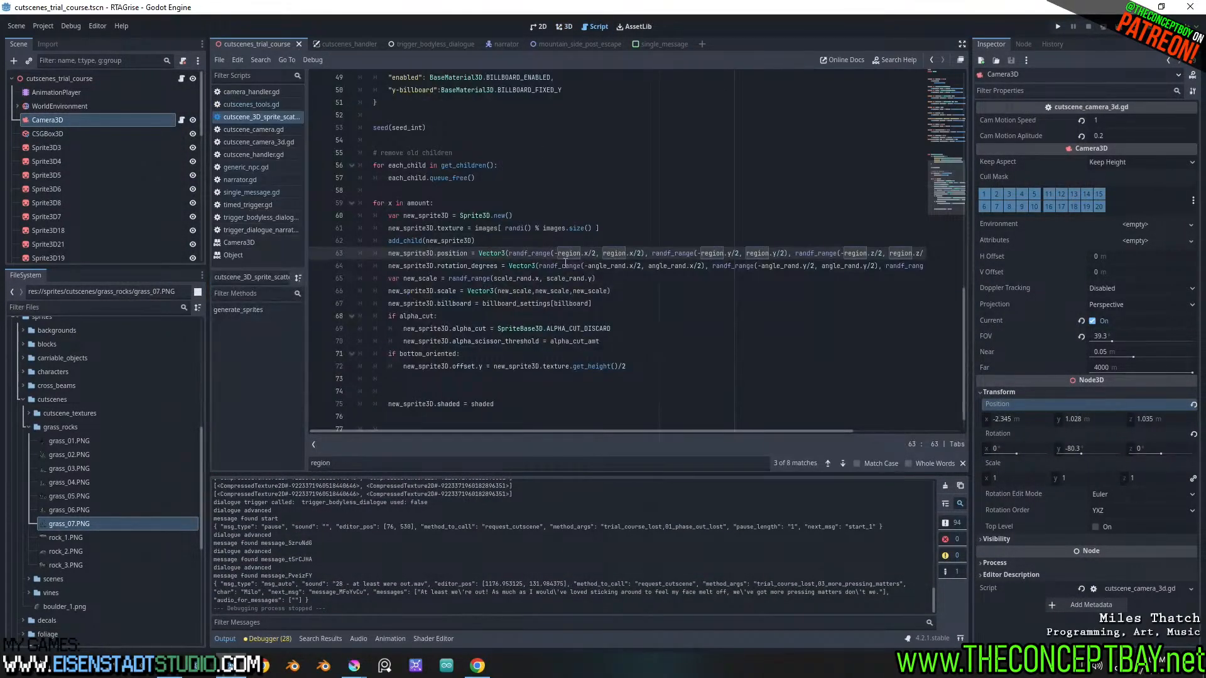
scroll(565, 262, "up", 18)
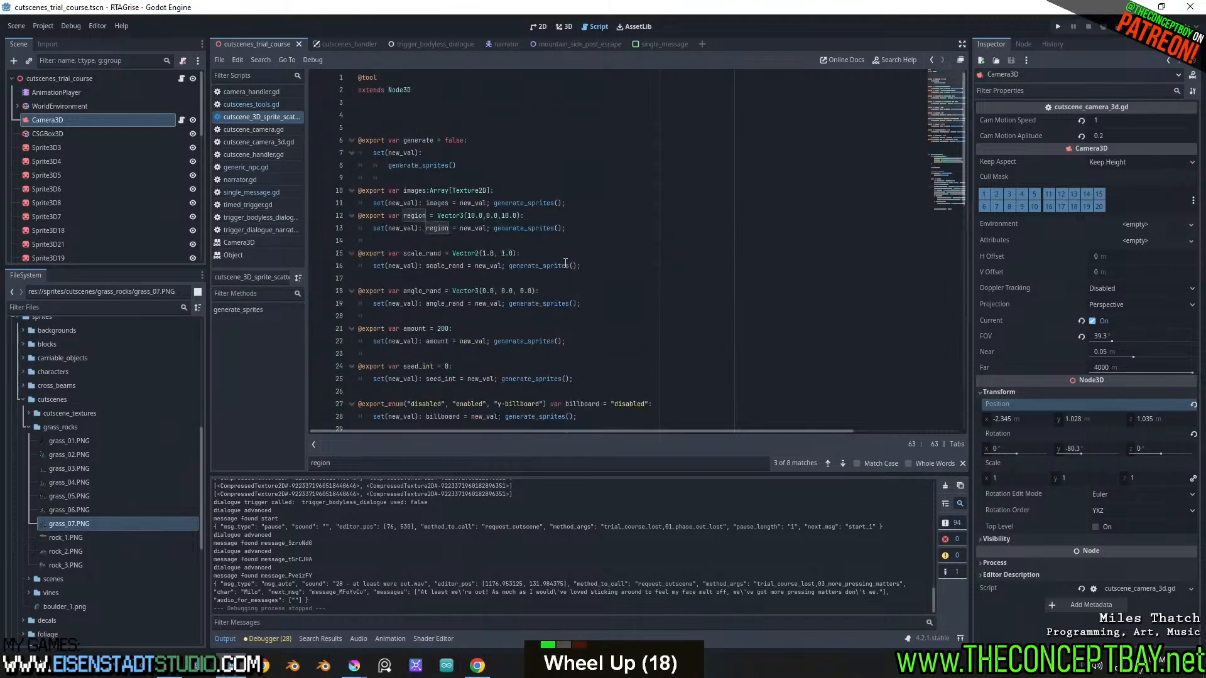
scroll(565, 262, "up", 6)
left_click(267, 169)
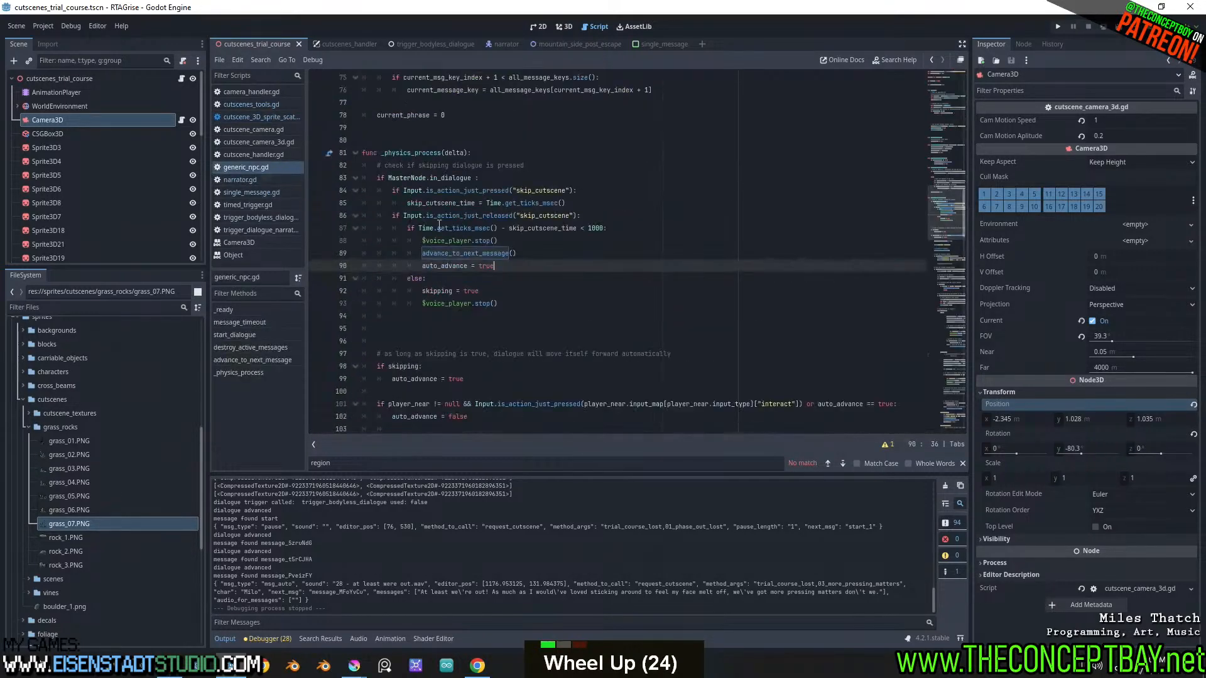
scroll(442, 226, "up", 1)
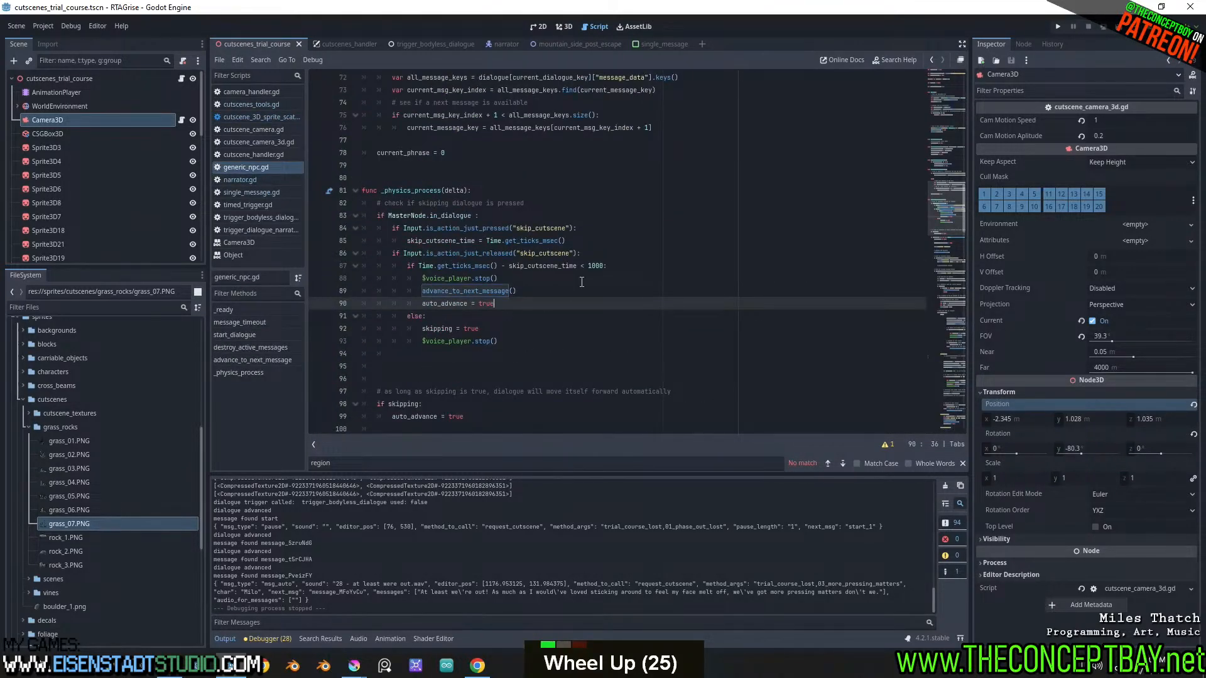
left_click_drag(584, 253, 393, 253)
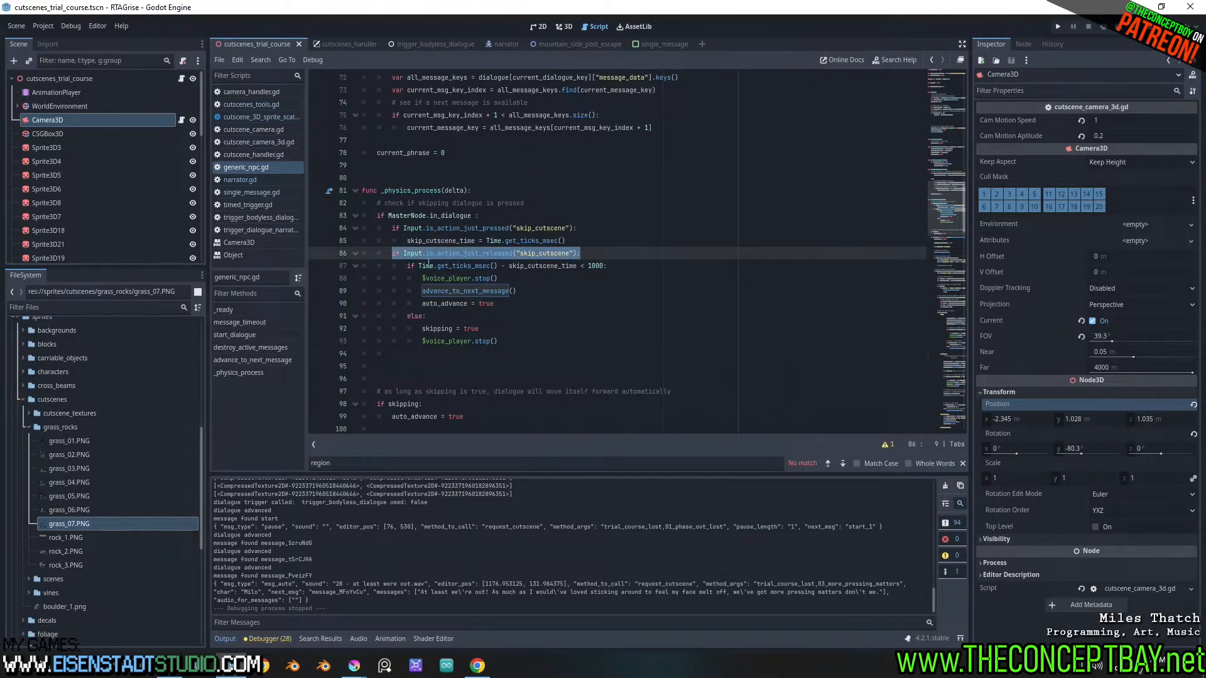
double_click(522, 271)
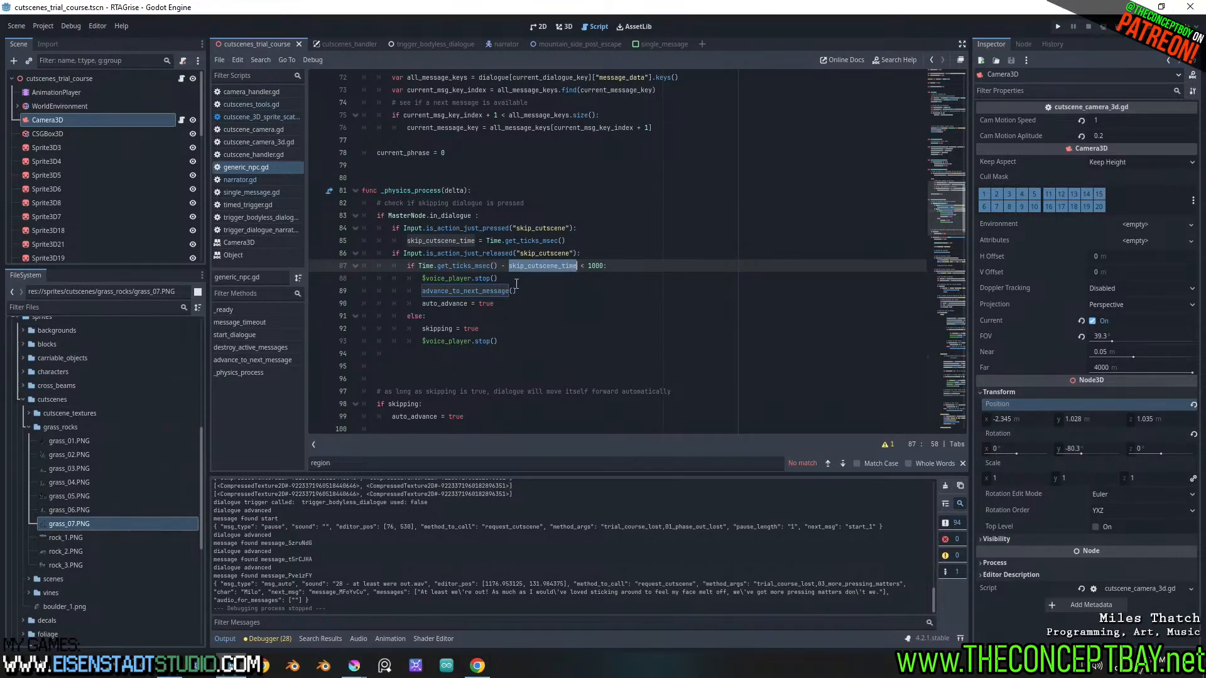
left_click(420, 303)
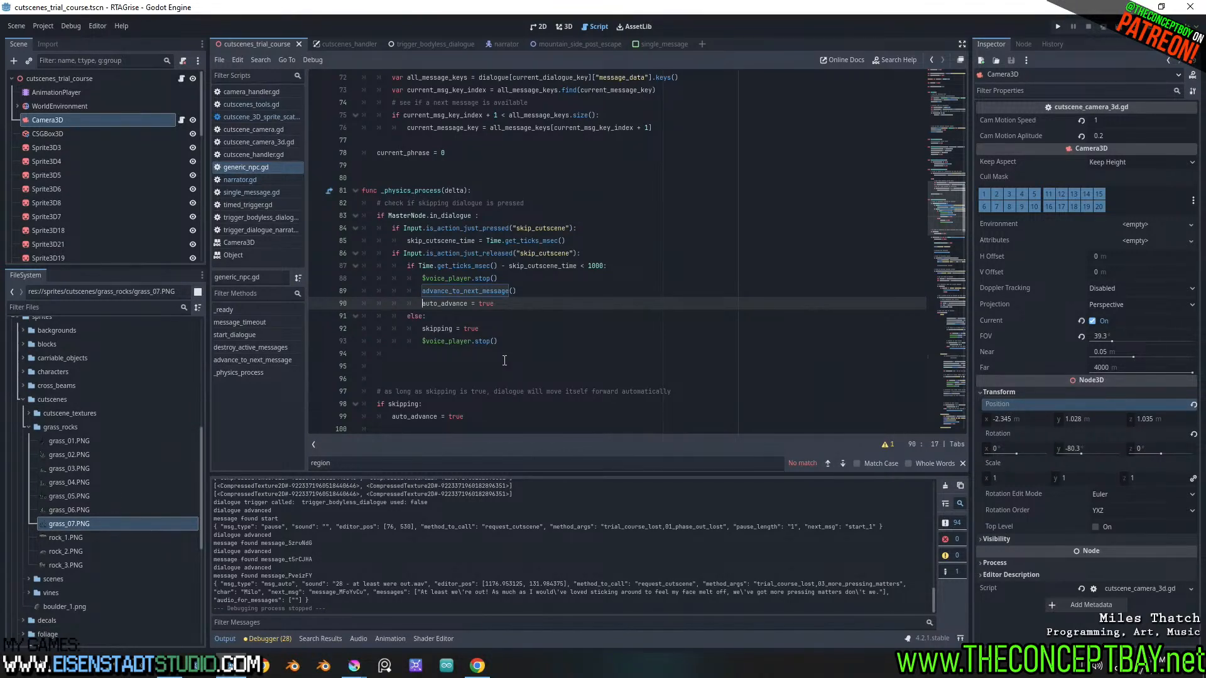
left_click(544, 318)
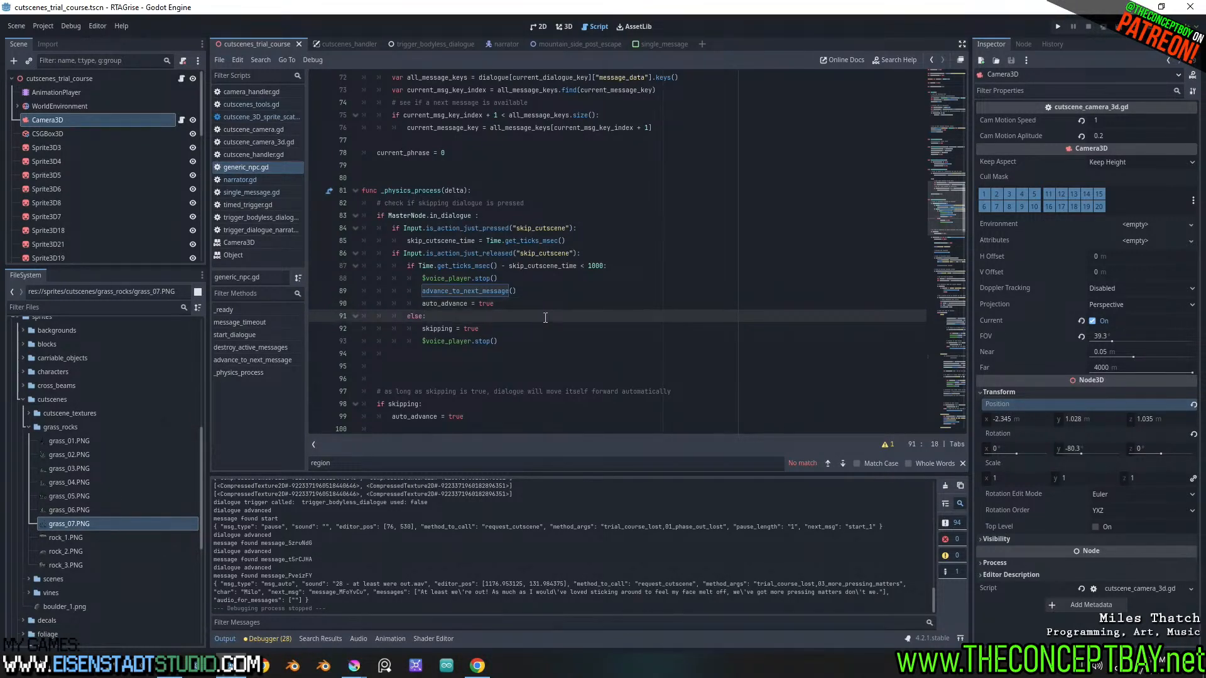
left_click(557, 295)
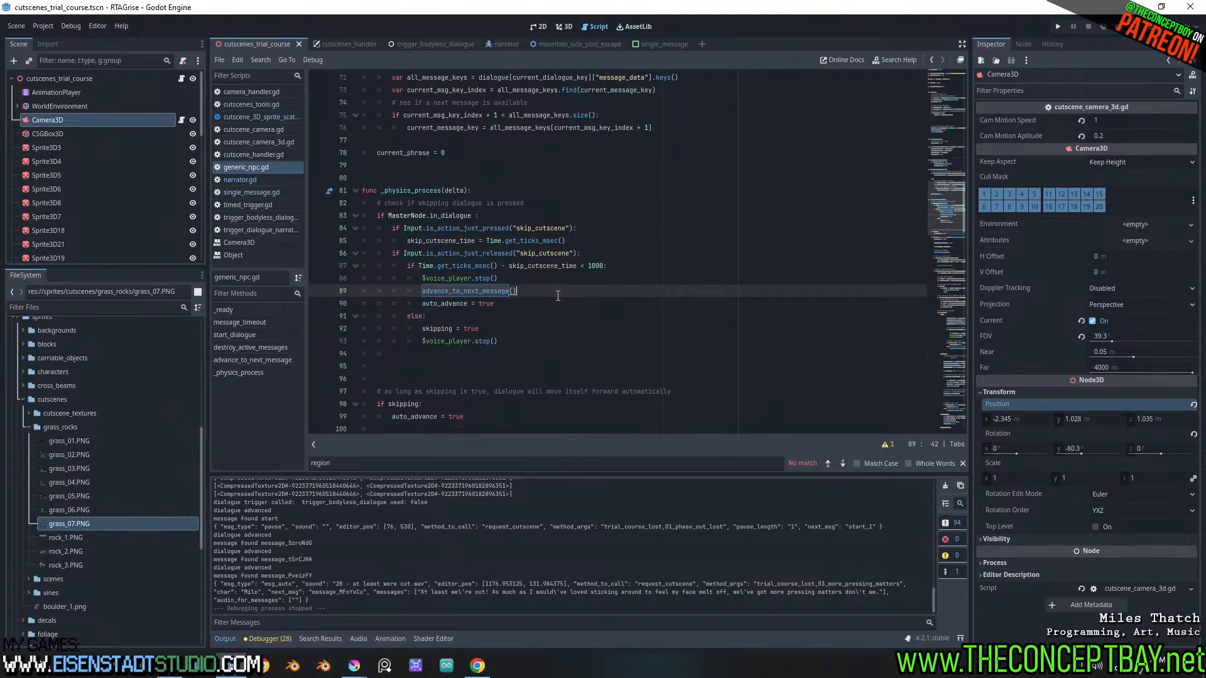
Run the project, skip through the cutscene dialogue in rapid succession, and stop the running game
key("F5")
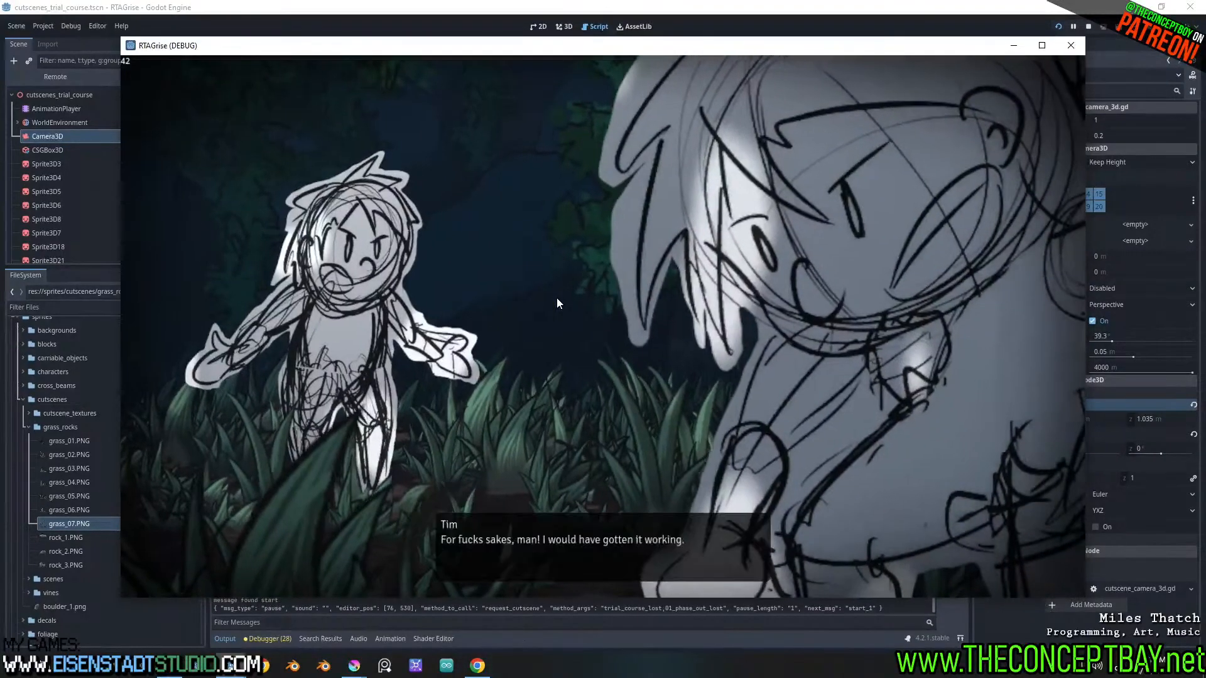
key("Return")
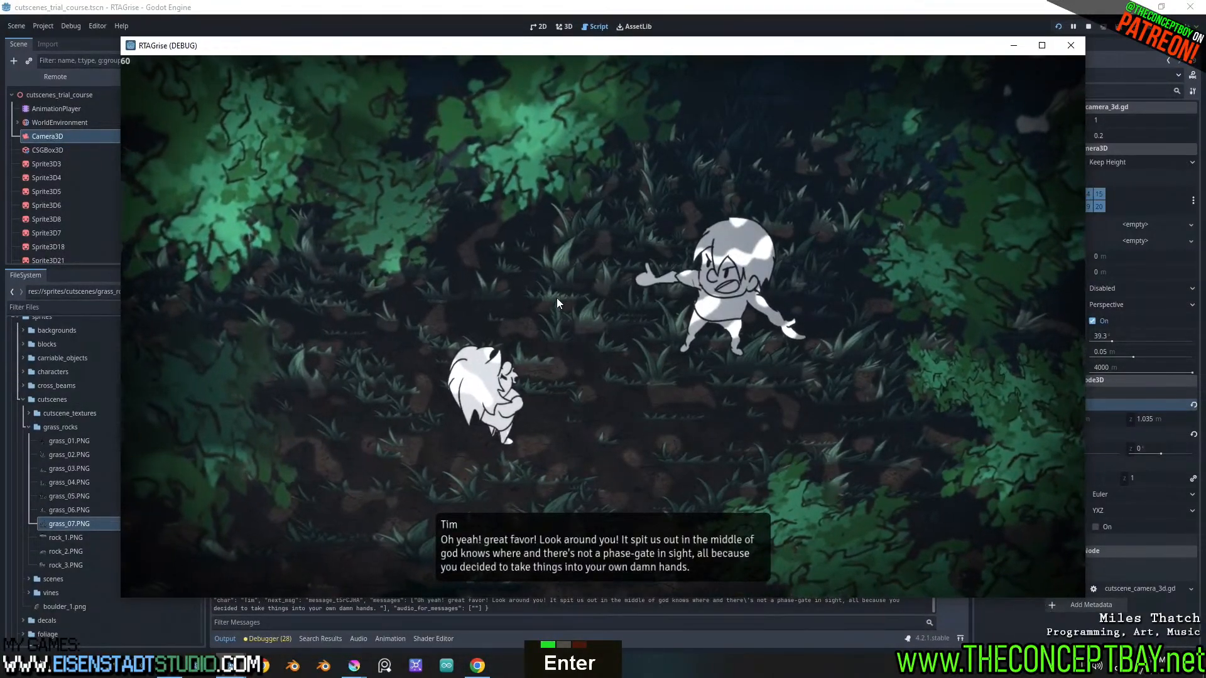
key("Return")
key("Return")
key("Return")
key("Return")
key("Return")
key("Return")
key("Return")
key("Return")
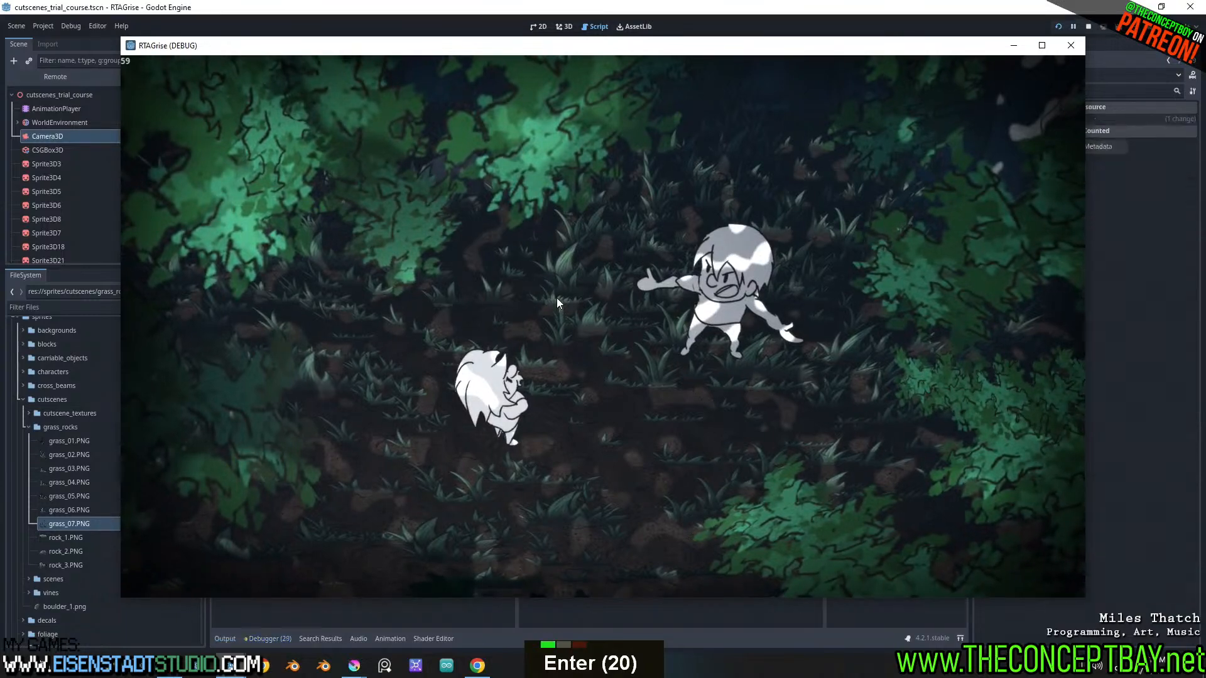
key("alt")
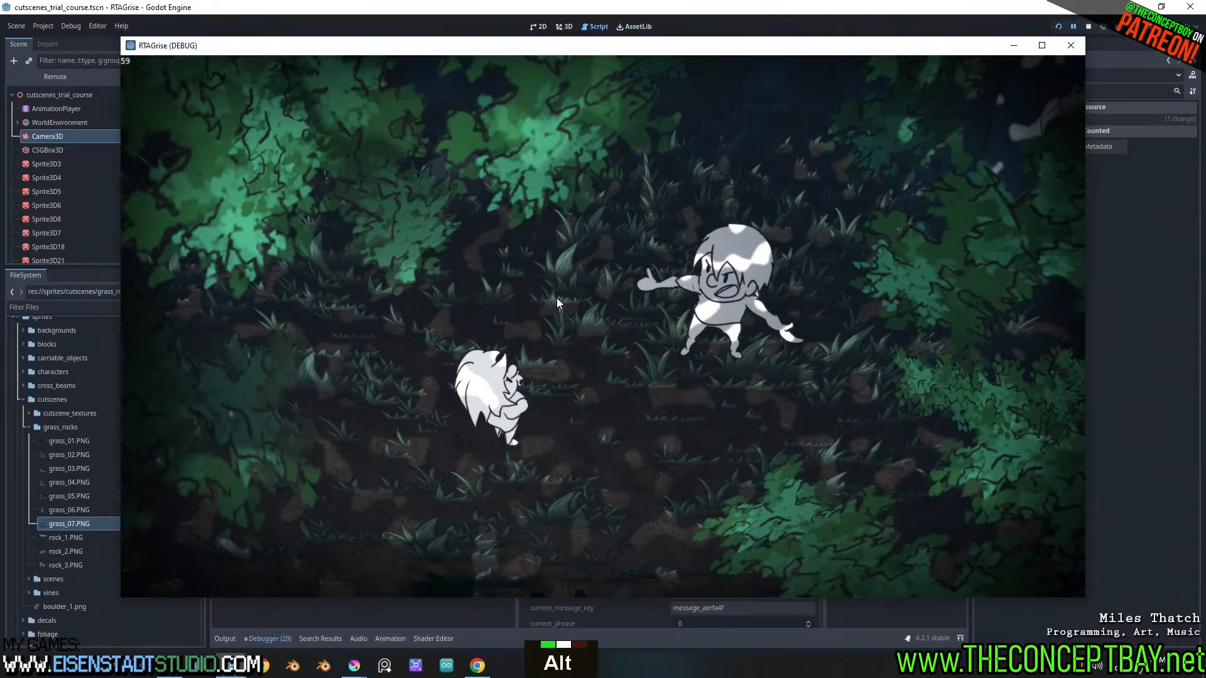
left_click(1089, 27)
In generic_npc.gd, set the skip_cutscene_time threshold in _physics_process to 2000
left_click(262, 167)
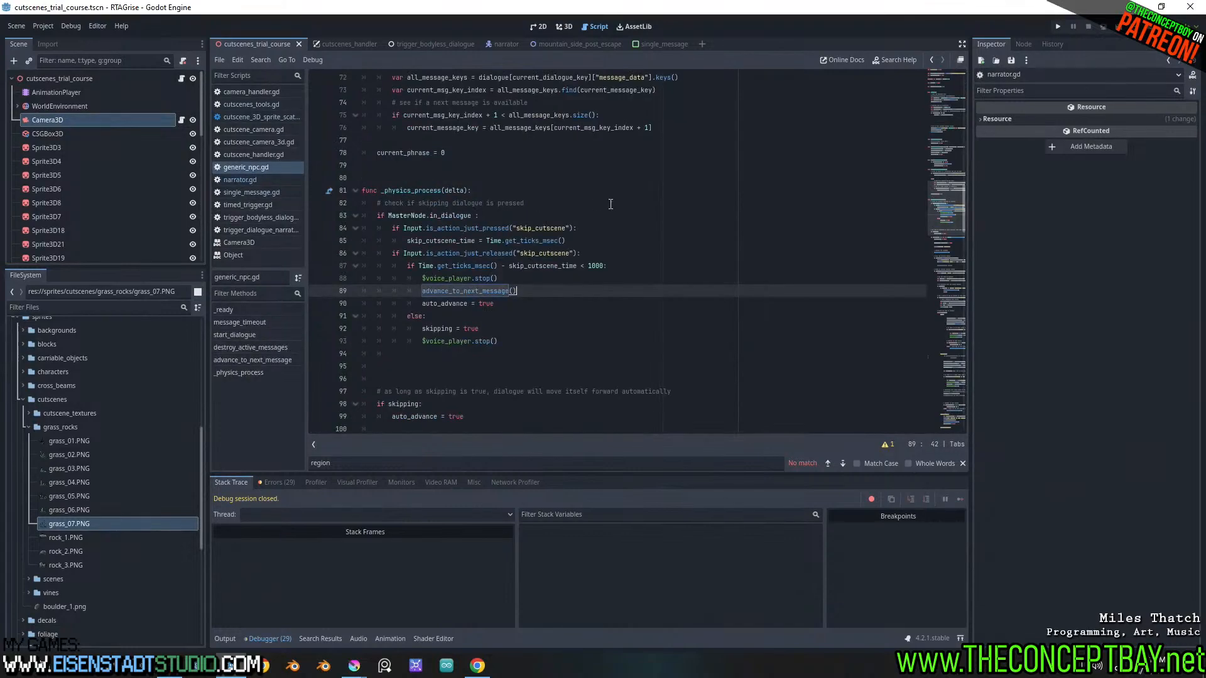
left_click(592, 266)
key("BackSpace")
type("2")
left_click(639, 258)
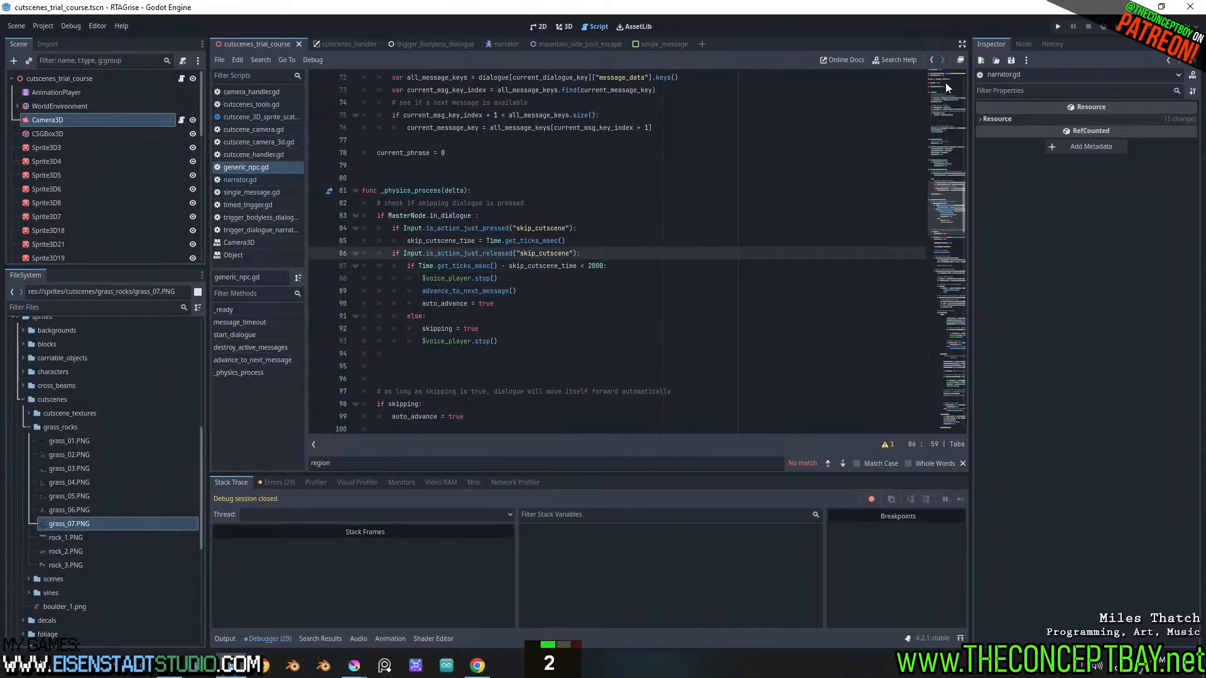
Test the new skip threshold by running the project, skipping through the cutscene dialogue message by message, and closing the game
key("F5")
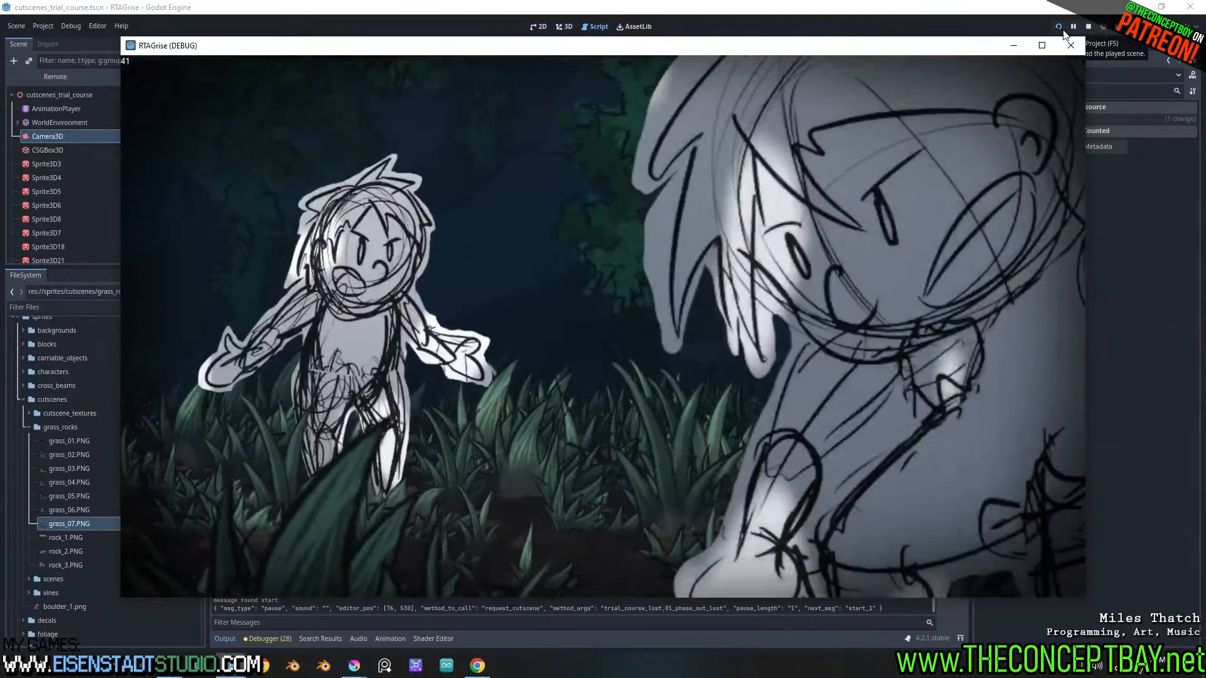
key("Return")
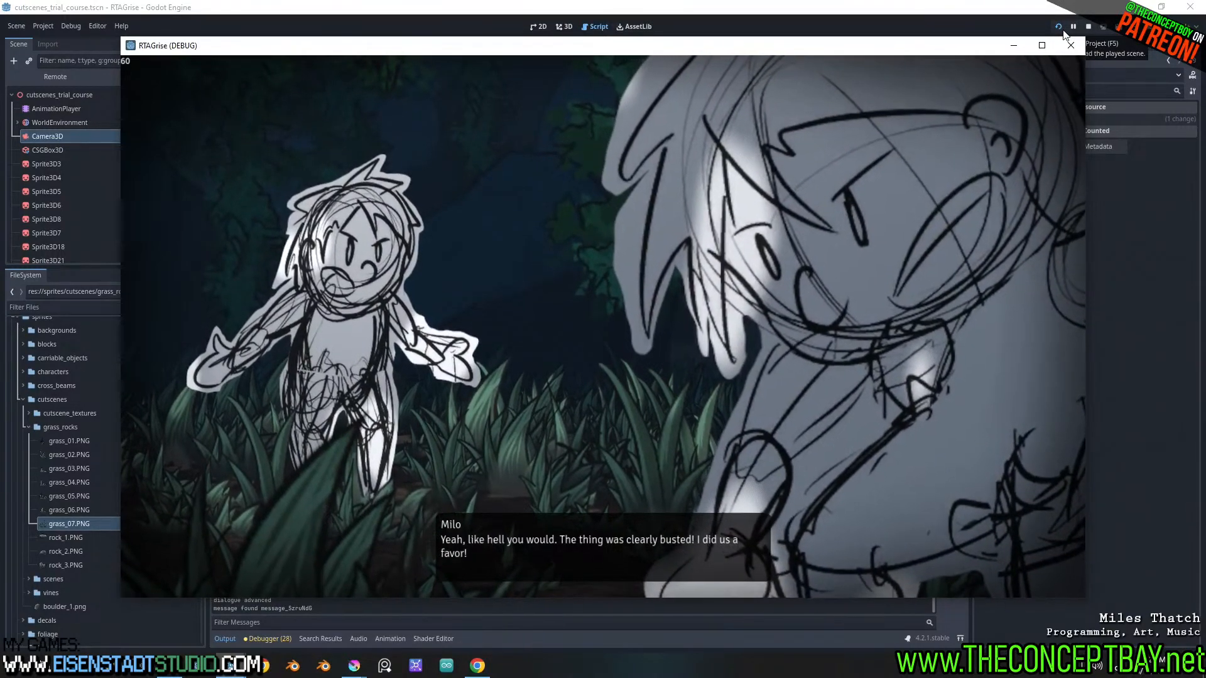
key("Return")
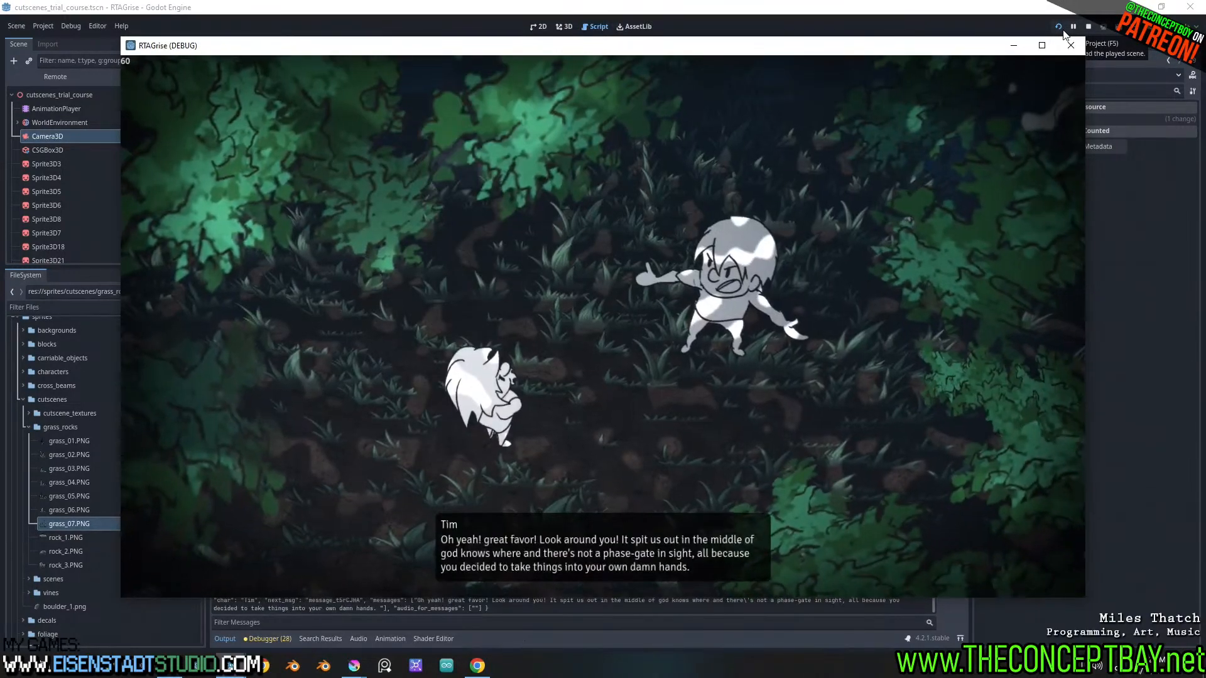
key("Return")
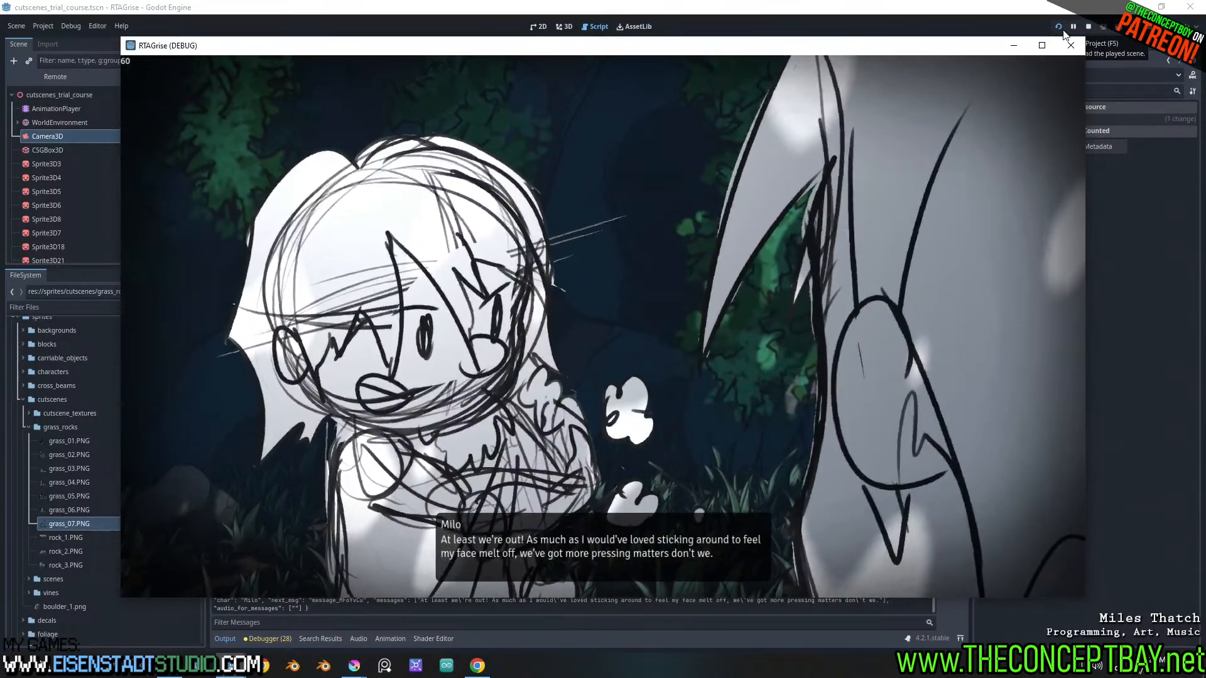
key("Return")
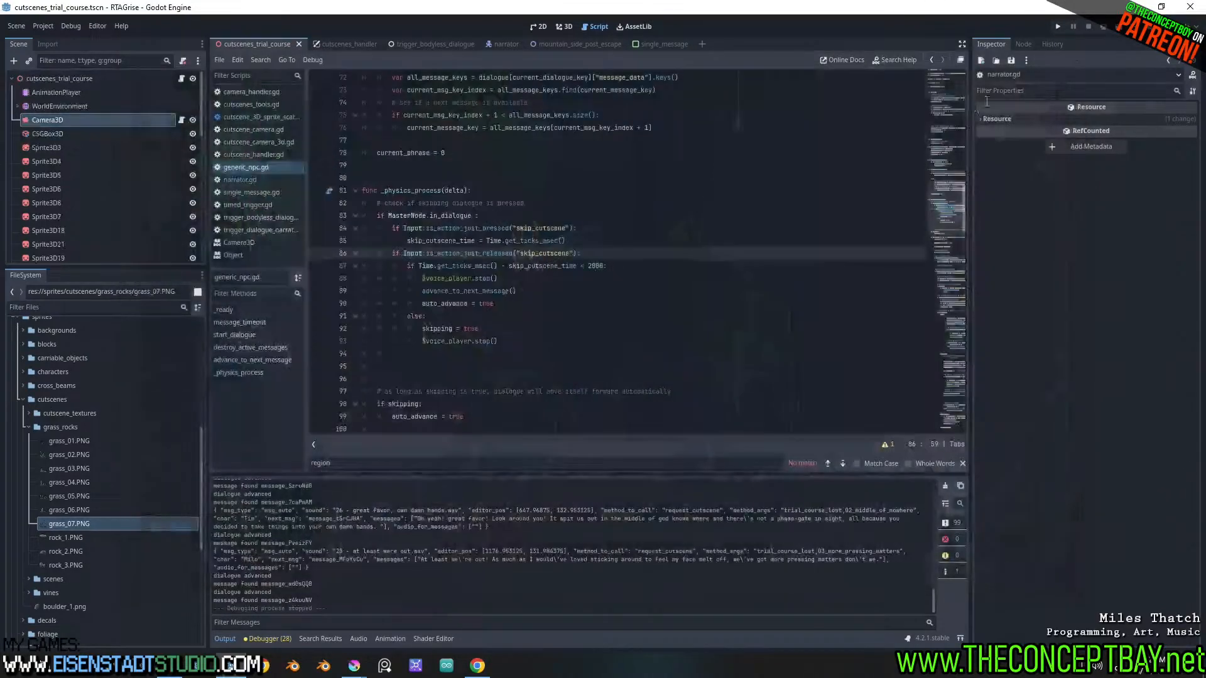
left_click(1072, 46)
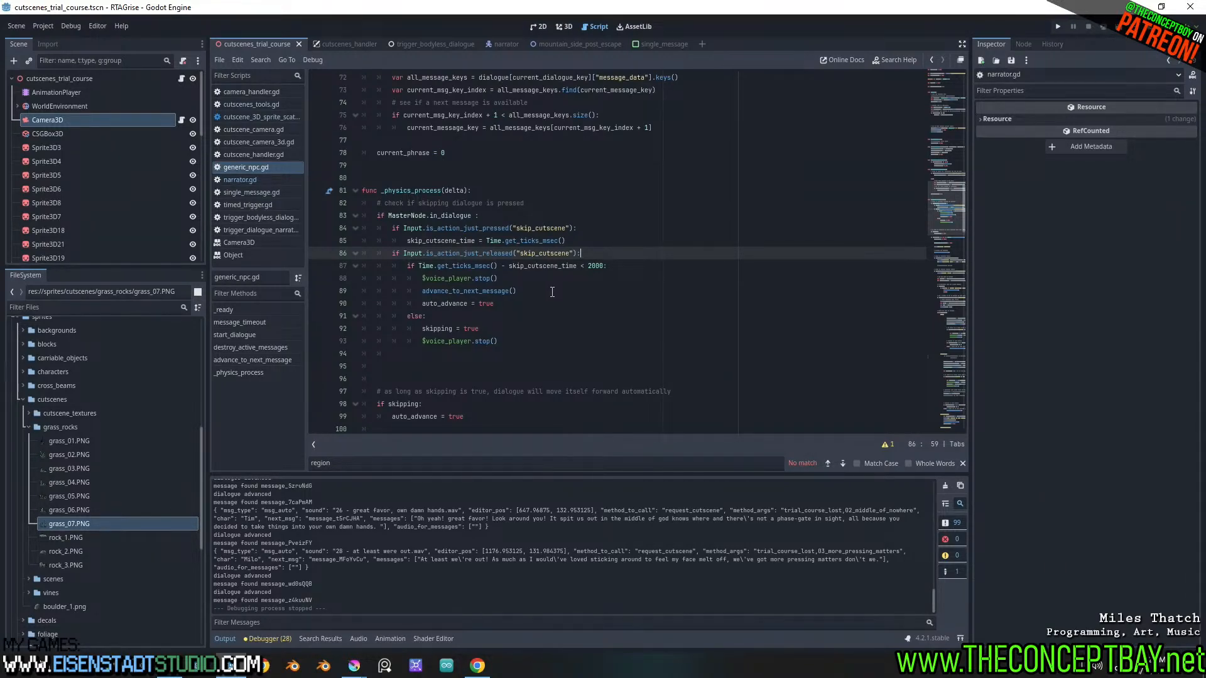
Comment out the advance_to_next_message() call in the short-press skip branch of _physics_process
left_click_drag(523, 292, 422, 293)
left_click(422, 292)
type("#")
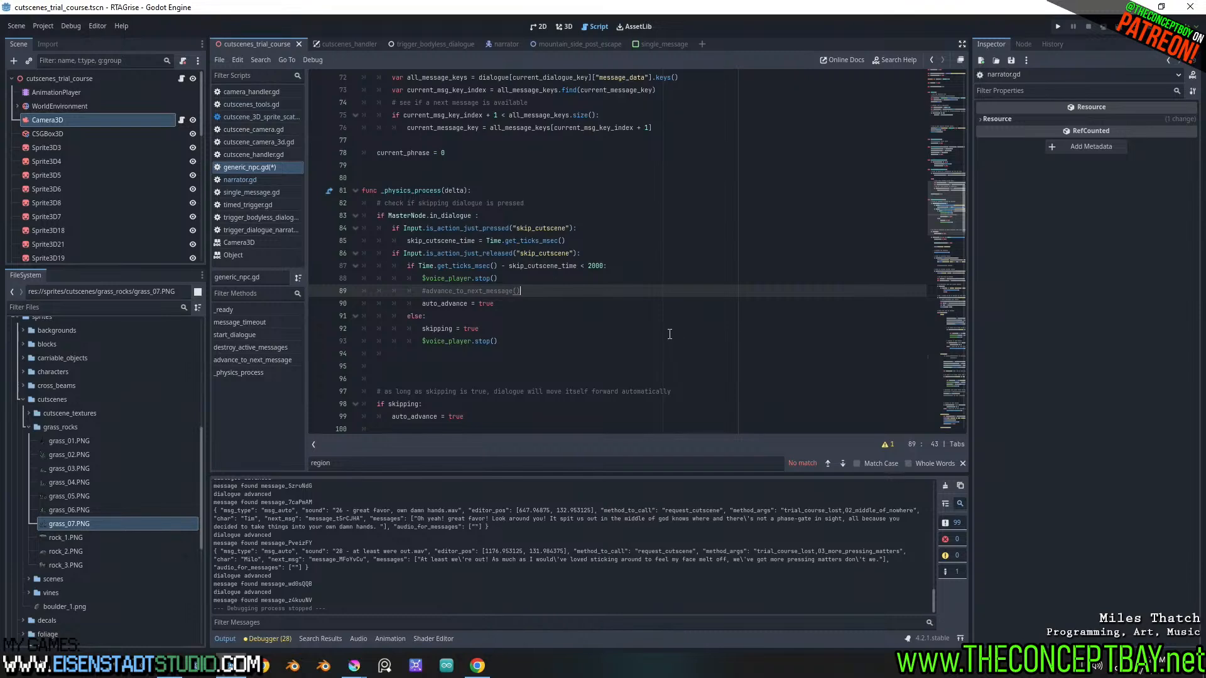
scroll(658, 321, "down", 6)
scroll(650, 316, "up", 7)
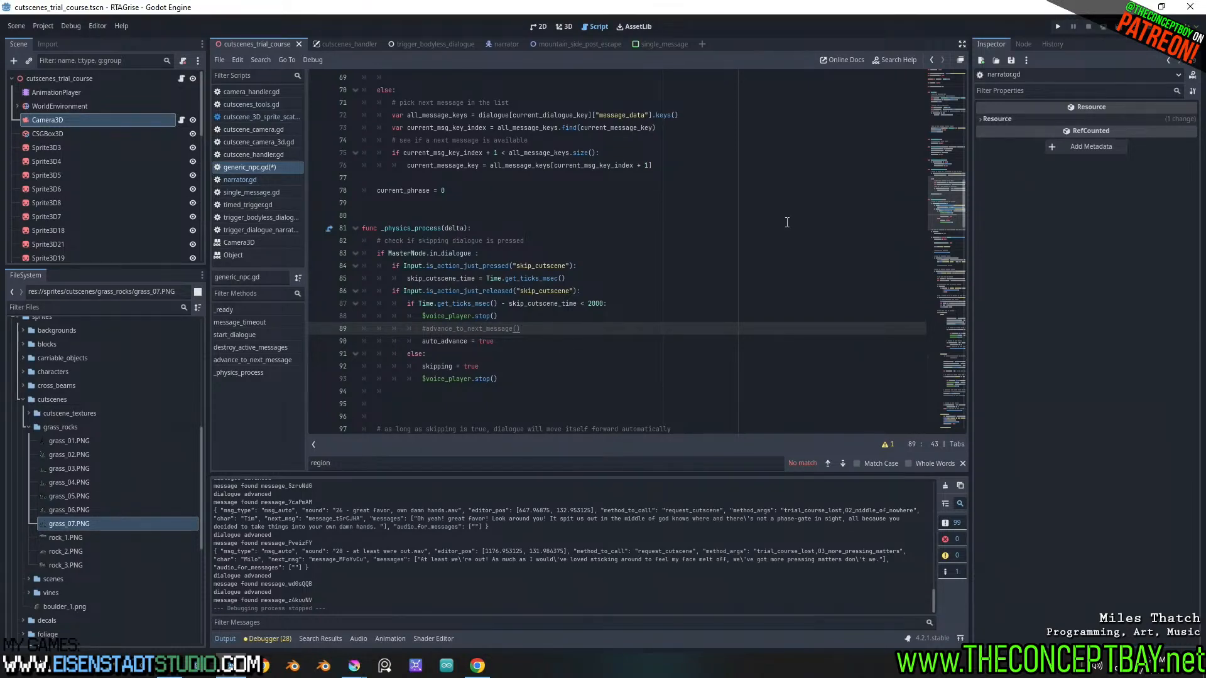
Run the project, skip through the cutscene dialogue one message at a time up to "Uhhhh..", and close the game
left_click(1057, 27)
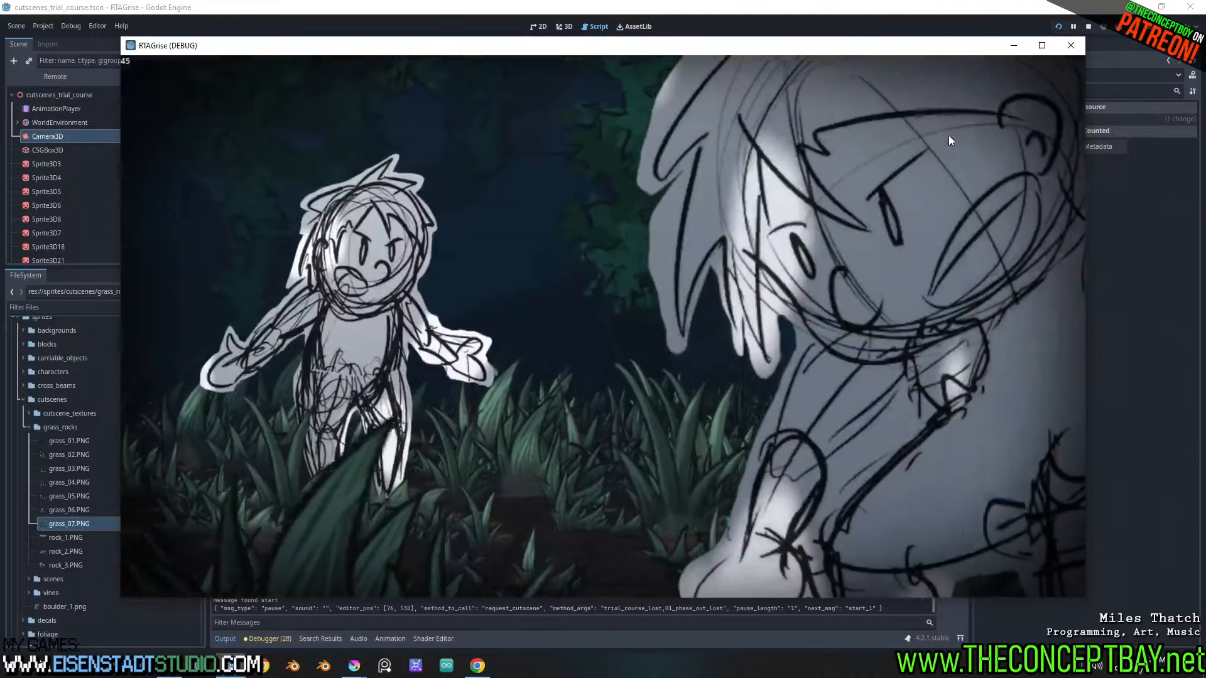
key("Return")
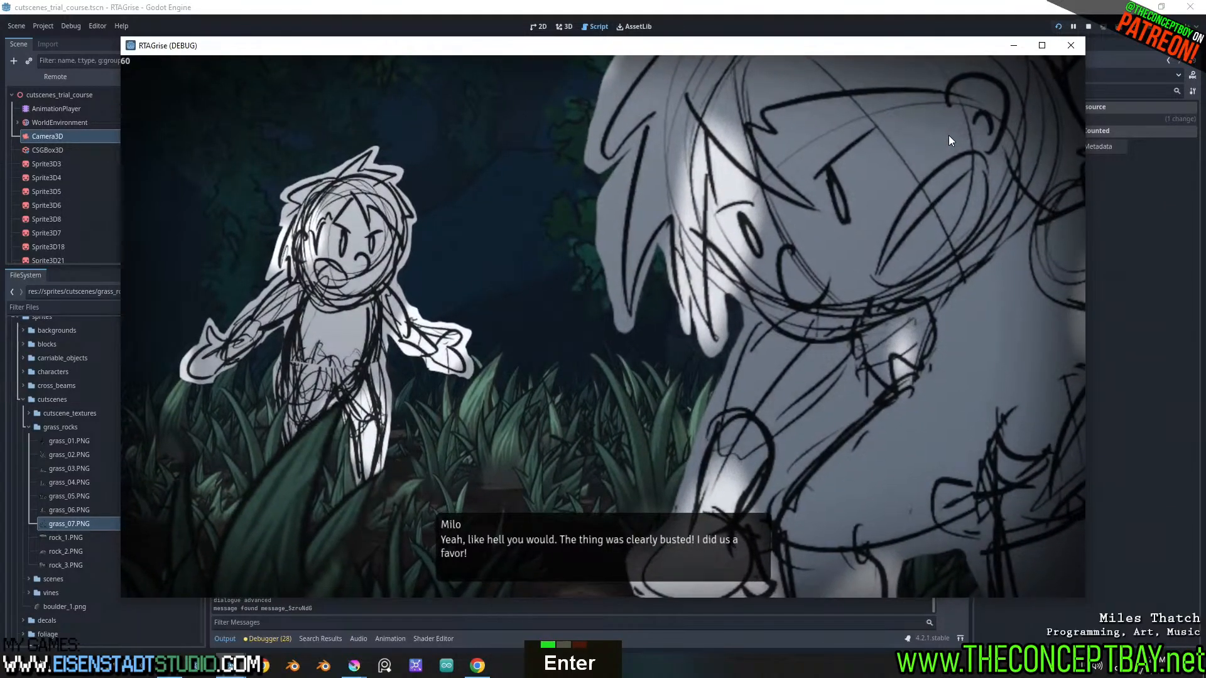
key("Return")
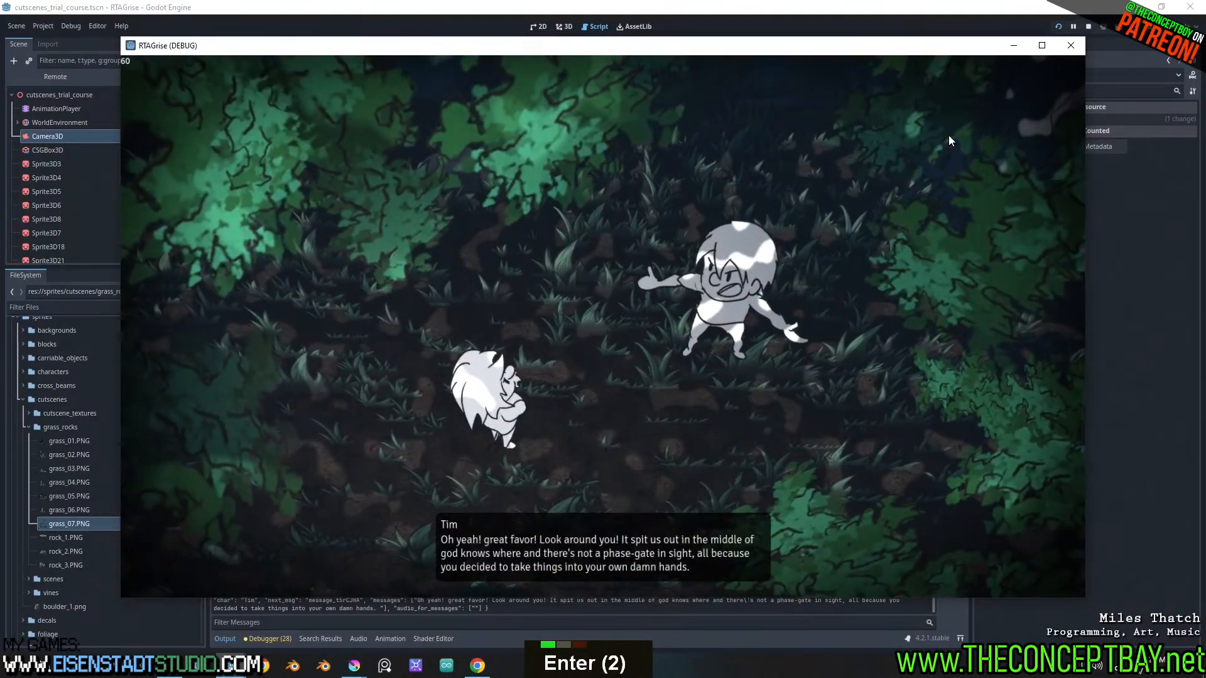
key("Return")
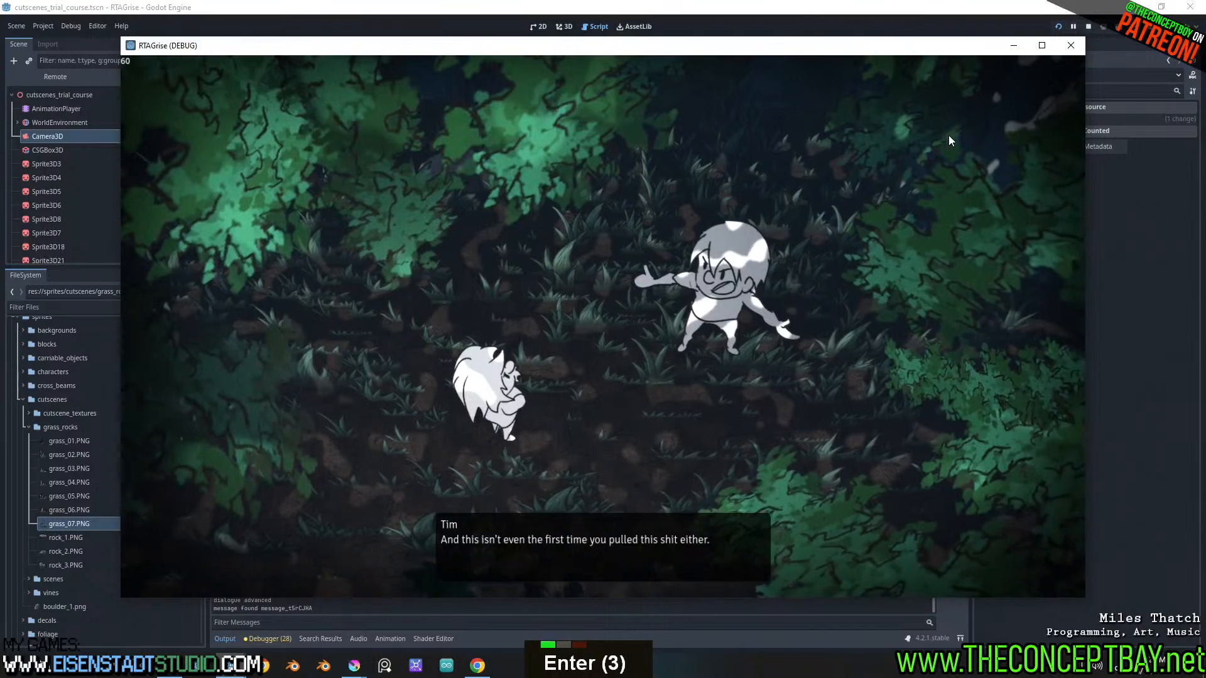
key("Return")
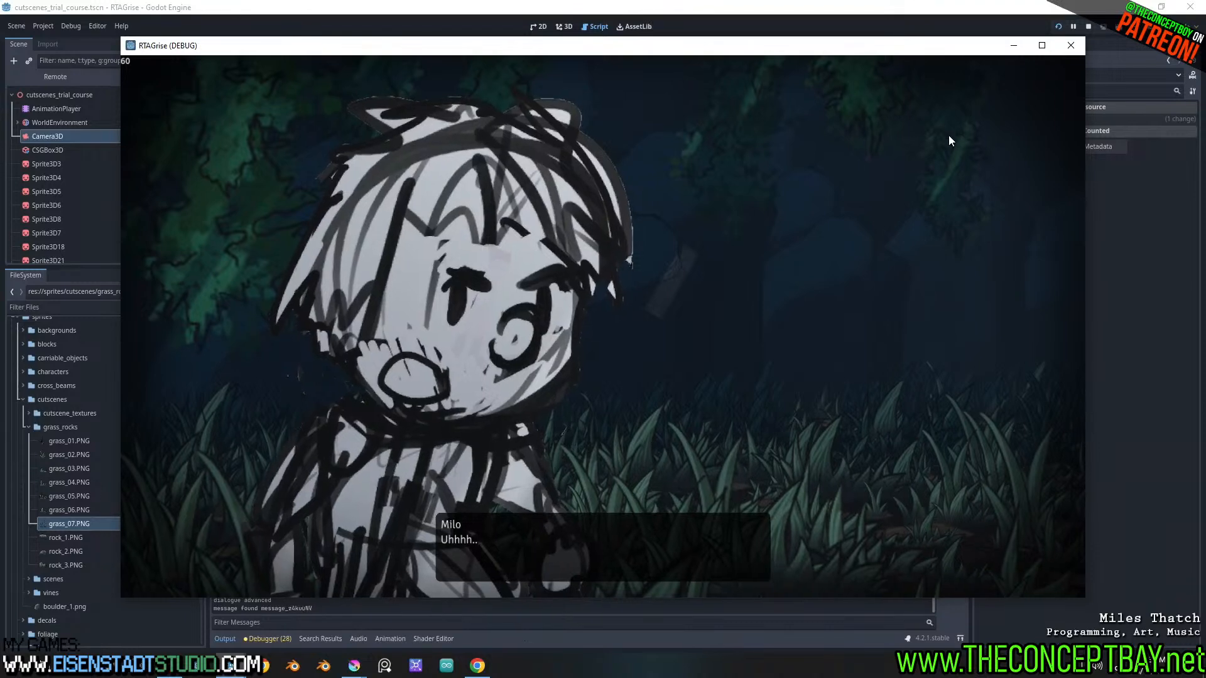
double_click(1071, 47)
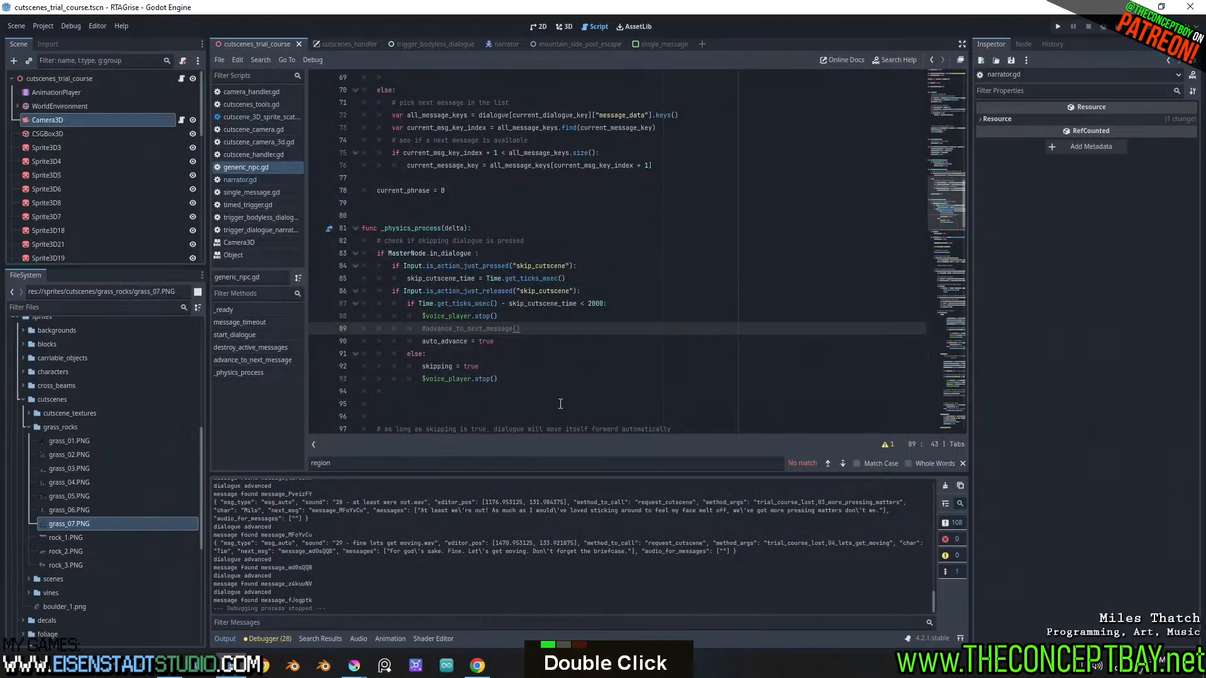
Switch to the Dialoogie page in Chrome and review the trial_course_6_06_phase_out_lost dialogue nodes 28 through 34
left_click(478, 665)
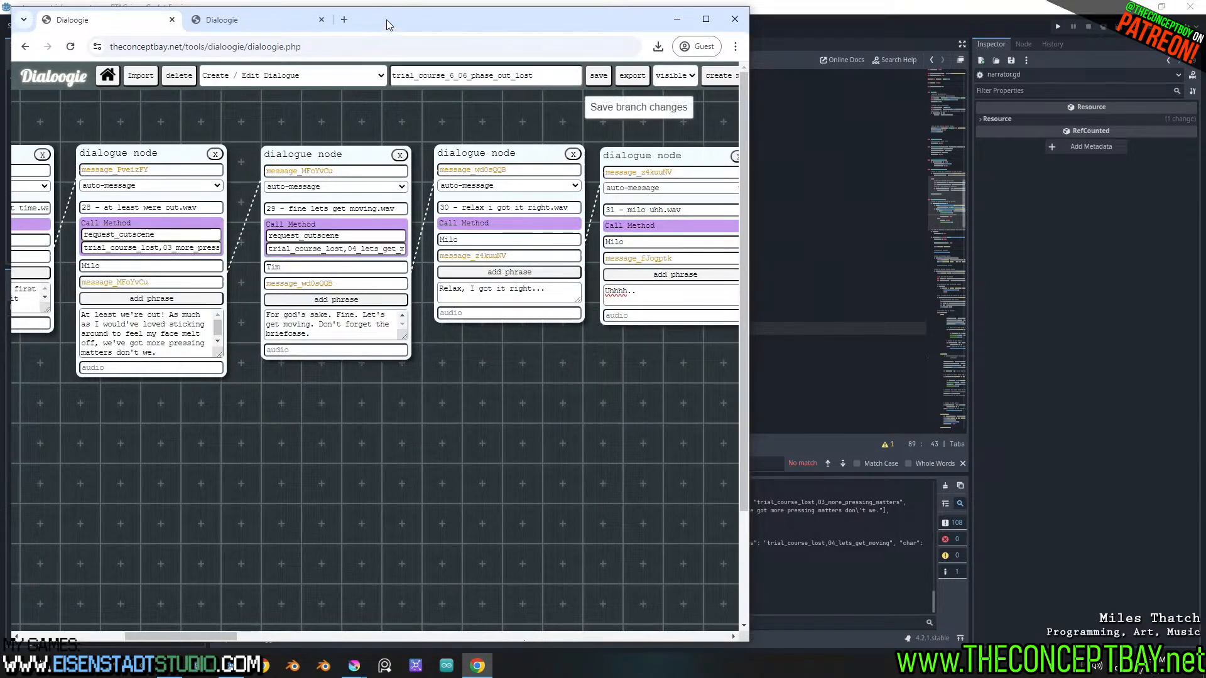
mouse_move(386, 20)
left_mouse_down()
mouse_move(409, 53)
mouse_move(393, 32)
left_mouse_up()
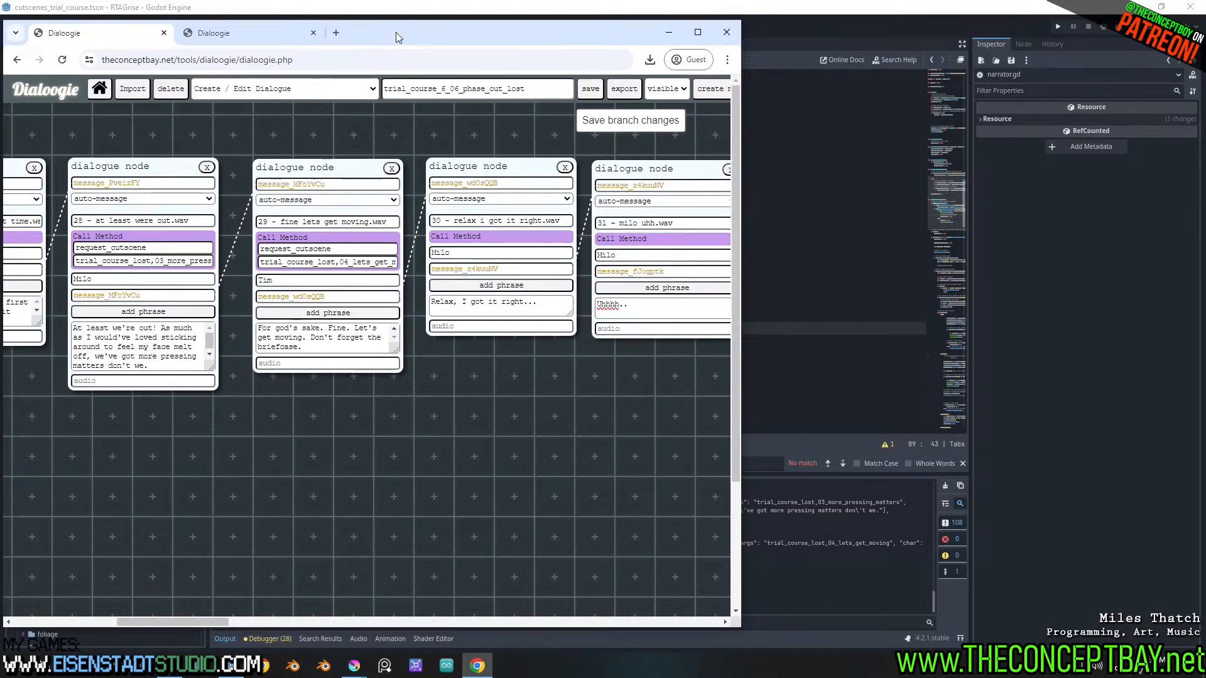
mouse_move(191, 620)
left_mouse_down()
mouse_move(226, 623)
mouse_move(260, 650)
mouse_move(383, 641)
mouse_move(152, 631)
mouse_move(227, 627)
mouse_move(194, 631)
left_mouse_up()
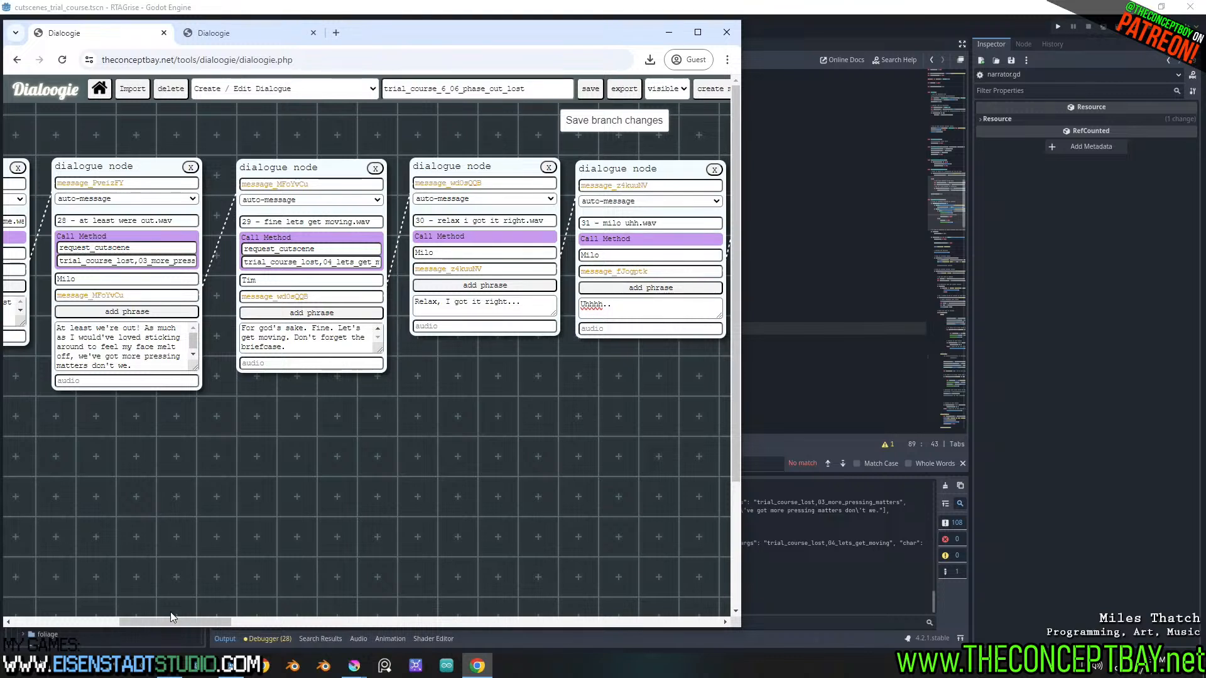
mouse_move(175, 620)
left_mouse_down()
mouse_move(201, 628)
mouse_move(175, 640)
left_mouse_up()
left_click_drag(176, 623, 219, 661)
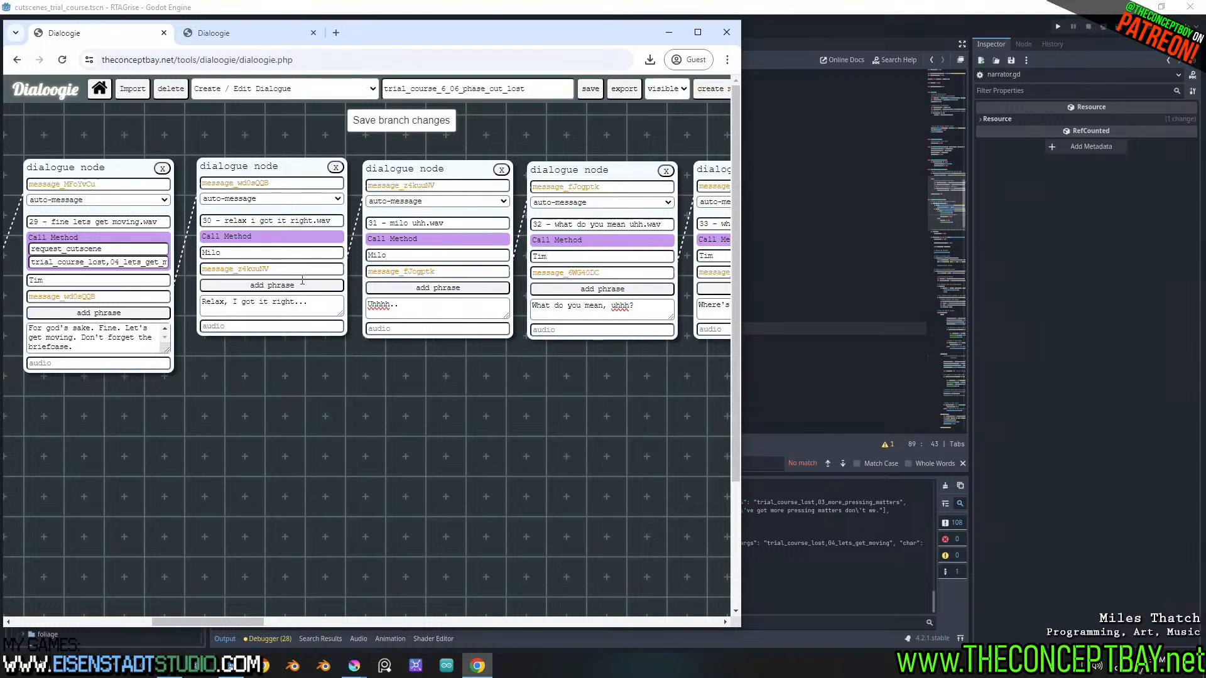
left_click_drag(321, 309, 201, 285)
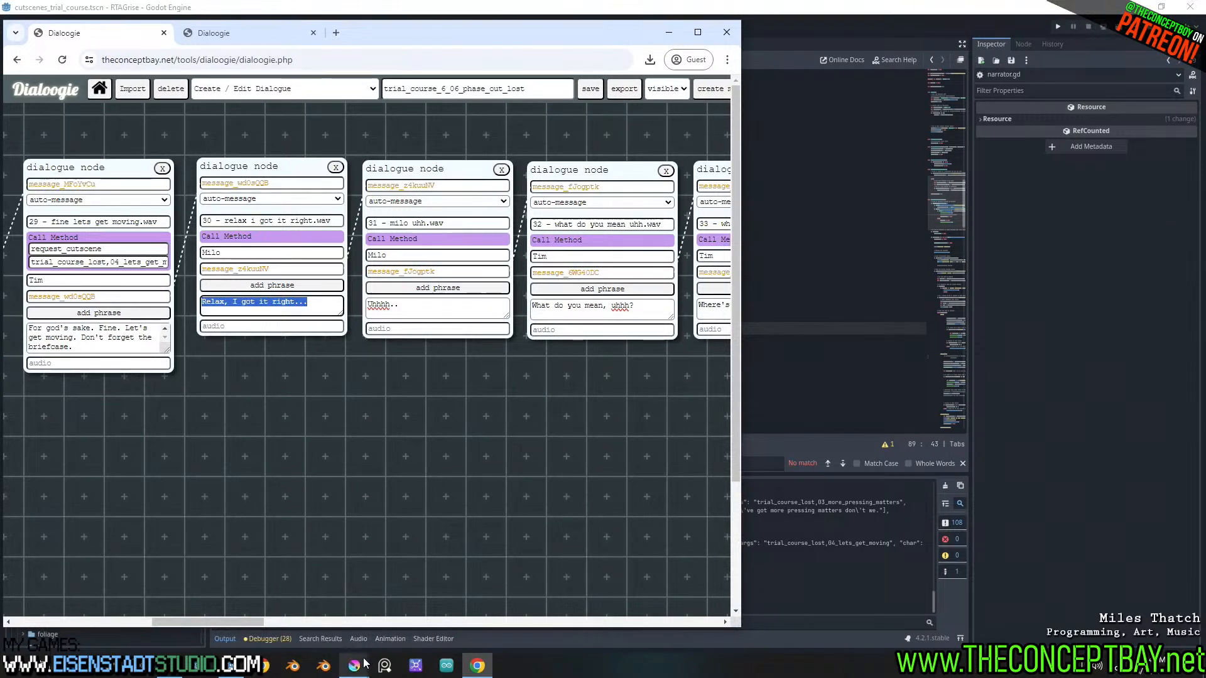
mouse_move(354, 666)
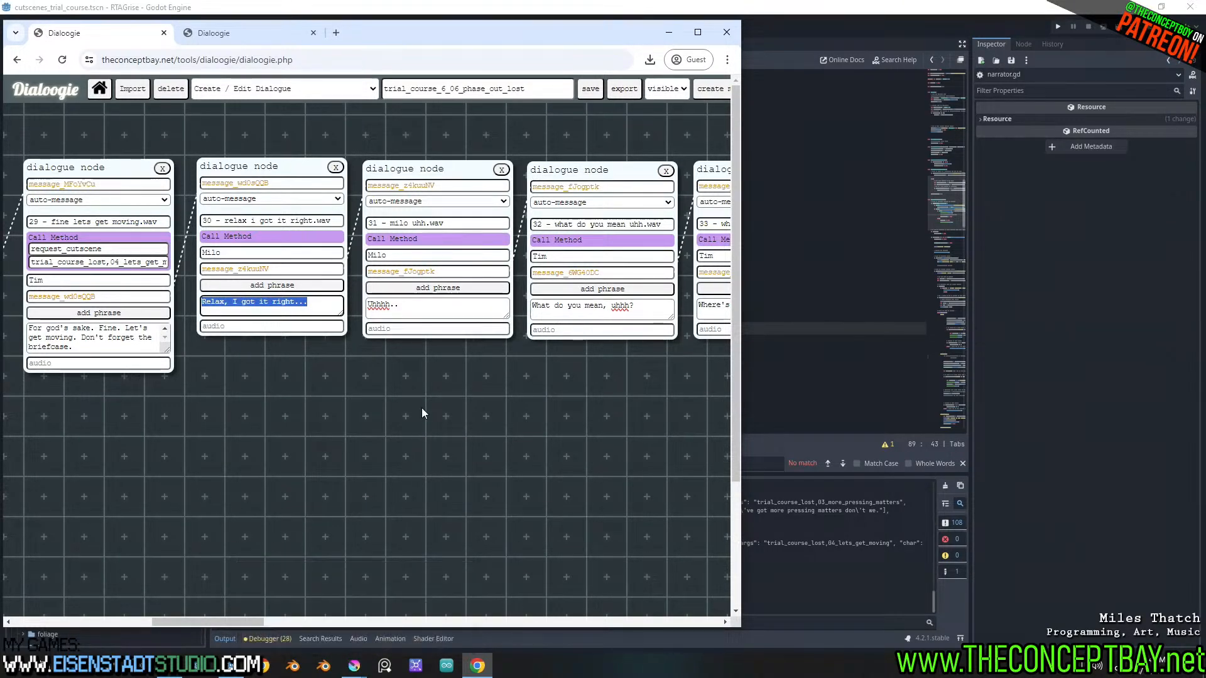
left_click(445, 307)
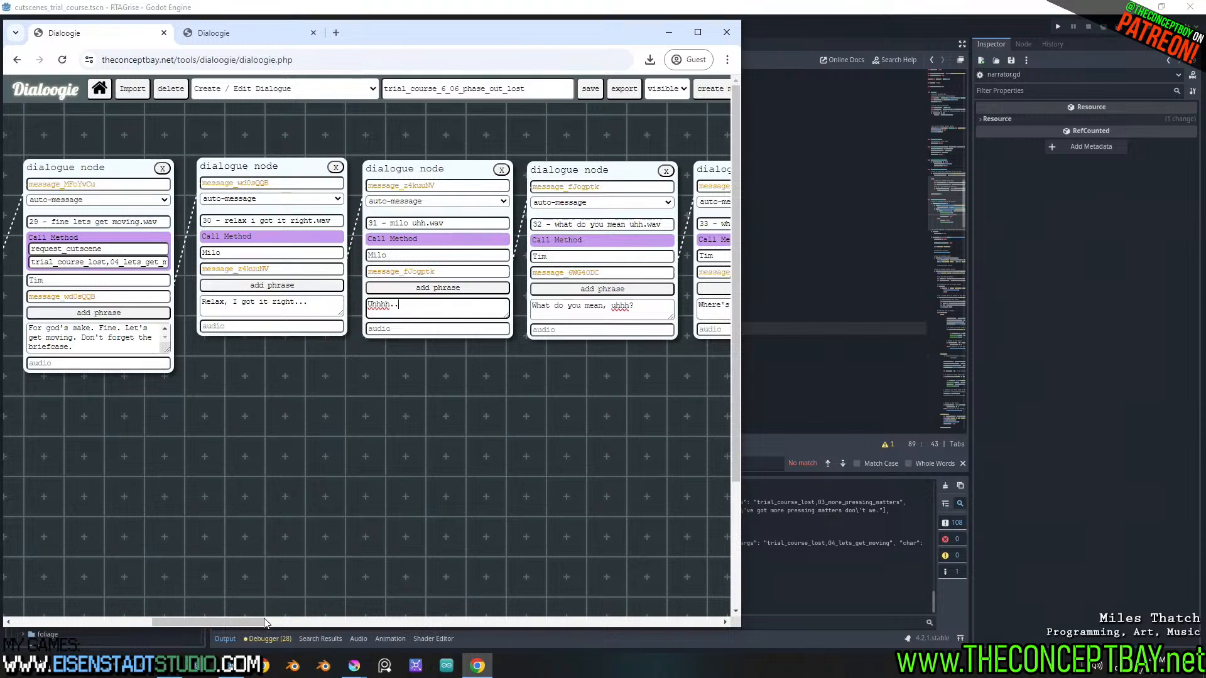
left_click_drag(258, 623, 262, 661)
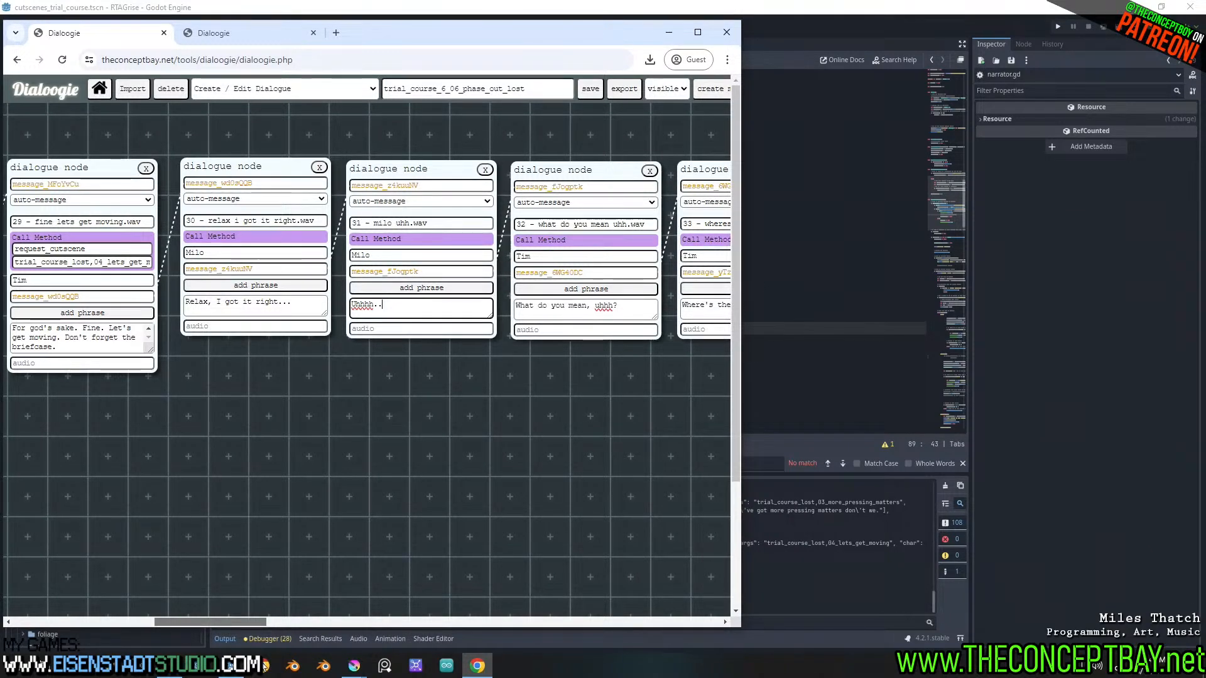
left_click_drag(264, 666, 303, 664)
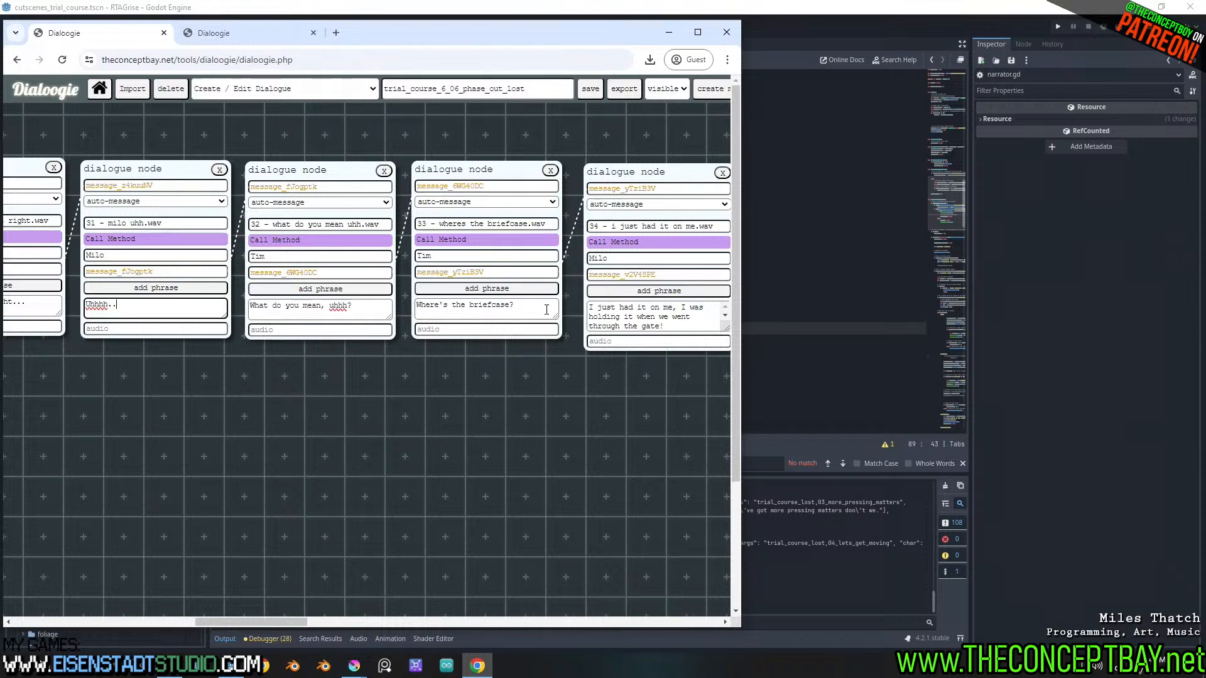
Replace the phrase in the "33 - wheres the briefcase.wav" dialogue node with "Oh, no. Don't tell me..."
left_click_drag(547, 312, 323, 318)
type("Oh, no")
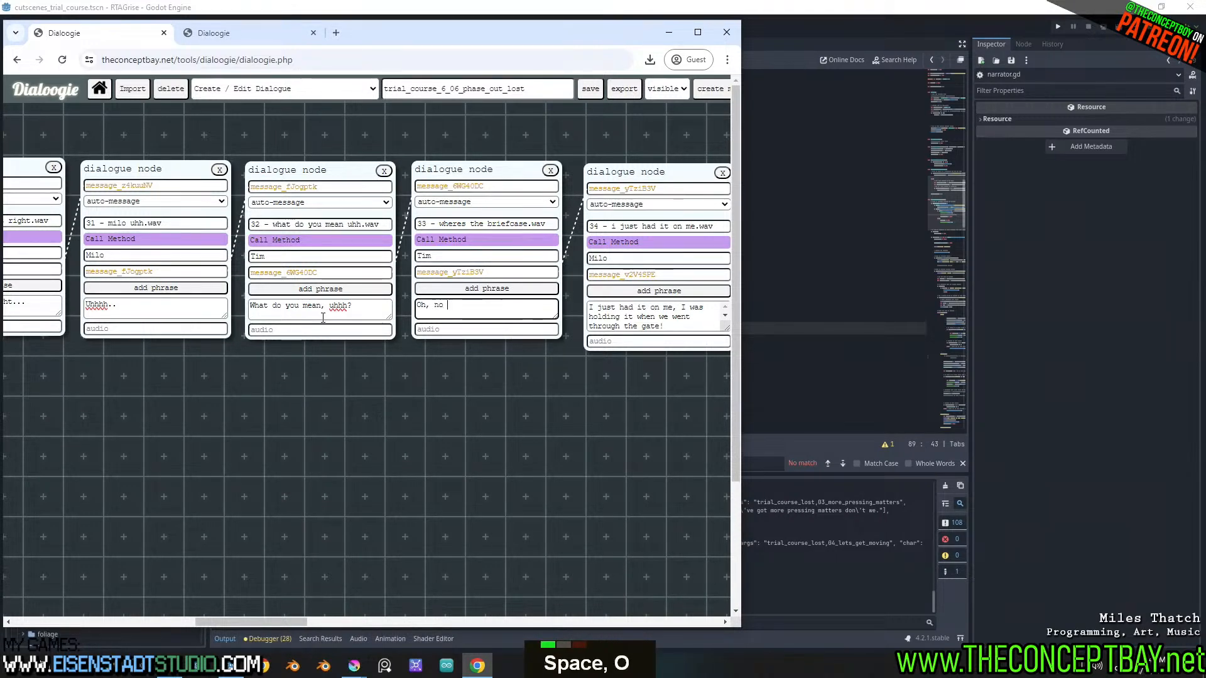
key("BackSpace")
type(". I")
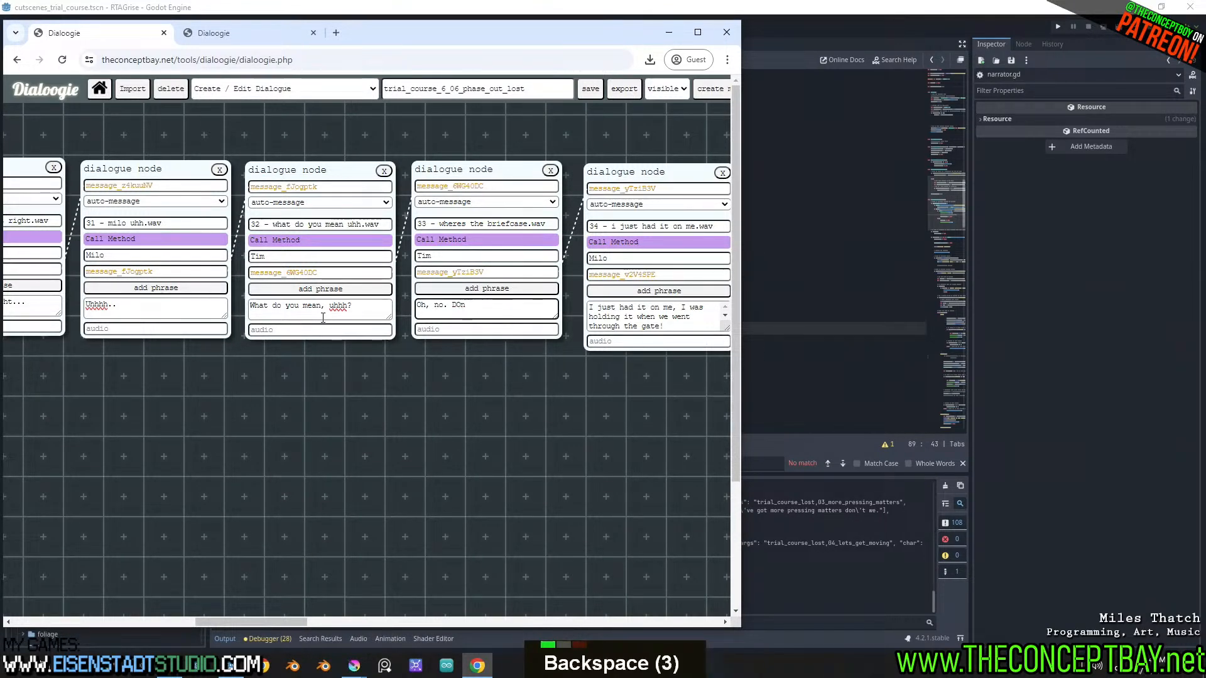
type("on't tell")
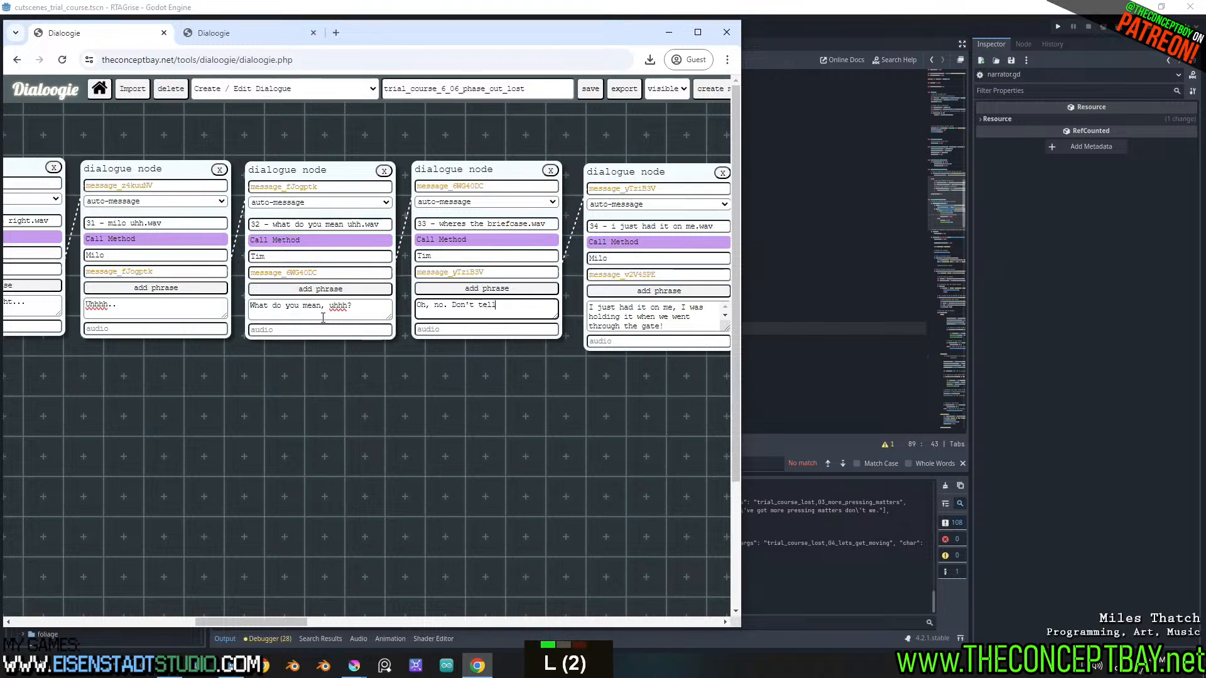
type(" me...")
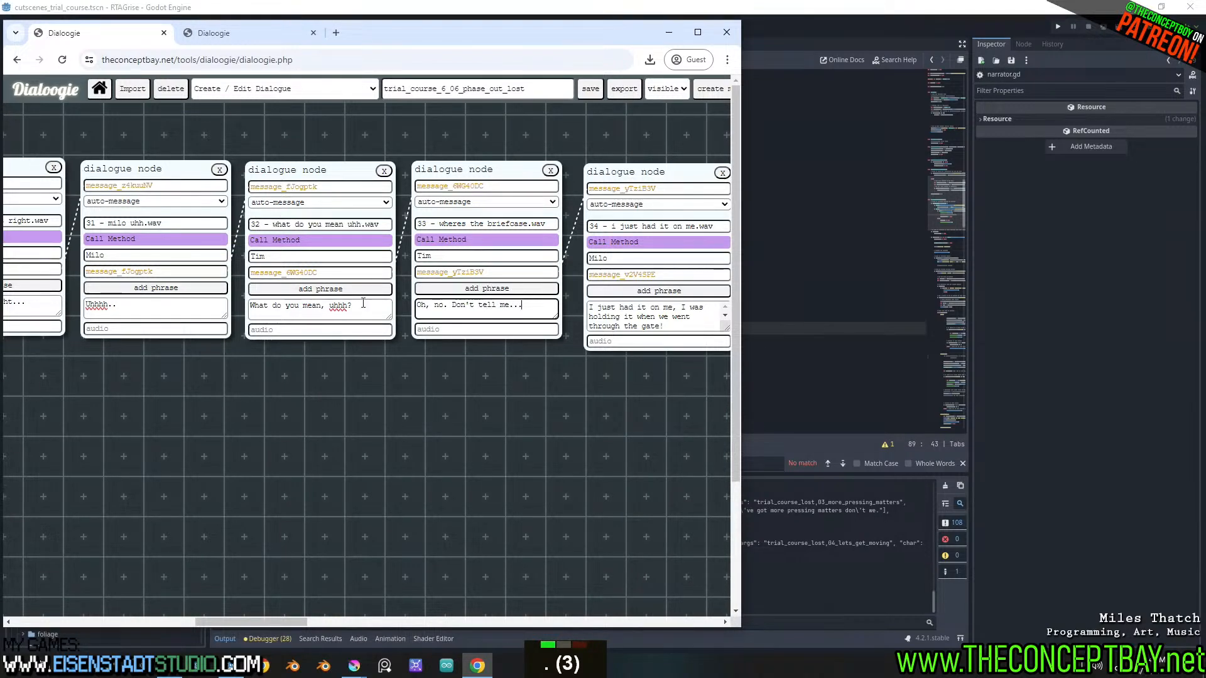
Delete the "32 - what do you mean uhh.wav" node, link node 31's next message to node 33's ID, and move node 31 closer to it
double_click(383, 172)
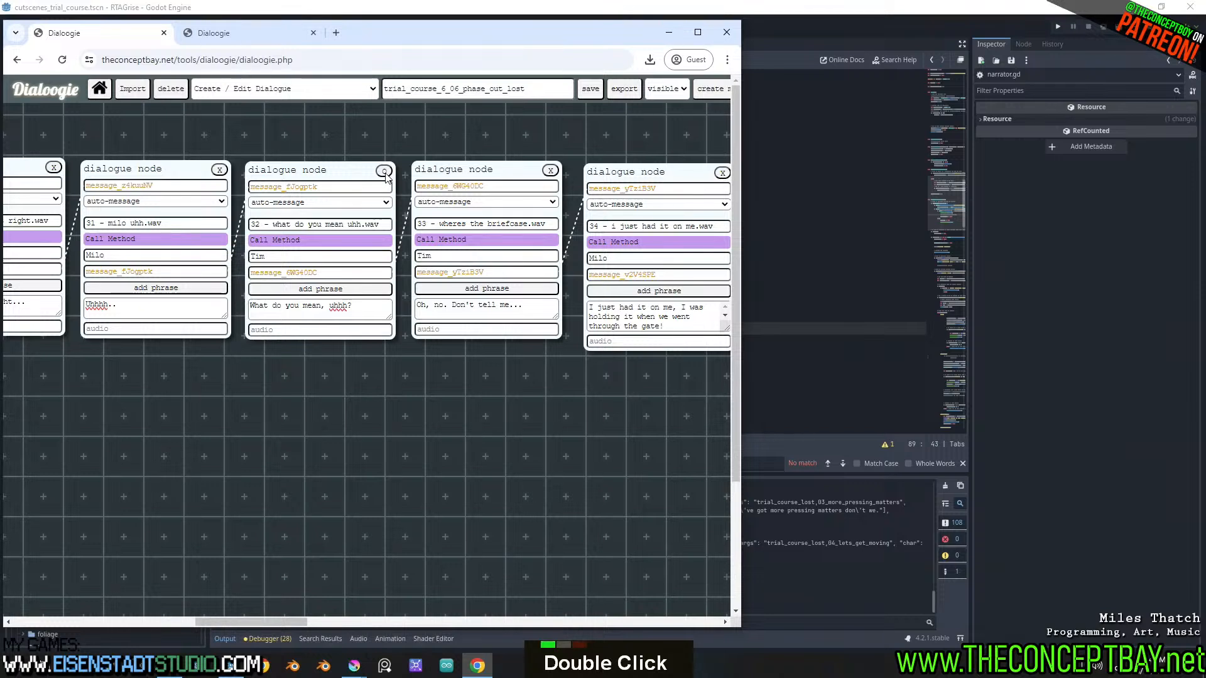
left_click(517, 184)
key("ctrl+a")
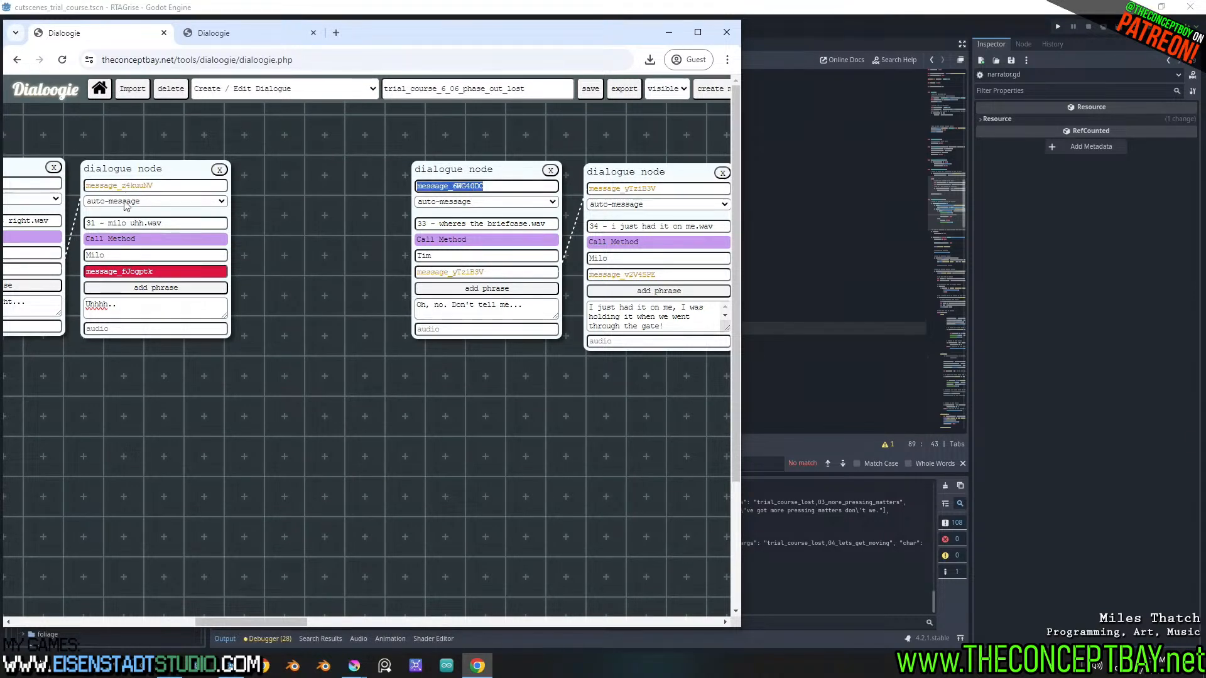
key("ctrl+c")
left_click(164, 271)
key("ctrl+a")
key("ctrl+v")
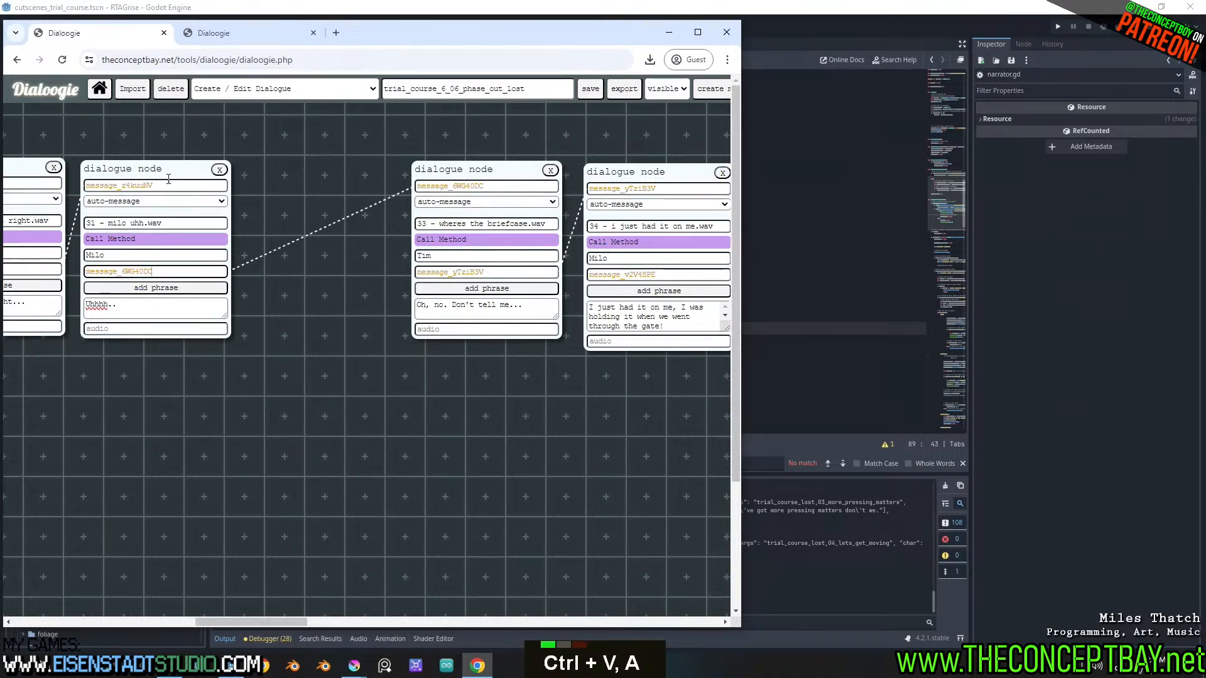
left_click_drag(171, 179, 209, 177)
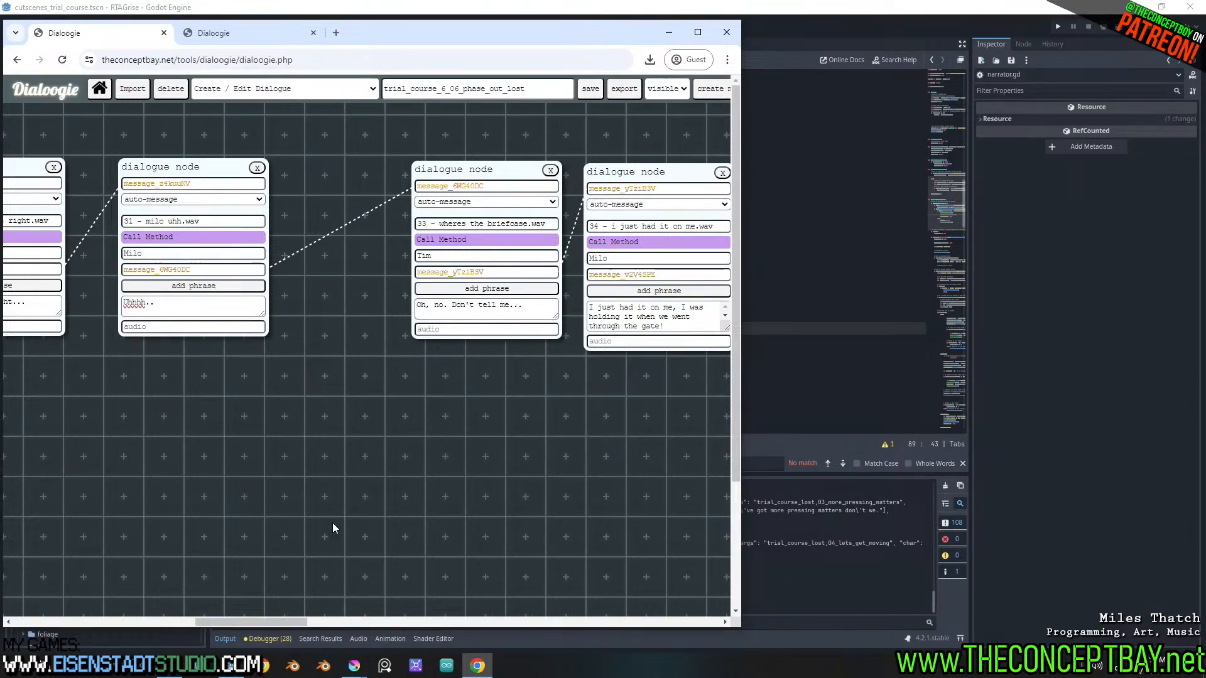
Shorten the phrase in dialogue node 33 to "Don't tell me..."
left_click_drag(298, 622, 339, 622)
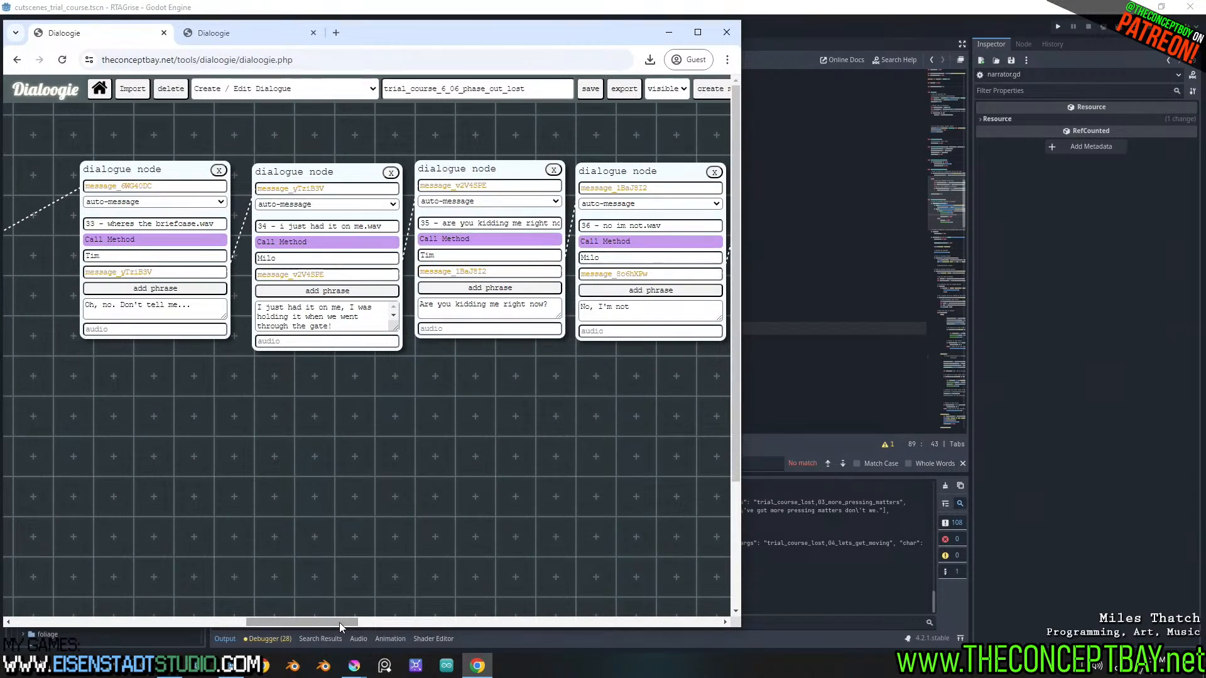
left_click_drag(121, 305, 5, 306)
key("BackSpace")
key("F11")
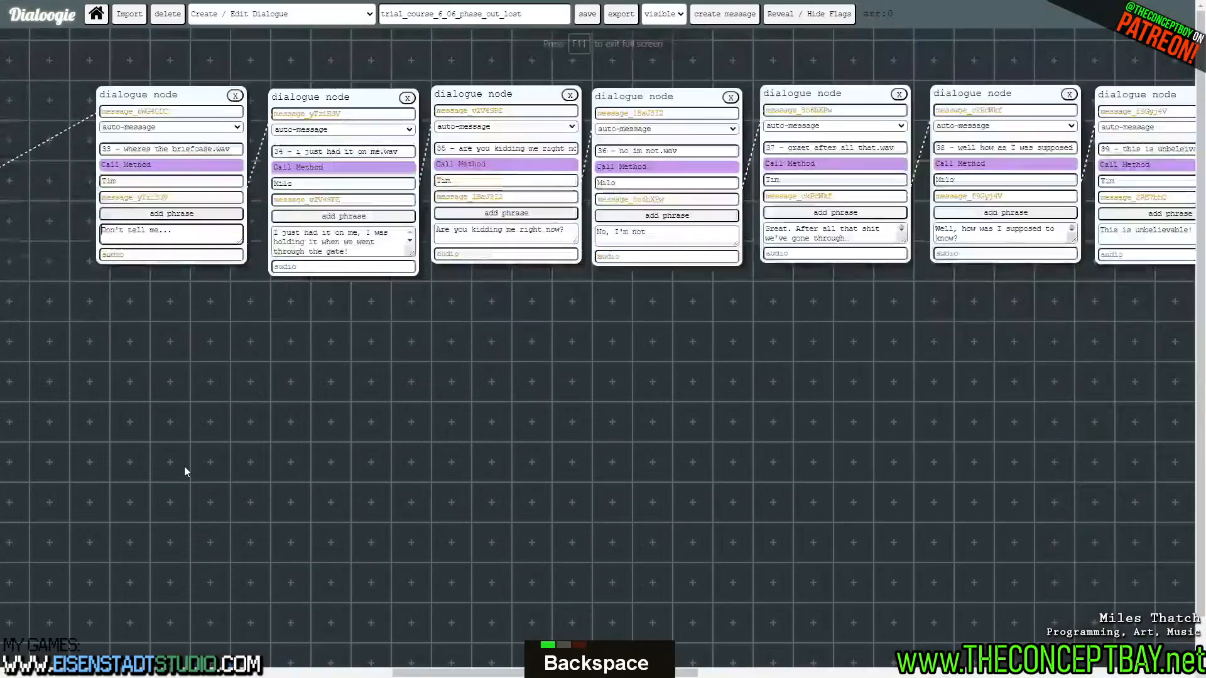
key("F11")
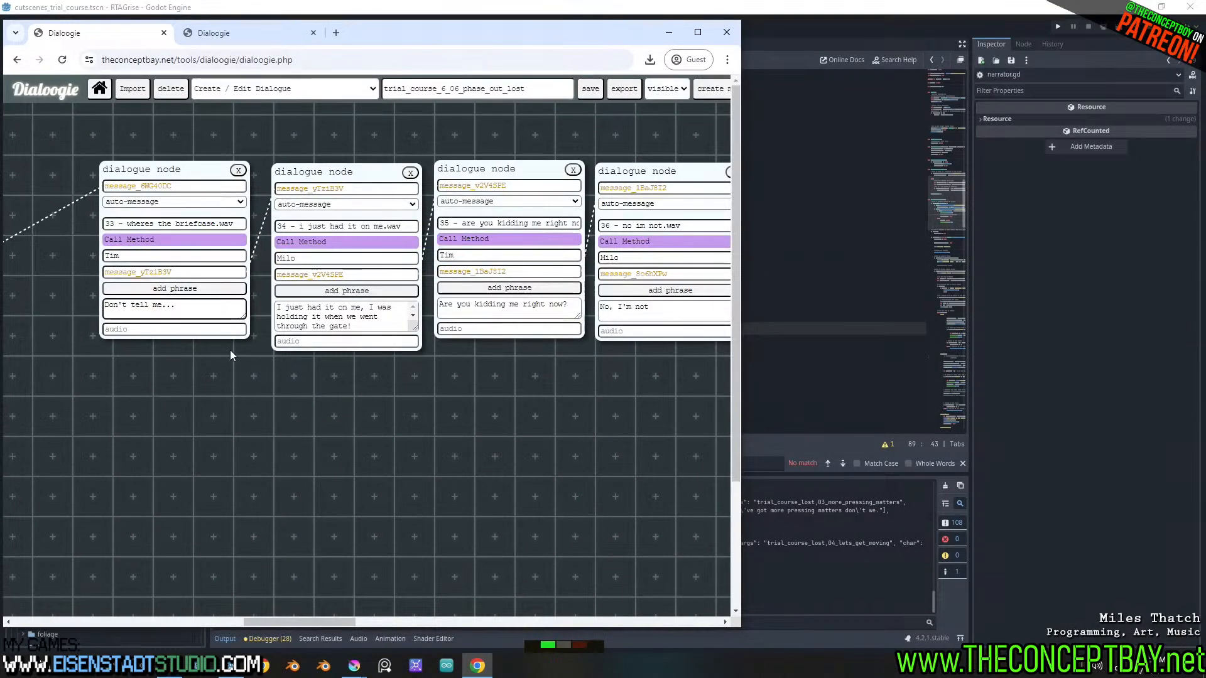
Review the revised dialogue sequence around nodes 29 to 36, including the link from node 31 to node 33
left_click_drag(261, 621, 203, 664)
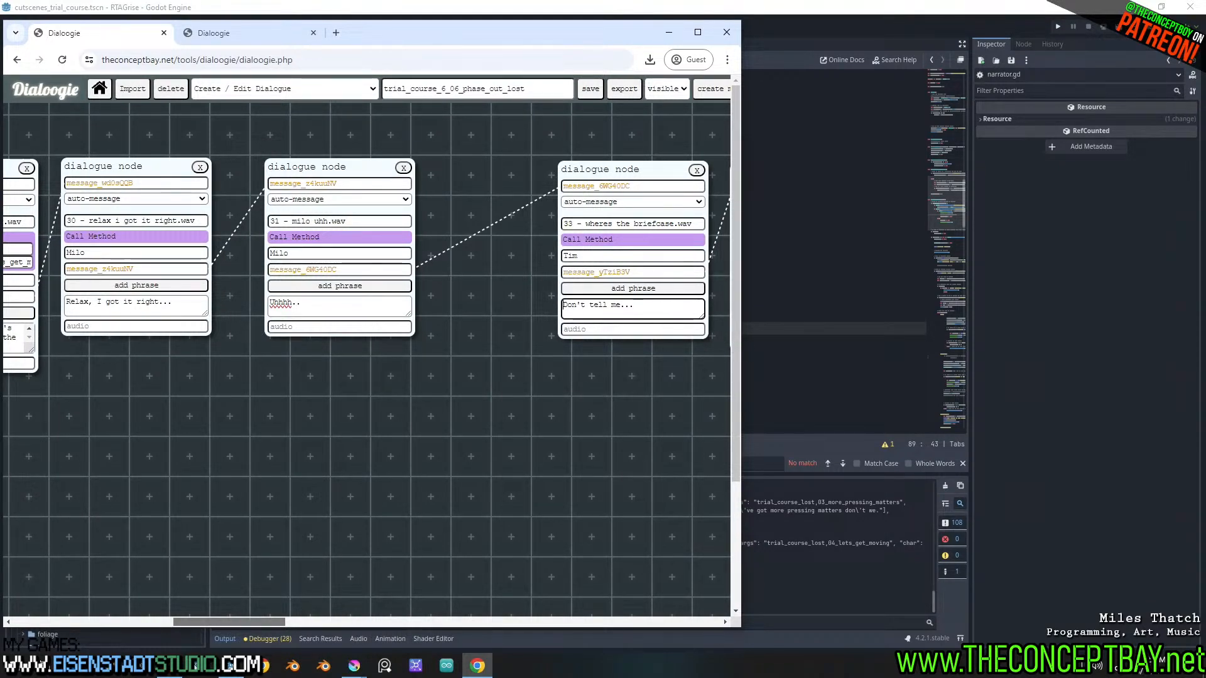
left_click_drag(195, 665, 270, 665)
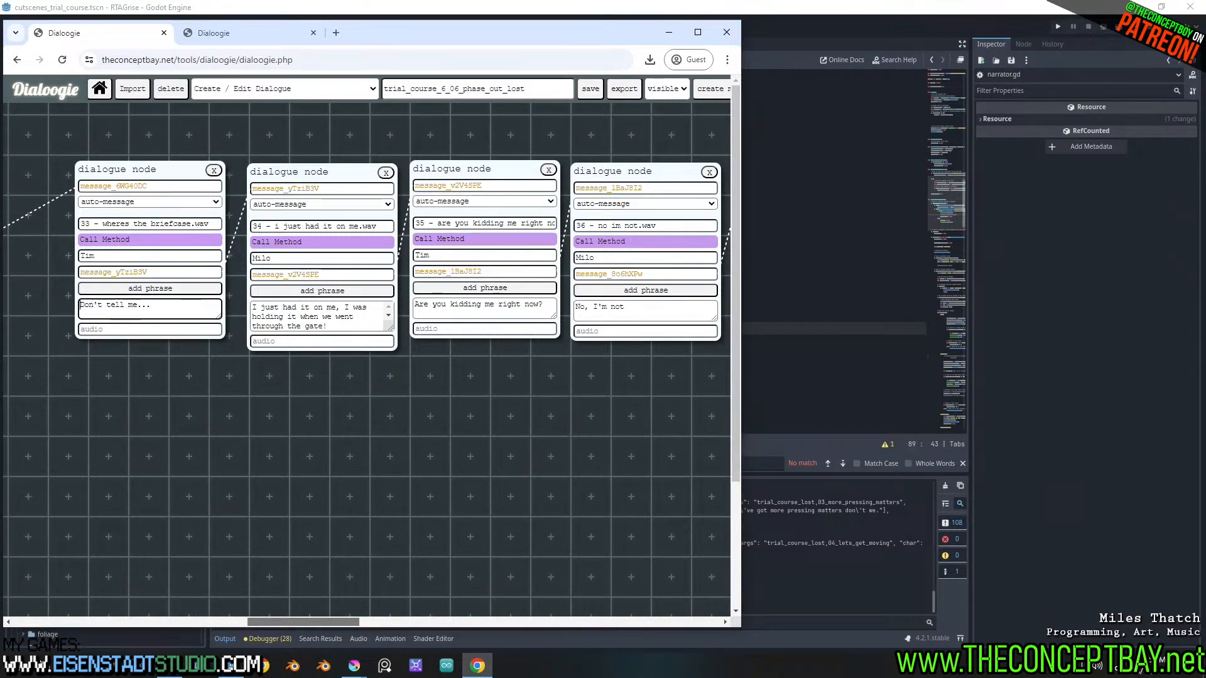
left_click_drag(269, 621, 189, 655)
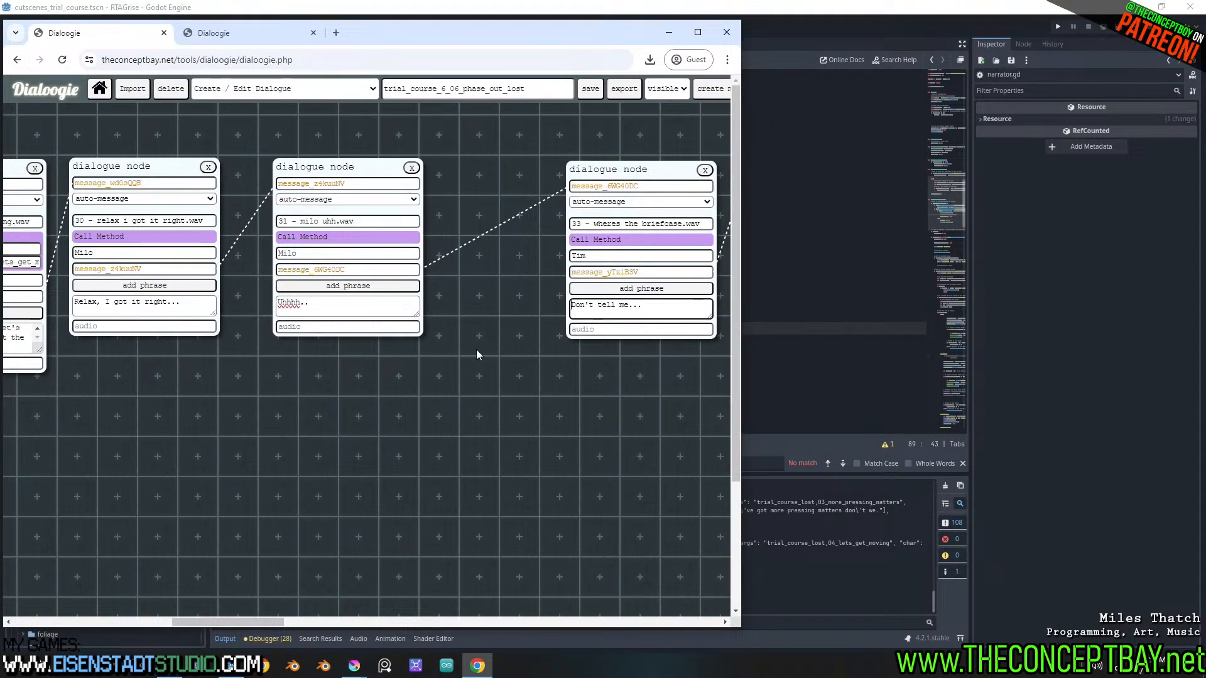
triple_click(348, 301)
left_click(415, 490)
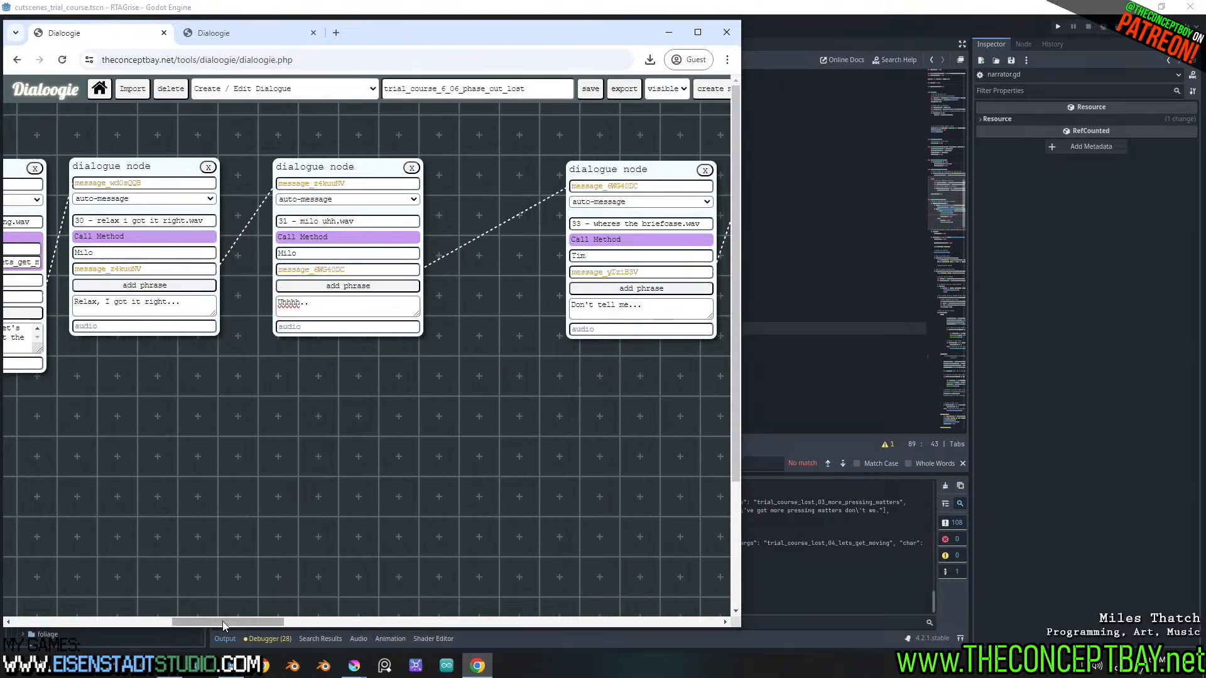
left_click_drag(222, 620, 269, 620)
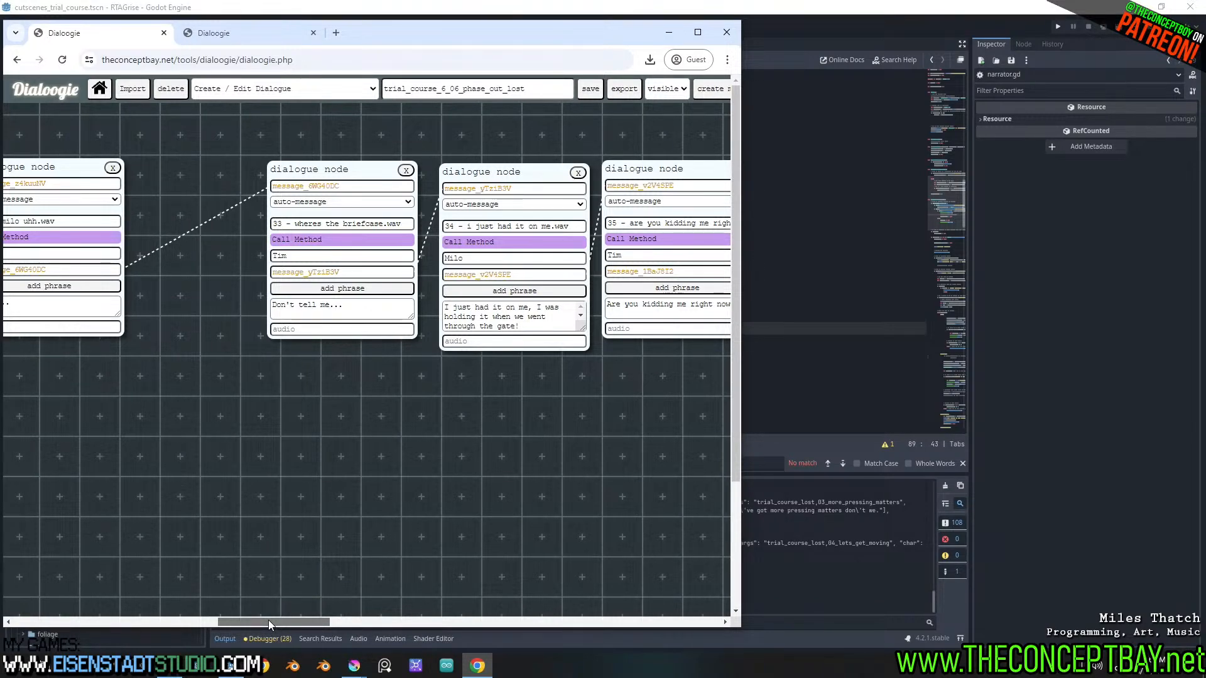
left_click_drag(269, 620, 198, 638)
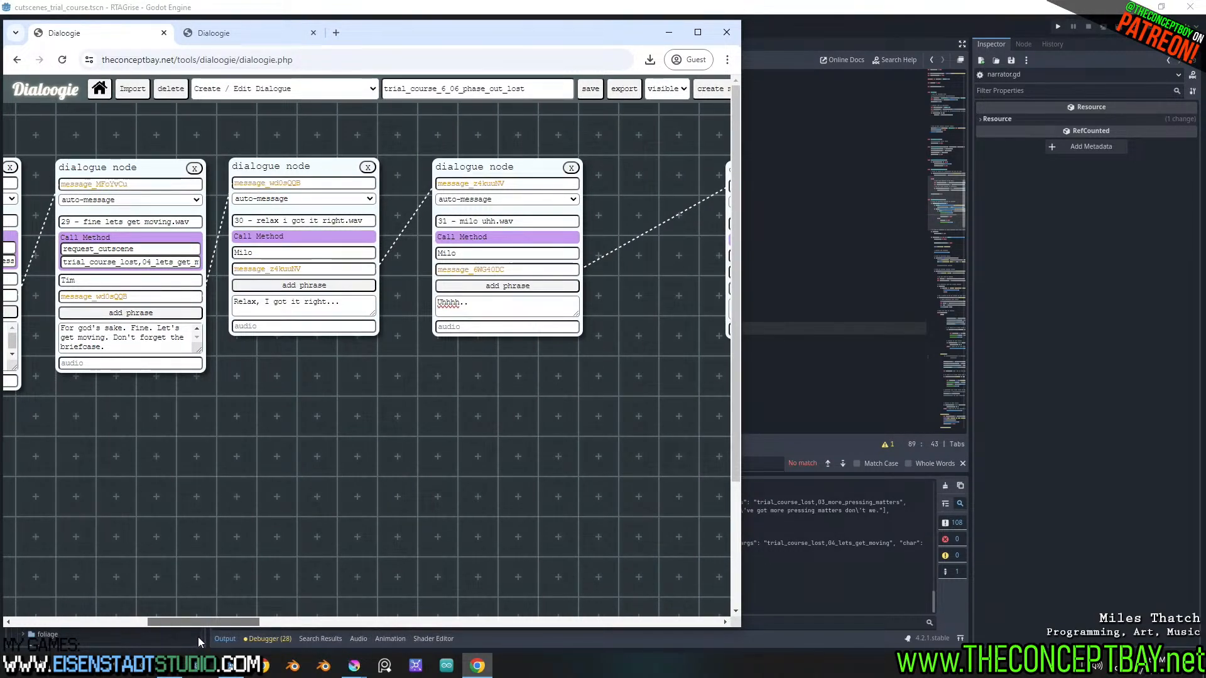
left_click_drag(198, 637, 205, 658)
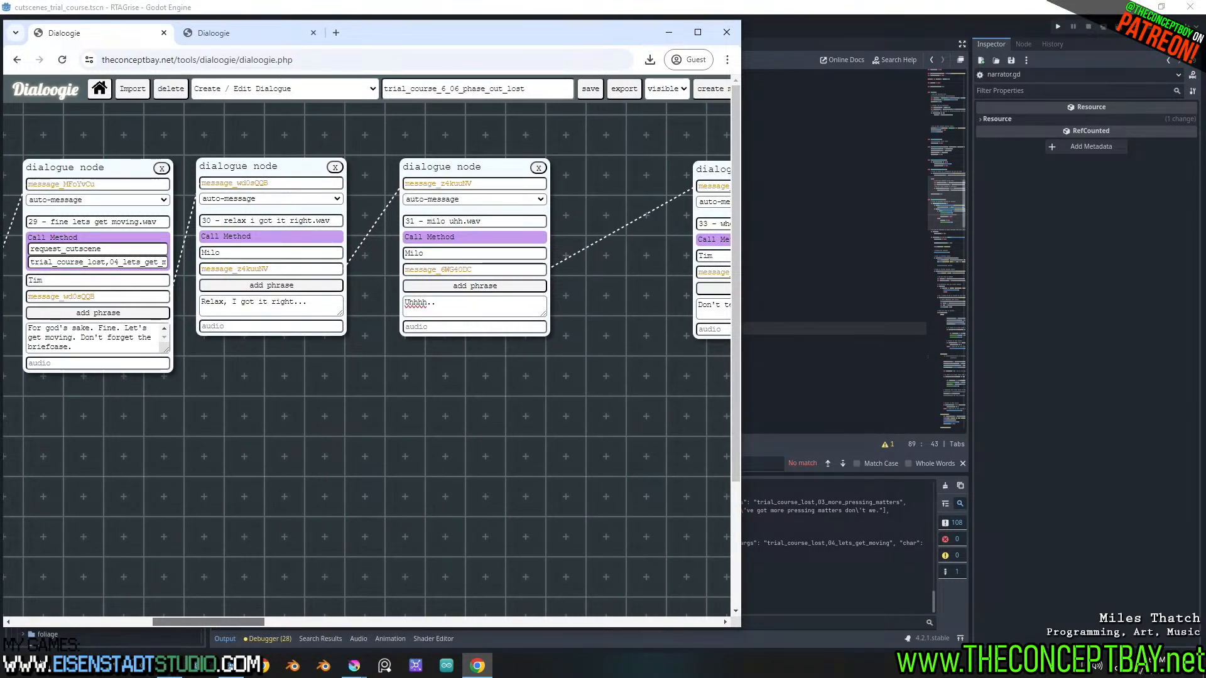
Switch to Krita, nest the 04_tim group inside a new group named 04, and collapse that group
left_click(353, 667)
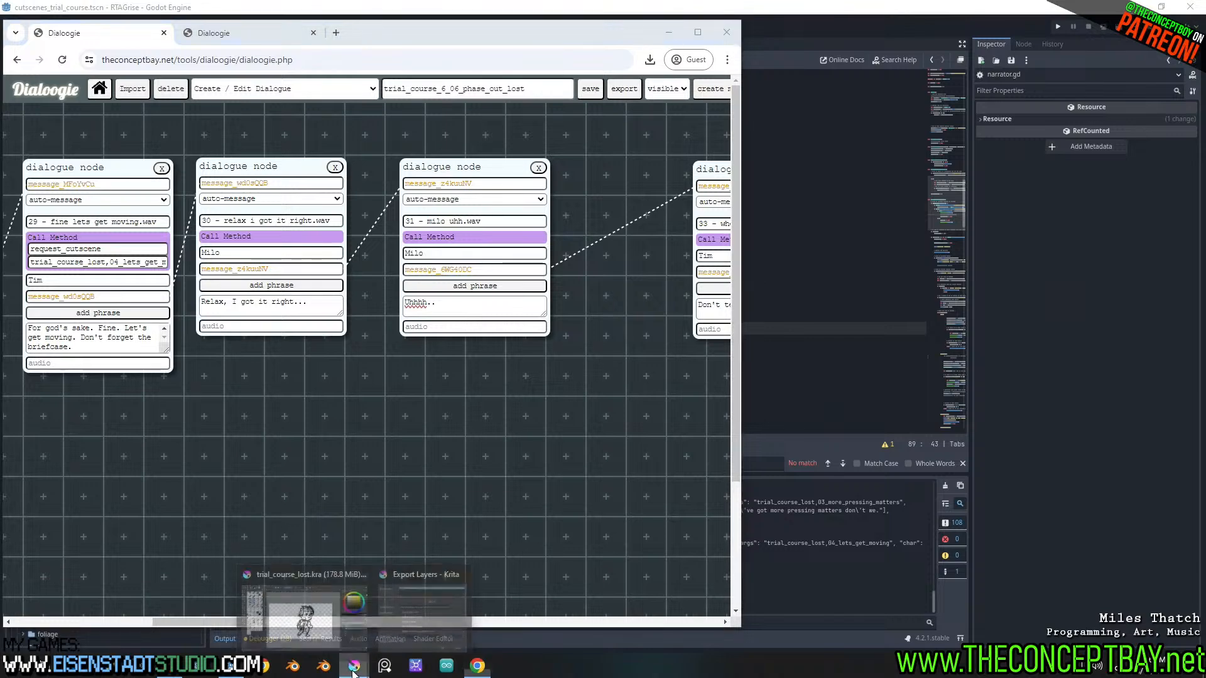
left_click(462, 575)
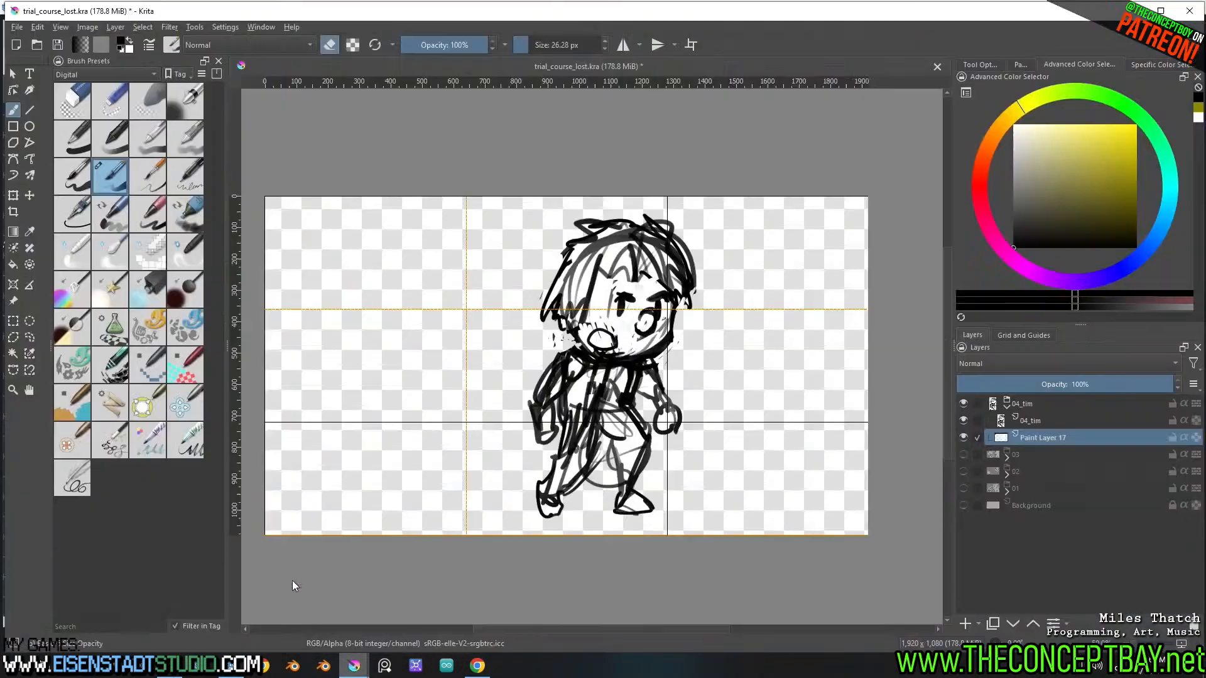
left_click(1026, 405)
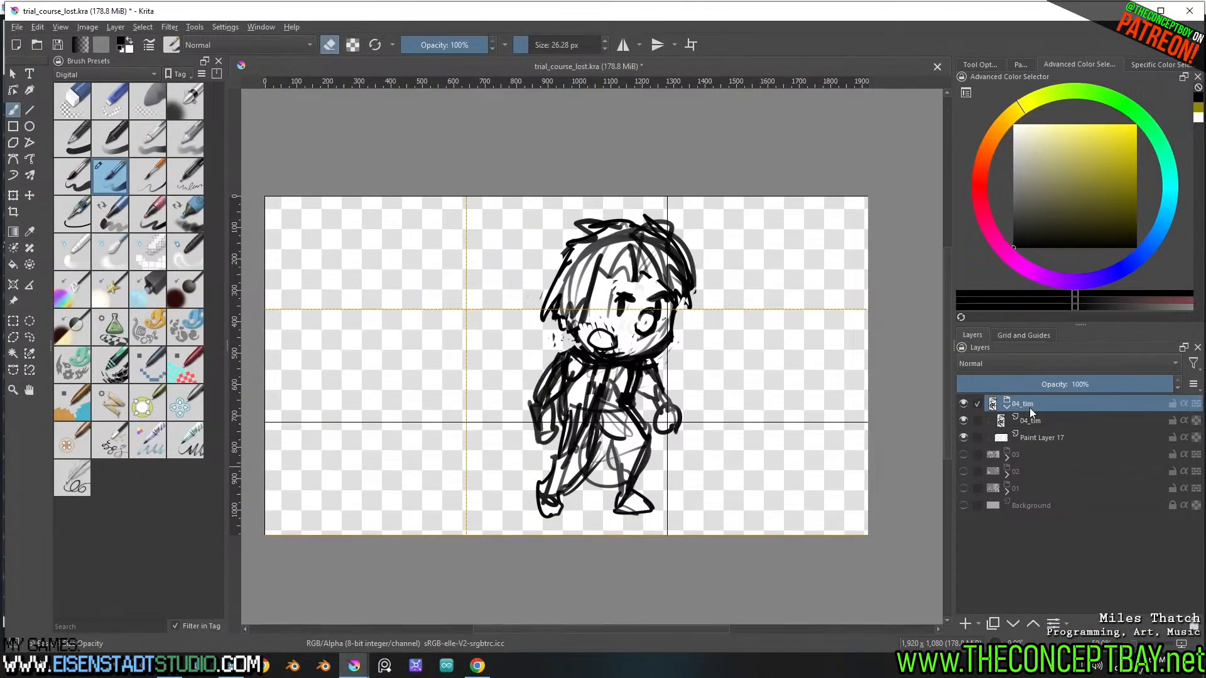
key("ctrl+g")
double_click(1020, 401)
type("04")
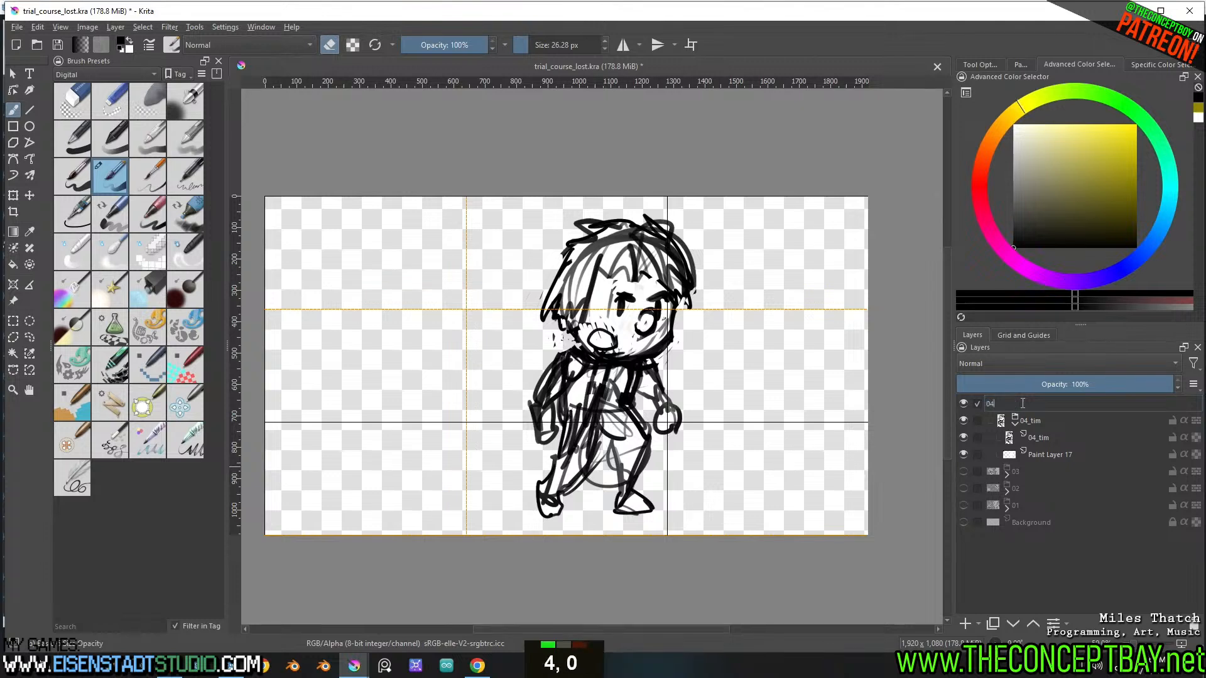
key("Return")
left_click(1035, 417)
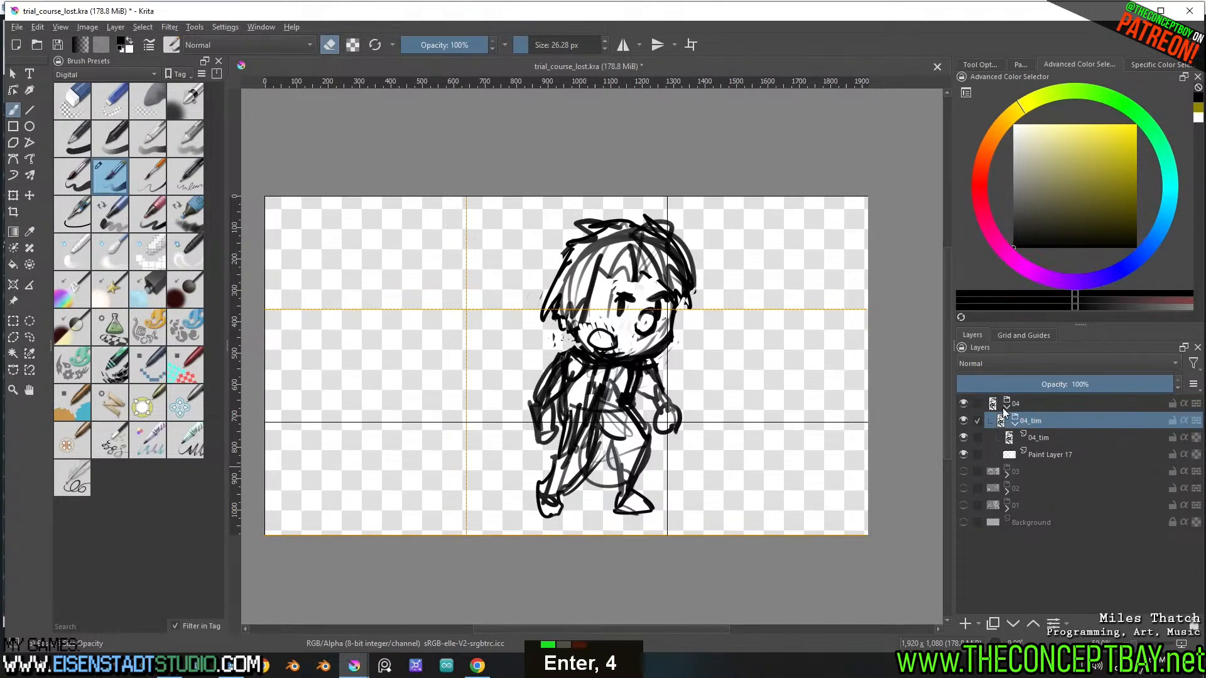
left_click(1007, 408)
Add a paint layer named 05_milo above group 04 and hide group 04
key("Insert")
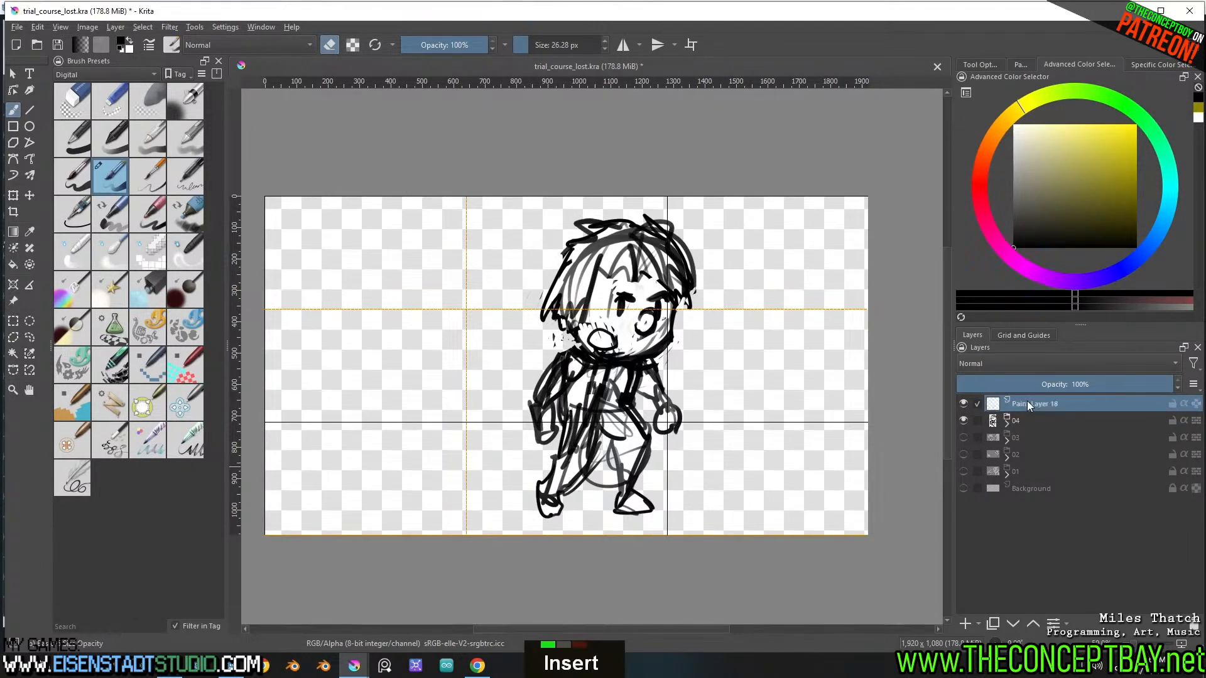
double_click(1024, 403)
type("05")
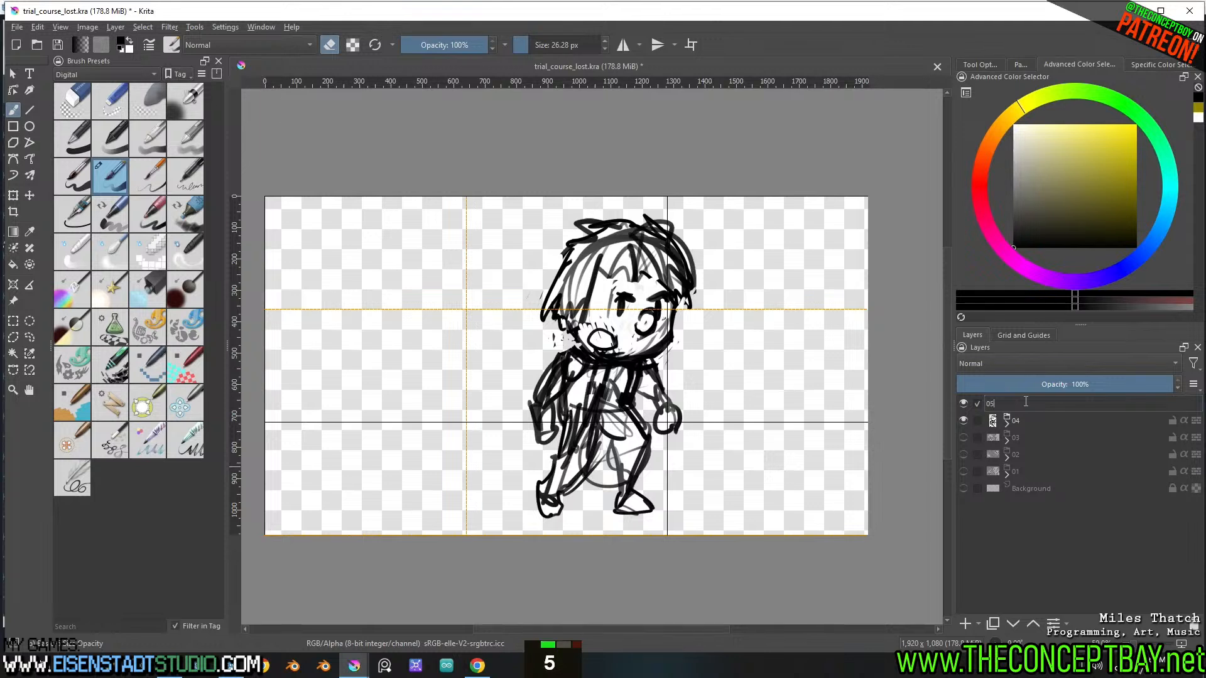
type("_milo")
key("Return")
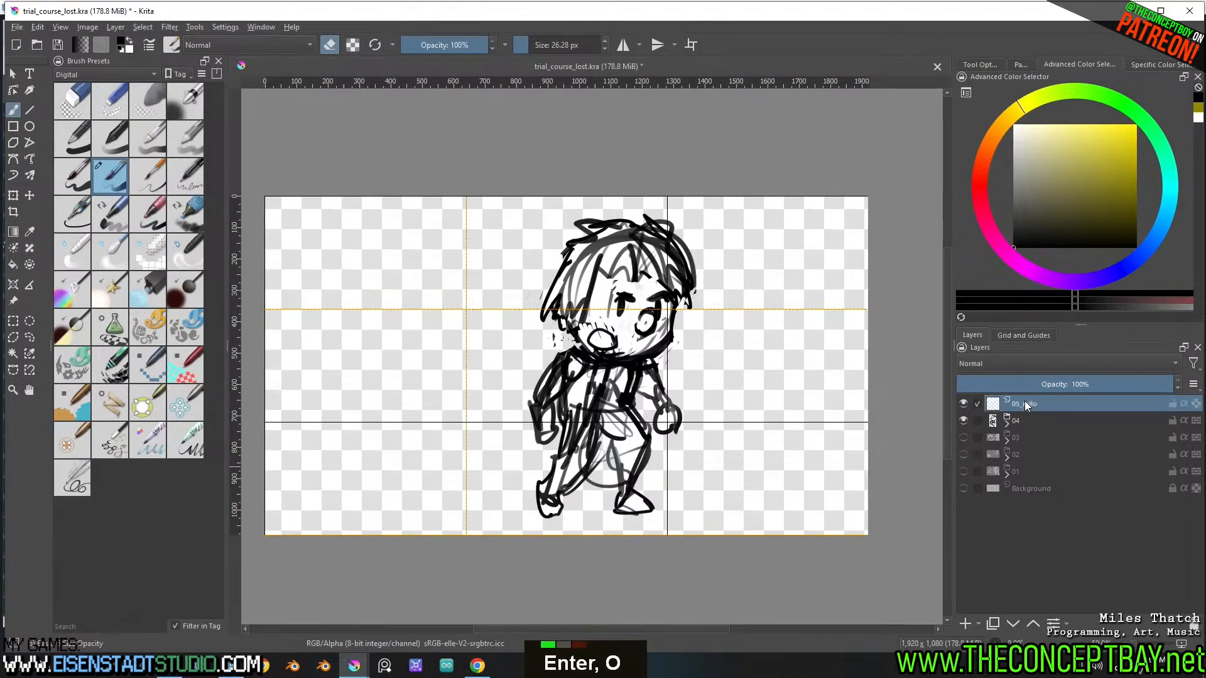
left_click(964, 420)
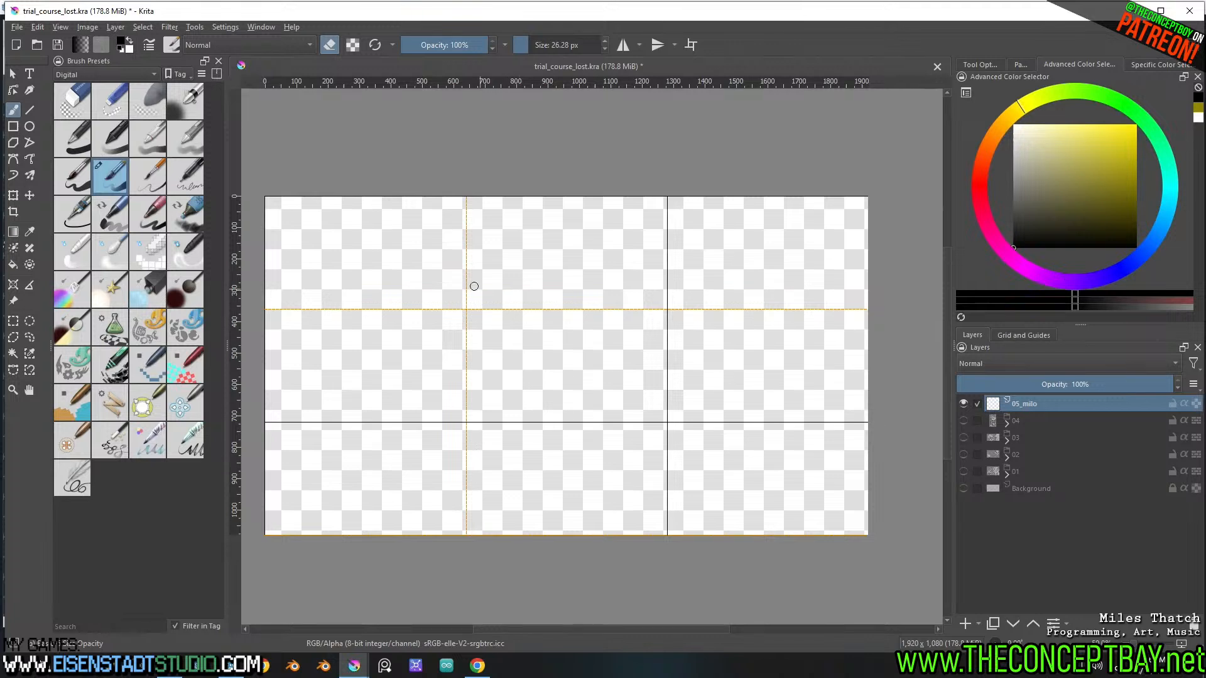
Try sketching a head circle on the 05_milo layer with an 8.28 px brush at 42% opacity
left_click_drag(481, 309, 478, 310, "shift")
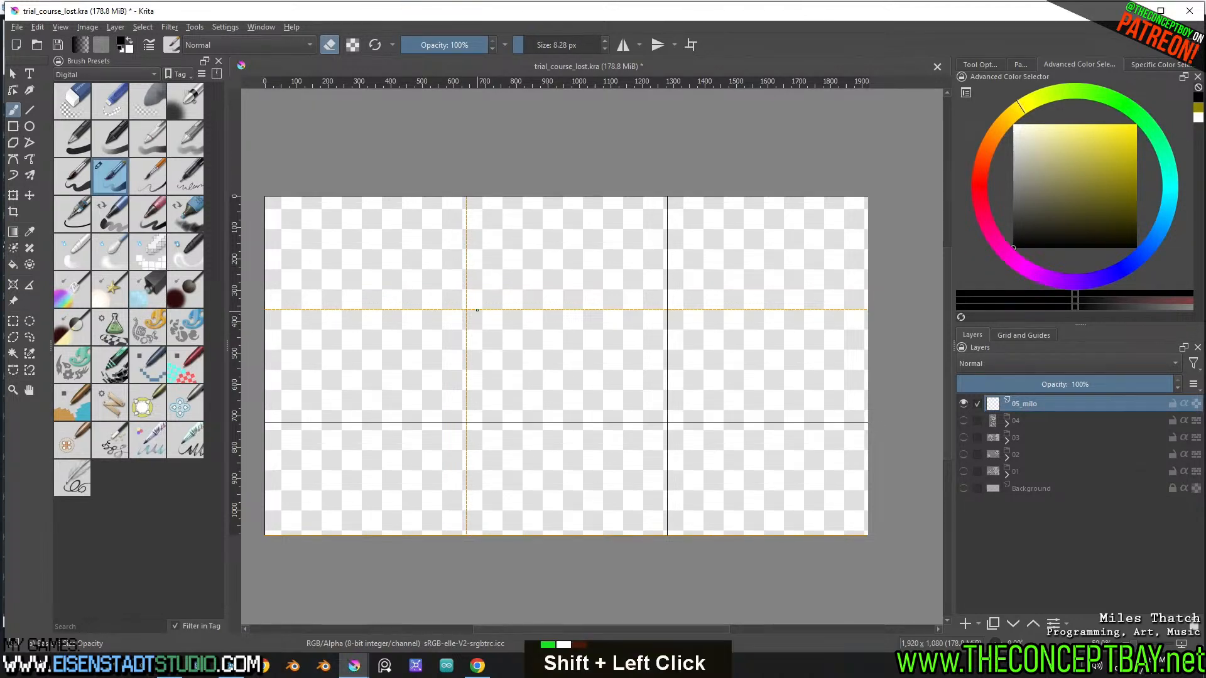
key("e")
mouse_move(462, 256)
left_mouse_down()
mouse_move(459, 363)
mouse_move(432, 269)
mouse_move(516, 290)
mouse_move(416, 325)
mouse_move(467, 303)
mouse_move(424, 294)
mouse_move(464, 258)
left_mouse_up()
key("ctrl+z")
key("ctrl+z")
key("ctrl+z")
key("ctrl+z")
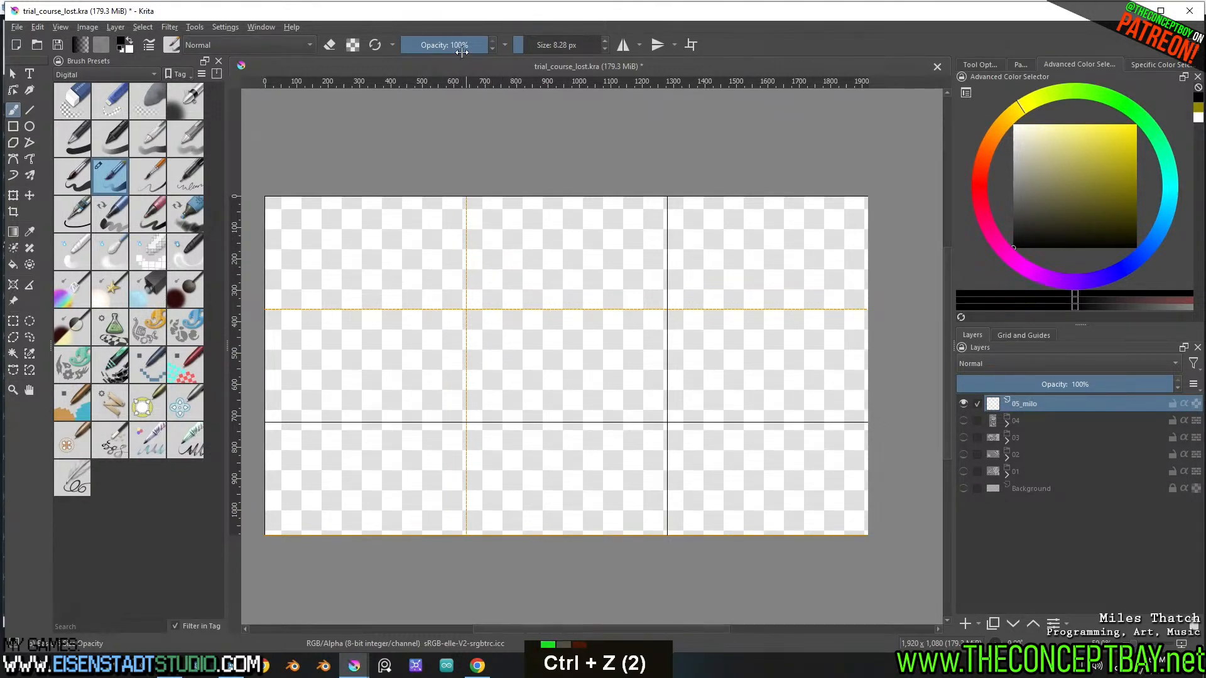
left_click(437, 45)
mouse_move(456, 271)
left_mouse_down()
mouse_move(435, 299)
mouse_move(459, 248)
mouse_move(526, 323)
left_mouse_up()
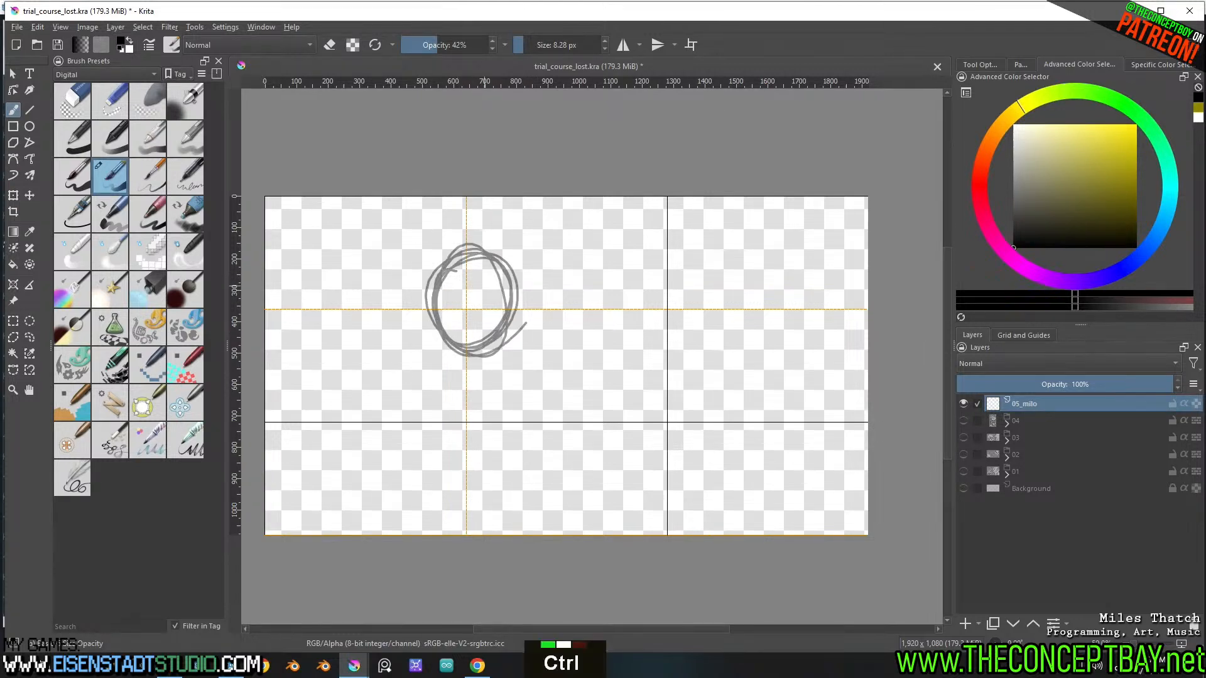
key("ctrl+z")
Save trial_course_lost.kra, close and relaunch Krita, and dismiss the leftover Export Layers dialog
key("ctrl+z")
key("ctrl+s")
key("ctrl+z")
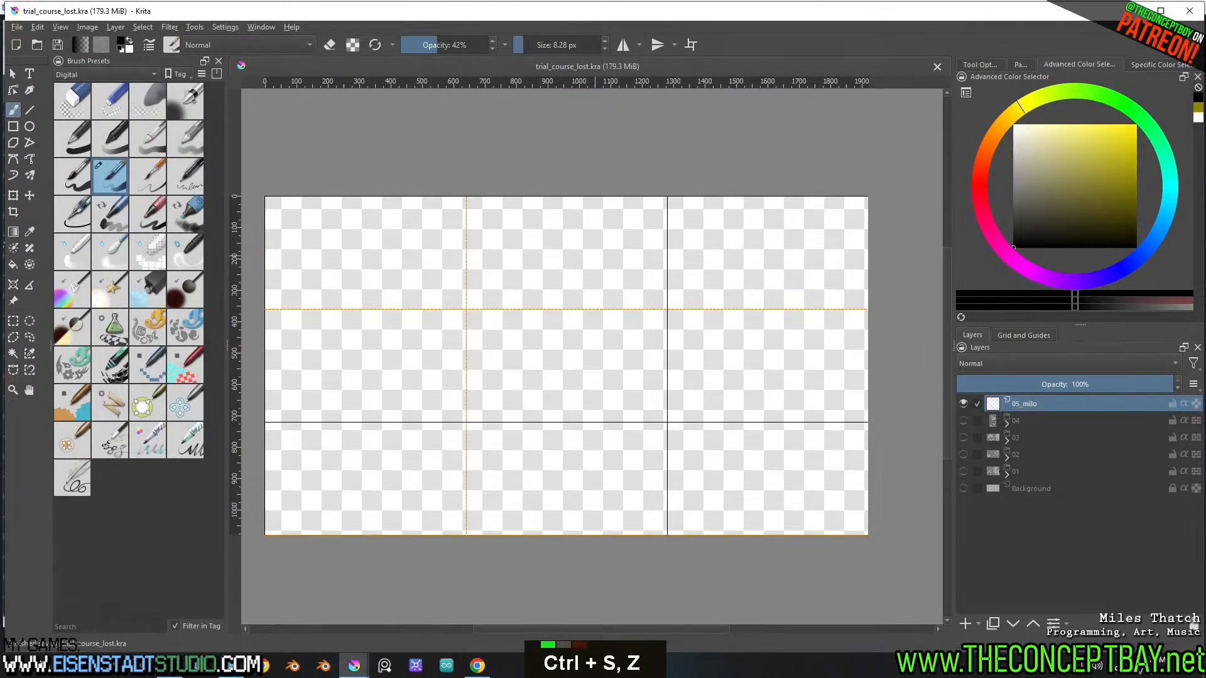
left_click(1188, 21)
key("super")
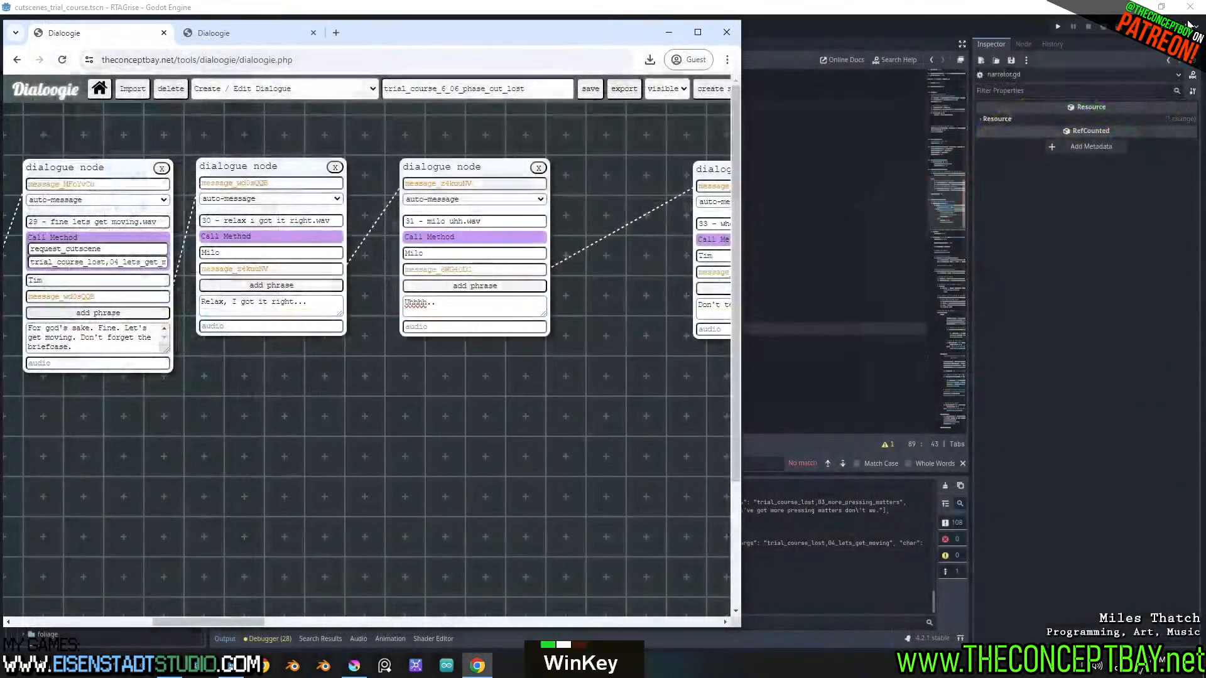
type("kr")
key("Return")
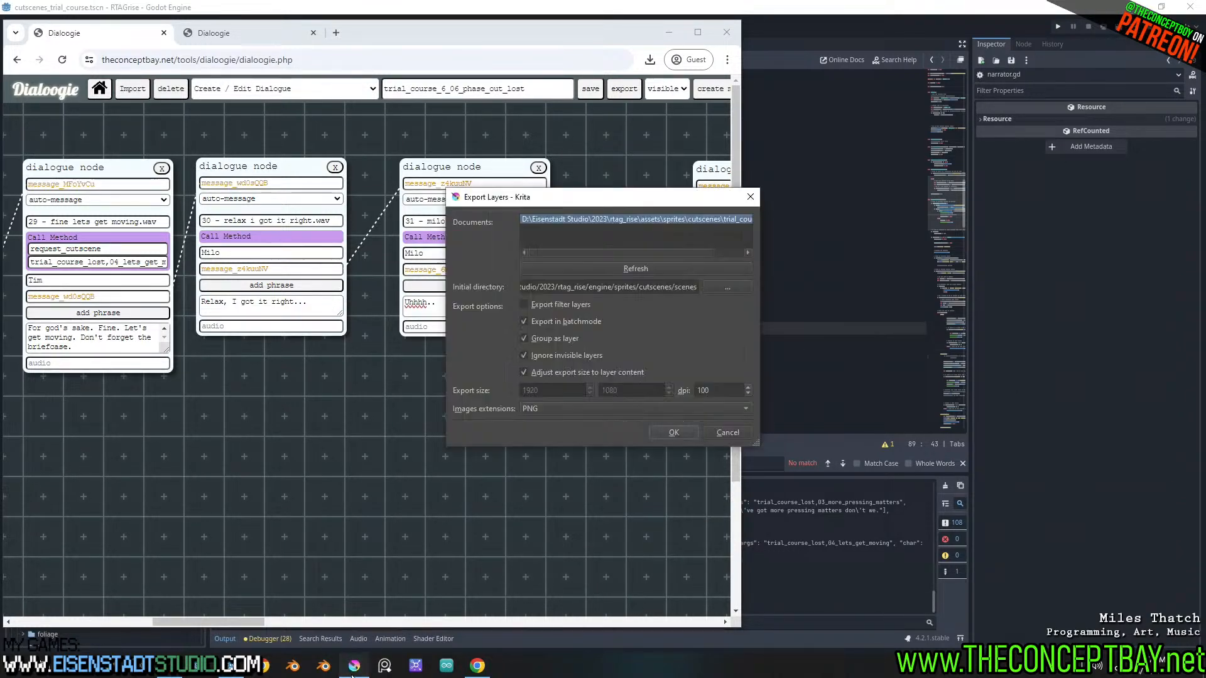
left_click(729, 432)
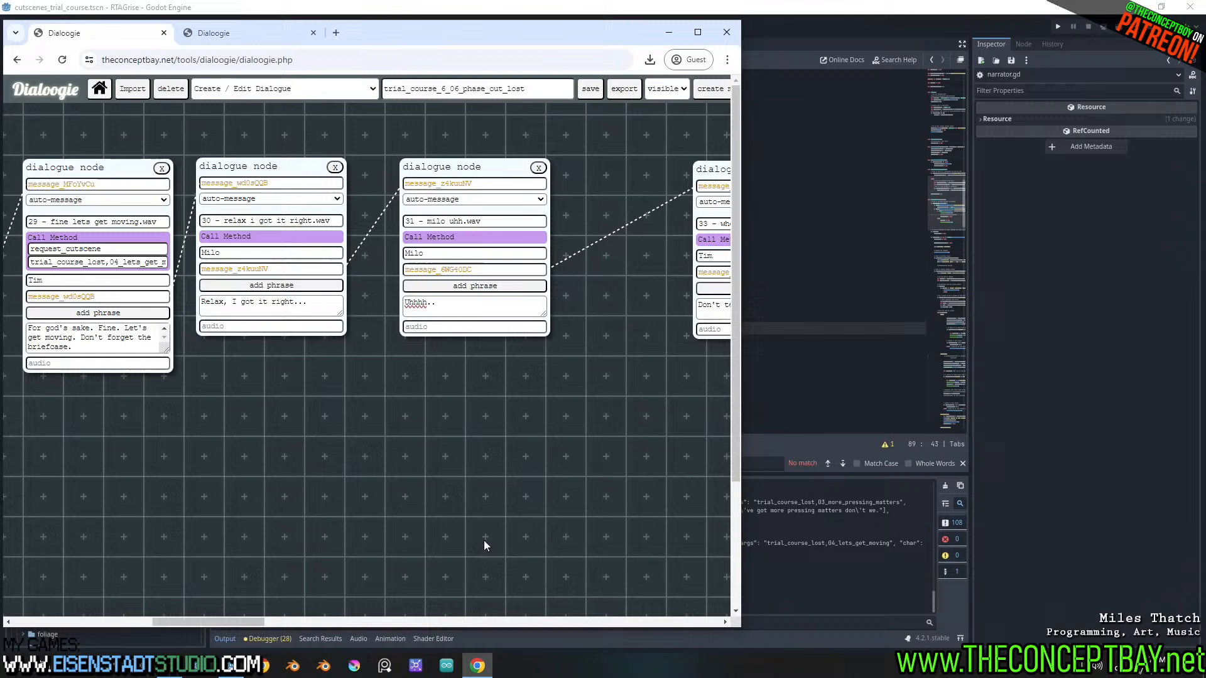
left_click(358, 664)
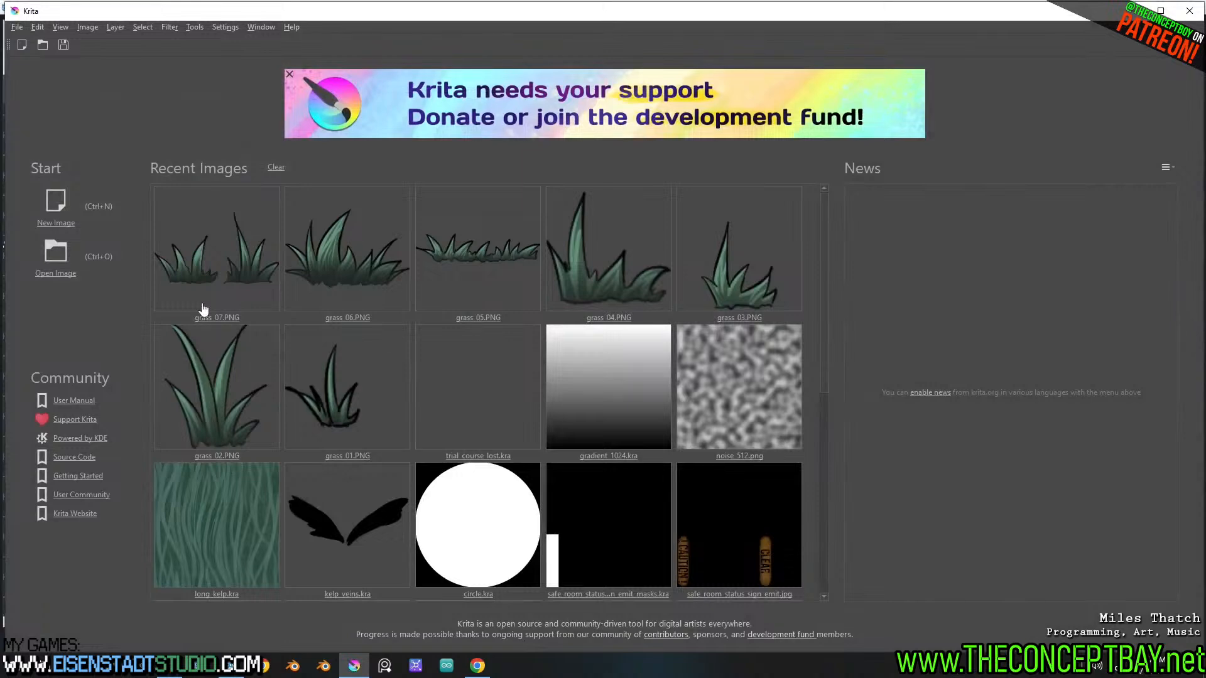
Reopen trial_course_lost.kra from Krita's recent images
scroll(463, 481, "down", 4)
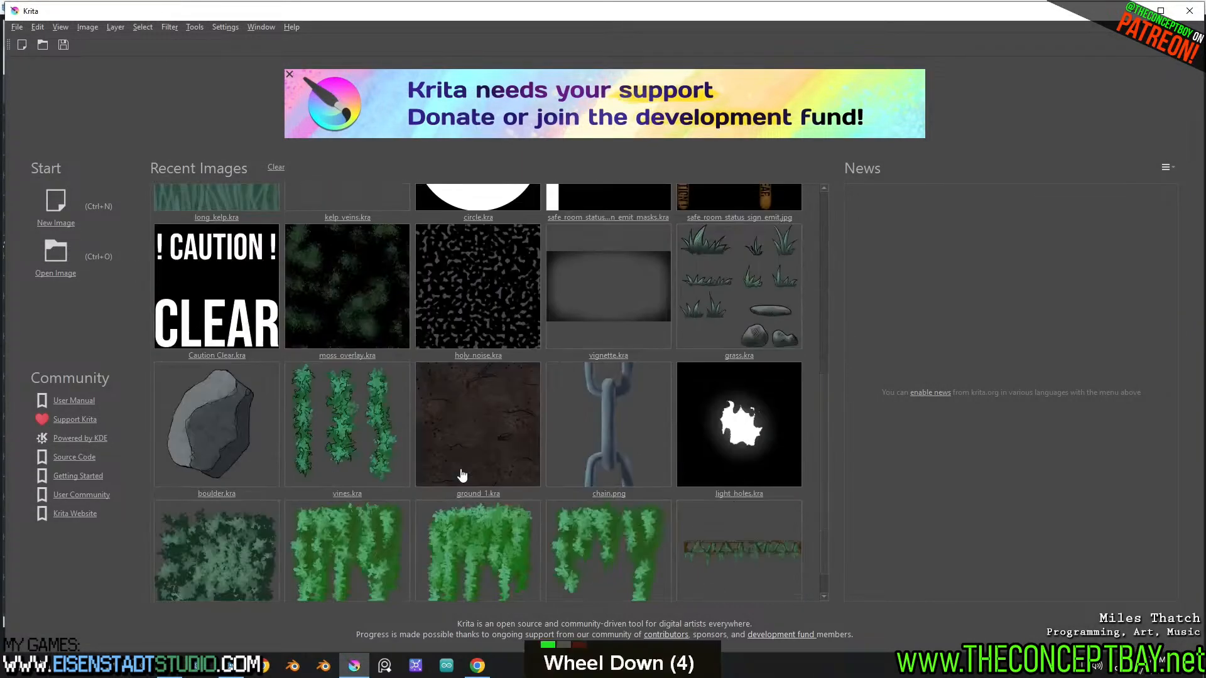
scroll(462, 475, "up", 1)
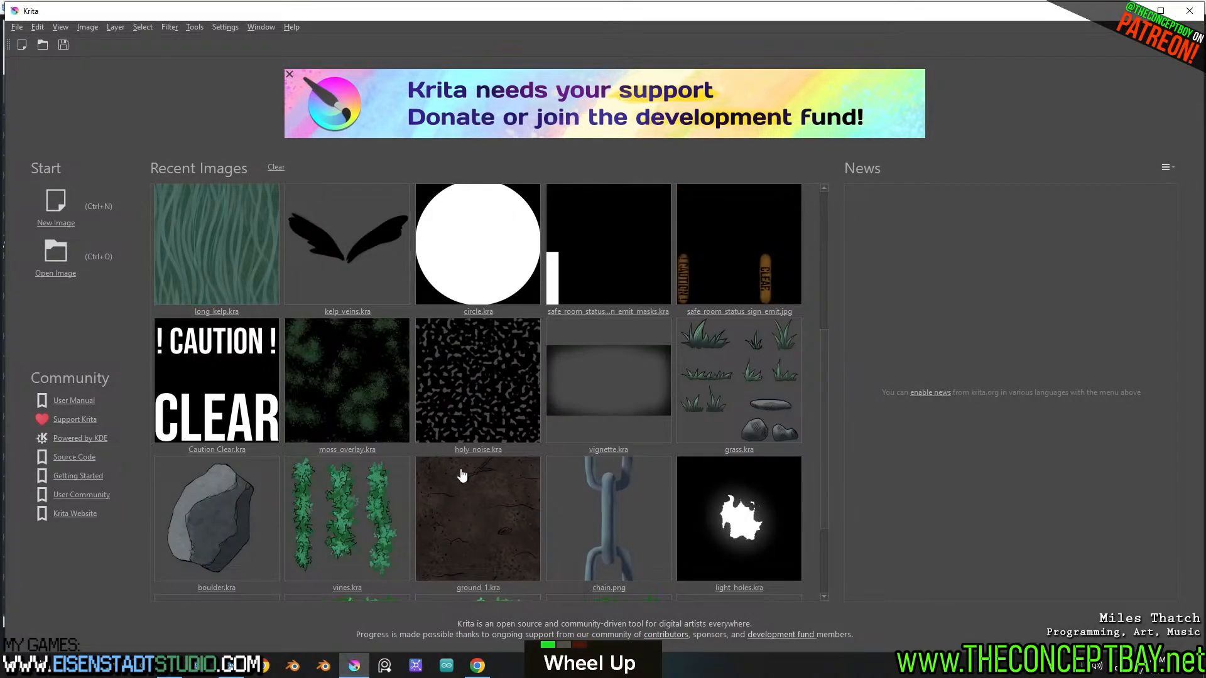
scroll(462, 475, "up", 6)
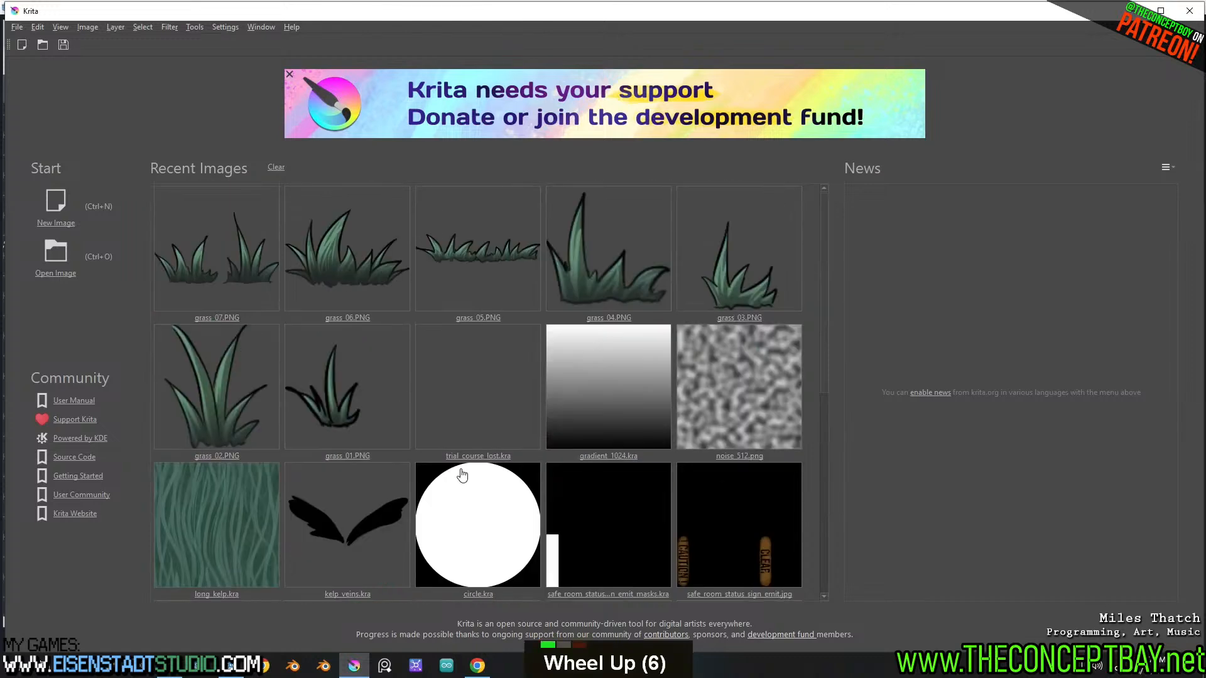
scroll(533, 427, "down", 7)
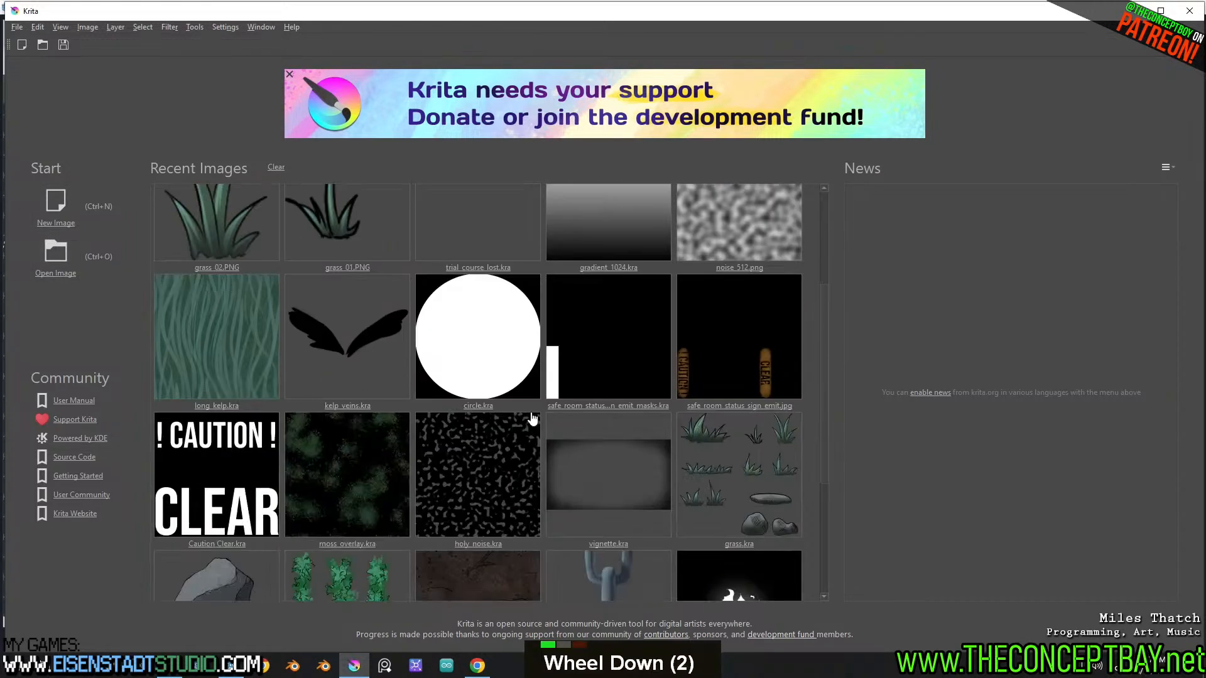
scroll(533, 427, "up", 8)
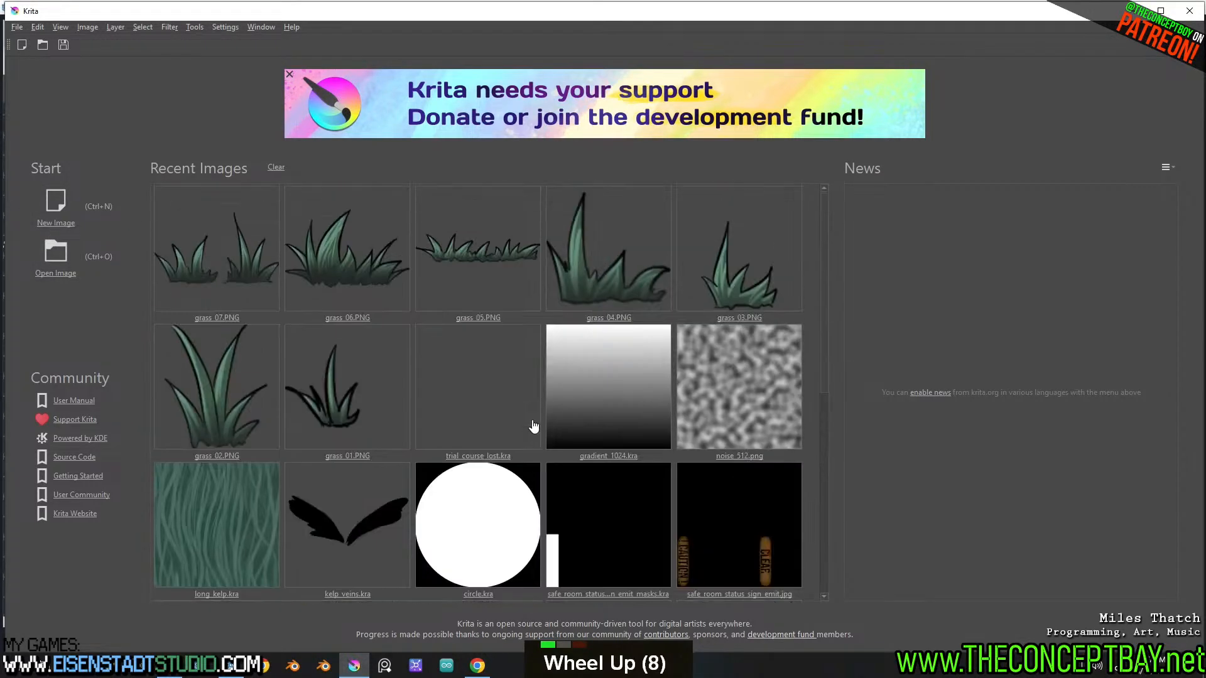
left_click(469, 380)
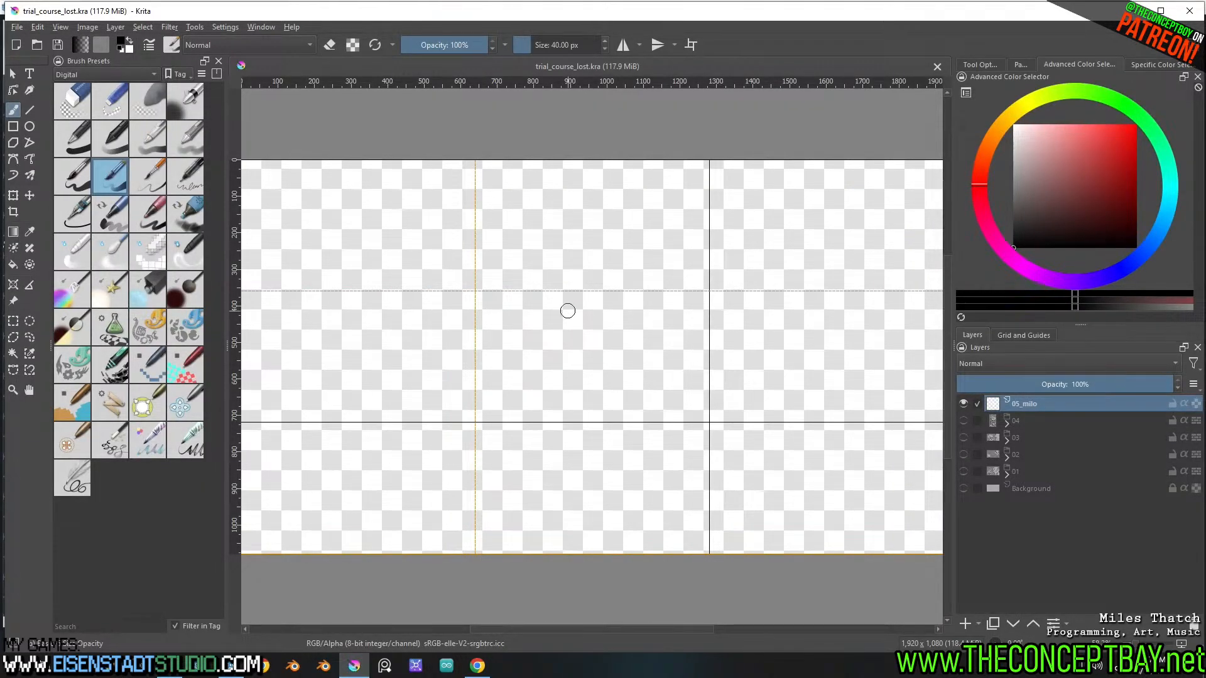
Reduce the brush size to 9.96 px and sketch Milo's round head with facial guide lines on the 05_milo layer
left_click_drag(591, 327, 566, 327, "shift")
mouse_move(542, 385)
left_mouse_down()
mouse_move(604, 359)
mouse_move(561, 262)
mouse_move(568, 388)
left_mouse_up()
key("ctrl+z")
mouse_move(476, 356)
left_mouse_down()
mouse_move(516, 277)
mouse_move(483, 345)
mouse_move(464, 248)
mouse_move(429, 320)
mouse_move(433, 251)
mouse_move(477, 238)
mouse_move(434, 314)
mouse_move(519, 269)
mouse_move(477, 338)
mouse_move(491, 325)
mouse_move(497, 296)
mouse_move(474, 327)
left_mouse_up()
key("ctrl+z")
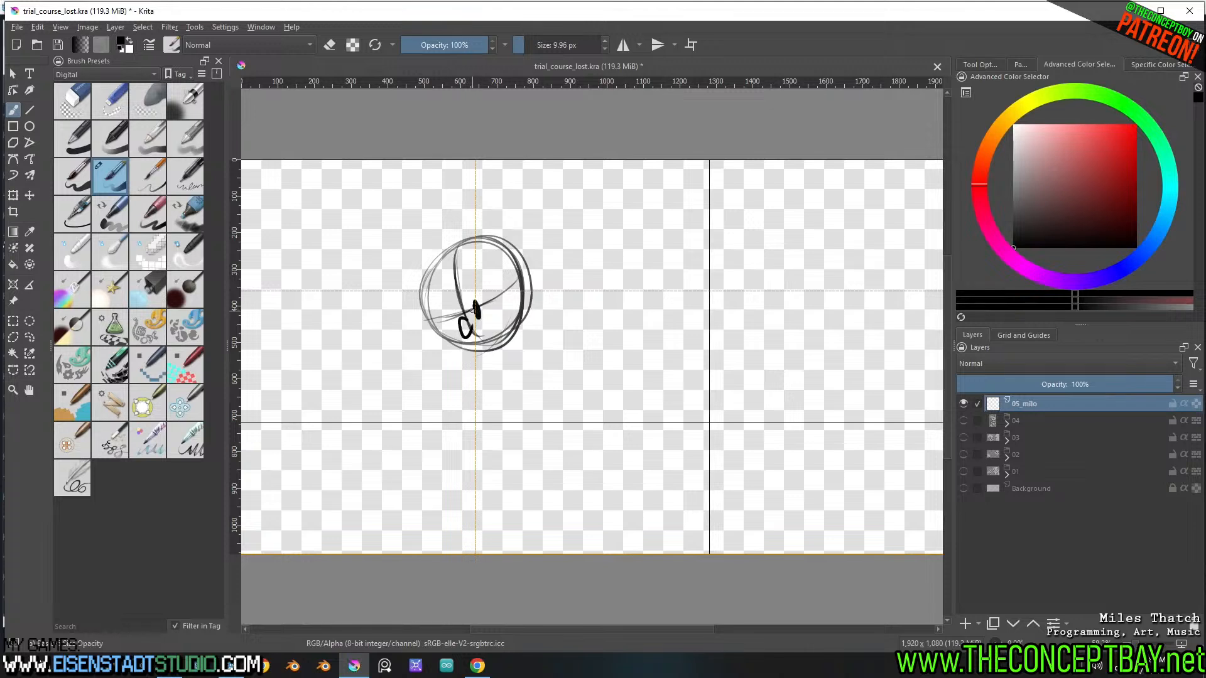
Rework the small eye and nose strokes around the crossing of Milo's facial guide lines
key("ctrl+z")
left_click(475, 309, "ctrl")
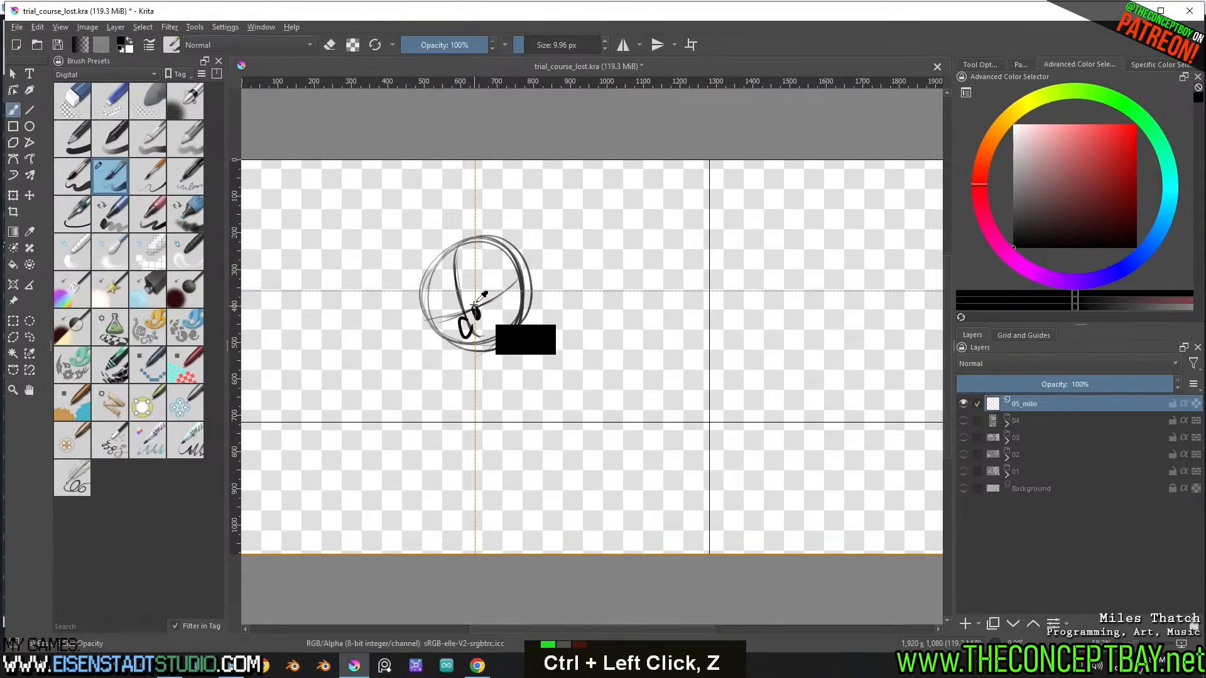
key("ctrl+z")
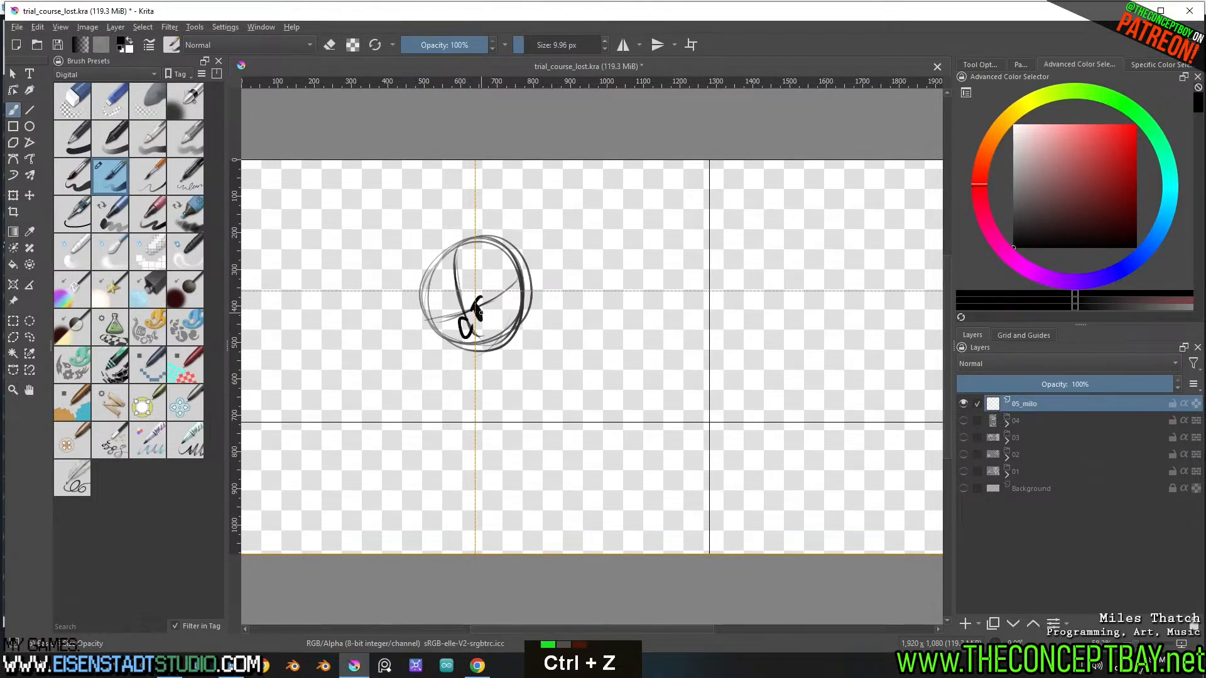
key("ctrl+z")
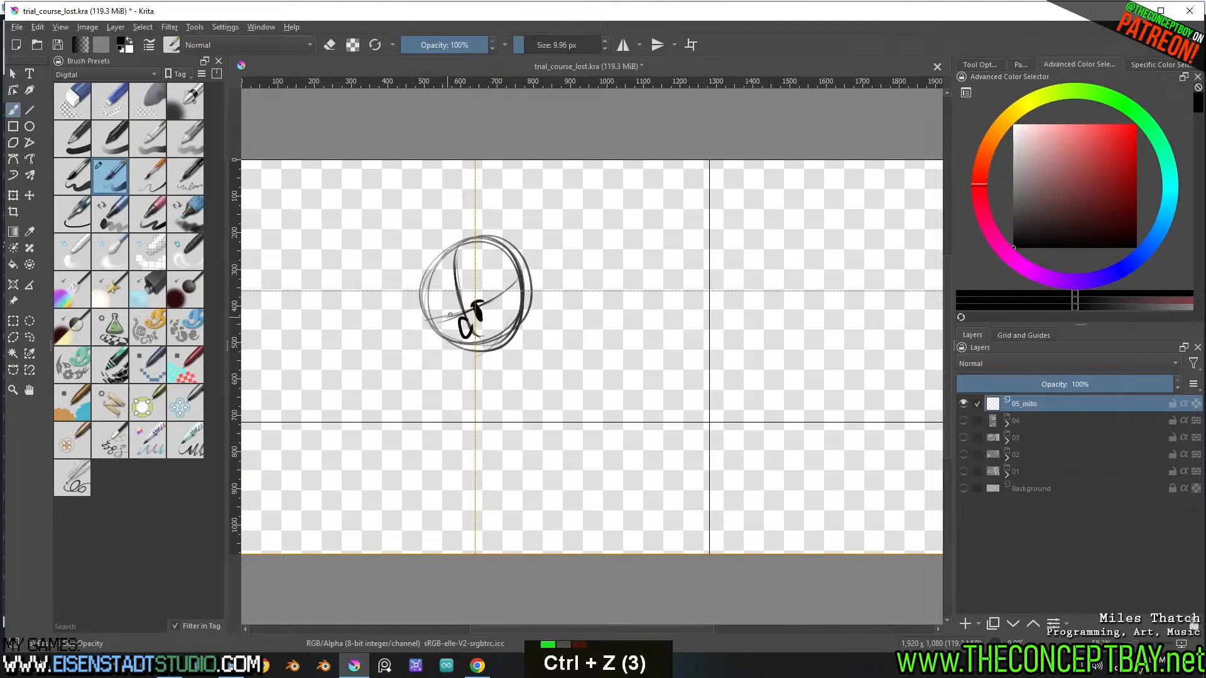
key("ctrl+z")
key("ctrl+z")
Draw and refine the larger oval eye on the other side of Milo's nose
double_click(503, 308)
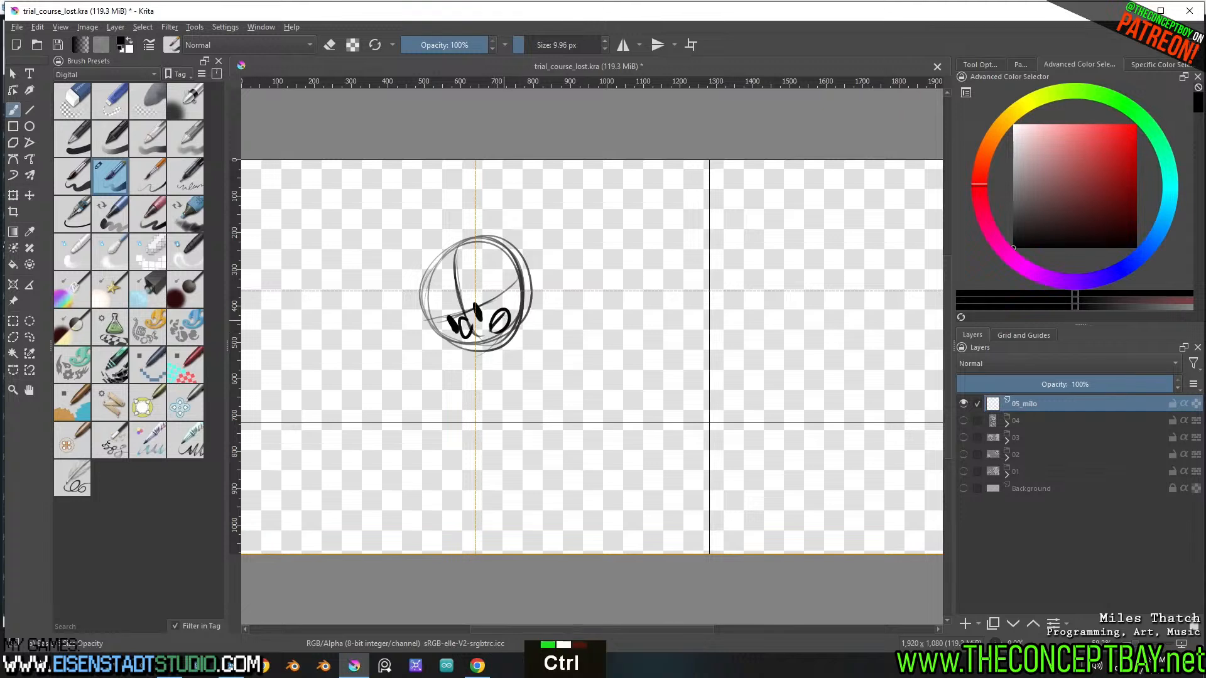
key("ctrl+z")
key("ctrl+z")
key("ctrl+z")
key("ctrl+z")
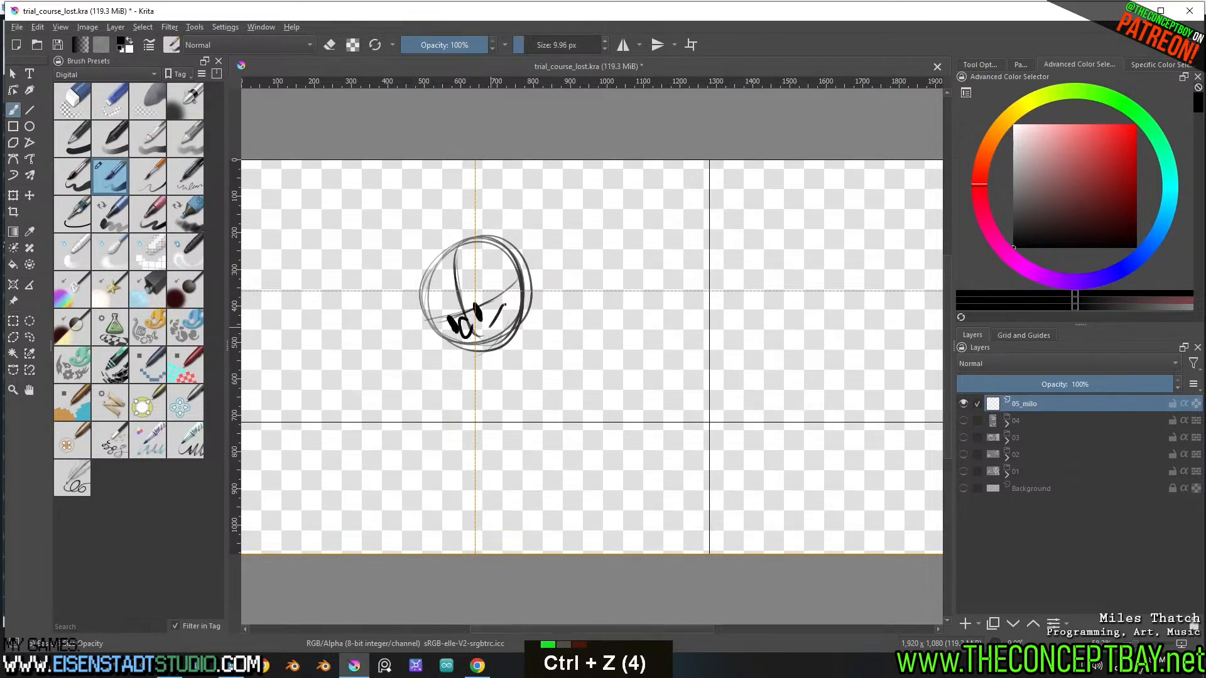
Sketch a bent action line below Milo's head and a rounded torso outline around its upper part
key("ctrl+z")
mouse_move(490, 330)
left_mouse_down()
mouse_move(510, 306)
mouse_move(480, 370)
mouse_move(511, 338)
mouse_move(500, 453)
mouse_move(478, 506)
left_mouse_up()
key("ctrl+z")
key("ctrl+z")
key("ctrl+z")
left_click_drag(460, 352, 476, 421)
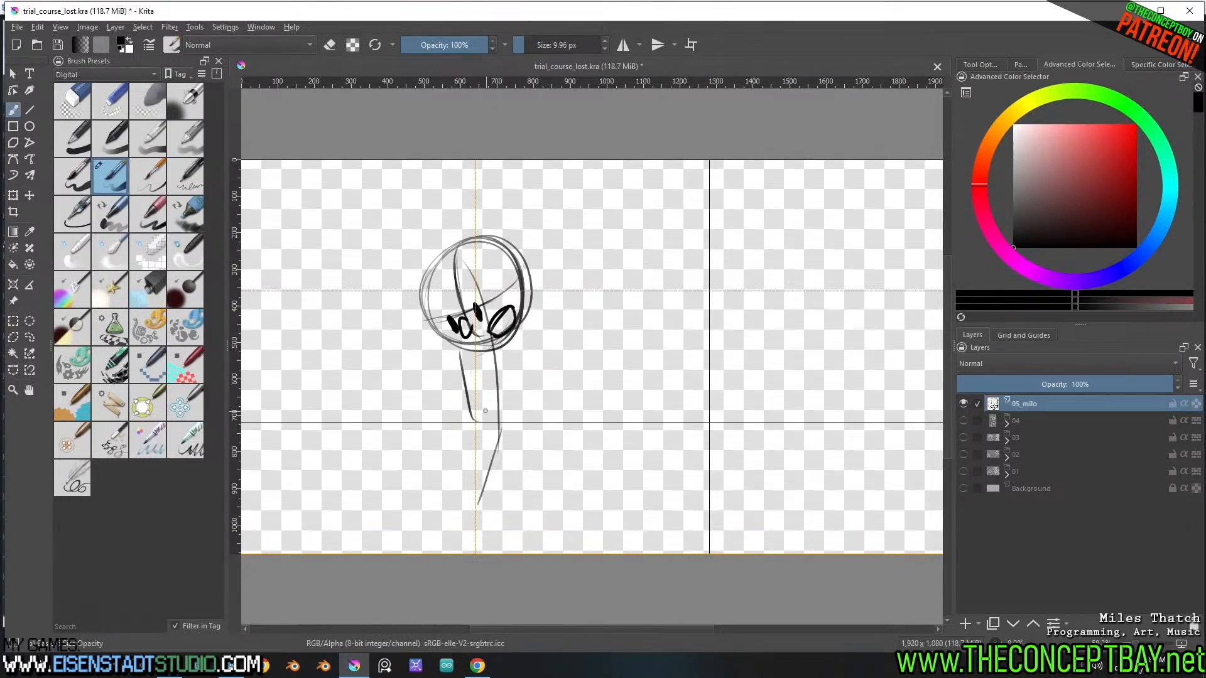
mouse_move(468, 348)
left_mouse_down()
mouse_move(473, 415)
mouse_move(522, 363)
mouse_move(513, 413)
left_mouse_up()
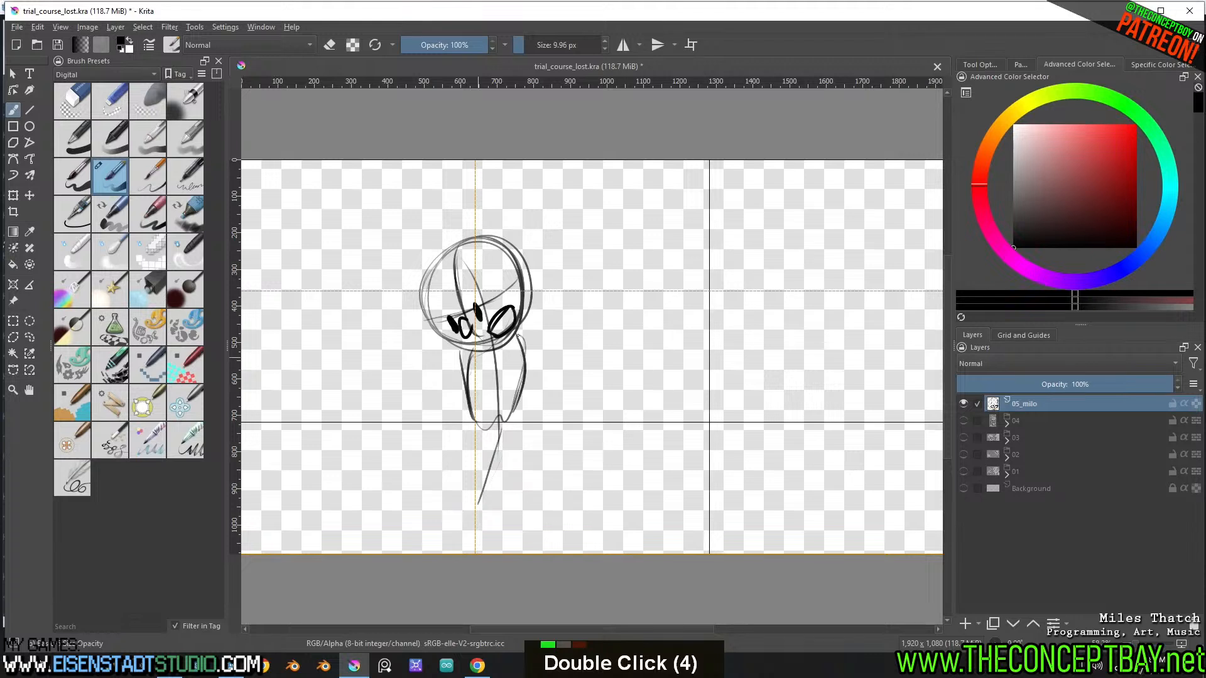
left_click_drag(520, 336, 500, 428)
left_click_drag(461, 352, 504, 414)
Sketch Milo's two tapering legs beneath the torso, one nearly straight down and one stepping out to the side
left_click_drag(464, 356, 525, 459)
left_click_drag(522, 411, 526, 469)
mouse_move(500, 427)
left_mouse_down()
mouse_move(521, 470)
mouse_move(513, 509)
mouse_move(513, 458)
mouse_move(510, 517)
left_mouse_up()
mouse_move(517, 496)
left_mouse_down()
mouse_move(540, 449)
mouse_move(515, 496)
mouse_move(522, 409)
mouse_move(531, 468)
left_mouse_up()
mouse_move(525, 408)
left_mouse_down()
mouse_move(532, 441)
mouse_move(514, 491)
left_mouse_up()
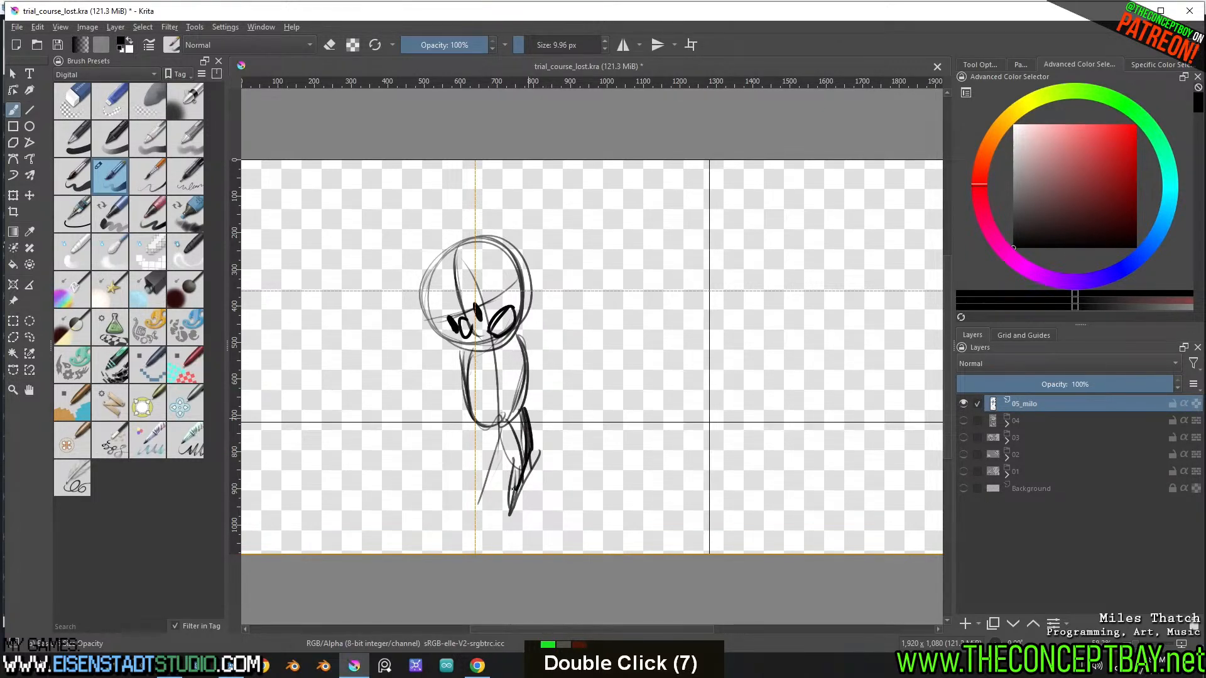
mouse_move(505, 434)
left_mouse_down()
mouse_move(513, 491)
mouse_move(509, 454)
left_mouse_up()
left_click_drag(468, 417, 464, 442)
mouse_move(468, 440)
left_mouse_down()
mouse_move(444, 495)
mouse_move(477, 471)
mouse_move(493, 427)
mouse_move(474, 482)
mouse_move(496, 432)
left_mouse_up()
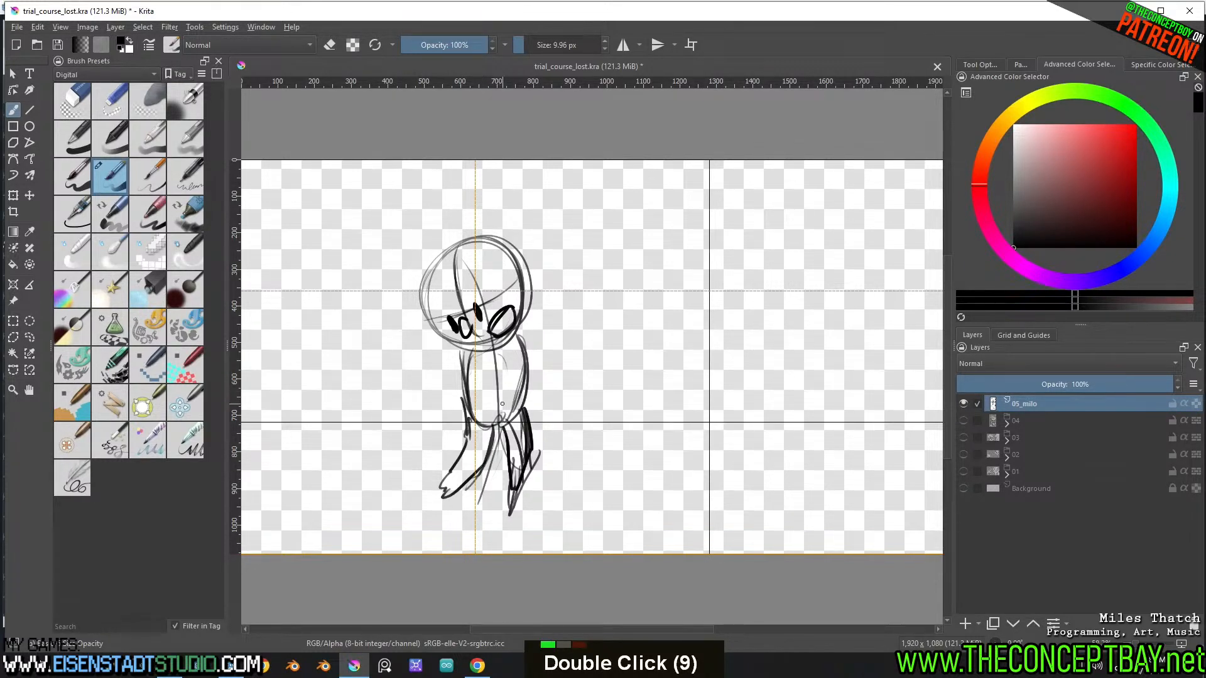
Sketch Milo's two arms, one bent outward beside the torso and one crossing the torso from a small shoulder circle
mouse_move(465, 370)
left_mouse_down()
mouse_move(439, 365)
mouse_move(448, 409)
left_mouse_up()
mouse_move(461, 359)
left_mouse_down()
mouse_move(438, 402)
mouse_move(452, 416)
mouse_move(452, 373)
mouse_move(515, 341)
mouse_move(479, 402)
left_mouse_up()
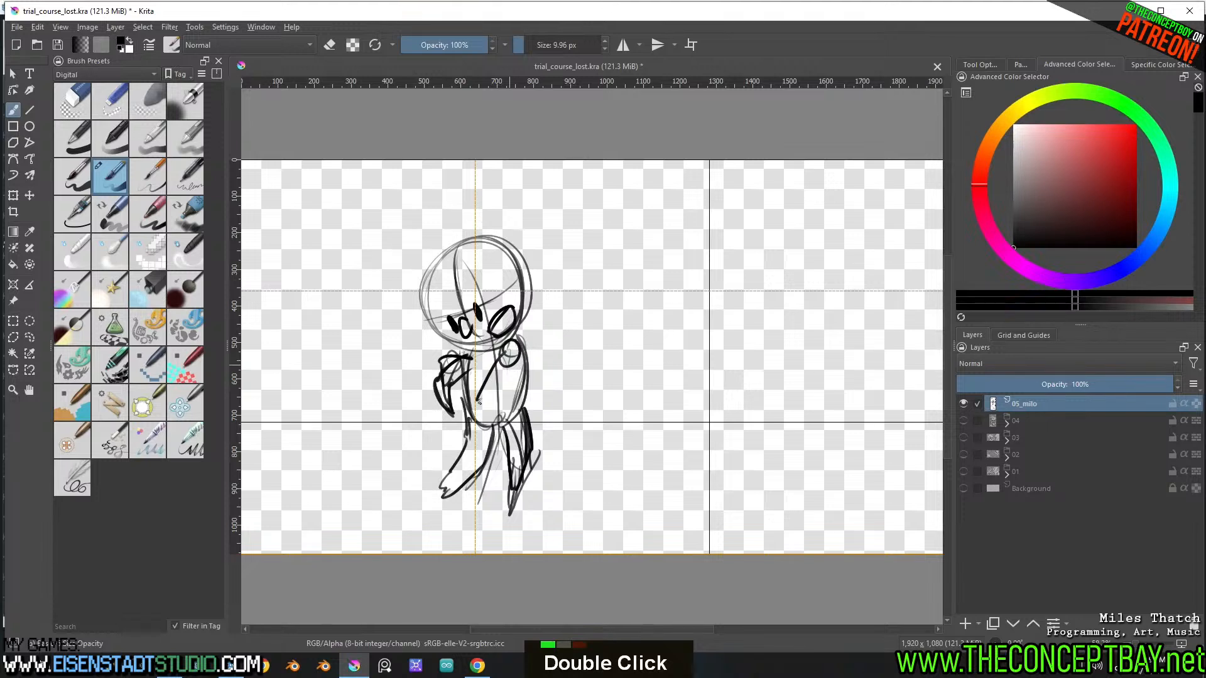
key("ctrl+z")
key("ctrl+z")
key("ctrl+z")
mouse_move(516, 339)
left_mouse_down()
mouse_move(525, 359)
mouse_move(514, 341)
left_mouse_up()
left_click_drag(513, 356, 492, 393)
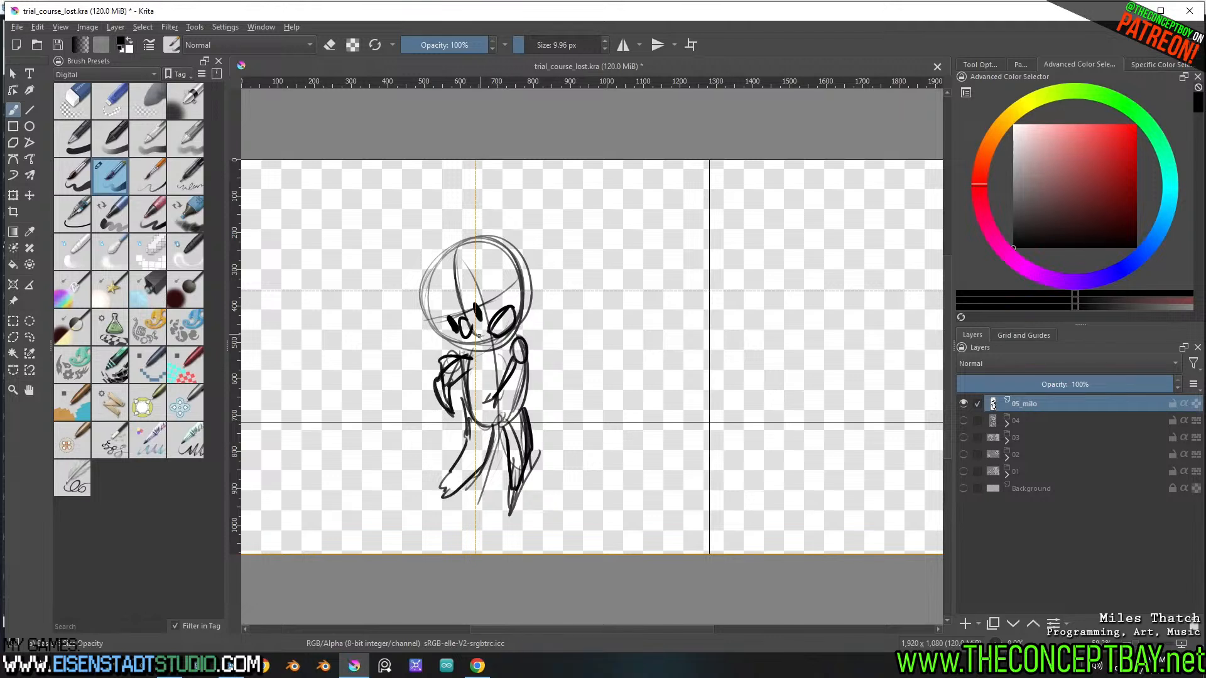
Select Milo's head with a freehand outline, shift it slightly left of the body, and clear the selection
key("l")
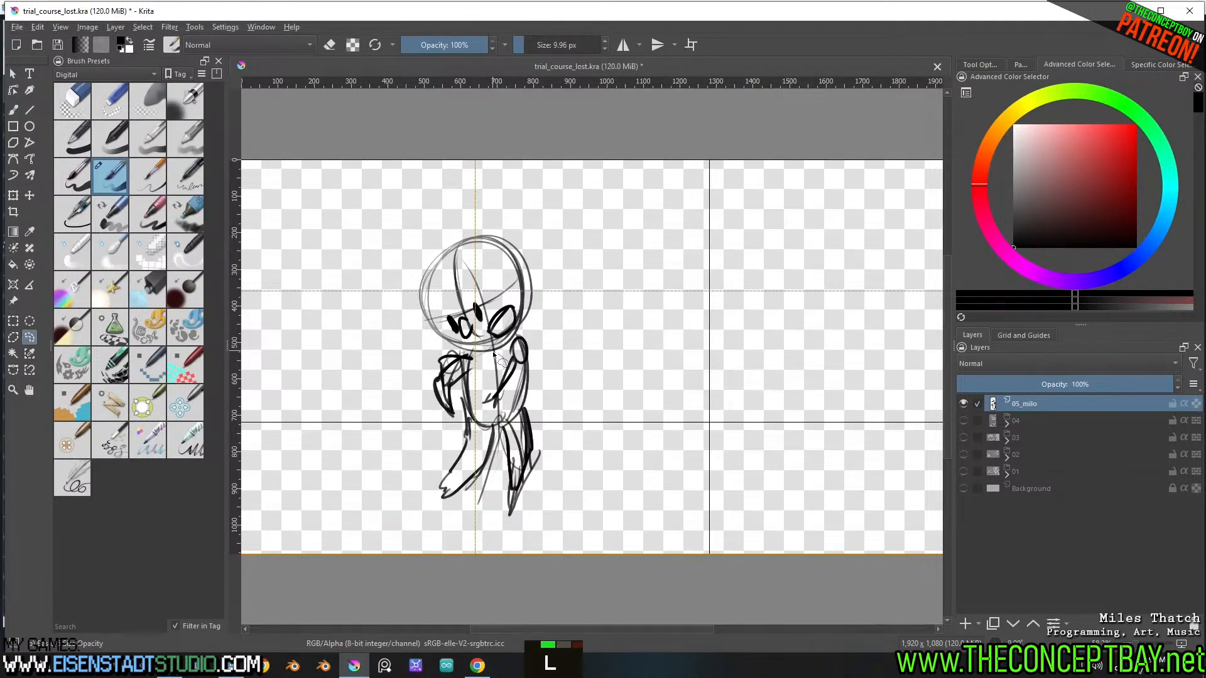
mouse_move(528, 339)
left_mouse_down()
mouse_move(511, 228)
mouse_move(427, 339)
mouse_move(532, 322)
mouse_move(503, 287)
left_mouse_up()
key("t")
key("b")
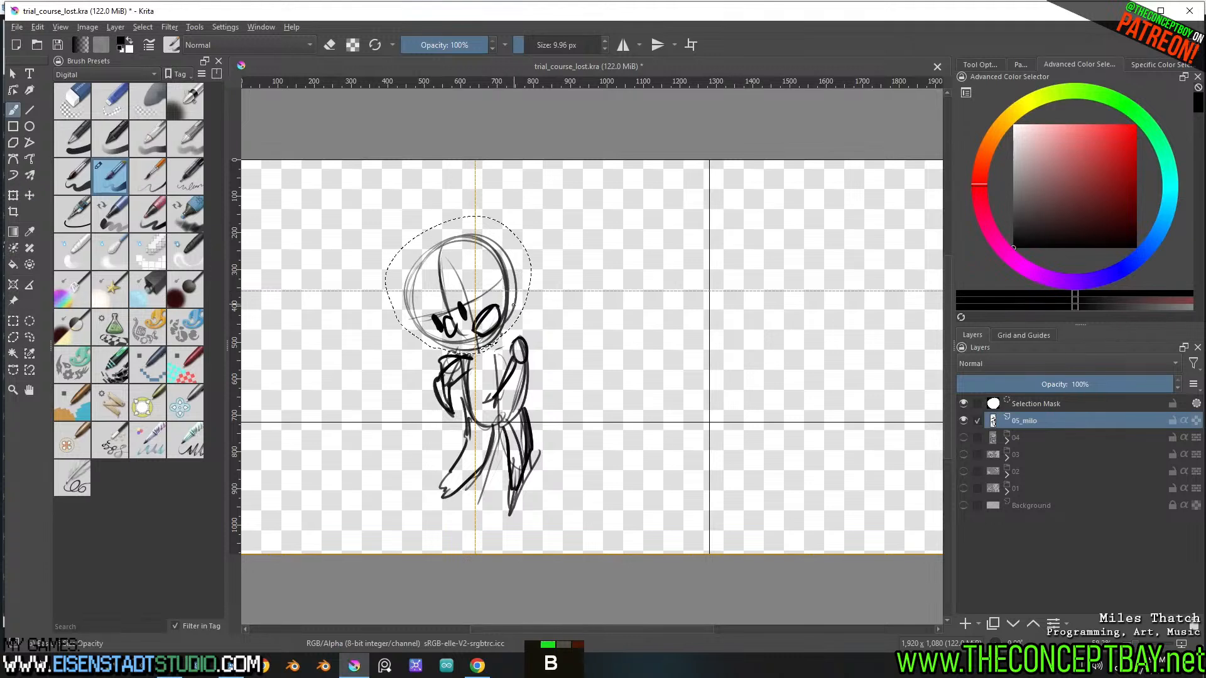
key("ctrl+shift+a")
Strengthen Milo's arm and shoulder across the torso, add a jagged collar and an ear, and darken the head outline
mouse_move(503, 337)
left_mouse_down()
mouse_move(515, 337)
mouse_move(504, 335)
mouse_move(482, 393)
mouse_move(516, 358)
left_mouse_up()
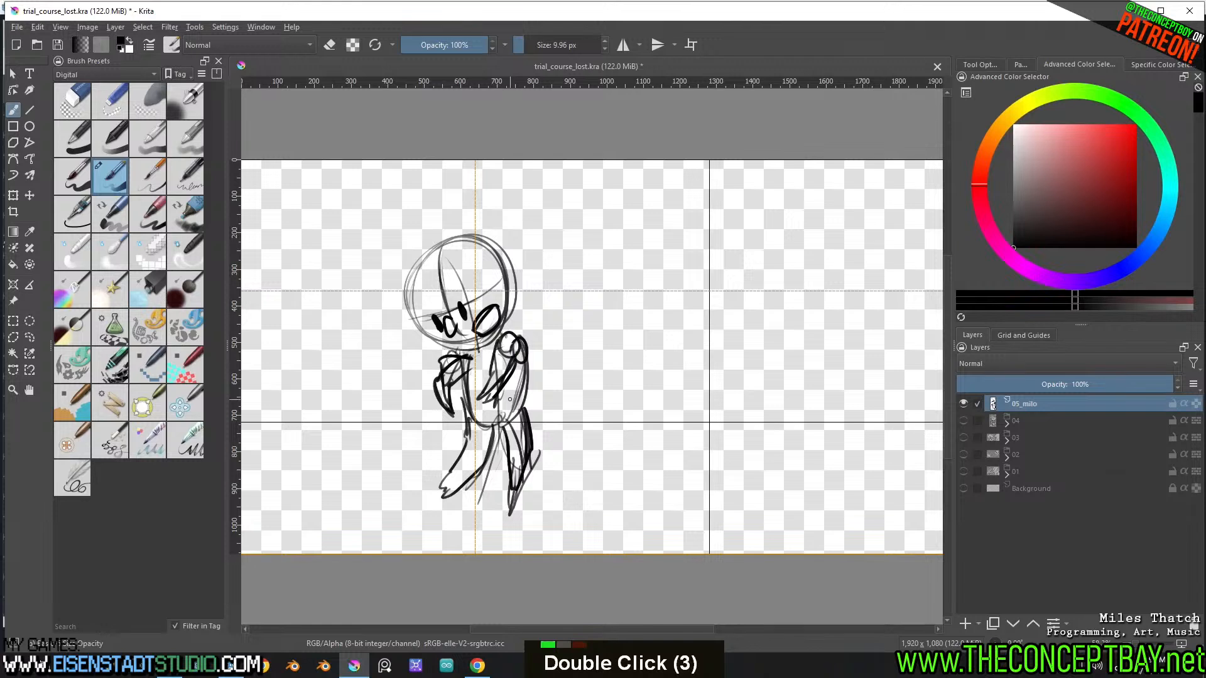
key("ctrl")
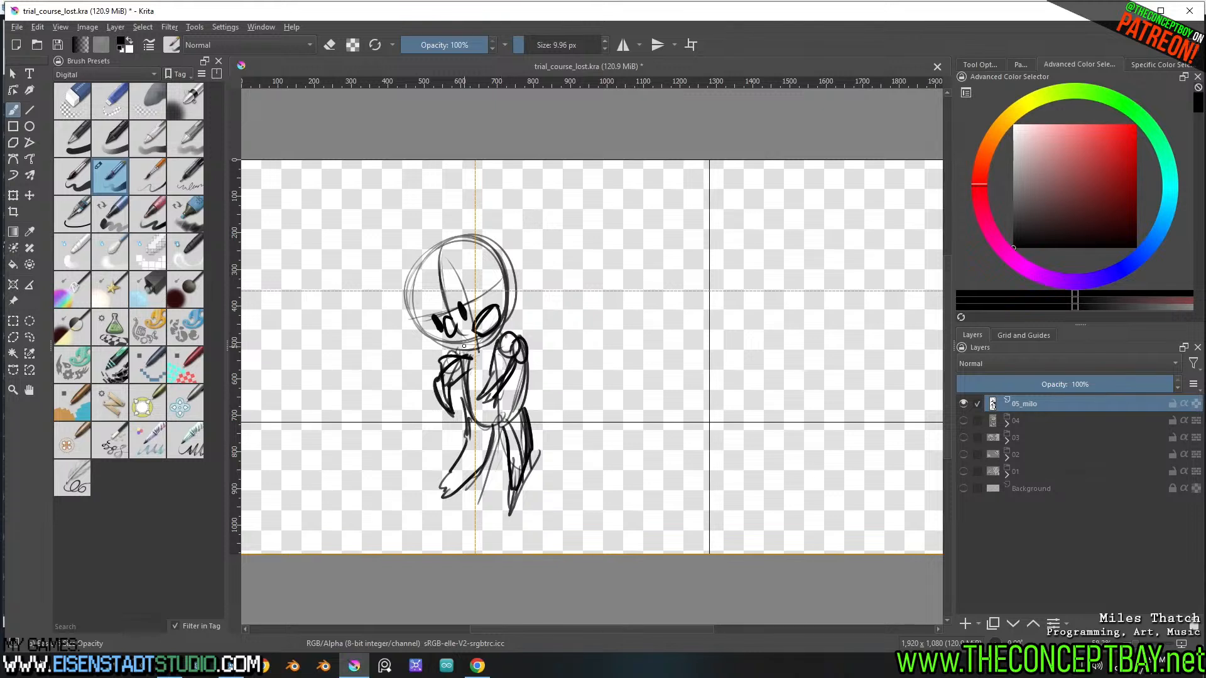
mouse_move(464, 346)
left_mouse_down()
mouse_move(477, 377)
mouse_move(496, 339)
mouse_move(434, 343)
mouse_move(466, 349)
left_mouse_up()
mouse_move(445, 351)
left_mouse_down()
mouse_move(420, 255)
mouse_move(454, 248)
mouse_move(504, 267)
mouse_move(503, 302)
left_mouse_up()
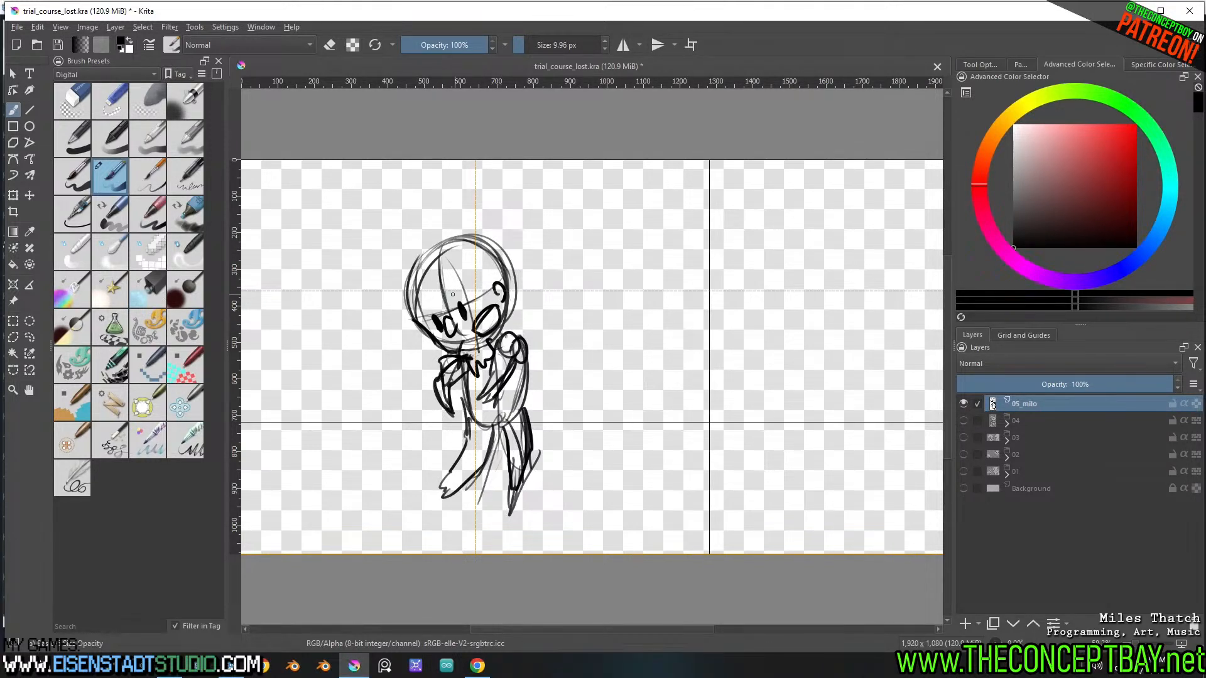
left_click_drag(445, 282, 476, 308)
left_click_drag(470, 302, 501, 297)
key("ctrl+z")
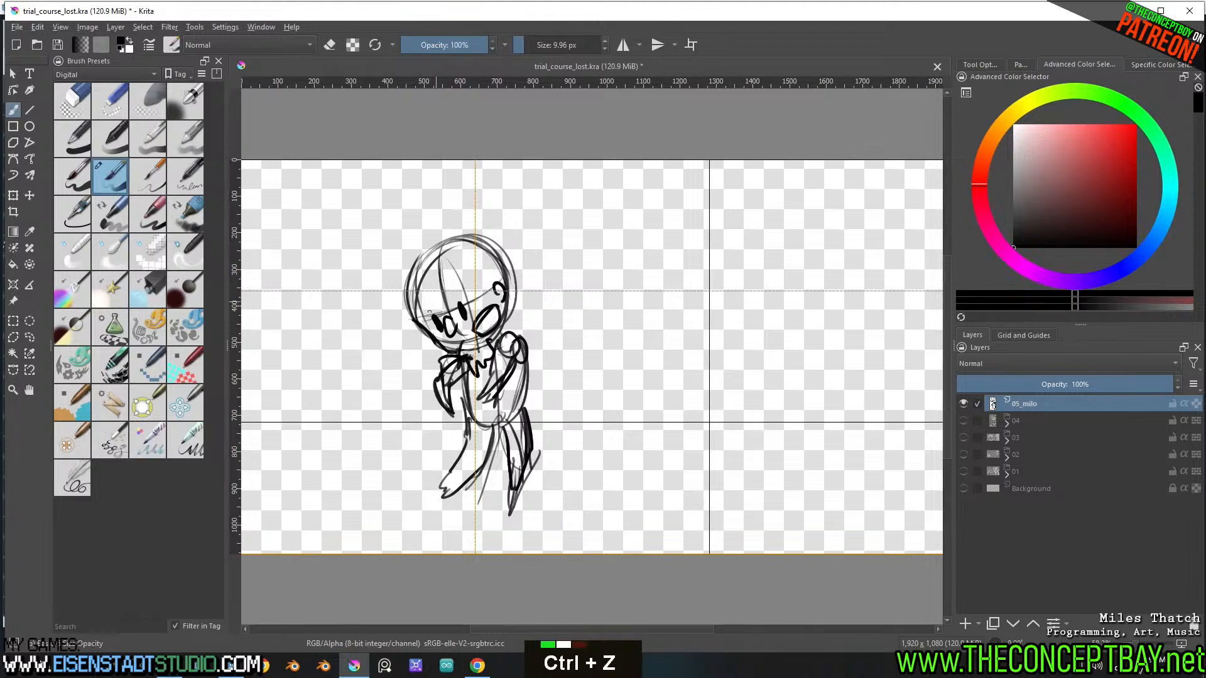
Draw Milo's hair with pointed bangs over the face, a rounded crown and jagged tips on both sides of the head
mouse_move(417, 292)
left_mouse_down()
mouse_move(423, 361)
mouse_move(445, 296)
left_mouse_up()
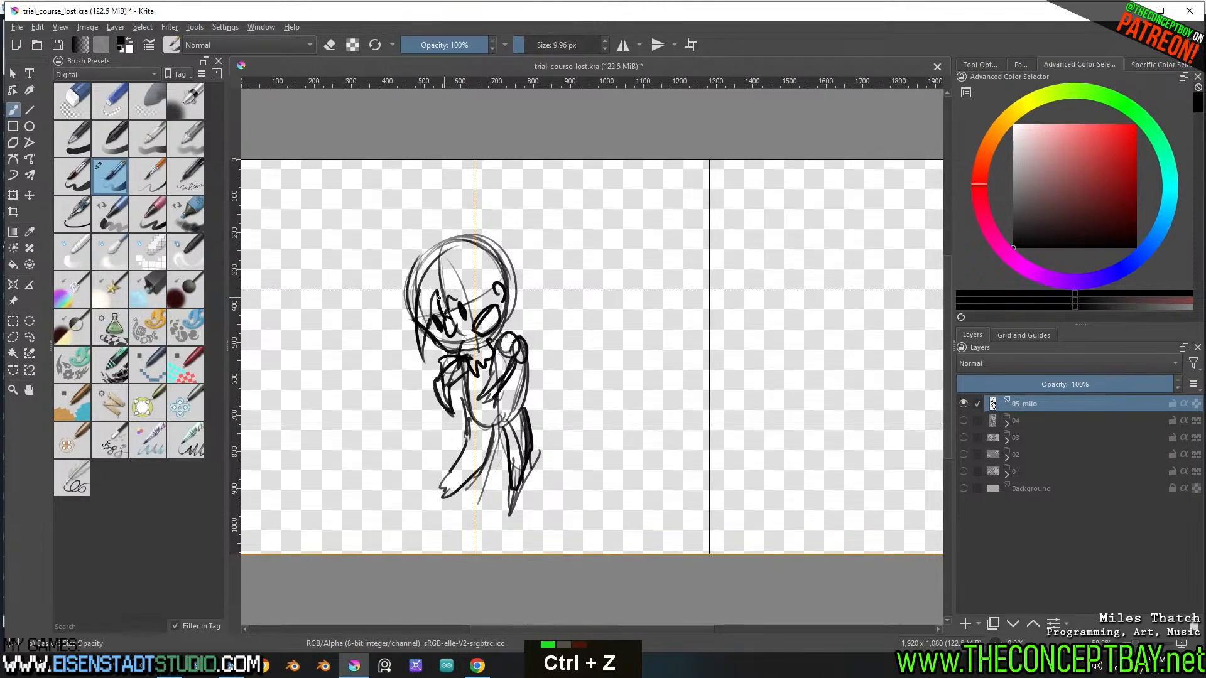
mouse_move(440, 241)
left_mouse_down()
mouse_move(407, 262)
mouse_move(405, 328)
mouse_move(424, 367)
mouse_move(442, 346)
left_mouse_up()
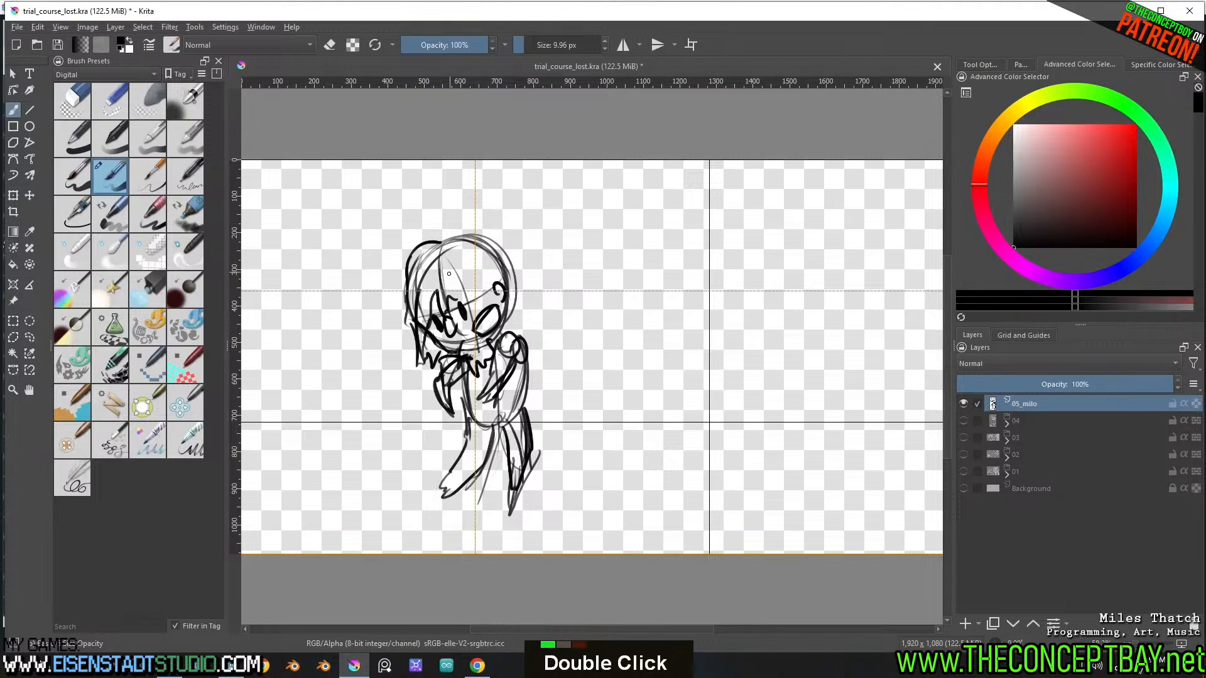
left_click_drag(456, 292, 479, 314)
mouse_move(467, 305)
left_mouse_down()
mouse_move(471, 290)
mouse_move(495, 298)
left_mouse_up()
mouse_move(443, 241)
left_mouse_down()
mouse_move(449, 231)
mouse_move(495, 243)
mouse_move(545, 303)
mouse_move(525, 320)
mouse_move(494, 308)
left_mouse_up()
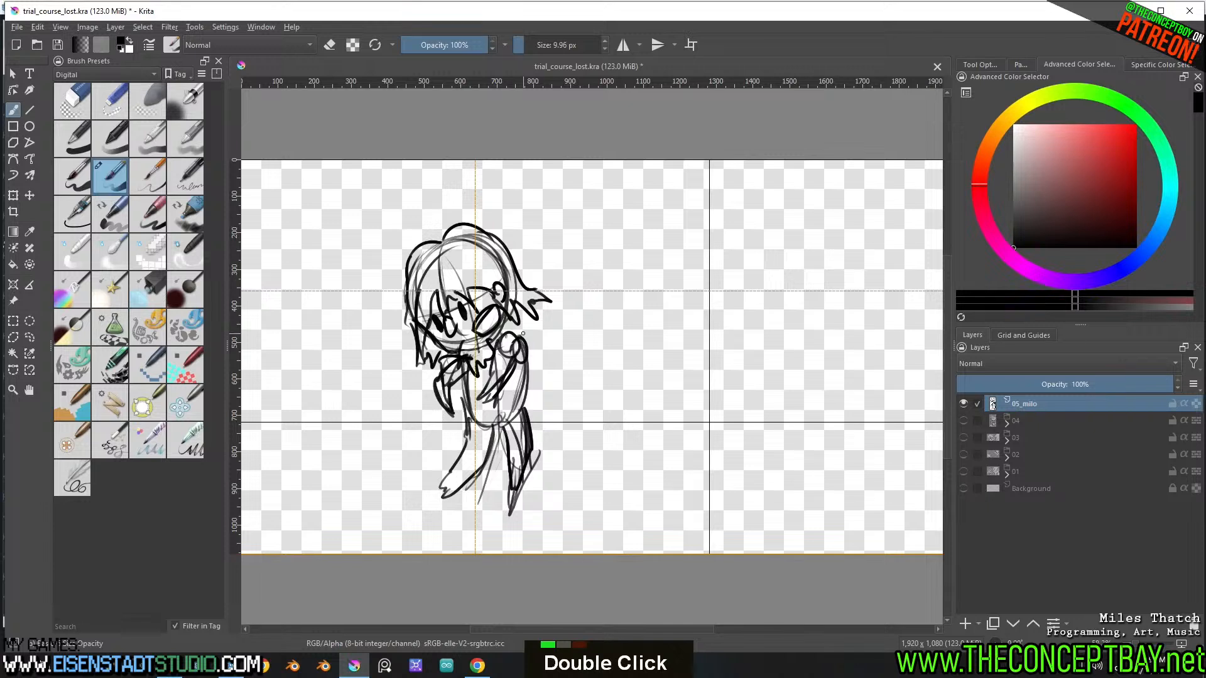
Select Milo's legs with a freehand outline, move them up closer to the torso, and clear the selection
key("l")
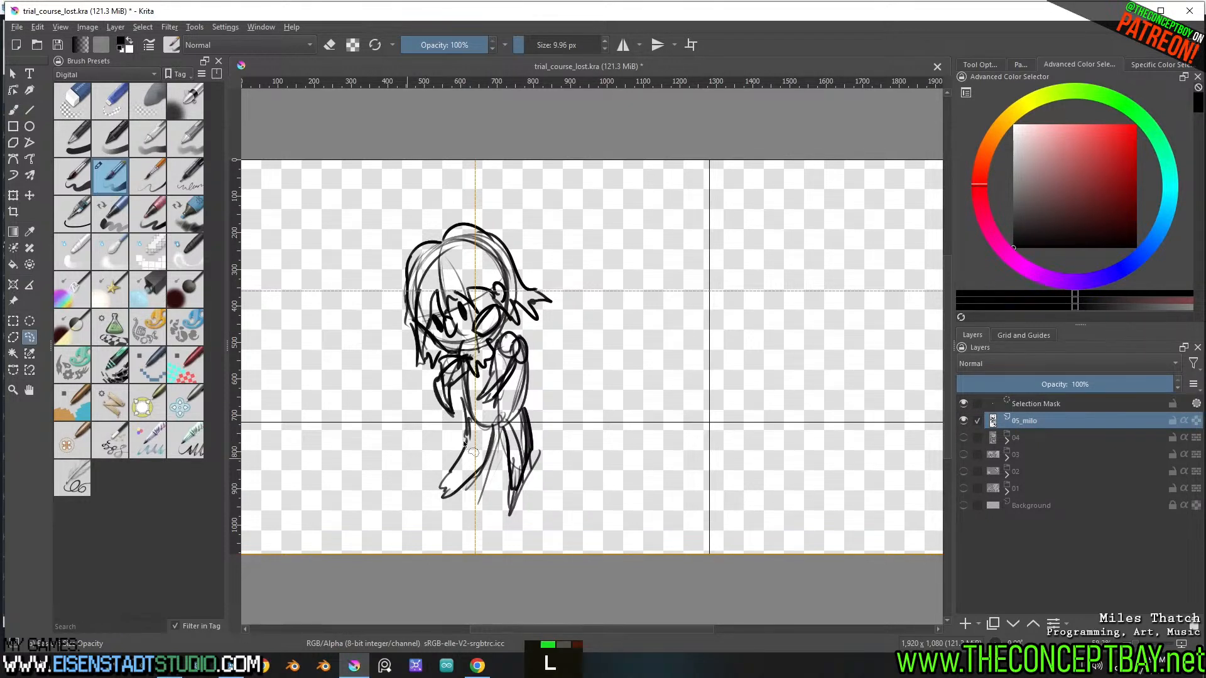
left_click_drag(464, 443, 403, 466)
key("y")
key("t")
left_click_drag(578, 465, 581, 444)
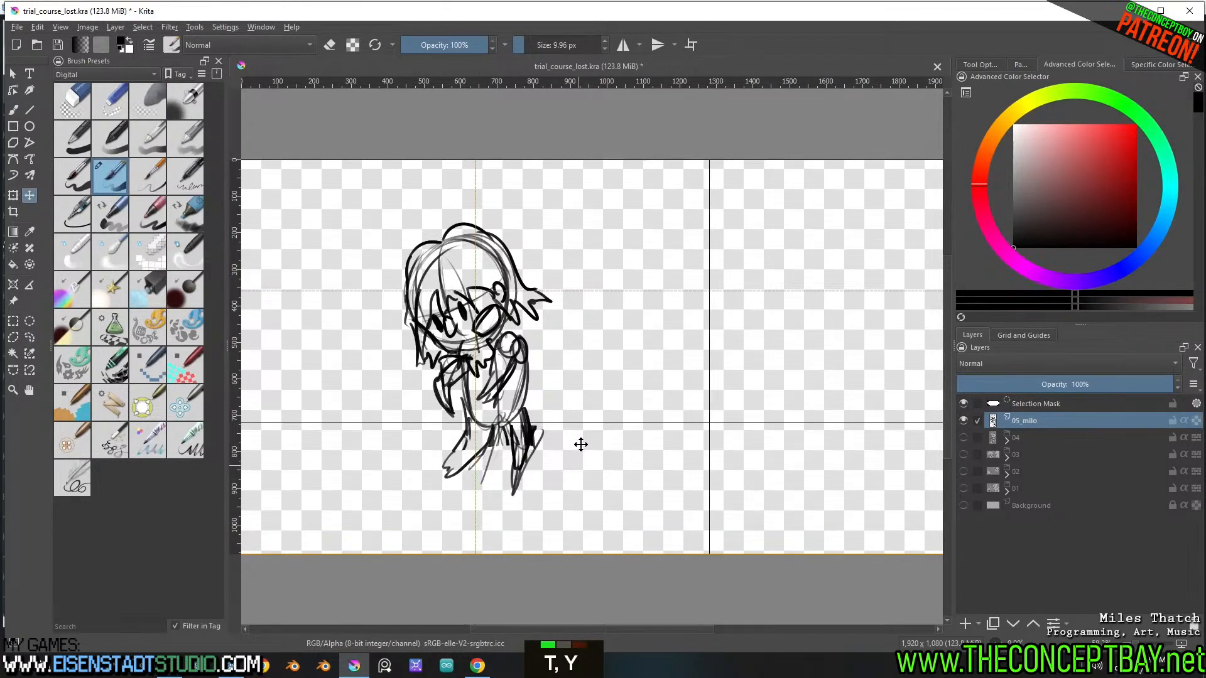
key("b")
key("ctrl+shift+a")
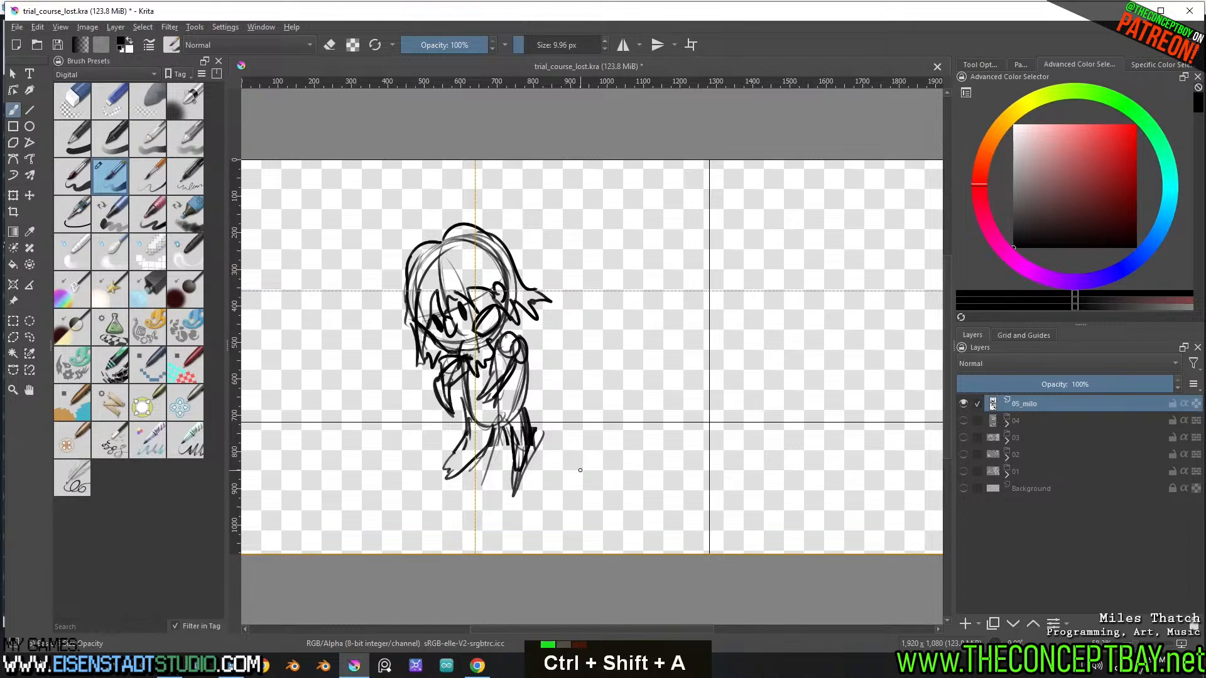
Transform the whole Milo sketch, tilting it slightly counterclockwise and shifting it a little to the left
key("ctrl+t")
mouse_move(573, 210)
left_mouse_down()
mouse_move(557, 194)
mouse_move(567, 203)
left_mouse_up()
left_click_drag(512, 358, 500, 355)
key("b")
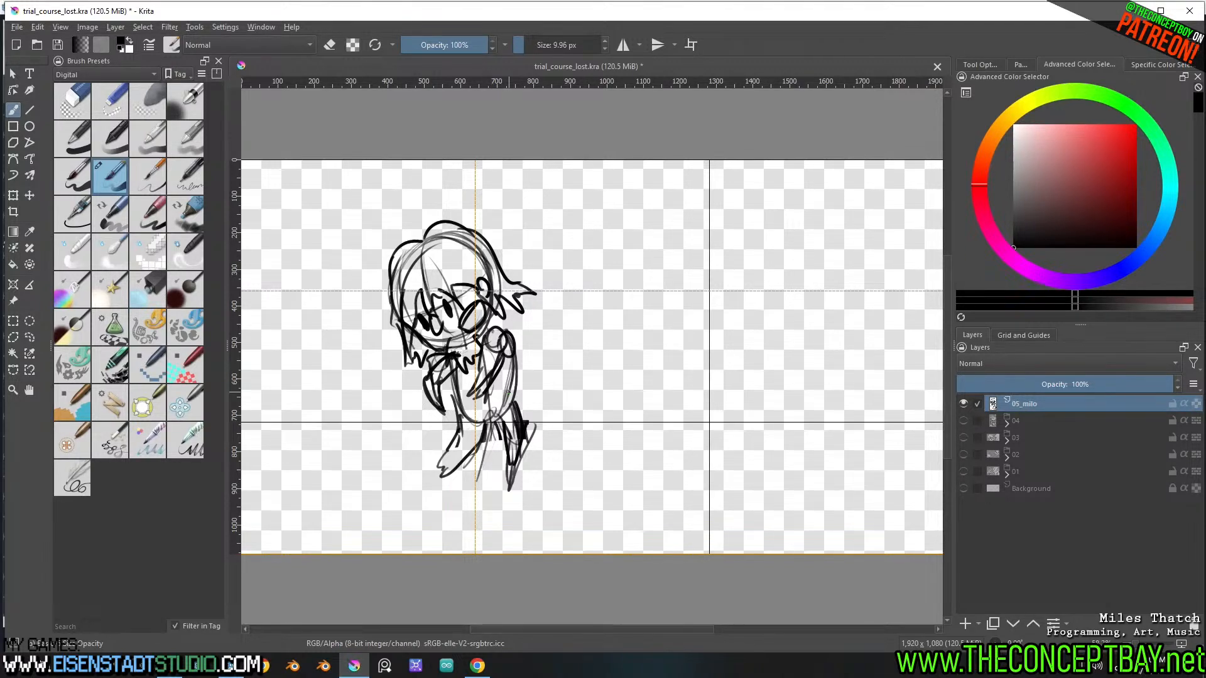
Erase the stray lines around the hand of the arm crossing Milo's torso
key("e")
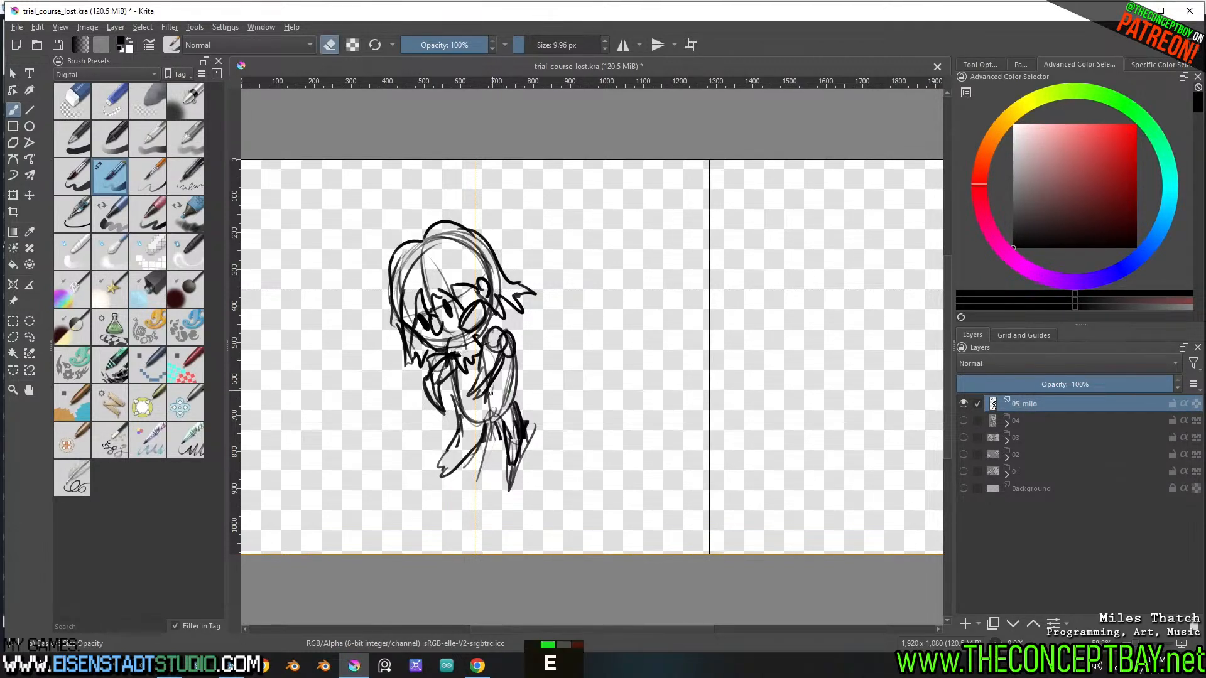
mouse_move(488, 402)
left_mouse_down()
mouse_move(499, 368)
mouse_move(497, 395)
left_mouse_up()
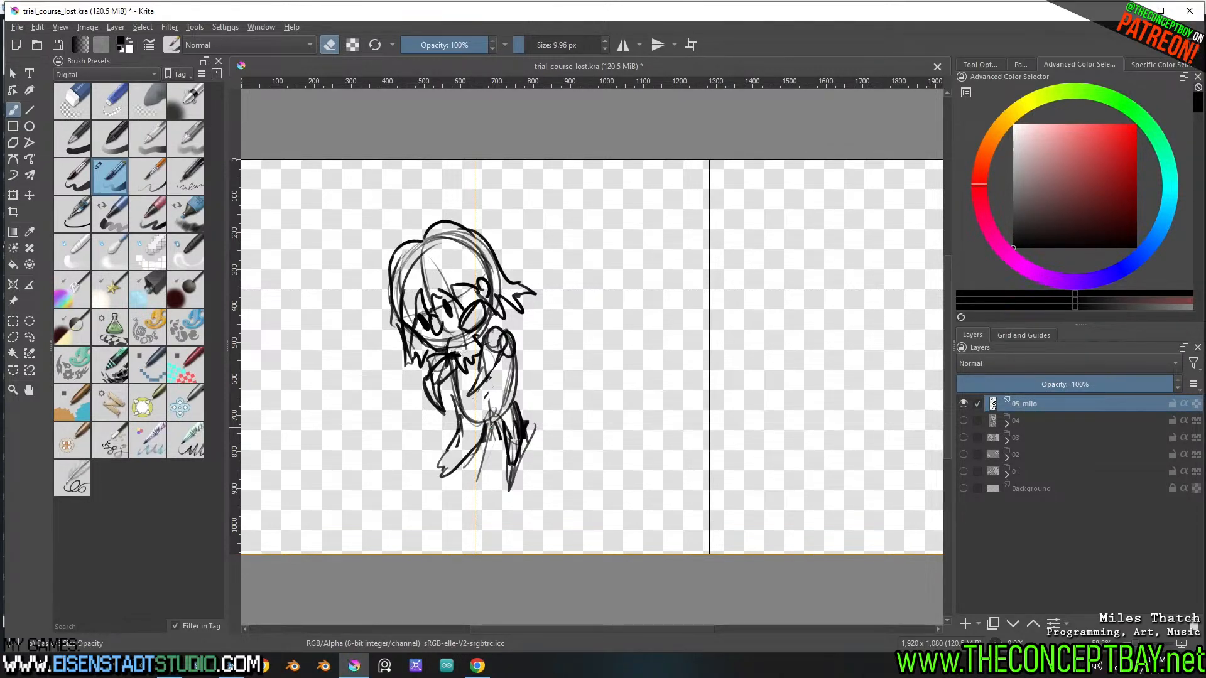
key("l")
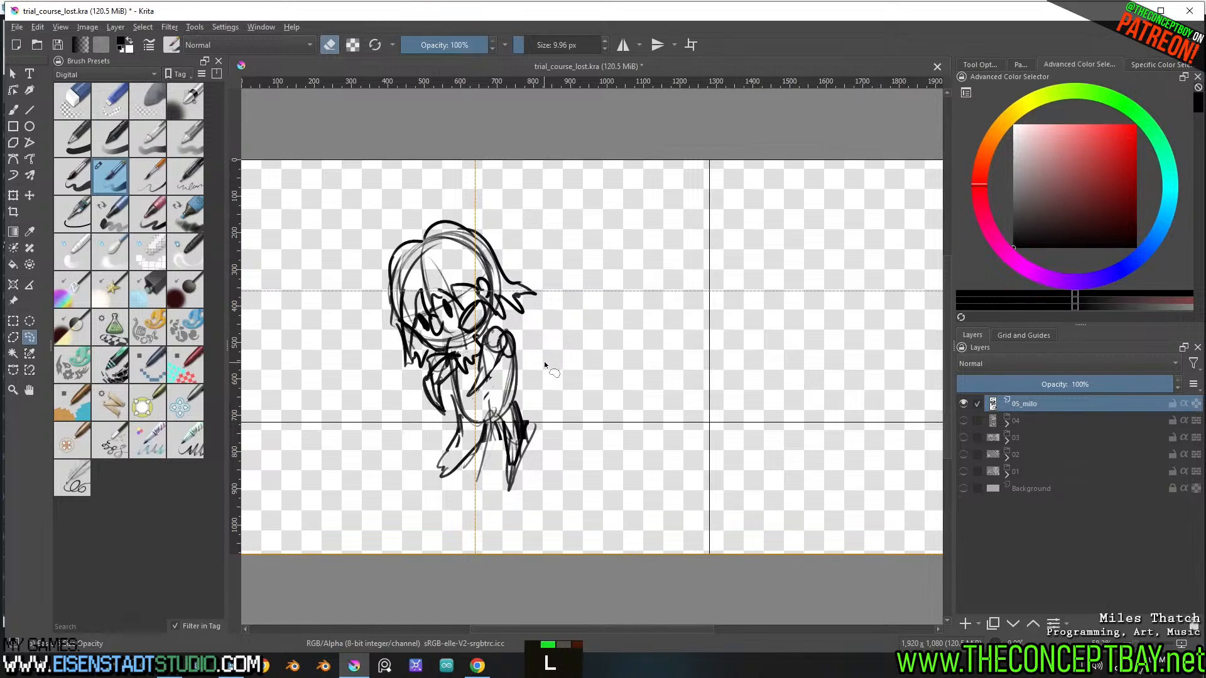
key("Escape")
key("b")
Hide the 05_milo layer and add a new paint layer above it
left_click(963, 403)
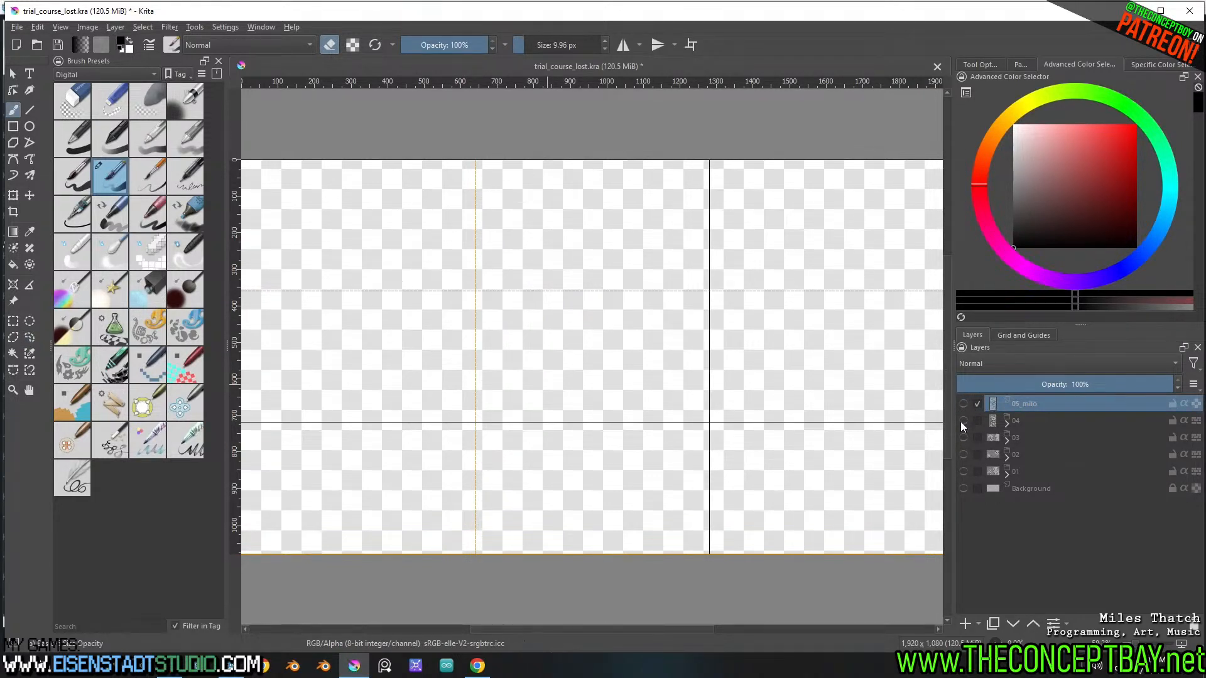
key("Insert")
double_click(498, 312)
double_click(498, 312)
double_click(498, 312)
double_click(498, 312)
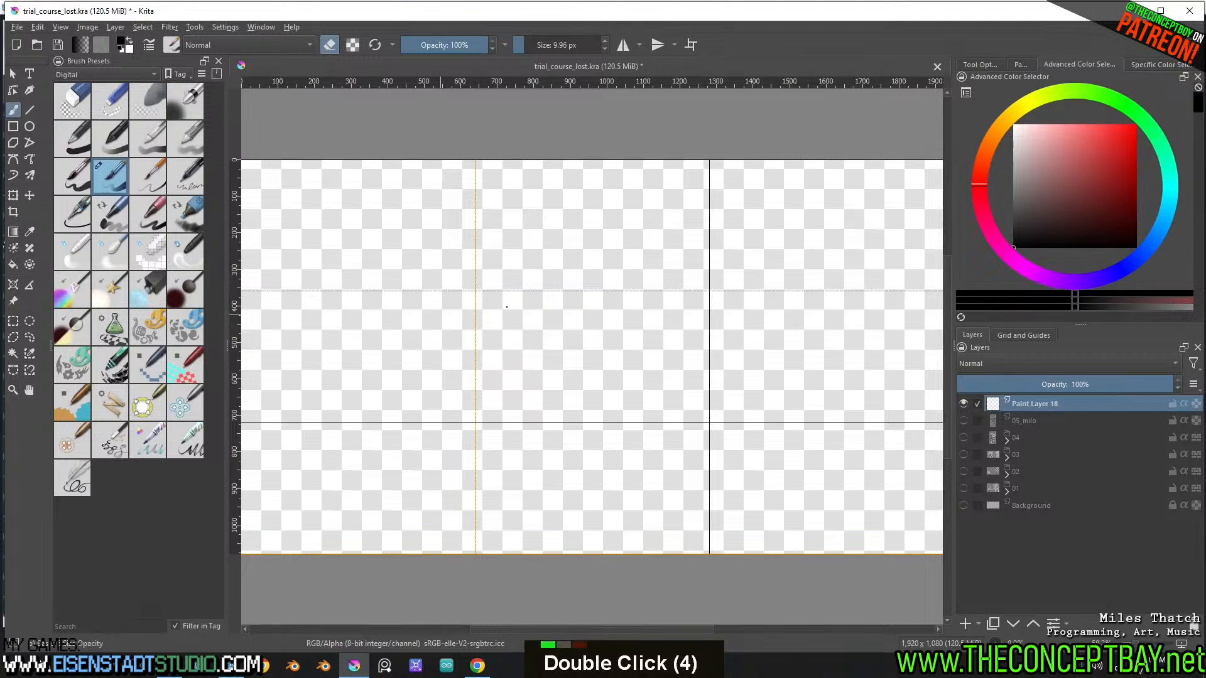
Sketch a rough round head about 300 px wide around the upper guide crossing, undoing the stray strokes
key("e")
mouse_move(449, 254)
left_mouse_down()
mouse_move(512, 302)
mouse_move(518, 276)
left_mouse_up()
mouse_move(451, 242)
left_mouse_down()
mouse_move(444, 258)
mouse_move(523, 313)
mouse_move(435, 304)
mouse_move(440, 253)
mouse_move(524, 309)
left_mouse_up()
key("ctrl+z")
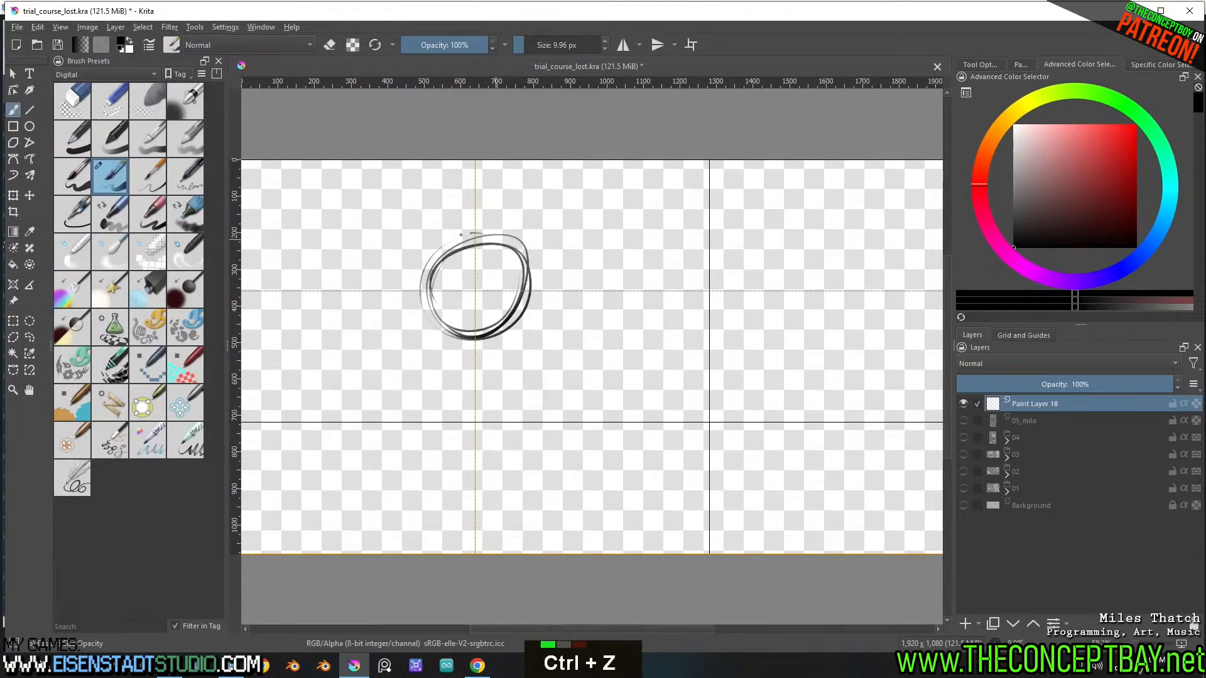
left_click_drag(492, 236, 428, 290)
mouse_move(495, 267)
left_mouse_down()
mouse_move(500, 277)
mouse_move(480, 279)
mouse_move(510, 273)
mouse_move(513, 293)
mouse_move(495, 322)
mouse_move(494, 293)
mouse_move(515, 339)
mouse_move(500, 355)
mouse_move(528, 301)
mouse_move(514, 324)
left_mouse_up()
key("ctrl+z")
key("ctrl+z")
key("ctrl+z")
Sketch the new figure's long hair, smiling face, narrow torso, bent arms and short legs around the head circle
mouse_move(464, 241)
left_mouse_down()
mouse_move(518, 290)
mouse_move(530, 263)
mouse_move(453, 276)
mouse_move(439, 302)
mouse_move(426, 243)
mouse_move(412, 283)
mouse_move(418, 336)
mouse_move(429, 344)
mouse_move(435, 318)
mouse_move(458, 397)
mouse_move(470, 398)
mouse_move(499, 338)
mouse_move(457, 403)
mouse_move(456, 448)
left_mouse_up()
mouse_move(475, 404)
left_mouse_down()
mouse_move(488, 439)
mouse_move(498, 427)
left_mouse_up()
mouse_move(451, 331)
left_mouse_down()
mouse_move(425, 370)
mouse_move(462, 383)
mouse_move(446, 370)
mouse_move(457, 394)
left_mouse_up()
mouse_move(496, 338)
left_mouse_down()
mouse_move(514, 363)
mouse_move(501, 365)
mouse_move(497, 392)
mouse_move(511, 358)
left_mouse_up()
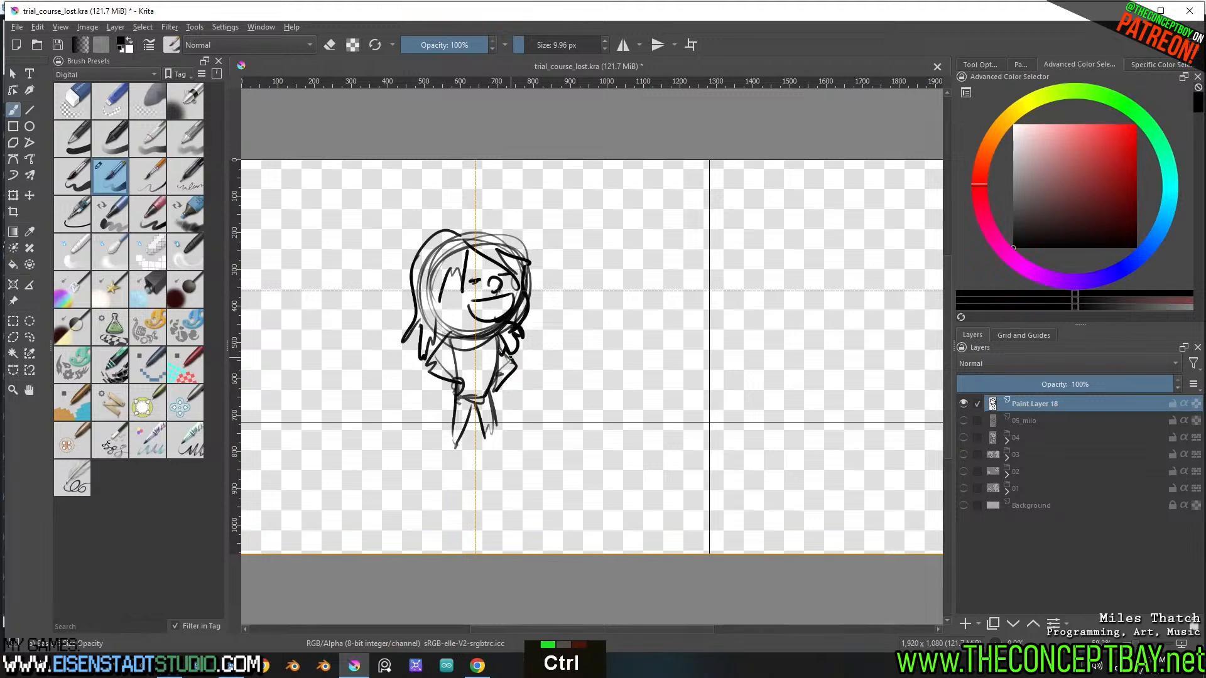
Reinforce the figure's torso edges and close the outlines of both short, tapering legs
mouse_move(497, 336)
left_mouse_down()
mouse_move(468, 385)
mouse_move(451, 349)
left_mouse_up()
mouse_move(452, 344)
left_mouse_down()
mouse_move(462, 442)
mouse_move(452, 438)
left_mouse_up()
left_click_drag(458, 384, 452, 442)
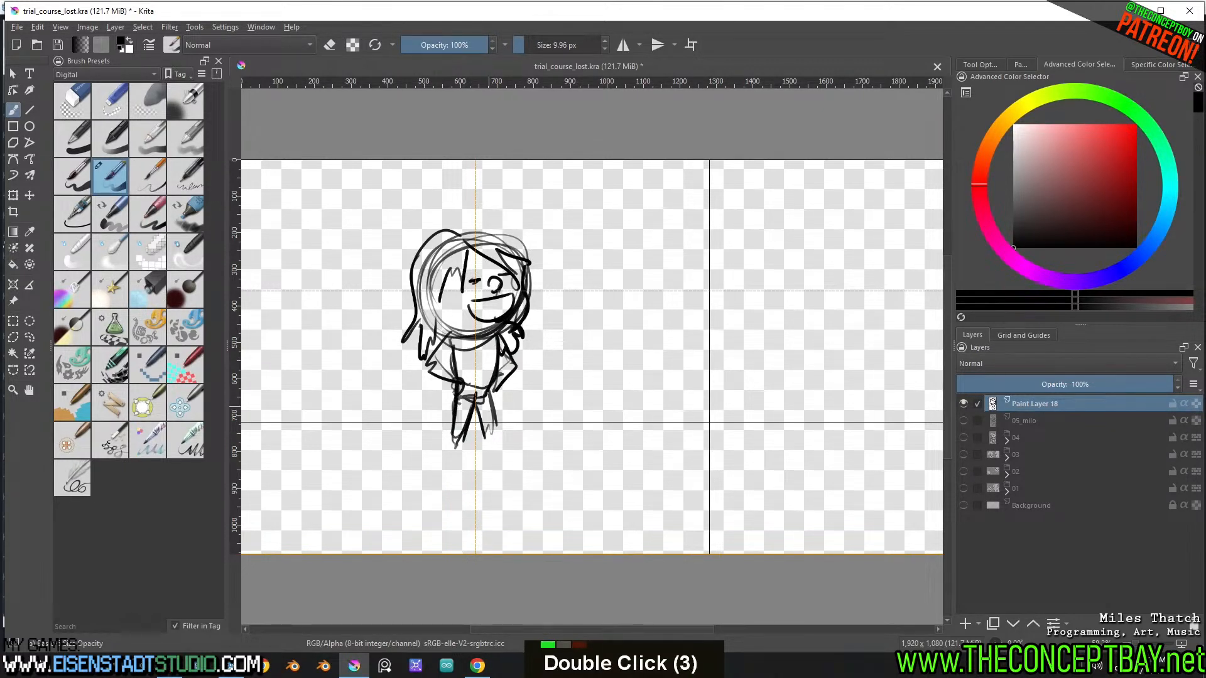
left_click_drag(497, 391, 486, 434)
left_click_drag(483, 417, 496, 443)
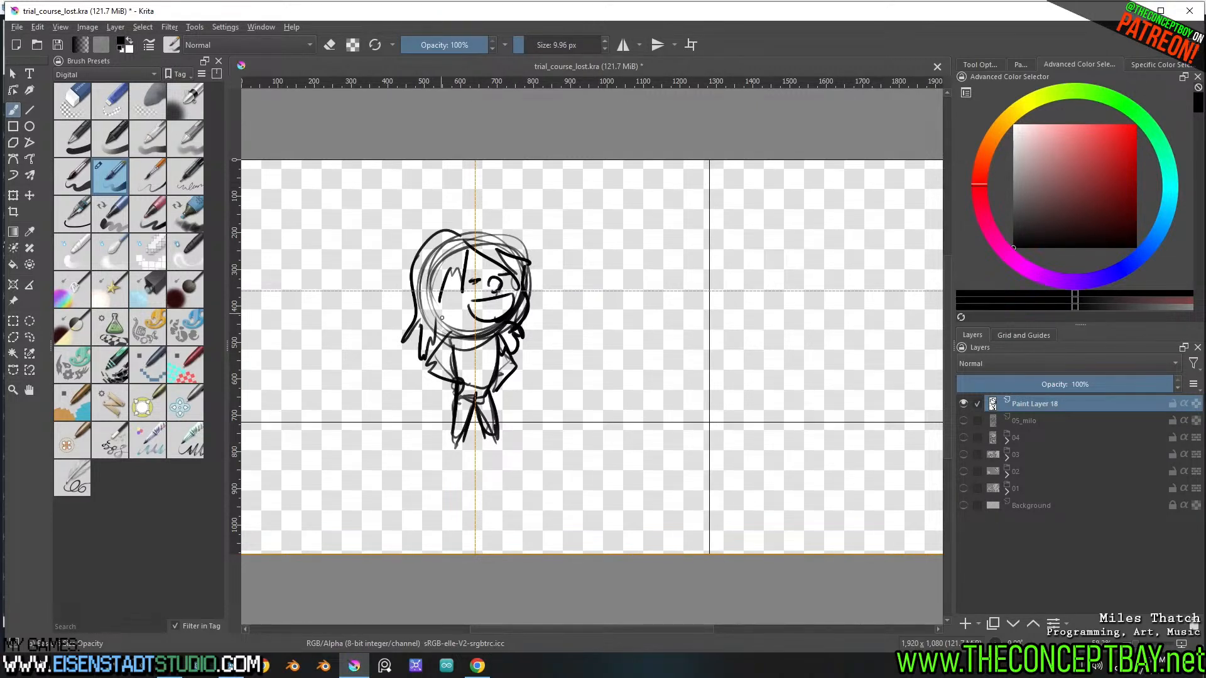
Rework the figure's arm under the long hair so it bends outward and ends in a rounded hand beside the hip
left_click_drag(448, 334, 436, 382)
mouse_move(436, 385)
left_mouse_down()
mouse_move(427, 392)
mouse_move(461, 387)
mouse_move(428, 377)
mouse_move(431, 358)
mouse_move(418, 370)
mouse_move(438, 383)
mouse_move(415, 384)
mouse_move(451, 352)
mouse_move(454, 371)
mouse_move(495, 397)
left_mouse_up()
key("ctrl+z")
key("ctrl+z")
key("e")
key("e")
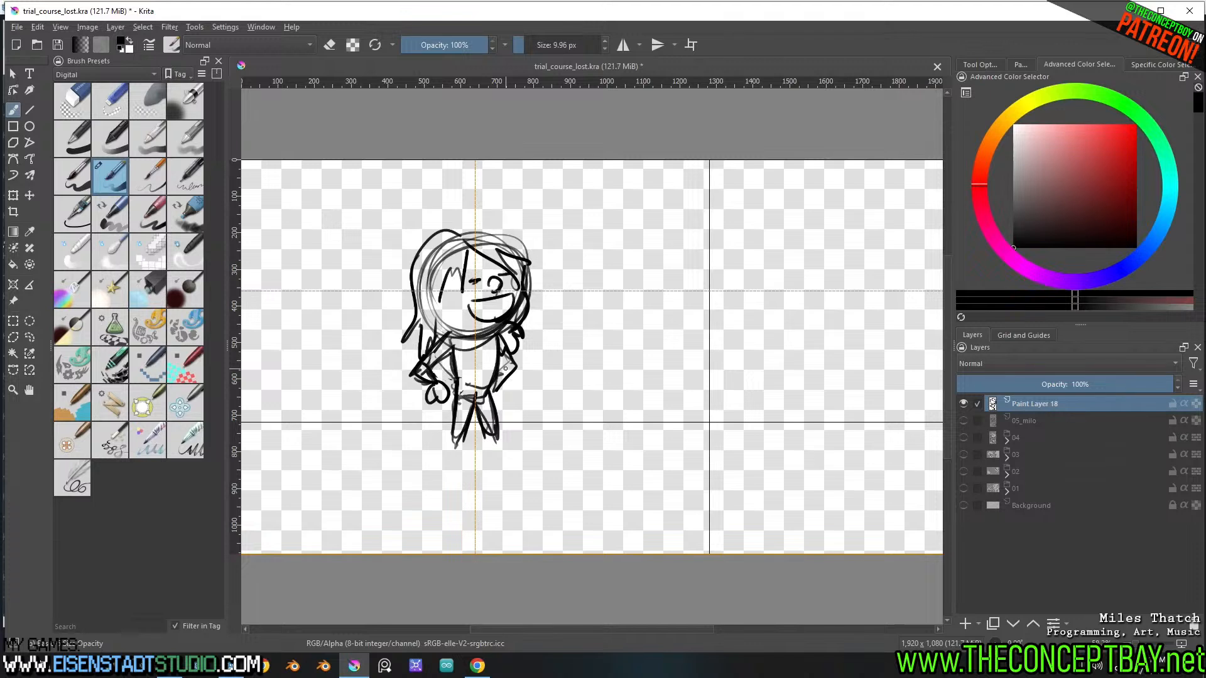
Add jagged hair locks beside the figure's chin and erase the overlapping lines along the cheek
left_click_drag(523, 276, 513, 320)
key("e")
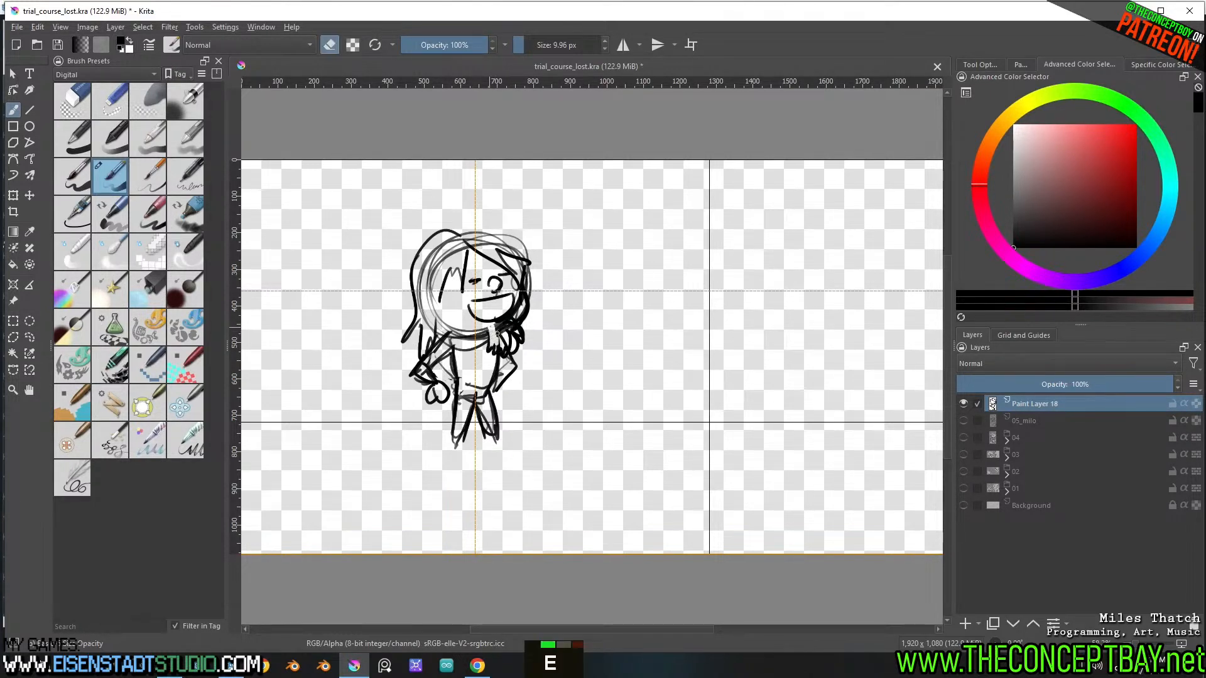
mouse_move(496, 335)
left_mouse_down()
mouse_move(521, 295)
mouse_move(510, 321)
left_mouse_up()
key("e")
Darken the figure's eye, then erase a highlight in it and the upper line of the mouth
left_click(495, 286)
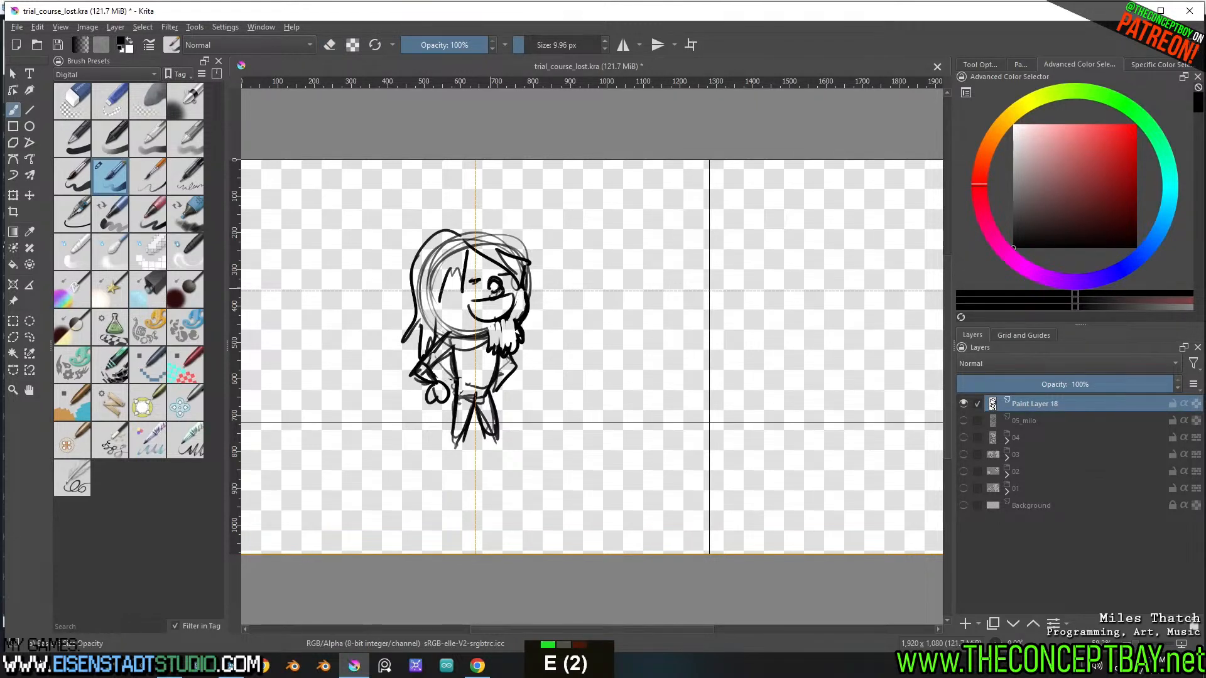
key("e")
double_click(497, 288)
mouse_move(488, 284)
left_mouse_down()
mouse_move(504, 286)
mouse_move(482, 301)
left_mouse_up()
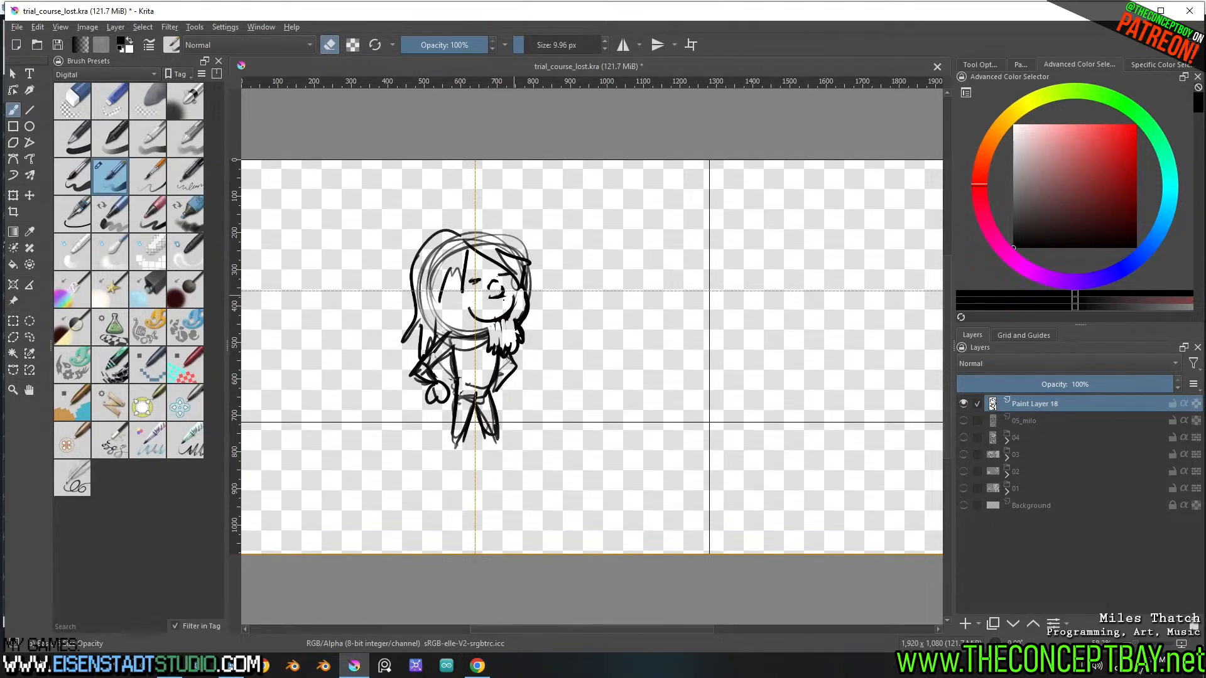
Replace the figure's wide smile with a smaller open mouth beneath the nose and clean up the eye and nose strokes
key("e")
key("ctrl+z")
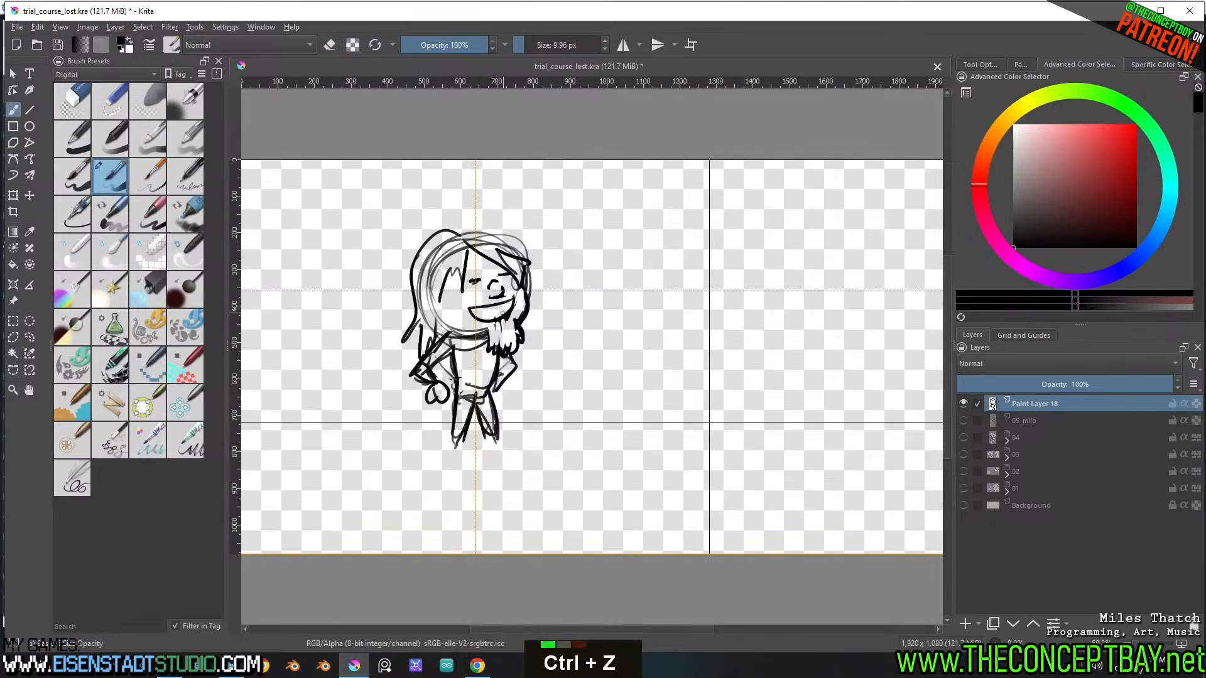
key("ctrl+z")
key("e")
mouse_move(512, 308)
left_mouse_down()
mouse_move(501, 324)
mouse_move(468, 314)
mouse_move(495, 305)
mouse_move(479, 323)
mouse_move(496, 308)
mouse_move(503, 277)
mouse_move(481, 281)
left_mouse_up()
key("e")
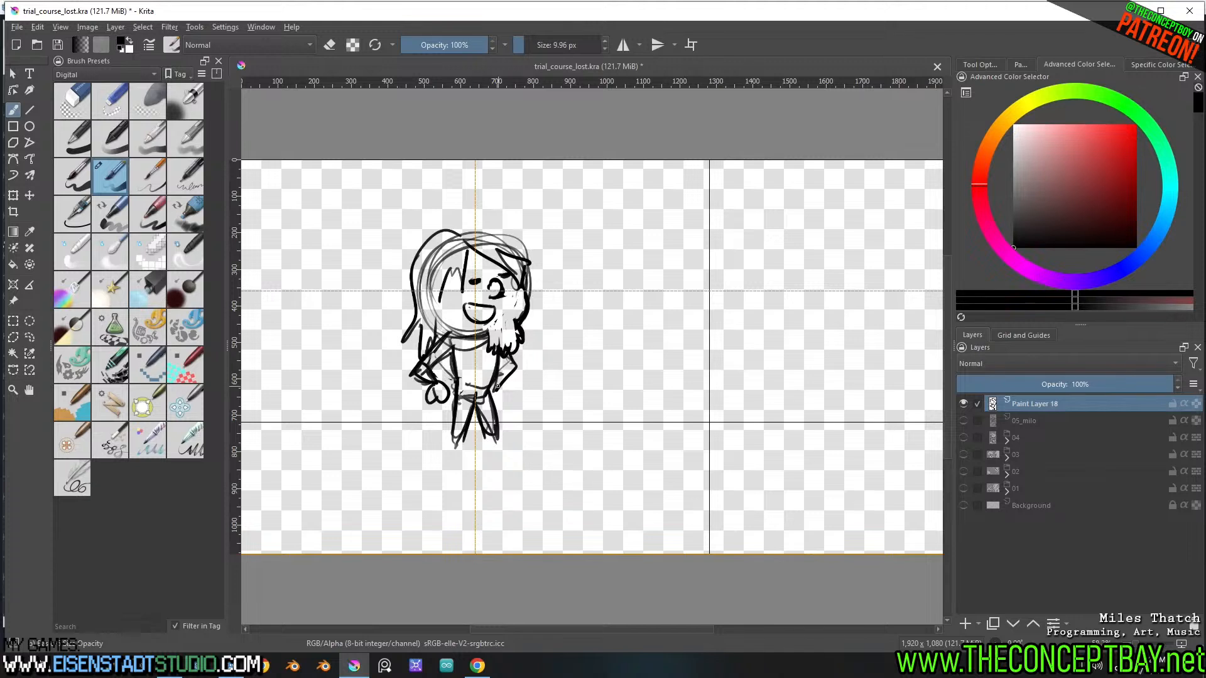
Darken the leg outlines, detail the hand hanging beside the hip and add a rounded hand on the other hip
mouse_move(496, 379)
left_mouse_down()
mouse_move(496, 438)
mouse_move(475, 400)
mouse_move(457, 447)
mouse_move(452, 354)
mouse_move(441, 397)
left_mouse_up()
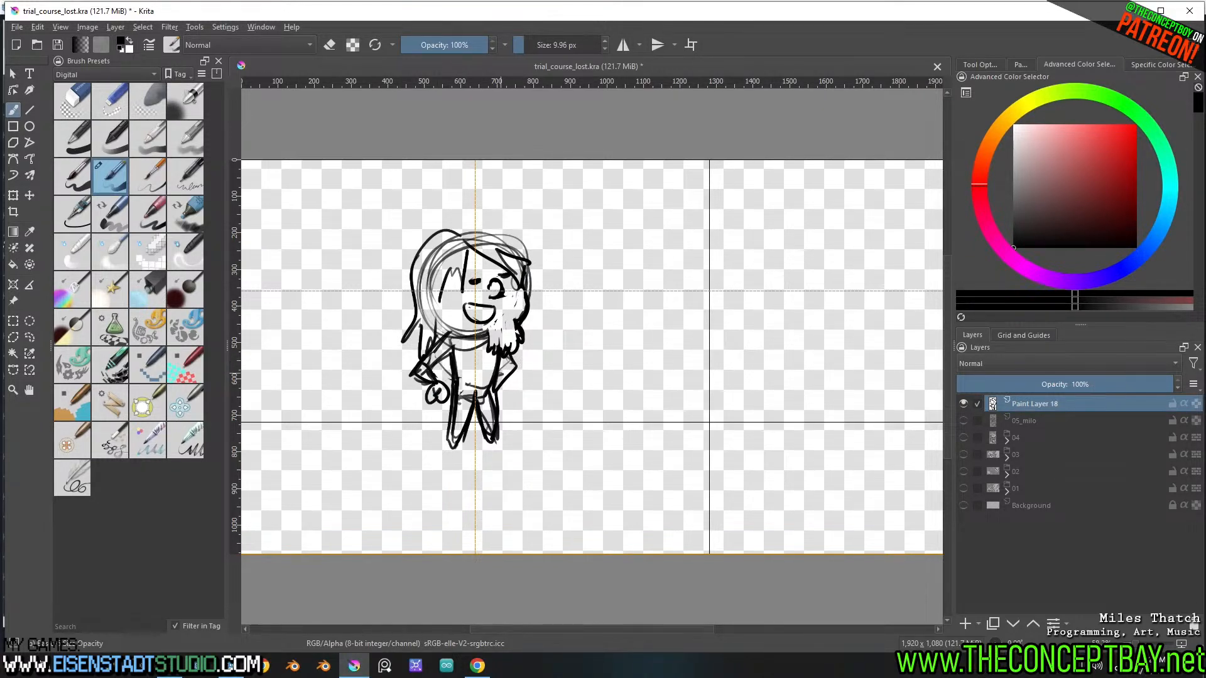
left_click_drag(494, 371, 495, 381)
key("e")
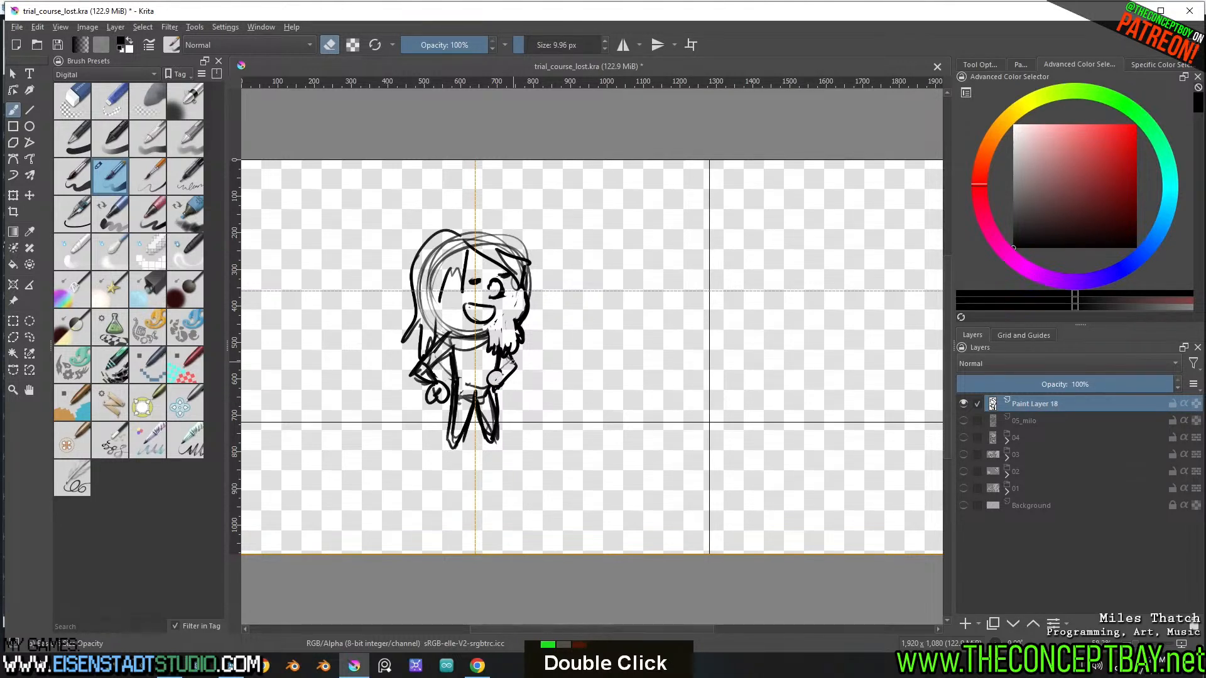
key("e")
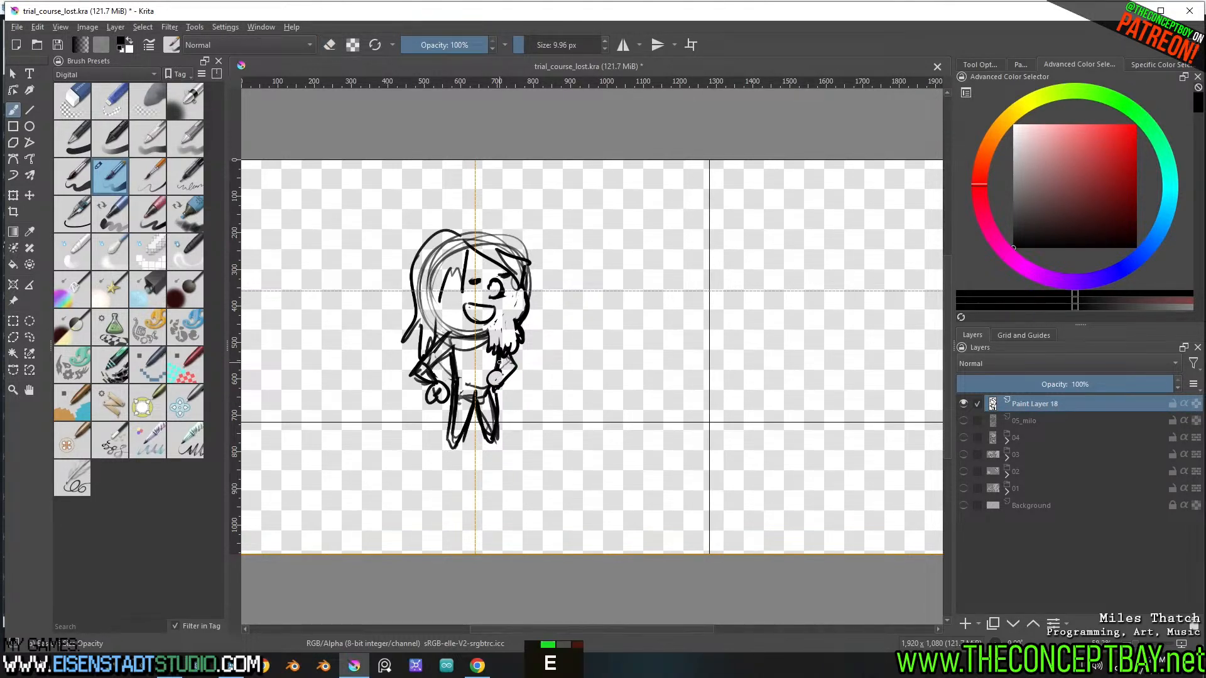
double_click(501, 364)
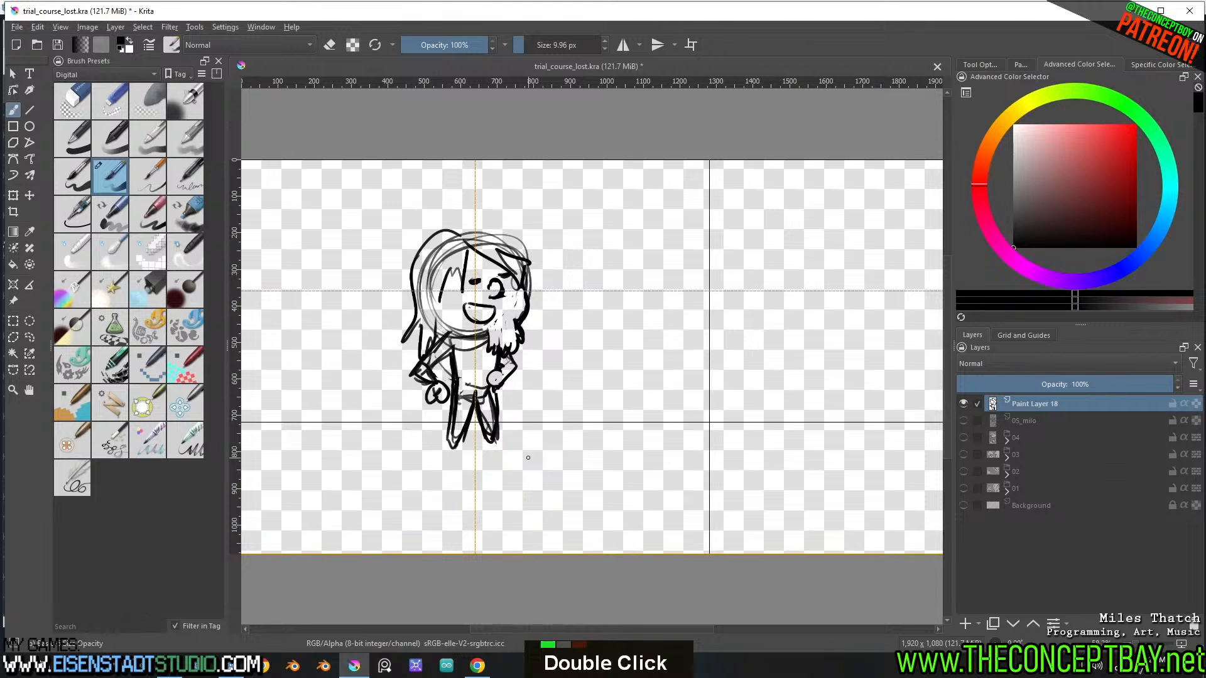
Erase the rounded hand on the figure's hip beneath the beard and redraw it as a smaller, rougher shape
key("e")
mouse_move(490, 371)
left_mouse_down()
mouse_move(488, 388)
mouse_move(503, 379)
mouse_move(495, 391)
left_mouse_up()
key("e")
double_click(499, 384)
key("e")
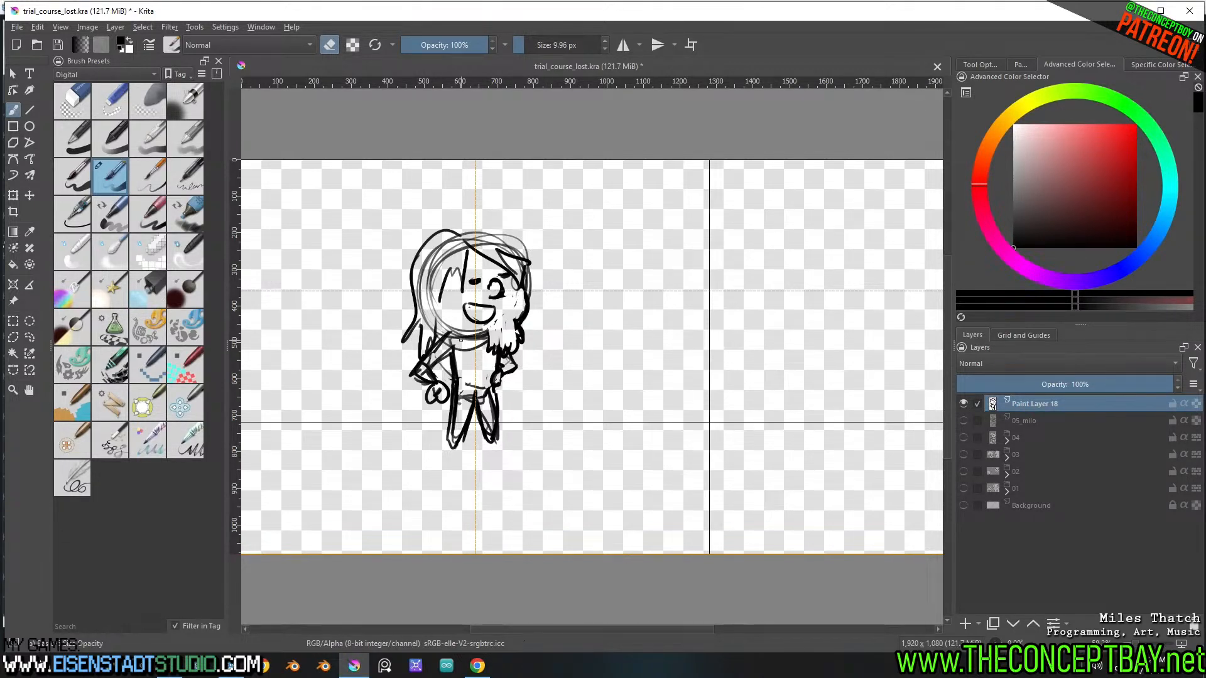
Add short dark hair strokes beside the figure's nose-side eye and erase the outer face line next to them
key("e")
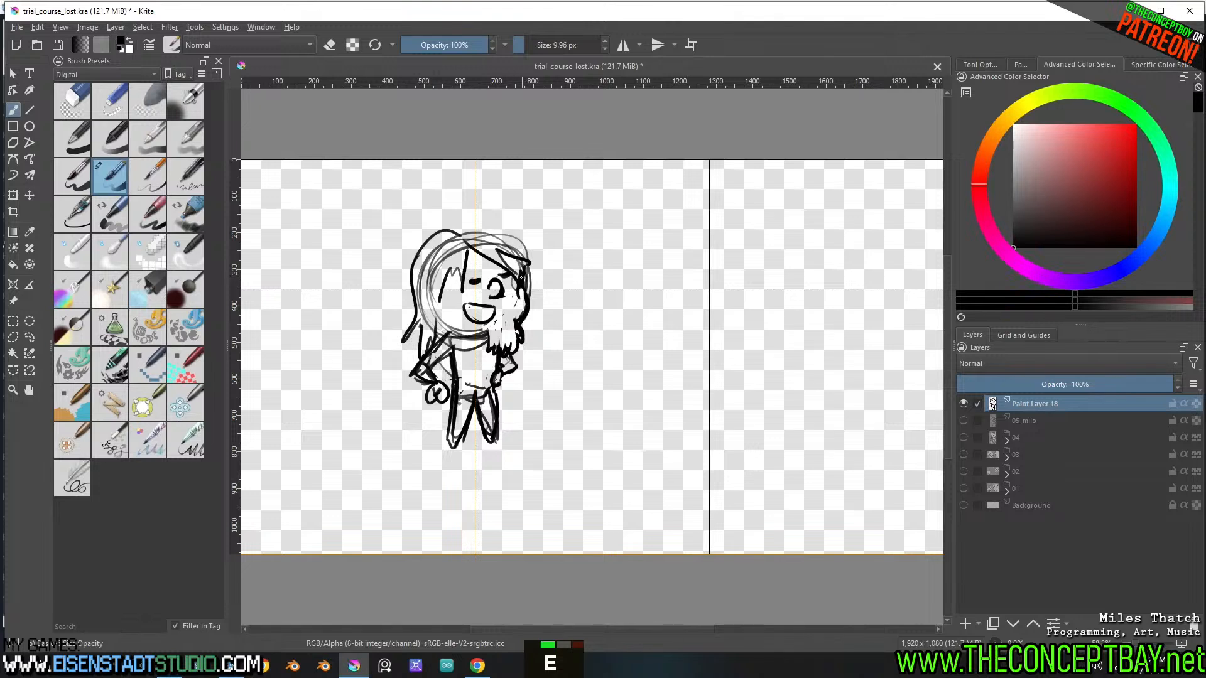
double_click(518, 293)
mouse_move(518, 294)
left_mouse_down()
mouse_move(515, 324)
mouse_move(533, 285)
left_mouse_up()
key("e")
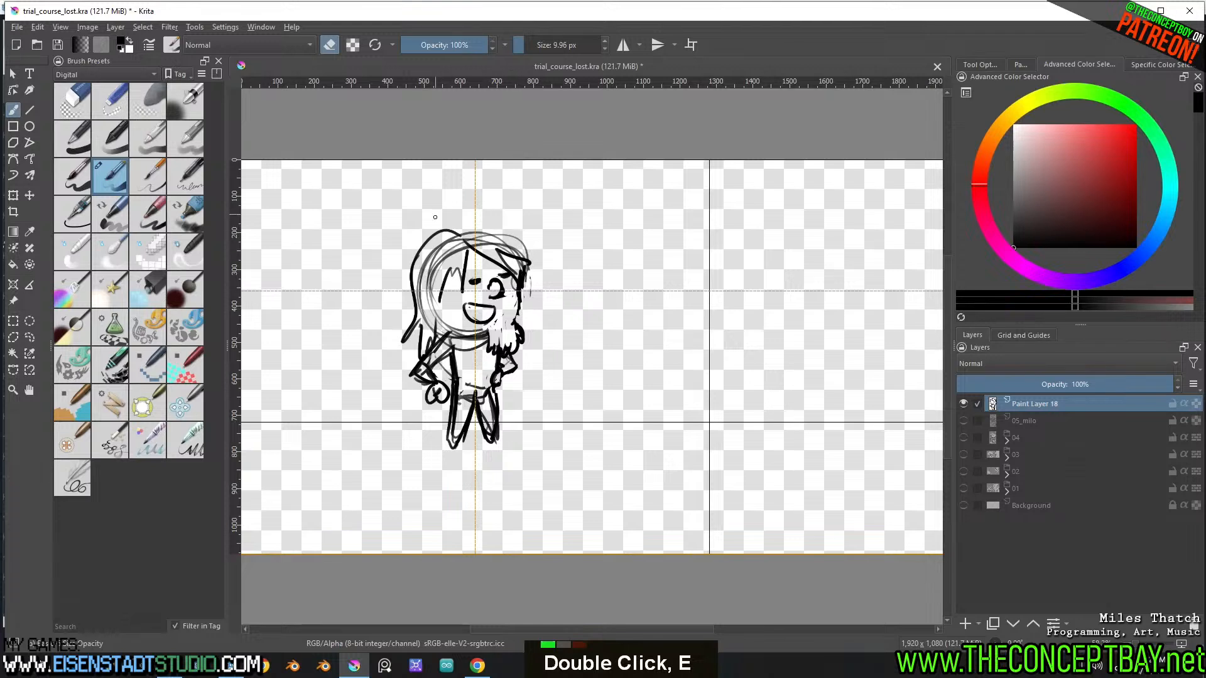
Draw a small curved ear on the long-haired side of the figure's head, undoing the unsuitable strokes
double_click(435, 292)
key("e")
key("ctrl+z")
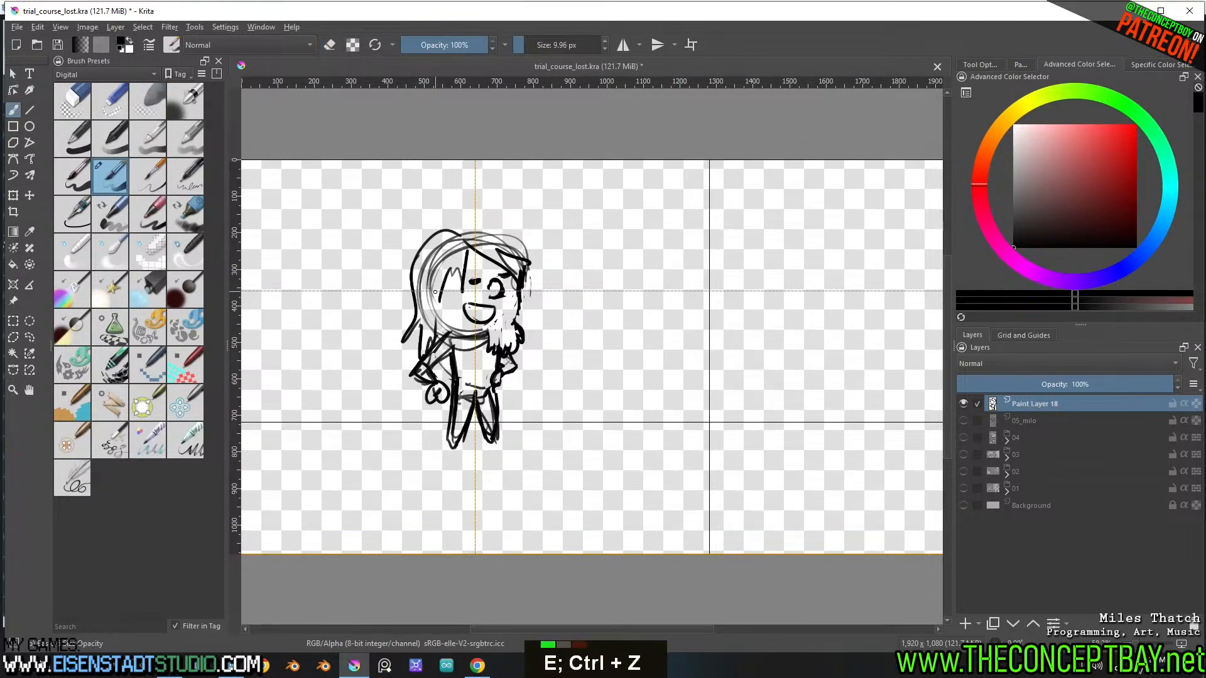
left_click_drag(435, 292, 438, 315)
key("ctrl+z")
key("ctrl+z")
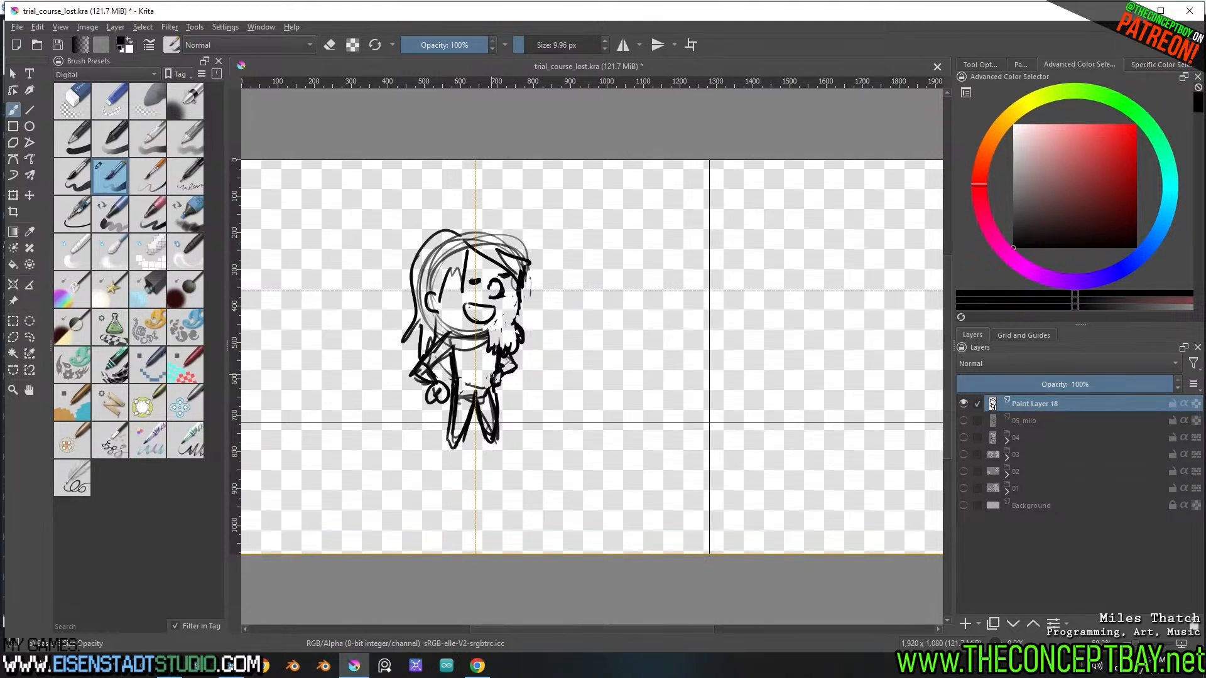
Compare the sketch with the character artwork on layers 02 and 01, hiding each layer again
left_click(967, 470)
left_click(967, 469)
left_click(966, 485)
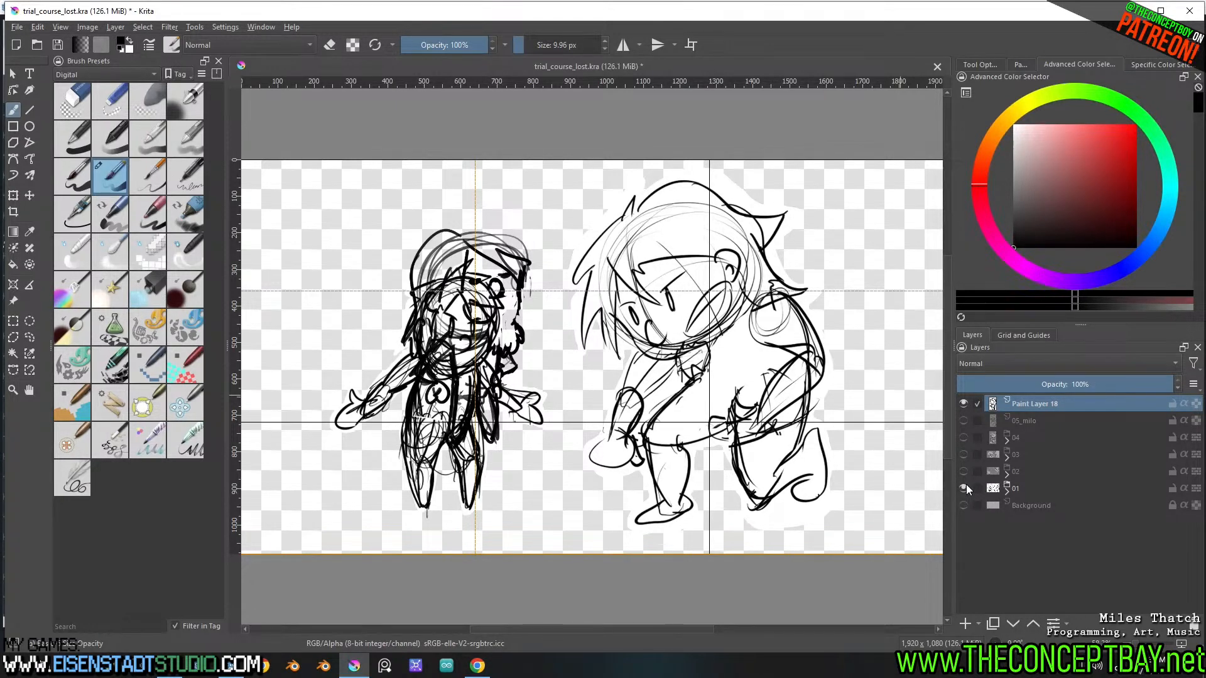
left_click(965, 488)
Lasso the figure's eyes and nose, shift them slightly down and away from the beard side, and clear the selection
key("l")
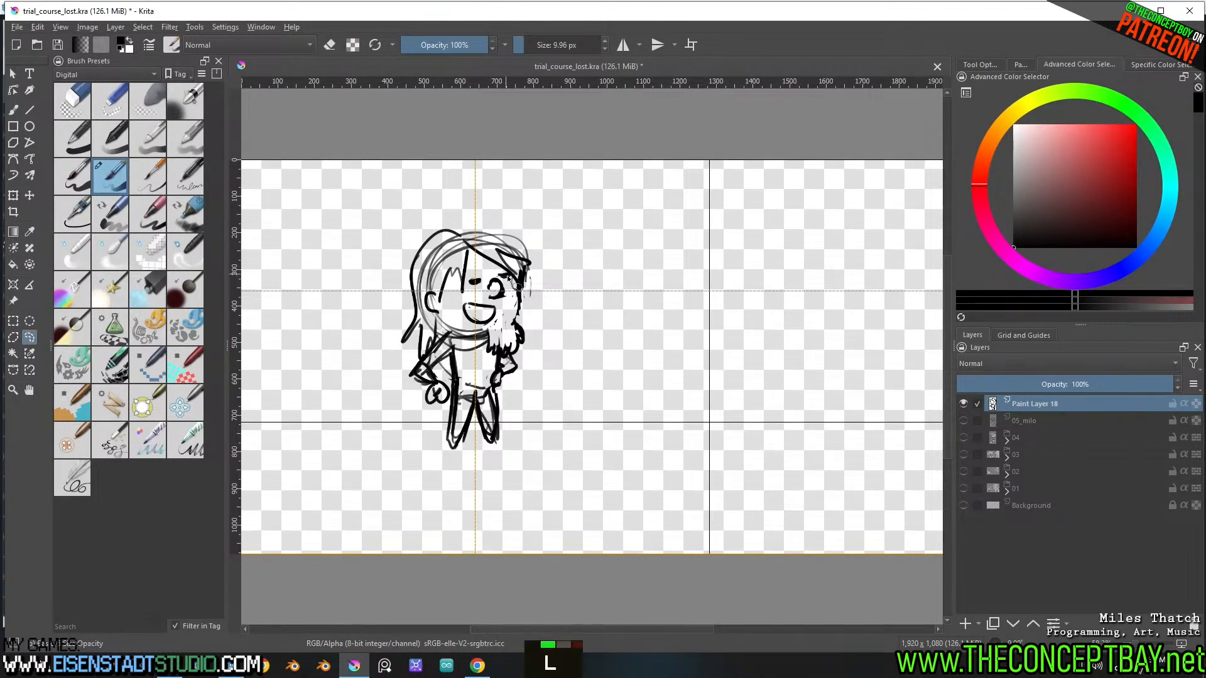
mouse_move(502, 269)
left_mouse_down()
mouse_move(525, 295)
mouse_move(486, 342)
mouse_move(468, 295)
mouse_move(525, 303)
mouse_move(474, 271)
mouse_move(504, 288)
left_mouse_up()
key("ctrl+shift+a")
key("t")
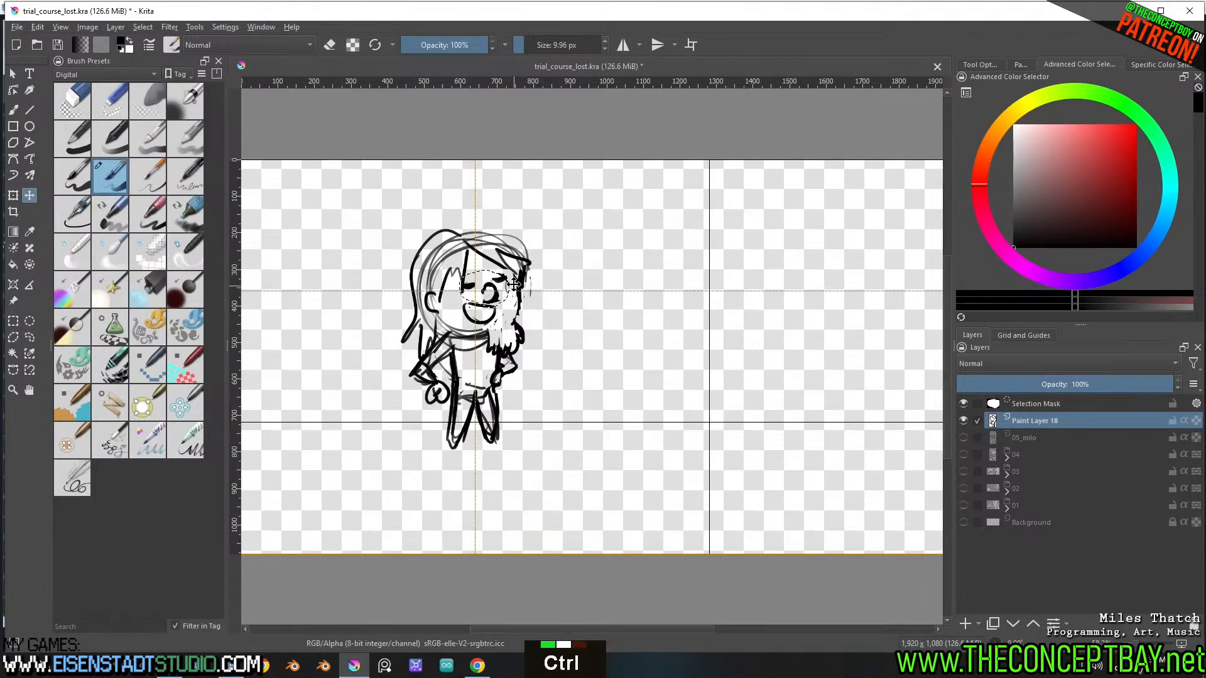
key("ctrl+shift+a")
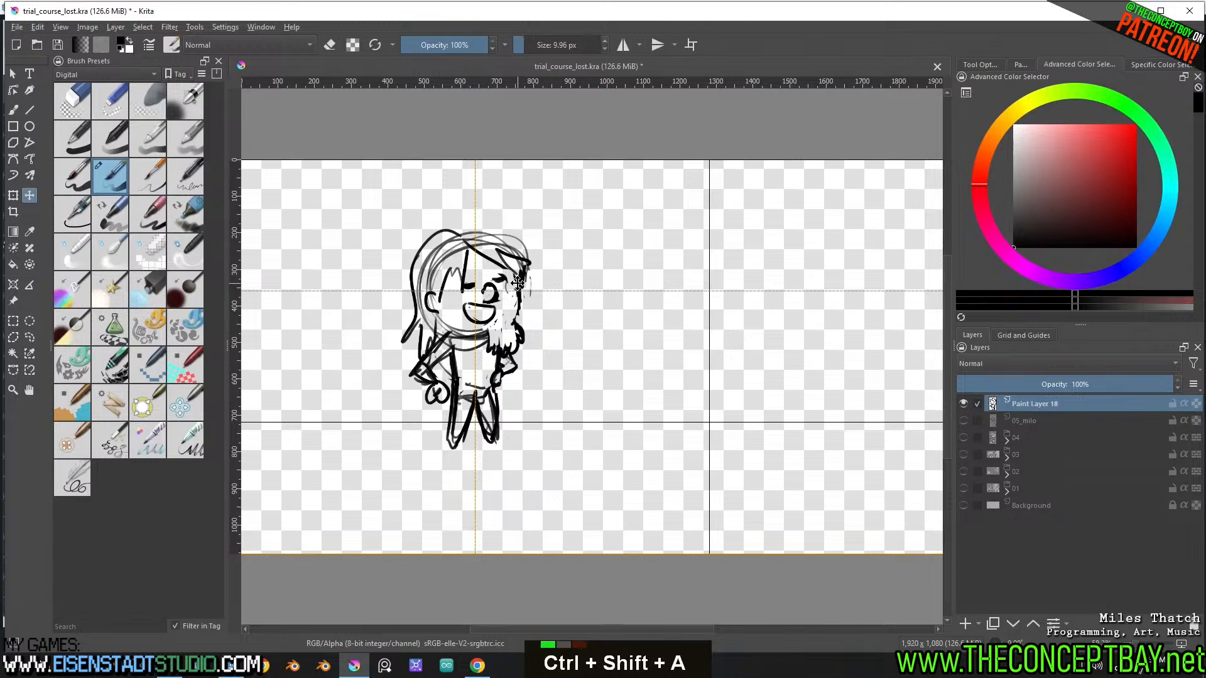
Scale the whole figure up by roughly a quarter and reposition it slightly higher on the canvas
key("ctrl+t")
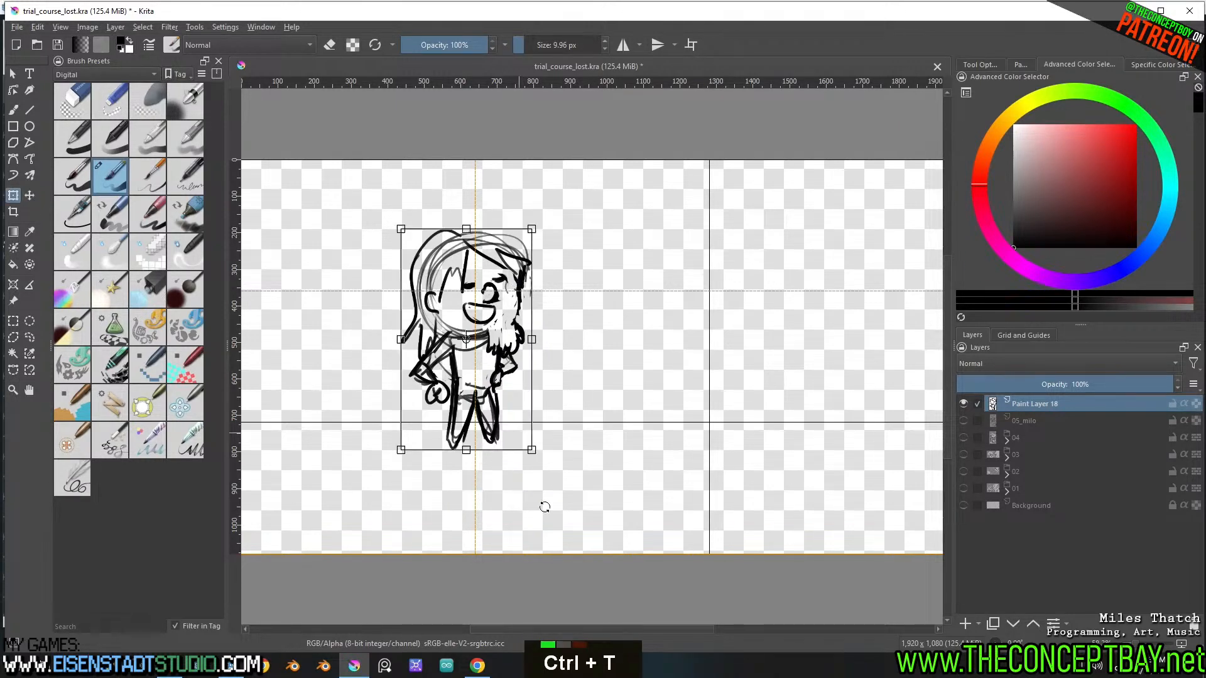
left_click_drag(539, 453, 562, 508, "shift")
left_click_drag(498, 430, 493, 413)
key("b")
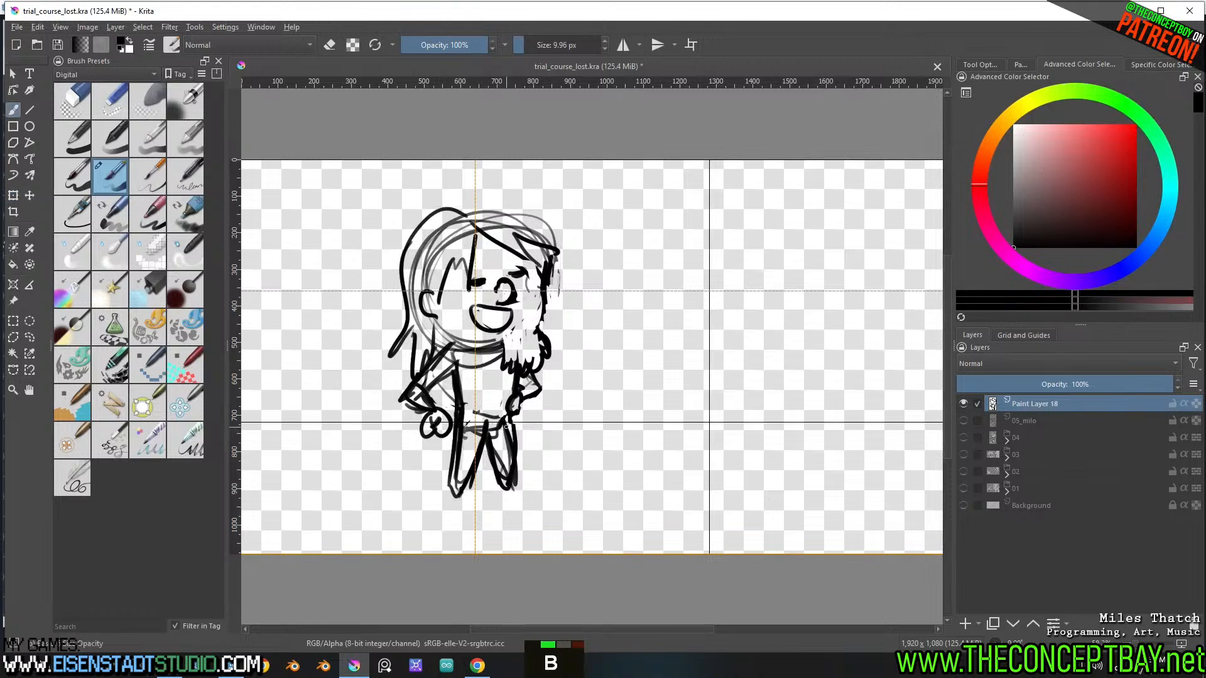
Erase the crossing lines inside the hand beside the hip and redraw its rounded fingers
key("e")
key("e")
double_click(438, 426)
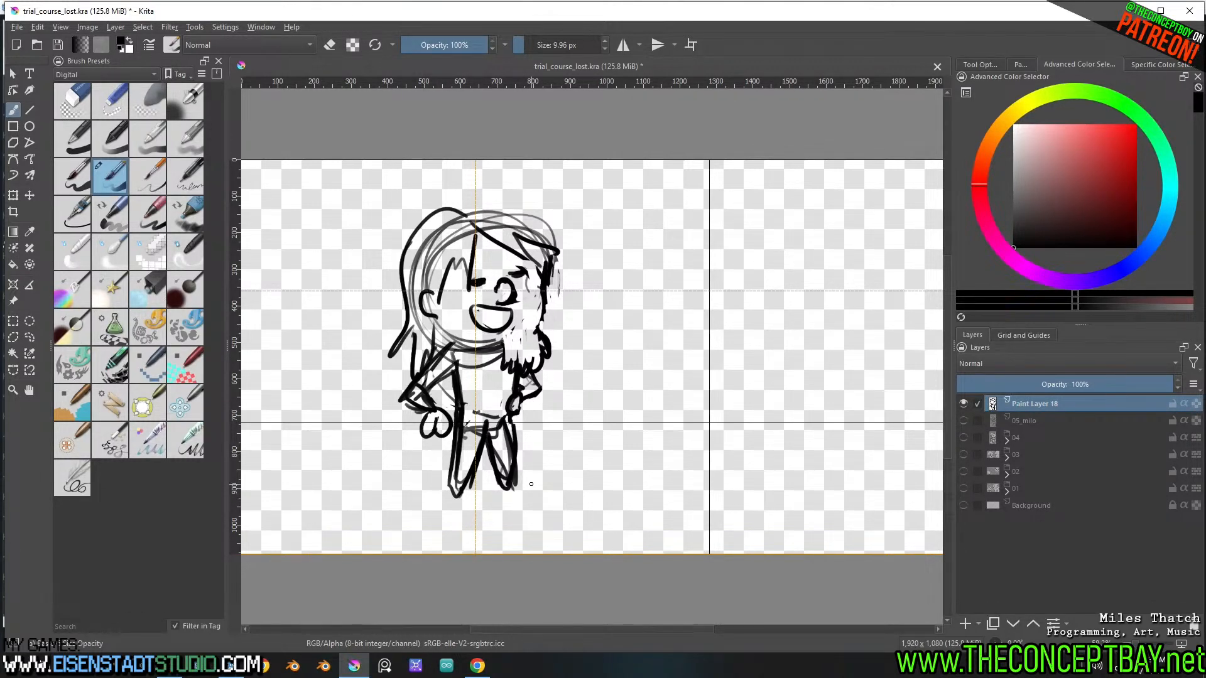
mouse_move(728, 466)
middle_mouse_down()
mouse_move(678, 471)
mouse_move(735, 460)
middle_mouse_up()
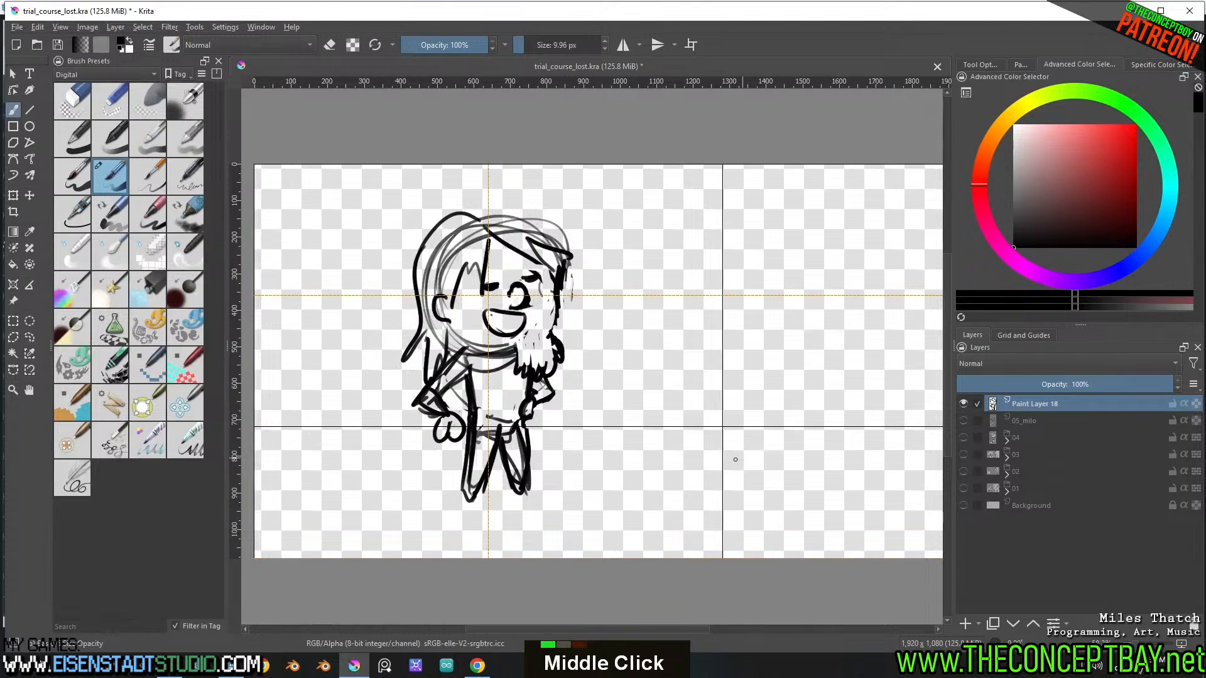
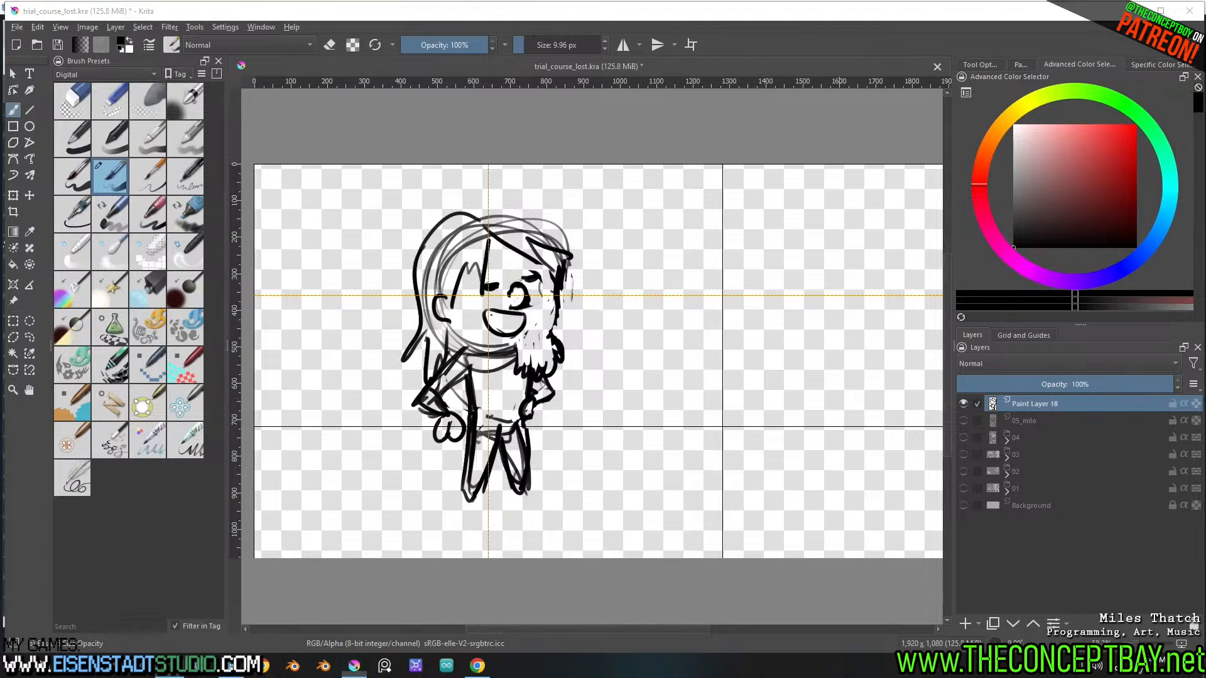
type("ol")
key("ctrl+a")
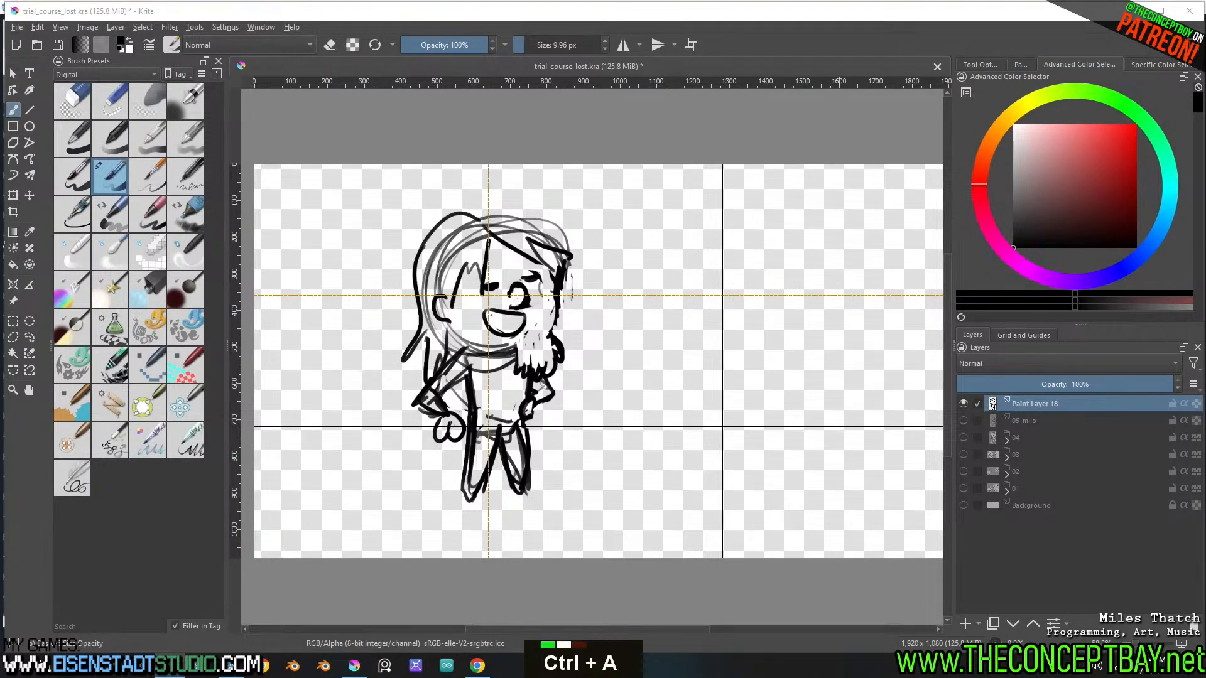
key("BackSpace")
type("Th")
key("BackSpace")
key("BackSpace")
type("I extent")
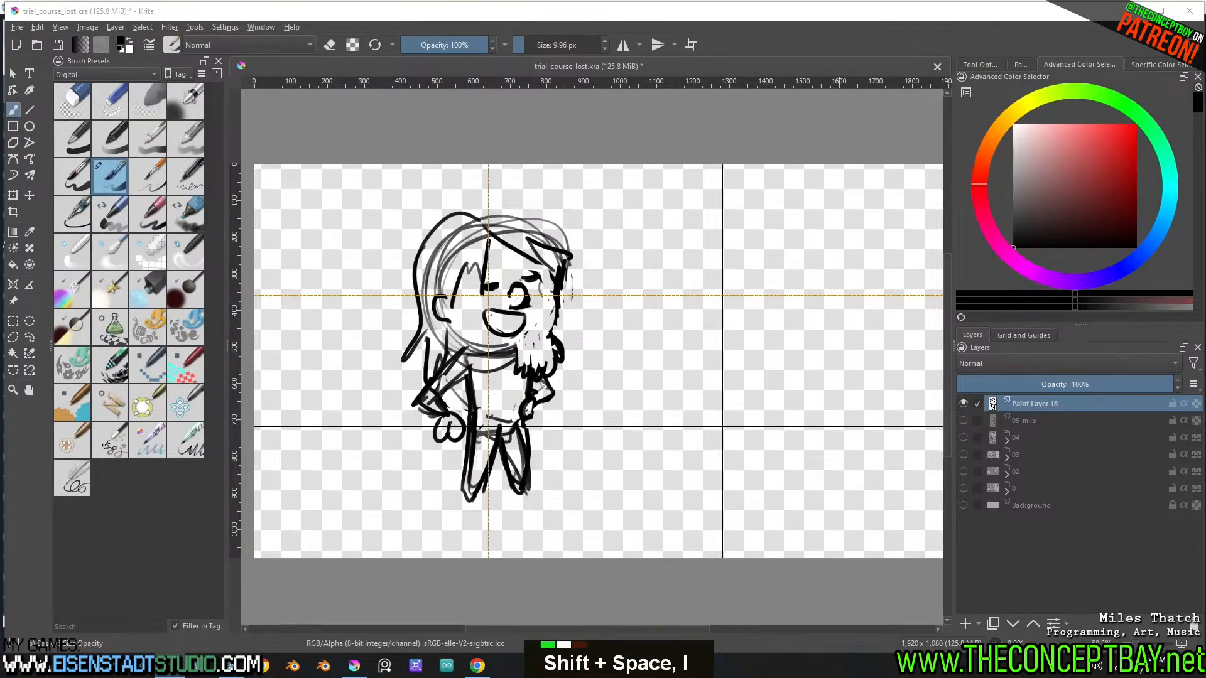
type("sively la")
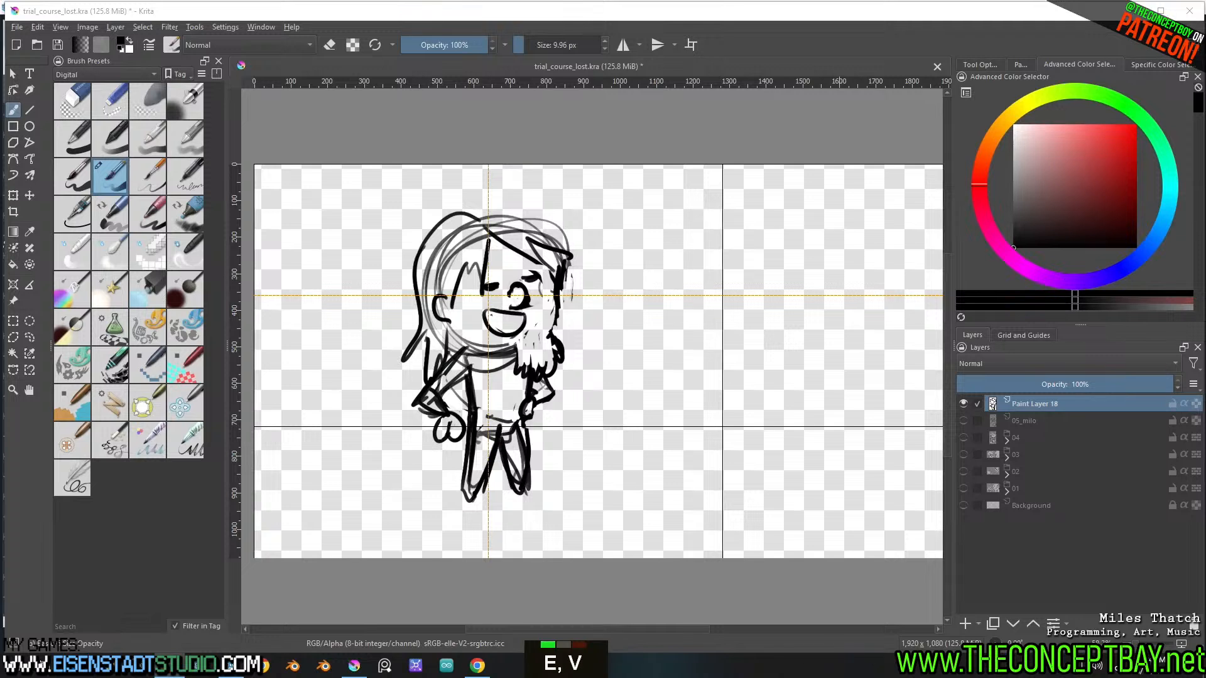
type("id this on")
key("BackSpace")
key("BackSpace")
key("BackSpace")
key("BackSpace")
key("BackSpace")
type("out in")
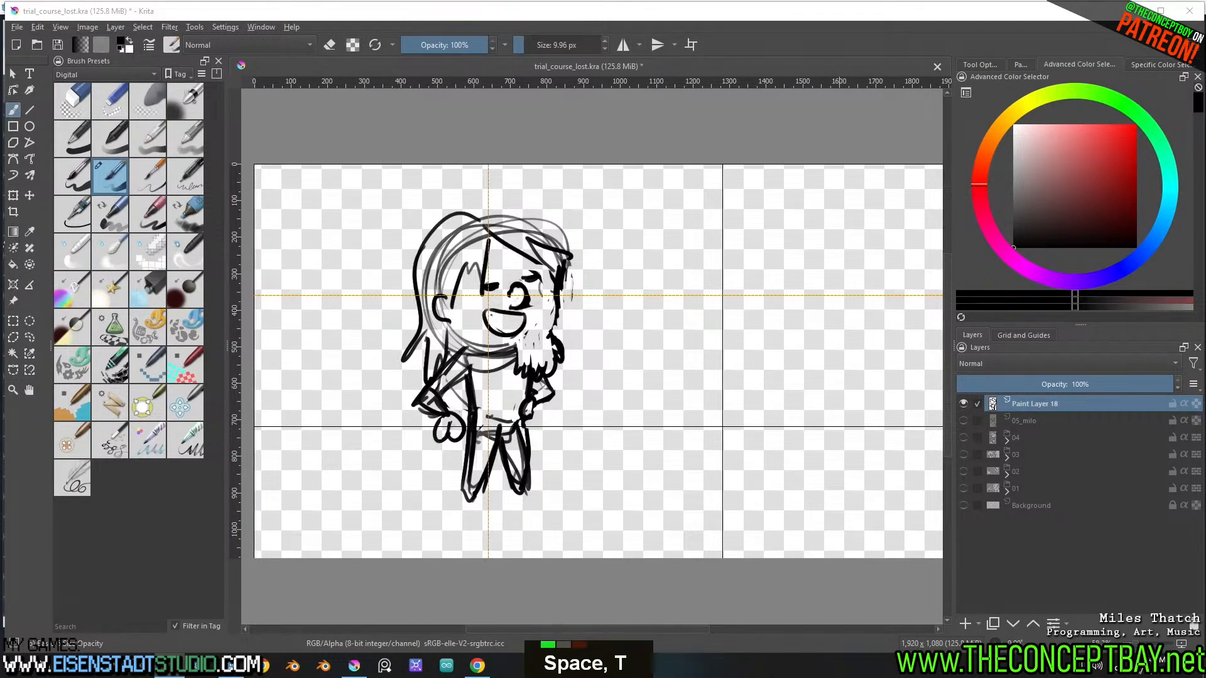
key("BackSpace")
key("BackSpace")
key("BackSpace")
type("y")
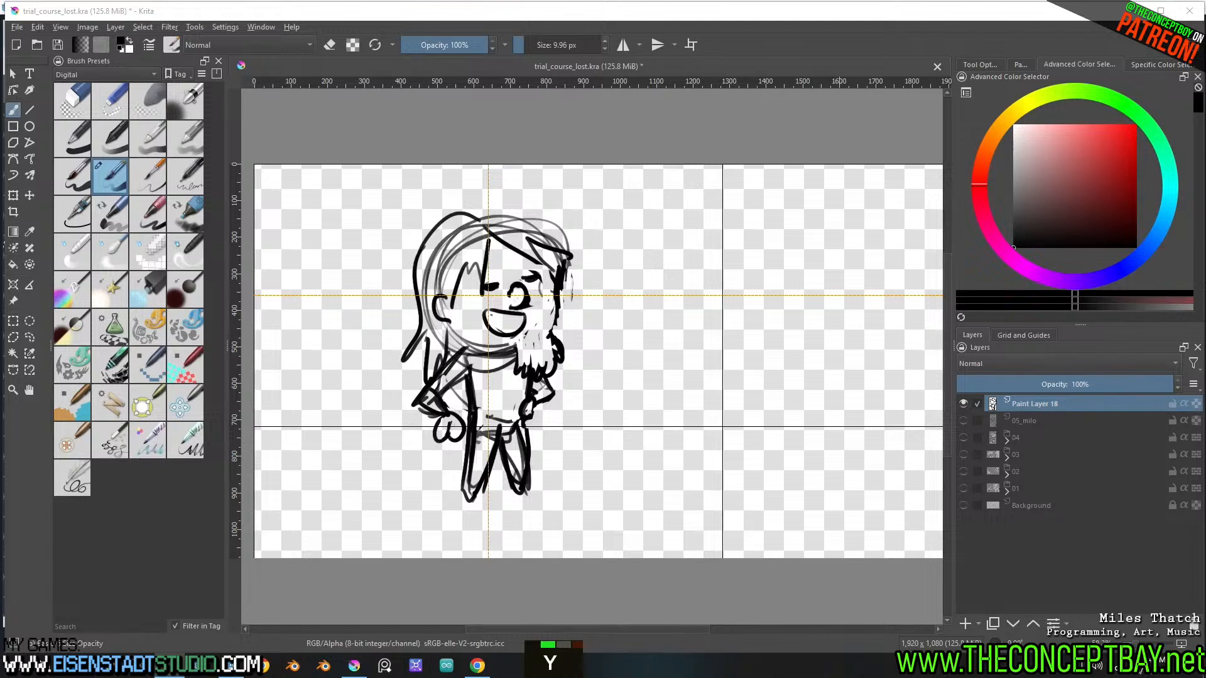
key("BackSpace")
key("BackSpace")
type("ae")
type("ekr leis")
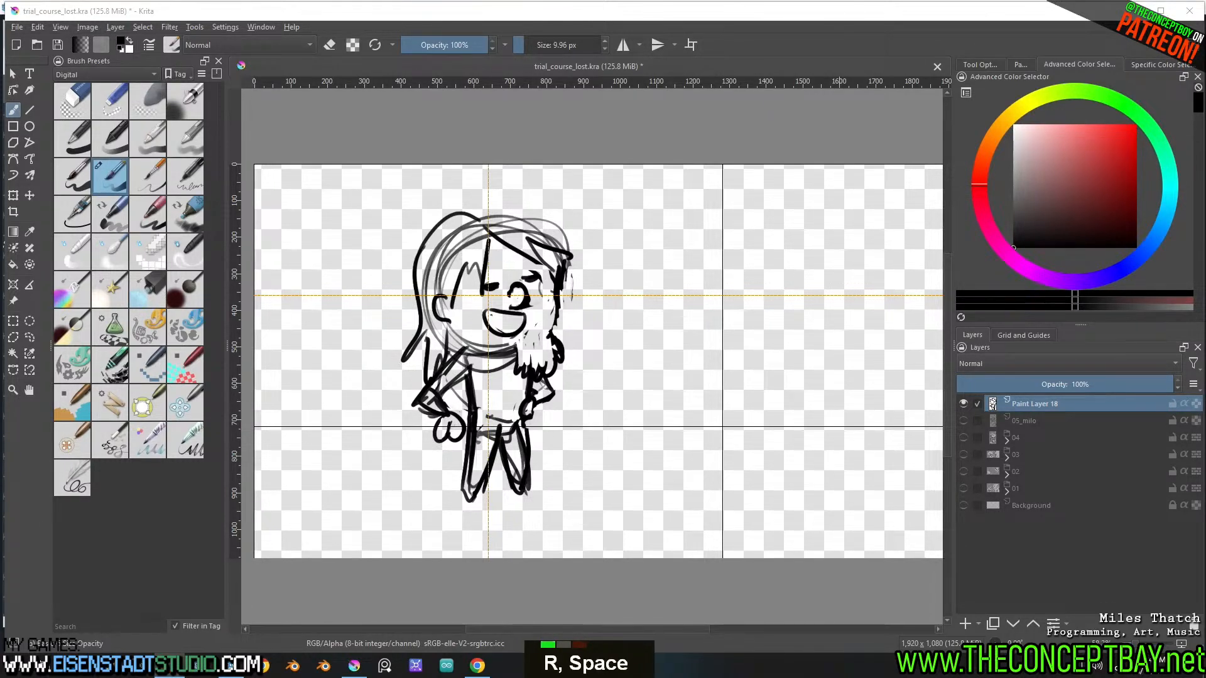
key("Return")
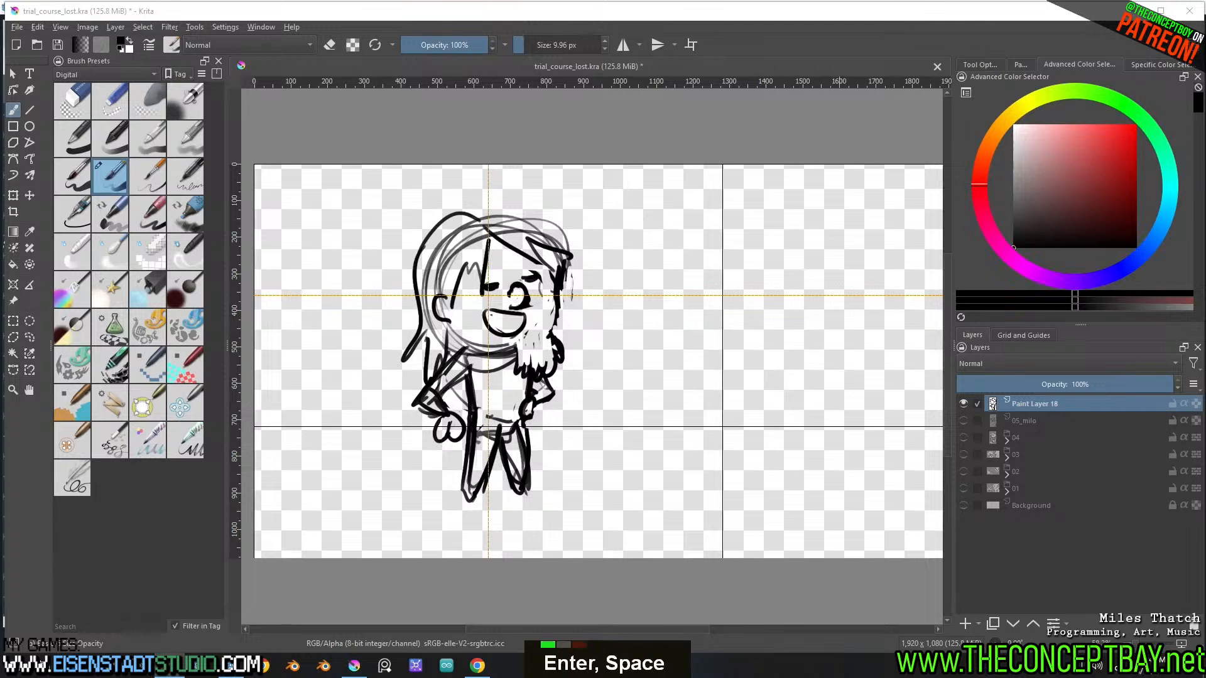
type("lol no know how le")
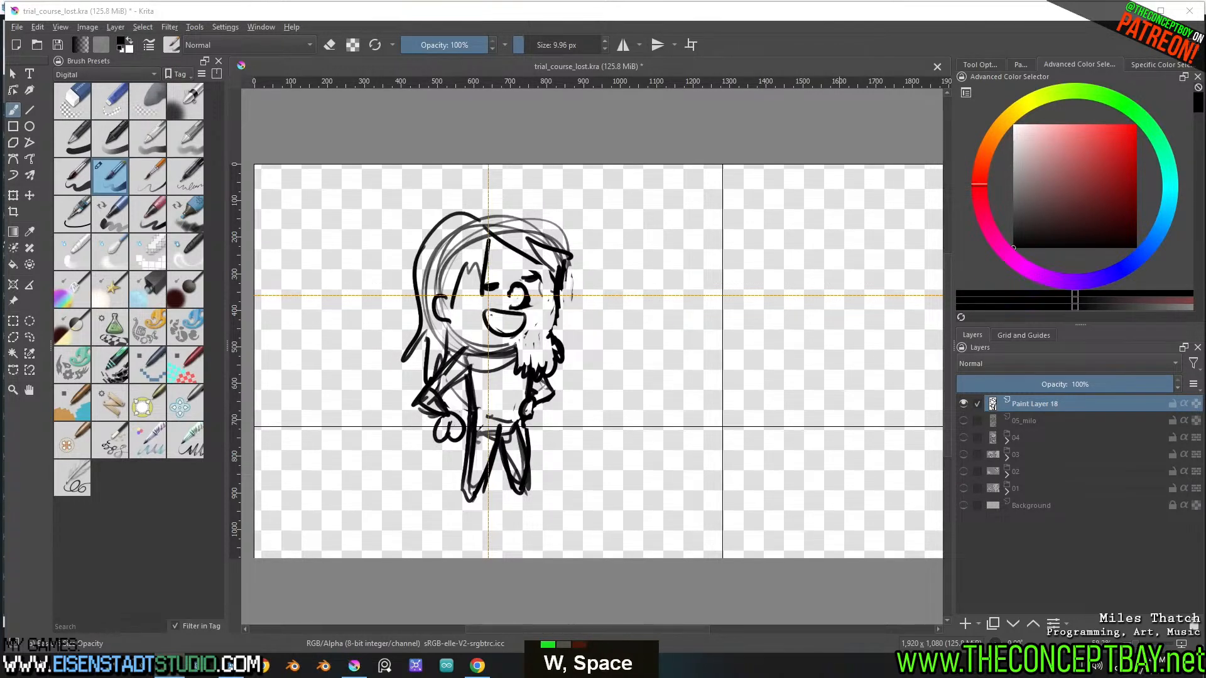
type("ated to her")
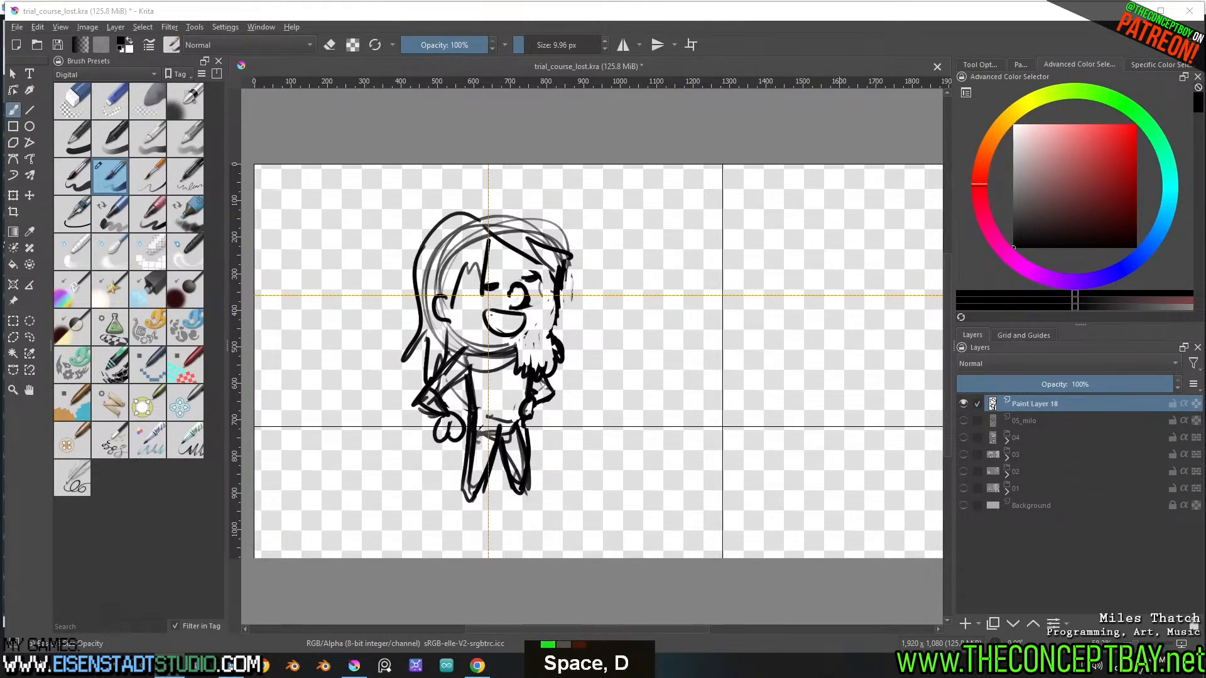
key("Return")
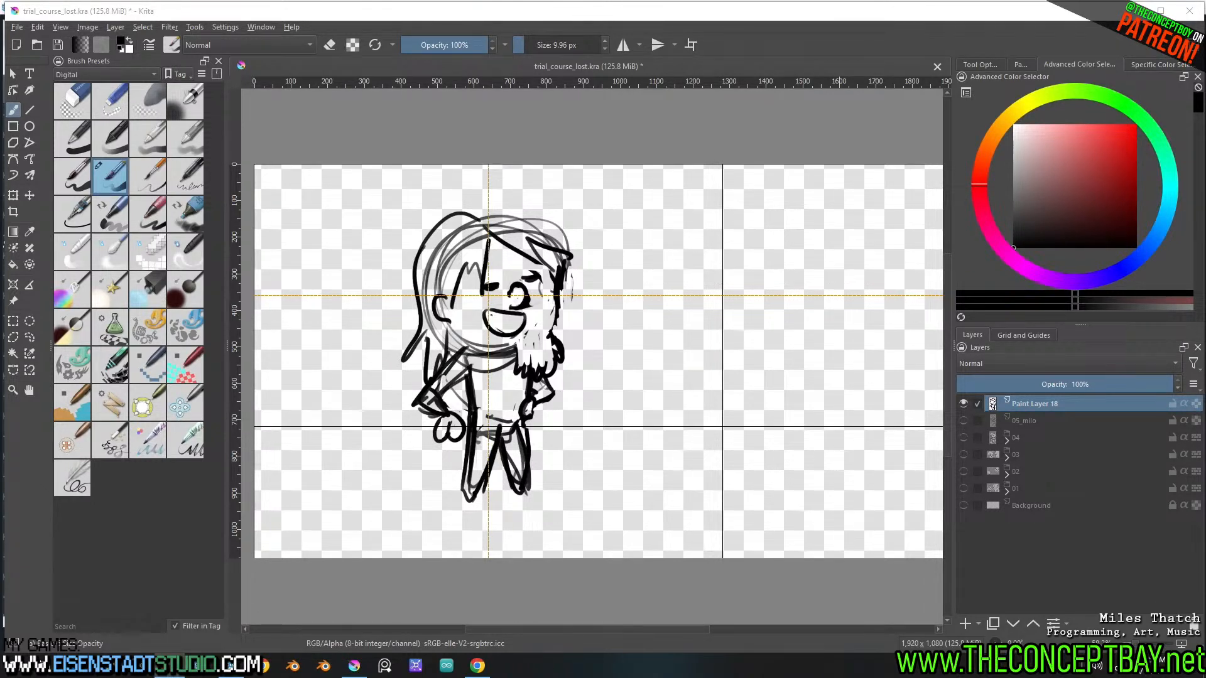
key("shift+p")
key("shift+i")
key("space")
key("m")
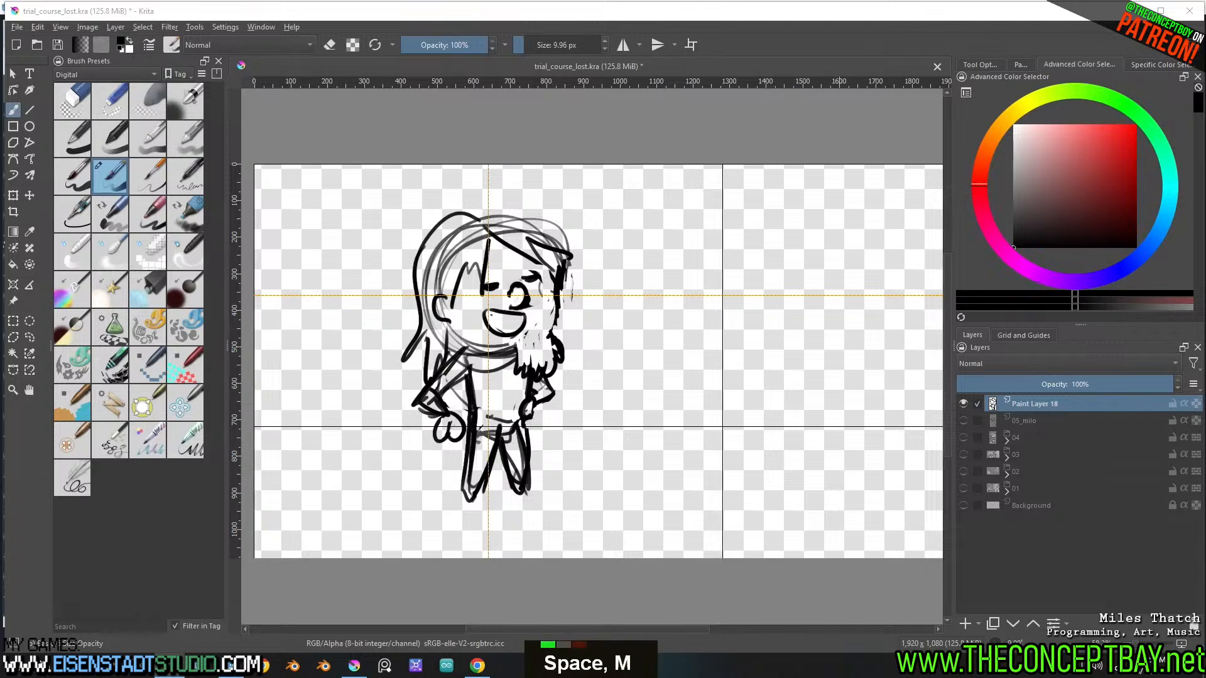
key("e")
key("r")
key("BackSpace")
key("y")
key("t")
key("r")
key("u")
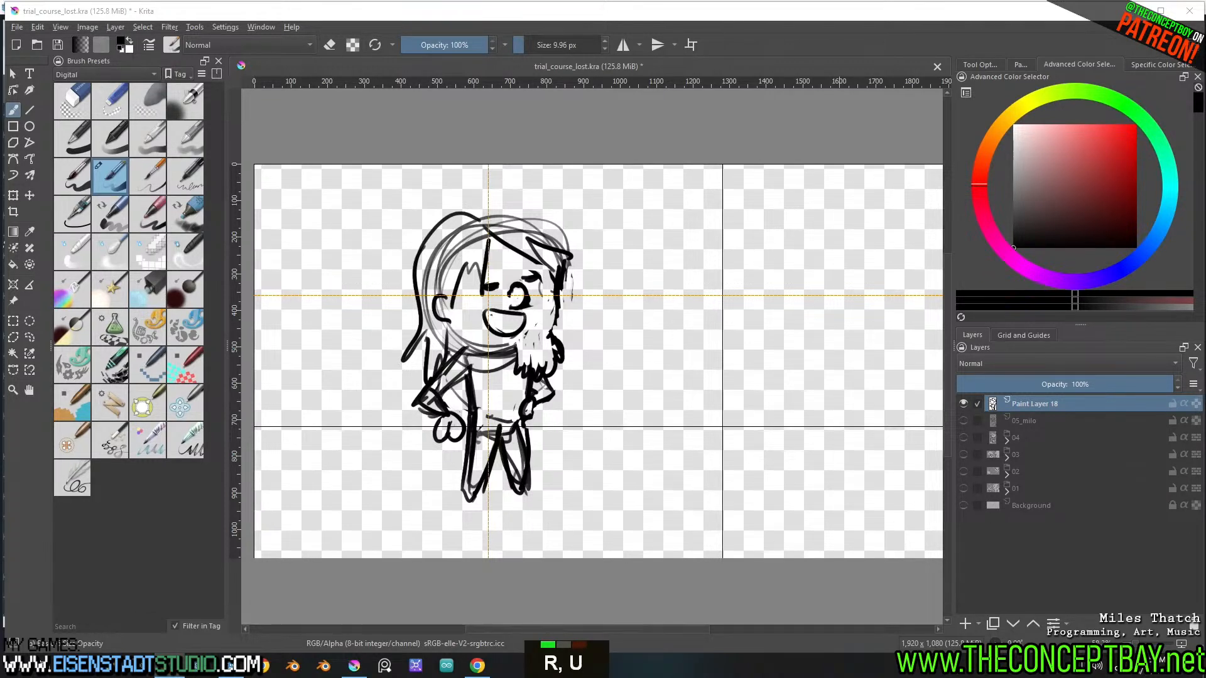
key("t")
key("a")
key("space")
key("r")
key("n")
key("e")
key("l")
key("a")
key("p")
key("space")
key("l")
key("b")
key("h")
key("s")
key("space")
key("r")
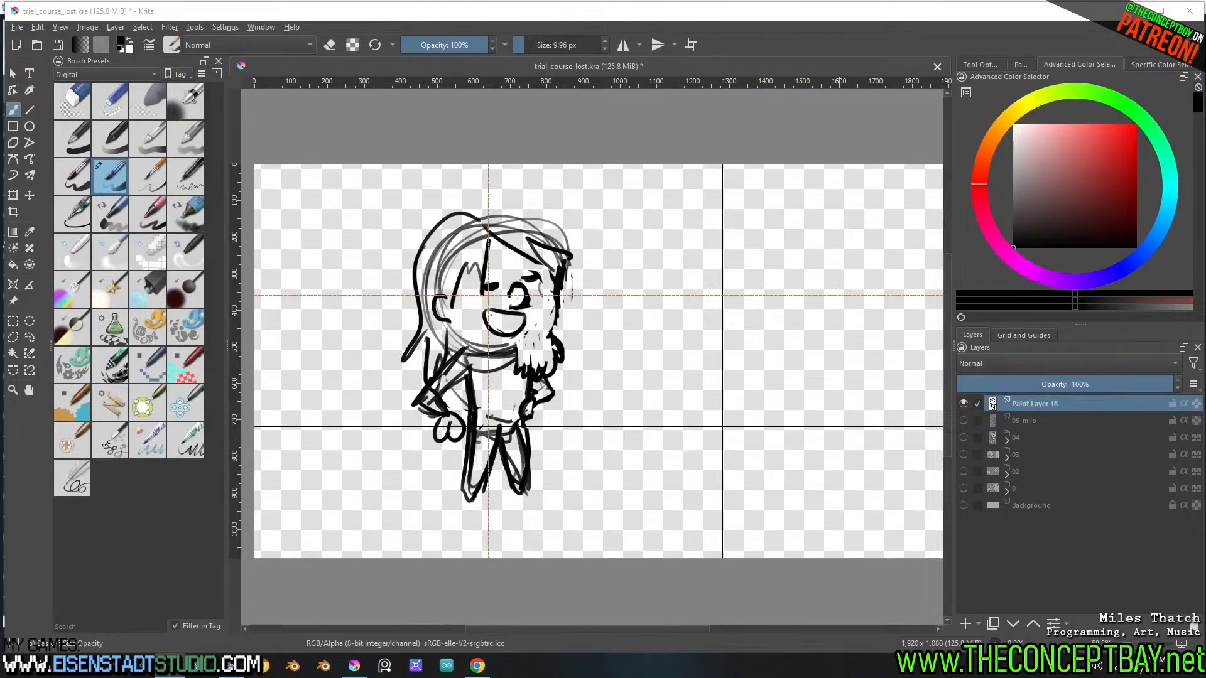
key("o")
key("c")
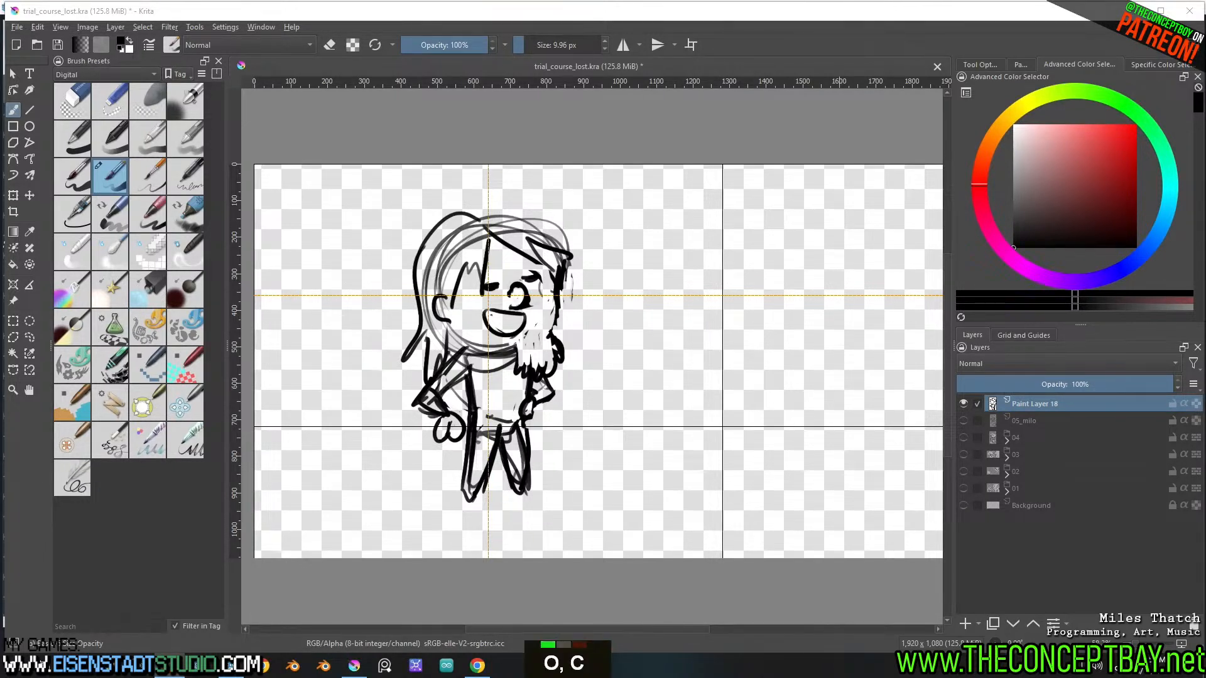
key("a")
key("r")
key("space")
key("s")
key("space")
key("h")
key("t")
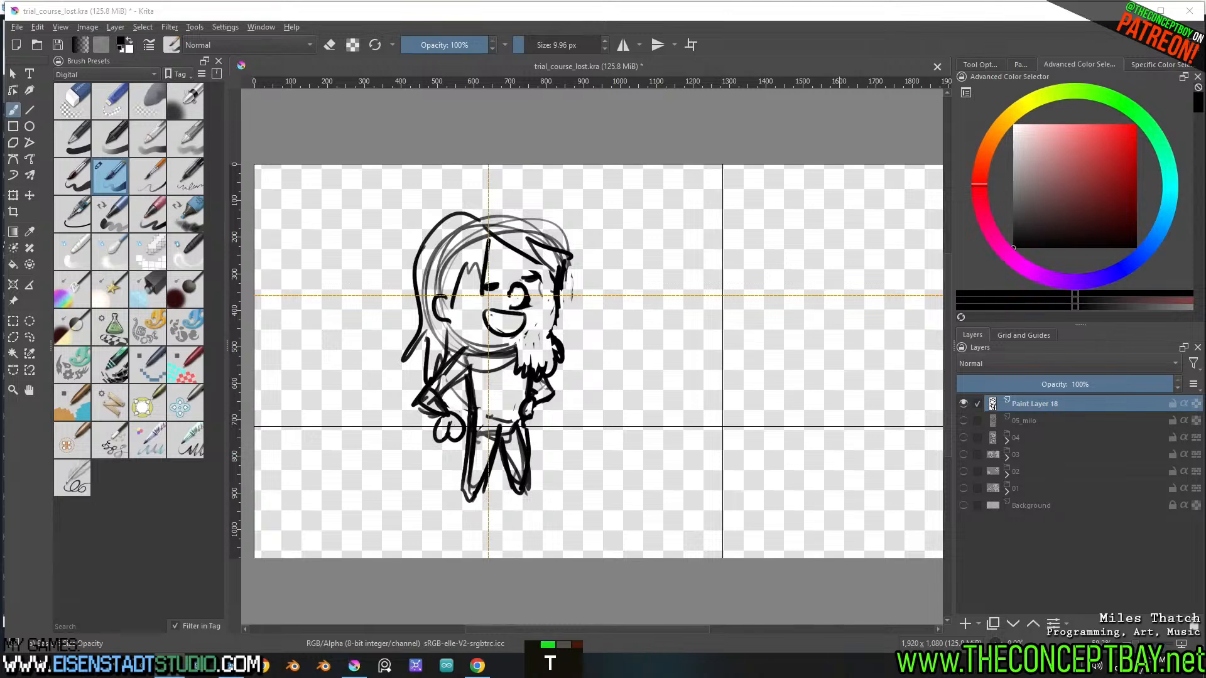
key("space")
key("y")
key("Return")
key("s")
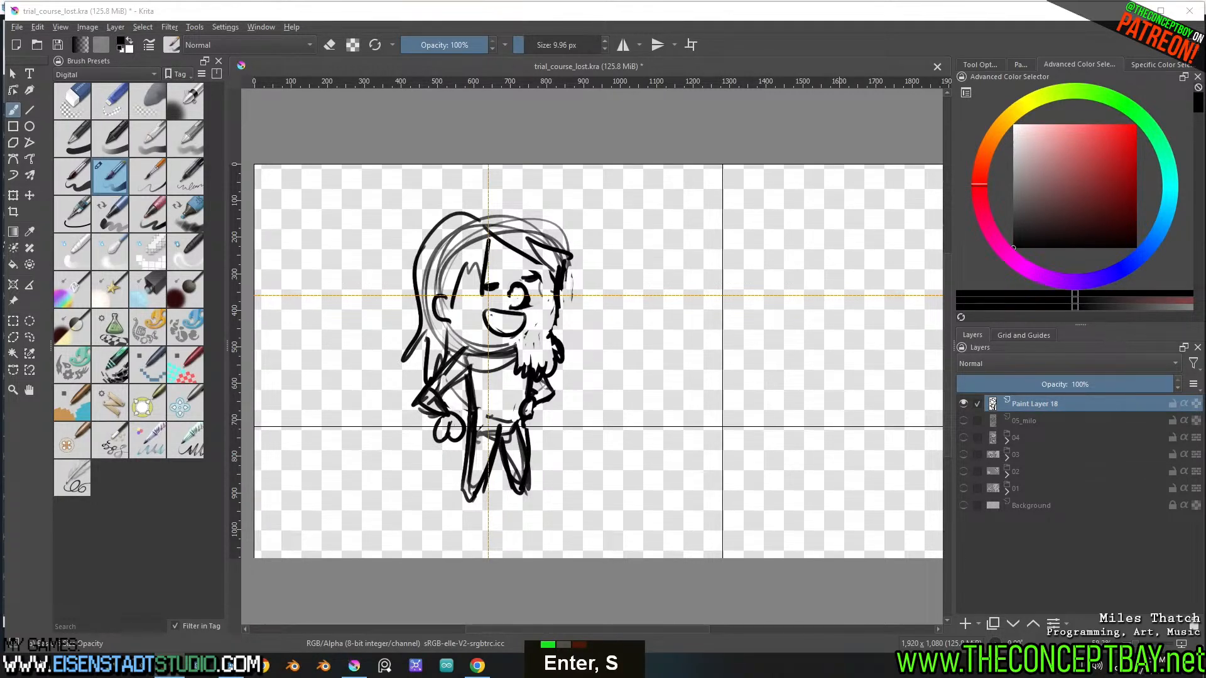
scroll(690, 348, "down", 2)
mouse_move(713, 341)
middle_mouse_down()
mouse_move(673, 352)
mouse_move(691, 358)
mouse_move(671, 359)
mouse_move(667, 393)
mouse_move(649, 383)
middle_mouse_up()
scroll(669, 355, "up", 3)
scroll(684, 360, "down", 1)
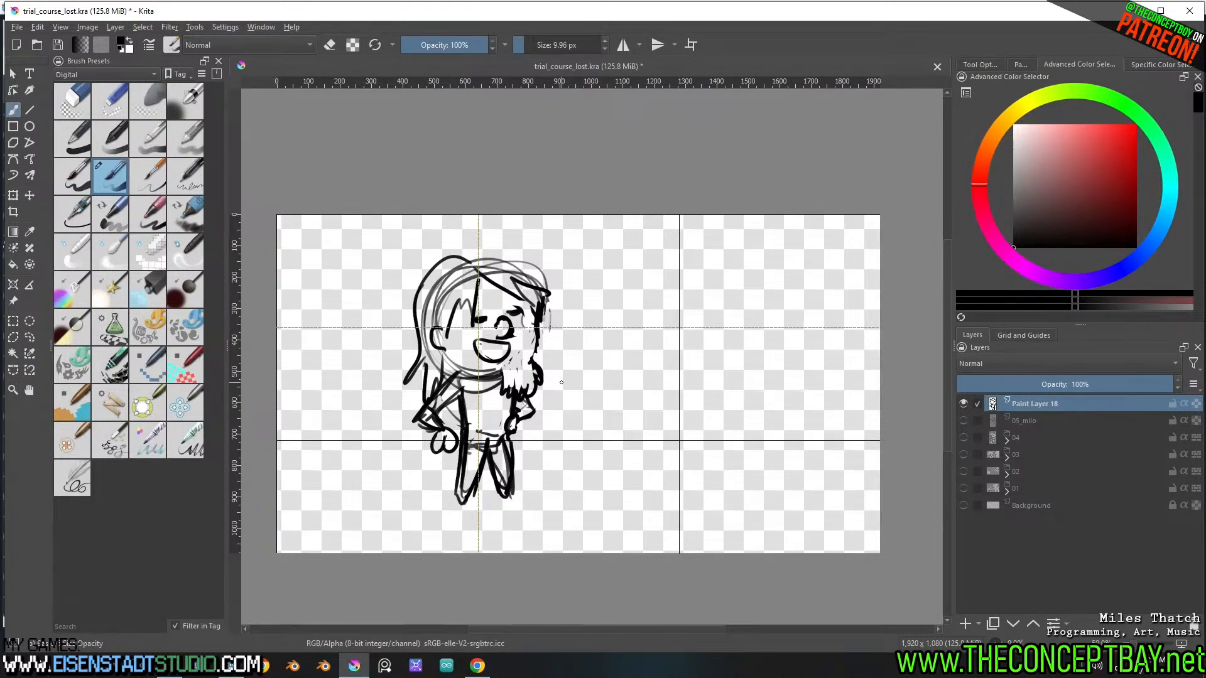
middle_click_drag(561, 382, 564, 383)
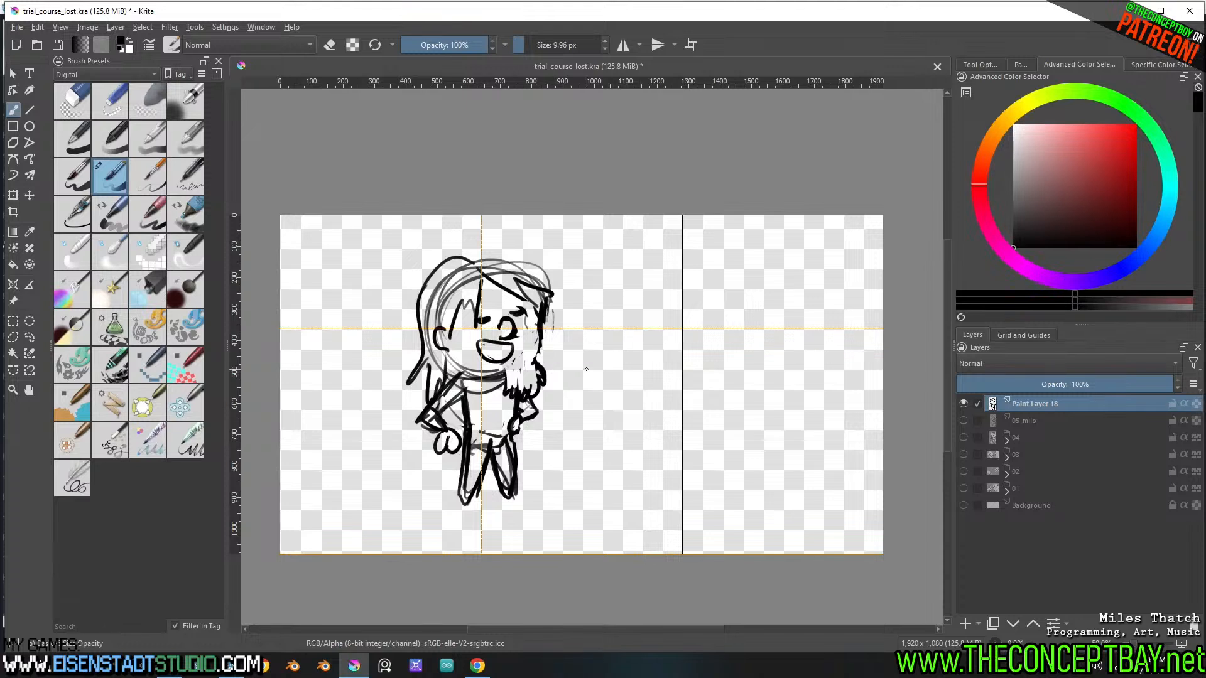
middle_click_drag(603, 439, 606, 431)
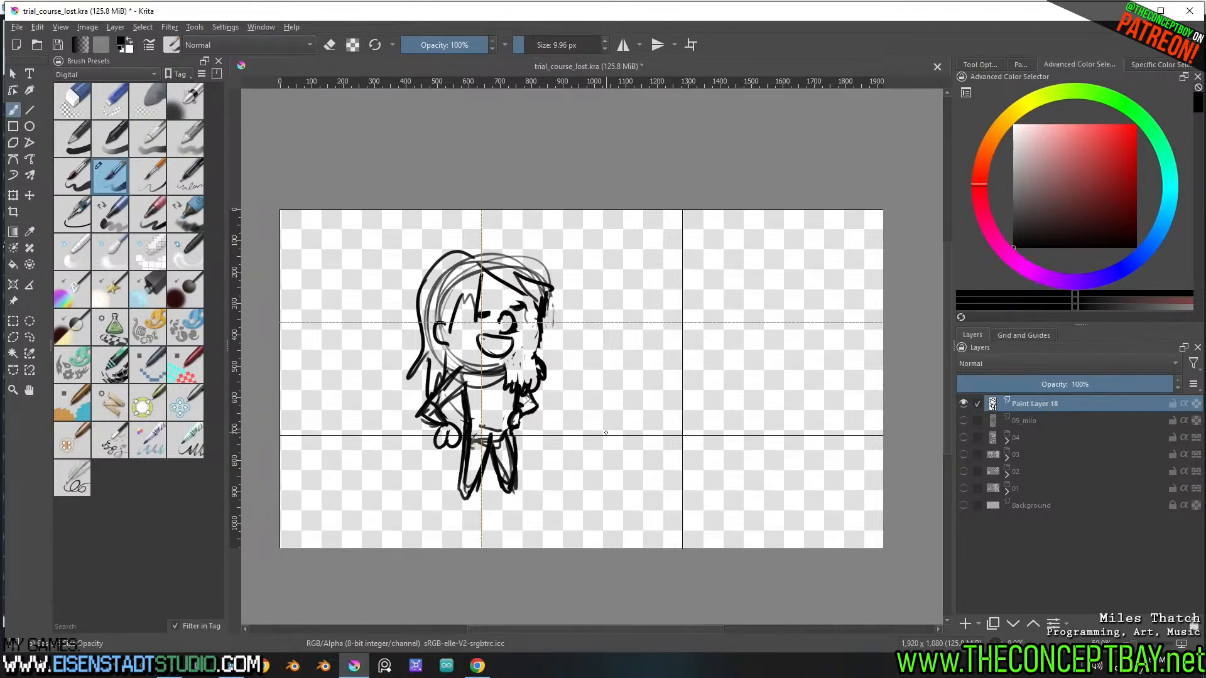
Hide Paint Layer 18, show the 05_milo layer, scale its figure up by about a tenth and reposition it slightly lower
left_click(964, 403)
left_click(964, 421)
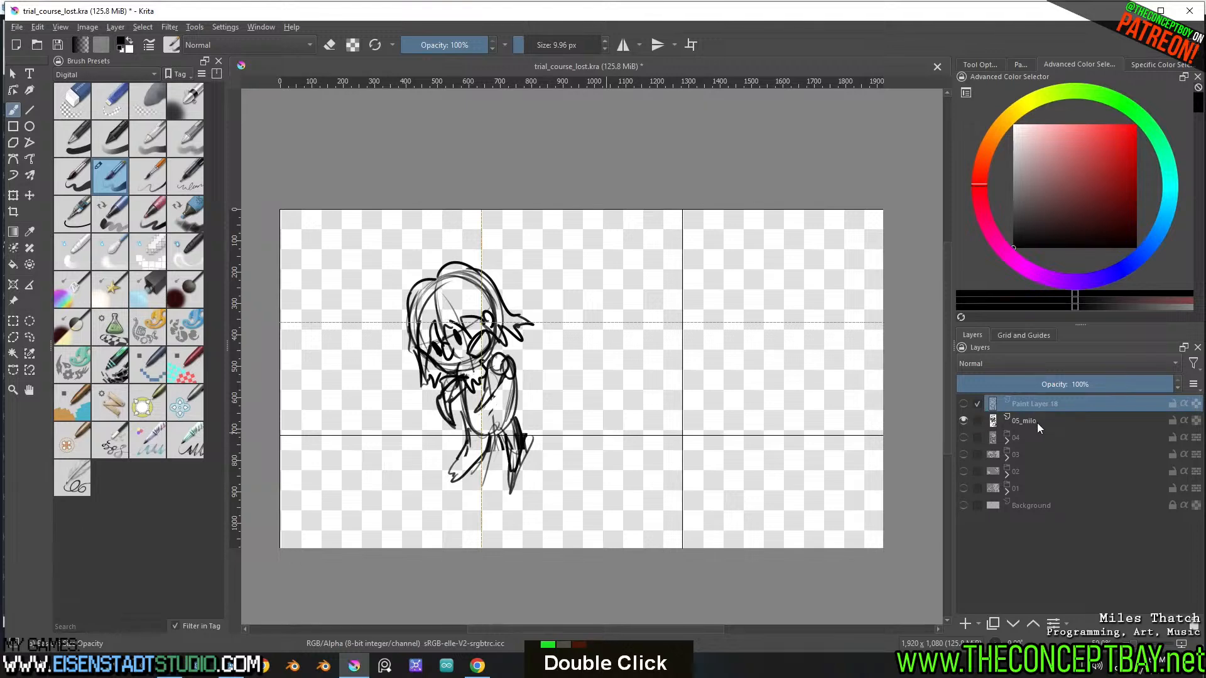
double_click(965, 418)
double_click(965, 417)
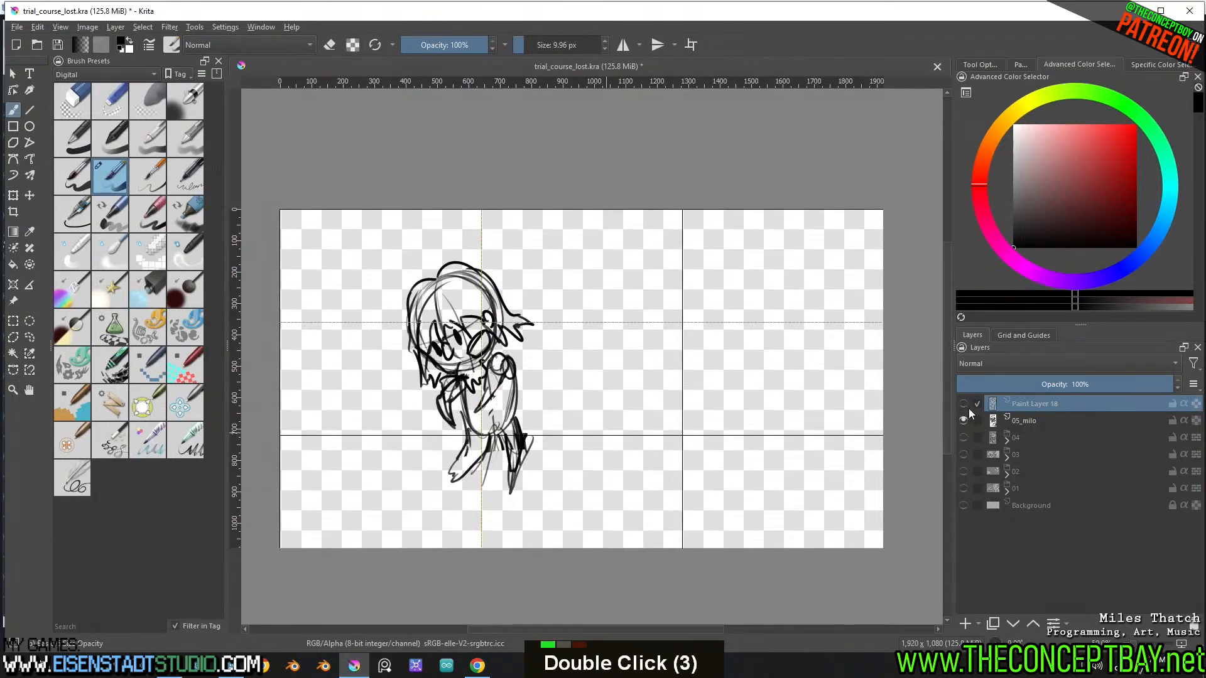
left_click(1035, 425)
key("ctrl+t")
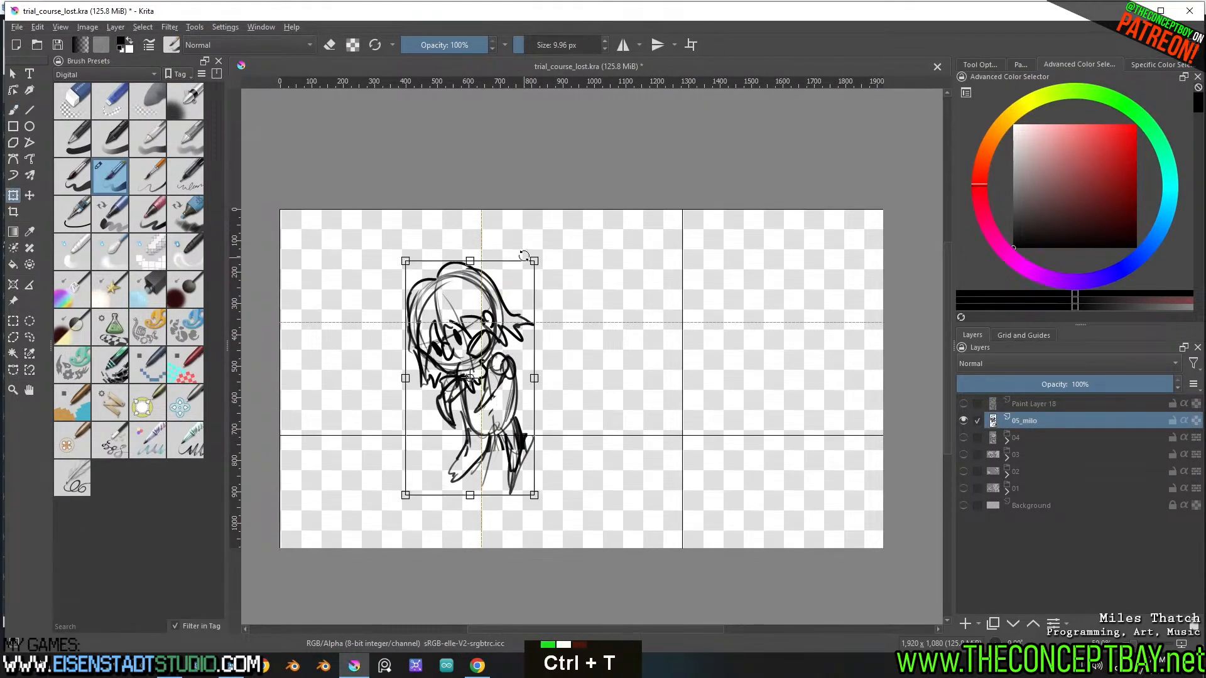
left_click_drag(535, 262, 558, 233, "shift")
left_click_drag(531, 337, 521, 363)
key("Return")
Lasso the figure's legs, shift them slightly up toward the torso, and clear the selection
key("l")
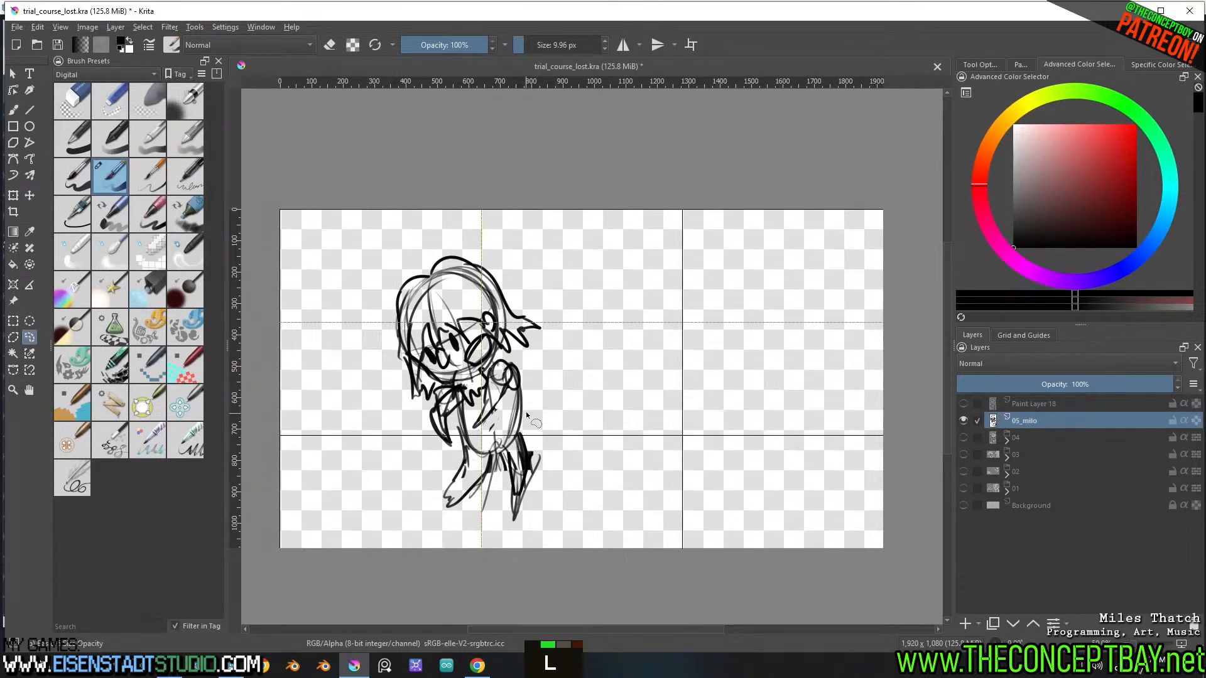
mouse_move(527, 410)
left_mouse_down()
mouse_move(412, 500)
mouse_move(592, 477)
mouse_move(528, 448)
mouse_move(462, 441)
mouse_move(533, 489)
mouse_move(567, 472)
left_mouse_up()
key("t")
key("ctrl+shift+a")
Lasso both legs of the figure, delete them, and clear the selection
key("e")
key("l")
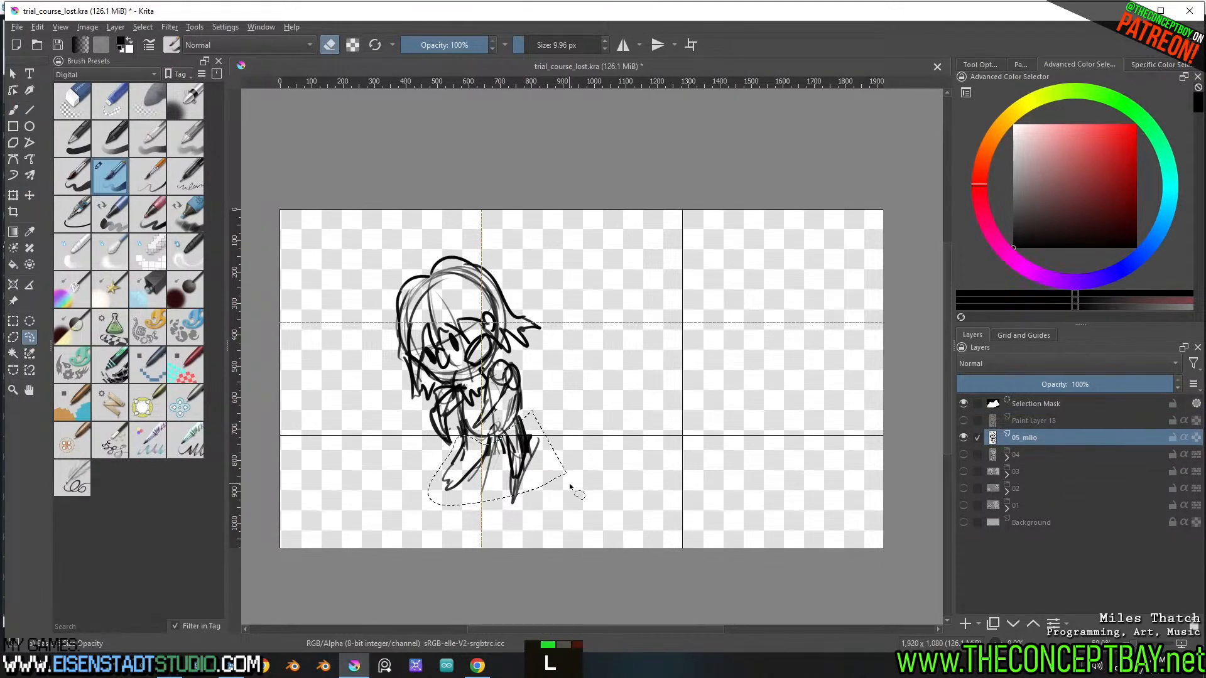
key("Delete")
key("ctrl+shift+a")
key("b")
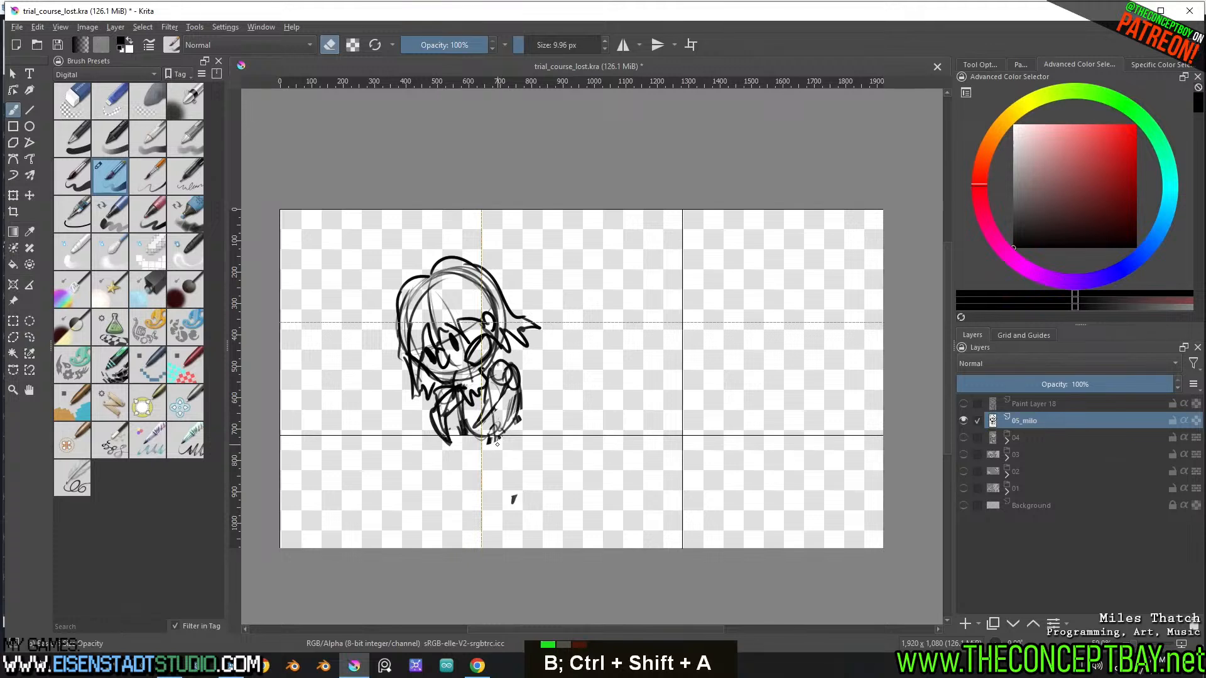
Sketch two new standing legs below the torso, extending the outer body line down to the foot
key("e")
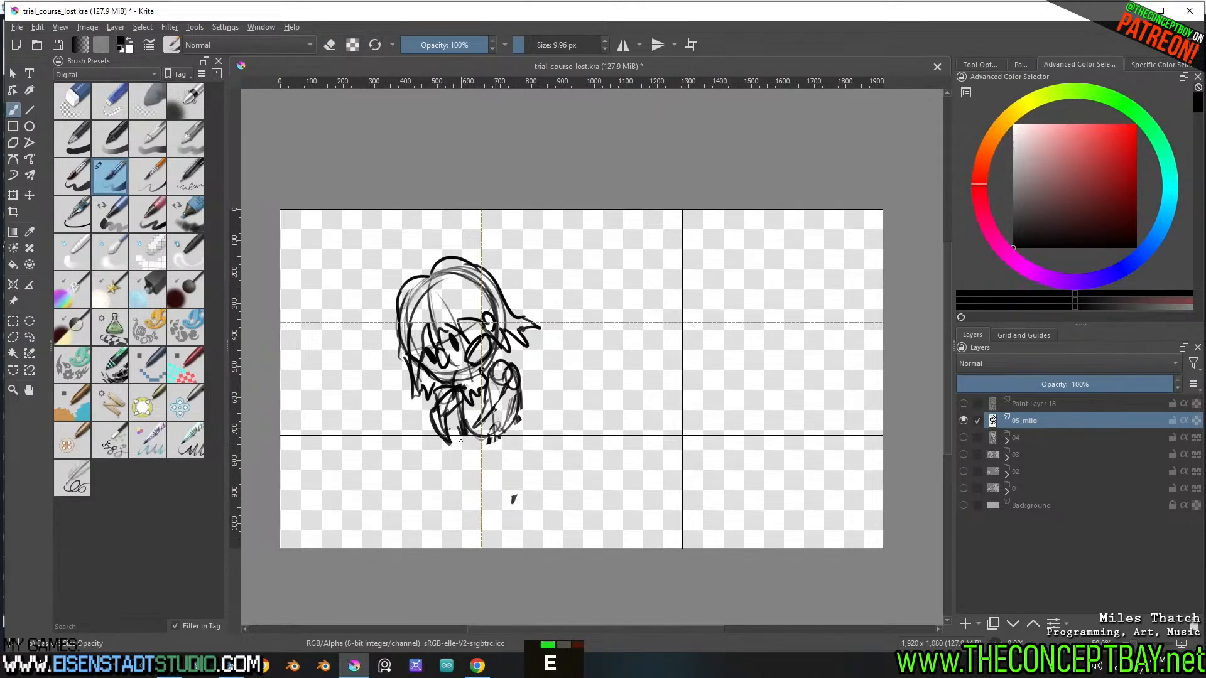
left_click_drag(461, 441, 447, 518)
key("ctrl+z")
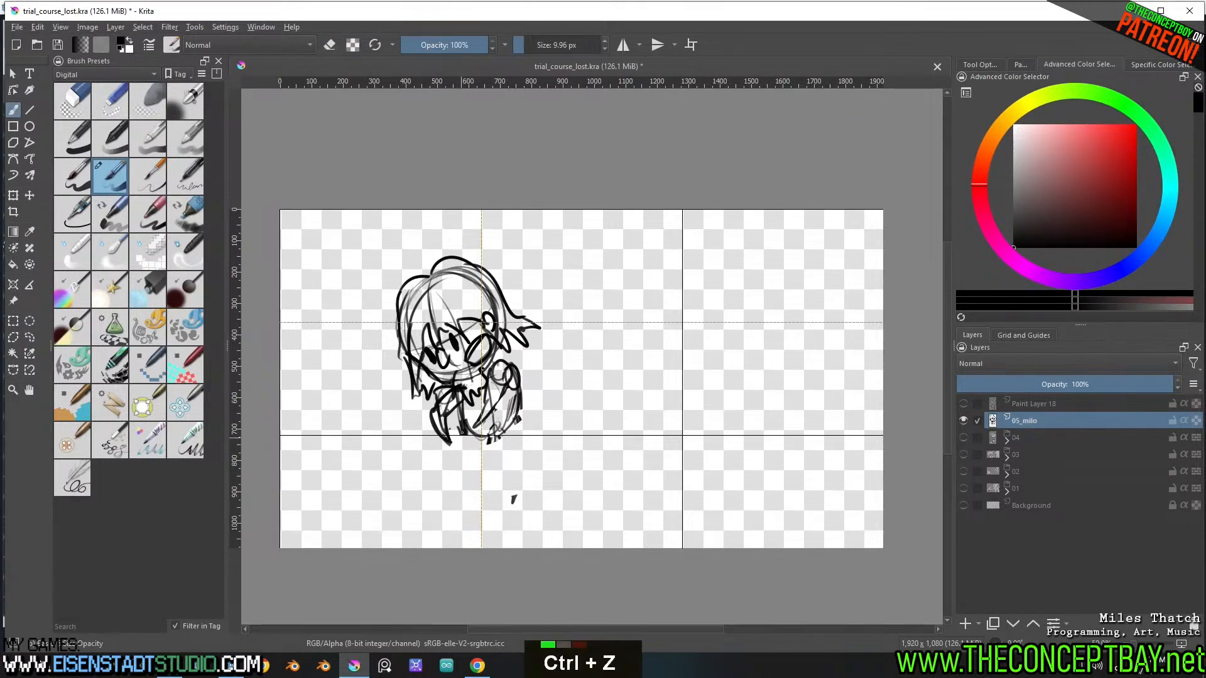
left_click_drag(462, 433, 458, 495)
mouse_move(460, 497)
left_mouse_down()
mouse_move(490, 444)
mouse_move(501, 496)
mouse_move(512, 482)
left_mouse_up()
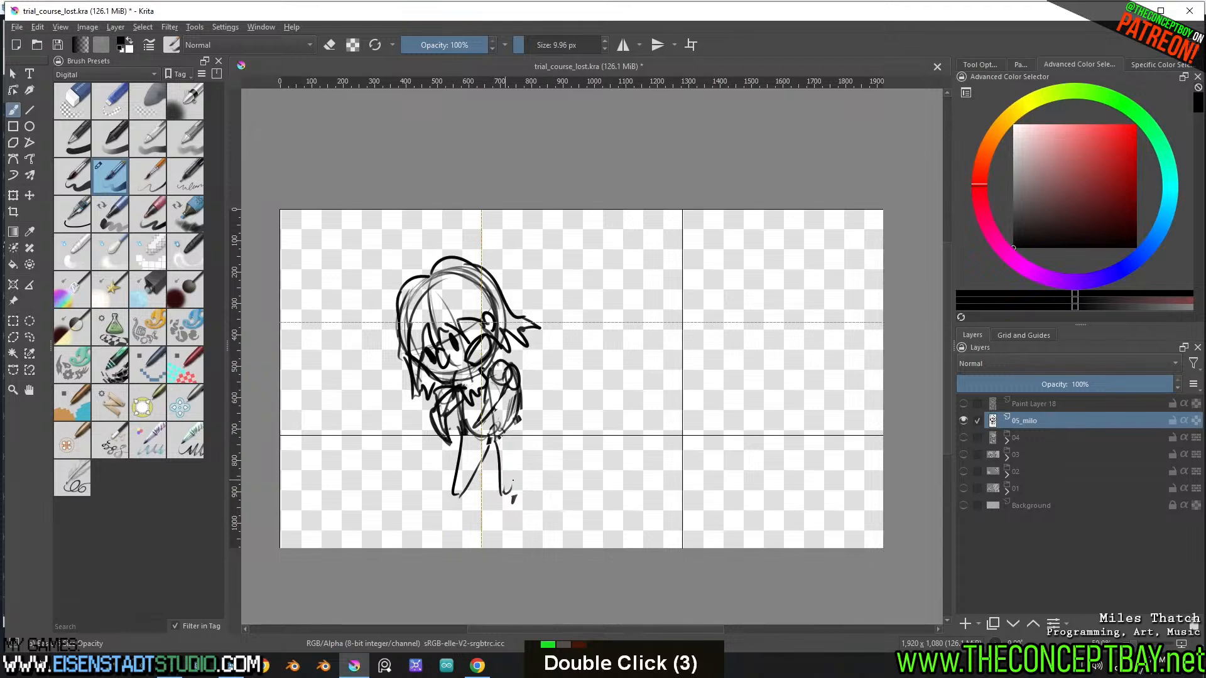
left_click_drag(518, 416, 514, 497)
Rework the shoulder, torso and sleeve outlines below the head, erasing the old waist lines above the legs
mouse_move(516, 373)
left_mouse_down()
mouse_move(516, 385)
mouse_move(491, 357)
mouse_move(453, 385)
mouse_move(446, 377)
mouse_move(428, 405)
mouse_move(438, 394)
mouse_move(443, 436)
left_mouse_up()
key("e")
key("e")
key("e")
mouse_move(440, 393)
left_mouse_down()
mouse_move(445, 414)
mouse_move(455, 403)
mouse_move(447, 392)
mouse_move(437, 426)
mouse_move(449, 449)
mouse_move(442, 405)
mouse_move(473, 428)
mouse_move(515, 394)
mouse_move(512, 369)
mouse_move(498, 438)
mouse_move(518, 406)
left_mouse_up()
key("e")
key("e")
key("e")
key("e")
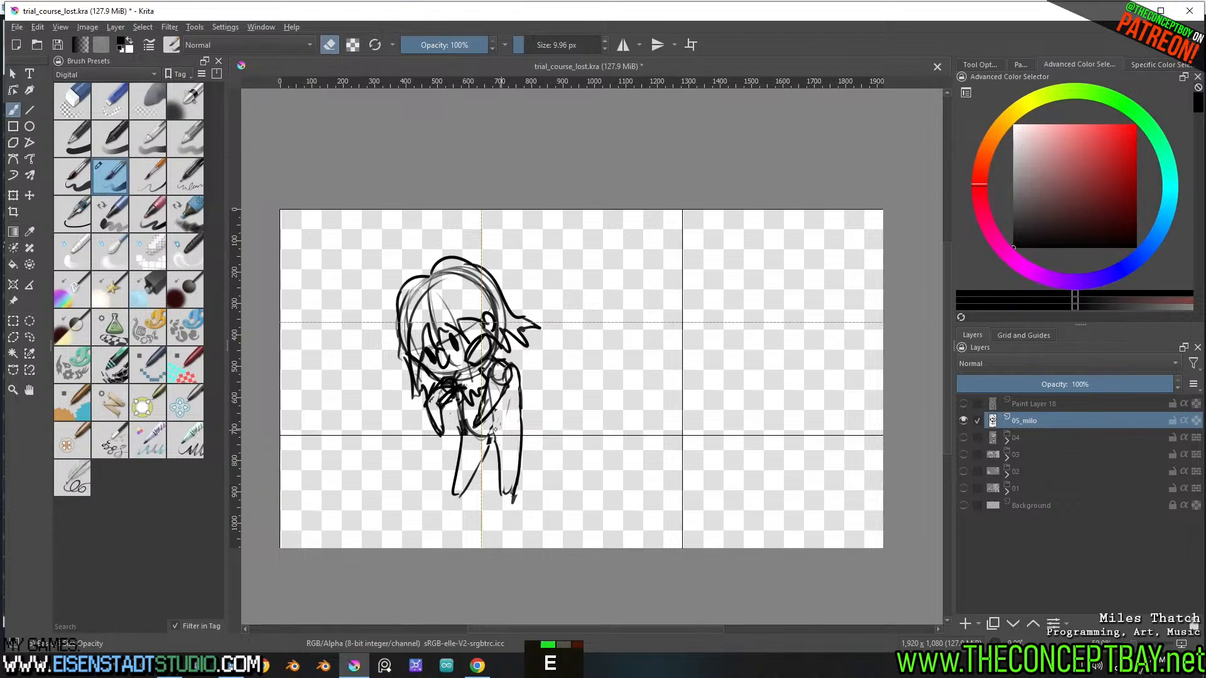
mouse_move(490, 443)
left_mouse_down()
mouse_move(466, 421)
mouse_move(464, 434)
left_mouse_up()
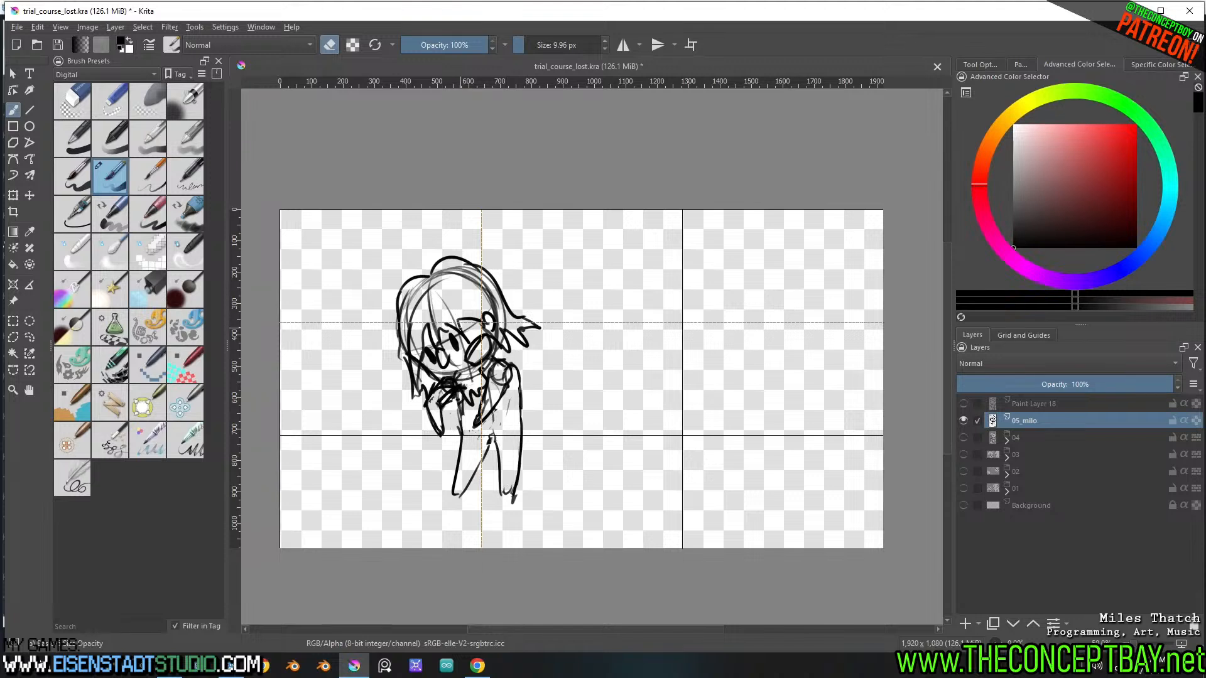
Lasso part of the figure's facial features, nudge it slightly, and clear the selection
key("l")
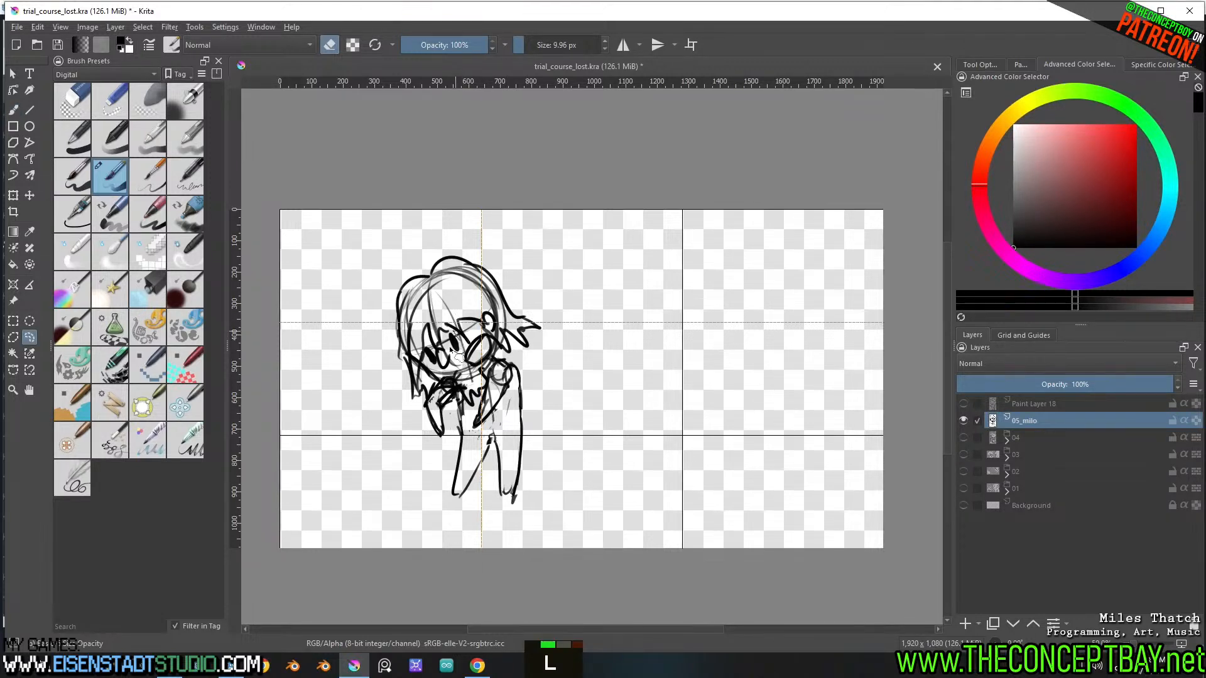
left_click_drag(454, 352, 455, 349)
key("t")
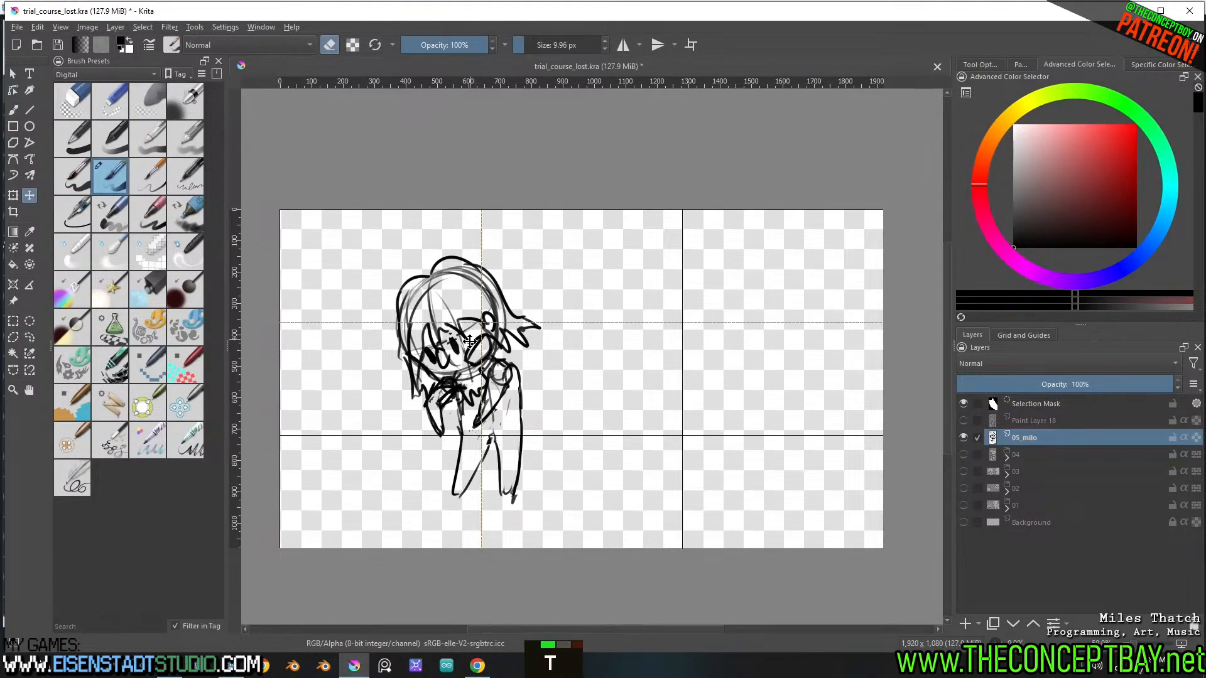
key("b")
key("ctrl+shift+a")
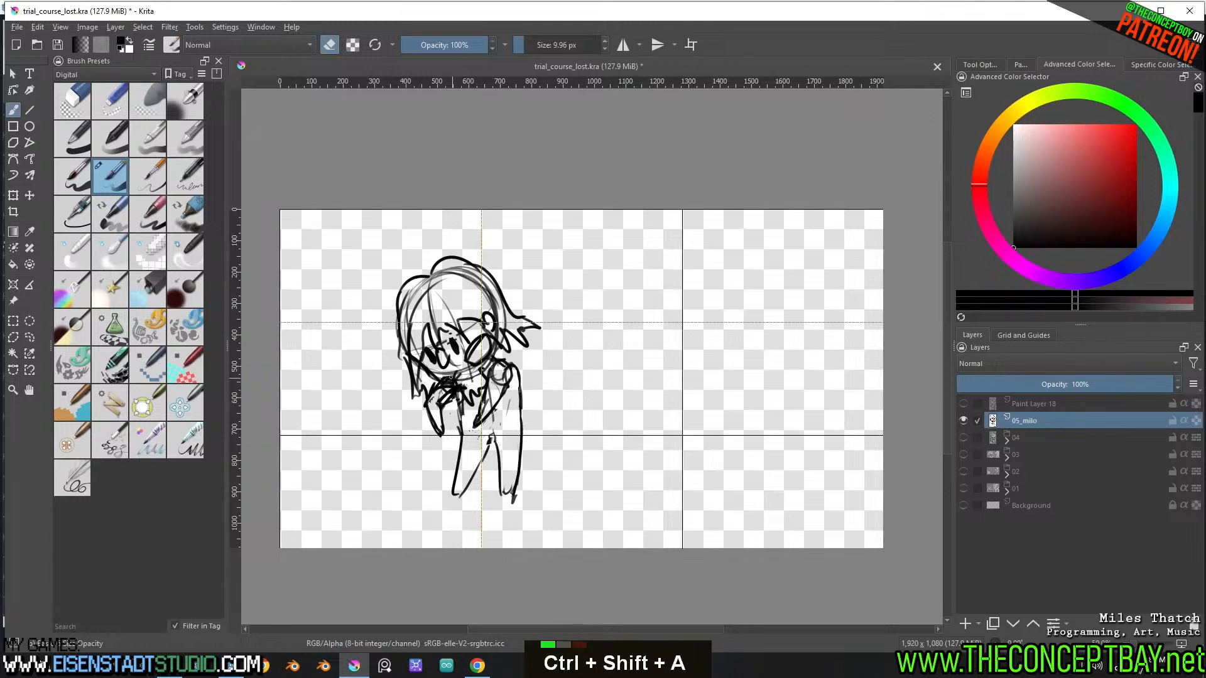
Erase and redraw the collar lines just below the figure's chin
key("e")
key("e")
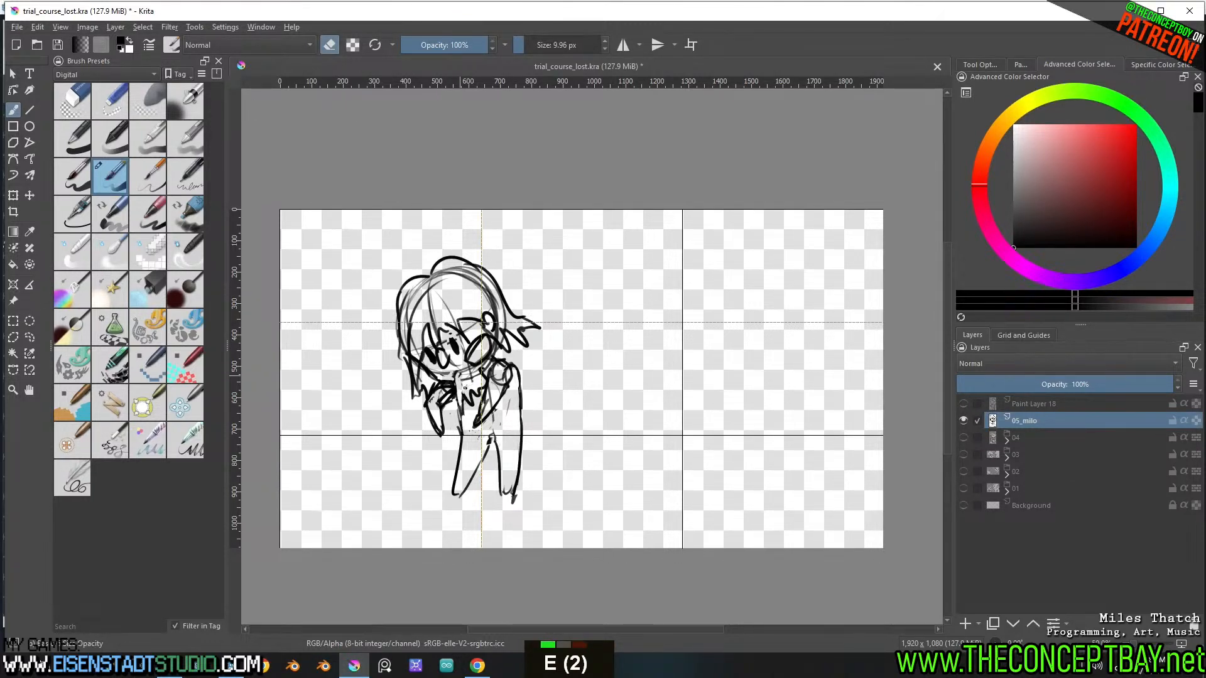
key("e")
left_click_drag(464, 384, 457, 401)
Lasso the figure's eyes, nudge them slightly lower on the face, and clear the selection
key("l")
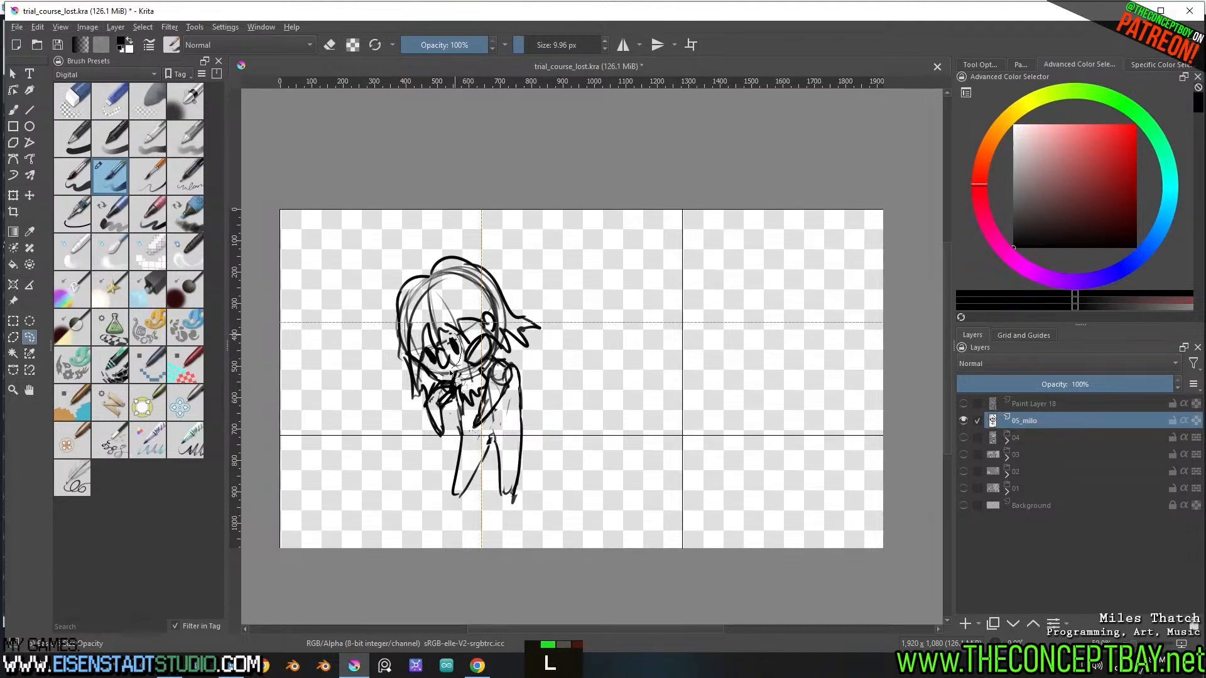
mouse_move(425, 351)
left_mouse_down()
mouse_move(454, 333)
mouse_move(449, 365)
left_mouse_up()
key("t")
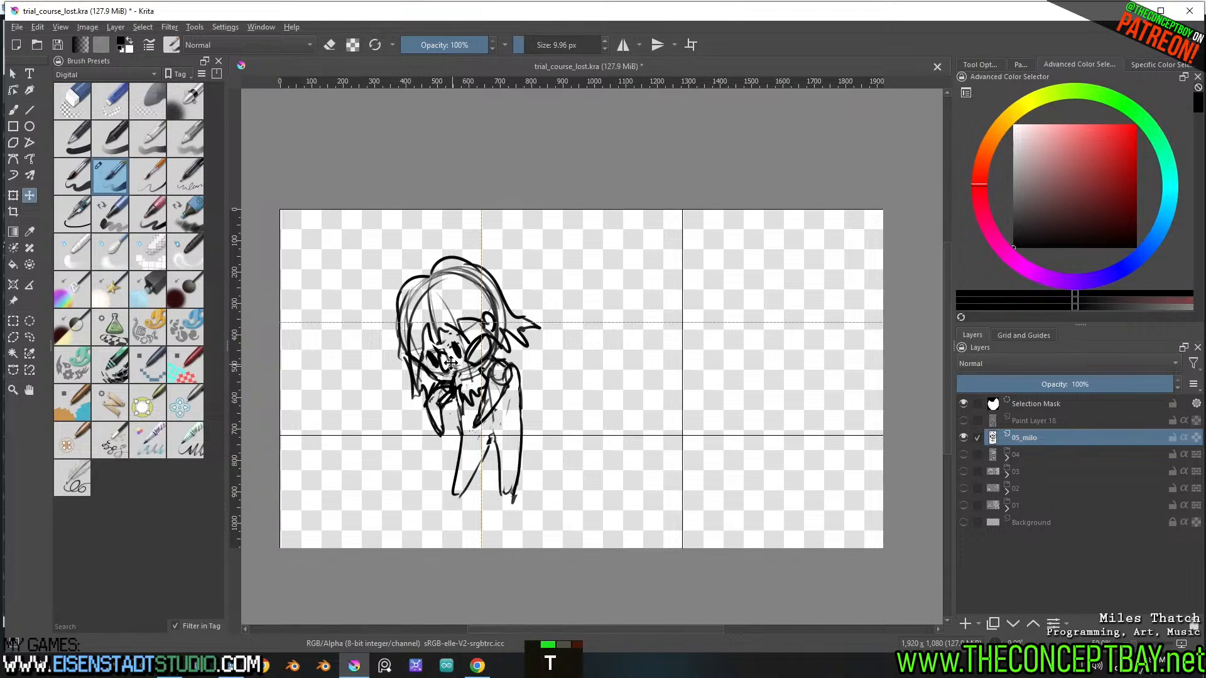
key("b")
key("ctrl+shift+a")
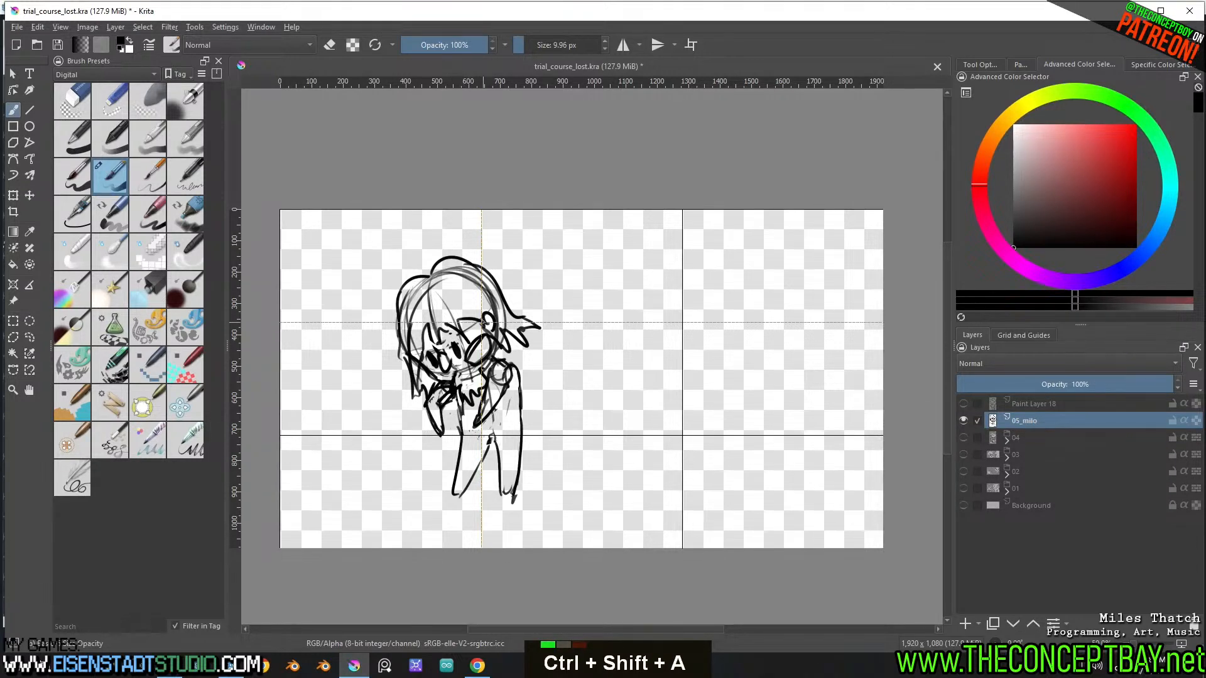
Lasso the figure's mouth, adjust it with the Transform tool, and clear the selection
mouse_move(487, 341)
left_mouse_down()
mouse_move(502, 350)
mouse_move(493, 375)
mouse_move(468, 376)
mouse_move(477, 341)
left_mouse_up()
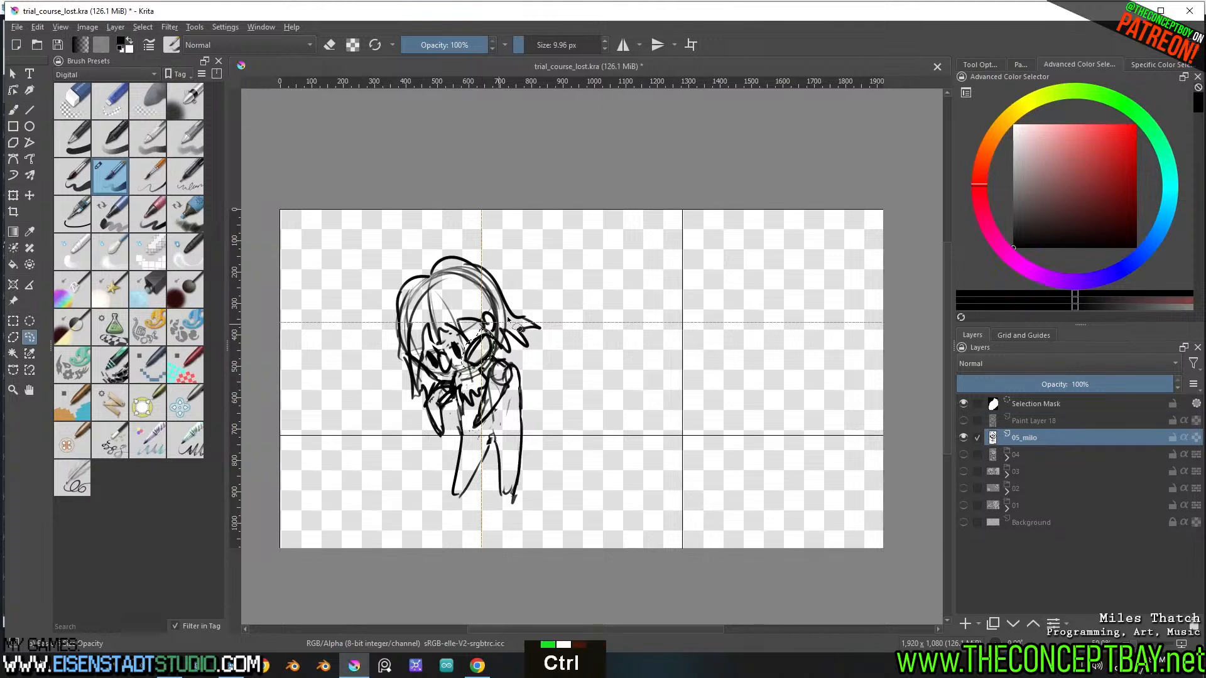
key("ctrl+t")
left_click(483, 337, "shift")
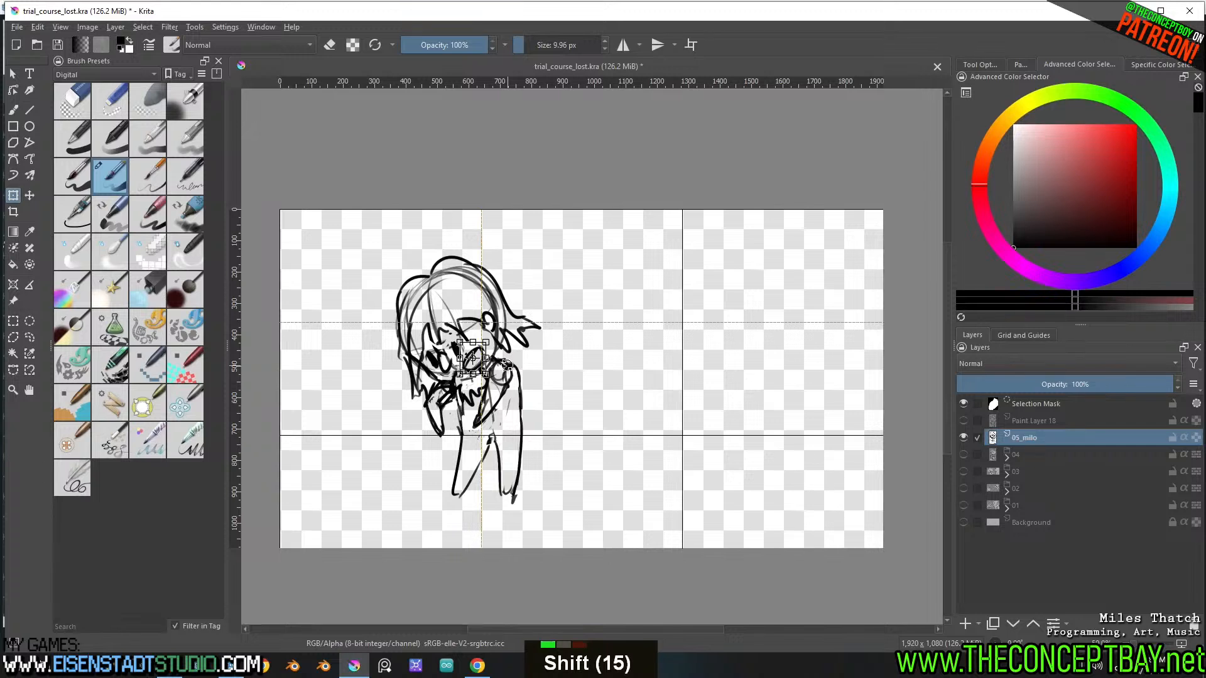
key("Return")
key("ctrl+shift+a")
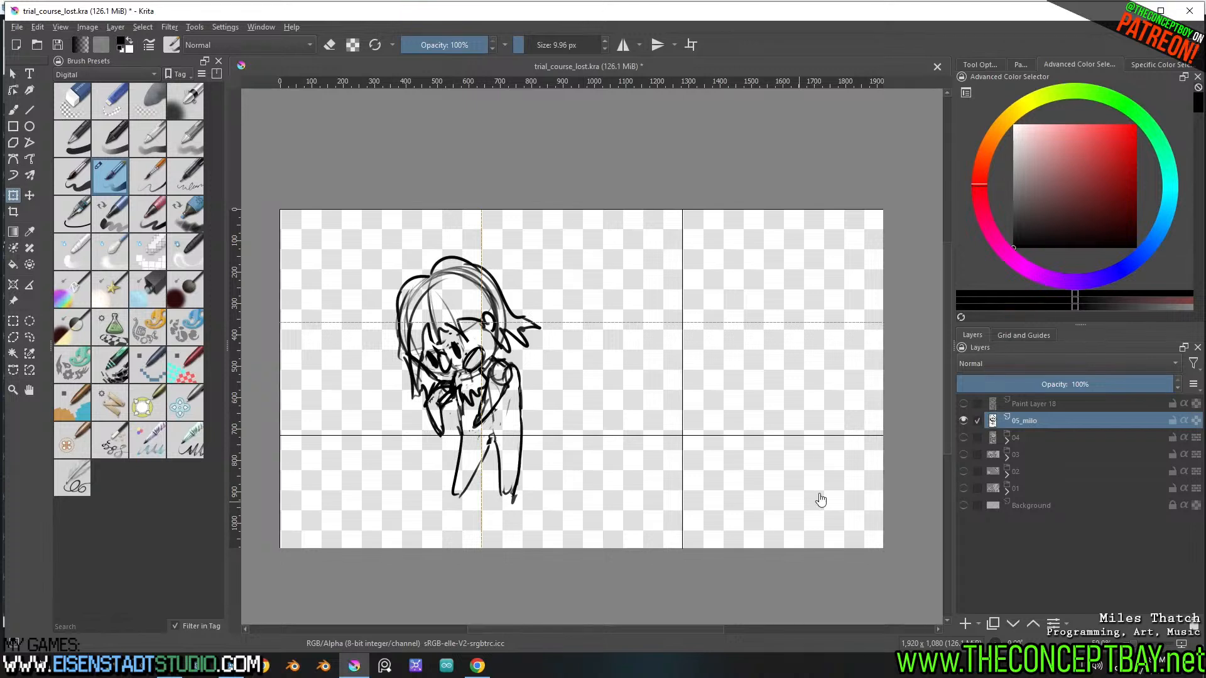
Compare 05_milo with Paint Layer 18 by swapping their visibility, and return to showing only 05_milo
left_click(961, 423)
left_click(962, 403)
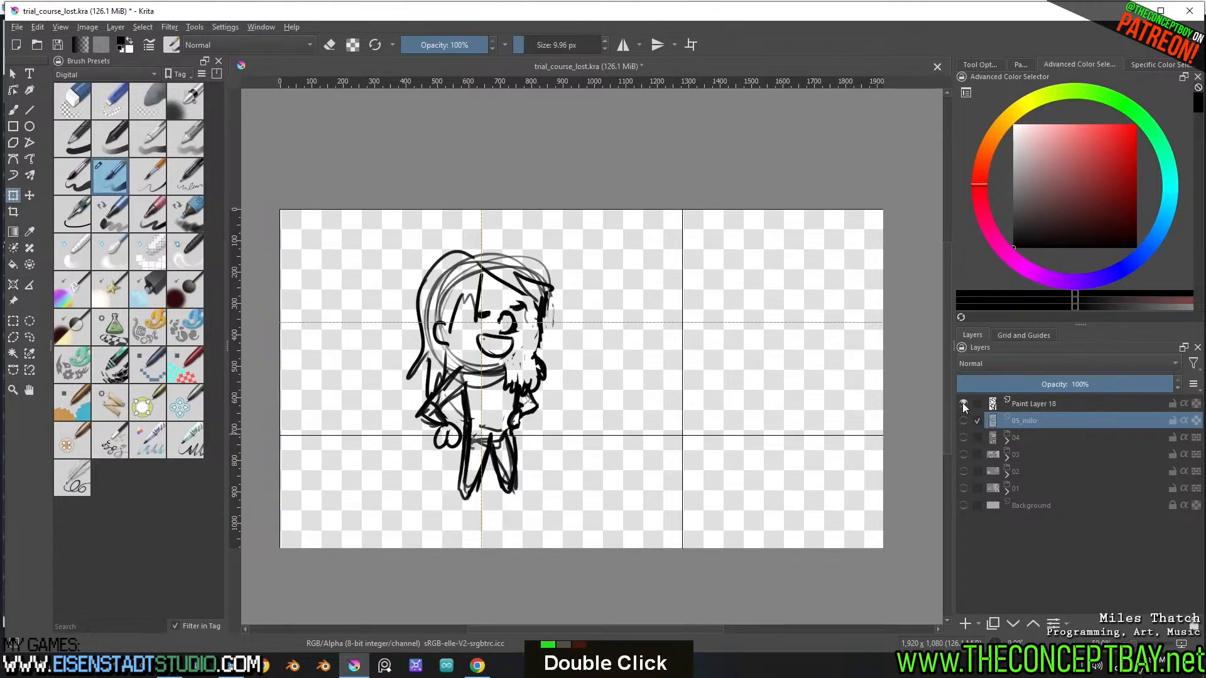
left_click(963, 403)
left_click(964, 421)
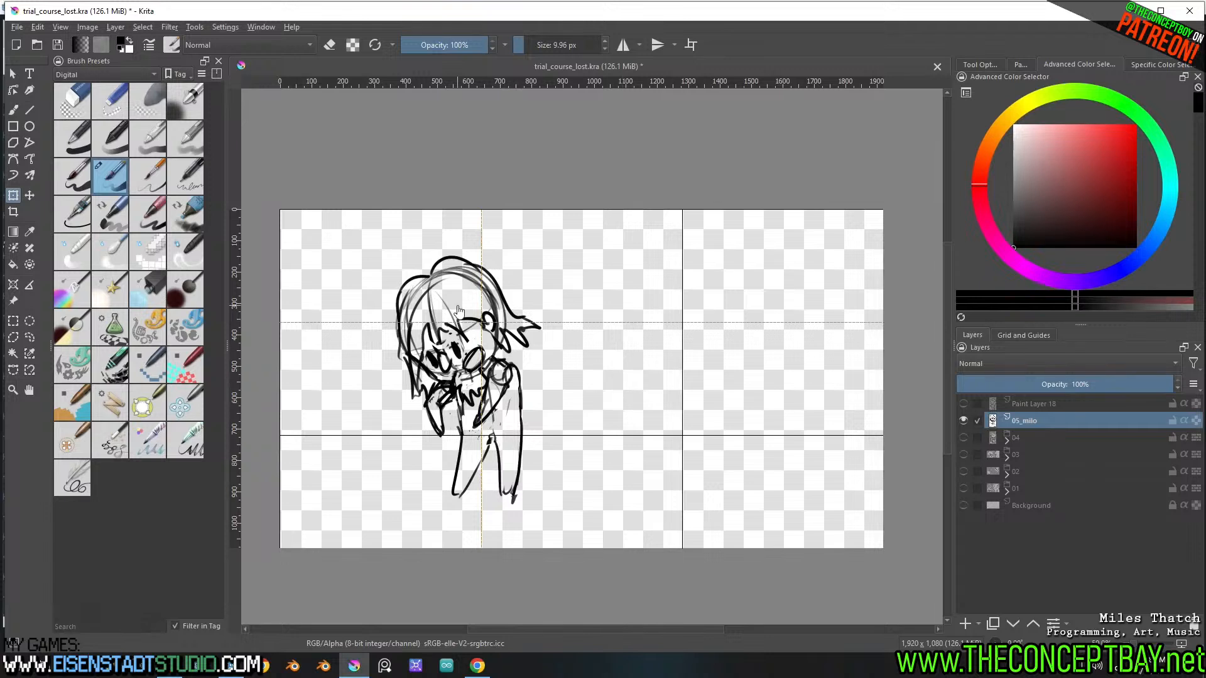
Lasso the figure's head, cut and paste it onto its own layer, and hide that layer
key("l")
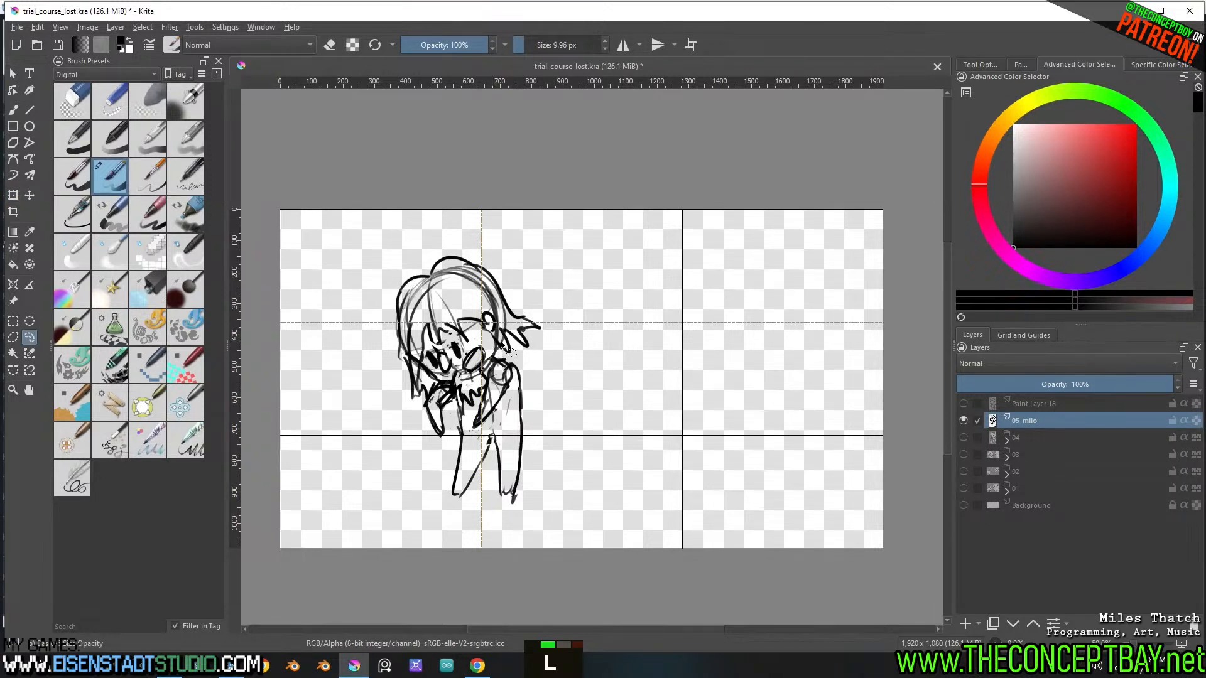
mouse_move(489, 384)
left_mouse_down()
mouse_move(481, 419)
mouse_move(470, 424)
mouse_move(448, 389)
mouse_move(420, 416)
mouse_move(434, 254)
mouse_move(544, 338)
mouse_move(507, 360)
mouse_move(535, 375)
left_mouse_up()
key("ctrl+shift+a")
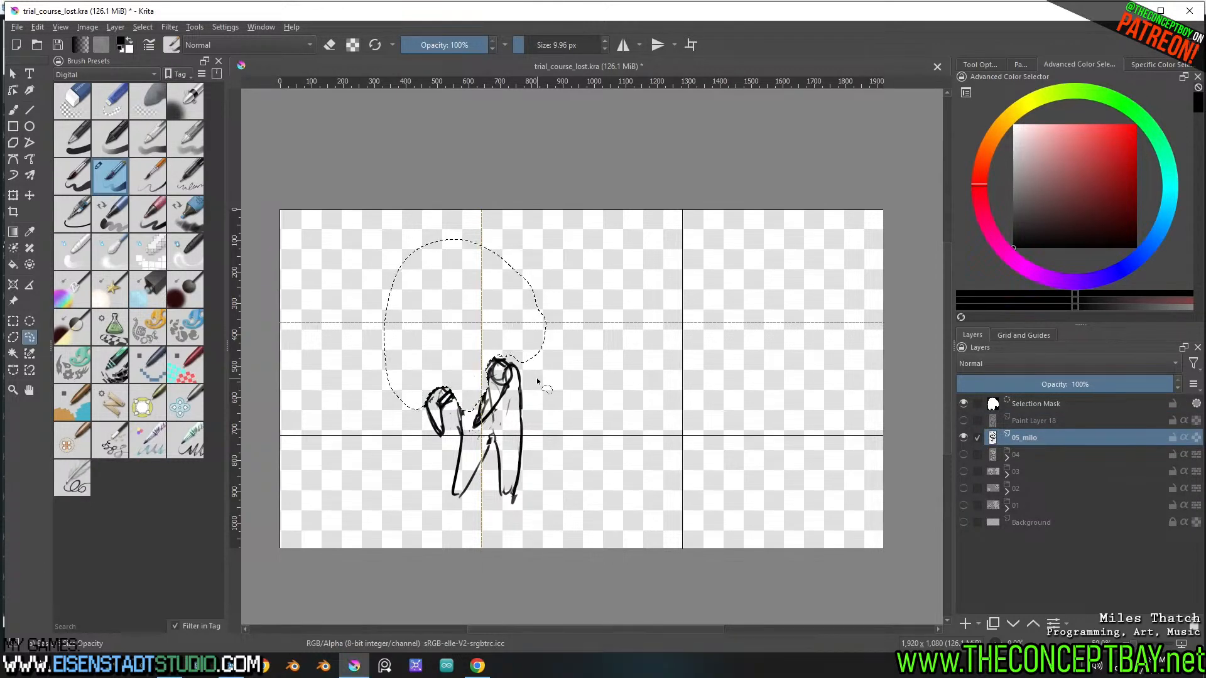
key("ctrl+v")
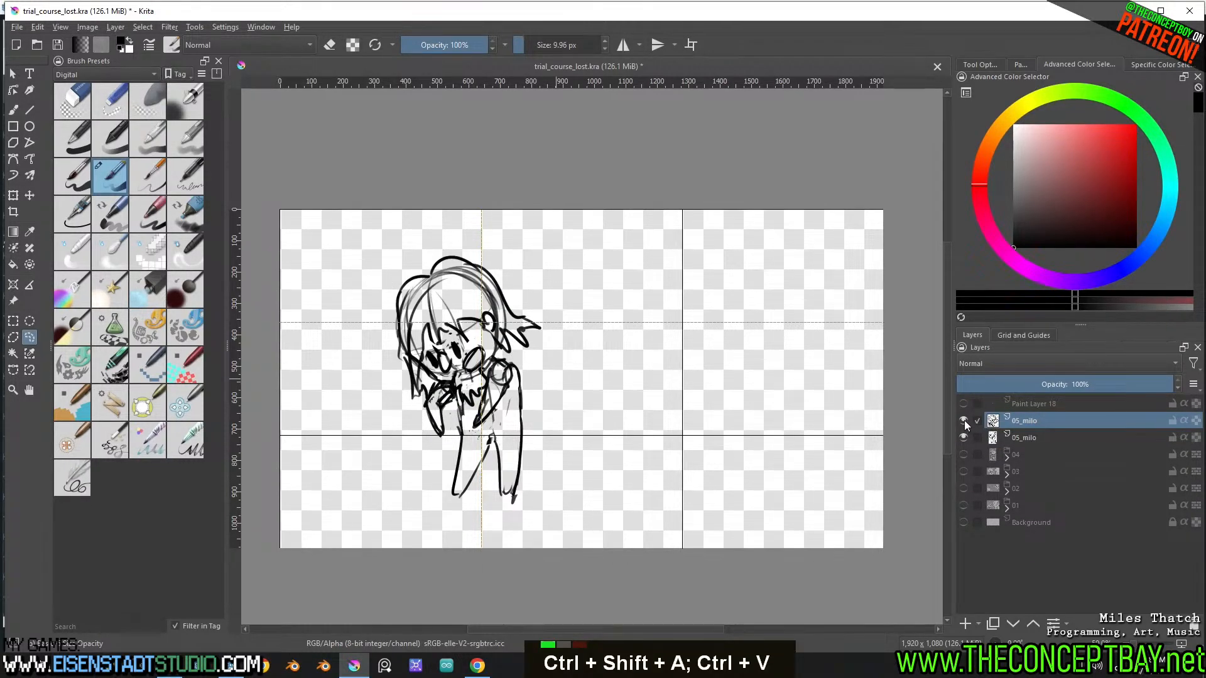
left_click(963, 420)
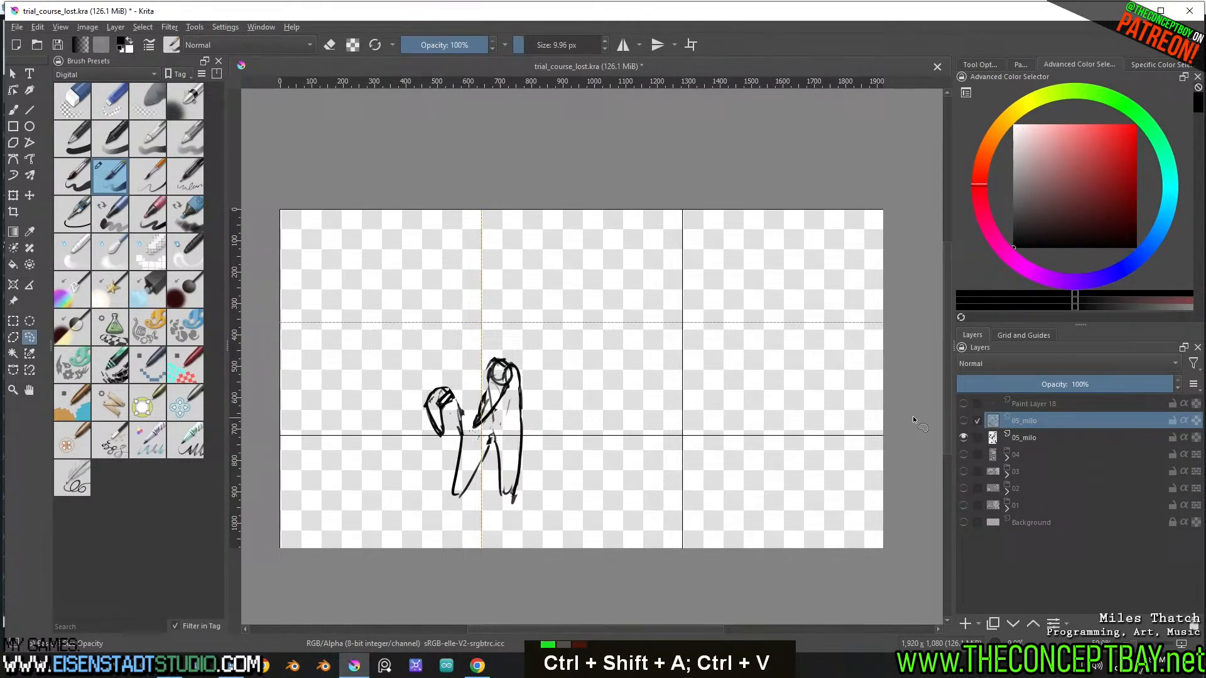
Add a paint layer above the 05_milo body and sketch a new round head with facial features on it
left_click(1023, 437)
key("Insert")
key("b")
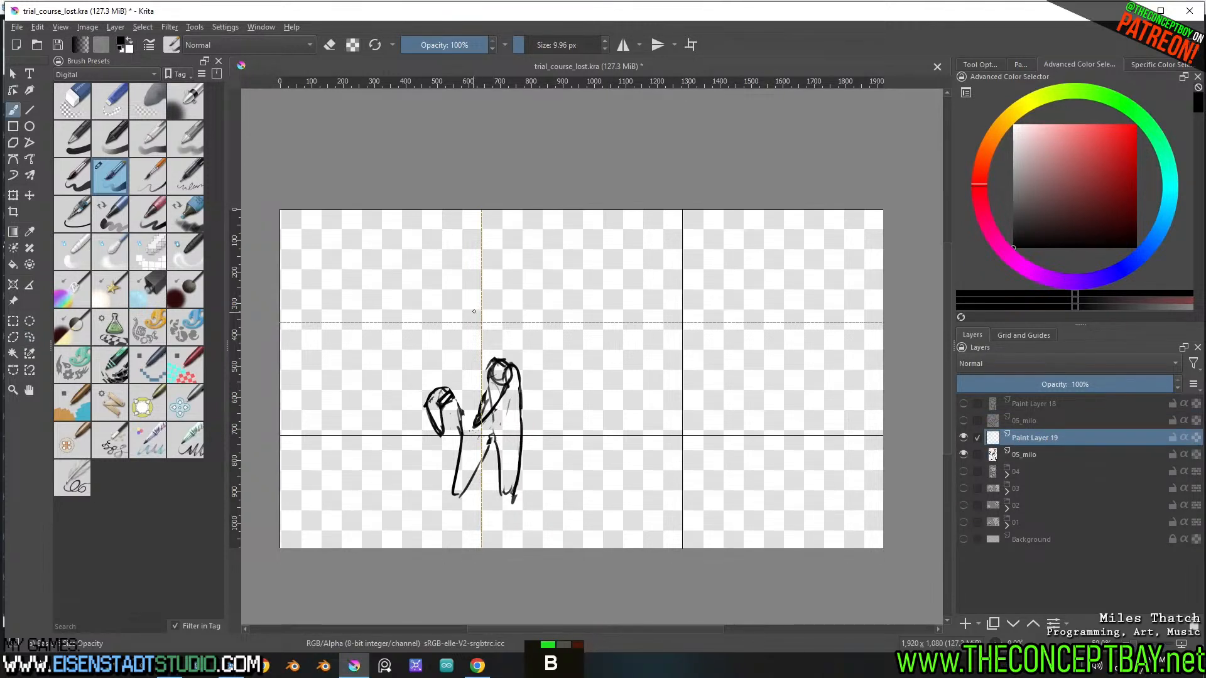
left_click_drag(488, 366, 444, 363)
left_click_drag(463, 293, 494, 350)
key("ctrl+z")
left_click_drag(480, 282, 491, 353)
mouse_move(490, 311)
left_mouse_down()
mouse_move(492, 343)
mouse_move(513, 319)
mouse_move(496, 346)
mouse_move(501, 321)
mouse_move(486, 340)
mouse_move(489, 322)
mouse_move(500, 329)
mouse_move(471, 364)
mouse_move(480, 354)
mouse_move(460, 349)
mouse_move(503, 369)
mouse_move(491, 384)
mouse_move(480, 369)
left_mouse_up()
key("ctrl+z")
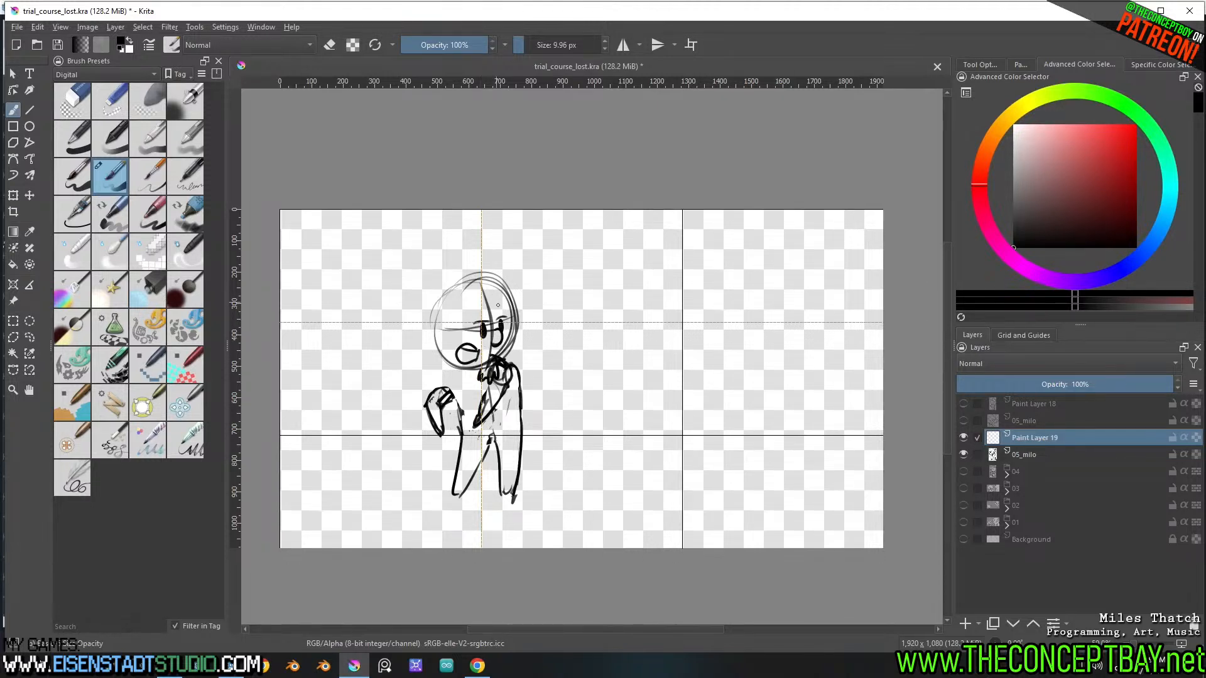
Sketch the dark side hair around the ear of the new head, undoing the misplaced strokes
left_click_drag(516, 315, 504, 361)
mouse_move(483, 304)
left_mouse_down()
mouse_move(524, 329)
mouse_move(471, 324)
mouse_move(513, 357)
left_mouse_up()
key("ctrl+z")
key("ctrl+z")
key("ctrl+z")
left_click_drag(510, 321, 518, 332)
left_click_drag(515, 309, 519, 329)
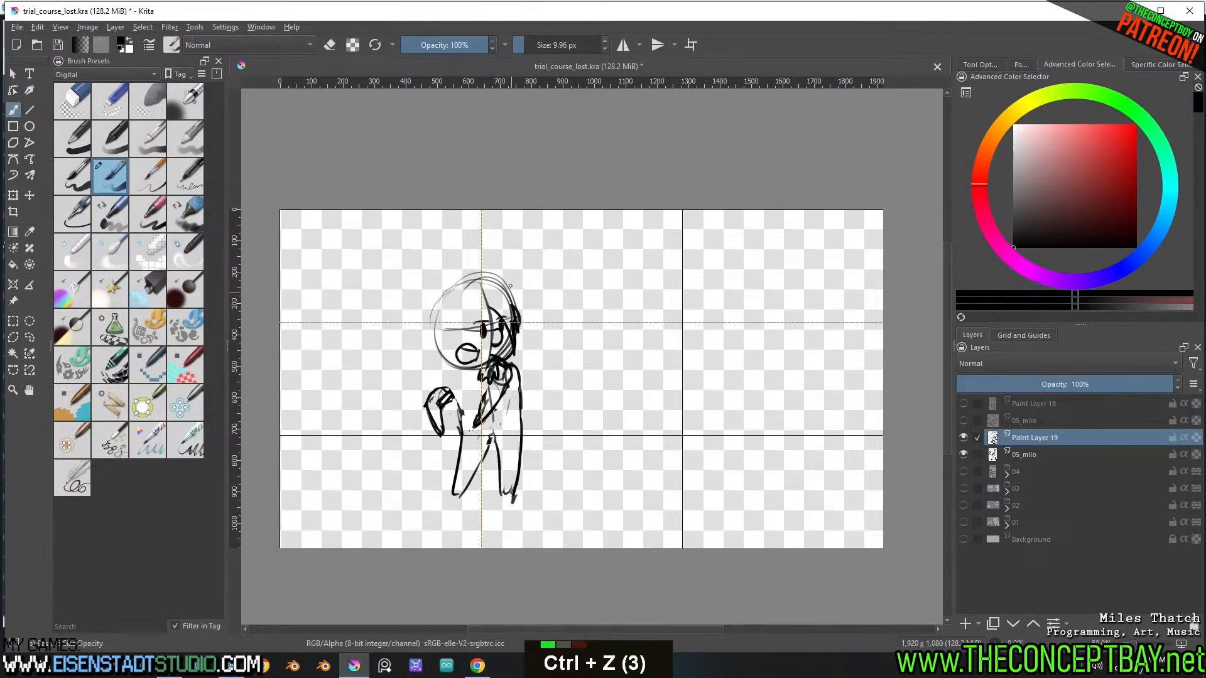
Outline the new head's hair from the parting to jagged ends at the shoulder and add the fringe
mouse_move(471, 284)
left_mouse_down()
mouse_move(510, 276)
mouse_move(520, 317)
mouse_move(450, 280)
mouse_move(424, 363)
mouse_move(437, 358)
mouse_move(439, 383)
left_mouse_up()
mouse_move(440, 383)
left_mouse_down()
mouse_move(449, 365)
mouse_move(455, 382)
left_mouse_up()
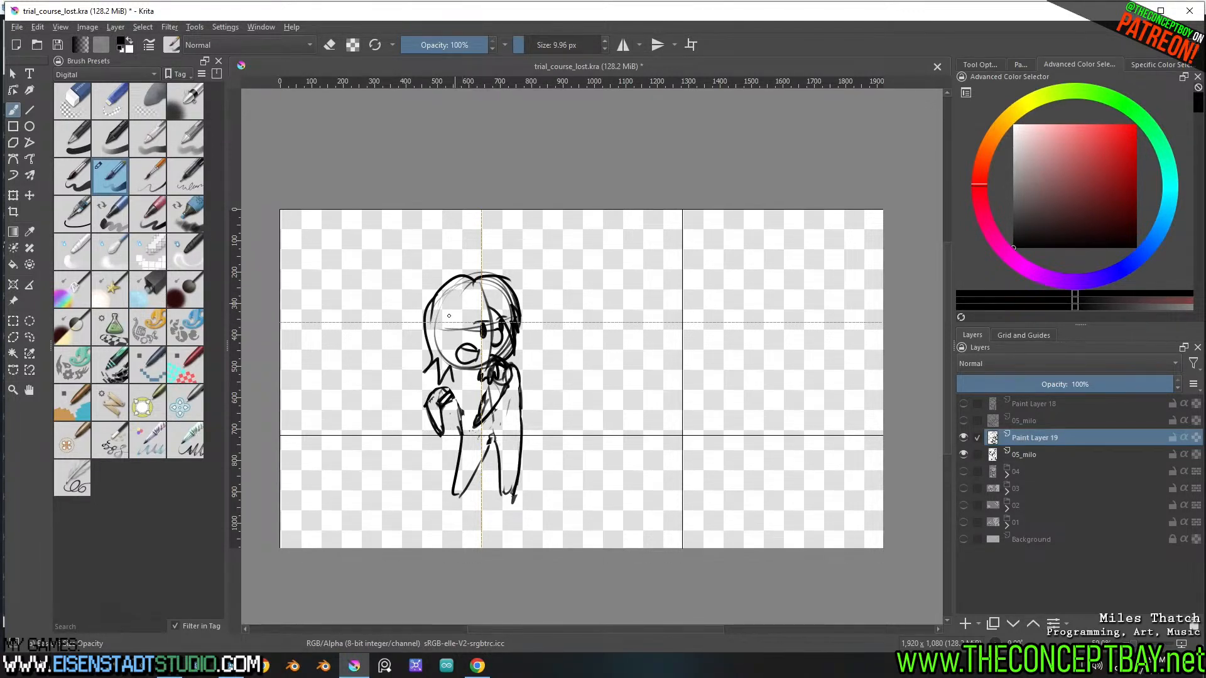
mouse_move(445, 329)
left_mouse_down()
mouse_move(435, 336)
mouse_move(456, 370)
mouse_move(480, 305)
mouse_move(499, 318)
left_mouse_up()
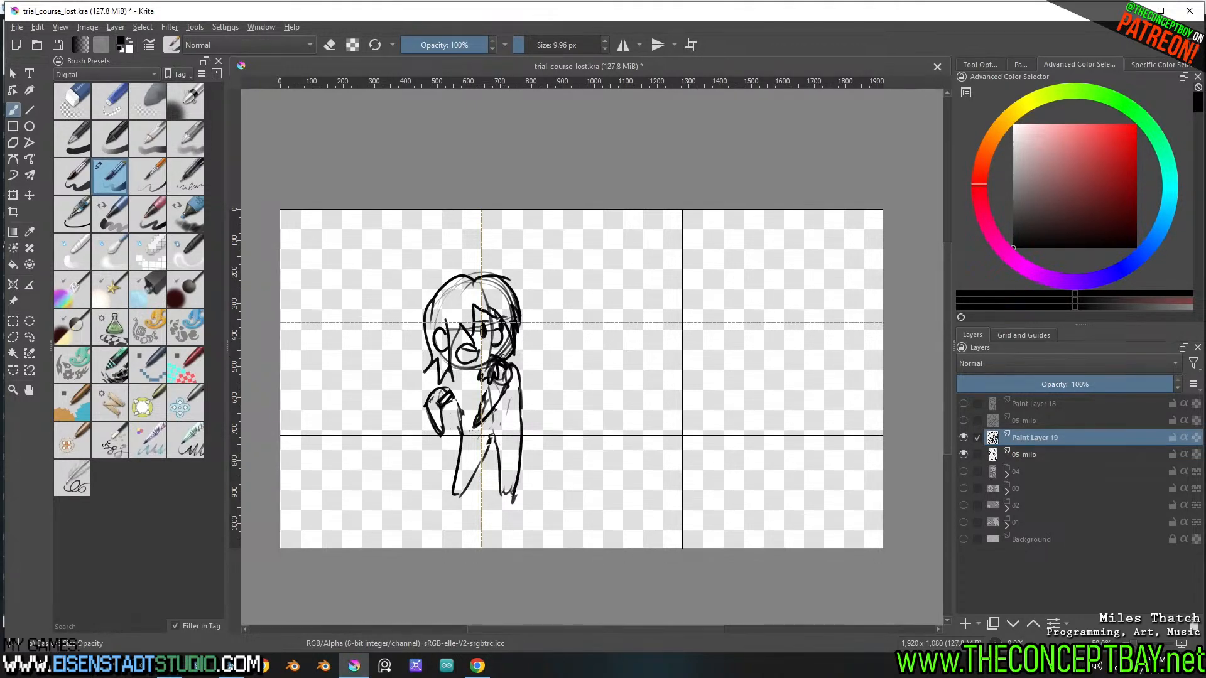
Undo the stray hair stroke, lasso the facial features, nudge them slightly, and clear the selection
mouse_move(512, 343)
left_mouse_down()
mouse_move(492, 358)
mouse_move(496, 323)
mouse_move(510, 328)
left_mouse_up()
key("ctrl+z")
key("l")
key("t")
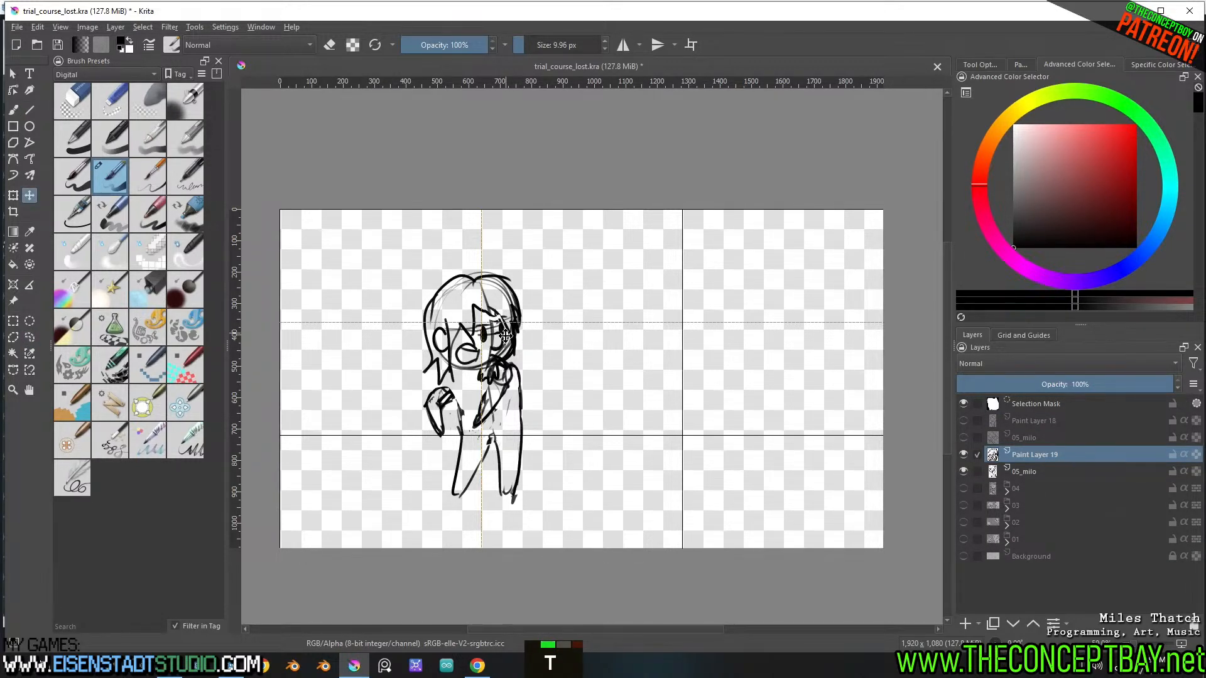
key("b")
key("ctrl+shift+a")
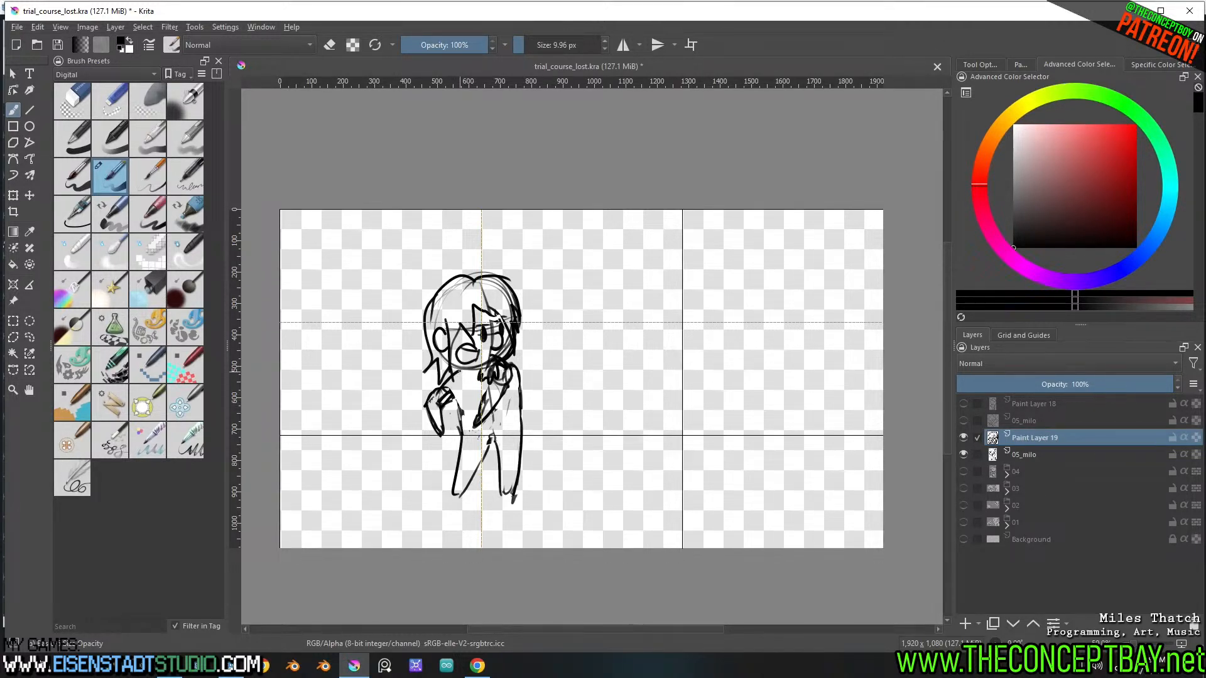
Draw connecting lines from the hair down to the raised arm and along the torso
left_click_drag(452, 376, 442, 393)
left_click_drag(457, 390, 462, 414)
key("ctrl+t")
key("ctrl+shift+a")
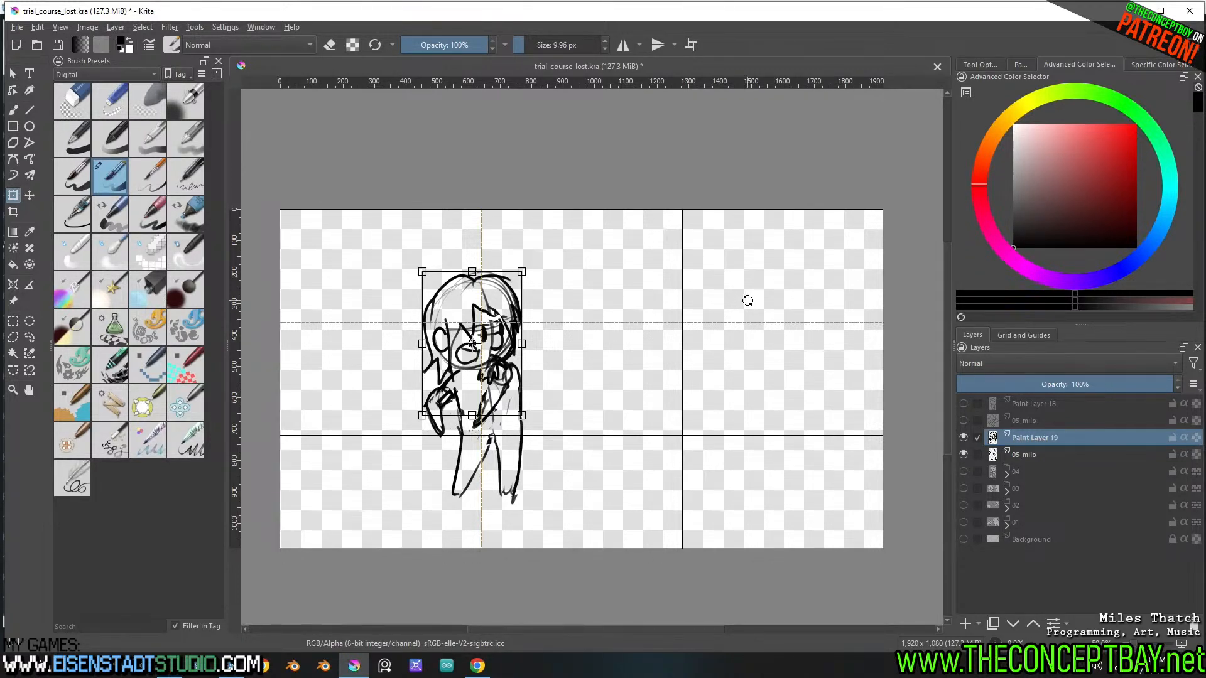
Merge Paint Layer 19 with the 05_milo body layer below it
scroll(748, 298, "down", 1)
scroll(751, 299, "up", 1)
middle_click_drag(751, 299, 784, 310)
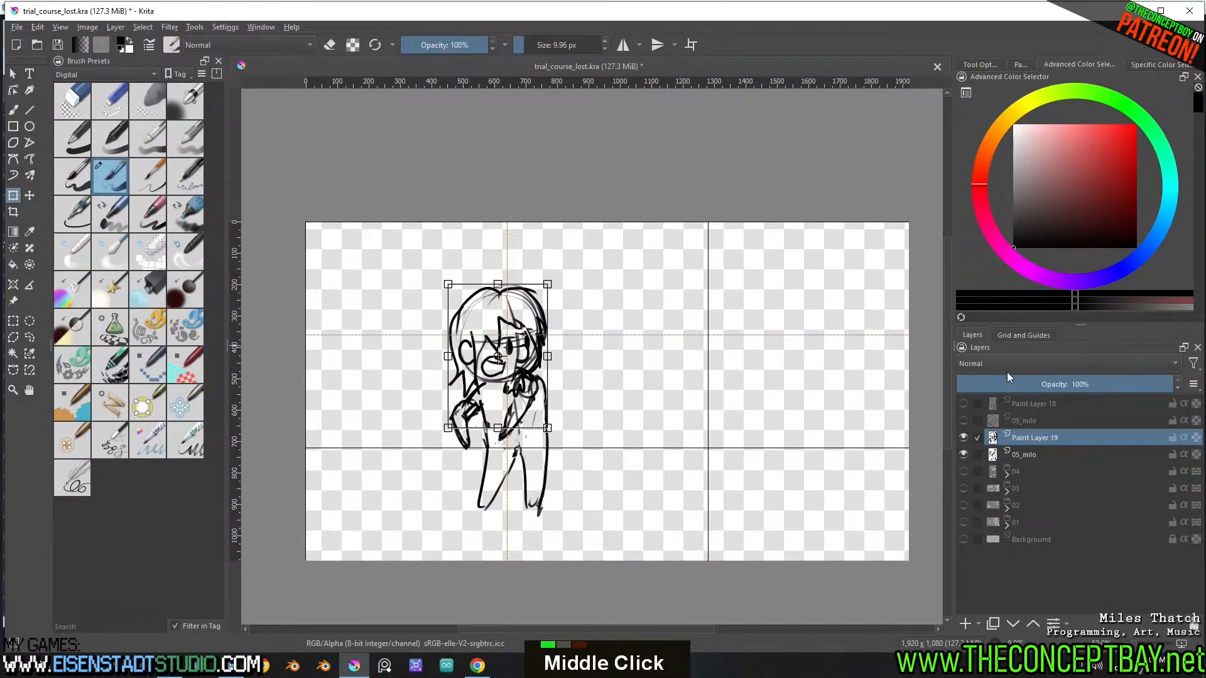
left_click(1033, 451, "shift")
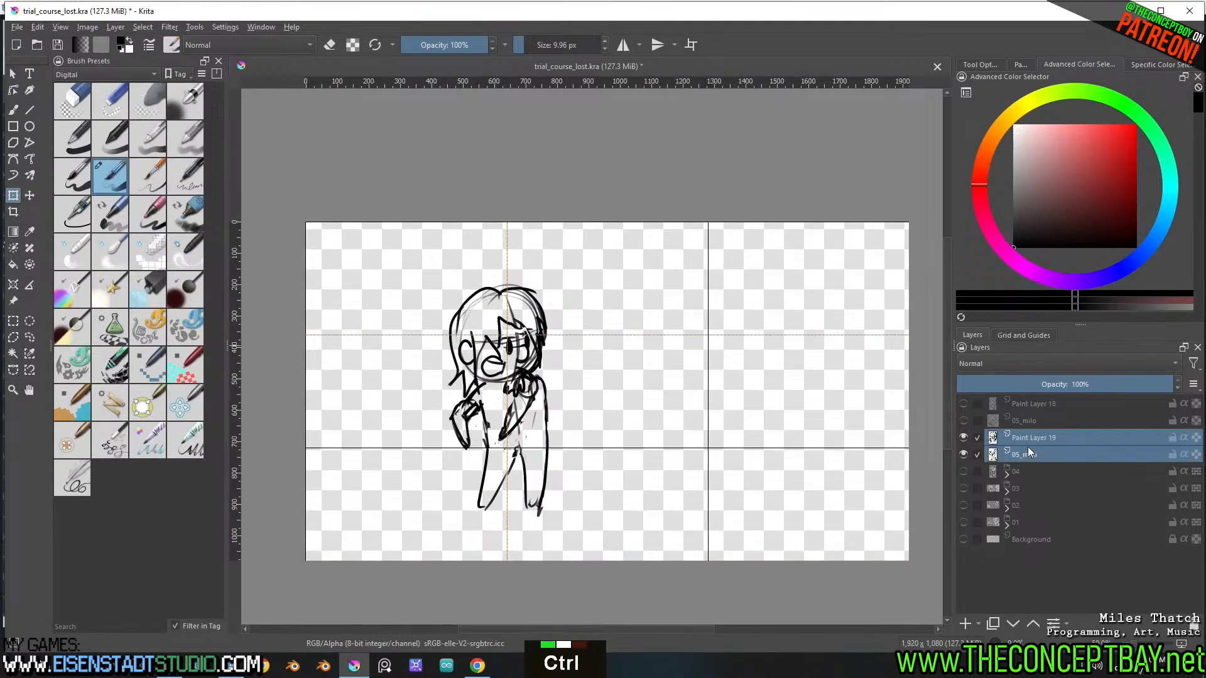
key("ctrl+e")
Scale the merged figure up proportionally about its centre to nearly fill the canvas height, reposition it slightly, and save
double_click(963, 439)
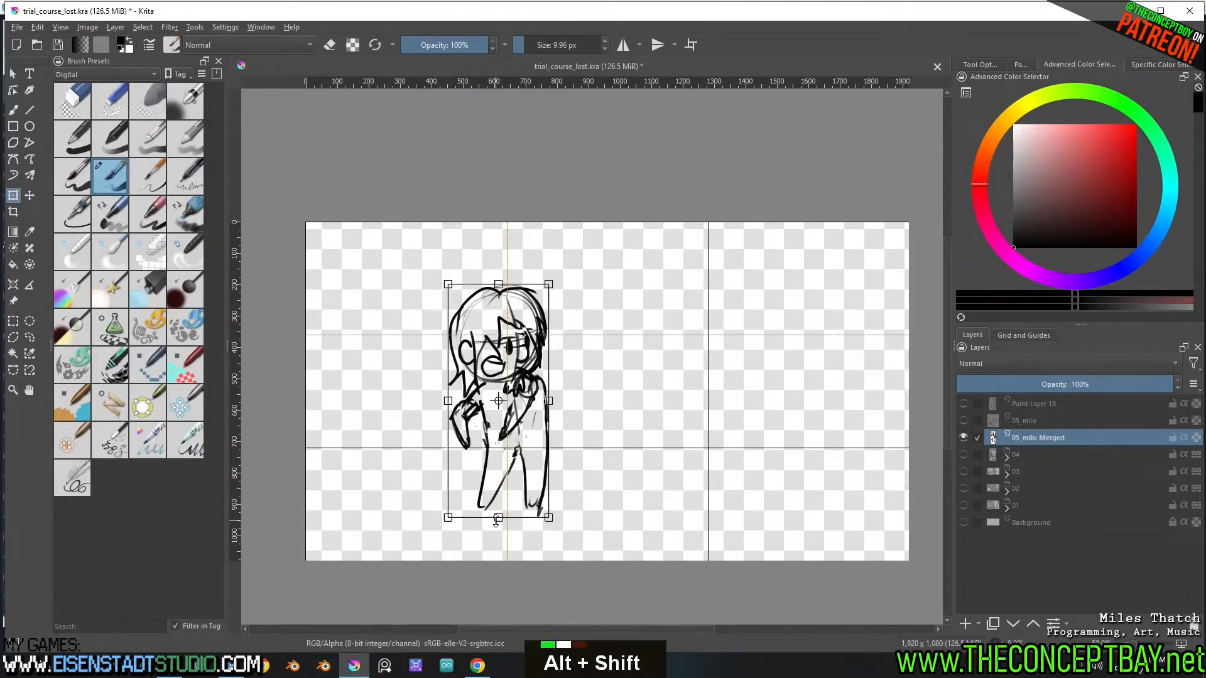
left_click(498, 530, "alt+shift")
left_click_drag(500, 518, 504, 553, "alt")
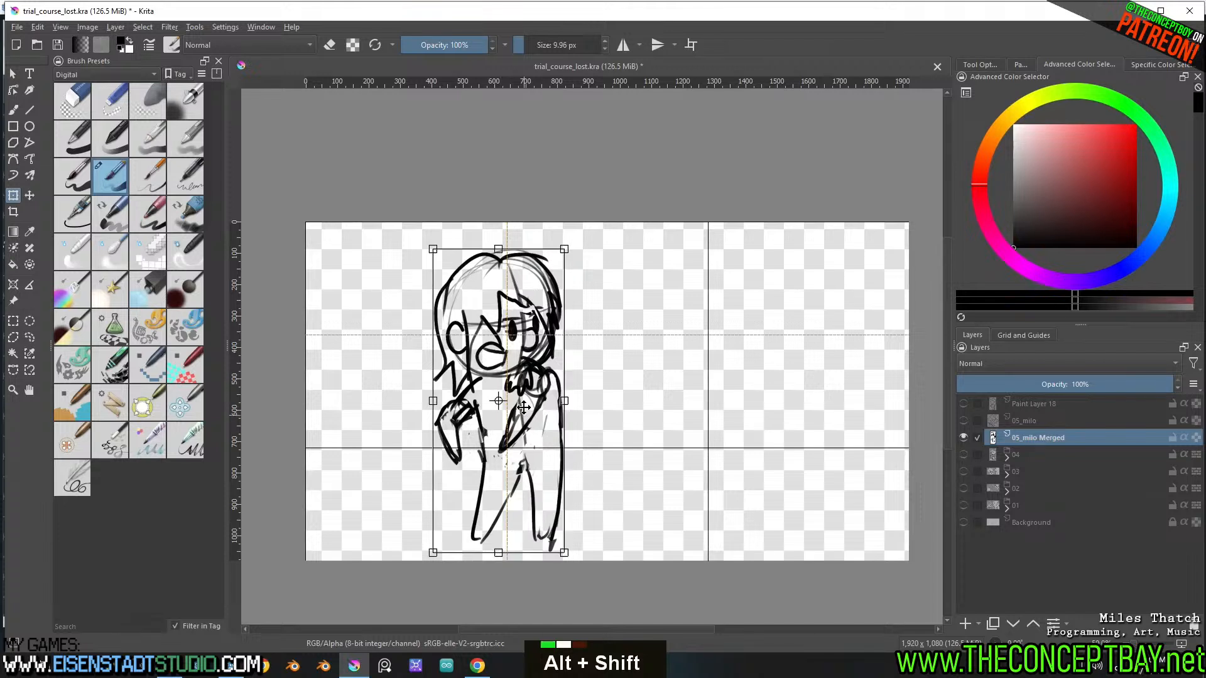
left_click_drag(522, 407, 519, 406)
key("ctrl+s")
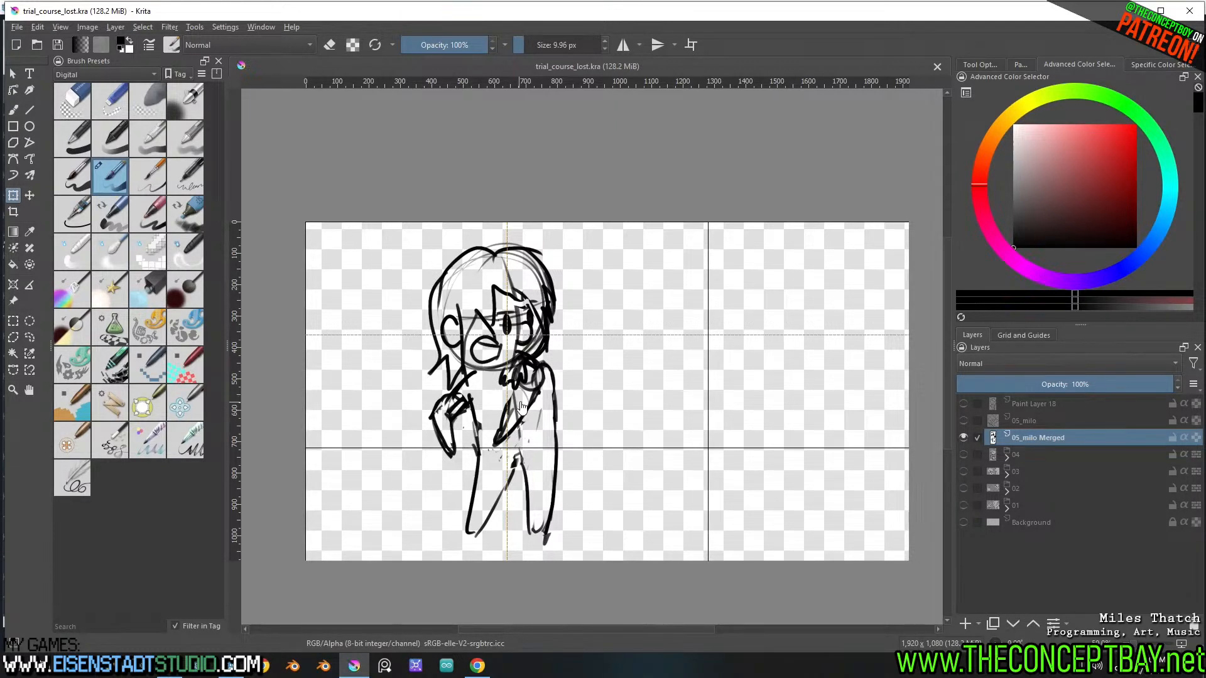
Nudge the enlarged figure slightly and save the file again
left_click(518, 401)
left_click_drag(518, 397, 516, 398)
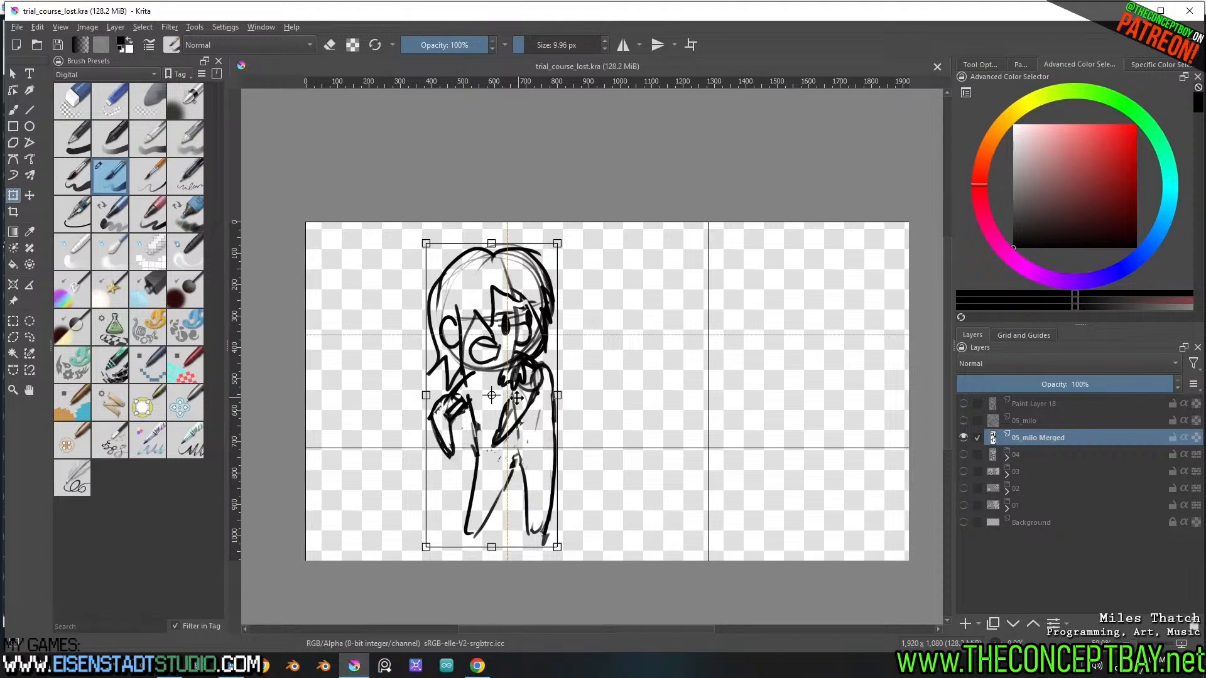
middle_click_drag(517, 397, 513, 373)
key("ctrl+s")
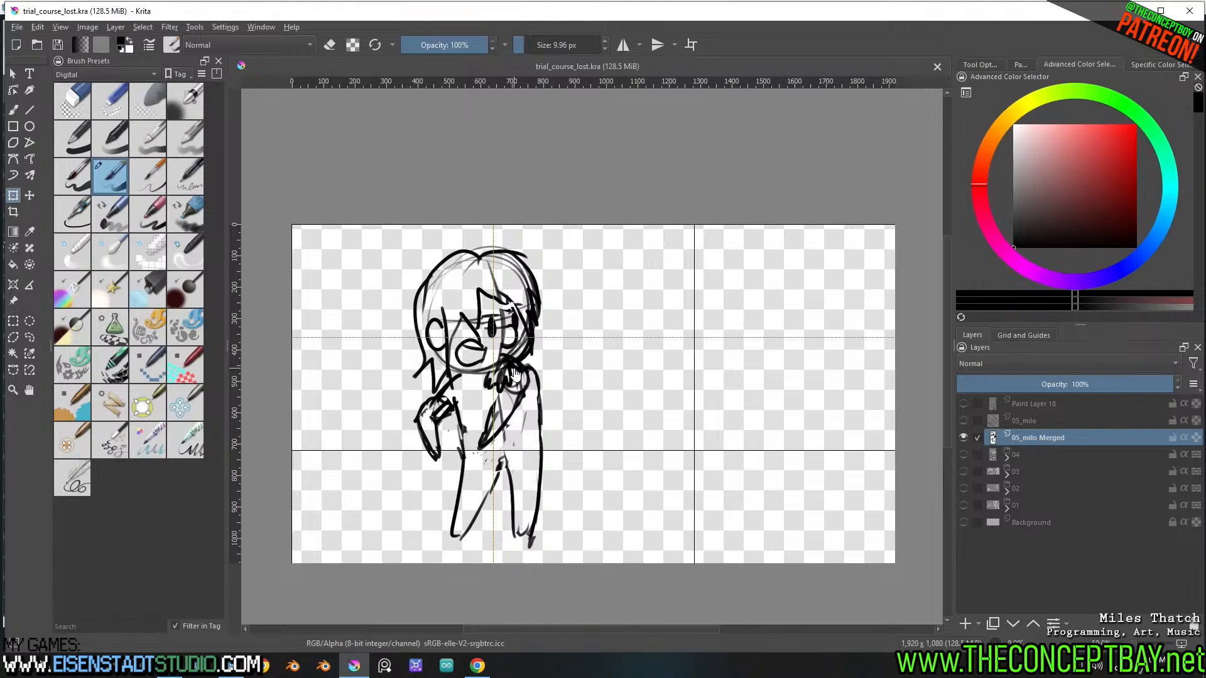
Compare the merged figure with Paint Layer 18 and the old 05_milo head by toggling their visibility
middle_click_drag(520, 385, 522, 388)
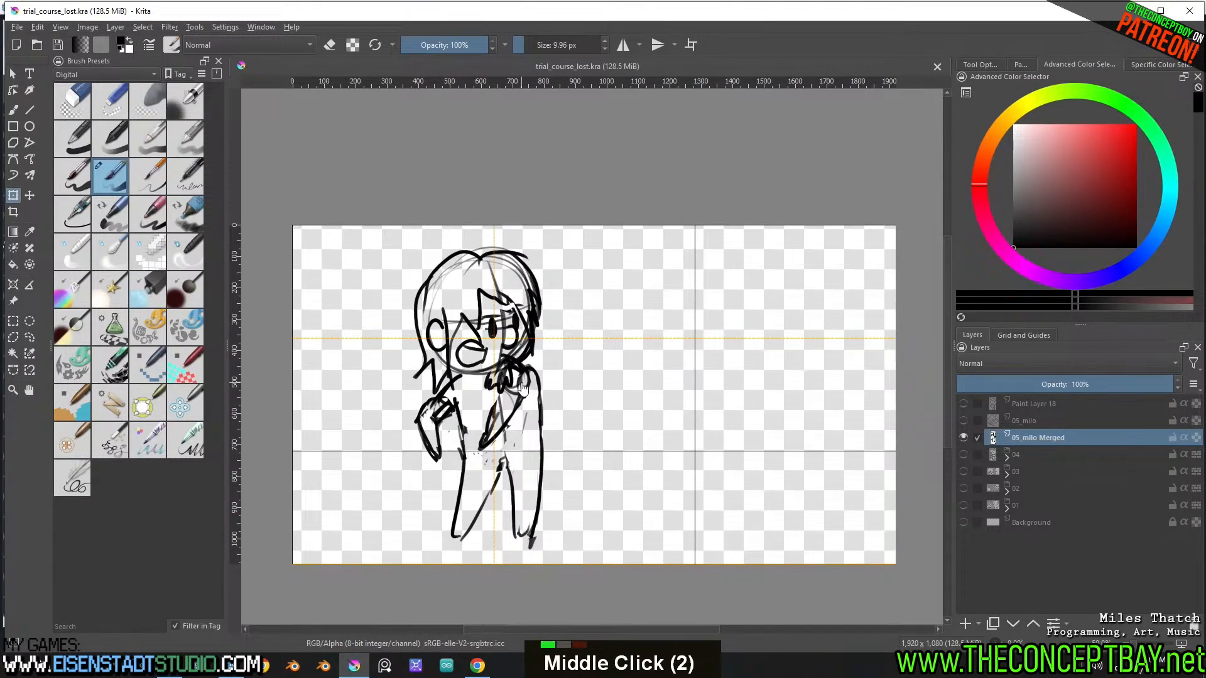
double_click(962, 418)
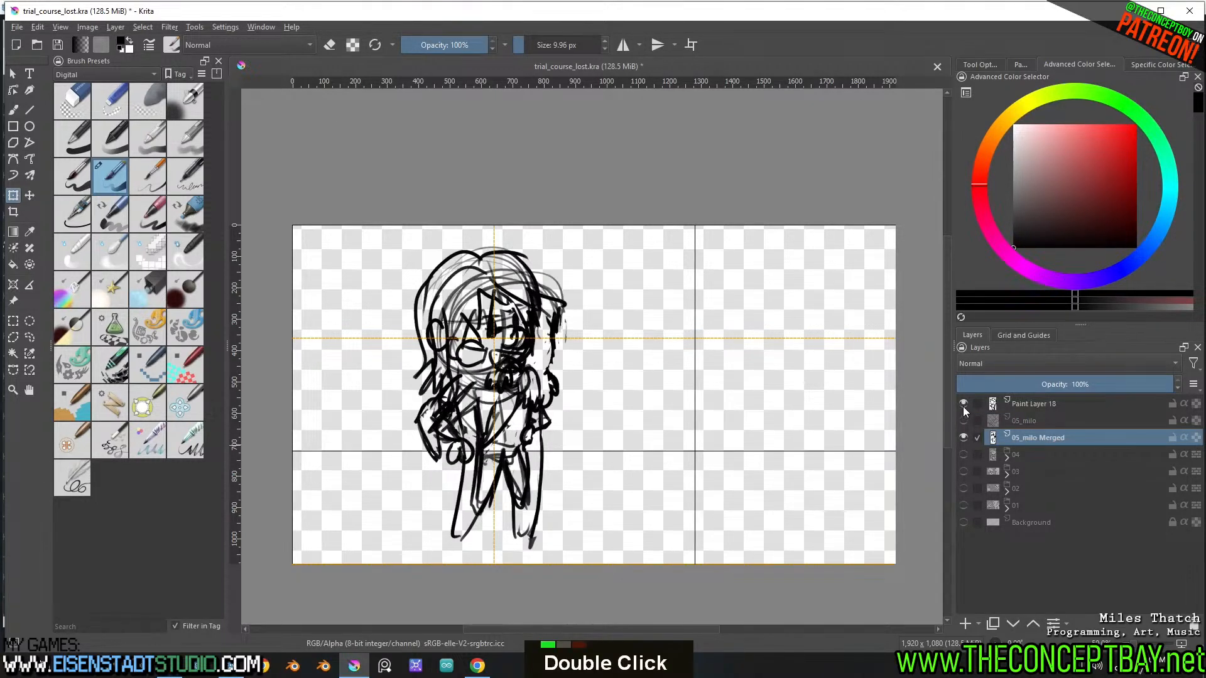
double_click(963, 406)
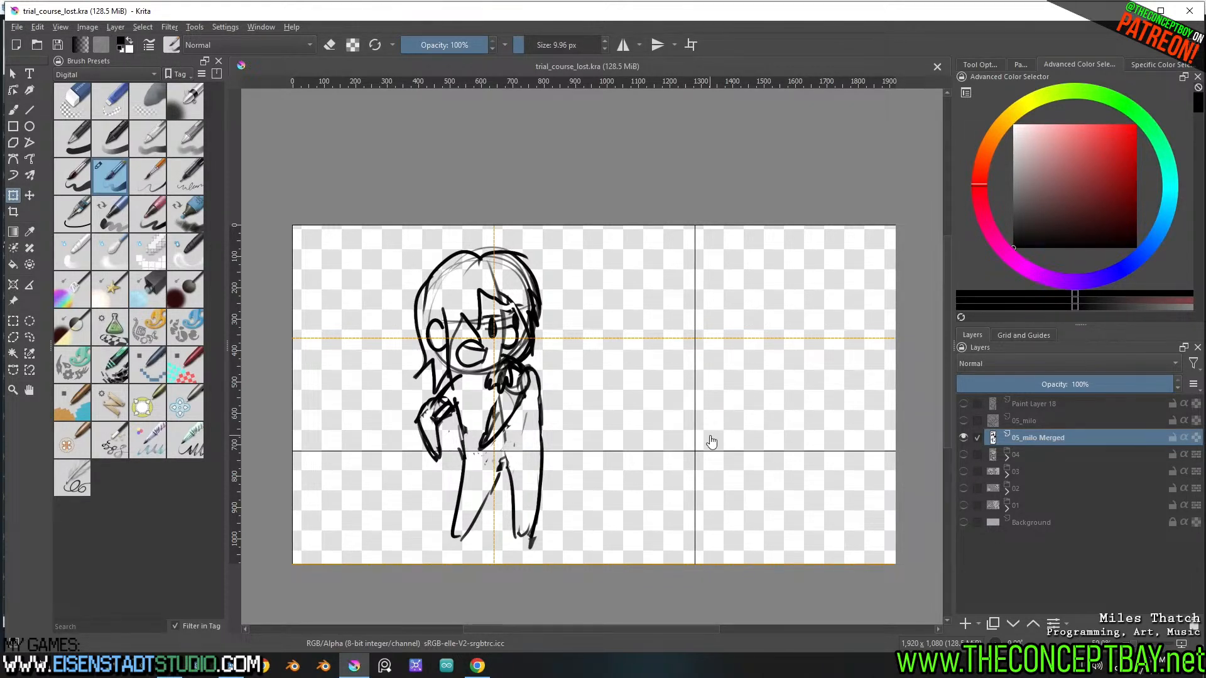
left_click(963, 438)
left_click(962, 420)
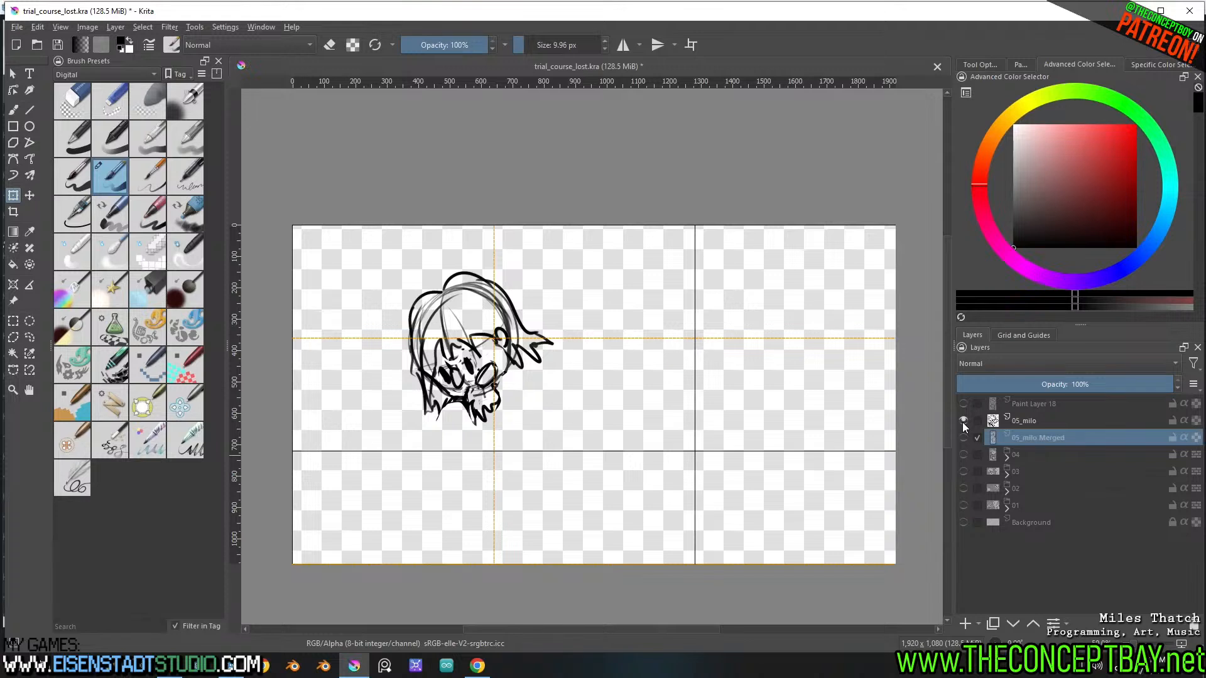
left_click(964, 421)
left_click(963, 437)
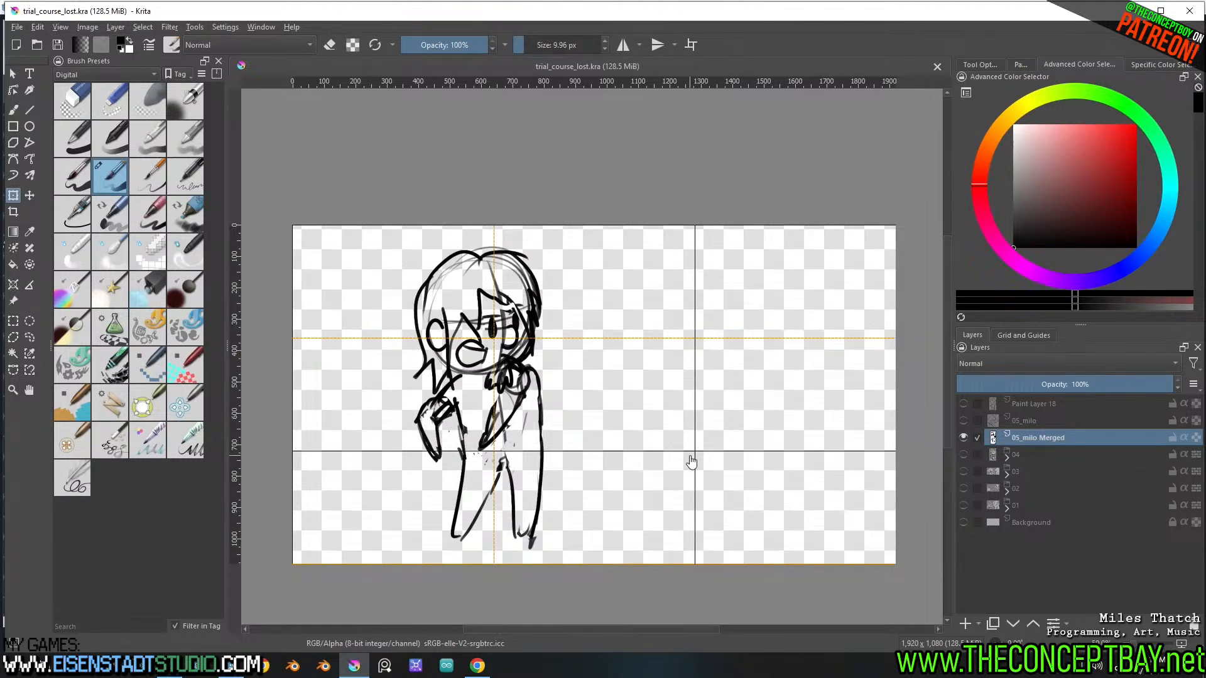
Hide 05_milo Merged and add an empty paint layer above Paint Layer 18
left_click(963, 439)
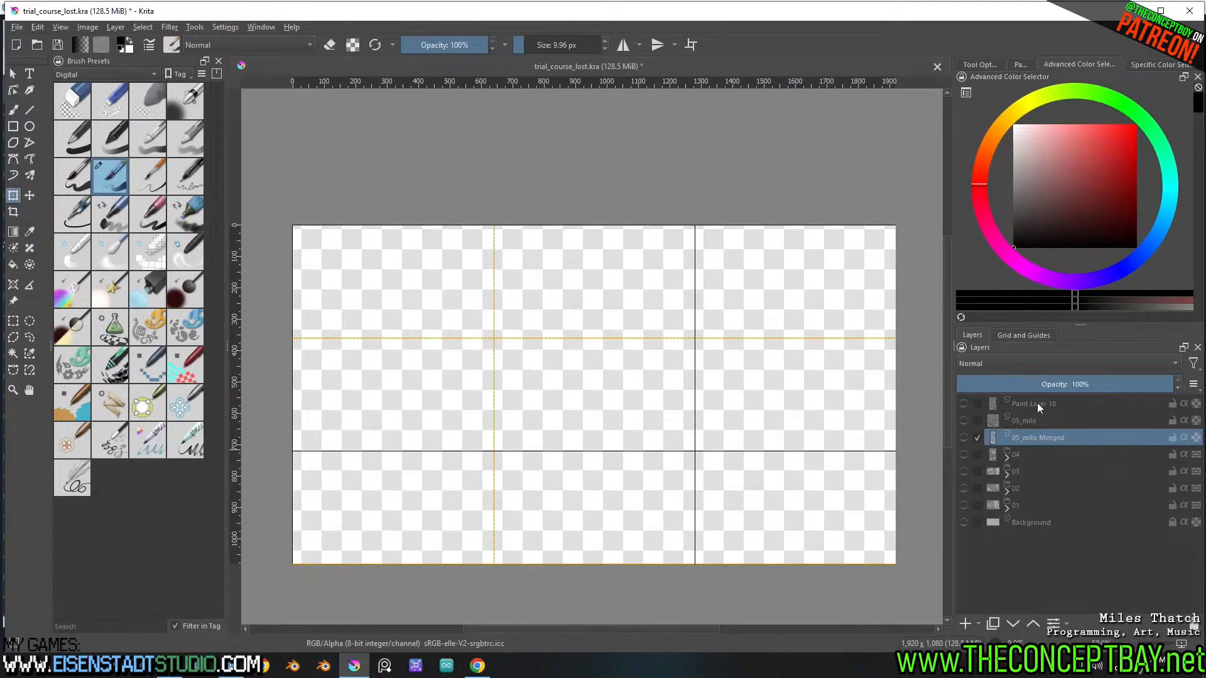
left_click(1038, 402)
left_click(963, 624)
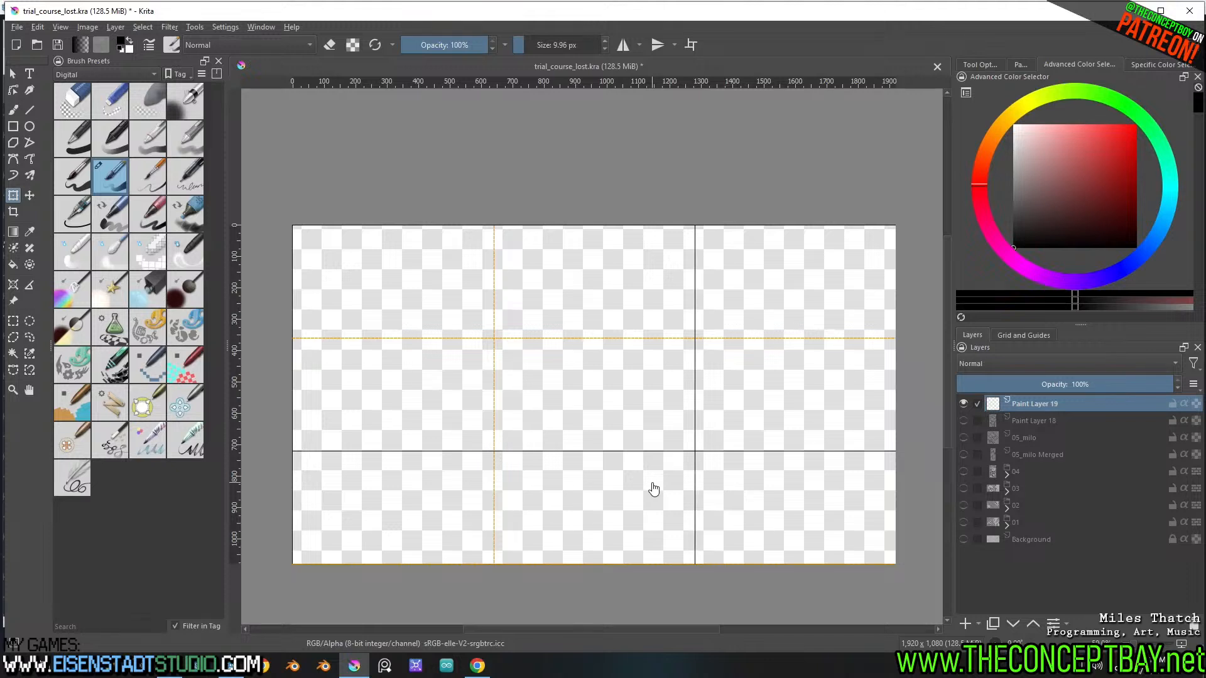
Switch to Dialoogie in the browser and replace Milo's line in the node "36 - no im not.wav" with "Do I look like I am?"
key("b")
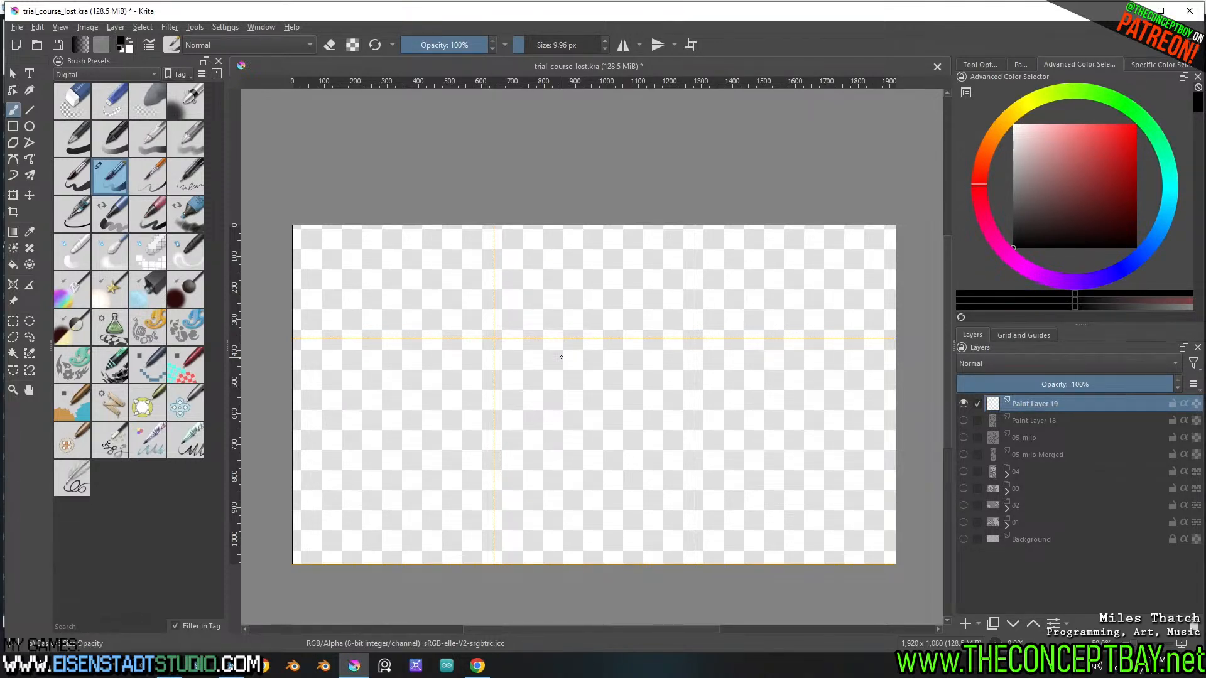
left_click(477, 665)
scroll(511, 450, "right", 9, "shift")
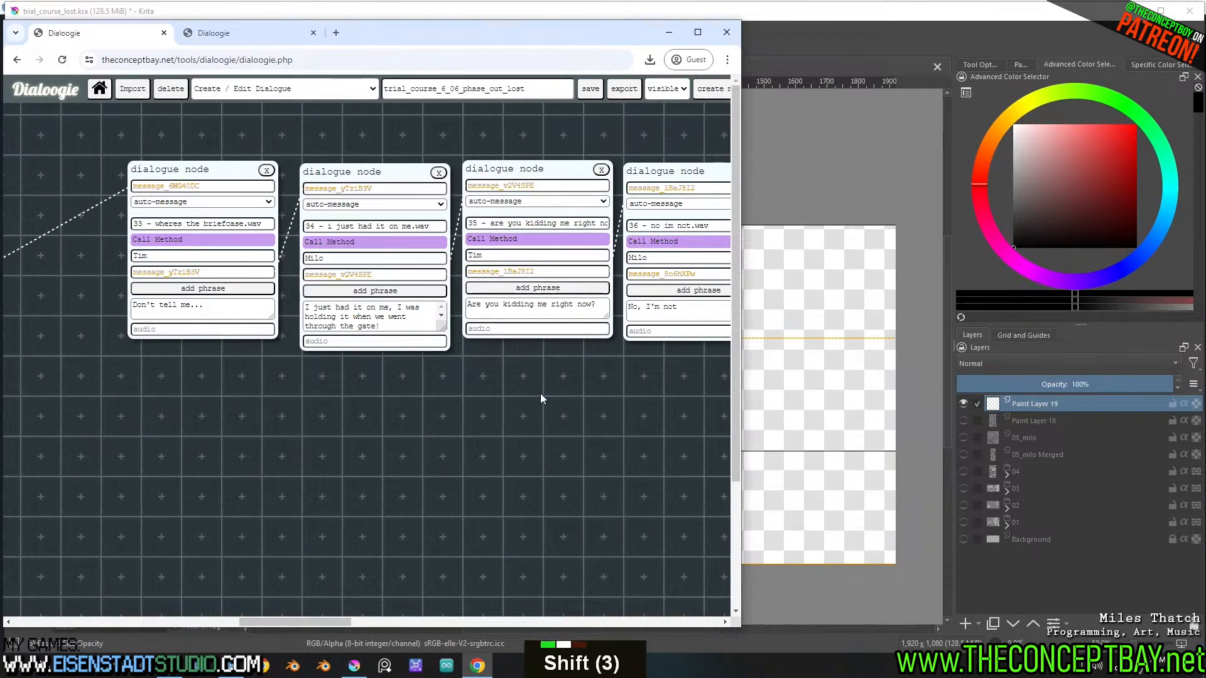
scroll(542, 397, "right", 2, "shift")
scroll(541, 398, "right", 3, "shift")
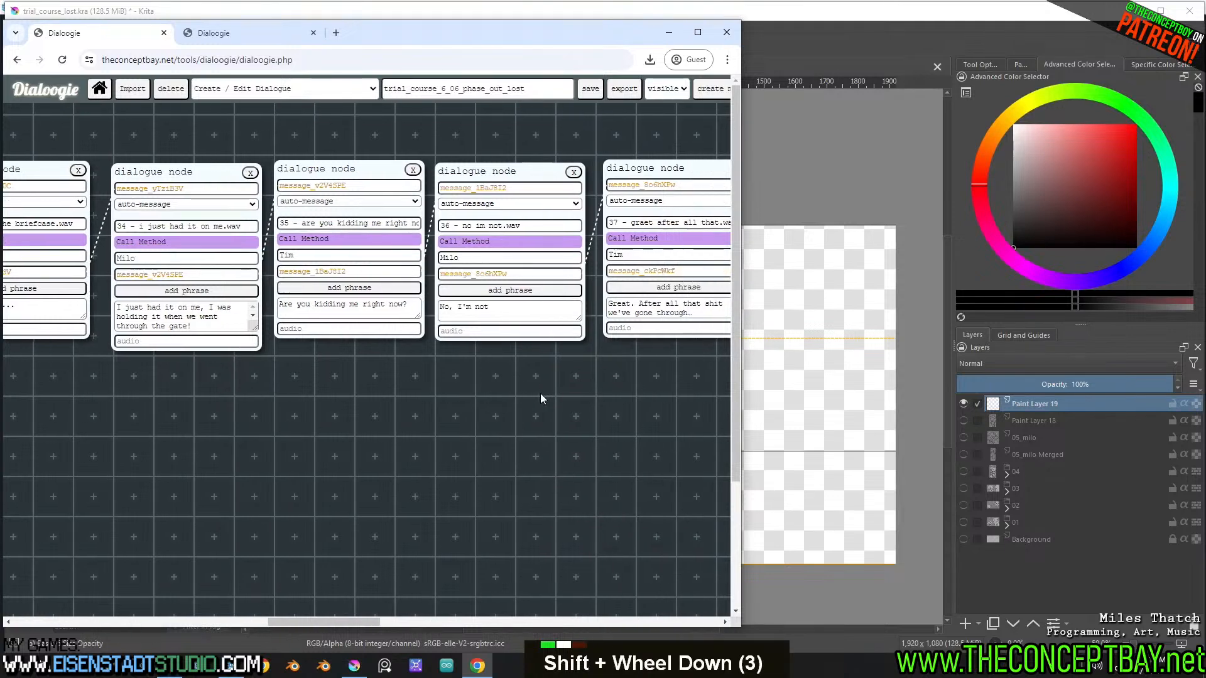
left_click(524, 312)
key("ctrl+a")
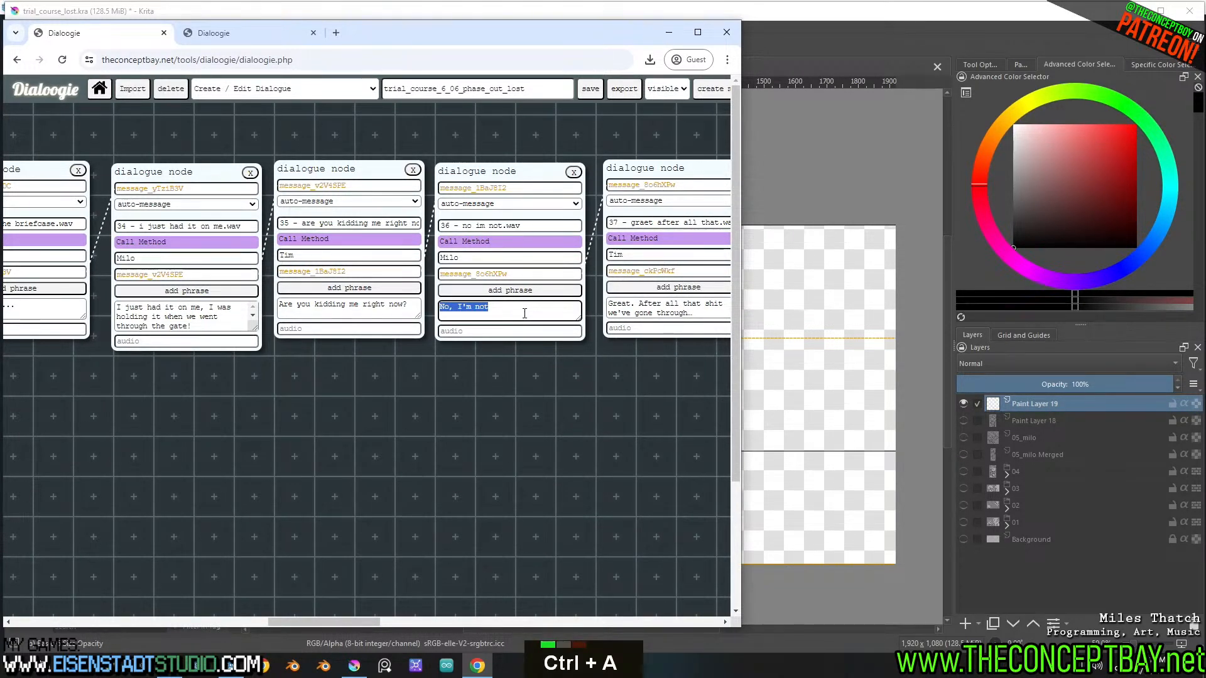
type("Do i loo")
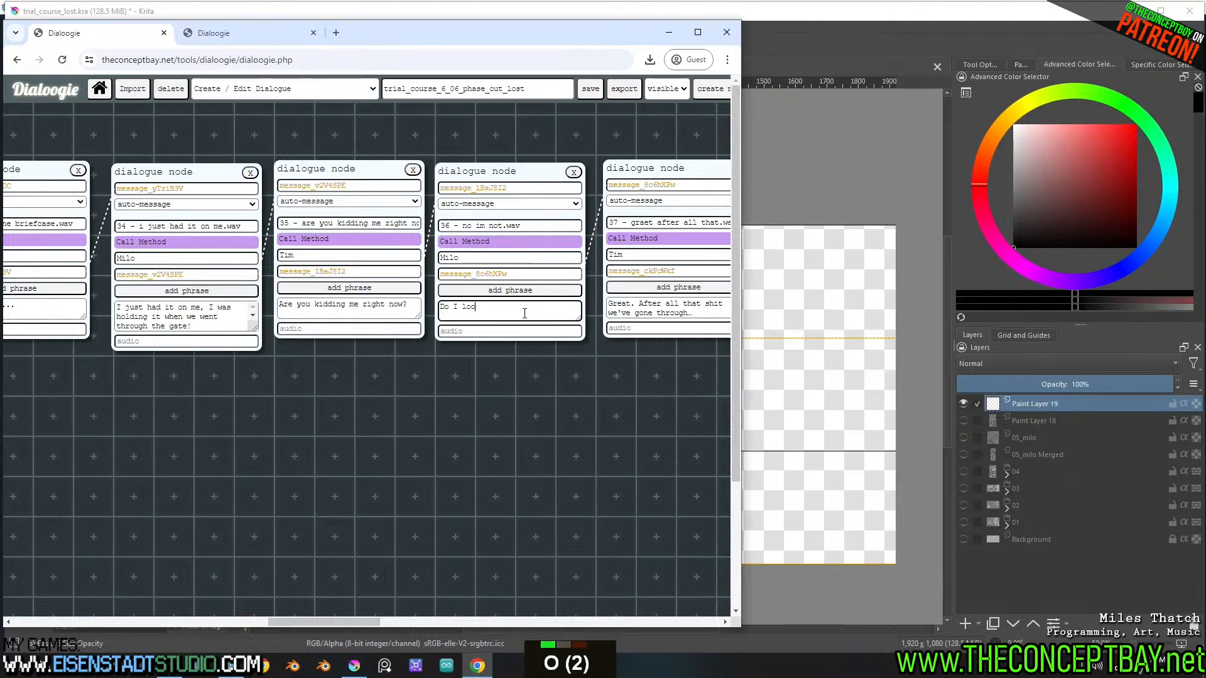
type("k like I'm j")
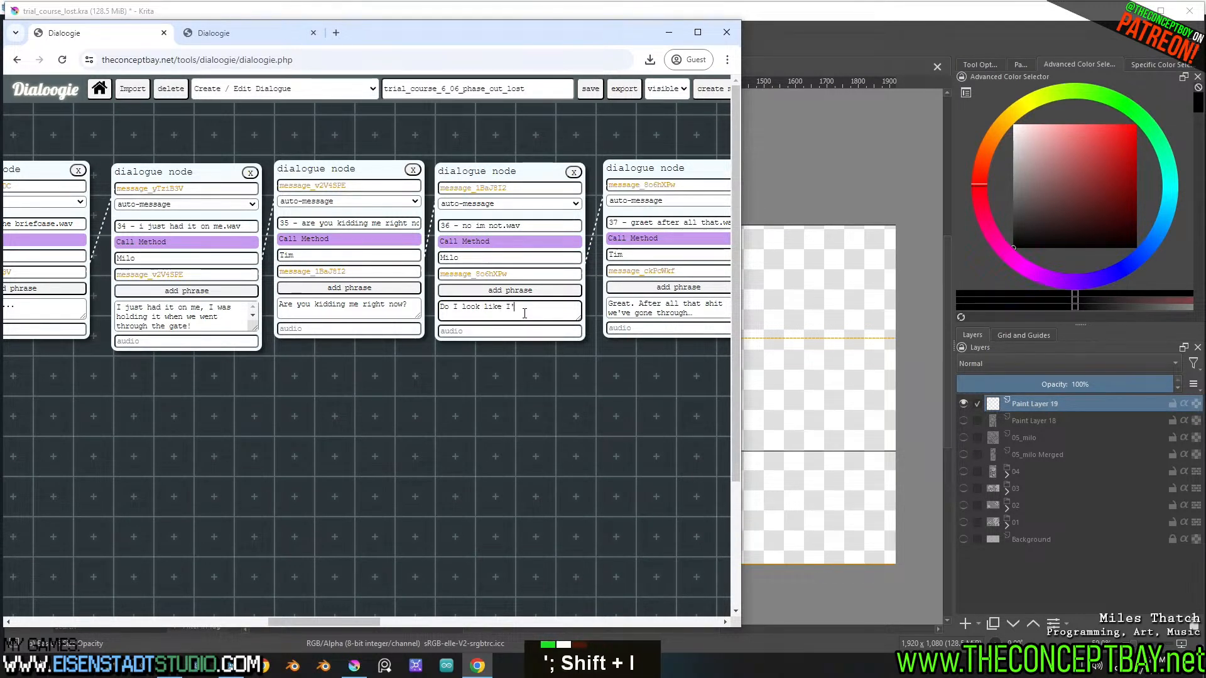
key("BackSpace")
key("BackSpace")
key("BackSpace")
key("BackSpace")
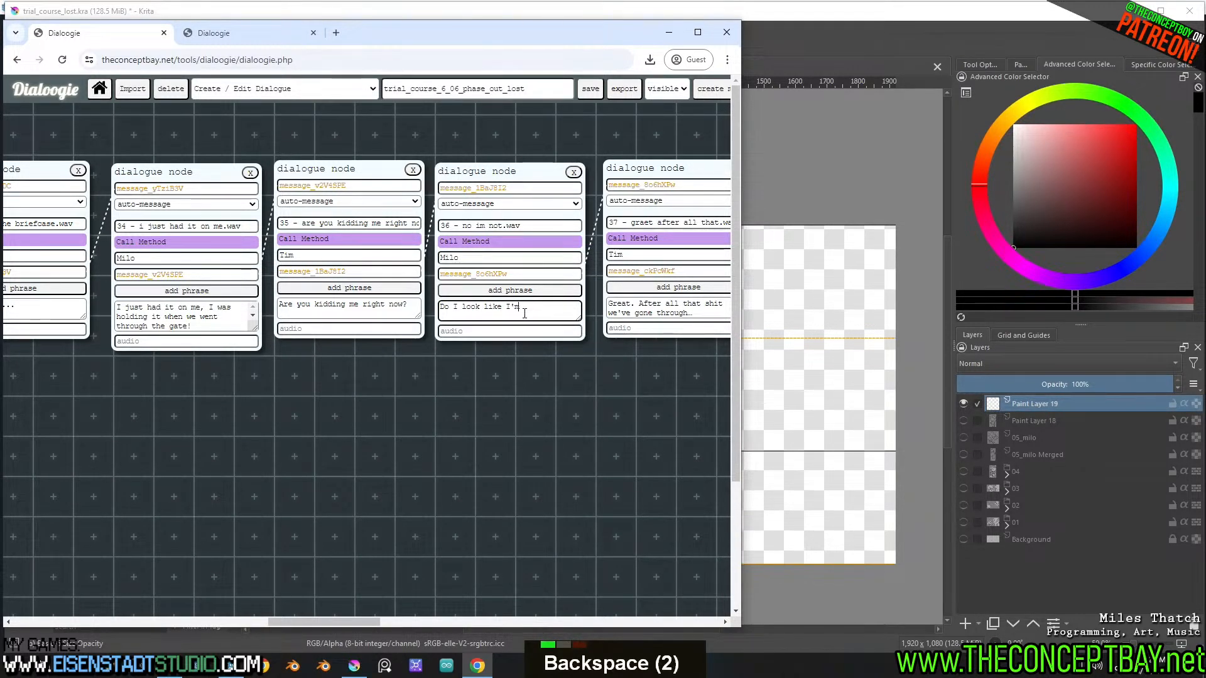
type("am?")
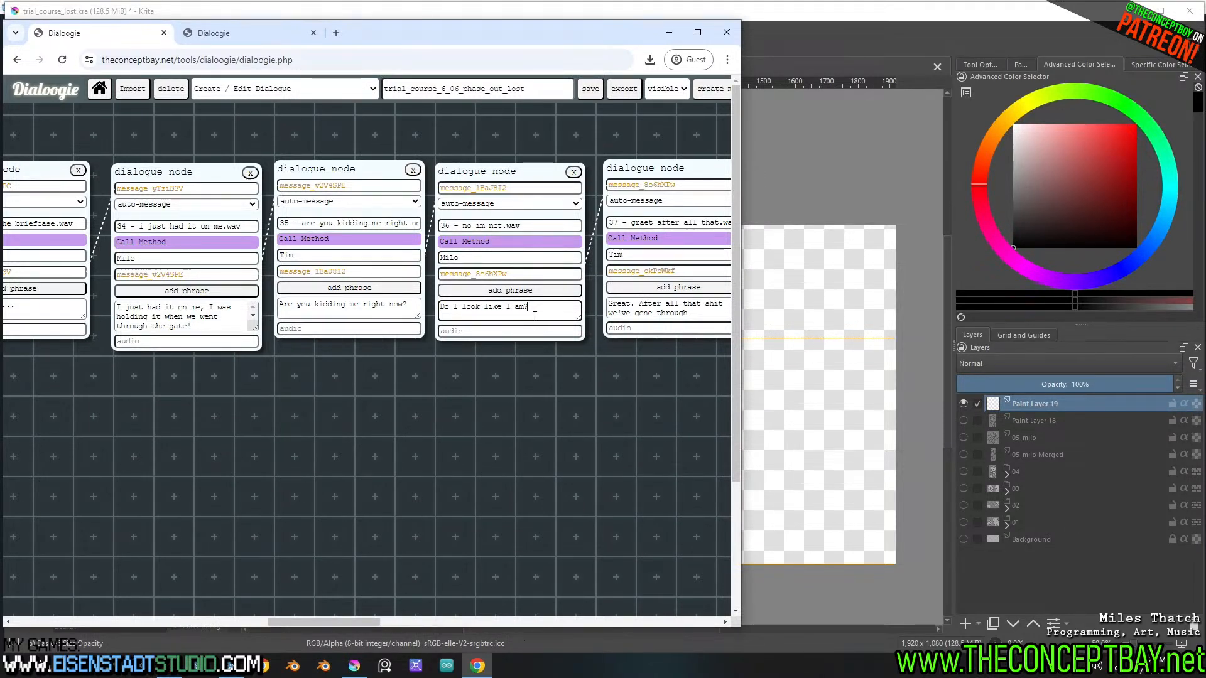
scroll(540, 311, "up", 3, "shift")
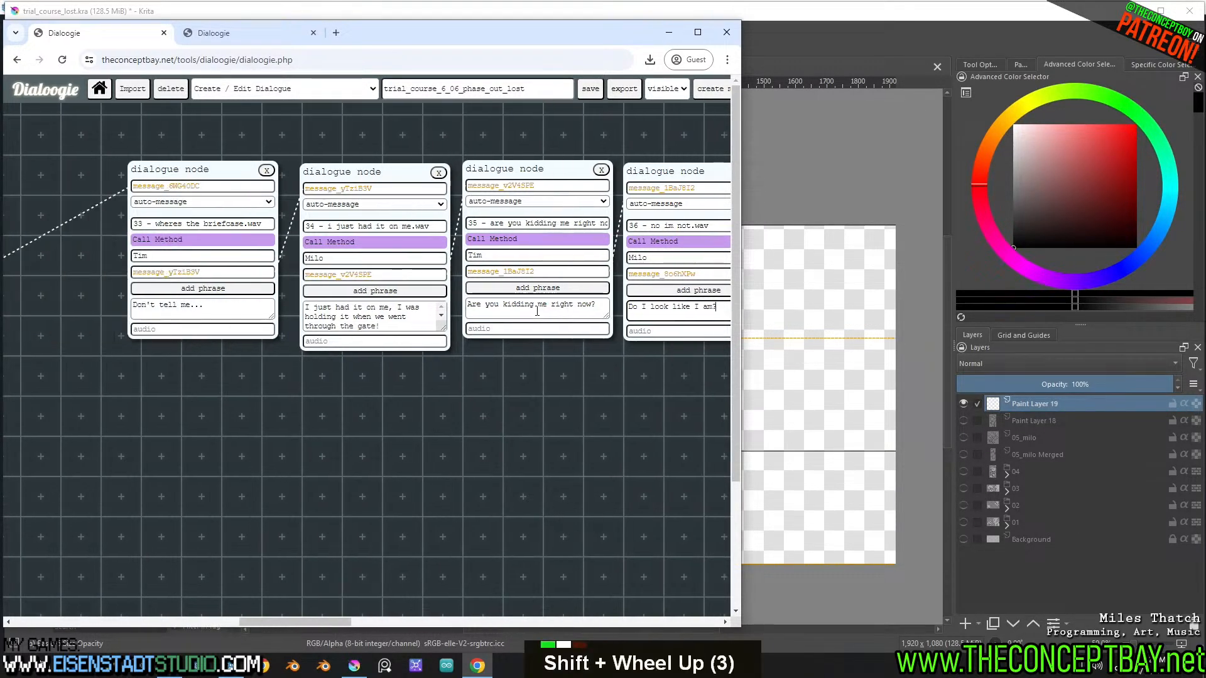
scroll(545, 309, "down", 1, "shift")
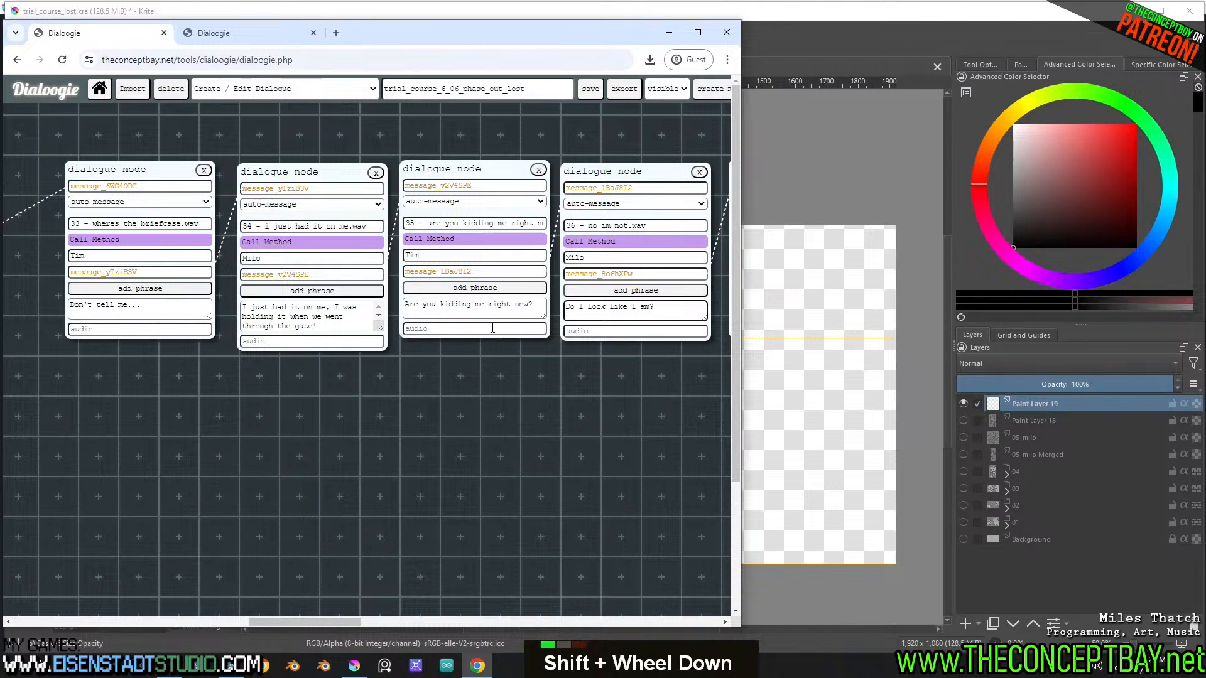
key("shift")
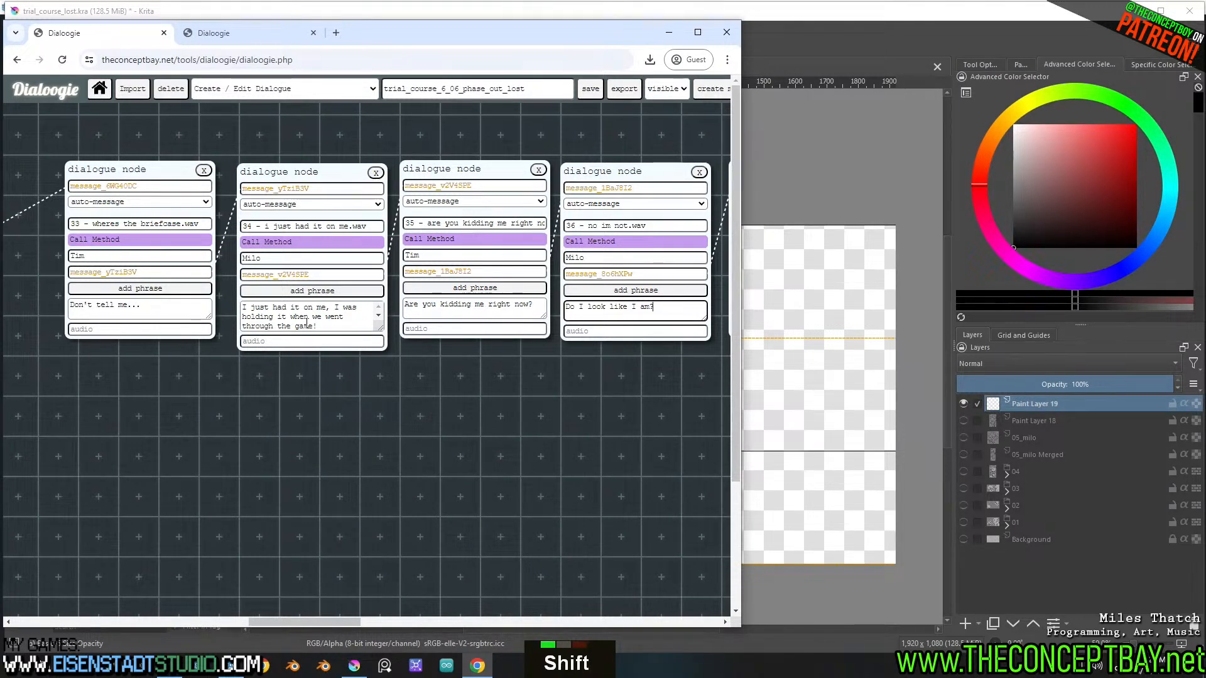
Return to Krita and sketch the rough torso and leg lines of a new figure on Paint Layer 19
left_click(872, 39)
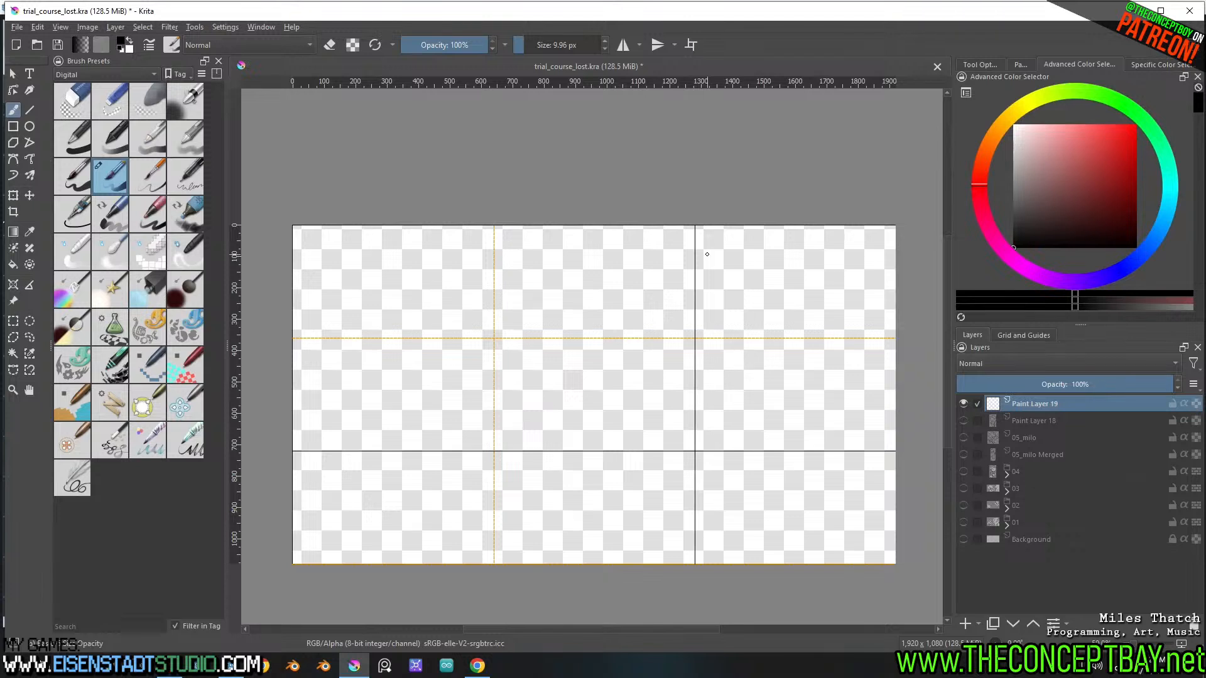
left_click_drag(397, 460, 449, 492)
left_click_drag(490, 370, 491, 402)
left_click_drag(505, 306, 502, 413)
mouse_move(518, 284)
left_mouse_down()
mouse_move(503, 377)
mouse_move(581, 524)
left_mouse_up()
mouse_move(516, 463)
left_mouse_down()
mouse_move(560, 535)
mouse_move(469, 523)
mouse_move(580, 536)
mouse_move(564, 581)
left_mouse_up()
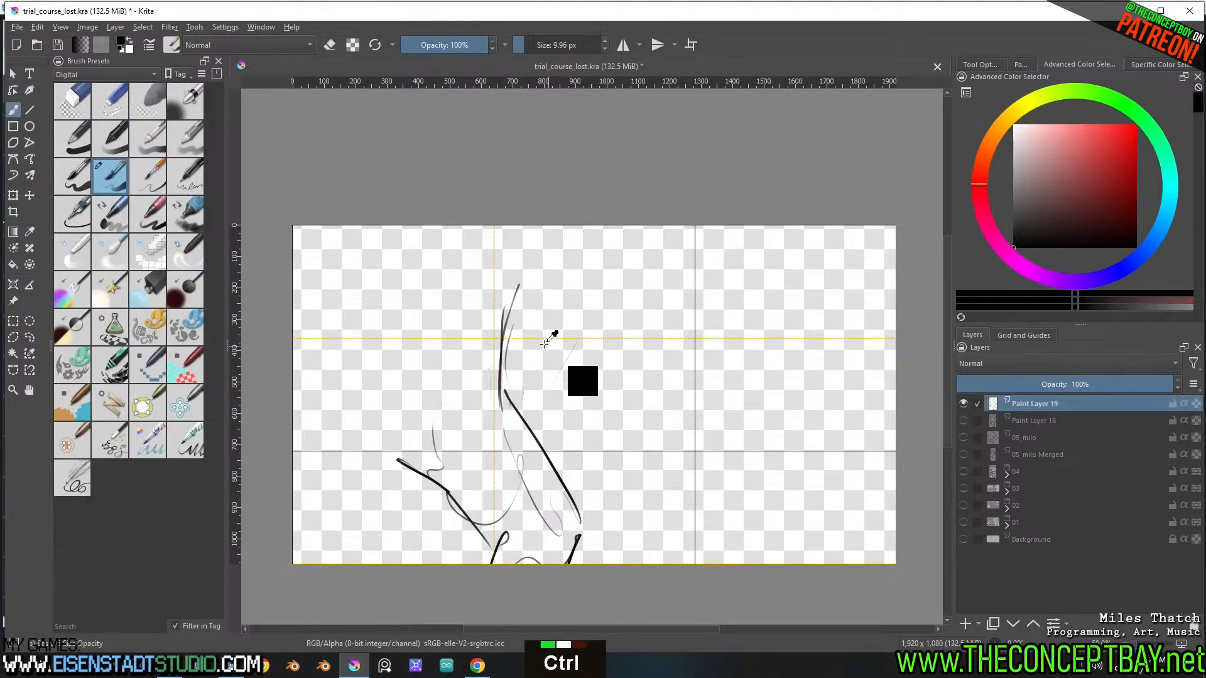
Scale the rough body sketch down and place it lower on the canvas
key("ctrl+t")
left_click_drag(581, 277, 546, 336, "shift")
key("b")
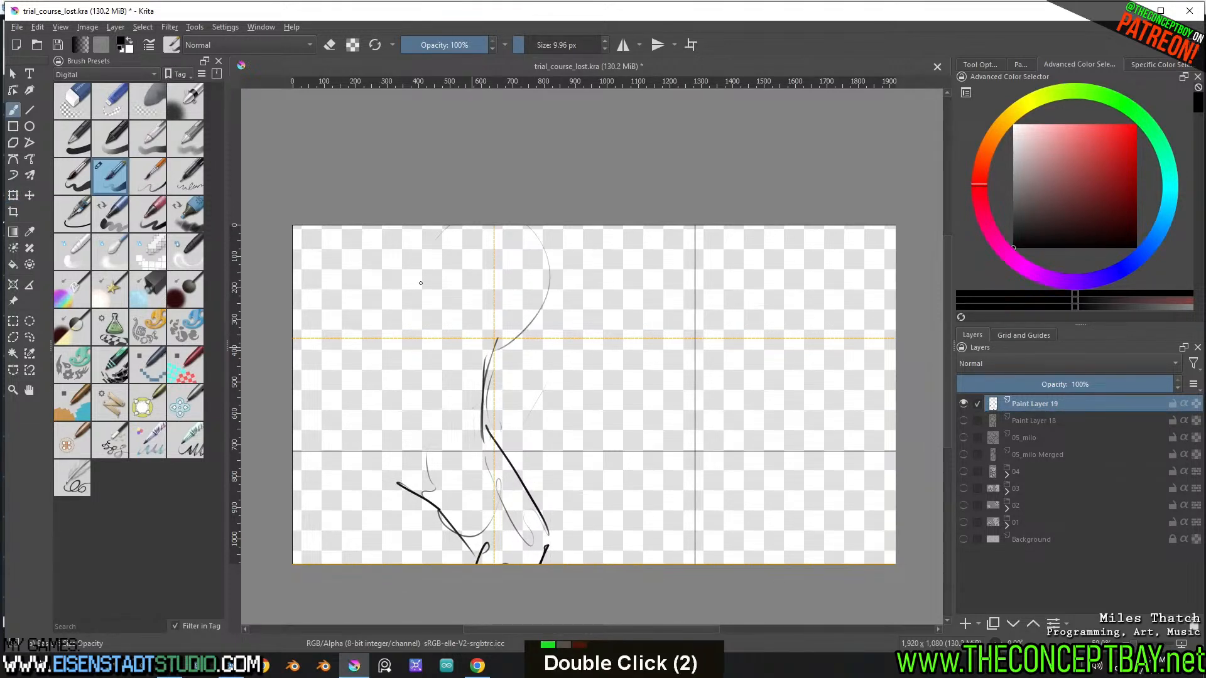
Sketch overlapping circles for the head and shoulder, and add the figure's long back outline and rear leg strokes
mouse_move(464, 241)
left_mouse_down()
mouse_move(477, 344)
mouse_move(537, 270)
mouse_move(522, 332)
mouse_move(427, 358)
mouse_move(436, 332)
mouse_move(459, 374)
left_mouse_up()
left_click_drag(420, 504, 398, 561)
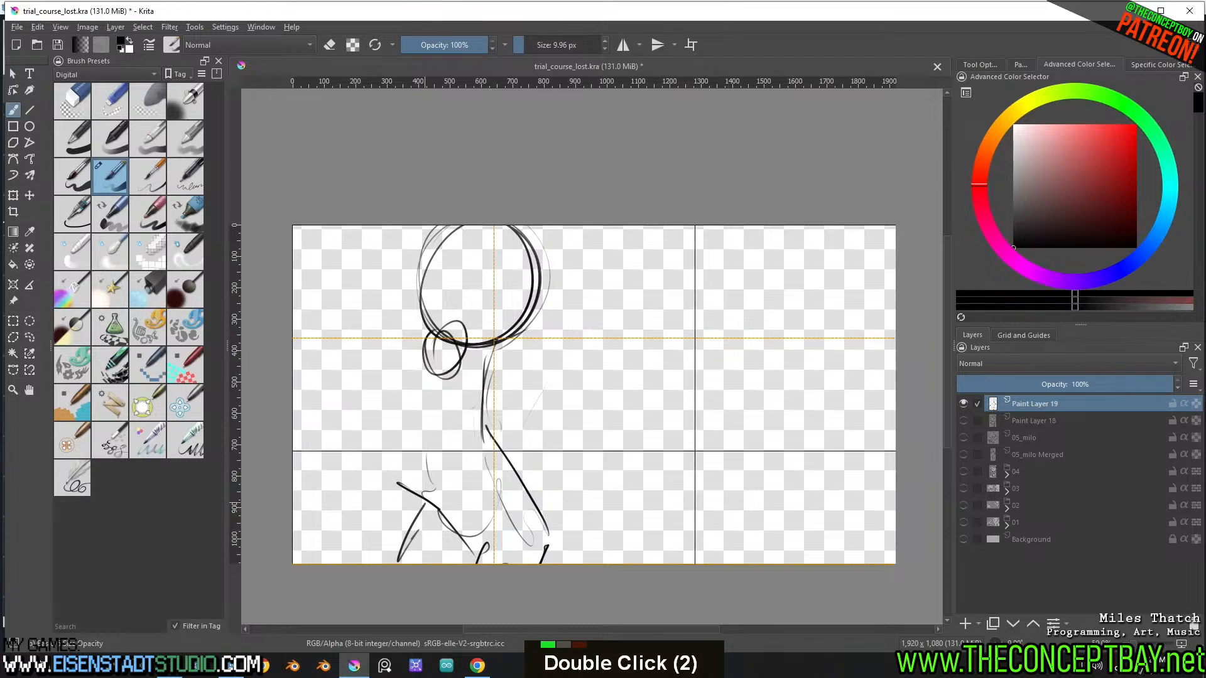
left_click_drag(375, 505, 396, 560)
left_click_drag(413, 539, 406, 550)
left_click_drag(364, 449, 356, 496)
left_click_drag(350, 529, 348, 559)
left_click_drag(369, 424, 347, 531)
mouse_move(365, 430)
left_mouse_down()
mouse_move(400, 363)
mouse_move(372, 424)
left_mouse_up()
mouse_move(464, 239)
left_mouse_down()
mouse_move(456, 352)
mouse_move(520, 313)
mouse_move(423, 249)
left_mouse_up()
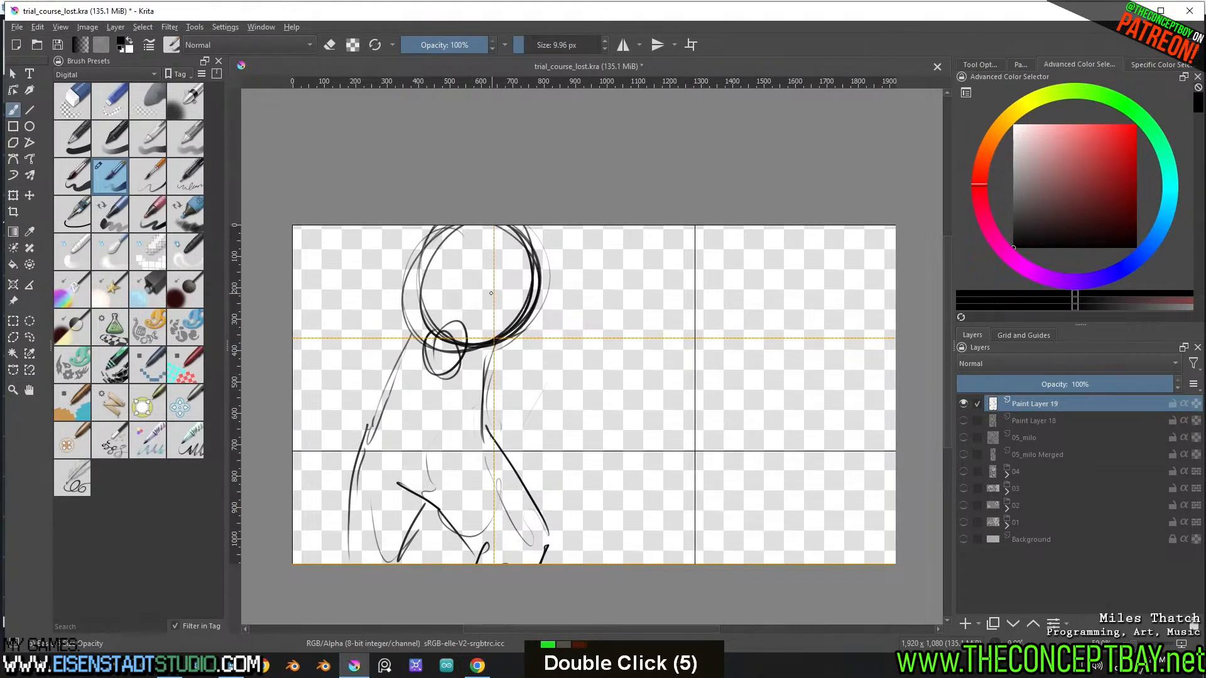
Rough in the ear, eyes and nose inside the head circle, undoing misplaced strokes
left_click_drag(491, 281, 484, 313)
mouse_move(489, 279)
left_mouse_down()
mouse_move(504, 301)
mouse_move(484, 312)
left_mouse_up()
mouse_move(489, 276)
left_mouse_down()
mouse_move(506, 291)
mouse_move(484, 313)
mouse_move(509, 292)
mouse_move(479, 278)
mouse_move(472, 308)
left_mouse_up()
key("ctrl+z")
key("ctrl+z")
key("ctrl+z")
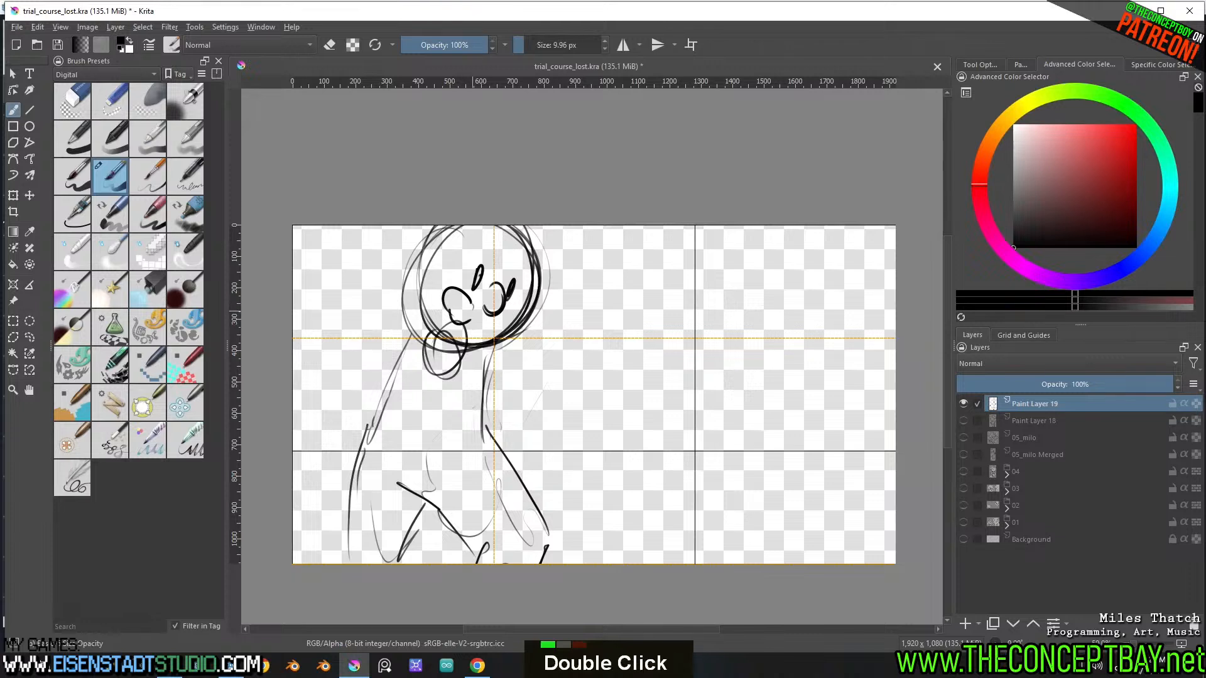
Add the brows, a small jagged beard and a shoulder circle, then undo the trial bent arm strokes
mouse_move(510, 272)
left_mouse_down()
mouse_move(521, 328)
mouse_move(472, 349)
mouse_move(475, 366)
mouse_move(457, 346)
mouse_move(422, 361)
mouse_move(414, 345)
mouse_move(406, 401)
left_mouse_up()
left_click_drag(445, 349, 415, 403)
left_click_drag(412, 396, 453, 434)
mouse_move(447, 421)
left_mouse_down()
mouse_move(451, 406)
mouse_move(464, 433)
left_mouse_up()
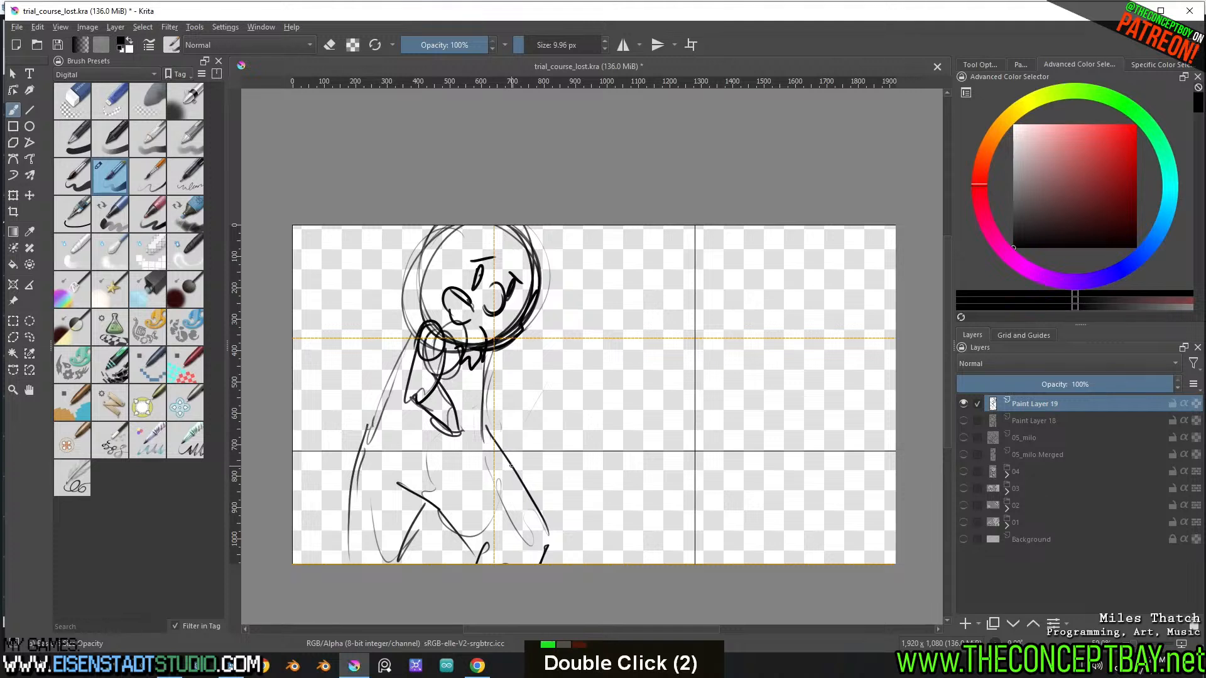
key("ctrl+z")
key("ctrl+z")
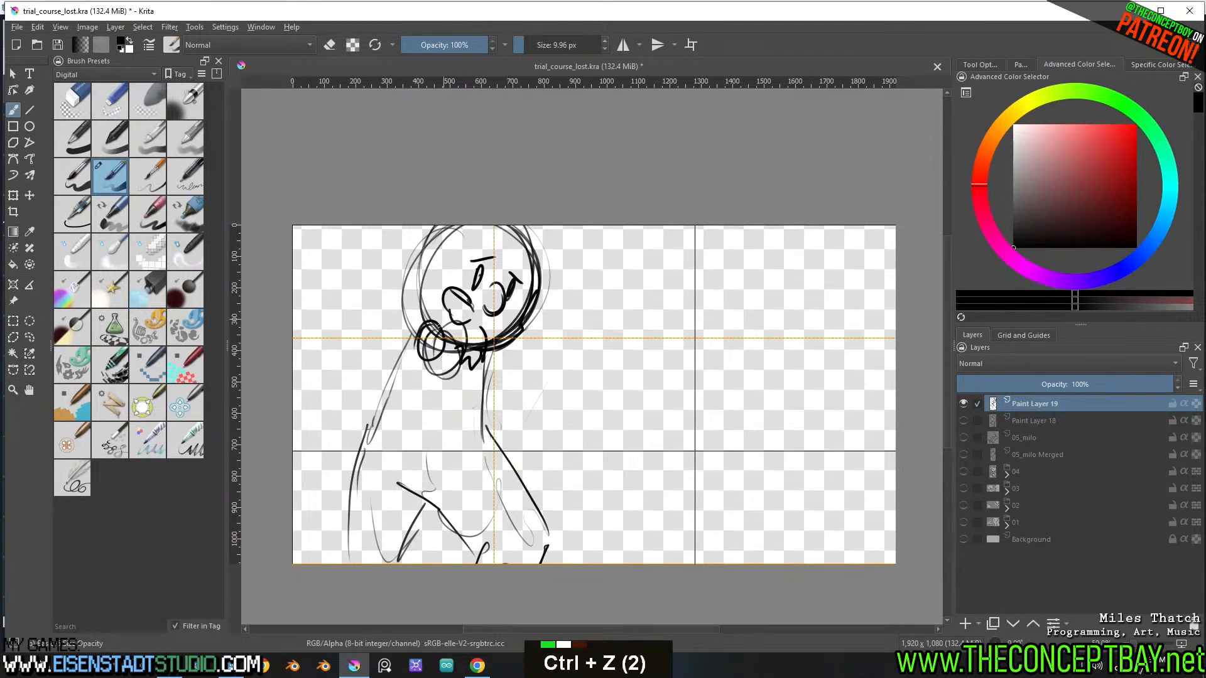
Draw a bent arm with a round elbow across the chest and a pointed hand extending in front of the torso
mouse_move(420, 327)
left_mouse_down()
mouse_move(399, 400)
mouse_move(441, 365)
mouse_move(418, 408)
mouse_move(407, 378)
mouse_move(461, 430)
mouse_move(403, 408)
mouse_move(457, 437)
left_mouse_up()
left_click_drag(401, 410, 464, 439)
left_click_drag(412, 379, 458, 417)
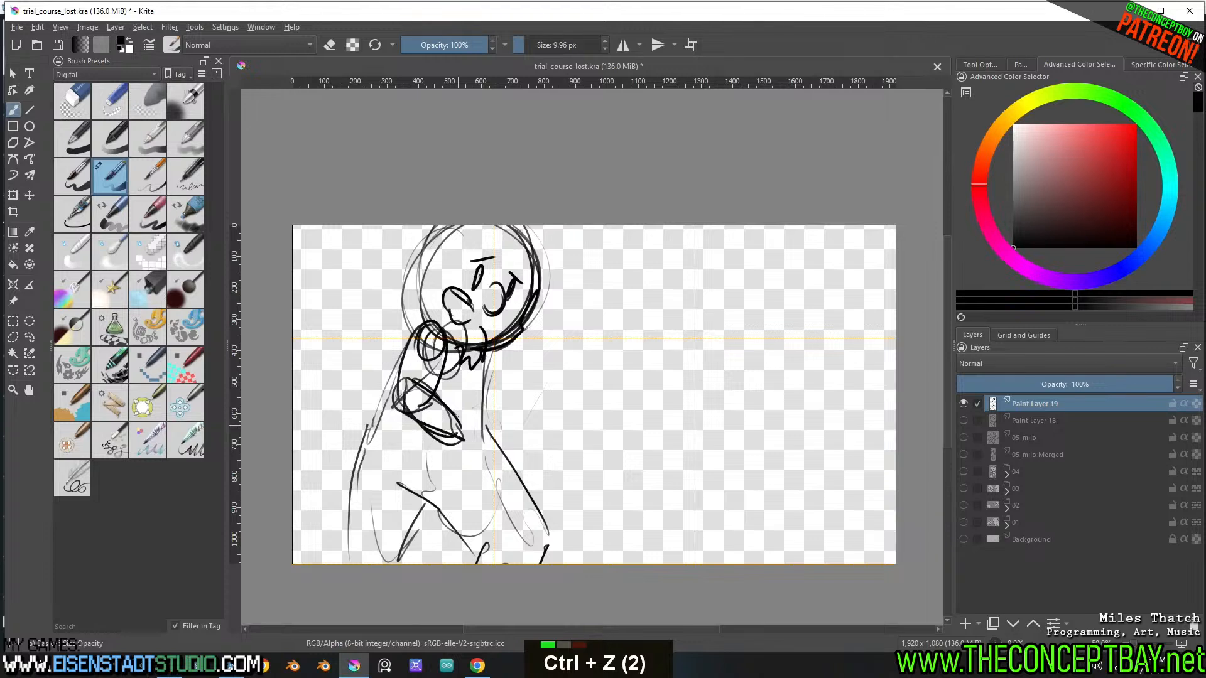
mouse_move(491, 365)
left_mouse_down()
mouse_move(516, 409)
mouse_move(489, 419)
mouse_move(547, 421)
left_mouse_up()
key("ctrl+z")
mouse_move(483, 395)
left_mouse_down()
mouse_move(535, 405)
mouse_move(491, 422)
mouse_move(502, 388)
mouse_move(484, 396)
left_mouse_up()
Reinforce the figure's back outline and both leg contours with darker strokes down to the canvas edge
mouse_move(402, 358)
left_mouse_down()
mouse_move(360, 479)
mouse_move(352, 564)
left_mouse_up()
left_click_drag(354, 494, 341, 564)
left_click_drag(379, 409, 352, 498)
left_click_drag(362, 495, 356, 558)
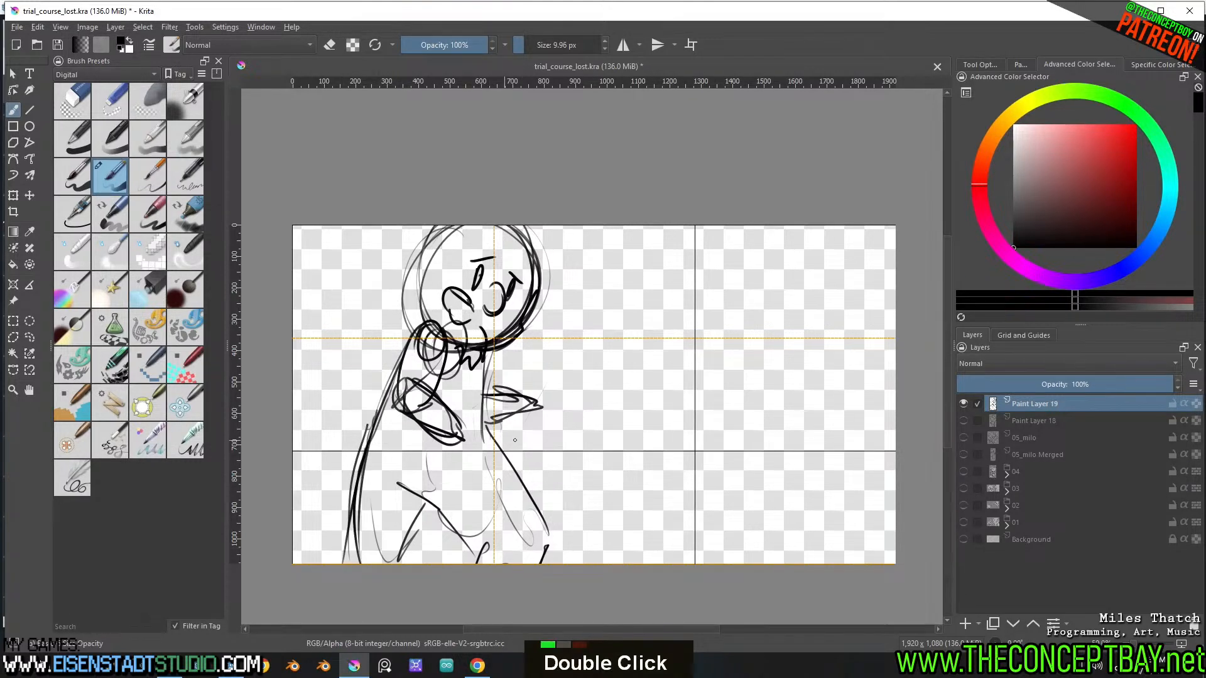
mouse_move(437, 506)
left_mouse_down()
mouse_move(397, 563)
mouse_move(424, 528)
left_mouse_up()
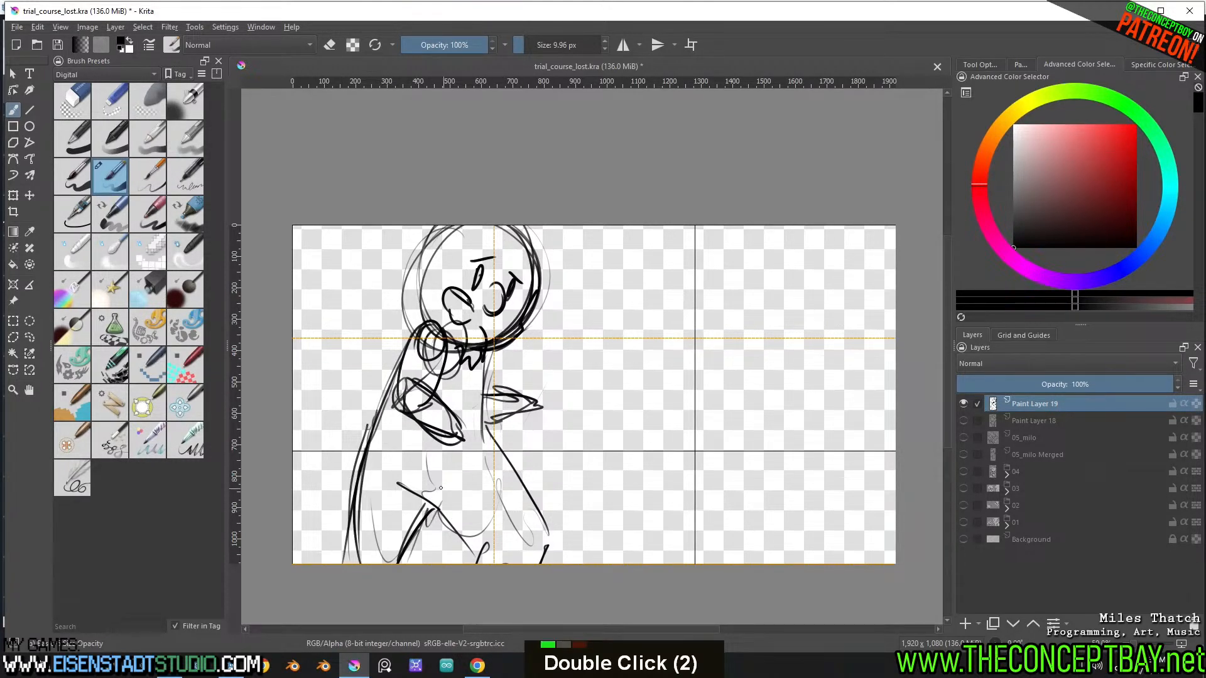
left_click_drag(400, 484, 492, 557)
left_click_drag(446, 510, 455, 521)
left_click_drag(484, 431, 542, 559)
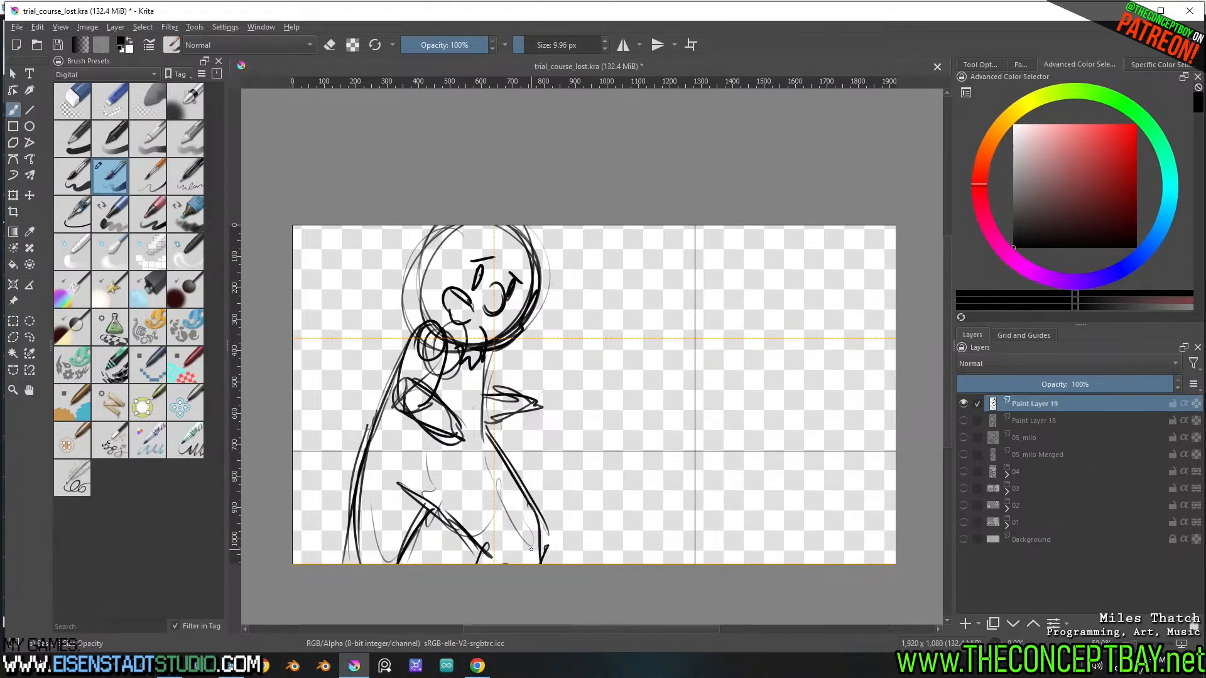
Draw a replacement arm with its elbow bent out behind the figure's back and its forearm pointing down
mouse_move(426, 321)
left_mouse_down()
mouse_move(361, 394)
mouse_move(393, 445)
left_mouse_up()
mouse_move(376, 376)
left_mouse_down()
mouse_move(395, 453)
mouse_move(403, 431)
mouse_move(383, 379)
mouse_move(361, 377)
mouse_move(386, 405)
left_mouse_up()
left_click_drag(348, 380, 427, 330)
mouse_move(408, 339)
left_mouse_down()
mouse_move(375, 390)
mouse_move(445, 358)
mouse_move(414, 384)
mouse_move(453, 458)
mouse_move(462, 376)
left_mouse_up()
Select and delete the old arm across the chest and the stray marks on the torso, then clear the selection
key("l")
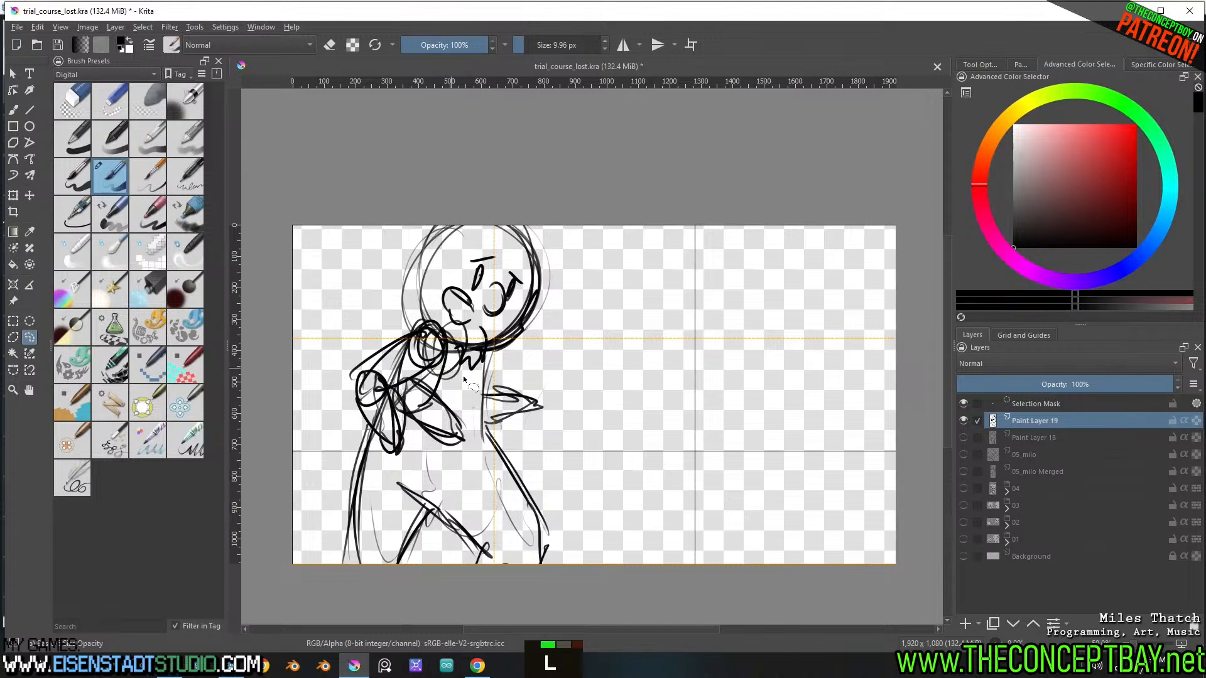
key("Delete")
key("ctrl+shift+a")
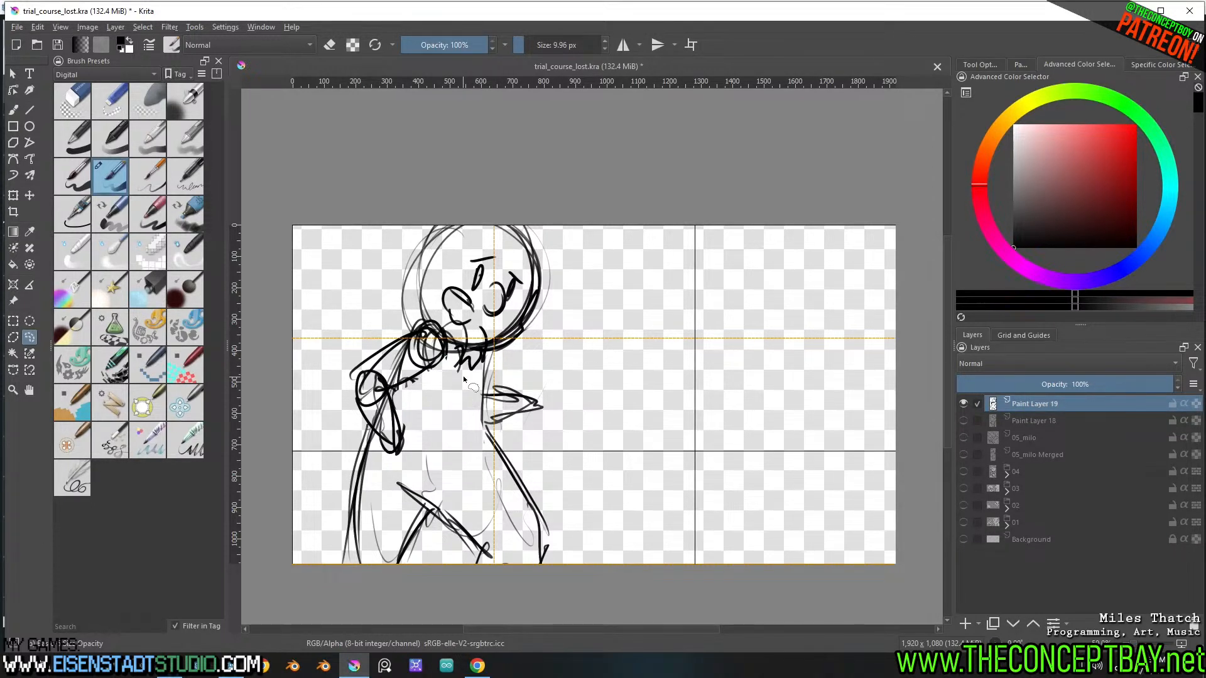
left_click_drag(401, 486, 488, 554)
key("Delete")
key("ctrl+shift+a")
key("b")
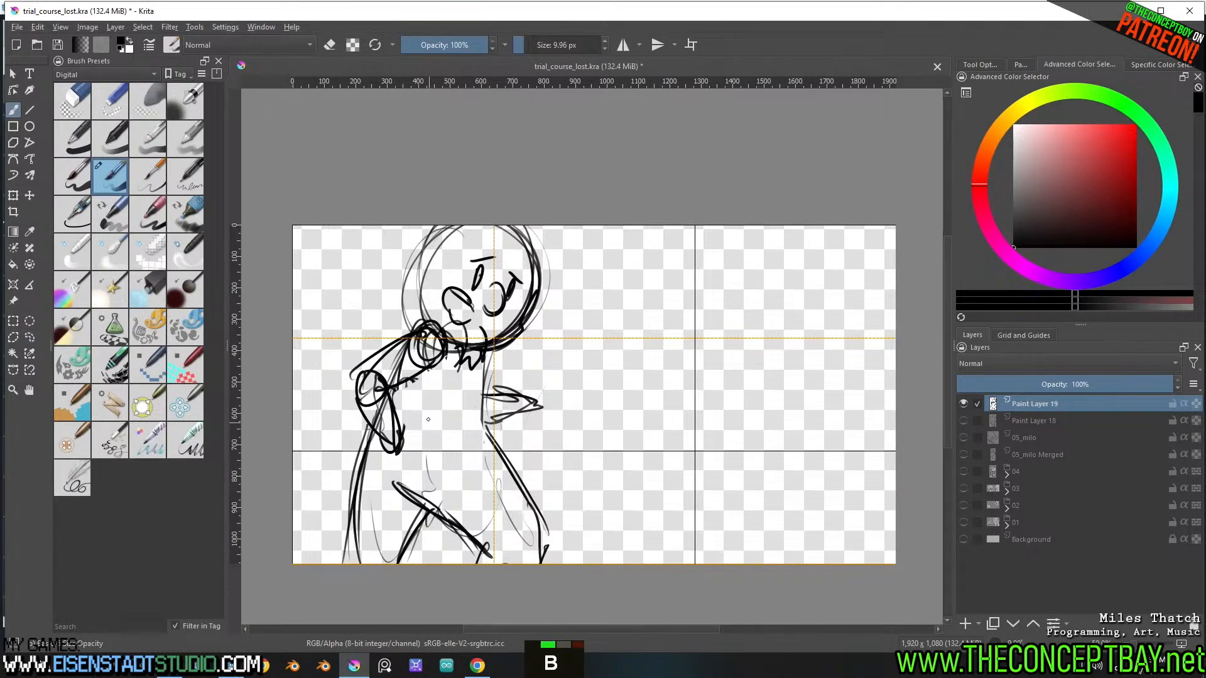
Mark out the lower torso between the arm and the legs with a loose outline of dots and short dashes
left_click_drag(428, 417, 434, 417)
left_click(457, 420)
left_click(473, 417)
left_click(505, 422)
left_click(514, 430)
left_click(509, 494)
left_click(486, 501)
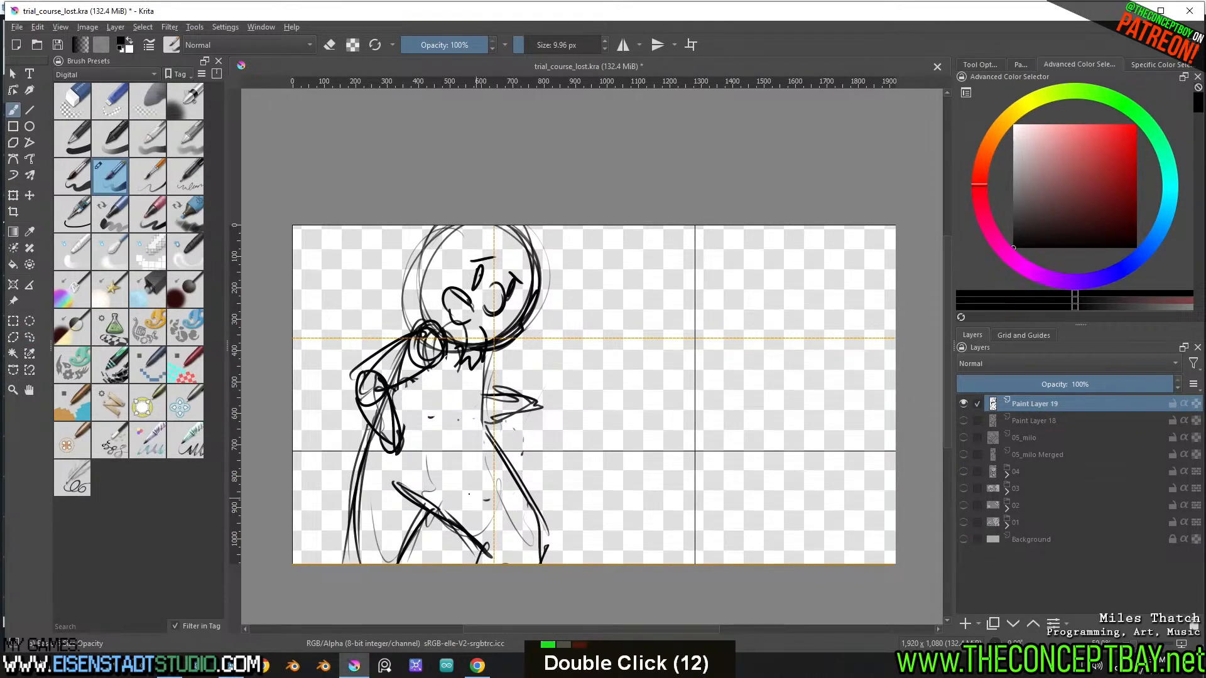
left_click(470, 499)
left_click(454, 495)
left_click(438, 486)
left_click(427, 471)
left_click(422, 451)
left_click(424, 429)
left_click(423, 474)
left_click(427, 484)
left_click_drag(463, 491, 499, 495)
key("ctrl")
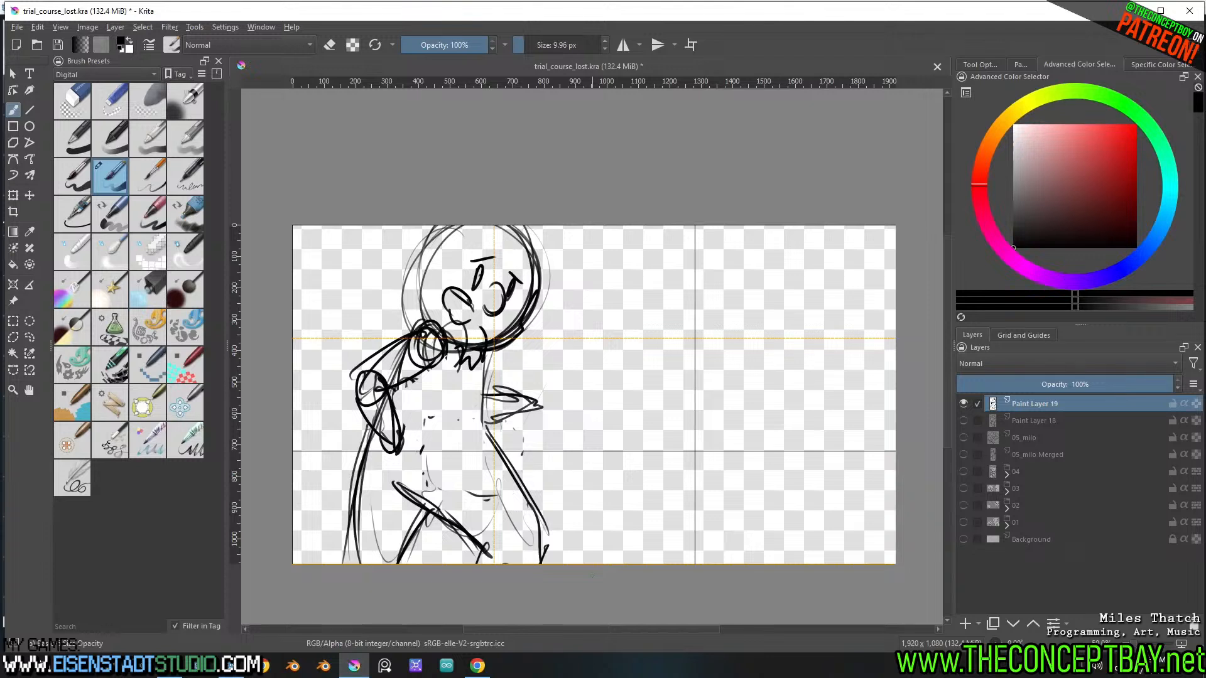
Rework the jagged beard strokes under the chin and darken the ear's outline, undoing unwanted strokes
mouse_move(483, 331)
left_mouse_down()
mouse_move(480, 368)
mouse_move(450, 369)
left_mouse_up()
key("ctrl+z")
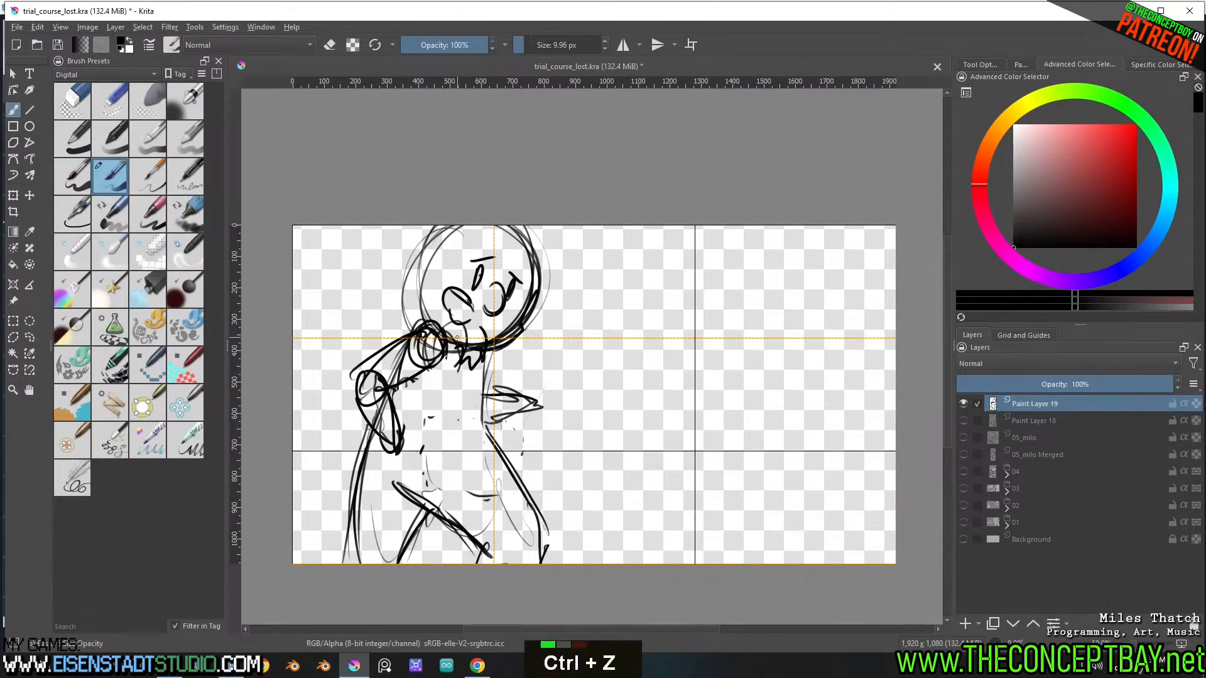
key("ctrl+z")
mouse_move(448, 344)
left_mouse_down()
mouse_move(452, 371)
mouse_move(471, 372)
left_mouse_up()
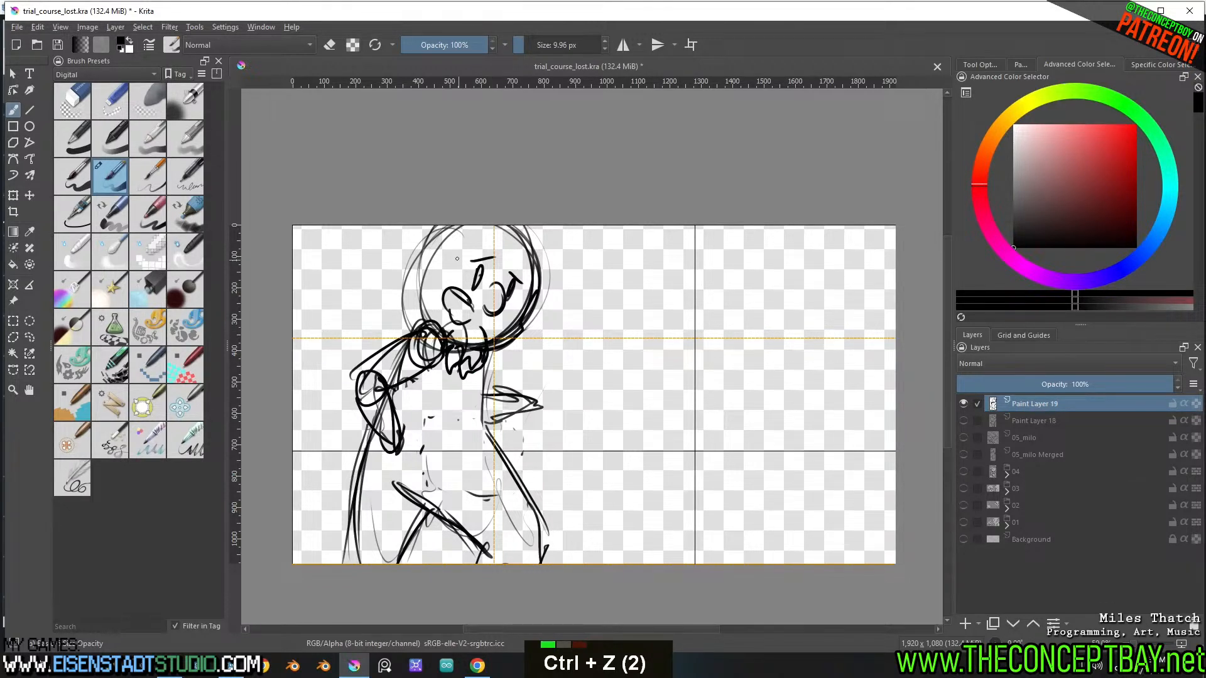
mouse_move(469, 301)
left_mouse_down()
mouse_move(448, 278)
mouse_move(475, 306)
mouse_move(443, 288)
left_mouse_up()
key("ctrl+z")
double_click(476, 309)
left_click_drag(443, 287, 456, 324)
key("ctrl+z")
double_click(469, 309)
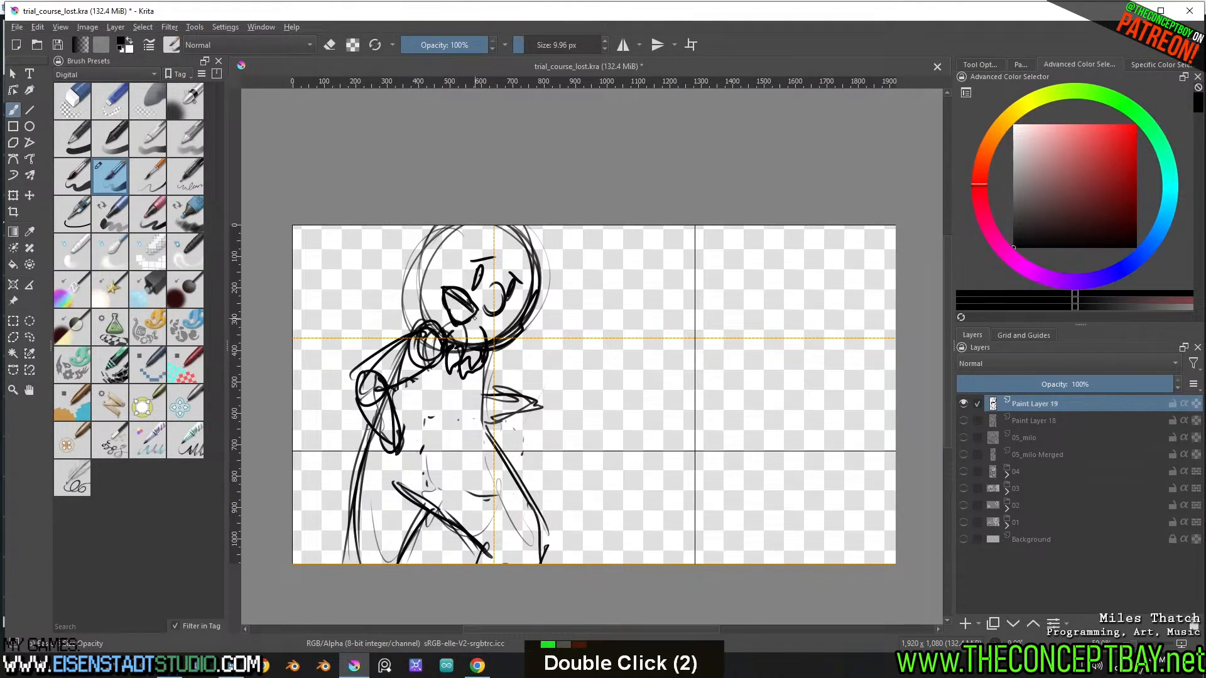
Erase part of the jaw line beside the nose and shift the selected eyes, brows and nose slightly forward
key("ctrl")
key("e")
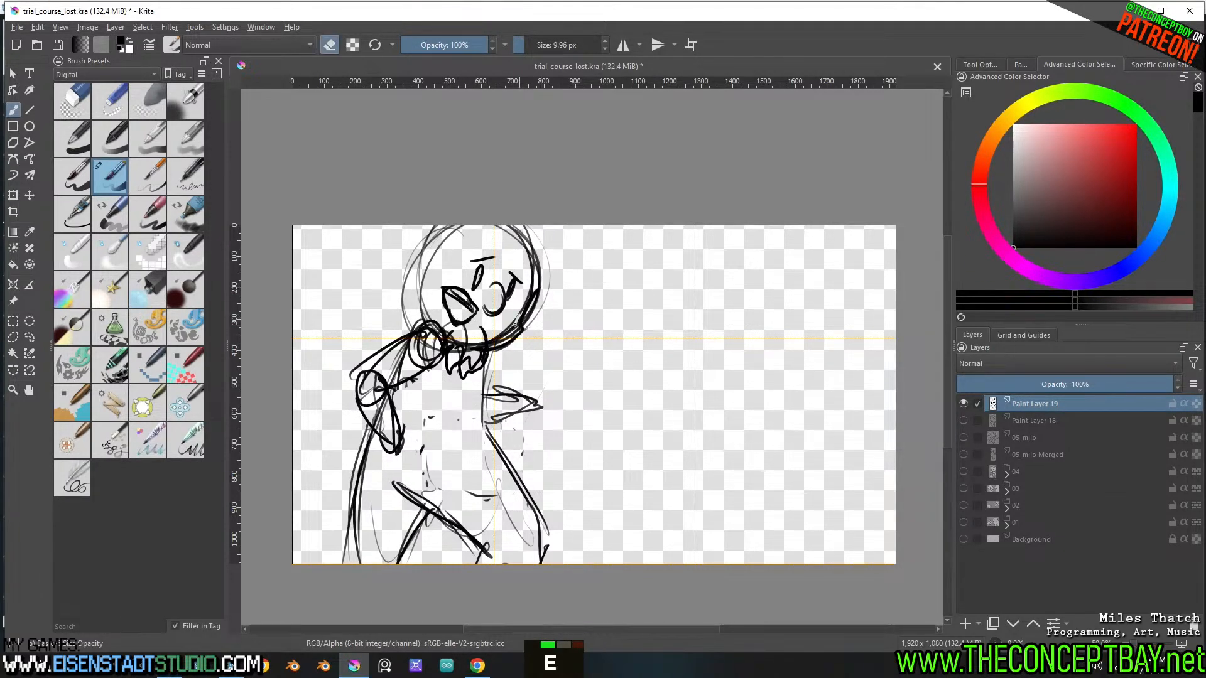
mouse_move(514, 324)
left_mouse_down()
mouse_move(492, 343)
mouse_move(532, 267)
mouse_move(497, 326)
mouse_move(465, 282)
mouse_move(502, 251)
mouse_move(521, 287)
left_mouse_up()
key("e")
key("l")
key("t")
key("b")
key("ctrl+shift+a")
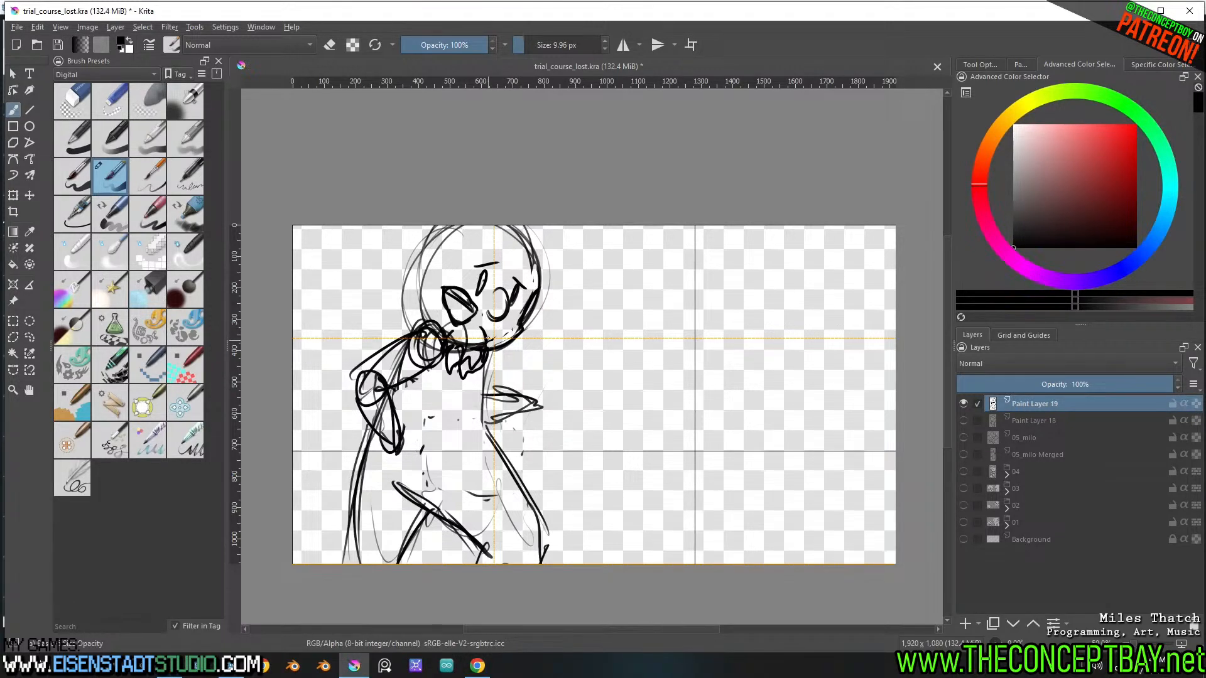
Redraw the beard as a larger jagged shape hanging from the chin and erase the lines it overlaps
mouse_move(499, 340)
left_mouse_down()
mouse_move(495, 385)
mouse_move(467, 379)
mouse_move(494, 349)
mouse_move(443, 361)
mouse_move(464, 342)
left_mouse_up()
key("e")
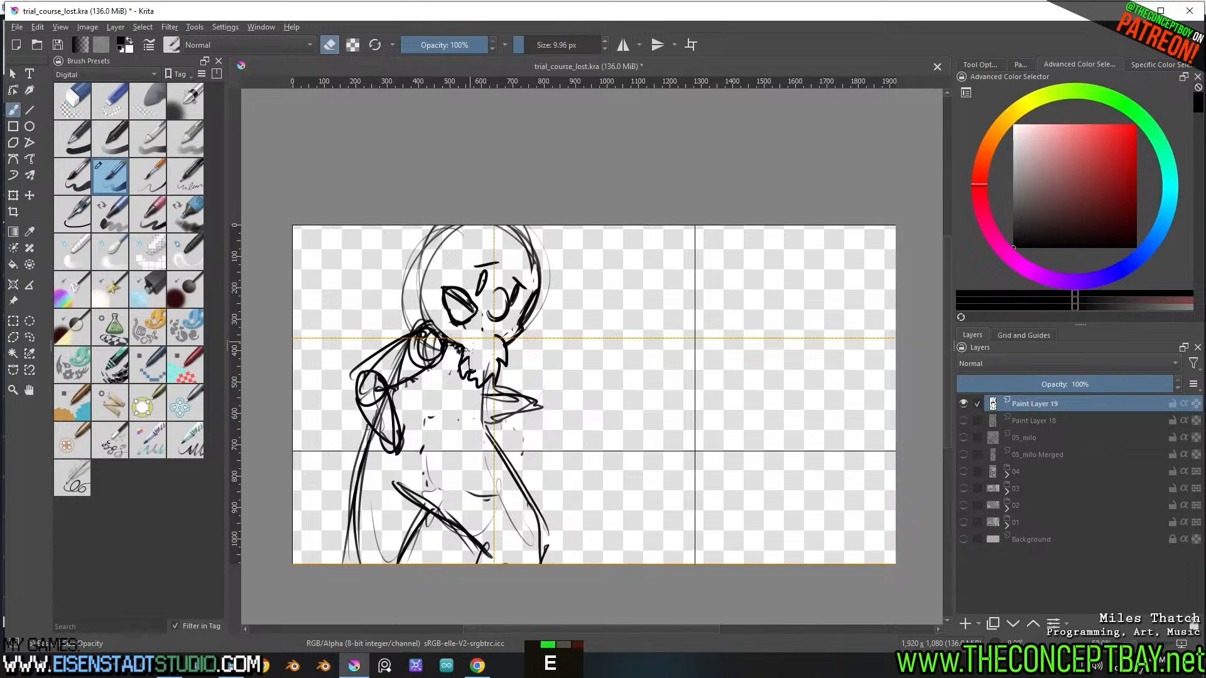
key("e")
Draw jagged fringe strands across the bearded figure's forehead and down the front side of the face
left_click_drag(484, 287, 542, 336)
mouse_move(525, 257)
left_mouse_down()
mouse_move(539, 274)
mouse_move(507, 299)
left_mouse_up()
mouse_move(506, 250)
left_mouse_down()
mouse_move(487, 283)
mouse_move(484, 255)
left_mouse_up()
left_click_drag(485, 249, 453, 278)
Outline the hair flaring out behind the head and add a small curved ear, undoing unwanted strokes
mouse_move(458, 242)
left_mouse_down()
mouse_move(405, 271)
mouse_move(372, 322)
left_mouse_up()
key("ctrl+z")
mouse_move(404, 246)
left_mouse_down()
mouse_move(390, 325)
mouse_move(378, 330)
left_mouse_up()
left_click_drag(396, 290, 379, 337)
key("ctrl+z")
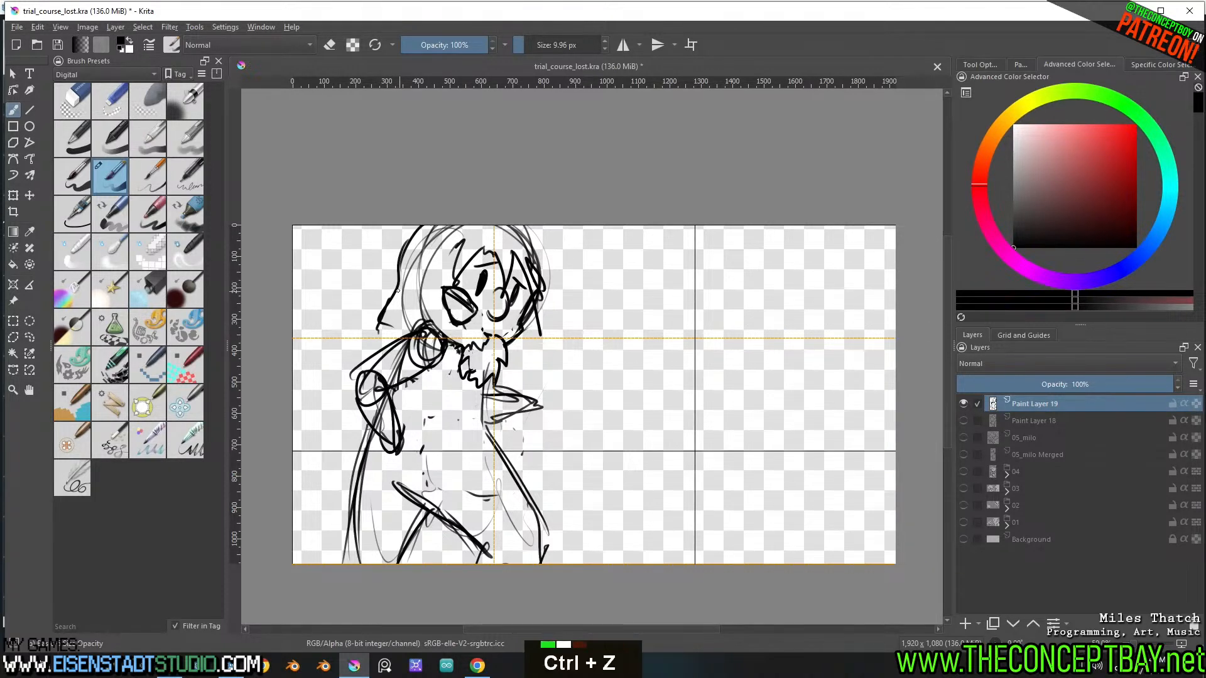
mouse_move(399, 283)
left_mouse_down()
mouse_move(380, 316)
mouse_move(398, 325)
mouse_move(415, 287)
mouse_move(431, 320)
left_mouse_up()
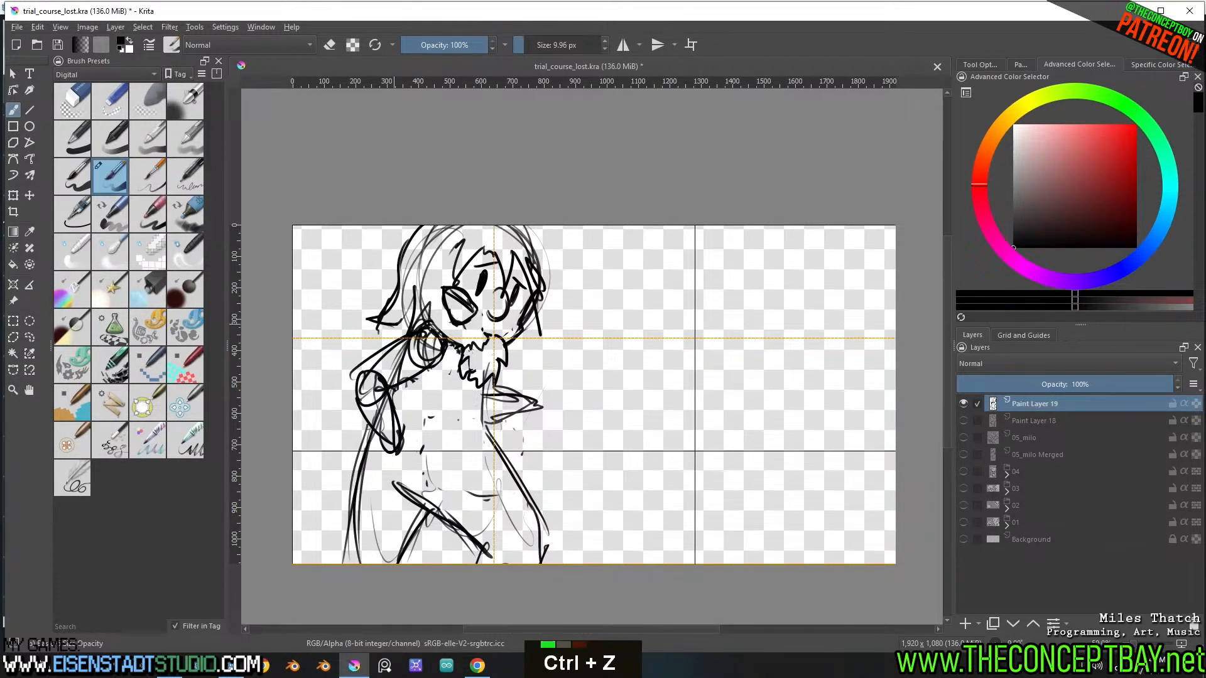
left_click_drag(438, 263, 433, 284)
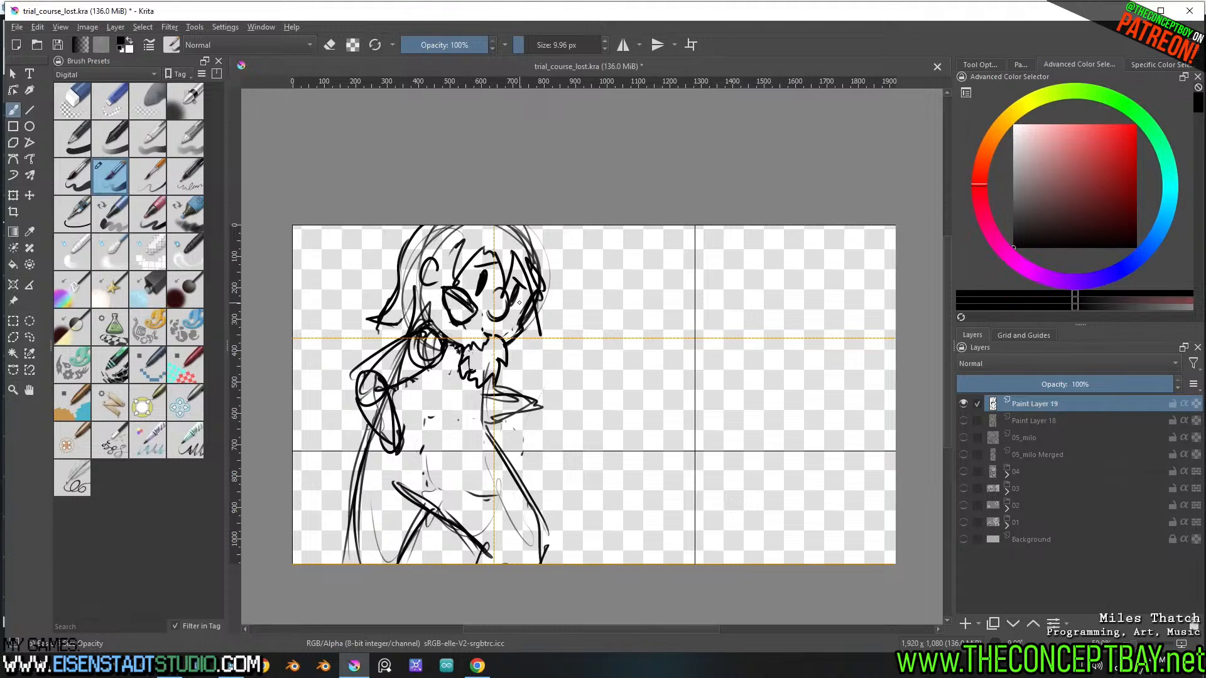
Move the whole figure down and scale it down so its head and legs fit better within the canvas
key("t")
left_click_drag(514, 342, 514, 366)
key("ctrl+t")
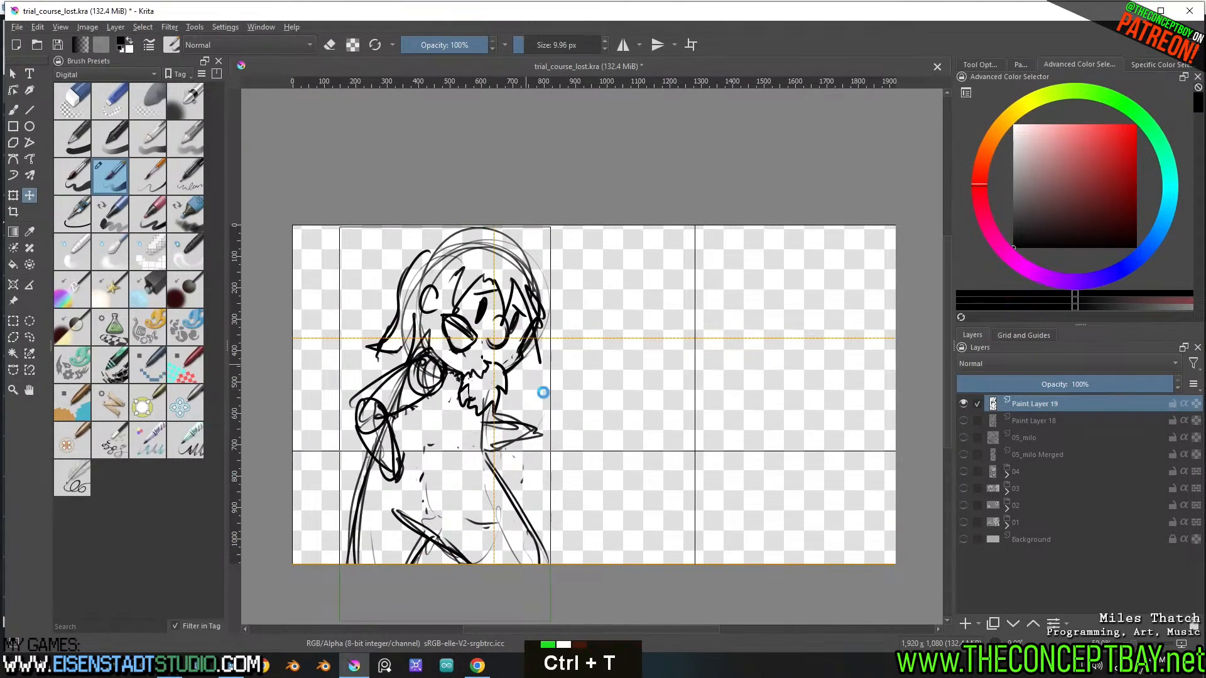
left_click_drag(550, 620, 523, 574, "shift")
left_click_drag(511, 450, 524, 447)
key("b")
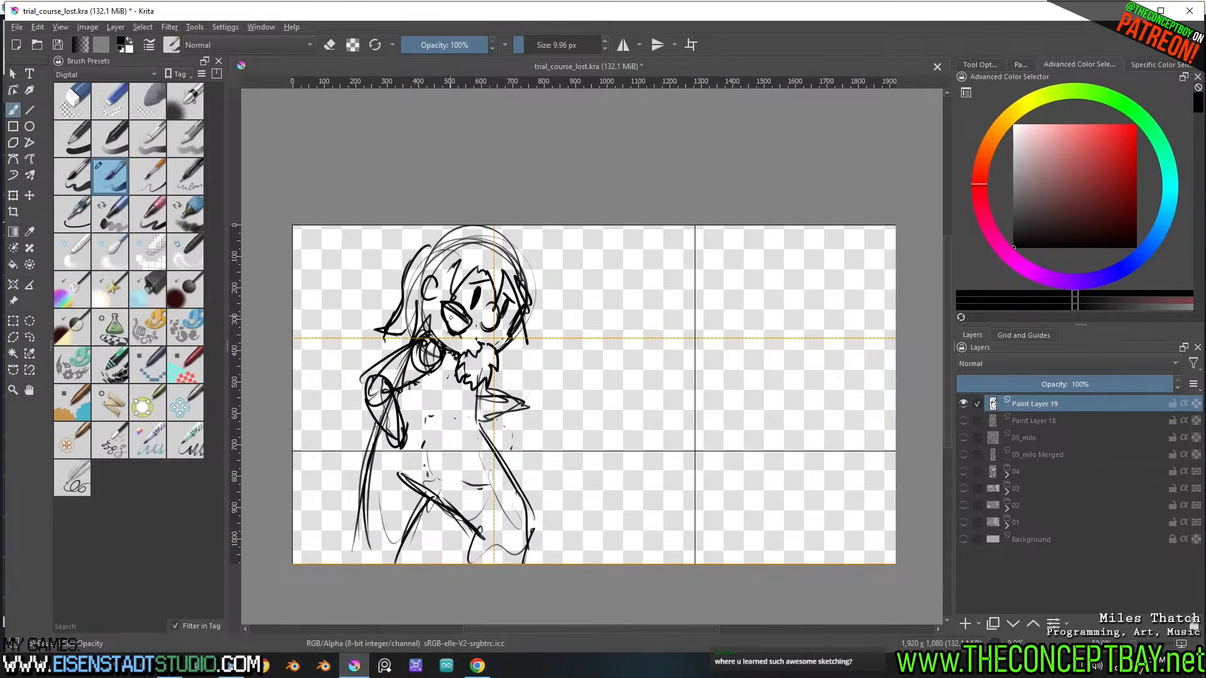
Erase parts of the mouth outline and rework it into an open smile, undoing unwanted strokes
key("e")
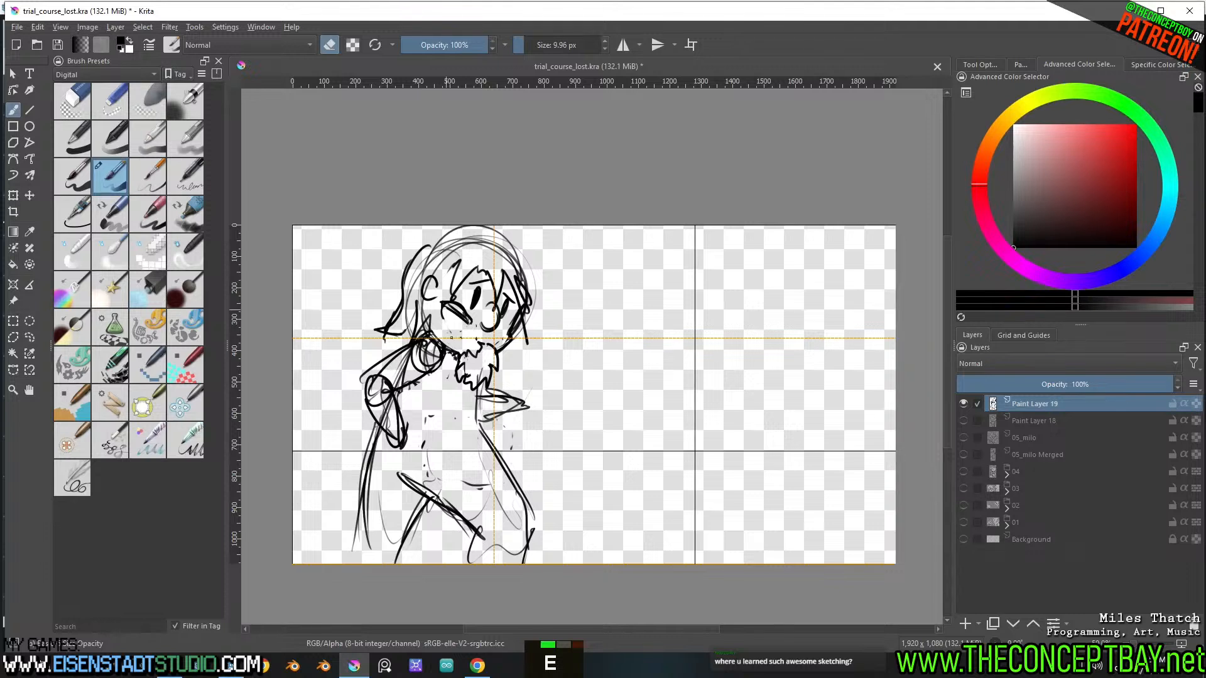
key("e")
key("ctrl+z")
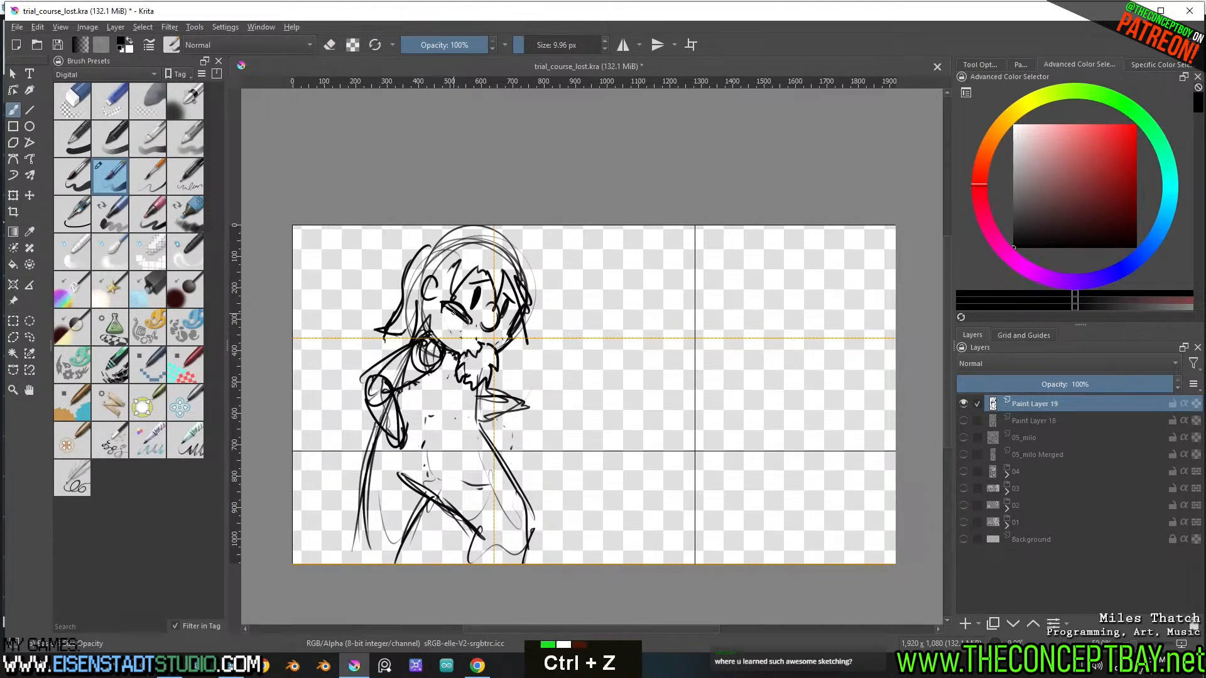
double_click(454, 334)
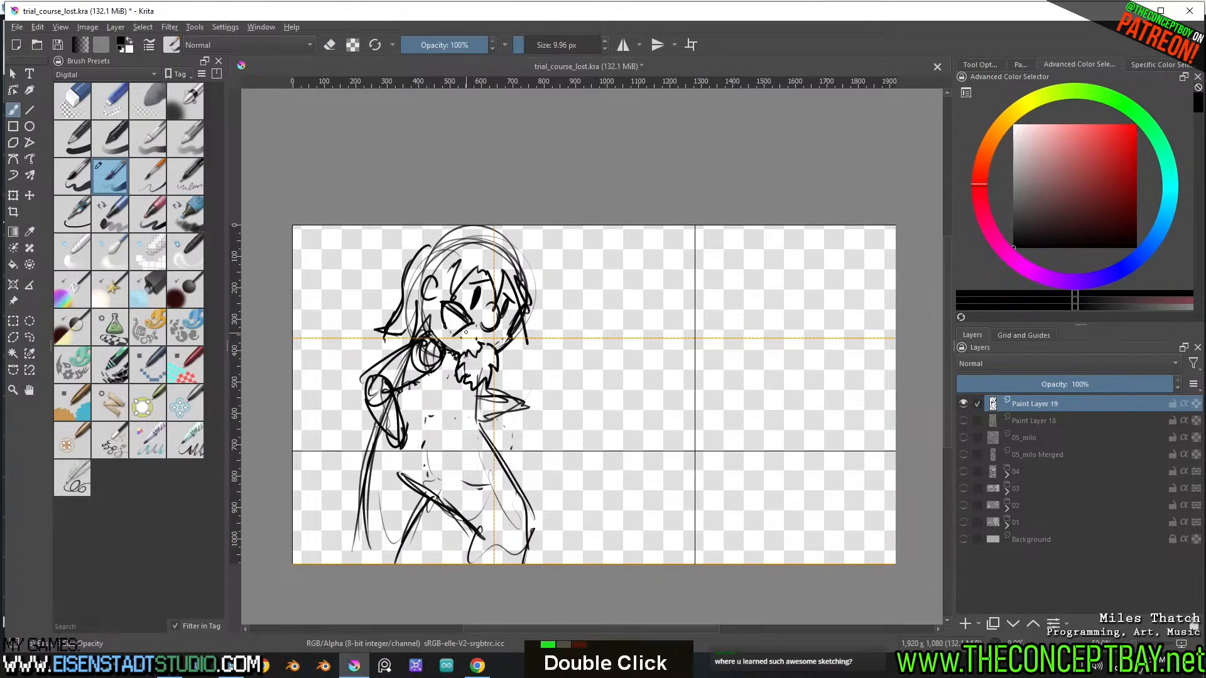
key("ctrl+z")
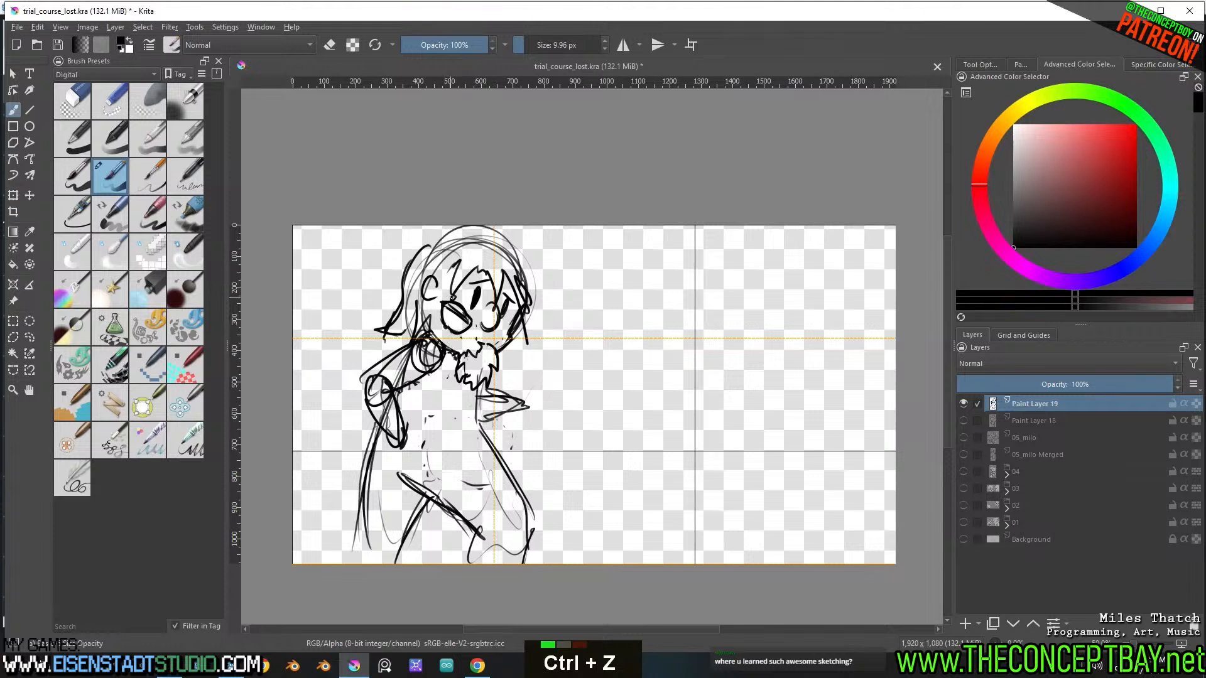
key("e")
key("e")
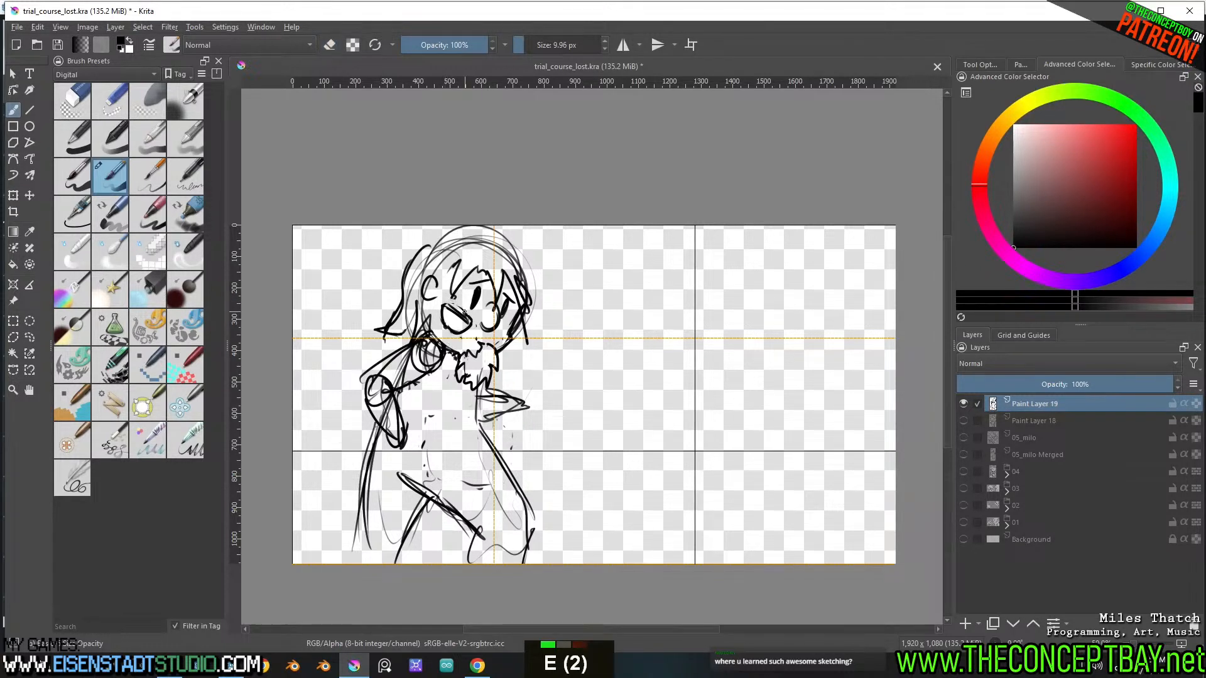
key("e")
key("e")
key("ctrl+z")
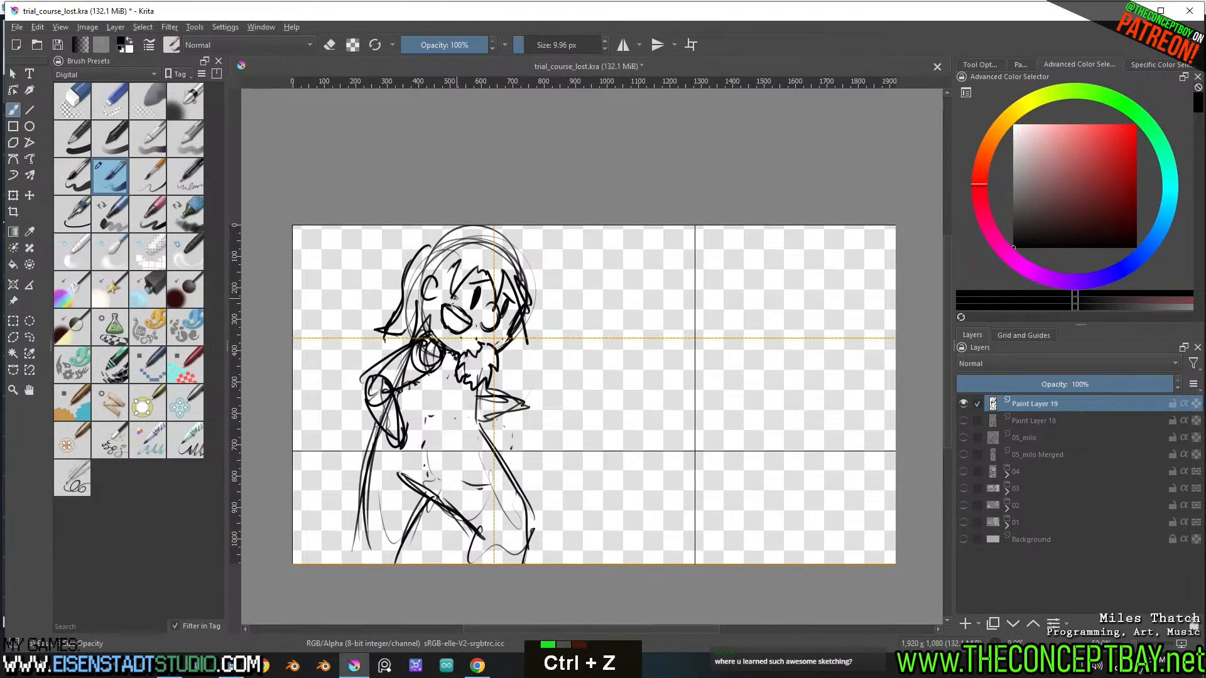
Erase the nose and redraw it as a small clean circle between the eyes, undoing unwanted strokes
key("e")
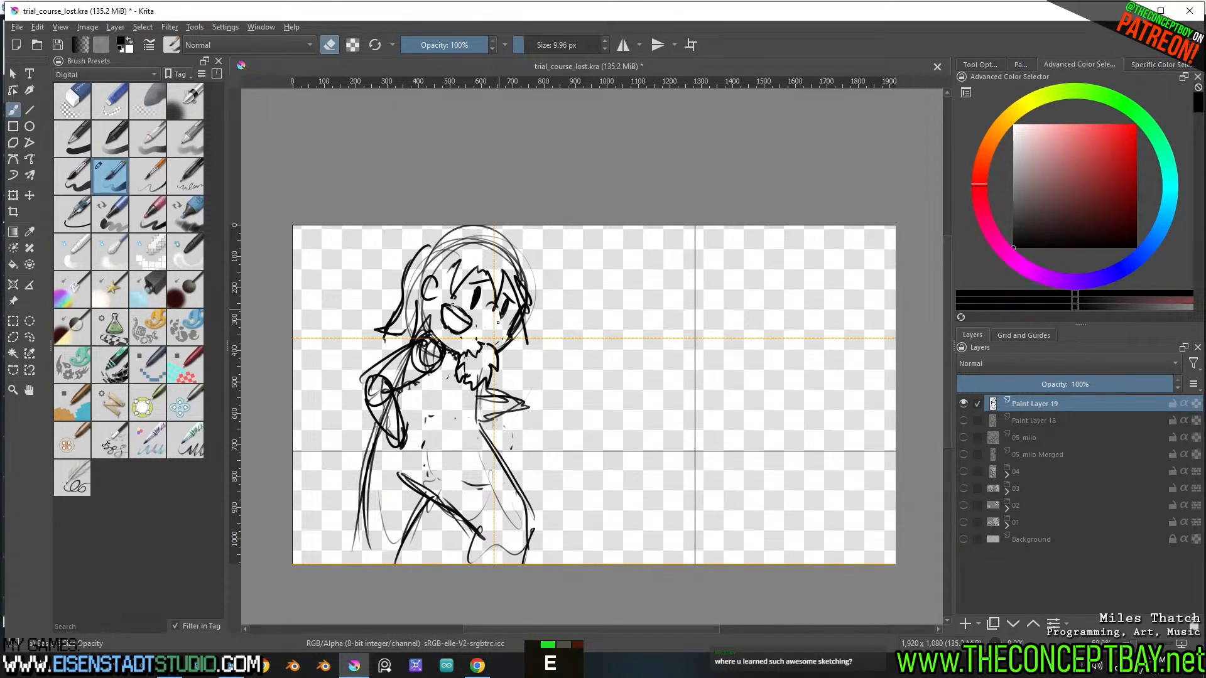
key("e")
mouse_move(496, 308)
left_mouse_down()
mouse_move(483, 326)
mouse_move(498, 325)
left_mouse_up()
key("ctrl+z")
key("ctrl+z")
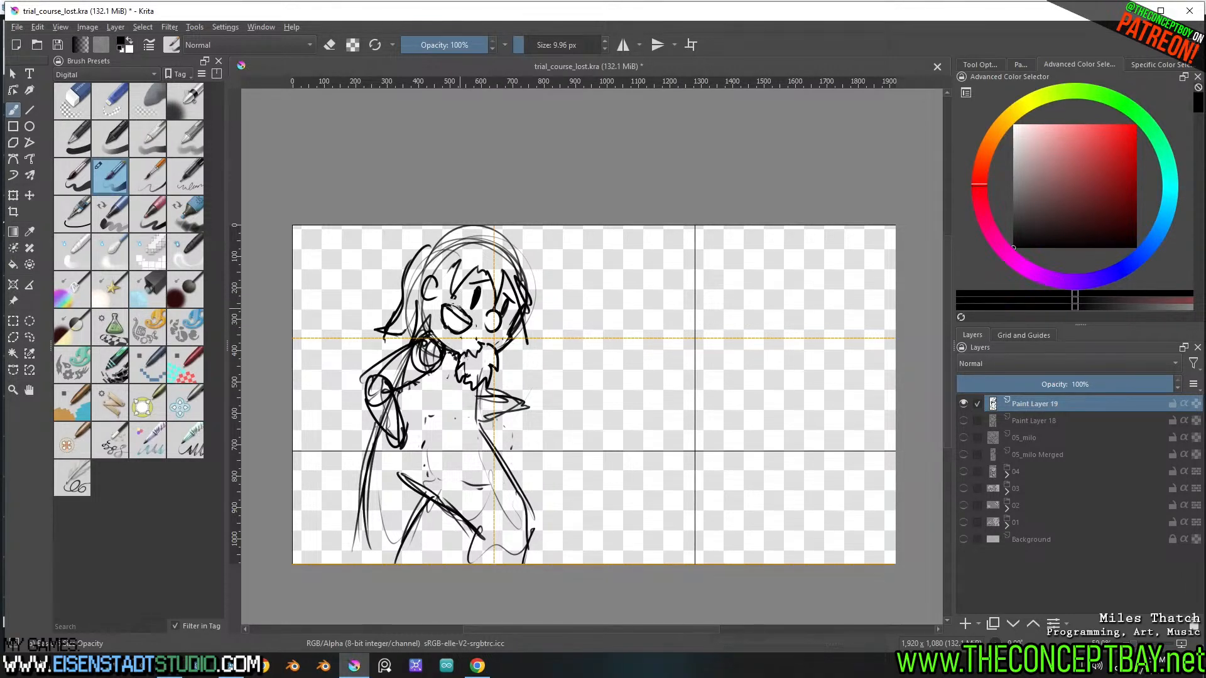
Undo the stroke across the smiling mouth and erase the mouth completely
double_click(471, 312)
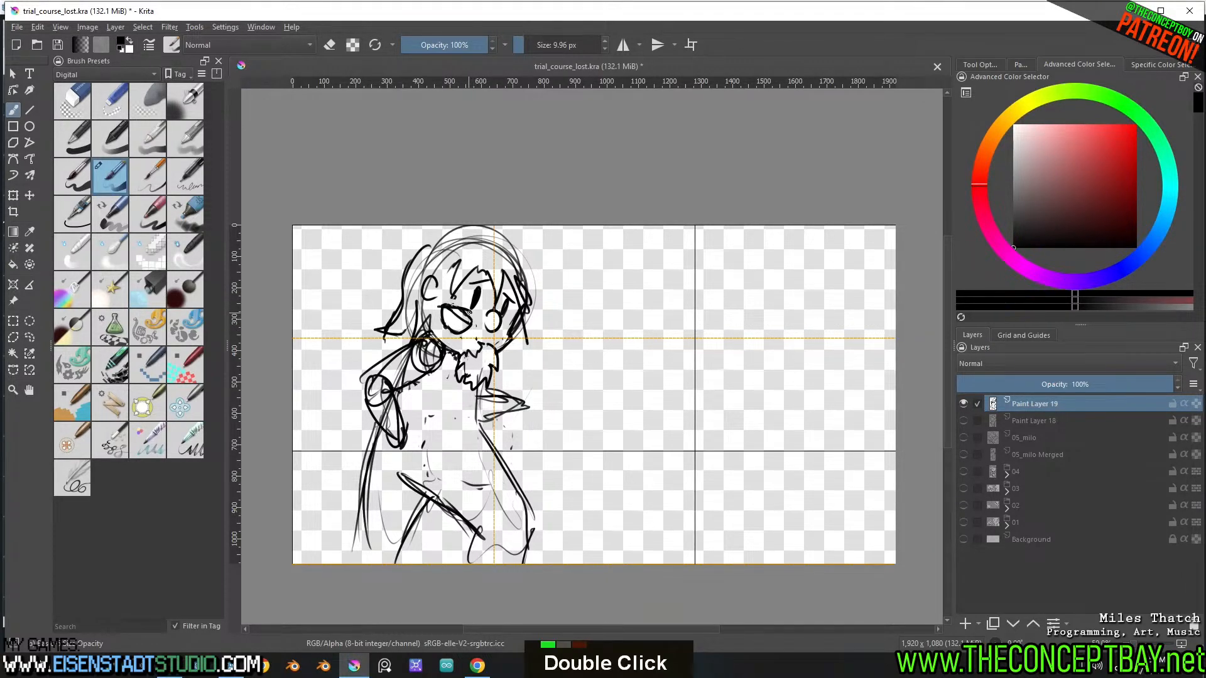
key("ctrl+z")
key("e")
mouse_move(470, 317)
left_mouse_down()
mouse_move(443, 303)
mouse_move(445, 319)
left_mouse_up()
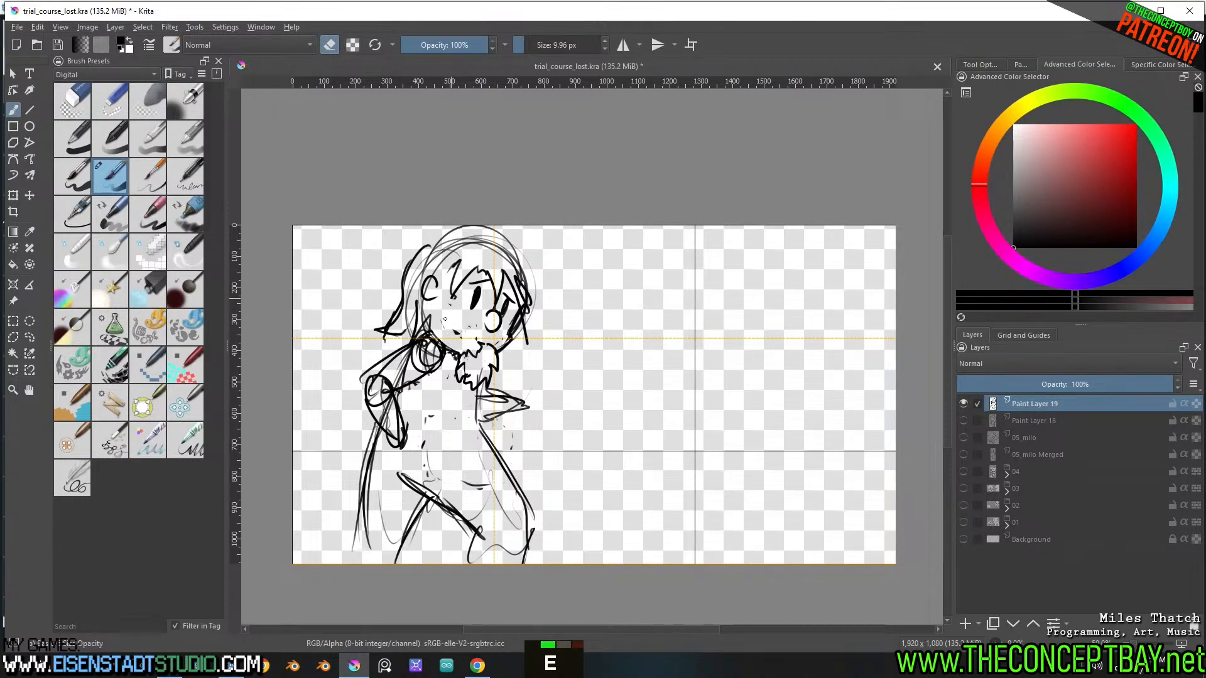
Redraw the mouth as an open, downturned shape above the beard, undoing unwanted attempts
mouse_move(707, 339)
middle_mouse_down()
mouse_move(816, 333)
mouse_move(720, 245)
mouse_move(525, 355)
middle_mouse_up()
key("e")
mouse_move(504, 379)
left_mouse_down()
mouse_move(541, 350)
mouse_move(540, 373)
mouse_move(505, 383)
left_mouse_up()
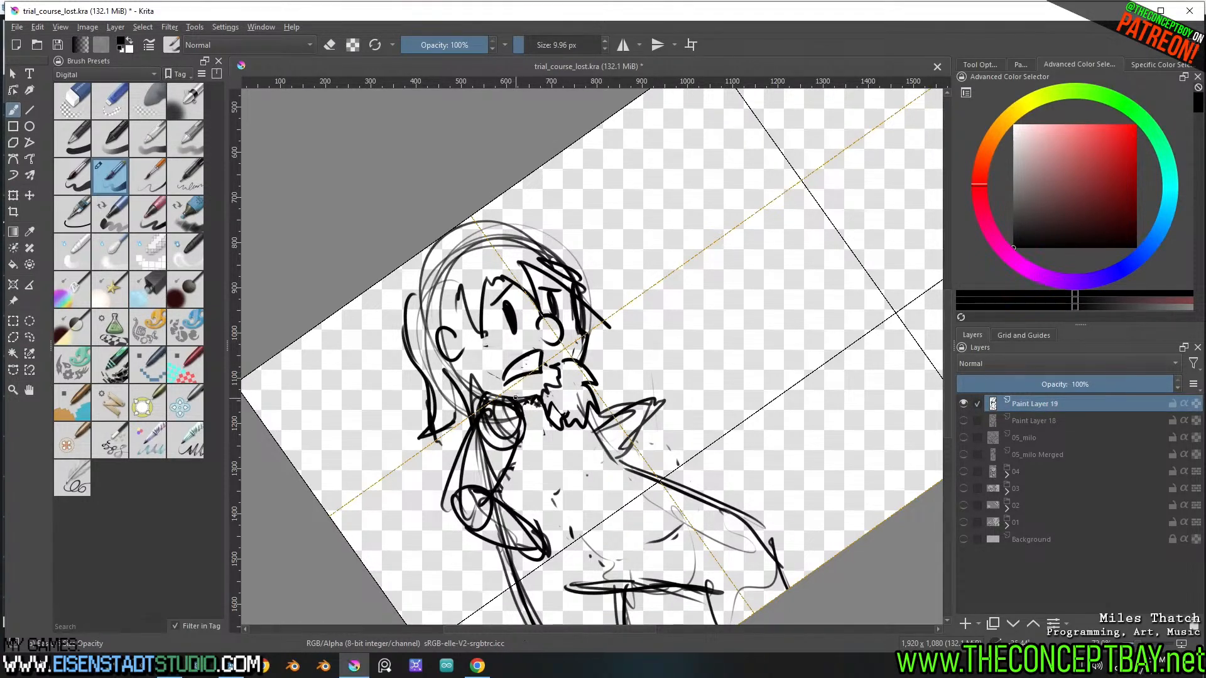
key("ctrl+z")
left_click_drag(569, 348, 608, 384)
key("ctrl+z")
key("ctrl+z")
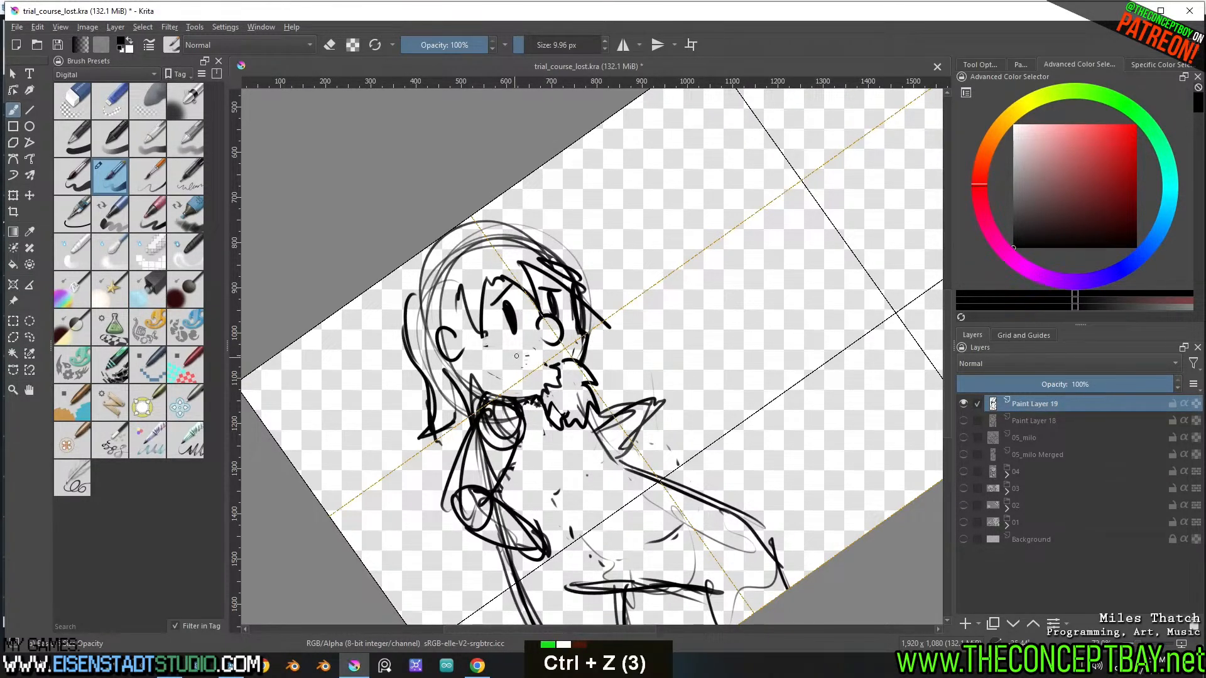
mouse_move(544, 352)
left_mouse_down()
mouse_move(496, 379)
mouse_move(540, 358)
mouse_move(535, 376)
mouse_move(492, 386)
mouse_move(535, 360)
left_mouse_up()
key("ctrl+z")
key("ctrl+z")
key("ctrl+z")
key("5")
middle_click_drag(674, 323, 570, 281, "ctrl")
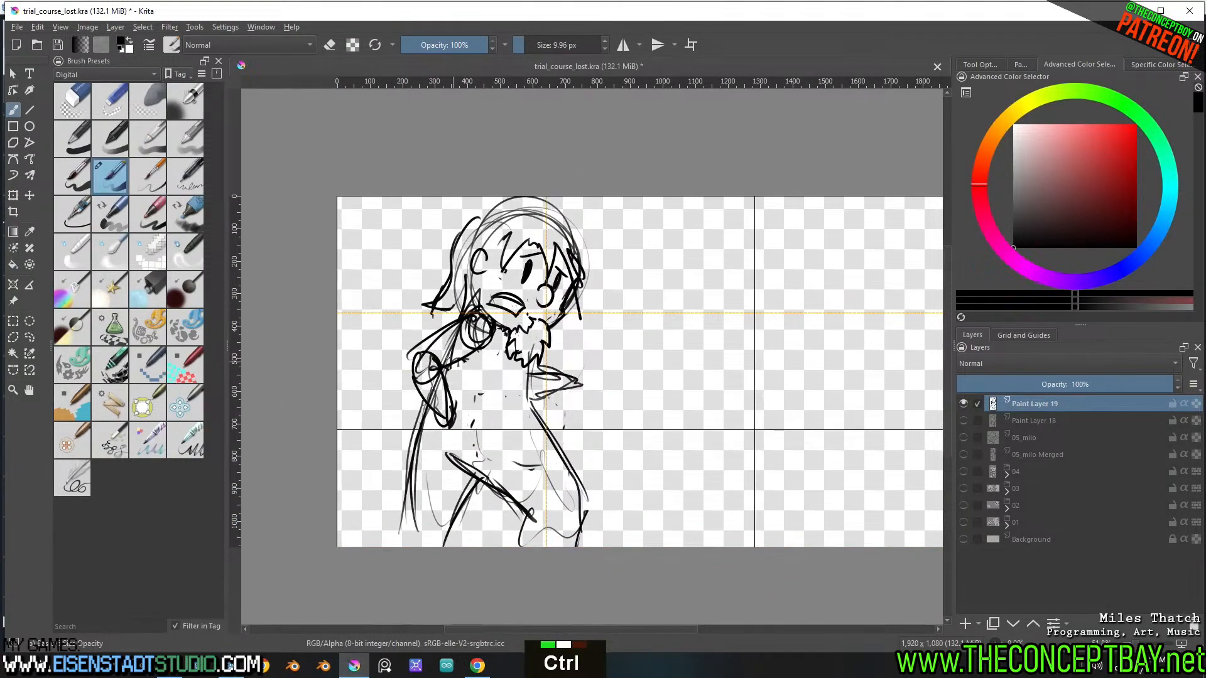
Select the figure's legs and lower torso, shift them up and scale them down beneath the upper body
key("l")
mouse_move(512, 390)
left_mouse_down()
mouse_move(599, 440)
mouse_move(500, 572)
mouse_move(412, 428)
mouse_move(465, 445)
mouse_move(512, 396)
left_mouse_up()
key("t")
mouse_move(568, 480)
left_mouse_down()
mouse_move(565, 447)
mouse_move(576, 483)
mouse_move(578, 461)
left_mouse_up()
key("ctrl+t")
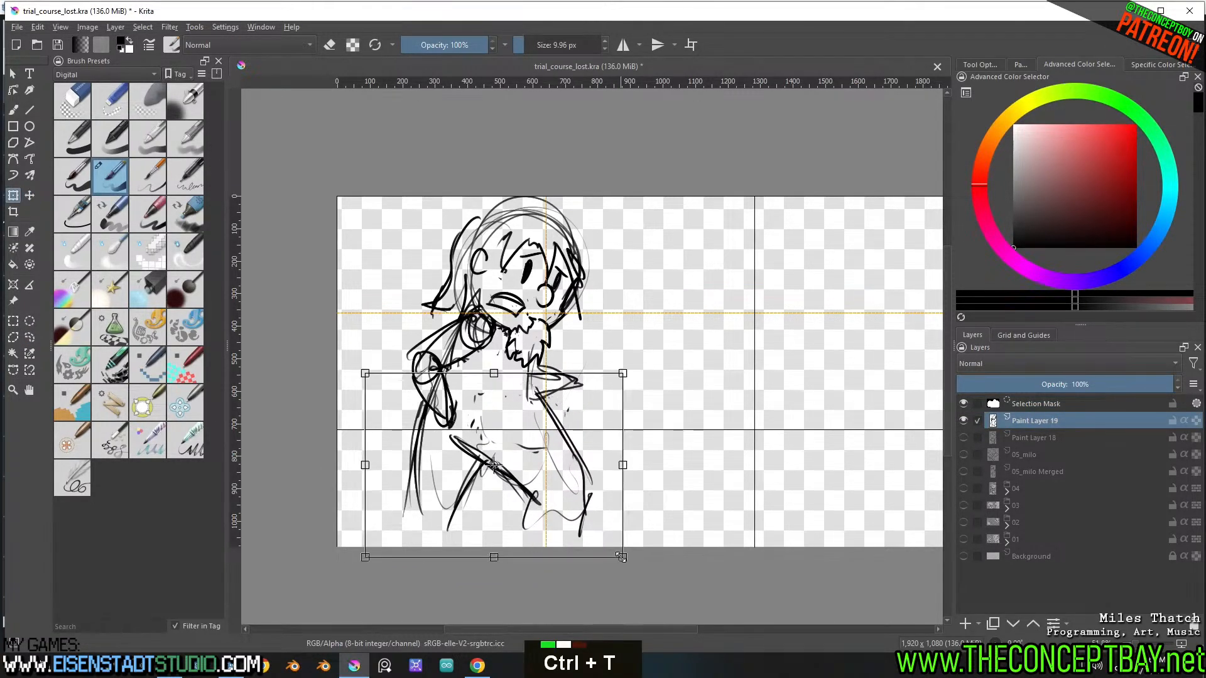
left_click_drag(620, 555, 593, 526, "shift")
left_click_drag(548, 444, 559, 443)
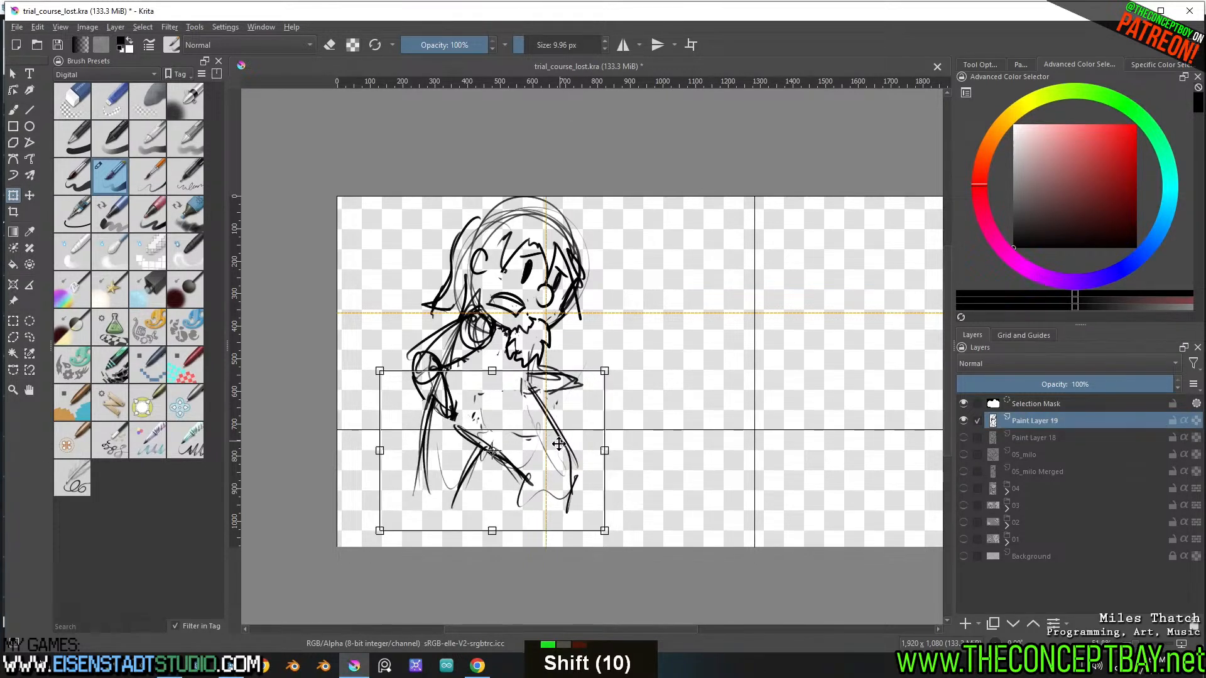
key("b")
key("ctrl+shift+a")
Darken the leg outlines and extend both legs down to pointed feet
mouse_move(471, 410)
left_mouse_down()
mouse_move(518, 466)
mouse_move(466, 468)
mouse_move(453, 502)
left_mouse_up()
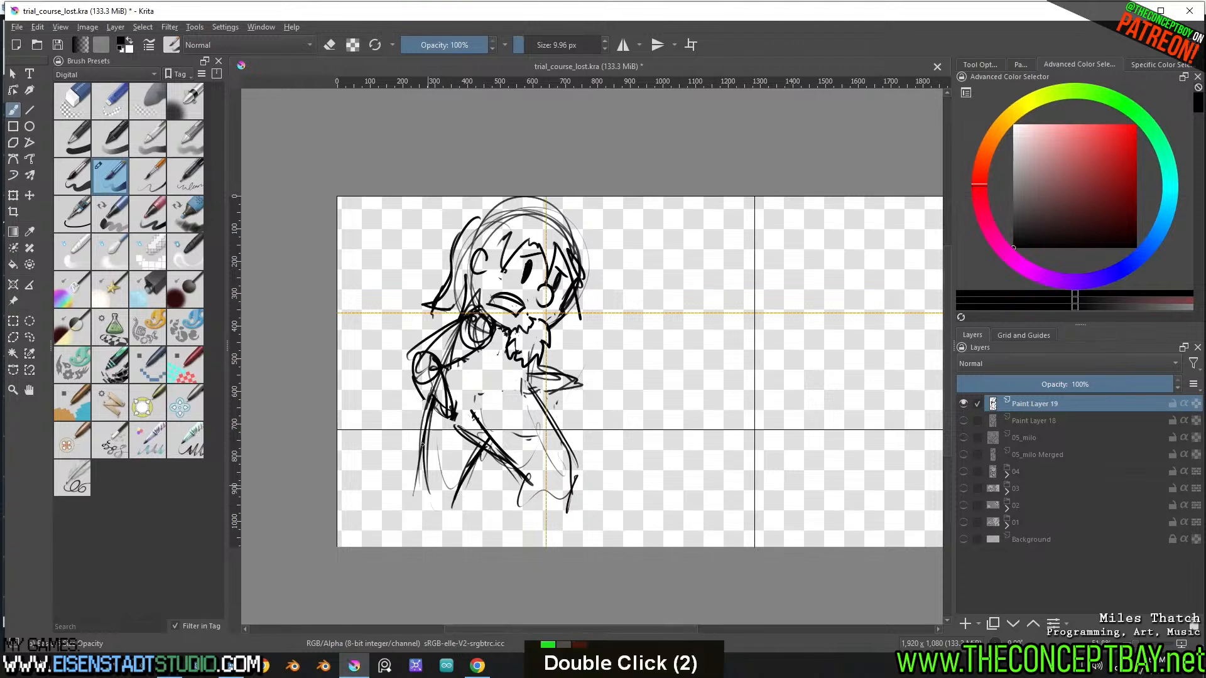
mouse_move(427, 433)
left_mouse_down()
mouse_move(425, 496)
mouse_move(402, 534)
mouse_move(460, 507)
mouse_move(412, 532)
left_mouse_up()
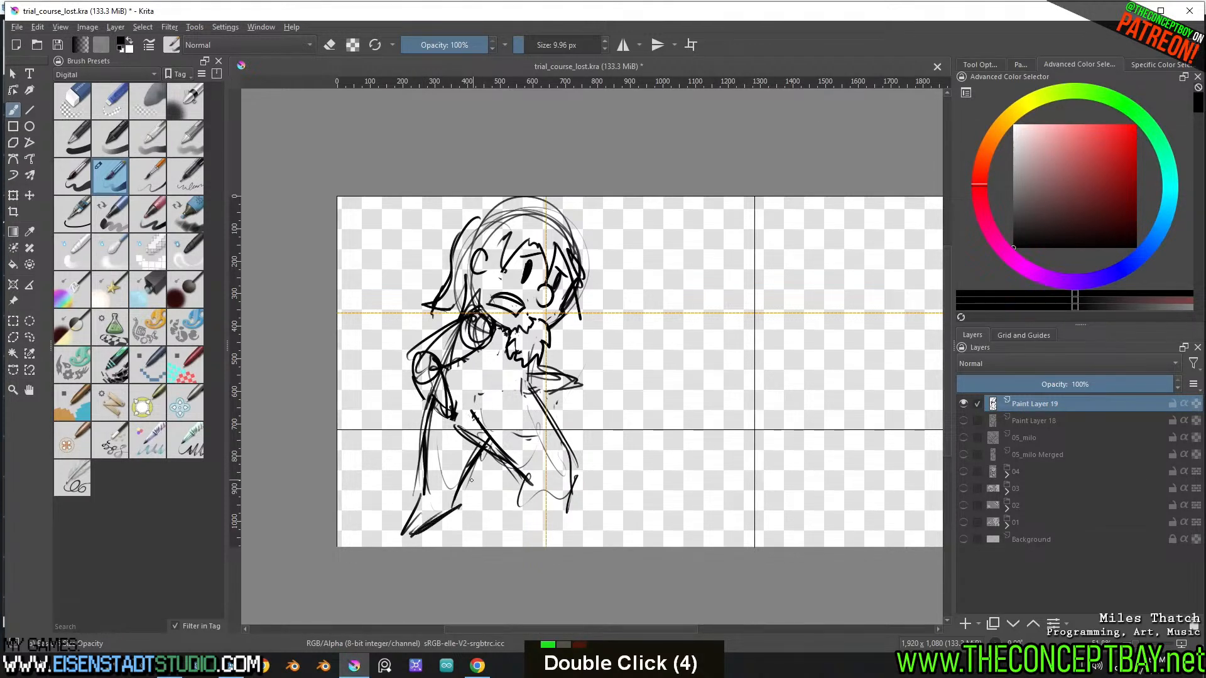
mouse_move(474, 468)
left_mouse_down()
mouse_move(466, 482)
mouse_move(529, 487)
mouse_move(555, 433)
left_mouse_up()
mouse_move(530, 391)
left_mouse_down()
mouse_move(556, 456)
mouse_move(540, 415)
mouse_move(566, 451)
mouse_move(540, 542)
left_mouse_up()
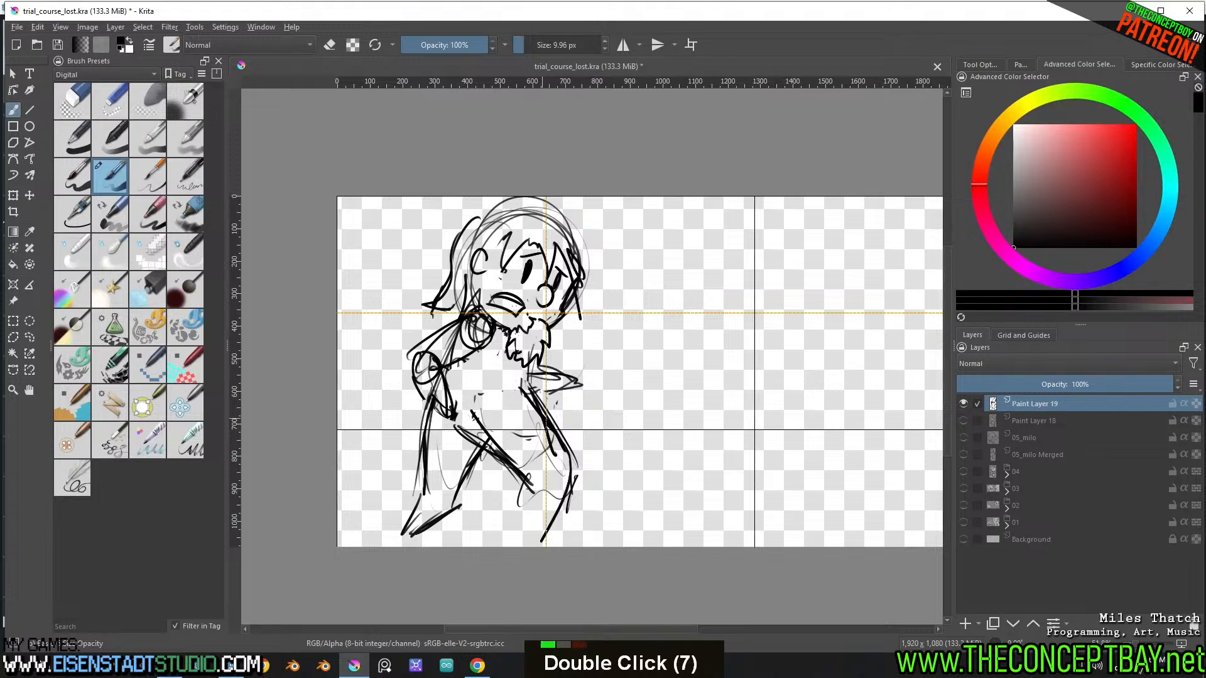
left_click_drag(524, 480, 538, 540)
left_click_drag(538, 540, 565, 487)
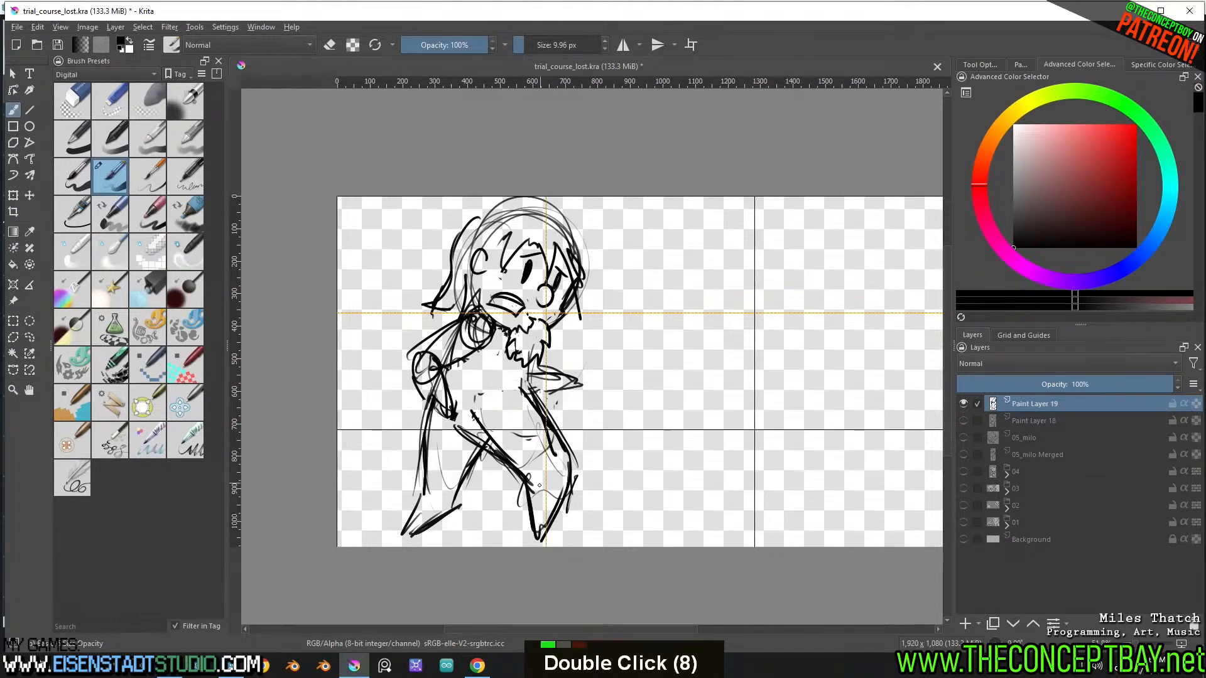
Erase the overlapping thigh lines and redraw the upper contour of the front leg more cleanly
key("e")
left_click_drag(452, 422, 519, 478)
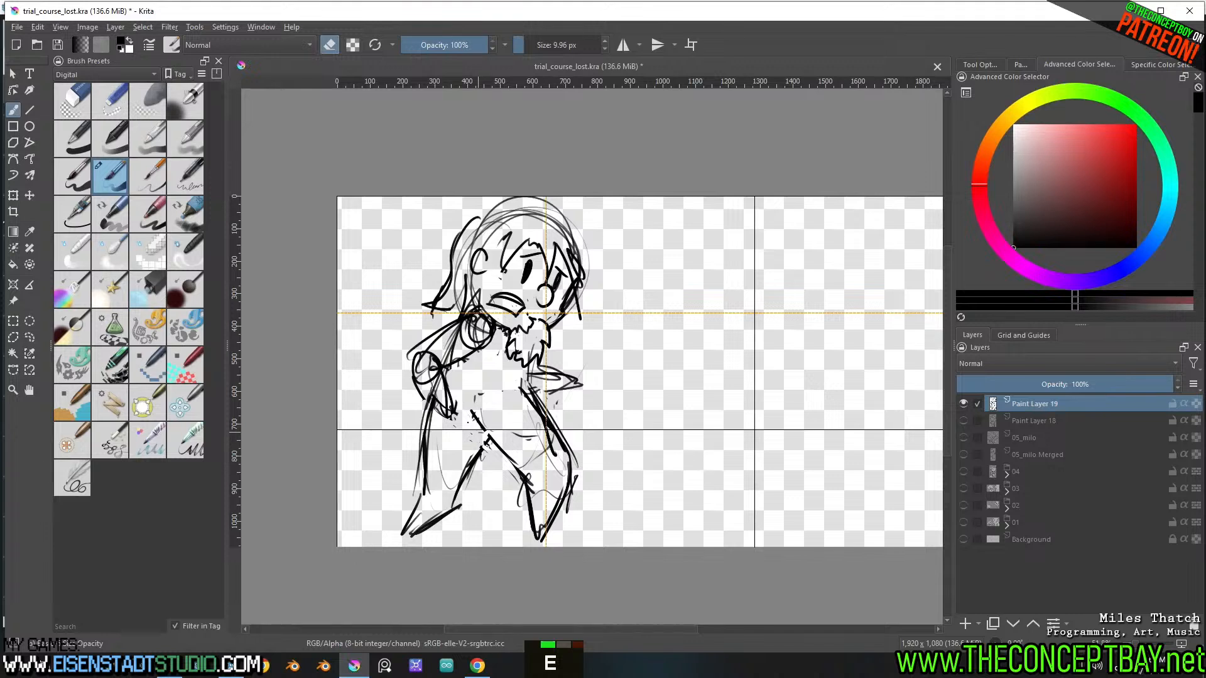
key("e")
left_click_drag(472, 416, 507, 459)
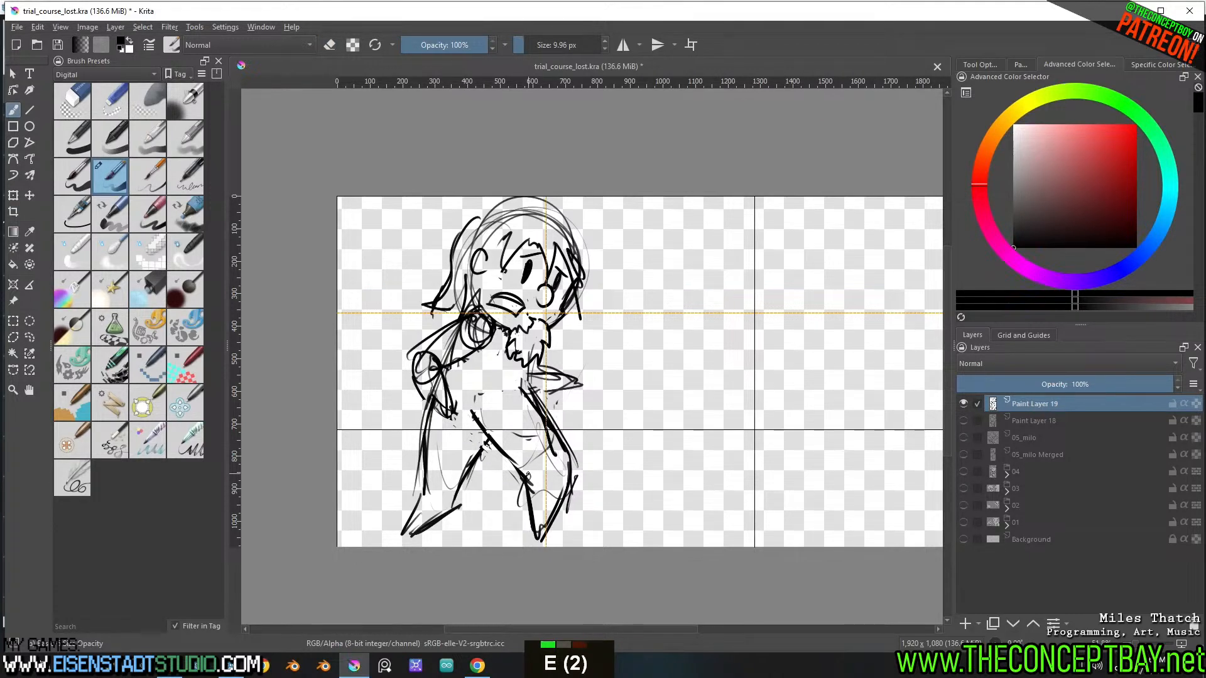
key("e")
left_click_drag(533, 403, 553, 448)
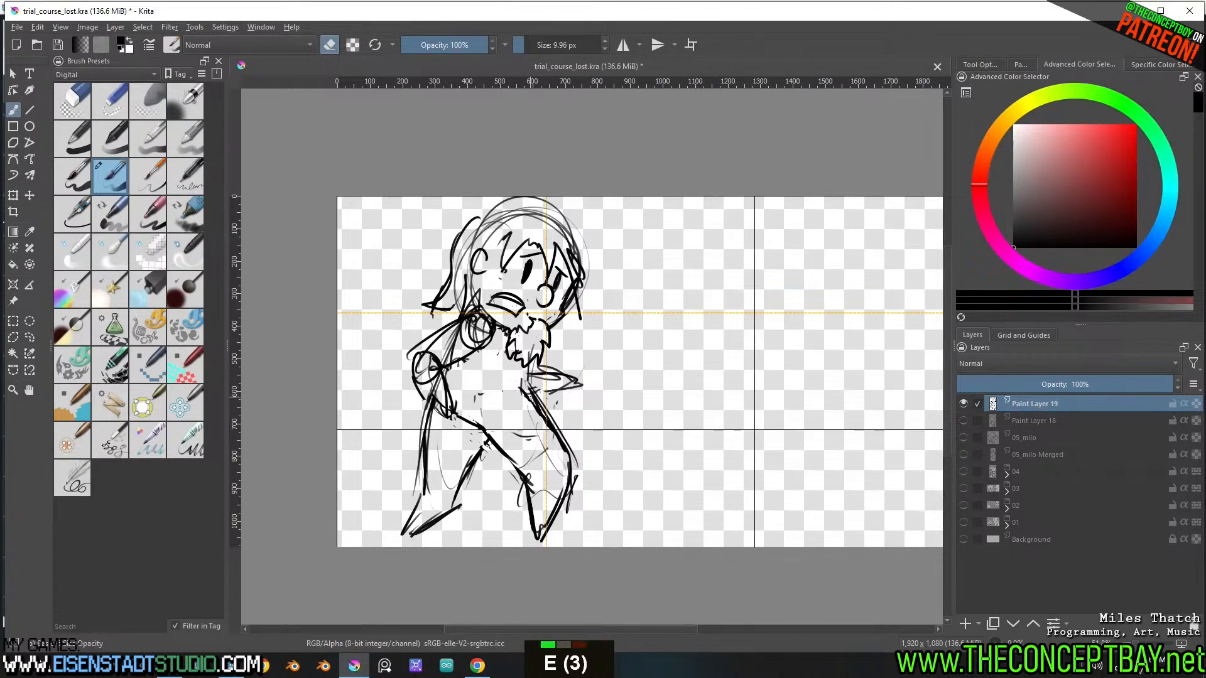
Draw a bold hair outline over the top of the head with long strands falling in front of the face
middle_click_drag(660, 350, 660, 295, "ctrl")
key("e")
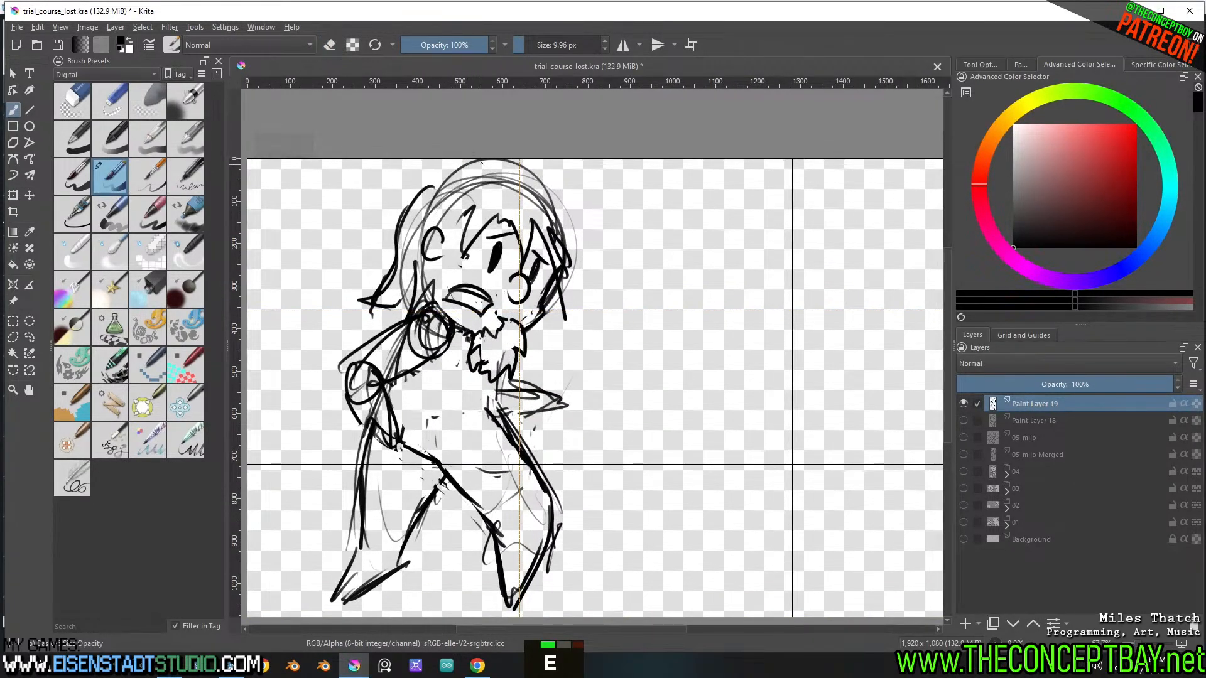
left_click_drag(481, 163, 399, 215)
mouse_move(501, 188)
left_mouse_down()
mouse_move(535, 166)
mouse_move(573, 223)
mouse_move(559, 224)
mouse_move(573, 281)
mouse_move(556, 301)
mouse_move(560, 326)
left_mouse_up()
mouse_move(545, 306)
left_mouse_down()
mouse_move(532, 360)
mouse_move(530, 335)
left_mouse_up()
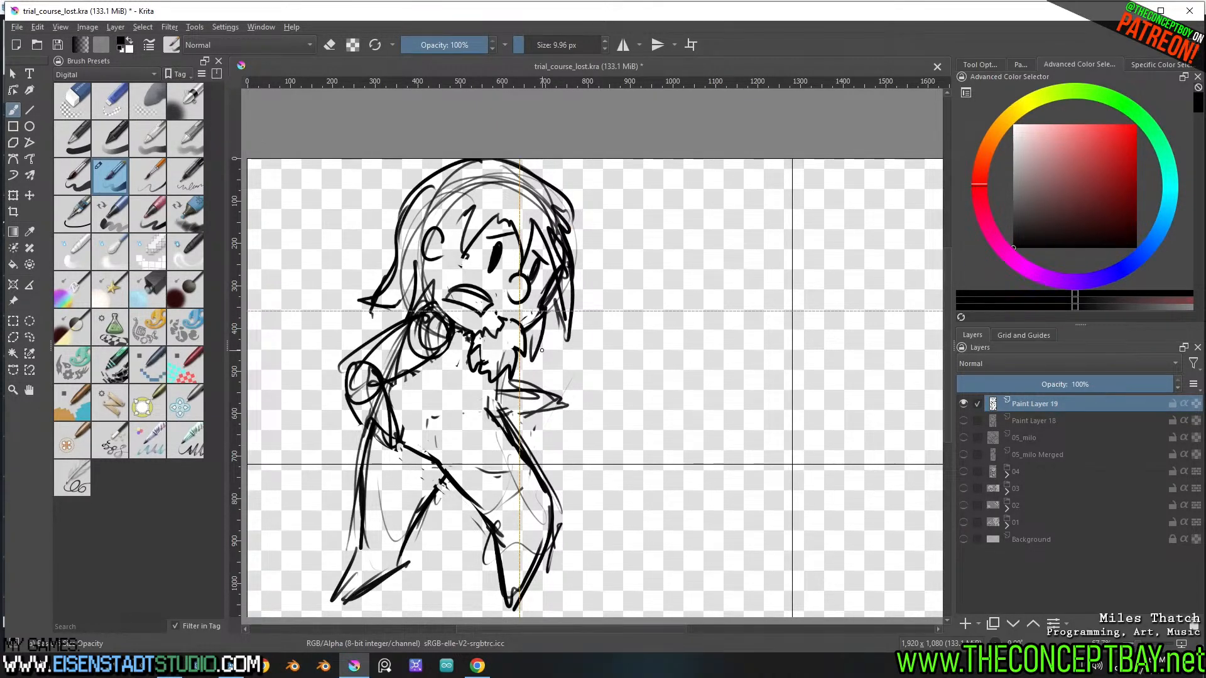
Nudge the whole bearded figure slightly down and to the left on the canvas
middle_click_drag(649, 314, 628, 307)
key("t")
left_click_drag(468, 364, 462, 369)
middle_click_drag(463, 369, 587, 431, "ctrl")
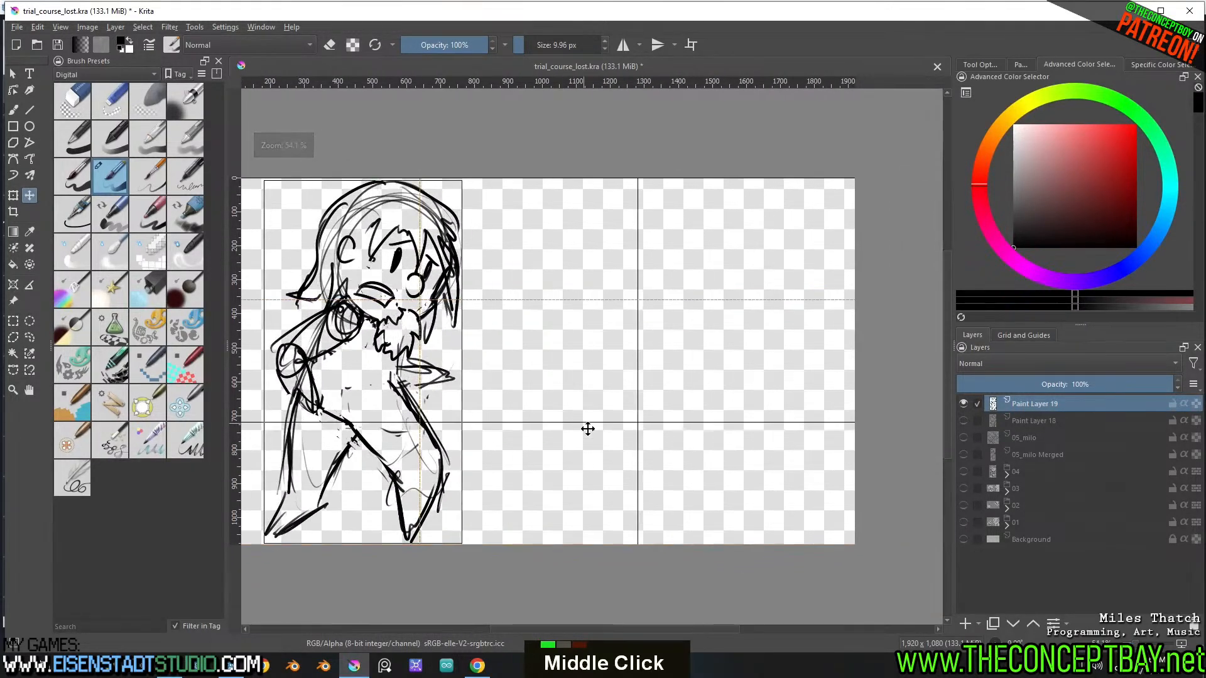
Add a new paint layer and sketch the torso lines and legs of a smaller figure in the canvas's right half
key("Insert")
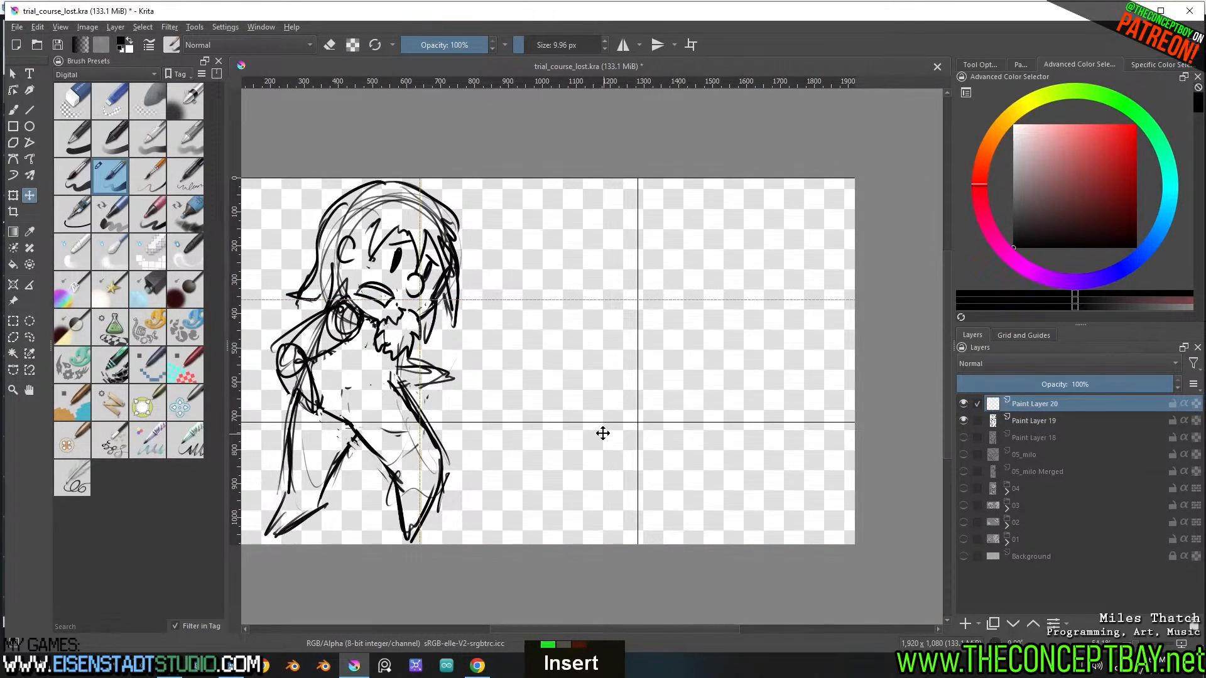
key("b")
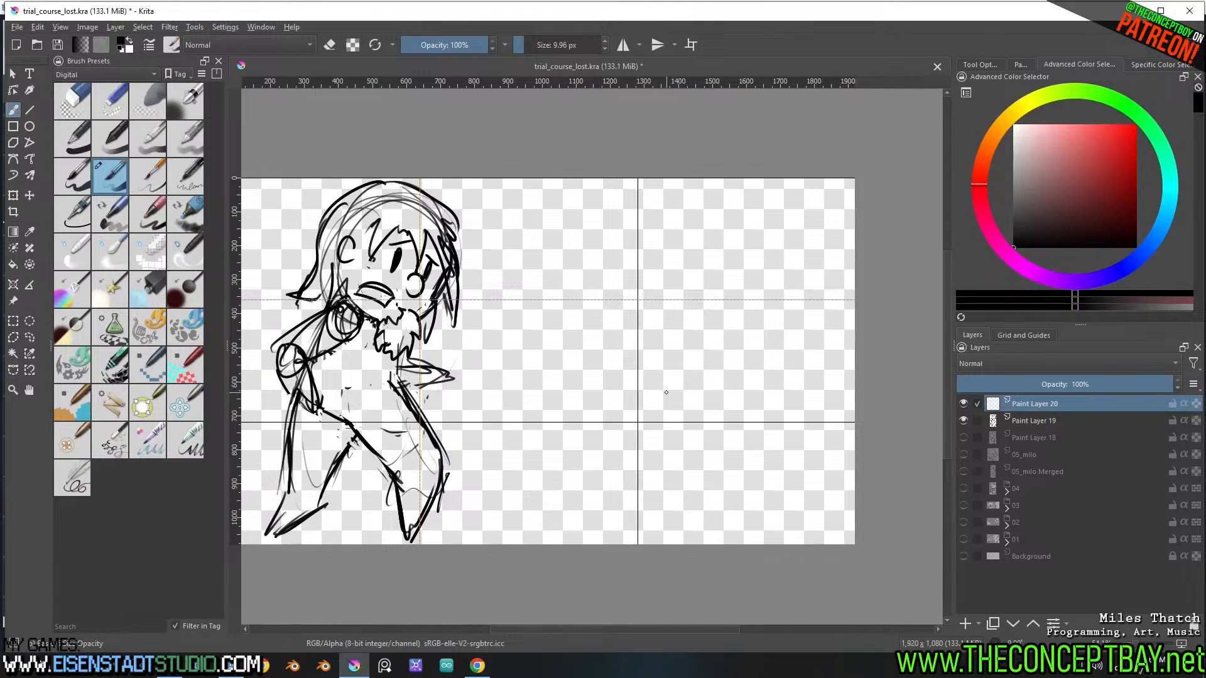
mouse_move(675, 359)
left_mouse_down()
mouse_move(641, 488)
mouse_move(674, 359)
left_mouse_up()
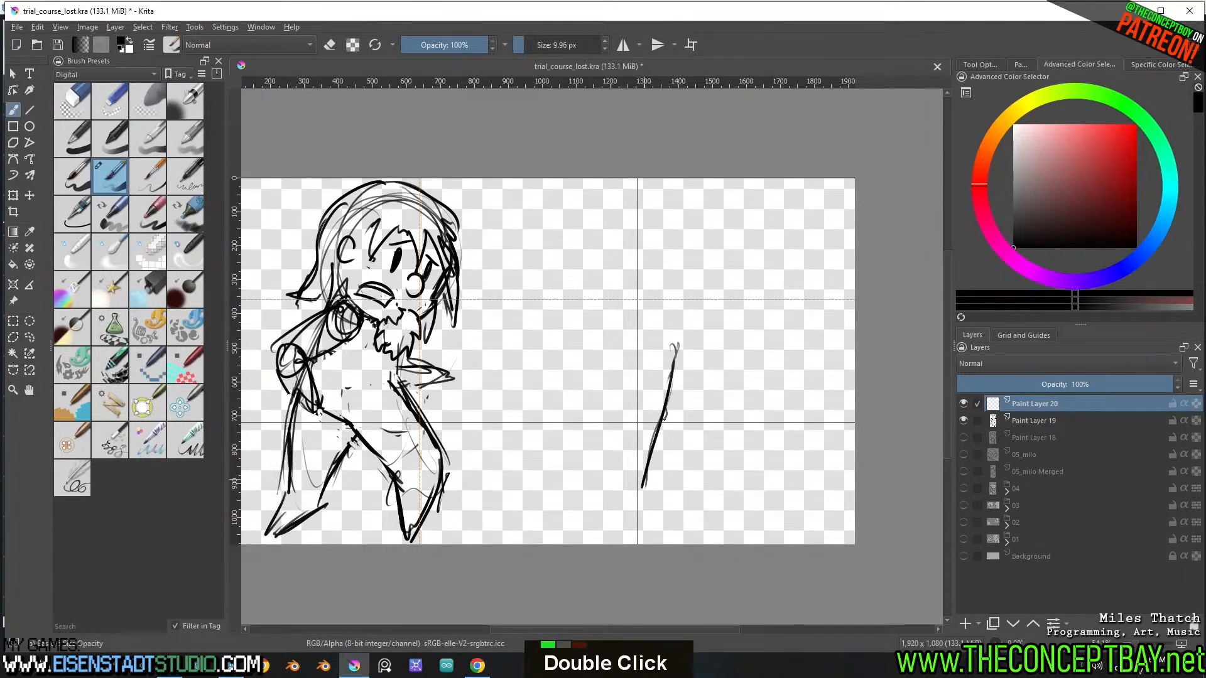
mouse_move(674, 404)
left_mouse_down()
mouse_move(660, 418)
mouse_move(679, 473)
left_mouse_up()
mouse_move(675, 409)
left_mouse_down()
mouse_move(678, 487)
mouse_move(665, 435)
mouse_move(638, 489)
left_mouse_up()
double_click(640, 358)
left_click_drag(633, 433, 625, 487)
left_click_drag(641, 351, 631, 384)
left_click_drag(640, 353, 641, 408)
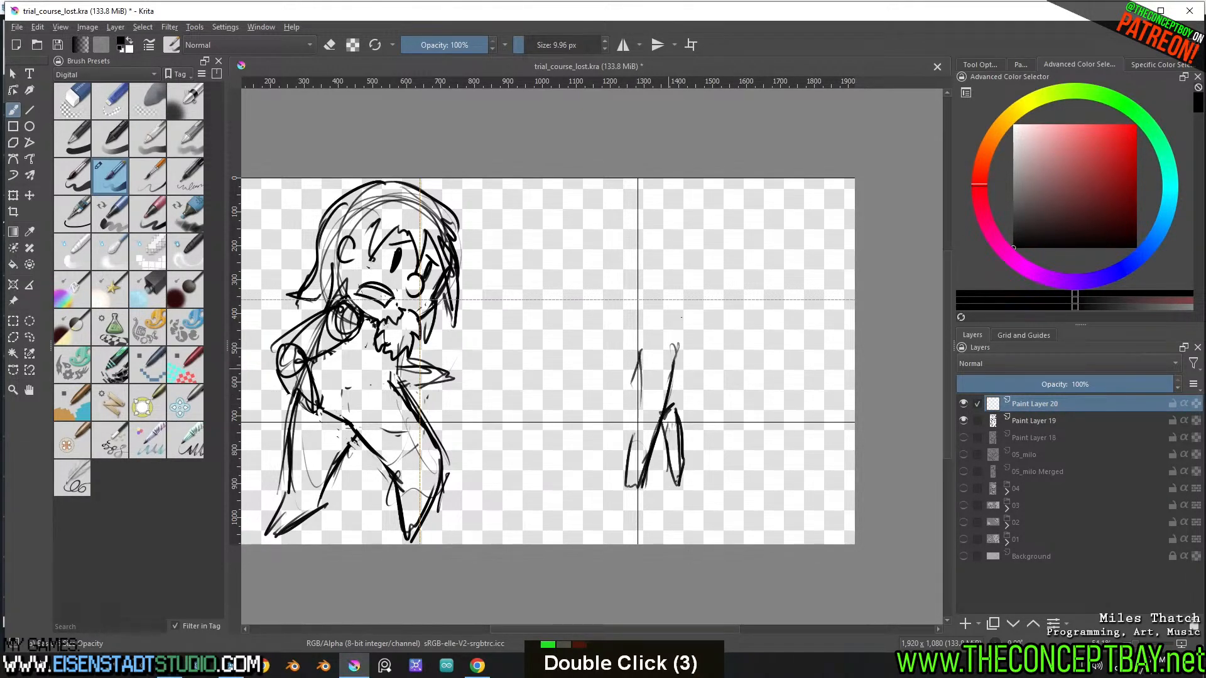
Sketch a faint oval head, the shoulder line and the beginnings of the arms on the smaller figure
mouse_move(657, 273)
left_mouse_down()
mouse_move(681, 346)
mouse_move(642, 306)
left_mouse_up()
mouse_move(656, 353)
left_mouse_down()
mouse_move(672, 352)
mouse_move(663, 337)
left_mouse_up()
left_click_drag(670, 343, 700, 367)
mouse_move(656, 357)
left_mouse_down()
mouse_move(626, 376)
mouse_move(618, 415)
left_mouse_up()
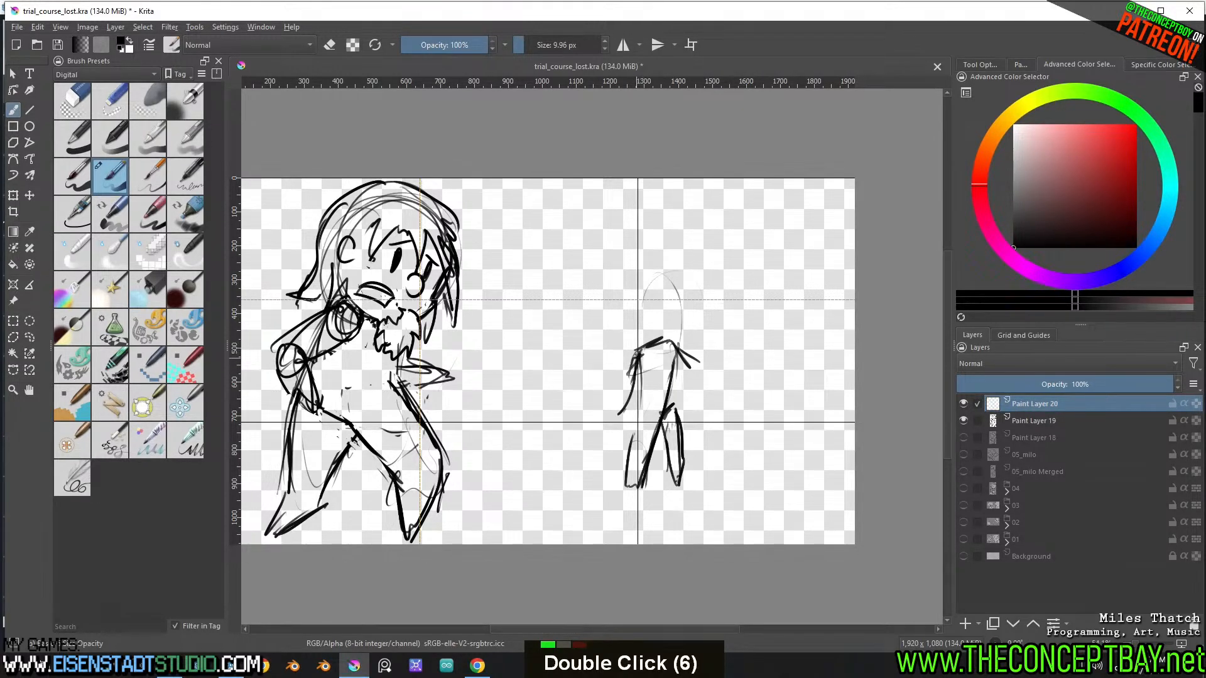
Thicken the front arm of the smaller figure and draw its rear arm down from the shoulder
left_click_drag(636, 355, 621, 421)
left_click_drag(636, 352, 620, 412)
mouse_move(620, 422)
left_mouse_down()
mouse_move(642, 371)
mouse_move(694, 412)
left_mouse_up()
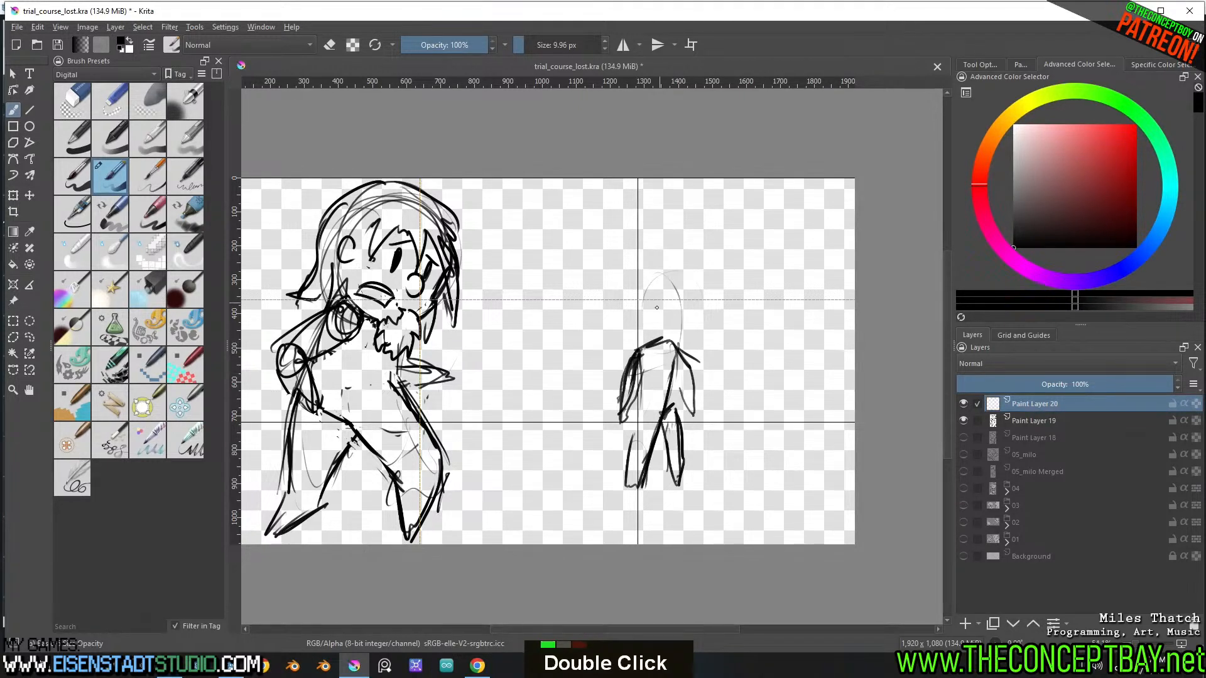
Build up a larger, rounder head outline on the smaller figure with overlapping strokes and a bold jawline
left_click_drag(699, 312, 683, 351)
mouse_move(683, 280)
left_mouse_down()
mouse_move(682, 350)
mouse_move(697, 314)
left_mouse_up()
mouse_move(646, 282)
left_mouse_down()
mouse_move(646, 343)
mouse_move(678, 346)
left_mouse_up()
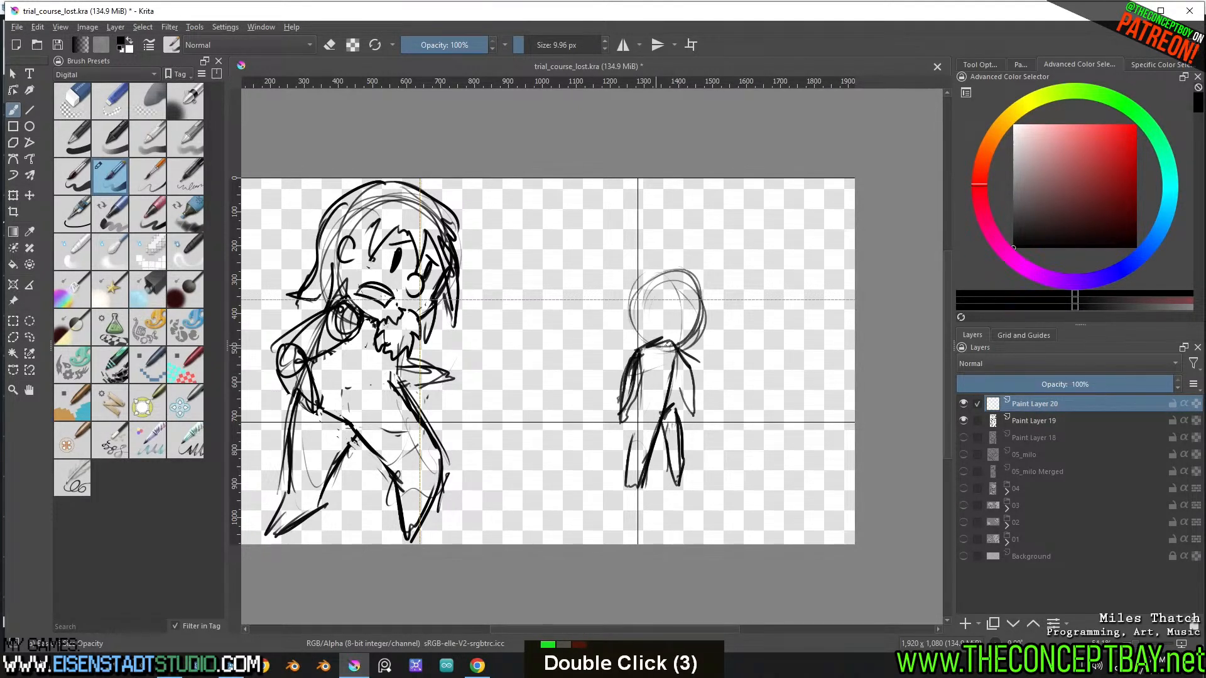
mouse_move(687, 278)
left_mouse_down()
mouse_move(665, 347)
mouse_move(627, 323)
left_mouse_up()
left_click_drag(628, 326, 682, 348)
left_click_drag(647, 269, 694, 343)
left_click_drag(627, 295, 666, 352)
Draw two upright eyes with short eyebrows and a small rounded nose on the smaller figure's face
mouse_move(641, 265)
left_mouse_down()
mouse_move(691, 329)
mouse_move(659, 306)
left_mouse_up()
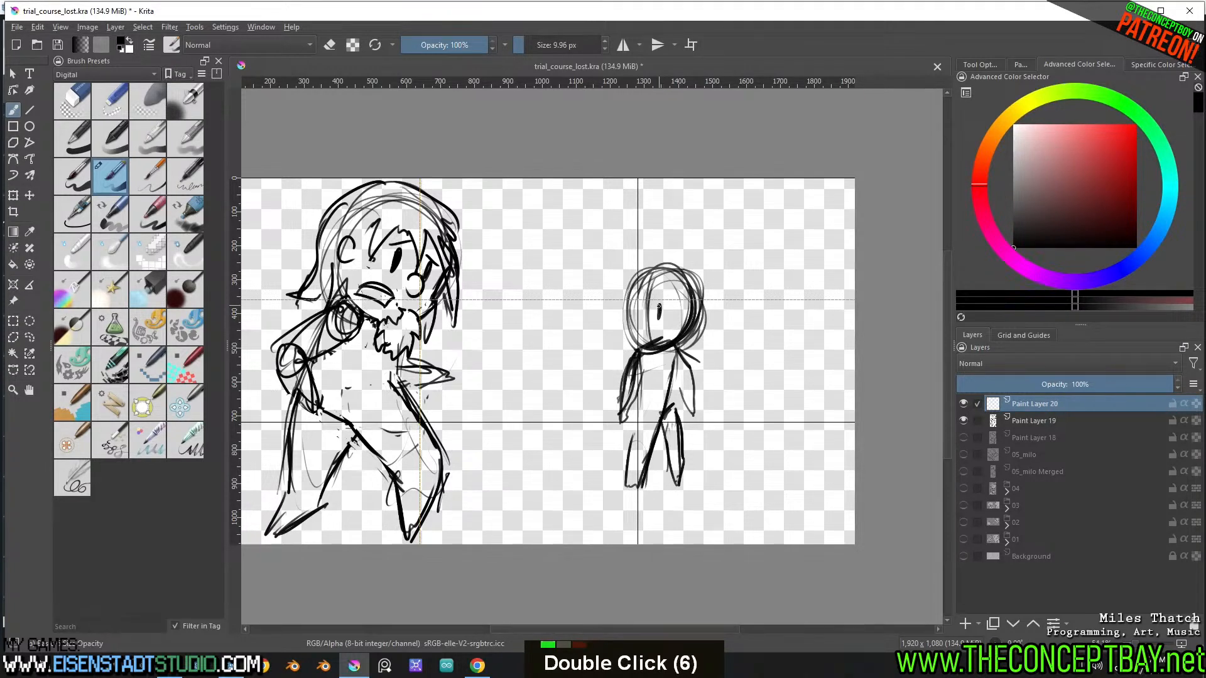
key("ctrl+z")
left_click(644, 308, "ctrl")
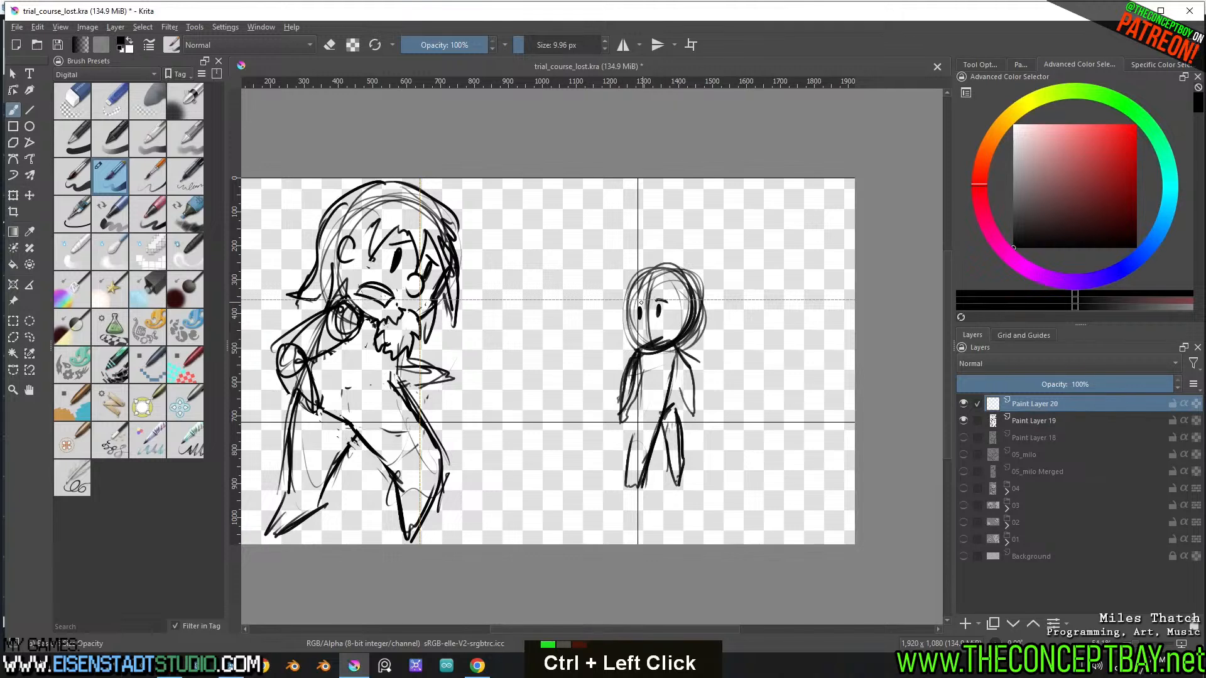
key("ctrl+z")
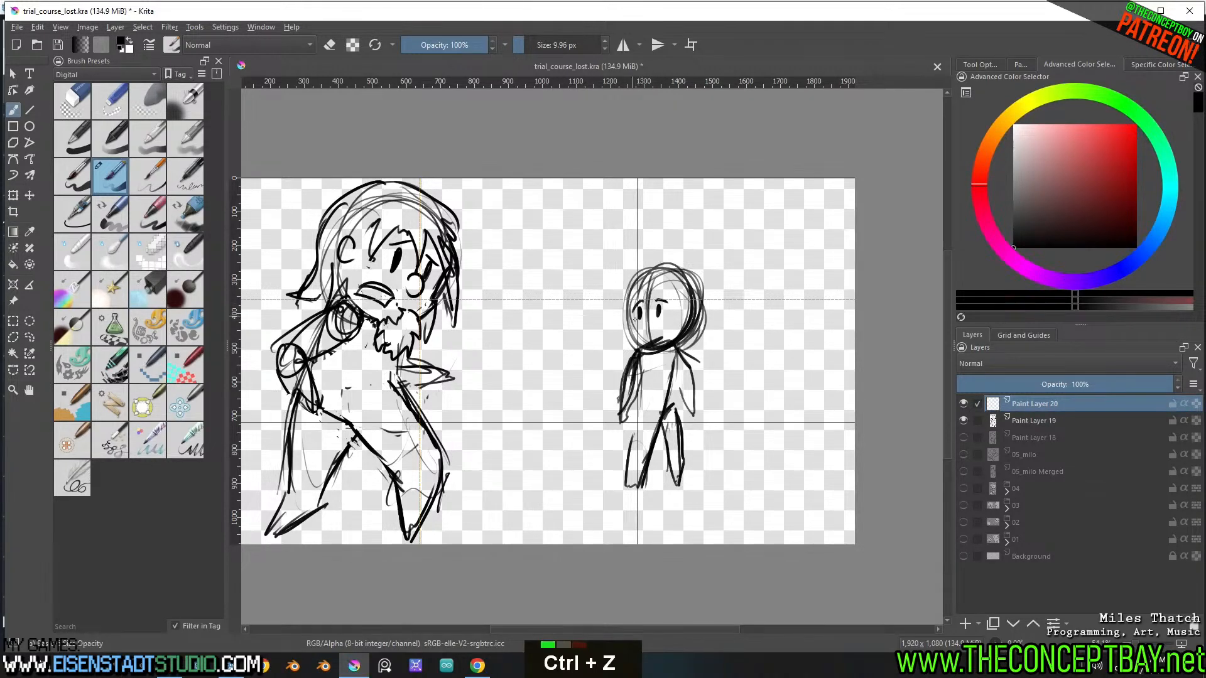
key("ctrl+z")
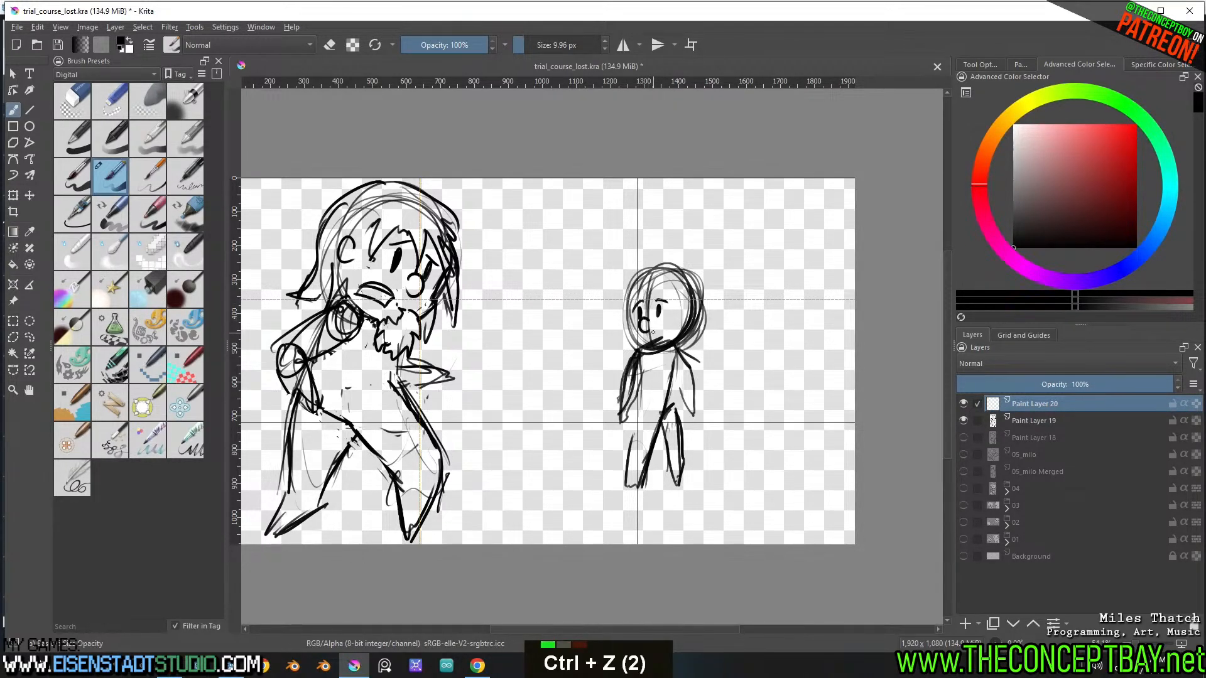
middle_click_drag(665, 291, 655, 345, "ctrl")
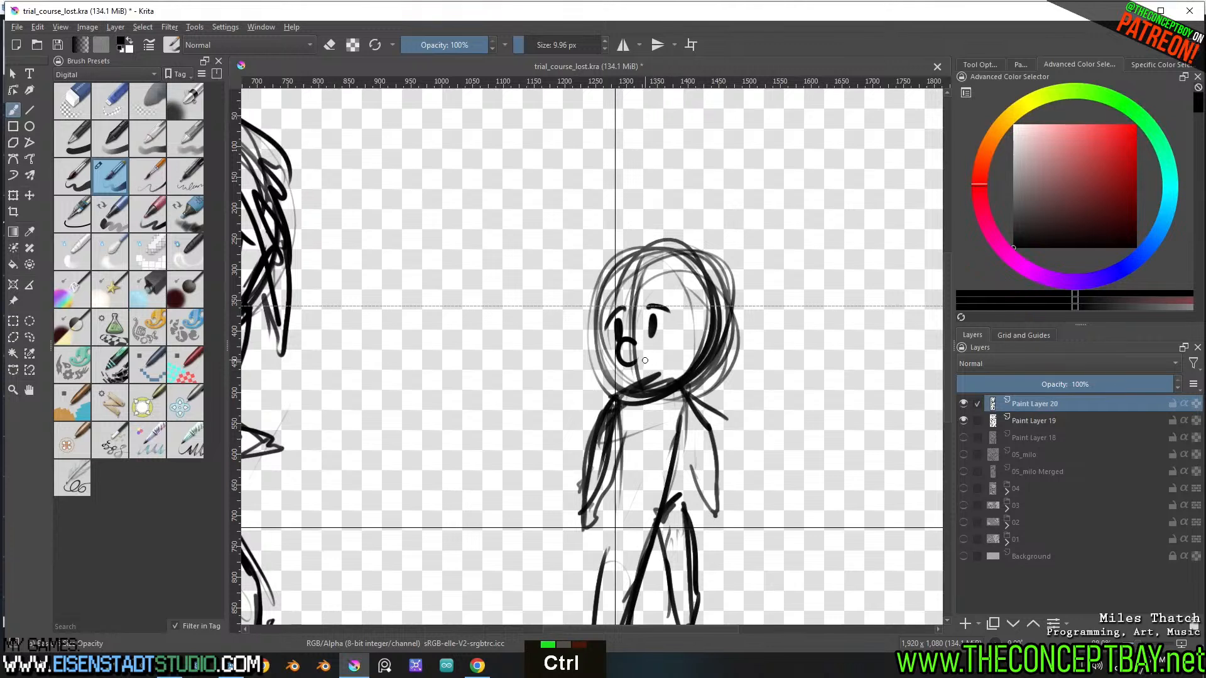
key("ctrl+z")
left_click_drag(653, 366, 638, 369, "shift")
key("ctrl+z")
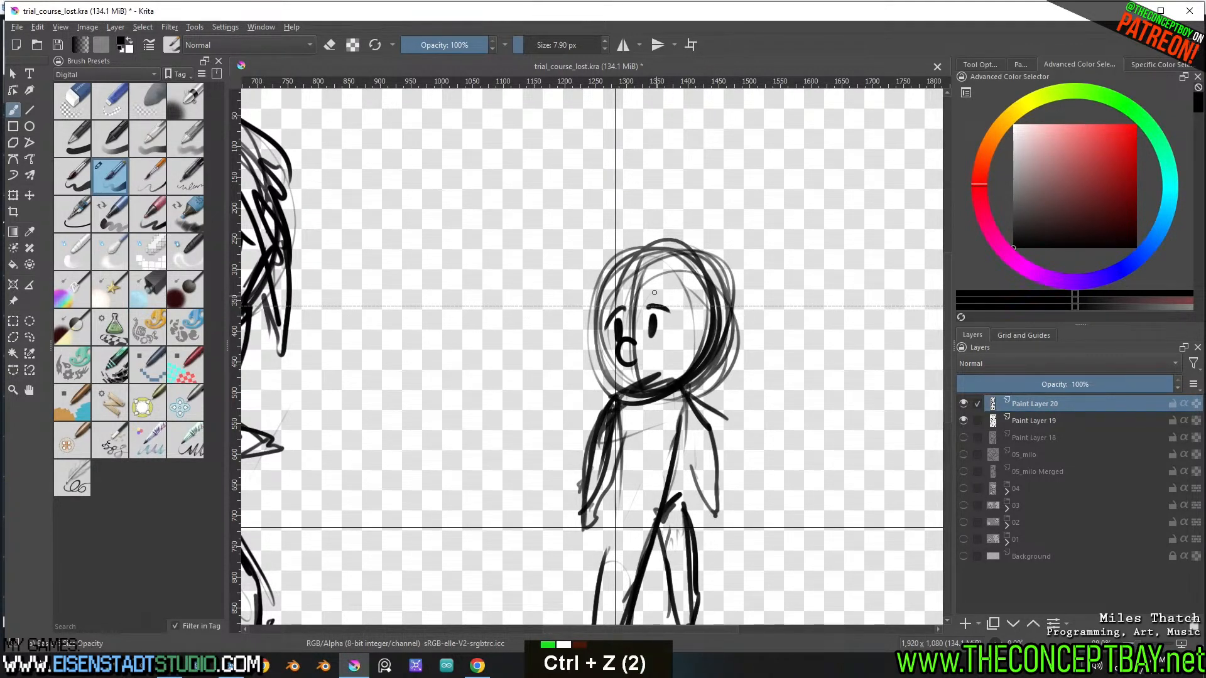
Draw a zigzag fringe, both ears and the side hair on the smaller figure's head with a 7.90 px brush
mouse_move(592, 318)
left_mouse_down()
mouse_move(599, 361)
mouse_move(639, 407)
mouse_move(615, 253)
mouse_move(609, 329)
mouse_move(684, 295)
left_mouse_up()
left_click_drag(596, 330, 594, 350)
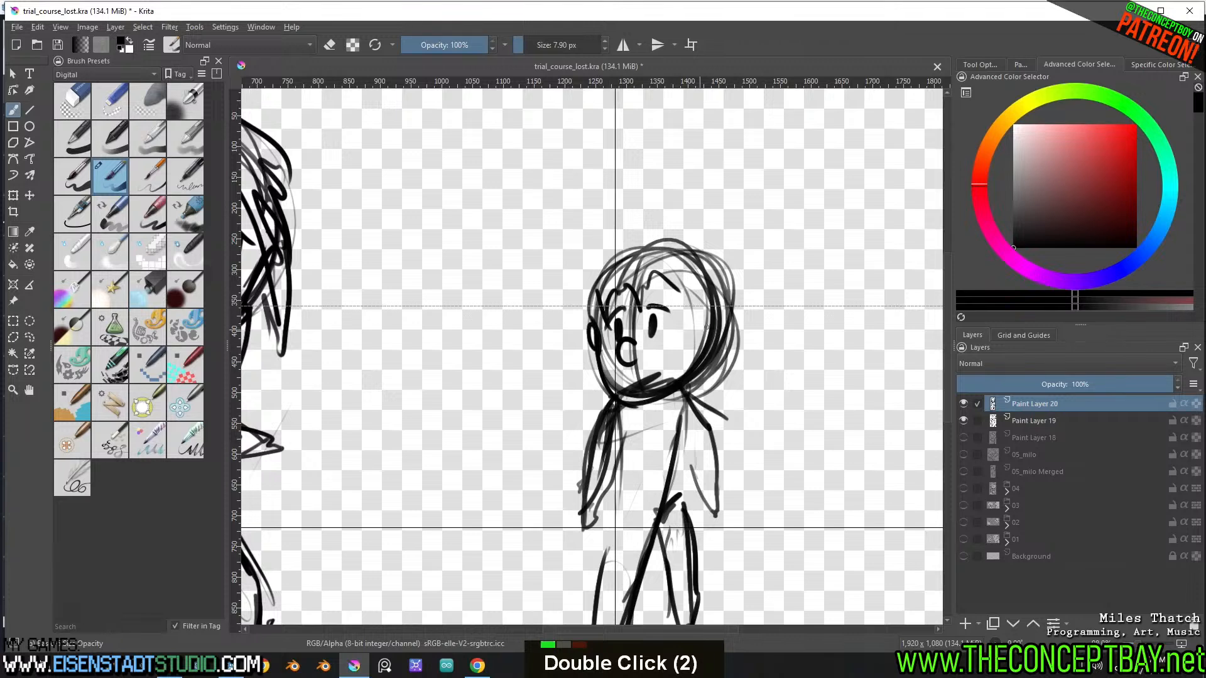
mouse_move(698, 328)
left_mouse_down()
mouse_move(706, 316)
mouse_move(682, 329)
left_mouse_up()
left_click_drag(686, 289, 697, 336)
Outline spiky hair over the top of the smaller figure's head with long strands hanging behind the ear
left_click_drag(638, 242, 589, 292)
mouse_move(639, 244)
left_mouse_down()
mouse_move(740, 248)
mouse_move(751, 384)
left_mouse_up()
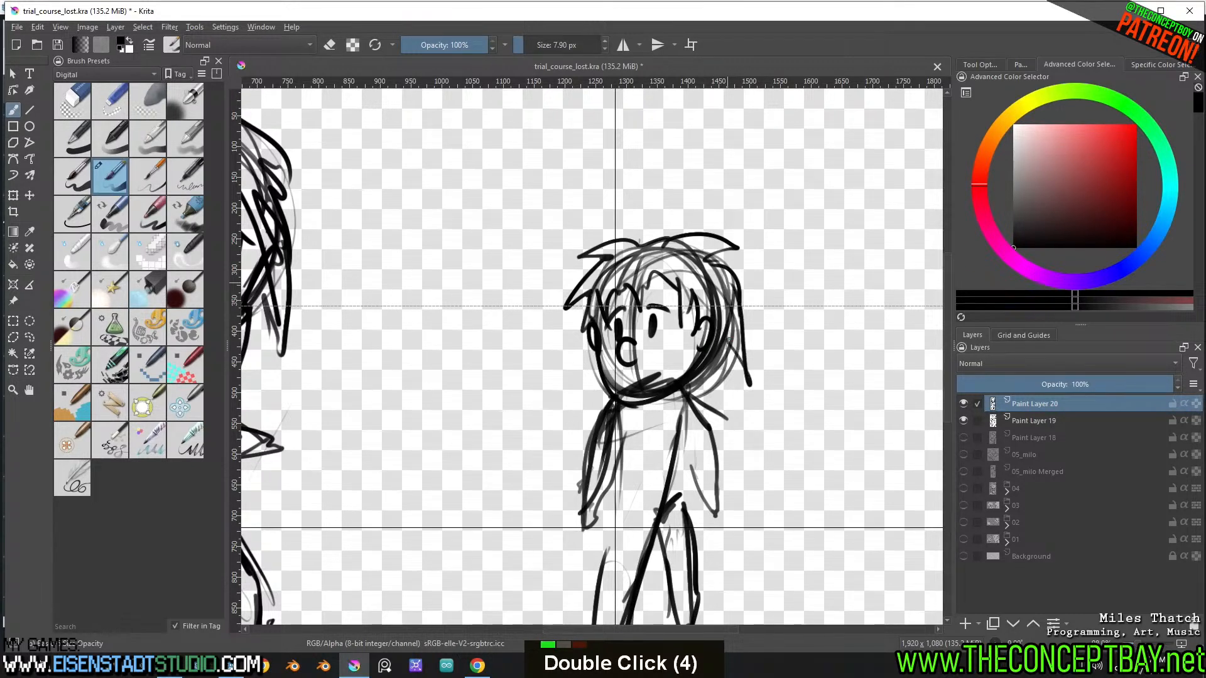
left_click_drag(732, 338, 704, 394)
Erase the smaller figure's raised eyebrows, redraw them slanting angrily and sketch a frowning mouth
left_click_drag(642, 363, 681, 359)
key("ctrl+z")
key("ctrl+z")
key("e")
mouse_move(648, 306)
left_mouse_down()
mouse_move(668, 310)
mouse_move(611, 312)
left_mouse_up()
key("e")
key("e")
key("e")
key("ctrl+z")
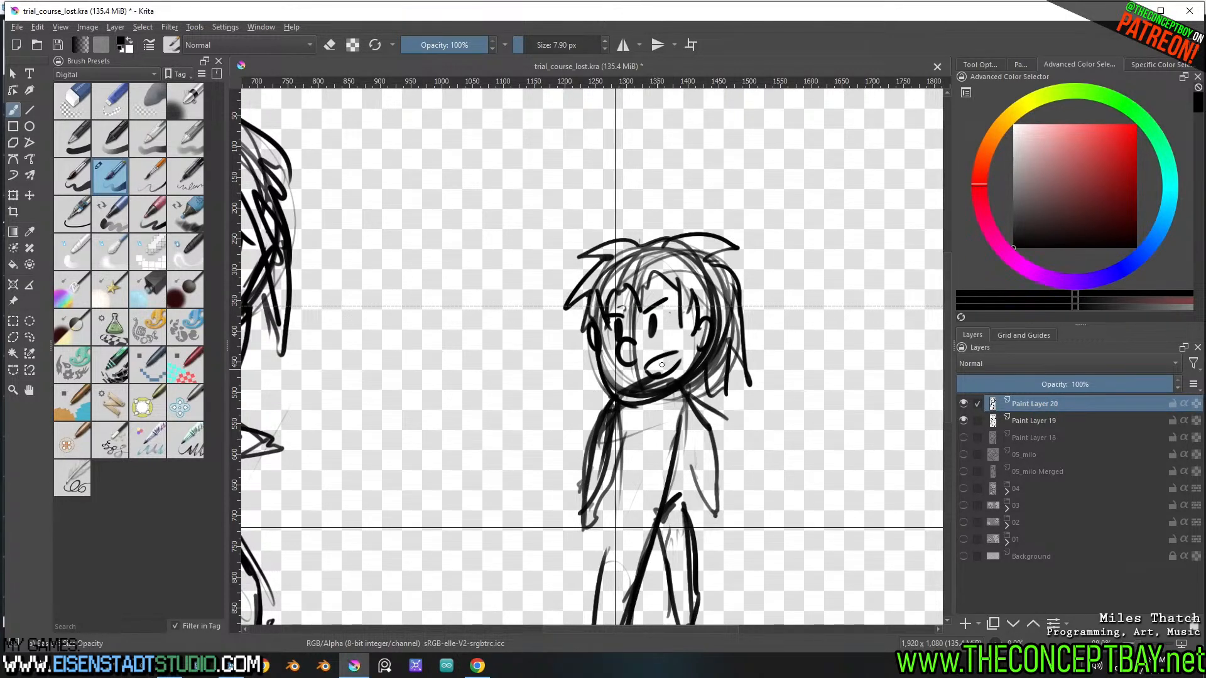
Clean up the smaller figure's mouth with the eraser and redraw it as an open frown
key("e")
mouse_move(676, 357)
left_mouse_down()
mouse_move(653, 361)
mouse_move(656, 383)
mouse_move(619, 385)
mouse_move(677, 363)
mouse_move(674, 382)
mouse_move(681, 370)
mouse_move(663, 363)
left_mouse_up()
key("e")
key("ctrl+z")
key("ctrl+z")
key("ctrl+z")
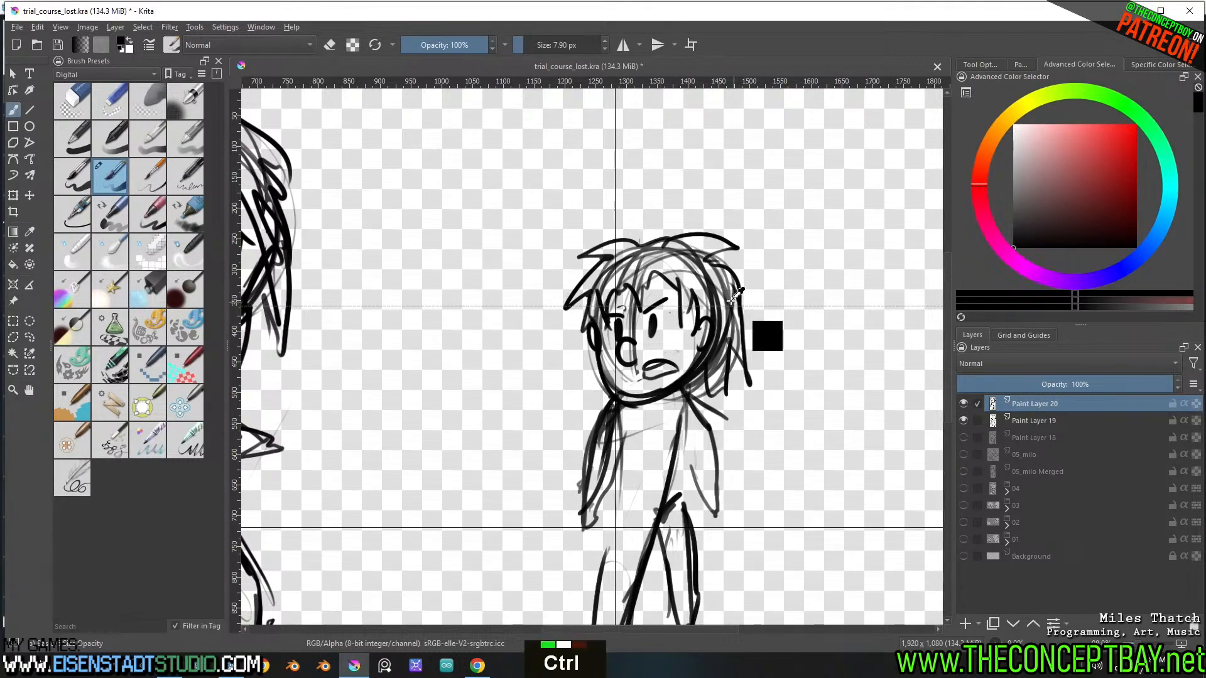
Rework the smaller figure's back line and redraw its rear leg with a bent knee
mouse_move(766, 333)
middle_mouse_down("ctrl")
mouse_move(736, 347)
mouse_move(763, 339)
middle_mouse_up("ctrl")
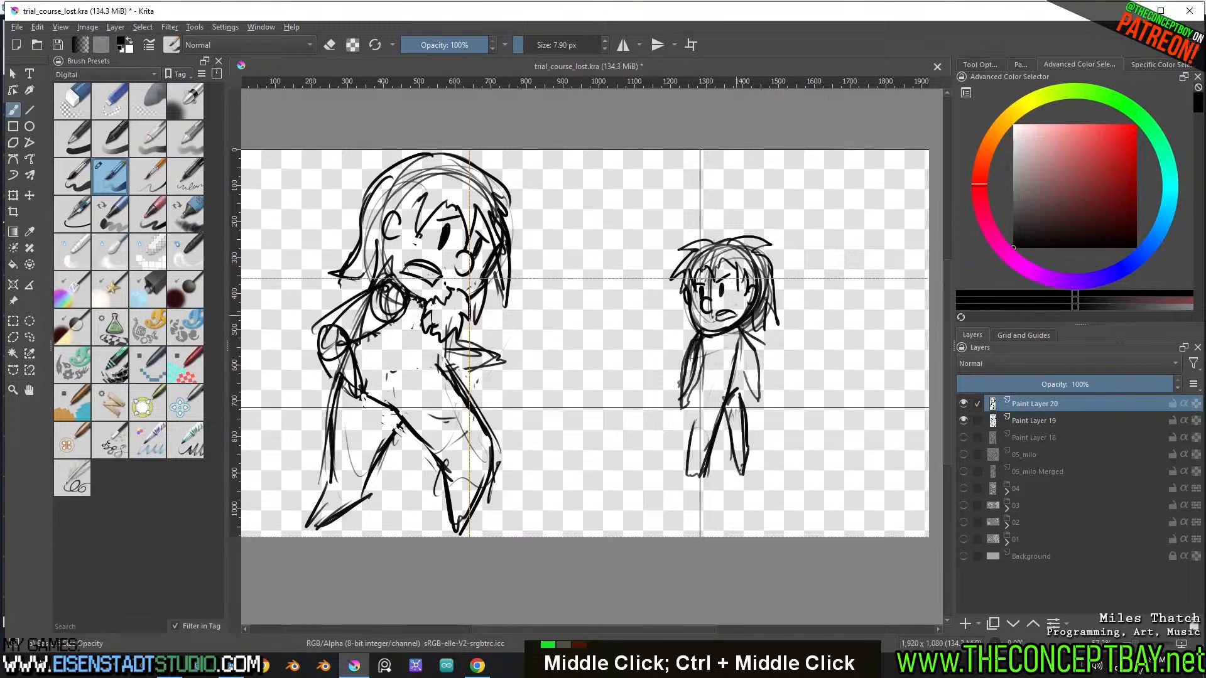
left_click_drag(746, 333, 720, 422)
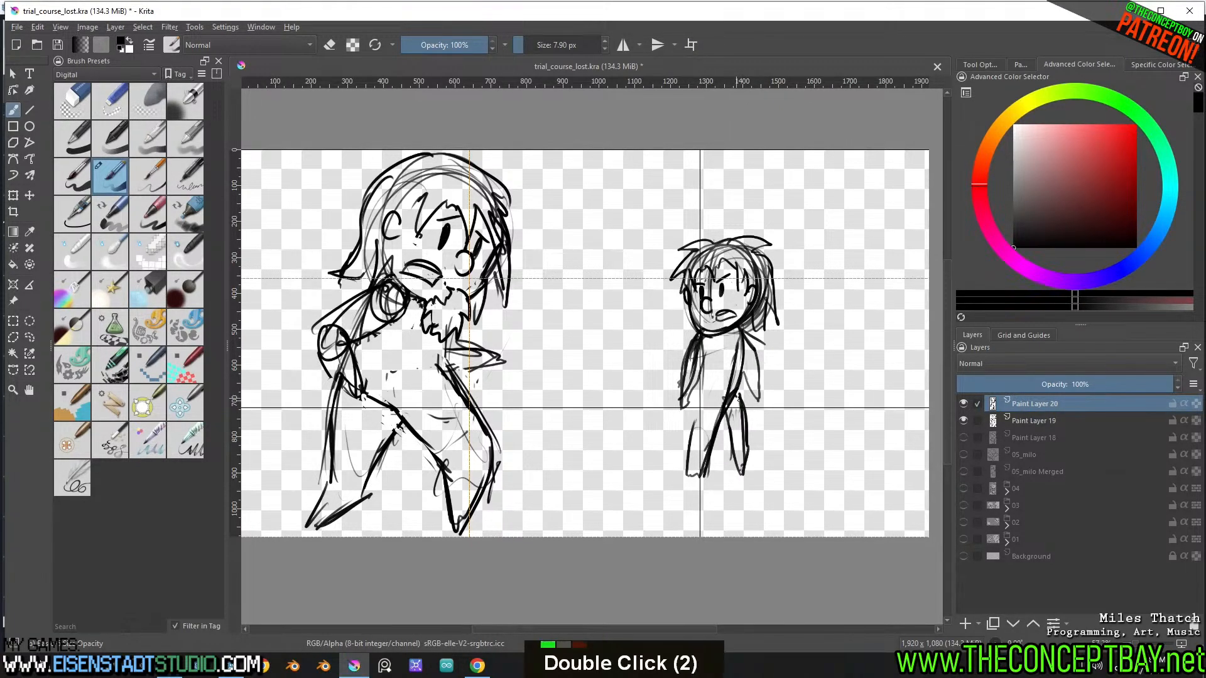
mouse_move(737, 396)
left_mouse_down()
mouse_move(750, 455)
mouse_move(724, 415)
mouse_move(745, 459)
mouse_move(745, 403)
left_mouse_up()
key("e")
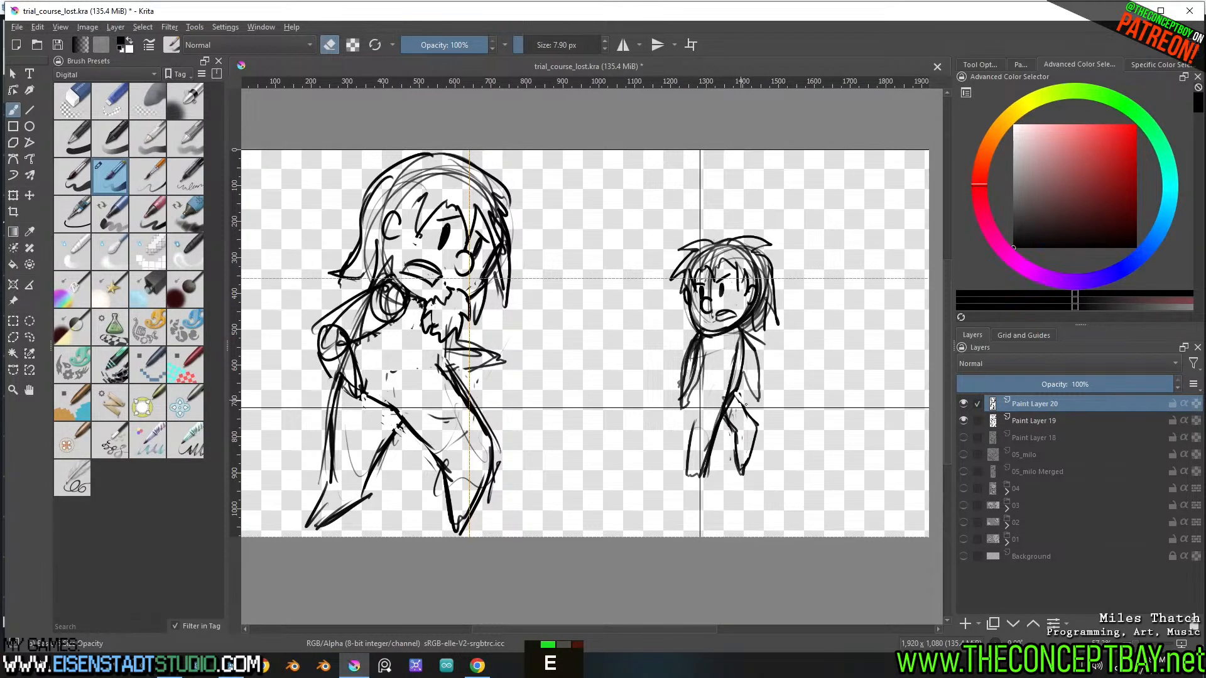
key("e")
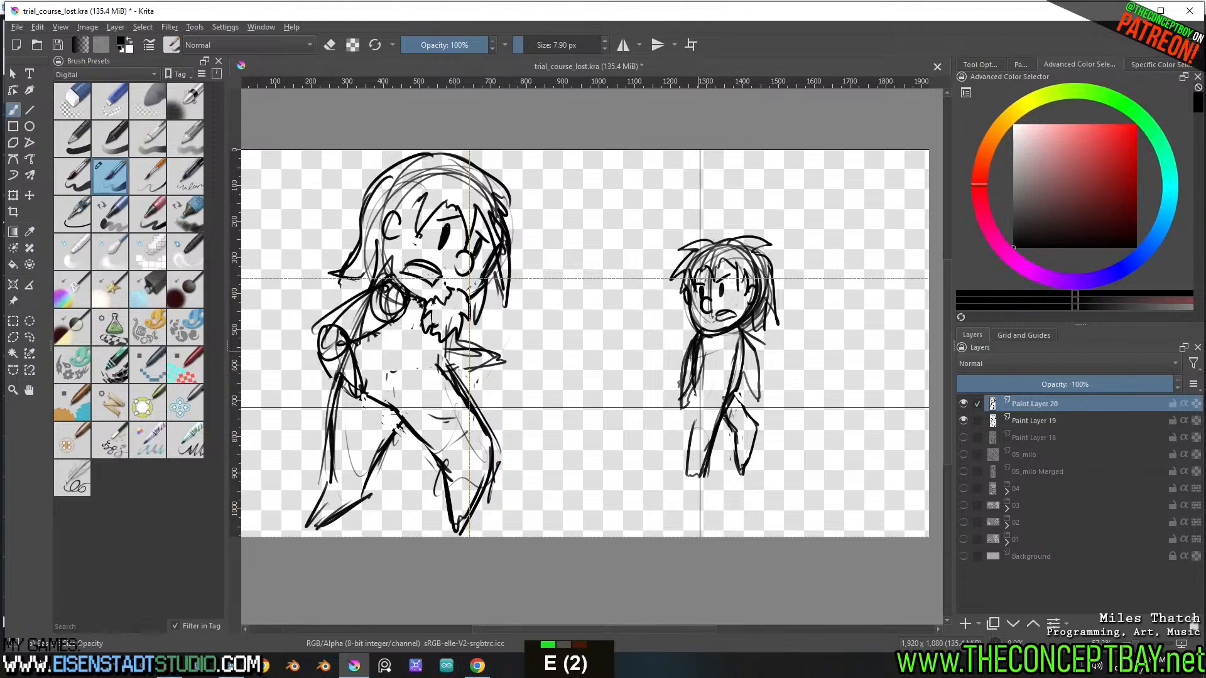
Redraw the smaller figure's front leg tapering to a pointed foot and erase the excess lines between the legs
left_click_drag(694, 398, 689, 474)
mouse_move(690, 474)
left_mouse_down()
mouse_move(723, 425)
mouse_move(690, 475)
left_mouse_up()
key("e")
mouse_move(721, 427)
left_mouse_down()
mouse_move(697, 477)
mouse_move(720, 420)
mouse_move(717, 432)
left_mouse_up()
left_click_drag(734, 377, 722, 411)
mouse_move(731, 390)
left_mouse_down()
mouse_move(722, 411)
mouse_move(735, 352)
mouse_move(727, 396)
mouse_move(751, 417)
mouse_move(735, 389)
mouse_move(723, 405)
left_mouse_up()
key("e")
key("e")
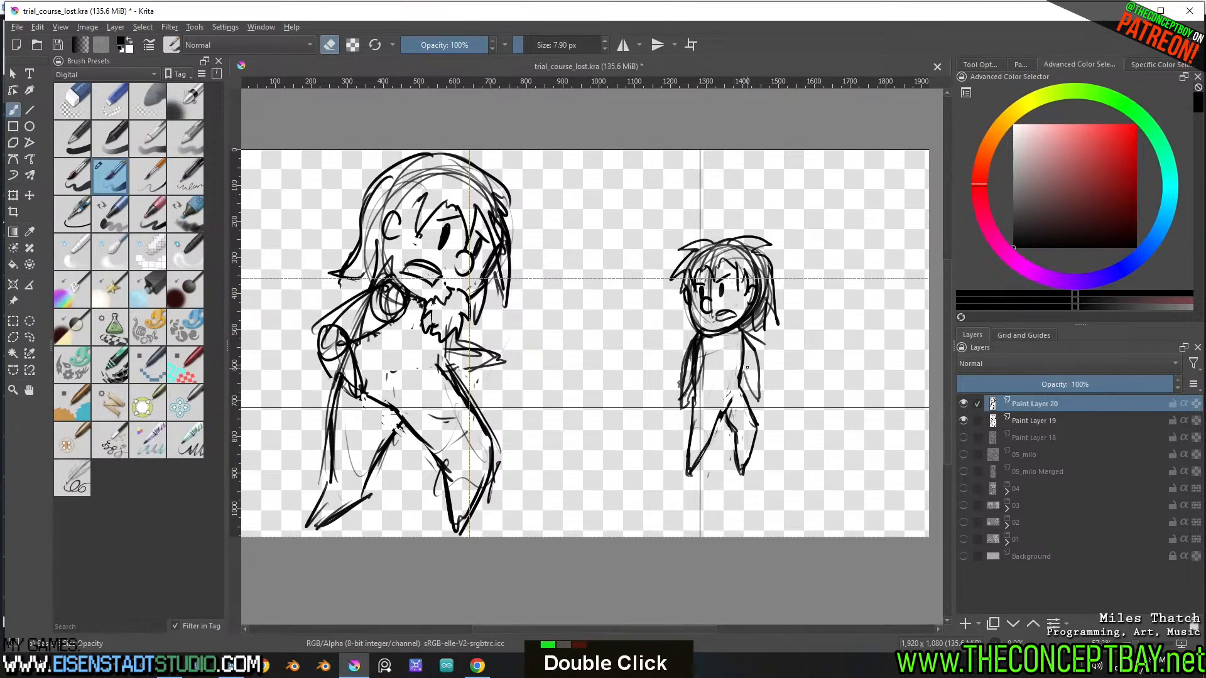
key("e")
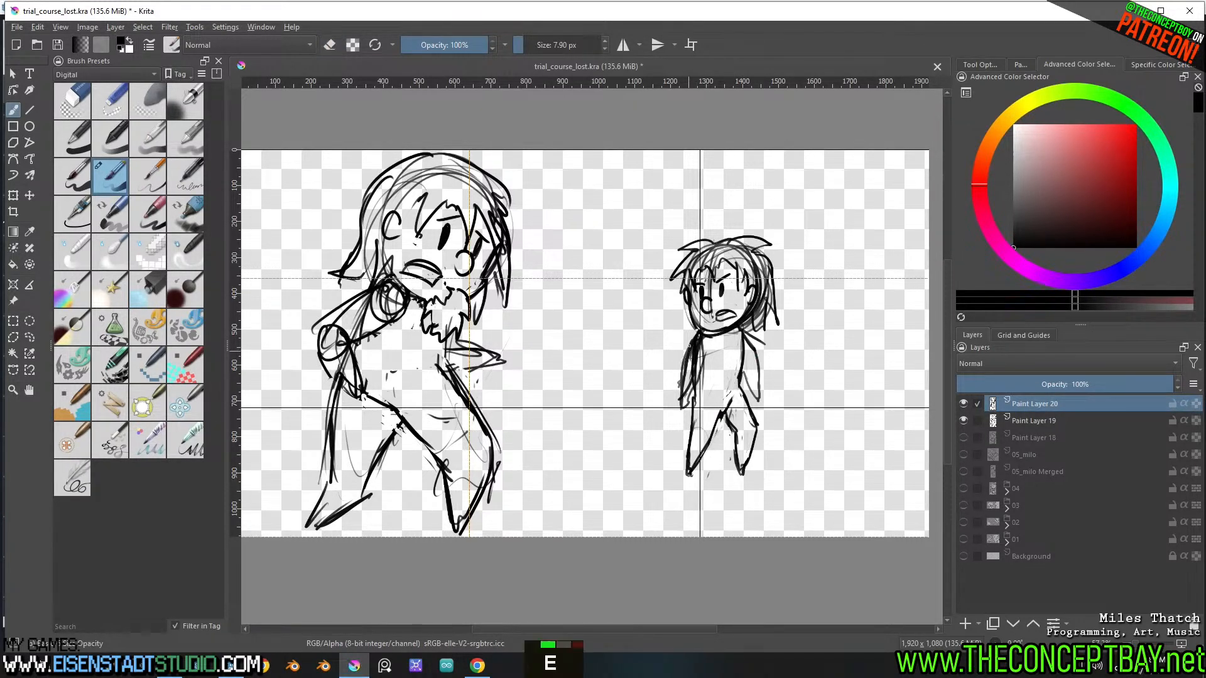
Redraw the front edge of the smaller figure's torso and erase the heavy scribbles inside the front arm
mouse_move(697, 328)
left_mouse_down()
mouse_move(682, 351)
mouse_move(687, 408)
left_mouse_up()
key("ctrl+z")
key("ctrl+z")
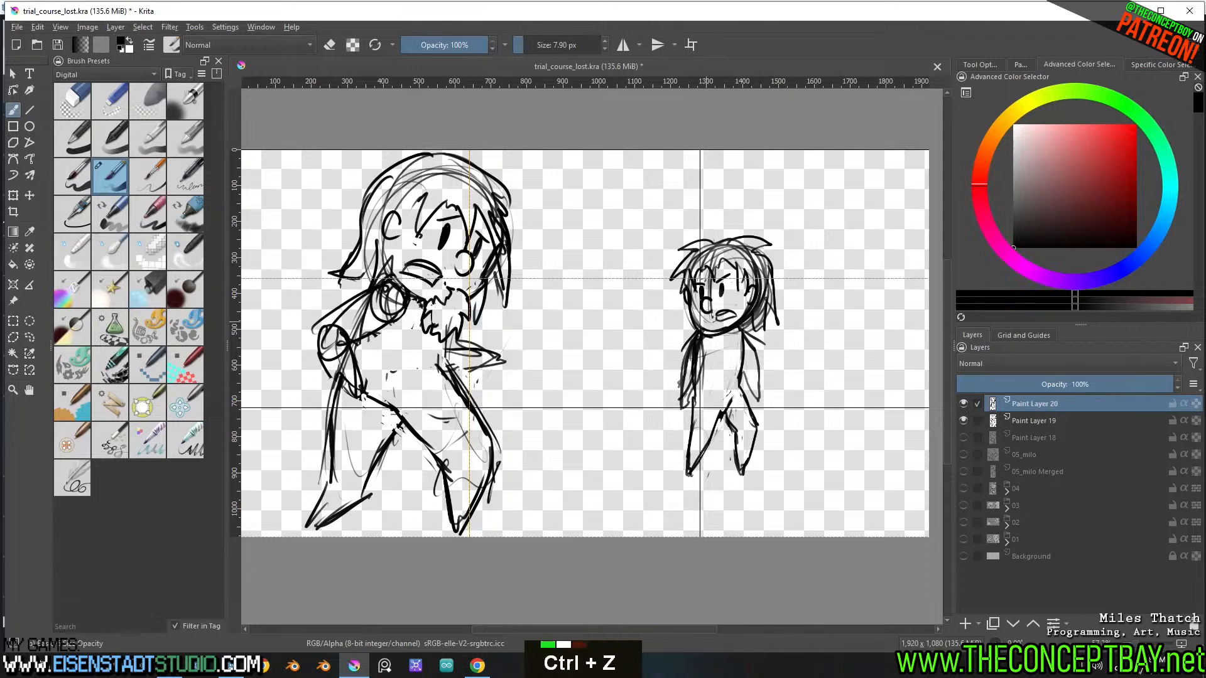
mouse_move(696, 332)
left_mouse_down()
mouse_move(677, 382)
mouse_move(691, 376)
left_mouse_up()
key("e")
left_click_drag(684, 398, 697, 335)
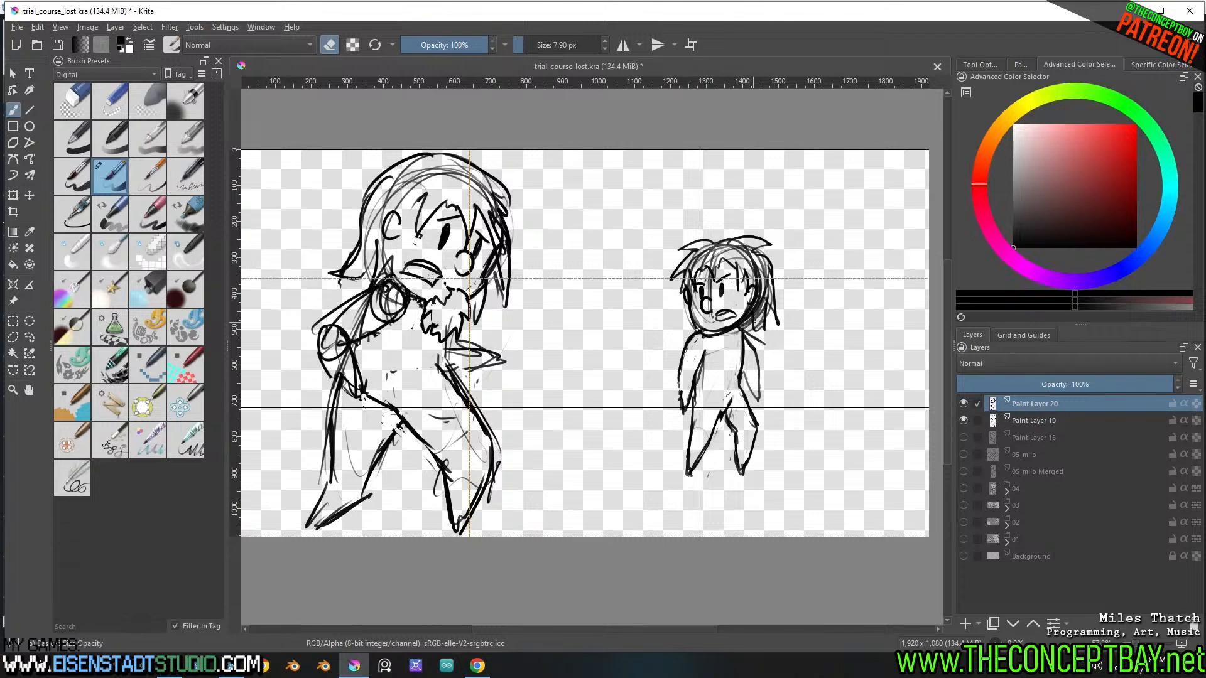
Lasso the smaller figure's head, enlarge it, tilt it slightly and reposition it on the shoulders, clearing the selection
key("l")
mouse_move(768, 341)
left_mouse_down()
mouse_move(623, 273)
mouse_move(699, 338)
mouse_move(736, 331)
left_mouse_up()
key("ctrl+t")
left_click_drag(808, 200, 836, 180, "shift")
left_click_drag(775, 271, 758, 283, "shift")
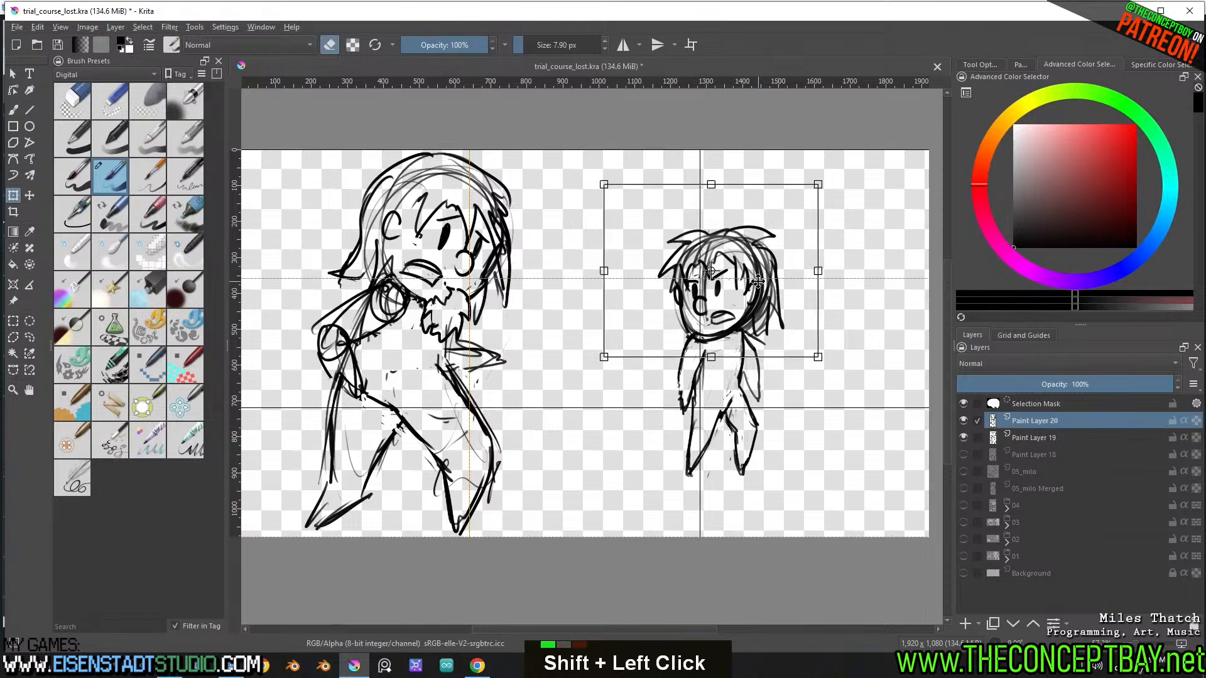
left_click_drag(825, 174, 837, 195)
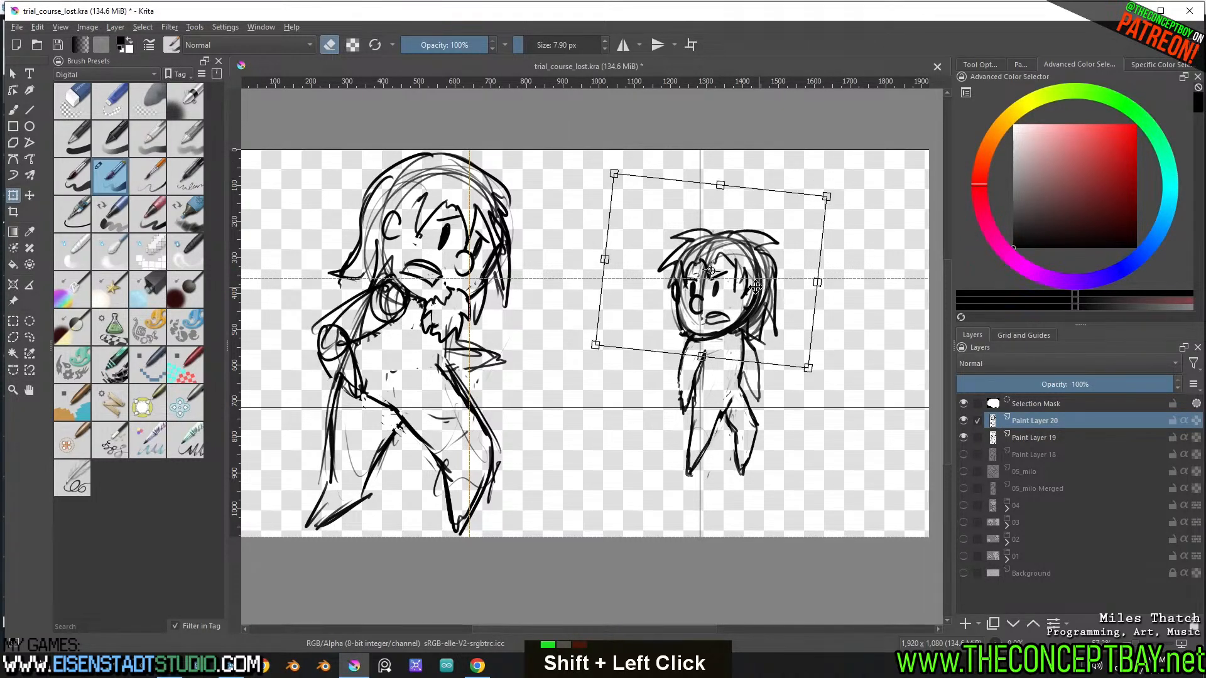
left_click_drag(755, 286, 759, 288, "shift")
key("b")
key("ctrl+shift+a")
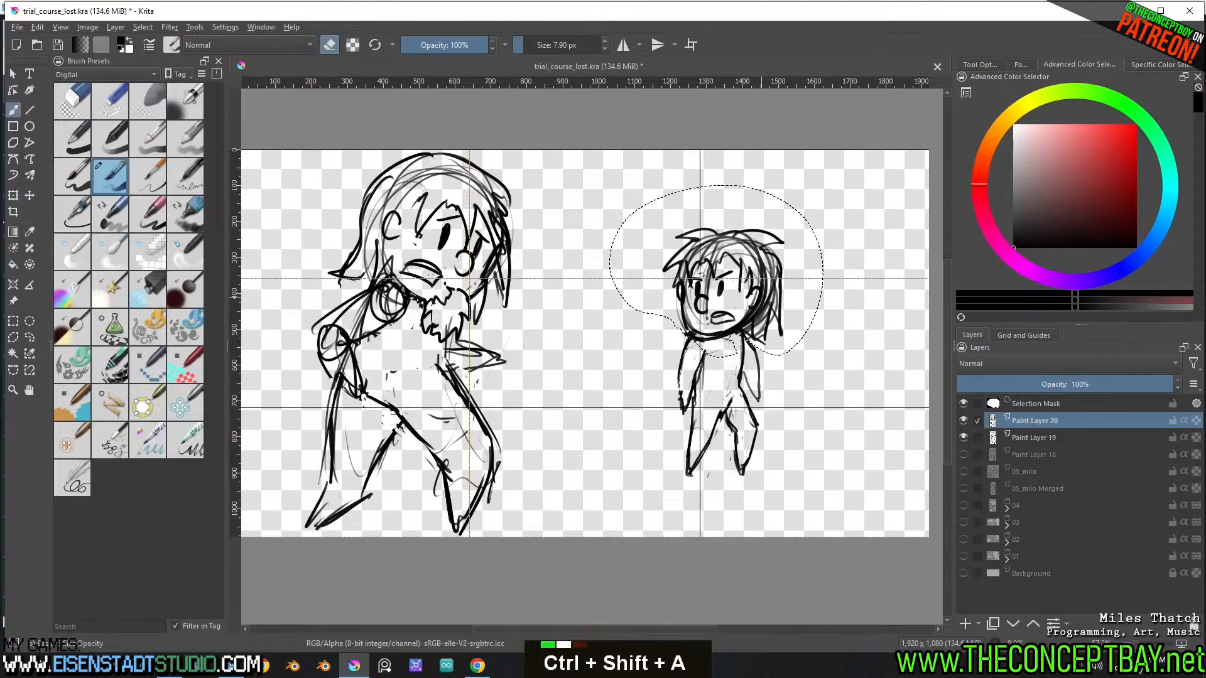
key("e")
key("e")
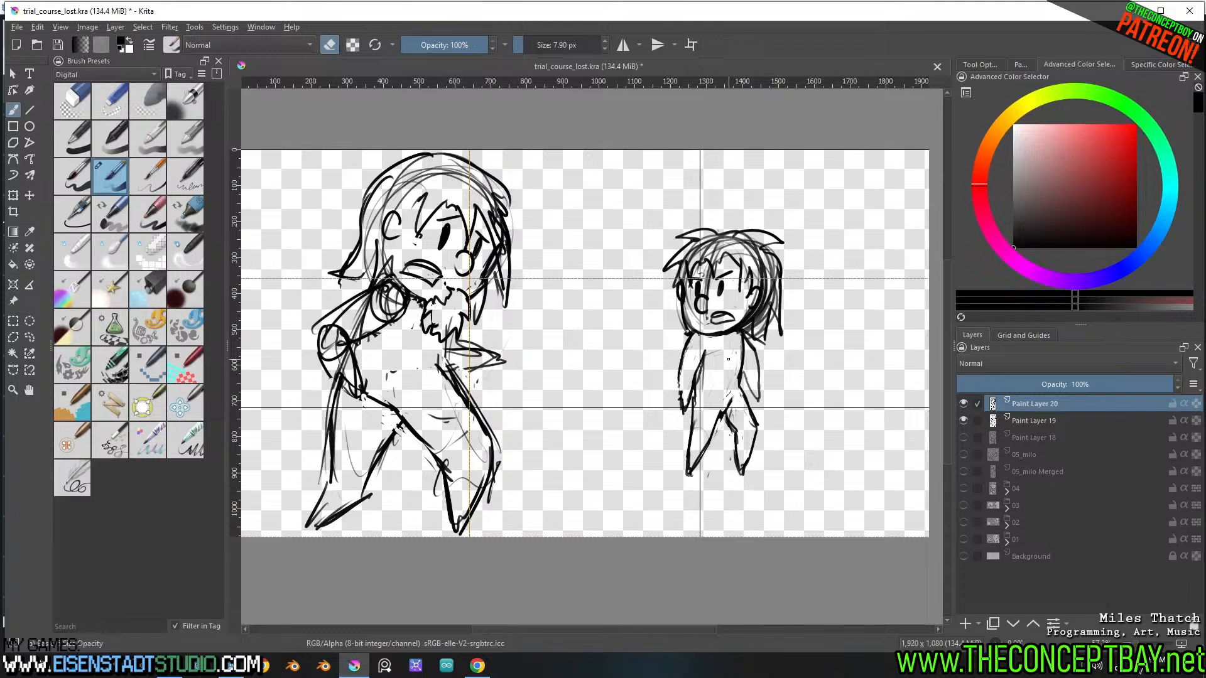
Lasso the smaller figure's legs and move them up to shorten the body, clearing the selection
key("l")
mouse_move(746, 382)
left_mouse_down()
mouse_move(703, 388)
mouse_move(662, 521)
mouse_move(752, 411)
mouse_move(747, 400)
mouse_move(749, 431)
left_mouse_up()
key("t")
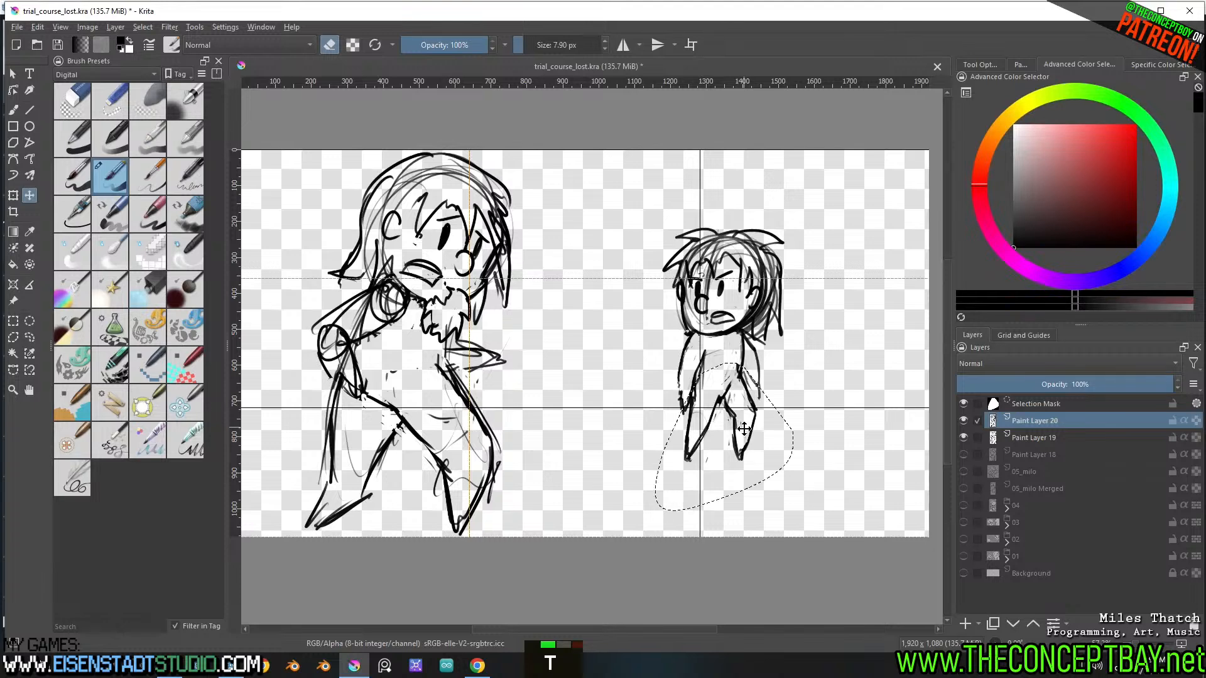
key("b")
key("ctrl+shift+a")
Scale up the whole smaller figure and reposition it on the canvas opposite the bearded figure
key("ctrl+t")
left_click_drag(780, 471, 818, 529, "shift")
left_click_drag(786, 433, 747, 384)
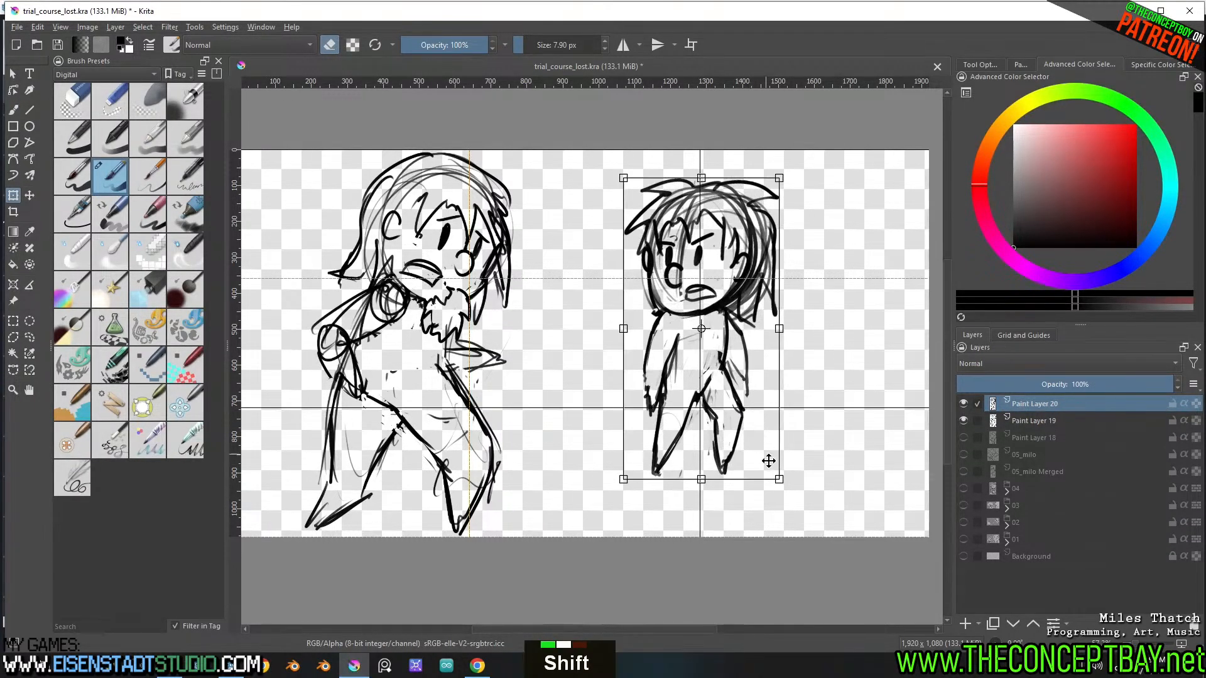
mouse_move(782, 486)
left_mouse_down("shift")
mouse_move(801, 516)
mouse_move(764, 447)
left_mouse_up("shift")
mouse_move(716, 361)
left_mouse_down()
mouse_move(733, 401)
mouse_move(724, 393)
left_mouse_up()
key("ctrl+shift+a")
key("b")
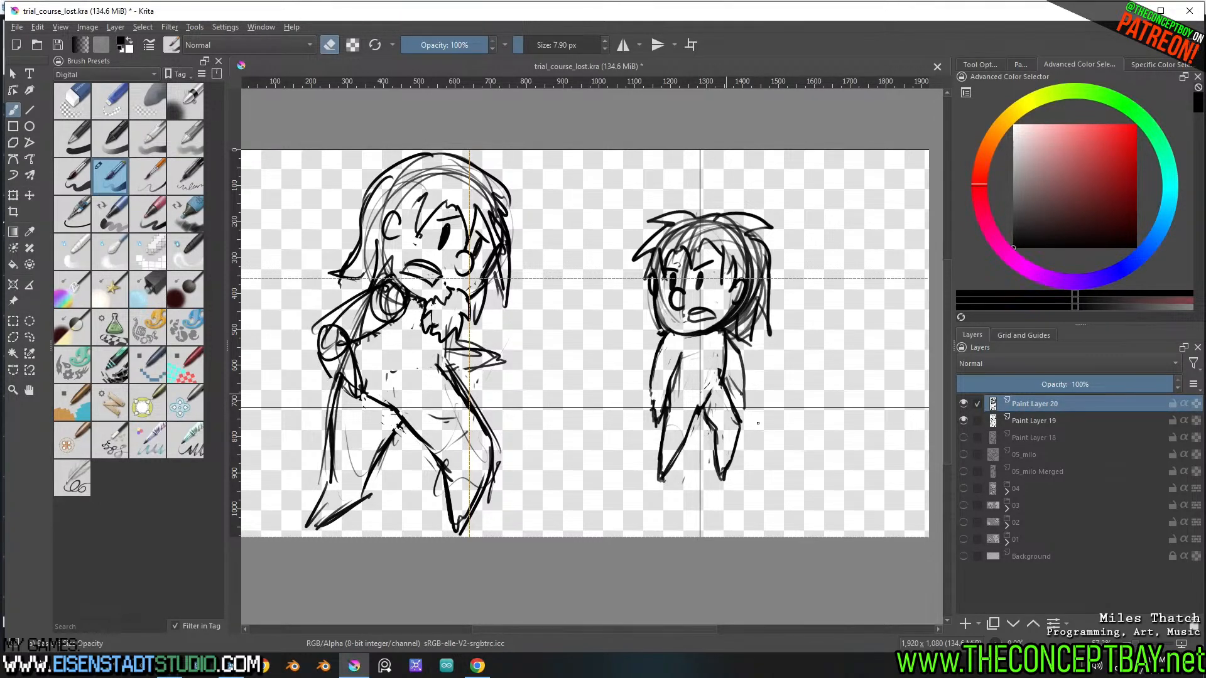
Erase the smaller figure's rear arm and redraw it shorter and bent, angled away from the body
key("e")
mouse_move(733, 345)
left_mouse_down()
mouse_move(747, 369)
mouse_move(746, 392)
mouse_move(728, 374)
mouse_move(743, 405)
mouse_move(744, 387)
left_mouse_up()
key("ctrl+z")
key("e")
key("e")
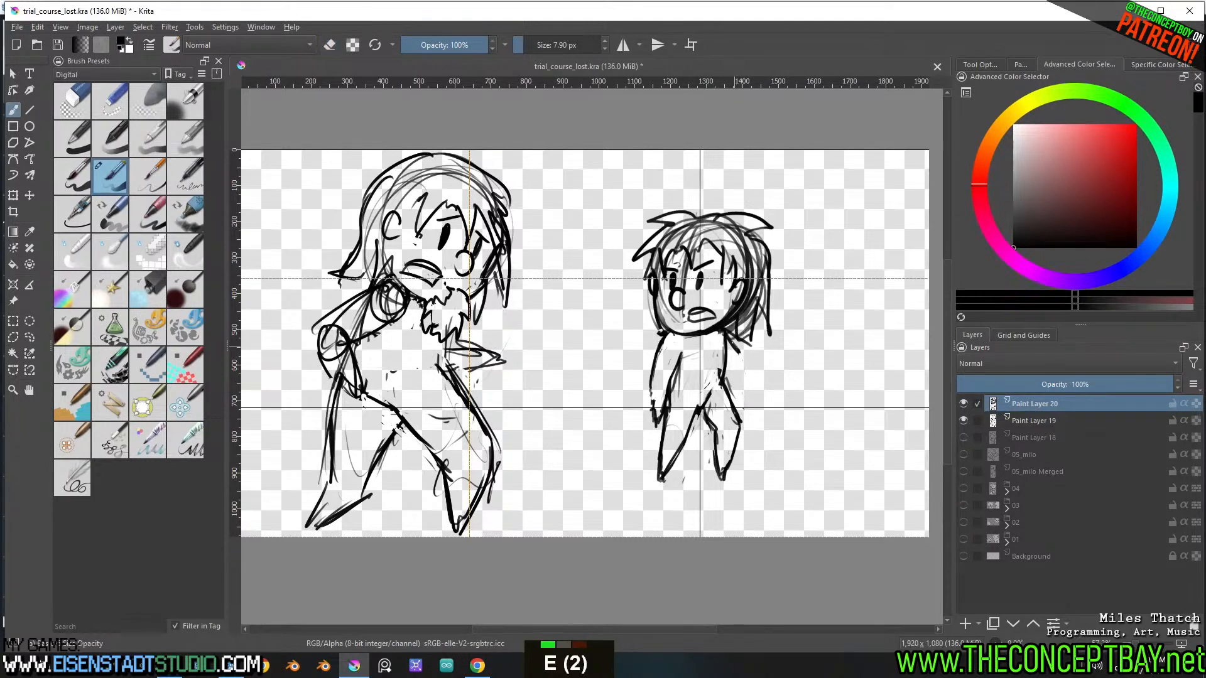
mouse_move(734, 345)
left_mouse_down()
mouse_move(750, 390)
mouse_move(730, 376)
mouse_move(718, 386)
mouse_move(721, 332)
mouse_move(749, 394)
left_mouse_up()
key("e")
key("e")
key("e")
key("e")
key("e")
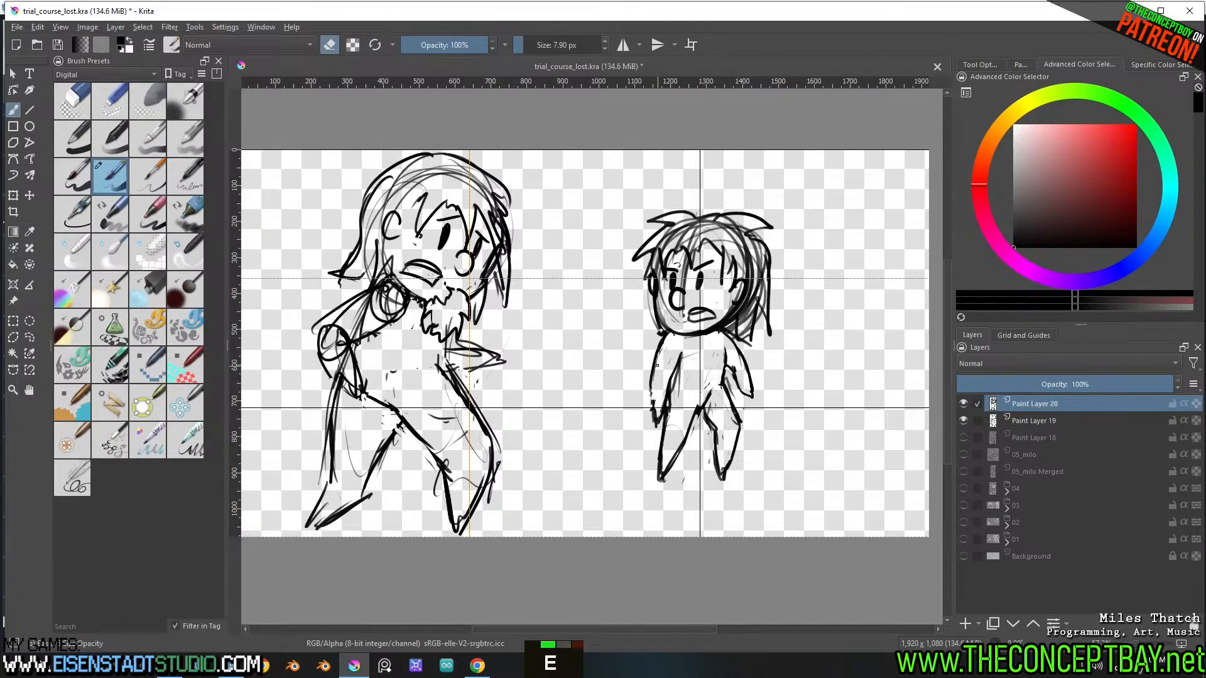
Redraw the smaller figure's front arm bent outward at the elbow and erase its old lines
mouse_move(665, 339)
left_mouse_down()
mouse_move(645, 380)
mouse_move(650, 408)
mouse_move(667, 385)
mouse_move(653, 425)
mouse_move(650, 381)
left_mouse_up()
key("e")
key("e")
left_click_drag(656, 401, 657, 353)
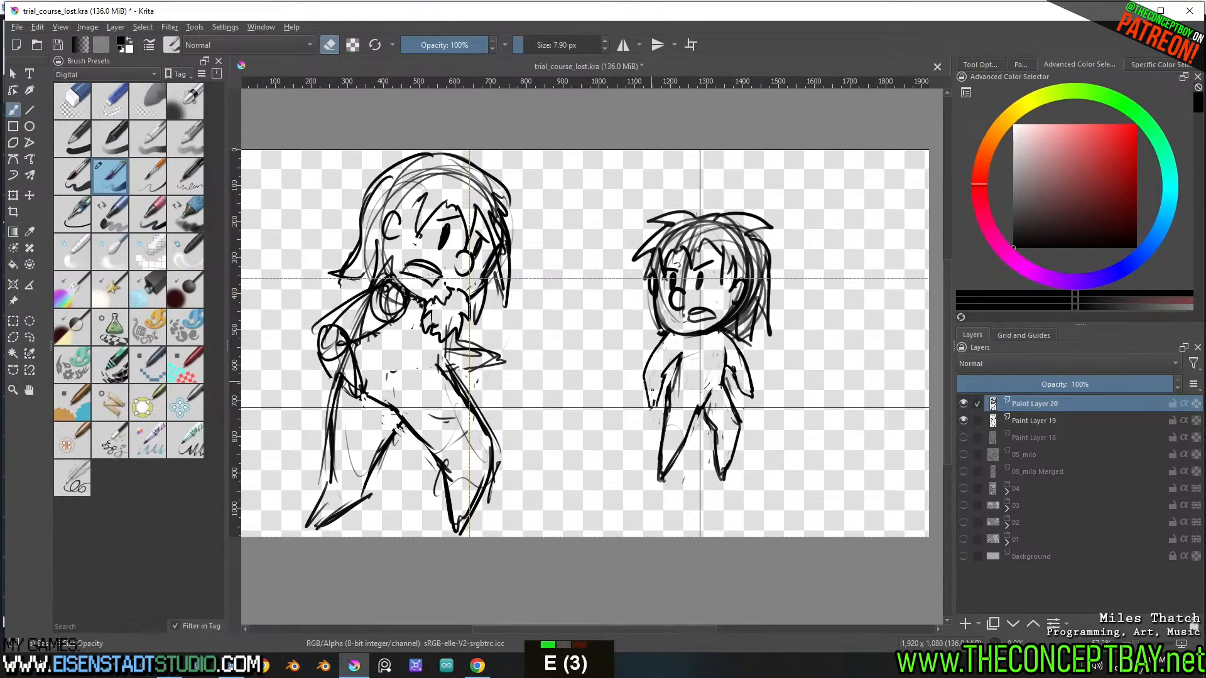
key("e")
Lasso the smaller figure's head and shift it slightly back over the shoulders, clearing the selection
key("l")
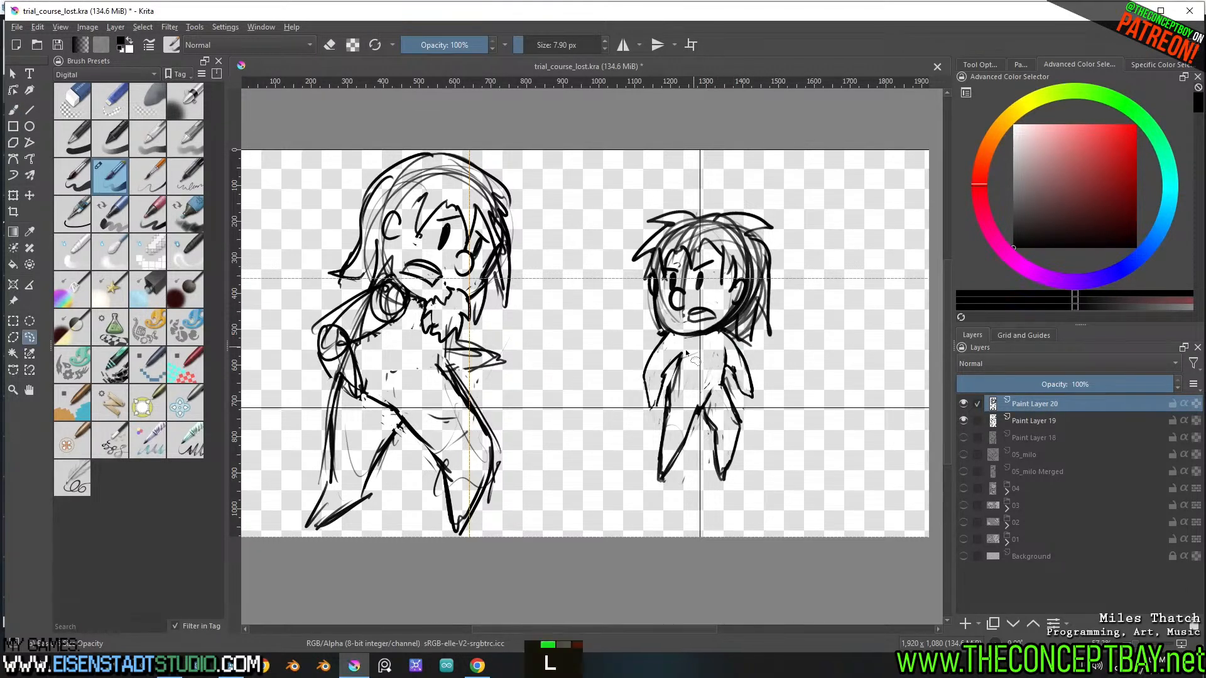
key("ctrl+shift+a")
mouse_move(717, 331)
left_mouse_down()
mouse_move(735, 346)
mouse_move(739, 178)
mouse_move(652, 338)
mouse_move(672, 344)
left_mouse_up()
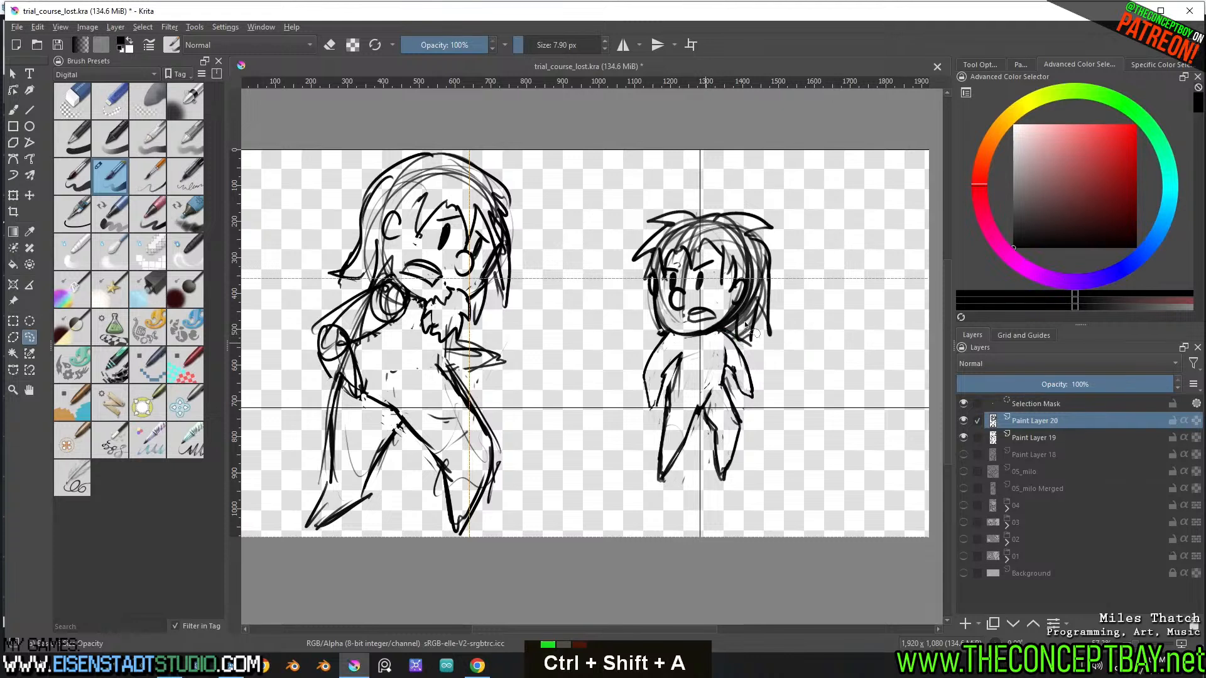
key("t")
left_click_drag(730, 279, 743, 282)
key("ctrl+shift+a")
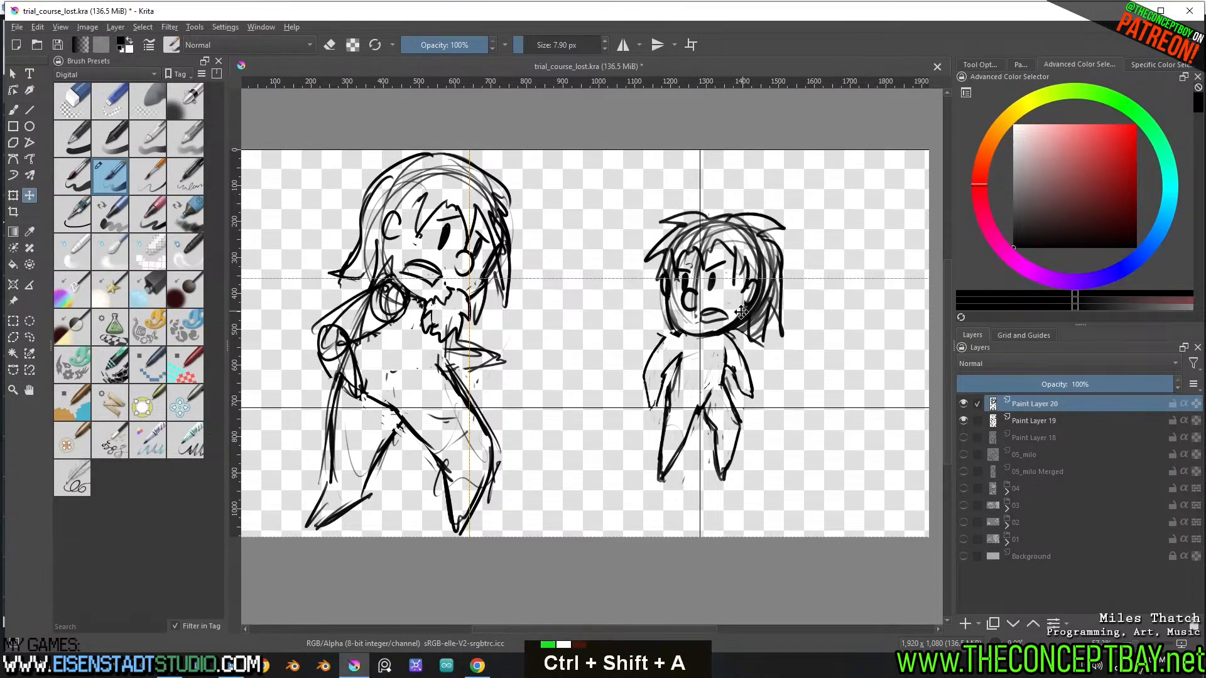
key("n")
key("b")
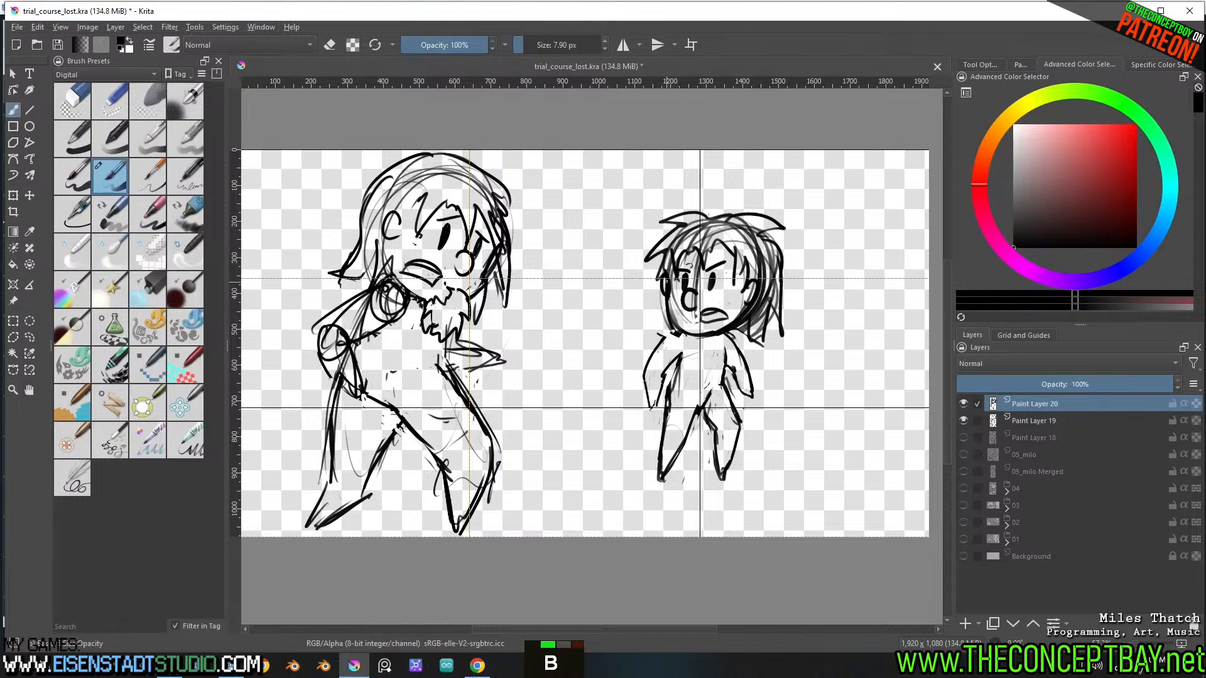
Lasso the smaller figure's facial features and shift them slightly within the head, clearing the selection
key("l")
mouse_move(726, 324)
left_mouse_down()
mouse_move(740, 279)
mouse_move(727, 259)
mouse_move(678, 284)
mouse_move(677, 317)
mouse_move(698, 331)
mouse_move(722, 306)
mouse_move(725, 325)
left_mouse_up()
key("ctrl+t")
left_click(732, 268, "shift")
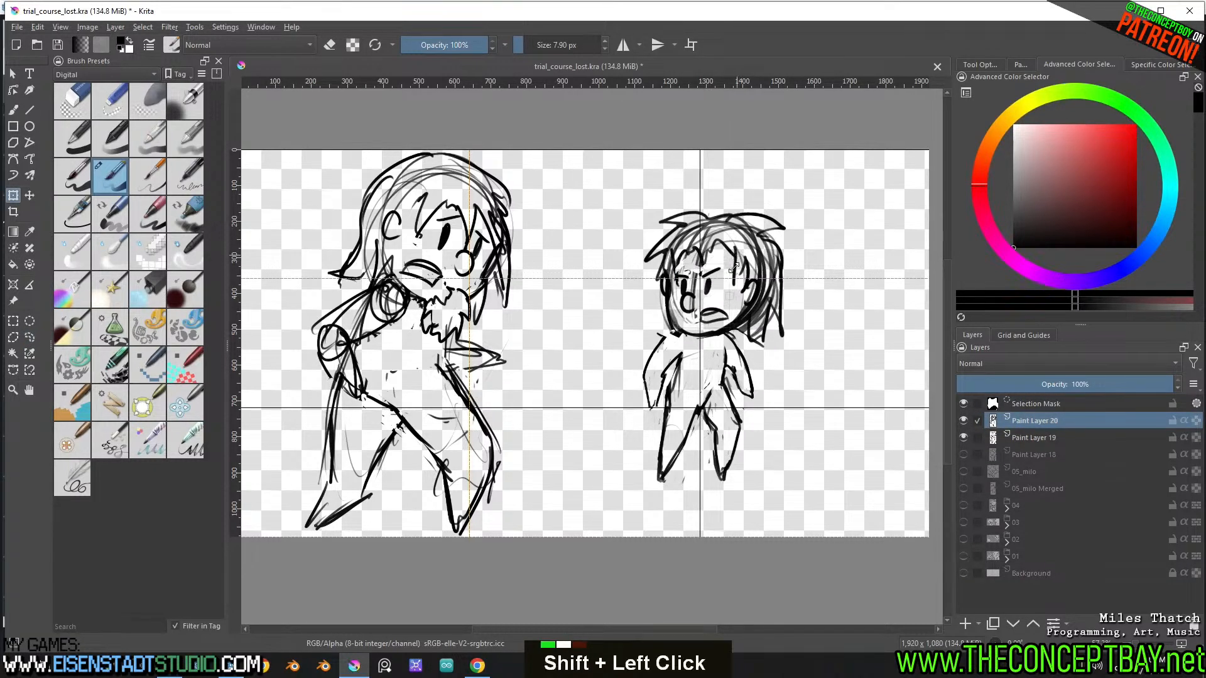
left_click_drag(733, 268, 709, 284, "shift")
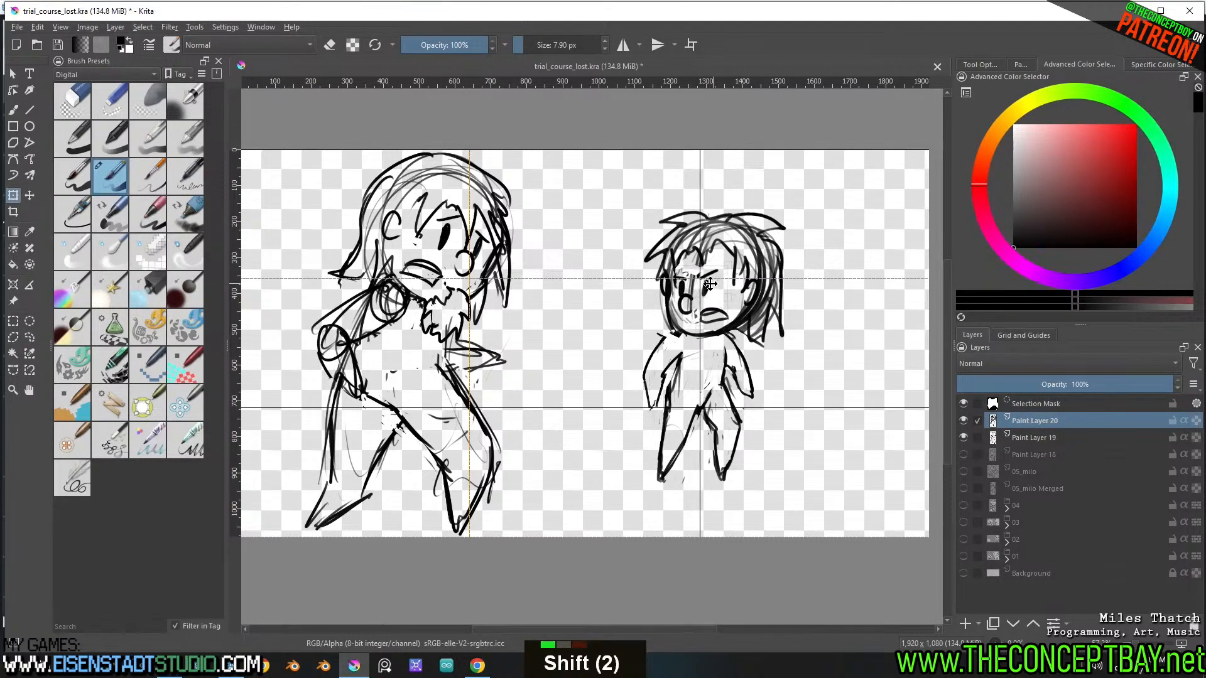
key("l")
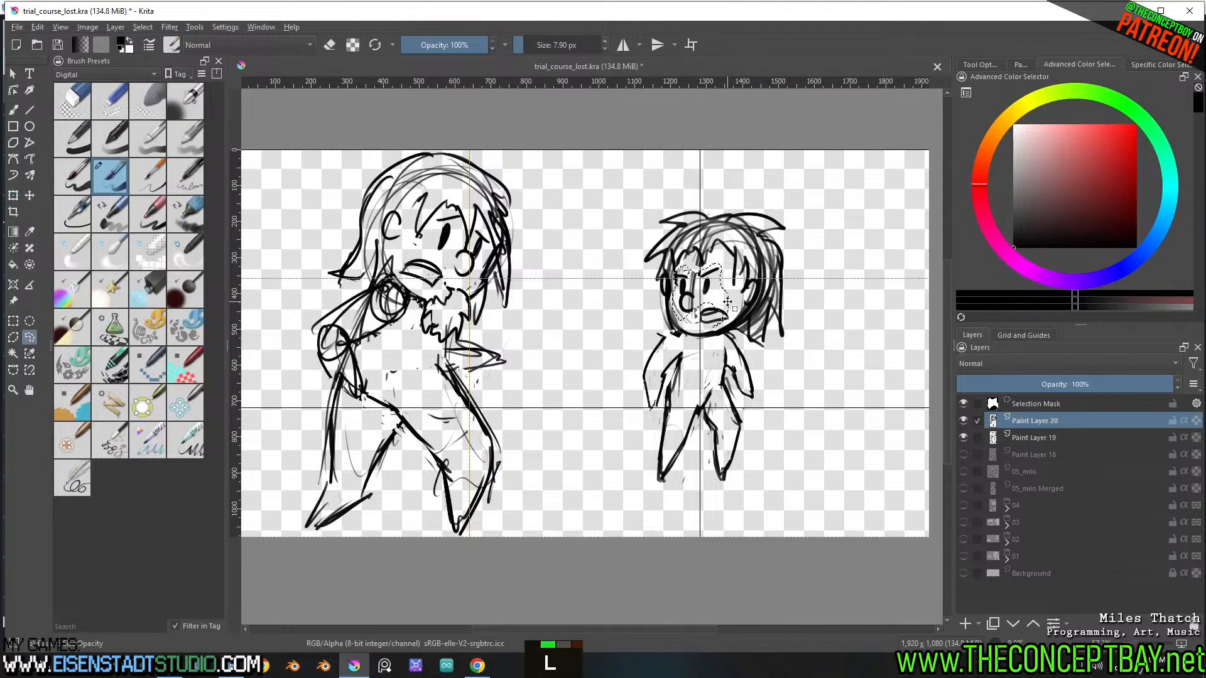
key("ctrl+shift+a")
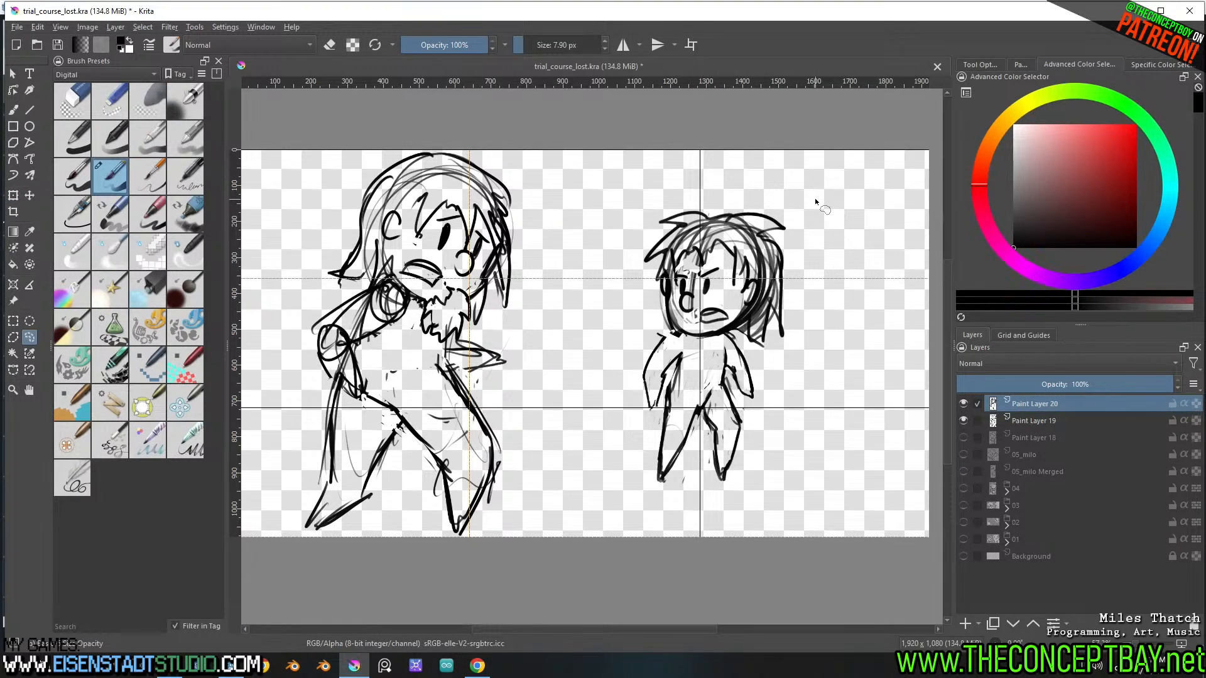
Lasso the smaller figure's body below the head and move it slightly back to sit under the head, clearing the selection
key("l")
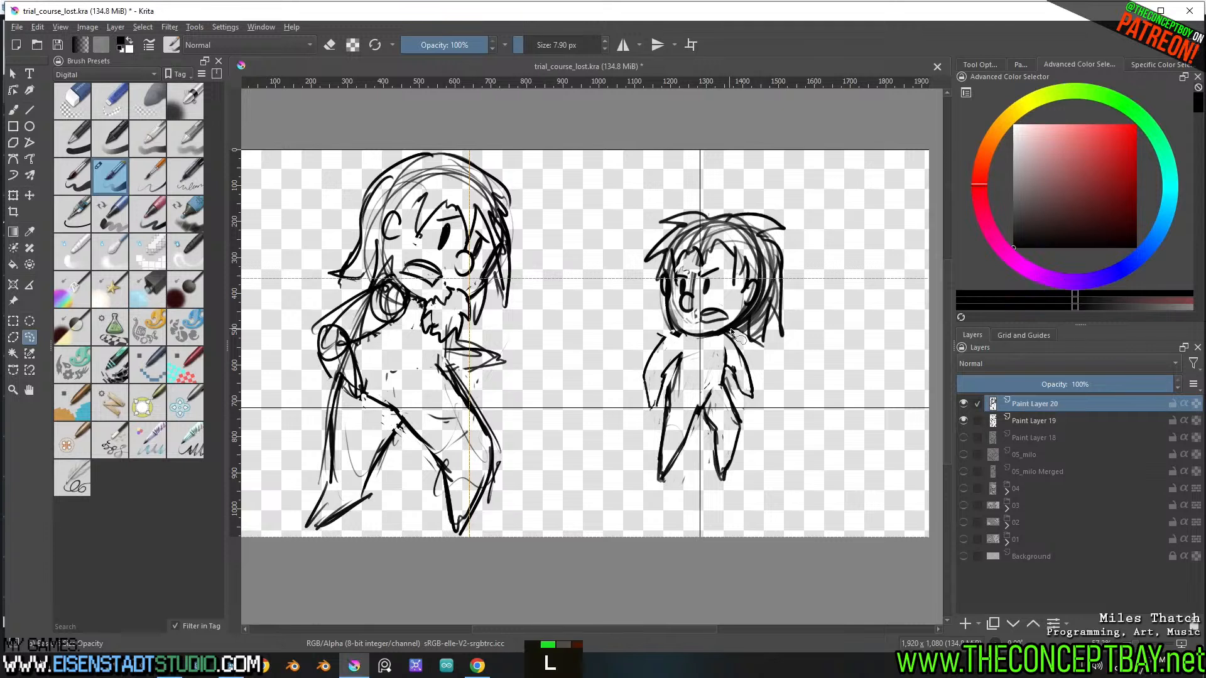
mouse_move(711, 340)
left_mouse_down()
mouse_move(602, 408)
mouse_move(785, 346)
left_mouse_up()
key("t")
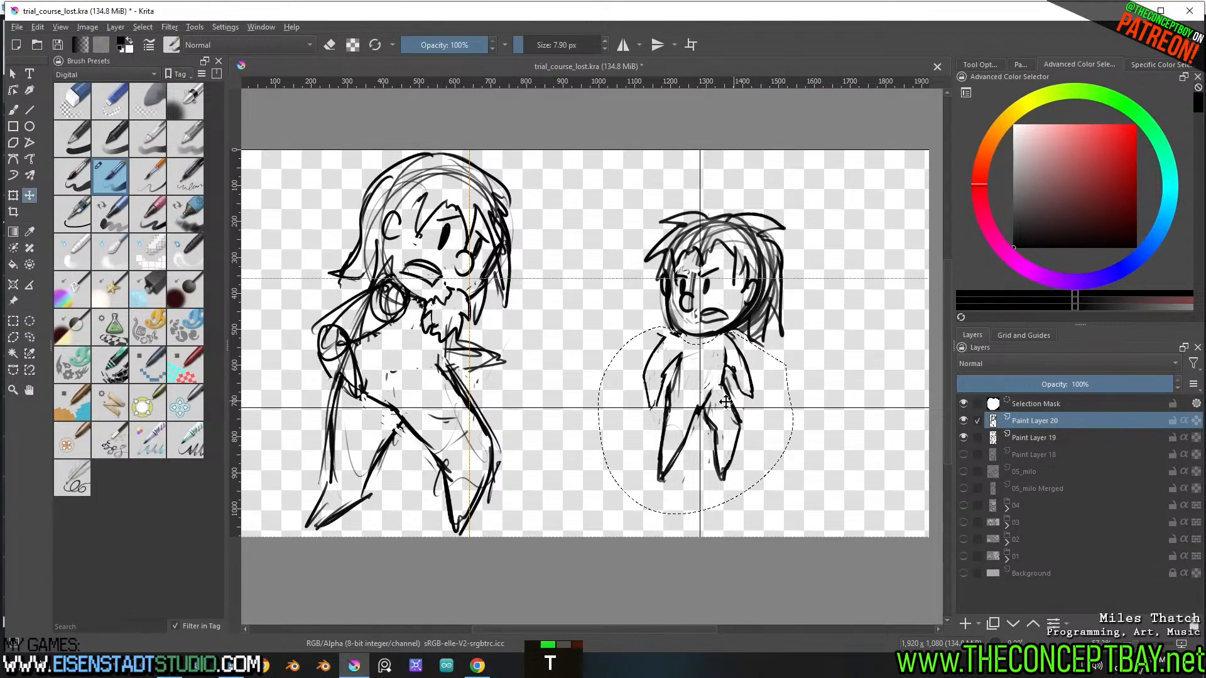
left_click_drag(724, 402, 739, 400)
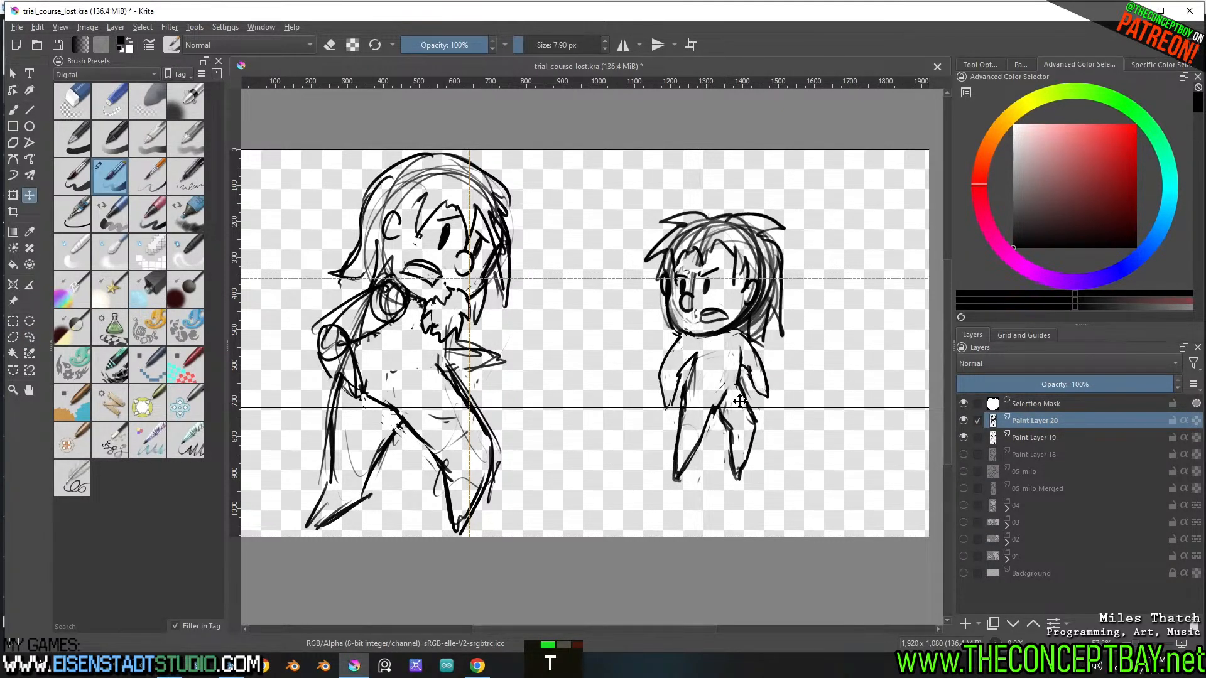
key("ctrl+shift+a")
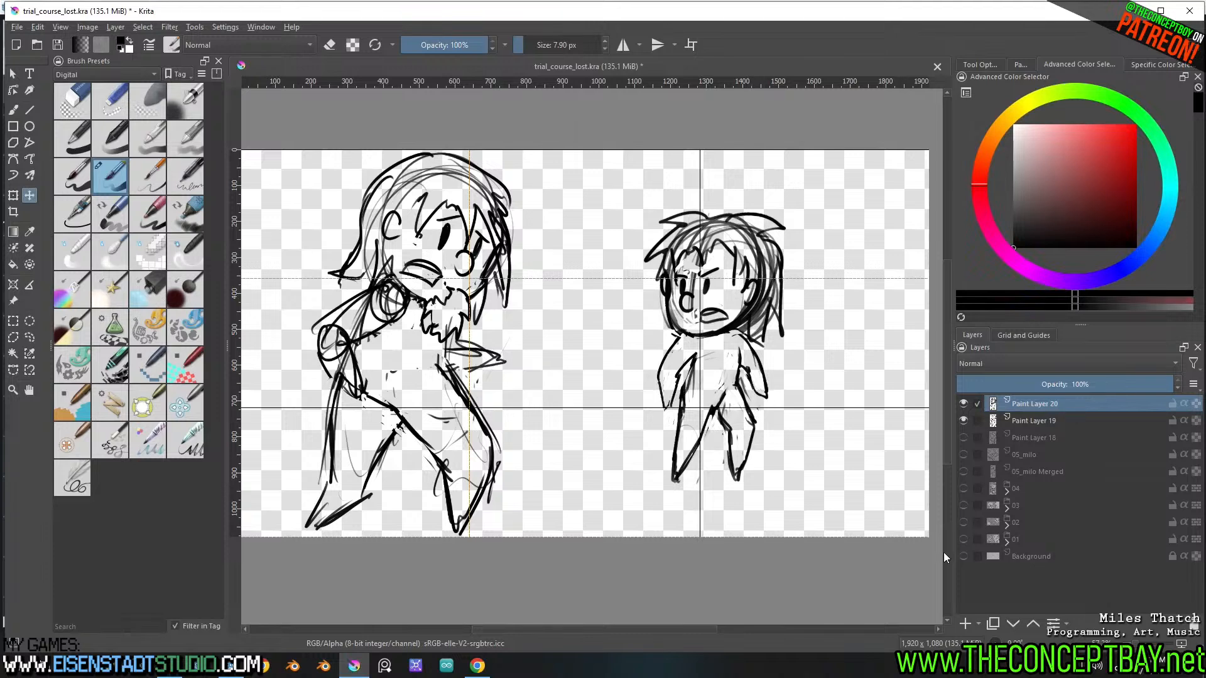
Identify the bearded figure's line layer, Paint Layer 19, and place it in its own group
double_click(969, 421)
left_click(1046, 422)
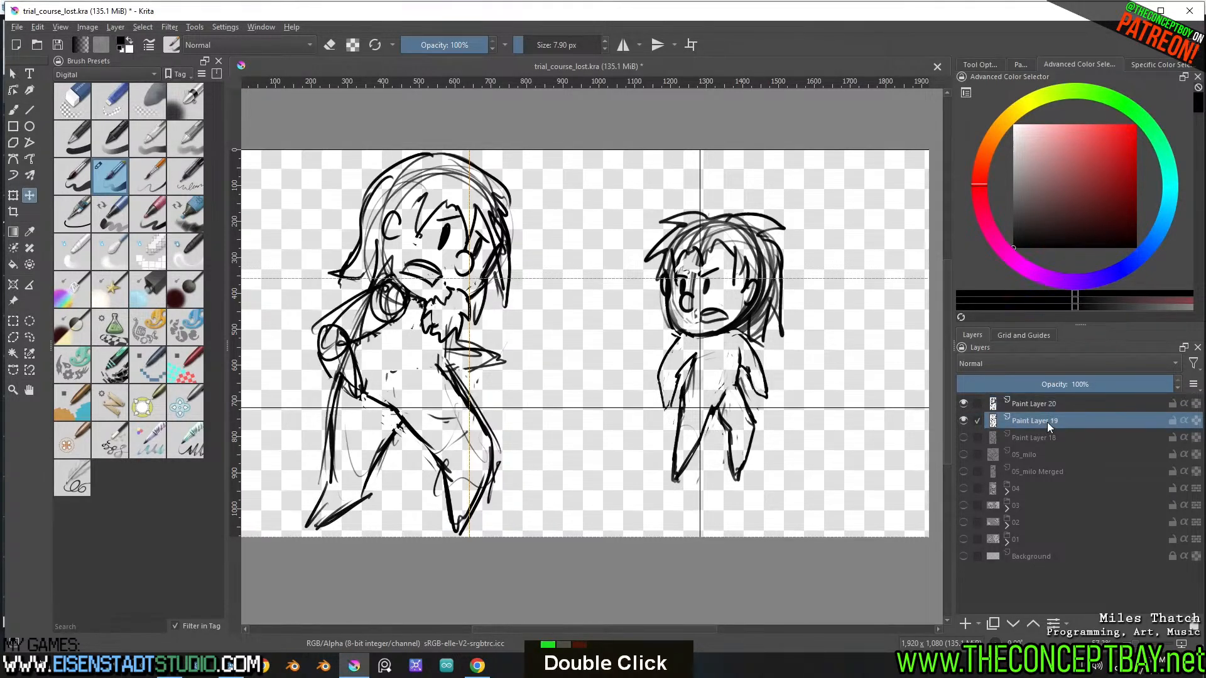
key("ctrl+g")
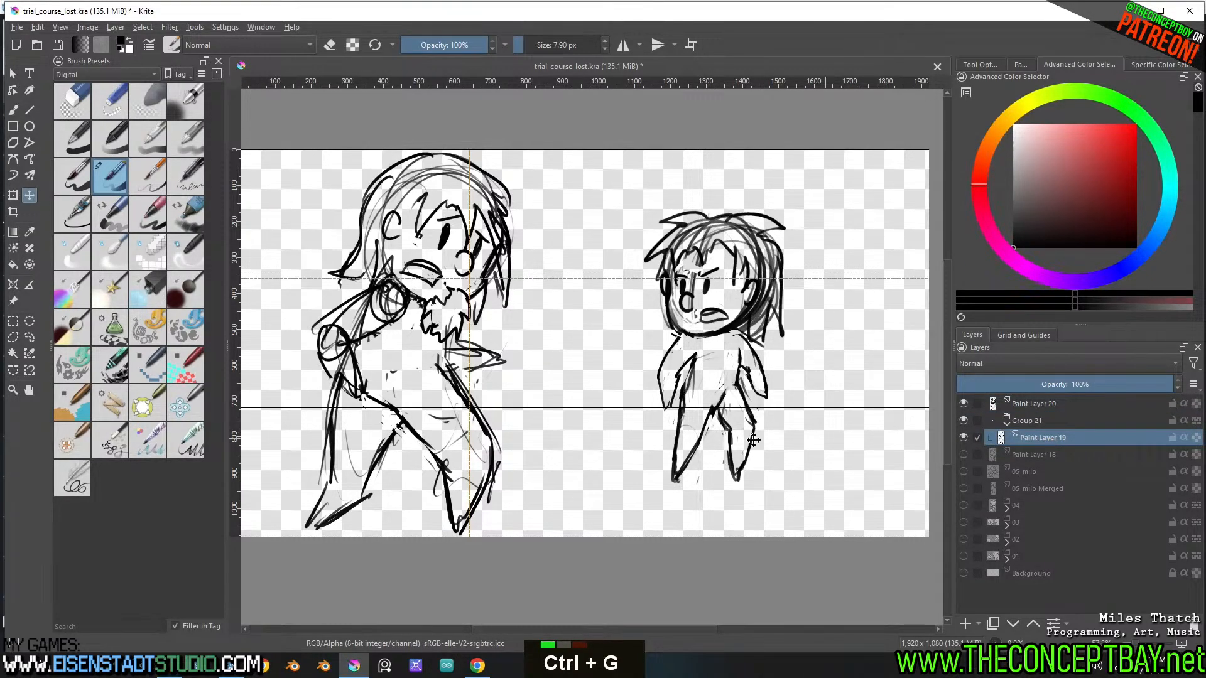
key("w")
left_click(542, 447)
key("ctrl+shift+a")
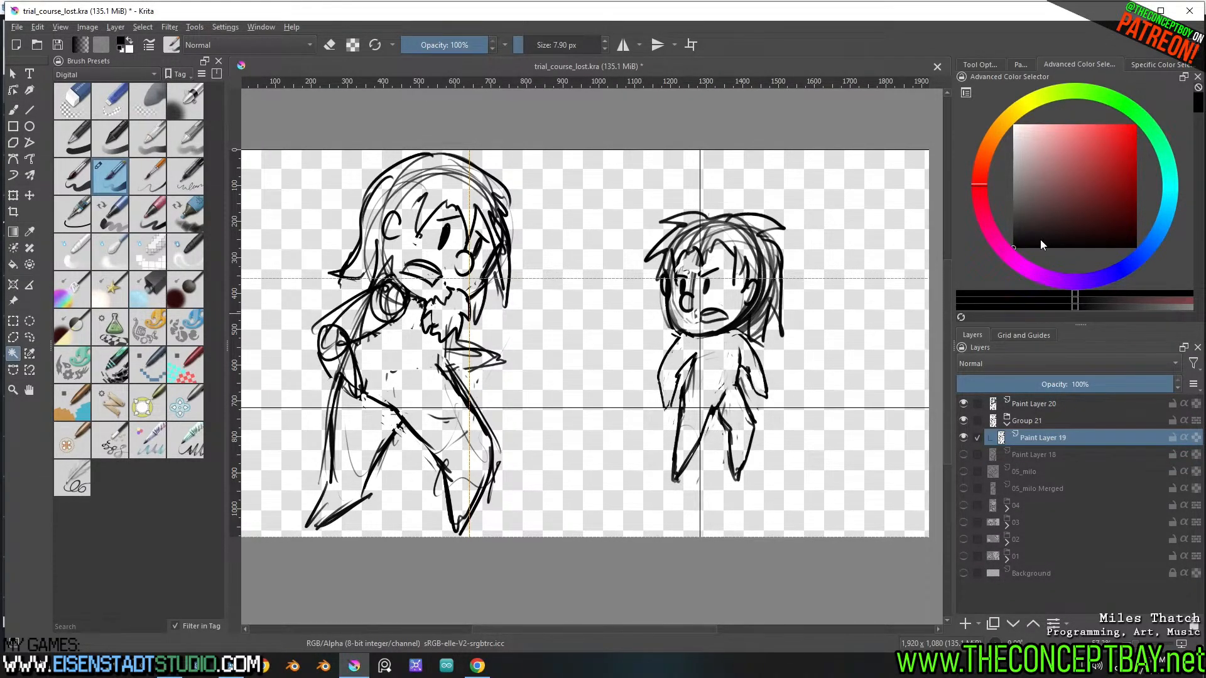
Swap the foreground colour to white and add a new paint layer inside the bearded figure's group
key("x")
key("Insert")
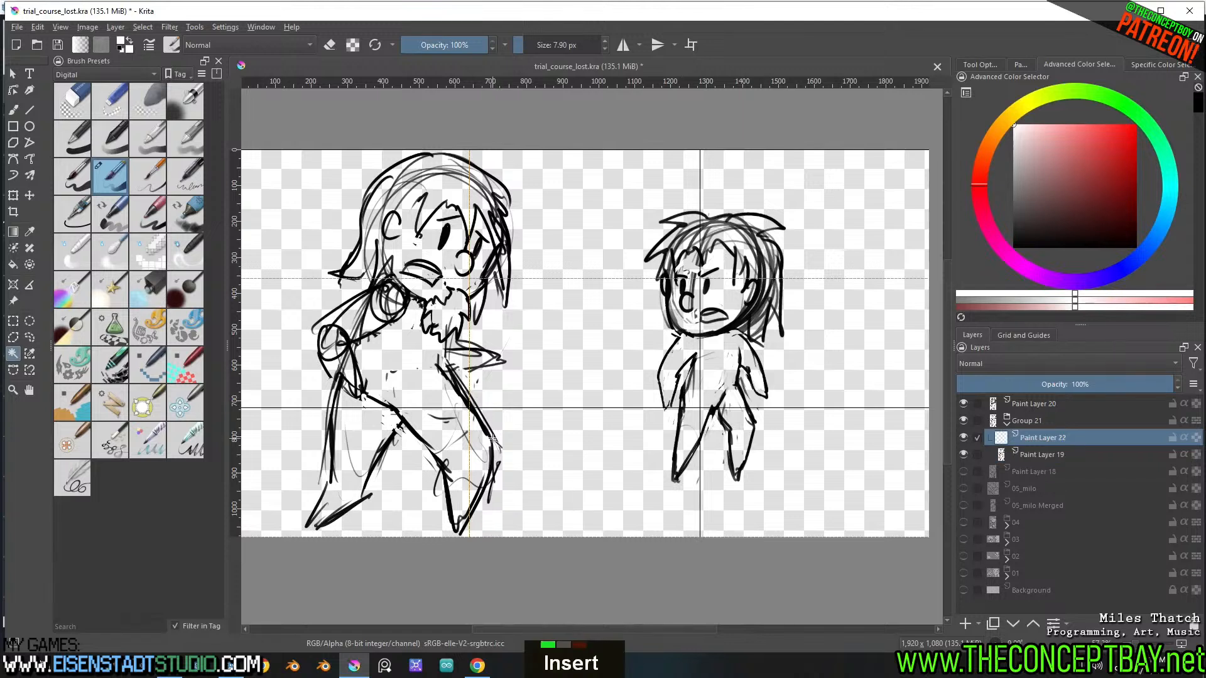
Try blocking in the bearded figure's arm and hair with thick red brush strokes, and undo them
left_click_drag(1085, 188, 1139, 122)
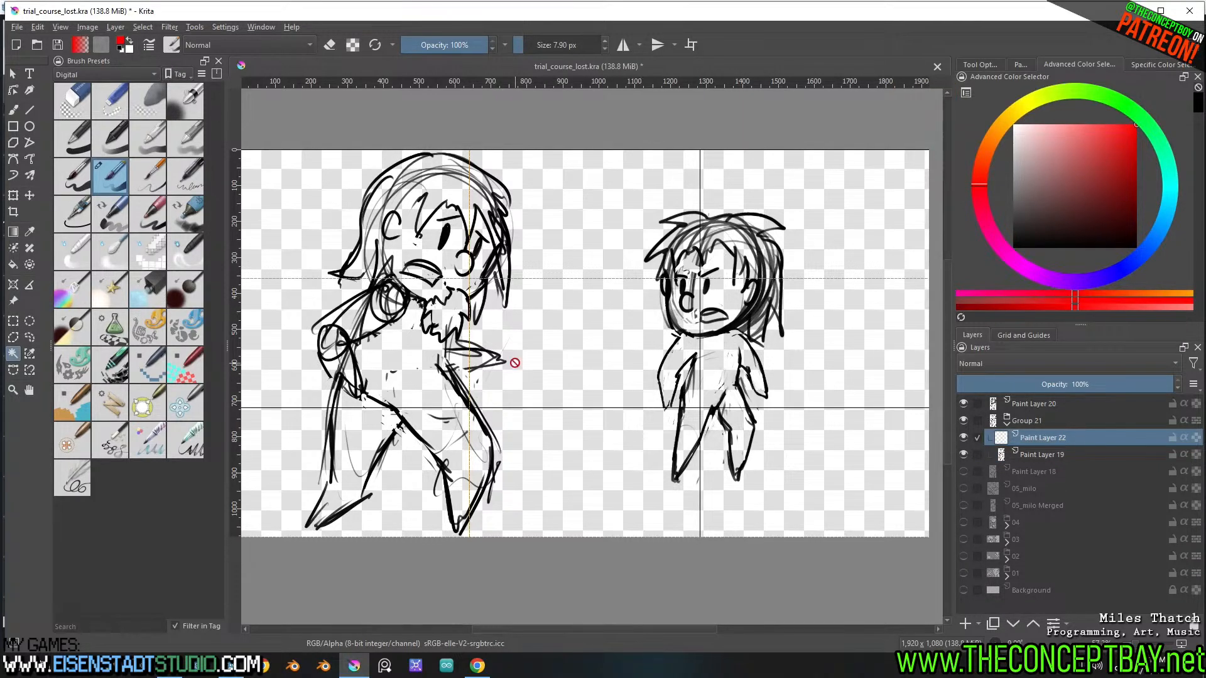
key("b")
left_click_drag(438, 371, 477, 370, "shift")
mouse_move(359, 381)
left_mouse_down()
mouse_move(324, 350)
mouse_move(351, 314)
left_mouse_up()
mouse_move(402, 284)
left_mouse_down()
mouse_move(370, 258)
mouse_move(342, 273)
mouse_move(396, 173)
mouse_move(468, 164)
mouse_move(496, 209)
left_mouse_up()
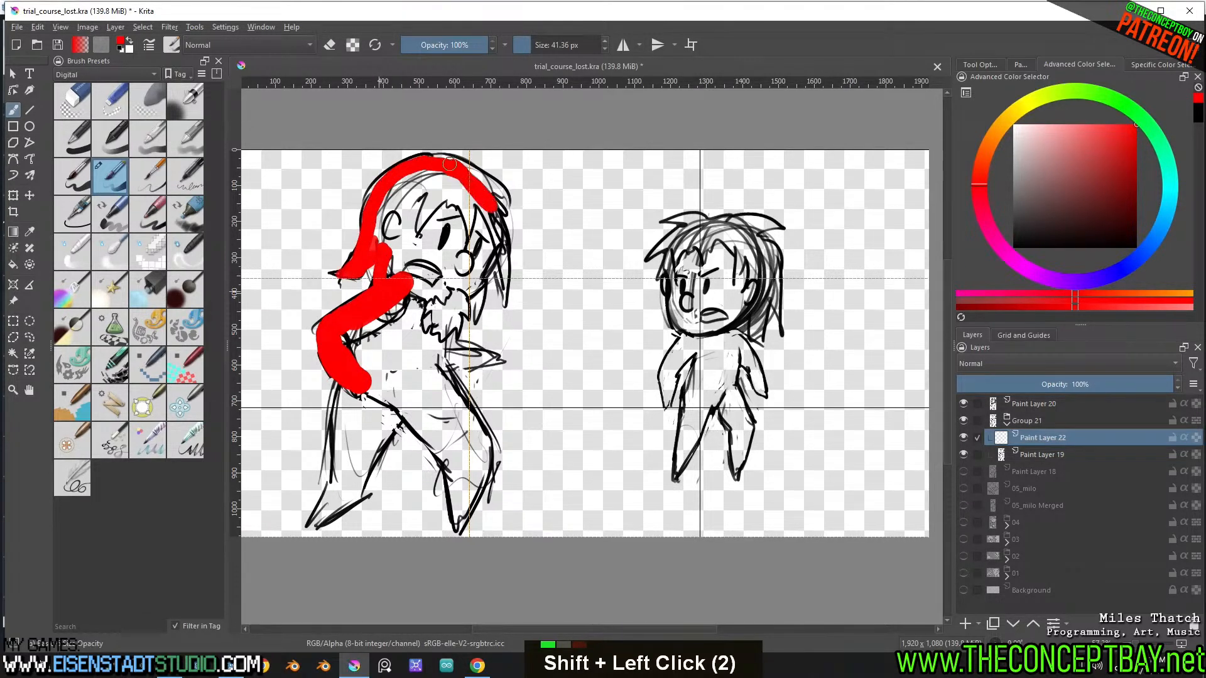
key("ctrl+shift+a")
key("l")
key("ctrl+z")
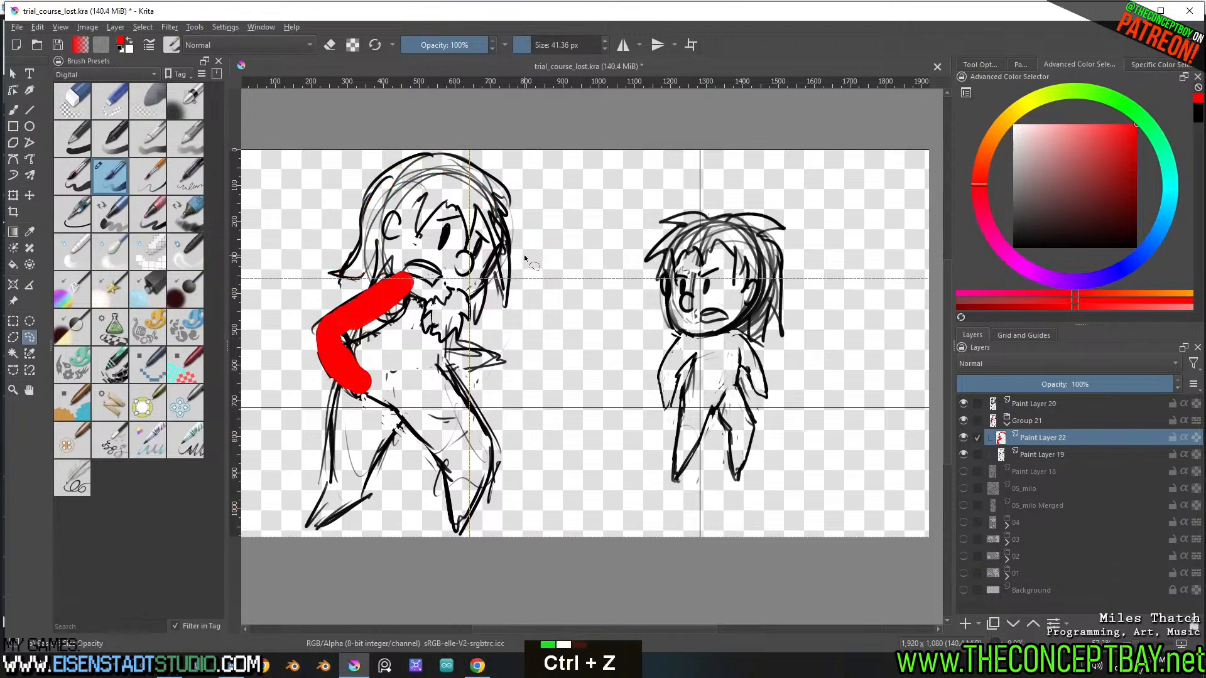
key("ctrl+z")
Lasso around the bearded figure's entire outline and trim excess areas from the selection
mouse_move(514, 284)
left_mouse_down()
mouse_move(504, 306)
mouse_move(488, 307)
mouse_move(507, 360)
mouse_move(466, 370)
mouse_move(496, 469)
left_mouse_up()
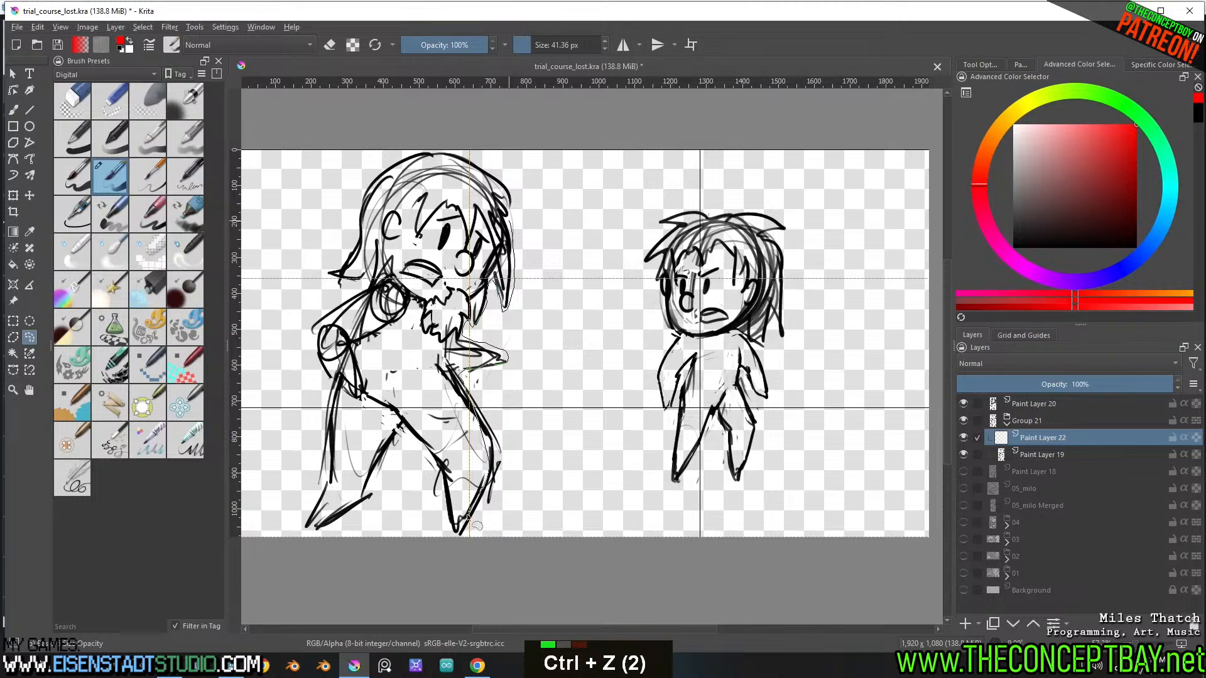
left_click_drag(455, 527, 441, 466)
mouse_move(396, 430)
left_mouse_down()
mouse_move(372, 499)
mouse_move(333, 522)
left_mouse_up()
mouse_move(341, 469)
left_mouse_down()
mouse_move(344, 392)
mouse_move(327, 317)
mouse_move(369, 288)
left_mouse_up()
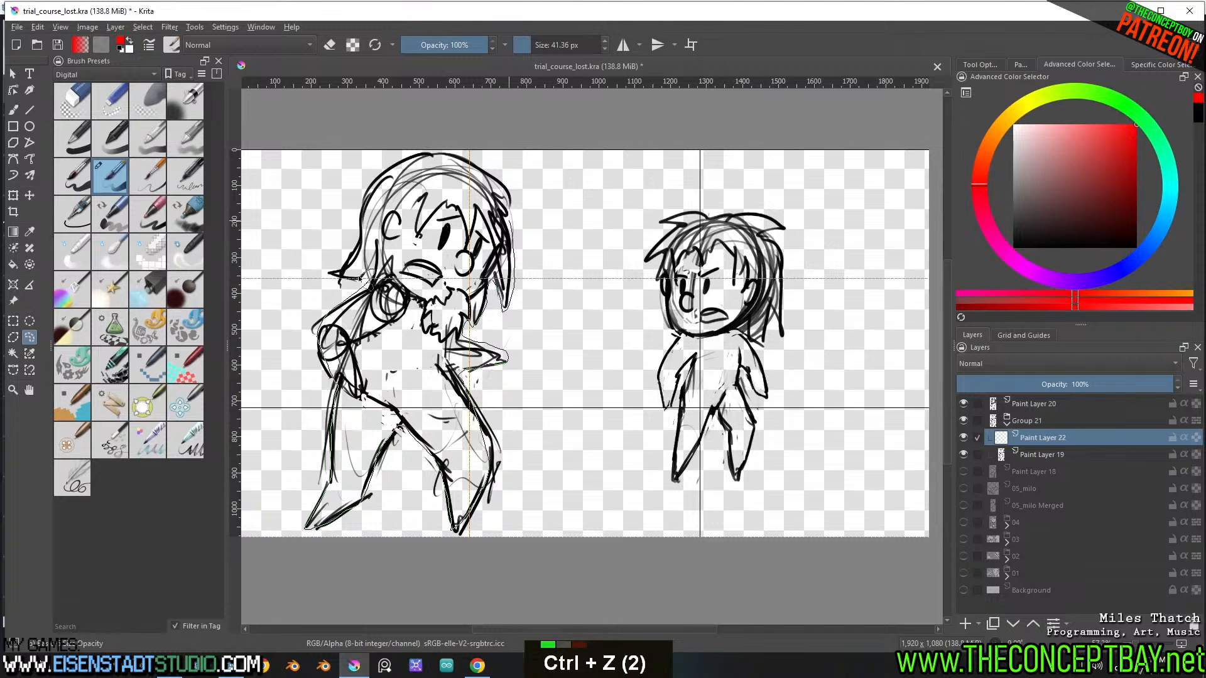
mouse_move(367, 202)
left_mouse_down()
mouse_move(411, 152)
mouse_move(470, 166)
left_mouse_up()
left_click_drag(516, 202, 515, 251)
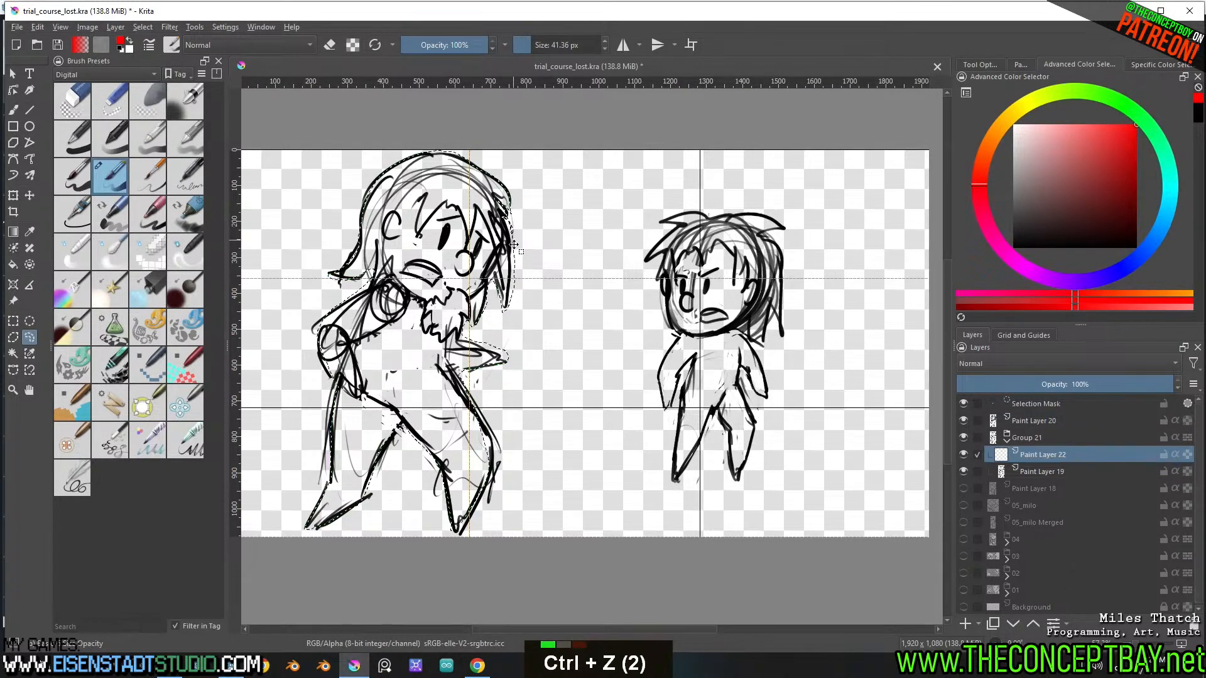
key("alt")
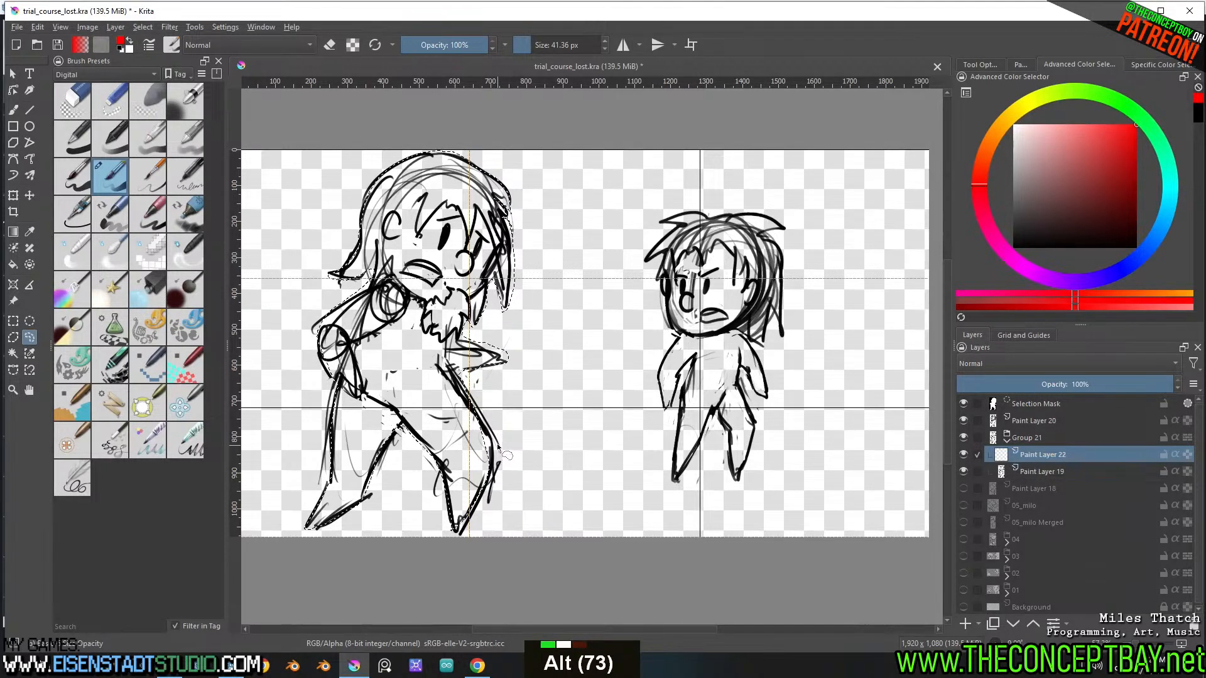
Fill the bearded figure's silhouette with white, clear the selection, and move the line layer above the fill layer
key("f")
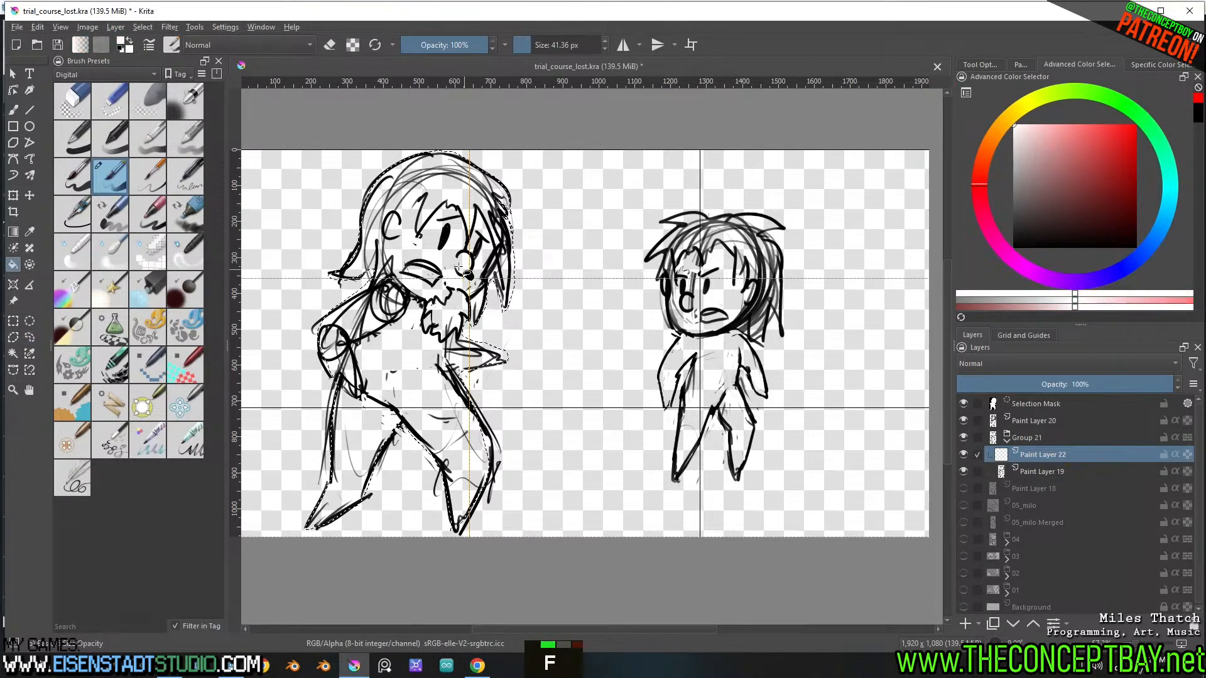
left_click(438, 252)
key("ctrl+shift+a")
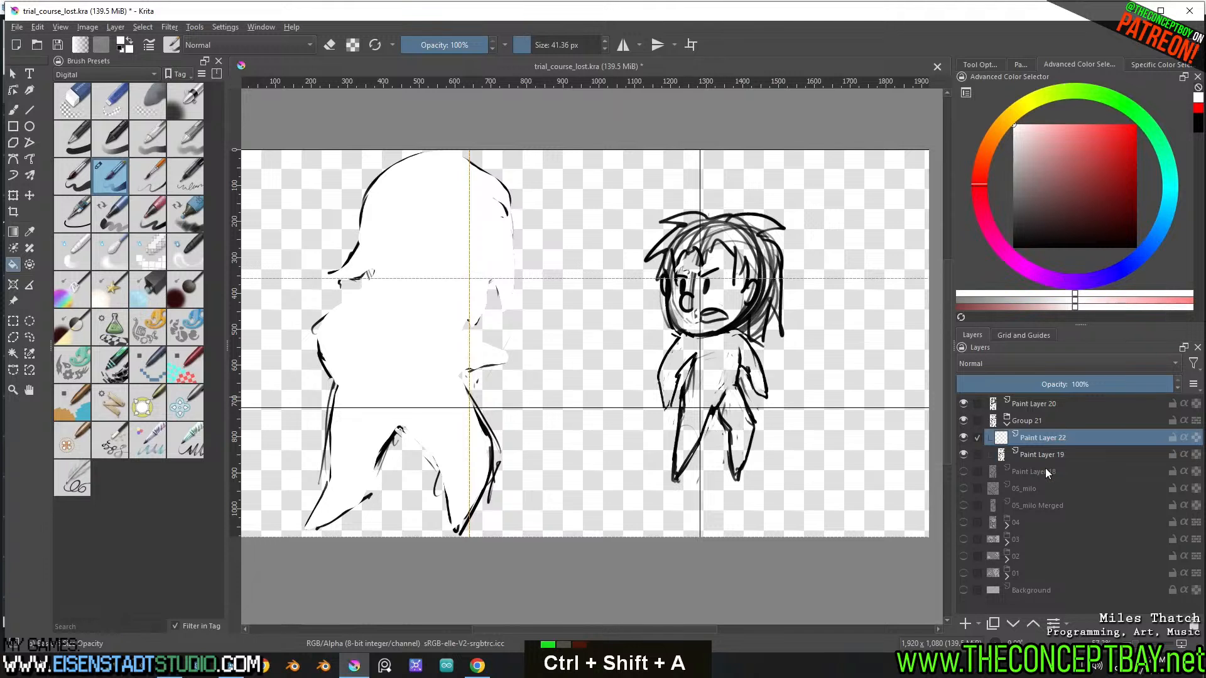
mouse_move(1040, 452)
left_mouse_down()
mouse_move(1041, 428)
mouse_move(1025, 449)
mouse_move(1052, 432)
left_mouse_up()
Rename the bearded figure's layer group to 06_milo and collapse it
double_click(1038, 421)
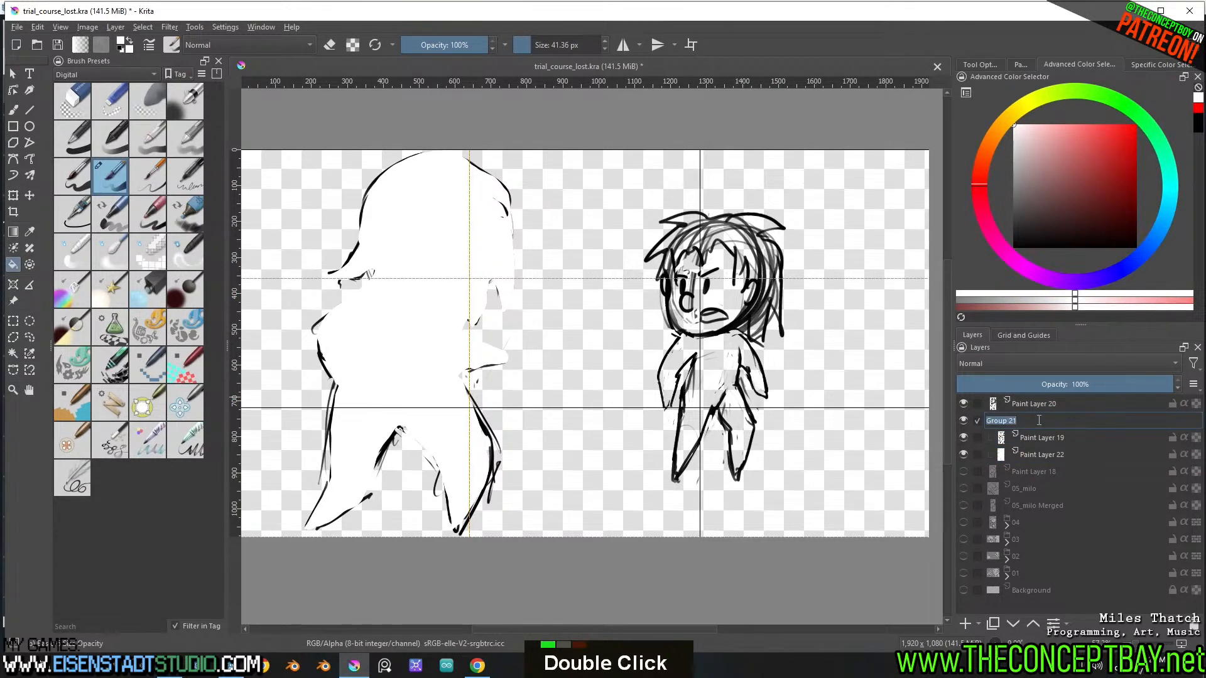
type("06_")
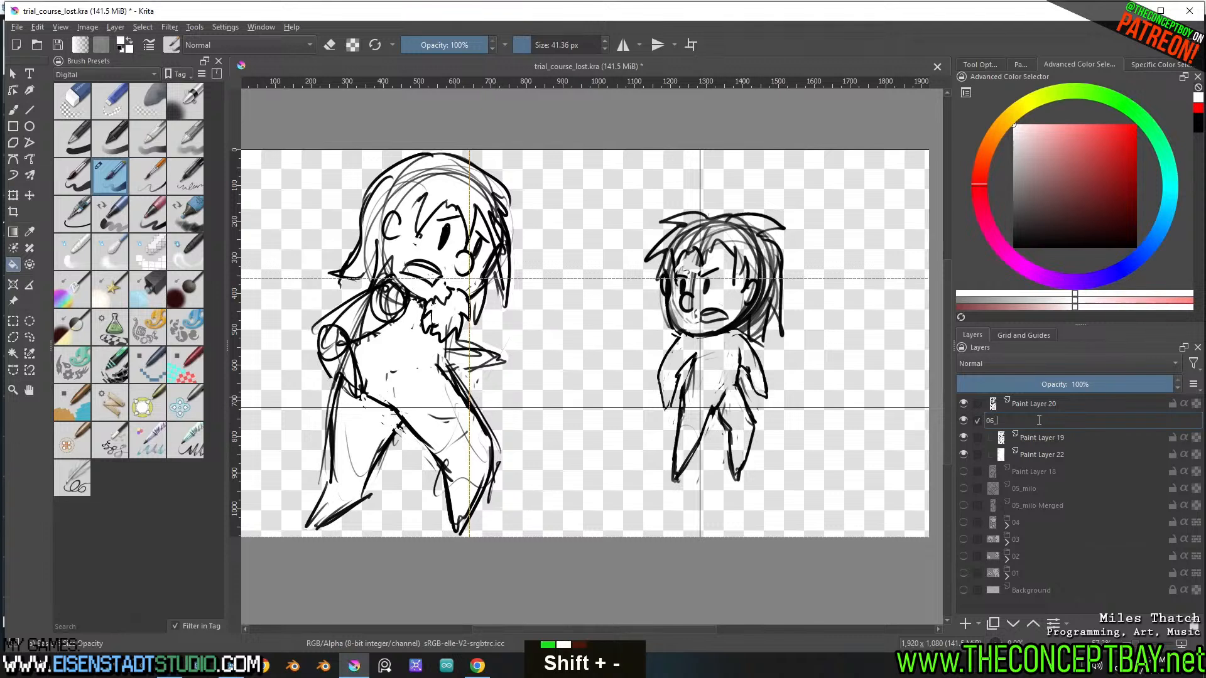
type("milo")
key("Return")
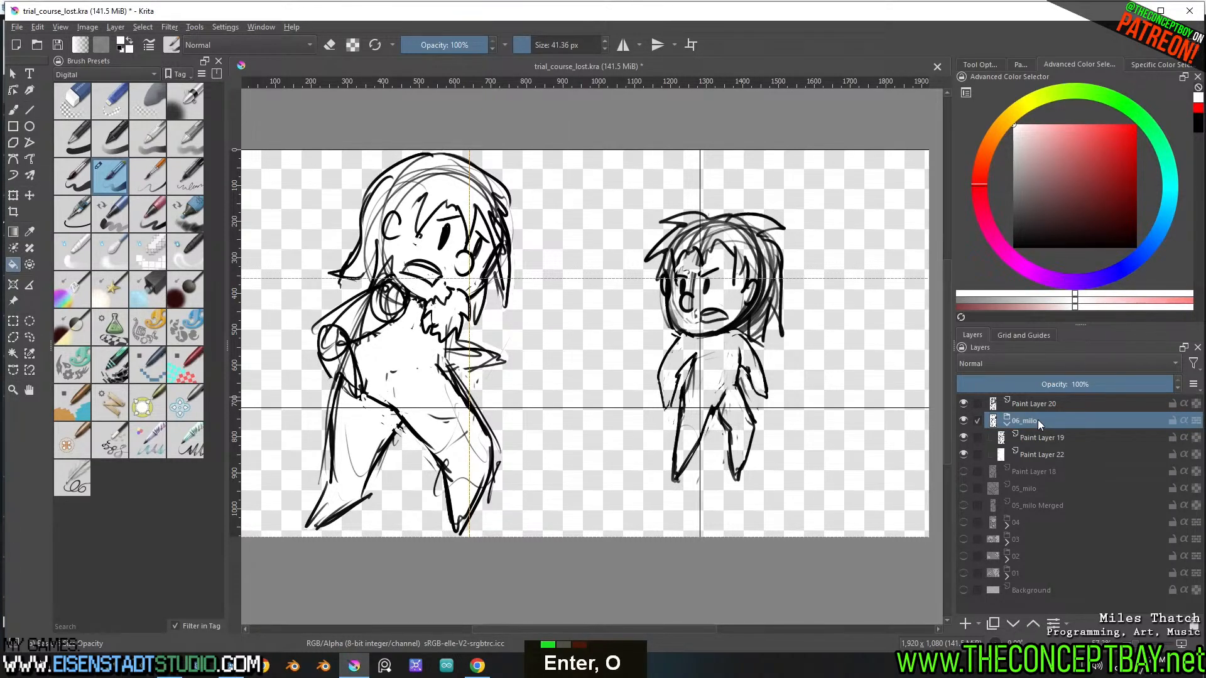
left_click(1006, 421)
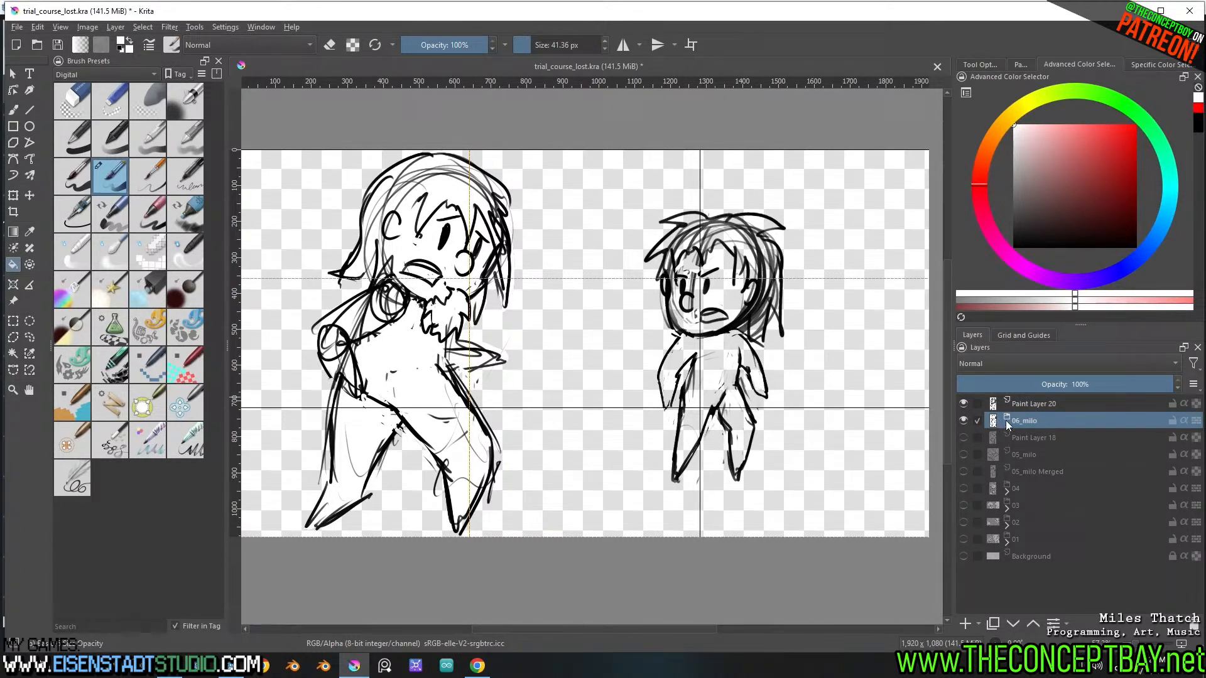
Group the smaller figure's line layer, Paint Layer 20, and name the group 06_tim
left_click(1037, 403)
key("ctrl+g")
double_click(1040, 405)
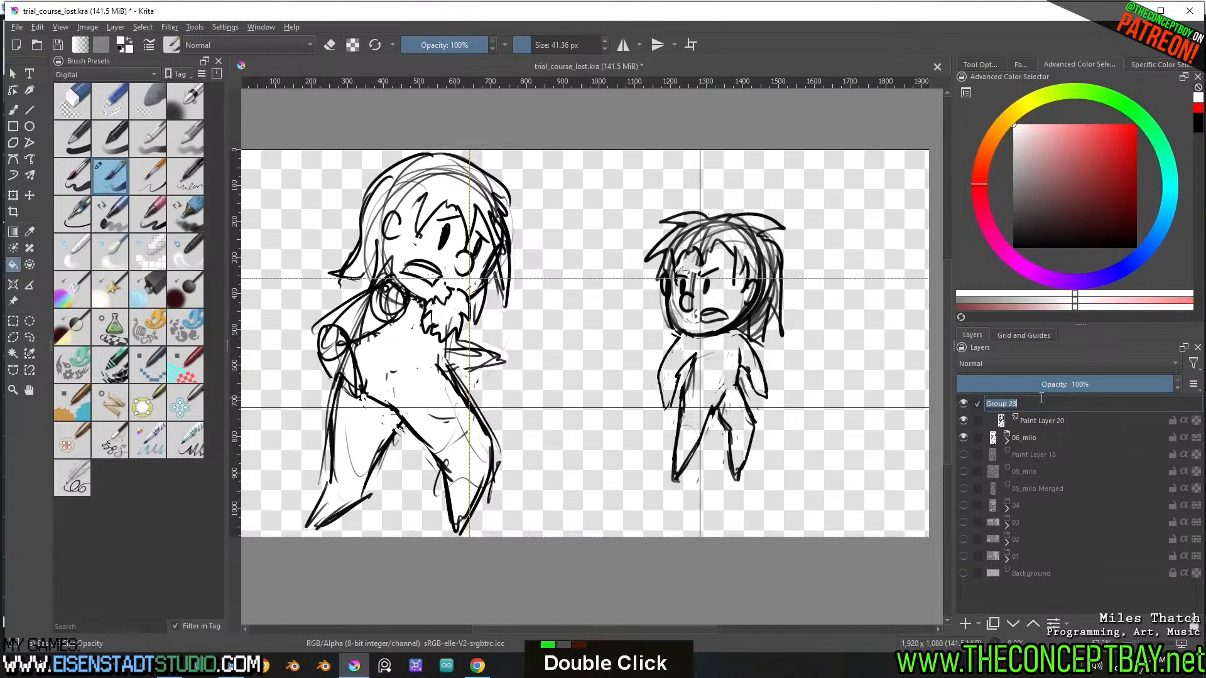
type("06_tim")
key("Return")
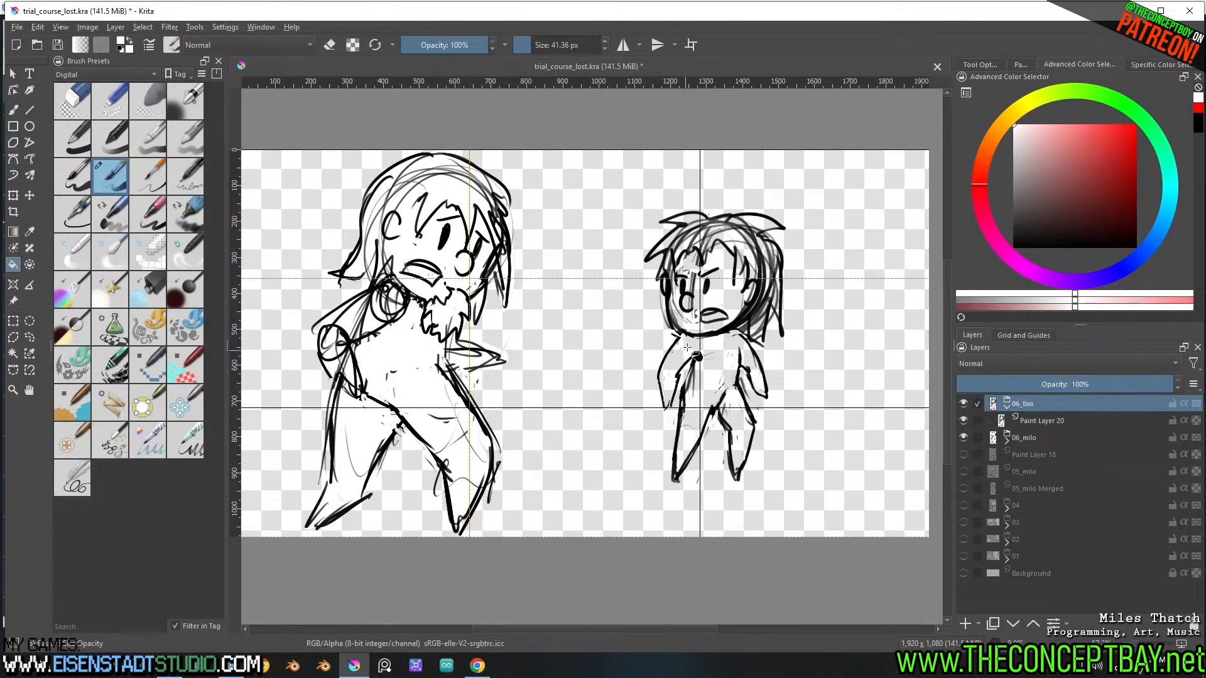
Lasso around the smaller figure's entire outline and trim the excess beside the hair from the selection
key("l")
double_click(667, 361)
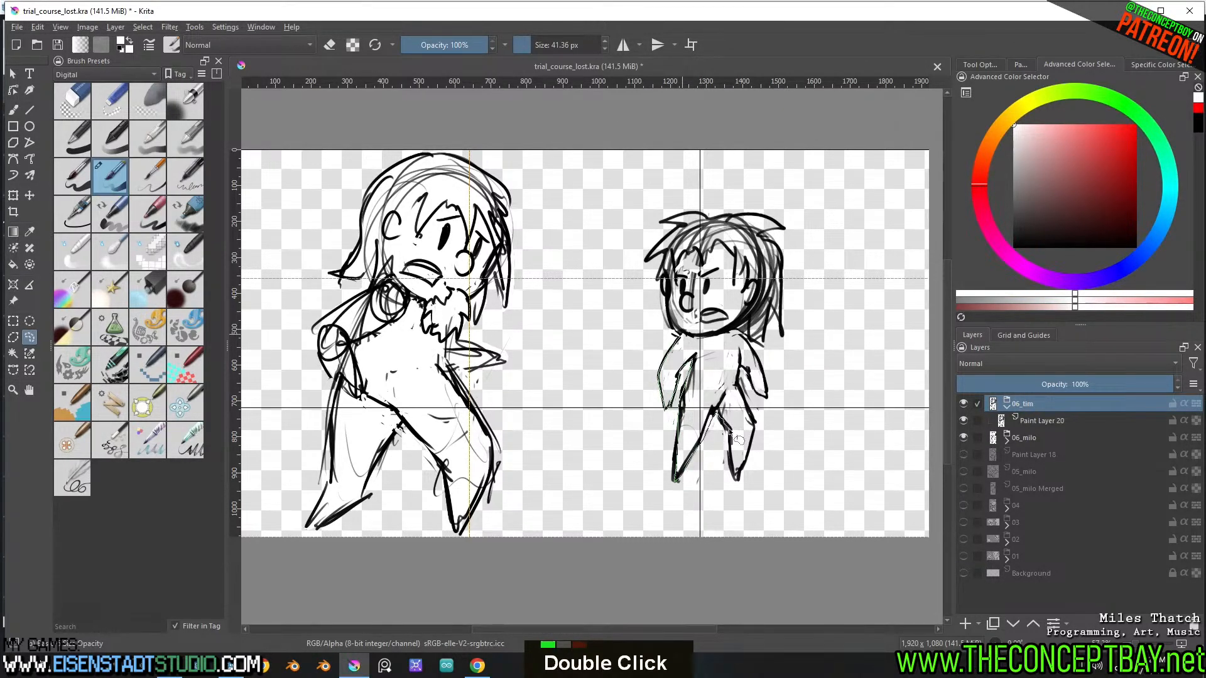
left_click_drag(728, 429, 732, 467)
left_click_drag(755, 427, 738, 376)
mouse_move(772, 346)
left_mouse_down()
mouse_move(780, 308)
mouse_move(793, 339)
left_mouse_up()
left_click_drag(770, 241, 783, 233)
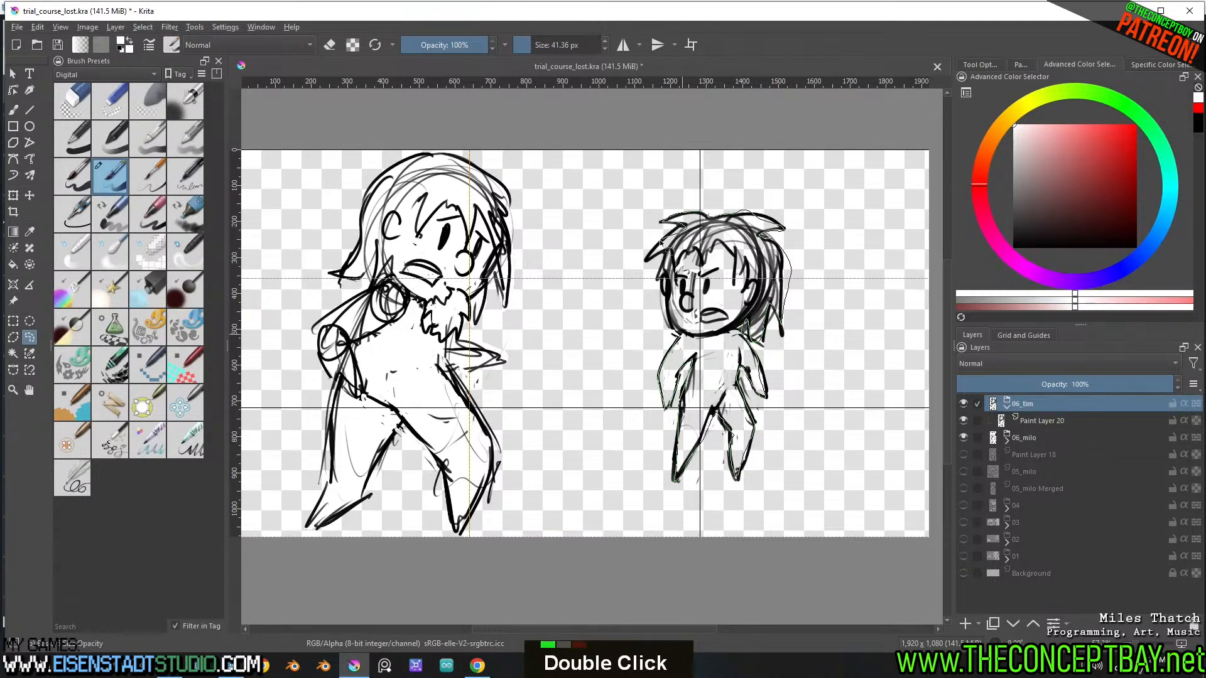
left_click_drag(669, 260, 664, 288)
double_click(680, 332)
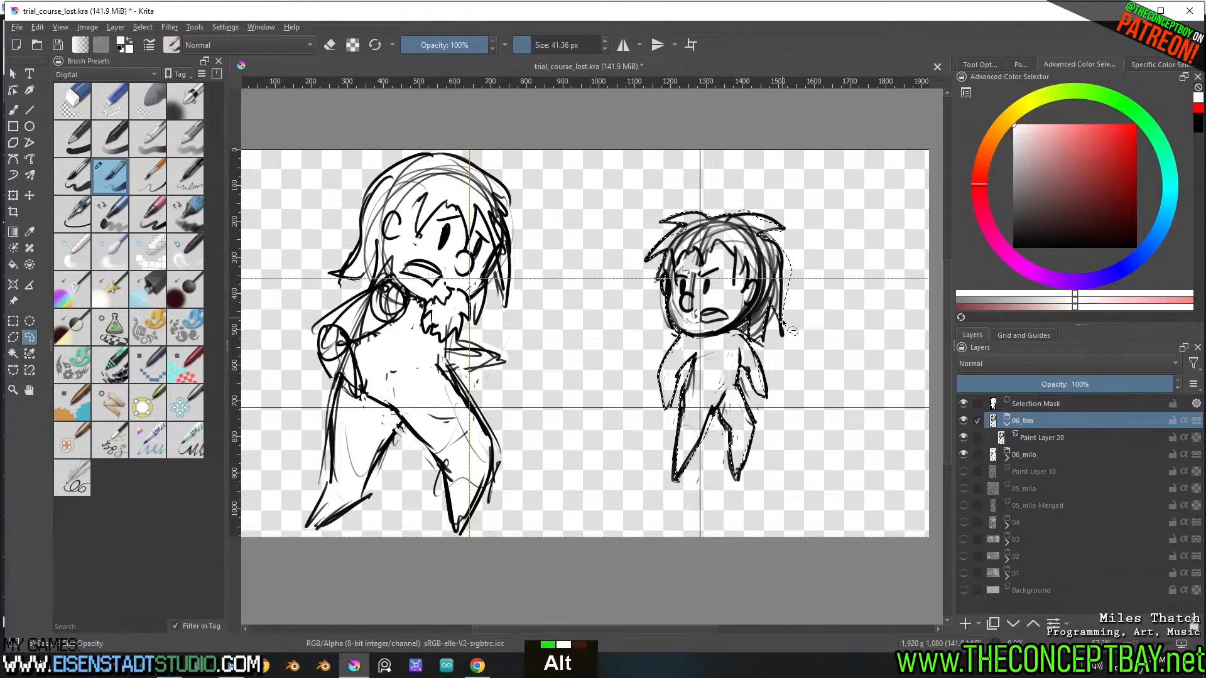
left_click(791, 303, "alt")
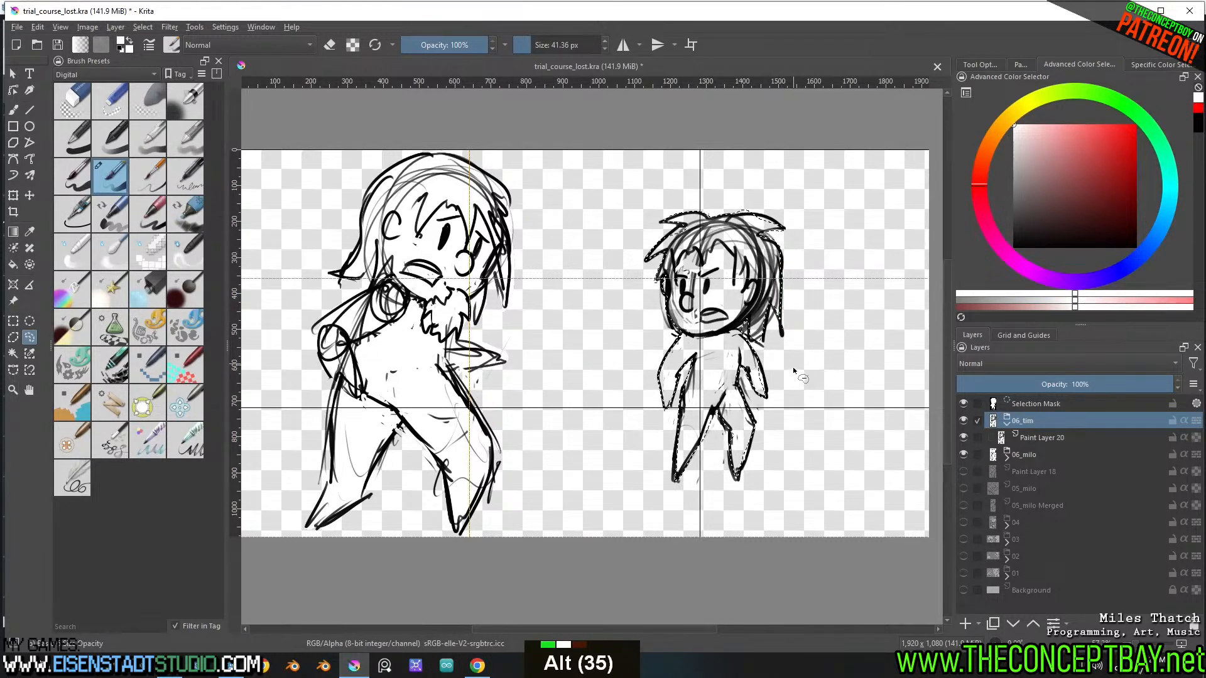
Fill the smaller figure's silhouette with white on a new layer in the 06_tim group and place the line layer above it
key("f")
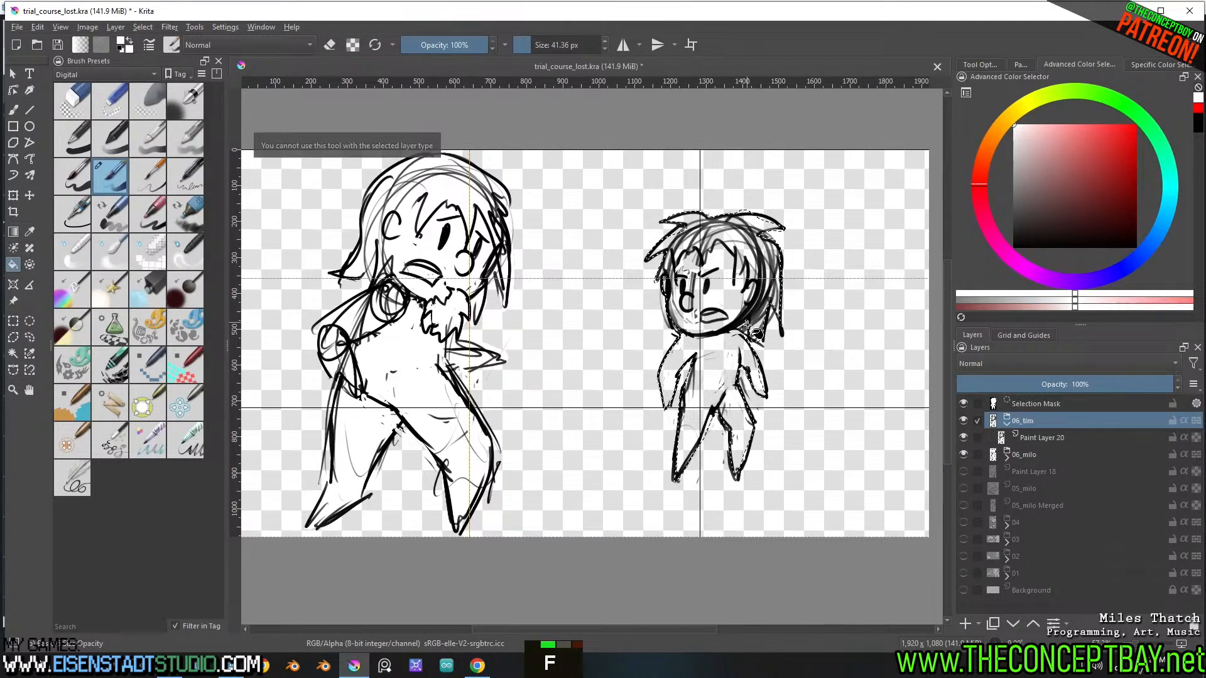
key("Insert")
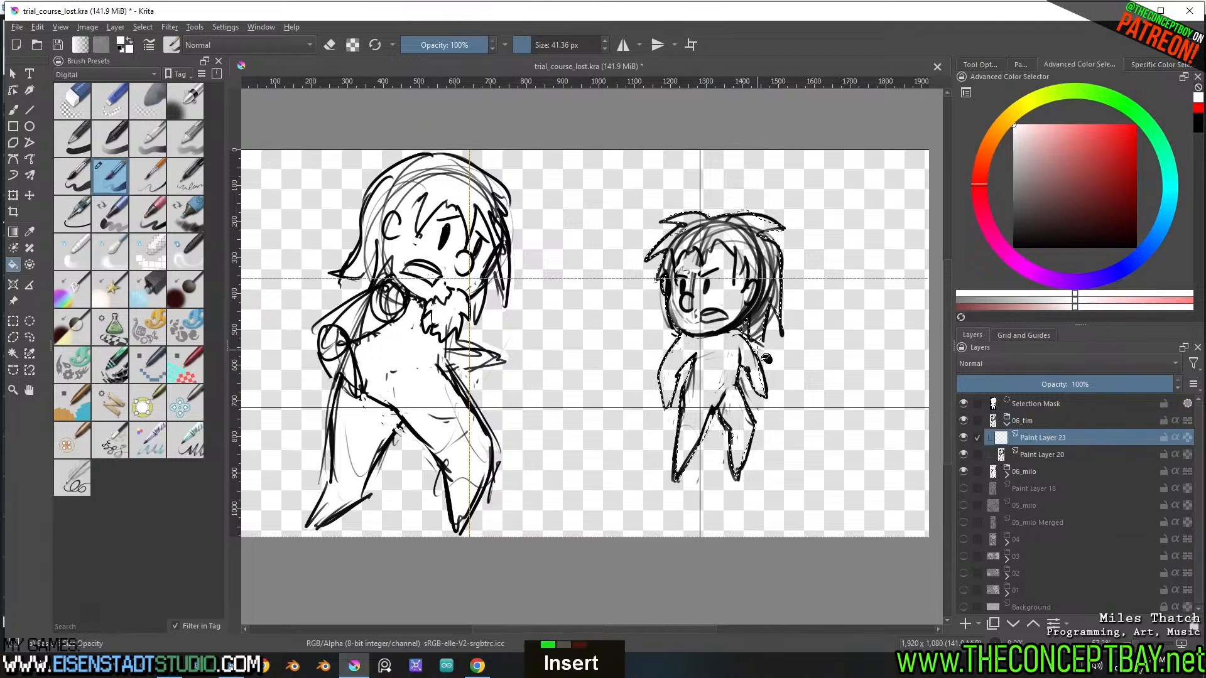
left_click(724, 300)
key("ctrl+shift+a")
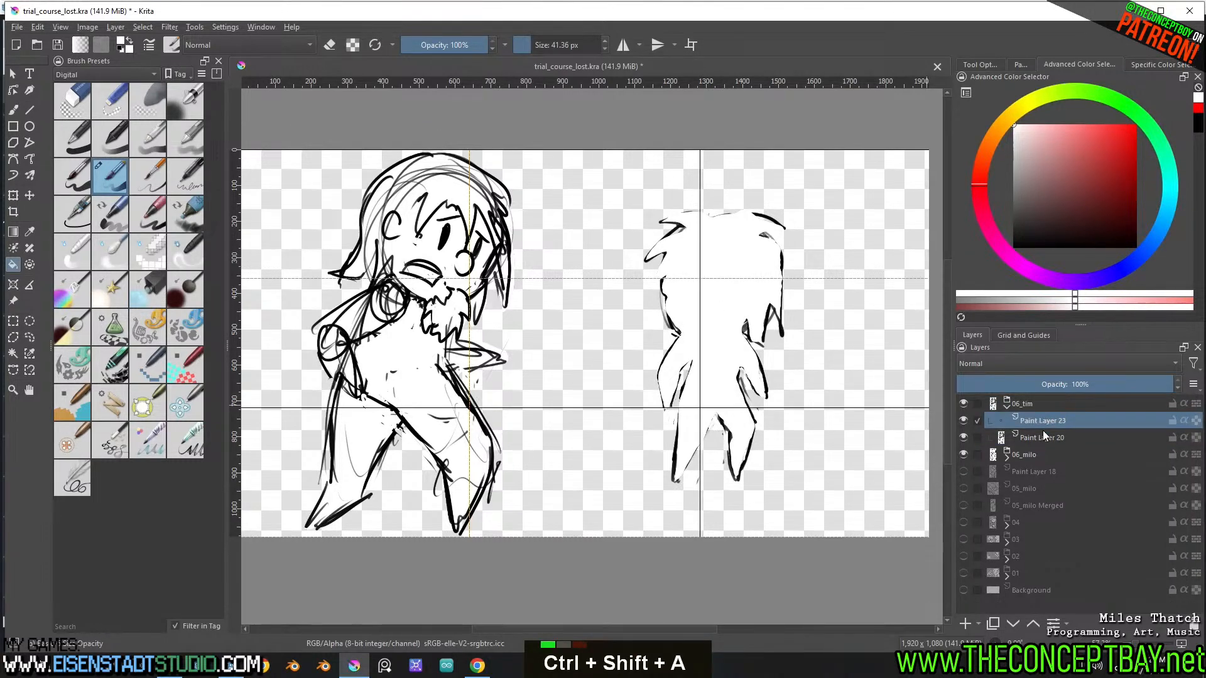
left_click_drag(1043, 431, 1045, 422)
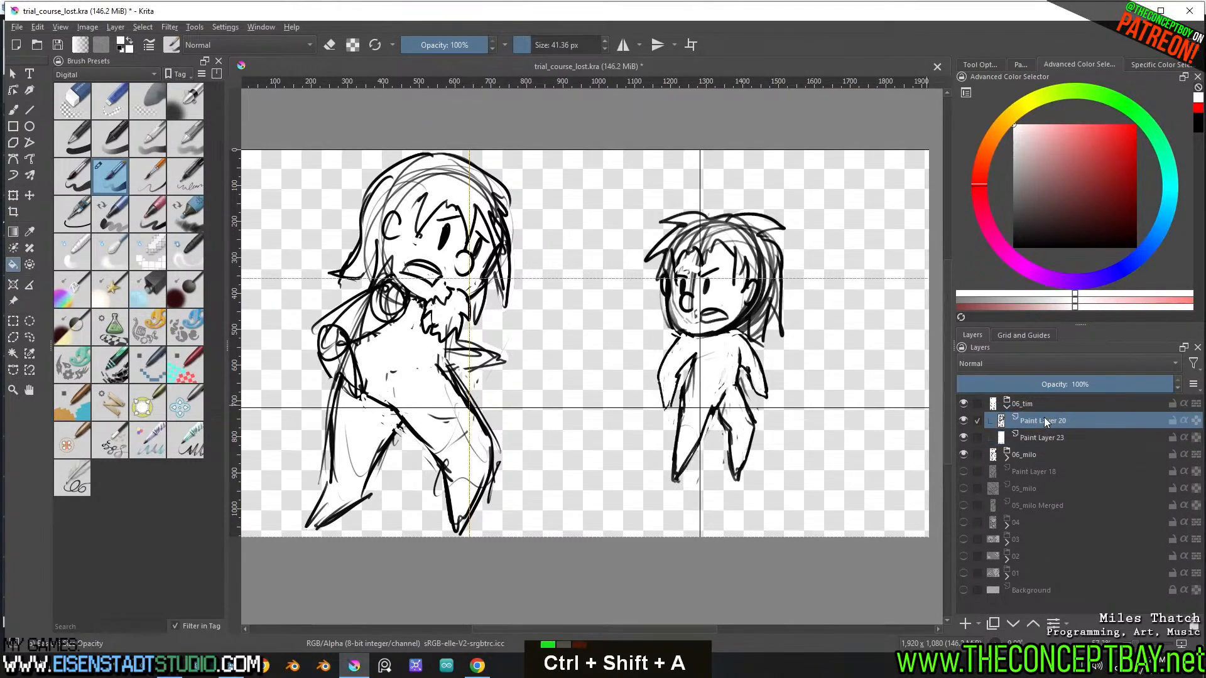
Collapse the 06_tim group, hide both shot 06 groups, and show only the 05_milo Merged layer
left_click(1007, 406)
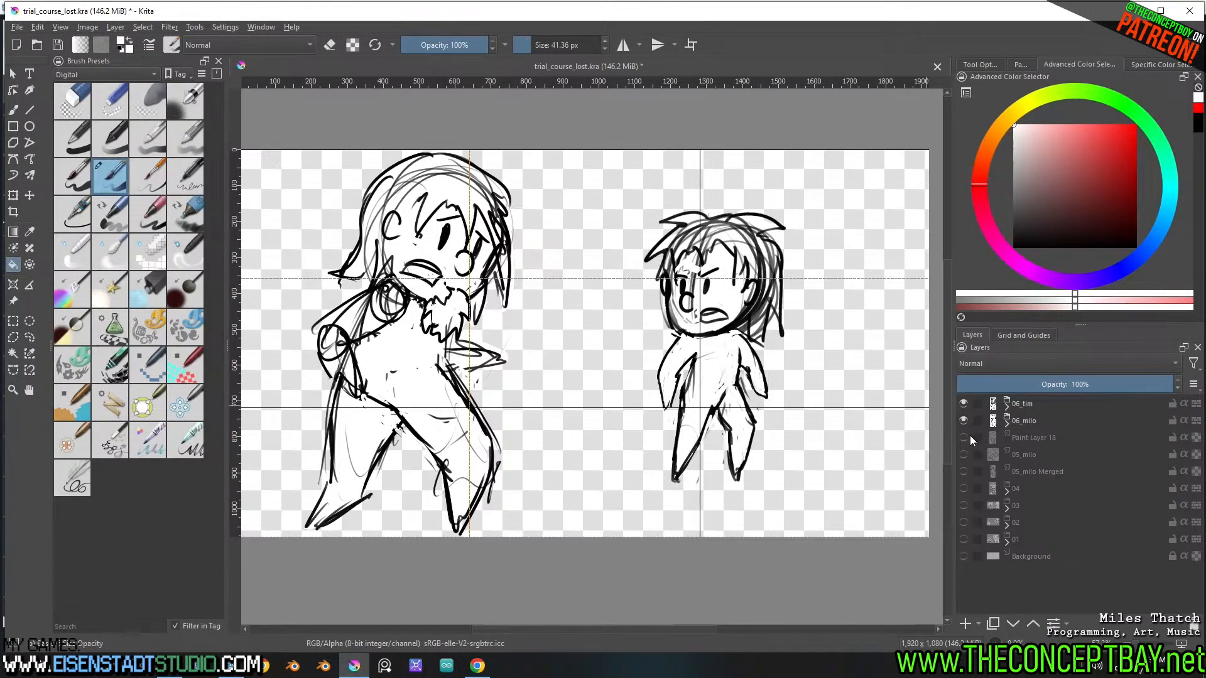
double_click(970, 438)
left_click(1034, 436)
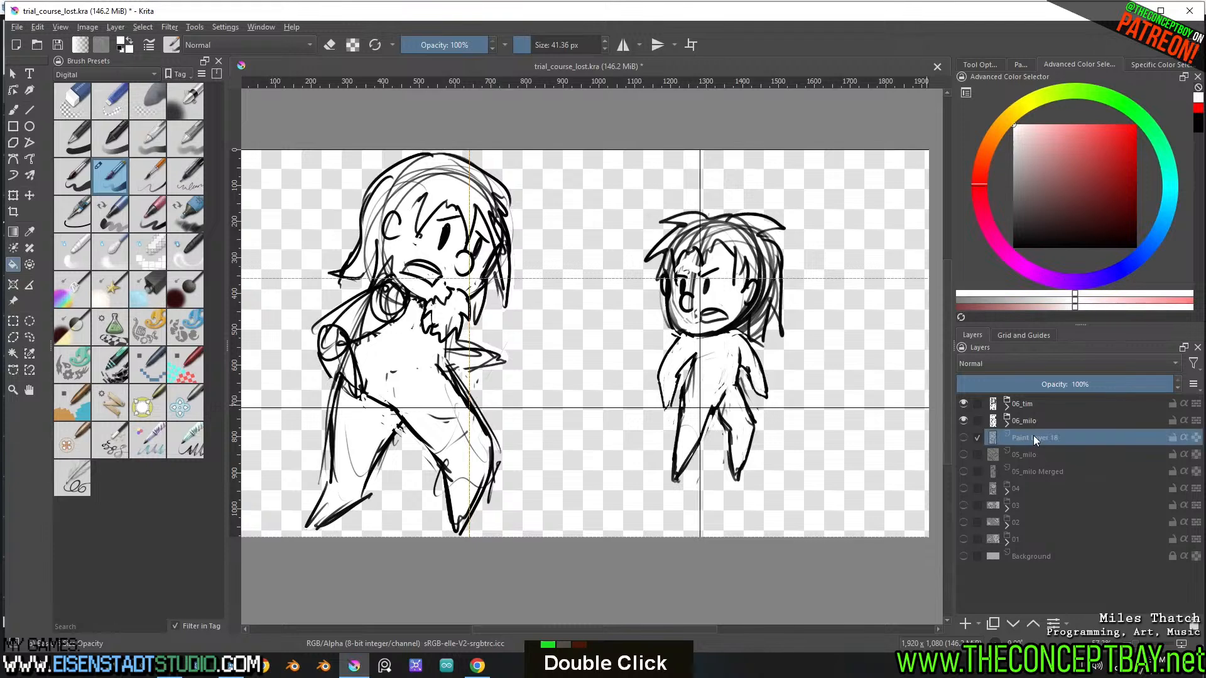
left_click(1028, 453)
left_click(964, 403)
left_click(962, 420)
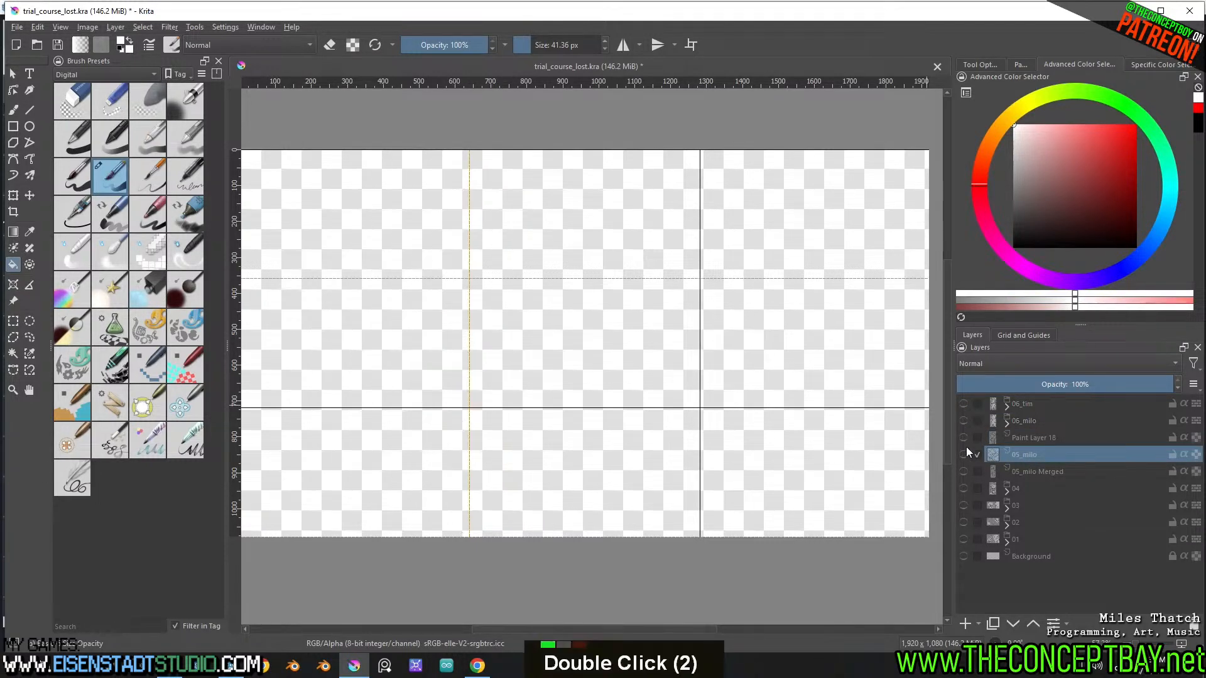
left_click(964, 454)
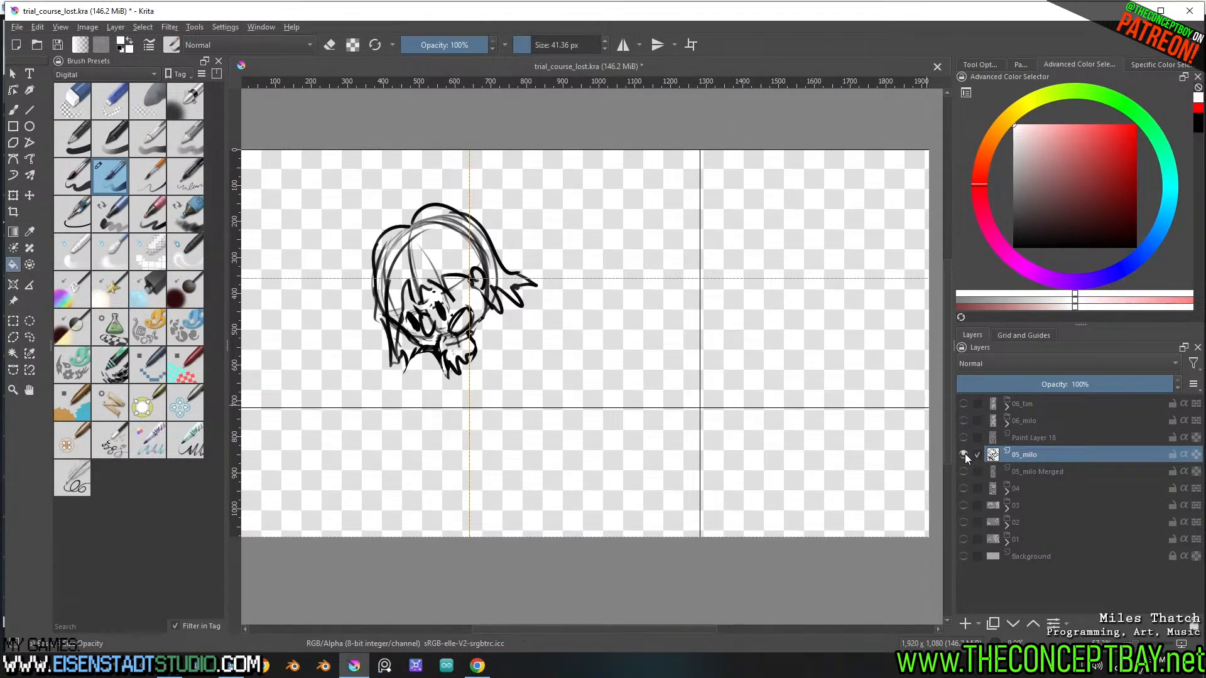
left_click(964, 471)
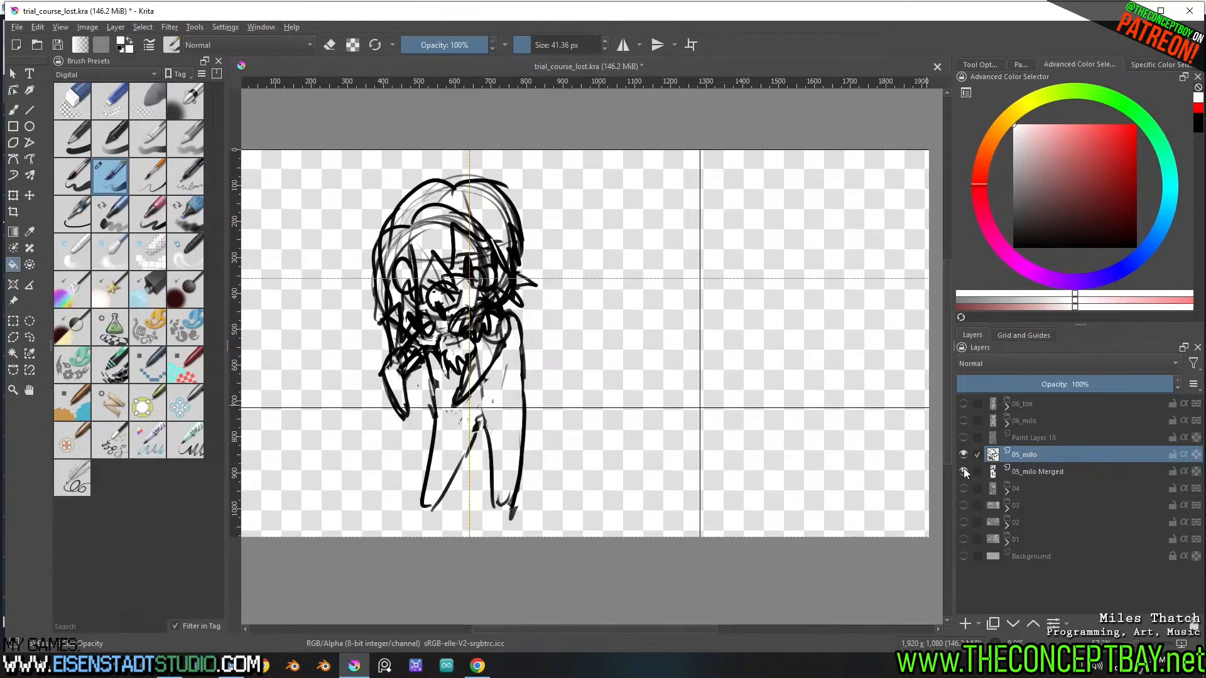
left_click(963, 454)
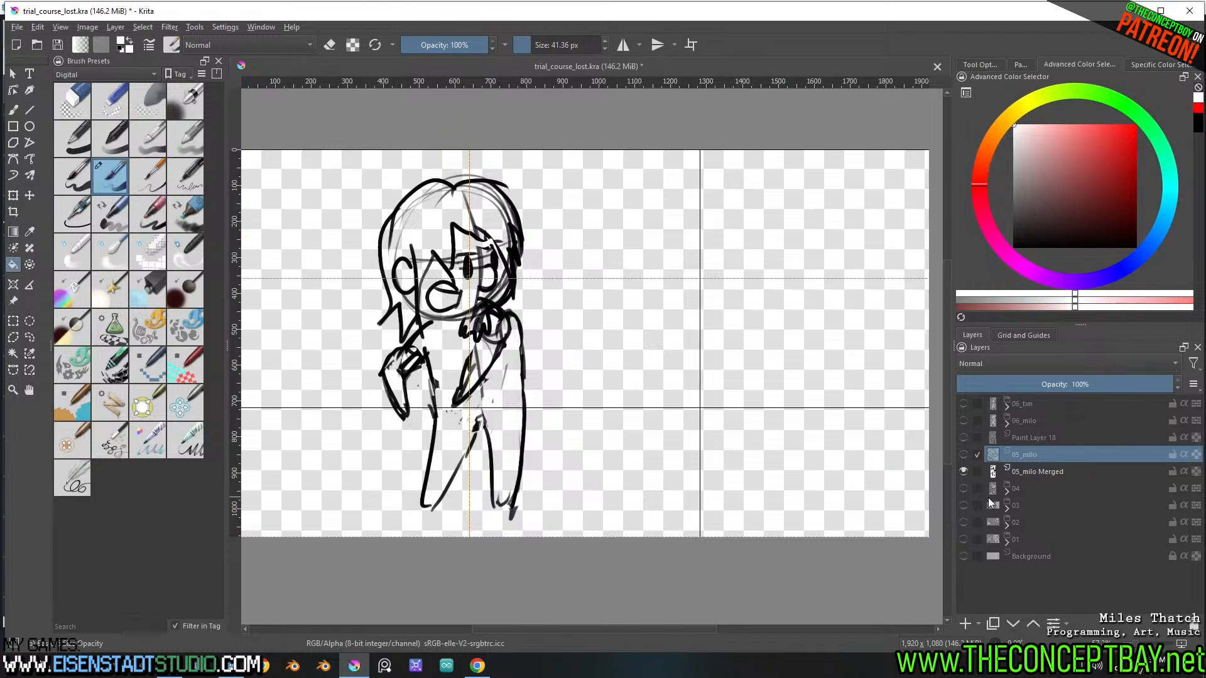
mouse_move(989, 502)
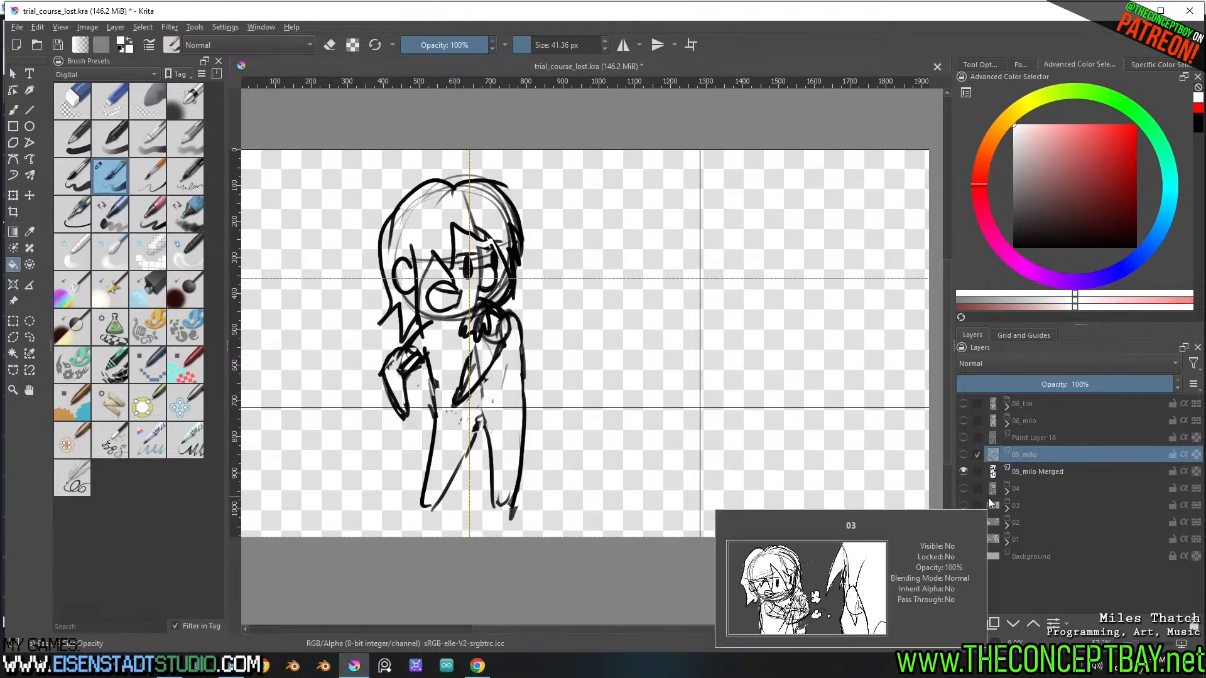
Add a new layer above 05_milo Merged, lasso the standing figure's silhouette, and trim the selection's excess above the hair
left_click(1021, 474)
key("Insert")
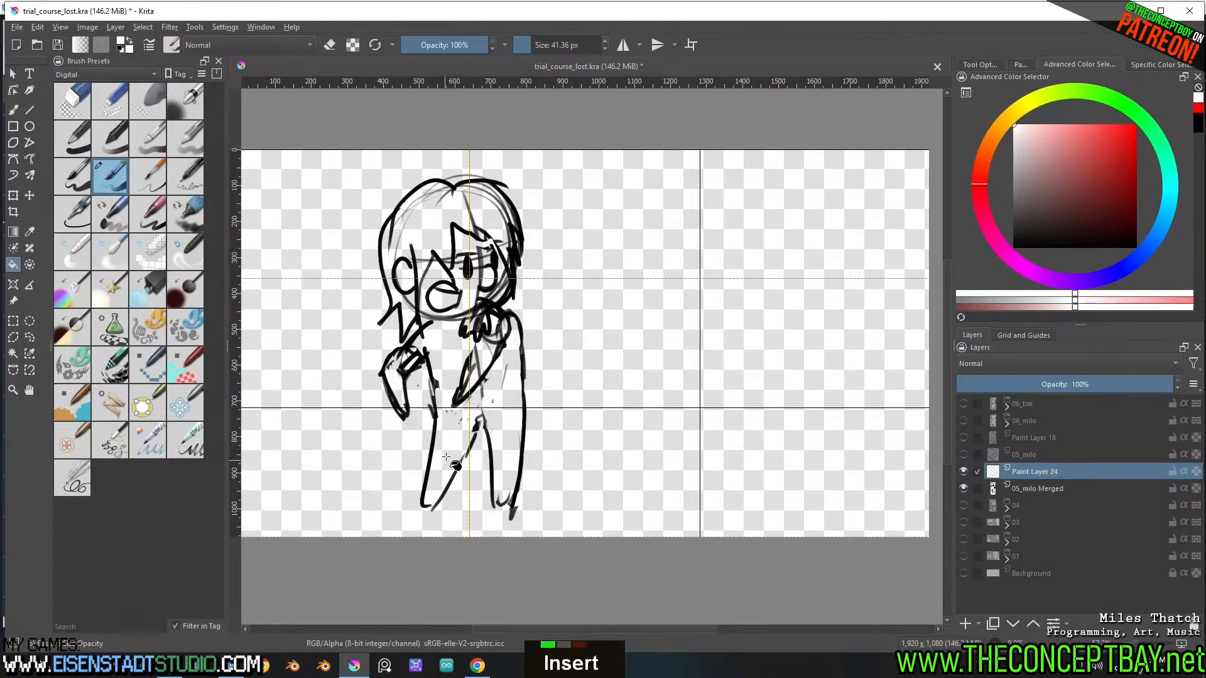
key("b")
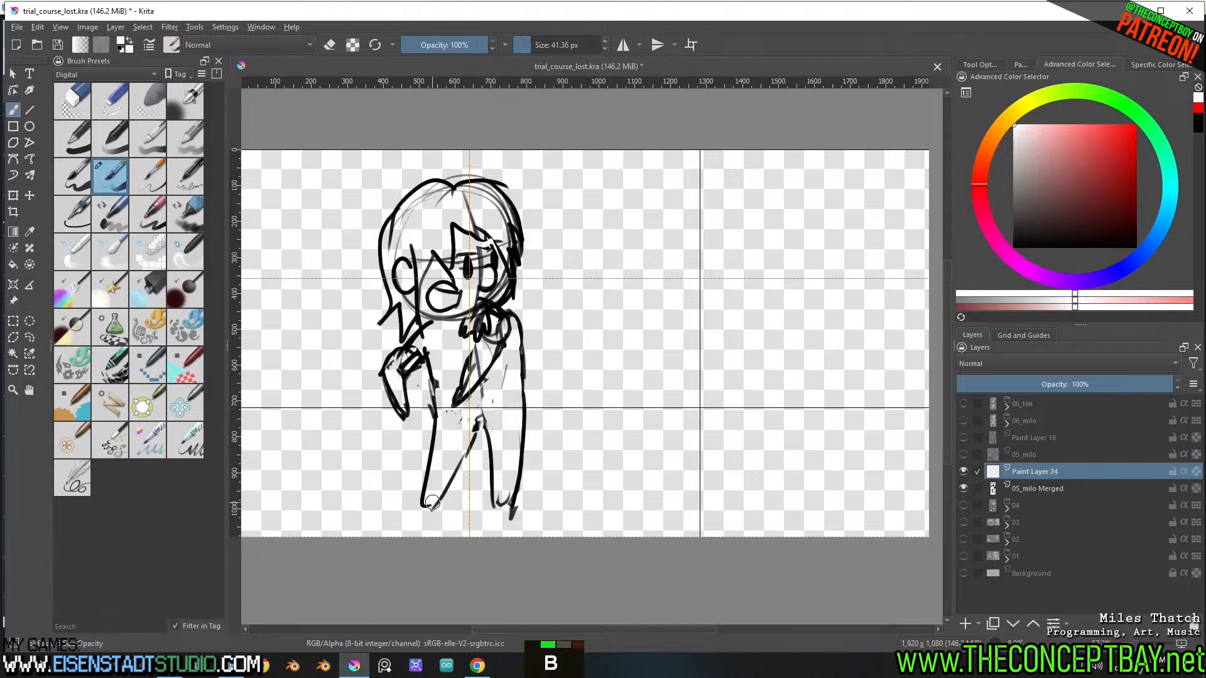
key("l")
mouse_move(422, 506)
left_mouse_down()
mouse_move(432, 368)
mouse_move(401, 389)
mouse_move(383, 376)
mouse_move(412, 339)
mouse_move(385, 324)
mouse_move(383, 251)
mouse_move(412, 191)
mouse_move(446, 181)
left_mouse_up()
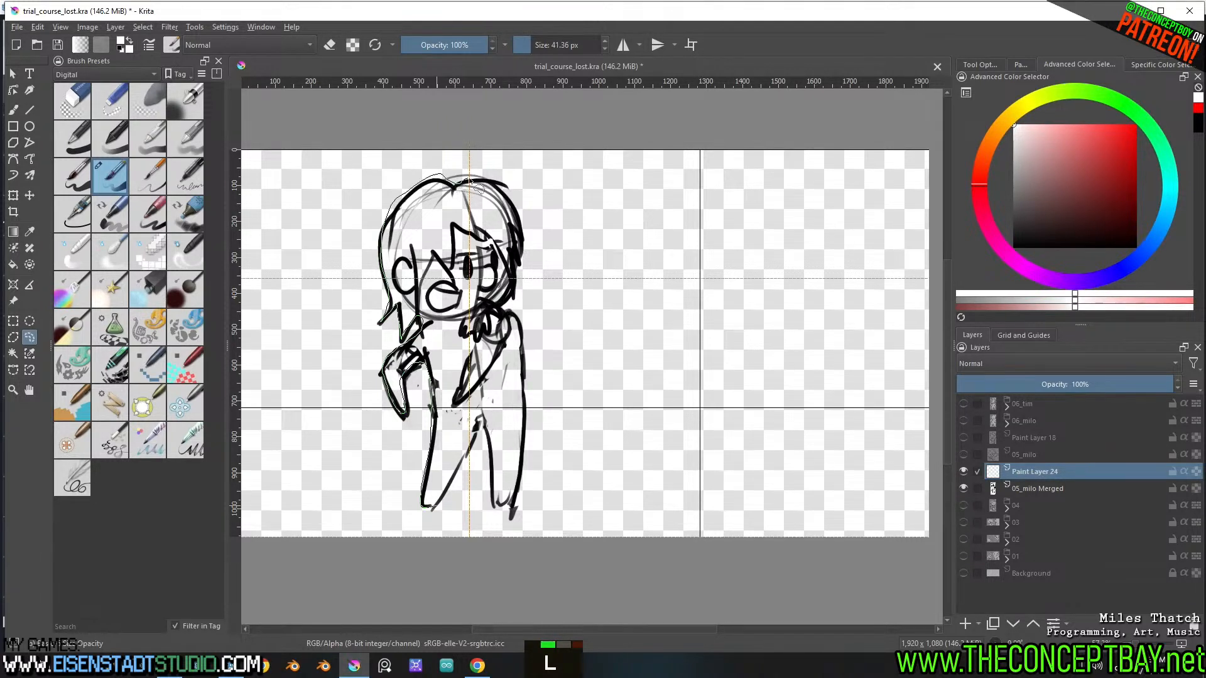
mouse_move(509, 202)
left_mouse_down()
mouse_move(521, 243)
mouse_move(503, 317)
mouse_move(525, 419)
mouse_move(523, 502)
mouse_move(493, 449)
mouse_move(473, 439)
mouse_move(441, 512)
left_mouse_up()
left_click_drag(471, 430, 475, 433, "shift")
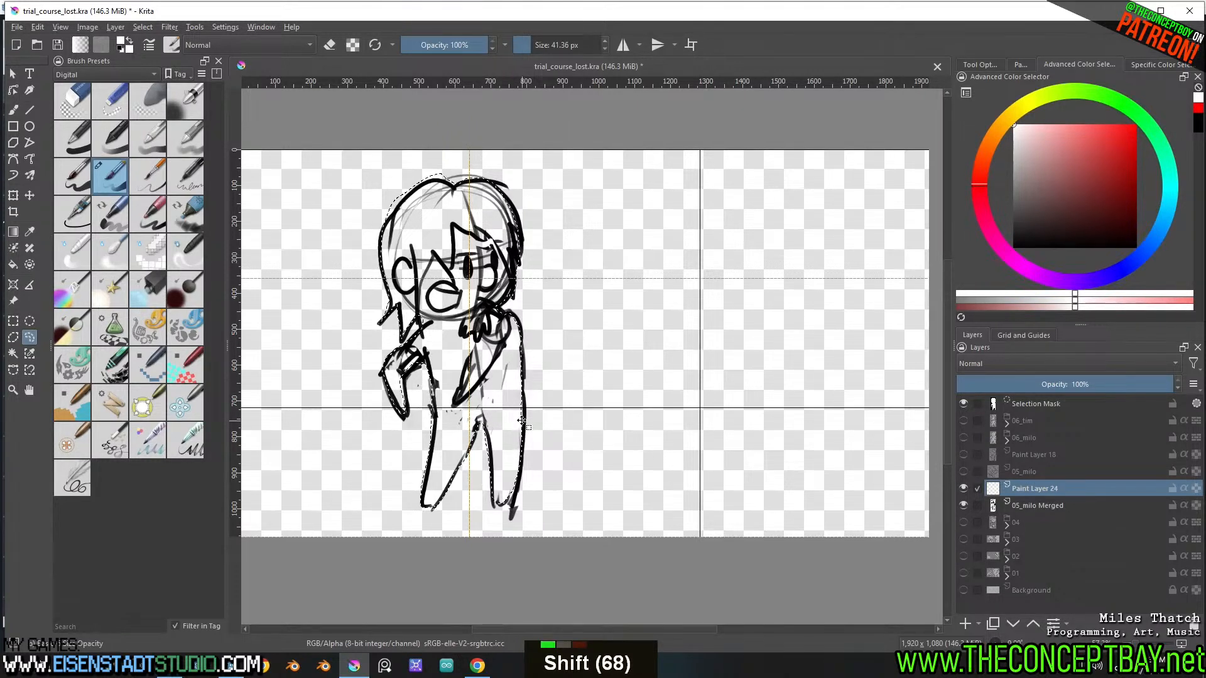
mouse_move(455, 185)
left_mouse_down("alt")
mouse_move(434, 179)
mouse_move(367, 213)
mouse_move(449, 169)
left_mouse_up("alt")
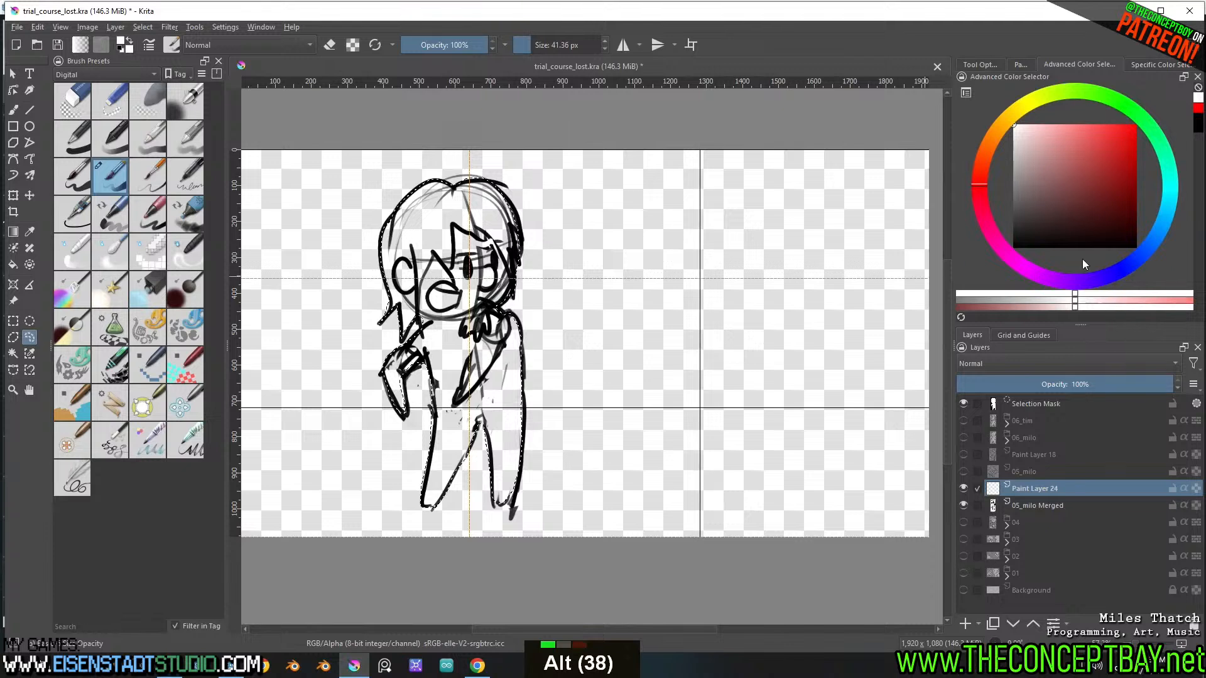
Fill the standing figure's silhouette with white, clear the selection, and place the 05_milo Merged line layer above the fill
key("f")
left_click(420, 270)
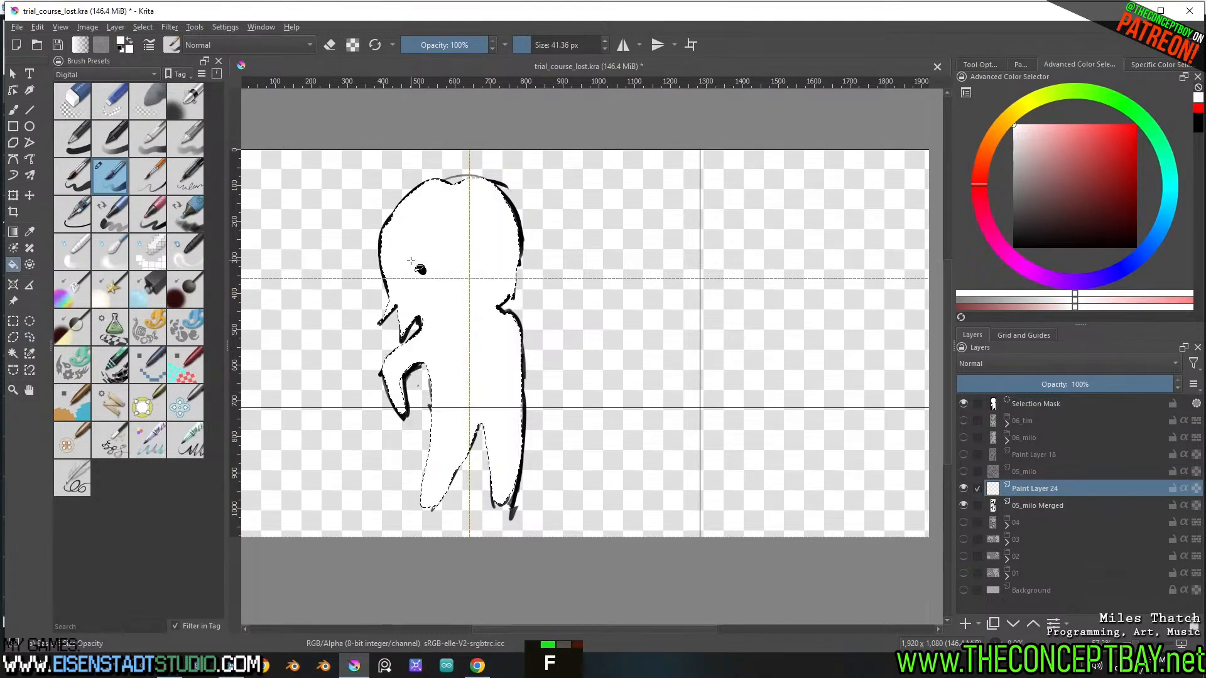
key("ctrl+shift+a")
left_click_drag(1061, 485, 1064, 465)
Group the standing figure's line and fill layers, name the group 05_milo, and collapse it
left_click(1044, 486, "shift")
key("ctrl+g")
double_click(1034, 472)
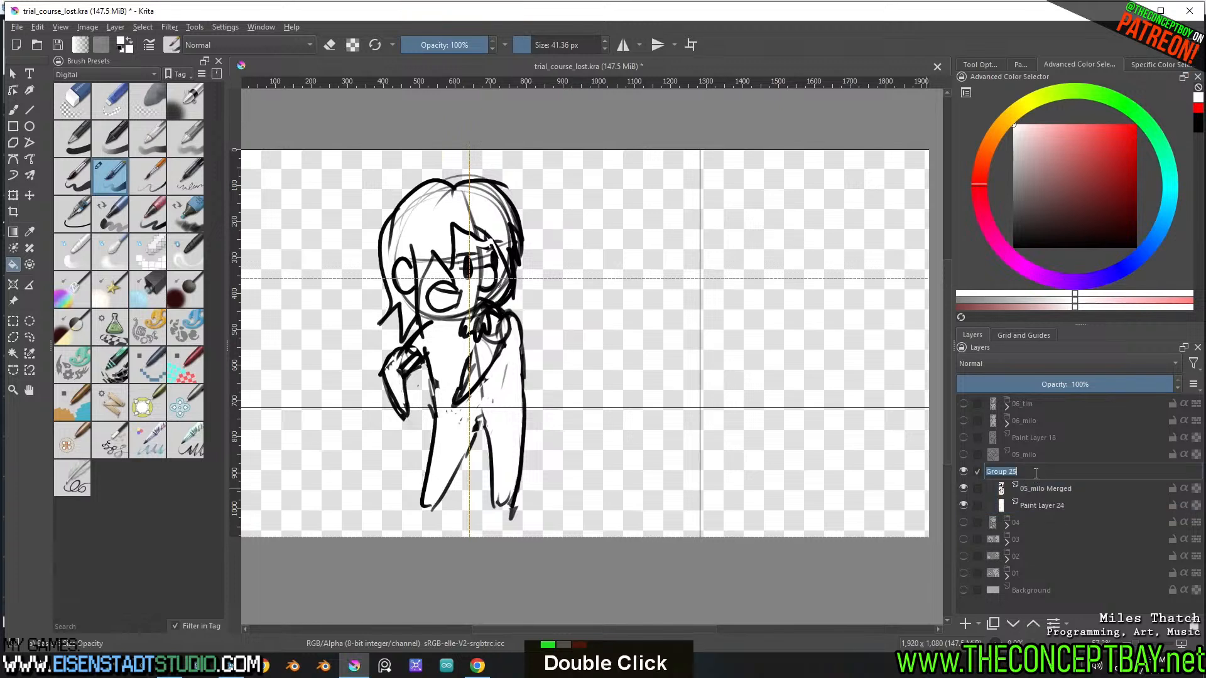
type("05_milo")
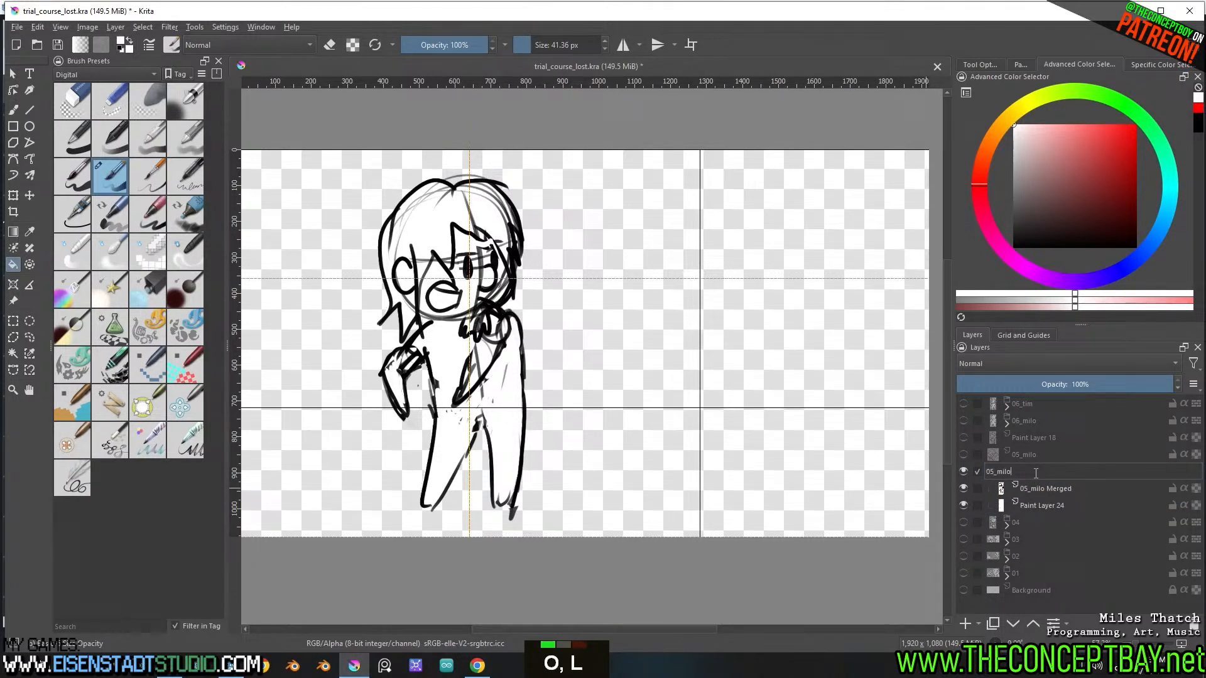
key("Return")
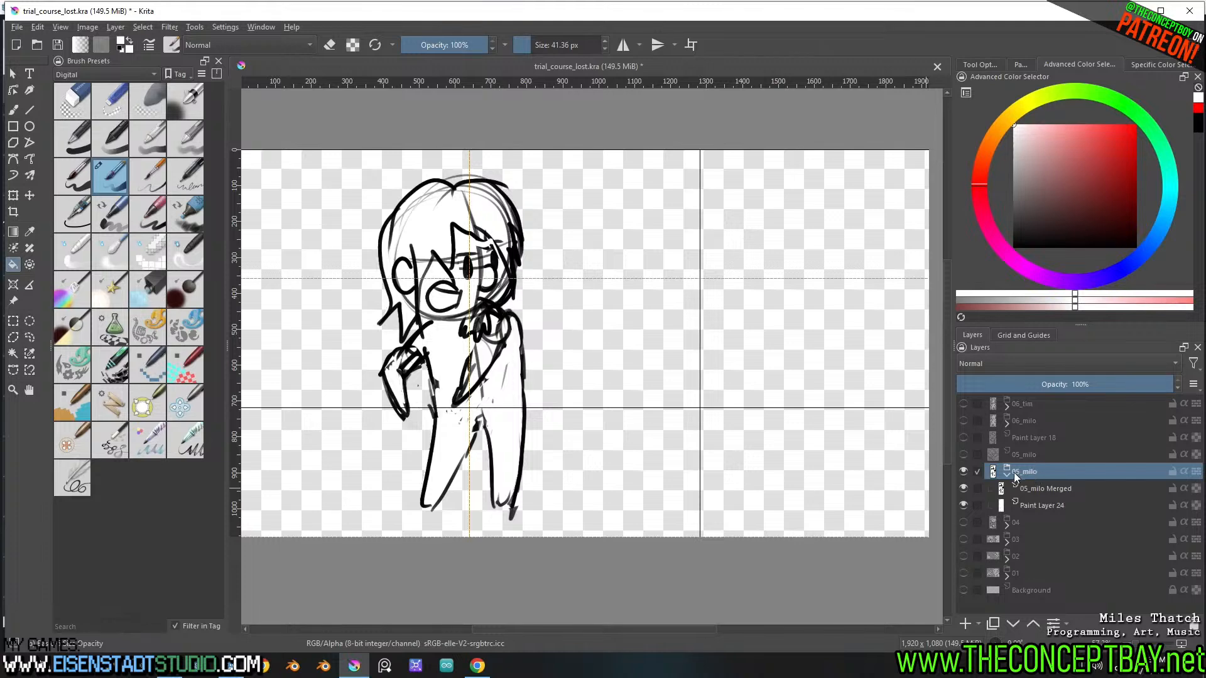
left_click(1007, 476)
Sketch a large head circle beside the standing figure on a new layer above 05_milo, using a thin black 13.73 px brush
key("Insert")
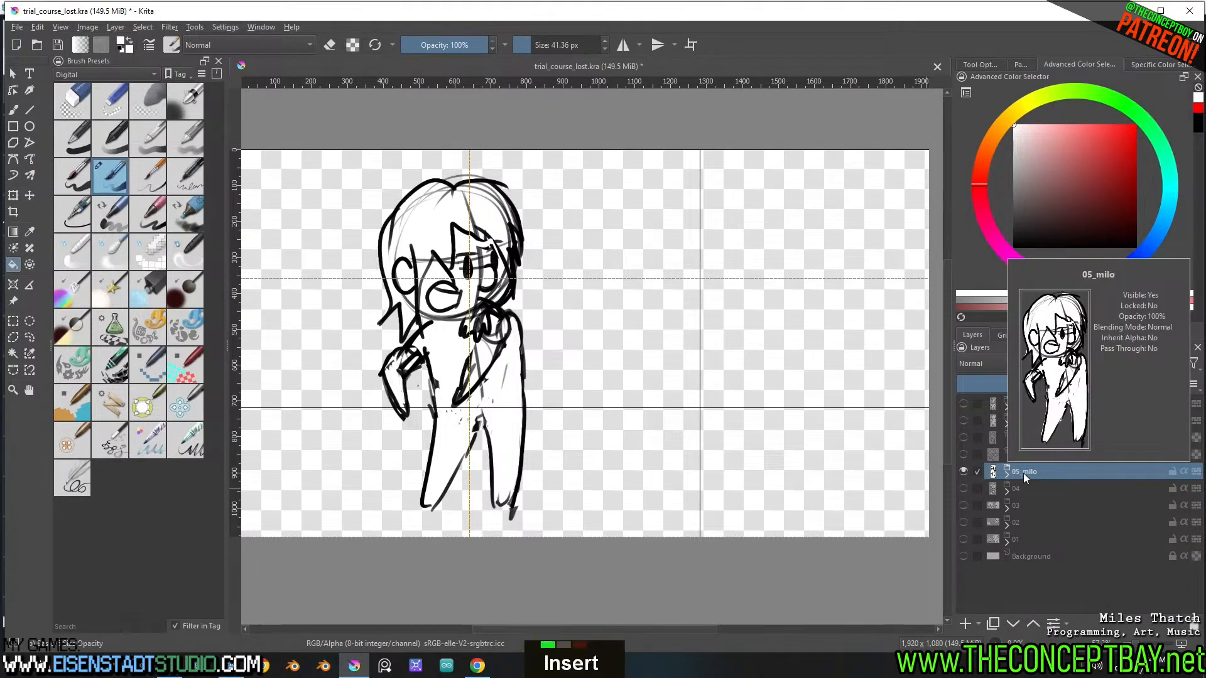
middle_click_drag(535, 334, 547, 340)
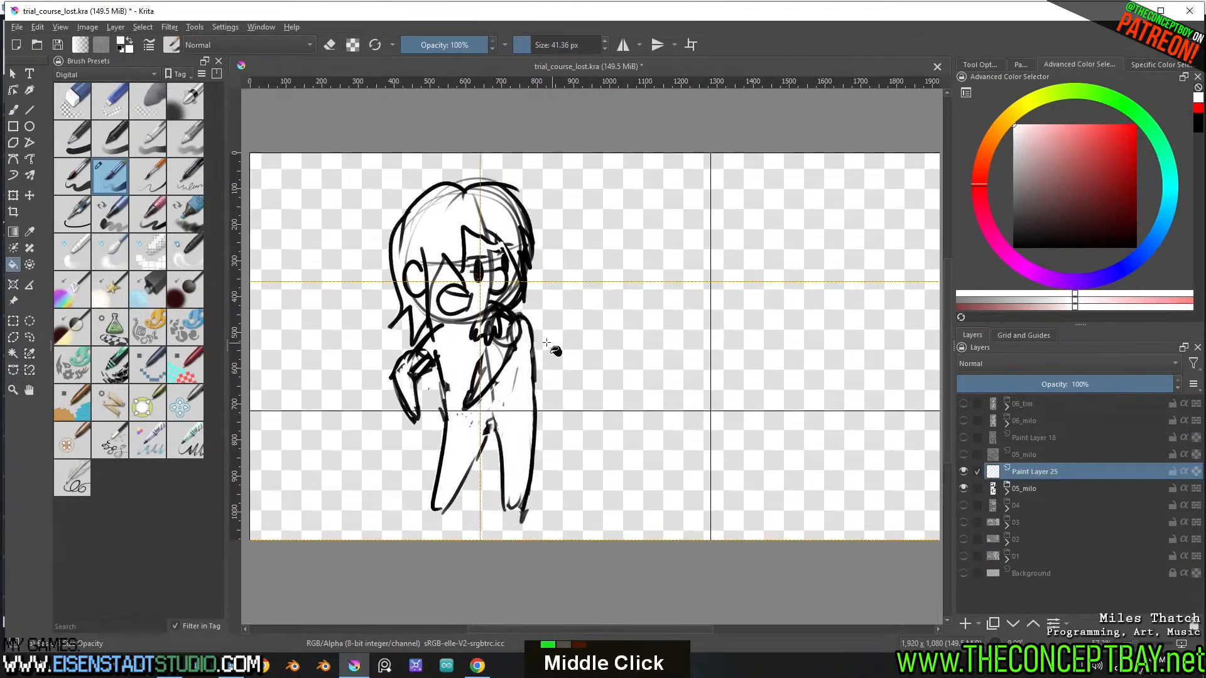
scroll(546, 337, "down", 1)
key("b")
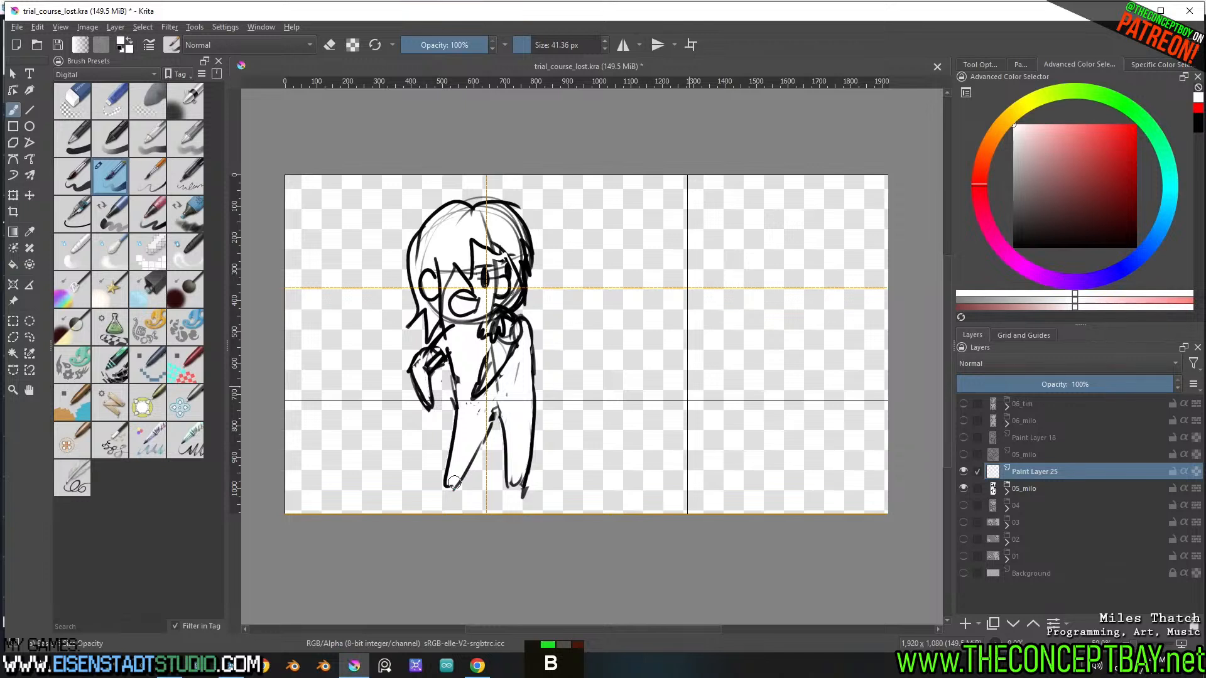
key("x")
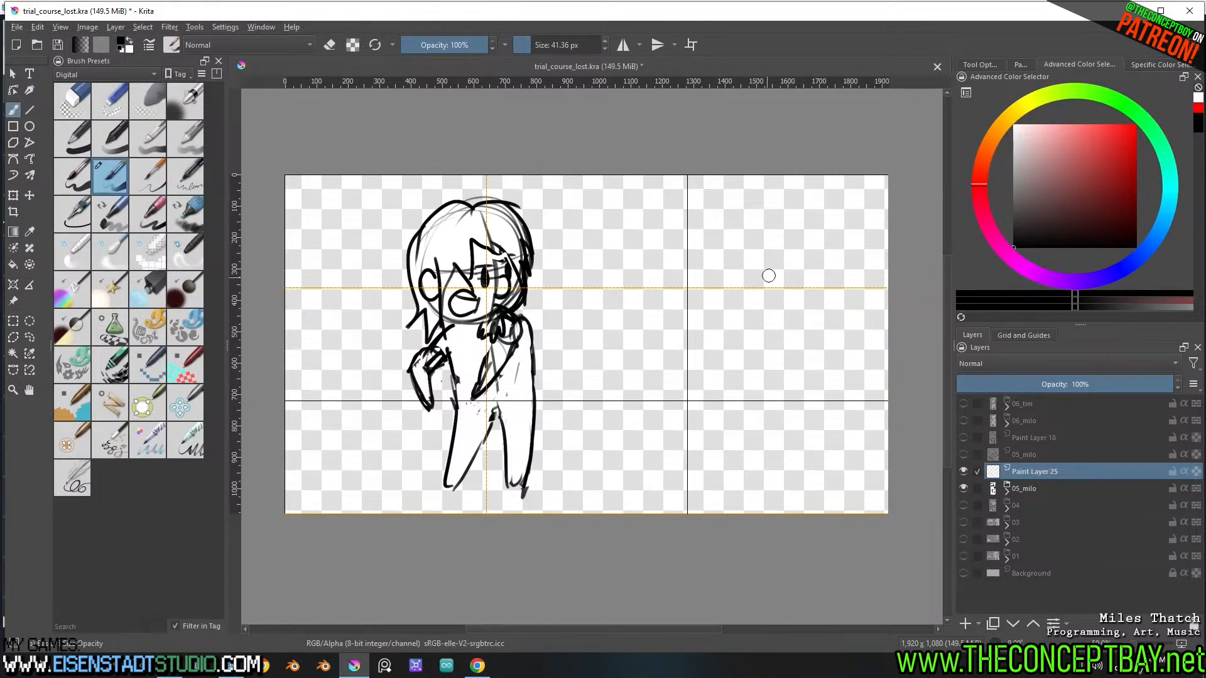
left_click_drag(769, 276, 753, 276, "shift")
left_click_drag(641, 418, 713, 481)
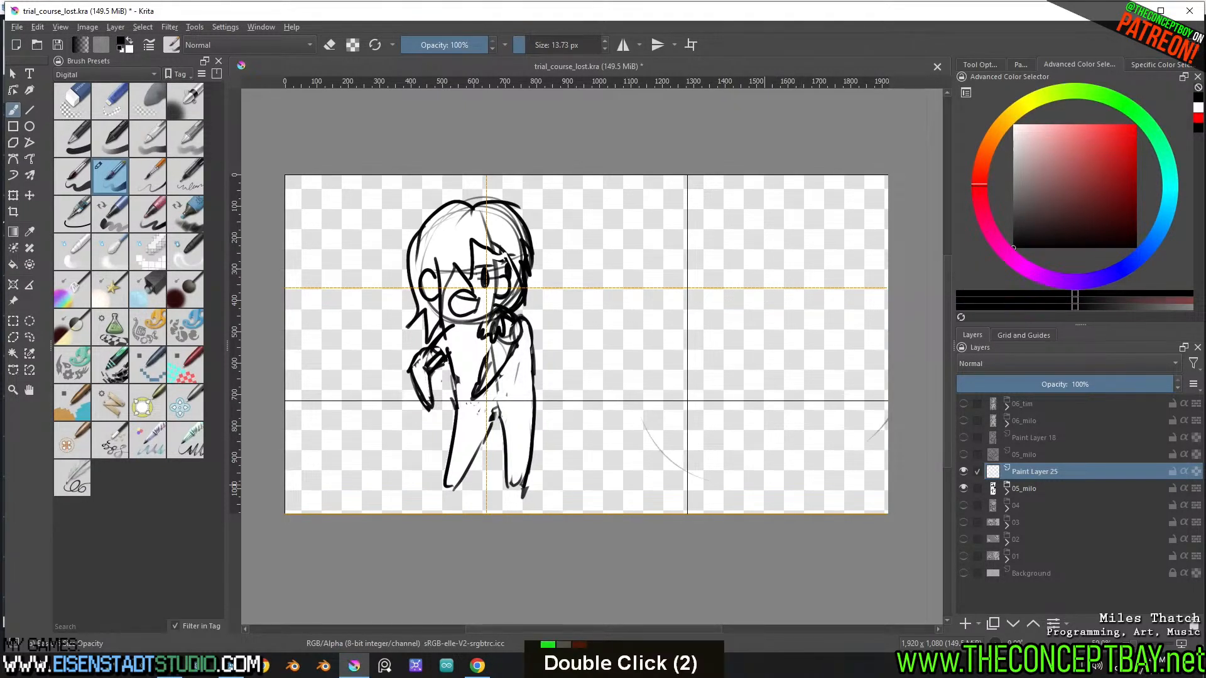
mouse_move(888, 220)
left_mouse_down()
mouse_move(750, 490)
mouse_move(873, 327)
left_mouse_up()
key("ctrl+z")
mouse_move(576, 323)
left_mouse_down()
mouse_move(732, 460)
mouse_move(576, 287)
mouse_move(599, 249)
mouse_move(707, 180)
mouse_move(677, 444)
left_mouse_up()
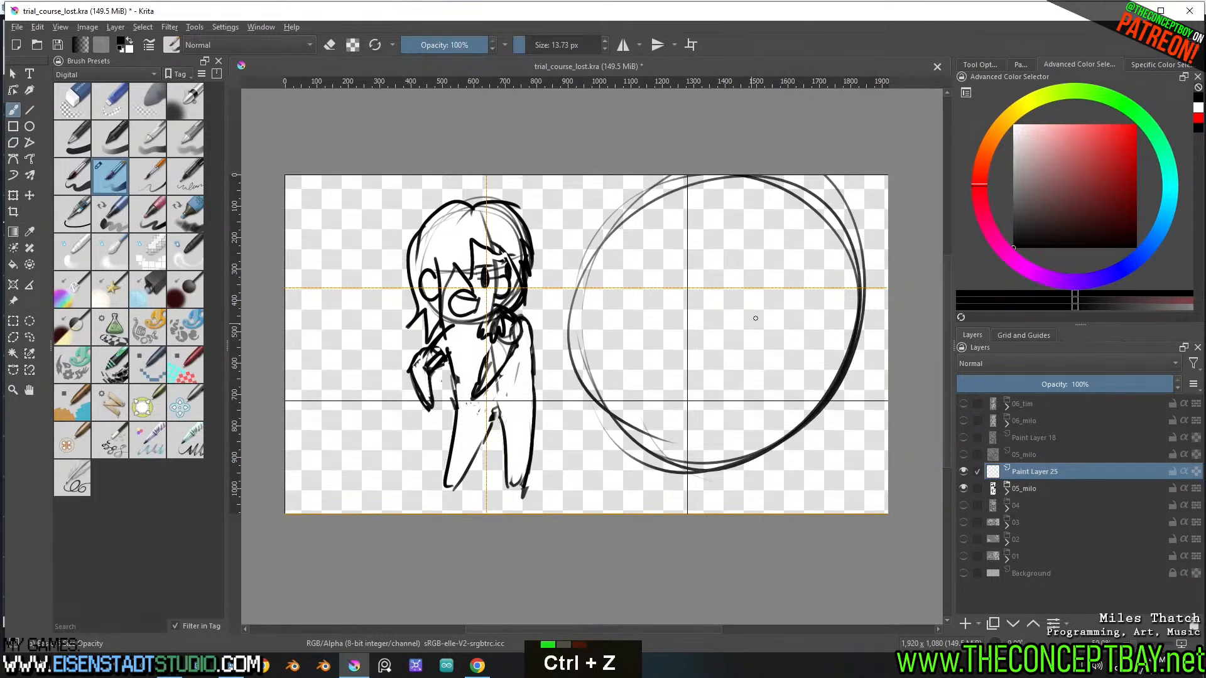
Draw a curved vertical centre line and horizontal eye guidelines across the large head circle
mouse_move(756, 181)
left_mouse_down()
mouse_move(699, 468)
mouse_move(723, 444)
left_mouse_up()
left_click_drag(586, 331, 841, 336)
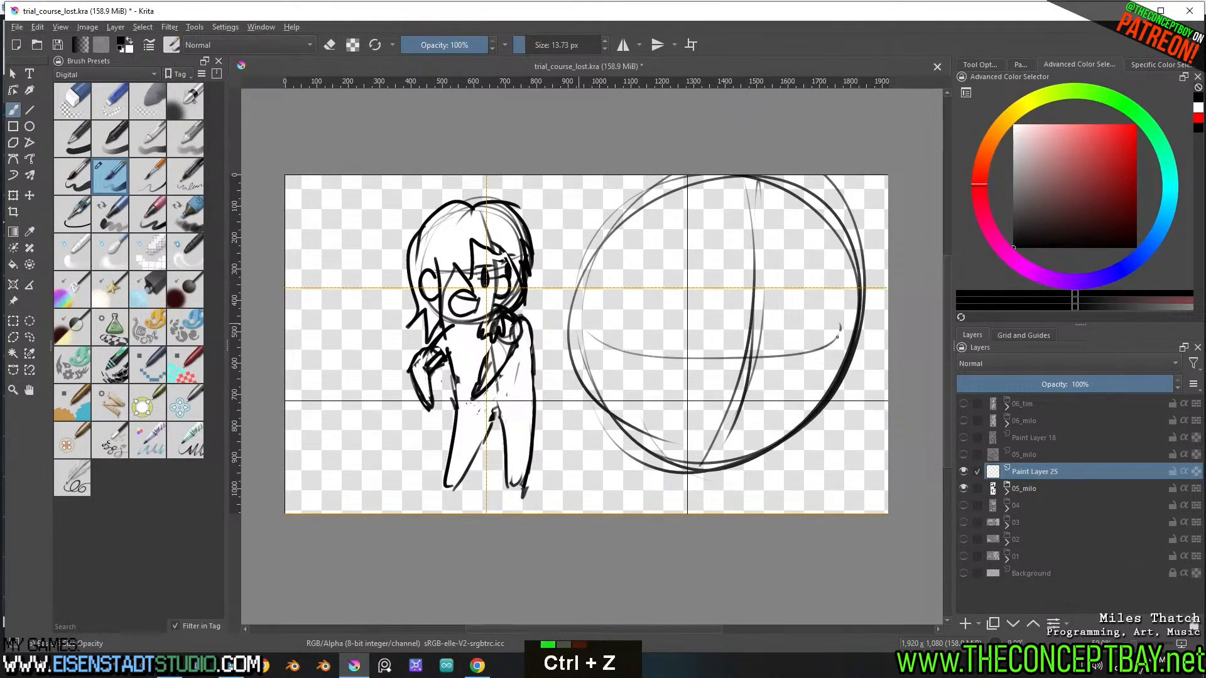
left_click_drag(654, 384, 842, 331)
left_click_drag(624, 365, 851, 317)
Draw the large head's near ear, two solid oval eyes, and a round open mouth near the chin, redoing unsatisfactory strokes
mouse_move(591, 338)
left_mouse_down()
mouse_move(572, 368)
mouse_move(604, 370)
left_mouse_up()
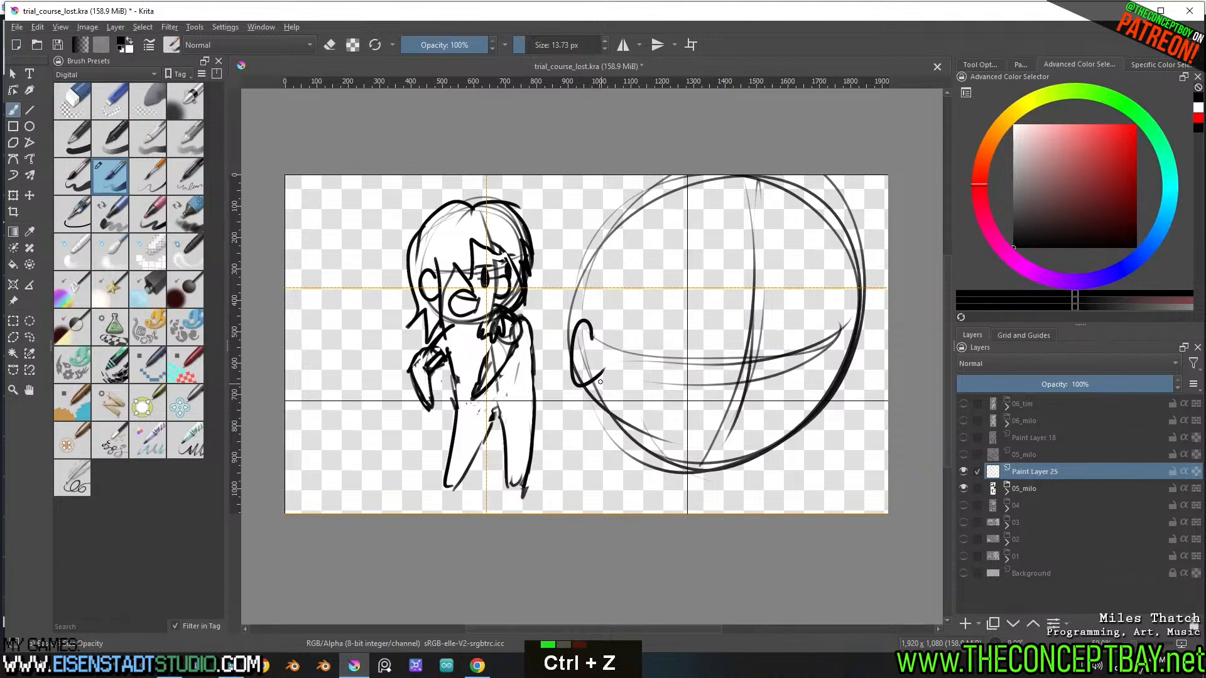
mouse_move(798, 343)
left_mouse_down()
mouse_move(790, 389)
mouse_move(804, 358)
left_mouse_up()
mouse_move(678, 348)
left_mouse_down()
mouse_move(683, 399)
mouse_move(680, 377)
mouse_move(693, 399)
mouse_move(703, 368)
mouse_move(708, 455)
left_mouse_up()
key("ctrl+z")
key("ctrl+z")
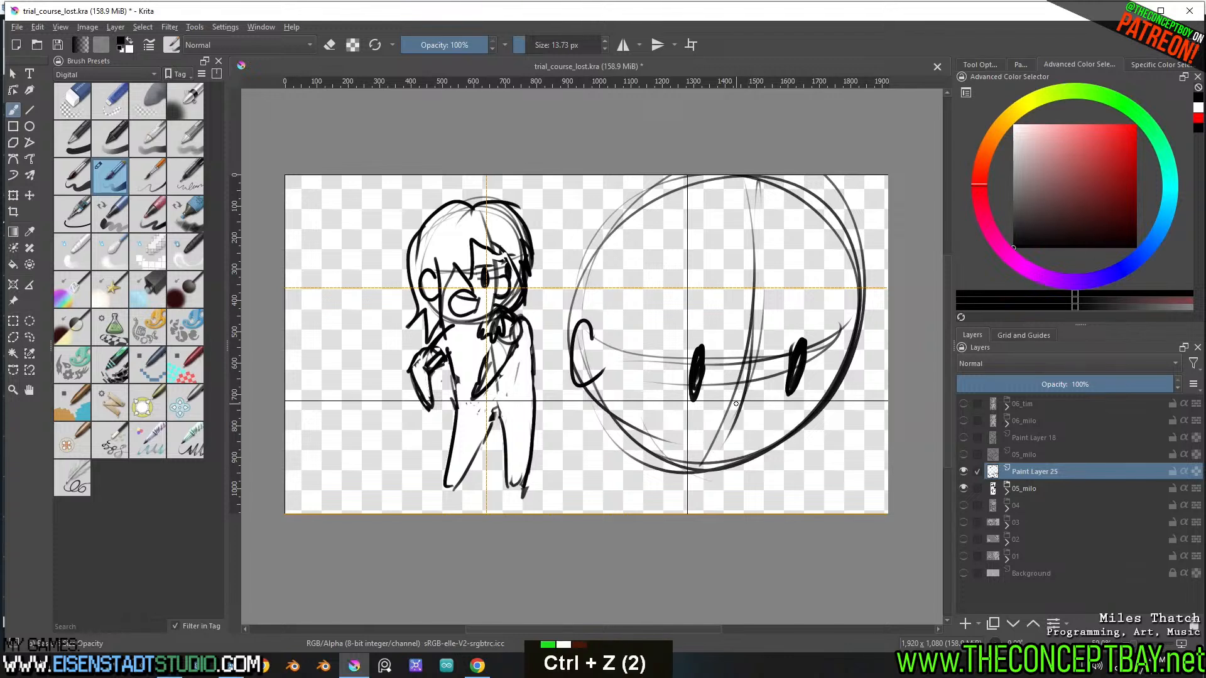
left_click_drag(766, 390, 721, 452)
key("ctrl+z")
left_click_drag(735, 397, 725, 443)
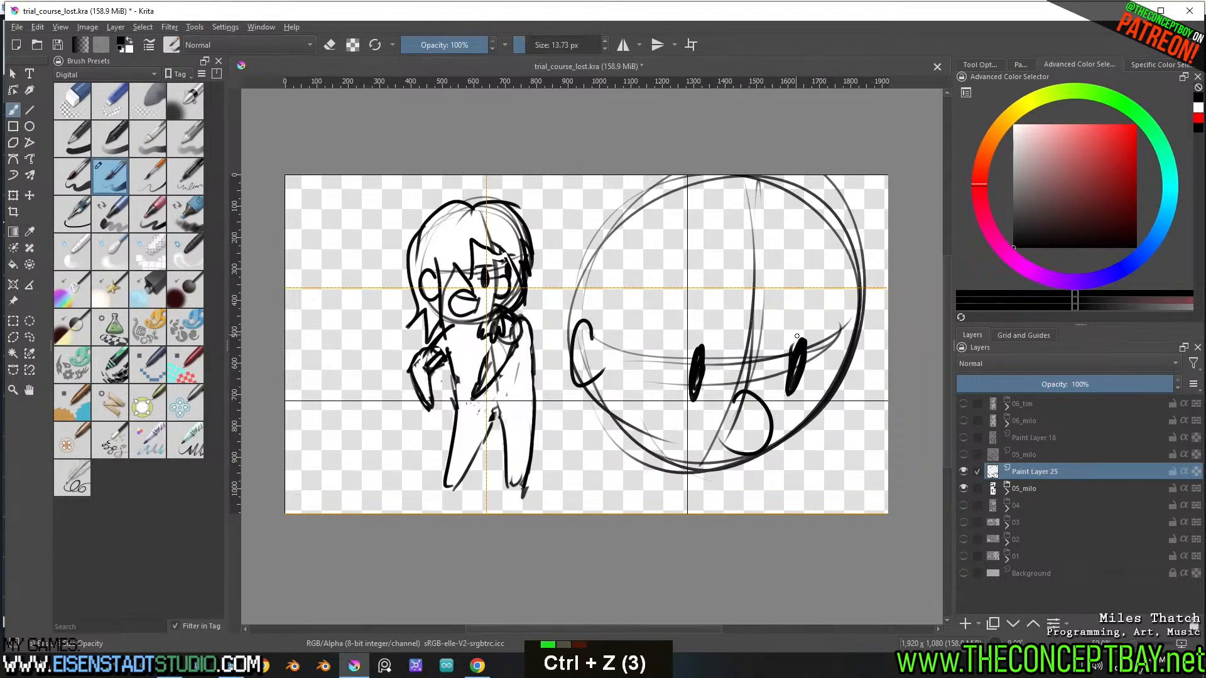
Draw curved lid lines above both eyes of the large head and erase the excess at the eye's top
mouse_move(800, 349)
left_mouse_down()
mouse_move(794, 377)
mouse_move(804, 344)
mouse_move(824, 337)
left_mouse_up()
key("e")
key("e")
left_click_drag(661, 344, 716, 337)
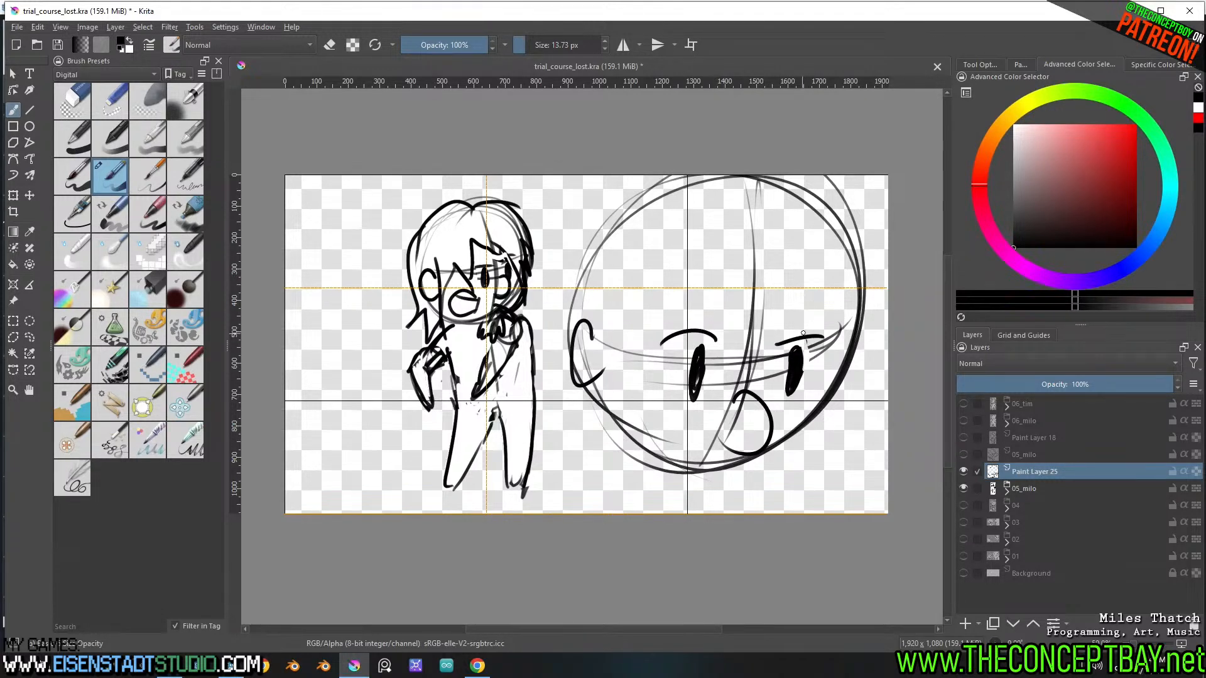
Draw a spiky fringe across the large head's forehead and jagged hair down the side nearest the standing figure
mouse_move(717, 241)
left_mouse_down()
mouse_move(770, 288)
mouse_move(843, 312)
left_mouse_up()
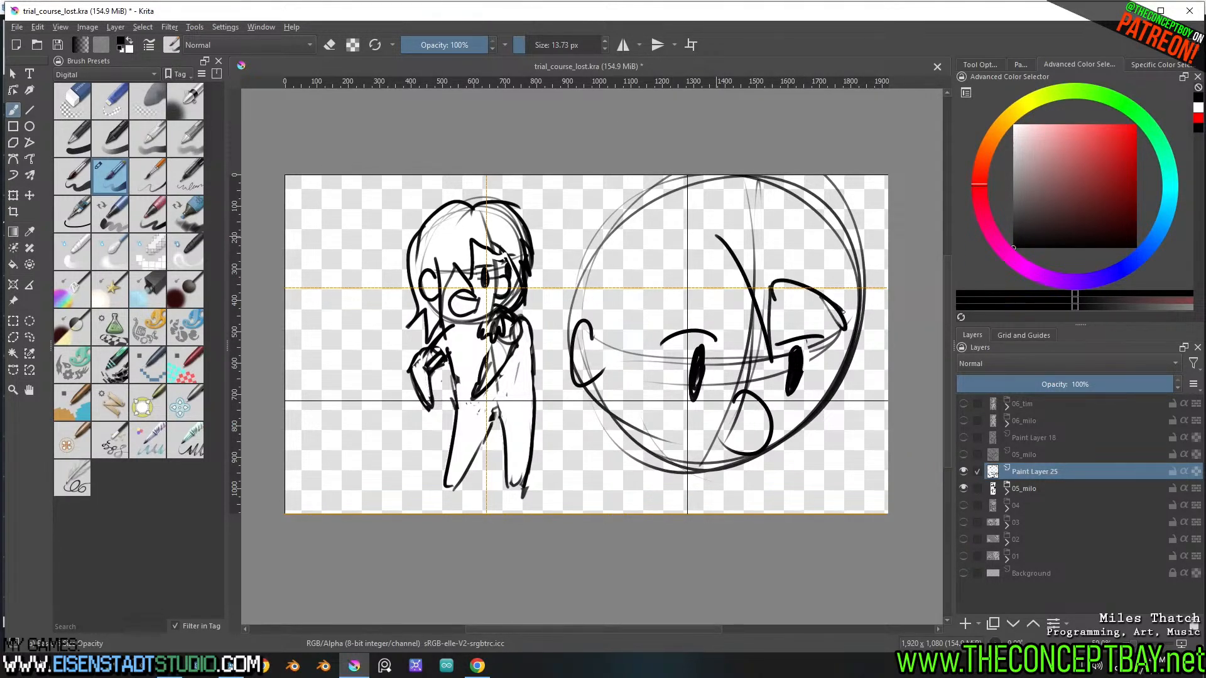
mouse_move(723, 250)
left_mouse_down()
mouse_move(648, 289)
mouse_move(628, 380)
mouse_move(592, 333)
left_mouse_up()
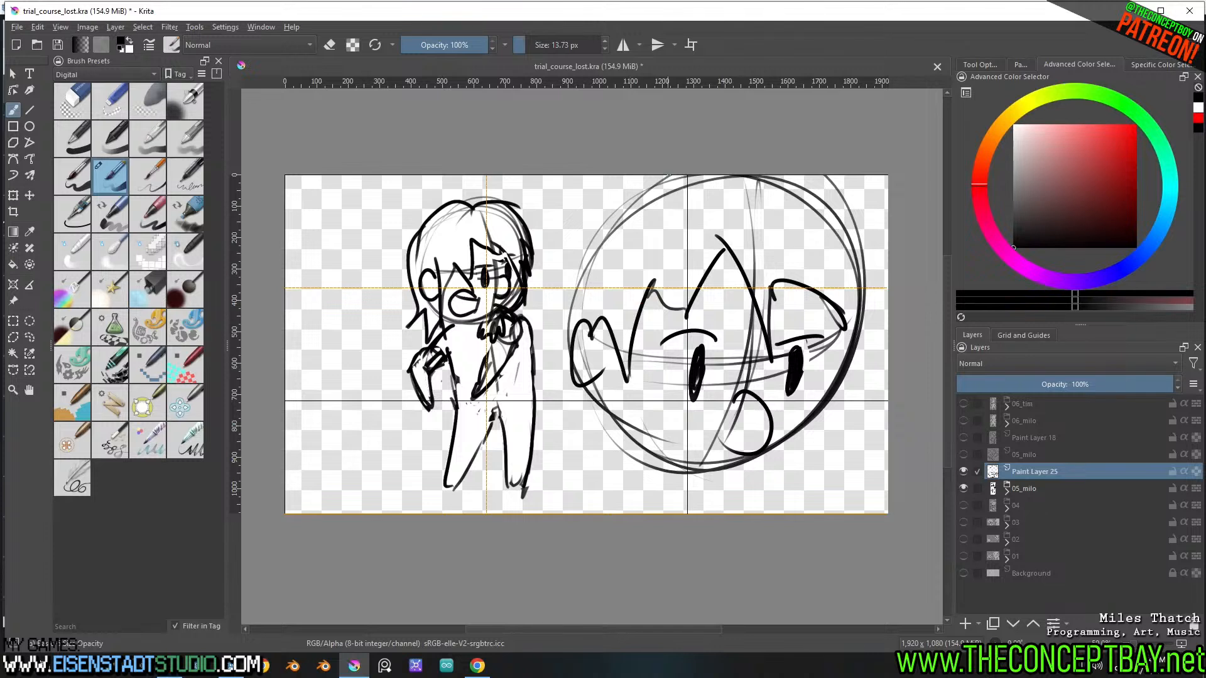
mouse_move(675, 178)
left_mouse_down()
mouse_move(574, 247)
mouse_move(562, 270)
mouse_move(552, 402)
mouse_move(587, 400)
left_mouse_up()
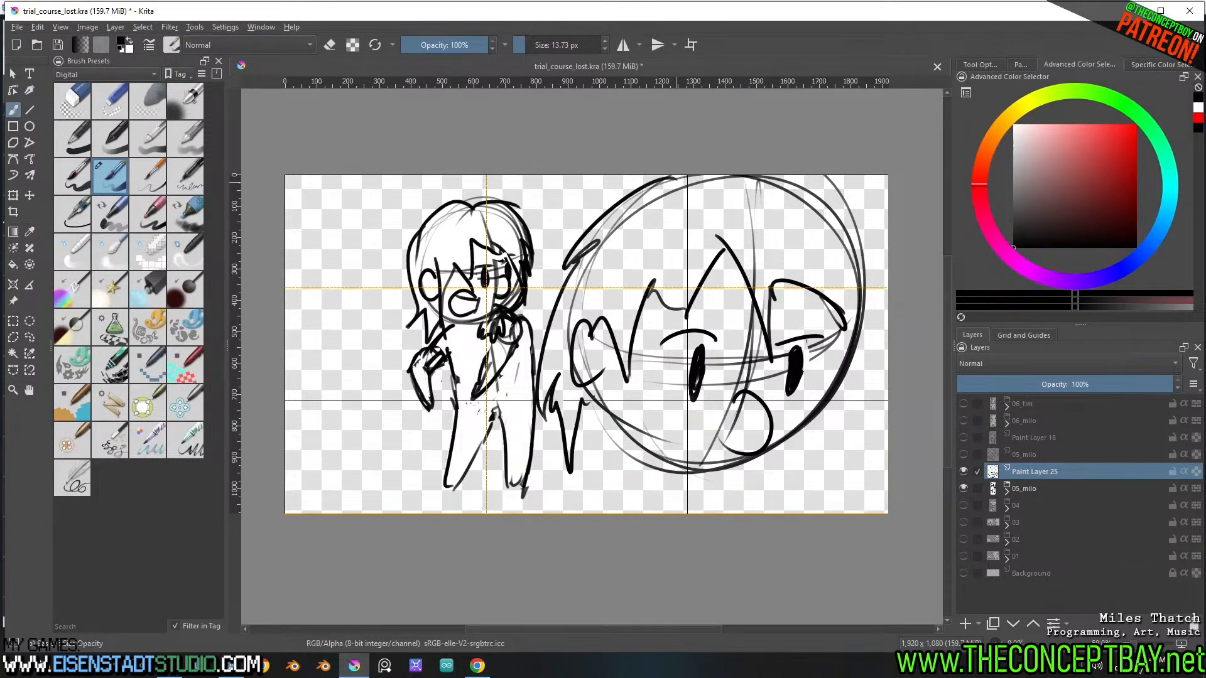
key("ctrl+z")
mouse_move(653, 177)
left_mouse_down()
mouse_move(606, 201)
mouse_move(558, 332)
mouse_move(571, 396)
left_mouse_up()
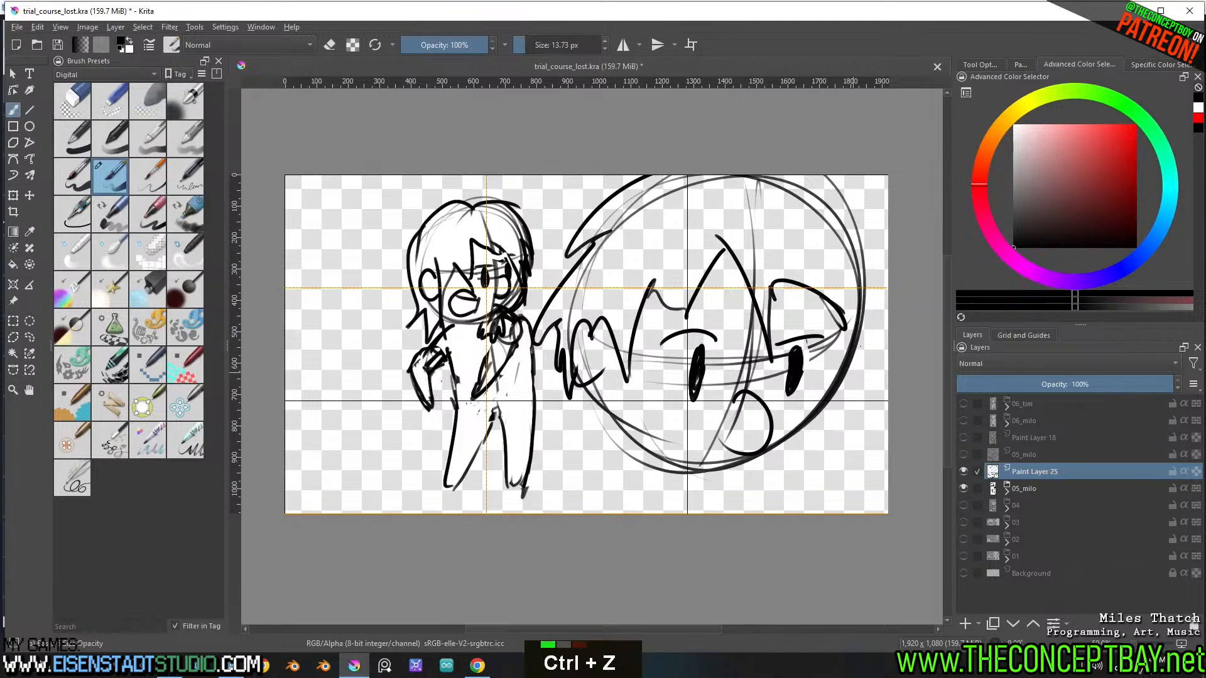
Ink the large head's cheek and jaw line around the chin and erase stray marks along it
mouse_move(865, 322)
left_mouse_down()
mouse_move(821, 423)
mouse_move(857, 334)
mouse_move(834, 434)
left_mouse_up()
key("ctrl+z")
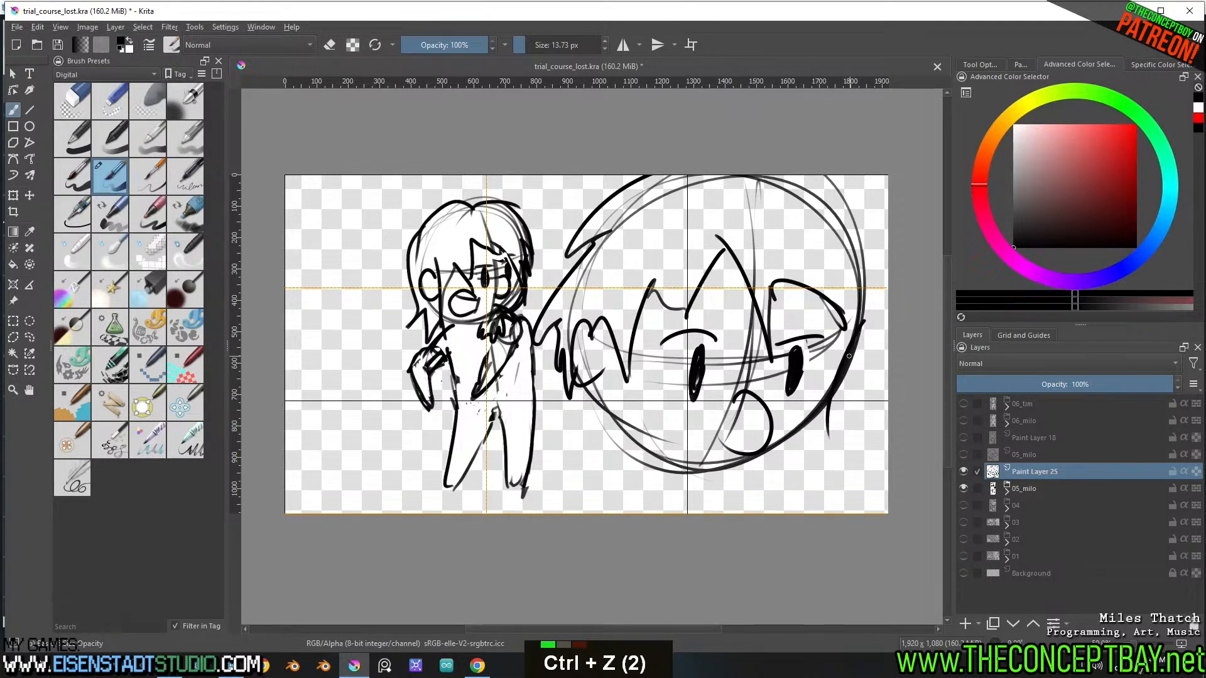
key("ctrl+z")
mouse_move(866, 322)
left_mouse_down()
mouse_move(836, 416)
mouse_move(714, 480)
mouse_move(694, 456)
left_mouse_up()
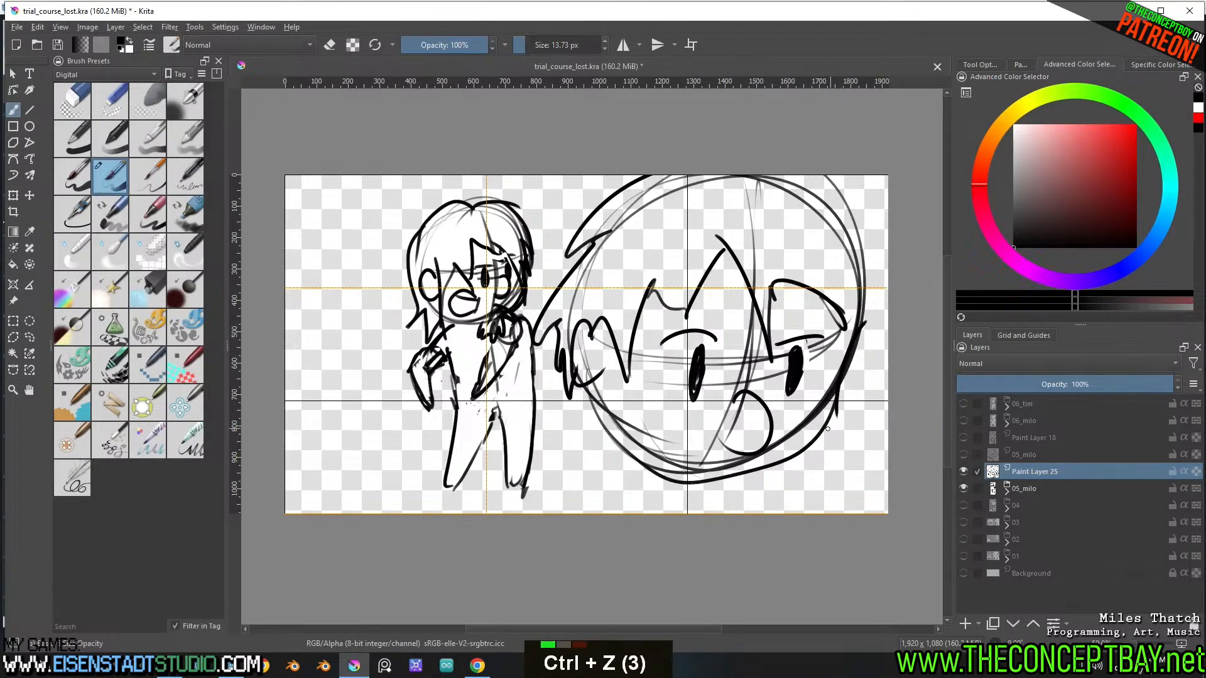
key("e")
key("e")
Draw the large head's far ear and the spiky hair running off the canvas's right edge
left_click_drag(859, 337, 851, 379)
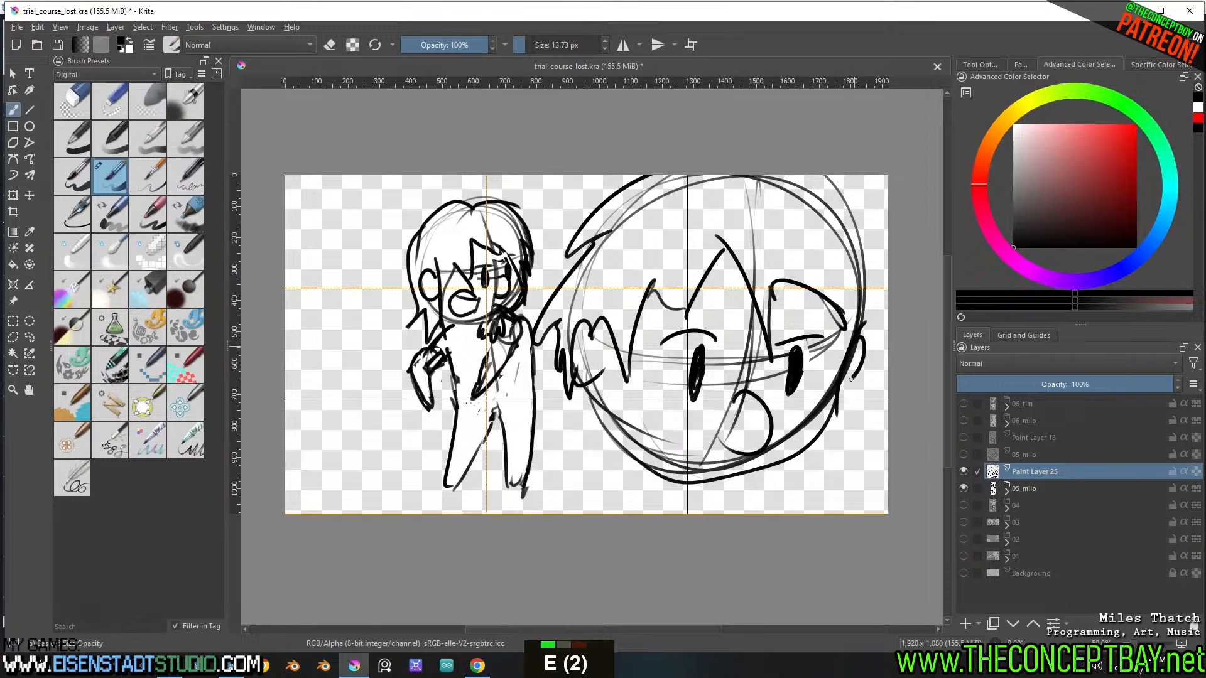
mouse_move(846, 314)
left_mouse_down()
mouse_move(853, 361)
mouse_move(862, 233)
left_mouse_up()
left_click_drag(887, 220, 827, 175)
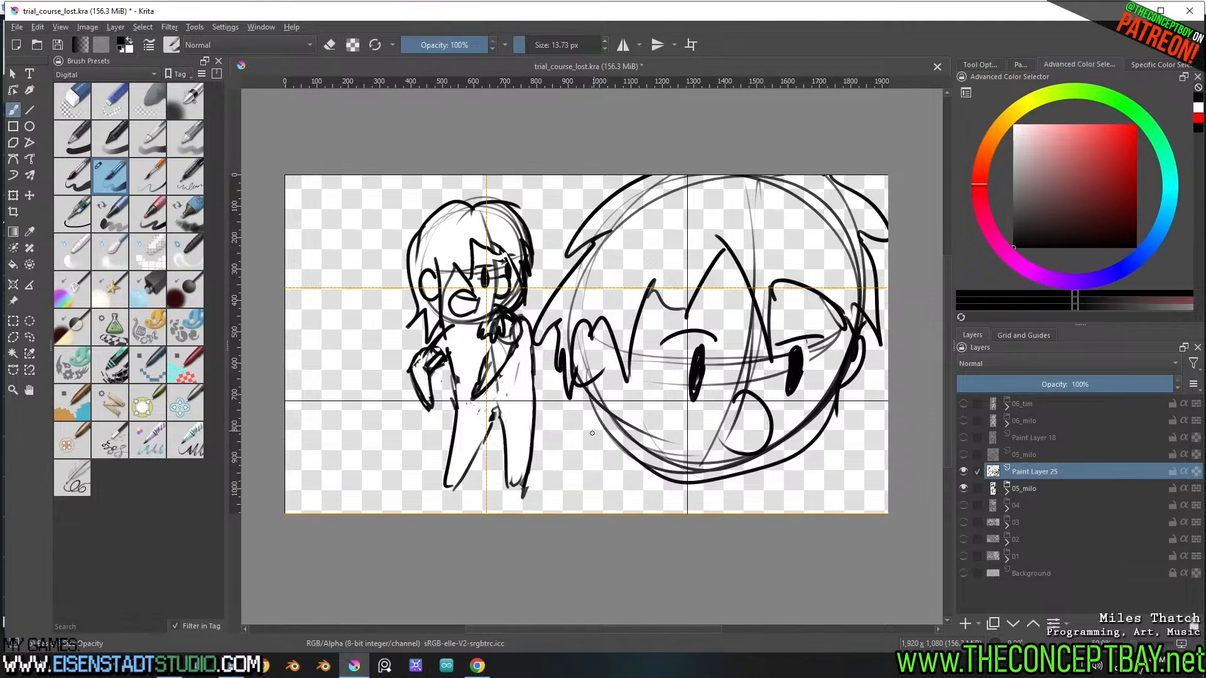
Draw a sloping shoulder line down from each side of the large head's jaw, redoing the stroke on the far side
left_click_drag(598, 419, 537, 500)
left_click_drag(808, 415, 886, 493)
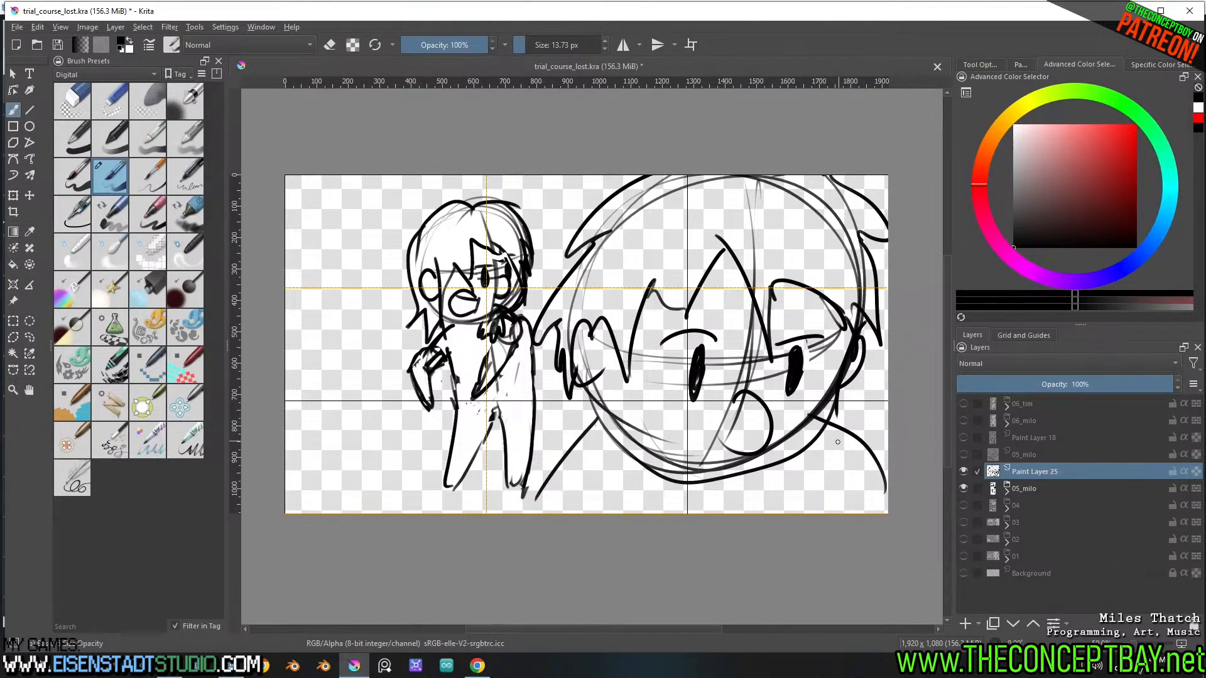
key("ctrl+z")
key("ctrl+z")
key("ctrl+z")
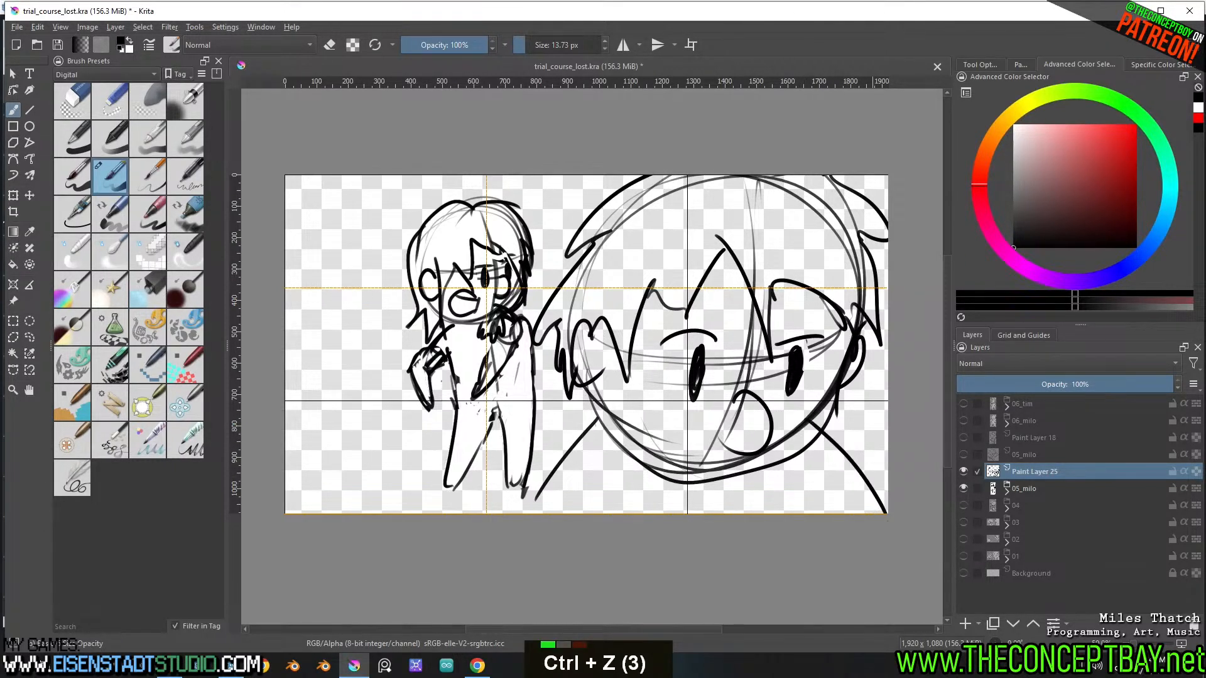
Select the large head's eyes and mouth together, shift them slightly toward the far cheek, and clear the selection
key("l")
mouse_move(812, 327)
left_mouse_down()
mouse_move(818, 358)
mouse_move(762, 459)
mouse_move(665, 394)
mouse_move(659, 338)
left_mouse_up()
mouse_move(769, 372)
left_mouse_down()
mouse_move(796, 317)
mouse_move(808, 323)
mouse_move(802, 373)
left_mouse_up()
key("t")
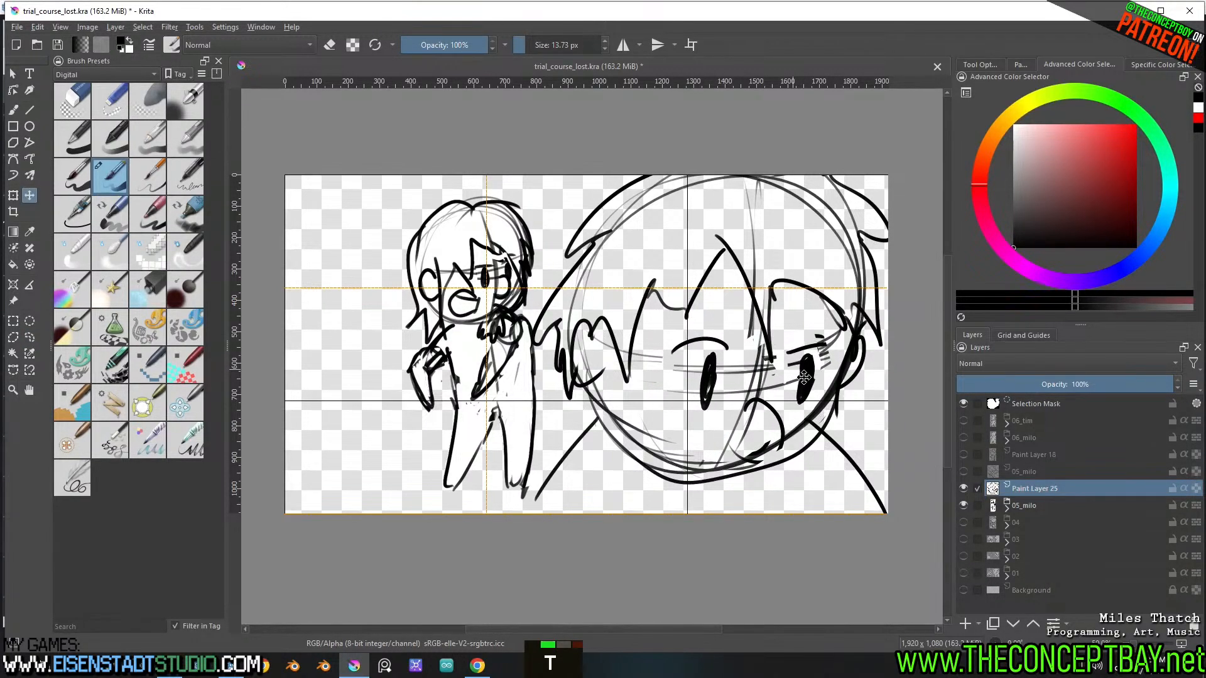
key("b")
key("ctrl+shift+a")
Erase the excess line at the bottom of the large head's mouth and redraw the jaw curve around the chin
mouse_move(774, 438)
left_mouse_down()
mouse_move(780, 460)
mouse_move(758, 462)
mouse_move(767, 445)
left_mouse_up()
key("e")
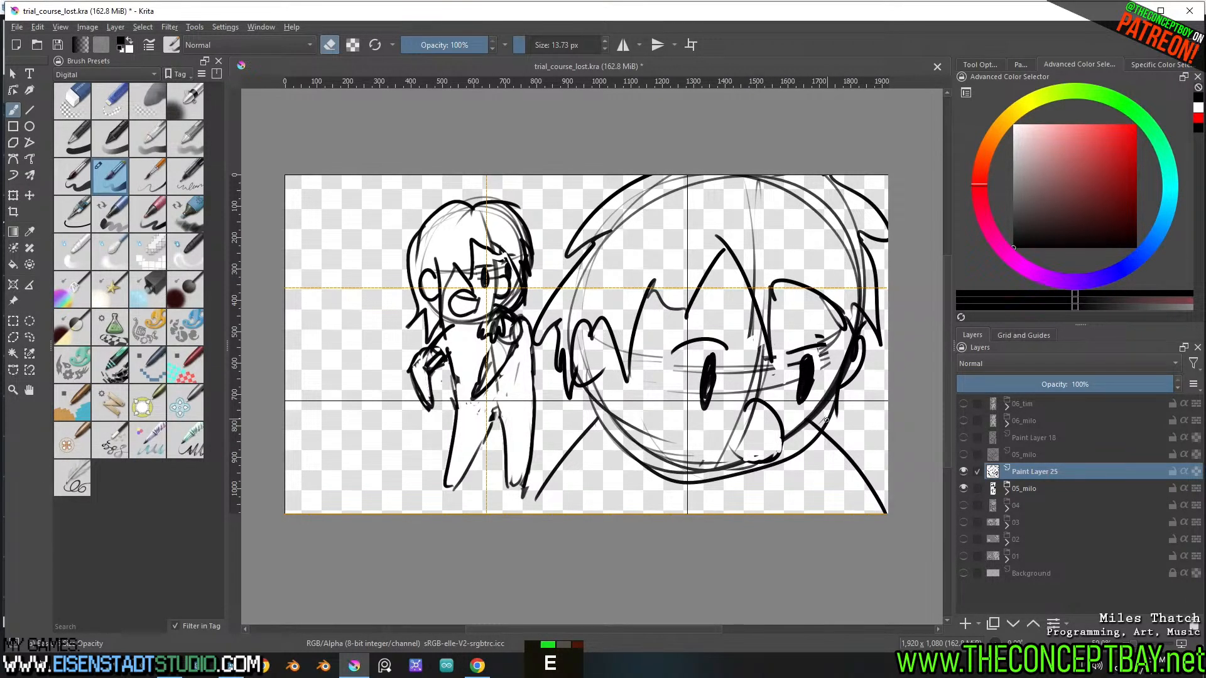
key("e")
mouse_move(838, 394)
left_mouse_down()
mouse_move(747, 480)
mouse_move(611, 446)
mouse_move(722, 469)
left_mouse_up()
key("ctrl+z")
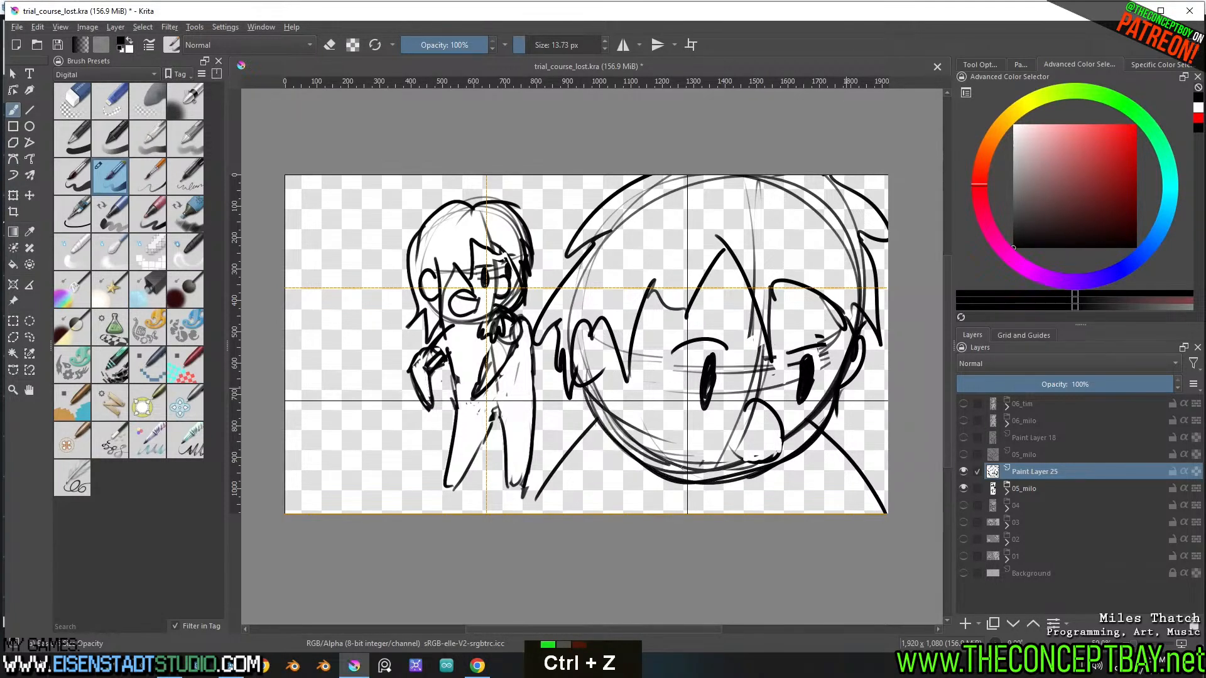
Select and move each of the large head's eyes separately so they sit closer together
key("l")
mouse_move(716, 334)
left_mouse_down()
mouse_move(668, 414)
mouse_move(696, 343)
left_mouse_up()
key("t")
mouse_move(818, 360)
left_mouse_down()
mouse_move(825, 369)
mouse_move(792, 419)
mouse_move(828, 321)
mouse_move(835, 344)
left_mouse_up()
key("l")
key("t")
left_click_drag(823, 394, 813, 397)
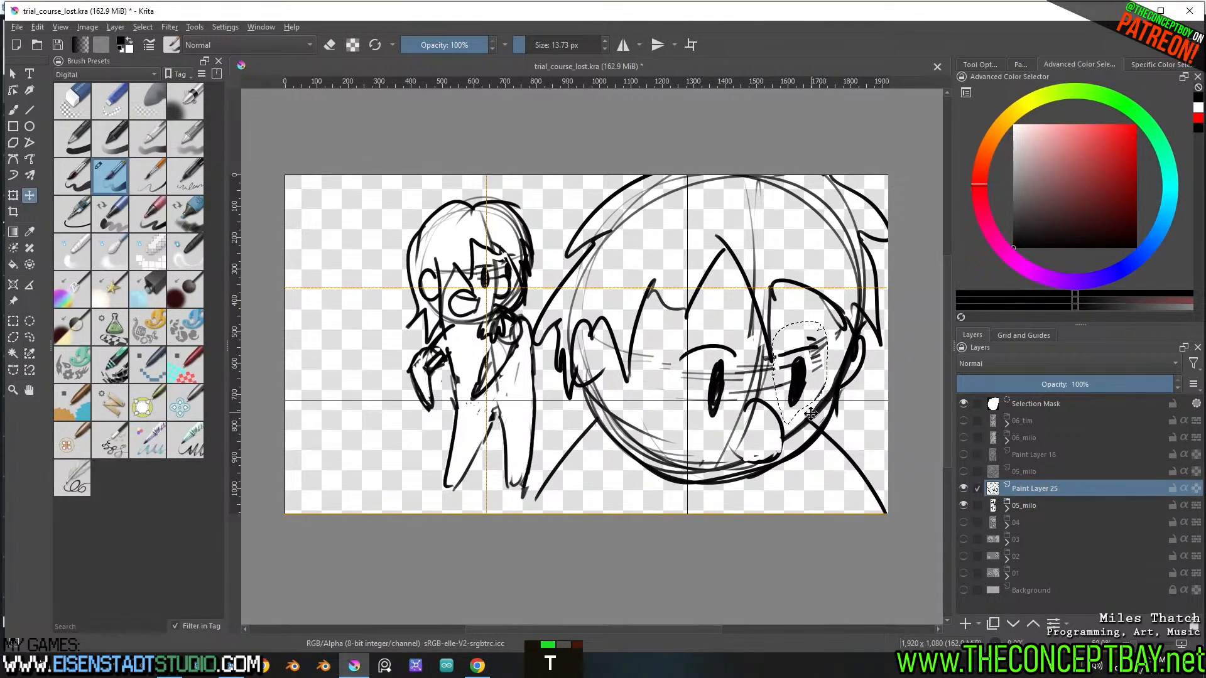
key("ctrl+shift+a")
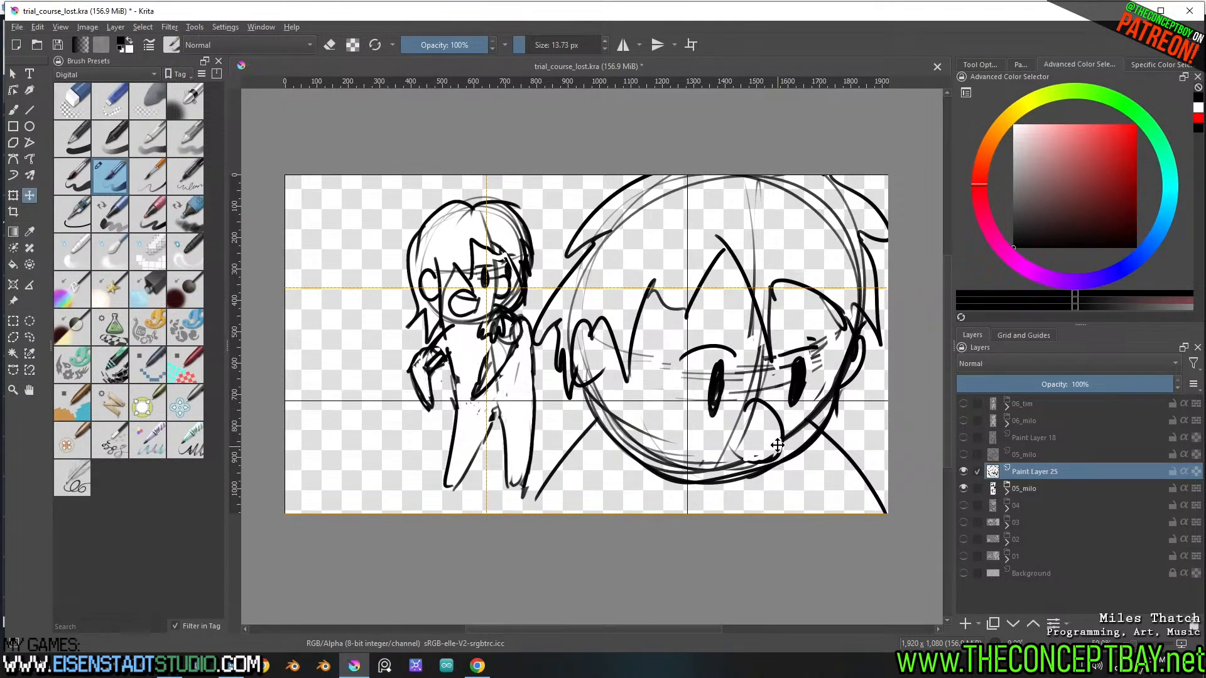
Scale the large head and shoulders down proportionally and reposition them so the whole head fits inside the canvas
key("ctrl+t")
left_click_drag(893, 524, 834, 462, "shift")
mouse_move(741, 370)
left_mouse_down()
mouse_move(775, 427)
mouse_move(772, 417)
left_mouse_up()
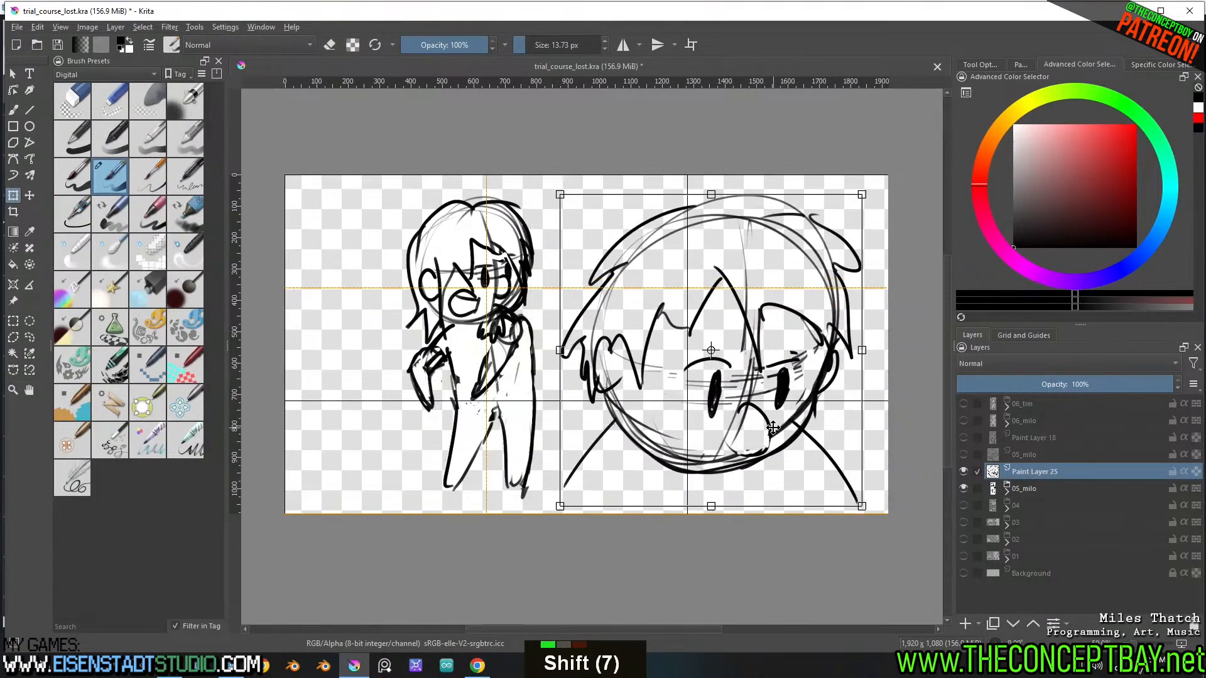
key("b")
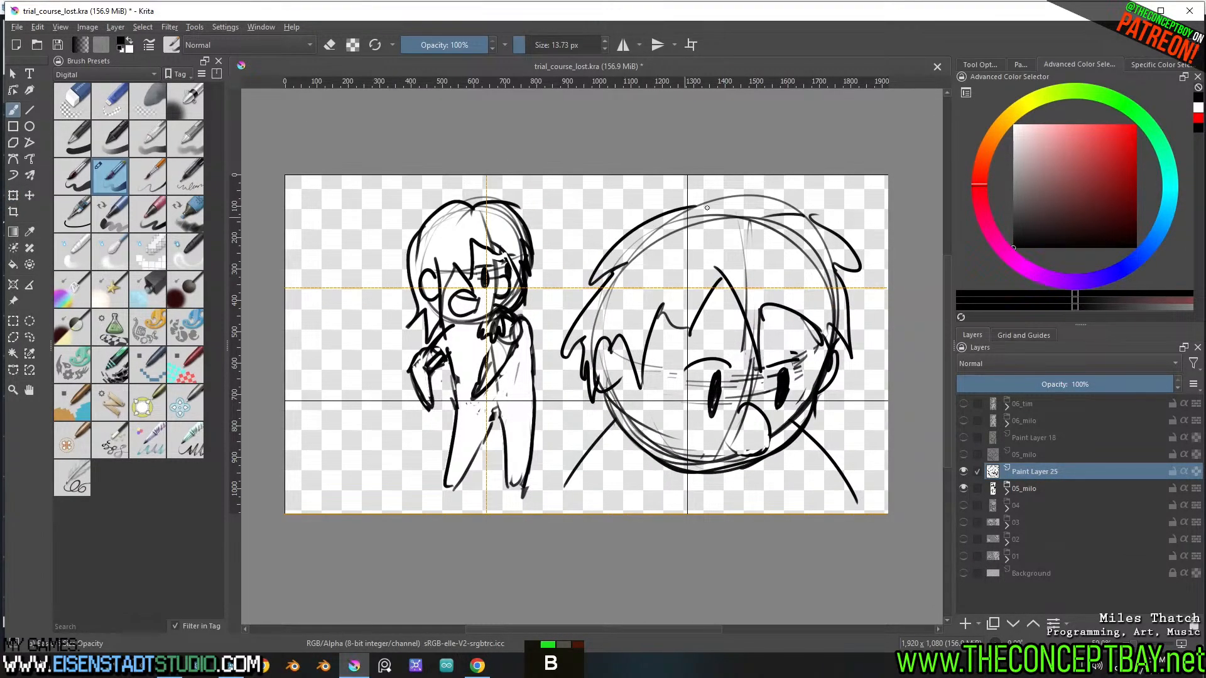
Ink an outer hair contour across the large head's crown with spiky side locks, and erase the old outline beneath
mouse_move(707, 207)
left_mouse_down()
mouse_move(581, 270)
mouse_move(579, 324)
left_mouse_up()
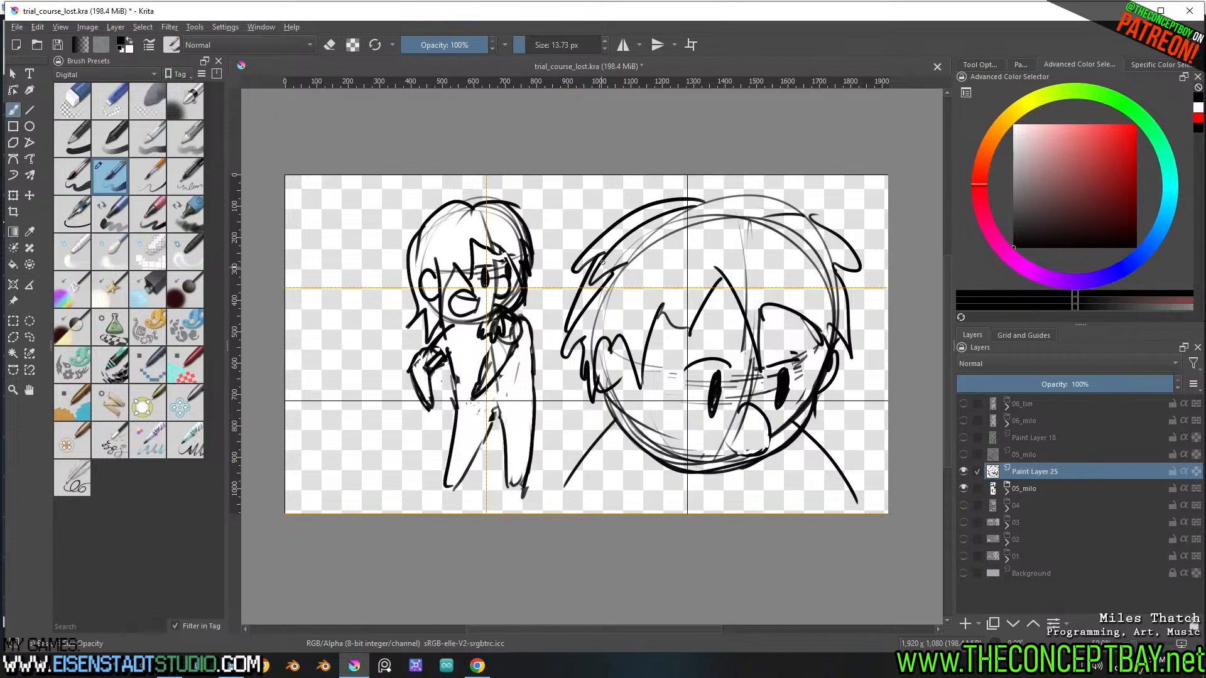
key("e")
mouse_move(602, 263)
left_mouse_down()
mouse_move(585, 316)
mouse_move(616, 248)
mouse_move(691, 218)
mouse_move(666, 230)
mouse_move(634, 220)
mouse_move(767, 193)
mouse_move(842, 242)
mouse_move(835, 273)
left_mouse_up()
key("e")
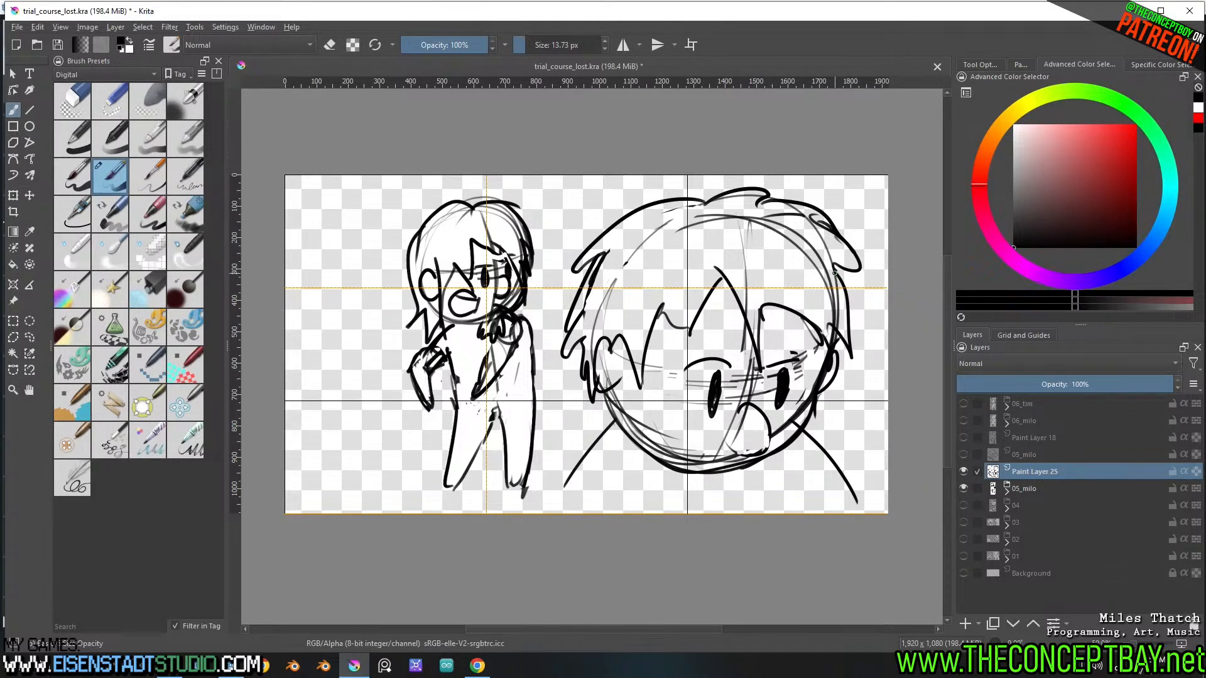
Clean up the far eye's lid line on the large head and reshape both pupils into neat solid ovals
key("e")
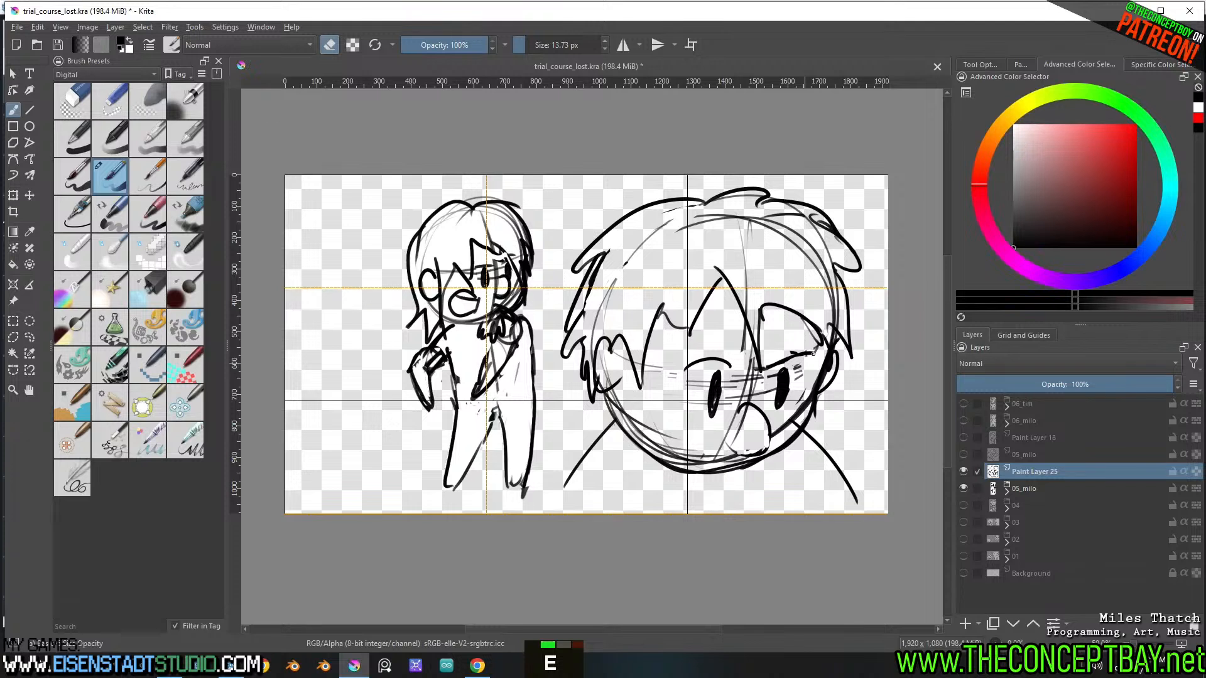
left_click_drag(813, 353, 806, 352)
key("e")
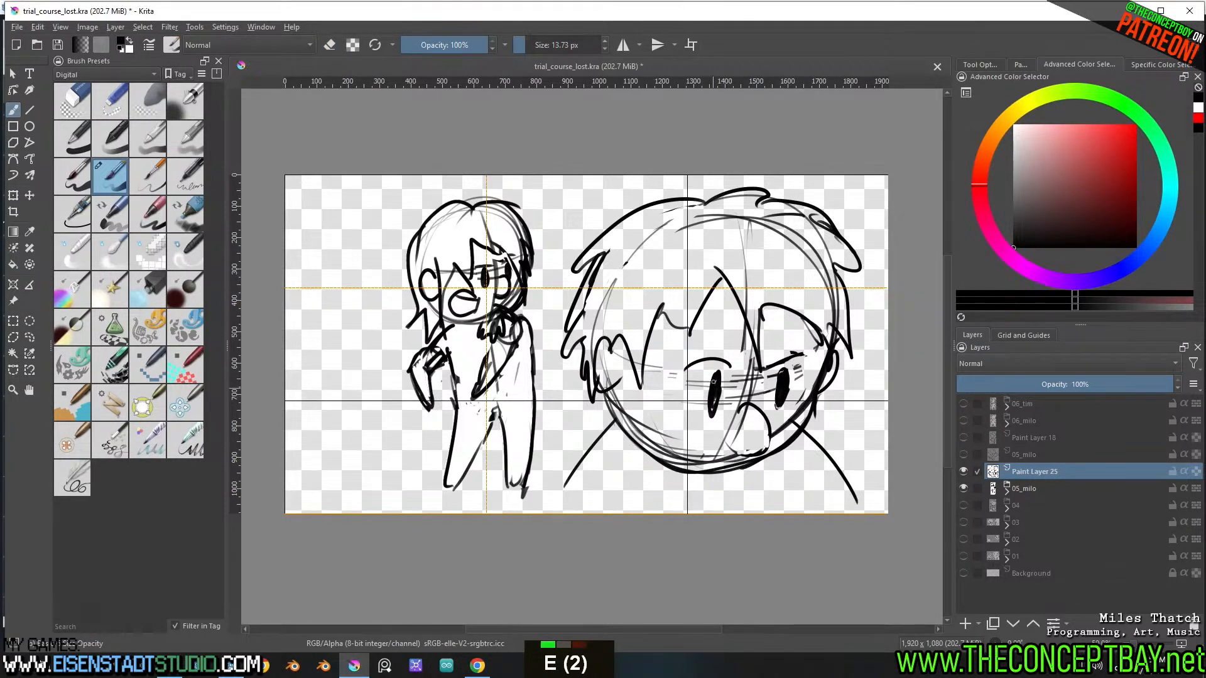
key("e")
left_click_drag(719, 408, 706, 416)
key("e")
double_click(788, 404)
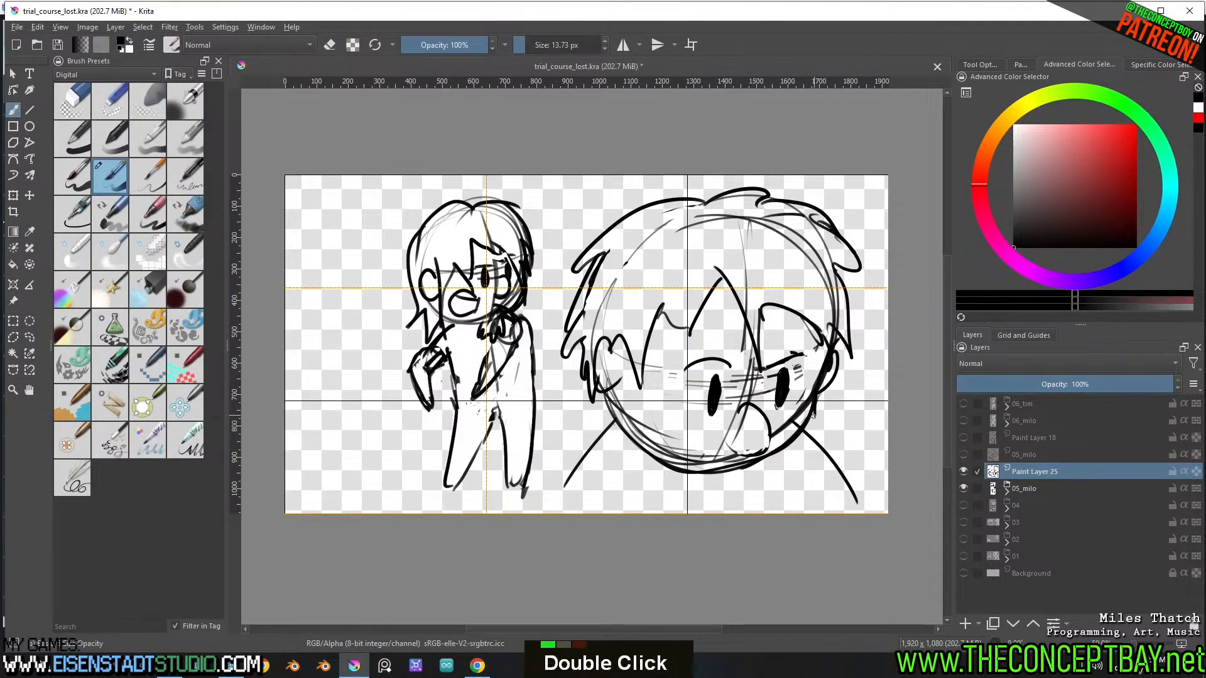
Select and delete the construction lines inside the large head's far cheek and along the inner jaw
key("l")
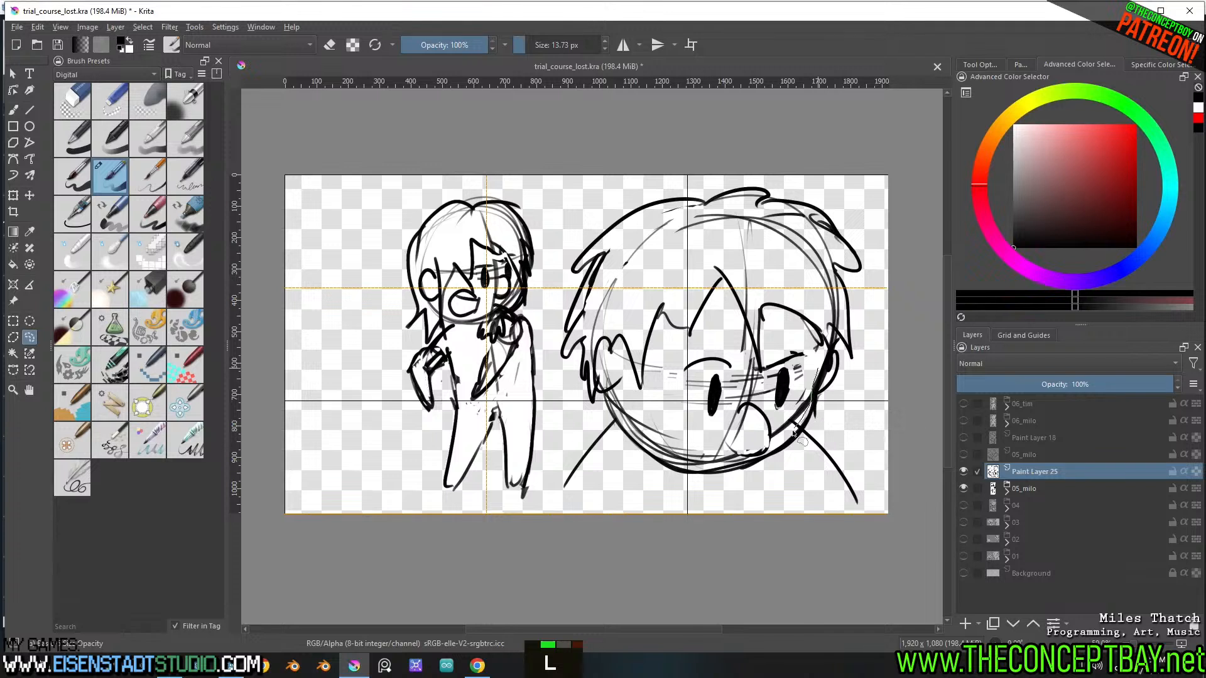
left_click_drag(772, 440, 804, 390)
key("Delete")
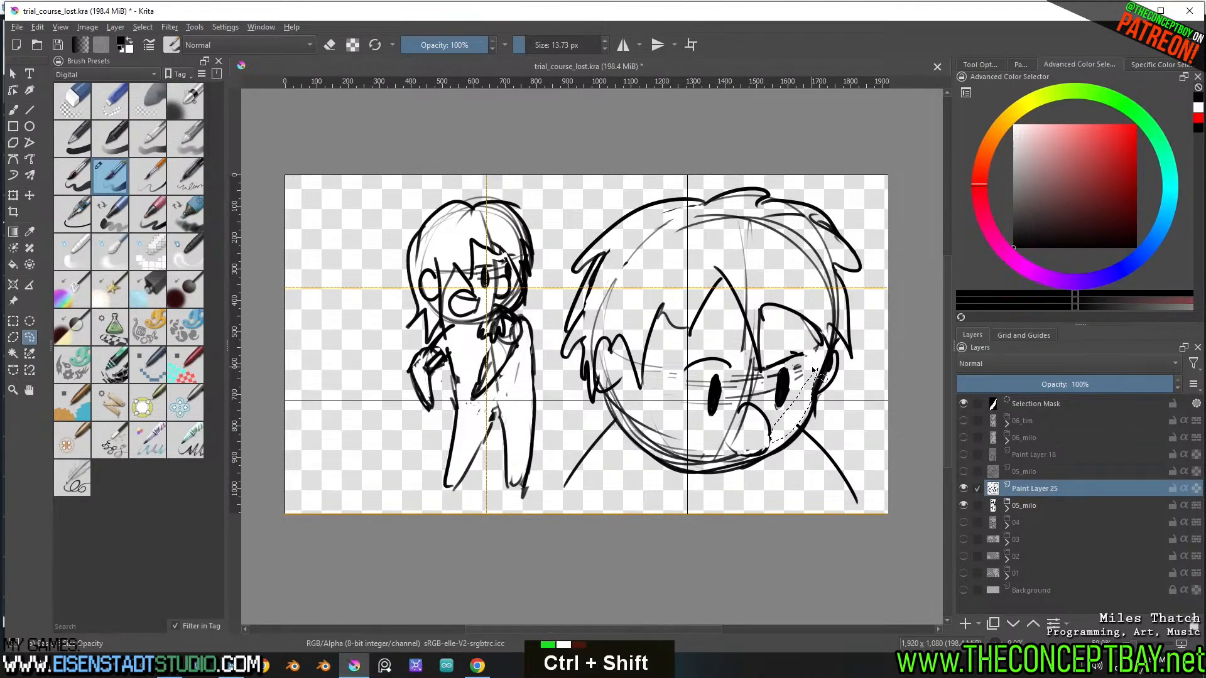
key("ctrl+shift+a")
mouse_move(736, 431)
left_mouse_down()
mouse_move(743, 461)
mouse_move(719, 479)
mouse_move(677, 477)
mouse_move(626, 428)
mouse_move(670, 419)
left_mouse_up()
key("Delete")
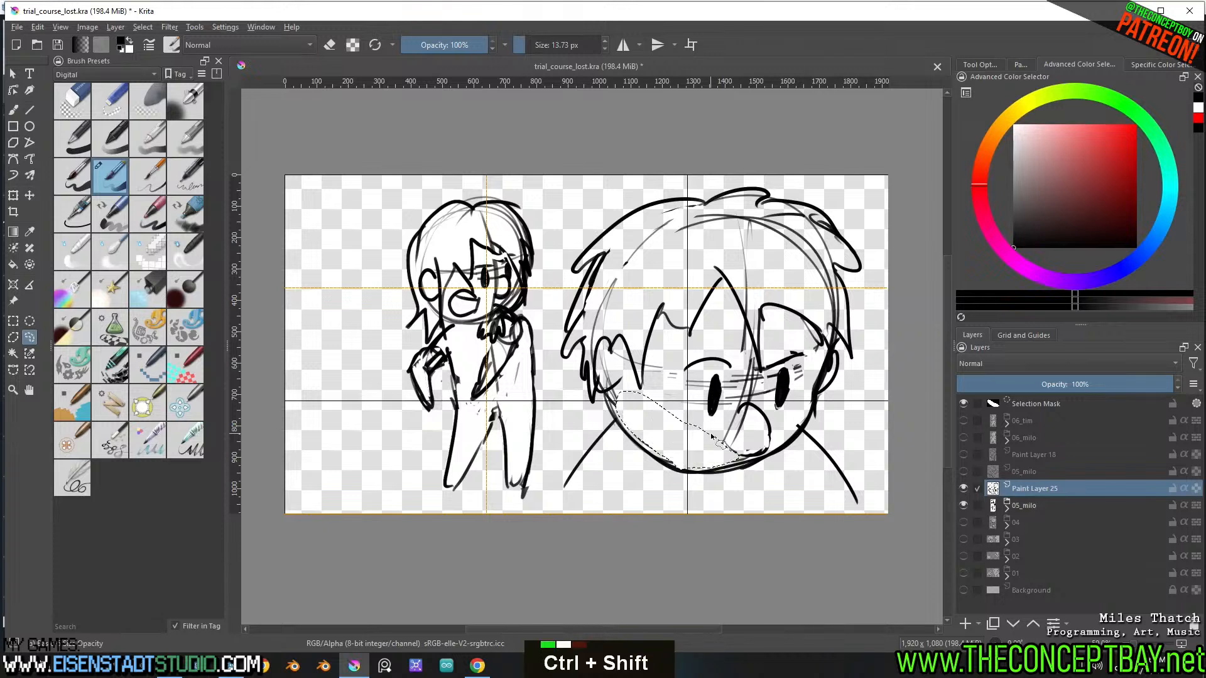
key("ctrl+shift+a")
Redraw the outline of the large head's open mouth and move the mouth slightly toward the far cheek
key("b")
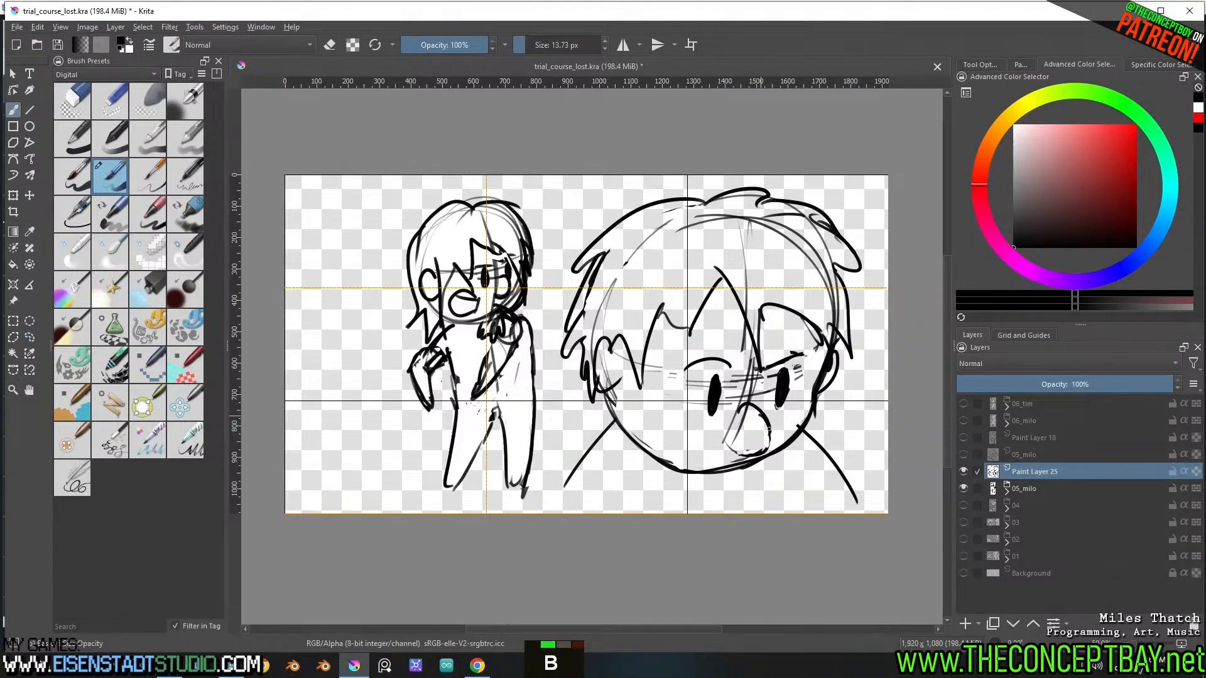
mouse_move(769, 431)
left_mouse_down()
mouse_move(731, 456)
mouse_move(761, 461)
mouse_move(752, 446)
left_mouse_up()
key("ctrl+z")
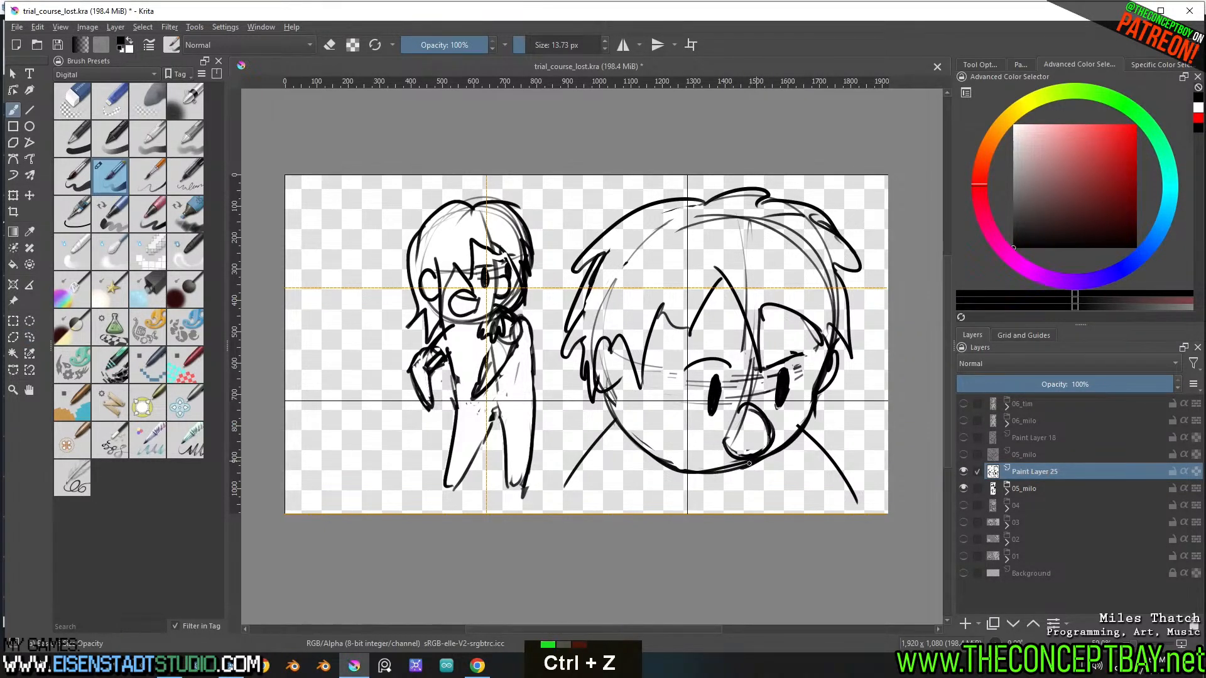
key("l")
mouse_move(735, 402)
left_mouse_down()
mouse_move(779, 421)
mouse_move(778, 449)
mouse_move(732, 466)
left_mouse_up()
key("t")
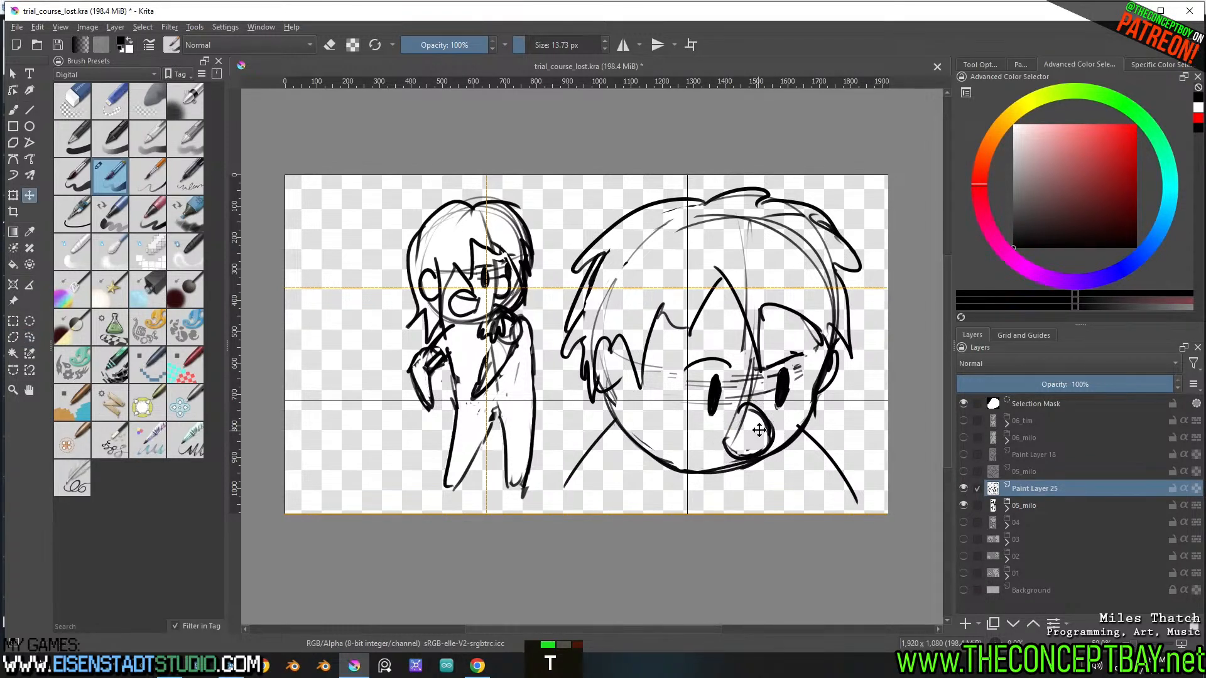
left_click_drag(756, 427, 764, 429)
key("ctrl+shift+a")
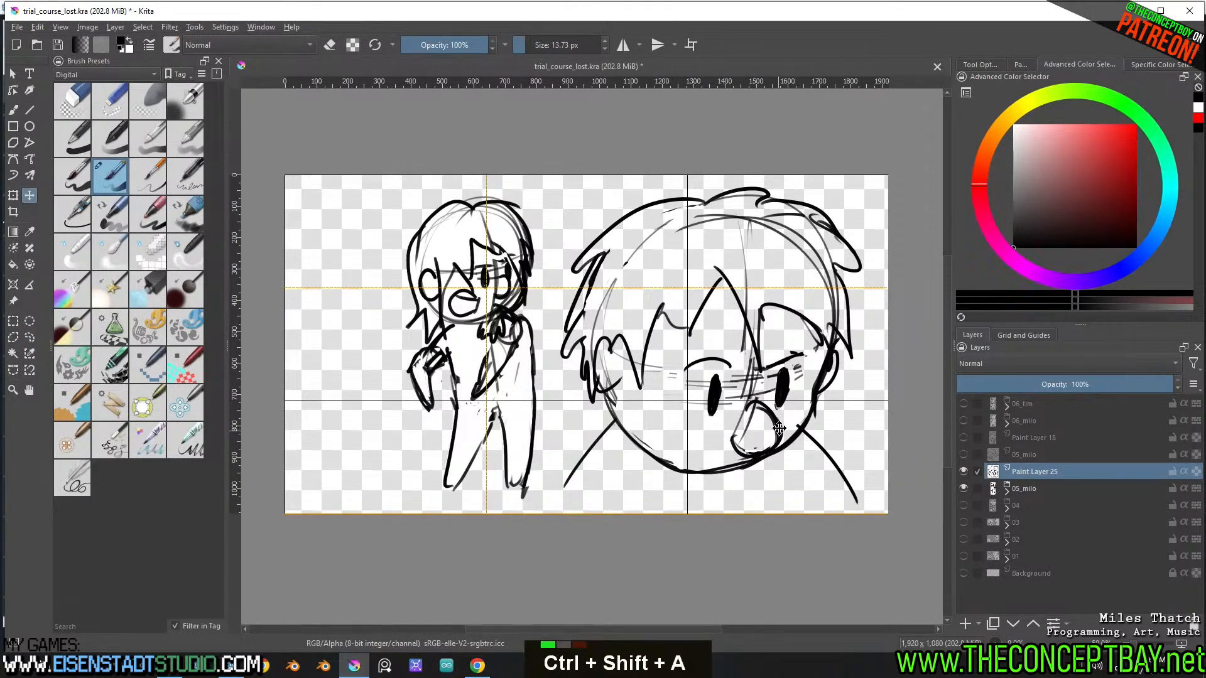
Replace the near eye's arched lid with a slanted brow line and tidy the far eye's lid
key("b")
left_click_drag(684, 360, 733, 367)
key("e")
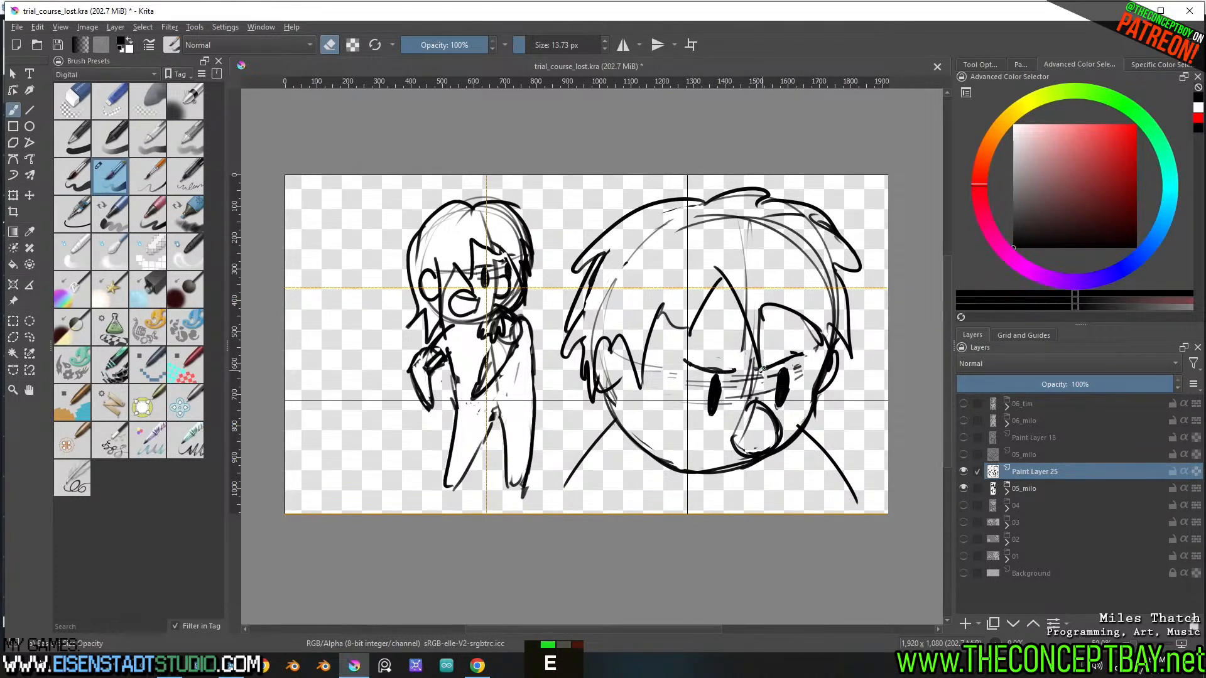
mouse_move(770, 366)
left_mouse_down()
mouse_move(804, 355)
mouse_move(782, 359)
left_mouse_up()
key("e")
key("ctrl+z")
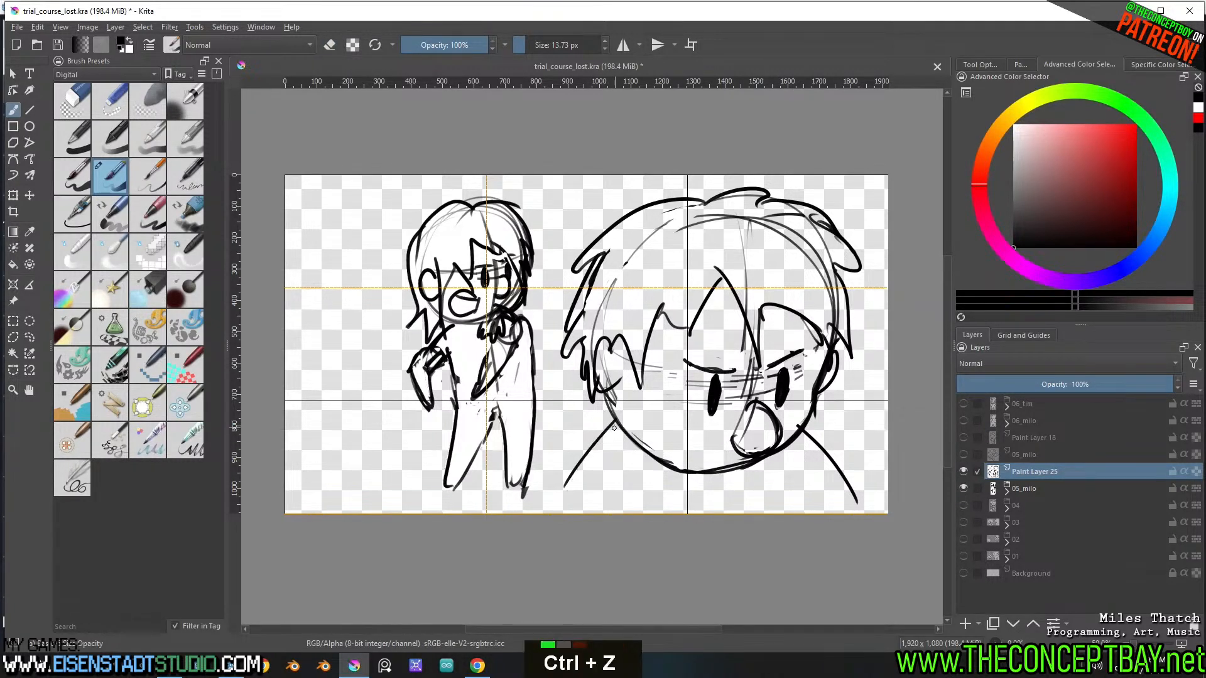
Draw a vertical arm line under the large character's near shoulder and undo the extra strokes around it
left_click_drag(591, 454, 586, 513)
left_click_drag(598, 447, 588, 499)
left_click_drag(645, 472, 661, 503)
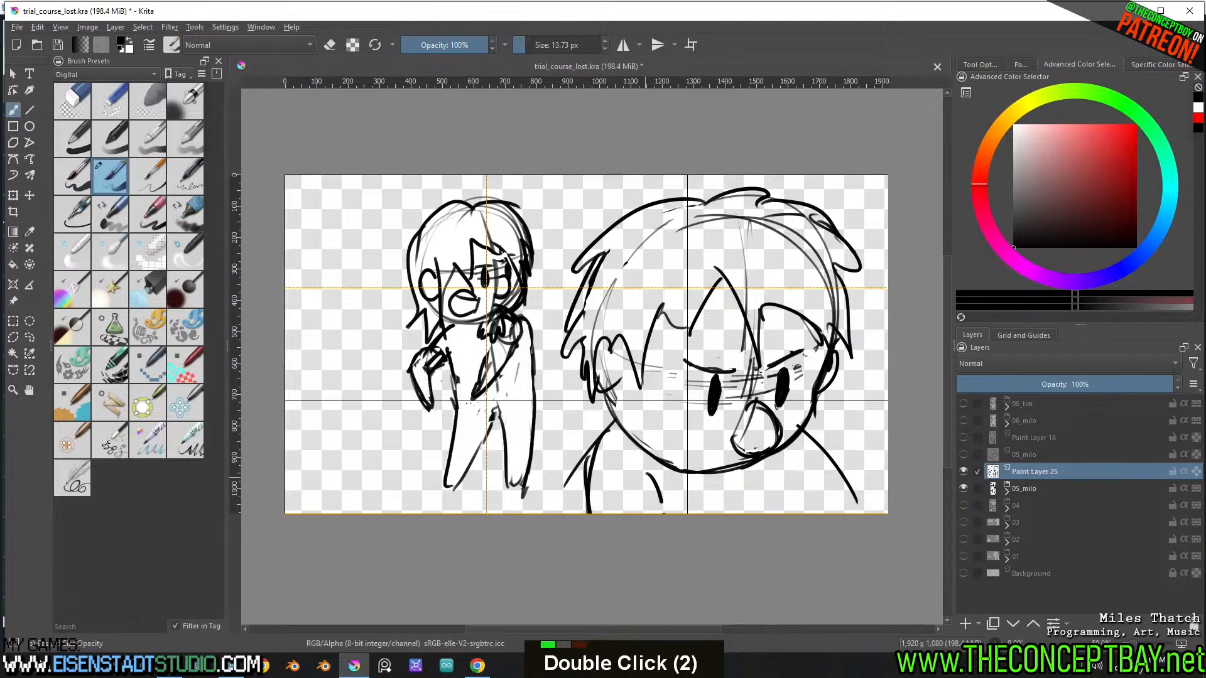
key("ctrl+z")
key("ctrl+z")
key("ctrl+z")
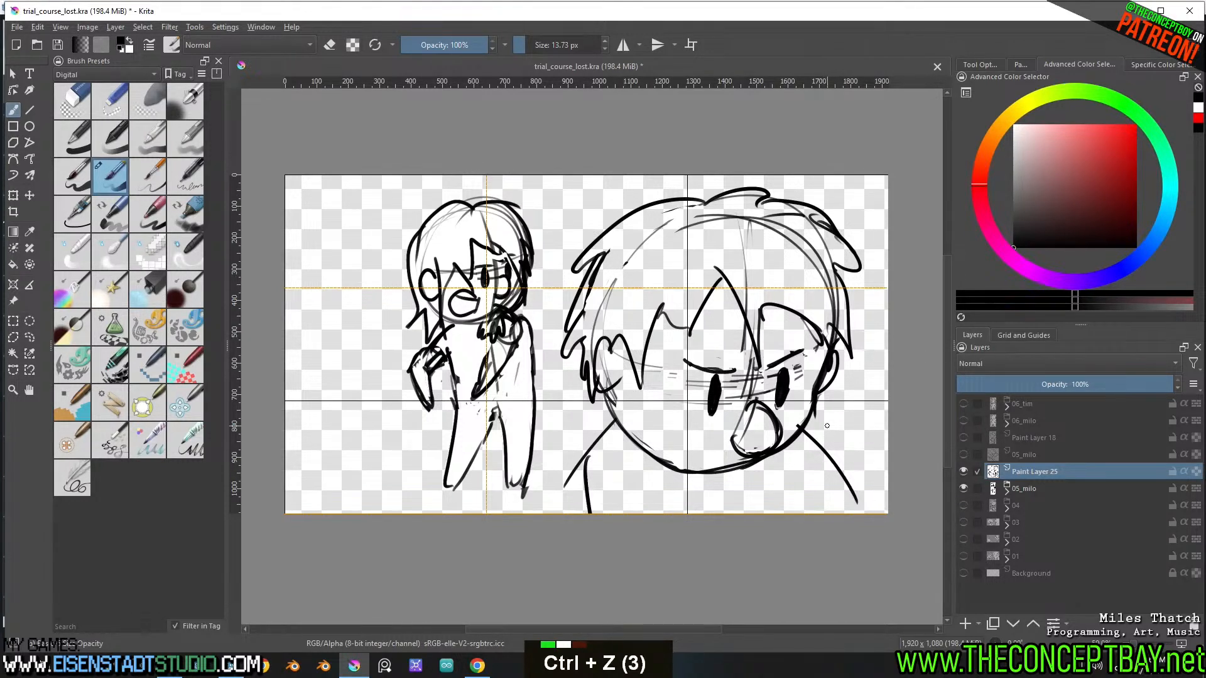
Draw the large character's far shoulder, upper arm and inner arm line running off the canvas's lower edge
left_click(784, 472)
left_click_drag(785, 472, 782, 512)
left_click_drag(810, 436, 828, 513)
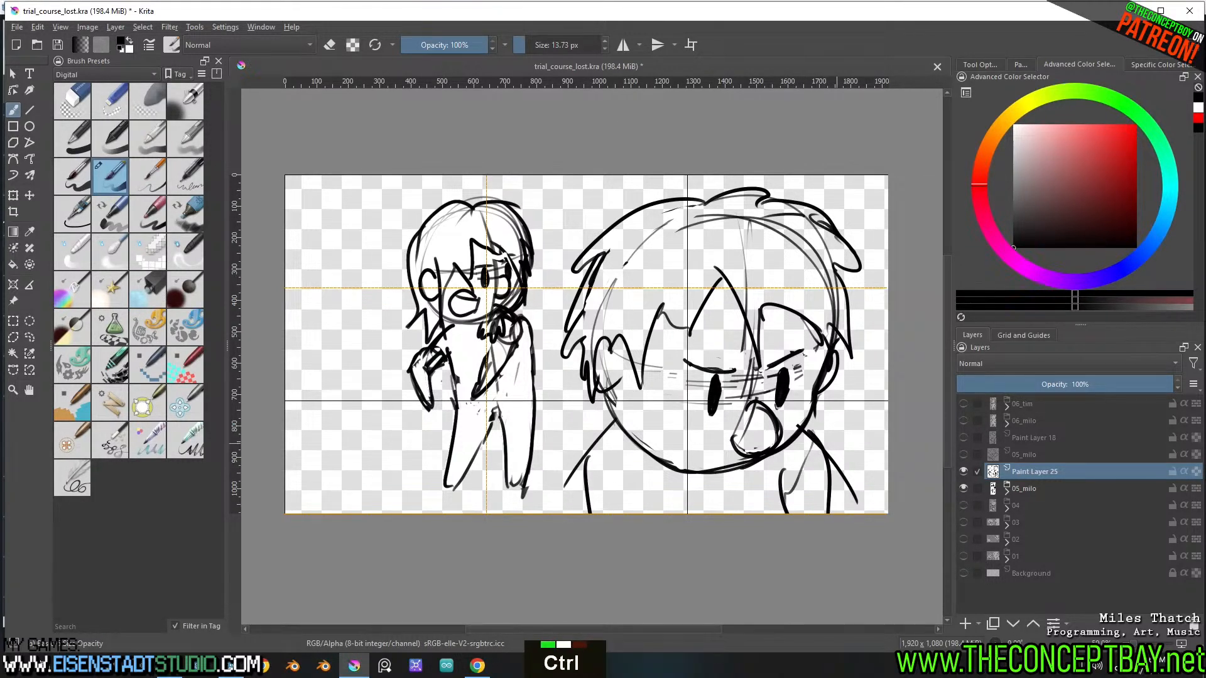
key("ctrl+z")
key("ctrl+z")
mouse_move(810, 429)
left_mouse_down()
mouse_move(845, 514)
mouse_move(768, 495)
mouse_move(778, 513)
left_mouse_up()
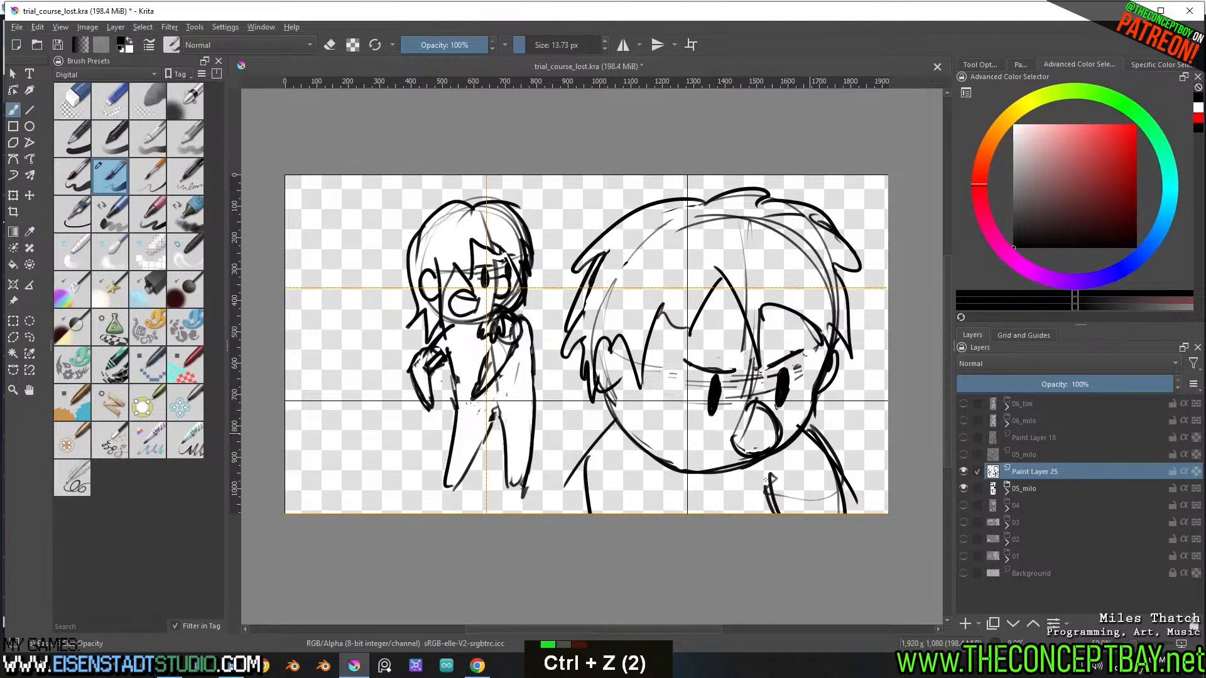
left_click_drag(772, 466, 774, 514)
Draw the large character's near shoulder and arm contours, and add slanted lines across the chest below the chin
left_click_drag(618, 425, 553, 513)
mouse_move(612, 434)
left_mouse_down()
mouse_move(552, 513)
mouse_move(569, 513)
left_mouse_up()
mouse_move(630, 498)
left_mouse_down()
mouse_move(634, 485)
mouse_move(605, 513)
left_mouse_up()
left_click_drag(653, 485, 604, 513)
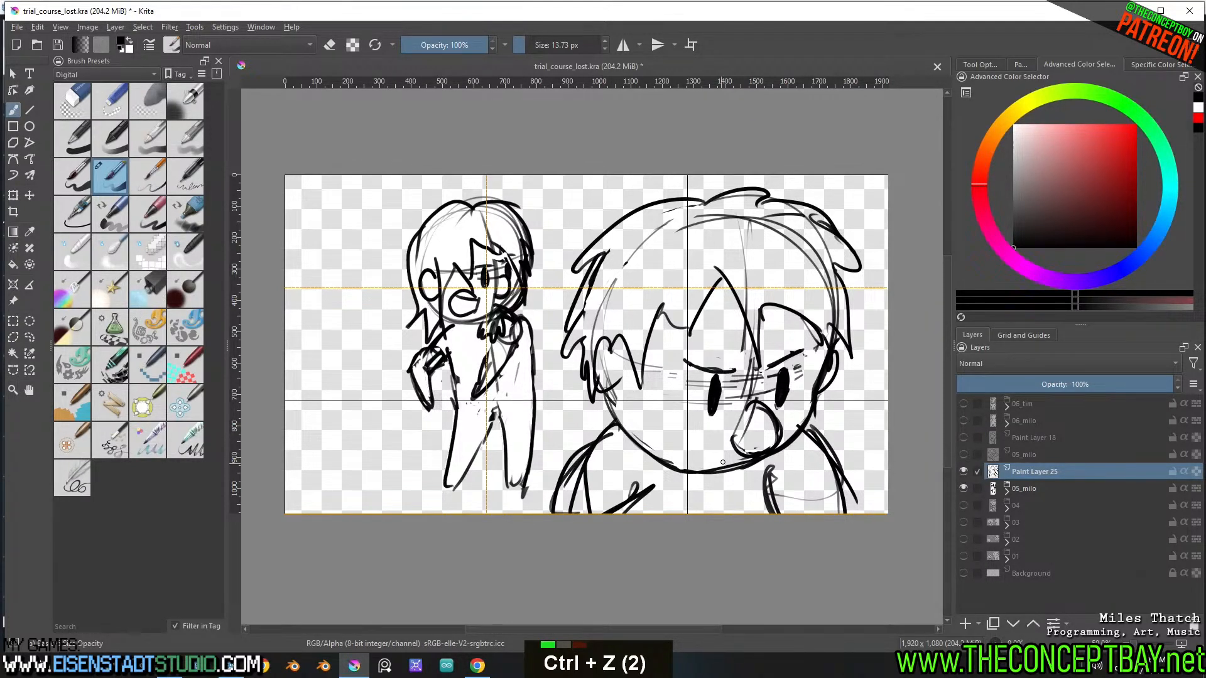
mouse_move(766, 465)
left_mouse_down()
mouse_move(697, 513)
mouse_move(743, 513)
left_mouse_up()
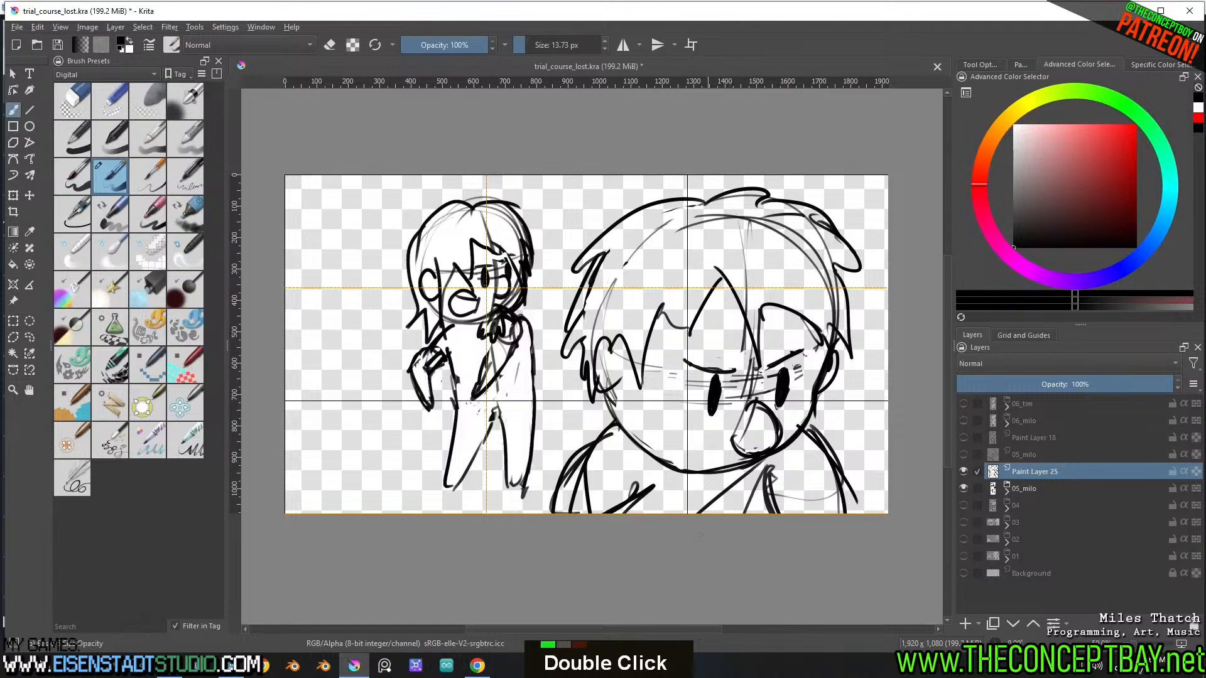
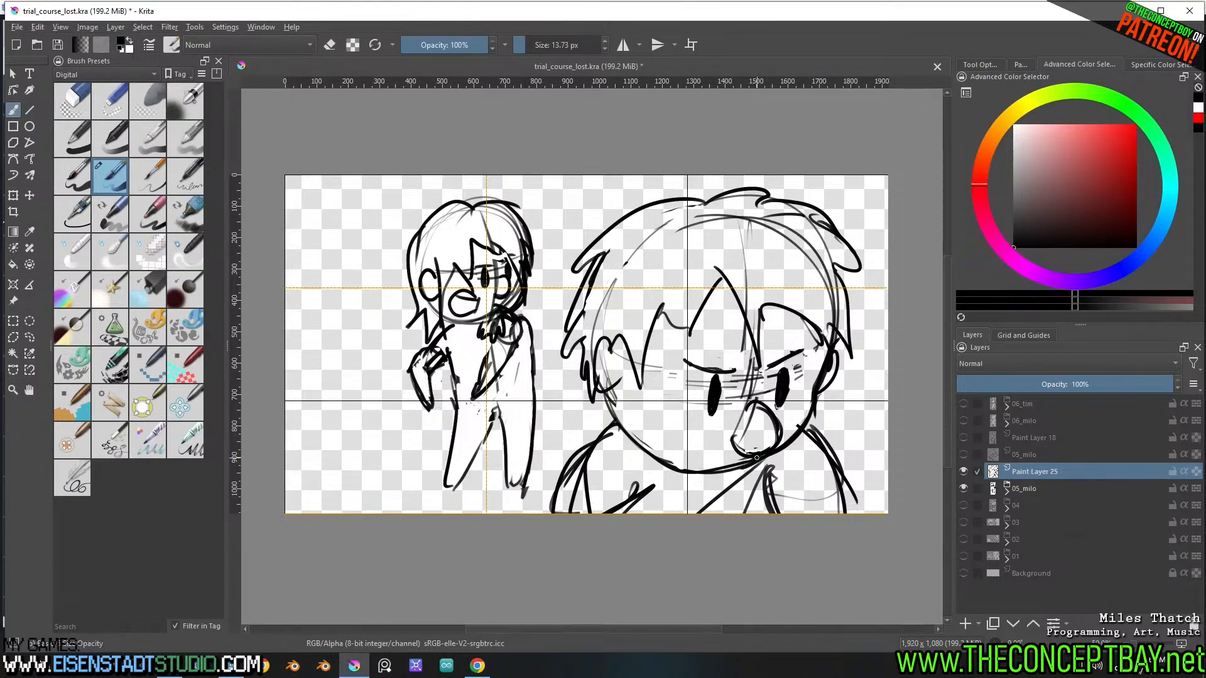
Save the current drawing document
key("ctrl+s")
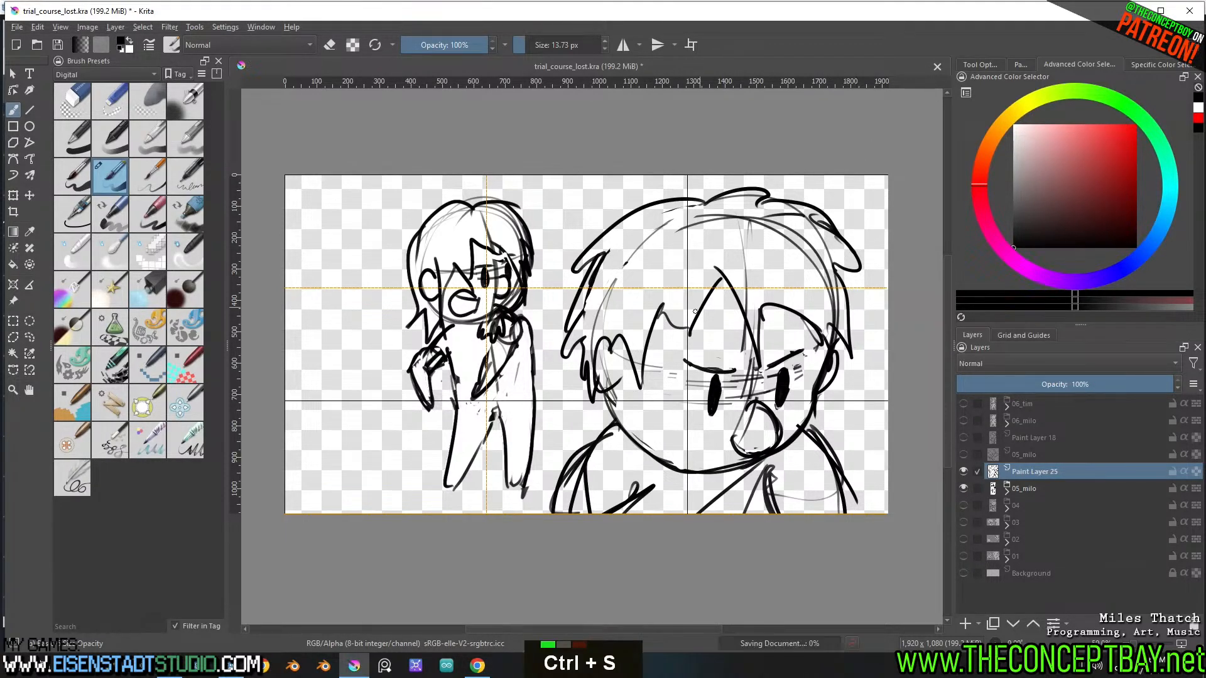
middle_click_drag(683, 325, 703, 306)
scroll(704, 305, "up", 2)
scroll(730, 286, "down", 2)
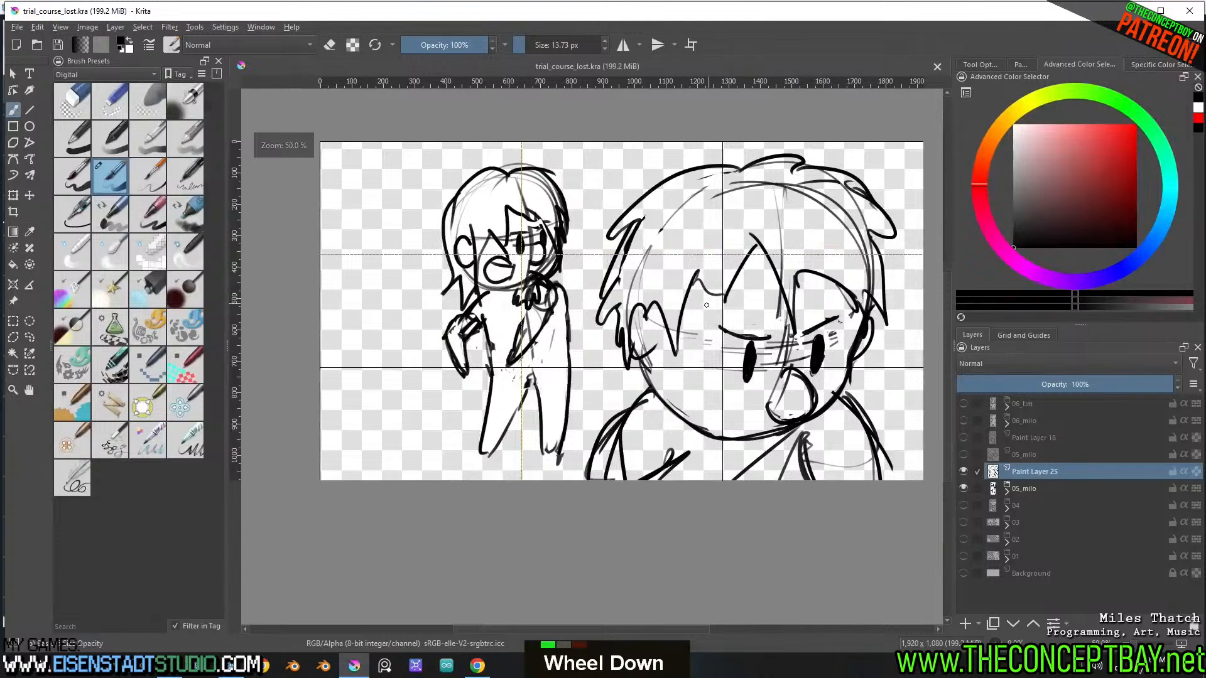
Rename the large character's line-art layer to 05_tim and add a new empty paint layer above it
double_click(1027, 476)
type("05_tim")
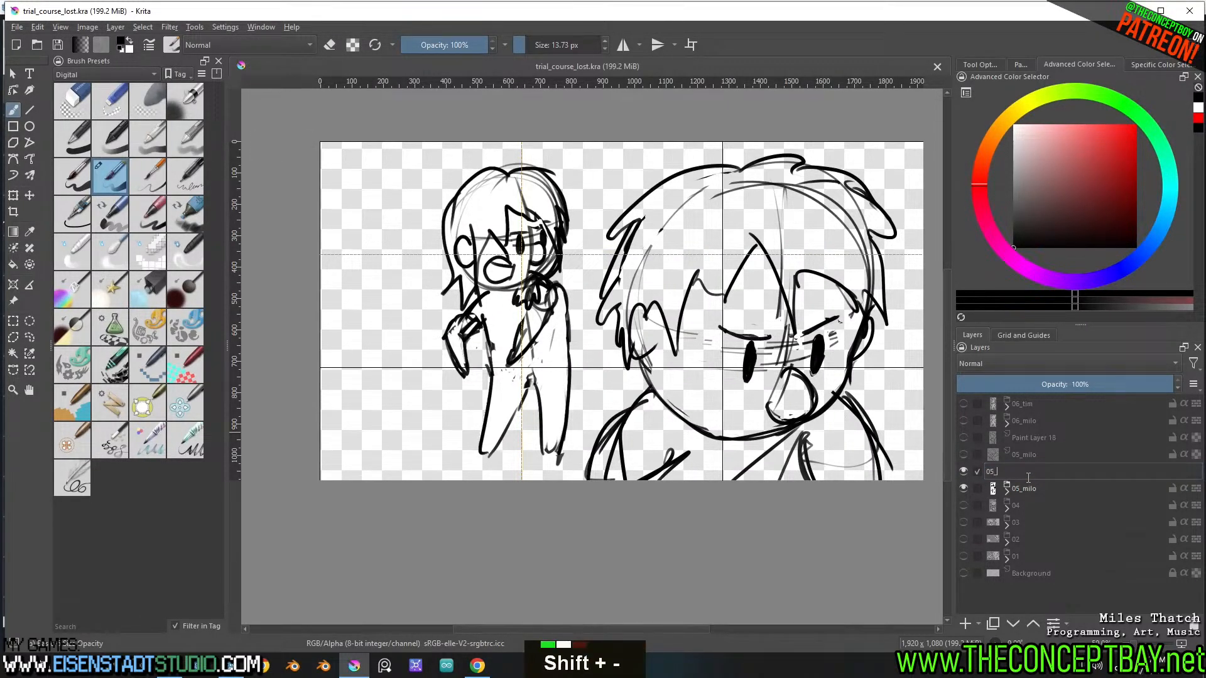
key("Return")
key("Insert")
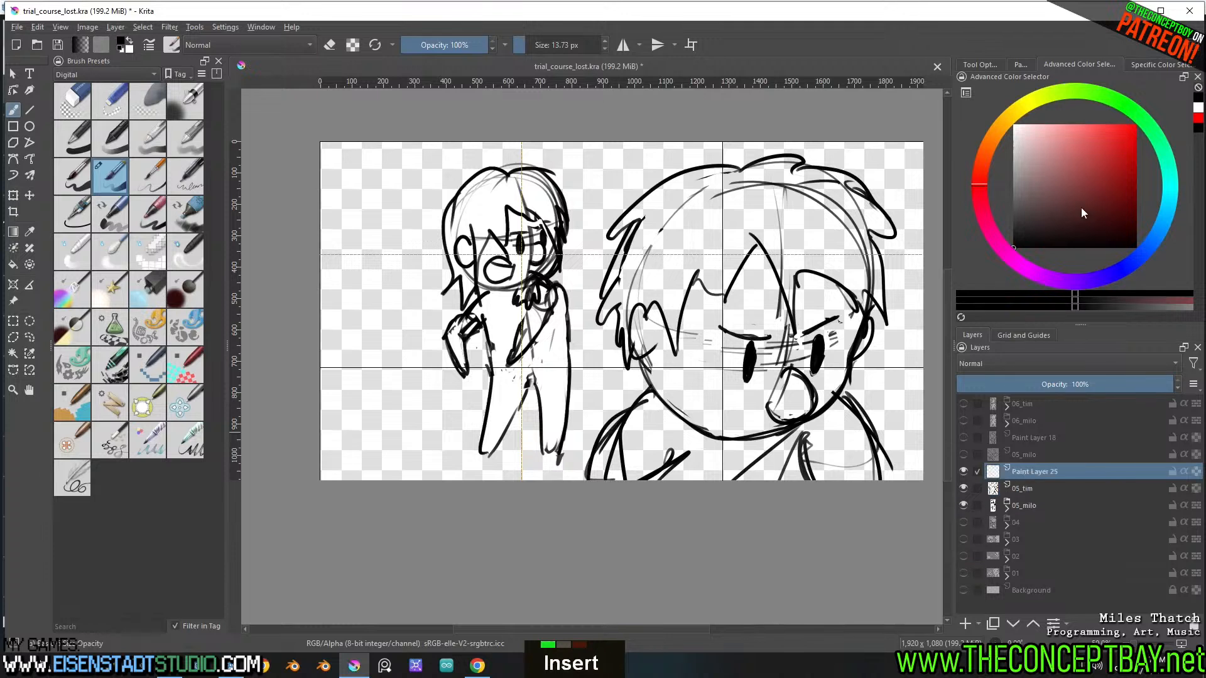
key("l")
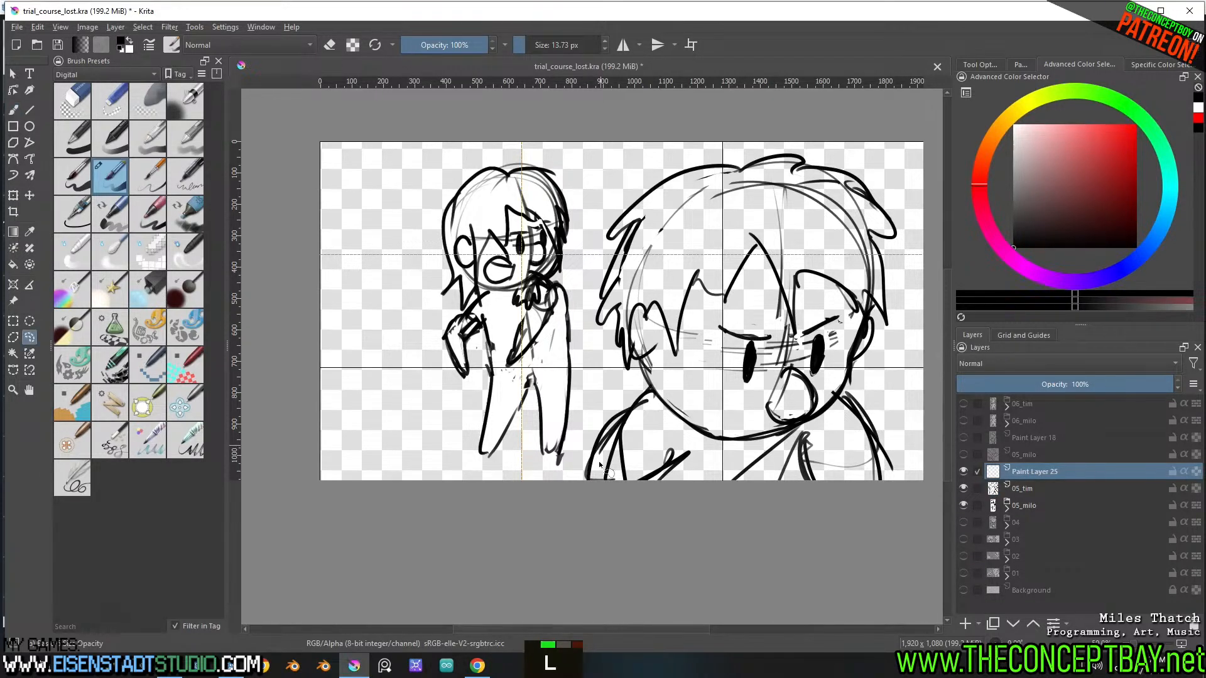
mouse_move(588, 483)
left_mouse_down()
mouse_move(616, 414)
mouse_move(651, 382)
mouse_move(638, 366)
mouse_move(635, 377)
mouse_move(606, 295)
left_mouse_up()
key("ctrl+shift+a")
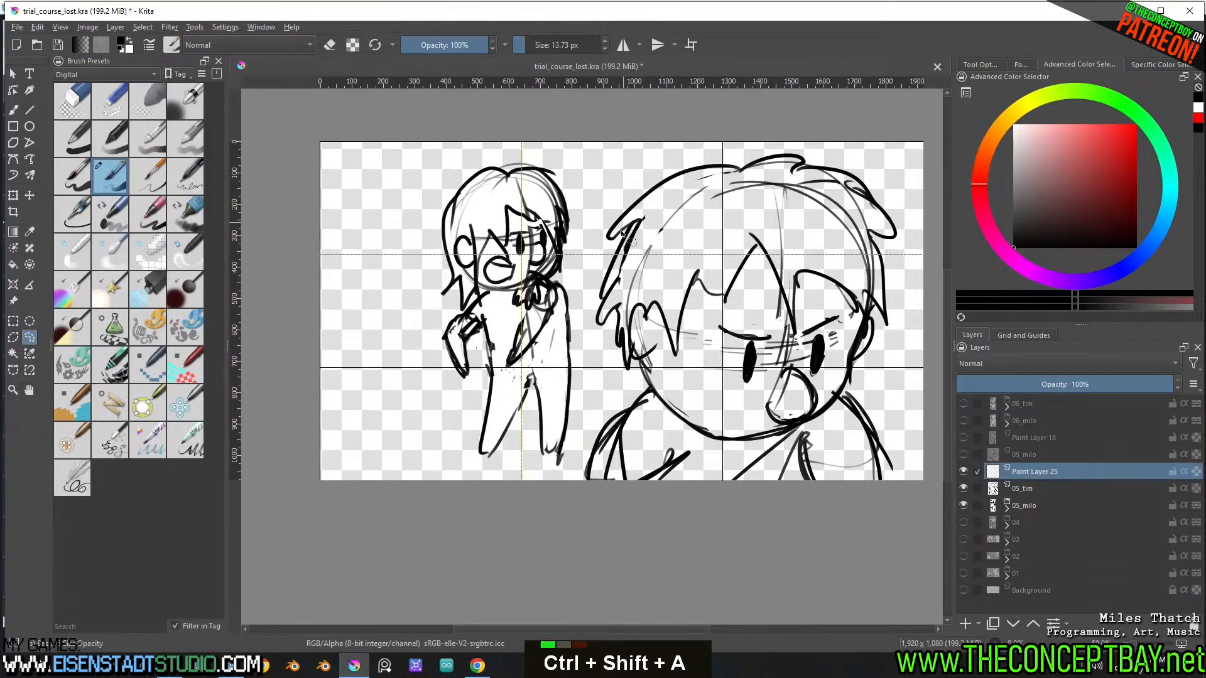
On the 05_tim layer, select the empty area around the large character, invert the selection to its silhouette and feather it
key("w")
left_click(891, 408)
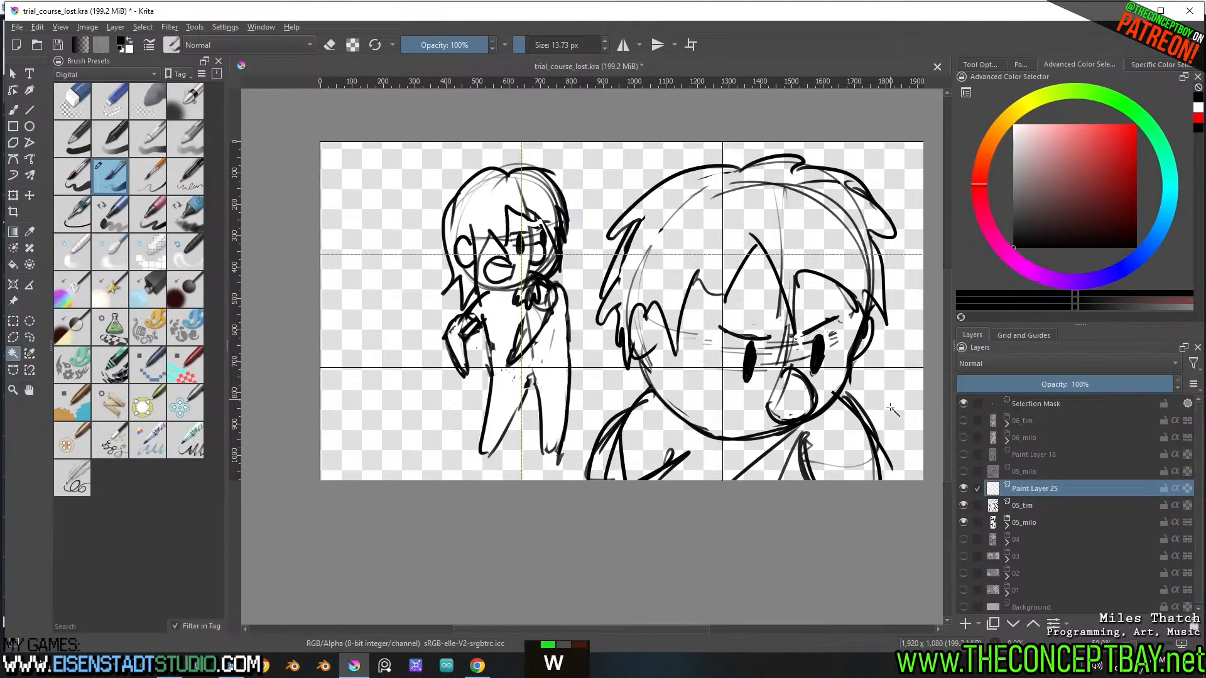
key("ctrl+shift+a")
left_click(1034, 489)
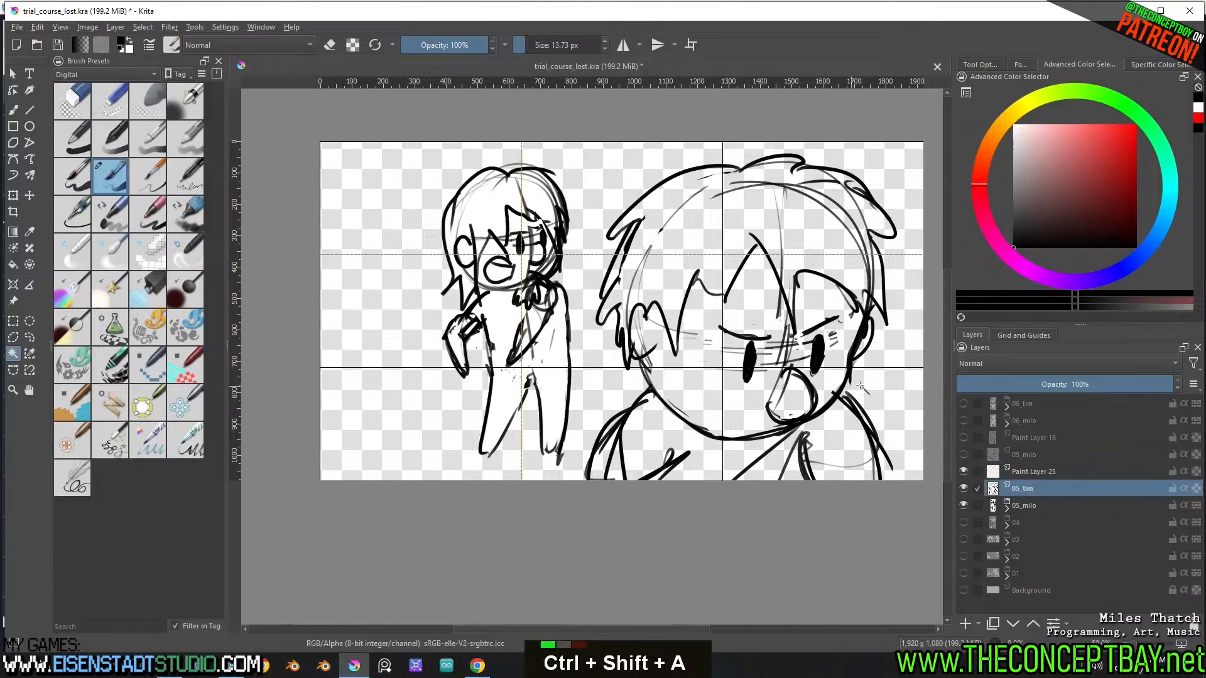
left_click(861, 386)
key("ctrl+shift+a")
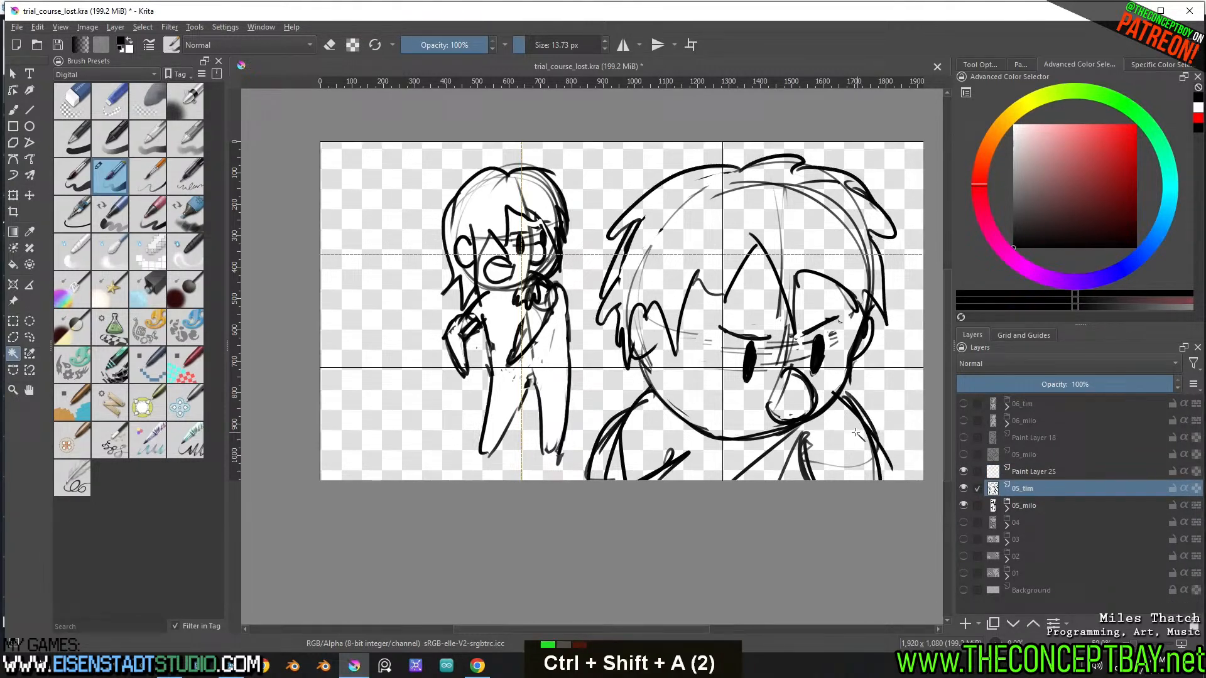
left_click(897, 412)
key("ctrl+shift+i")
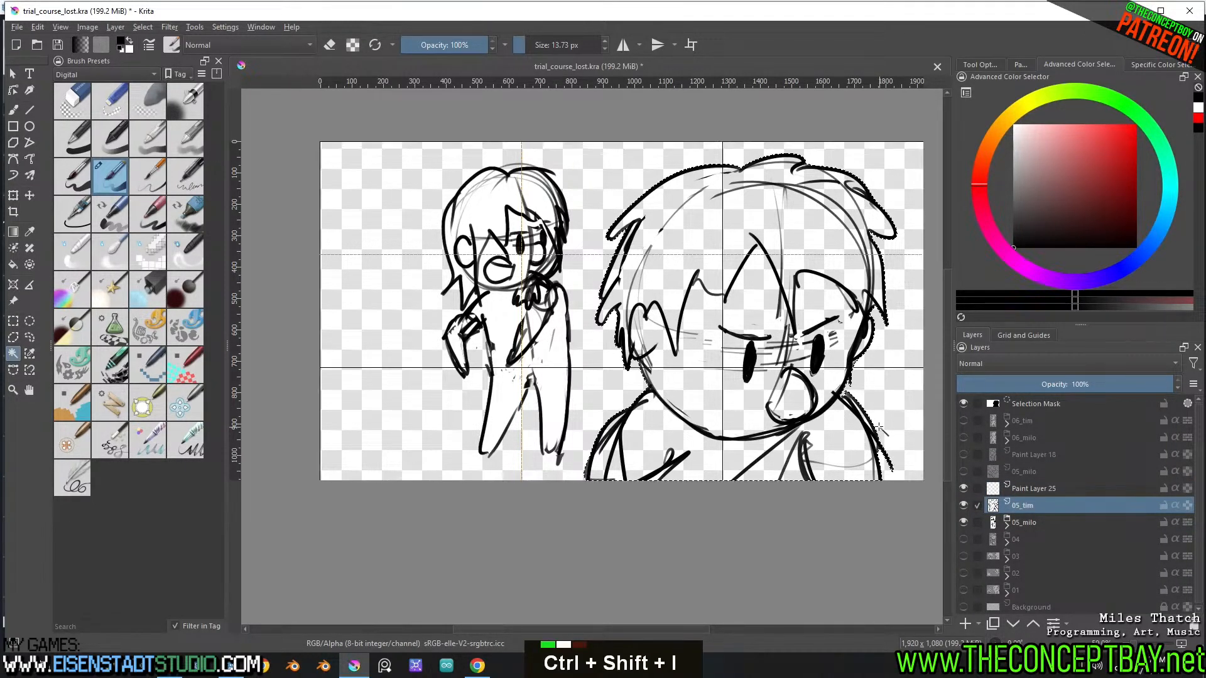
key("shift+F6")
key("Return")
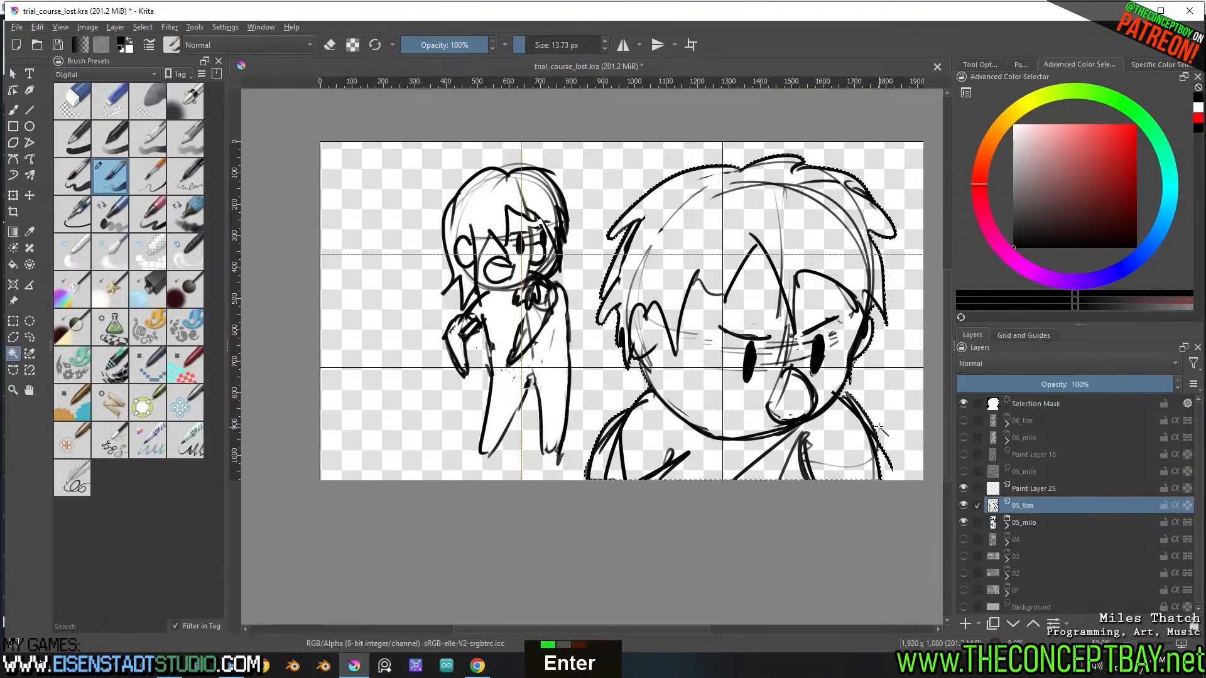
Fill the silhouette with white on the new paint layer, deselect, and place the 05_tim line art above the fill
left_click(1013, 489)
key("f")
key("x")
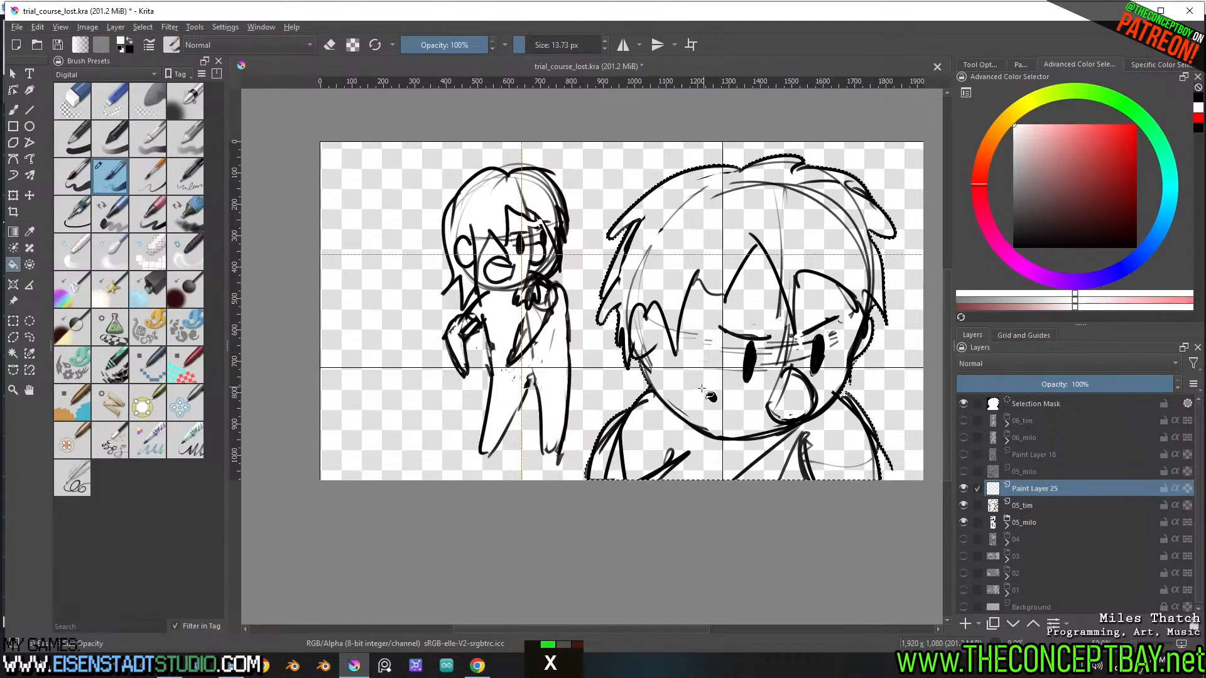
left_click(706, 398)
key("ctrl+shift+a")
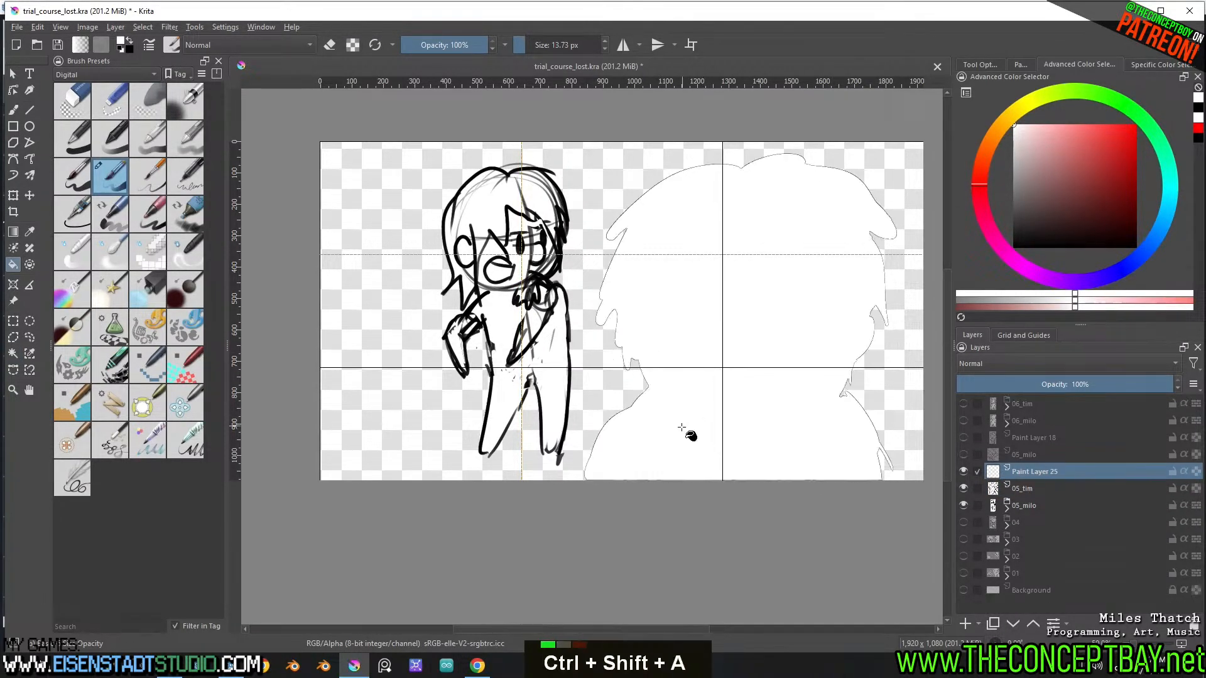
left_click_drag(1061, 492, 1064, 477)
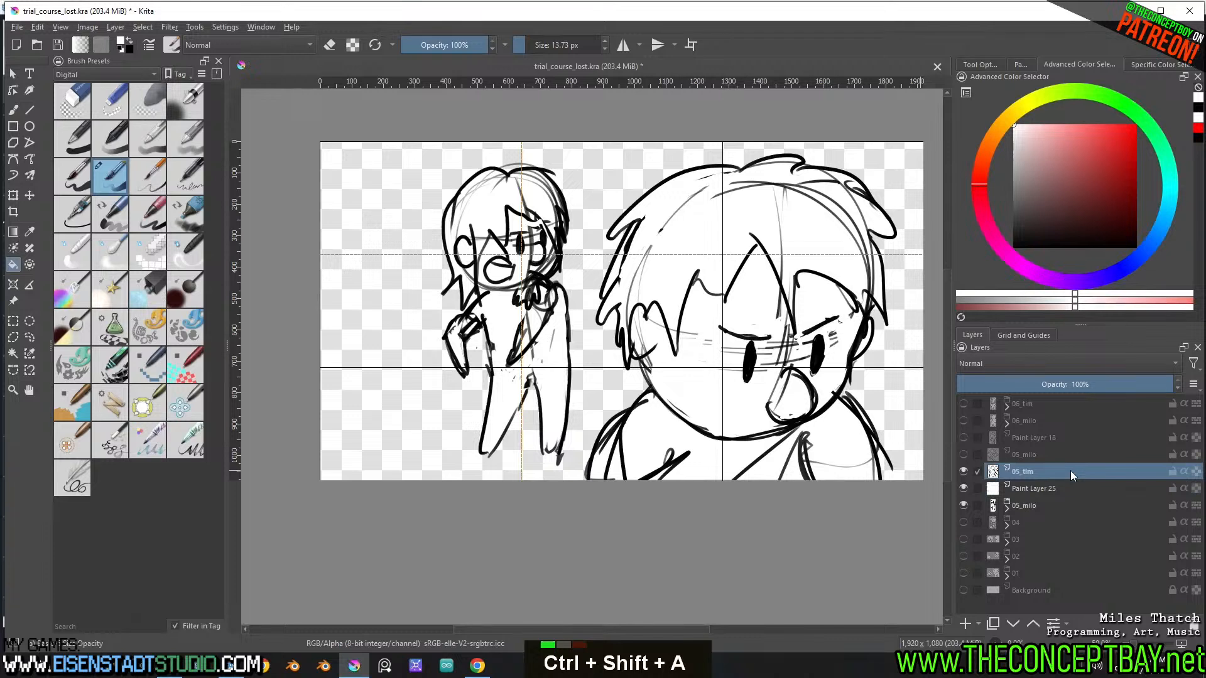
Group the 05_tim line art with its white fill layer, name the group 05_tim and collapse it
left_click(1056, 485, "shift")
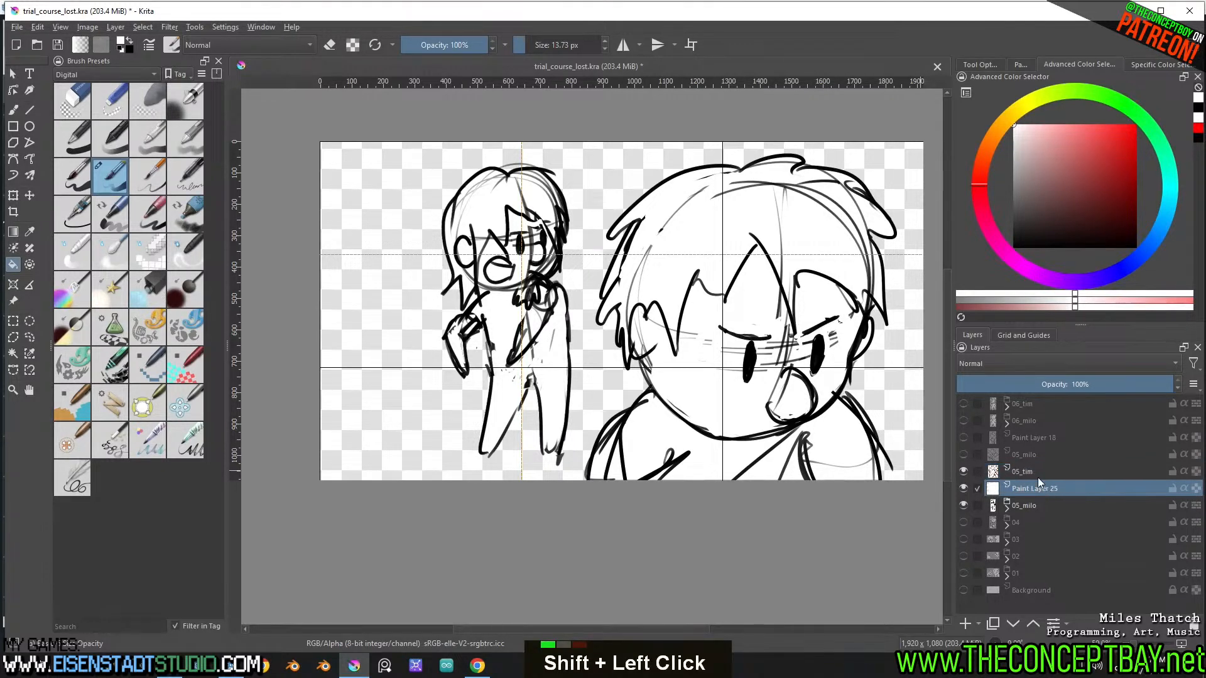
double_click(1037, 476)
key("Escape")
key("ctrl+c")
left_click(1037, 485, "shift")
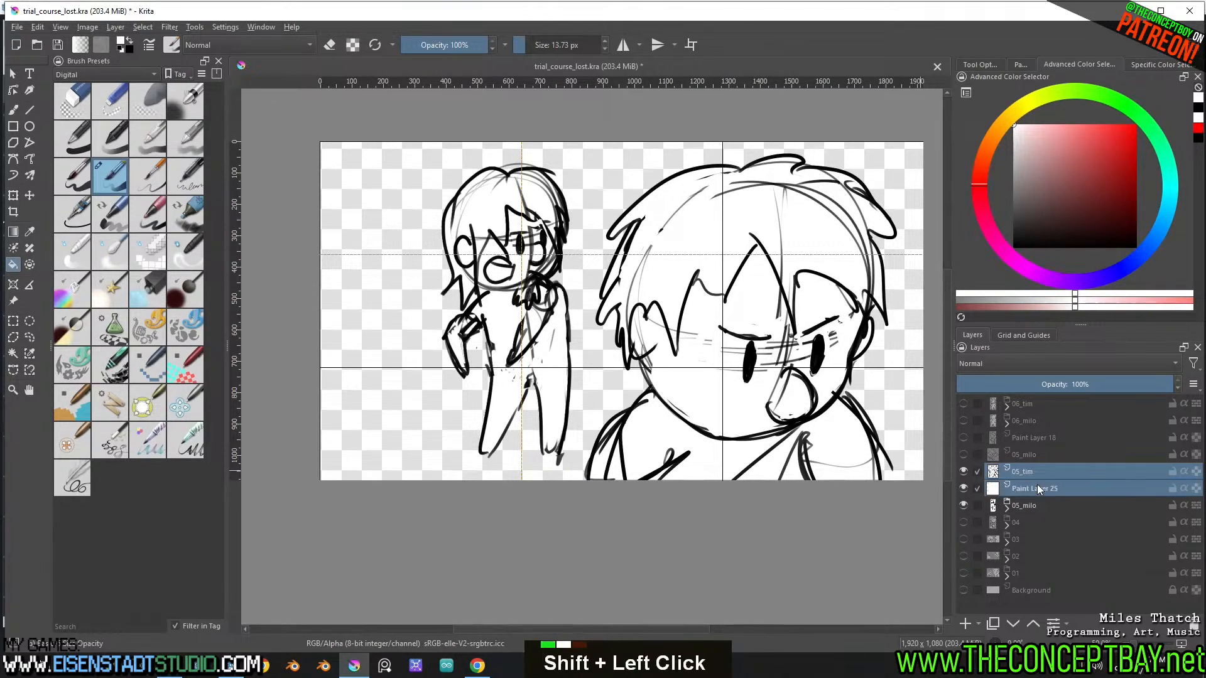
key("ctrl+g")
double_click(1030, 471)
key("ctrl+v")
key("BackSpace")
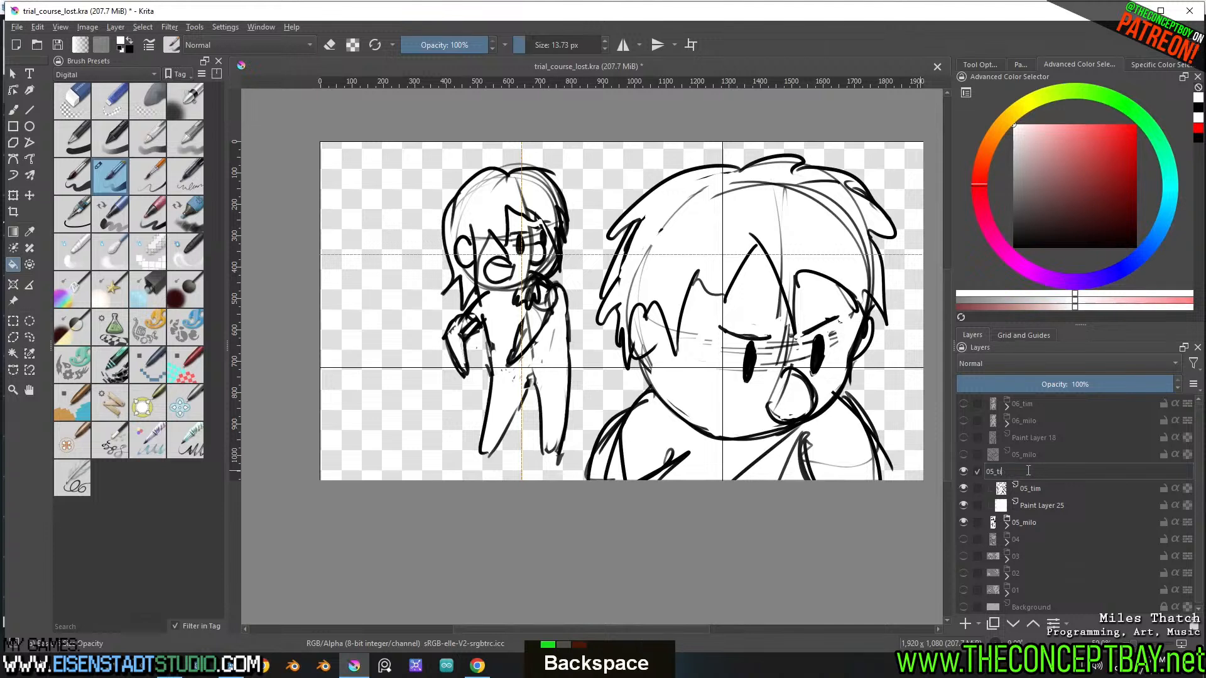
type("m")
key("Return")
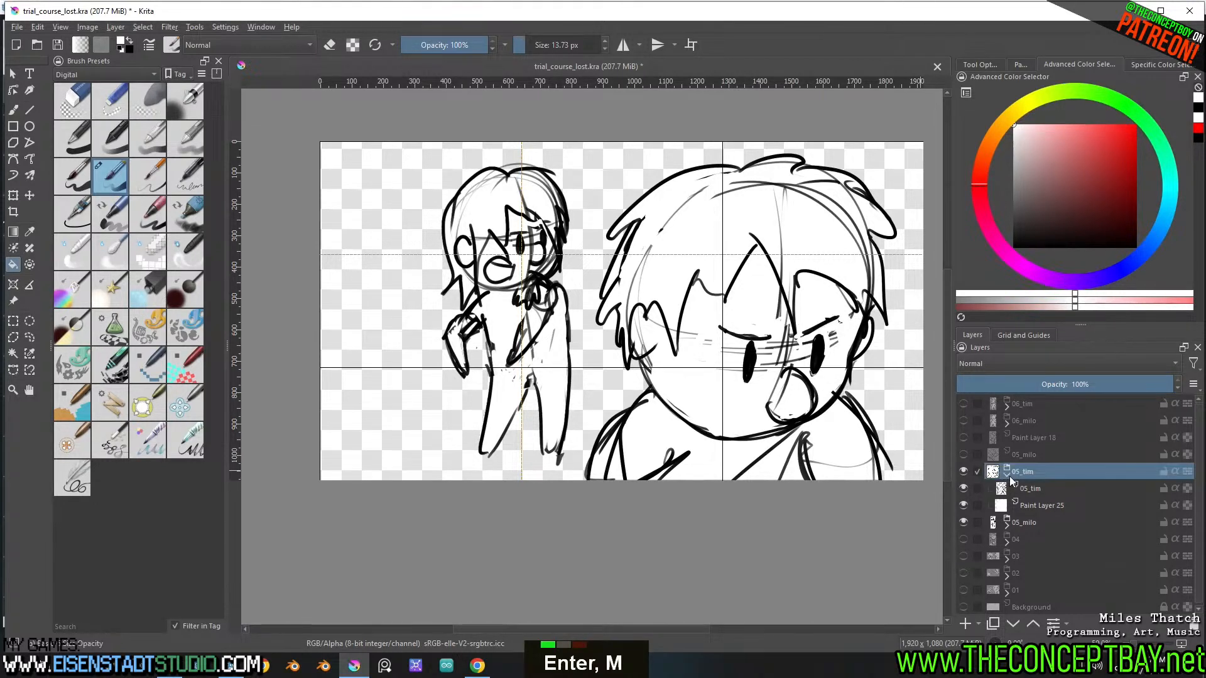
left_click(1007, 477)
Toggle the 05_milo group's visibility to check the layering, leave it visible, and save the document
left_click(963, 486)
left_click(963, 487)
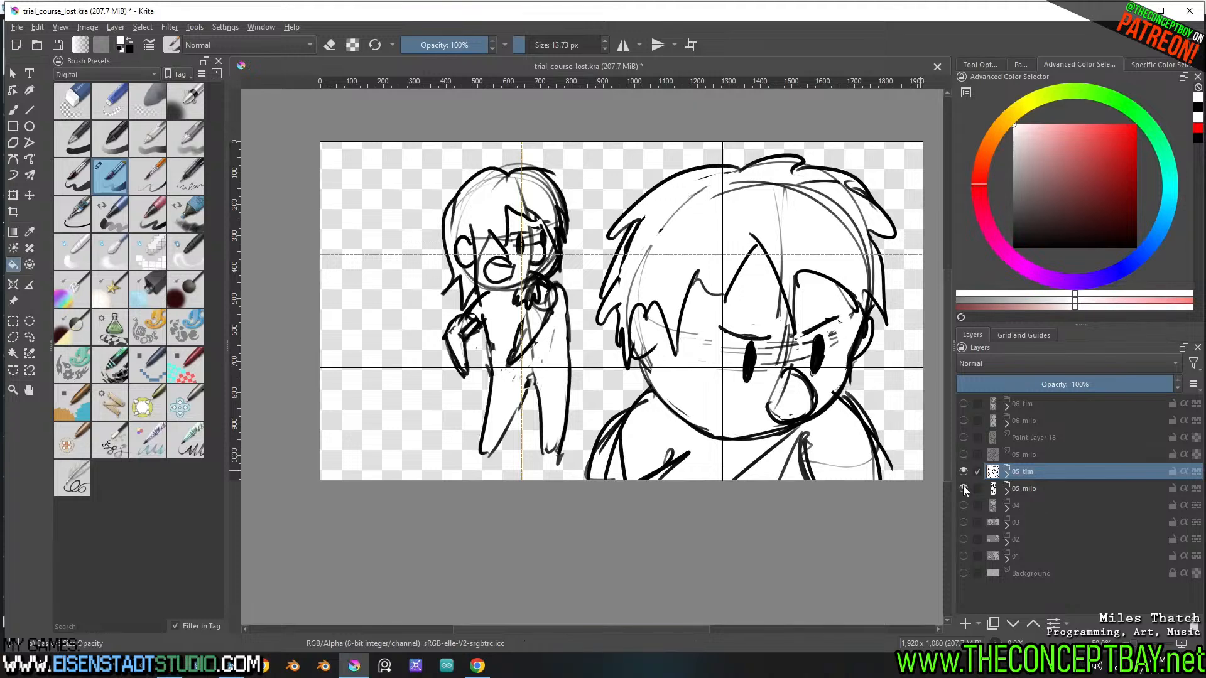
double_click(963, 488)
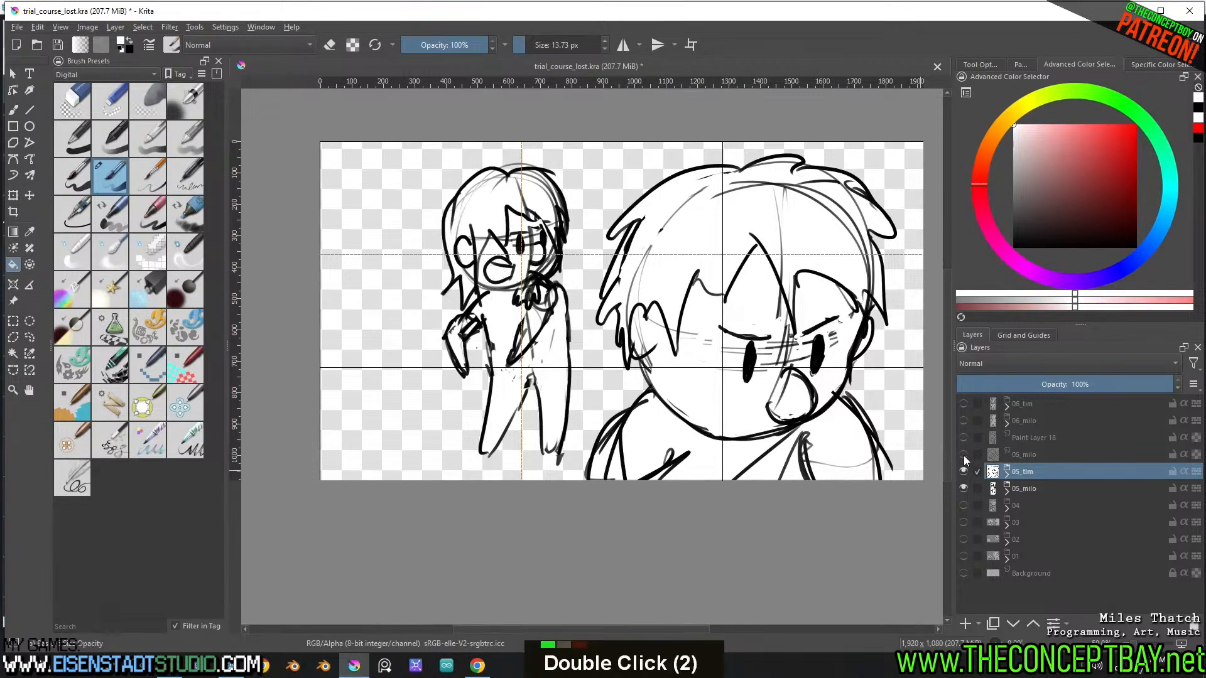
key("ctrl+s")
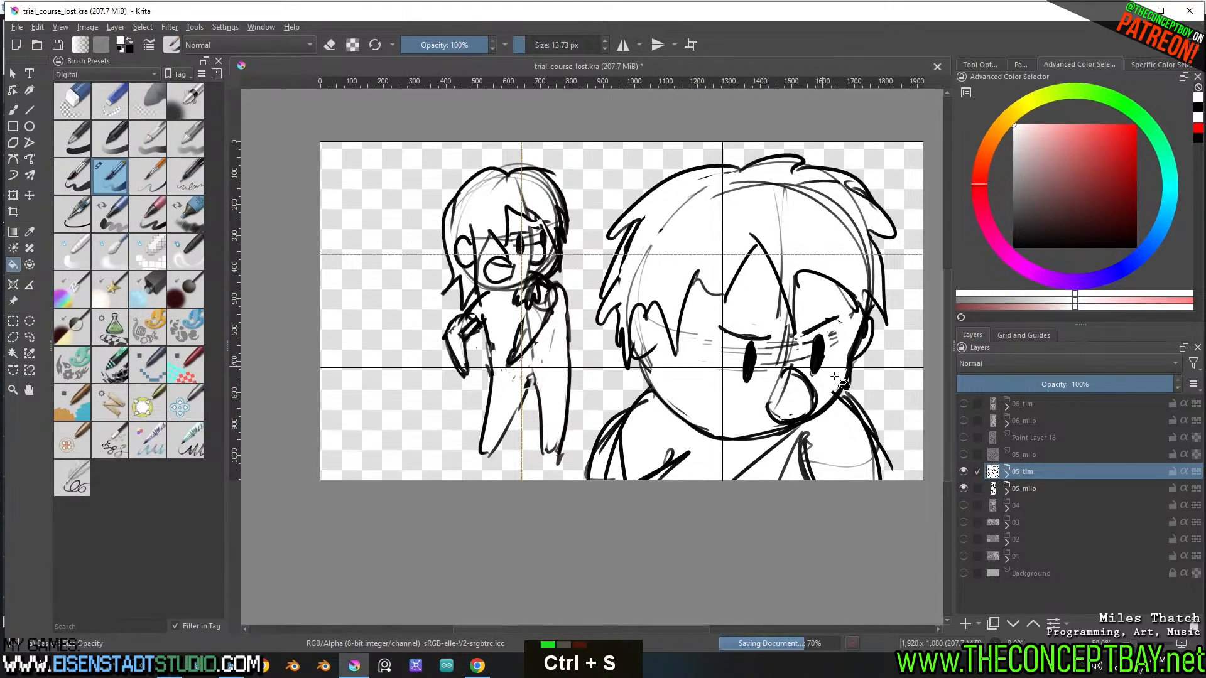
Switch to Godot and expand the sprites/cutscenes/scenes/trial_course_lost folder to check which shot images it contains
key("alt+Tab")
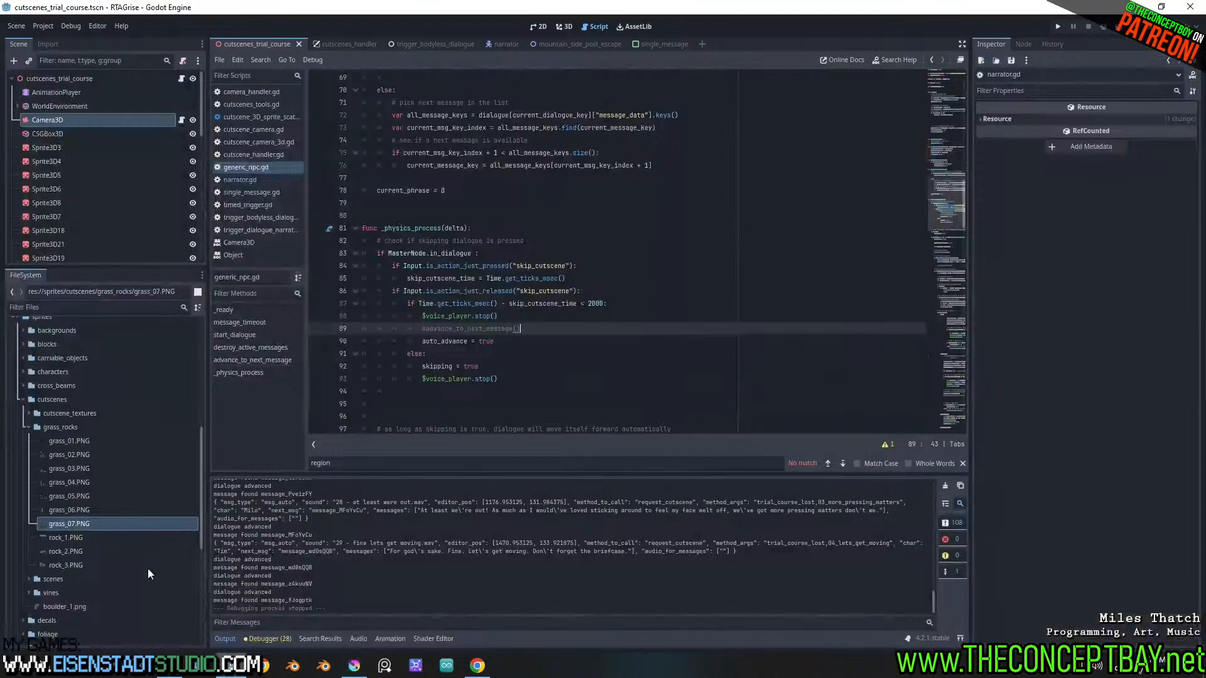
left_click(33, 426)
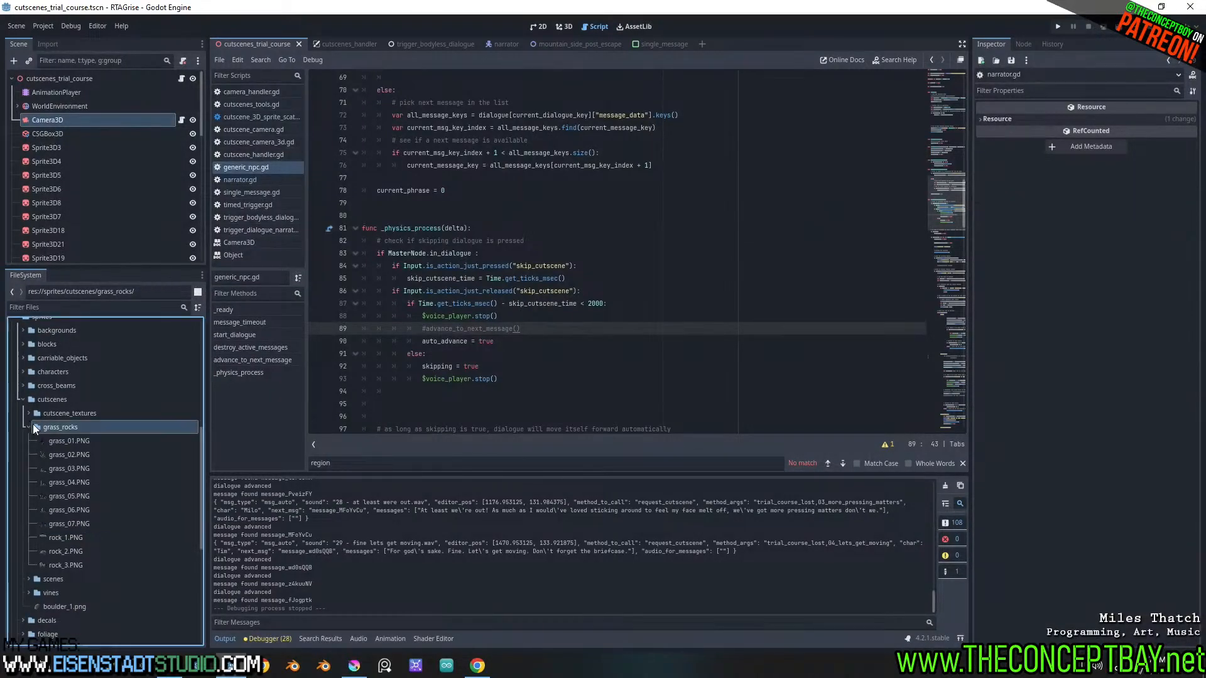
left_click(29, 441)
left_click(36, 451)
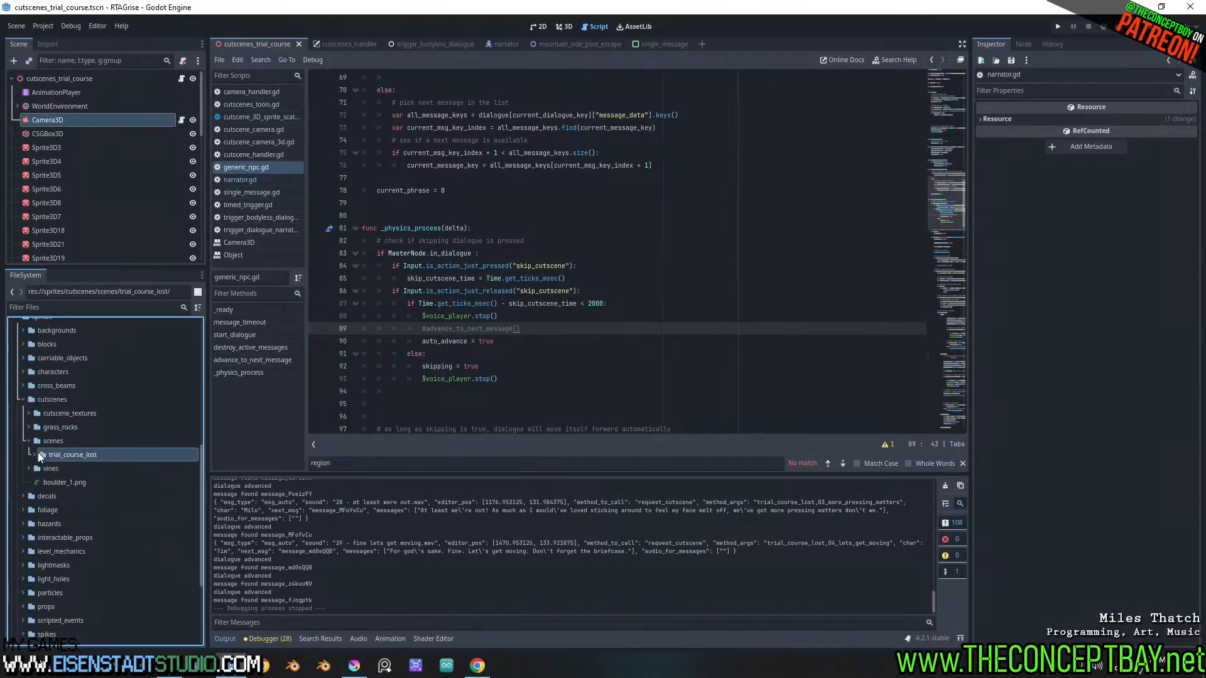
left_click(35, 454)
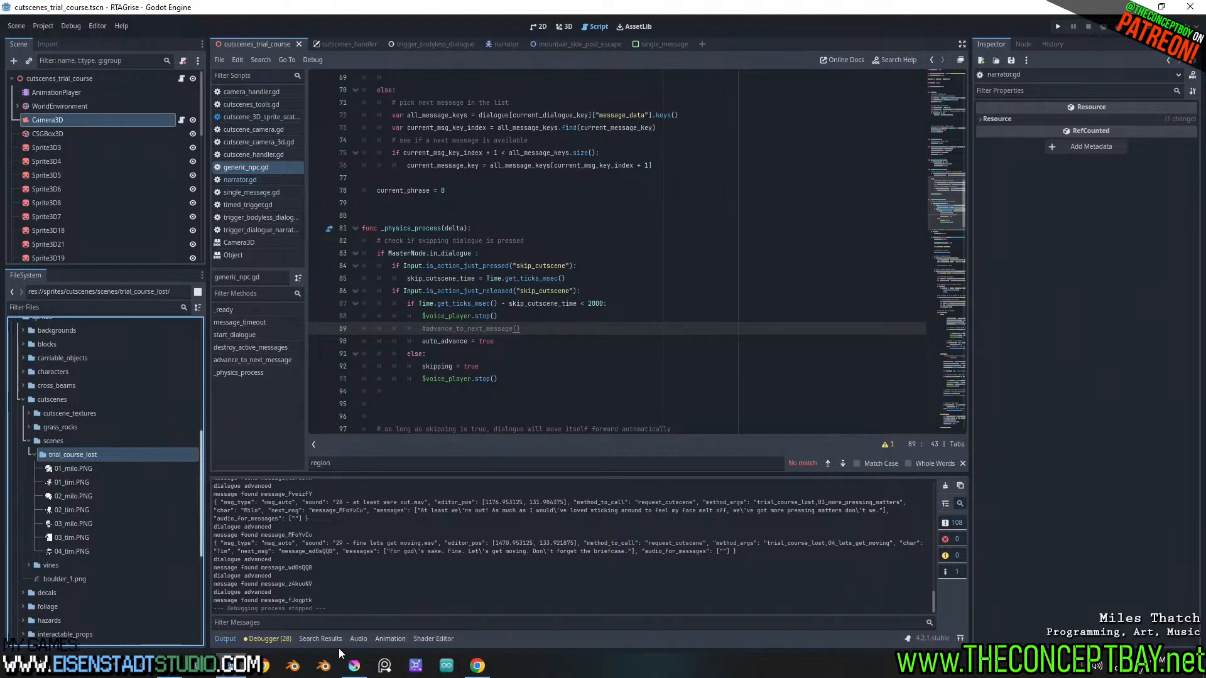
Switch back to Krita, recentre the artwork at 0° rotation and save the document
left_click(355, 669)
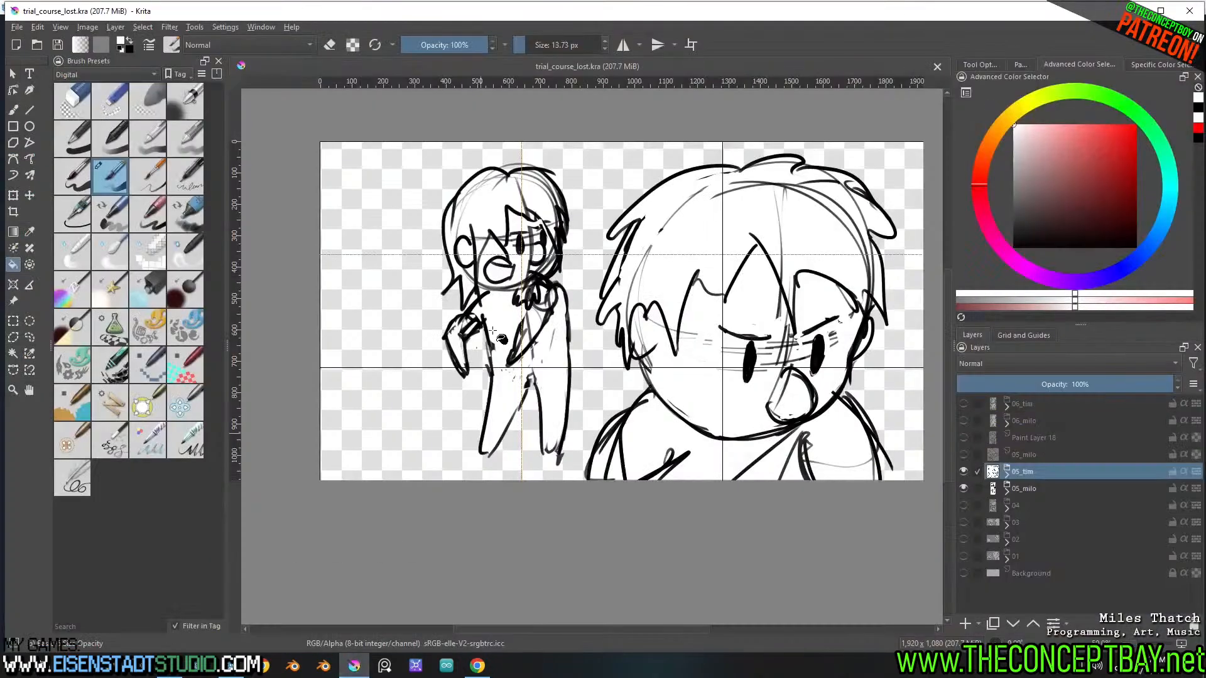
mouse_move(519, 324)
middle_mouse_down("shift")
mouse_move(569, 304)
mouse_move(576, 314)
middle_mouse_up("shift")
key("5")
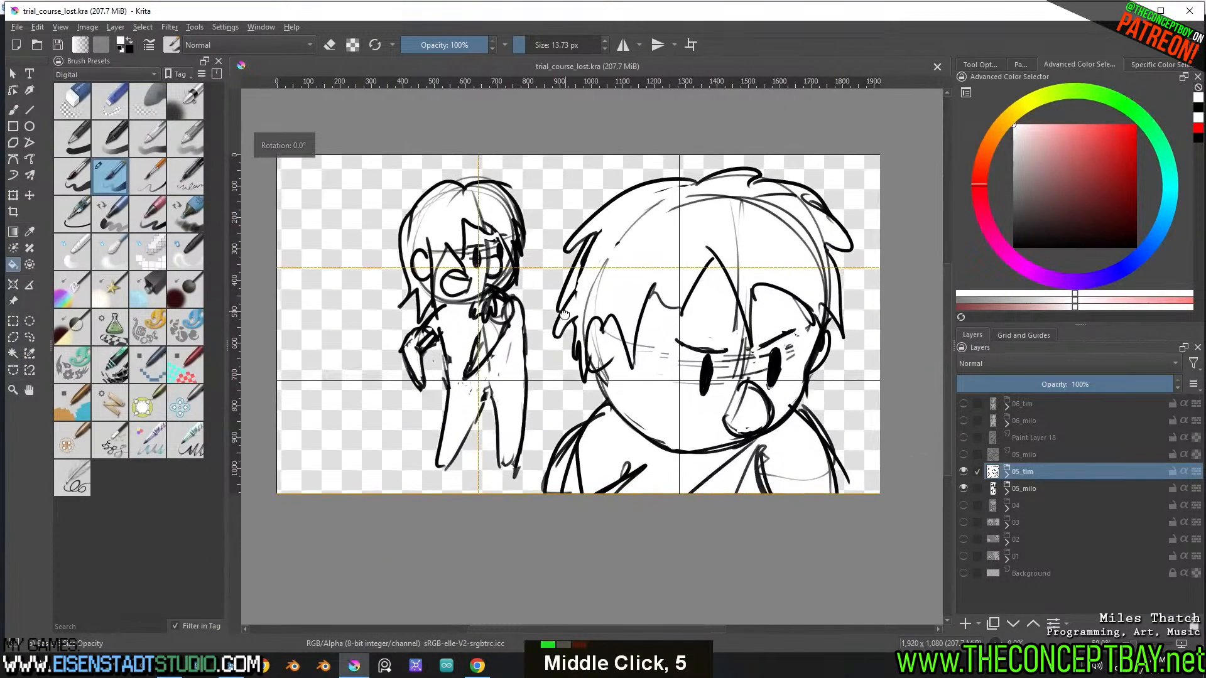
key("ctrl+s")
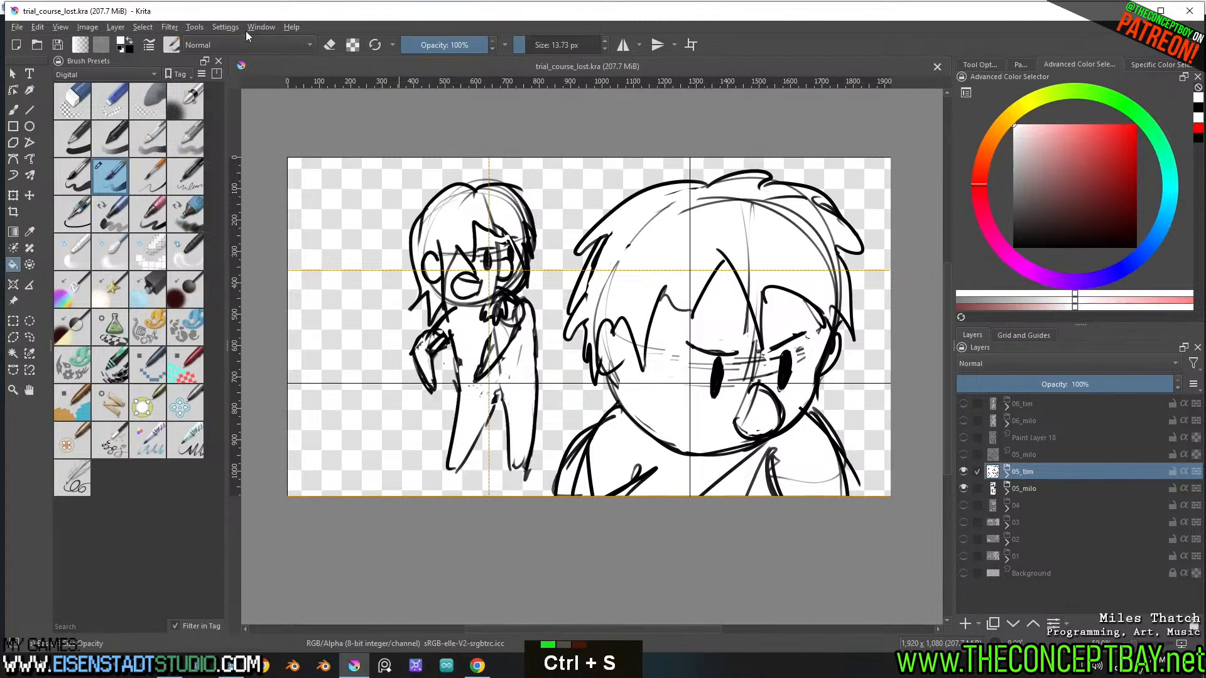
Set up Export Layers with groups as layers, invisible layers ignored, export size adjusted to layer content, and PNG format
left_click(167, 29)
left_click(167, 29)
left_click(167, 29)
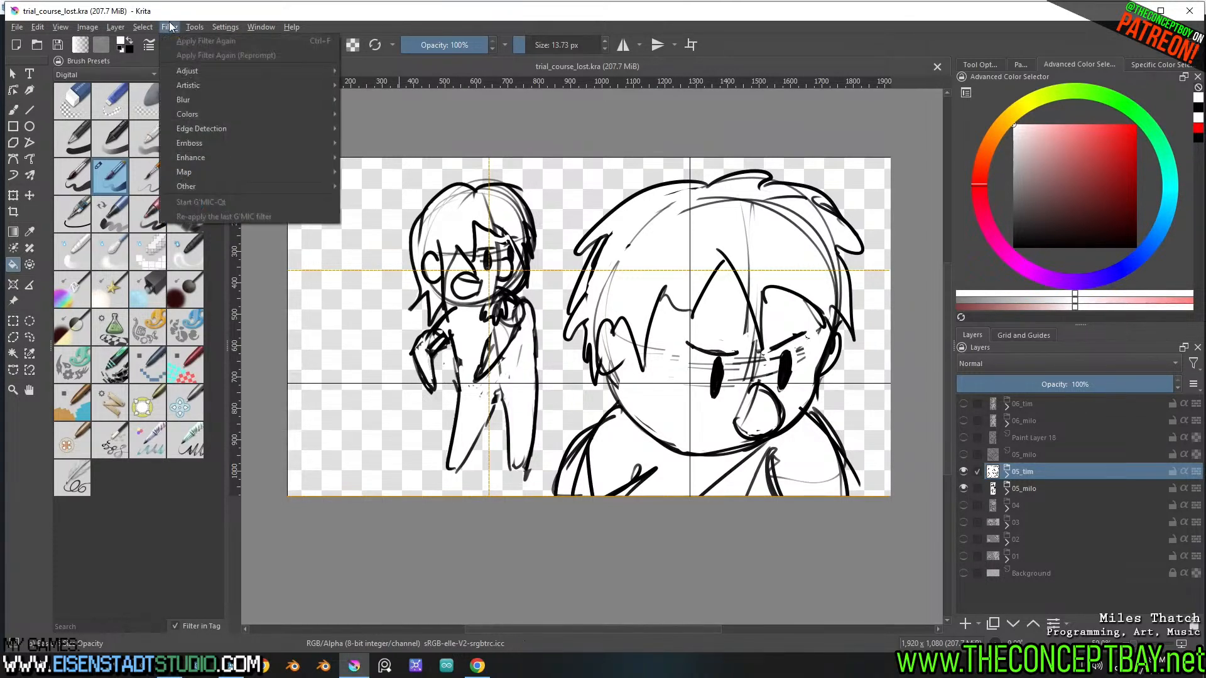
mouse_move(213, 40)
left_click(309, 86)
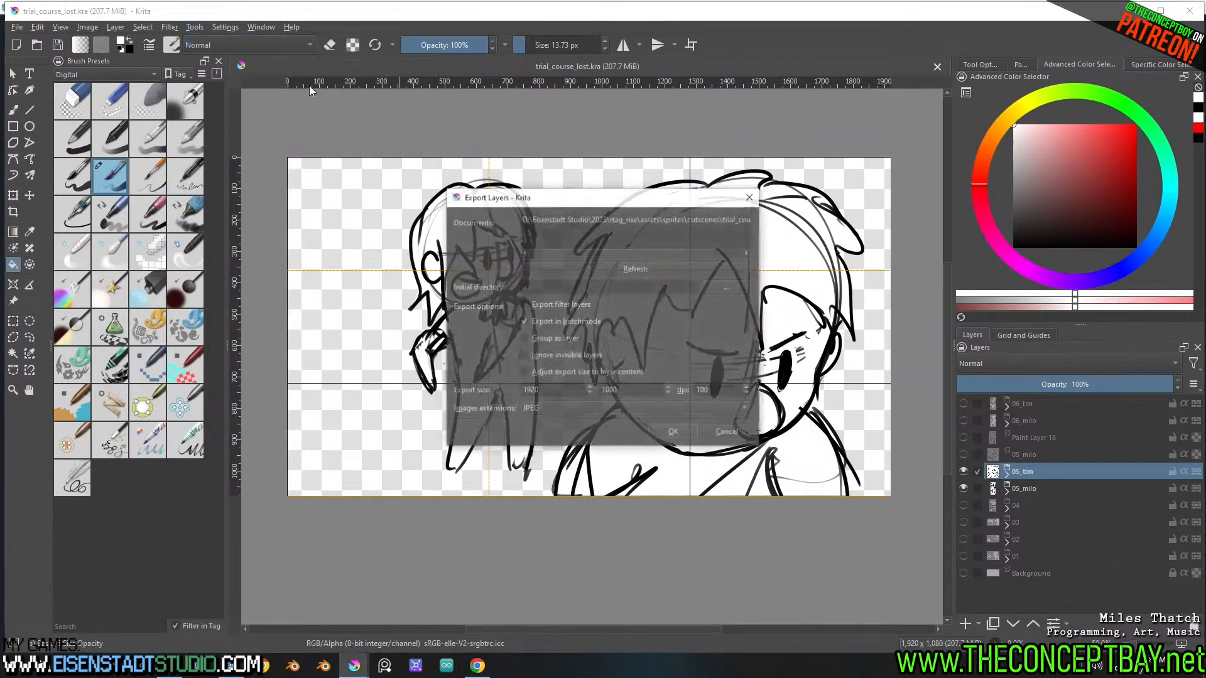
left_click(525, 372)
left_click(527, 355)
left_click(525, 339)
left_click(538, 408)
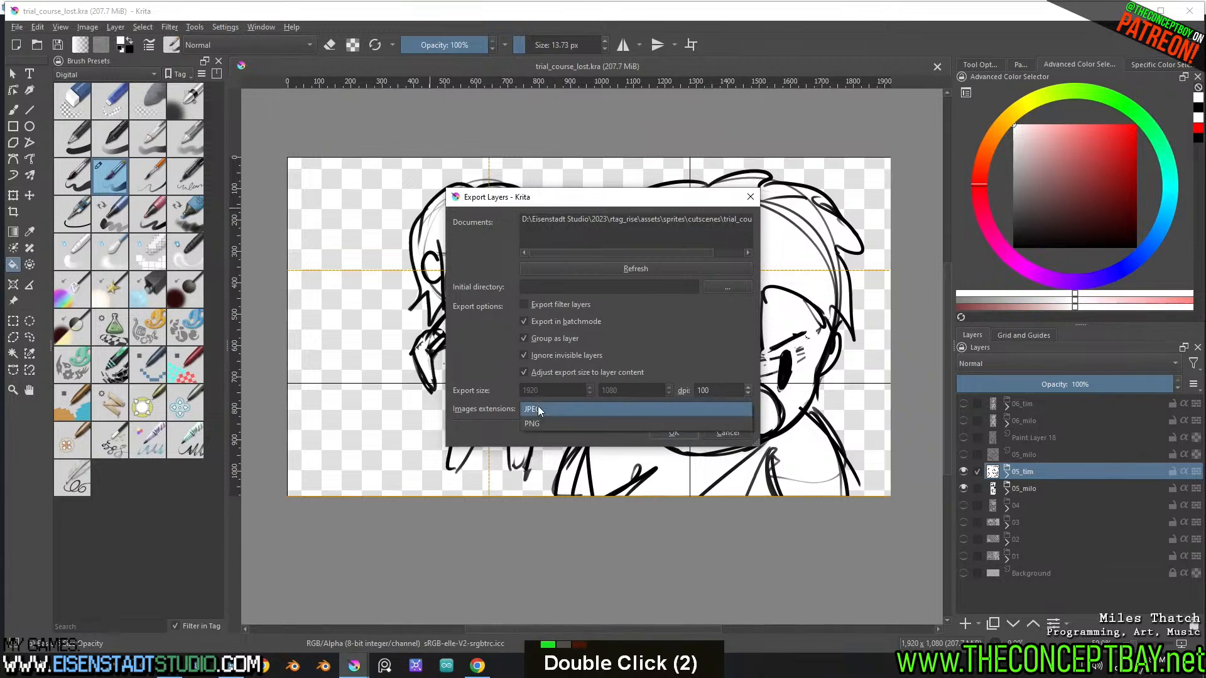
left_click(541, 422)
Set the export directory to rtag_rise/engine/sprites/cutscenes/scenes and export the visible shot 05 layers
left_click(722, 288)
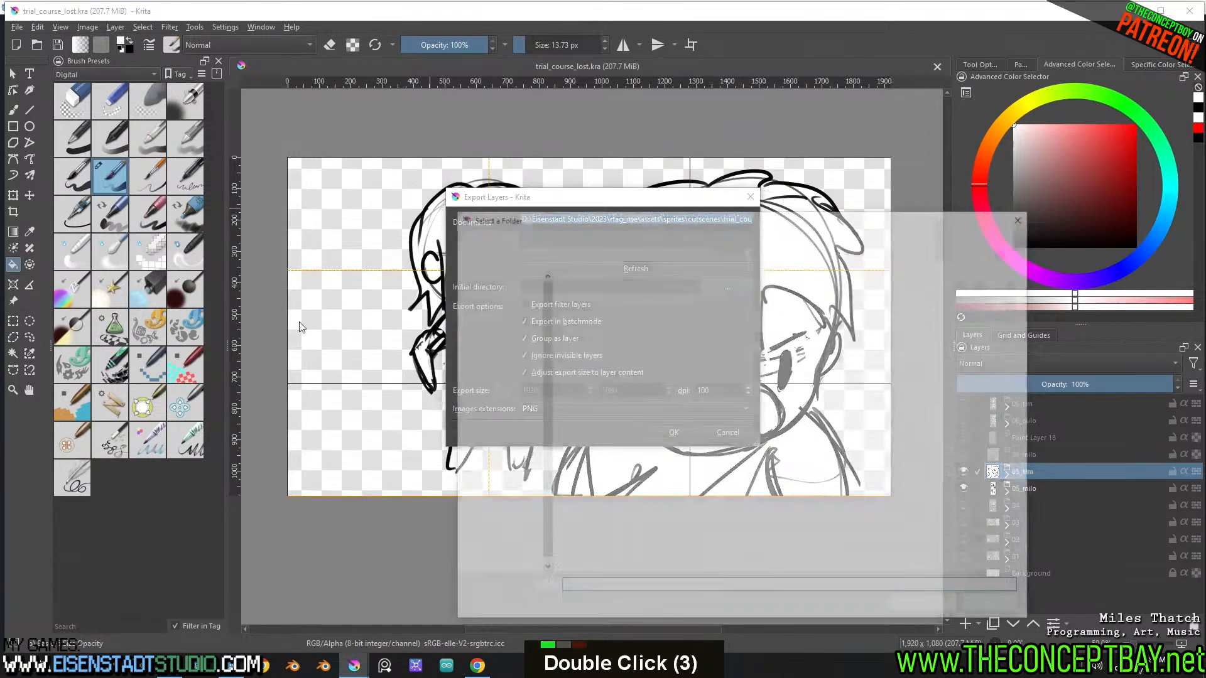
left_click(501, 435)
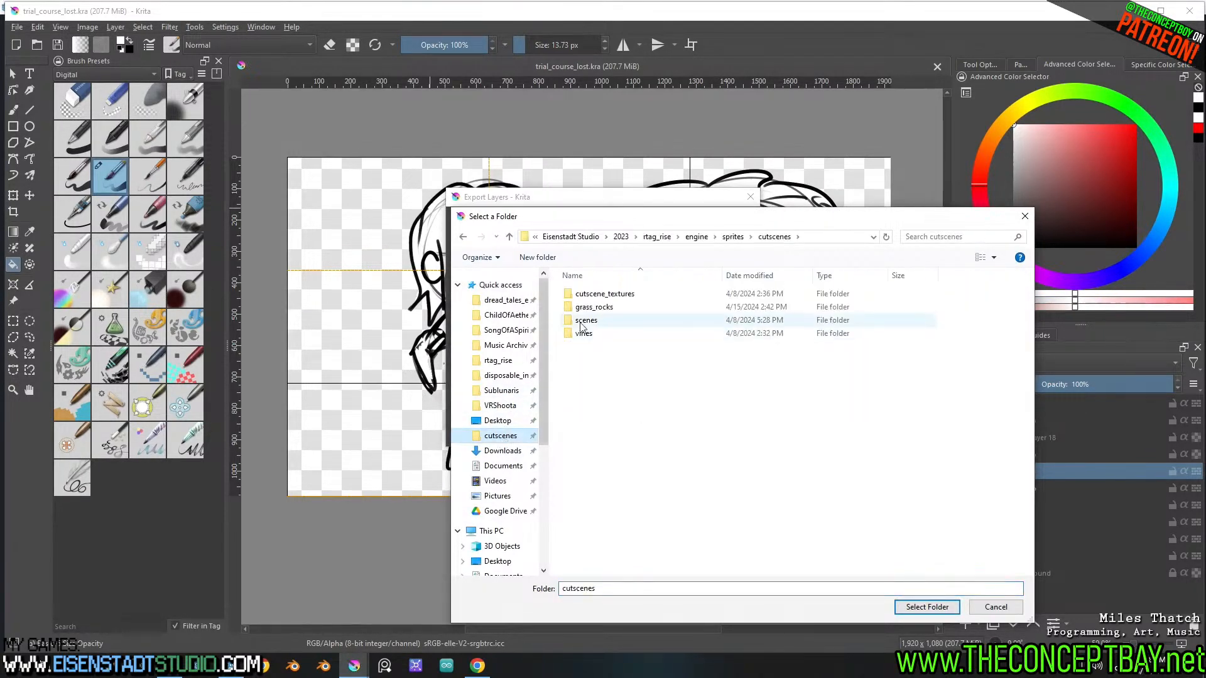
double_click(592, 323)
double_click(603, 299)
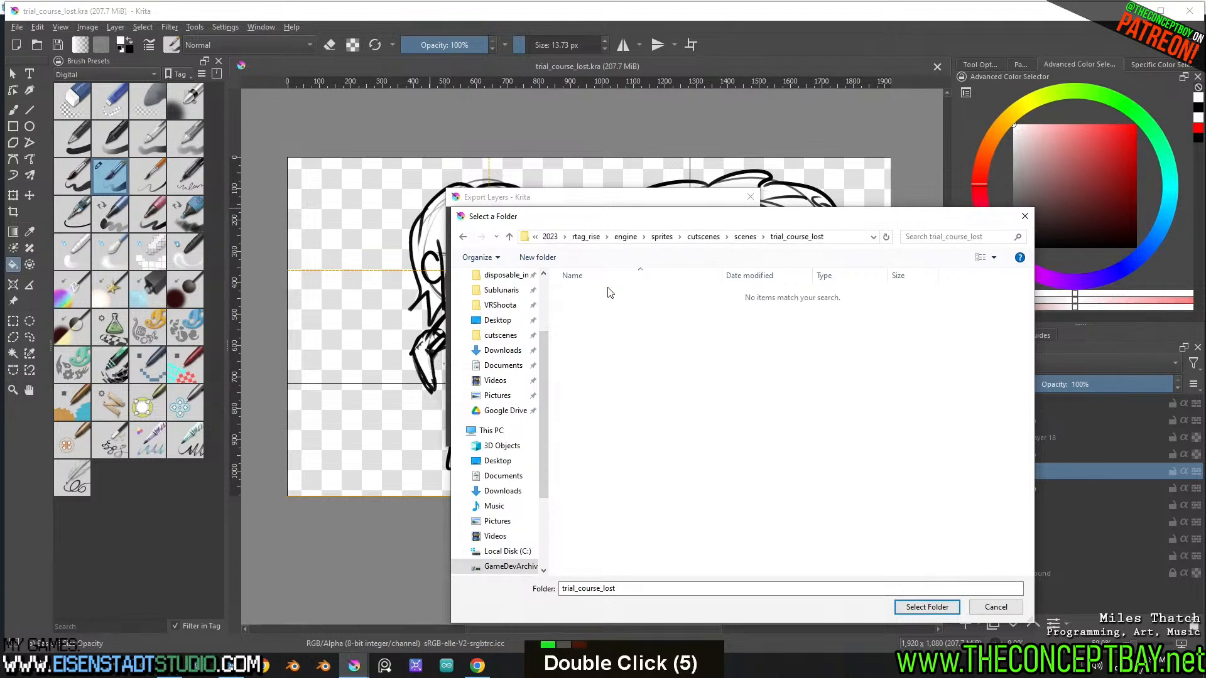
left_click(509, 237)
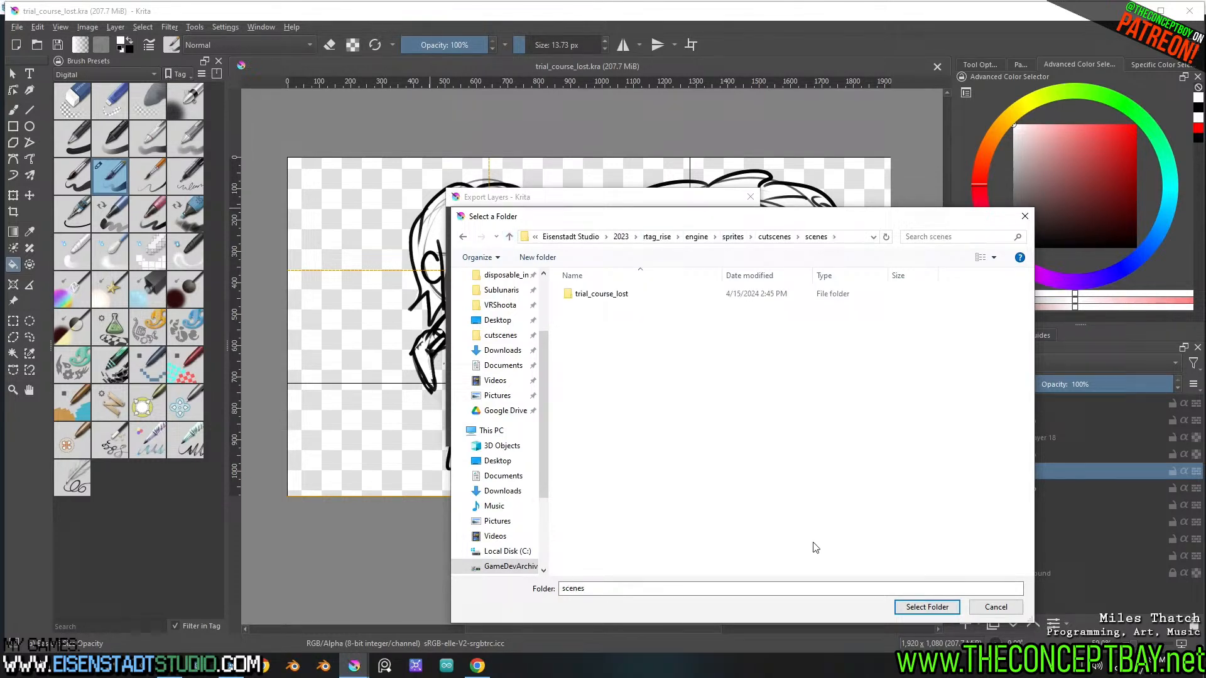
left_click(927, 608)
left_click(669, 429)
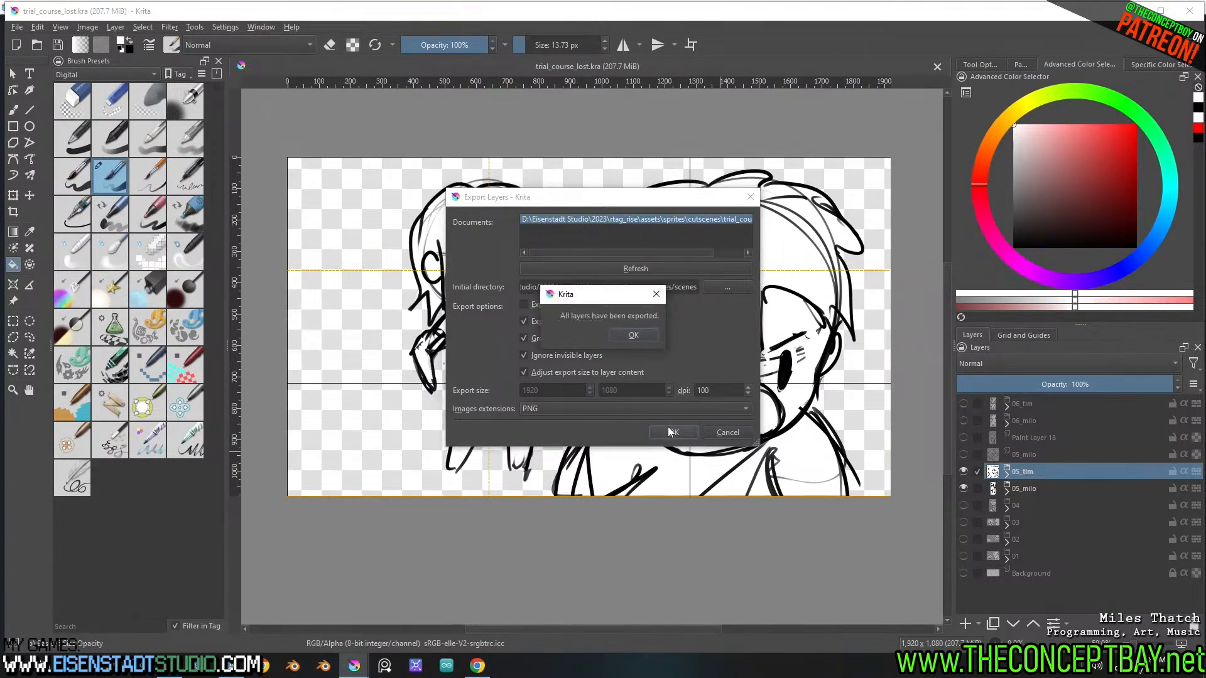
key("space")
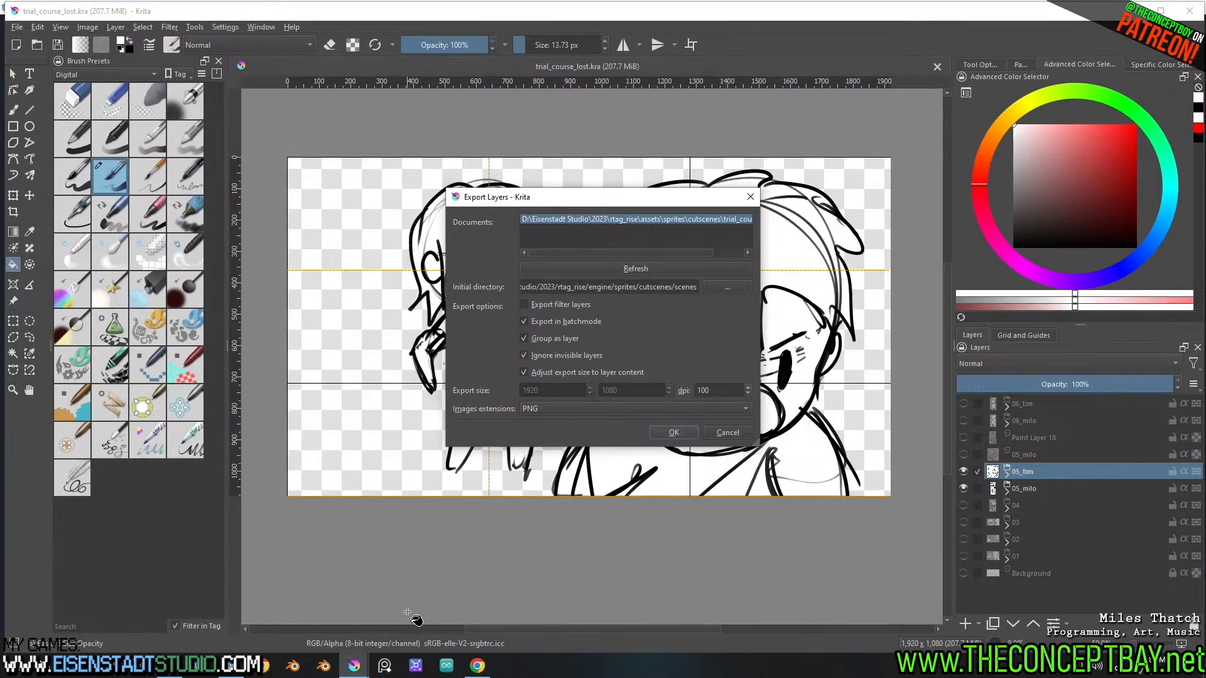
Switch to Godot's 3D workspace and check the trial_course_lost folder for the exported shot 05 images
key("alt+Tab")
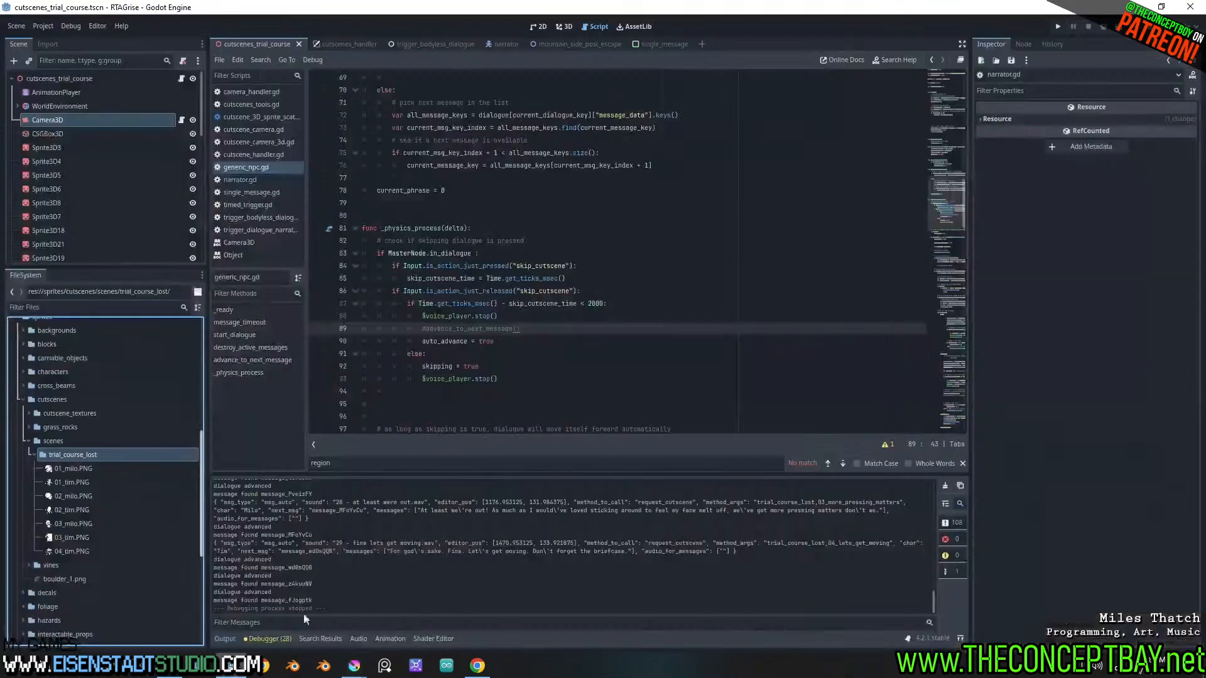
left_click(567, 27)
middle_click_drag(542, 293, 556, 270)
scroll(548, 293, "up", 2)
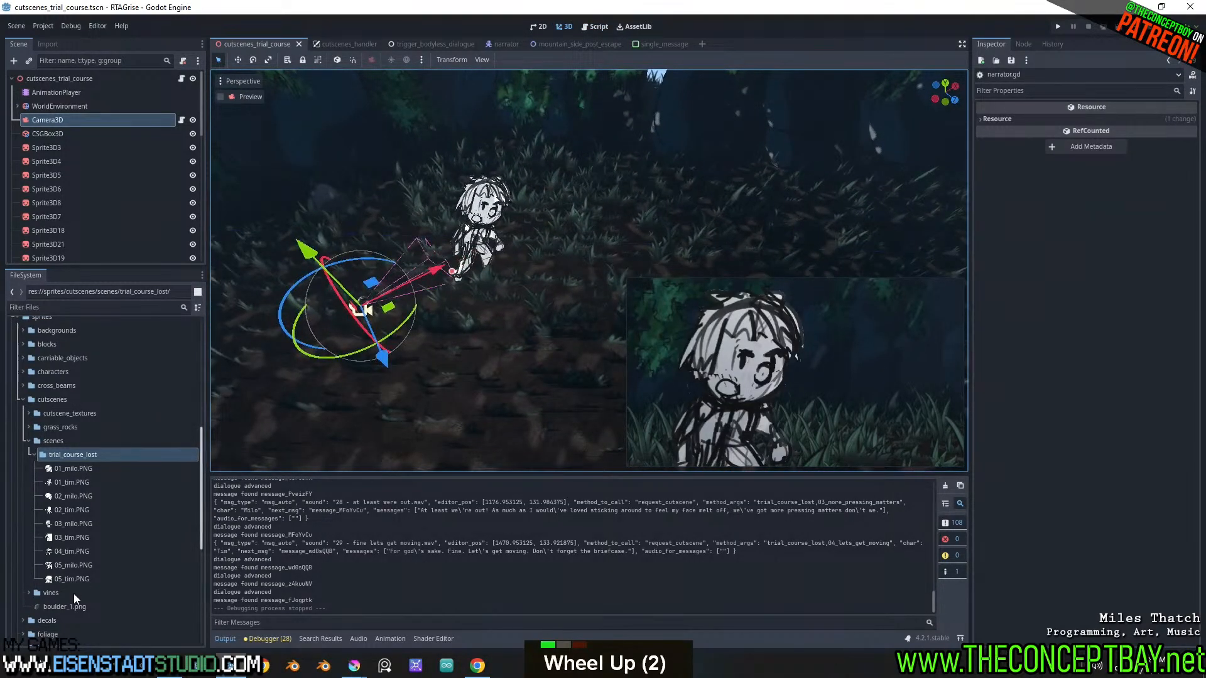
Switch back to the trial_course_lost.kra window in Krita and hide the 05_tim and 05_milo groups
left_click(354, 666)
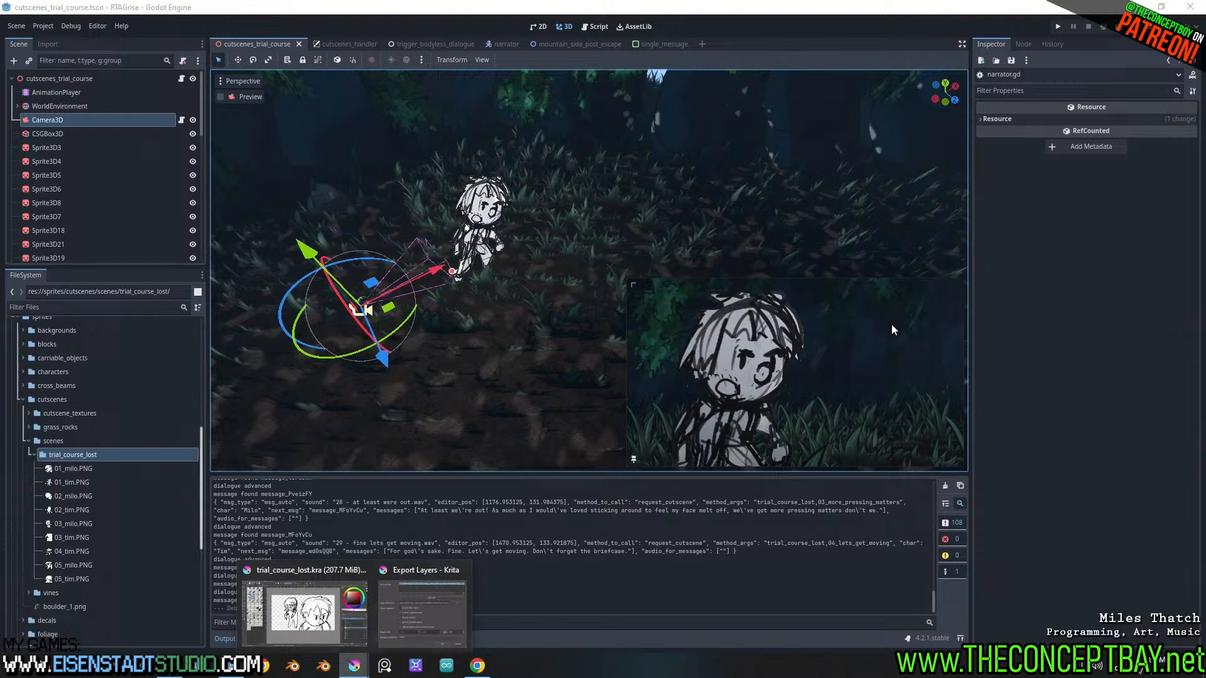
left_click(318, 580)
left_click(963, 471)
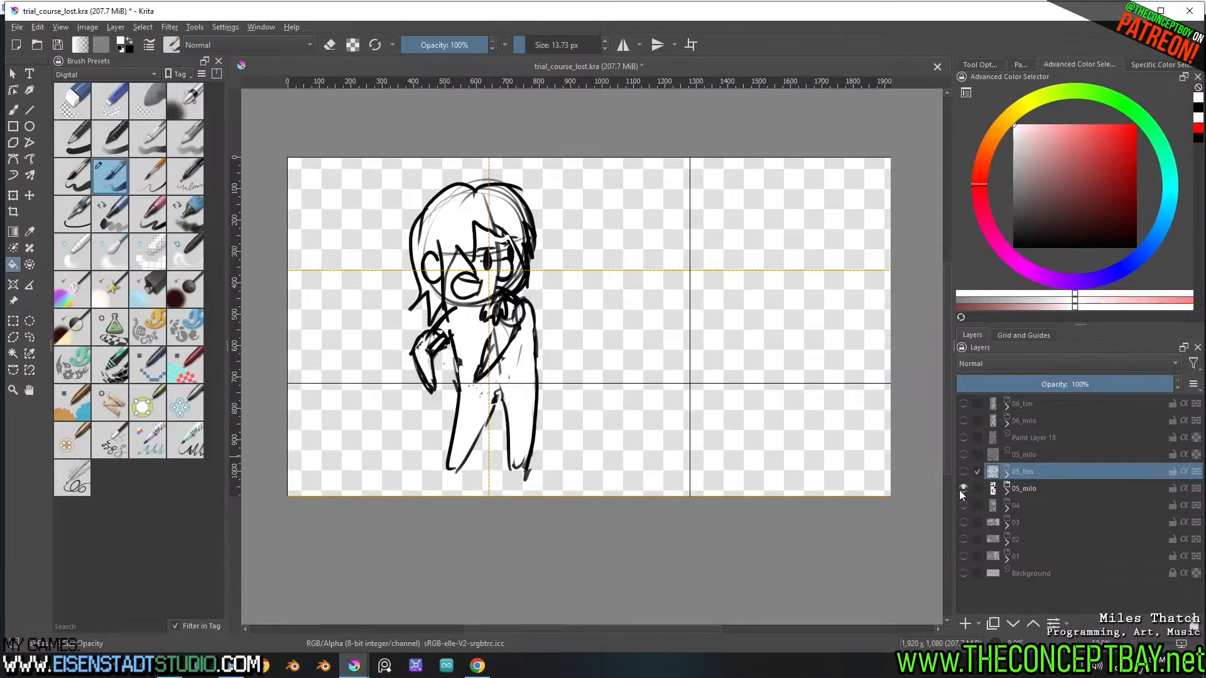
left_click(962, 489)
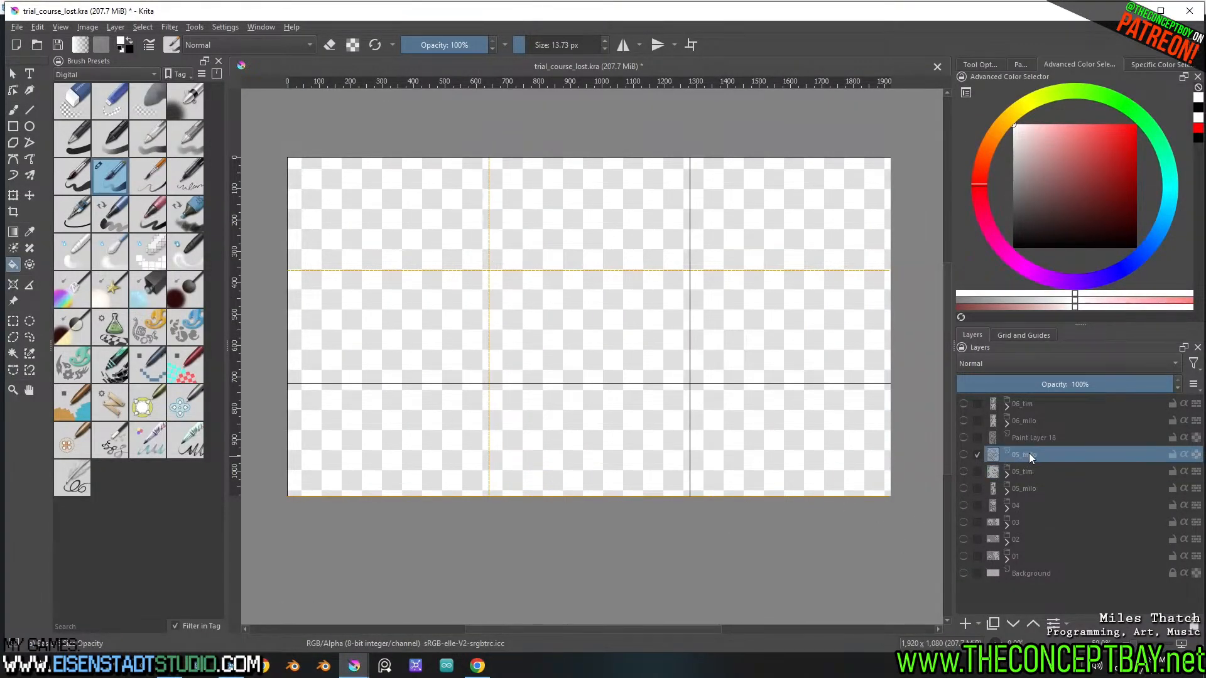
Move the loose 05_milo sketch layer into the 05_milo group, then hide both the sketch and the group
left_click_drag(1031, 453, 1035, 488)
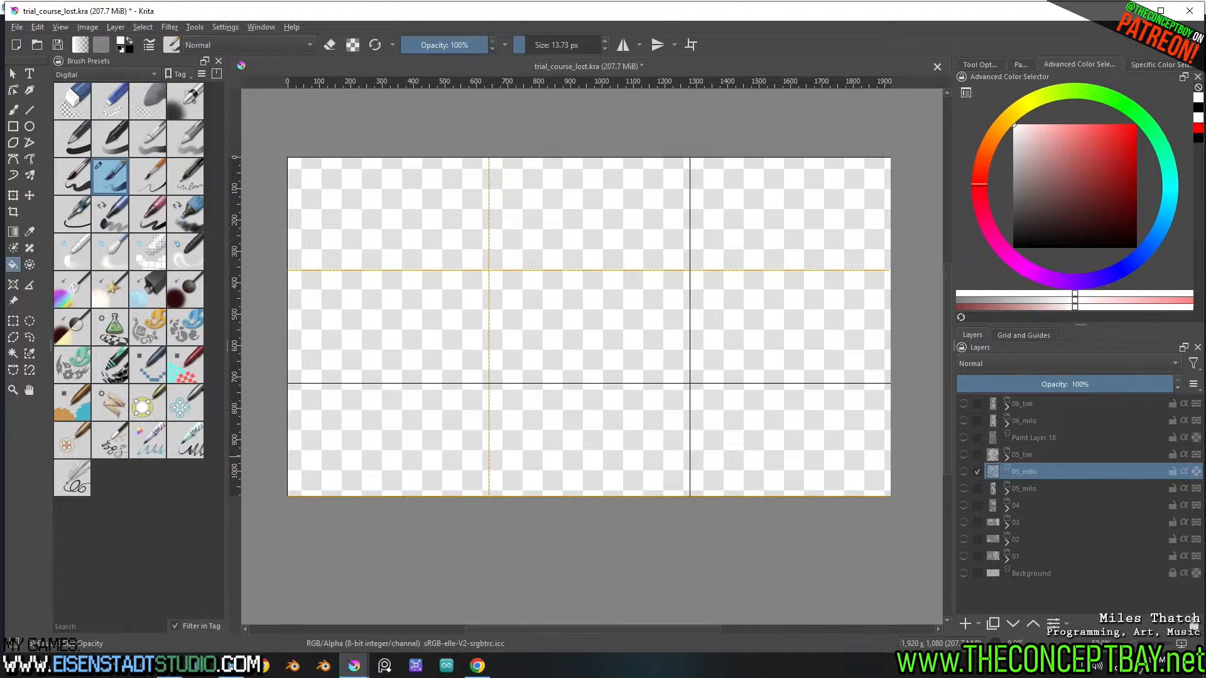
left_click(963, 488)
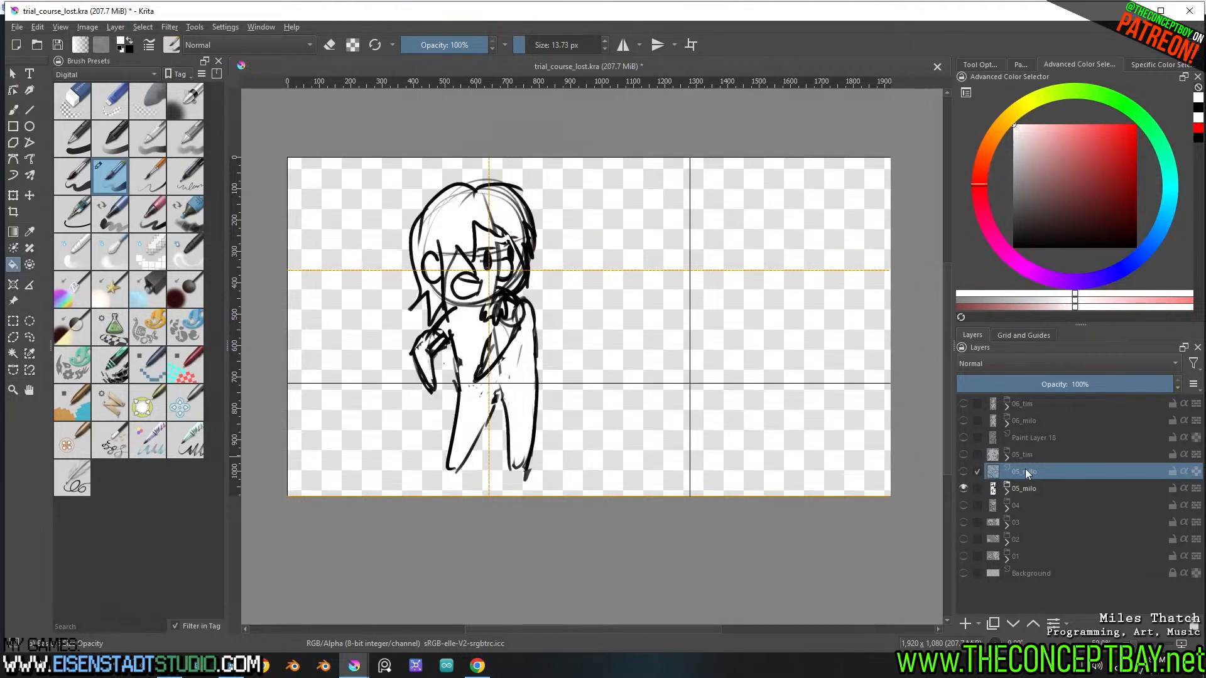
double_click(963, 471)
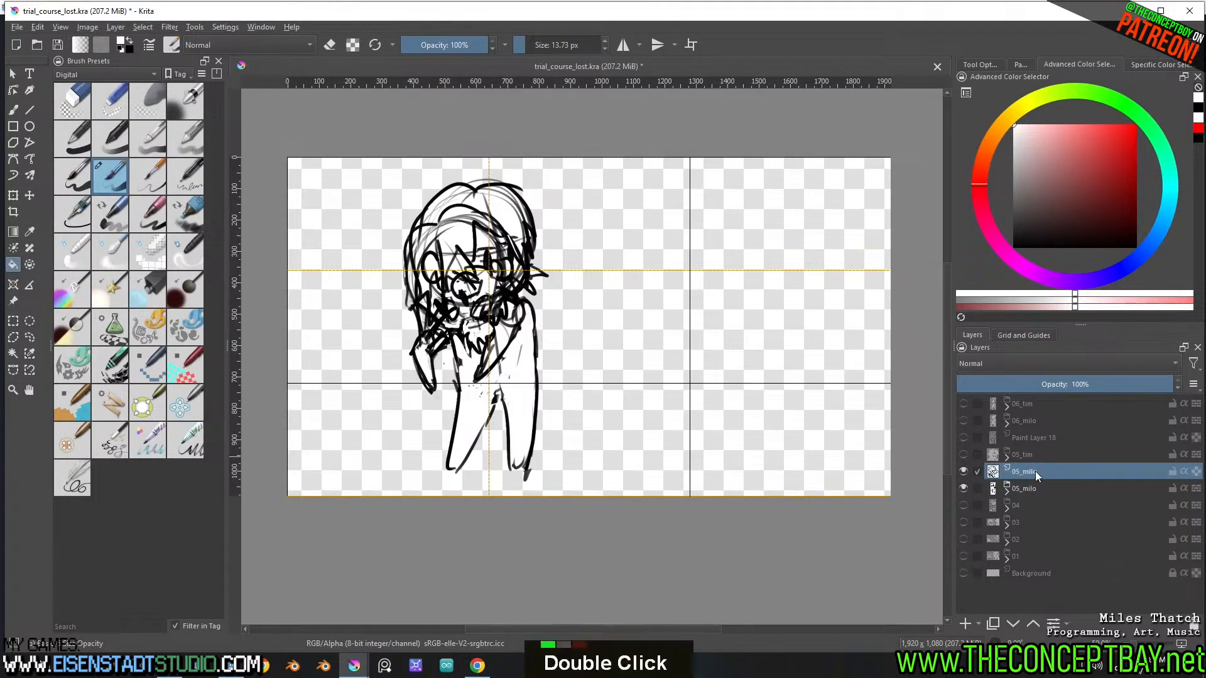
left_click(1008, 491)
left_click_drag(1042, 502, 1022, 495)
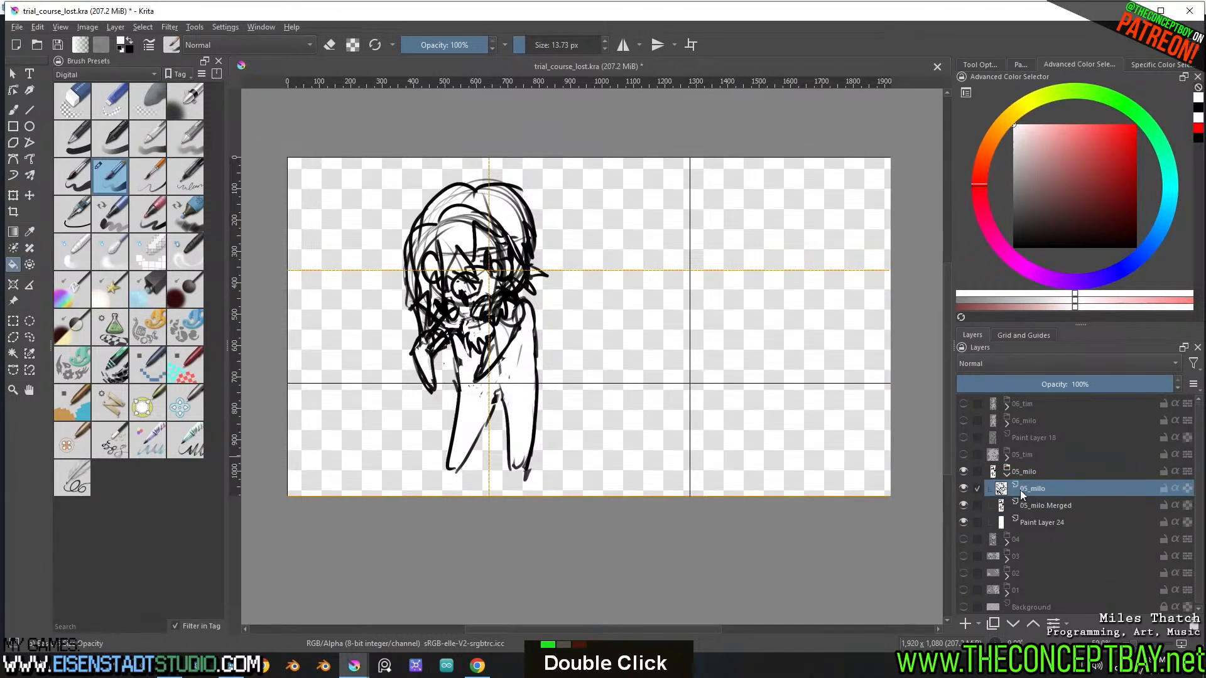
left_click(965, 491)
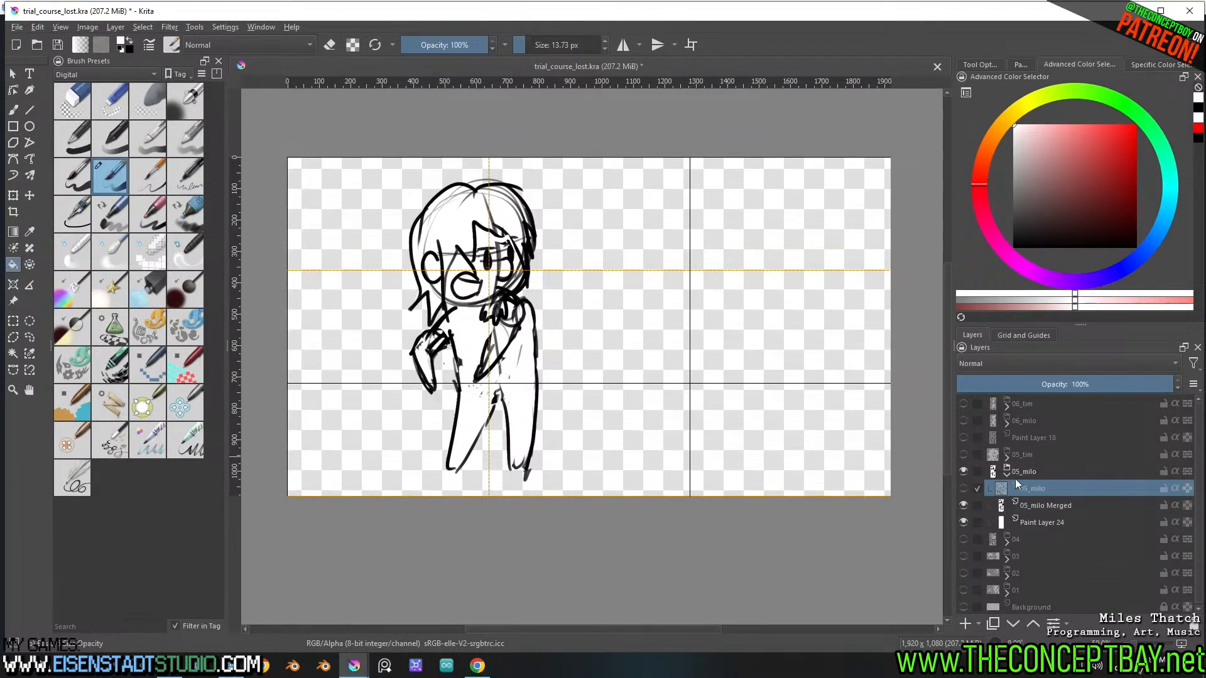
left_click(1007, 474)
left_click(964, 472)
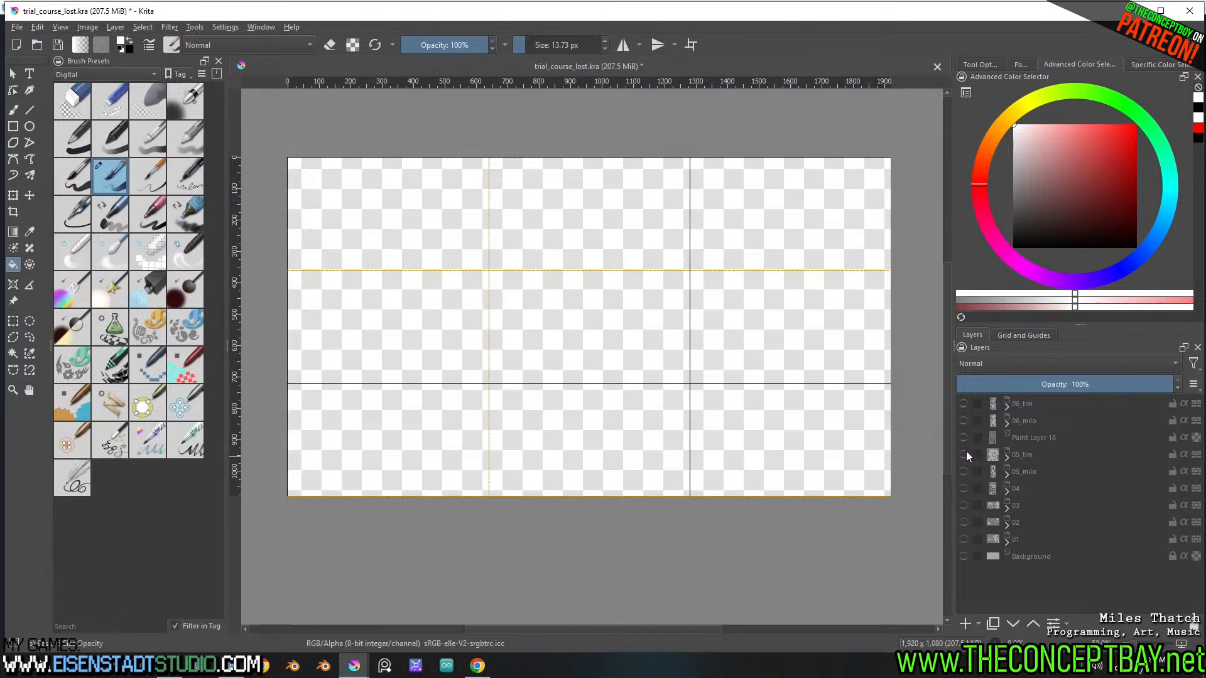
Show the 06_milo group, move Paint Layer 18 to the top inside it, and hide that layer
left_click(965, 436)
left_click(968, 437)
left_click(1022, 427)
left_click(963, 420)
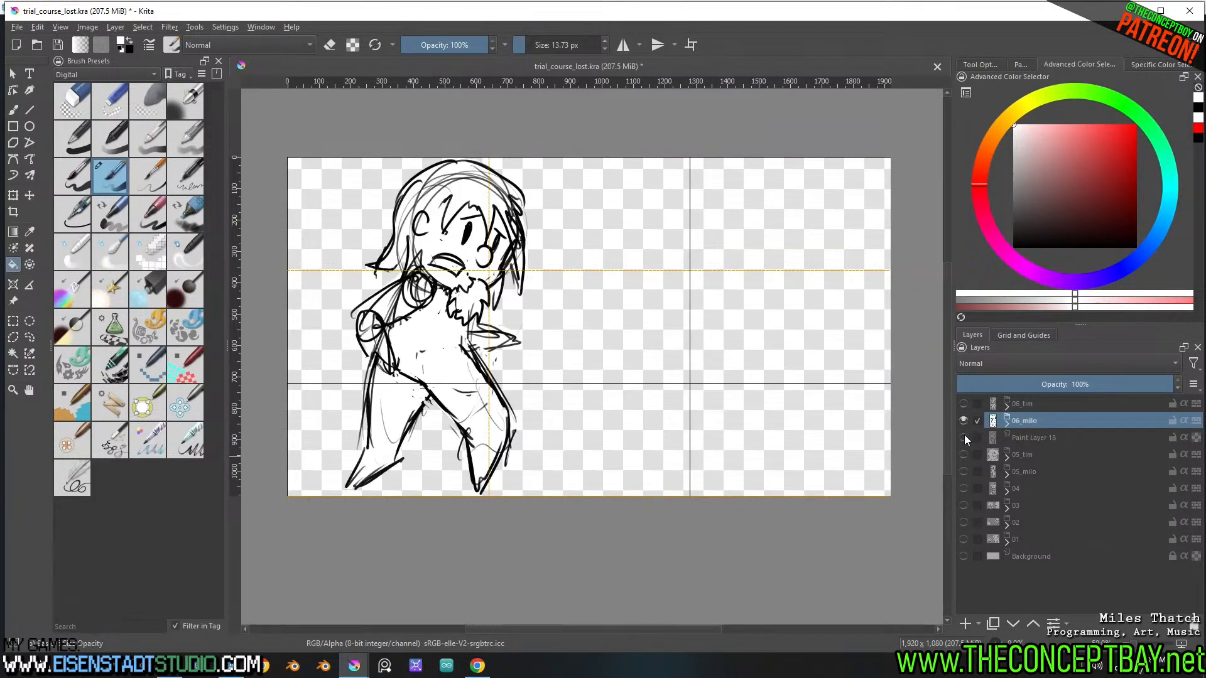
left_click(963, 436)
left_click(1006, 424)
left_click_drag(1026, 471, 1045, 431)
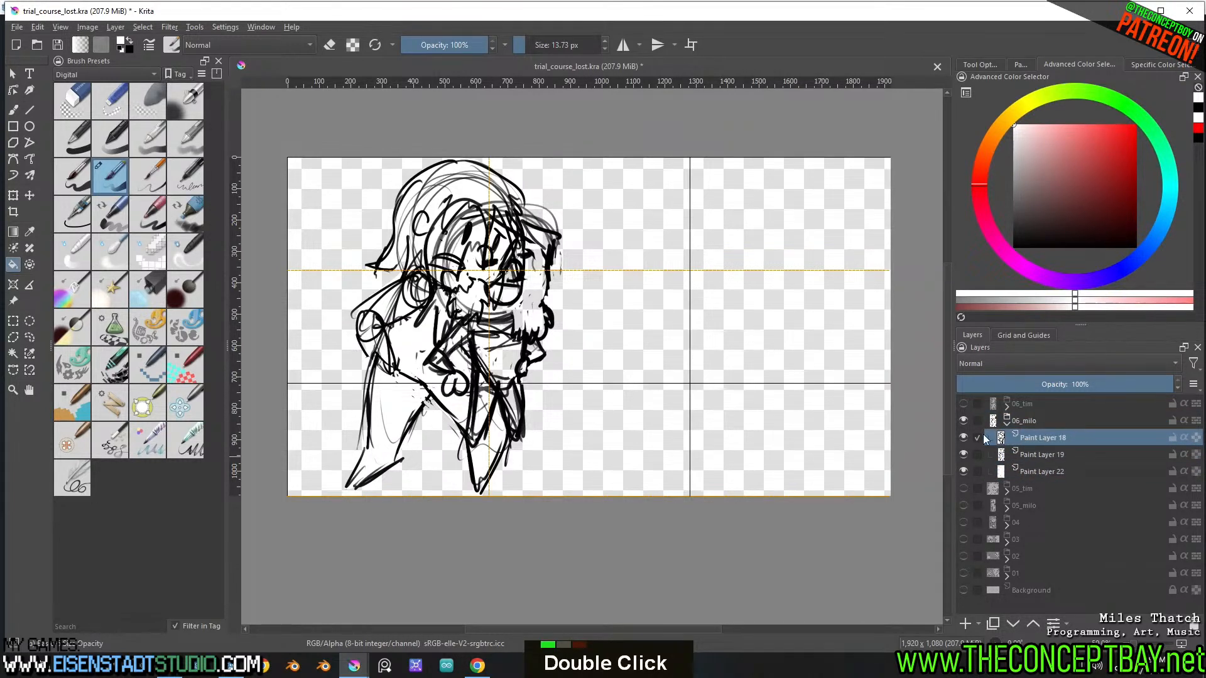
left_click(966, 438)
left_click(1007, 423)
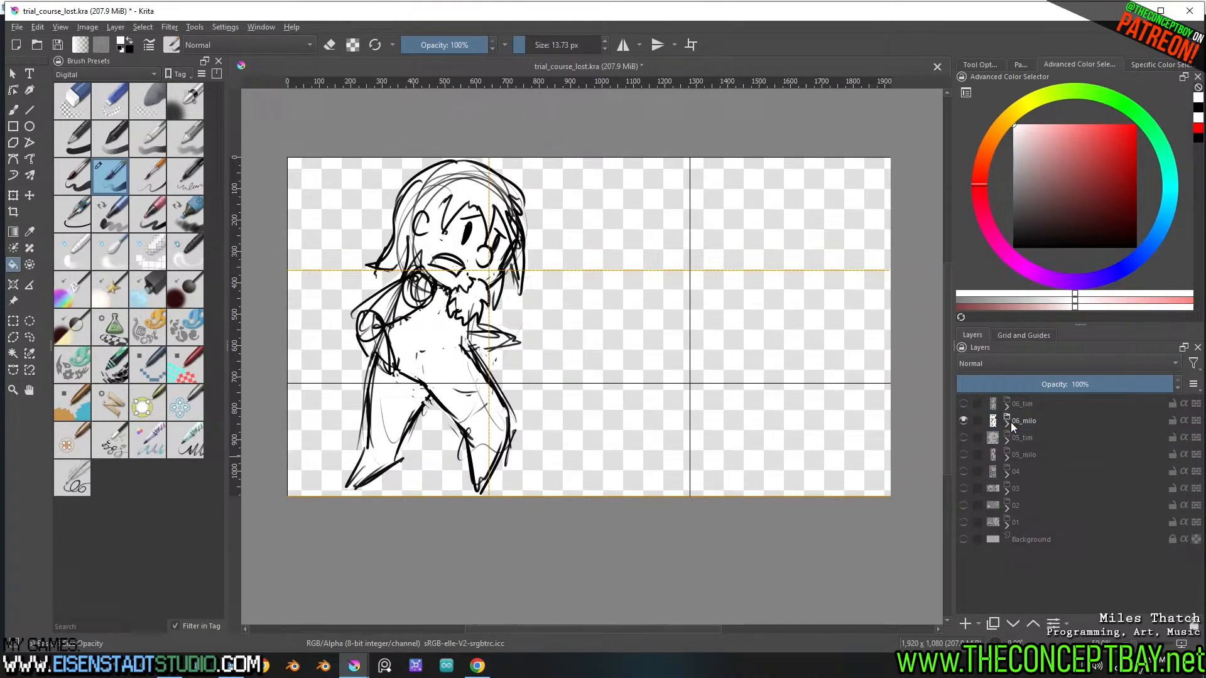
Show the 06_tim group, save the document, and export the visible shot 06 layers as PNGs with the same export settings
left_click(963, 404)
key("ctrl+s")
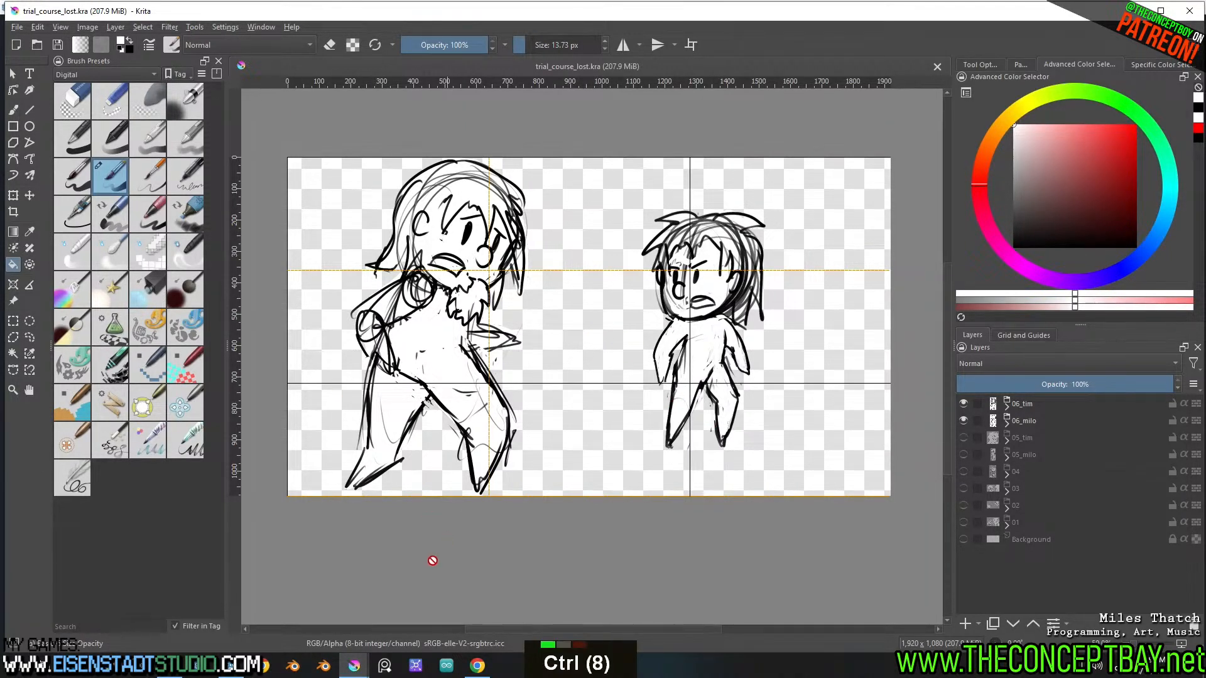
left_click(355, 666)
left_click(427, 612)
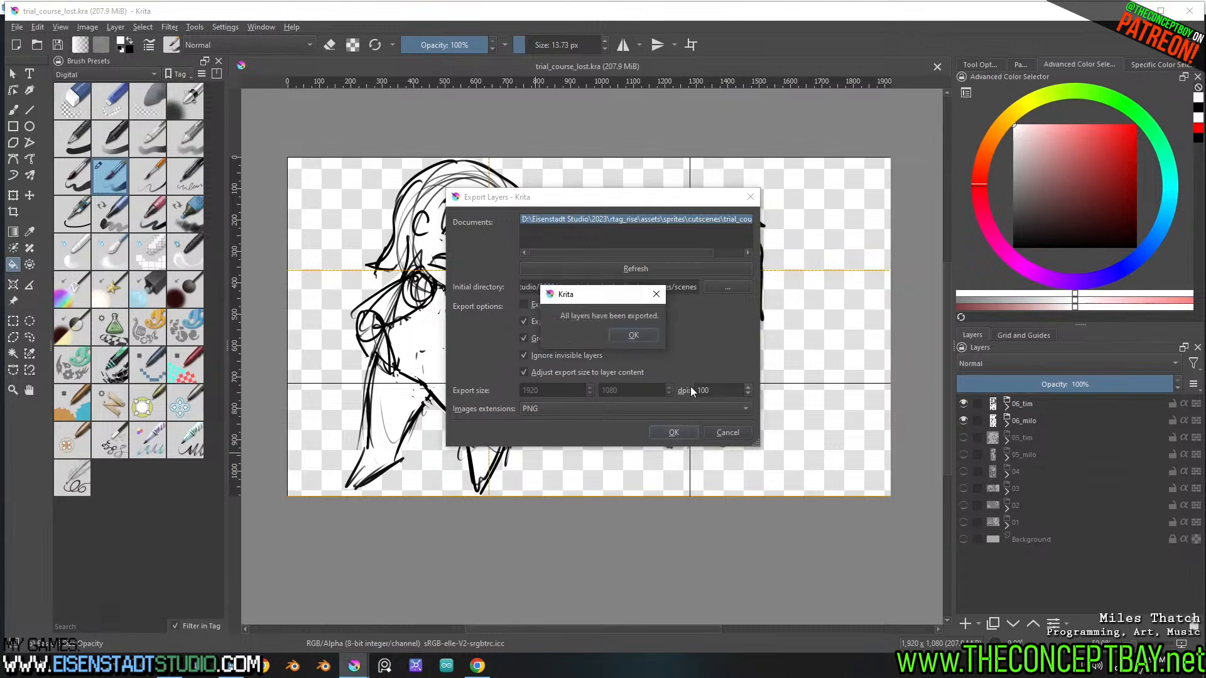
left_click(641, 327)
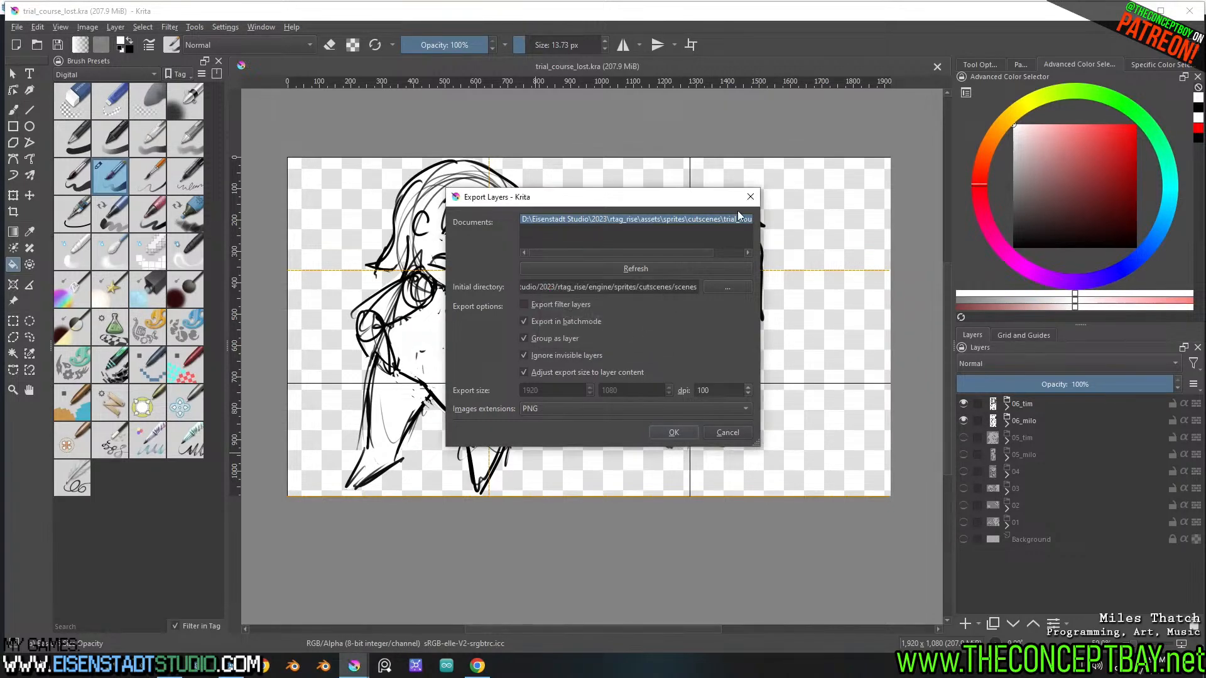
Switch to Godot and select the AnimationPlayer node with its 04_lets_get_moving animation as the current one
left_click_drag(327, 628, 609, 615)
left_click(231, 664)
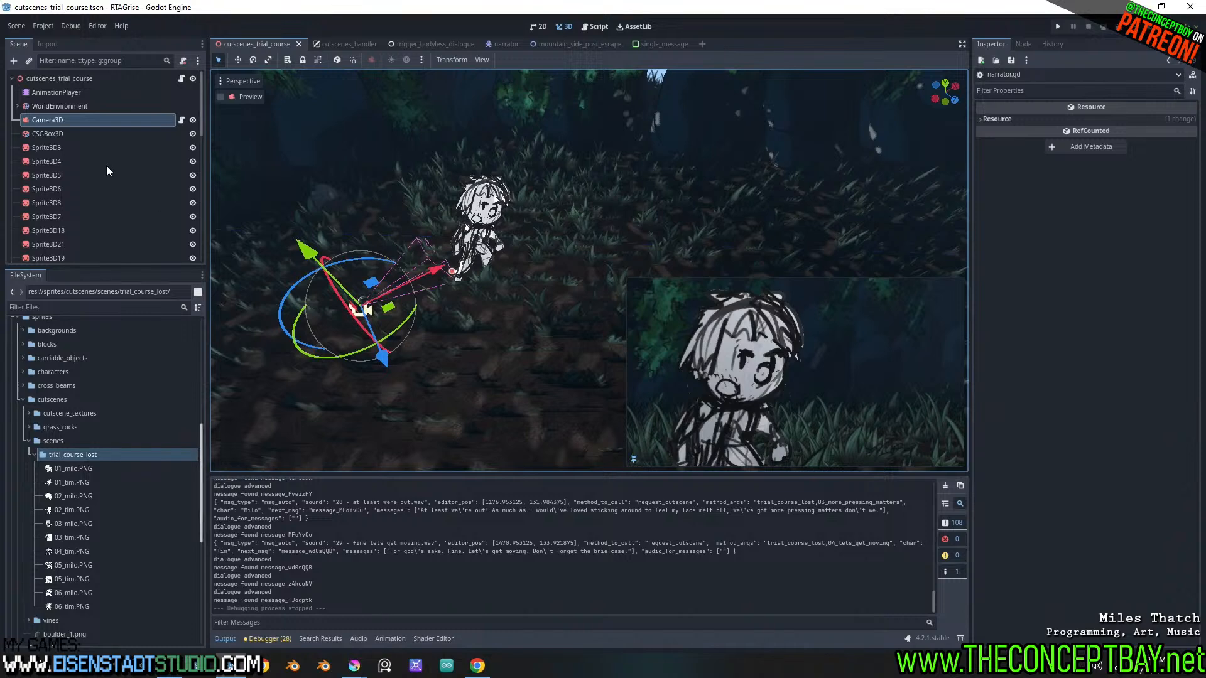
left_click(84, 94)
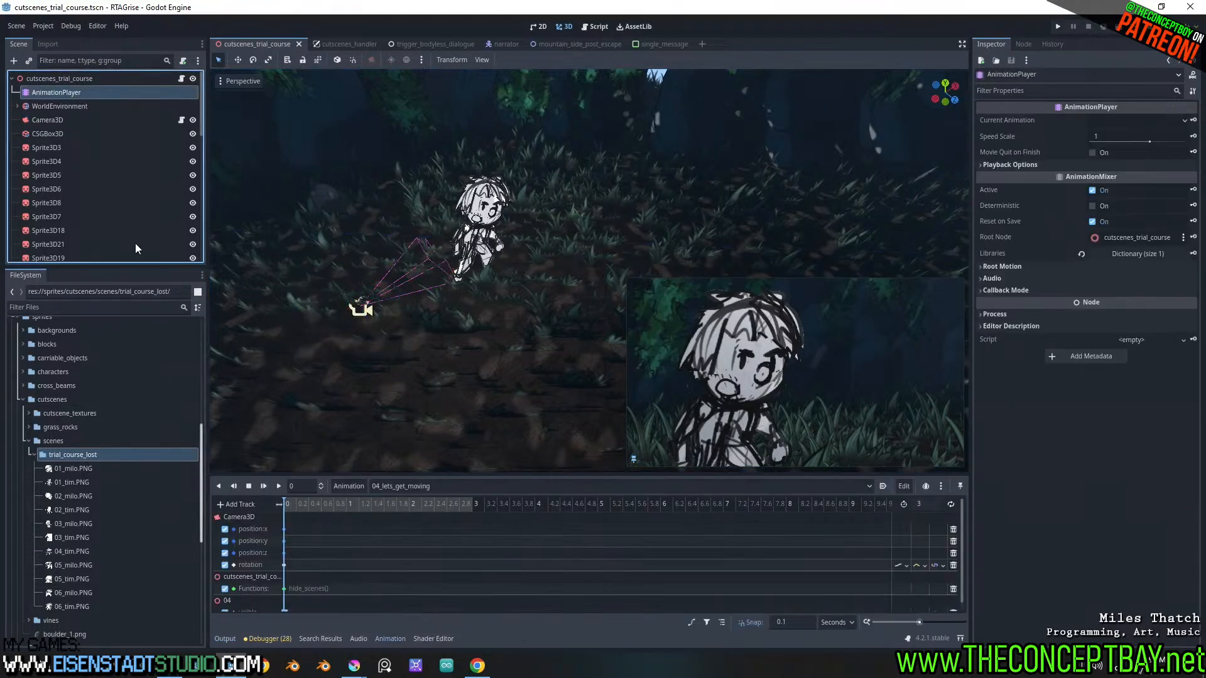
double_click(412, 487)
Duplicate the 04_lets_get_moving animation under the name 05_i_got_it_right
double_click(352, 484)
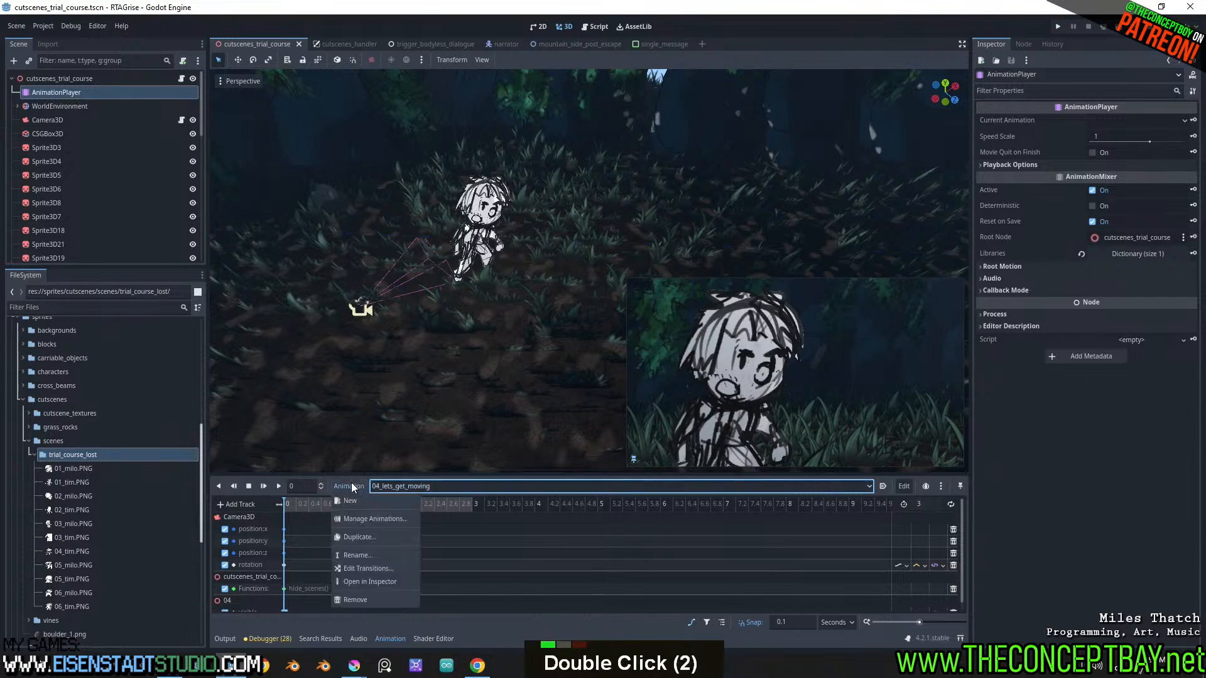
left_click(370, 537)
key("ctrl+Left")
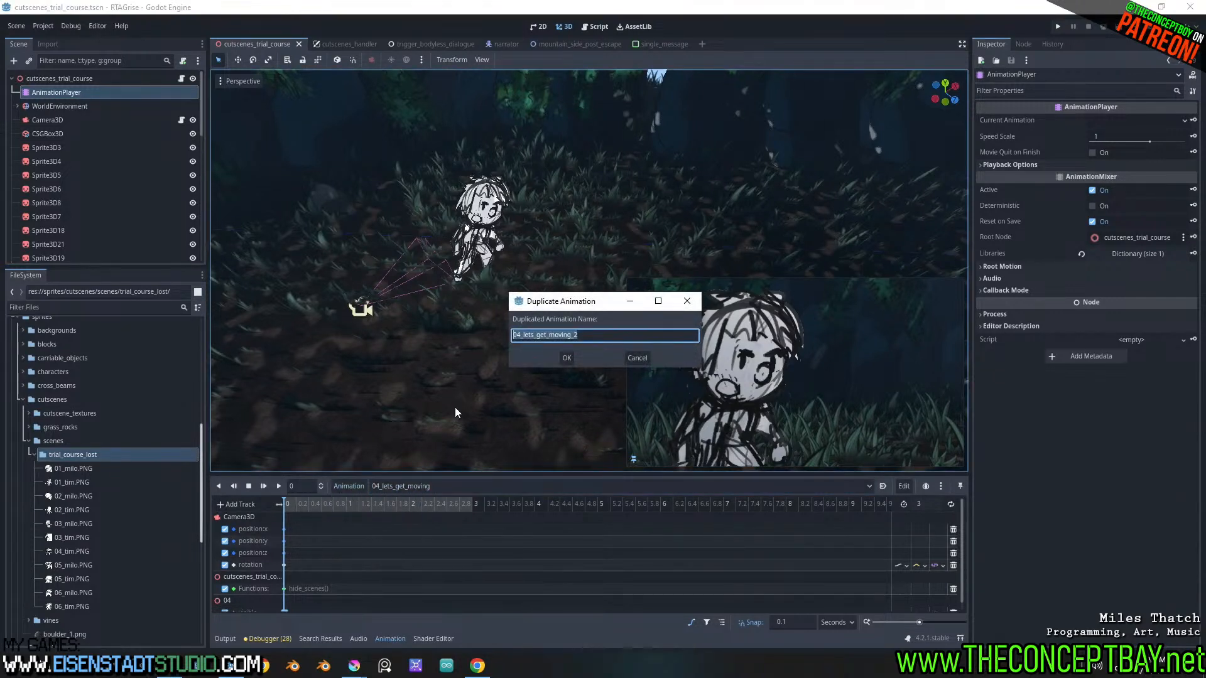
key("Right")
key("Right")
key("BackSpace")
type("5")
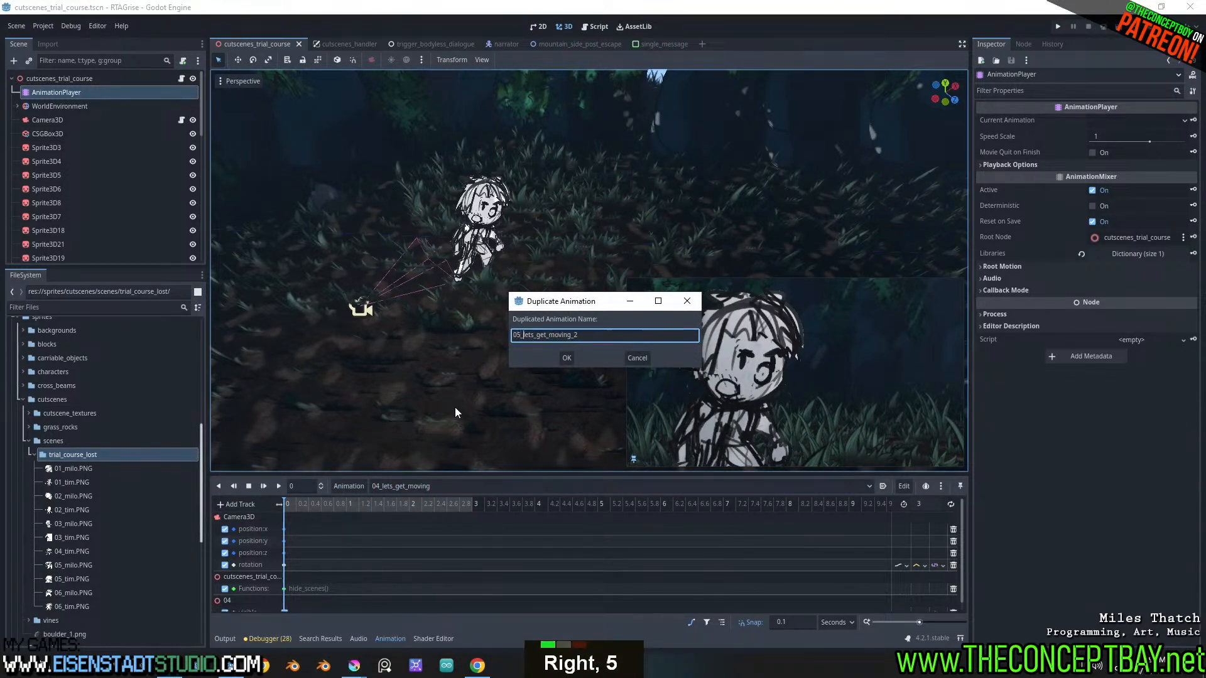
key("Left")
key("Right")
key("ctrl+shift+Right")
key("ctrl+shift+Right")
type("l")
key("ctrl+shift+Right")
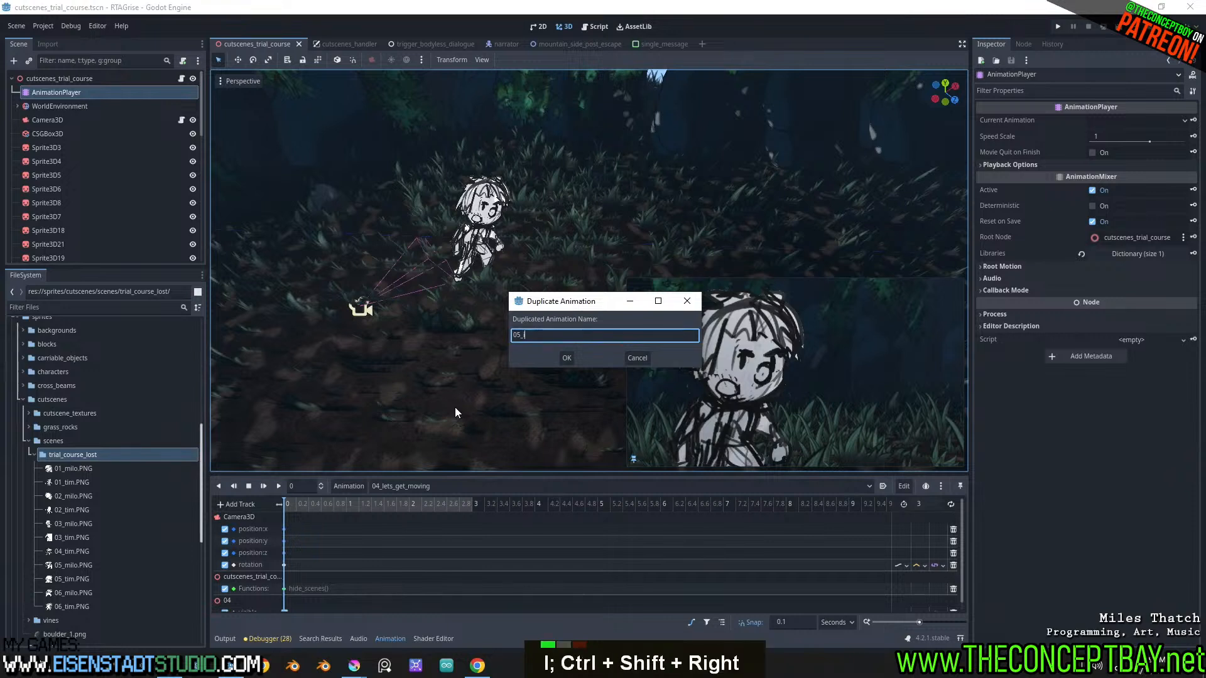
type("_got_")
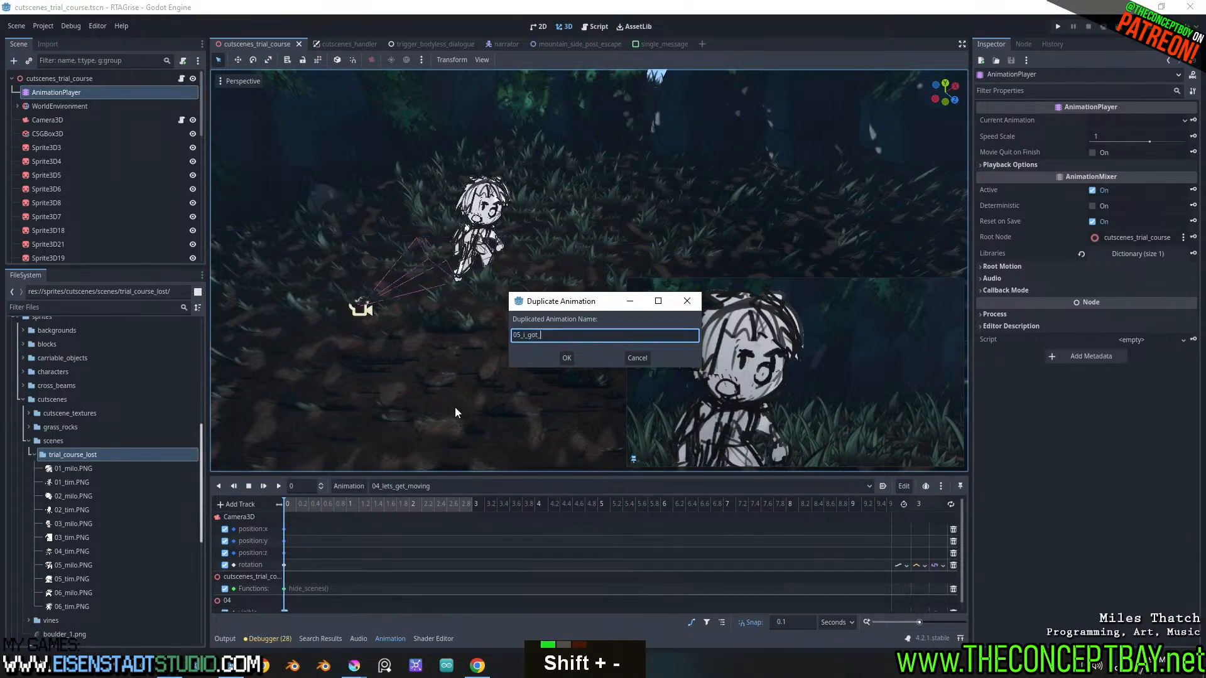
type("it_right")
key("Return")
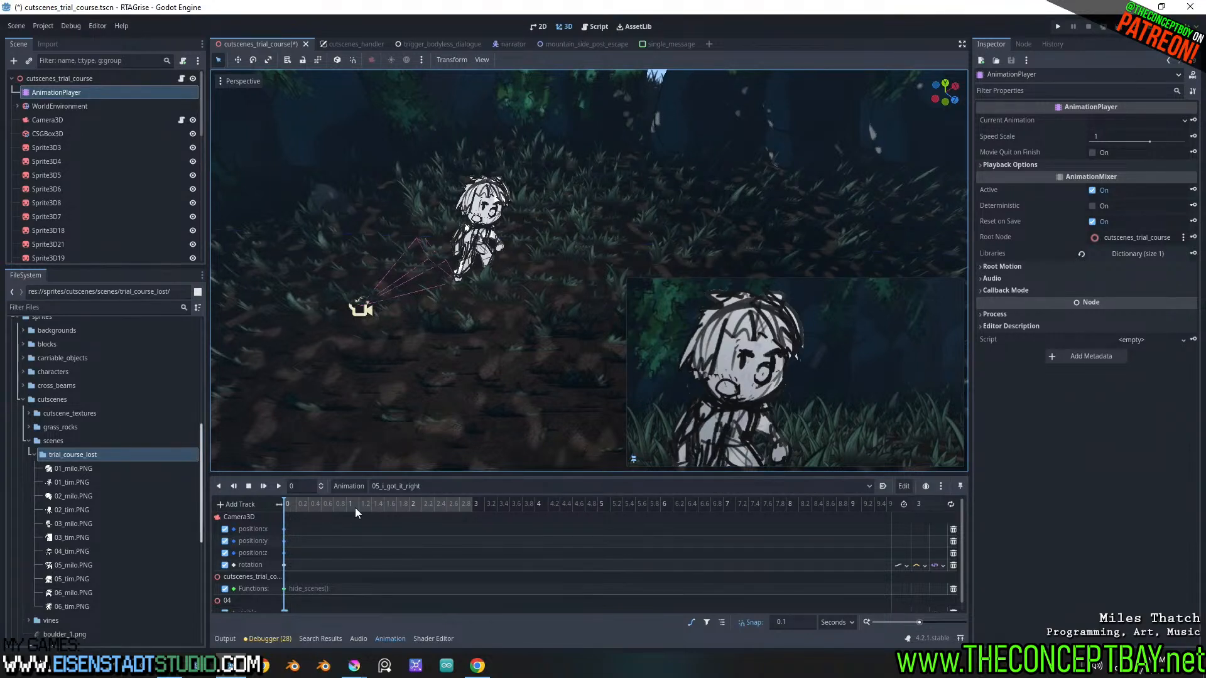
Duplicate the 04 node under scenes to make the node for shot 05
scroll(158, 172, "down", 20)
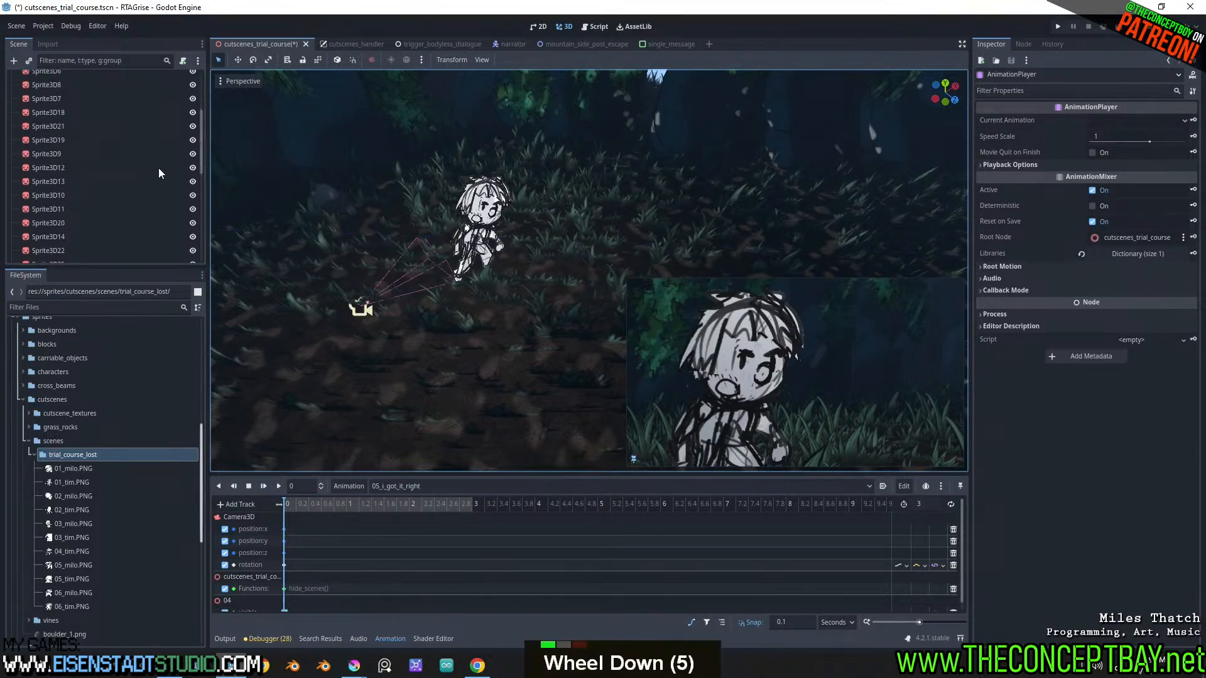
left_click(41, 240)
key("ctrl+d")
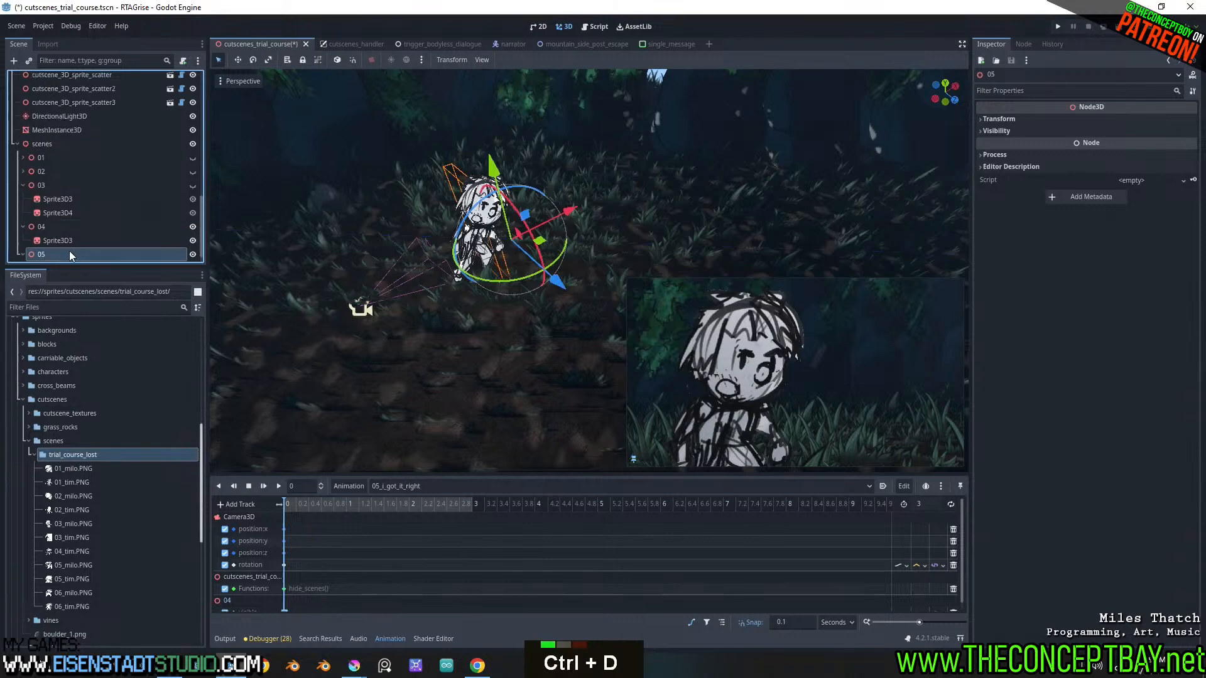
Duplicate the Sprite3D3 inside the 05 node and move the copy along its X axis, away from the original toward the camera
scroll(68, 254, "down", 5)
left_click(63, 254)
key("ctrl+d")
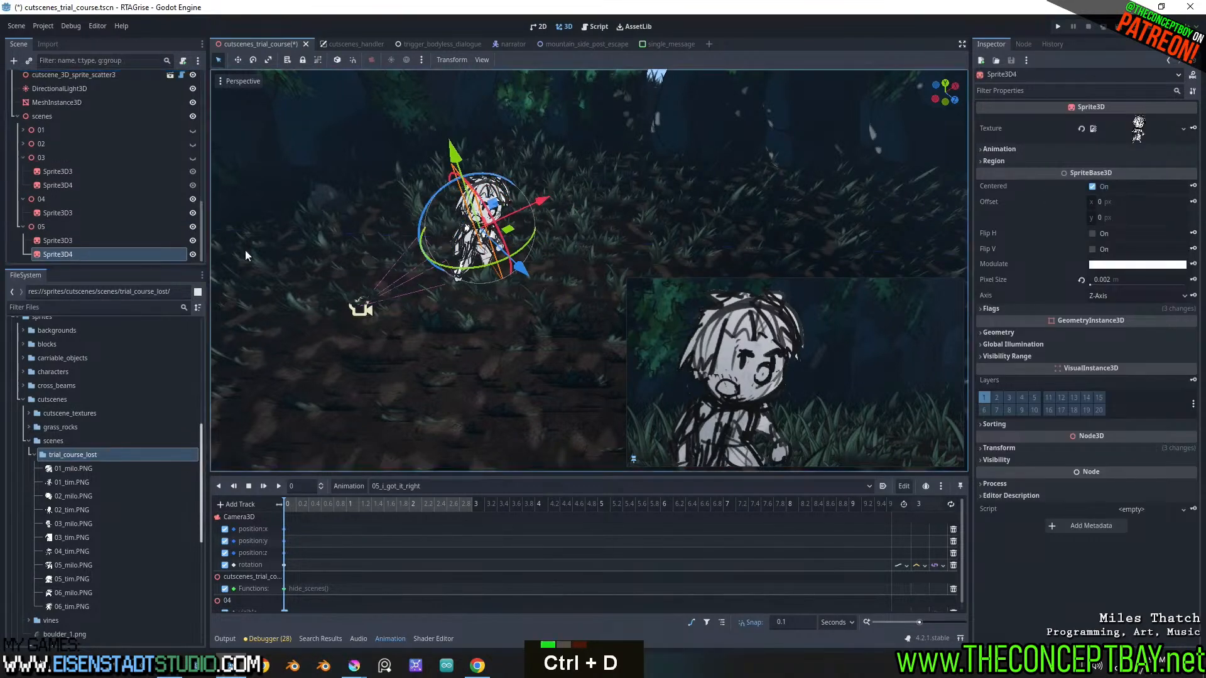
left_click_drag(542, 201, 410, 233)
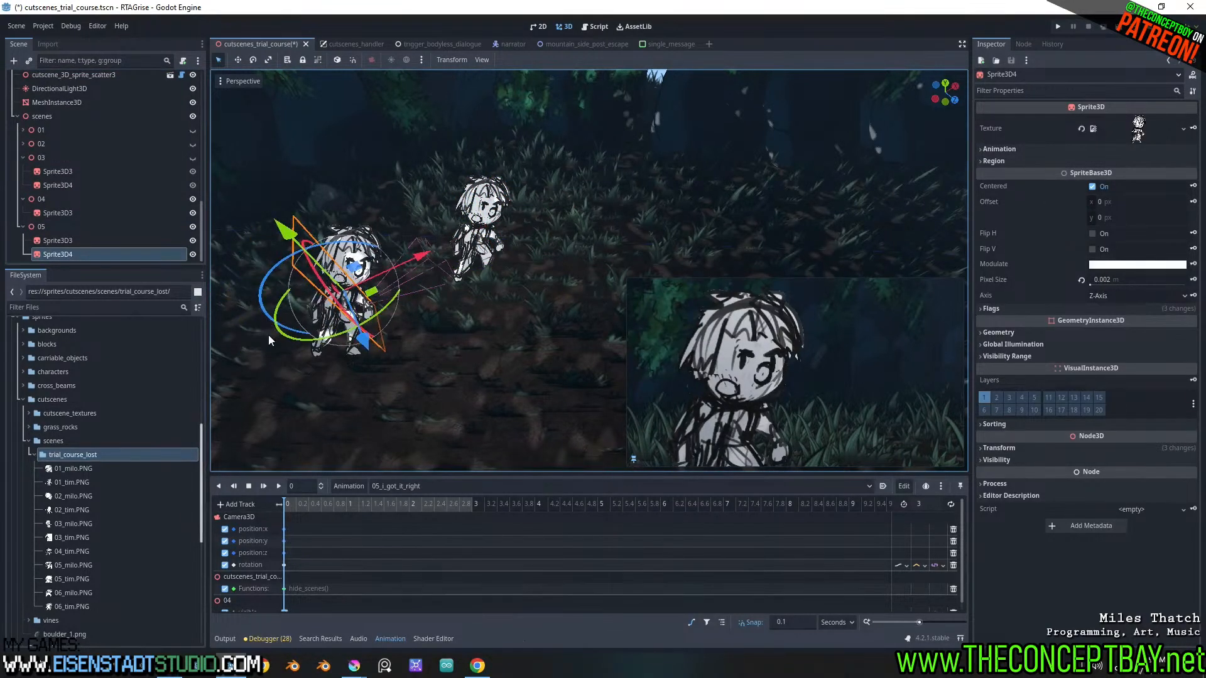
Assign 05_milo.PNG as the texture of Sprite3D3 and 05_tim.PNG to Sprite3D4 in the 05 node
left_click_drag(88, 564, 66, 238)
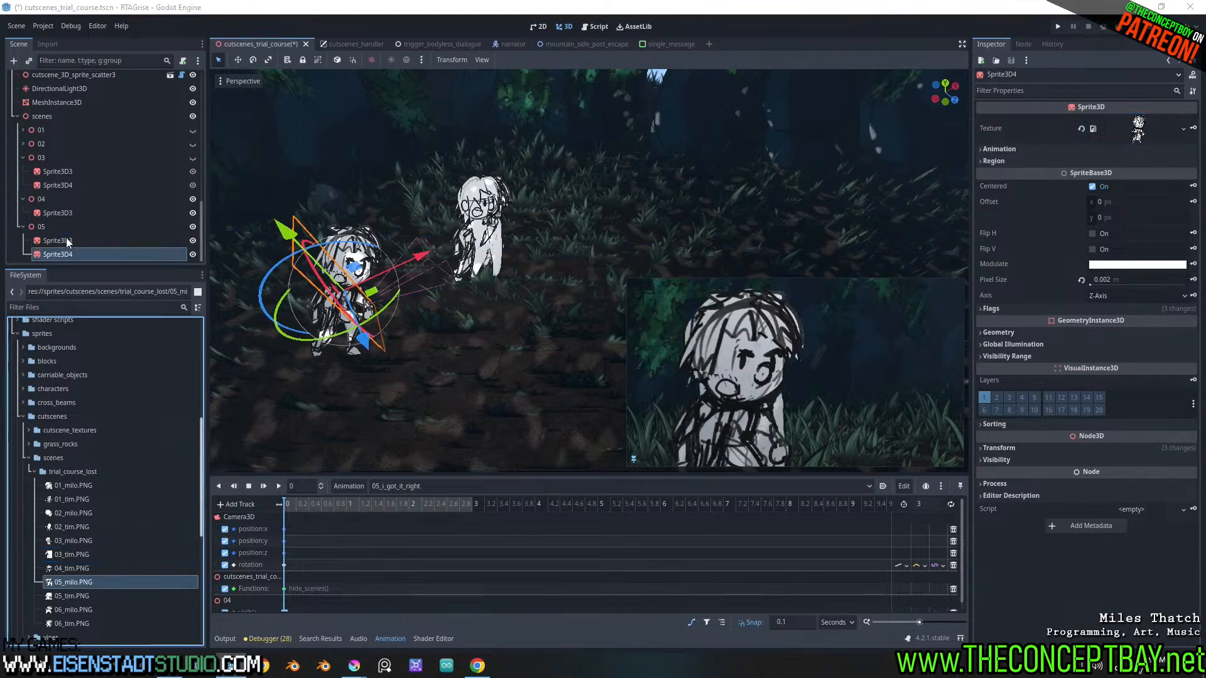
mouse_move(68, 595)
left_mouse_down()
mouse_move(81, 267)
mouse_move(65, 243)
mouse_move(64, 252)
left_mouse_up()
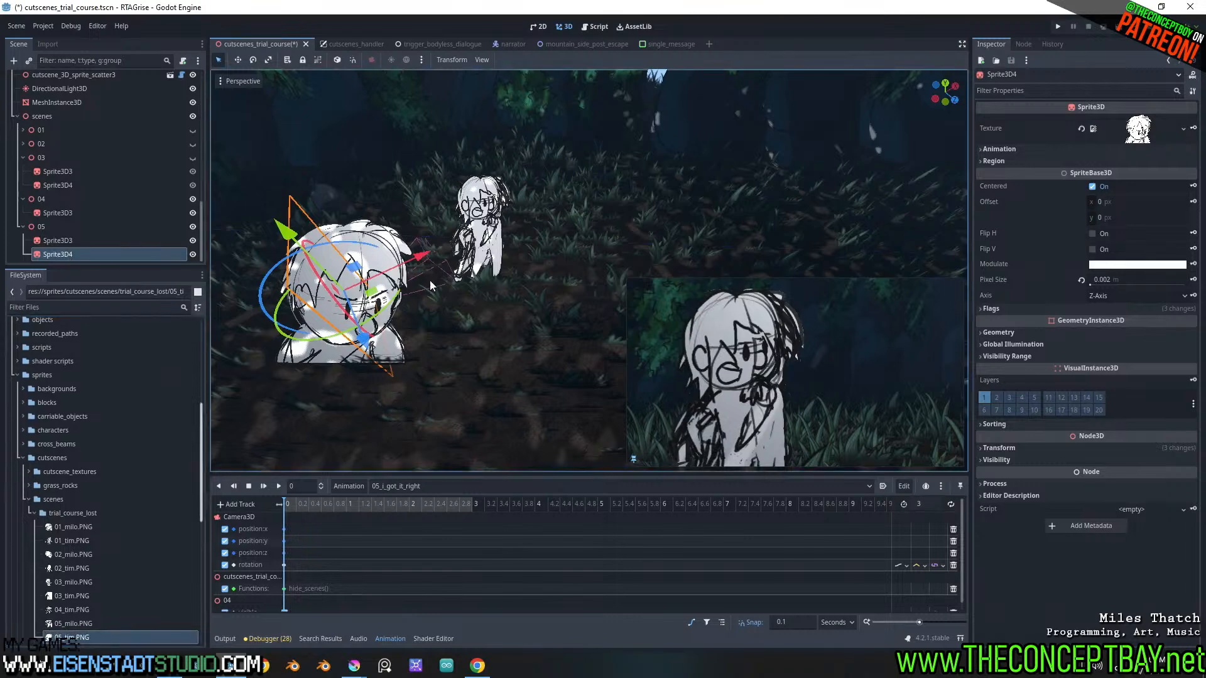
middle_click_drag(430, 281, 460, 310)
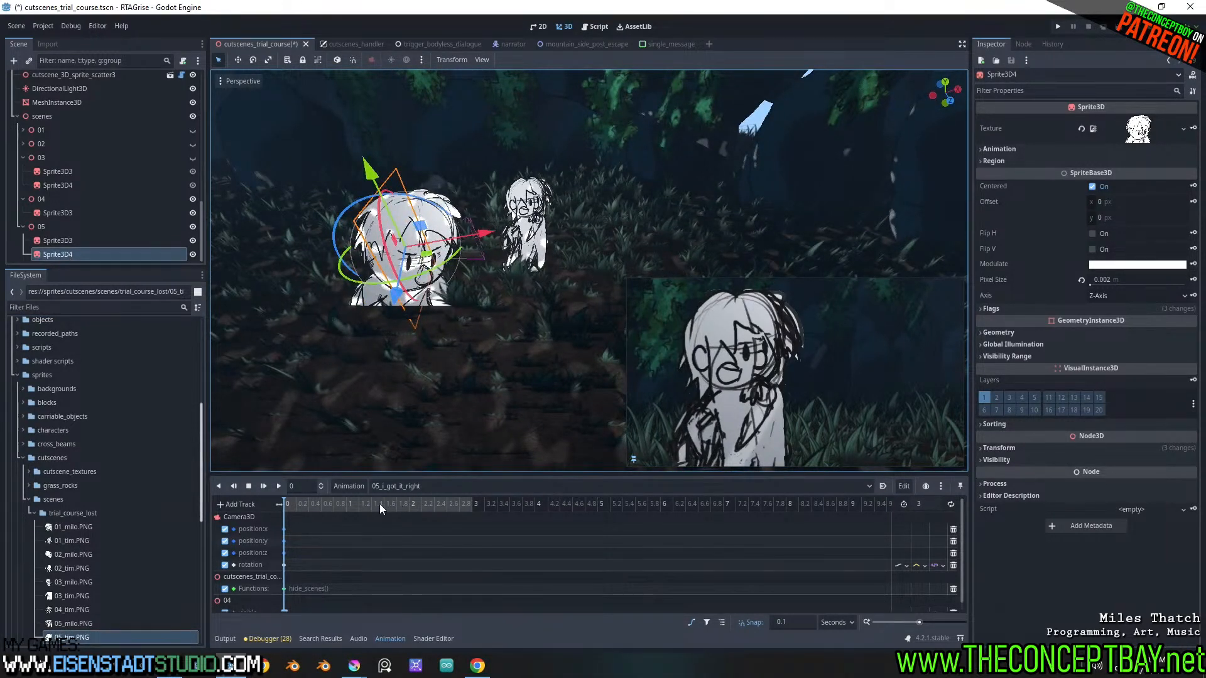
Move Camera3D to about X -1.589, Y 1.028, Z 3.019 m and turn it to about -11.1° around Y
left_click_drag(292, 502, 279, 499)
middle_click_drag(421, 235, 482, 322)
scroll(452, 315, "down", 1)
left_click_drag(442, 287, 517, 326)
key("ctrl+z")
left_click(506, 280)
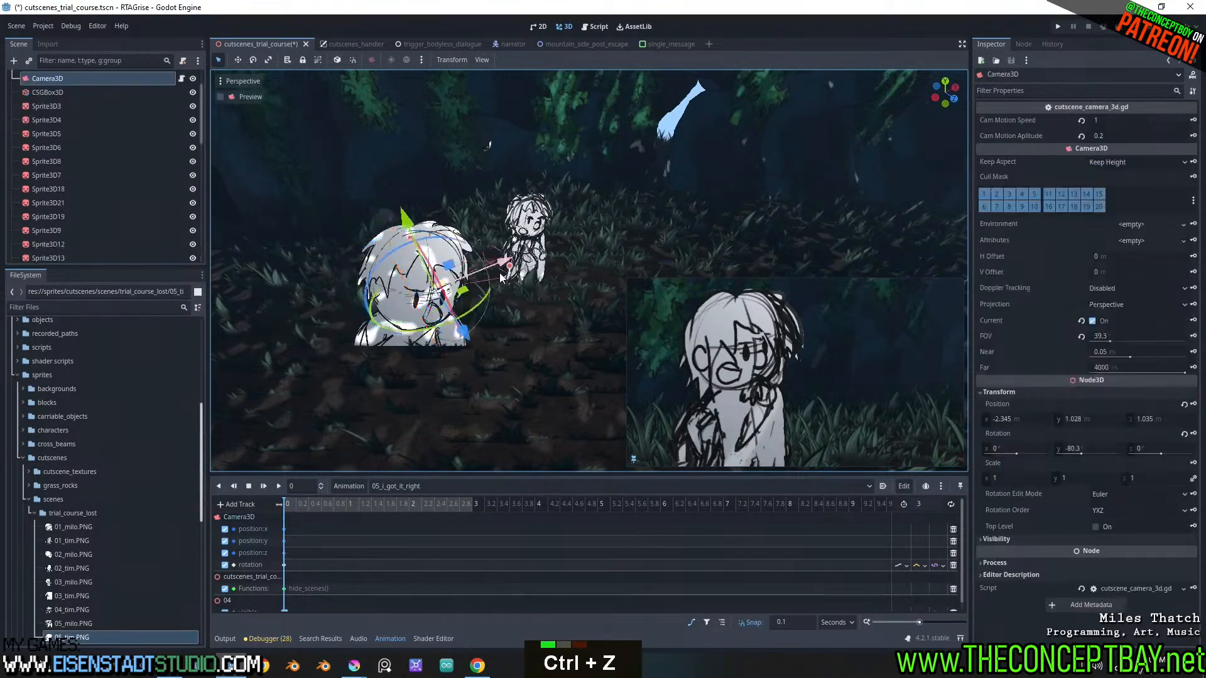
left_click_drag(506, 284, 615, 355)
left_click_drag(585, 410, 569, 404)
Retarget the animation's visible track from scene node 04 to node 05
scroll(182, 229, "down", 20)
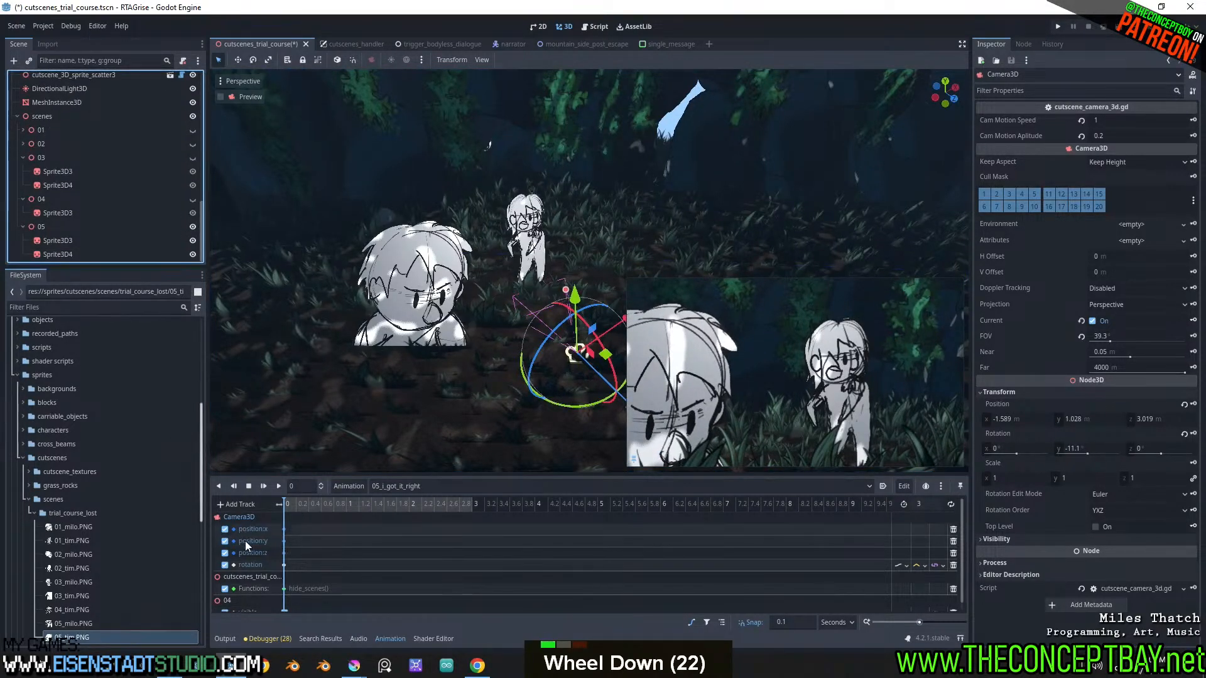
scroll(245, 606, "down", 5)
double_click(246, 606)
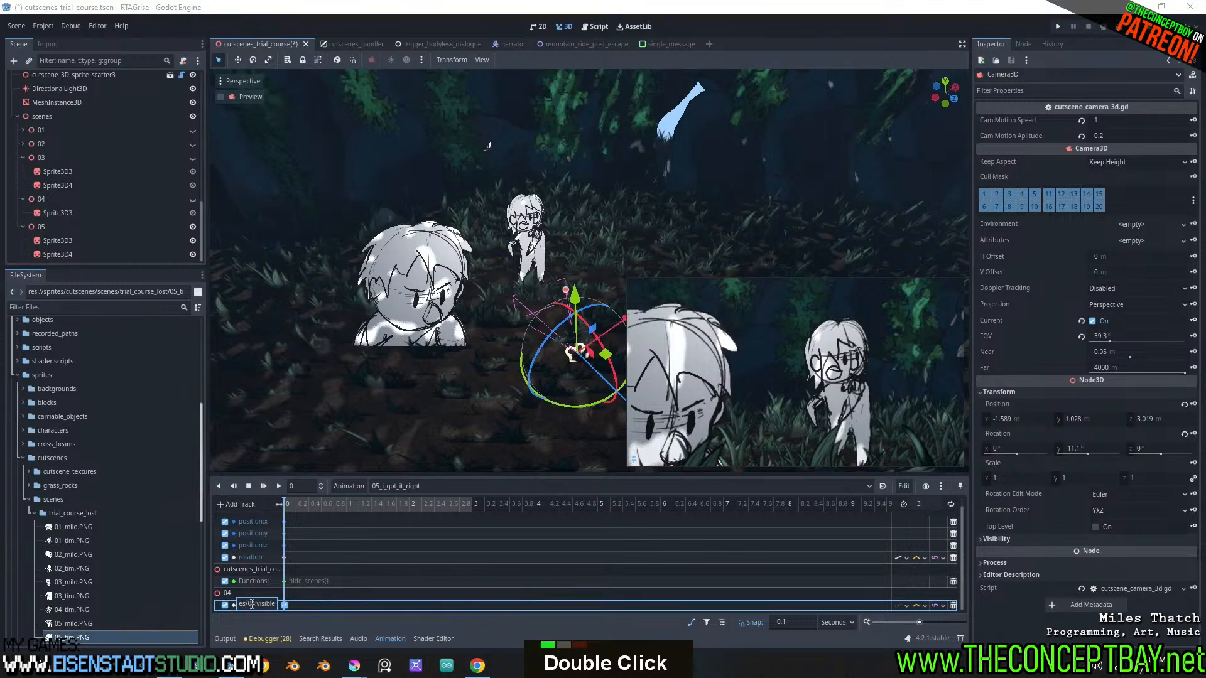
key("Right")
key("BackSpace")
type("5")
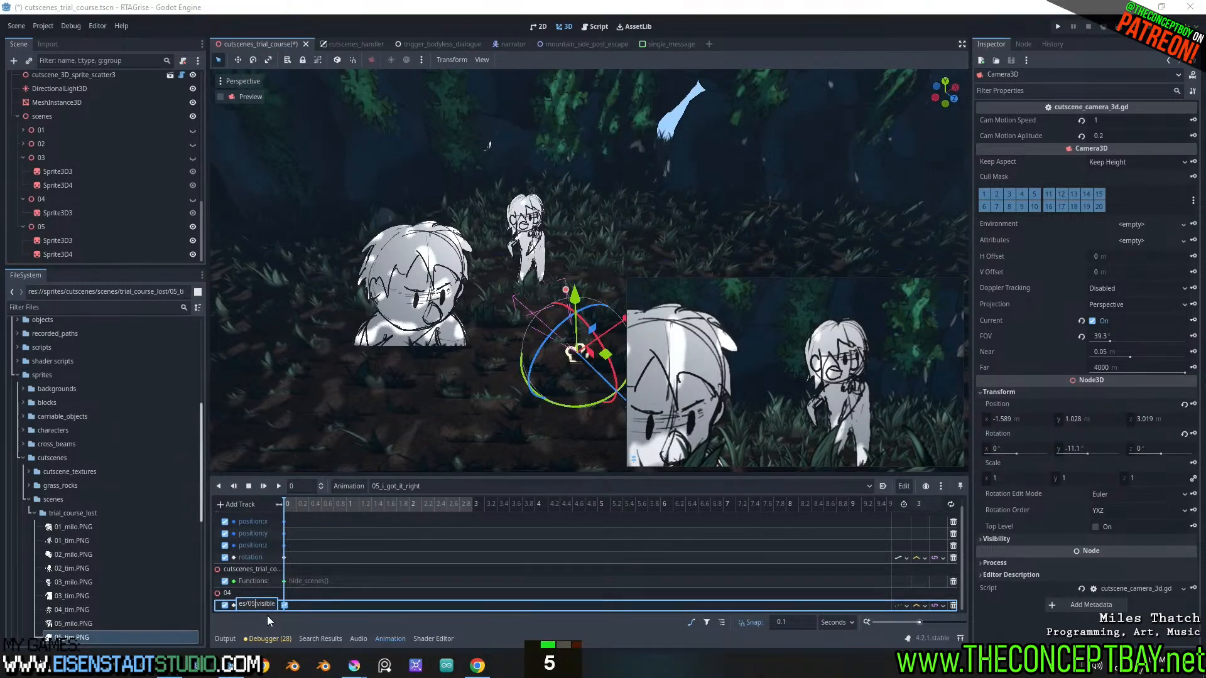
key("Return")
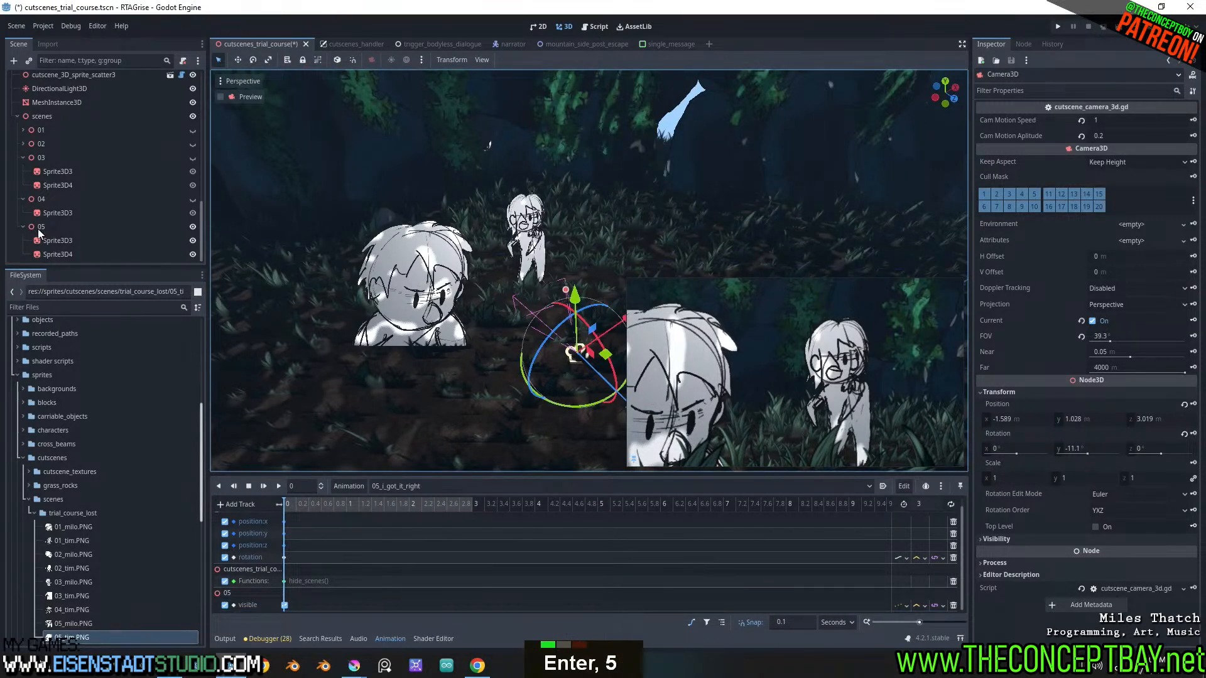
Move the 05 node's Sprite3D4 in front of the camera beside Sprite3D3, and undo a trial reduction of its pixel size
scroll(495, 276, "down", 2)
scroll(498, 282, "up", 1)
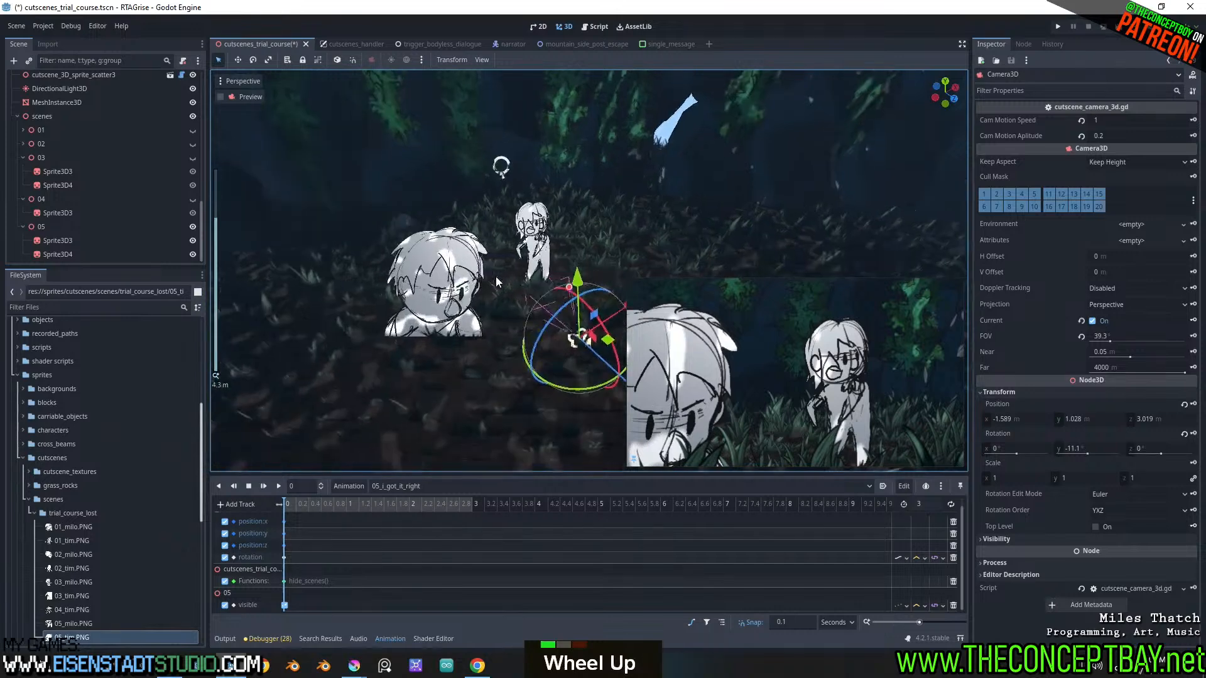
left_click(435, 279)
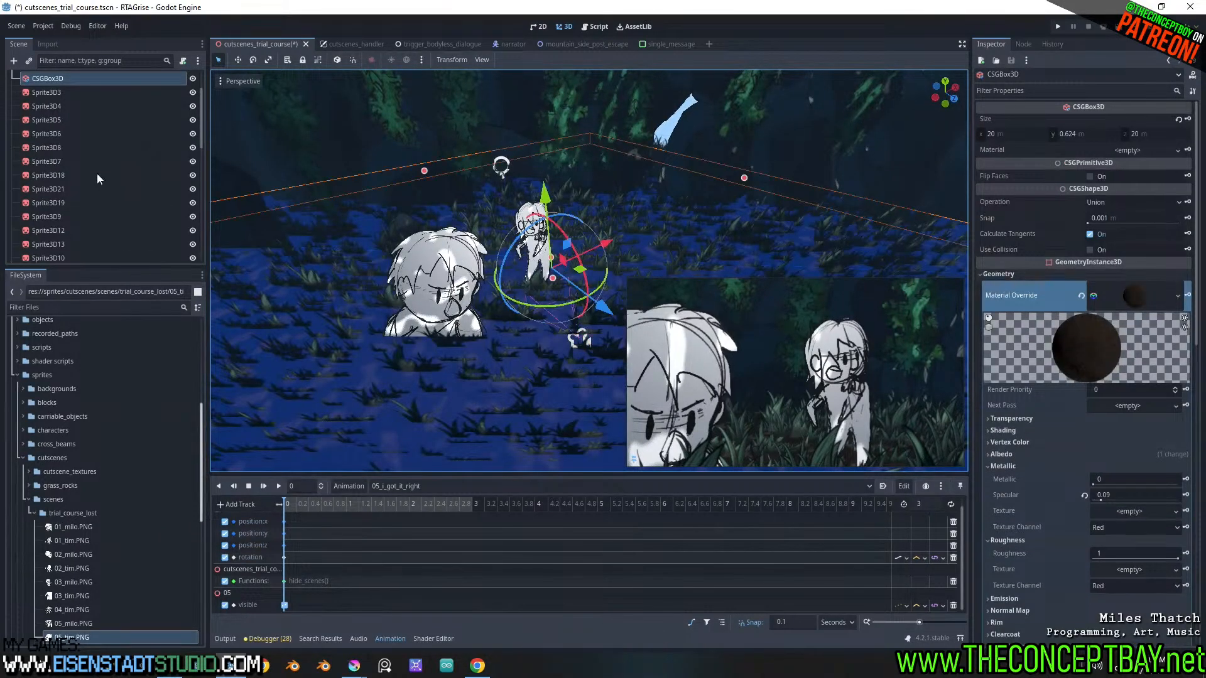
scroll(85, 172, "down", 15)
scroll(85, 172, "down", 5)
left_click(49, 254)
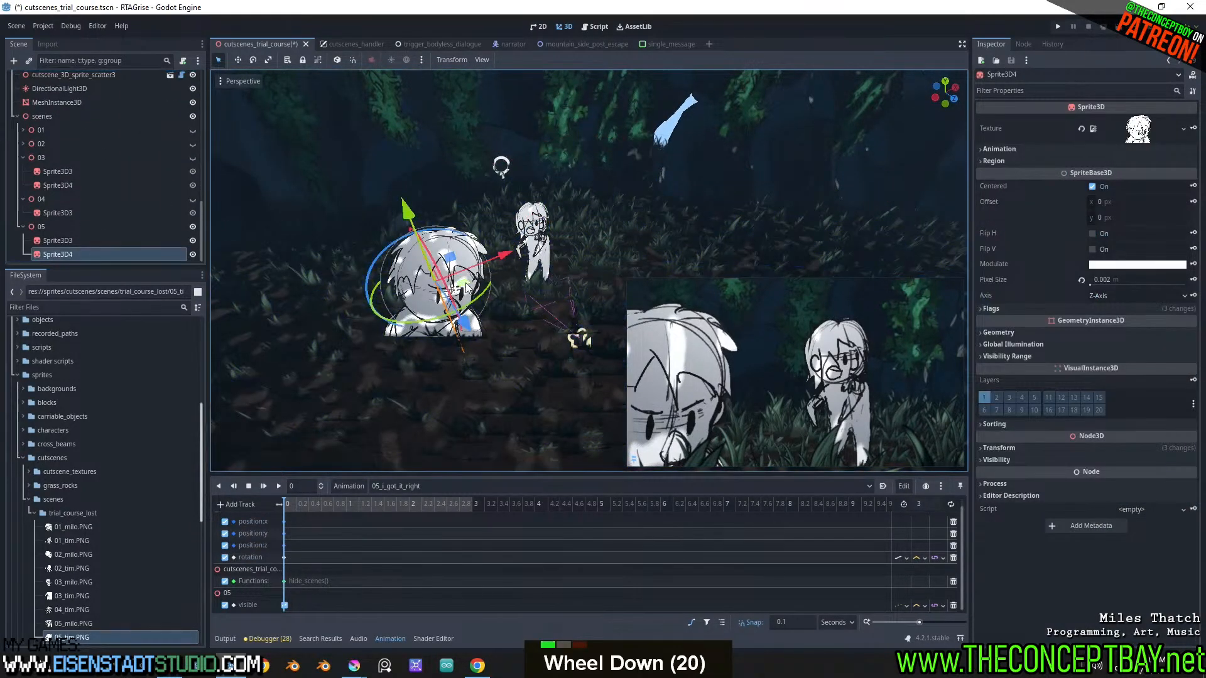
left_click_drag(466, 288, 604, 247)
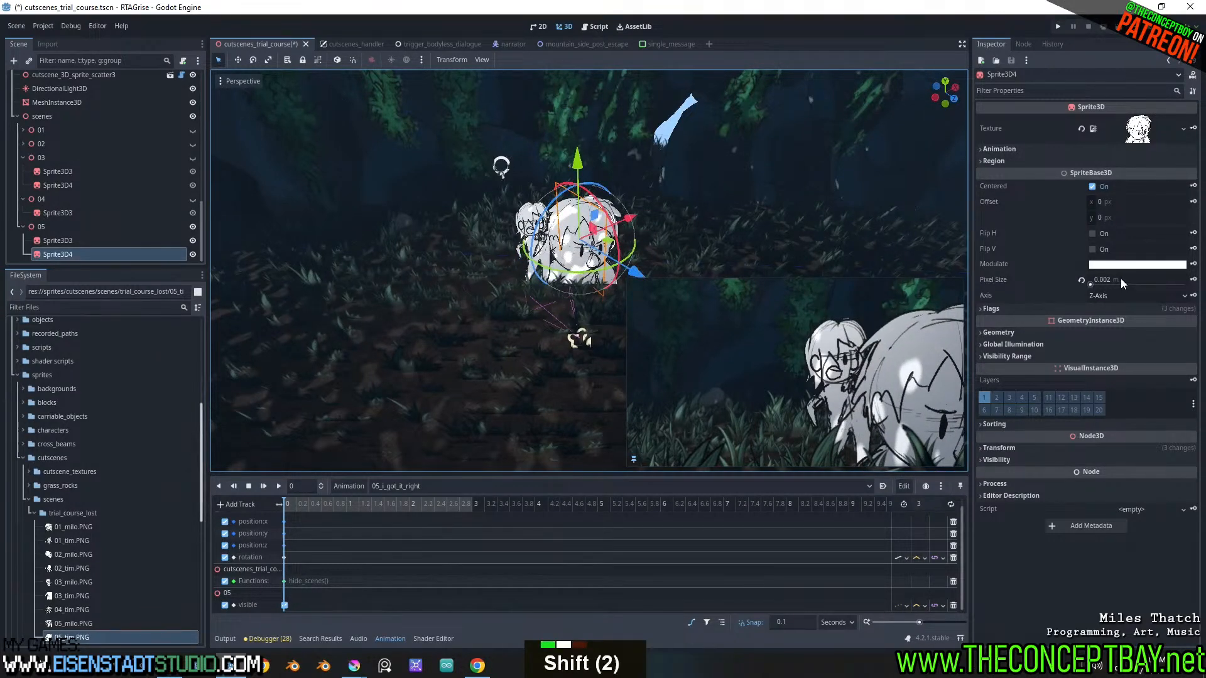
left_click_drag(1120, 277, 1093, 279, "shift")
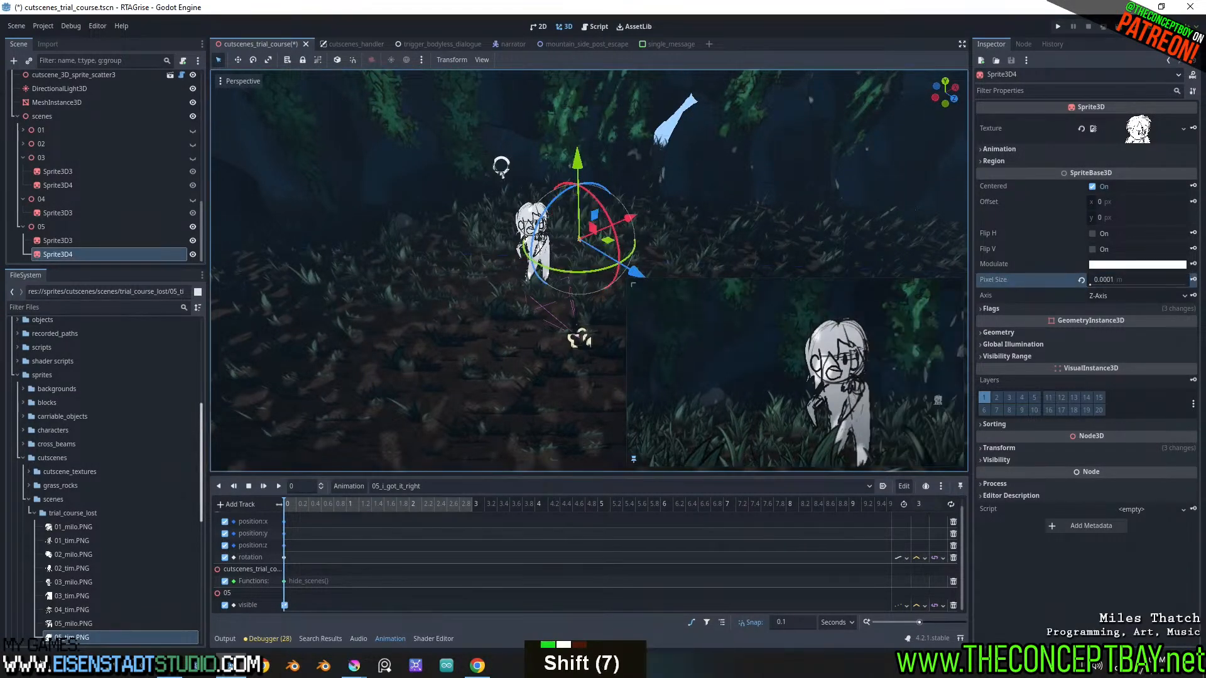
key("ctrl+z")
Reposition Sprite3D4 close to the camera at about X -0.777, Y 0.978, Z 1.973 m
left_click_drag(577, 191, 590, 152)
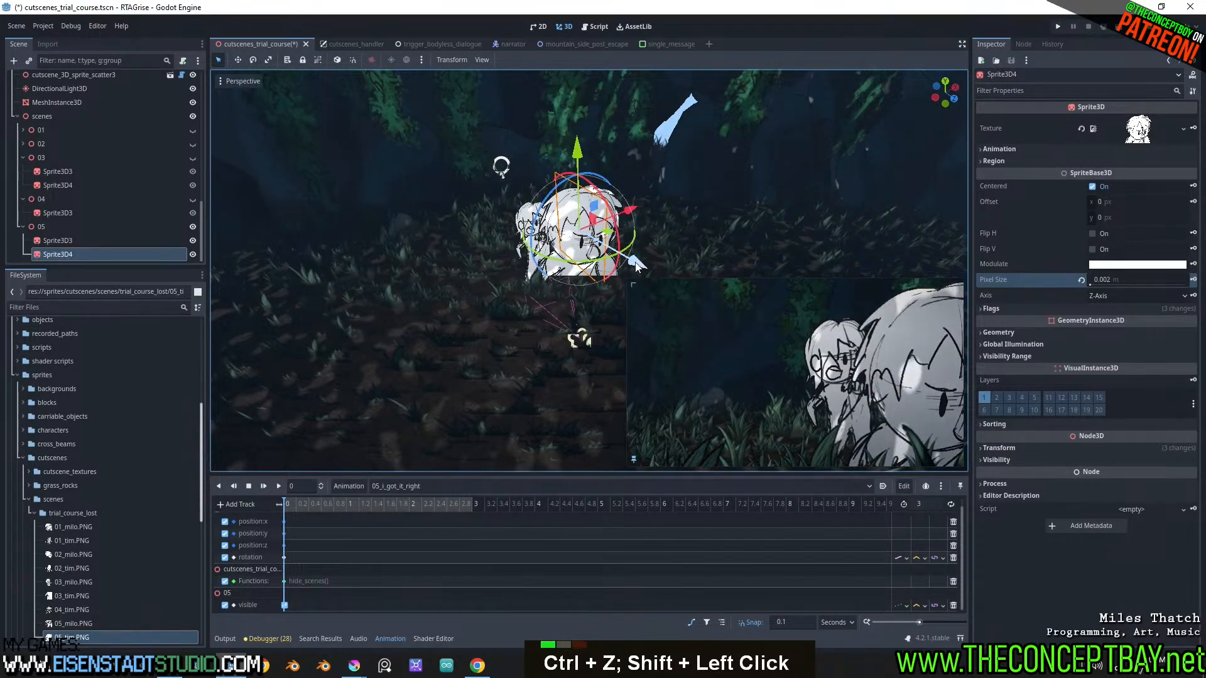
left_click_drag(637, 263, 702, 286)
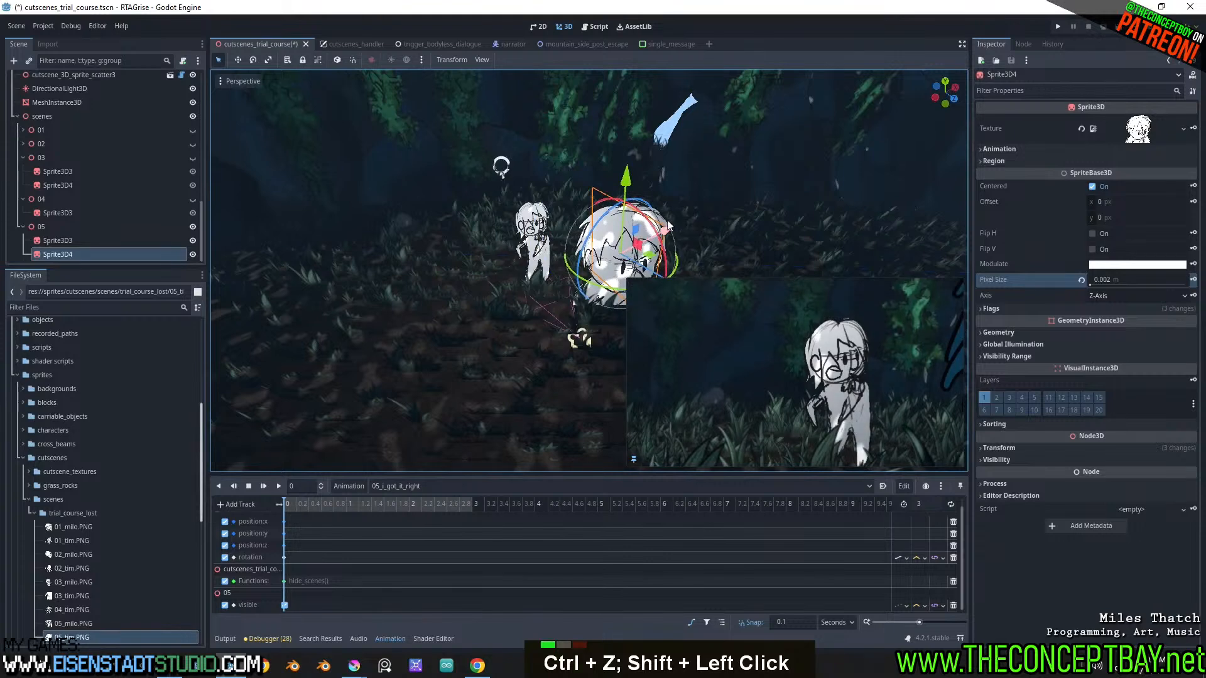
left_click_drag(669, 230, 631, 234)
scroll(631, 234, "down", 2)
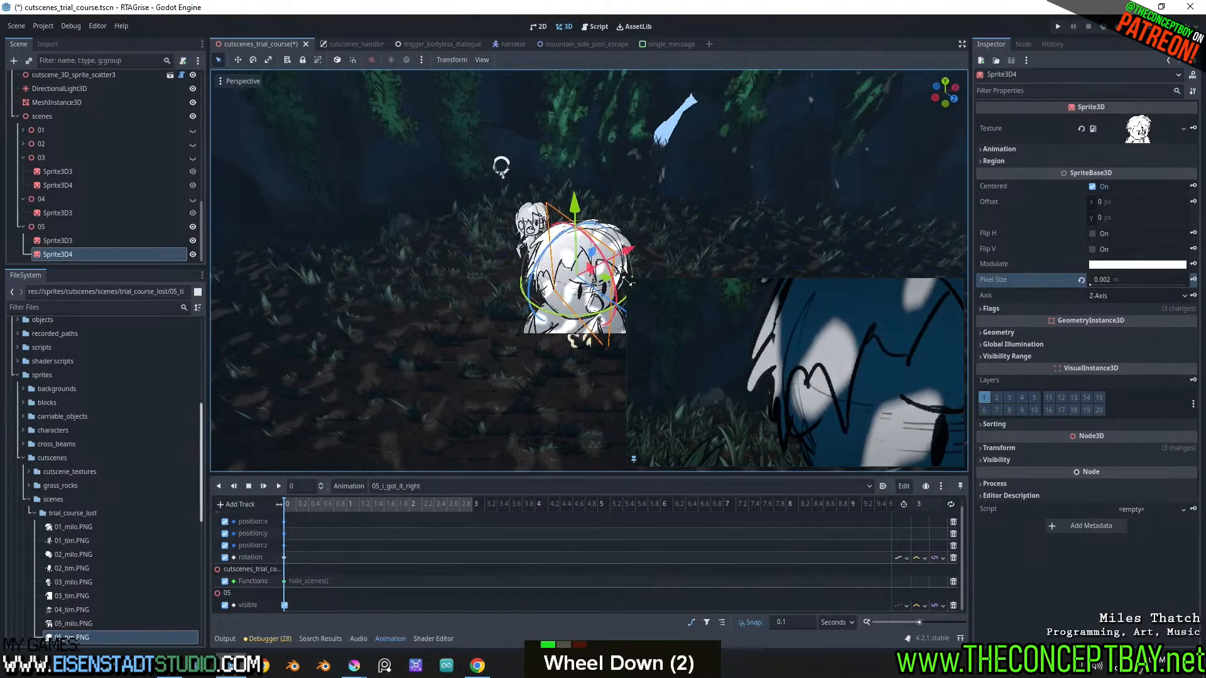
middle_click_drag(640, 252, 606, 227, "shift")
Scale Sprite3D4 down uniformly and shift it to frame it as the foreground figure
left_click(1010, 446)
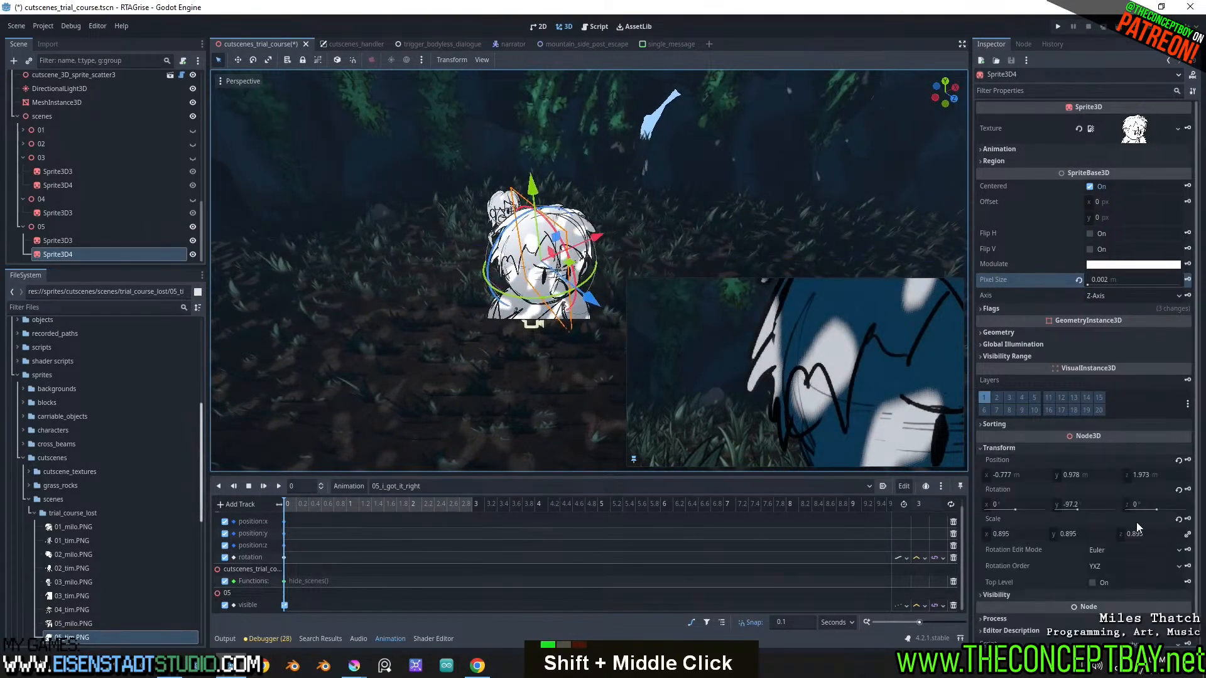
left_click_drag(1146, 531, 1049, 531, "shift")
left_click_drag(561, 240, 520, 225)
Move the 05 node's Sprite3D3 away from Sprite3D4 so both figures stand apart in the camera view
left_click(497, 202)
mouse_move(472, 284)
left_mouse_down()
mouse_move(452, 253)
mouse_move(461, 263)
left_mouse_up()
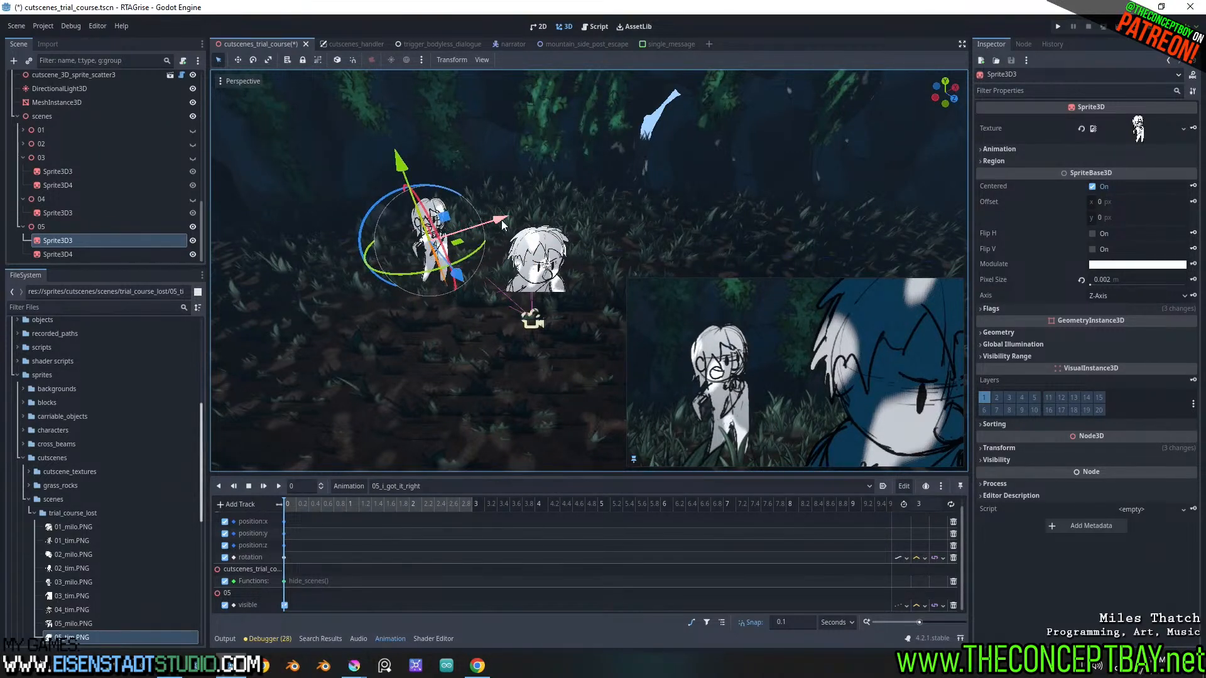
mouse_move(501, 219)
left_mouse_down()
mouse_move(485, 228)
mouse_move(499, 227)
left_mouse_up()
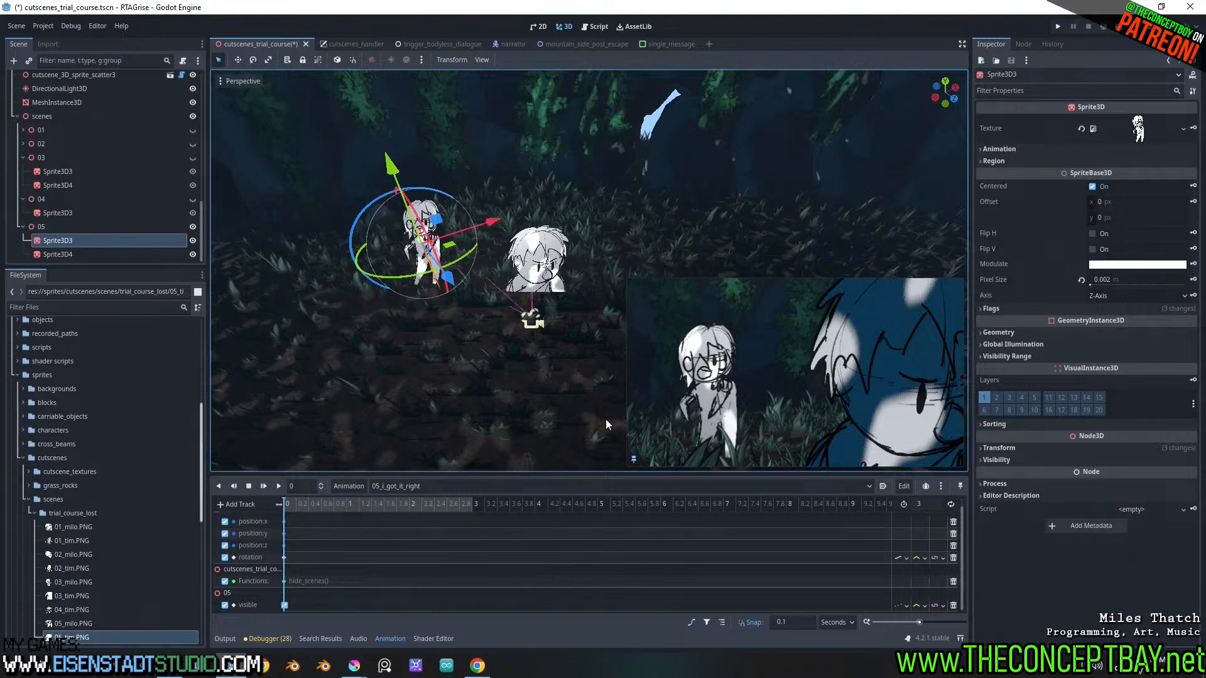
Keyframe Camera3D's current placement, including its rotation, at 0 s in 05_i_got_it_right
scroll(140, 220, "up", 20)
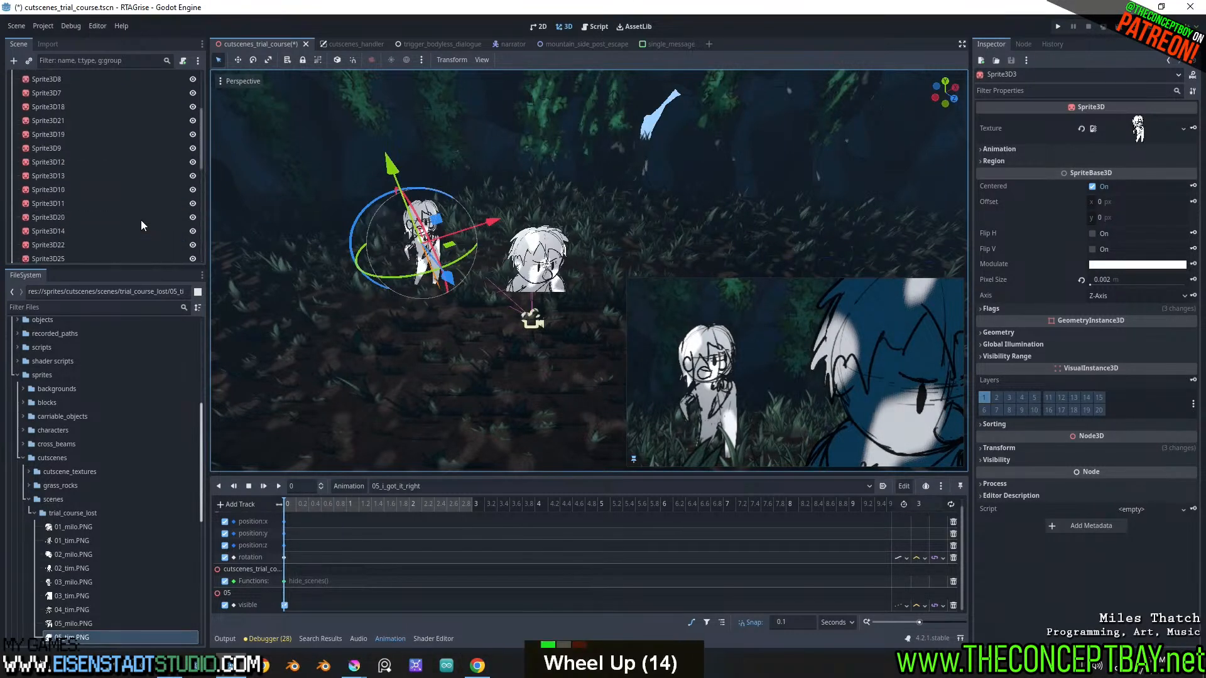
left_click(48, 118)
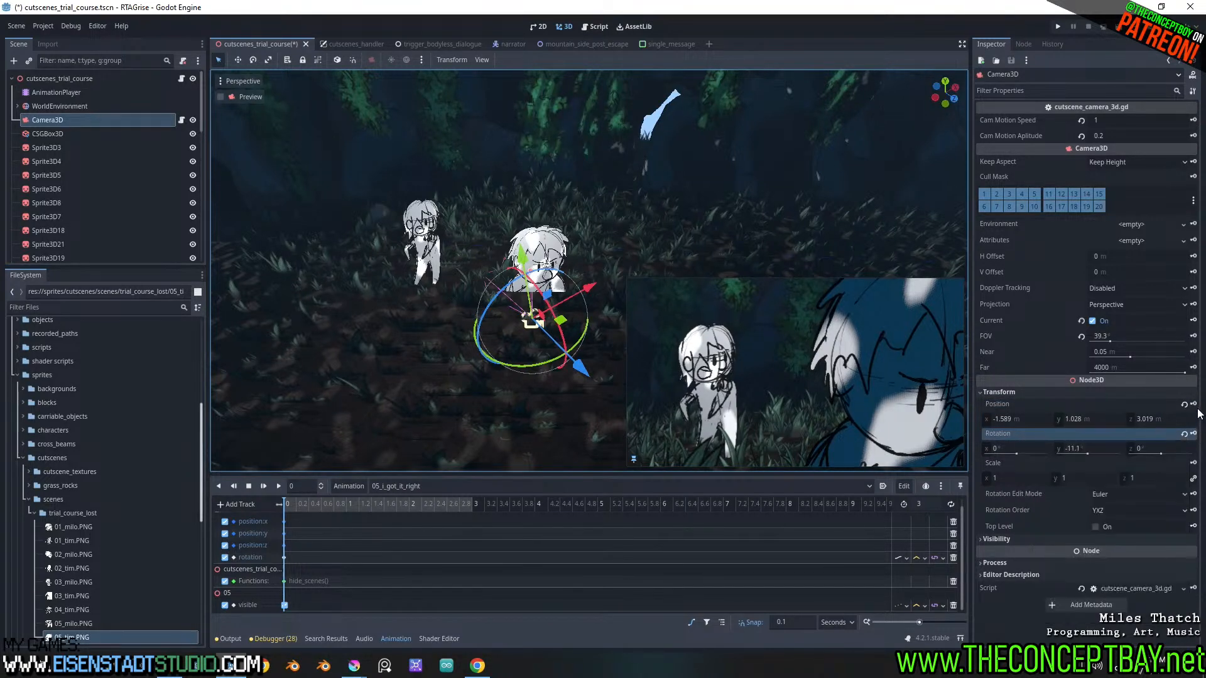
left_click(1194, 434)
Pull Camera3D back along its Z axis to about Z 3.117 m and keyframe its position at 1.2 s
left_click_drag(291, 505, 359, 505)
left_click_drag(581, 369, 589, 379)
key("ctrl+z")
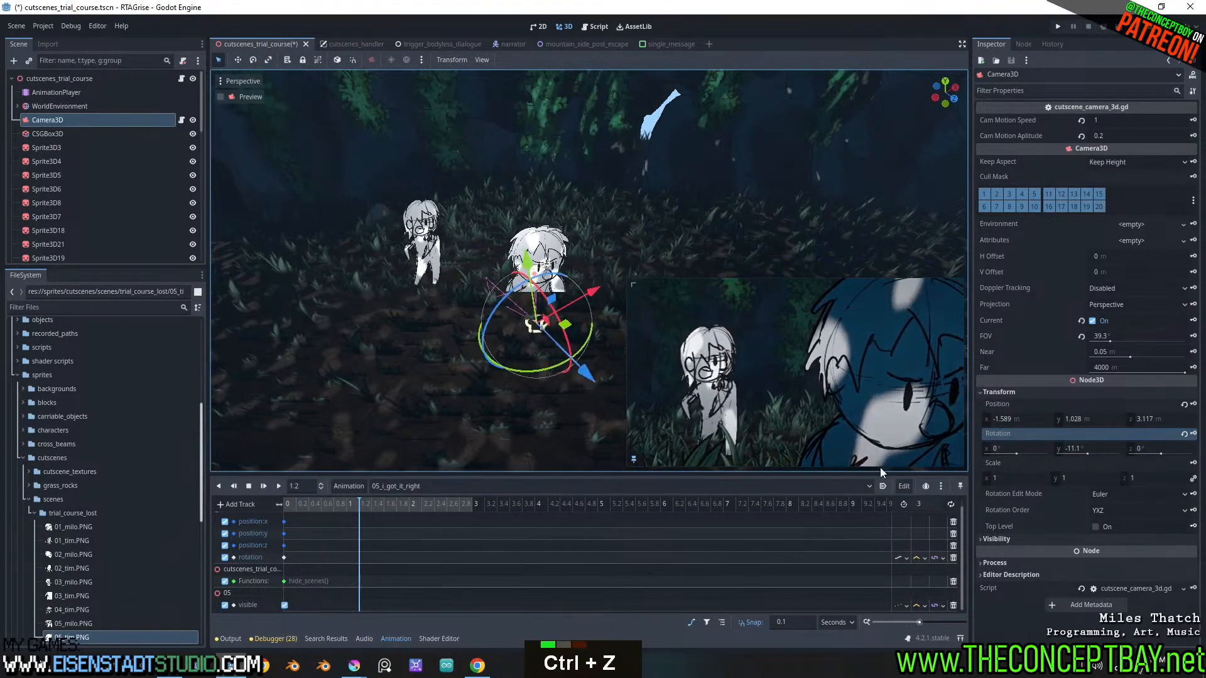
left_click(1193, 404)
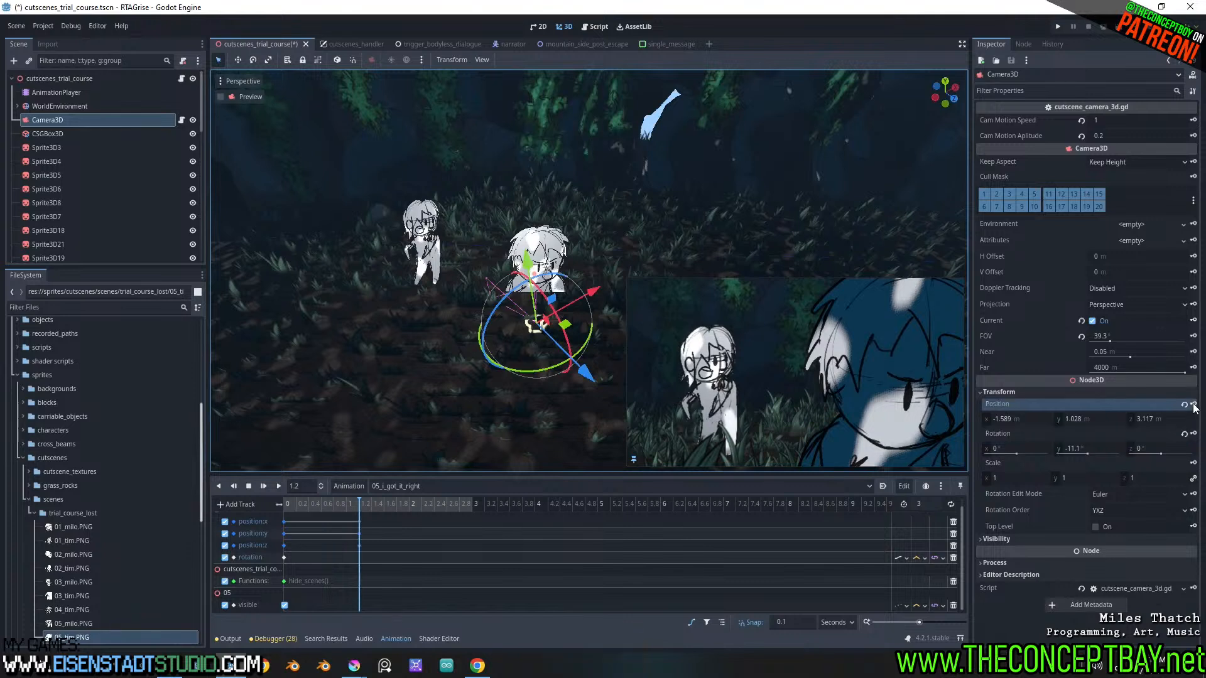
Shift the camera's three position keys at 1.2 s to 3 s and play the animation
left_click_drag(354, 521, 473, 544)
left_click_drag(316, 504, 278, 500)
left_click(262, 486)
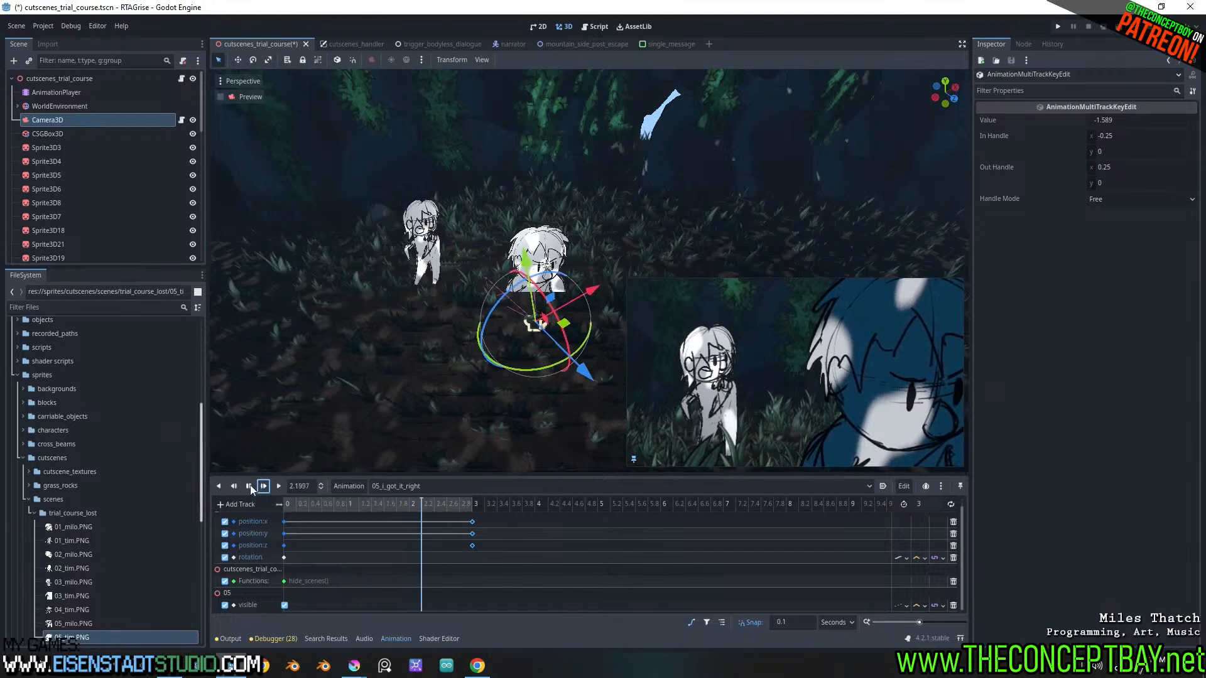
Swap the camera's start and end position keys so the move becomes a push-in ending at 3 s
left_click(289, 503)
left_click_drag(290, 504, 278, 526)
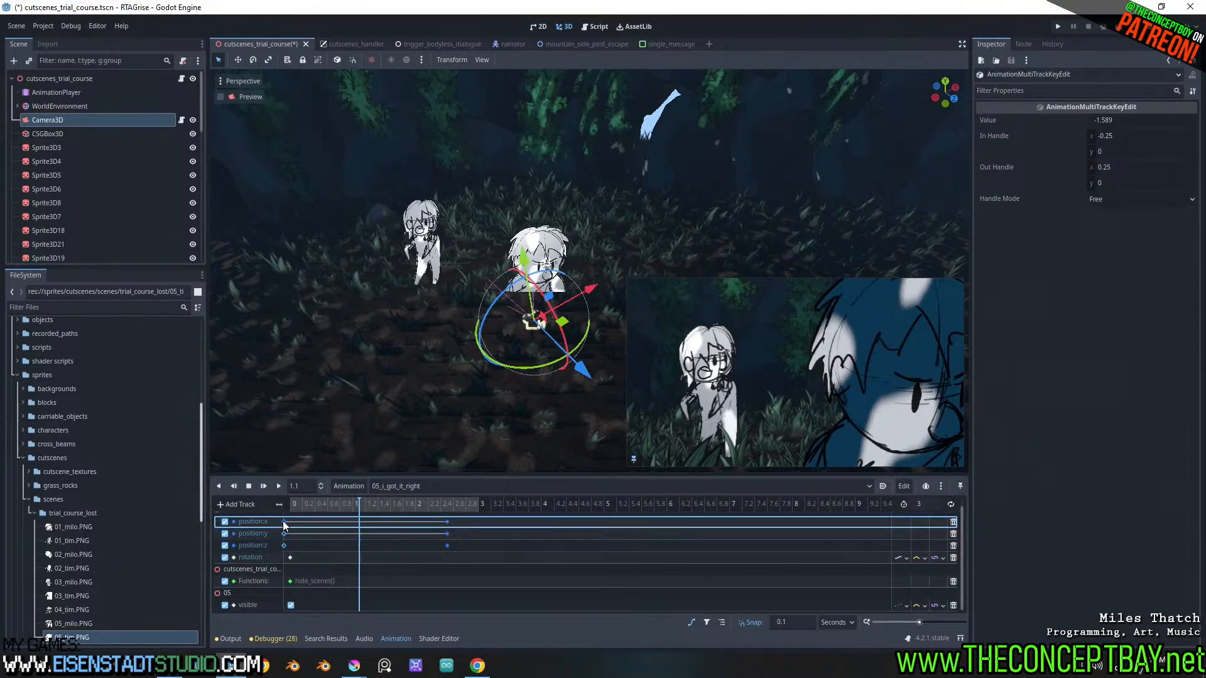
left_click_drag(438, 519, 444, 547)
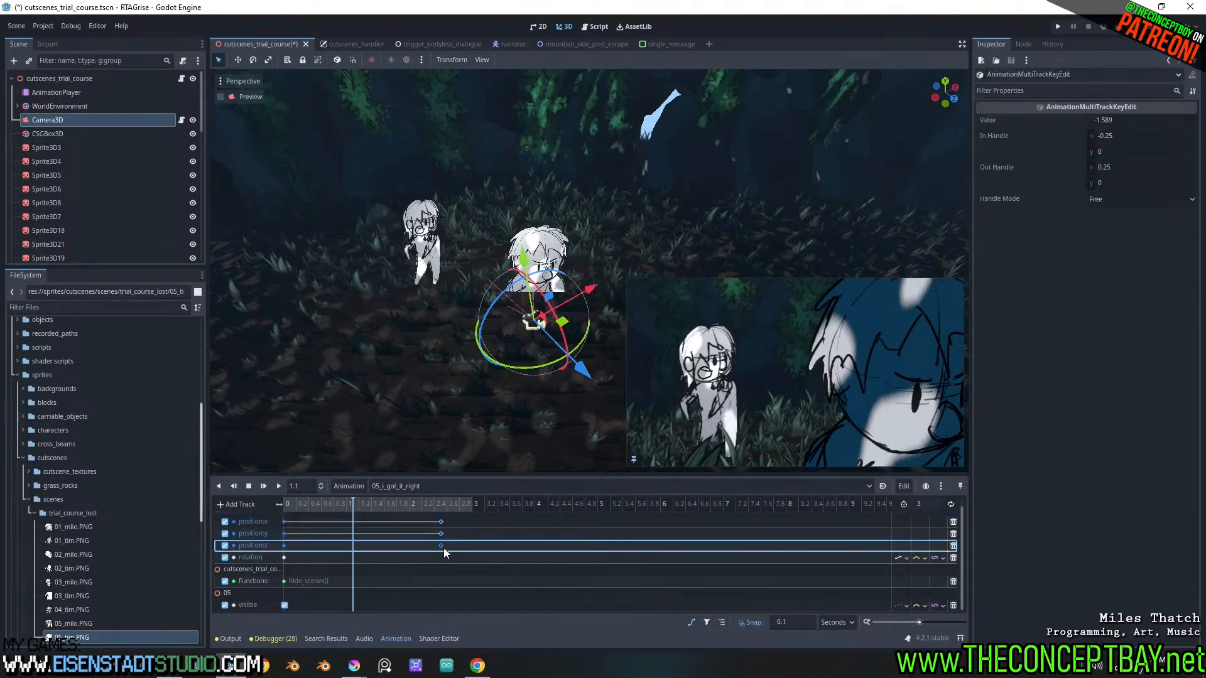
Play back the 05_i_got_it_right animation, stop it at the start and save the scene
left_click(263, 486)
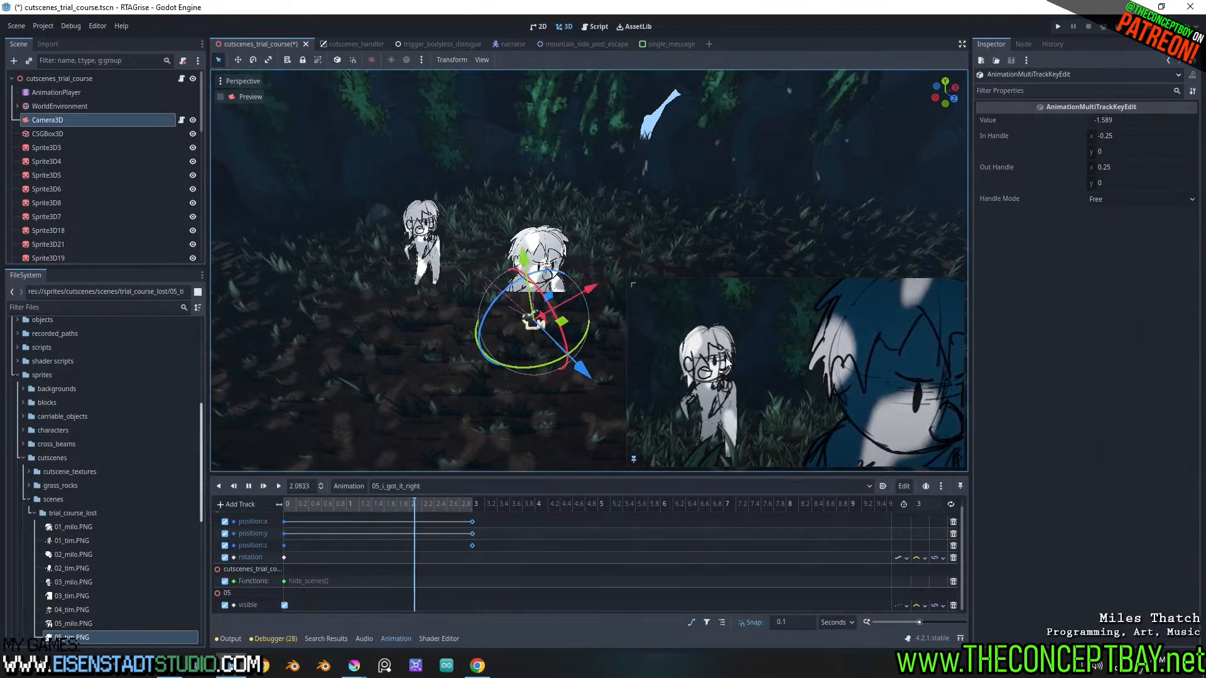
left_click(250, 486)
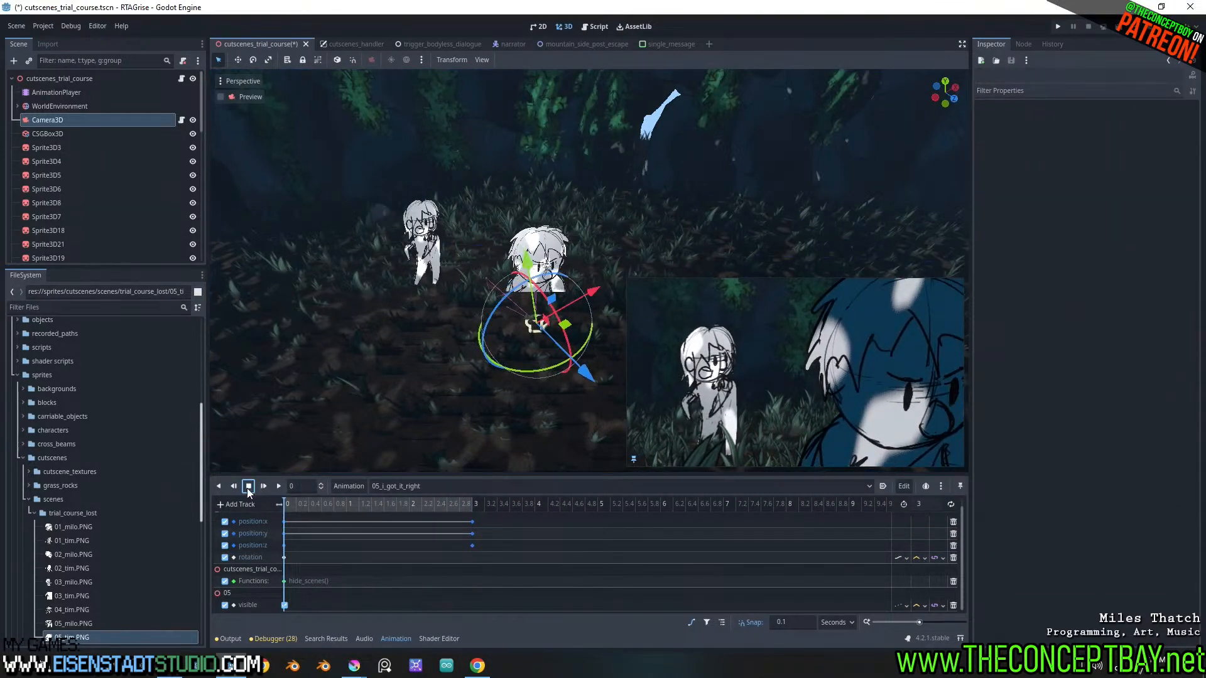
key("ctrl+s")
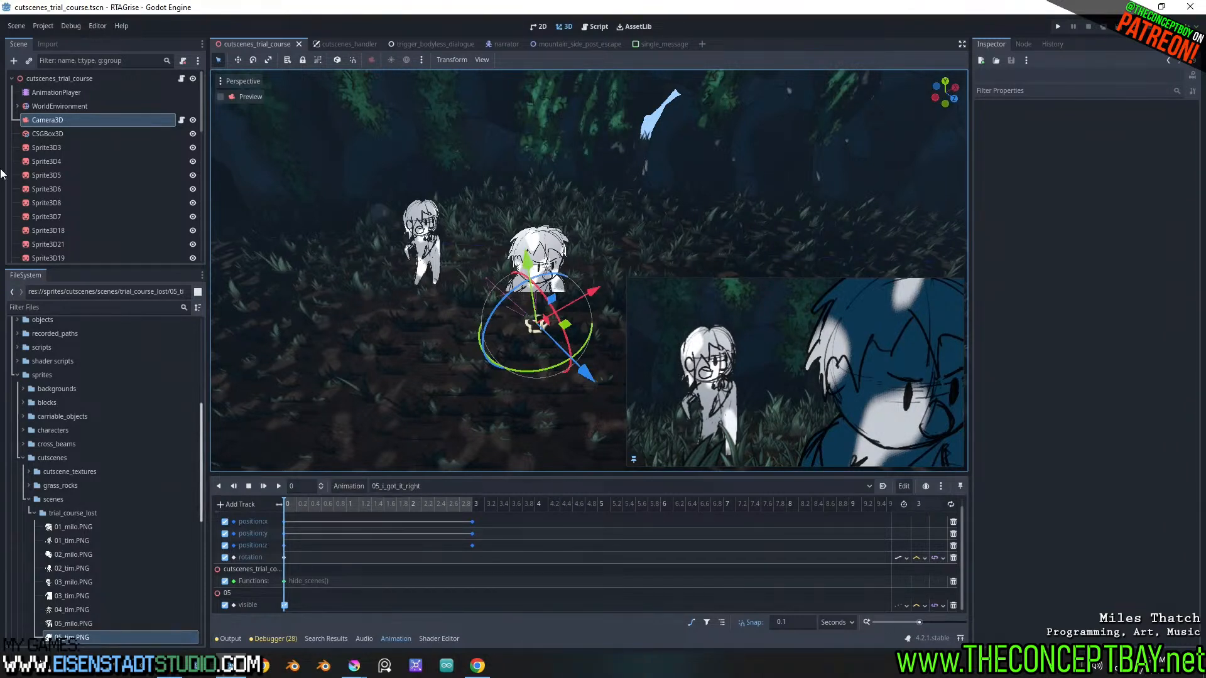
Duplicate the 04_lets_get_moving animation under the name 06_i_just_had_it_on_me
left_click(397, 485)
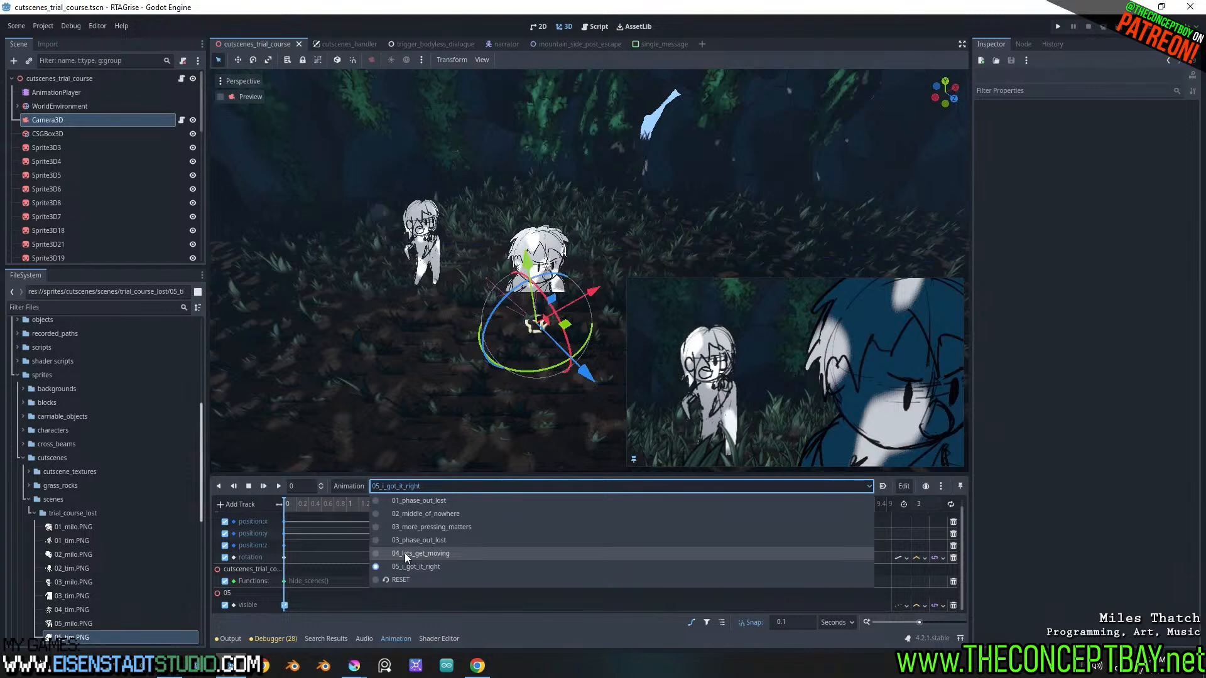
left_click(404, 552)
left_click(338, 487)
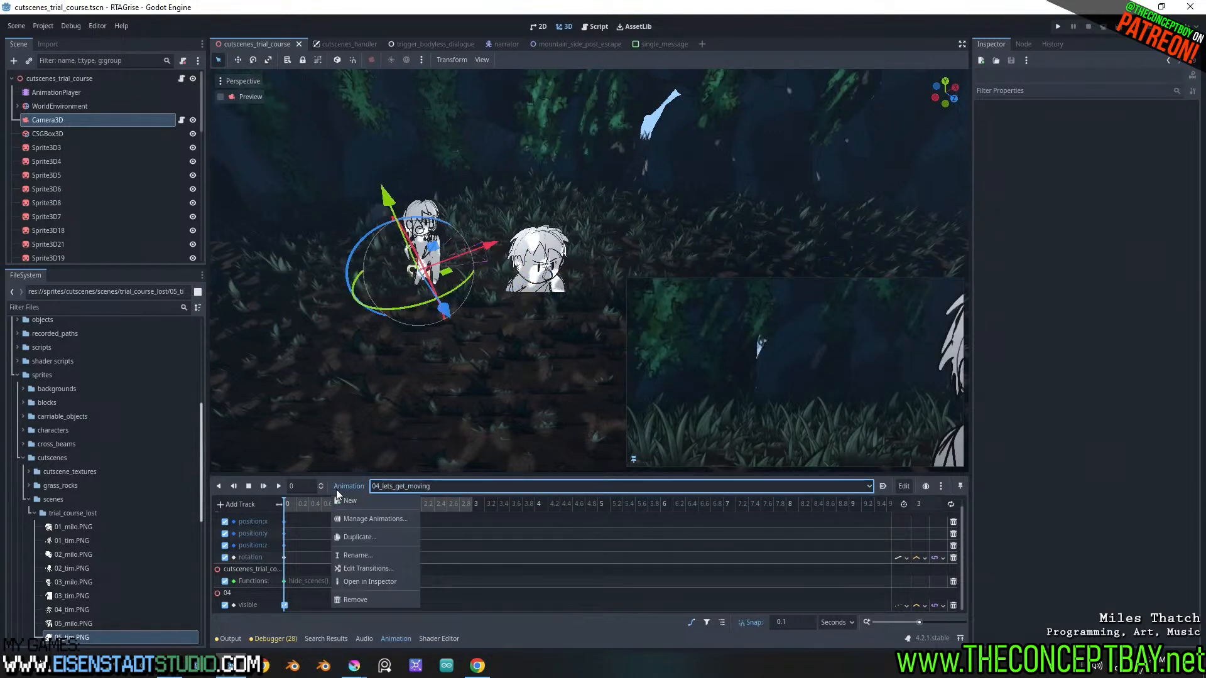
left_click(362, 537)
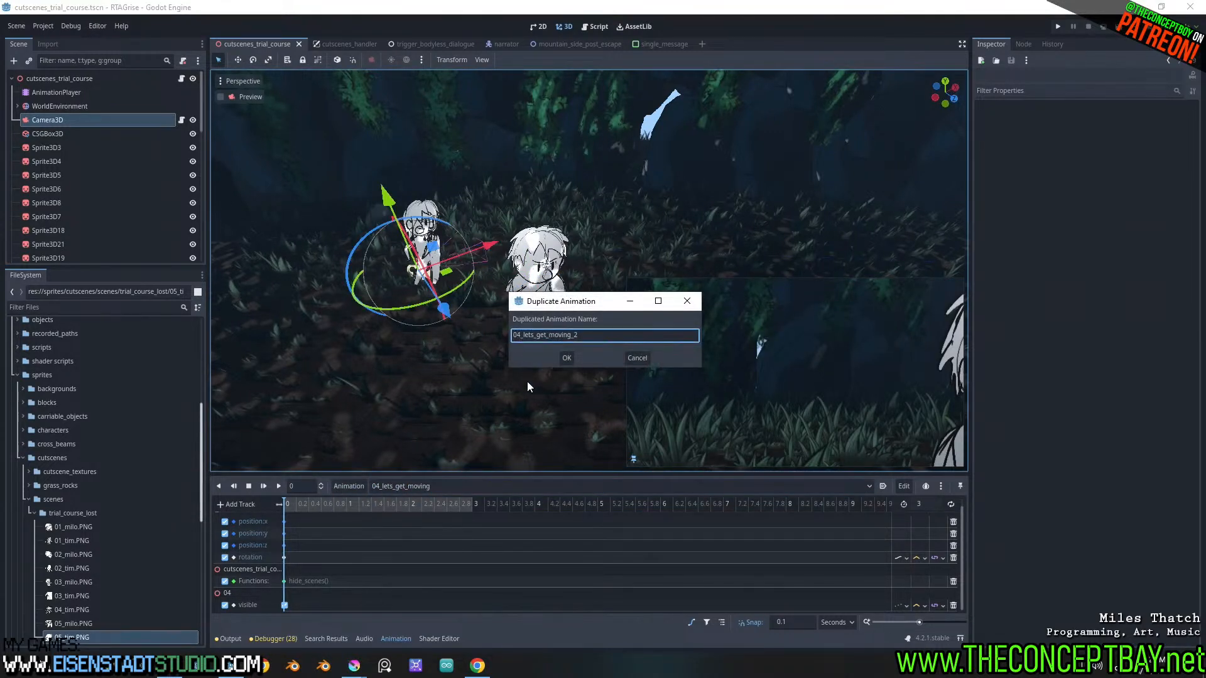
key("Right")
key("BackSpace")
type("6")
key("ctrl+shift+Right")
key("ctrl+shift+Right")
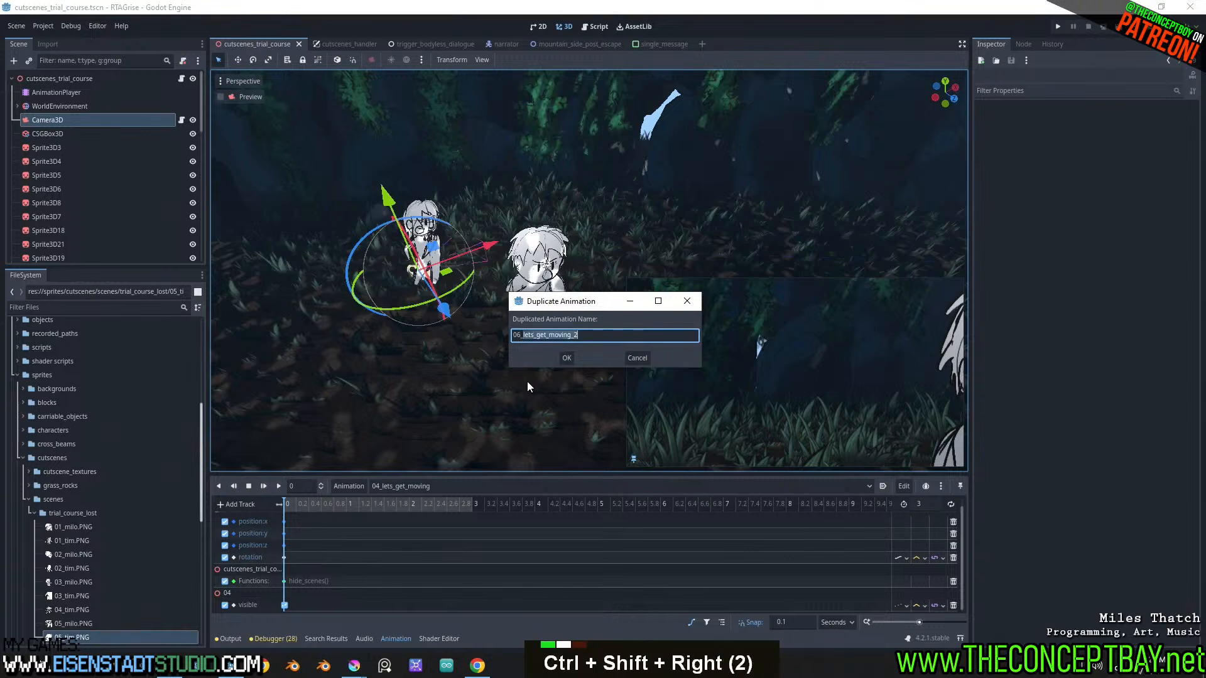
type("_")
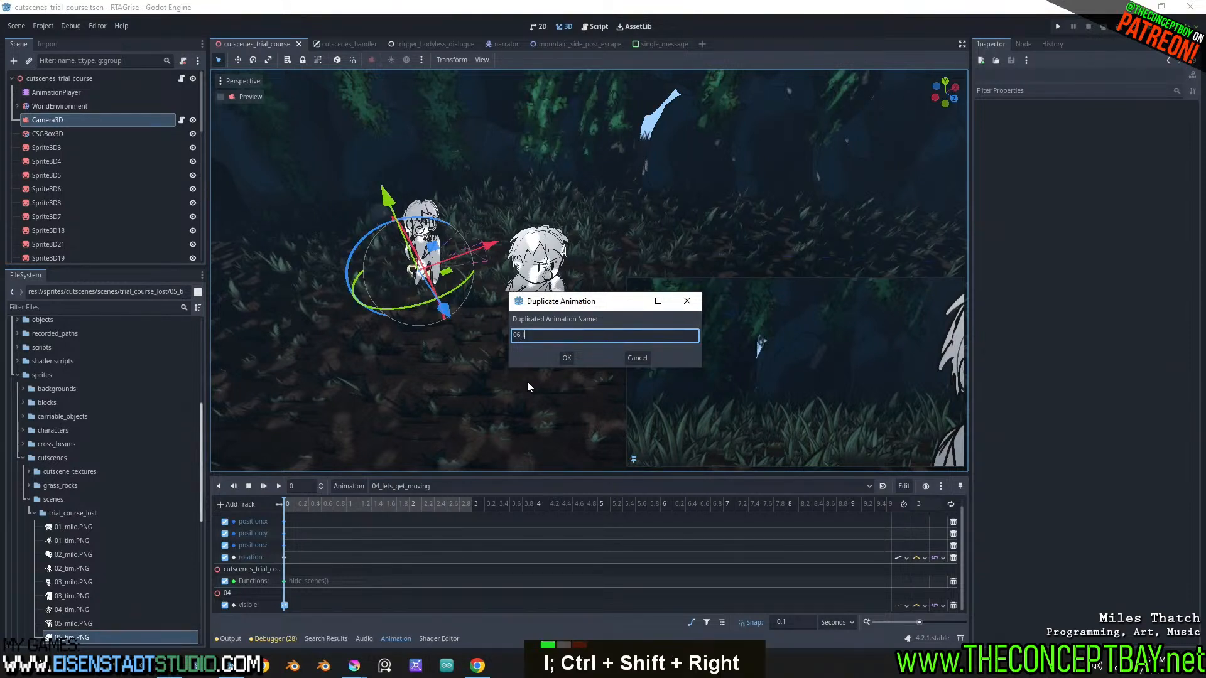
type("i_just_")
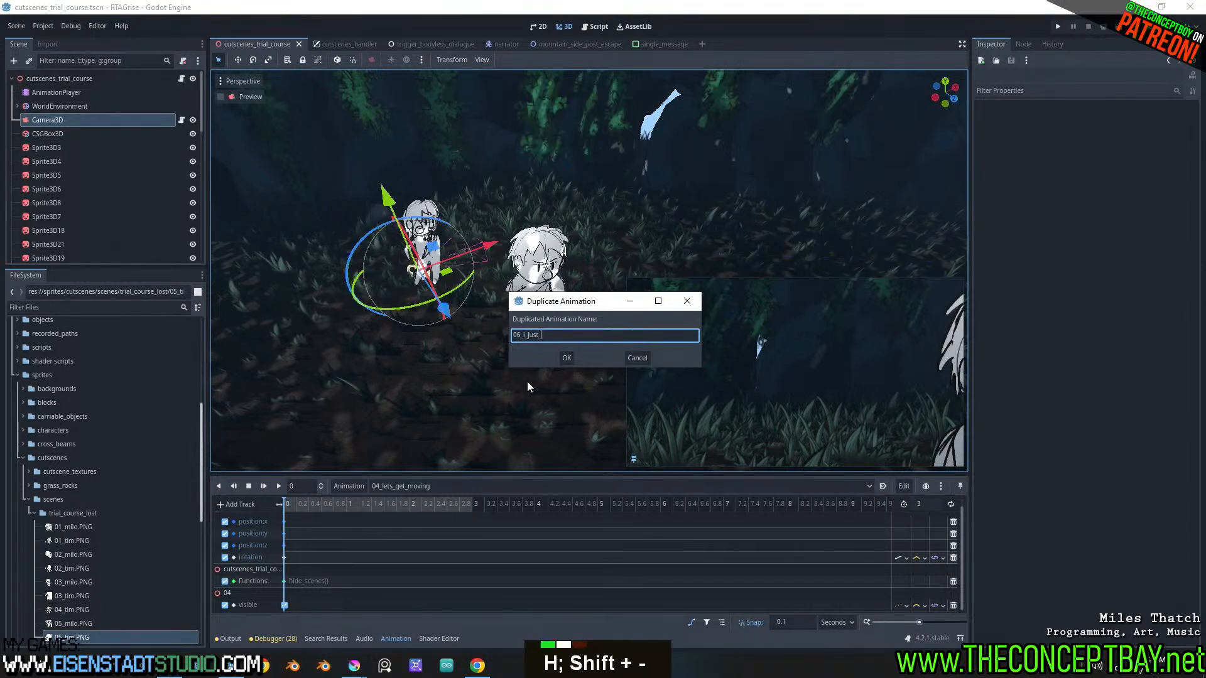
type("had_it_on_me")
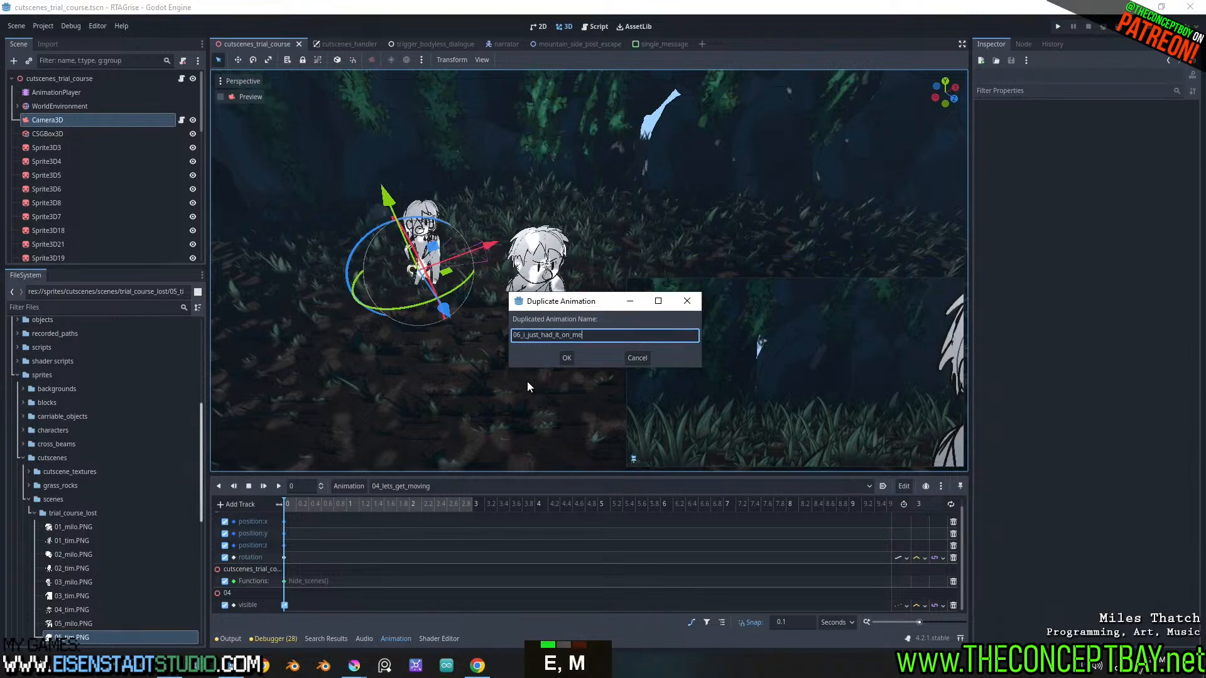
key("Return")
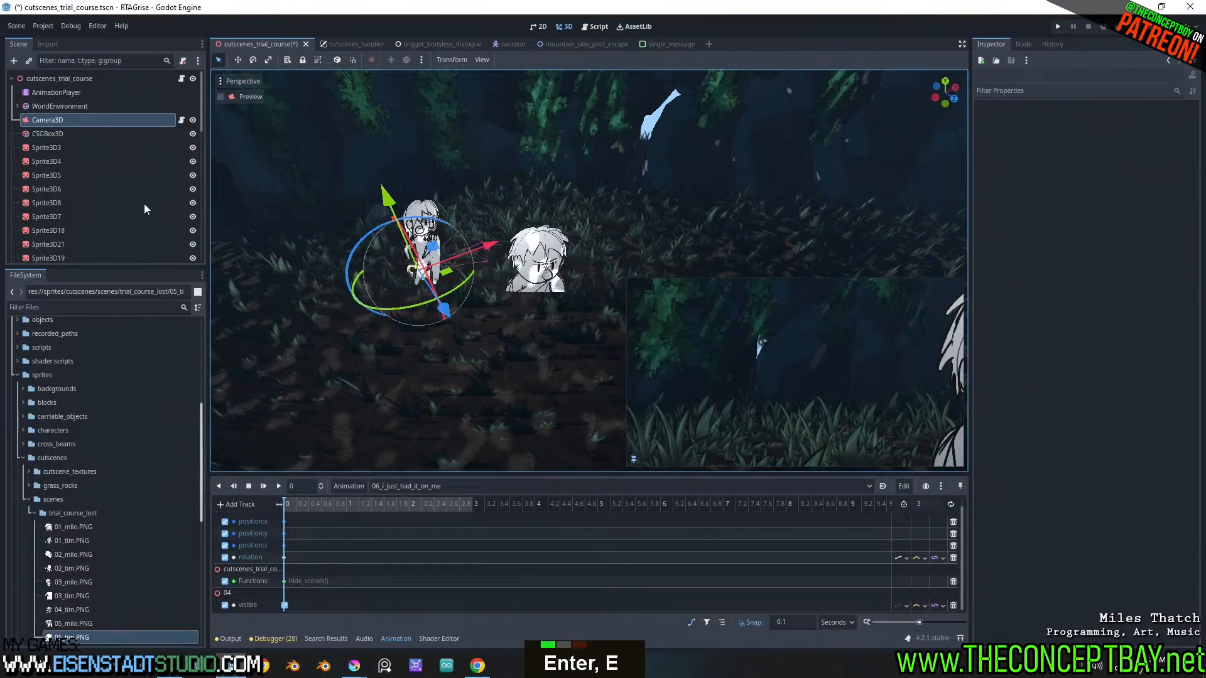
scroll(141, 207, "down", 20)
left_click(50, 228)
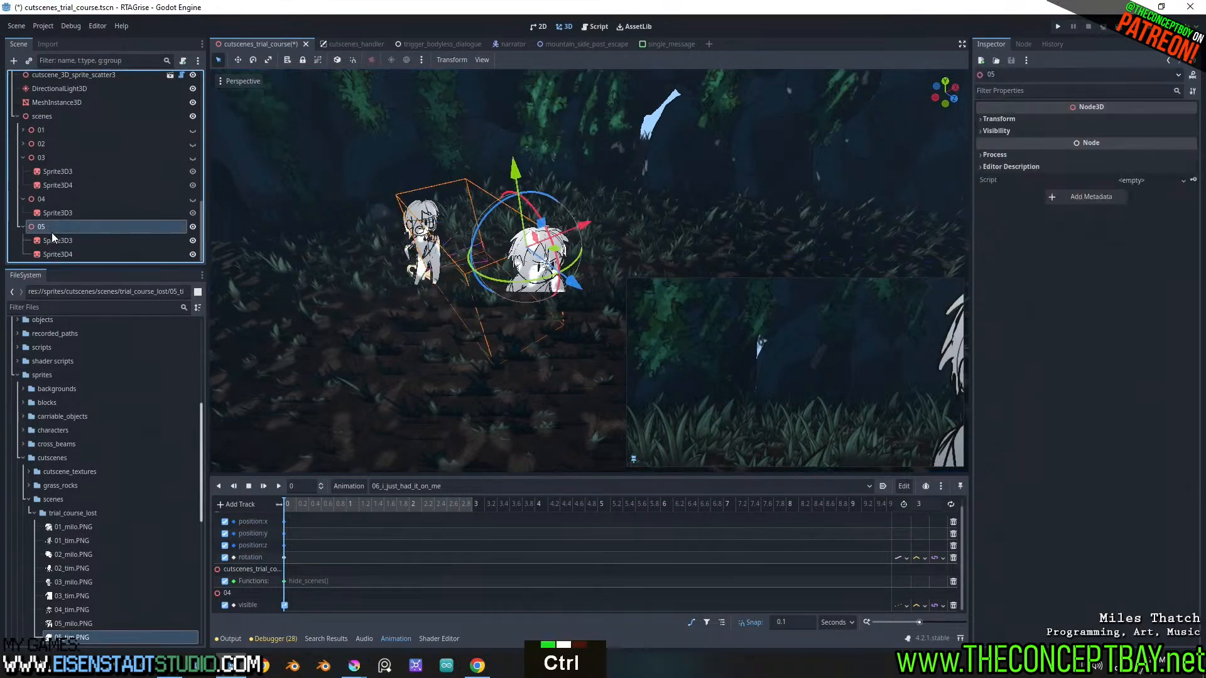
key("ctrl+d")
key("ctrl+z")
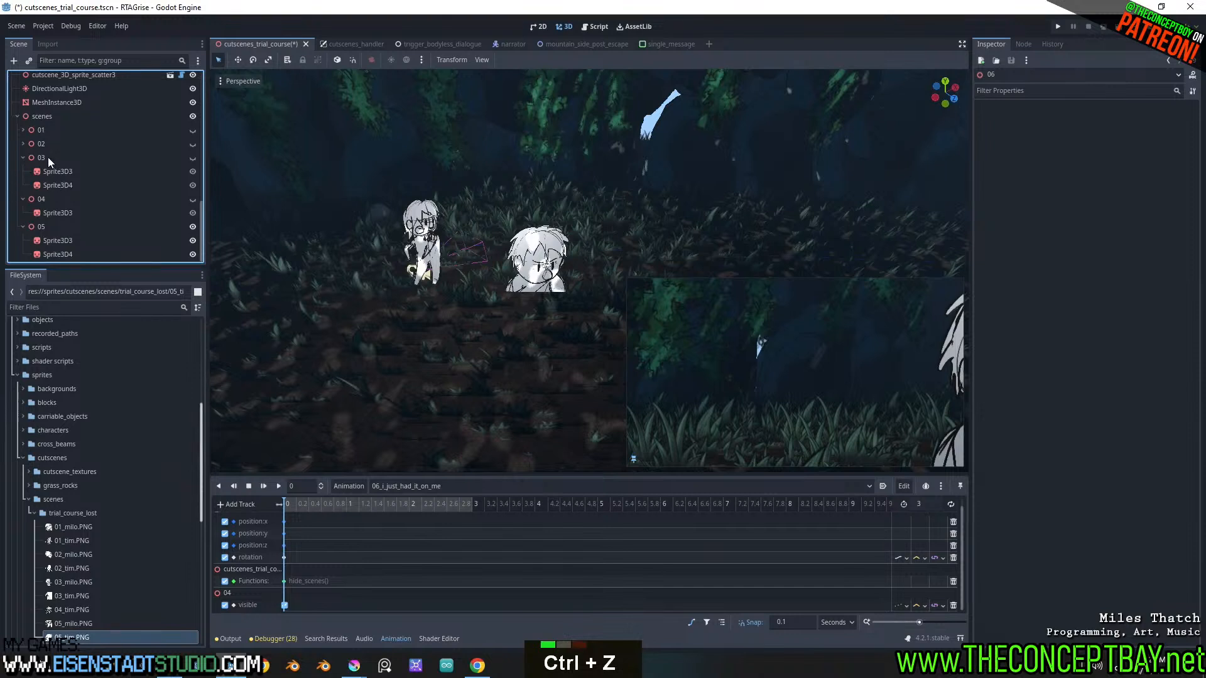
Duplicate the 03 node, place the copy after 05 inside scenes, and hide node 05
key("ctrl+d")
scroll(40, 237, "down", 4)
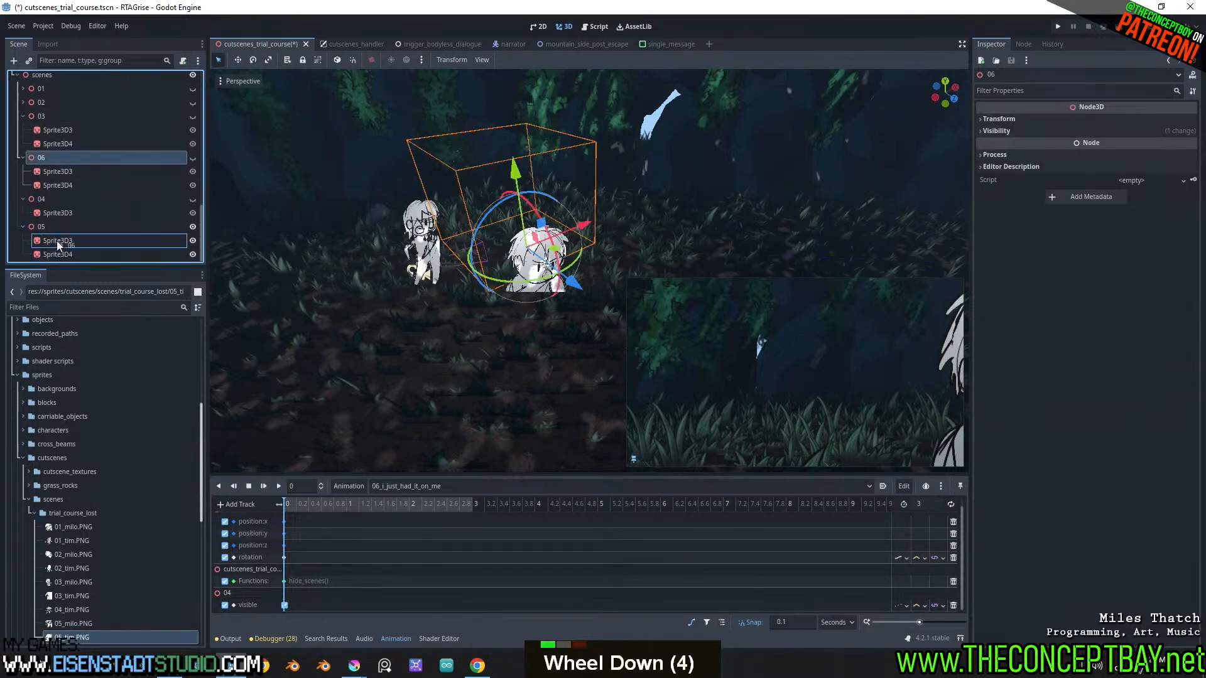
left_click_drag(39, 247, 29, 181)
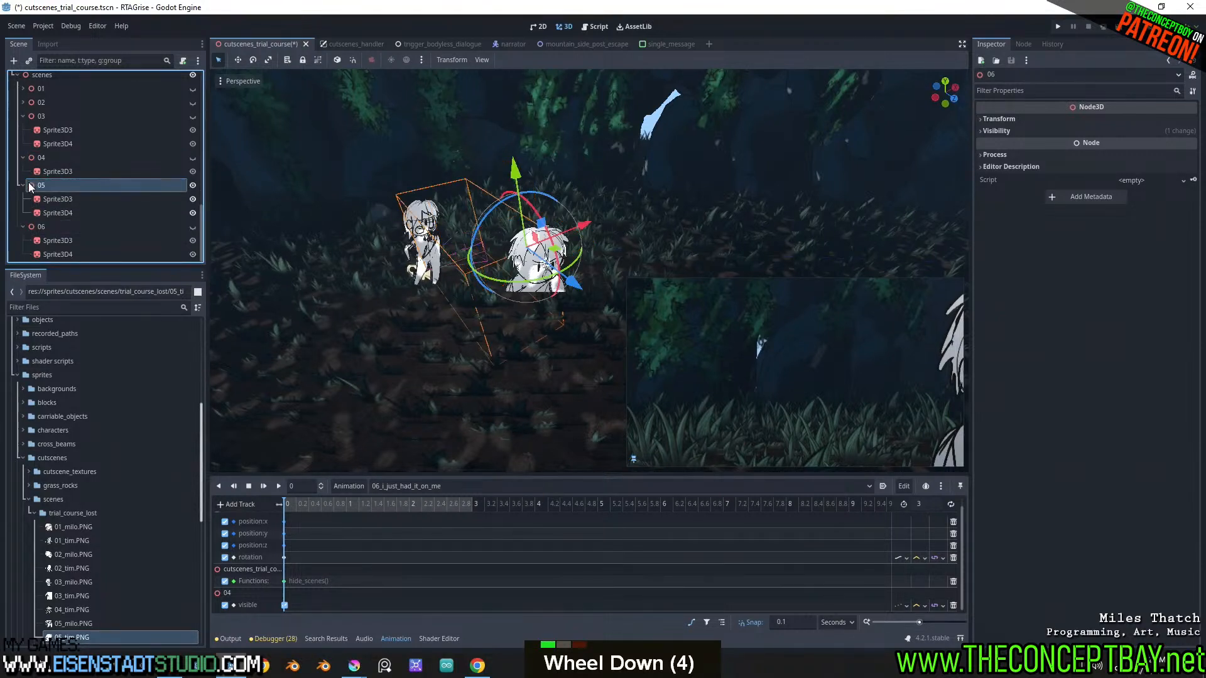
left_click(193, 186)
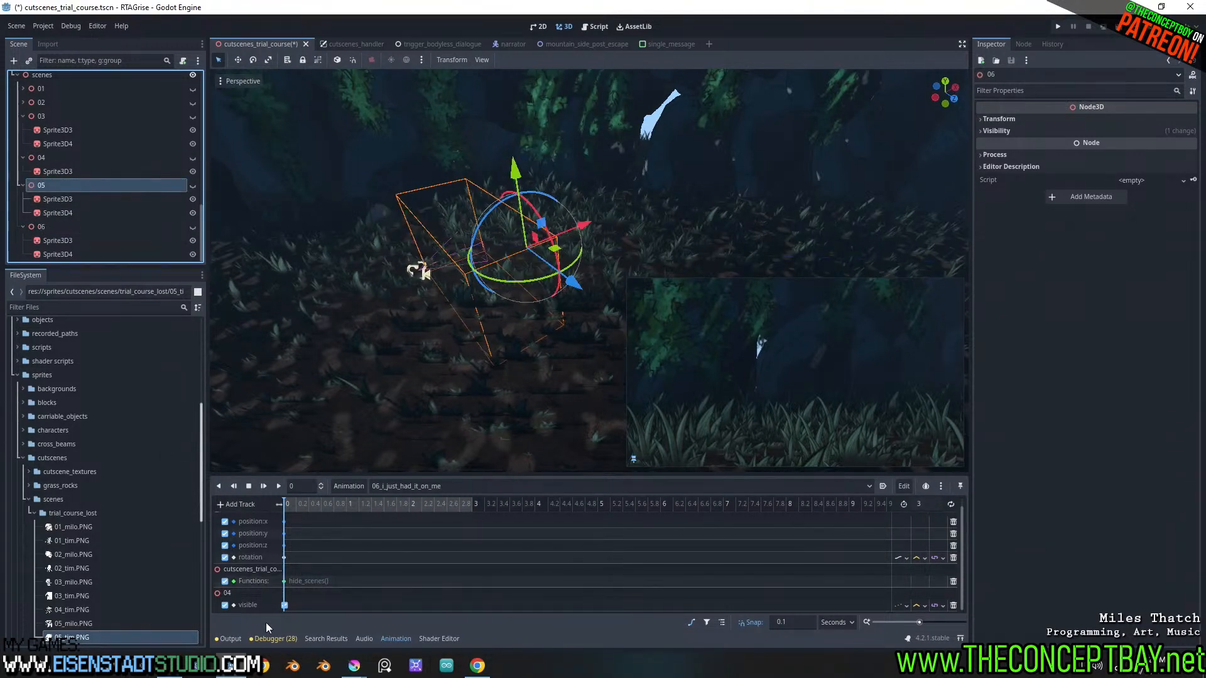
Retarget the visible track of 06_i_just_had_it_on_me from node 04 to node 06
double_click(258, 602)
key("Right")
key("BackSpace")
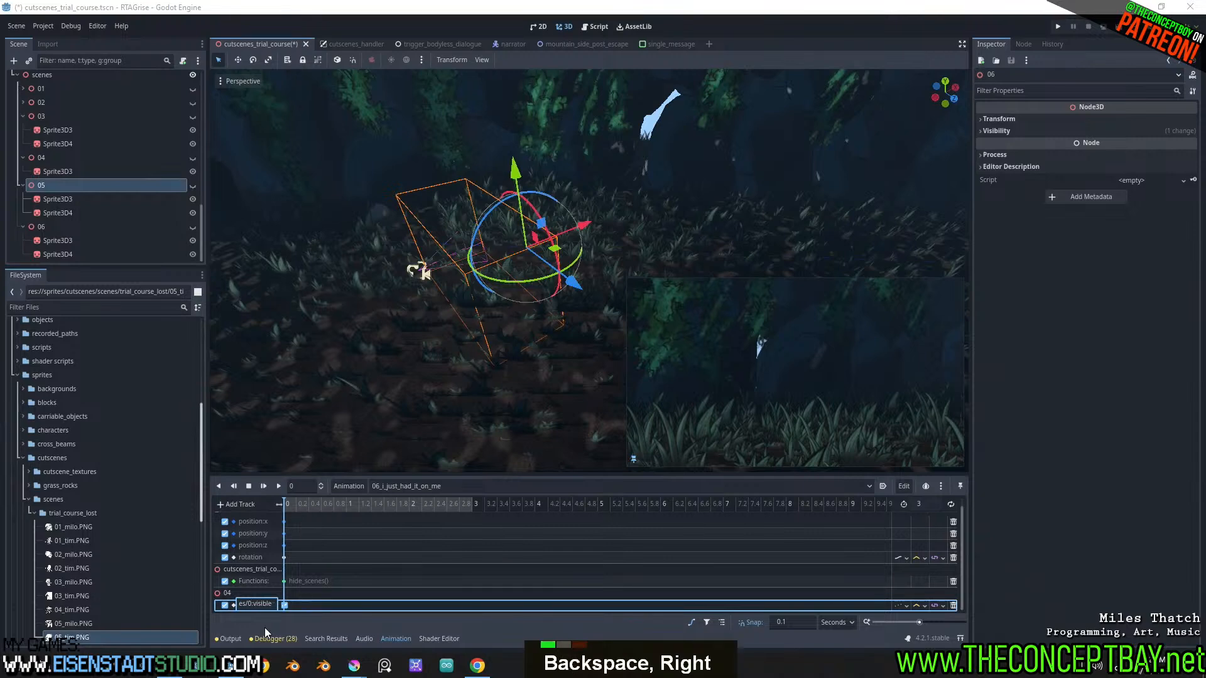
type("6")
key("Return")
Show node 06 and assign the 06_milo.PNG and 06_tim.PNG textures to its two sprites
left_click(193, 227)
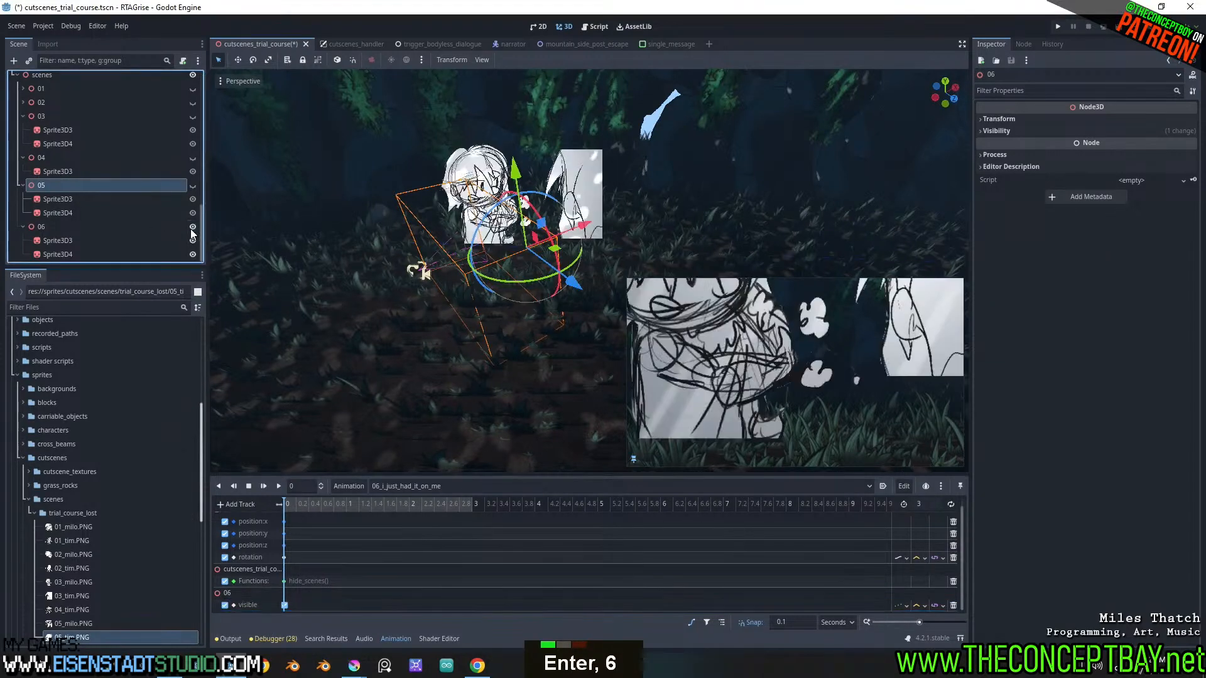
scroll(89, 558, "down", 4)
left_click_drag(66, 489, 59, 240)
left_click_drag(66, 509, 63, 255)
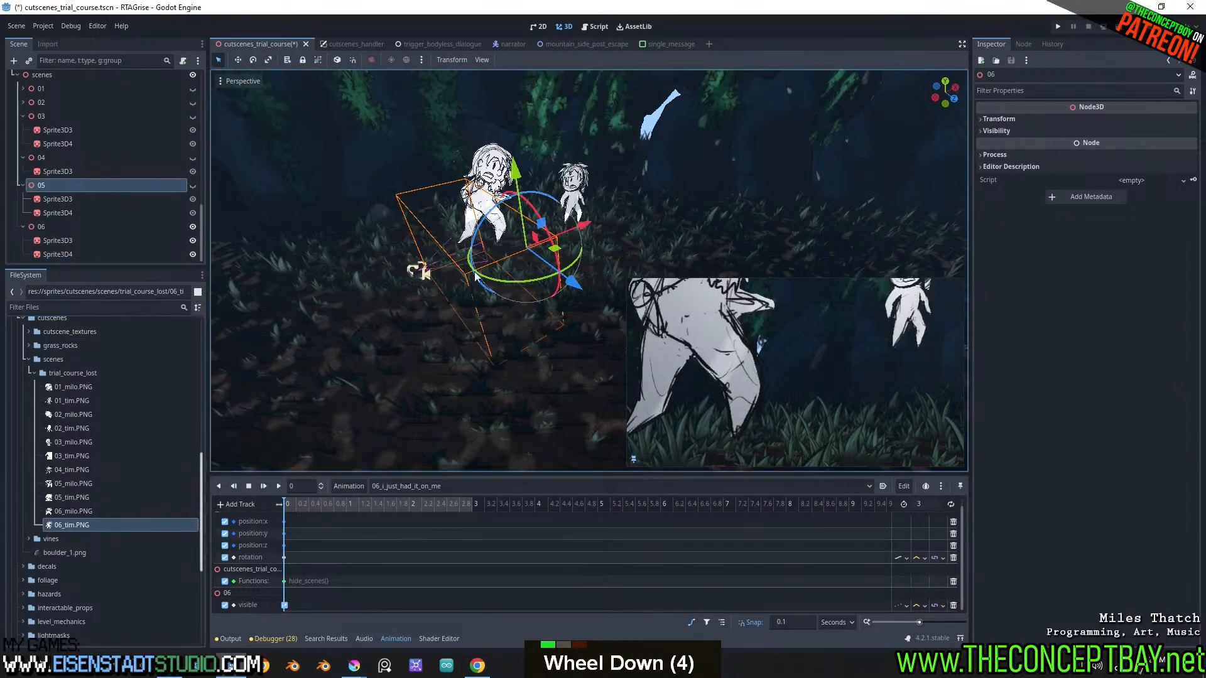
Lower the larger character sprite, Sprite3D3 of node 06, and adjust its placement within the camera frame
scroll(73, 244, "down", 1)
left_click(72, 242)
left_click_drag(465, 118, 471, 157)
mouse_move(540, 231)
left_mouse_down()
mouse_move(548, 244)
mouse_move(538, 244)
left_mouse_up()
left_click_drag(492, 137, 492, 145)
Lower the smaller character sprite, Sprite3D4 of node 06, to about Y 0.45 m
left_click(572, 186)
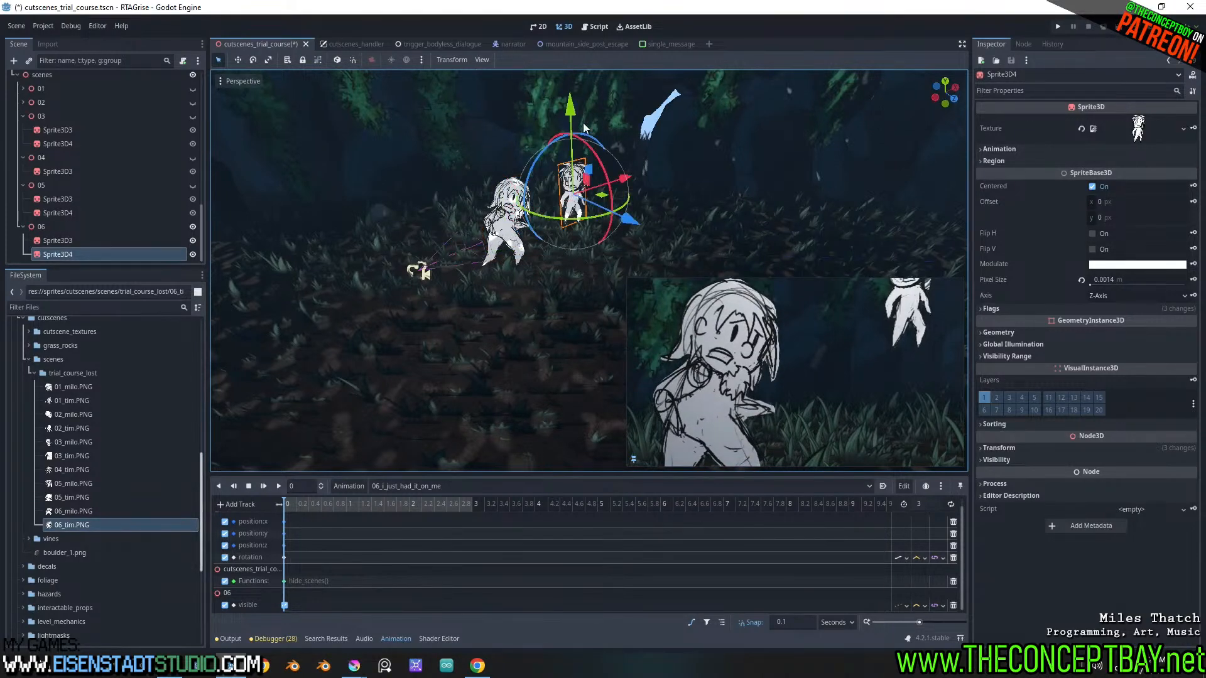
left_click_drag(584, 128, 584, 179)
left_click_drag(629, 260, 611, 254)
middle_click_drag(623, 254, 553, 249)
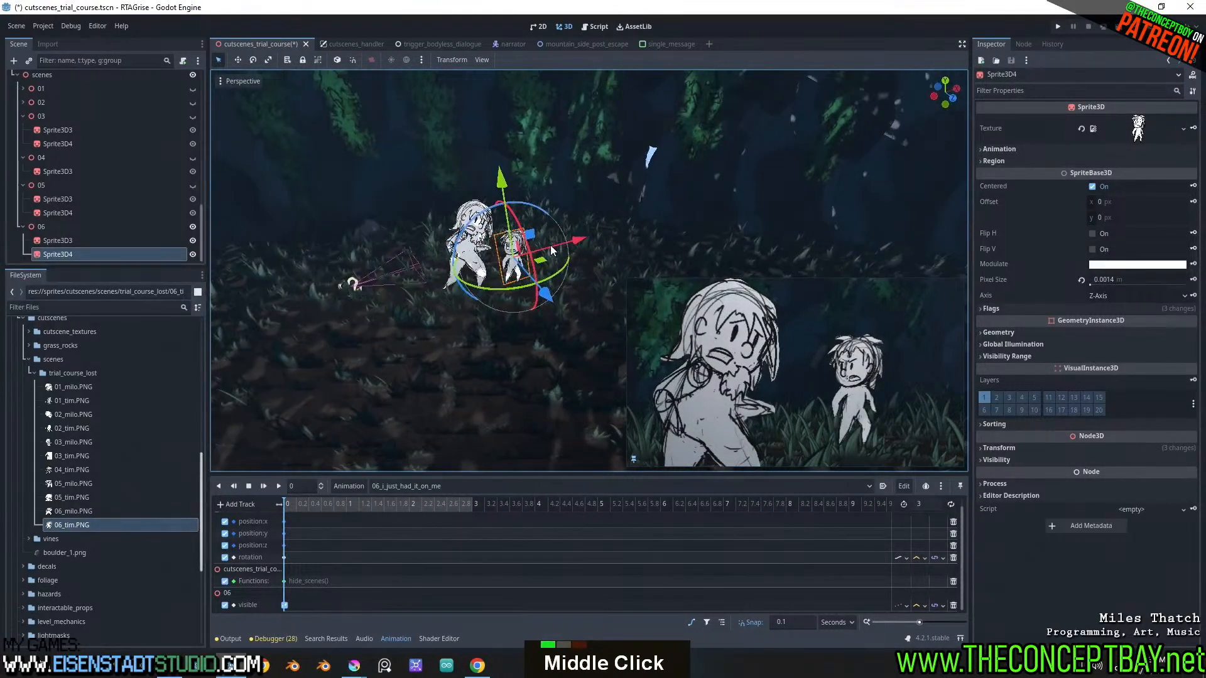
scroll(544, 251, "up", 8)
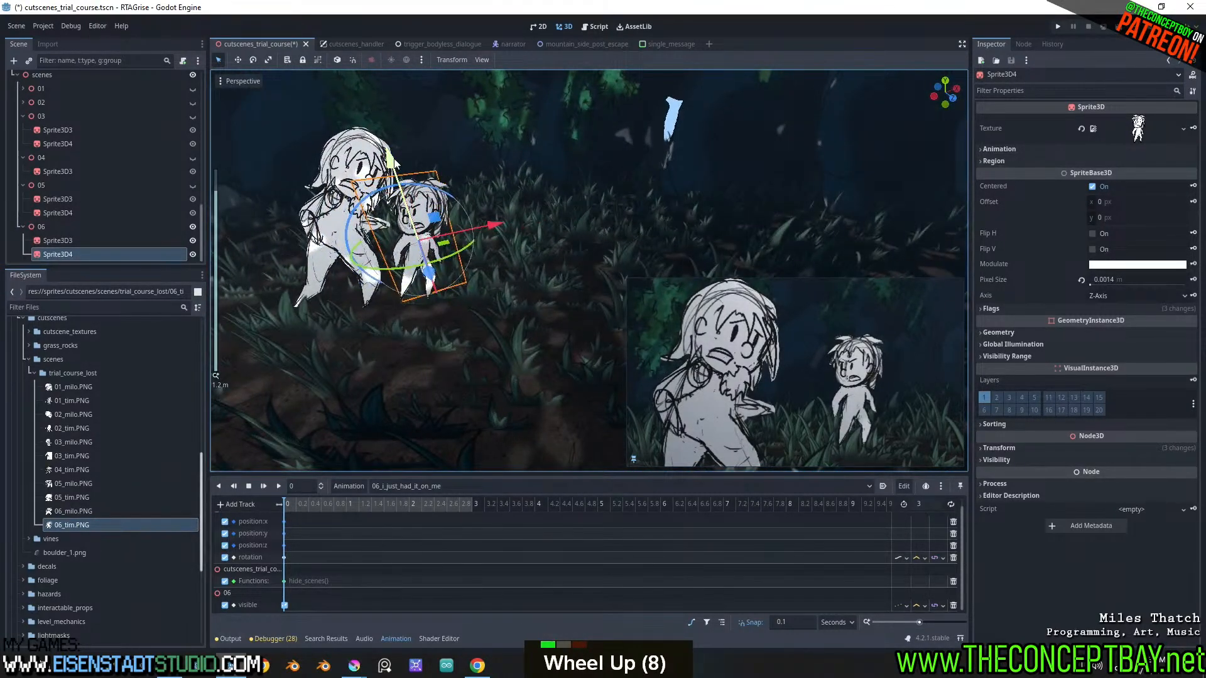
key("Page_Down")
key("Escape")
left_click_drag(395, 165, 450, 238)
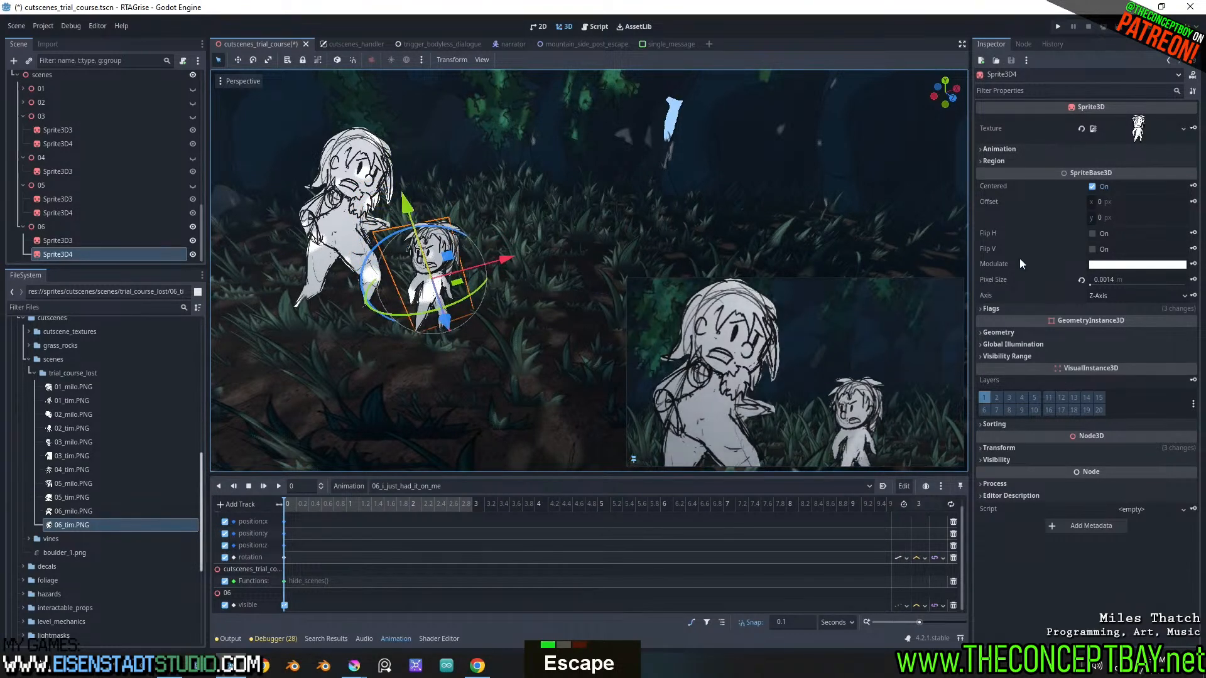
double_click(1072, 448)
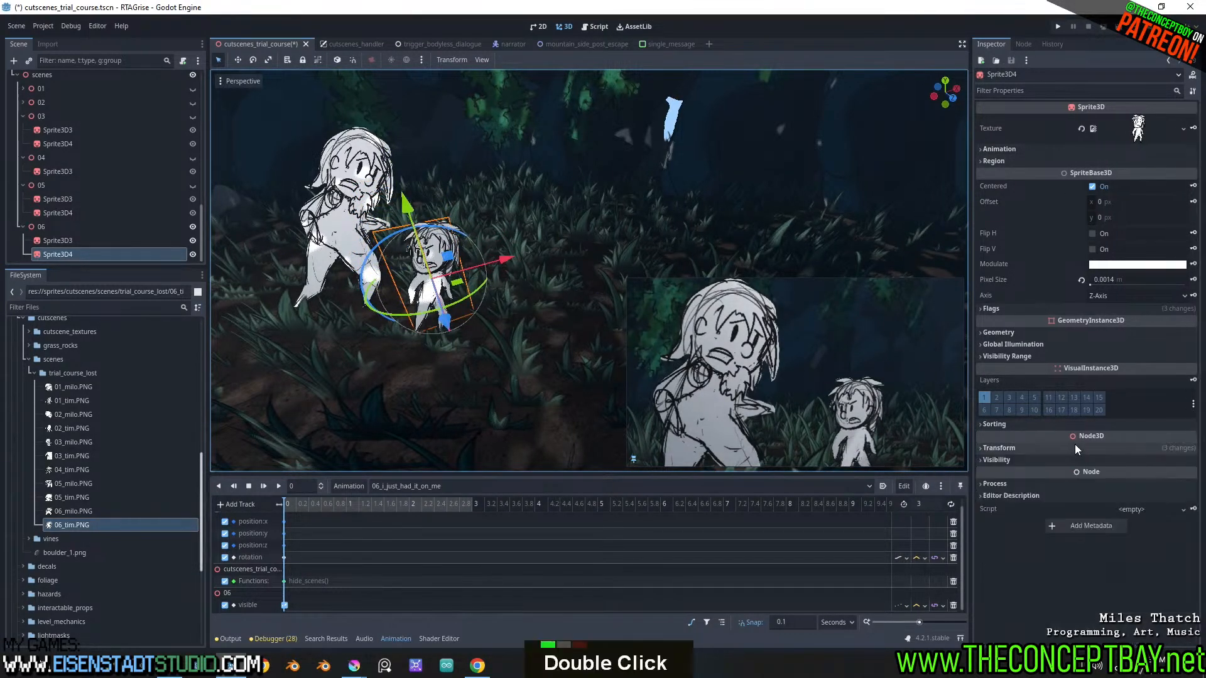
left_click(1075, 448)
left_click_drag(1148, 534, 1179, 534, "shift")
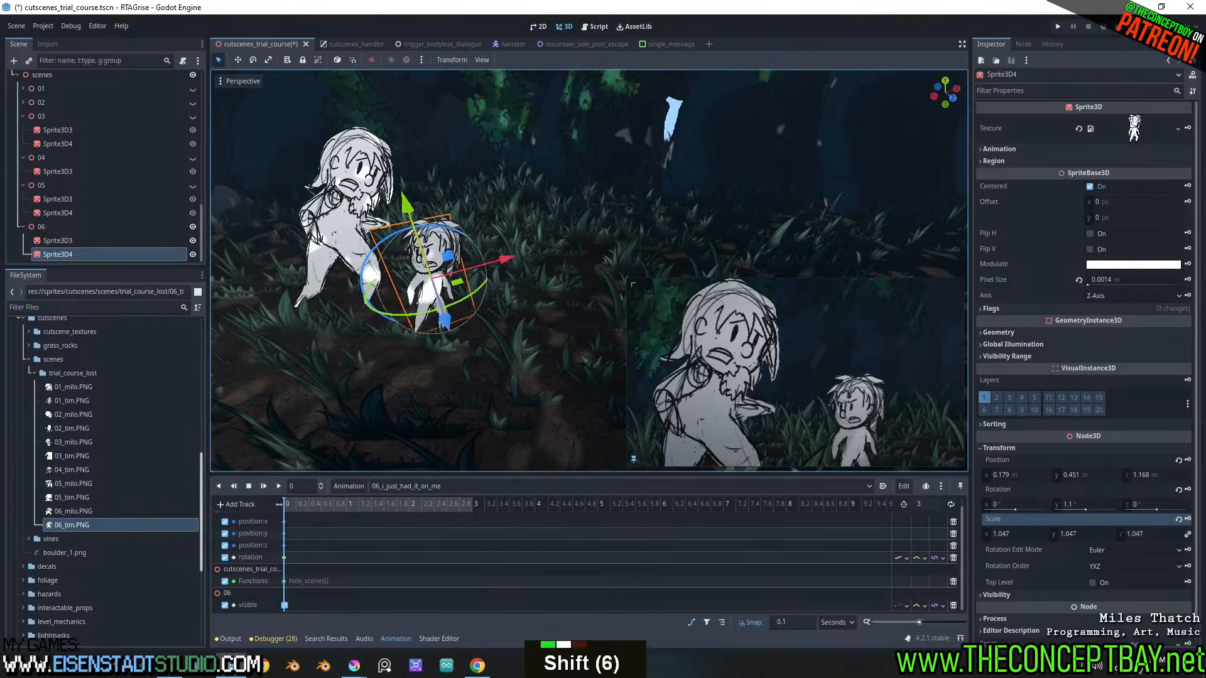
key("ctrl+z")
Set the smaller character sprite's pixel size to 0.0022 m and move it to about X 0.81 m, Y 0.69 m
mouse_move(1133, 281)
left_mouse_down("shift")
mouse_move(1168, 281)
mouse_move(1145, 282)
left_mouse_up("shift")
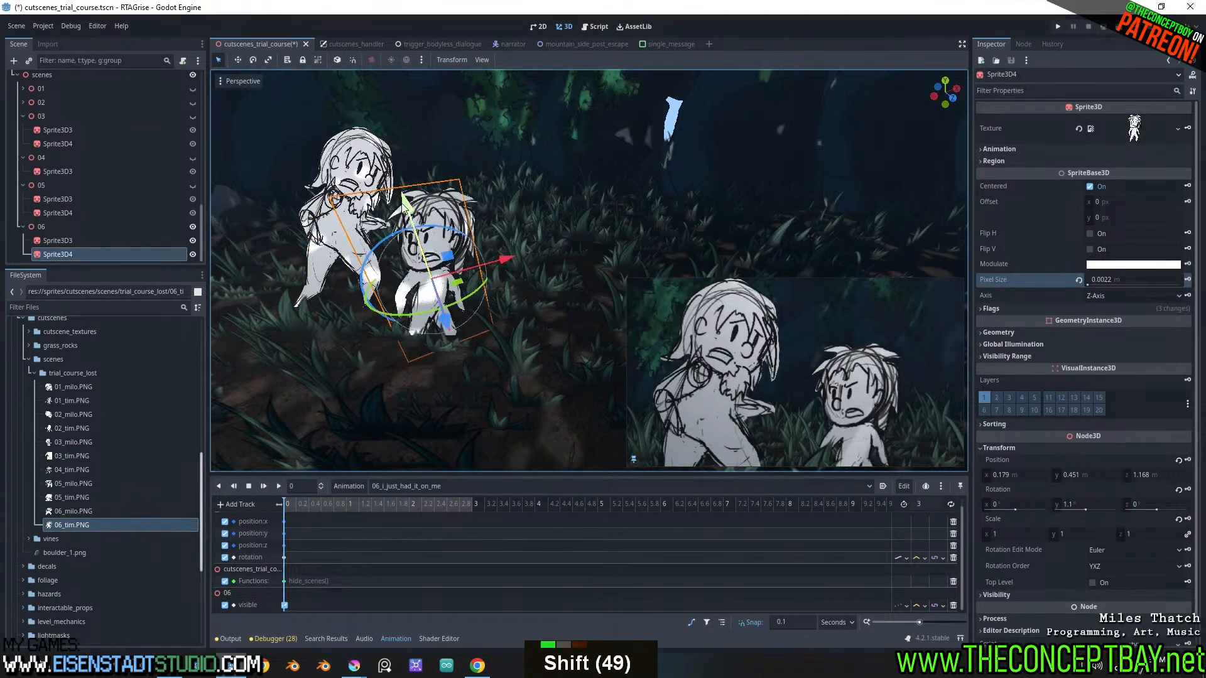
left_click_drag(403, 202, 410, 179)
left_click_drag(500, 240, 560, 237)
Shift the smaller character sprite along its Z axis and move it to about X 1.2 m
middle_click_drag(523, 274, 609, 252)
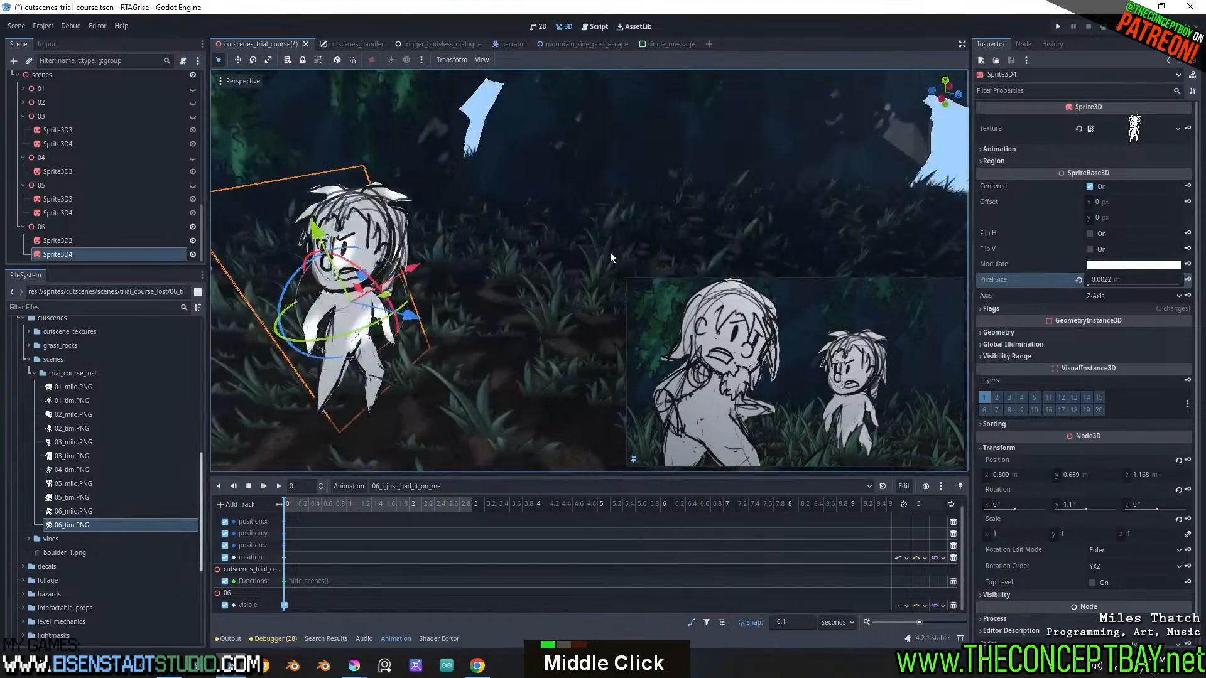
scroll(606, 255, "down", 4)
middle_click_drag(519, 294, 547, 270, "shift")
left_click_drag(548, 275, 566, 281)
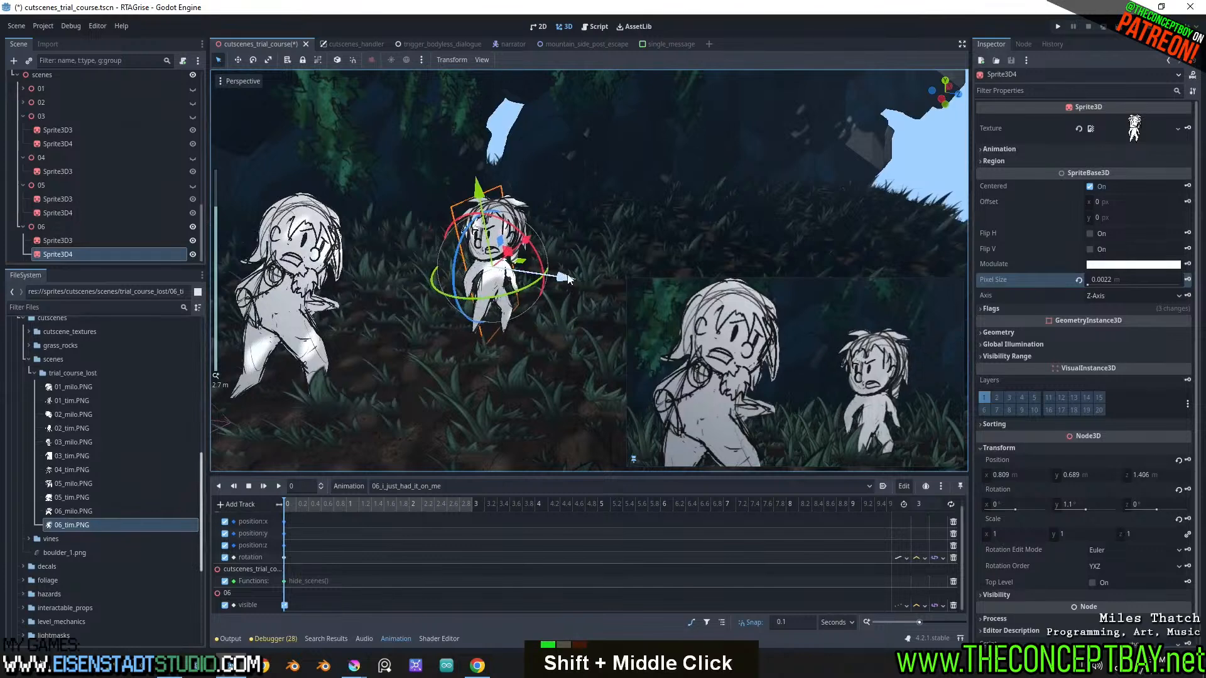
left_click_drag(521, 244, 551, 239)
Scale the smaller character sprite to 1.11 and adjust its position to about Y 0.79 m, Z 1.51 m
left_click_drag(1148, 535, 1180, 536, "shift")
left_click_drag(498, 170, 502, 167)
left_click_drag(582, 255, 580, 261)
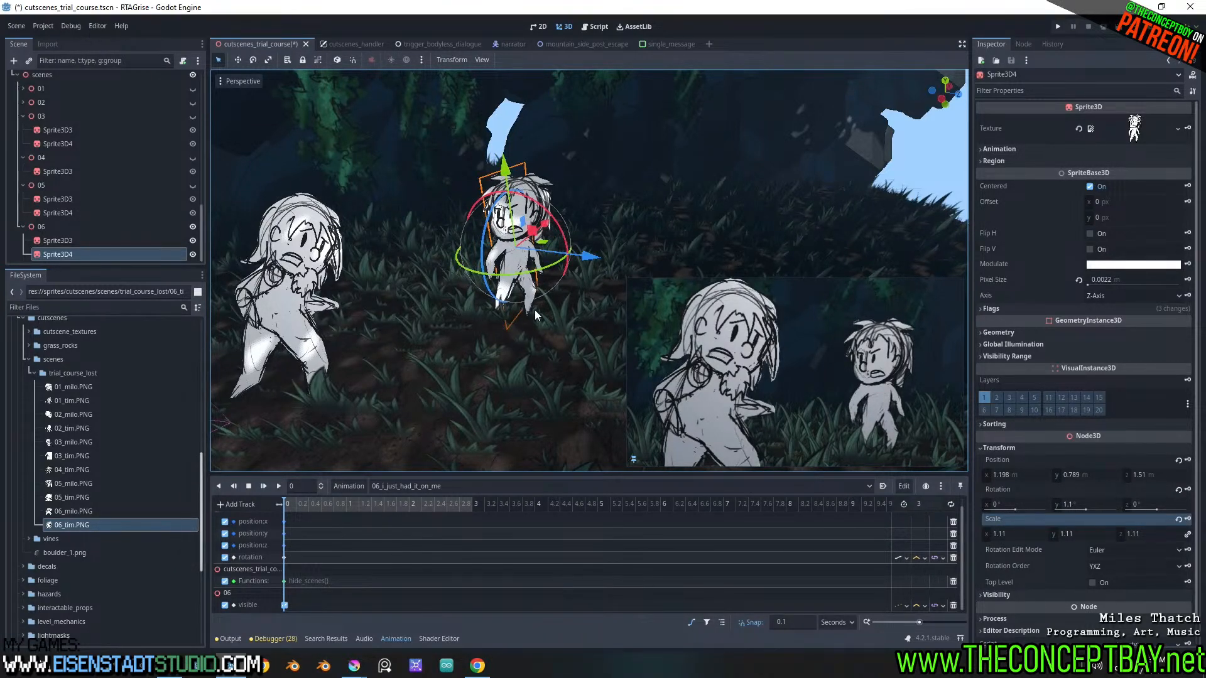
Move Camera3D back to about X -2.474 m at 3 s and keyframe its position
middle_click_drag(526, 311, 343, 386, "shift")
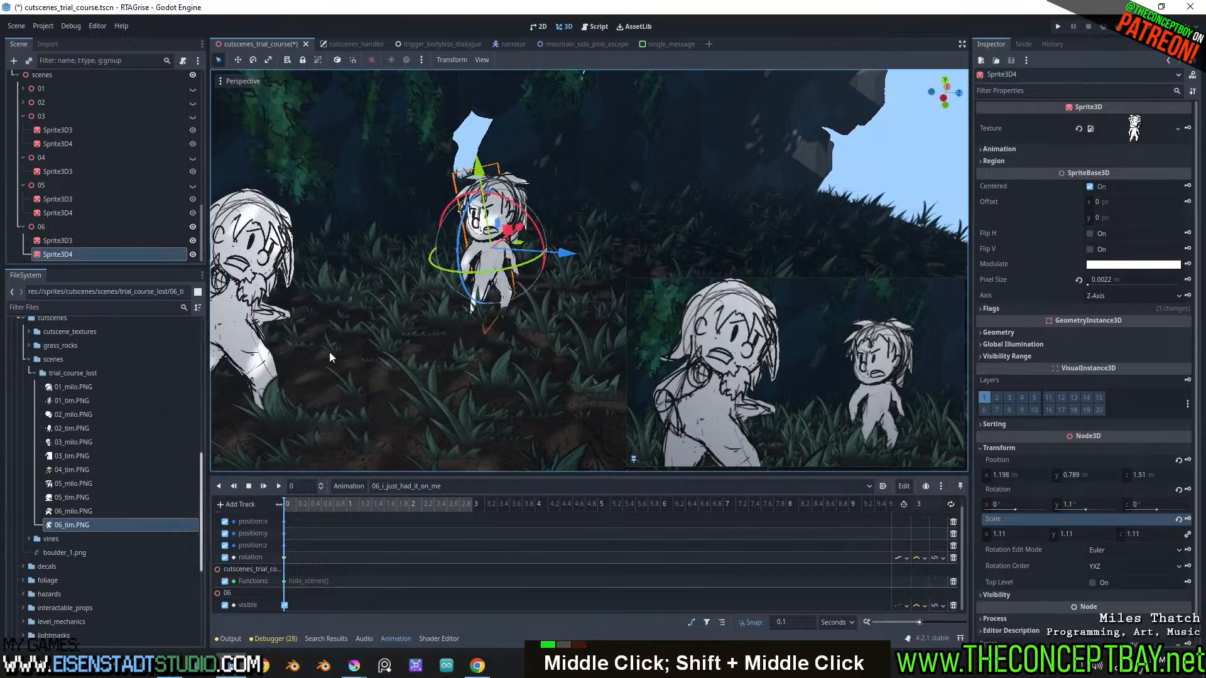
scroll(97, 157, "up", 1)
scroll(58, 136, "up", 20)
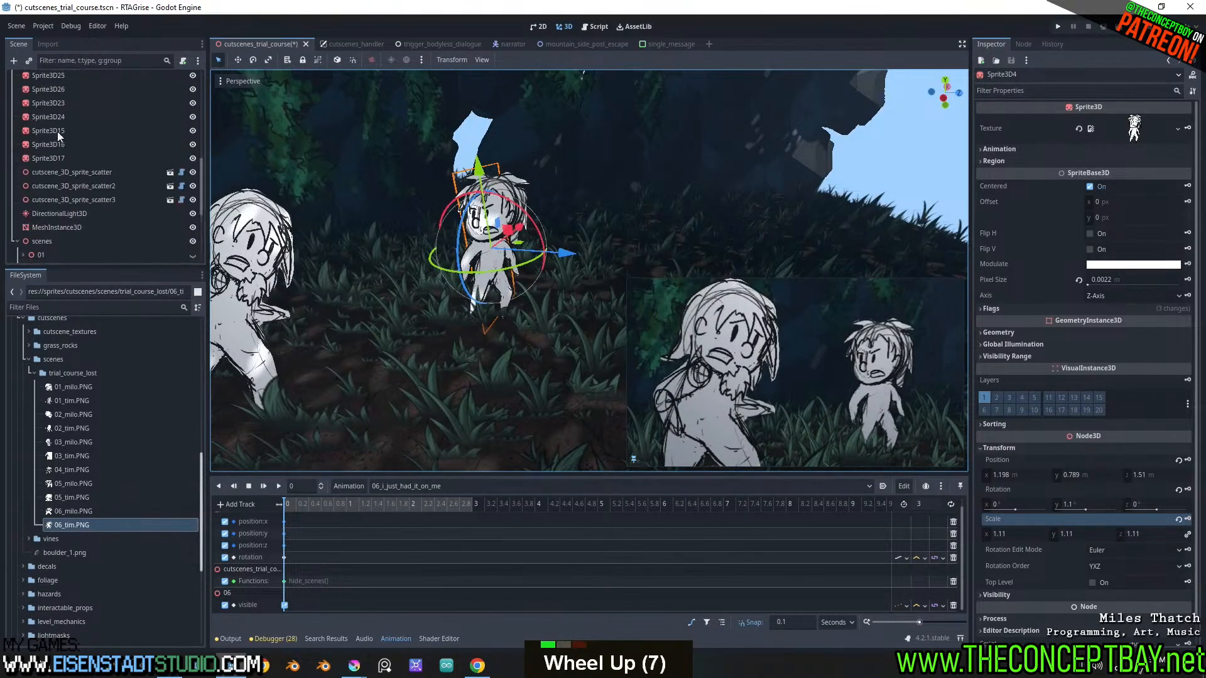
left_click(48, 120)
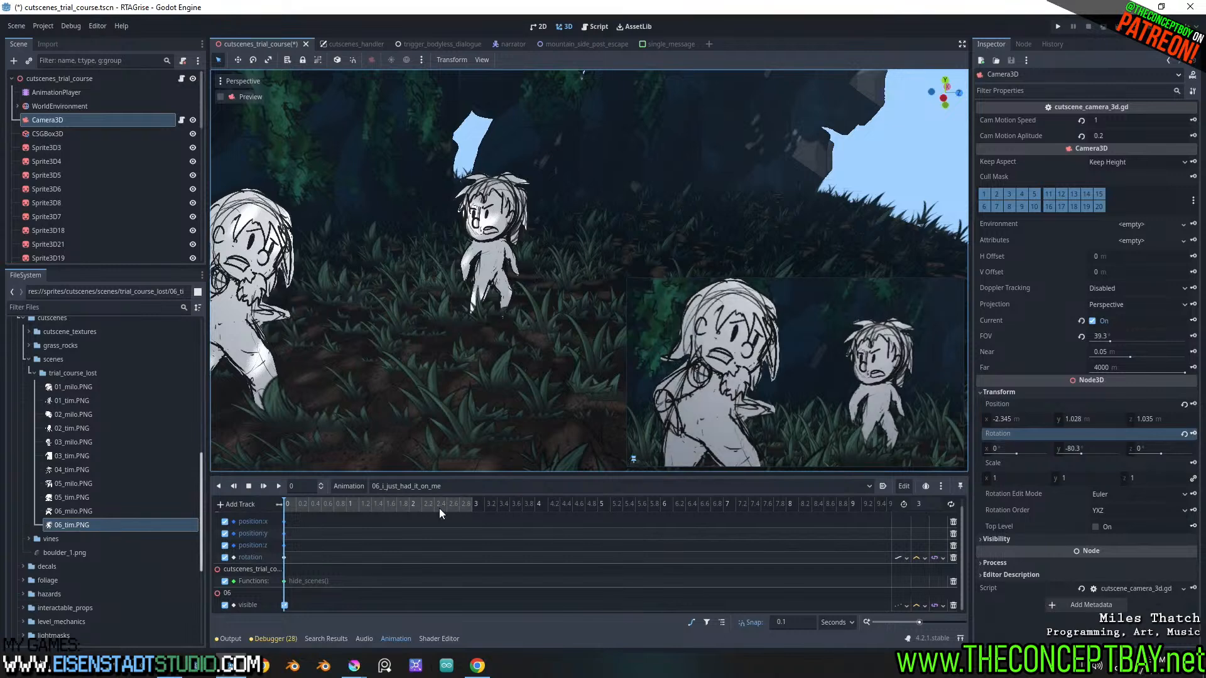
left_click_drag(286, 503, 485, 496)
scroll(347, 280, "down", 2)
middle_click_drag(347, 279, 473, 248, "shift")
scroll(493, 316, "down", 2)
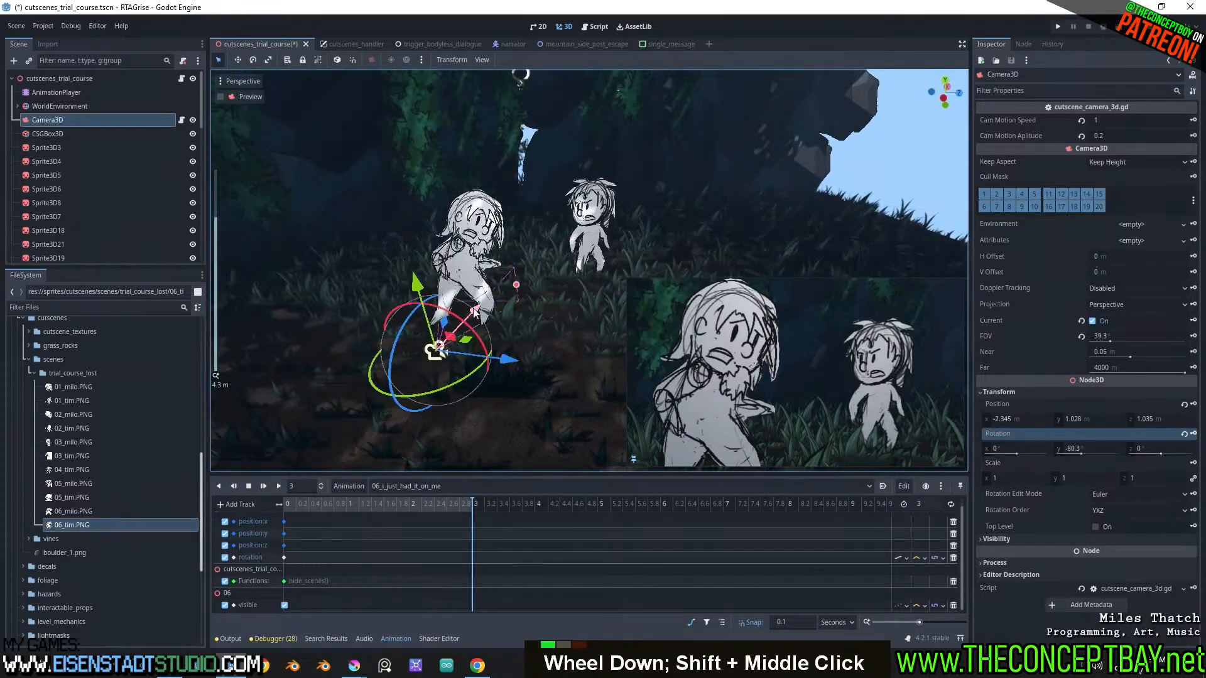
left_click_drag(474, 313, 469, 319, "shift")
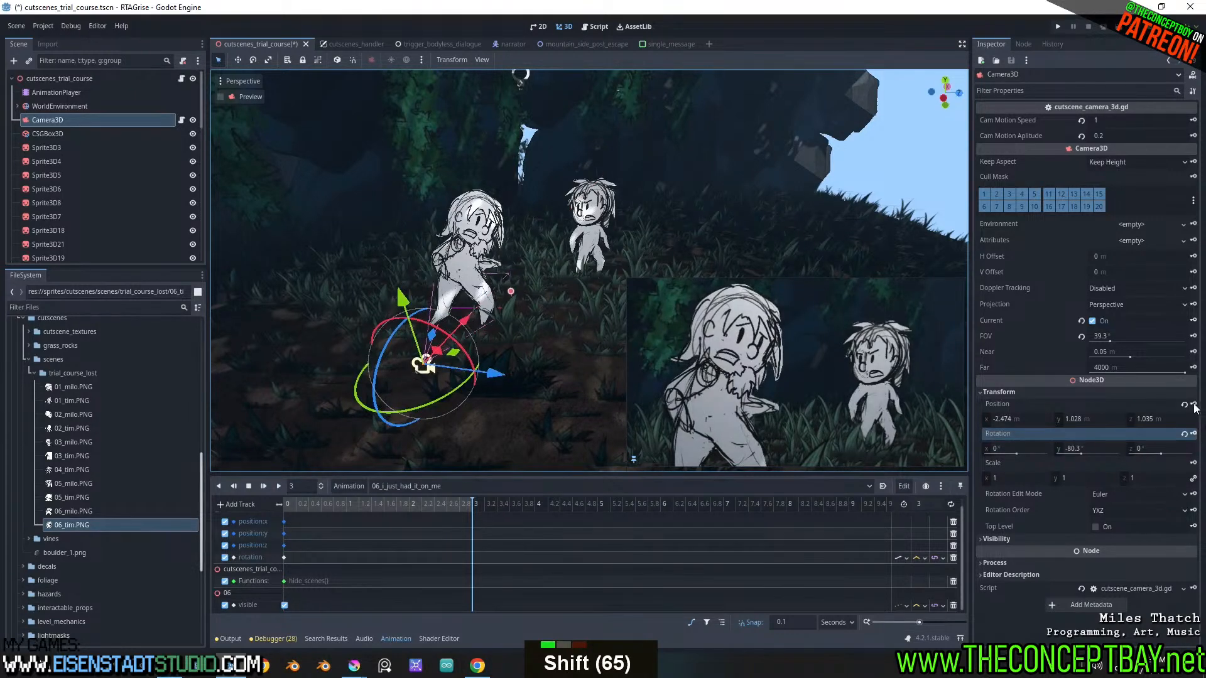
left_click(1193, 404)
Scrub through the 06_i_just_had_it_on_me animation up to 3 s and save the scene
left_click_drag(295, 506, 472, 476)
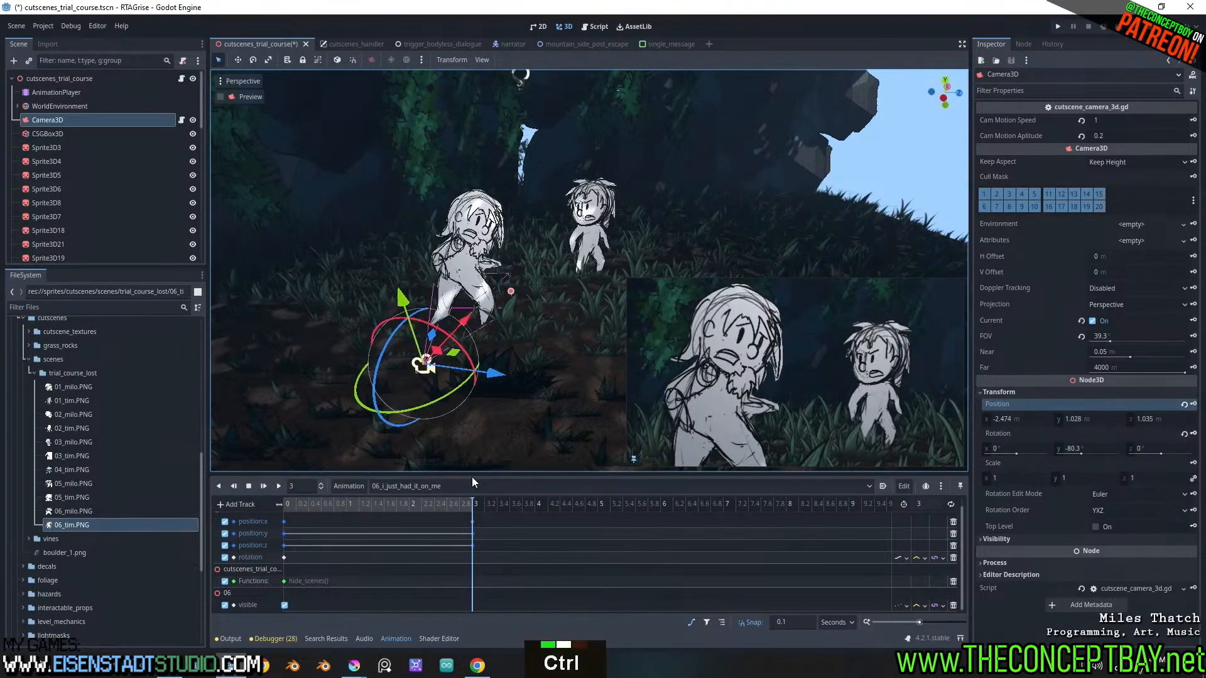
key("ctrl+s")
Enable Alpha Cut on cutscene_3D_sprite_scatter and set its Alpha Cut Amt to 0.262
left_click(534, 378)
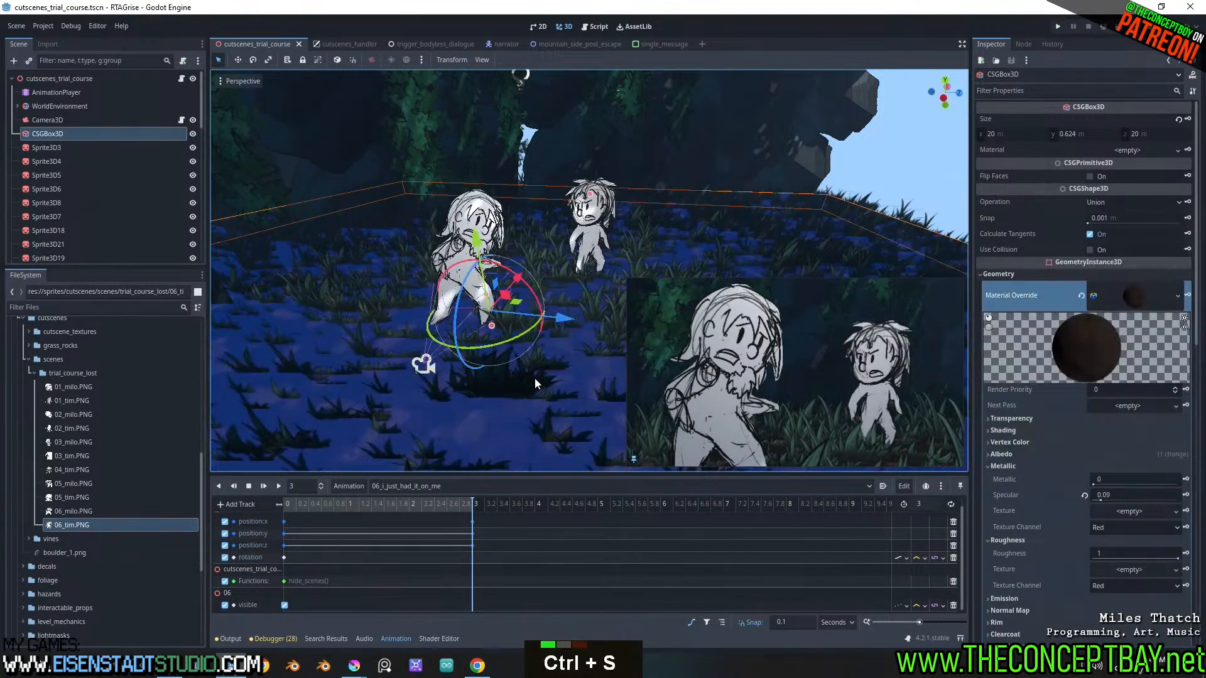
scroll(35, 142, "down", 15)
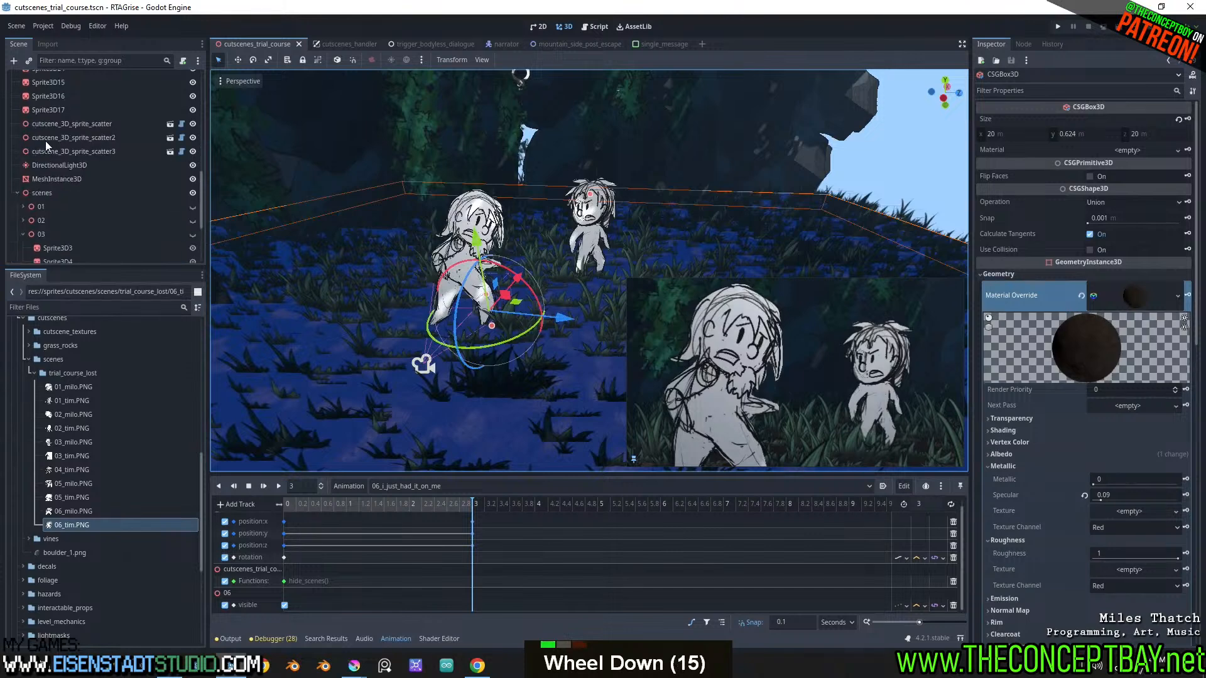
left_click(73, 125)
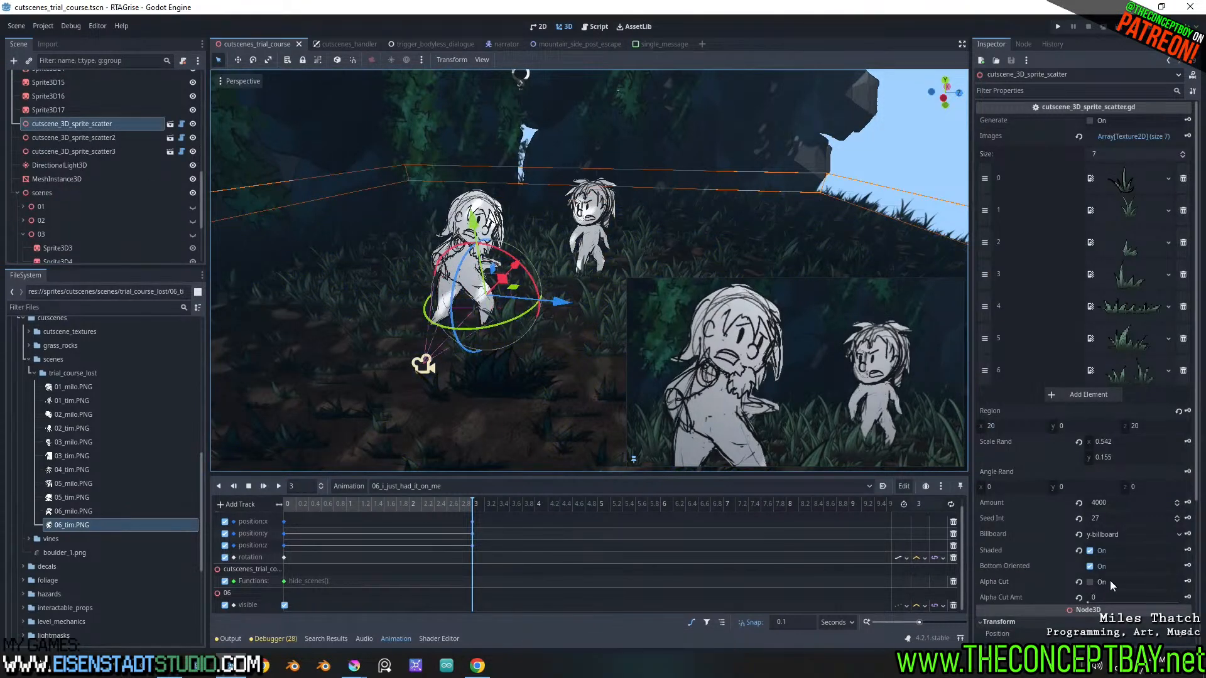
left_click(1091, 583)
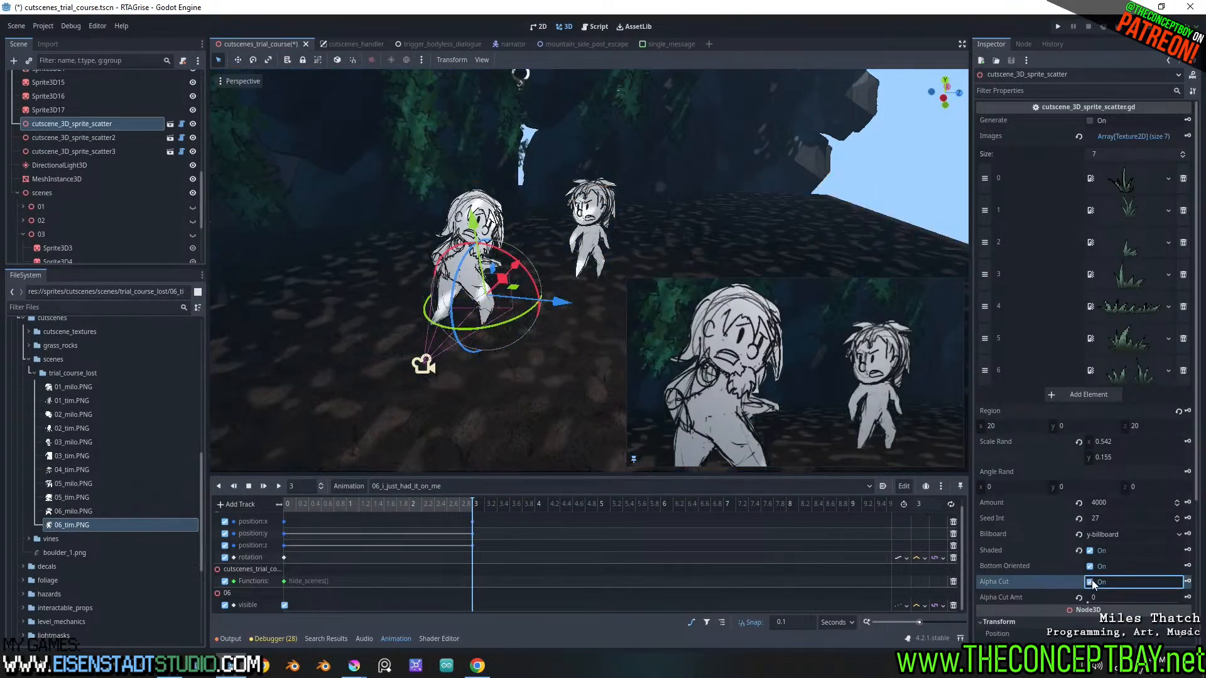
left_click(1091, 584)
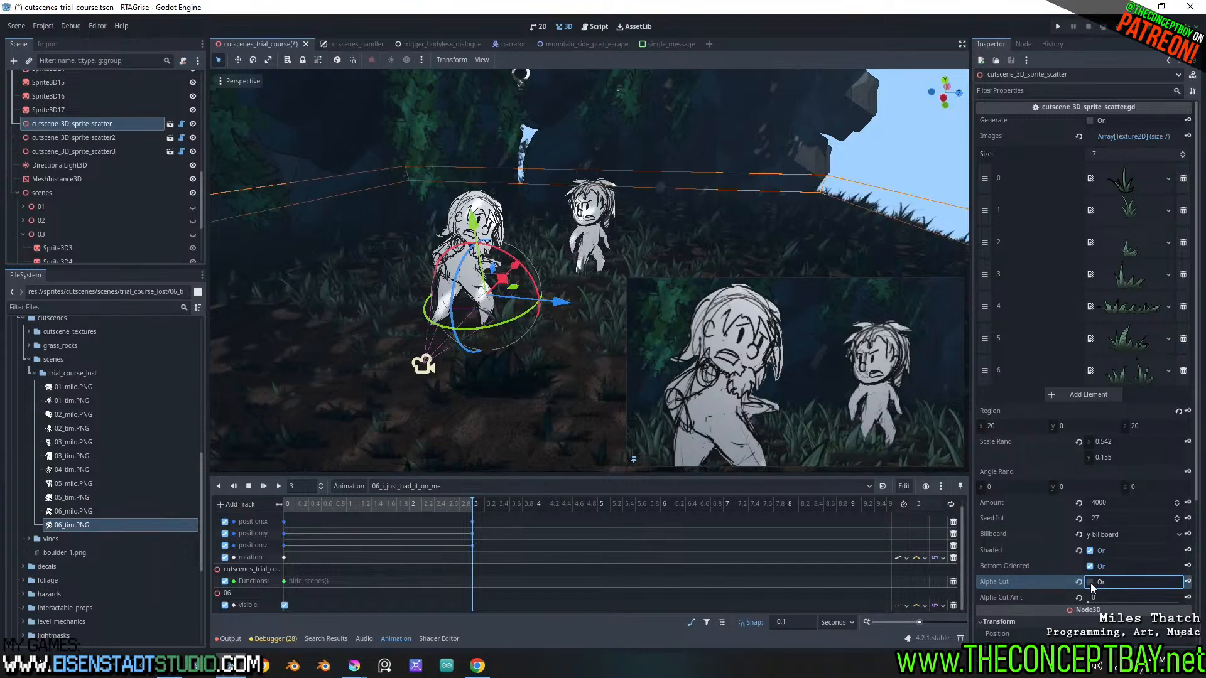
left_click(1091, 582)
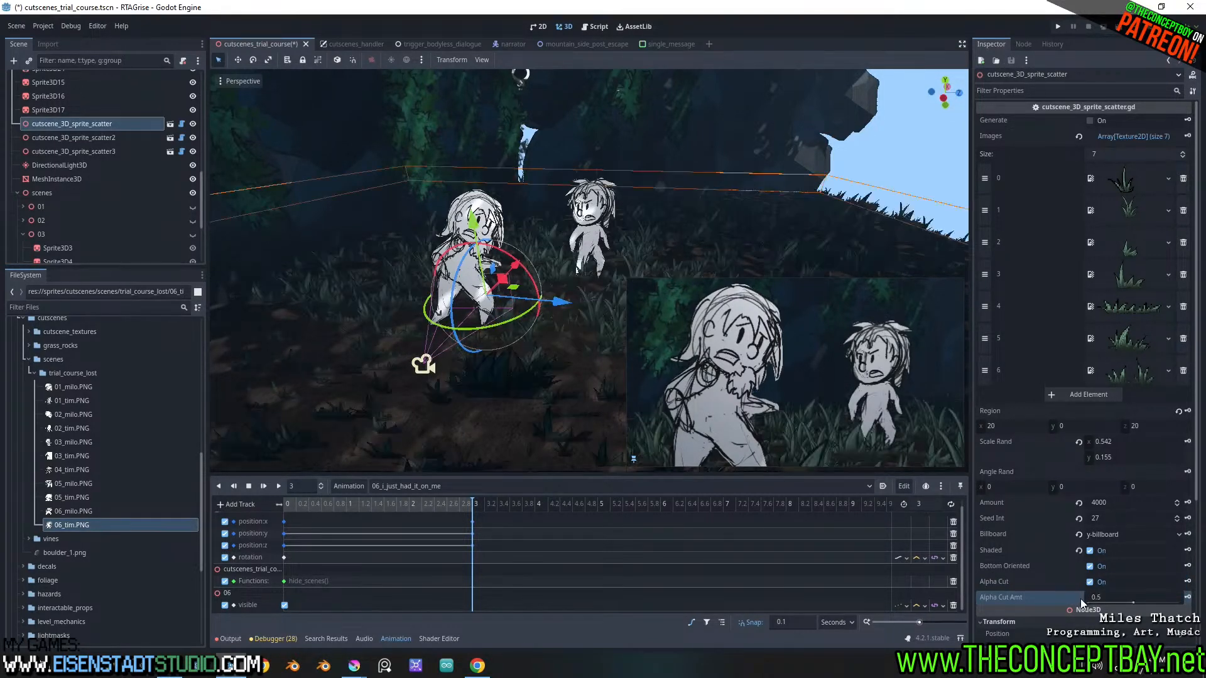
left_click_drag(1093, 603, 1128, 602)
left_click_drag(1111, 604, 1110, 605)
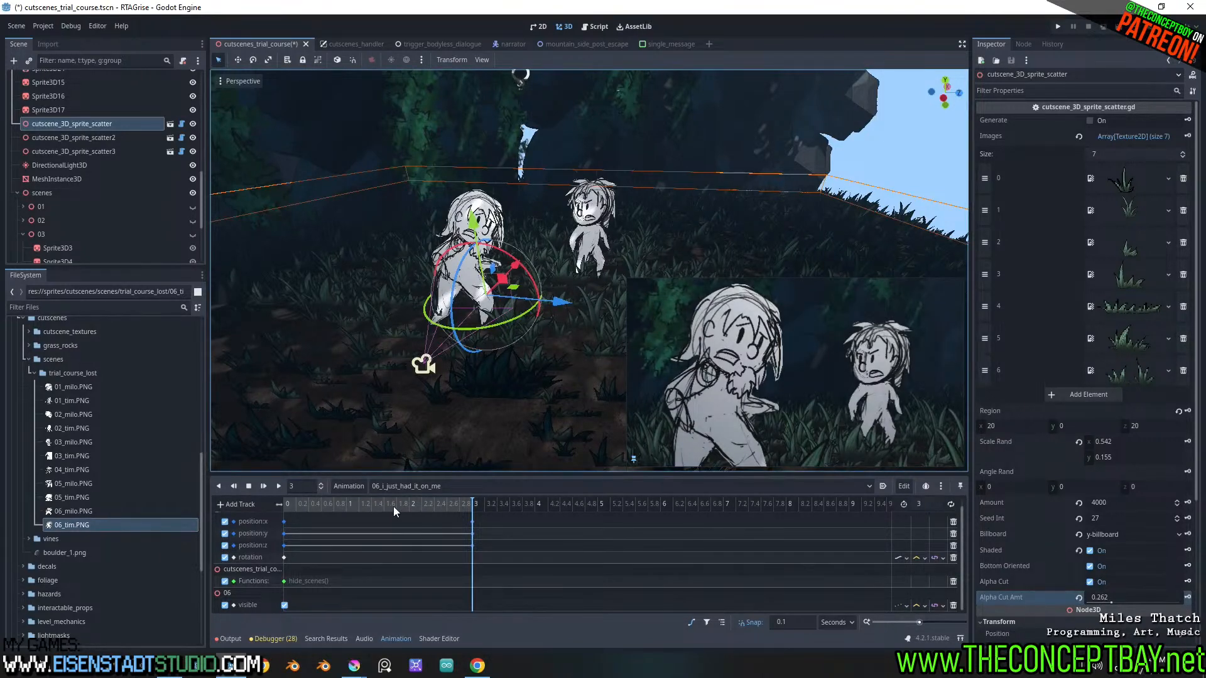
Scrub shot 06 to 2.5 s to check the grass, and turn Alpha Cut off for the sprite scatter
mouse_move(393, 506)
left_mouse_down()
mouse_move(301, 503)
mouse_move(394, 495)
mouse_move(291, 496)
mouse_move(403, 502)
left_mouse_up()
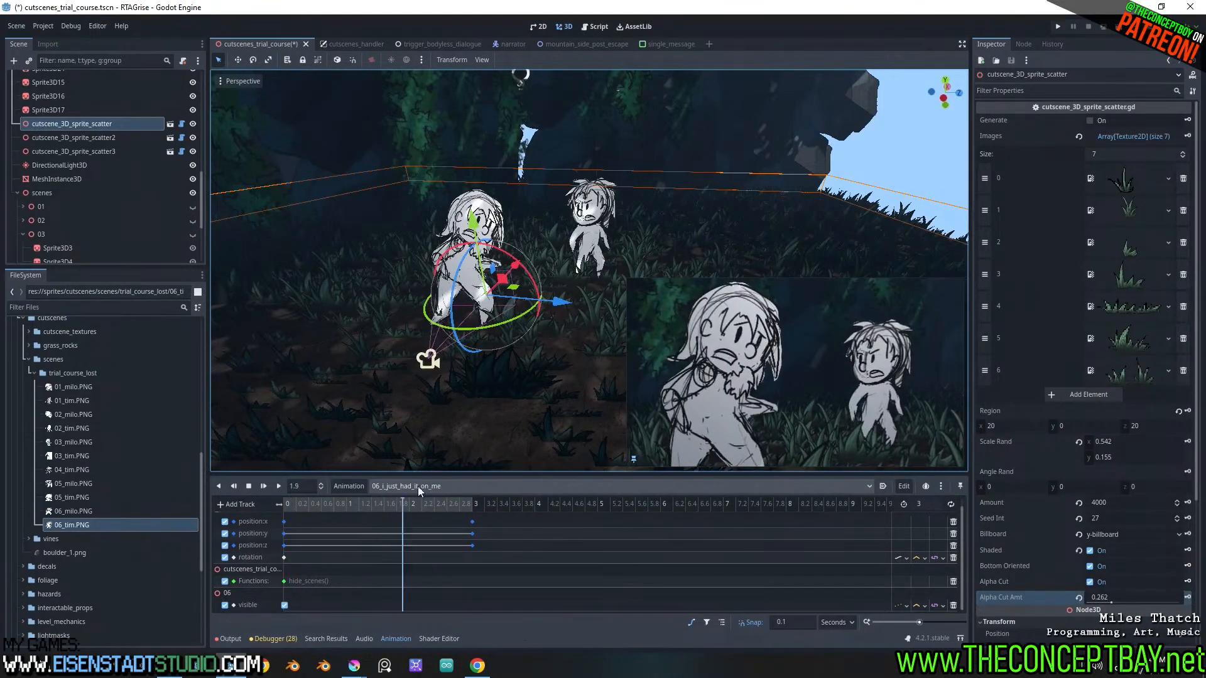
left_click(444, 503)
left_click(1092, 586)
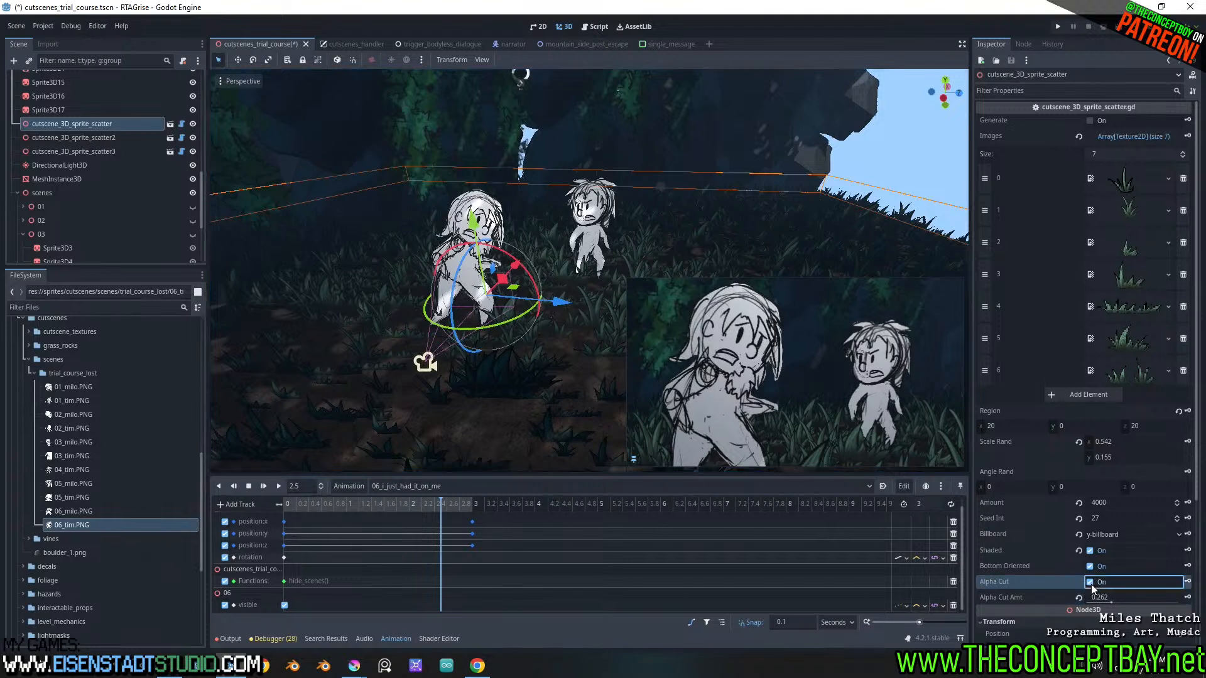
left_click(1091, 584)
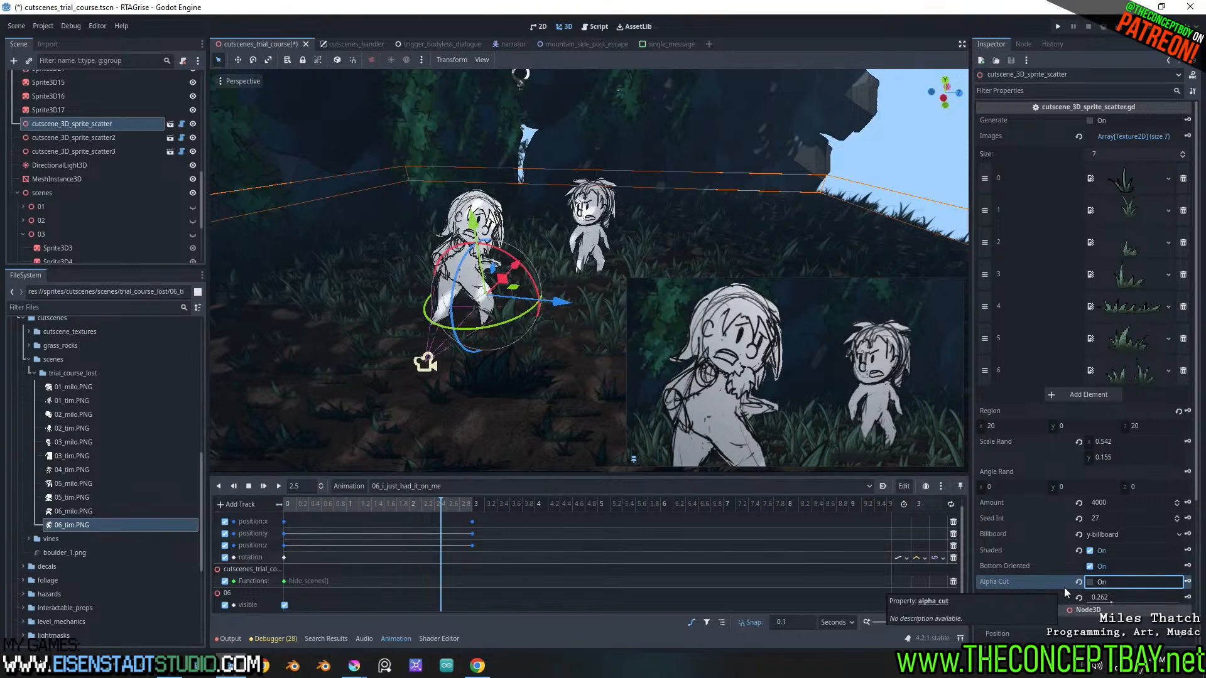
scroll(1046, 547, "down", 4)
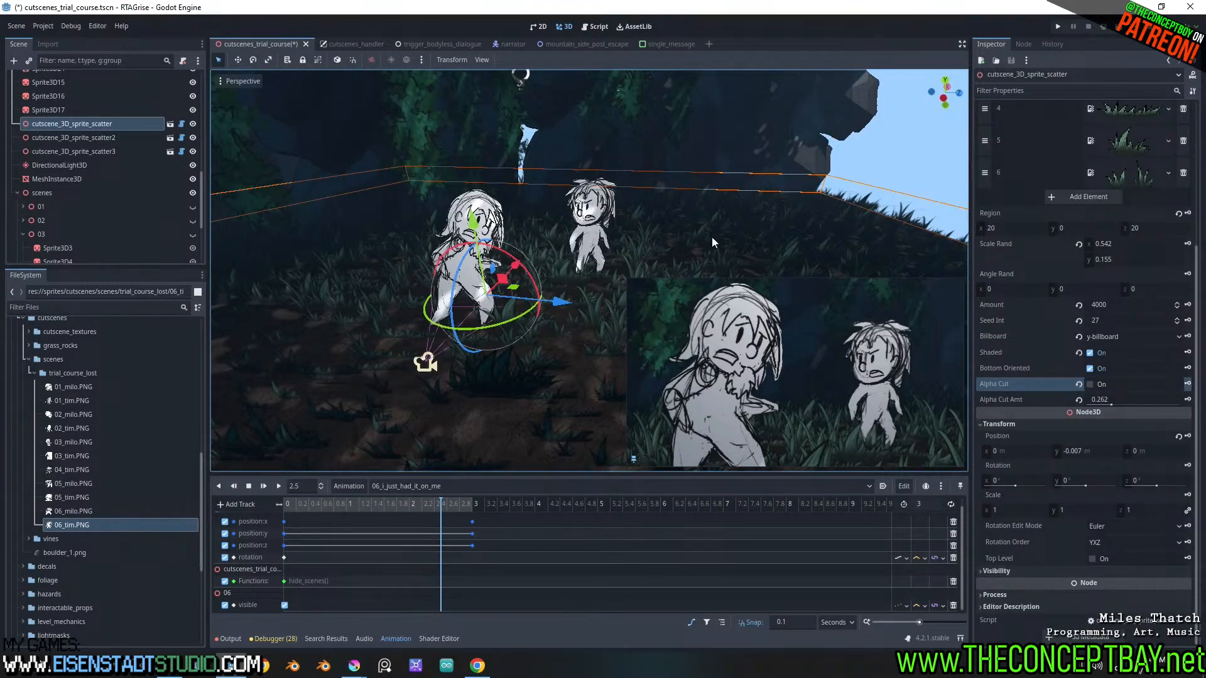
Return the 06 animation to 0 s, inspect the grass around the characters and save the scene
left_click_drag(431, 501, 233, 498)
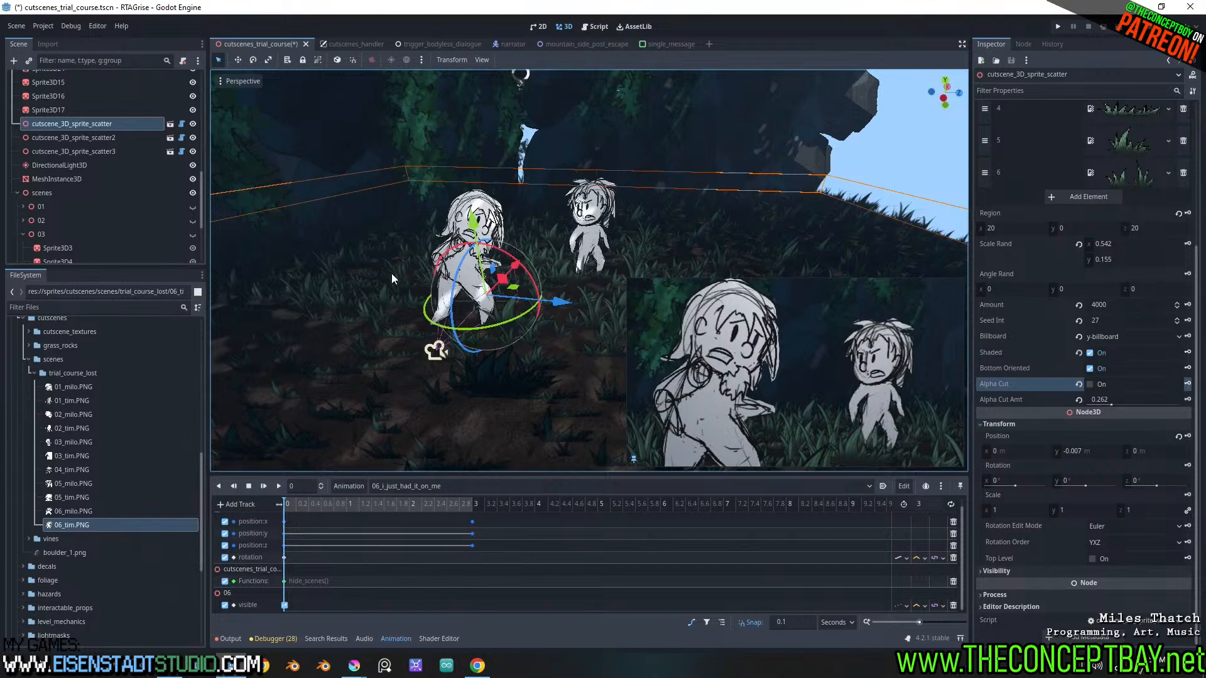
middle_click_drag(484, 258, 537, 274)
scroll(492, 216, "up", 3)
scroll(559, 227, "down", 2)
key("ctrl+s")
scroll(571, 231, "up", 2)
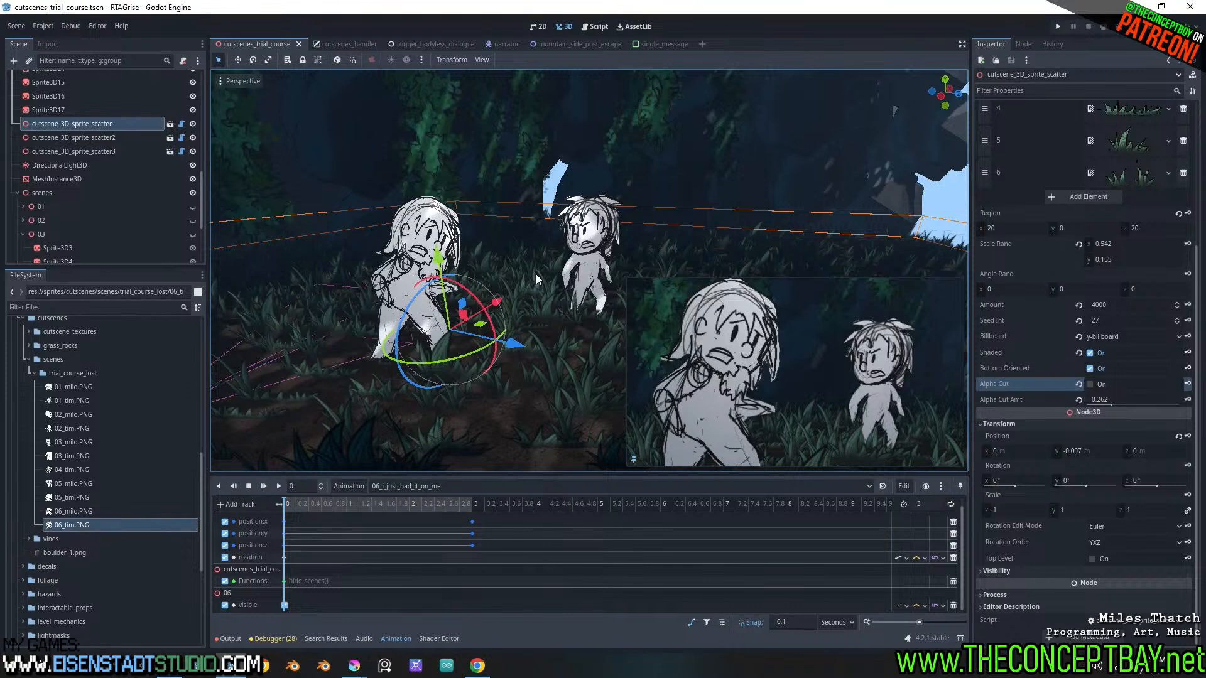
middle_click_drag(545, 330, 548, 340)
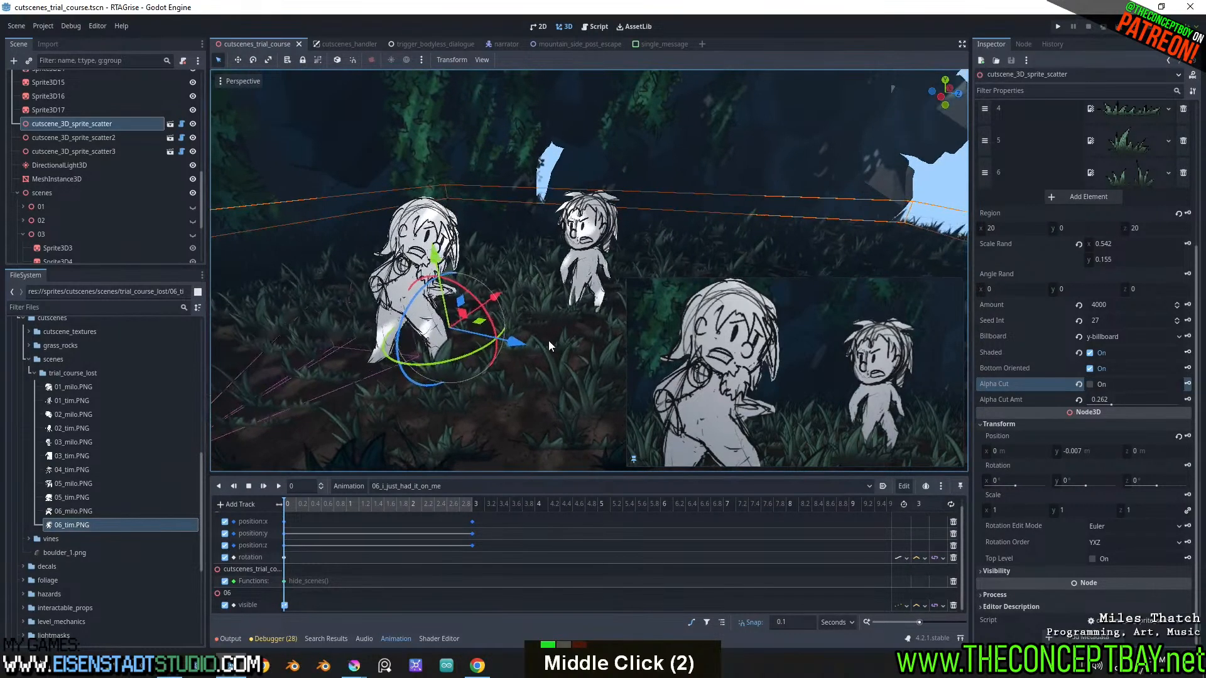
Copy the name of the 05_i_got_it_right animation without renaming it, and reselect 06_i_just_had_it_on_me
left_click(349, 488)
double_click(402, 486)
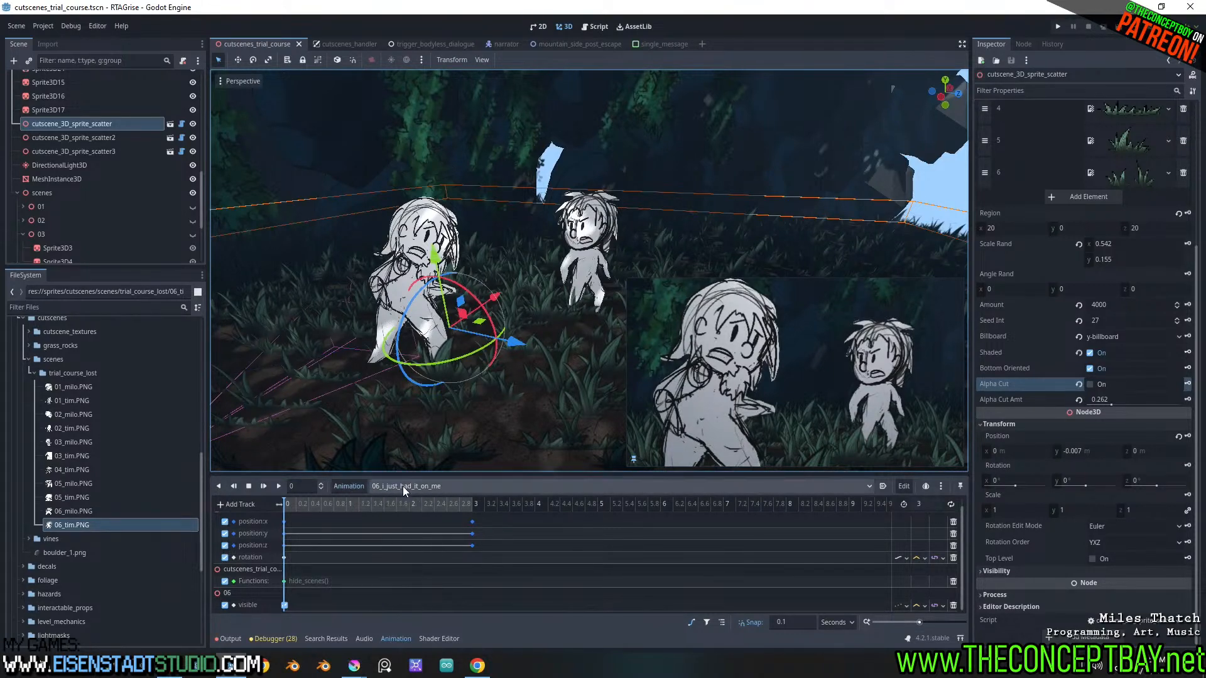
left_click(410, 572)
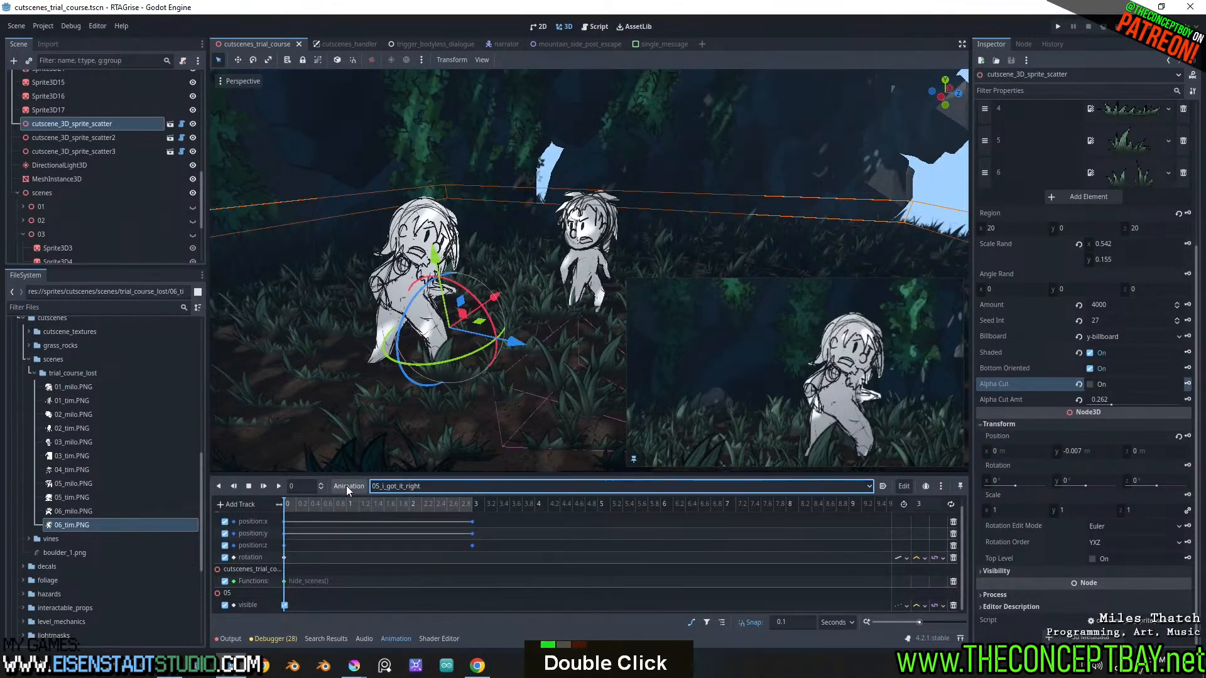
left_click(346, 484)
left_click(371, 555)
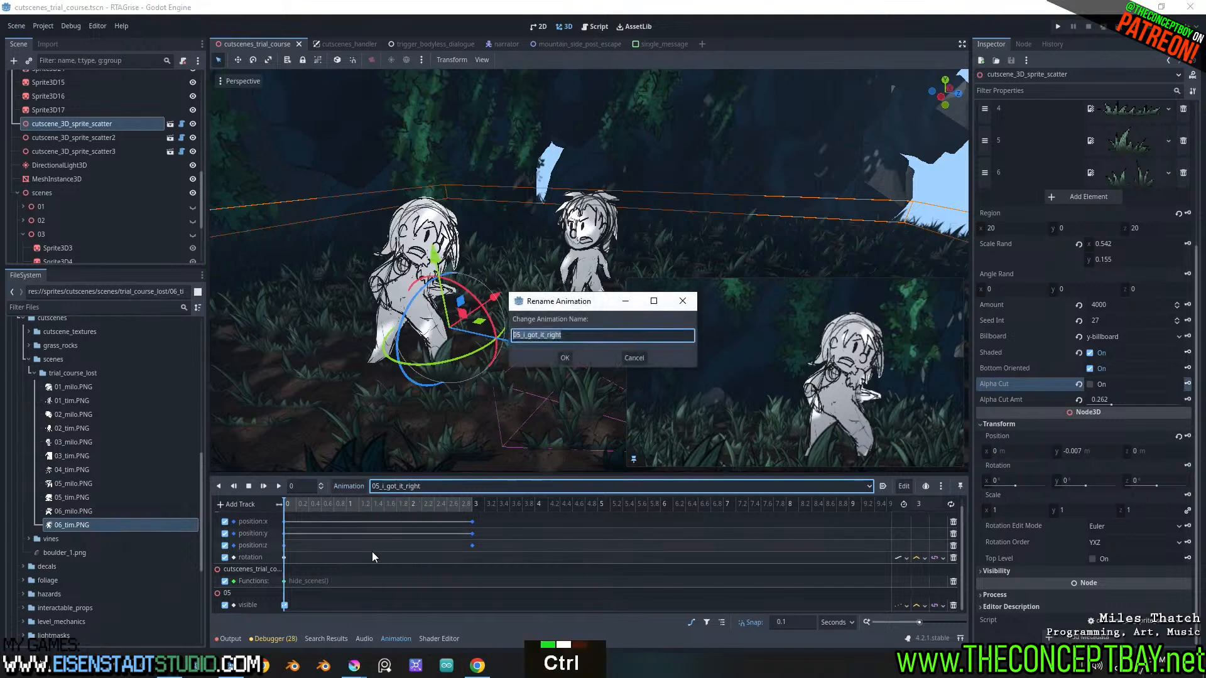
key("ctrl+c")
key("Escape")
left_click(407, 484)
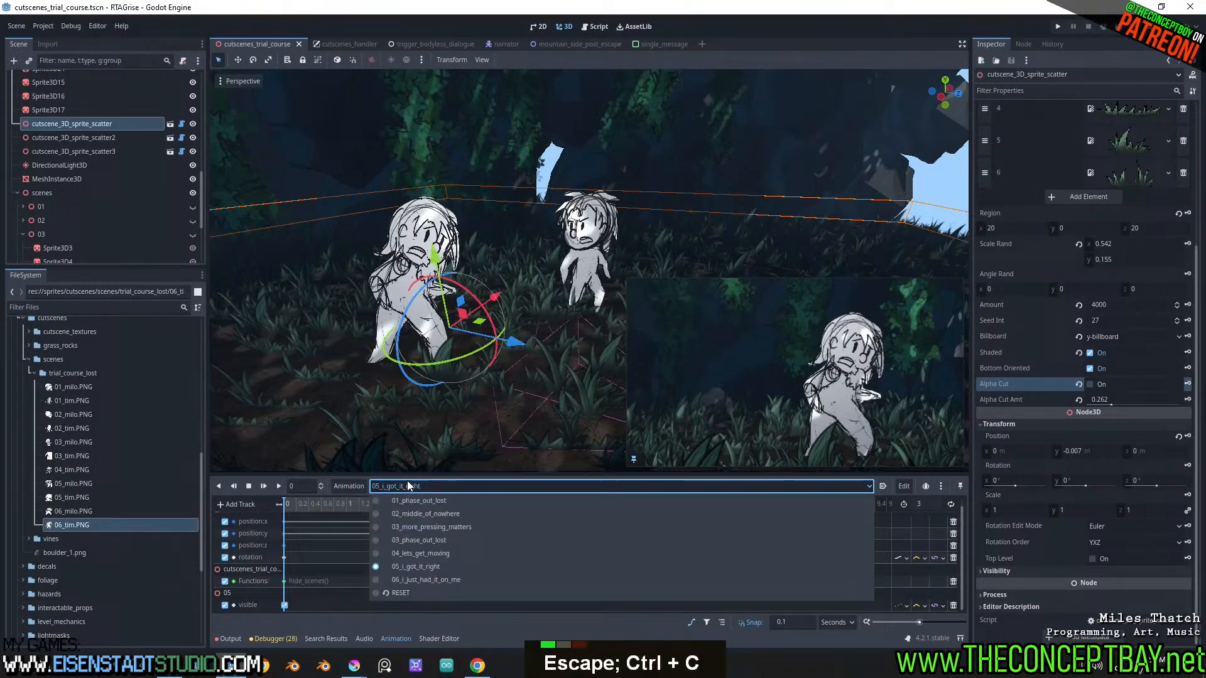
left_click(409, 584)
Switch to Dialoogie and set the Call Method arguments of the "30 - relax i got it right.wav" node to trial_course_lost,05_i_got_it_right
left_click(487, 670)
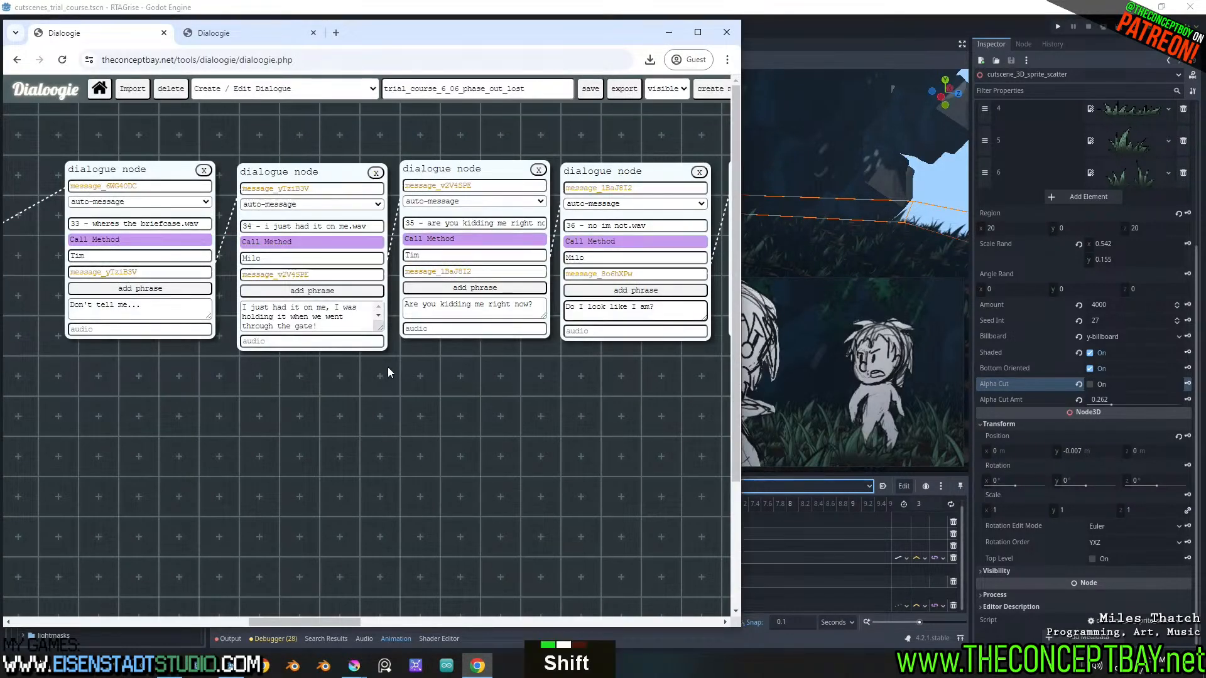
scroll(387, 368, "down", 3, "shift")
scroll(387, 368, "up", 3, "shift")
scroll(387, 372, "up", 8, "shift")
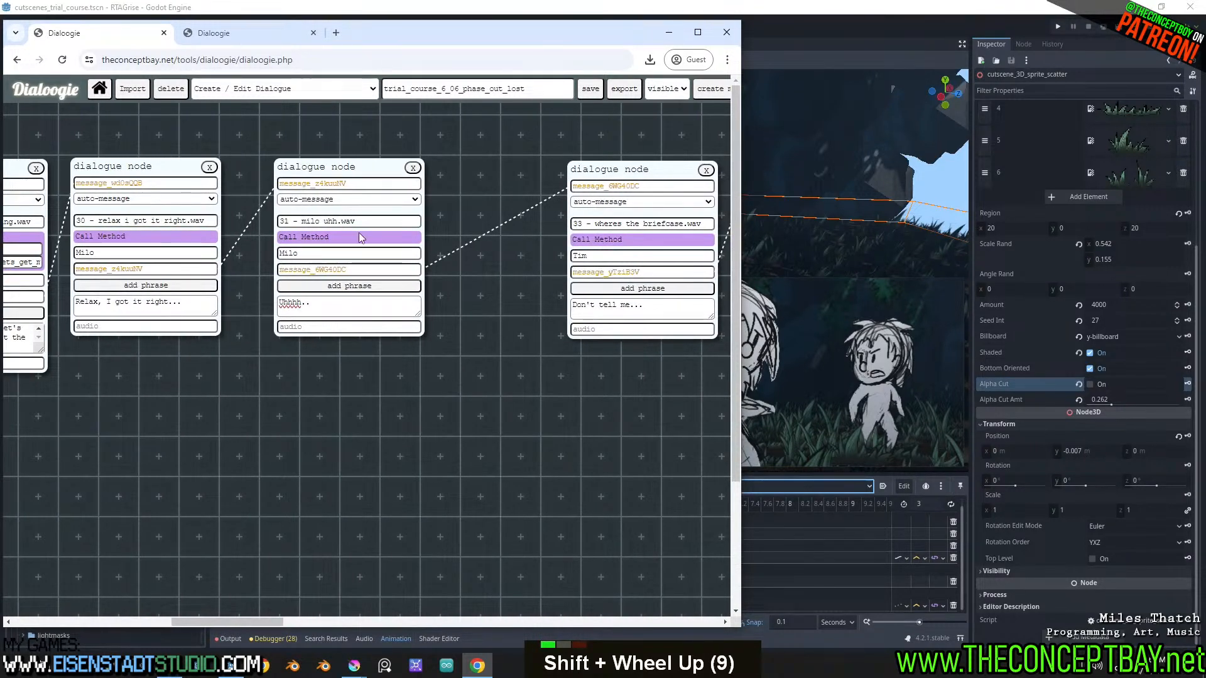
left_click(182, 237)
scroll(182, 243, "up", 2, "shift")
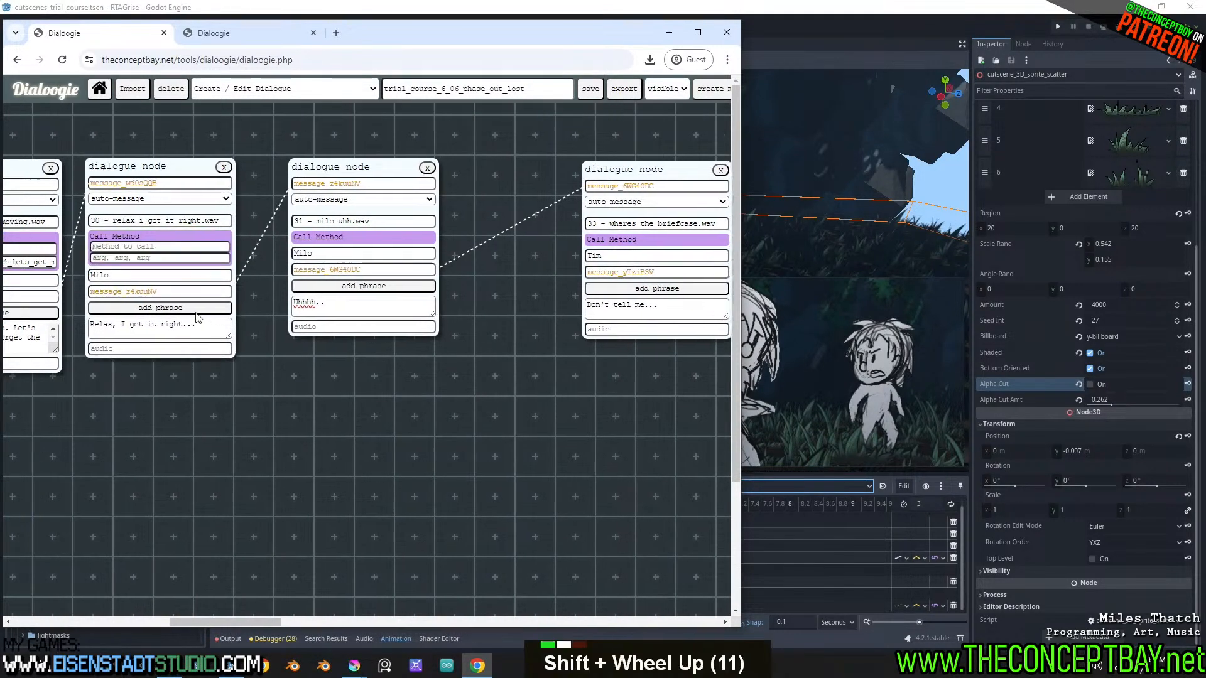
key("ctrl+v")
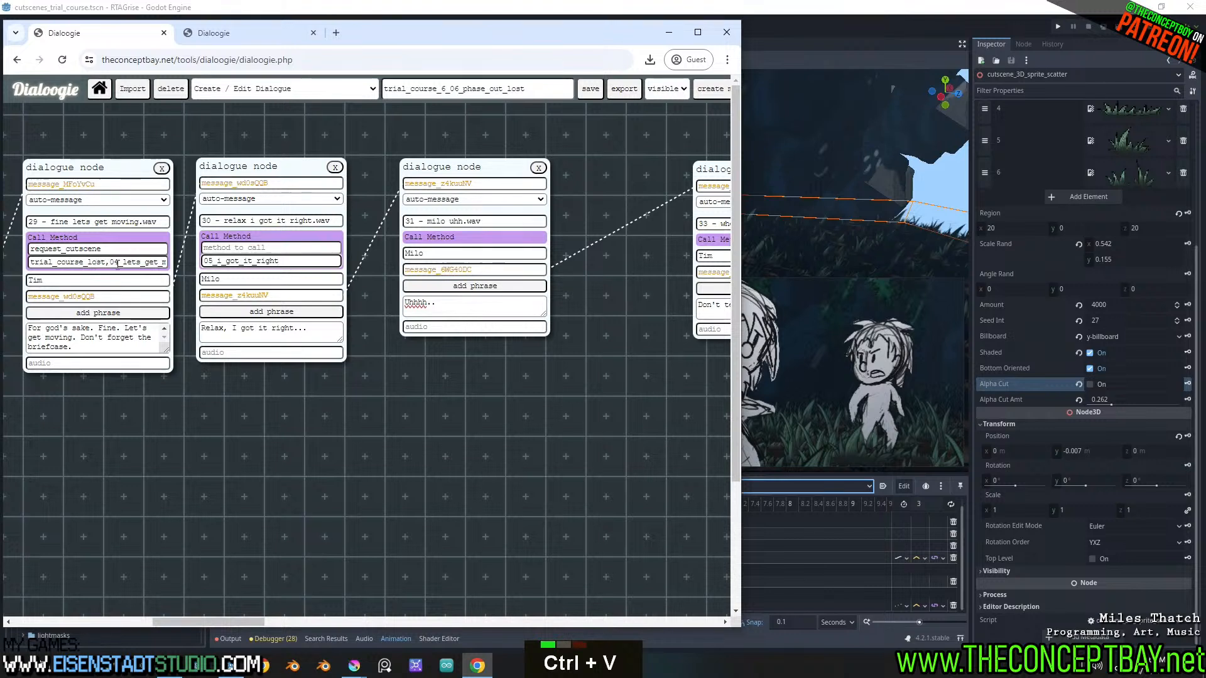
scroll(112, 264, "up", 2, "shift")
key("Home")
type("trial_course_lost,")
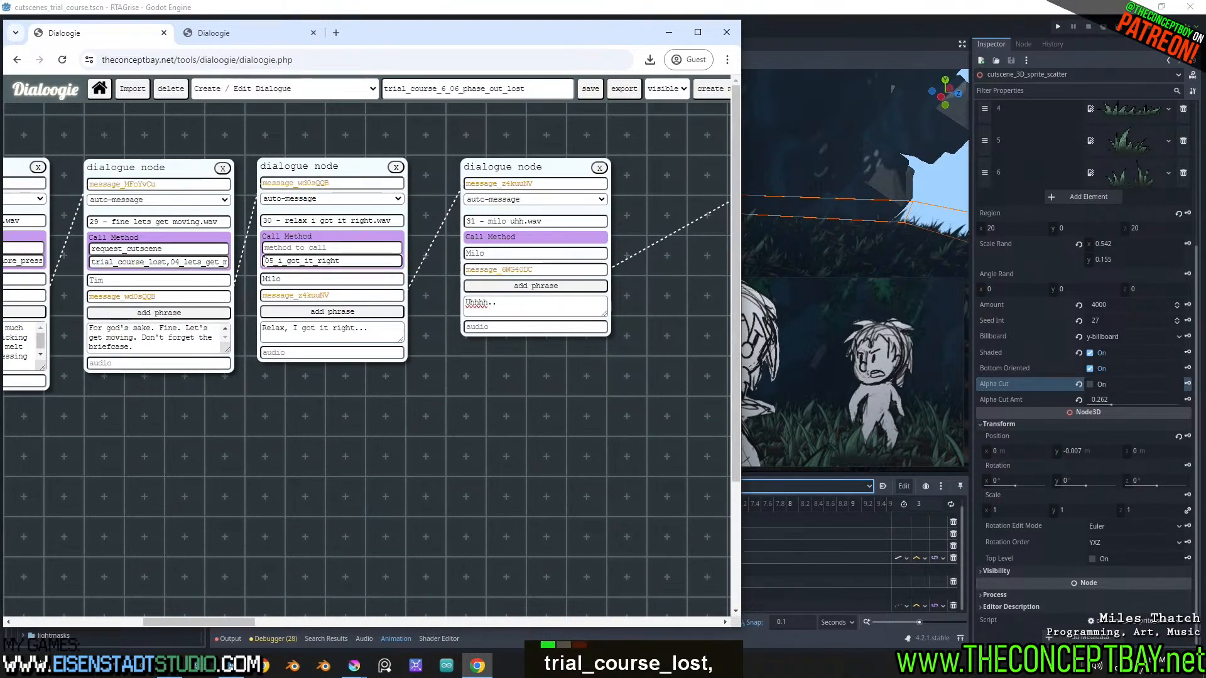
Copy the method name request_cutscene from the "29 - fine lets get moving.wav" node into the "30 - relax i got it right.wav" node
left_click(198, 247)
key("ctrl+a")
key("ctrl+c")
left_click(332, 247)
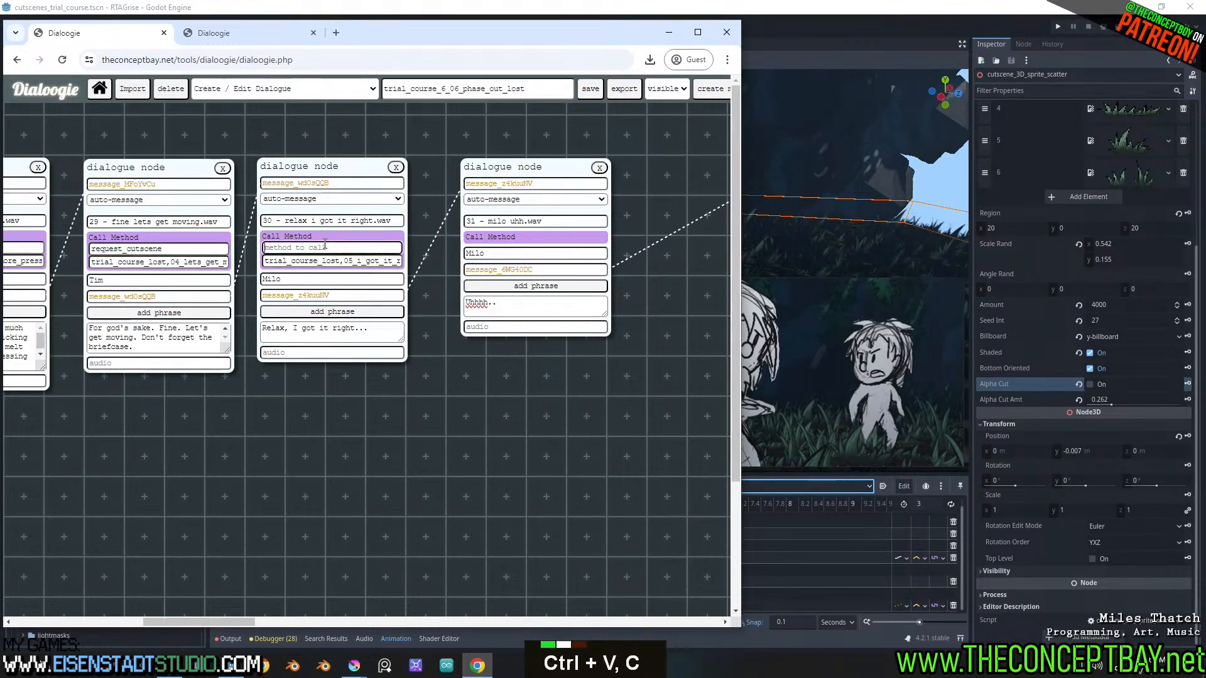
key("ctrl+v")
Open Call Method on the "33 - wheres the briefcase.wav" node and paste in request_cutscene copied from node 30
scroll(383, 323, "down", 2, "shift")
scroll(383, 322, "down", 2, "shift")
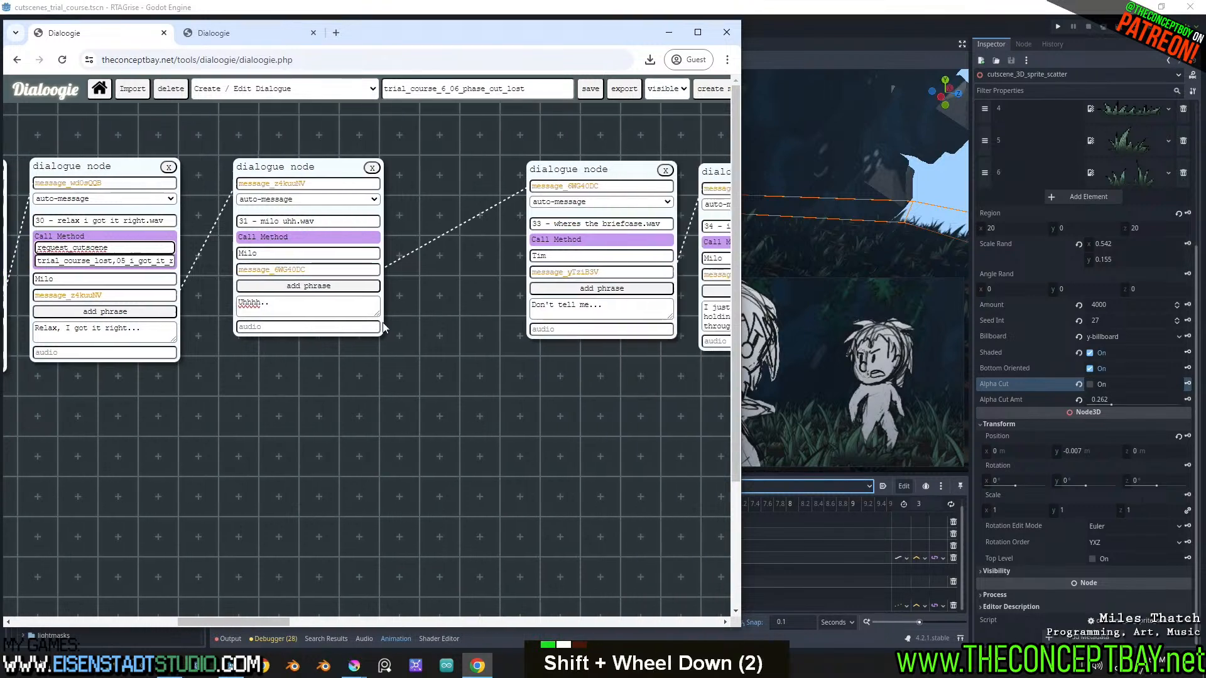
scroll(384, 323, "up", 1, "shift")
scroll(384, 323, "down", 2, "shift")
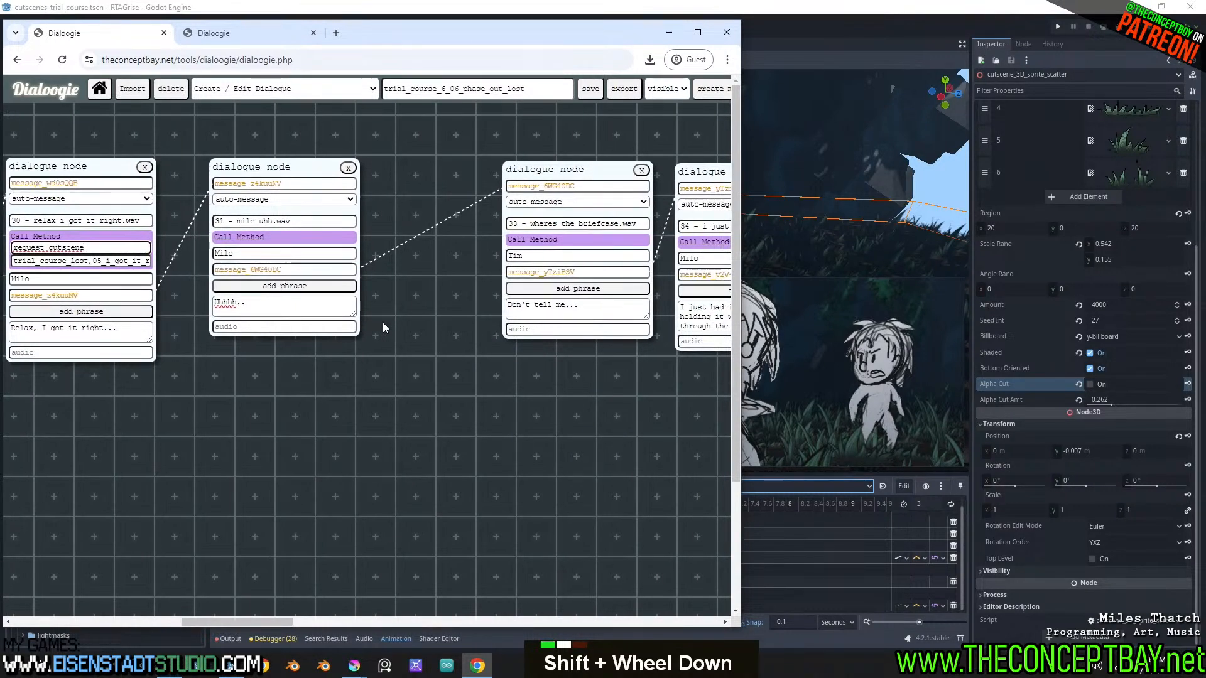
scroll(383, 327, "up", 2, "shift")
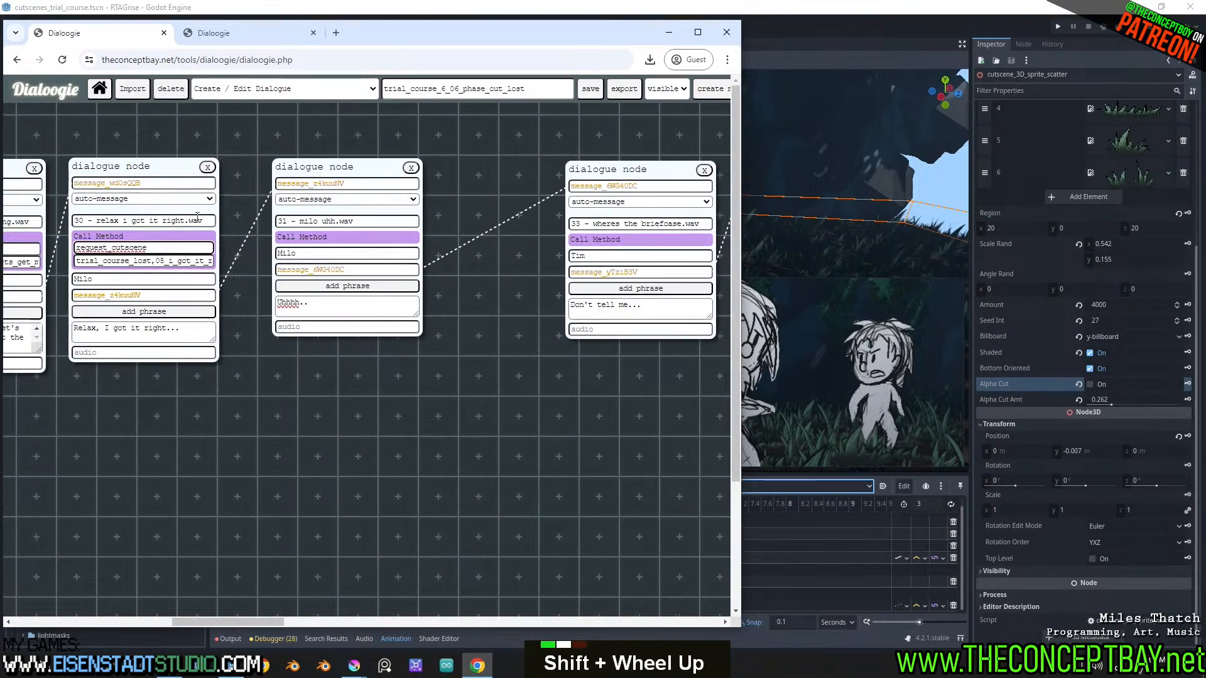
left_click_drag(195, 247, 10, 250)
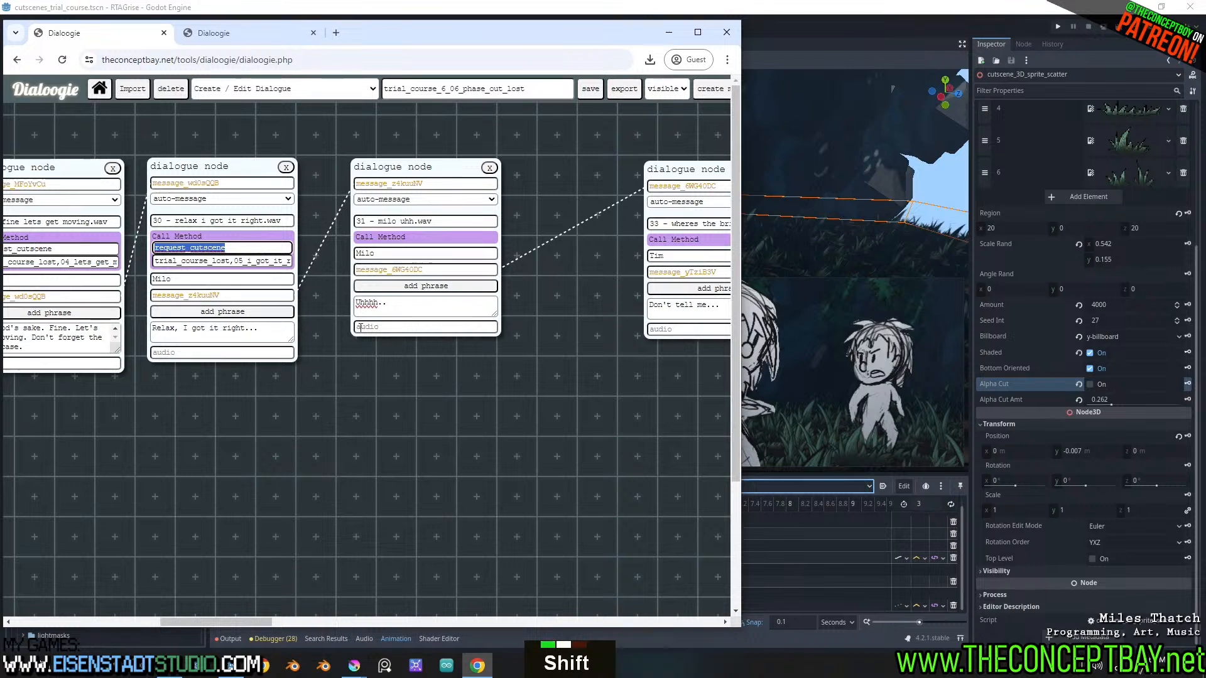
key("ctrl+c")
scroll(360, 327, "down", 2, "shift")
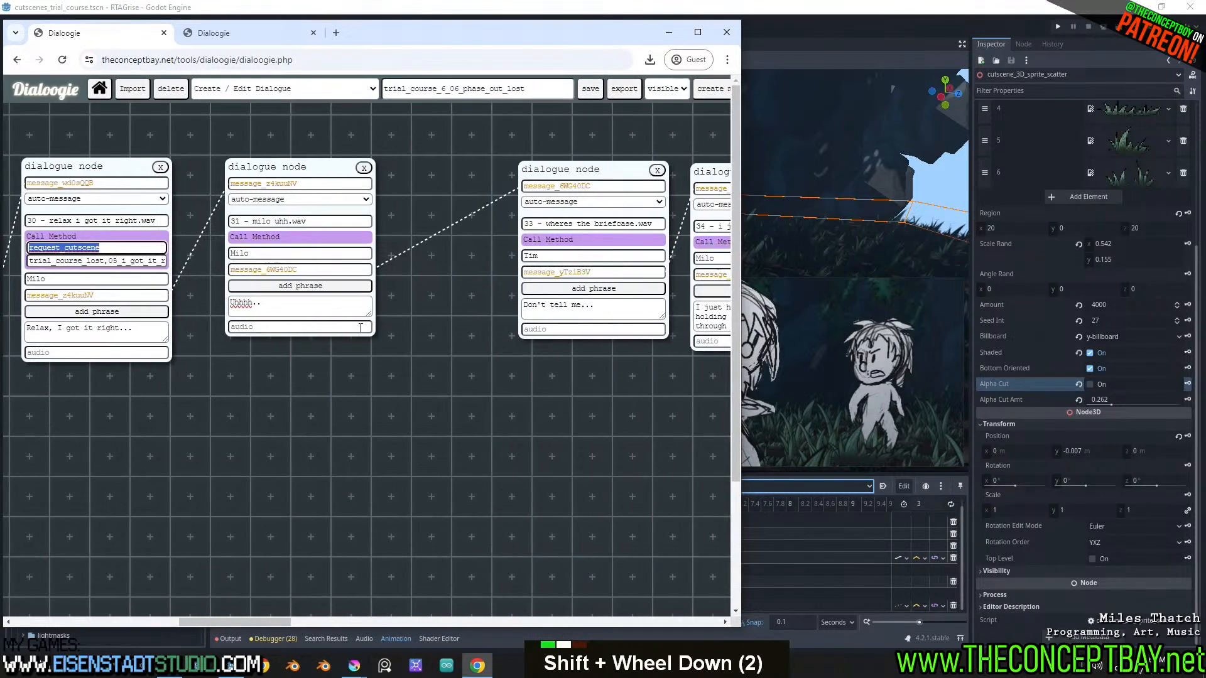
left_click(586, 239)
left_click(565, 250)
key("ctrl+v")
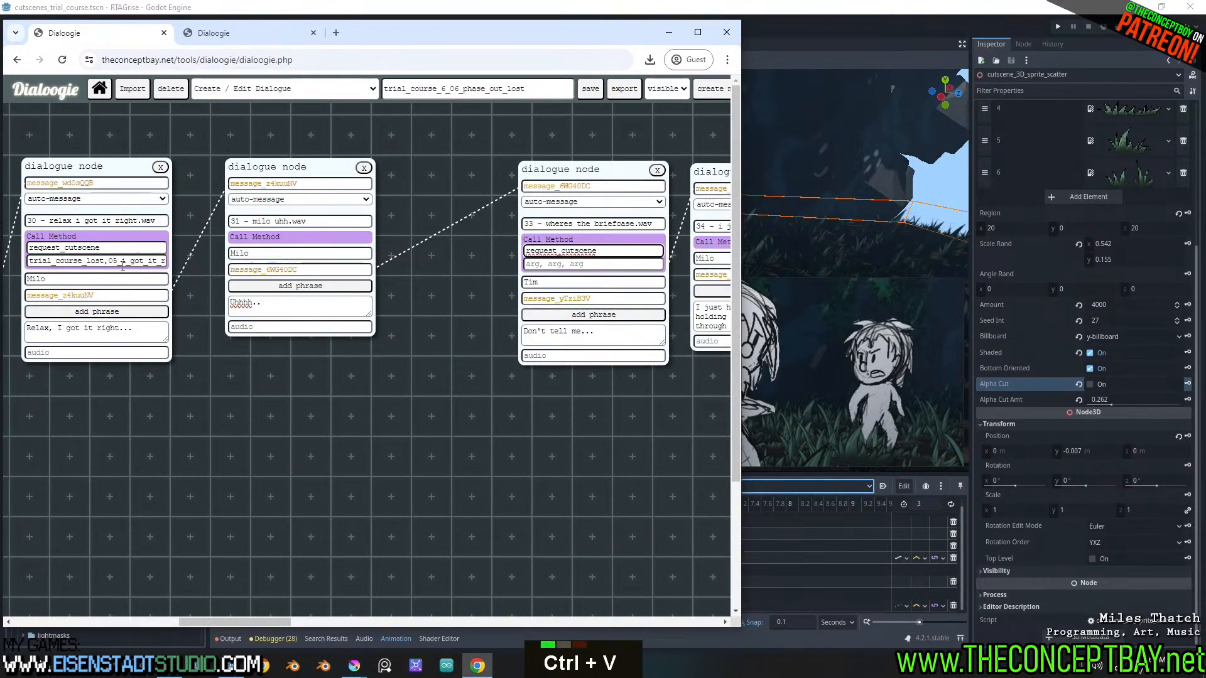
Copy the Call Method arguments trial_course_lost,05_i_got_it_right from node 30 into the "33 - wheres the briefcase.wav" node
left_click(123, 260)
key("ctrl+a")
key("ctrl+c")
left_click(579, 264)
key("ctrl+v")
scroll(579, 265, "down", 3, "shift")
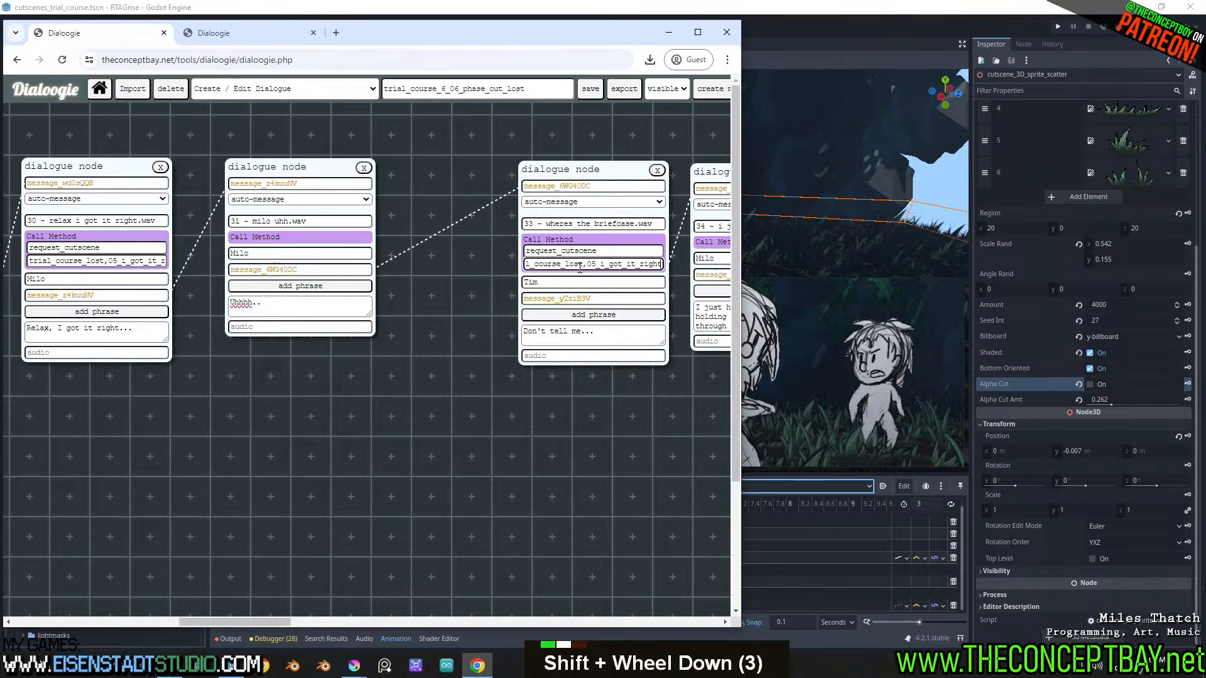
Switch to Godot and copy the name of the 06_i_just_had_it_on_me animation without renaming it
left_click(804, 44)
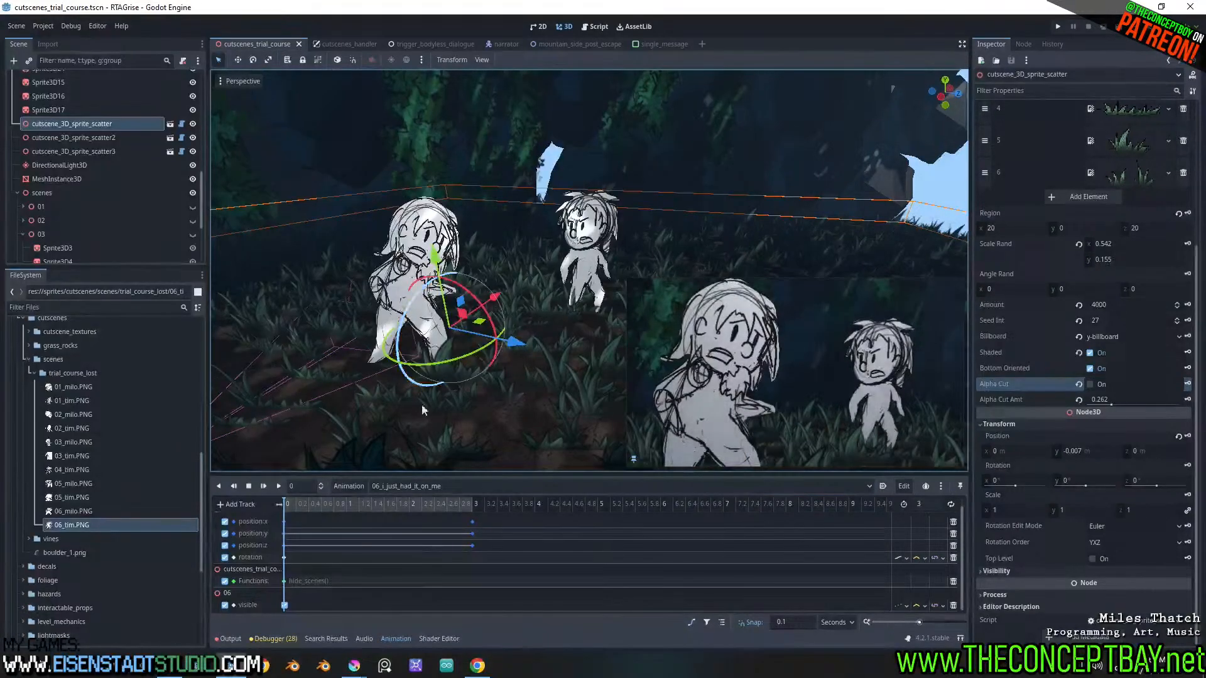
left_click(349, 488)
left_click(357, 553)
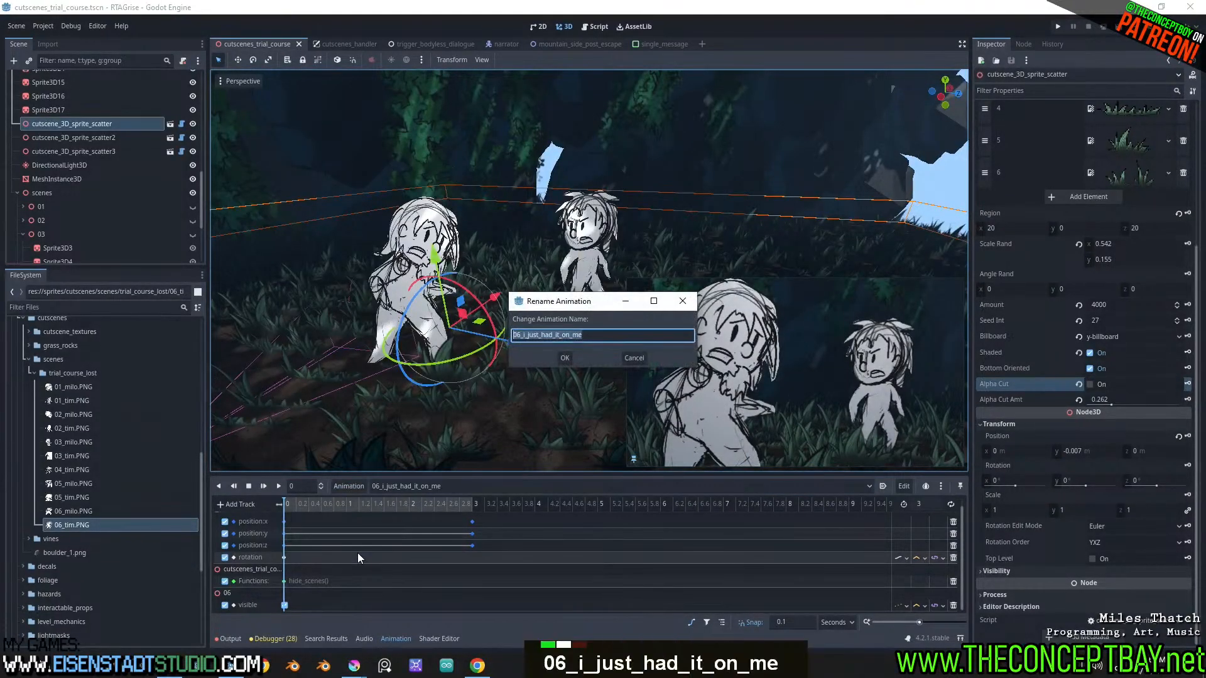
key("Escape")
Switch to Dialoogie and replace 05_i_got_it_right with 06_i_just_had_it_on_me in the "33 - wheres the briefcase.wav" node's Call Method arguments
key("alt+Tab")
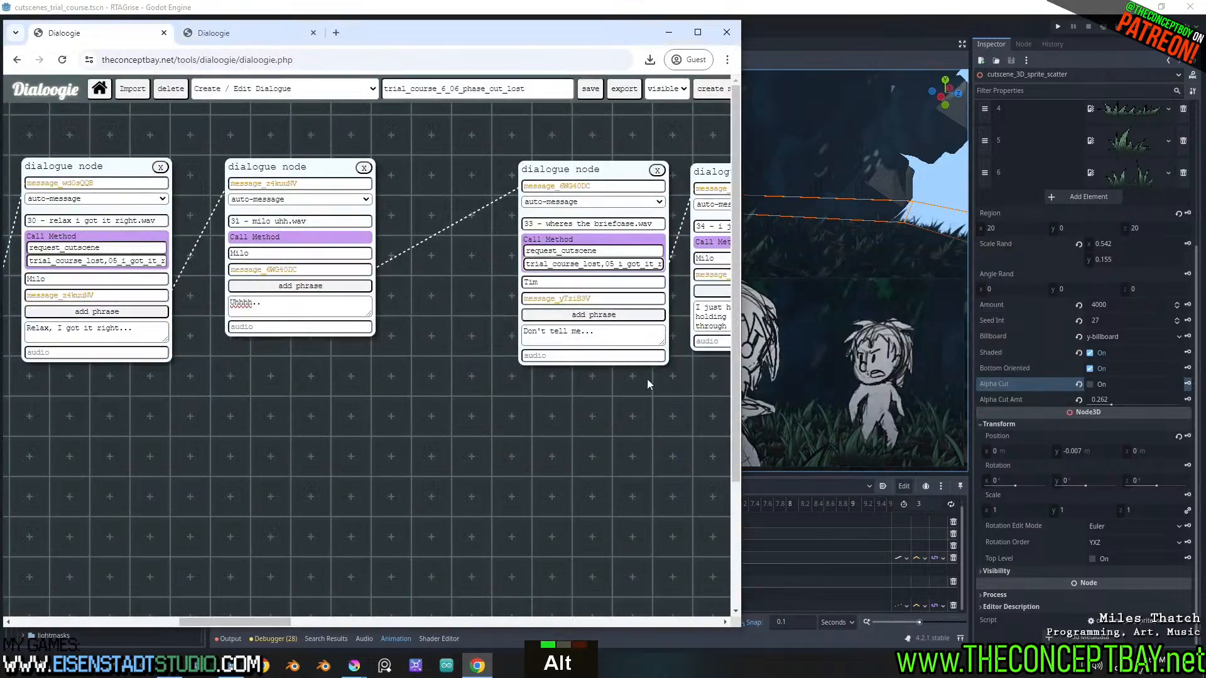
scroll(647, 381, "down", 3, "shift")
double_click(418, 266)
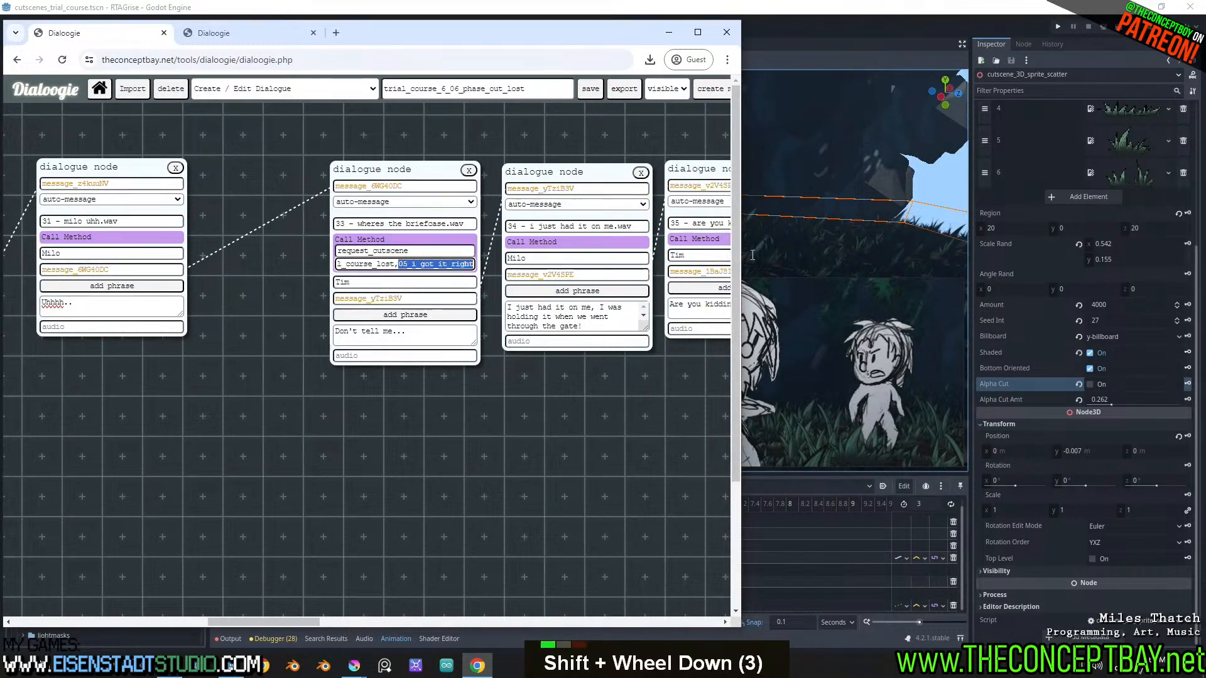
key("ctrl+v")
key("ctrl+s")
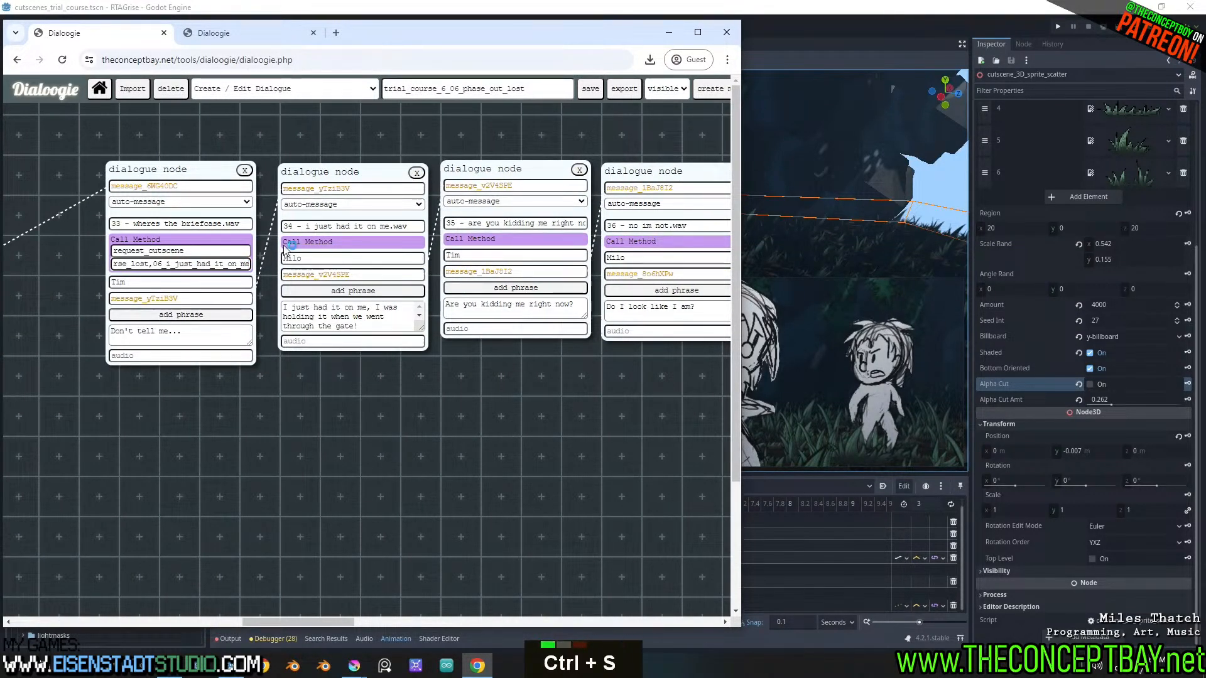
key("Escape")
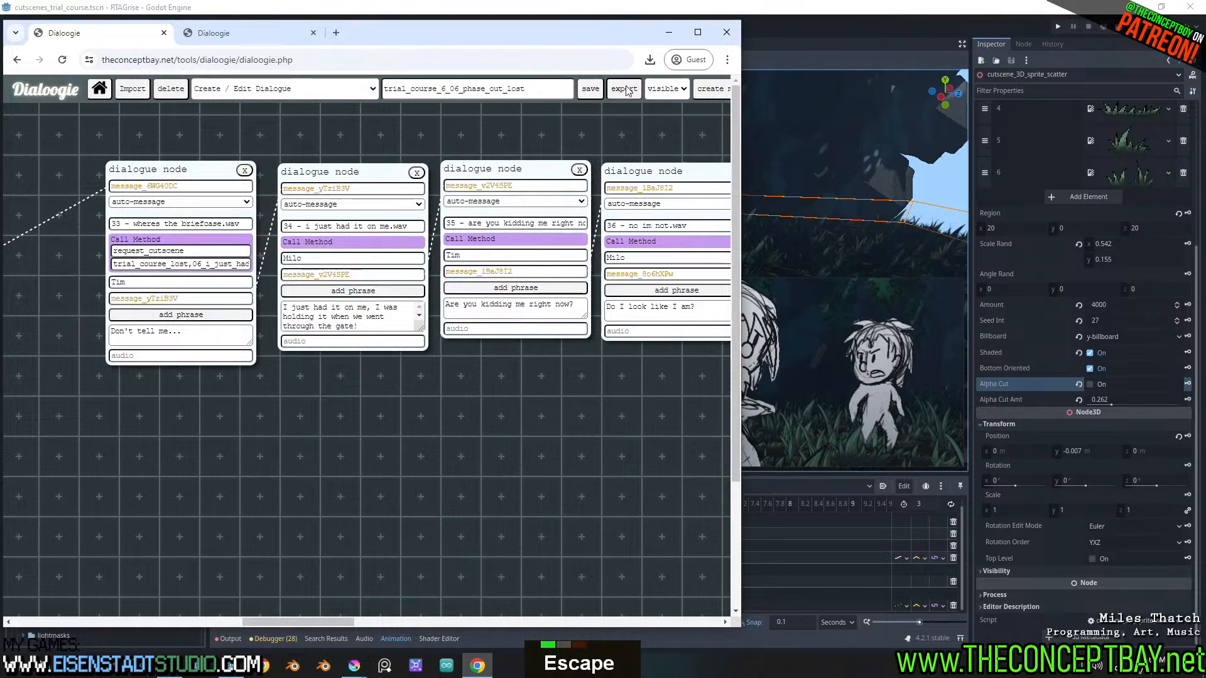
Export the dialogue to the demo folder as character_dialogue.json, replacing the existing file
left_click(591, 90)
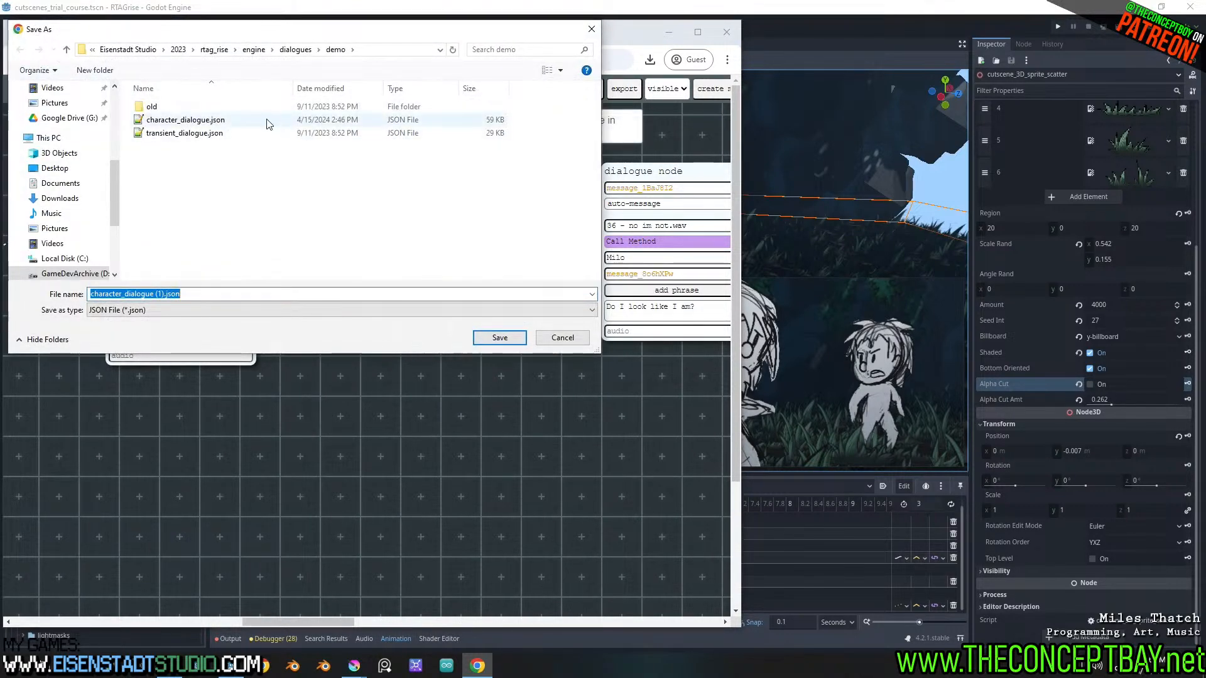
double_click(239, 120)
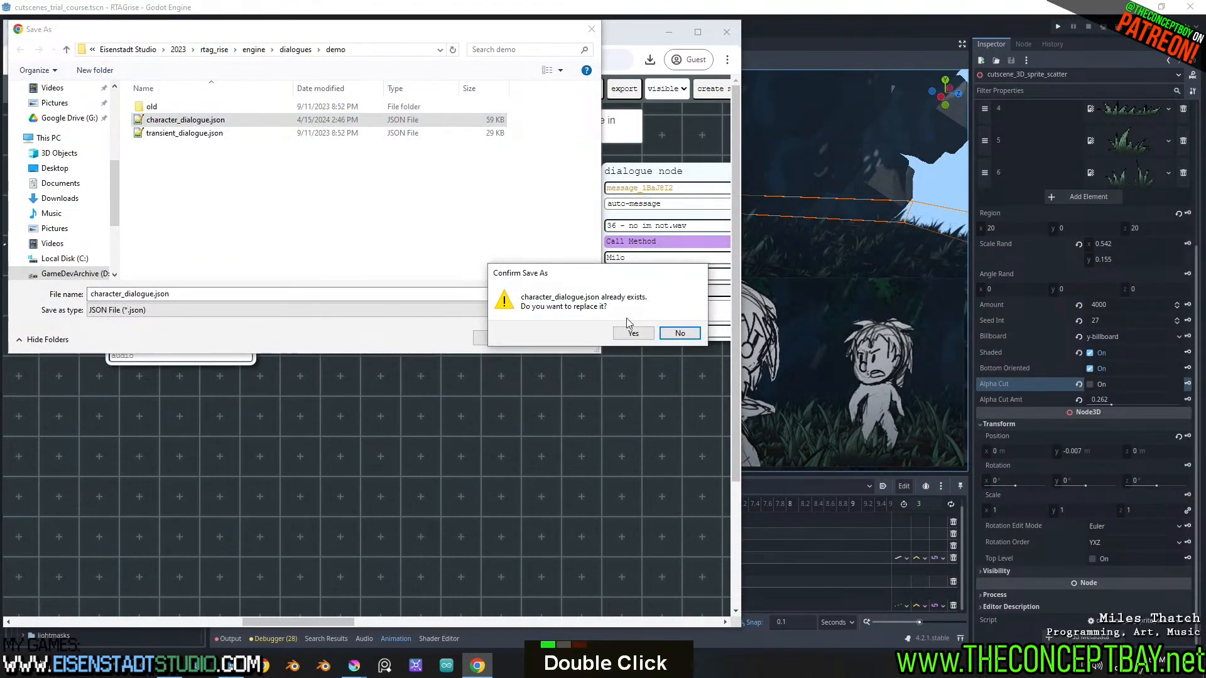
left_click(632, 333)
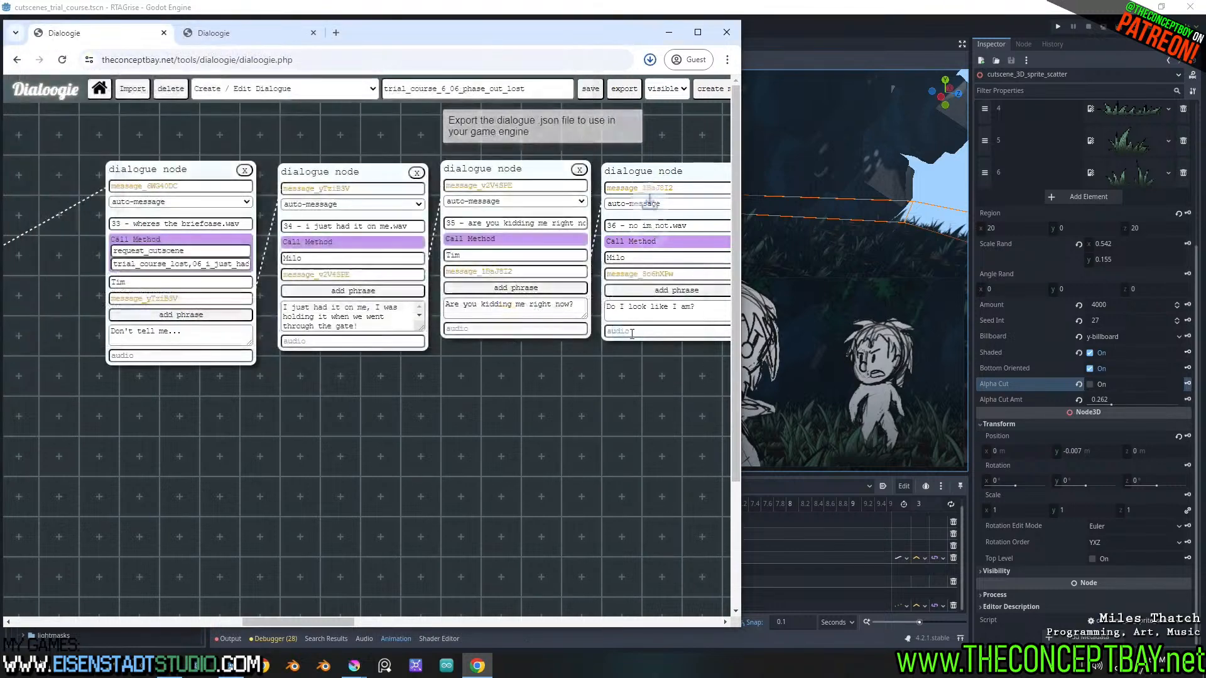
Move the method name request_cutscene from the "33 - wheres the briefcase.wav" node into Call Method on the "31 - milo uhh.wav" node
scroll(410, 451, "up", 4, "shift")
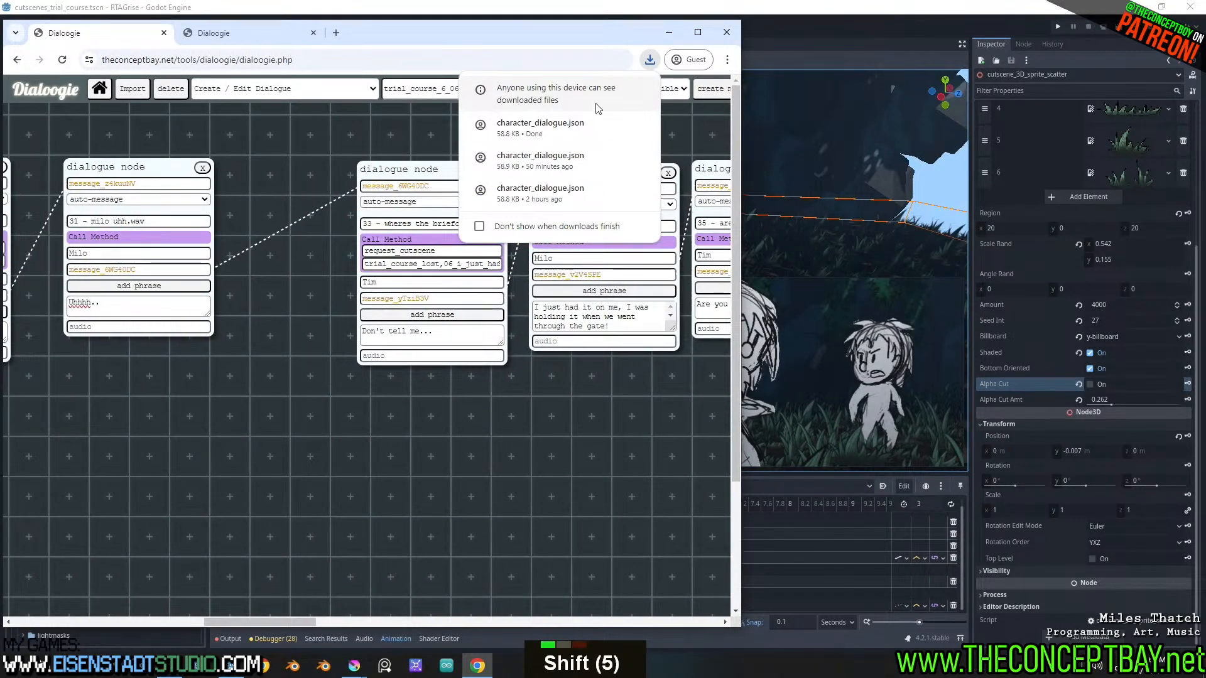
double_click(447, 250)
key("ctrl+x")
left_click(198, 241)
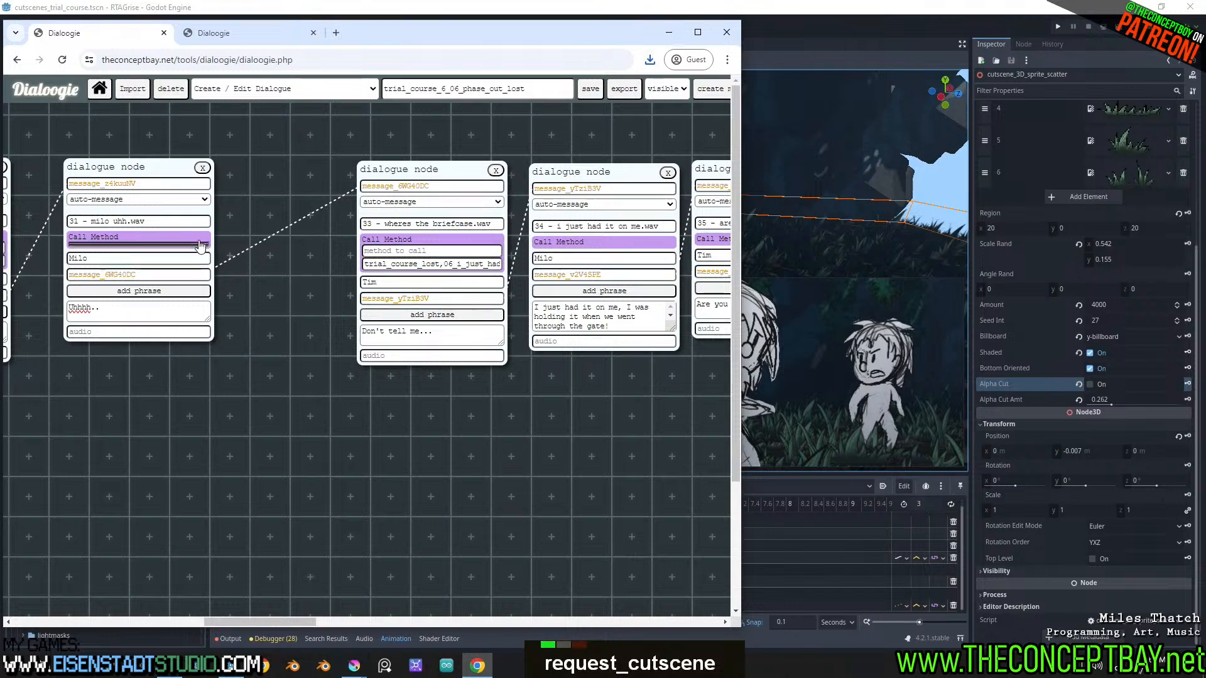
left_click(200, 249)
key("ctrl+v")
Move the arguments trial_course_lost,06_i_just_had_it_on_me from node 33 into the Call Method of the "31 - milo uhh.wav" node
triple_click(420, 265)
key("ctrl+x")
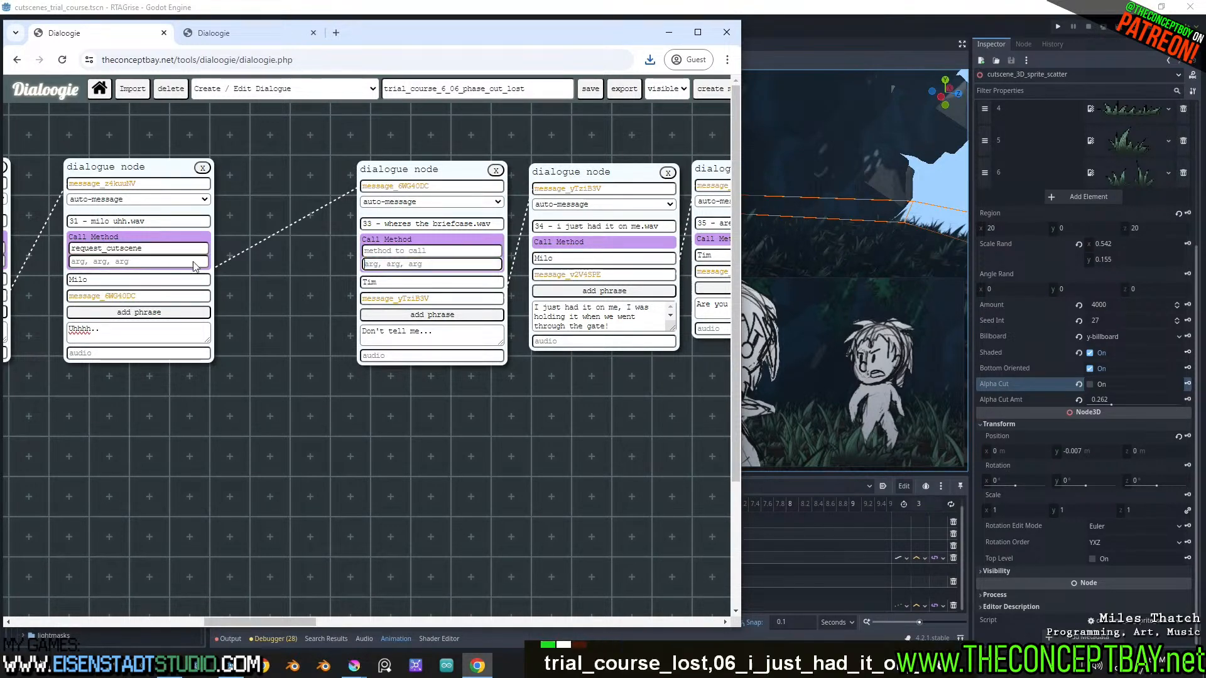
left_click(191, 263)
key("ctrl+v")
key("ctrl+s")
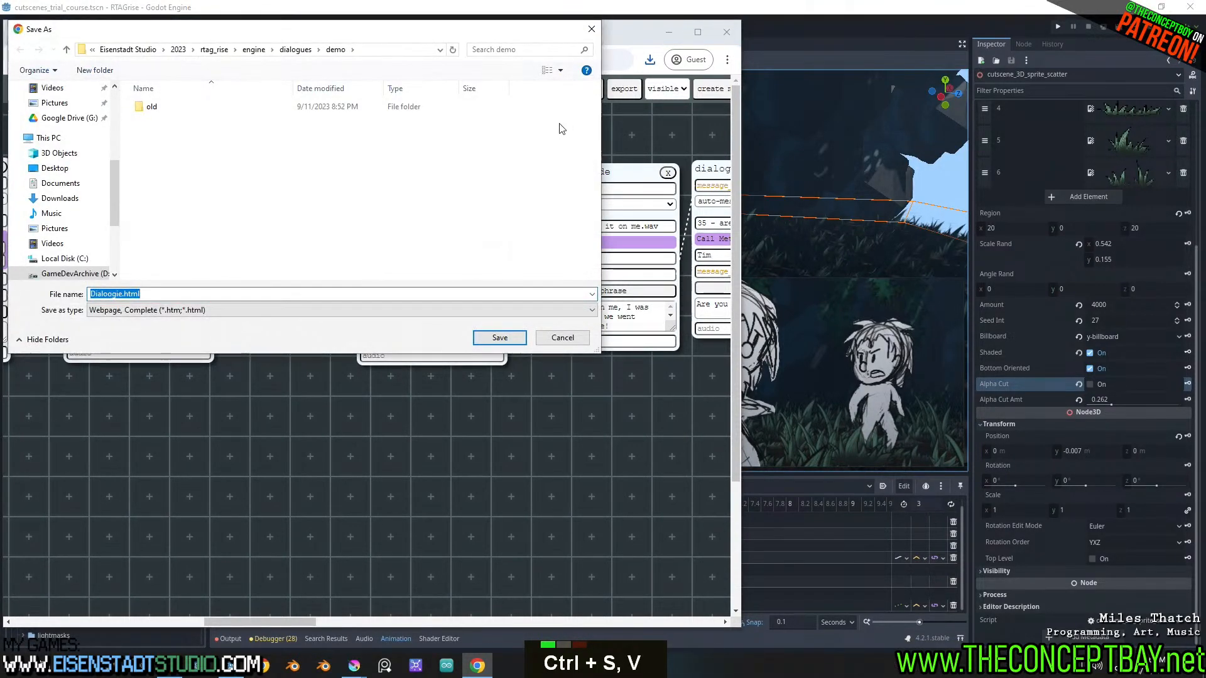
key("Escape")
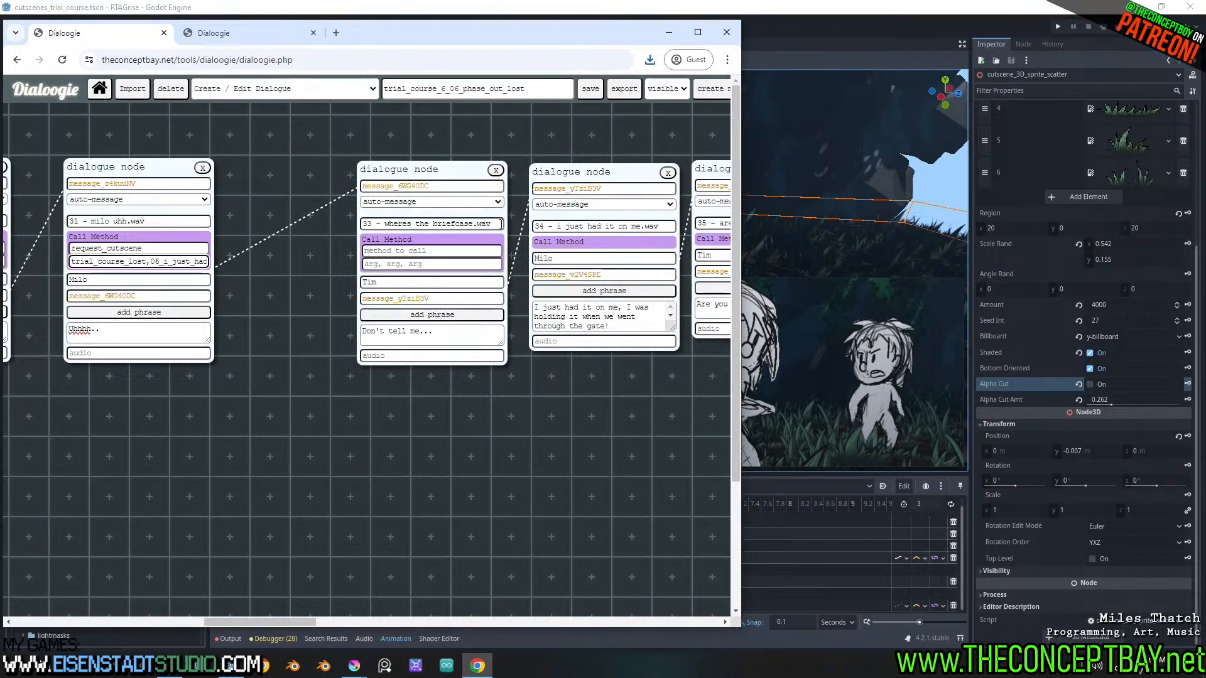
Shift node 33 slightly closer to node 31 and export the updated dialogue over character_dialogue.json
left_click_drag(467, 180, 431, 179)
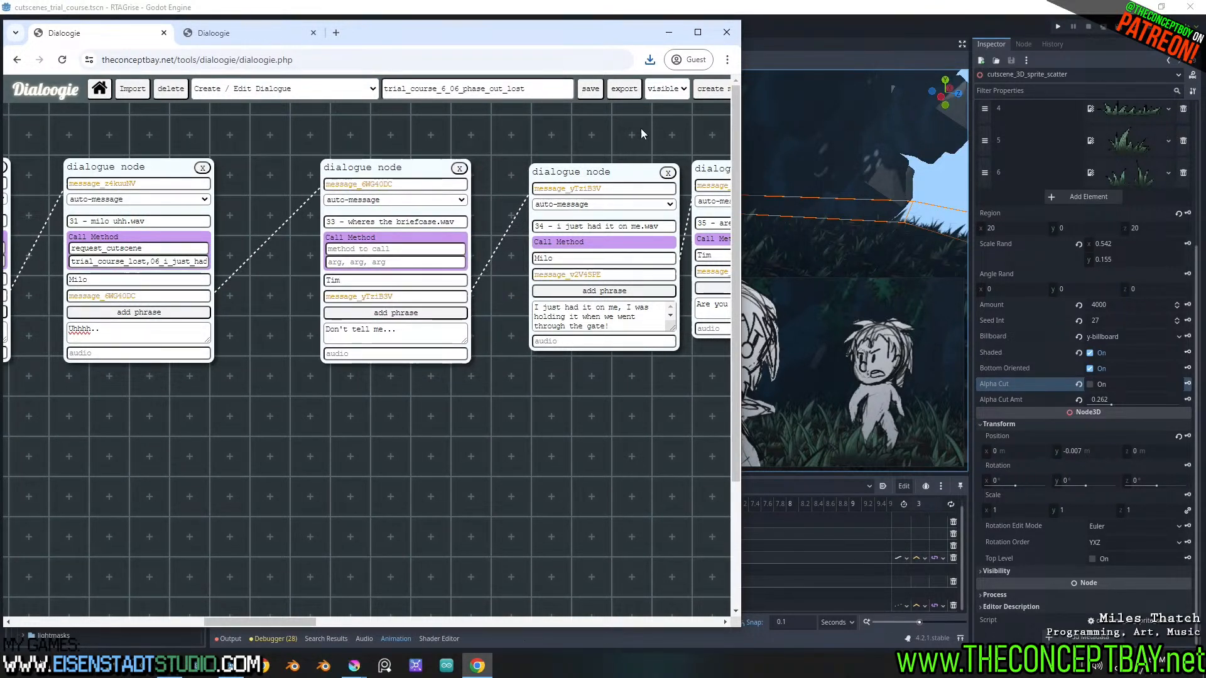
left_click(631, 94)
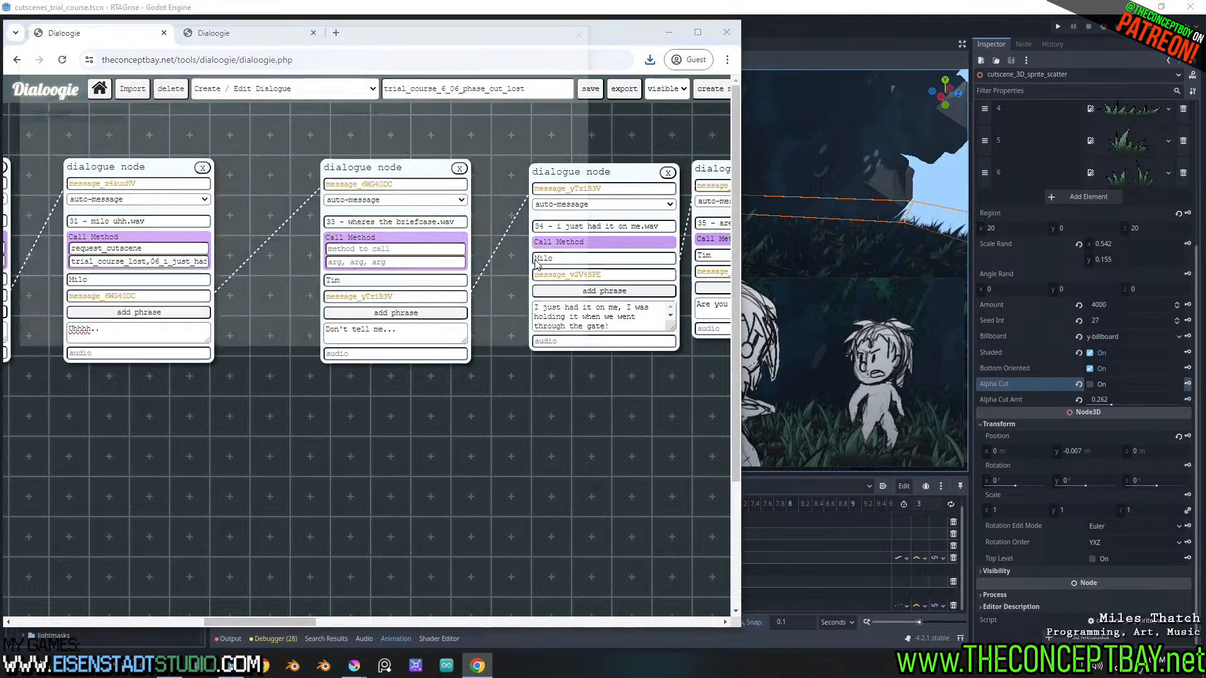
double_click(185, 120)
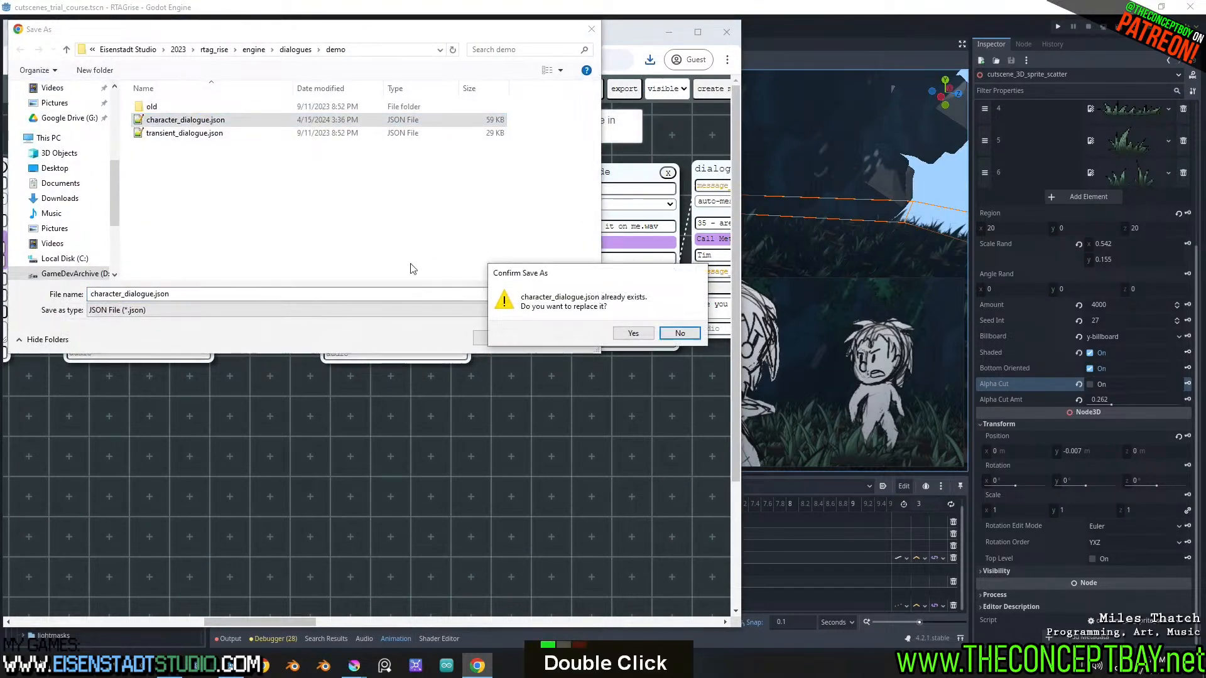
left_click(640, 332)
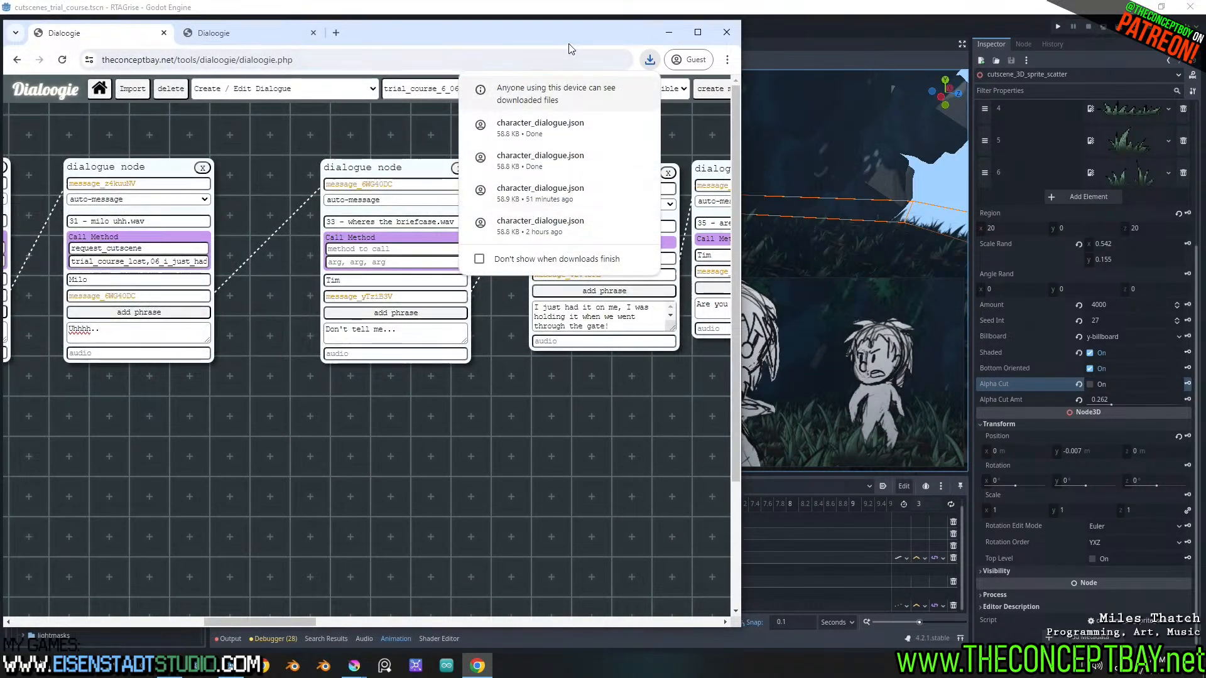
scroll(471, 485, "down", 9, "shift")
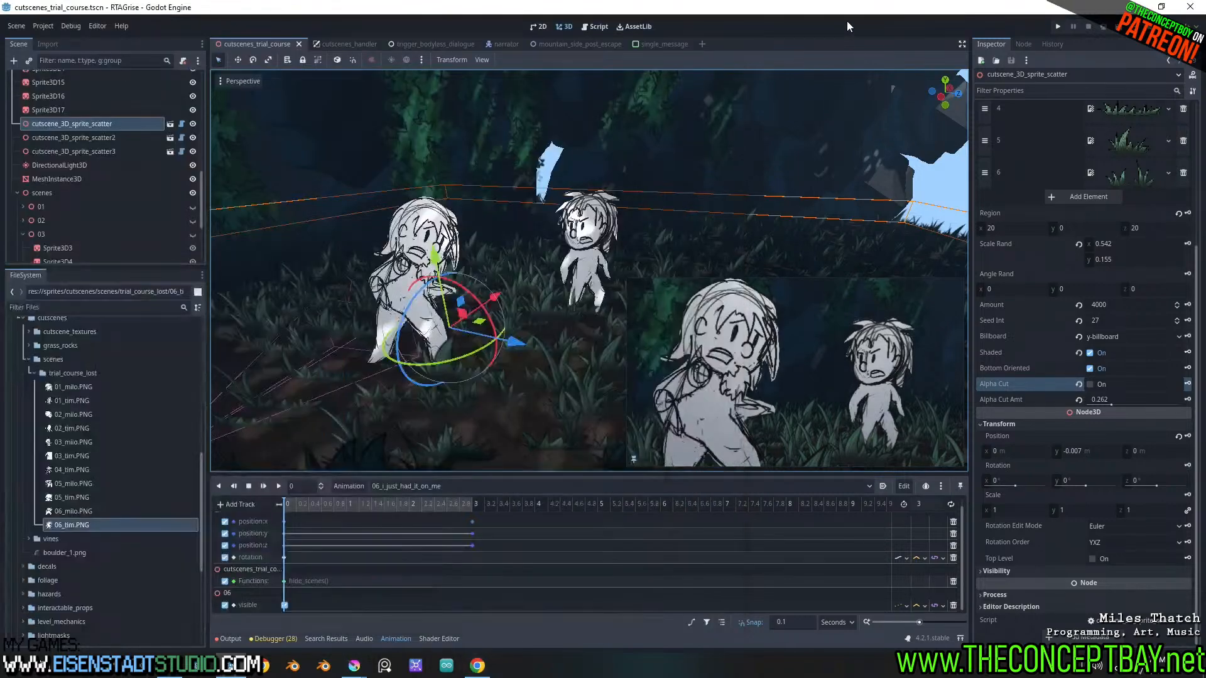
Switch to Godot, run the game, play the cutscene dialogue through shot 06 to check its timing, and close the game
left_click(846, 26)
key("F5")
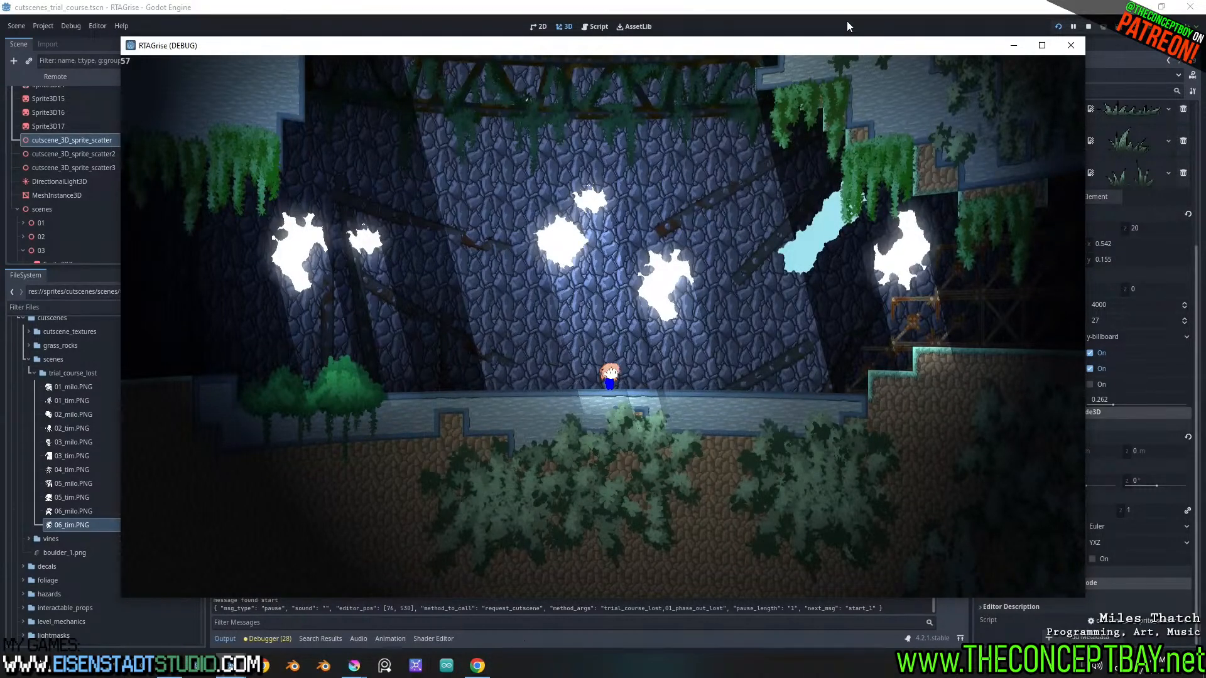
key("Return")
key("Return")
key("Return")
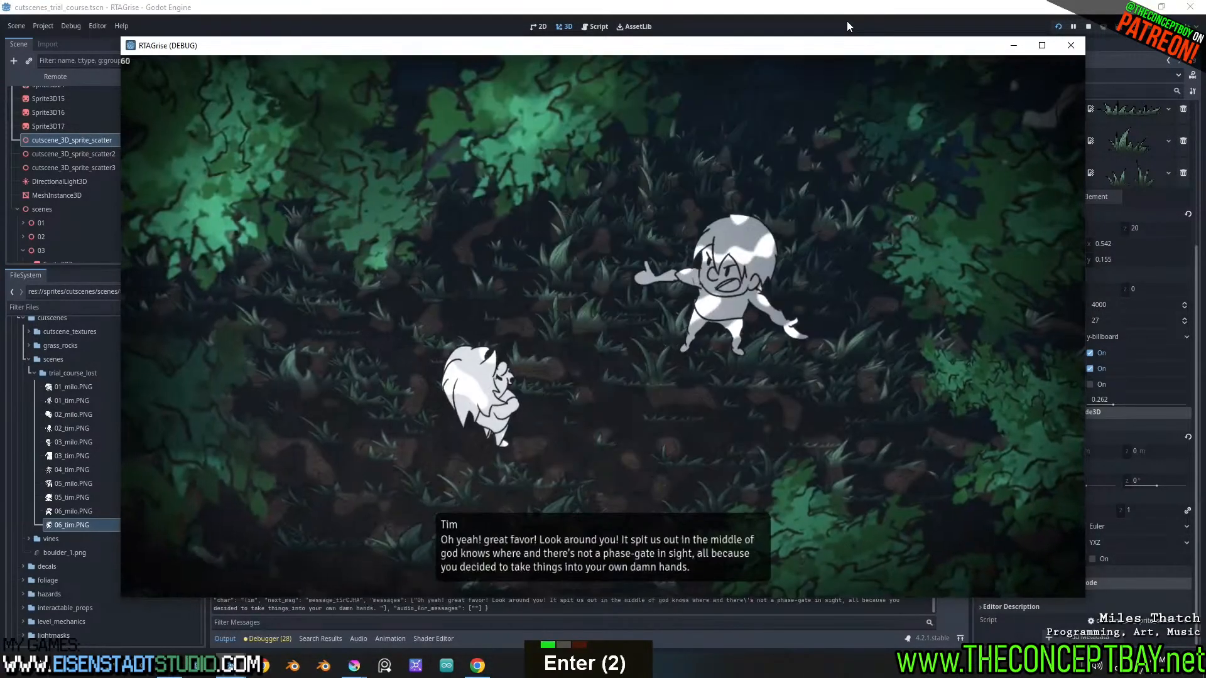
key("Return")
key("Return")
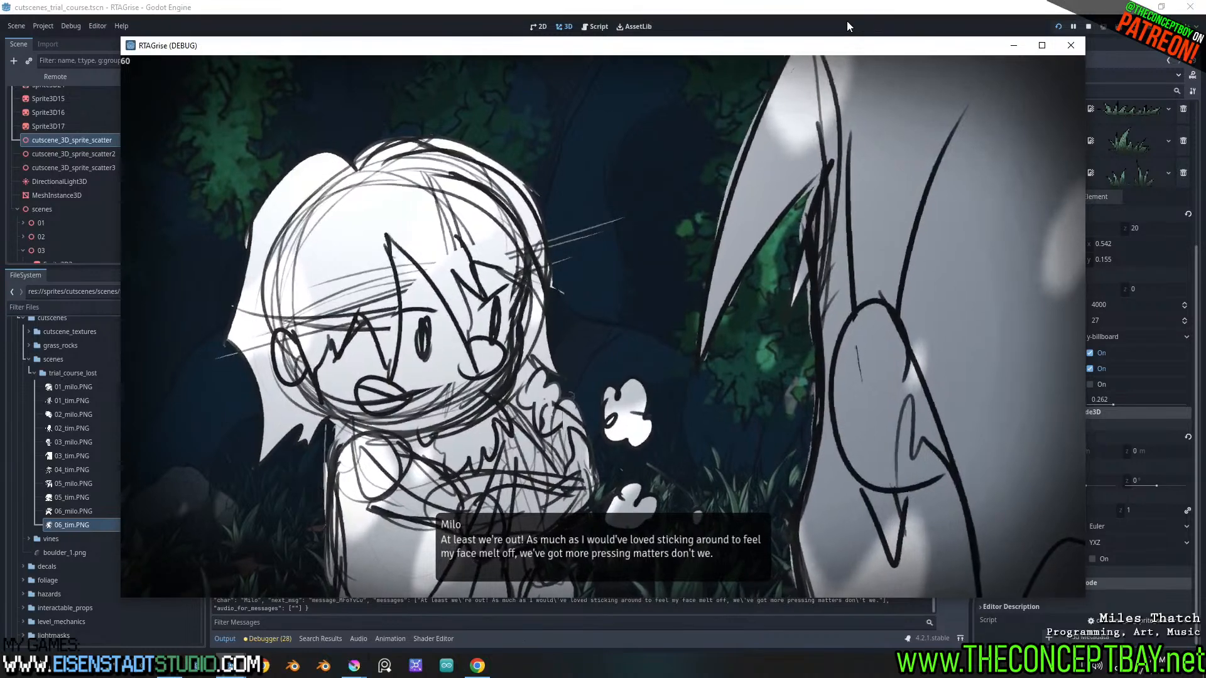
key("Return")
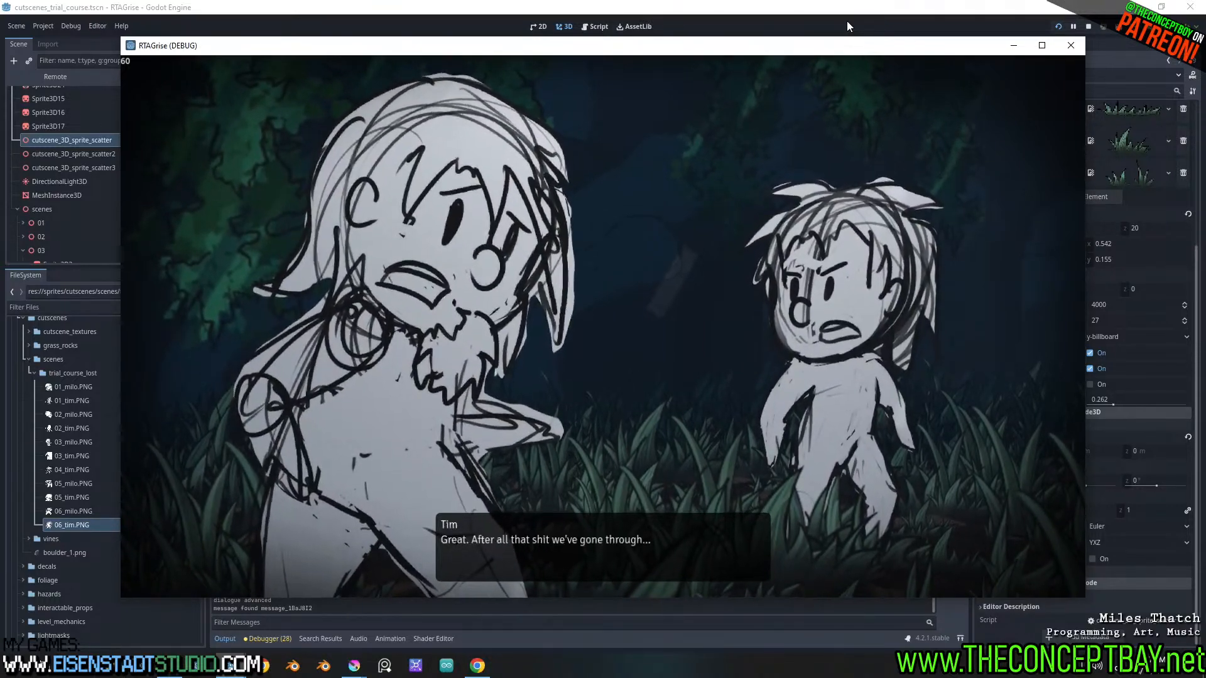
left_click(1082, 42)
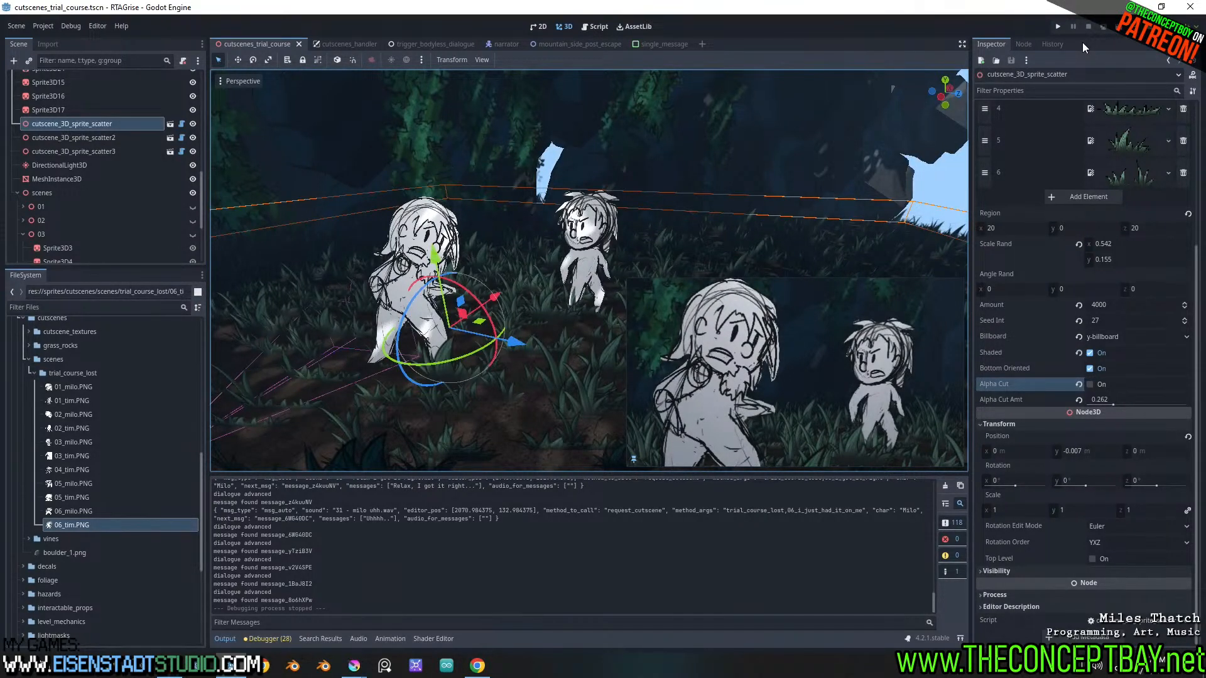
Switch to Dialoogie and review the dialogue nodes from "33 - wheres the briefcase.wav" to node 37 following shot 06
left_click(477, 666)
left_click_drag(382, 617, 360, 631)
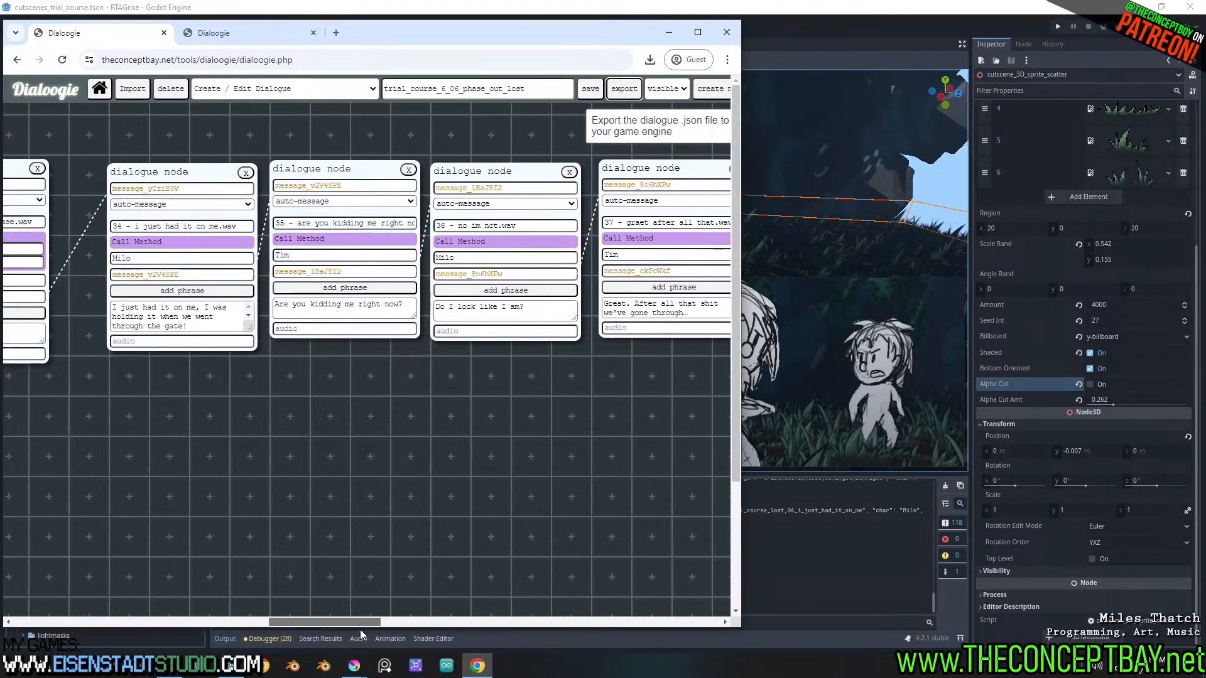
scroll(360, 630, "up", 1)
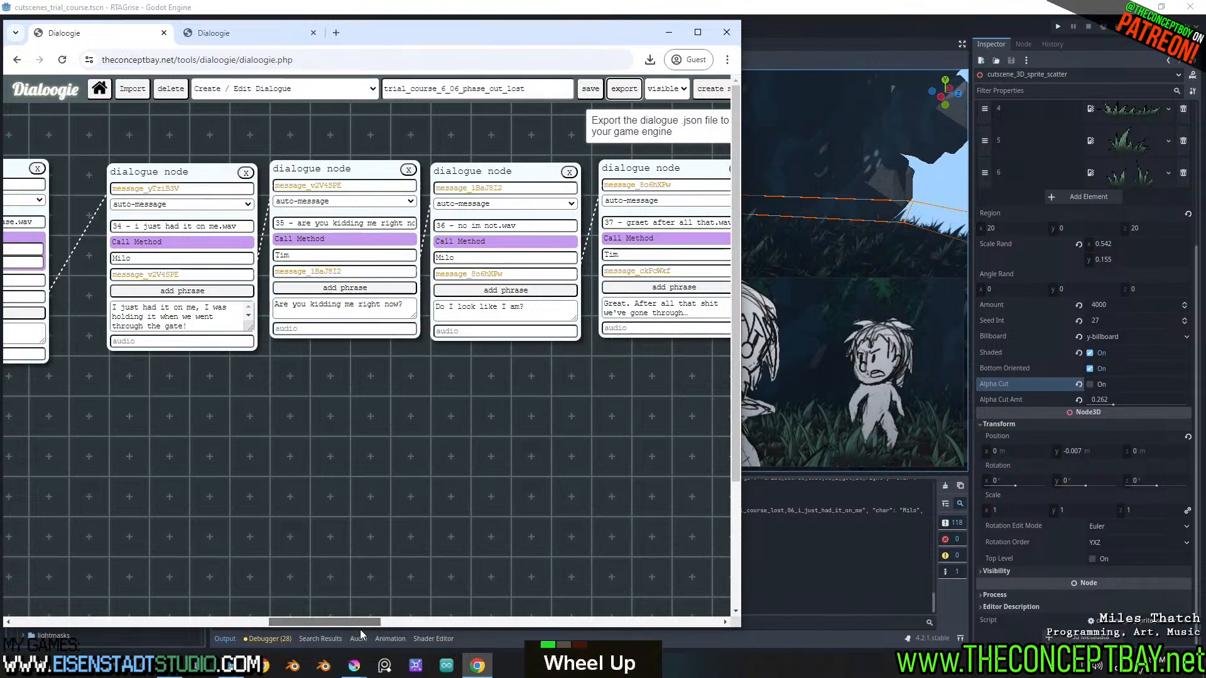
mouse_move(332, 626)
left_mouse_down()
mouse_move(311, 620)
mouse_move(385, 619)
mouse_move(338, 618)
left_mouse_up()
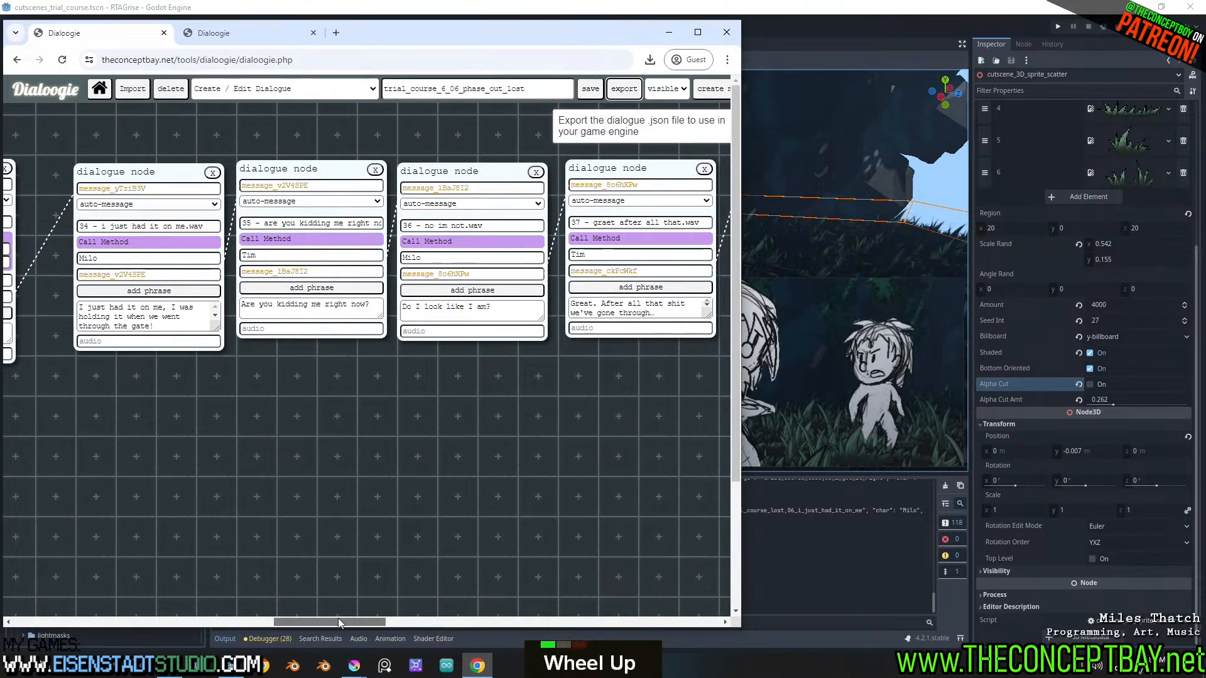
left_click_drag(338, 618, 291, 620)
left_click_drag(320, 620, 348, 631)
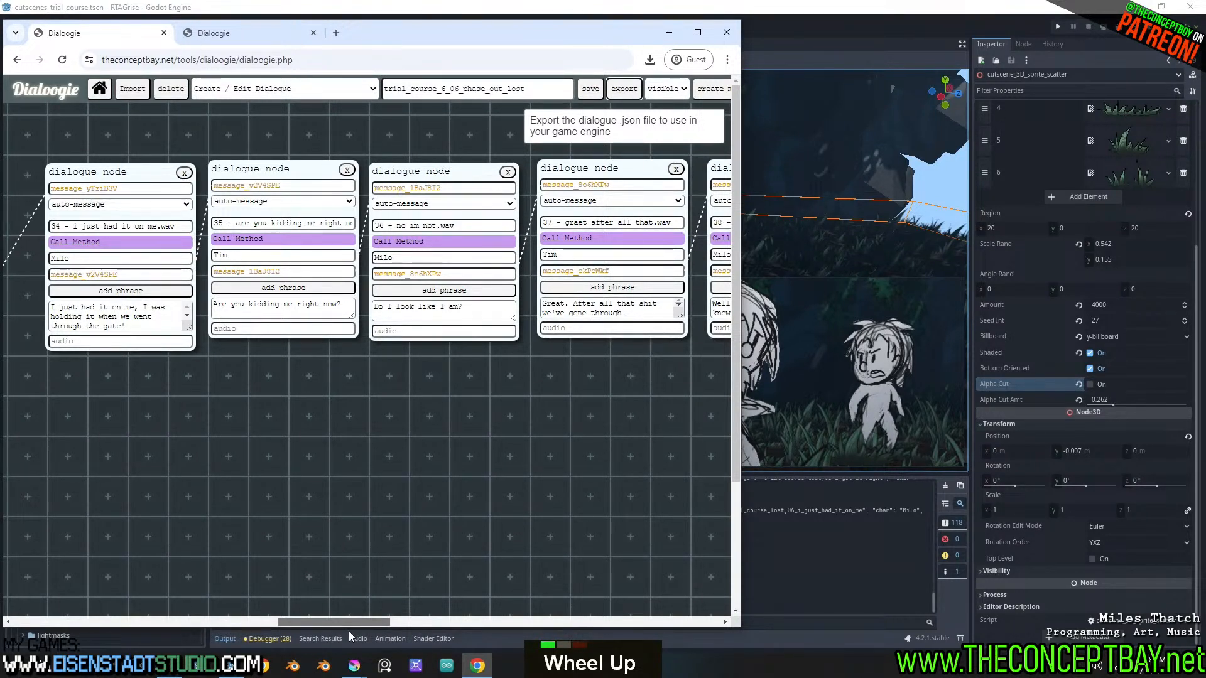
left_click_drag(349, 631, 315, 676)
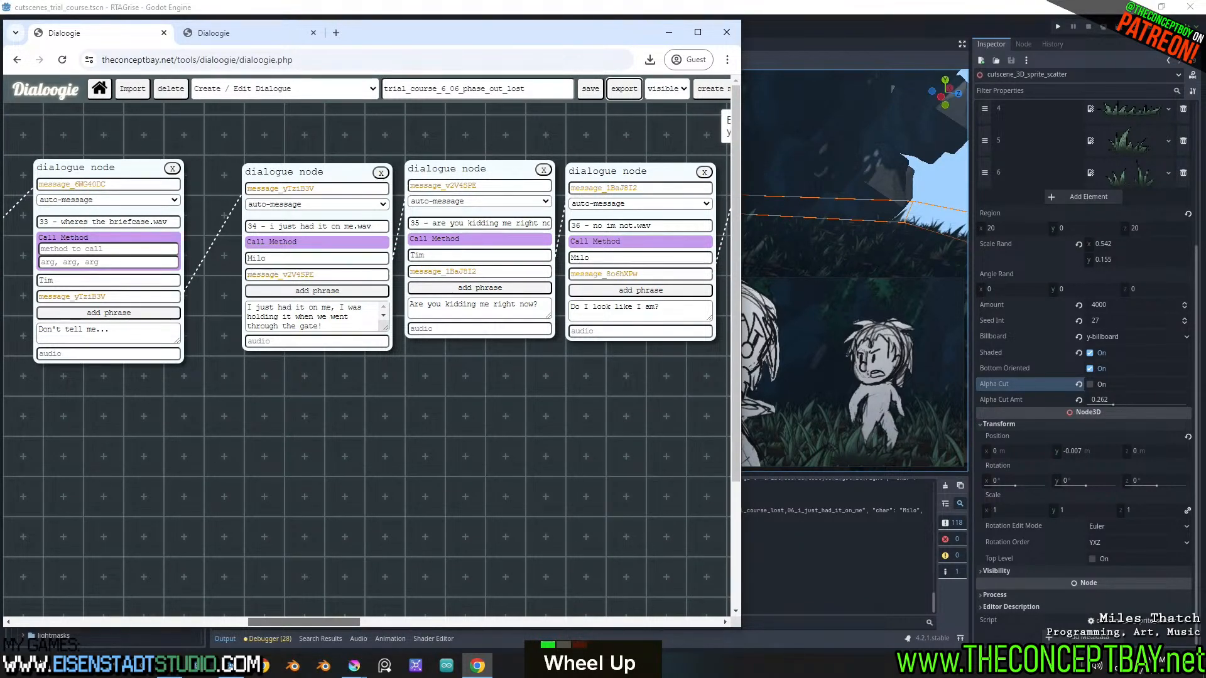
mouse_move(304, 621)
left_mouse_down()
mouse_move(354, 621)
mouse_move(324, 622)
left_mouse_up()
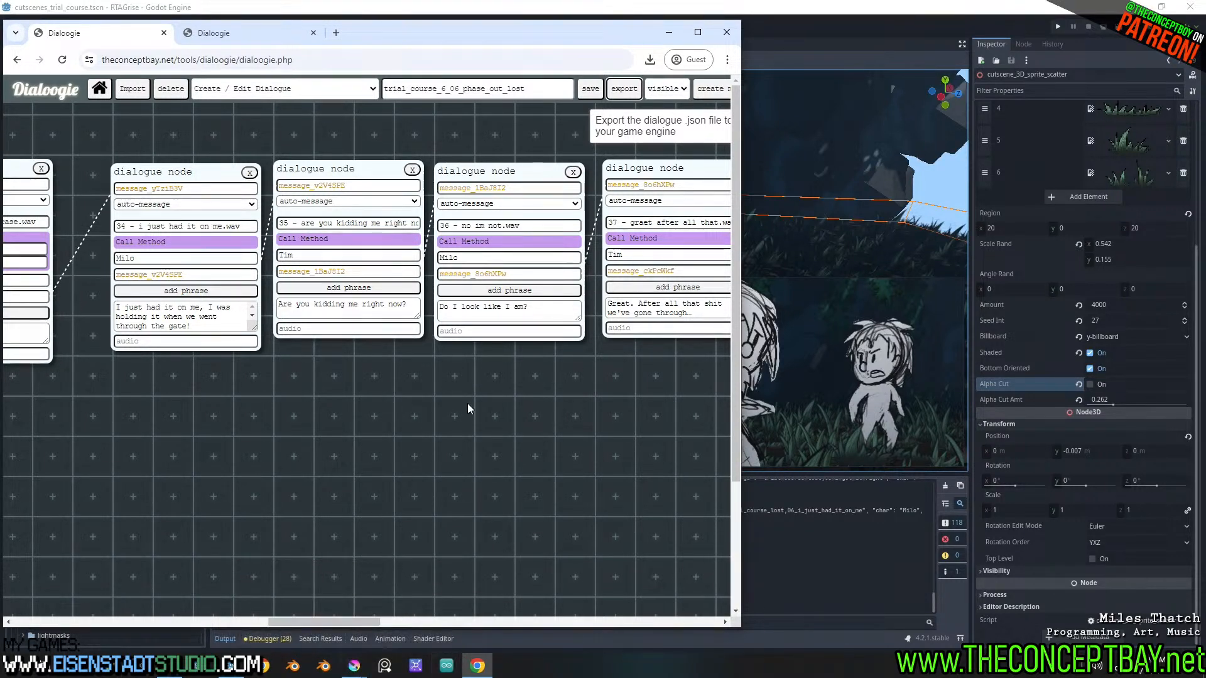
left_click_drag(406, 26, 420, 26)
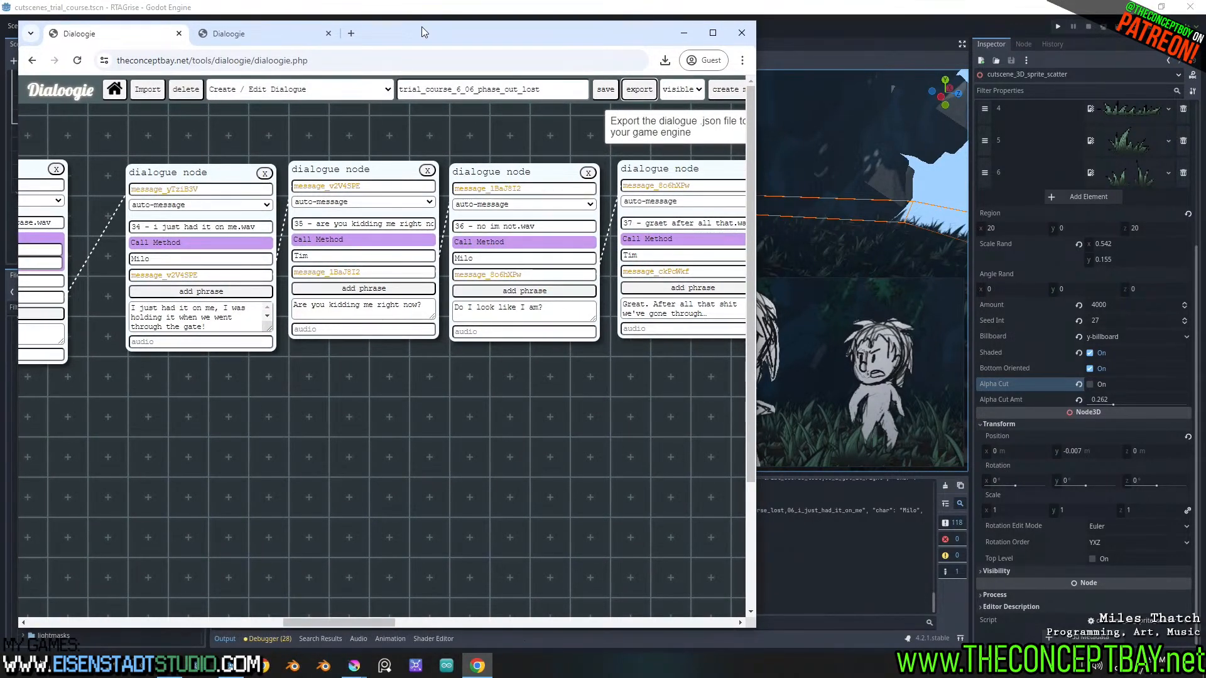